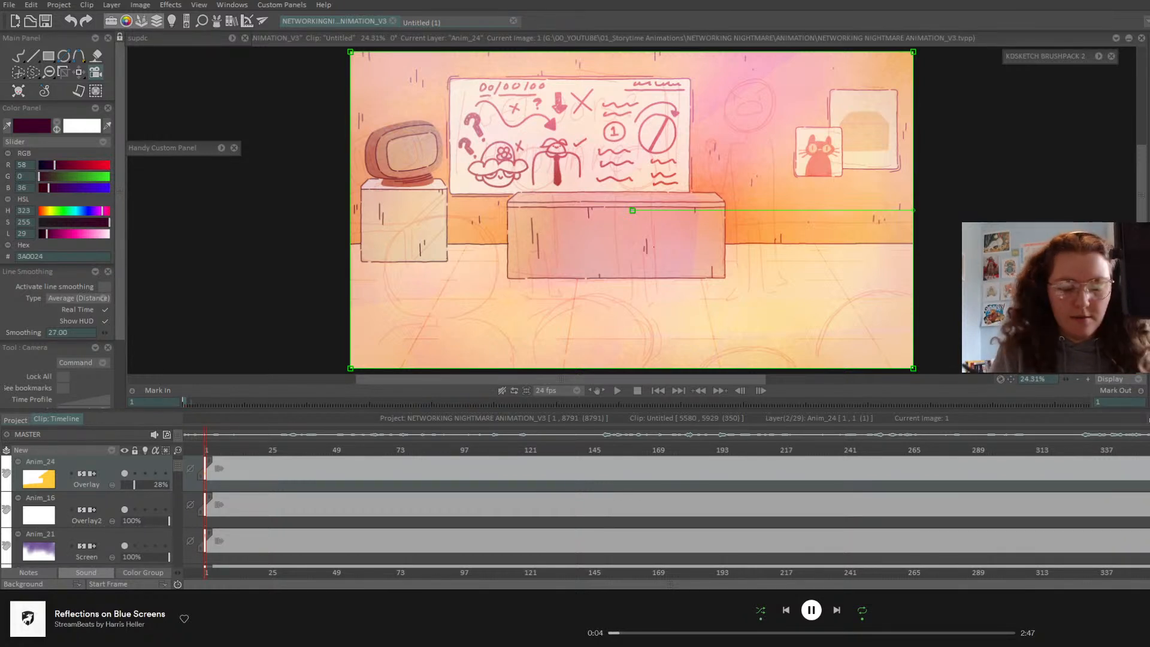
- Paste the copied rough sketch layer above the background layers and raise its opacity to 100%
{"action": "key", "text": "ctrl+v"}
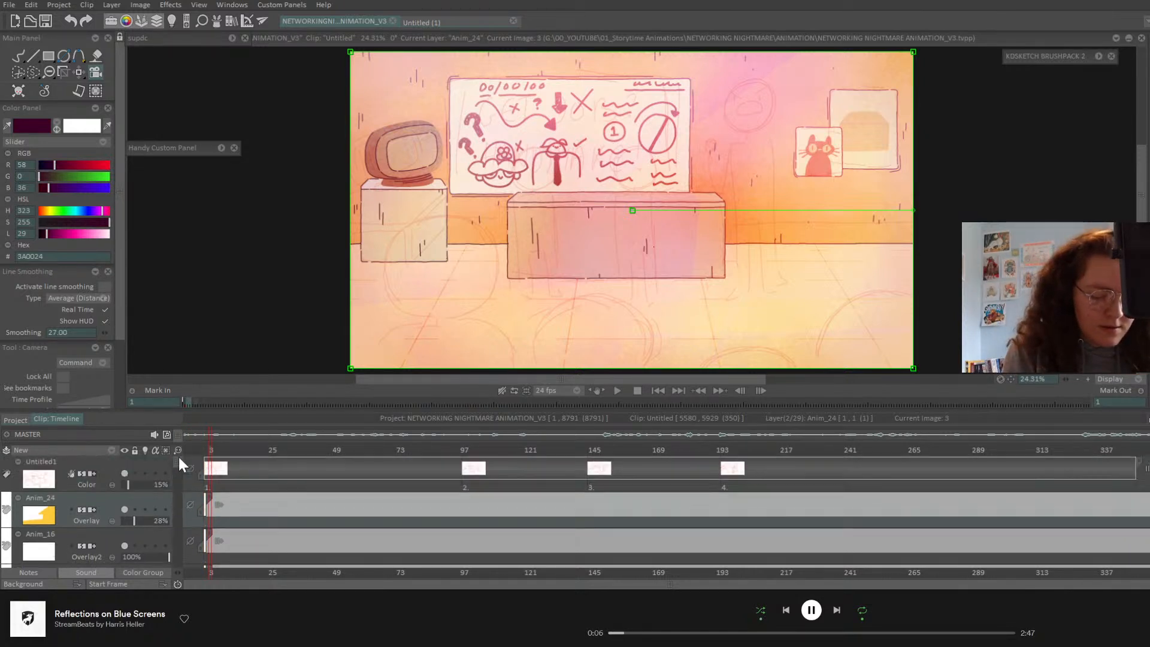
{"action": "left_click", "coordinate": [127, 460]}
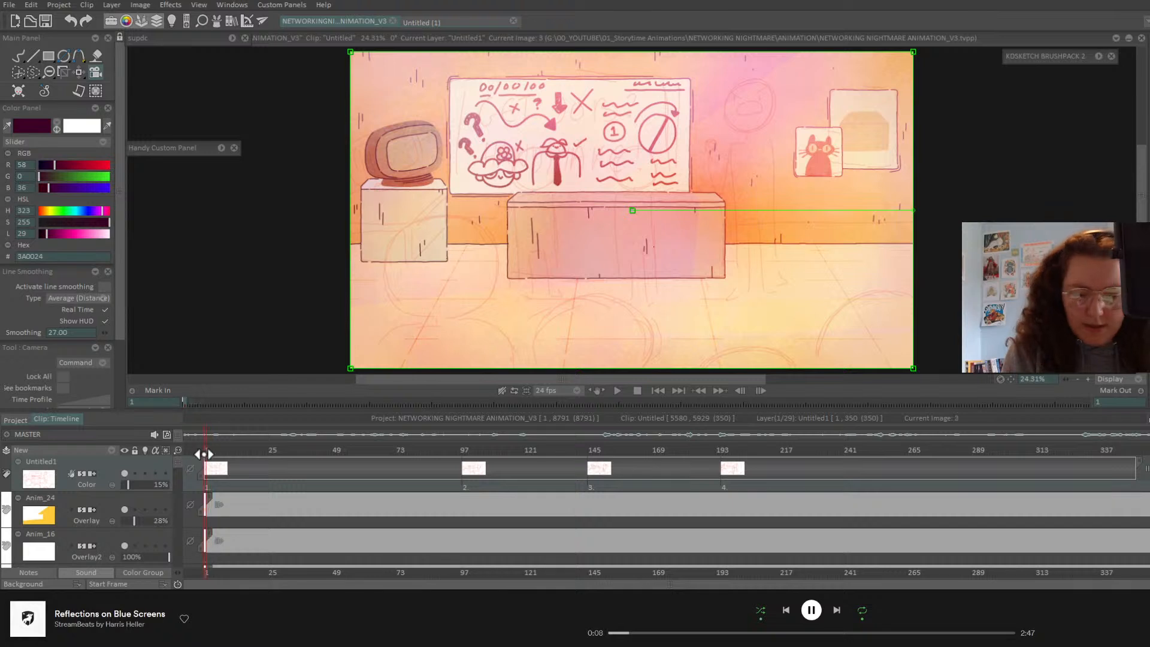
{"action": "left_click_drag", "start_coordinate": [209, 453], "coordinate": [284, 449]}
{"action": "mouse_move", "coordinate": [135, 482]}
{"action": "left_mouse_down"}
{"action": "mouse_move", "coordinate": [279, 476]}
{"action": "mouse_move", "coordinate": [244, 452]}
{"action": "mouse_move", "coordinate": [997, 454]}
{"action": "mouse_move", "coordinate": [206, 454]}
{"action": "left_mouse_up"}
- Close the Untitled (1) project and lower the opacity of the bottommost layer, Anim_25, to 28%
{"action": "scroll", "coordinate": [182, 516], "scroll_direction": "down", "scroll_amount": 5}
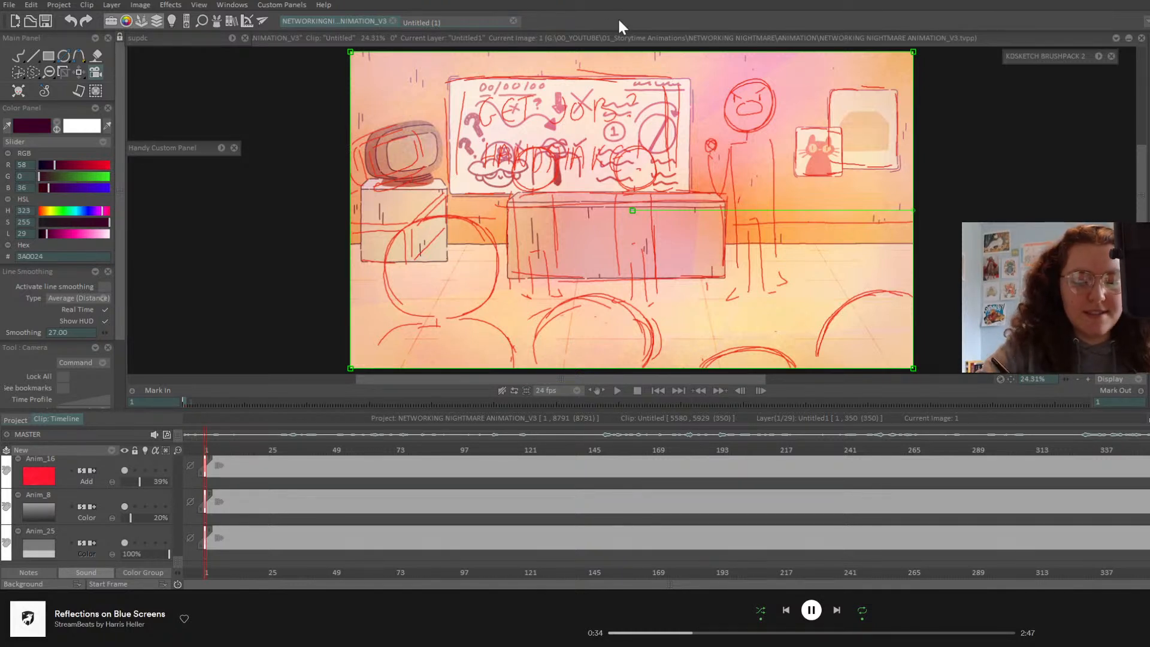
{"action": "left_click", "coordinate": [513, 21]}
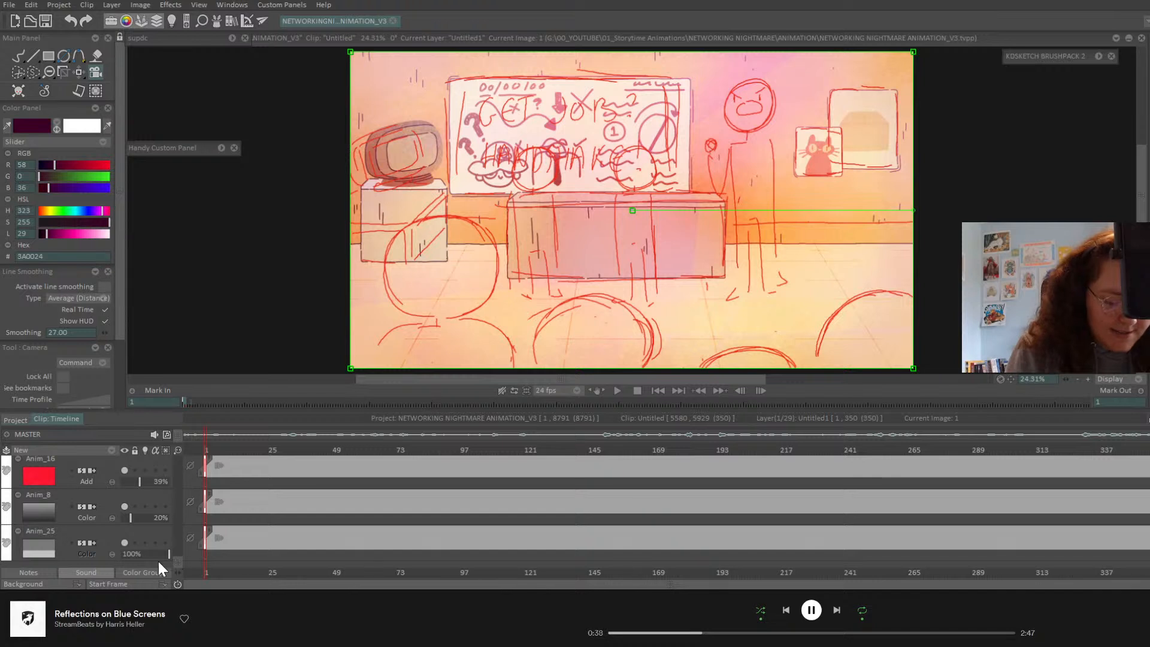
{"action": "left_click_drag", "start_coordinate": [154, 556], "coordinate": [145, 559]}
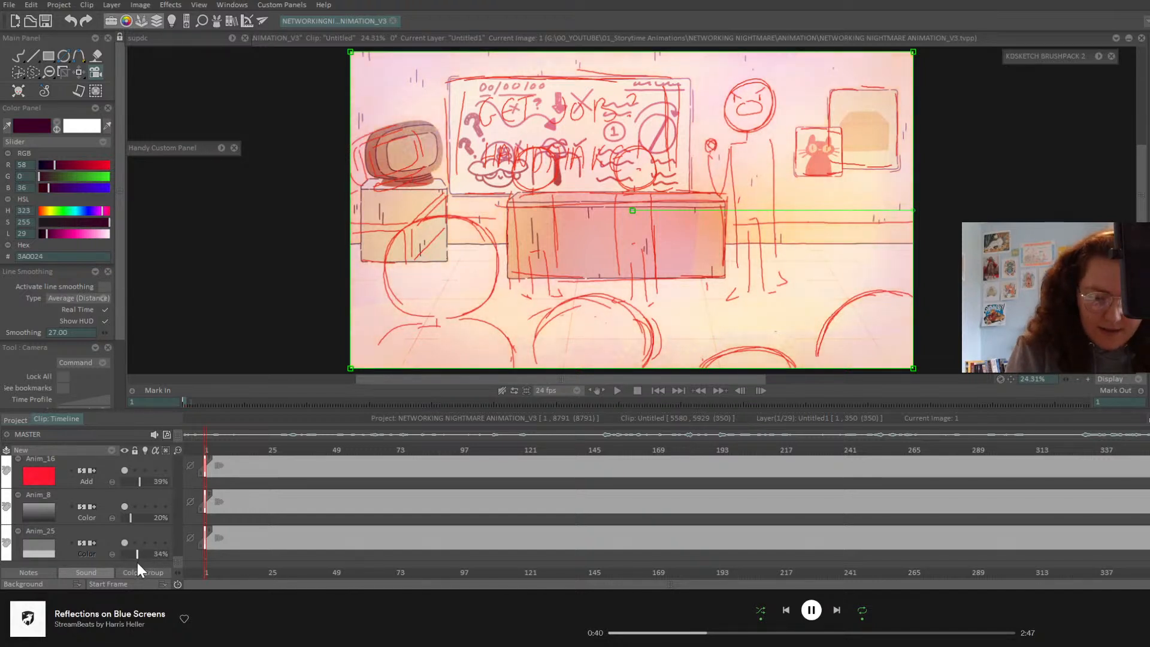
- Play the clip from the first frame to review the sketch poses over the background, stopping to return to frame 1
{"action": "scroll", "coordinate": [178, 559], "scroll_direction": "up", "scroll_amount": 3}
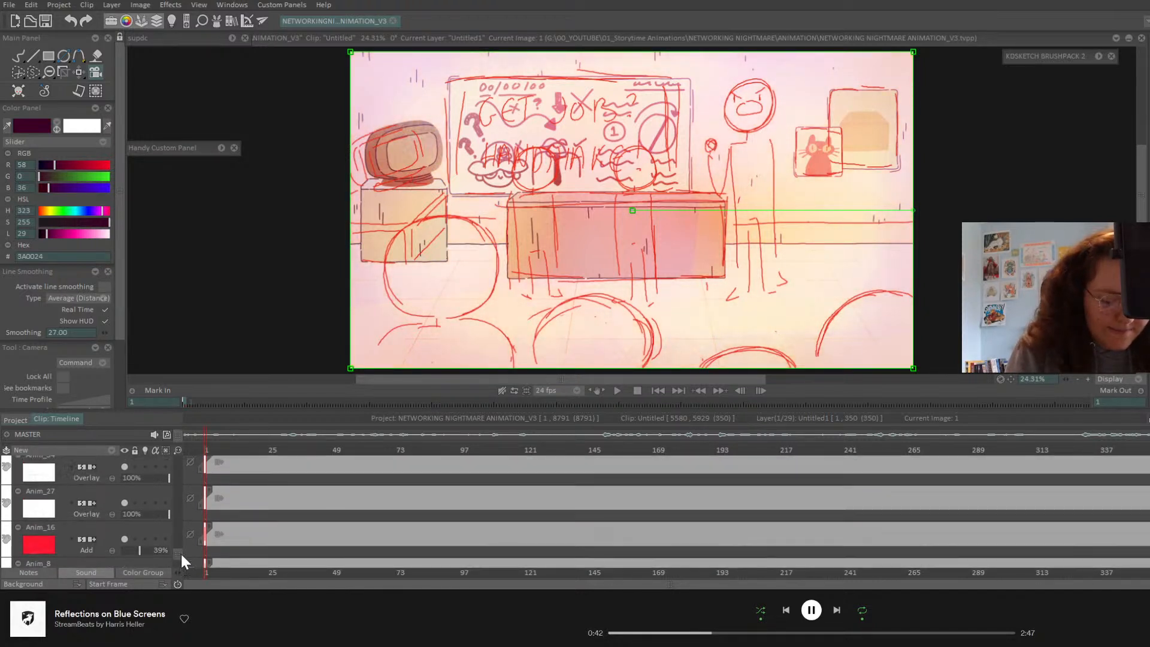
{"action": "left_click_drag", "start_coordinate": [181, 552], "coordinate": [179, 509]}
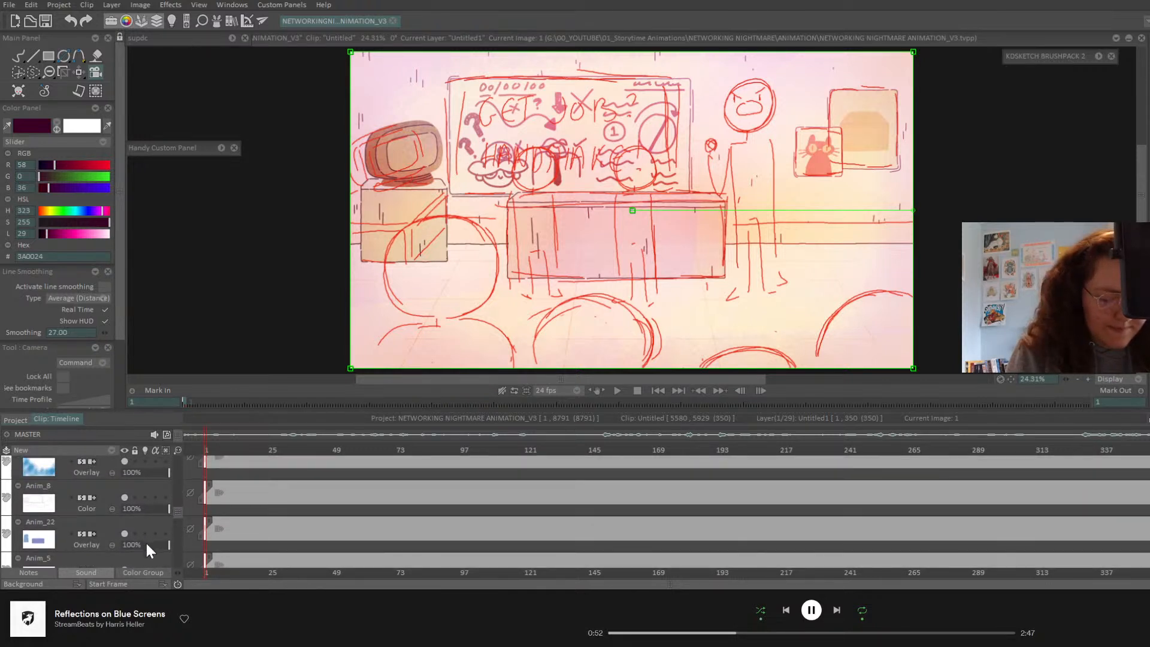
{"action": "left_click_drag", "start_coordinate": [142, 548], "coordinate": [180, 459]}
{"action": "left_click", "coordinate": [105, 467]}
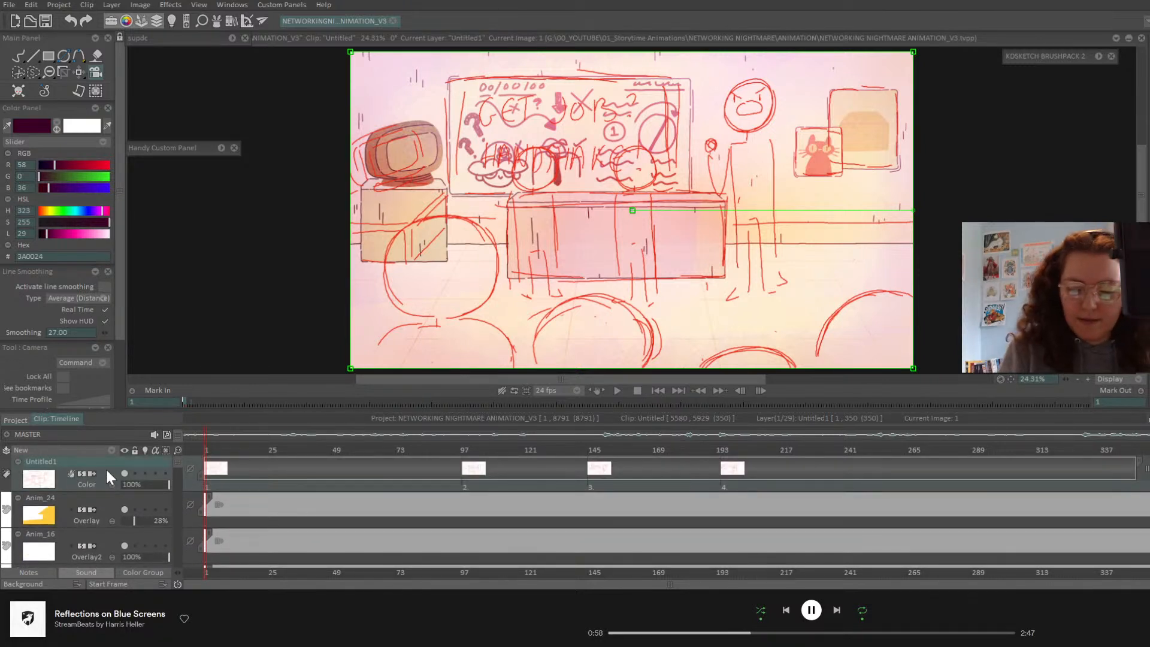
{"action": "left_click", "coordinate": [617, 391]}
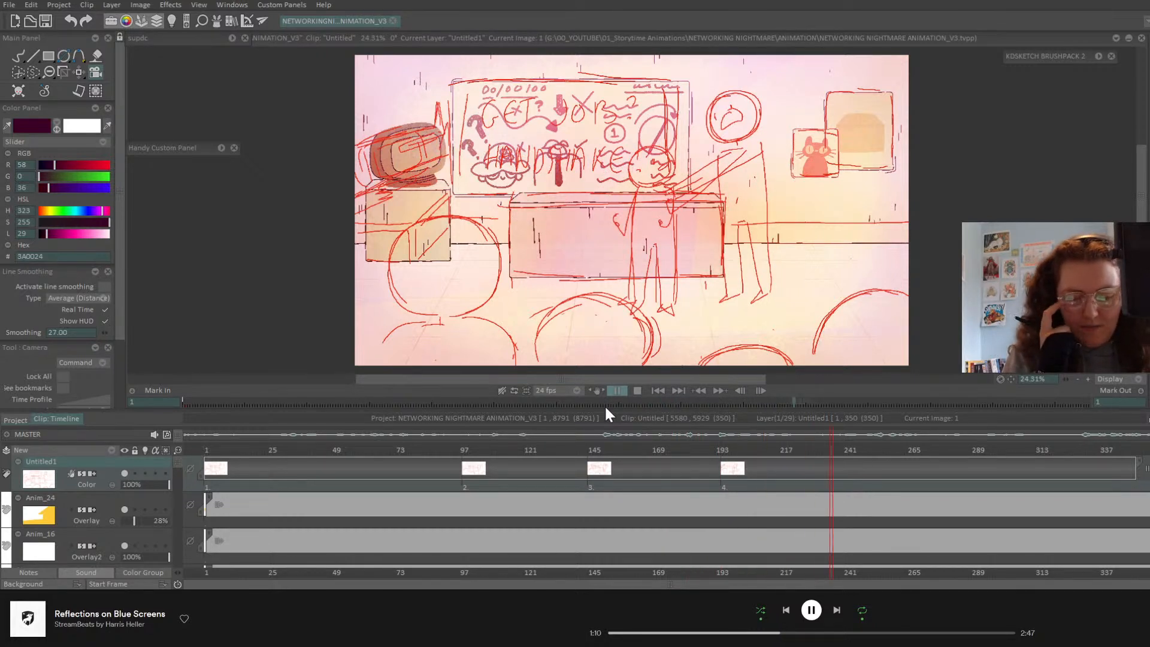
{"action": "key", "text": "space"}
{"action": "left_click", "coordinate": [220, 462]}
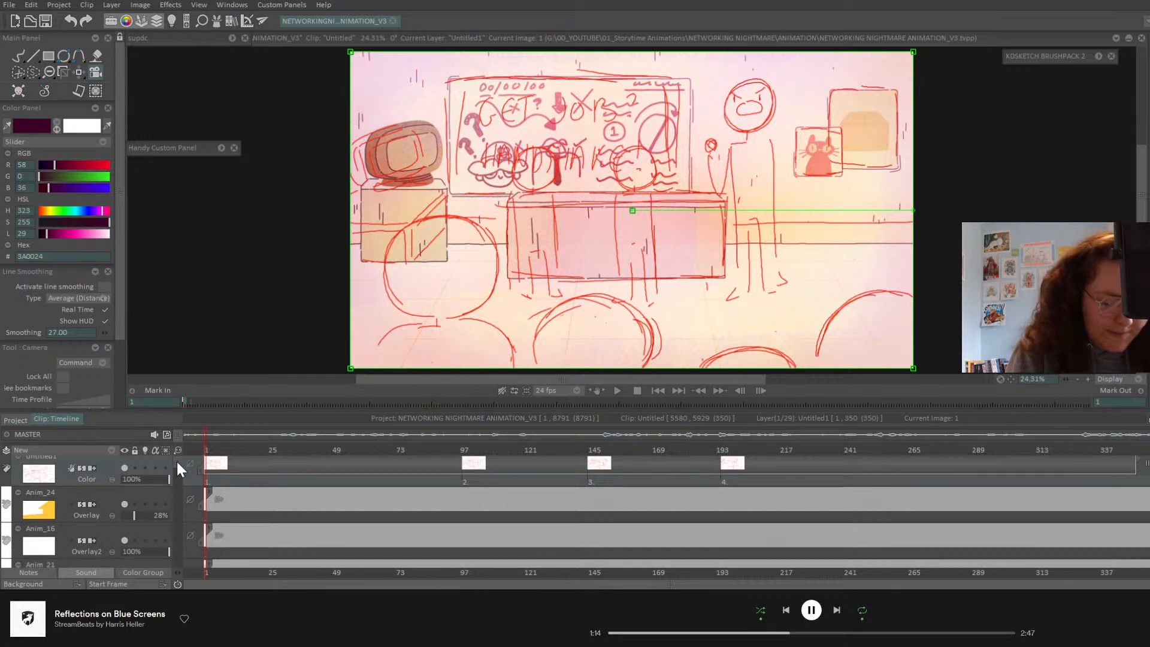
- Select every background layer from Anim_24 down to Anim_25 and duplicate the whole selection
{"action": "left_click", "coordinate": [157, 505]}
{"action": "left_click_drag", "start_coordinate": [178, 463], "coordinate": [178, 559]}
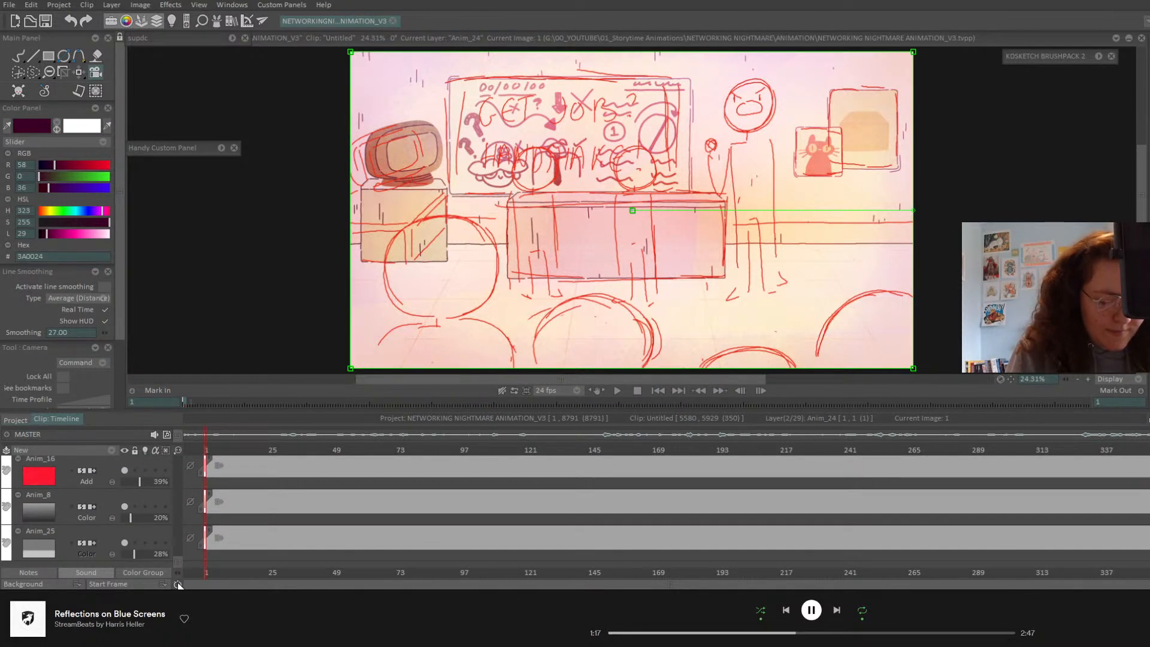
{"action": "left_click", "coordinate": [6, 450]}
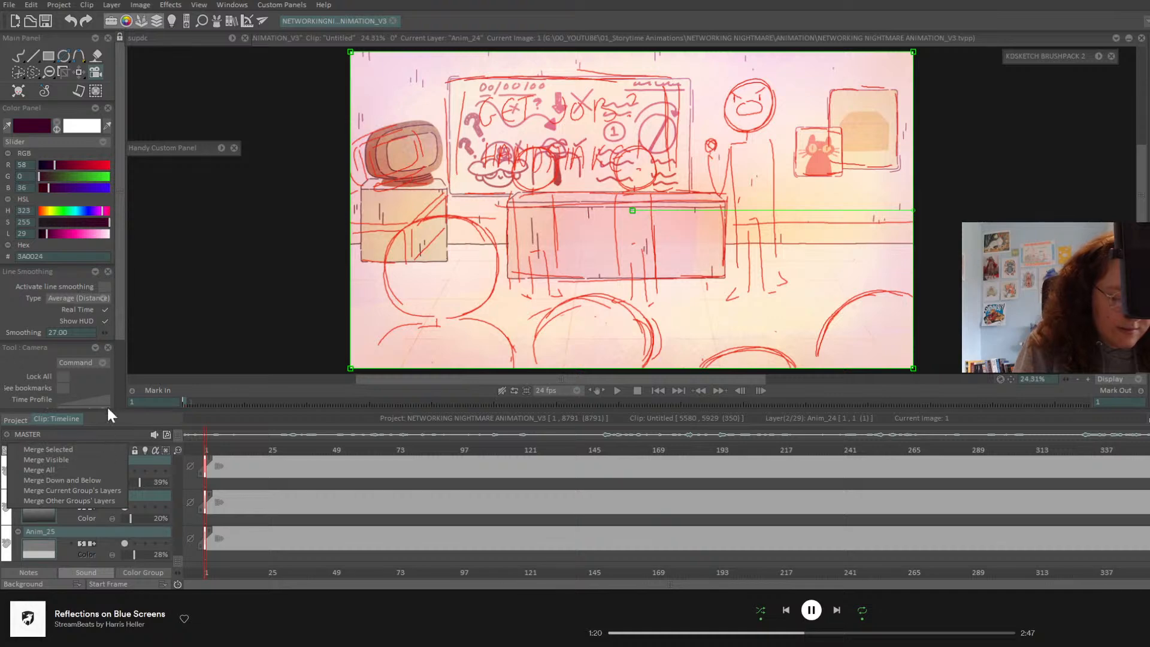
{"action": "left_click", "coordinate": [149, 461]}
{"action": "right_click", "coordinate": [109, 462]}
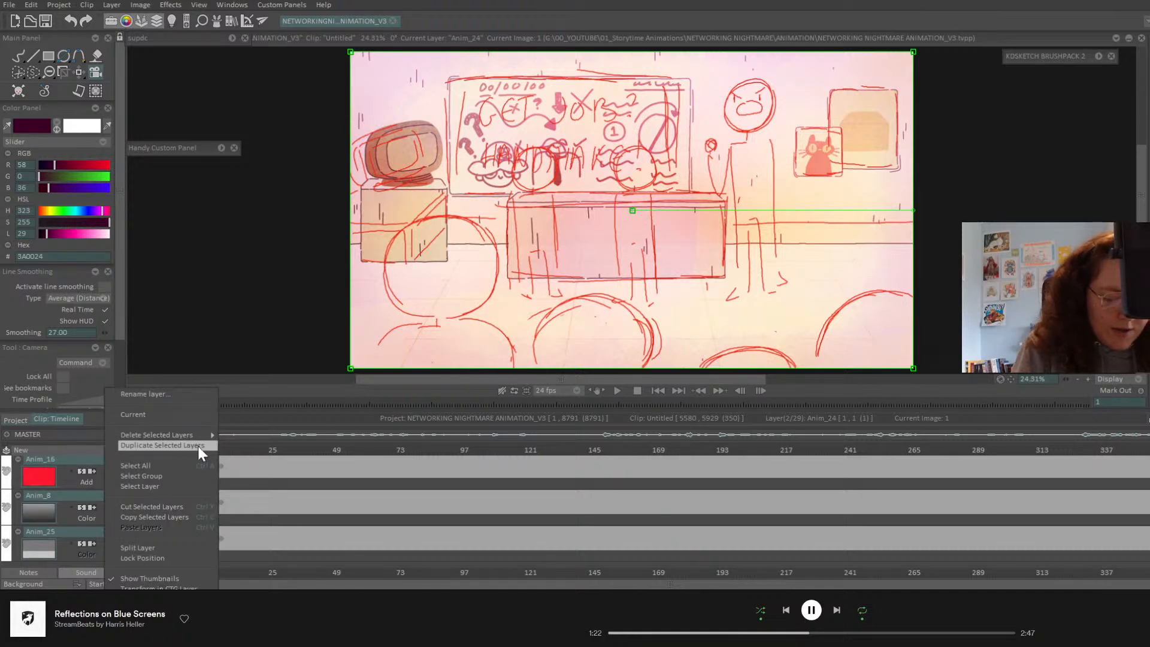
{"action": "left_click", "coordinate": [196, 444]}
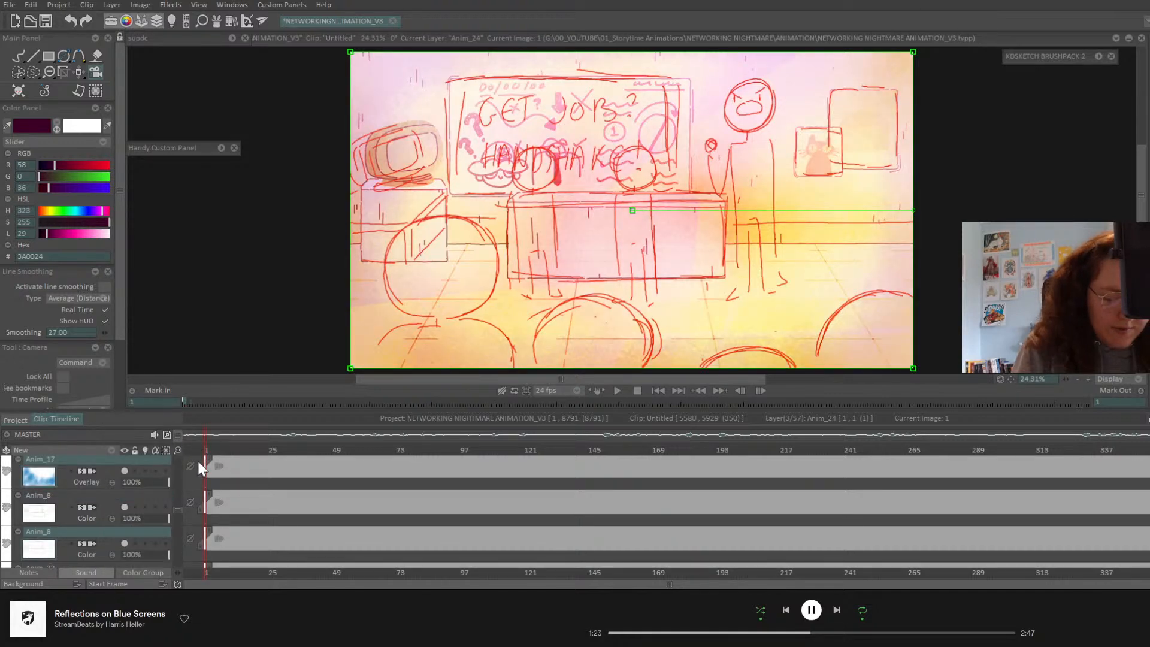
- Merge the selected duplicate background layers into one, keeping colour group, image marks and instance names
{"action": "left_click", "coordinate": [6, 450]}
{"action": "left_click", "coordinate": [76, 447]}
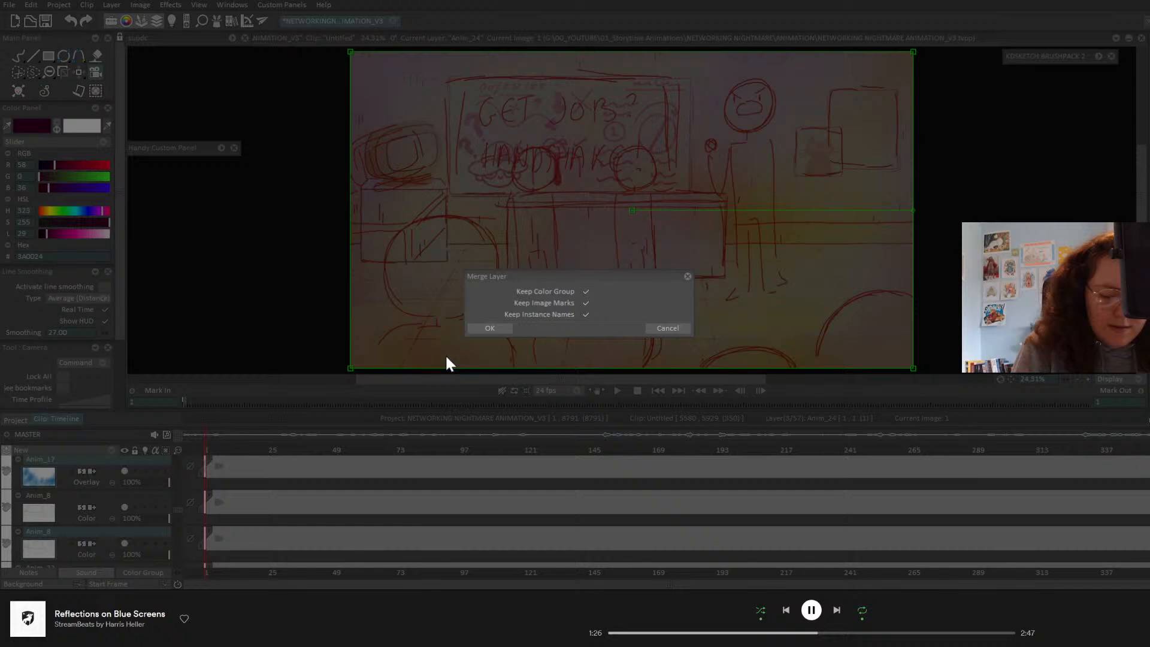
{"action": "left_click", "coordinate": [496, 328]}
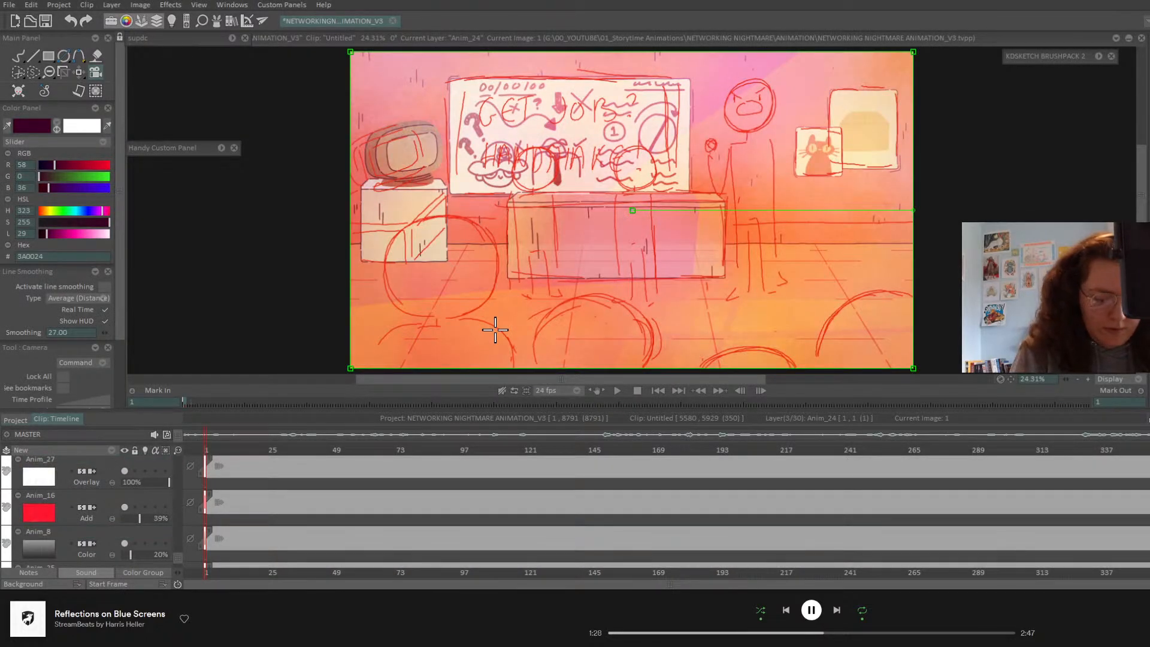
- Select all the layers below the sketch, collapse them to compact rows and hide them
{"action": "scroll", "coordinate": [178, 553], "scroll_direction": "down", "scroll_amount": 2}
{"action": "left_click", "coordinate": [138, 535]}
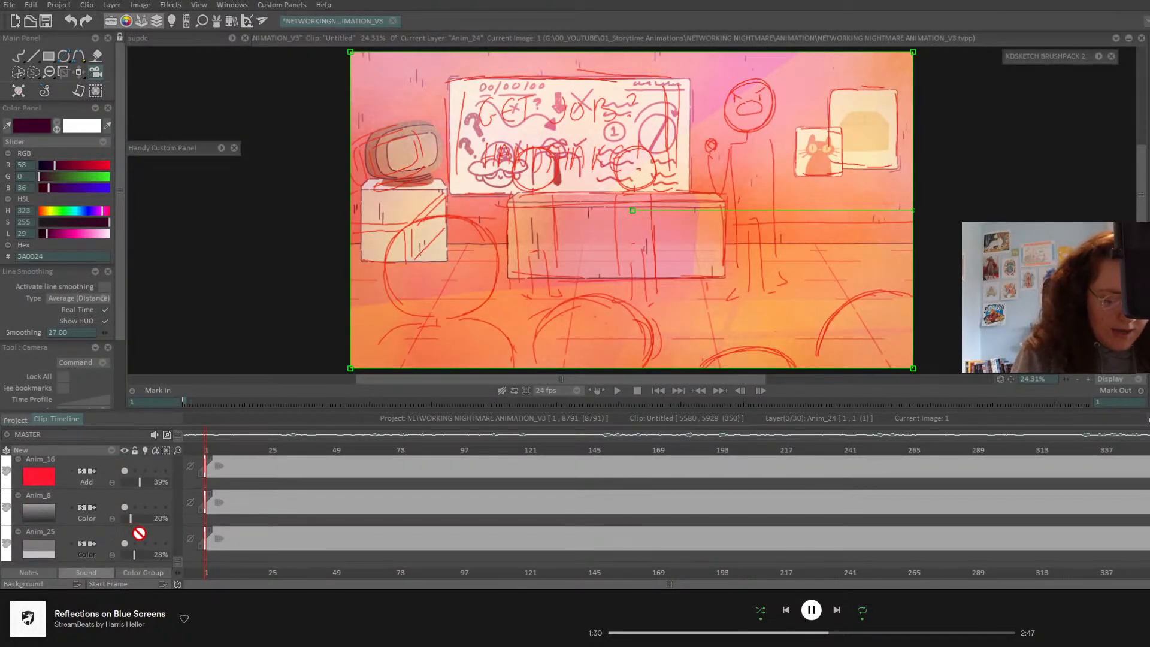
{"action": "left_click_drag", "start_coordinate": [177, 560], "coordinate": [199, 453]}
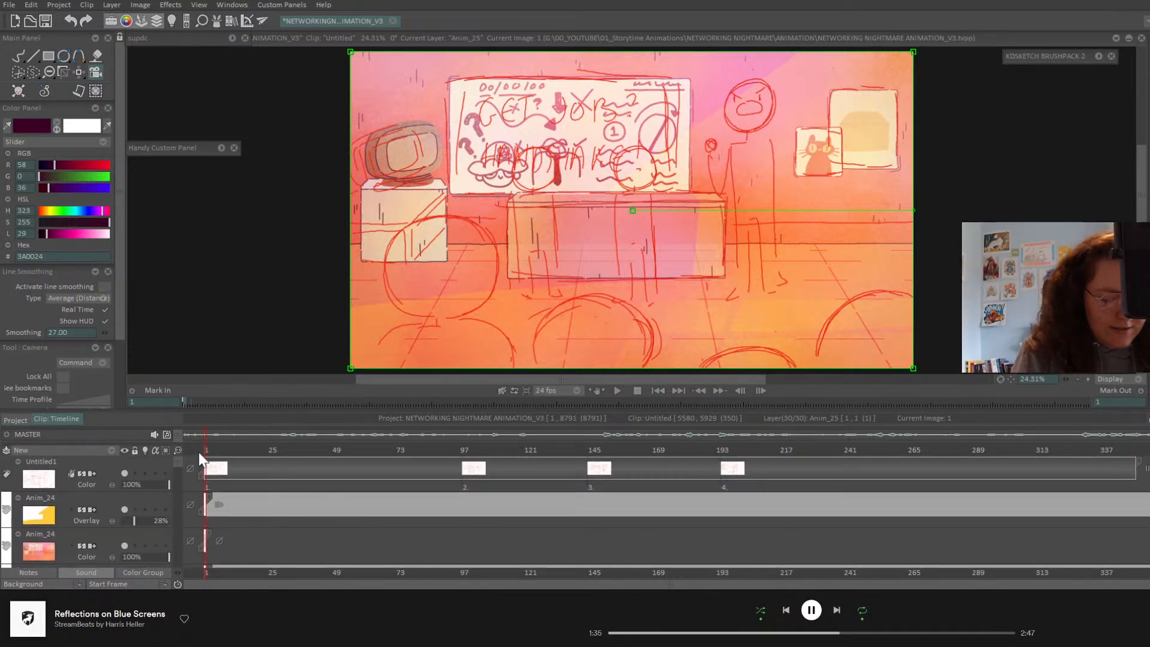
{"action": "left_click", "coordinate": [111, 504], "text": "shift"}
{"action": "left_click", "coordinate": [18, 498]}
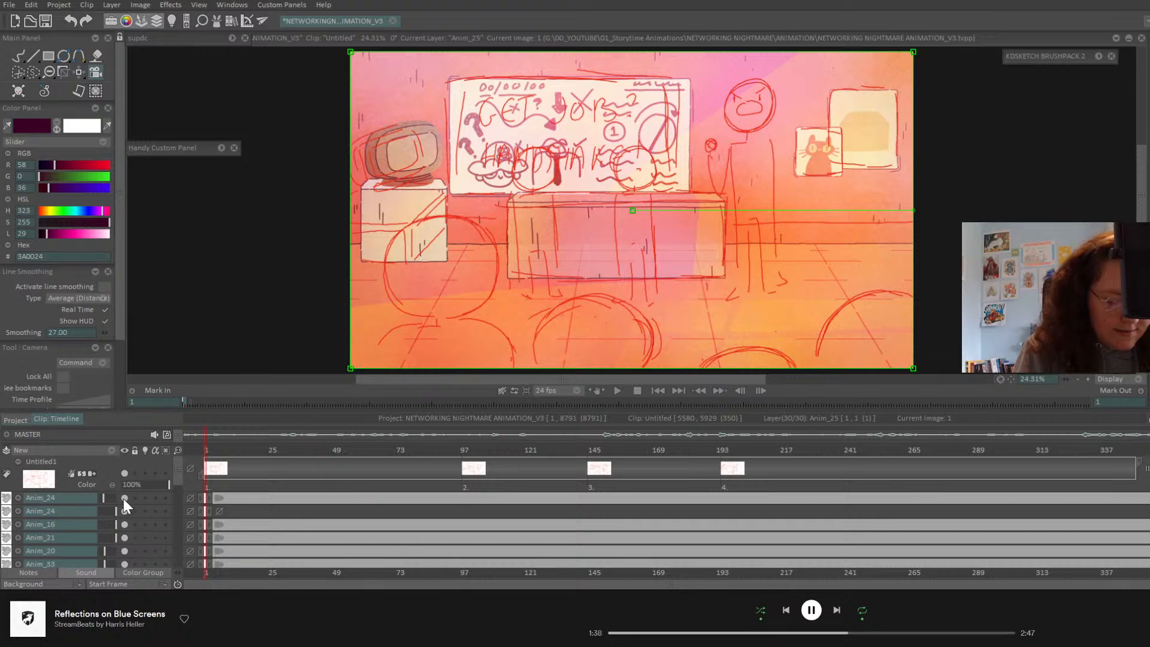
{"action": "left_click", "coordinate": [124, 502]}
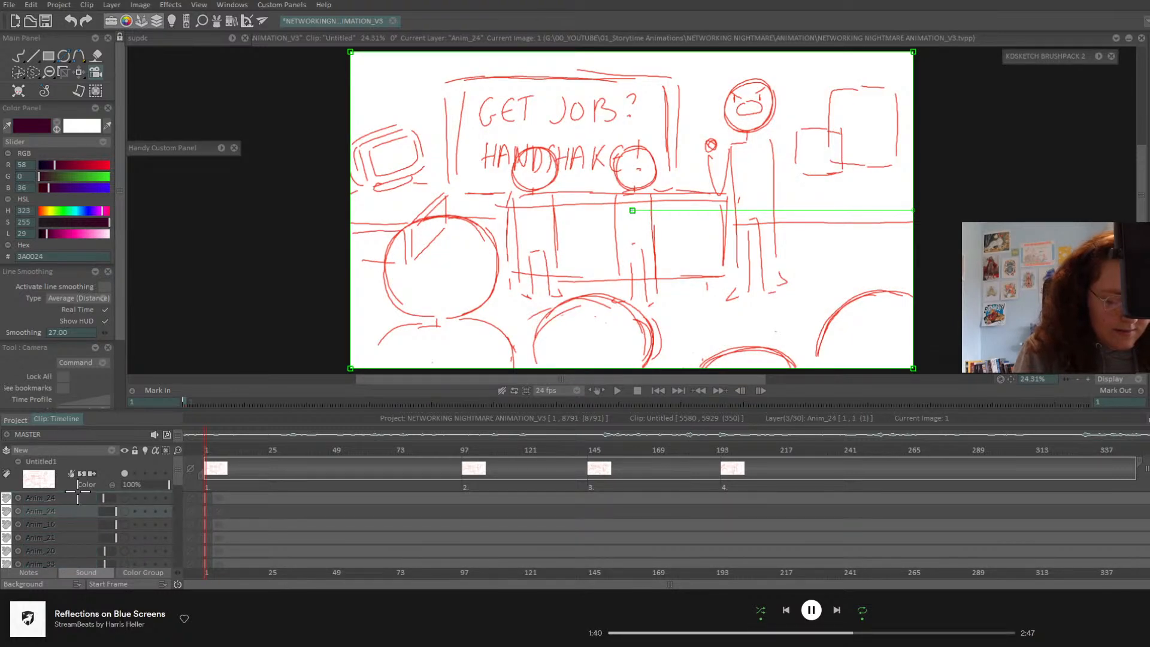
- Place the merged background layer directly beneath the sketch, make only that copy visible and lower its opacity until it looks faint
{"action": "left_click", "coordinate": [119, 513]}
{"action": "left_click", "coordinate": [122, 499]}
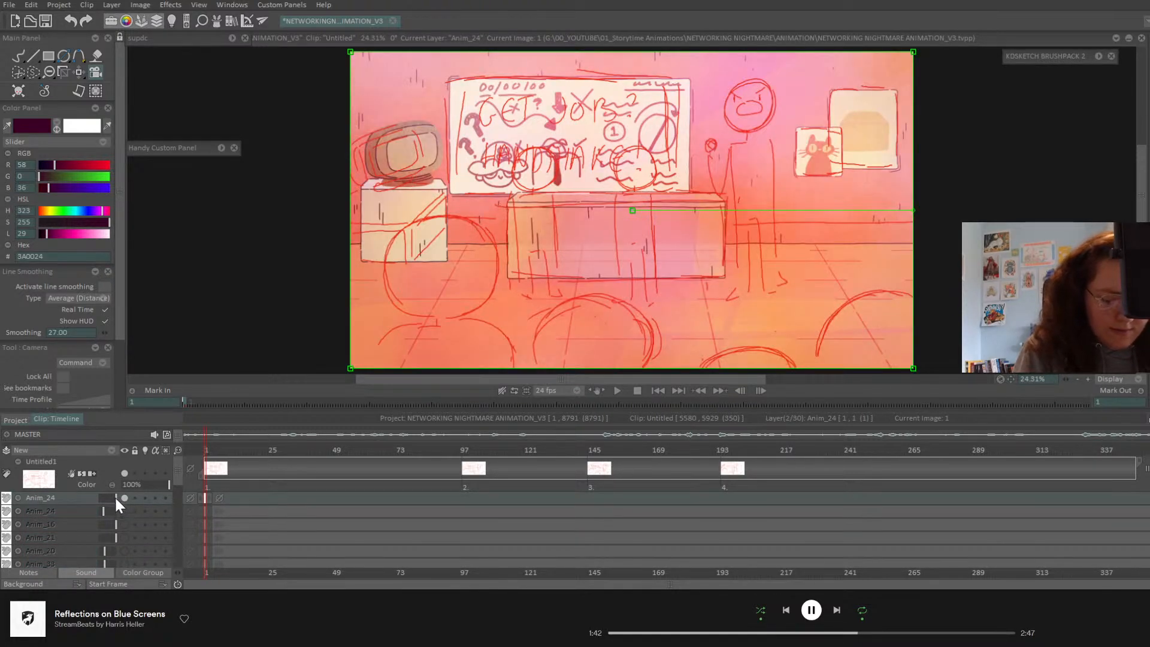
{"action": "left_click_drag", "start_coordinate": [114, 497], "coordinate": [102, 498]}
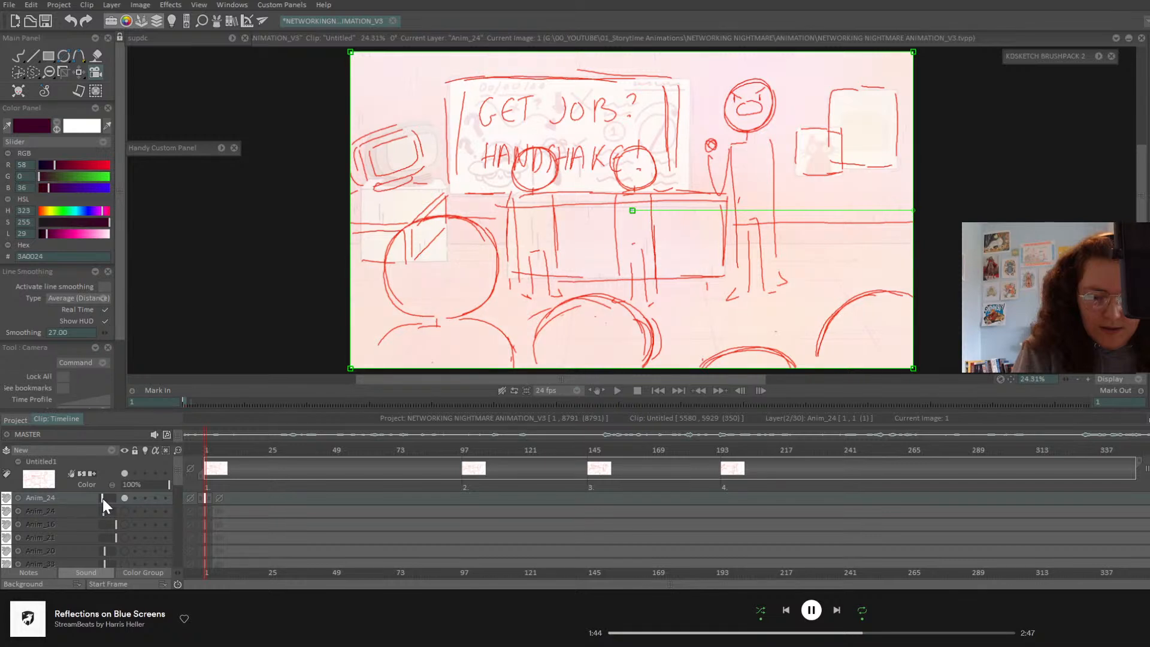
- Play back the sketch animation and hold the merged background layer across the whole clip, returning to frame 1
{"action": "left_click", "coordinate": [110, 471]}
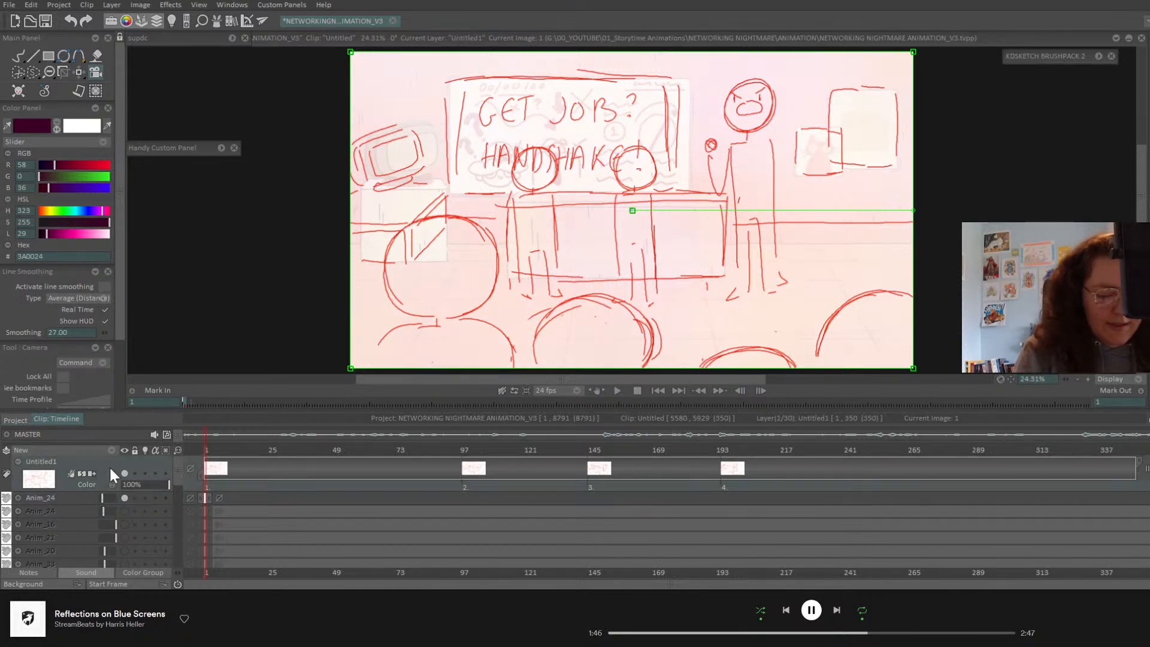
{"action": "left_click", "coordinate": [617, 391]}
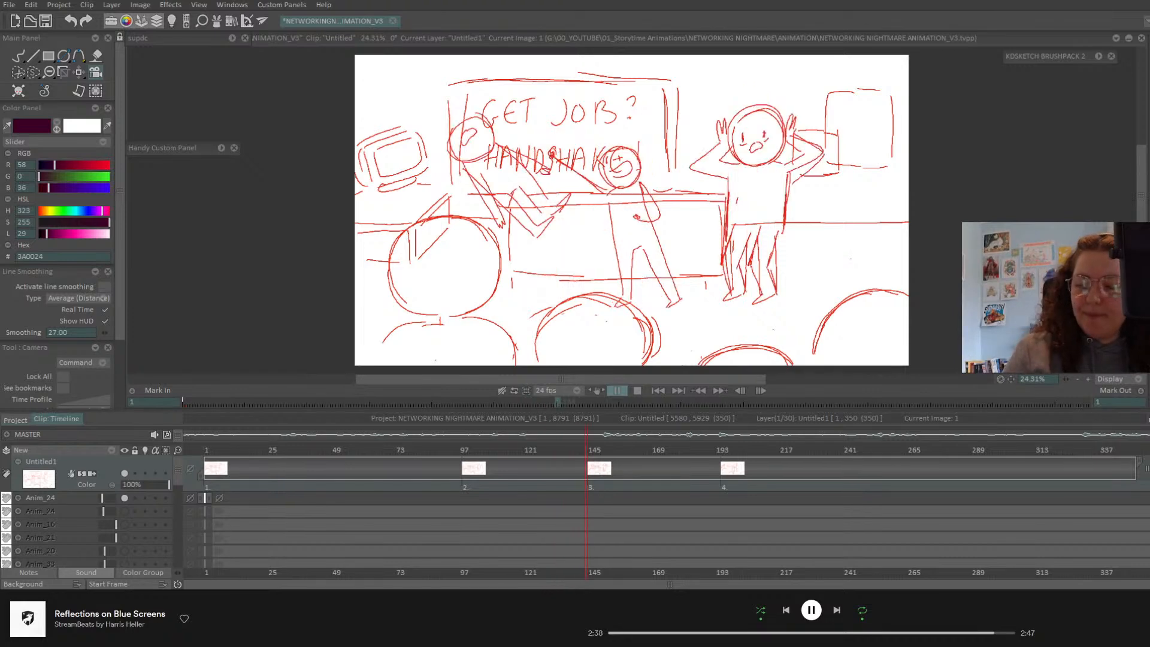
{"action": "key", "text": "space"}
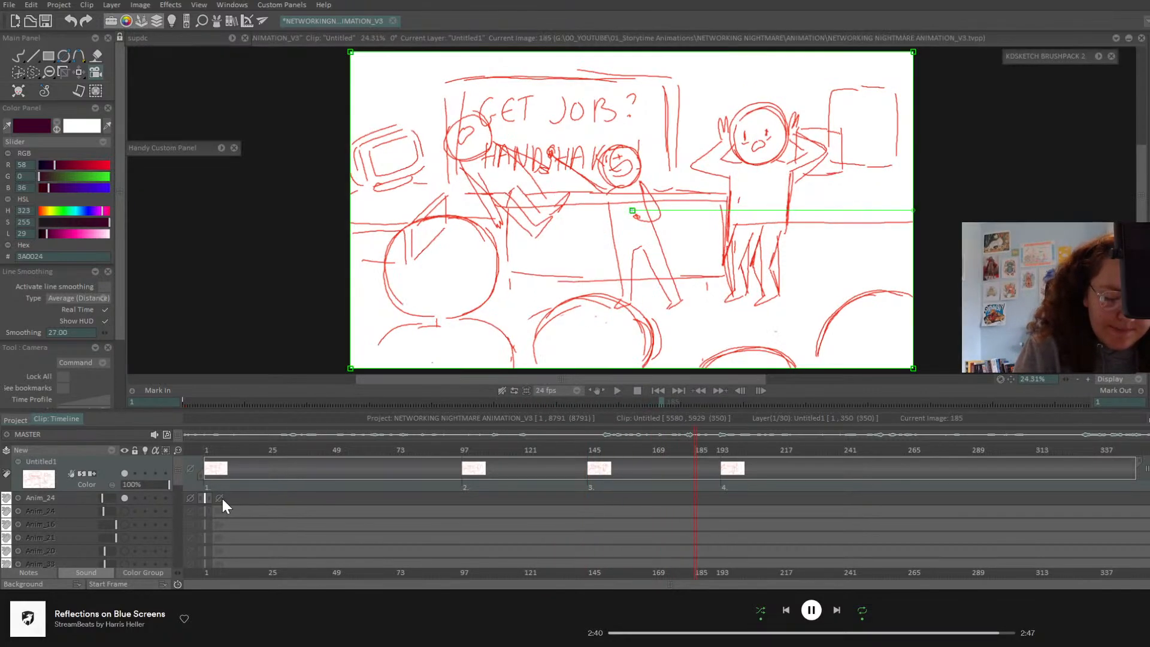
{"action": "mouse_move", "coordinate": [216, 468]}
{"action": "left_mouse_down"}
{"action": "mouse_move", "coordinate": [204, 464]}
{"action": "mouse_move", "coordinate": [907, 475]}
{"action": "mouse_move", "coordinate": [187, 492]}
{"action": "mouse_move", "coordinate": [264, 475]}
{"action": "mouse_move", "coordinate": [537, 480]}
{"action": "mouse_move", "coordinate": [629, 493]}
{"action": "mouse_move", "coordinate": [500, 507]}
{"action": "mouse_move", "coordinate": [673, 509]}
{"action": "mouse_move", "coordinate": [642, 501]}
{"action": "mouse_move", "coordinate": [770, 519]}
{"action": "mouse_move", "coordinate": [1094, 505]}
{"action": "mouse_move", "coordinate": [760, 469]}
{"action": "mouse_move", "coordinate": [282, 466]}
{"action": "mouse_move", "coordinate": [659, 456]}
{"action": "mouse_move", "coordinate": [969, 426]}
{"action": "mouse_move", "coordinate": [424, 493]}
{"action": "mouse_move", "coordinate": [834, 477]}
{"action": "mouse_move", "coordinate": [342, 485]}
{"action": "mouse_move", "coordinate": [773, 500]}
{"action": "left_mouse_up"}
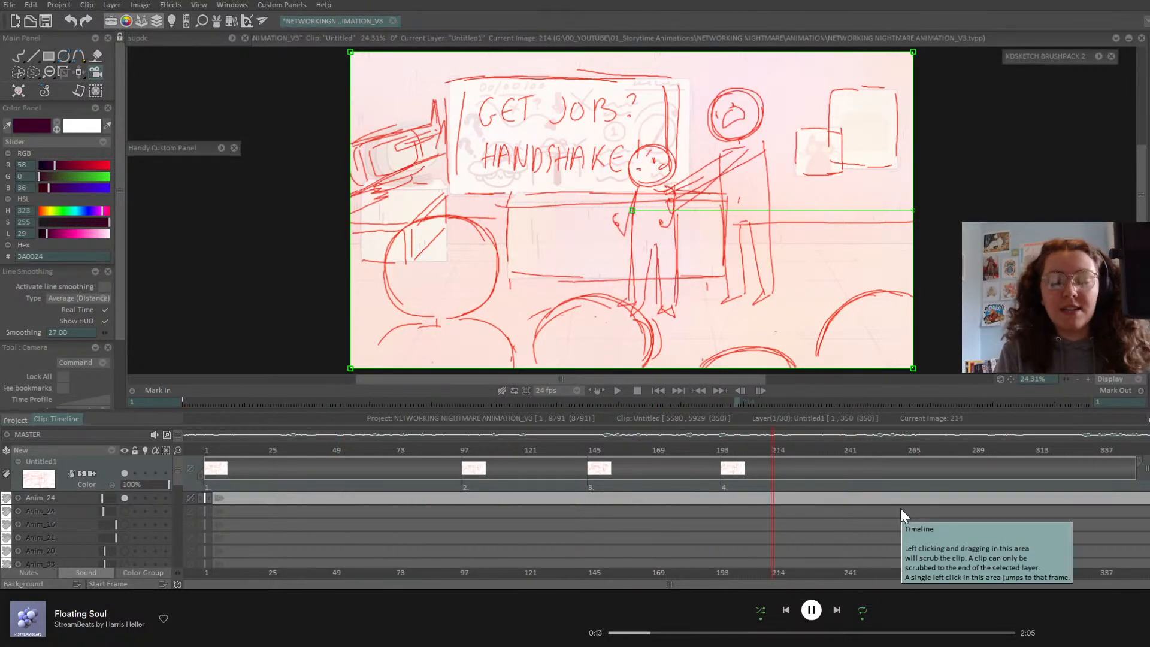
{"action": "left_click_drag", "start_coordinate": [444, 455], "coordinate": [203, 515]}
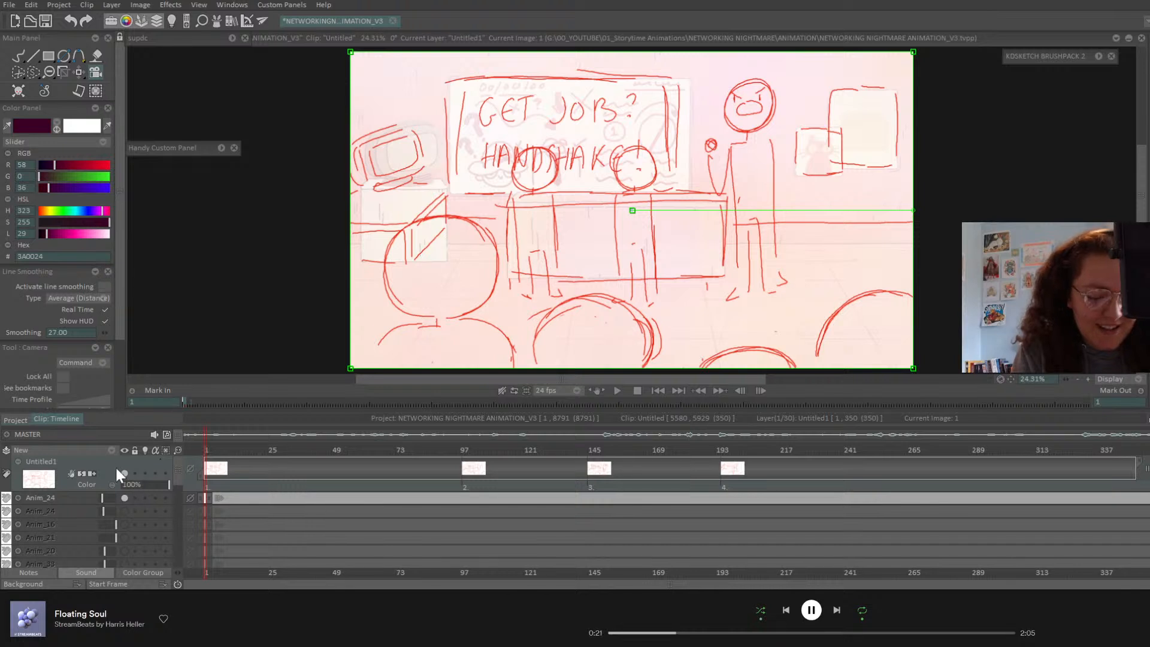
- Add a new animation layer above the sketch and set the sketch layer's opacity to 50%
{"action": "left_click", "coordinate": [99, 448]}
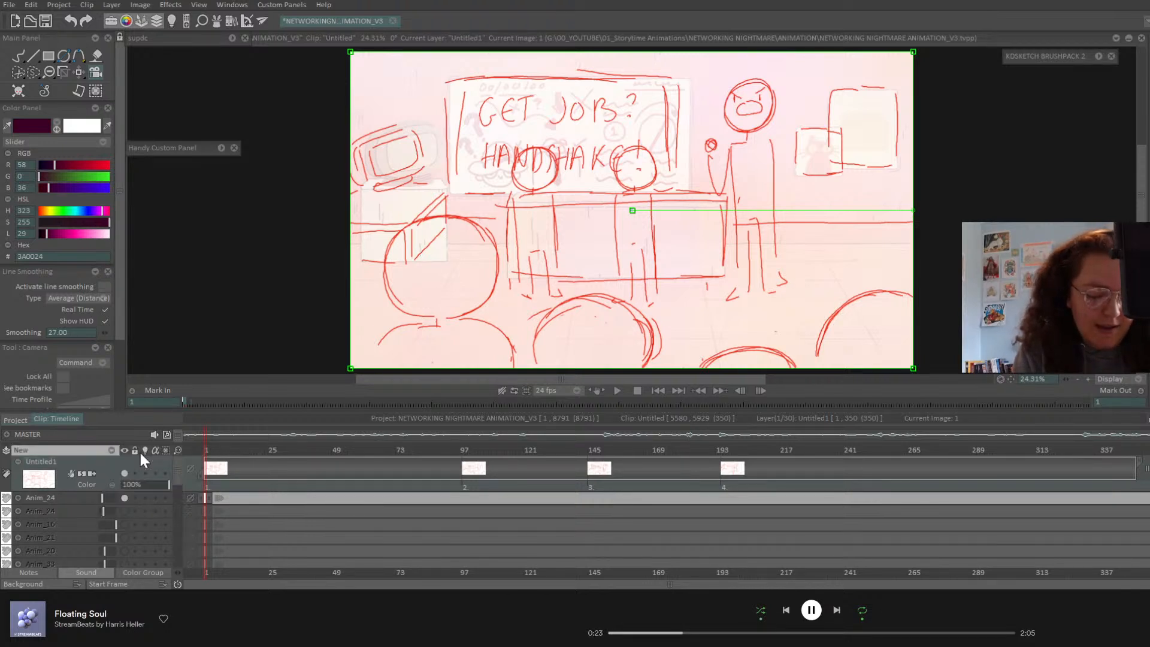
{"action": "left_click", "coordinate": [146, 522]}
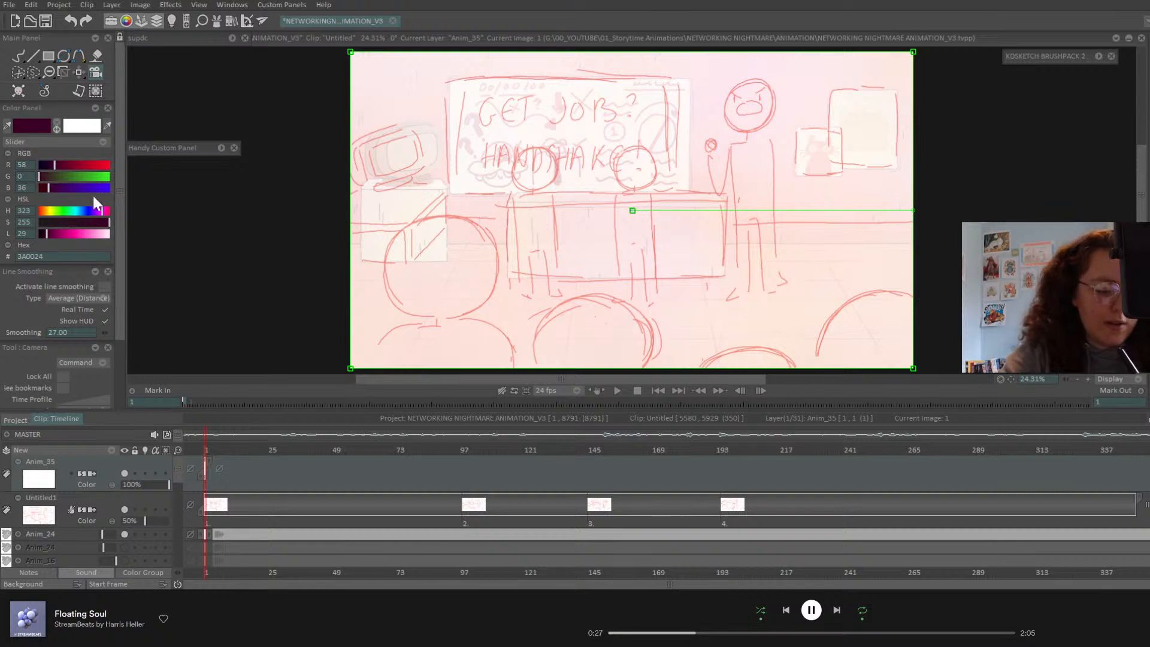
- Set the drawing colour to the red CF0024
{"action": "left_click", "coordinate": [108, 176]}
{"action": "left_click", "coordinate": [96, 164]}
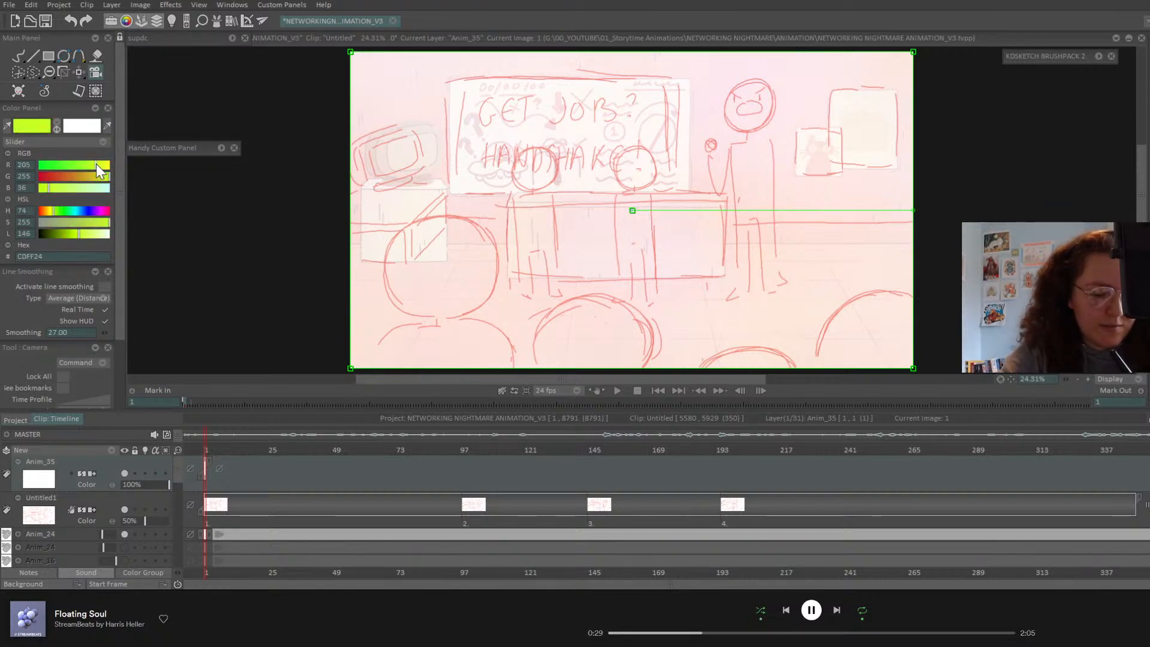
{"action": "left_click_drag", "start_coordinate": [73, 176], "coordinate": [16, 169]}
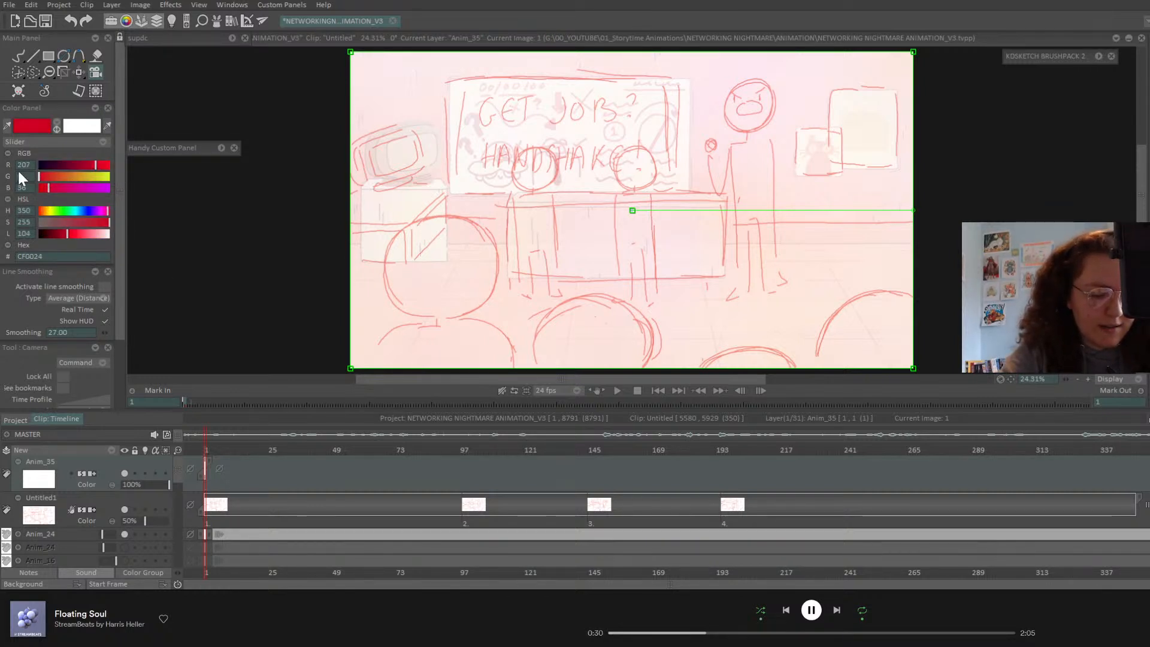
- Choose the freehand pencil brush with the dark purple 25122A and shrink the timeline to enlarge the drawing area
{"action": "left_click", "coordinate": [18, 56]}
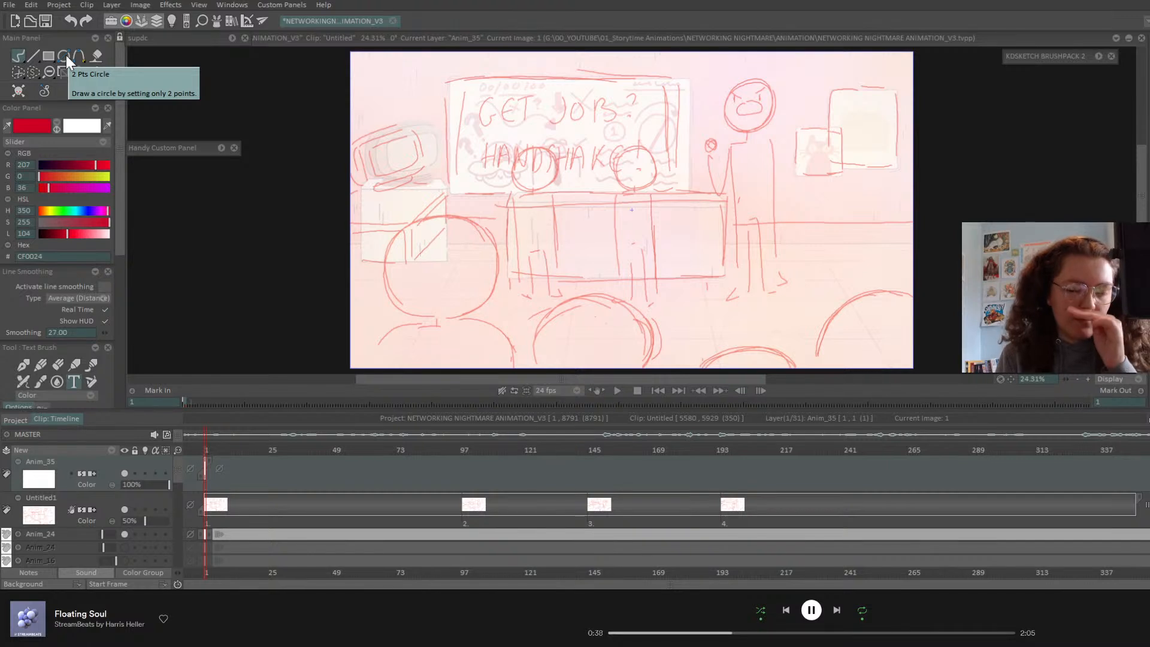
{"action": "key", "text": "b"}
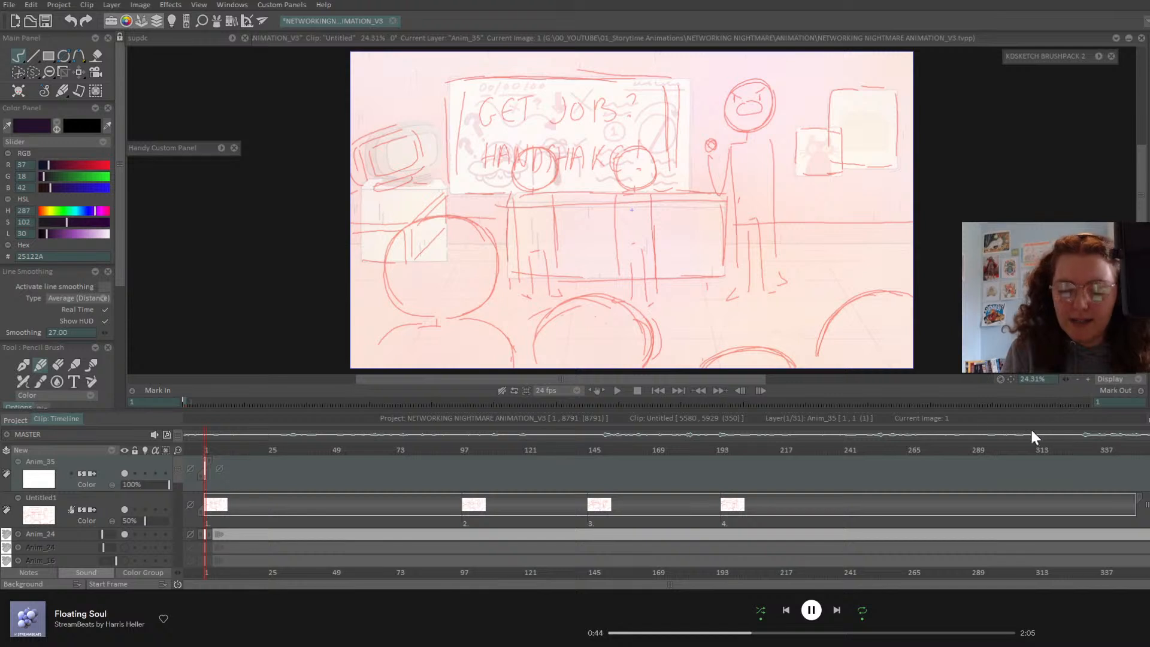
{"action": "scroll", "coordinate": [375, 460], "scroll_direction": "down", "scroll_amount": 1}
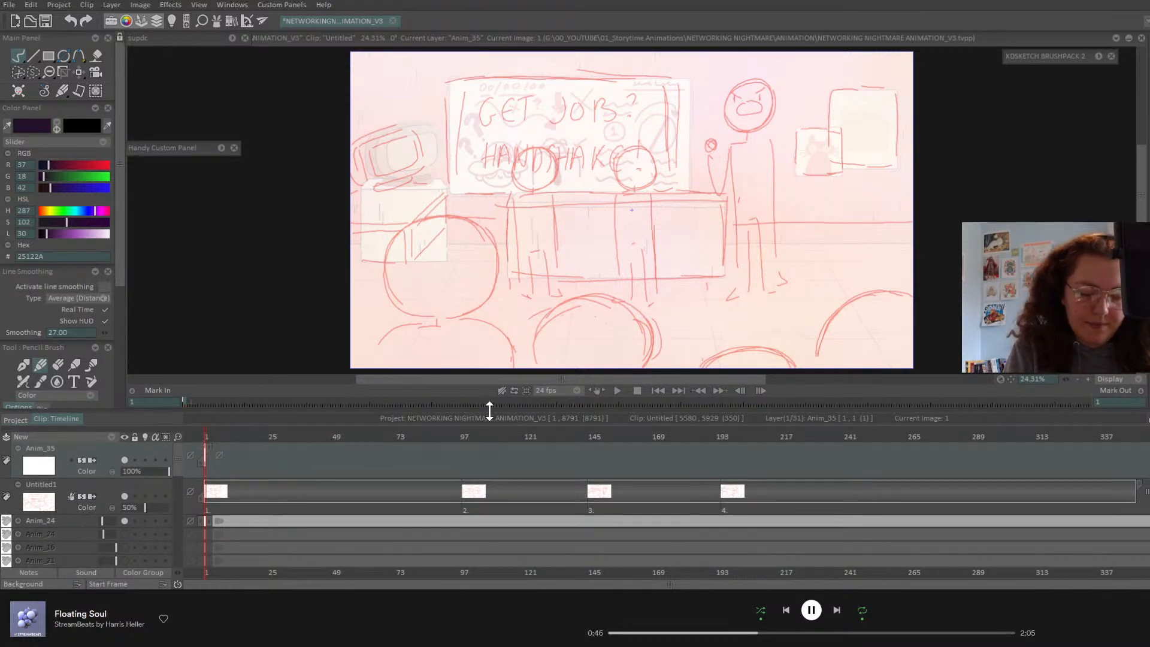
{"action": "left_click_drag", "start_coordinate": [489, 411], "coordinate": [491, 466]}
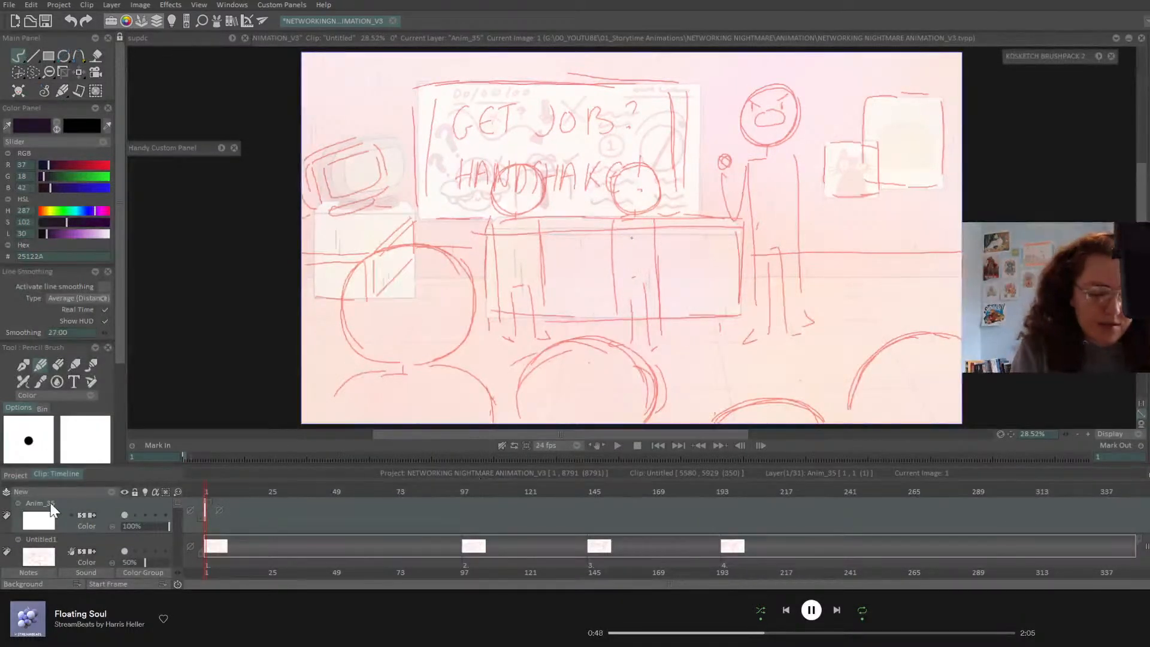
- Rename the new animation layer as roughs
{"action": "double_click", "coordinate": [49, 504]}
{"action": "type", "text": "r"}
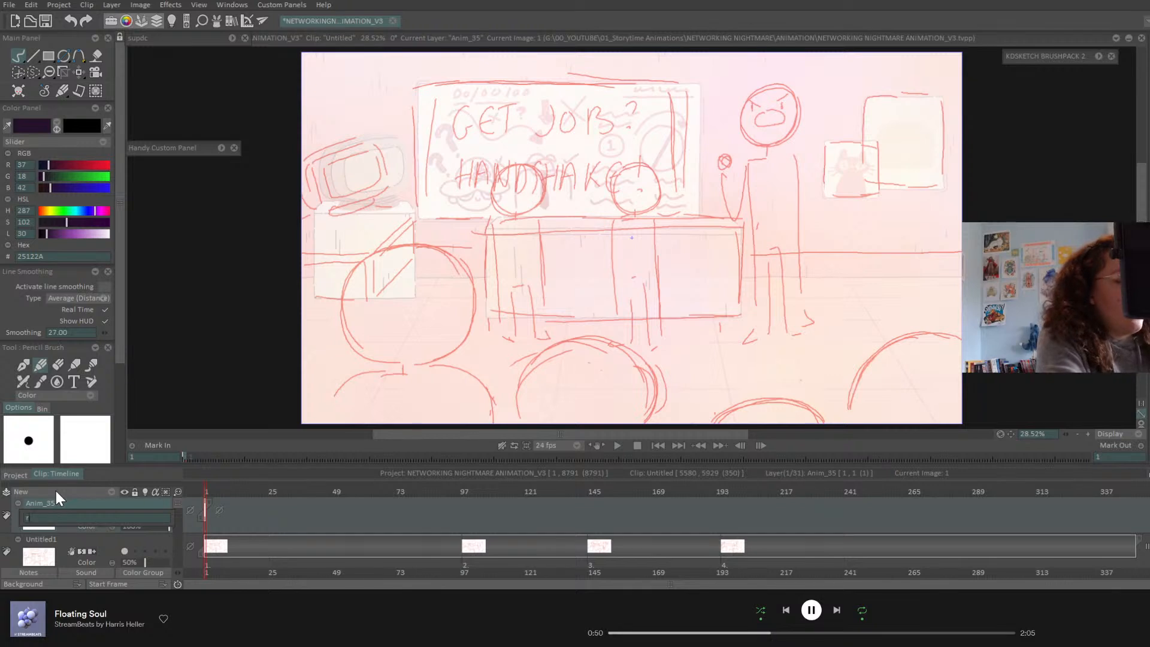
{"action": "type", "text": "oughs"}
{"action": "key", "text": "Return"}
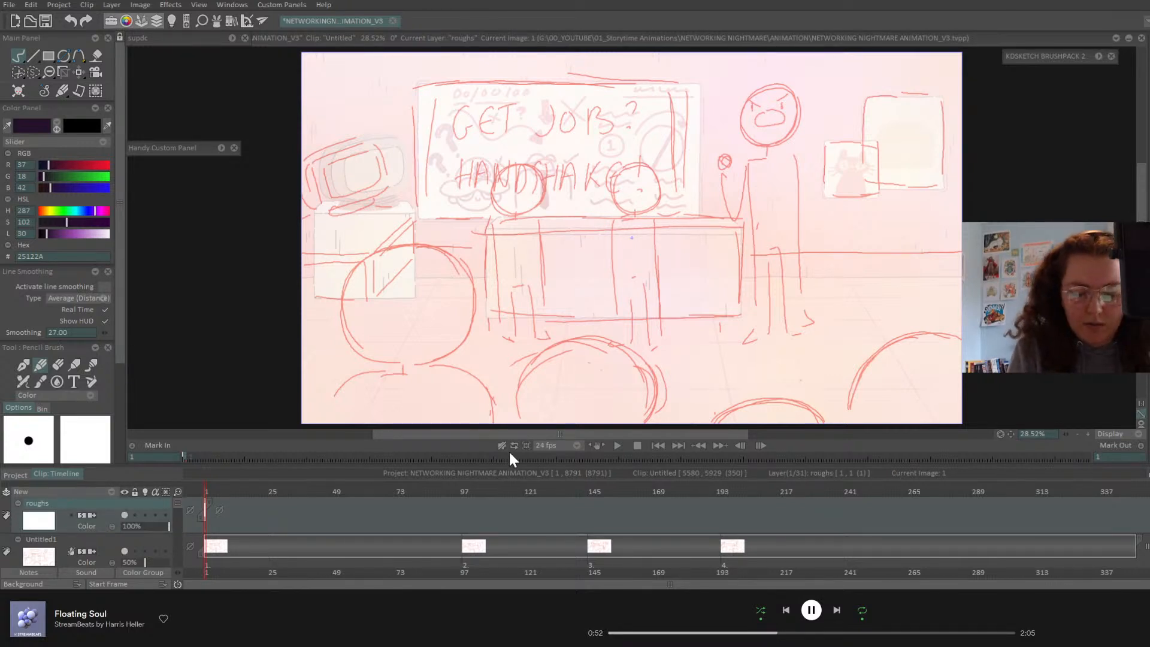
- Play back the clip to review the sketch timing, then return to frame 1
{"action": "left_click", "coordinate": [617, 447]}
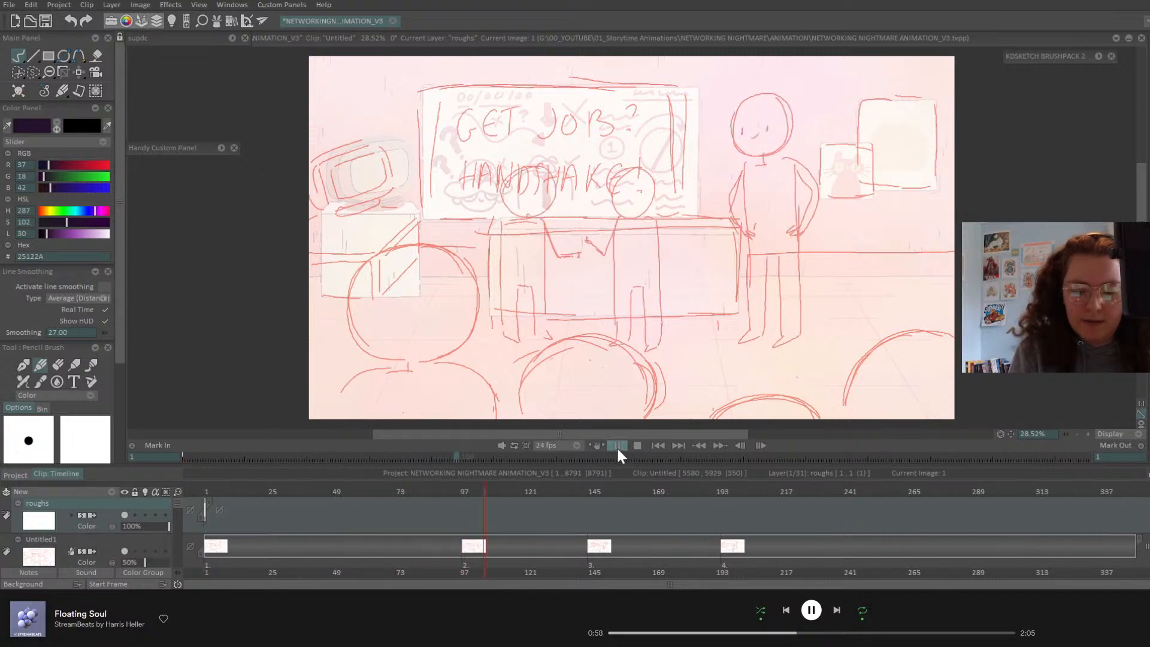
{"action": "left_click", "coordinate": [617, 447]}
{"action": "left_click", "coordinate": [208, 492]}
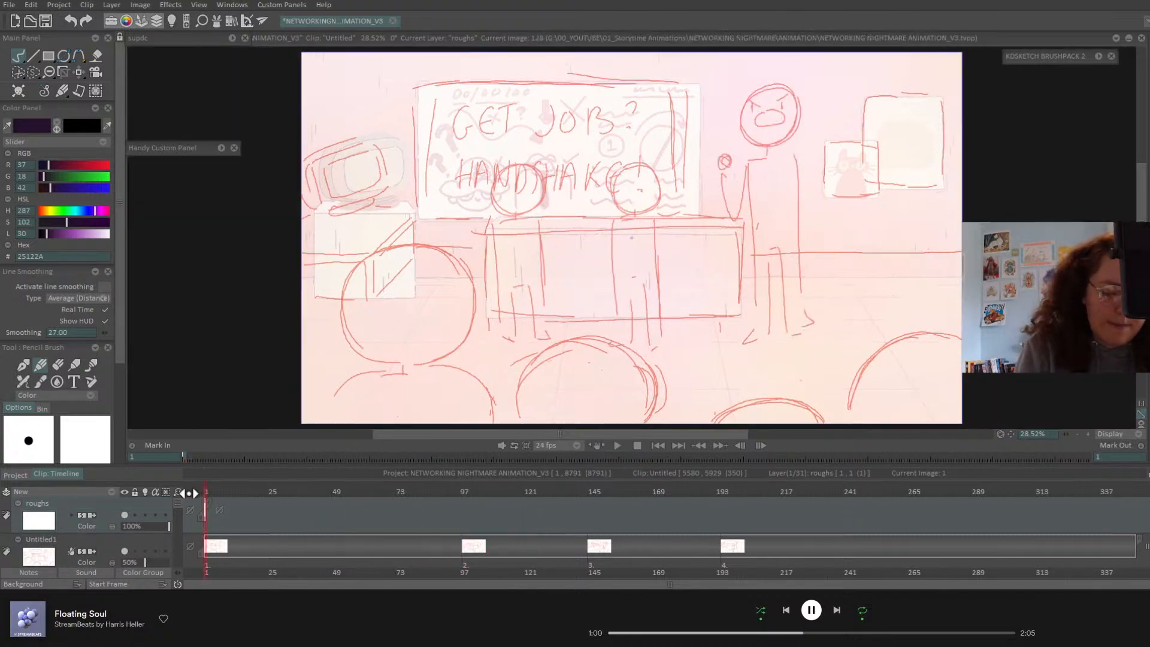
- Draw the standing presenter's head, neck, torso, arms, legs and feet over the red sketch on frame 1 of the roughs layer
{"action": "mouse_move", "coordinate": [777, 84]}
{"action": "left_mouse_down"}
{"action": "mouse_move", "coordinate": [766, 145]}
{"action": "mouse_move", "coordinate": [741, 135]}
{"action": "mouse_move", "coordinate": [793, 140]}
{"action": "mouse_move", "coordinate": [800, 99]}
{"action": "mouse_move", "coordinate": [780, 144]}
{"action": "mouse_move", "coordinate": [799, 90]}
{"action": "mouse_move", "coordinate": [773, 85]}
{"action": "mouse_move", "coordinate": [736, 97]}
{"action": "mouse_move", "coordinate": [736, 134]}
{"action": "mouse_move", "coordinate": [805, 160]}
{"action": "mouse_move", "coordinate": [821, 240]}
{"action": "left_mouse_up"}
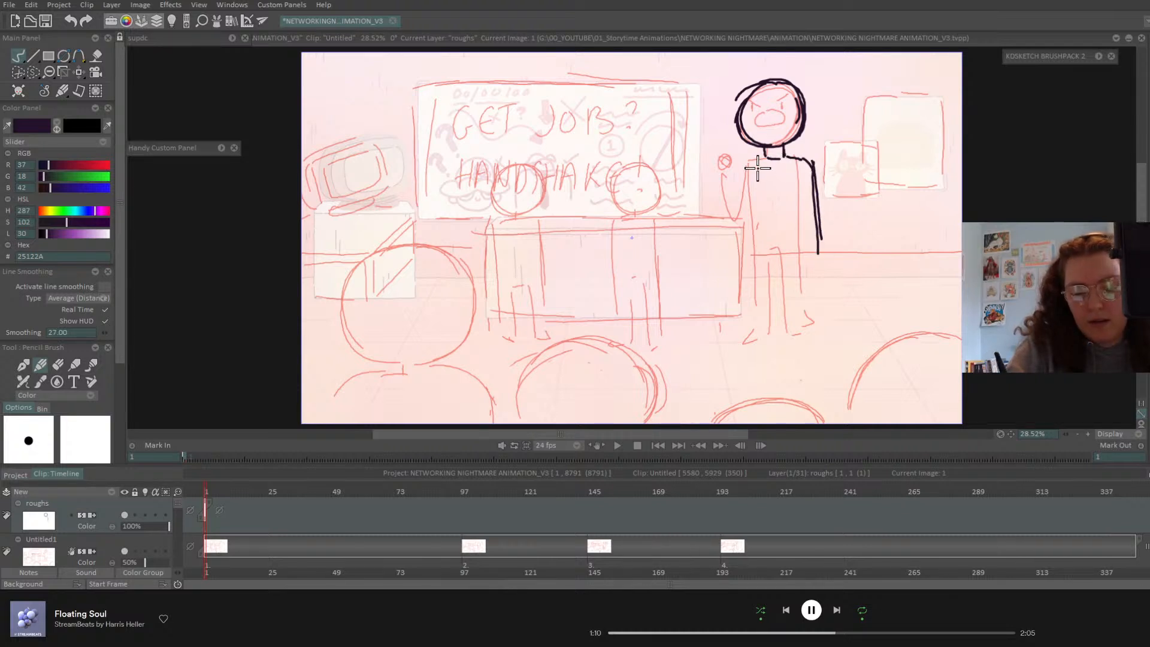
{"action": "mouse_move", "coordinate": [739, 161]}
{"action": "left_mouse_down"}
{"action": "mouse_move", "coordinate": [756, 283]}
{"action": "mouse_move", "coordinate": [750, 257]}
{"action": "mouse_move", "coordinate": [821, 257]}
{"action": "left_mouse_up"}
{"action": "mouse_move", "coordinate": [750, 254]}
{"action": "left_mouse_down"}
{"action": "mouse_move", "coordinate": [755, 325]}
{"action": "mouse_move", "coordinate": [750, 244]}
{"action": "mouse_move", "coordinate": [739, 343]}
{"action": "mouse_move", "coordinate": [757, 344]}
{"action": "mouse_move", "coordinate": [775, 259]}
{"action": "mouse_move", "coordinate": [791, 242]}
{"action": "mouse_move", "coordinate": [779, 244]}
{"action": "mouse_move", "coordinate": [790, 243]}
{"action": "mouse_move", "coordinate": [804, 345]}
{"action": "left_mouse_up"}
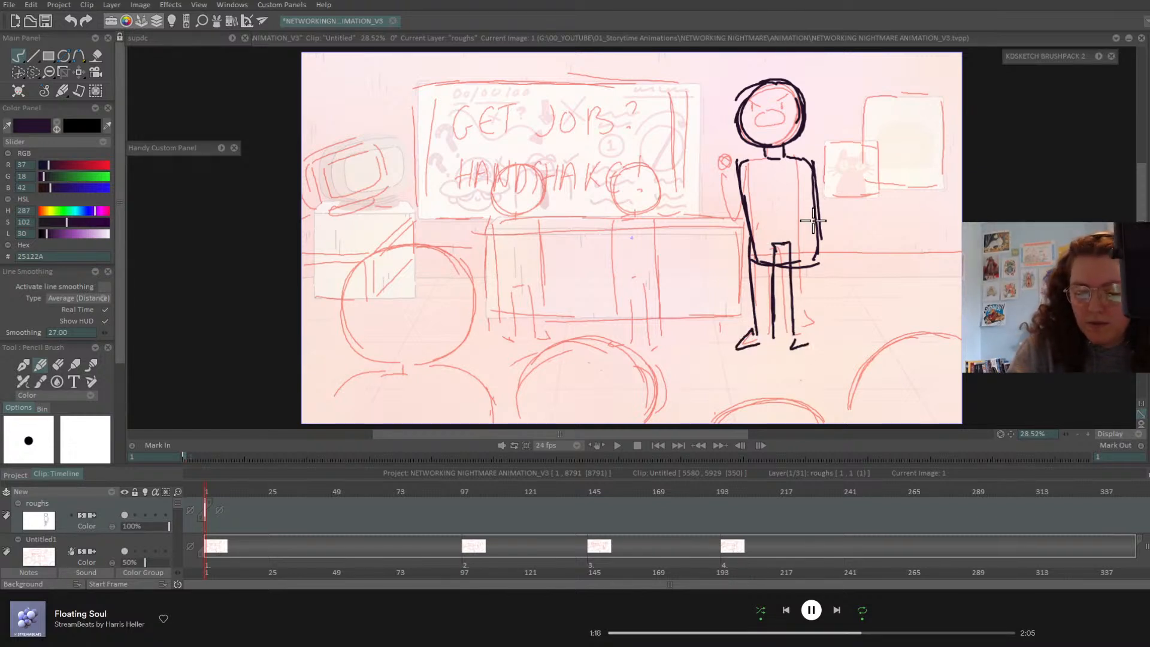
{"action": "left_click_drag", "start_coordinate": [815, 263], "coordinate": [813, 341]}
{"action": "left_click_drag", "start_coordinate": [814, 341], "coordinate": [792, 347]}
{"action": "left_click_drag", "start_coordinate": [776, 266], "coordinate": [779, 322]}
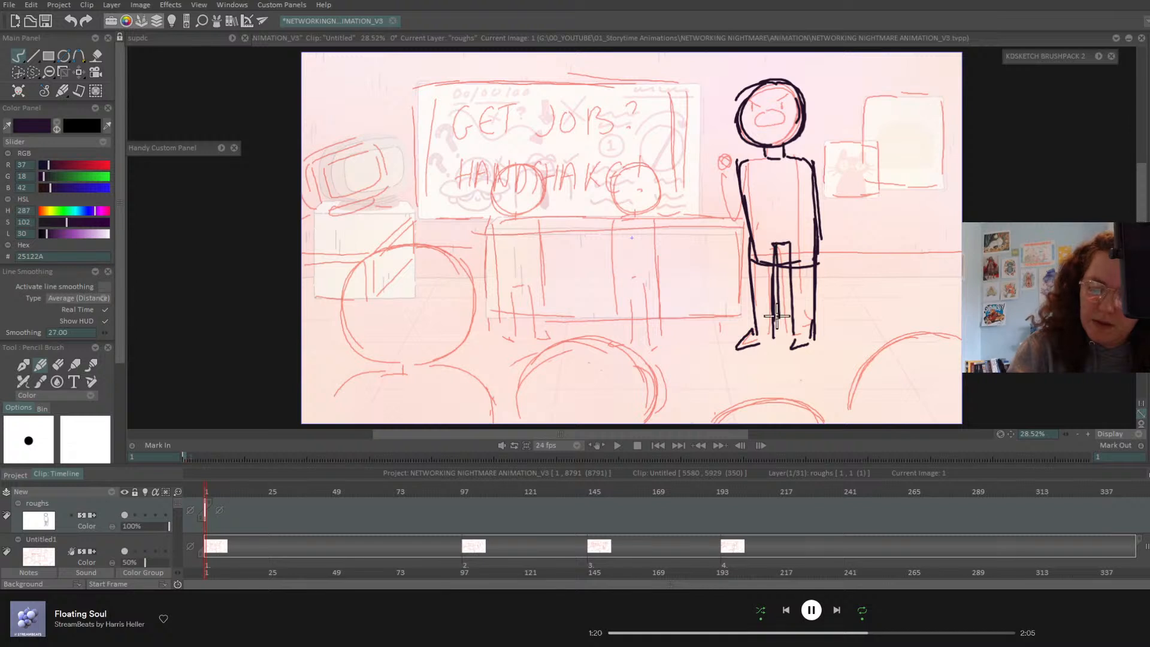
{"action": "left_click_drag", "start_coordinate": [755, 160], "coordinate": [743, 196]}
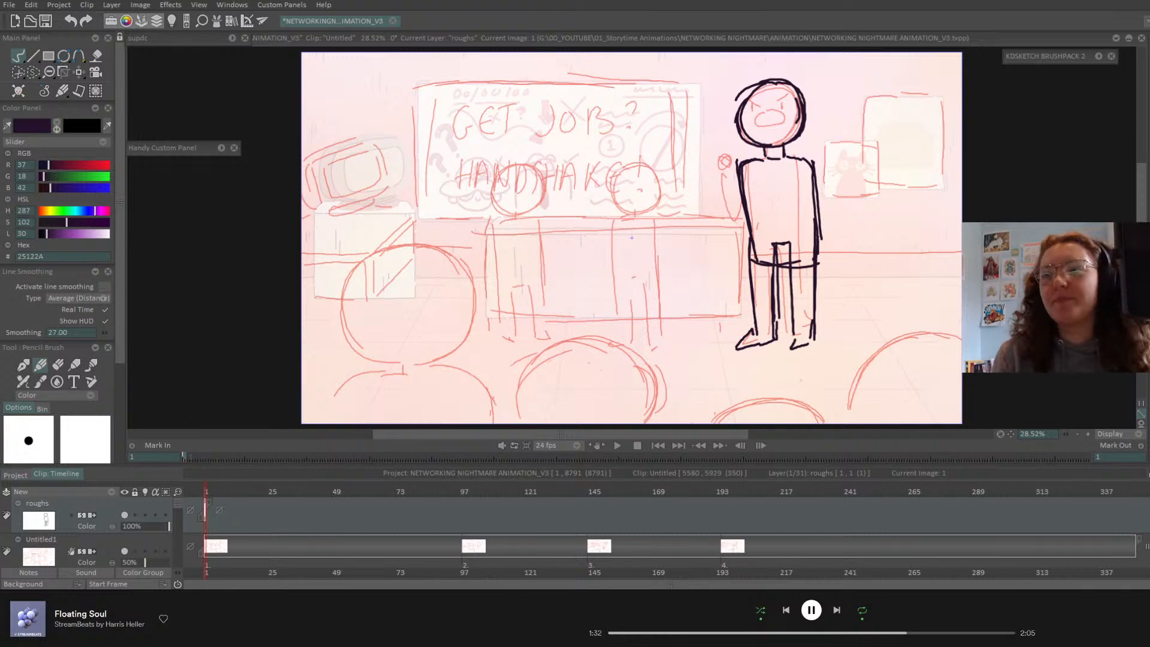
{"action": "left_click_drag", "start_coordinate": [210, 491], "coordinate": [203, 491]}
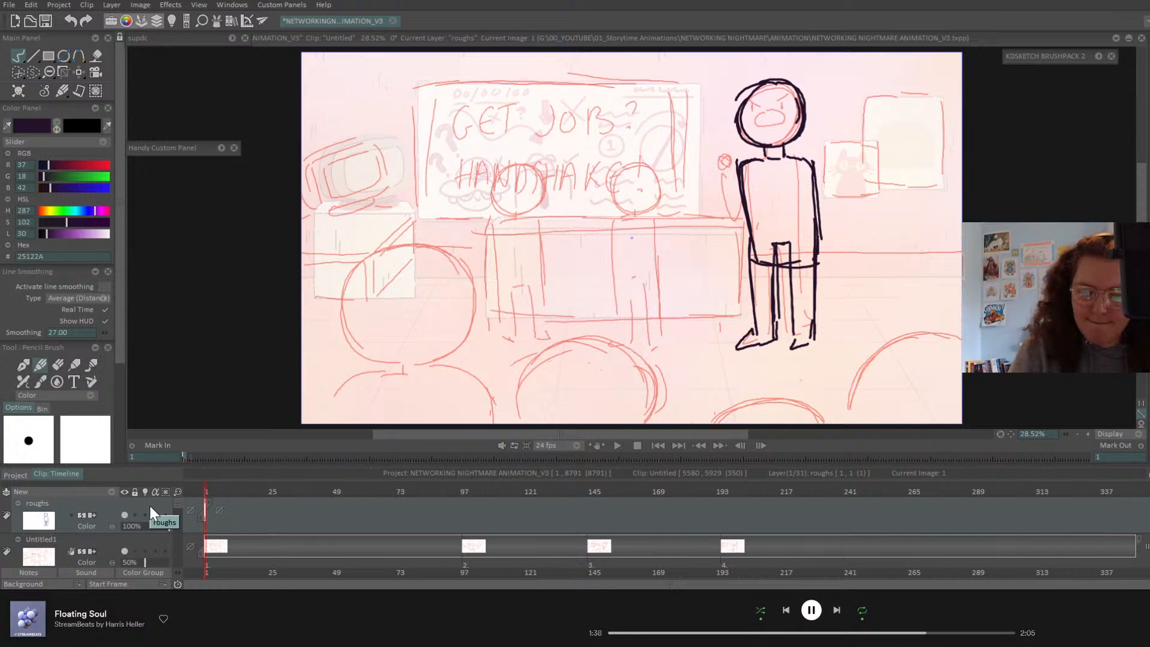
{"action": "mouse_move", "coordinate": [207, 491]}
{"action": "left_mouse_down"}
{"action": "mouse_move", "coordinate": [222, 492]}
{"action": "mouse_move", "coordinate": [205, 491]}
{"action": "left_mouse_up"}
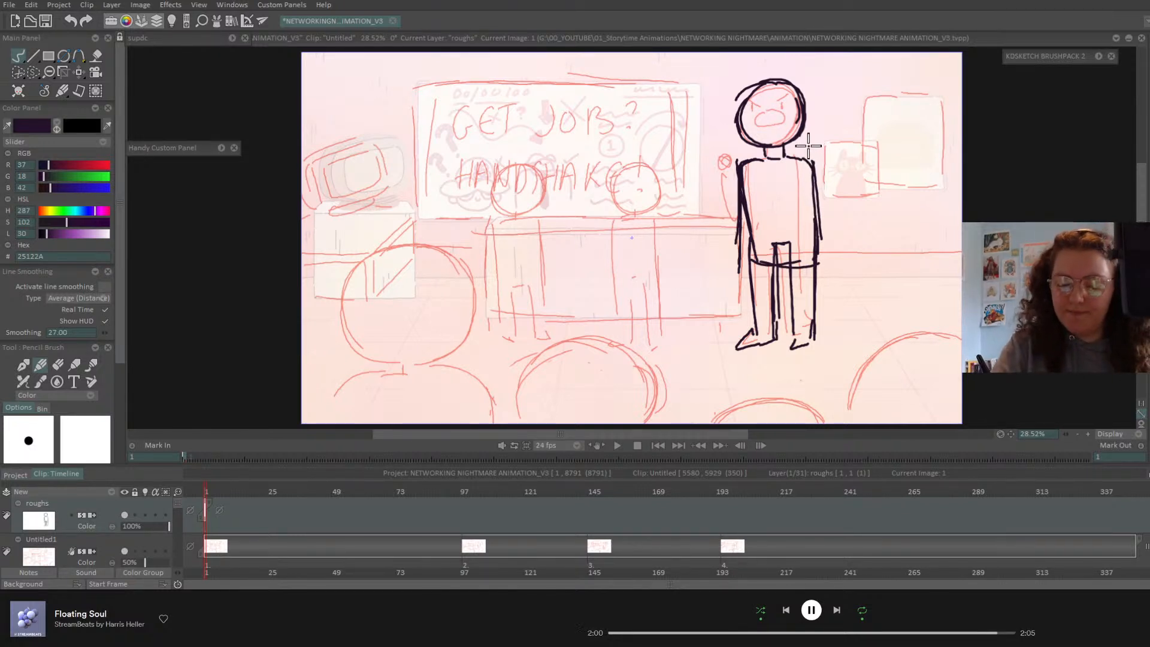
- Add a second roughs drawing at frame 18, erase the presenter's hanging arm there and redraw it bent outward with a small round hand
{"action": "left_click_drag", "start_coordinate": [208, 499], "coordinate": [251, 493]}
{"action": "left_click", "coordinate": [265, 530]}
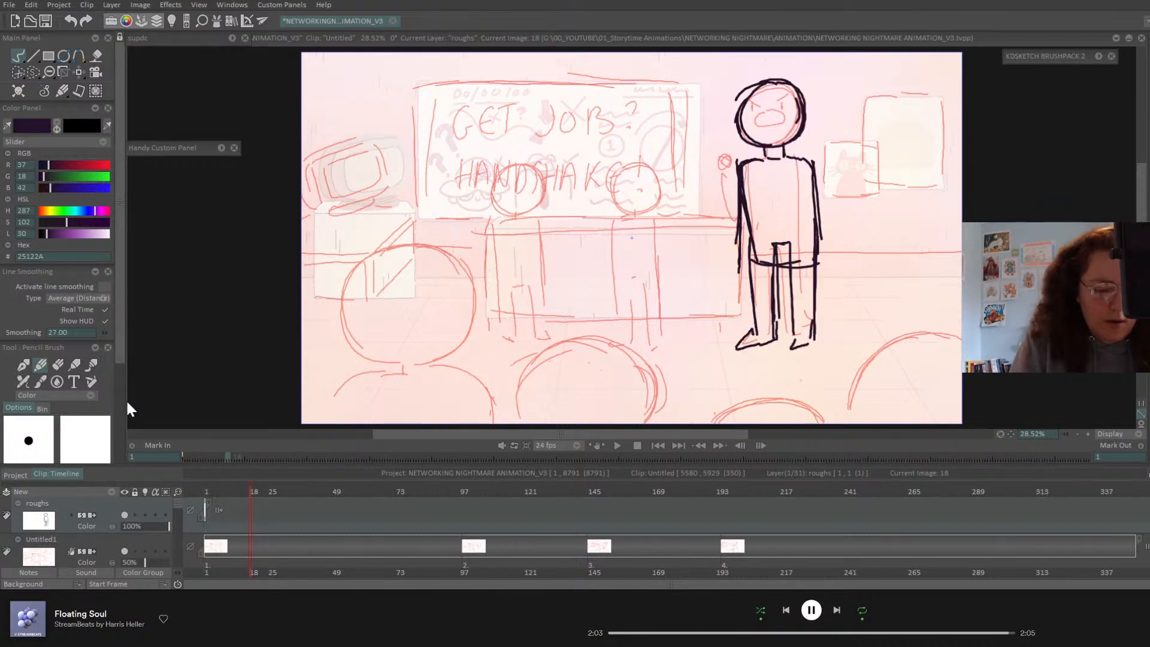
{"action": "left_click", "coordinate": [56, 364]}
{"action": "mouse_move", "coordinate": [738, 210]}
{"action": "left_mouse_down"}
{"action": "mouse_move", "coordinate": [736, 257]}
{"action": "mouse_move", "coordinate": [738, 230]}
{"action": "left_mouse_up"}
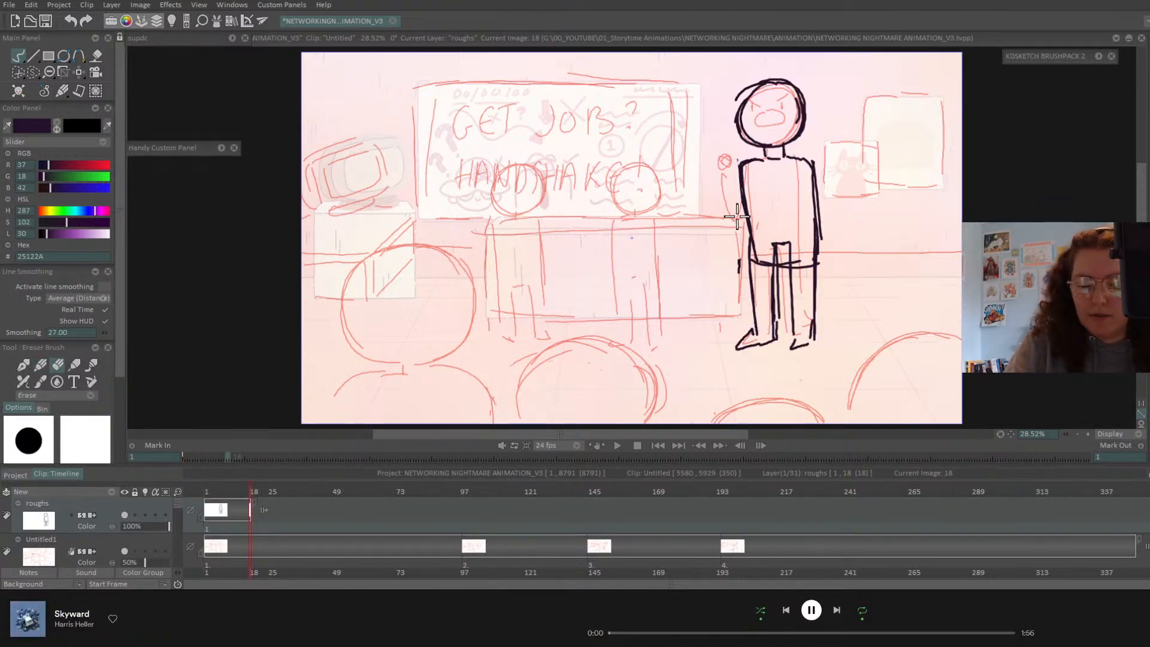
{"action": "left_click", "coordinate": [41, 365]}
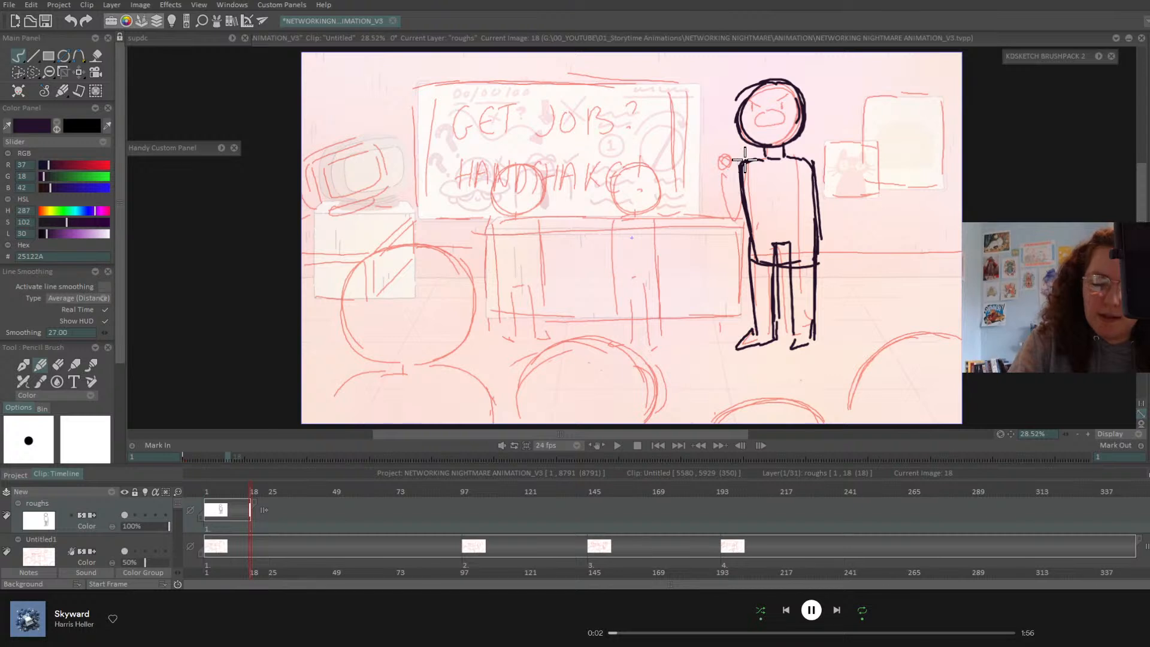
{"action": "mouse_move", "coordinate": [743, 164]}
{"action": "left_mouse_down"}
{"action": "mouse_move", "coordinate": [719, 232]}
{"action": "mouse_move", "coordinate": [689, 213]}
{"action": "left_mouse_up"}
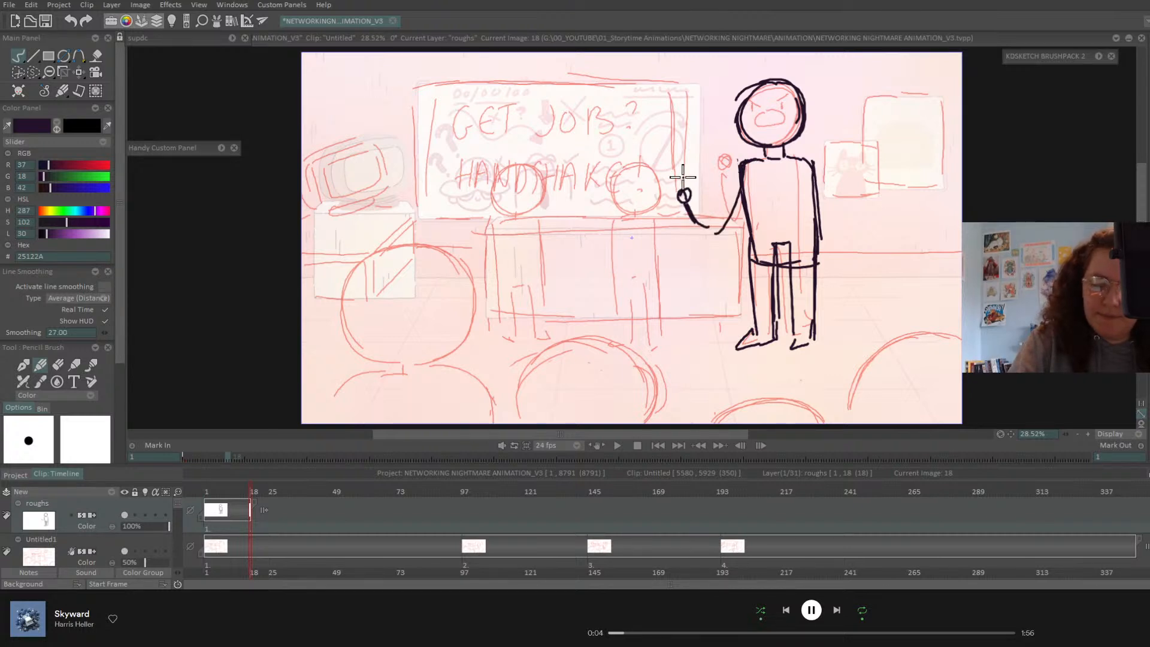
- On frame 1, add a small round hand to the hanging arm and erase the line crossing the presenter's upper legs
{"action": "key", "text": "Home"}
{"action": "left_click_drag", "start_coordinate": [736, 265], "coordinate": [733, 277]}
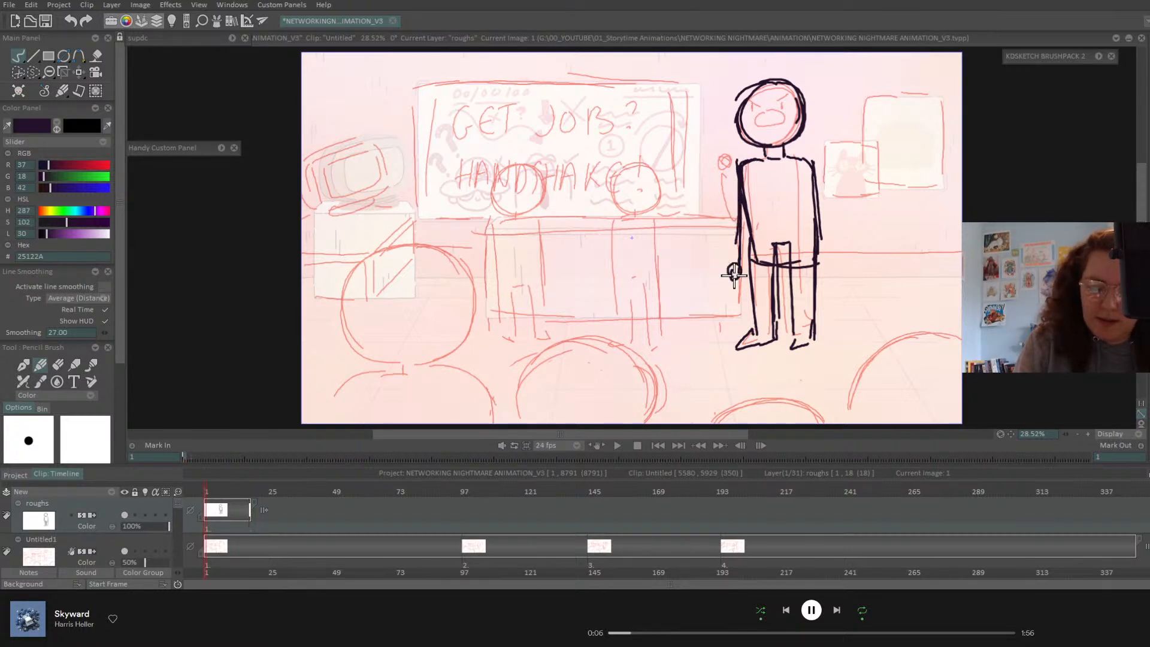
{"action": "left_click", "coordinate": [60, 366]}
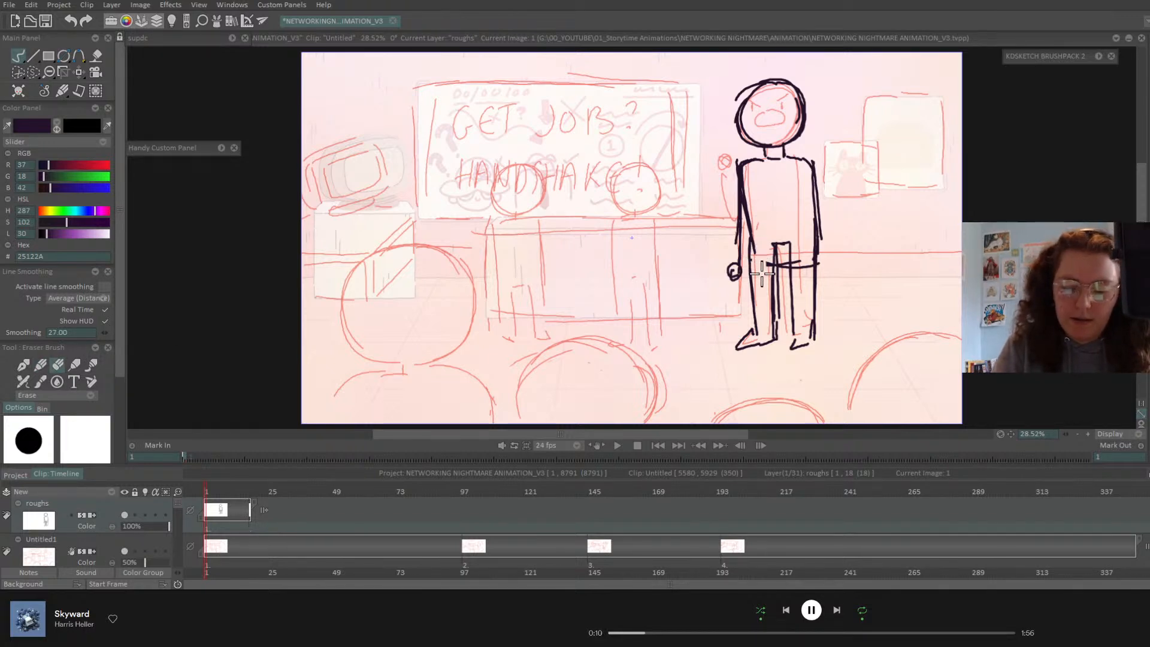
{"action": "left_click_drag", "start_coordinate": [761, 273], "coordinate": [806, 258]}
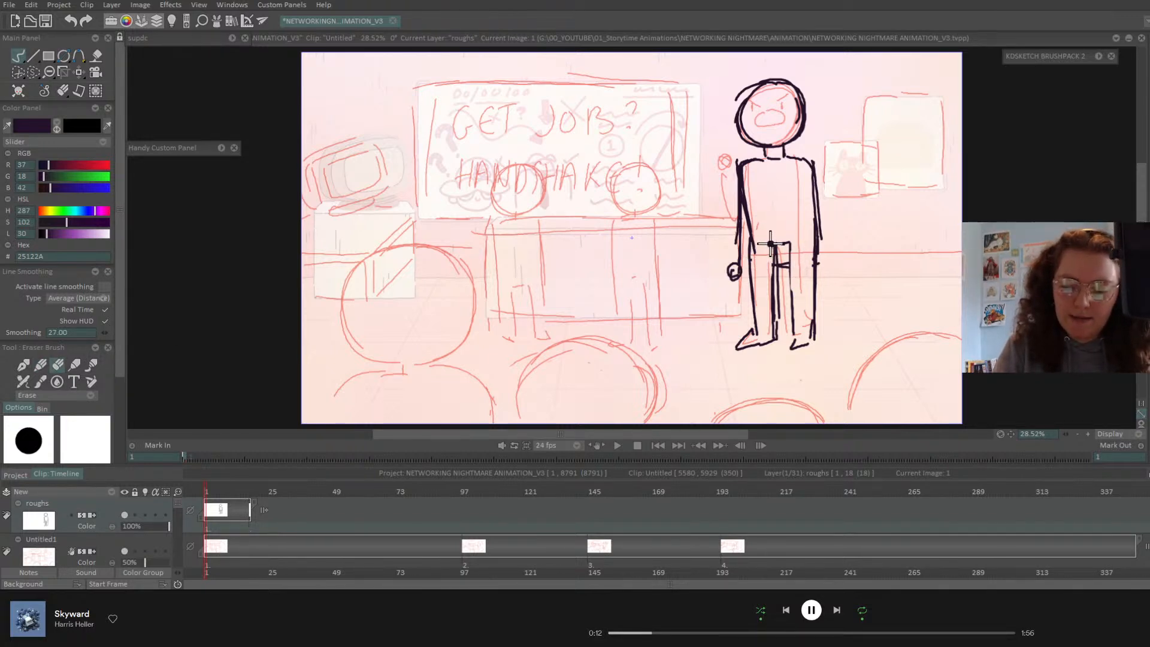
- Draw the presenter's collar with a tie knot and a waistband with a buckle across the torso on frame 1
{"action": "left_click", "coordinate": [41, 366]}
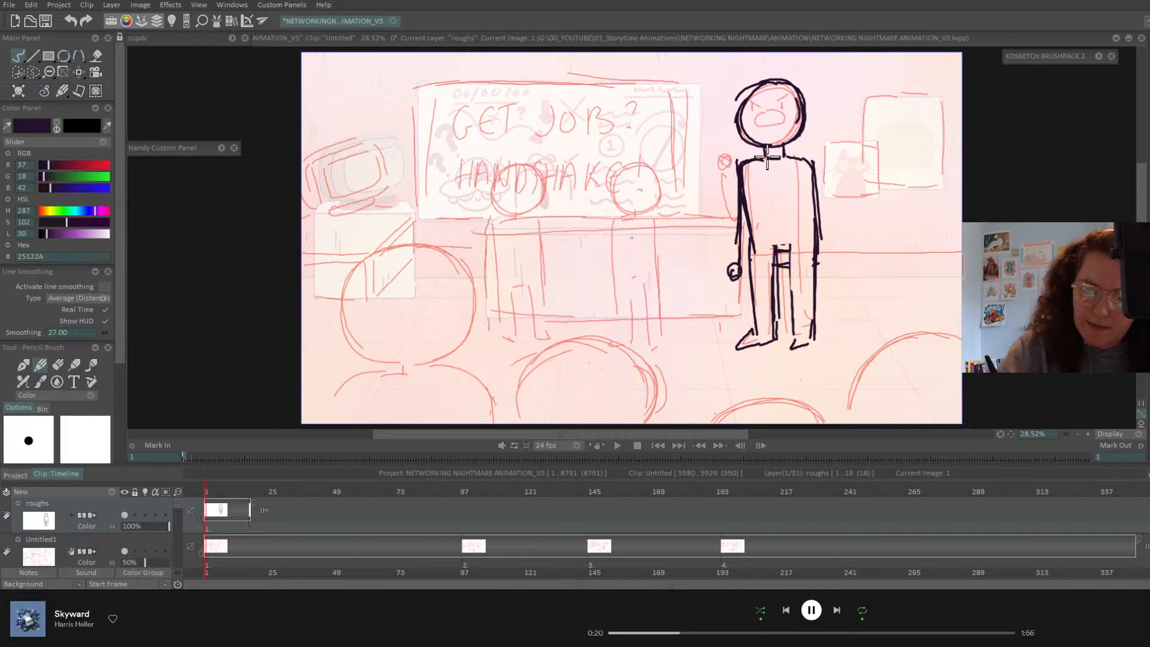
{"action": "left_click_drag", "start_coordinate": [758, 160], "coordinate": [759, 173]}
{"action": "mouse_move", "coordinate": [765, 178]}
{"action": "left_mouse_down"}
{"action": "mouse_move", "coordinate": [775, 160]}
{"action": "mouse_move", "coordinate": [785, 174]}
{"action": "mouse_move", "coordinate": [790, 161]}
{"action": "mouse_move", "coordinate": [744, 196]}
{"action": "mouse_move", "coordinate": [815, 196]}
{"action": "mouse_move", "coordinate": [817, 250]}
{"action": "left_mouse_up"}
{"action": "left_click_drag", "start_coordinate": [743, 200], "coordinate": [755, 286]}
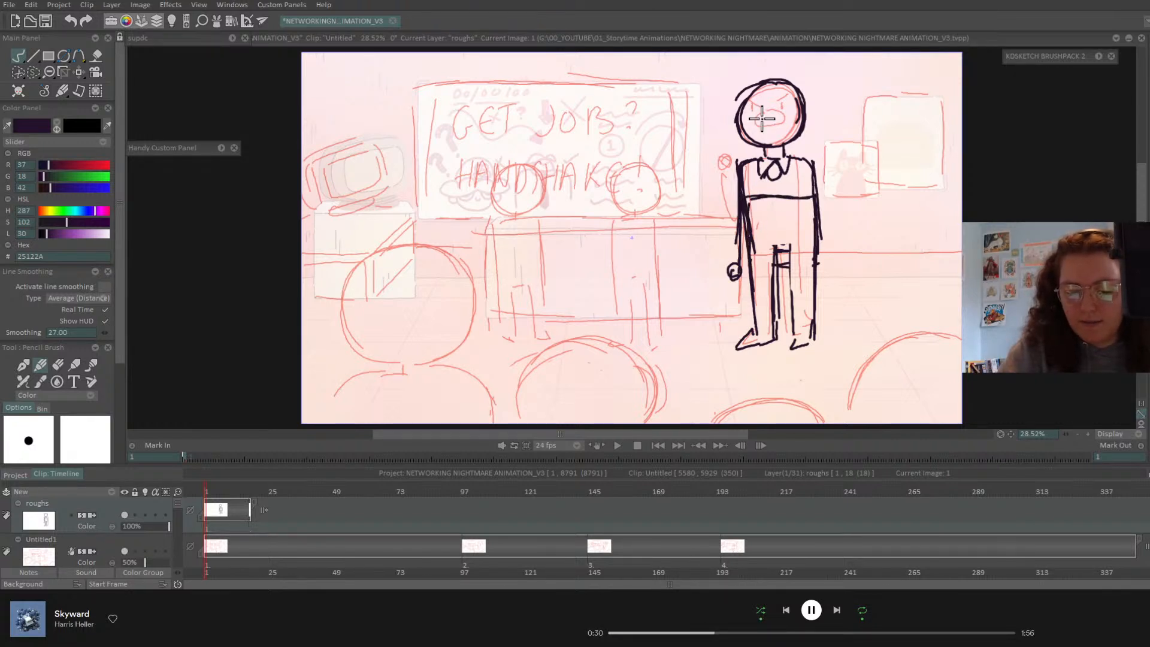
{"action": "mouse_move", "coordinate": [750, 209]}
{"action": "left_mouse_down"}
{"action": "mouse_move", "coordinate": [815, 200]}
{"action": "mouse_move", "coordinate": [770, 209]}
{"action": "left_mouse_up"}
{"action": "left_click_drag", "start_coordinate": [781, 198], "coordinate": [783, 208]}
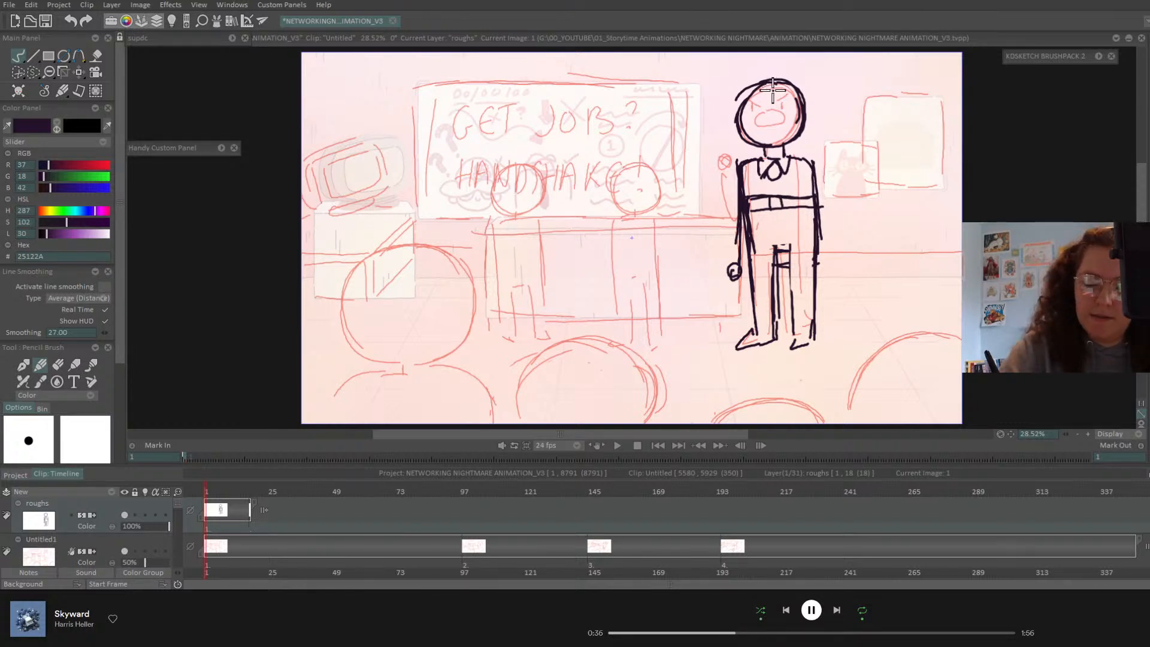
- Draw the presenter's ears and swept hair around the head on frame 1
{"action": "mouse_move", "coordinate": [753, 88]}
{"action": "left_mouse_down"}
{"action": "mouse_move", "coordinate": [727, 110]}
{"action": "mouse_move", "coordinate": [762, 83]}
{"action": "mouse_move", "coordinate": [747, 98]}
{"action": "mouse_move", "coordinate": [808, 127]}
{"action": "left_mouse_up"}
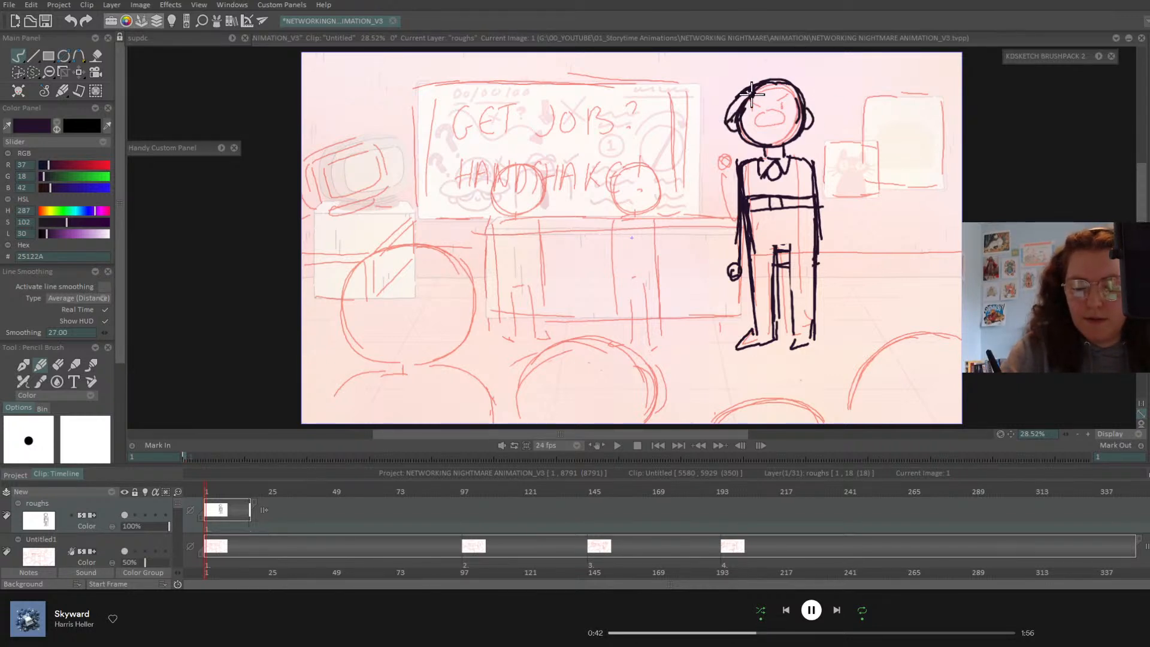
{"action": "mouse_move", "coordinate": [752, 94]}
{"action": "left_mouse_down"}
{"action": "mouse_move", "coordinate": [793, 89]}
{"action": "mouse_move", "coordinate": [783, 91]}
{"action": "mouse_move", "coordinate": [802, 102]}
{"action": "mouse_move", "coordinate": [788, 84]}
{"action": "mouse_move", "coordinate": [756, 91]}
{"action": "mouse_move", "coordinate": [760, 74]}
{"action": "mouse_move", "coordinate": [737, 91]}
{"action": "mouse_move", "coordinate": [756, 118]}
{"action": "left_mouse_up"}
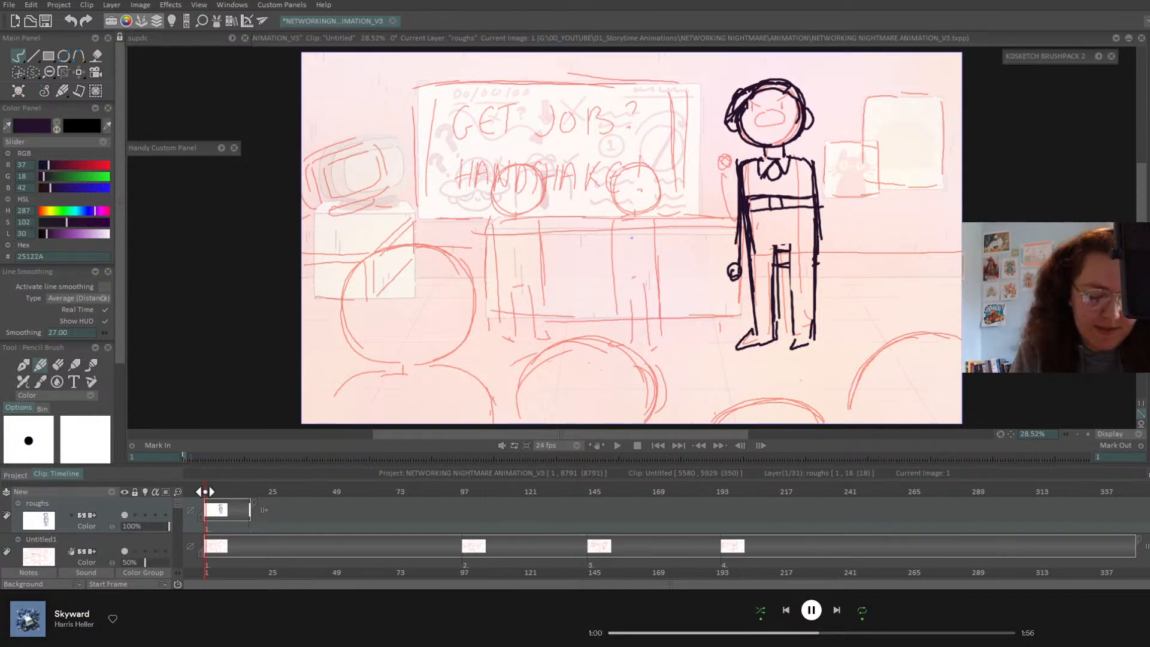
{"action": "mouse_move", "coordinate": [207, 492]}
{"action": "left_mouse_down"}
{"action": "mouse_move", "coordinate": [551, 517]}
{"action": "mouse_move", "coordinate": [359, 560]}
{"action": "mouse_move", "coordinate": [533, 565]}
{"action": "mouse_move", "coordinate": [526, 551]}
{"action": "mouse_move", "coordinate": [207, 491]}
{"action": "left_mouse_up"}
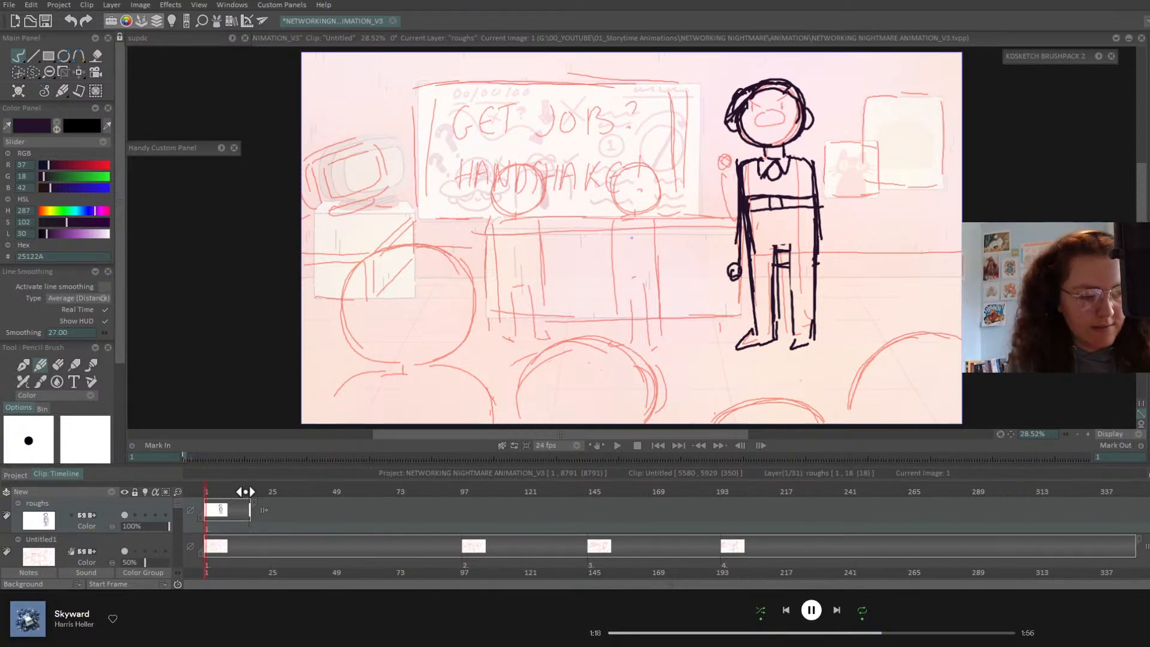
- Flip between frames 1 and 18 to compare the hanging arm with the outstretched arm pose
{"action": "key", "text": "Right"}
{"action": "key", "text": "Left"}
{"action": "key", "text": "Right"}
{"action": "key", "text": "Left"}
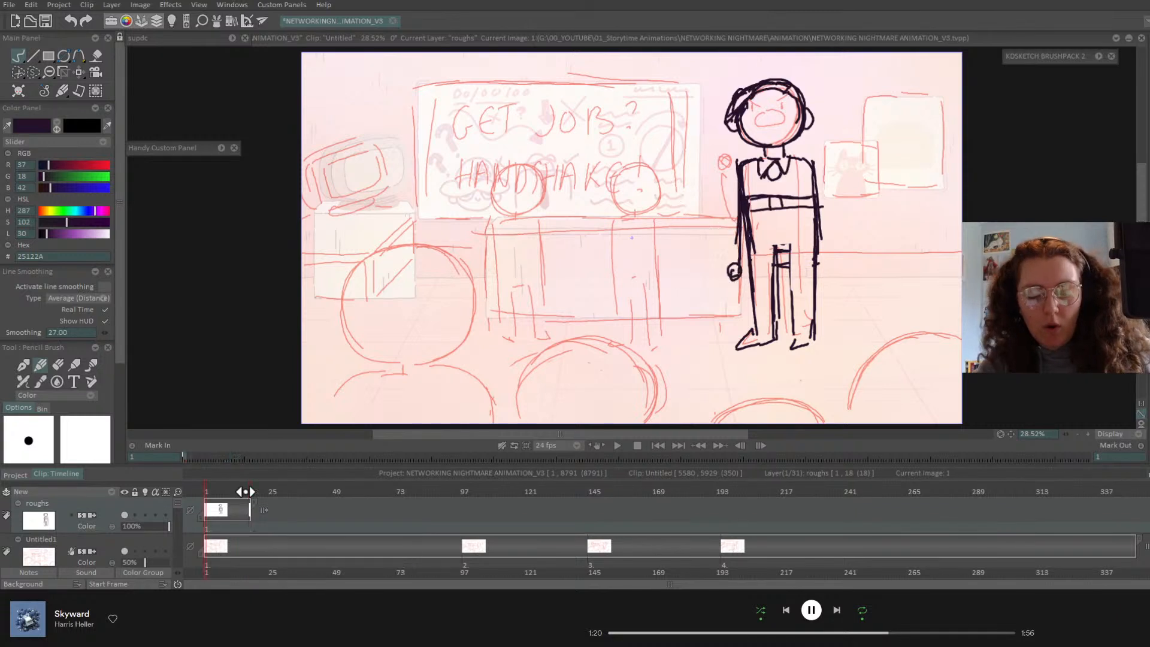
{"action": "key", "text": "Right"}
{"action": "key", "text": "Left"}
{"action": "key", "text": "Right"}
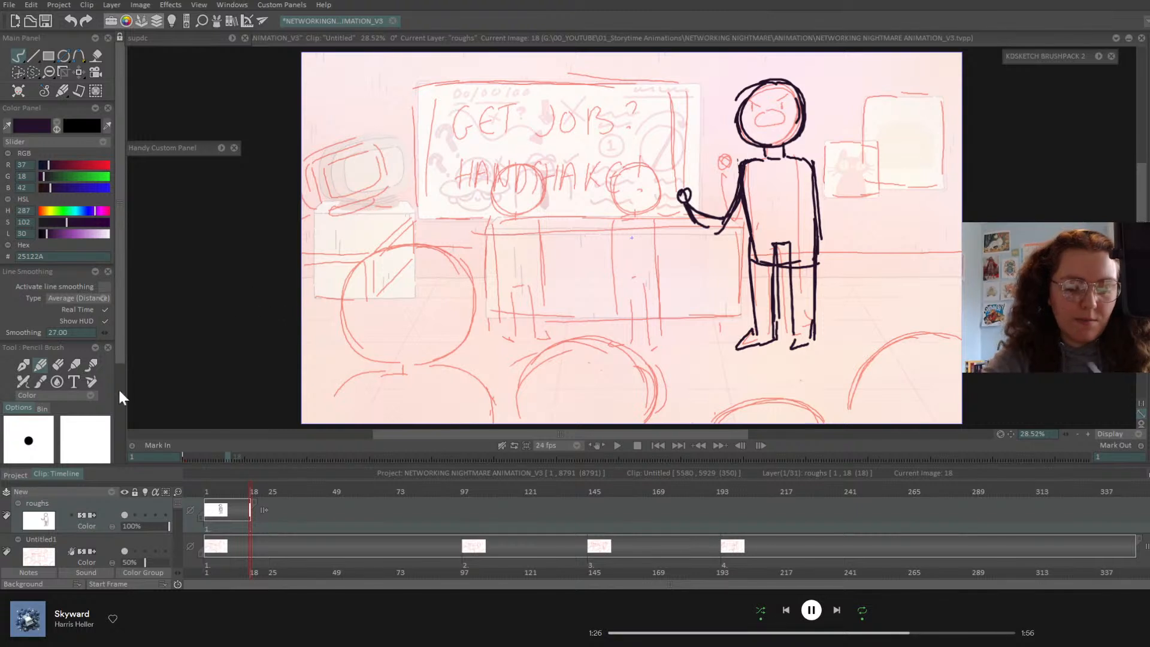
- Clean up the doubled elbow line of the outstretched arm on frame 18 and compare the pose with frame 1
{"action": "left_click", "coordinate": [58, 364]}
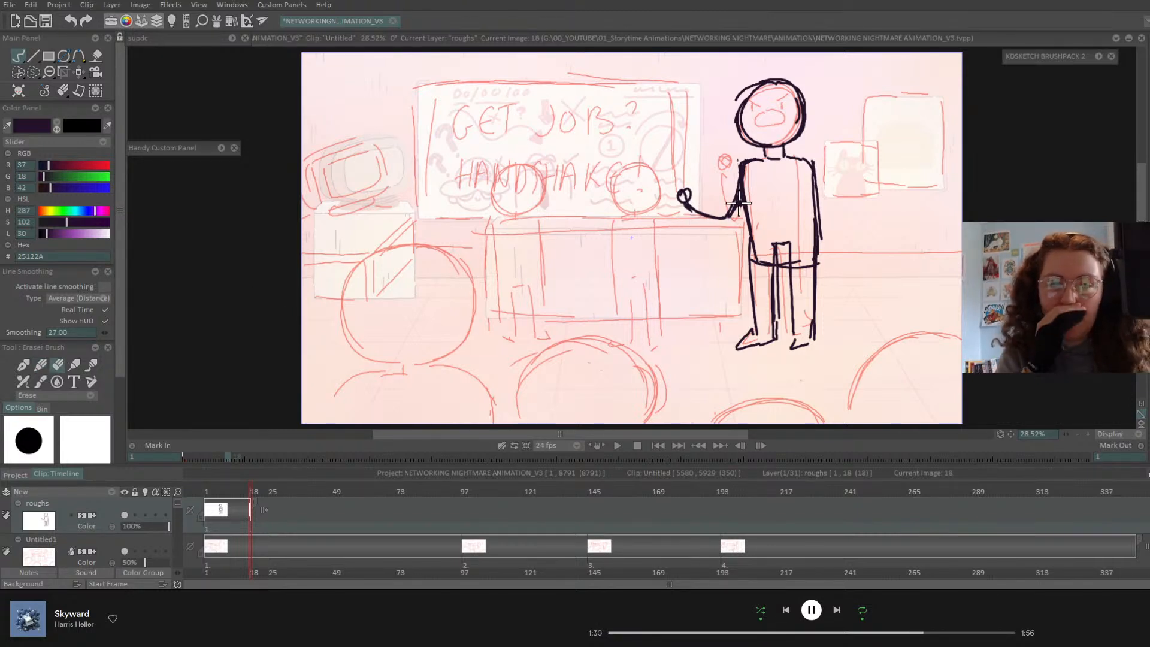
{"action": "left_click", "coordinate": [41, 363]}
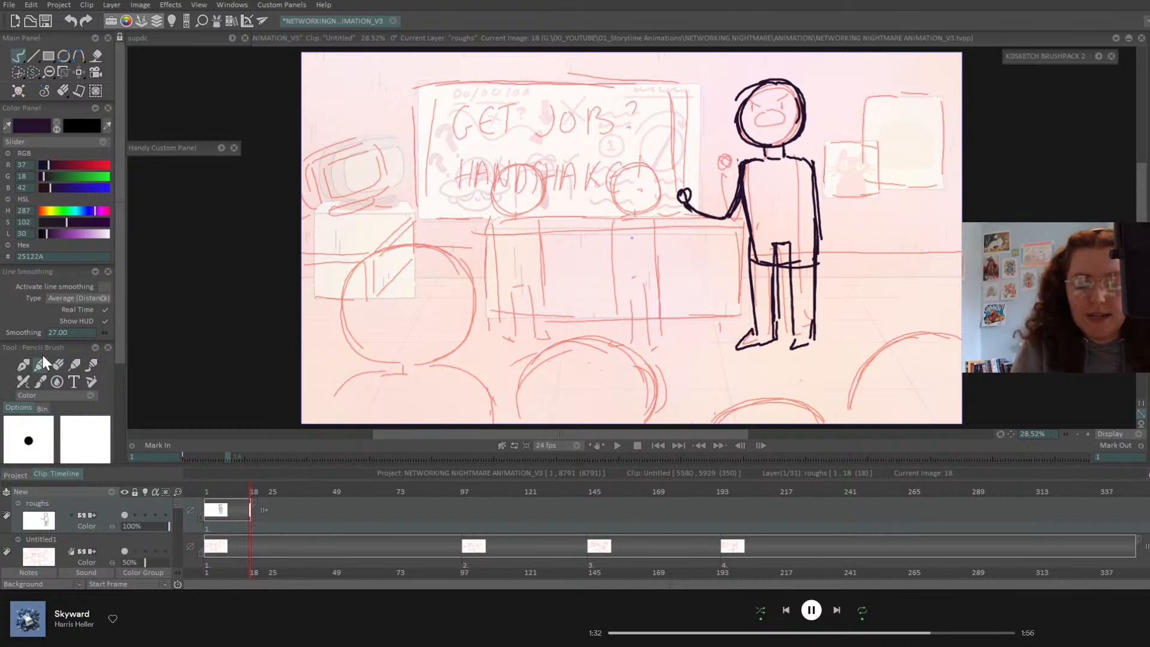
{"action": "key", "text": "Left"}
{"action": "key", "text": "Right"}
{"action": "key", "text": "Left"}
{"action": "key", "text": "Right"}
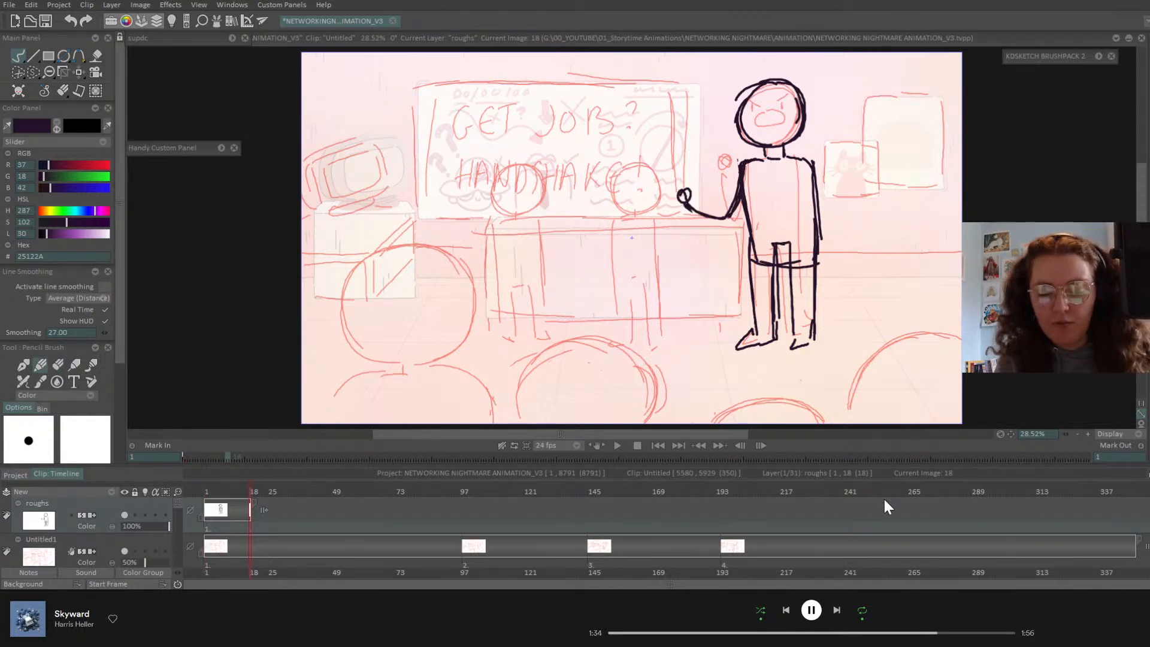
{"action": "key", "text": "Left"}
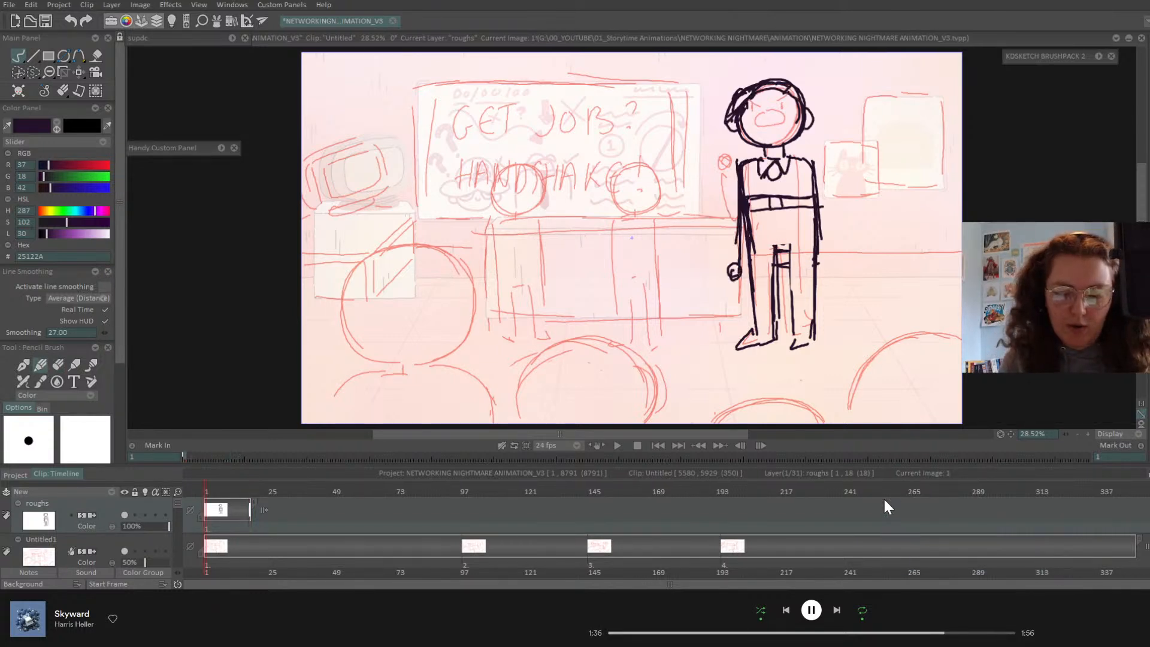
- Zoom into the timeline and replace the frame 18 drawing with a duplicate of the detailed frame 1 drawing
{"action": "left_click", "coordinate": [178, 492]}
{"action": "left_click", "coordinate": [177, 492]}
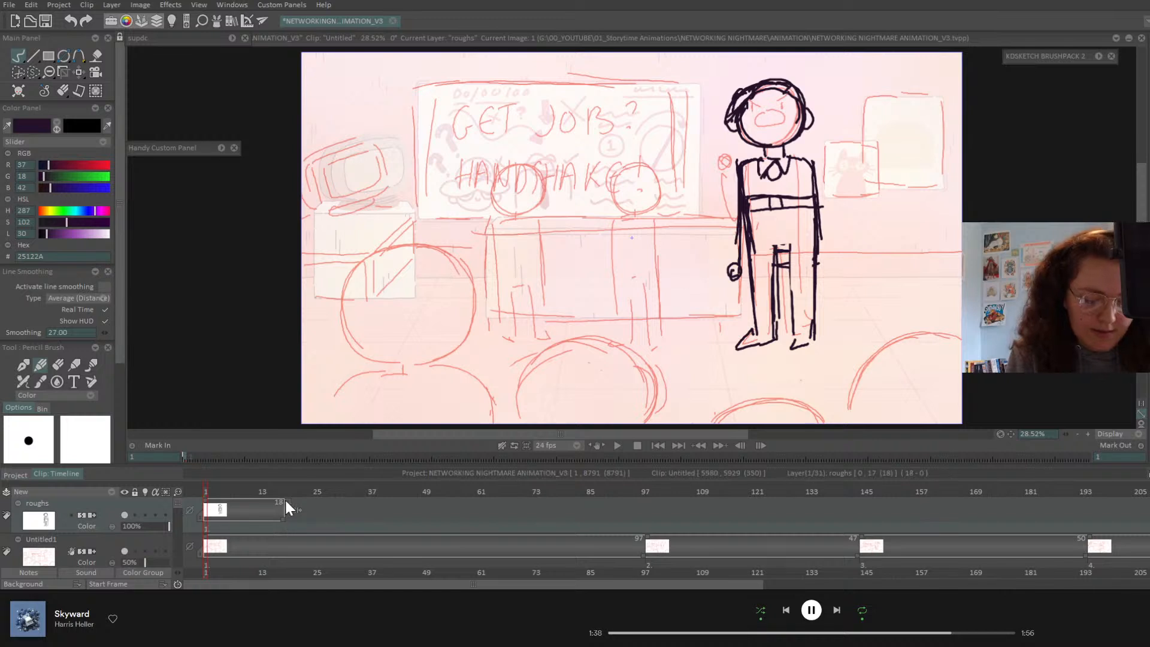
{"action": "left_click", "coordinate": [284, 494]}
- On frame 18, erase the presenter's hanging arm and hand, and draw the arm bent upward with a round fist beside the head
{"action": "left_click", "coordinate": [58, 365]}
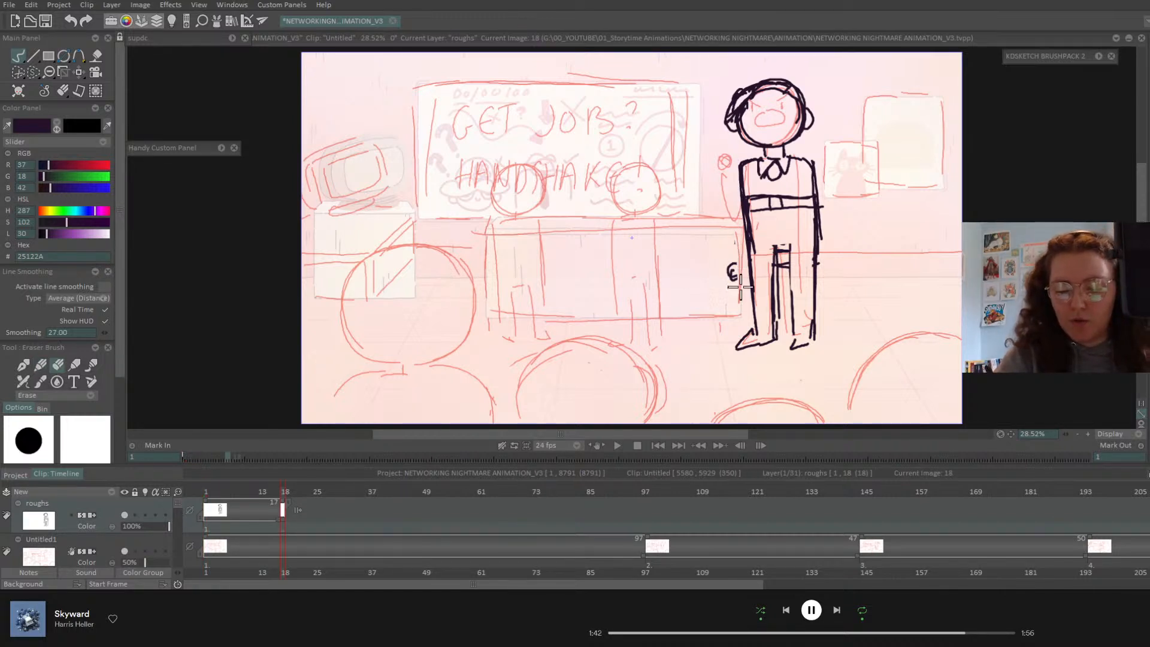
{"action": "left_click_drag", "start_coordinate": [736, 268], "coordinate": [727, 275]}
{"action": "left_click", "coordinate": [41, 363]}
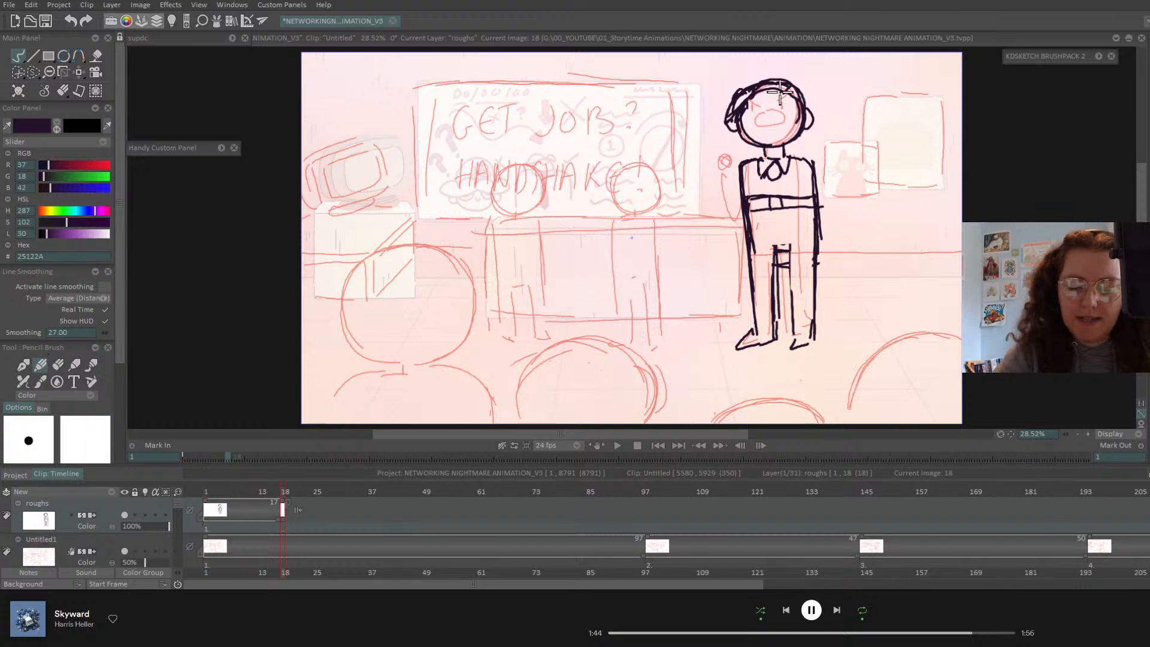
{"action": "mouse_move", "coordinate": [739, 162]}
{"action": "left_mouse_down"}
{"action": "mouse_move", "coordinate": [728, 226]}
{"action": "mouse_move", "coordinate": [715, 150]}
{"action": "left_mouse_up"}
- Flip repeatedly between frames 1 and 18 to check the movement from the lowered arm to the raised fist
{"action": "key", "text": "Left"}
{"action": "key", "text": "Right"}
{"action": "key", "text": "Left"}
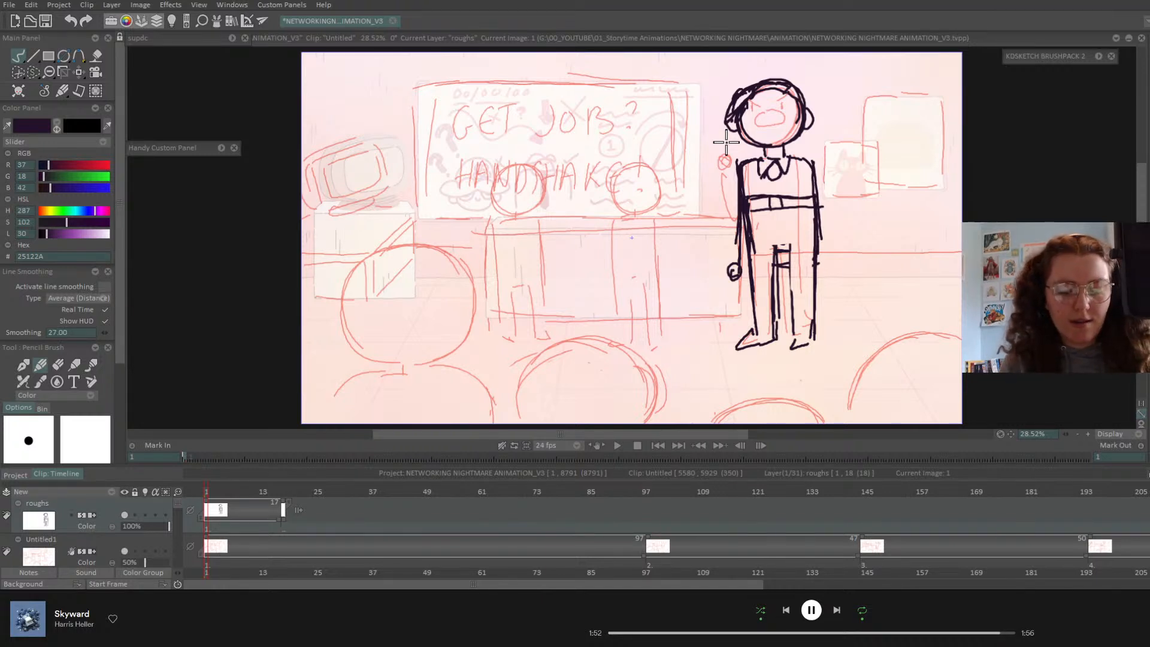
{"action": "key", "text": "Right"}
{"action": "key", "text": "Left"}
{"action": "key", "text": "Right"}
{"action": "key", "text": "Left"}
{"action": "key", "text": "Right"}
{"action": "key", "text": "Left"}
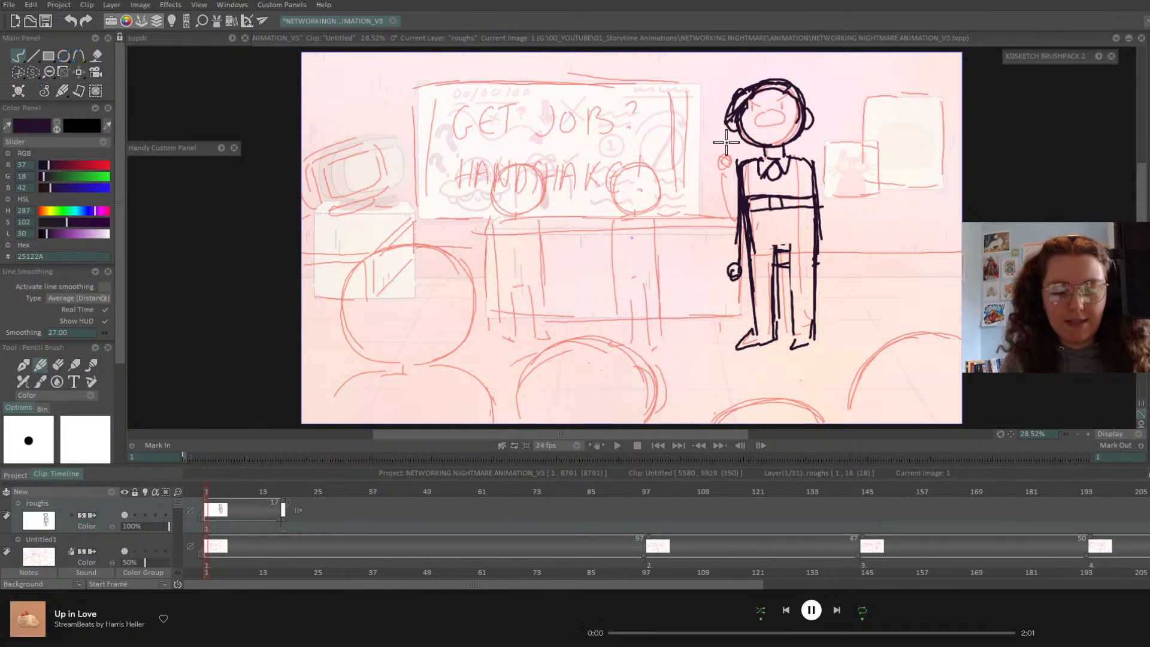
{"action": "key", "text": "Right"}
{"action": "key", "text": "Left"}
{"action": "key", "text": "Right"}
{"action": "key", "text": "Left"}
{"action": "key", "text": "Right"}
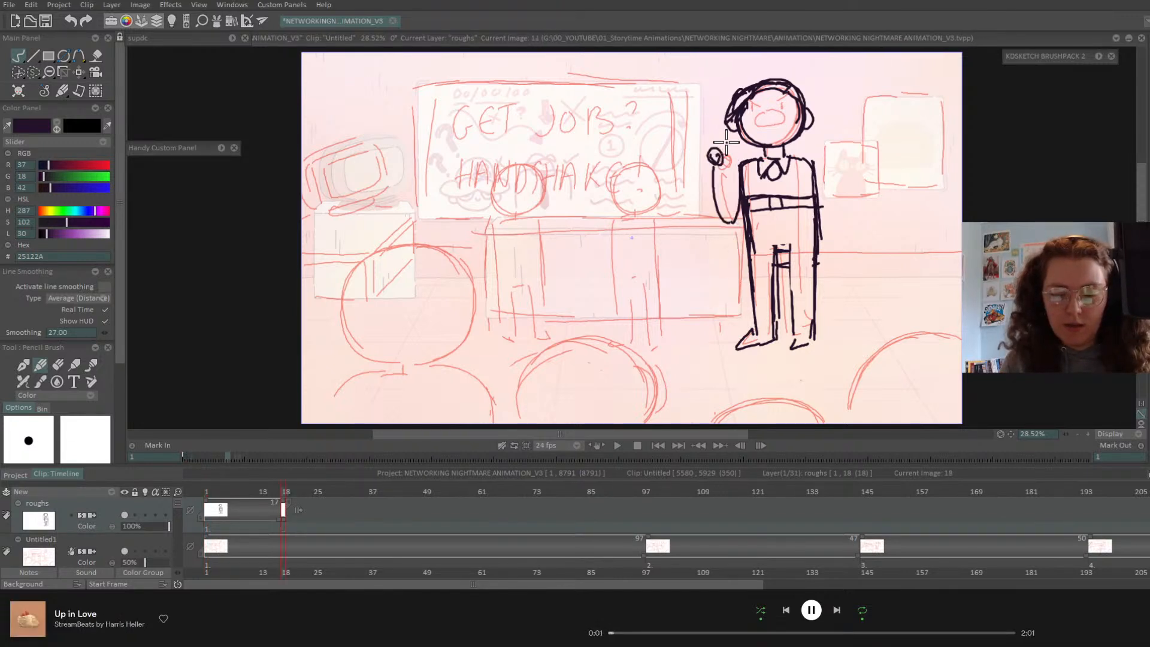
- Compare the lowered-arm pose on frame 1 with the raised-fist pose on frame 18 by switching back and forth
{"action": "key", "text": "Left"}
{"action": "key", "text": "Right"}
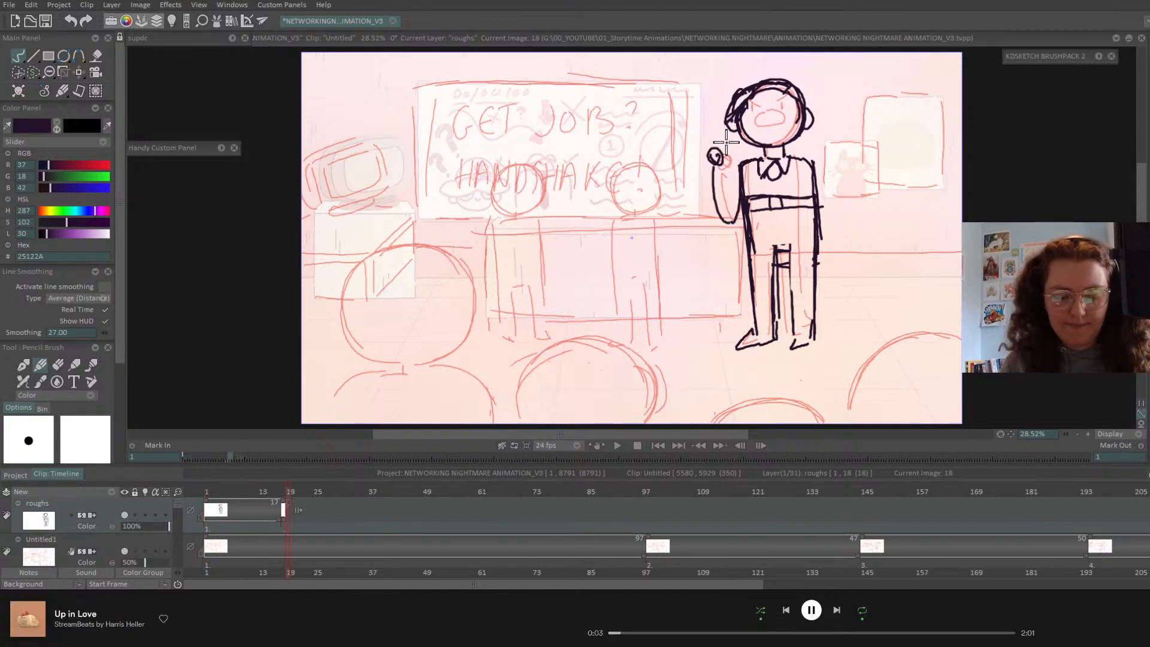
{"action": "key", "text": "Left"}
{"action": "key", "text": "Right"}
{"action": "key", "text": "Left"}
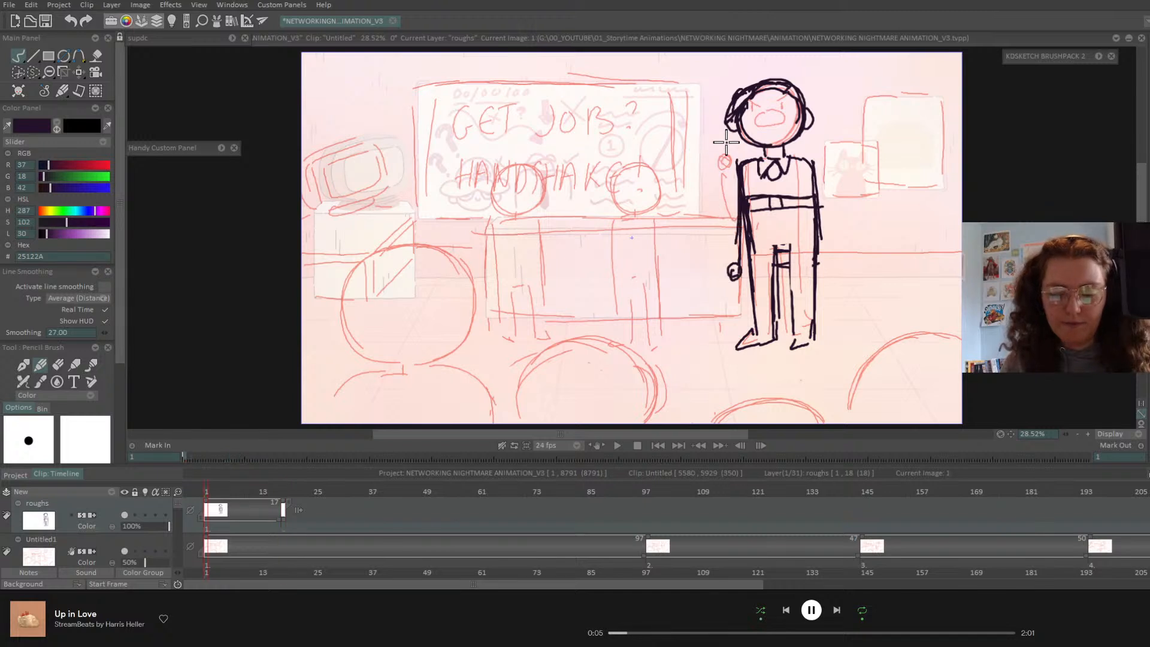
{"action": "key", "text": "Right"}
{"action": "key", "text": "Left"}
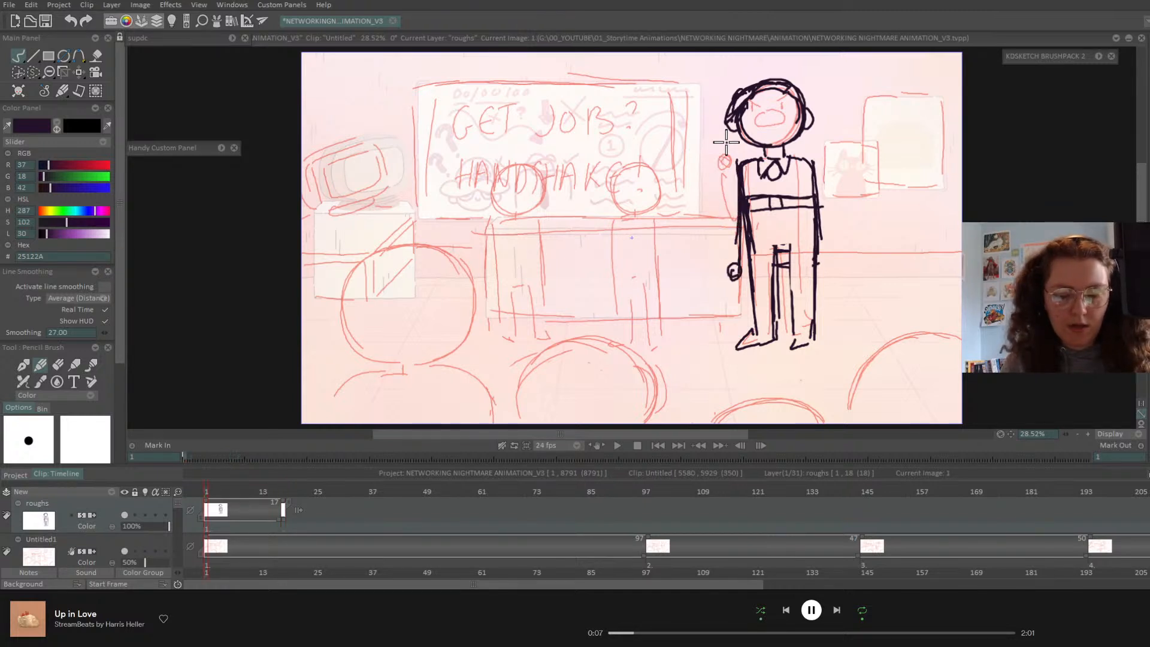
{"action": "key", "text": "Right"}
{"action": "key", "text": "Left"}
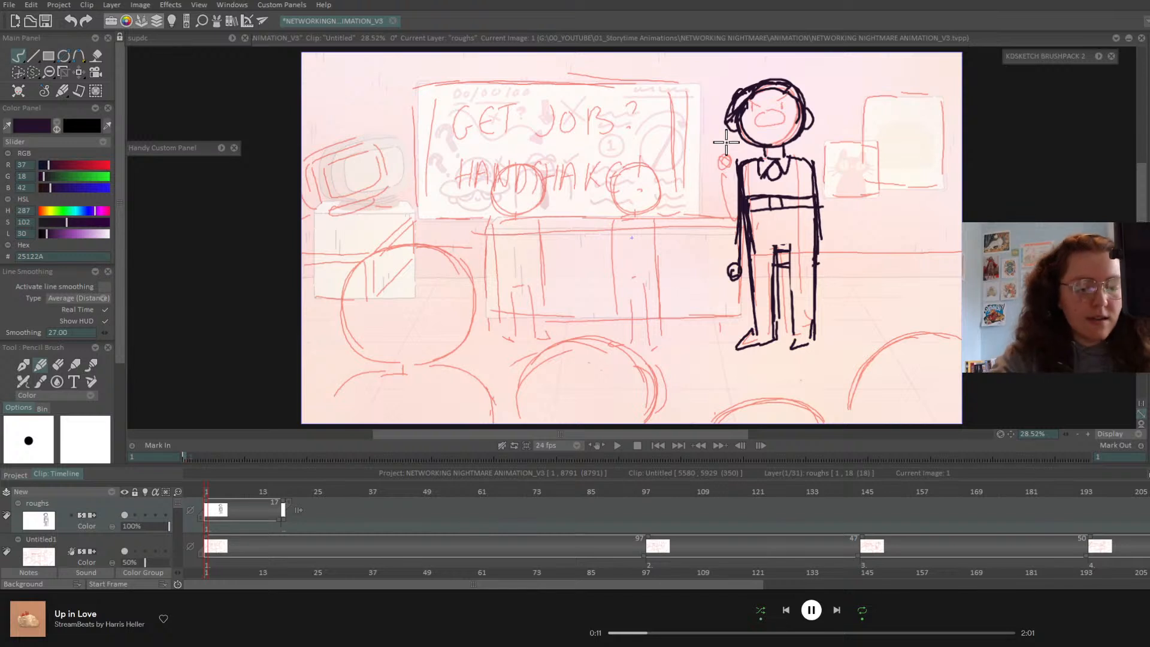
- Start a Warp on the frame 1 presenter with a square size of 100 and lock the grid points at both feet
{"action": "left_click", "coordinate": [79, 72]}
{"action": "left_click", "coordinate": [139, 117]}
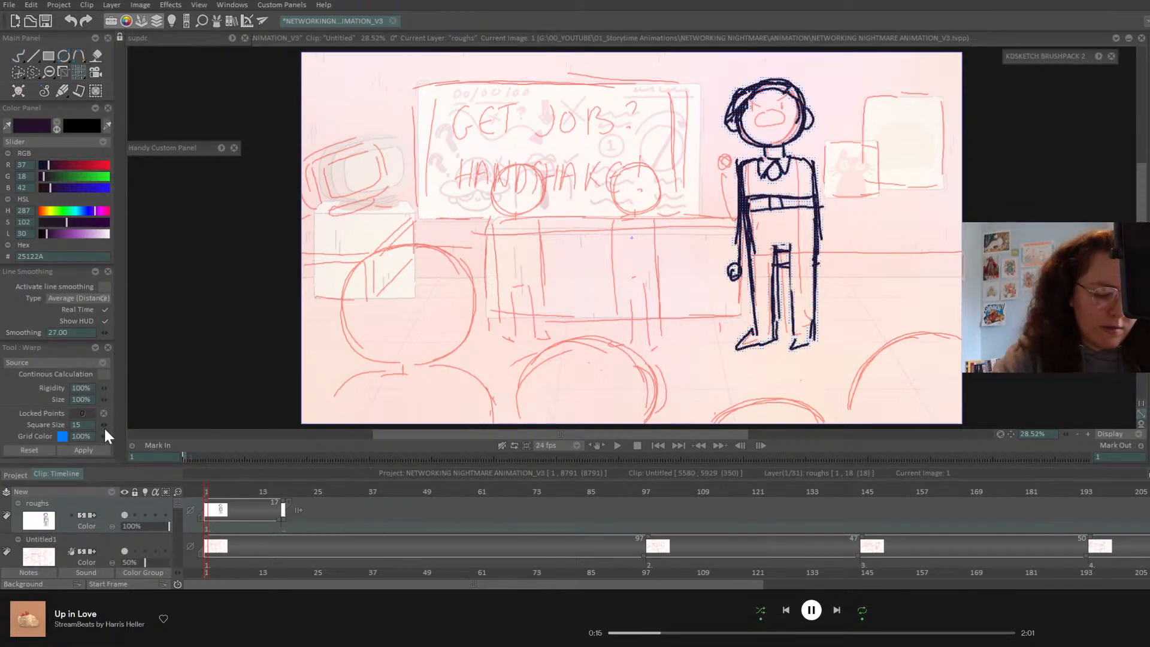
{"action": "mouse_move", "coordinate": [104, 425]}
{"action": "left_mouse_down"}
{"action": "mouse_move", "coordinate": [133, 423]}
{"action": "mouse_move", "coordinate": [99, 425]}
{"action": "left_mouse_up"}
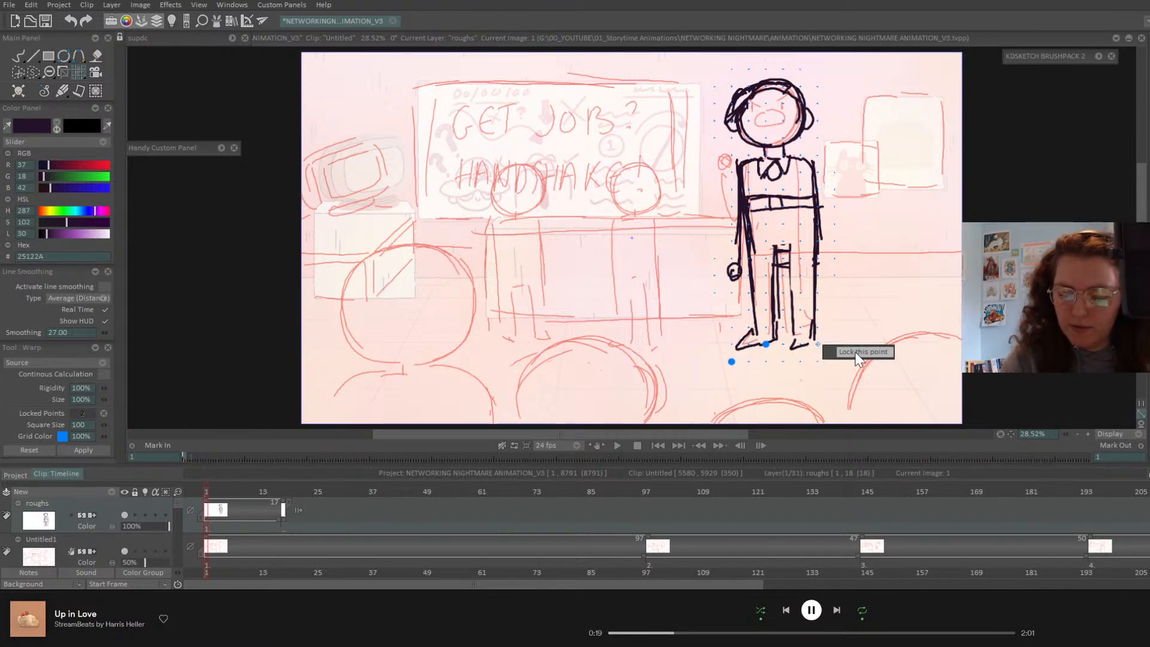
{"action": "left_click", "coordinate": [819, 346]}
- Lock three more warp points across the presenter's hips and thighs, and bend the head and torso into a lean toward the whiteboard
{"action": "left_click_drag", "start_coordinate": [761, 173], "coordinate": [765, 176]}
{"action": "right_click", "coordinate": [779, 239]}
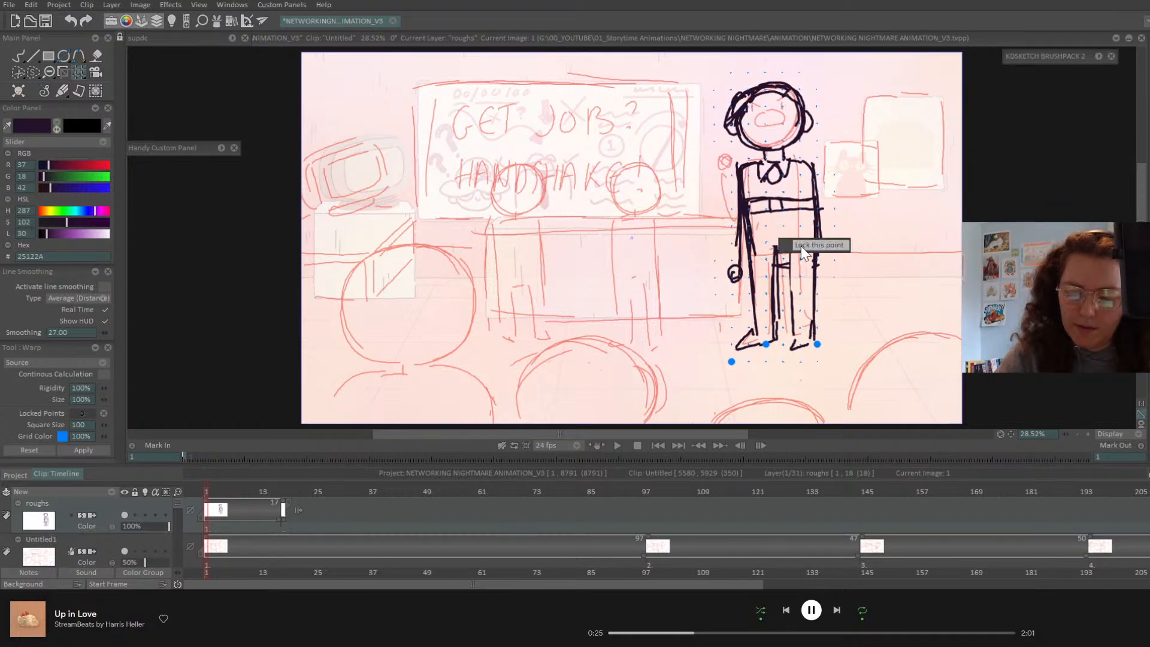
{"action": "left_click", "coordinate": [815, 245]}
{"action": "right_click", "coordinate": [749, 260]}
{"action": "left_click", "coordinate": [779, 267]}
{"action": "right_click", "coordinate": [818, 246]}
{"action": "left_click", "coordinate": [851, 251]}
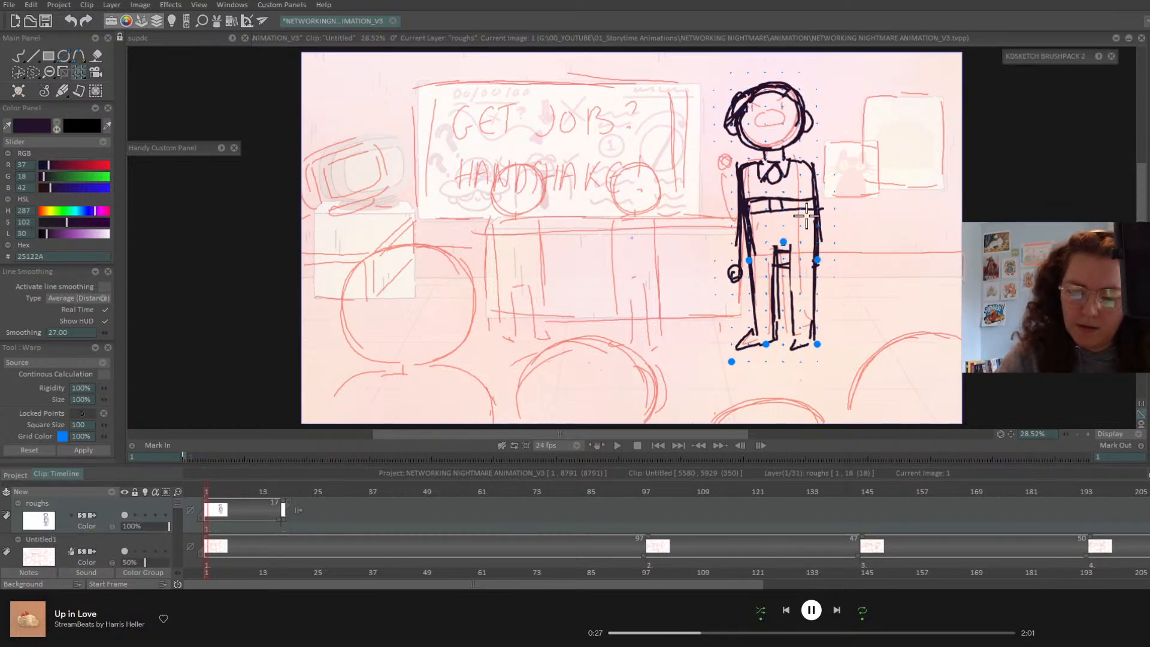
{"action": "left_click_drag", "start_coordinate": [772, 150], "coordinate": [758, 155]}
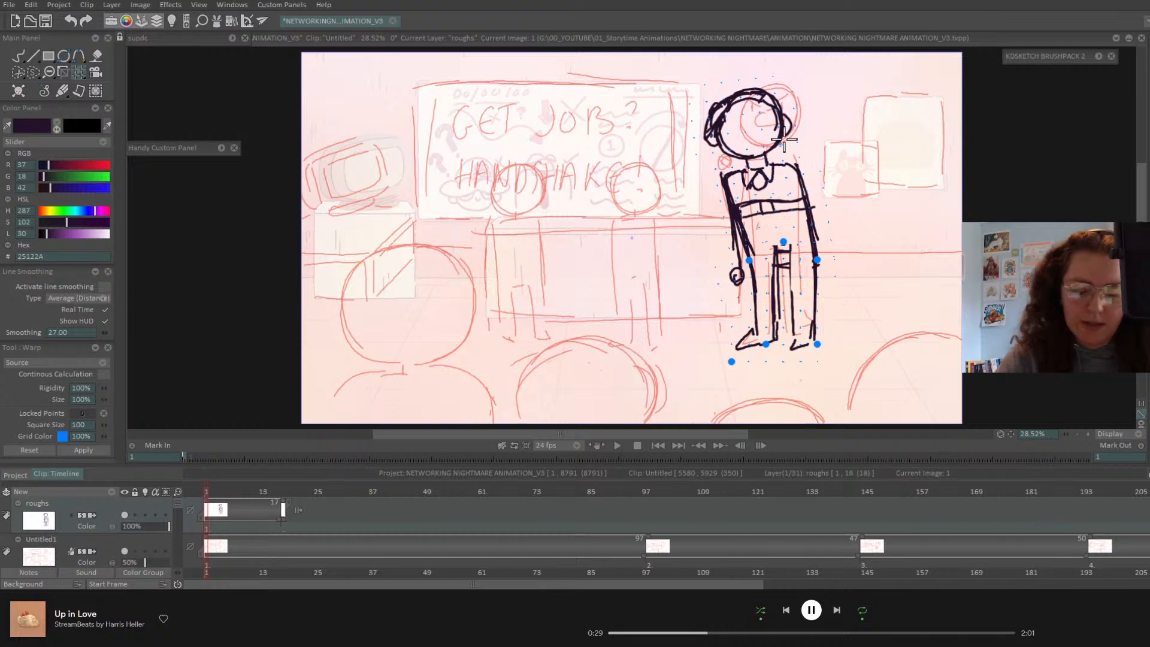
{"action": "left_click", "coordinate": [19, 56]}
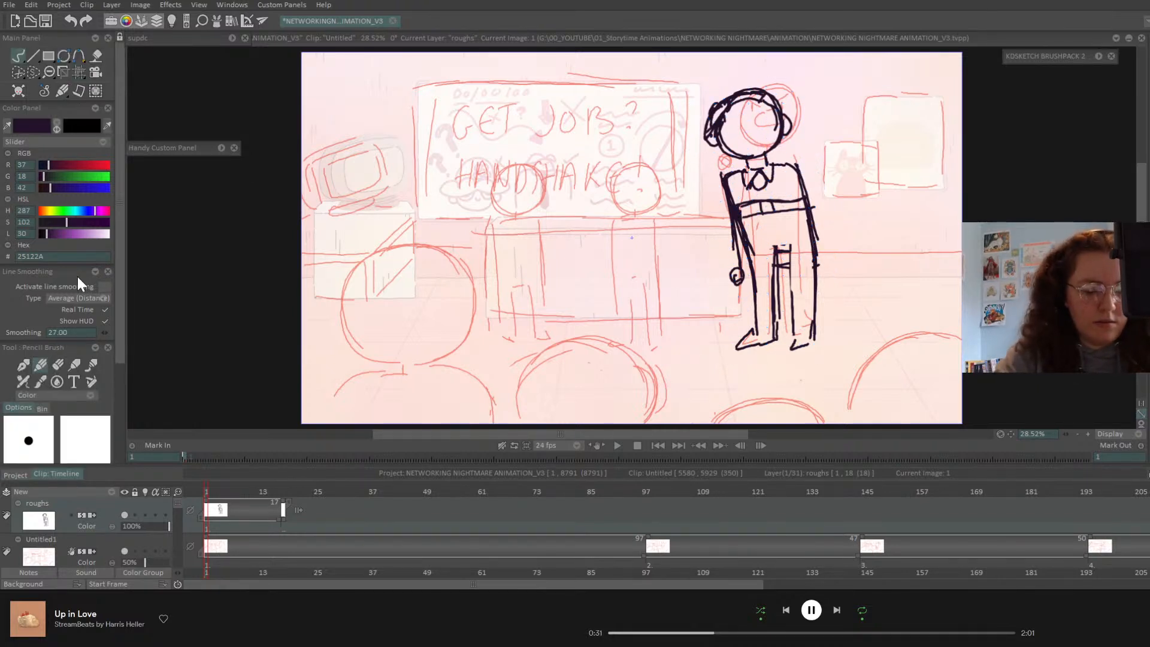
- Erase the leaning presenter's hanging arm and hand, and draw the arm bent upward with a small fist near the chin
{"action": "left_click_drag", "start_coordinate": [740, 287], "coordinate": [725, 214]}
{"action": "left_click_drag", "start_coordinate": [717, 170], "coordinate": [761, 268]}
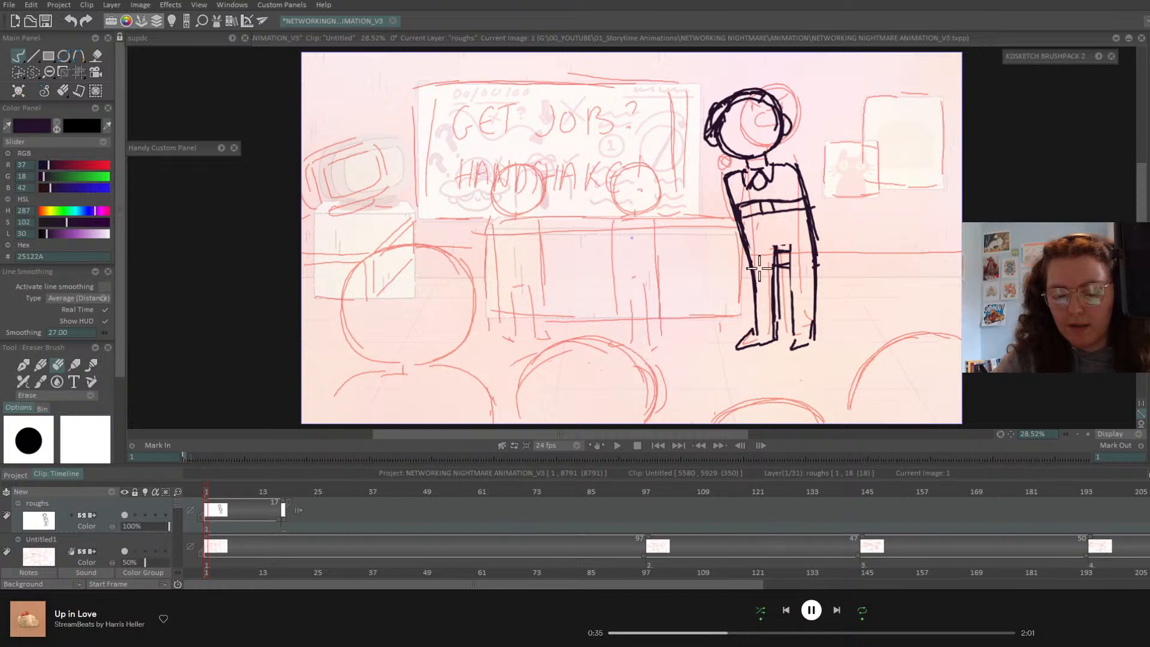
{"action": "left_click", "coordinate": [40, 365]}
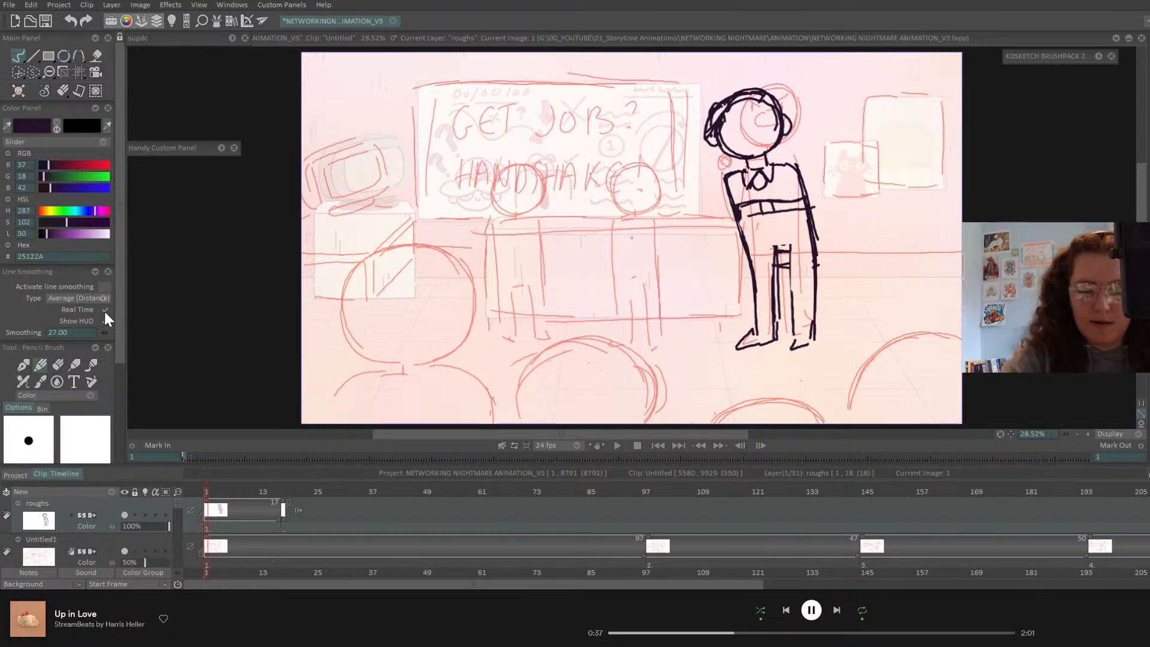
{"action": "mouse_move", "coordinate": [718, 207]}
{"action": "left_mouse_down"}
{"action": "mouse_move", "coordinate": [708, 169]}
{"action": "mouse_move", "coordinate": [707, 187]}
{"action": "mouse_move", "coordinate": [729, 204]}
{"action": "left_mouse_up"}
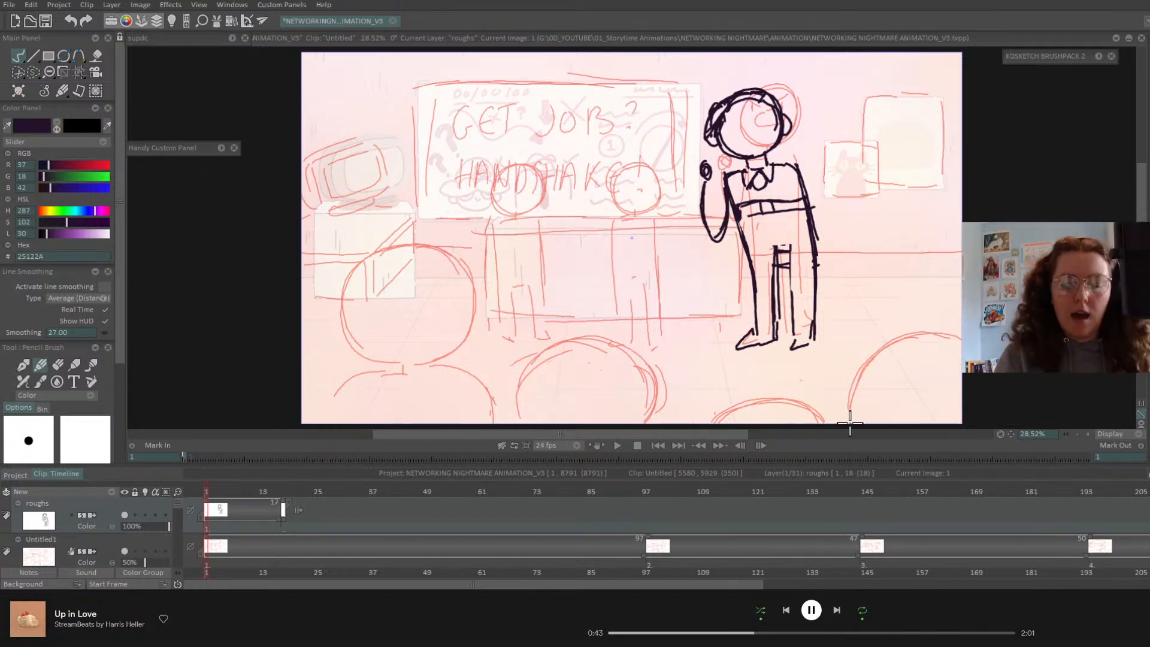
- Rearrange the roughs drawings so the upright raised-fist pose holds frames 1 to 14 and the leaning pose holds frames 15 to 20
{"action": "left_click", "coordinate": [280, 491]}
{"action": "key", "text": "Right"}
{"action": "key", "text": "Left"}
{"action": "key", "text": "Right"}
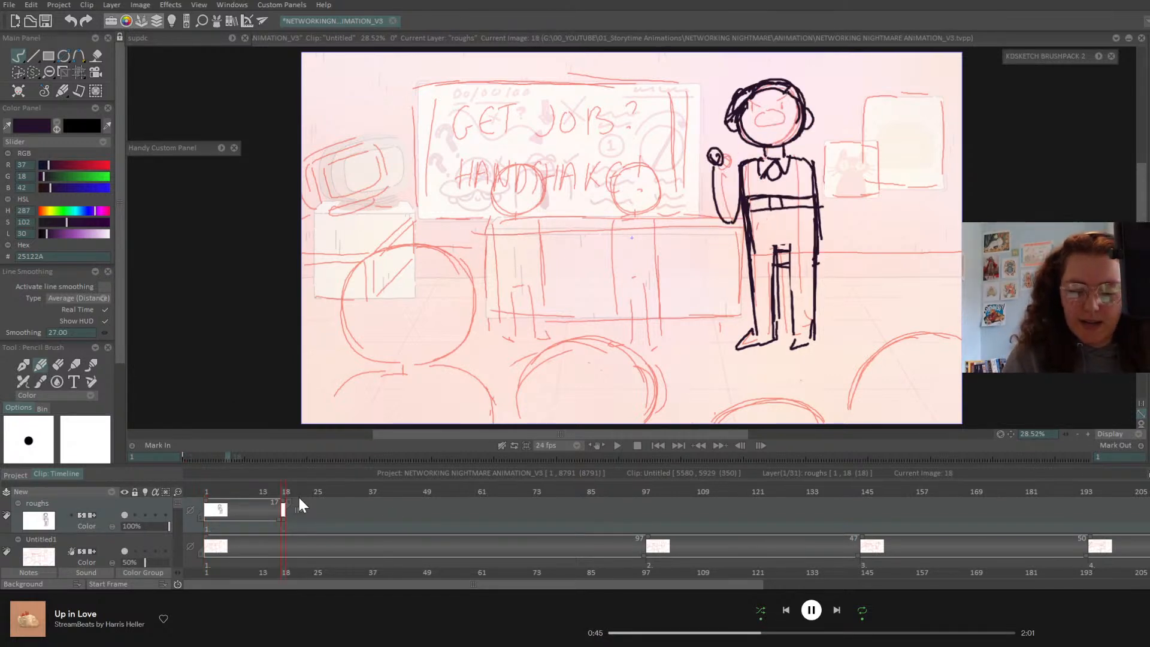
{"action": "key", "text": "Left"}
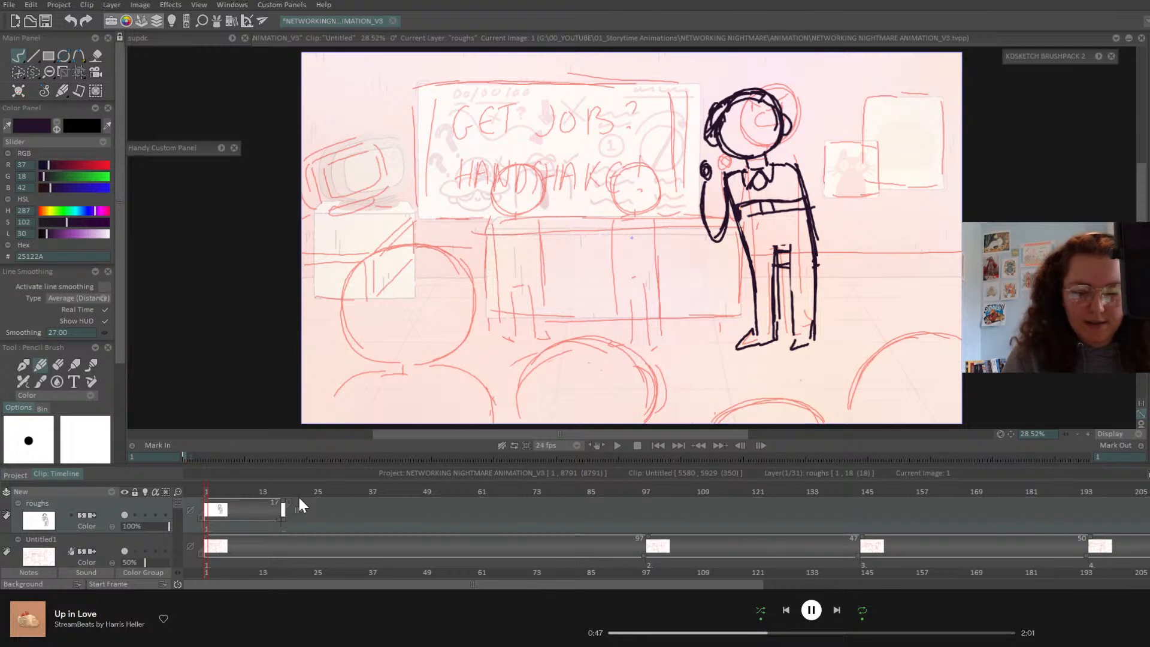
{"action": "key", "text": "Right"}
{"action": "left_click", "coordinate": [266, 527]}
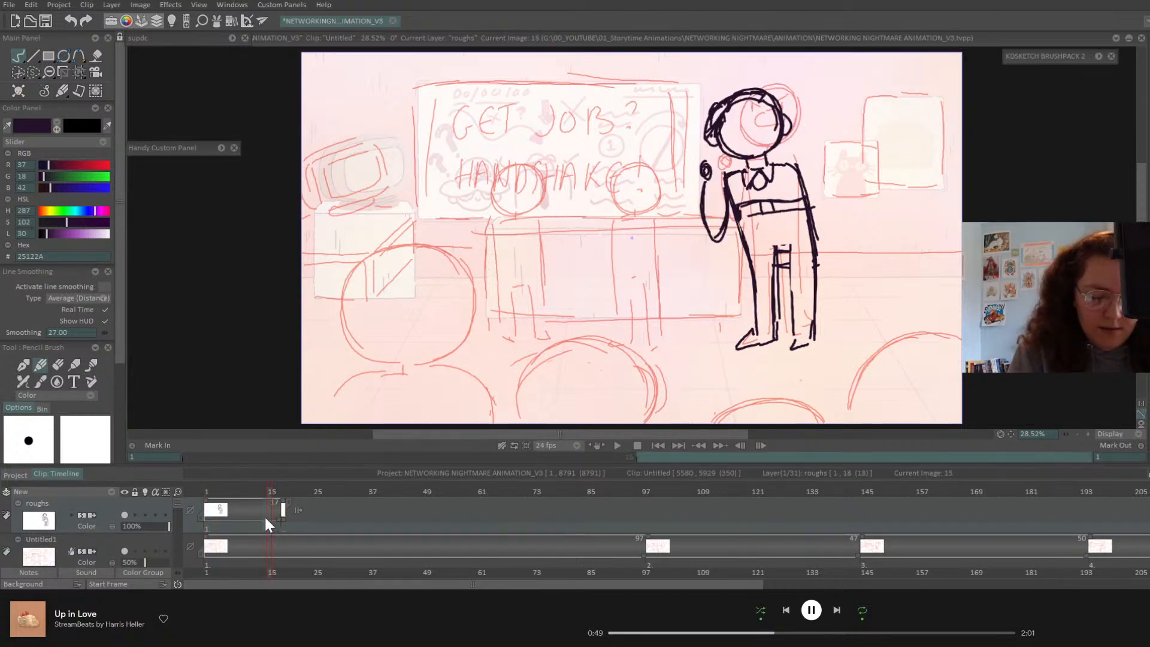
{"action": "mouse_move", "coordinate": [291, 518]}
{"action": "left_mouse_down"}
{"action": "mouse_move", "coordinate": [280, 501]}
{"action": "mouse_move", "coordinate": [272, 512]}
{"action": "mouse_move", "coordinate": [211, 502]}
{"action": "mouse_move", "coordinate": [305, 500]}
{"action": "mouse_move", "coordinate": [221, 510]}
{"action": "mouse_move", "coordinate": [286, 510]}
{"action": "left_mouse_up"}
{"action": "left_click", "coordinate": [312, 528]}
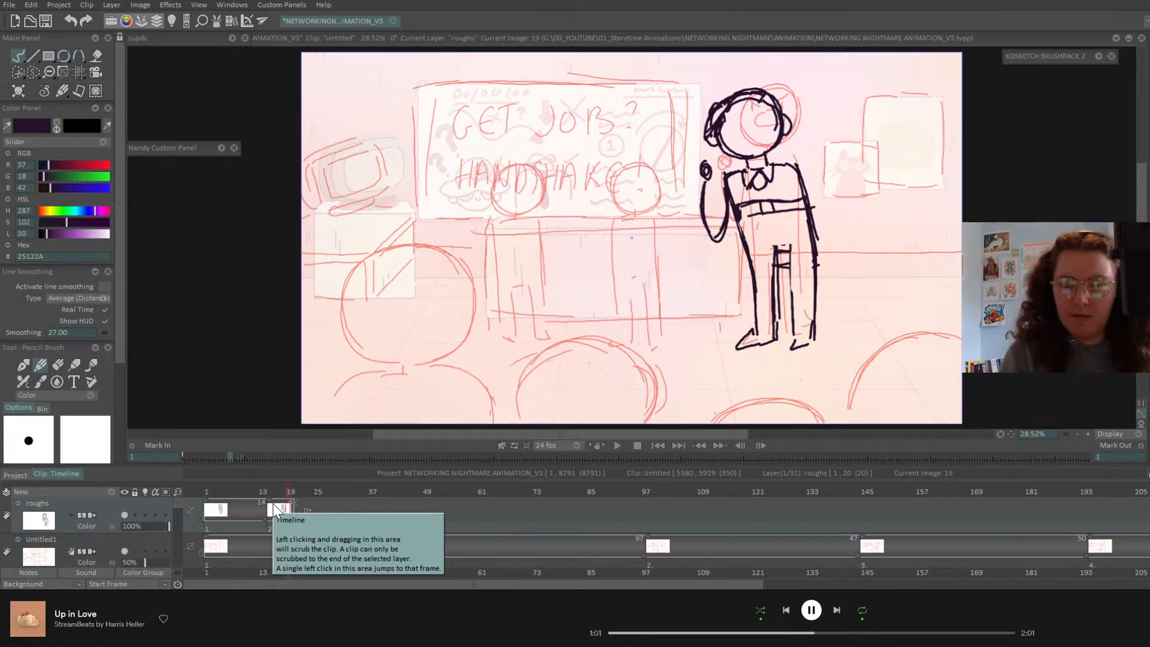
{"action": "left_click_drag", "start_coordinate": [245, 497], "coordinate": [275, 508]}
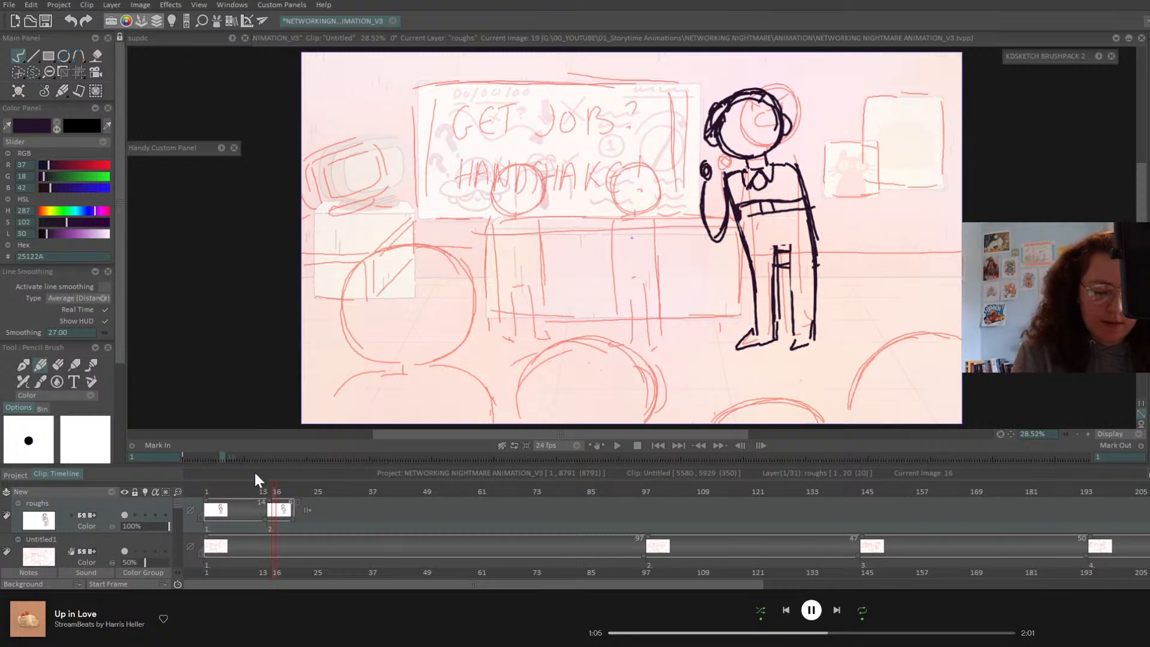
{"action": "key", "text": "ctrl+Left"}
{"action": "key", "text": "ctrl+Right"}
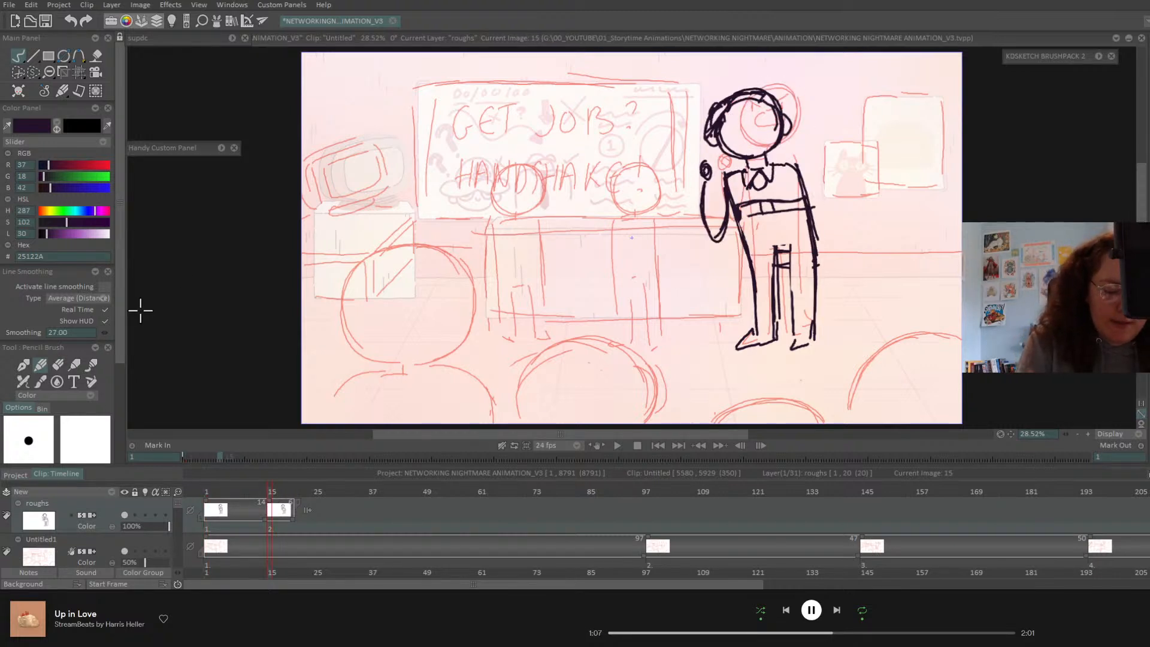
- On frame 15, erase the presenter's leg nearest the whiteboard and show the previous drawing as an onion skin on the roughs layer
{"action": "left_click", "coordinate": [56, 366]}
{"action": "mouse_move", "coordinate": [741, 232]}
{"action": "left_mouse_down"}
{"action": "mouse_move", "coordinate": [751, 270]}
{"action": "mouse_move", "coordinate": [775, 292]}
{"action": "mouse_move", "coordinate": [761, 327]}
{"action": "mouse_move", "coordinate": [750, 314]}
{"action": "mouse_move", "coordinate": [748, 340]}
{"action": "left_mouse_up"}
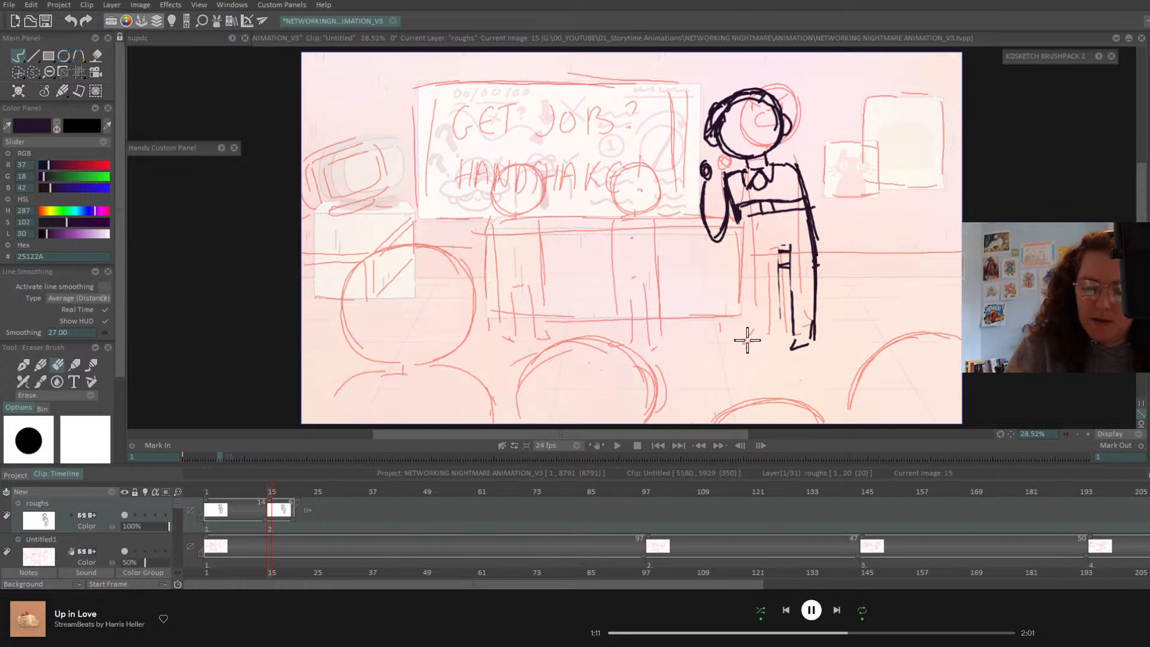
{"action": "left_click", "coordinate": [40, 366]}
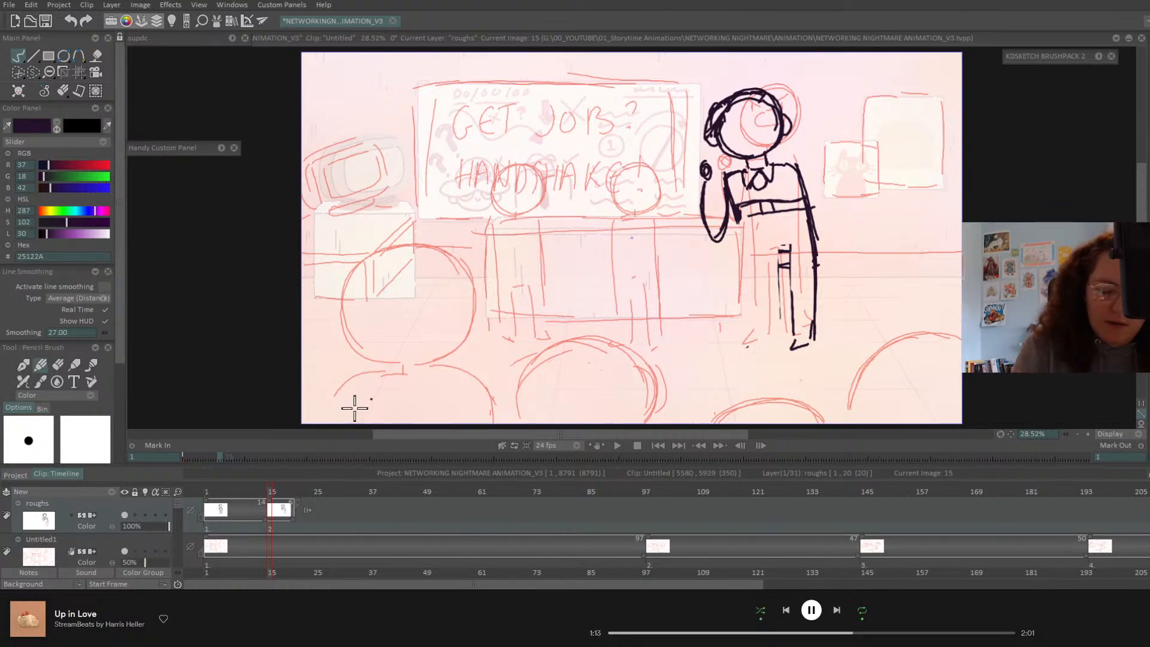
{"action": "left_click", "coordinate": [145, 515]}
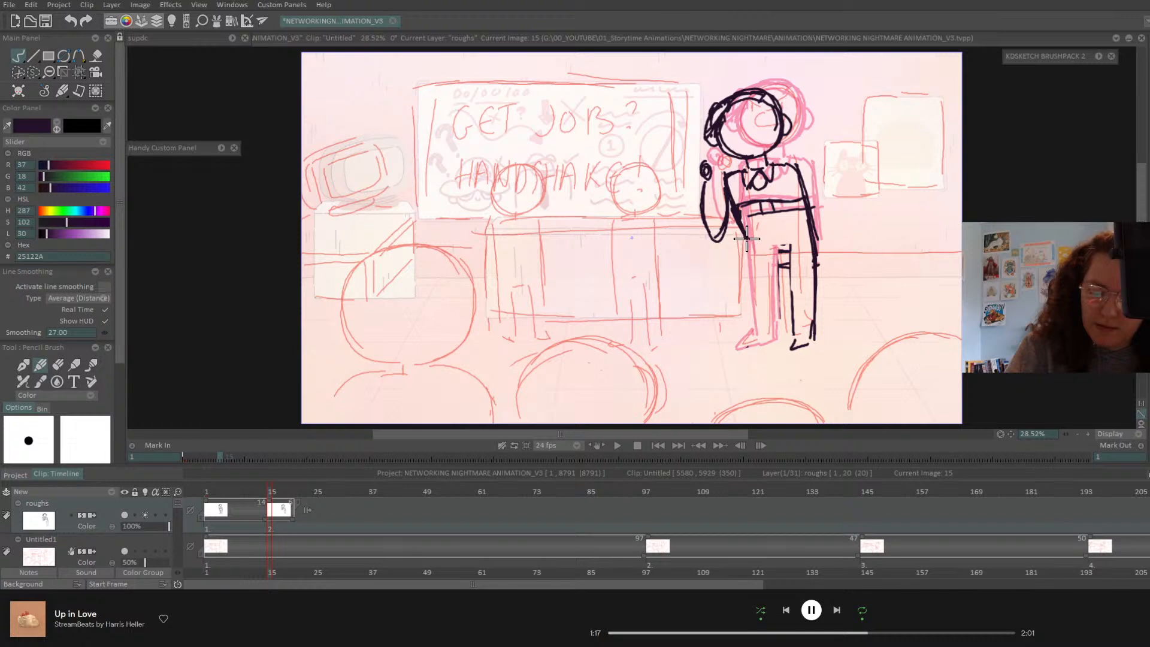
- Try drawing the leg planted slightly closer to the whiteboard on frame 15, and compare the pose with frame 1
{"action": "mouse_move", "coordinate": [747, 239]}
{"action": "left_mouse_down"}
{"action": "mouse_move", "coordinate": [735, 344]}
{"action": "mouse_move", "coordinate": [723, 354]}
{"action": "mouse_move", "coordinate": [759, 342]}
{"action": "left_mouse_up"}
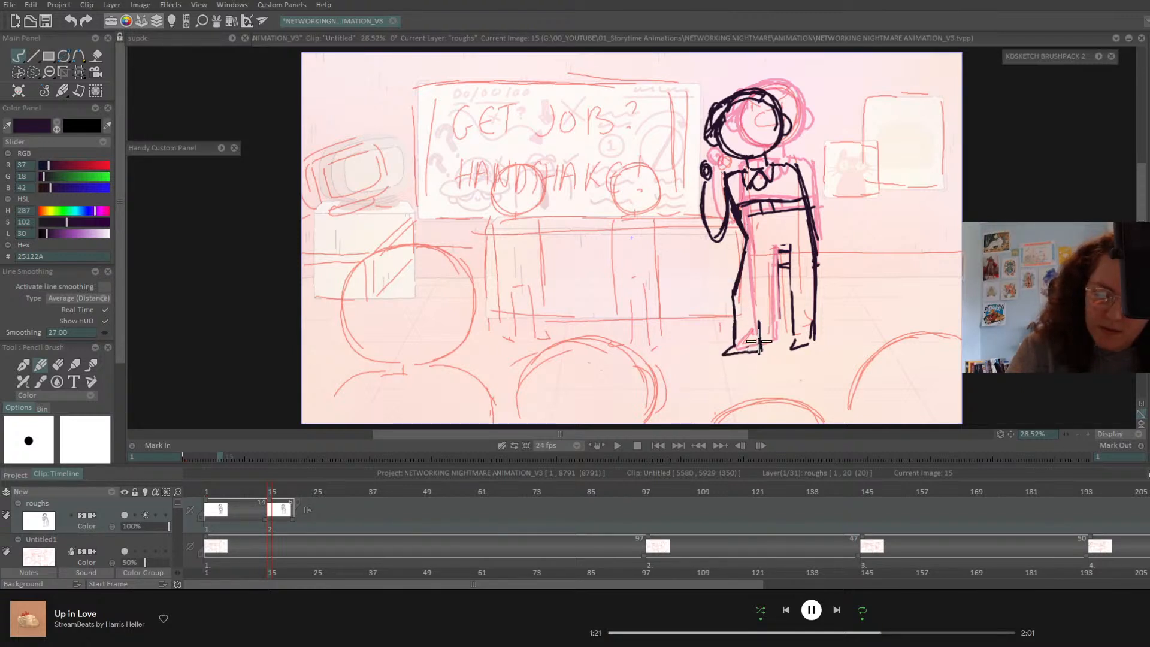
{"action": "mouse_move", "coordinate": [780, 247]}
{"action": "left_mouse_down"}
{"action": "mouse_move", "coordinate": [756, 302]}
{"action": "mouse_move", "coordinate": [756, 352]}
{"action": "left_mouse_up"}
{"action": "key", "text": "Left"}
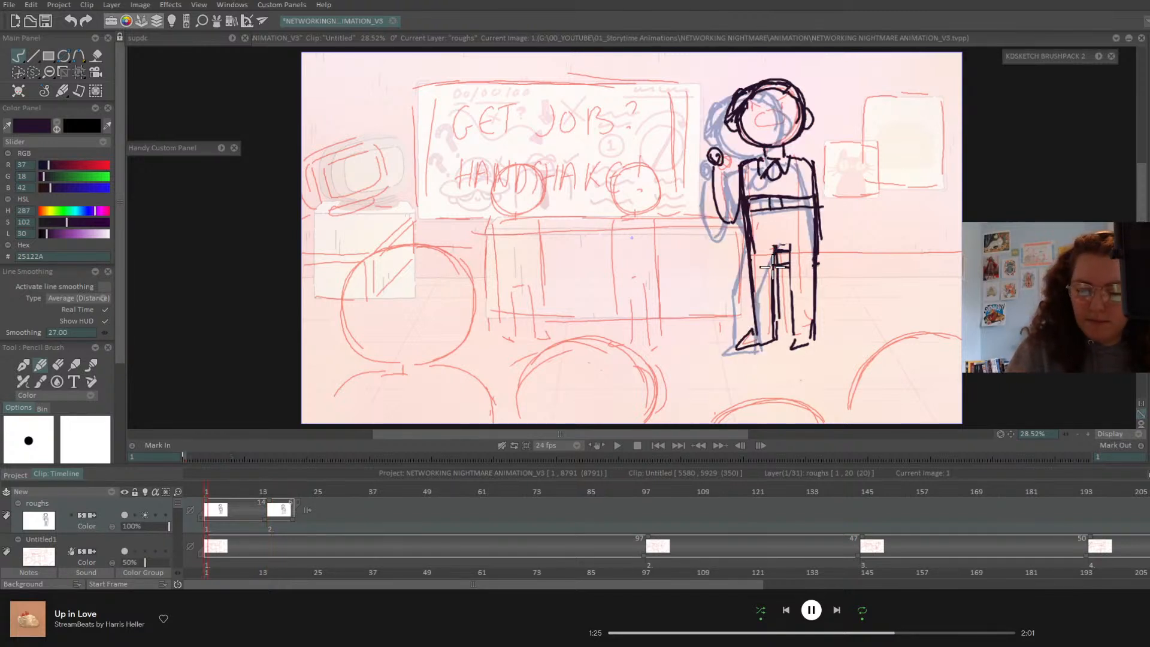
{"action": "key", "text": "Right"}
{"action": "key", "text": "Left"}
{"action": "key", "text": "Right"}
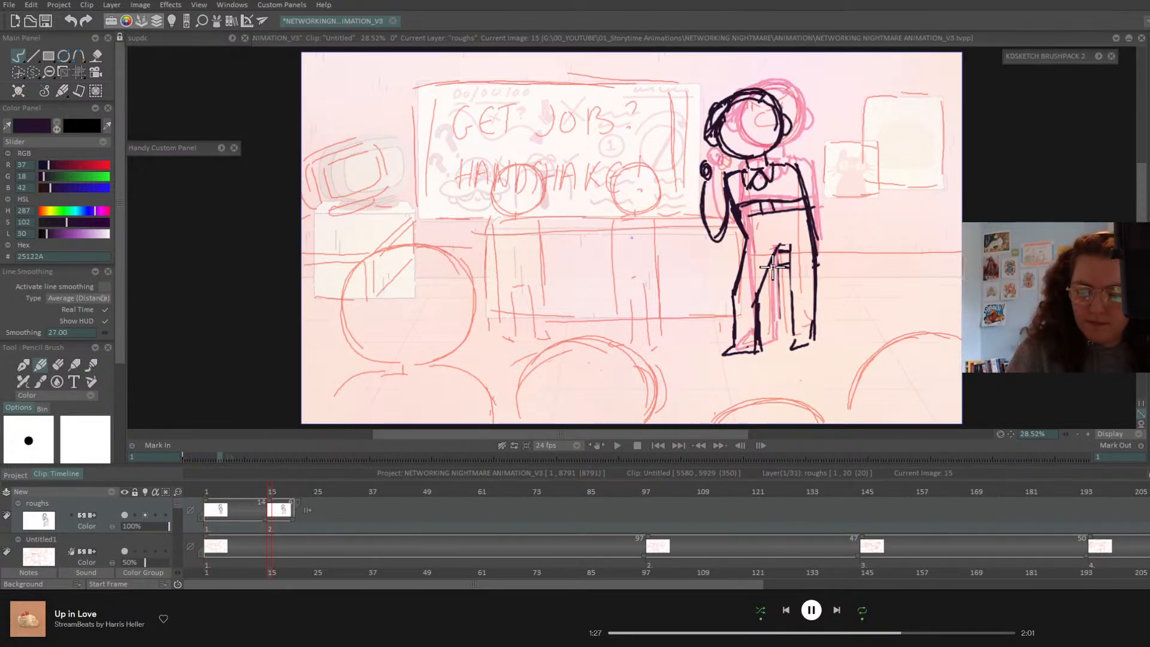
- Undo the new leg strokes on frame 15 and redraw that leg with a bent knee and the foot lifted off the floor
{"action": "key", "text": "ctrl+z"}
{"action": "key", "text": "ctrl+z"}
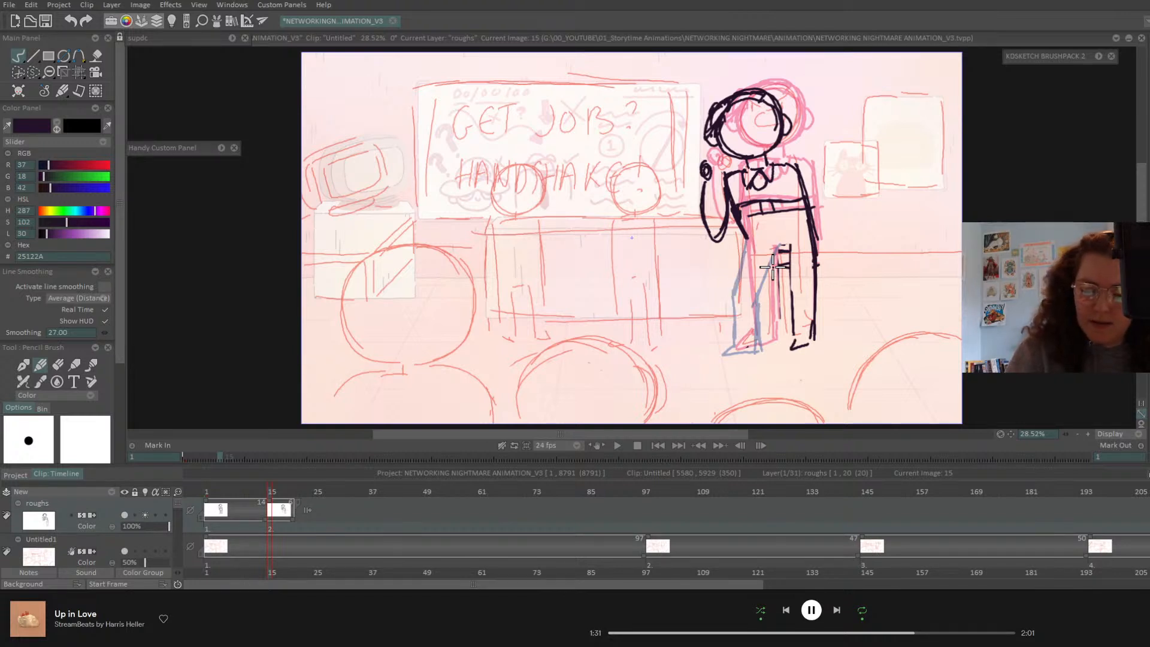
{"action": "mouse_move", "coordinate": [748, 238]}
{"action": "left_mouse_down"}
{"action": "mouse_move", "coordinate": [726, 291]}
{"action": "mouse_move", "coordinate": [726, 334]}
{"action": "mouse_move", "coordinate": [755, 338]}
{"action": "mouse_move", "coordinate": [753, 301]}
{"action": "left_mouse_up"}
{"action": "left_click_drag", "start_coordinate": [790, 250], "coordinate": [753, 301]}
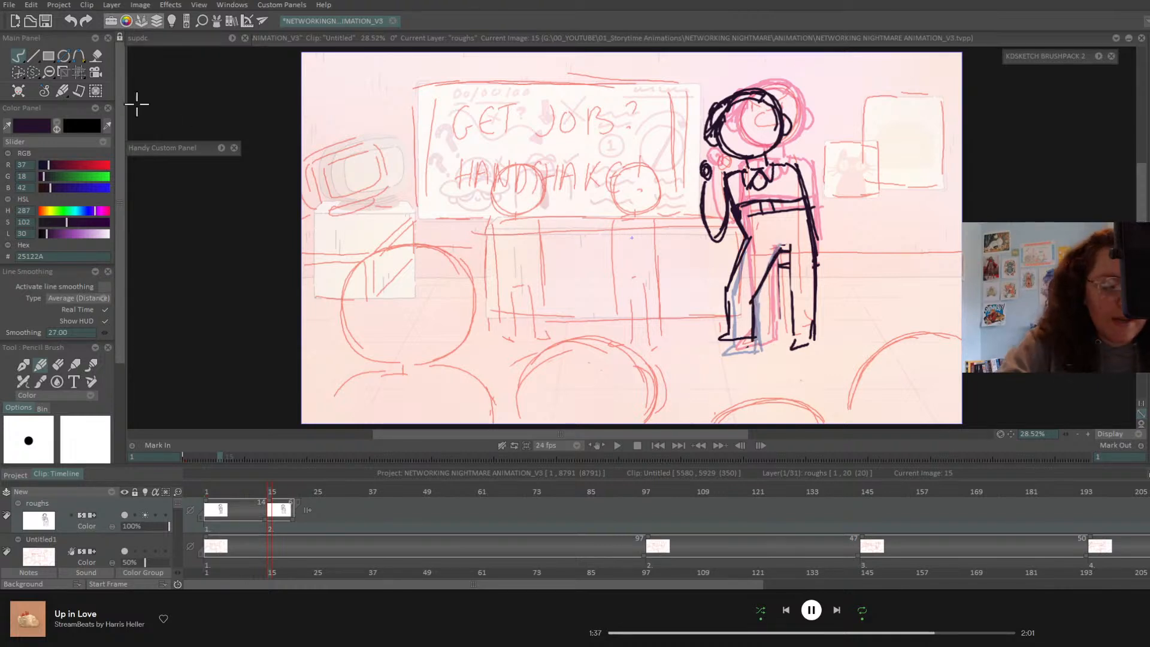
- Warp the frame 15 pose with the back foot locked, shifting the front foot and body toward the whiteboard, then lock that foot and adjust the hips
{"action": "left_click", "coordinate": [78, 72]}
{"action": "left_click", "coordinate": [134, 122]}
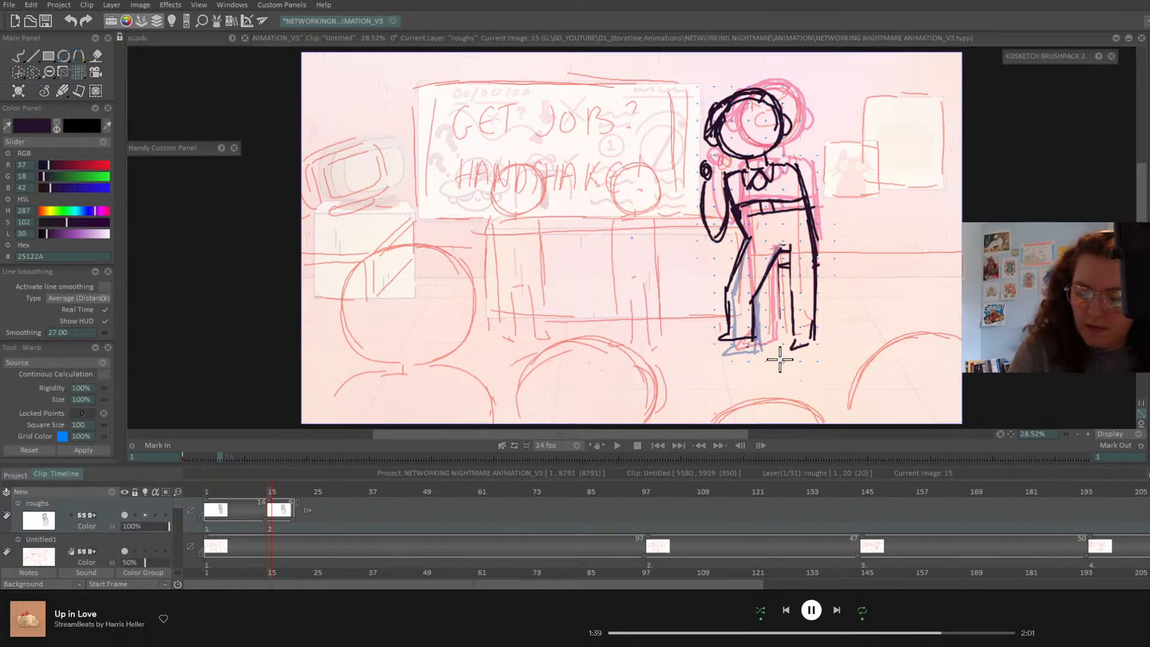
{"action": "left_click", "coordinate": [784, 344]}
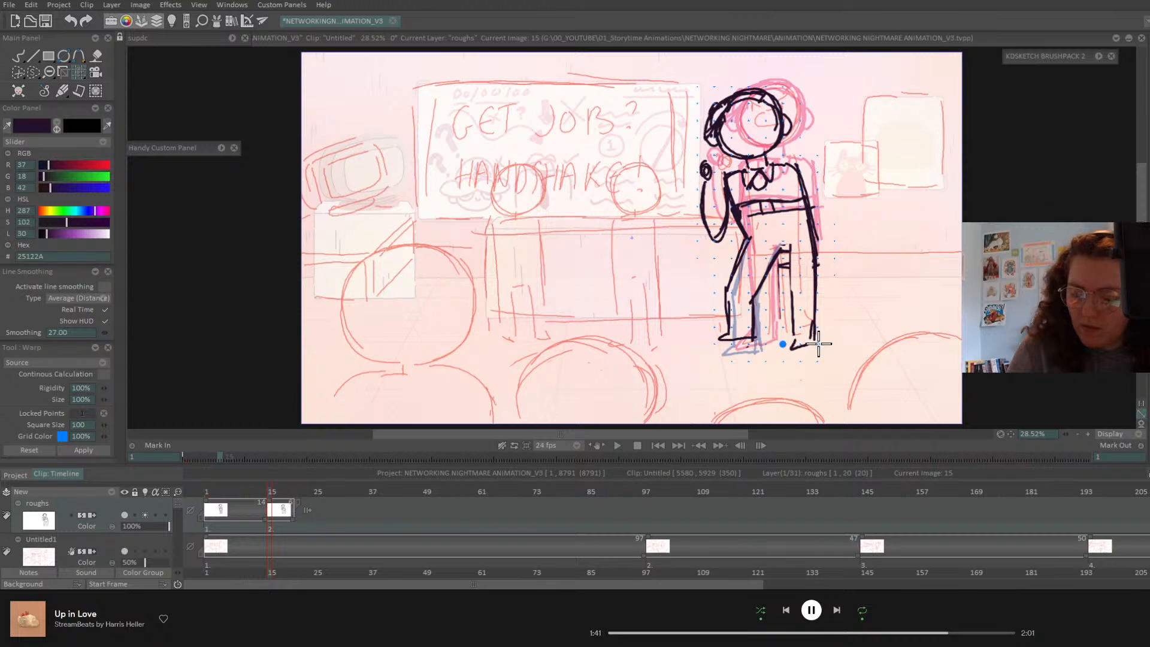
{"action": "left_click", "coordinate": [818, 344]}
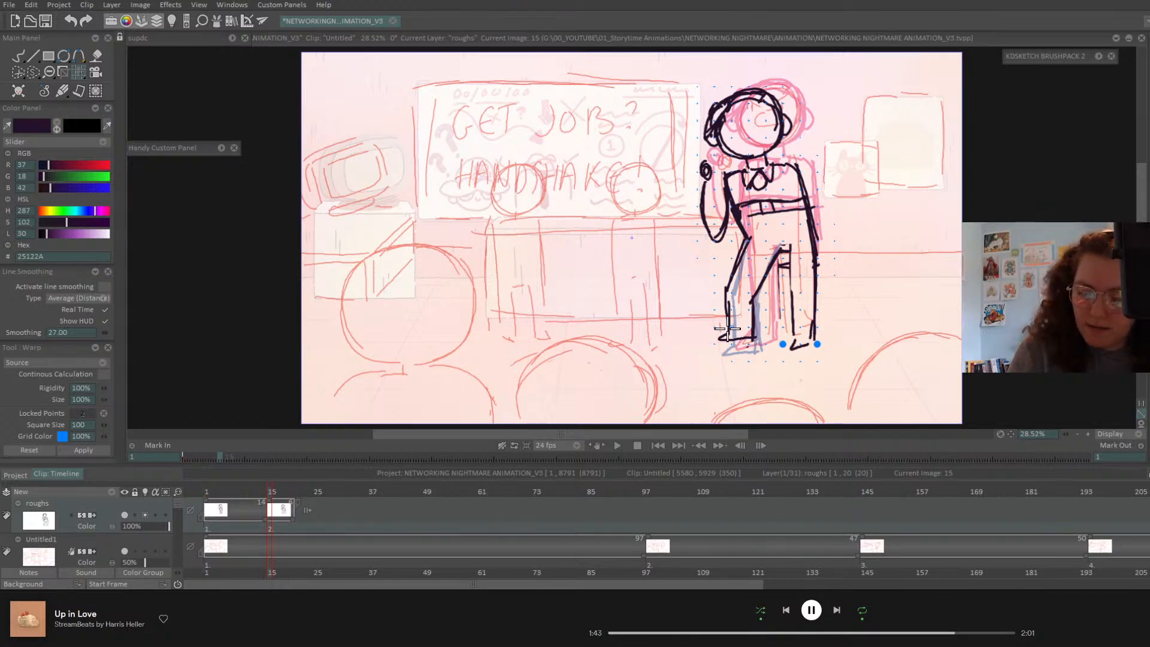
{"action": "left_click_drag", "start_coordinate": [727, 329], "coordinate": [717, 345]}
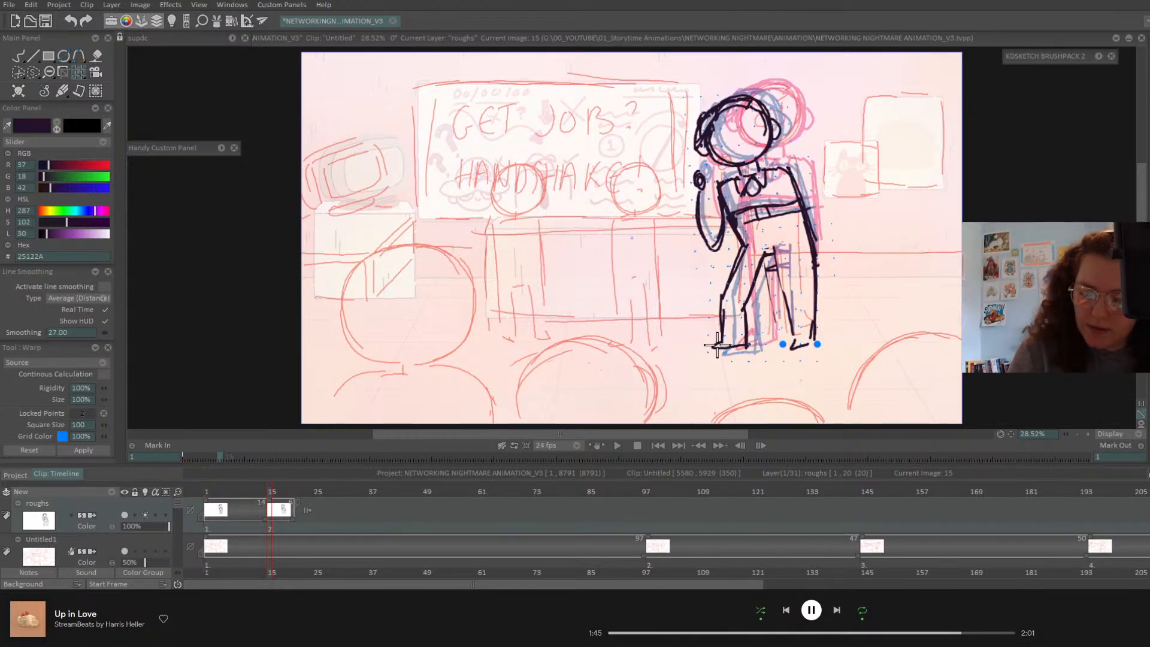
{"action": "left_click", "coordinate": [725, 353]}
{"action": "left_click", "coordinate": [749, 344]}
{"action": "left_click_drag", "start_coordinate": [768, 252], "coordinate": [804, 244]}
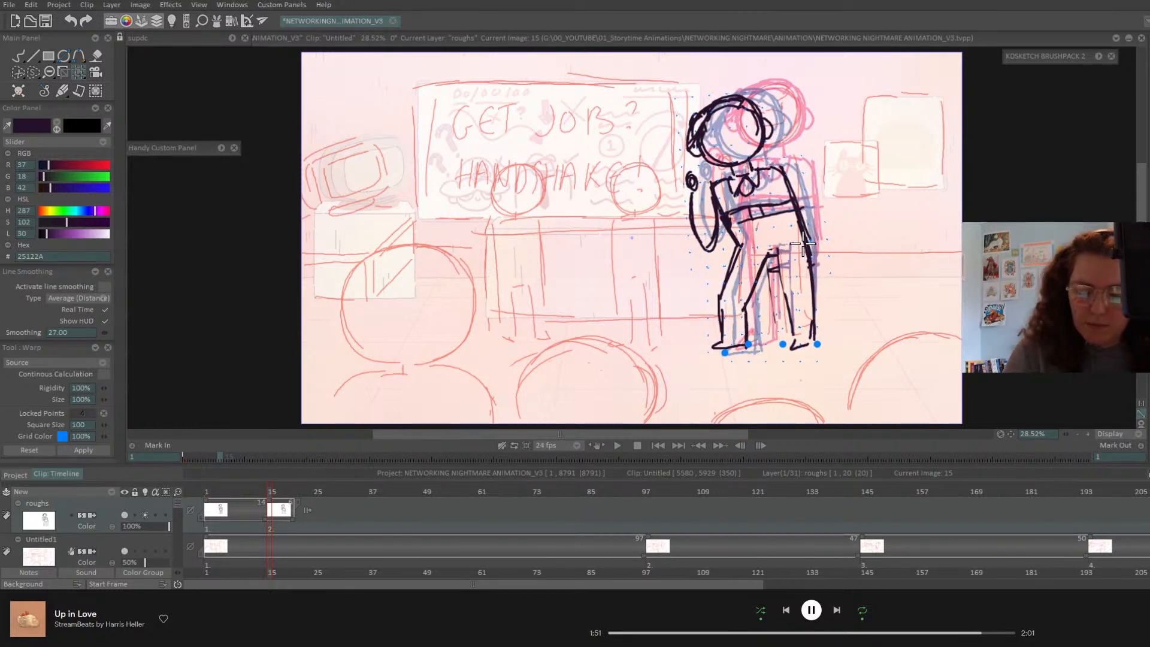
{"action": "mouse_move", "coordinate": [271, 492]}
{"action": "left_mouse_down"}
{"action": "mouse_move", "coordinate": [258, 491]}
{"action": "mouse_move", "coordinate": [294, 495]}
{"action": "mouse_move", "coordinate": [228, 523]}
{"action": "mouse_move", "coordinate": [150, 531]}
{"action": "left_mouse_up"}
{"action": "right_click", "coordinate": [22, 55]}
{"action": "left_click", "coordinate": [21, 55]}
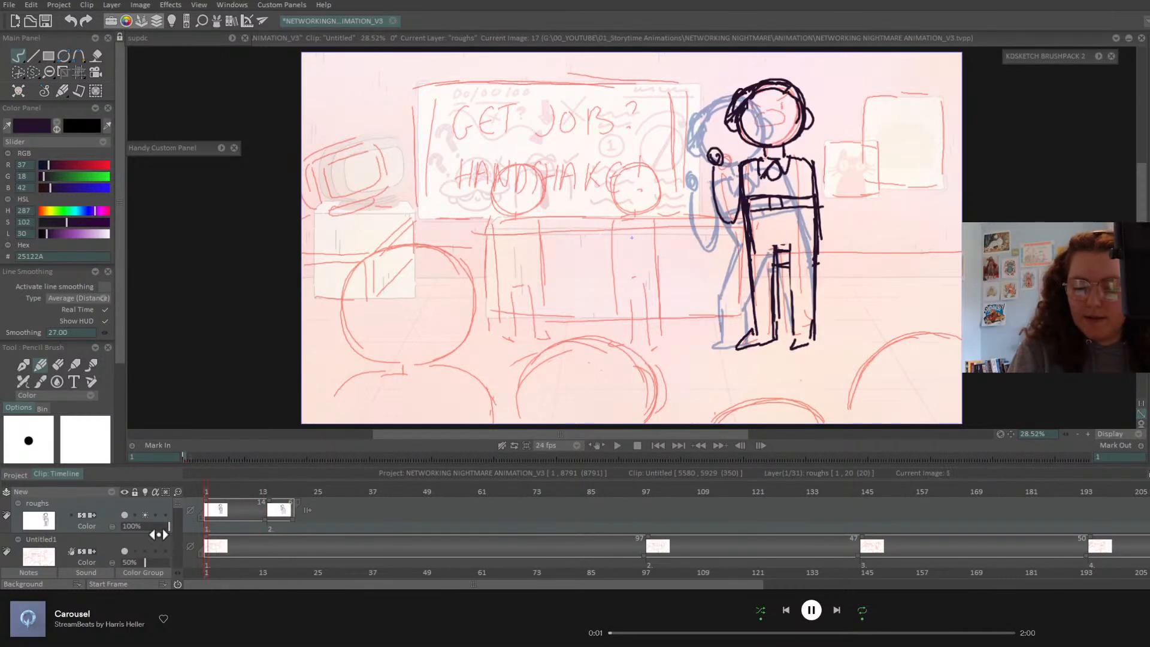
- Flip between the upright pose on frame 1 and the leaning step on frame 15 to check the movement
{"action": "key", "text": "ctrl+Right"}
{"action": "key", "text": "ctrl+Left"}
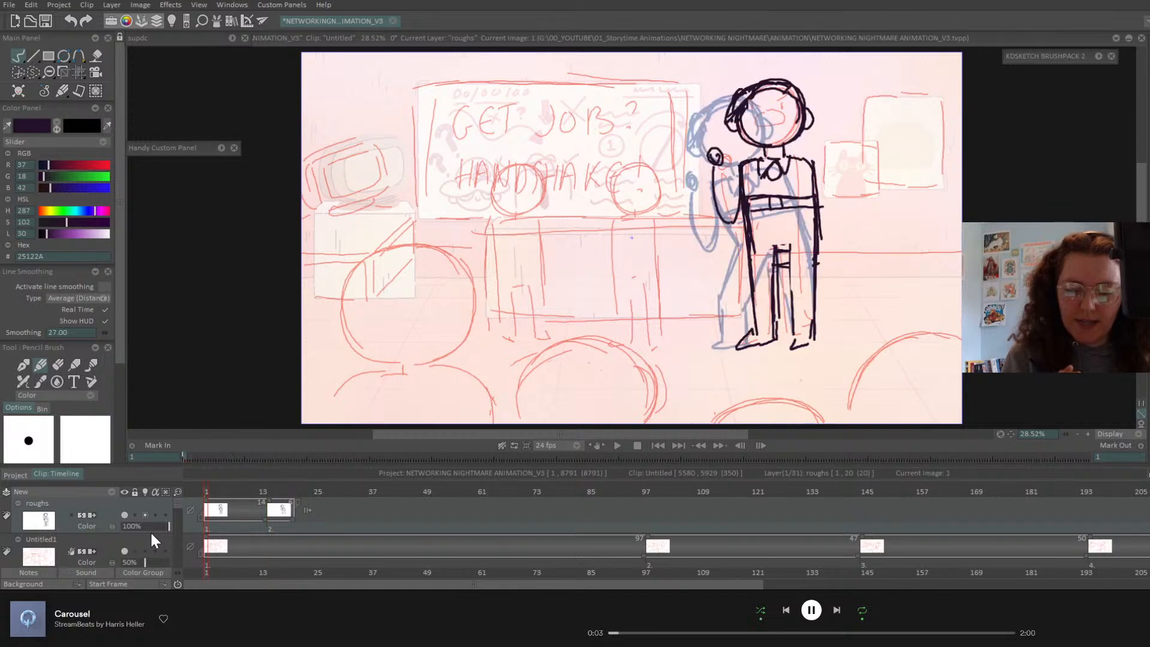
{"action": "key", "text": "ctrl+Right"}
{"action": "key", "text": "ctrl+Left"}
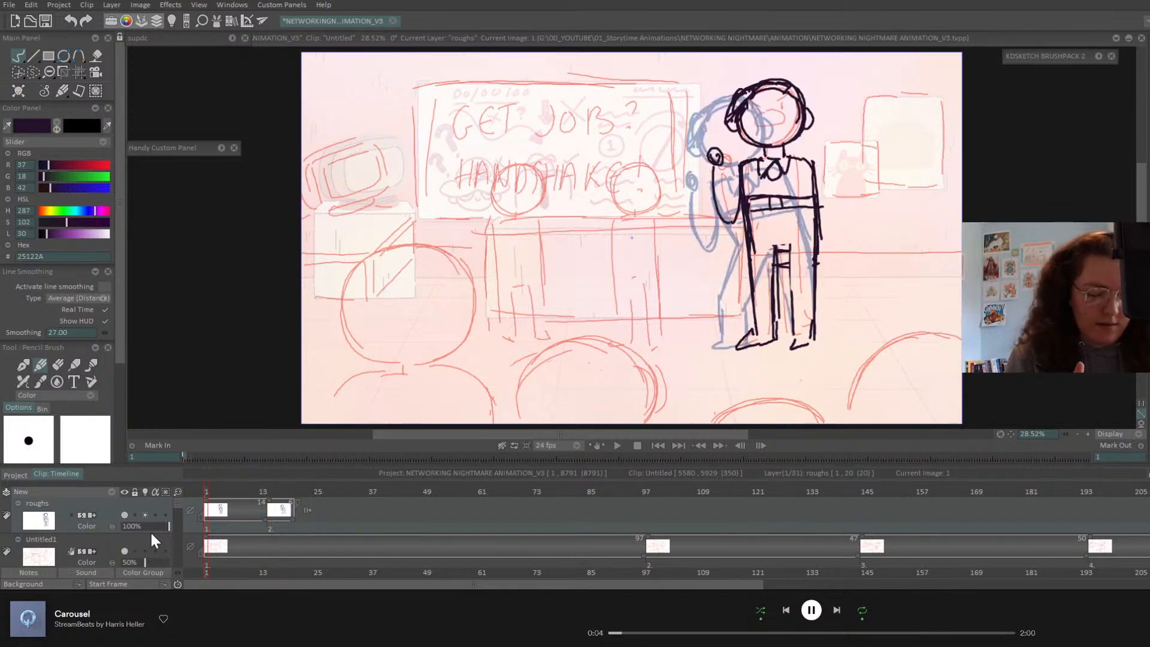
- Erase the raised arm on frame 1, redraw both arms hanging at the sides, and compare with the leaning pose on frame 15
{"action": "left_click", "coordinate": [56, 363]}
{"action": "mouse_move", "coordinate": [716, 152]}
{"action": "left_mouse_down"}
{"action": "mouse_move", "coordinate": [712, 164]}
{"action": "mouse_move", "coordinate": [706, 131]}
{"action": "mouse_move", "coordinate": [734, 201]}
{"action": "mouse_move", "coordinate": [719, 209]}
{"action": "mouse_move", "coordinate": [734, 246]}
{"action": "mouse_move", "coordinate": [718, 273]}
{"action": "left_mouse_up"}
{"action": "left_click", "coordinate": [41, 363]}
{"action": "left_click_drag", "start_coordinate": [812, 162], "coordinate": [846, 271]}
{"action": "key", "text": "Right"}
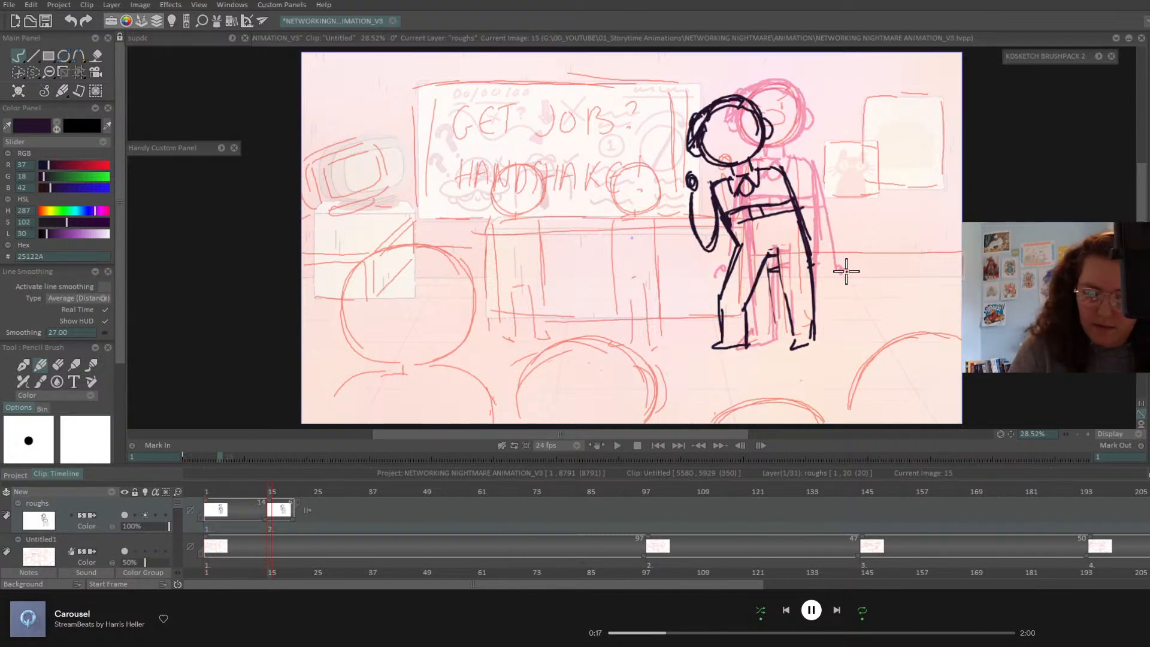
{"action": "key", "text": "Left"}
{"action": "key", "text": "Right"}
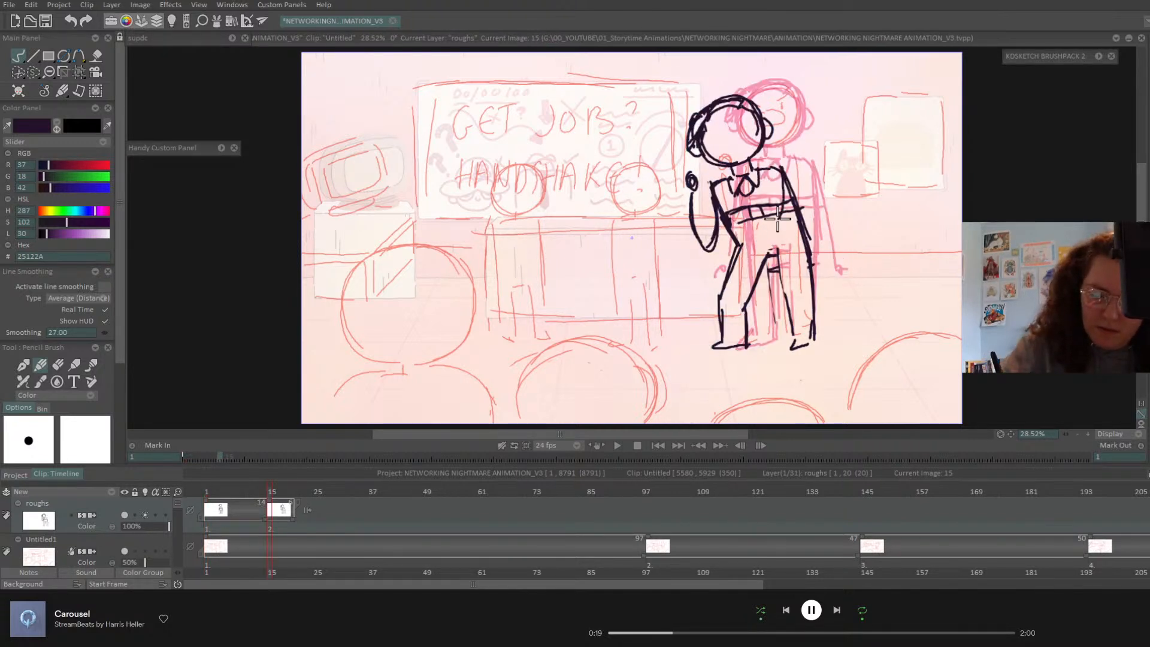
- Add torso detail and a hanging tie to the presenter on frames 15 and 1, and save the project
{"action": "left_click_drag", "start_coordinate": [778, 219], "coordinate": [759, 207]}
{"action": "left_click_drag", "start_coordinate": [751, 162], "coordinate": [749, 173]}
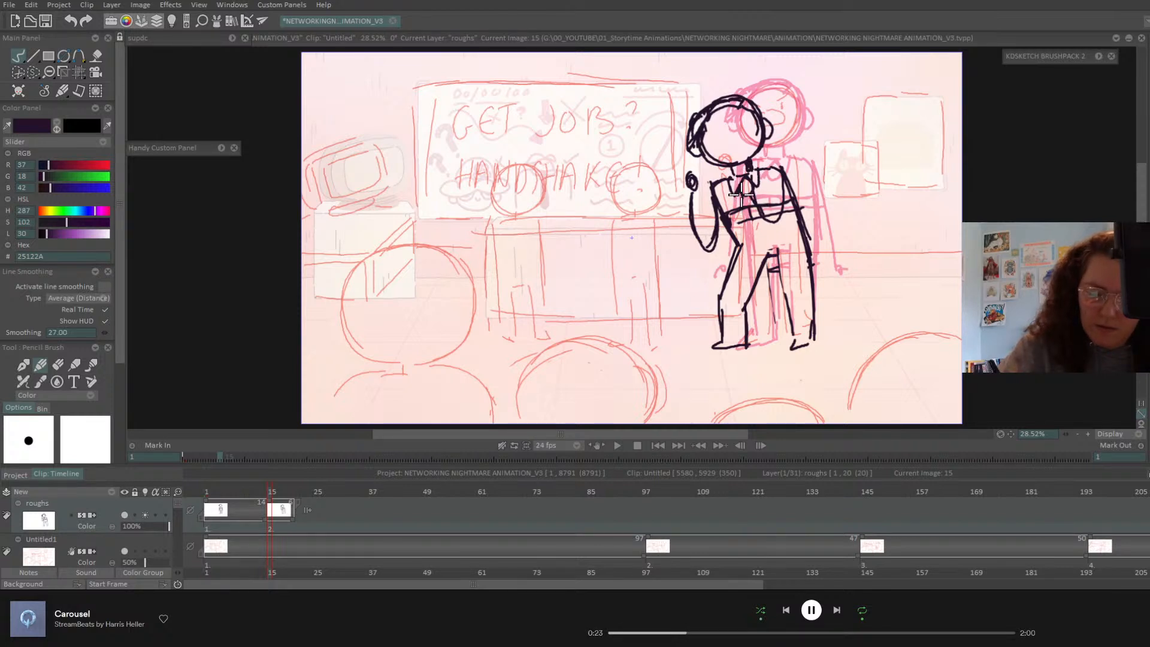
{"action": "mouse_move", "coordinate": [742, 195]}
{"action": "left_mouse_down"}
{"action": "mouse_move", "coordinate": [742, 228]}
{"action": "mouse_move", "coordinate": [757, 234]}
{"action": "mouse_move", "coordinate": [756, 205]}
{"action": "left_mouse_up"}
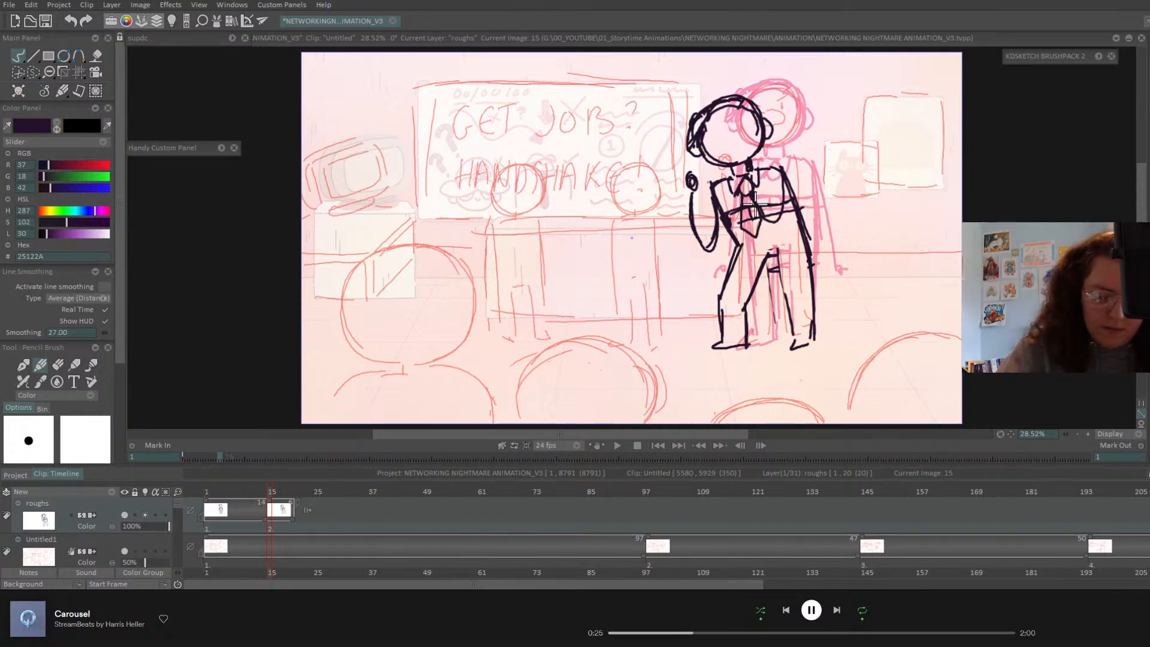
{"action": "key", "text": "Home"}
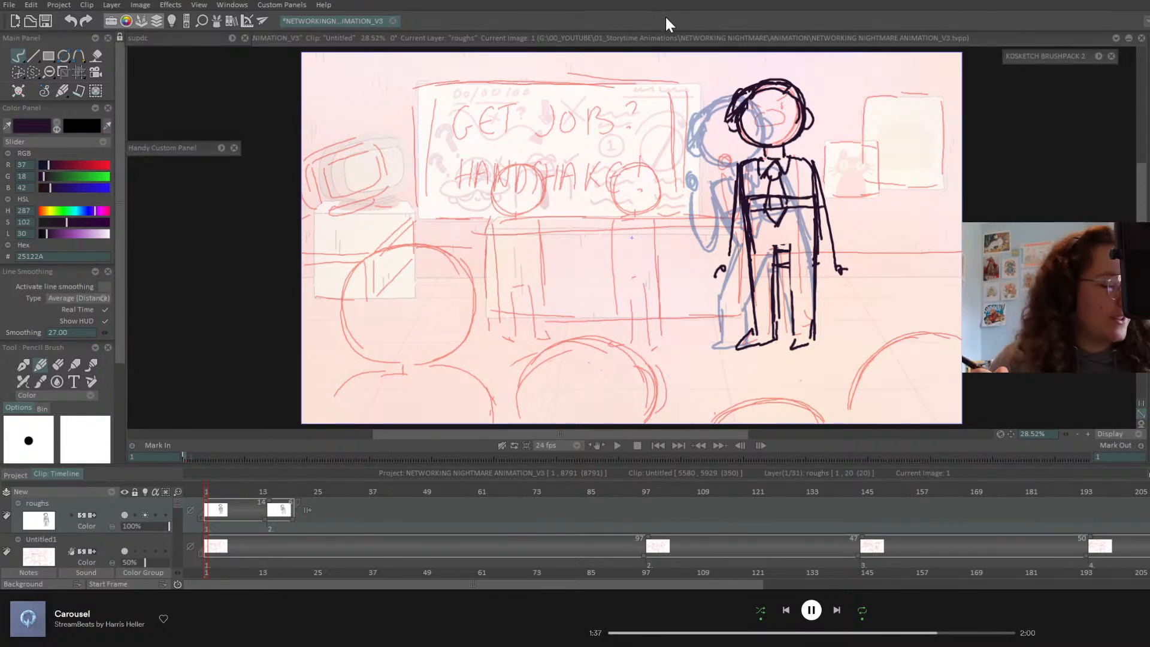
{"action": "key", "text": "ctrl+s"}
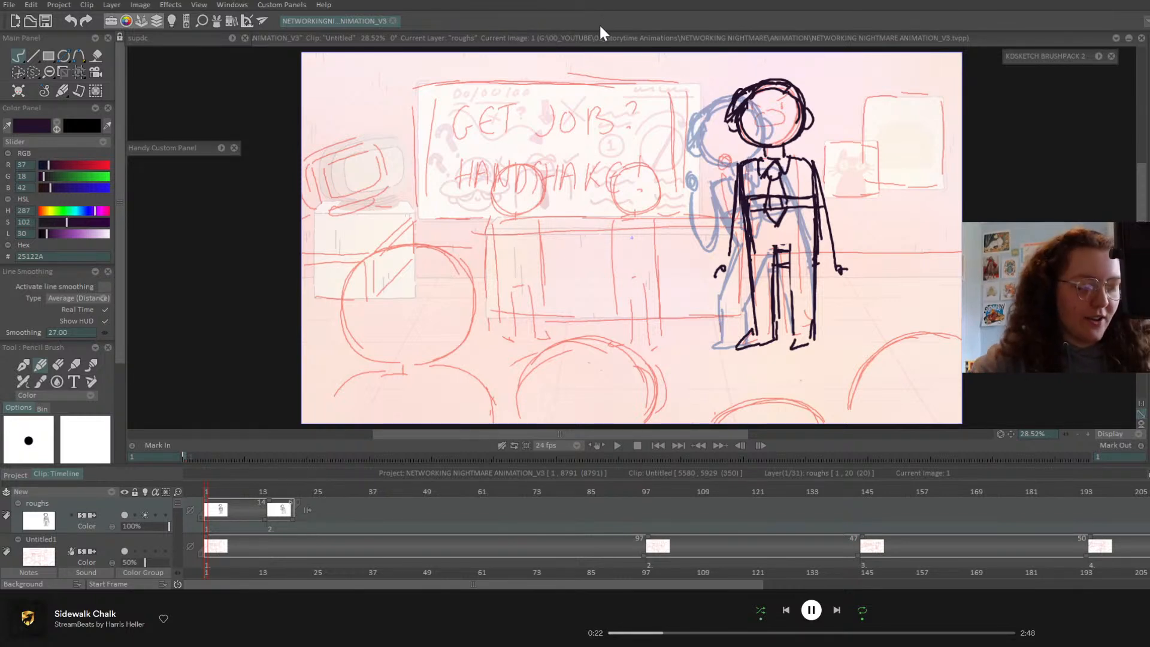
- Flip repeatedly between frames 1 and 15 to examine the change from the standing pose to the leaning step
{"action": "key", "text": "ctrl+Right"}
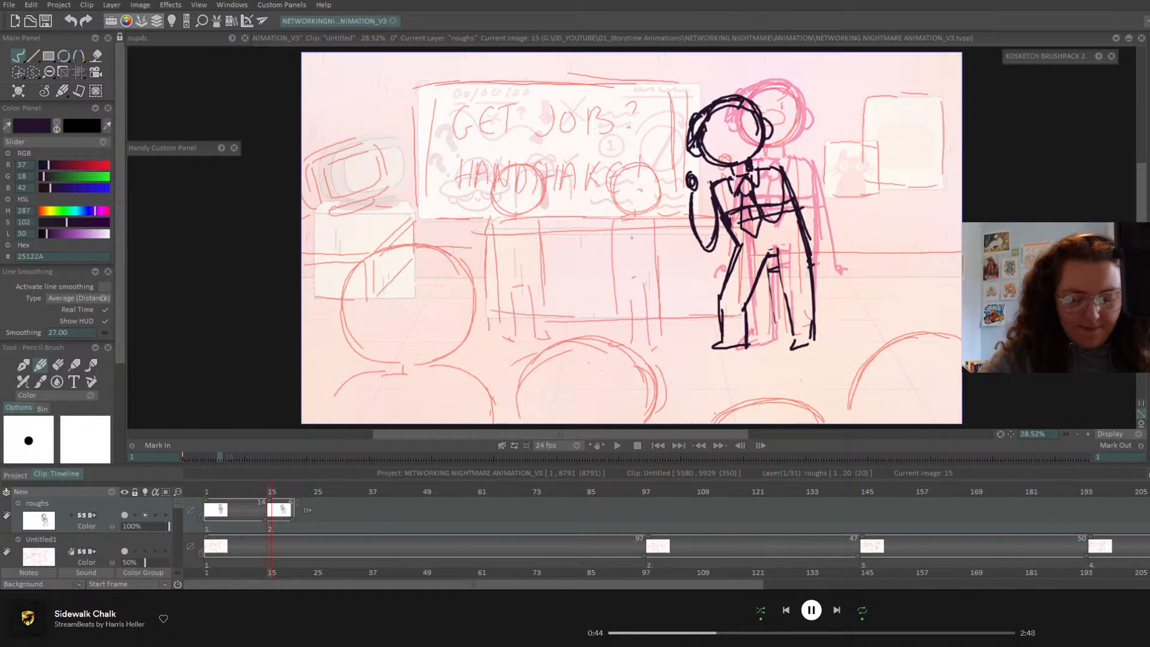
{"action": "key", "text": "Left"}
{"action": "key", "text": "Right"}
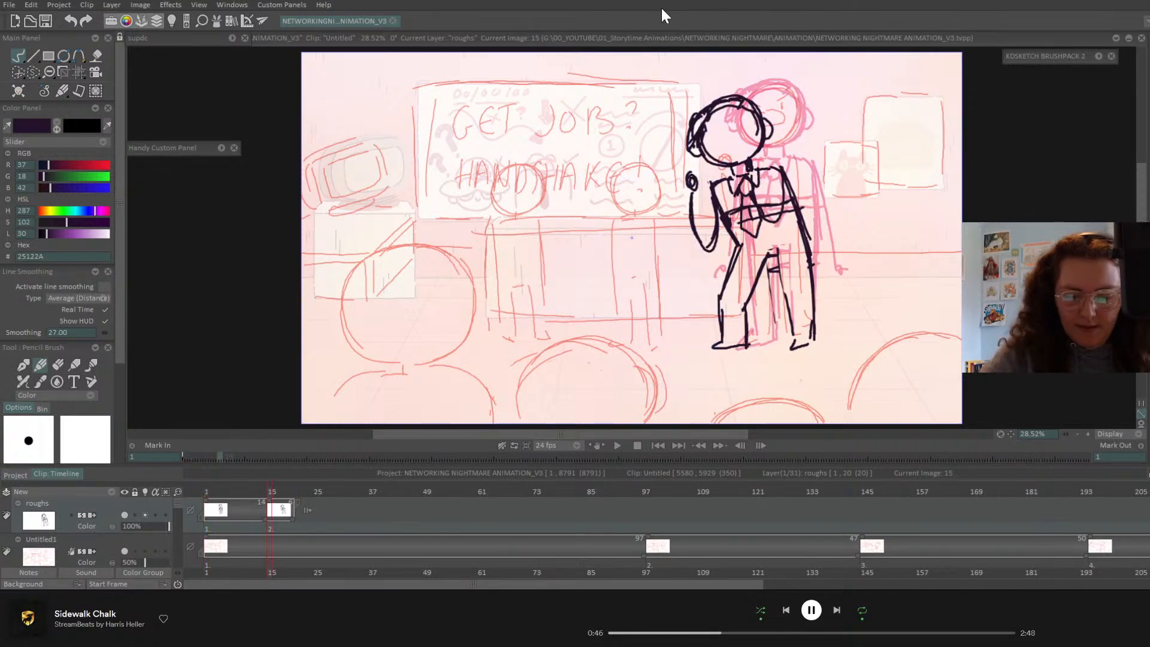
{"action": "key", "text": "Left"}
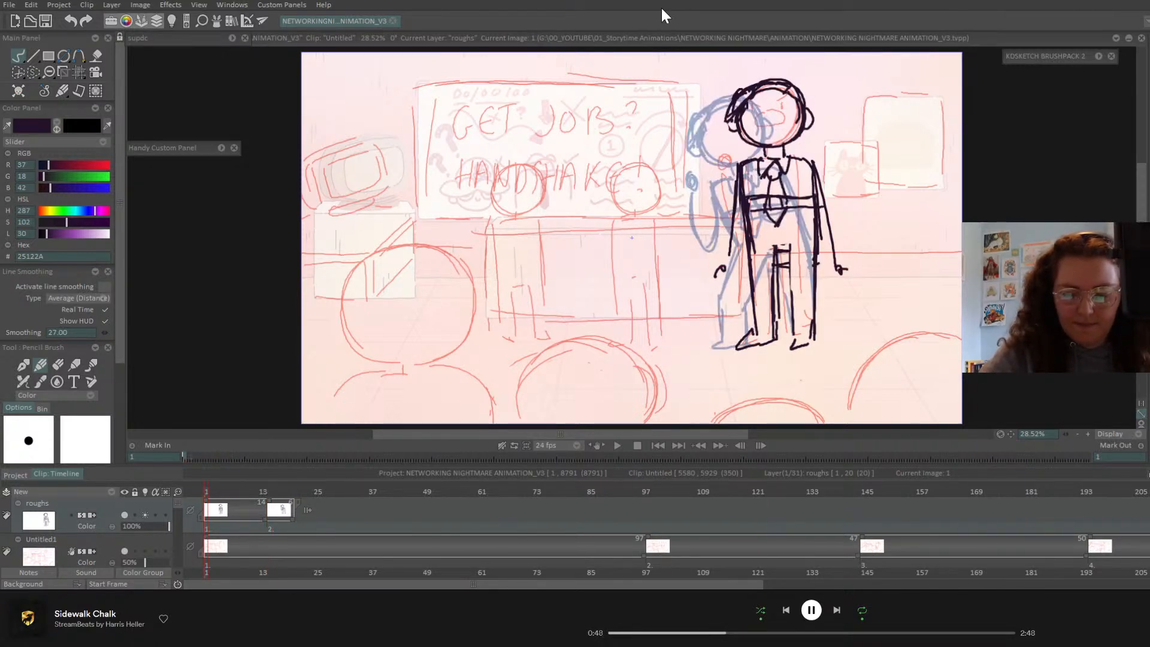
{"action": "key", "text": "Left"}
{"action": "key", "text": "Right"}
{"action": "key", "text": "Right"}
{"action": "key", "text": "Left"}
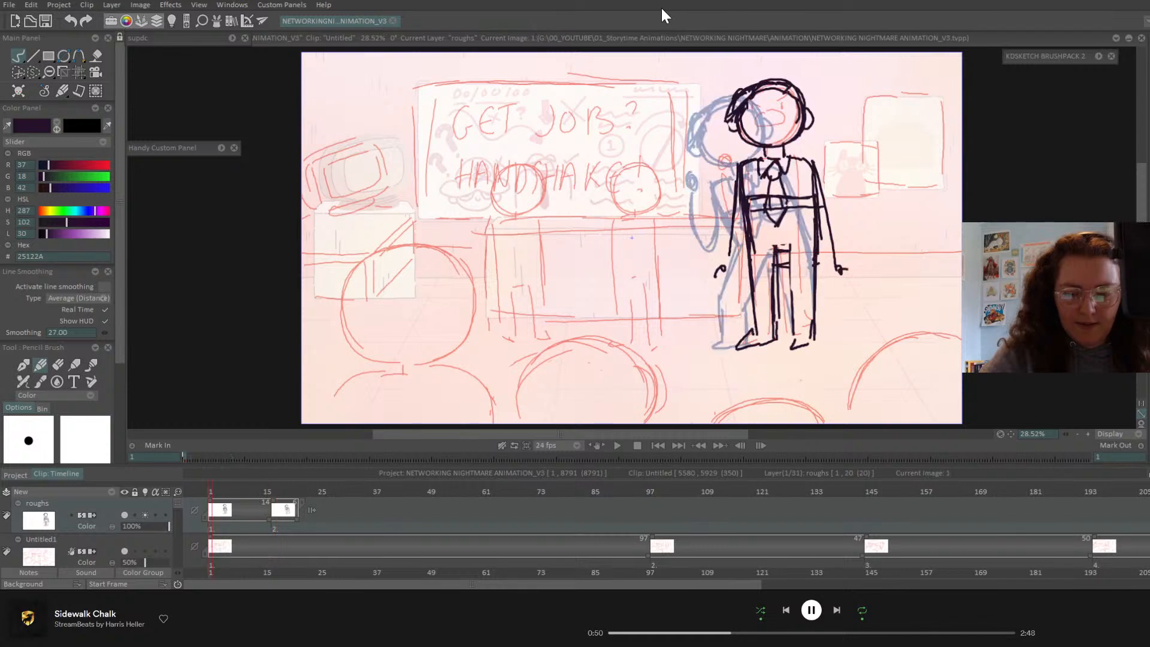
{"action": "key", "text": "Right"}
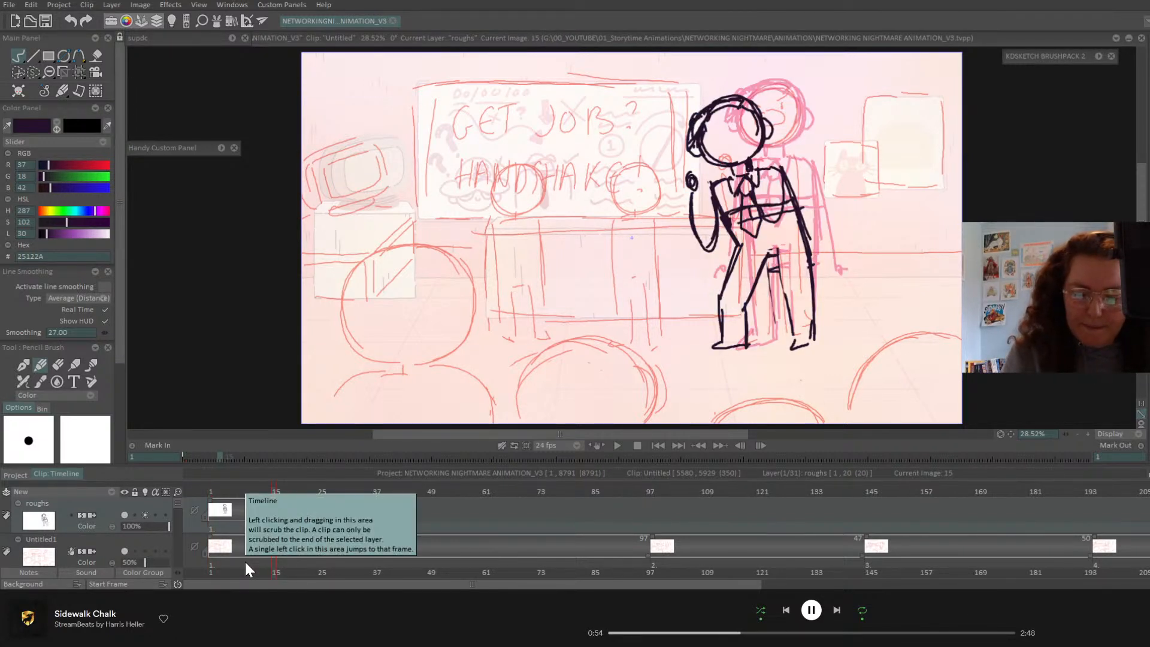
- Rework the arms on frame 15, shortening and thickening the raised arm and bending the other across the chest, checking against frame 1
{"action": "mouse_move", "coordinate": [744, 185]}
{"action": "left_mouse_down"}
{"action": "mouse_move", "coordinate": [766, 223]}
{"action": "mouse_move", "coordinate": [779, 167]}
{"action": "mouse_move", "coordinate": [777, 180]}
{"action": "mouse_move", "coordinate": [758, 163]}
{"action": "mouse_move", "coordinate": [779, 186]}
{"action": "mouse_move", "coordinate": [729, 171]}
{"action": "mouse_move", "coordinate": [725, 231]}
{"action": "mouse_move", "coordinate": [701, 242]}
{"action": "mouse_move", "coordinate": [686, 198]}
{"action": "mouse_move", "coordinate": [715, 227]}
{"action": "mouse_move", "coordinate": [713, 245]}
{"action": "mouse_move", "coordinate": [650, 257]}
{"action": "left_mouse_up"}
{"action": "left_click", "coordinate": [58, 366]}
{"action": "key", "text": "Left"}
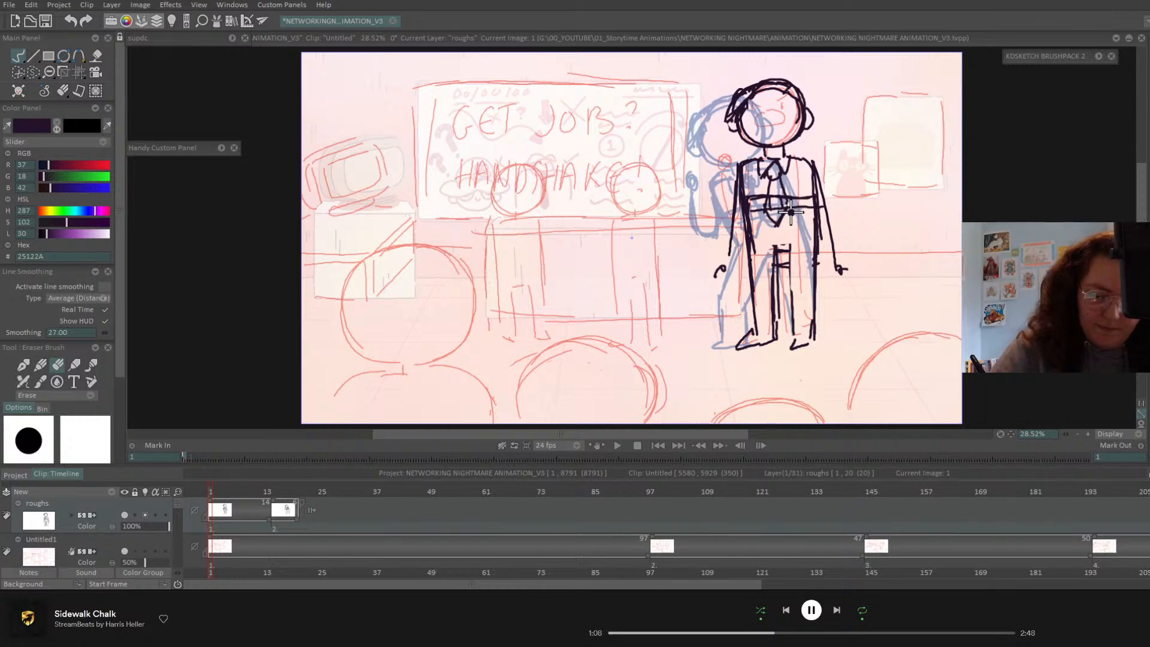
{"action": "key", "text": "Right"}
{"action": "key", "text": "Left"}
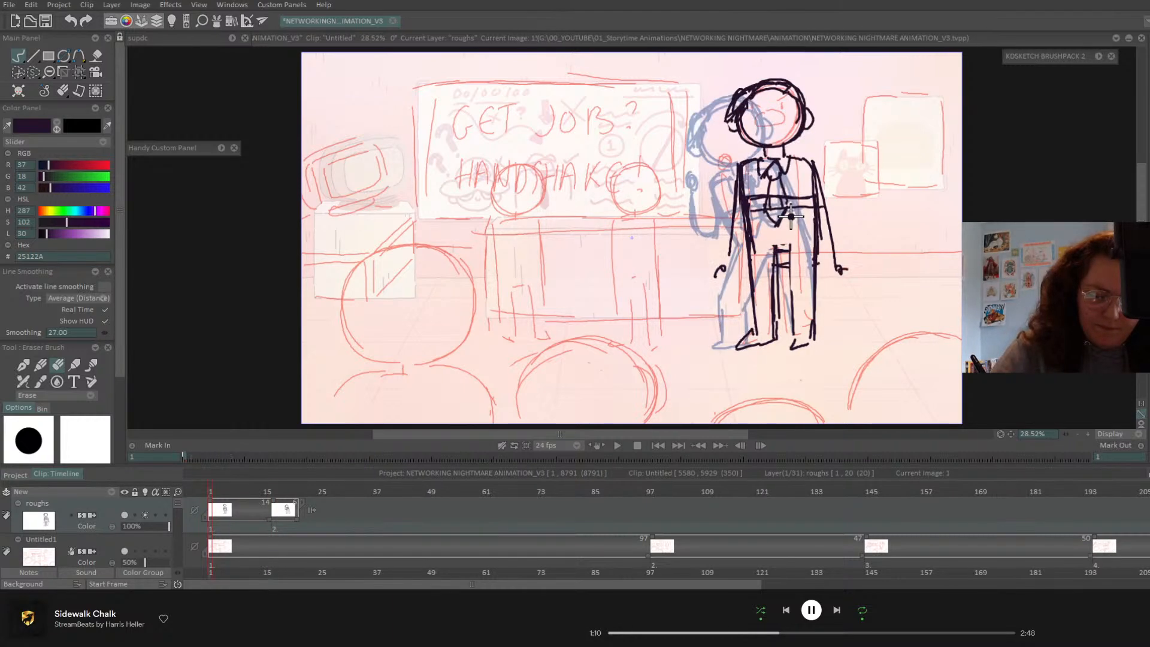
{"action": "key", "text": "Right"}
{"action": "key", "text": "Left"}
{"action": "left_click", "coordinate": [40, 364]}
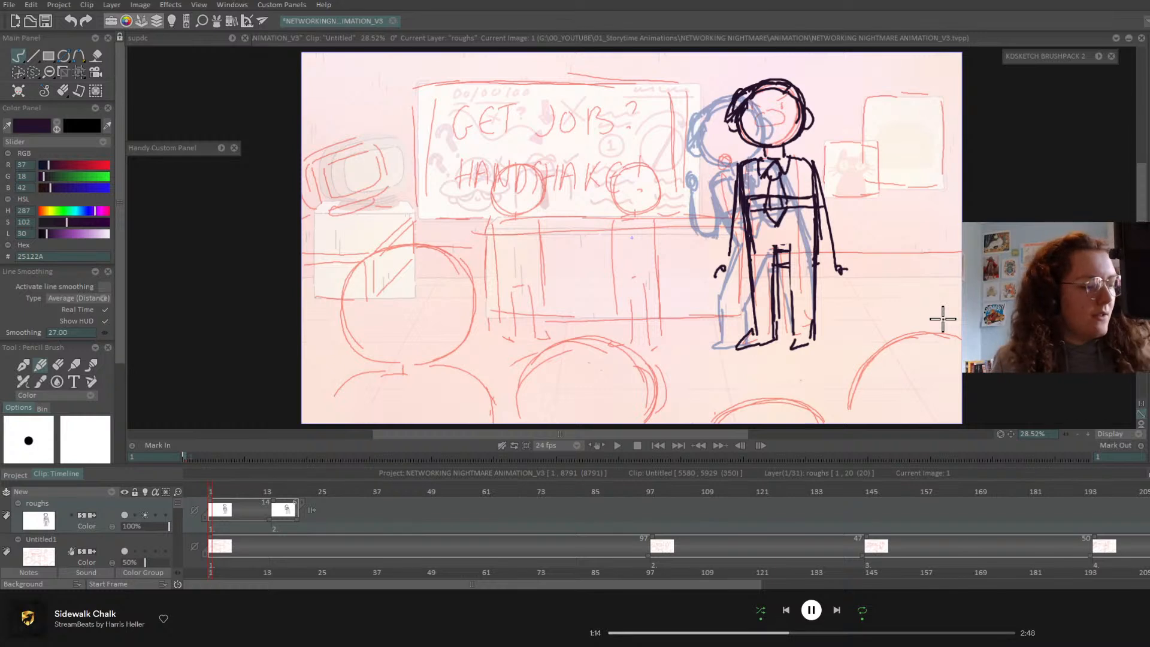
- Flip through the two presenter poses and play the clip from the start to check their timing
{"action": "key", "text": "Right"}
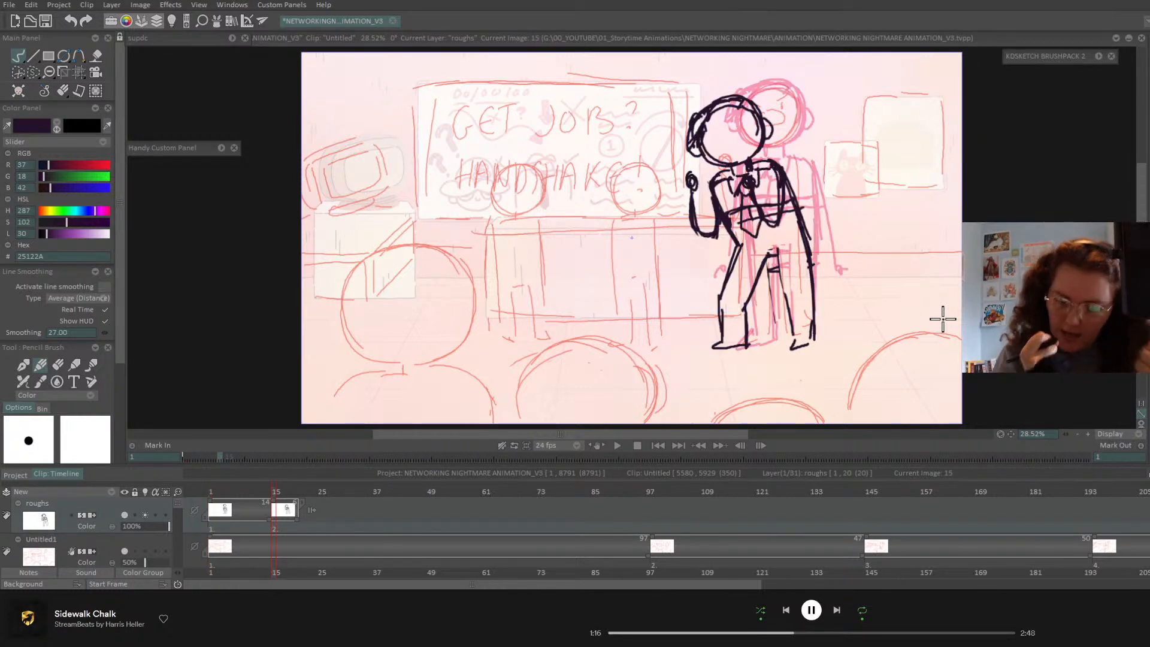
{"action": "key", "text": "Right"}
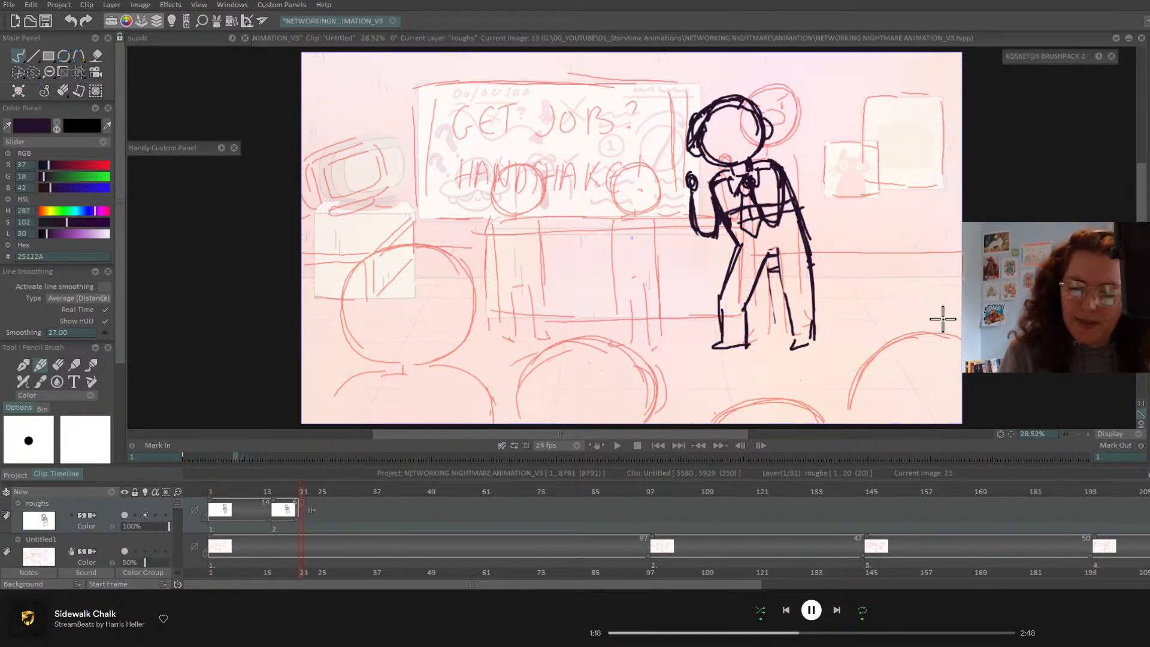
{"action": "key", "text": "Left"}
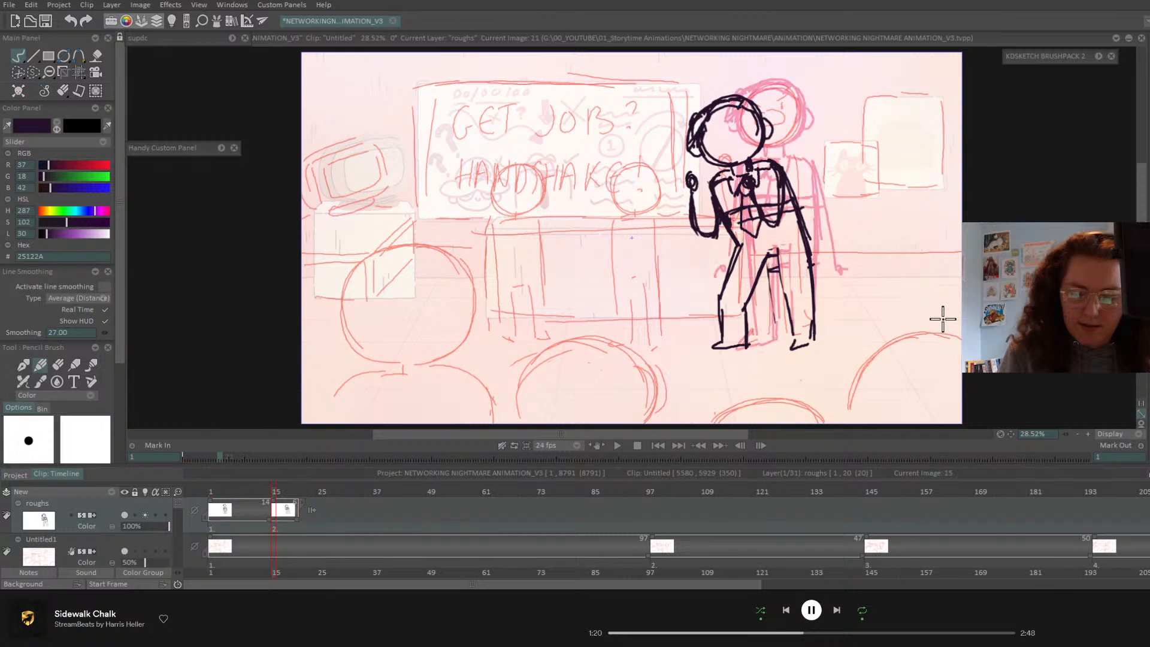
{"action": "key", "text": "Right"}
{"action": "left_click", "coordinate": [658, 446]}
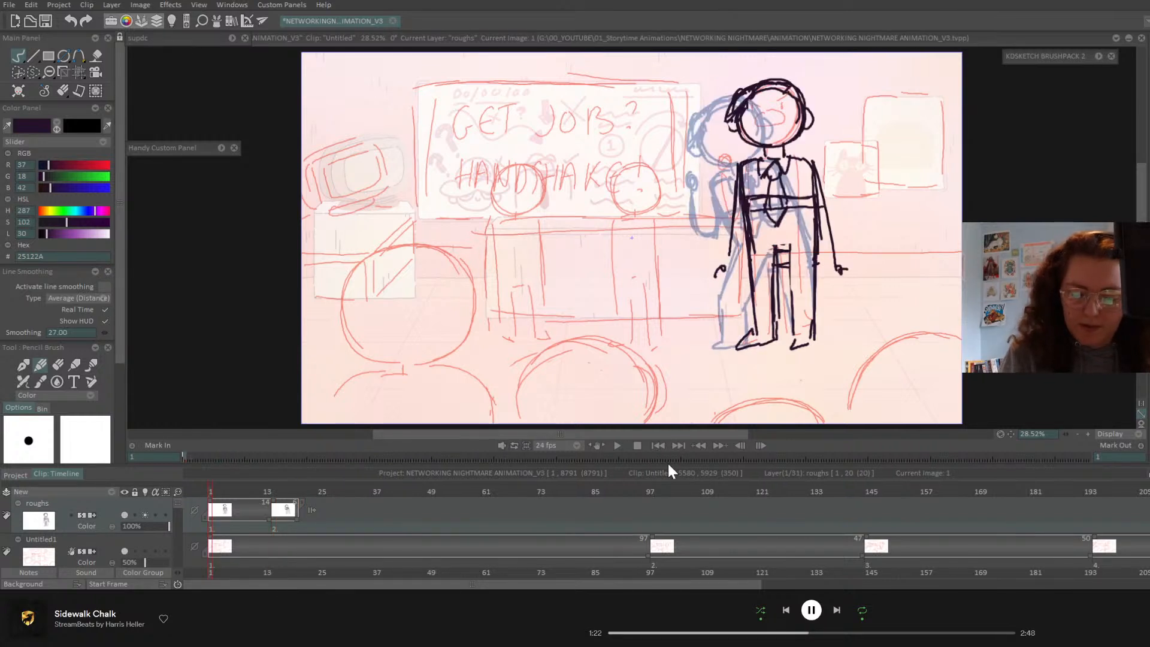
{"action": "left_click", "coordinate": [617, 446]}
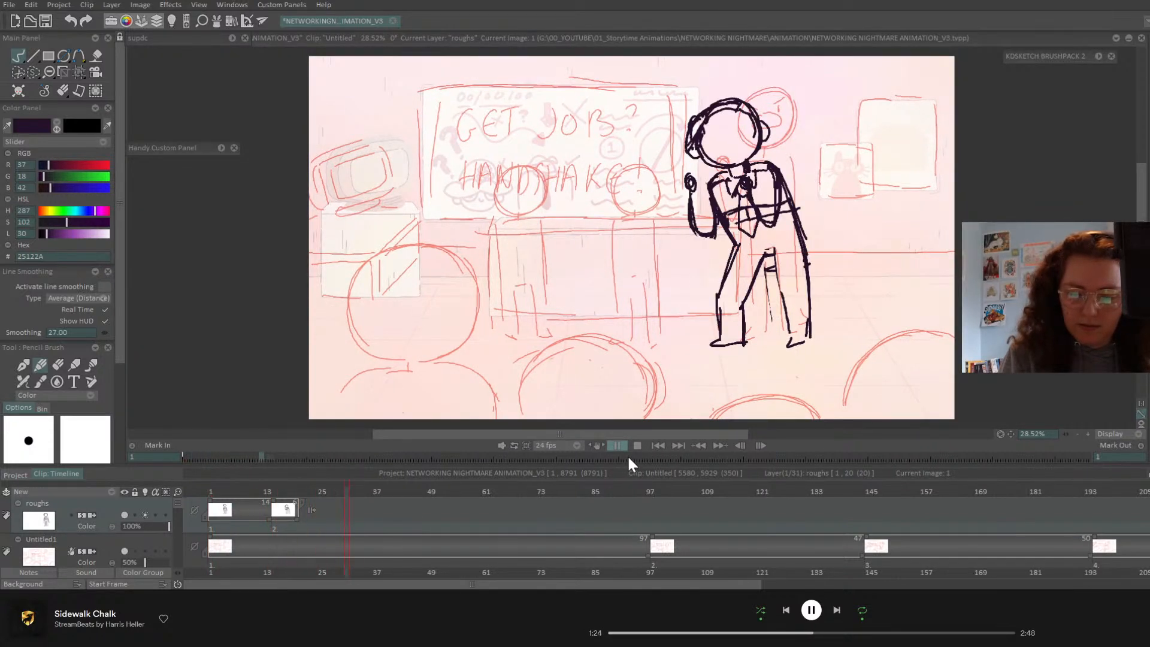
{"action": "left_click", "coordinate": [618, 445]}
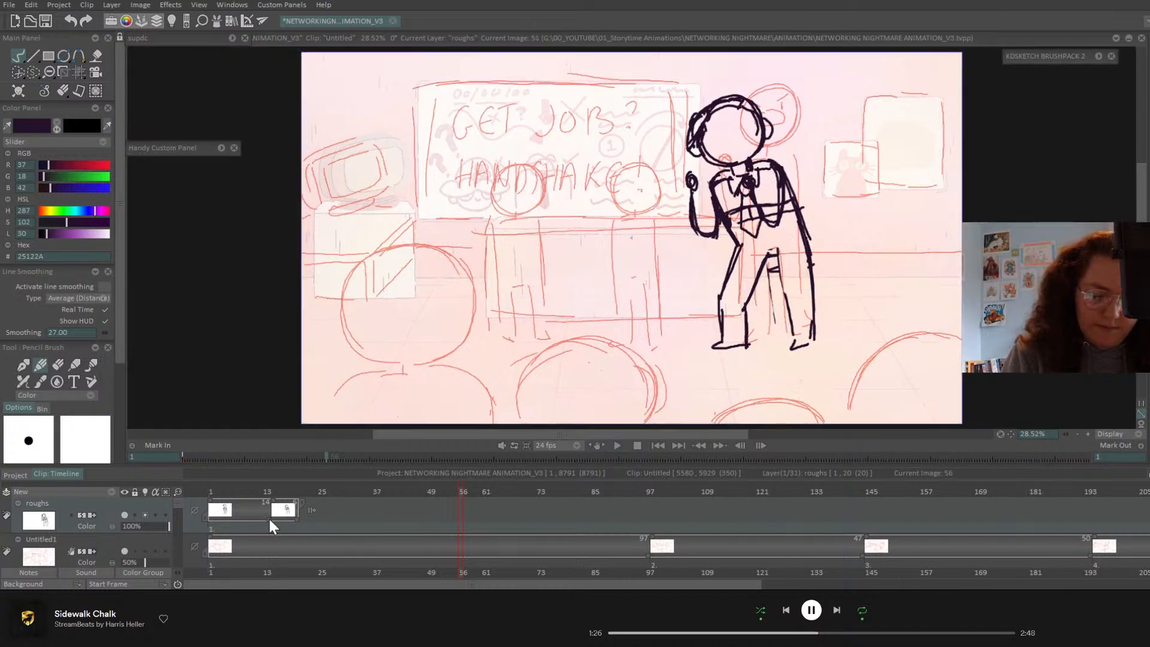
- Lengthen the standing pose's exposure on the roughs layer to 44 frames, checking the timing against the storyboard in playback
{"action": "mouse_move", "coordinate": [268, 516]}
{"action": "left_mouse_down"}
{"action": "mouse_move", "coordinate": [479, 523]}
{"action": "mouse_move", "coordinate": [503, 496]}
{"action": "mouse_move", "coordinate": [713, 498]}
{"action": "mouse_move", "coordinate": [372, 501]}
{"action": "left_mouse_up"}
{"action": "mouse_move", "coordinate": [488, 487]}
{"action": "left_mouse_down"}
{"action": "mouse_move", "coordinate": [467, 493]}
{"action": "mouse_move", "coordinate": [577, 503]}
{"action": "left_mouse_up"}
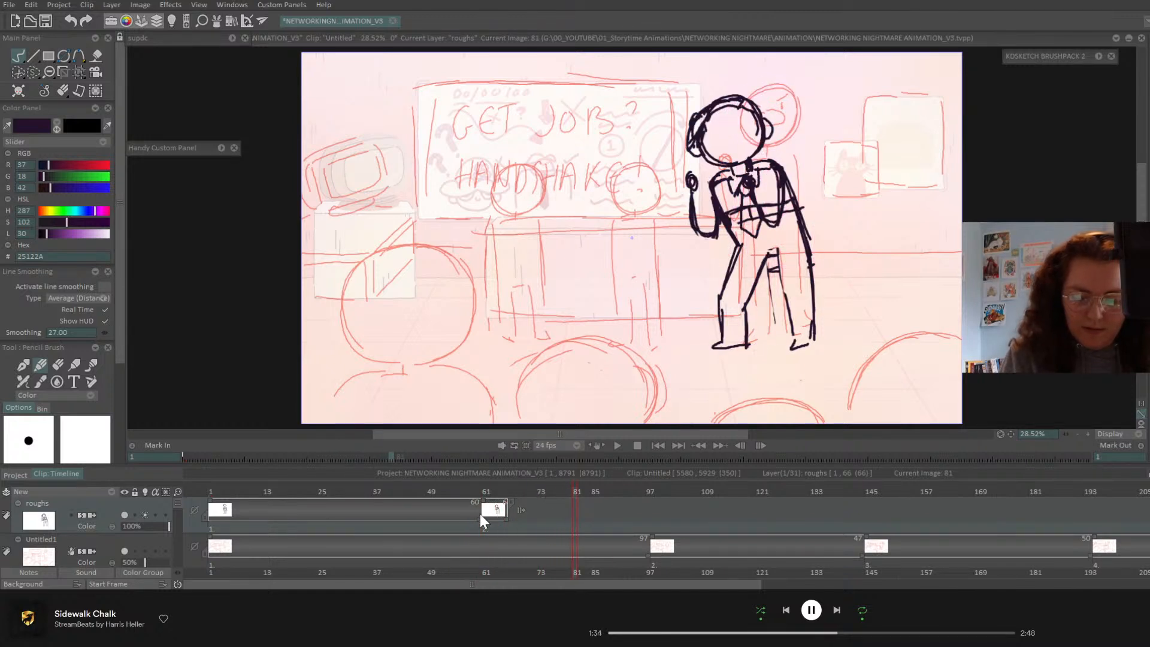
{"action": "left_click_drag", "start_coordinate": [480, 516], "coordinate": [469, 518]}
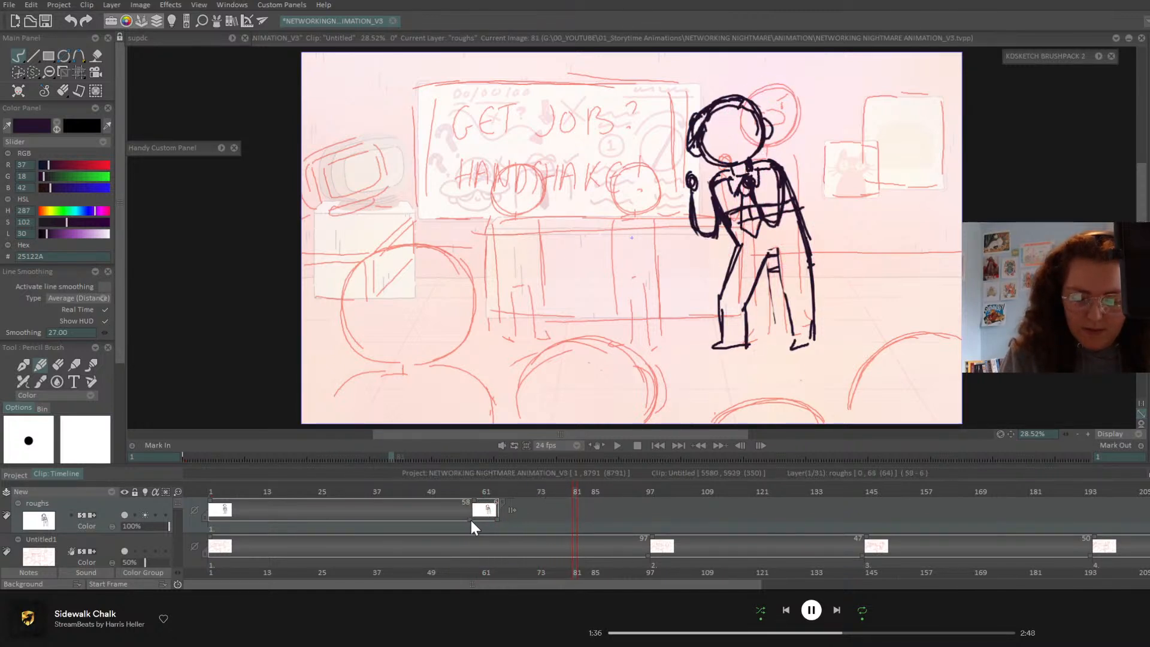
{"action": "left_click", "coordinate": [617, 445]}
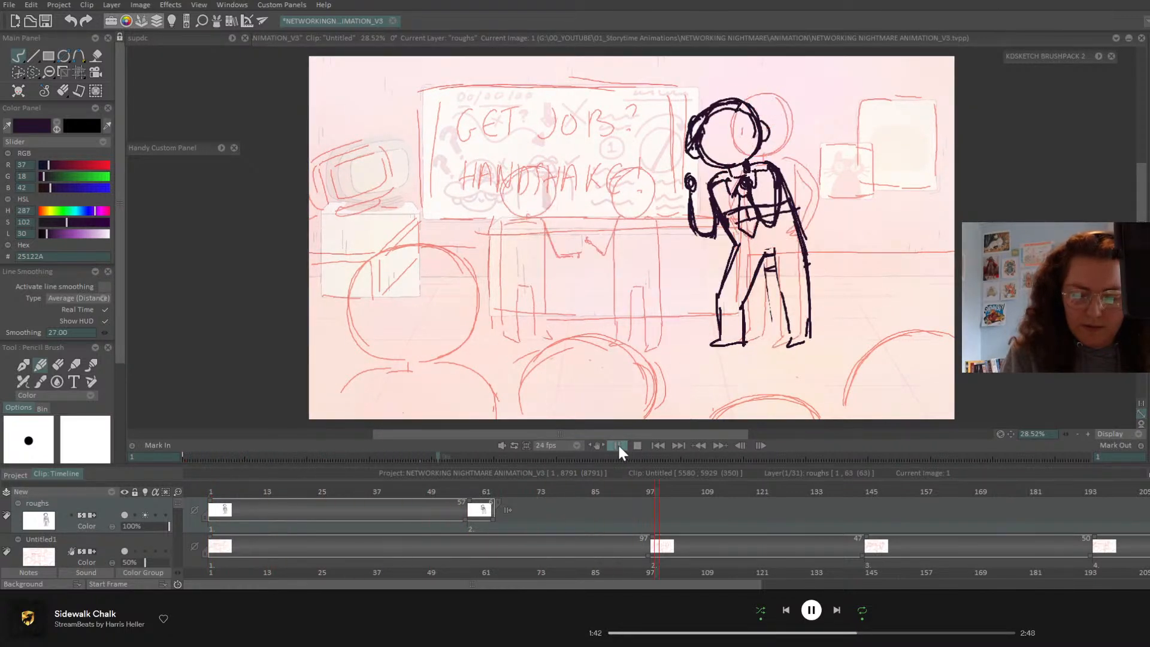
{"action": "left_click", "coordinate": [618, 444]}
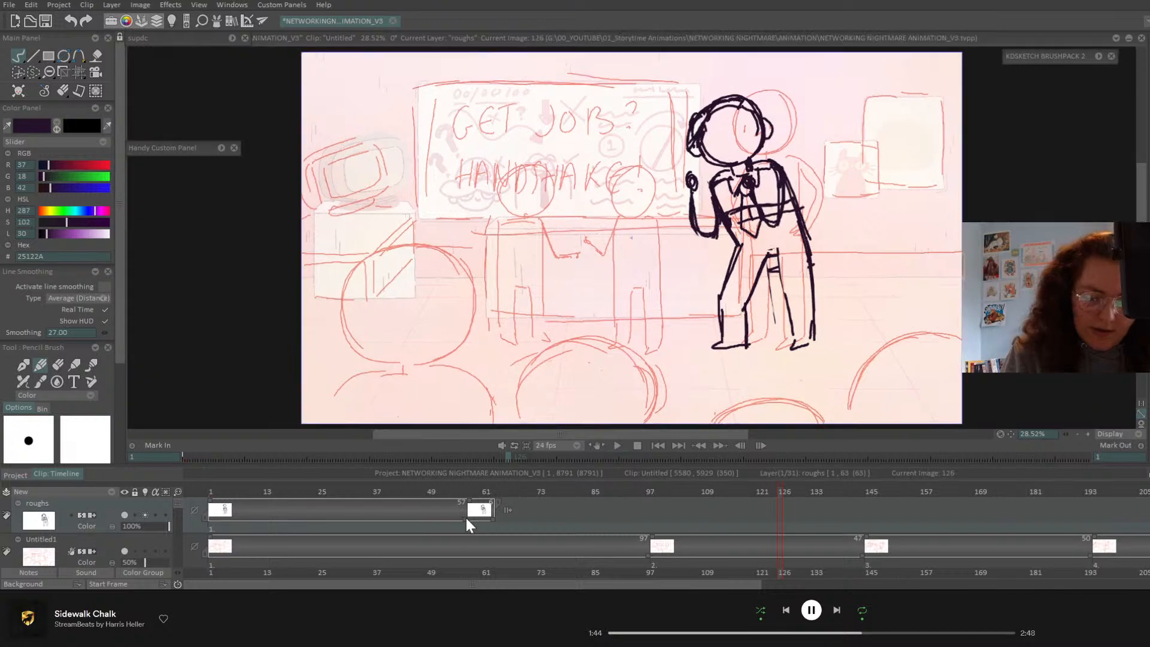
{"action": "mouse_move", "coordinate": [465, 515]}
{"action": "left_mouse_down"}
{"action": "mouse_move", "coordinate": [432, 520]}
{"action": "mouse_move", "coordinate": [410, 505]}
{"action": "mouse_move", "coordinate": [449, 497]}
{"action": "mouse_move", "coordinate": [651, 513]}
{"action": "left_mouse_up"}
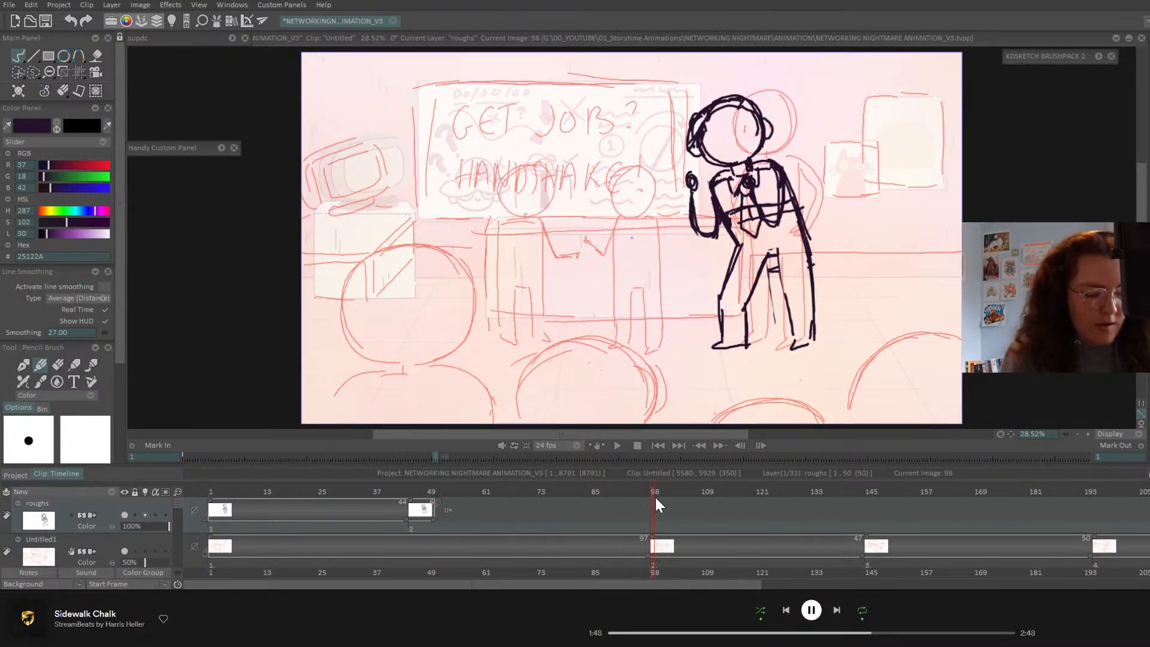
- Add a drawing at frame 98 on the roughs layer, holding the leaning pose until there, and copy the standing pose into it
{"action": "key", "text": "Return"}
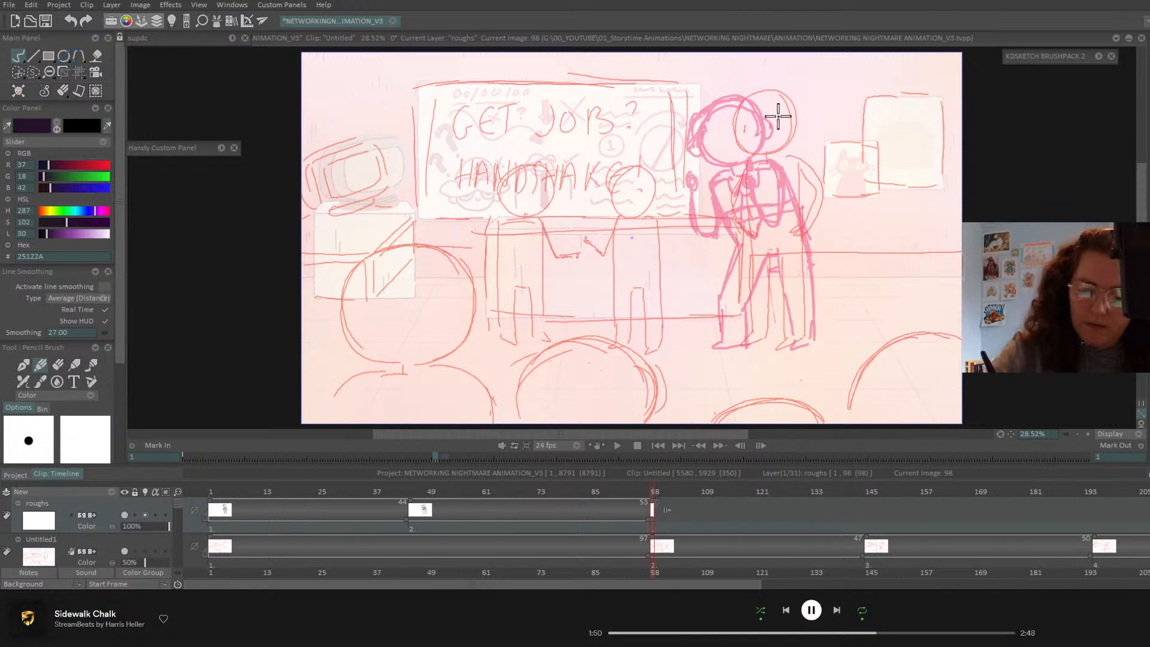
{"action": "left_click", "coordinate": [380, 526]}
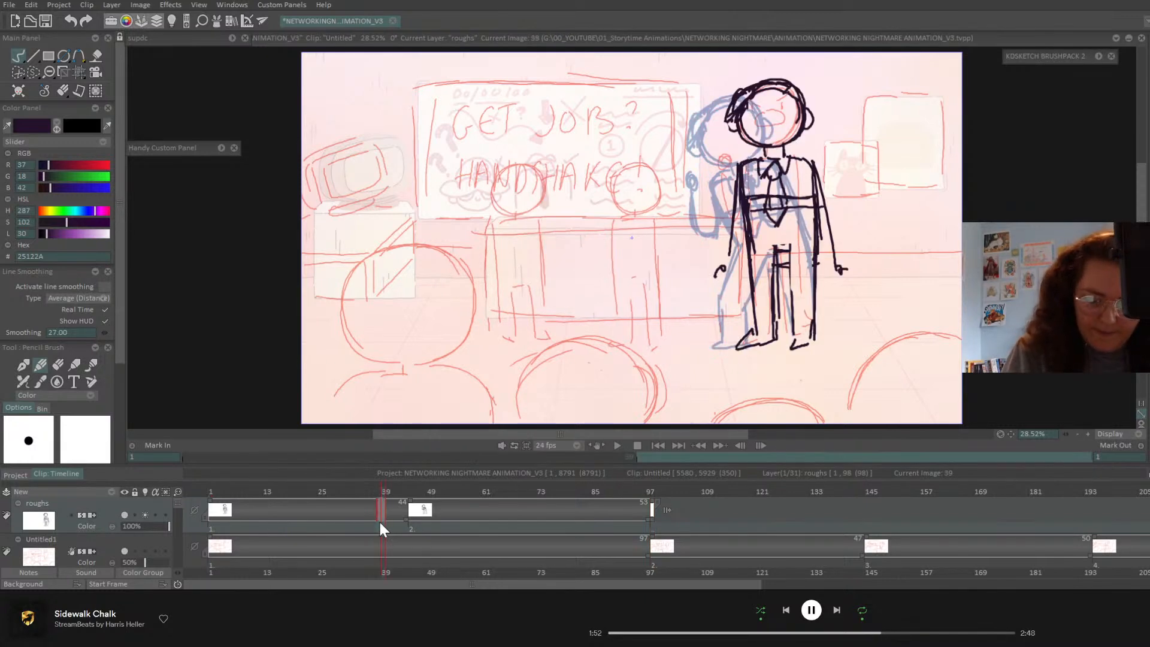
{"action": "mouse_move", "coordinate": [653, 513]}
{"action": "left_mouse_down"}
{"action": "mouse_move", "coordinate": [639, 495]}
{"action": "mouse_move", "coordinate": [653, 496]}
{"action": "left_mouse_up"}
{"action": "left_click", "coordinate": [675, 524]}
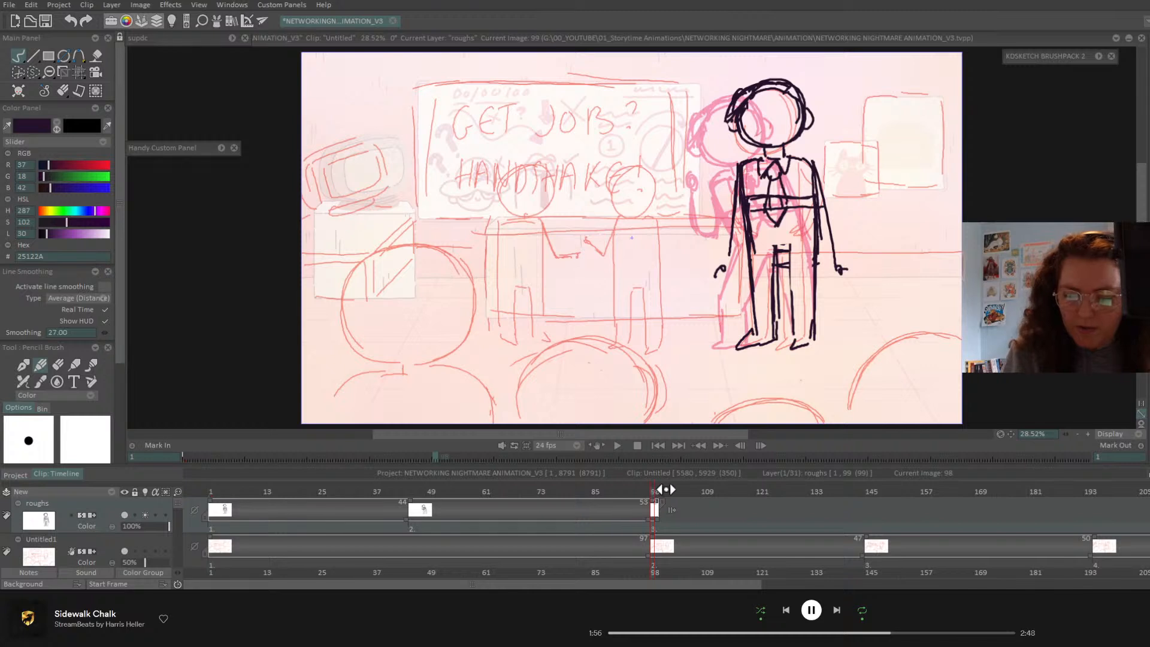
- Erase both hanging arms from the copied standing pose on frame 98
{"action": "key", "text": "e"}
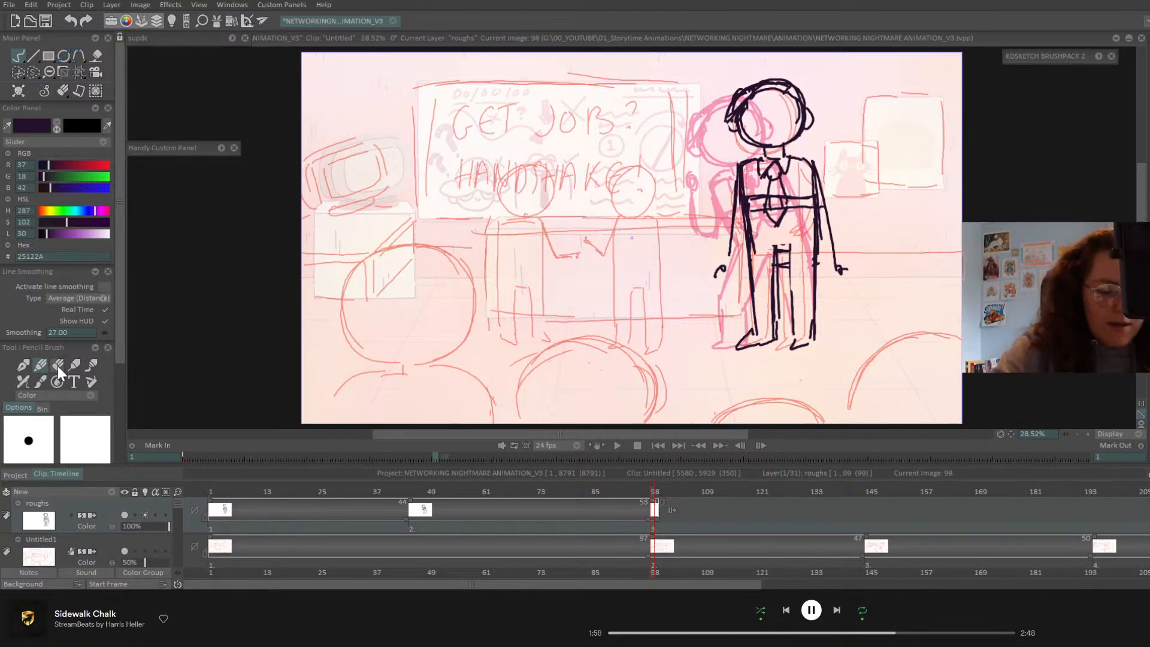
{"action": "left_click_drag", "start_coordinate": [730, 173], "coordinate": [719, 277]}
{"action": "left_click_drag", "start_coordinate": [820, 158], "coordinate": [839, 296]}
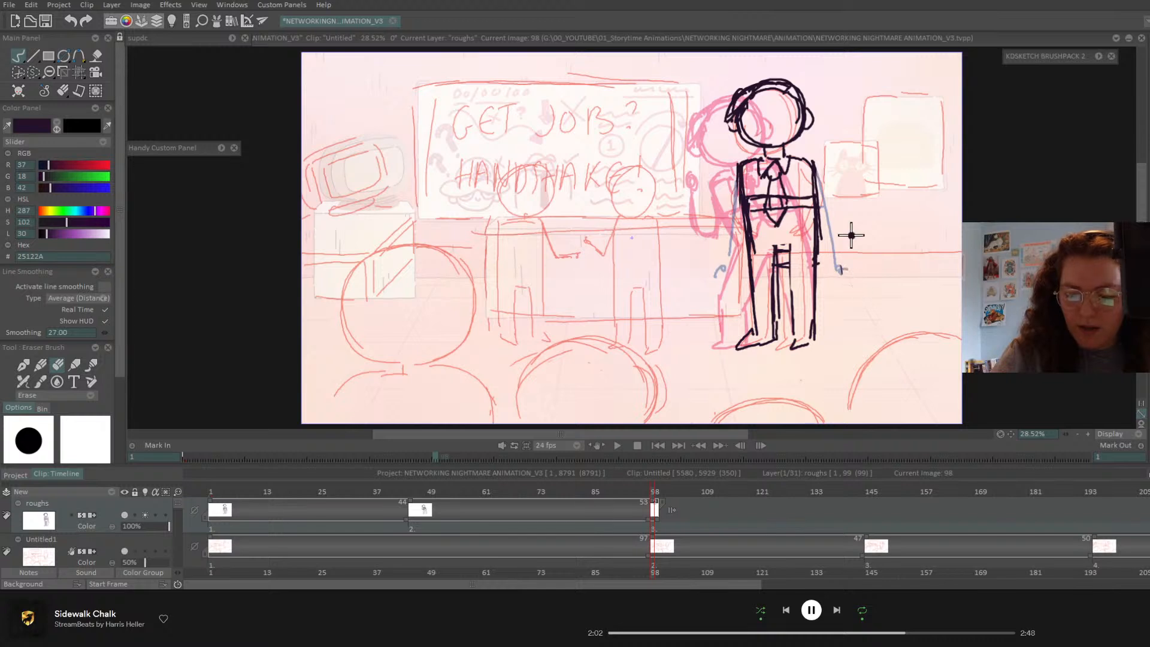
- Warp the frame 98 pose with three points locked along the feet, shifting the hips slightly toward the whiteboard
{"action": "right_click", "coordinate": [80, 71]}
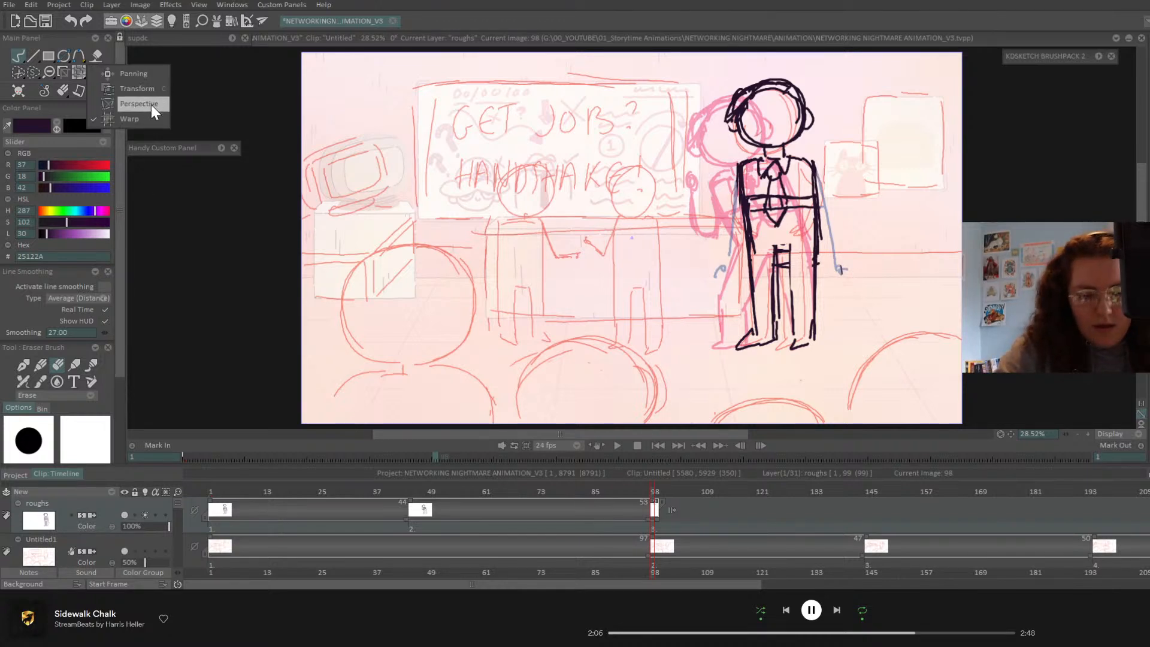
{"action": "left_click", "coordinate": [144, 118]}
{"action": "left_click", "coordinate": [732, 362]}
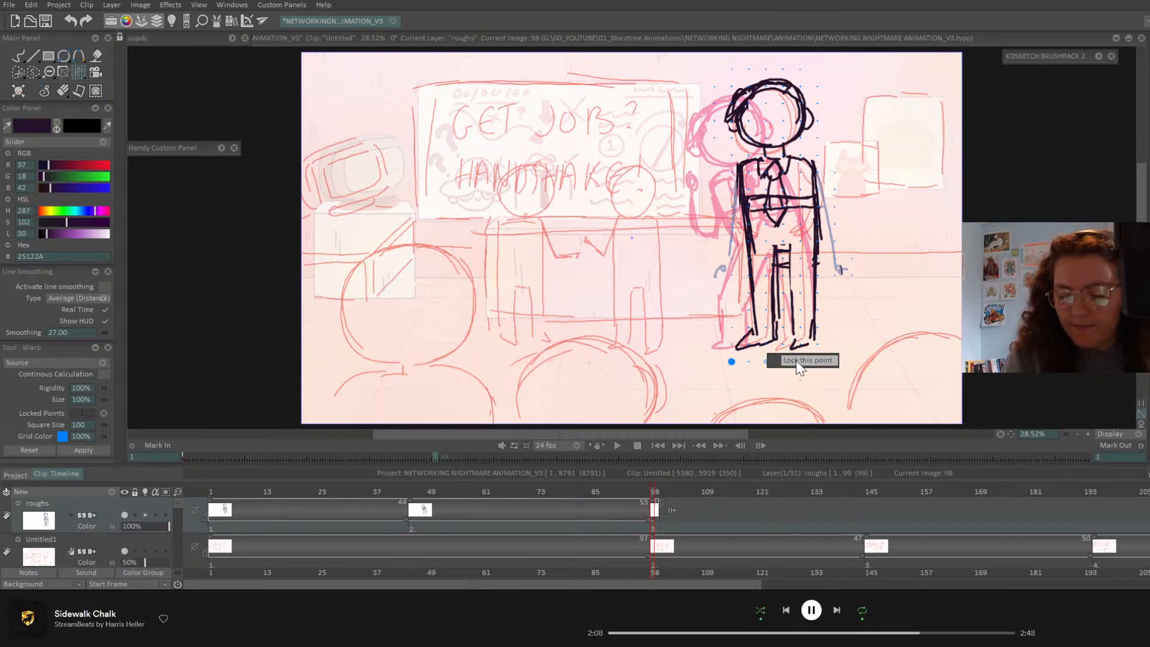
{"action": "left_click", "coordinate": [766, 362]}
{"action": "left_click", "coordinate": [817, 362]}
{"action": "left_click_drag", "start_coordinate": [780, 245], "coordinate": [748, 254]}
- Lock three more warp points across the hips, shift the upper body slightly, and apply the warp to the frame 98 pose
{"action": "left_click", "coordinate": [746, 244]}
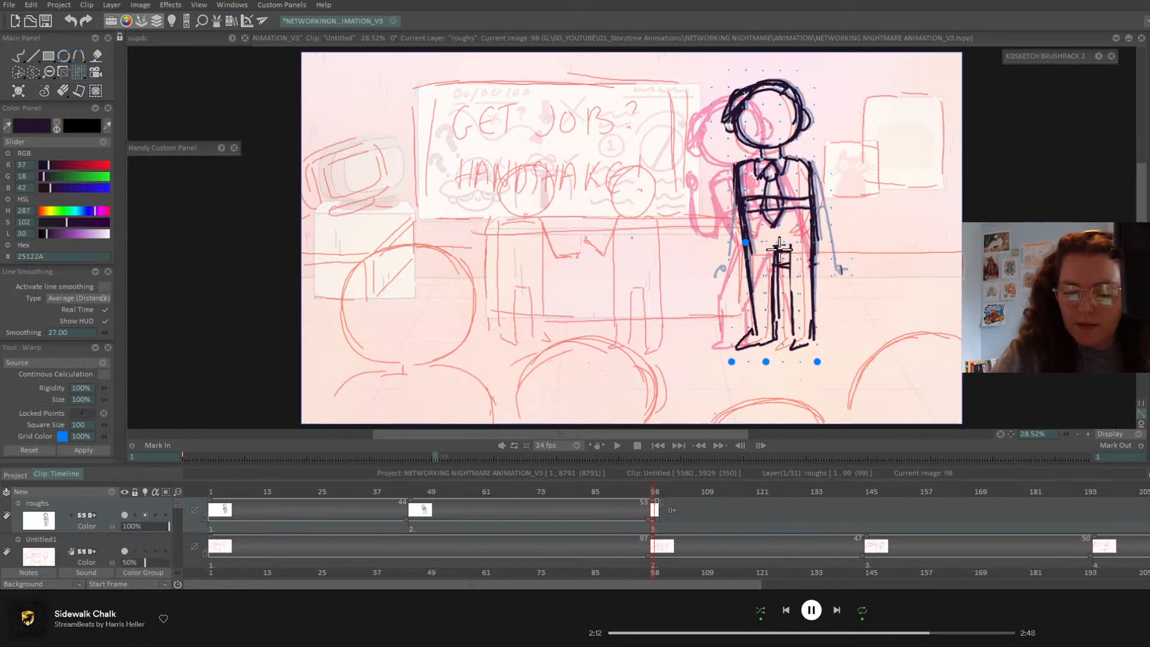
{"action": "left_click", "coordinate": [778, 243]}
{"action": "left_click", "coordinate": [815, 243]}
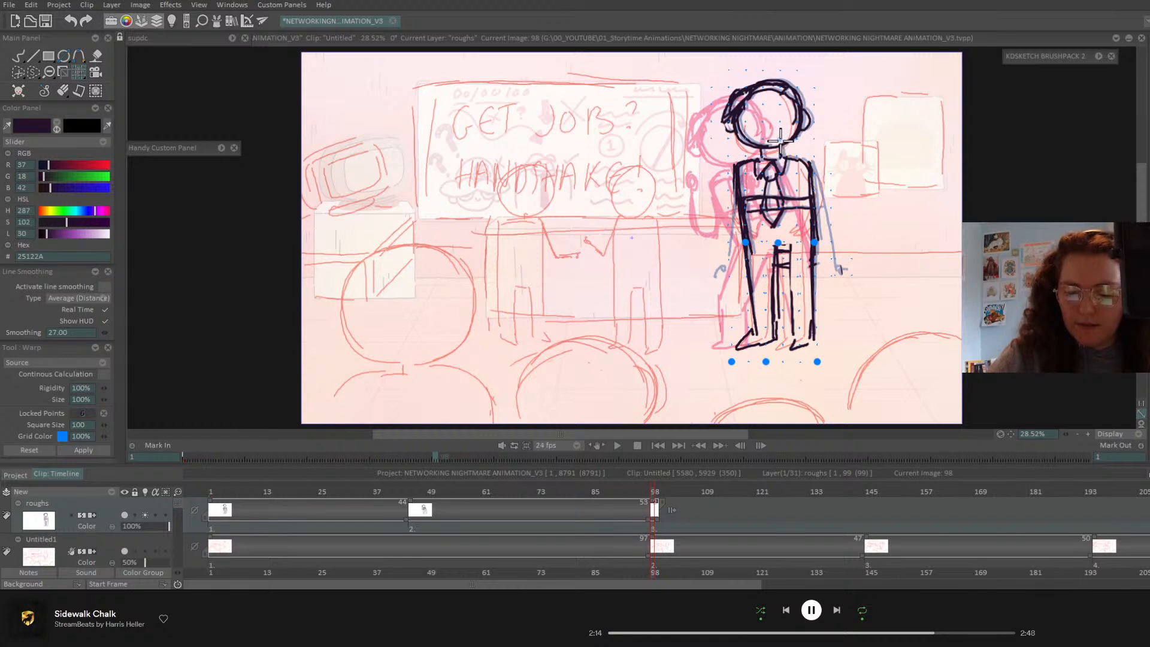
{"action": "left_click_drag", "start_coordinate": [779, 140], "coordinate": [784, 143]}
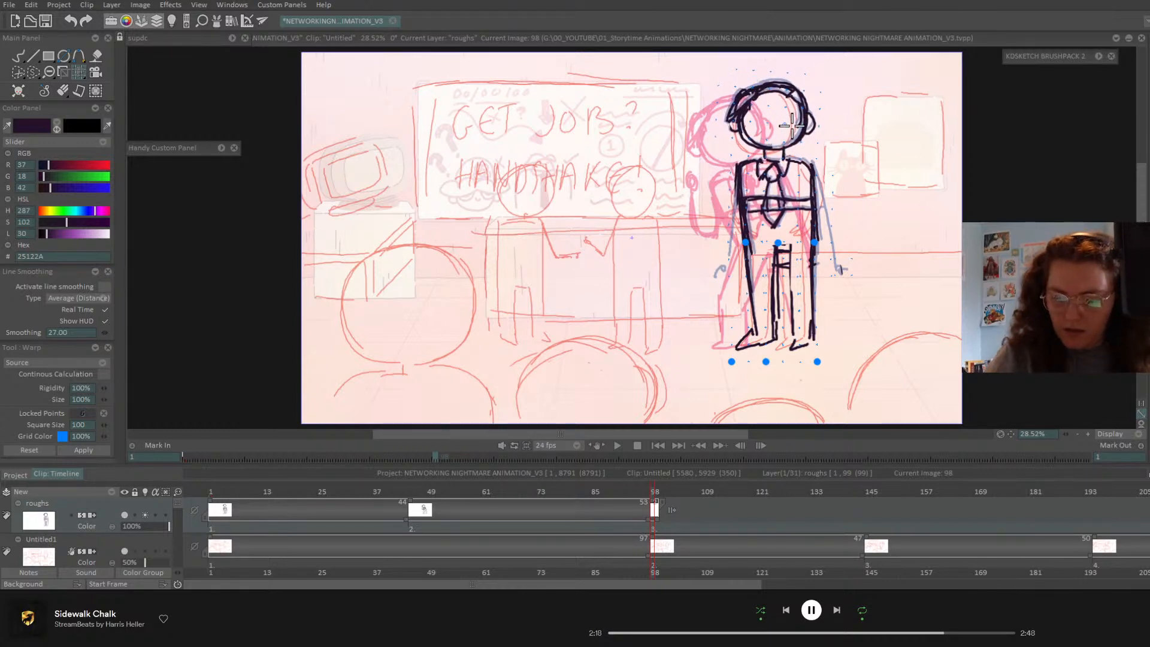
{"action": "key", "text": "Return"}
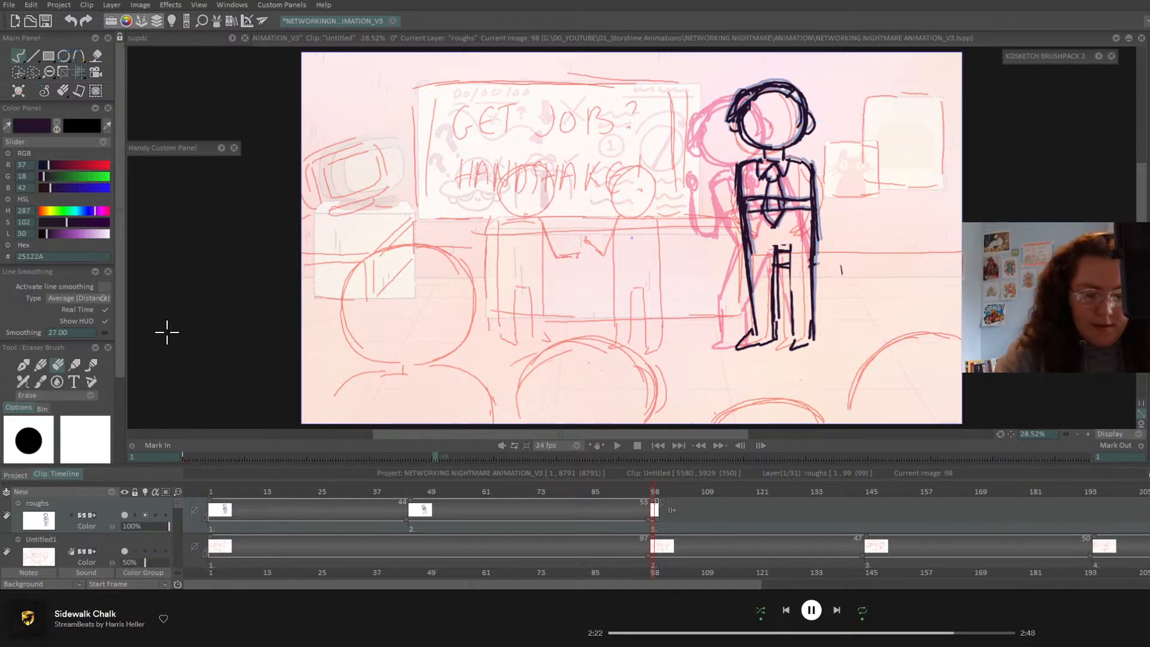
- Erase the leg nearer the whiteboard on frame 98 and redraw it angled outward in a wider stance
{"action": "mouse_move", "coordinate": [746, 227]}
{"action": "left_mouse_down"}
{"action": "mouse_move", "coordinate": [751, 354]}
{"action": "mouse_move", "coordinate": [731, 330]}
{"action": "mouse_move", "coordinate": [744, 348]}
{"action": "mouse_move", "coordinate": [770, 341]}
{"action": "mouse_move", "coordinate": [776, 244]}
{"action": "mouse_move", "coordinate": [775, 270]}
{"action": "mouse_move", "coordinate": [760, 259]}
{"action": "mouse_move", "coordinate": [737, 326]}
{"action": "mouse_move", "coordinate": [743, 259]}
{"action": "mouse_move", "coordinate": [746, 338]}
{"action": "mouse_move", "coordinate": [725, 345]}
{"action": "mouse_move", "coordinate": [766, 345]}
{"action": "left_mouse_up"}
{"action": "left_click", "coordinate": [43, 367]}
{"action": "mouse_move", "coordinate": [773, 255]}
{"action": "left_mouse_down"}
{"action": "mouse_move", "coordinate": [761, 343]}
{"action": "mouse_move", "coordinate": [778, 253]}
{"action": "mouse_move", "coordinate": [760, 339]}
{"action": "mouse_move", "coordinate": [727, 344]}
{"action": "left_mouse_up"}
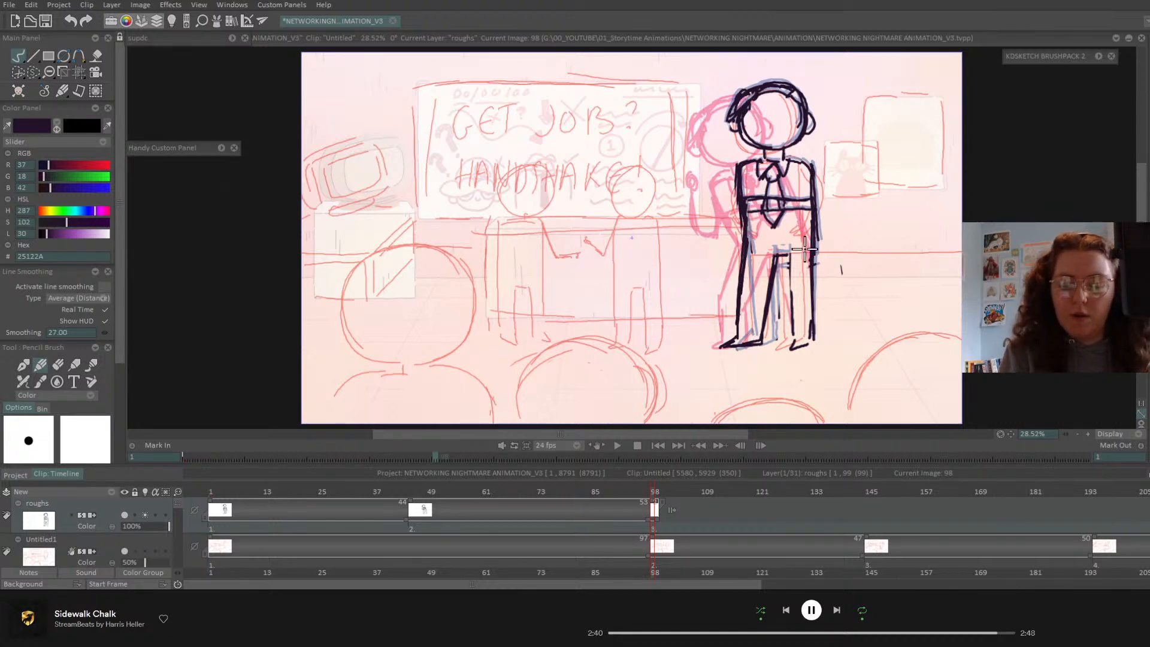
- Draw both arms bent with the hands on the hips on the frame 98 pose, following the storyboard
{"action": "left_click_drag", "start_coordinate": [657, 494], "coordinate": [652, 495]}
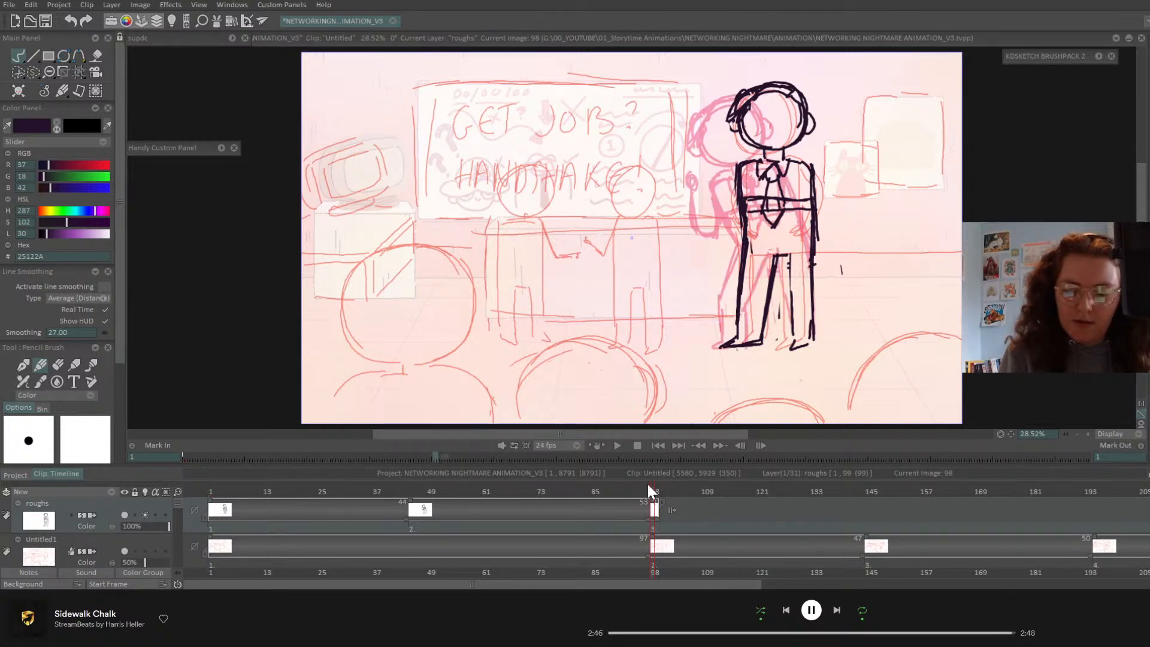
{"action": "mouse_move", "coordinate": [738, 163]}
{"action": "left_mouse_down"}
{"action": "mouse_move", "coordinate": [707, 218]}
{"action": "mouse_move", "coordinate": [735, 235]}
{"action": "left_mouse_up"}
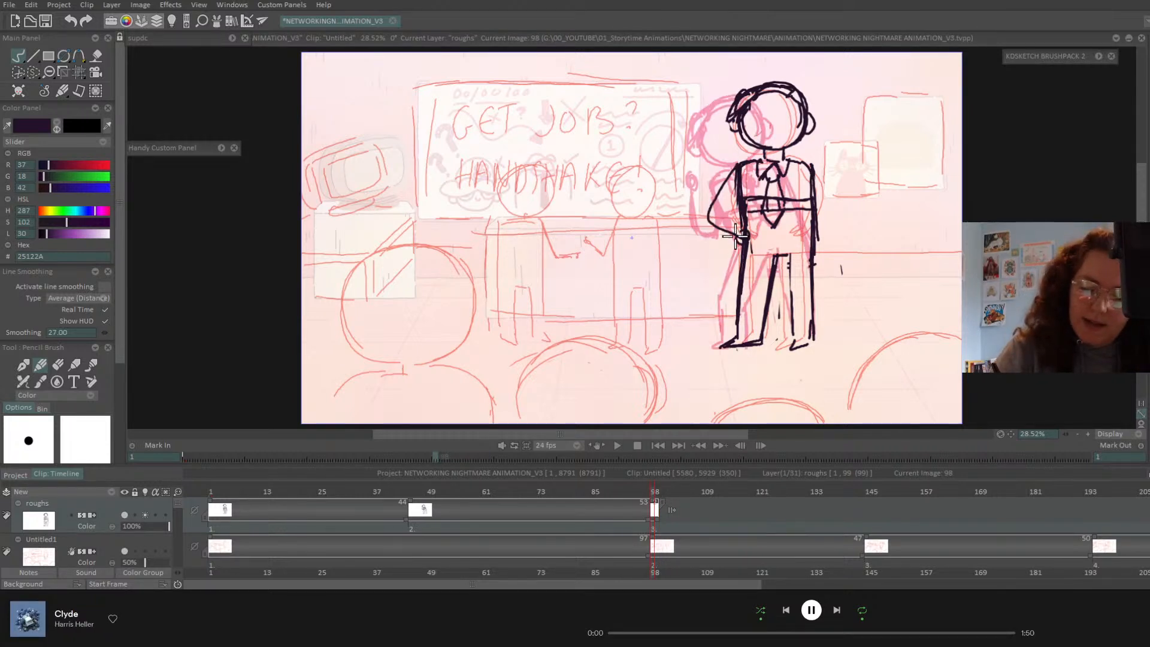
{"action": "mouse_move", "coordinate": [814, 160]}
{"action": "left_mouse_down"}
{"action": "mouse_move", "coordinate": [838, 217]}
{"action": "mouse_move", "coordinate": [813, 240]}
{"action": "mouse_move", "coordinate": [844, 205]}
{"action": "mouse_move", "coordinate": [814, 166]}
{"action": "left_mouse_up"}
{"action": "left_click_drag", "start_coordinate": [813, 165], "coordinate": [841, 217]}
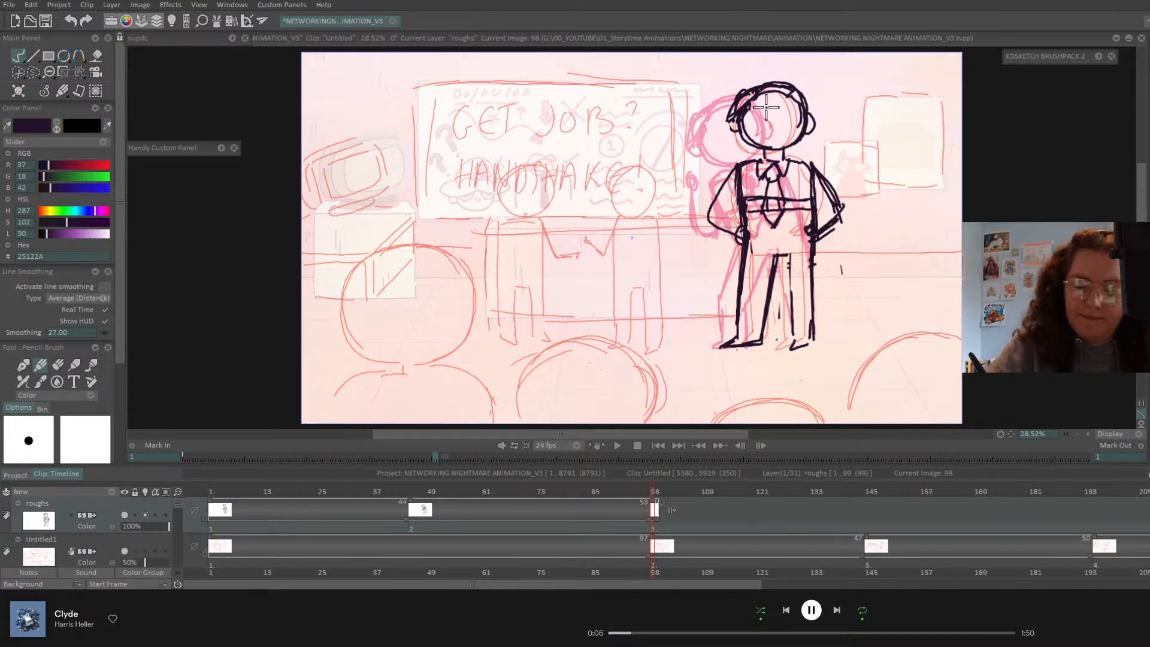
- Play the clip from frame 1 to check the timing of the three key poses against the storyboard
{"action": "mouse_move", "coordinate": [652, 492]}
{"action": "left_mouse_down"}
{"action": "mouse_move", "coordinate": [896, 498]}
{"action": "mouse_move", "coordinate": [868, 512]}
{"action": "left_mouse_up"}
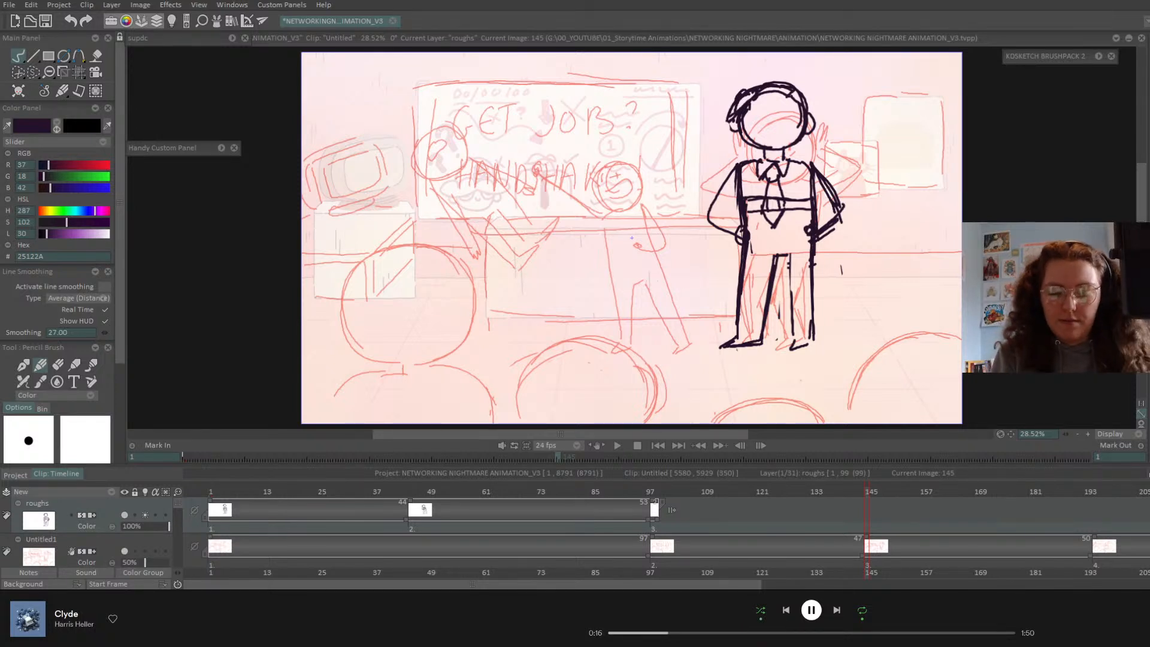
{"action": "left_click", "coordinate": [663, 445]}
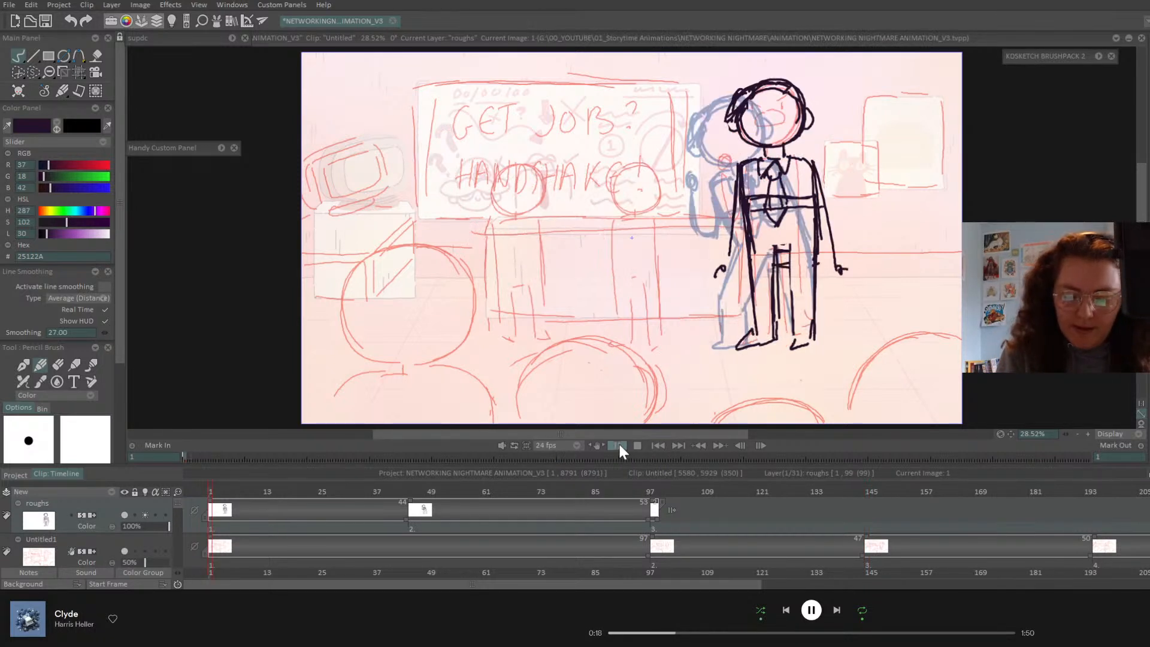
{"action": "left_click", "coordinate": [619, 445]}
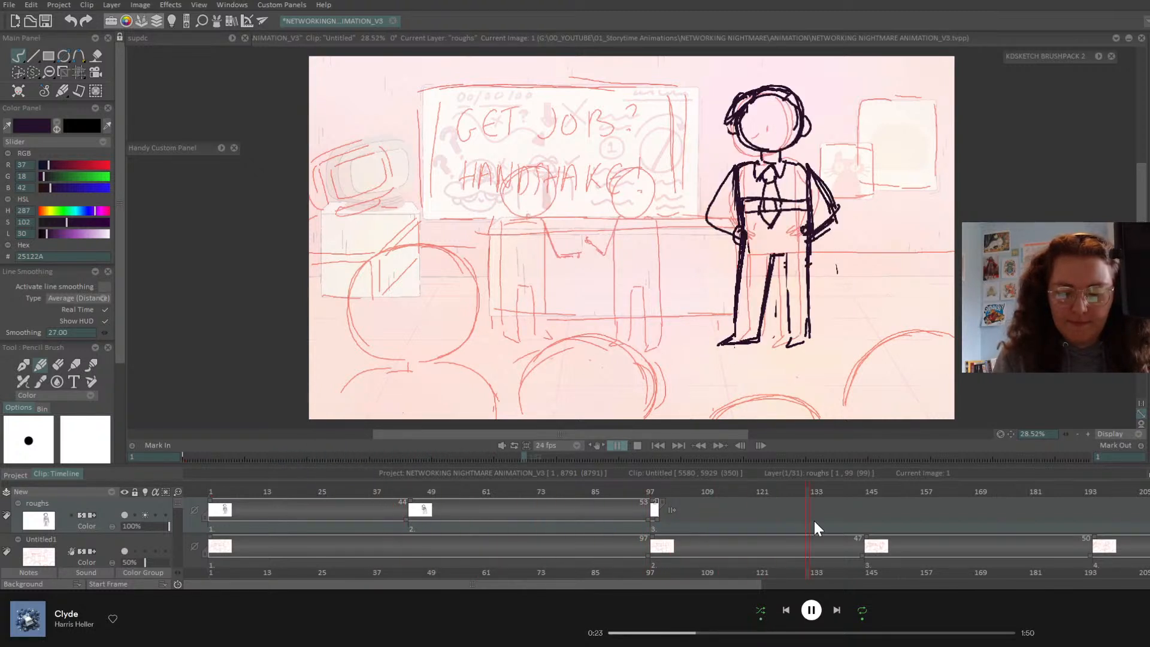
{"action": "left_click", "coordinate": [619, 445]}
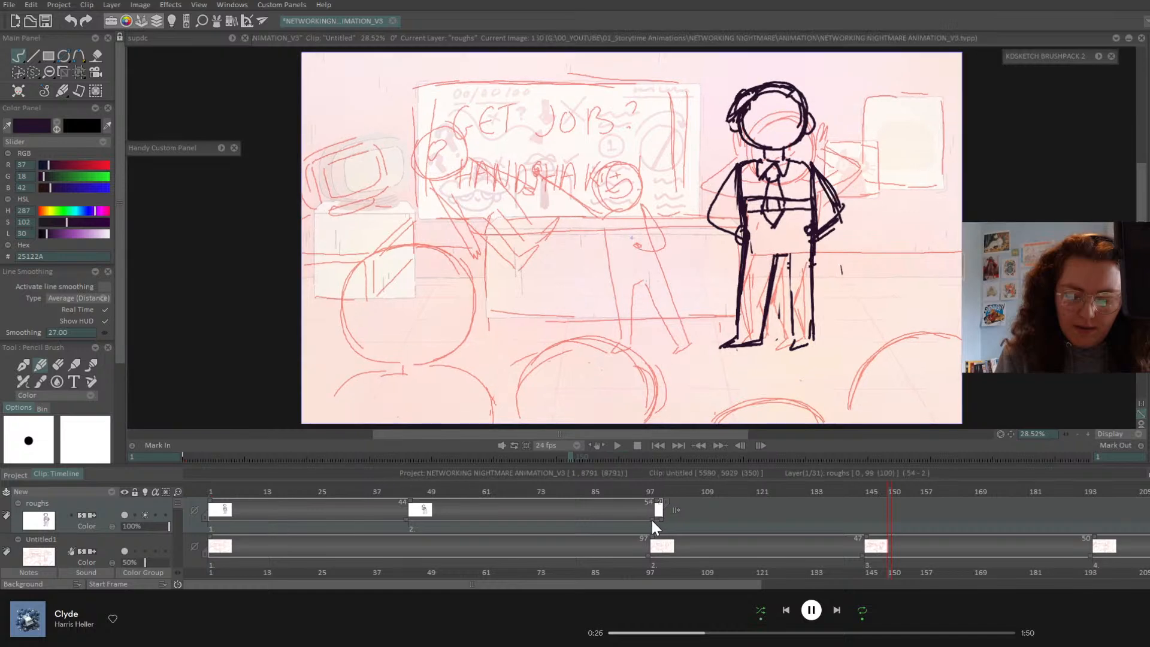
- Delay the hands-on-hips pose to frame 105 on the roughs layer and insert a blank drawing at frame 98
{"action": "left_click_drag", "start_coordinate": [652, 520], "coordinate": [649, 489]}
{"action": "left_click", "coordinate": [656, 491]}
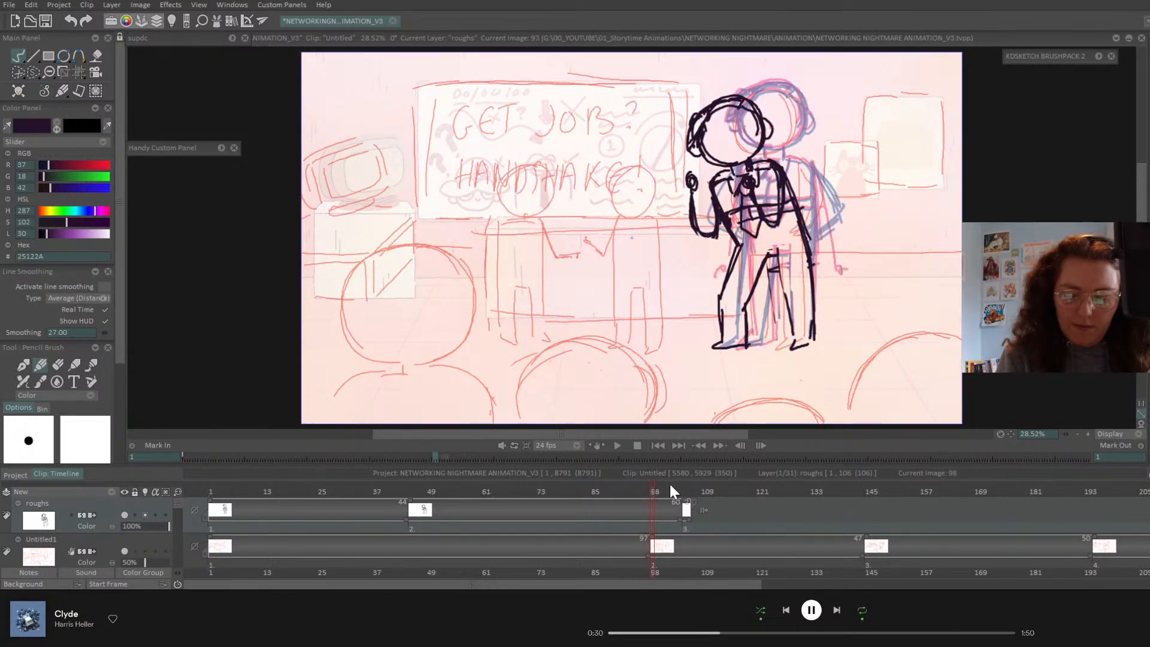
{"action": "key", "text": "BackSpace"}
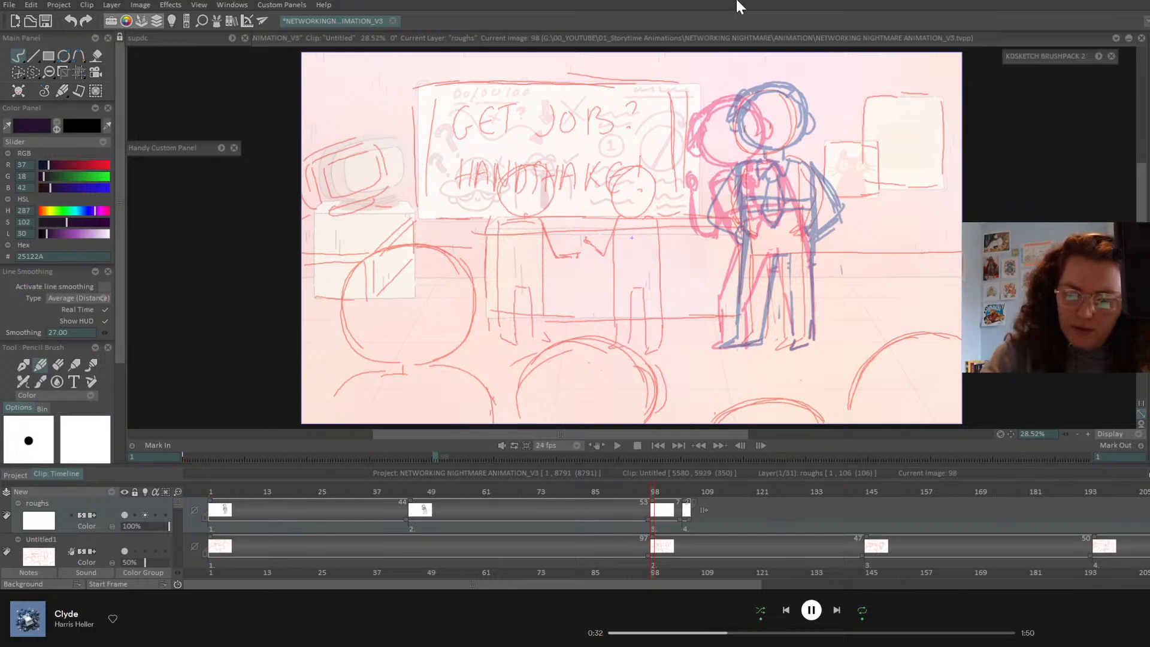
- Draw the presenter's lowered head circle with both tilted ears on the new frame 98 drawing
{"action": "mouse_move", "coordinate": [732, 99]}
{"action": "left_mouse_down"}
{"action": "mouse_move", "coordinate": [698, 120]}
{"action": "mouse_move", "coordinate": [713, 161]}
{"action": "mouse_move", "coordinate": [702, 117]}
{"action": "mouse_move", "coordinate": [734, 99]}
{"action": "mouse_move", "coordinate": [706, 157]}
{"action": "mouse_move", "coordinate": [714, 142]}
{"action": "mouse_move", "coordinate": [750, 151]}
{"action": "mouse_move", "coordinate": [735, 158]}
{"action": "mouse_move", "coordinate": [759, 127]}
{"action": "mouse_move", "coordinate": [731, 99]}
{"action": "mouse_move", "coordinate": [765, 120]}
{"action": "left_mouse_up"}
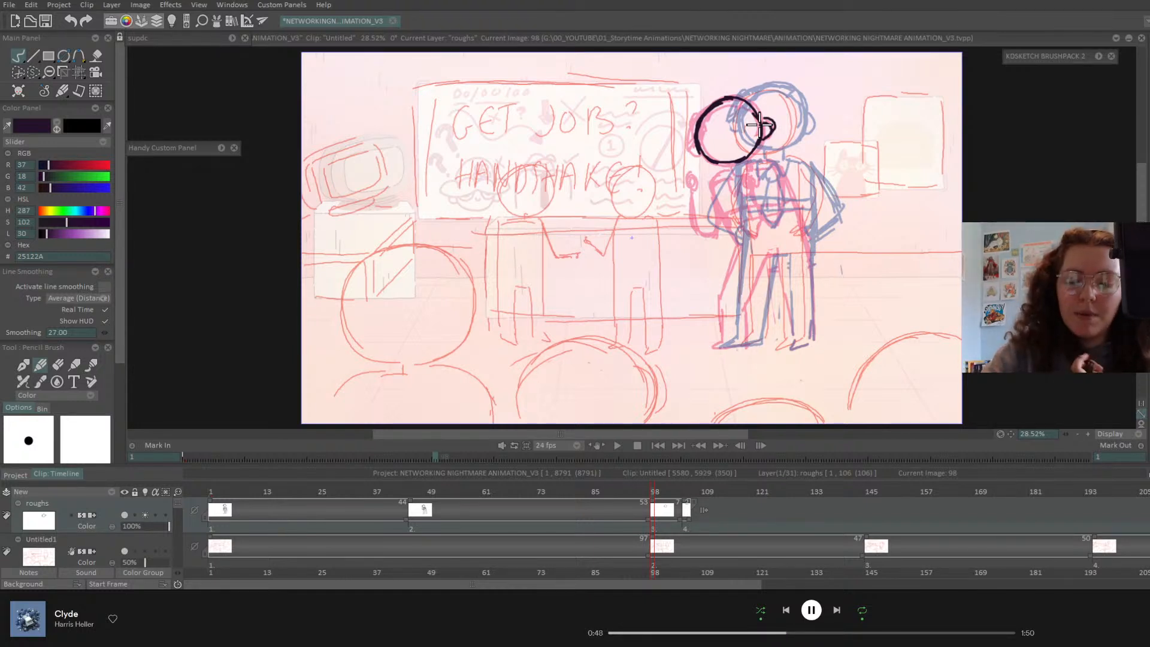
{"action": "left_click_drag", "start_coordinate": [698, 133], "coordinate": [694, 158]}
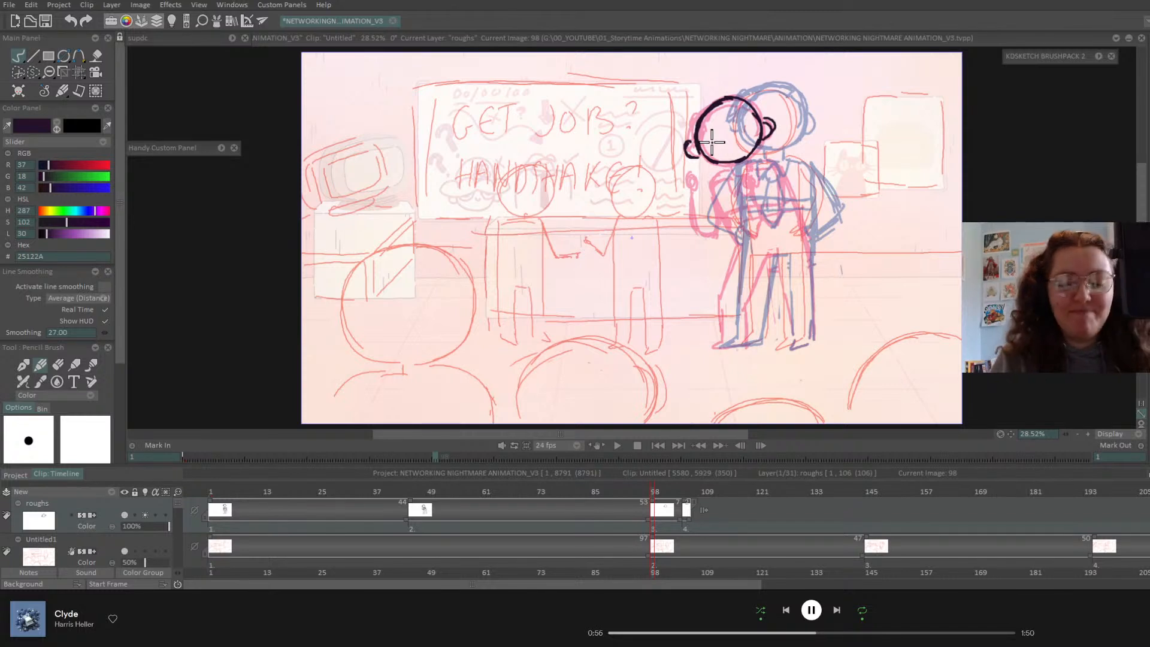
{"action": "mouse_move", "coordinate": [762, 120]}
{"action": "left_mouse_down"}
{"action": "mouse_move", "coordinate": [774, 129]}
{"action": "mouse_move", "coordinate": [766, 139]}
{"action": "left_mouse_up"}
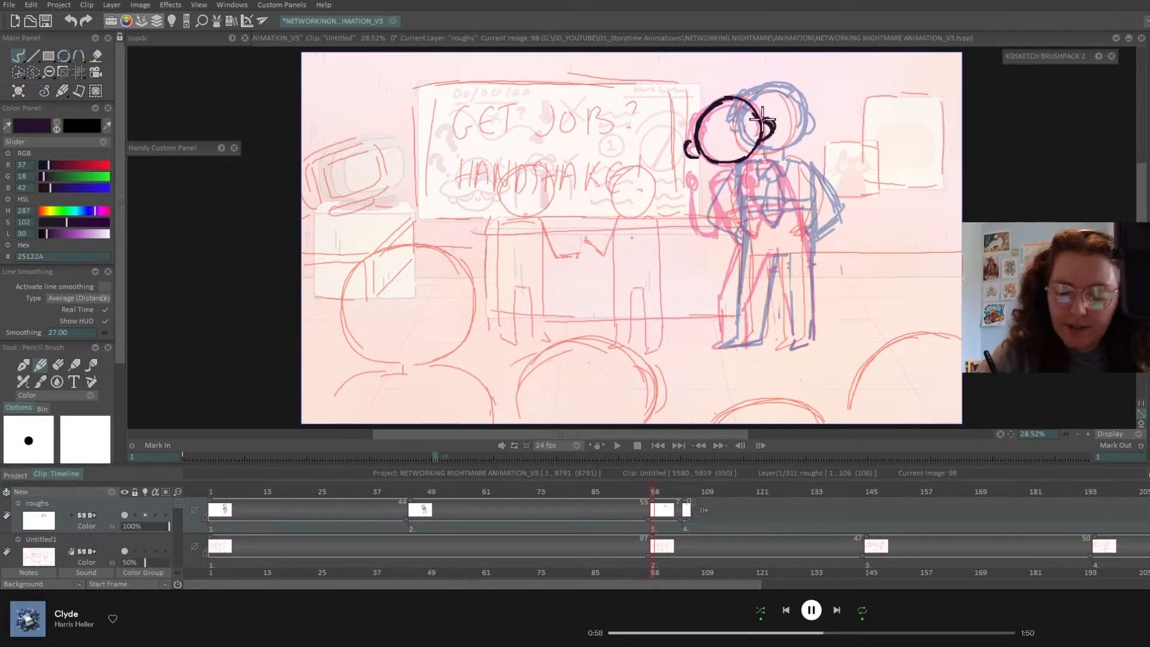
{"action": "left_click_drag", "start_coordinate": [690, 142], "coordinate": [697, 159]}
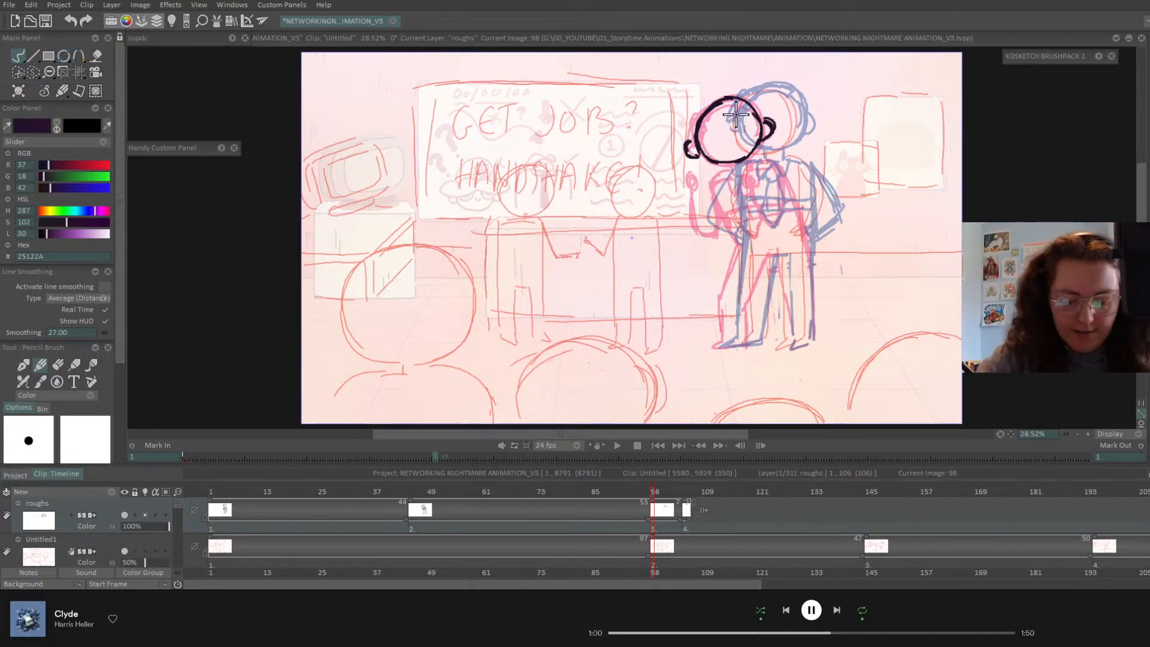
- Add the hair outline and fringe to the frame 98 head, comparing it with the leaning pose
{"action": "key", "text": "Left"}
{"action": "key", "text": "Right"}
{"action": "key", "text": "Left"}
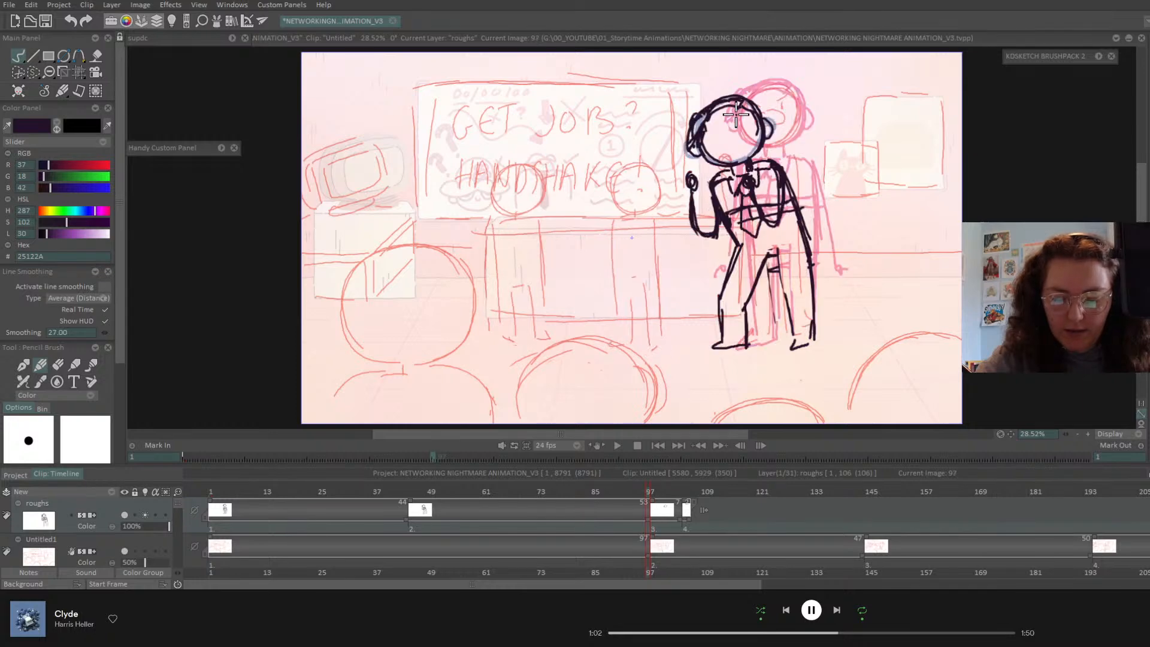
{"action": "key", "text": "Right"}
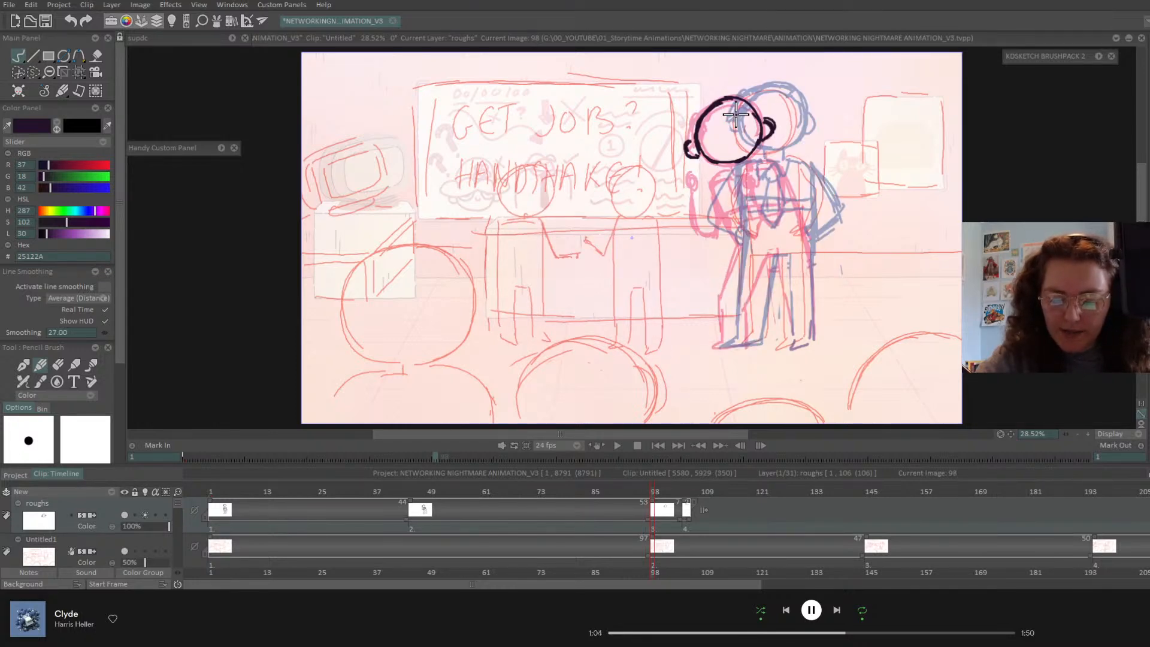
{"action": "key", "text": "Left"}
{"action": "key", "text": "Right"}
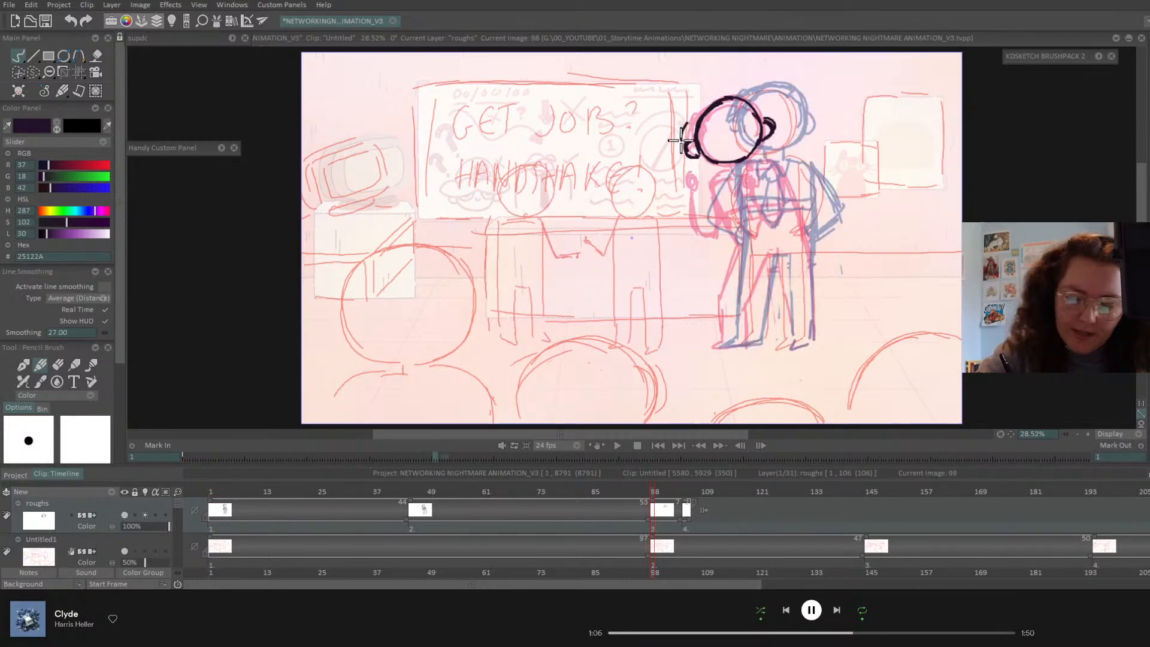
{"action": "mouse_move", "coordinate": [681, 141]}
{"action": "left_mouse_down"}
{"action": "mouse_move", "coordinate": [713, 99]}
{"action": "mouse_move", "coordinate": [741, 106]}
{"action": "left_mouse_up"}
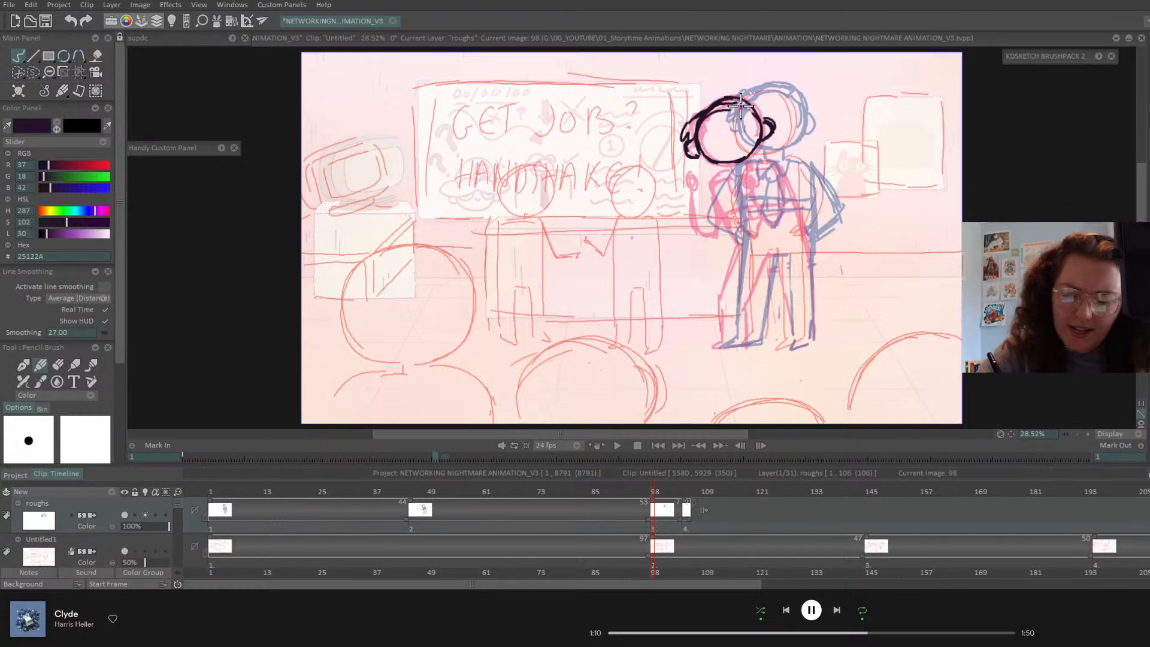
{"action": "left_click_drag", "start_coordinate": [739, 106], "coordinate": [752, 123]}
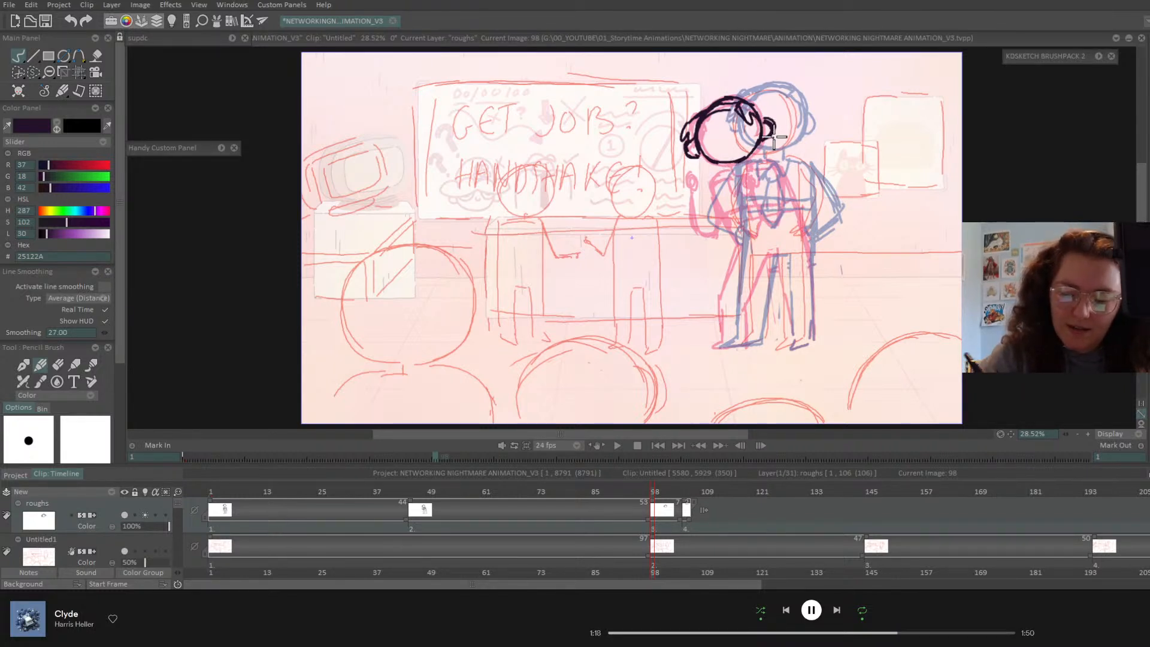
- Shift the frame 98 head away from the whiteboard with Panning and fine-tune it with Transform, then return to freehand drawing
{"action": "left_click", "coordinate": [80, 71]}
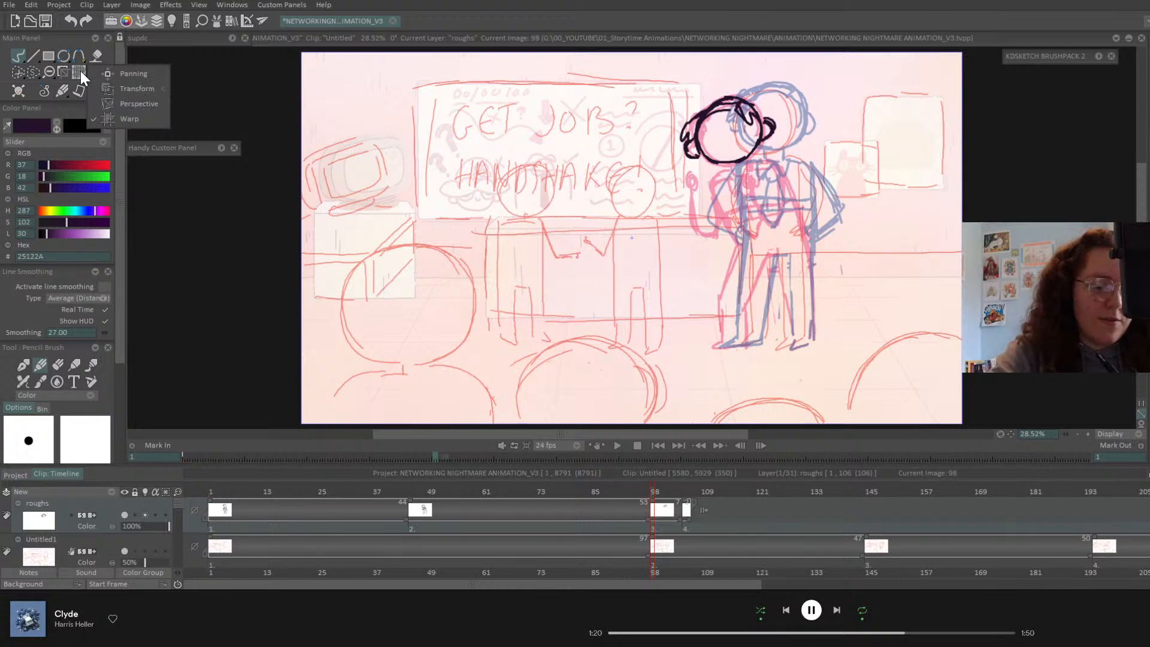
{"action": "left_click", "coordinate": [133, 73]}
{"action": "mouse_move", "coordinate": [759, 110]}
{"action": "left_mouse_down"}
{"action": "mouse_move", "coordinate": [775, 104]}
{"action": "mouse_move", "coordinate": [778, 114]}
{"action": "left_mouse_up"}
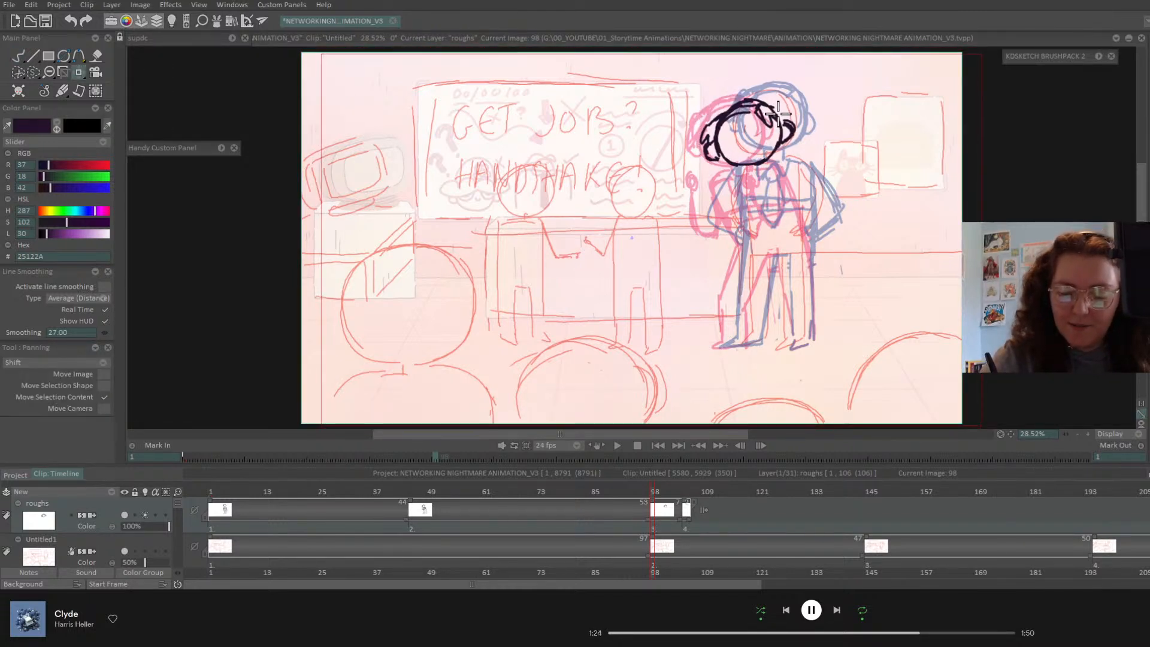
{"action": "left_click", "coordinate": [80, 71]}
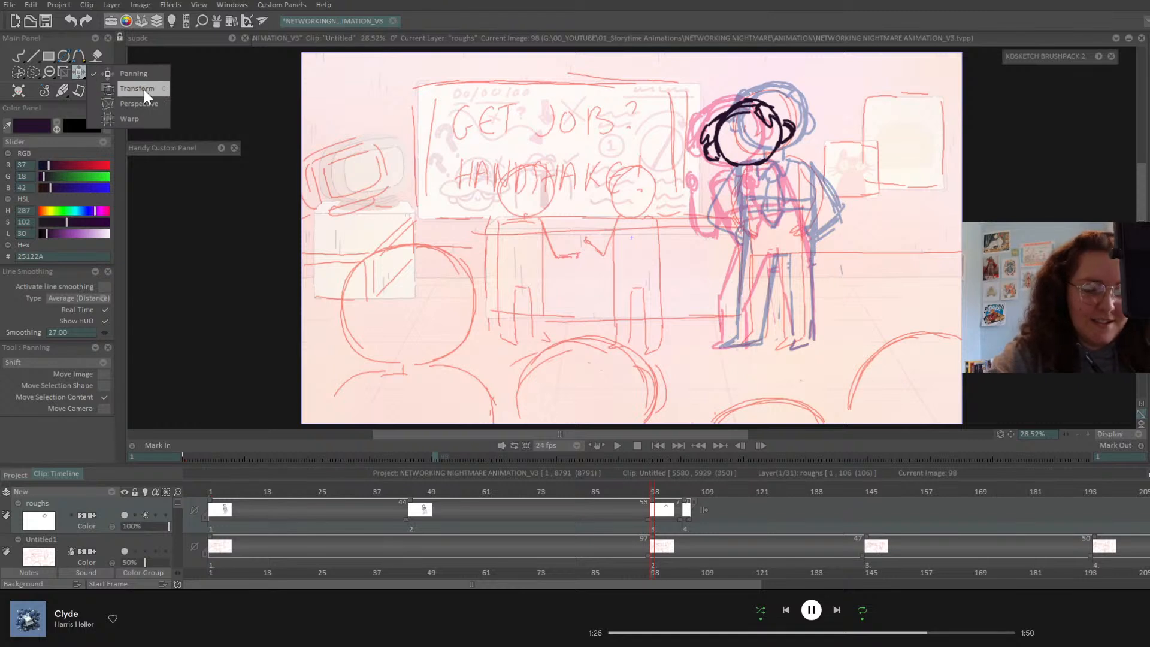
{"action": "left_click", "coordinate": [144, 88]}
{"action": "left_click_drag", "start_coordinate": [797, 101], "coordinate": [787, 128]}
{"action": "left_click", "coordinate": [19, 56]}
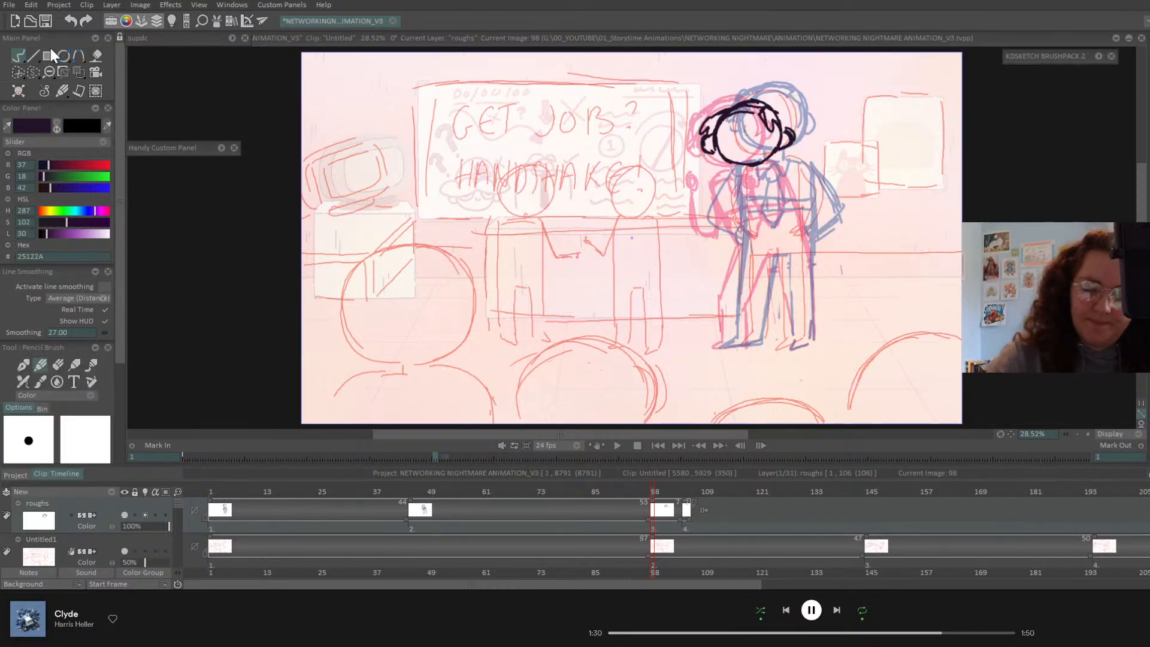
- Draw the shoulders, torso sides and both legs of the in-between body on frame 98, between the leaning and hands-on-hips poses
{"action": "mouse_move", "coordinate": [741, 164]}
{"action": "left_mouse_down"}
{"action": "mouse_move", "coordinate": [788, 157]}
{"action": "mouse_move", "coordinate": [764, 161]}
{"action": "mouse_move", "coordinate": [792, 173]}
{"action": "left_mouse_up"}
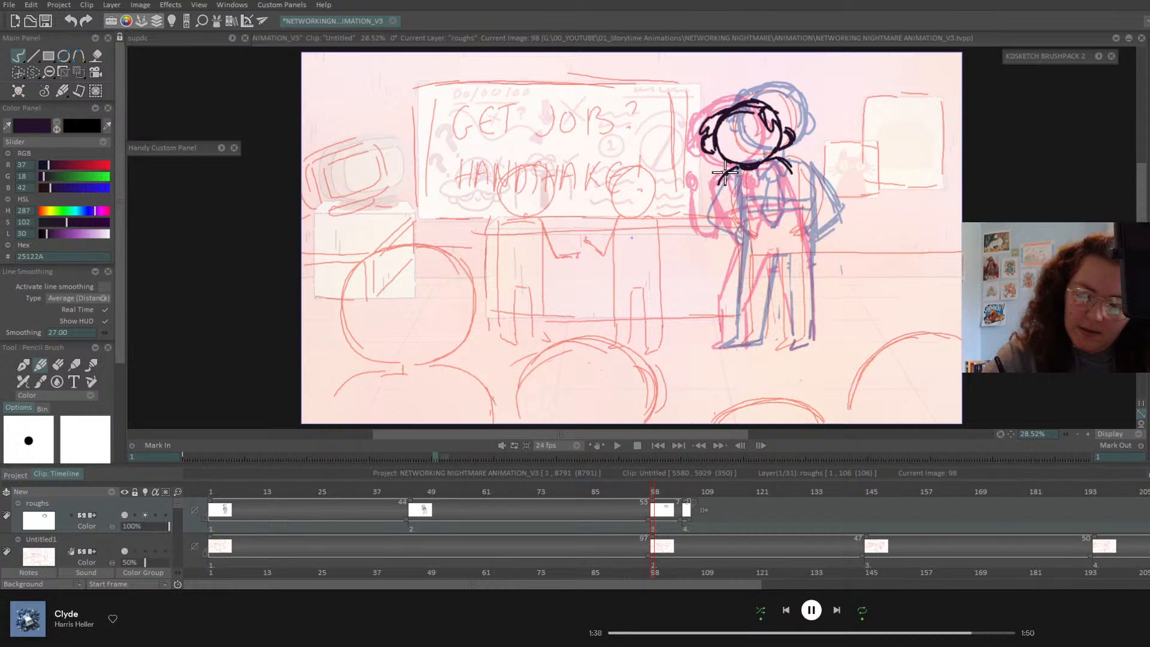
{"action": "left_click_drag", "start_coordinate": [723, 175], "coordinate": [743, 249]}
{"action": "left_click_drag", "start_coordinate": [779, 157], "coordinate": [813, 251]}
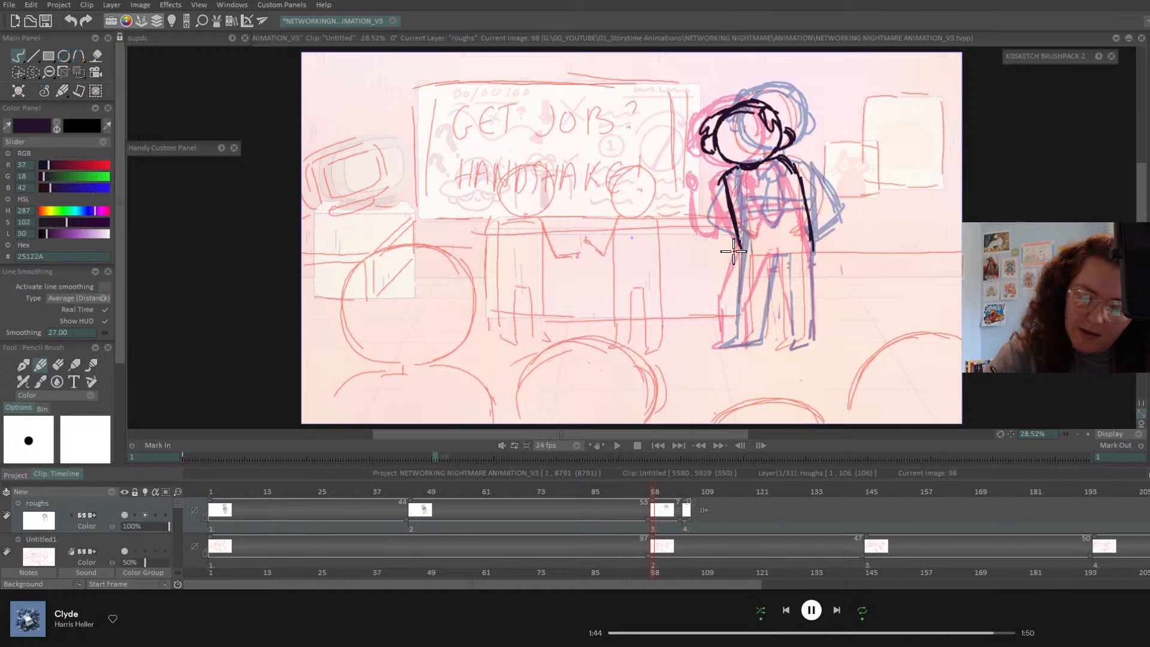
{"action": "mouse_move", "coordinate": [743, 248]}
{"action": "left_mouse_down"}
{"action": "mouse_move", "coordinate": [721, 347]}
{"action": "mouse_move", "coordinate": [745, 345]}
{"action": "mouse_move", "coordinate": [748, 298]}
{"action": "mouse_move", "coordinate": [781, 251]}
{"action": "mouse_move", "coordinate": [787, 313]}
{"action": "left_mouse_up"}
{"action": "mouse_move", "coordinate": [783, 263]}
{"action": "left_mouse_down"}
{"action": "mouse_move", "coordinate": [794, 338]}
{"action": "mouse_move", "coordinate": [784, 345]}
{"action": "mouse_move", "coordinate": [810, 336]}
{"action": "mouse_move", "coordinate": [813, 291]}
{"action": "left_mouse_up"}
{"action": "left_click_drag", "start_coordinate": [813, 251], "coordinate": [813, 314]}
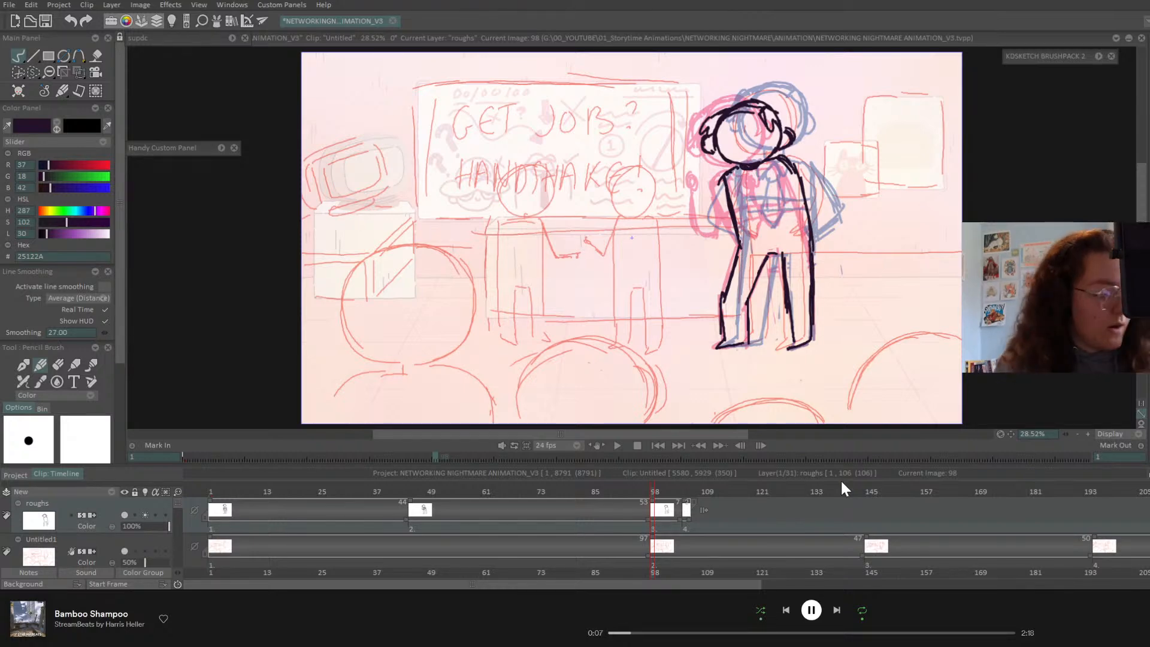
- Flip back and forth between the leaning, in-between and hands-on-hips drawings to examine the movement
{"action": "key", "text": "Left"}
{"action": "key", "text": "Right"}
{"action": "key", "text": "Right"}
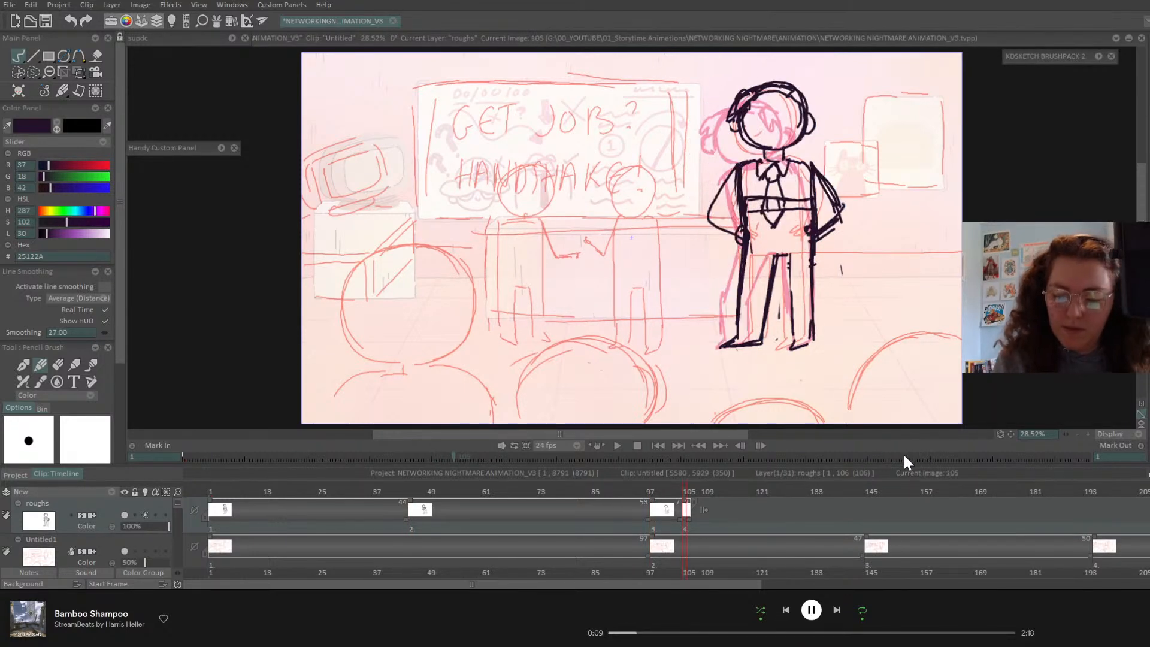
{"action": "key", "text": "Left"}
{"action": "key", "text": "Left"}
{"action": "key", "text": "Right"}
{"action": "key", "text": "Right"}
{"action": "key", "text": "Left"}
{"action": "key", "text": "Right"}
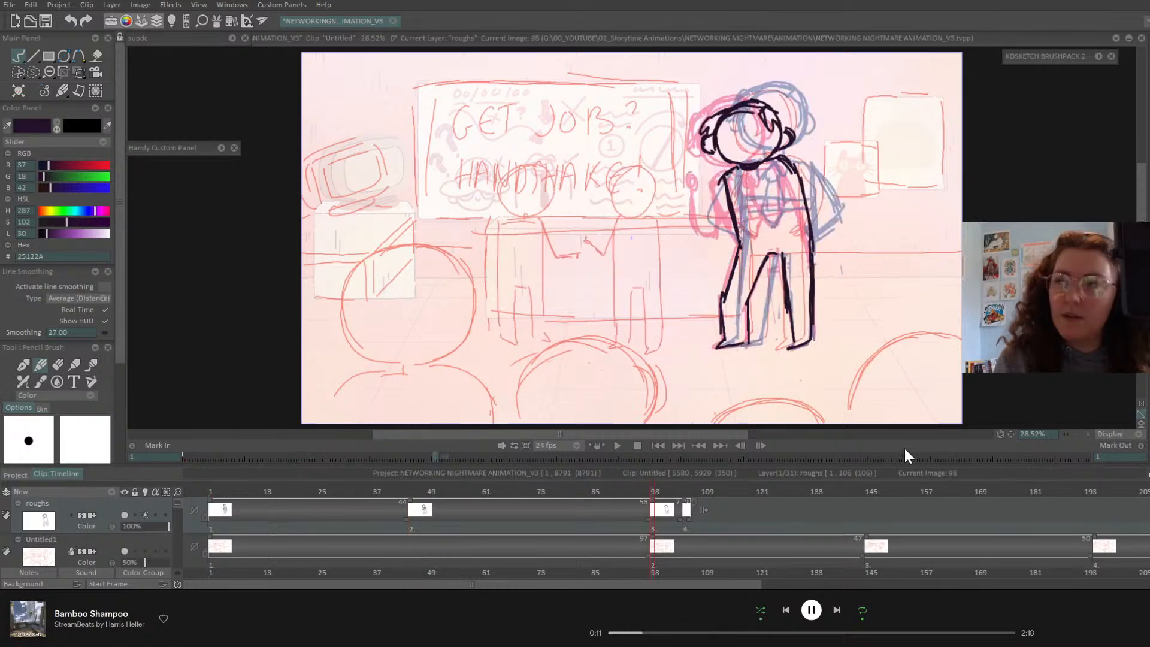
{"action": "key", "text": "Right"}
{"action": "key", "text": "Left"}
{"action": "key", "text": "Right"}
{"action": "key", "text": "Right"}
{"action": "key", "text": "Left"}
{"action": "key", "text": "Left"}
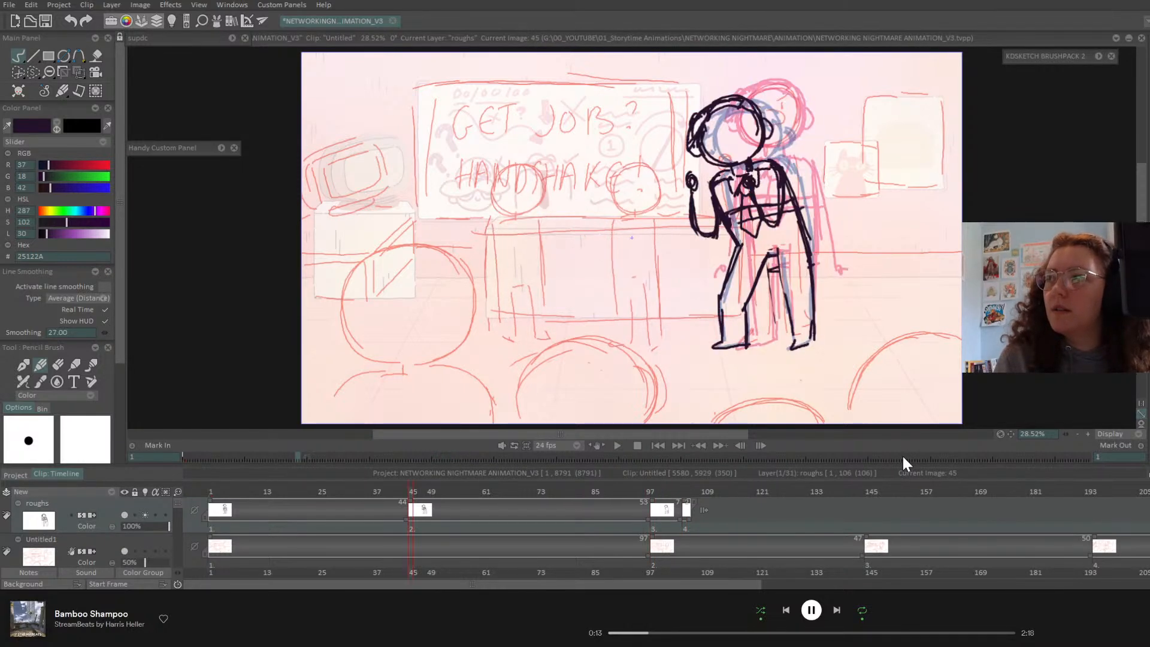
- Go to the hands-on-hips drawing at frame 105 and save the project
{"action": "key", "text": "Right"}
{"action": "key", "text": "Right"}
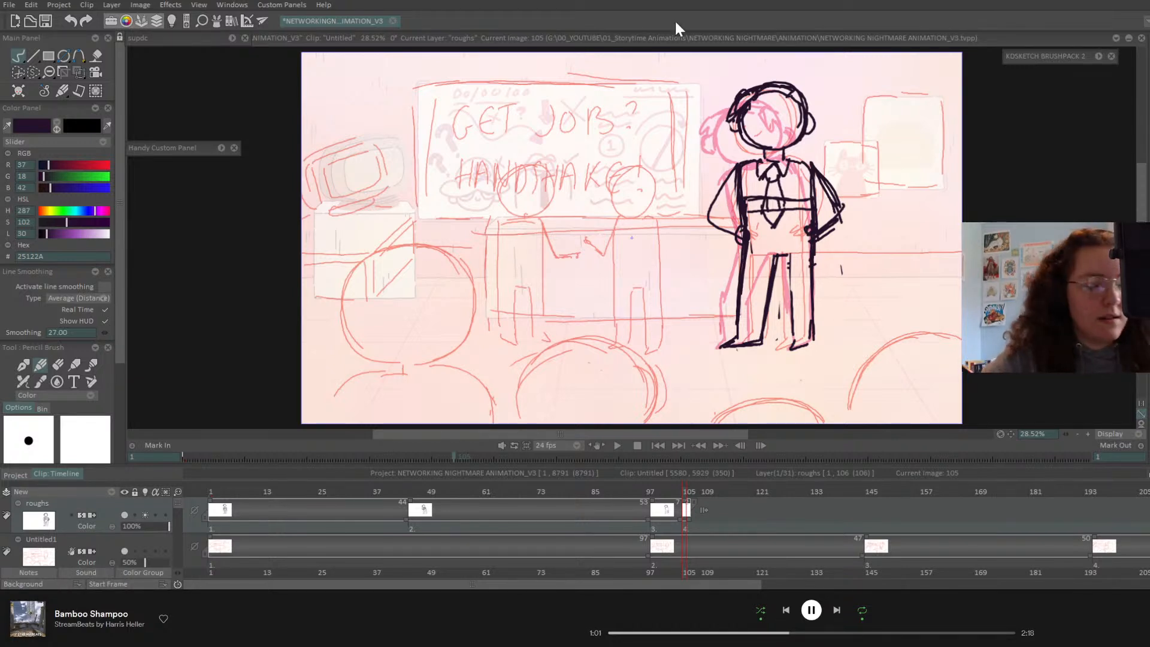
{"action": "key", "text": "ctrl+s"}
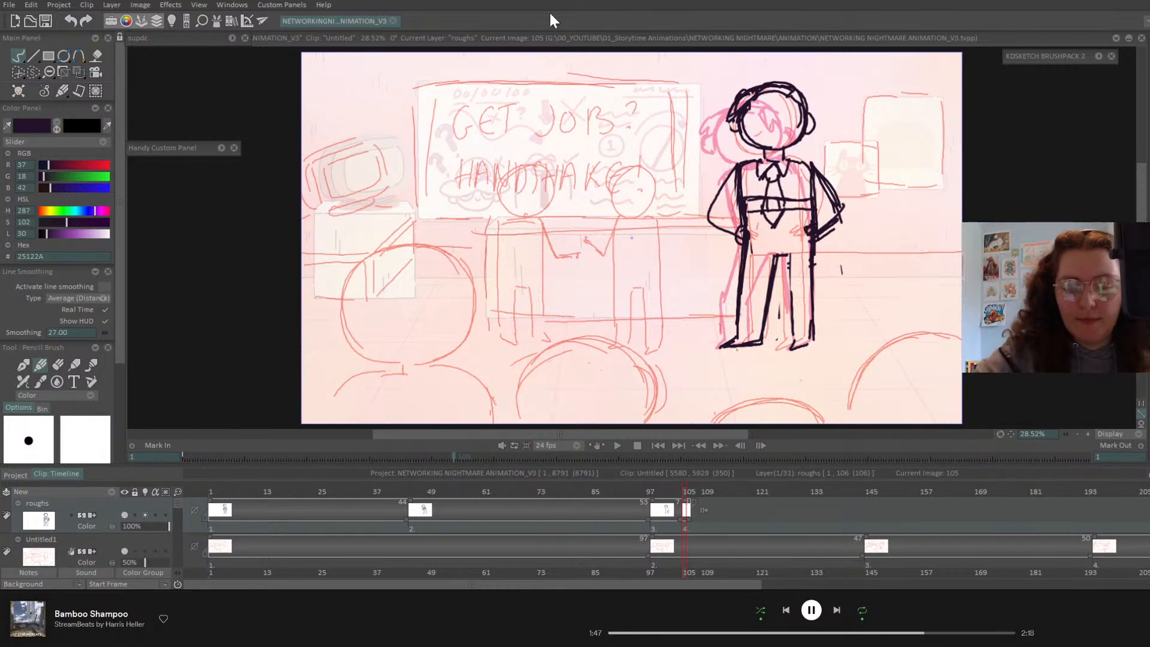
- Draw the whiteboard-side arm and hand of the in-between figure on frame 98, checking it against the neighbouring poses
{"action": "key", "text": "Left"}
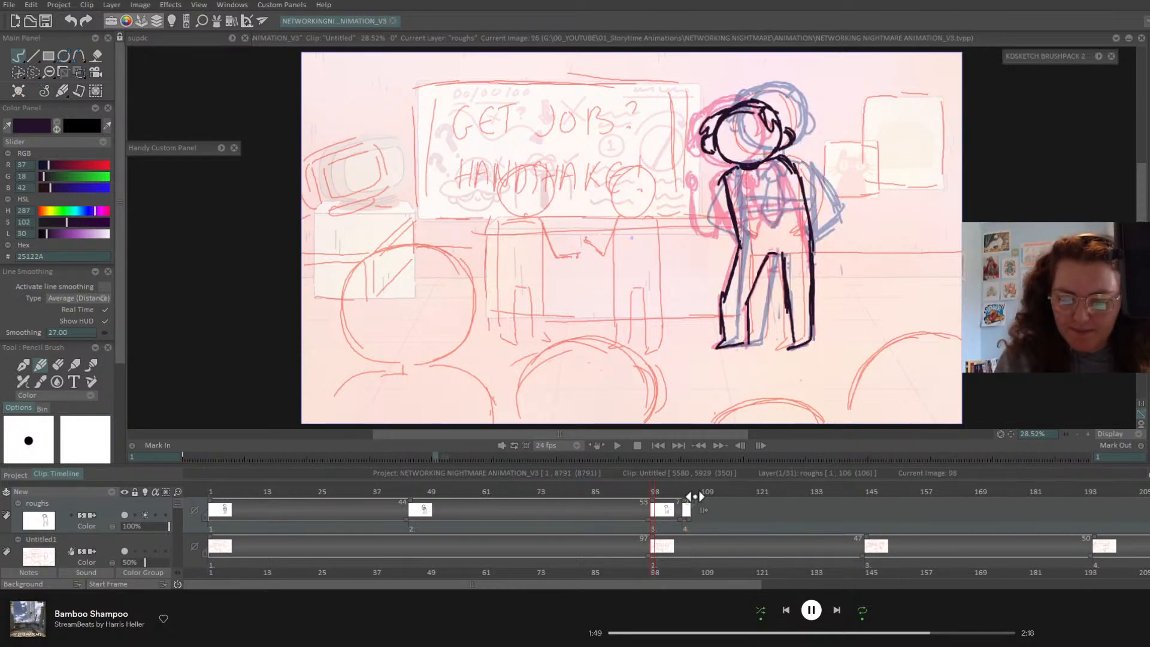
{"action": "key", "text": "Right"}
{"action": "key", "text": "Left"}
{"action": "key", "text": "Left"}
{"action": "key", "text": "Right"}
{"action": "key", "text": "Right"}
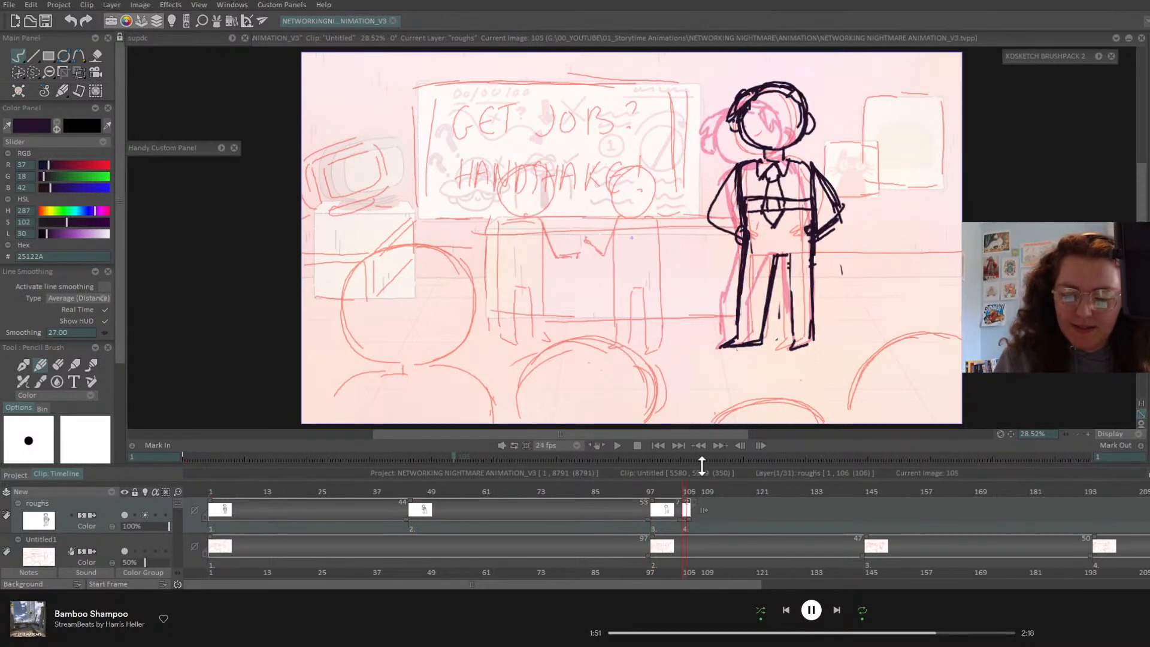
{"action": "key", "text": "Left"}
{"action": "mouse_move", "coordinate": [719, 179]}
{"action": "left_mouse_down"}
{"action": "mouse_move", "coordinate": [712, 235]}
{"action": "mouse_move", "coordinate": [711, 224]}
{"action": "left_mouse_up"}
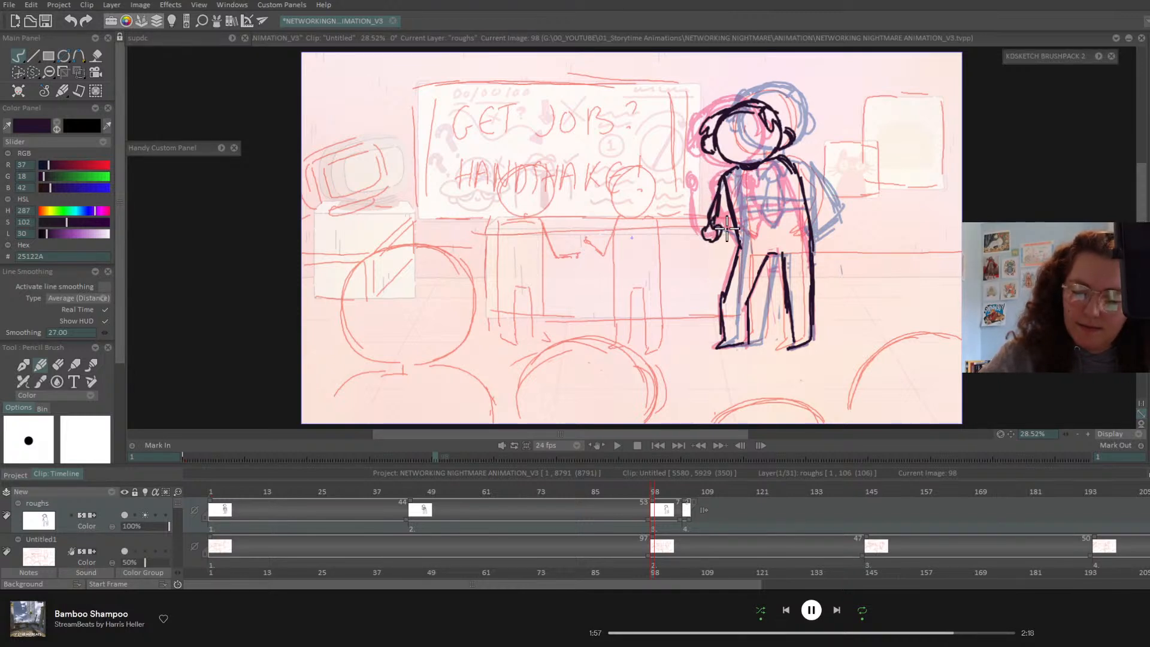
- Draw the figure's other arm on frame 98, bent inward with the hand near the hip, comparing it with the adjacent drawings
{"action": "key", "text": "Left"}
{"action": "key", "text": "Right"}
{"action": "key", "text": "Left"}
{"action": "key", "text": "Right"}
{"action": "key", "text": "Left"}
{"action": "key", "text": "Right"}
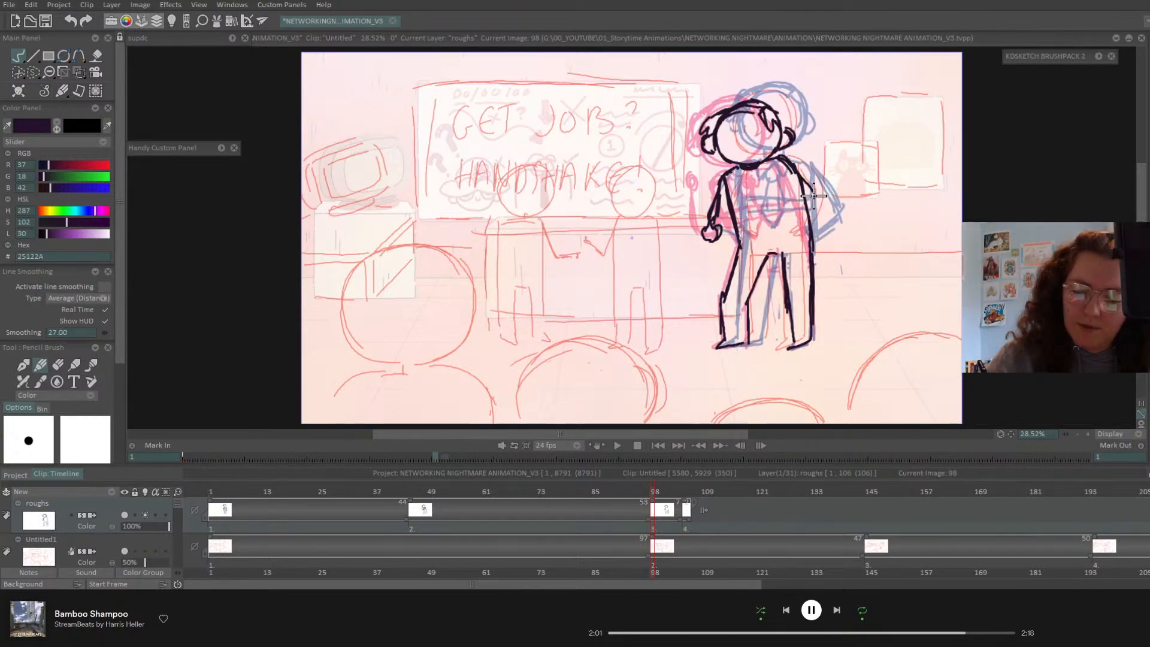
{"action": "key", "text": "Left"}
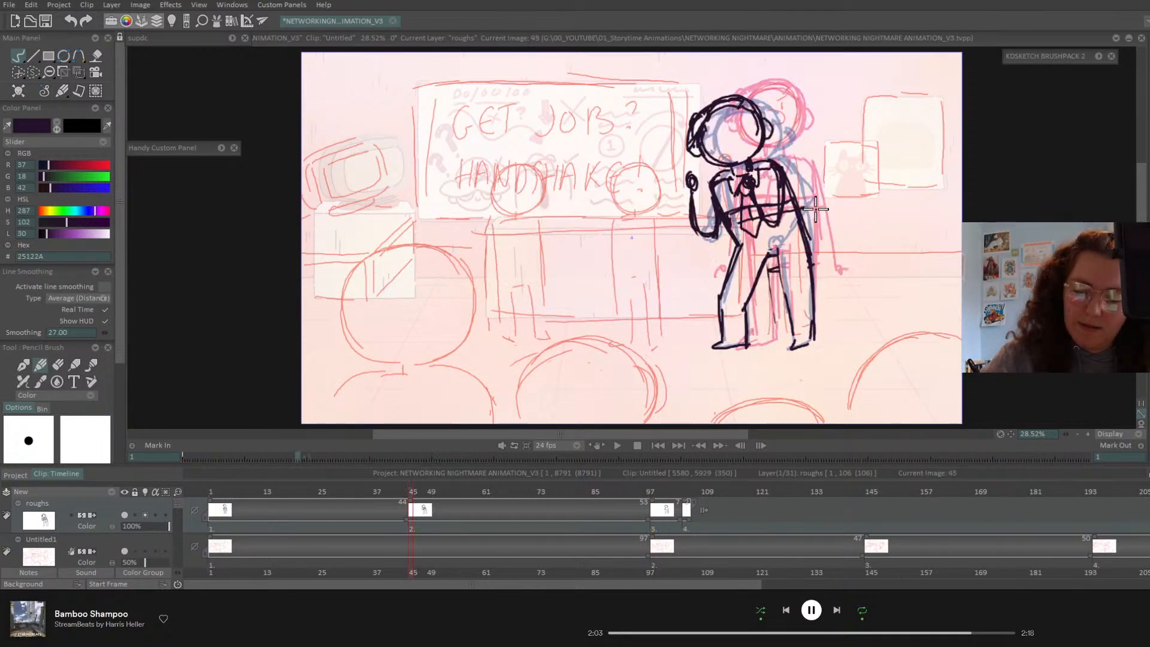
{"action": "key", "text": "Right"}
{"action": "key", "text": "Right"}
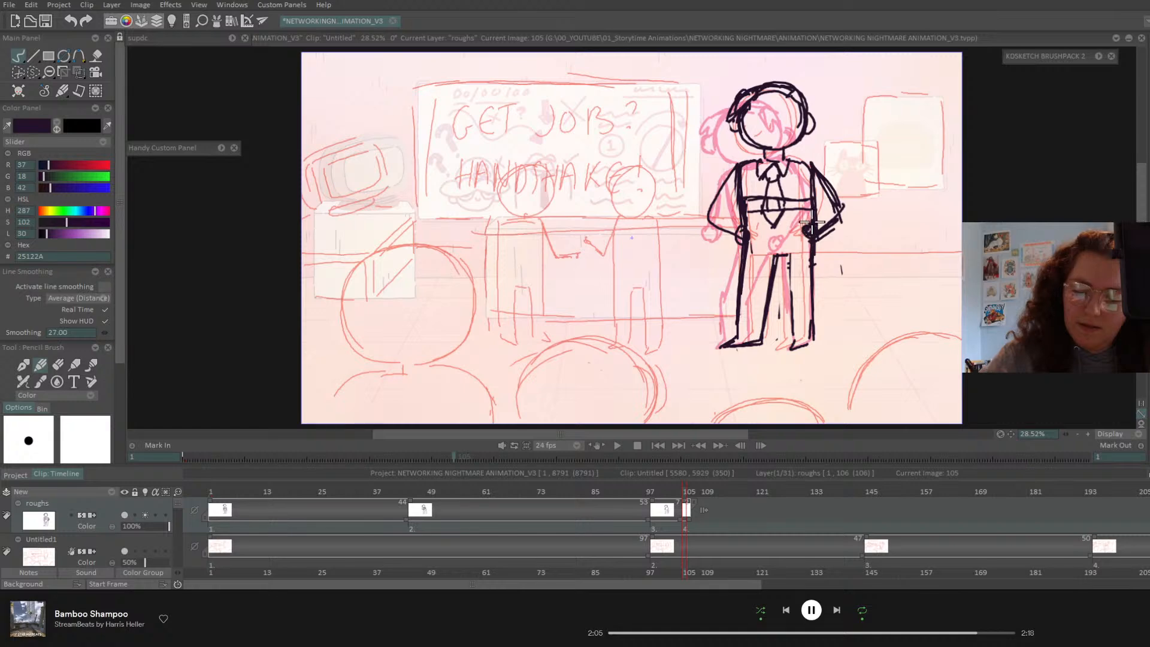
- Flip through the rough poses with the light table off to examine the motion, and turn it back on at frame 98
{"action": "key", "text": "Right"}
{"action": "key", "text": "Right"}
{"action": "key", "text": "Left"}
{"action": "key", "text": "Left"}
{"action": "key", "text": "Left"}
{"action": "key", "text": "Left"}
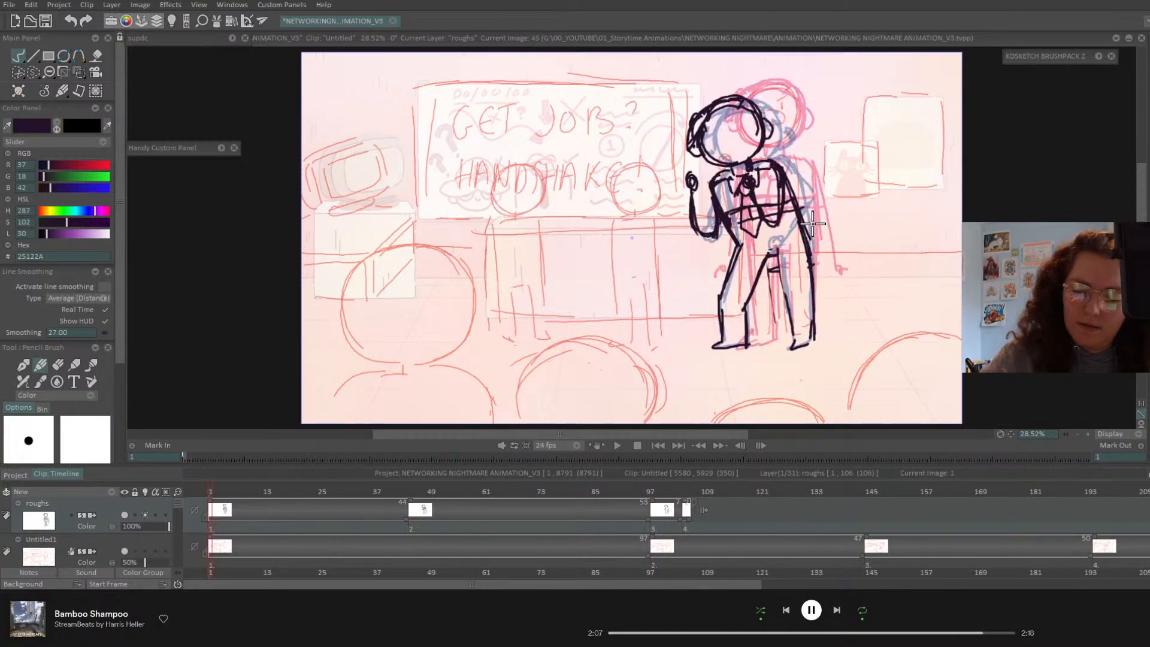
{"action": "key", "text": "Right"}
{"action": "key", "text": "Right"}
{"action": "key", "text": "Right"}
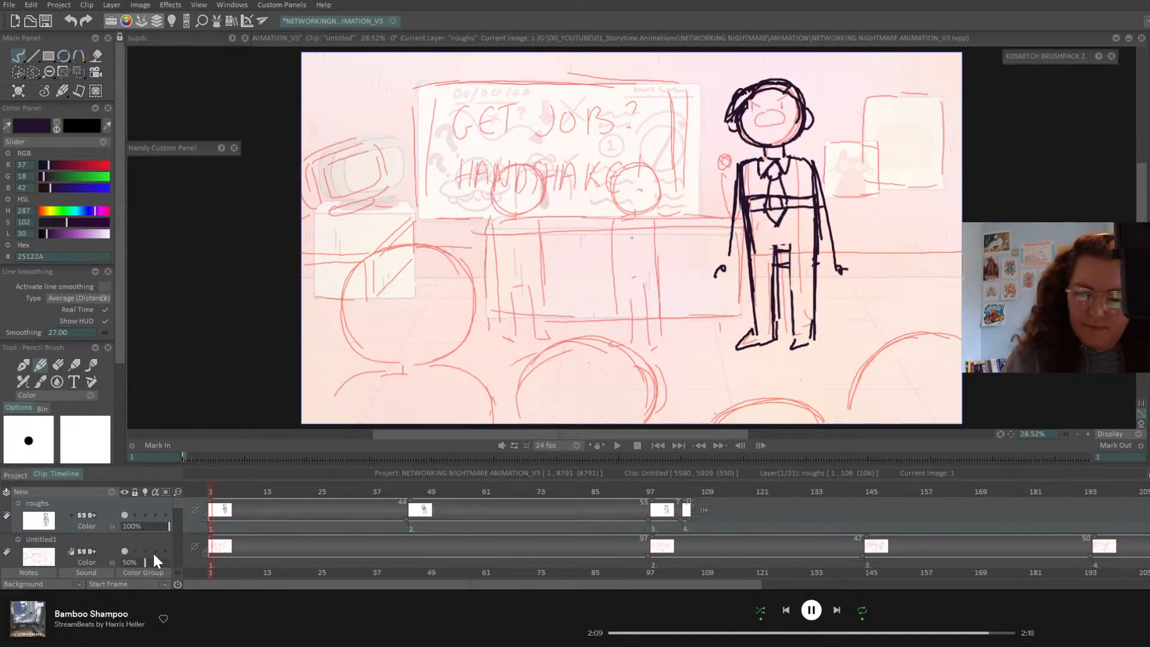
{"action": "key", "text": "Left"}
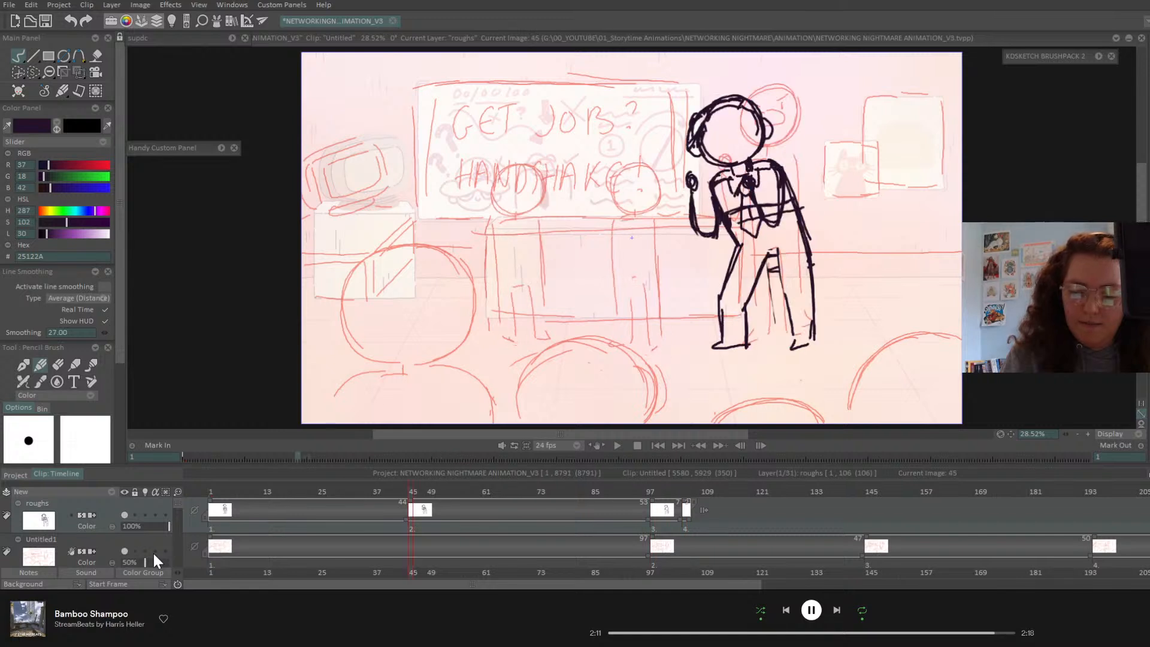
{"action": "key", "text": "Right"}
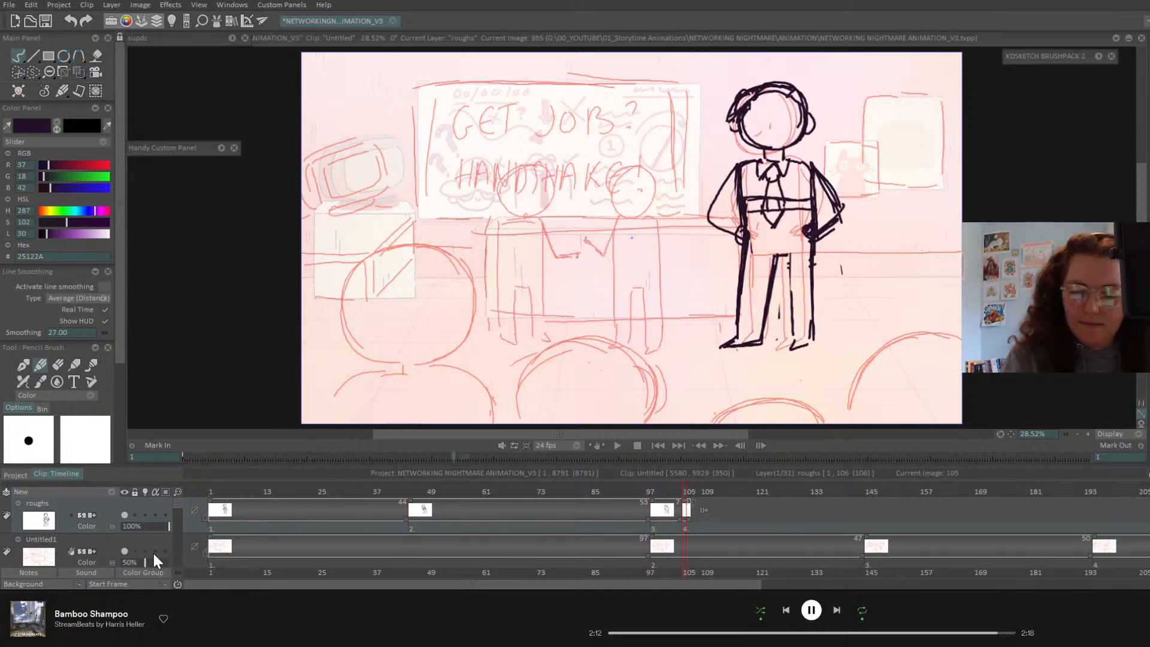
{"action": "left_click", "coordinate": [147, 514]}
{"action": "key", "text": "Left"}
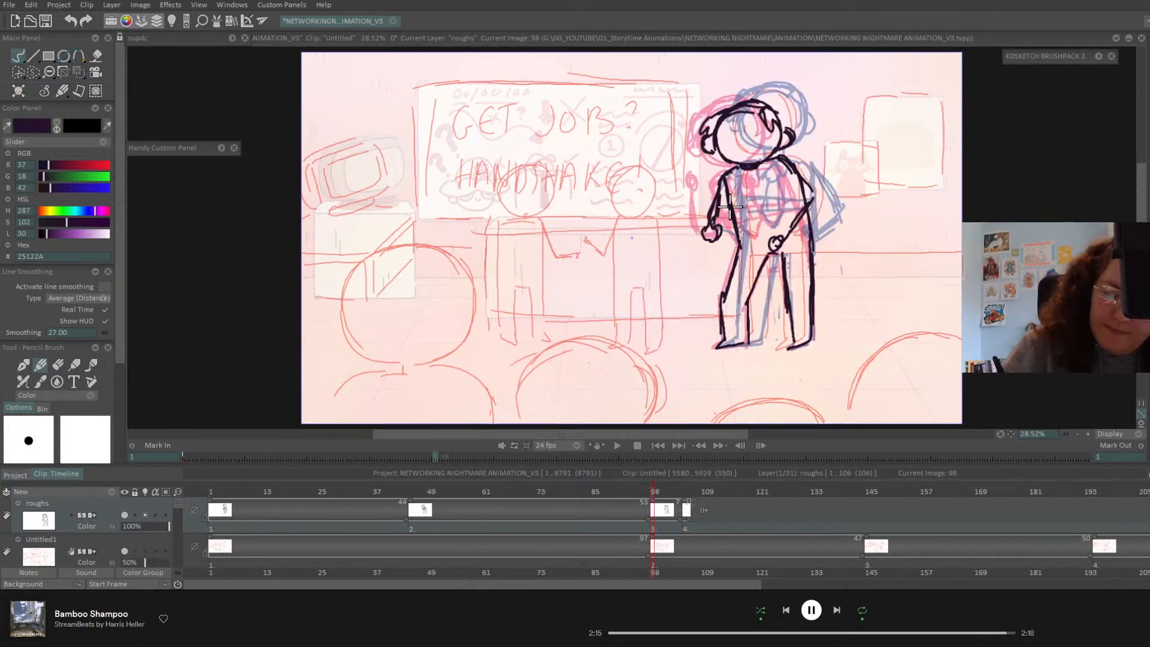
- Draw the chest band, collar and tie on the frame 98 in-between body and compare them with the adjacent drawings
{"action": "mouse_move", "coordinate": [737, 220]}
{"action": "left_mouse_down"}
{"action": "mouse_move", "coordinate": [816, 193]}
{"action": "mouse_move", "coordinate": [734, 220]}
{"action": "mouse_move", "coordinate": [814, 194]}
{"action": "mouse_move", "coordinate": [774, 214]}
{"action": "left_mouse_up"}
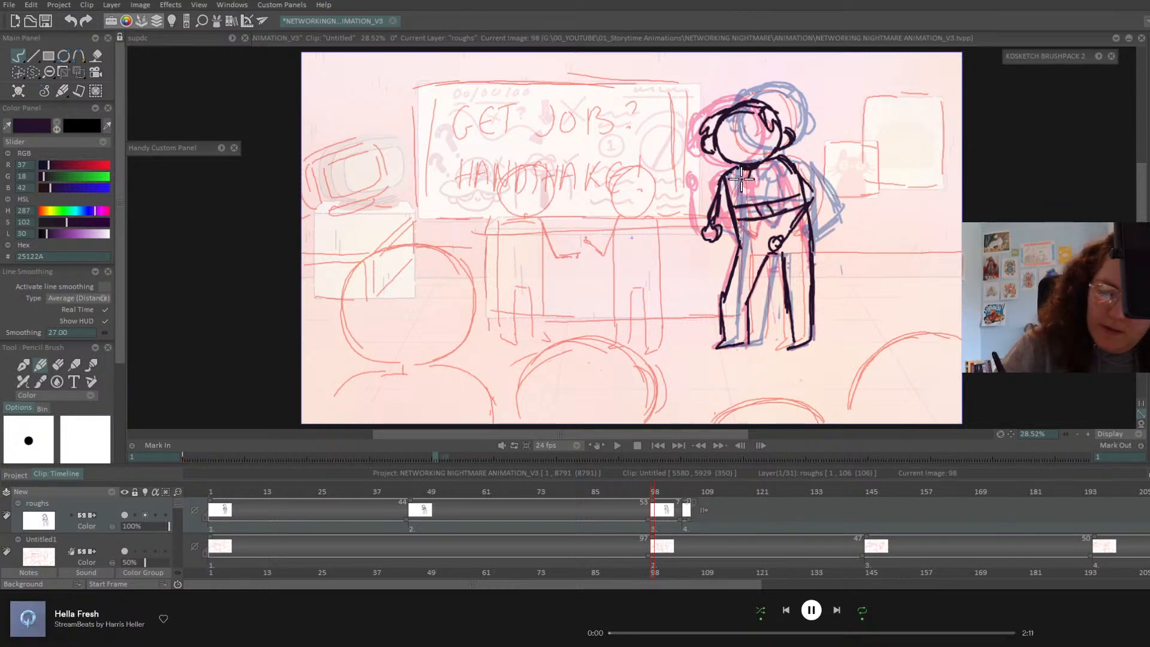
{"action": "mouse_move", "coordinate": [774, 158]}
{"action": "left_mouse_down"}
{"action": "mouse_move", "coordinate": [748, 180]}
{"action": "mouse_move", "coordinate": [758, 177]}
{"action": "mouse_move", "coordinate": [746, 207]}
{"action": "mouse_move", "coordinate": [759, 220]}
{"action": "mouse_move", "coordinate": [769, 209]}
{"action": "mouse_move", "coordinate": [762, 218]}
{"action": "left_mouse_up"}
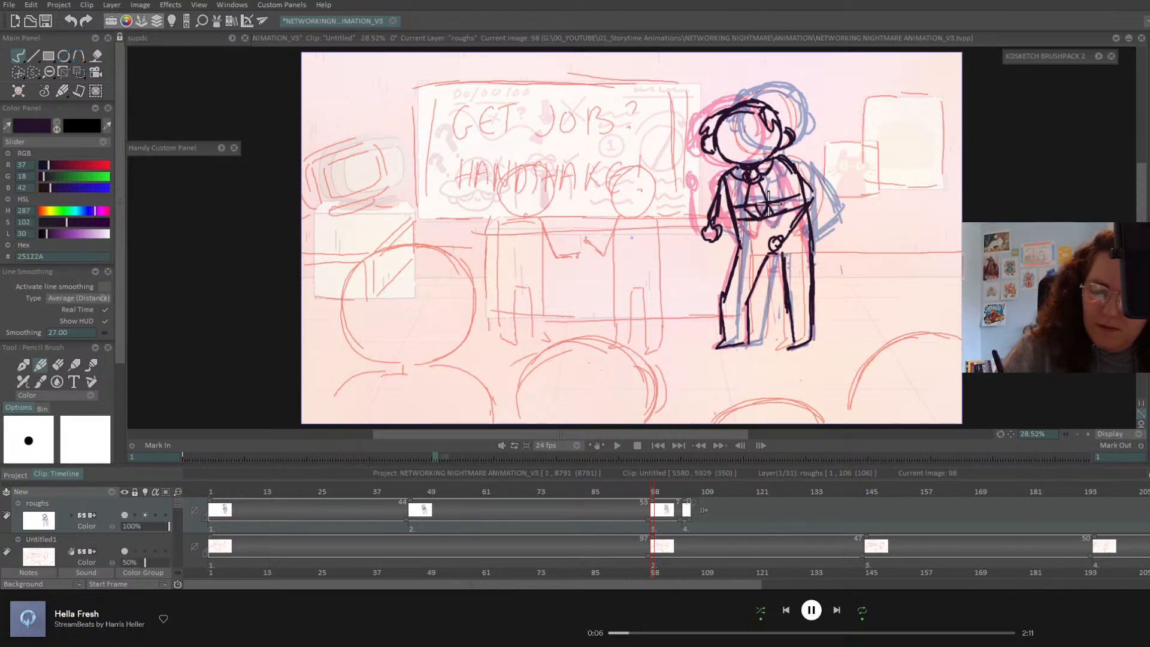
{"action": "key", "text": "Left"}
{"action": "key", "text": "Right"}
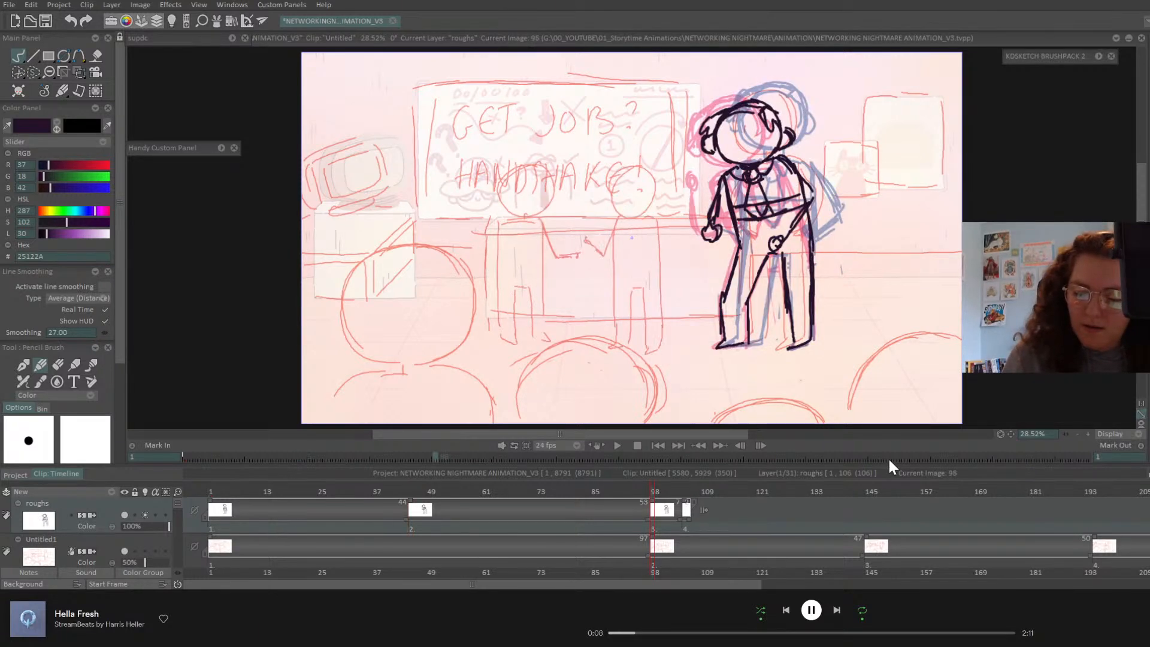
{"action": "key", "text": "Right"}
{"action": "key", "text": "Left"}
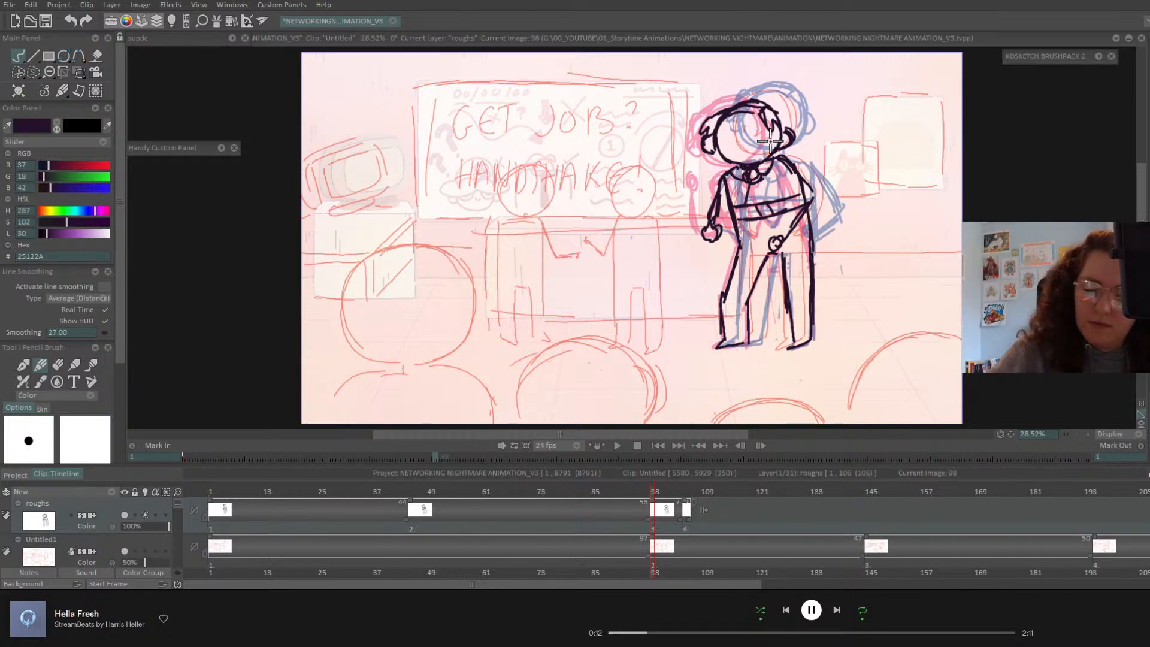
- Redraw the tie on frame 98 so it hangs from the collar over the chest band, using the leaning pose as reference
{"action": "key", "text": "Left"}
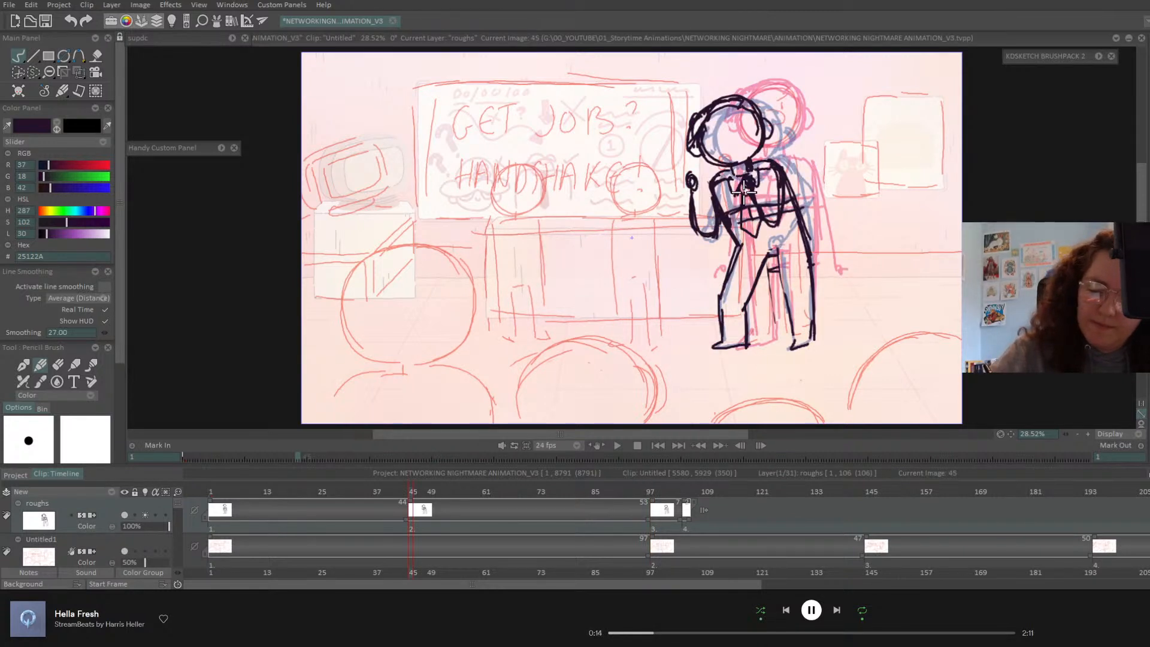
{"action": "key", "text": "Right"}
{"action": "left_click_drag", "start_coordinate": [749, 180], "coordinate": [750, 223]}
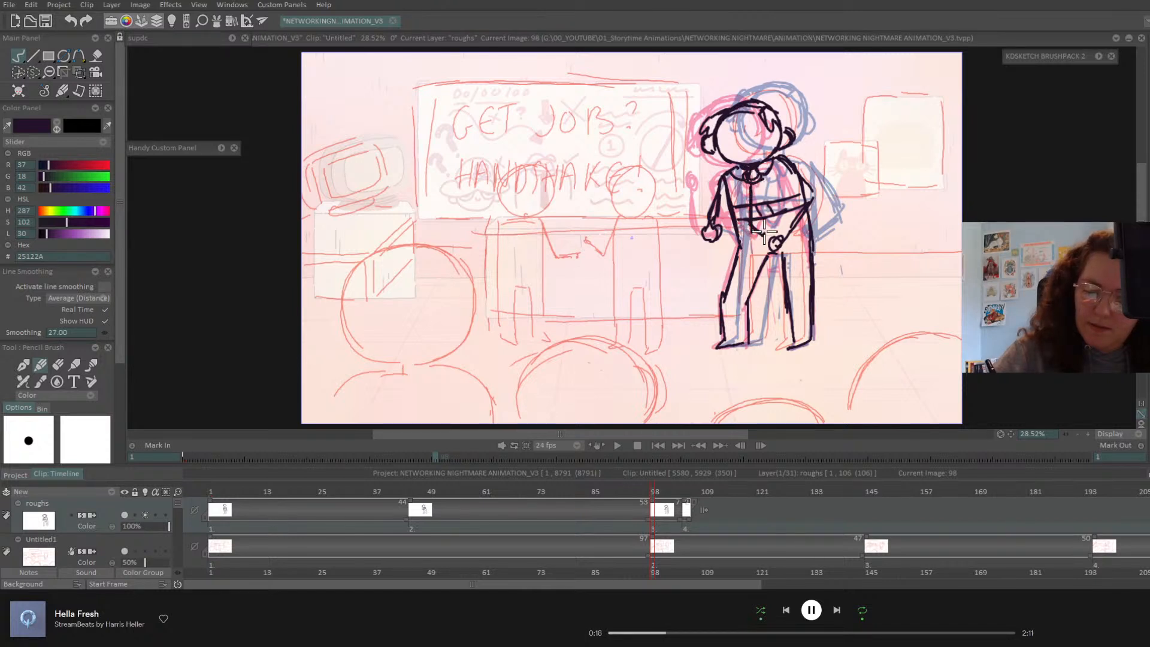
{"action": "left_click_drag", "start_coordinate": [758, 181], "coordinate": [771, 219]}
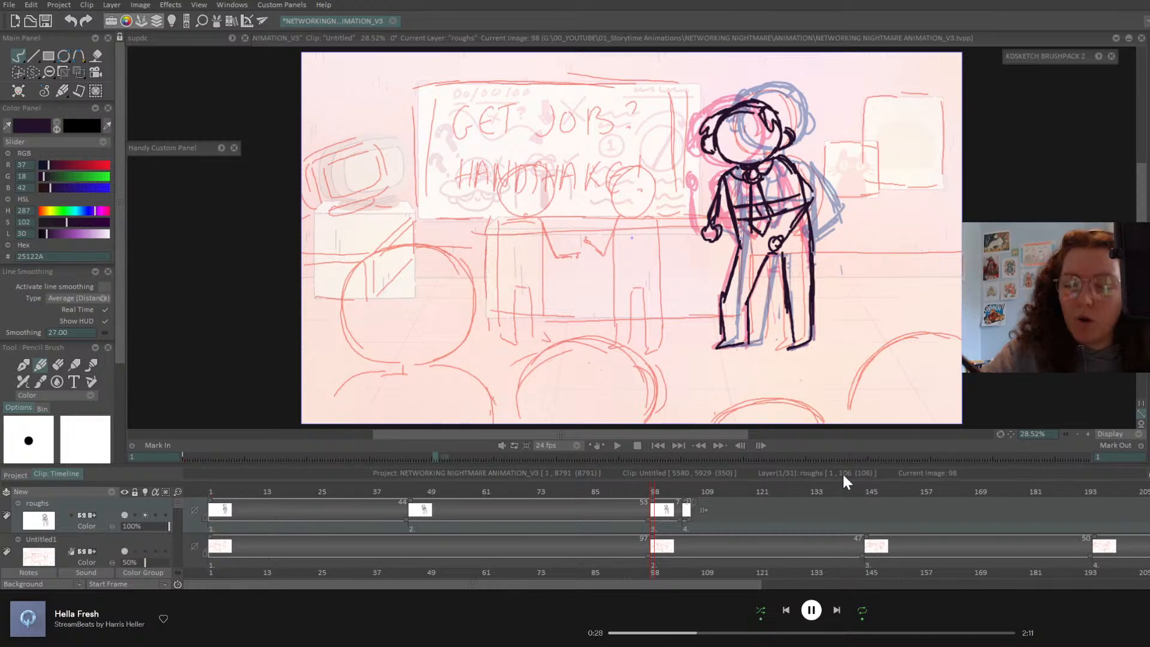
- Flip through the standing, leaning, in-between and hands-on-hips drawings to examine the whole movement
{"action": "key", "text": "ctrl+Left"}
{"action": "key", "text": "ctrl+Left"}
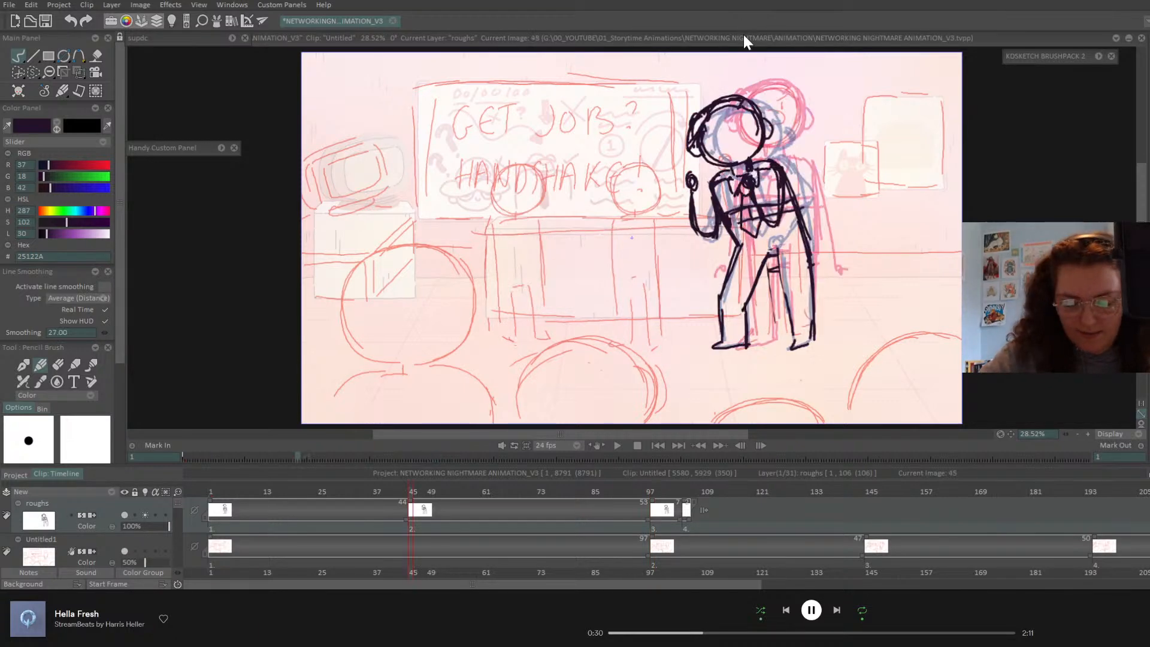
{"action": "key", "text": "ctrl+Right"}
{"action": "key", "text": "ctrl+Right"}
{"action": "key", "text": "ctrl+Right"}
{"action": "key", "text": "ctrl+Left"}
{"action": "key", "text": "ctrl+Left"}
{"action": "key", "text": "ctrl+Left"}
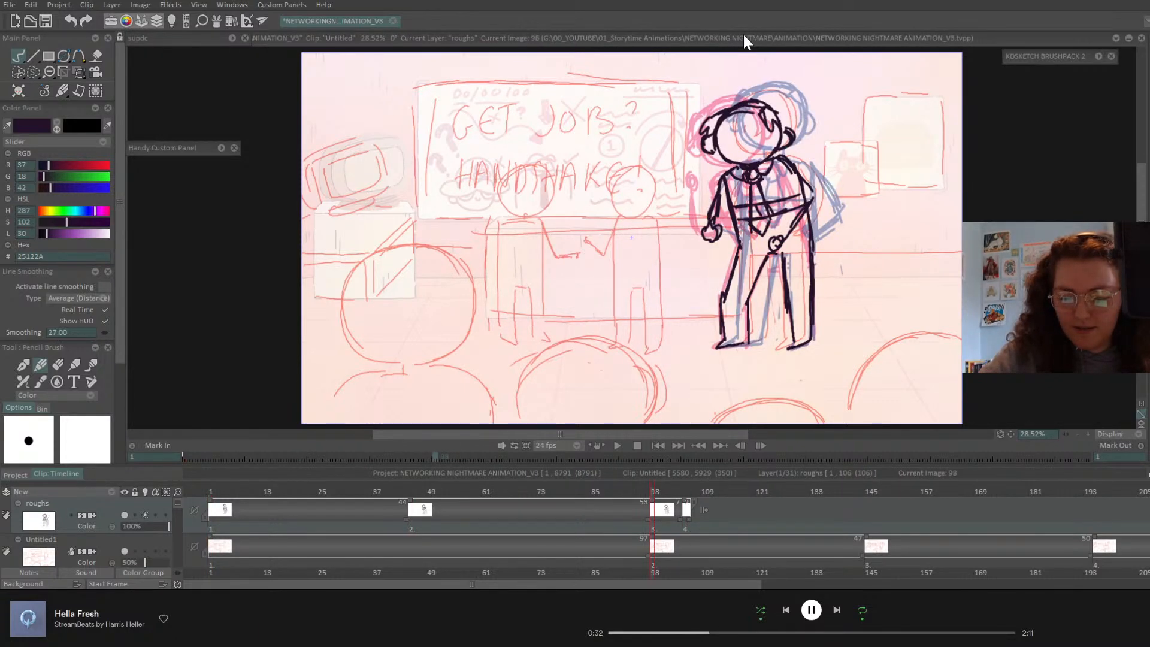
{"action": "key", "text": "ctrl+Right"}
- Flip between the standing drawing and the leaning drawing at frame 45 to compare them, and save the project
{"action": "key", "text": "ctrl+Left"}
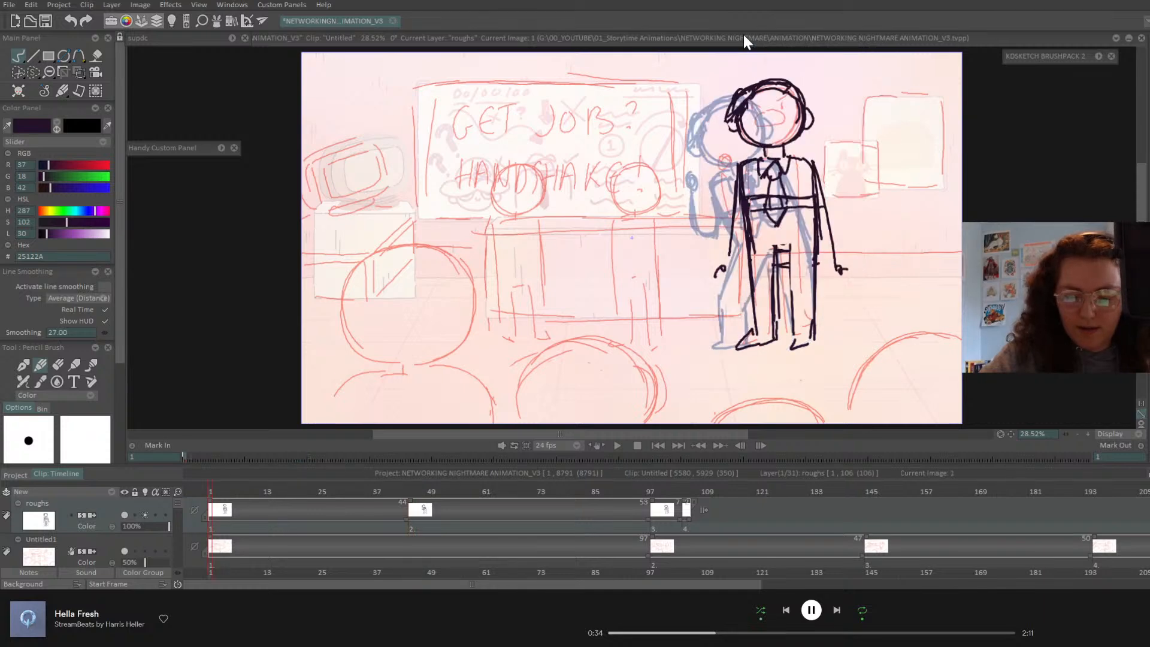
{"action": "key", "text": "ctrl+Right"}
{"action": "key", "text": "ctrl+Left"}
{"action": "key", "text": "ctrl+Right"}
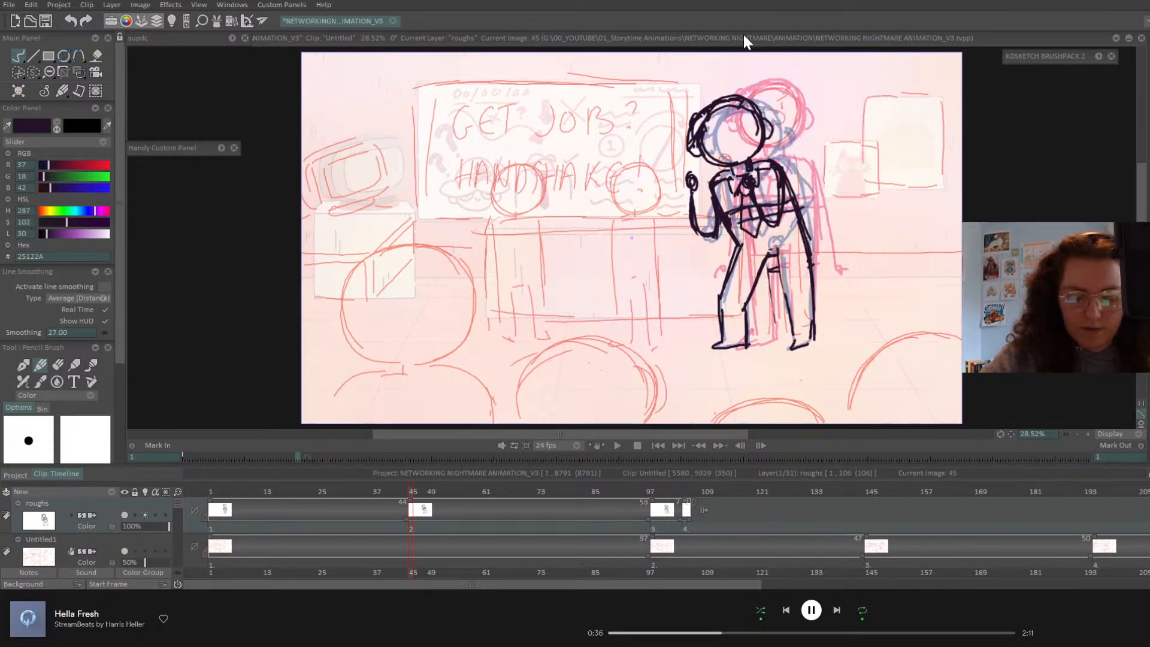
{"action": "key", "text": "ctrl+Left"}
{"action": "key", "text": "ctrl+Right"}
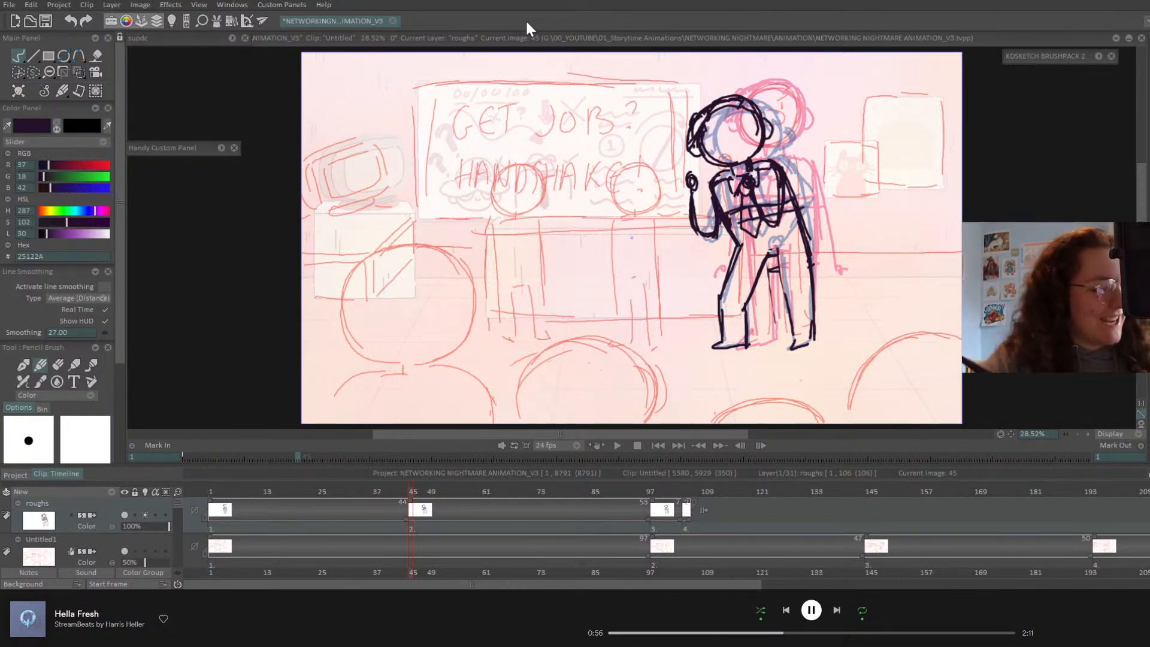
{"action": "key", "text": "ctrl+s"}
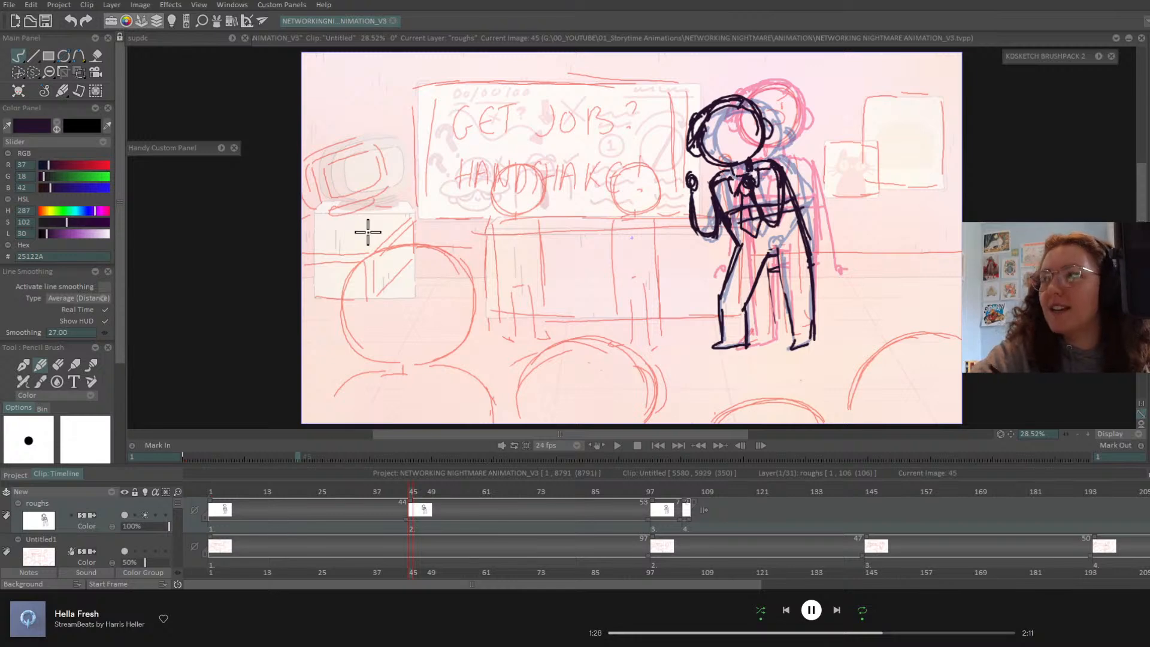
- Flip through the drawings around frame 45 and play back the clip to check the timing of the poses
{"action": "left_click", "coordinate": [408, 492]}
{"action": "key", "text": "Left"}
{"action": "key", "text": "Right"}
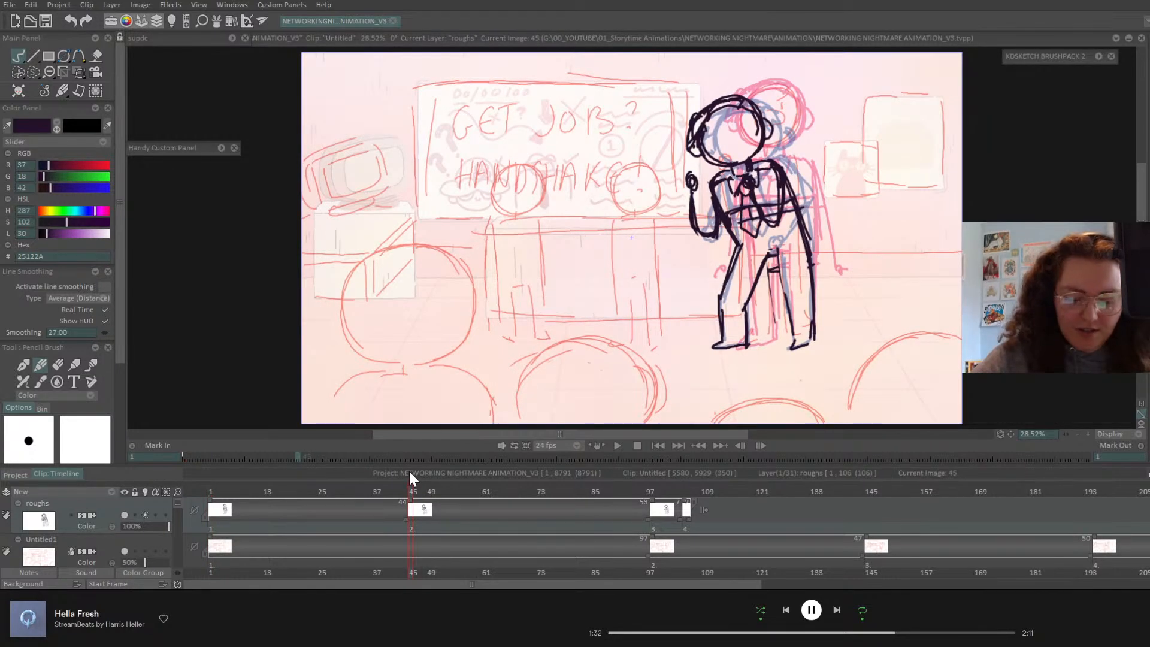
{"action": "key", "text": "Right"}
{"action": "key", "text": "Left"}
{"action": "key", "text": "Left"}
{"action": "key", "text": "Right"}
{"action": "key", "text": "Right"}
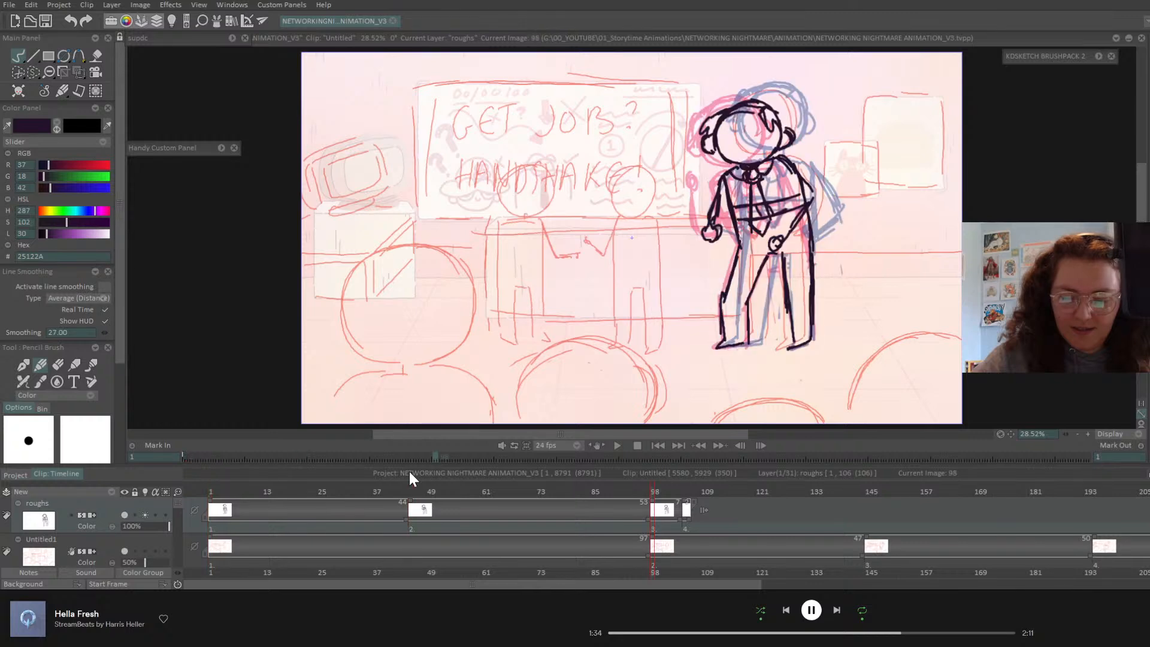
{"action": "key", "text": "Left"}
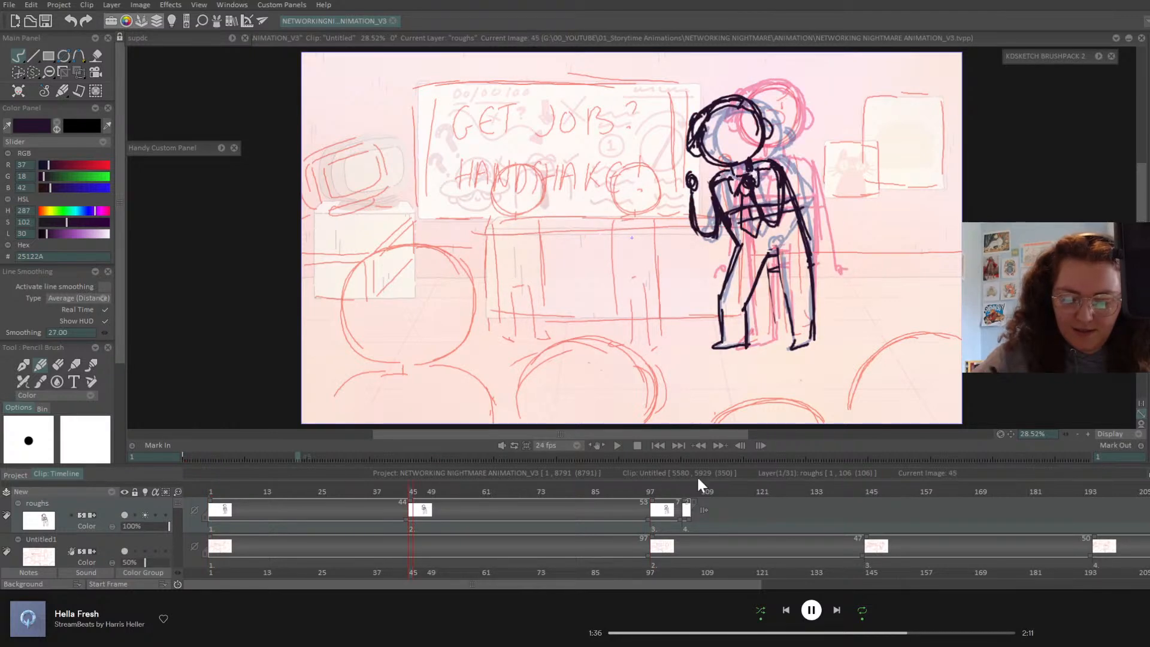
{"action": "left_click", "coordinate": [618, 445]}
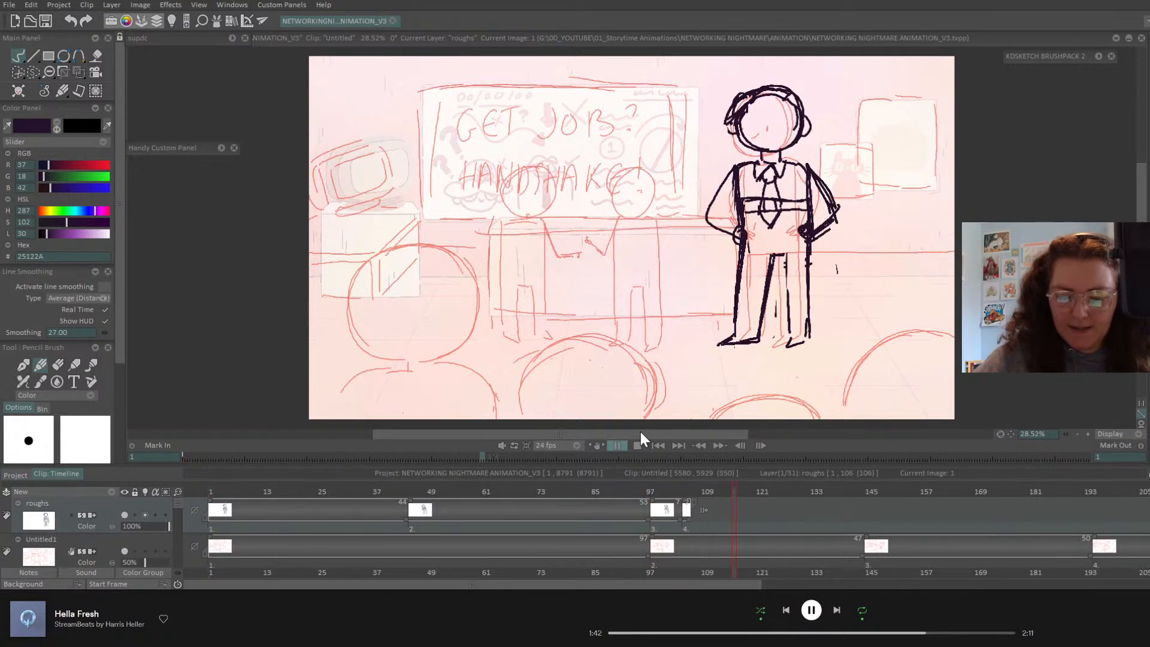
{"action": "left_click", "coordinate": [637, 447]}
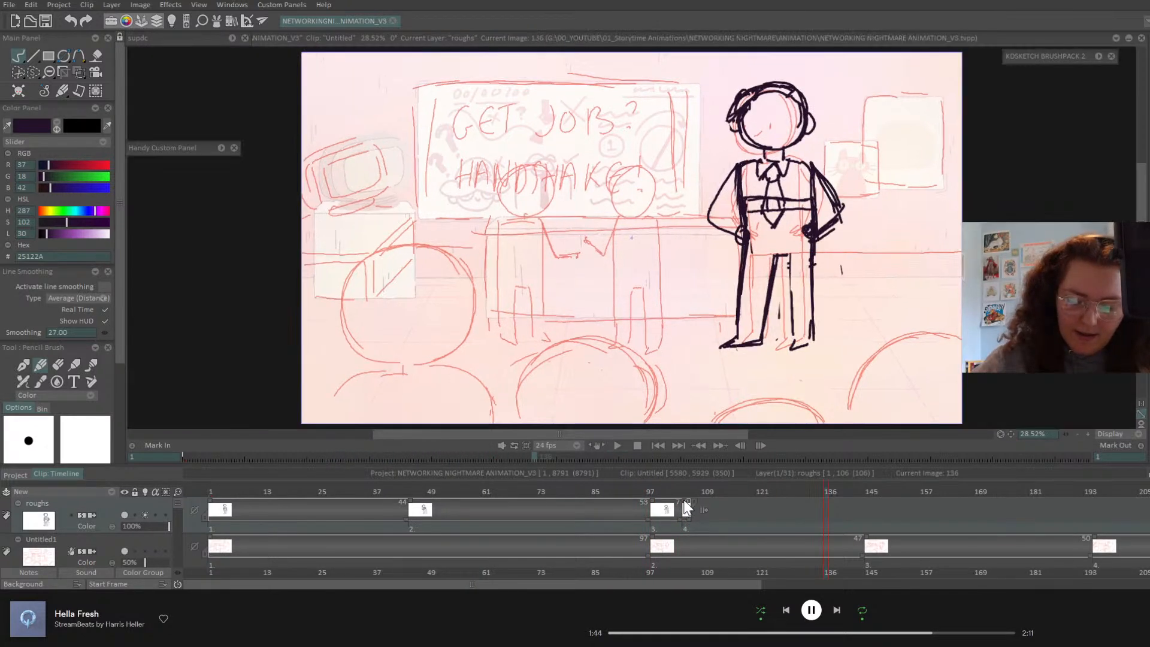
- Move the start of the hands-on-hips drawing earlier, to about frame 101, and return to the clip's beginning
{"action": "left_click_drag", "start_coordinate": [686, 510], "coordinate": [670, 510]}
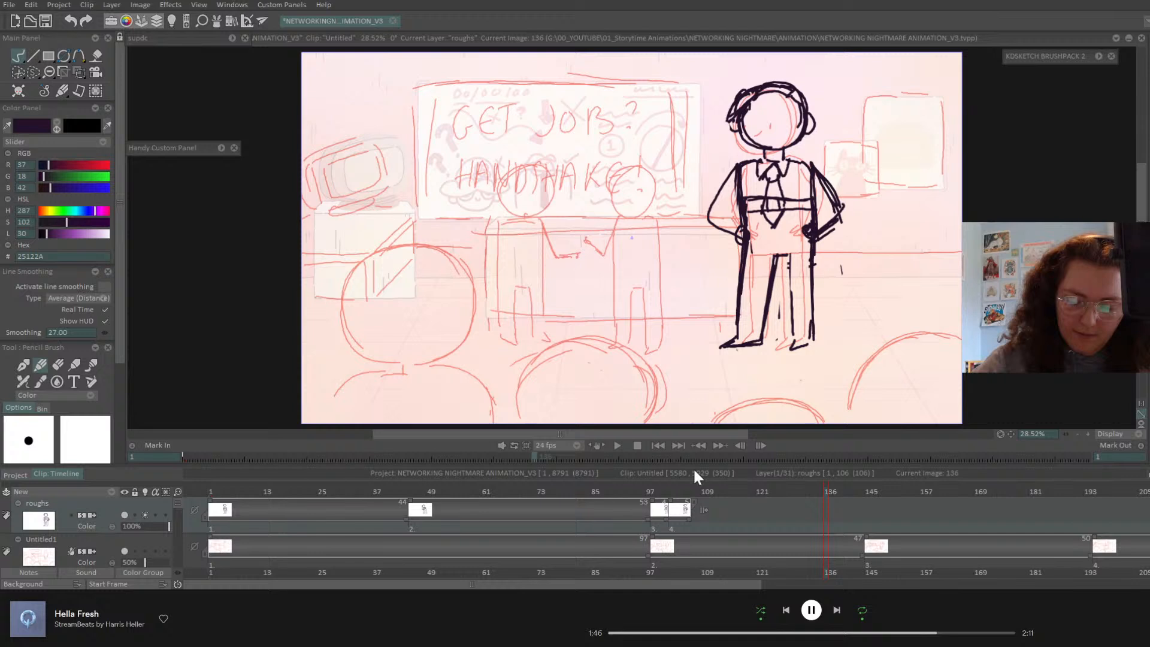
{"action": "left_click", "coordinate": [658, 445]}
- Add a copy of the standing drawing at frame 43 and stretch its upper edge slightly upward with the Perspective tool
{"action": "left_click", "coordinate": [411, 493]}
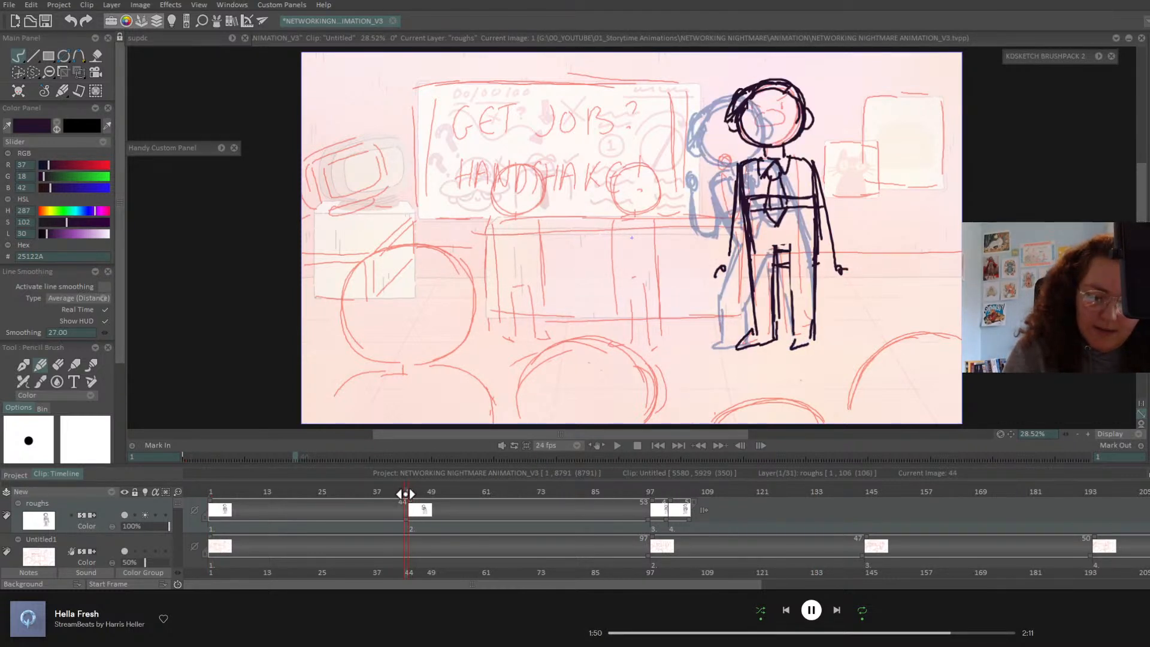
{"action": "left_click", "coordinate": [402, 493]}
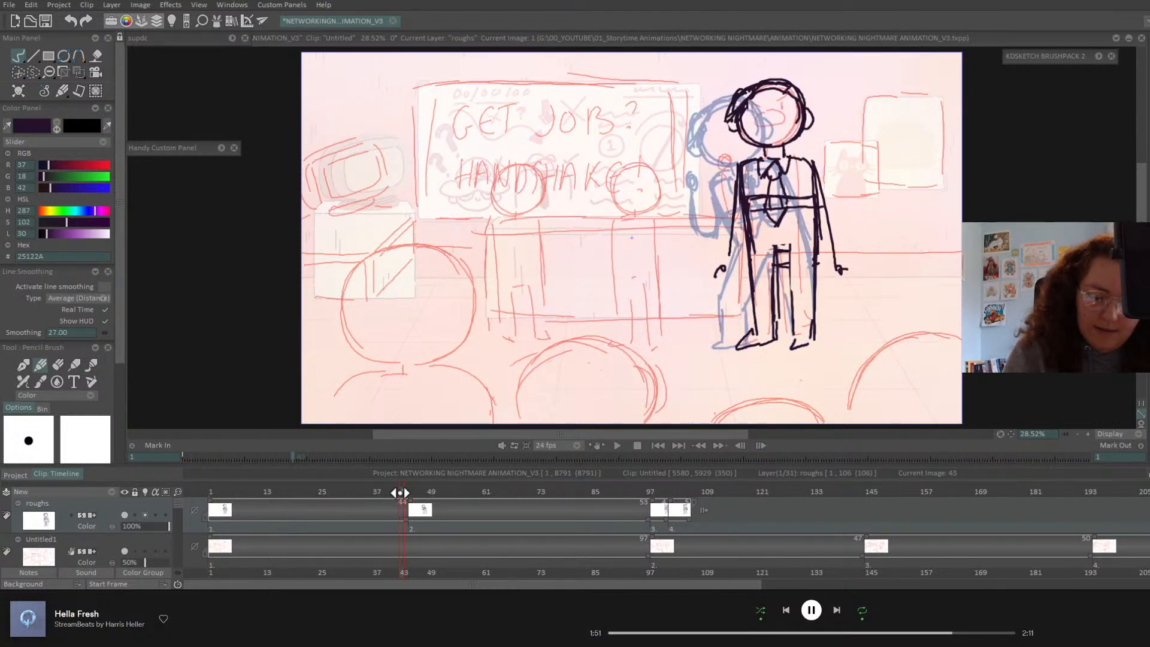
{"action": "left_click", "coordinate": [78, 72]}
{"action": "left_click_drag", "start_coordinate": [780, 78], "coordinate": [788, 60]}
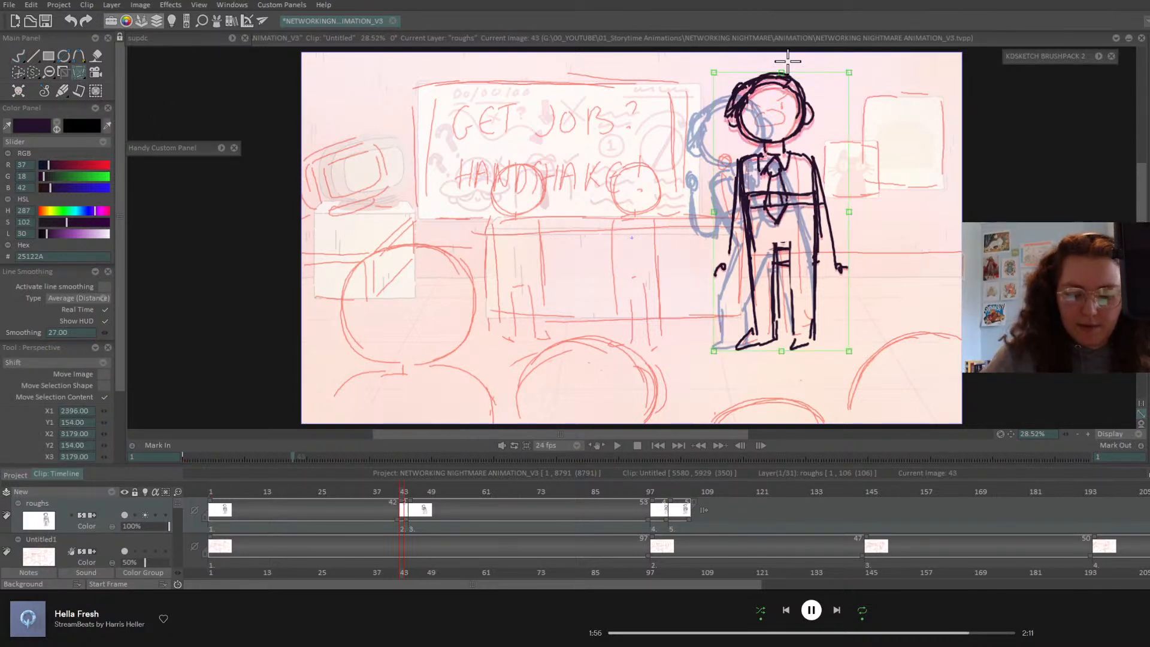
- Add a copy of the leaning drawing at frame 47 on the roughs layer
{"action": "left_click", "coordinate": [413, 493]}
{"action": "left_click_drag", "start_coordinate": [412, 493], "coordinate": [423, 493]}
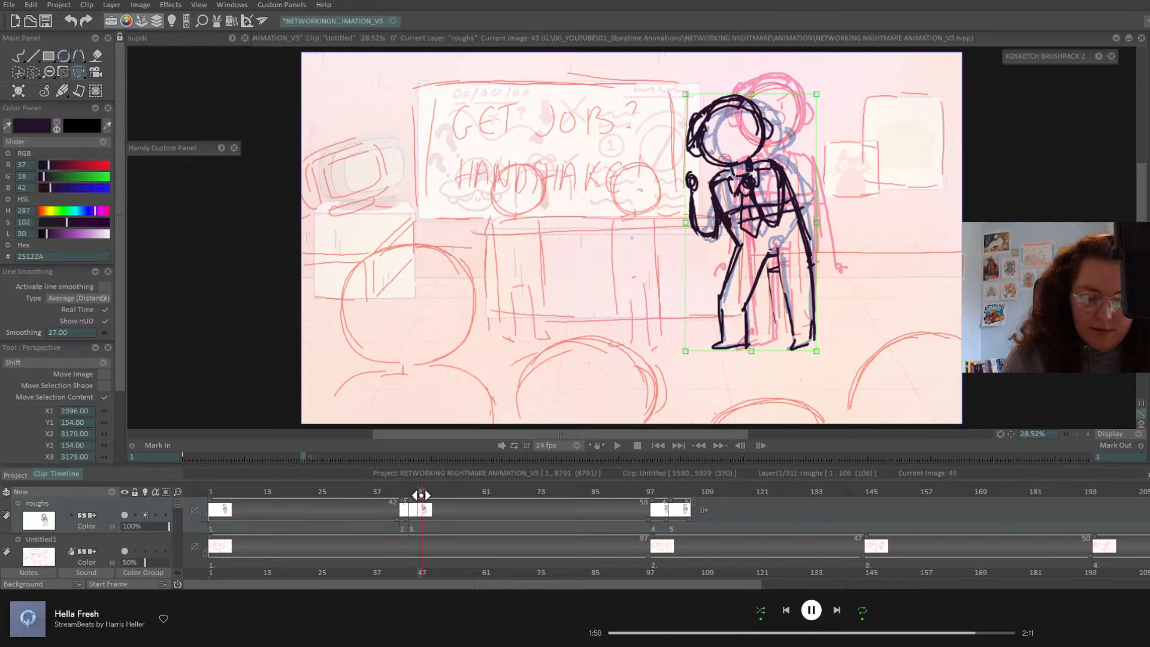
{"action": "left_click", "coordinate": [20, 57]}
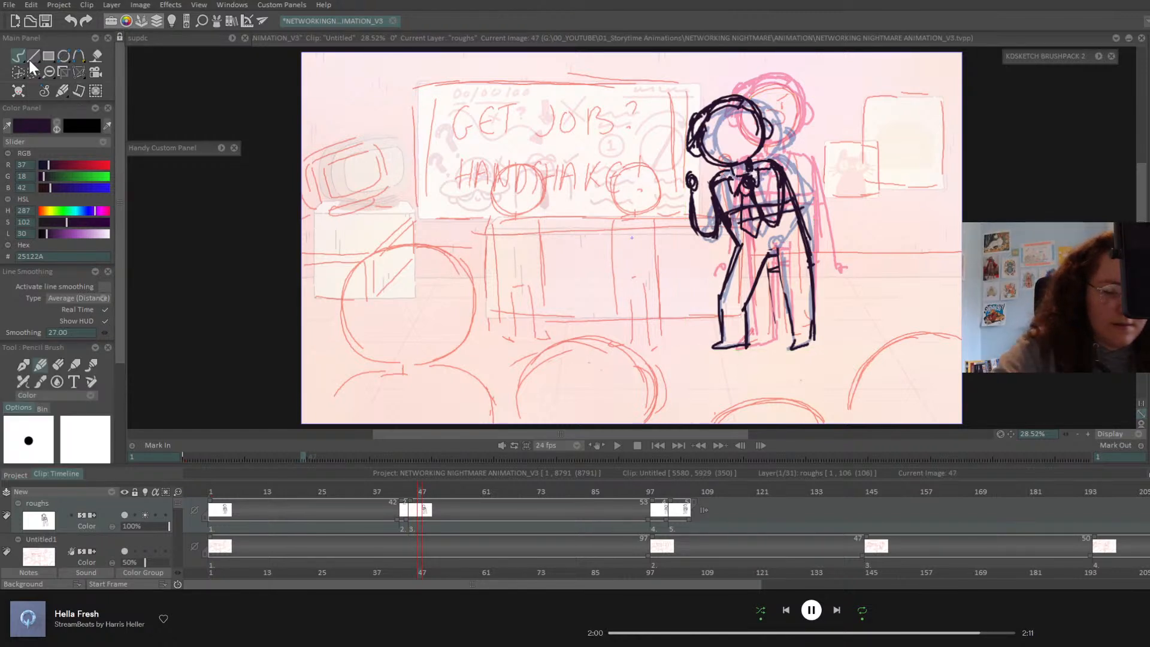
{"action": "left_click", "coordinate": [60, 366]}
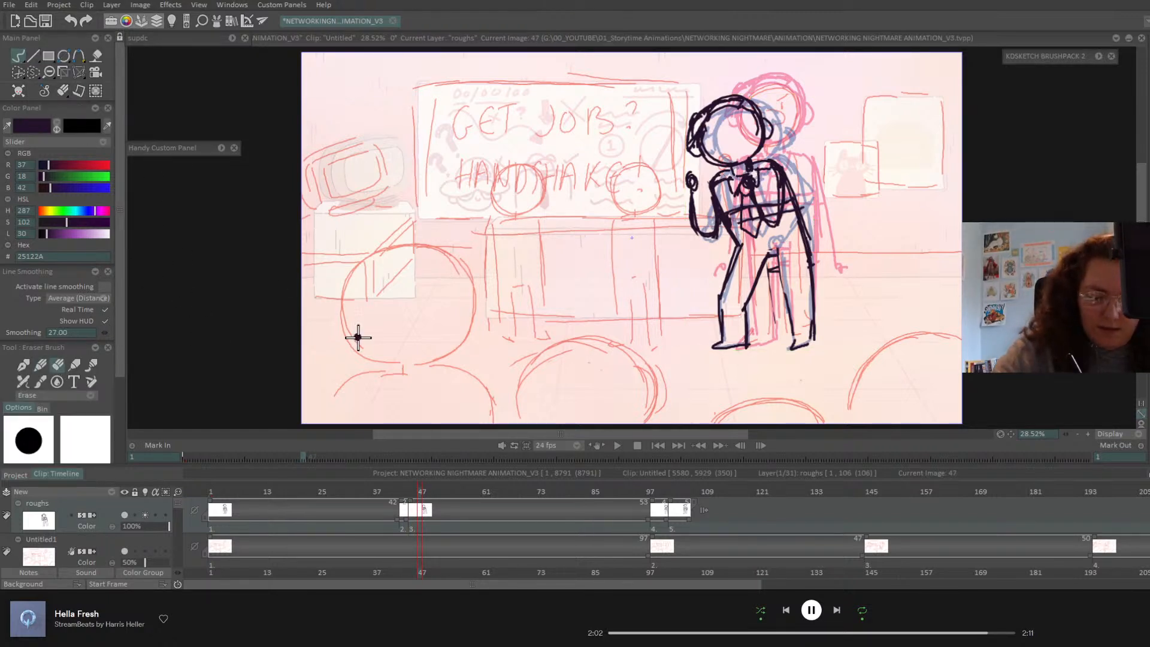
{"action": "left_click", "coordinate": [381, 340]}
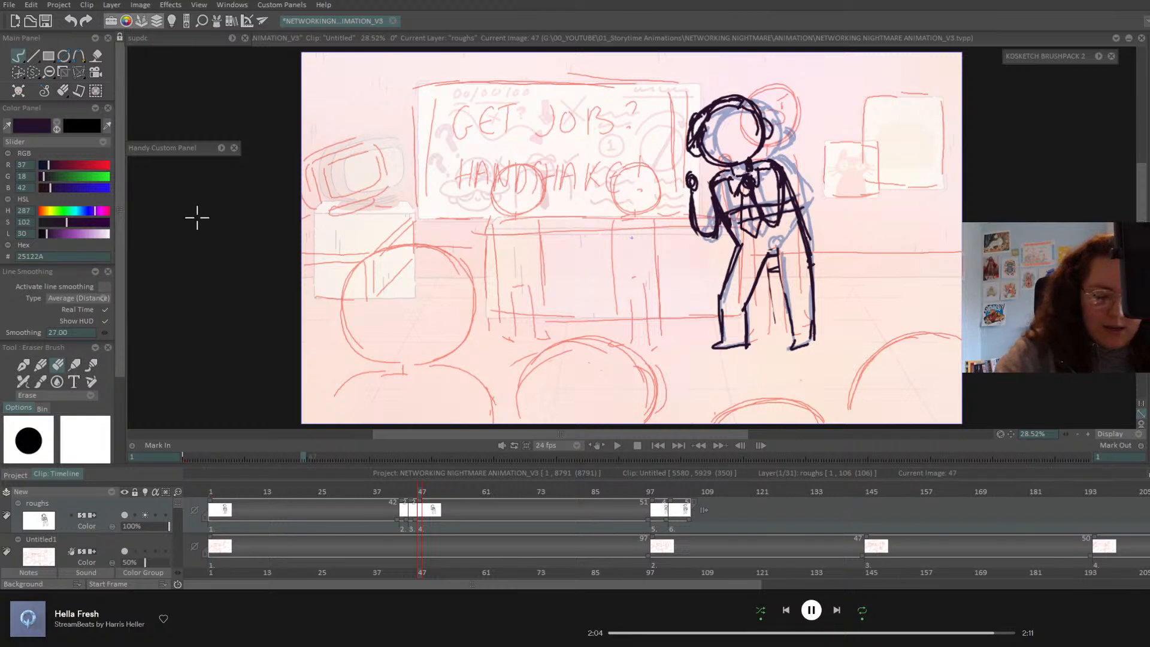
{"action": "left_click", "coordinate": [79, 72]}
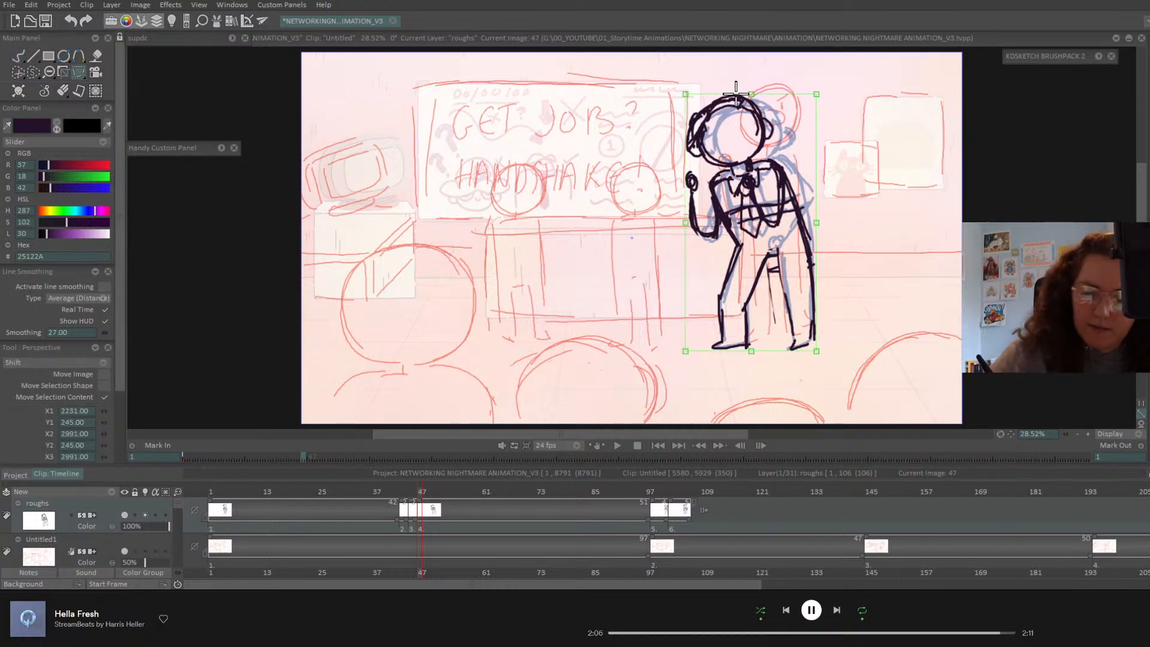
{"action": "left_click_drag", "start_coordinate": [751, 94], "coordinate": [751, 100]}
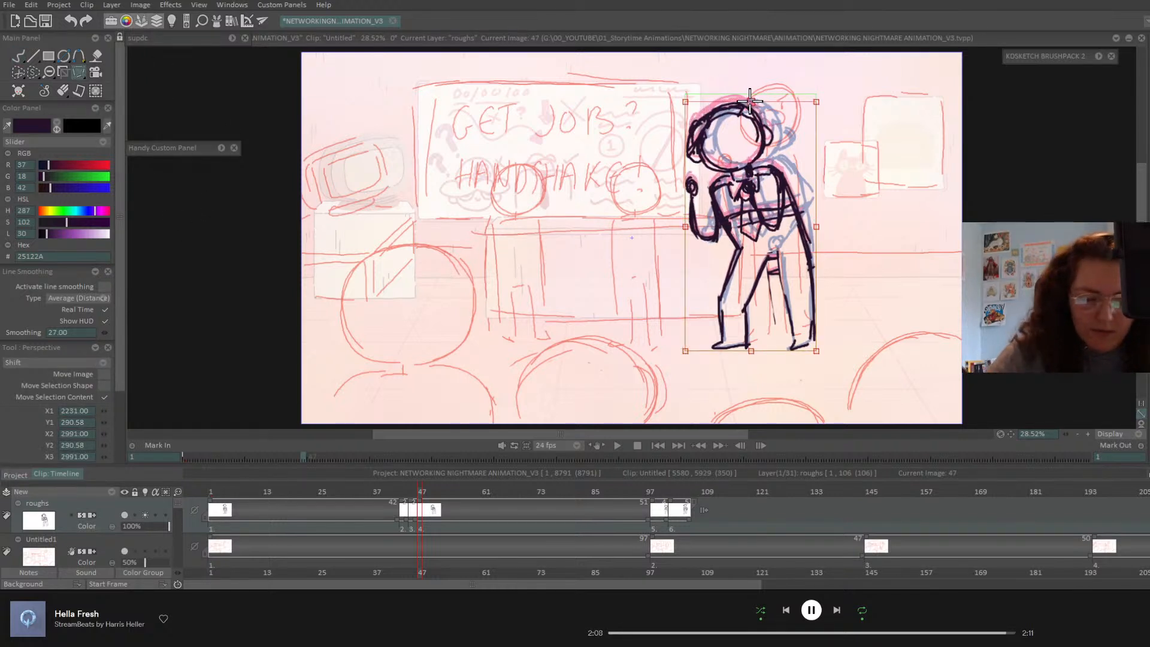
{"action": "key", "text": "Return"}
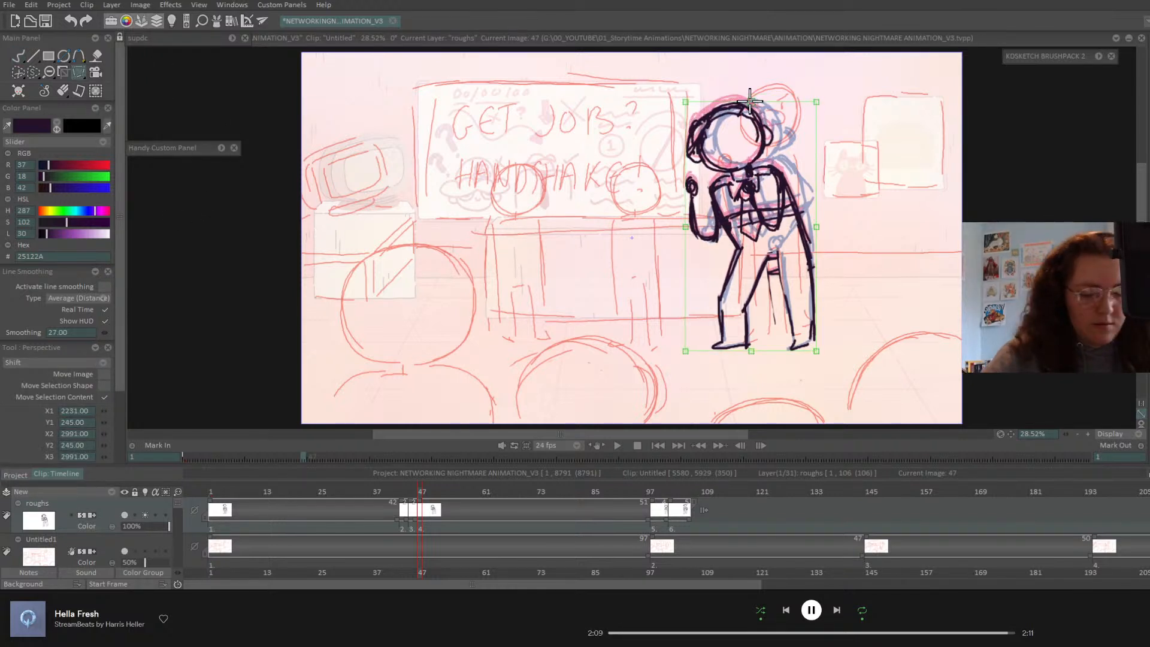
{"action": "key", "text": "ctrl+z"}
- Squash the leaning drawing at frame 45 by lowering its upper edge slightly with the Perspective tool
{"action": "left_click", "coordinate": [413, 490]}
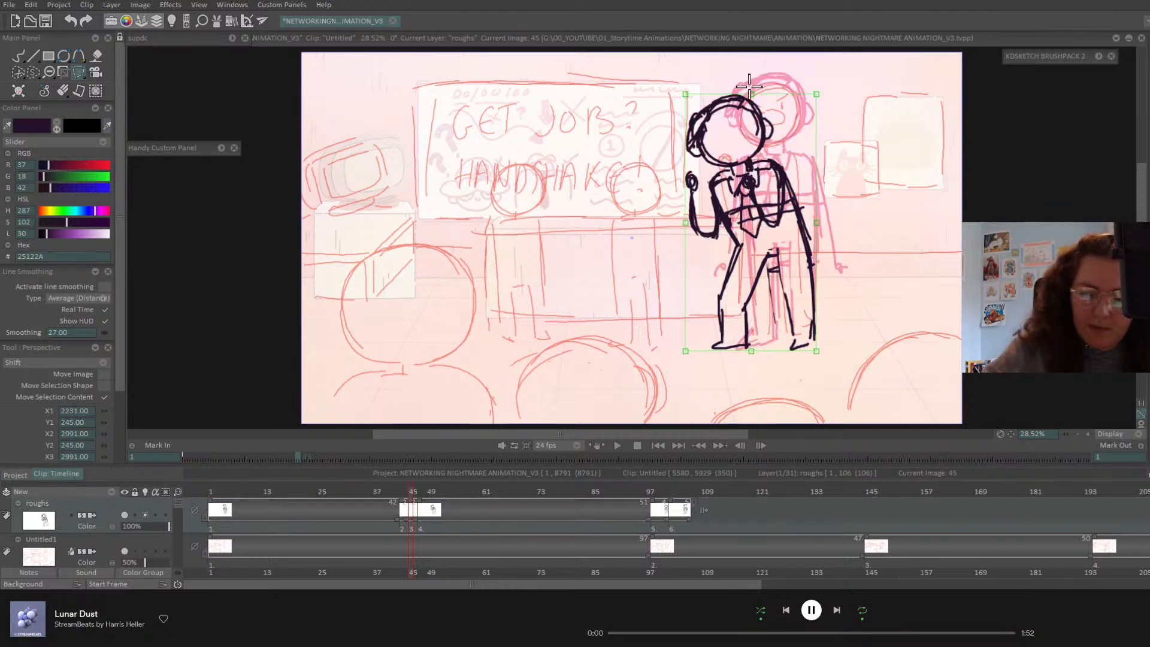
{"action": "left_click_drag", "start_coordinate": [751, 96], "coordinate": [756, 91]}
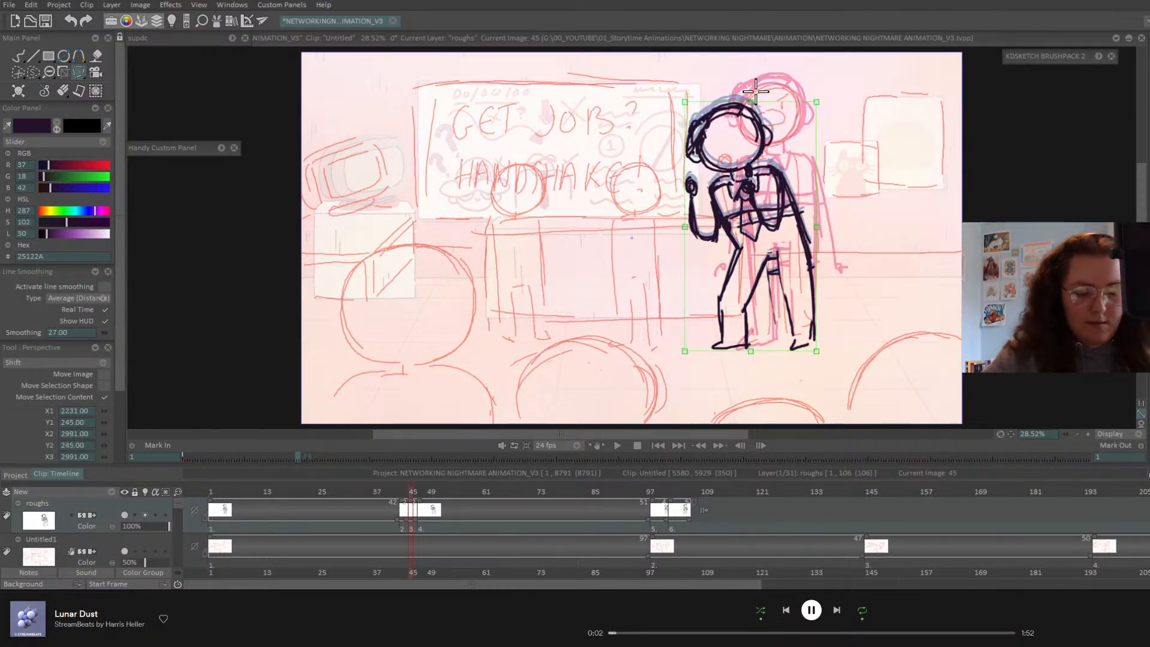
- Play the clip from the beginning and scrub through the opening frames to check the timing of the lean
{"action": "left_click_drag", "start_coordinate": [403, 489], "coordinate": [372, 514]}
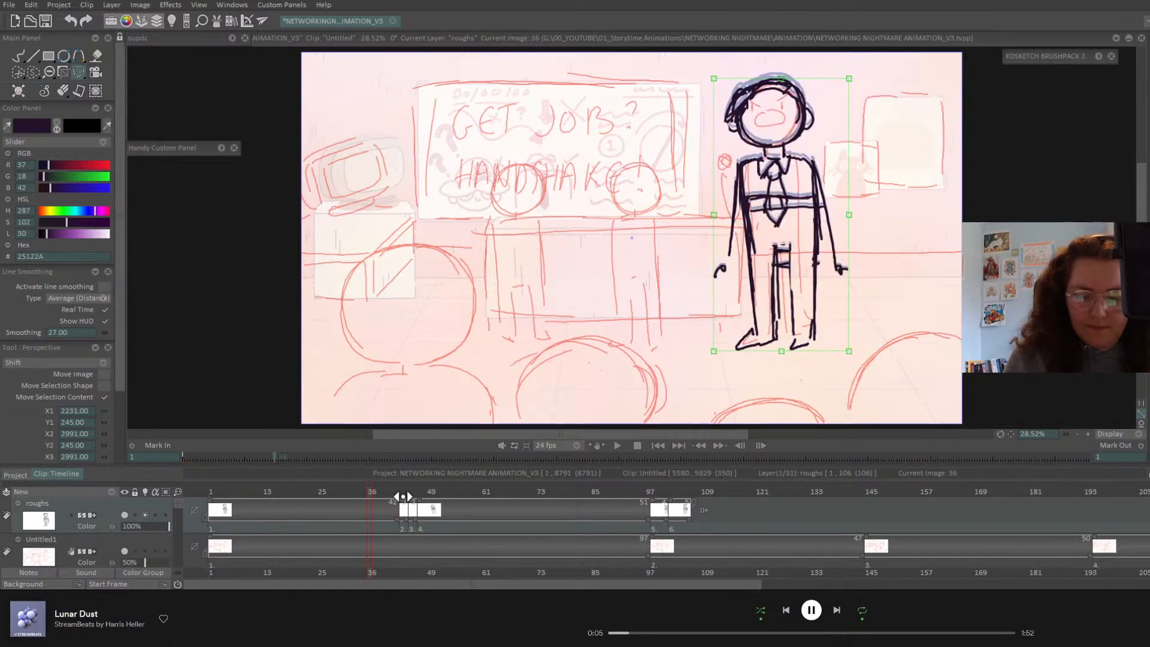
{"action": "left_click", "coordinate": [658, 446]}
{"action": "left_click", "coordinate": [621, 447]}
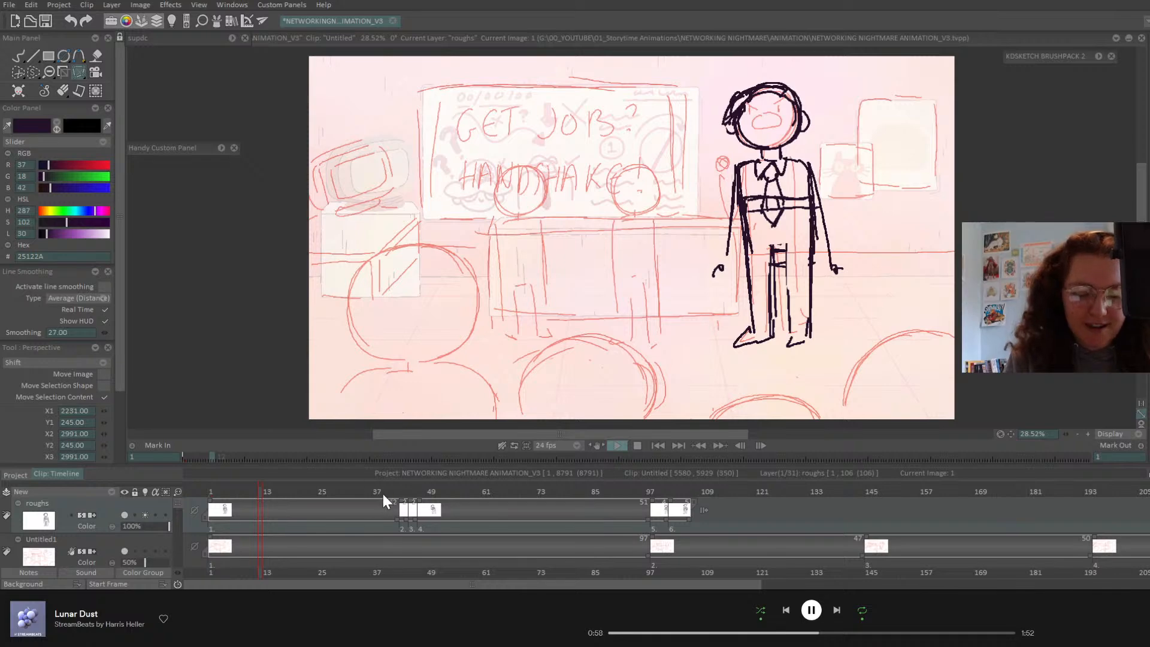
{"action": "mouse_move", "coordinate": [383, 497]}
{"action": "left_mouse_down"}
{"action": "mouse_move", "coordinate": [432, 502]}
{"action": "mouse_move", "coordinate": [394, 513]}
{"action": "mouse_move", "coordinate": [479, 523]}
{"action": "mouse_move", "coordinate": [248, 523]}
{"action": "mouse_move", "coordinate": [188, 545]}
{"action": "mouse_move", "coordinate": [249, 506]}
{"action": "mouse_move", "coordinate": [206, 509]}
{"action": "mouse_move", "coordinate": [286, 525]}
{"action": "mouse_move", "coordinate": [262, 527]}
{"action": "mouse_move", "coordinate": [265, 508]}
{"action": "left_mouse_up"}
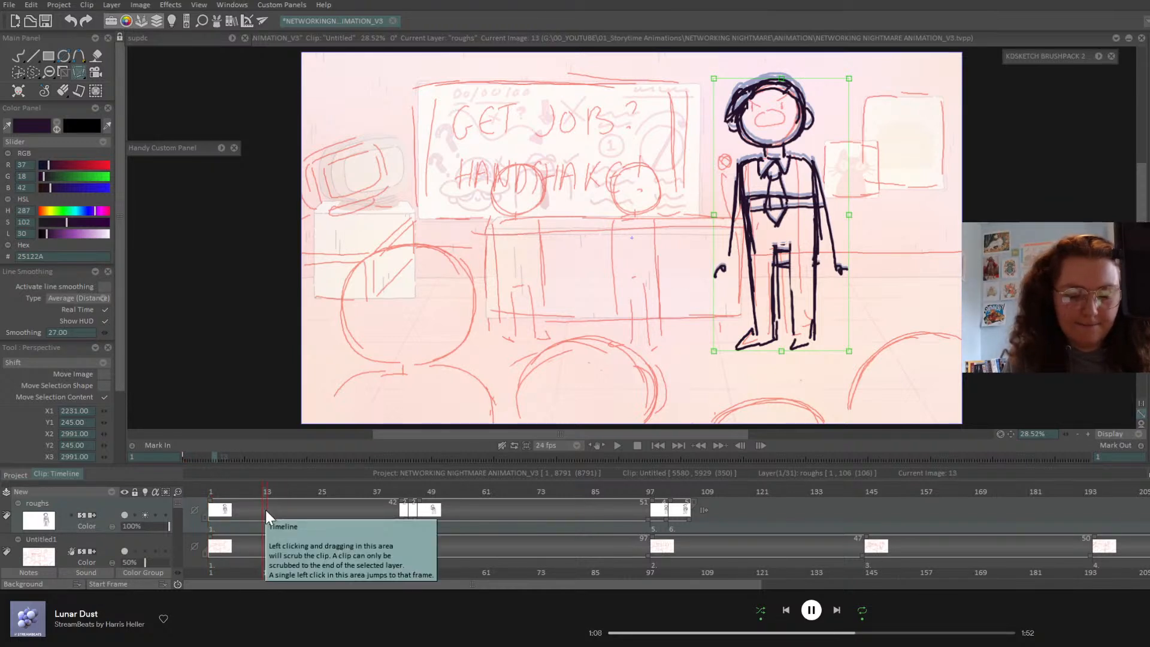
{"action": "left_click", "coordinate": [204, 495]}
- Add a copy of the standing drawing at frame 19 on the roughs layer
{"action": "left_click", "coordinate": [291, 490]}
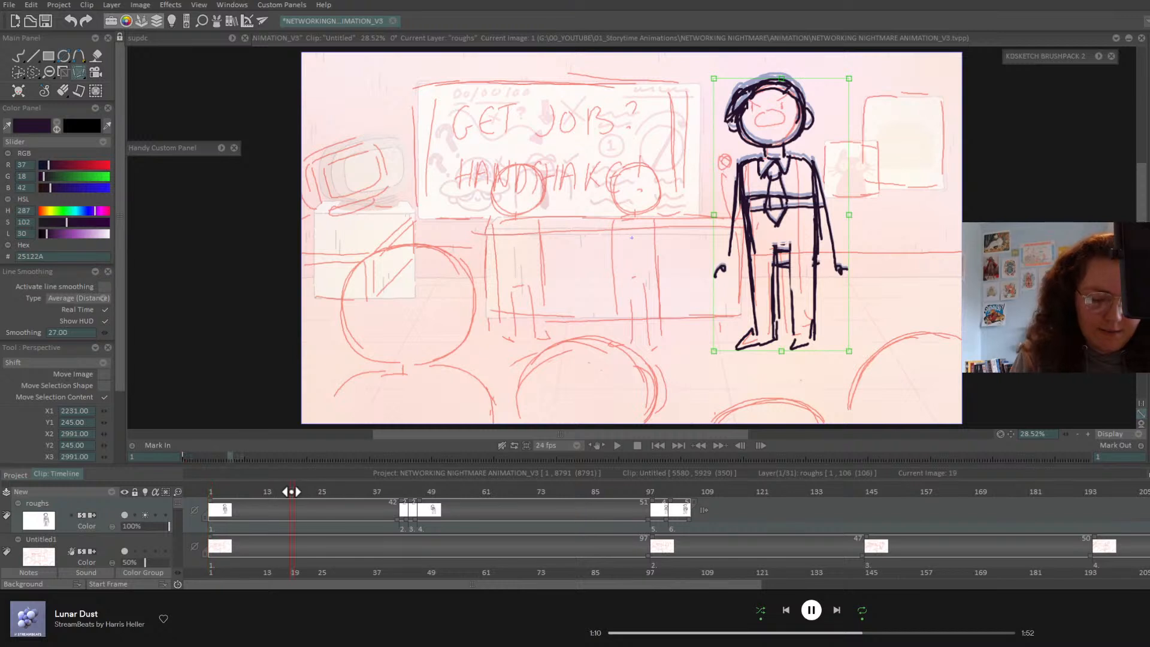
{"action": "left_click", "coordinate": [19, 57]}
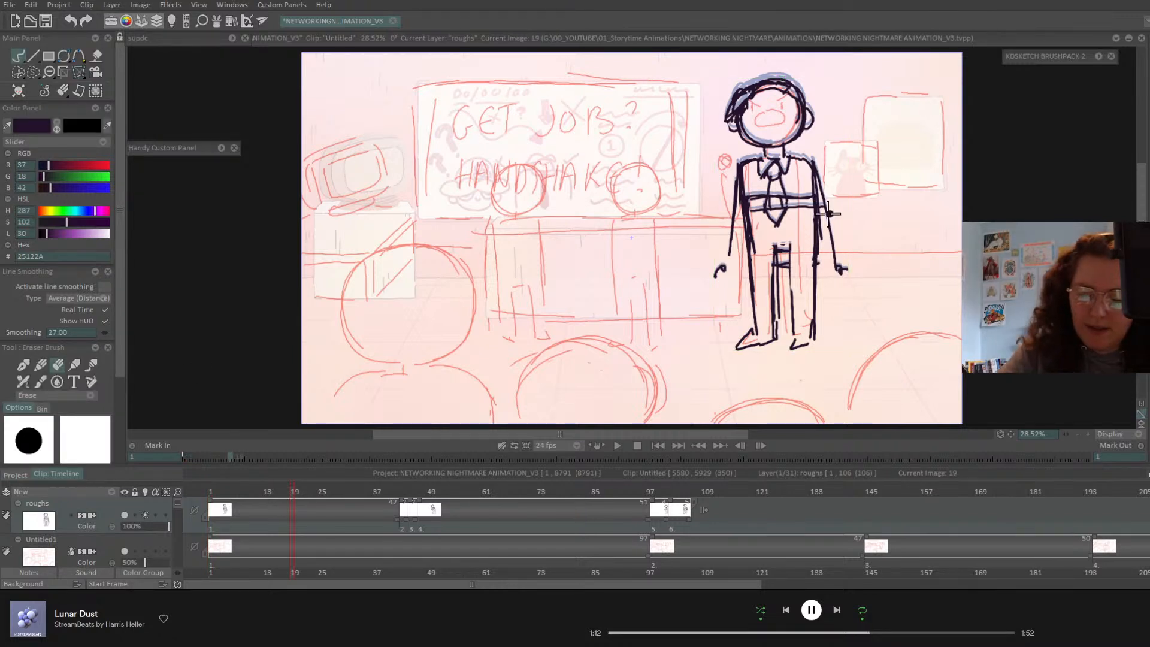
{"action": "left_click_drag", "start_coordinate": [820, 160], "coordinate": [842, 268]}
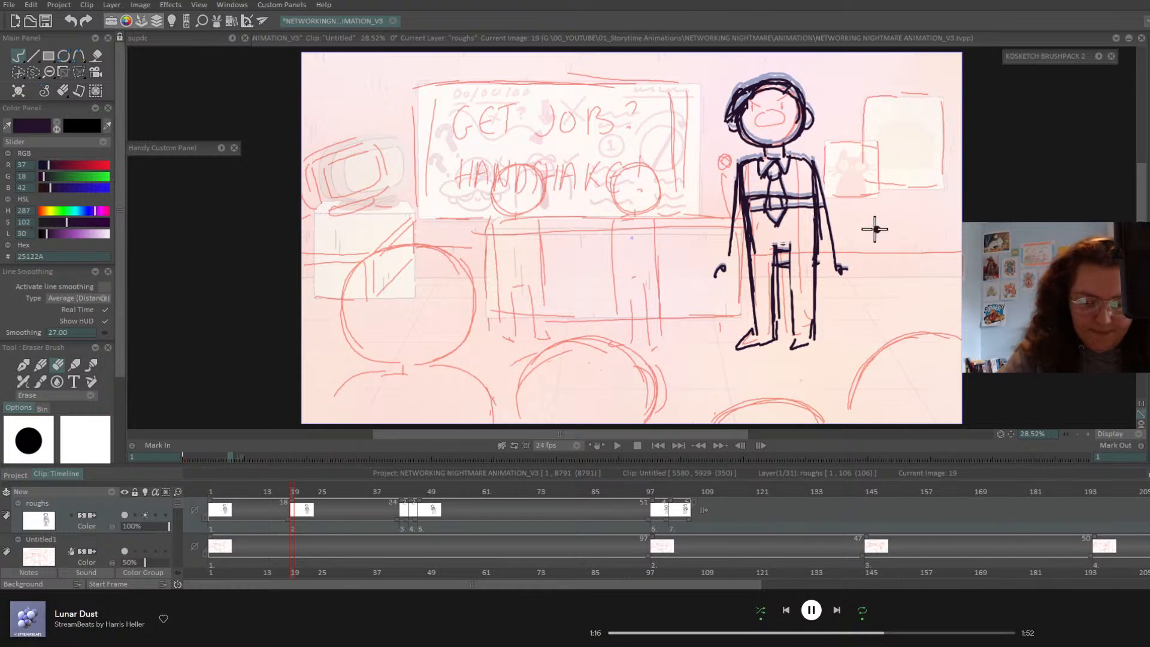
- Replace the hanging arms in the drawing at frame 1 with bent arms, hands raised out to both sides
{"action": "key", "text": "Home"}
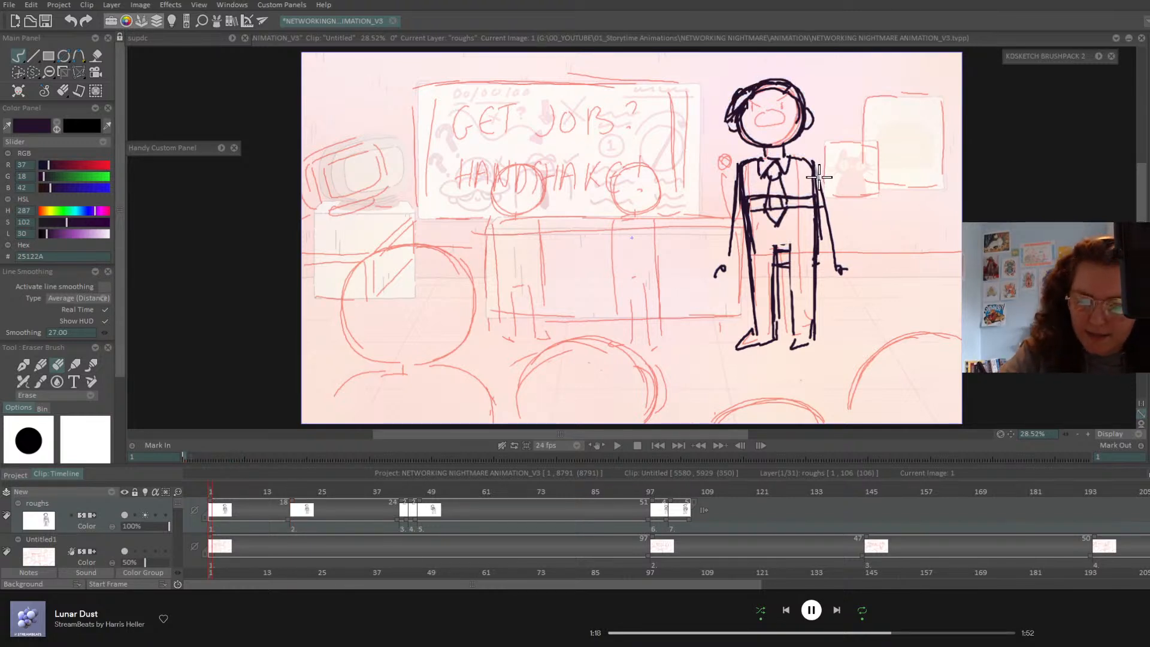
{"action": "left_click_drag", "start_coordinate": [818, 163], "coordinate": [842, 269]}
{"action": "left_click_drag", "start_coordinate": [738, 171], "coordinate": [722, 270]}
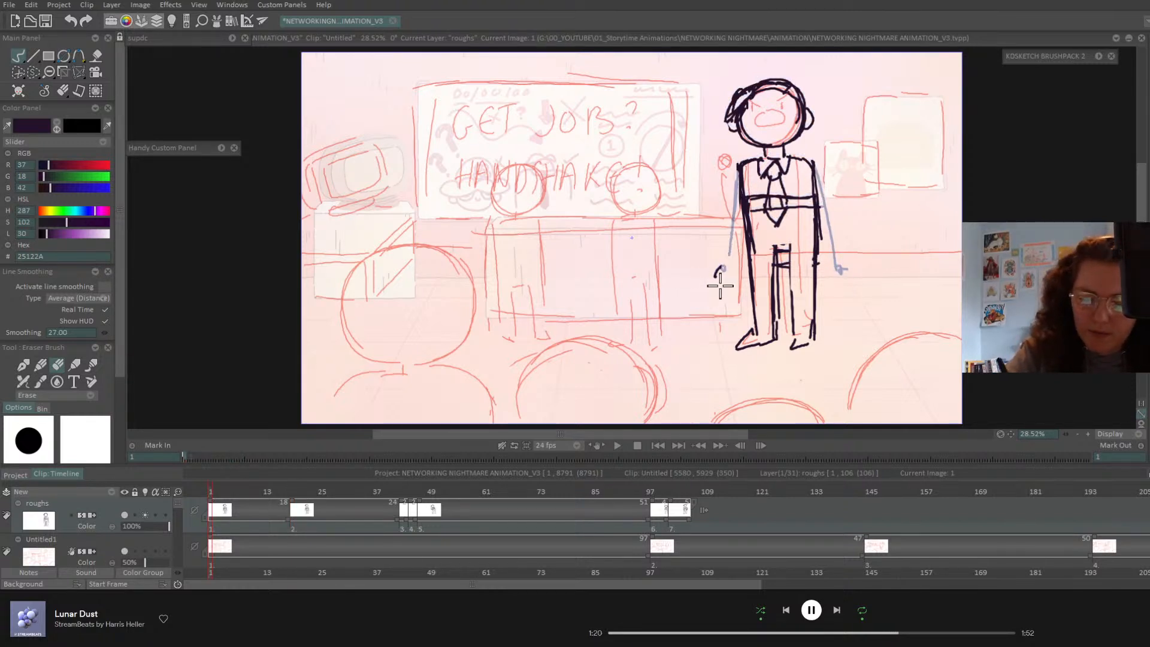
{"action": "left_click", "coordinate": [41, 364]}
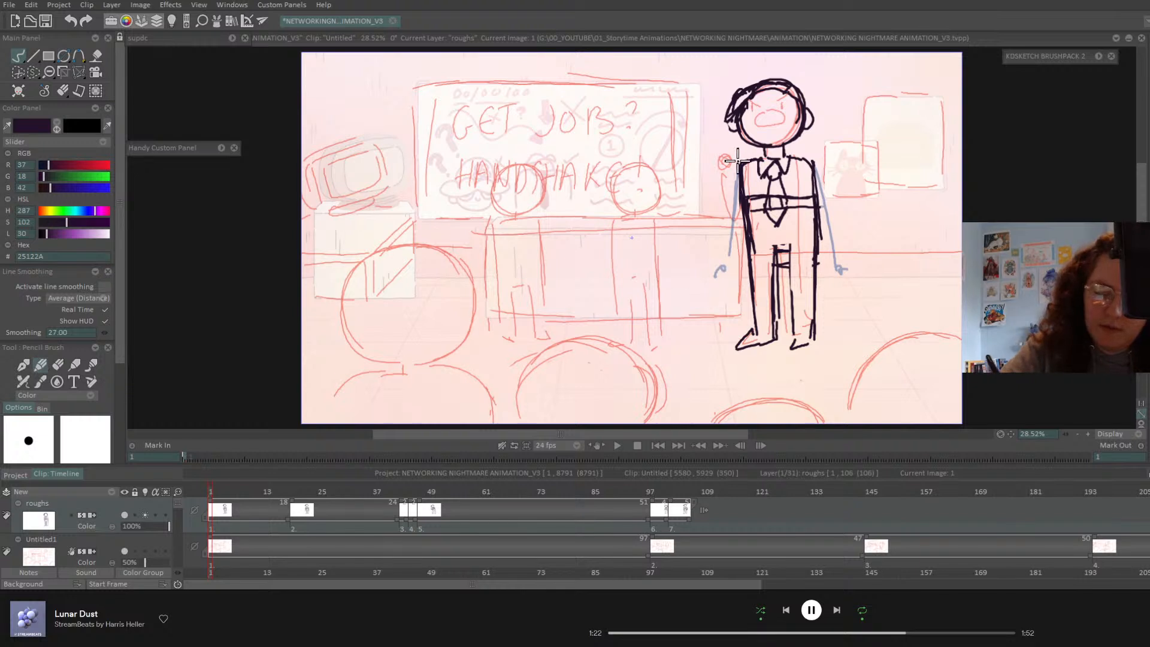
{"action": "mouse_move", "coordinate": [739, 171]}
{"action": "left_mouse_down"}
{"action": "mouse_move", "coordinate": [707, 191]}
{"action": "mouse_move", "coordinate": [649, 136]}
{"action": "left_mouse_up"}
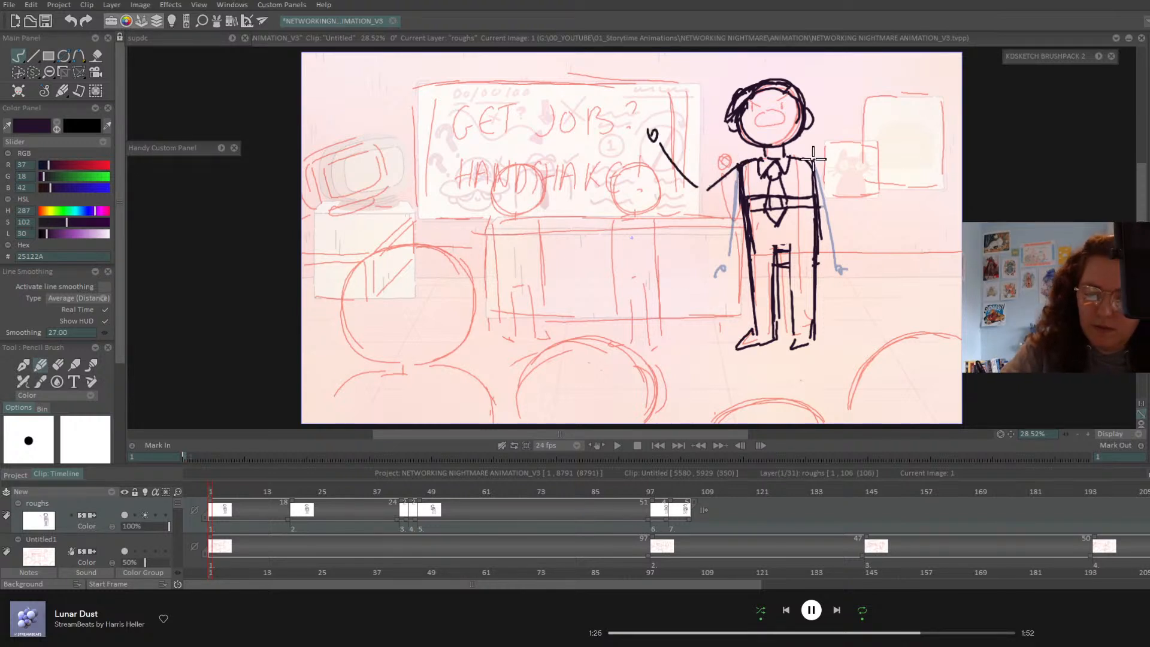
{"action": "mouse_move", "coordinate": [813, 160]}
{"action": "left_mouse_down"}
{"action": "mouse_move", "coordinate": [851, 192]}
{"action": "mouse_move", "coordinate": [904, 134]}
{"action": "left_mouse_up"}
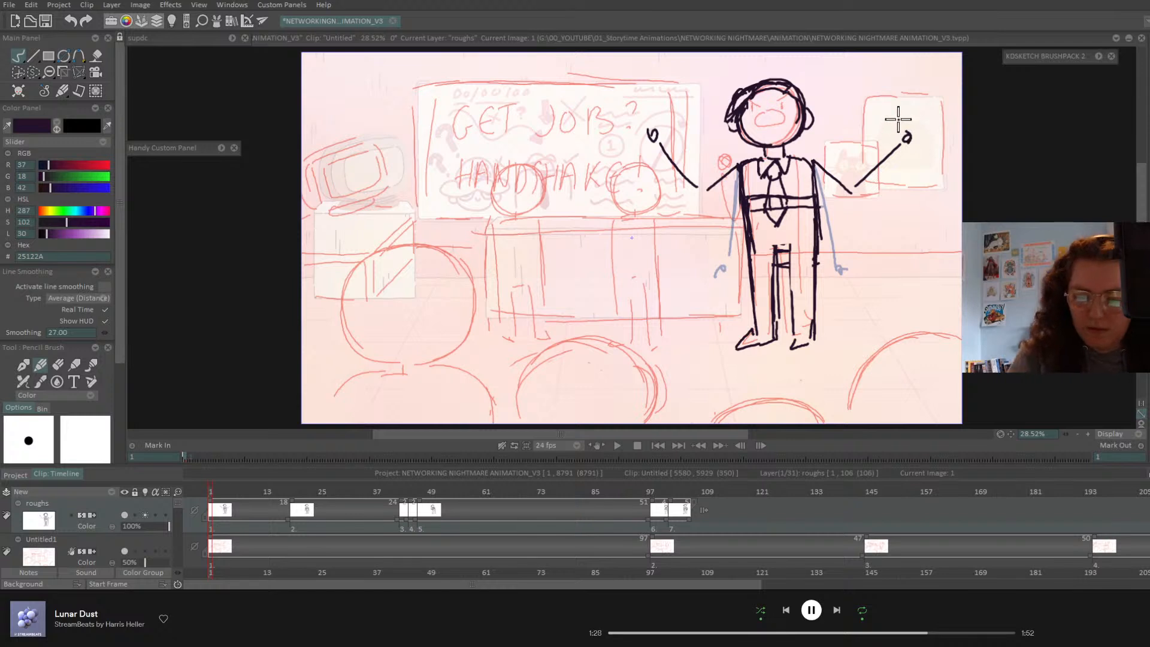
- Add a copy of the raised-arms drawing at frame 5 and erase both of its arms
{"action": "left_click_drag", "start_coordinate": [211, 492], "coordinate": [228, 492]}
{"action": "left_click", "coordinate": [57, 365]}
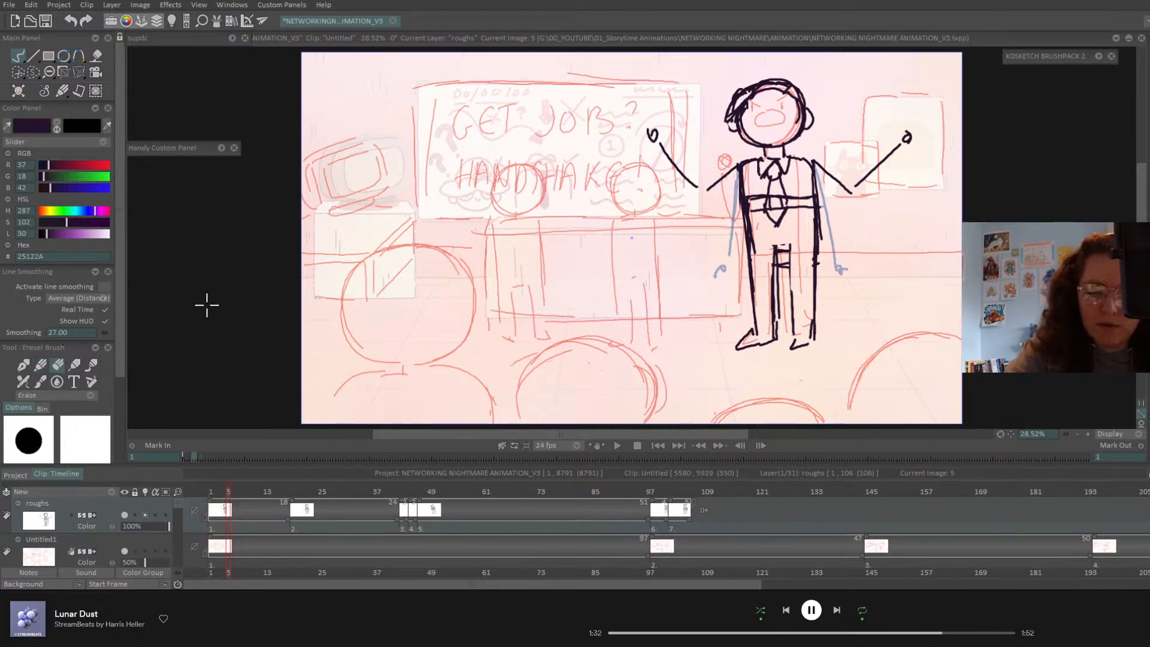
{"action": "mouse_move", "coordinate": [643, 124]}
{"action": "left_mouse_down"}
{"action": "mouse_move", "coordinate": [687, 175]}
{"action": "mouse_move", "coordinate": [676, 173]}
{"action": "mouse_move", "coordinate": [699, 174]}
{"action": "left_mouse_up"}
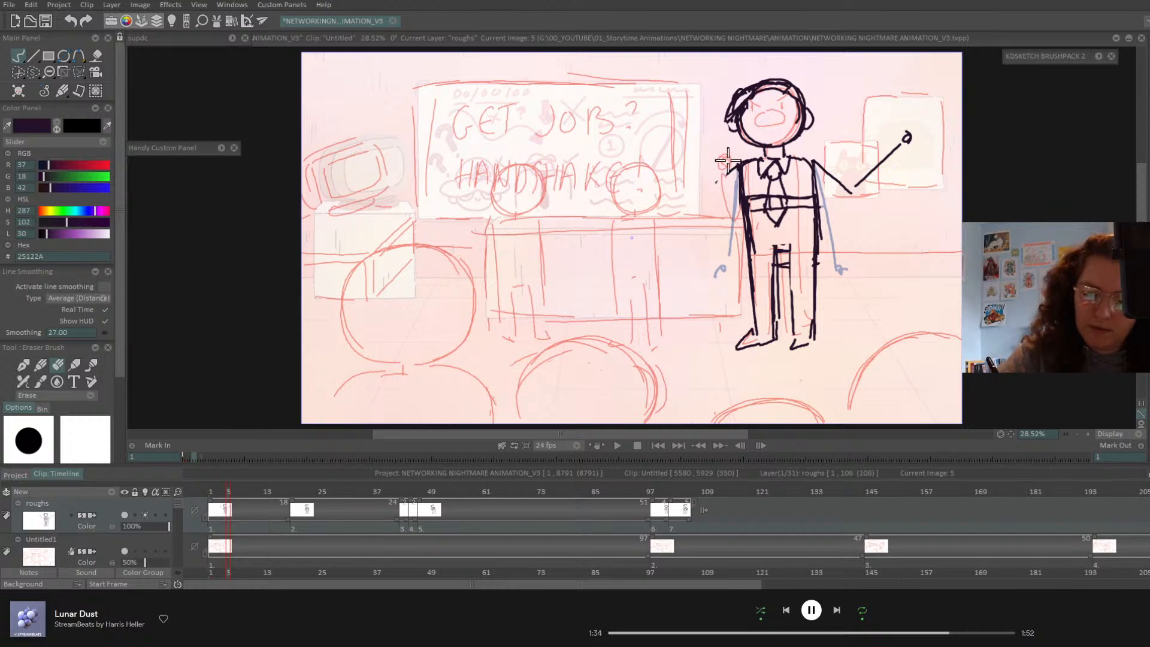
{"action": "left_click_drag", "start_coordinate": [836, 171], "coordinate": [879, 174]}
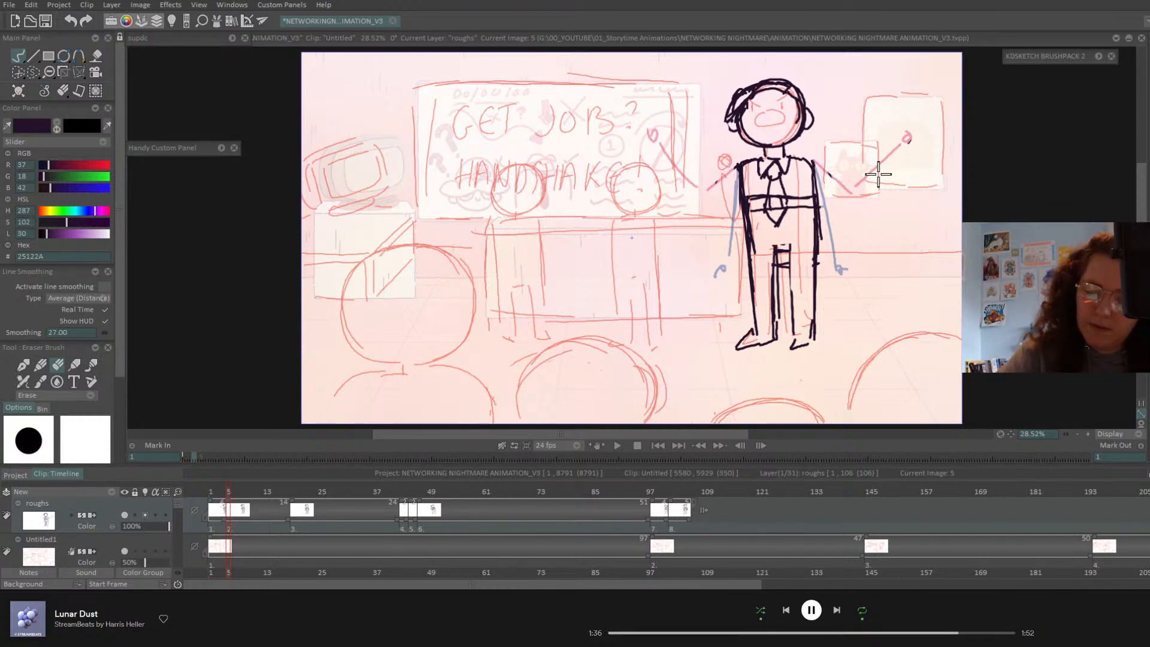
- Draw both arms partly lowered and spread outward at frame 5, redoing the forearm and hand nearest the wall pictures
{"action": "left_click", "coordinate": [40, 365]}
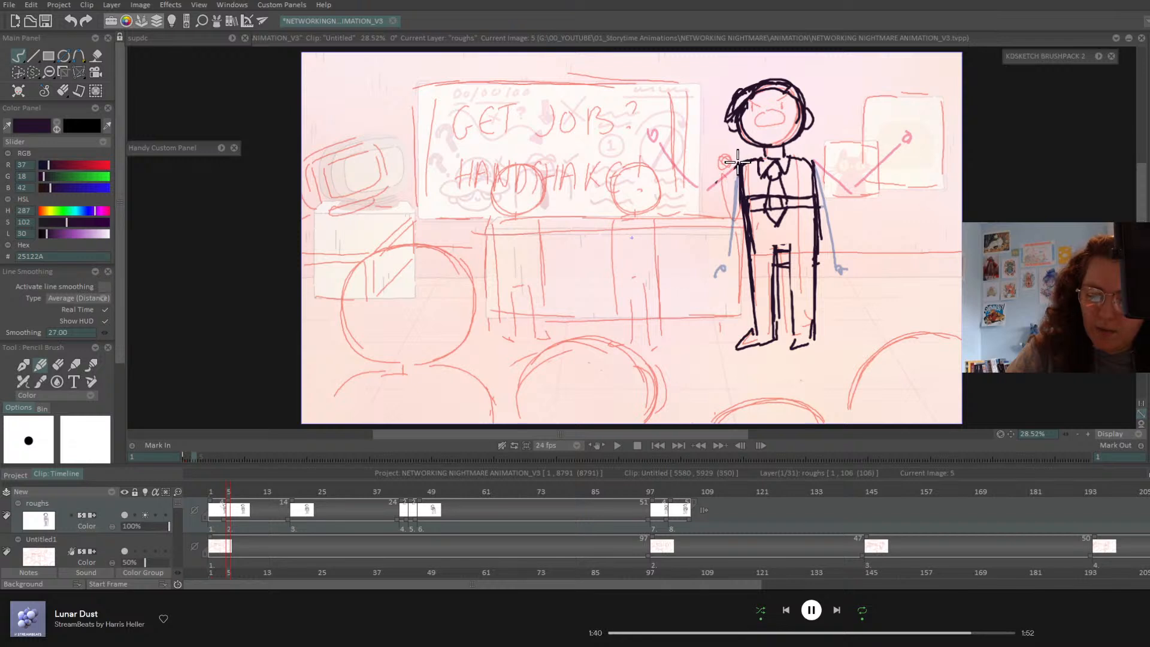
{"action": "mouse_move", "coordinate": [739, 161]}
{"action": "left_mouse_down"}
{"action": "mouse_move", "coordinate": [707, 212]}
{"action": "mouse_move", "coordinate": [662, 235]}
{"action": "left_mouse_up"}
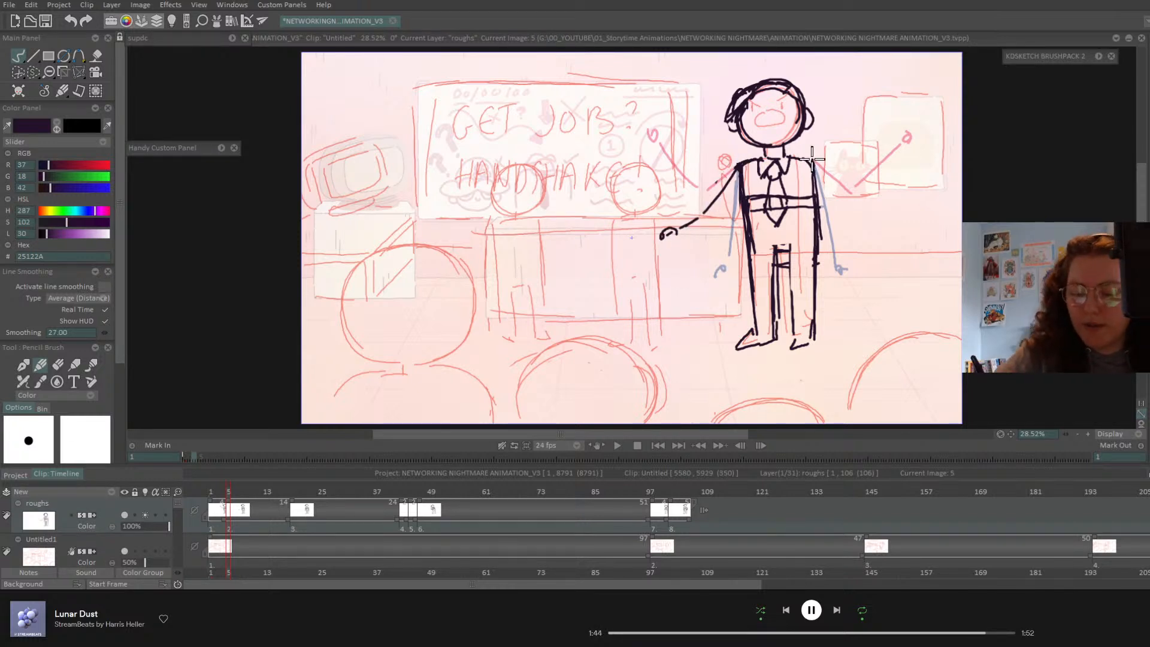
{"action": "mouse_move", "coordinate": [812, 159]}
{"action": "left_mouse_down"}
{"action": "mouse_move", "coordinate": [863, 221]}
{"action": "mouse_move", "coordinate": [896, 219]}
{"action": "left_mouse_up"}
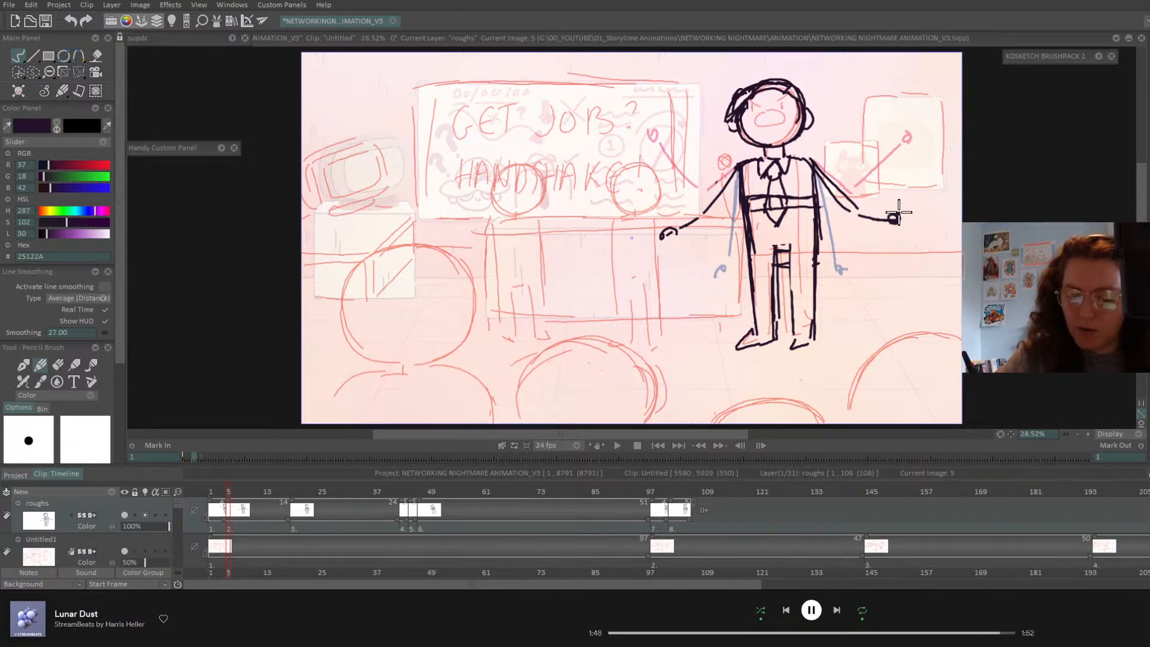
{"action": "key", "text": "ctrl+z"}
{"action": "key", "text": "ctrl+z"}
{"action": "mouse_move", "coordinate": [852, 206]}
{"action": "left_mouse_down"}
{"action": "mouse_move", "coordinate": [884, 226]}
{"action": "mouse_move", "coordinate": [896, 219]}
{"action": "left_mouse_up"}
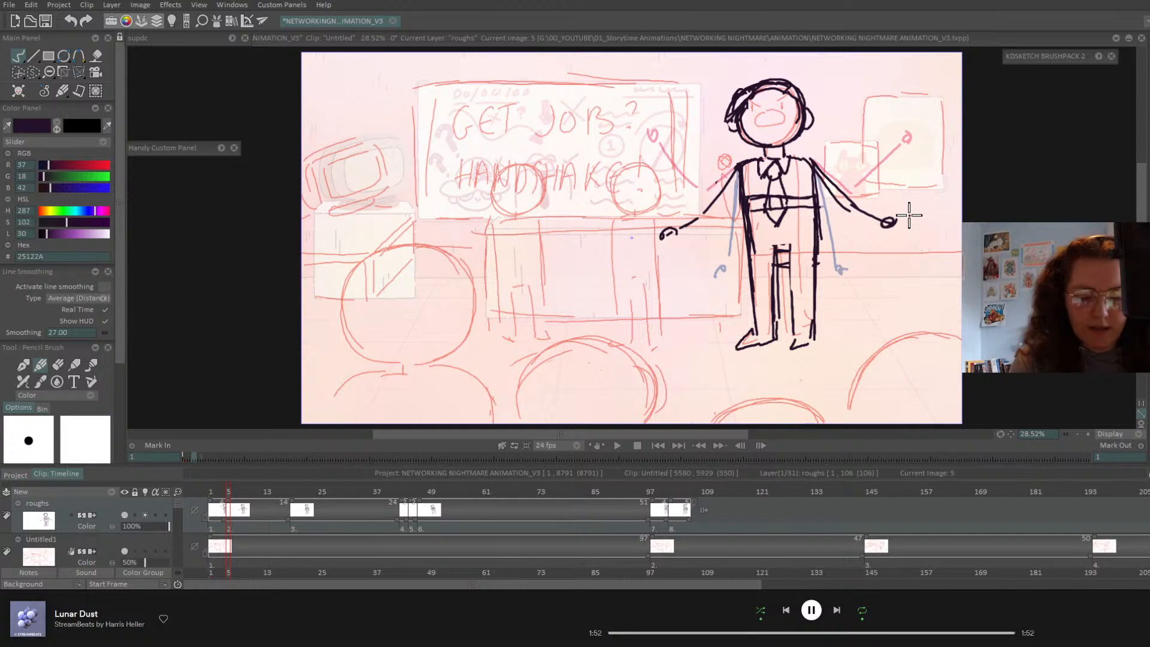
- Add a copy of the spread-arms drawing at frame 8 and redraw both arms hanging close to the body
{"action": "left_click", "coordinate": [242, 493]}
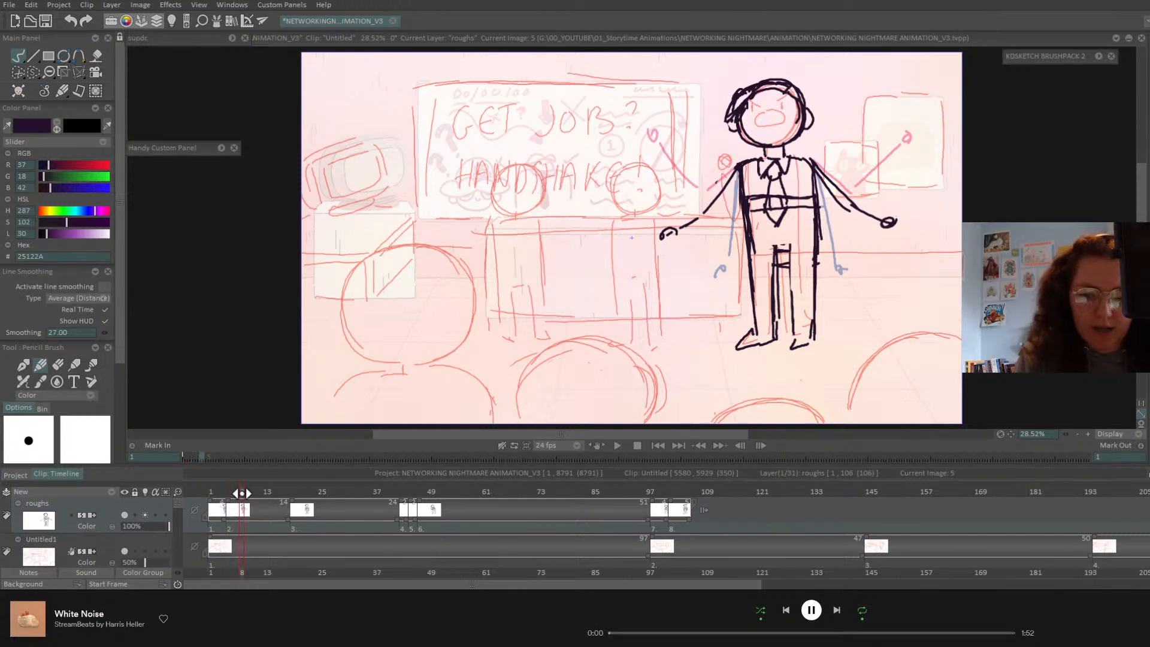
{"action": "left_click", "coordinate": [57, 364]}
{"action": "left_click_drag", "start_coordinate": [715, 196], "coordinate": [661, 232]}
{"action": "mouse_move", "coordinate": [816, 160]}
{"action": "left_mouse_down"}
{"action": "mouse_move", "coordinate": [843, 212]}
{"action": "mouse_move", "coordinate": [894, 247]}
{"action": "mouse_move", "coordinate": [899, 224]}
{"action": "left_mouse_up"}
{"action": "left_click", "coordinate": [41, 365]}
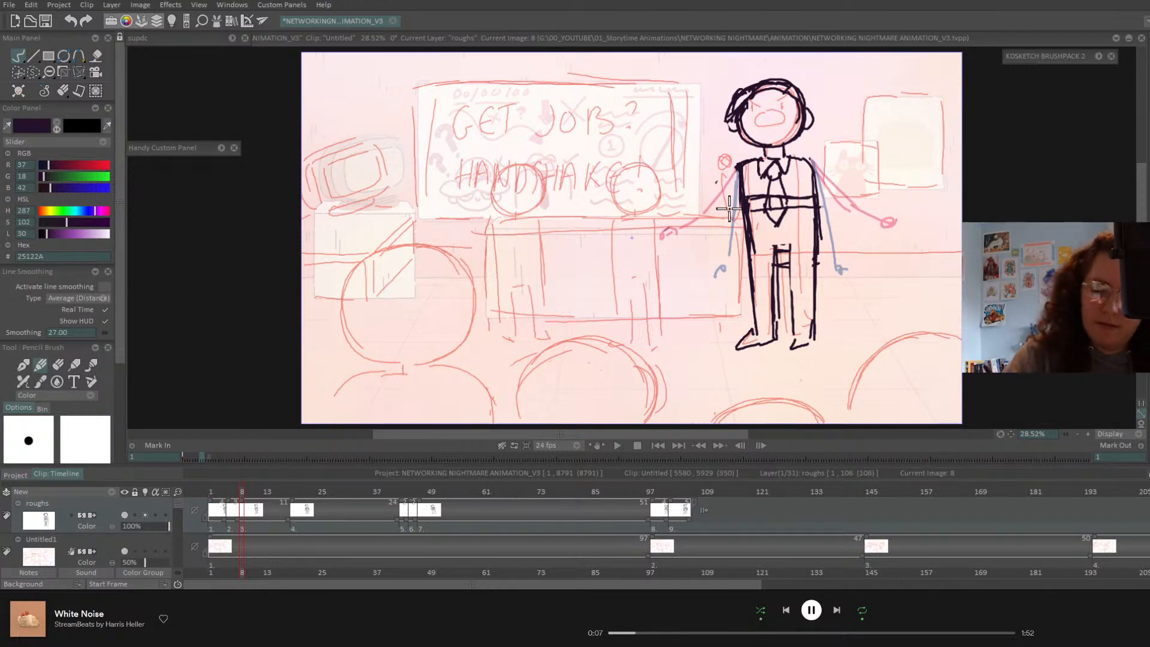
{"action": "left_click_drag", "start_coordinate": [738, 161], "coordinate": [734, 260]}
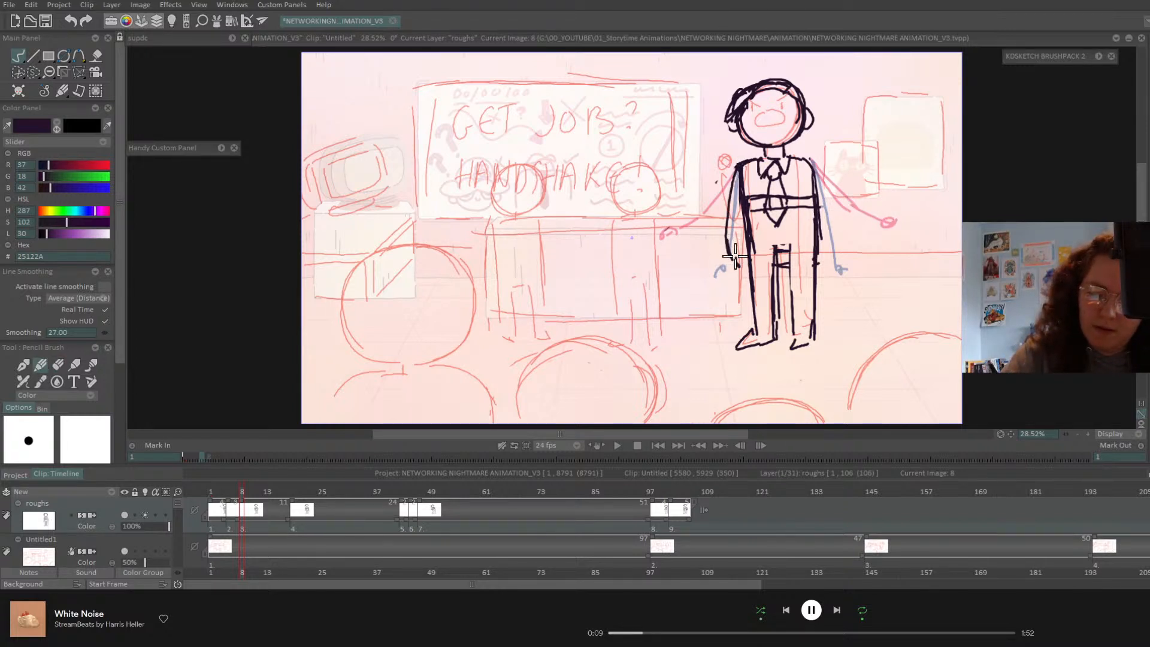
{"action": "left_click_drag", "start_coordinate": [811, 159], "coordinate": [827, 250]}
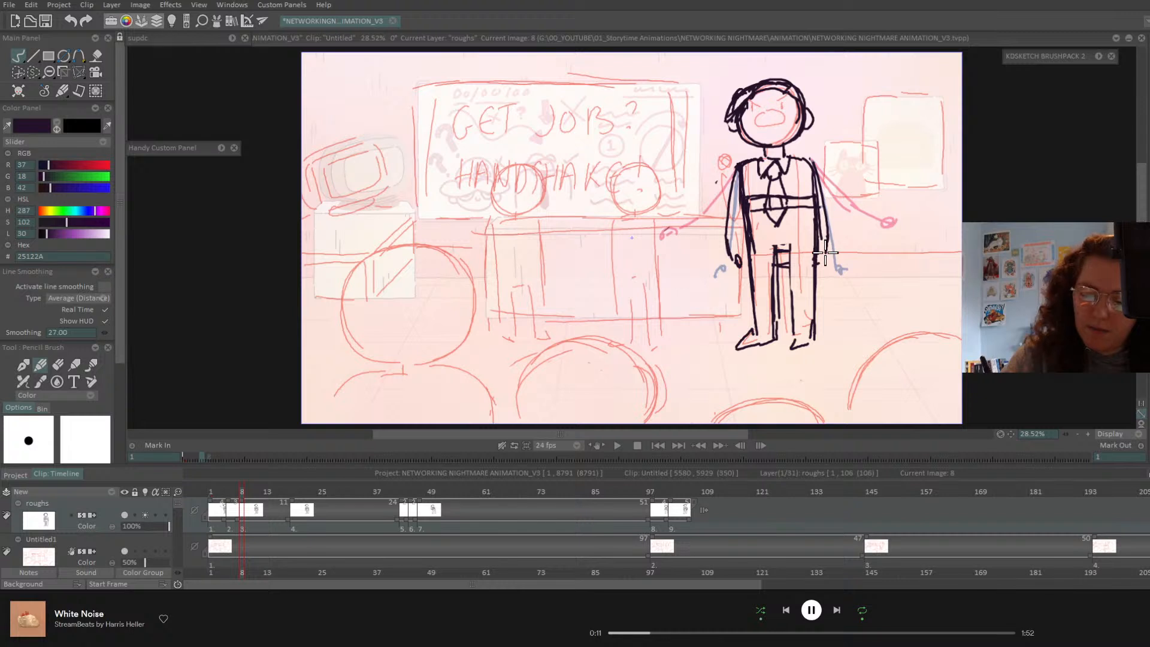
- Shift the two arm-lowering drawings later so they start at about frame 12, and play the clip from the beginning
{"action": "left_click", "coordinate": [238, 495]}
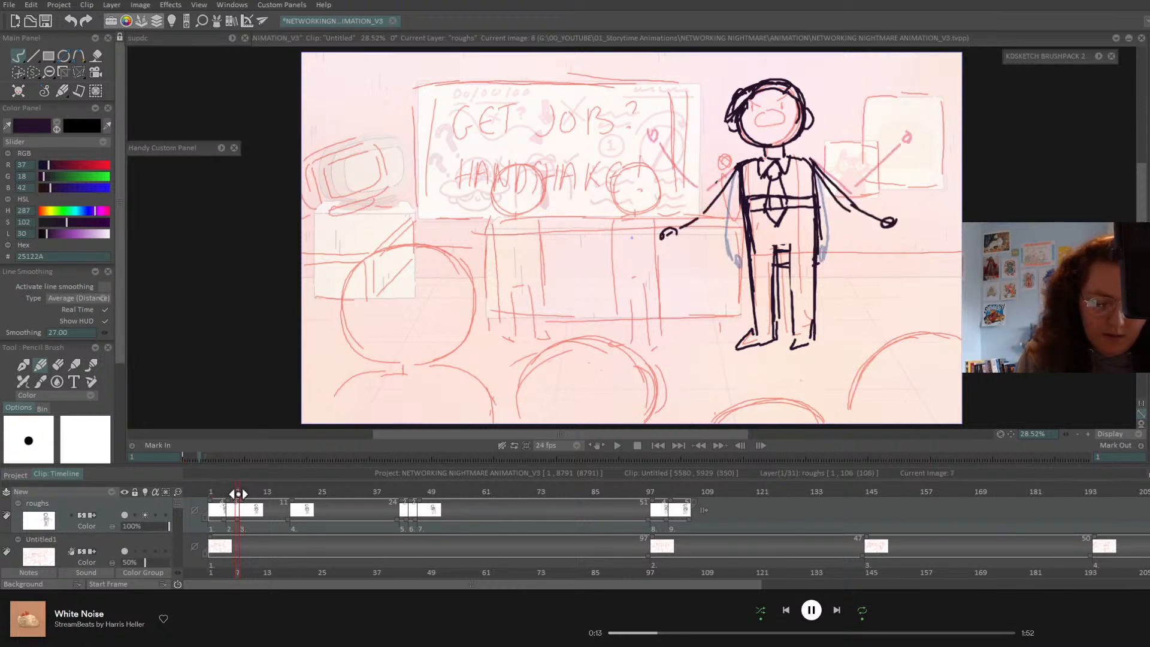
{"action": "mouse_move", "coordinate": [239, 505]}
{"action": "left_mouse_down"}
{"action": "mouse_move", "coordinate": [273, 507]}
{"action": "mouse_move", "coordinate": [230, 495]}
{"action": "mouse_move", "coordinate": [307, 499]}
{"action": "mouse_move", "coordinate": [265, 512]}
{"action": "mouse_move", "coordinate": [286, 514]}
{"action": "mouse_move", "coordinate": [300, 527]}
{"action": "mouse_move", "coordinate": [291, 531]}
{"action": "left_mouse_up"}
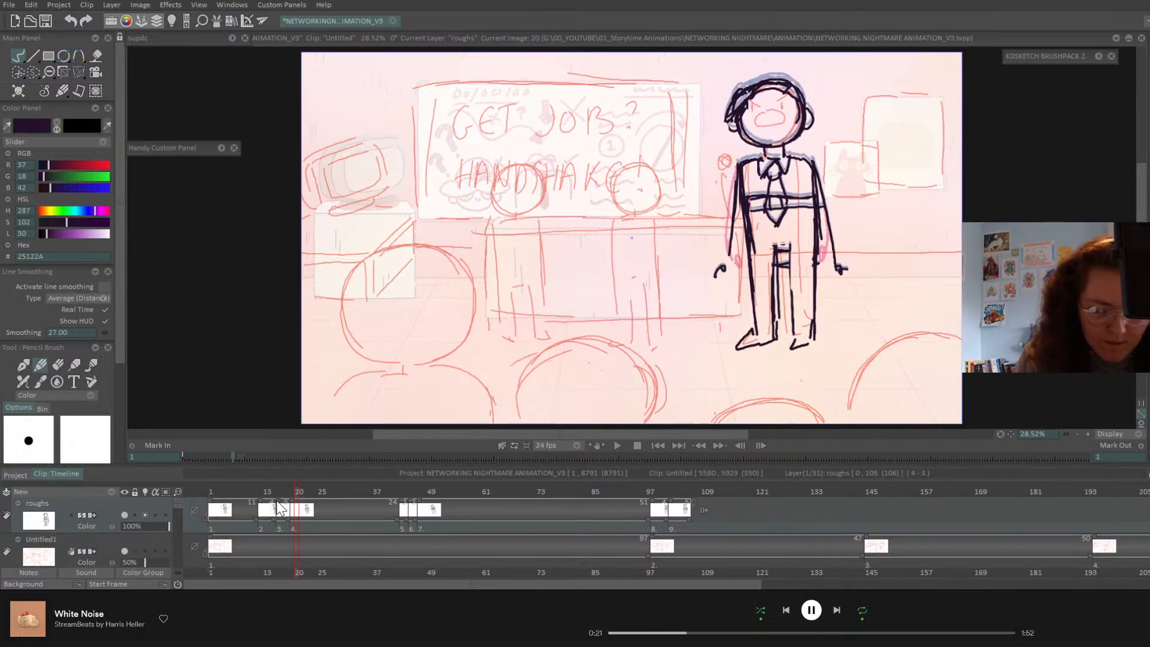
{"action": "left_click", "coordinate": [656, 445]}
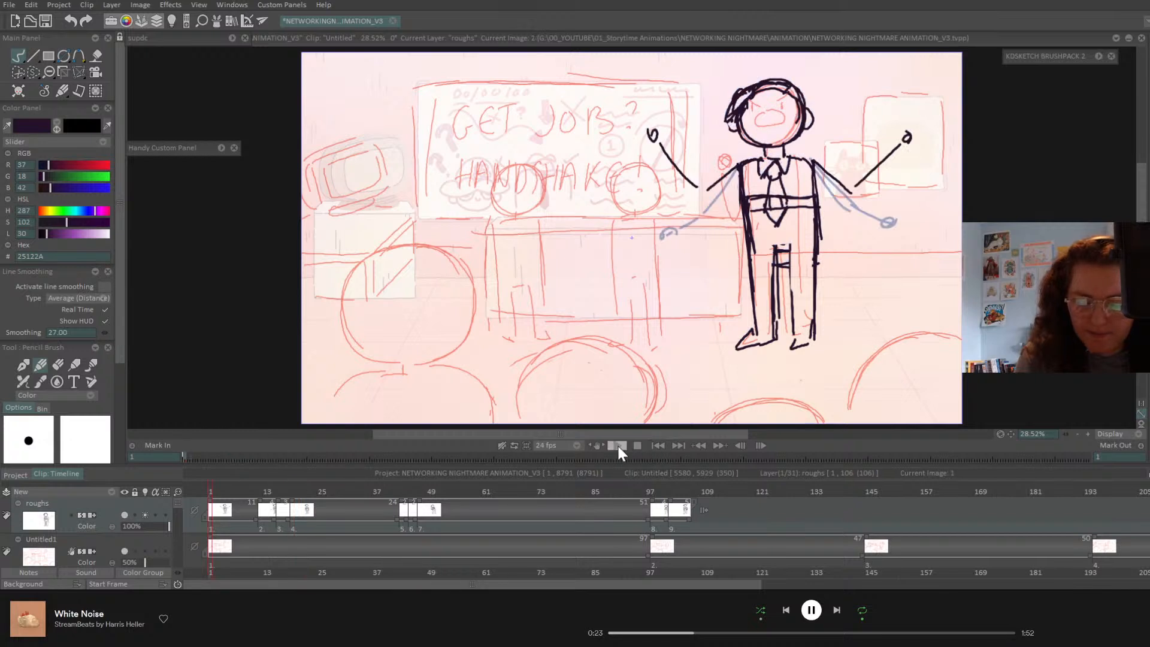
{"action": "left_click", "coordinate": [617, 445]}
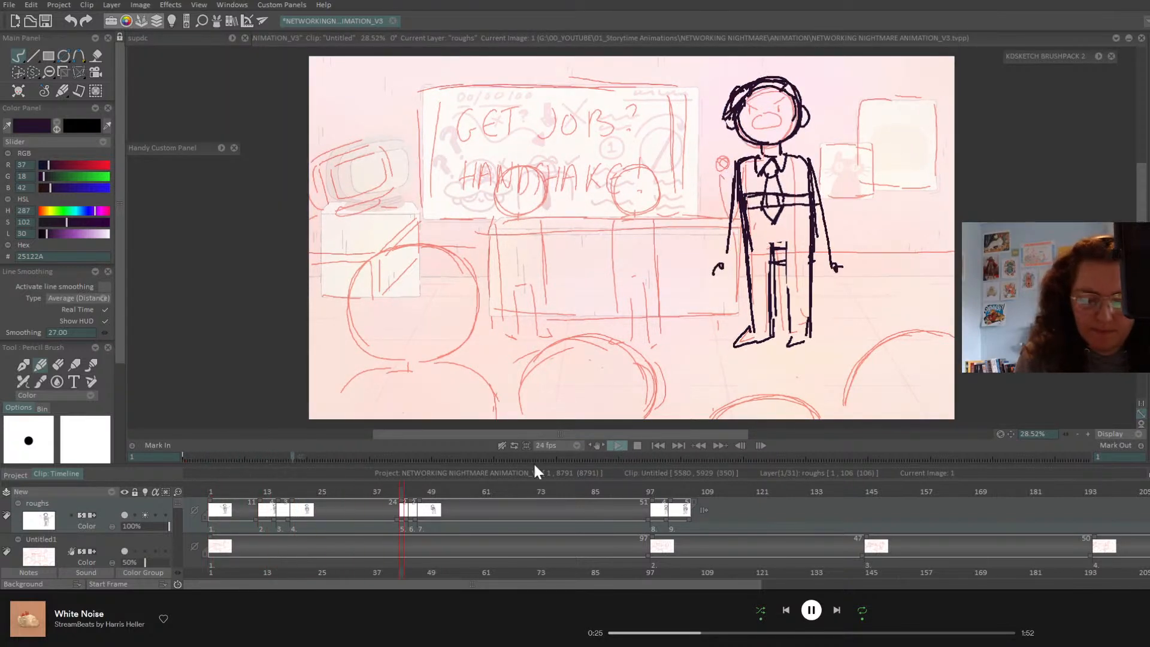
- Retime the arm-lowering drawings so the spread arms start at frame 16 and the hanging arms at frame 19, and play the clip from the beginning
{"action": "left_click", "coordinate": [283, 503]}
{"action": "mouse_move", "coordinate": [279, 502]}
{"action": "left_mouse_down"}
{"action": "mouse_move", "coordinate": [293, 505]}
{"action": "mouse_move", "coordinate": [280, 512]}
{"action": "left_mouse_up"}
{"action": "left_click", "coordinate": [658, 445]}
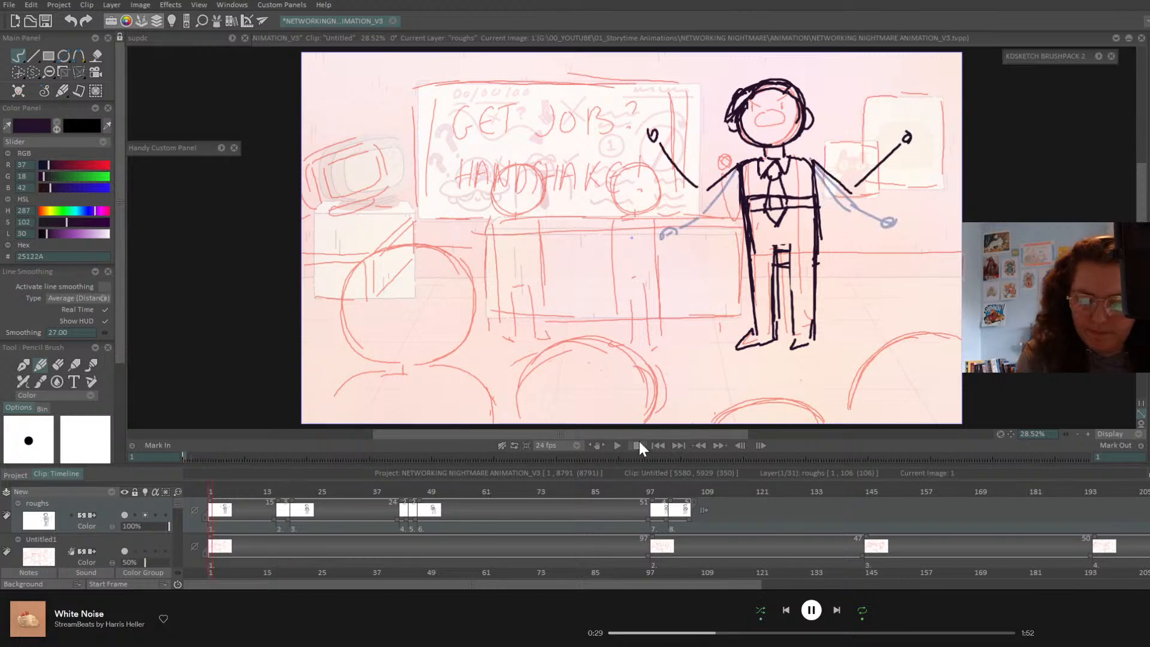
{"action": "left_click", "coordinate": [618, 445]}
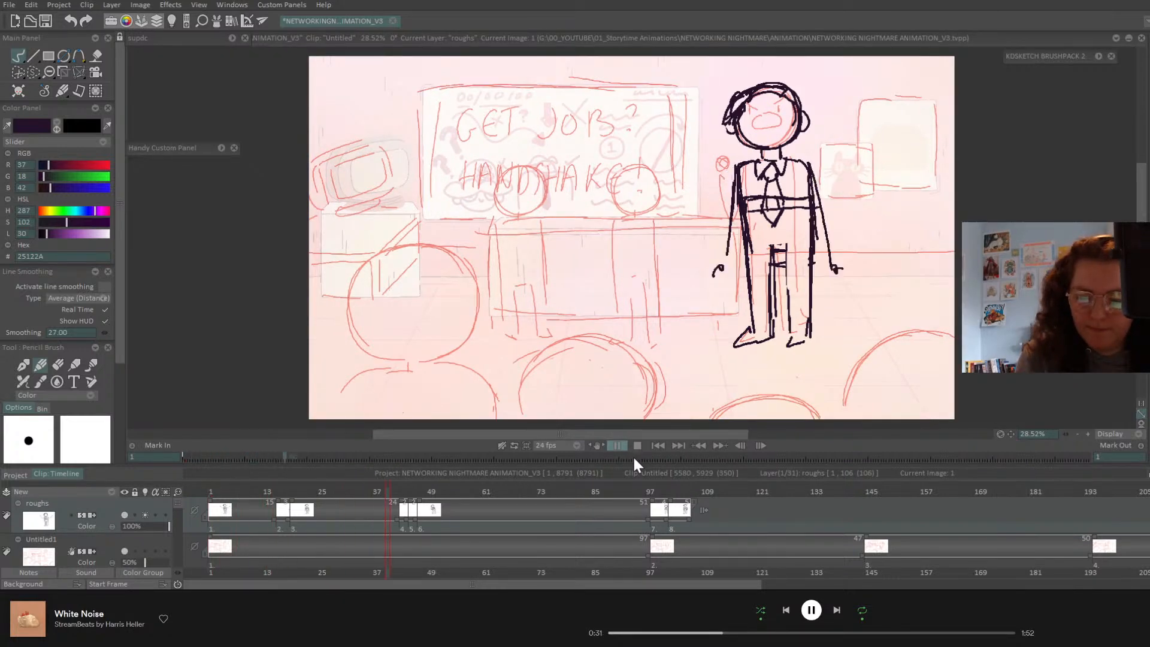
- Try erasing and redrawing the presenter's shoulder lines higher on the spread-arms drawing at frame 16
{"action": "left_click", "coordinate": [269, 492]}
{"action": "mouse_move", "coordinate": [262, 503]}
{"action": "left_mouse_down"}
{"action": "mouse_move", "coordinate": [300, 503]}
{"action": "mouse_move", "coordinate": [267, 507]}
{"action": "mouse_move", "coordinate": [282, 512]}
{"action": "left_mouse_up"}
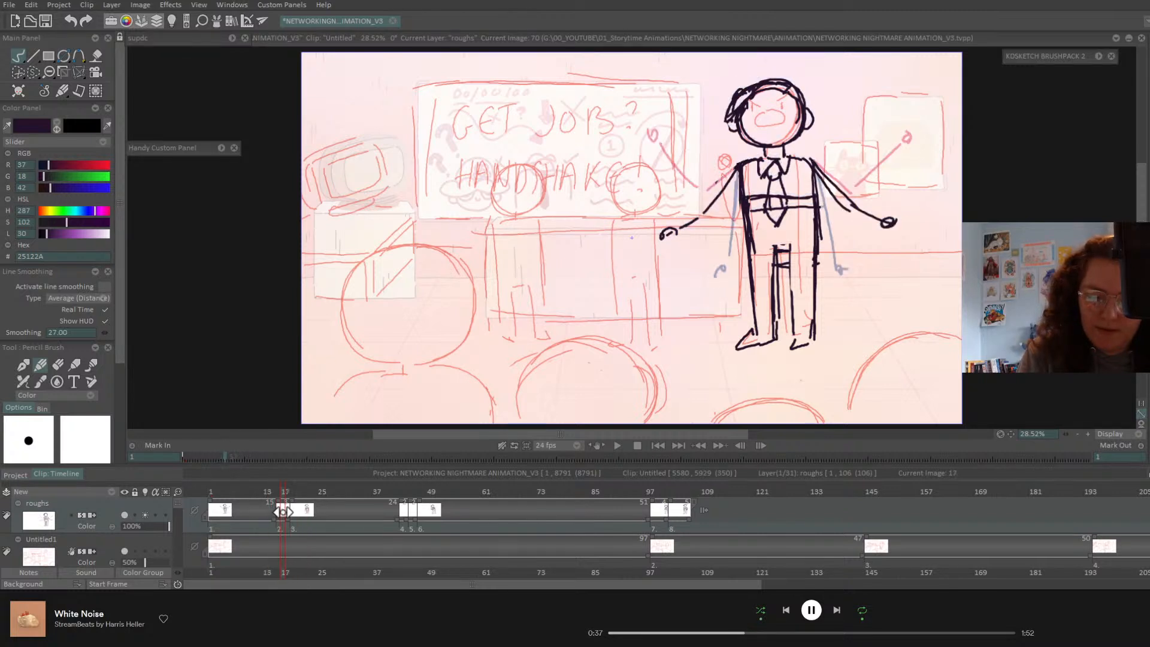
{"action": "left_click", "coordinate": [280, 492]}
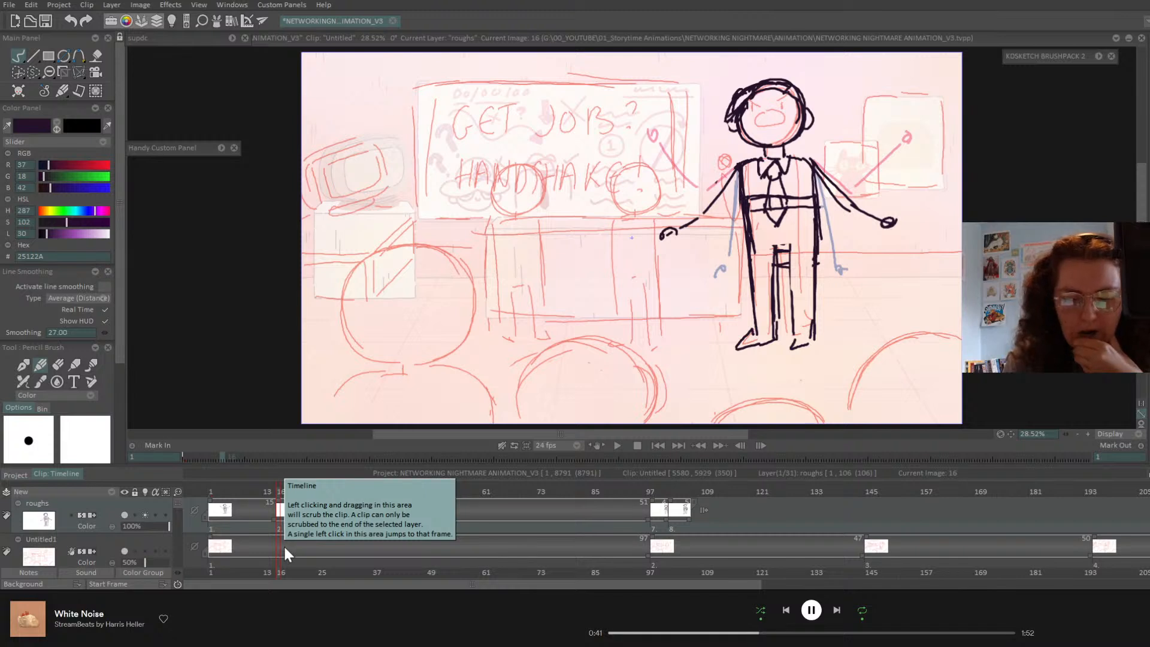
{"action": "left_click", "coordinate": [79, 70]}
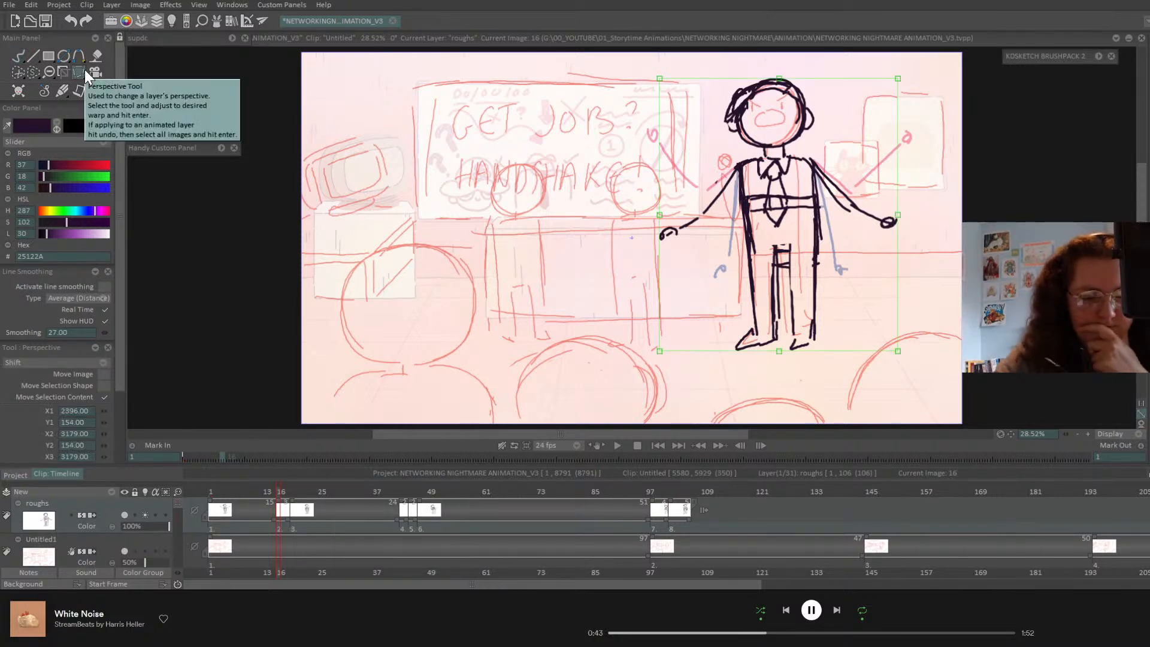
{"action": "left_click", "coordinate": [19, 57]}
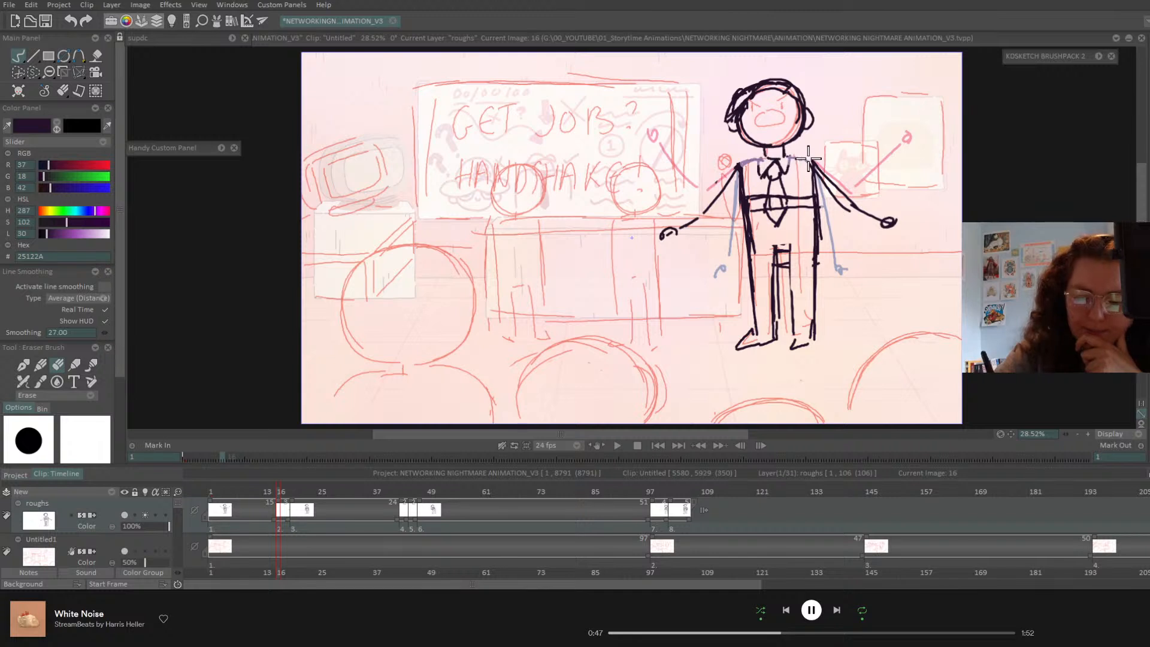
{"action": "left_click", "coordinate": [40, 364]}
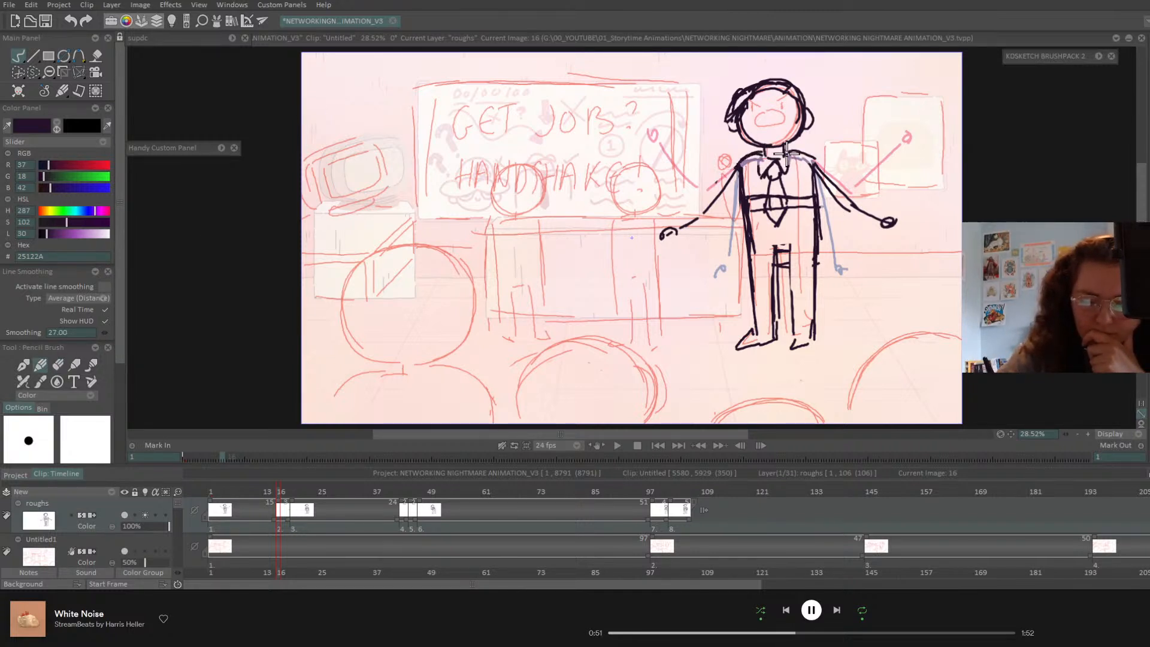
- Try selecting the presenter's head at frame 16 for repositioning, and clear the selection
{"action": "left_click", "coordinate": [33, 71]}
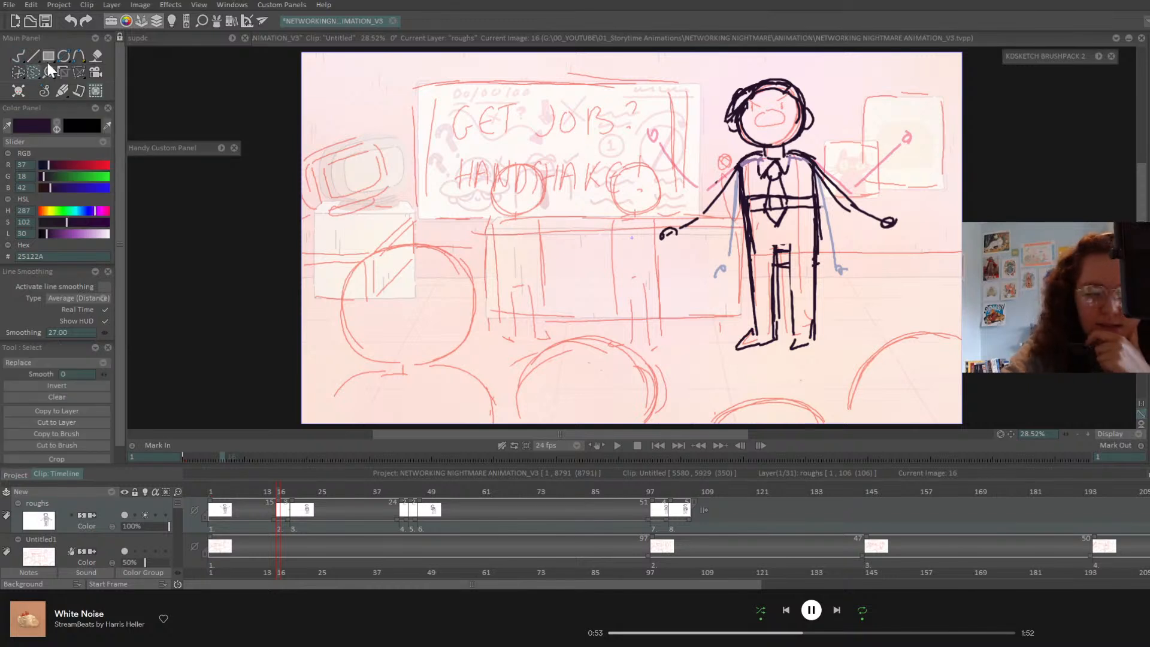
{"action": "mouse_move", "coordinate": [816, 136]}
{"action": "left_mouse_down"}
{"action": "mouse_move", "coordinate": [826, 83]}
{"action": "mouse_move", "coordinate": [729, 68]}
{"action": "mouse_move", "coordinate": [712, 113]}
{"action": "mouse_move", "coordinate": [738, 144]}
{"action": "mouse_move", "coordinate": [782, 113]}
{"action": "left_mouse_up"}
{"action": "left_click", "coordinate": [79, 73]}
{"action": "left_click", "coordinate": [33, 71]}
{"action": "left_click", "coordinate": [105, 211]}
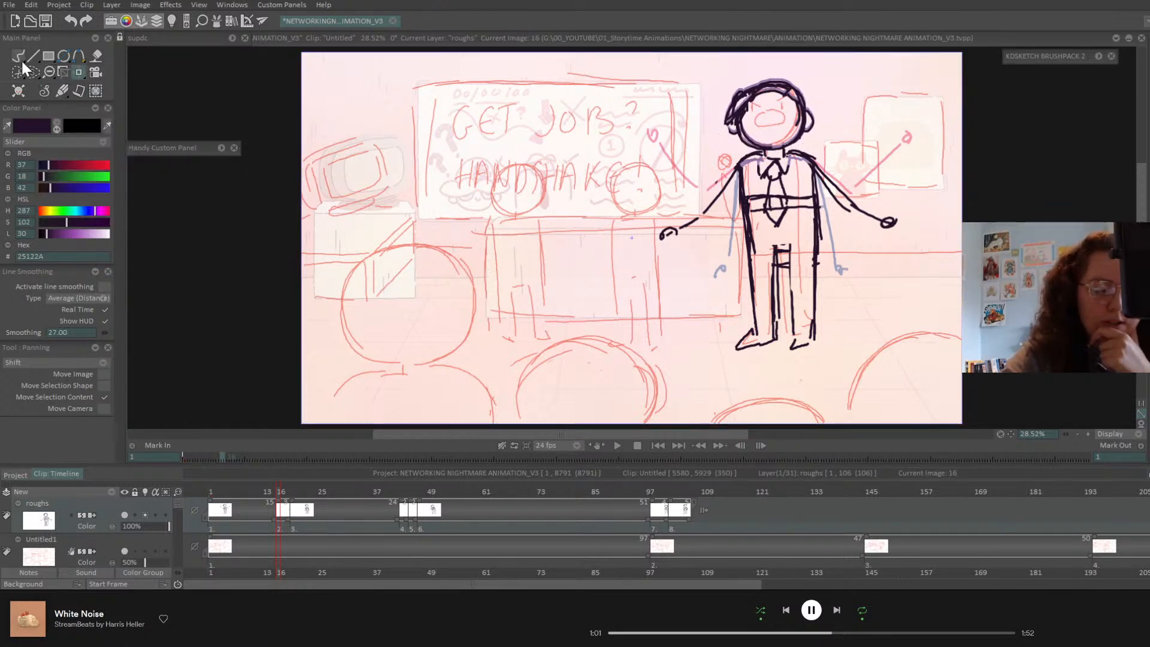
{"action": "left_click", "coordinate": [19, 55]}
- Try adding a copy of the hanging-arms drawing at frame 22 on the roughs layer
{"action": "left_click_drag", "start_coordinate": [277, 491], "coordinate": [307, 510]}
{"action": "left_click", "coordinate": [59, 365]}
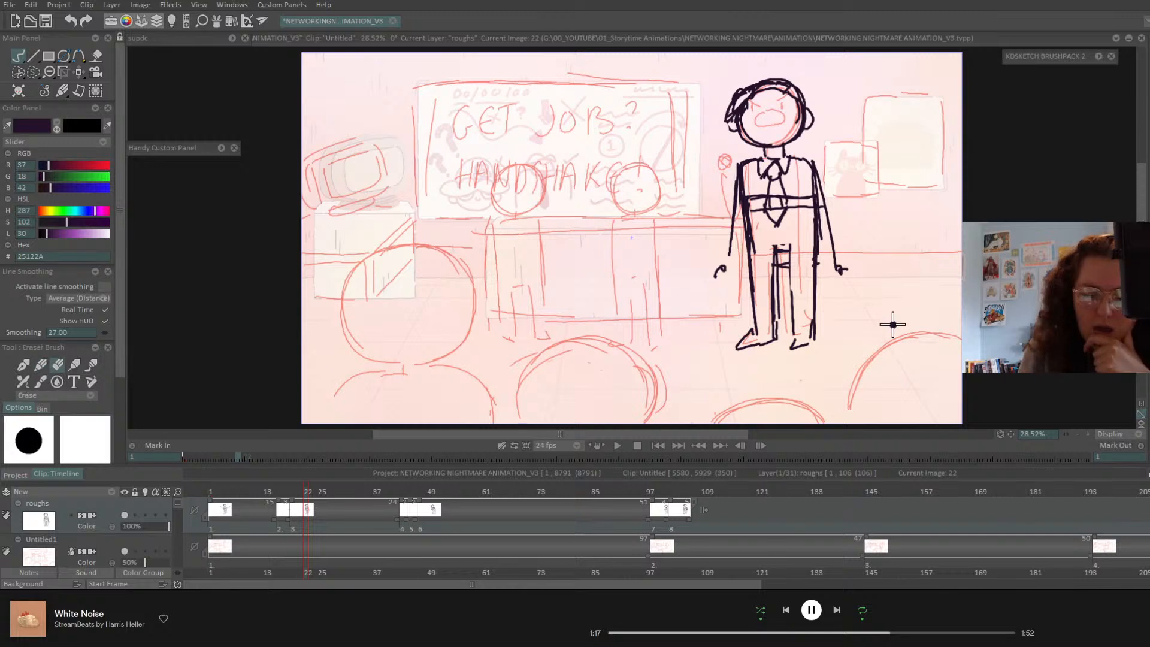
{"action": "left_click_drag", "start_coordinate": [893, 324], "coordinate": [879, 326]}
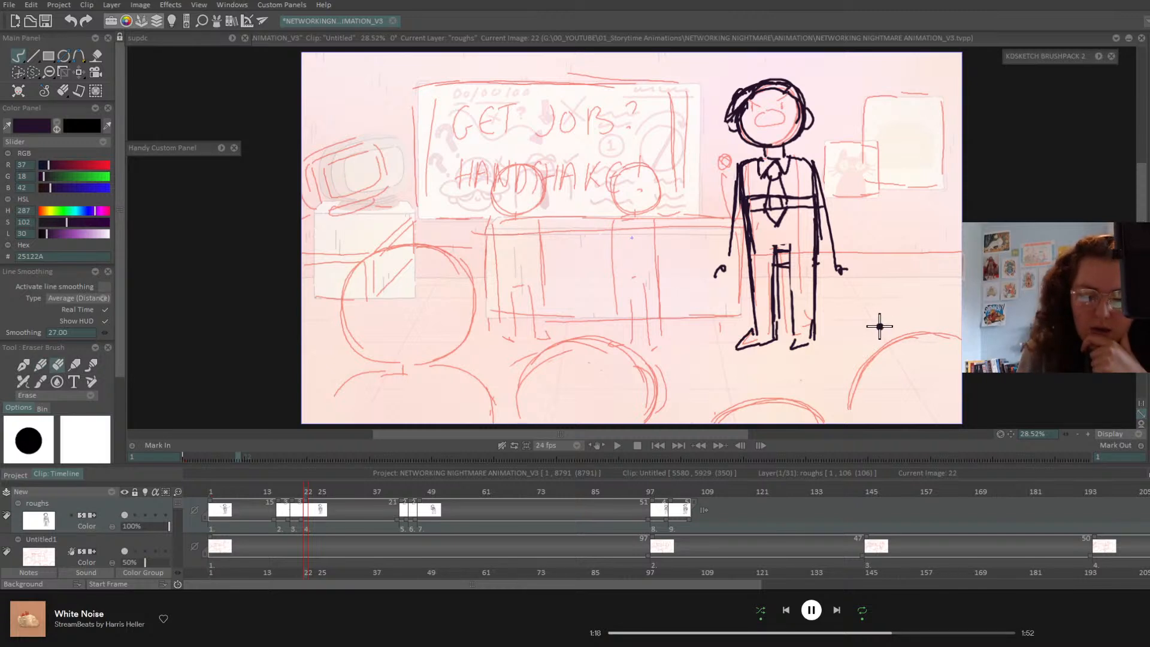
{"action": "left_click", "coordinate": [42, 365]}
- Try erasing and redrawing raised, rounded shoulders on the hanging-arms drawing at frame 19
{"action": "left_click", "coordinate": [146, 515]}
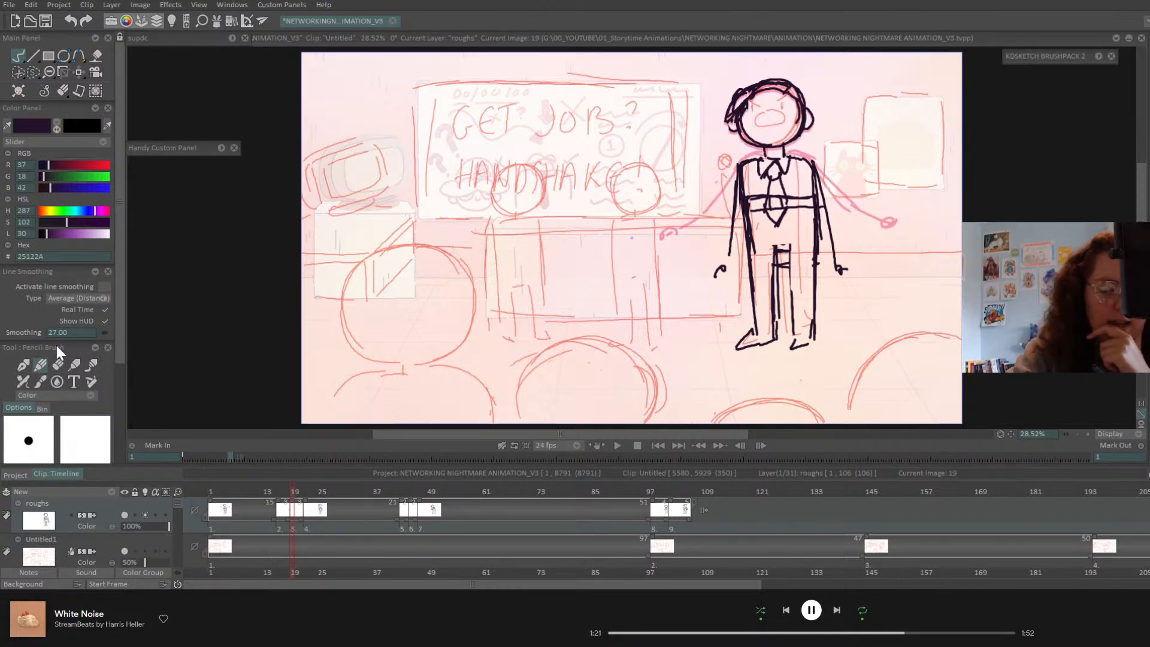
{"action": "left_click", "coordinate": [57, 363]}
{"action": "mouse_move", "coordinate": [748, 164]}
{"action": "left_mouse_down"}
{"action": "mouse_move", "coordinate": [809, 156]}
{"action": "mouse_move", "coordinate": [766, 157]}
{"action": "left_mouse_up"}
{"action": "left_click", "coordinate": [40, 363]}
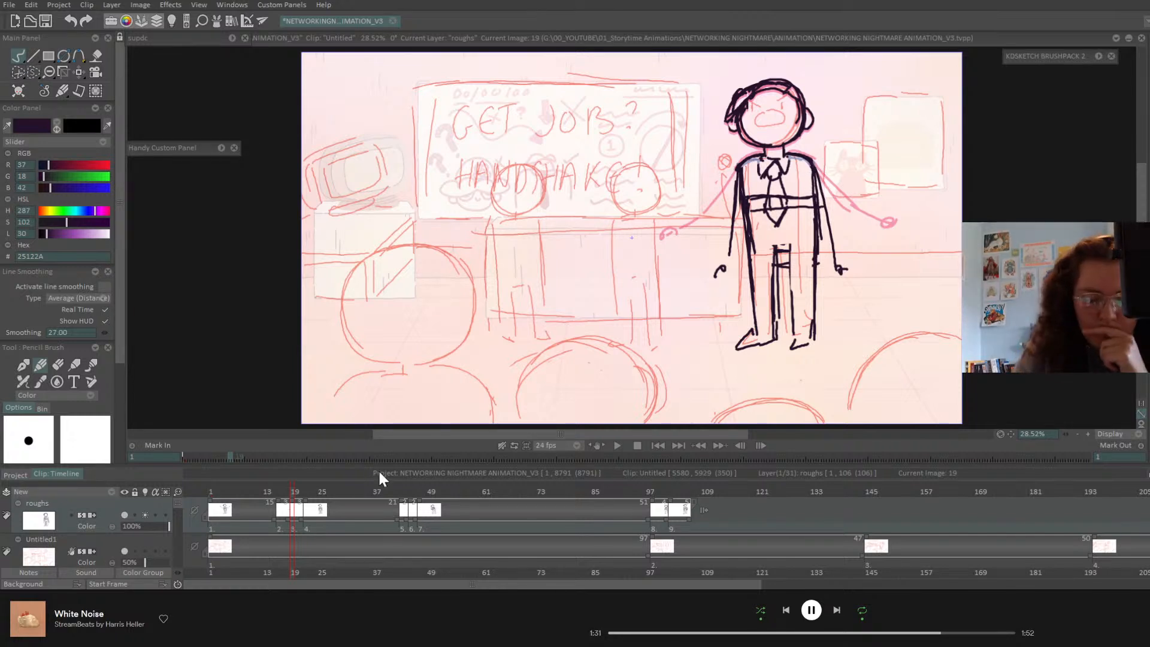
- Try lassoing the presenter's head at frame 20 and shifting it slightly, and clear the selection
{"action": "mouse_move", "coordinate": [288, 489]}
{"action": "left_mouse_down"}
{"action": "mouse_move", "coordinate": [257, 490]}
{"action": "mouse_move", "coordinate": [332, 506]}
{"action": "mouse_move", "coordinate": [283, 513]}
{"action": "mouse_move", "coordinate": [298, 514]}
{"action": "left_mouse_up"}
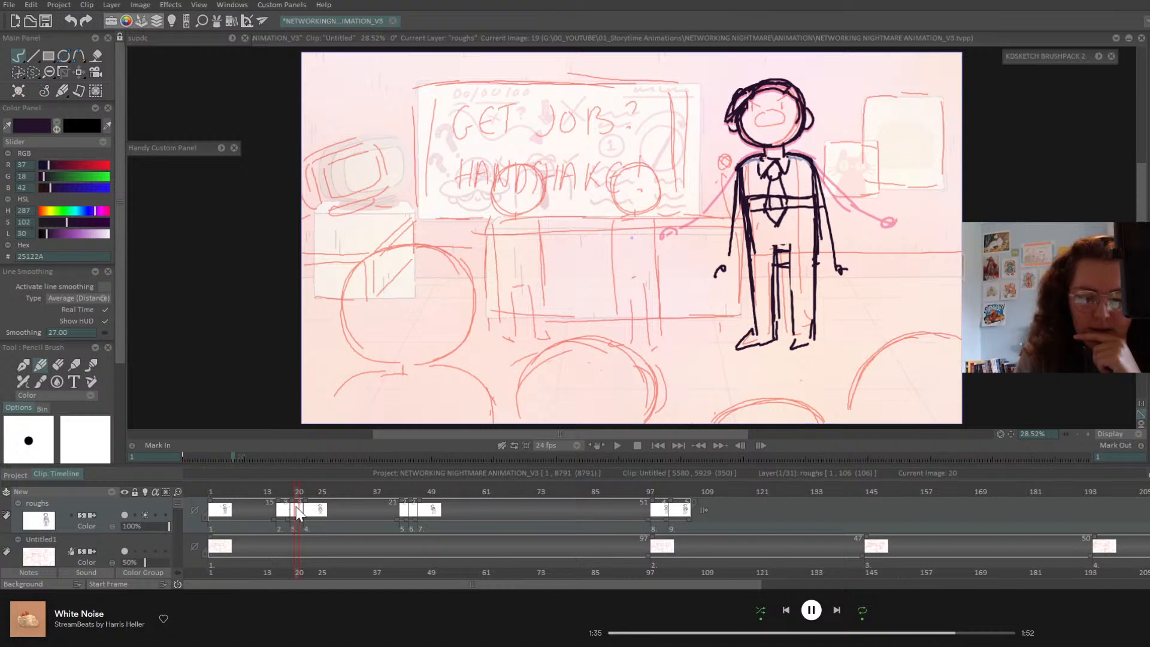
{"action": "left_click", "coordinate": [33, 72]}
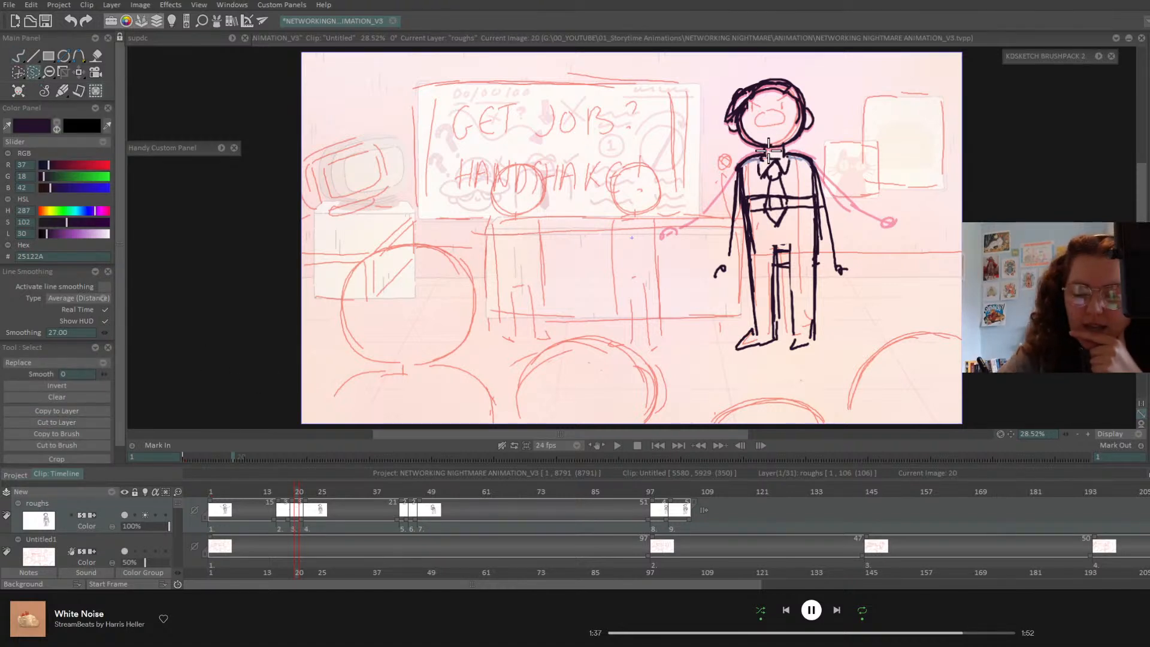
{"action": "mouse_move", "coordinate": [779, 144]}
{"action": "left_mouse_down"}
{"action": "mouse_move", "coordinate": [730, 51]}
{"action": "mouse_move", "coordinate": [839, 84]}
{"action": "mouse_move", "coordinate": [786, 149]}
{"action": "left_mouse_up"}
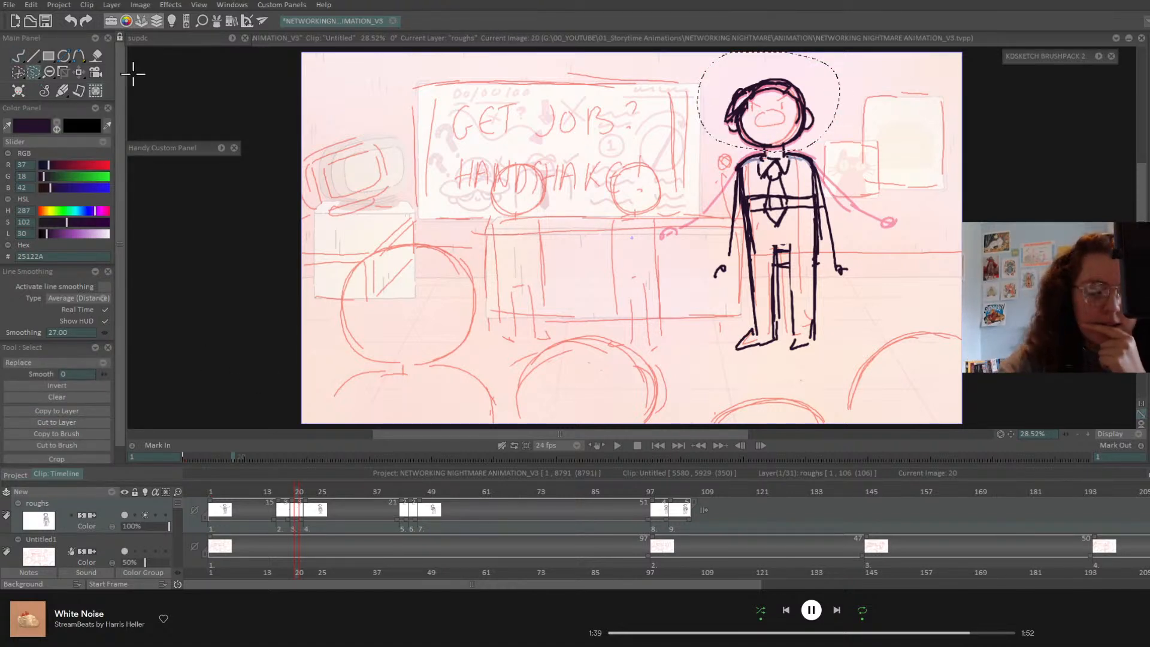
{"action": "left_click", "coordinate": [79, 71]}
{"action": "left_click_drag", "start_coordinate": [830, 95], "coordinate": [830, 98]}
{"action": "left_click", "coordinate": [48, 74]}
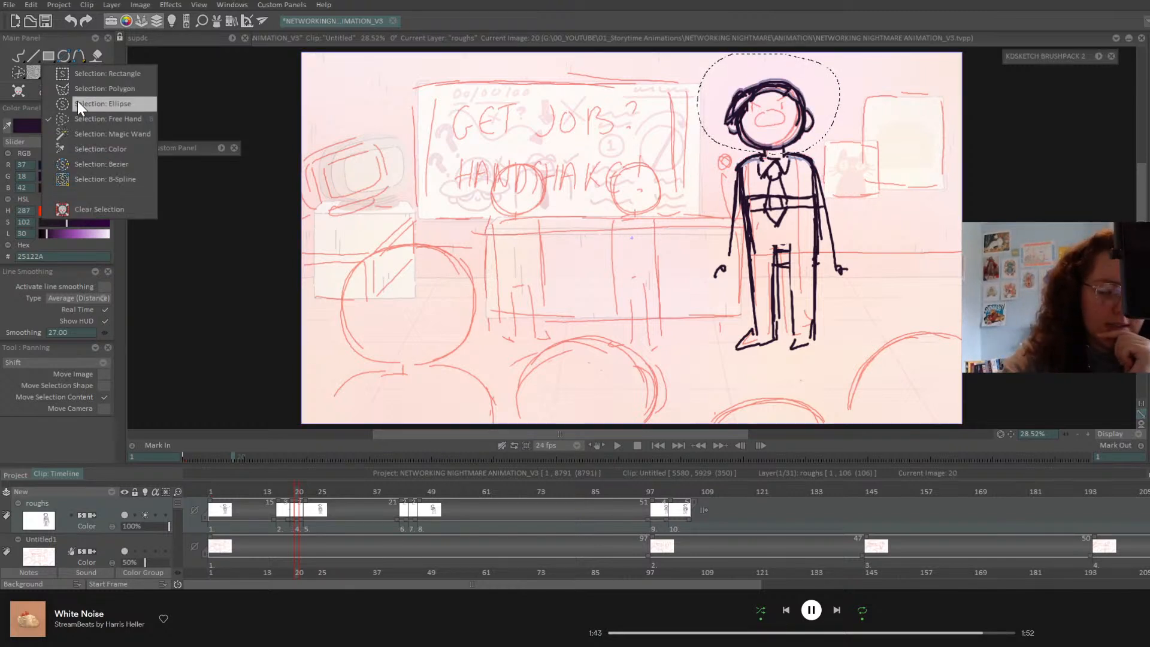
{"action": "left_click", "coordinate": [115, 207]}
- Play back the arm-lowering motion to check the raised shoulders
{"action": "mouse_move", "coordinate": [297, 503]}
{"action": "left_mouse_down"}
{"action": "mouse_move", "coordinate": [261, 496]}
{"action": "mouse_move", "coordinate": [317, 518]}
{"action": "mouse_move", "coordinate": [260, 514]}
{"action": "left_mouse_up"}
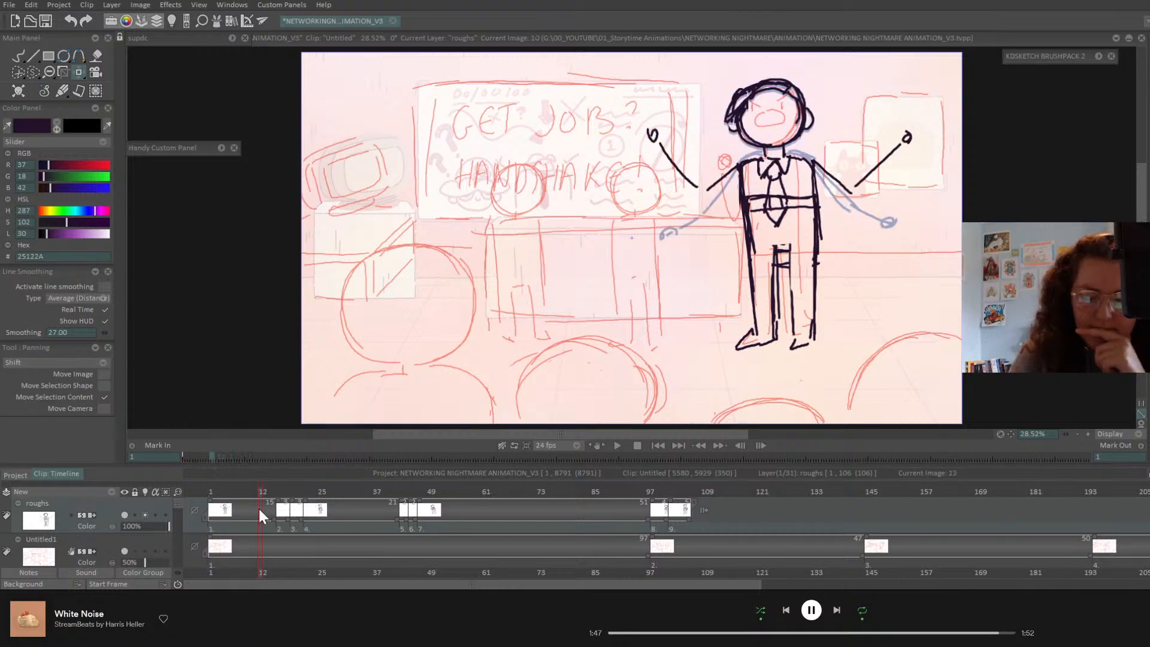
{"action": "left_click", "coordinate": [637, 447]}
{"action": "left_click", "coordinate": [624, 449]}
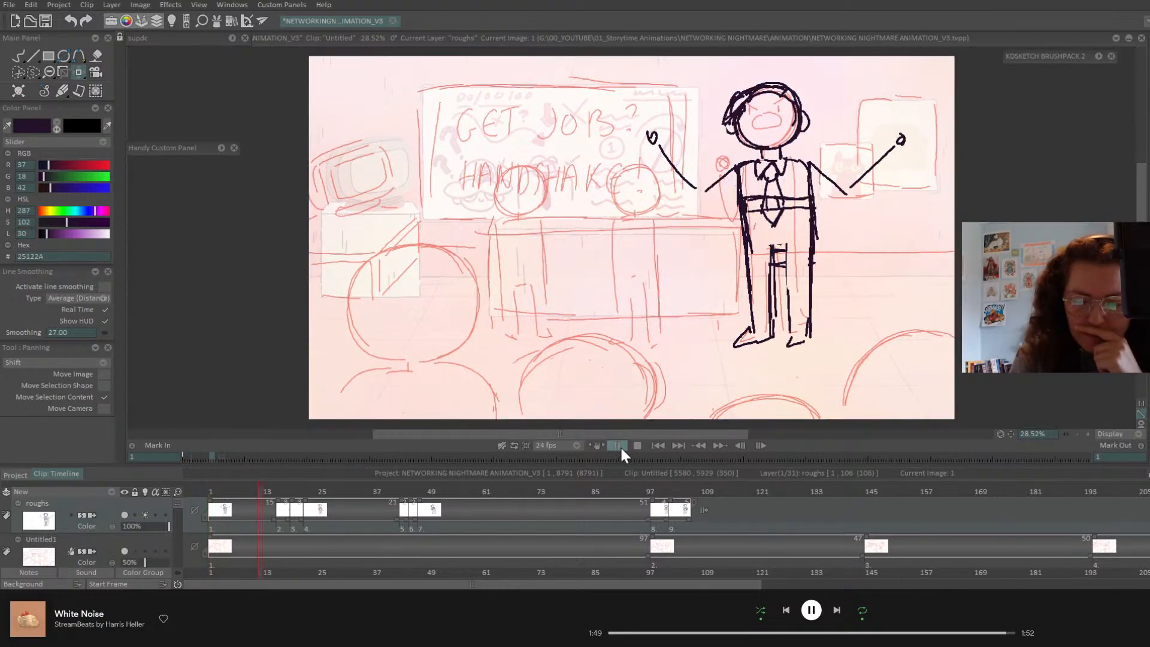
{"action": "left_click", "coordinate": [620, 449]}
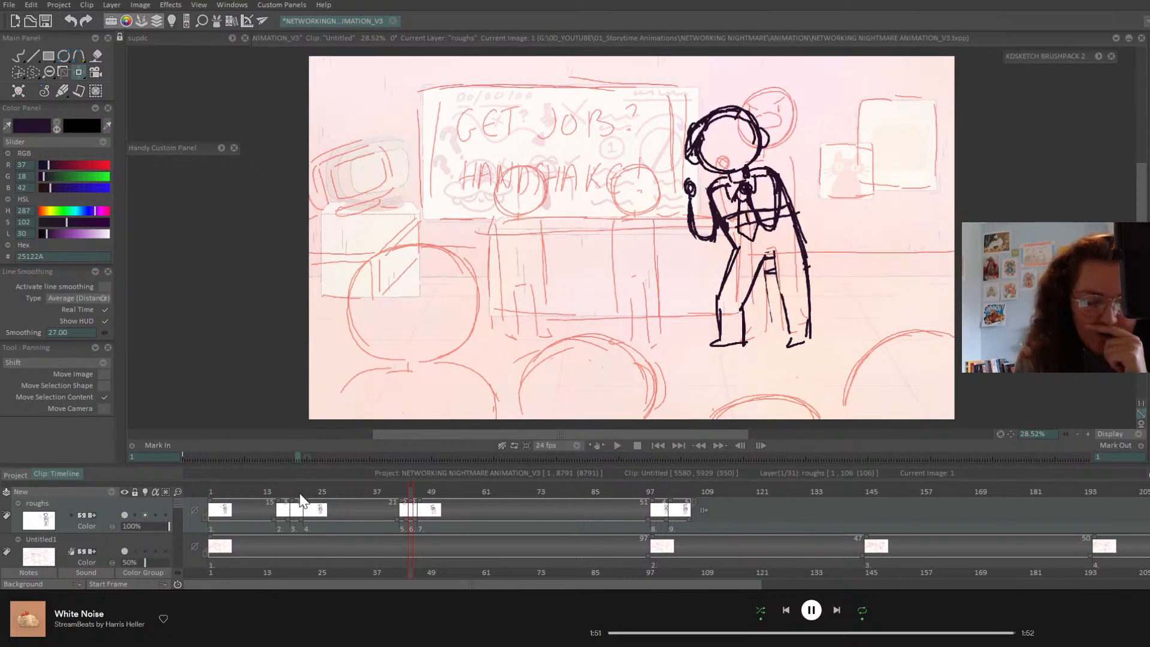
- Try redrawing the shoulders on the hanging-arms drawing at frame 22, and play the clip from the beginning
{"action": "mouse_move", "coordinate": [300, 496]}
{"action": "left_mouse_down"}
{"action": "mouse_move", "coordinate": [430, 510]}
{"action": "mouse_move", "coordinate": [309, 515]}
{"action": "left_mouse_up"}
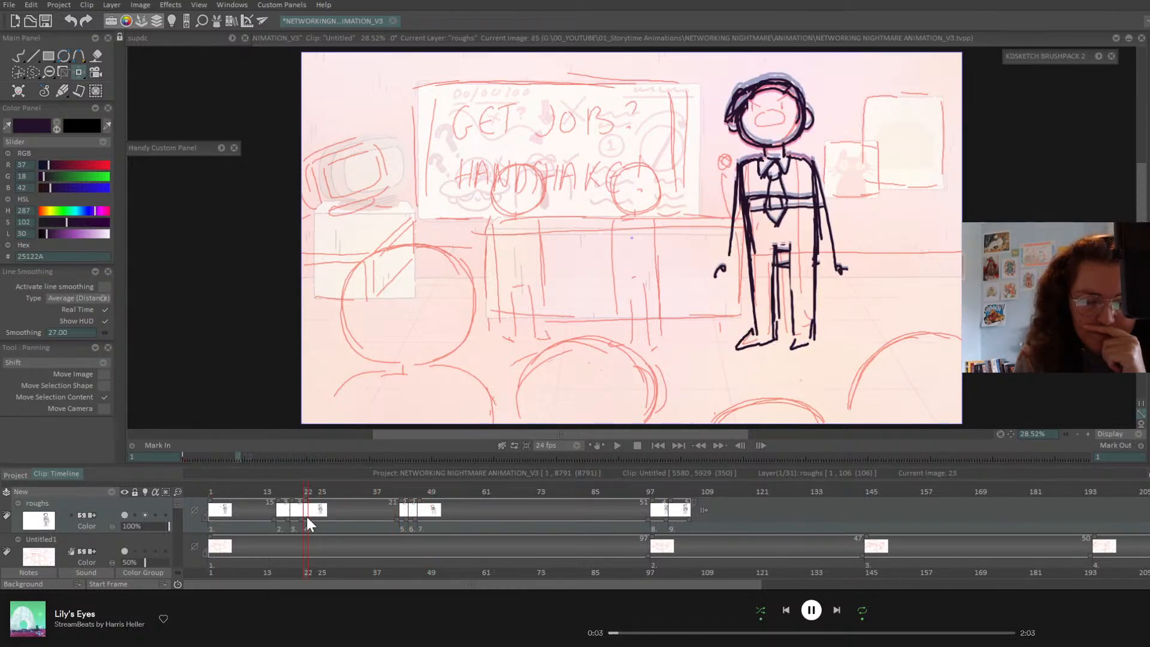
{"action": "left_click", "coordinate": [19, 57]}
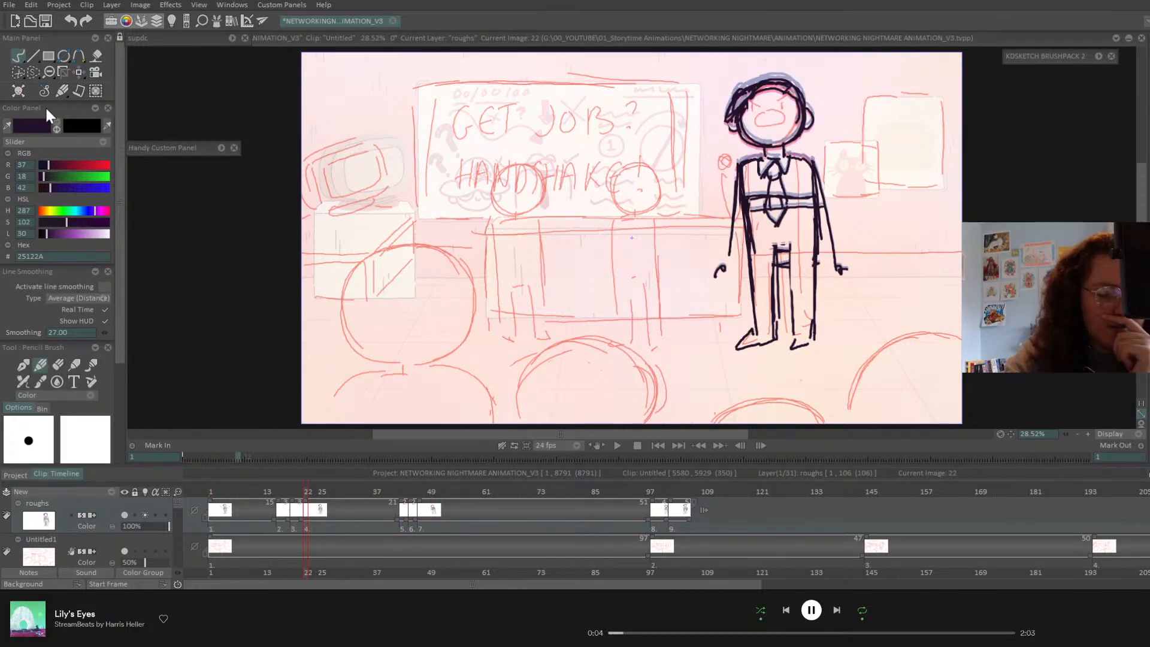
{"action": "left_click", "coordinate": [57, 364]}
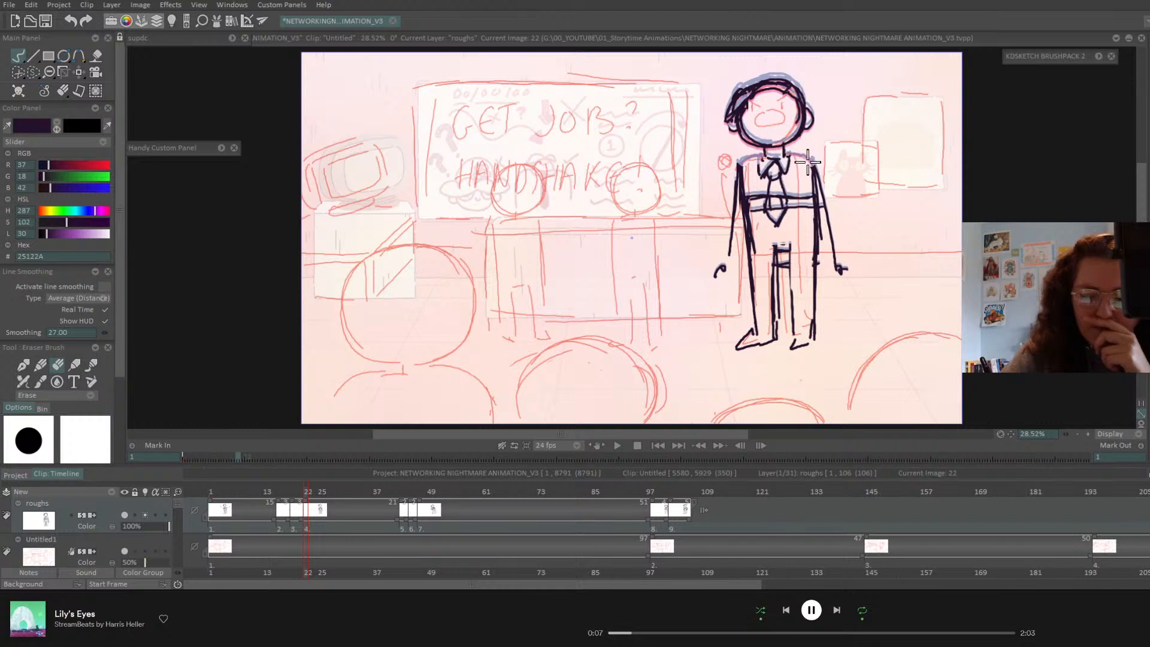
{"action": "left_click", "coordinate": [40, 364]}
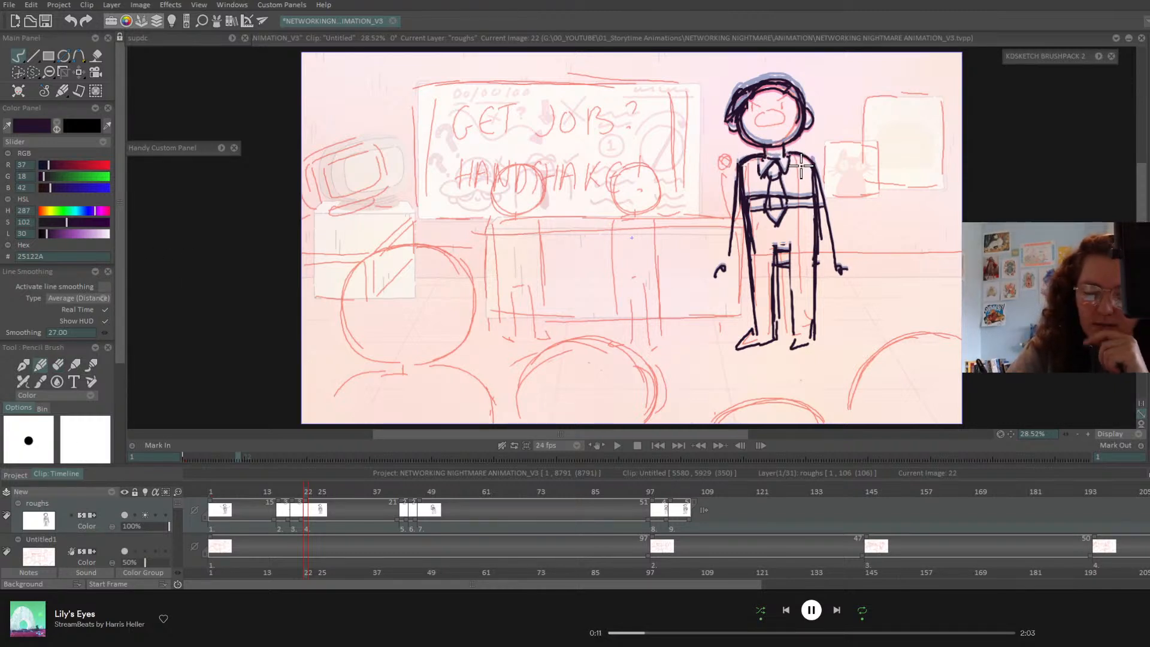
{"action": "left_click", "coordinate": [658, 445]}
{"action": "left_click", "coordinate": [618, 445]}
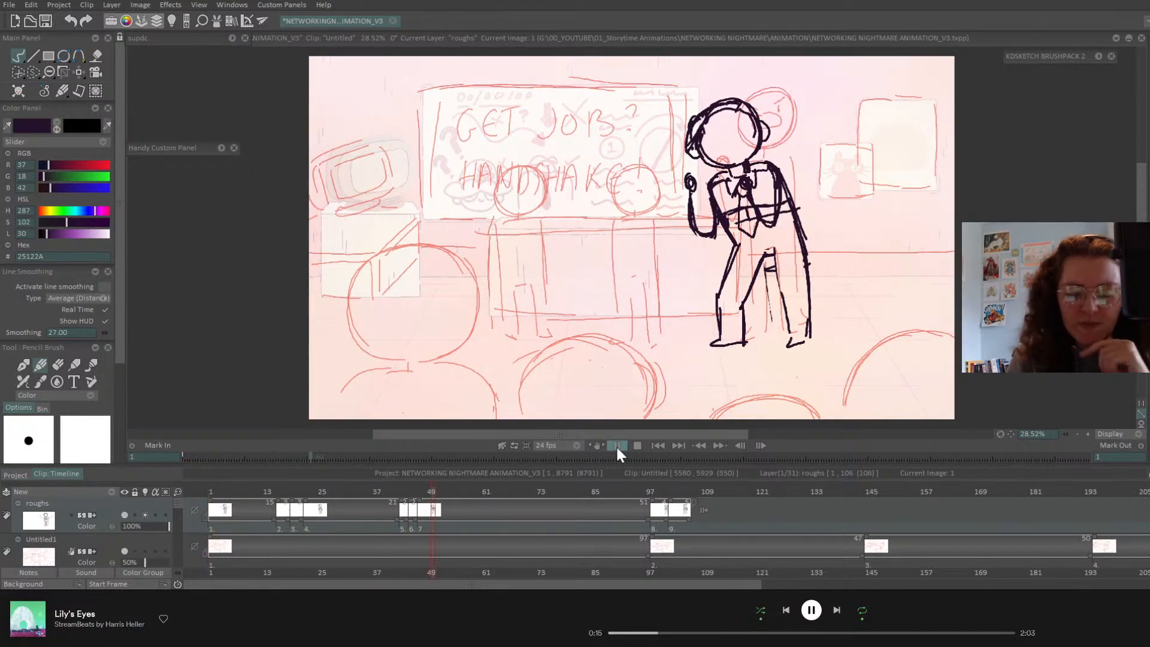
{"action": "left_click", "coordinate": [616, 445]}
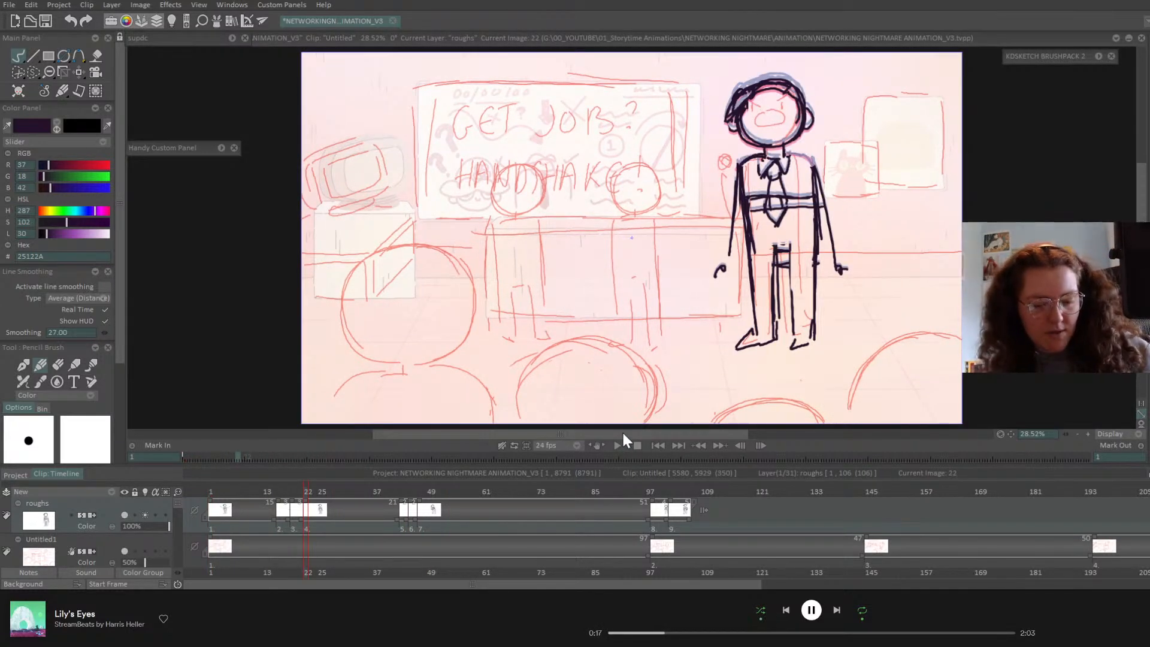
- Undo the shoulder redraws on the arm-lowering drawings and the extra drawing added at frame 22
{"action": "key", "text": "Left"}
{"action": "key", "text": "Left"}
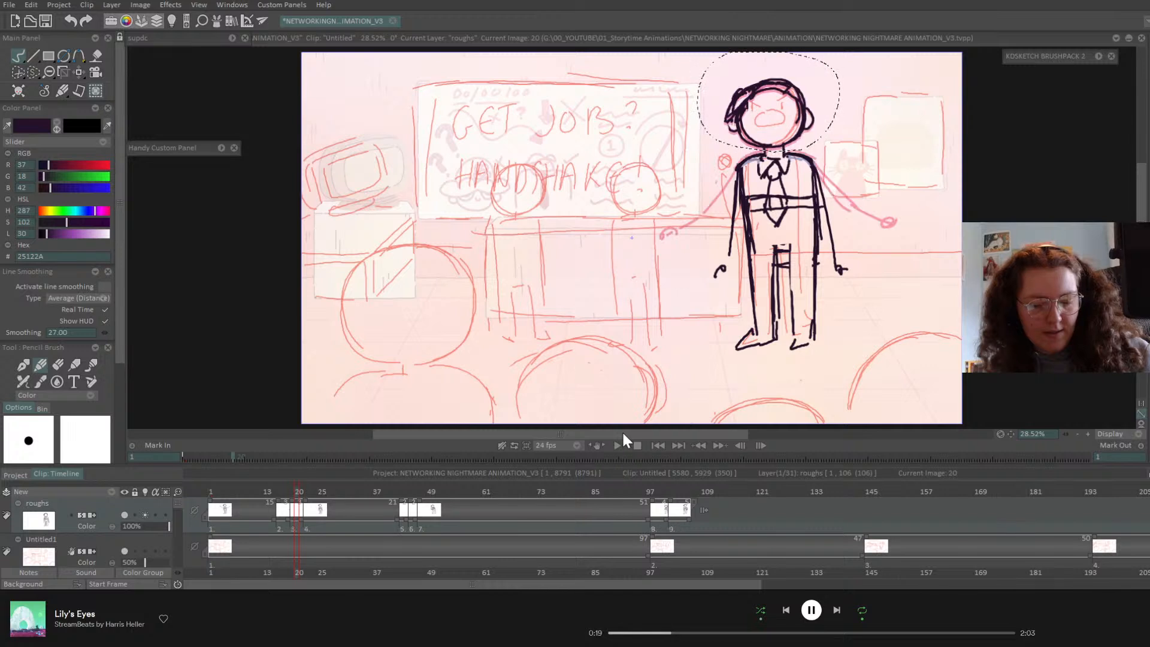
{"action": "key", "text": "Left"}
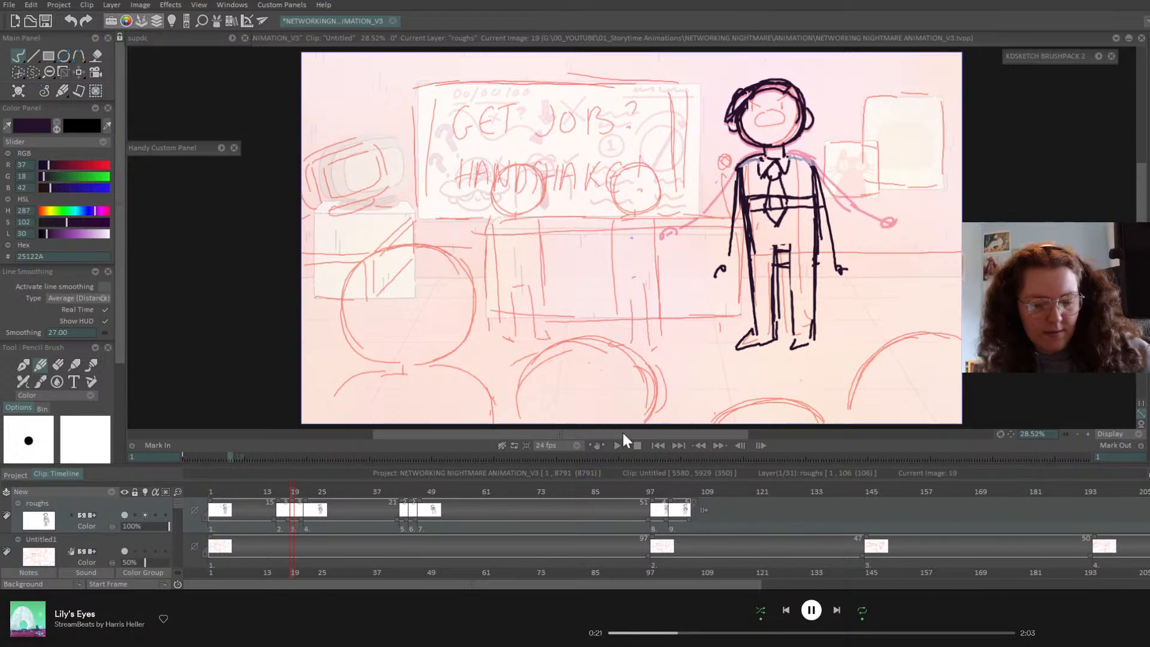
{"action": "left_click_drag", "start_coordinate": [789, 156], "coordinate": [816, 166]}
{"action": "left_click_drag", "start_coordinate": [759, 157], "coordinate": [737, 168]}
{"action": "key", "text": "Right"}
{"action": "key", "text": "Delete"}
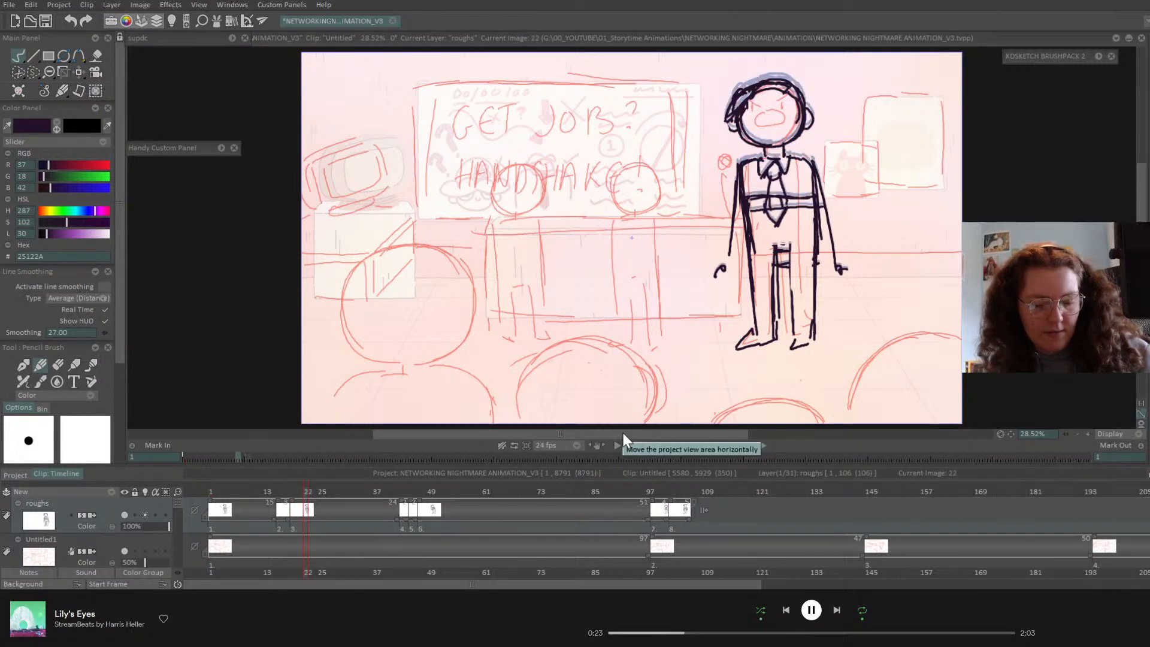
{"action": "key", "text": "Left"}
{"action": "key", "text": "Left"}
{"action": "mouse_move", "coordinate": [713, 90]}
{"action": "left_mouse_down"}
{"action": "mouse_move", "coordinate": [734, 142]}
{"action": "mouse_move", "coordinate": [714, 87]}
{"action": "left_mouse_up"}
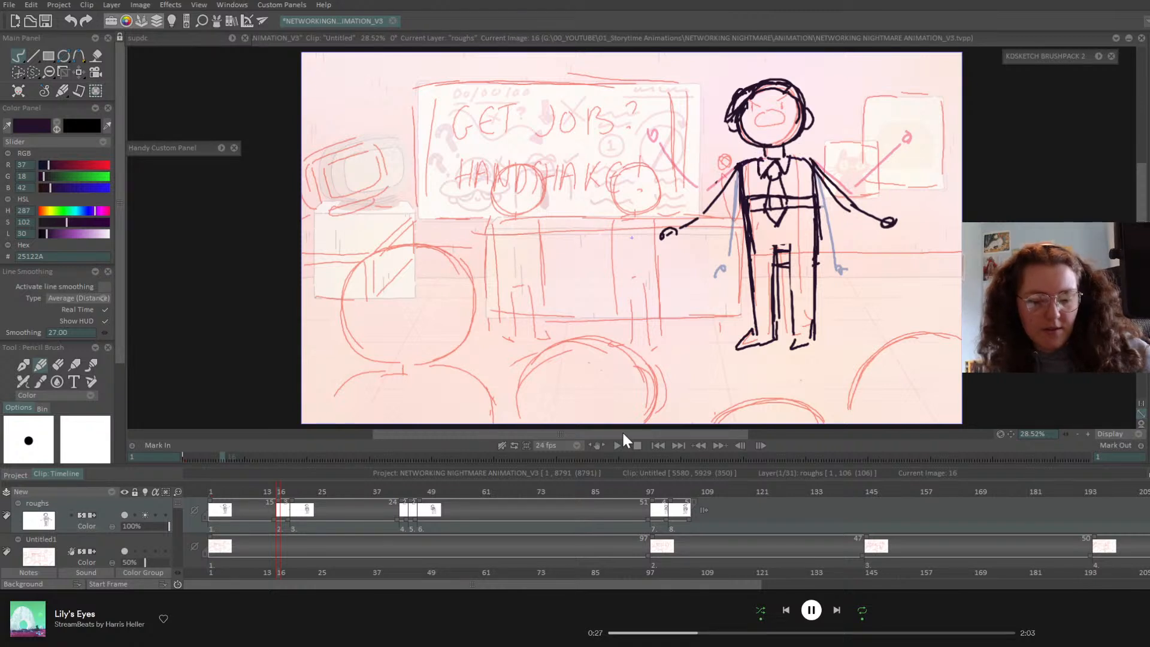
- Check the transition into the lean around frame 43, and play the clip from the beginning
{"action": "mouse_move", "coordinate": [273, 495]}
{"action": "left_mouse_down"}
{"action": "mouse_move", "coordinate": [258, 496]}
{"action": "mouse_move", "coordinate": [351, 516]}
{"action": "mouse_move", "coordinate": [264, 521]}
{"action": "mouse_move", "coordinate": [419, 532]}
{"action": "mouse_move", "coordinate": [401, 534]}
{"action": "left_mouse_up"}
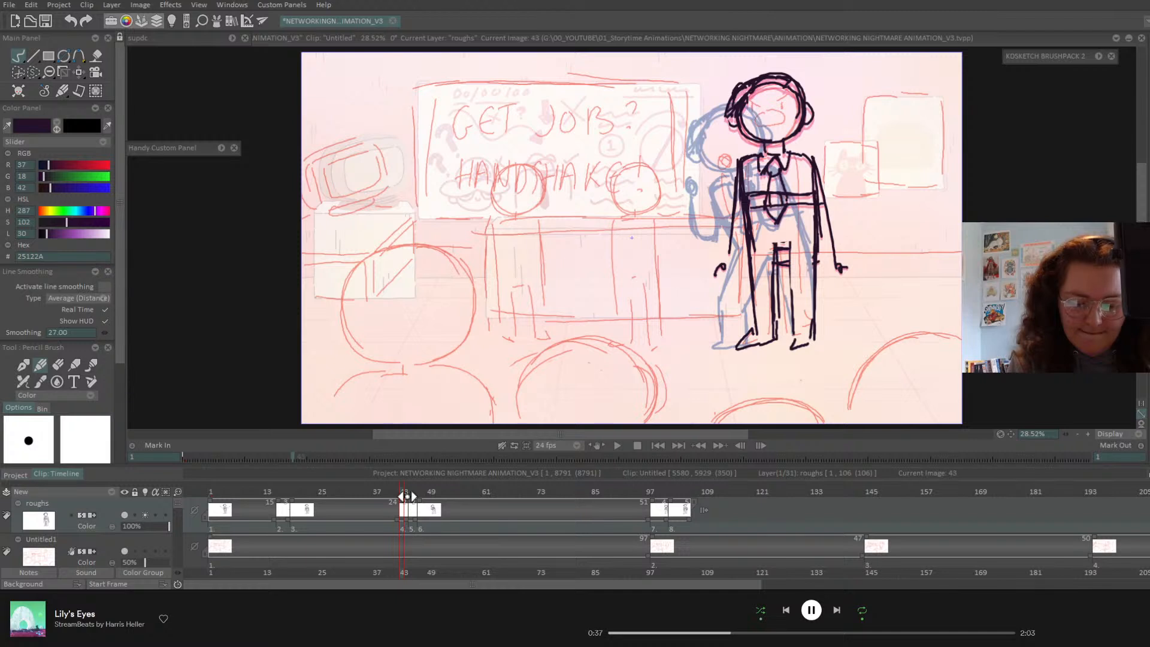
{"action": "left_click", "coordinate": [410, 494]}
{"action": "left_click_drag", "start_coordinate": [410, 495], "coordinate": [401, 497]}
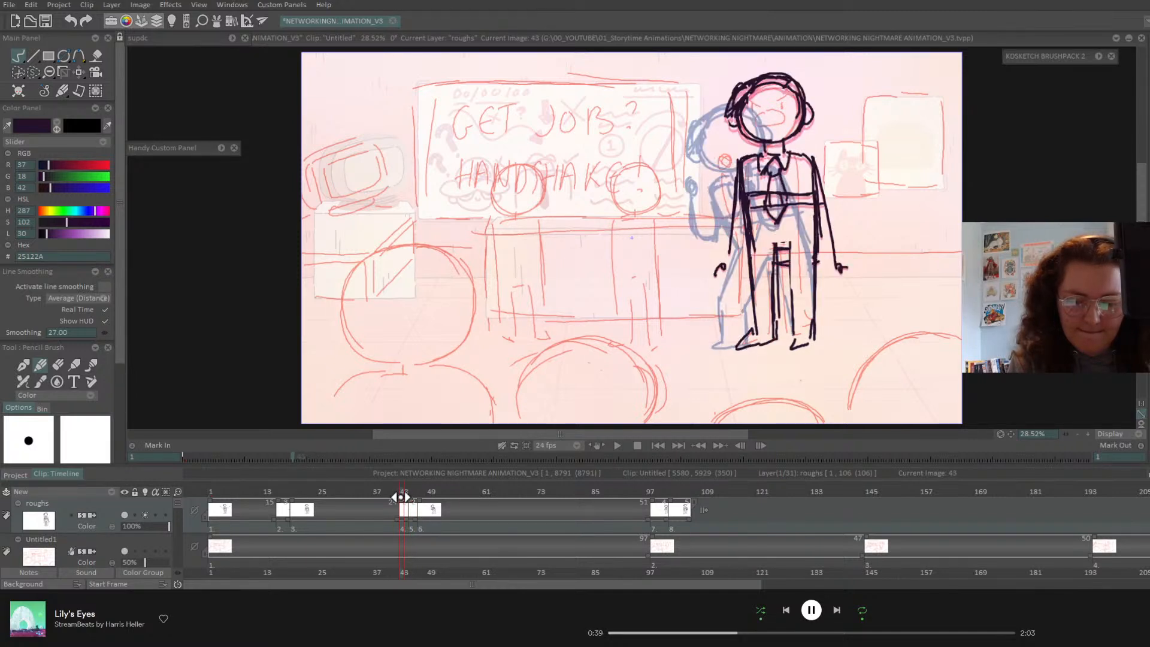
{"action": "left_click", "coordinate": [653, 445]}
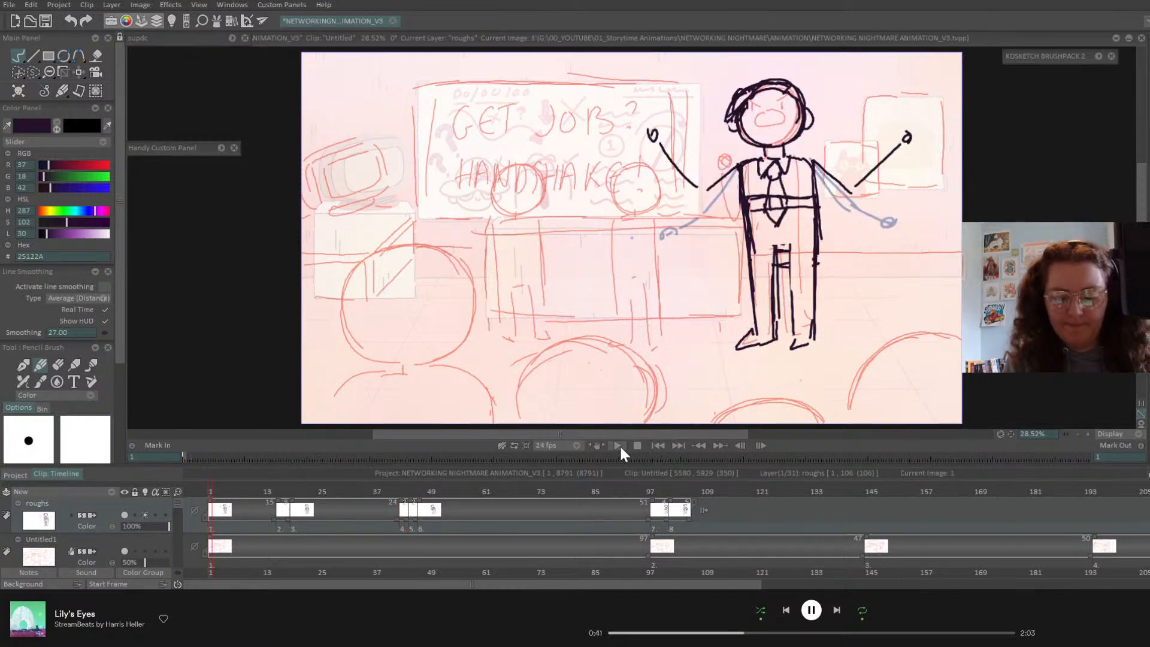
{"action": "left_click", "coordinate": [618, 446]}
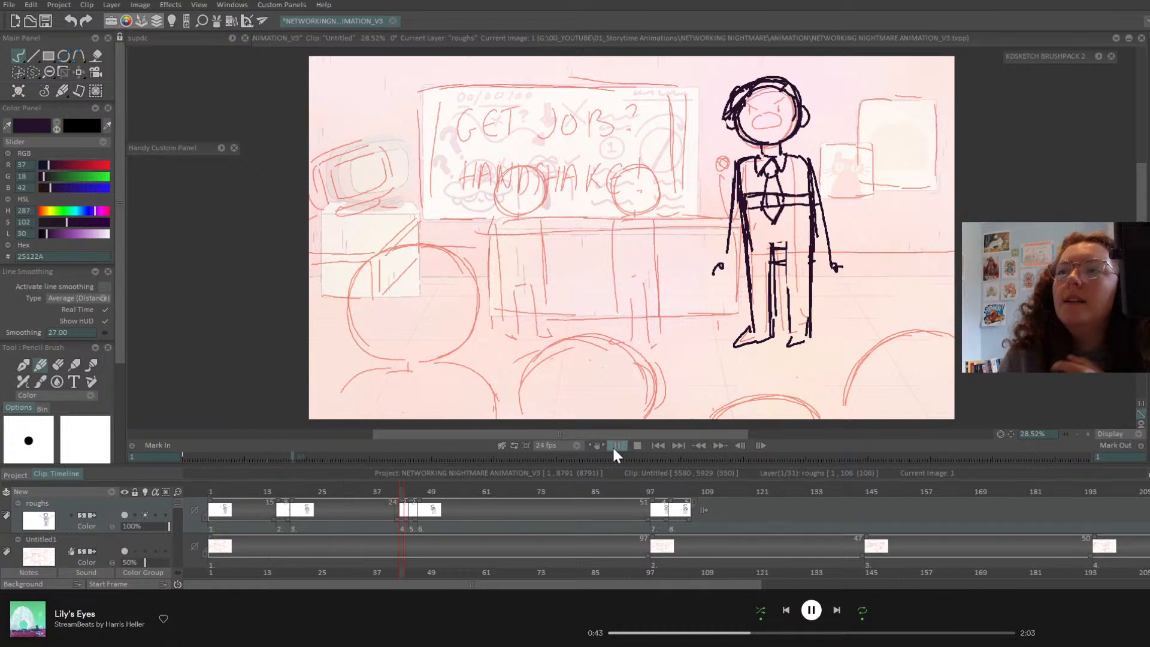
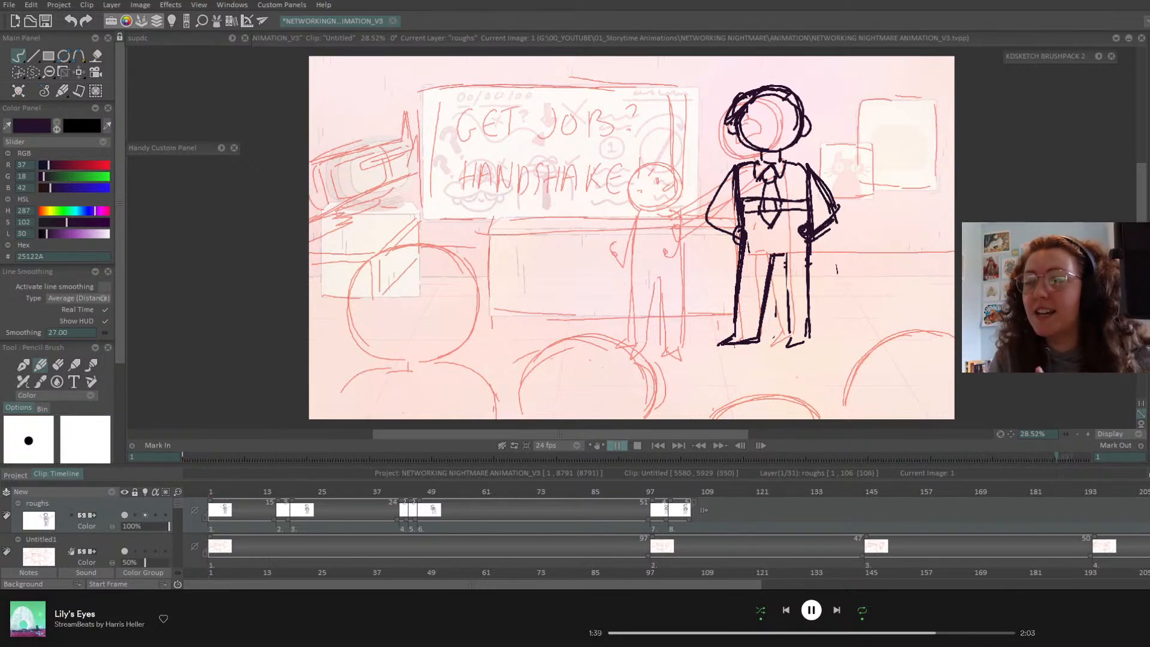
- Review the timing of the presenter's standing and leaning poses by scrubbing the clip and playing it from the beginning
{"action": "left_click", "coordinate": [351, 492]}
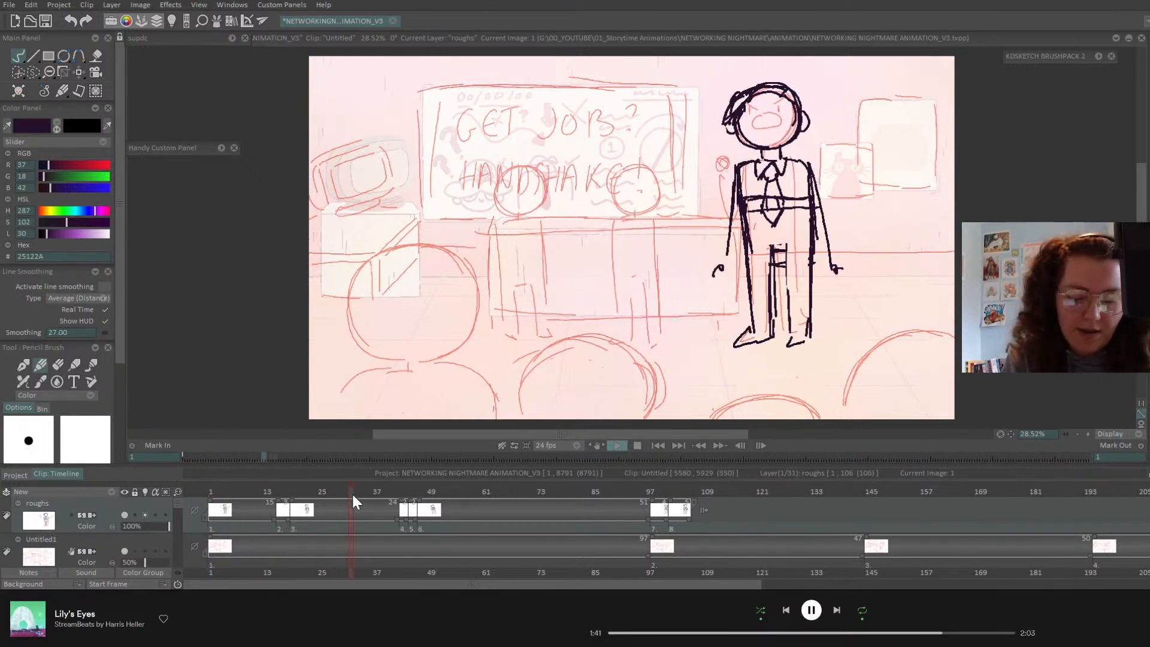
{"action": "mouse_move", "coordinate": [260, 491]}
{"action": "left_mouse_down"}
{"action": "mouse_move", "coordinate": [513, 521]}
{"action": "mouse_move", "coordinate": [213, 540]}
{"action": "mouse_move", "coordinate": [473, 550]}
{"action": "mouse_move", "coordinate": [234, 569]}
{"action": "mouse_move", "coordinate": [453, 558]}
{"action": "mouse_move", "coordinate": [259, 537]}
{"action": "mouse_move", "coordinate": [470, 531]}
{"action": "mouse_move", "coordinate": [440, 530]}
{"action": "left_mouse_up"}
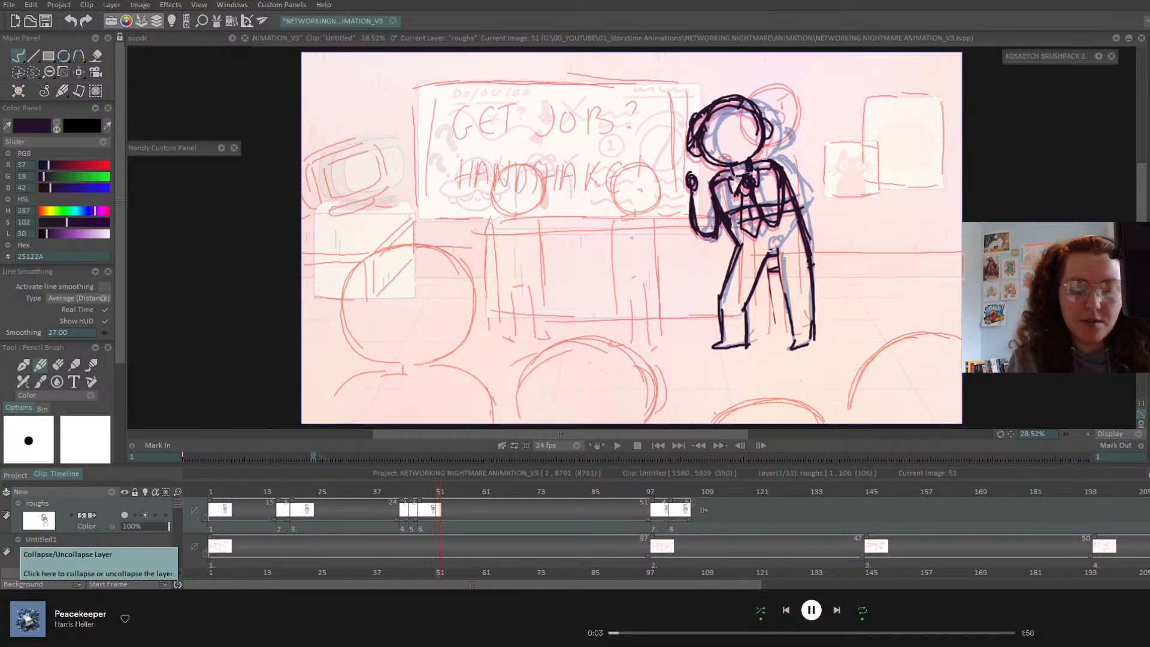
{"action": "mouse_move", "coordinate": [220, 493]}
{"action": "left_mouse_down"}
{"action": "mouse_move", "coordinate": [202, 493]}
{"action": "mouse_move", "coordinate": [276, 513]}
{"action": "mouse_move", "coordinate": [713, 514]}
{"action": "mouse_move", "coordinate": [513, 556]}
{"action": "mouse_move", "coordinate": [313, 557]}
{"action": "mouse_move", "coordinate": [542, 571]}
{"action": "left_mouse_up"}
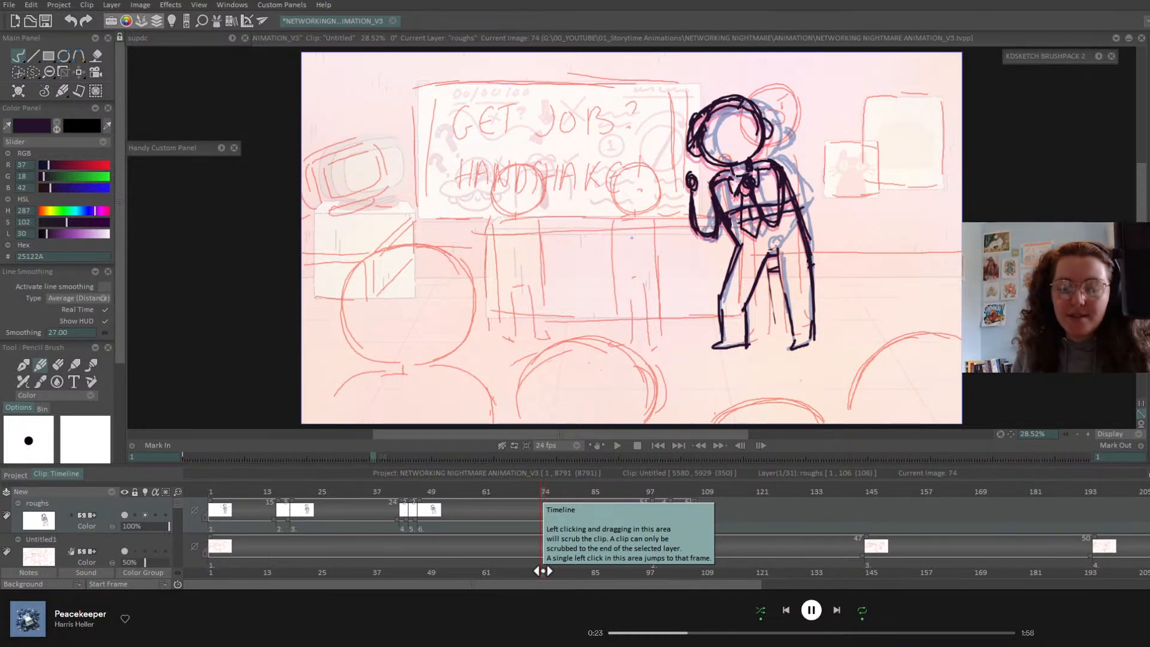
{"action": "mouse_move", "coordinate": [263, 490]}
{"action": "left_mouse_down"}
{"action": "mouse_move", "coordinate": [295, 506]}
{"action": "mouse_move", "coordinate": [374, 511]}
{"action": "mouse_move", "coordinate": [180, 531]}
{"action": "left_mouse_up"}
{"action": "left_click", "coordinate": [621, 447]}
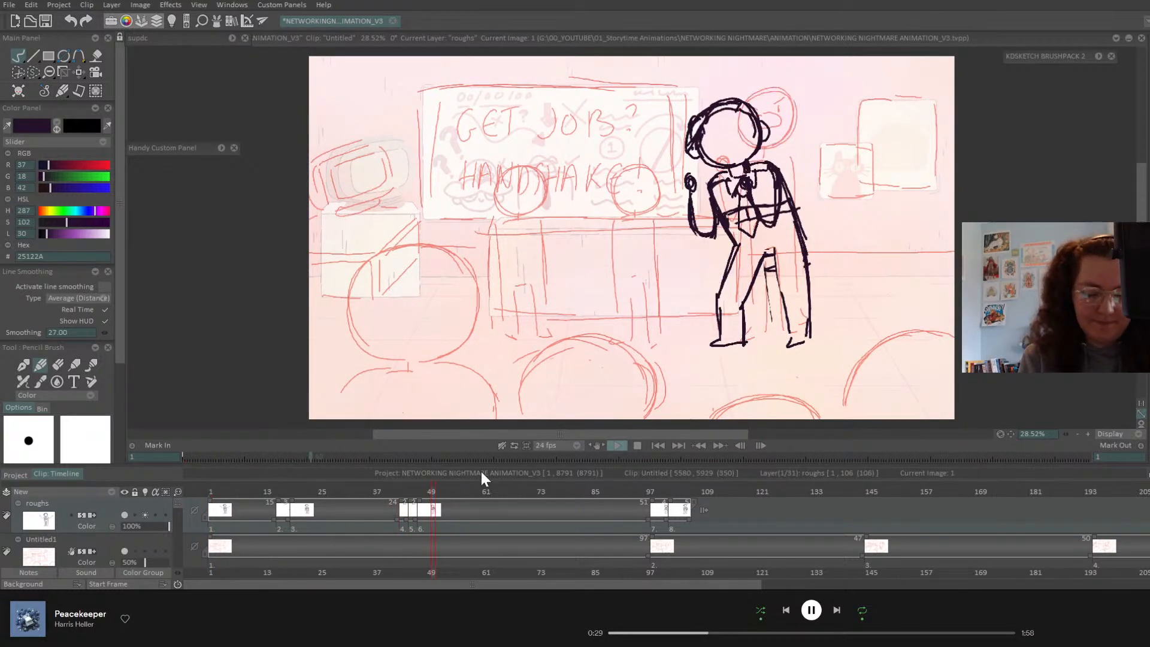
- Shift the arm-lowering drawings later on the roughs layer so the first one starts at frame 22, and play the clip
{"action": "left_click_drag", "start_coordinate": [266, 494], "coordinate": [318, 497]}
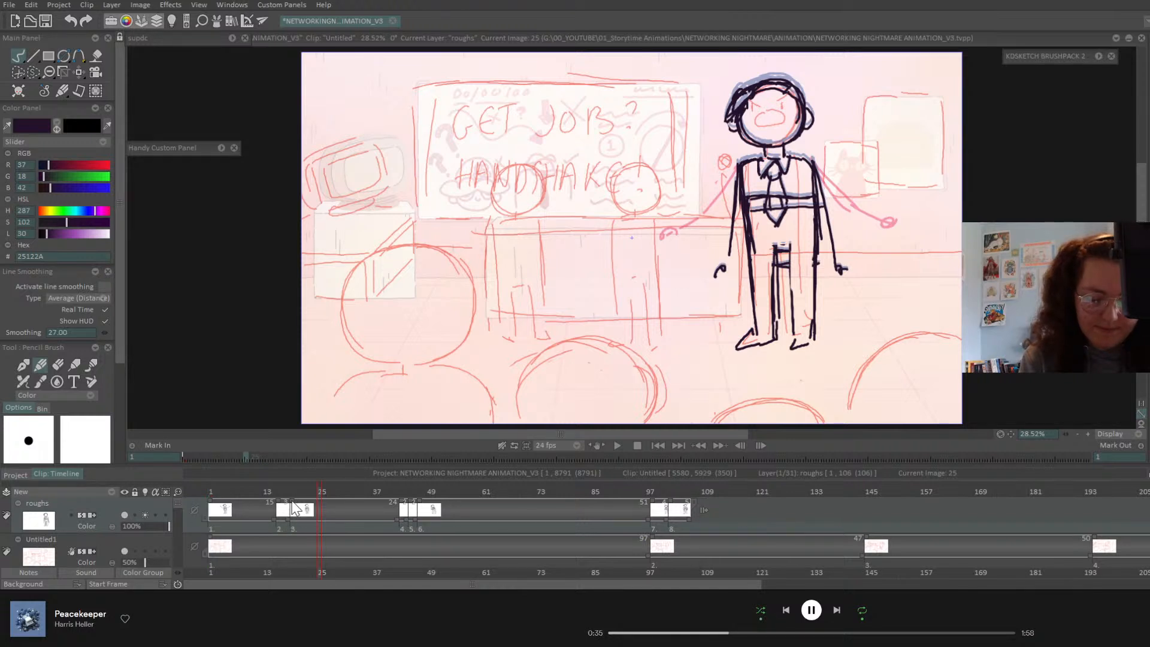
{"action": "left_click_drag", "start_coordinate": [291, 502], "coordinate": [303, 507]}
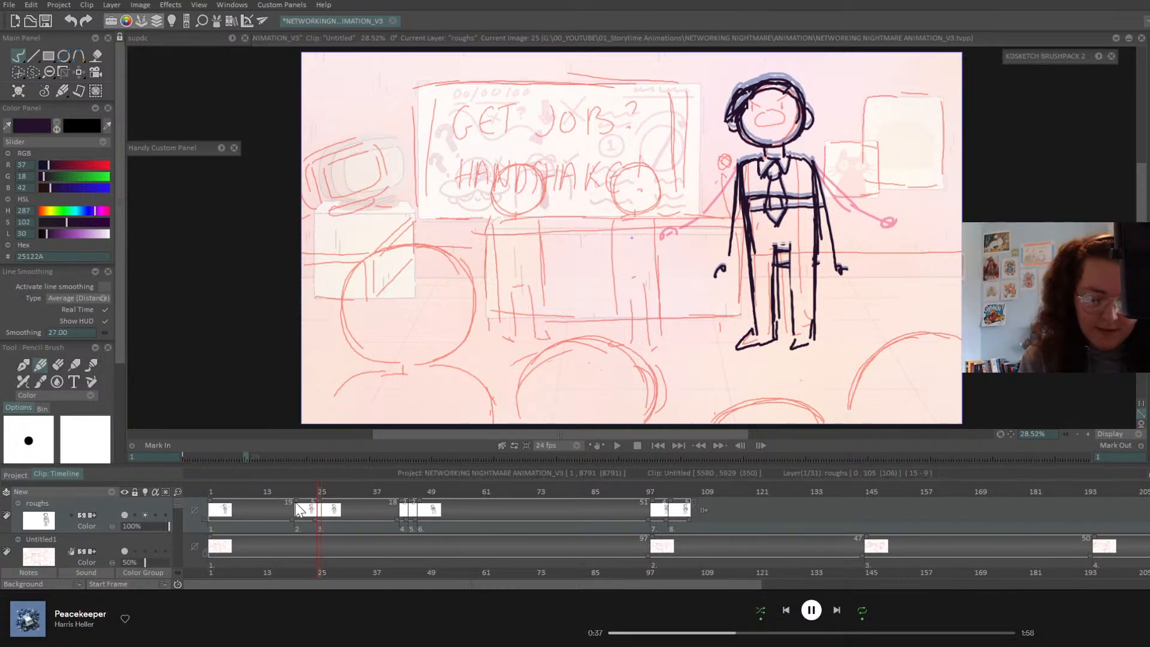
{"action": "left_click", "coordinate": [658, 446]}
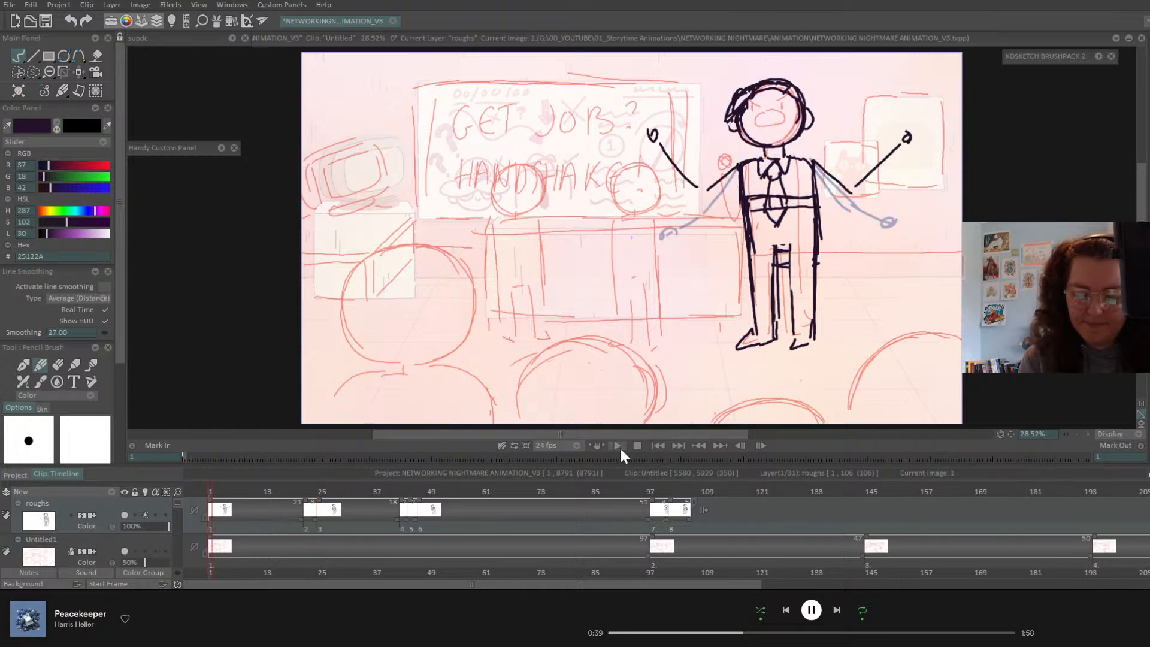
{"action": "left_click", "coordinate": [617, 445]}
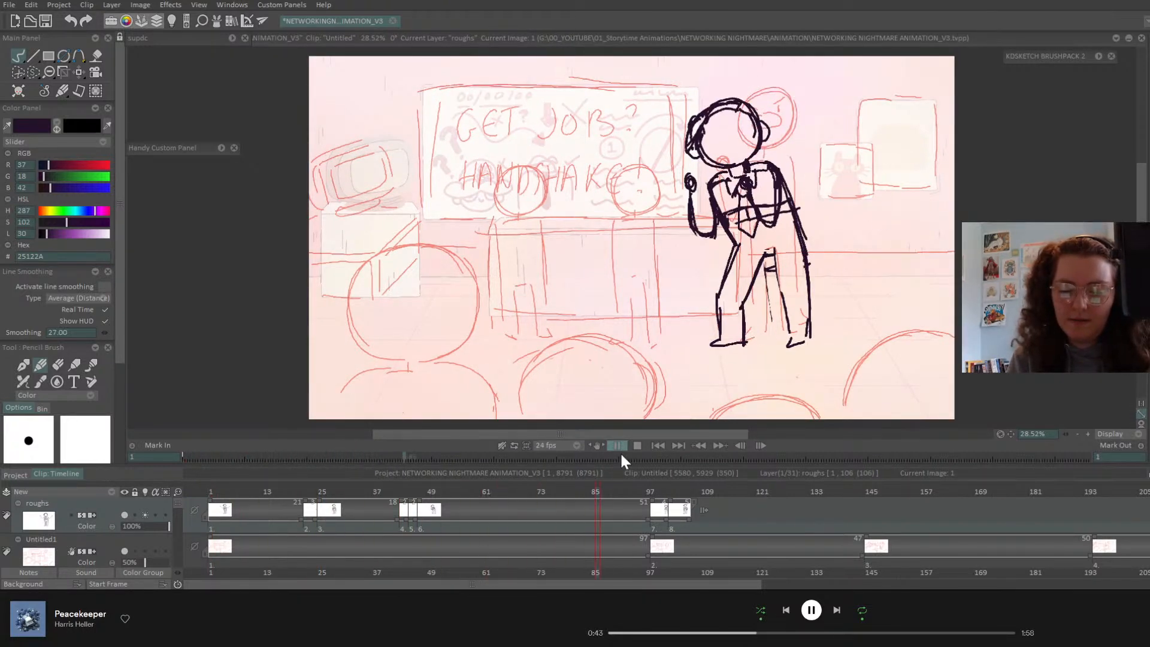
{"action": "left_click", "coordinate": [614, 446]}
- Draw multiple smeared arms with hands and motion lines on both sides of the frame 22 drawing, and play the clip
{"action": "left_click", "coordinate": [308, 493]}
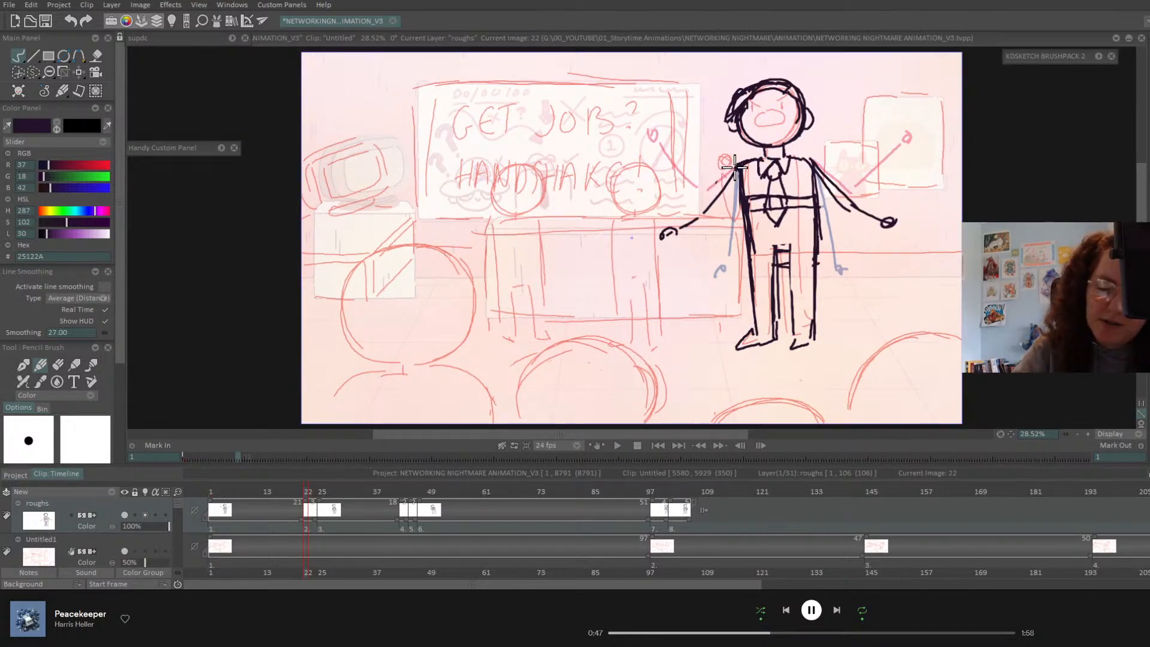
{"action": "mouse_move", "coordinate": [734, 168]}
{"action": "left_mouse_down"}
{"action": "mouse_move", "coordinate": [653, 195]}
{"action": "mouse_move", "coordinate": [699, 196]}
{"action": "mouse_move", "coordinate": [710, 228]}
{"action": "mouse_move", "coordinate": [734, 180]}
{"action": "mouse_move", "coordinate": [693, 256]}
{"action": "left_mouse_up"}
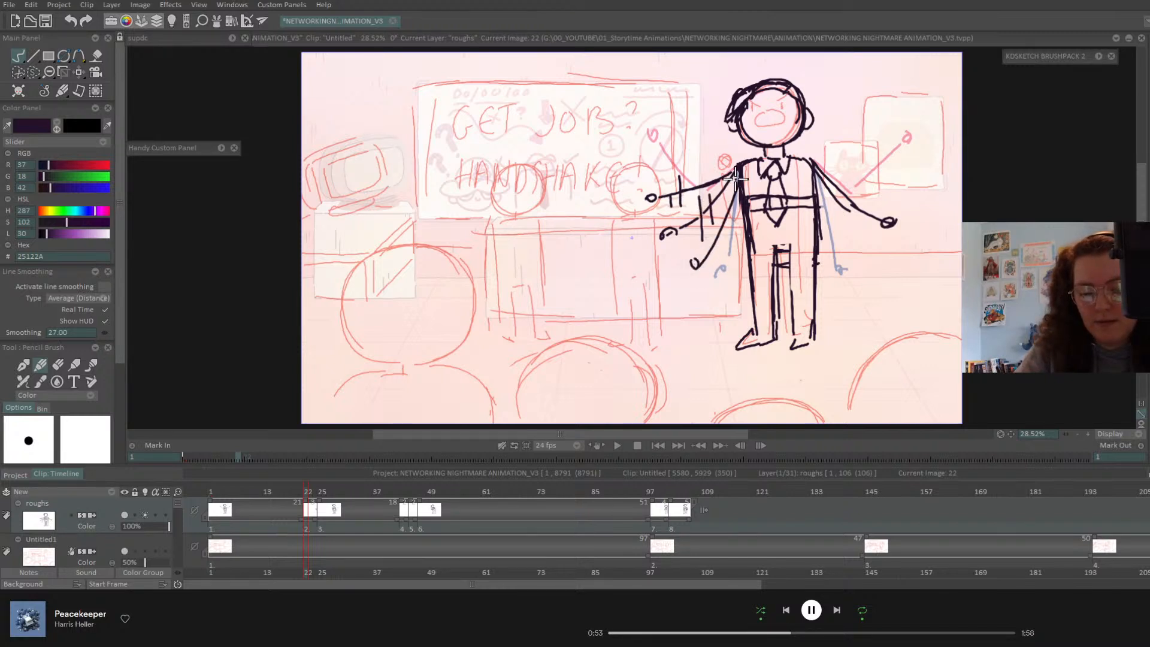
{"action": "mouse_move", "coordinate": [736, 178]}
{"action": "left_mouse_down"}
{"action": "mouse_move", "coordinate": [711, 233]}
{"action": "mouse_move", "coordinate": [726, 254]}
{"action": "left_mouse_up"}
{"action": "left_click_drag", "start_coordinate": [720, 199], "coordinate": [730, 225]}
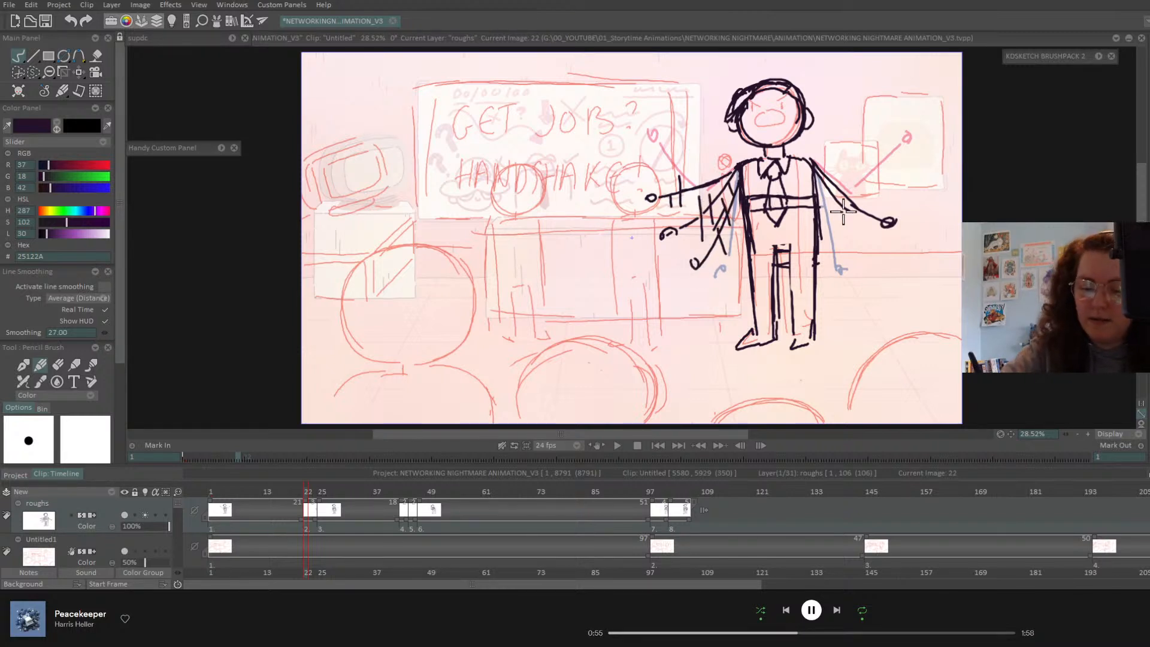
{"action": "mouse_move", "coordinate": [868, 241]}
{"action": "left_mouse_down"}
{"action": "mouse_move", "coordinate": [875, 249]}
{"action": "mouse_move", "coordinate": [859, 247]}
{"action": "left_mouse_up"}
{"action": "left_click_drag", "start_coordinate": [897, 173], "coordinate": [904, 180]}
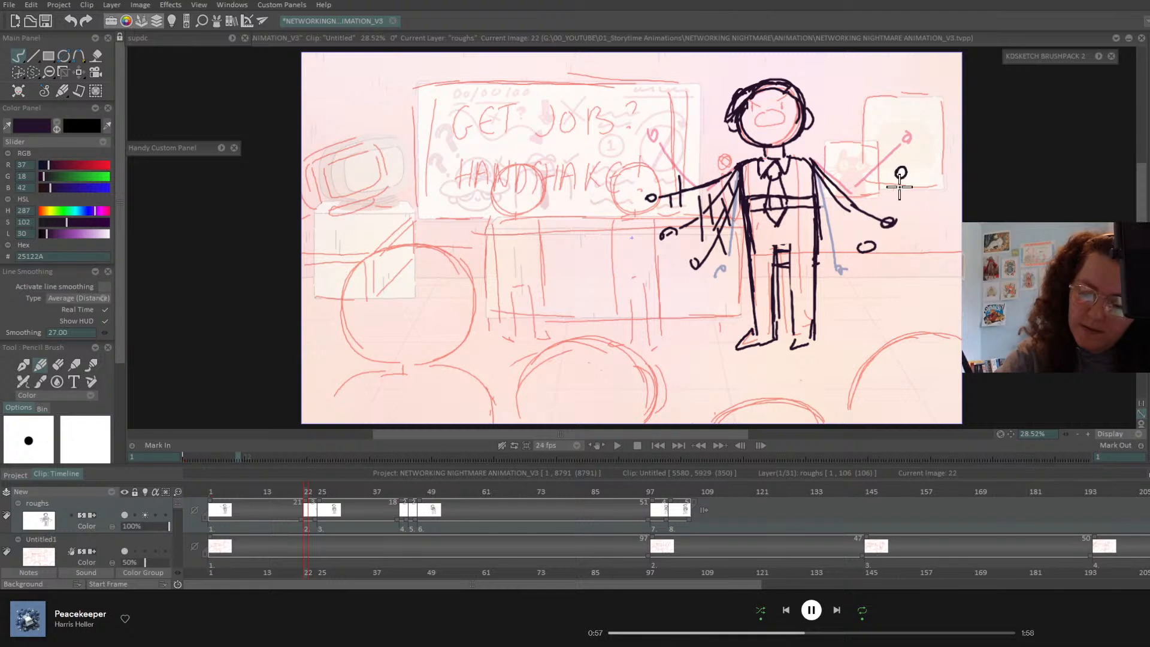
{"action": "mouse_move", "coordinate": [821, 168]}
{"action": "left_mouse_down"}
{"action": "mouse_move", "coordinate": [901, 166]}
{"action": "mouse_move", "coordinate": [866, 164]}
{"action": "mouse_move", "coordinate": [854, 180]}
{"action": "mouse_move", "coordinate": [828, 170]}
{"action": "mouse_move", "coordinate": [848, 229]}
{"action": "mouse_move", "coordinate": [819, 174]}
{"action": "mouse_move", "coordinate": [869, 253]}
{"action": "mouse_move", "coordinate": [854, 218]}
{"action": "mouse_move", "coordinate": [840, 218]}
{"action": "mouse_move", "coordinate": [862, 183]}
{"action": "mouse_move", "coordinate": [836, 235]}
{"action": "mouse_move", "coordinate": [853, 180]}
{"action": "mouse_move", "coordinate": [807, 237]}
{"action": "mouse_move", "coordinate": [842, 201]}
{"action": "mouse_move", "coordinate": [833, 188]}
{"action": "mouse_move", "coordinate": [817, 207]}
{"action": "mouse_move", "coordinate": [841, 185]}
{"action": "mouse_move", "coordinate": [818, 204]}
{"action": "left_mouse_up"}
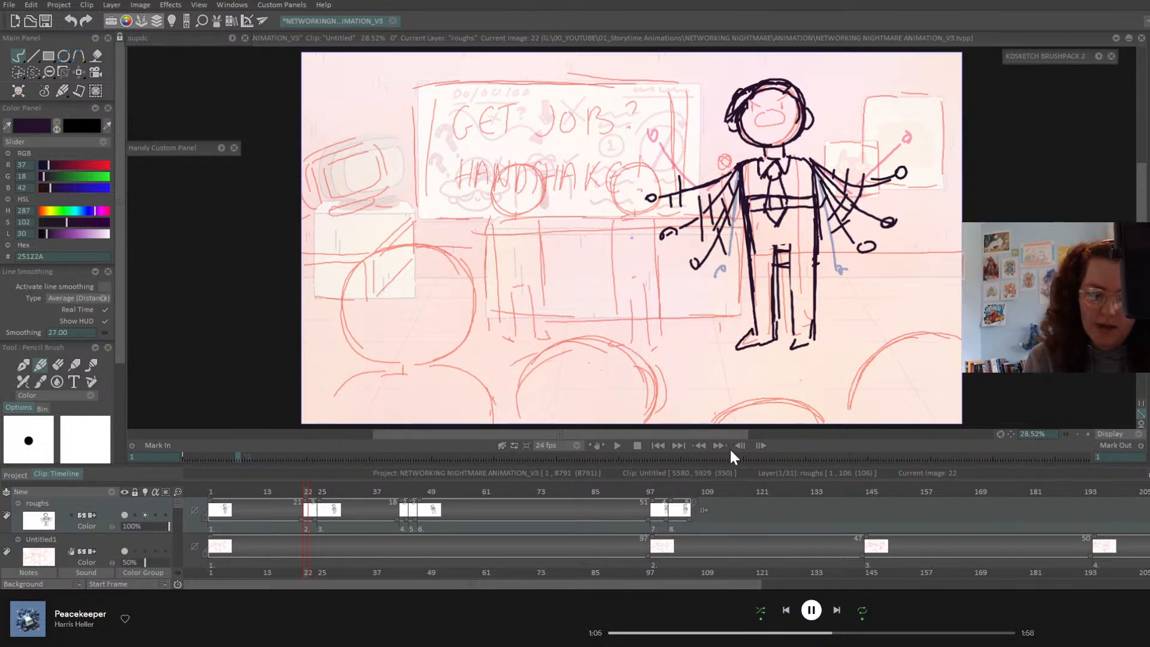
{"action": "left_click", "coordinate": [657, 445]}
{"action": "left_click", "coordinate": [617, 445]}
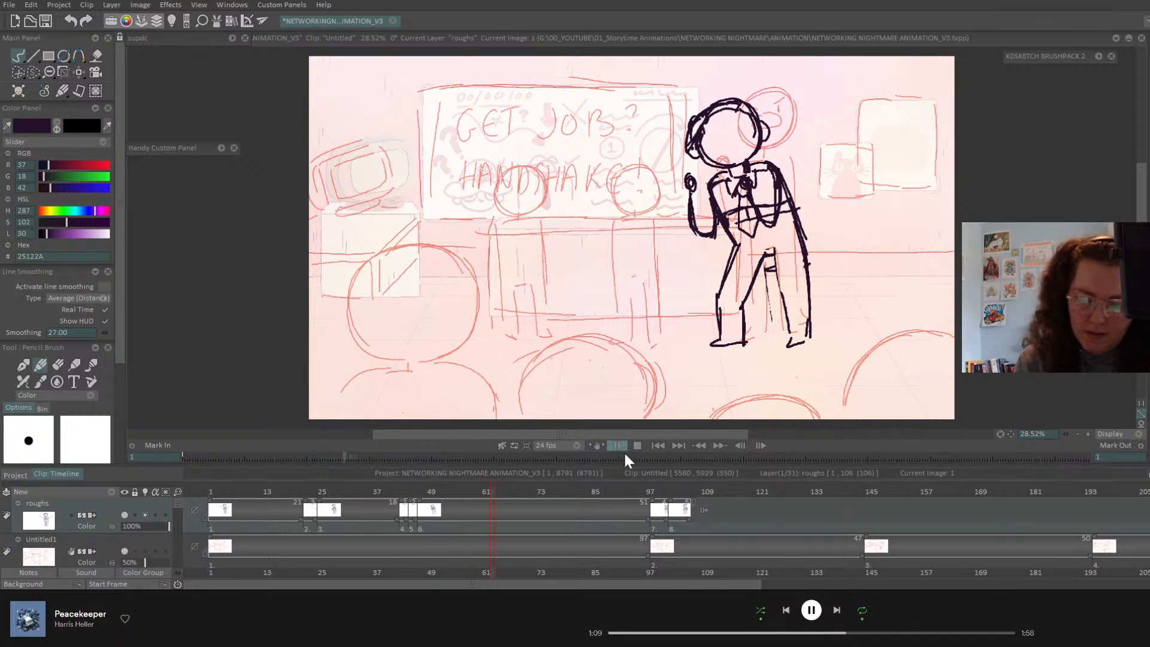
- Delay the smeared-arms drawing to start at frame 23 and play the clip from the beginning
{"action": "left_click_drag", "start_coordinate": [305, 501], "coordinate": [311, 501]}
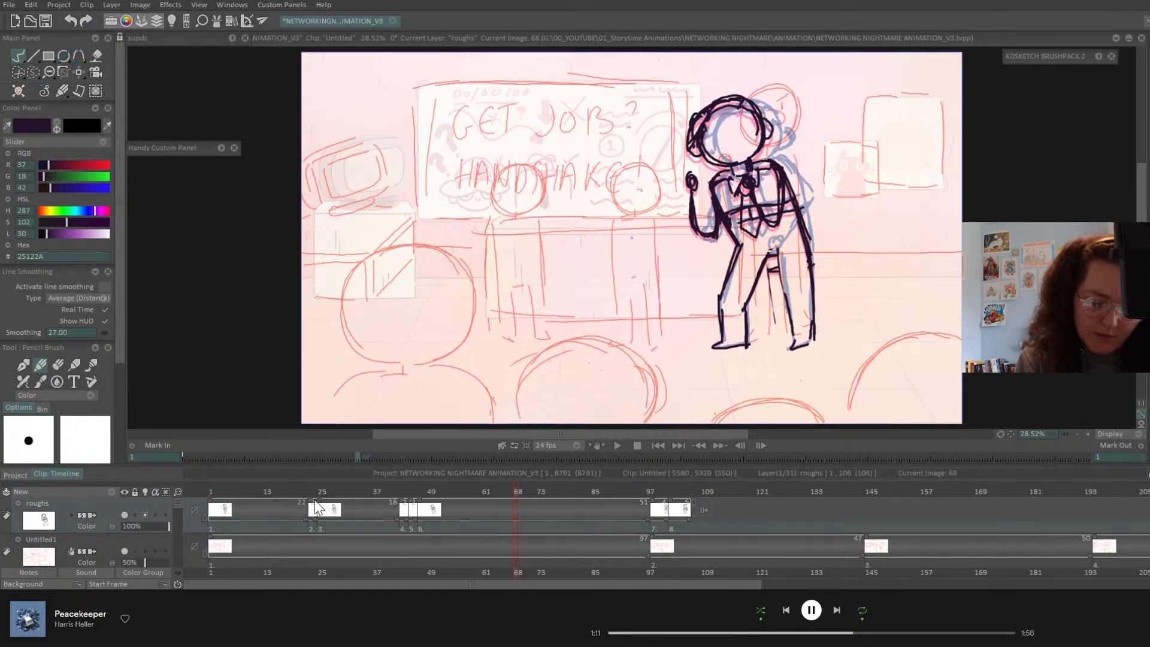
{"action": "left_click", "coordinate": [658, 445]}
{"action": "left_click", "coordinate": [617, 445]}
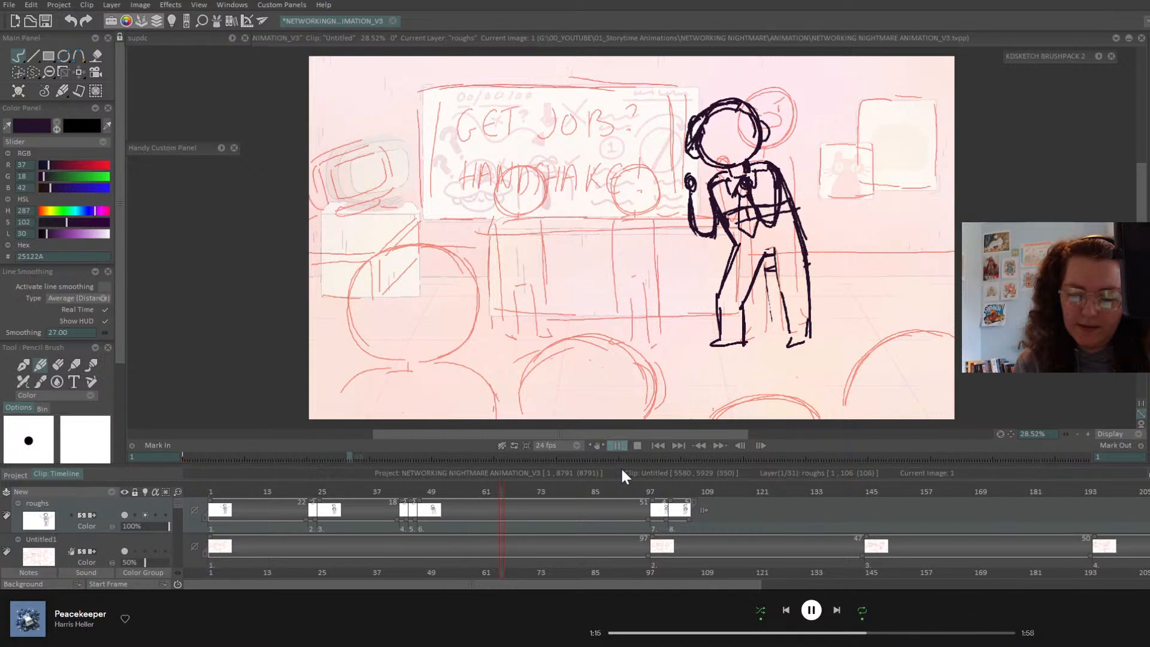
{"action": "left_click", "coordinate": [660, 445]}
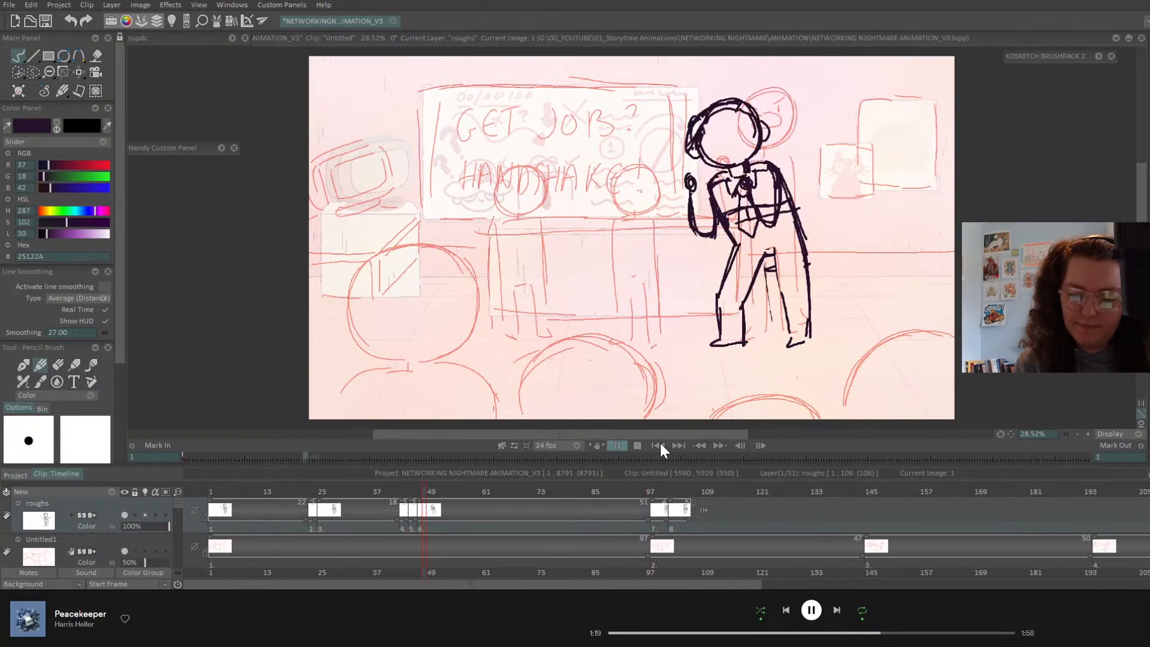
- Warp the smeared-arms drawing at frame 23, pinning the feet and nudging the head slightly to the right
{"action": "left_click", "coordinate": [303, 492]}
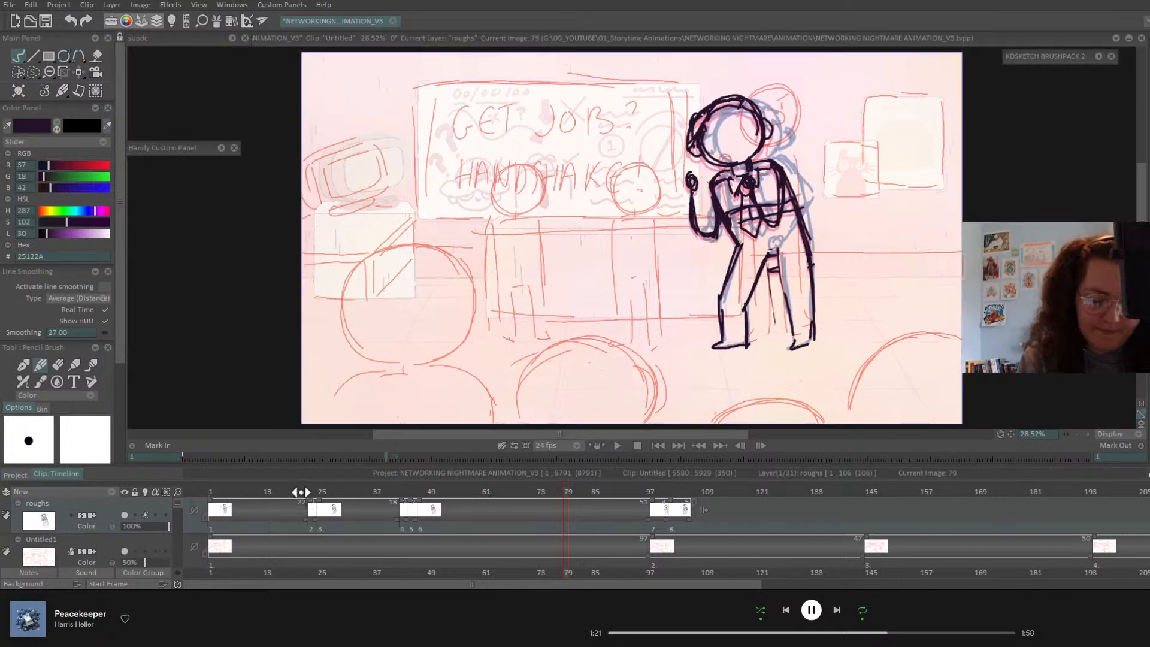
{"action": "mouse_move", "coordinate": [300, 493]}
{"action": "left_mouse_down"}
{"action": "mouse_move", "coordinate": [322, 494]}
{"action": "mouse_move", "coordinate": [309, 491]}
{"action": "left_mouse_up"}
{"action": "left_click", "coordinate": [78, 73]}
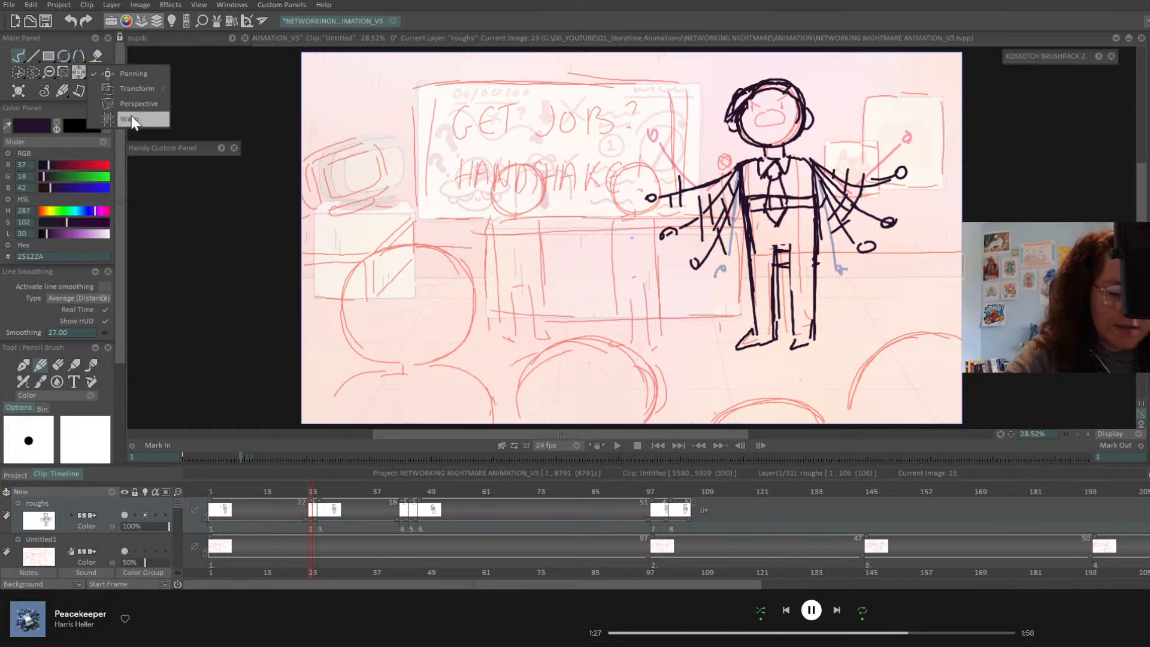
{"action": "left_click", "coordinate": [132, 119]}
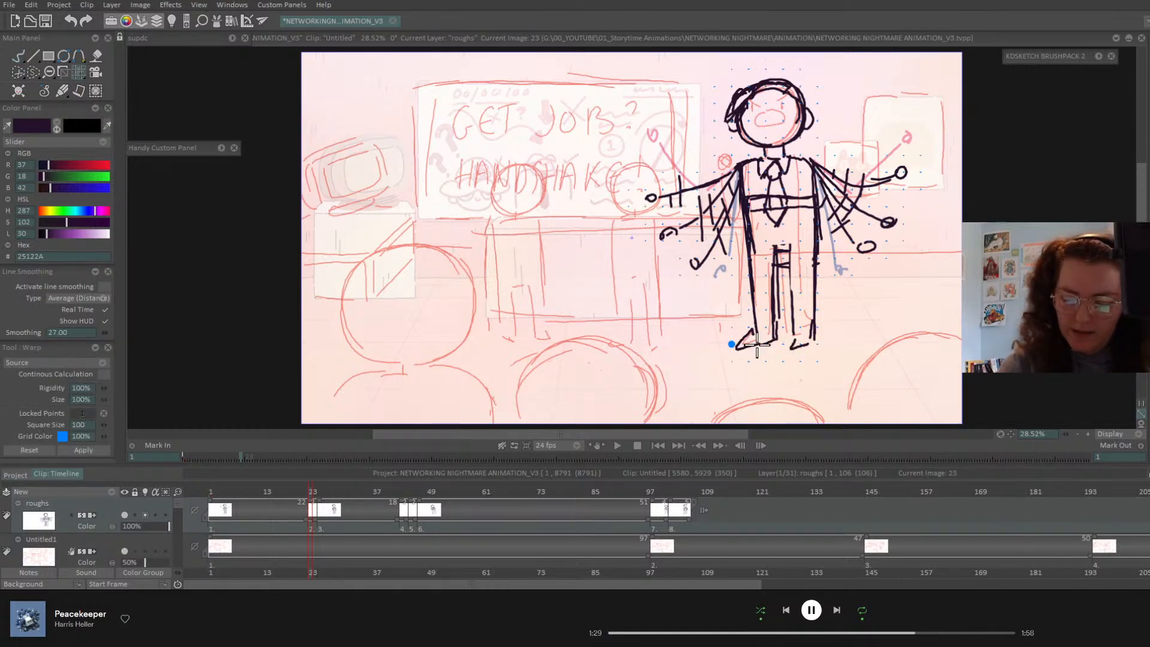
{"action": "left_click", "coordinate": [782, 343]}
{"action": "left_click", "coordinate": [817, 344]}
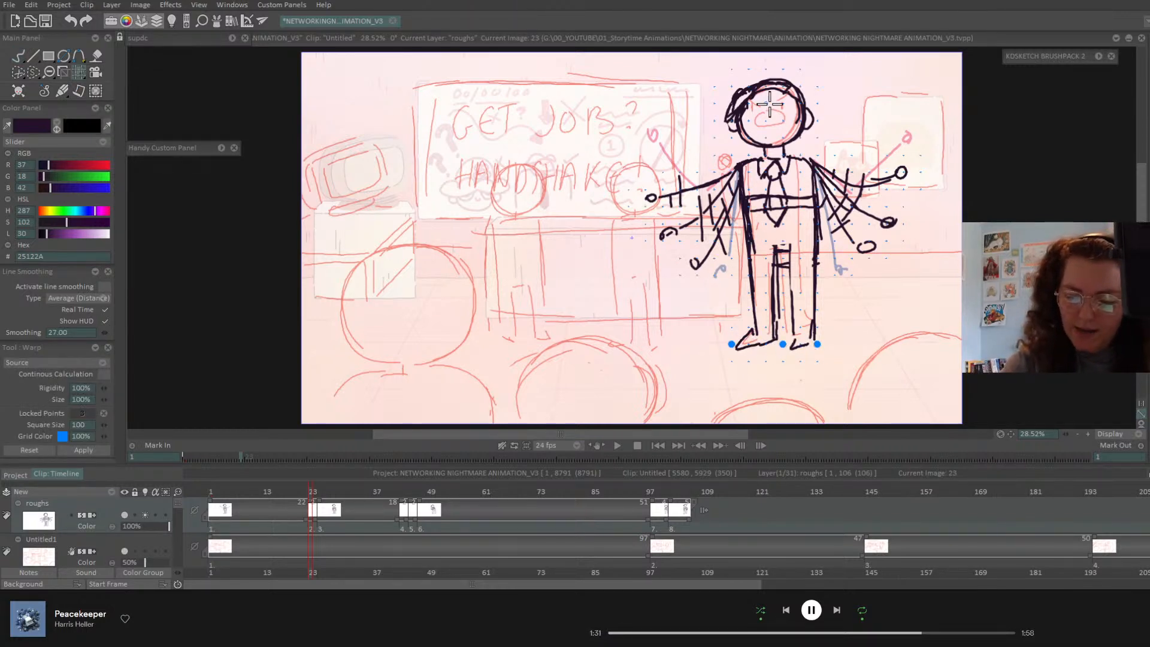
{"action": "left_click_drag", "start_coordinate": [783, 87], "coordinate": [790, 87]}
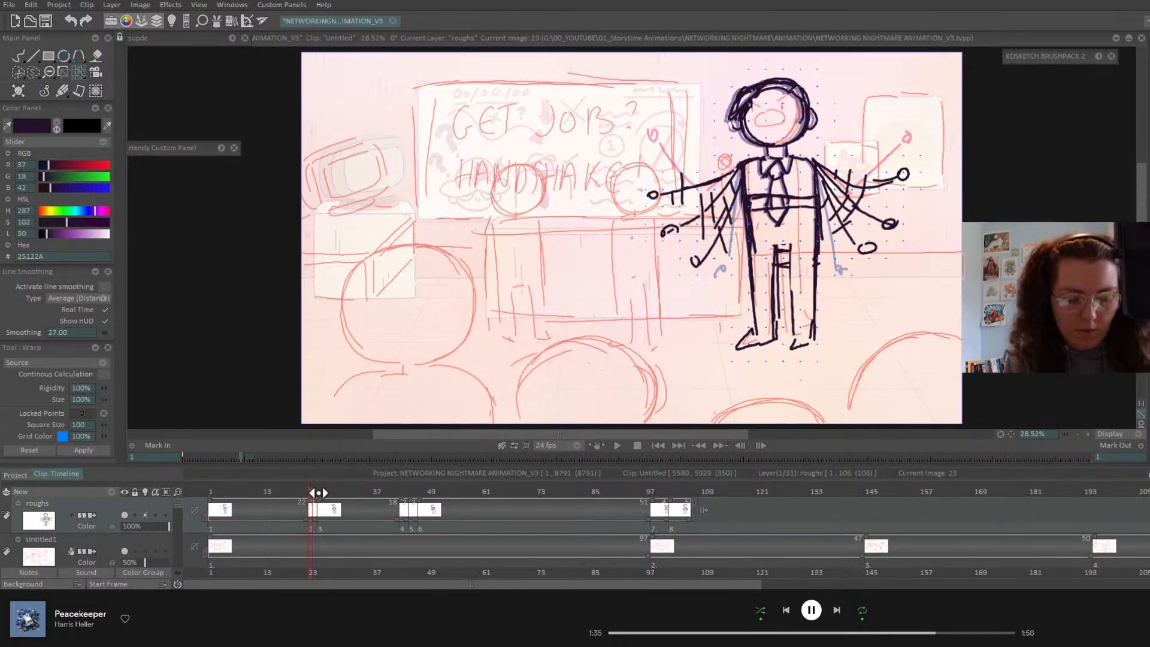
- Warp the hanging-arms drawing at frame 25, pinning both feet and shifting the head up and to the right
{"action": "left_click_drag", "start_coordinate": [318, 492], "coordinate": [322, 493]}
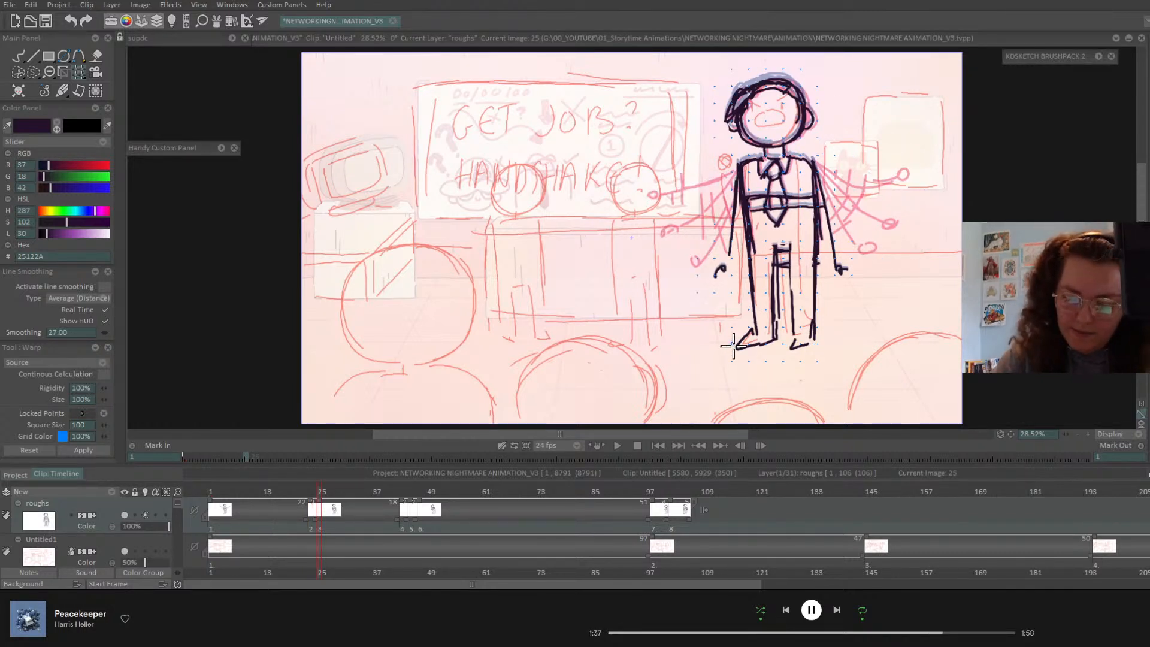
{"action": "left_click", "coordinate": [732, 344]}
{"action": "left_click", "coordinate": [818, 345]}
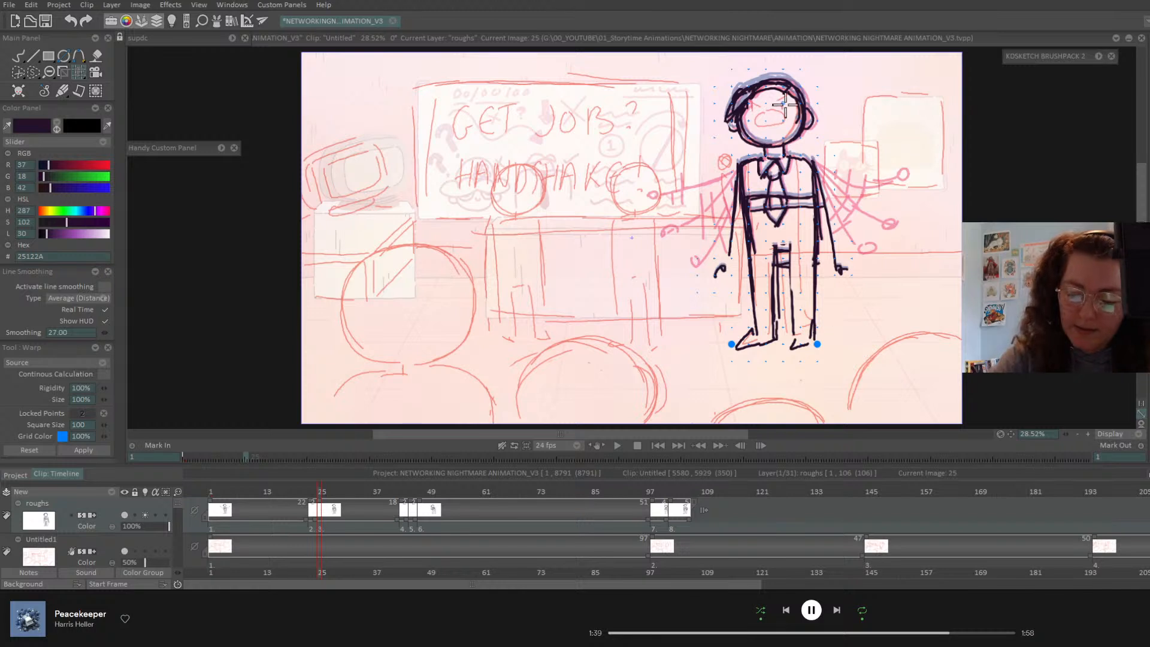
{"action": "left_click_drag", "start_coordinate": [785, 105], "coordinate": [793, 80]}
{"action": "key", "text": "Return"}
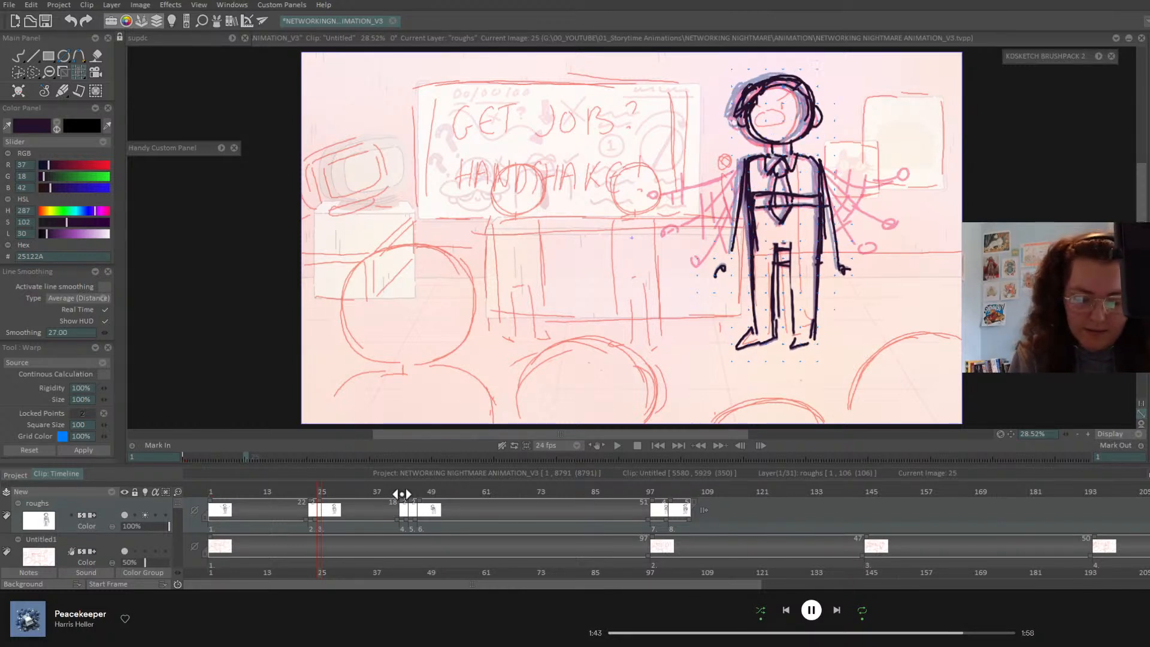
- Check the drawings leading into the lean and the clip's playback, and save the project
{"action": "left_click_drag", "start_coordinate": [401, 493], "coordinate": [419, 493]}
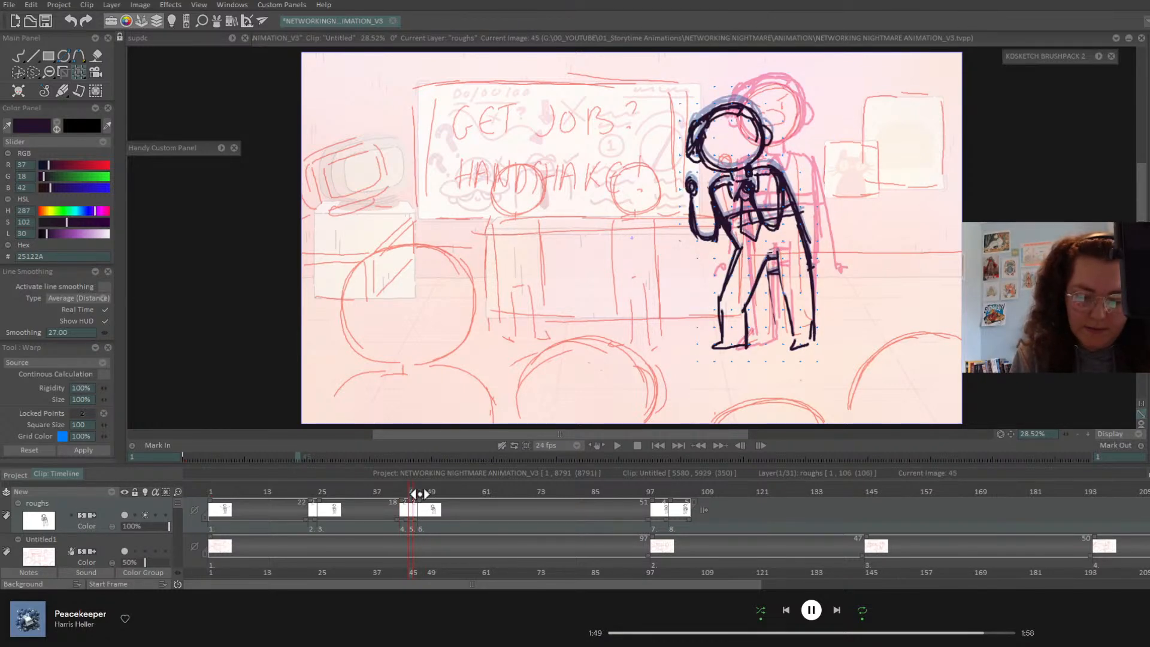
{"action": "left_click", "coordinate": [617, 447]}
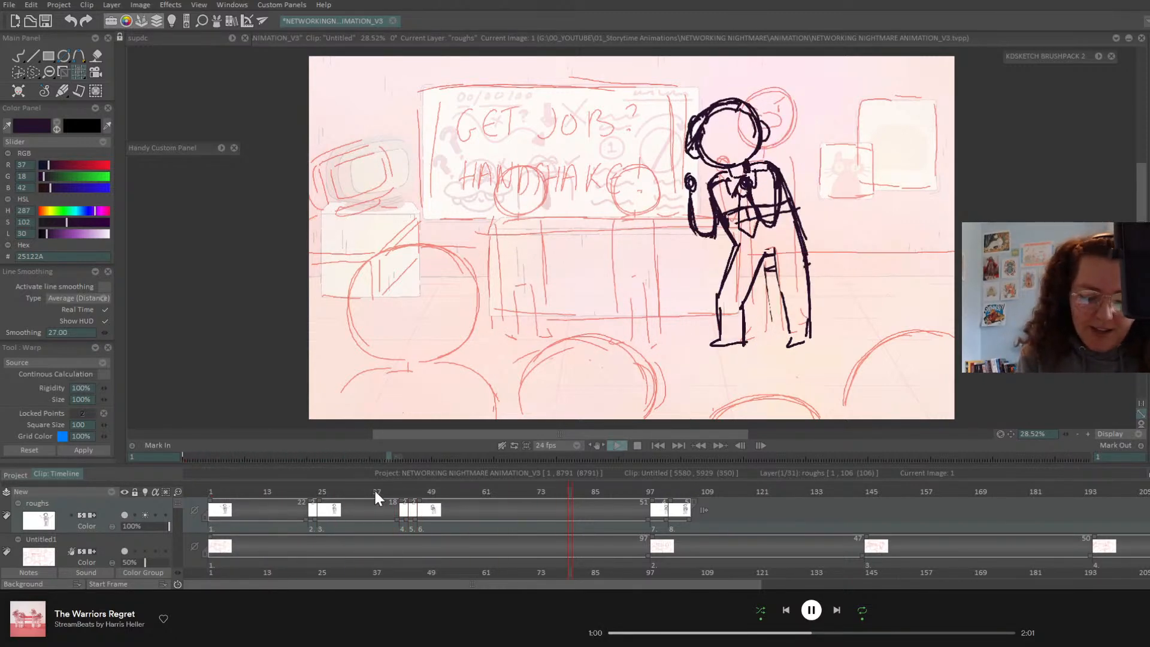
{"action": "key", "text": "ctrl+s"}
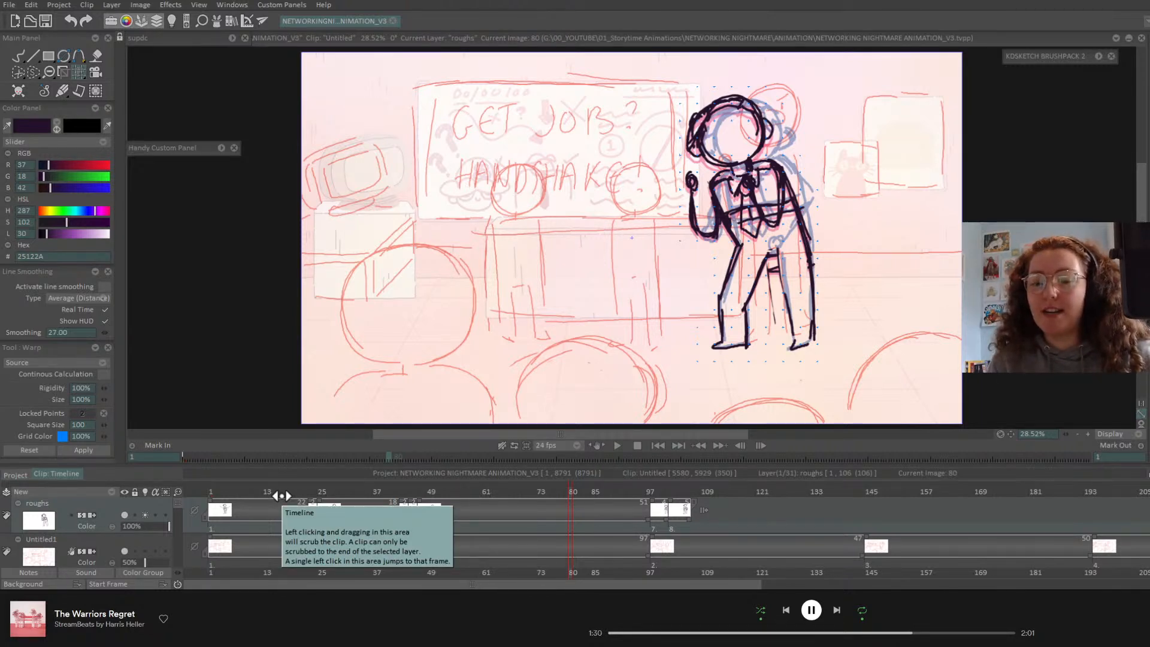
- Add a new drawing at frame 145 on the roughs layer and sketch the presenter's round head with ears and hair
{"action": "mouse_move", "coordinate": [303, 493]}
{"action": "left_mouse_down"}
{"action": "mouse_move", "coordinate": [367, 490]}
{"action": "mouse_move", "coordinate": [295, 493]}
{"action": "mouse_move", "coordinate": [359, 511]}
{"action": "mouse_move", "coordinate": [435, 511]}
{"action": "mouse_move", "coordinate": [258, 534]}
{"action": "mouse_move", "coordinate": [880, 544]}
{"action": "mouse_move", "coordinate": [869, 540]}
{"action": "left_mouse_up"}
{"action": "left_click", "coordinate": [19, 56]}
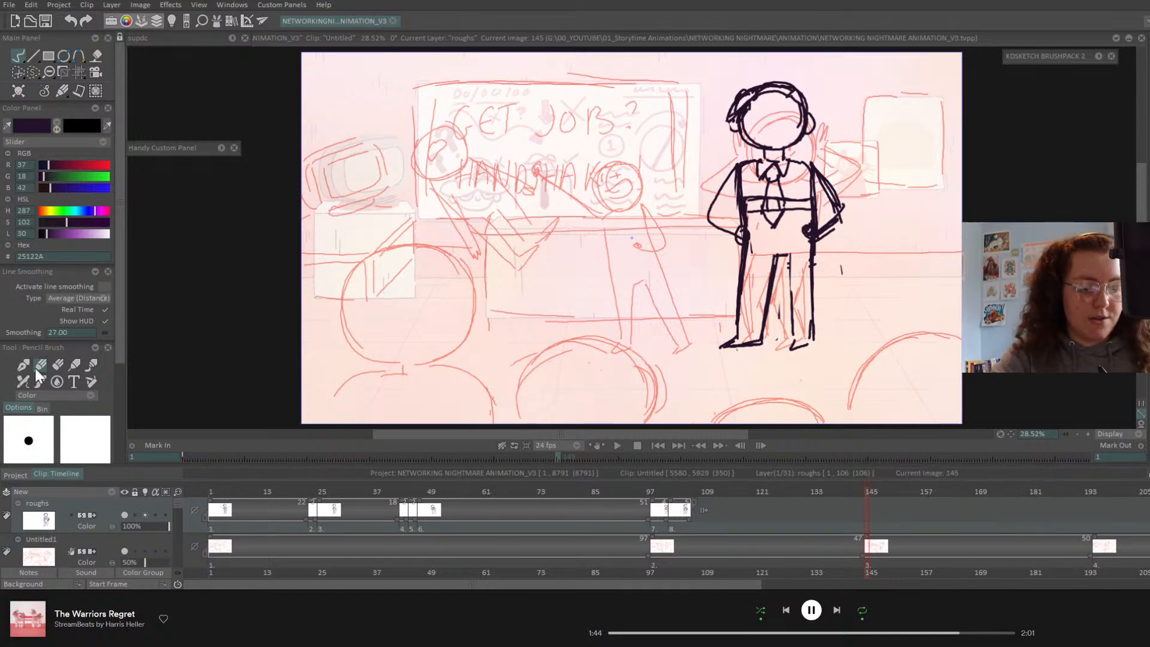
{"action": "key", "text": "Insert"}
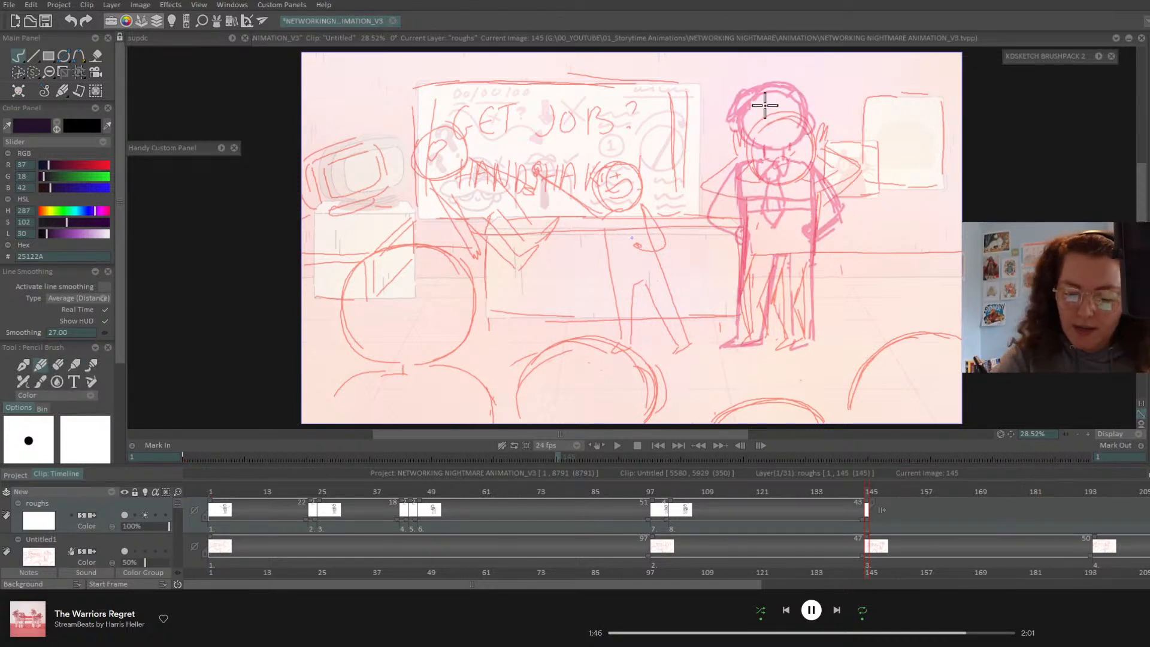
{"action": "mouse_move", "coordinate": [762, 86]}
{"action": "left_mouse_down"}
{"action": "mouse_move", "coordinate": [744, 140]}
{"action": "mouse_move", "coordinate": [763, 86]}
{"action": "mouse_move", "coordinate": [763, 150]}
{"action": "mouse_move", "coordinate": [797, 141]}
{"action": "left_mouse_up"}
{"action": "left_click_drag", "start_coordinate": [802, 95], "coordinate": [750, 89]}
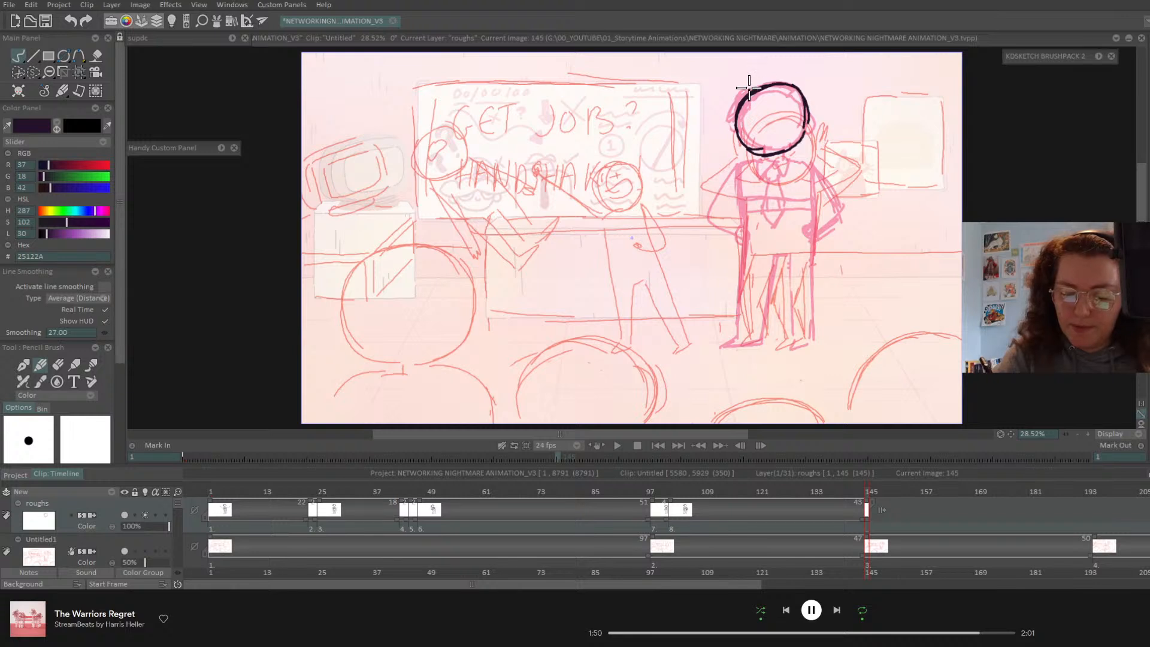
{"action": "left_click_drag", "start_coordinate": [804, 118], "coordinate": [808, 139]}
{"action": "mouse_move", "coordinate": [737, 99]}
{"action": "left_mouse_down"}
{"action": "mouse_move", "coordinate": [728, 135]}
{"action": "mouse_move", "coordinate": [743, 141]}
{"action": "mouse_move", "coordinate": [732, 111]}
{"action": "mouse_move", "coordinate": [770, 85]}
{"action": "mouse_move", "coordinate": [728, 127]}
{"action": "mouse_move", "coordinate": [770, 90]}
{"action": "mouse_move", "coordinate": [801, 102]}
{"action": "mouse_move", "coordinate": [777, 78]}
{"action": "mouse_move", "coordinate": [801, 99]}
{"action": "left_mouse_up"}
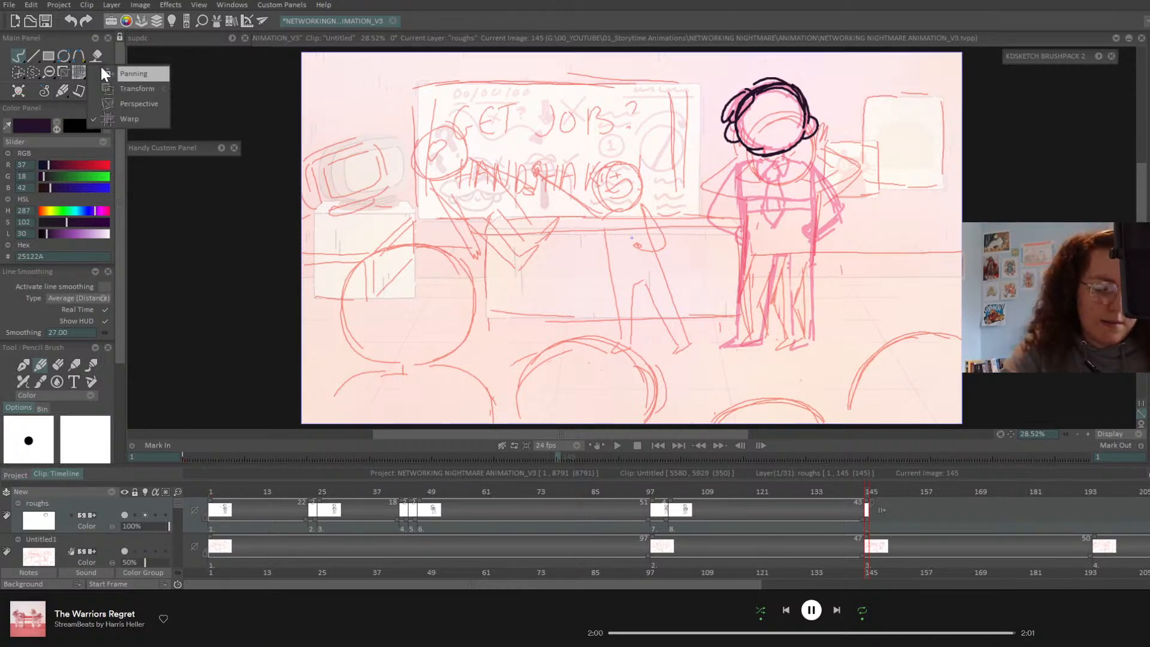
- Move the new head down over the storyboard's head, and hide the roughs layer with its previous-drawing onion skin
{"action": "left_click", "coordinate": [79, 72]}
{"action": "left_click_drag", "start_coordinate": [812, 126], "coordinate": [811, 145]}
{"action": "left_click", "coordinate": [19, 55]}
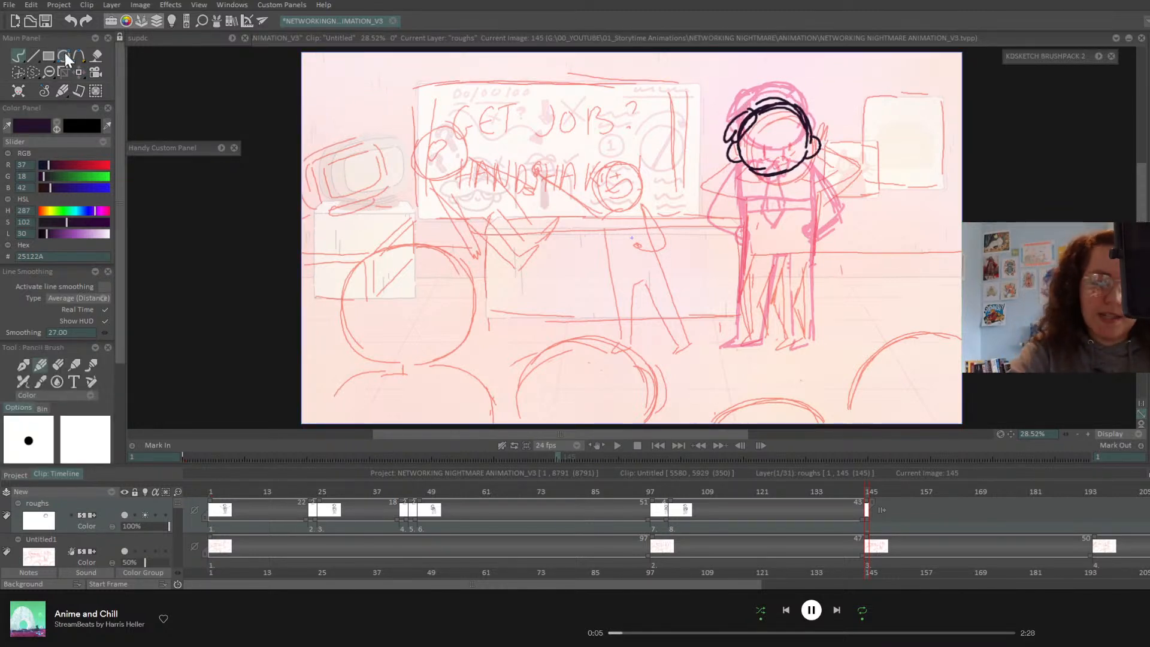
{"action": "left_click", "coordinate": [124, 516]}
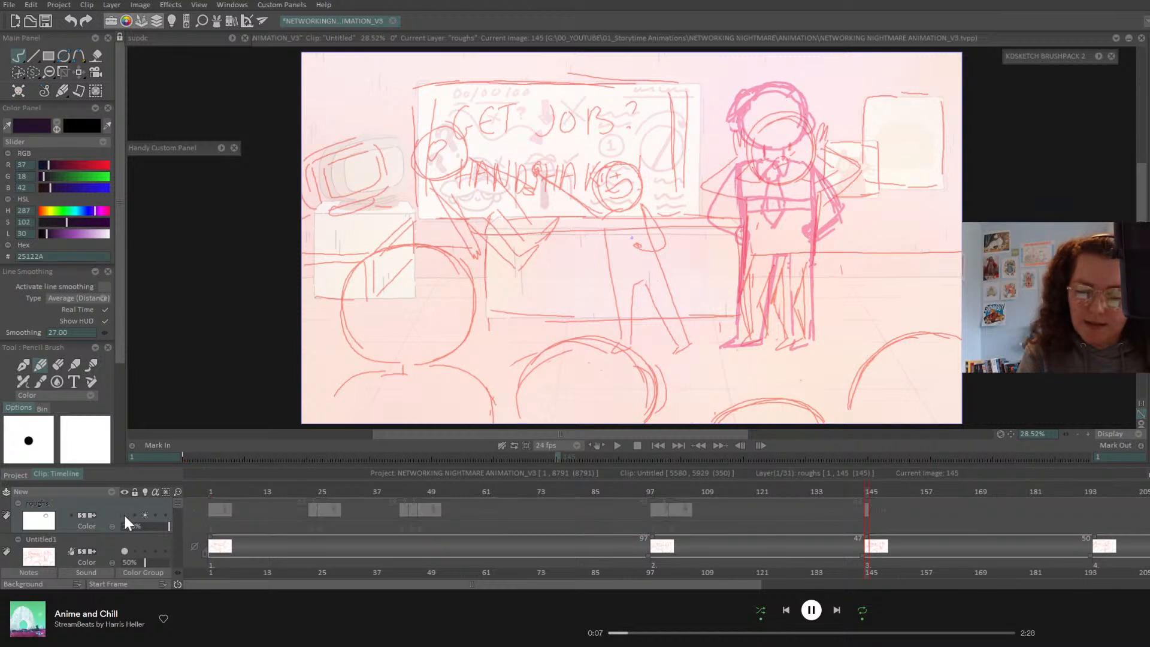
{"action": "left_click", "coordinate": [137, 515]}
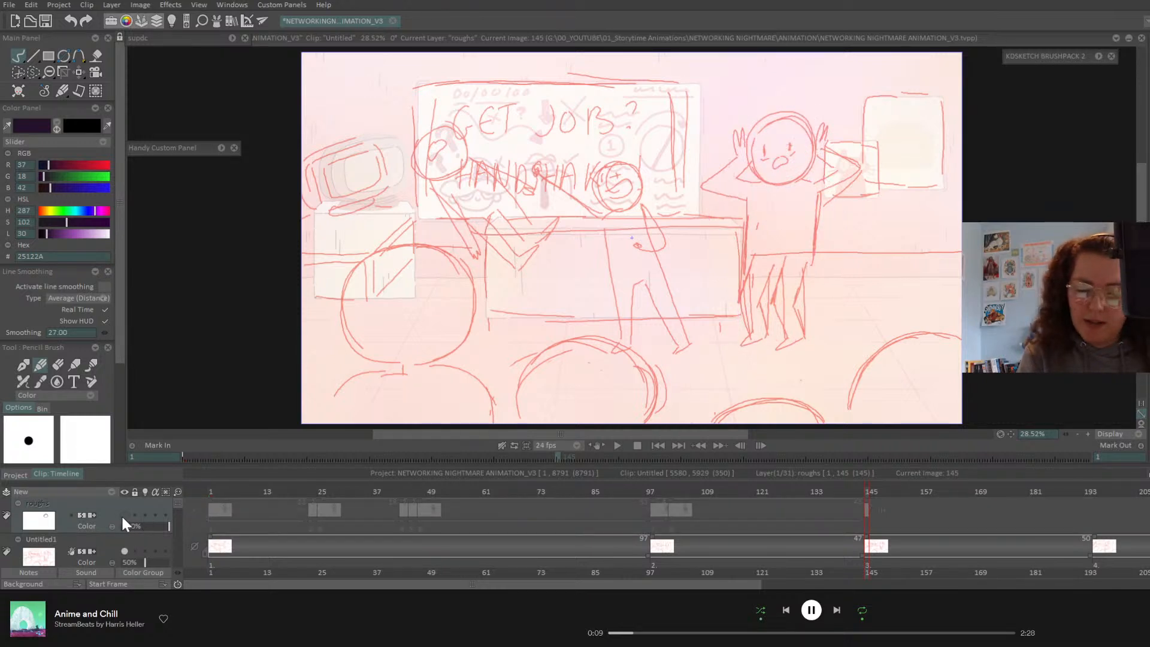
- Show the roughs layer with its previous-drawing onion skin and scribble in the dark hair at the side of the new head
{"action": "left_click", "coordinate": [124, 515]}
{"action": "left_click", "coordinate": [145, 515]}
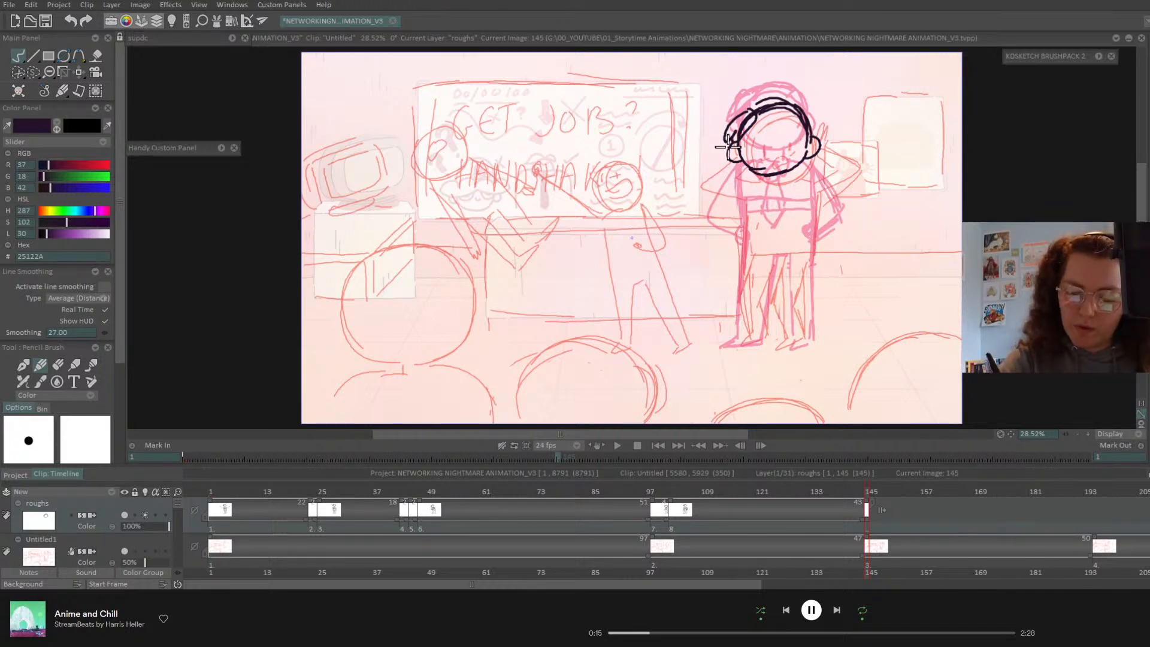
{"action": "mouse_move", "coordinate": [731, 133]}
{"action": "left_mouse_down"}
{"action": "mouse_move", "coordinate": [740, 147]}
{"action": "mouse_move", "coordinate": [737, 123]}
{"action": "mouse_move", "coordinate": [736, 145]}
{"action": "mouse_move", "coordinate": [728, 131]}
{"action": "left_mouse_up"}
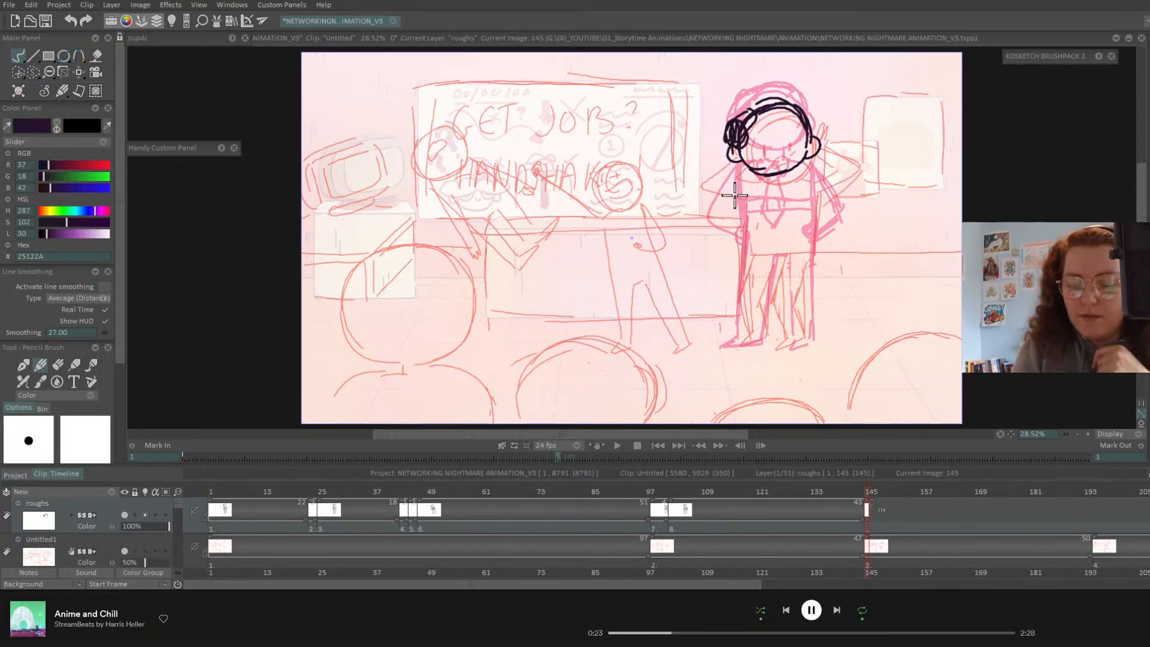
- Sketch the shoulders and the sides of the torso below the head, and shift the whole drawing slightly left
{"action": "mouse_move", "coordinate": [760, 175]}
{"action": "left_mouse_down"}
{"action": "mouse_move", "coordinate": [729, 179]}
{"action": "mouse_move", "coordinate": [820, 172]}
{"action": "mouse_move", "coordinate": [813, 180]}
{"action": "left_mouse_up"}
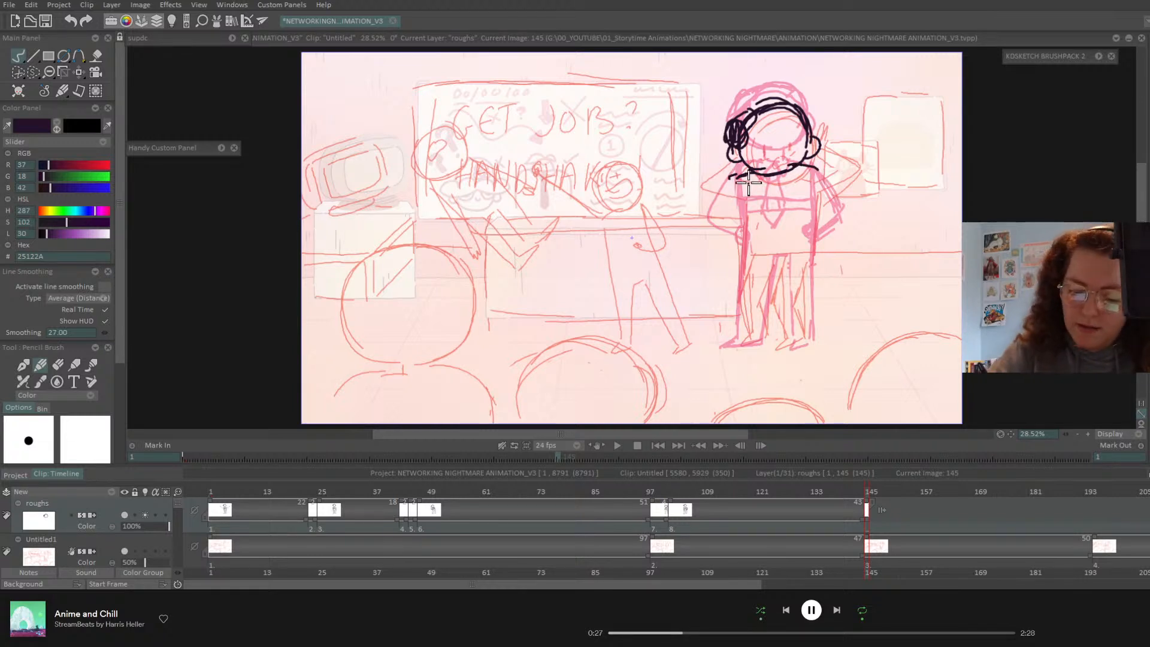
{"action": "mouse_move", "coordinate": [737, 178]}
{"action": "left_mouse_down"}
{"action": "mouse_move", "coordinate": [741, 272]}
{"action": "mouse_move", "coordinate": [746, 237]}
{"action": "mouse_move", "coordinate": [755, 272]}
{"action": "left_mouse_up"}
{"action": "left_click_drag", "start_coordinate": [809, 163], "coordinate": [829, 258]}
{"action": "left_click_drag", "start_coordinate": [827, 217], "coordinate": [825, 256]}
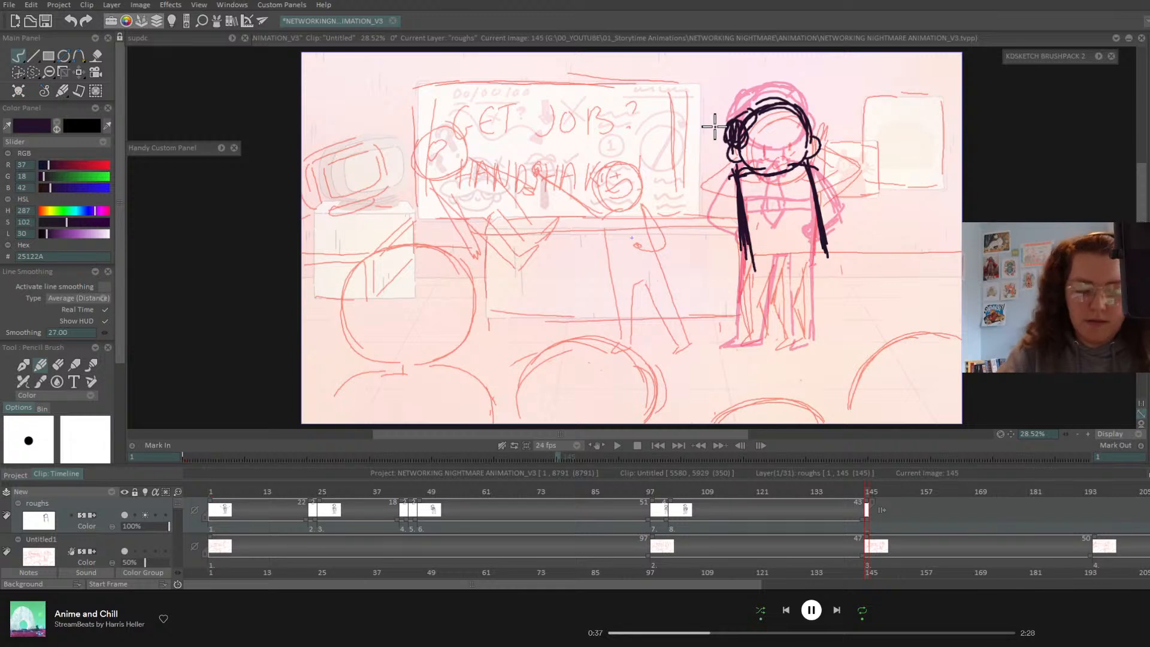
{"action": "left_click", "coordinate": [78, 72]}
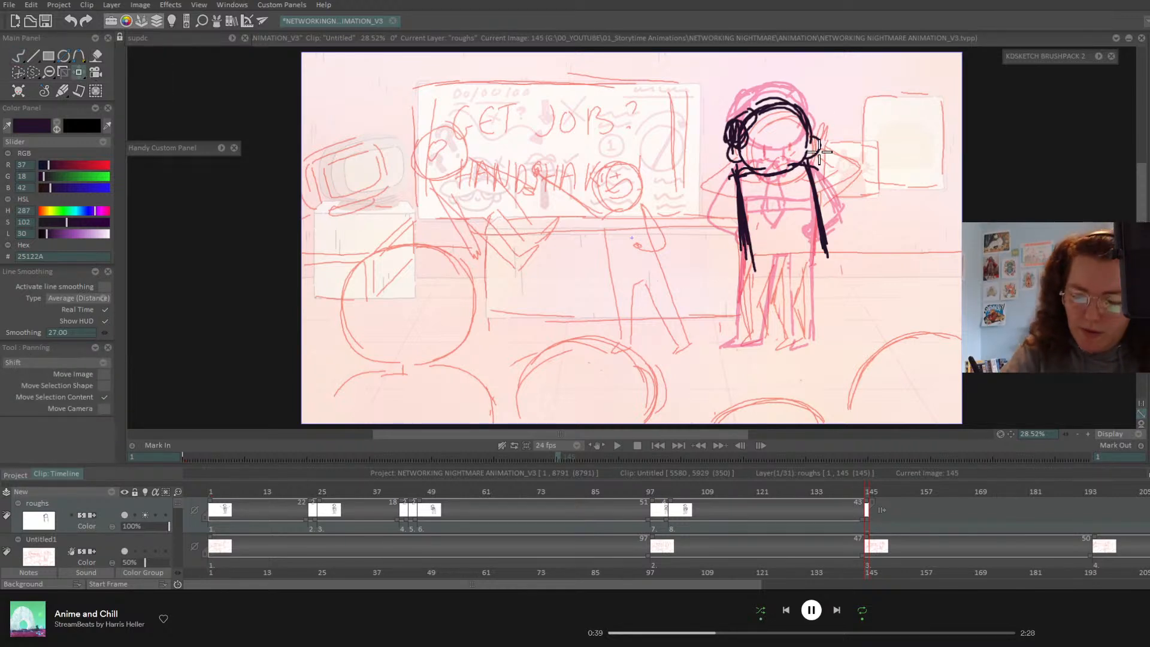
{"action": "left_click_drag", "start_coordinate": [817, 154], "coordinate": [808, 151]}
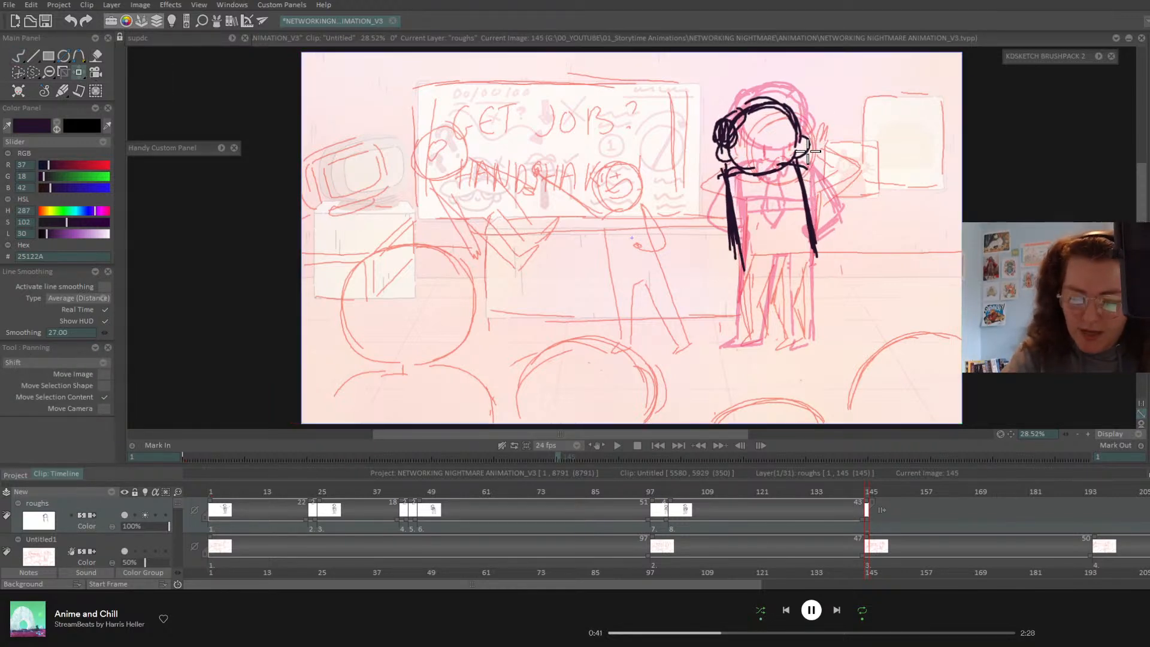
- Sketch the bent legs with feet below the torso and add two bands across the torso
{"action": "left_click", "coordinate": [18, 58]}
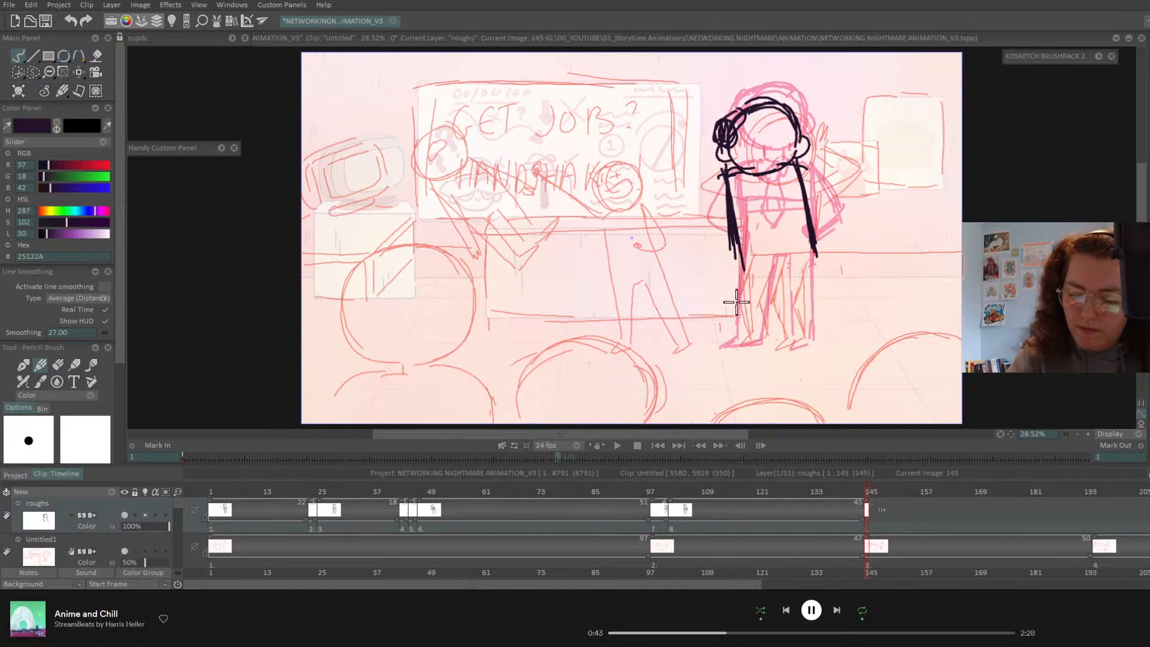
{"action": "mouse_move", "coordinate": [743, 271]}
{"action": "left_mouse_down"}
{"action": "mouse_move", "coordinate": [730, 330]}
{"action": "mouse_move", "coordinate": [725, 306]}
{"action": "mouse_move", "coordinate": [739, 340]}
{"action": "mouse_move", "coordinate": [721, 345]}
{"action": "mouse_move", "coordinate": [756, 342]}
{"action": "left_mouse_up"}
{"action": "mouse_move", "coordinate": [747, 299]}
{"action": "left_mouse_down"}
{"action": "mouse_move", "coordinate": [759, 342]}
{"action": "mouse_move", "coordinate": [775, 260]}
{"action": "mouse_move", "coordinate": [783, 264]}
{"action": "mouse_move", "coordinate": [754, 315]}
{"action": "mouse_move", "coordinate": [807, 346]}
{"action": "mouse_move", "coordinate": [809, 327]}
{"action": "mouse_move", "coordinate": [814, 341]}
{"action": "left_mouse_up"}
{"action": "left_click_drag", "start_coordinate": [816, 257], "coordinate": [803, 297]}
{"action": "mouse_move", "coordinate": [734, 217]}
{"action": "left_mouse_down"}
{"action": "mouse_move", "coordinate": [809, 214]}
{"action": "mouse_move", "coordinate": [738, 220]}
{"action": "left_mouse_up"}
{"action": "left_click_drag", "start_coordinate": [808, 223], "coordinate": [739, 233]}
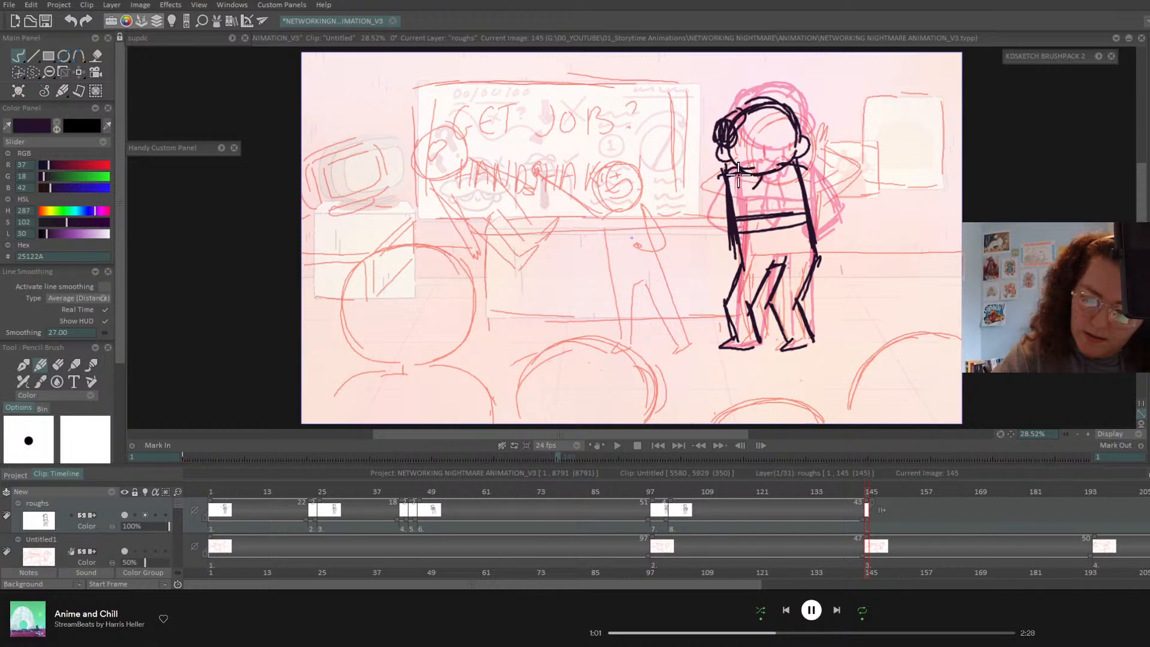
- Sketch the collar and tie on the torso at frame 145, and undo the last tie strokes
{"action": "mouse_move", "coordinate": [738, 175]}
{"action": "left_mouse_down"}
{"action": "mouse_move", "coordinate": [780, 186]}
{"action": "mouse_move", "coordinate": [793, 166]}
{"action": "mouse_move", "coordinate": [759, 184]}
{"action": "mouse_move", "coordinate": [771, 175]}
{"action": "mouse_move", "coordinate": [758, 223]}
{"action": "mouse_move", "coordinate": [776, 243]}
{"action": "left_mouse_up"}
{"action": "mouse_move", "coordinate": [772, 189]}
{"action": "left_mouse_down"}
{"action": "mouse_move", "coordinate": [788, 226]}
{"action": "mouse_move", "coordinate": [778, 243]}
{"action": "left_mouse_up"}
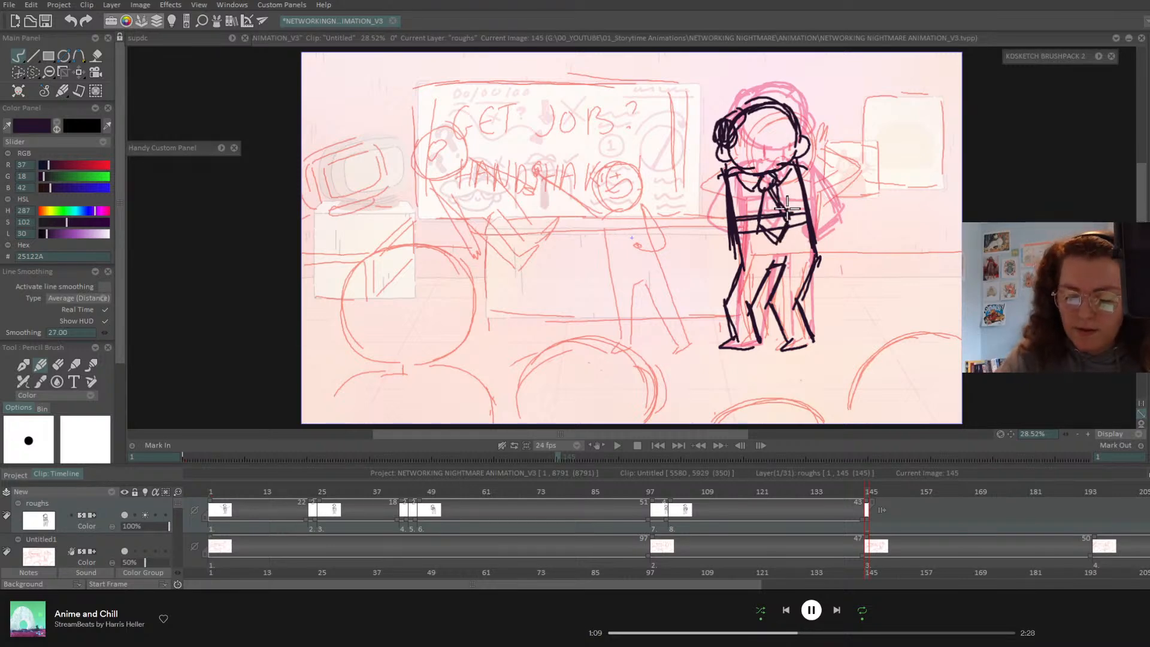
{"action": "left_click_drag", "start_coordinate": [860, 498], "coordinate": [869, 506]}
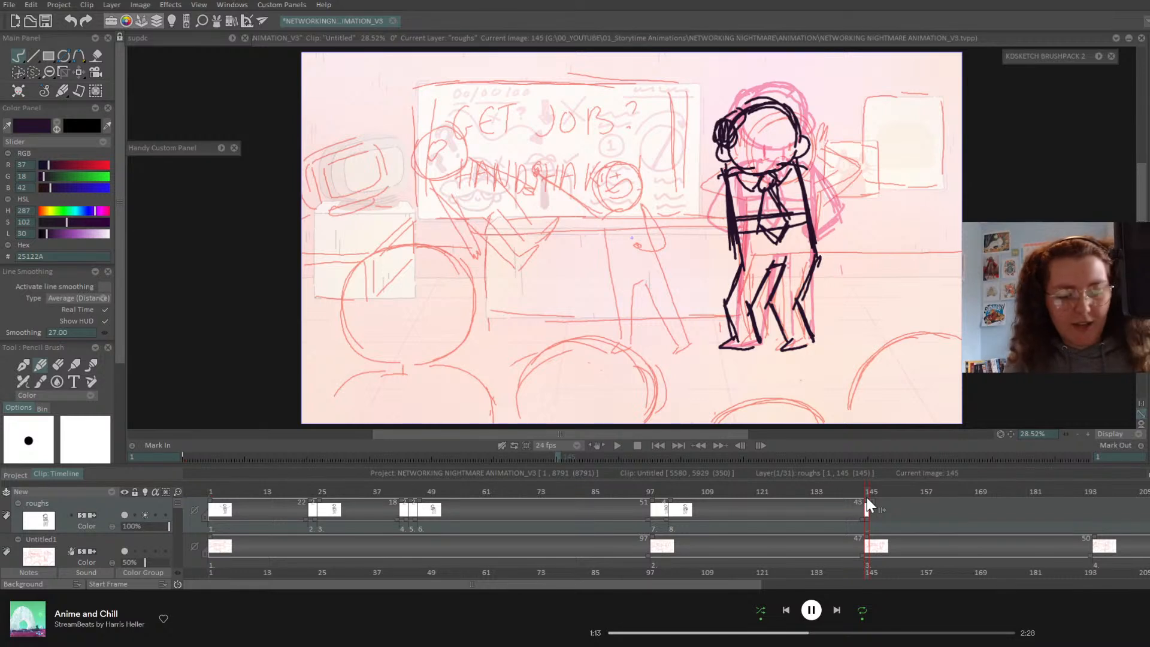
{"action": "key", "text": "BackSpace"}
{"action": "key", "text": "ctrl+z"}
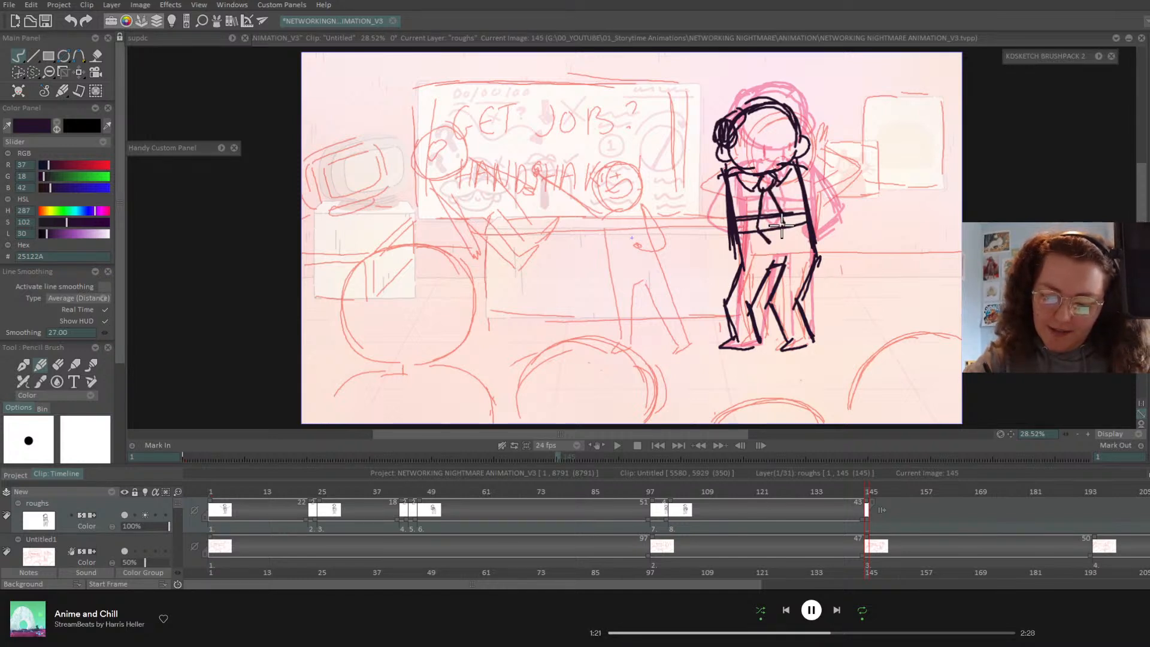
- Compare the frame 145 drawing with its neighbouring frame and save the project
{"action": "left_click_drag", "start_coordinate": [865, 492], "coordinate": [867, 495]}
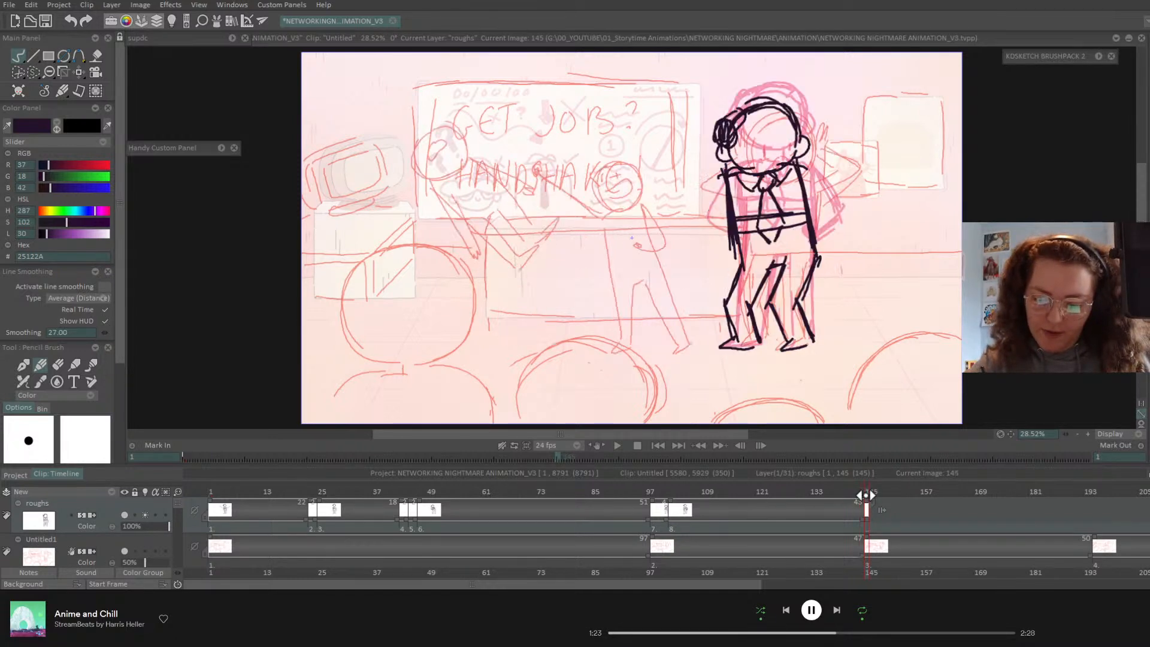
{"action": "key", "text": "Right"}
{"action": "key", "text": "Left"}
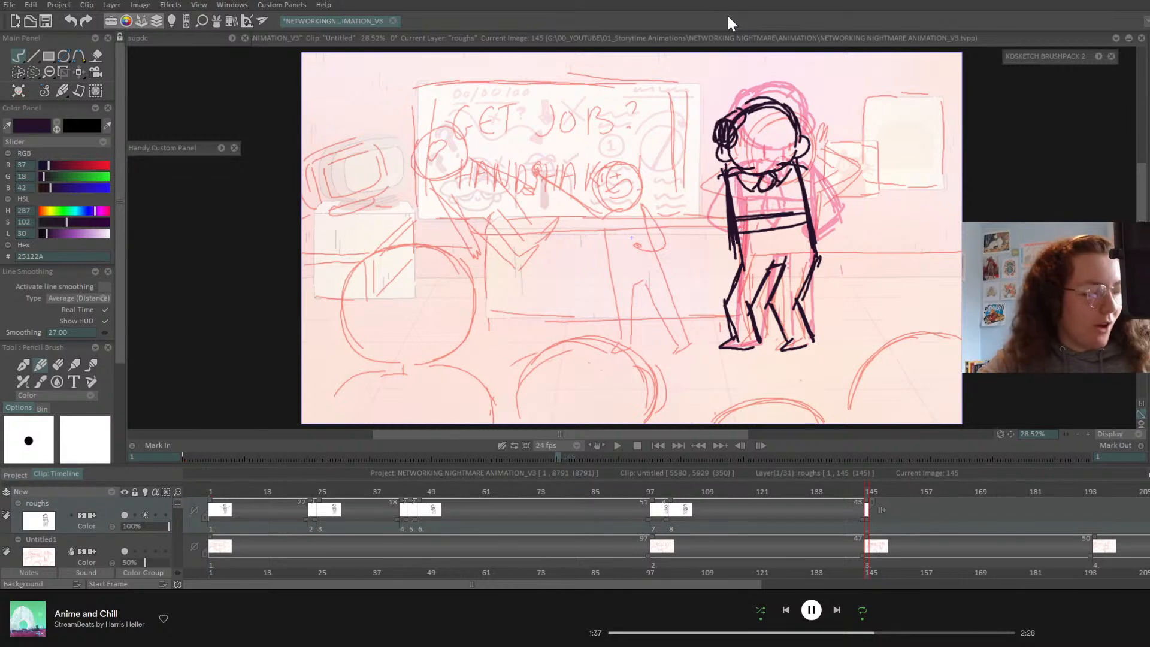
{"action": "key", "text": "ctrl+s"}
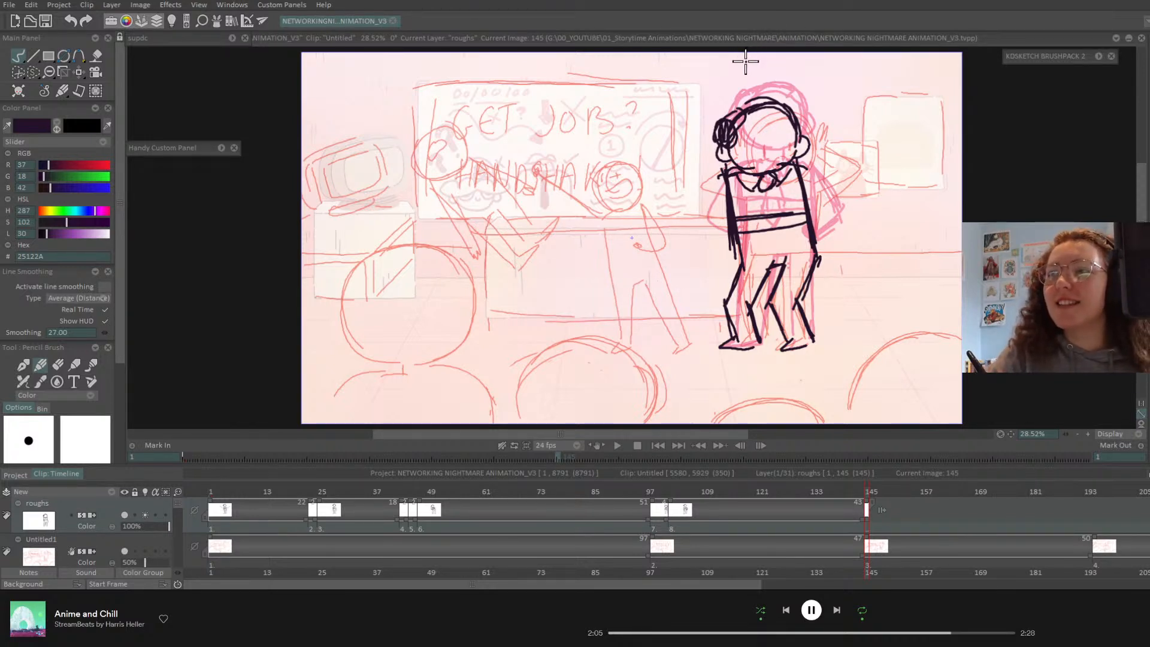
- Redraw the tie below the knot at frame 145, flipping back to the previous pose around frame 102 for comparison
{"action": "key", "text": "Left"}
{"action": "key", "text": "Right"}
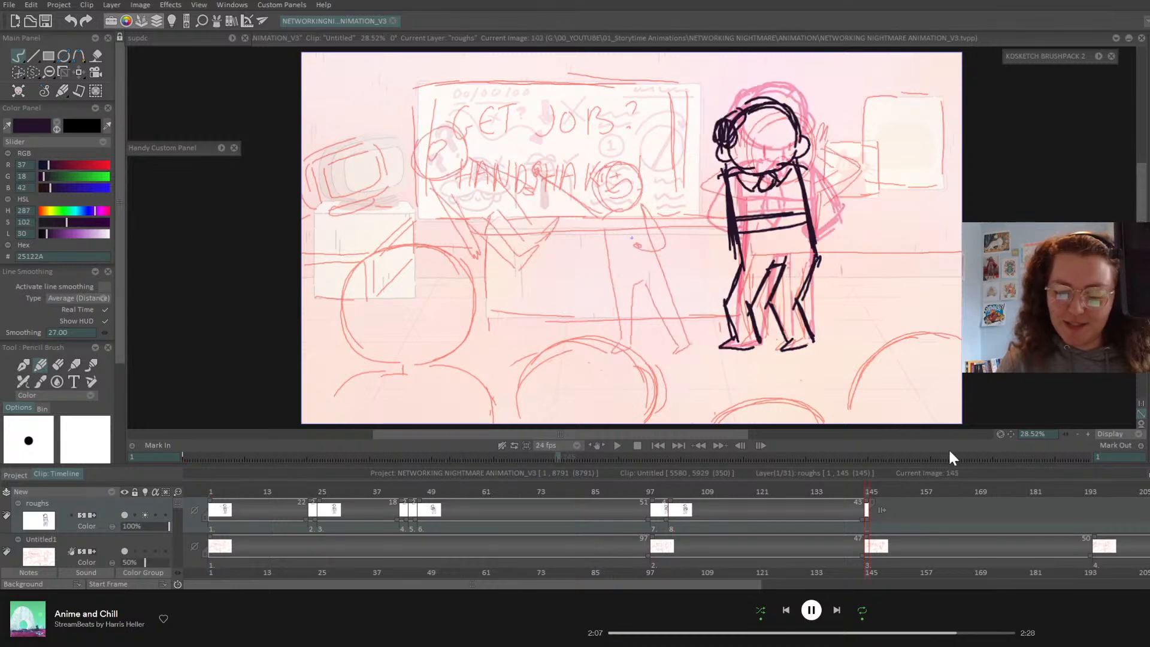
{"action": "key", "text": "Left"}
{"action": "key", "text": "Right"}
{"action": "key", "text": "Left"}
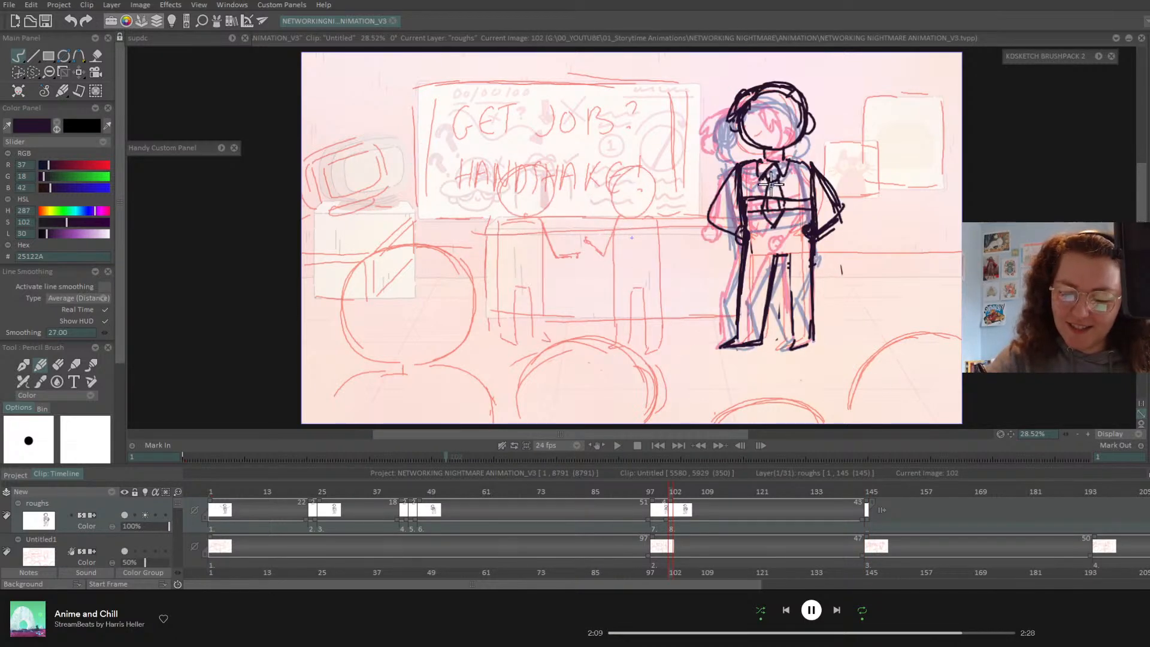
{"action": "key", "text": "Right"}
{"action": "key", "text": "Left"}
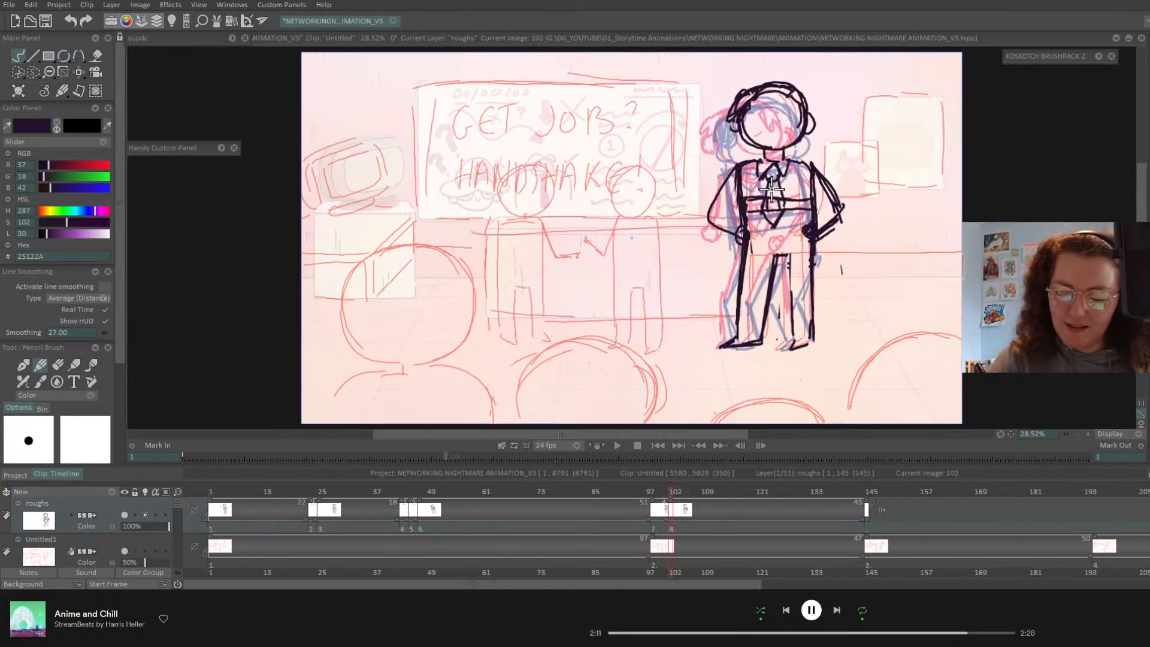
{"action": "key", "text": "Right"}
{"action": "key", "text": "Left"}
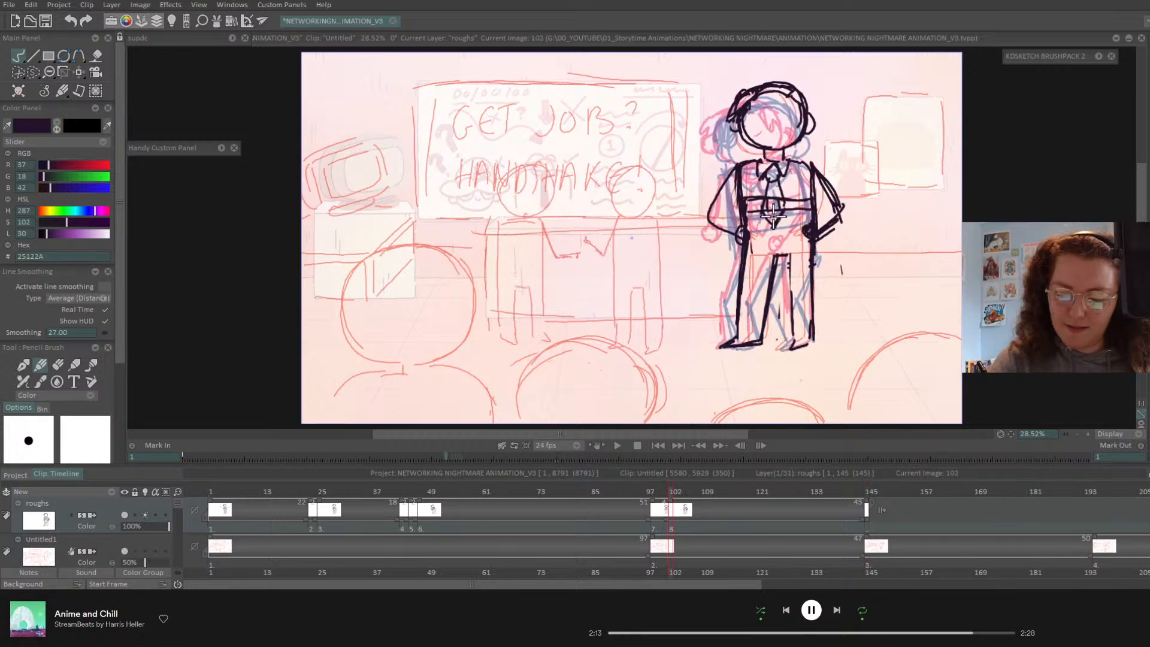
{"action": "key", "text": "Right"}
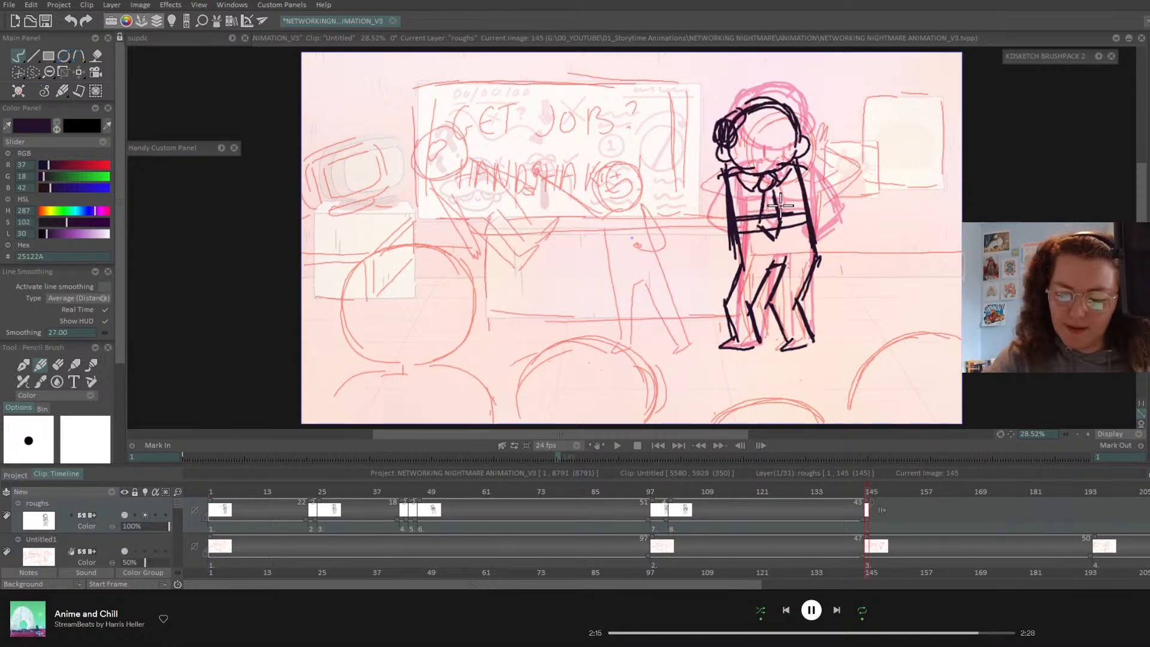
{"action": "key", "text": "Left"}
{"action": "key", "text": "Right"}
{"action": "key", "text": "Left"}
{"action": "key", "text": "Right"}
{"action": "key", "text": "Left"}
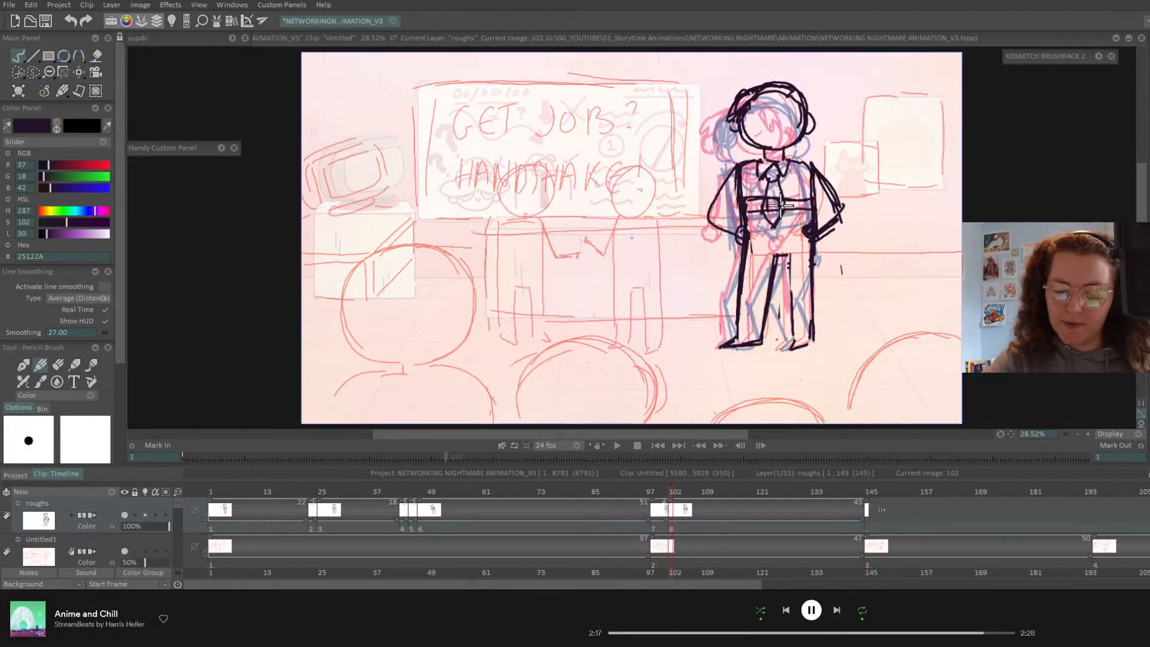
- Flip between the roughs drawings at frames 102 and 145 to compare the standing man's poses
{"action": "key", "text": "Right"}
{"action": "key", "text": "Left"}
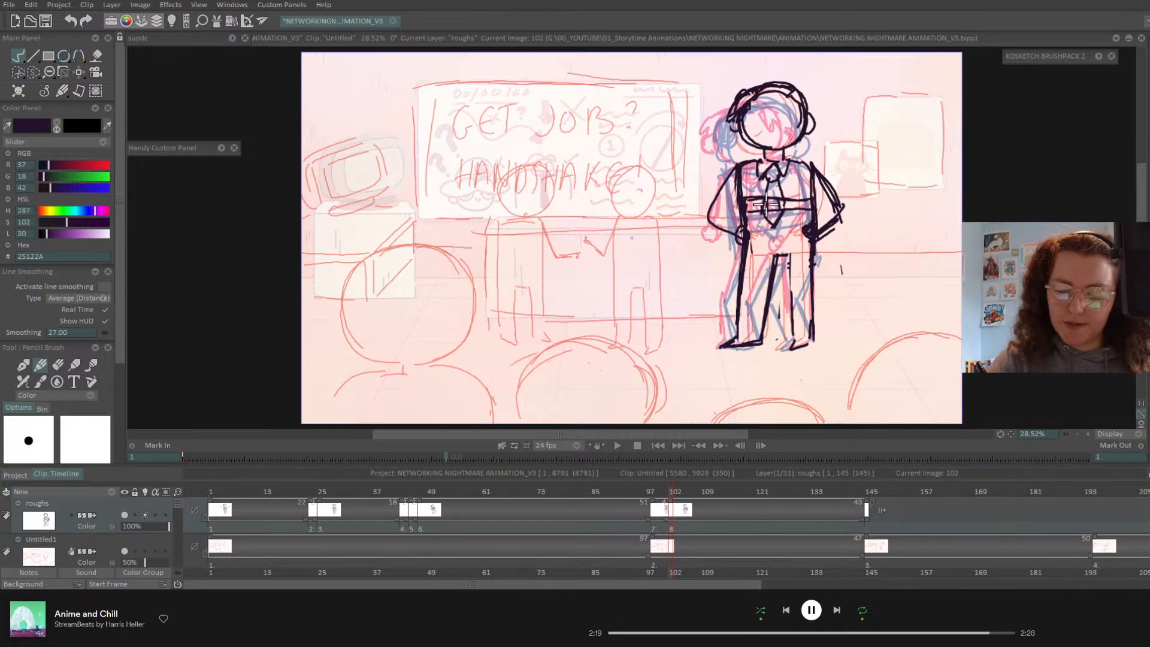
{"action": "key", "text": "Right"}
{"action": "key", "text": "Left"}
{"action": "key", "text": "Right"}
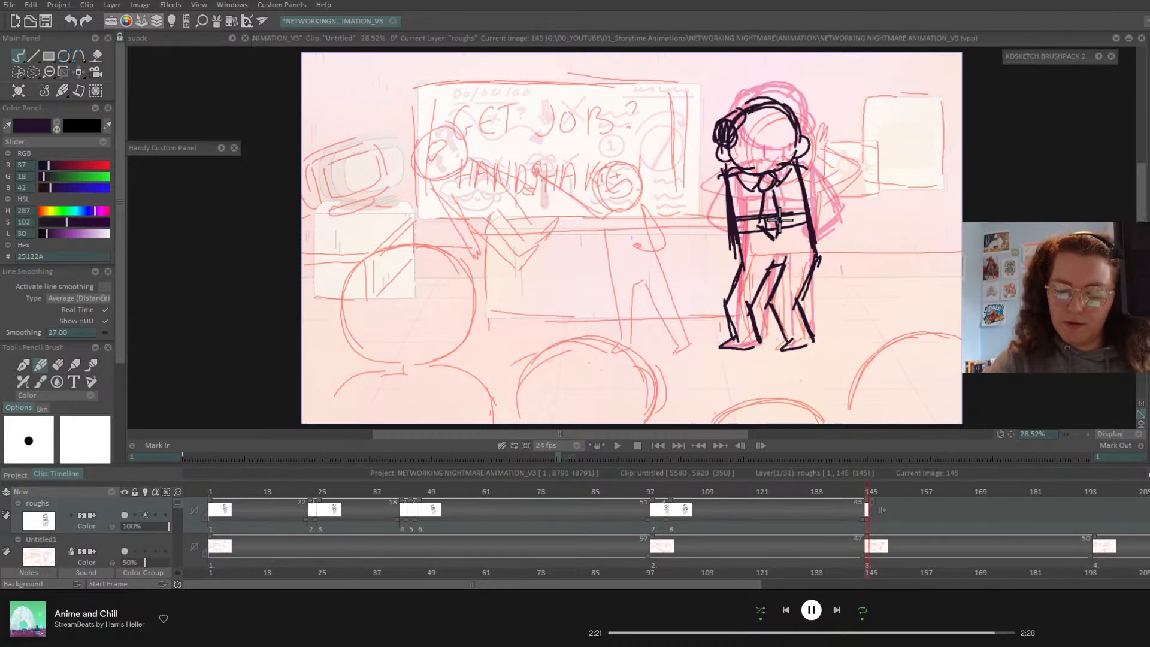
{"action": "key", "text": "Left"}
{"action": "key", "text": "Right"}
{"action": "key", "text": "Left"}
{"action": "key", "text": "Right"}
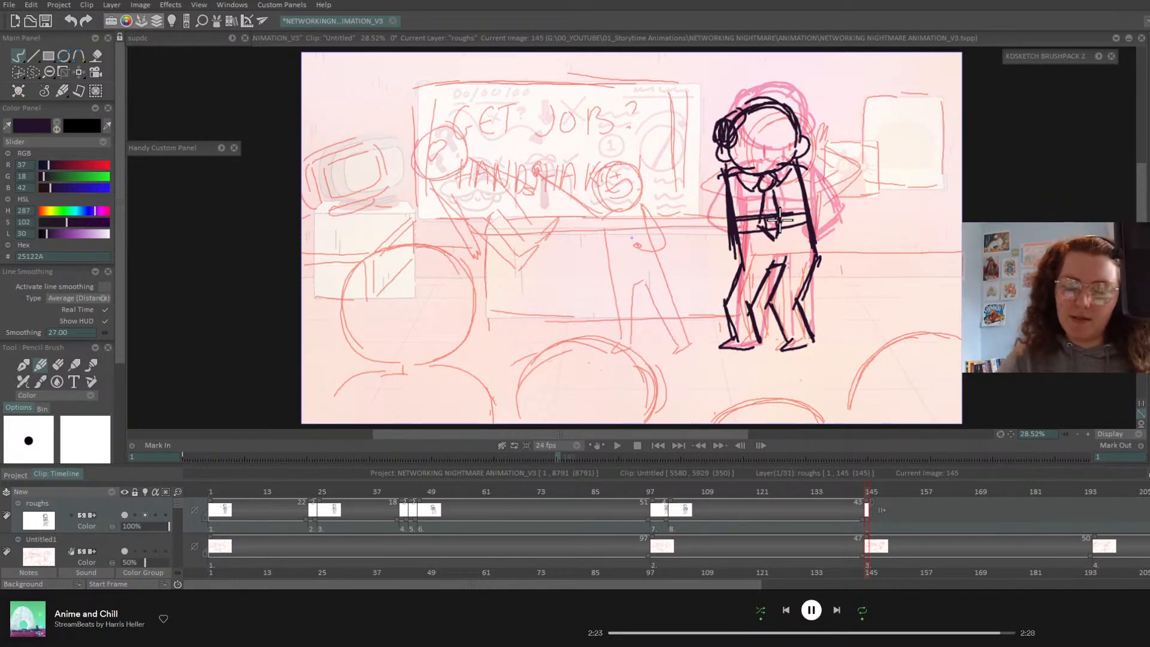
- Draw the man's raised arms bent up to his head, plus distressed eyes and an open mouth, on the roughs drawing at frame 145
{"action": "left_click_drag", "start_coordinate": [727, 174], "coordinate": [684, 183]}
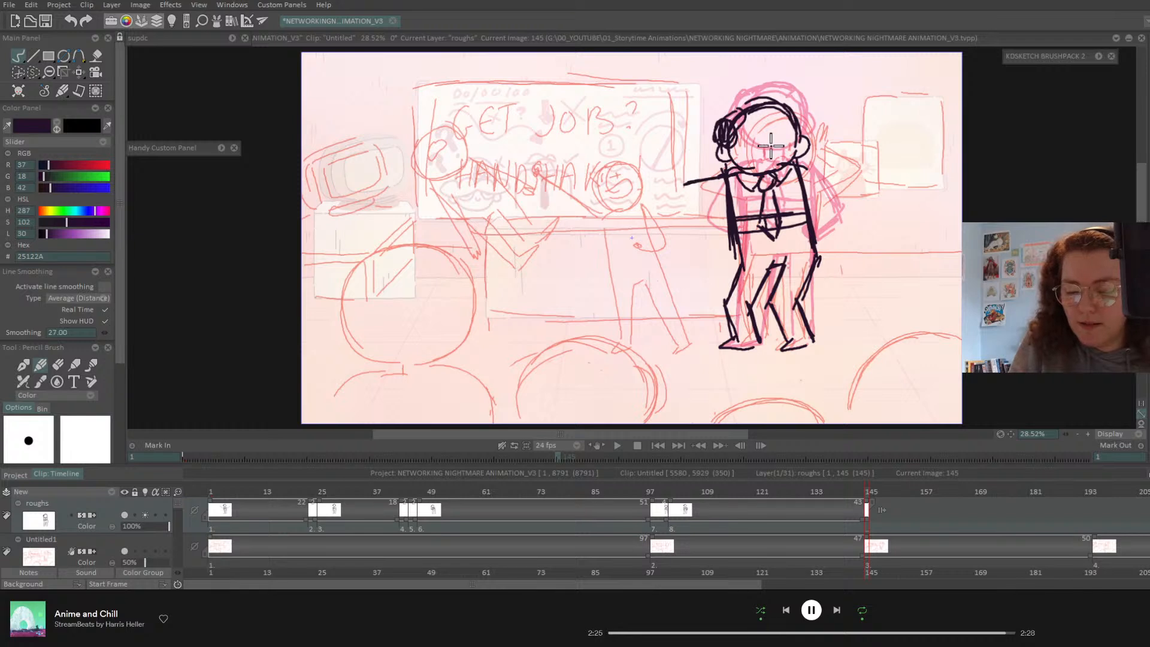
{"action": "left_click_drag", "start_coordinate": [779, 172], "coordinate": [846, 159]}
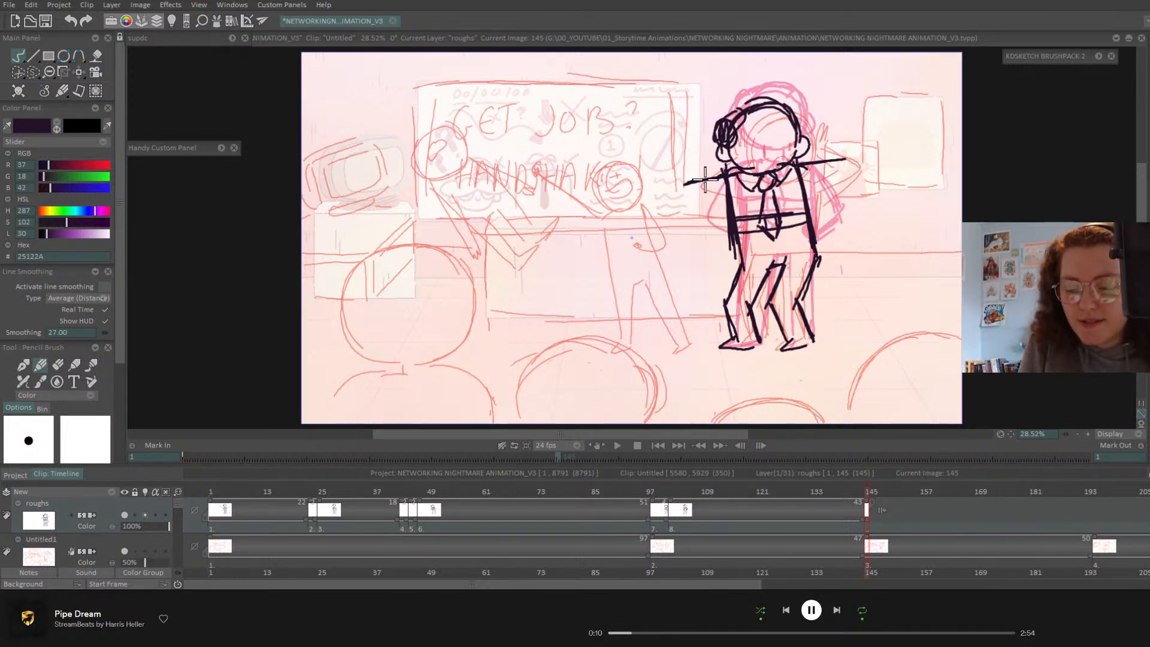
{"action": "left_click_drag", "start_coordinate": [722, 127], "coordinate": [671, 184]}
{"action": "mouse_move", "coordinate": [796, 117]}
{"action": "left_mouse_down"}
{"action": "mouse_move", "coordinate": [803, 138]}
{"action": "mouse_move", "coordinate": [853, 160]}
{"action": "left_mouse_up"}
{"action": "mouse_move", "coordinate": [758, 147]}
{"action": "left_mouse_down"}
{"action": "mouse_move", "coordinate": [751, 161]}
{"action": "mouse_move", "coordinate": [768, 146]}
{"action": "mouse_move", "coordinate": [743, 139]}
{"action": "mouse_move", "coordinate": [771, 136]}
{"action": "mouse_move", "coordinate": [773, 157]}
{"action": "mouse_move", "coordinate": [754, 163]}
{"action": "mouse_move", "coordinate": [783, 137]}
{"action": "left_mouse_up"}
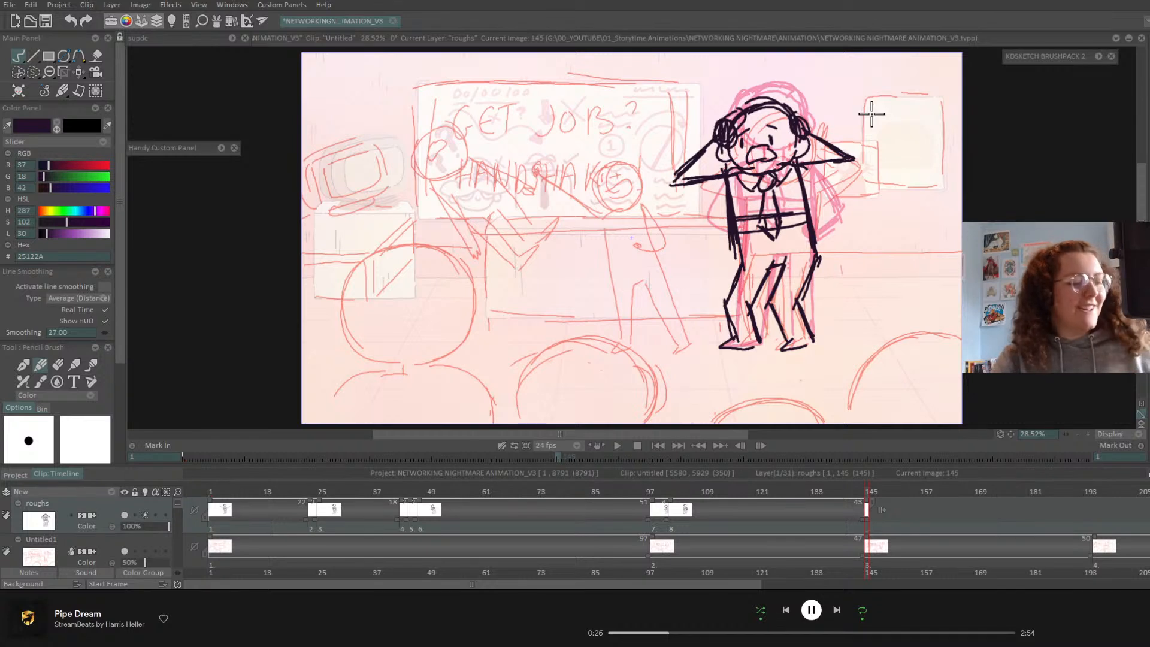
- Sketch the man's facial features on the roughs drawings at frames 102 and 98
{"action": "key", "text": "Left"}
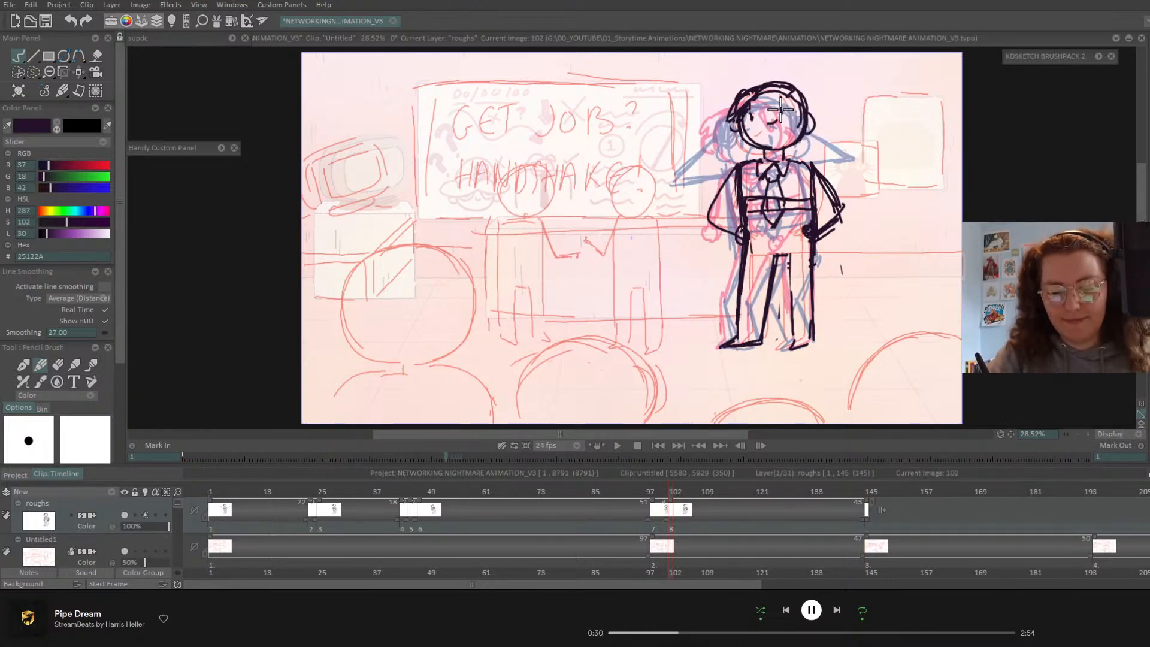
{"action": "key", "text": "Left"}
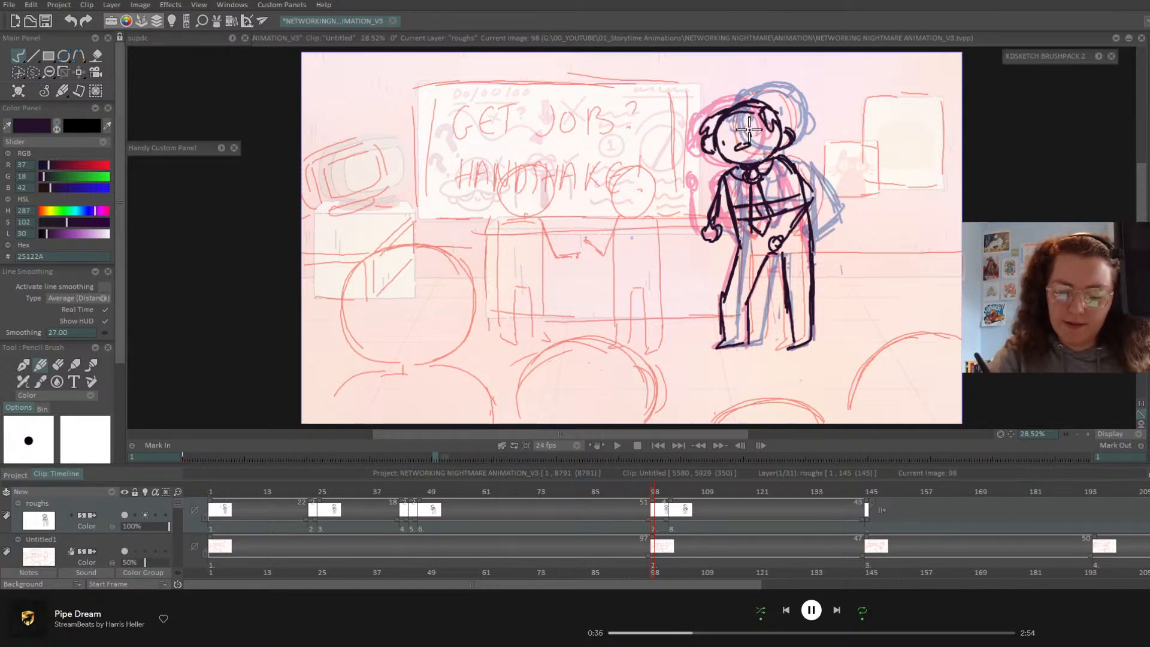
{"action": "mouse_move", "coordinate": [749, 129]}
{"action": "left_mouse_down"}
{"action": "mouse_move", "coordinate": [726, 136]}
{"action": "mouse_move", "coordinate": [754, 126]}
{"action": "left_mouse_up"}
- Compare frame 98 with frame 47, and erase and redraw the man's eyes and brows on frame 98
{"action": "key", "text": "ctrl+Left"}
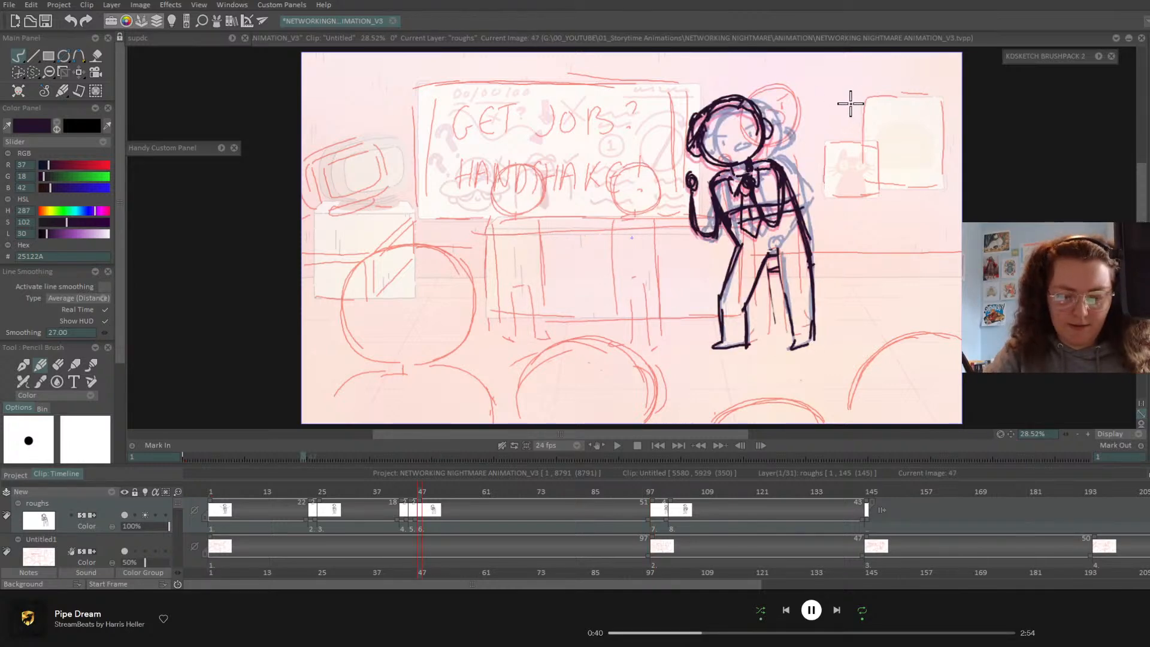
{"action": "key", "text": "ctrl+Right"}
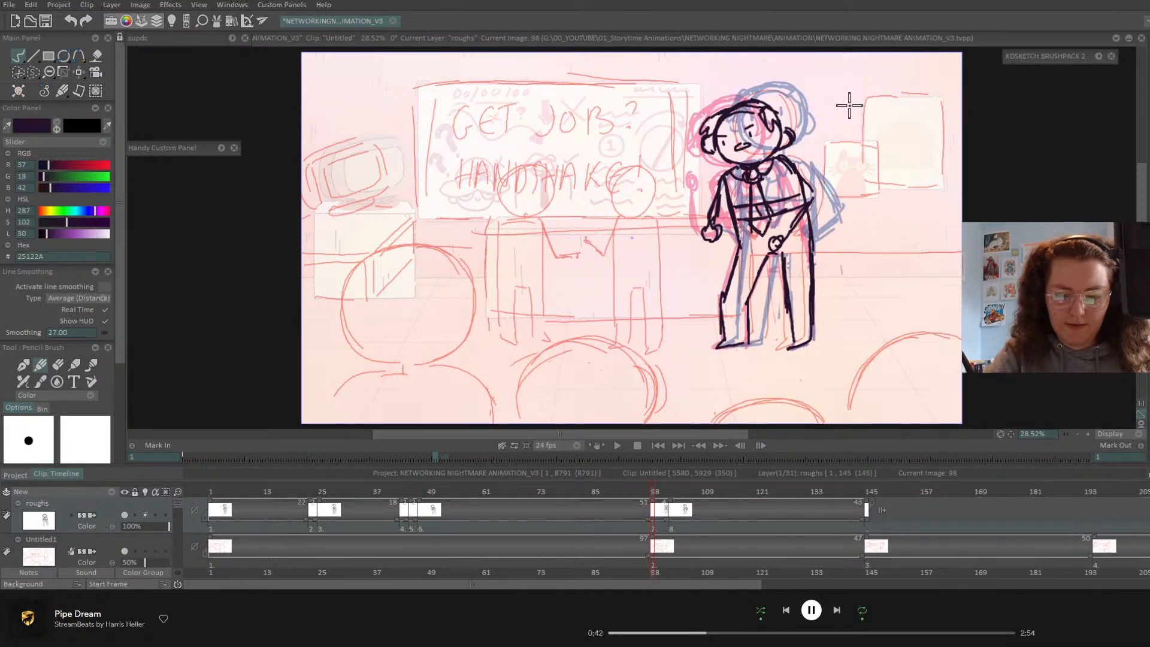
{"action": "key", "text": "ctrl+Left"}
{"action": "key", "text": "ctrl+Right"}
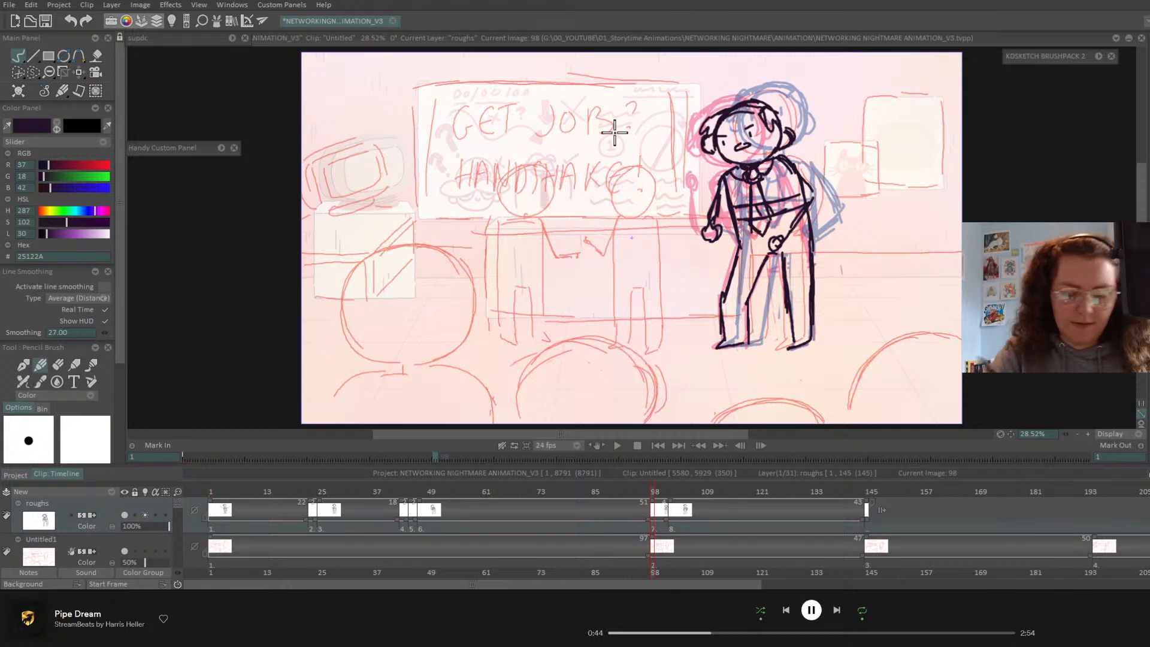
{"action": "left_click", "coordinate": [57, 365]}
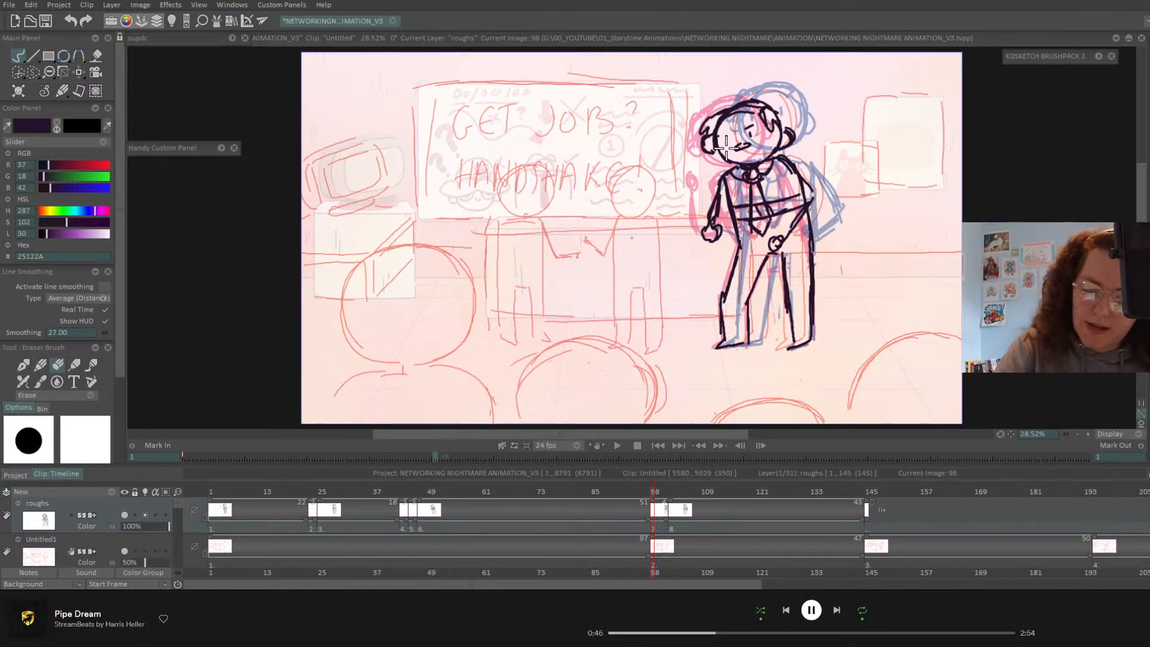
{"action": "left_click", "coordinate": [40, 365]}
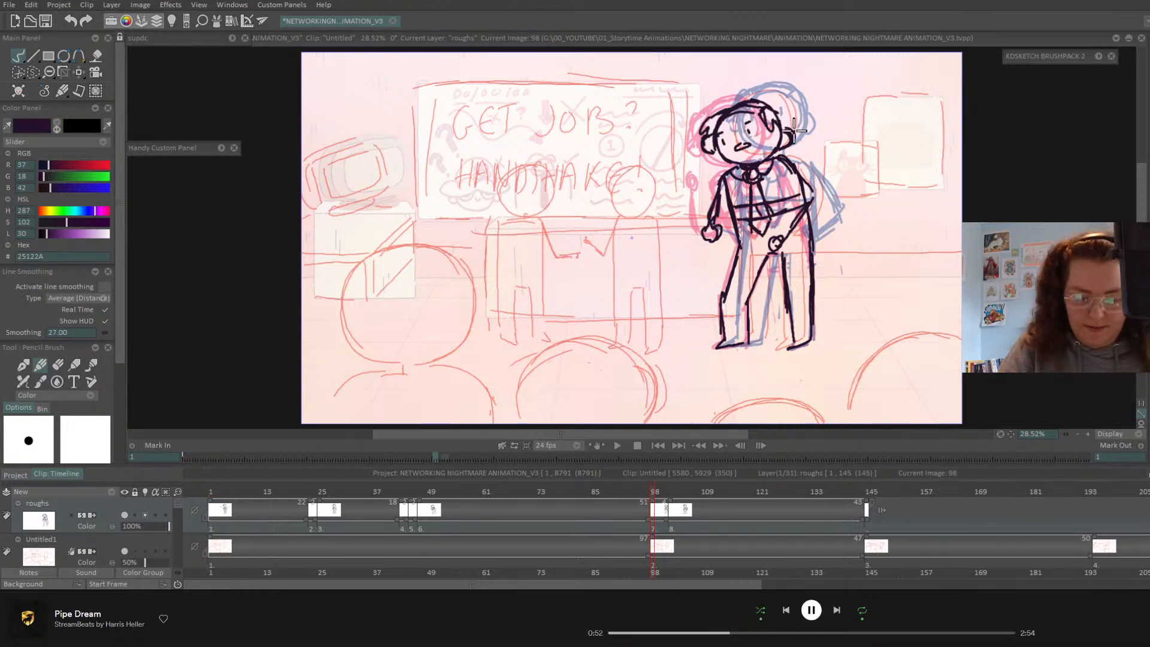
- Sketch angry eyes and a small open mouth on the leaning man's face at frame 45
{"action": "key", "text": "Left"}
{"action": "key", "text": "Left"}
{"action": "key", "text": "Left"}
{"action": "key", "text": "Right"}
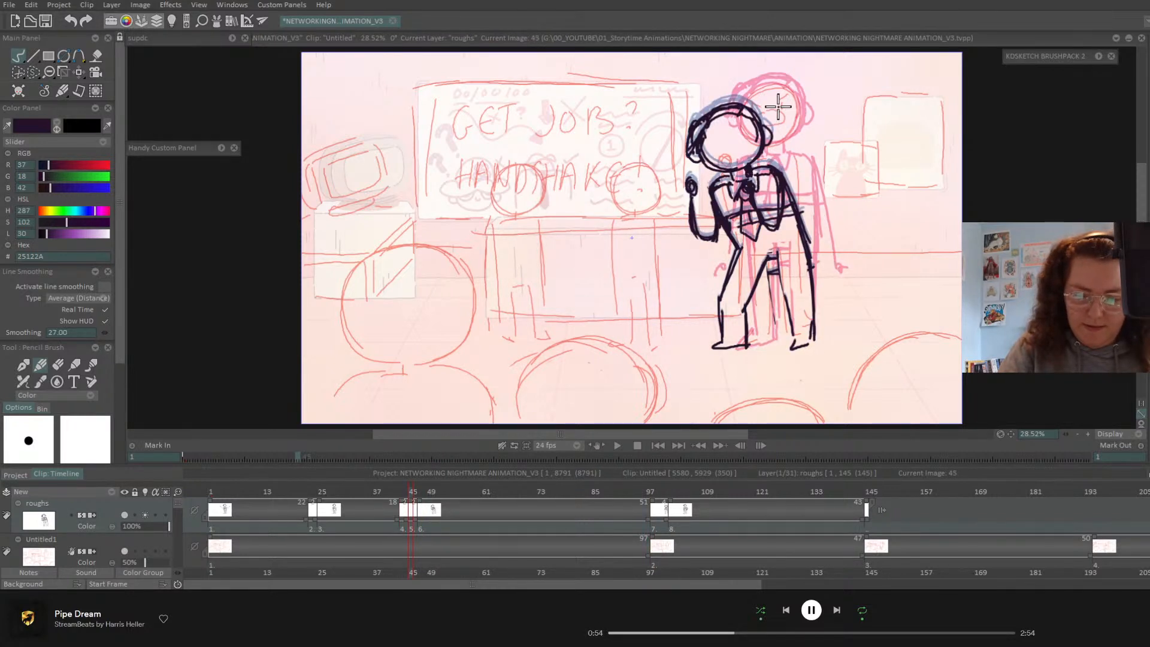
{"action": "mouse_move", "coordinate": [713, 143]}
{"action": "left_mouse_down"}
{"action": "mouse_move", "coordinate": [736, 140]}
{"action": "mouse_move", "coordinate": [726, 155]}
{"action": "left_mouse_up"}
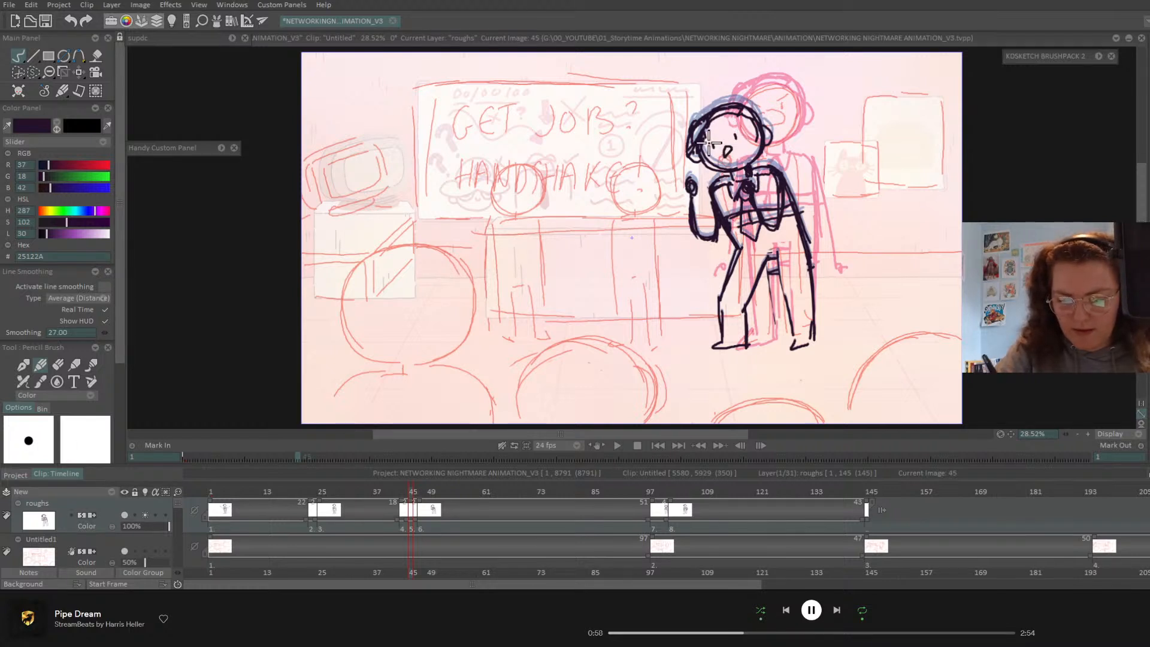
- Sketch squinting angry eyes and a small round mouth on the man's face at frame 1
{"action": "key", "text": "Left"}
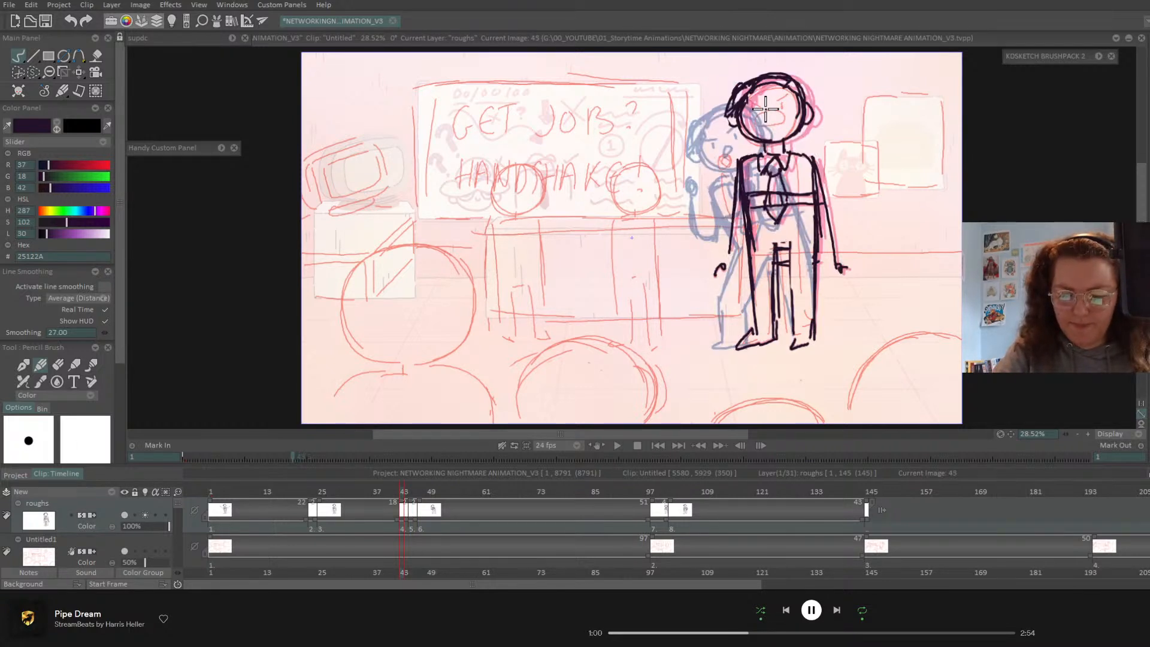
{"action": "key", "text": "Left"}
{"action": "key", "text": "Left"}
{"action": "key", "text": "Left"}
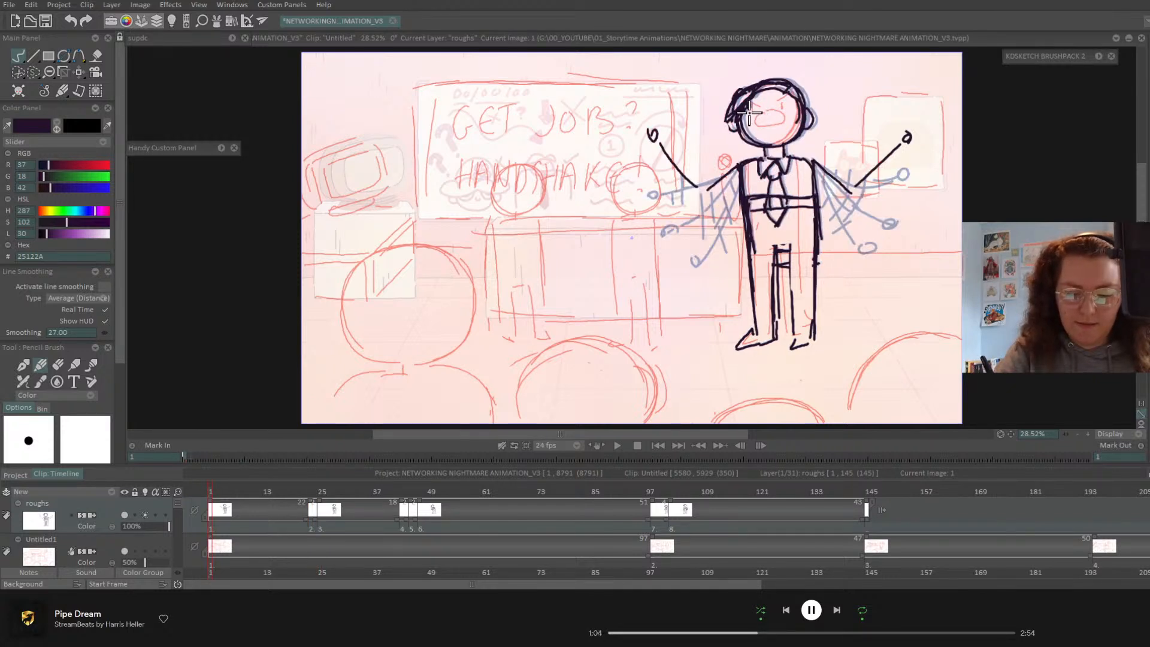
{"action": "mouse_move", "coordinate": [749, 114]}
{"action": "left_mouse_down"}
{"action": "mouse_move", "coordinate": [795, 108]}
{"action": "mouse_move", "coordinate": [769, 118]}
{"action": "left_mouse_up"}
{"action": "key", "text": "Left"}
{"action": "key", "text": "Right"}
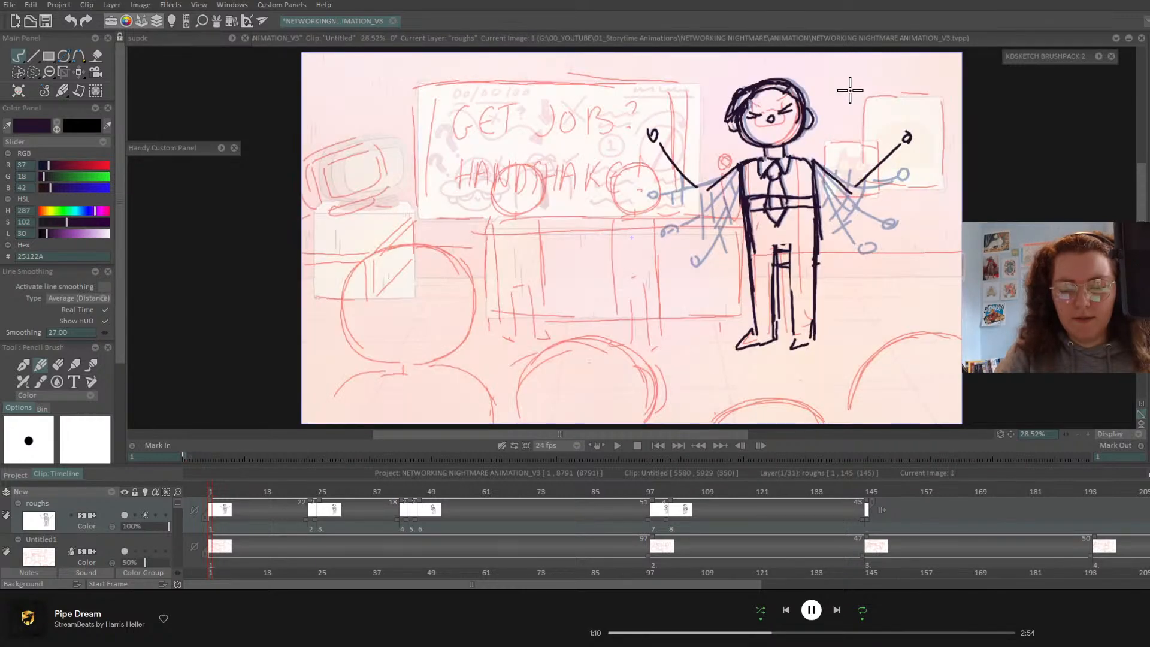
- Draw the man's facial expressions on the roughs drawings at frames 23, 25 and 43
{"action": "key", "text": "Right"}
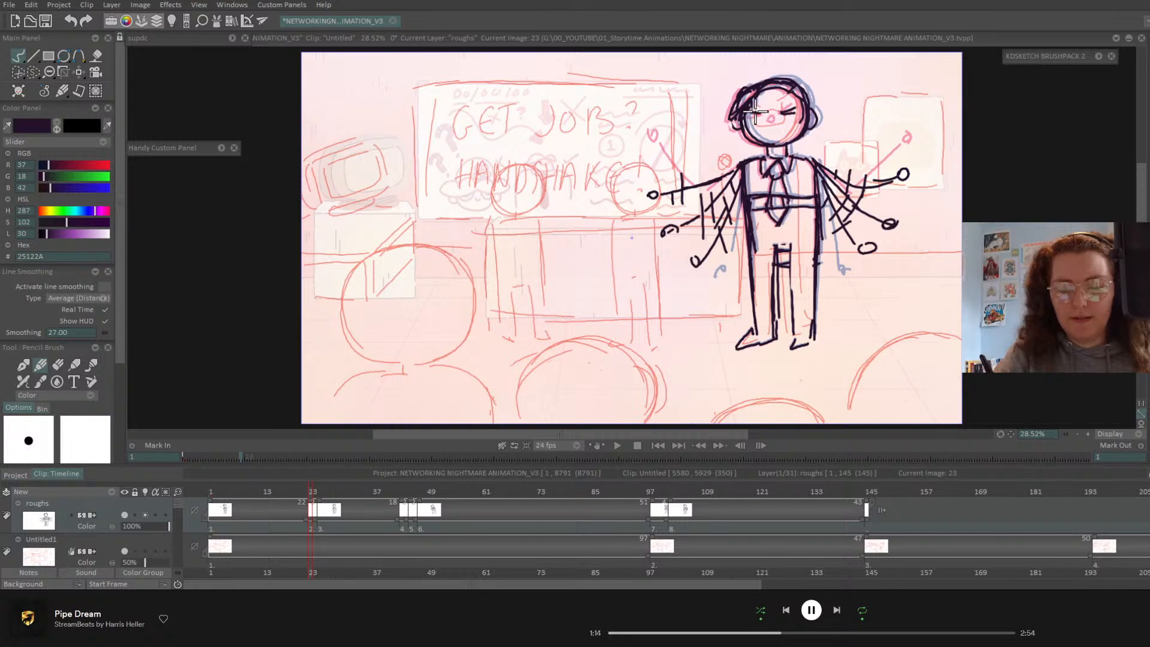
{"action": "key", "text": "Right"}
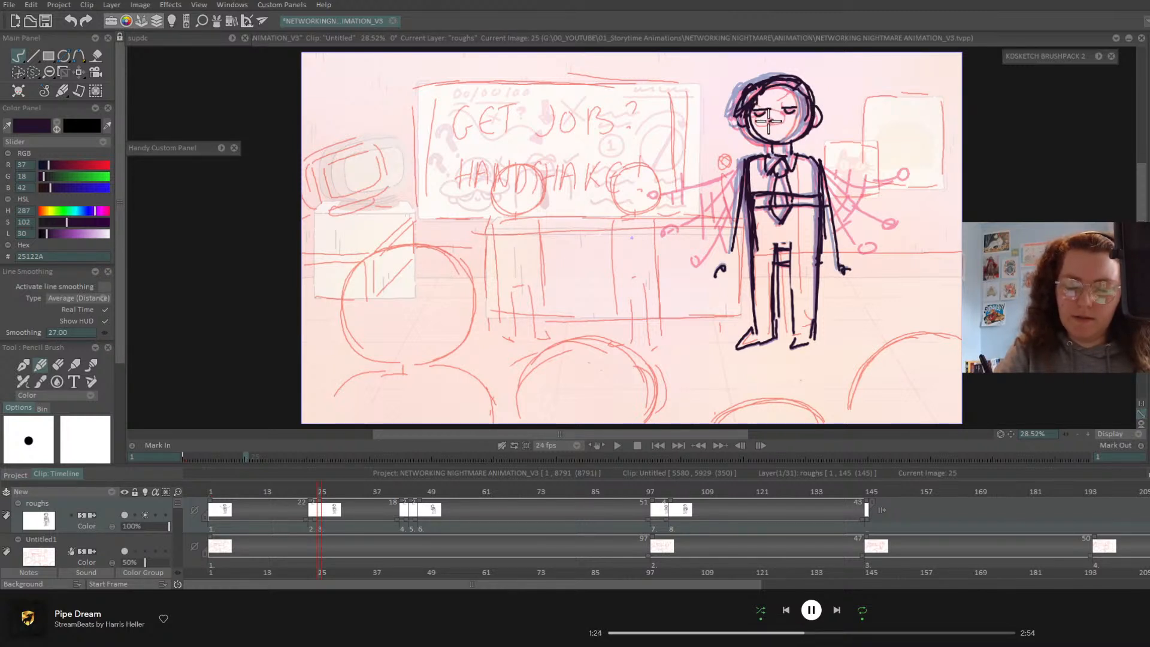
{"action": "key", "text": "Right"}
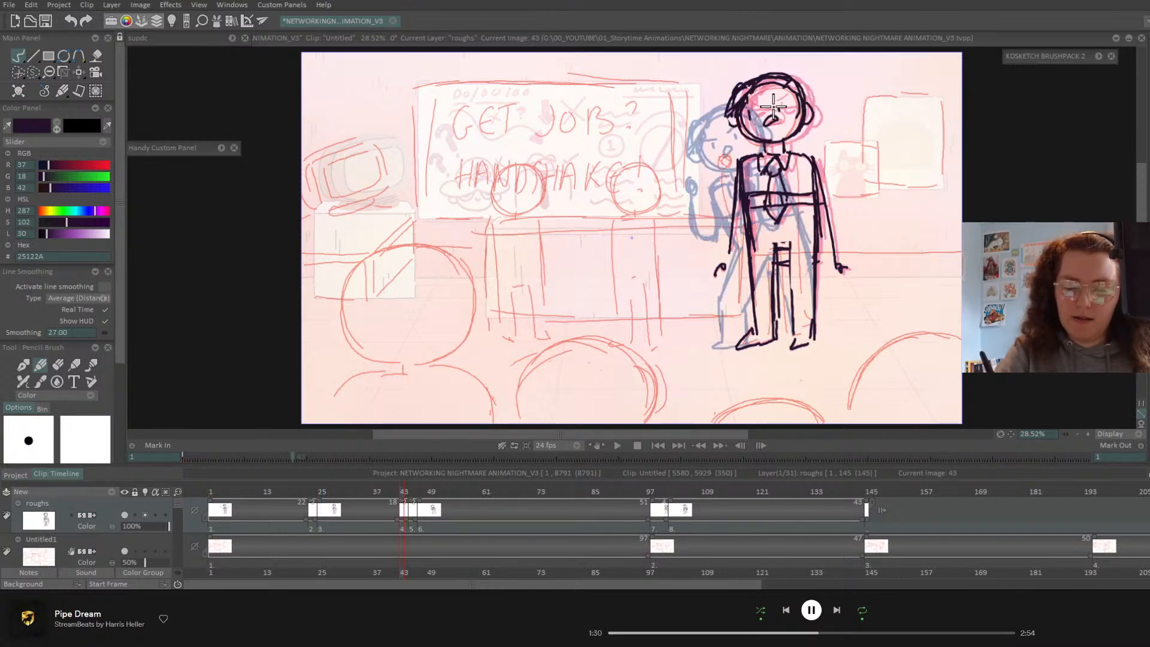
- Draw the leaning man's angry eyes and open mouth at frame 47, using the frame 45 face as reference
{"action": "key", "text": "Right"}
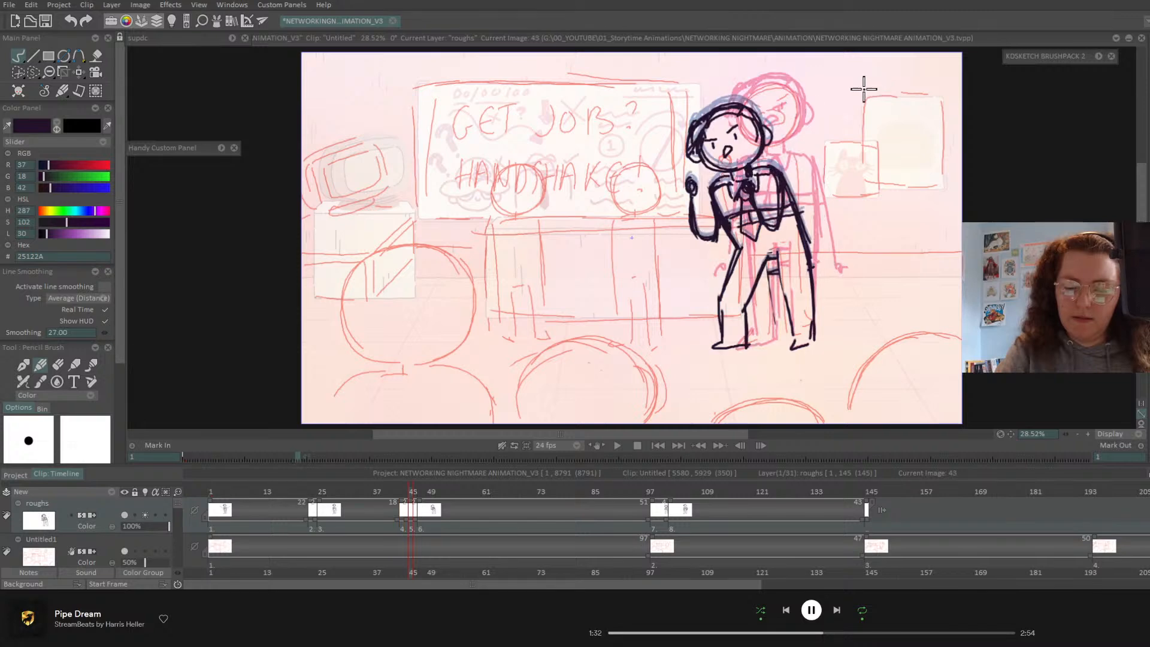
{"action": "key", "text": "Right"}
{"action": "key", "text": "Left"}
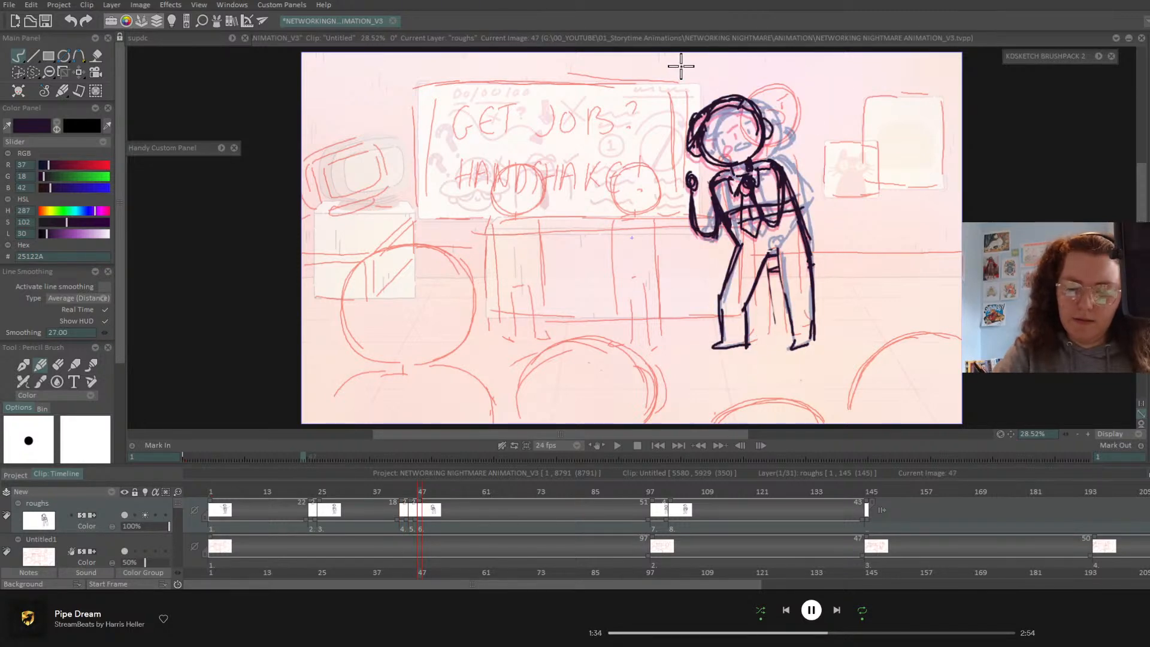
{"action": "key", "text": "Left"}
{"action": "key", "text": "Right"}
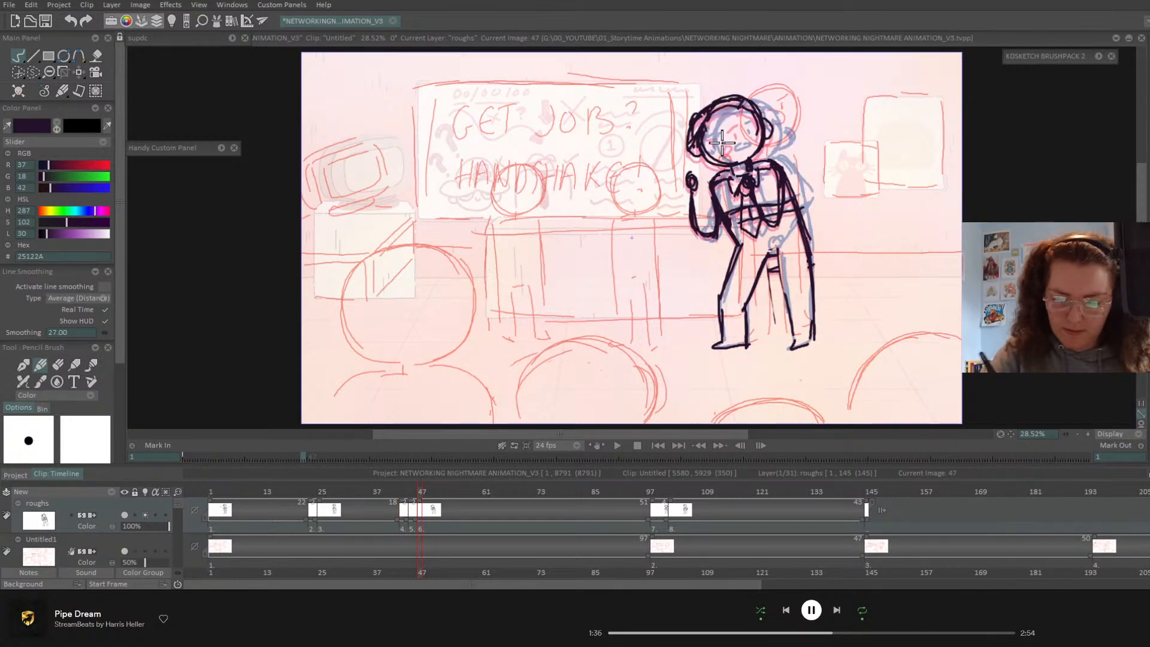
{"action": "mouse_move", "coordinate": [733, 146]}
{"action": "left_mouse_down"}
{"action": "mouse_move", "coordinate": [737, 136]}
{"action": "mouse_move", "coordinate": [716, 141]}
{"action": "mouse_move", "coordinate": [736, 123]}
{"action": "left_mouse_up"}
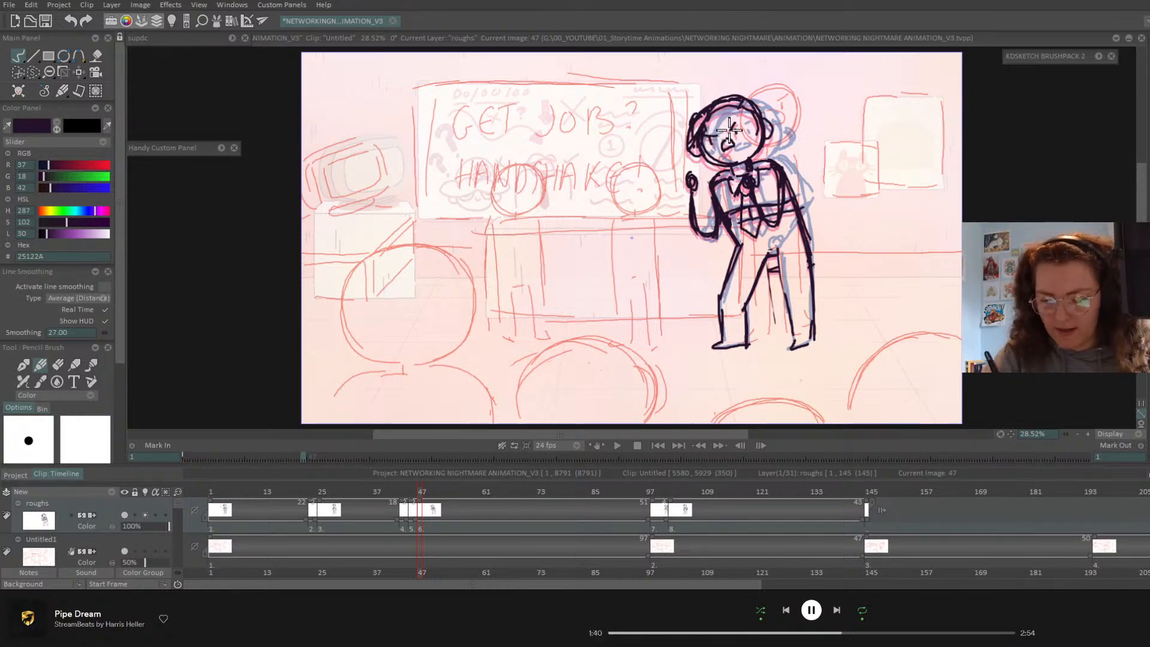
- Flip through the roughs drawings from frame 47 to frame 145 to check the faces and poses
{"action": "key", "text": "Right"}
{"action": "key", "text": "Right"}
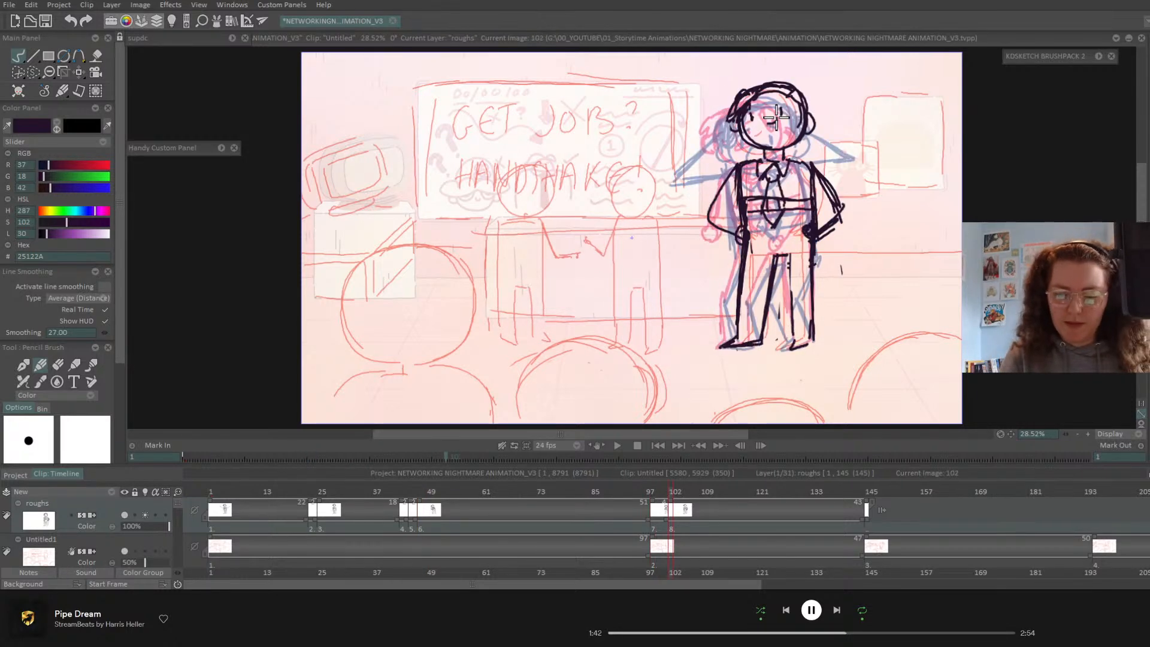
{"action": "key", "text": "Left"}
{"action": "key", "text": "Left"}
{"action": "key", "text": "Right"}
{"action": "key", "text": "Right"}
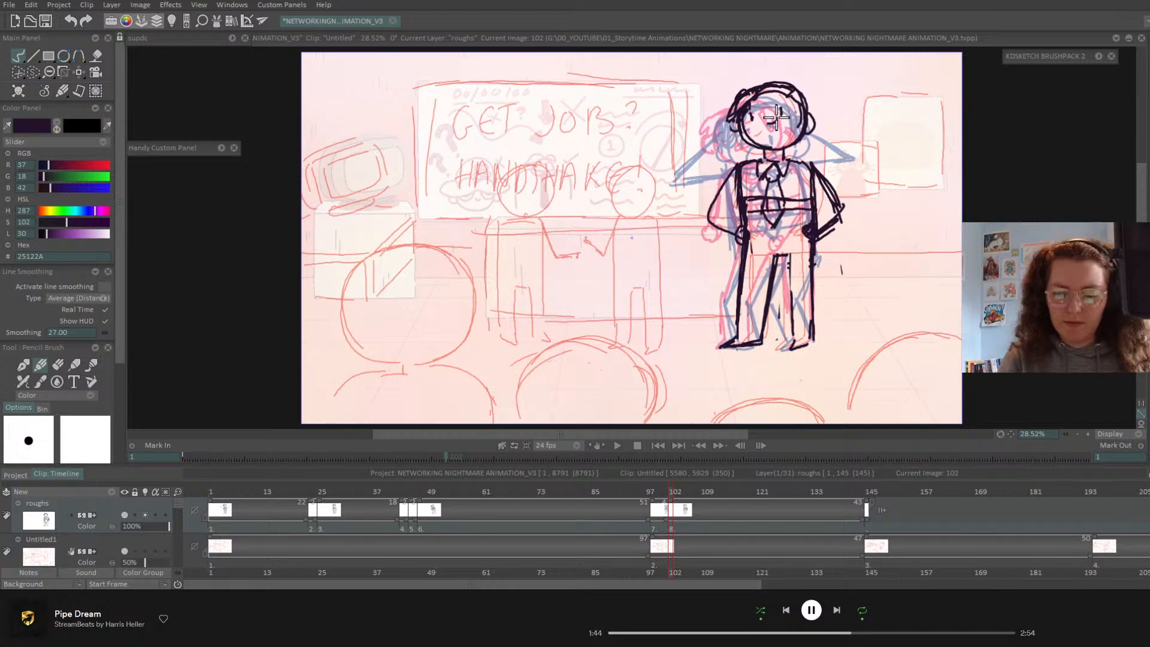
{"action": "key", "text": "Right"}
{"action": "key", "text": "Left"}
{"action": "key", "text": "Right"}
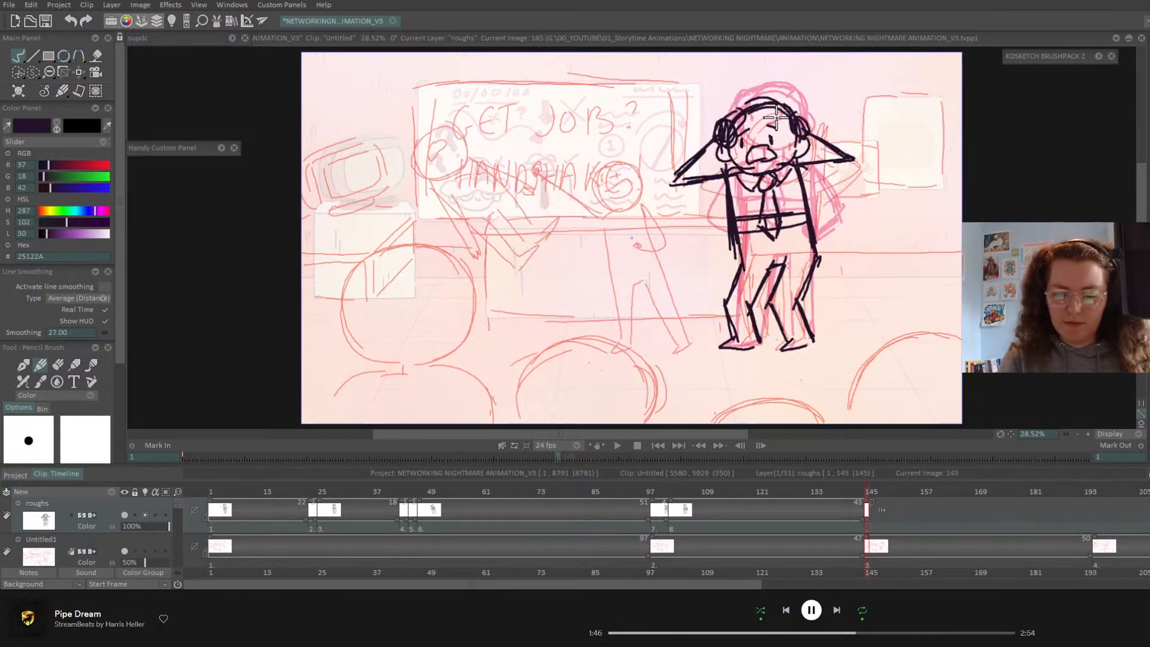
- Add a new drawing at frame 195 on the roughs layer and fill it with a copy of the leaning pose from frame 60
{"action": "left_click", "coordinate": [1098, 492]}
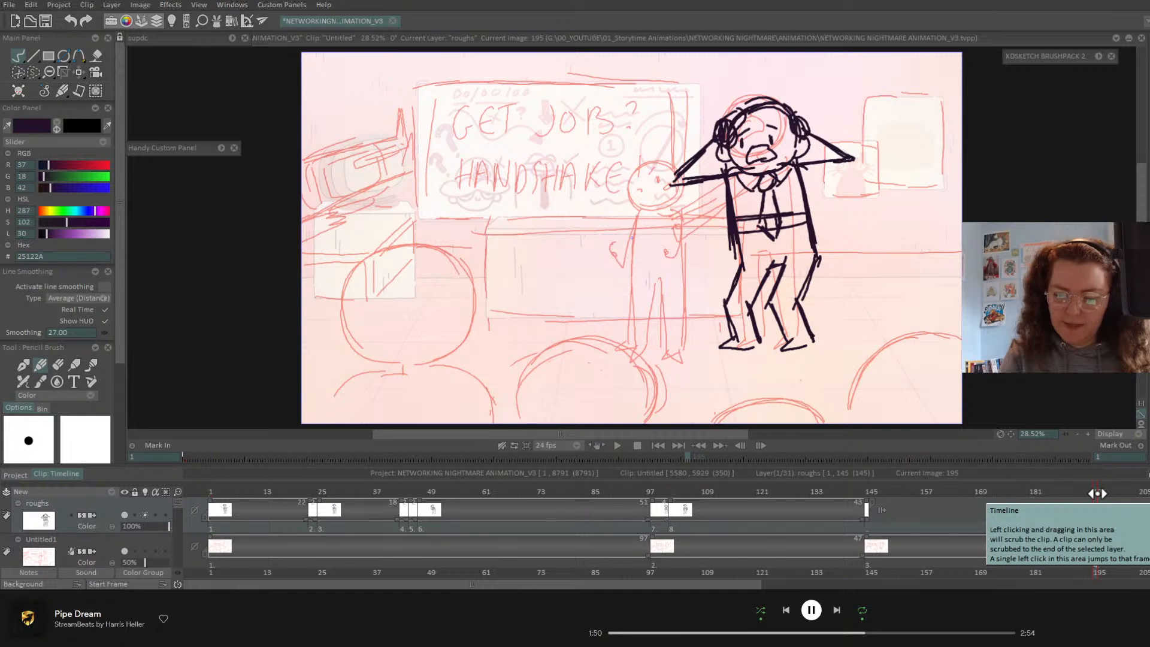
{"action": "key", "text": "Return"}
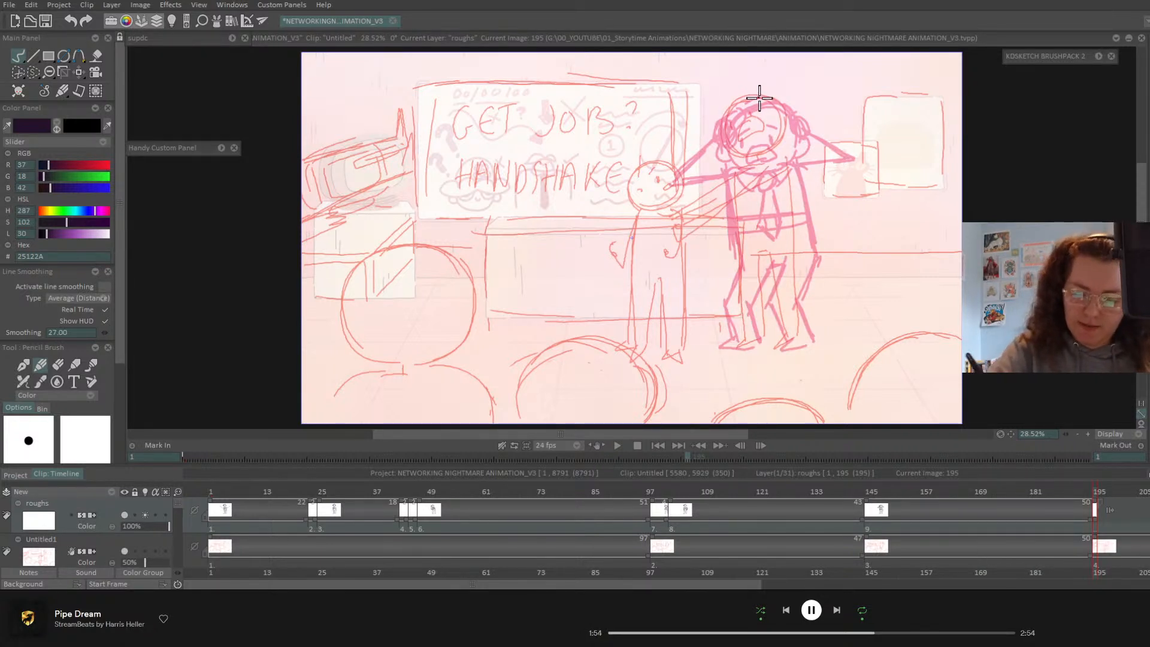
{"action": "left_click", "coordinate": [479, 492]}
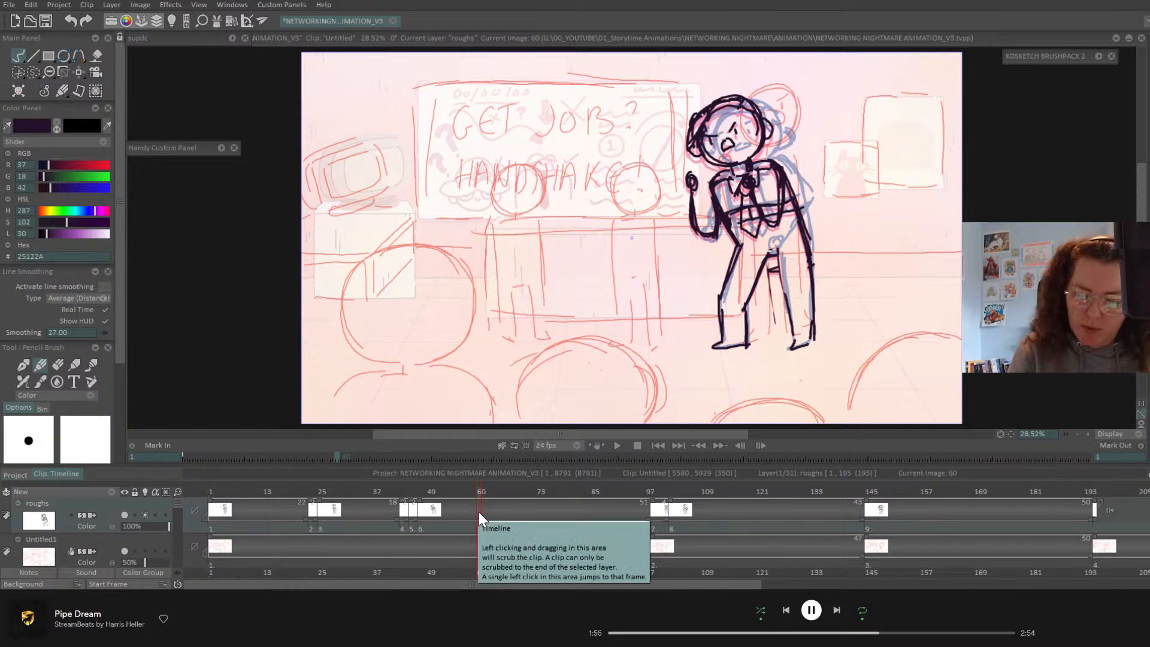
{"action": "left_click", "coordinate": [1098, 507]}
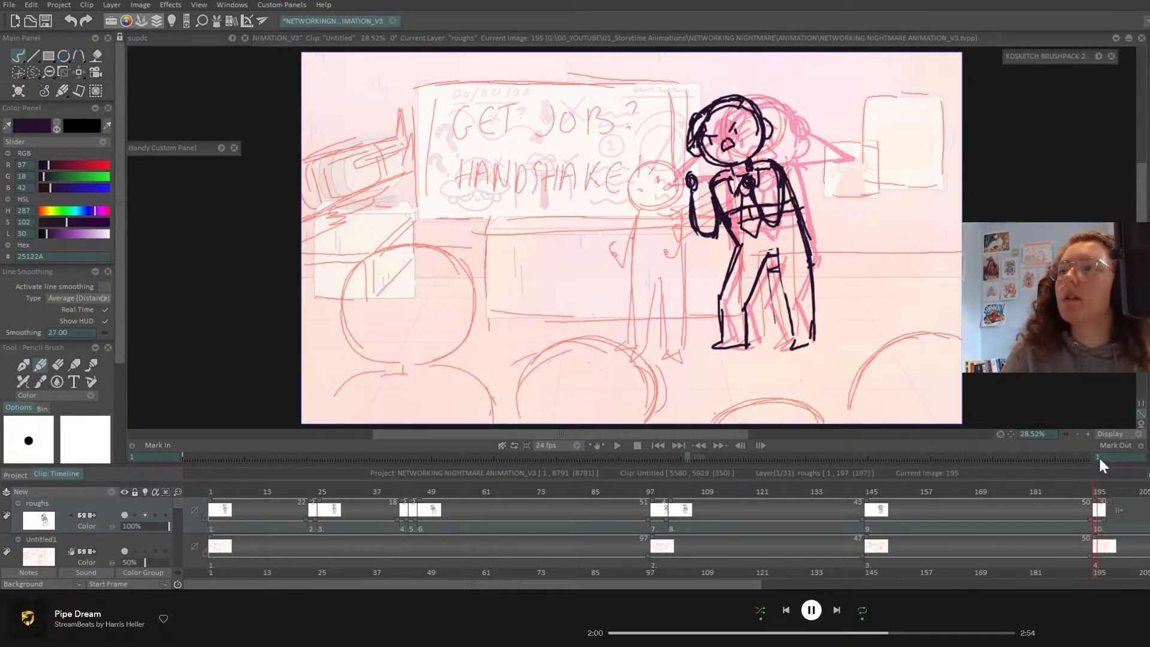
- Play back the rough animation to review its timing, stop it and scrub back to frame 80
{"action": "left_click", "coordinate": [619, 446]}
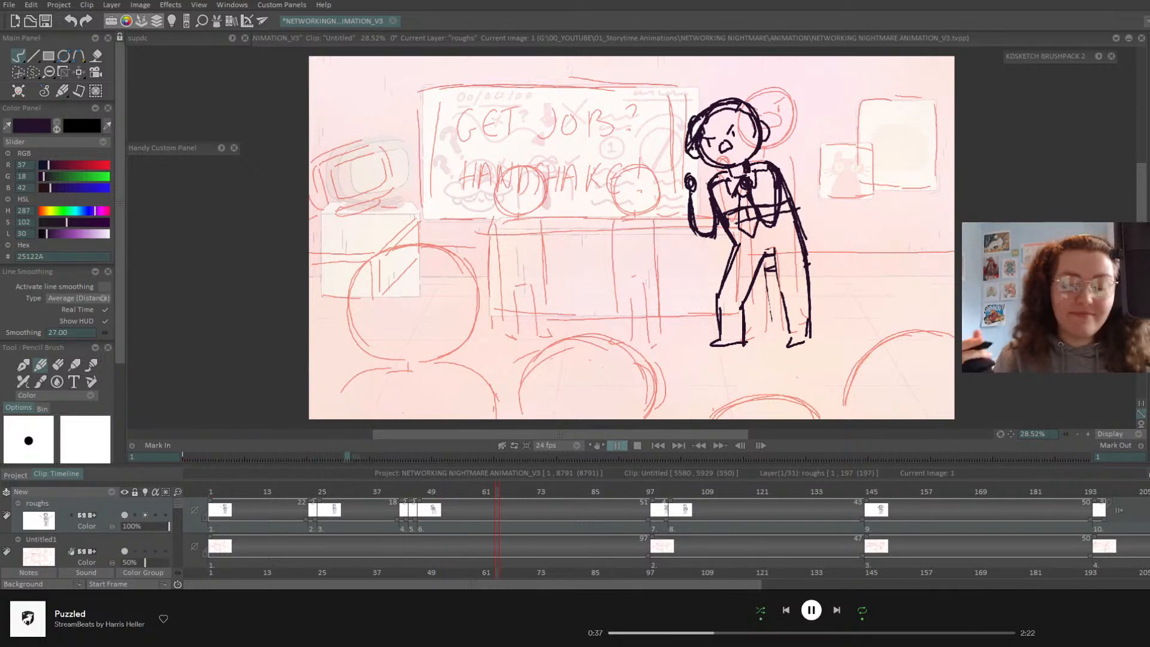
{"action": "key", "text": "space"}
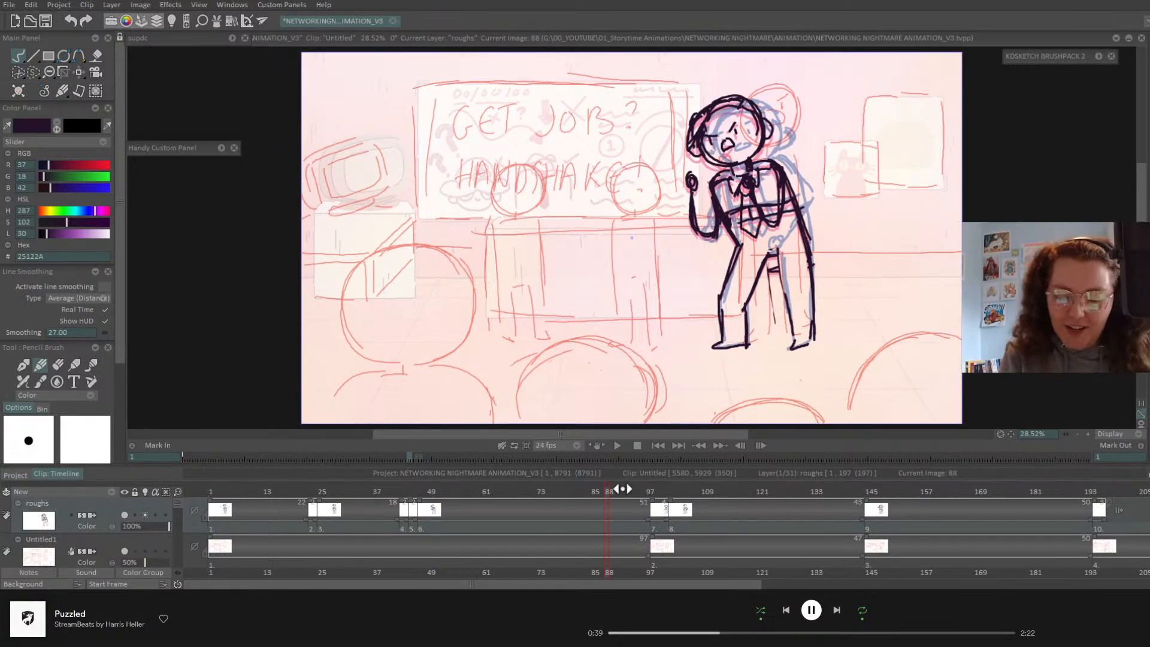
{"action": "left_click_drag", "start_coordinate": [617, 492], "coordinate": [573, 492]}
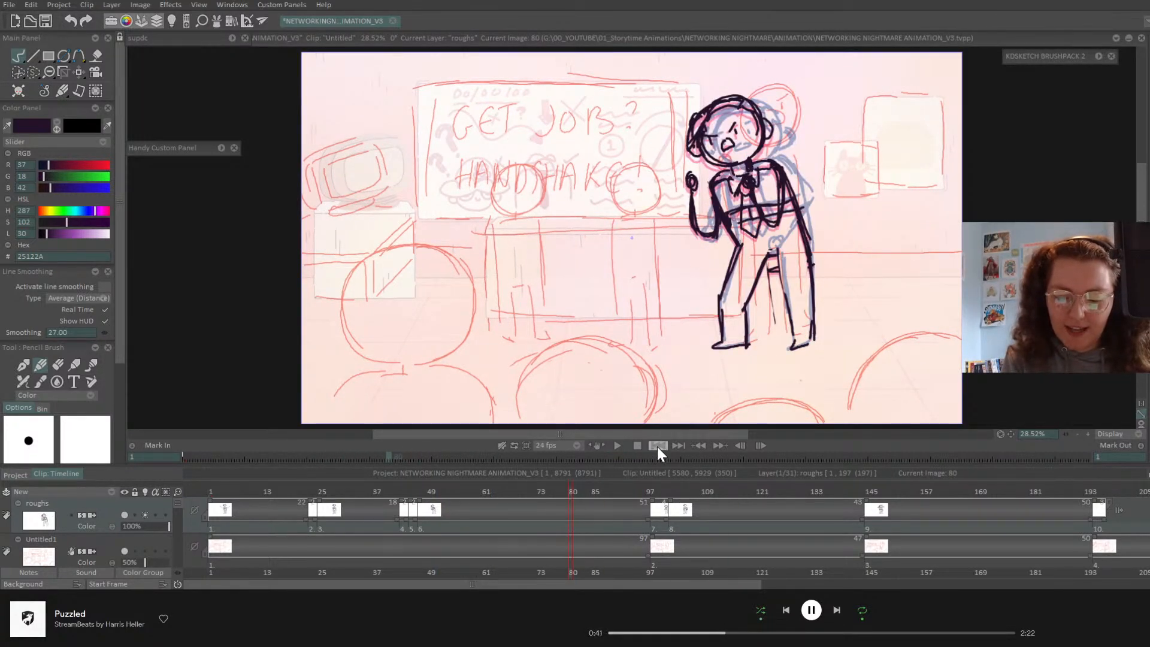
- Play back the rough animation from the start, stop it and add an empty drawing at frame 100 on the roughs layer
{"action": "left_click", "coordinate": [657, 445]}
{"action": "left_click", "coordinate": [616, 447]}
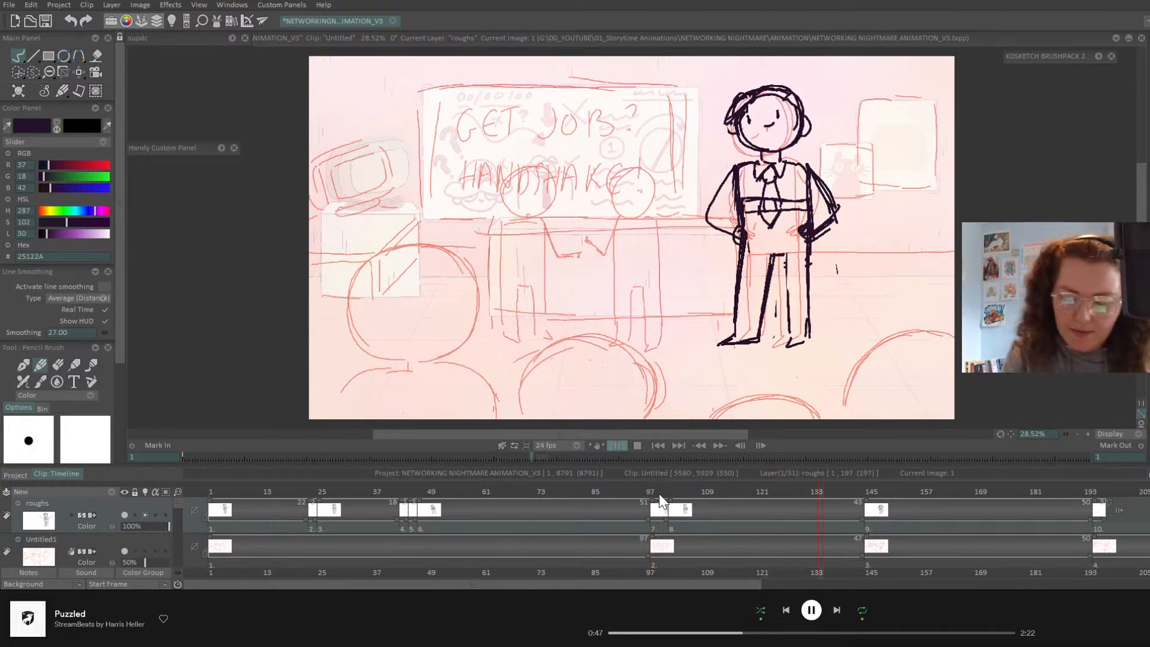
{"action": "mouse_move", "coordinate": [660, 493]}
{"action": "left_mouse_down"}
{"action": "mouse_move", "coordinate": [671, 492]}
{"action": "mouse_move", "coordinate": [642, 499]}
{"action": "mouse_move", "coordinate": [679, 504]}
{"action": "mouse_move", "coordinate": [659, 506]}
{"action": "left_mouse_up"}
{"action": "key", "text": "Return"}
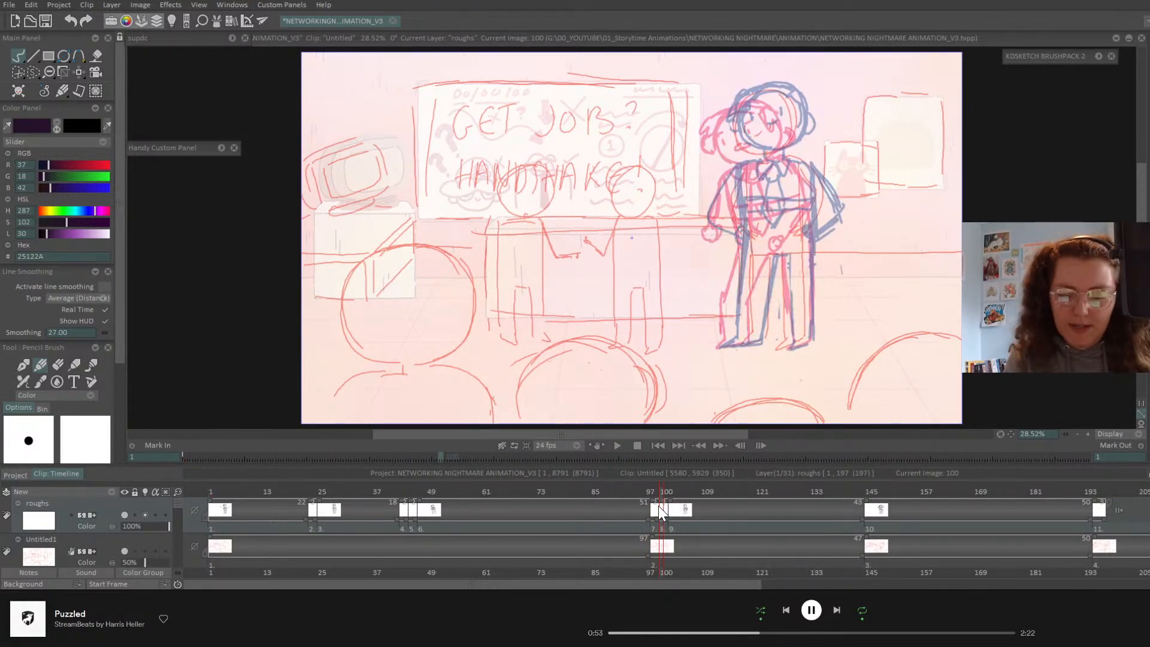
{"action": "left_click", "coordinate": [675, 492]}
{"action": "left_click_drag", "start_coordinate": [676, 492], "coordinate": [661, 493]}
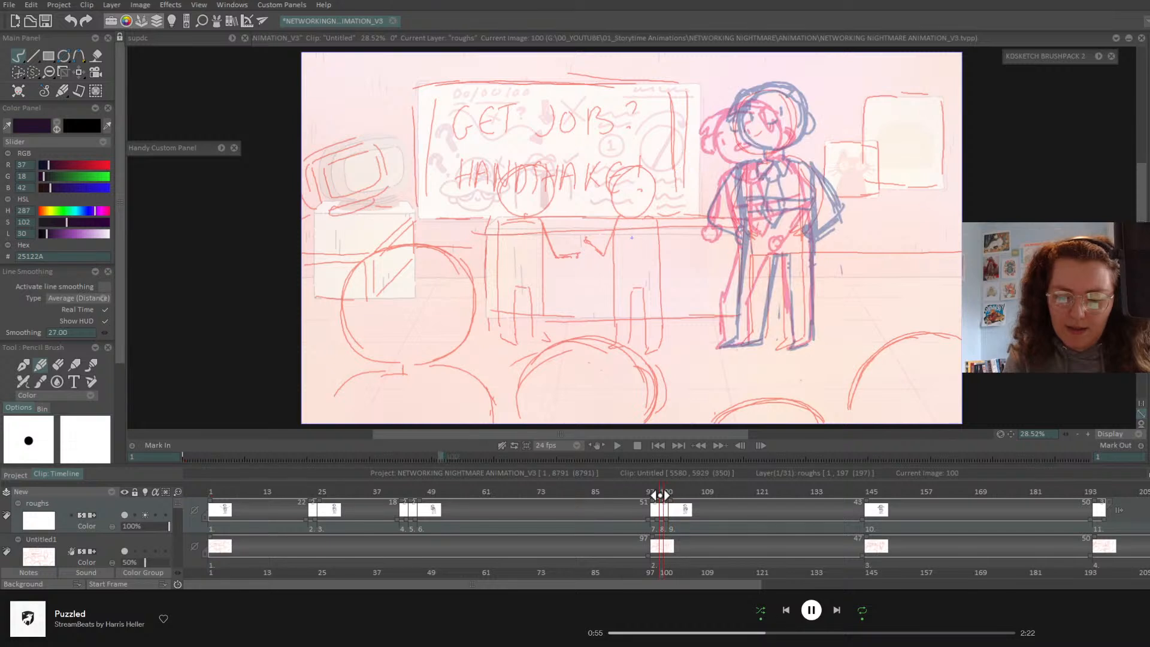
{"action": "mouse_move", "coordinate": [770, 86]}
{"action": "left_mouse_down"}
{"action": "mouse_move", "coordinate": [744, 102]}
{"action": "mouse_move", "coordinate": [745, 139]}
{"action": "mouse_move", "coordinate": [773, 87]}
{"action": "mouse_move", "coordinate": [786, 86]}
{"action": "mouse_move", "coordinate": [738, 120]}
{"action": "mouse_move", "coordinate": [774, 148]}
{"action": "mouse_move", "coordinate": [803, 121]}
{"action": "mouse_move", "coordinate": [786, 83]}
{"action": "left_mouse_up"}
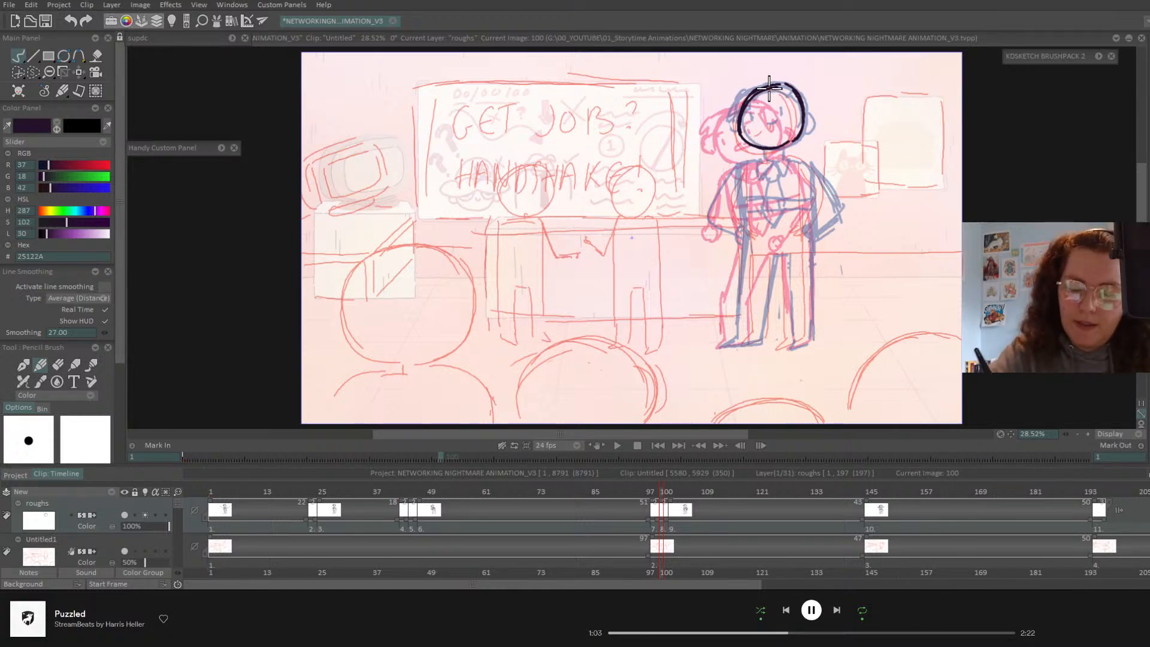
{"action": "mouse_move", "coordinate": [742, 106]}
{"action": "left_mouse_down"}
{"action": "mouse_move", "coordinate": [727, 120]}
{"action": "mouse_move", "coordinate": [753, 90]}
{"action": "mouse_move", "coordinate": [743, 112]}
{"action": "mouse_move", "coordinate": [800, 95]}
{"action": "mouse_move", "coordinate": [804, 129]}
{"action": "mouse_move", "coordinate": [739, 138]}
{"action": "left_mouse_up"}
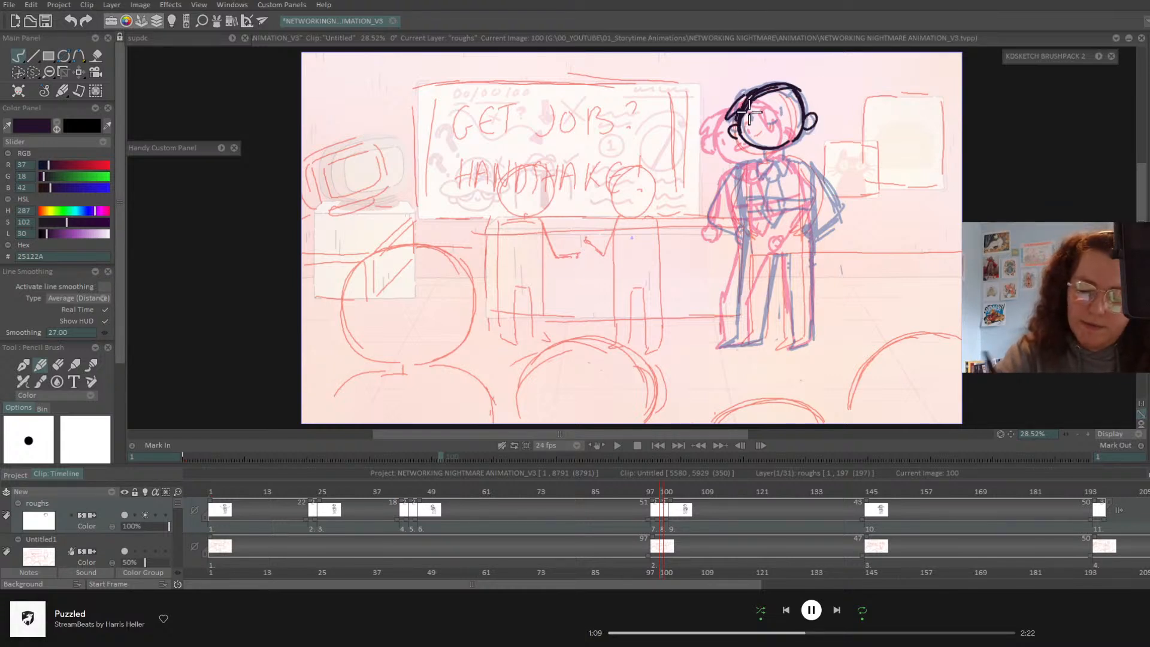
{"action": "left_click", "coordinate": [79, 73]}
{"action": "left_click_drag", "start_coordinate": [799, 103], "coordinate": [798, 99]}
{"action": "left_click", "coordinate": [18, 57]}
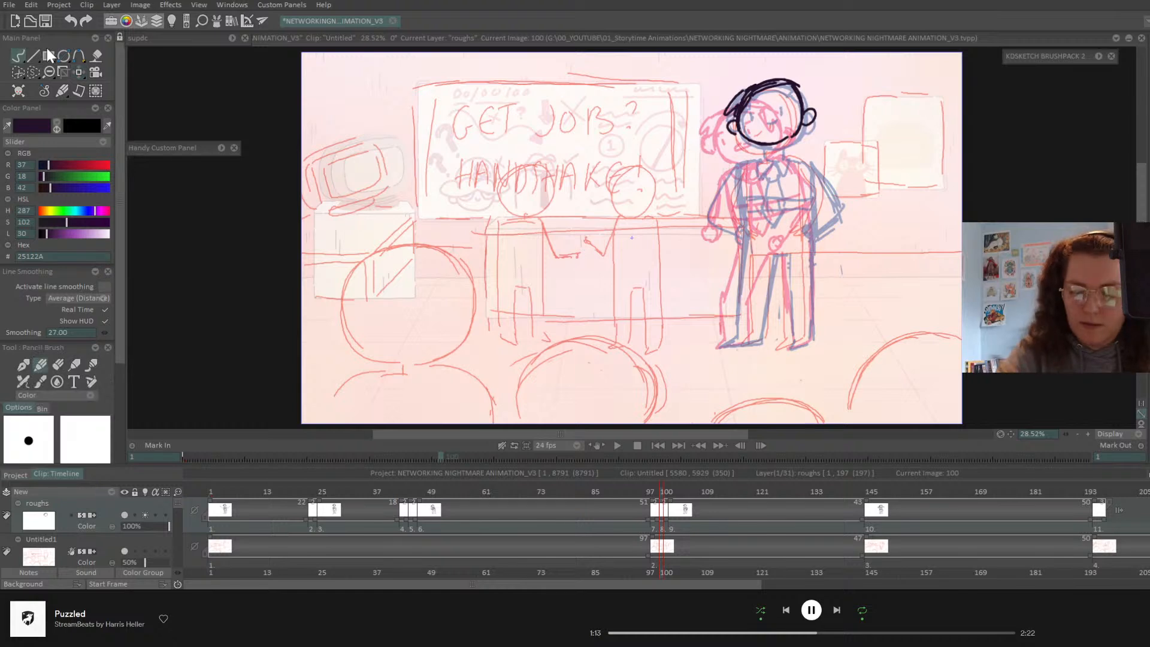
{"action": "mouse_move", "coordinate": [762, 144]}
{"action": "left_mouse_down"}
{"action": "mouse_move", "coordinate": [772, 162]}
{"action": "mouse_move", "coordinate": [758, 160]}
{"action": "mouse_move", "coordinate": [779, 158]}
{"action": "mouse_move", "coordinate": [735, 173]}
{"action": "left_mouse_up"}
{"action": "left_click_drag", "start_coordinate": [735, 173], "coordinate": [743, 230]}
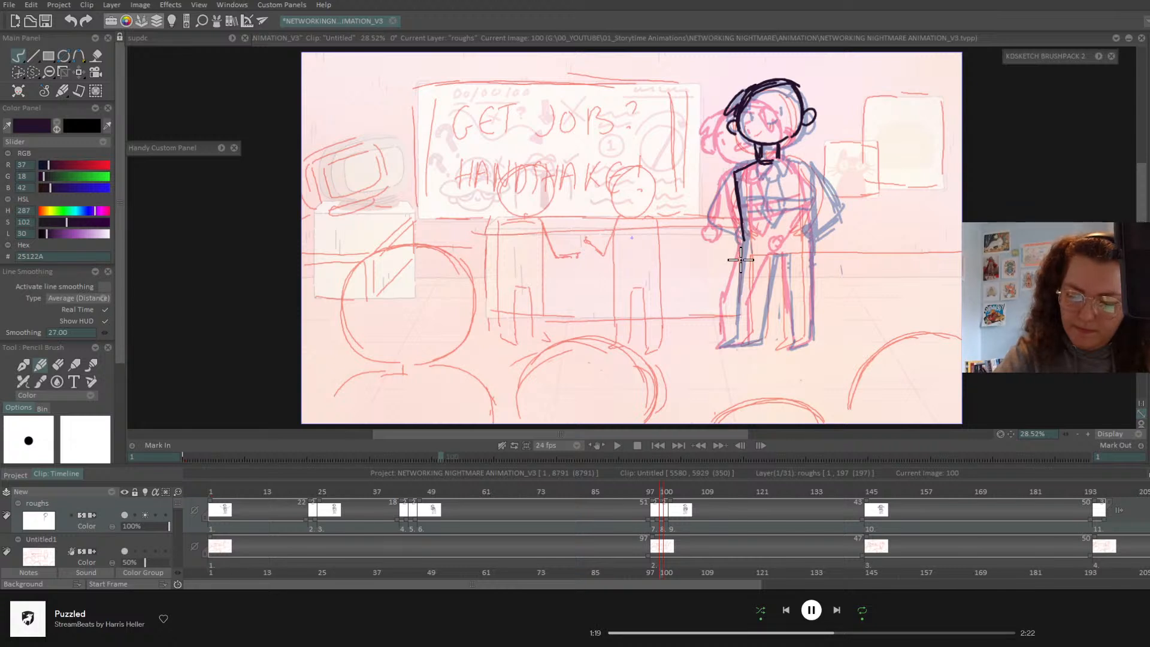
{"action": "key", "text": "ctrl+z"}
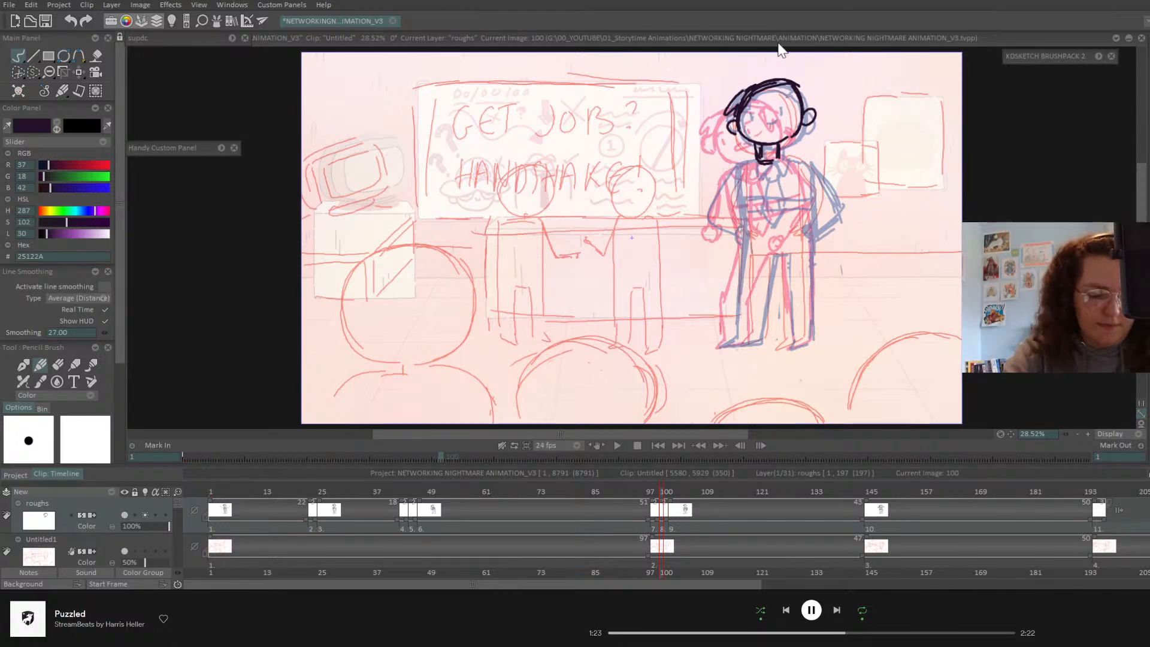
{"action": "key", "text": "Delete"}
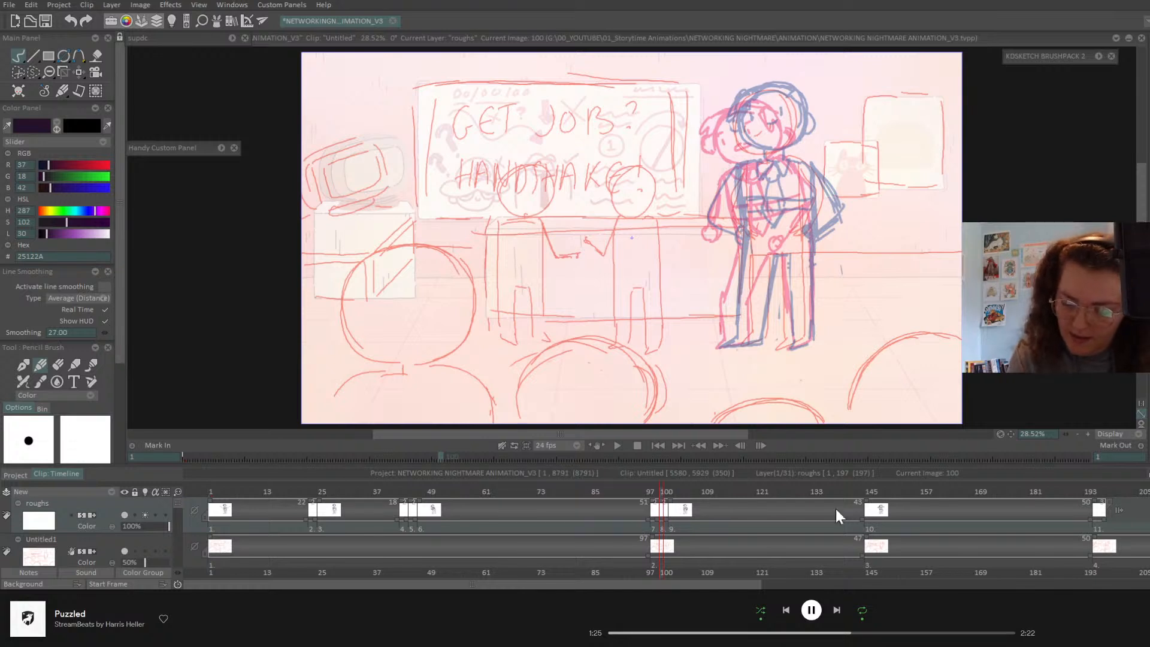
- Fill the empty frame 100 drawing with a copy of the hands-on-hips pose from the next roughs drawing
{"action": "left_click", "coordinate": [671, 520]}
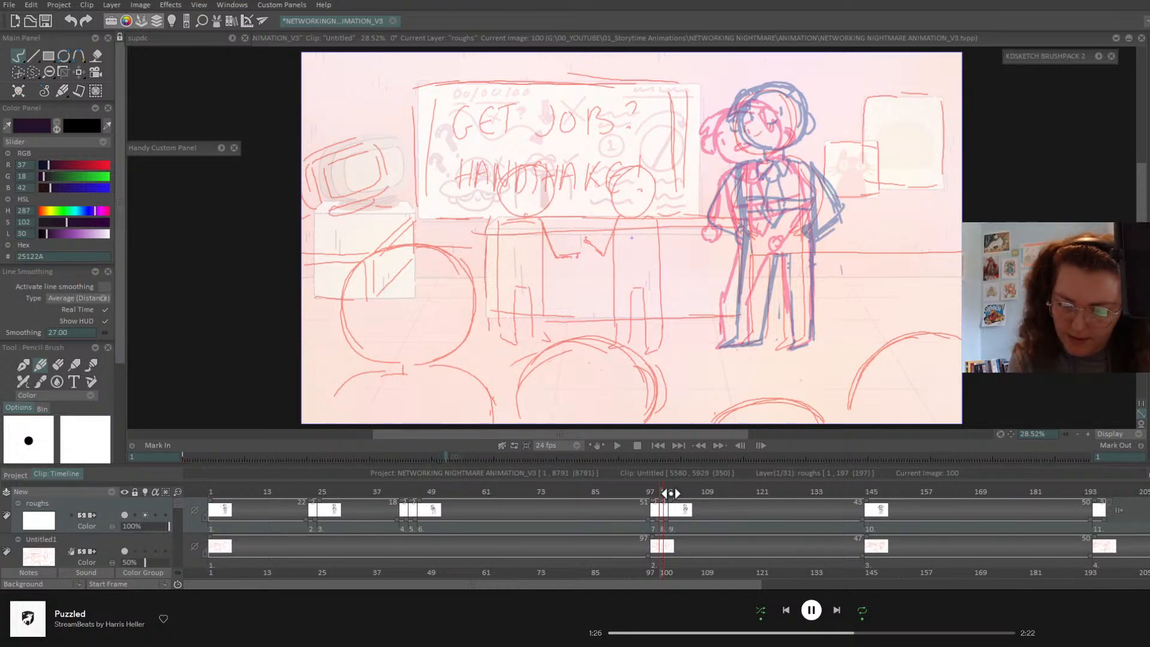
{"action": "mouse_move", "coordinate": [663, 522]}
{"action": "left_mouse_down"}
{"action": "mouse_move", "coordinate": [653, 495]}
{"action": "mouse_move", "coordinate": [662, 497]}
{"action": "left_mouse_up"}
{"action": "left_click", "coordinate": [677, 529]}
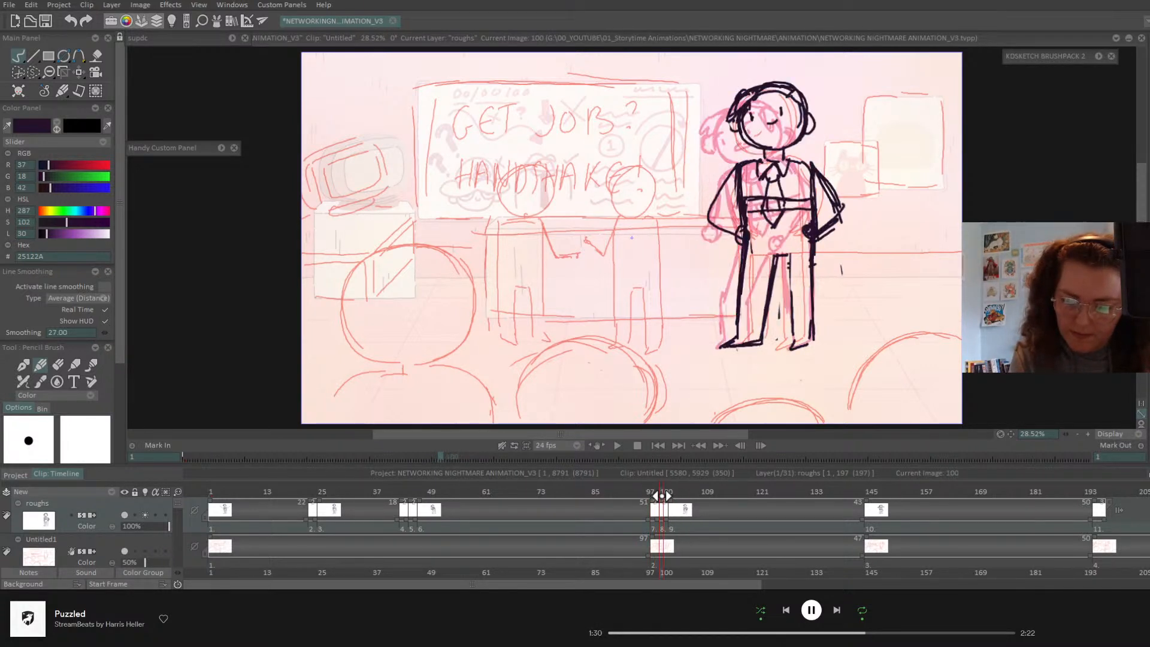
- Stretch the copied standing man slightly taller at frame 100 with the Perspective transform
{"action": "right_click", "coordinate": [81, 69]}
{"action": "left_click", "coordinate": [138, 104]}
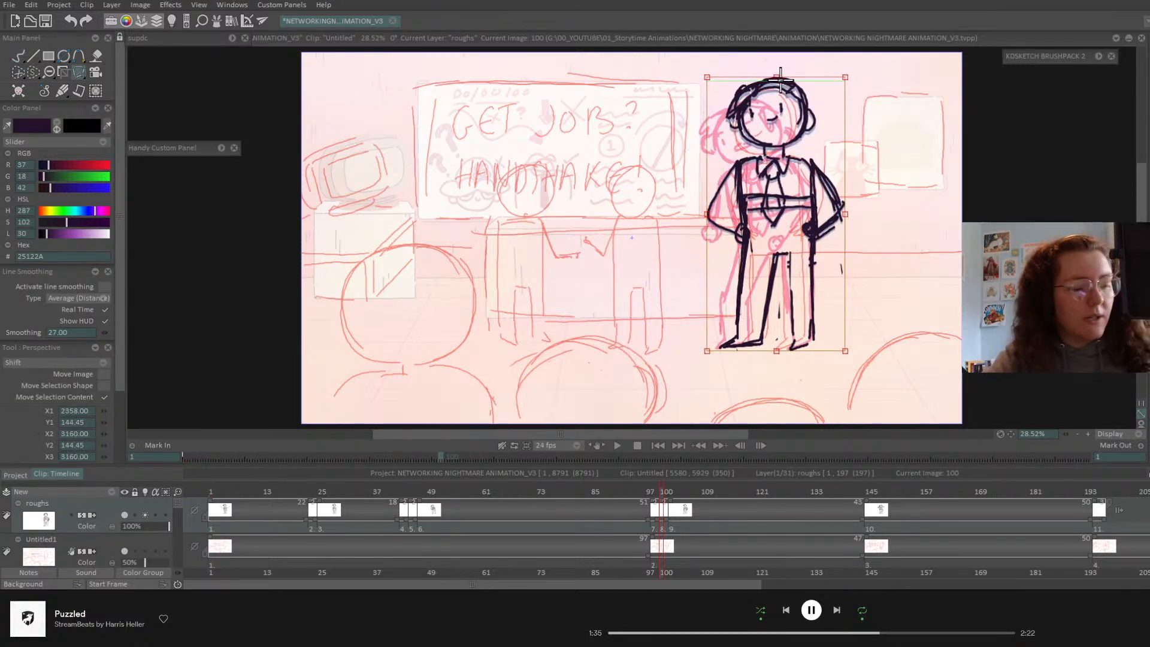
{"action": "key", "text": "Return"}
- Set up a Warp on the frame 100 man and lock points at both feet and the tops of the inner legs
{"action": "right_click", "coordinate": [78, 72]}
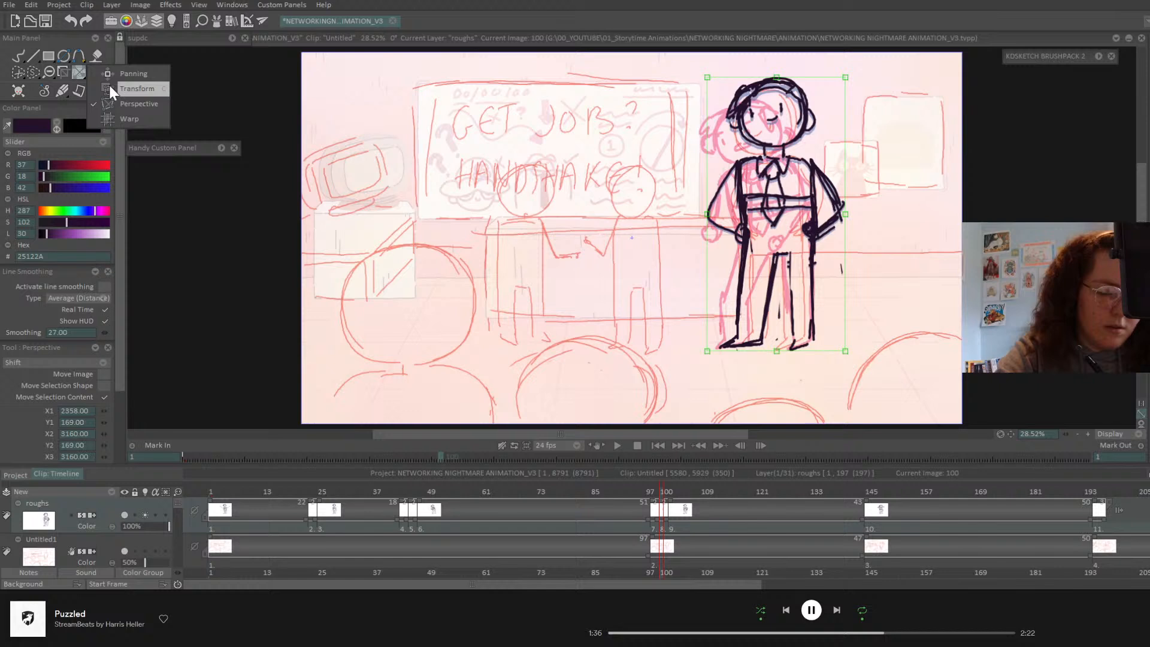
{"action": "left_click", "coordinate": [125, 121]}
{"action": "left_click", "coordinate": [714, 344]}
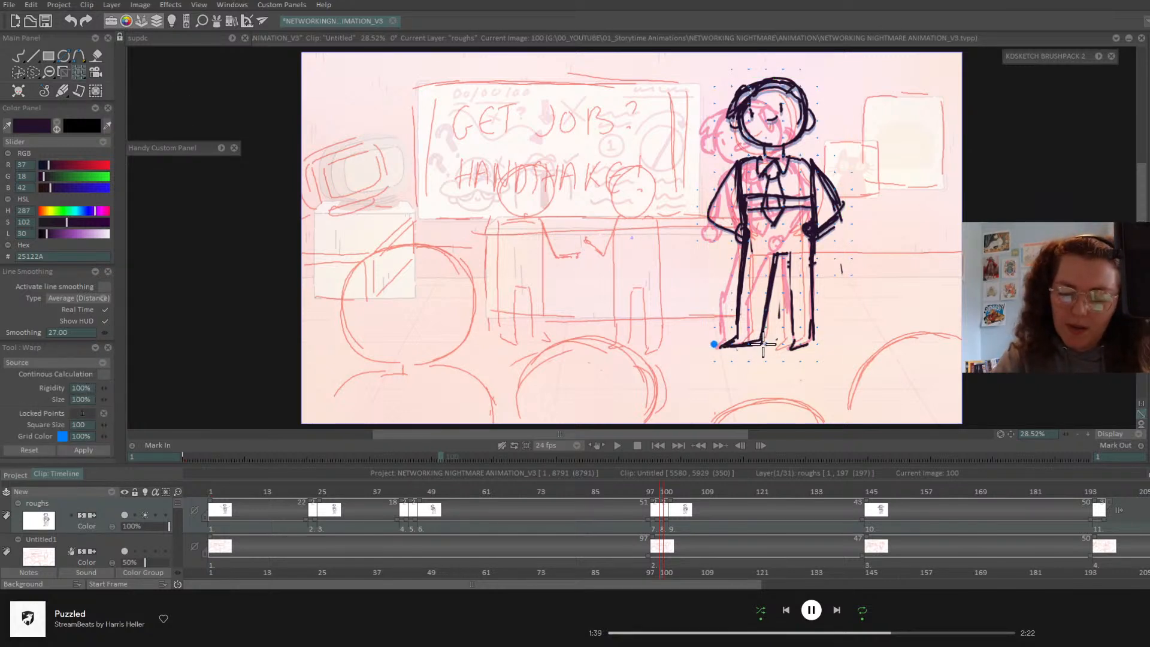
{"action": "left_click", "coordinate": [766, 345]}
{"action": "left_click", "coordinate": [818, 345]}
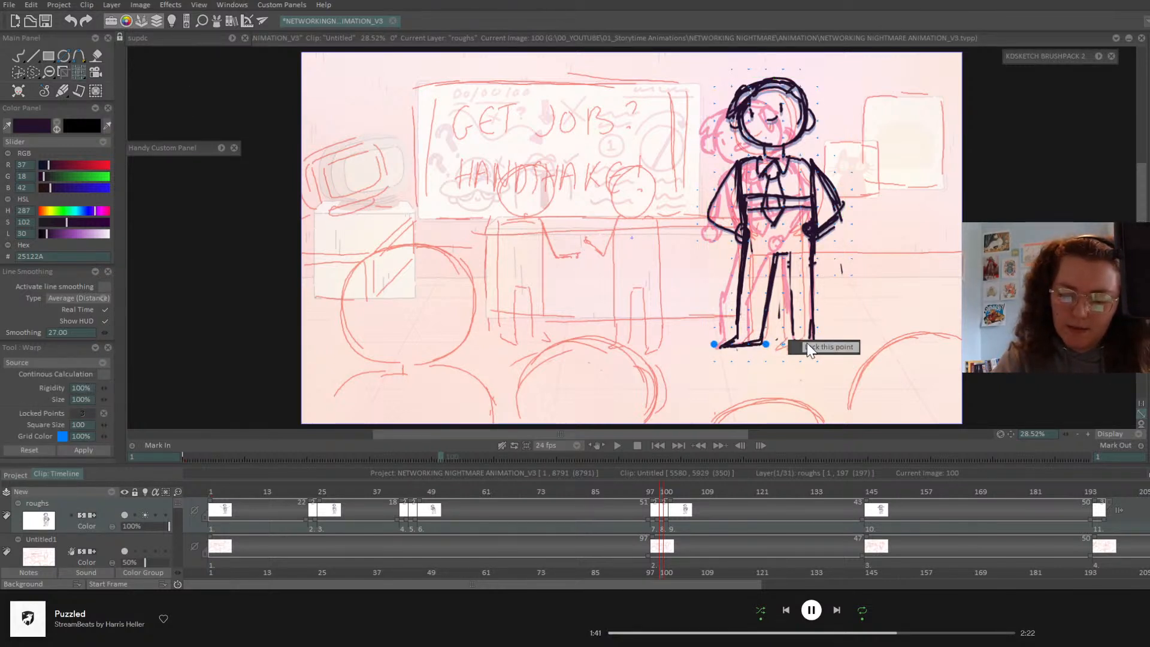
{"action": "left_click", "coordinate": [783, 345]}
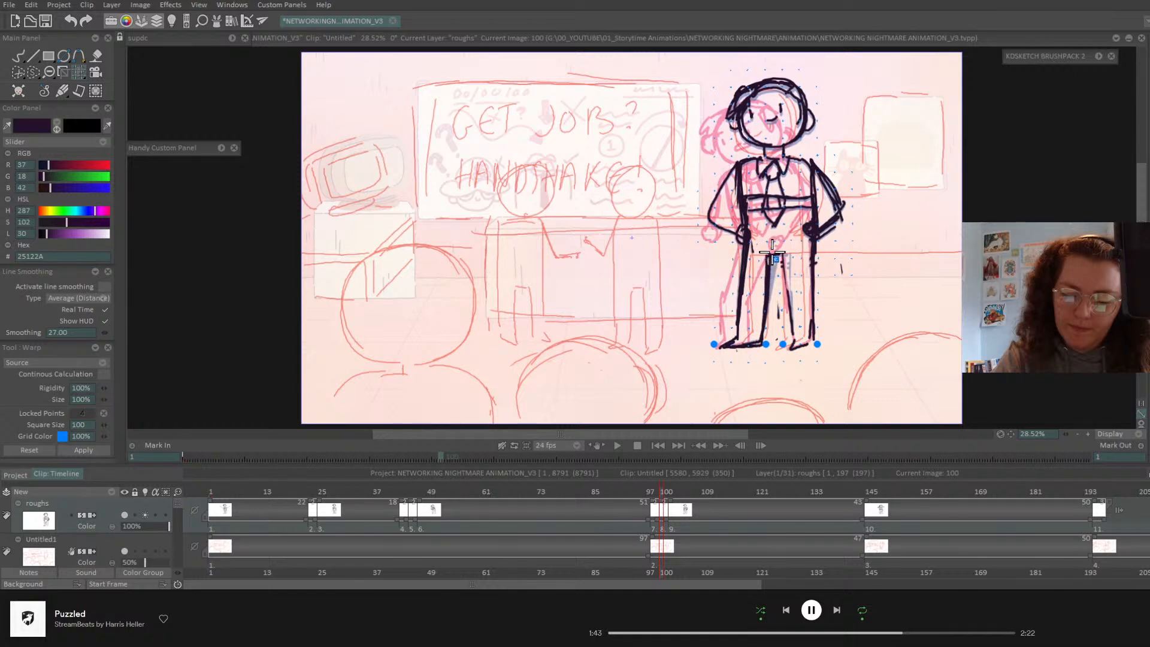
{"action": "left_click", "coordinate": [768, 259]}
{"action": "left_click", "coordinate": [797, 258]}
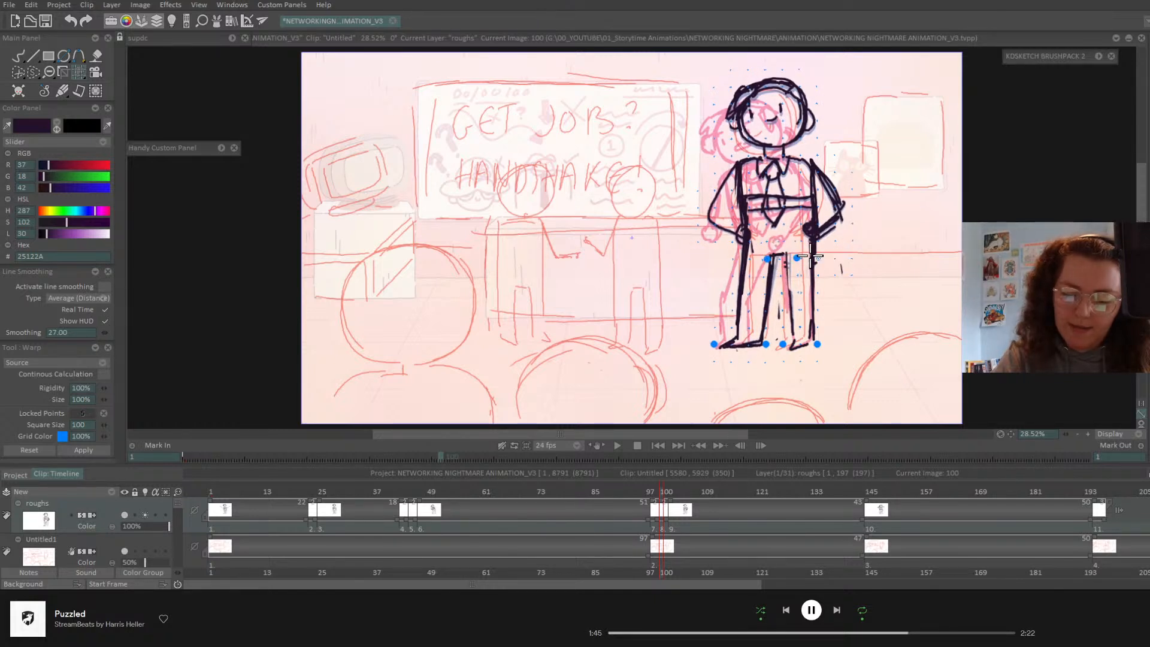
- Lock both hip points and warp the man's head and upper body slightly toward the leaning side
{"action": "left_click_drag", "start_coordinate": [751, 243], "coordinate": [740, 247]}
{"action": "left_click", "coordinate": [742, 242]}
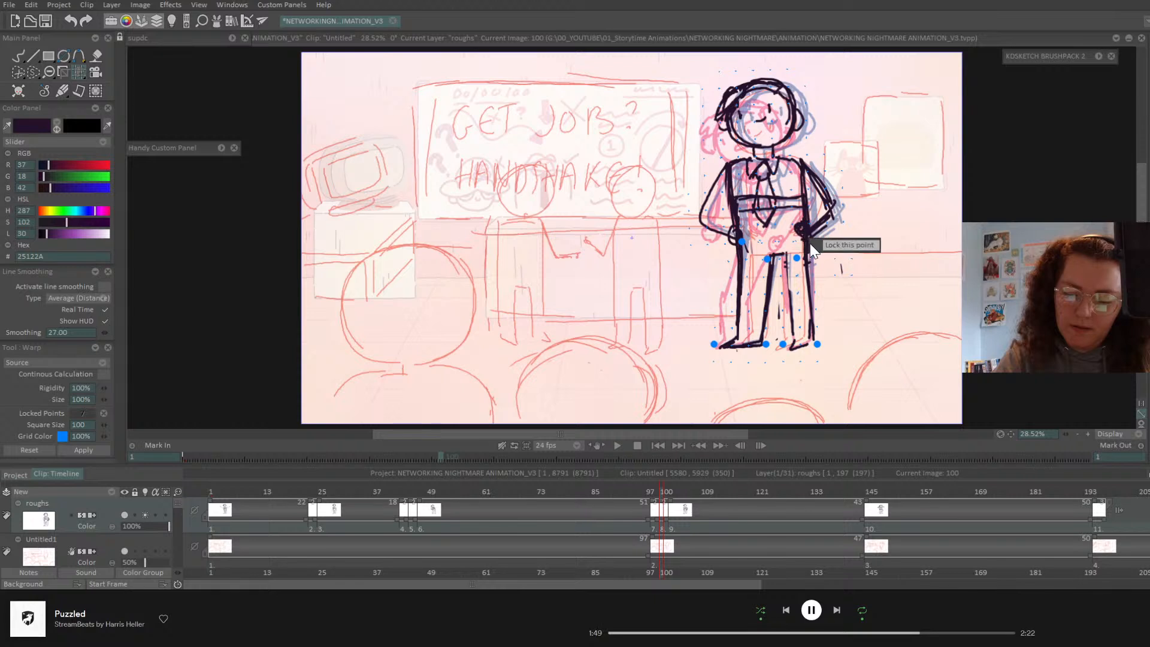
{"action": "left_click", "coordinate": [810, 240]}
{"action": "left_click_drag", "start_coordinate": [771, 100], "coordinate": [789, 95]}
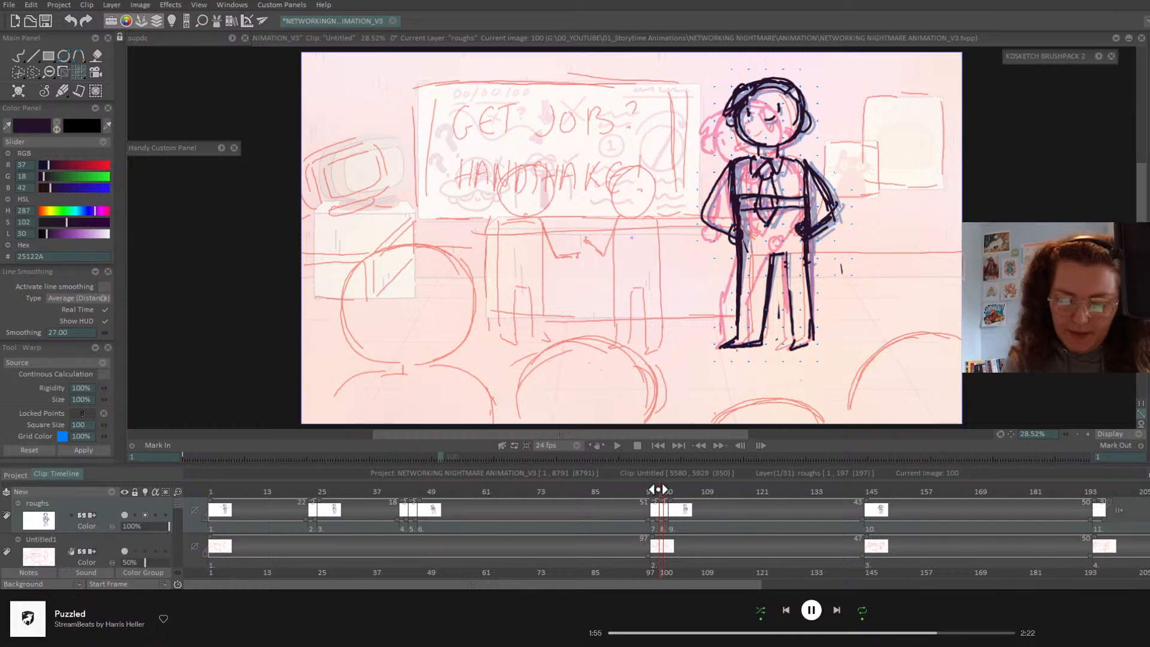
- Scrub across the new in-between and play the animation from the first frame to check the movement
{"action": "mouse_move", "coordinate": [663, 490]}
{"action": "left_mouse_down"}
{"action": "mouse_move", "coordinate": [640, 494]}
{"action": "mouse_move", "coordinate": [683, 492]}
{"action": "left_mouse_up"}
{"action": "left_click", "coordinate": [19, 57]}
{"action": "left_click", "coordinate": [658, 446]}
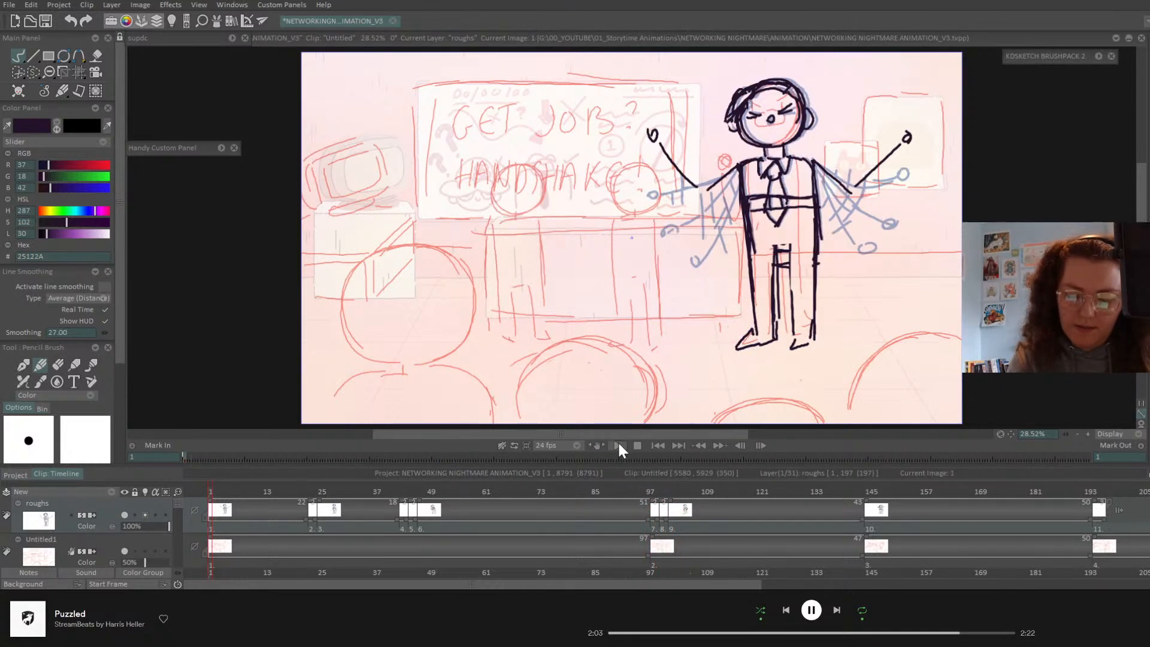
{"action": "left_click", "coordinate": [617, 444]}
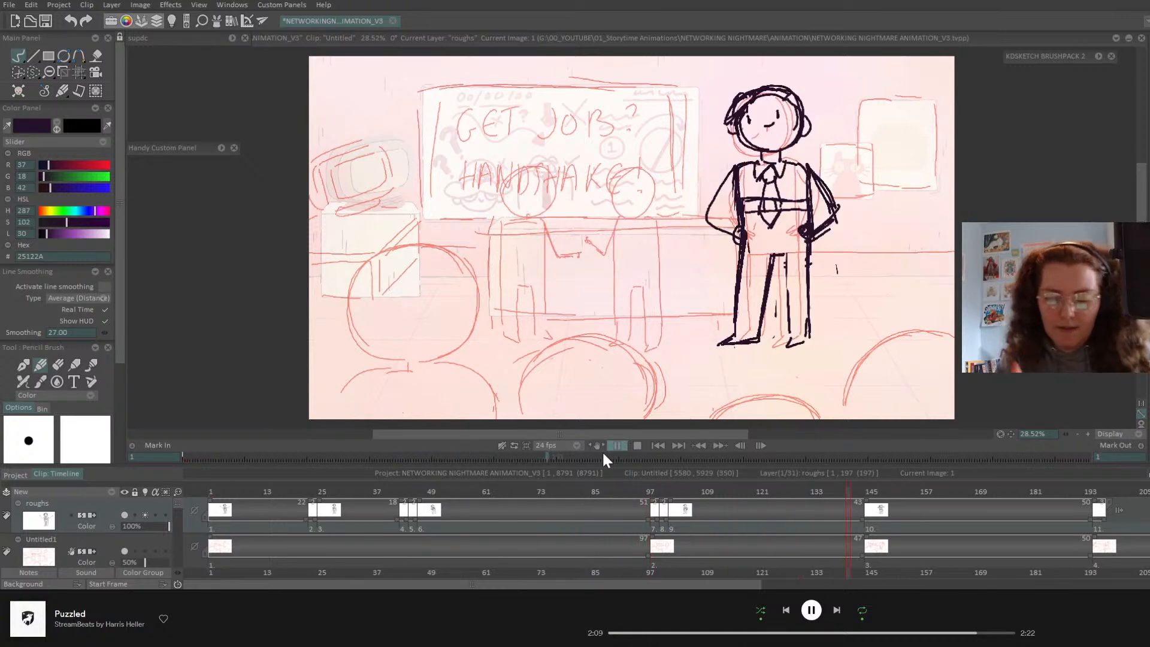
- Start the leaning in-between earlier, at frame 96 on the roughs layer, and play back the new timing
{"action": "mouse_move", "coordinate": [652, 501]}
{"action": "left_mouse_down"}
{"action": "mouse_move", "coordinate": [638, 502]}
{"action": "mouse_move", "coordinate": [656, 499]}
{"action": "left_mouse_up"}
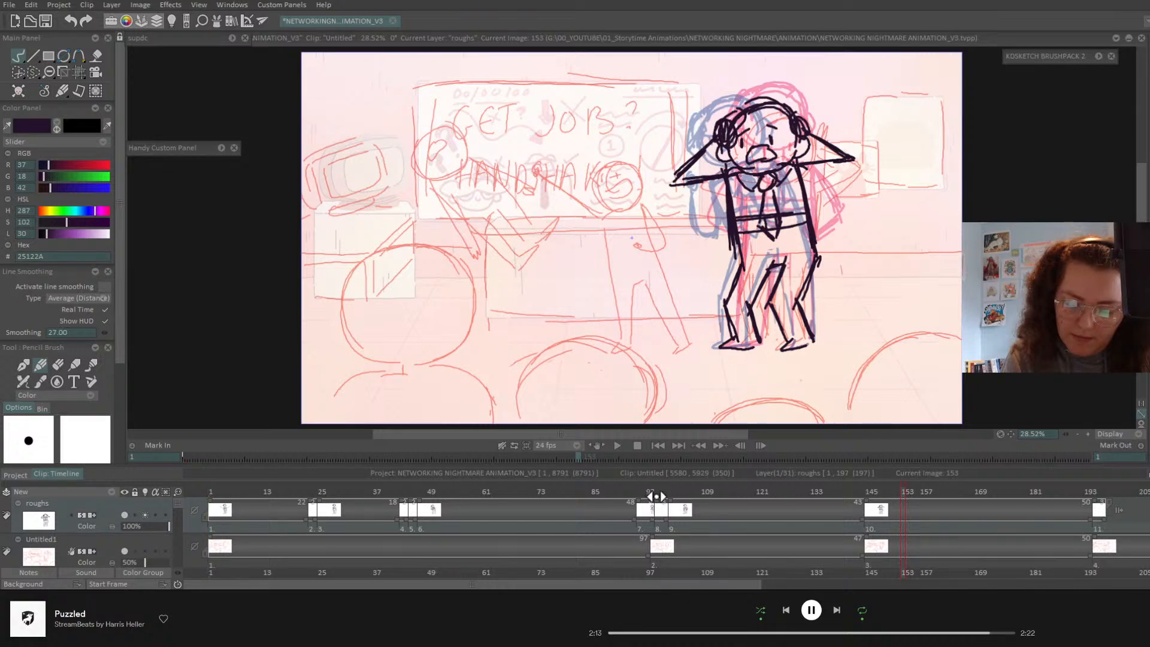
{"action": "left_click", "coordinate": [659, 445]}
{"action": "left_click", "coordinate": [610, 445]}
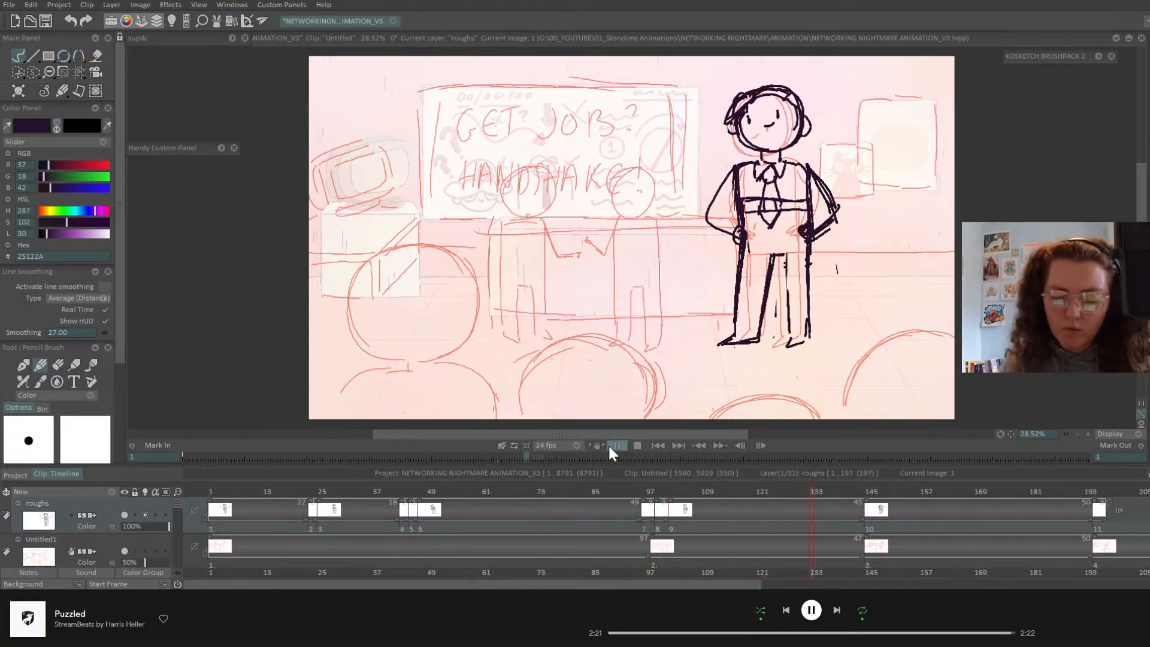
- Touch up the leaning man's hair and hairline on the frame 96 drawing with the eraser and pencil brush
{"action": "left_click", "coordinate": [646, 492]}
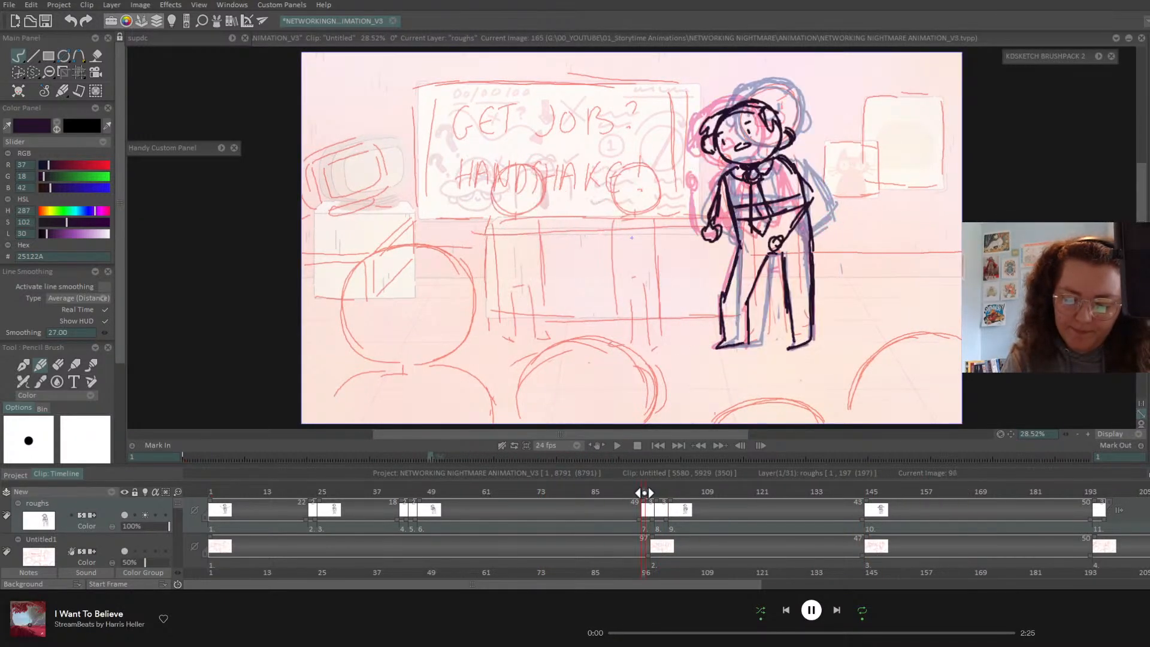
{"action": "mouse_move", "coordinate": [646, 492]}
{"action": "left_mouse_down"}
{"action": "mouse_move", "coordinate": [667, 492]}
{"action": "mouse_move", "coordinate": [627, 492]}
{"action": "mouse_move", "coordinate": [643, 492]}
{"action": "left_mouse_up"}
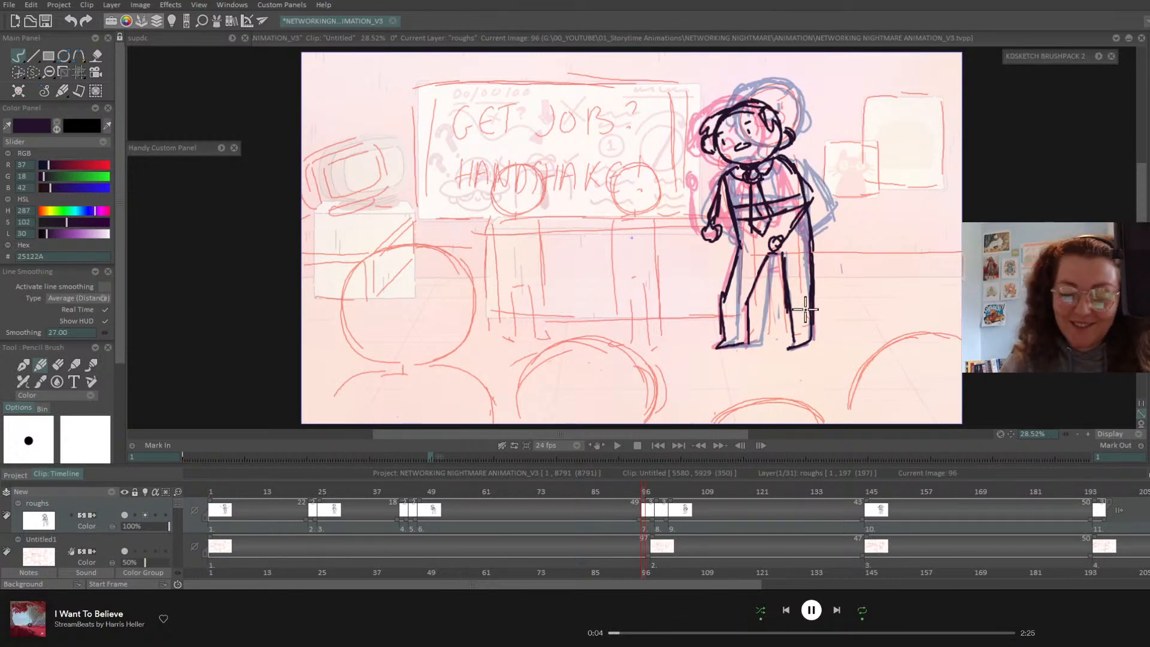
{"action": "left_click", "coordinate": [40, 364]}
{"action": "mouse_move", "coordinate": [705, 127]}
{"action": "left_mouse_down"}
{"action": "mouse_move", "coordinate": [758, 99]}
{"action": "mouse_move", "coordinate": [731, 98]}
{"action": "mouse_move", "coordinate": [714, 135]}
{"action": "mouse_move", "coordinate": [720, 106]}
{"action": "mouse_move", "coordinate": [747, 99]}
{"action": "mouse_move", "coordinate": [767, 106]}
{"action": "mouse_move", "coordinate": [777, 139]}
{"action": "mouse_move", "coordinate": [739, 97]}
{"action": "mouse_move", "coordinate": [706, 124]}
{"action": "mouse_move", "coordinate": [712, 114]}
{"action": "mouse_move", "coordinate": [706, 136]}
{"action": "mouse_move", "coordinate": [741, 100]}
{"action": "mouse_move", "coordinate": [719, 123]}
{"action": "mouse_move", "coordinate": [760, 112]}
{"action": "mouse_move", "coordinate": [726, 114]}
{"action": "mouse_move", "coordinate": [759, 114]}
{"action": "mouse_move", "coordinate": [717, 128]}
{"action": "left_mouse_up"}
{"action": "key", "text": "e"}
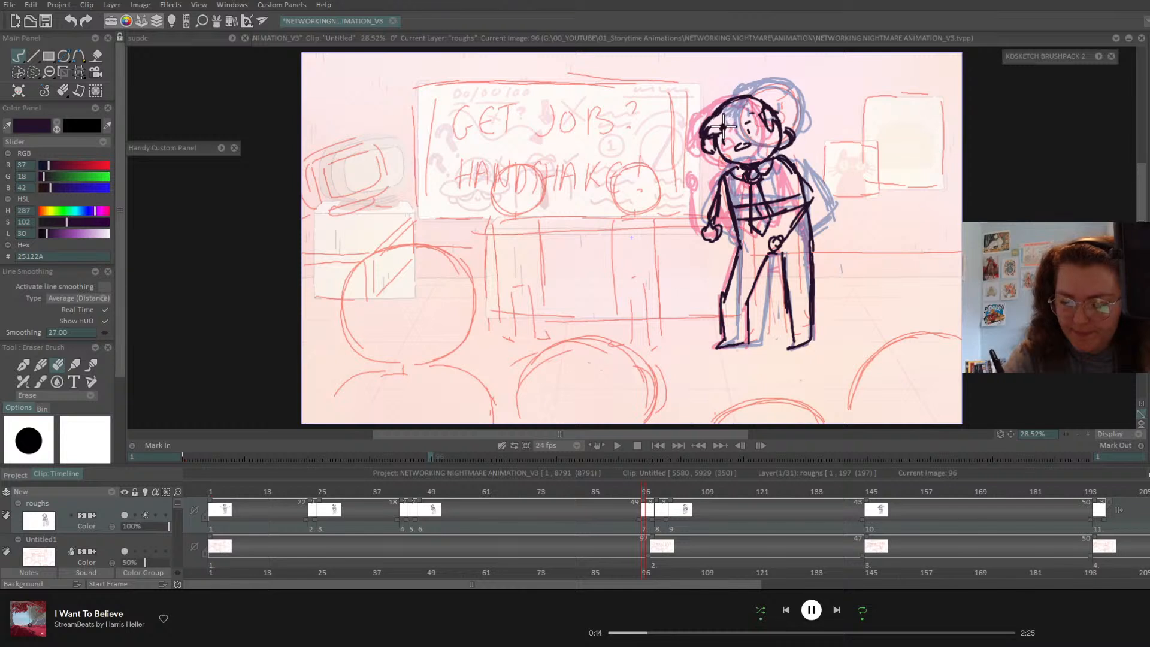
{"action": "left_click", "coordinate": [41, 367]}
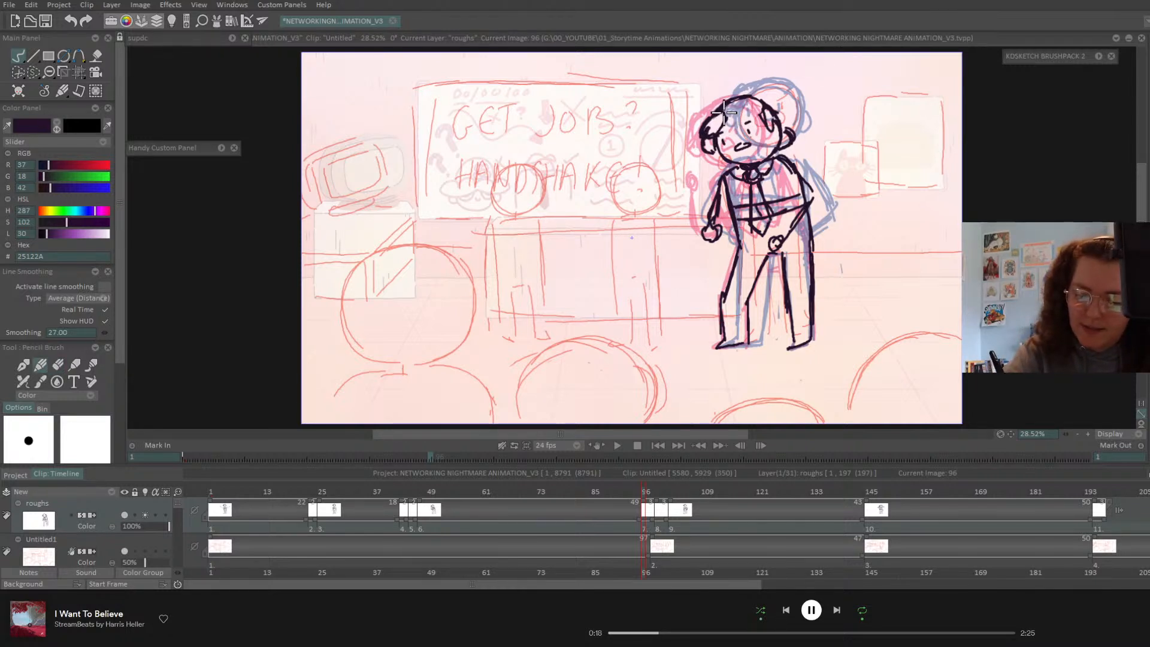
{"action": "left_click_drag", "start_coordinate": [724, 114], "coordinate": [764, 116]}
- Play back the animation around frame 77 and shorten the angry leaning pose's hold to 48 frames on the roughs layer
{"action": "left_click", "coordinate": [617, 445]}
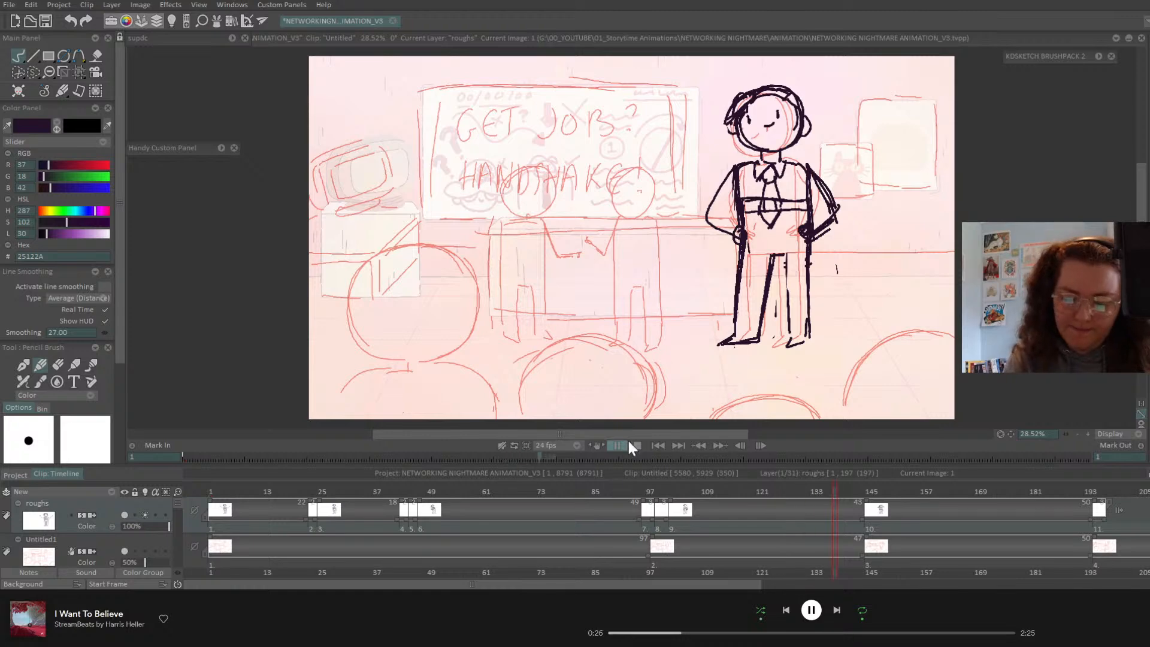
{"action": "left_click", "coordinate": [559, 491]}
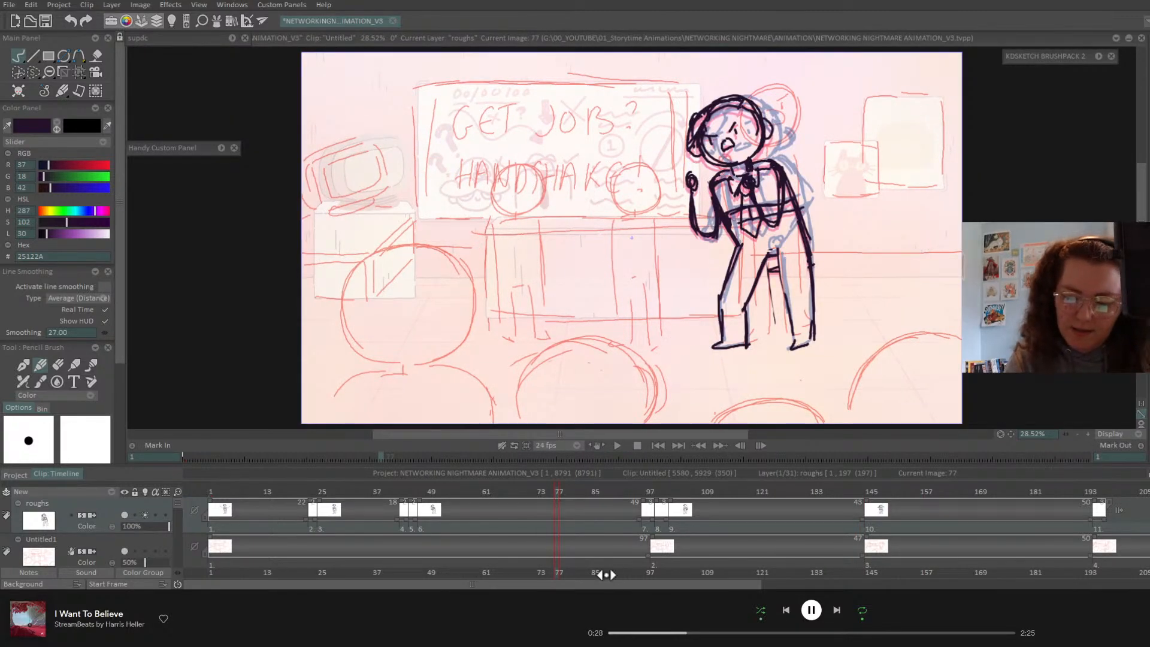
{"action": "left_click", "coordinate": [615, 446]}
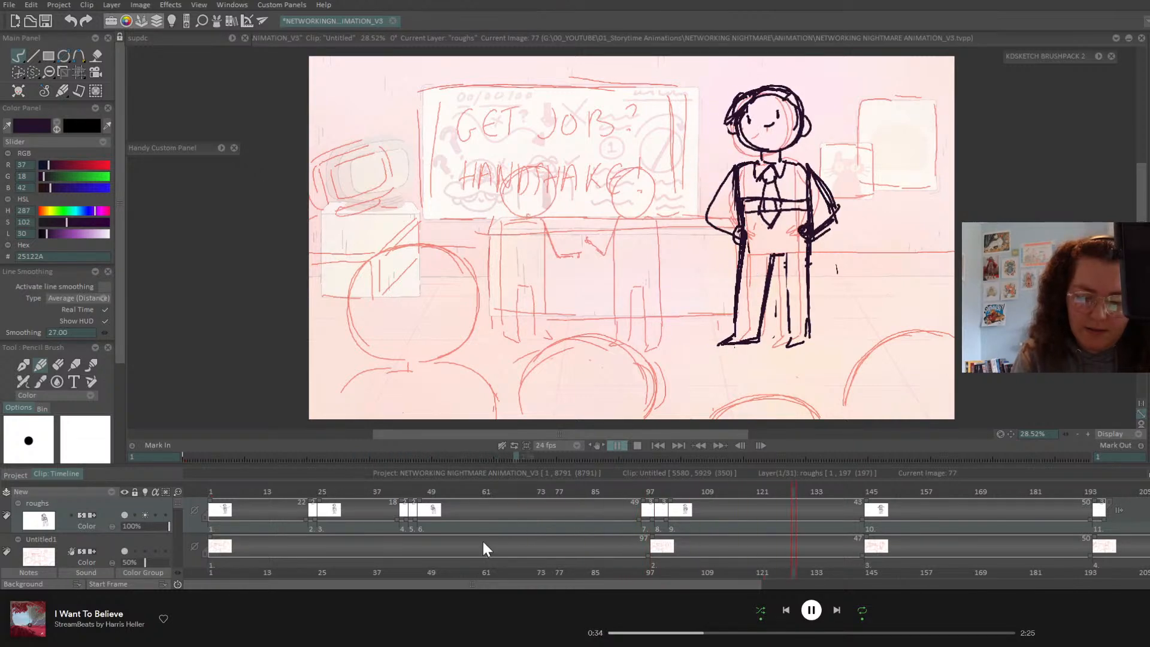
{"action": "left_click", "coordinate": [658, 493]}
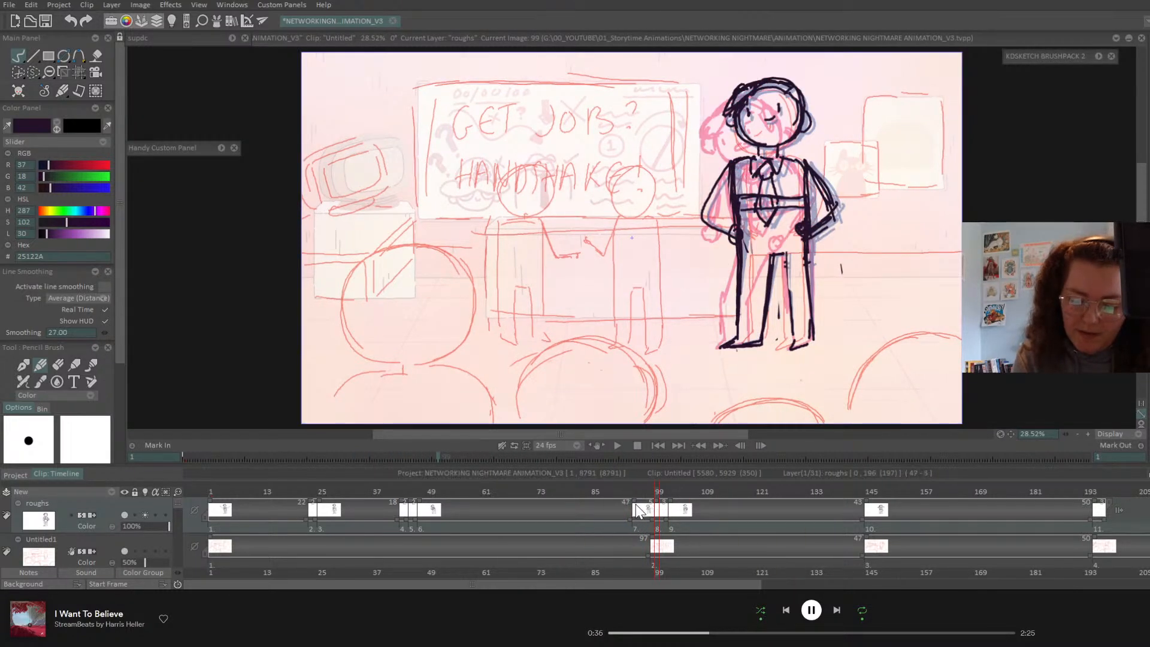
{"action": "left_click_drag", "start_coordinate": [656, 500], "coordinate": [639, 506]}
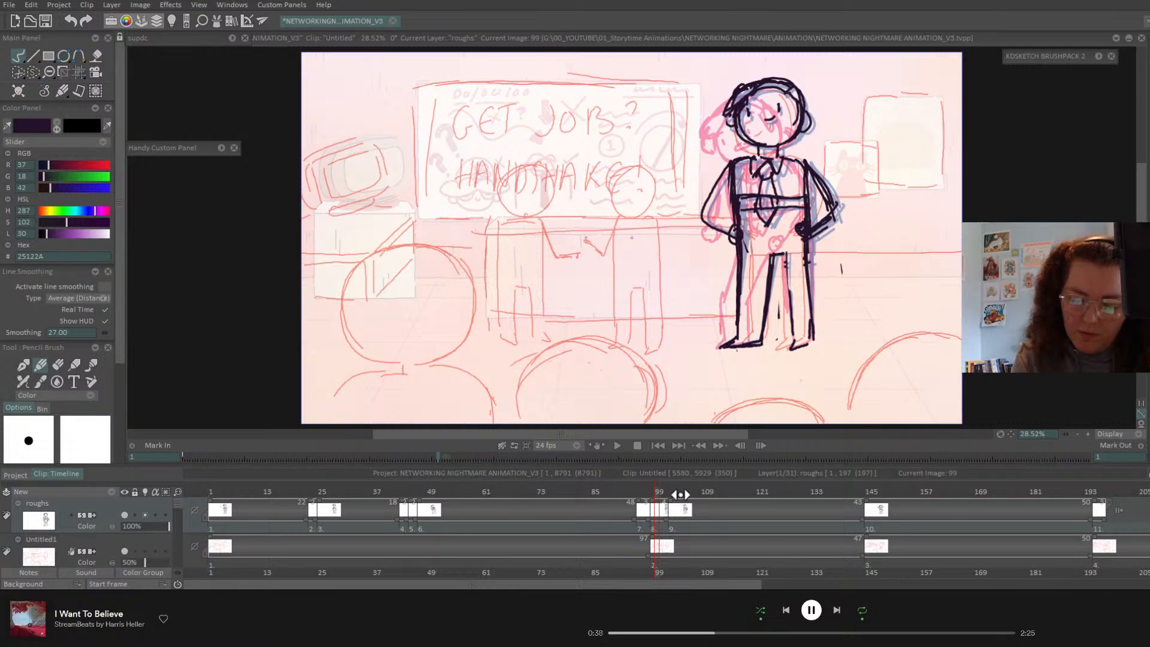
- Play the retimed animation from the start, stop it and go back to the hands-on-hips pose at frame 143
{"action": "left_click", "coordinate": [658, 446]}
{"action": "left_click", "coordinate": [609, 447]}
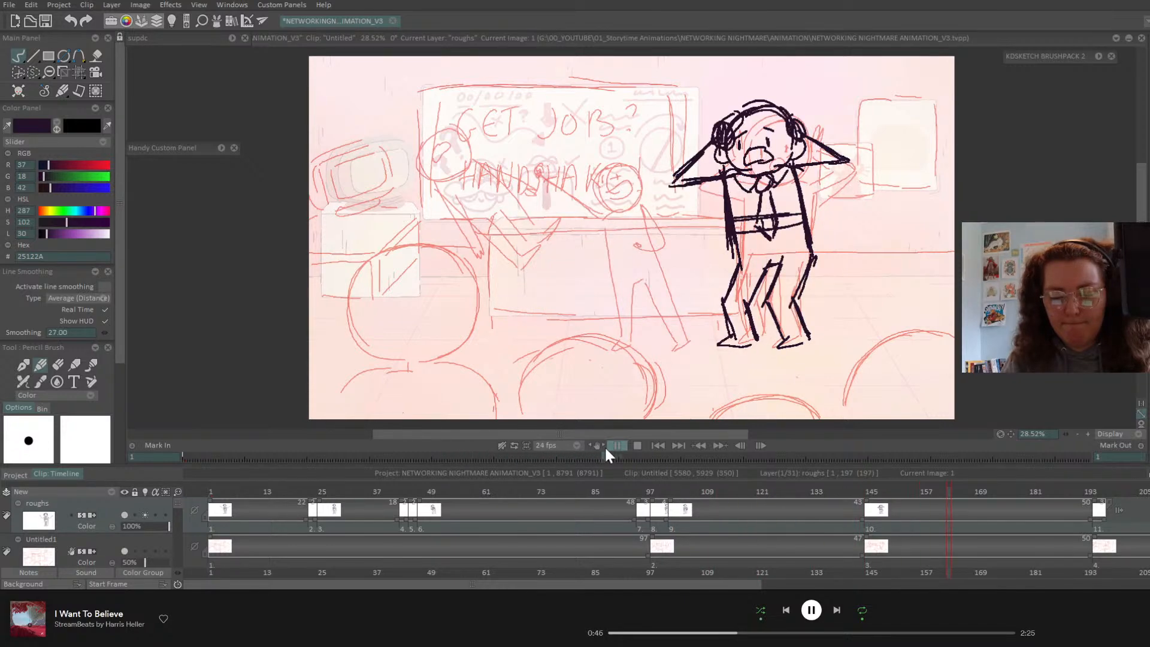
{"action": "left_click", "coordinate": [624, 445]}
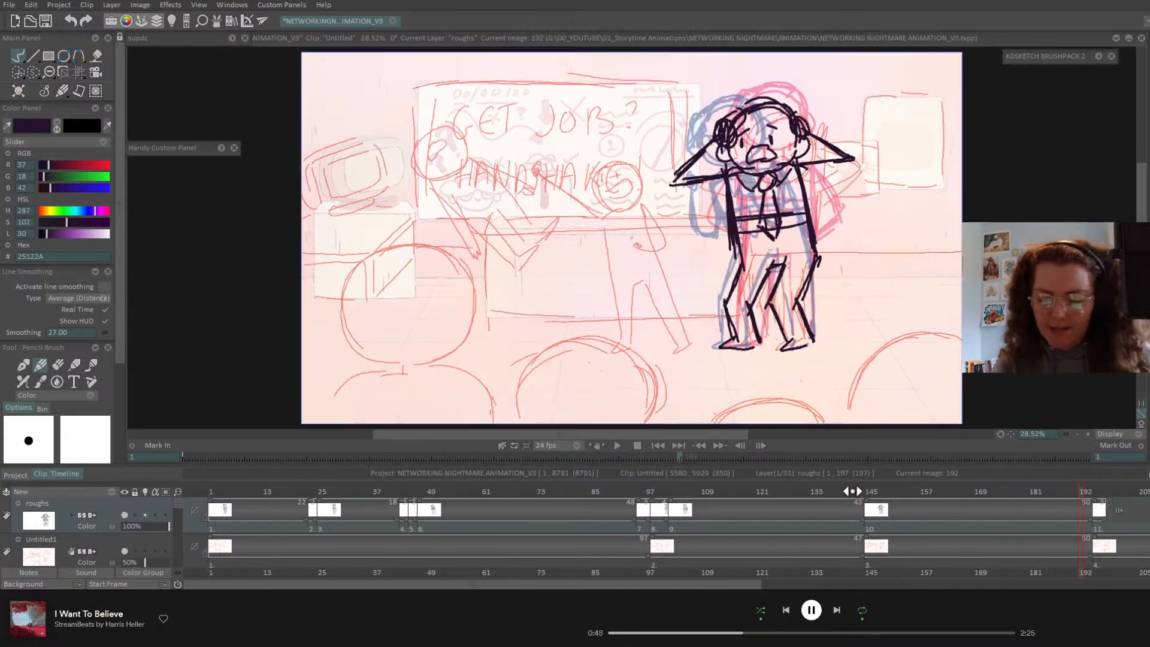
{"action": "key", "text": "ctrl+Left"}
{"action": "key", "text": "Left"}
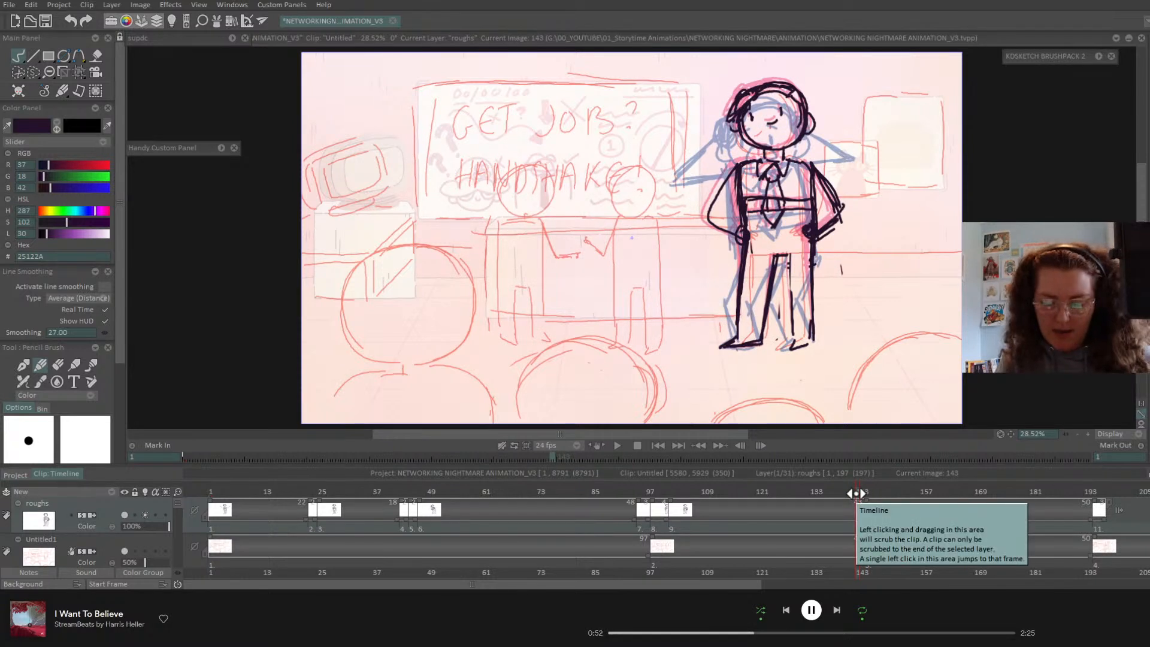
- Insert a blank in-between drawing at frame 143 on the roughs layer and compare it with the hands-on-head pose that follows
{"action": "key", "text": "Return"}
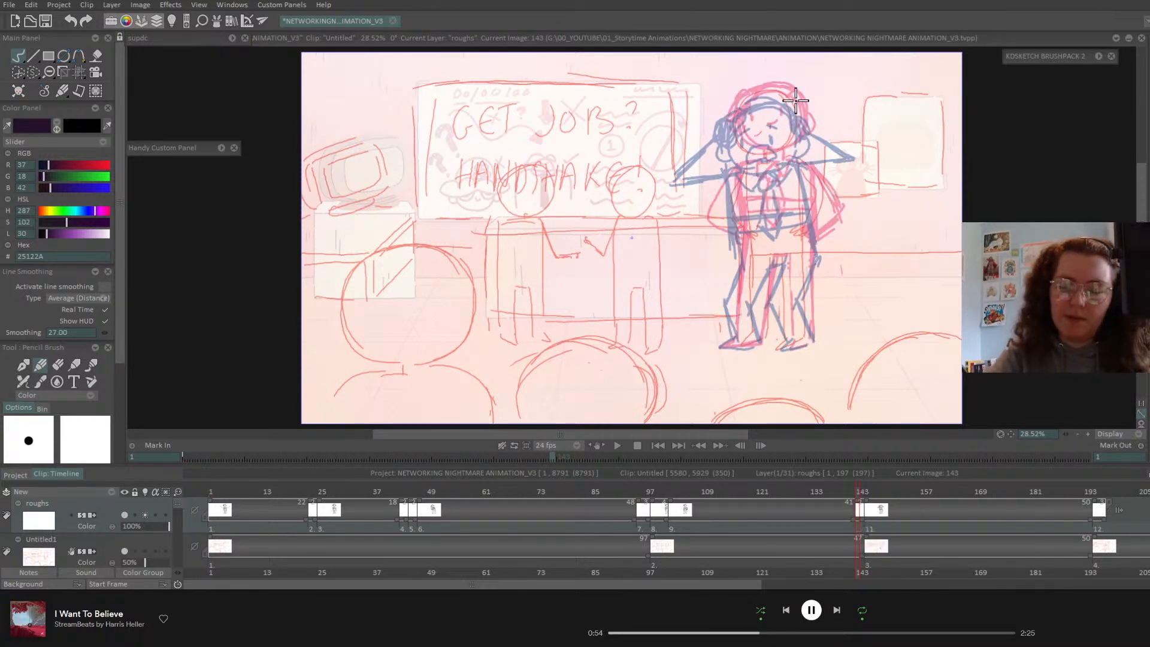
{"action": "left_click", "coordinate": [853, 494]}
{"action": "left_click", "coordinate": [877, 494]}
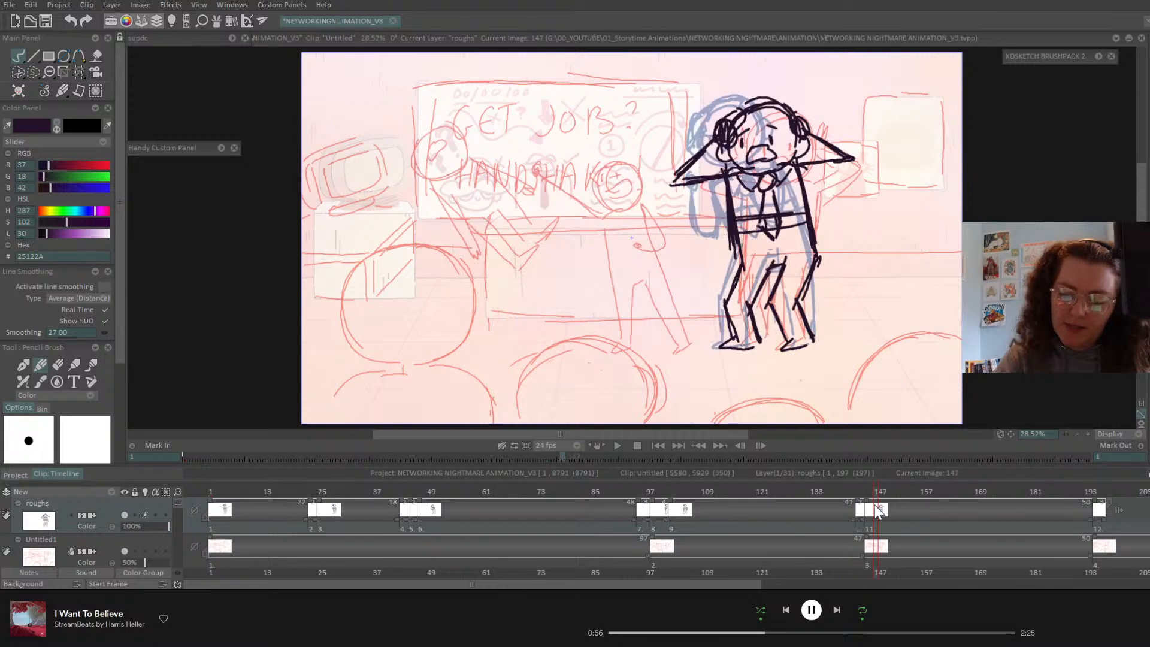
{"action": "left_click", "coordinate": [862, 493]}
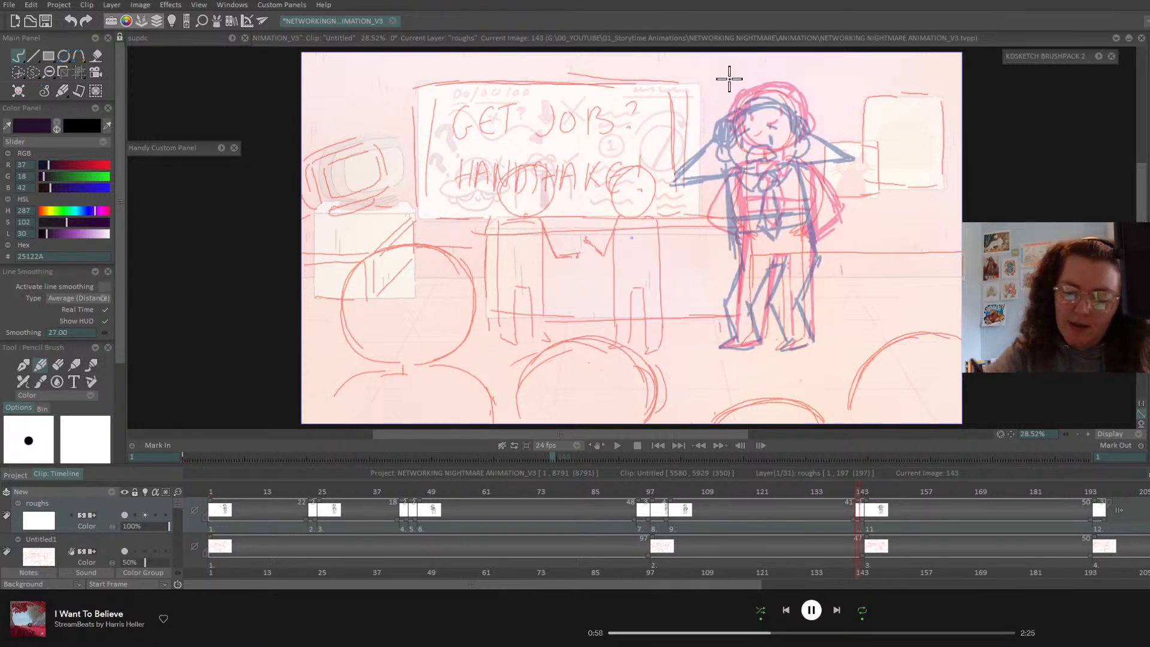
- Try a tall, stretched head outline for the man on the blank frame 143 drawing
{"action": "mouse_move", "coordinate": [770, 87]}
{"action": "left_mouse_down"}
{"action": "mouse_move", "coordinate": [732, 113]}
{"action": "mouse_move", "coordinate": [737, 190]}
{"action": "mouse_move", "coordinate": [754, 209]}
{"action": "mouse_move", "coordinate": [764, 196]}
{"action": "mouse_move", "coordinate": [775, 214]}
{"action": "mouse_move", "coordinate": [799, 119]}
{"action": "mouse_move", "coordinate": [806, 177]}
{"action": "left_mouse_up"}
{"action": "mouse_move", "coordinate": [800, 111]}
{"action": "left_mouse_down"}
{"action": "mouse_move", "coordinate": [802, 185]}
{"action": "mouse_move", "coordinate": [778, 214]}
{"action": "left_mouse_up"}
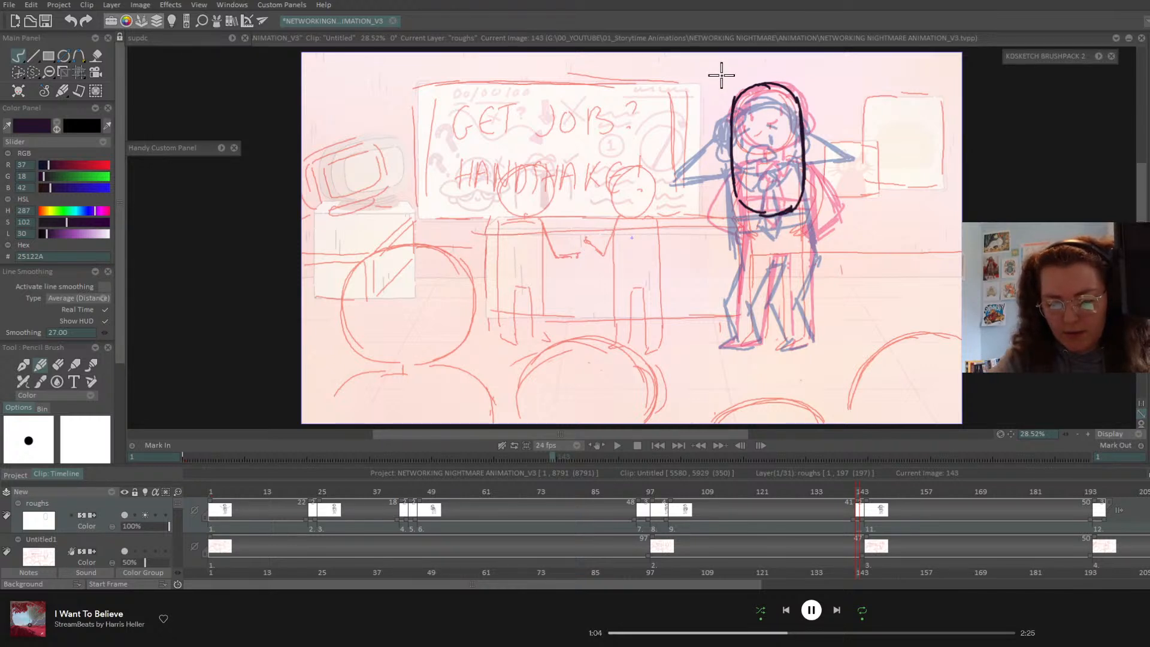
{"action": "left_click_drag", "start_coordinate": [847, 493], "coordinate": [869, 495]}
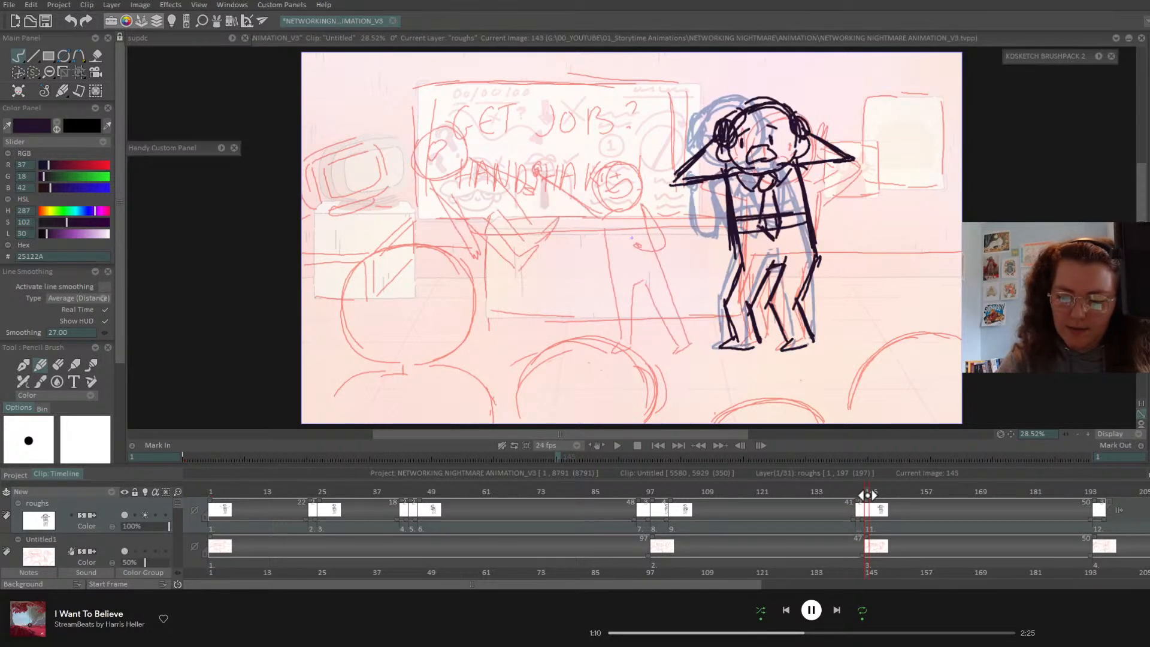
- Copy the hands-on-head pose into the frame 143 drawing as the base for the in-between
{"action": "left_click", "coordinate": [877, 527]}
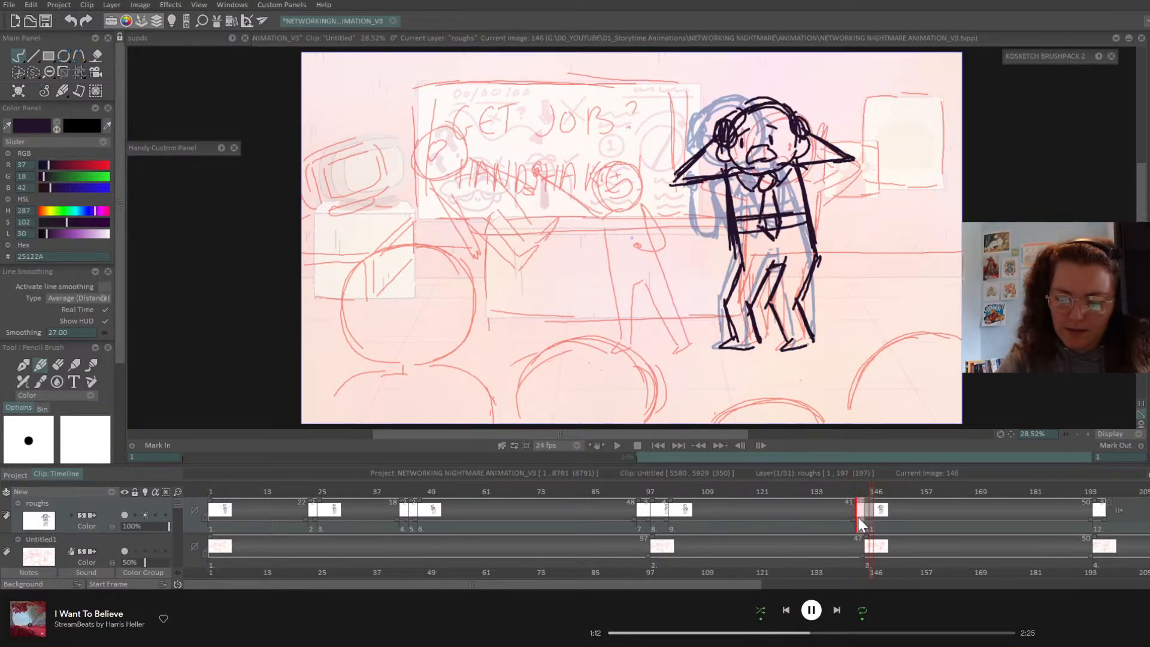
{"action": "left_click", "coordinate": [880, 528]}
{"action": "left_click", "coordinate": [859, 492]}
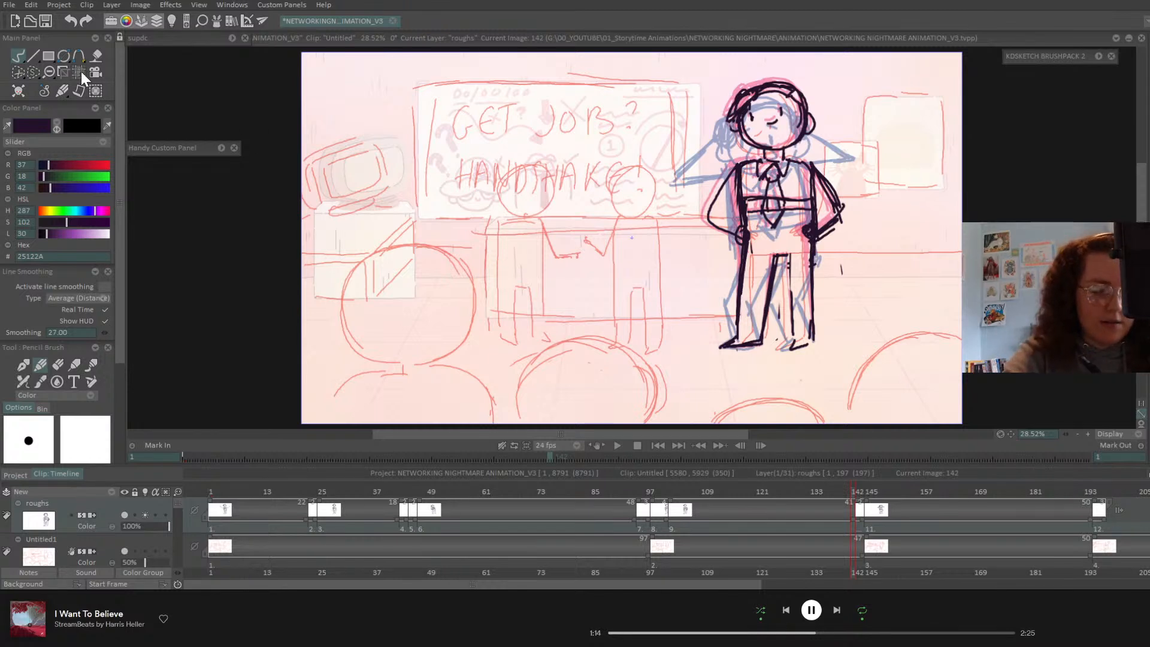
{"action": "key", "text": "Right"}
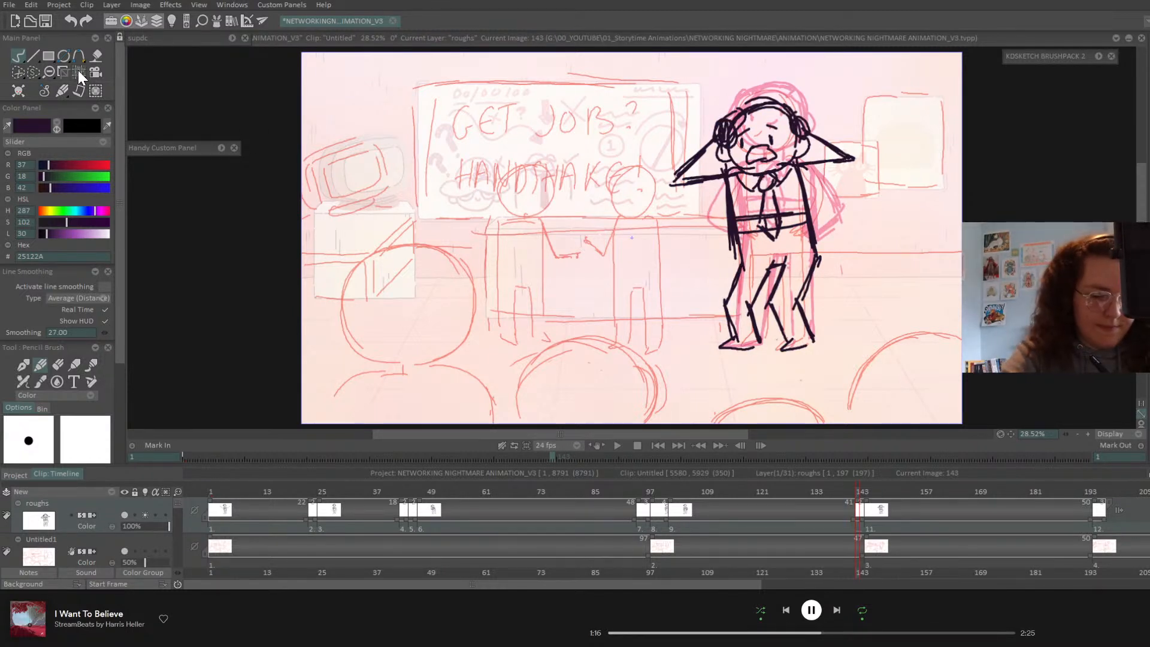
- Squash the copied hands-on-head pose at frame 143 slightly downward from the head with the Perspective transform
{"action": "left_click", "coordinate": [79, 72]}
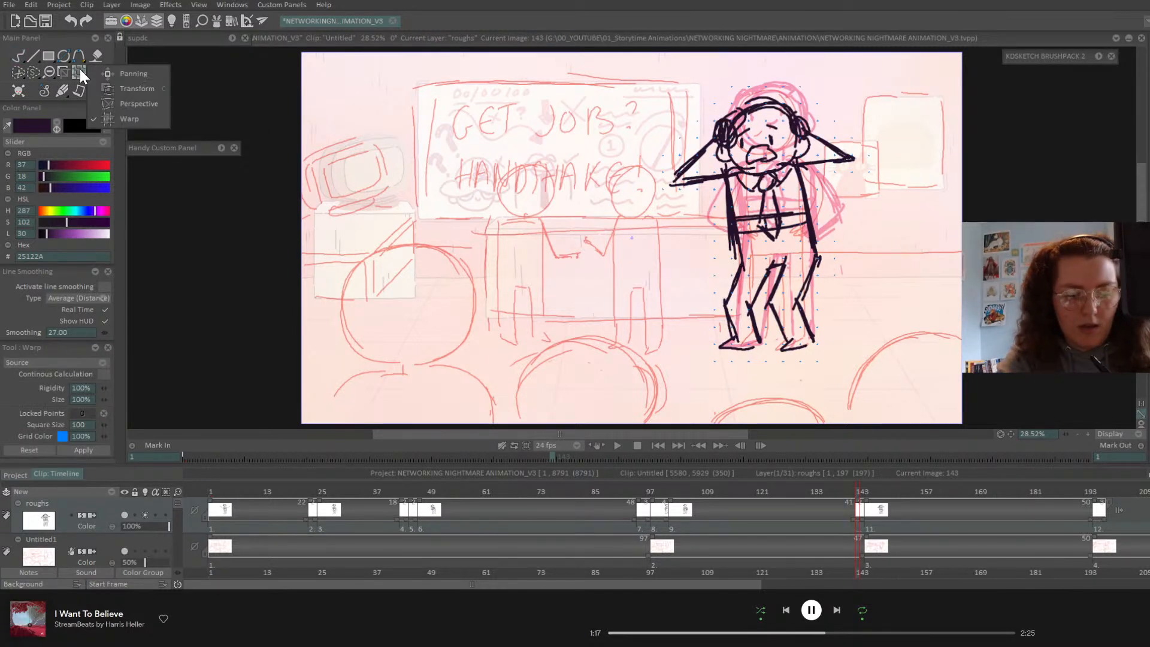
{"action": "left_click", "coordinate": [138, 104]}
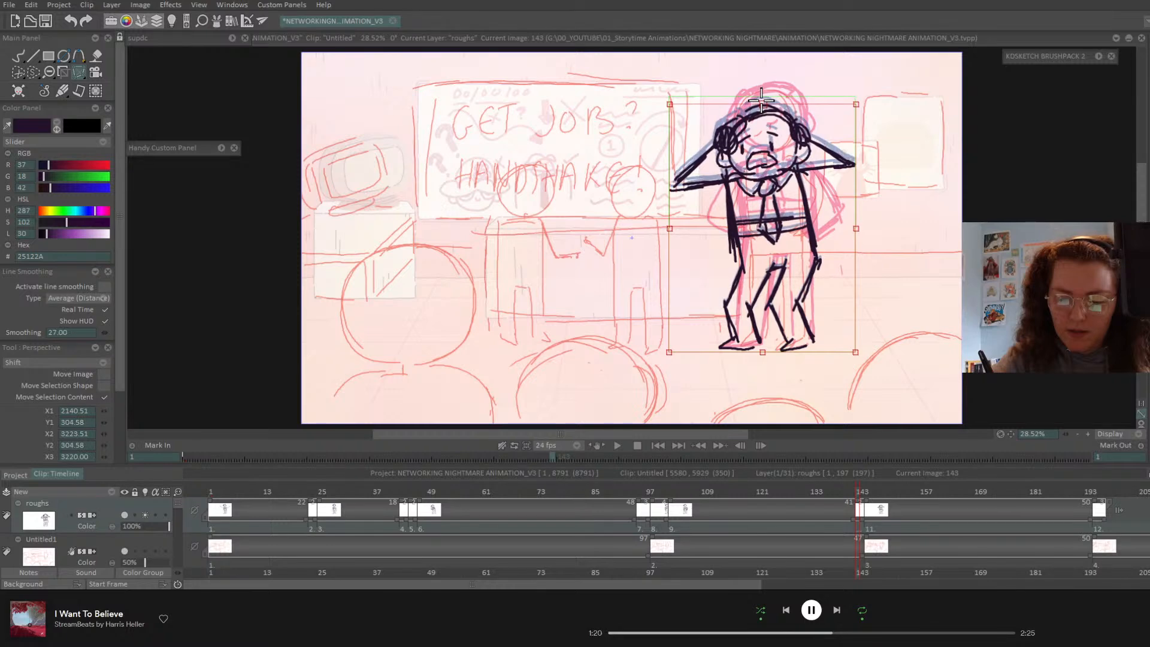
{"action": "left_click_drag", "start_coordinate": [762, 101], "coordinate": [762, 101]}
{"action": "key", "text": "Return"}
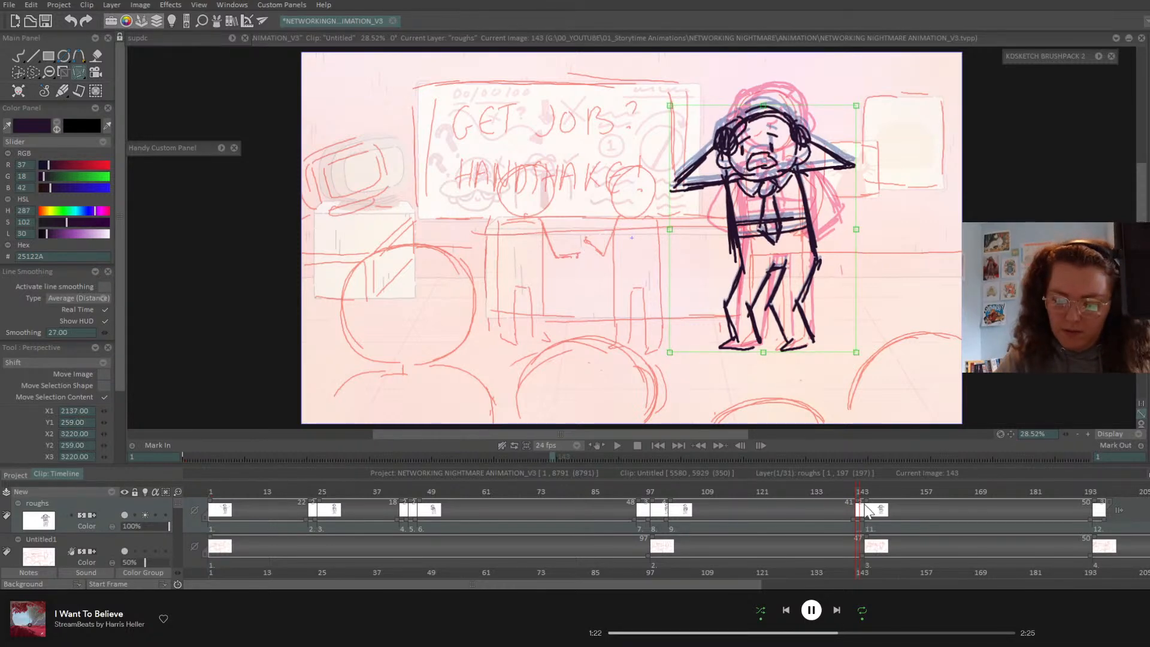
- Play back the transition into the hands-on-head pose from frame 123
{"action": "mouse_move", "coordinate": [857, 494]}
{"action": "left_mouse_down"}
{"action": "mouse_move", "coordinate": [873, 503]}
{"action": "mouse_move", "coordinate": [850, 503]}
{"action": "left_mouse_up"}
{"action": "left_click", "coordinate": [18, 56]}
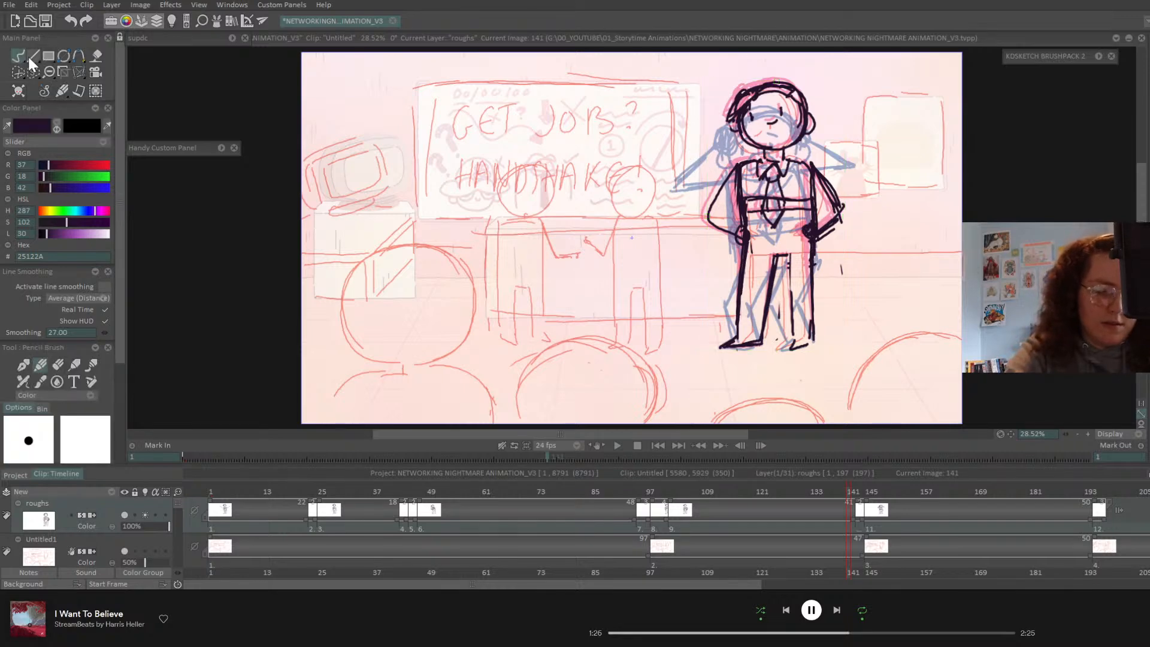
{"action": "left_click", "coordinate": [774, 495]}
{"action": "key", "text": "space"}
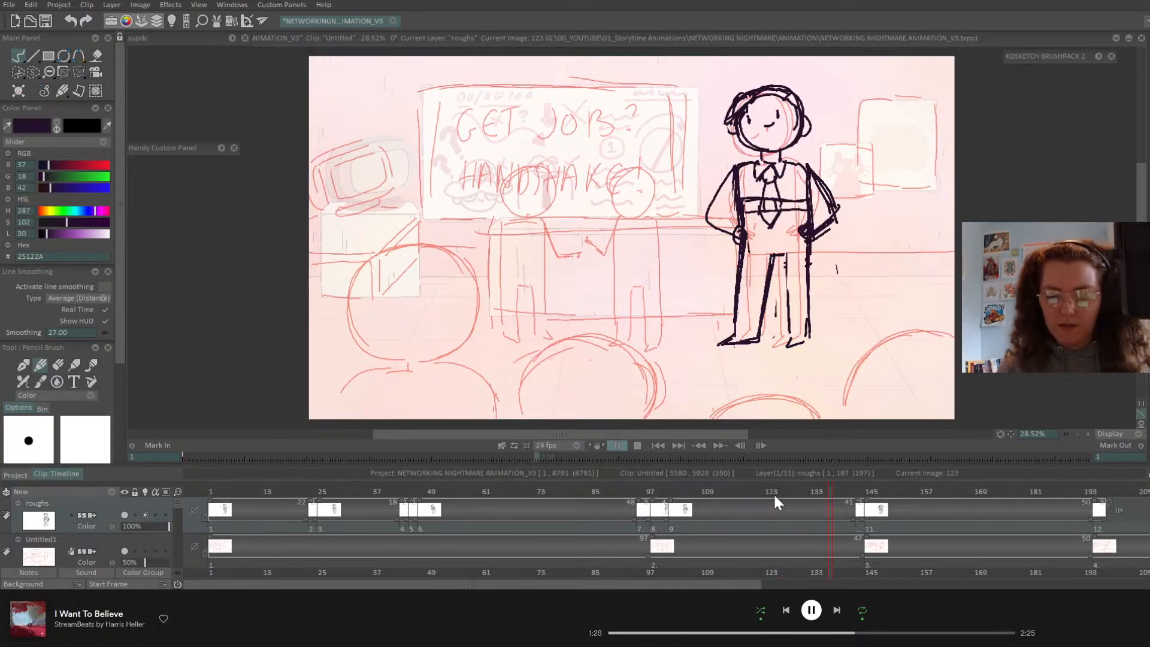
- Insert a blank drawing at frame 140 and sketch the man's tall stretched head with ears, angry brows, long eyes and a wide-open mouth
{"action": "left_click", "coordinate": [844, 493]}
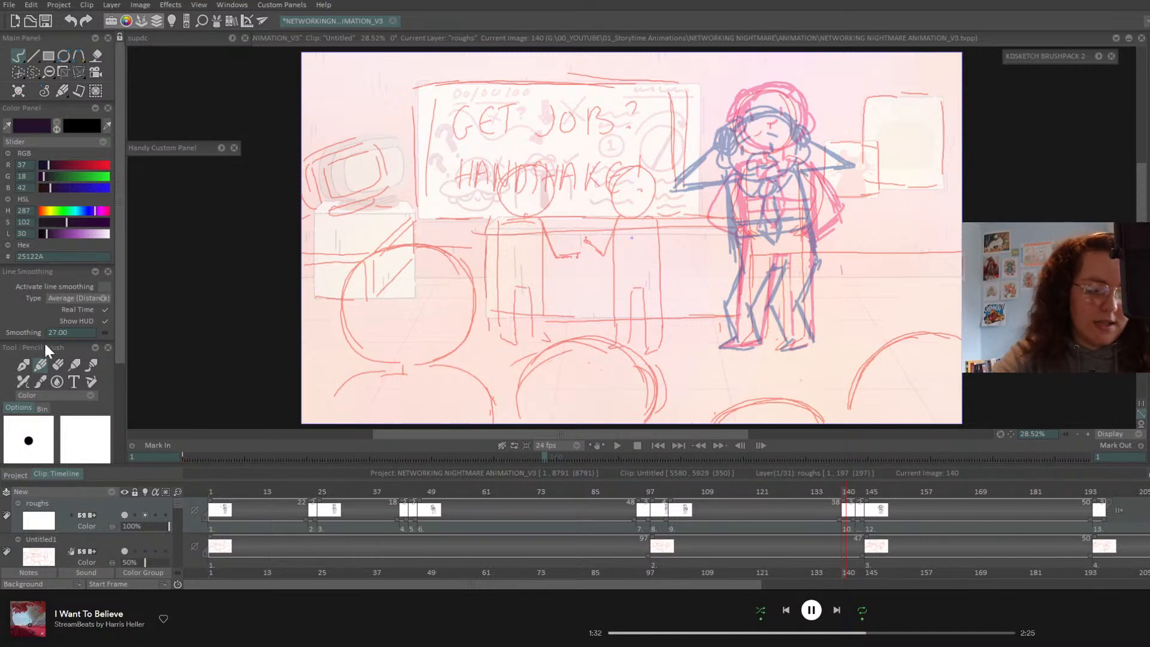
{"action": "mouse_move", "coordinate": [762, 87]}
{"action": "left_mouse_down"}
{"action": "mouse_move", "coordinate": [754, 83]}
{"action": "mouse_move", "coordinate": [731, 141]}
{"action": "mouse_move", "coordinate": [736, 188]}
{"action": "mouse_move", "coordinate": [787, 203]}
{"action": "mouse_move", "coordinate": [794, 90]}
{"action": "mouse_move", "coordinate": [801, 172]}
{"action": "left_mouse_up"}
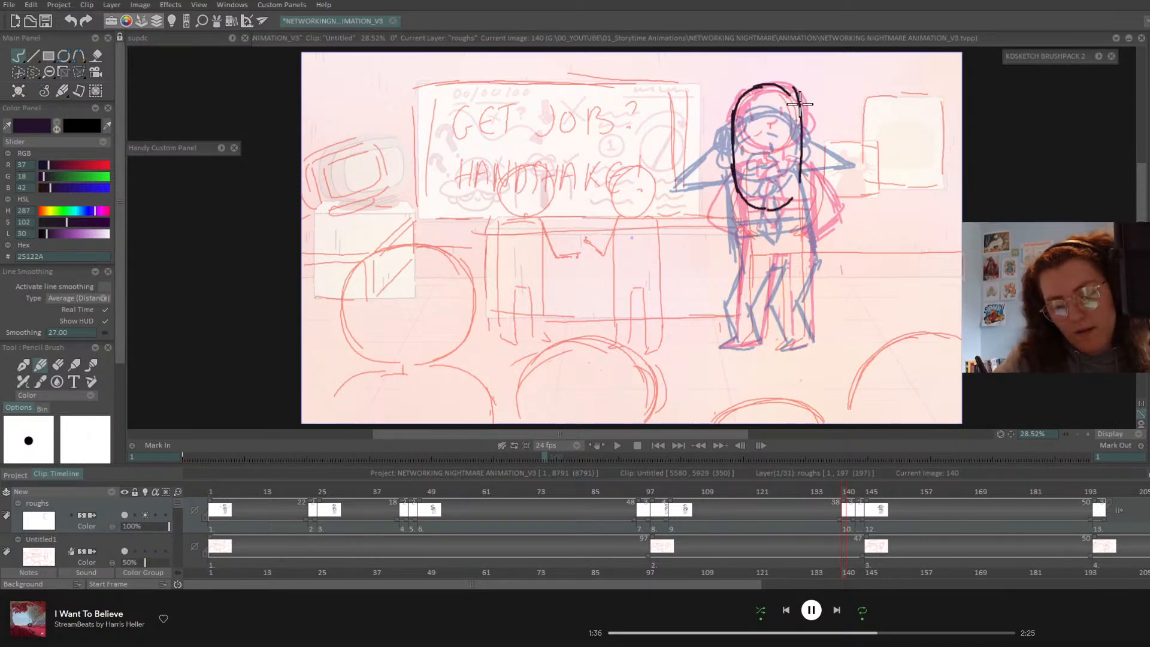
{"action": "mouse_move", "coordinate": [800, 103]}
{"action": "left_mouse_down"}
{"action": "mouse_move", "coordinate": [799, 181]}
{"action": "mouse_move", "coordinate": [795, 90]}
{"action": "mouse_move", "coordinate": [748, 90]}
{"action": "left_mouse_up"}
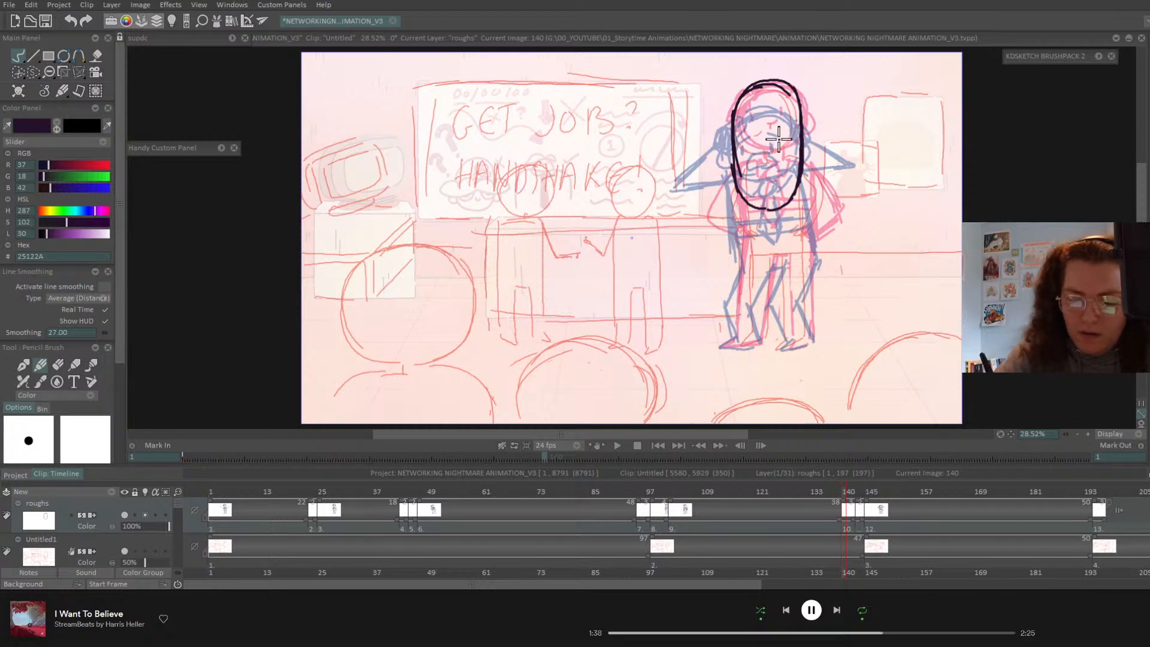
{"action": "left_click_drag", "start_coordinate": [781, 125], "coordinate": [782, 163]}
{"action": "mouse_move", "coordinate": [749, 120]}
{"action": "left_mouse_down"}
{"action": "mouse_move", "coordinate": [746, 174]}
{"action": "mouse_move", "coordinate": [759, 171]}
{"action": "mouse_move", "coordinate": [772, 196]}
{"action": "mouse_move", "coordinate": [779, 129]}
{"action": "left_mouse_up"}
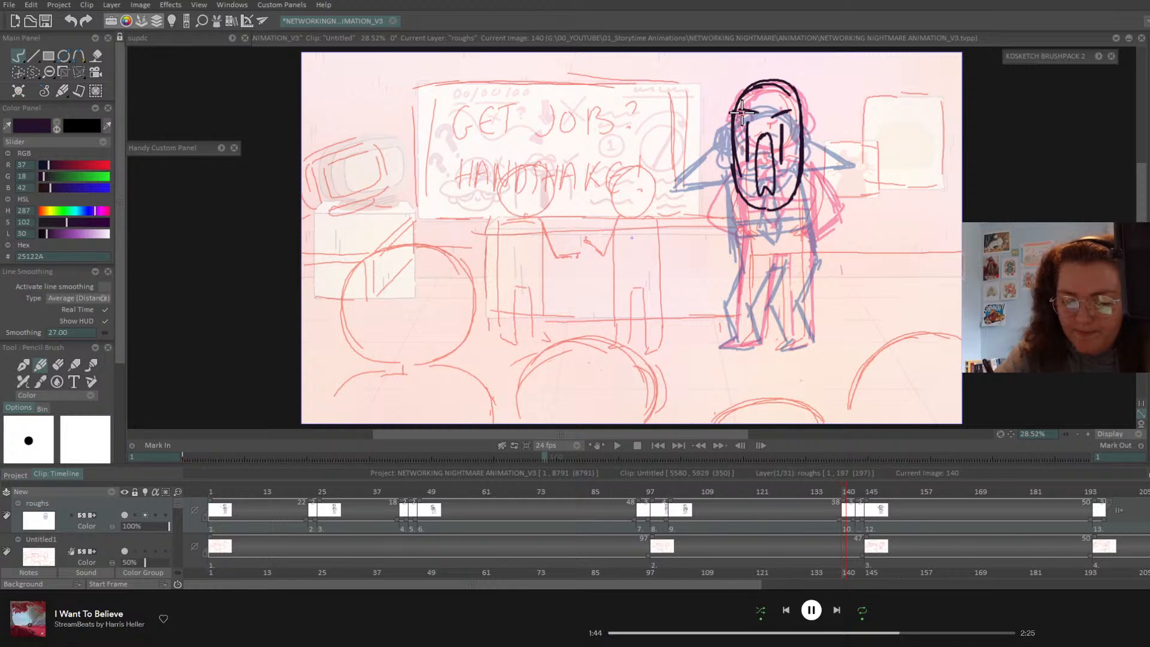
{"action": "left_click_drag", "start_coordinate": [739, 110], "coordinate": [760, 114]}
{"action": "mouse_move", "coordinate": [772, 115]}
{"action": "left_mouse_down"}
{"action": "mouse_move", "coordinate": [791, 109]}
{"action": "mouse_move", "coordinate": [806, 174]}
{"action": "left_mouse_up"}
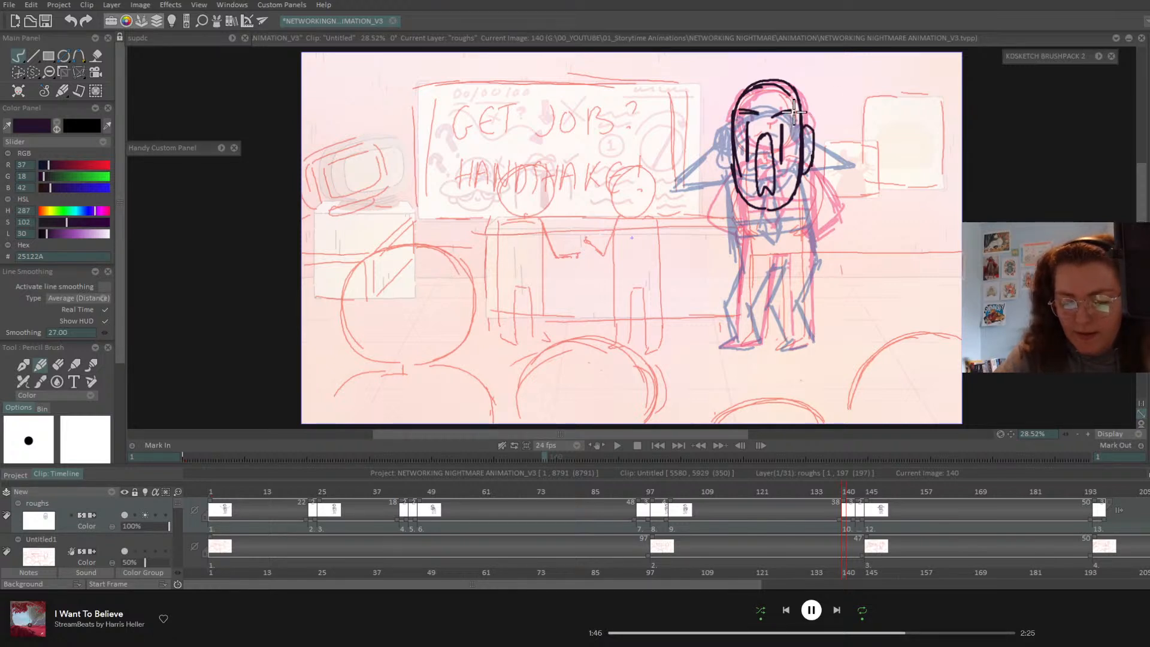
{"action": "left_click_drag", "start_coordinate": [725, 133], "coordinate": [730, 180]}
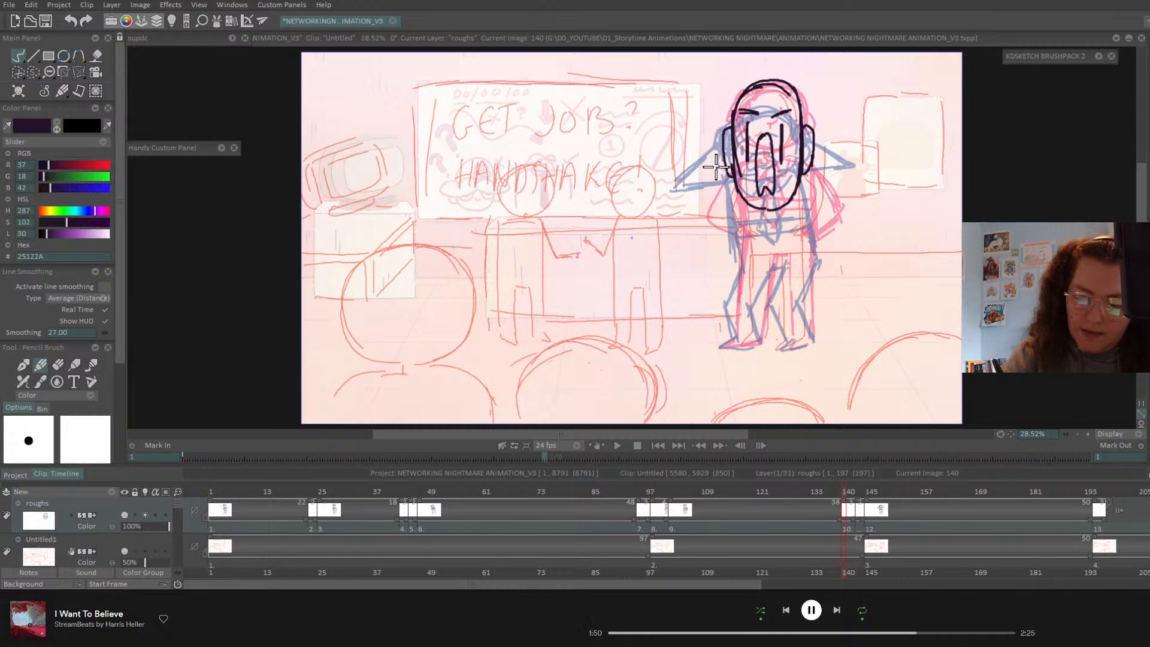
- Sketch both bent arms raised to the stretched head, with crossed detail marks inside, on the frame 140 drawing
{"action": "left_click_drag", "start_coordinate": [718, 139], "coordinate": [667, 193]}
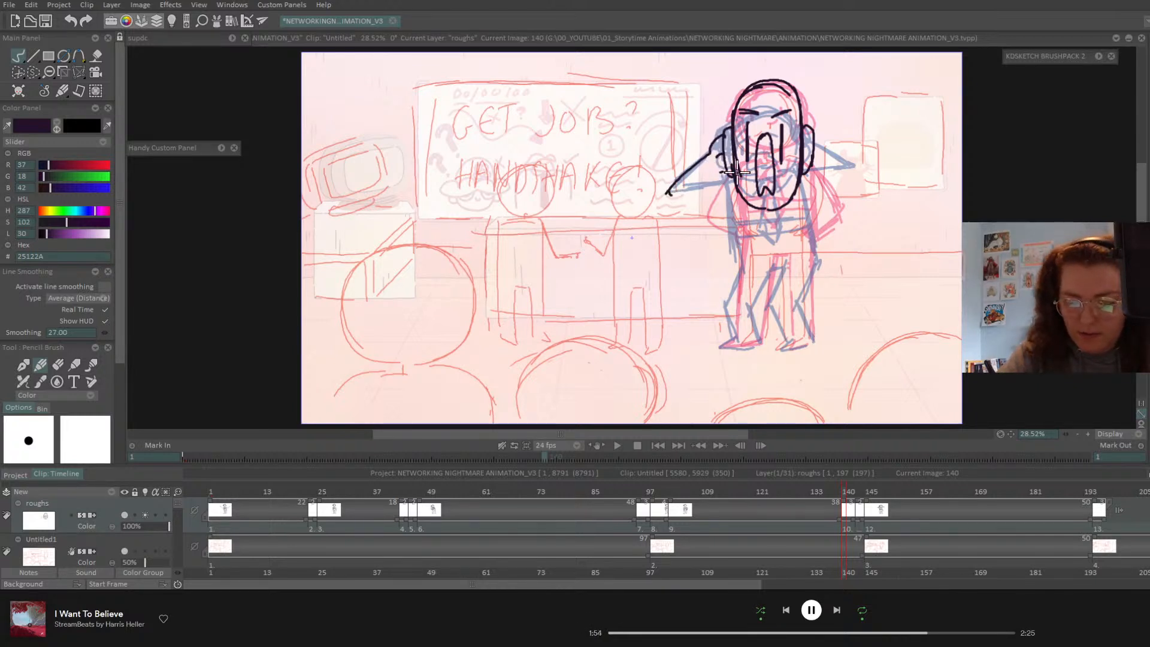
{"action": "left_click_drag", "start_coordinate": [726, 190], "coordinate": [681, 206]}
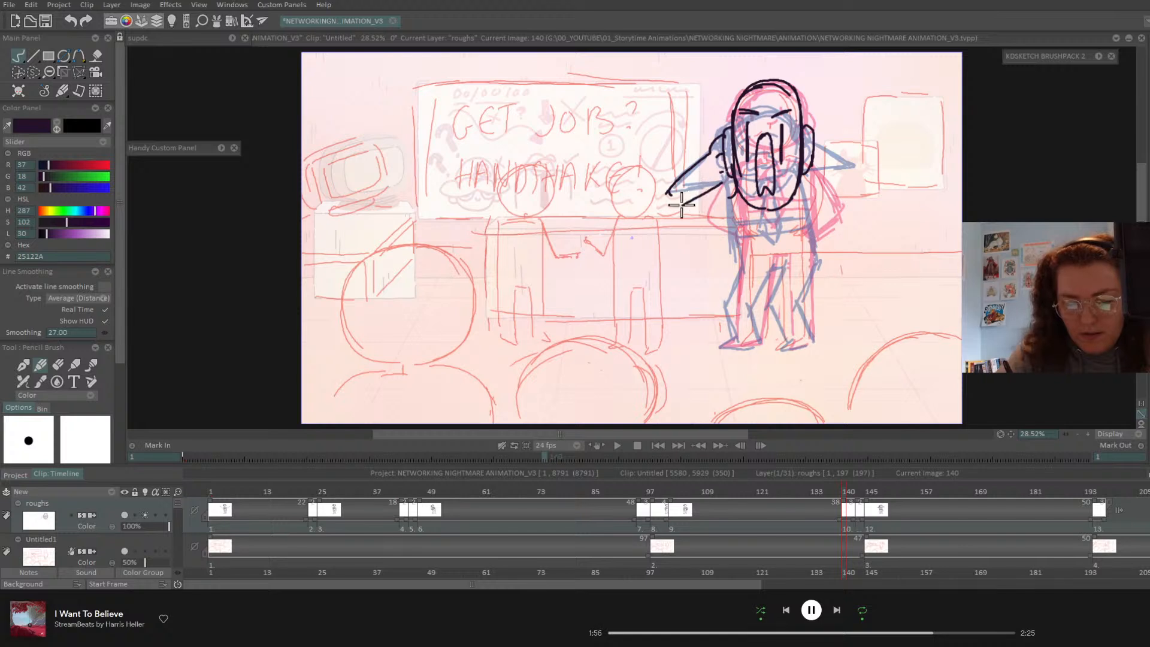
{"action": "mouse_move", "coordinate": [713, 171]}
{"action": "left_mouse_down"}
{"action": "mouse_move", "coordinate": [704, 202]}
{"action": "mouse_move", "coordinate": [731, 192]}
{"action": "mouse_move", "coordinate": [683, 197]}
{"action": "mouse_move", "coordinate": [693, 213]}
{"action": "mouse_move", "coordinate": [713, 152]}
{"action": "mouse_move", "coordinate": [671, 197]}
{"action": "mouse_move", "coordinate": [680, 211]}
{"action": "mouse_move", "coordinate": [710, 211]}
{"action": "mouse_move", "coordinate": [695, 217]}
{"action": "mouse_move", "coordinate": [740, 194]}
{"action": "left_mouse_up"}
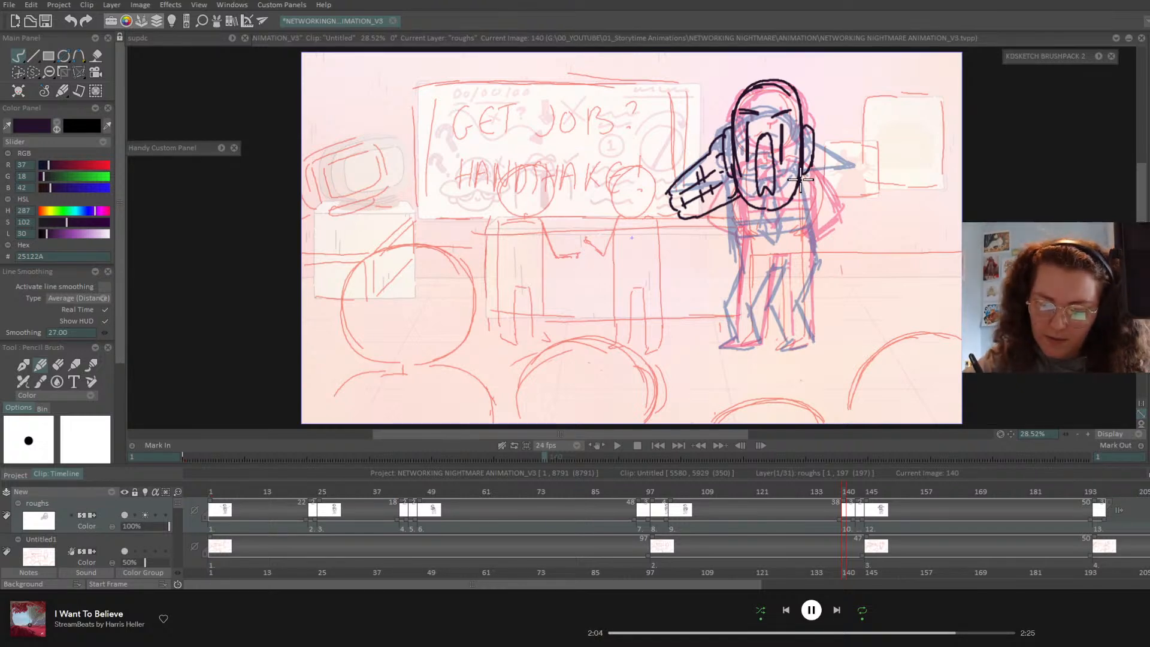
{"action": "left_click_drag", "start_coordinate": [806, 171], "coordinate": [839, 205]}
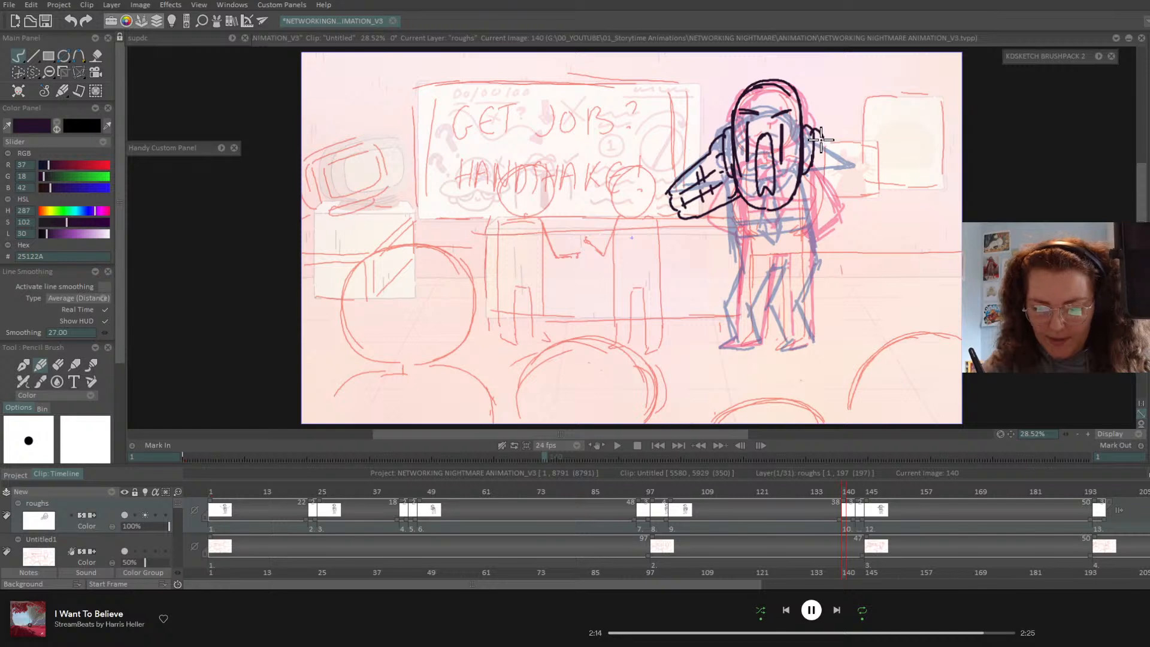
{"action": "mouse_move", "coordinate": [818, 133]}
{"action": "left_mouse_down"}
{"action": "mouse_move", "coordinate": [859, 171]}
{"action": "mouse_move", "coordinate": [818, 157]}
{"action": "mouse_move", "coordinate": [848, 185]}
{"action": "mouse_move", "coordinate": [796, 192]}
{"action": "mouse_move", "coordinate": [848, 199]}
{"action": "mouse_move", "coordinate": [806, 170]}
{"action": "mouse_move", "coordinate": [851, 191]}
{"action": "mouse_move", "coordinate": [817, 183]}
{"action": "left_mouse_up"}
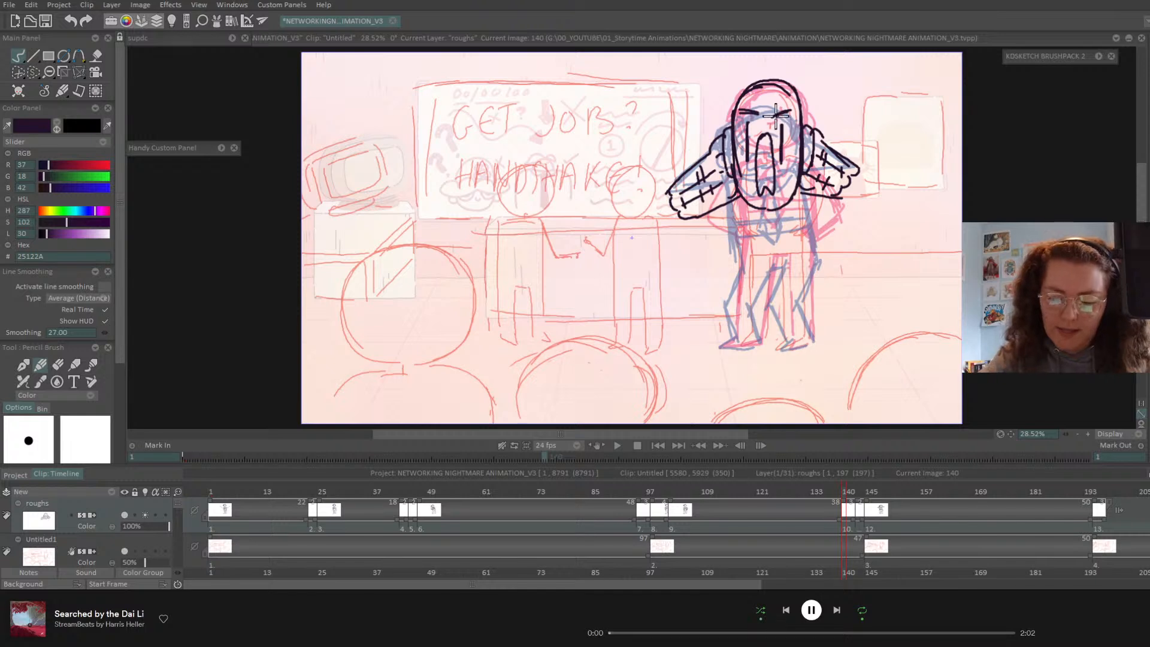
- Sketch the sides of the torso and the curved, bent legs with feet under the stretched head at frame 140
{"action": "left_click_drag", "start_coordinate": [729, 205], "coordinate": [746, 251]}
{"action": "left_click_drag", "start_coordinate": [818, 196], "coordinate": [820, 255]}
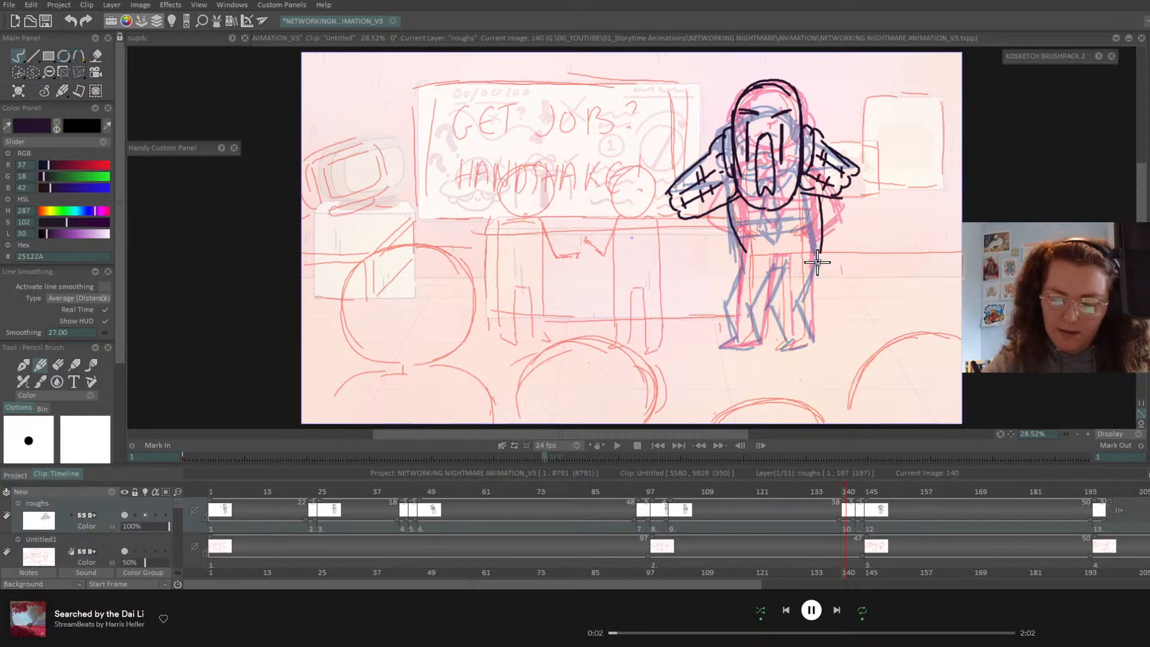
{"action": "left_click_drag", "start_coordinate": [740, 252], "coordinate": [724, 346]}
{"action": "key", "text": "ctrl+z"}
{"action": "key", "text": "ctrl+z"}
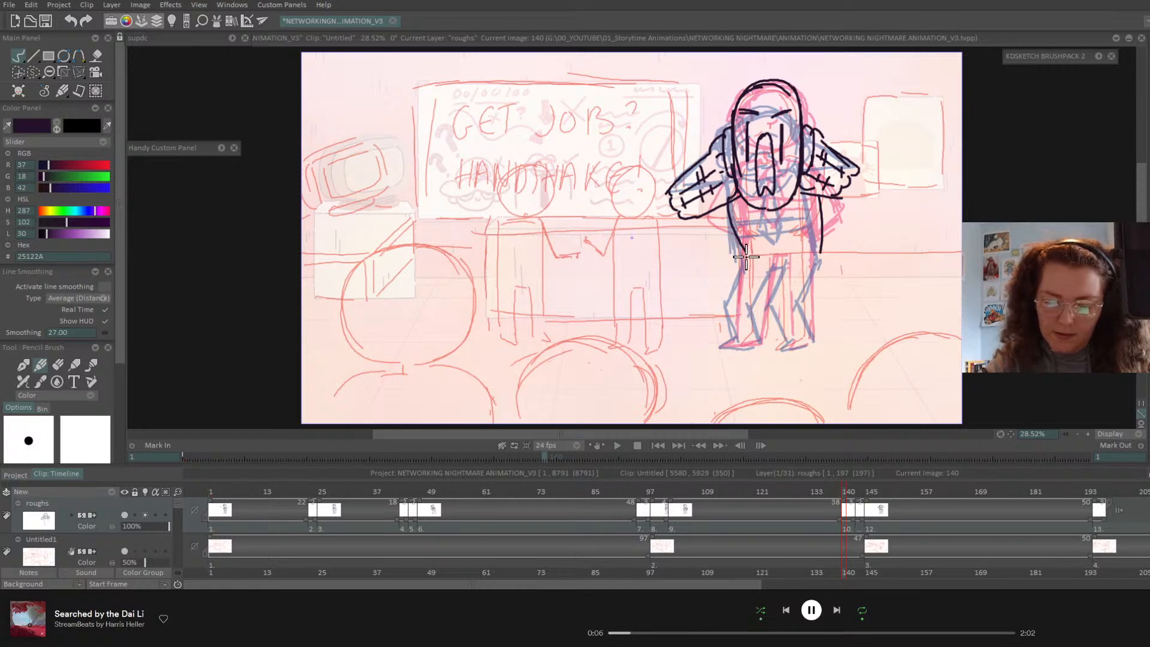
{"action": "left_click_drag", "start_coordinate": [746, 248], "coordinate": [734, 337]}
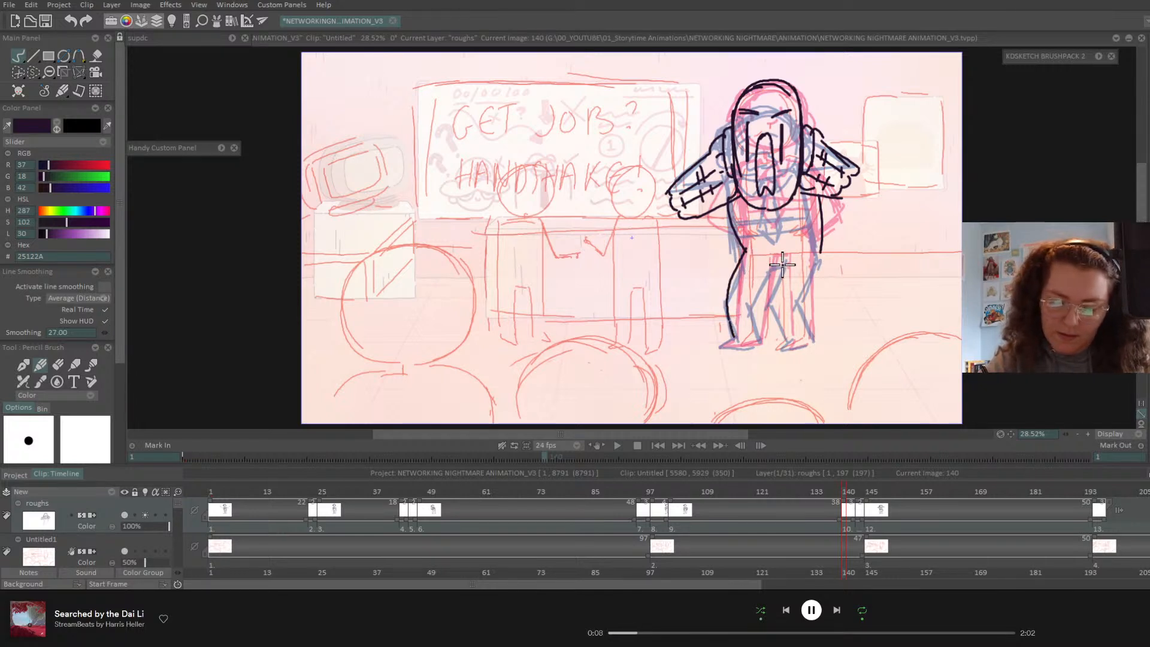
{"action": "mouse_move", "coordinate": [782, 264]}
{"action": "left_mouse_down"}
{"action": "mouse_move", "coordinate": [762, 341]}
{"action": "mouse_move", "coordinate": [722, 350]}
{"action": "left_mouse_up"}
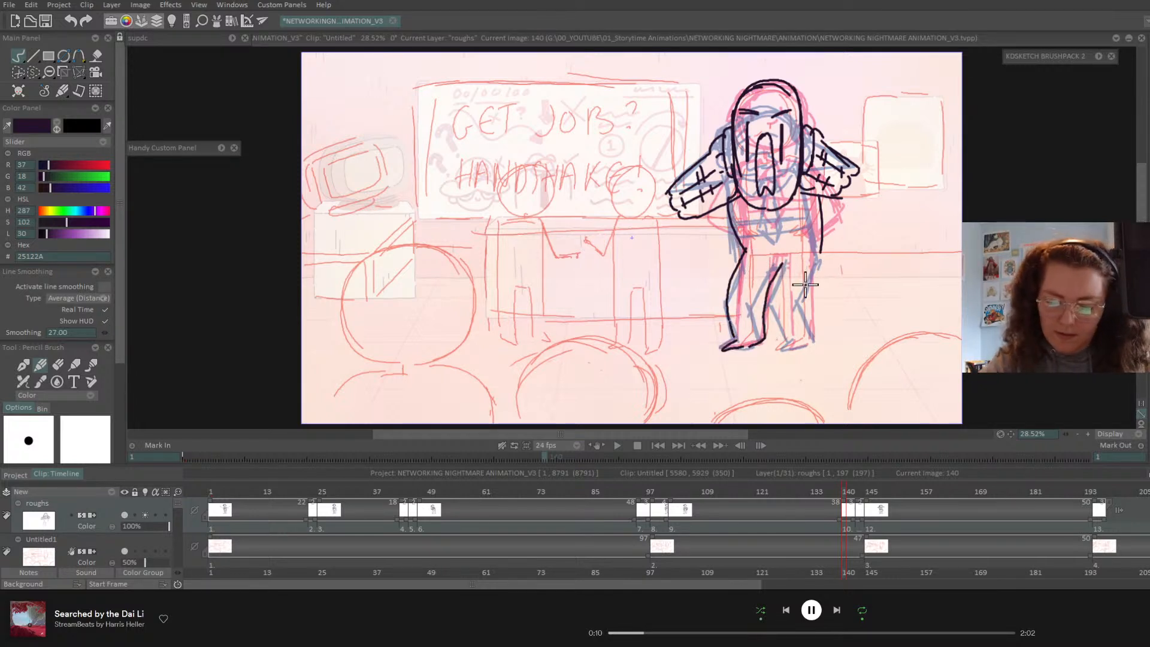
{"action": "mouse_move", "coordinate": [784, 262]}
{"action": "left_mouse_down"}
{"action": "mouse_move", "coordinate": [776, 319]}
{"action": "mouse_move", "coordinate": [784, 343]}
{"action": "mouse_move", "coordinate": [802, 346]}
{"action": "mouse_move", "coordinate": [820, 242]}
{"action": "left_mouse_up"}
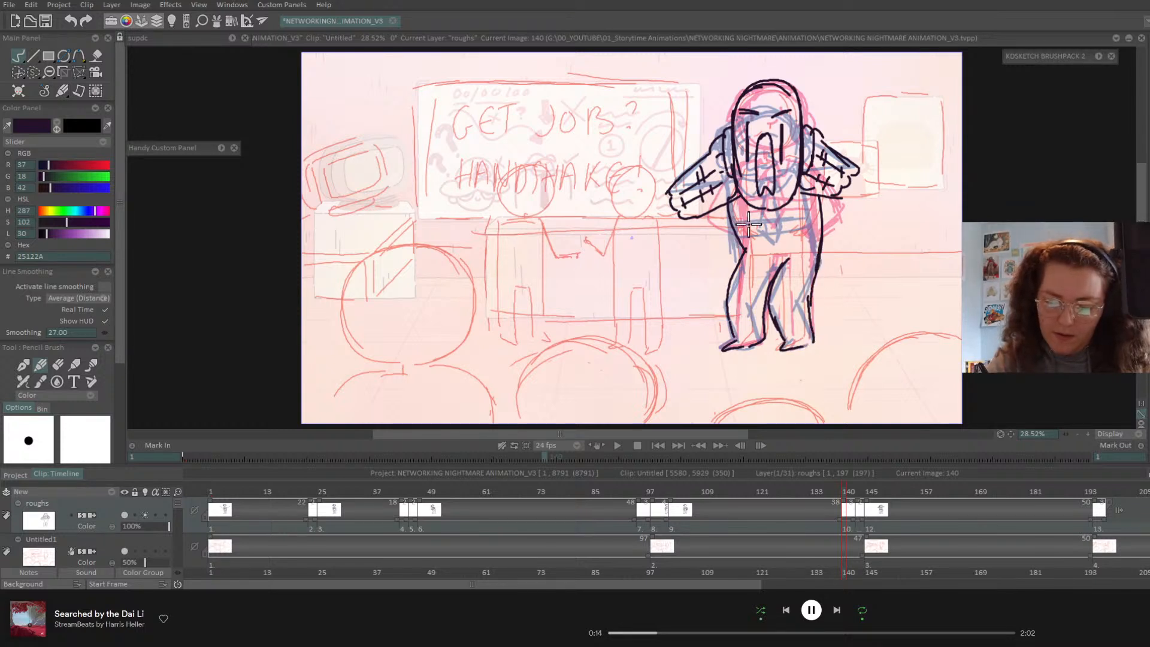
- Add the horizontal bands across the torso and the tie below the chin on the frame 140 drawing
{"action": "left_click_drag", "start_coordinate": [757, 206], "coordinate": [812, 204]}
{"action": "key", "text": "ctrl+z"}
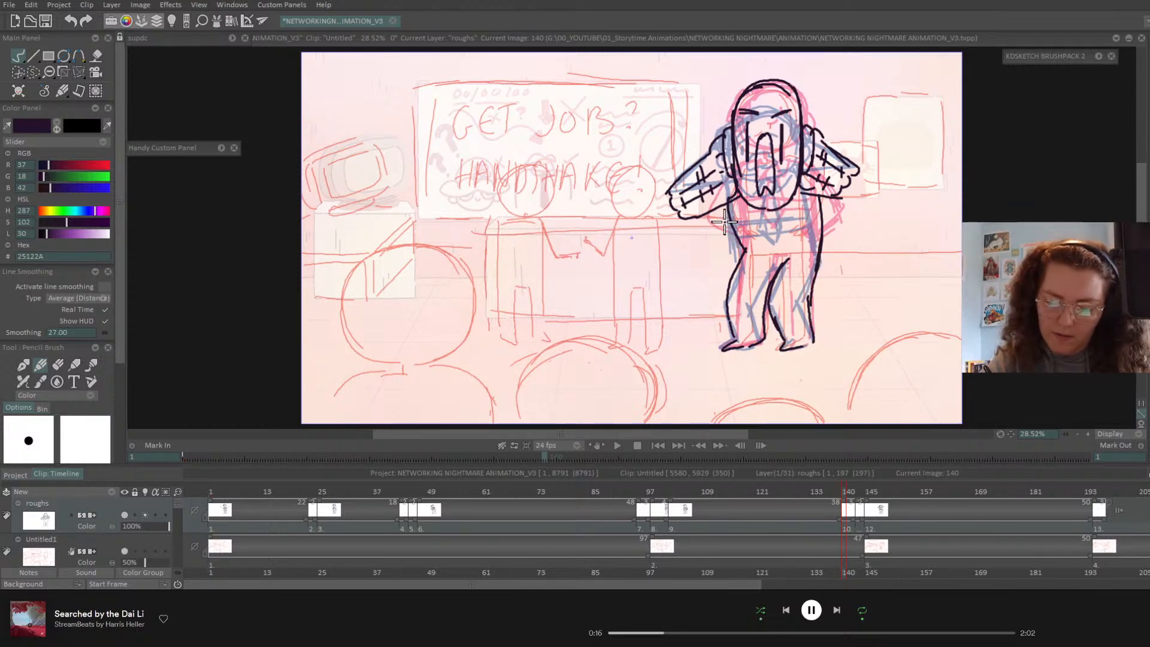
{"action": "left_click_drag", "start_coordinate": [740, 221], "coordinate": [814, 211]}
{"action": "mouse_move", "coordinate": [734, 236]}
{"action": "left_mouse_down"}
{"action": "mouse_move", "coordinate": [821, 233]}
{"action": "mouse_move", "coordinate": [754, 214]}
{"action": "mouse_move", "coordinate": [766, 241]}
{"action": "mouse_move", "coordinate": [784, 215]}
{"action": "mouse_move", "coordinate": [783, 225]}
{"action": "mouse_move", "coordinate": [762, 208]}
{"action": "mouse_move", "coordinate": [780, 214]}
{"action": "mouse_move", "coordinate": [798, 190]}
{"action": "mouse_move", "coordinate": [778, 210]}
{"action": "mouse_move", "coordinate": [743, 198]}
{"action": "mouse_move", "coordinate": [775, 223]}
{"action": "mouse_move", "coordinate": [764, 213]}
{"action": "mouse_move", "coordinate": [753, 241]}
{"action": "mouse_move", "coordinate": [770, 257]}
{"action": "mouse_move", "coordinate": [797, 242]}
{"action": "mouse_move", "coordinate": [779, 213]}
{"action": "mouse_move", "coordinate": [796, 241]}
{"action": "mouse_move", "coordinate": [769, 254]}
{"action": "mouse_move", "coordinate": [777, 198]}
{"action": "left_mouse_up"}
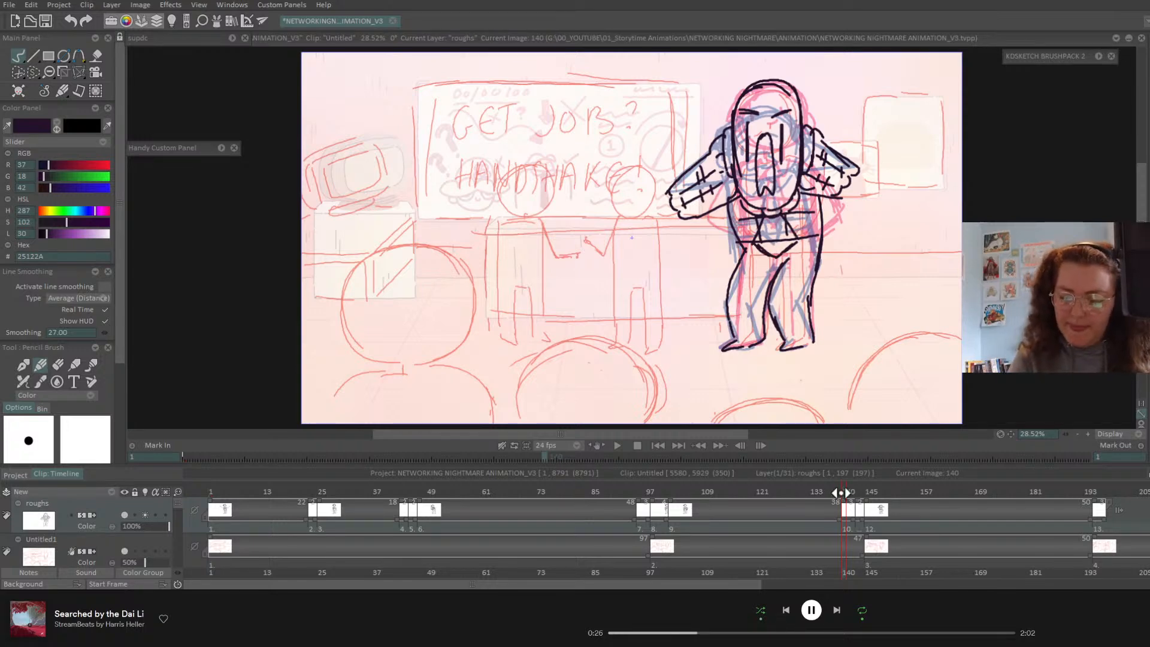
- Squash the stretched open-mouthed pose down to about Y 392 with Perspective and extend the hands-on-hips hold to 39 frames
{"action": "mouse_move", "coordinate": [842, 492]}
{"action": "left_mouse_down"}
{"action": "mouse_move", "coordinate": [880, 489]}
{"action": "mouse_move", "coordinate": [846, 500]}
{"action": "mouse_move", "coordinate": [885, 501]}
{"action": "mouse_move", "coordinate": [849, 506]}
{"action": "mouse_move", "coordinate": [827, 489]}
{"action": "mouse_move", "coordinate": [894, 502]}
{"action": "mouse_move", "coordinate": [826, 502]}
{"action": "mouse_move", "coordinate": [888, 513]}
{"action": "mouse_move", "coordinate": [828, 522]}
{"action": "mouse_move", "coordinate": [855, 514]}
{"action": "mouse_move", "coordinate": [874, 527]}
{"action": "mouse_move", "coordinate": [834, 527]}
{"action": "mouse_move", "coordinate": [876, 528]}
{"action": "mouse_move", "coordinate": [832, 528]}
{"action": "mouse_move", "coordinate": [873, 532]}
{"action": "mouse_move", "coordinate": [845, 533]}
{"action": "left_mouse_up"}
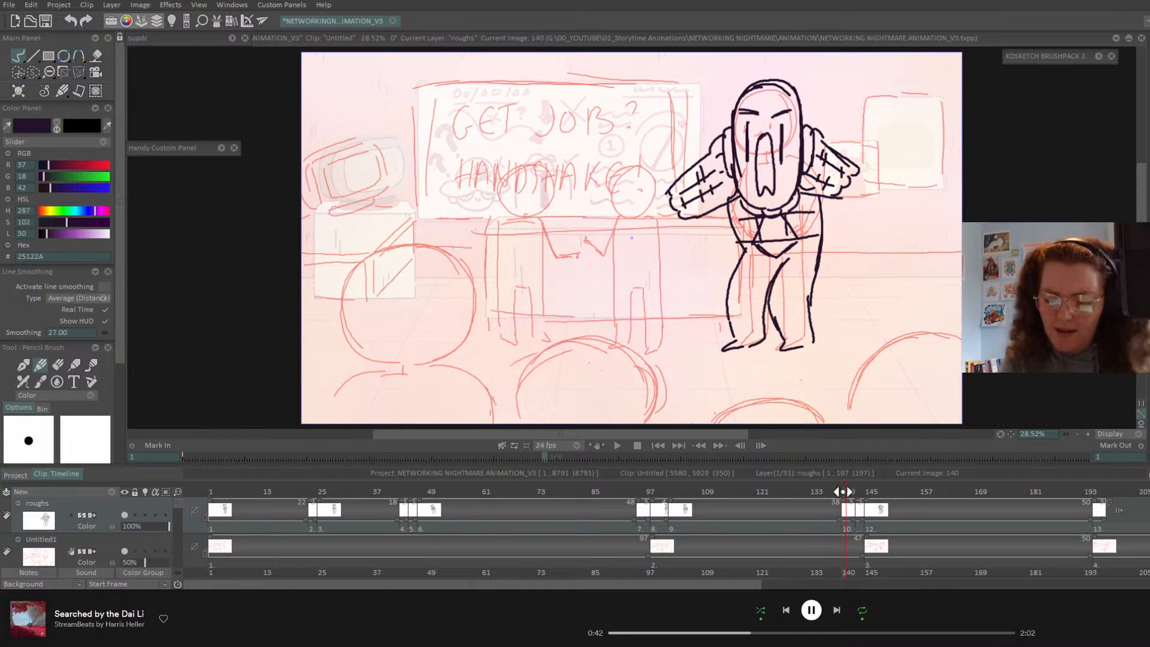
{"action": "left_click_drag", "start_coordinate": [844, 490], "coordinate": [842, 494]}
{"action": "left_click", "coordinate": [92, 75]}
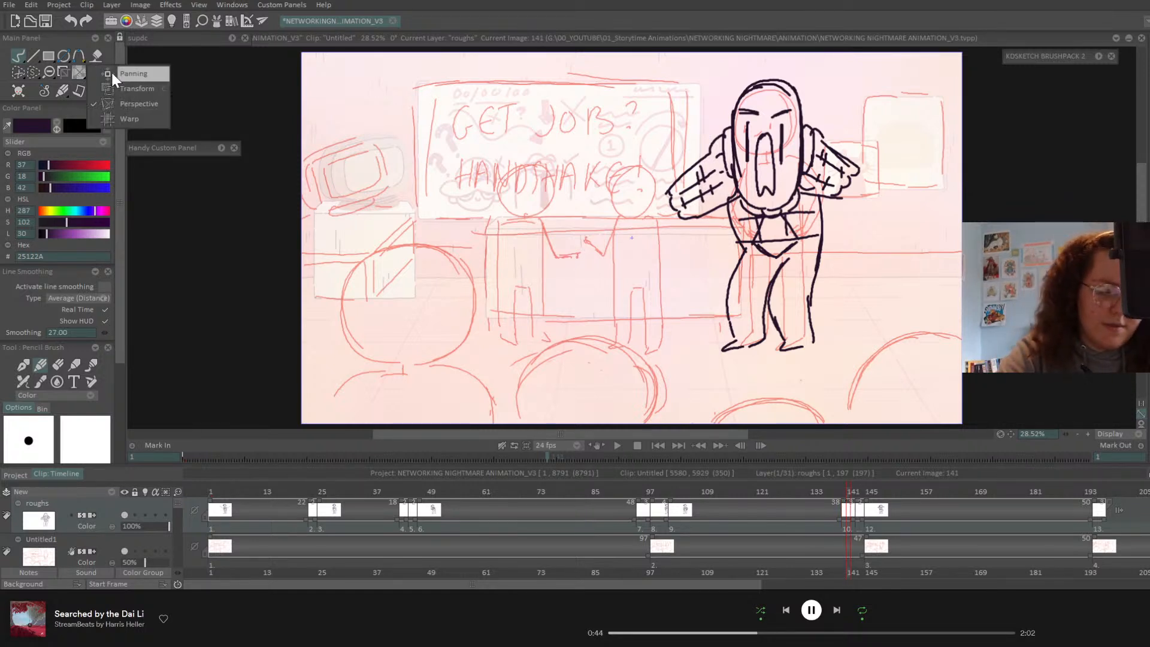
{"action": "left_click", "coordinate": [139, 104]}
{"action": "left_click_drag", "start_coordinate": [762, 78], "coordinate": [766, 119]}
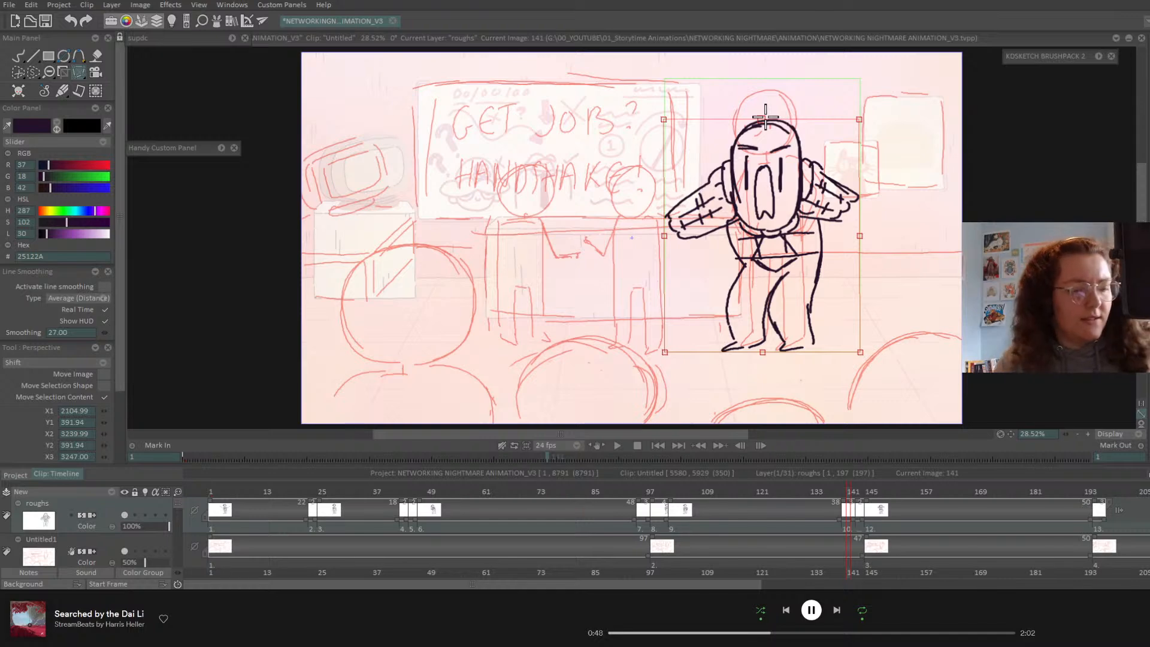
{"action": "key", "text": "Return"}
{"action": "mouse_move", "coordinate": [845, 502]}
{"action": "left_mouse_down"}
{"action": "mouse_move", "coordinate": [868, 495]}
{"action": "mouse_move", "coordinate": [839, 501]}
{"action": "mouse_move", "coordinate": [871, 501]}
{"action": "mouse_move", "coordinate": [841, 510]}
{"action": "mouse_move", "coordinate": [868, 510]}
{"action": "mouse_move", "coordinate": [837, 516]}
{"action": "mouse_move", "coordinate": [875, 517]}
{"action": "mouse_move", "coordinate": [845, 516]}
{"action": "left_mouse_up"}
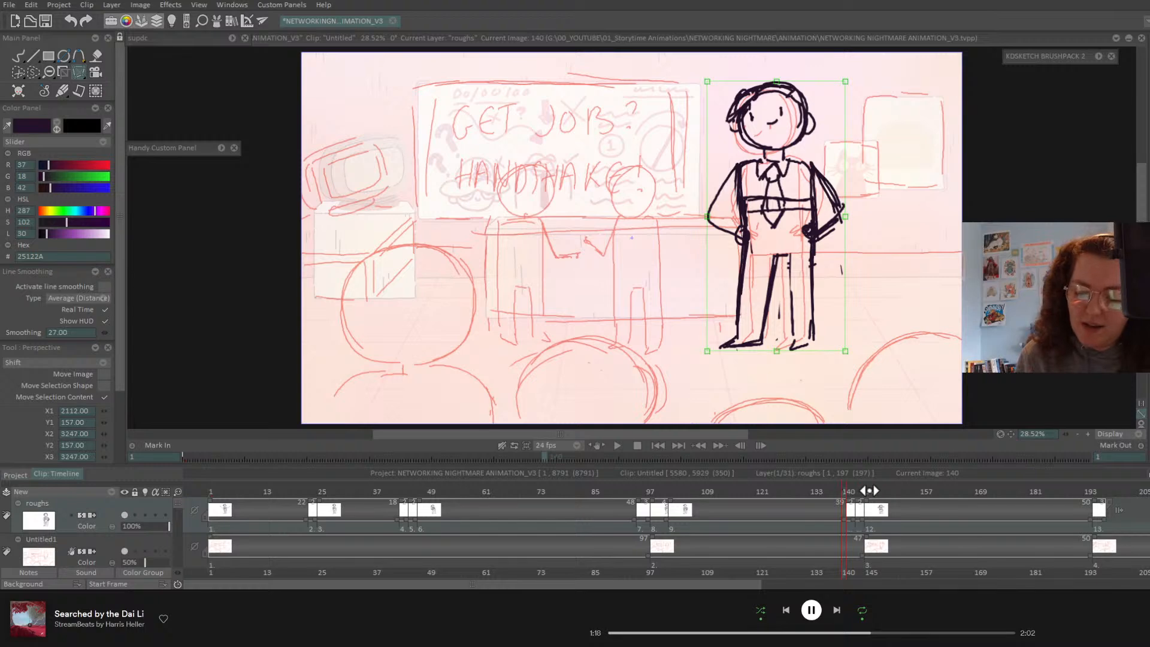
- Scrub the transition from the hands-on-hips hold to the hands-on-head pose around frames 135 to 143, and save the project
{"action": "key", "text": "Right"}
{"action": "key", "text": "Right"}
{"action": "mouse_move", "coordinate": [848, 496]}
{"action": "left_mouse_down"}
{"action": "mouse_move", "coordinate": [874, 496]}
{"action": "mouse_move", "coordinate": [839, 496]}
{"action": "mouse_move", "coordinate": [863, 502]}
{"action": "left_mouse_up"}
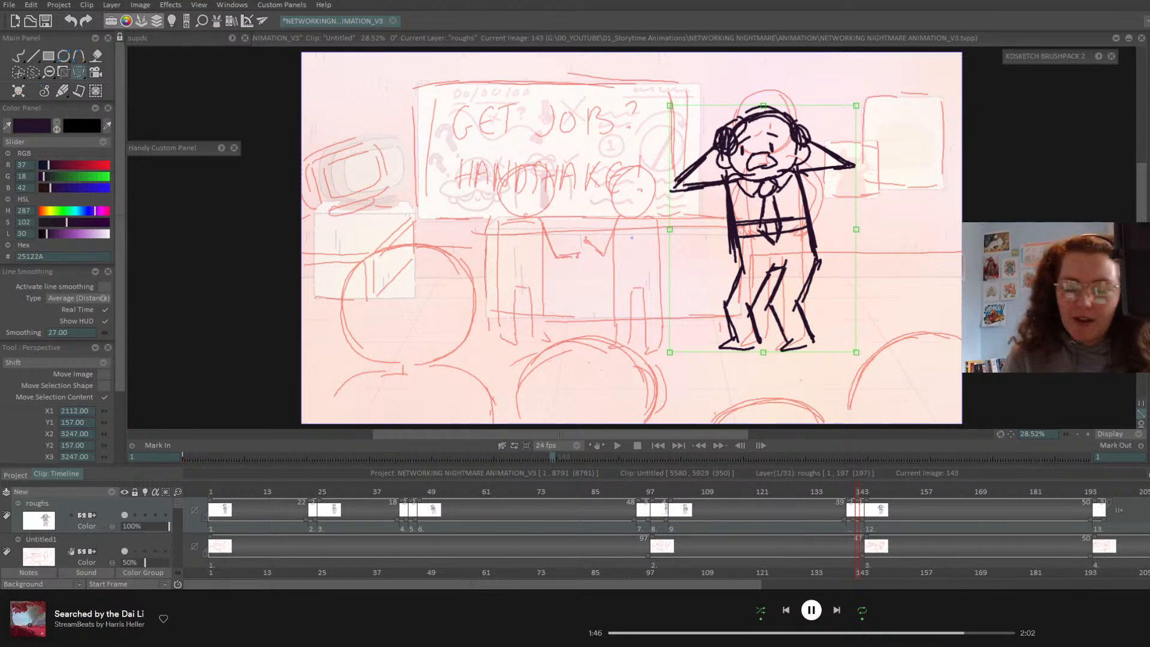
{"action": "mouse_move", "coordinate": [856, 494]}
{"action": "left_mouse_down"}
{"action": "mouse_move", "coordinate": [844, 495]}
{"action": "mouse_move", "coordinate": [867, 495]}
{"action": "mouse_move", "coordinate": [833, 495]}
{"action": "mouse_move", "coordinate": [864, 501]}
{"action": "mouse_move", "coordinate": [834, 507]}
{"action": "mouse_move", "coordinate": [869, 507]}
{"action": "mouse_move", "coordinate": [787, 504]}
{"action": "left_mouse_up"}
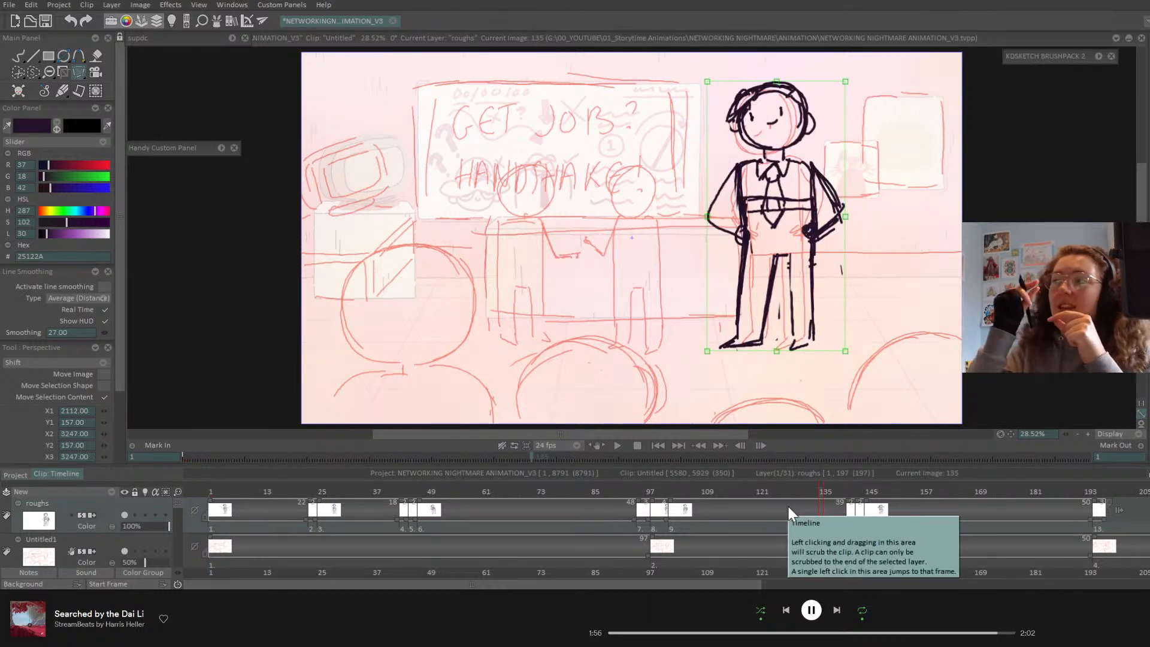
{"action": "key", "text": "ctrl+s"}
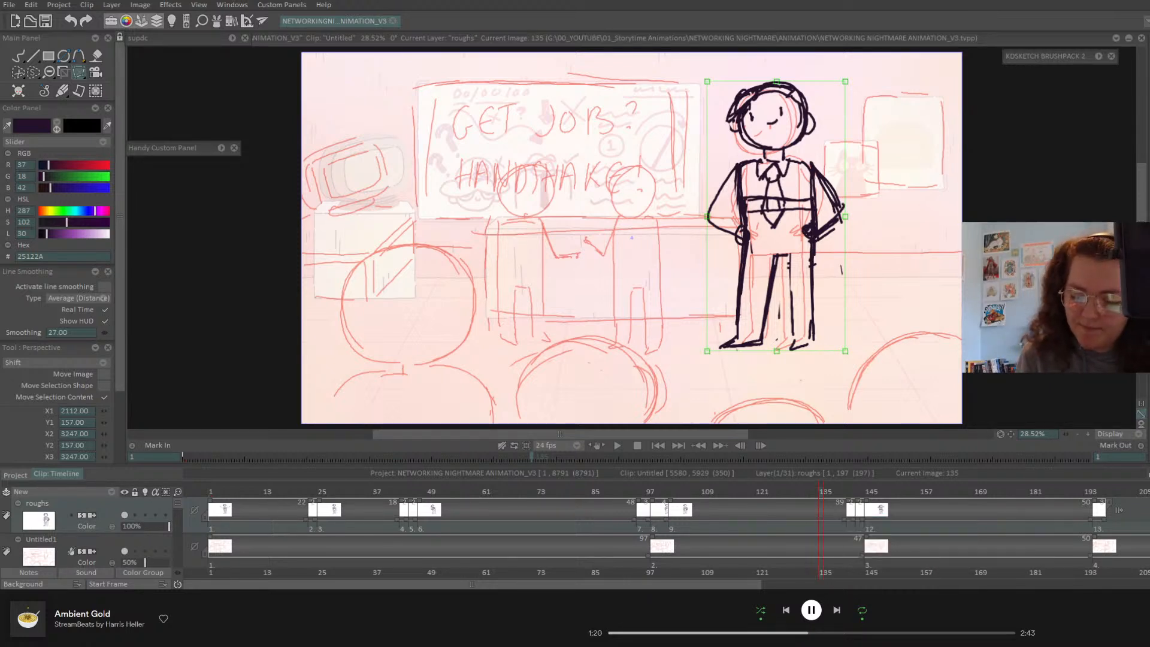
{"action": "left_click", "coordinate": [863, 494]}
{"action": "mouse_move", "coordinate": [863, 494]}
{"action": "left_mouse_down"}
{"action": "mouse_move", "coordinate": [831, 499]}
{"action": "mouse_move", "coordinate": [856, 502]}
{"action": "mouse_move", "coordinate": [842, 504]}
{"action": "mouse_move", "coordinate": [837, 493]}
{"action": "left_mouse_up"}
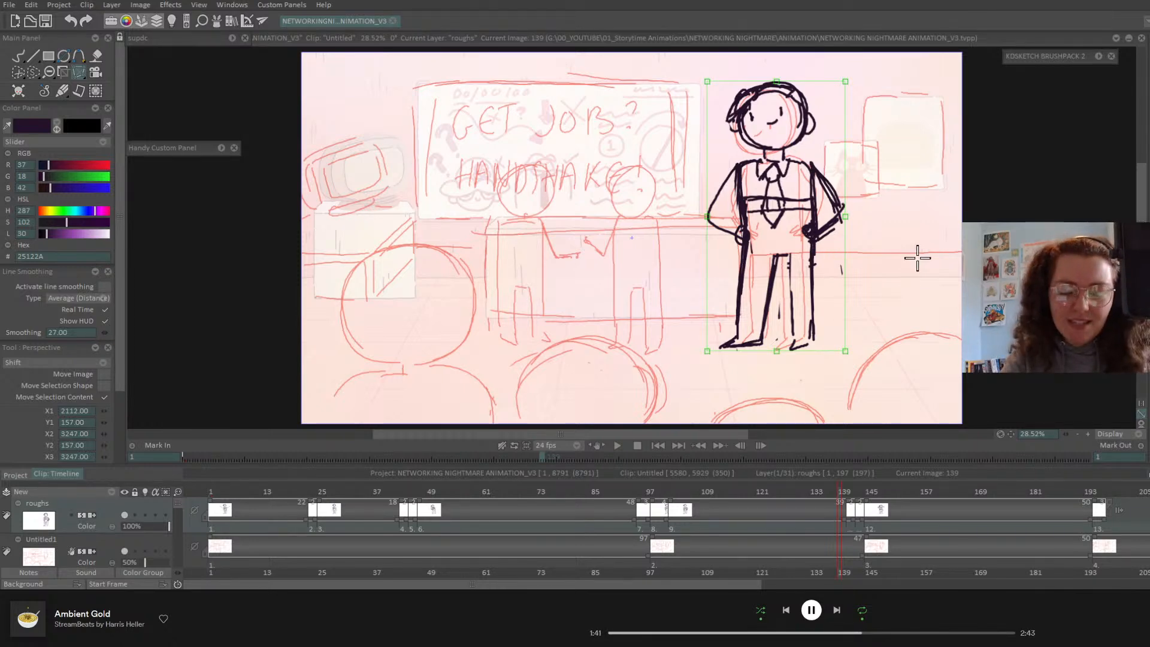
- Erase the raised fist and both arms from the leaning man's drawing at frame 195 on the roughs layer
{"action": "mouse_move", "coordinate": [847, 493]}
{"action": "left_mouse_down"}
{"action": "mouse_move", "coordinate": [870, 502]}
{"action": "mouse_move", "coordinate": [803, 508]}
{"action": "mouse_move", "coordinate": [1094, 505]}
{"action": "left_mouse_up"}
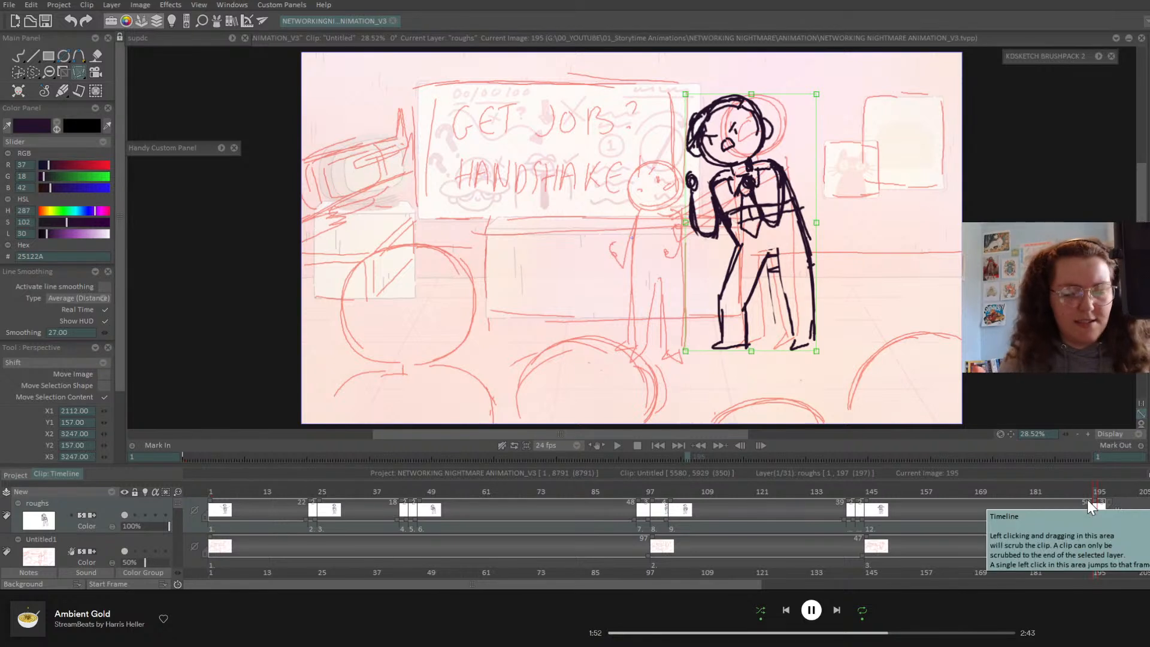
{"action": "left_click", "coordinate": [19, 55]}
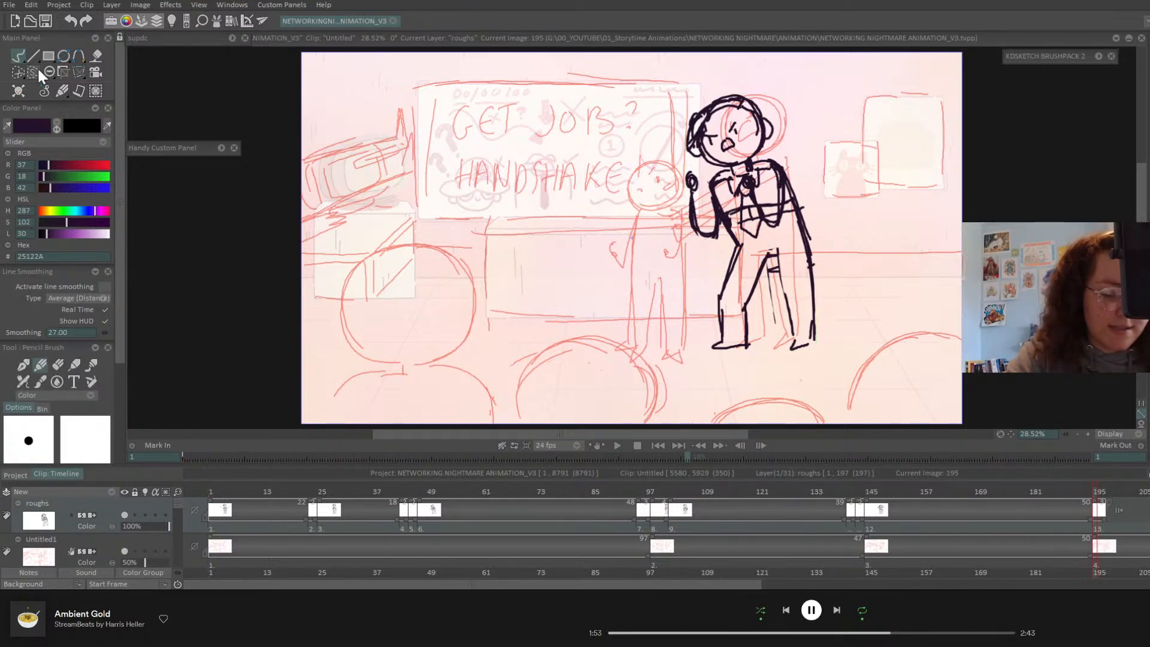
{"action": "left_click", "coordinate": [58, 365]}
{"action": "mouse_move", "coordinate": [696, 198]}
{"action": "left_mouse_down"}
{"action": "mouse_move", "coordinate": [689, 173]}
{"action": "mouse_move", "coordinate": [706, 205]}
{"action": "mouse_move", "coordinate": [755, 215]}
{"action": "mouse_move", "coordinate": [747, 180]}
{"action": "mouse_move", "coordinate": [790, 204]}
{"action": "left_mouse_up"}
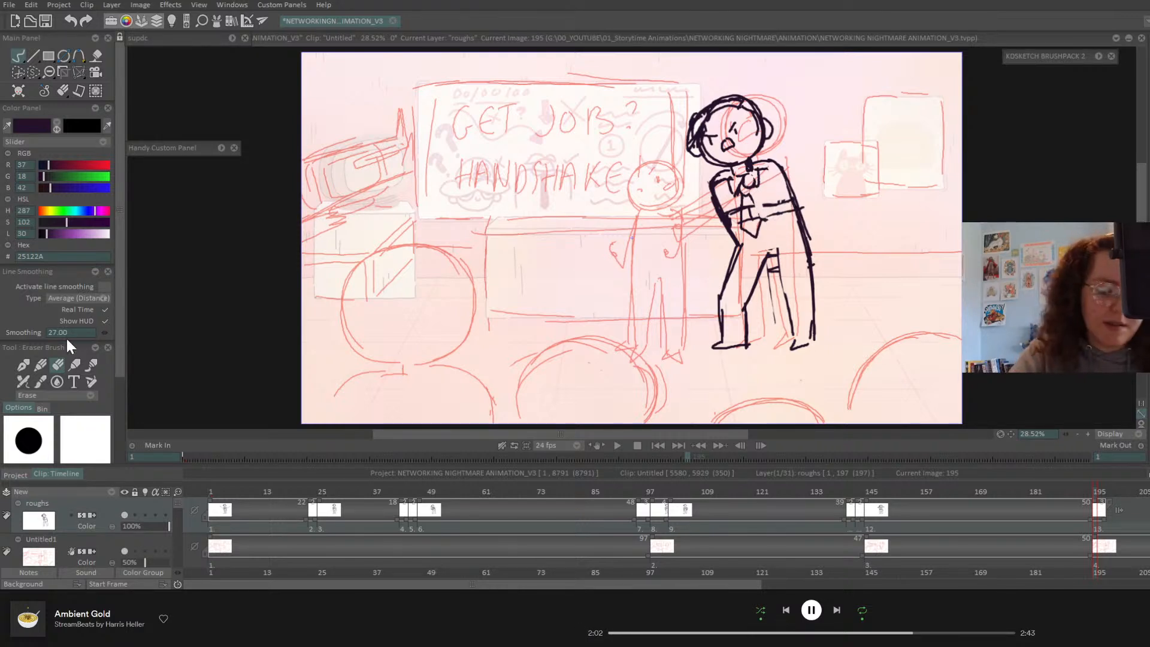
{"action": "key", "text": "b"}
{"action": "left_click_drag", "start_coordinate": [119, 205], "coordinate": [121, 411]}
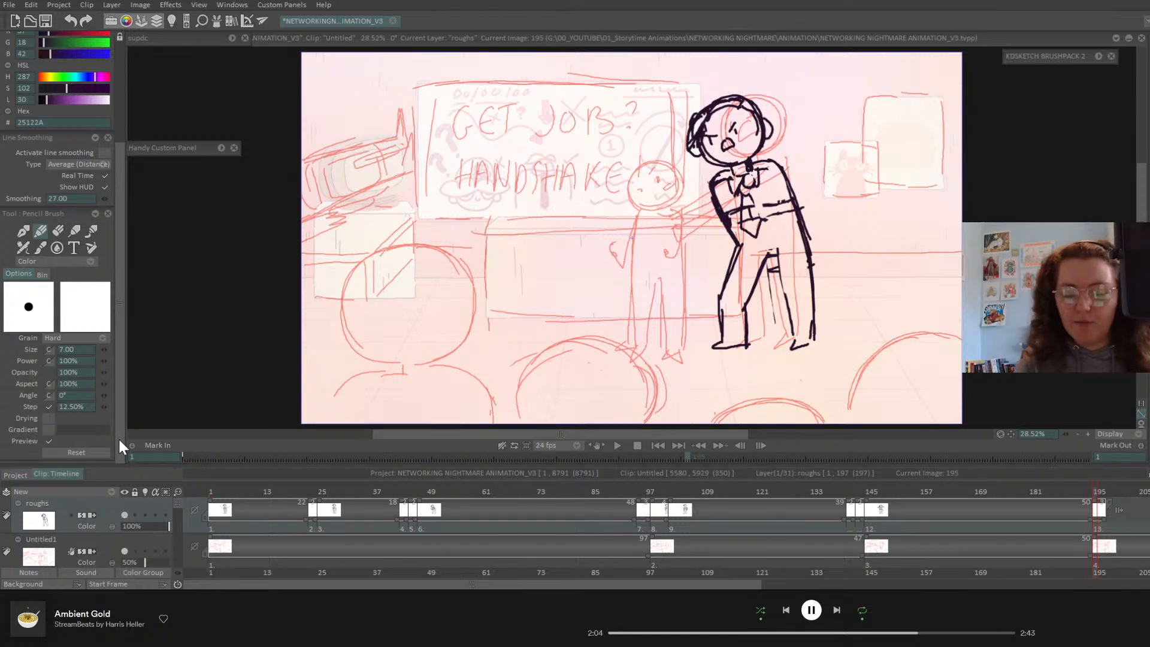
- Open clip 5-1/1 from the project overview and play its animation of the blue-haired man holding the red-haired girl
{"action": "left_click", "coordinate": [18, 475]}
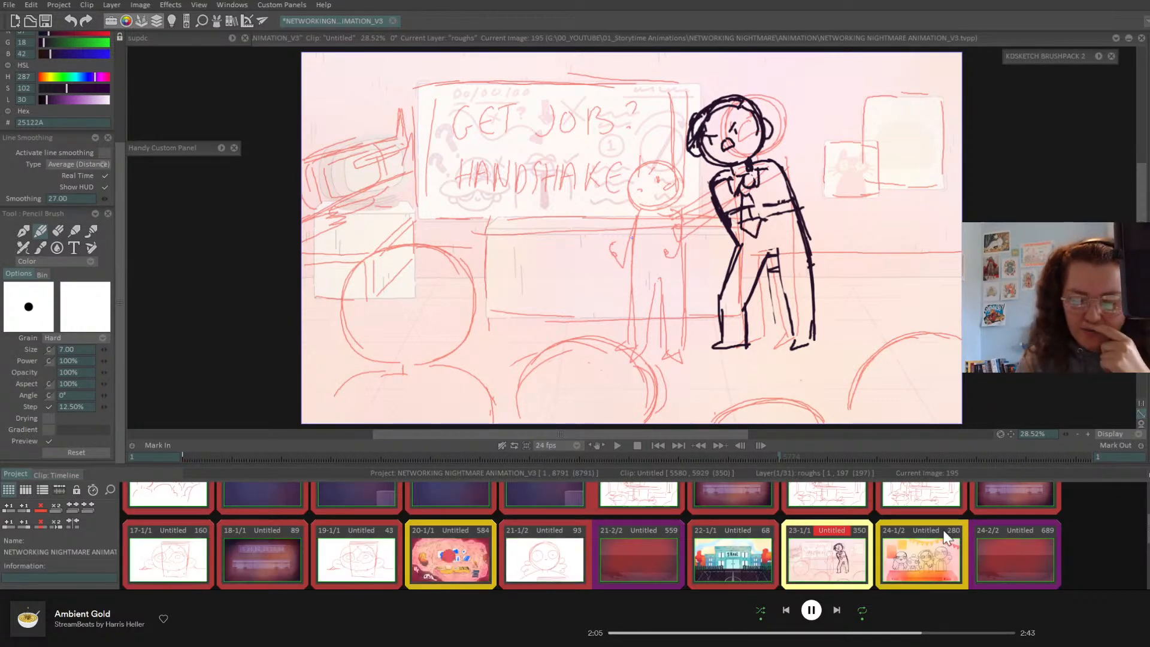
{"action": "scroll", "coordinate": [639, 528], "scroll_direction": "up", "scroll_amount": 5}
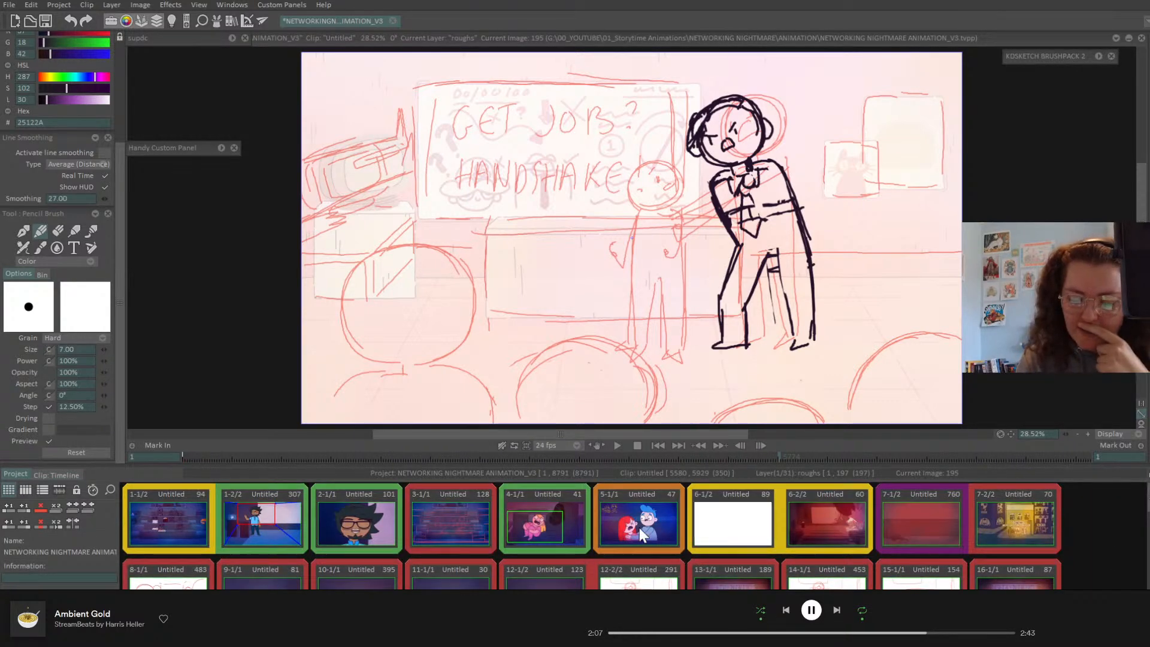
{"action": "double_click", "coordinate": [639, 528]}
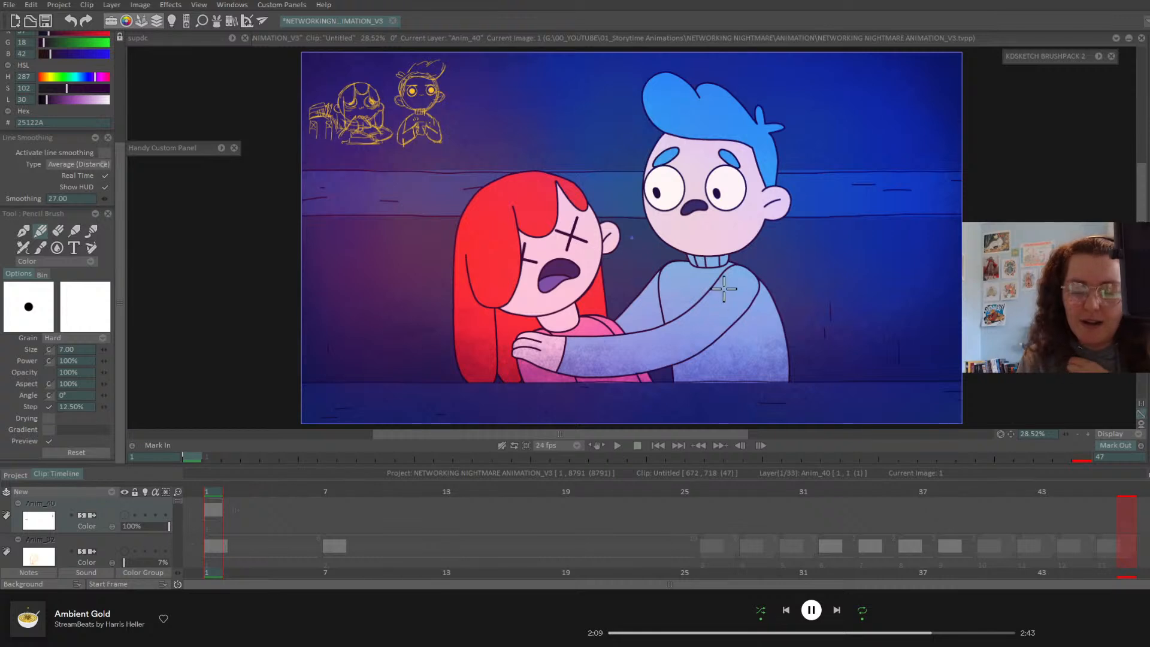
{"action": "left_click_drag", "start_coordinate": [177, 497], "coordinate": [175, 455]}
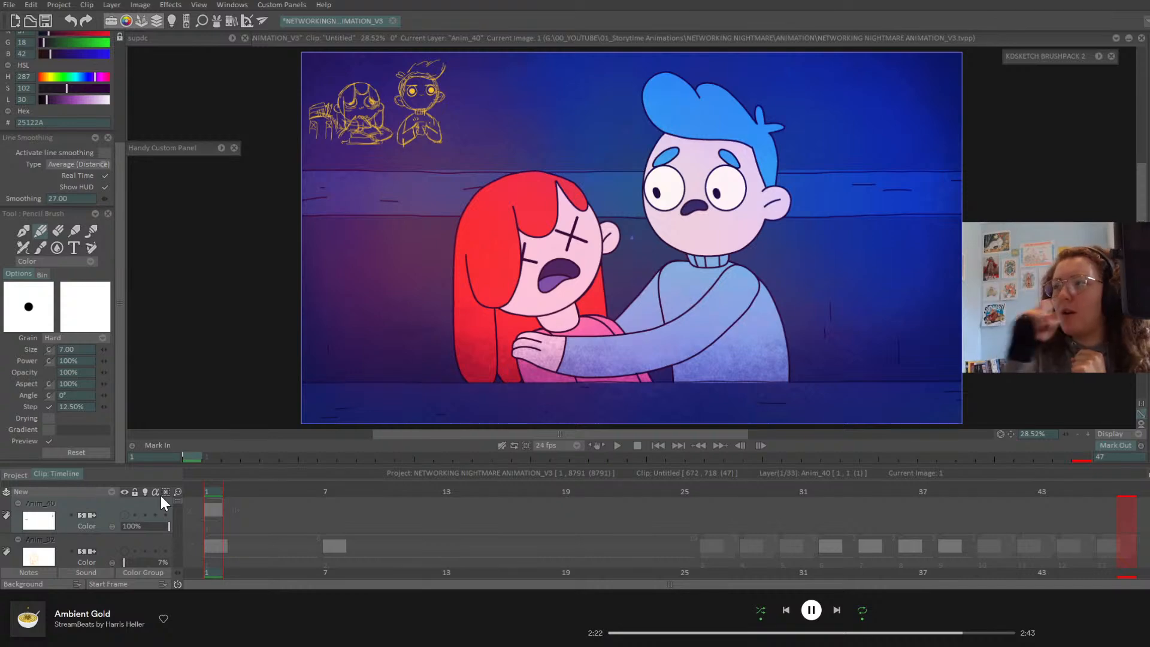
{"action": "left_click", "coordinate": [620, 445]}
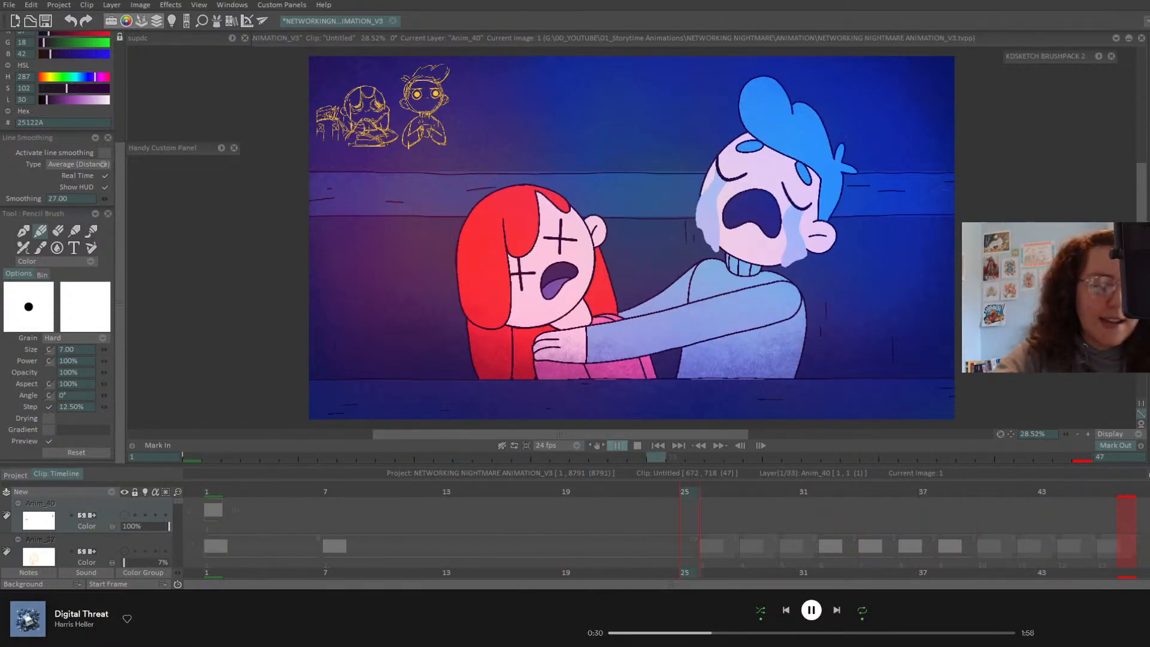
{"action": "left_click_drag", "start_coordinate": [119, 160], "coordinate": [126, 23]}
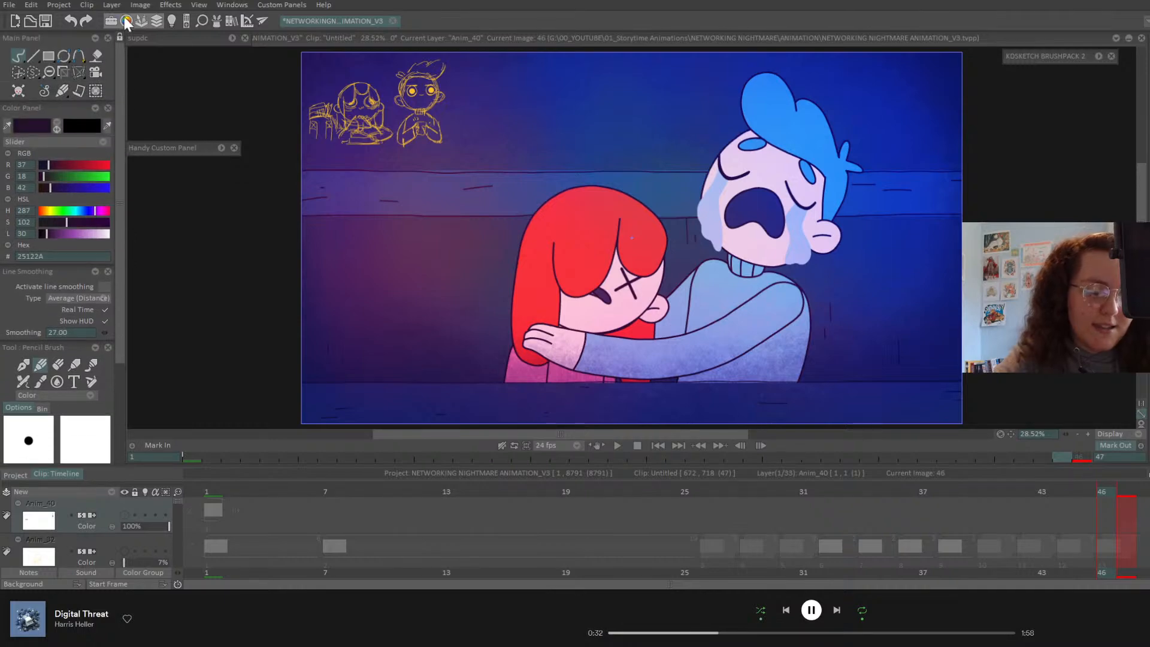
- Reopen classroom clip 23-1/1 from the project overview and return to frame 195
{"action": "left_click", "coordinate": [15, 475]}
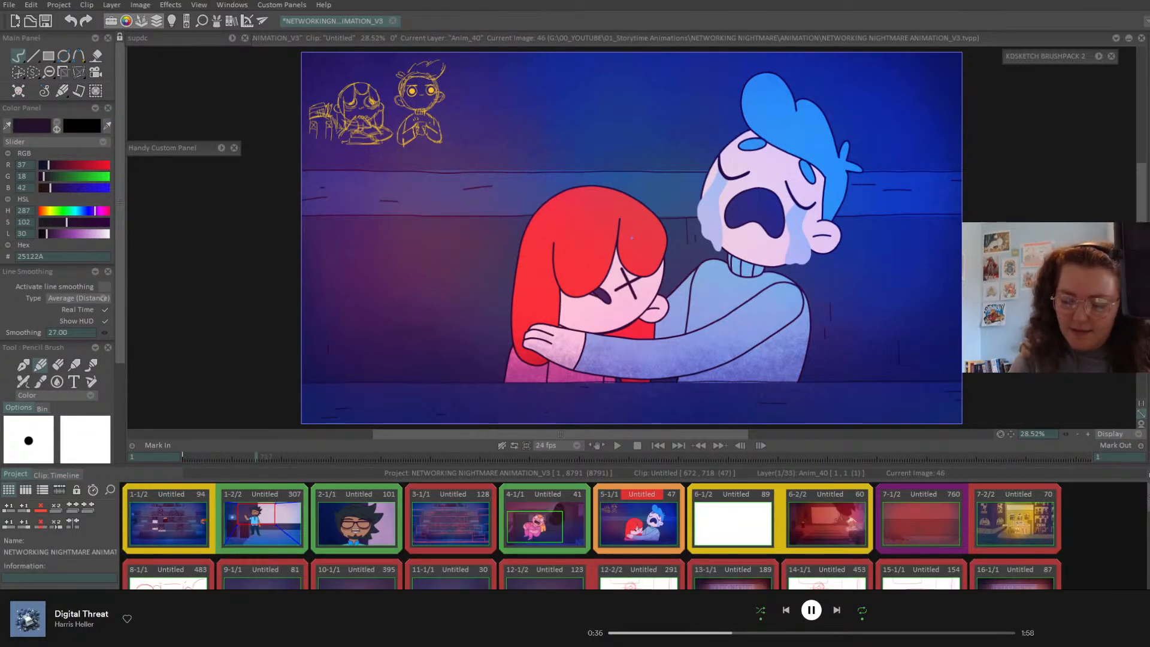
{"action": "scroll", "coordinate": [813, 521], "scroll_direction": "down", "scroll_amount": 5}
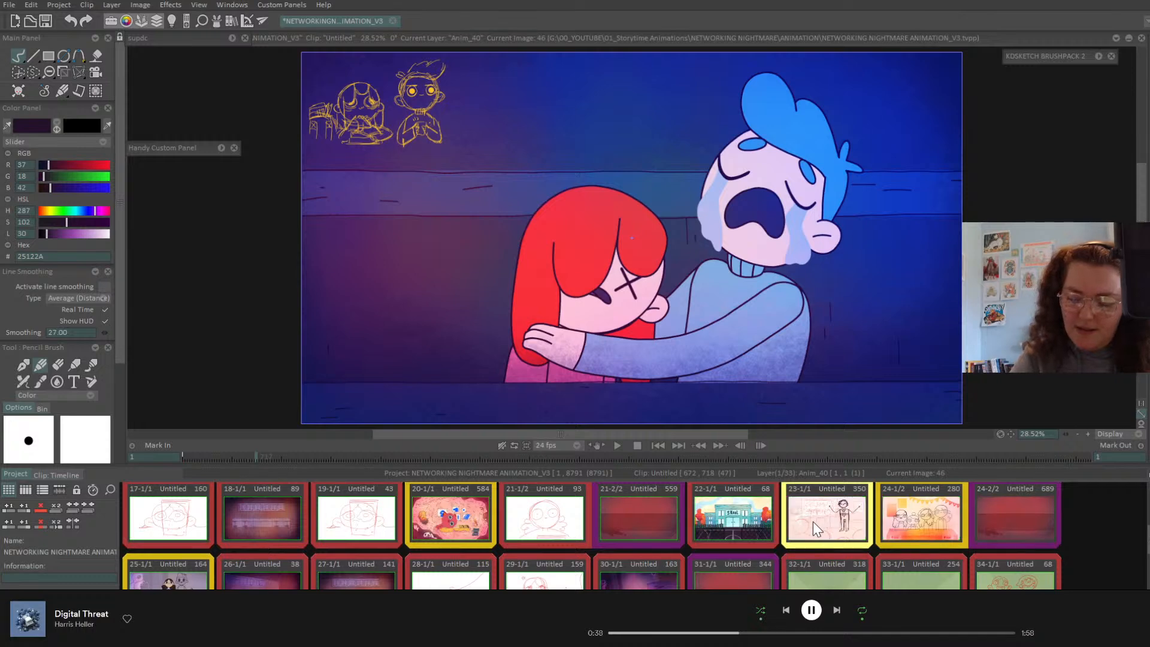
{"action": "double_click", "coordinate": [813, 521]}
{"action": "left_click_drag", "start_coordinate": [1102, 494], "coordinate": [1095, 493]}
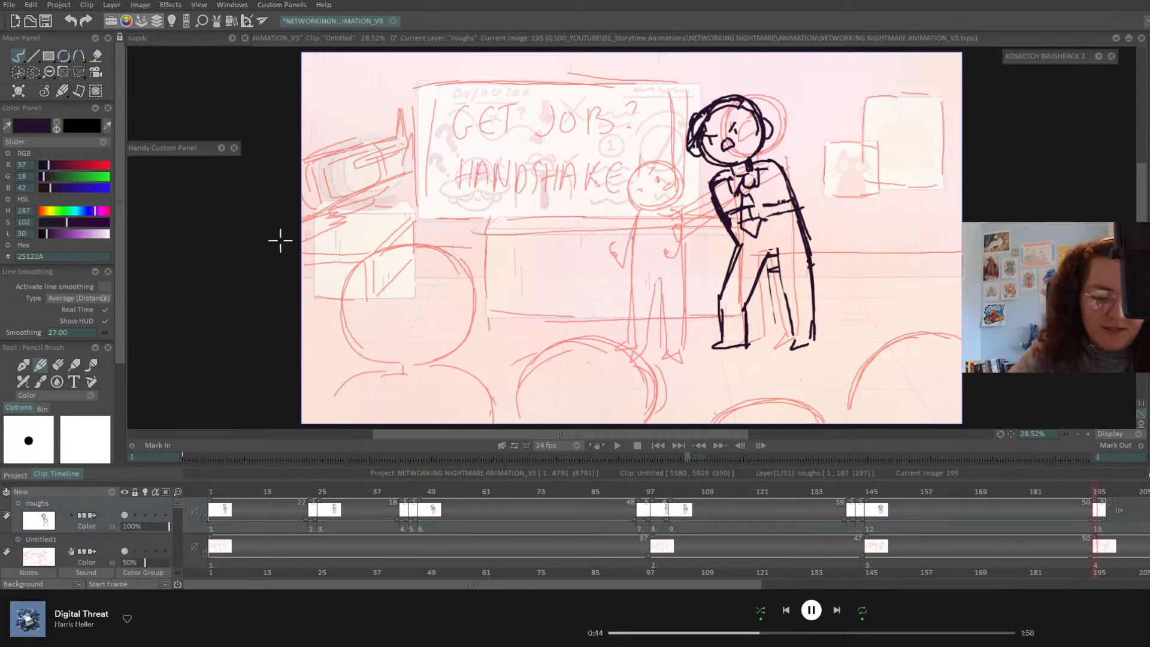
- Erase the man's face and straight rear leg at frame 195 and sketch a trial hip and bent thigh line
{"action": "key", "text": "e"}
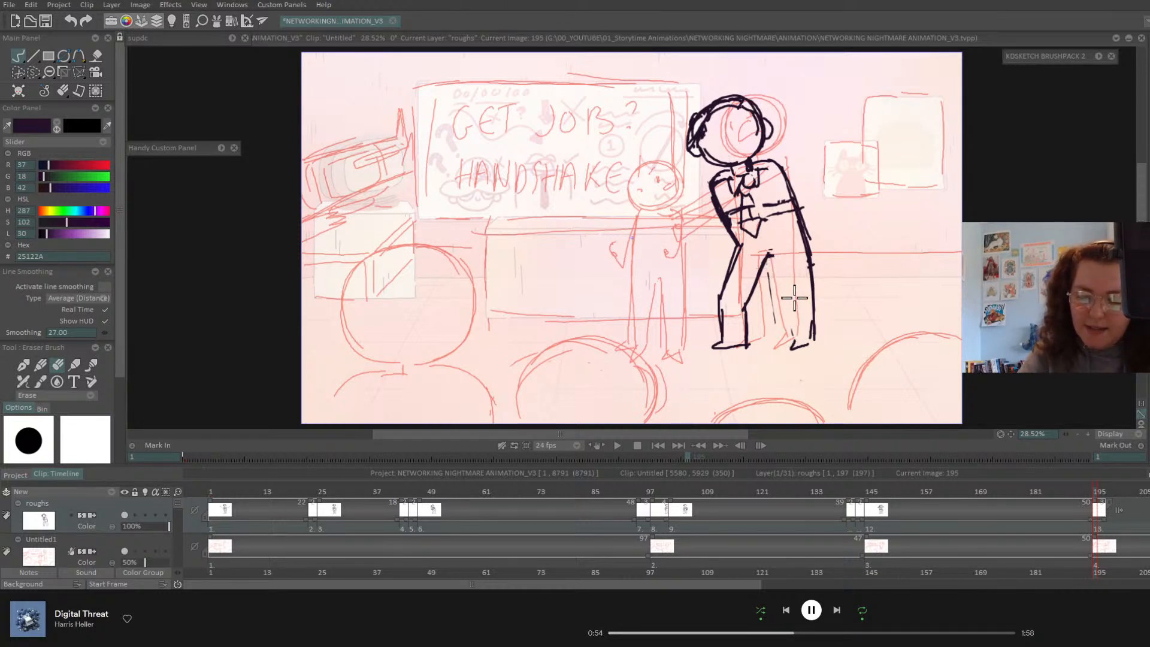
{"action": "mouse_move", "coordinate": [795, 298]}
{"action": "left_mouse_down"}
{"action": "mouse_move", "coordinate": [810, 351]}
{"action": "mouse_move", "coordinate": [803, 219]}
{"action": "mouse_move", "coordinate": [810, 243]}
{"action": "left_mouse_up"}
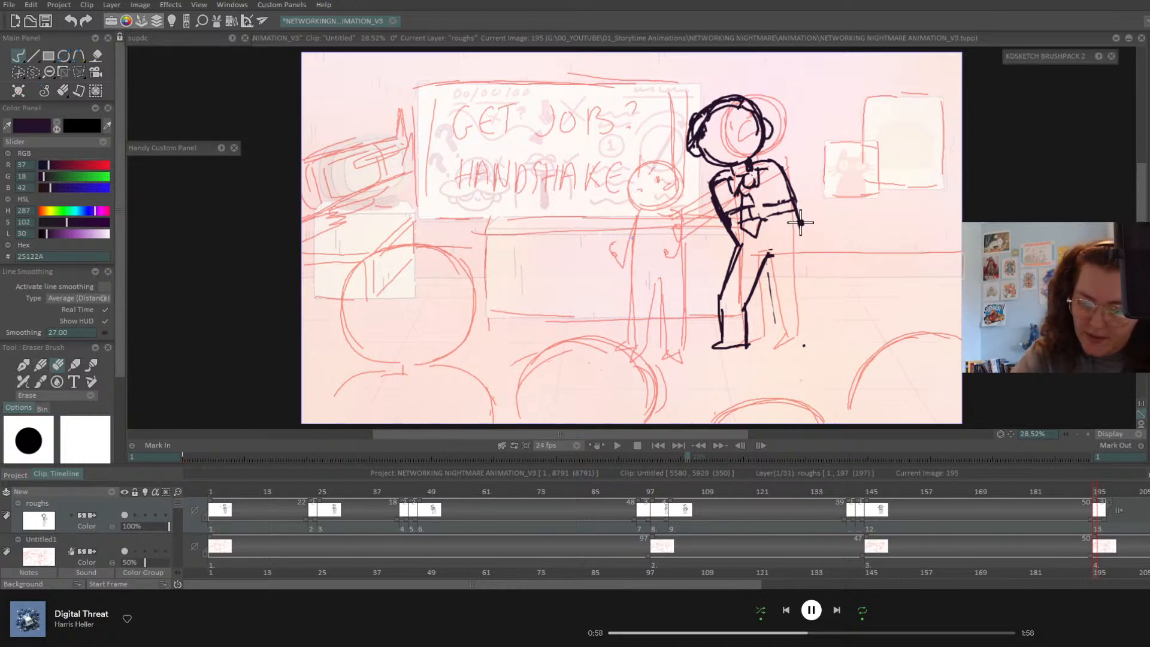
{"action": "left_click", "coordinate": [41, 365]}
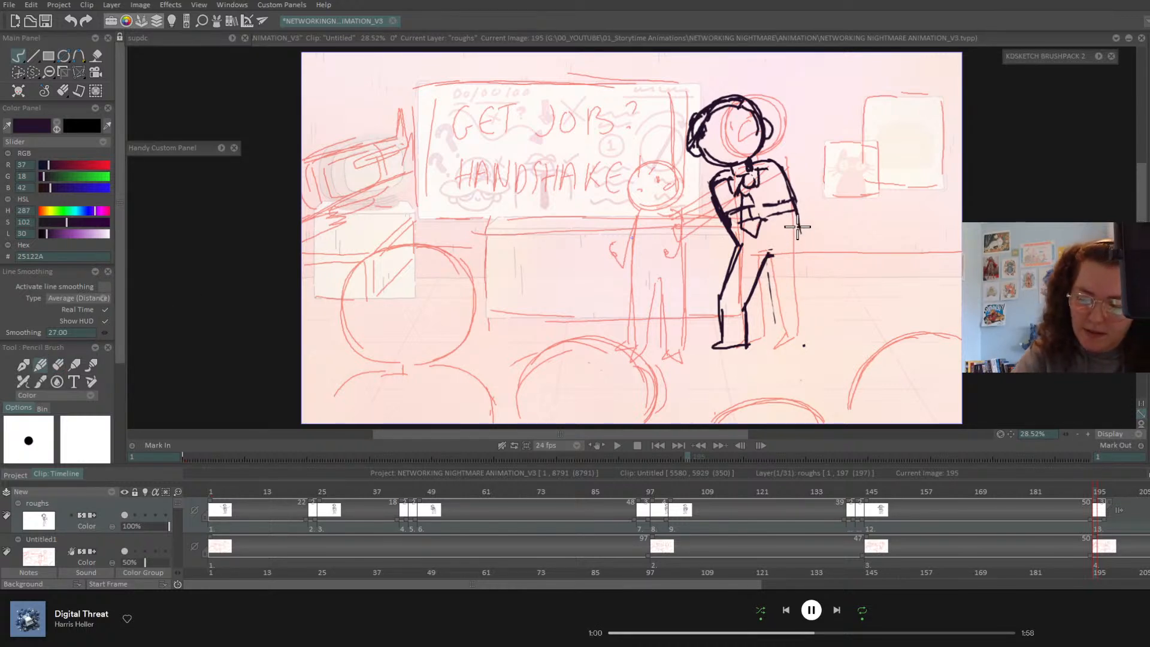
{"action": "left_click_drag", "start_coordinate": [800, 227], "coordinate": [772, 297]}
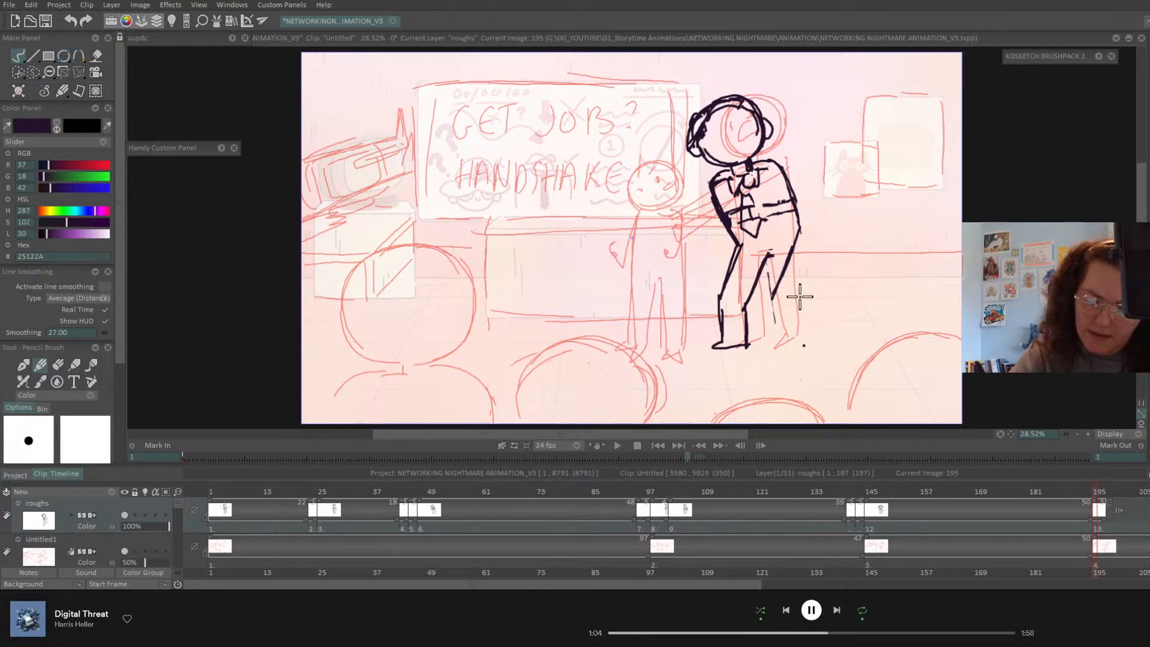
- Enable the roughs layer's light table, erase the trial hip and thigh at frame 195, and redraw the rear leg bent with its foot
{"action": "key", "text": "Left"}
{"action": "key", "text": "Left"}
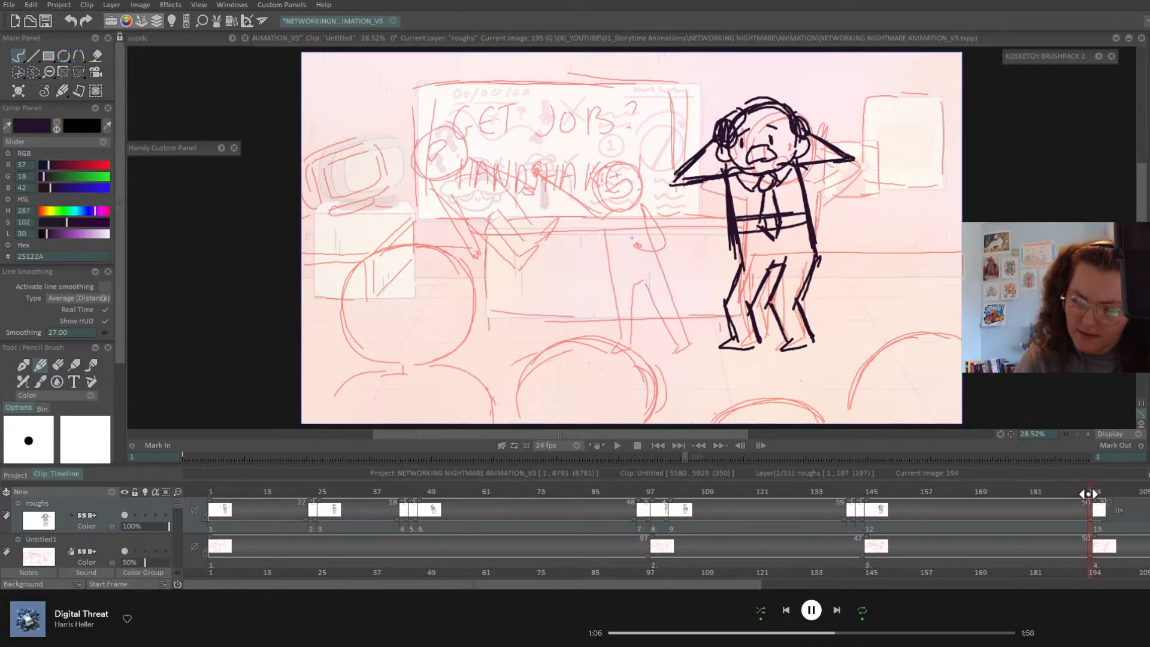
{"action": "key", "text": "Left"}
{"action": "key", "text": "Right"}
{"action": "key", "text": "Left"}
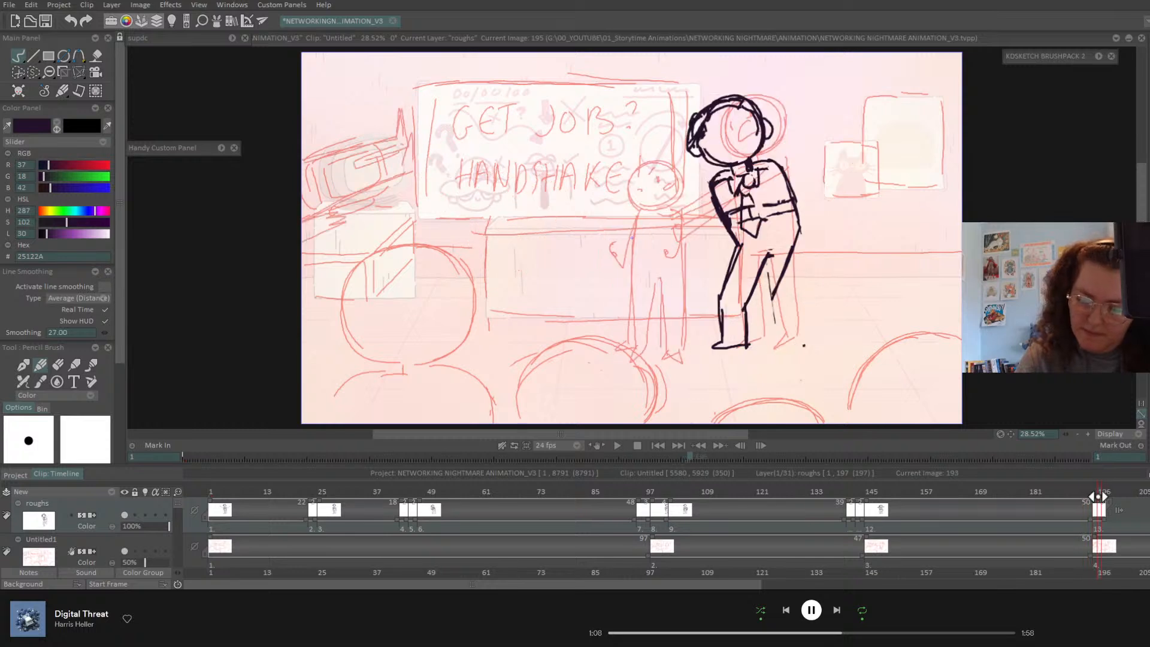
{"action": "left_click_drag", "start_coordinate": [1098, 497], "coordinate": [1095, 498]}
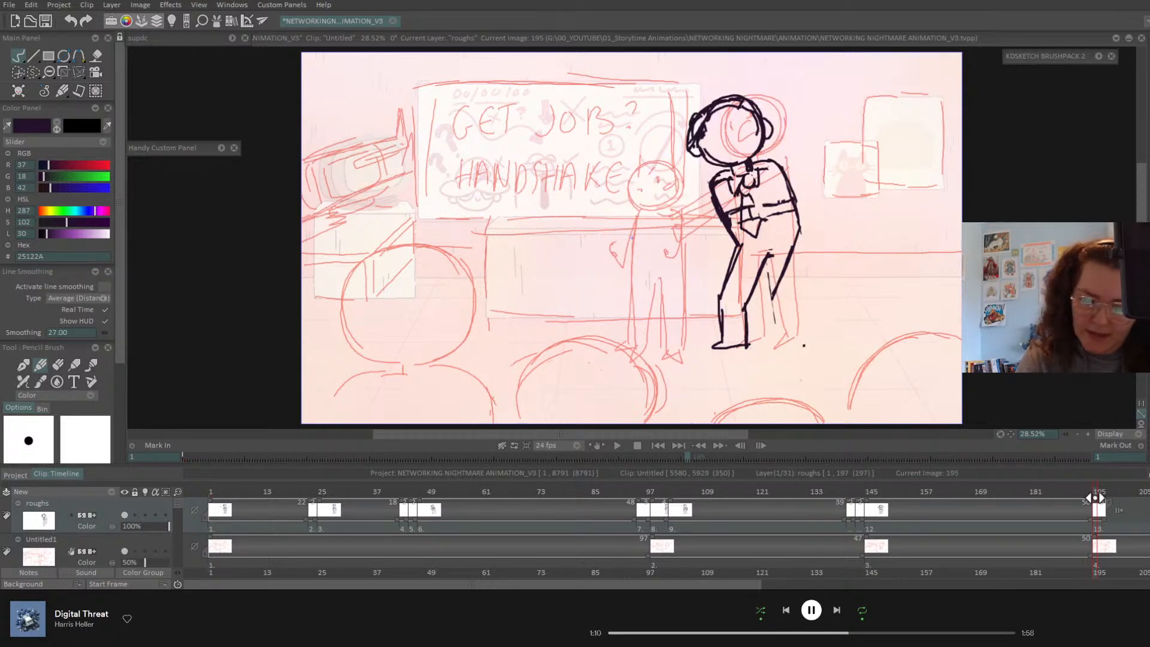
{"action": "left_click", "coordinate": [57, 364]}
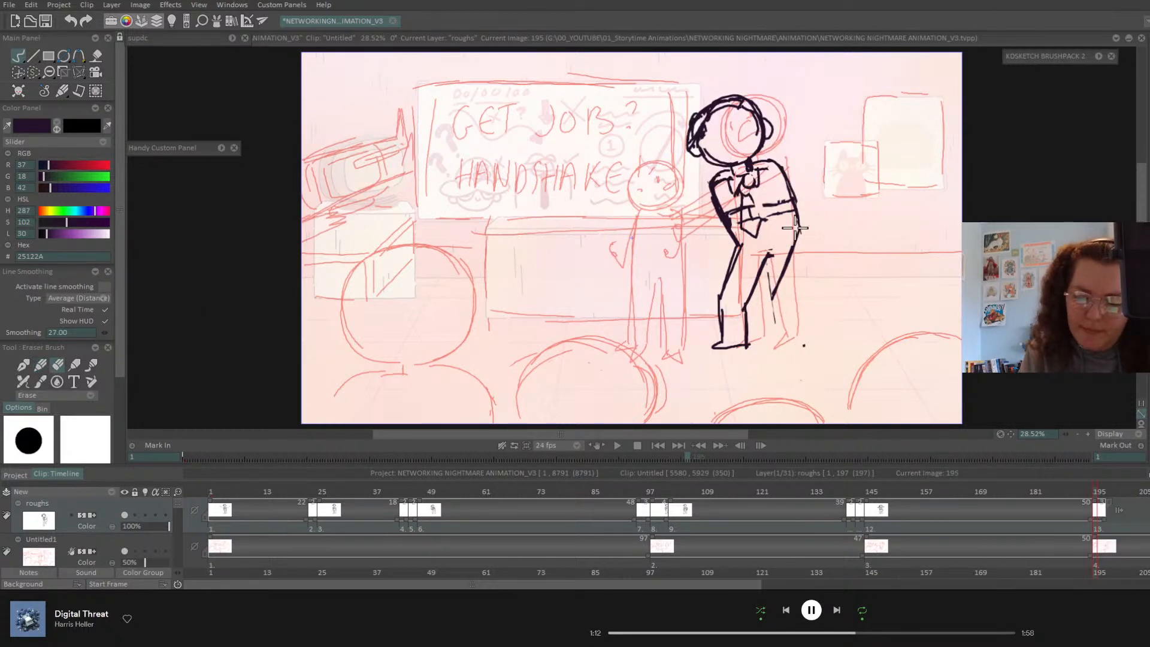
{"action": "mouse_move", "coordinate": [795, 229]}
{"action": "left_mouse_down"}
{"action": "mouse_move", "coordinate": [778, 316]}
{"action": "mouse_move", "coordinate": [809, 234]}
{"action": "left_mouse_up"}
{"action": "left_click", "coordinate": [145, 515]}
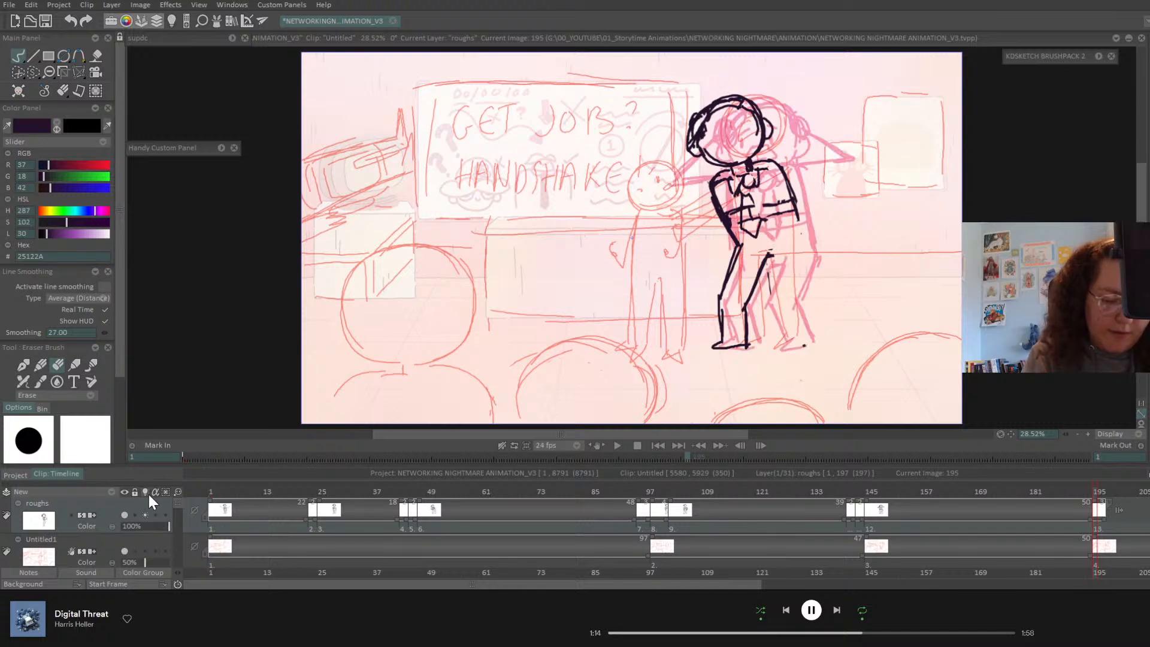
{"action": "left_click", "coordinate": [40, 365]}
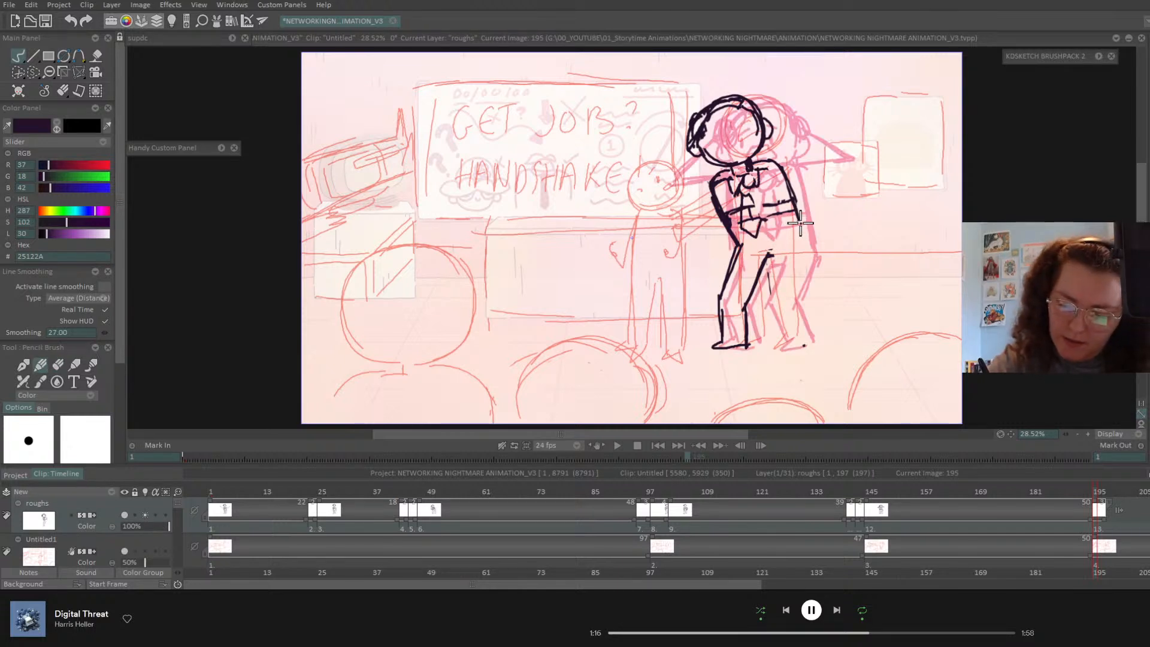
{"action": "mouse_move", "coordinate": [797, 202]}
{"action": "left_mouse_down"}
{"action": "mouse_move", "coordinate": [810, 332]}
{"action": "mouse_move", "coordinate": [784, 351]}
{"action": "mouse_move", "coordinate": [807, 329]}
{"action": "mouse_move", "coordinate": [779, 350]}
{"action": "mouse_move", "coordinate": [789, 338]}
{"action": "mouse_move", "coordinate": [770, 304]}
{"action": "mouse_move", "coordinate": [763, 310]}
{"action": "mouse_move", "coordinate": [772, 259]}
{"action": "mouse_move", "coordinate": [766, 304]}
{"action": "mouse_move", "coordinate": [799, 309]}
{"action": "mouse_move", "coordinate": [792, 290]}
{"action": "mouse_move", "coordinate": [808, 324]}
{"action": "mouse_move", "coordinate": [791, 285]}
{"action": "mouse_move", "coordinate": [809, 241]}
{"action": "left_mouse_up"}
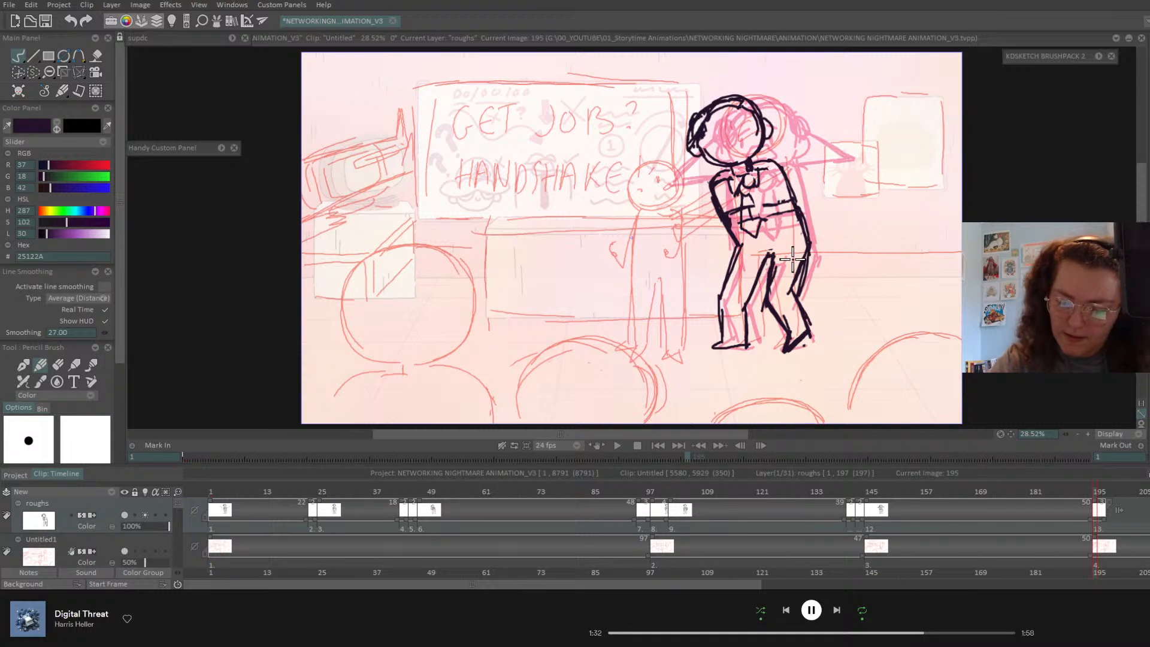
- Sketch a face with a wide-open, down-turned mouth and both arms reaching diagonally across the torso at frame 195
{"action": "left_click_drag", "start_coordinate": [1100, 492], "coordinate": [1097, 493]}
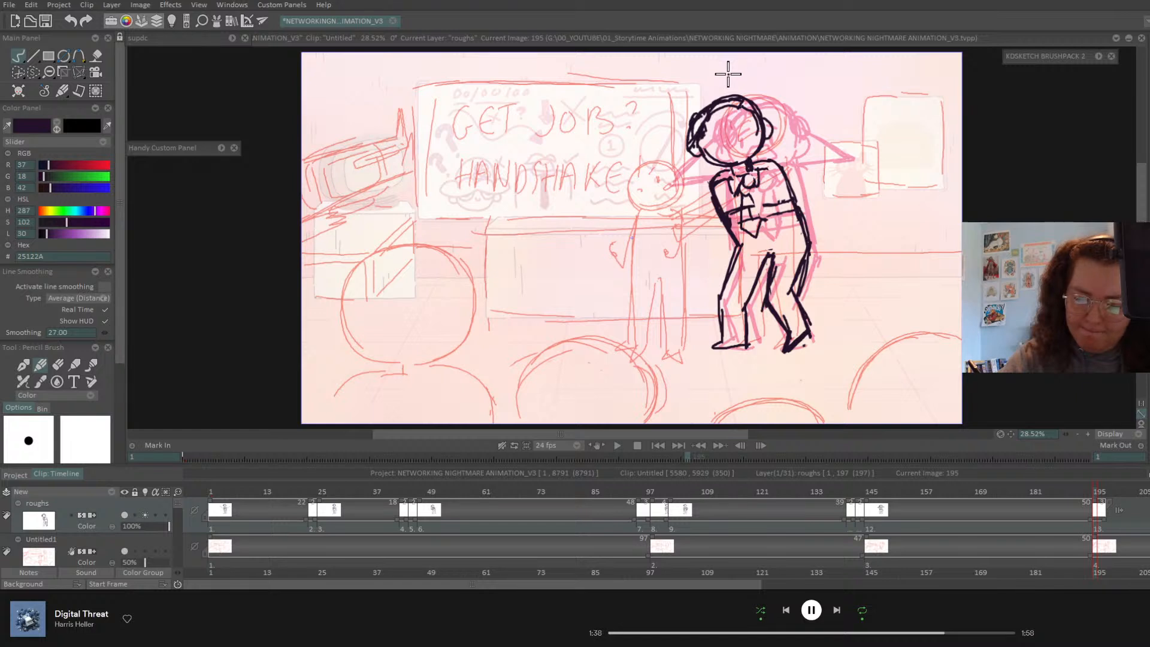
{"action": "left_click_drag", "start_coordinate": [720, 146], "coordinate": [734, 141]}
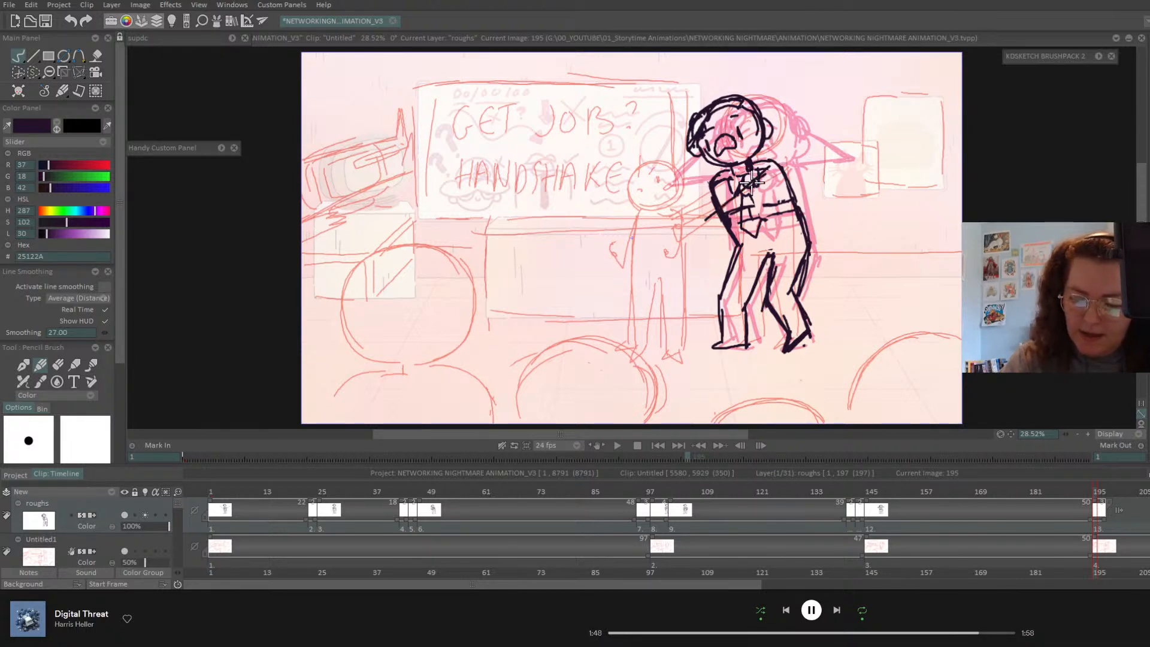
{"action": "left_click_drag", "start_coordinate": [782, 172], "coordinate": [724, 234]}
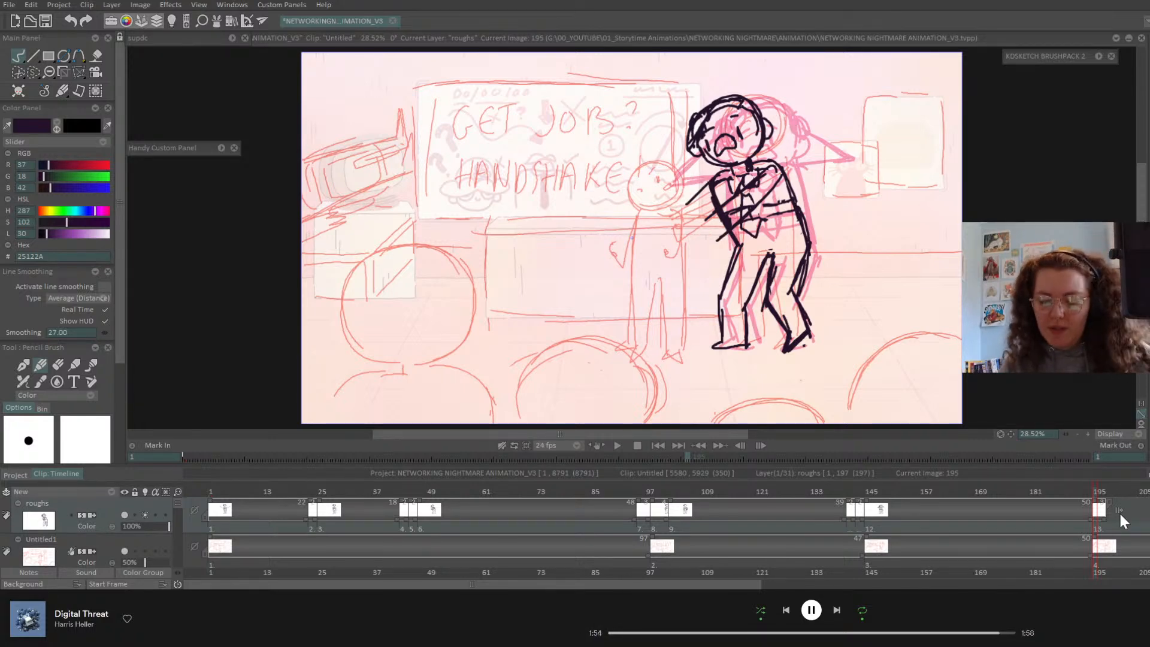
- Insert a blank drawing at frame 193 on the roughs layer and sketch a round head with a first finger line beside it
{"action": "mouse_move", "coordinate": [1105, 492]}
{"action": "left_mouse_down"}
{"action": "mouse_move", "coordinate": [637, 516]}
{"action": "mouse_move", "coordinate": [848, 501]}
{"action": "mouse_move", "coordinate": [1094, 513]}
{"action": "mouse_move", "coordinate": [1081, 516]}
{"action": "left_mouse_up"}
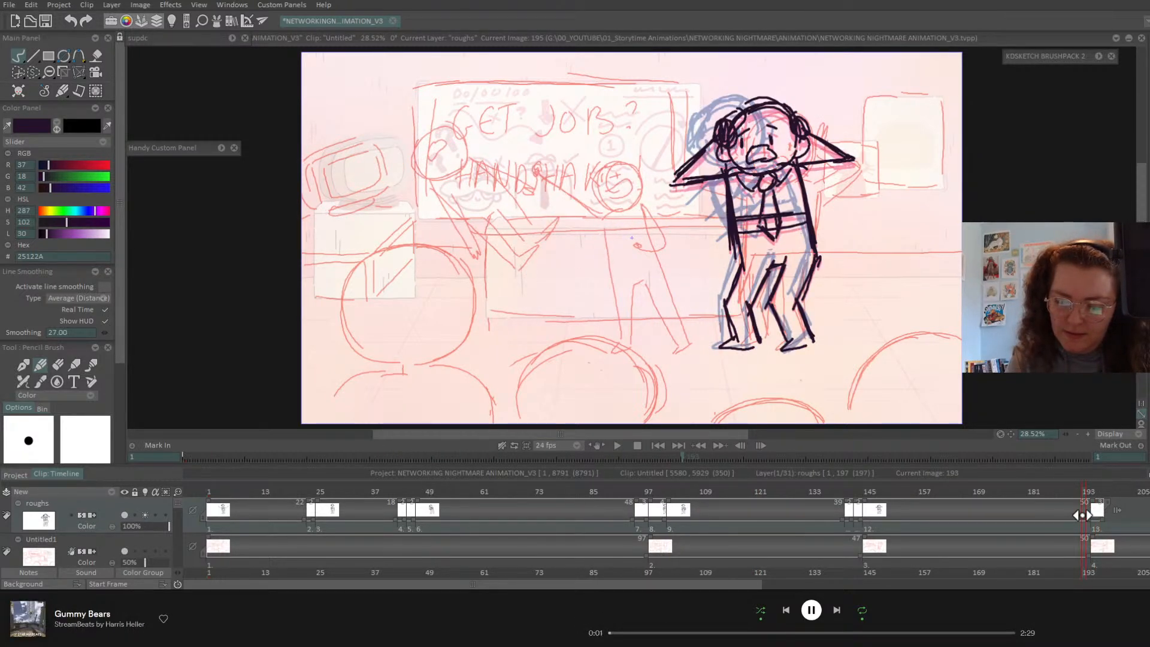
{"action": "key", "text": "Insert"}
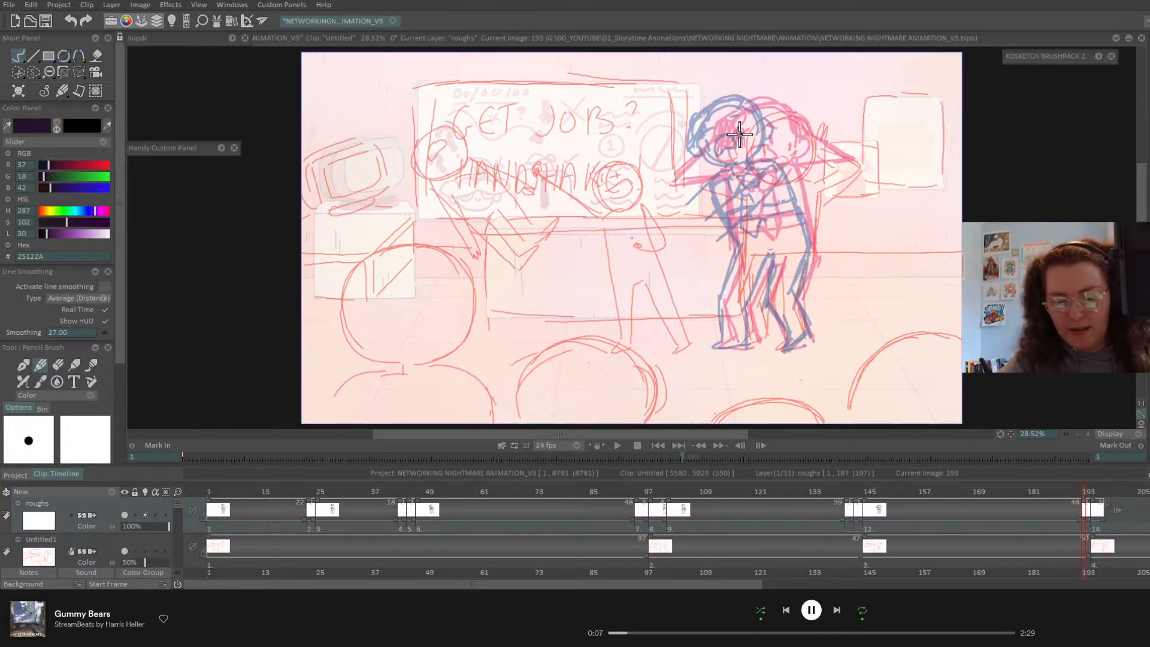
{"action": "mouse_move", "coordinate": [797, 129]}
{"action": "left_mouse_down"}
{"action": "mouse_move", "coordinate": [733, 163]}
{"action": "mouse_move", "coordinate": [795, 125]}
{"action": "mouse_move", "coordinate": [756, 187]}
{"action": "mouse_move", "coordinate": [756, 123]}
{"action": "mouse_move", "coordinate": [790, 149]}
{"action": "mouse_move", "coordinate": [754, 182]}
{"action": "mouse_move", "coordinate": [774, 122]}
{"action": "mouse_move", "coordinate": [754, 184]}
{"action": "mouse_move", "coordinate": [798, 178]}
{"action": "mouse_move", "coordinate": [777, 190]}
{"action": "left_mouse_up"}
{"action": "key", "text": "ctrl+z"}
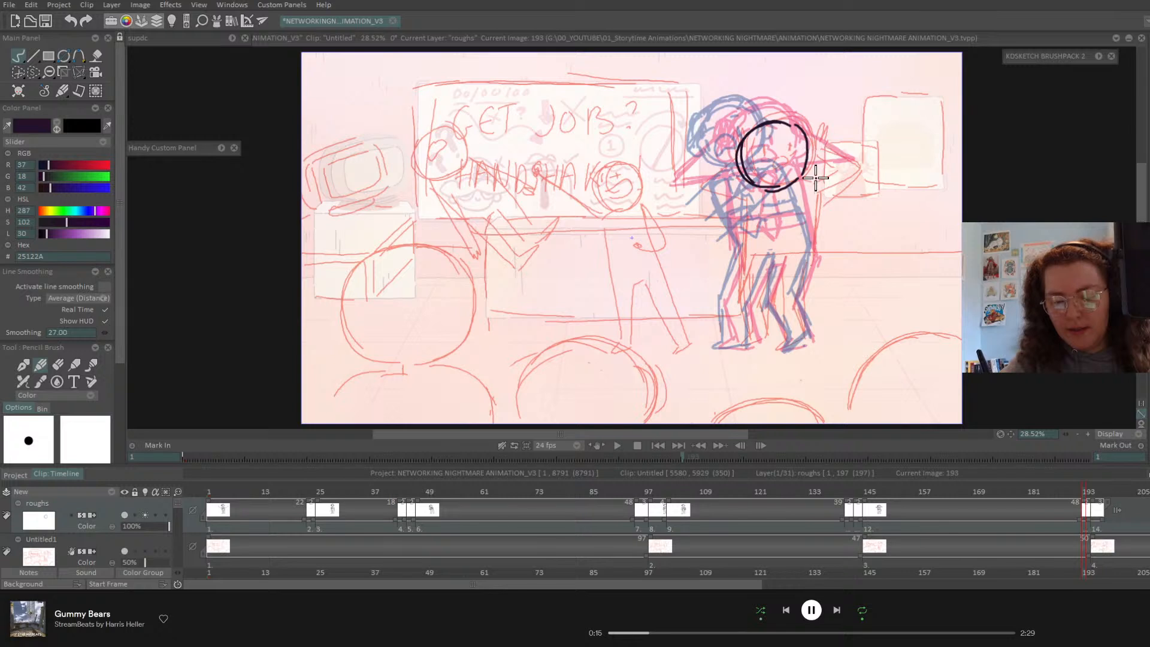
{"action": "left_click_drag", "start_coordinate": [805, 156], "coordinate": [803, 109]}
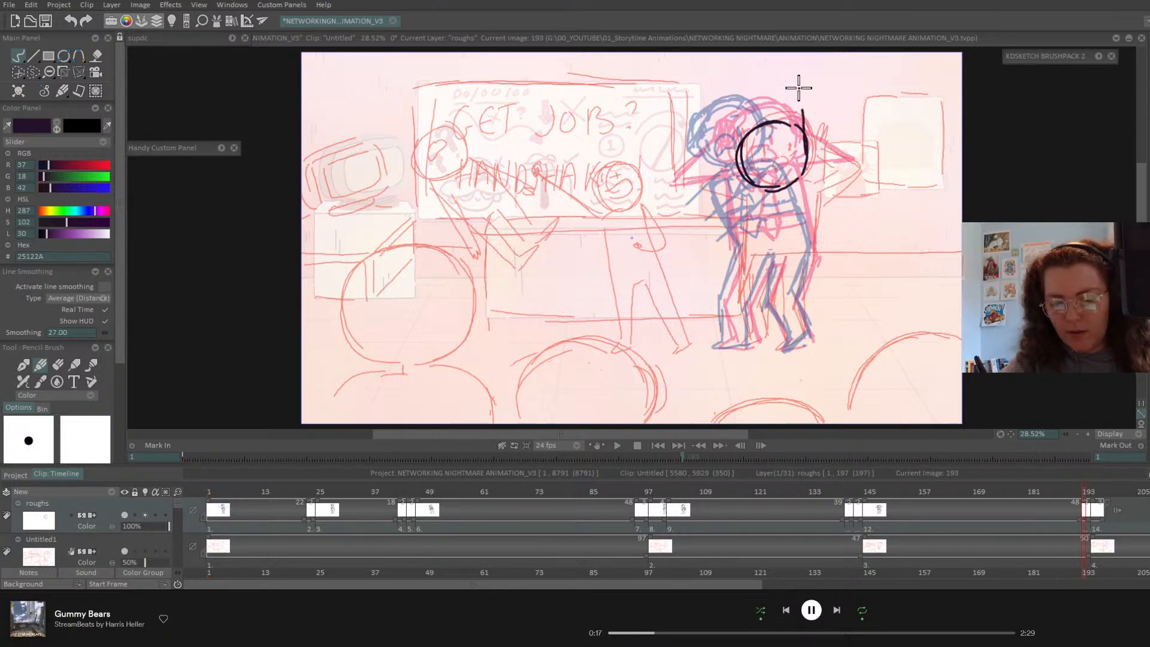
{"action": "mouse_move", "coordinate": [798, 67]}
{"action": "left_mouse_down"}
{"action": "mouse_move", "coordinate": [851, 78]}
{"action": "mouse_move", "coordinate": [835, 180]}
{"action": "left_mouse_up"}
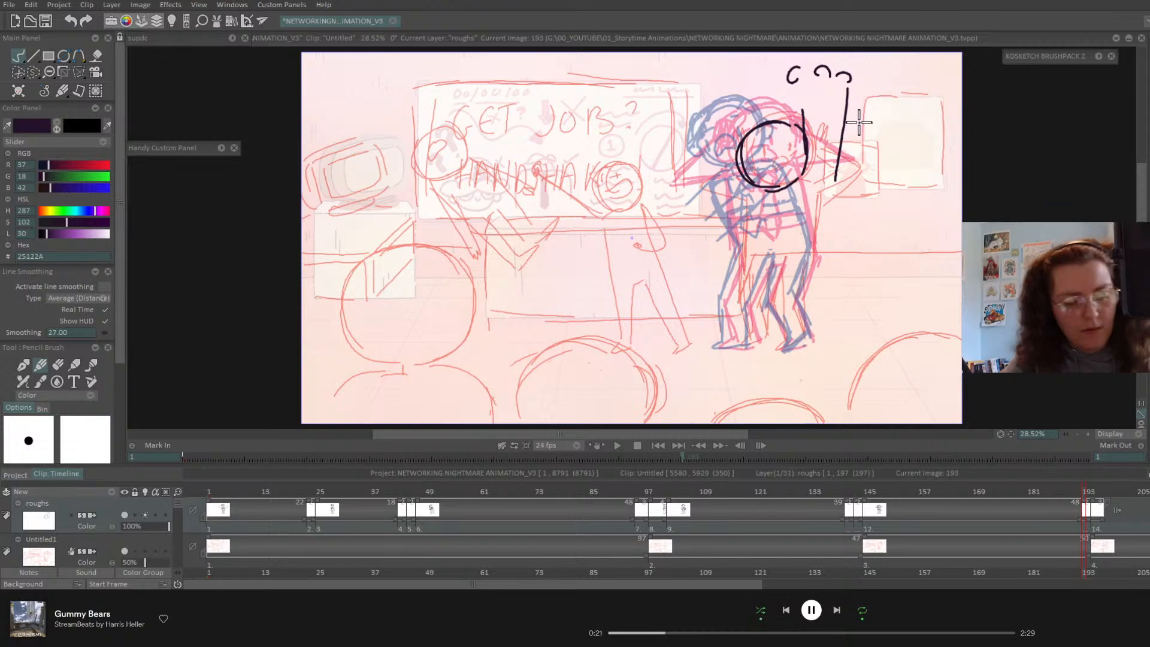
{"action": "key", "text": "Delete"}
{"action": "key", "text": "ctrl+z"}
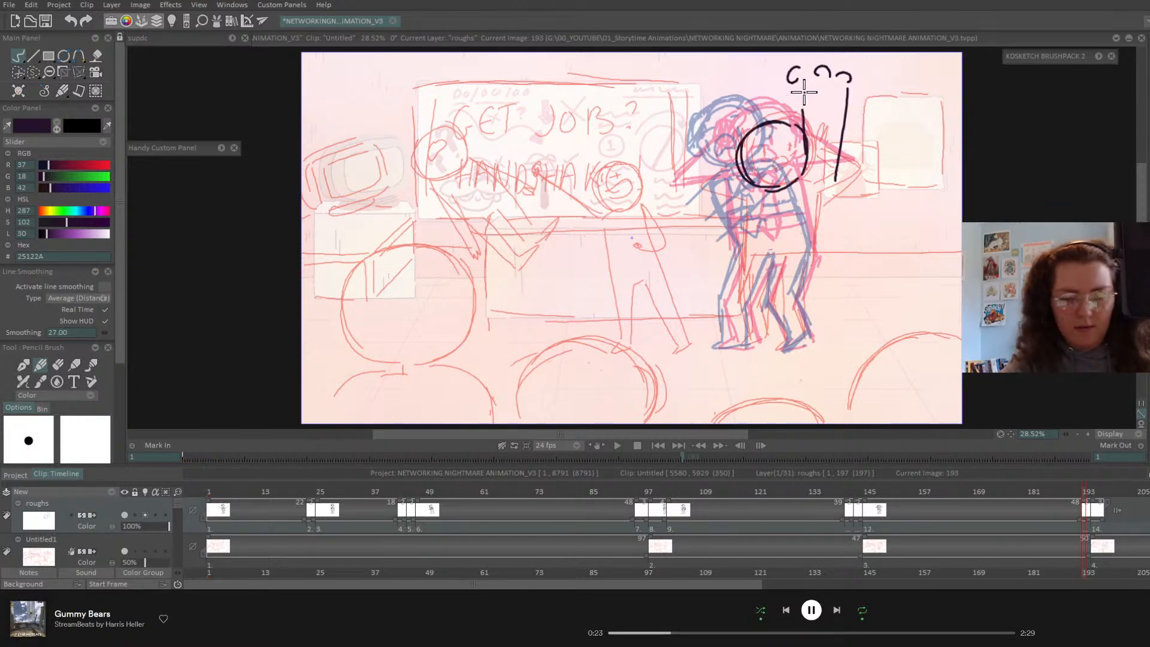
{"action": "key", "text": "ctrl+z"}
{"action": "key", "text": "ctrl+z"}
{"action": "key", "text": "ctrl+z"}
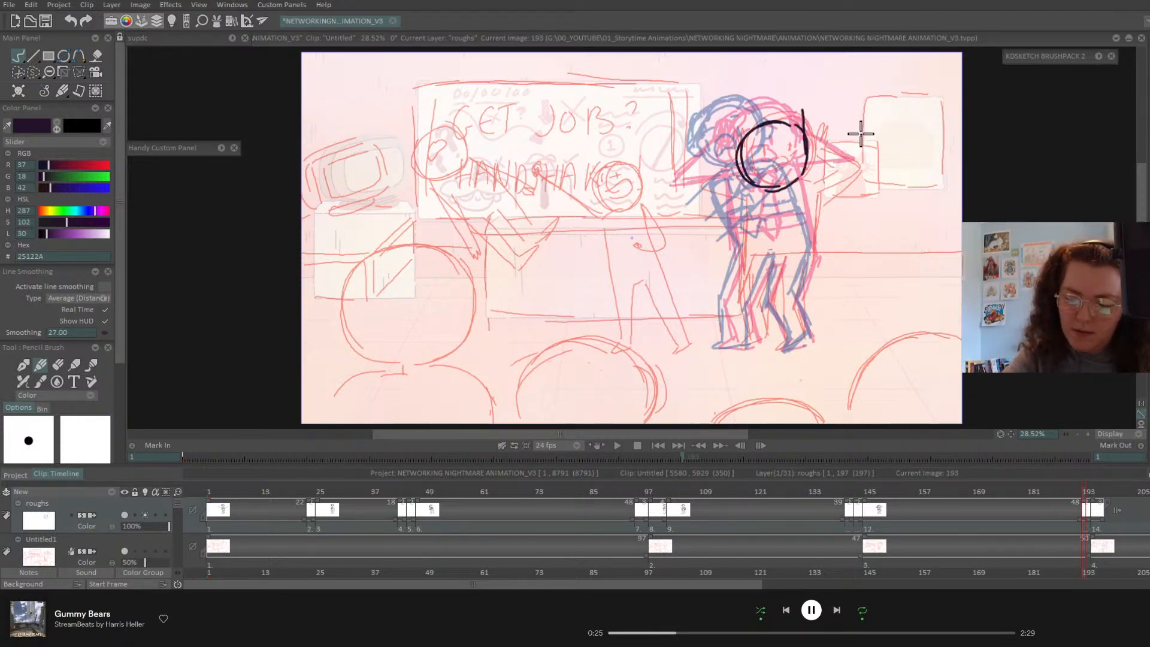
- Sketch the man's raised hand beside the poster at frame 193, with three splayed fingers, round fingertips and short crossing knuckle lines
{"action": "left_click_drag", "start_coordinate": [871, 125], "coordinate": [827, 197]}
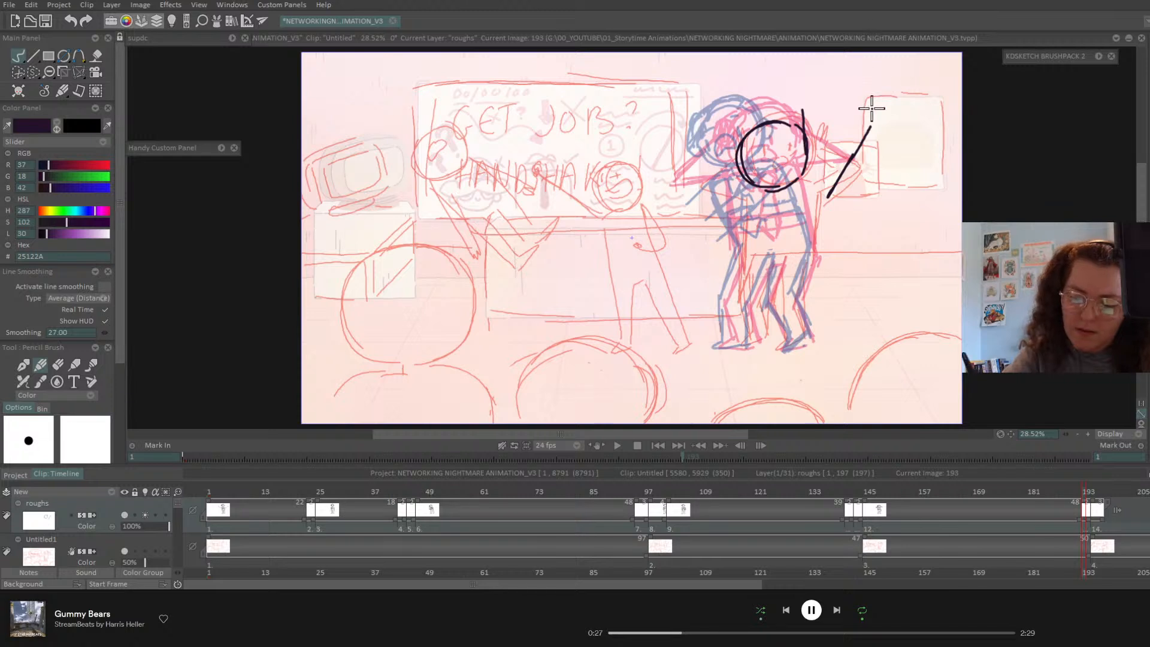
{"action": "mouse_move", "coordinate": [837, 103]}
{"action": "left_mouse_down"}
{"action": "mouse_move", "coordinate": [852, 102]}
{"action": "mouse_move", "coordinate": [809, 94]}
{"action": "mouse_move", "coordinate": [819, 137]}
{"action": "mouse_move", "coordinate": [833, 116]}
{"action": "left_mouse_up"}
{"action": "mouse_move", "coordinate": [809, 124]}
{"action": "left_mouse_down"}
{"action": "mouse_move", "coordinate": [852, 114]}
{"action": "mouse_move", "coordinate": [841, 150]}
{"action": "mouse_move", "coordinate": [859, 133]}
{"action": "left_mouse_up"}
{"action": "mouse_move", "coordinate": [842, 132]}
{"action": "left_mouse_down"}
{"action": "mouse_move", "coordinate": [866, 113]}
{"action": "mouse_move", "coordinate": [847, 135]}
{"action": "left_mouse_up"}
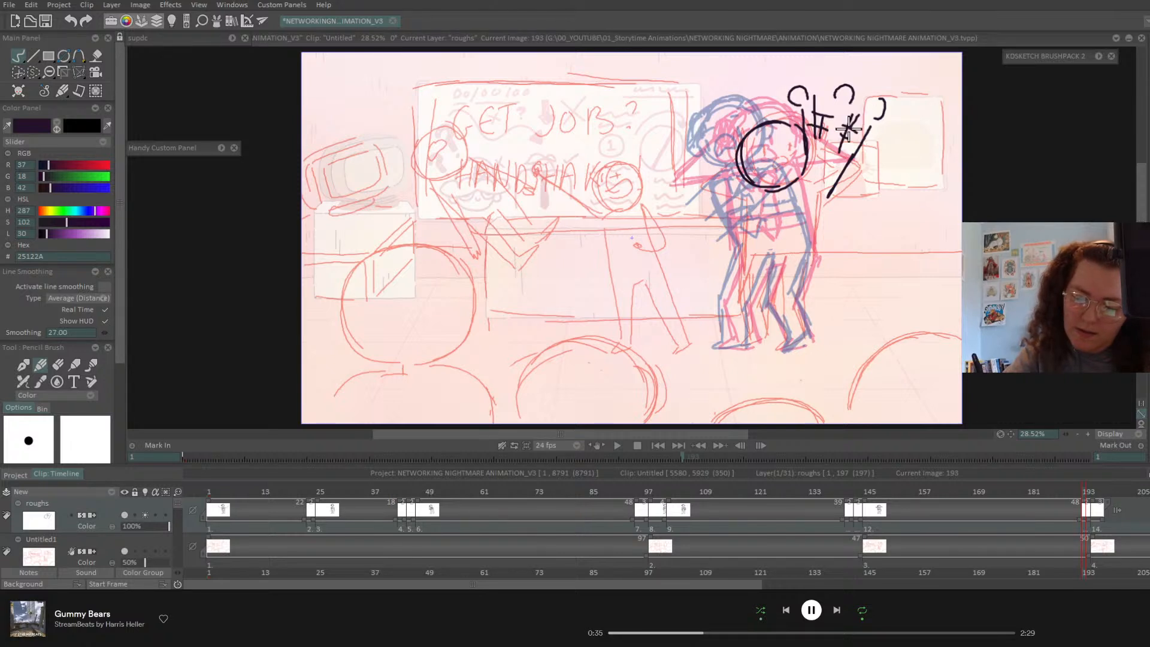
{"action": "mouse_move", "coordinate": [875, 97]}
{"action": "left_mouse_down"}
{"action": "mouse_move", "coordinate": [831, 89]}
{"action": "mouse_move", "coordinate": [846, 106]}
{"action": "mouse_move", "coordinate": [827, 85]}
{"action": "mouse_move", "coordinate": [807, 102]}
{"action": "left_mouse_up"}
{"action": "left_click_drag", "start_coordinate": [835, 196], "coordinate": [824, 205]}
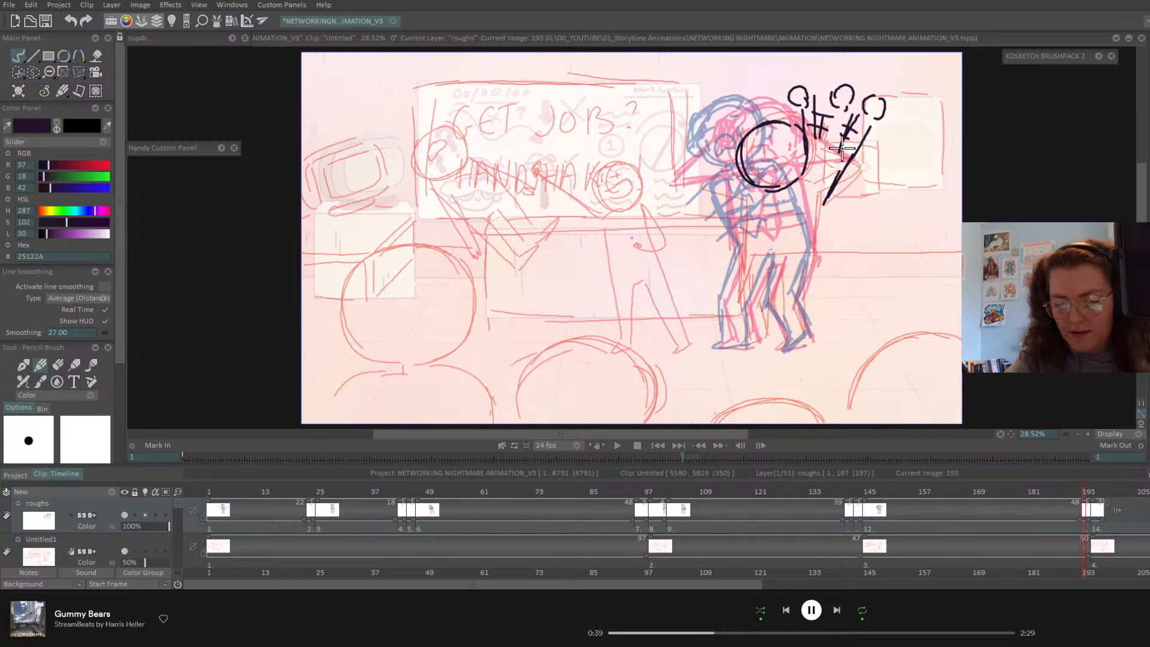
{"action": "mouse_move", "coordinate": [842, 138]}
{"action": "left_mouse_down"}
{"action": "mouse_move", "coordinate": [822, 176]}
{"action": "mouse_move", "coordinate": [819, 141]}
{"action": "mouse_move", "coordinate": [815, 166]}
{"action": "left_mouse_up"}
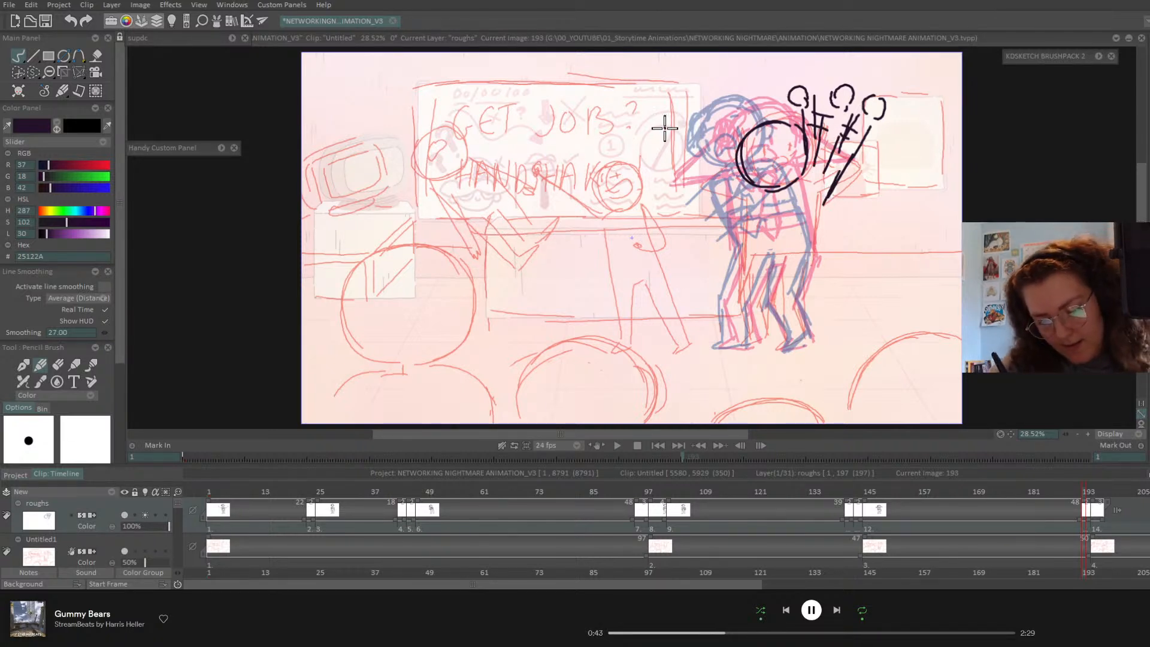
- Sketch the other raised hand on the whiteboard side with three splayed fingers and knuckle lines, and add eyes and a mouth
{"action": "left_click_drag", "start_coordinate": [664, 125], "coordinate": [718, 189]}
{"action": "mouse_move", "coordinate": [657, 124]}
{"action": "left_mouse_down"}
{"action": "mouse_move", "coordinate": [660, 112]}
{"action": "mouse_move", "coordinate": [724, 95]}
{"action": "mouse_move", "coordinate": [738, 153]}
{"action": "left_mouse_up"}
{"action": "left_click_drag", "start_coordinate": [716, 105], "coordinate": [730, 155]}
{"action": "mouse_move", "coordinate": [699, 107]}
{"action": "left_mouse_down"}
{"action": "mouse_move", "coordinate": [717, 147]}
{"action": "mouse_move", "coordinate": [685, 137]}
{"action": "mouse_move", "coordinate": [695, 169]}
{"action": "left_mouse_up"}
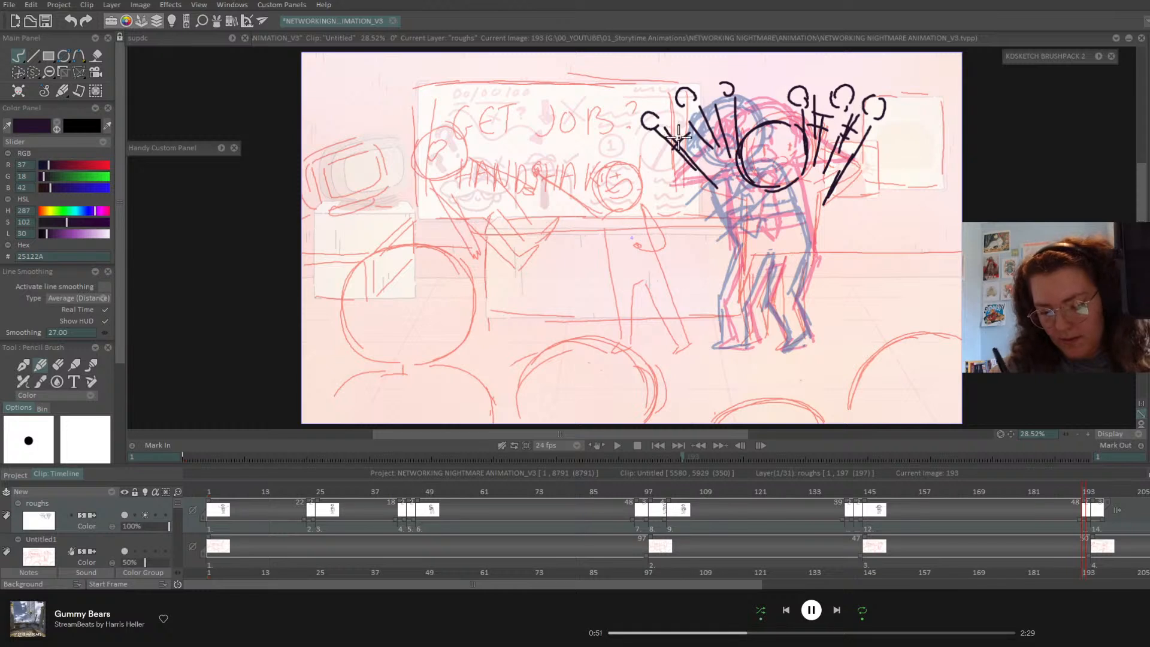
{"action": "mouse_move", "coordinate": [669, 127]}
{"action": "left_mouse_down"}
{"action": "mouse_move", "coordinate": [714, 172]}
{"action": "mouse_move", "coordinate": [689, 157]}
{"action": "left_mouse_up"}
{"action": "left_click_drag", "start_coordinate": [712, 109], "coordinate": [701, 116]}
{"action": "left_click_drag", "start_coordinate": [710, 128], "coordinate": [696, 145]}
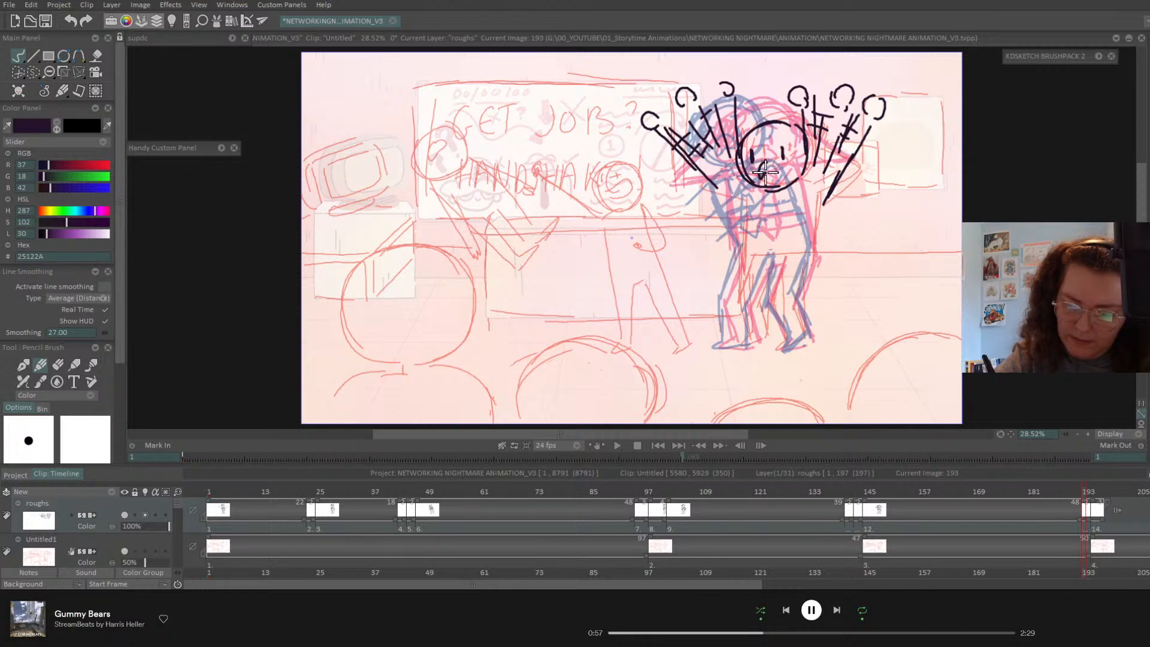
- Connect both raised hands to the body with forearm lines and sketch the torso sides and bent legs at frame 193
{"action": "left_click_drag", "start_coordinate": [838, 170], "coordinate": [814, 224]}
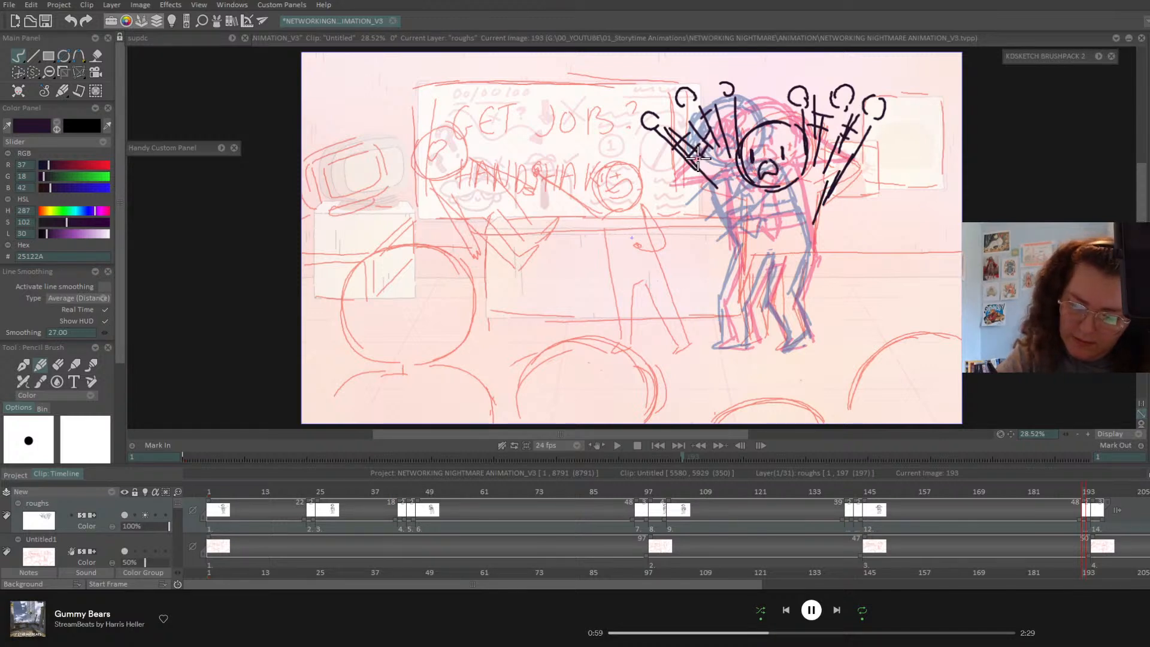
{"action": "mouse_move", "coordinate": [698, 159]}
{"action": "left_mouse_down"}
{"action": "mouse_move", "coordinate": [741, 221]}
{"action": "mouse_move", "coordinate": [725, 308]}
{"action": "mouse_move", "coordinate": [728, 335]}
{"action": "mouse_move", "coordinate": [745, 344]}
{"action": "mouse_move", "coordinate": [756, 341]}
{"action": "mouse_move", "coordinate": [754, 293]}
{"action": "mouse_move", "coordinate": [749, 314]}
{"action": "mouse_move", "coordinate": [782, 260]}
{"action": "left_mouse_up"}
{"action": "mouse_move", "coordinate": [782, 260]}
{"action": "left_mouse_down"}
{"action": "mouse_move", "coordinate": [767, 303]}
{"action": "mouse_move", "coordinate": [789, 332]}
{"action": "mouse_move", "coordinate": [780, 349]}
{"action": "mouse_move", "coordinate": [810, 333]}
{"action": "mouse_move", "coordinate": [811, 257]}
{"action": "left_mouse_up"}
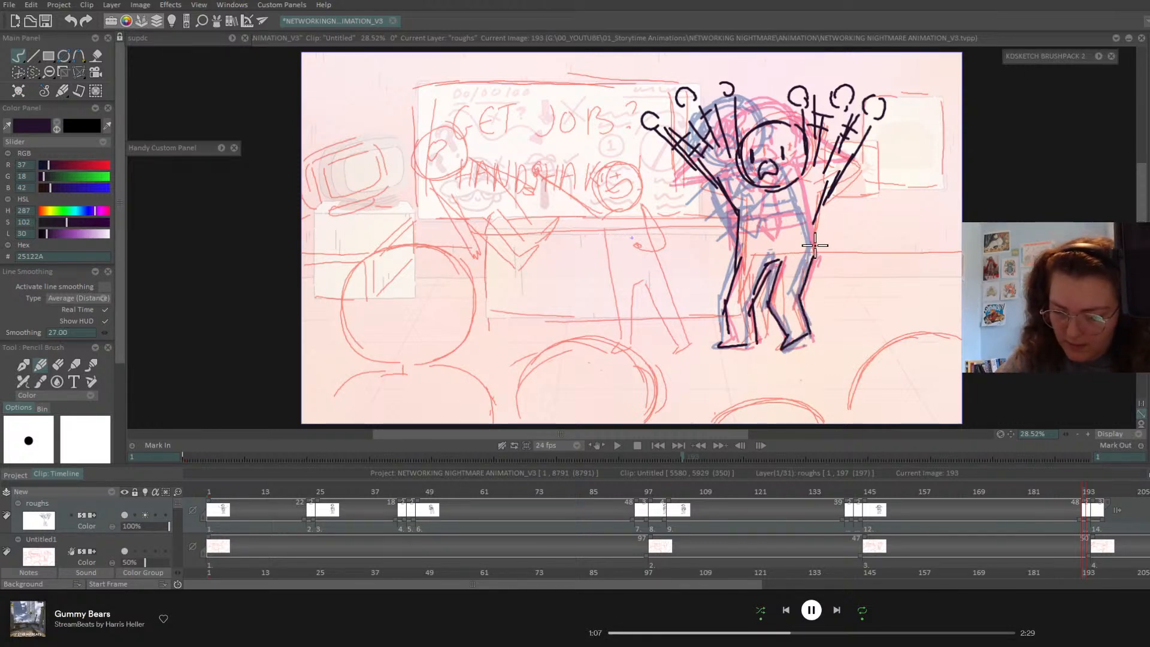
{"action": "left_click_drag", "start_coordinate": [816, 207], "coordinate": [818, 283]}
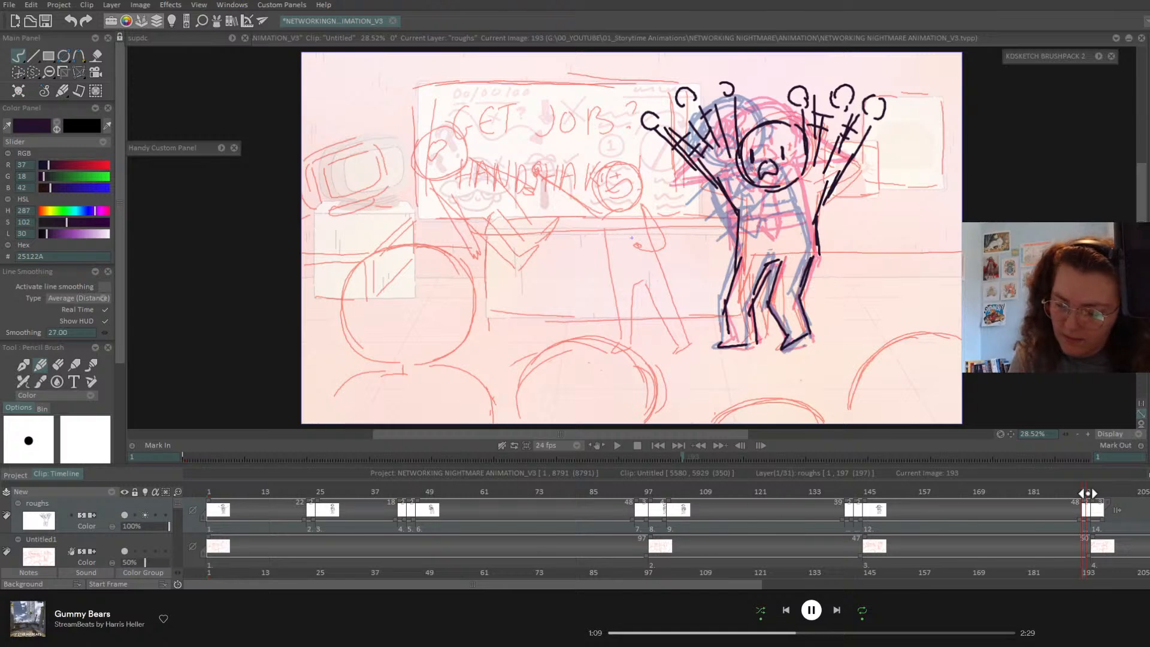
- Add the horizontal torso band, tie, hair and ears to the raised-hands pose at frame 193
{"action": "mouse_move", "coordinate": [1088, 493]}
{"action": "left_mouse_down"}
{"action": "mouse_move", "coordinate": [1073, 501]}
{"action": "mouse_move", "coordinate": [1083, 502]}
{"action": "left_mouse_up"}
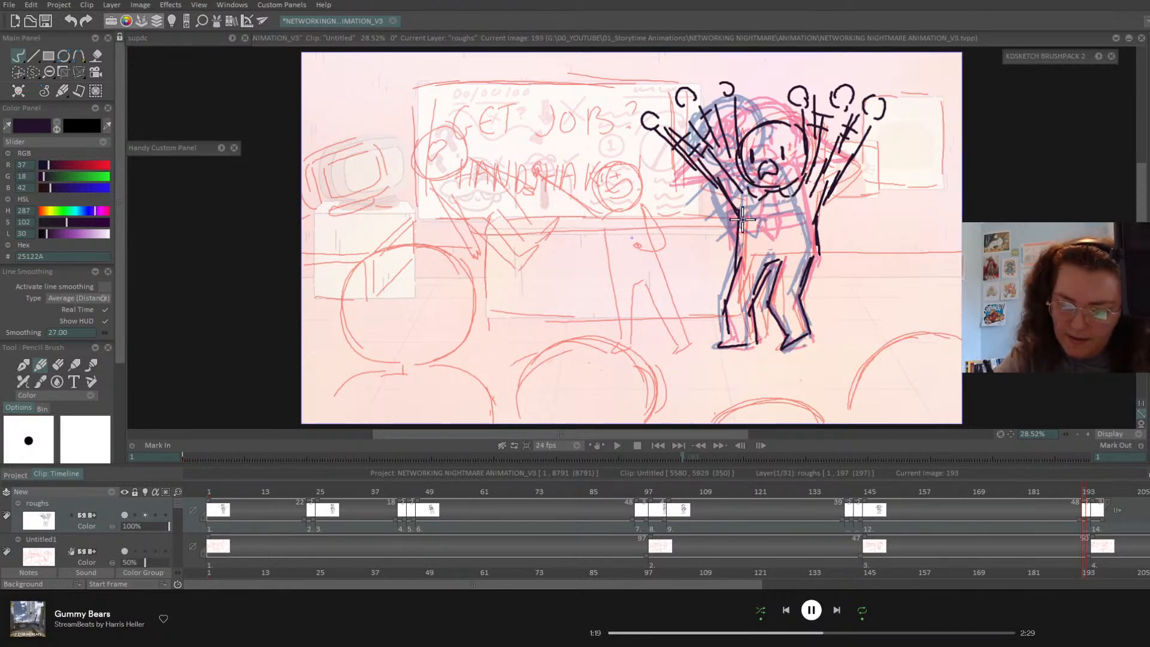
{"action": "left_click_drag", "start_coordinate": [741, 223], "coordinate": [828, 221]}
{"action": "left_click_drag", "start_coordinate": [737, 224], "coordinate": [827, 222]}
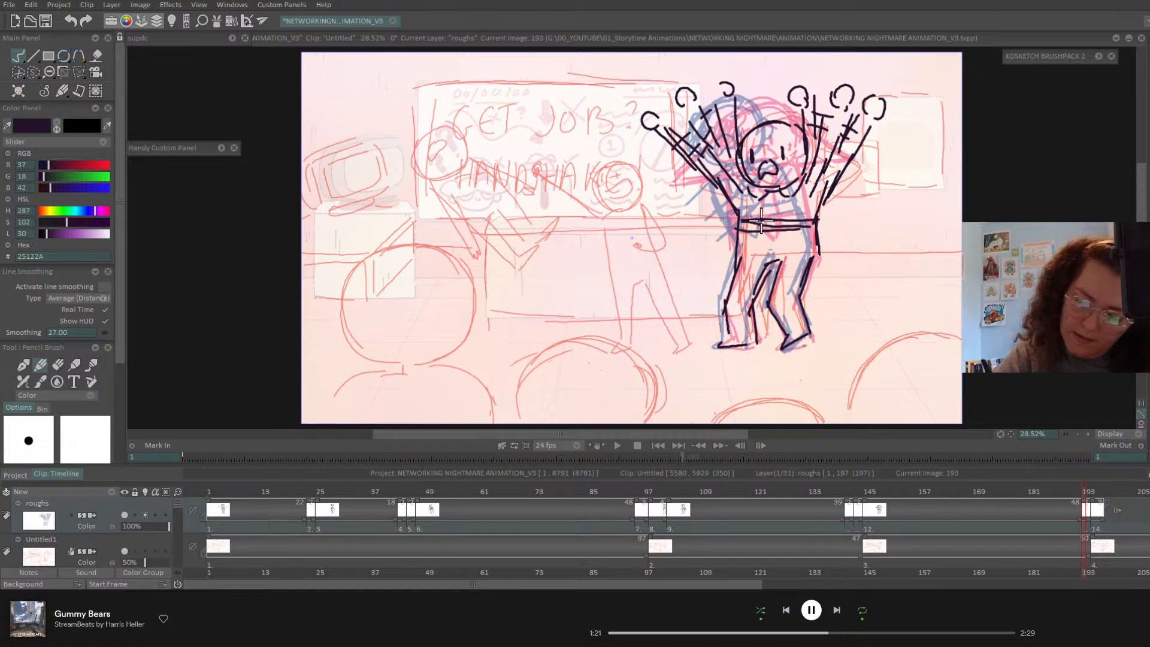
{"action": "mouse_move", "coordinate": [773, 189]}
{"action": "left_mouse_down"}
{"action": "mouse_move", "coordinate": [761, 231]}
{"action": "mouse_move", "coordinate": [771, 211]}
{"action": "mouse_move", "coordinate": [761, 231]}
{"action": "mouse_move", "coordinate": [771, 245]}
{"action": "mouse_move", "coordinate": [786, 218]}
{"action": "left_mouse_up"}
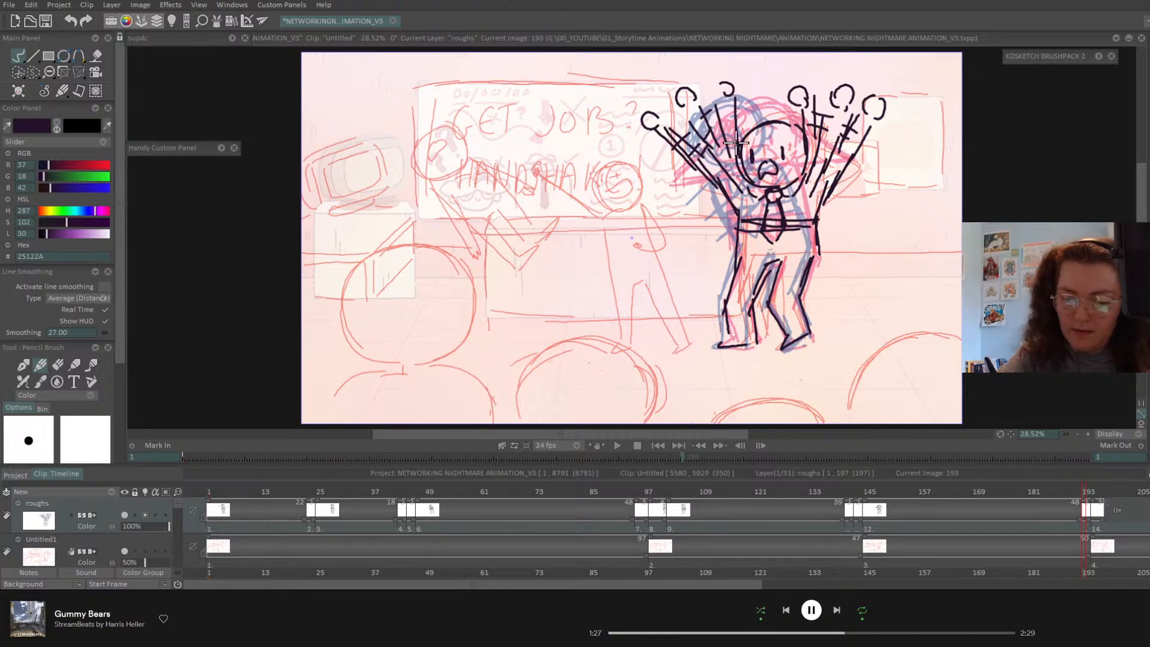
{"action": "mouse_move", "coordinate": [749, 148]}
{"action": "left_mouse_down"}
{"action": "mouse_move", "coordinate": [766, 128]}
{"action": "mouse_move", "coordinate": [752, 142]}
{"action": "mouse_move", "coordinate": [800, 136]}
{"action": "mouse_move", "coordinate": [767, 127]}
{"action": "mouse_move", "coordinate": [813, 159]}
{"action": "left_mouse_up"}
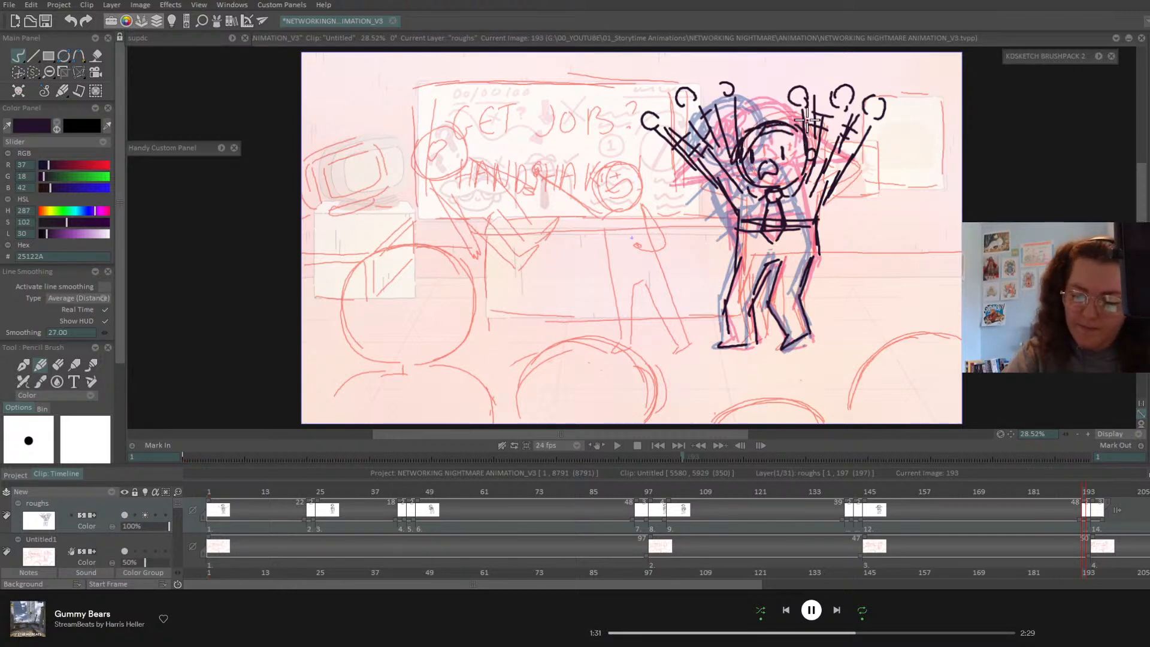
- Start the raised-hands drawing two frames earlier, then insert a blank drawing at frame 193 with a stretched, tilted head and open-mouthed face
{"action": "mouse_move", "coordinate": [1081, 491]}
{"action": "left_mouse_down"}
{"action": "mouse_move", "coordinate": [1096, 501]}
{"action": "mouse_move", "coordinate": [1074, 501]}
{"action": "mouse_move", "coordinate": [1095, 502]}
{"action": "mouse_move", "coordinate": [1074, 502]}
{"action": "left_mouse_up"}
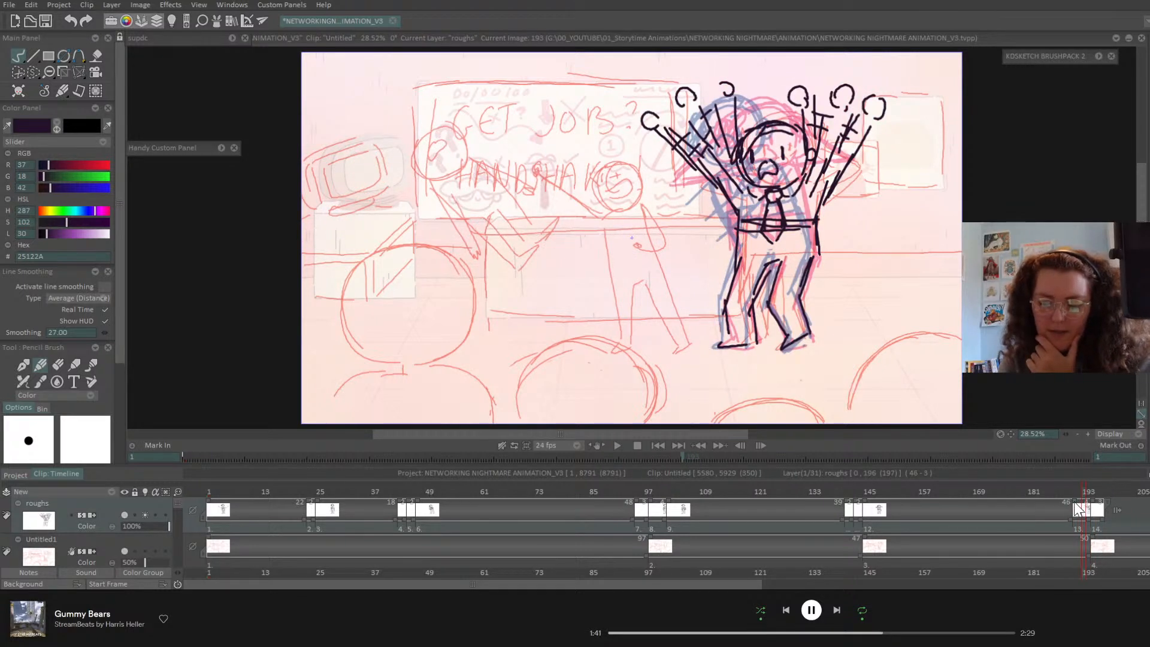
{"action": "key", "text": "Insert"}
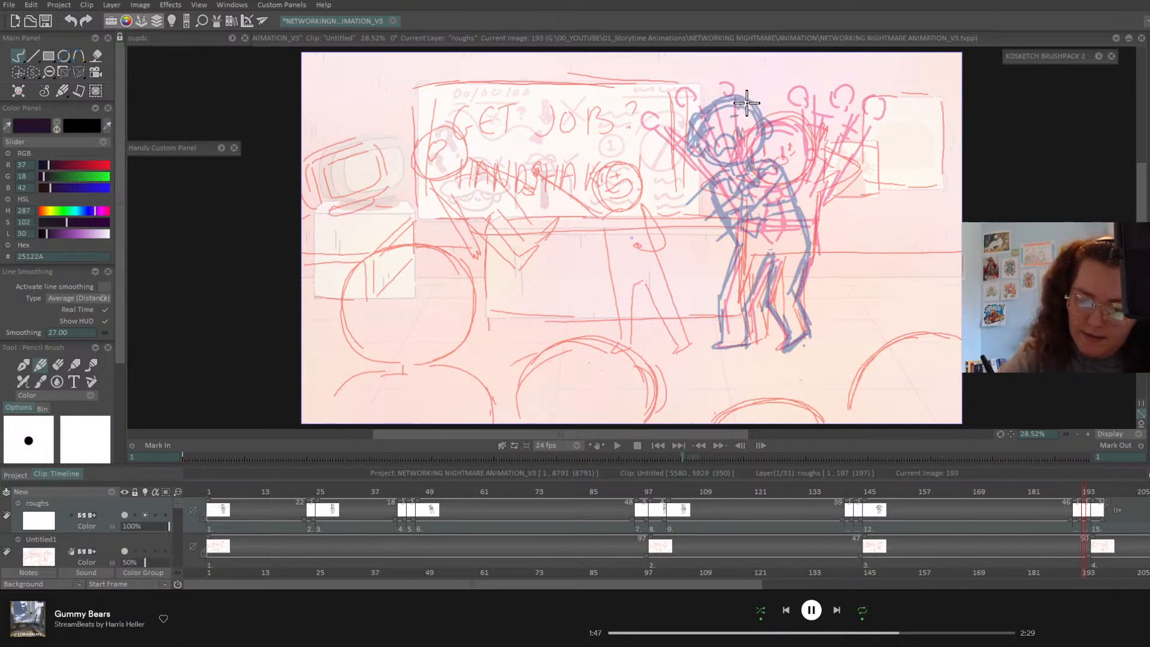
{"action": "mouse_move", "coordinate": [747, 104]}
{"action": "left_mouse_down"}
{"action": "mouse_move", "coordinate": [730, 165]}
{"action": "mouse_move", "coordinate": [774, 183]}
{"action": "mouse_move", "coordinate": [807, 174]}
{"action": "mouse_move", "coordinate": [783, 108]}
{"action": "mouse_move", "coordinate": [742, 97]}
{"action": "mouse_move", "coordinate": [785, 153]}
{"action": "left_mouse_up"}
{"action": "mouse_move", "coordinate": [728, 120]}
{"action": "left_mouse_down"}
{"action": "mouse_move", "coordinate": [741, 157]}
{"action": "mouse_move", "coordinate": [764, 149]}
{"action": "left_mouse_up"}
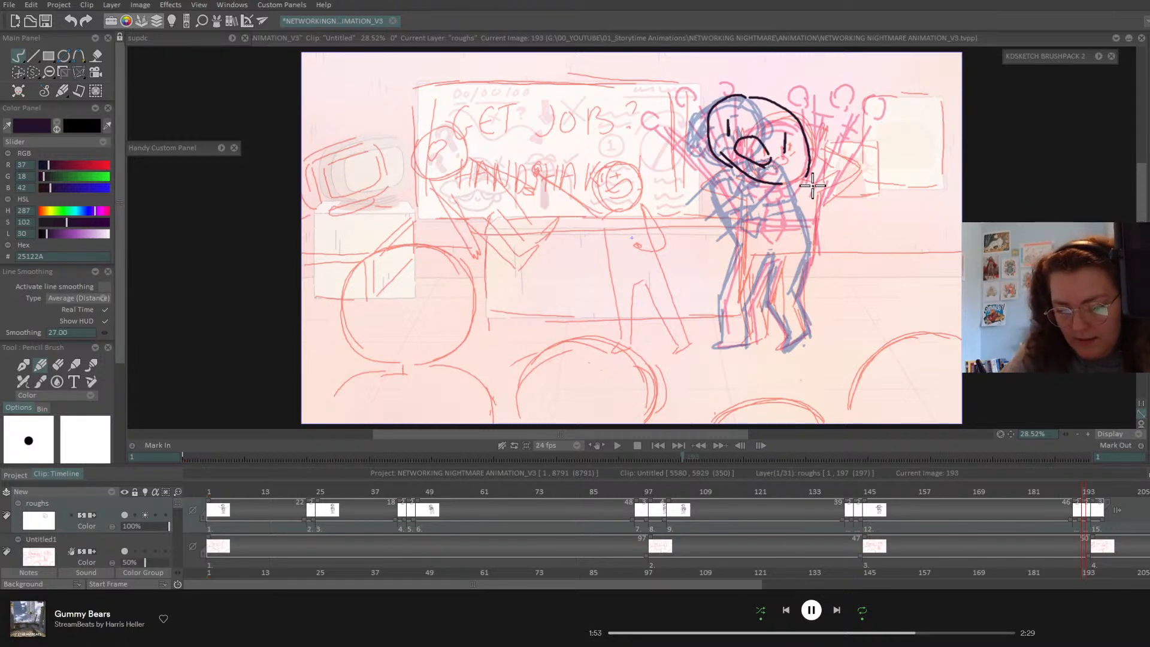
{"action": "mouse_move", "coordinate": [786, 80]}
{"action": "left_mouse_down"}
{"action": "mouse_move", "coordinate": [794, 106]}
{"action": "mouse_move", "coordinate": [786, 79]}
{"action": "mouse_move", "coordinate": [808, 83]}
{"action": "mouse_move", "coordinate": [838, 114]}
{"action": "mouse_move", "coordinate": [853, 171]}
{"action": "mouse_move", "coordinate": [828, 198]}
{"action": "mouse_move", "coordinate": [810, 146]}
{"action": "mouse_move", "coordinate": [806, 175]}
{"action": "left_mouse_up"}
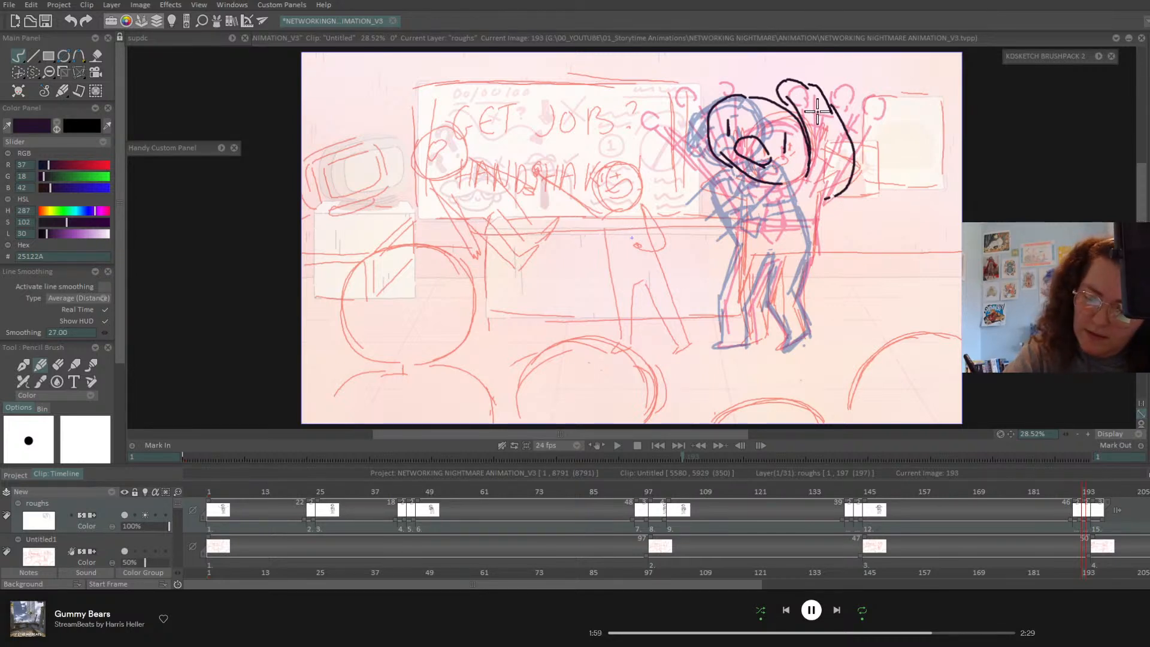
{"action": "key", "text": "ctrl+z"}
{"action": "key", "text": "ctrl+z"}
{"action": "key", "text": "ctrl+z"}
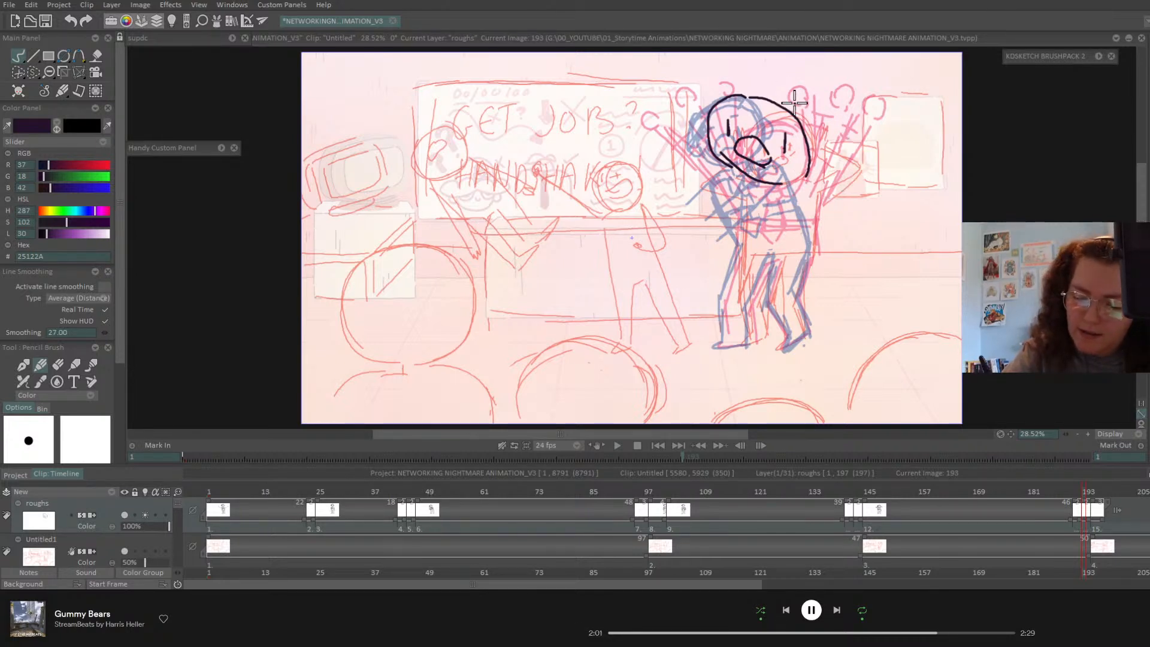
- Sketch one curved arm with a round fist over the head, the other arm swung toward the whiteboard, and the torso and legs
{"action": "mouse_move", "coordinate": [794, 103]}
{"action": "left_mouse_down"}
{"action": "mouse_move", "coordinate": [854, 160]}
{"action": "mouse_move", "coordinate": [822, 199]}
{"action": "left_mouse_up"}
{"action": "mouse_move", "coordinate": [792, 126]}
{"action": "left_mouse_down"}
{"action": "mouse_move", "coordinate": [815, 164]}
{"action": "mouse_move", "coordinate": [803, 175]}
{"action": "mouse_move", "coordinate": [825, 208]}
{"action": "mouse_move", "coordinate": [809, 265]}
{"action": "left_mouse_up"}
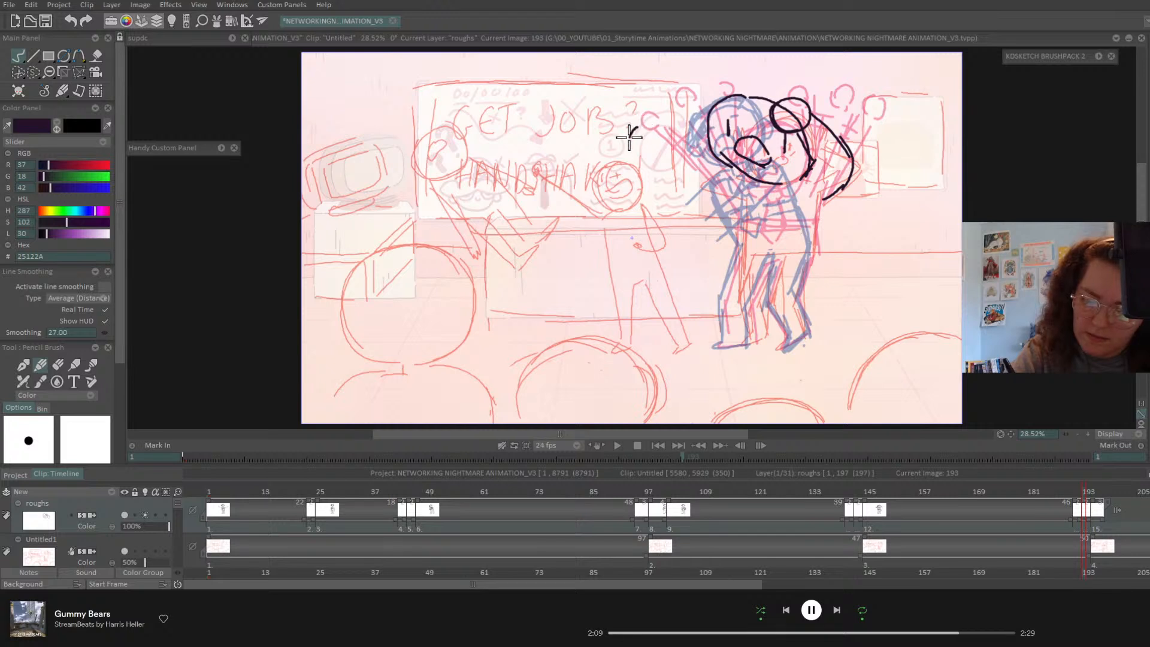
{"action": "mouse_move", "coordinate": [630, 142]}
{"action": "left_mouse_down"}
{"action": "mouse_move", "coordinate": [650, 163]}
{"action": "mouse_move", "coordinate": [701, 187]}
{"action": "mouse_move", "coordinate": [687, 183]}
{"action": "mouse_move", "coordinate": [735, 184]}
{"action": "mouse_move", "coordinate": [659, 112]}
{"action": "mouse_move", "coordinate": [710, 125]}
{"action": "left_mouse_up"}
{"action": "mouse_move", "coordinate": [725, 193]}
{"action": "left_mouse_down"}
{"action": "mouse_move", "coordinate": [737, 253]}
{"action": "mouse_move", "coordinate": [723, 345]}
{"action": "mouse_move", "coordinate": [754, 343]}
{"action": "mouse_move", "coordinate": [754, 289]}
{"action": "mouse_move", "coordinate": [773, 253]}
{"action": "mouse_move", "coordinate": [769, 310]}
{"action": "mouse_move", "coordinate": [785, 336]}
{"action": "mouse_move", "coordinate": [773, 349]}
{"action": "mouse_move", "coordinate": [809, 335]}
{"action": "mouse_move", "coordinate": [814, 268]}
{"action": "left_mouse_up"}
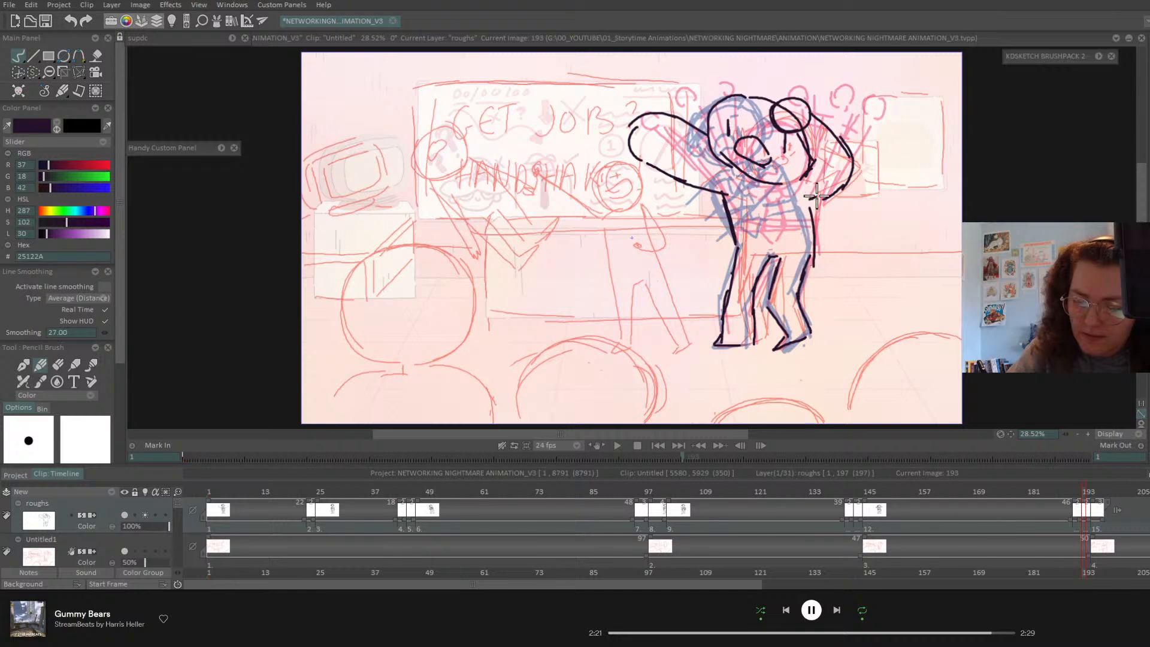
- Add the torso band, collar and tie to the swinging in-between and sketch small fingers on the hand over the whiteboard
{"action": "left_click_drag", "start_coordinate": [736, 230], "coordinate": [821, 218]}
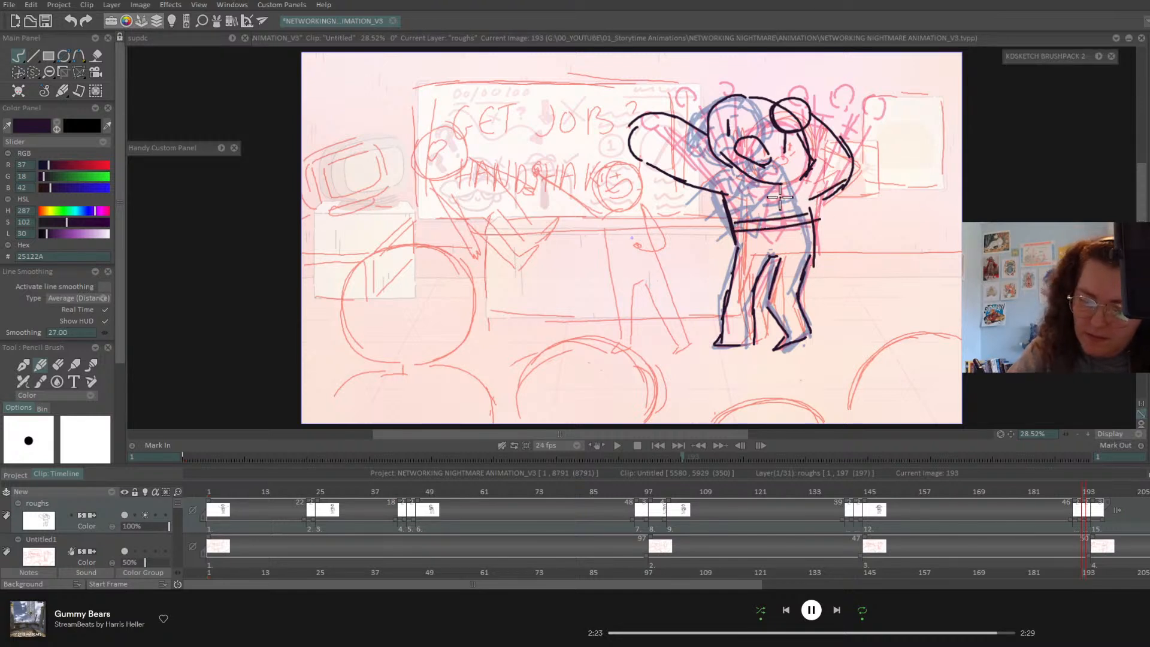
{"action": "mouse_move", "coordinate": [775, 186]}
{"action": "left_mouse_down"}
{"action": "mouse_move", "coordinate": [796, 188]}
{"action": "mouse_move", "coordinate": [741, 217]}
{"action": "mouse_move", "coordinate": [757, 233]}
{"action": "left_mouse_up"}
{"action": "left_click_drag", "start_coordinate": [765, 238], "coordinate": [781, 226]}
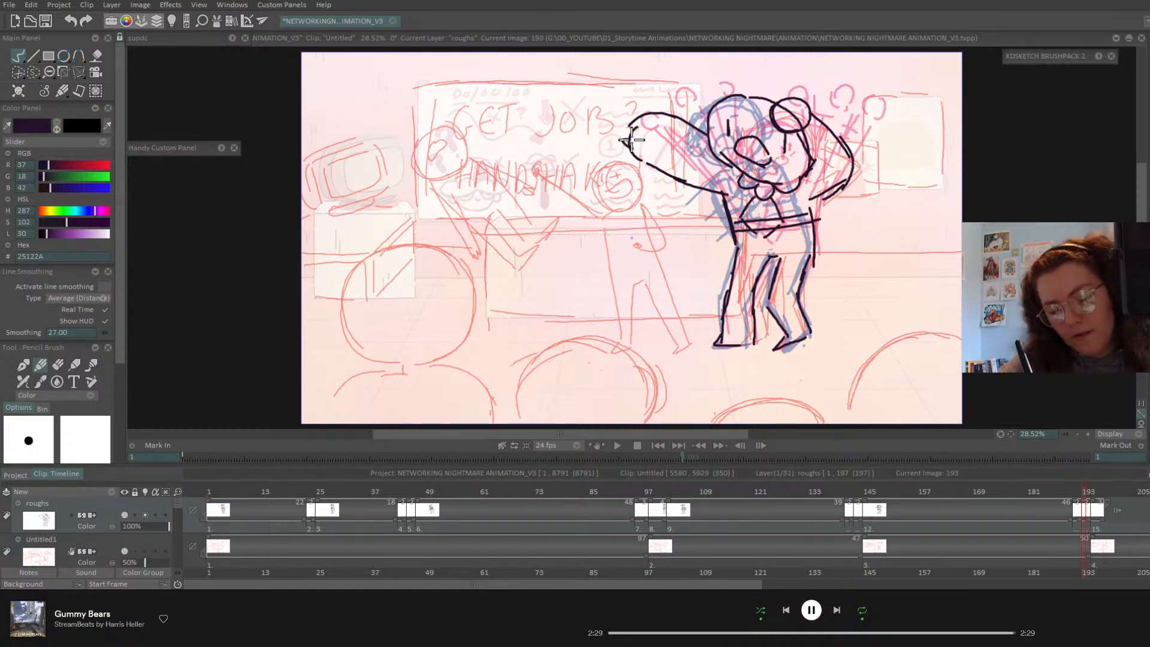
{"action": "left_click_drag", "start_coordinate": [632, 140], "coordinate": [659, 115]}
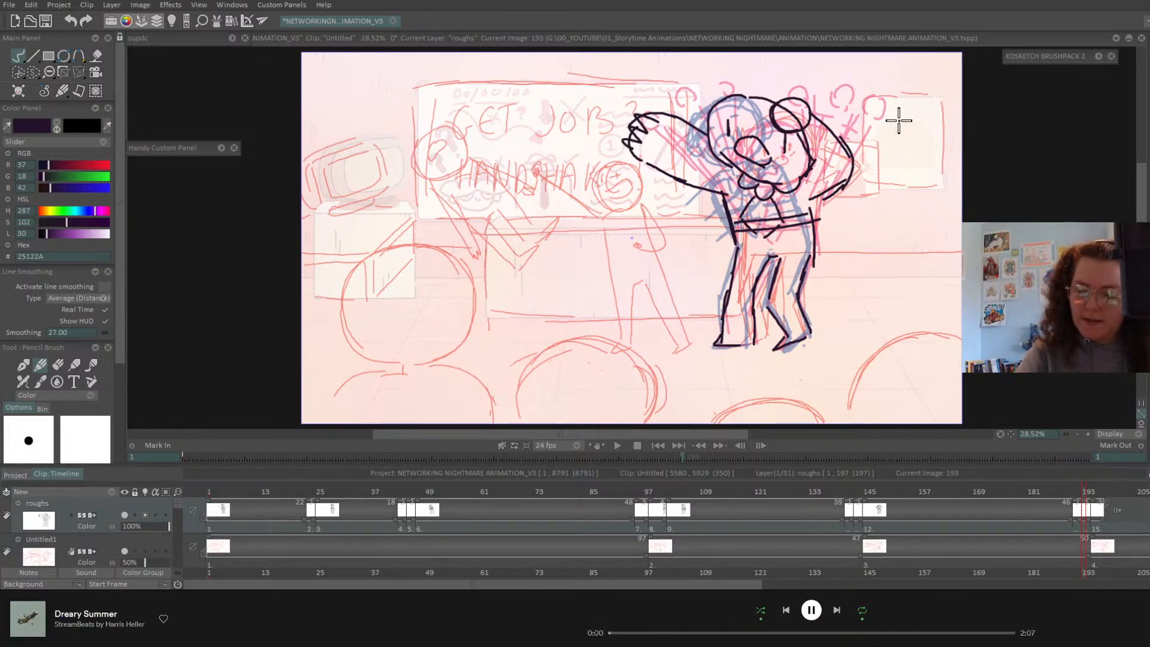
- Review the new in-betweens against the neighbouring key poses from frame 188 to frame 197
{"action": "mouse_move", "coordinate": [1081, 494]}
{"action": "left_mouse_down"}
{"action": "mouse_move", "coordinate": [1061, 496]}
{"action": "mouse_move", "coordinate": [1097, 492]}
{"action": "mouse_move", "coordinate": [1069, 496]}
{"action": "mouse_move", "coordinate": [1078, 500]}
{"action": "left_mouse_up"}
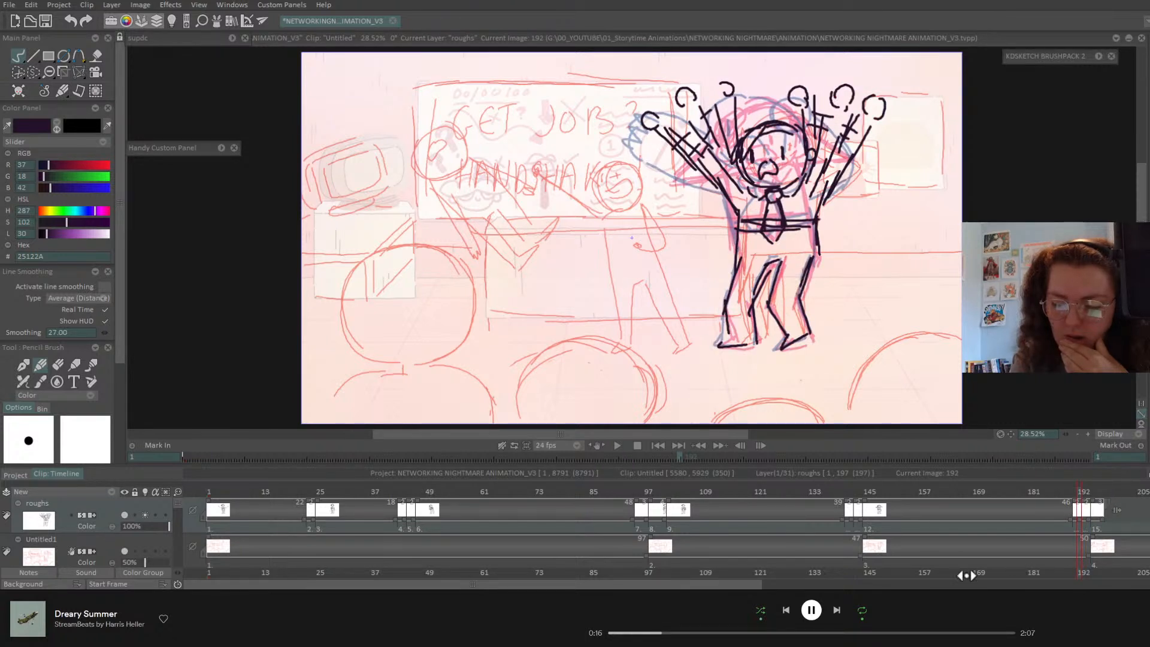
{"action": "left_click_drag", "start_coordinate": [707, 585], "coordinate": [1101, 584]}
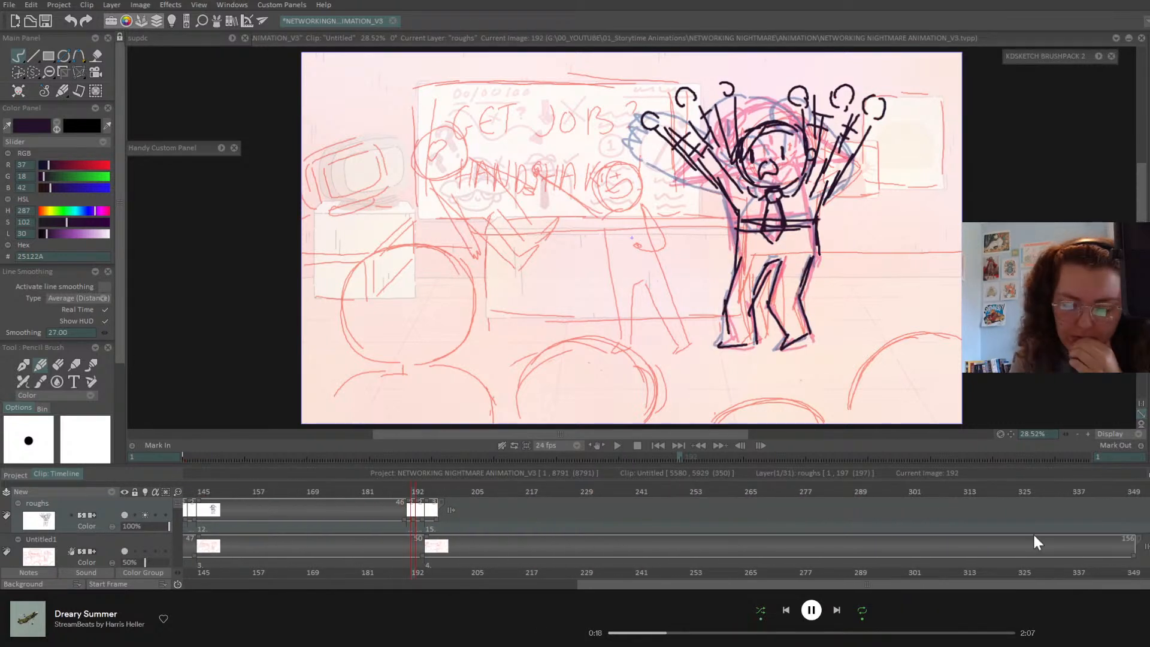
{"action": "left_click", "coordinate": [421, 493]}
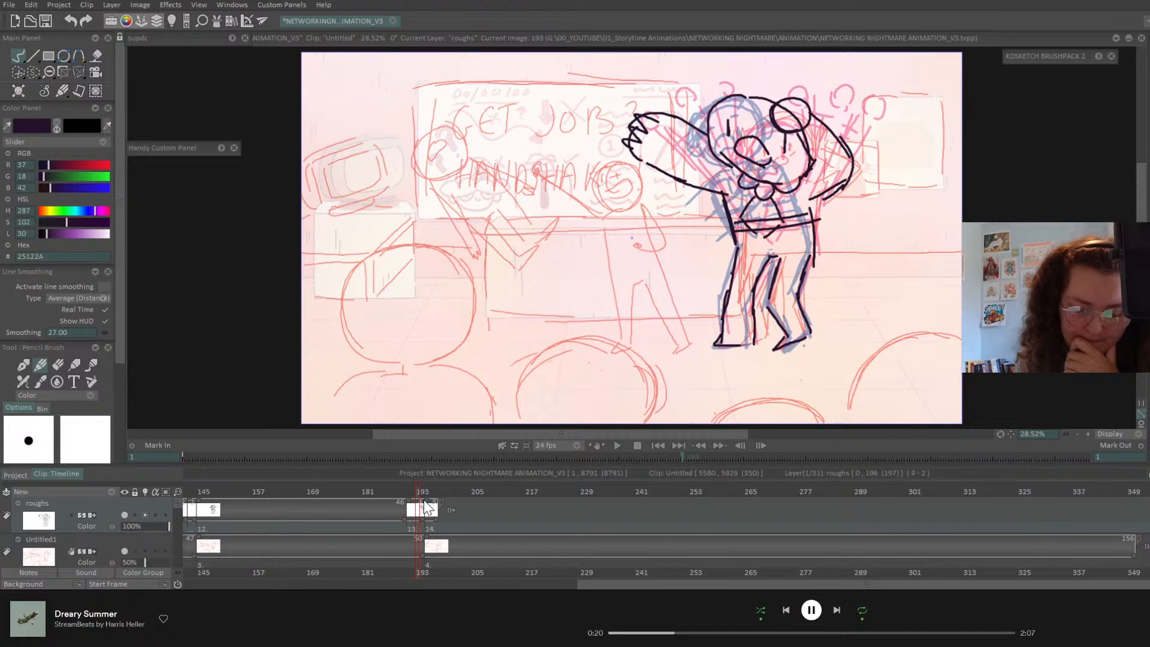
{"action": "left_click_drag", "start_coordinate": [424, 502], "coordinate": [425, 502]}
{"action": "left_click", "coordinate": [396, 495]}
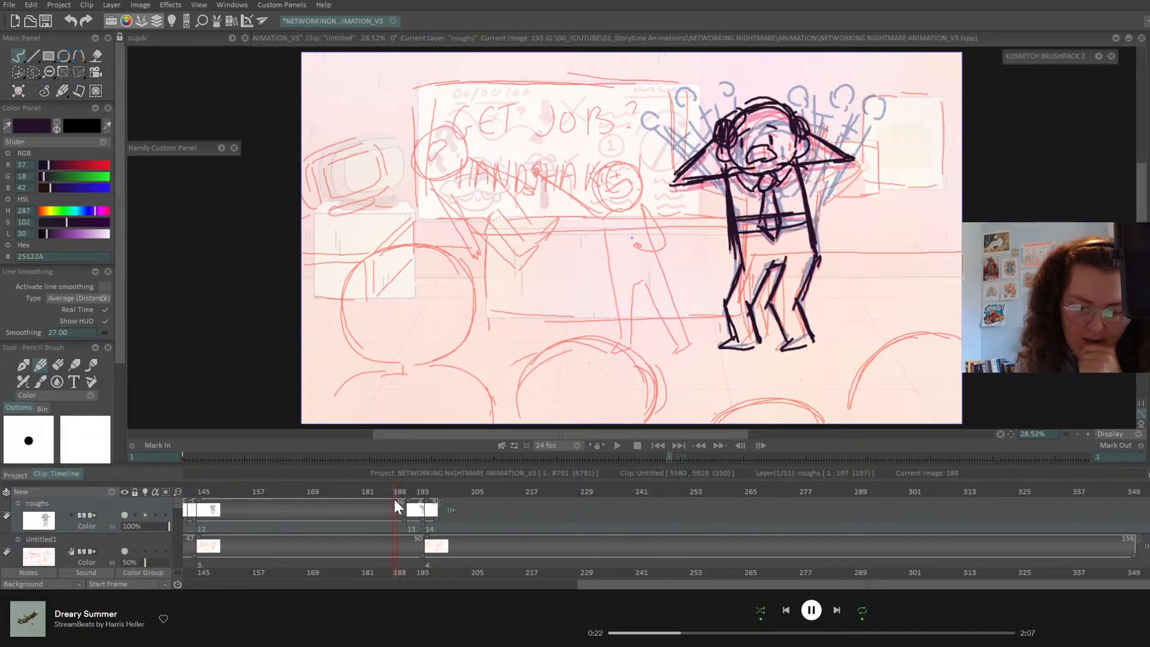
{"action": "left_click_drag", "start_coordinate": [419, 493], "coordinate": [434, 496]}
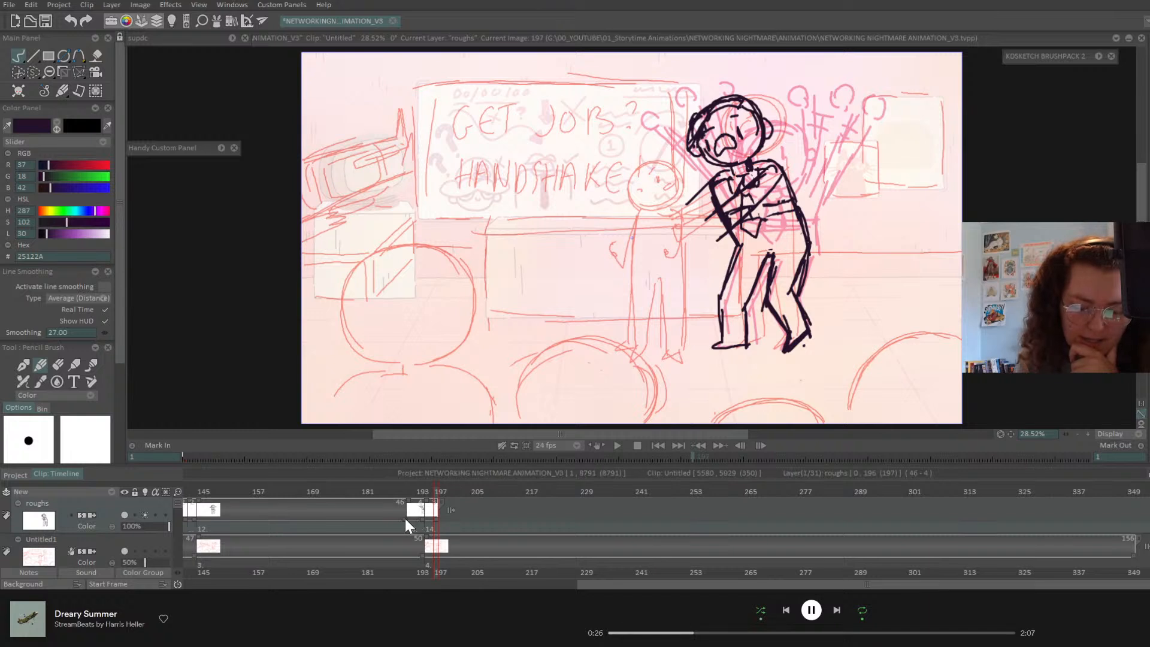
- Hold the raised-hands pose up to about frame 224, insert a blank drawing at frame 195, and sketch its round head
{"action": "left_click_drag", "start_coordinate": [422, 519], "coordinate": [541, 501]}
{"action": "left_click", "coordinate": [426, 493]}
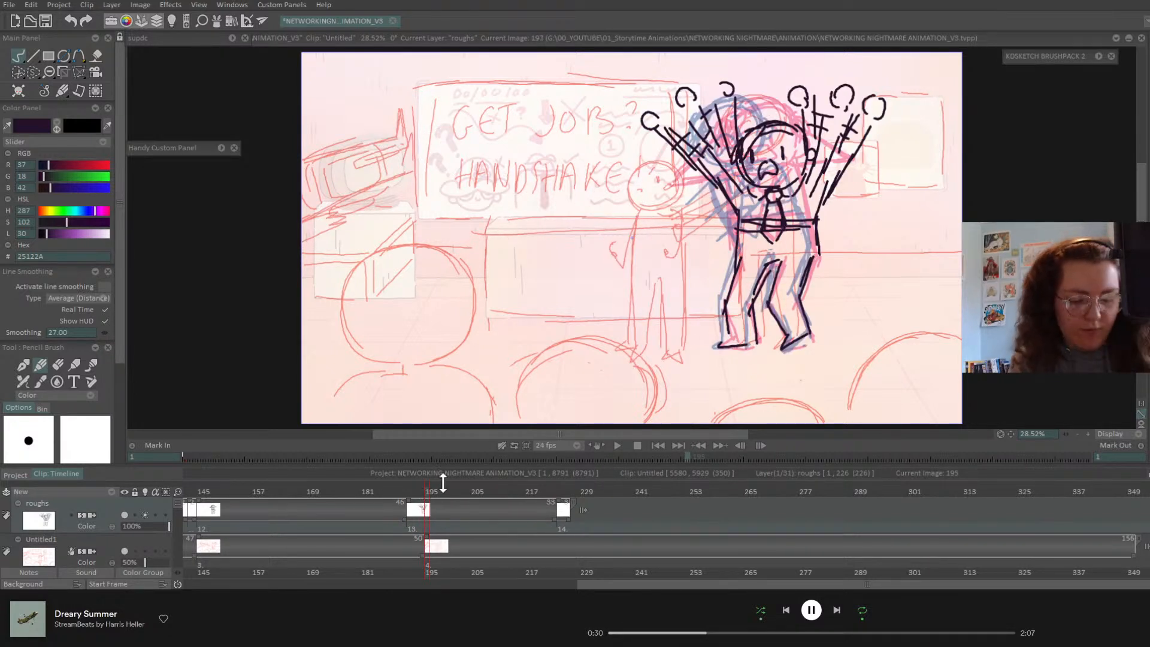
{"action": "key", "text": "BackSpace"}
{"action": "mouse_move", "coordinate": [761, 126]}
{"action": "left_mouse_down"}
{"action": "mouse_move", "coordinate": [738, 143]}
{"action": "mouse_move", "coordinate": [767, 189]}
{"action": "mouse_move", "coordinate": [809, 147]}
{"action": "mouse_move", "coordinate": [779, 123]}
{"action": "left_mouse_up"}
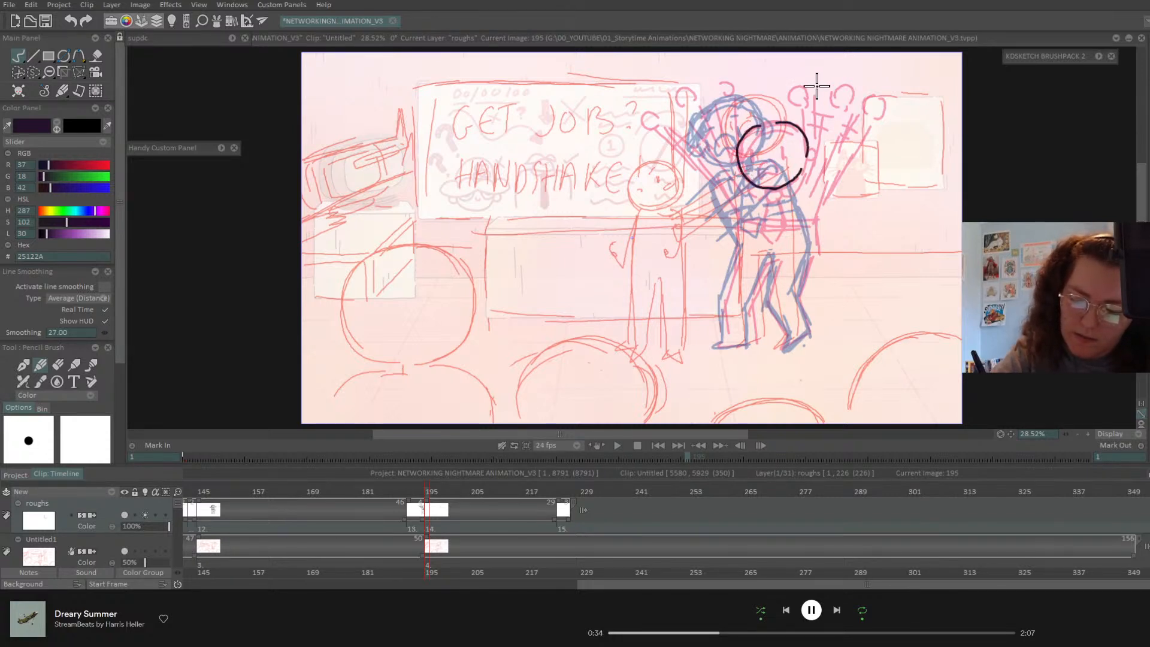
- Sketch the raised hand nearer the wall poster with long, splayed, round-tipped fingers, shifted slightly from the neighbouring drawing
{"action": "mouse_move", "coordinate": [822, 87]}
{"action": "left_mouse_down"}
{"action": "mouse_move", "coordinate": [812, 97]}
{"action": "mouse_move", "coordinate": [833, 84]}
{"action": "mouse_move", "coordinate": [832, 105]}
{"action": "mouse_move", "coordinate": [864, 108]}
{"action": "mouse_move", "coordinate": [827, 168]}
{"action": "left_mouse_up"}
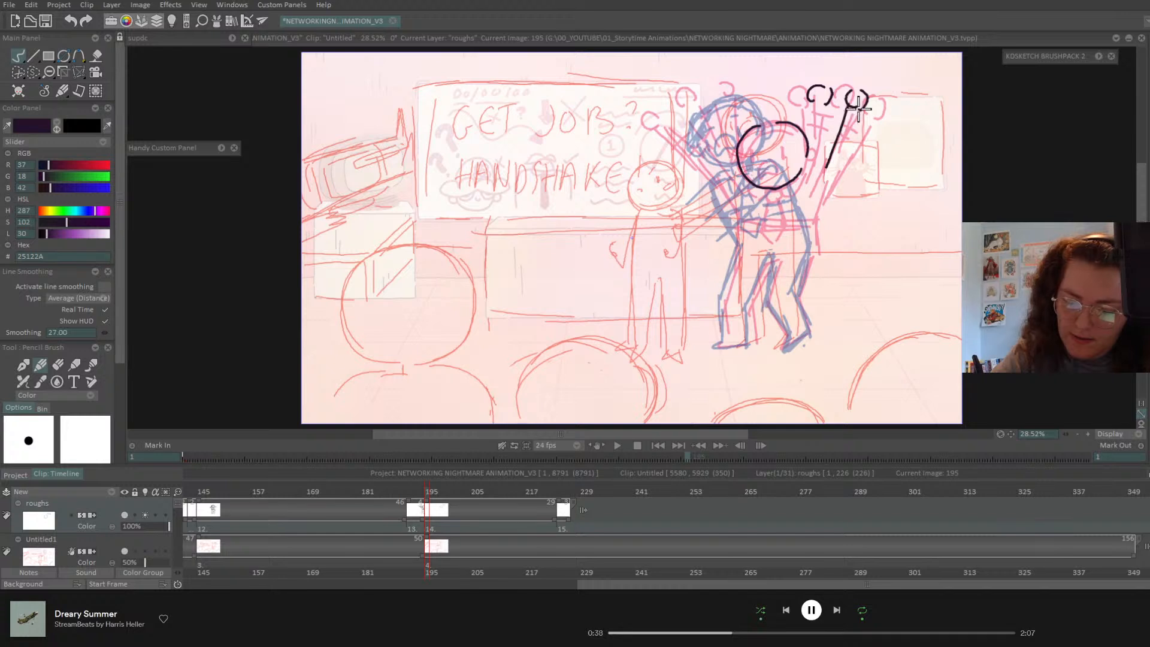
{"action": "mouse_move", "coordinate": [860, 110]}
{"action": "left_mouse_down"}
{"action": "mouse_move", "coordinate": [842, 156]}
{"action": "mouse_move", "coordinate": [821, 166]}
{"action": "left_mouse_up"}
{"action": "left_click_drag", "start_coordinate": [816, 98], "coordinate": [812, 162]}
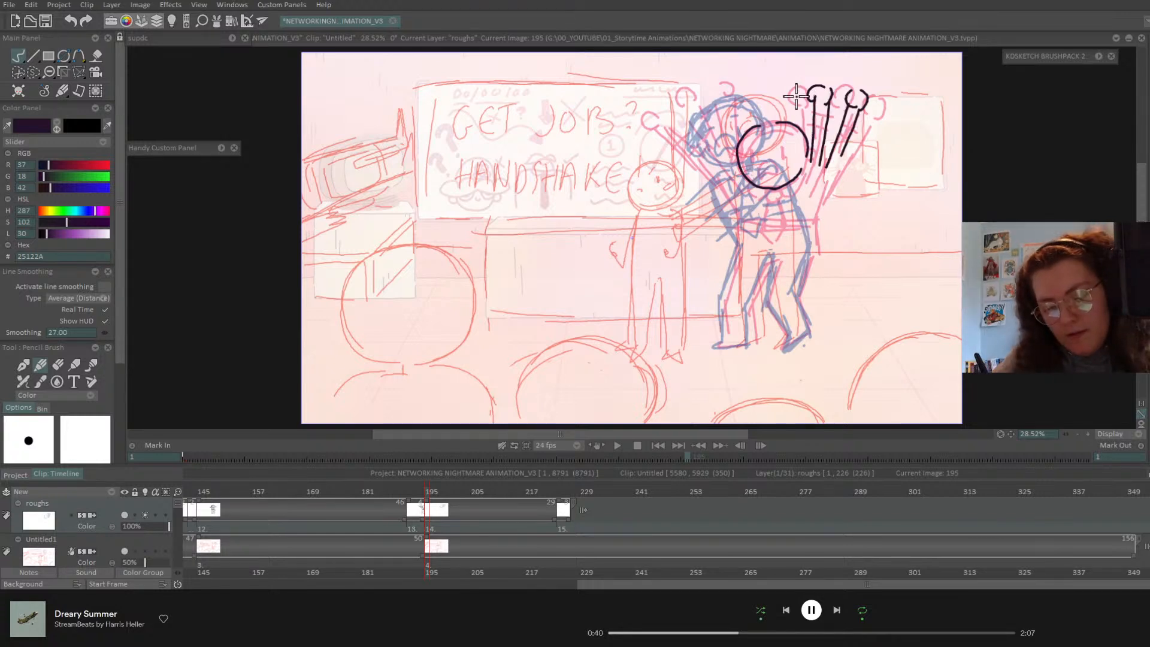
{"action": "left_click_drag", "start_coordinate": [795, 103], "coordinate": [842, 167]}
{"action": "left_click_drag", "start_coordinate": [850, 124], "coordinate": [868, 142]}
{"action": "mouse_move", "coordinate": [839, 125]}
{"action": "left_mouse_down"}
{"action": "mouse_move", "coordinate": [855, 145]}
{"action": "mouse_move", "coordinate": [837, 126]}
{"action": "mouse_move", "coordinate": [814, 135]}
{"action": "mouse_move", "coordinate": [824, 194]}
{"action": "left_mouse_up"}
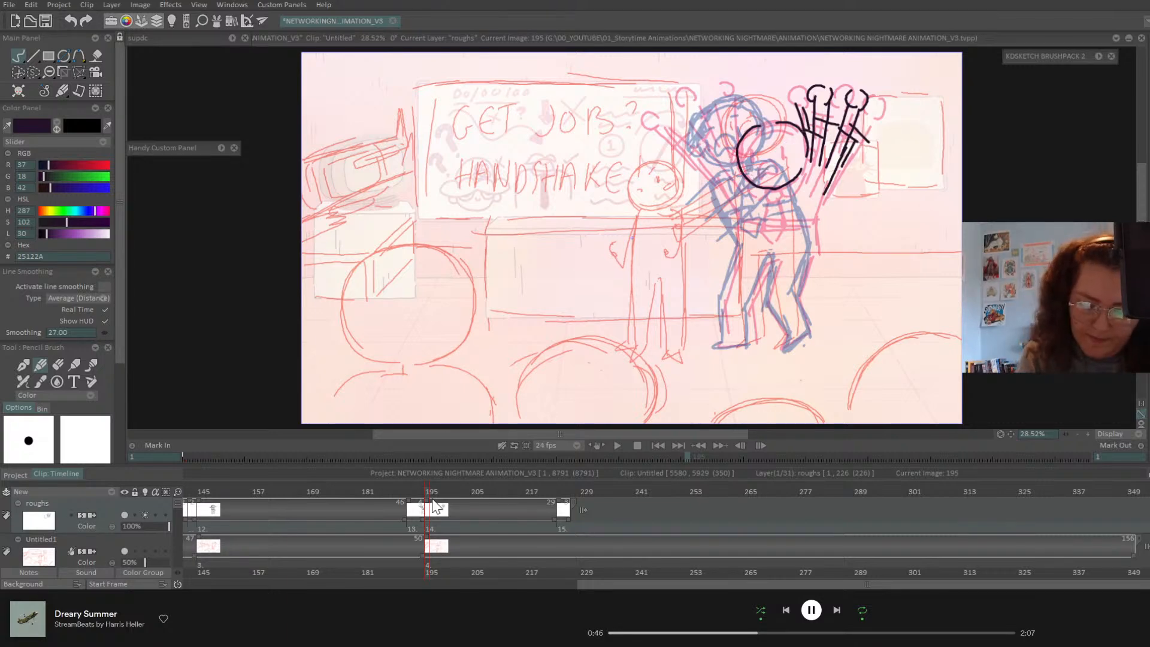
- Sketch the other raised hand's splayed fingers toward the whiteboard, and draw the arms, torso sides and bent legs
{"action": "left_click_drag", "start_coordinate": [434, 501], "coordinate": [427, 501]}
{"action": "mouse_move", "coordinate": [704, 83]}
{"action": "left_mouse_down"}
{"action": "mouse_move", "coordinate": [668, 118]}
{"action": "mouse_move", "coordinate": [716, 173]}
{"action": "left_mouse_up"}
{"action": "left_click_drag", "start_coordinate": [677, 117], "coordinate": [728, 175]}
{"action": "mouse_move", "coordinate": [698, 97]}
{"action": "left_mouse_down"}
{"action": "mouse_move", "coordinate": [719, 156]}
{"action": "mouse_move", "coordinate": [717, 90]}
{"action": "mouse_move", "coordinate": [736, 153]}
{"action": "mouse_move", "coordinate": [704, 109]}
{"action": "left_mouse_up"}
{"action": "mouse_move", "coordinate": [700, 126]}
{"action": "left_mouse_down"}
{"action": "mouse_move", "coordinate": [714, 121]}
{"action": "mouse_move", "coordinate": [701, 142]}
{"action": "mouse_move", "coordinate": [713, 146]}
{"action": "left_mouse_up"}
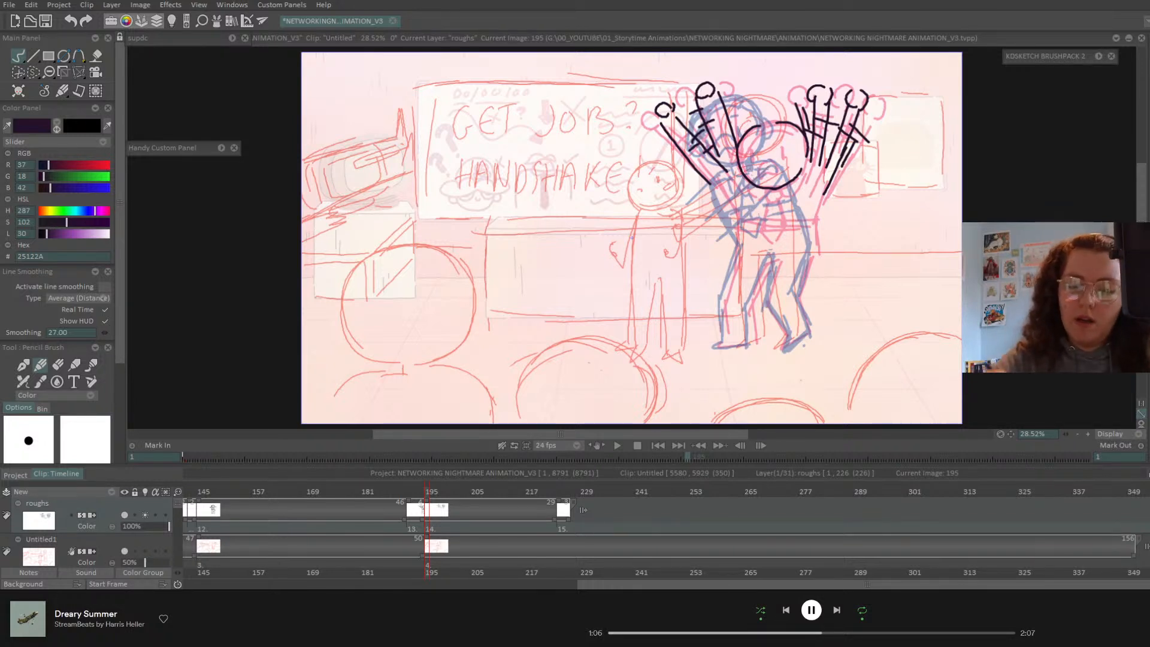
{"action": "mouse_move", "coordinate": [652, 107]}
{"action": "left_mouse_down"}
{"action": "mouse_move", "coordinate": [661, 122]}
{"action": "mouse_move", "coordinate": [673, 110]}
{"action": "left_mouse_up"}
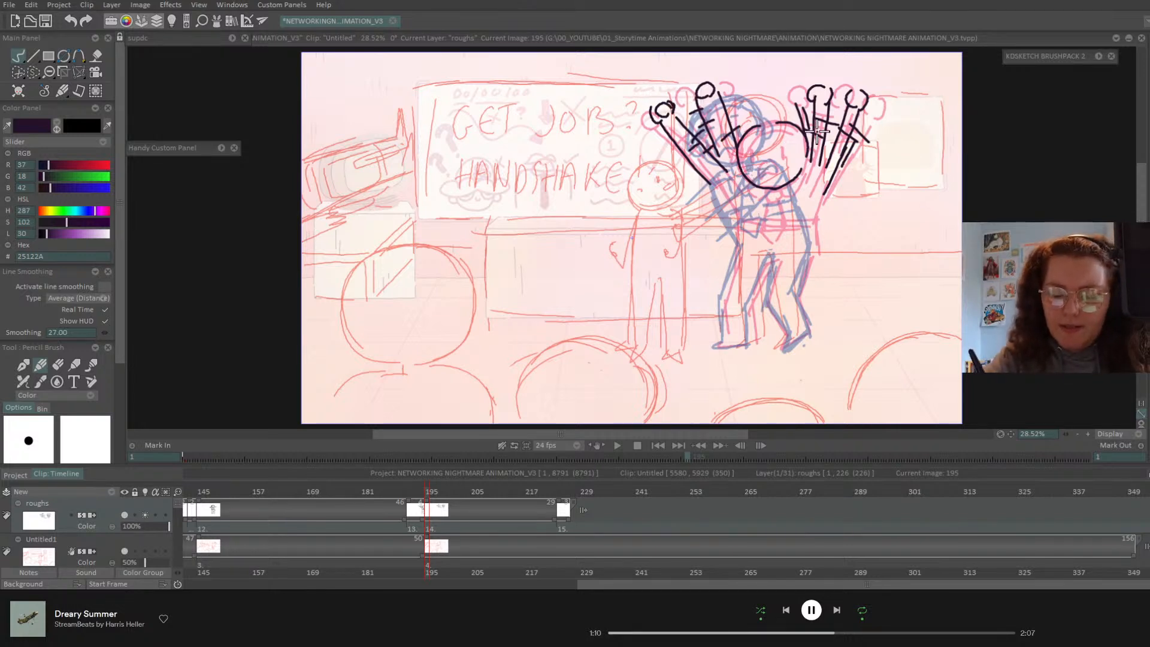
{"action": "left_click_drag", "start_coordinate": [681, 106], "coordinate": [709, 153]}
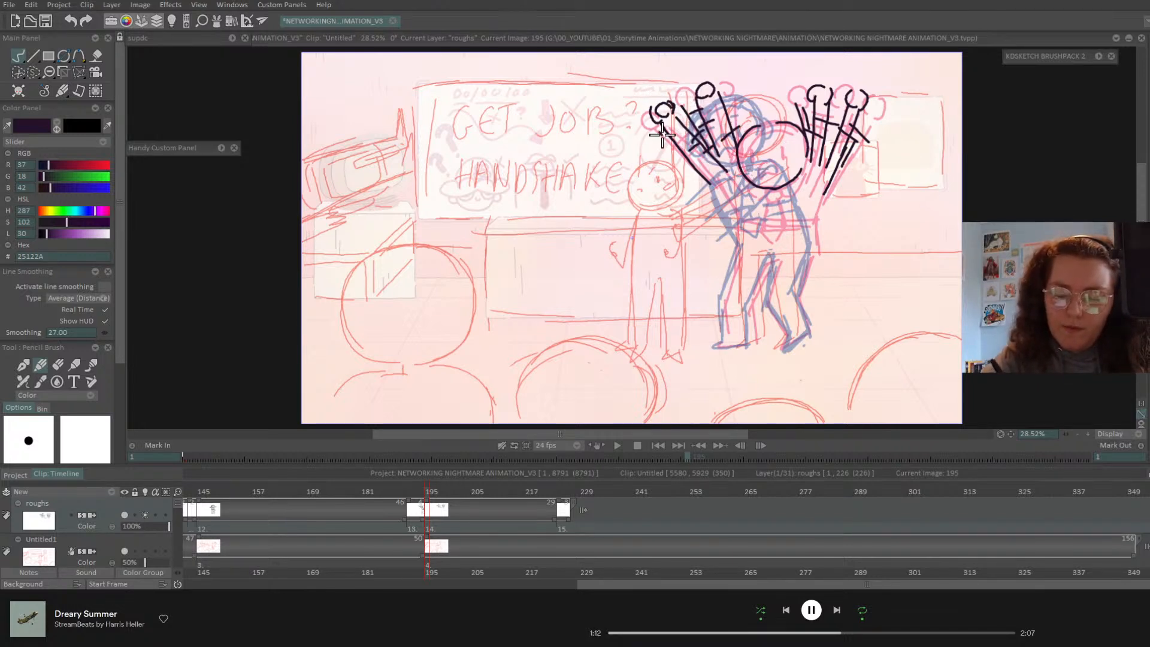
{"action": "mouse_move", "coordinate": [658, 123]}
{"action": "left_mouse_down"}
{"action": "mouse_move", "coordinate": [735, 231]}
{"action": "mouse_move", "coordinate": [722, 342]}
{"action": "mouse_move", "coordinate": [743, 346]}
{"action": "mouse_move", "coordinate": [750, 294]}
{"action": "mouse_move", "coordinate": [779, 258]}
{"action": "mouse_move", "coordinate": [762, 309]}
{"action": "mouse_move", "coordinate": [785, 332]}
{"action": "mouse_move", "coordinate": [779, 348]}
{"action": "mouse_move", "coordinate": [810, 326]}
{"action": "mouse_move", "coordinate": [793, 287]}
{"action": "mouse_move", "coordinate": [817, 187]}
{"action": "left_mouse_up"}
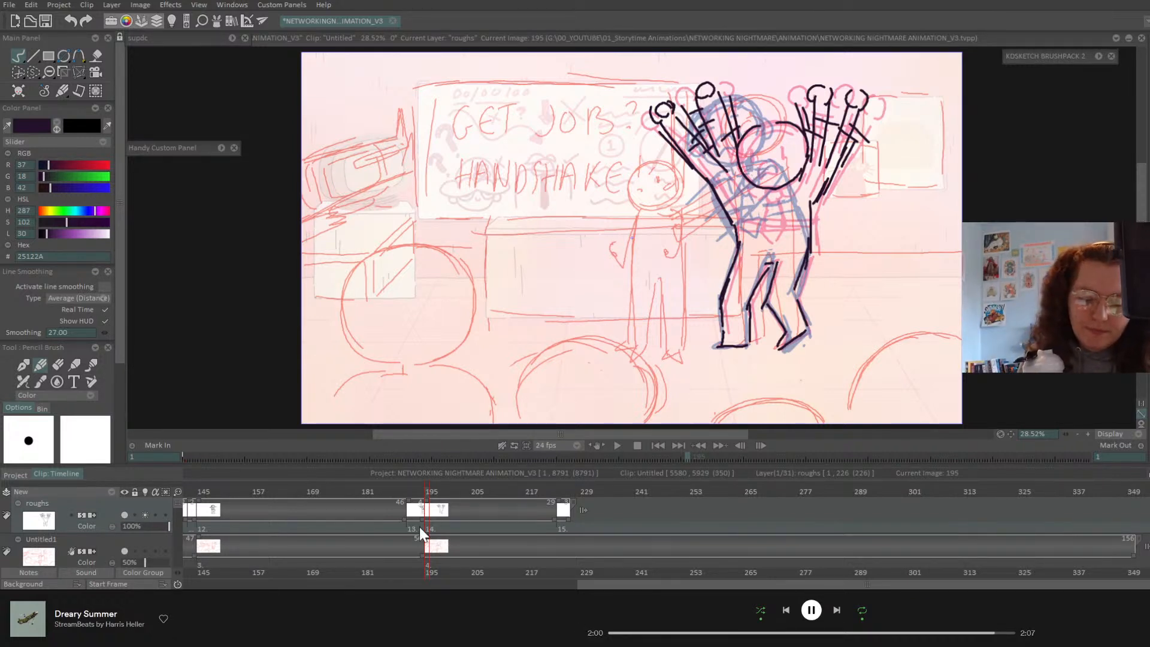
- Repeat the two raised-hands drawings alternately along the roughs layer up to the crossed-arms pose to make the hands tremble
{"action": "left_click_drag", "start_coordinate": [411, 527], "coordinate": [447, 520]}
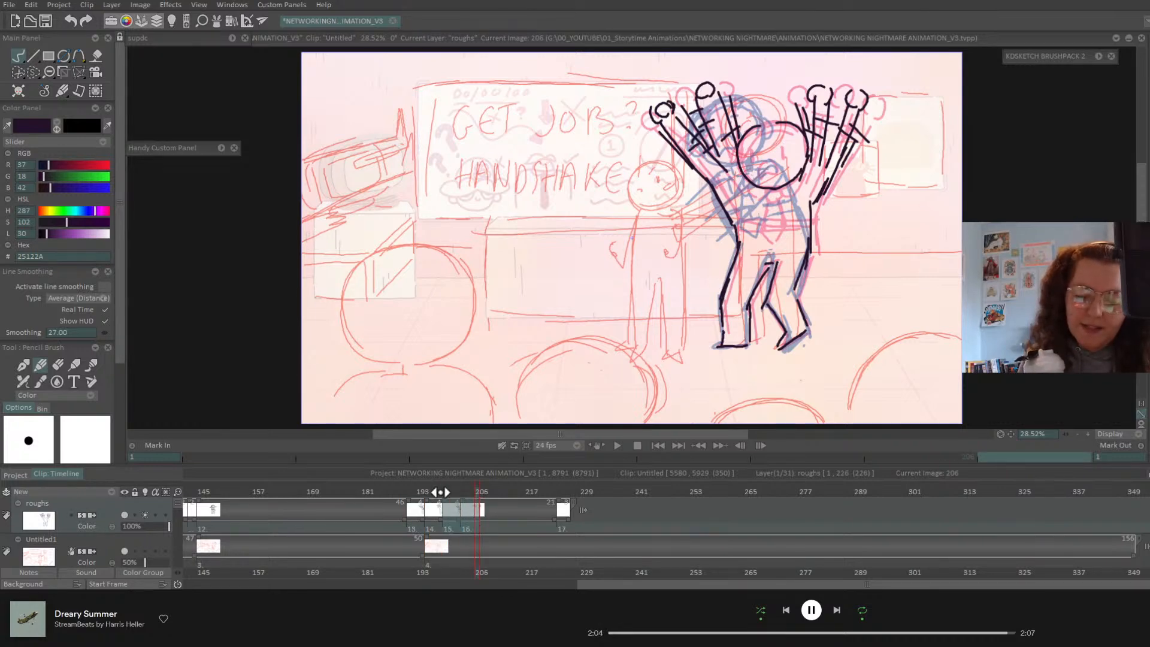
{"action": "left_click_drag", "start_coordinate": [441, 492], "coordinate": [485, 502]}
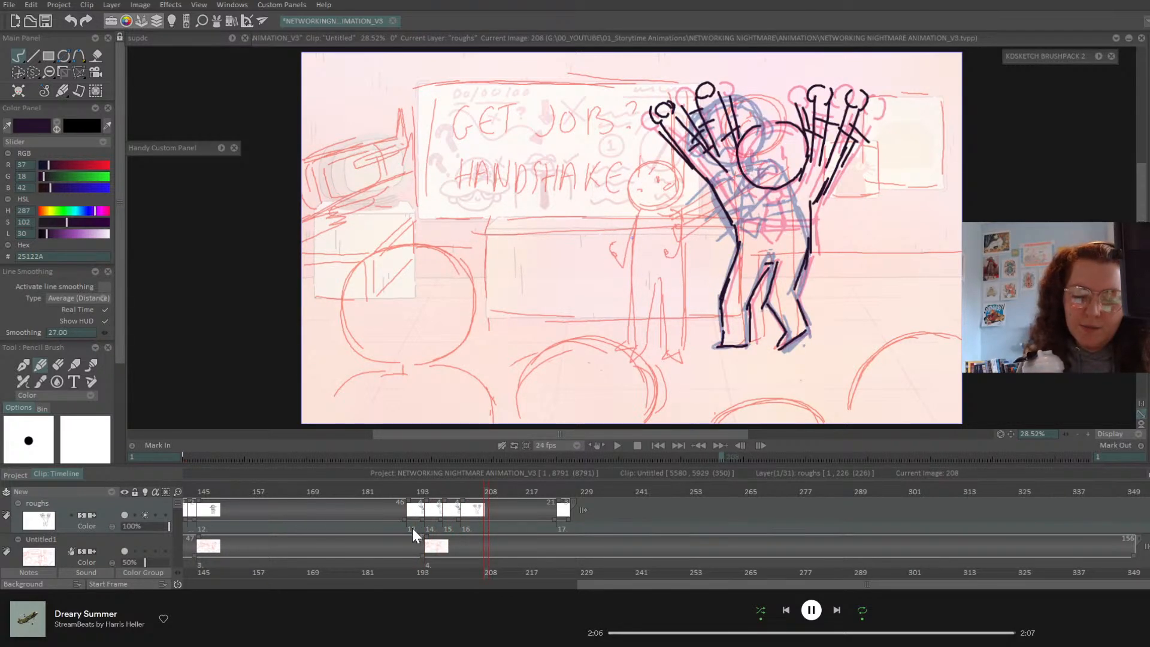
{"action": "left_click", "coordinate": [412, 495]}
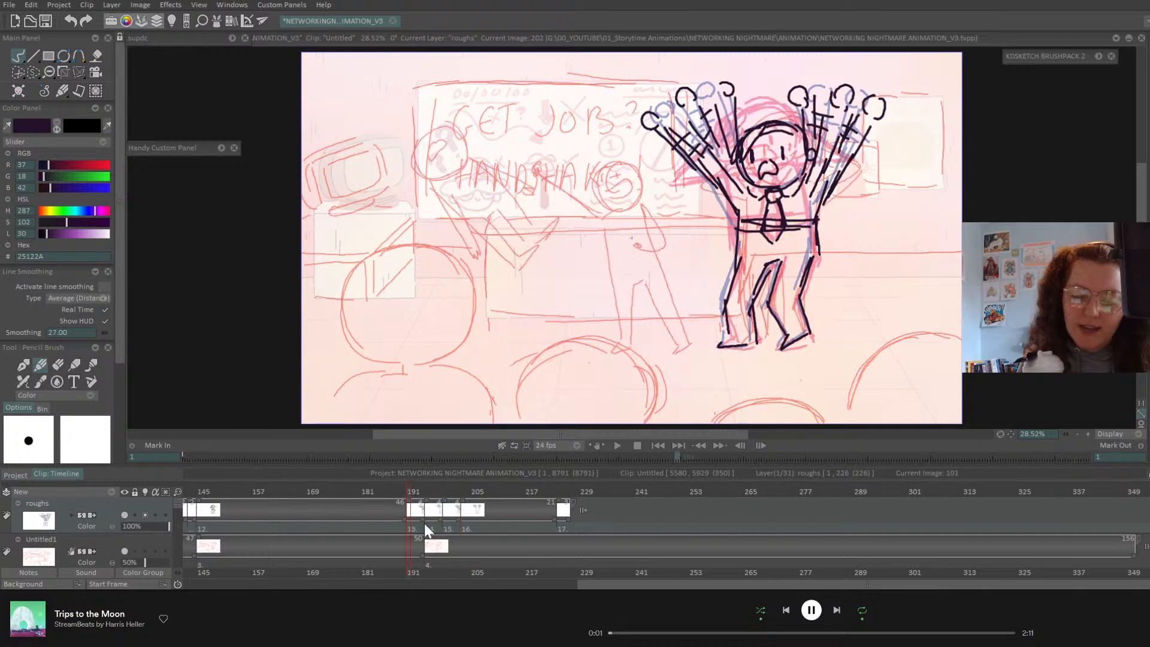
{"action": "left_click_drag", "start_coordinate": [409, 527], "coordinate": [550, 533]}
{"action": "left_click", "coordinate": [562, 508]}
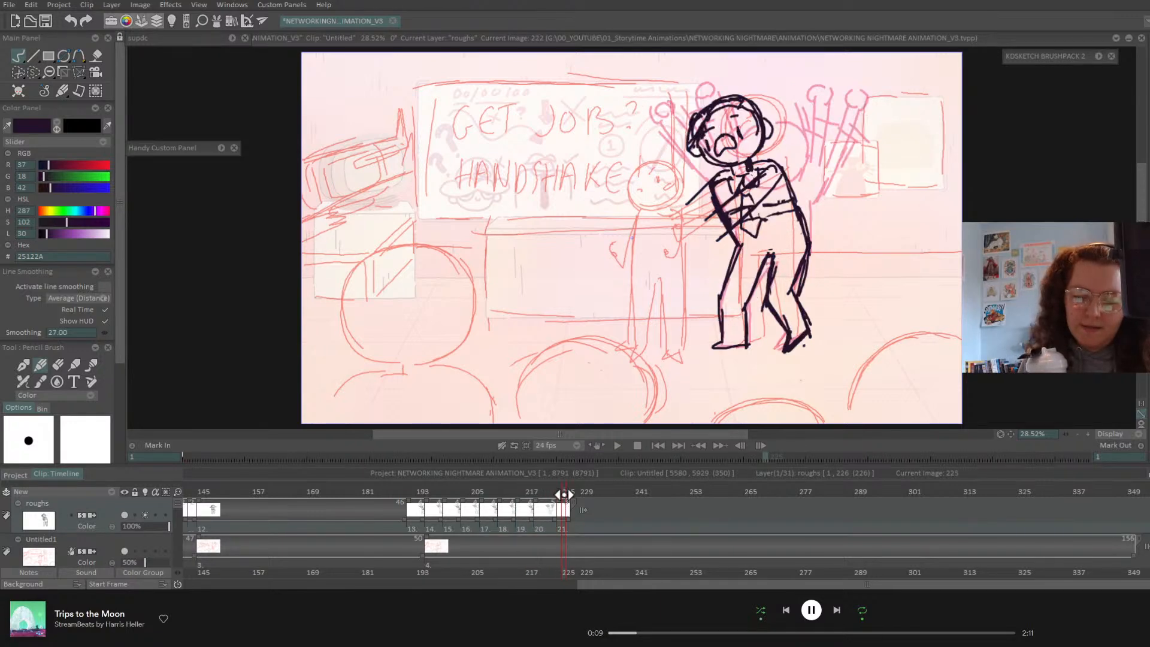
{"action": "left_click", "coordinate": [557, 492]}
{"action": "left_click_drag", "start_coordinate": [556, 499], "coordinate": [564, 500]}
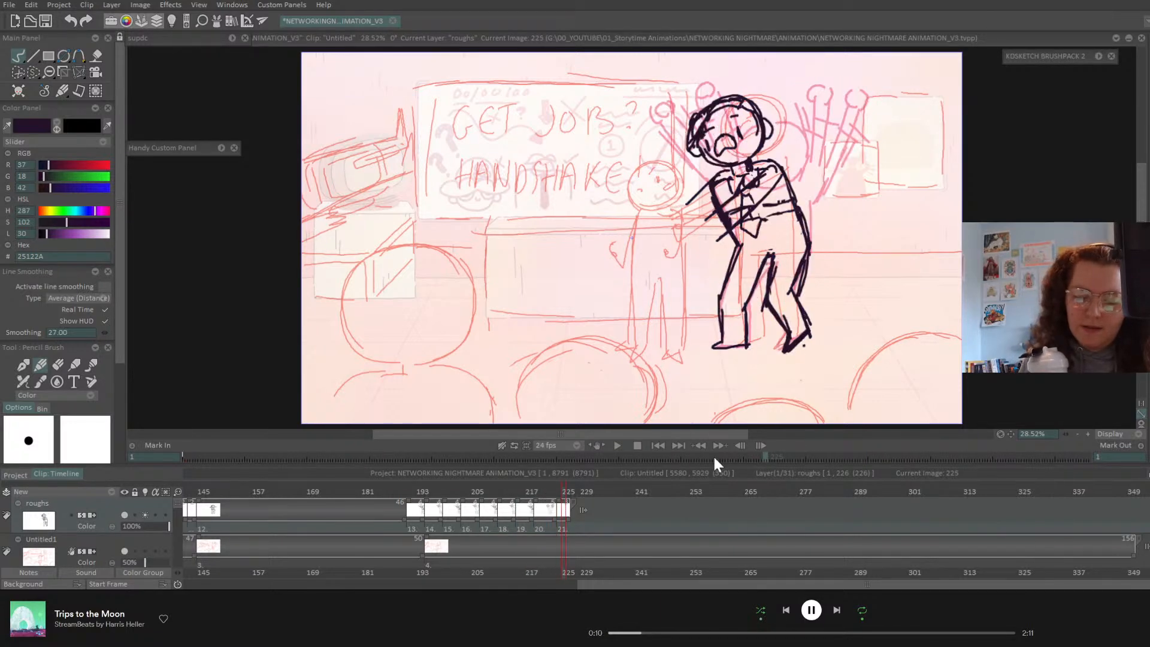
- Hold the pose before the in-betweens near frame 142 four frames longer and check the timing in playback from the start
{"action": "left_click", "coordinate": [657, 446]}
{"action": "left_click", "coordinate": [619, 446]}
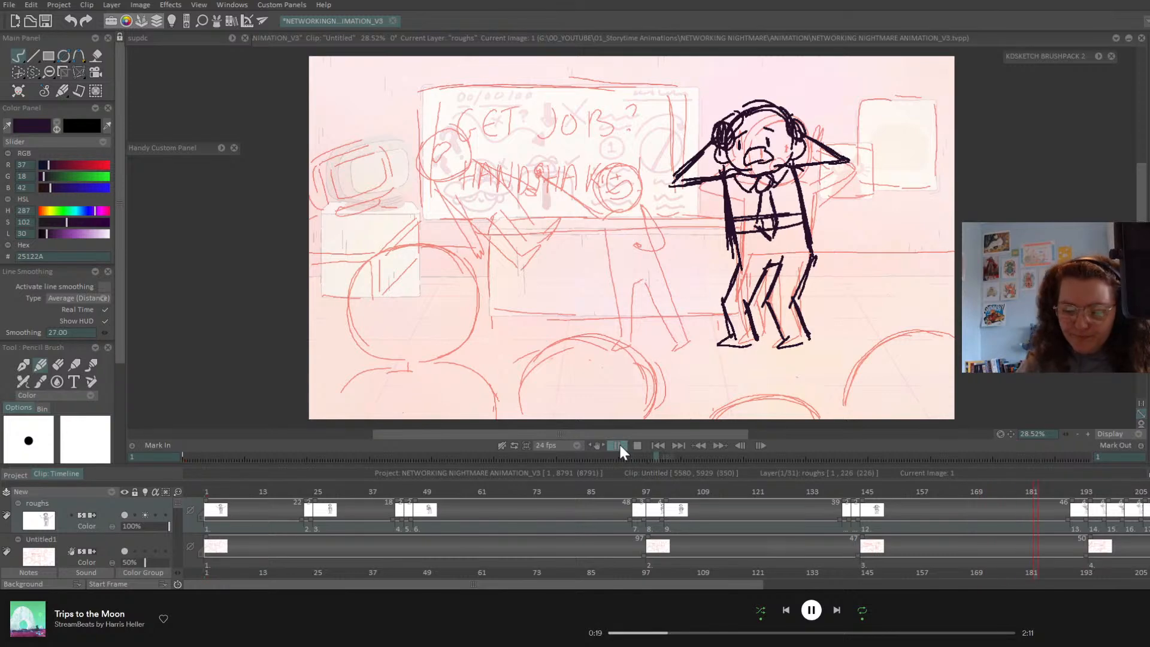
{"action": "left_click", "coordinate": [852, 509]}
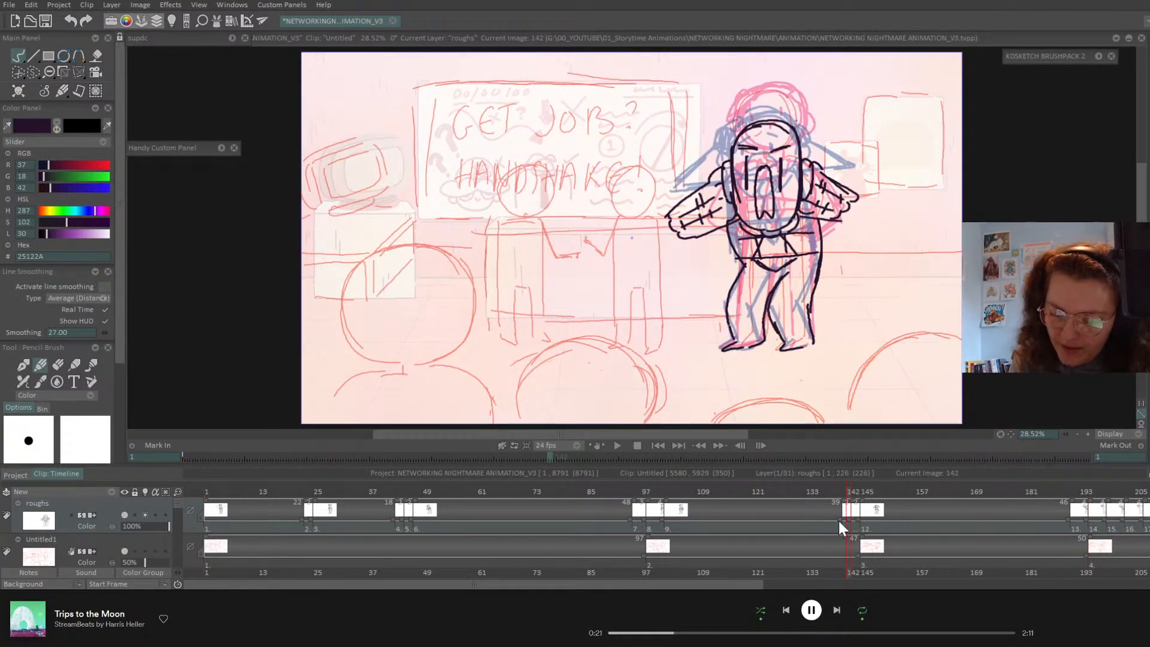
{"action": "left_click_drag", "start_coordinate": [840, 525], "coordinate": [858, 516]}
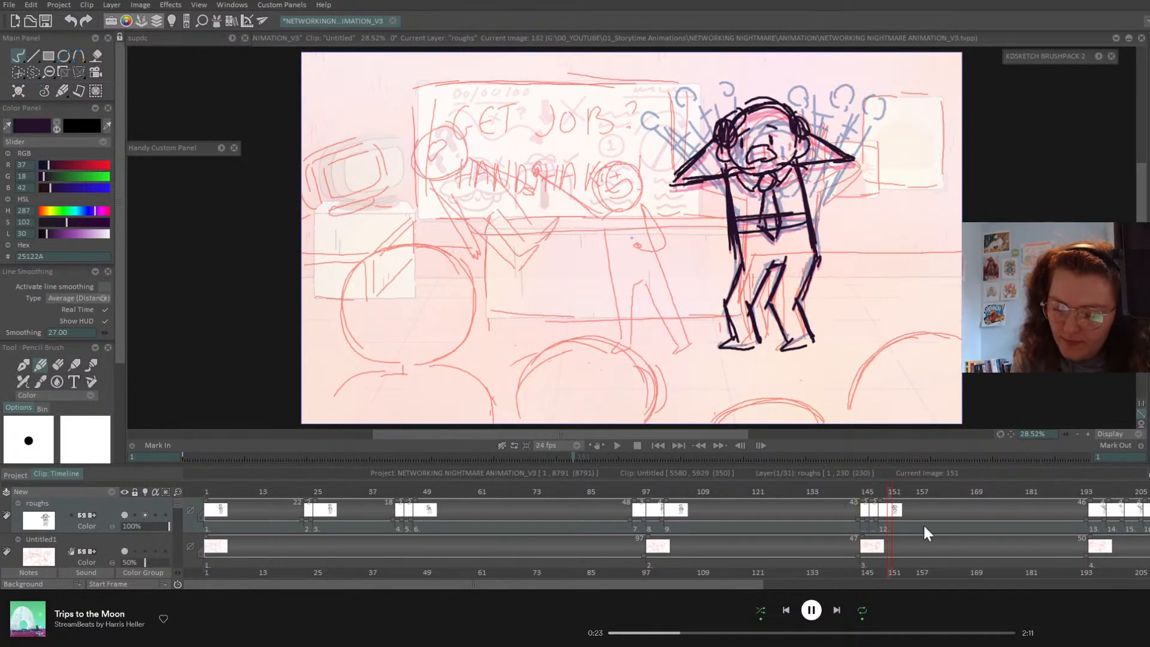
{"action": "scroll", "coordinate": [923, 524], "scroll_direction": "right", "scroll_amount": 5}
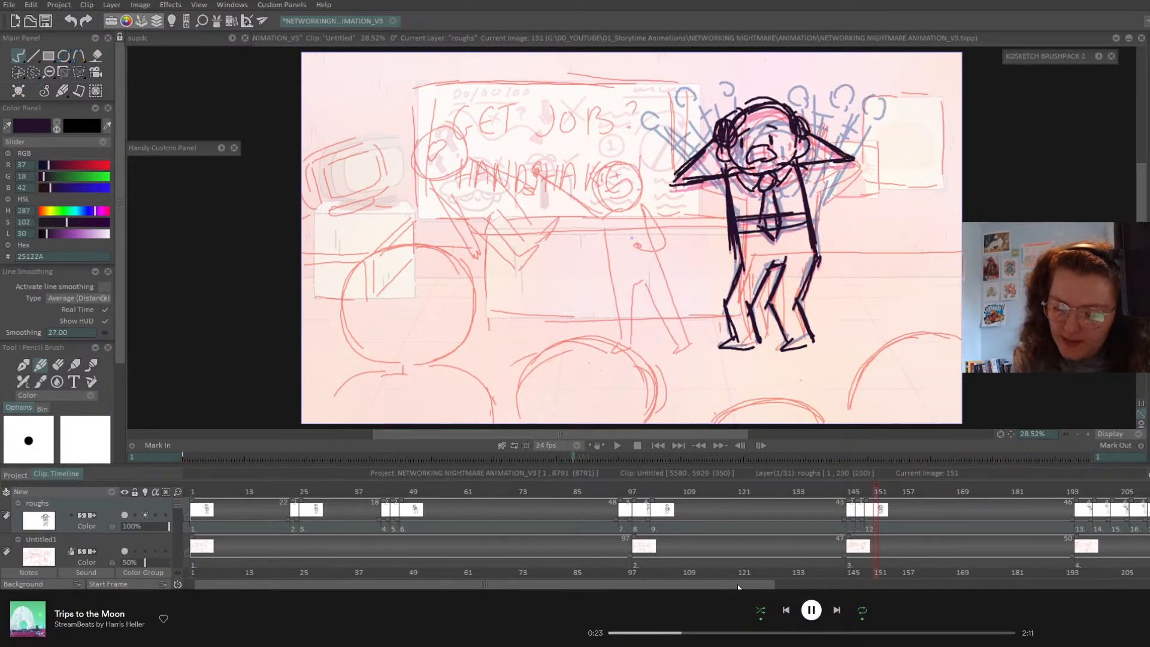
{"action": "left_click", "coordinate": [657, 445]}
{"action": "left_click", "coordinate": [617, 445]}
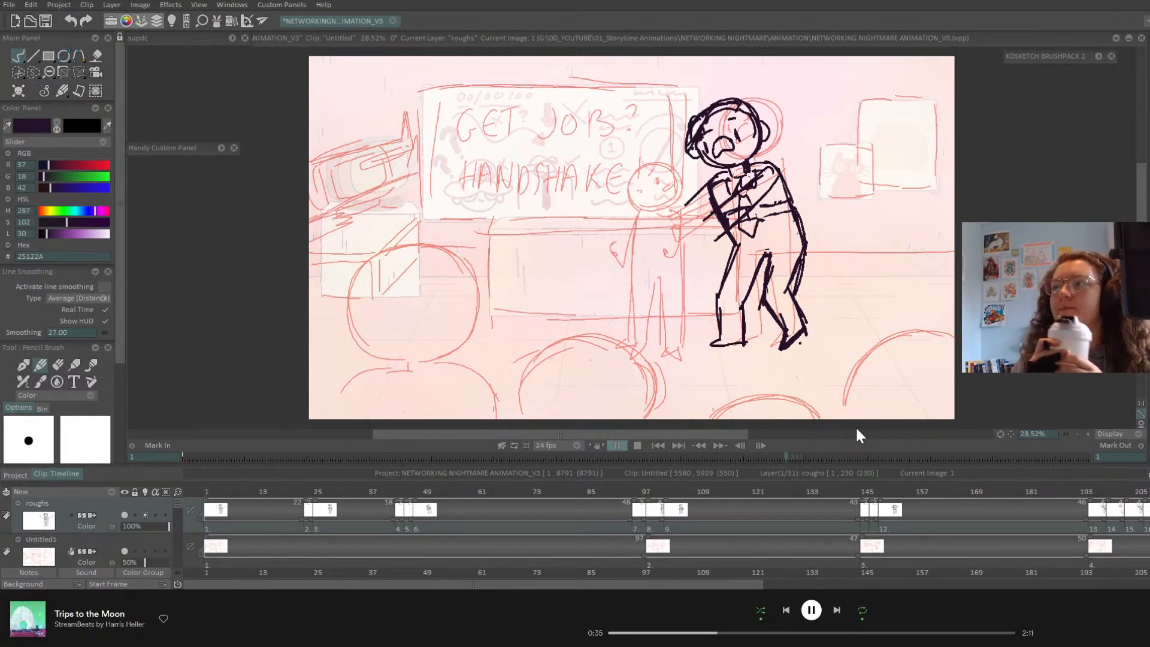
- Add the open-mouthed face, collar, tie and torso band to the second raised-hands drawing at frame 199
{"action": "left_click", "coordinate": [1083, 488]}
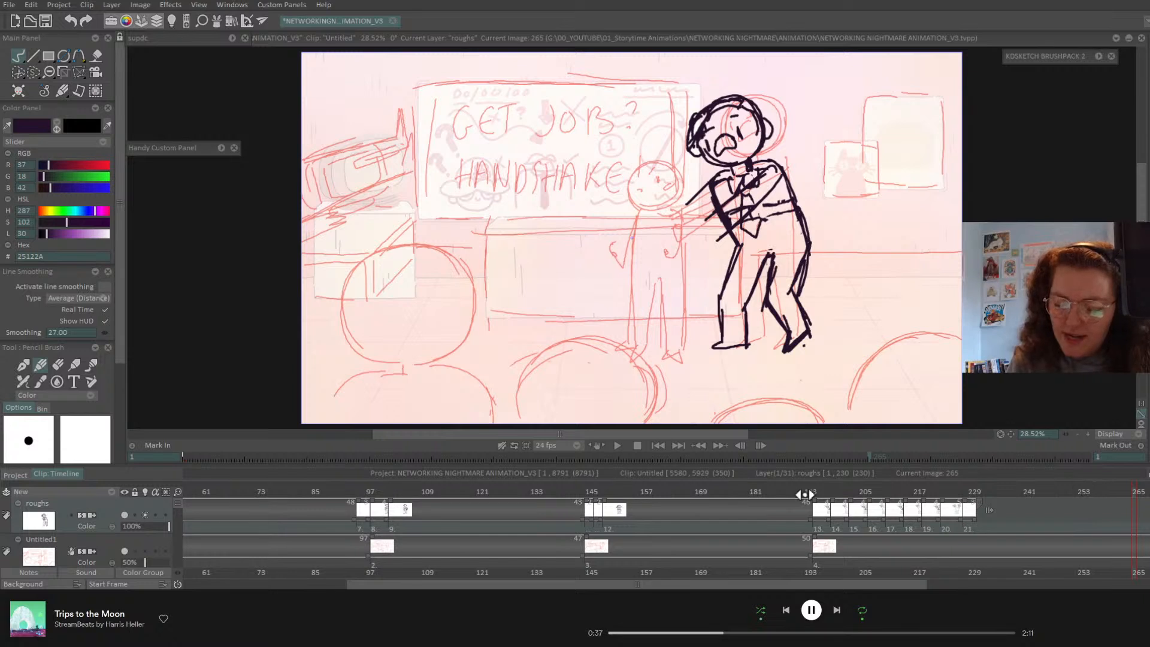
{"action": "left_click_drag", "start_coordinate": [810, 491], "coordinate": [833, 490]}
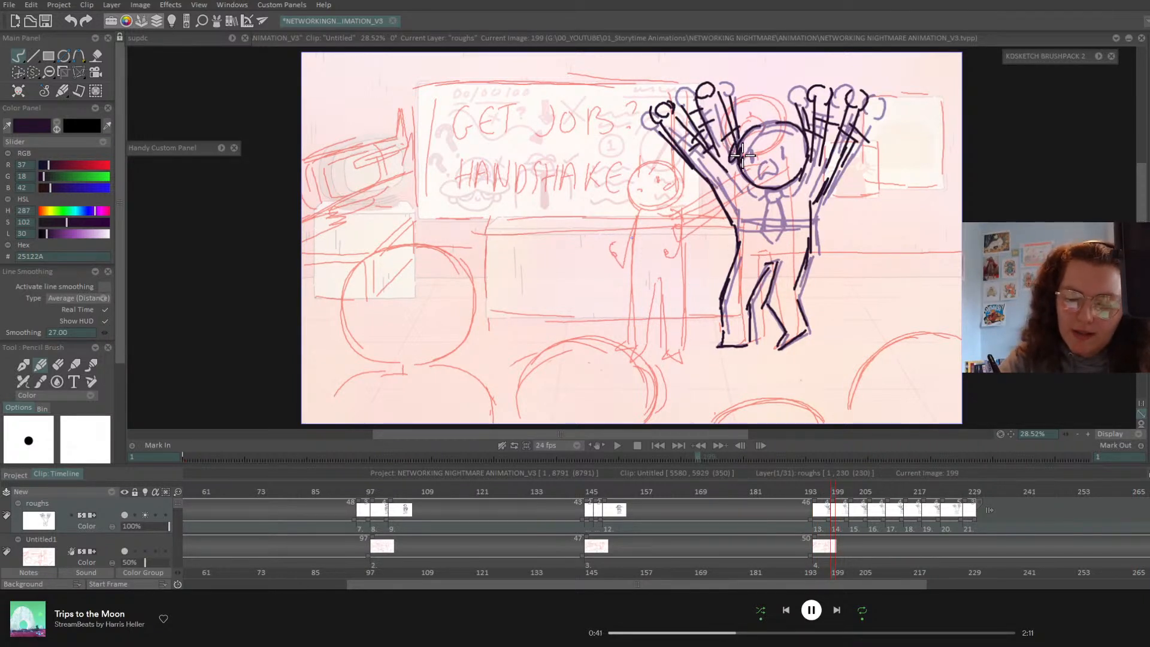
{"action": "left_click_drag", "start_coordinate": [757, 157], "coordinate": [776, 173]}
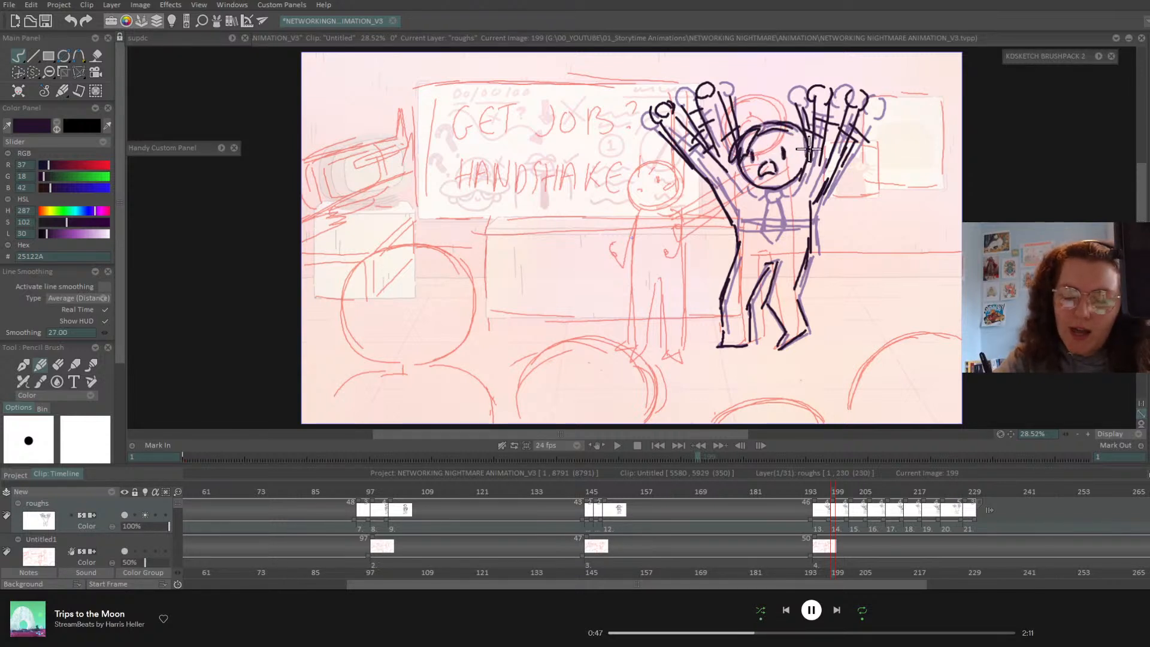
{"action": "mouse_move", "coordinate": [773, 185]}
{"action": "left_mouse_down"}
{"action": "mouse_move", "coordinate": [797, 197]}
{"action": "mouse_move", "coordinate": [802, 176]}
{"action": "mouse_move", "coordinate": [800, 191]}
{"action": "mouse_move", "coordinate": [766, 203]}
{"action": "mouse_move", "coordinate": [758, 231]}
{"action": "mouse_move", "coordinate": [774, 244]}
{"action": "mouse_move", "coordinate": [787, 221]}
{"action": "mouse_move", "coordinate": [739, 224]}
{"action": "mouse_move", "coordinate": [793, 221]}
{"action": "left_mouse_up"}
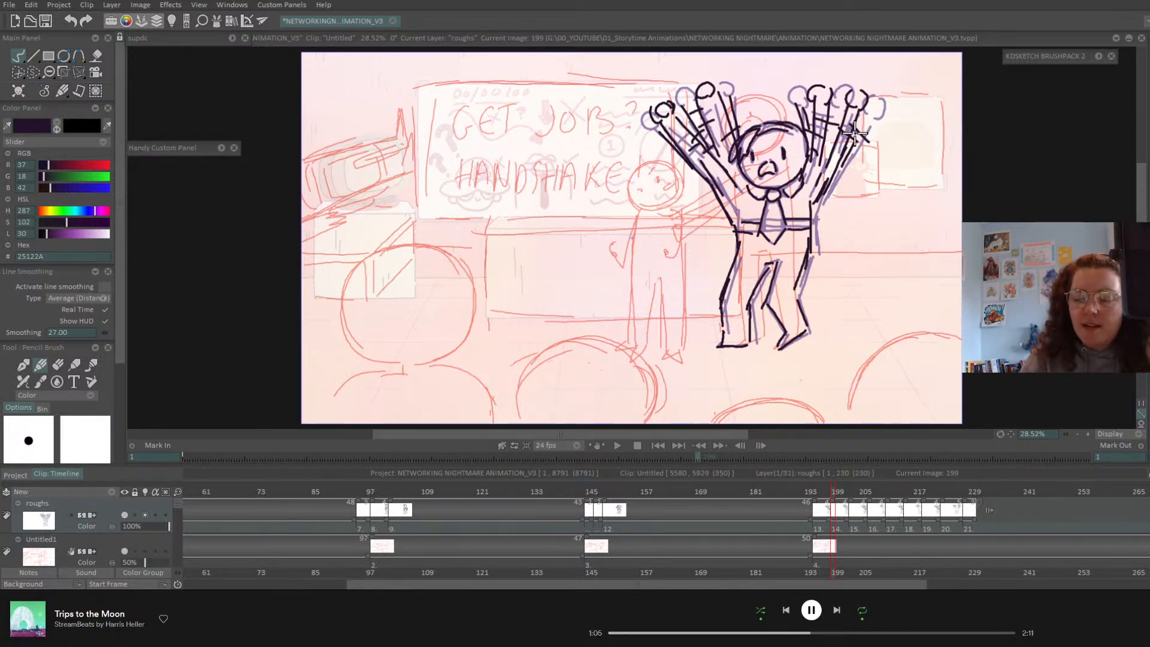
- Review the whole animation in playback and check the trembling-hands drawings from frame 193 to the crossed-arms pose at frame 228
{"action": "left_click", "coordinate": [658, 445]}
{"action": "left_click", "coordinate": [618, 445]}
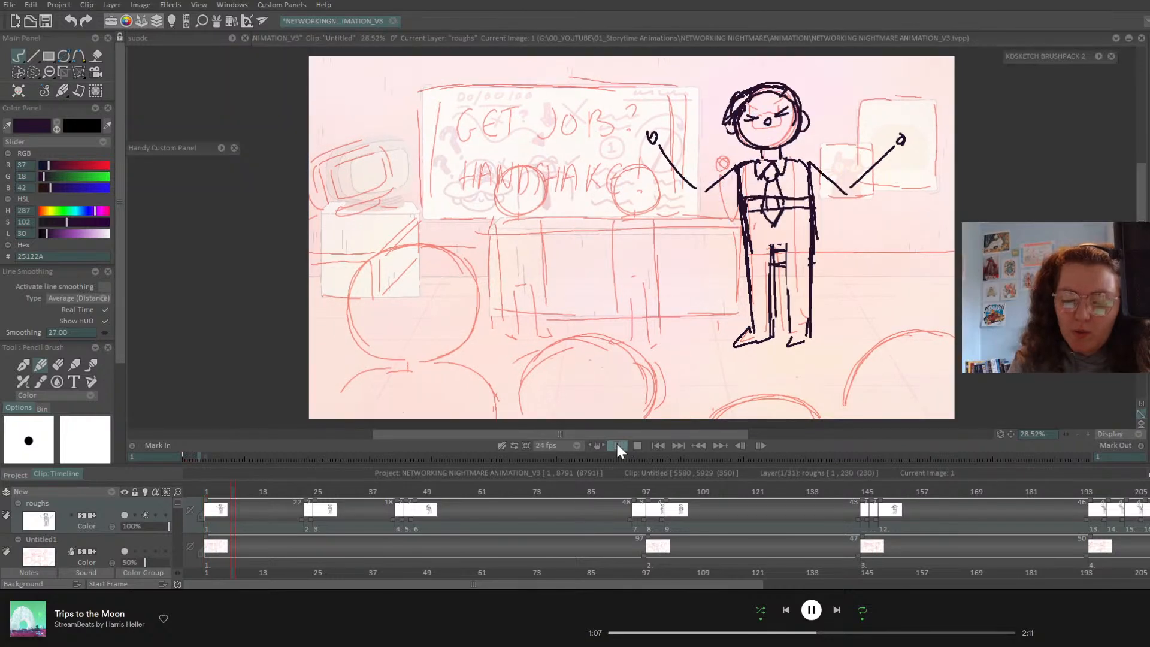
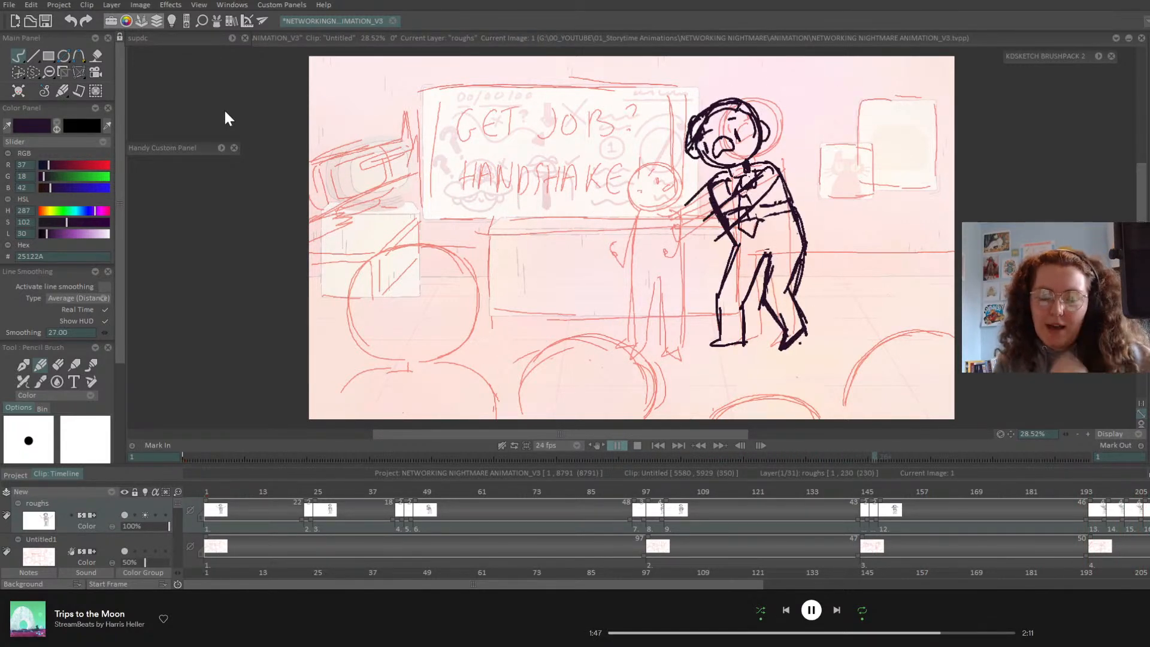
{"action": "left_click", "coordinate": [1089, 490]}
{"action": "mouse_move", "coordinate": [713, 490]}
{"action": "left_mouse_down"}
{"action": "mouse_move", "coordinate": [741, 489]}
{"action": "mouse_move", "coordinate": [751, 517]}
{"action": "mouse_move", "coordinate": [731, 528]}
{"action": "mouse_move", "coordinate": [806, 516]}
{"action": "left_mouse_up"}
{"action": "left_click", "coordinate": [739, 524]}
{"action": "left_click", "coordinate": [767, 528]}
{"action": "left_click", "coordinate": [818, 526]}
{"action": "left_click", "coordinate": [863, 491]}
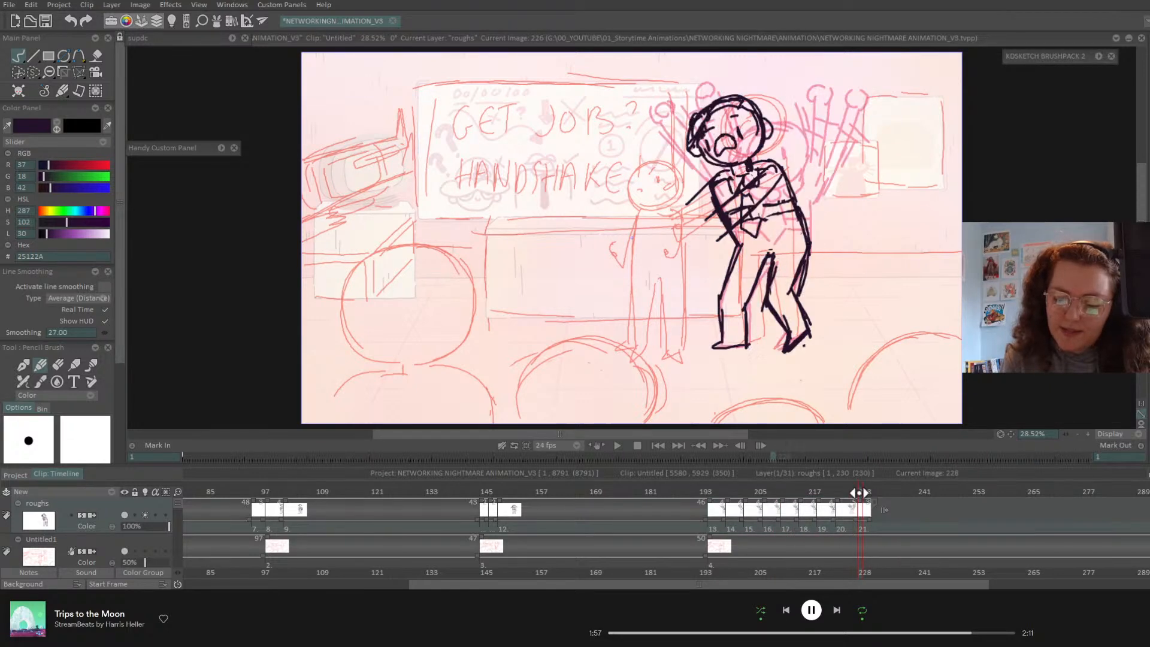
{"action": "left_click", "coordinate": [658, 445]}
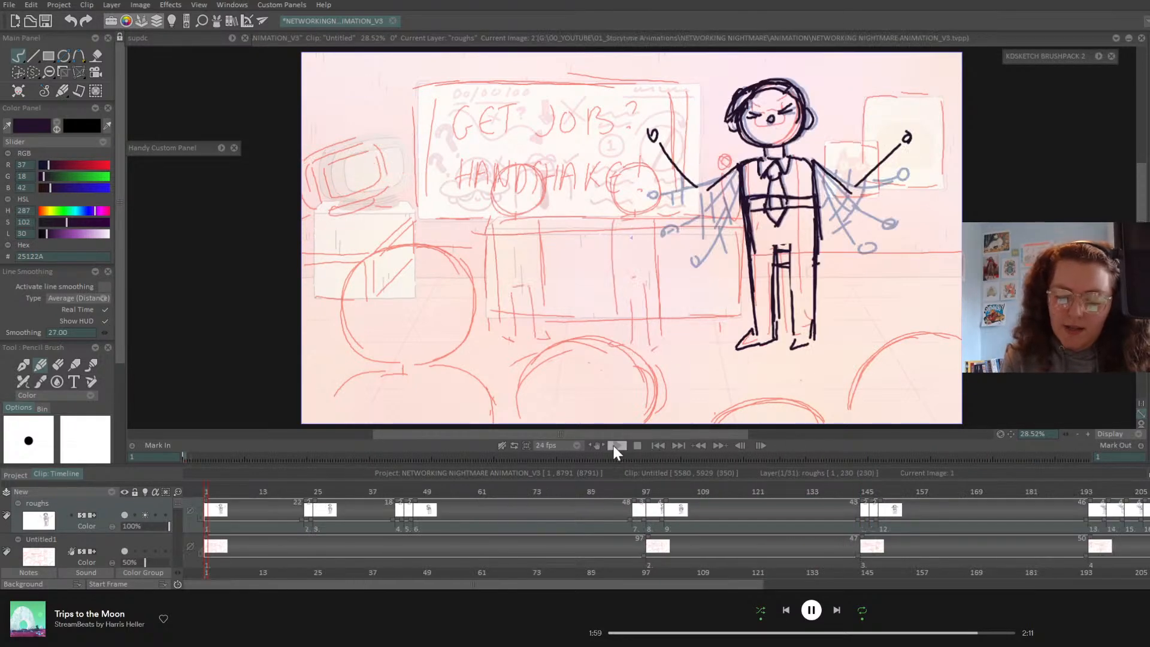
{"action": "left_click", "coordinate": [606, 446]}
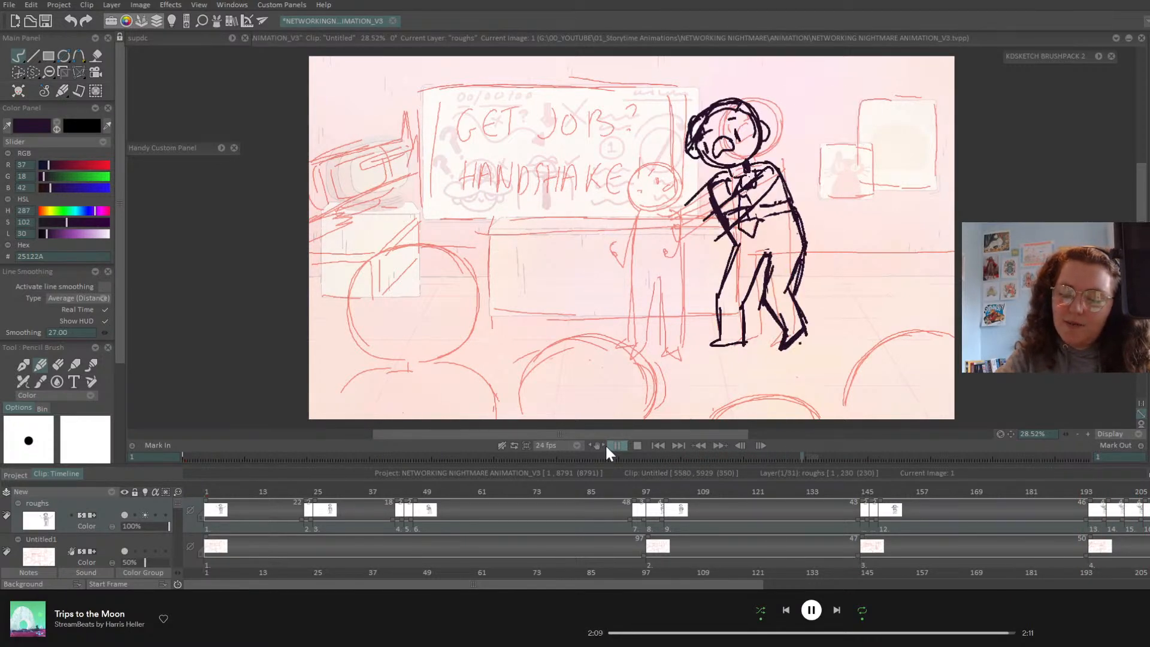
- Delay the crossed-arms pose by three frames and insert a blank drawing at frame 228 on the roughs layer
{"action": "left_click_drag", "start_coordinate": [669, 585], "coordinate": [1063, 582]}
{"action": "left_click", "coordinate": [581, 510]}
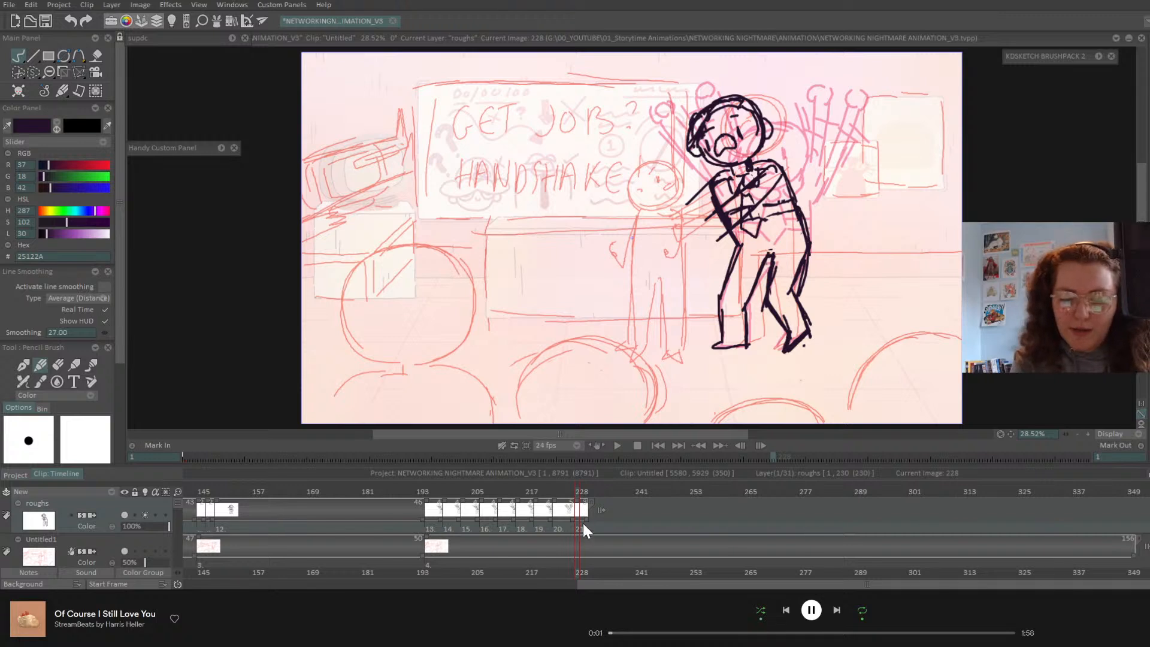
{"action": "left_click_drag", "start_coordinate": [573, 518], "coordinate": [587, 516]}
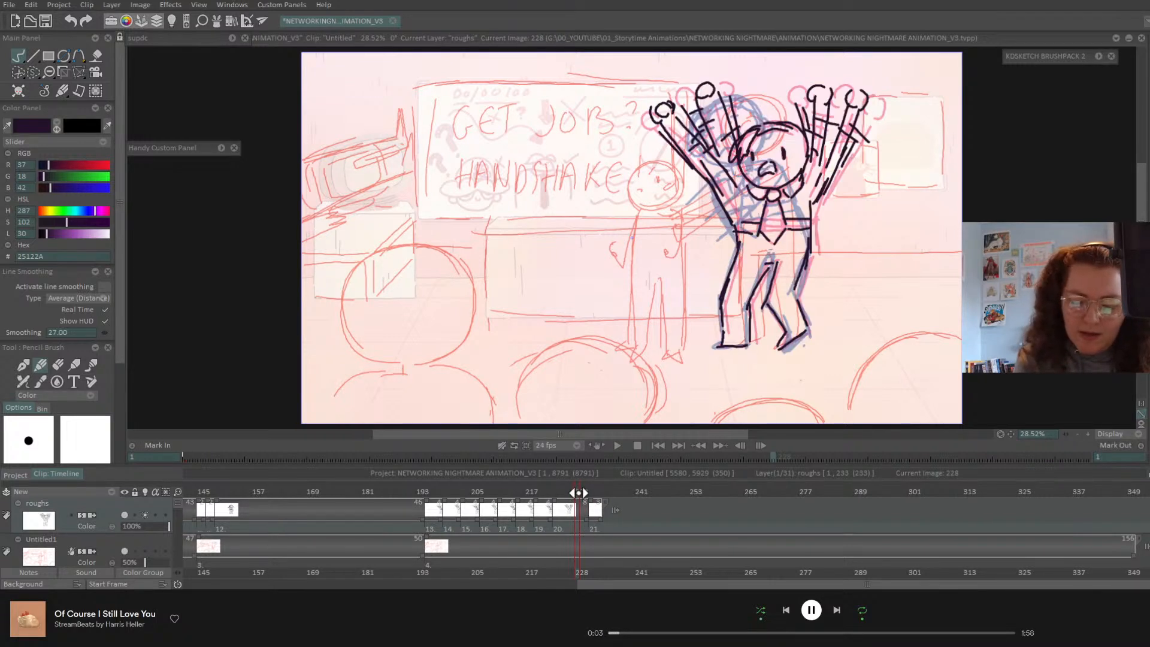
{"action": "key", "text": "Delete"}
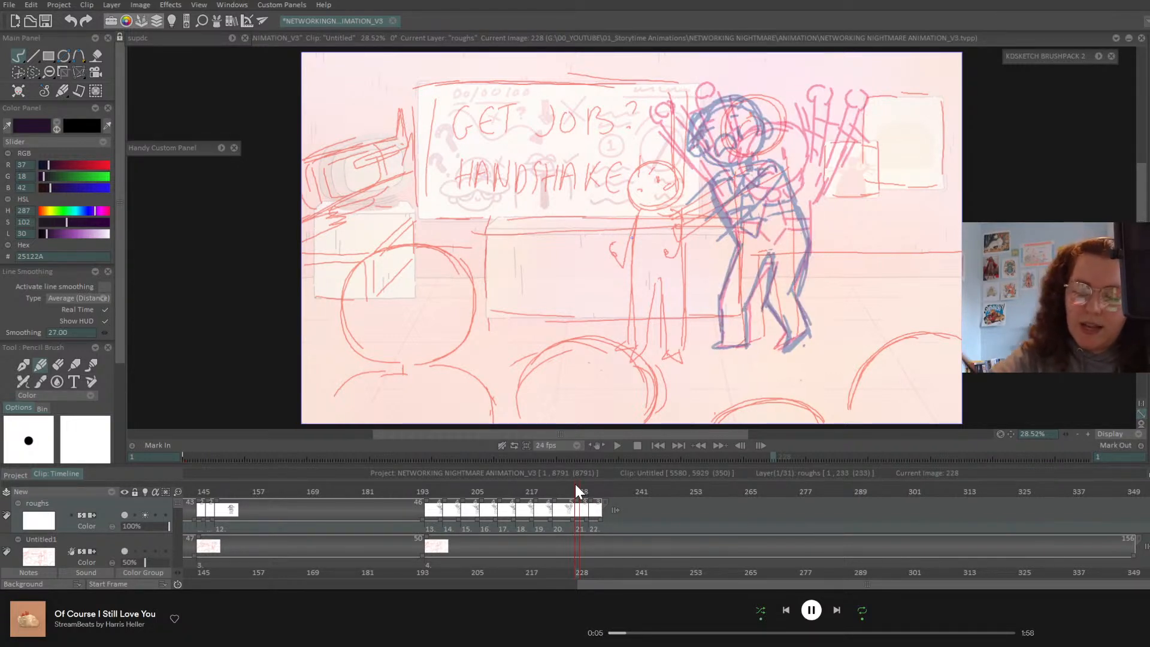
{"action": "mouse_move", "coordinate": [697, 47]}
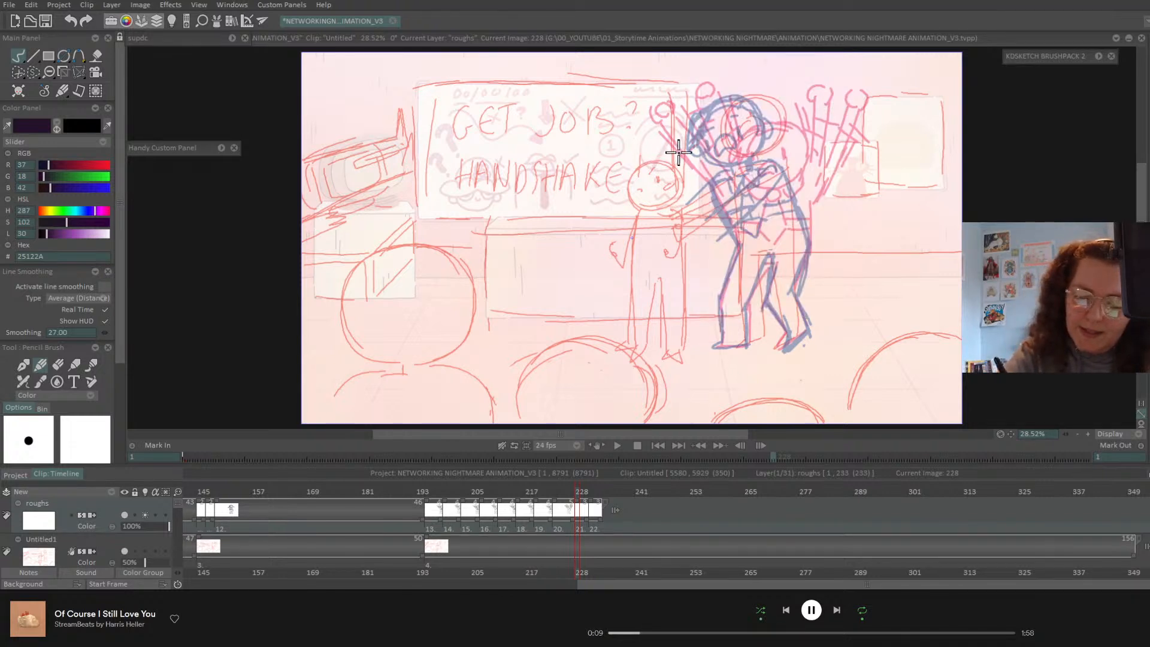
- Draw the man's head with hair, startled face and one outstretched arm with a hand at frame 228, and save the project
{"action": "mouse_move", "coordinate": [652, 163]}
{"action": "left_mouse_down"}
{"action": "mouse_move", "coordinate": [653, 180]}
{"action": "mouse_move", "coordinate": [658, 169]}
{"action": "mouse_move", "coordinate": [714, 168]}
{"action": "left_mouse_up"}
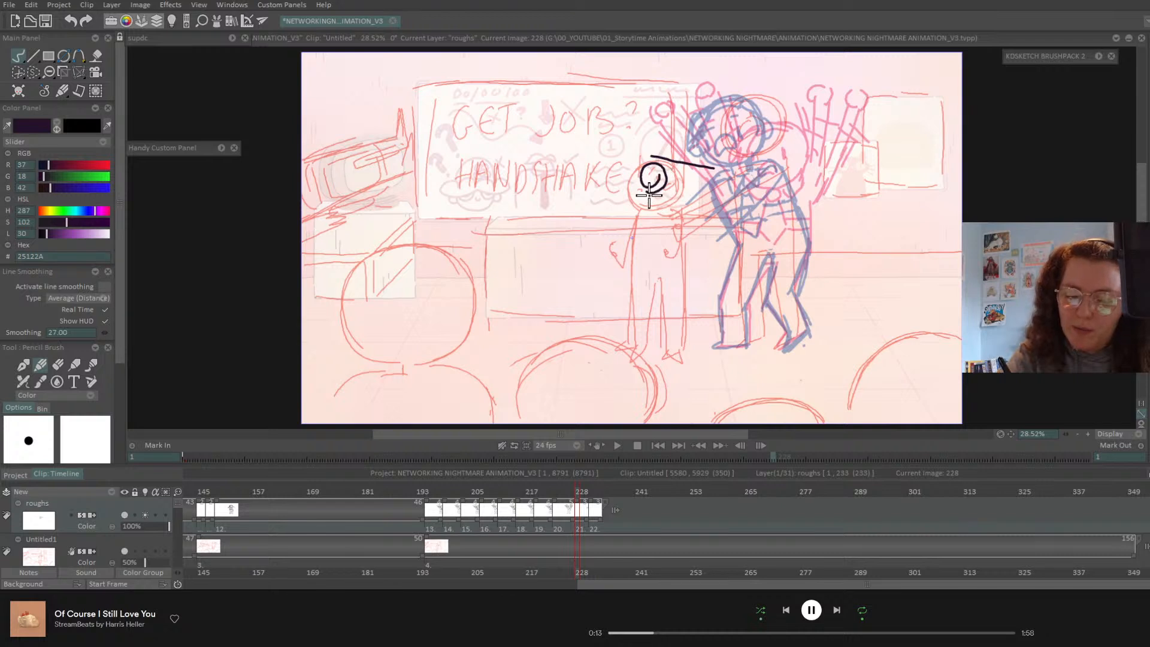
{"action": "left_click_drag", "start_coordinate": [650, 195], "coordinate": [715, 211]}
{"action": "mouse_move", "coordinate": [653, 165]}
{"action": "left_mouse_down"}
{"action": "mouse_move", "coordinate": [643, 188]}
{"action": "mouse_move", "coordinate": [665, 157]}
{"action": "left_mouse_up"}
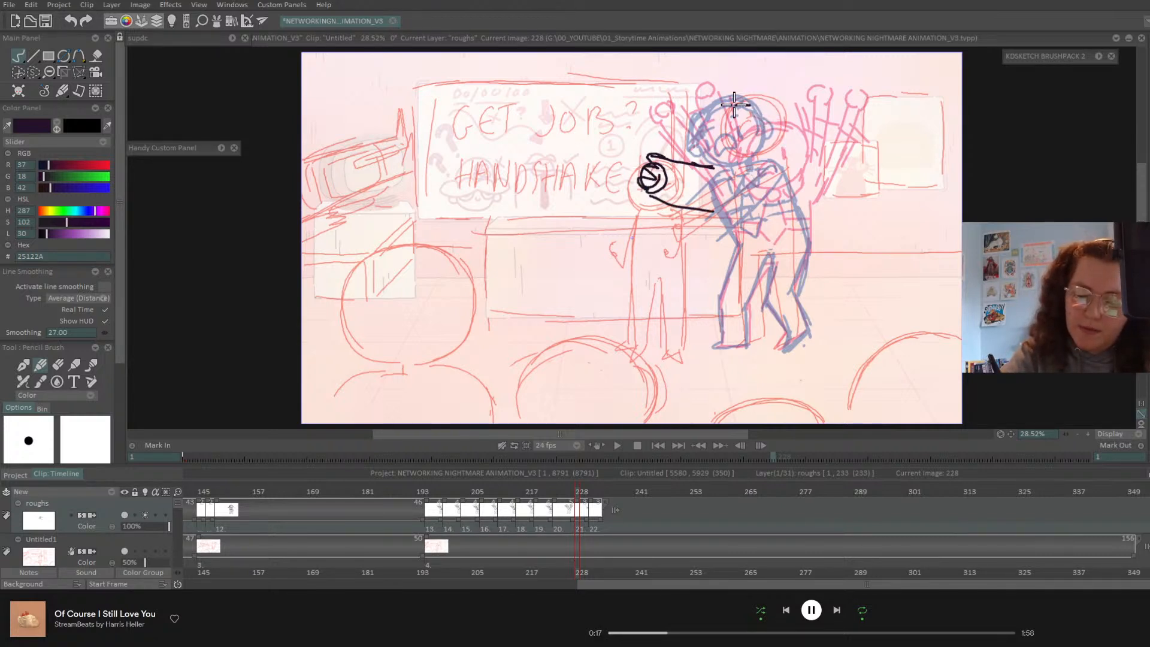
{"action": "mouse_move", "coordinate": [734, 105]}
{"action": "left_mouse_down"}
{"action": "mouse_move", "coordinate": [707, 121]}
{"action": "mouse_move", "coordinate": [718, 160]}
{"action": "mouse_move", "coordinate": [762, 179]}
{"action": "mouse_move", "coordinate": [796, 172]}
{"action": "mouse_move", "coordinate": [792, 124]}
{"action": "mouse_move", "coordinate": [728, 110]}
{"action": "left_mouse_up"}
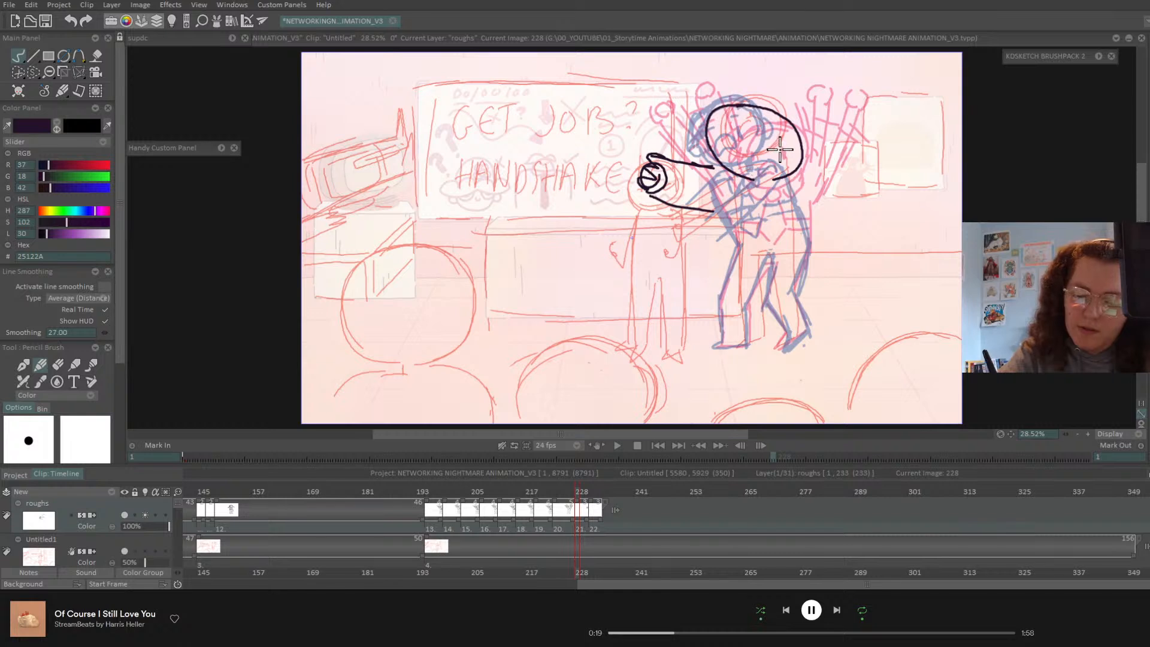
{"action": "mouse_move", "coordinate": [774, 140]}
{"action": "left_mouse_down"}
{"action": "mouse_move", "coordinate": [727, 133]}
{"action": "mouse_move", "coordinate": [749, 146]}
{"action": "left_mouse_up"}
{"action": "mouse_move", "coordinate": [712, 109]}
{"action": "left_mouse_down"}
{"action": "mouse_move", "coordinate": [692, 145]}
{"action": "mouse_move", "coordinate": [708, 153]}
{"action": "mouse_move", "coordinate": [718, 110]}
{"action": "mouse_move", "coordinate": [706, 154]}
{"action": "mouse_move", "coordinate": [721, 124]}
{"action": "mouse_move", "coordinate": [713, 111]}
{"action": "mouse_move", "coordinate": [740, 110]}
{"action": "mouse_move", "coordinate": [722, 122]}
{"action": "mouse_move", "coordinate": [779, 129]}
{"action": "mouse_move", "coordinate": [744, 113]}
{"action": "mouse_move", "coordinate": [793, 135]}
{"action": "mouse_move", "coordinate": [813, 159]}
{"action": "left_mouse_up"}
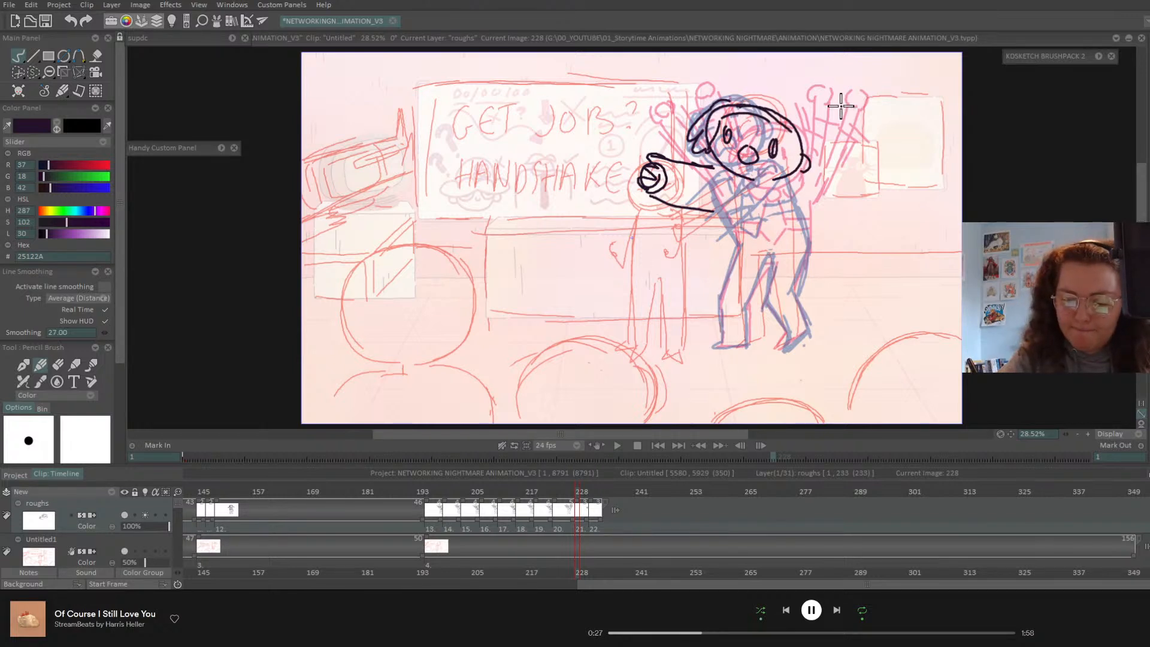
{"action": "key", "text": "ctrl+s"}
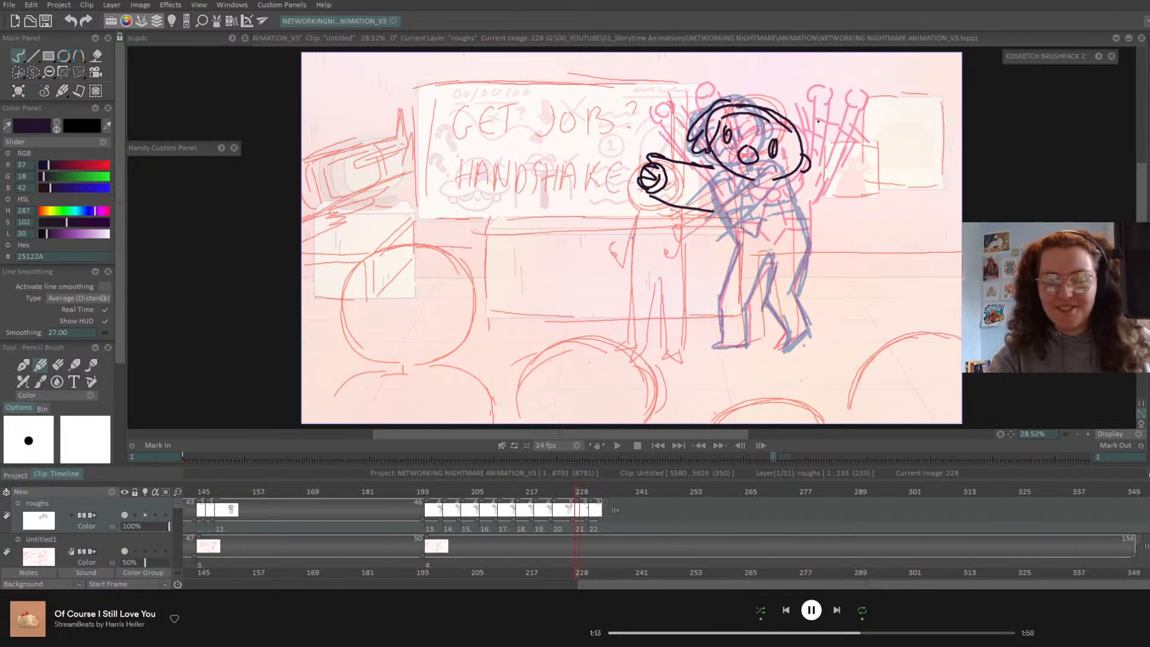
- Complete the frame 228 pose with the second arm swung out behind him, the torso, legs, tie and waist band
{"action": "mouse_move", "coordinate": [788, 149]}
{"action": "left_mouse_down"}
{"action": "mouse_move", "coordinate": [777, 140]}
{"action": "mouse_move", "coordinate": [806, 118]}
{"action": "mouse_move", "coordinate": [852, 154]}
{"action": "mouse_move", "coordinate": [810, 206]}
{"action": "left_mouse_up"}
{"action": "left_click_drag", "start_coordinate": [860, 171], "coordinate": [861, 181]}
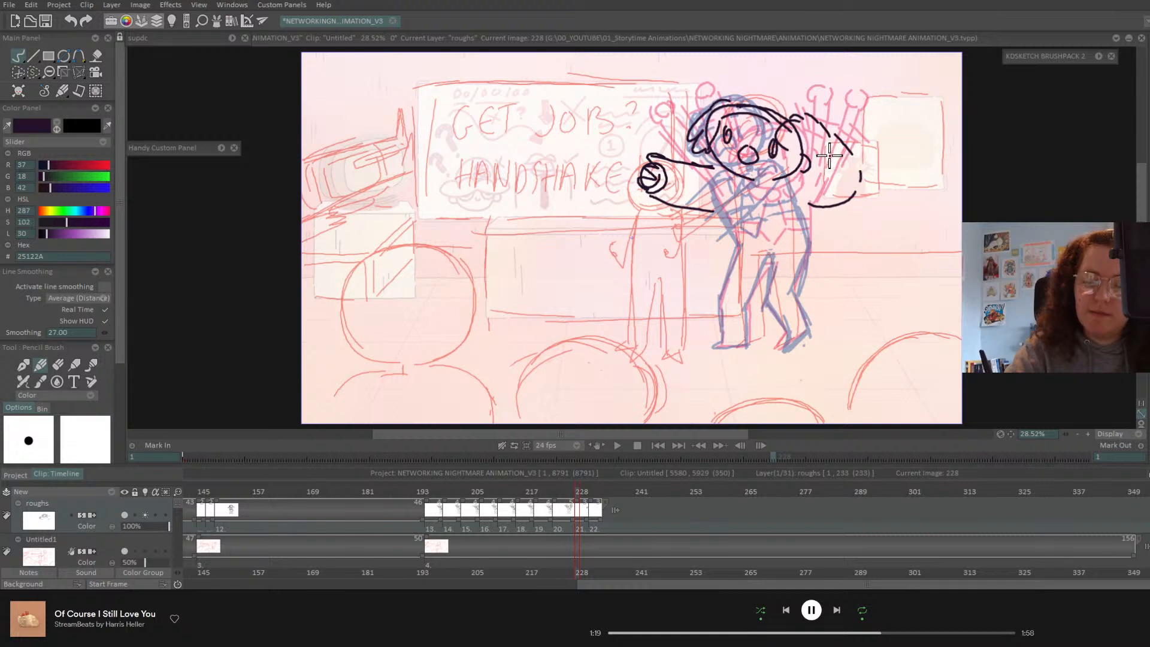
{"action": "left_click_drag", "start_coordinate": [790, 157], "coordinate": [809, 174]}
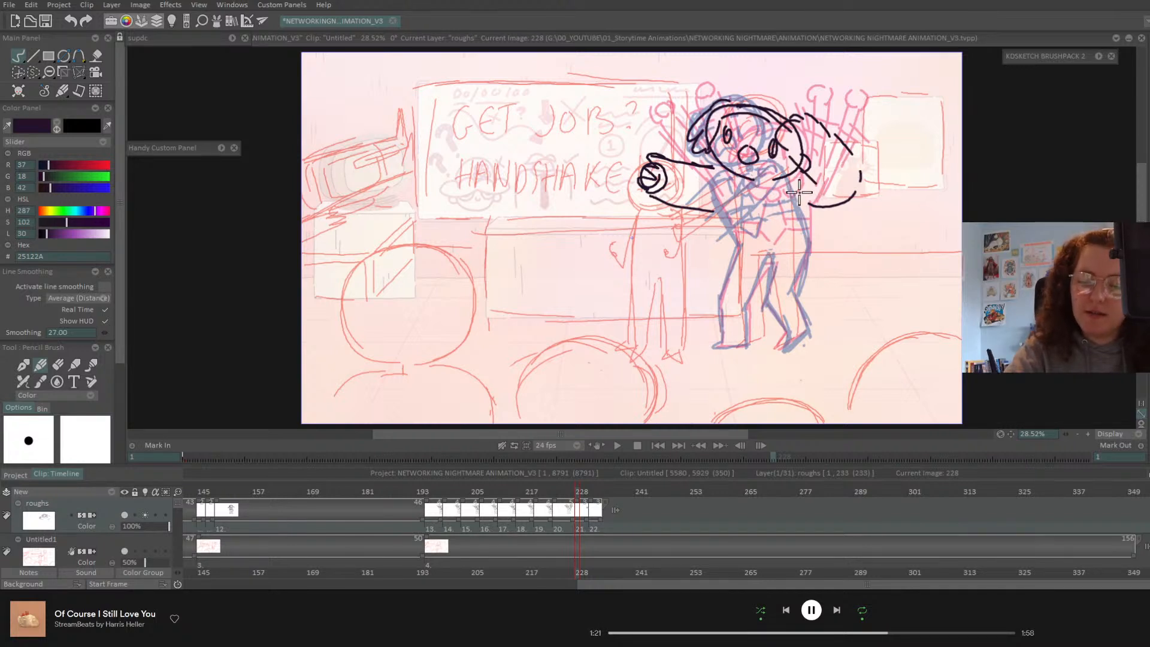
{"action": "mouse_move", "coordinate": [810, 225]}
{"action": "left_mouse_down"}
{"action": "mouse_move", "coordinate": [797, 293]}
{"action": "mouse_move", "coordinate": [812, 323]}
{"action": "mouse_move", "coordinate": [778, 352]}
{"action": "mouse_move", "coordinate": [763, 300]}
{"action": "mouse_move", "coordinate": [771, 260]}
{"action": "mouse_move", "coordinate": [750, 335]}
{"action": "mouse_move", "coordinate": [715, 344]}
{"action": "mouse_move", "coordinate": [741, 246]}
{"action": "left_mouse_up"}
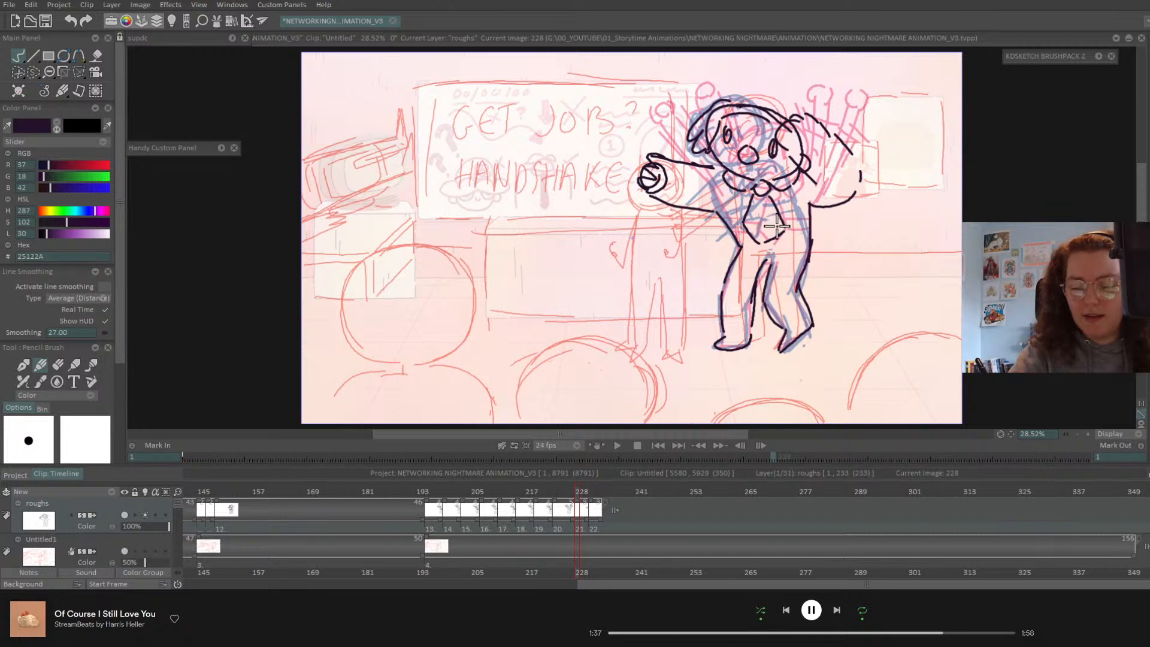
{"action": "left_click_drag", "start_coordinate": [779, 226], "coordinate": [810, 217]}
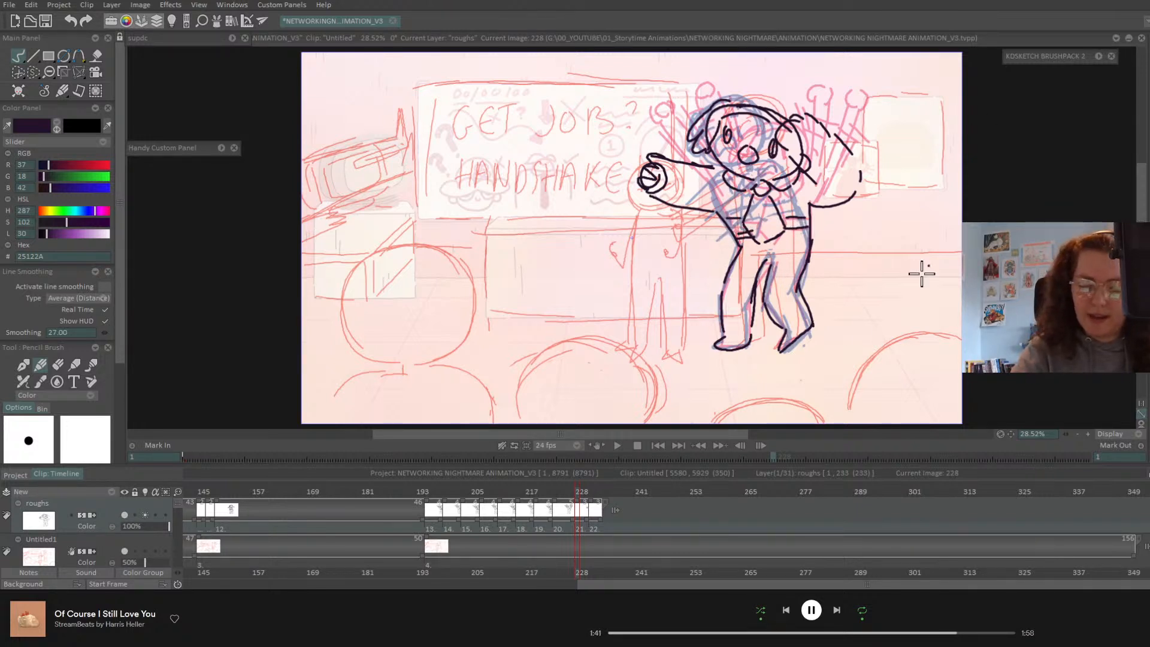
- Make a separate copy of the crossed-arms pose at frame 231 and stretch it slightly upward with the Perspective transform
{"action": "left_click", "coordinate": [570, 493]}
{"action": "mouse_move", "coordinate": [569, 493]}
{"action": "left_mouse_down"}
{"action": "mouse_move", "coordinate": [595, 493]}
{"action": "mouse_move", "coordinate": [566, 500]}
{"action": "mouse_move", "coordinate": [601, 513]}
{"action": "left_mouse_up"}
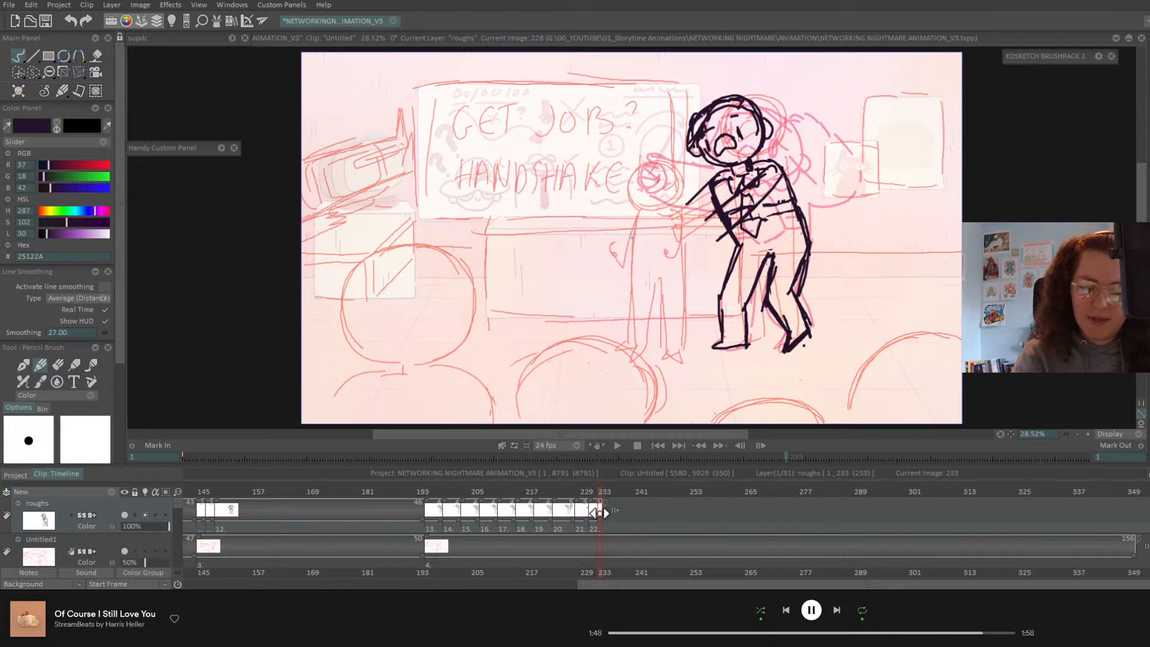
{"action": "left_click", "coordinate": [58, 364]}
{"action": "key", "text": "Left"}
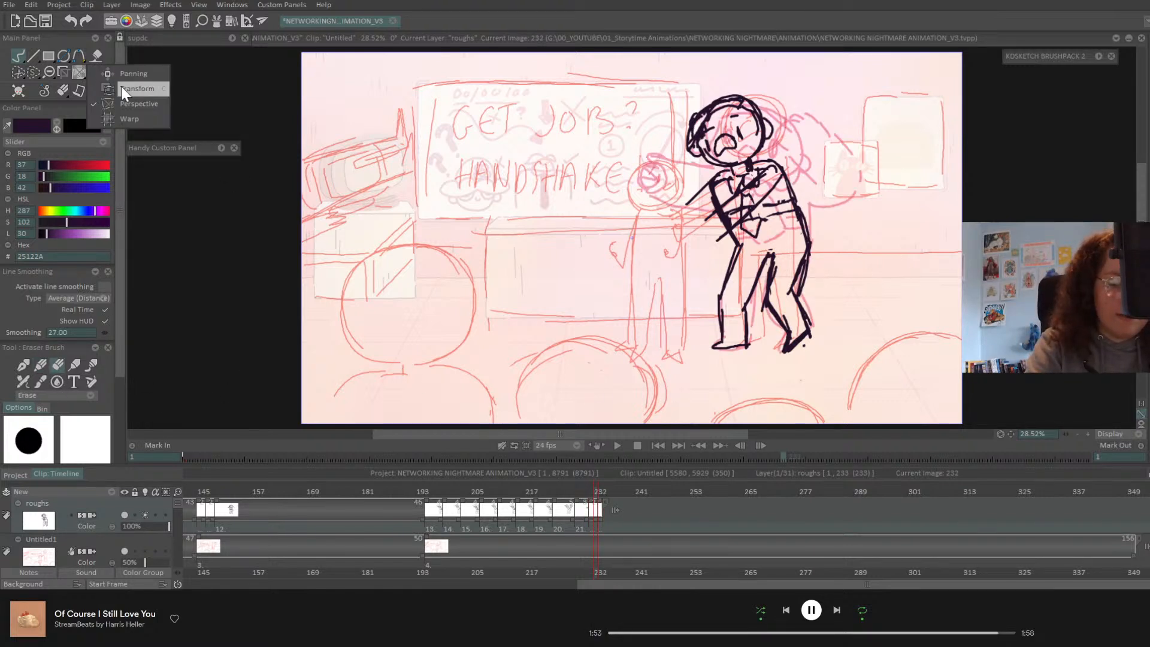
{"action": "left_click", "coordinate": [78, 73]}
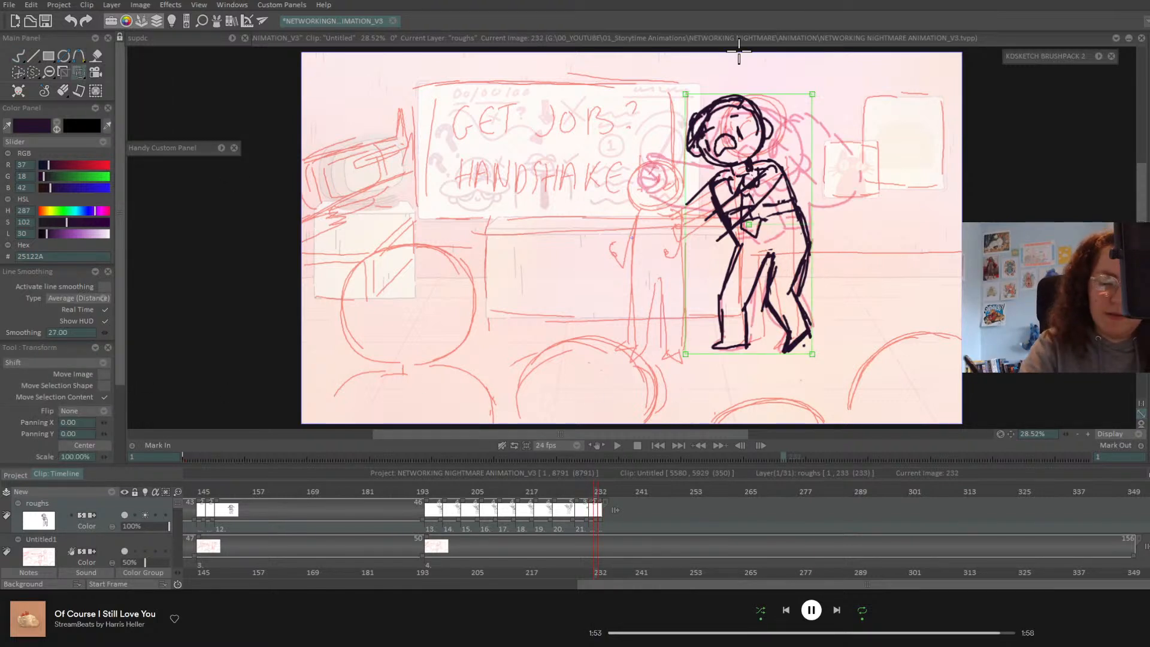
{"action": "left_click", "coordinate": [592, 495]}
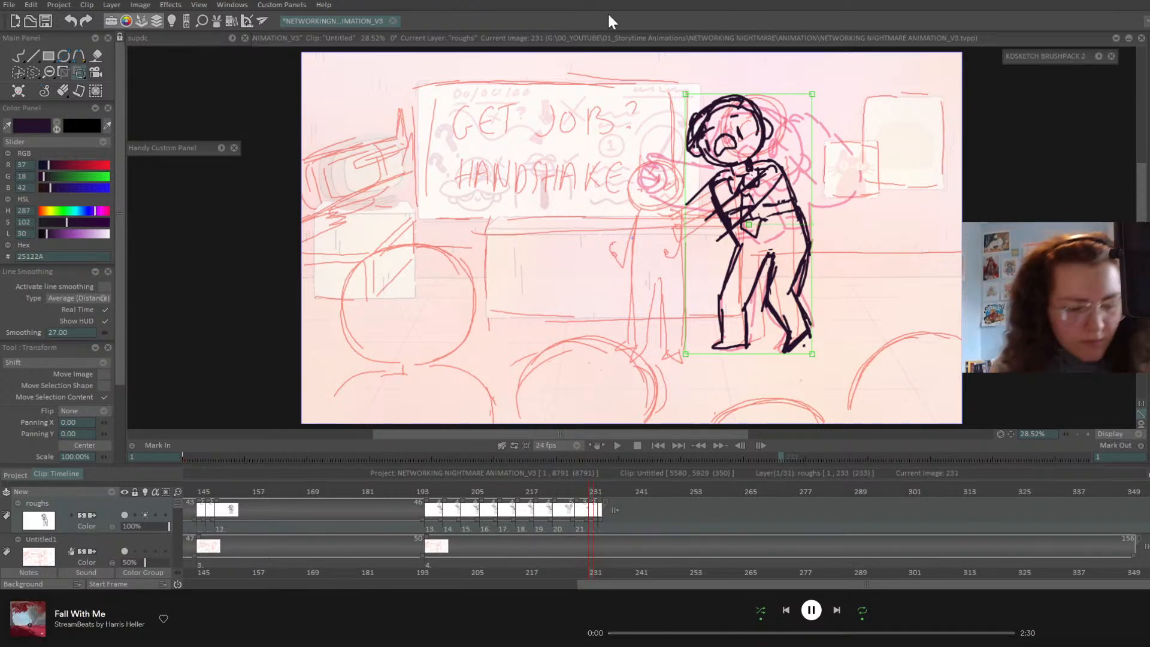
{"action": "left_click_drag", "start_coordinate": [74, 73], "coordinate": [133, 108]}
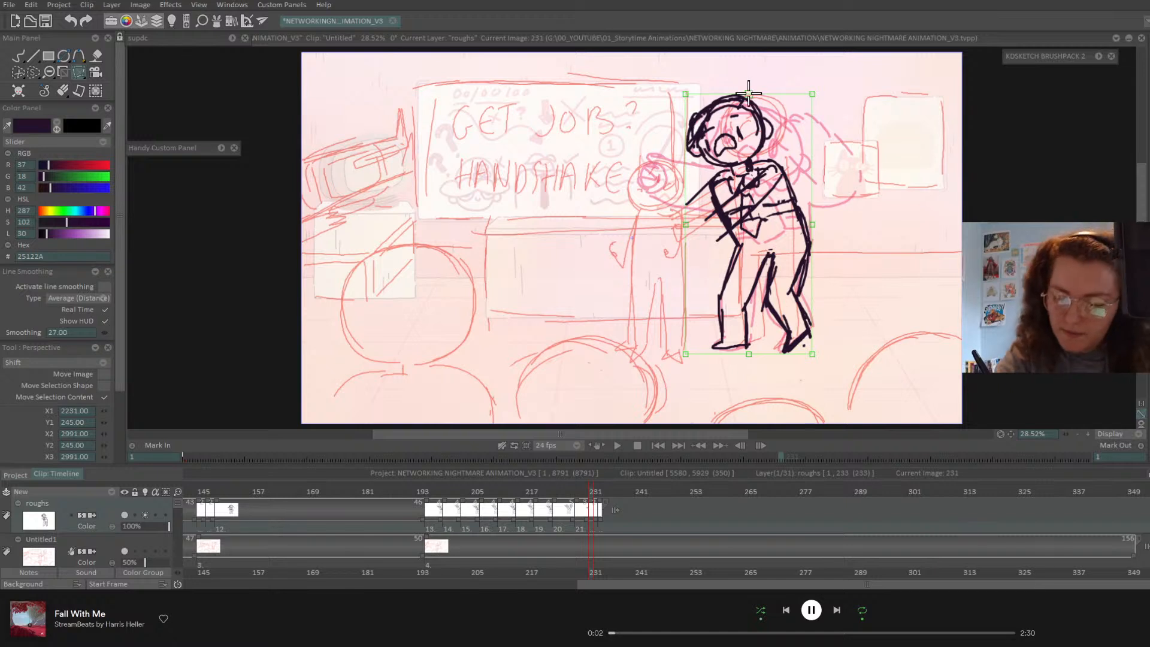
{"action": "left_click_drag", "start_coordinate": [749, 93], "coordinate": [746, 85]}
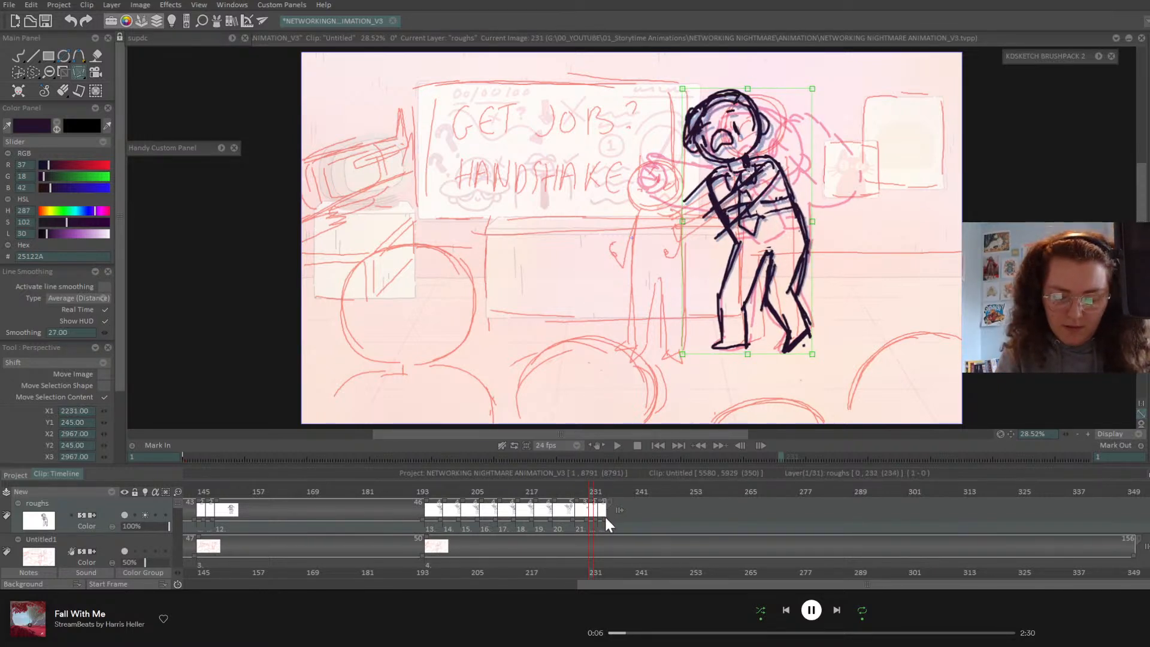
{"action": "left_click_drag", "start_coordinate": [592, 496], "coordinate": [591, 501]}
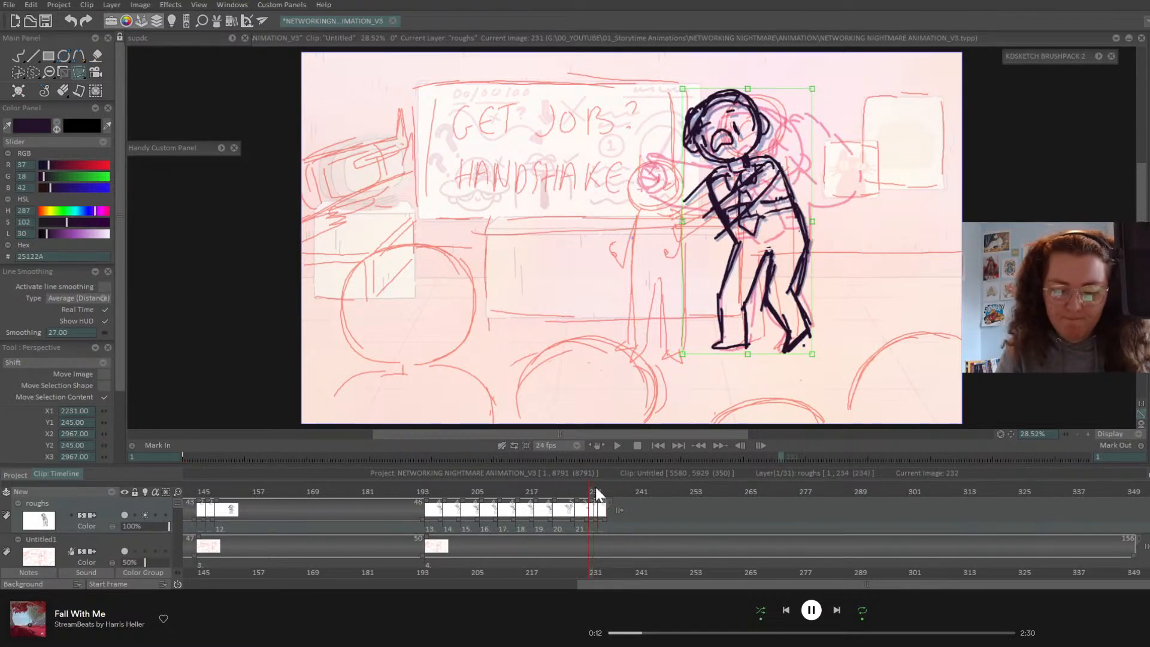
- Draw an arm reaching out toward the student at frame 231, erase the overlapping crossed-arm lines and compare with frame 233
{"action": "left_click", "coordinate": [24, 57]}
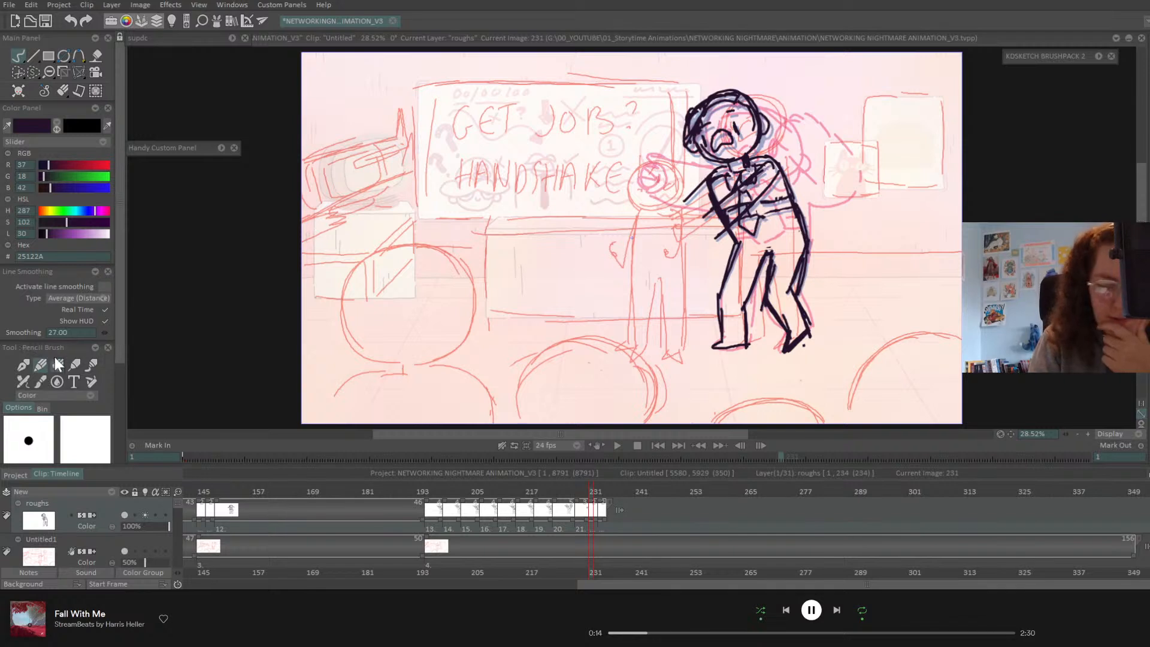
{"action": "mouse_move", "coordinate": [718, 171]}
{"action": "left_mouse_down"}
{"action": "mouse_move", "coordinate": [653, 180]}
{"action": "mouse_move", "coordinate": [683, 181]}
{"action": "mouse_move", "coordinate": [702, 202]}
{"action": "mouse_move", "coordinate": [768, 163]}
{"action": "mouse_move", "coordinate": [712, 203]}
{"action": "mouse_move", "coordinate": [749, 199]}
{"action": "left_mouse_up"}
{"action": "left_click", "coordinate": [57, 364]}
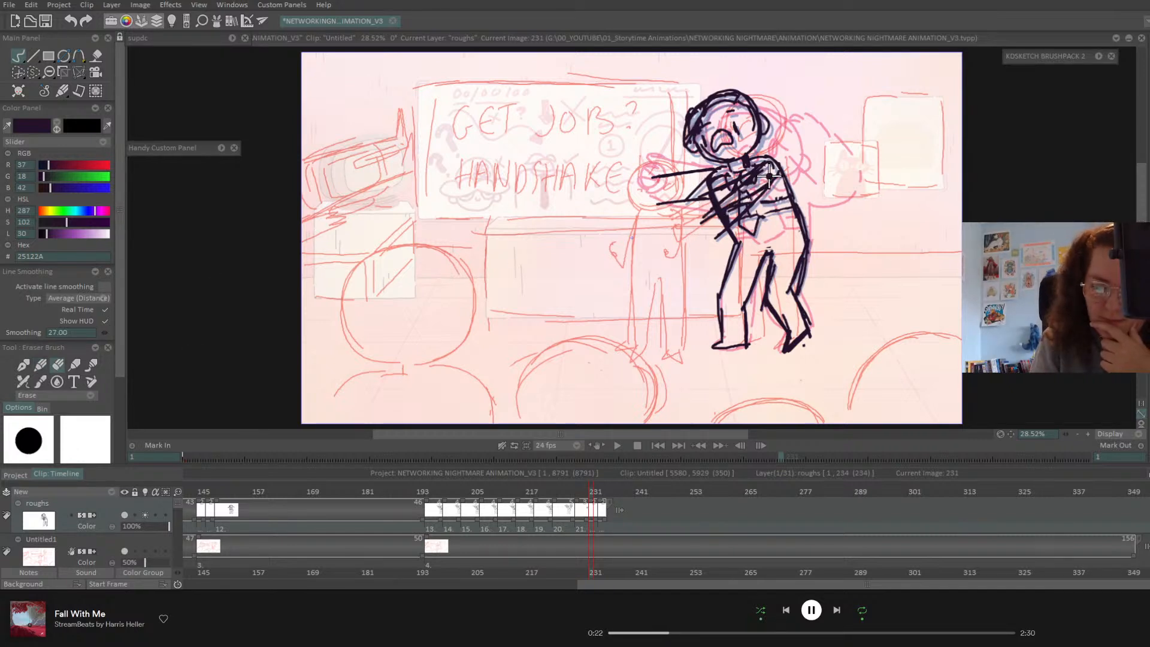
{"action": "mouse_move", "coordinate": [737, 193]}
{"action": "left_mouse_down"}
{"action": "mouse_move", "coordinate": [706, 211]}
{"action": "mouse_move", "coordinate": [725, 198]}
{"action": "mouse_move", "coordinate": [697, 183]}
{"action": "left_mouse_up"}
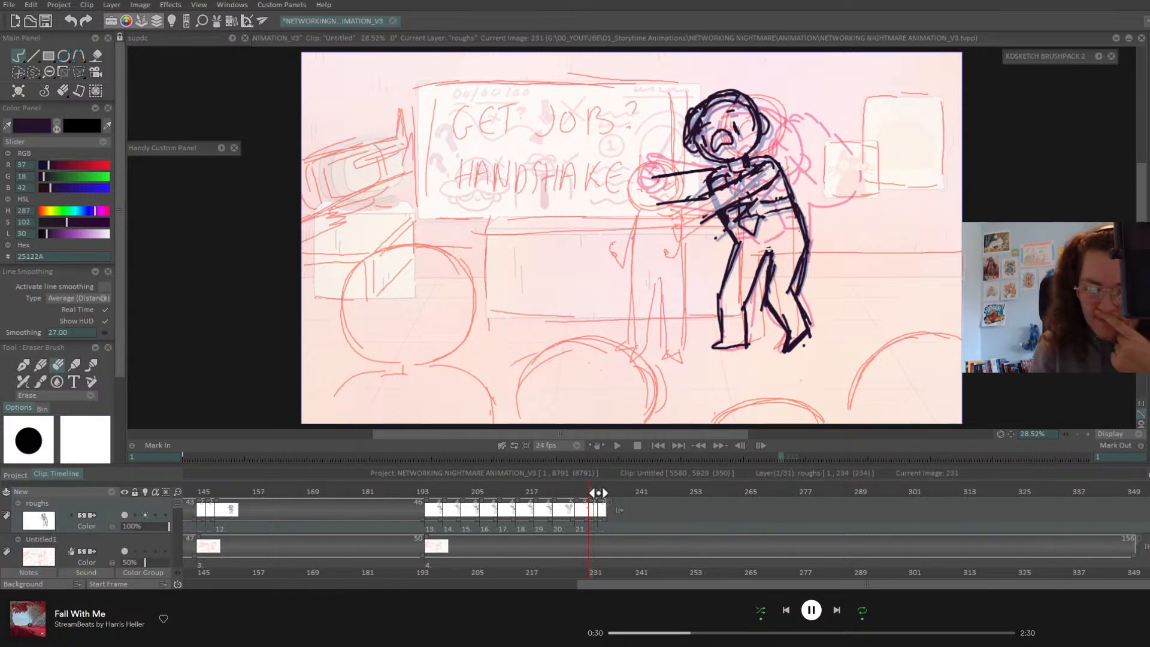
{"action": "mouse_move", "coordinate": [595, 492]}
{"action": "left_mouse_down"}
{"action": "mouse_move", "coordinate": [586, 494]}
{"action": "mouse_move", "coordinate": [601, 505]}
{"action": "left_mouse_up"}
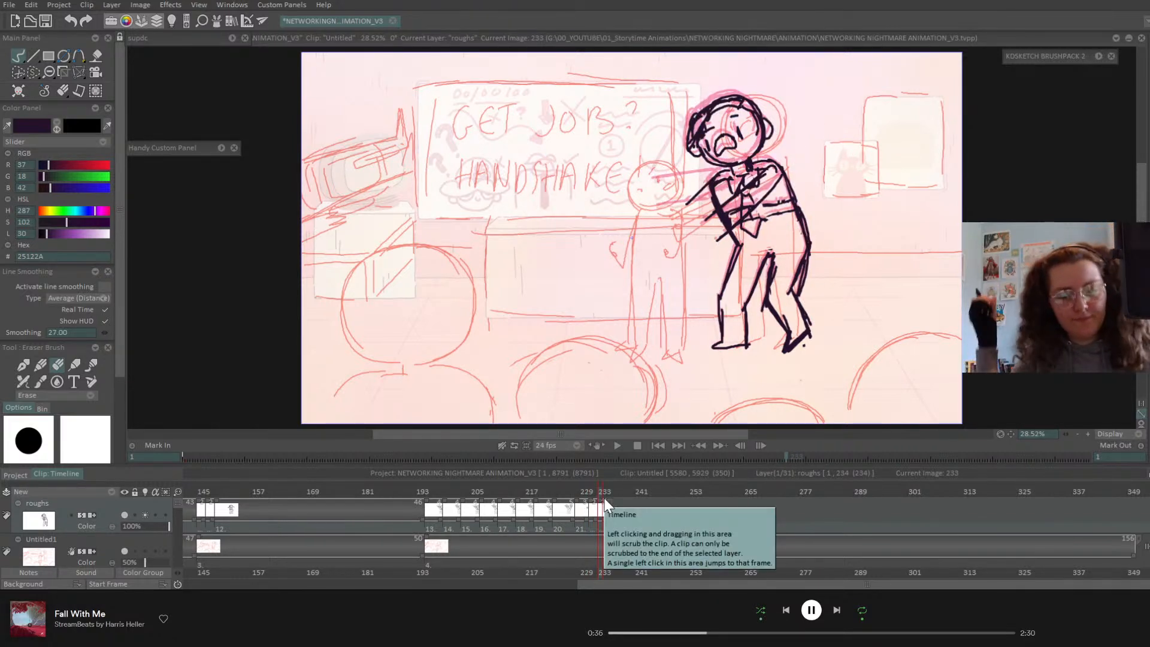
- Review the whole animation in playback, start the in-betweens near frame 143 one frame earlier and check the timing from frame 142
{"action": "left_click", "coordinate": [653, 445]}
{"action": "left_click", "coordinate": [617, 445]}
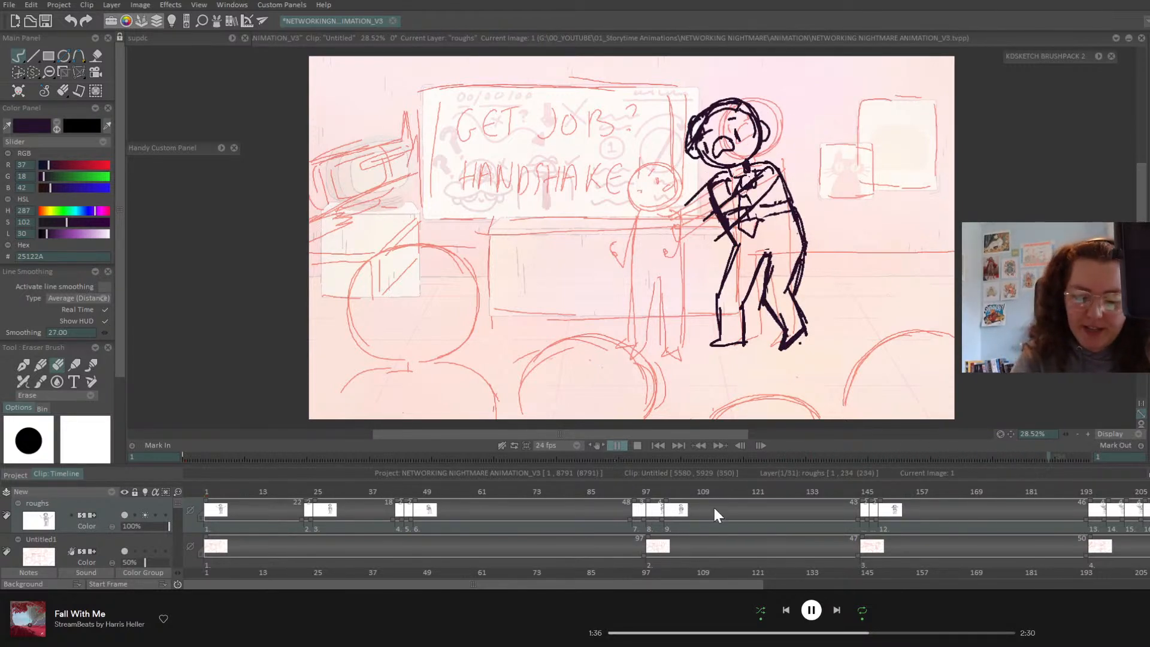
{"action": "mouse_move", "coordinate": [641, 497]}
{"action": "left_mouse_down"}
{"action": "mouse_move", "coordinate": [606, 495]}
{"action": "mouse_move", "coordinate": [997, 499]}
{"action": "mouse_move", "coordinate": [263, 521]}
{"action": "mouse_move", "coordinate": [1139, 497]}
{"action": "mouse_move", "coordinate": [971, 505]}
{"action": "mouse_move", "coordinate": [731, 547]}
{"action": "mouse_move", "coordinate": [1129, 518]}
{"action": "left_mouse_up"}
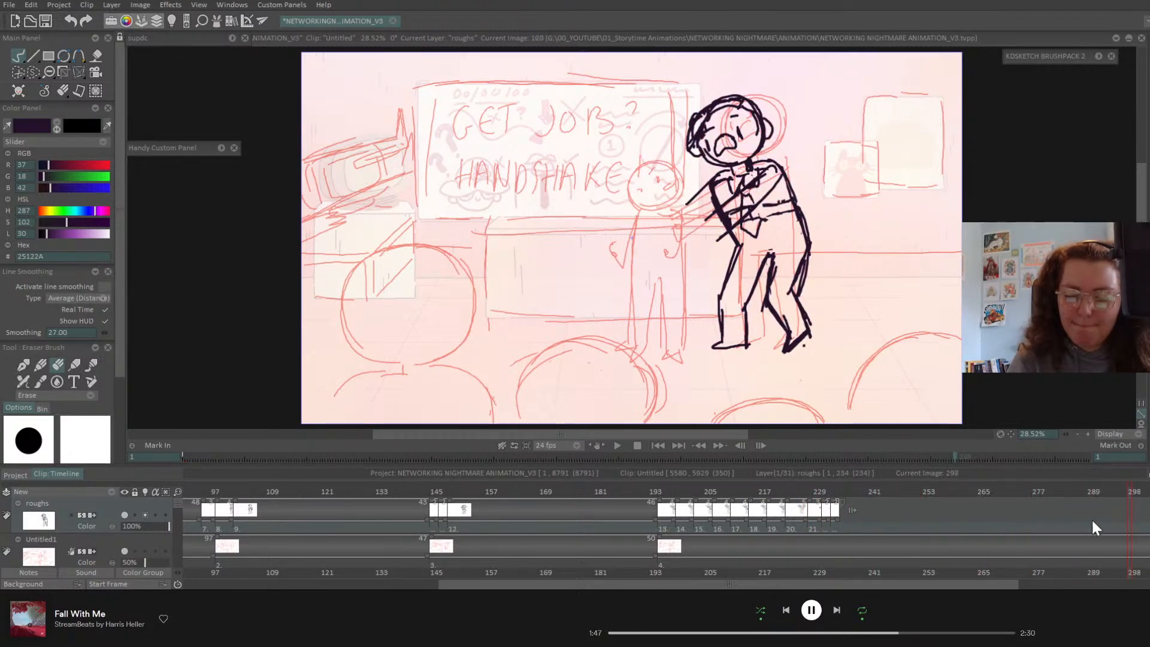
{"action": "left_click", "coordinate": [661, 447]}
{"action": "left_click", "coordinate": [606, 447]}
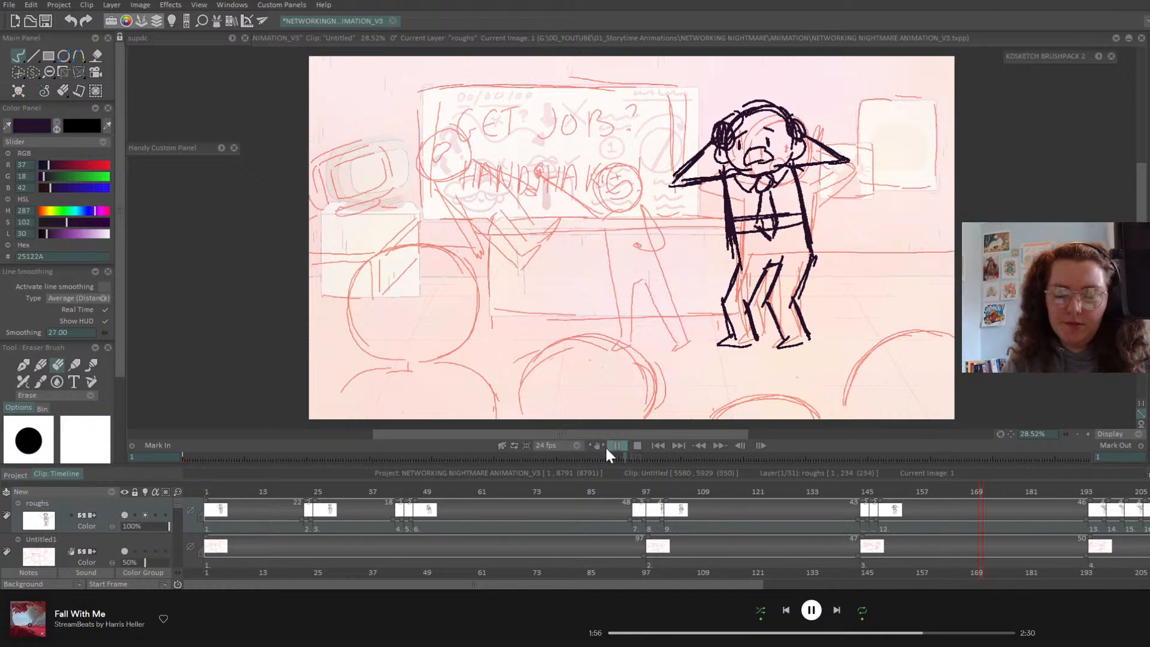
{"action": "mouse_move", "coordinate": [860, 492]}
{"action": "left_mouse_down"}
{"action": "mouse_move", "coordinate": [875, 490]}
{"action": "mouse_move", "coordinate": [853, 502]}
{"action": "mouse_move", "coordinate": [866, 502]}
{"action": "mouse_move", "coordinate": [848, 494]}
{"action": "left_mouse_up"}
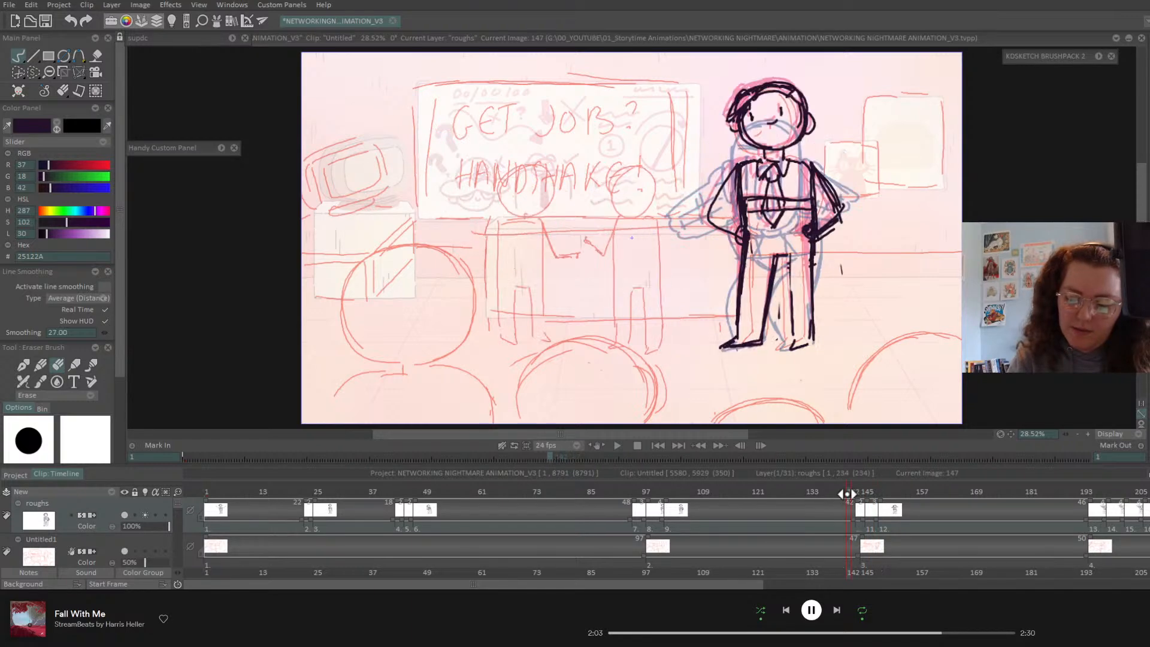
{"action": "left_click", "coordinate": [615, 446]}
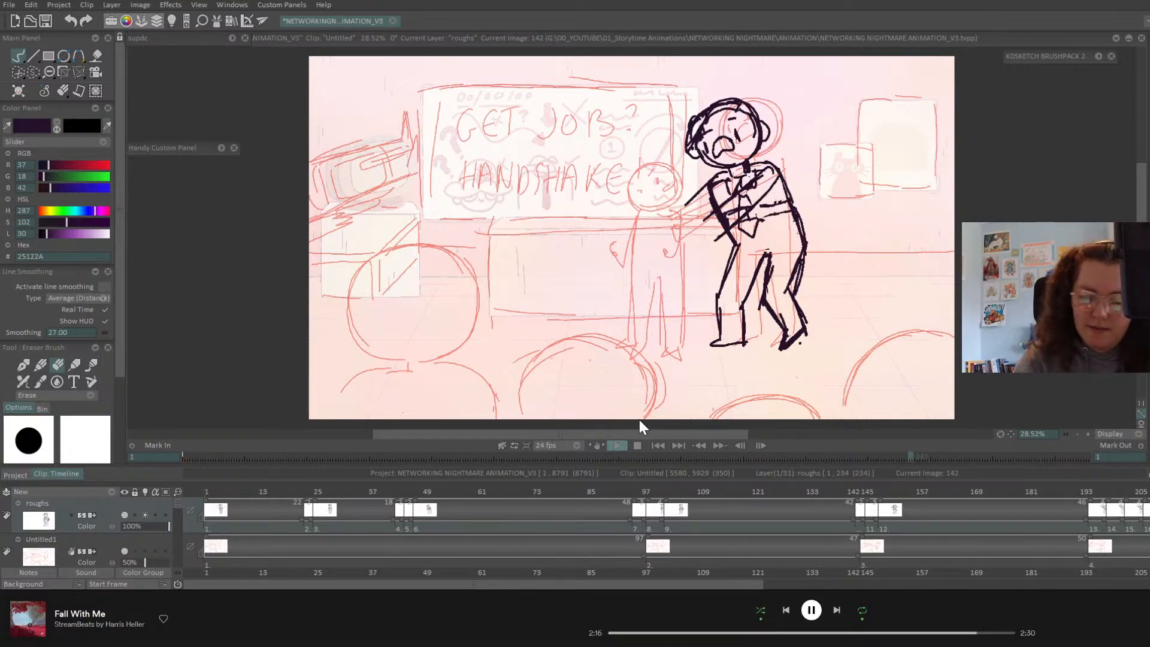
- Return to frame 1 and rename the roughs layer as "roughs teacher"
{"action": "left_click_drag", "start_coordinate": [860, 495], "coordinate": [112, 500]}
{"action": "double_click", "coordinate": [42, 503]}
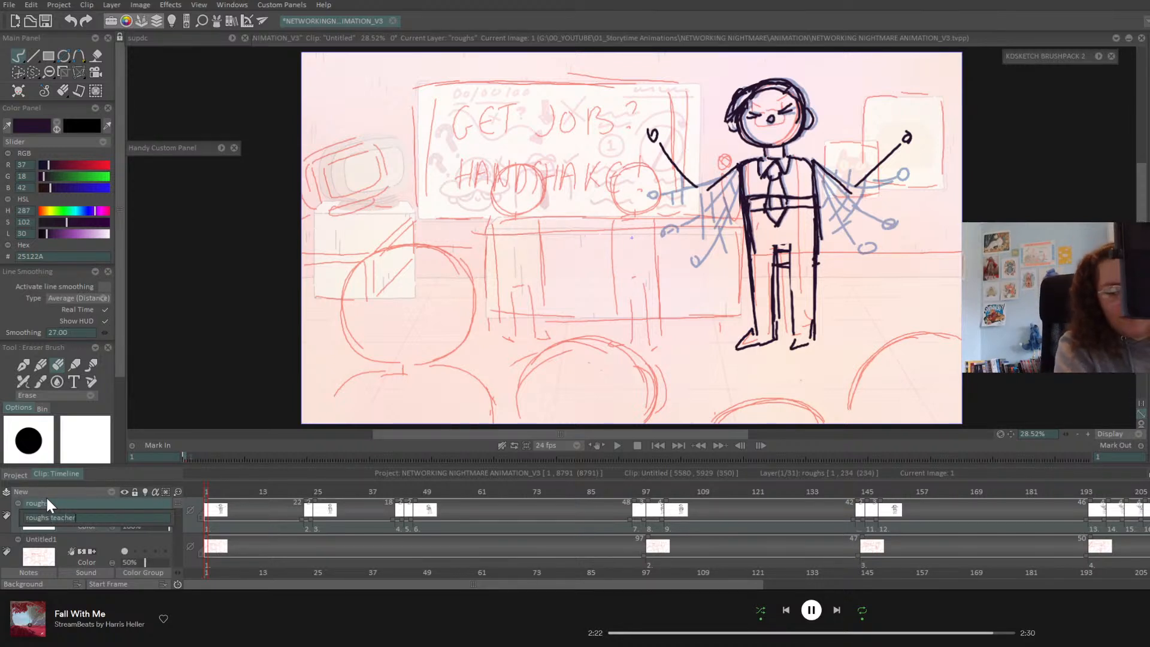
{"action": "key", "text": "Return"}
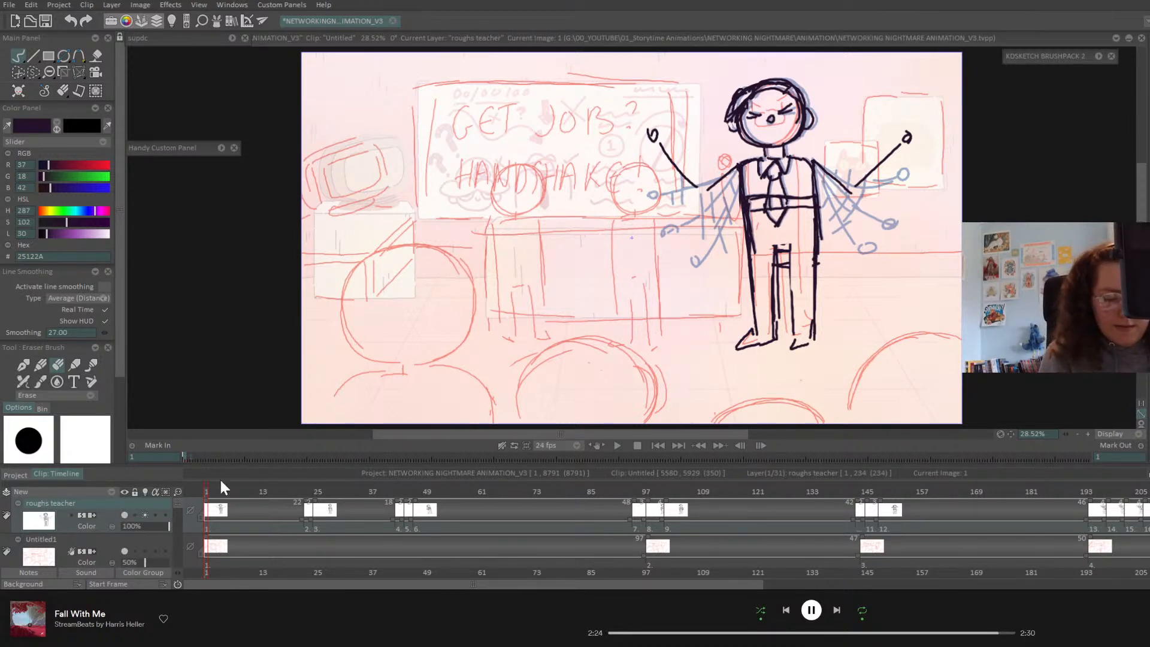
- Add a new animation layer above the teacher roughs and name it "punch boi"
{"action": "left_click", "coordinate": [84, 492]}
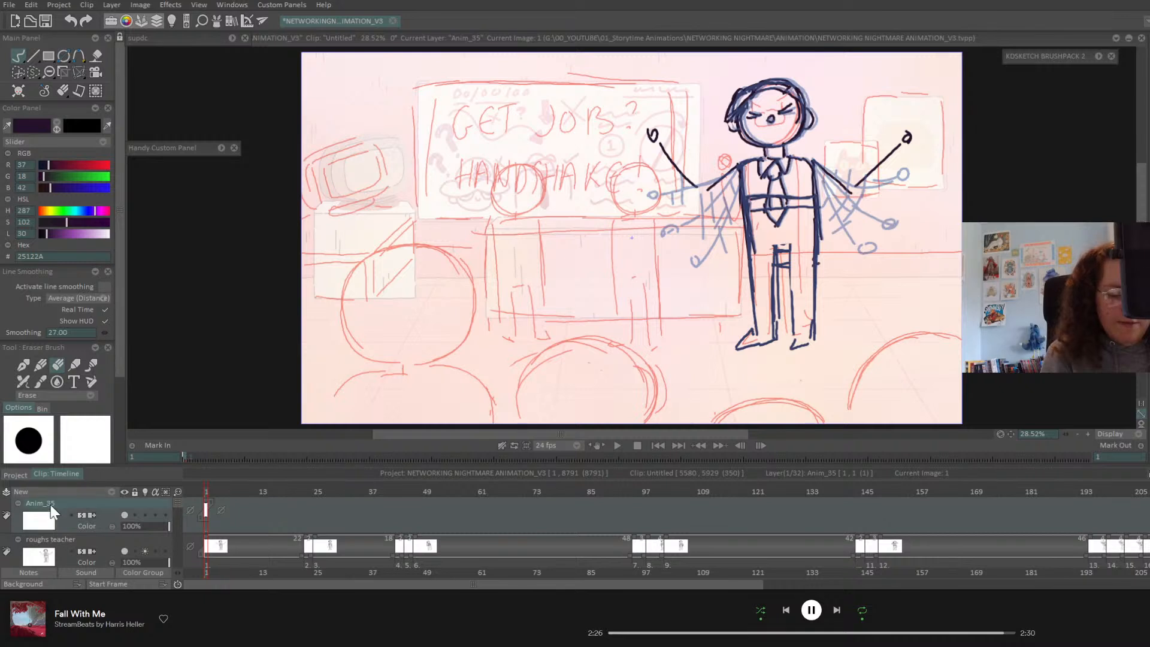
{"action": "double_click", "coordinate": [50, 506]}
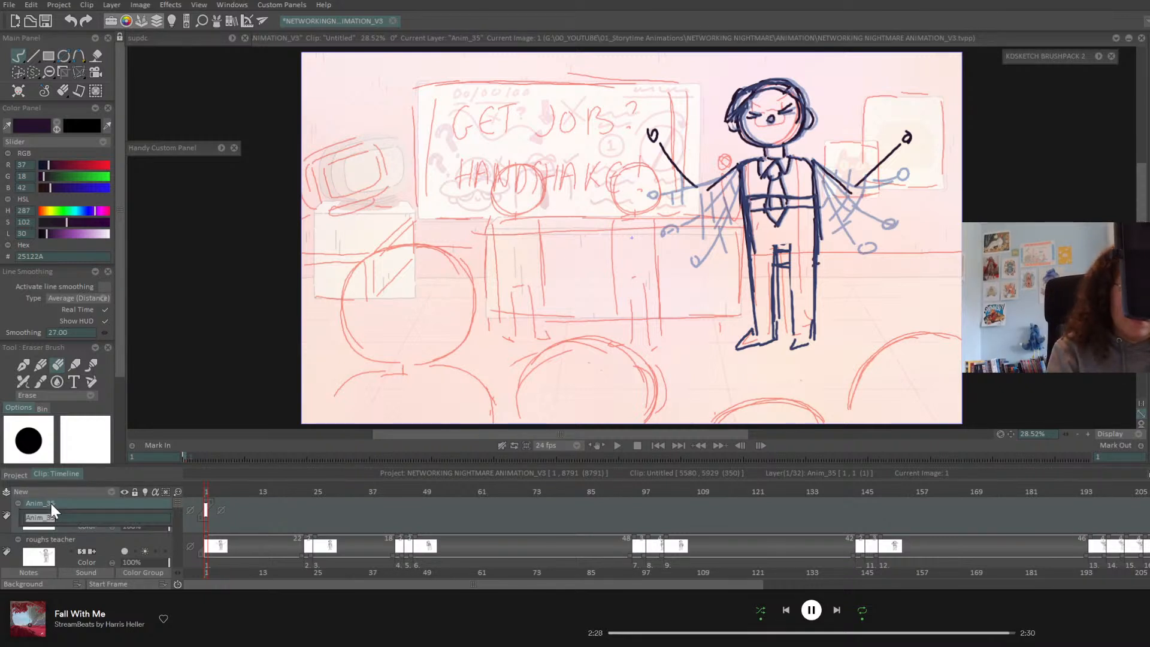
{"action": "type", "text": "piu"}
{"action": "key", "text": "BackSpace"}
{"action": "key", "text": "BackSpace"}
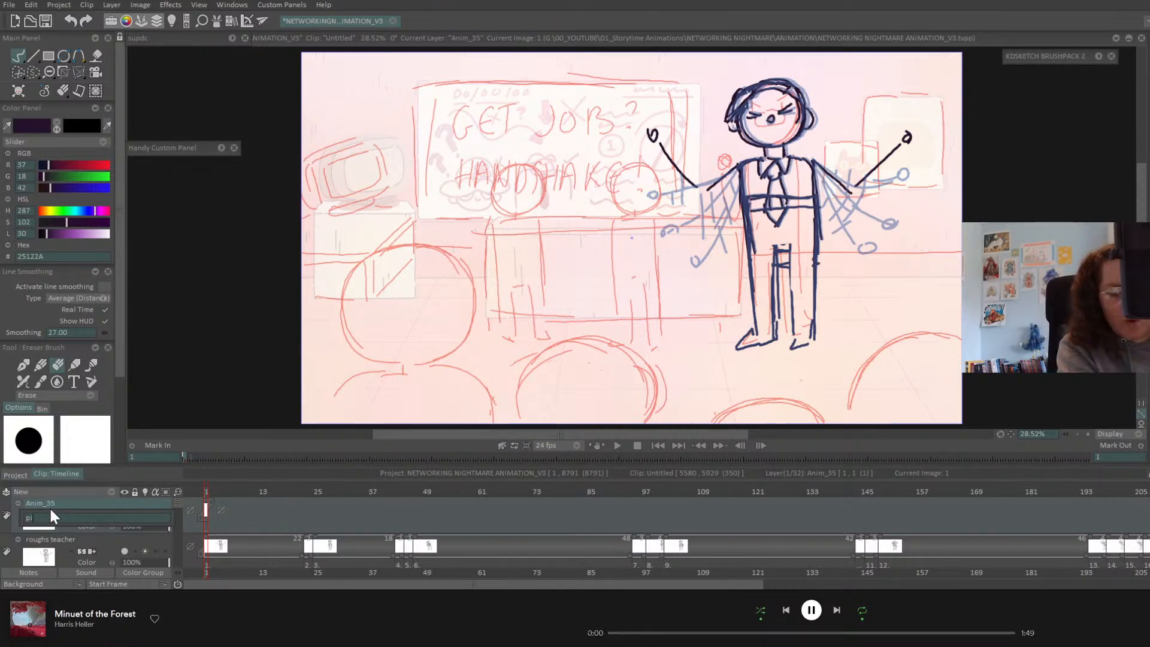
{"action": "type", "text": "unch b"}
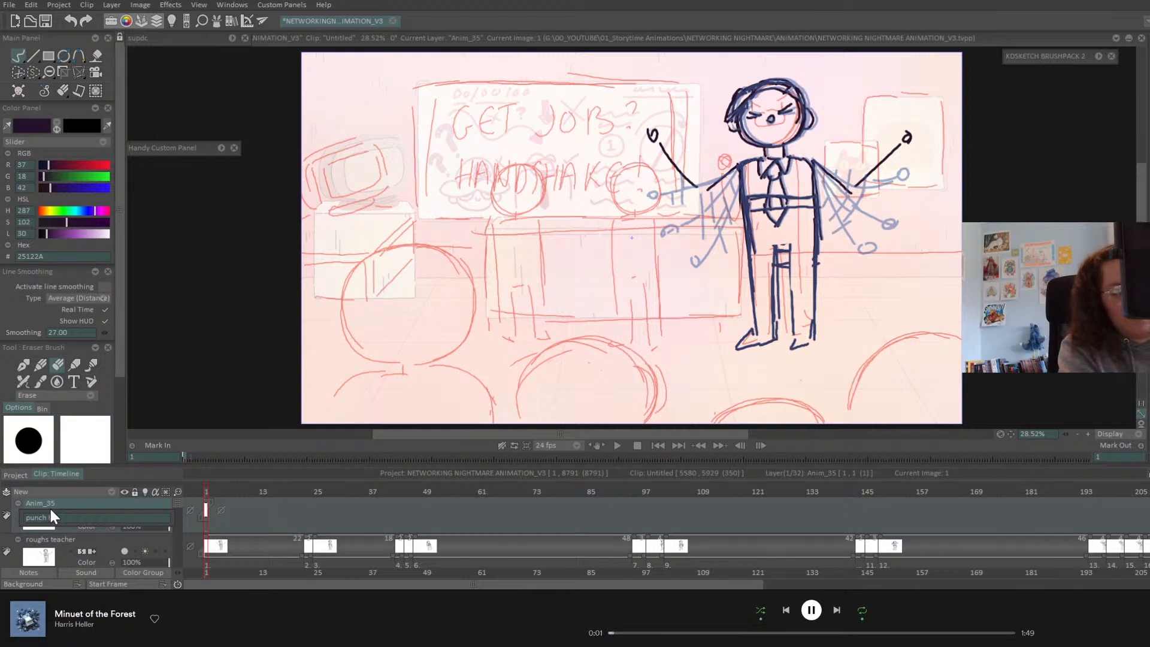
{"action": "type", "text": "oi"}
{"action": "key", "text": "Return"}
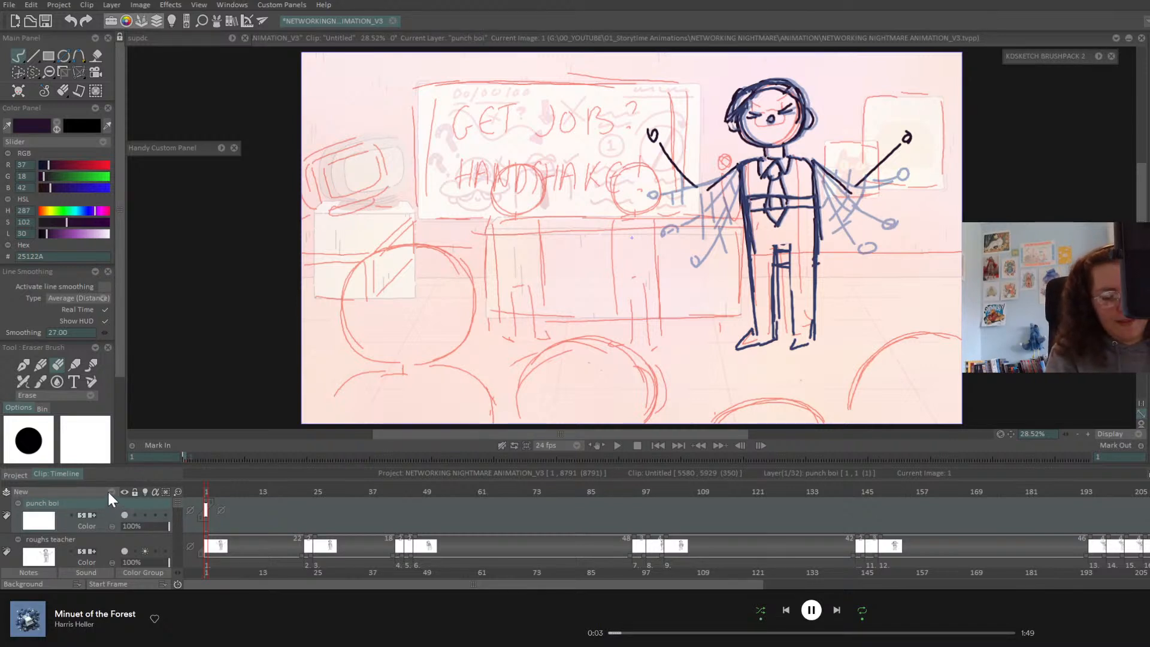
- Add another animation layer named "good boi" and make the punch boi layer current
{"action": "left_click", "coordinate": [109, 492]}
{"action": "double_click", "coordinate": [39, 505]}
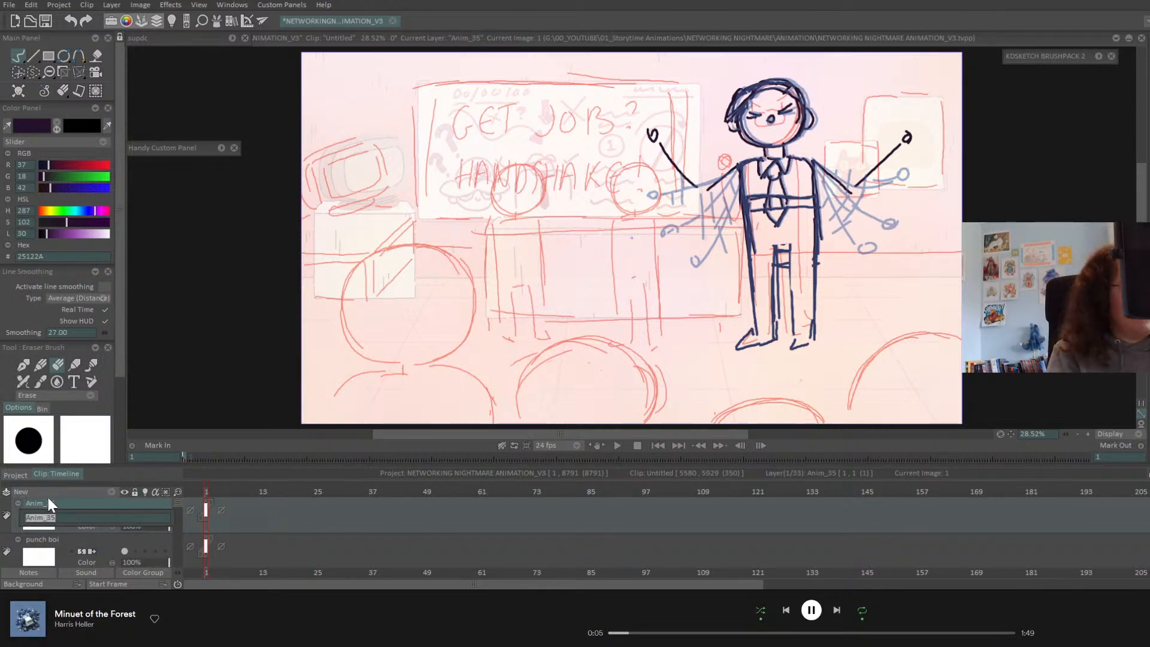
{"action": "type", "text": "good boi"}
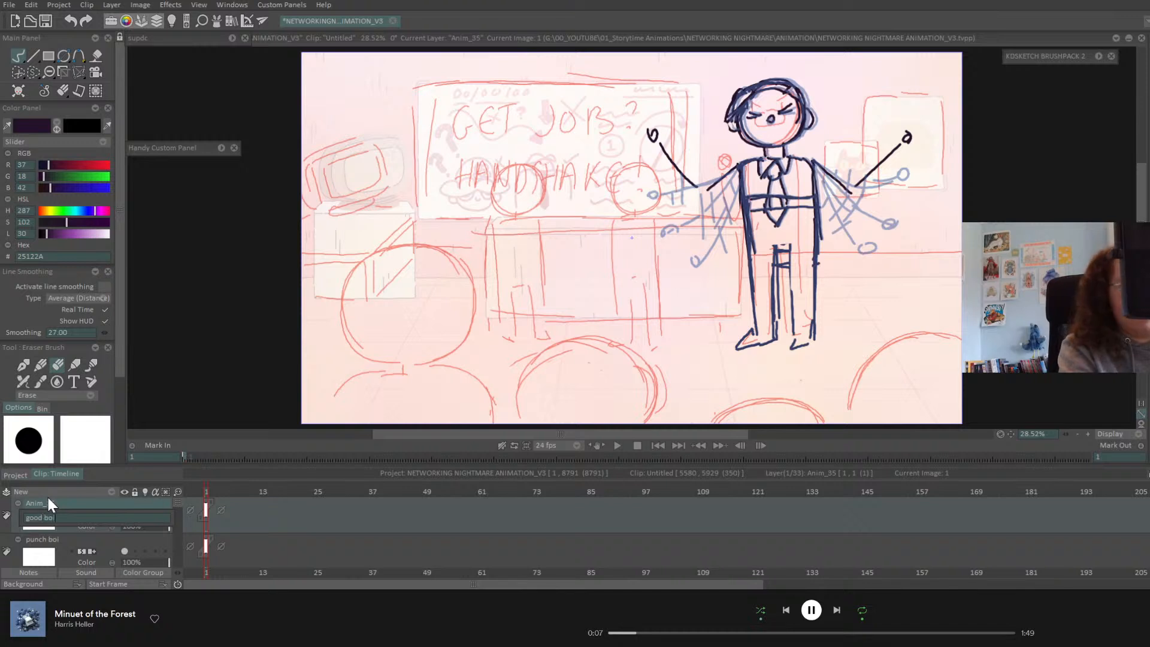
{"action": "key", "text": "Return"}
{"action": "left_click", "coordinate": [94, 544]}
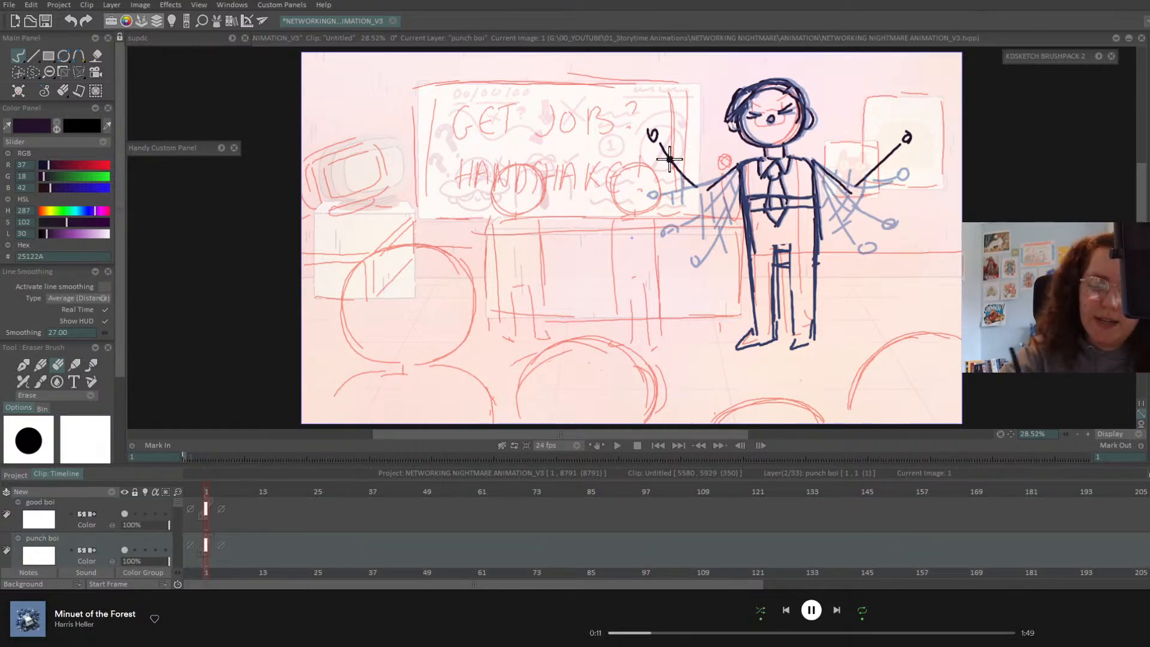
- With the Pencil Brush, sketch the punch boi's head, torso and legs at frame 1 over the storyboard figure nearest the teacher
{"action": "left_click", "coordinate": [39, 366]}
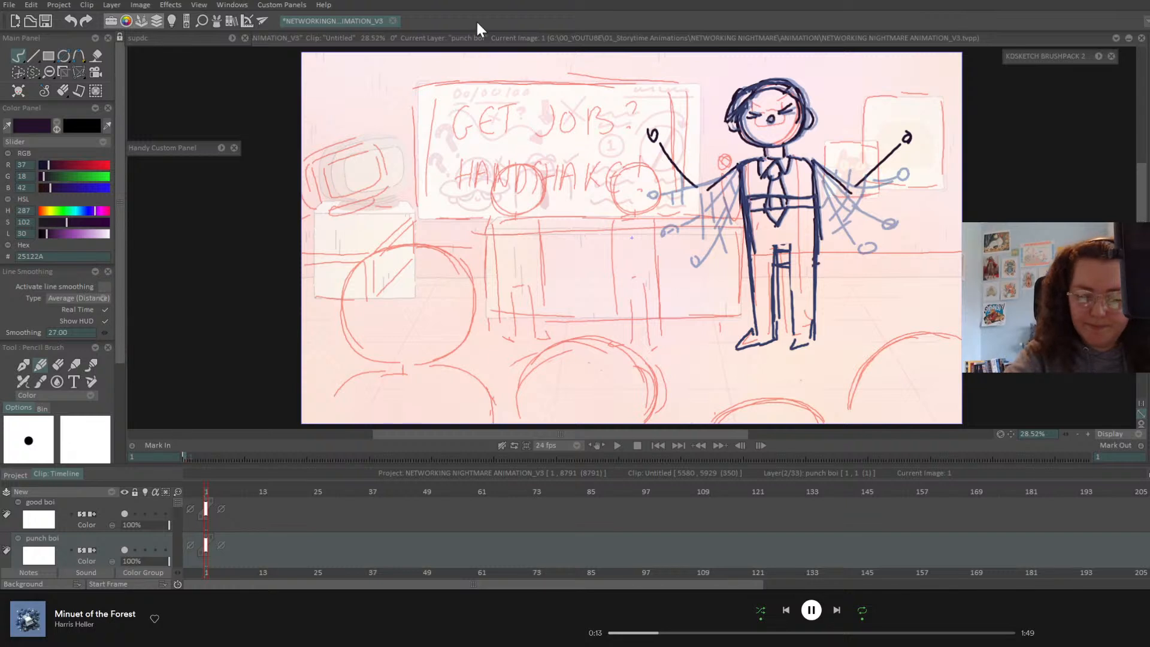
{"action": "mouse_move", "coordinate": [647, 163]}
{"action": "left_mouse_down"}
{"action": "mouse_move", "coordinate": [630, 206]}
{"action": "mouse_move", "coordinate": [663, 192]}
{"action": "mouse_move", "coordinate": [611, 191]}
{"action": "mouse_move", "coordinate": [607, 264]}
{"action": "left_mouse_up"}
{"action": "mouse_move", "coordinate": [628, 217]}
{"action": "left_mouse_down"}
{"action": "mouse_move", "coordinate": [607, 287]}
{"action": "mouse_move", "coordinate": [659, 222]}
{"action": "mouse_move", "coordinate": [662, 297]}
{"action": "mouse_move", "coordinate": [612, 299]}
{"action": "mouse_move", "coordinate": [606, 345]}
{"action": "mouse_move", "coordinate": [629, 288]}
{"action": "mouse_move", "coordinate": [644, 287]}
{"action": "mouse_move", "coordinate": [646, 347]}
{"action": "left_mouse_up"}
{"action": "mouse_move", "coordinate": [659, 292]}
{"action": "left_mouse_down"}
{"action": "mouse_move", "coordinate": [662, 344]}
{"action": "mouse_move", "coordinate": [645, 348]}
{"action": "left_mouse_up"}
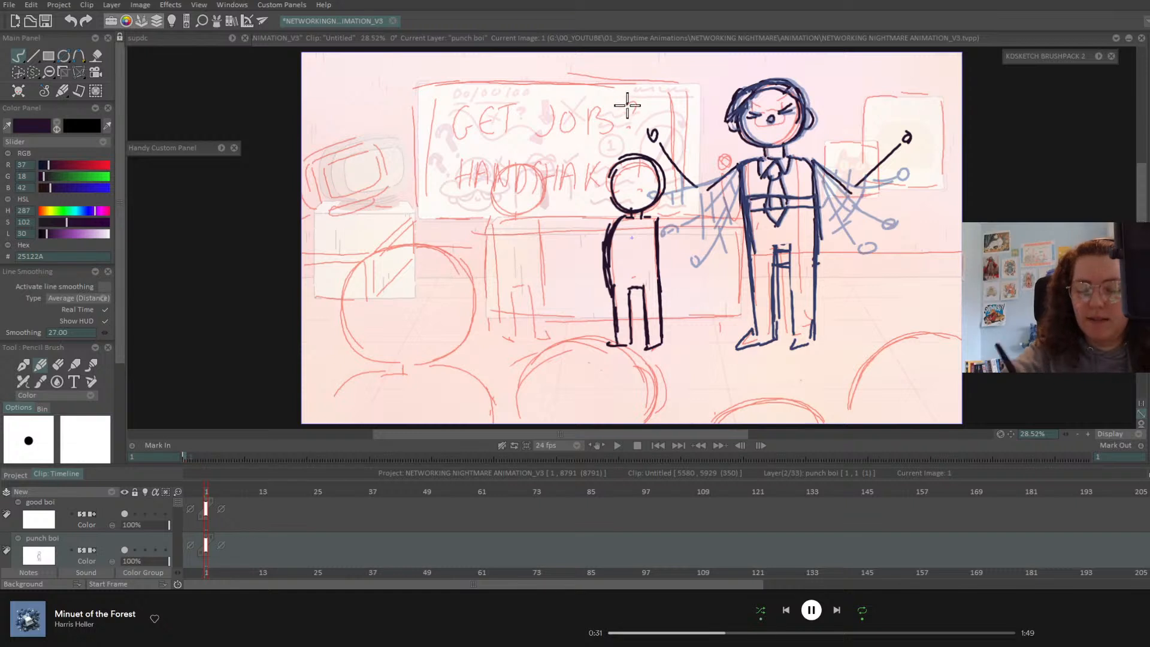
- Add ears, a simple face and straight hanging arms with hands to the boy at frame 1
{"action": "left_click_drag", "start_coordinate": [610, 193], "coordinate": [609, 201]}
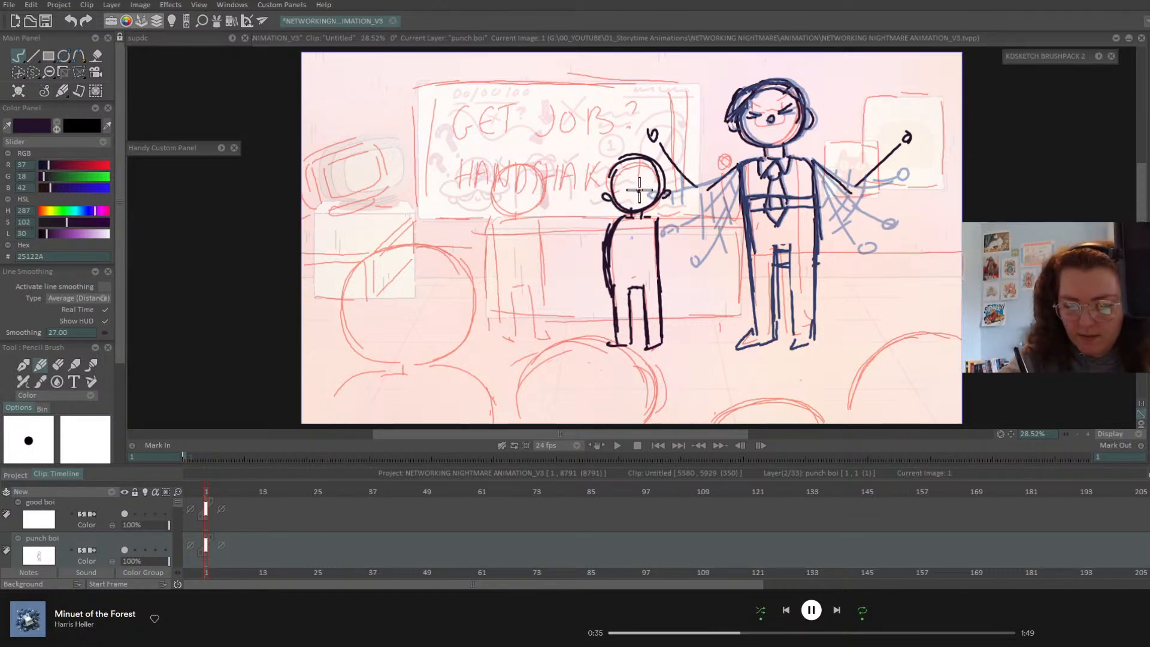
{"action": "left_click_drag", "start_coordinate": [638, 190], "coordinate": [630, 182]}
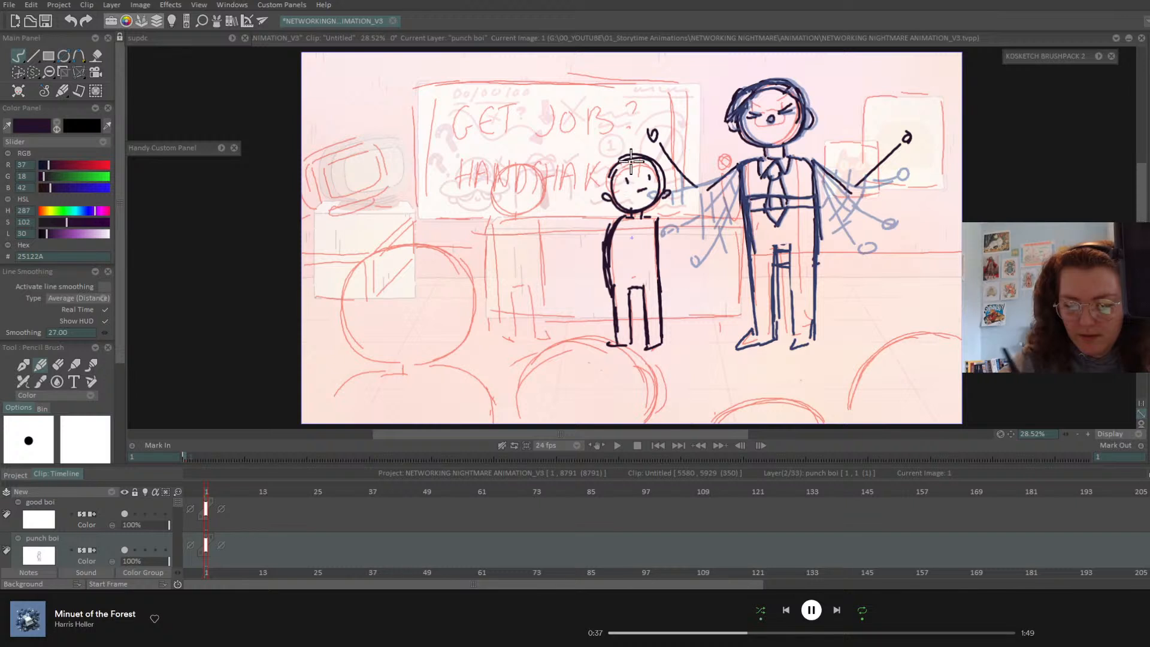
{"action": "left_click_drag", "start_coordinate": [657, 219], "coordinate": [666, 281]}
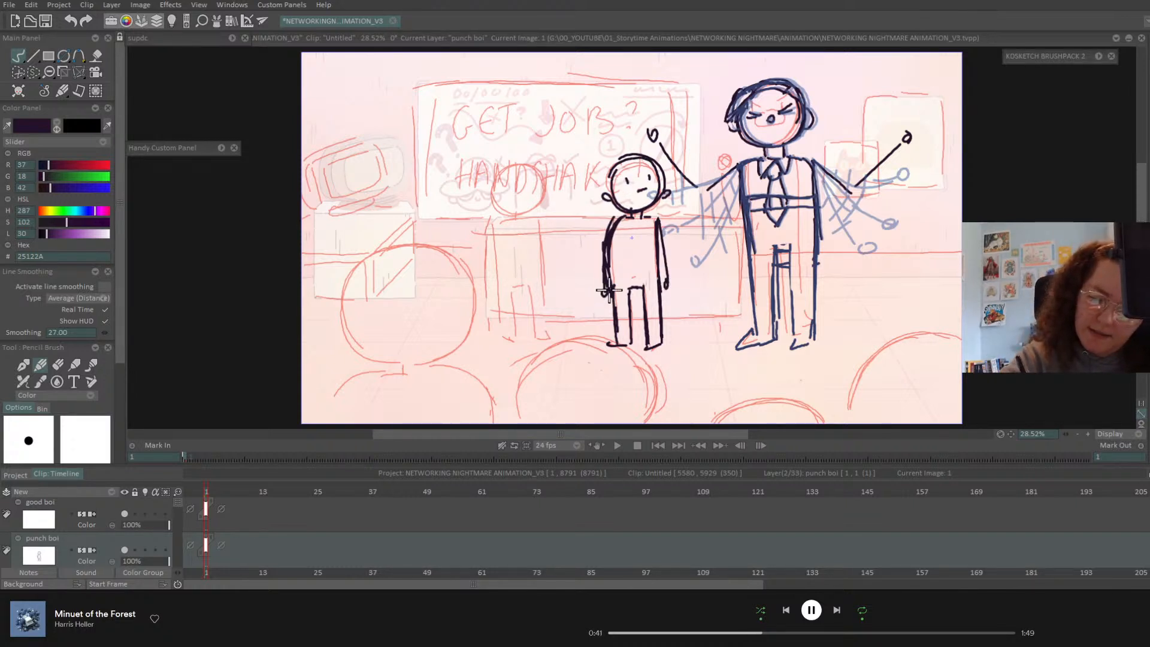
{"action": "left_click_drag", "start_coordinate": [609, 291], "coordinate": [606, 295]}
- Start a new punch boi drawing at frame 98 with the previous pose ghosted, and sketch the turned head, torso and hanging arm
{"action": "mouse_move", "coordinate": [212, 494]}
{"action": "left_mouse_down"}
{"action": "mouse_move", "coordinate": [693, 506]}
{"action": "mouse_move", "coordinate": [611, 527]}
{"action": "mouse_move", "coordinate": [639, 527]}
{"action": "mouse_move", "coordinate": [226, 544]}
{"action": "mouse_move", "coordinate": [664, 534]}
{"action": "mouse_move", "coordinate": [648, 544]}
{"action": "left_mouse_up"}
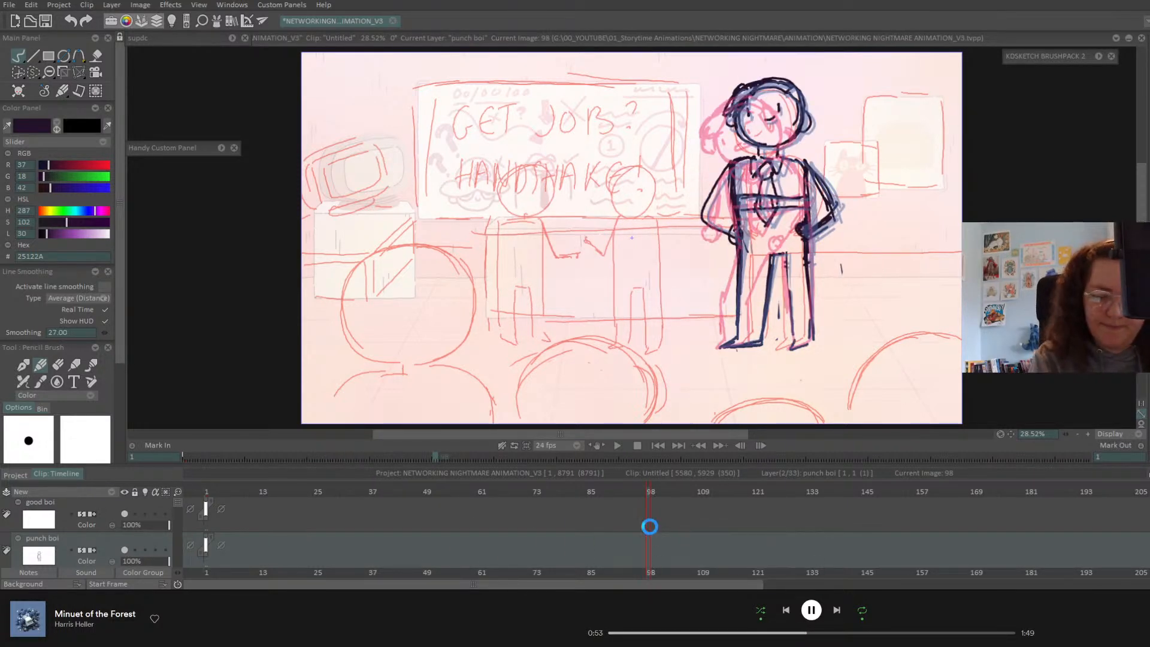
{"action": "left_click", "coordinate": [145, 550]}
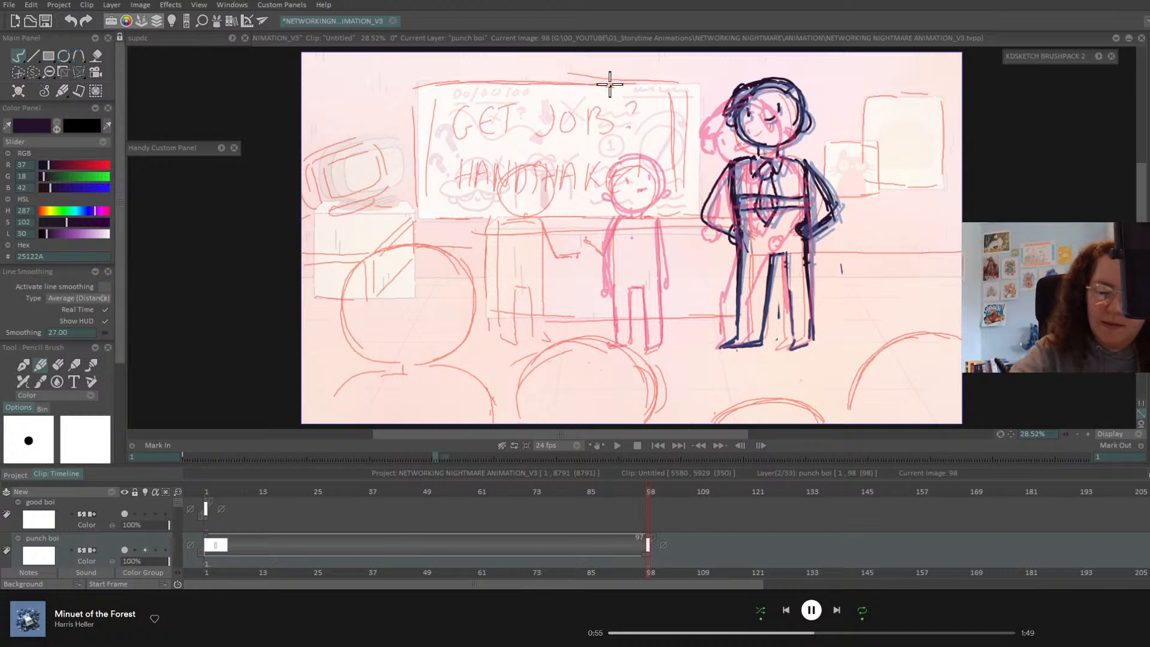
{"action": "mouse_move", "coordinate": [628, 159]}
{"action": "left_mouse_down"}
{"action": "mouse_move", "coordinate": [612, 198]}
{"action": "mouse_move", "coordinate": [637, 210]}
{"action": "mouse_move", "coordinate": [619, 207]}
{"action": "mouse_move", "coordinate": [640, 169]}
{"action": "mouse_move", "coordinate": [661, 175]}
{"action": "mouse_move", "coordinate": [656, 165]}
{"action": "mouse_move", "coordinate": [637, 212]}
{"action": "left_mouse_up"}
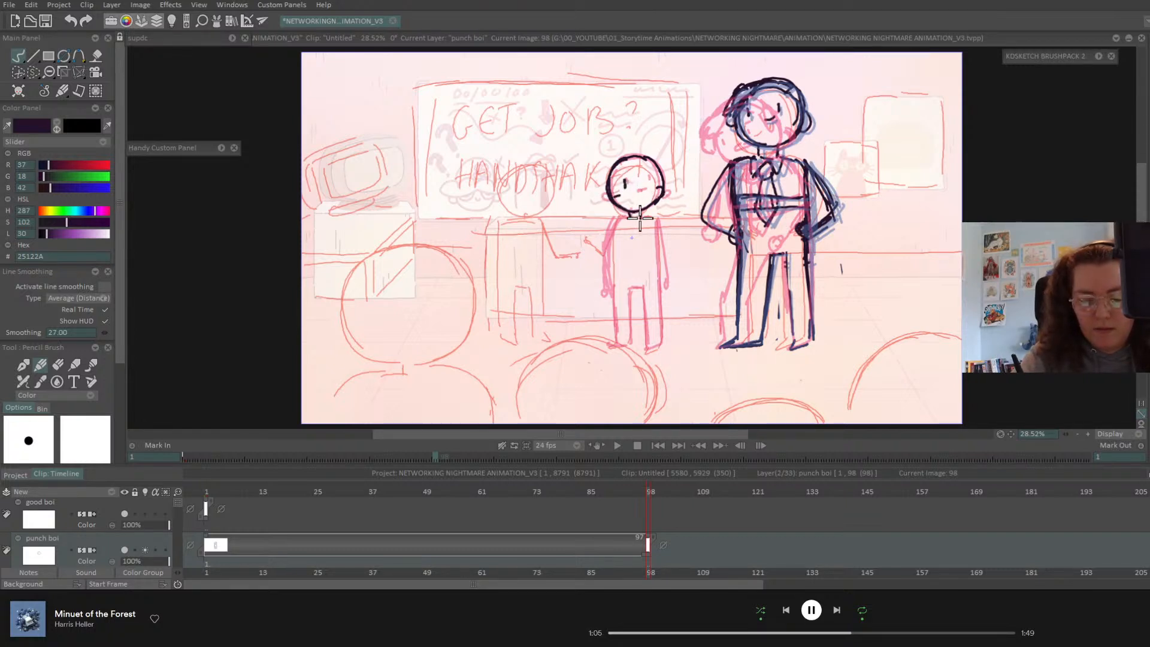
{"action": "left_click_drag", "start_coordinate": [627, 215], "coordinate": [610, 295]}
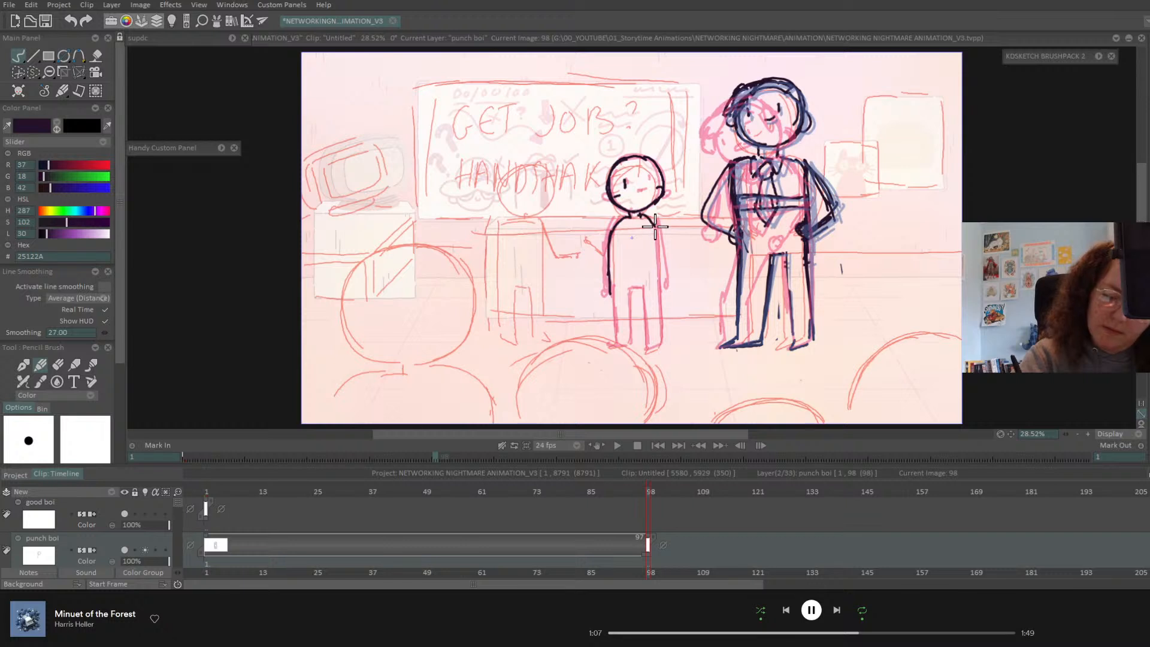
{"action": "mouse_move", "coordinate": [653, 217]}
{"action": "left_mouse_down"}
{"action": "mouse_move", "coordinate": [655, 288]}
{"action": "mouse_move", "coordinate": [659, 261]}
{"action": "left_mouse_up"}
{"action": "mouse_move", "coordinate": [643, 221]}
{"action": "left_mouse_down"}
{"action": "mouse_move", "coordinate": [640, 288]}
{"action": "mouse_move", "coordinate": [661, 336]}
{"action": "mouse_move", "coordinate": [644, 350]}
{"action": "left_mouse_up"}
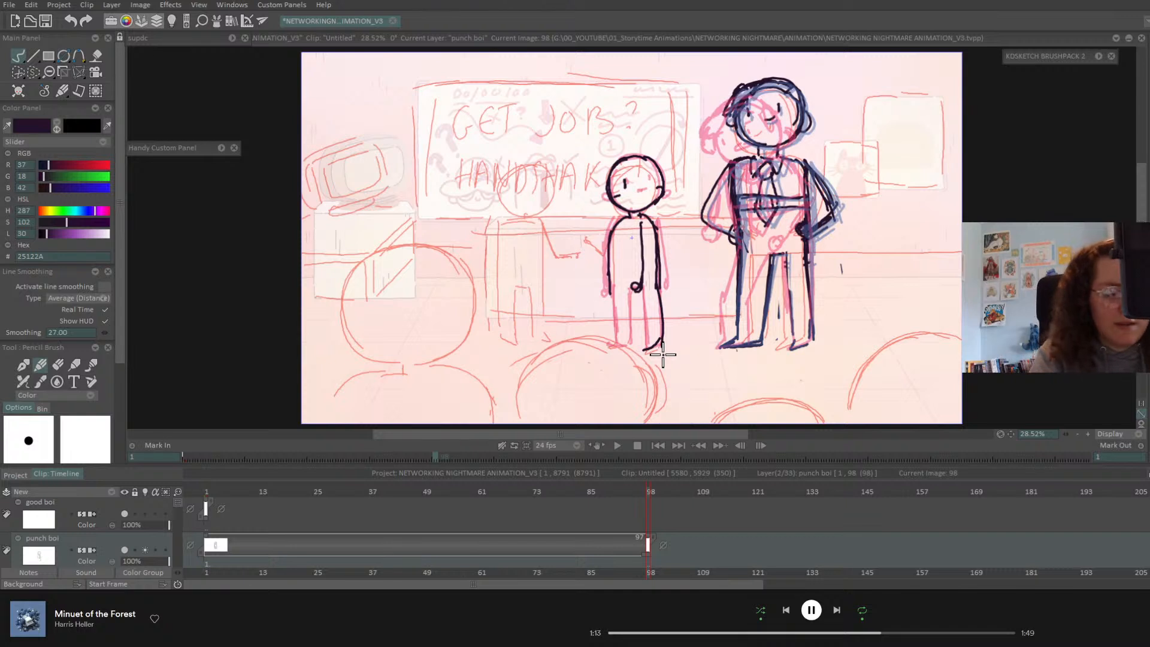
- Try out a first version of the boy's legs and feet at frame 98
{"action": "mouse_move", "coordinate": [611, 290]}
{"action": "left_mouse_down"}
{"action": "mouse_move", "coordinate": [621, 342]}
{"action": "mouse_move", "coordinate": [637, 343]}
{"action": "mouse_move", "coordinate": [636, 303]}
{"action": "mouse_move", "coordinate": [645, 353]}
{"action": "mouse_move", "coordinate": [658, 347]}
{"action": "left_mouse_up"}
{"action": "left_click_drag", "start_coordinate": [647, 289], "coordinate": [658, 345]}
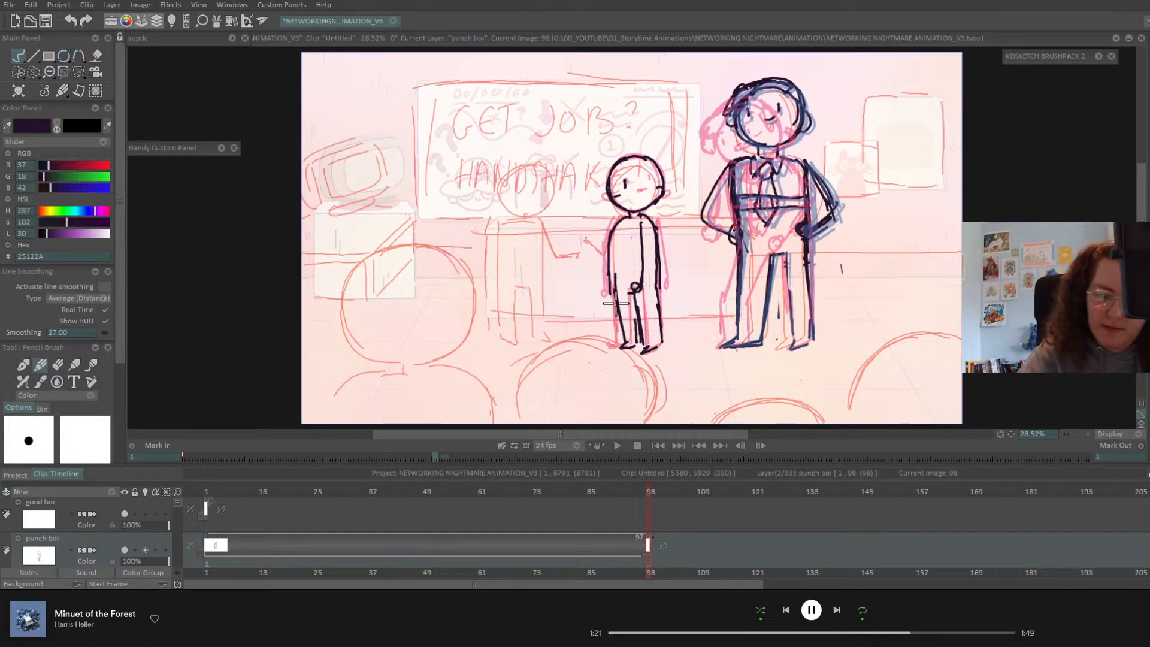
{"action": "mouse_move", "coordinate": [613, 273]}
{"action": "left_mouse_down"}
{"action": "mouse_move", "coordinate": [616, 342]}
{"action": "mouse_move", "coordinate": [634, 347]}
{"action": "left_mouse_up"}
{"action": "left_click_drag", "start_coordinate": [630, 295], "coordinate": [633, 320]}
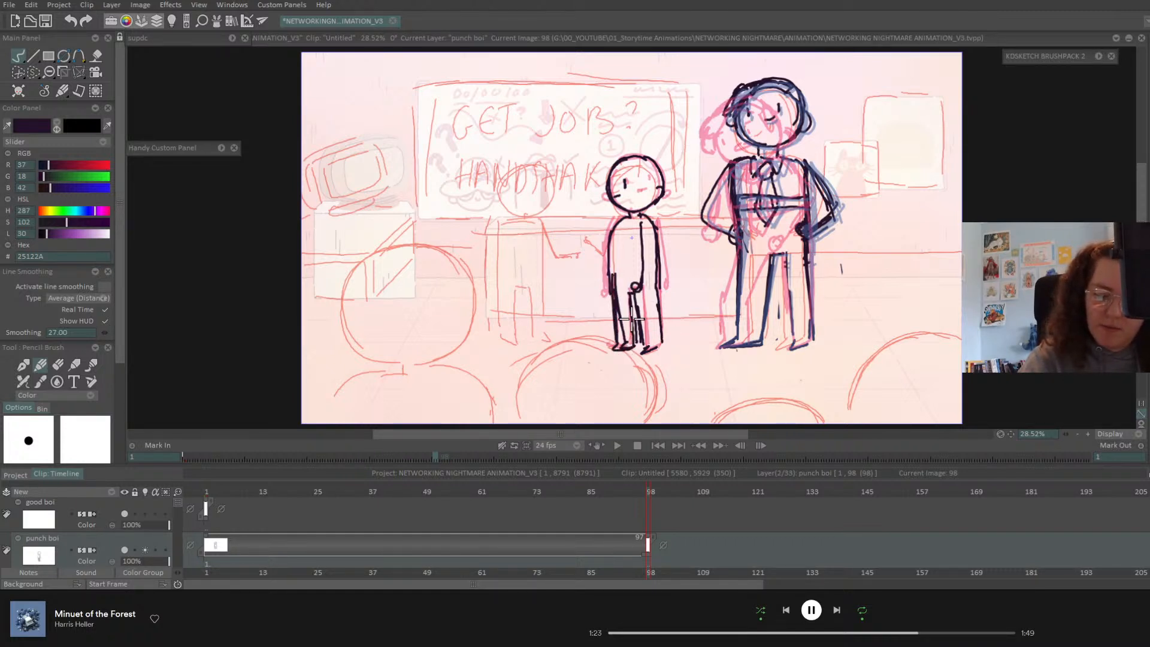
- Erase the boy's legs at frame 98 and redraw them as straight, separate legs with feet
{"action": "left_click", "coordinate": [58, 365]}
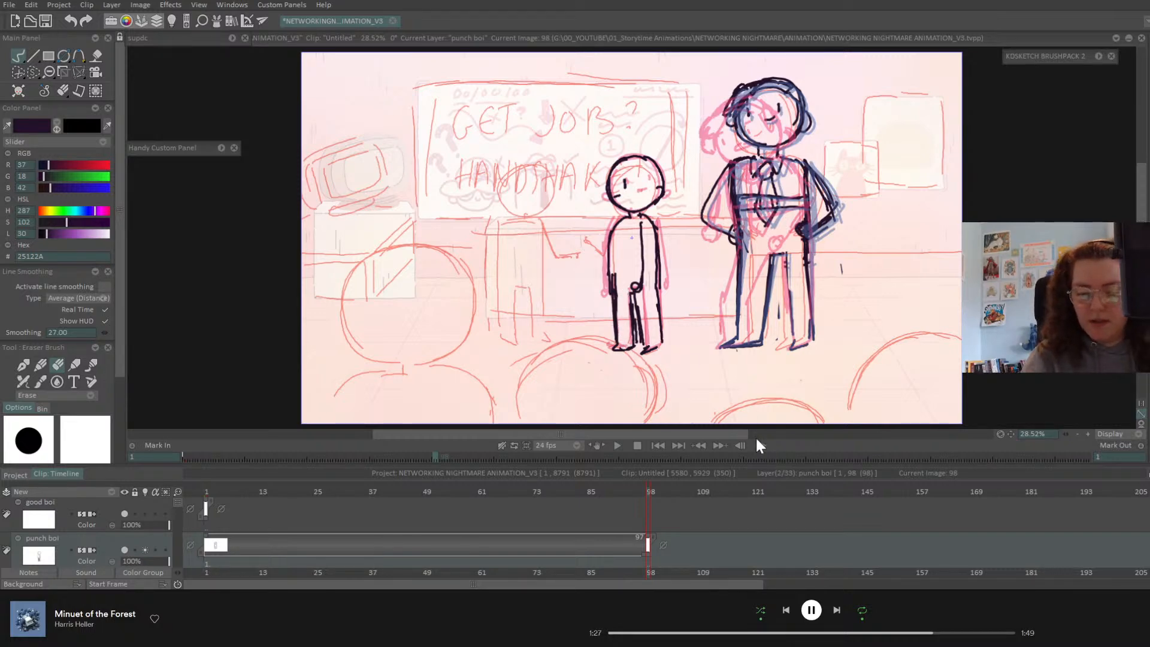
{"action": "left_click_drag", "start_coordinate": [646, 490], "coordinate": [649, 493]}
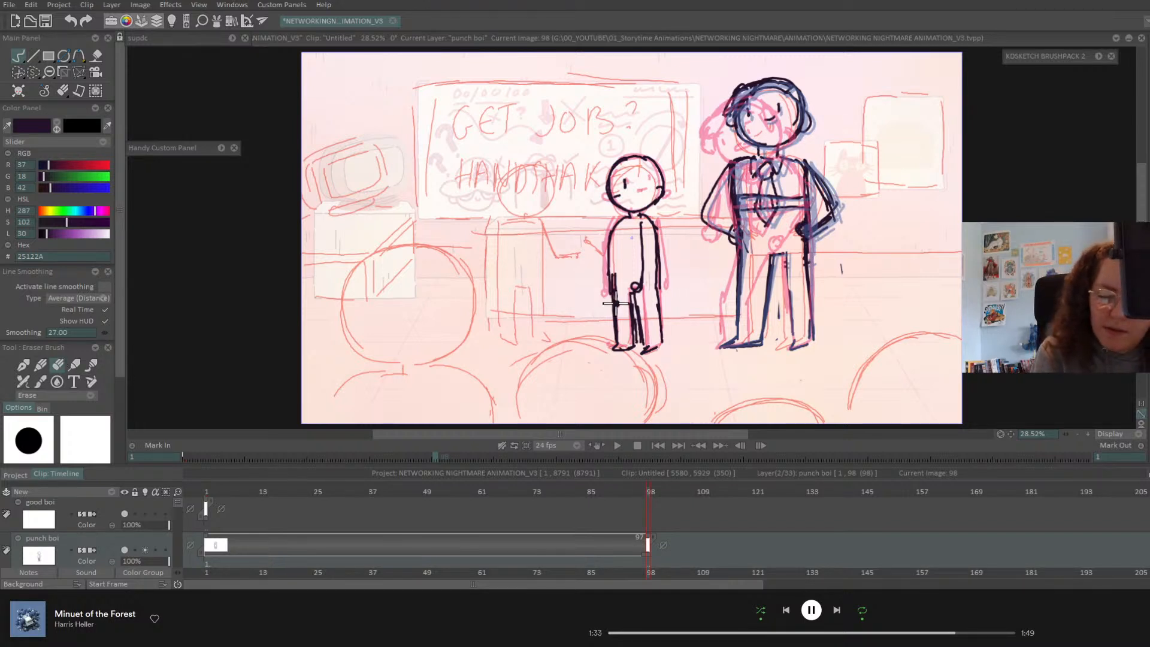
{"action": "mouse_move", "coordinate": [625, 349]}
{"action": "left_mouse_down"}
{"action": "mouse_move", "coordinate": [614, 365]}
{"action": "mouse_move", "coordinate": [629, 299]}
{"action": "mouse_move", "coordinate": [699, 324]}
{"action": "mouse_move", "coordinate": [689, 342]}
{"action": "left_mouse_up"}
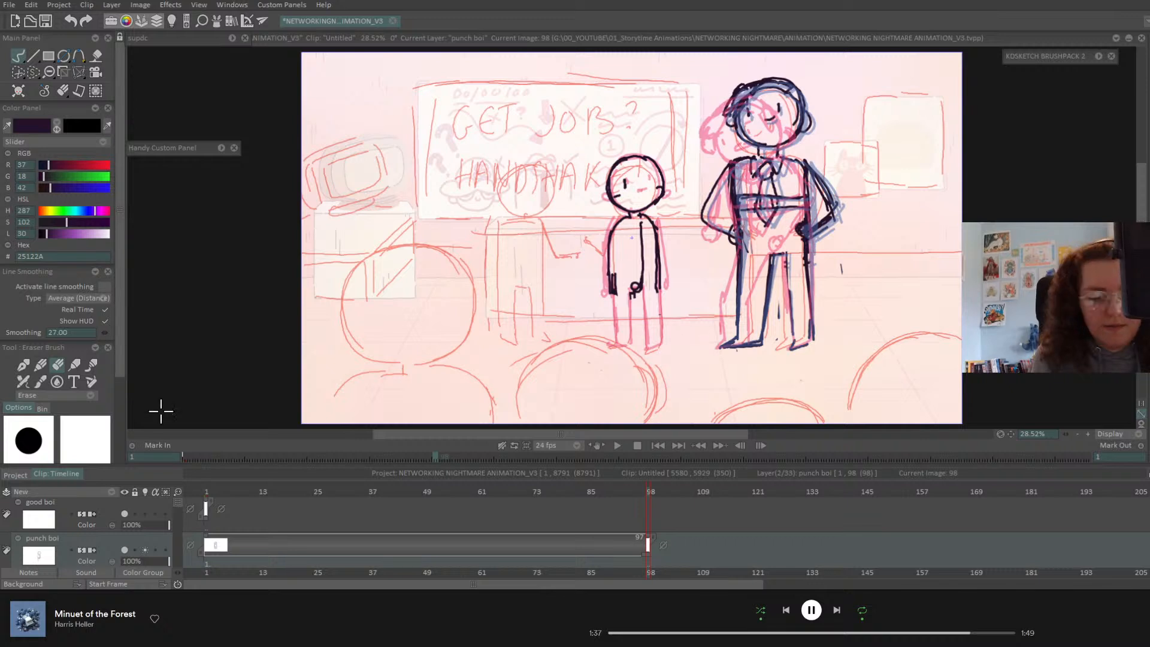
{"action": "left_click", "coordinate": [44, 365]}
{"action": "mouse_move", "coordinate": [609, 276]}
{"action": "left_mouse_down"}
{"action": "mouse_move", "coordinate": [615, 348]}
{"action": "mouse_move", "coordinate": [630, 344]}
{"action": "mouse_move", "coordinate": [629, 293]}
{"action": "mouse_move", "coordinate": [645, 293]}
{"action": "mouse_move", "coordinate": [659, 345]}
{"action": "left_mouse_up"}
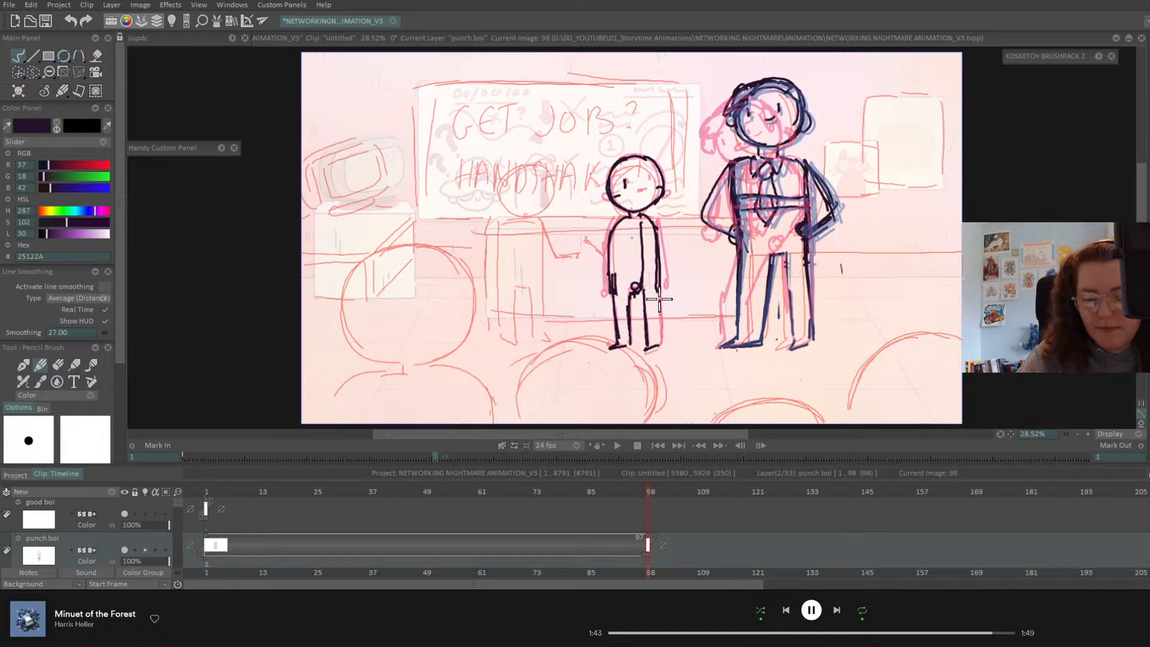
{"action": "left_click_drag", "start_coordinate": [659, 292], "coordinate": [661, 327]}
- Duplicate the boy's standing pose at frame 57 and shift his selected head slightly down and towards the teacher
{"action": "left_click", "coordinate": [646, 495]}
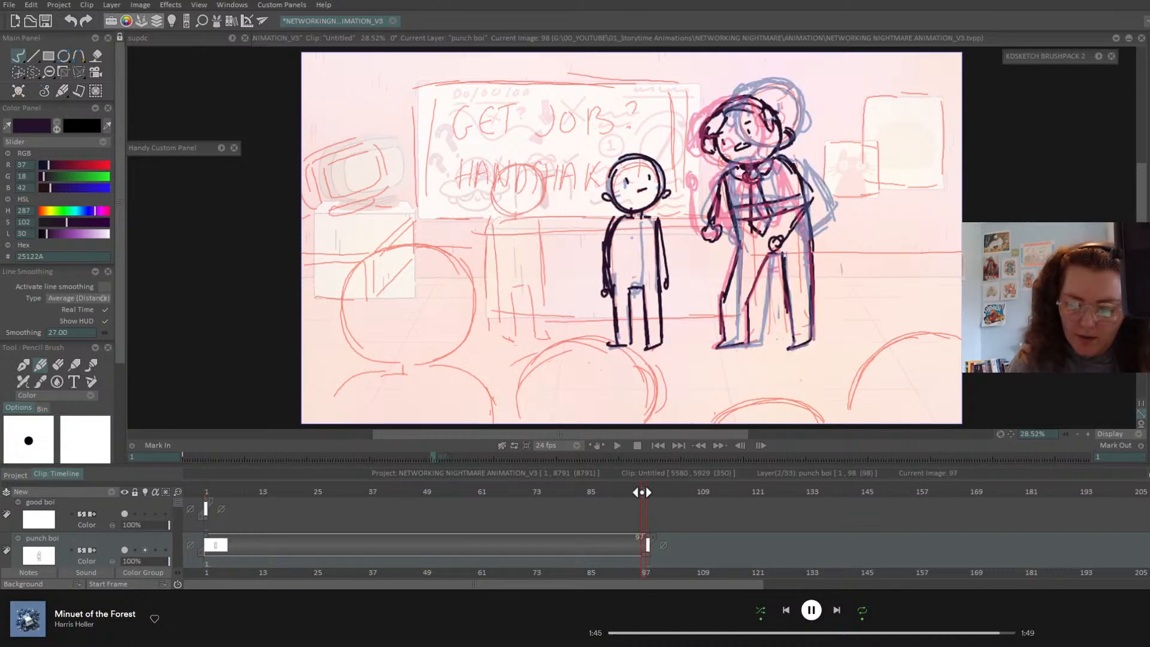
{"action": "mouse_move", "coordinate": [645, 495]}
{"action": "left_mouse_down"}
{"action": "mouse_move", "coordinate": [683, 494]}
{"action": "mouse_move", "coordinate": [596, 519]}
{"action": "mouse_move", "coordinate": [201, 543]}
{"action": "mouse_move", "coordinate": [463, 544]}
{"action": "left_mouse_up"}
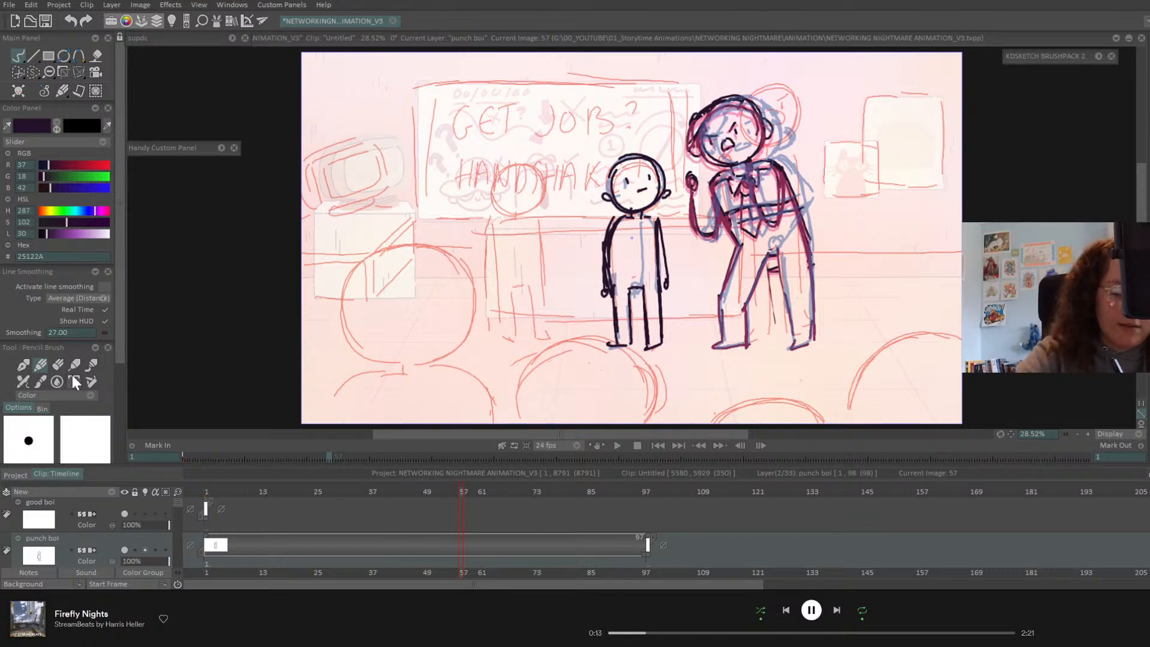
{"action": "left_click", "coordinate": [58, 365]}
{"action": "left_click", "coordinate": [33, 72]}
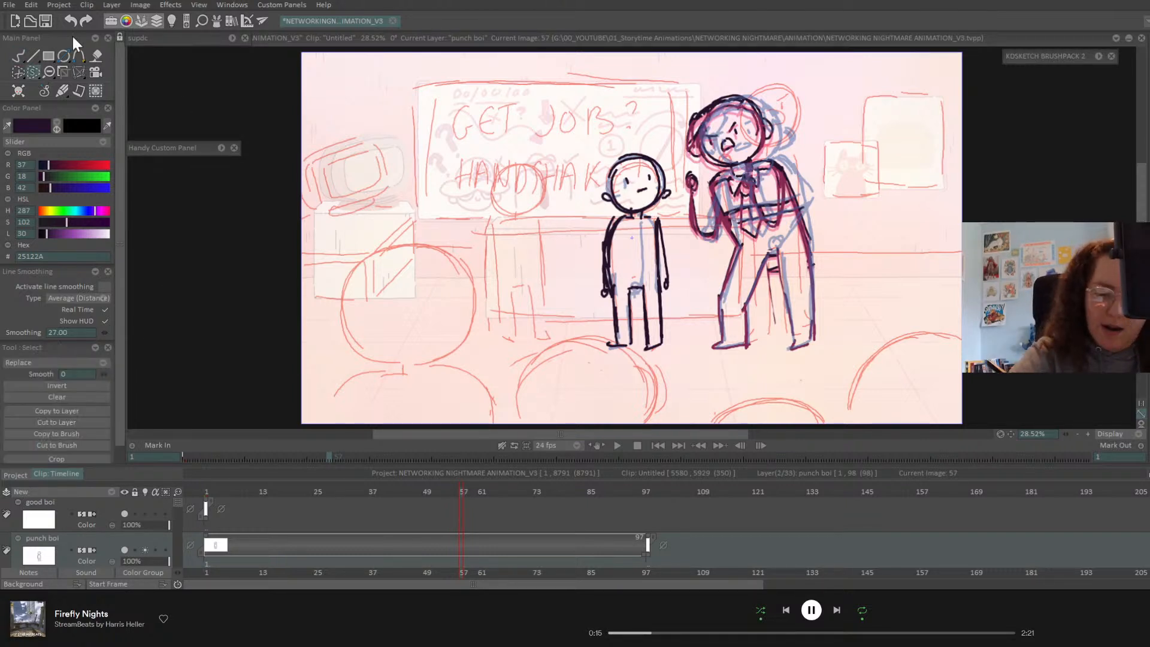
{"action": "mouse_move", "coordinate": [623, 216]}
{"action": "left_mouse_down"}
{"action": "mouse_move", "coordinate": [590, 195]}
{"action": "mouse_move", "coordinate": [646, 137]}
{"action": "mouse_move", "coordinate": [669, 158]}
{"action": "mouse_move", "coordinate": [677, 197]}
{"action": "mouse_move", "coordinate": [623, 214]}
{"action": "left_mouse_up"}
{"action": "left_click", "coordinate": [79, 72]}
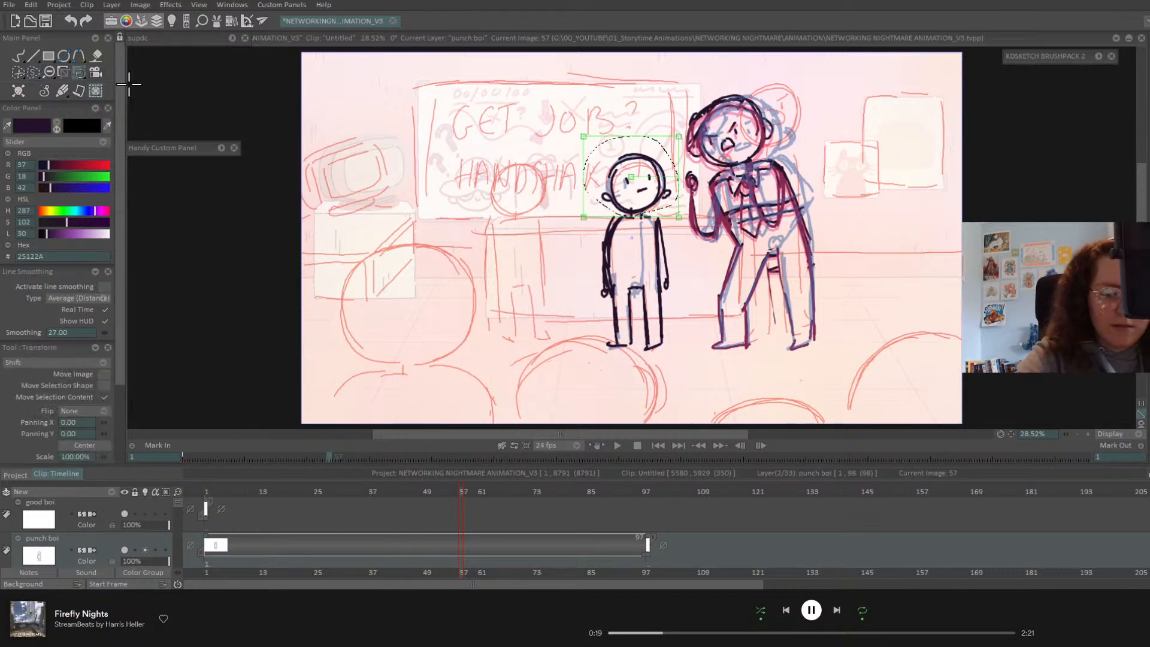
{"action": "left_click_drag", "start_coordinate": [678, 178], "coordinate": [672, 155]}
{"action": "key", "text": "Return"}
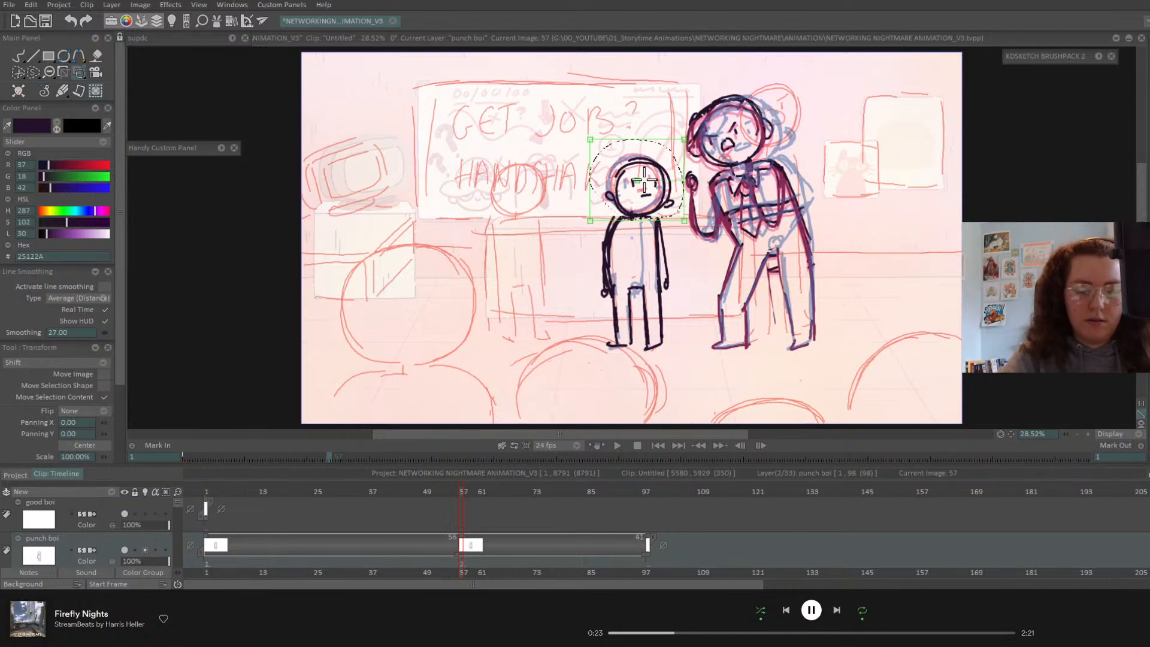
- Clear the selection and erase the boy's face and the arm nearest the teacher at frame 57
{"action": "left_click", "coordinate": [38, 71]}
{"action": "left_click", "coordinate": [101, 209]}
{"action": "left_click", "coordinate": [20, 57]}
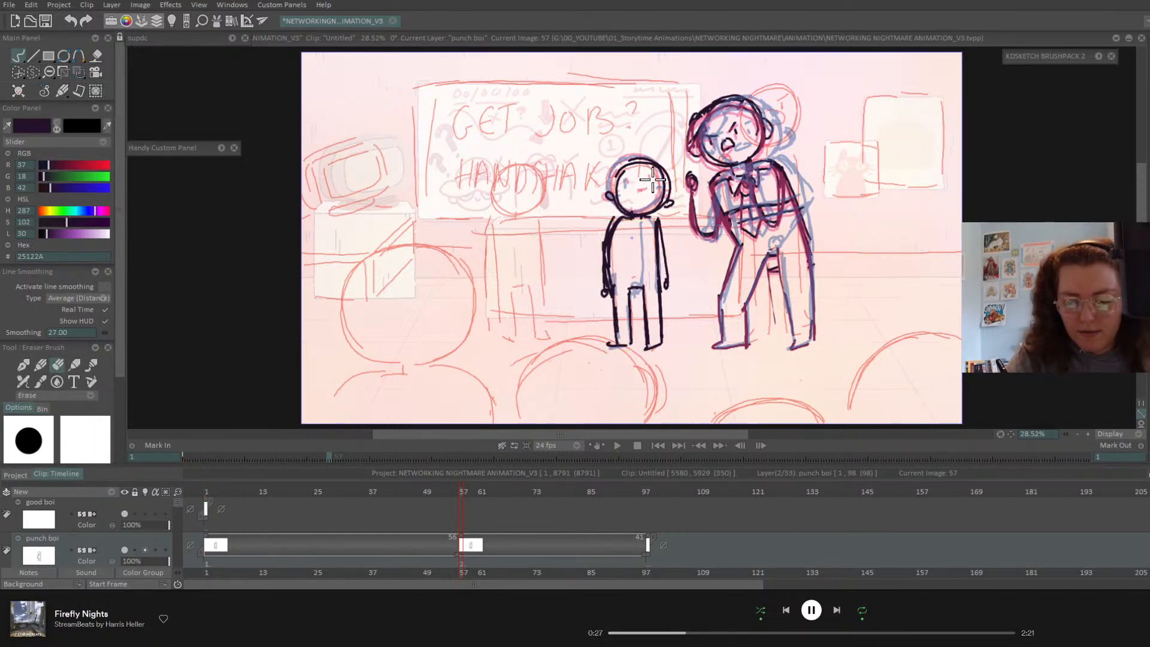
{"action": "left_click", "coordinate": [40, 364]}
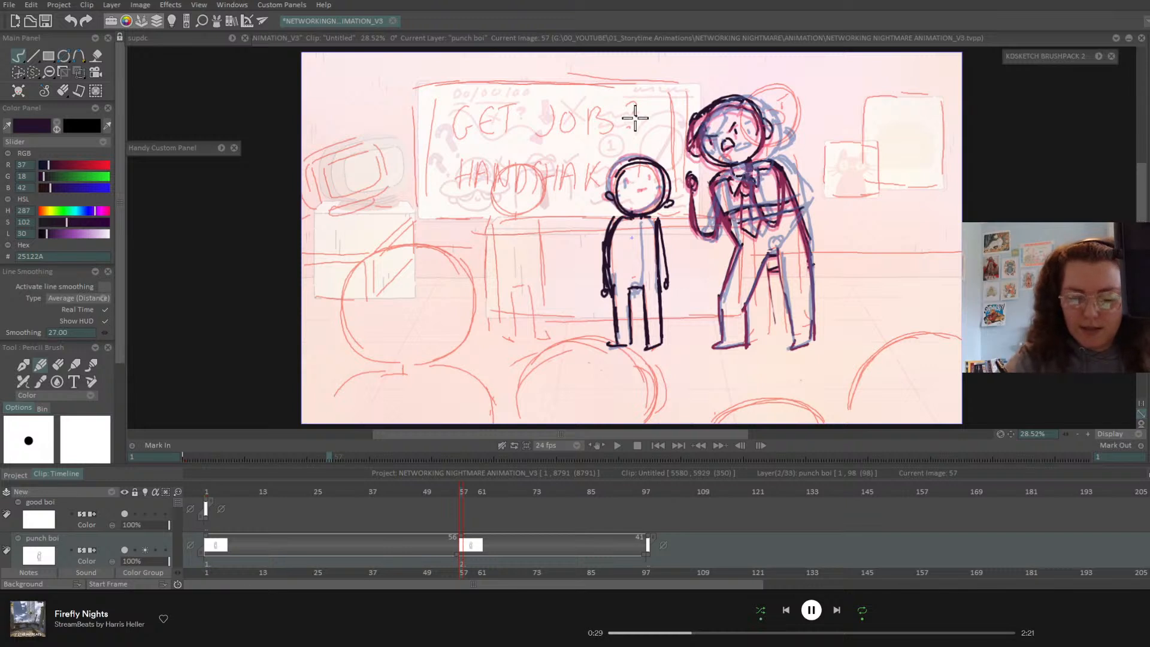
{"action": "left_click", "coordinate": [58, 366]}
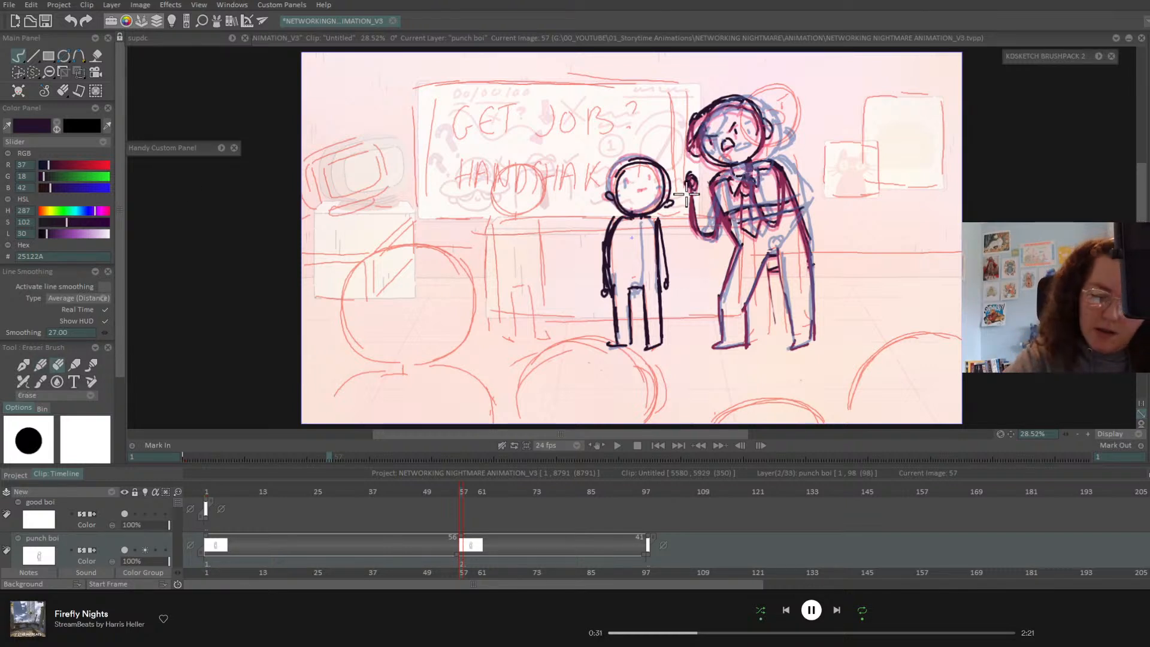
{"action": "left_click", "coordinate": [40, 365]}
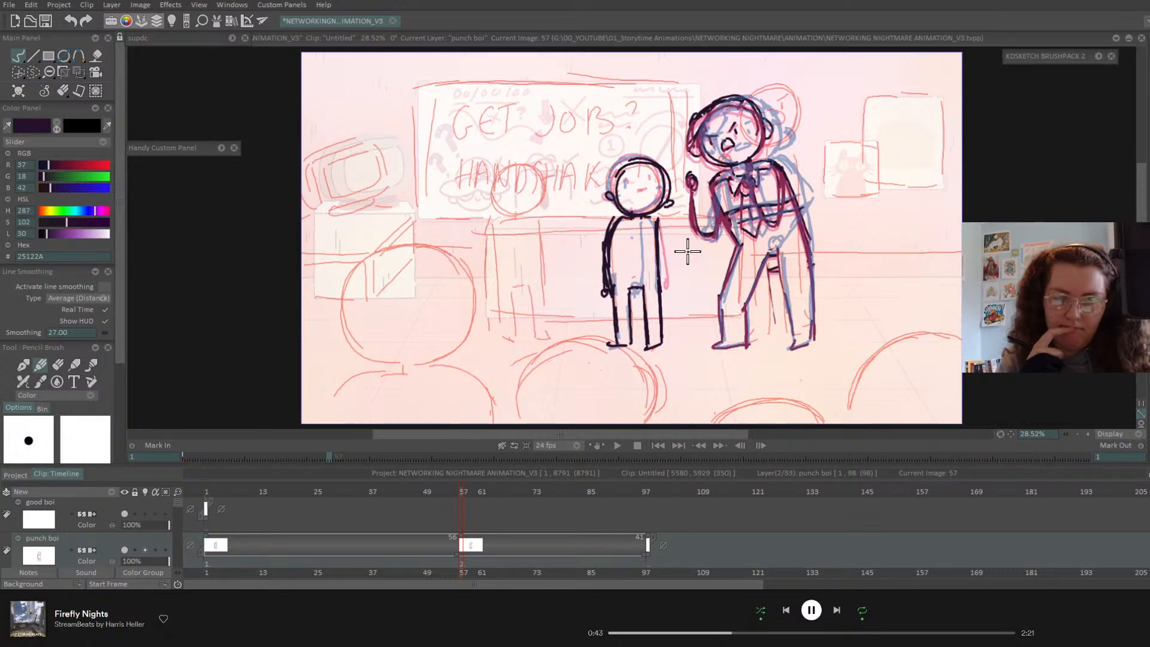
- Erase the boy's far arm at frame 57 and redraw it bent up across his chest
{"action": "left_click", "coordinate": [57, 365]}
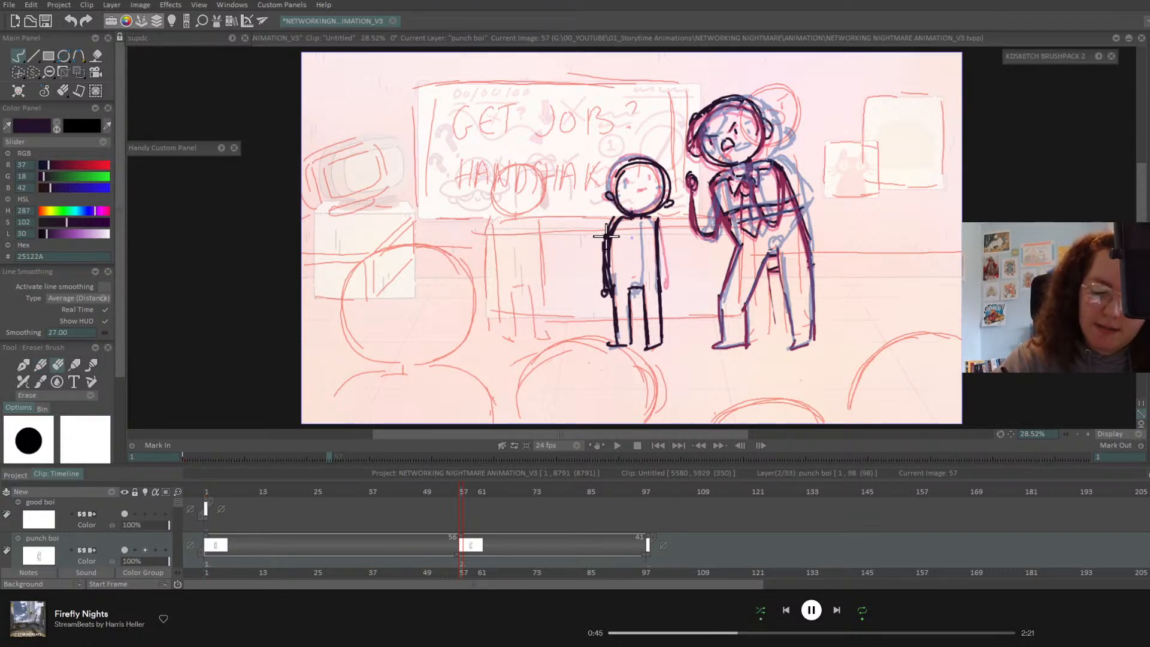
{"action": "mouse_move", "coordinate": [607, 236]}
{"action": "left_mouse_down"}
{"action": "mouse_move", "coordinate": [604, 294]}
{"action": "mouse_move", "coordinate": [602, 260]}
{"action": "mouse_move", "coordinate": [601, 281]}
{"action": "left_mouse_up"}
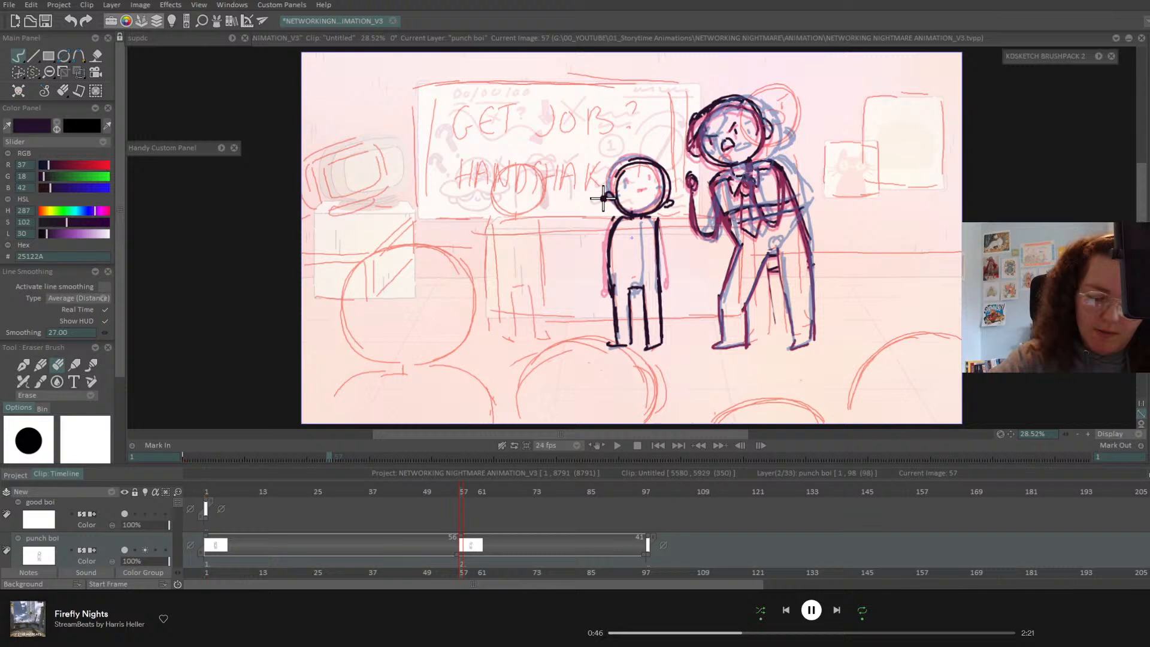
{"action": "left_click", "coordinate": [43, 365]}
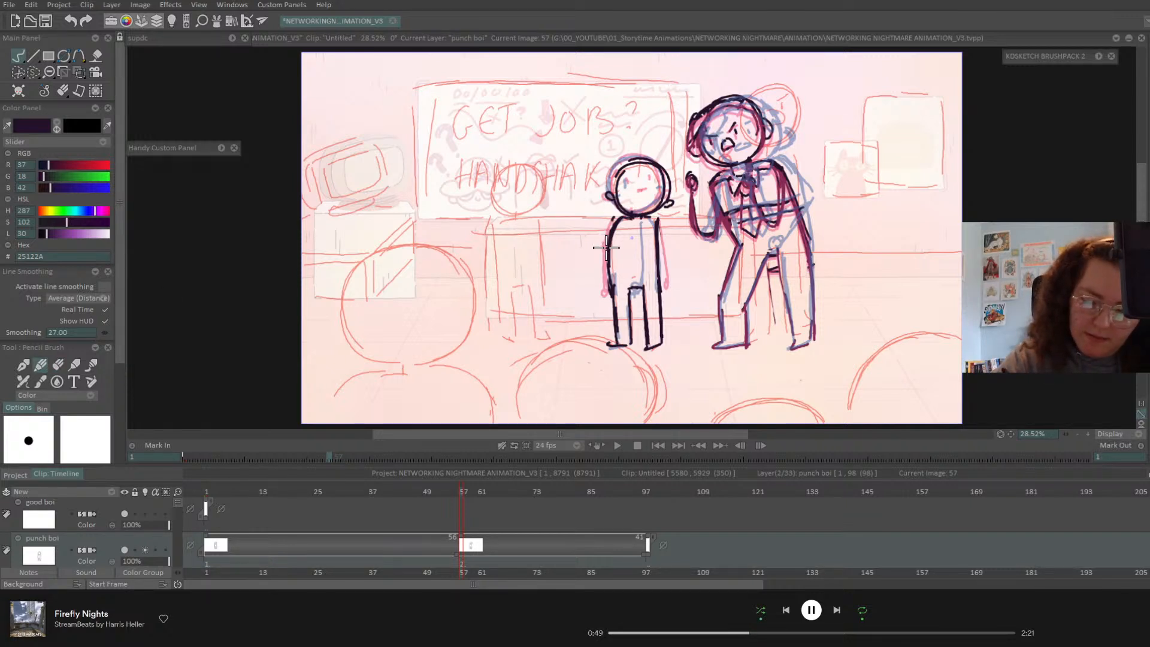
{"action": "left_click_drag", "start_coordinate": [610, 275], "coordinate": [640, 235]}
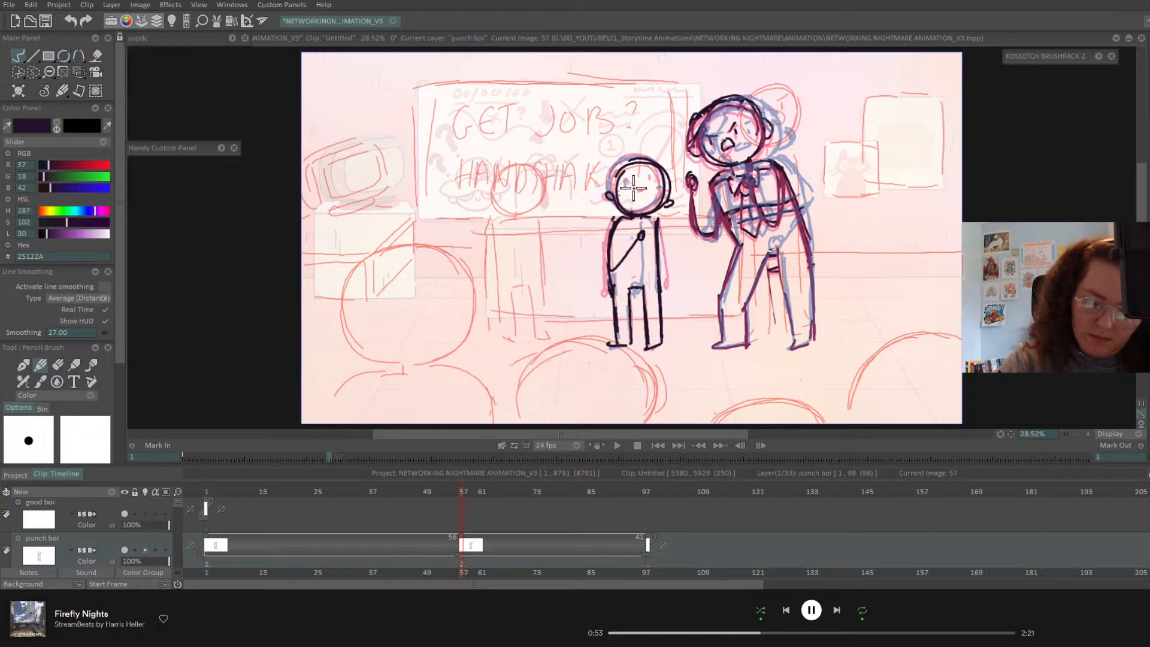
- Compare frame 57 with the preceding pose and restore its drawing to the original standing pose
{"action": "left_click", "coordinate": [455, 492]}
{"action": "left_click_drag", "start_coordinate": [455, 493], "coordinate": [463, 493]}
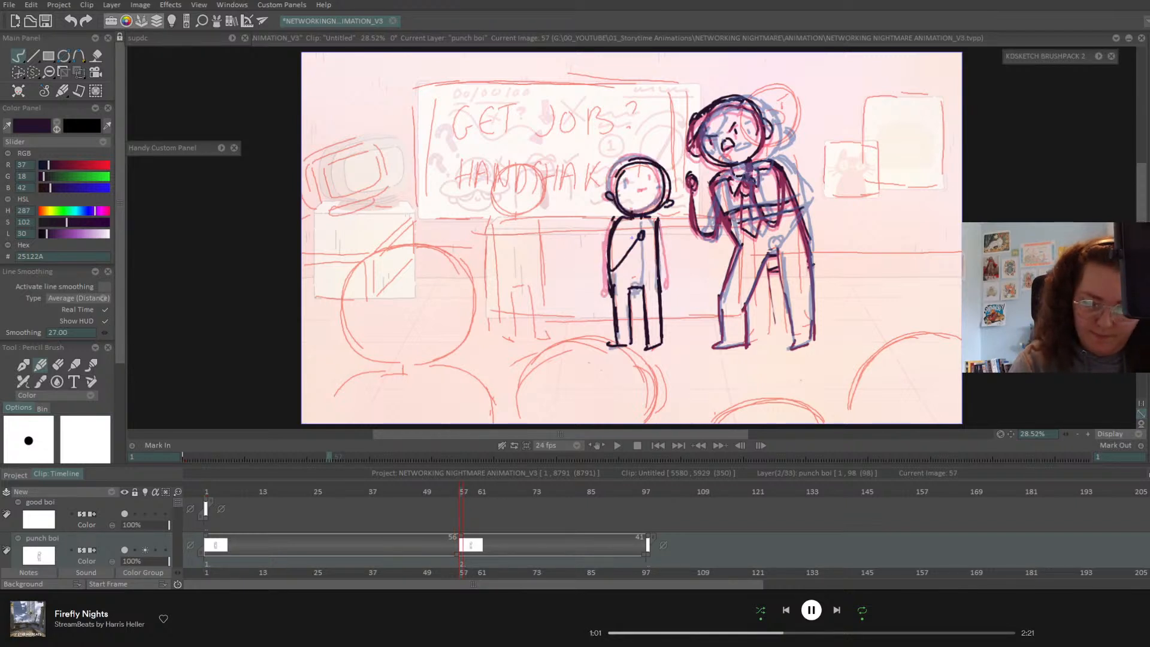
{"action": "left_click", "coordinate": [455, 560]}
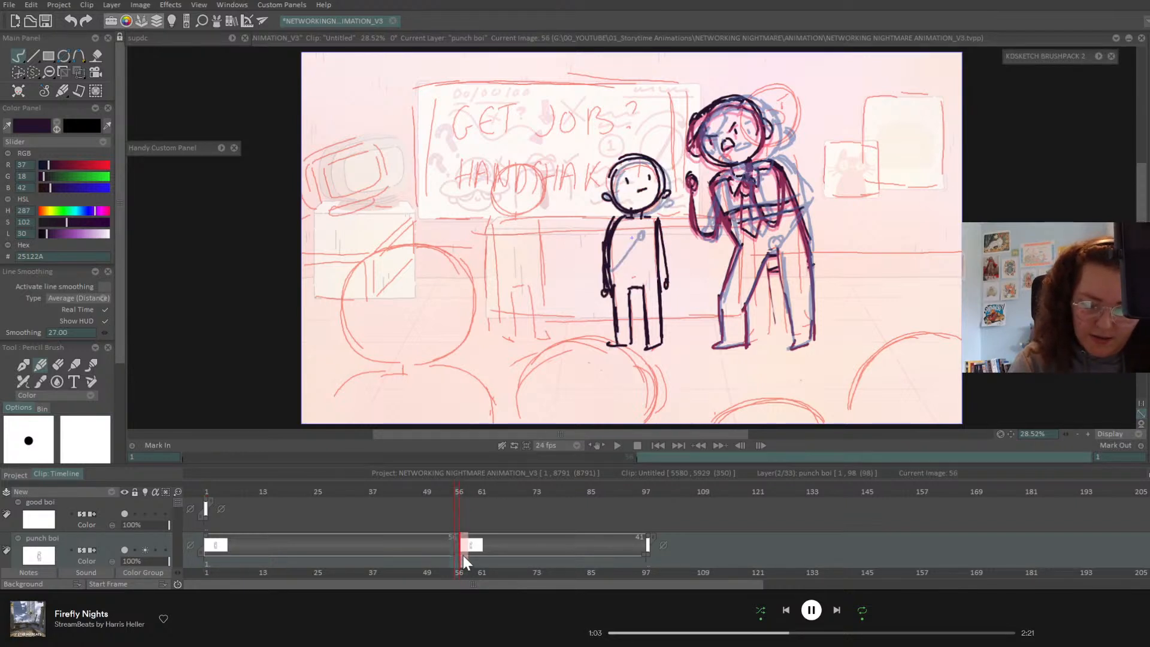
{"action": "left_click", "coordinate": [488, 566]}
{"action": "left_click_drag", "start_coordinate": [461, 493], "coordinate": [463, 494]}
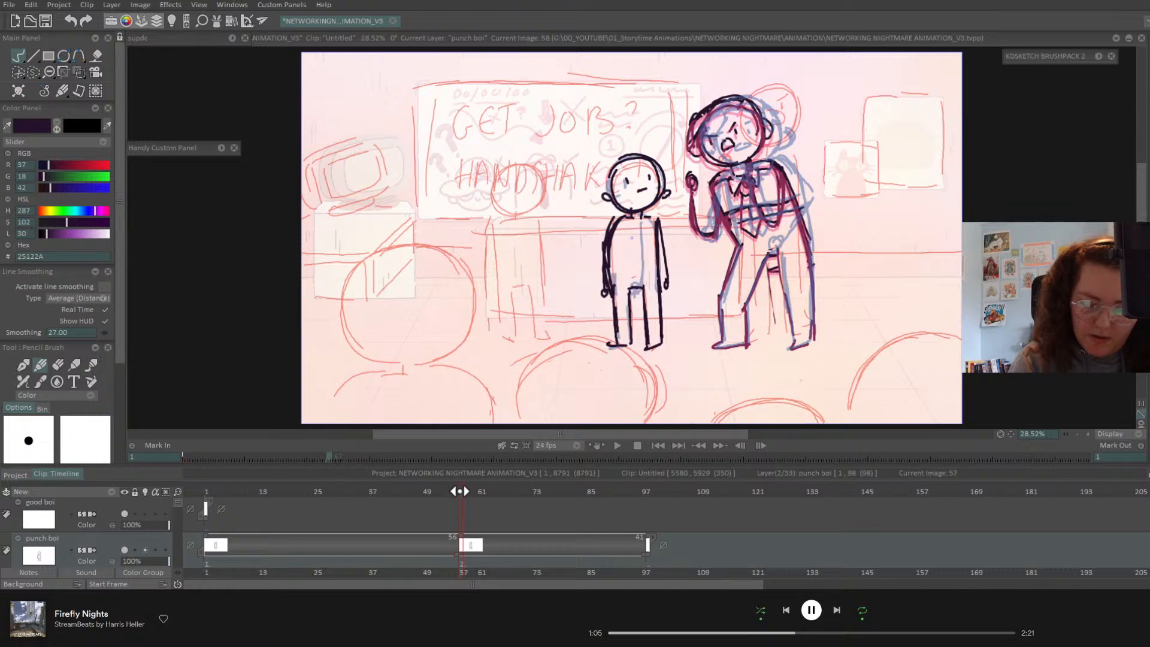
- Replace the boy's face at frame 57 and redraw his arm farthest from the teacher bent across his chest with a fist
{"action": "key", "text": "e"}
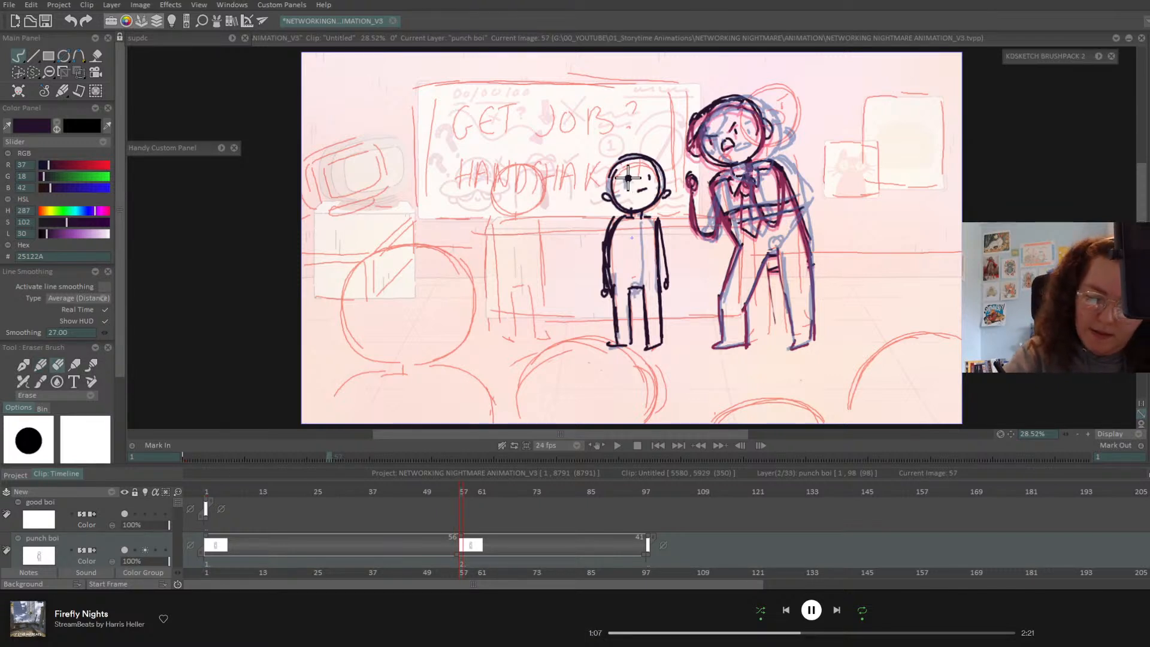
{"action": "left_click_drag", "start_coordinate": [626, 175], "coordinate": [646, 171]}
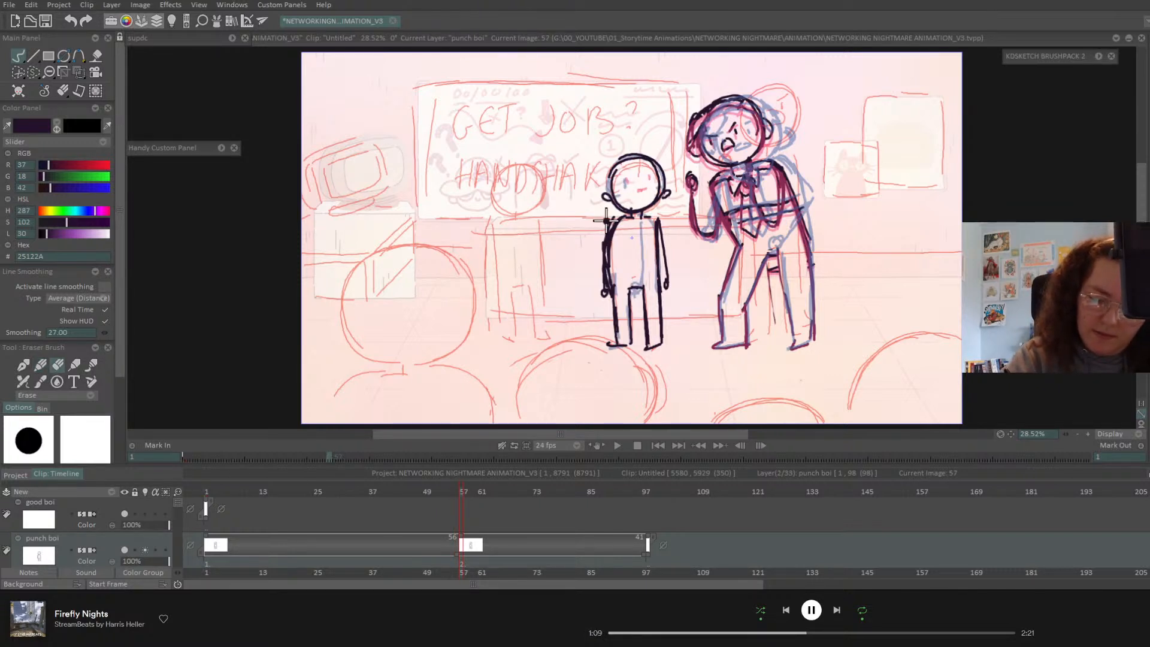
{"action": "key", "text": "b"}
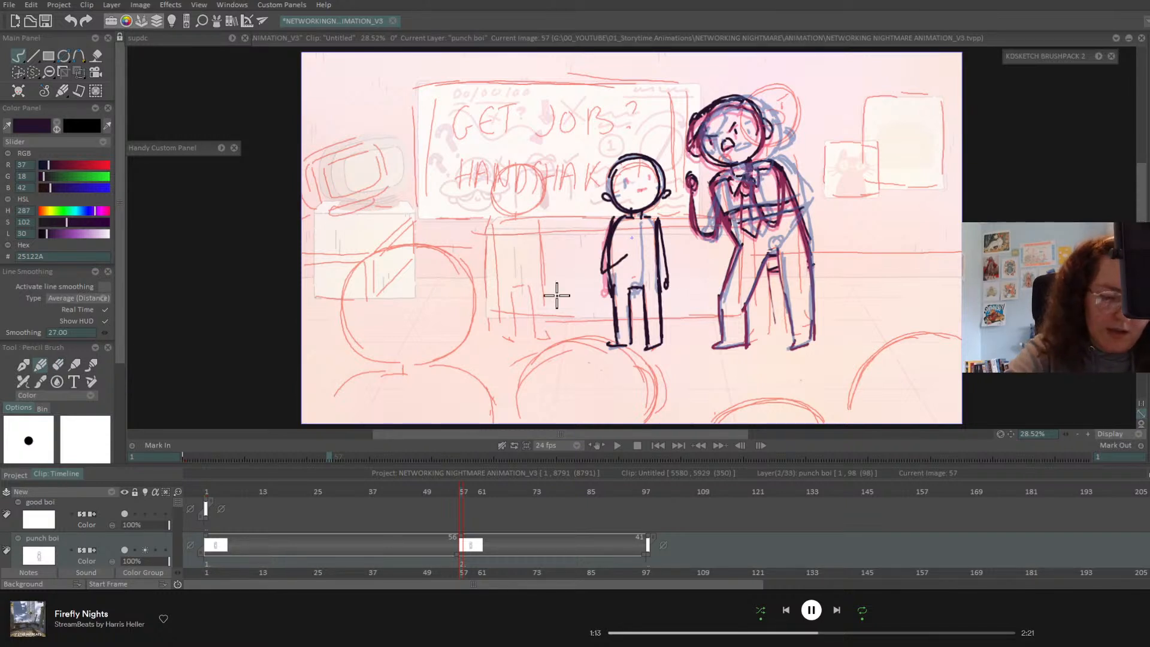
{"action": "mouse_move", "coordinate": [608, 228]}
{"action": "left_mouse_down"}
{"action": "mouse_move", "coordinate": [624, 252]}
{"action": "mouse_move", "coordinate": [633, 240]}
{"action": "left_mouse_up"}
{"action": "left_click_drag", "start_coordinate": [624, 186], "coordinate": [643, 193]}
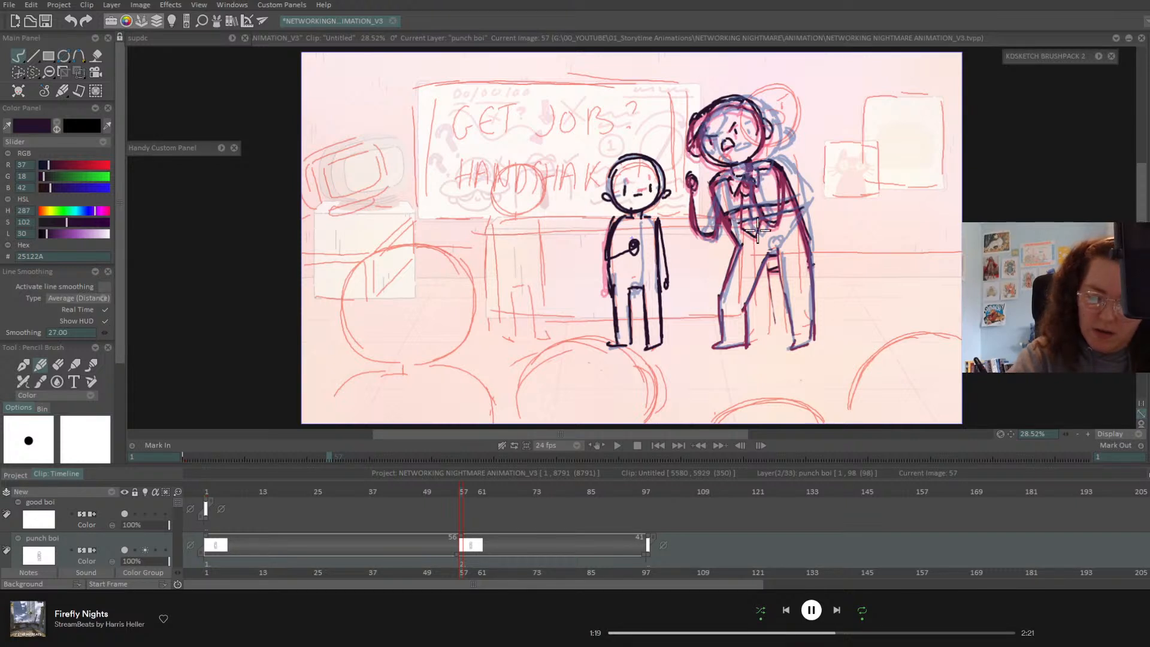
- Draw the boy's pose at frame 76, turned away from the teacher with one arm hanging down to a fist at his hip
{"action": "left_click_drag", "start_coordinate": [459, 494], "coordinate": [548, 502]}
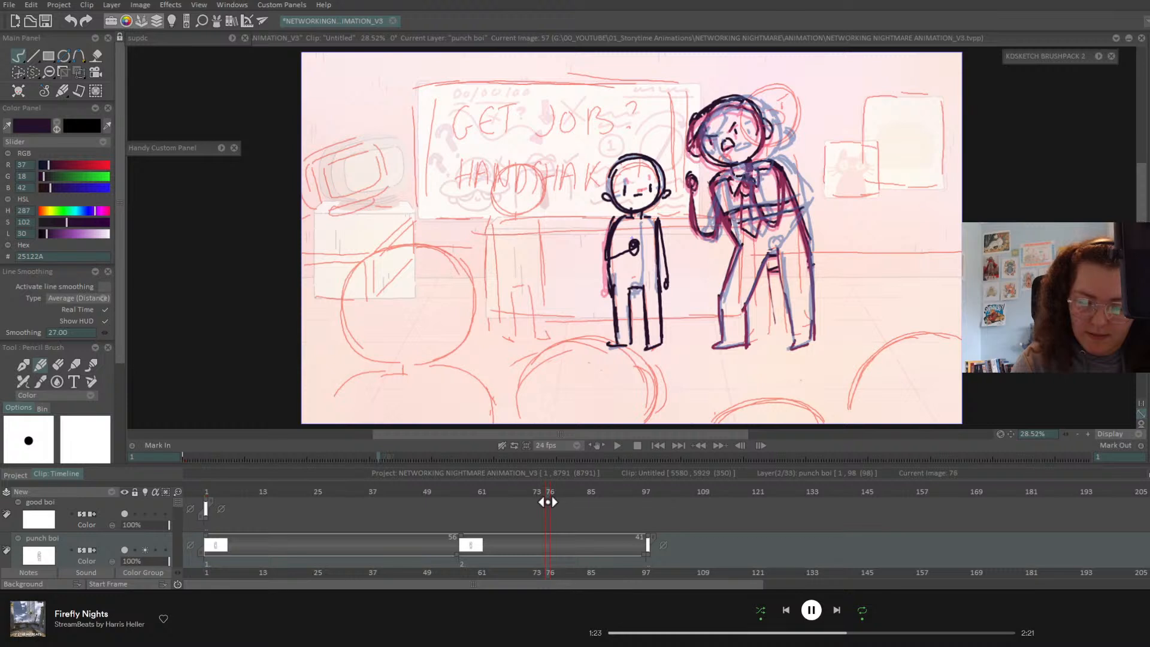
{"action": "mouse_move", "coordinate": [627, 181]}
{"action": "left_mouse_down"}
{"action": "mouse_move", "coordinate": [629, 203]}
{"action": "mouse_move", "coordinate": [650, 185]}
{"action": "mouse_move", "coordinate": [626, 189]}
{"action": "mouse_move", "coordinate": [650, 183]}
{"action": "mouse_move", "coordinate": [645, 192]}
{"action": "left_mouse_up"}
{"action": "left_click", "coordinate": [41, 365]}
- Lengthen the hold of the boy's turned pose so the punch boi layer runs to frame 105
{"action": "mouse_move", "coordinate": [560, 494]}
{"action": "left_mouse_down"}
{"action": "mouse_move", "coordinate": [701, 506]}
{"action": "mouse_move", "coordinate": [648, 524]}
{"action": "left_mouse_up"}
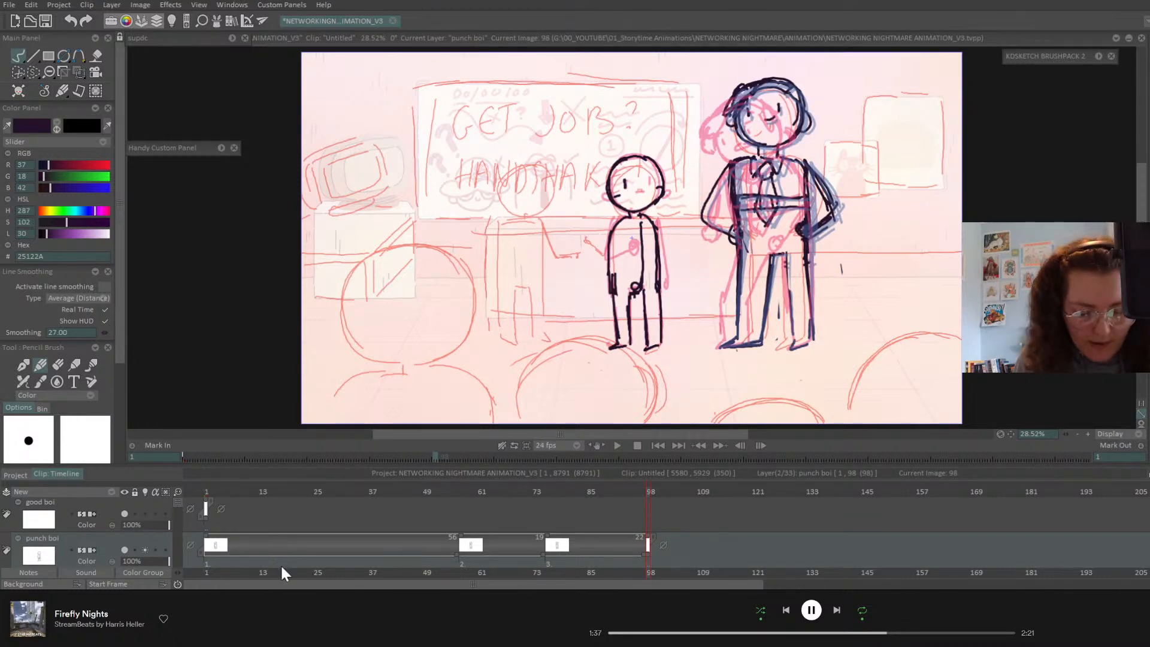
{"action": "left_click_drag", "start_coordinate": [652, 492], "coordinate": [695, 492]}
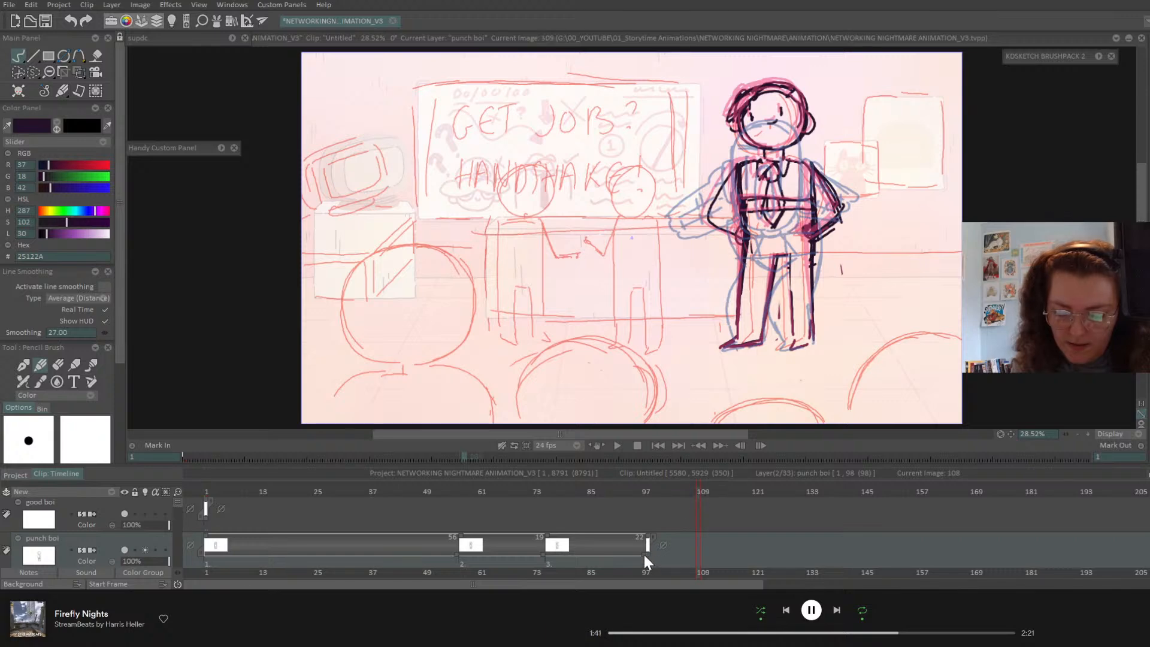
{"action": "left_click_drag", "start_coordinate": [646, 552], "coordinate": [693, 556]}
{"action": "mouse_move", "coordinate": [662, 492]}
{"action": "left_mouse_down"}
{"action": "mouse_move", "coordinate": [506, 529]}
{"action": "mouse_move", "coordinate": [681, 533]}
{"action": "left_mouse_up"}
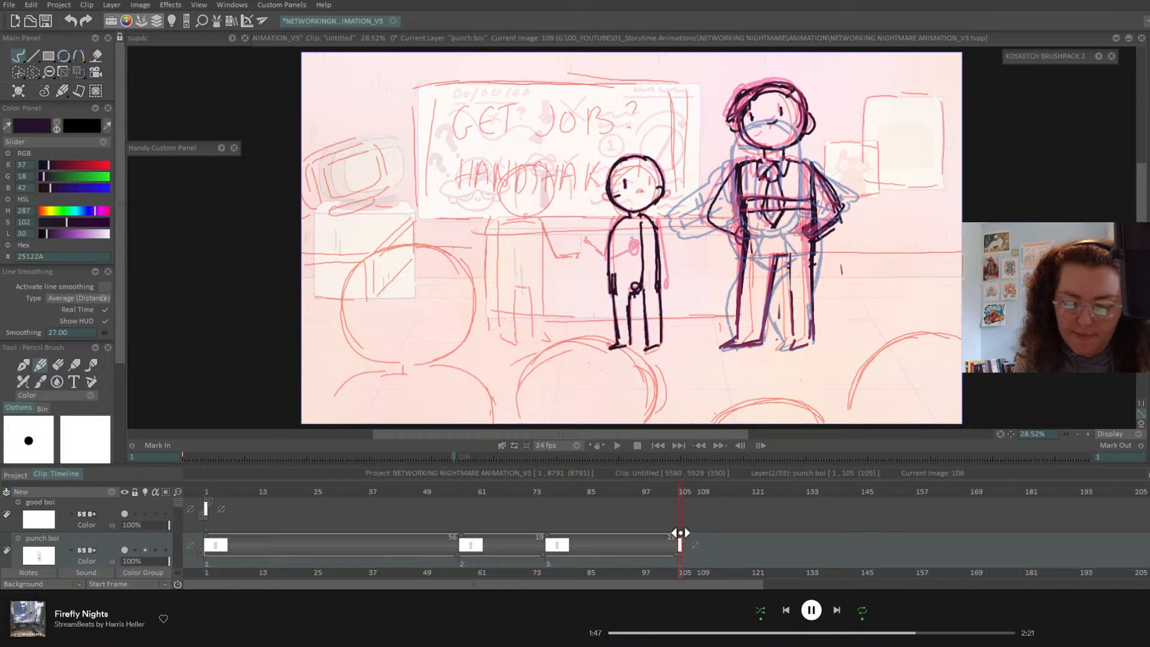
- Add a drawing at frame 107 and sketch the boy's head, turned body and legs with a small fist in front of him
{"action": "mouse_move", "coordinate": [604, 254]}
{"action": "left_mouse_down"}
{"action": "mouse_move", "coordinate": [632, 242]}
{"action": "mouse_move", "coordinate": [616, 223]}
{"action": "mouse_move", "coordinate": [603, 249]}
{"action": "left_mouse_up"}
{"action": "mouse_move", "coordinate": [678, 491]}
{"action": "left_mouse_down"}
{"action": "mouse_move", "coordinate": [465, 547]}
{"action": "mouse_move", "coordinate": [527, 560]}
{"action": "mouse_move", "coordinate": [689, 540]}
{"action": "left_mouse_up"}
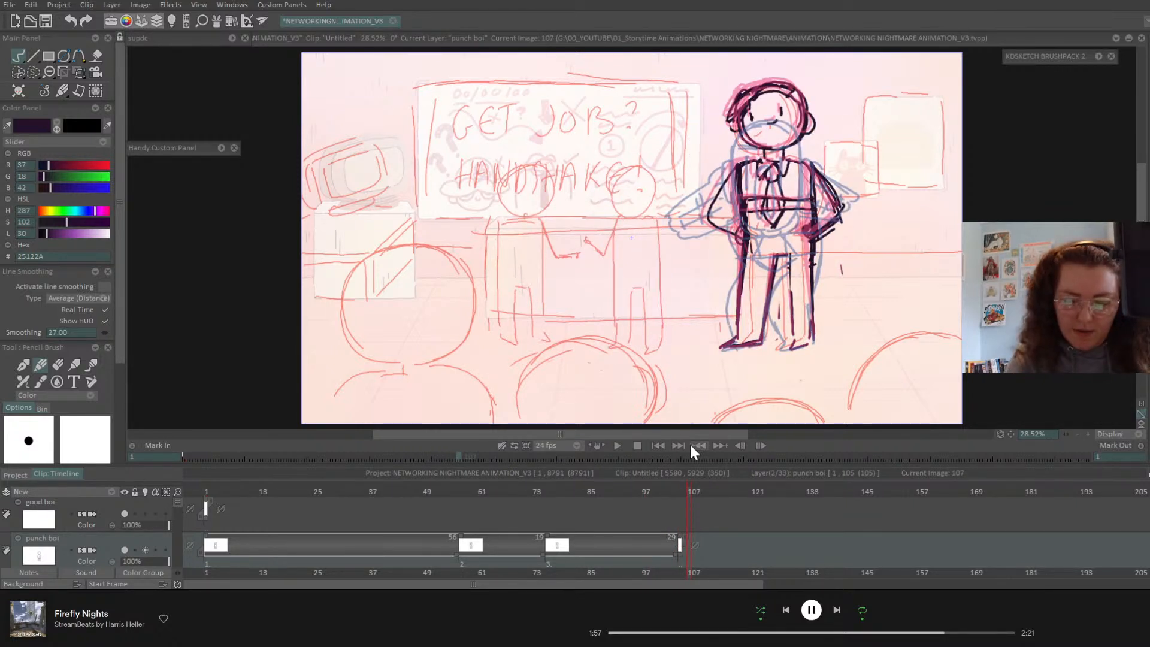
{"action": "key", "text": "ctrl+v"}
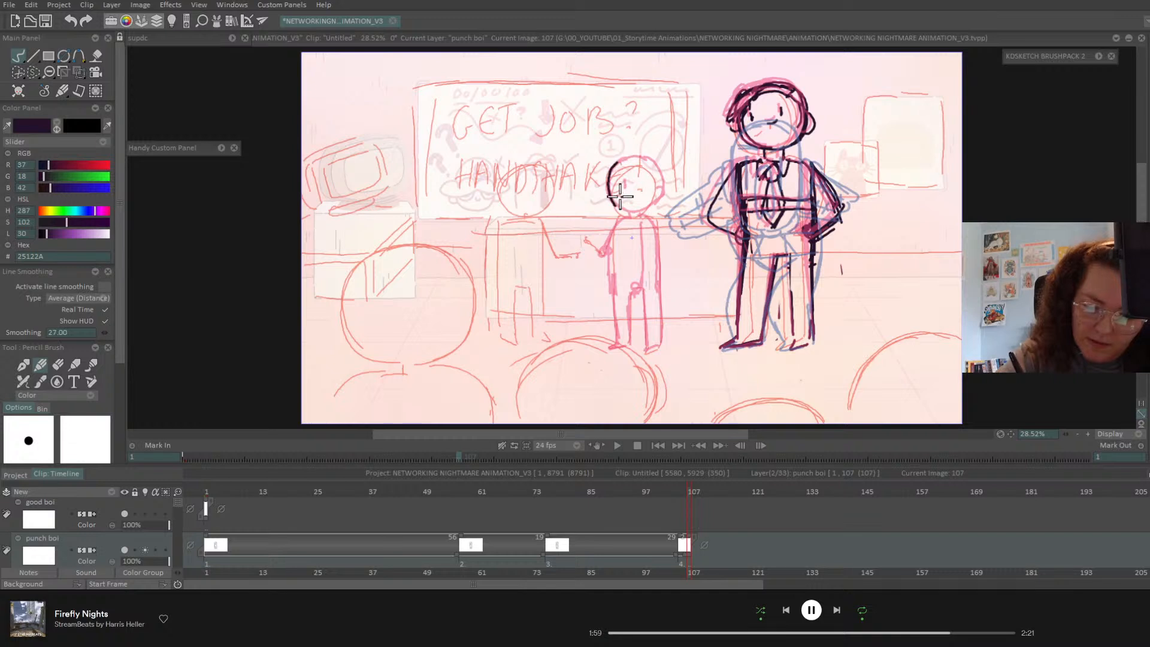
{"action": "mouse_move", "coordinate": [620, 196]}
{"action": "left_mouse_down"}
{"action": "mouse_move", "coordinate": [659, 196]}
{"action": "mouse_move", "coordinate": [646, 158]}
{"action": "mouse_move", "coordinate": [661, 187]}
{"action": "mouse_move", "coordinate": [629, 162]}
{"action": "left_mouse_up"}
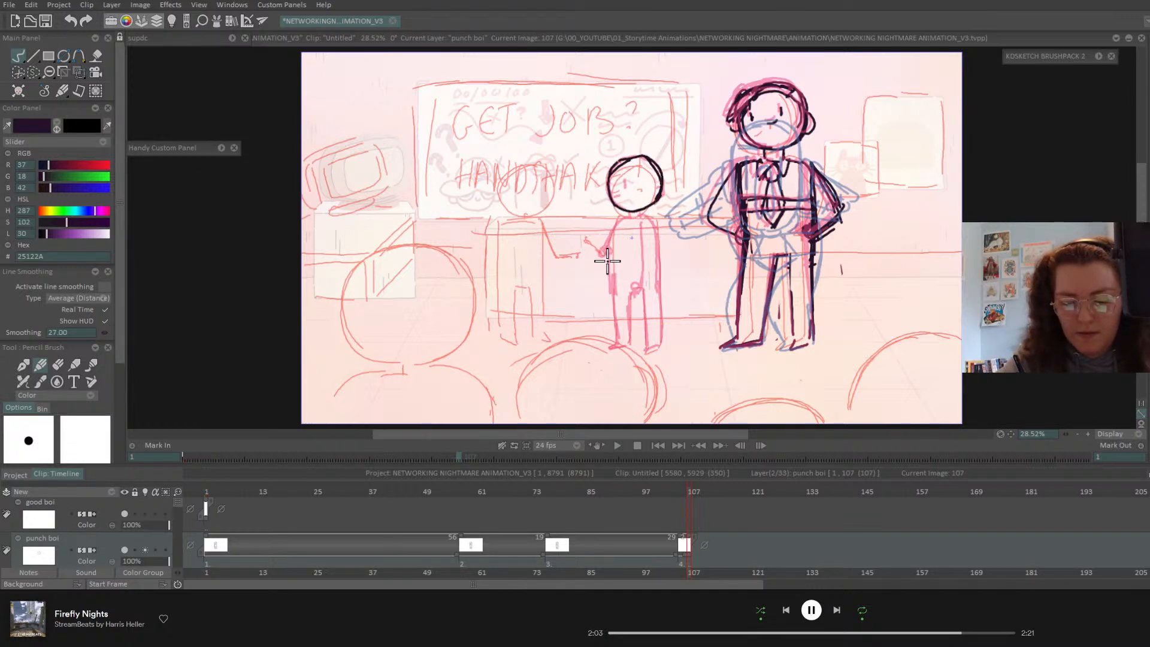
{"action": "left_click_drag", "start_coordinate": [603, 261], "coordinate": [603, 266]}
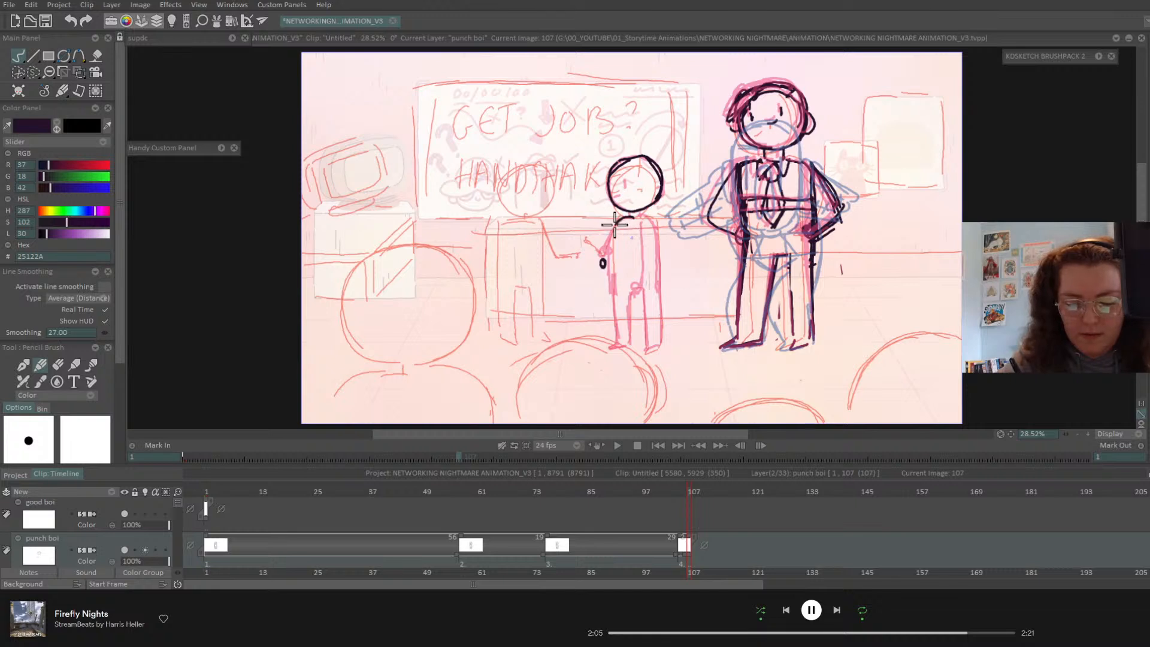
{"action": "mouse_move", "coordinate": [619, 213]}
{"action": "left_mouse_down"}
{"action": "mouse_move", "coordinate": [613, 347]}
{"action": "mouse_move", "coordinate": [623, 346]}
{"action": "left_mouse_up"}
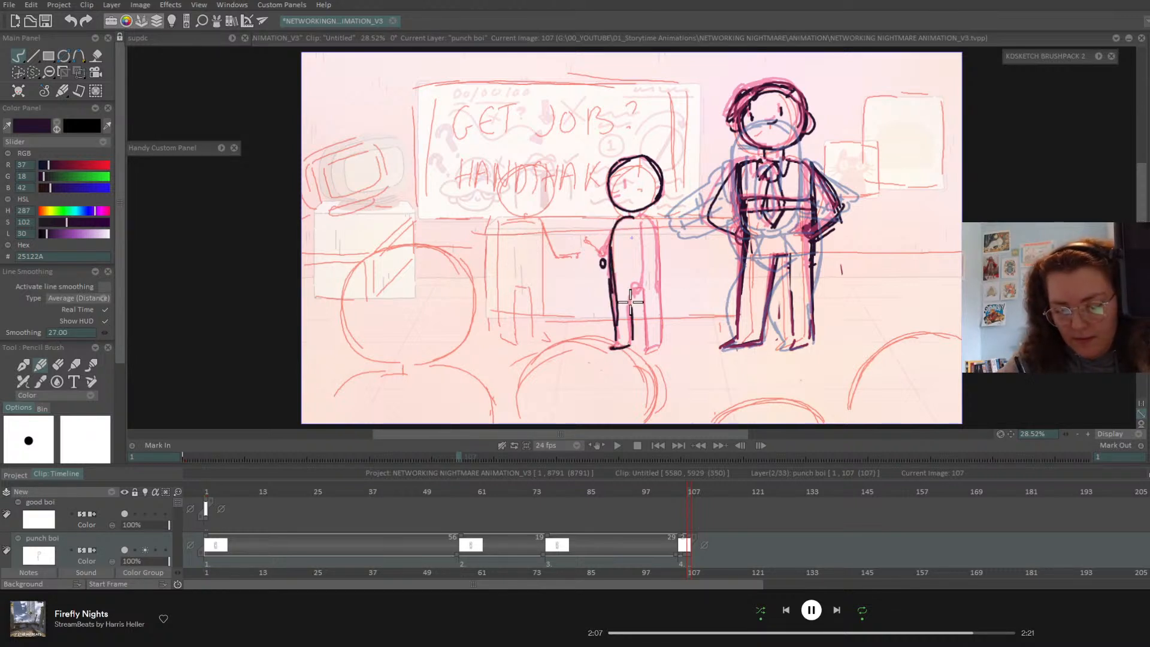
{"action": "mouse_move", "coordinate": [631, 300]}
{"action": "left_mouse_down"}
{"action": "mouse_move", "coordinate": [630, 324]}
{"action": "mouse_move", "coordinate": [632, 287]}
{"action": "mouse_move", "coordinate": [646, 287]}
{"action": "mouse_move", "coordinate": [661, 343]}
{"action": "left_mouse_up"}
{"action": "left_click_drag", "start_coordinate": [636, 211], "coordinate": [660, 281]}
{"action": "left_click_drag", "start_coordinate": [651, 242], "coordinate": [658, 341]}
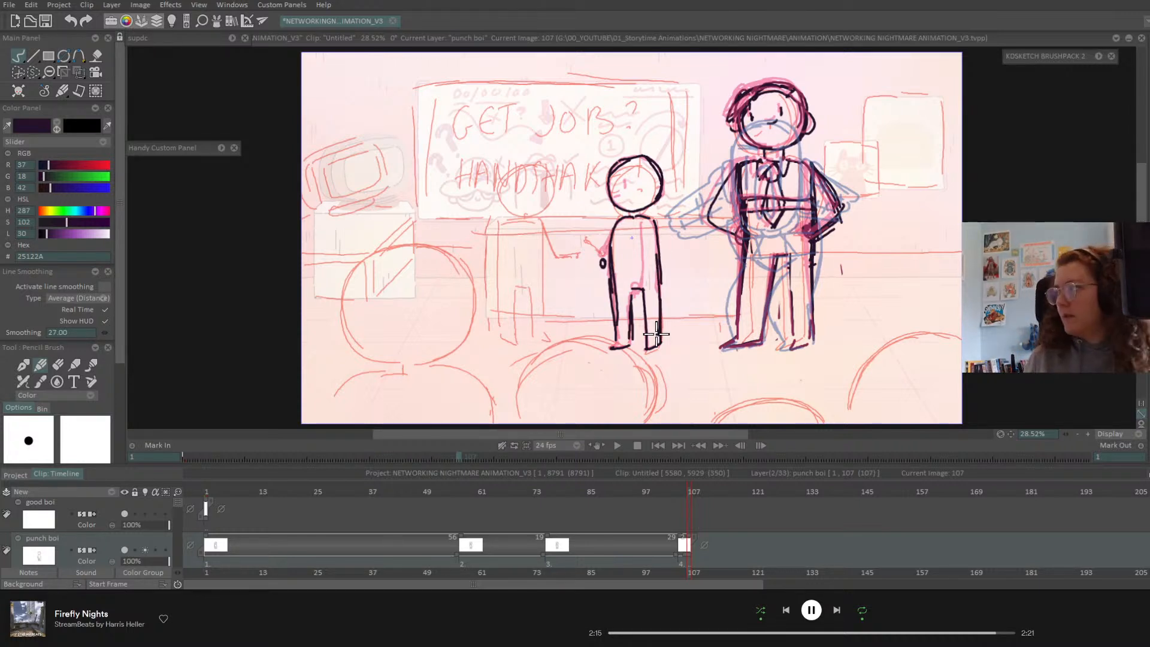
- Make the punch boi layer hold its last drawing past its end and erase the boy's fist at frame 109
{"action": "mouse_move", "coordinate": [686, 493]}
{"action": "left_mouse_down"}
{"action": "mouse_move", "coordinate": [675, 492]}
{"action": "mouse_move", "coordinate": [699, 494]}
{"action": "left_mouse_up"}
{"action": "left_click", "coordinate": [704, 544]}
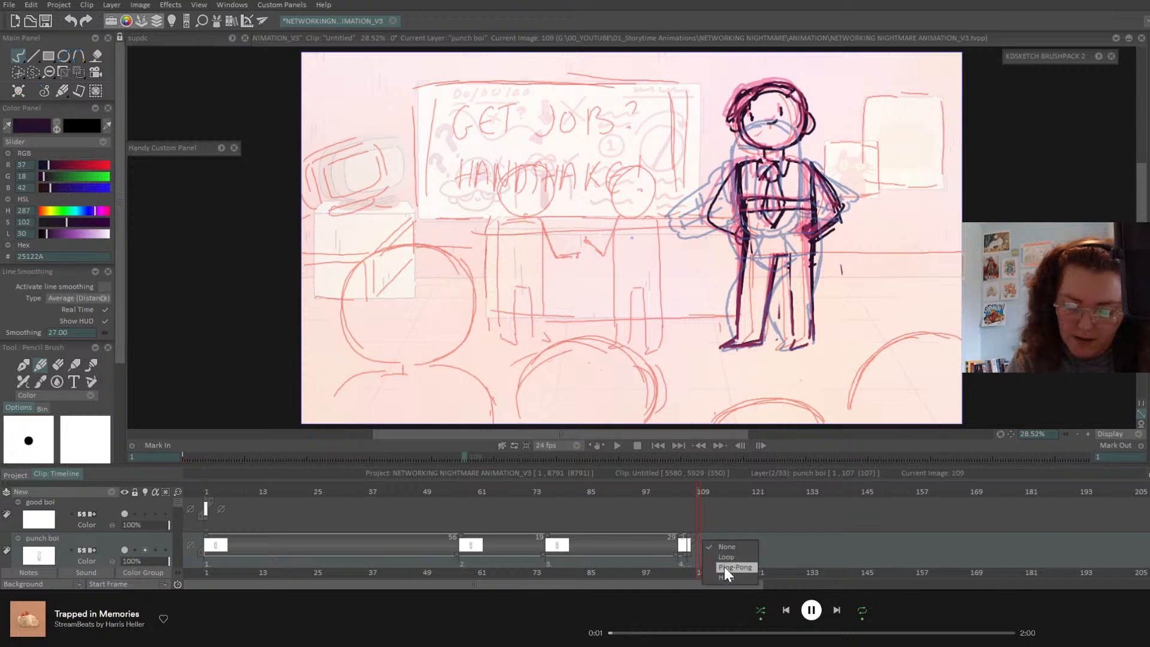
{"action": "left_click", "coordinate": [724, 566]}
{"action": "left_click", "coordinate": [62, 368]}
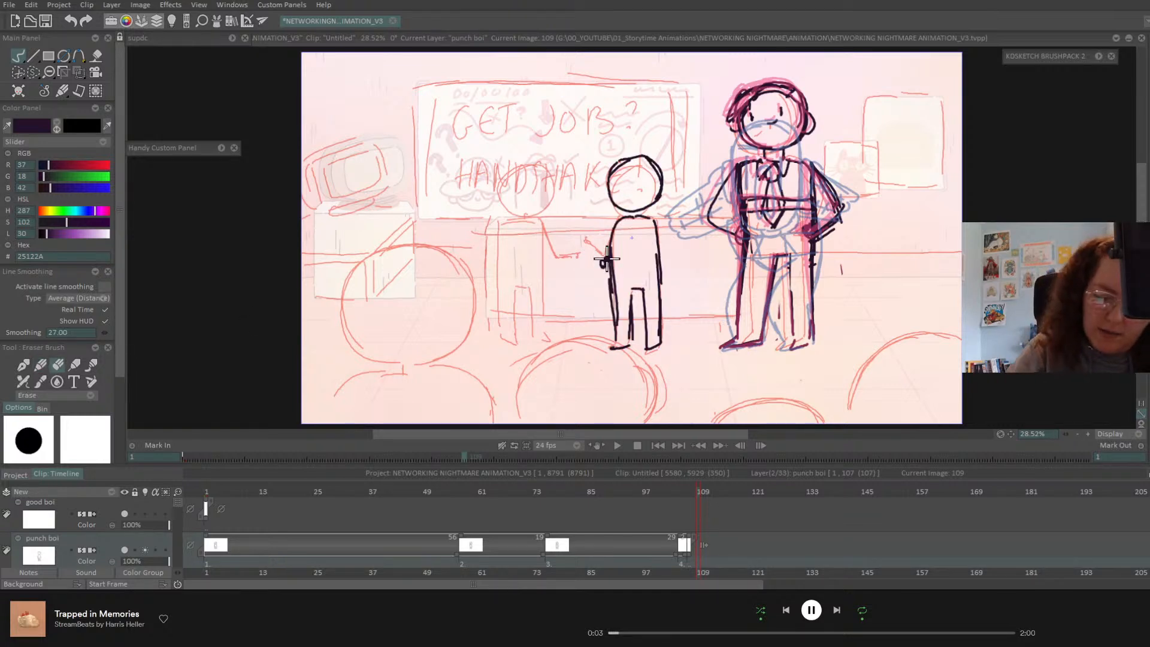
{"action": "left_click_drag", "start_coordinate": [599, 266], "coordinate": [607, 258]}
{"action": "left_click", "coordinate": [40, 365]}
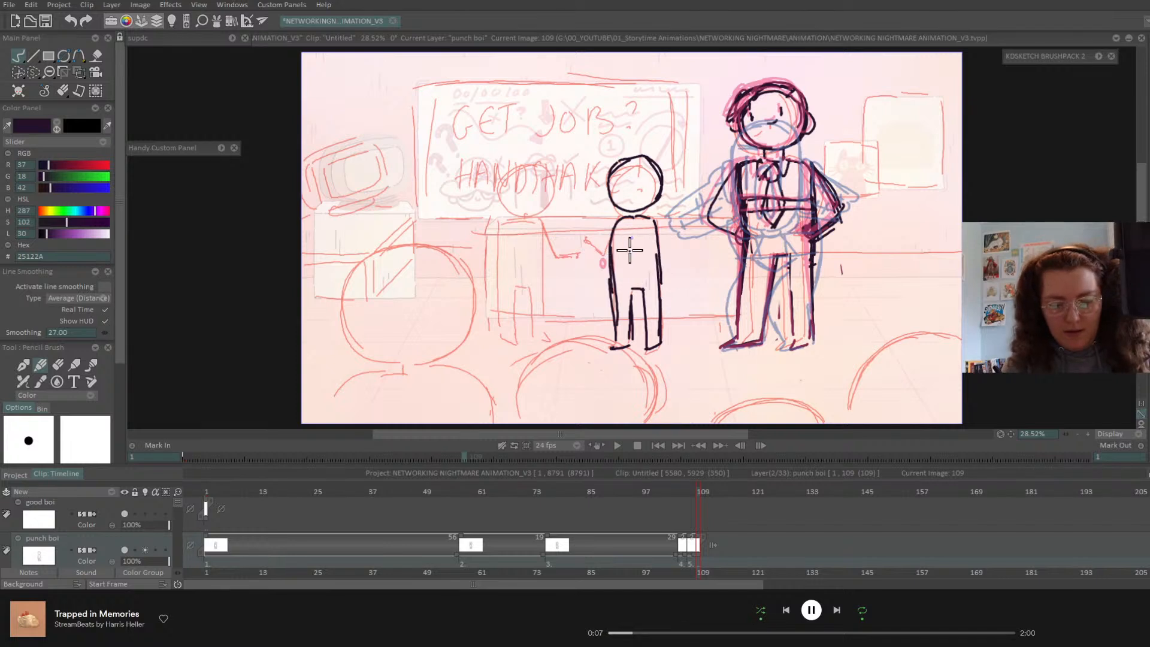
- Extend the boy's fistless drawings on the punch boi layer to frame 112 and return to frame 109
{"action": "left_click", "coordinate": [59, 365]}
{"action": "key", "text": "Right"}
{"action": "key", "text": "Right"}
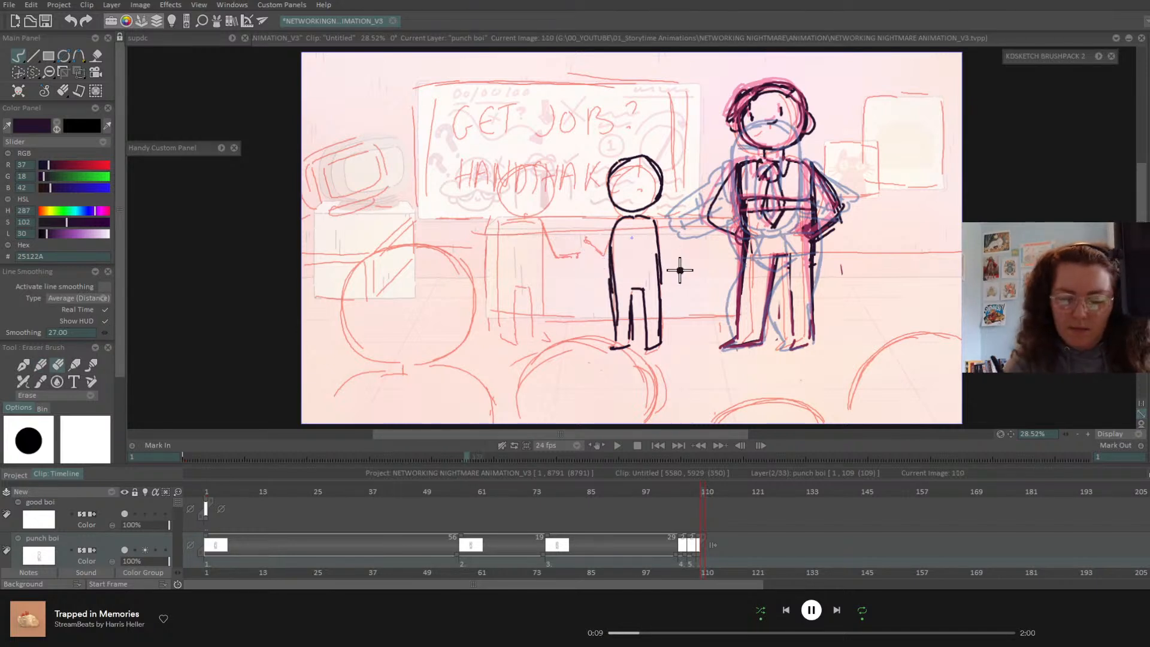
{"action": "left_click", "coordinate": [697, 491]}
- Compare frame 109 with the preceding drawings and draw the boy's fist and forearm reaching forward from his body
{"action": "left_click", "coordinate": [42, 362]}
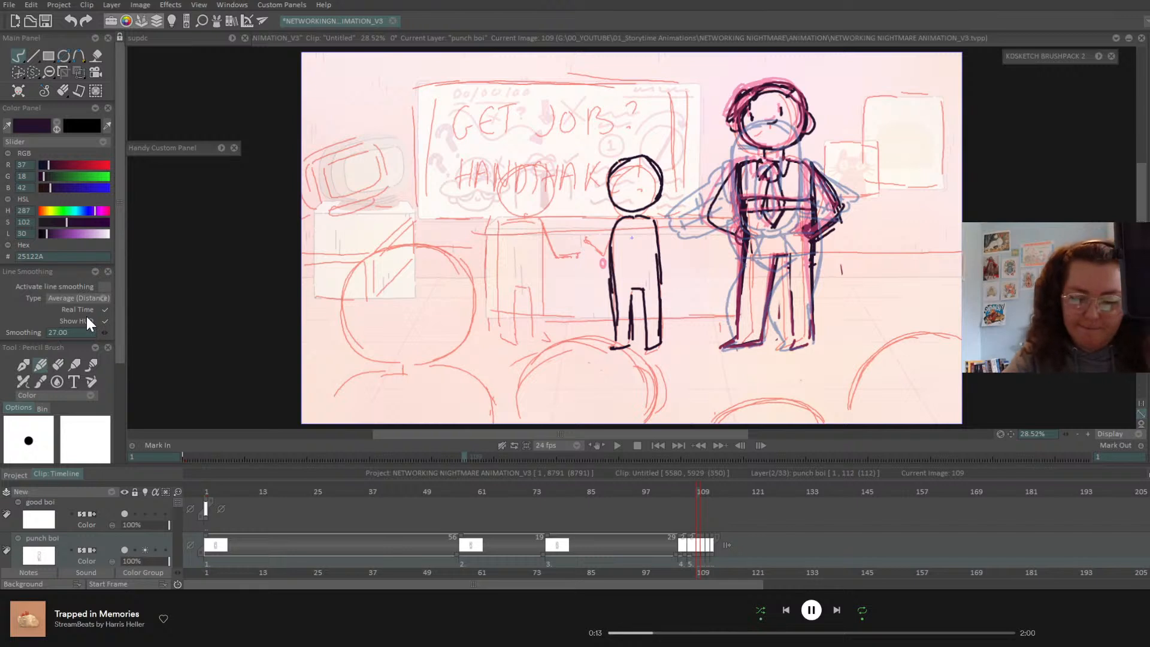
{"action": "key", "text": "Left"}
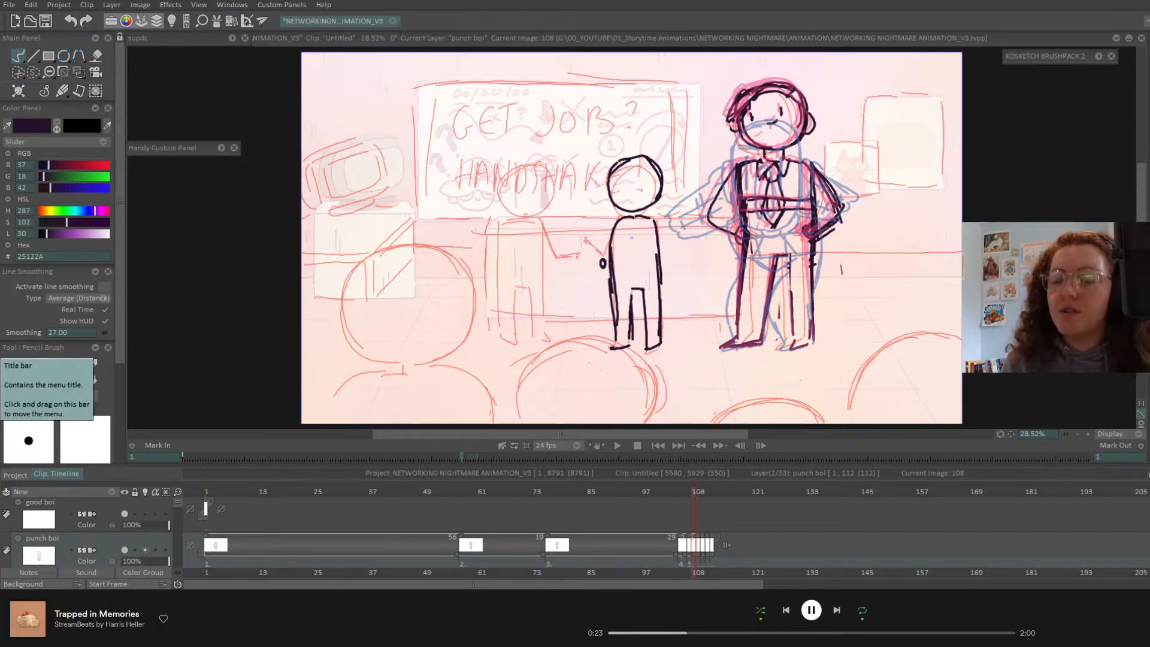
{"action": "left_click", "coordinate": [692, 495]}
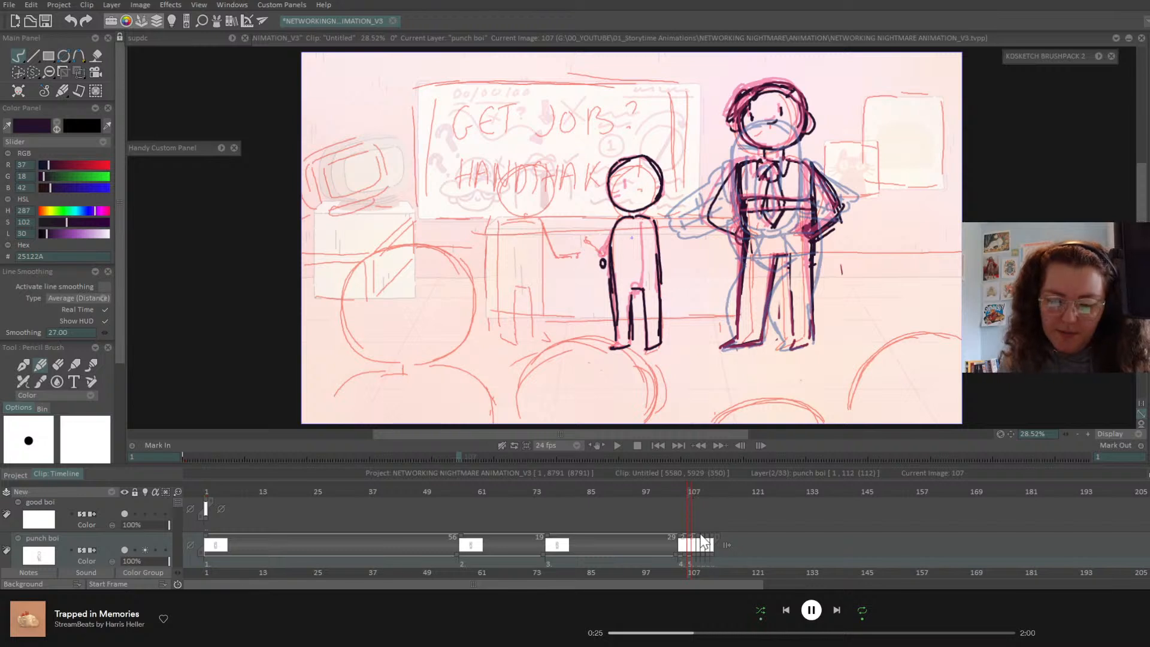
{"action": "key", "text": "Left"}
{"action": "key", "text": "Right"}
{"action": "key", "text": "Right"}
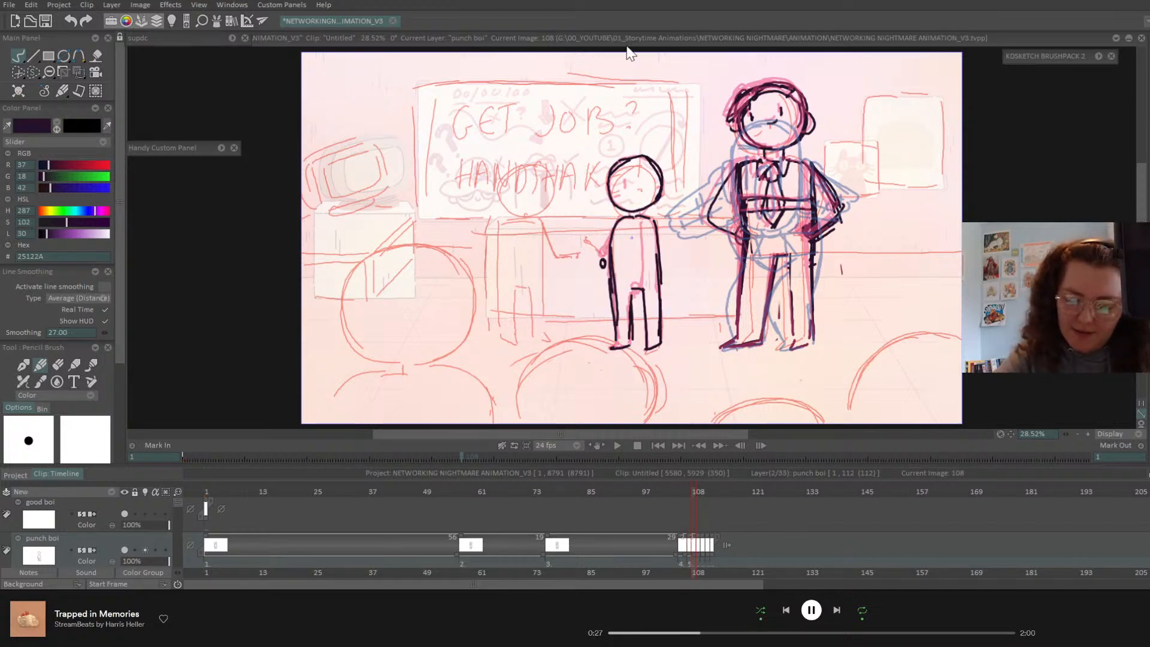
{"action": "key", "text": "Right"}
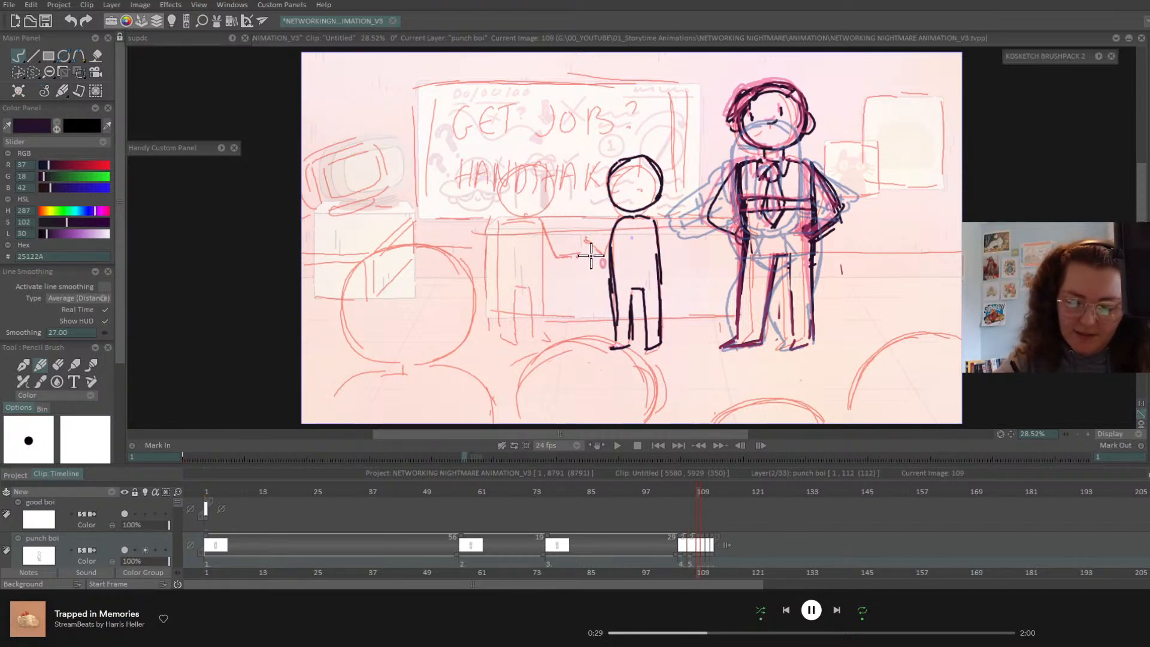
{"action": "left_click_drag", "start_coordinate": [590, 255], "coordinate": [602, 255]}
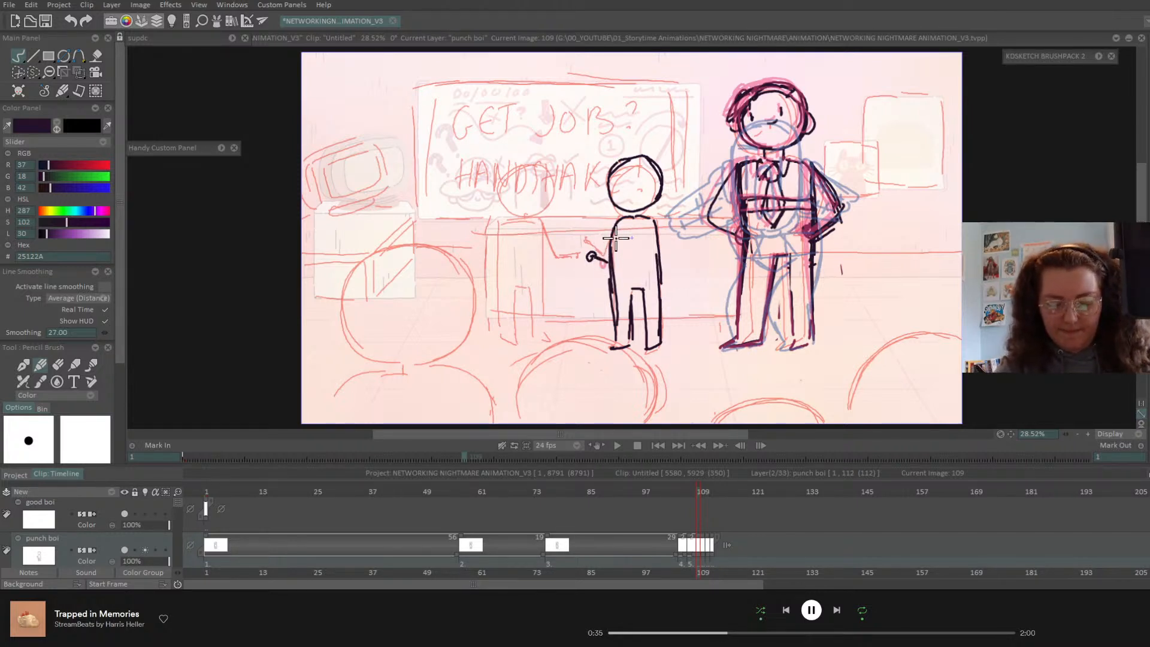
- Check the arm's motion against the previous frames and draw the boy's fist as a small ball in front of him at frame 110
{"action": "key", "text": "Left"}
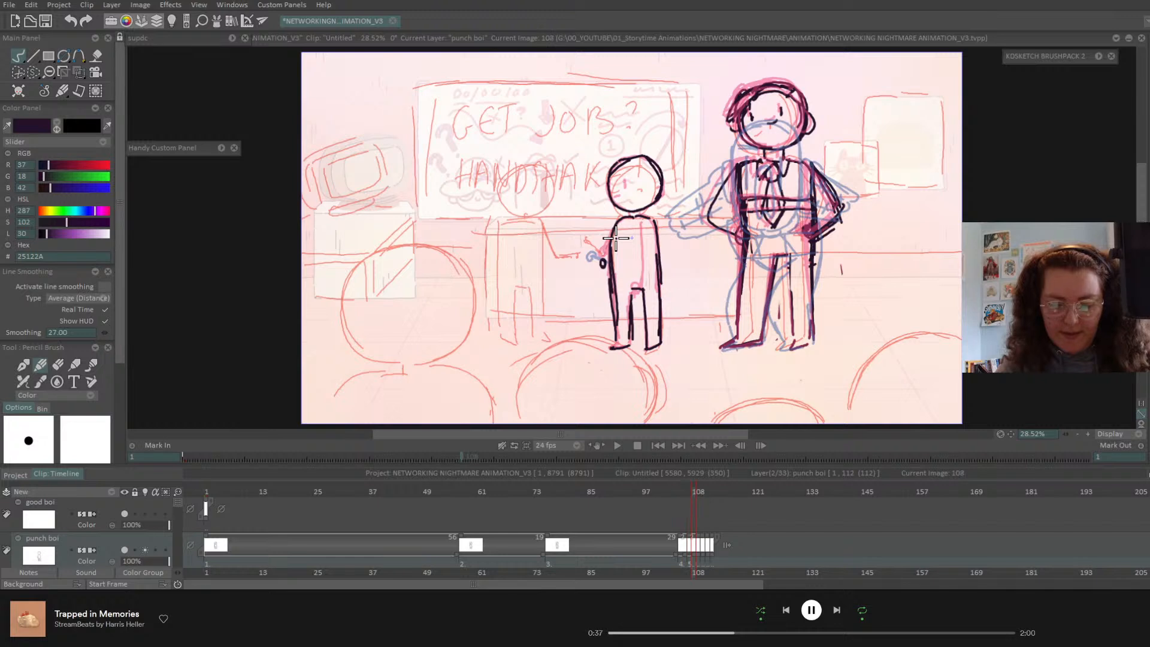
{"action": "key", "text": "Left"}
{"action": "key", "text": "Left"}
{"action": "key", "text": "Right"}
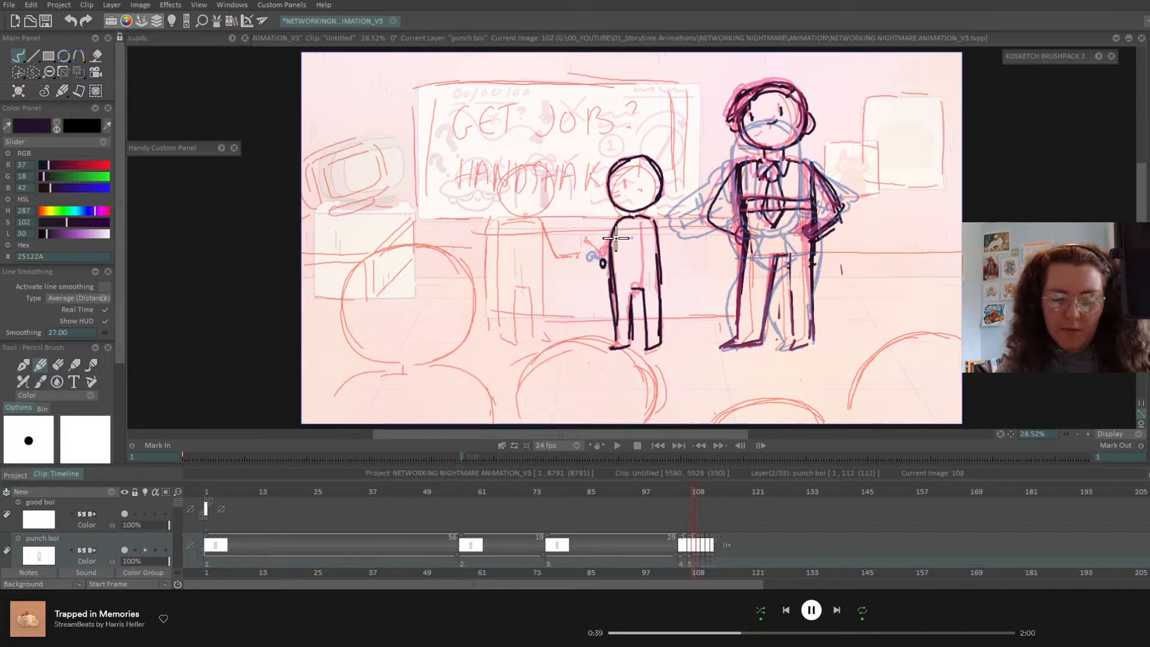
{"action": "key", "text": "Right"}
{"action": "key", "text": "Right"}
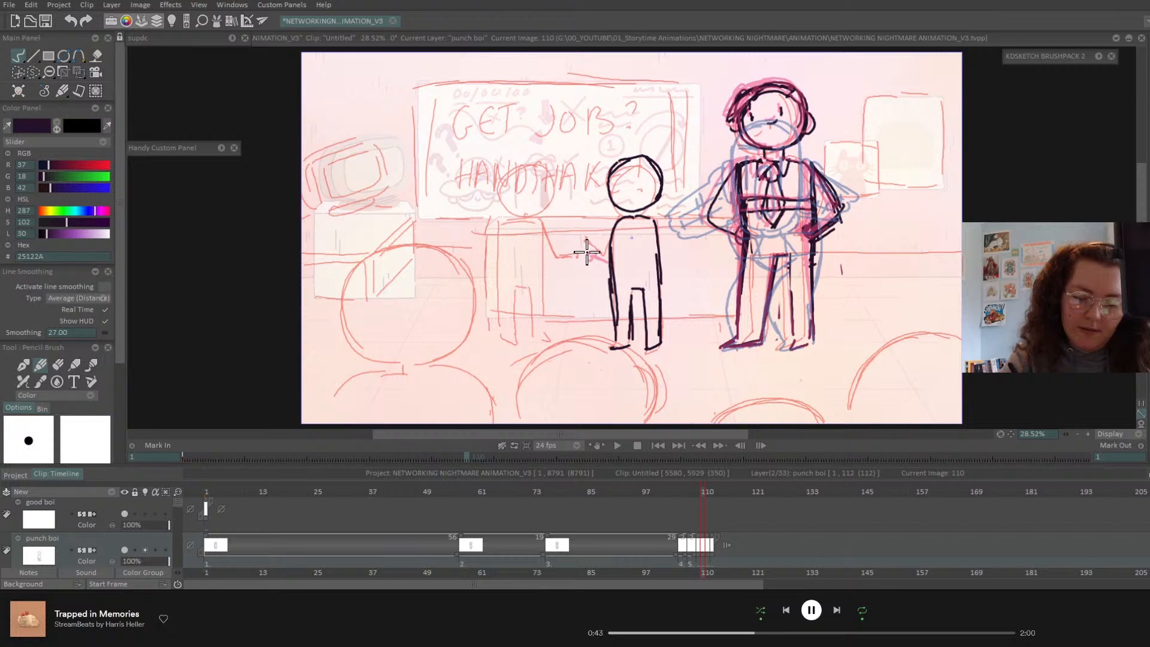
{"action": "left_click_drag", "start_coordinate": [586, 250], "coordinate": [586, 256]}
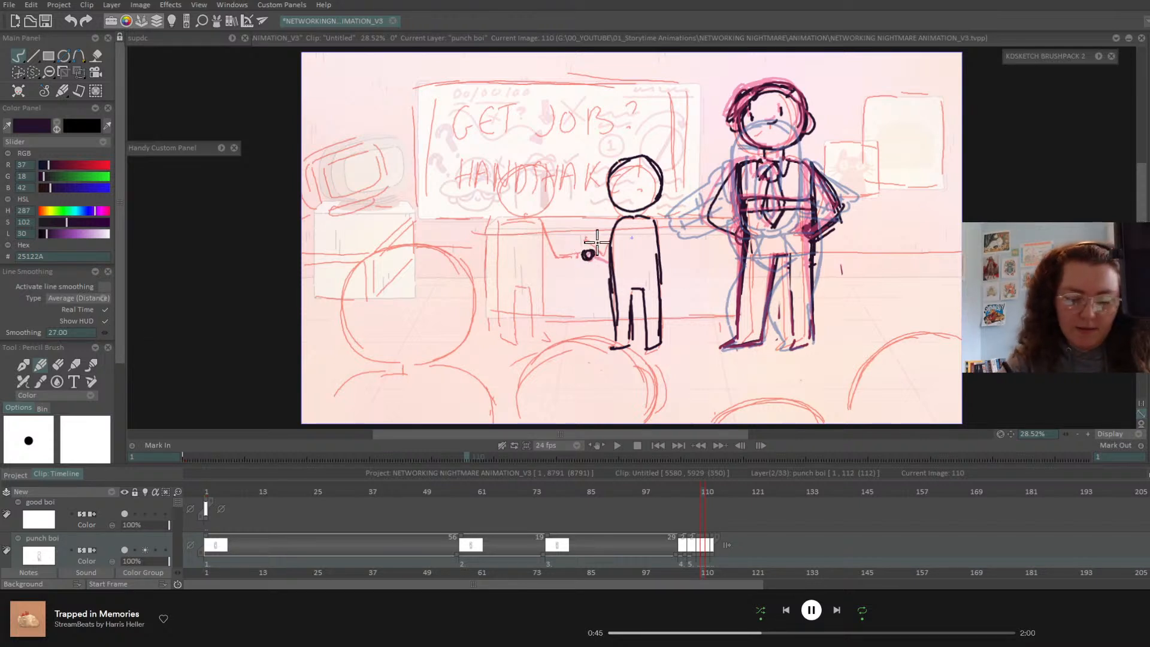
{"action": "key", "text": "ctrl+z"}
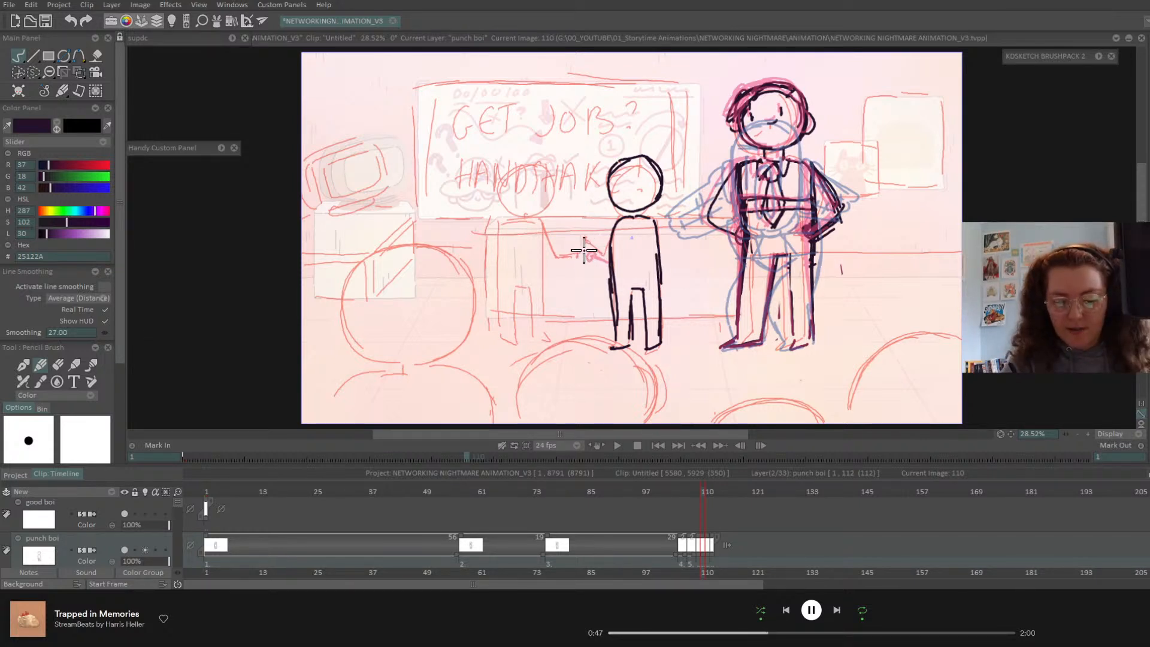
{"action": "left_click_drag", "start_coordinate": [588, 252], "coordinate": [588, 255]}
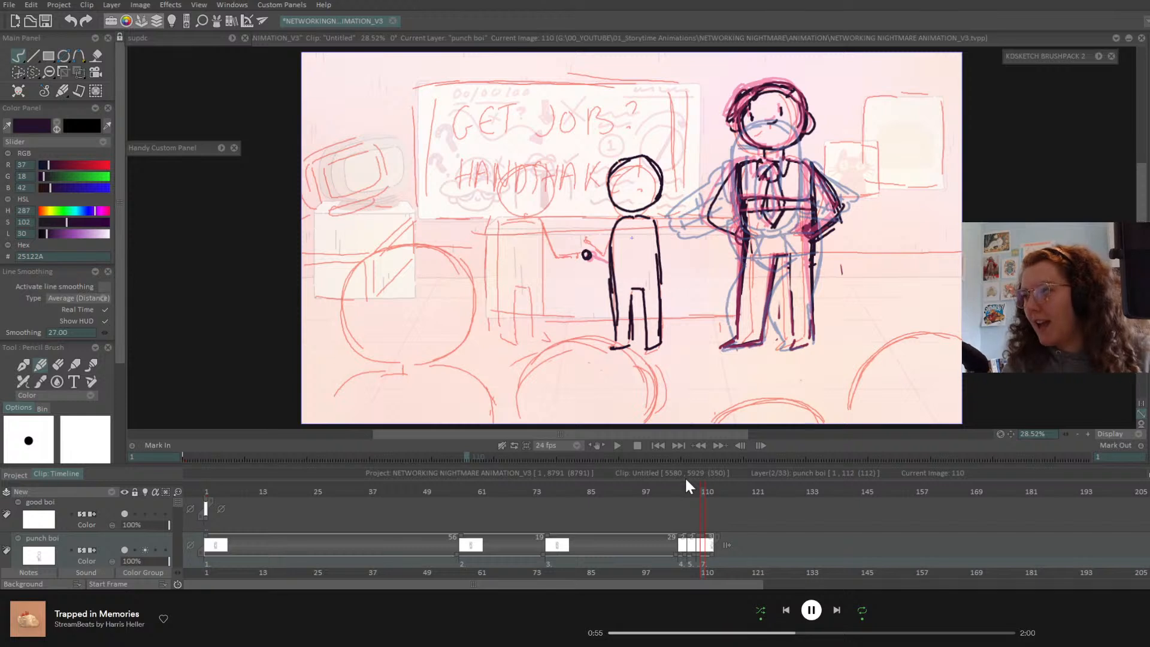
- Flip through the boy's drawings between frames 76 and 110 to examine the arm's forward motion
{"action": "key", "text": "Left"}
{"action": "key", "text": "Left"}
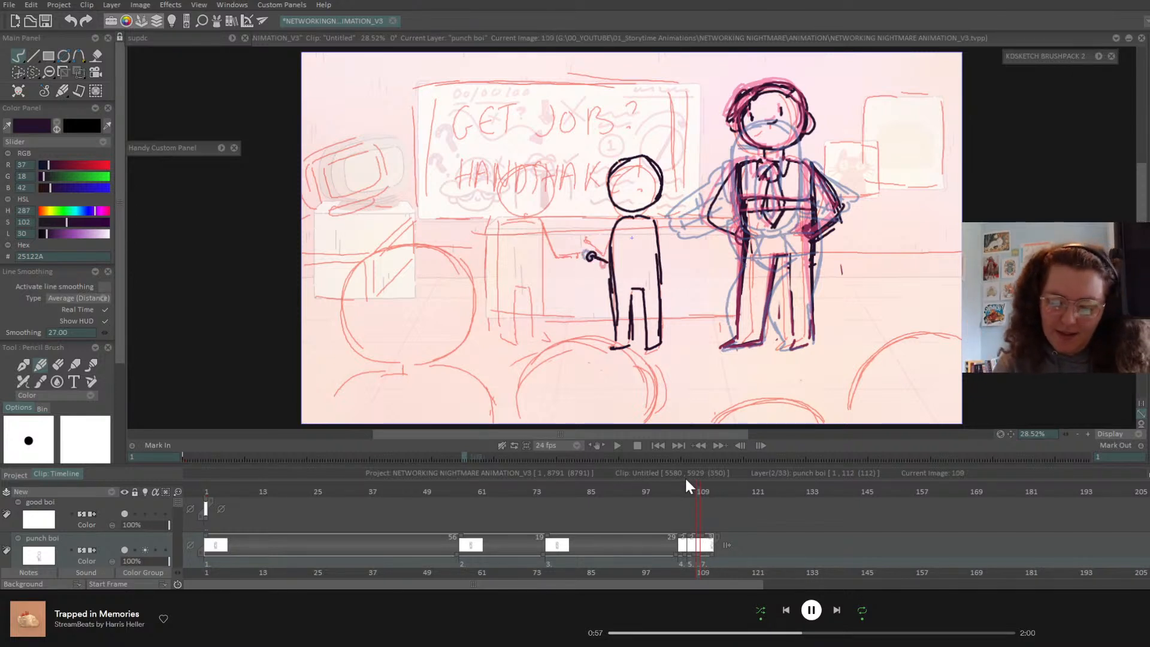
{"action": "key", "text": "Right"}
{"action": "key", "text": "Right"}
{"action": "key", "text": "Left"}
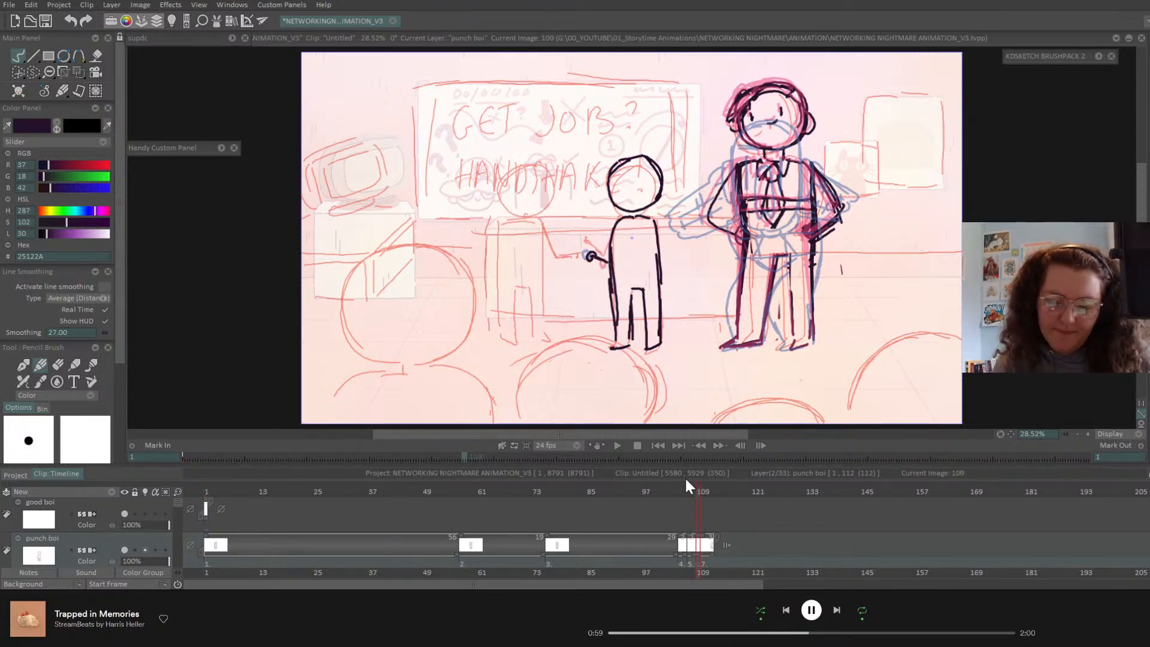
{"action": "key", "text": "Left"}
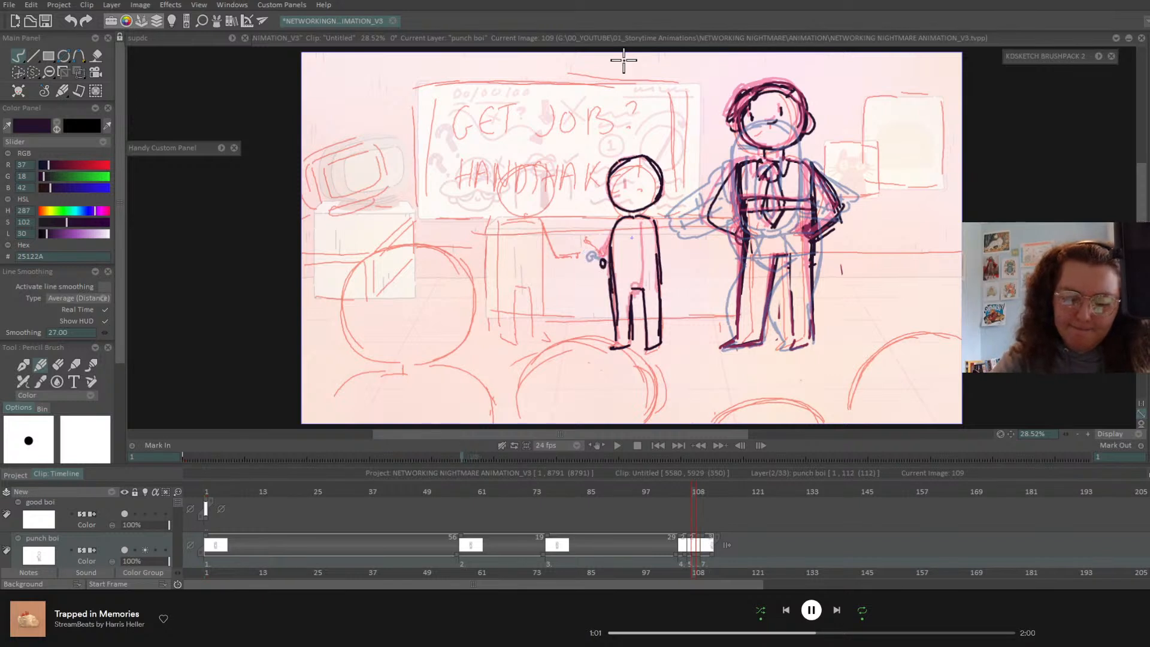
{"action": "key", "text": "Left"}
{"action": "key", "text": "Left"}
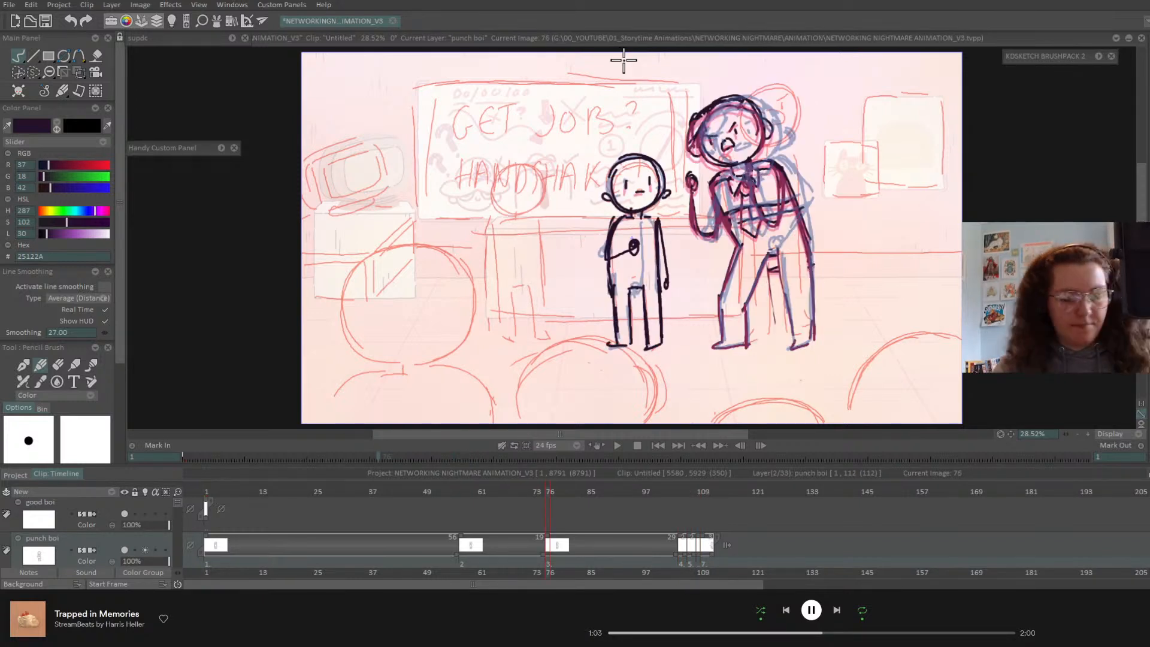
{"action": "key", "text": "Right"}
{"action": "key", "text": "Right"}
{"action": "key", "text": "Right"}
{"action": "key", "text": "Right"}
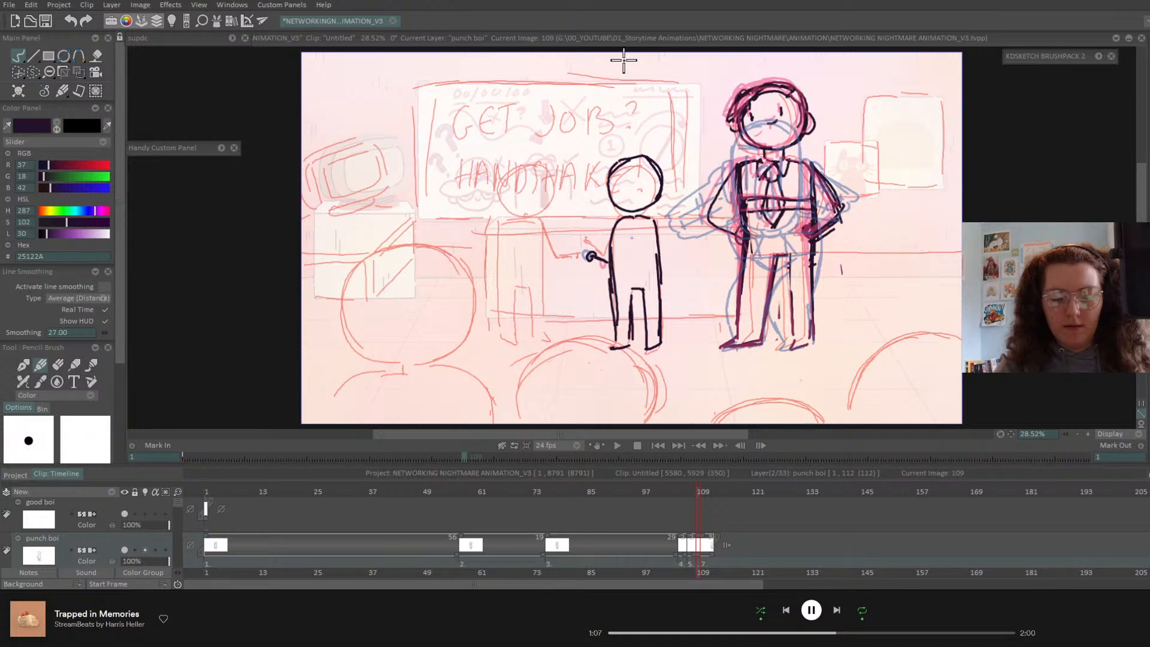
- Compare the boy's drawings at frames 76, 107 and 109 to review how his arm moves out from his body
{"action": "key", "text": "Left"}
{"action": "key", "text": "Left"}
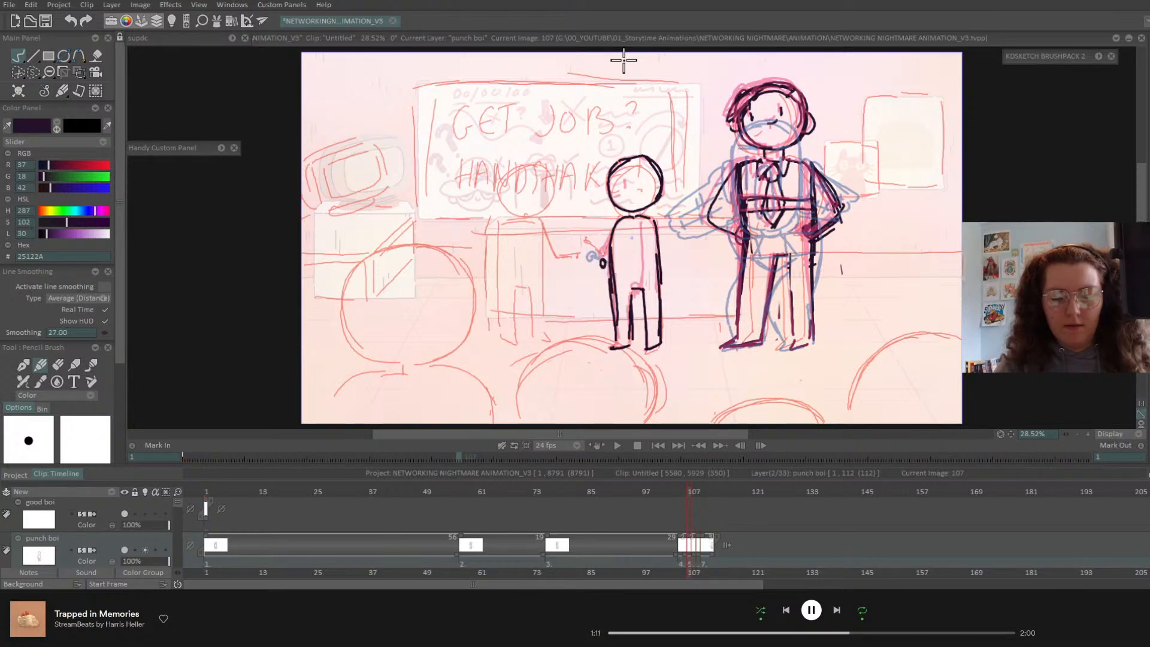
{"action": "key", "text": "Left"}
{"action": "key", "text": "Left"}
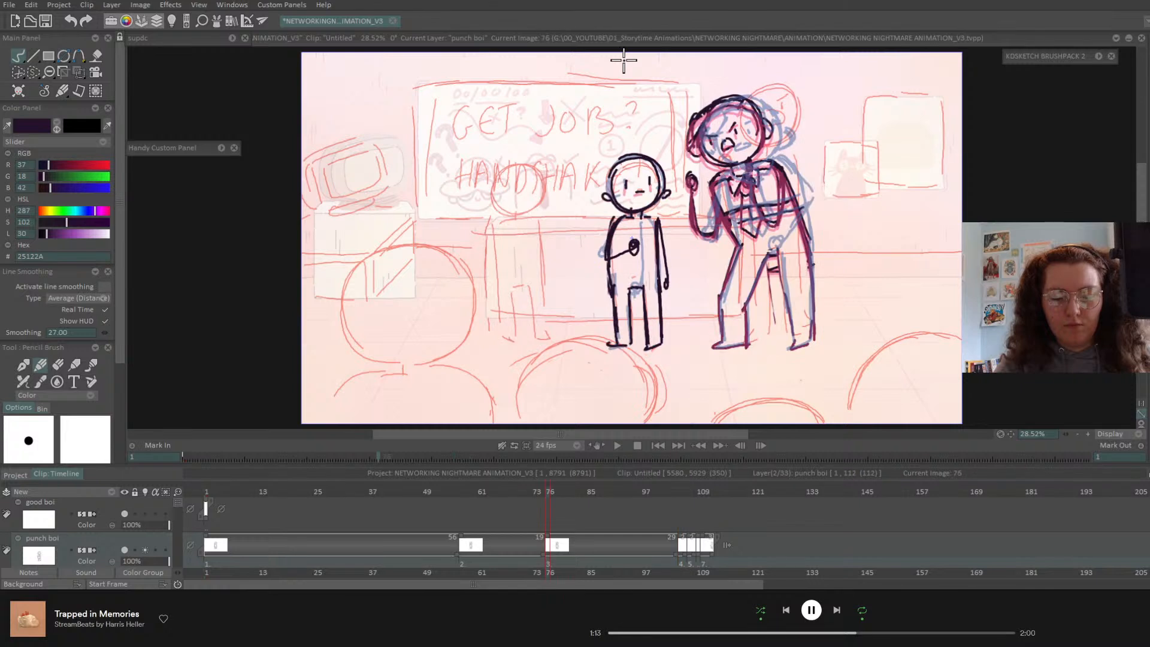
{"action": "key", "text": "Right"}
{"action": "key", "text": "Right"}
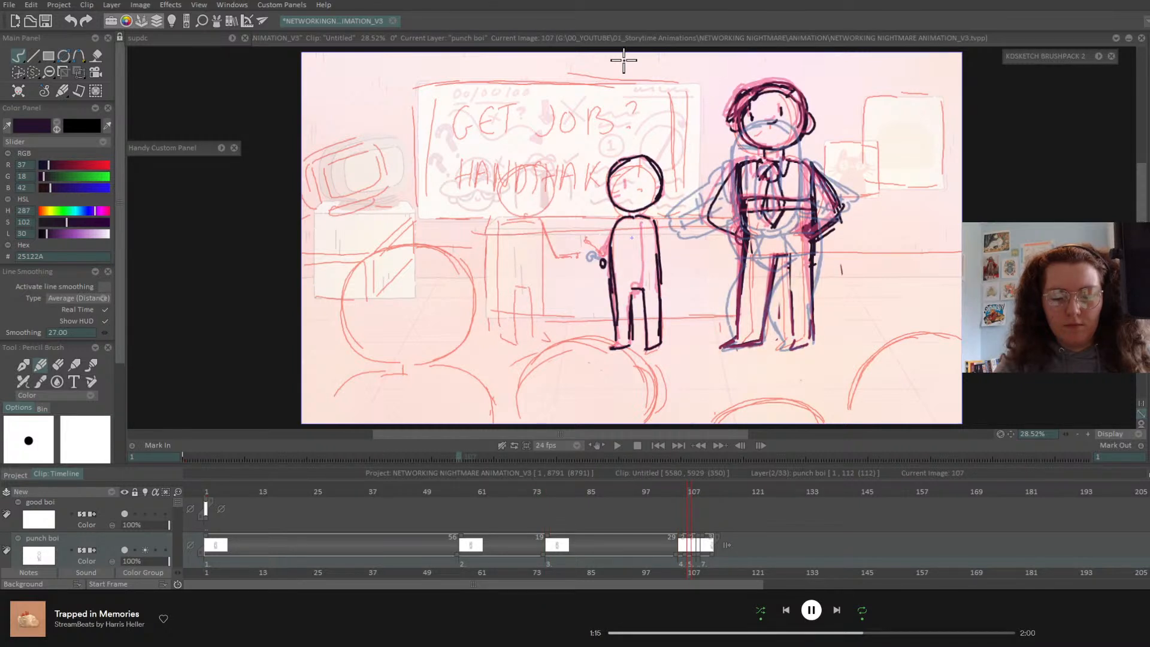
{"action": "key", "text": "Right"}
{"action": "key", "text": "Right"}
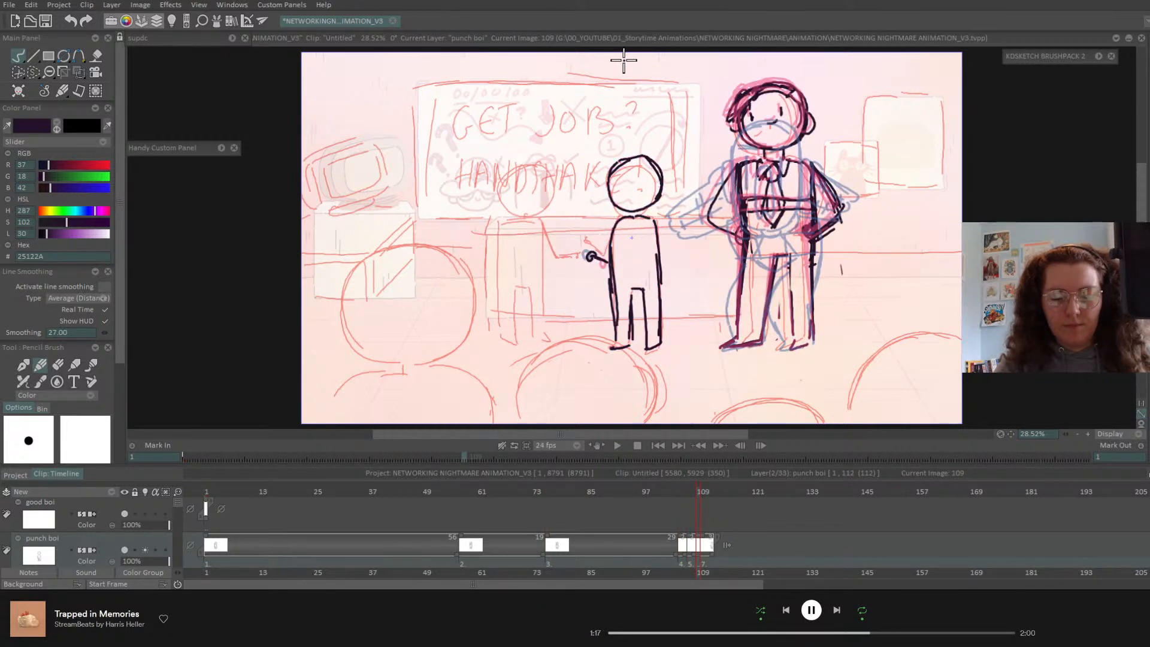
- Clear the drawing at frame 110 and redraw the boy in a crouching wind-up pose, with bent knees and his fist drawn in
{"action": "left_click", "coordinate": [701, 490]}
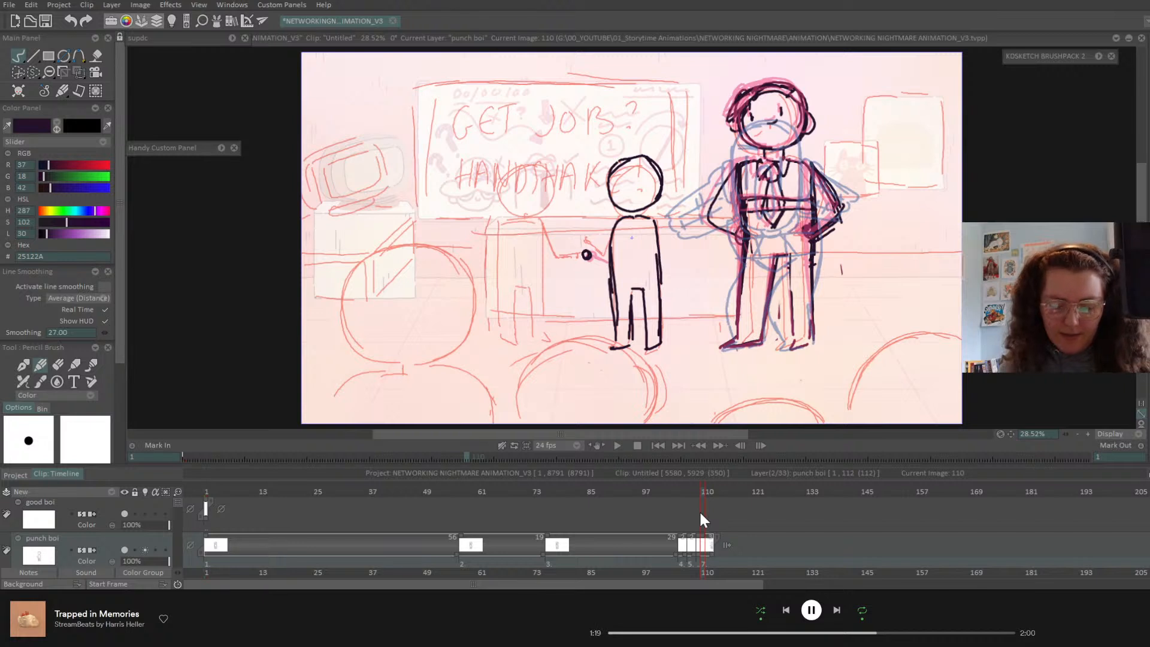
{"action": "key", "text": "Delete"}
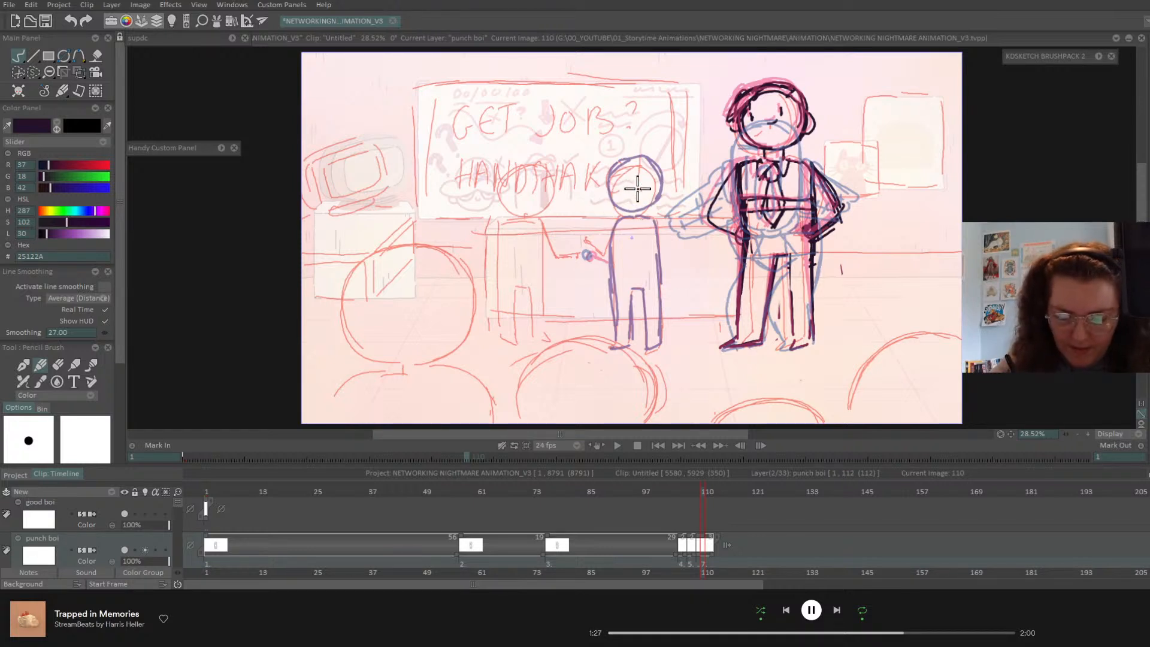
{"action": "mouse_move", "coordinate": [637, 190]}
{"action": "left_mouse_down"}
{"action": "mouse_move", "coordinate": [658, 221]}
{"action": "mouse_move", "coordinate": [610, 225]}
{"action": "mouse_move", "coordinate": [642, 190]}
{"action": "mouse_move", "coordinate": [682, 272]}
{"action": "left_mouse_up"}
{"action": "left_click_drag", "start_coordinate": [618, 234], "coordinate": [636, 286]}
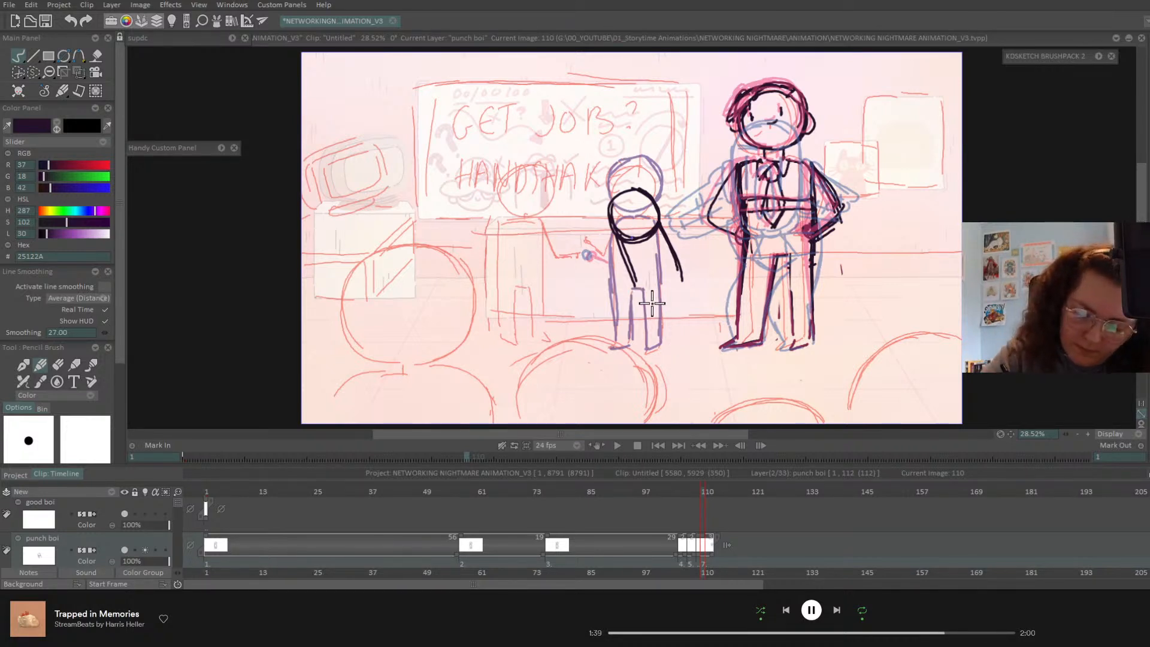
{"action": "mouse_move", "coordinate": [682, 273]}
{"action": "left_mouse_down"}
{"action": "mouse_move", "coordinate": [664, 342]}
{"action": "mouse_move", "coordinate": [648, 340]}
{"action": "mouse_move", "coordinate": [658, 290]}
{"action": "mouse_move", "coordinate": [626, 315]}
{"action": "mouse_move", "coordinate": [632, 298]}
{"action": "mouse_move", "coordinate": [610, 349]}
{"action": "mouse_move", "coordinate": [626, 349]}
{"action": "mouse_move", "coordinate": [653, 293]}
{"action": "left_mouse_up"}
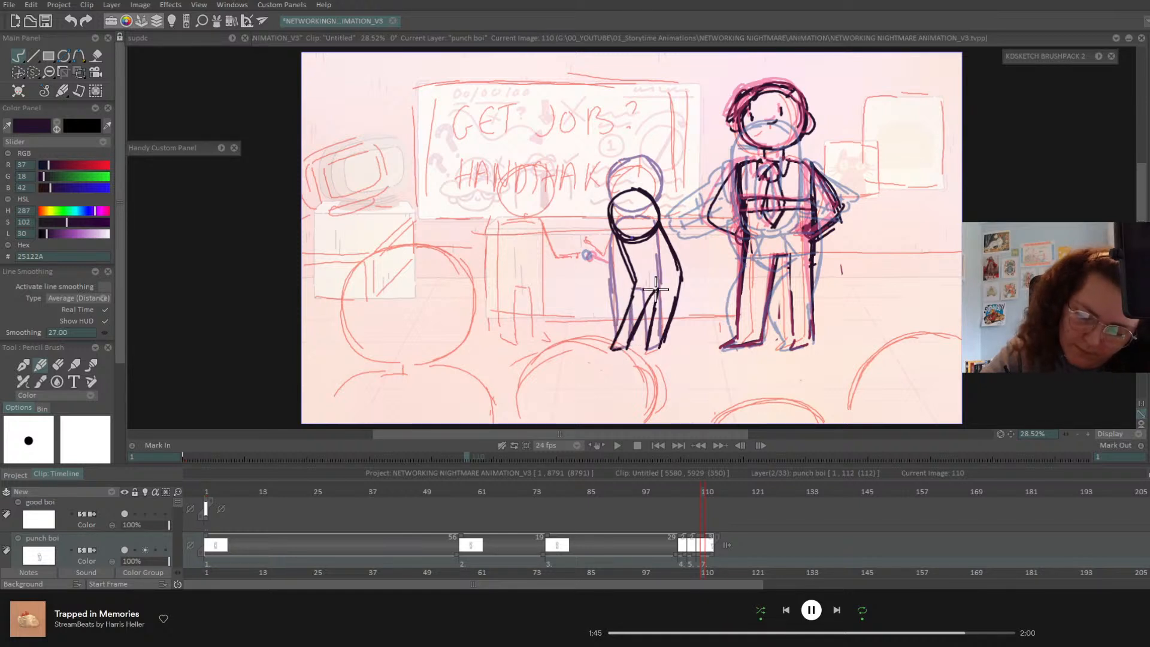
{"action": "left_click_drag", "start_coordinate": [702, 492], "coordinate": [701, 496]}
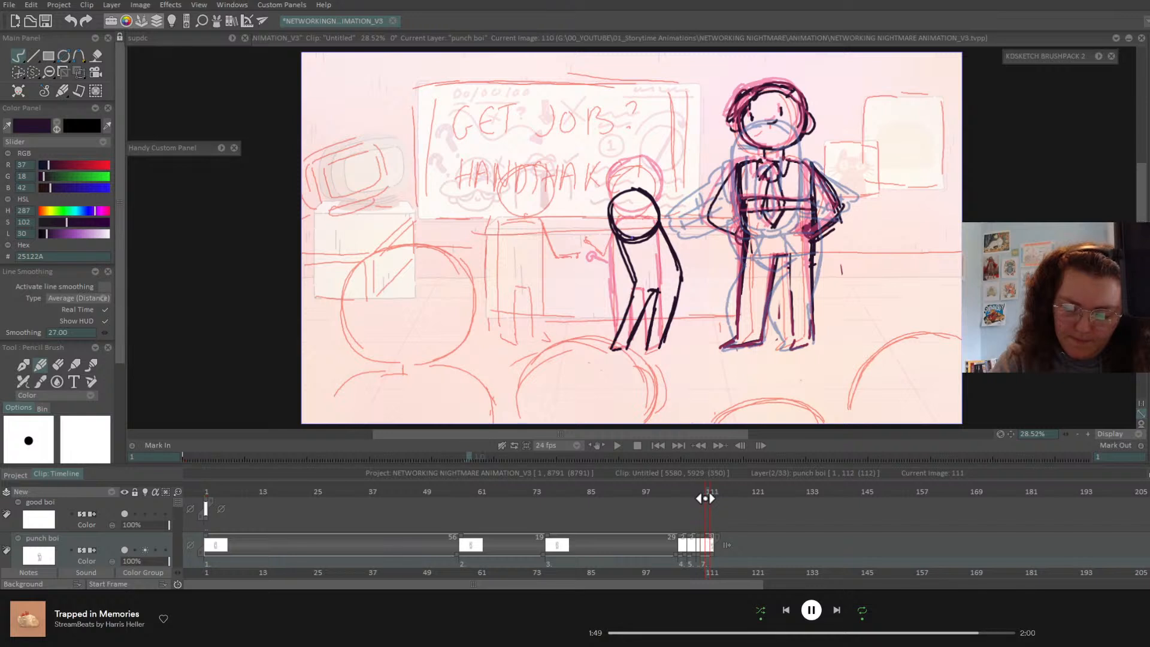
{"action": "mouse_move", "coordinate": [618, 275]}
{"action": "left_mouse_down"}
{"action": "mouse_move", "coordinate": [613, 235]}
{"action": "mouse_move", "coordinate": [626, 273]}
{"action": "left_mouse_up"}
- Draw the boy in a lower crouch at frame 111, with bent legs striding apart, head lowered and fist raised in front
{"action": "left_click_drag", "start_coordinate": [705, 492], "coordinate": [708, 494]}
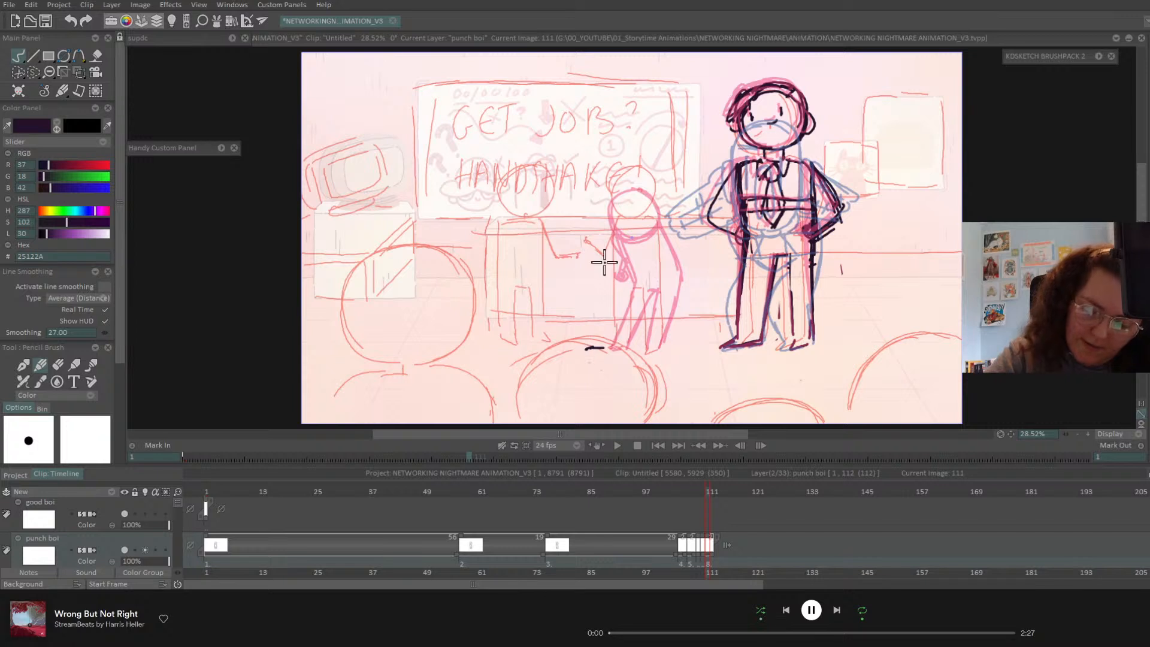
{"action": "left_click_drag", "start_coordinate": [590, 347], "coordinate": [606, 296]}
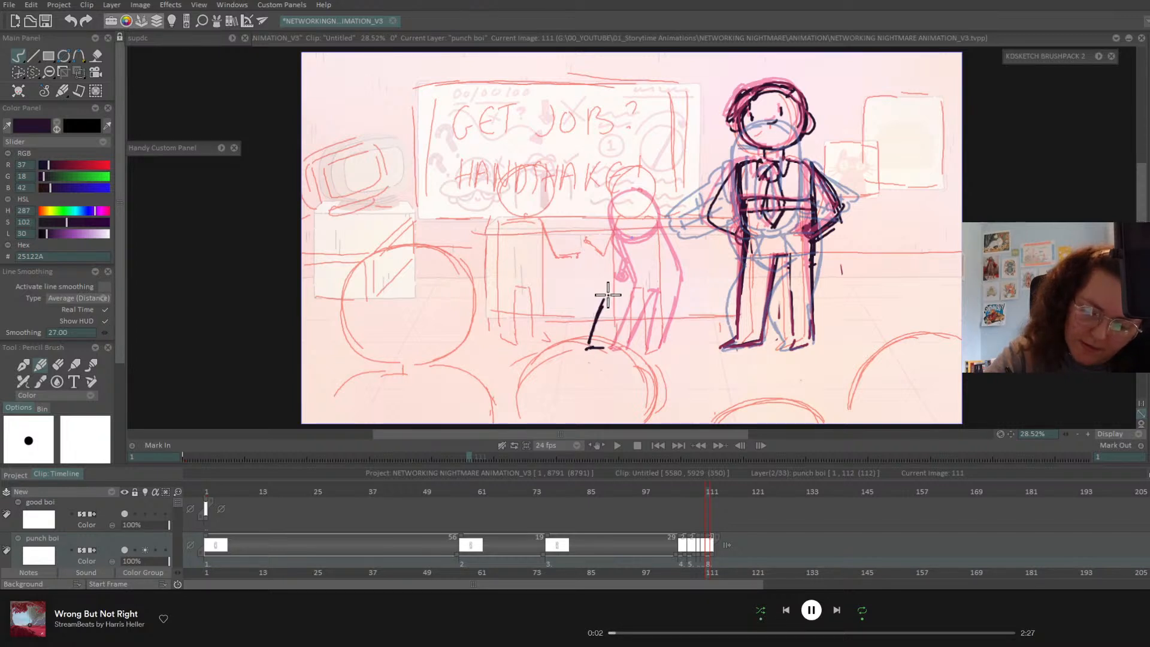
{"action": "key", "text": "ctrl+z"}
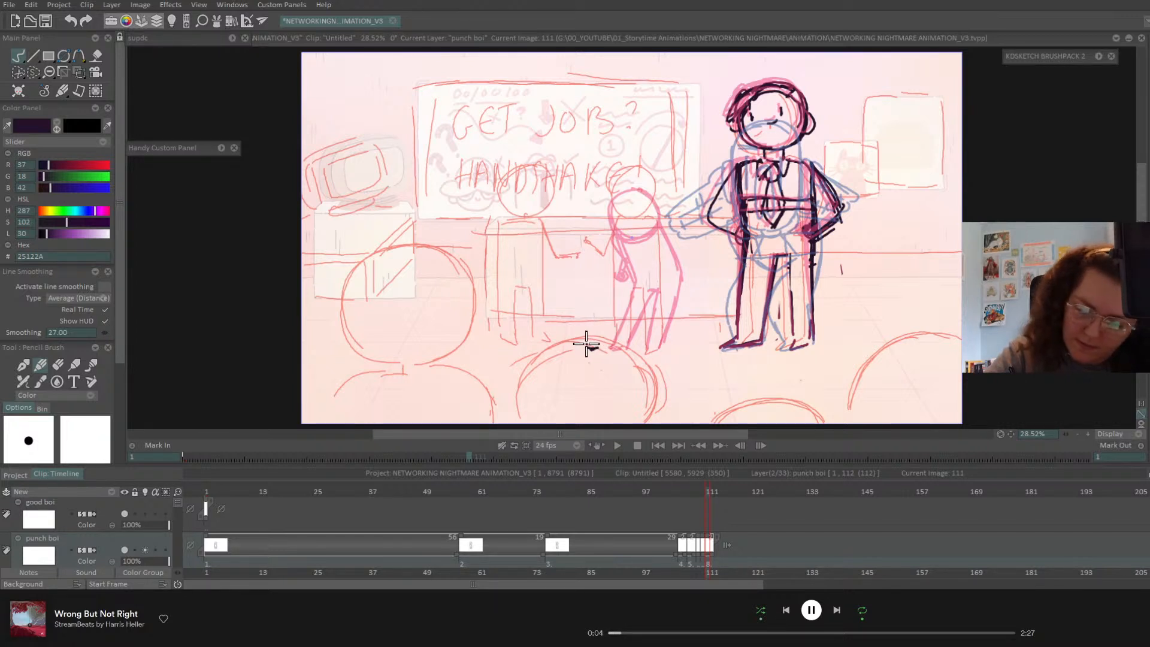
{"action": "left_click_drag", "start_coordinate": [588, 348], "coordinate": [605, 283]}
{"action": "left_click", "coordinate": [822, 492]}
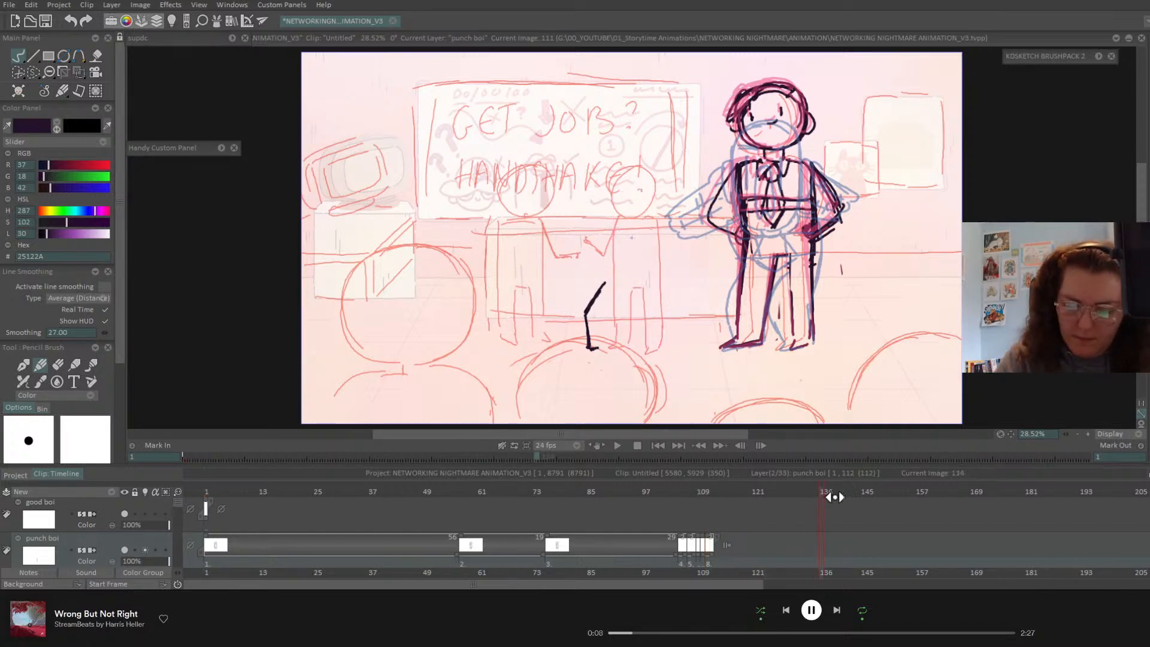
{"action": "mouse_move", "coordinate": [835, 496]}
{"action": "left_mouse_down"}
{"action": "mouse_move", "coordinate": [899, 501]}
{"action": "mouse_move", "coordinate": [695, 527]}
{"action": "mouse_move", "coordinate": [709, 522]}
{"action": "left_mouse_up"}
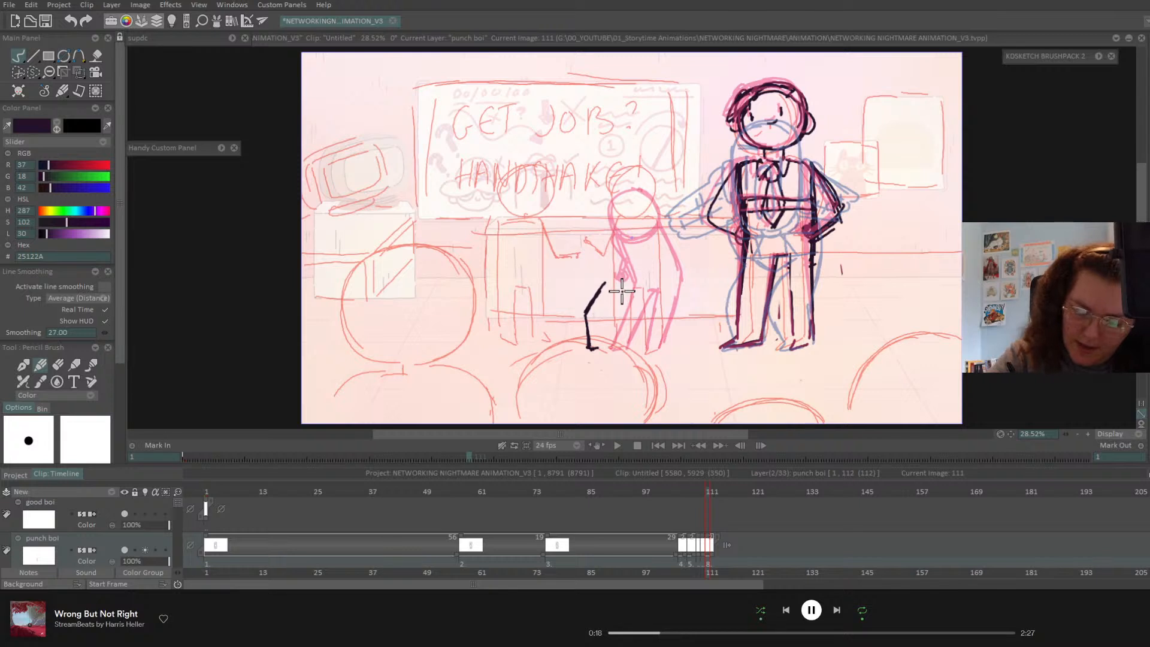
{"action": "left_click_drag", "start_coordinate": [604, 348], "coordinate": [606, 320]}
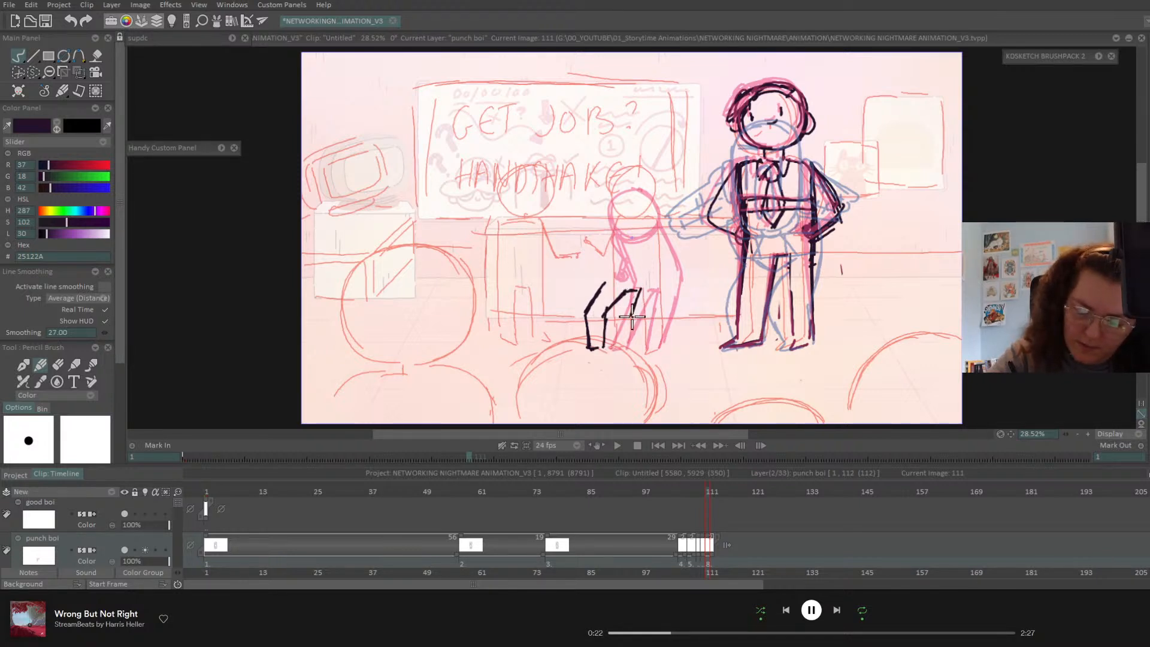
{"action": "mouse_move", "coordinate": [633, 317]}
{"action": "left_mouse_down"}
{"action": "mouse_move", "coordinate": [645, 349]}
{"action": "mouse_move", "coordinate": [658, 347]}
{"action": "mouse_move", "coordinate": [661, 288]}
{"action": "left_mouse_up"}
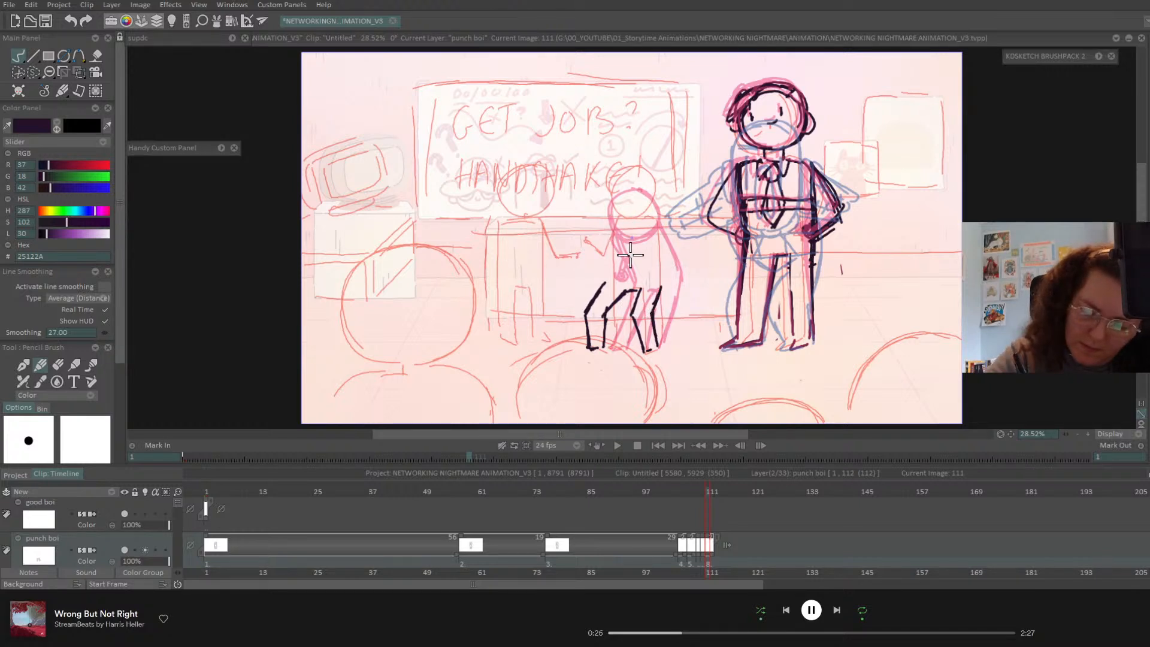
{"action": "mouse_move", "coordinate": [626, 210]}
{"action": "left_mouse_down"}
{"action": "mouse_move", "coordinate": [643, 257]}
{"action": "mouse_move", "coordinate": [602, 236]}
{"action": "mouse_move", "coordinate": [653, 233]}
{"action": "mouse_move", "coordinate": [658, 294]}
{"action": "left_mouse_up"}
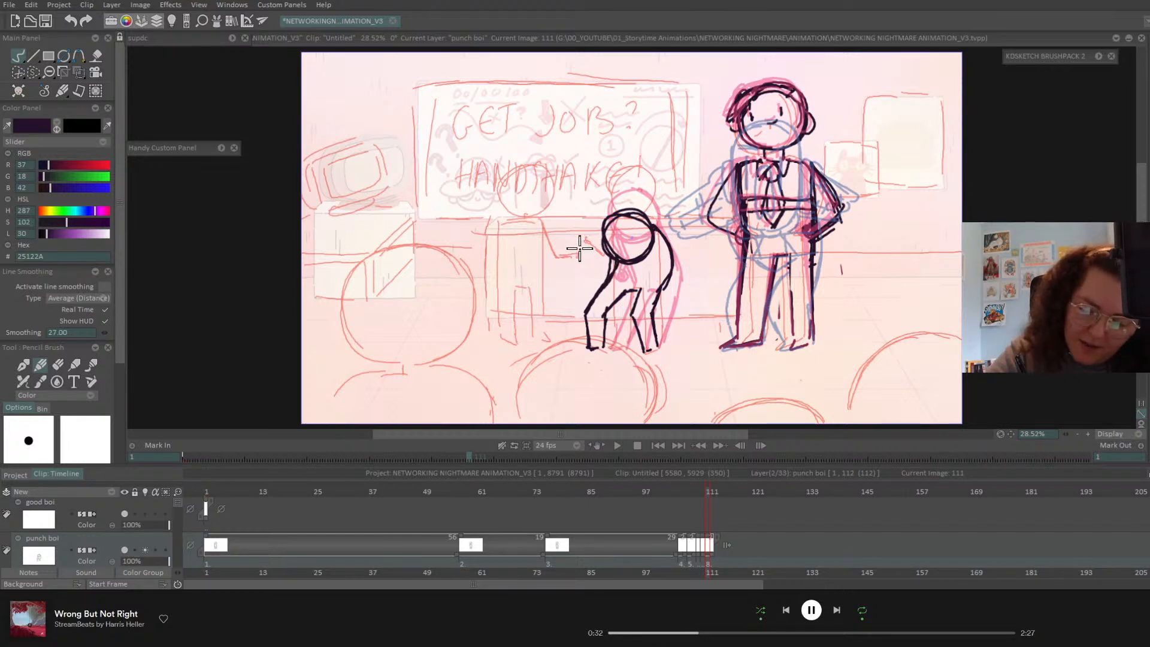
{"action": "mouse_move", "coordinate": [585, 258]}
{"action": "left_mouse_down"}
{"action": "mouse_move", "coordinate": [604, 272]}
{"action": "mouse_move", "coordinate": [616, 260]}
{"action": "left_mouse_up"}
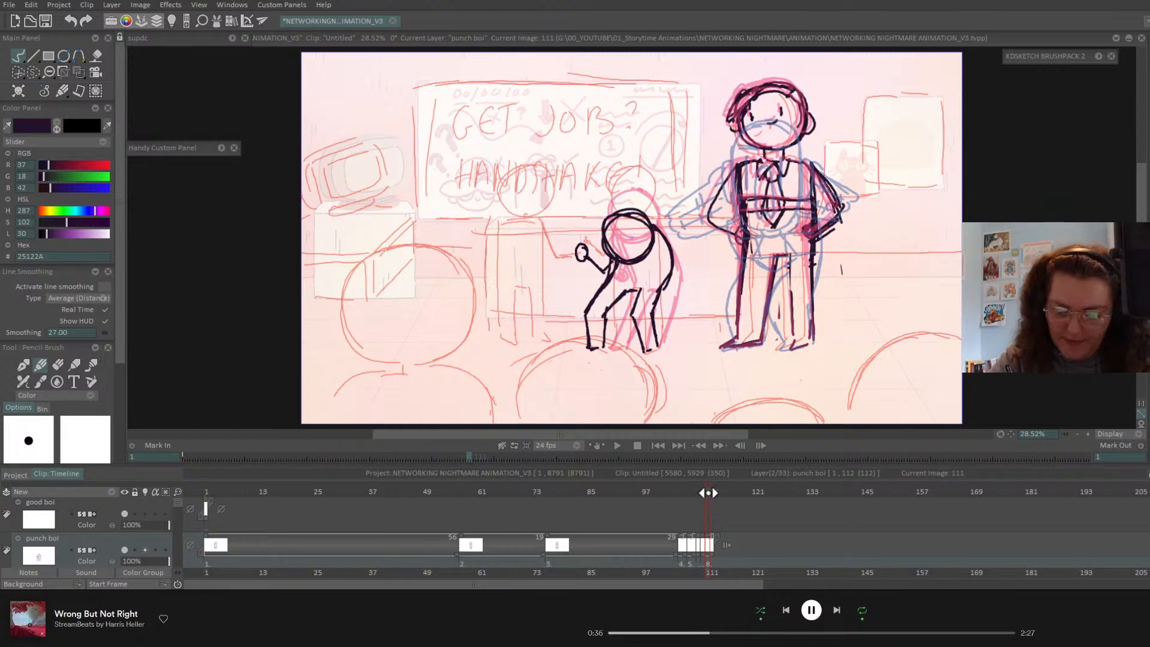
- Add a drawing at frame 113 of the boy lunging forward, with a round head, slanted torso and raised back leg, and save the project
{"action": "left_click_drag", "start_coordinate": [711, 493], "coordinate": [718, 493]}
{"action": "key", "text": "Insert"}
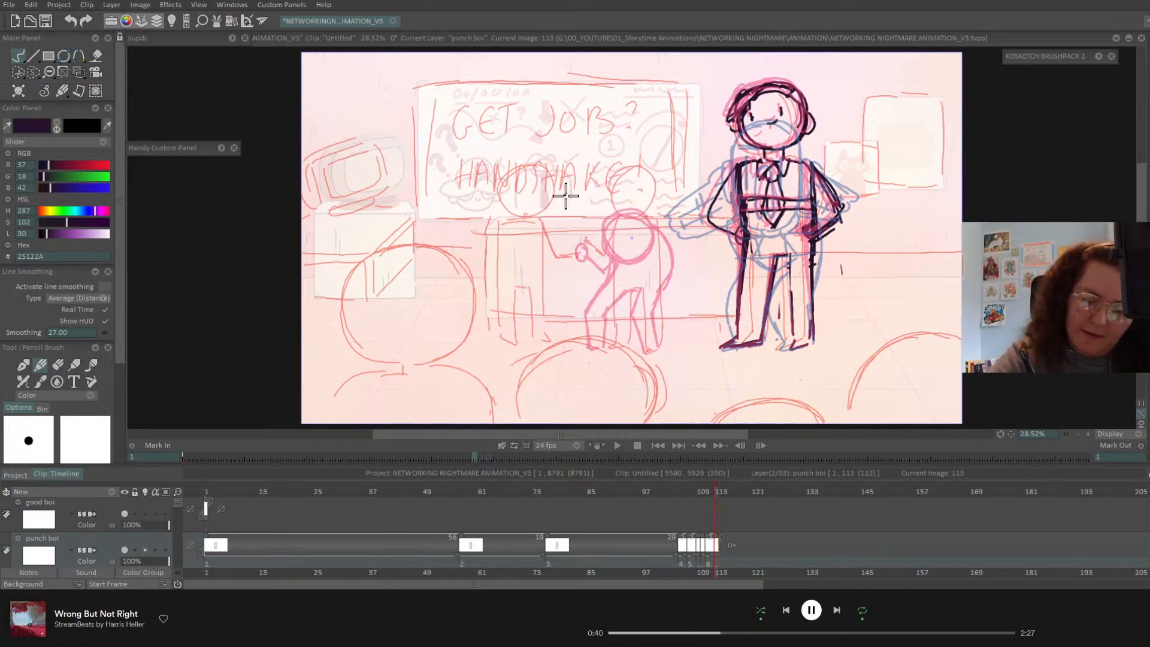
{"action": "mouse_move", "coordinate": [560, 192]}
{"action": "left_mouse_down"}
{"action": "mouse_move", "coordinate": [578, 157]}
{"action": "mouse_move", "coordinate": [593, 192]}
{"action": "mouse_move", "coordinate": [572, 208]}
{"action": "mouse_move", "coordinate": [590, 277]}
{"action": "left_mouse_up"}
{"action": "key", "text": "ctrl+z"}
{"action": "key", "text": "ctrl+z"}
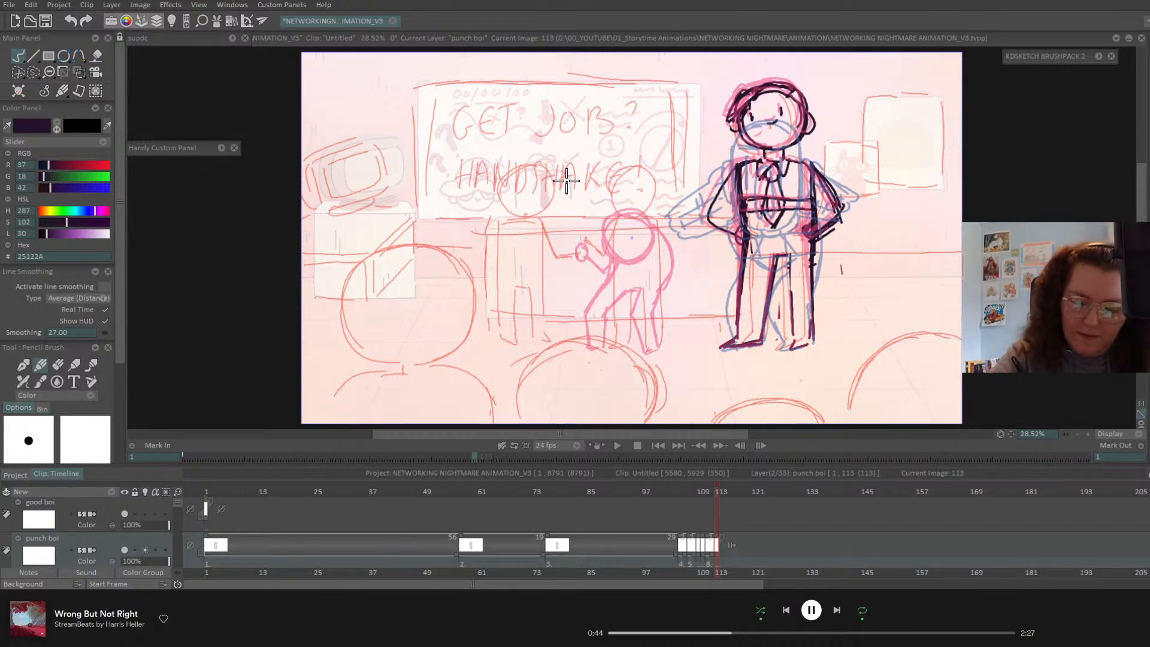
{"action": "mouse_move", "coordinate": [531, 201]}
{"action": "left_mouse_down"}
{"action": "mouse_move", "coordinate": [571, 166]}
{"action": "mouse_move", "coordinate": [531, 191]}
{"action": "mouse_move", "coordinate": [578, 173]}
{"action": "left_mouse_up"}
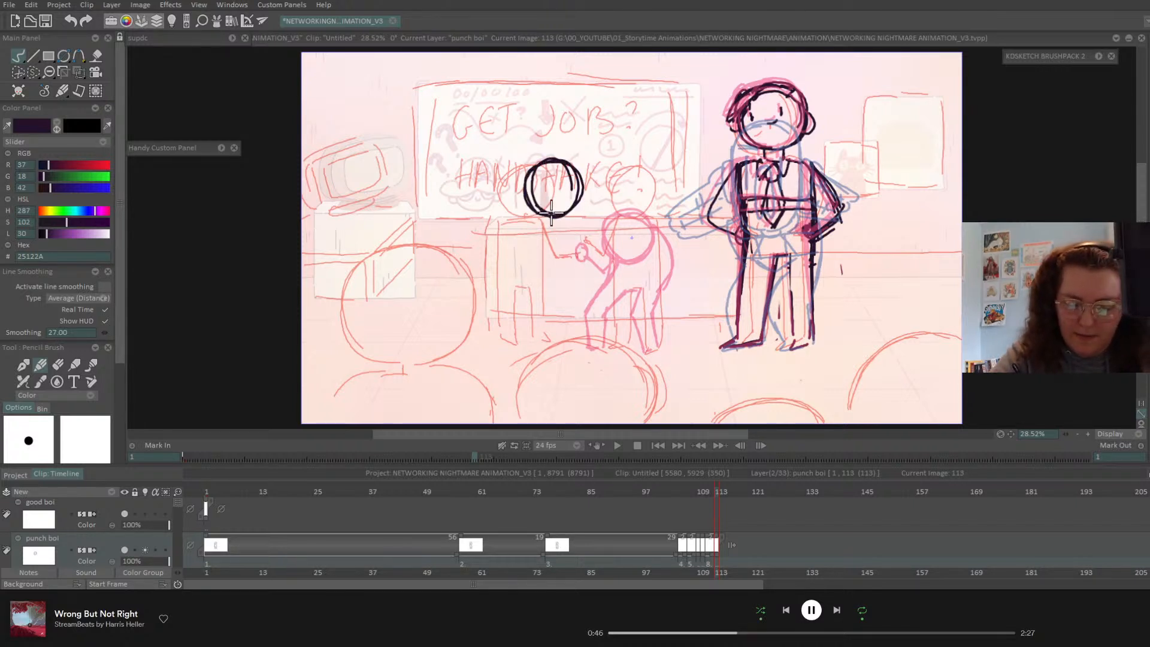
{"action": "mouse_move", "coordinate": [552, 217]}
{"action": "left_mouse_down"}
{"action": "mouse_move", "coordinate": [578, 324]}
{"action": "mouse_move", "coordinate": [590, 349]}
{"action": "mouse_move", "coordinate": [604, 343]}
{"action": "left_mouse_up"}
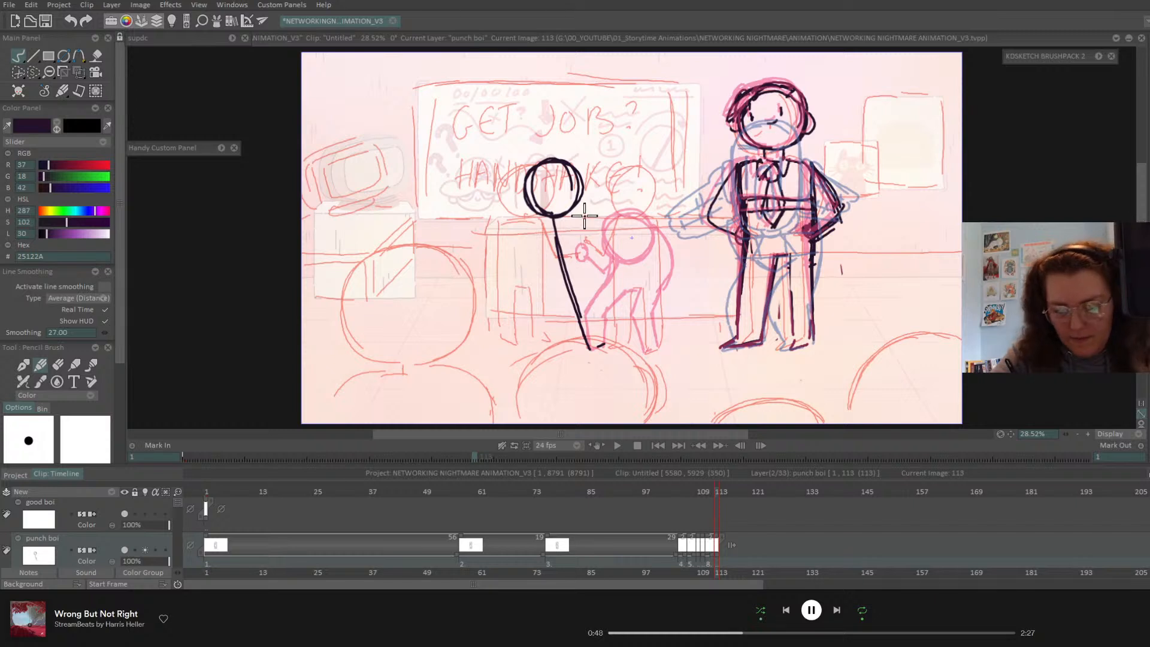
{"action": "mouse_move", "coordinate": [578, 198]}
{"action": "left_mouse_down"}
{"action": "mouse_move", "coordinate": [659, 303]}
{"action": "mouse_move", "coordinate": [652, 309]}
{"action": "left_mouse_up"}
{"action": "mouse_move", "coordinate": [594, 259]}
{"action": "left_mouse_down"}
{"action": "mouse_move", "coordinate": [632, 312]}
{"action": "mouse_move", "coordinate": [644, 310]}
{"action": "mouse_move", "coordinate": [617, 282]}
{"action": "mouse_move", "coordinate": [586, 292]}
{"action": "mouse_move", "coordinate": [607, 343]}
{"action": "left_mouse_up"}
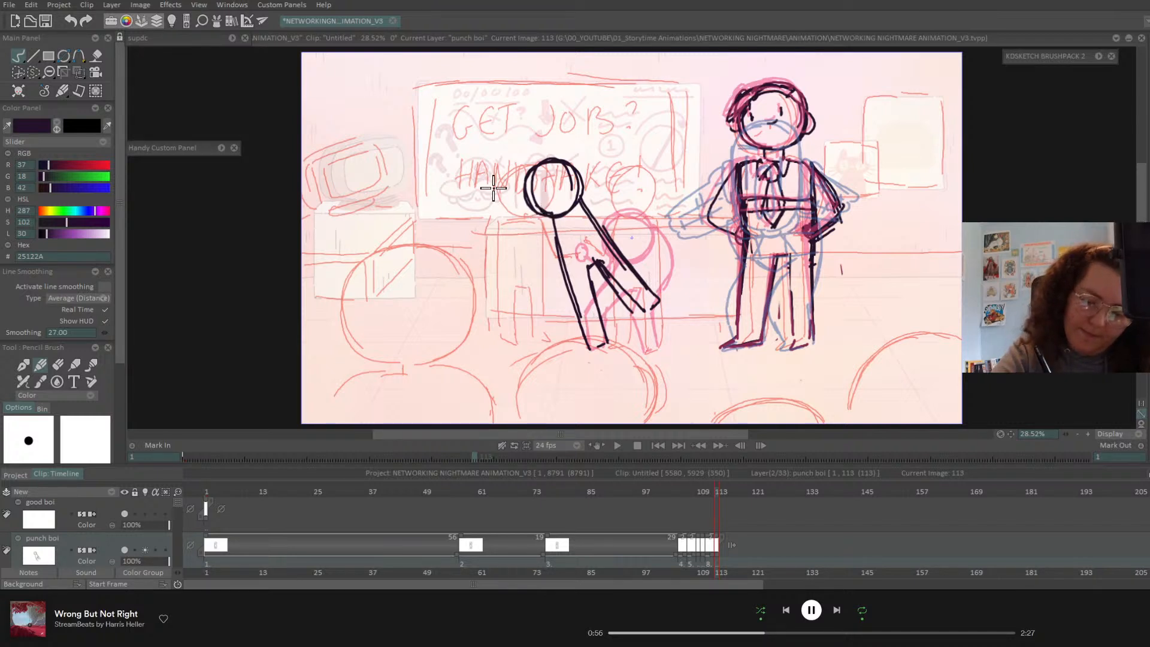
{"action": "key", "text": "ctrl+s"}
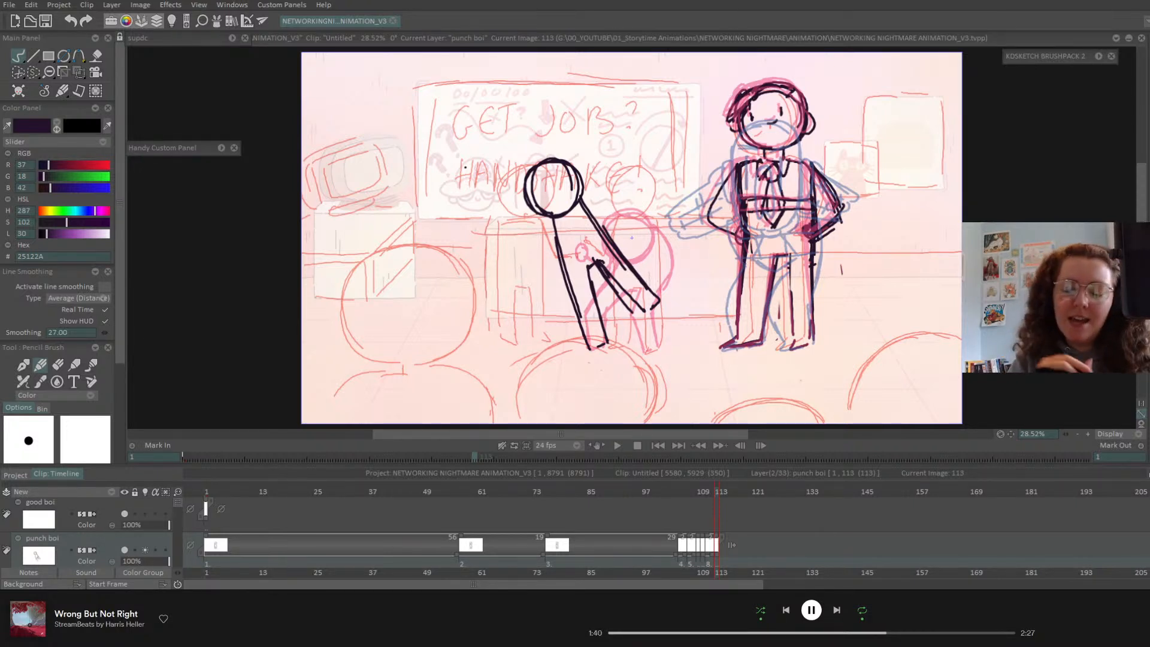
- Play the animation from the first frame to check the timing of the punch
{"action": "left_click_drag", "start_coordinate": [707, 494], "coordinate": [717, 492]}
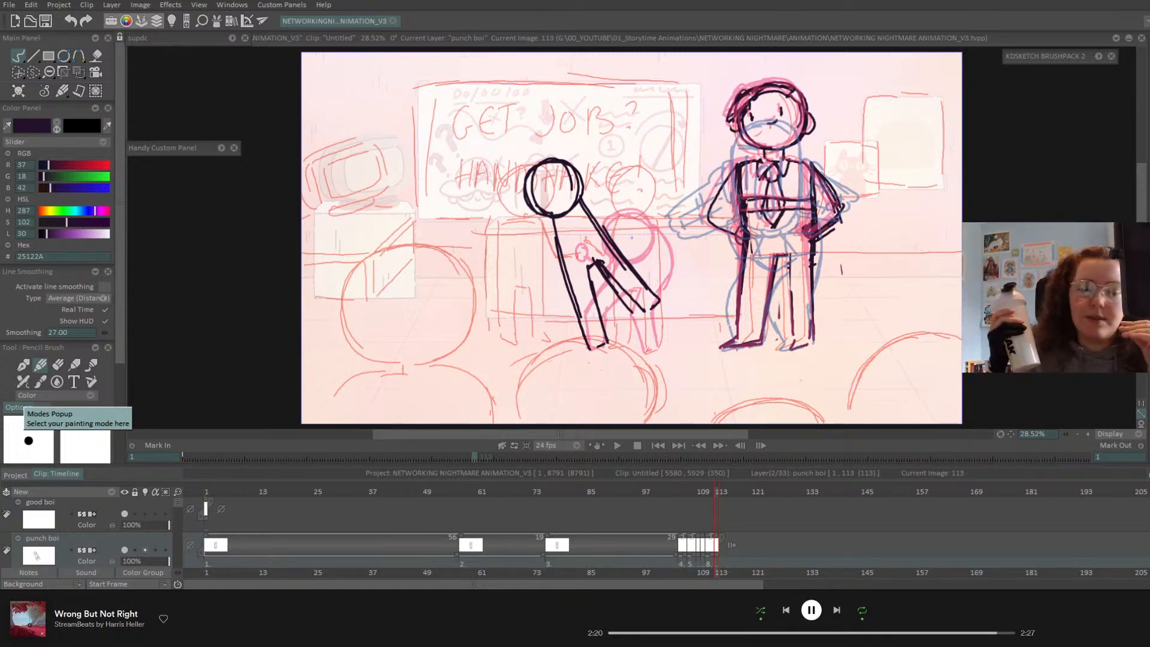
{"action": "left_click", "coordinate": [658, 445]}
{"action": "left_click", "coordinate": [617, 445]}
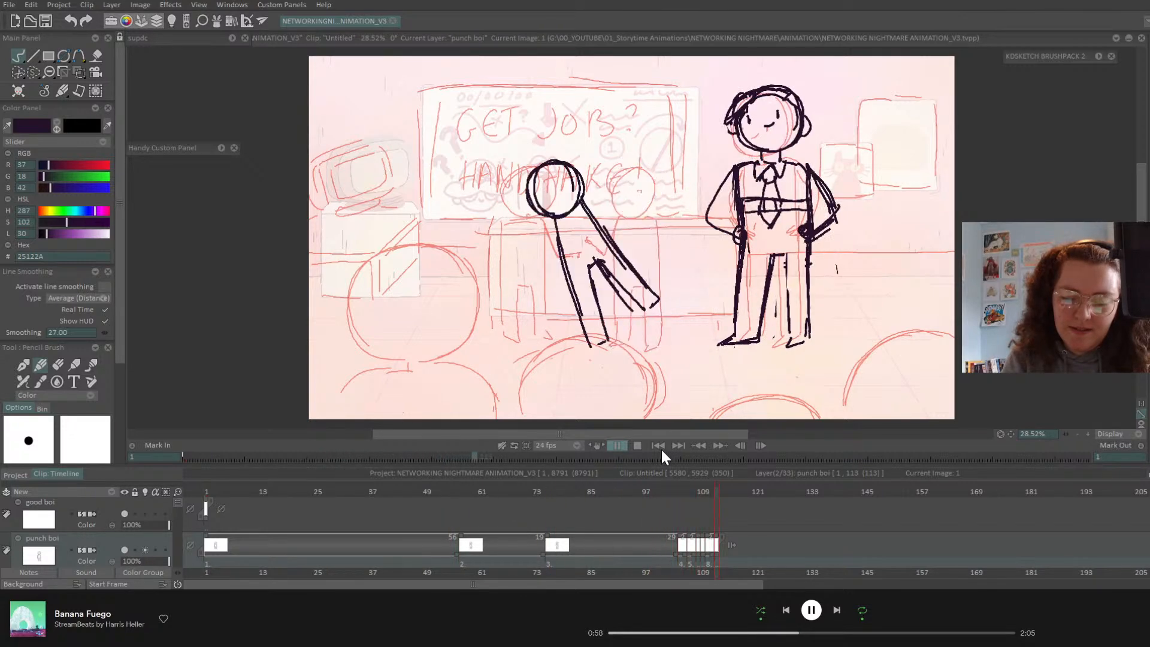
- On the punch boi layer, hold drawing 4 for 14 frames, drawing 5 for 8 frames, and lengthen the next poses by two frames in total
{"action": "left_click_drag", "start_coordinate": [677, 487], "coordinate": [693, 492]}
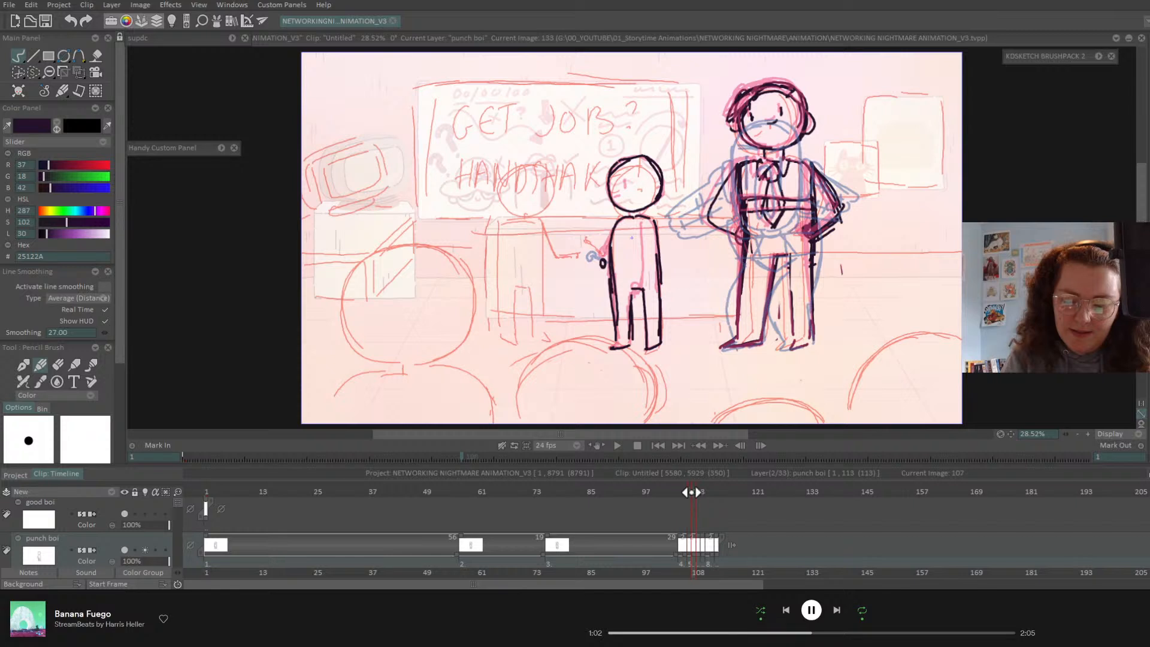
{"action": "left_click_drag", "start_coordinate": [685, 554], "coordinate": [750, 493]}
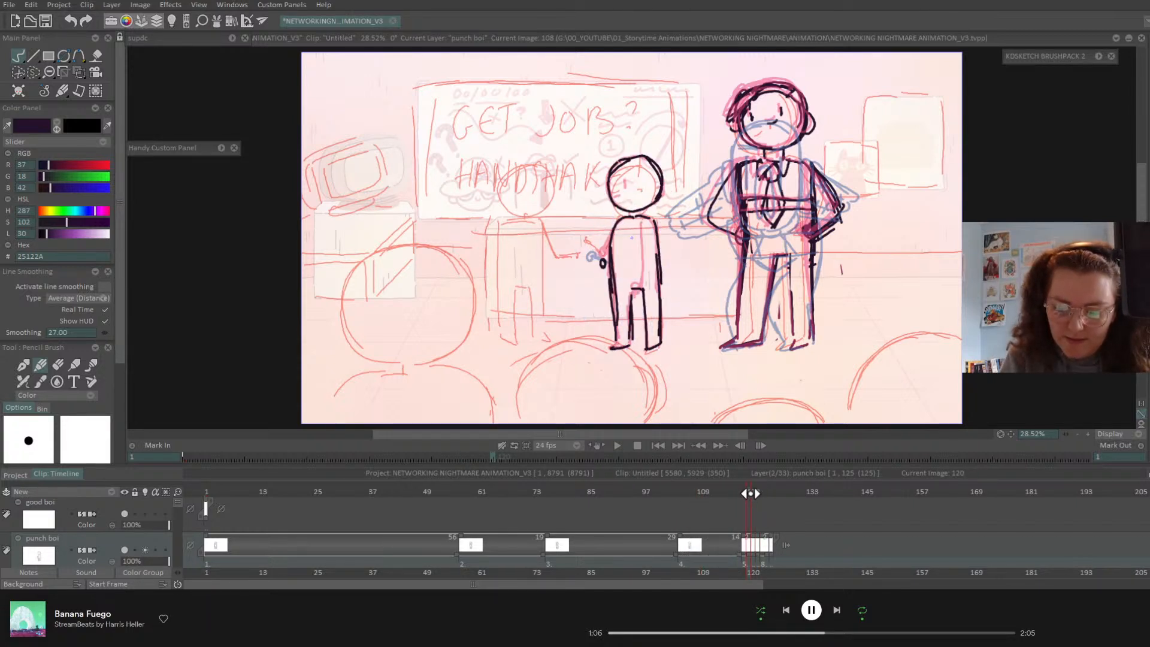
{"action": "left_click_drag", "start_coordinate": [750, 554], "coordinate": [787, 512]}
{"action": "left_click", "coordinate": [781, 495]}
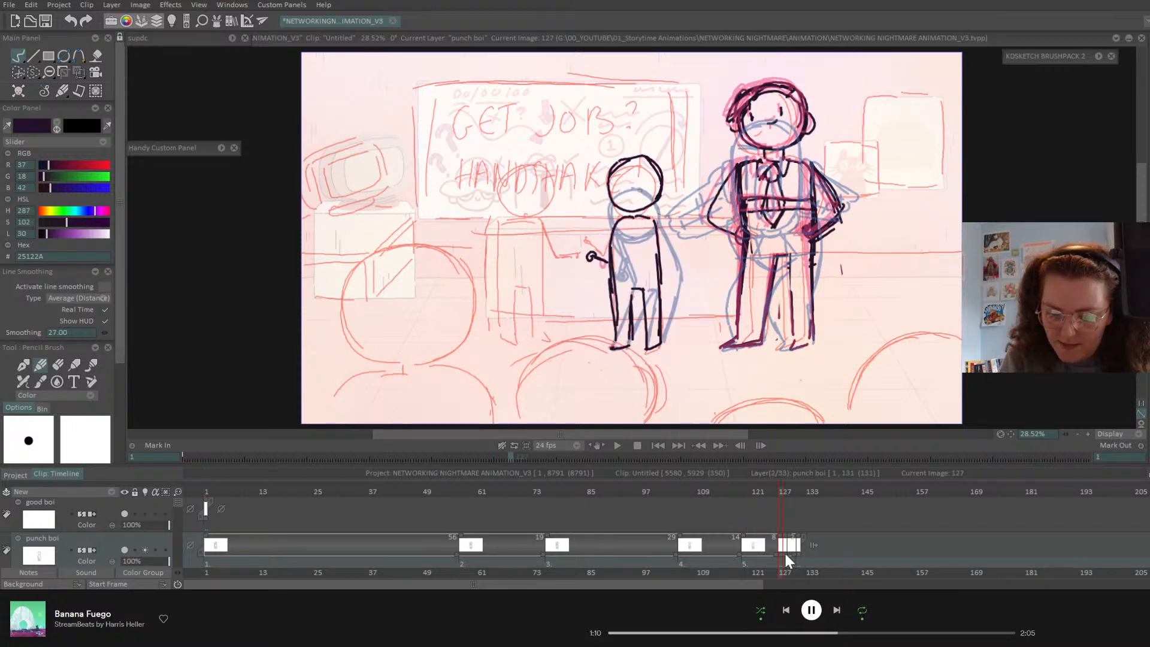
{"action": "left_click_drag", "start_coordinate": [784, 553], "coordinate": [795, 551]}
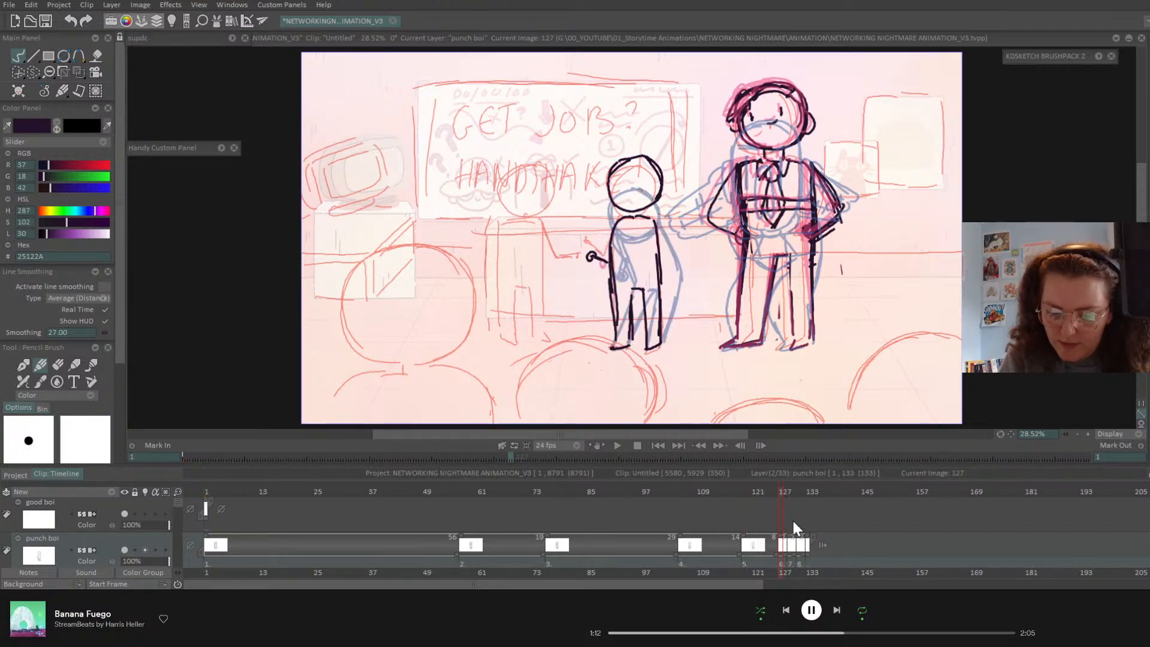
{"action": "left_click", "coordinate": [790, 493]}
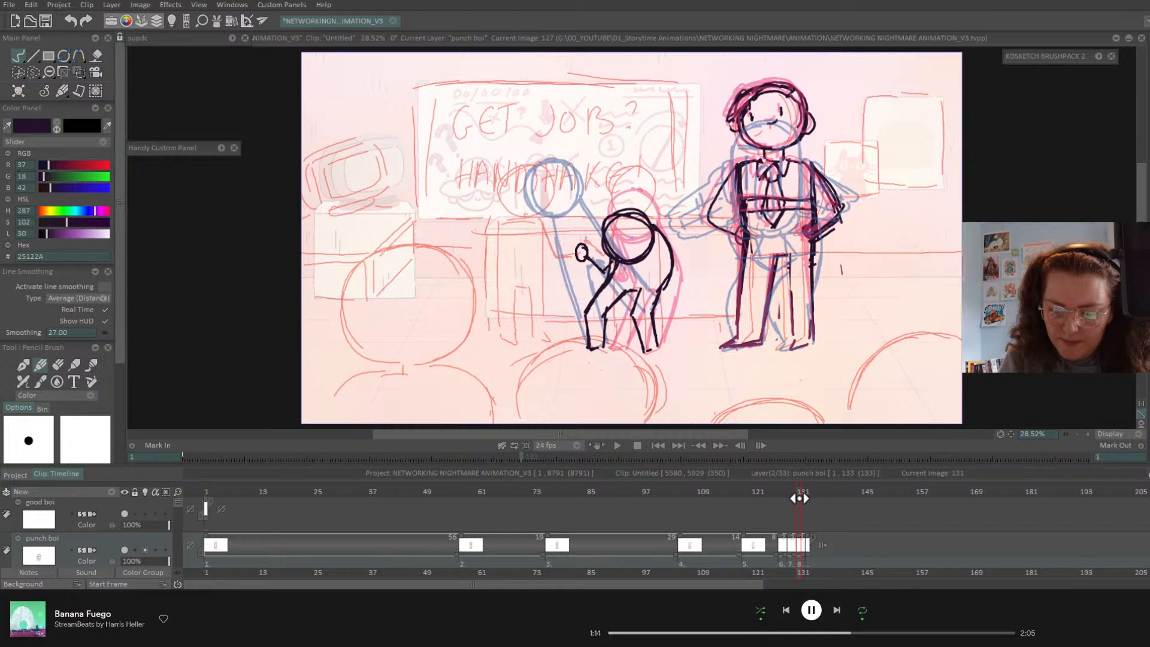
- Replace punch boi's crouching in-between with an empty drawing at frame 131, just before the stretched punch pose
{"action": "left_click_drag", "start_coordinate": [799, 498], "coordinate": [807, 538]}
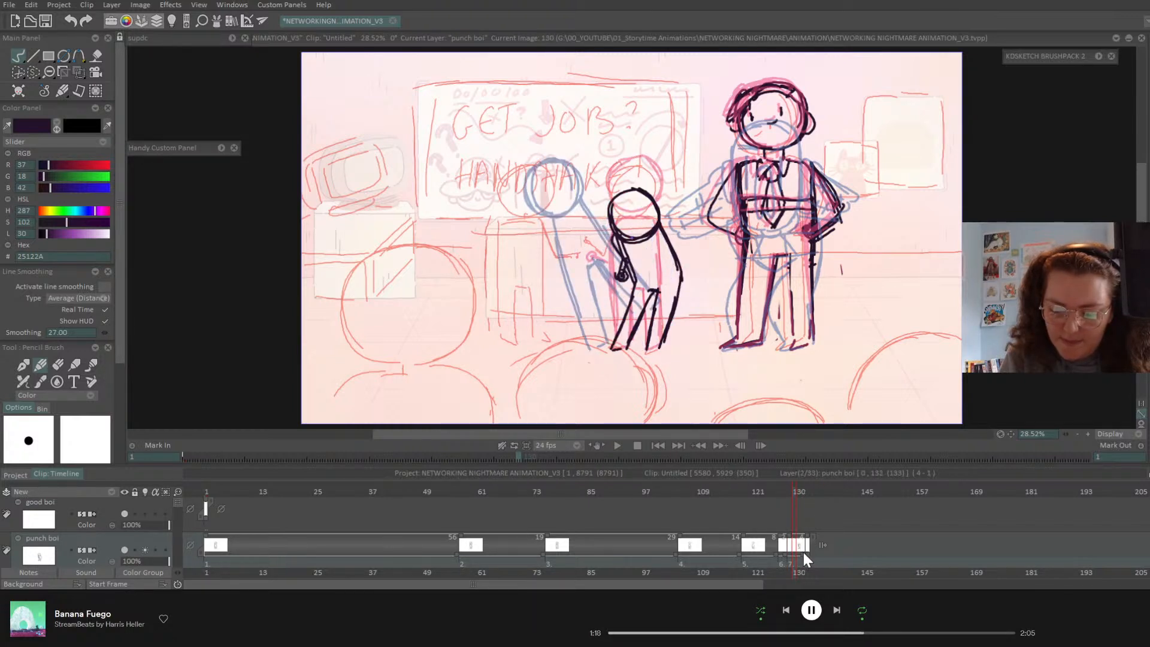
{"action": "key", "text": "ctrl+z"}
{"action": "left_click", "coordinate": [802, 492]}
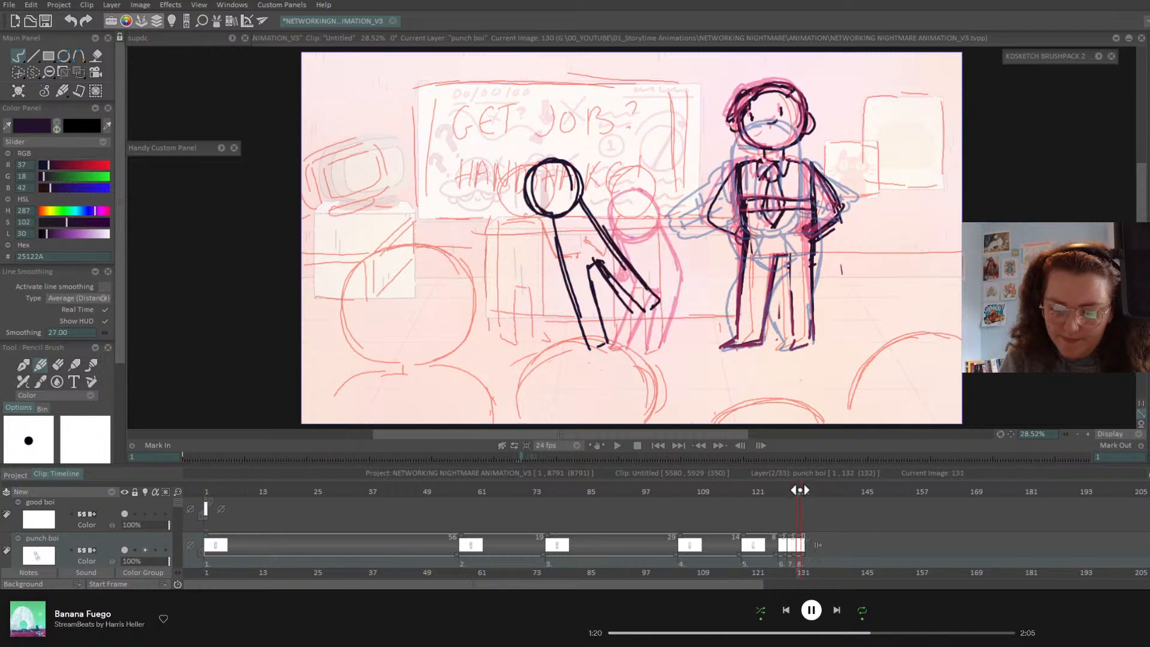
{"action": "left_click_drag", "start_coordinate": [799, 492], "coordinate": [801, 492]}
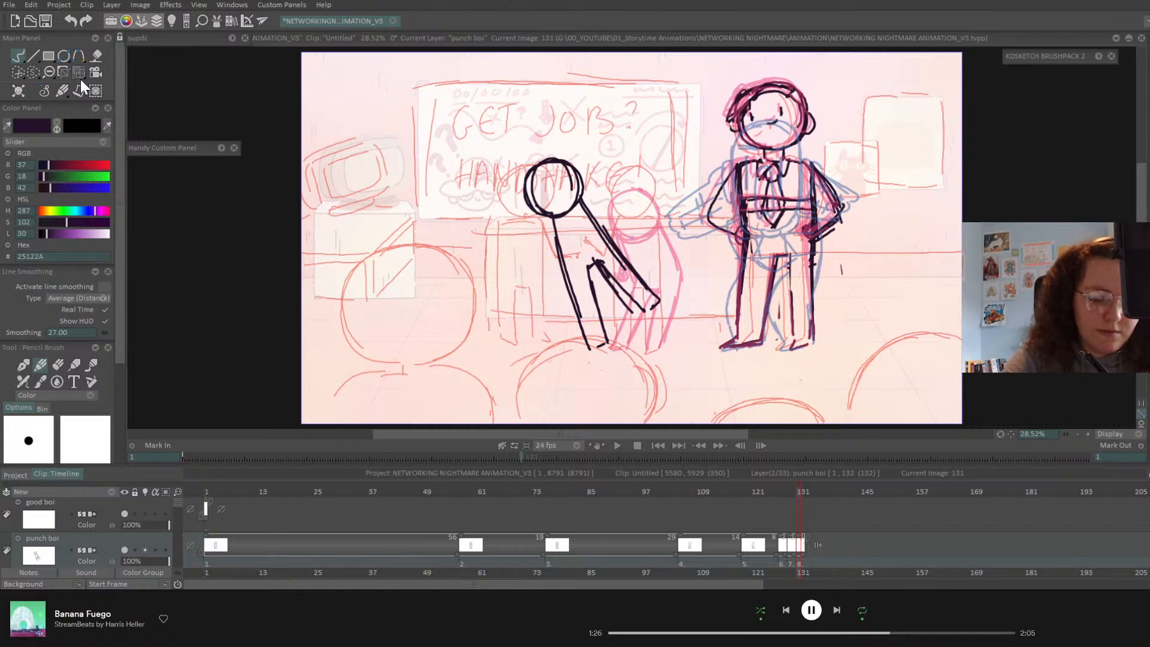
{"action": "key", "text": "Delete"}
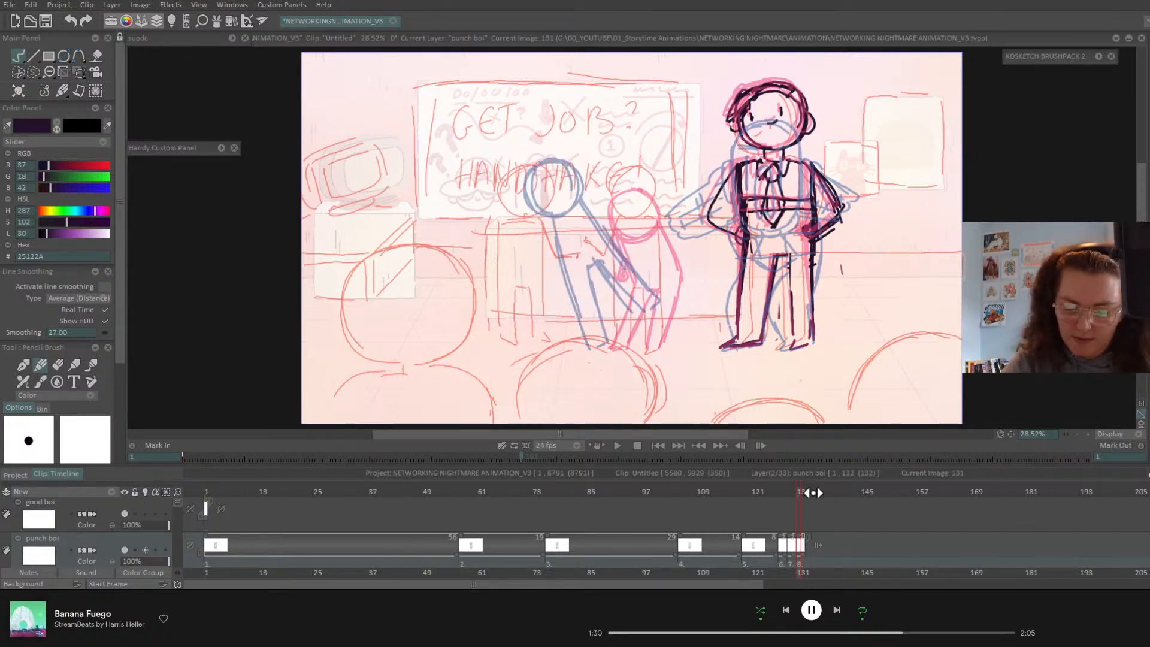
- On frame 1 of the good boi layer, sketch a standing figure over the rough, with head, torso, legs, arms and face
{"action": "left_click", "coordinate": [791, 492]}
{"action": "left_click_drag", "start_coordinate": [791, 492], "coordinate": [740, 493]}
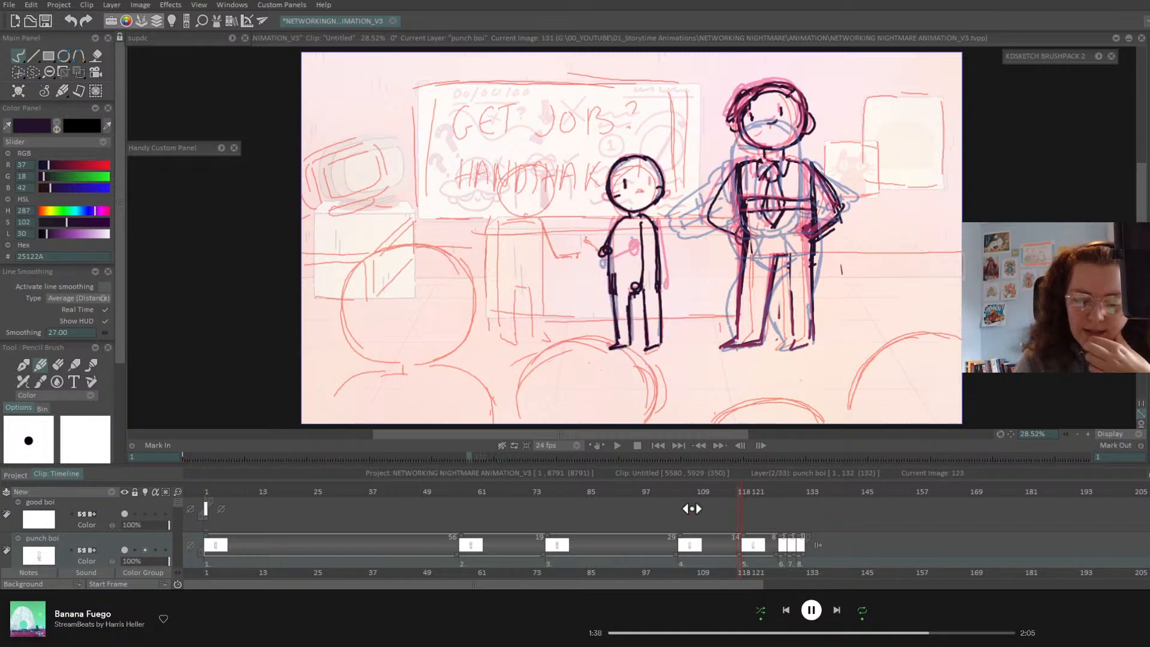
{"action": "left_click", "coordinate": [206, 493]}
{"action": "left_click", "coordinate": [106, 508]}
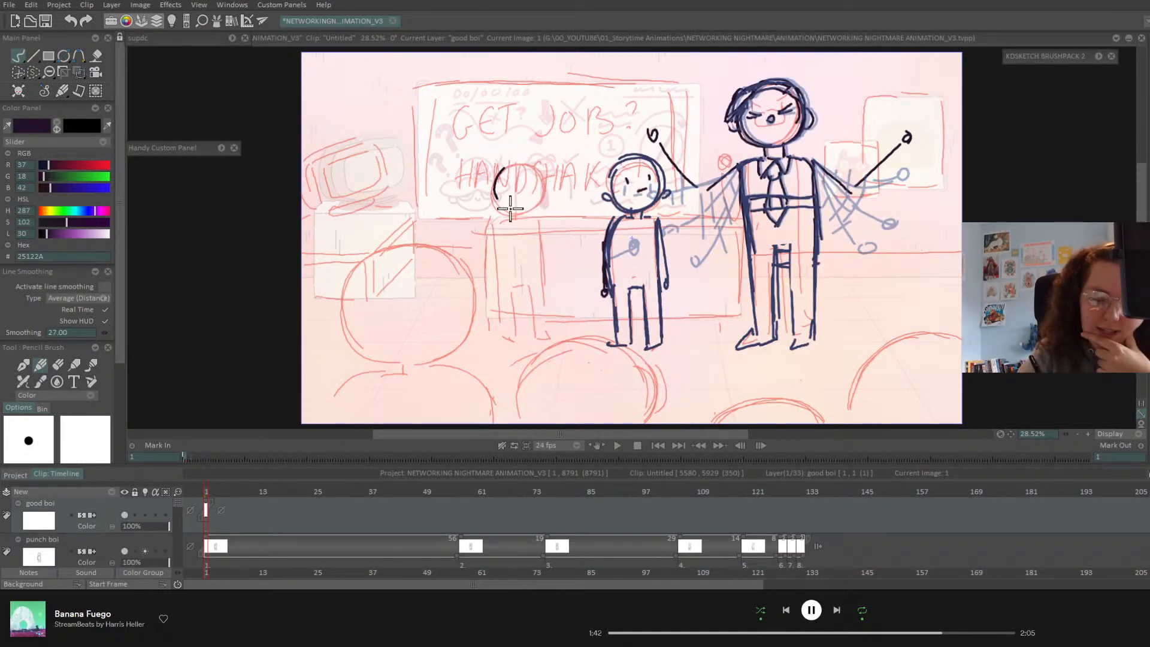
{"action": "mouse_move", "coordinate": [490, 202]}
{"action": "left_mouse_down"}
{"action": "mouse_move", "coordinate": [518, 164]}
{"action": "mouse_move", "coordinate": [542, 188]}
{"action": "mouse_move", "coordinate": [516, 215]}
{"action": "mouse_move", "coordinate": [497, 179]}
{"action": "mouse_move", "coordinate": [522, 167]}
{"action": "mouse_move", "coordinate": [511, 214]}
{"action": "mouse_move", "coordinate": [506, 166]}
{"action": "mouse_move", "coordinate": [545, 210]}
{"action": "mouse_move", "coordinate": [506, 216]}
{"action": "mouse_move", "coordinate": [521, 220]}
{"action": "mouse_move", "coordinate": [527, 202]}
{"action": "mouse_move", "coordinate": [519, 220]}
{"action": "mouse_move", "coordinate": [537, 220]}
{"action": "mouse_move", "coordinate": [528, 217]}
{"action": "mouse_move", "coordinate": [544, 242]}
{"action": "mouse_move", "coordinate": [542, 229]}
{"action": "mouse_move", "coordinate": [545, 288]}
{"action": "left_mouse_up"}
{"action": "left_click_drag", "start_coordinate": [498, 222], "coordinate": [496, 305]}
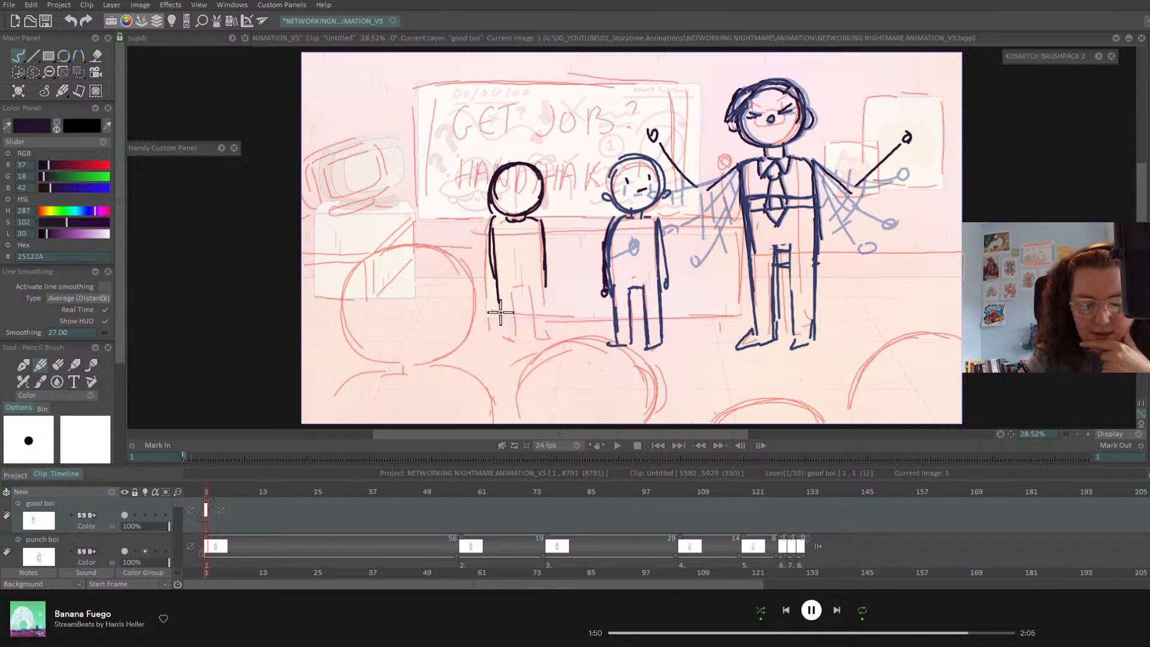
{"action": "mouse_move", "coordinate": [494, 267]}
{"action": "left_mouse_down"}
{"action": "mouse_move", "coordinate": [499, 335]}
{"action": "mouse_move", "coordinate": [516, 342]}
{"action": "mouse_move", "coordinate": [515, 290]}
{"action": "mouse_move", "coordinate": [530, 288]}
{"action": "mouse_move", "coordinate": [531, 336]}
{"action": "mouse_move", "coordinate": [549, 340]}
{"action": "mouse_move", "coordinate": [546, 276]}
{"action": "left_mouse_up"}
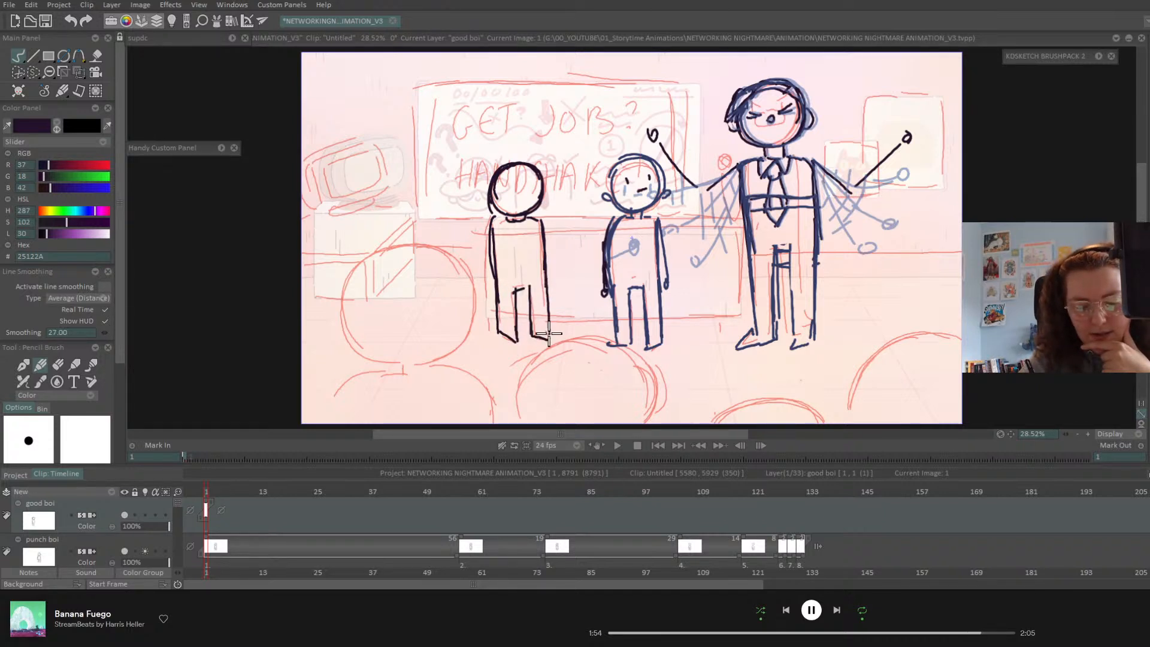
{"action": "mouse_move", "coordinate": [493, 225]}
{"action": "left_mouse_down"}
{"action": "mouse_move", "coordinate": [497, 265]}
{"action": "mouse_move", "coordinate": [479, 255]}
{"action": "mouse_move", "coordinate": [490, 218]}
{"action": "mouse_move", "coordinate": [542, 270]}
{"action": "left_mouse_up"}
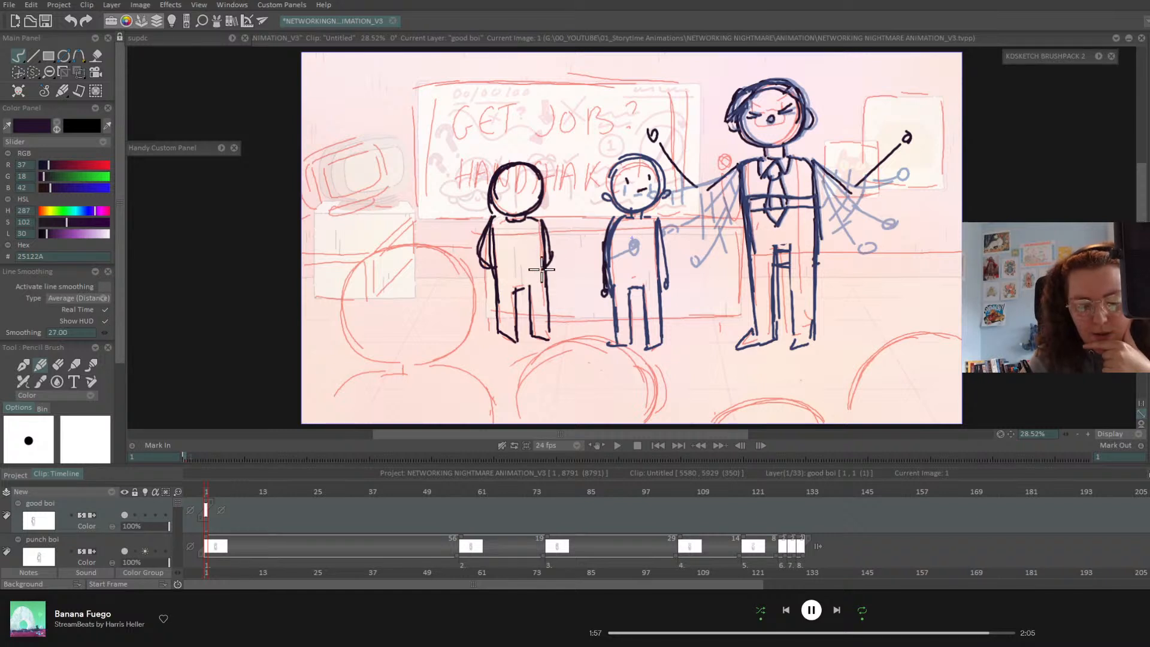
{"action": "left_click", "coordinate": [532, 182]}
{"action": "left_click_drag", "start_coordinate": [508, 181], "coordinate": [507, 188]}
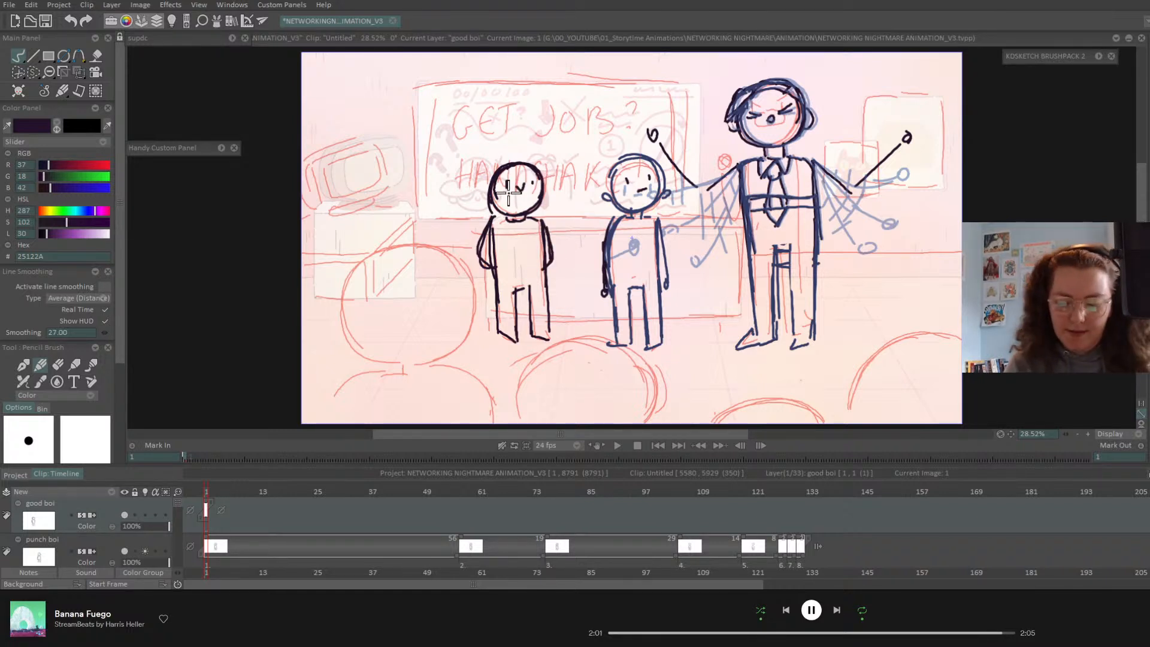
- Hold good boi's first drawing for 97 frames and sketch the head, torso and legs of a new armless pose at frame 98
{"action": "left_click", "coordinate": [216, 492]}
{"action": "mouse_move", "coordinate": [217, 491]}
{"action": "left_mouse_down"}
{"action": "mouse_move", "coordinate": [281, 492]}
{"action": "mouse_move", "coordinate": [204, 492]}
{"action": "mouse_move", "coordinate": [362, 494]}
{"action": "mouse_move", "coordinate": [377, 503]}
{"action": "mouse_move", "coordinate": [282, 524]}
{"action": "mouse_move", "coordinate": [455, 532]}
{"action": "mouse_move", "coordinate": [442, 541]}
{"action": "mouse_move", "coordinate": [386, 531]}
{"action": "mouse_move", "coordinate": [304, 565]}
{"action": "mouse_move", "coordinate": [289, 557]}
{"action": "mouse_move", "coordinate": [387, 540]}
{"action": "mouse_move", "coordinate": [383, 521]}
{"action": "mouse_move", "coordinate": [452, 493]}
{"action": "mouse_move", "coordinate": [679, 505]}
{"action": "mouse_move", "coordinate": [605, 519]}
{"action": "mouse_move", "coordinate": [667, 519]}
{"action": "mouse_move", "coordinate": [632, 522]}
{"action": "mouse_move", "coordinate": [648, 523]}
{"action": "left_mouse_up"}
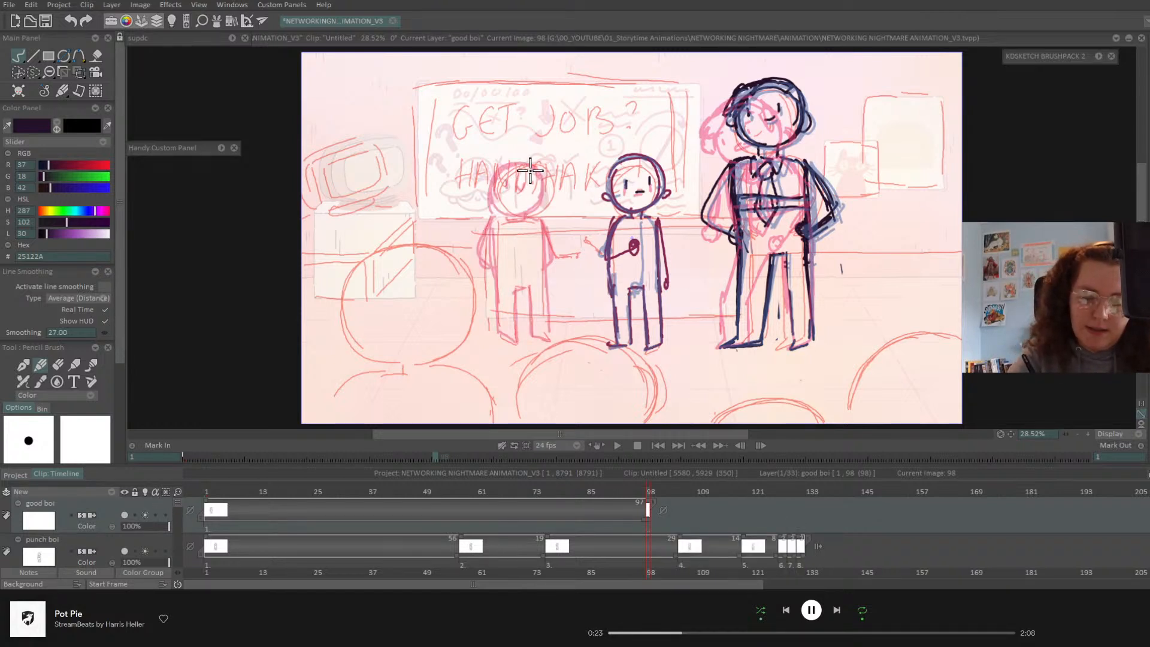
{"action": "mouse_move", "coordinate": [496, 182]}
{"action": "left_mouse_down"}
{"action": "mouse_move", "coordinate": [522, 214]}
{"action": "mouse_move", "coordinate": [541, 164]}
{"action": "left_mouse_up"}
{"action": "mouse_move", "coordinate": [498, 181]}
{"action": "left_mouse_down"}
{"action": "mouse_move", "coordinate": [544, 198]}
{"action": "mouse_move", "coordinate": [495, 180]}
{"action": "mouse_move", "coordinate": [530, 218]}
{"action": "mouse_move", "coordinate": [490, 239]}
{"action": "left_mouse_up"}
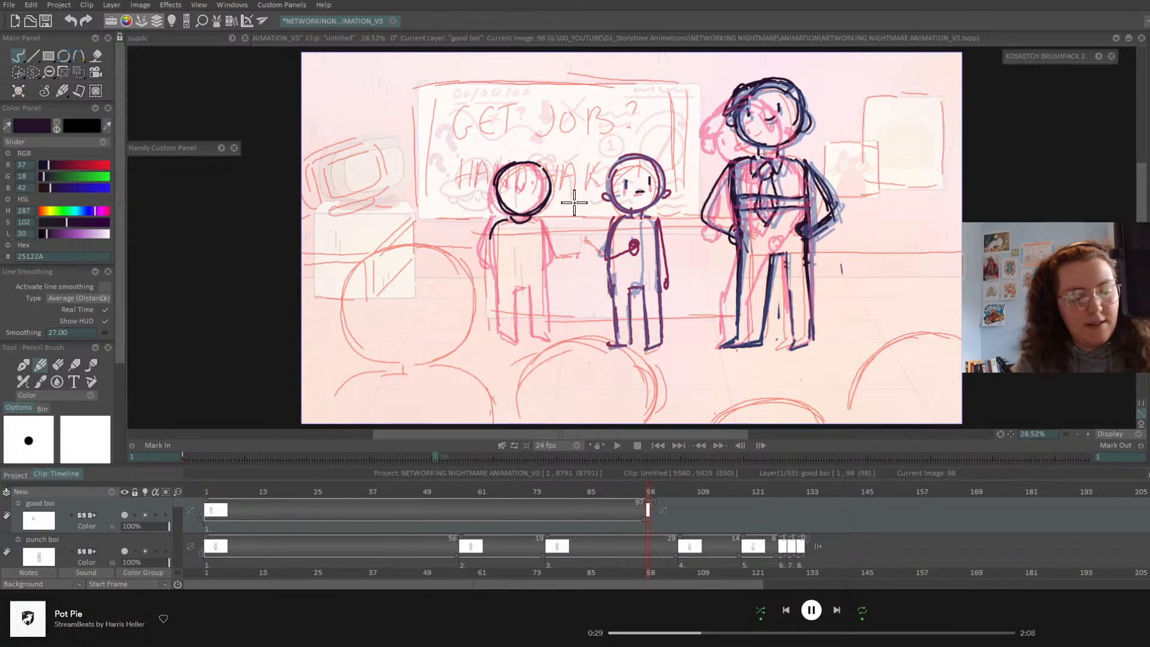
{"action": "key", "text": "ctrl+z"}
{"action": "left_click_drag", "start_coordinate": [529, 217], "coordinate": [544, 253]}
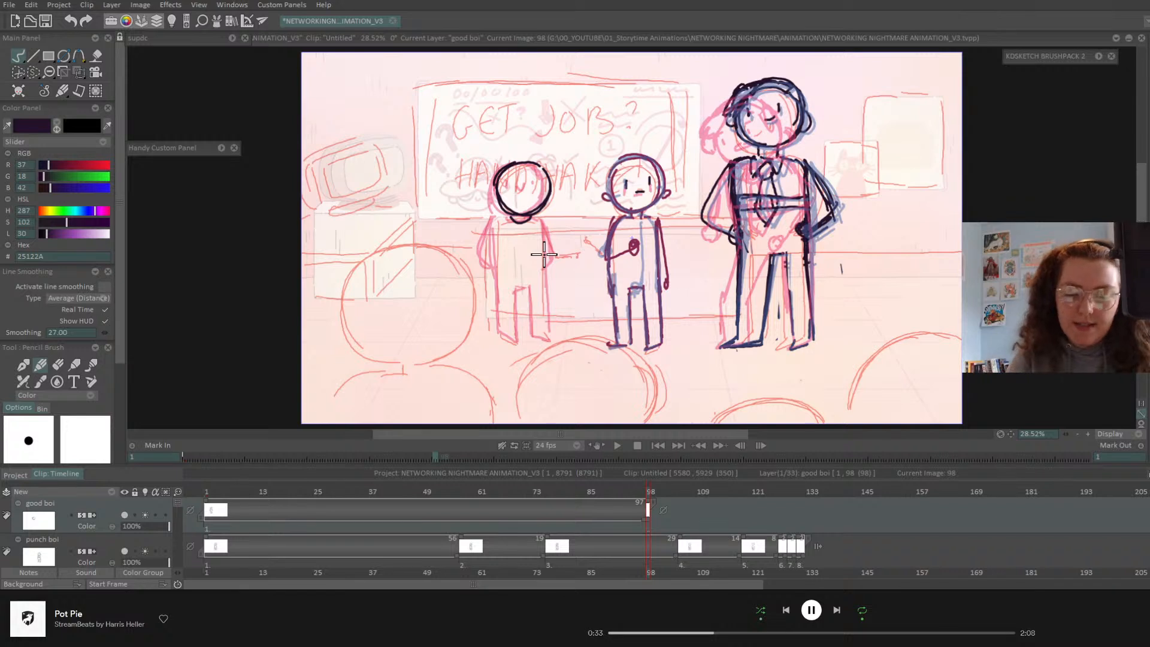
{"action": "mouse_move", "coordinate": [514, 219]}
{"action": "left_mouse_down"}
{"action": "mouse_move", "coordinate": [500, 269]}
{"action": "mouse_move", "coordinate": [543, 258]}
{"action": "mouse_move", "coordinate": [544, 301]}
{"action": "left_mouse_up"}
{"action": "mouse_move", "coordinate": [500, 241]}
{"action": "left_mouse_down"}
{"action": "mouse_move", "coordinate": [499, 332]}
{"action": "mouse_move", "coordinate": [512, 295]}
{"action": "mouse_move", "coordinate": [531, 288]}
{"action": "mouse_move", "coordinate": [521, 339]}
{"action": "mouse_move", "coordinate": [550, 339]}
{"action": "left_mouse_up"}
{"action": "left_click_drag", "start_coordinate": [546, 289], "coordinate": [548, 337]}
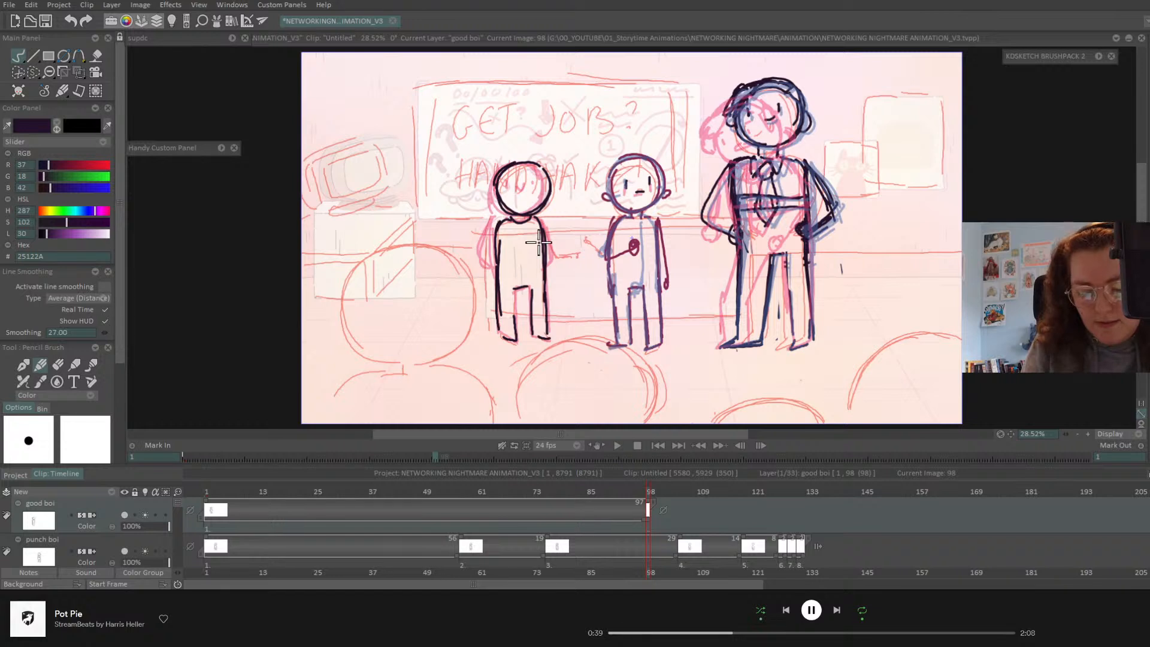
- Hold good boi's second drawing for three frames and place a copy of it at frame 101
{"action": "left_click", "coordinate": [659, 487]}
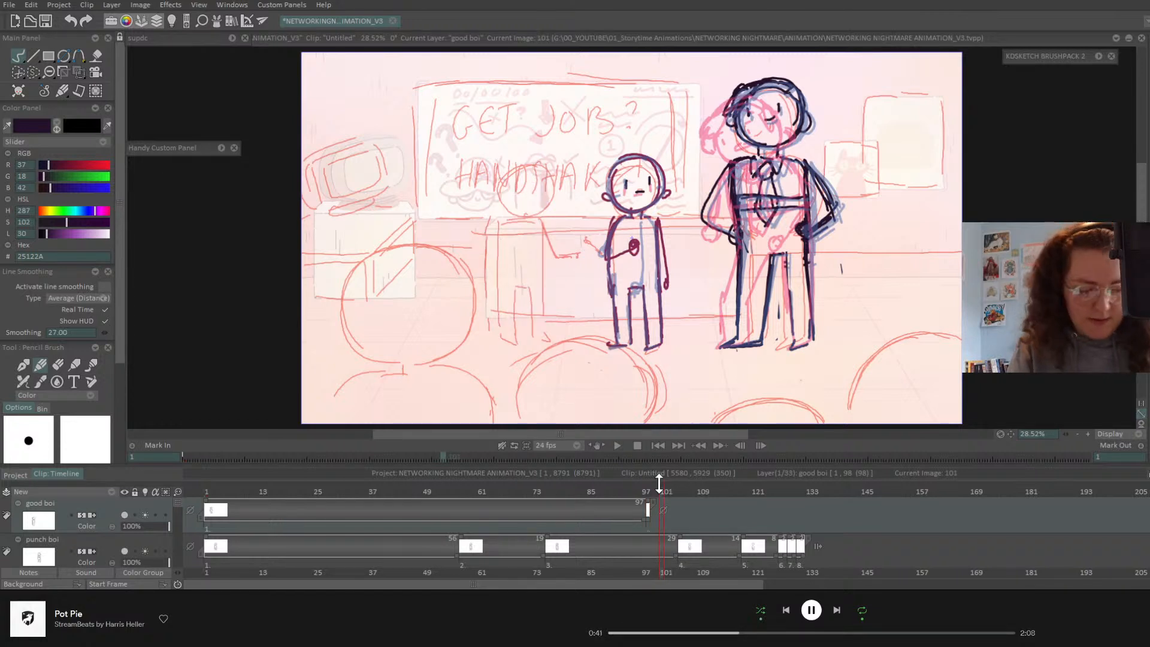
{"action": "left_click", "coordinate": [543, 279]}
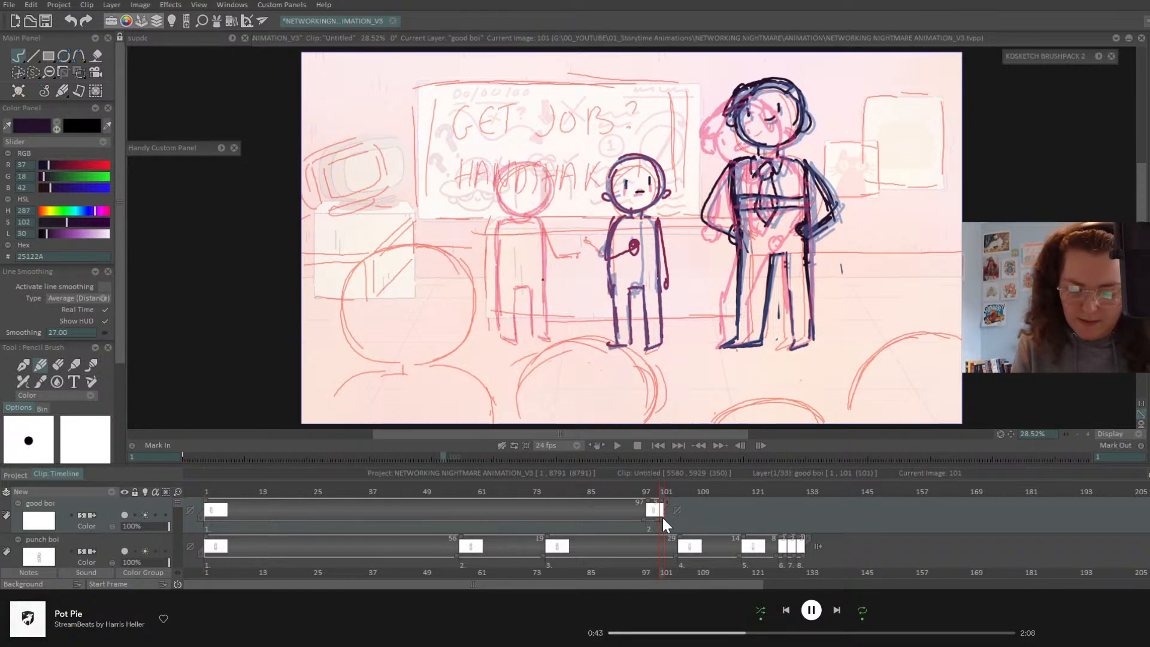
{"action": "key", "text": "ctrl+z"}
{"action": "left_click_drag", "start_coordinate": [655, 502], "coordinate": [668, 499]}
{"action": "left_click", "coordinate": [549, 337]}
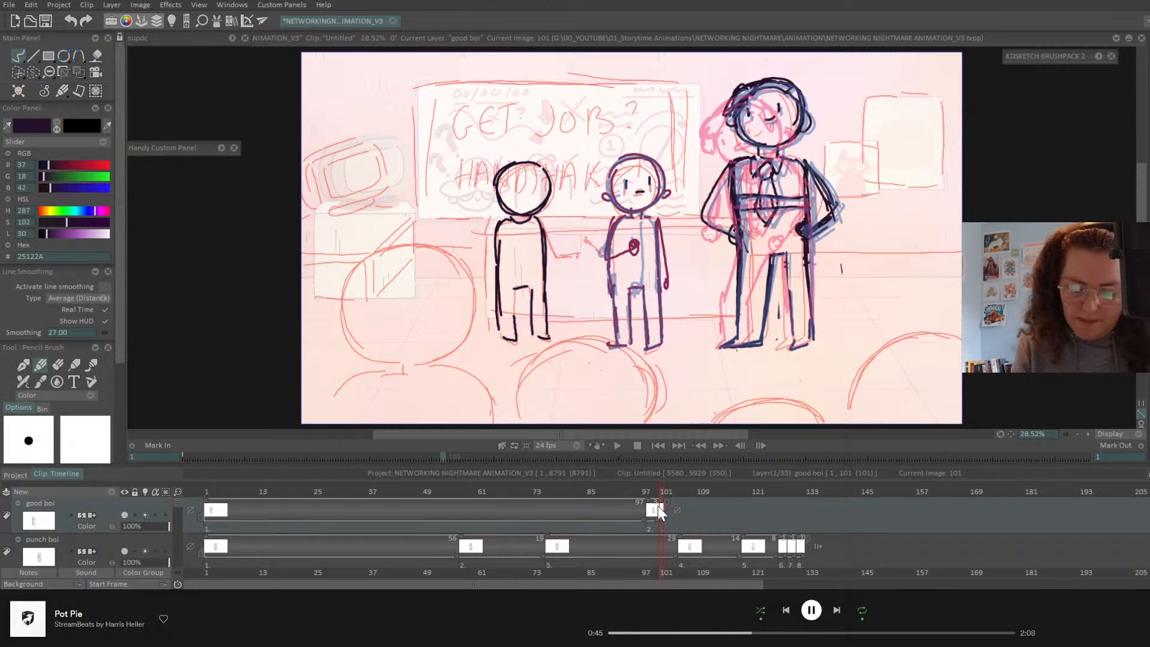
- At frame 98, draw good boi's arm bent at the elbow with the hand raised toward the middle figure
{"action": "left_click", "coordinate": [653, 492]}
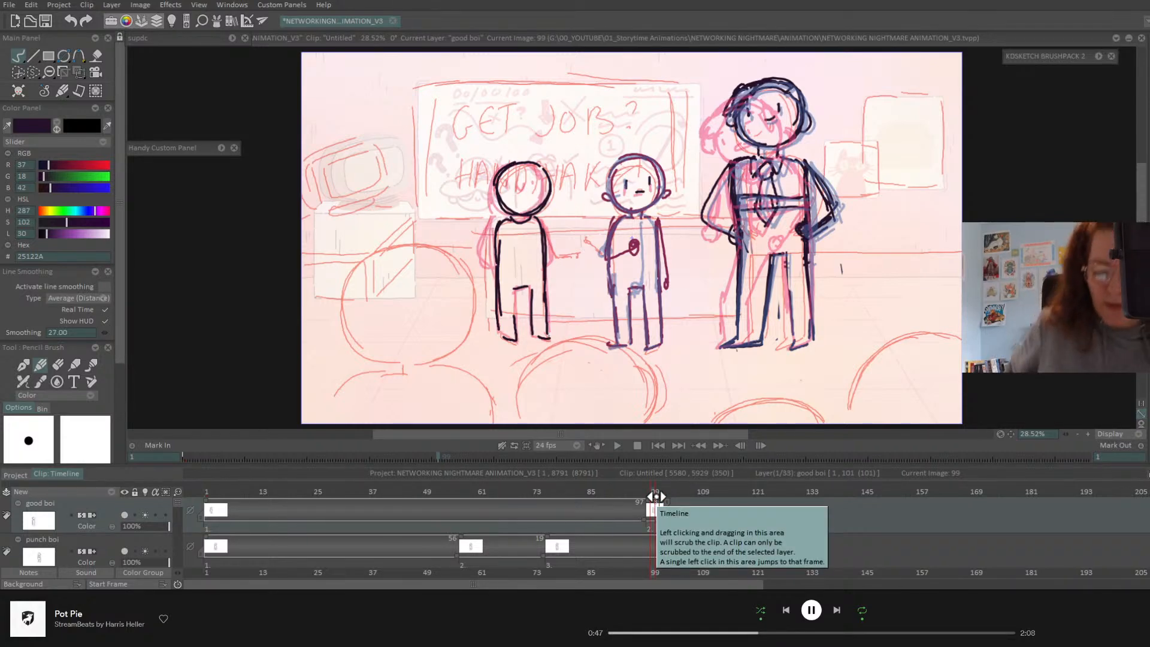
{"action": "left_click_drag", "start_coordinate": [652, 491], "coordinate": [649, 493]}
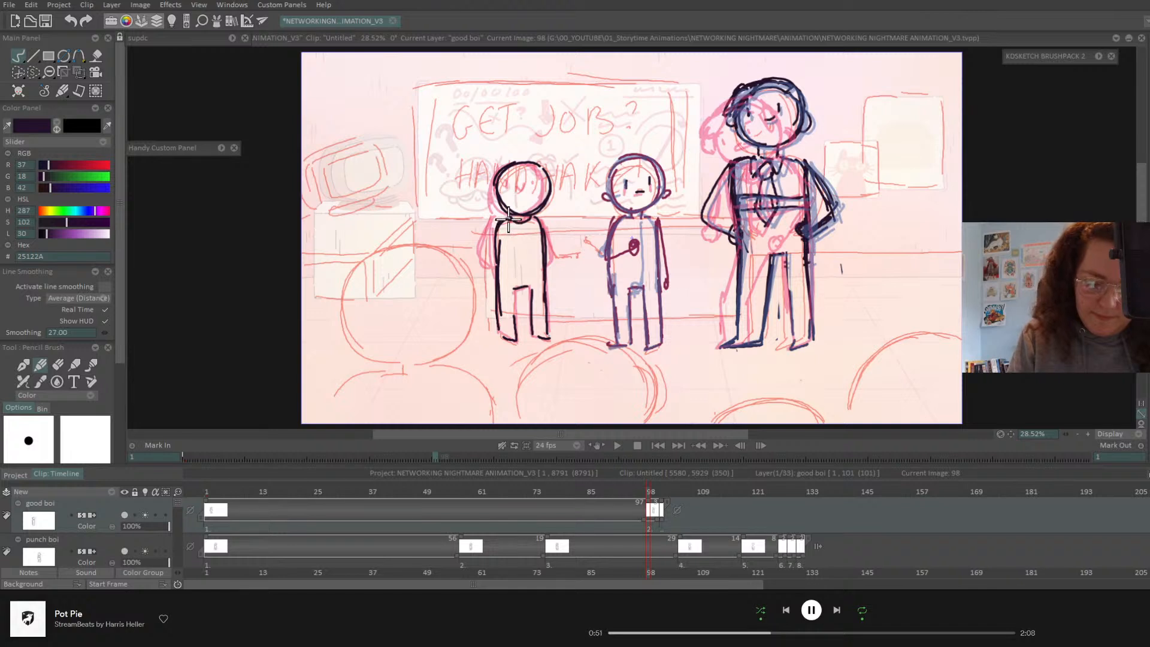
{"action": "mouse_move", "coordinate": [507, 220]}
{"action": "left_mouse_down"}
{"action": "mouse_move", "coordinate": [516, 259]}
{"action": "mouse_move", "coordinate": [560, 244]}
{"action": "left_mouse_up"}
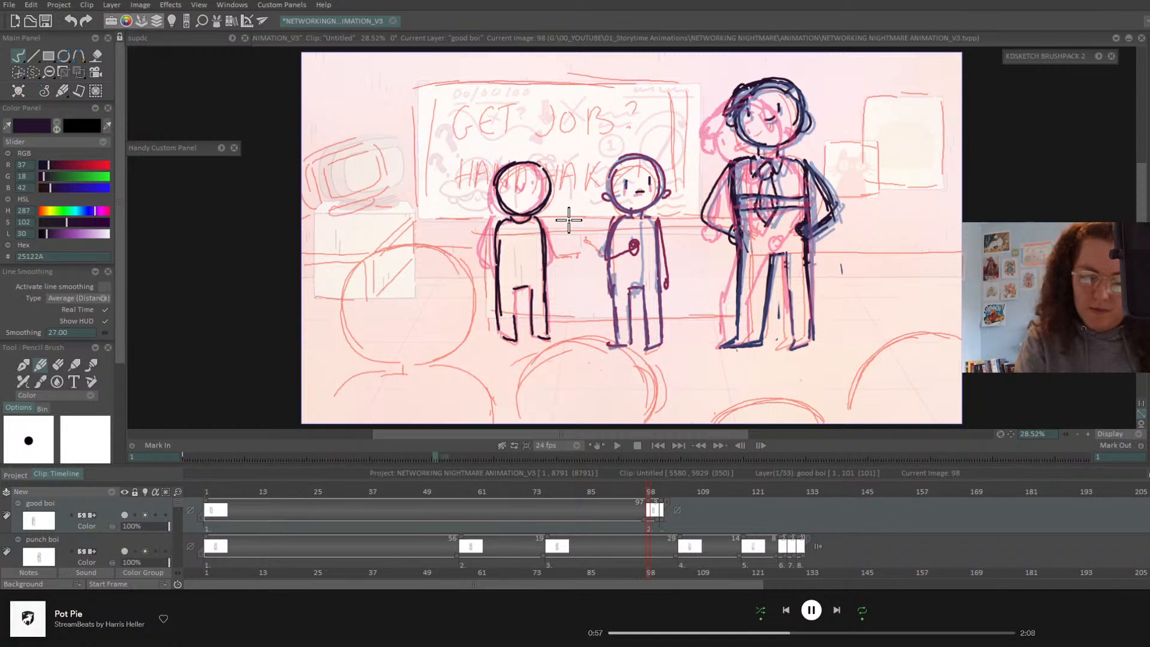
{"action": "mouse_move", "coordinate": [504, 222]}
{"action": "left_mouse_down"}
{"action": "mouse_move", "coordinate": [516, 254]}
{"action": "mouse_move", "coordinate": [557, 224]}
{"action": "mouse_move", "coordinate": [507, 239]}
{"action": "mouse_move", "coordinate": [519, 255]}
{"action": "left_mouse_up"}
{"action": "left_click_drag", "start_coordinate": [518, 253], "coordinate": [559, 217]}
- At frame 101, draw good boi's arm lowered and reaching forward at waist height for the handshake, with a thickened outline
{"action": "left_click", "coordinate": [668, 500]}
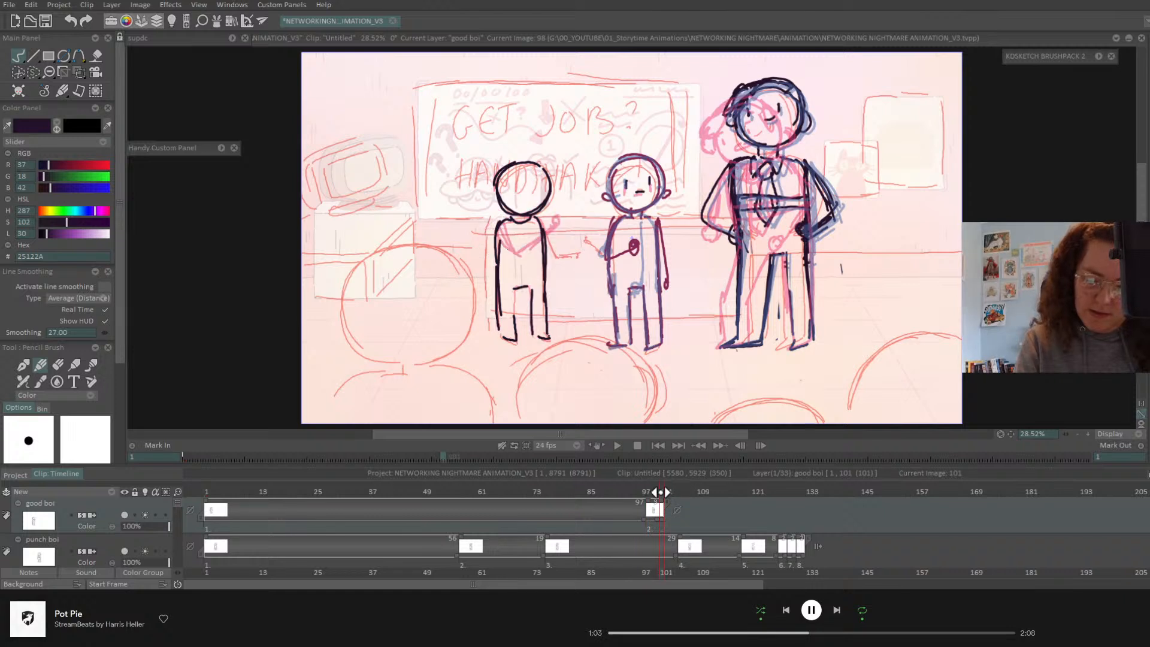
{"action": "mouse_move", "coordinate": [505, 221]}
{"action": "left_mouse_down"}
{"action": "mouse_move", "coordinate": [520, 261]}
{"action": "mouse_move", "coordinate": [557, 257]}
{"action": "left_mouse_up"}
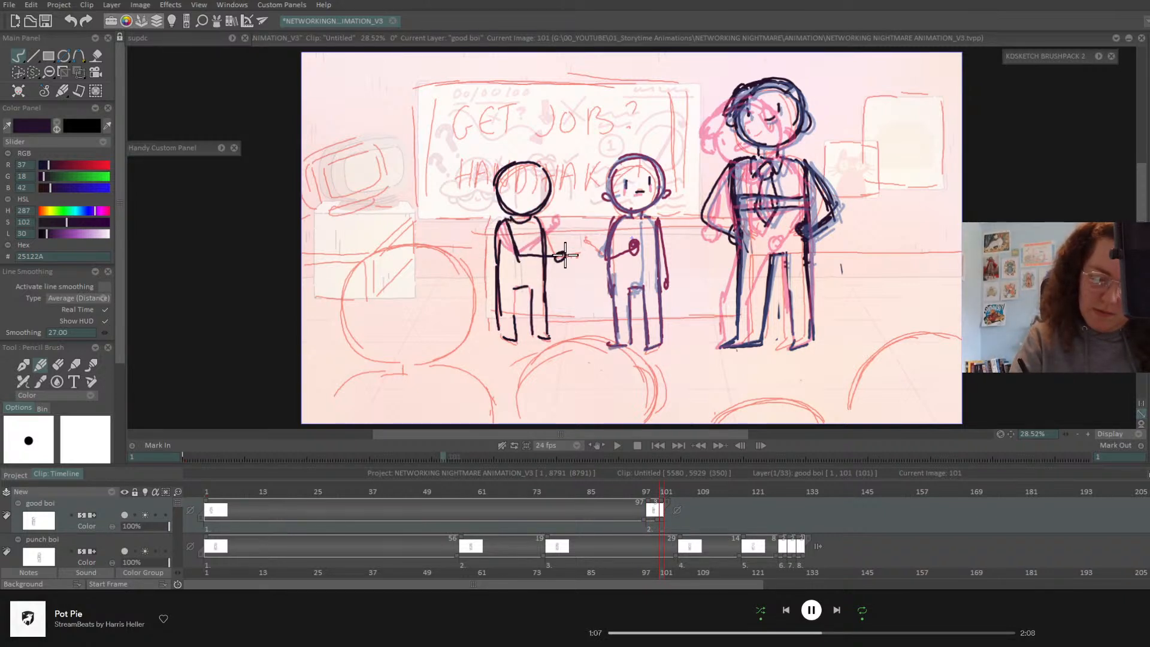
{"action": "mouse_move", "coordinate": [500, 221]}
{"action": "left_mouse_down"}
{"action": "mouse_move", "coordinate": [508, 261]}
{"action": "mouse_move", "coordinate": [498, 220]}
{"action": "mouse_move", "coordinate": [522, 255]}
{"action": "mouse_move", "coordinate": [521, 244]}
{"action": "mouse_move", "coordinate": [556, 257]}
{"action": "left_mouse_up"}
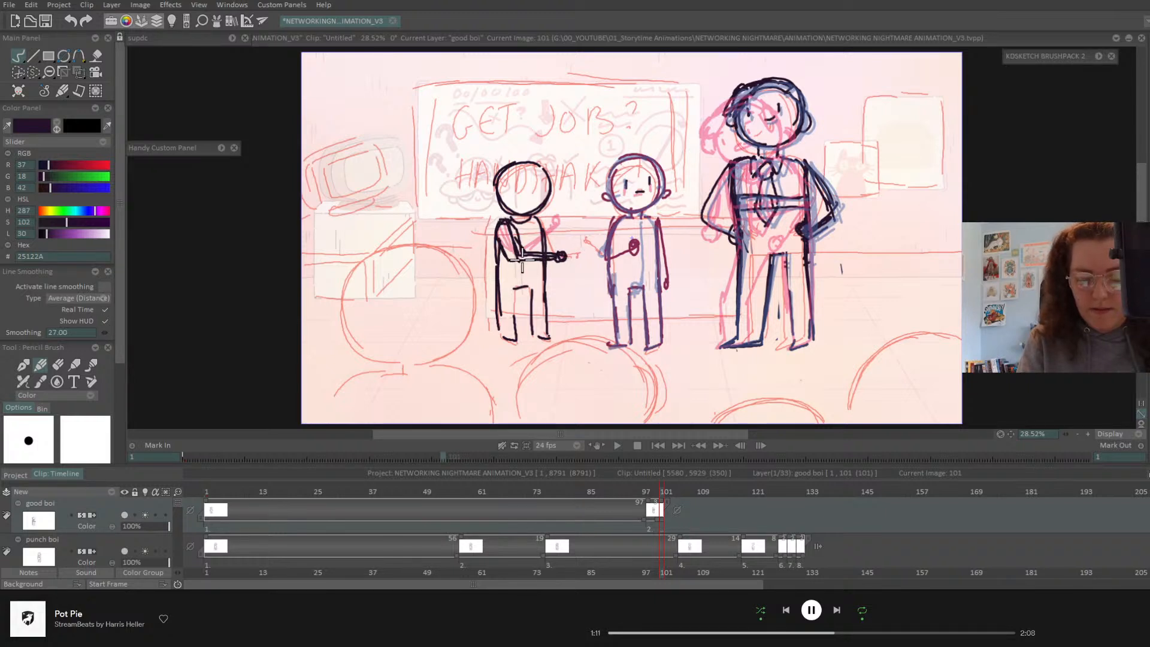
- Thicken good boi's raised arm at frame 98 and compare it with the lowered arm drawing
{"action": "left_click", "coordinate": [650, 490]}
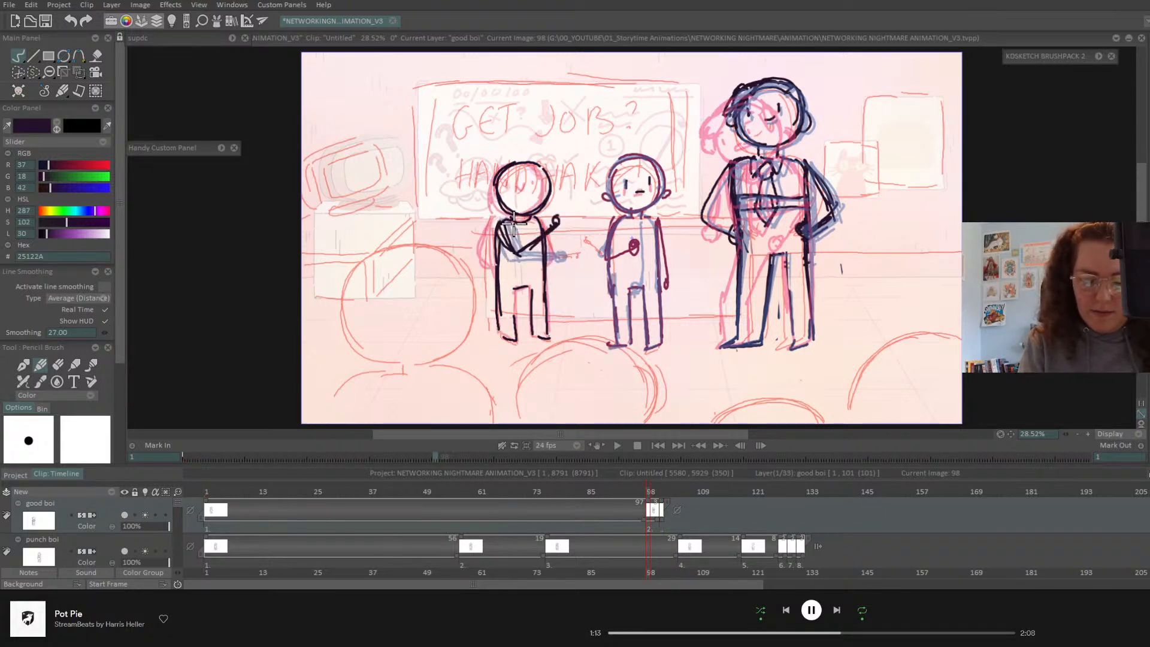
{"action": "mouse_move", "coordinate": [514, 223]}
{"action": "left_mouse_down"}
{"action": "mouse_move", "coordinate": [519, 248]}
{"action": "mouse_move", "coordinate": [495, 227]}
{"action": "mouse_move", "coordinate": [516, 257]}
{"action": "mouse_move", "coordinate": [543, 223]}
{"action": "left_mouse_up"}
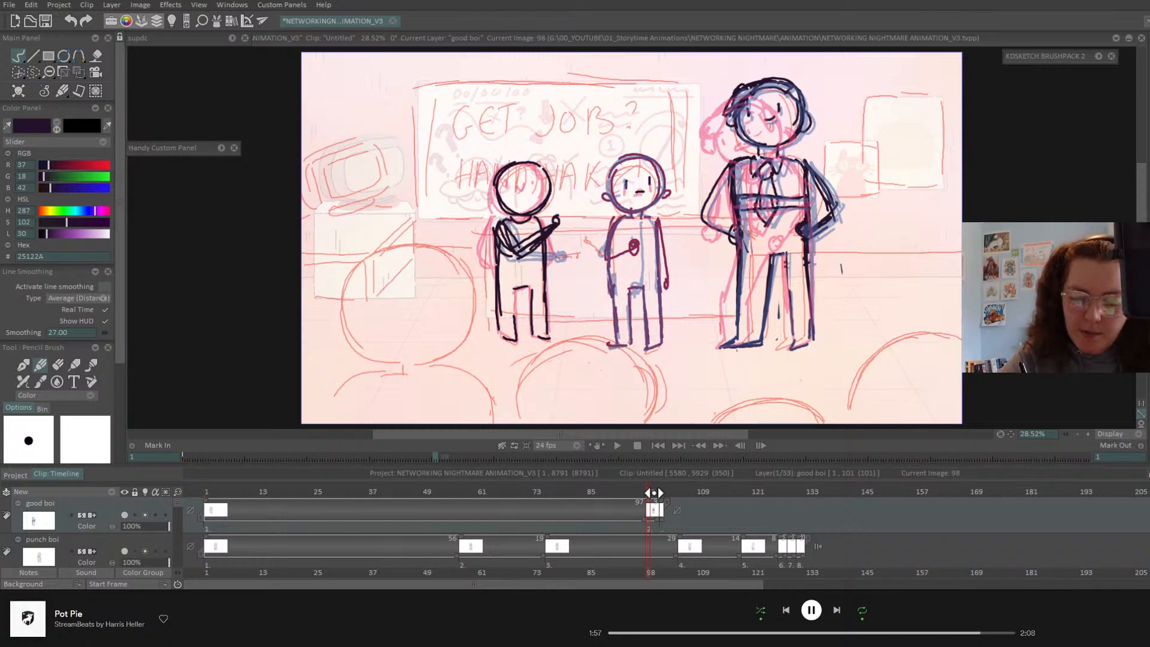
{"action": "left_click_drag", "start_coordinate": [654, 493], "coordinate": [653, 491]}
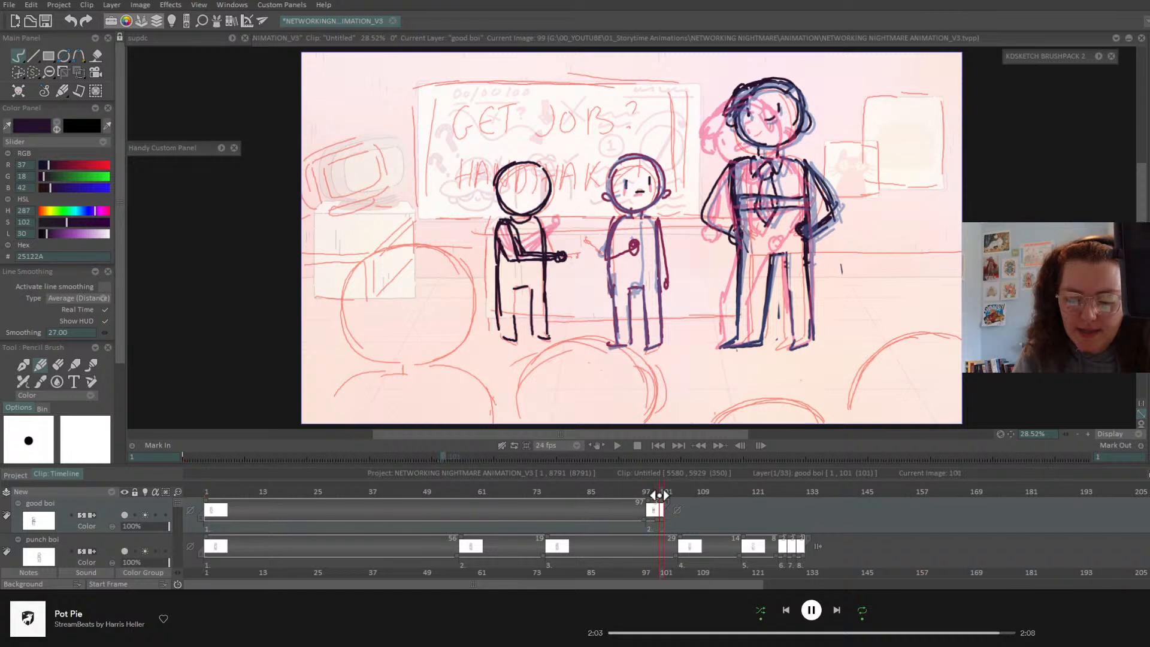
- Warp good boi's drawing at frame 101 with the feet locked, shifting the upper body slightly toward the middle figure
{"action": "left_click", "coordinate": [79, 72]}
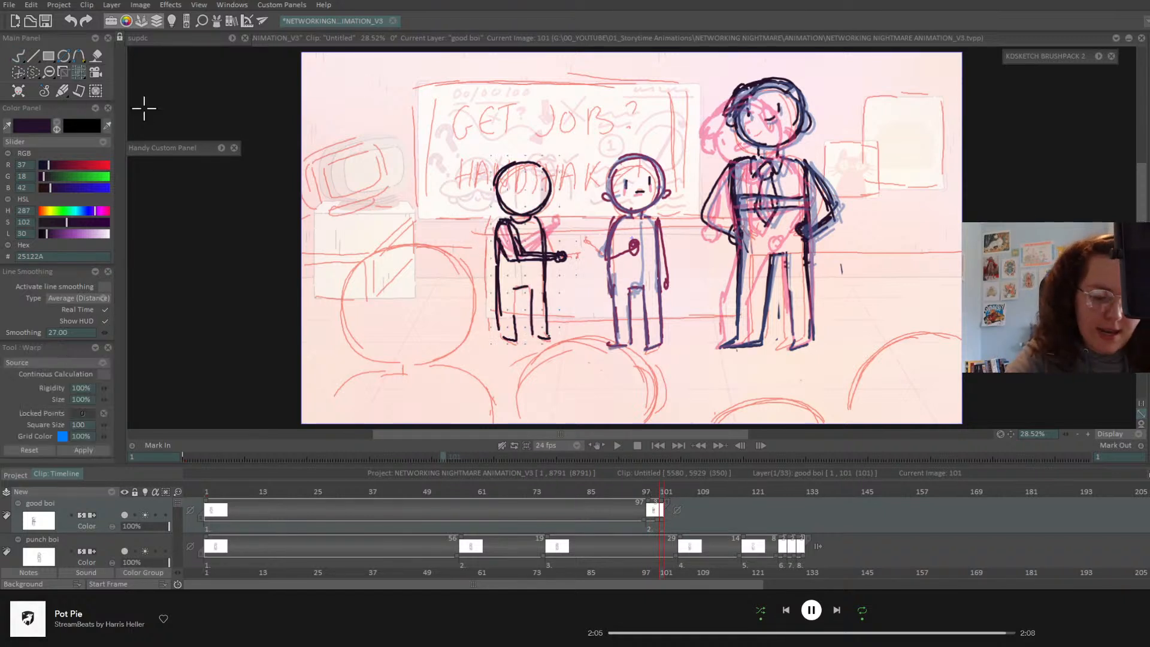
{"action": "left_click", "coordinate": [490, 327]}
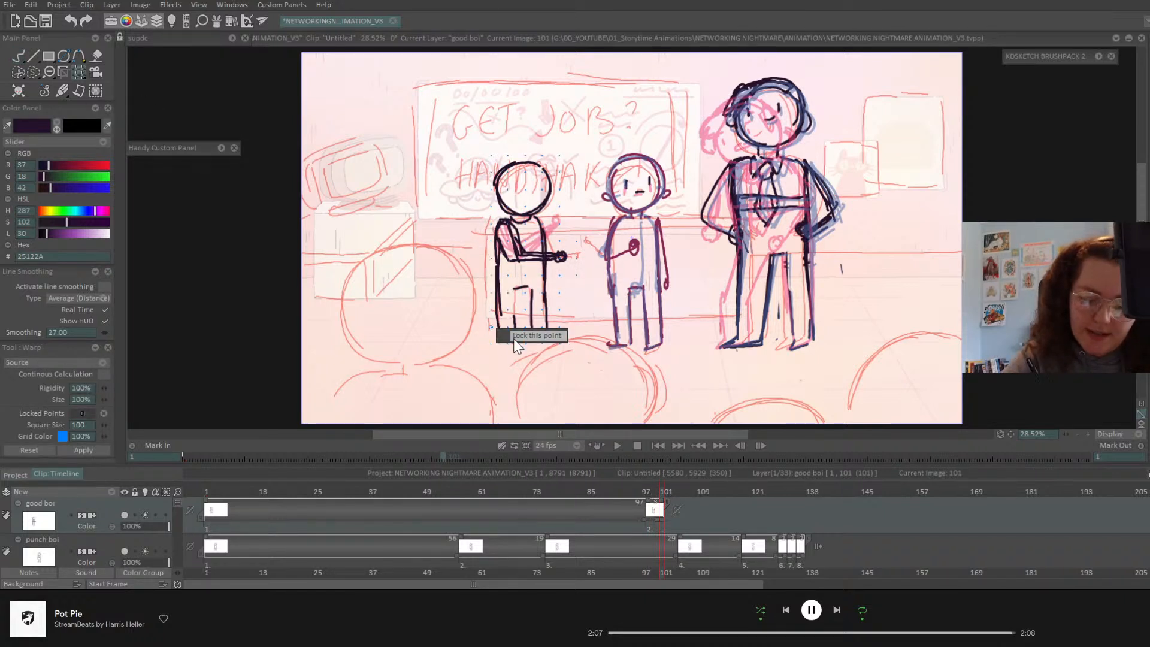
{"action": "left_click", "coordinate": [526, 345]}
{"action": "left_click", "coordinate": [560, 344]}
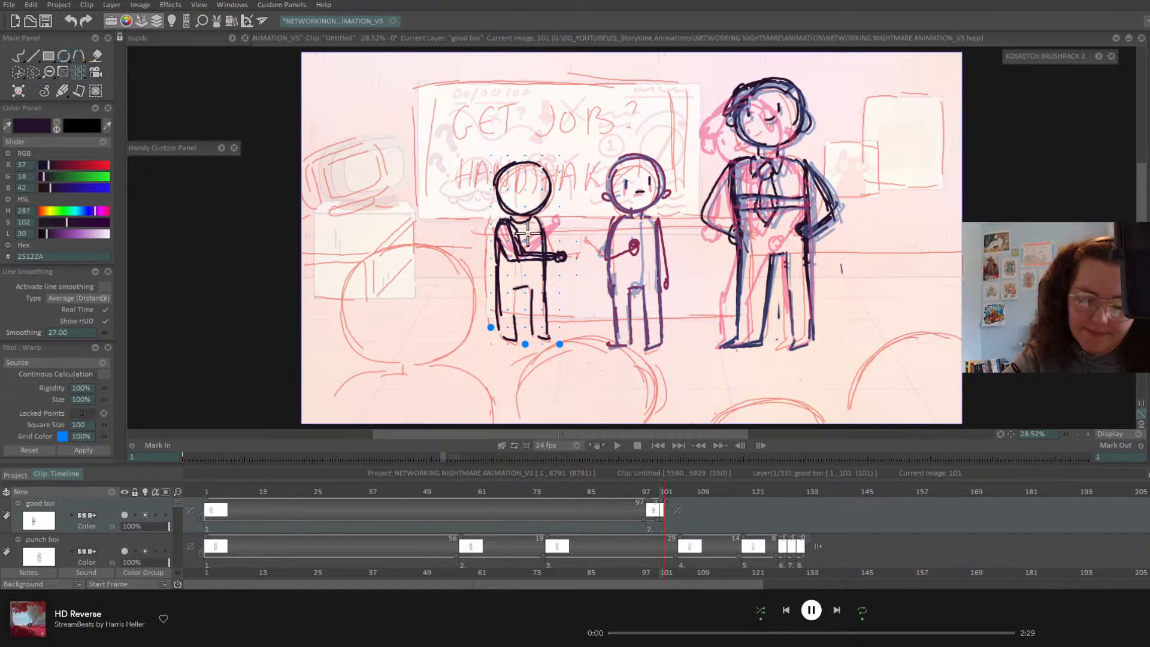
{"action": "left_click_drag", "start_coordinate": [529, 234], "coordinate": [536, 229]}
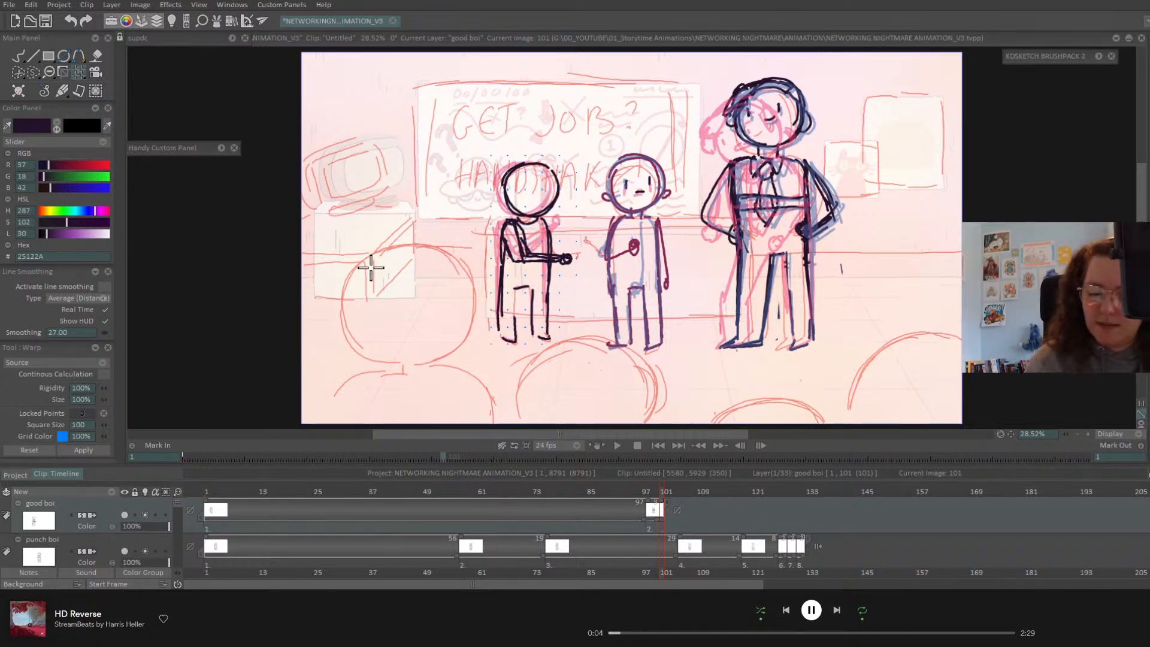
- Insert a new blank drawing at frame 103 on the good boi layer
{"action": "mouse_move", "coordinate": [659, 492]}
{"action": "left_mouse_down"}
{"action": "mouse_move", "coordinate": [638, 492]}
{"action": "mouse_move", "coordinate": [665, 488]}
{"action": "left_mouse_up"}
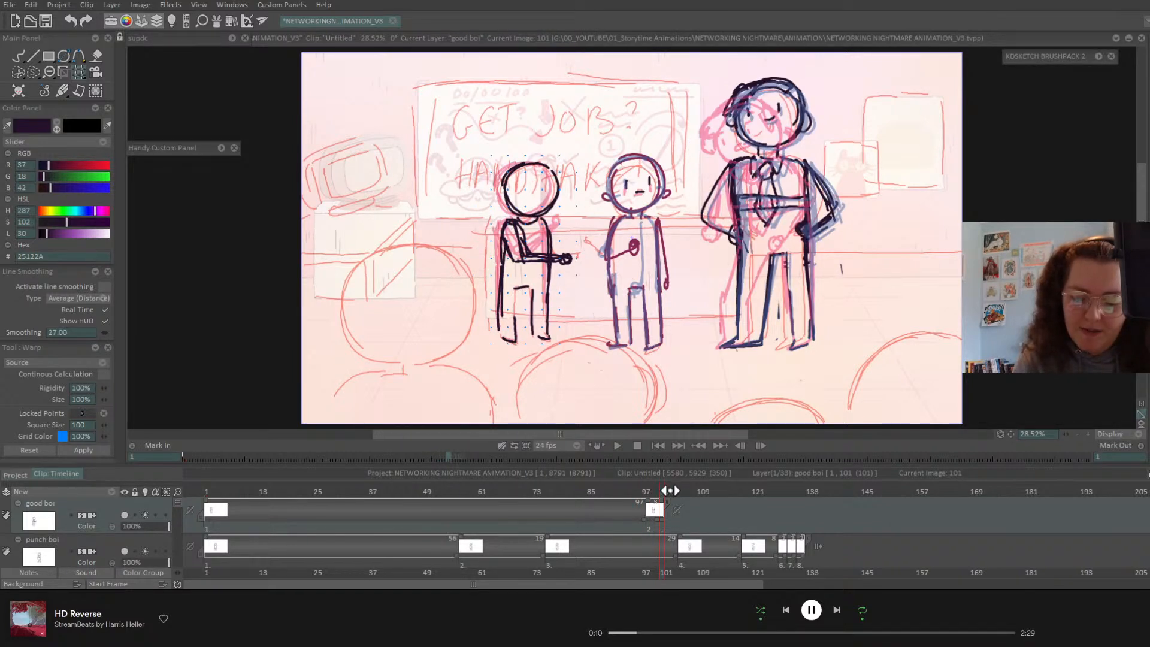
{"action": "left_click_drag", "start_coordinate": [667, 488], "coordinate": [674, 488]}
{"action": "left_click", "coordinate": [19, 56]}
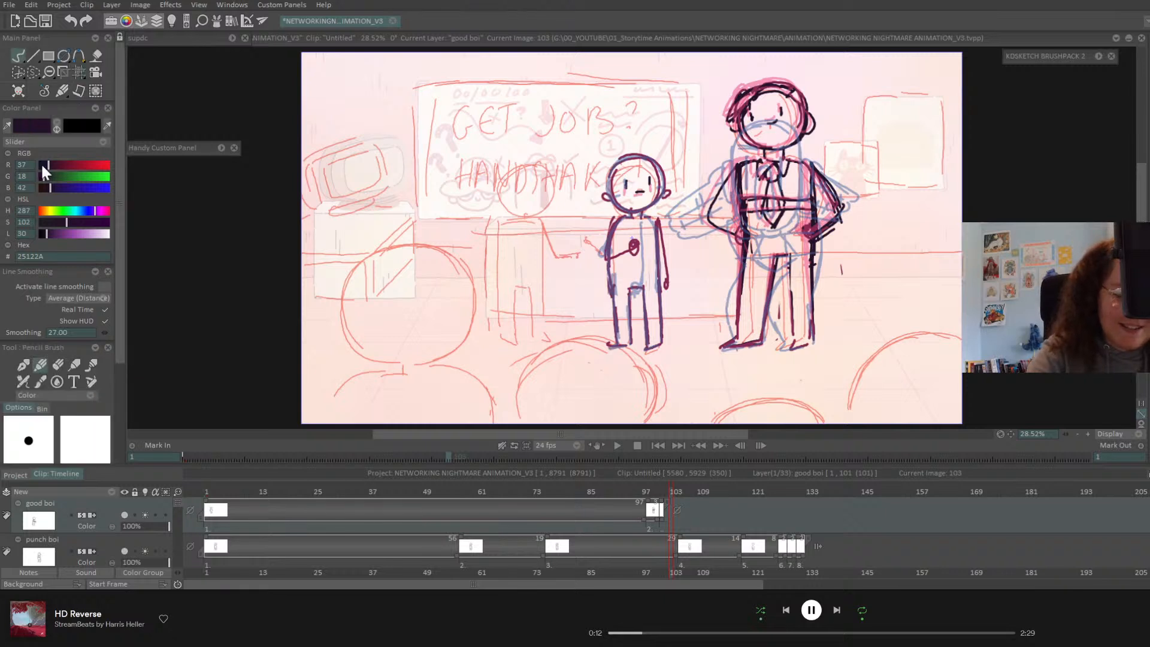
{"action": "key", "text": "Insert"}
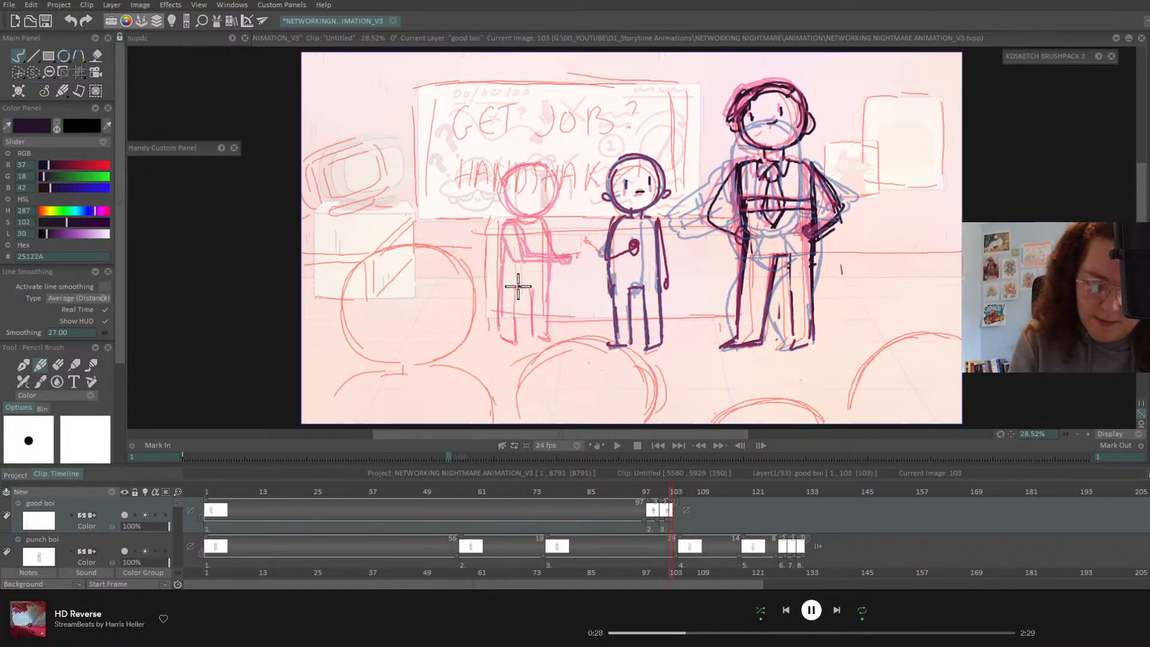
- Sketch good boi at frame 103 with an outstretched arm, a smiling face turned toward the middle figure, and two sparkles beside the head
{"action": "left_click_drag", "start_coordinate": [517, 287], "coordinate": [514, 343]}
{"action": "left_click_drag", "start_coordinate": [503, 289], "coordinate": [497, 338]}
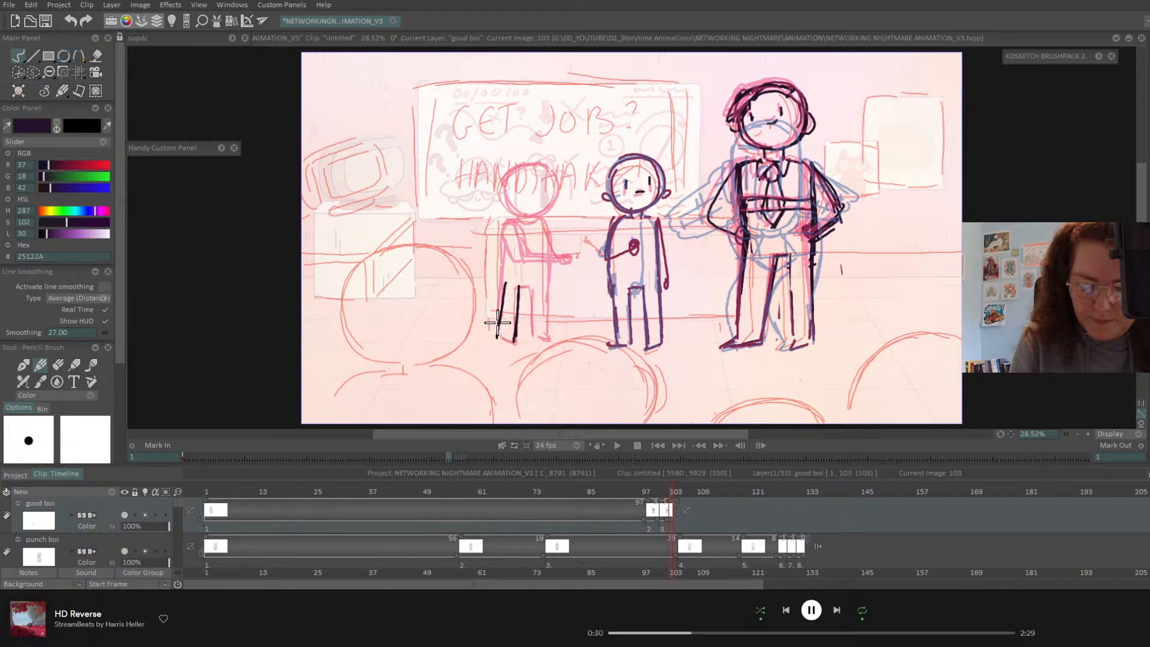
{"action": "mouse_move", "coordinate": [504, 286]}
{"action": "left_mouse_down"}
{"action": "mouse_move", "coordinate": [505, 233]}
{"action": "mouse_move", "coordinate": [538, 221]}
{"action": "mouse_move", "coordinate": [542, 281]}
{"action": "left_mouse_up"}
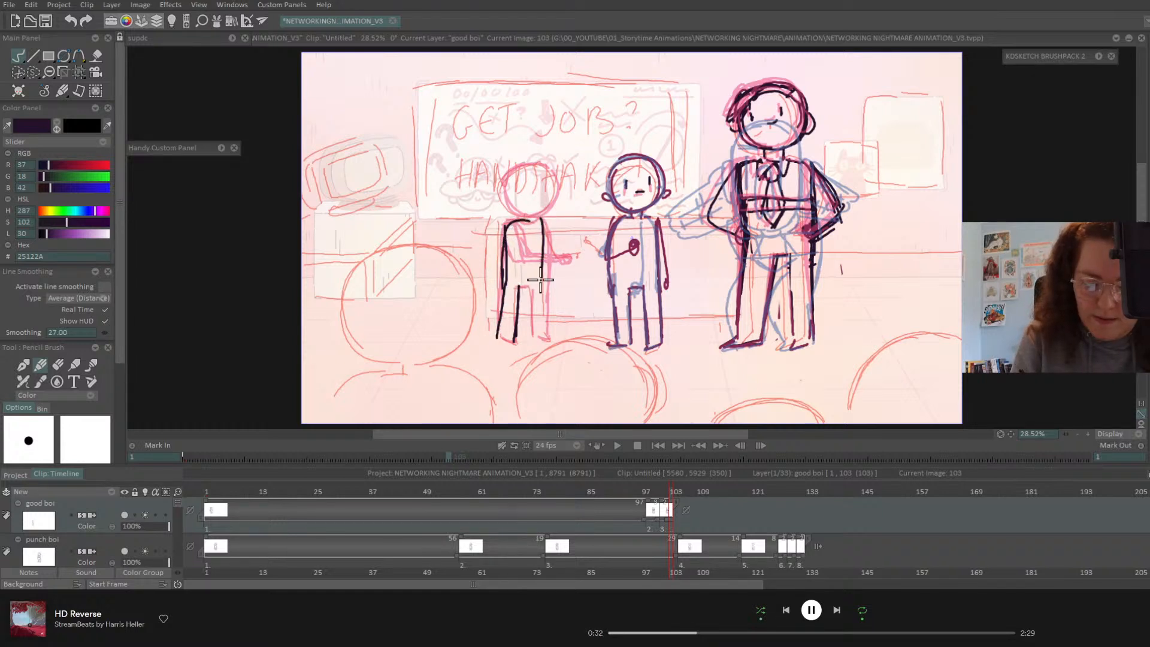
{"action": "mouse_move", "coordinate": [546, 221]}
{"action": "left_mouse_down"}
{"action": "mouse_move", "coordinate": [541, 311]}
{"action": "mouse_move", "coordinate": [544, 266]}
{"action": "mouse_move", "coordinate": [539, 313]}
{"action": "mouse_move", "coordinate": [527, 301]}
{"action": "mouse_move", "coordinate": [498, 306]}
{"action": "mouse_move", "coordinate": [544, 306]}
{"action": "mouse_move", "coordinate": [521, 286]}
{"action": "mouse_move", "coordinate": [531, 301]}
{"action": "mouse_move", "coordinate": [542, 312]}
{"action": "left_mouse_up"}
{"action": "mouse_move", "coordinate": [511, 235]}
{"action": "left_mouse_down"}
{"action": "mouse_move", "coordinate": [508, 263]}
{"action": "mouse_move", "coordinate": [572, 261]}
{"action": "mouse_move", "coordinate": [533, 251]}
{"action": "mouse_move", "coordinate": [516, 229]}
{"action": "mouse_move", "coordinate": [553, 197]}
{"action": "mouse_move", "coordinate": [520, 159]}
{"action": "mouse_move", "coordinate": [546, 209]}
{"action": "mouse_move", "coordinate": [526, 191]}
{"action": "mouse_move", "coordinate": [548, 198]}
{"action": "mouse_move", "coordinate": [556, 188]}
{"action": "left_mouse_up"}
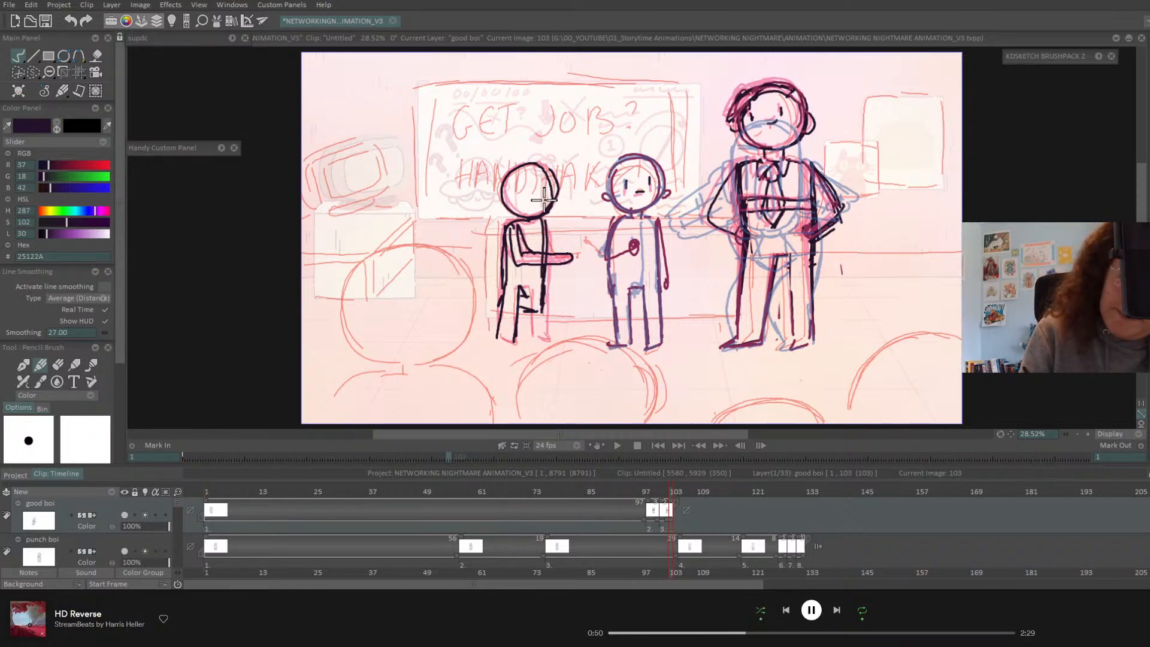
{"action": "mouse_move", "coordinate": [544, 196]}
{"action": "left_mouse_down"}
{"action": "mouse_move", "coordinate": [555, 197]}
{"action": "mouse_move", "coordinate": [536, 191]}
{"action": "left_mouse_up"}
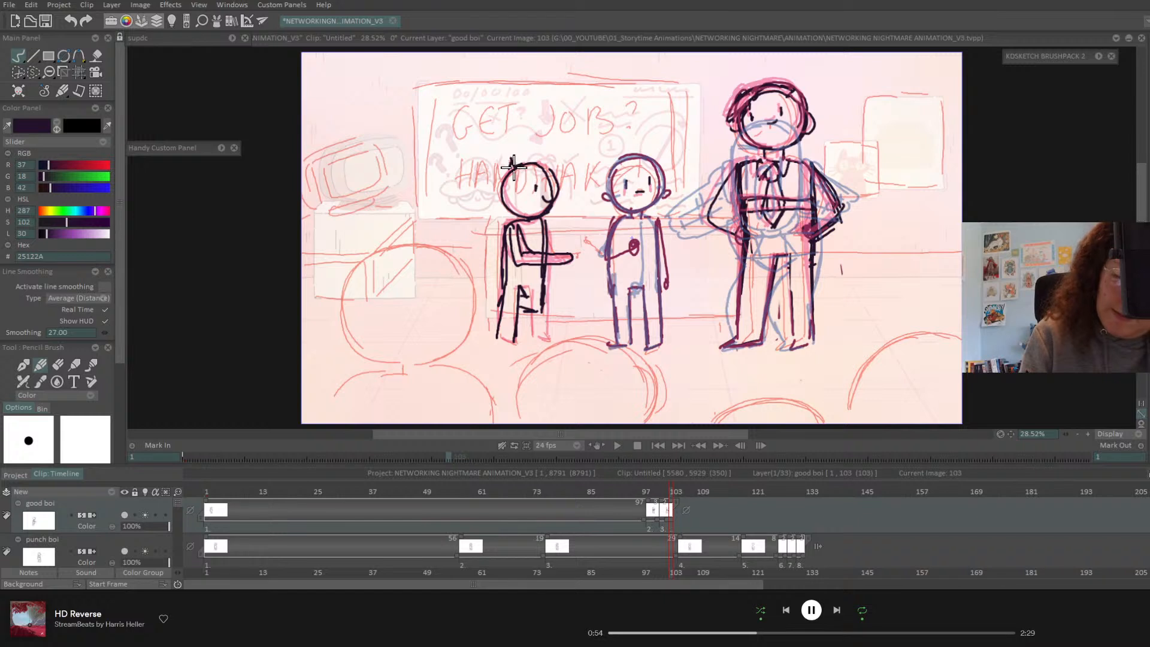
{"action": "mouse_move", "coordinate": [507, 170]}
{"action": "left_mouse_down"}
{"action": "mouse_move", "coordinate": [565, 177]}
{"action": "mouse_move", "coordinate": [564, 195]}
{"action": "mouse_move", "coordinate": [574, 185]}
{"action": "left_mouse_up"}
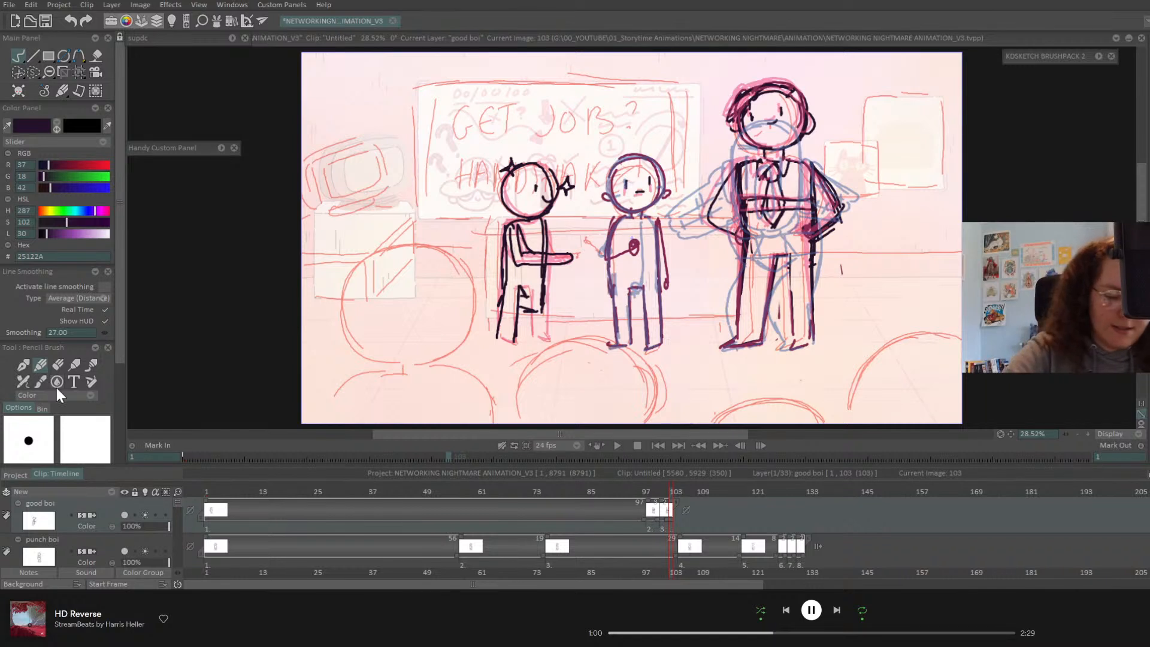
- Erase good boi's legs and lower body at frame 103 and redraw them standing straight
{"action": "left_click", "coordinate": [57, 364]}
{"action": "mouse_move", "coordinate": [539, 311]}
{"action": "left_mouse_down"}
{"action": "mouse_move", "coordinate": [523, 285]}
{"action": "mouse_move", "coordinate": [524, 315]}
{"action": "mouse_move", "coordinate": [539, 327]}
{"action": "mouse_move", "coordinate": [544, 285]}
{"action": "mouse_move", "coordinate": [522, 292]}
{"action": "mouse_move", "coordinate": [509, 280]}
{"action": "mouse_move", "coordinate": [495, 341]}
{"action": "left_mouse_up"}
{"action": "left_click", "coordinate": [40, 366]}
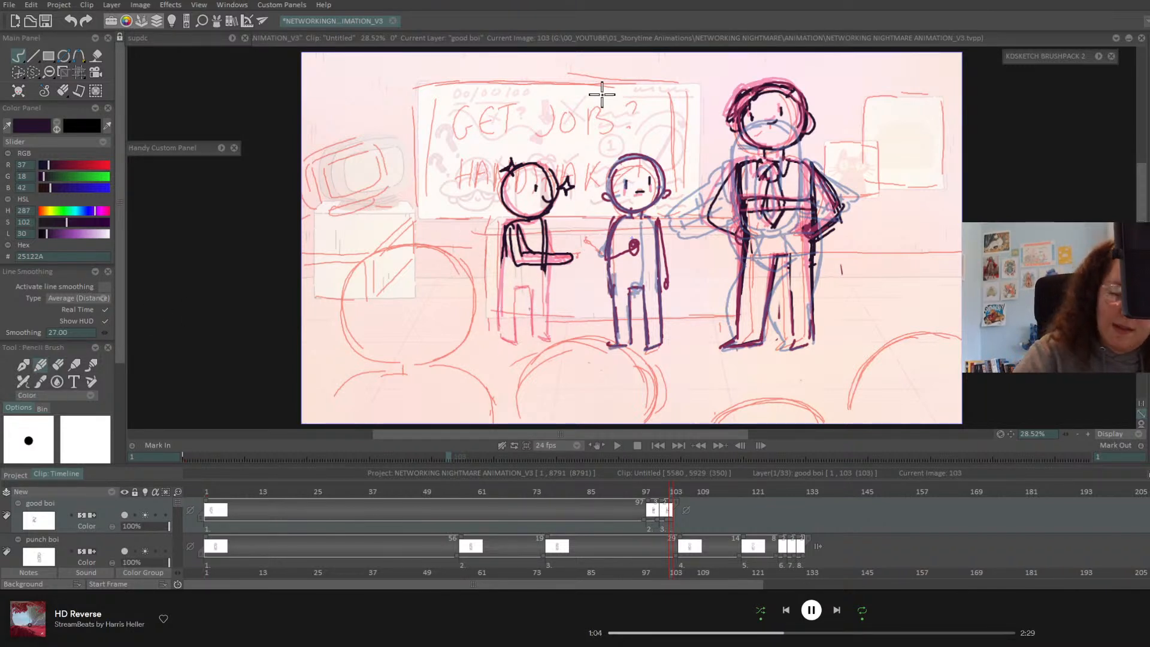
{"action": "mouse_move", "coordinate": [503, 256]}
{"action": "left_mouse_down"}
{"action": "mouse_move", "coordinate": [501, 338]}
{"action": "mouse_move", "coordinate": [516, 340]}
{"action": "mouse_move", "coordinate": [516, 298]}
{"action": "mouse_move", "coordinate": [532, 287]}
{"action": "mouse_move", "coordinate": [532, 337]}
{"action": "mouse_move", "coordinate": [546, 335]}
{"action": "mouse_move", "coordinate": [547, 261]}
{"action": "mouse_move", "coordinate": [550, 343]}
{"action": "left_mouse_up"}
{"action": "left_click_drag", "start_coordinate": [560, 254], "coordinate": [542, 350]}
- Hold good boi's sparkling pose through frame 107 and save the project
{"action": "mouse_move", "coordinate": [665, 493]}
{"action": "left_mouse_down"}
{"action": "mouse_move", "coordinate": [641, 494]}
{"action": "mouse_move", "coordinate": [678, 494]}
{"action": "mouse_move", "coordinate": [660, 499]}
{"action": "mouse_move", "coordinate": [667, 517]}
{"action": "mouse_move", "coordinate": [691, 518]}
{"action": "left_mouse_up"}
{"action": "left_click", "coordinate": [728, 542]}
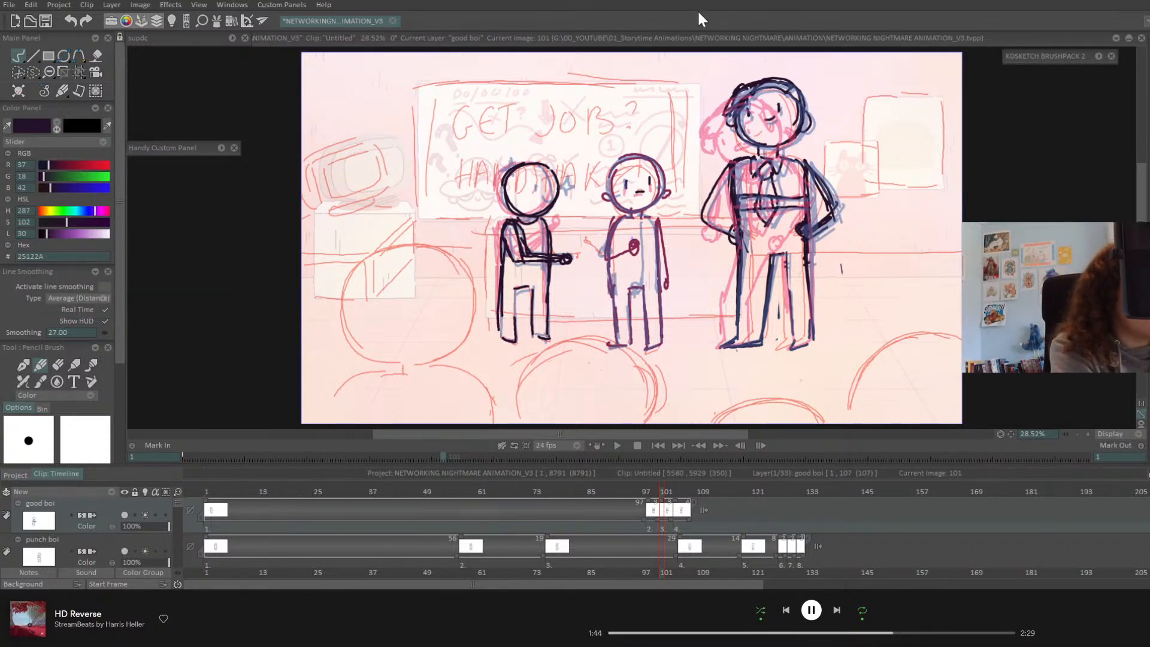
{"action": "key", "text": "ctrl+s"}
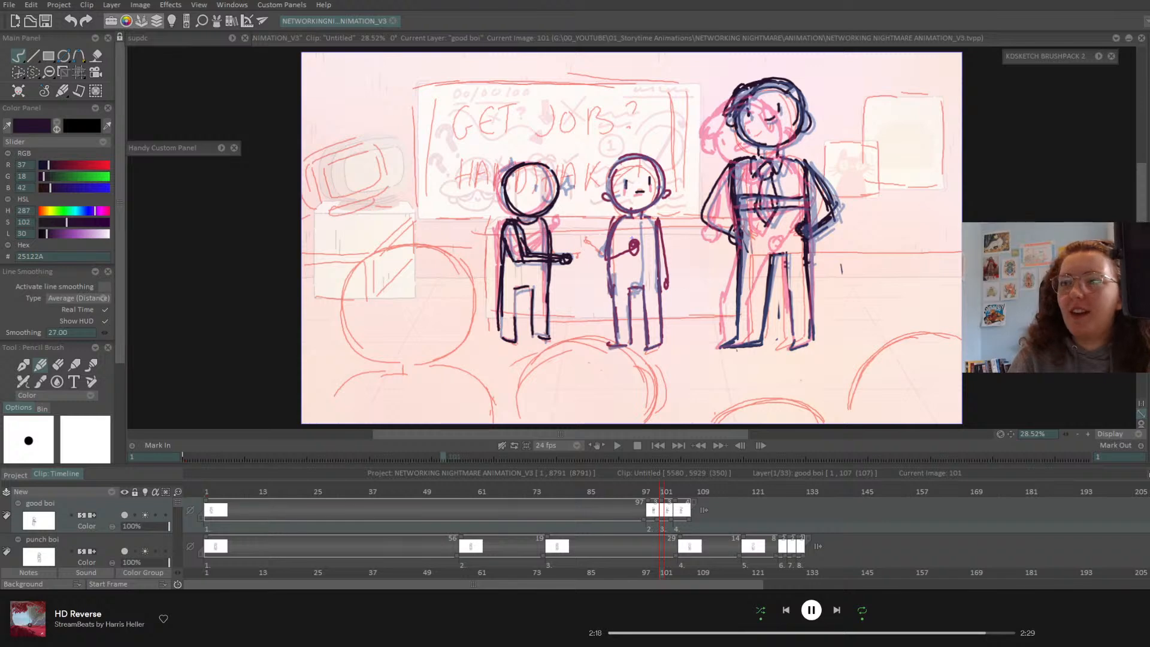
- Play back the scene and compare punch boi's timing with the rough teacher drawings around frame 143
{"action": "left_click", "coordinate": [617, 445]}
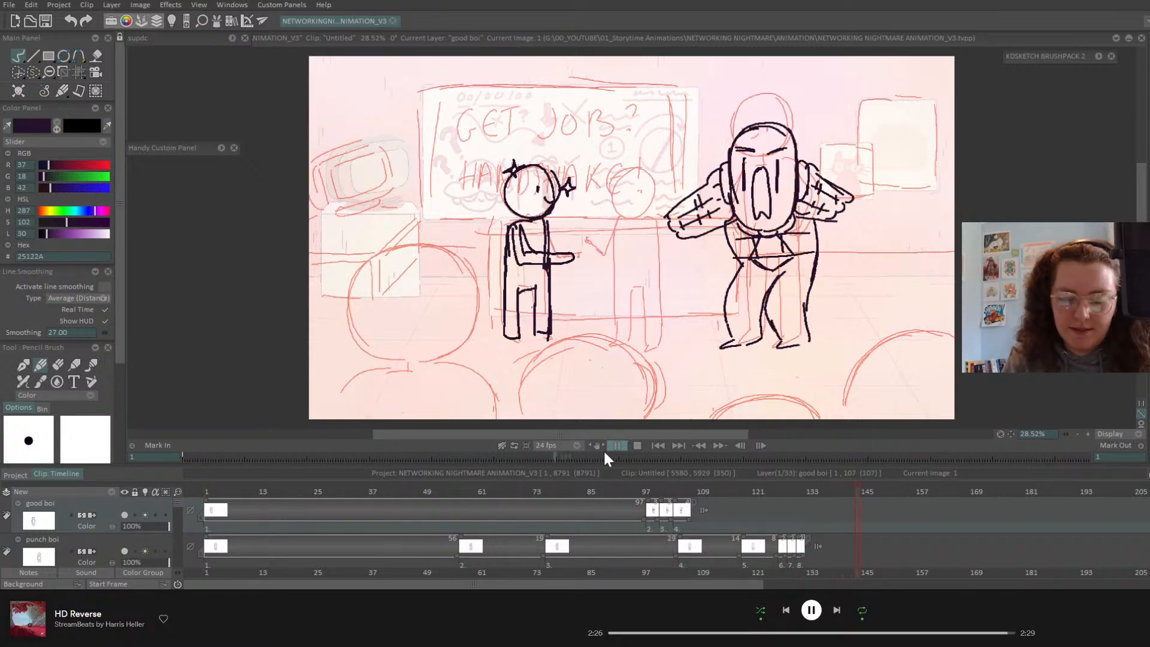
{"action": "mouse_move", "coordinate": [565, 487]}
{"action": "left_mouse_down"}
{"action": "mouse_move", "coordinate": [352, 509]}
{"action": "mouse_move", "coordinate": [719, 525]}
{"action": "mouse_move", "coordinate": [617, 566]}
{"action": "mouse_move", "coordinate": [734, 576]}
{"action": "mouse_move", "coordinate": [629, 573]}
{"action": "mouse_move", "coordinate": [922, 569]}
{"action": "mouse_move", "coordinate": [740, 580]}
{"action": "mouse_move", "coordinate": [894, 575]}
{"action": "mouse_move", "coordinate": [850, 575]}
{"action": "left_mouse_up"}
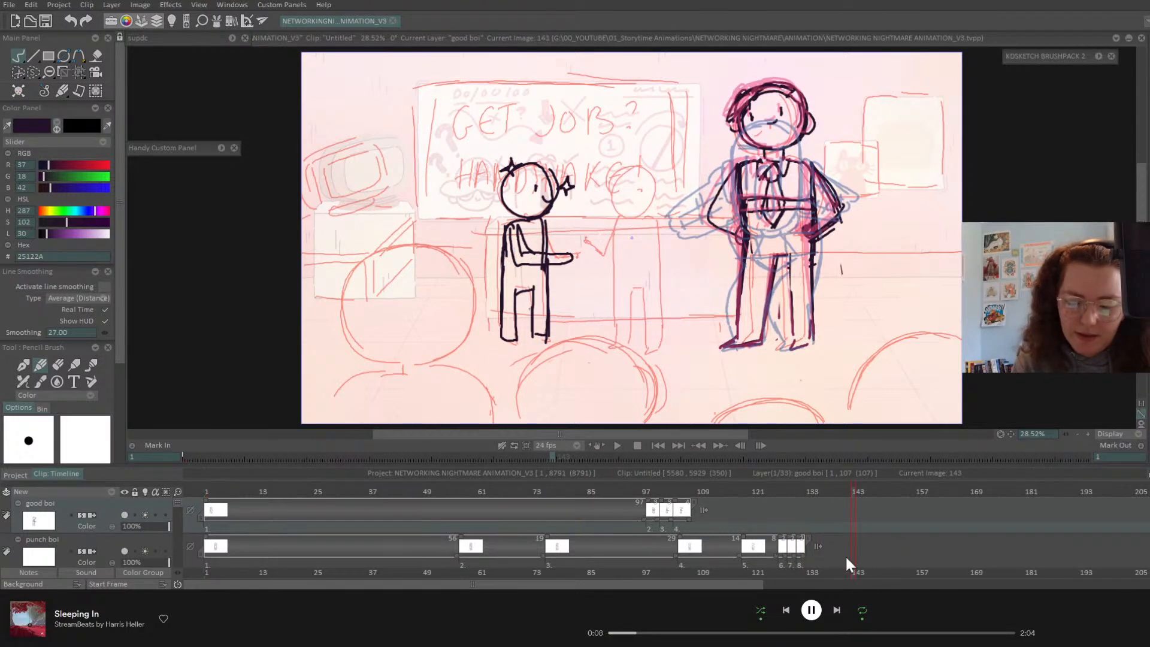
{"action": "scroll", "coordinate": [173, 518], "scroll_direction": "down", "scroll_amount": 1}
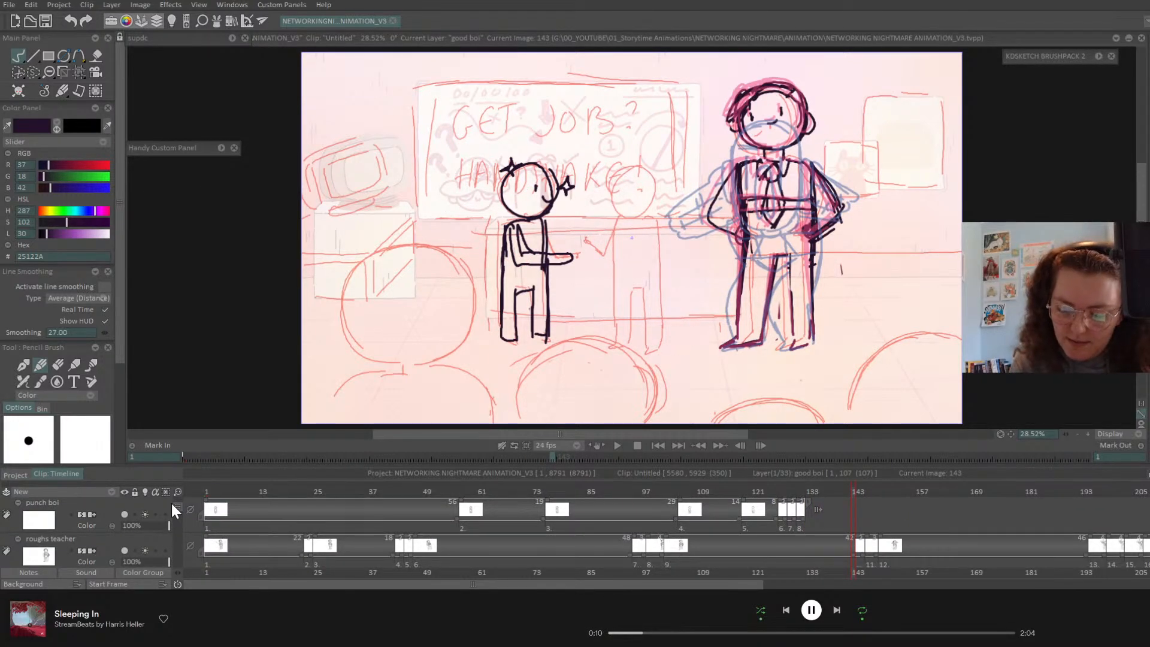
{"action": "scroll", "coordinate": [759, 493], "scroll_direction": "up", "scroll_amount": 1}
{"action": "left_click_drag", "start_coordinate": [760, 493], "coordinate": [733, 498]}
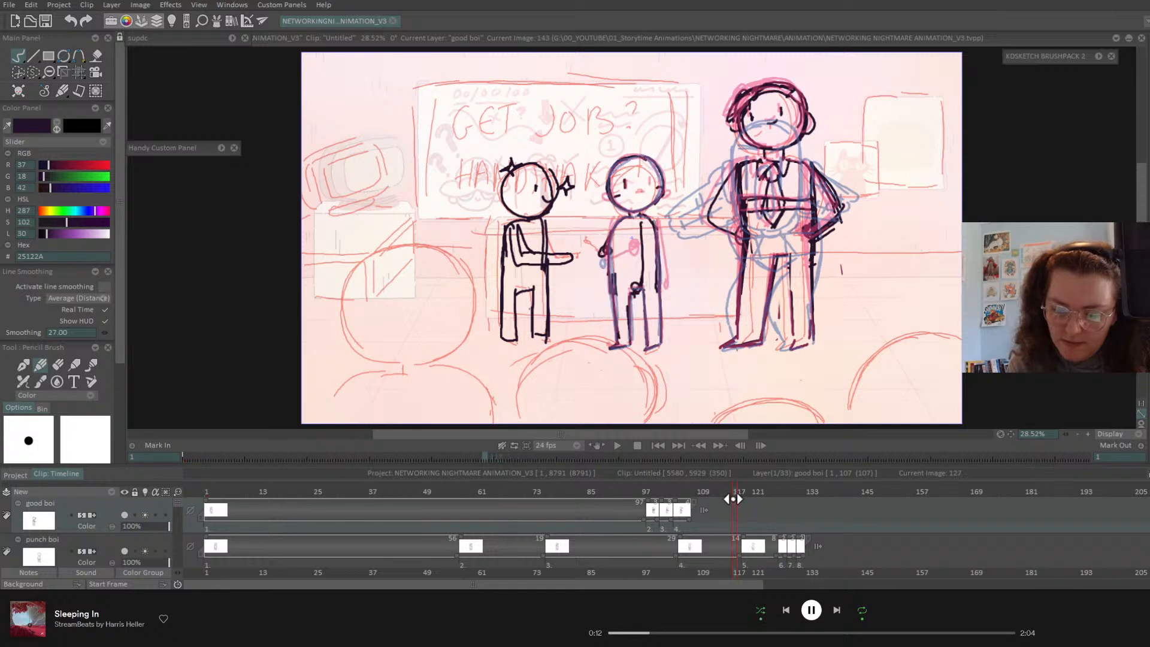
- Hold punch boi's fourth drawing for 27 frames so his final poses line up with the teacher's reaction around frame 144
{"action": "left_click", "coordinate": [742, 559]}
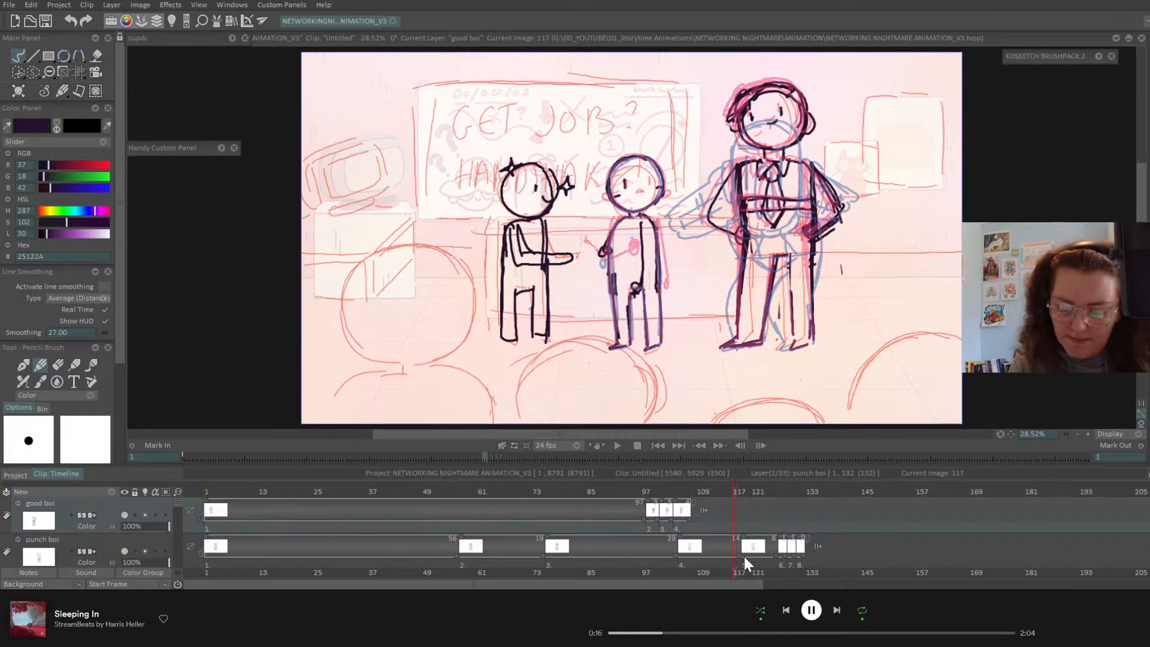
{"action": "left_click_drag", "start_coordinate": [745, 557], "coordinate": [779, 554]}
{"action": "left_click", "coordinate": [838, 502]}
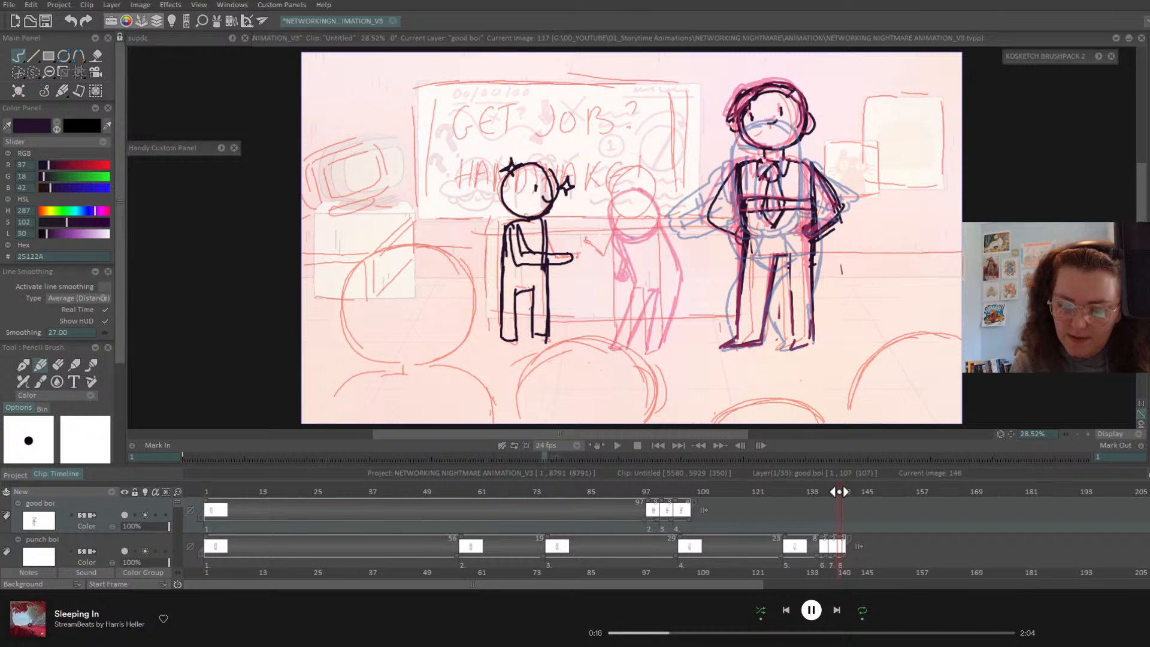
{"action": "mouse_move", "coordinate": [837, 502]}
{"action": "left_mouse_down"}
{"action": "mouse_move", "coordinate": [875, 495]}
{"action": "mouse_move", "coordinate": [850, 496]}
{"action": "left_mouse_up"}
{"action": "left_click_drag", "start_coordinate": [782, 558], "coordinate": [802, 556]}
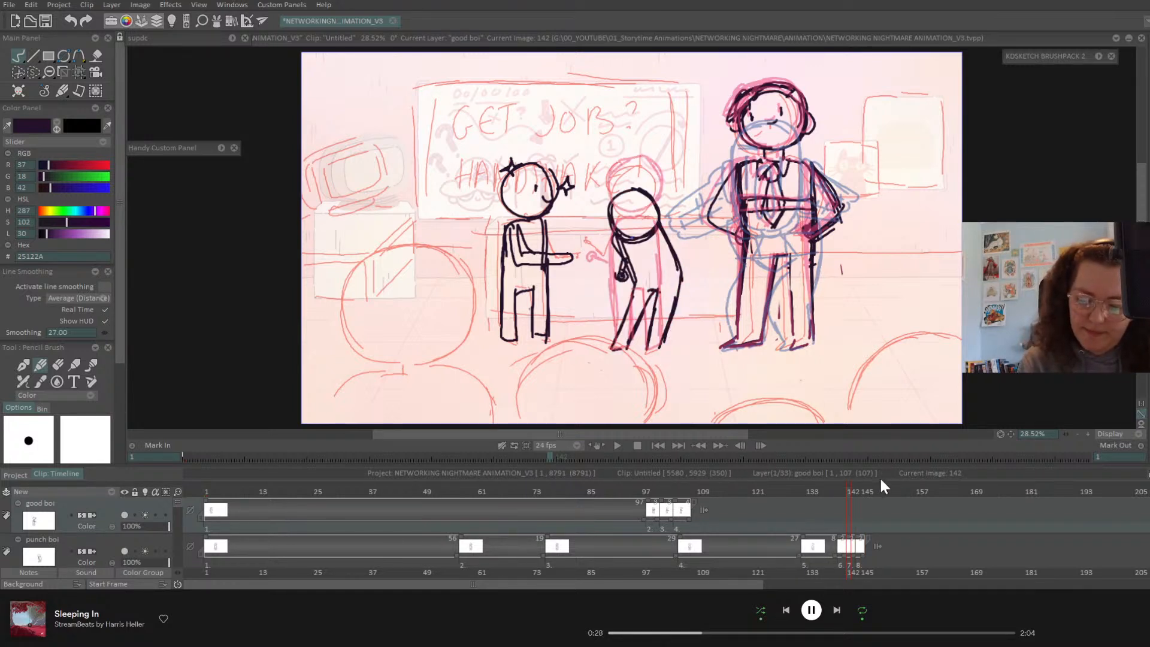
{"action": "left_click_drag", "start_coordinate": [854, 494], "coordinate": [860, 494]}
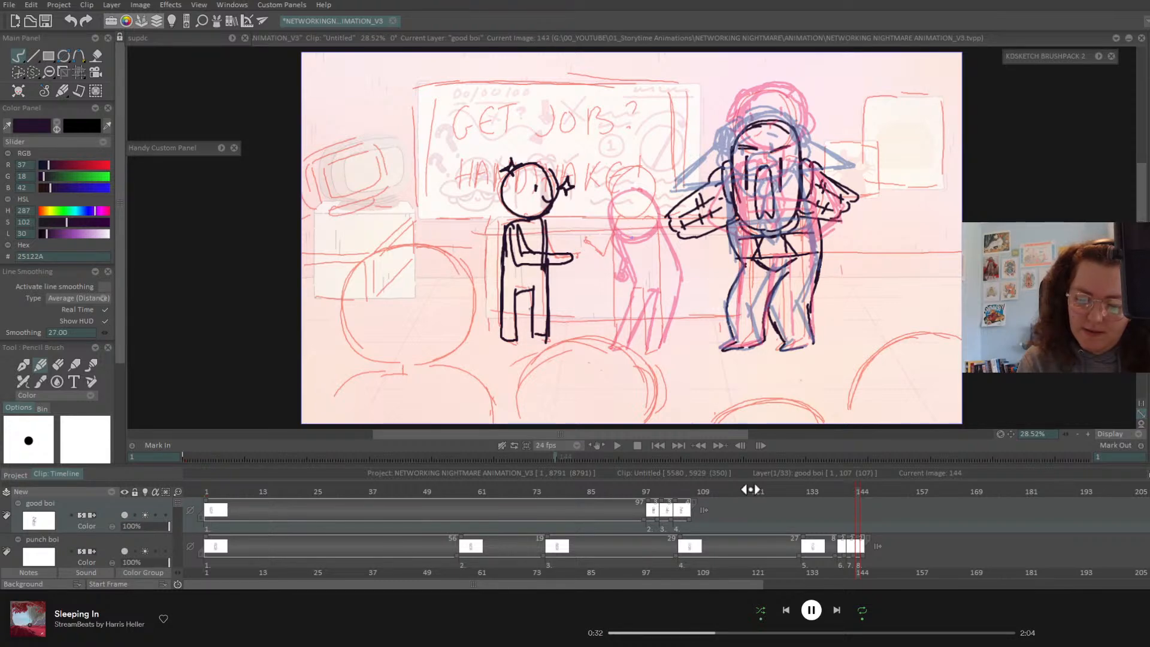
- Hold good boi's third drawing for 11 frames and play the scene from the start
{"action": "mouse_move", "coordinate": [671, 495]}
{"action": "left_mouse_down"}
{"action": "mouse_move", "coordinate": [647, 495]}
{"action": "mouse_move", "coordinate": [719, 516]}
{"action": "left_mouse_up"}
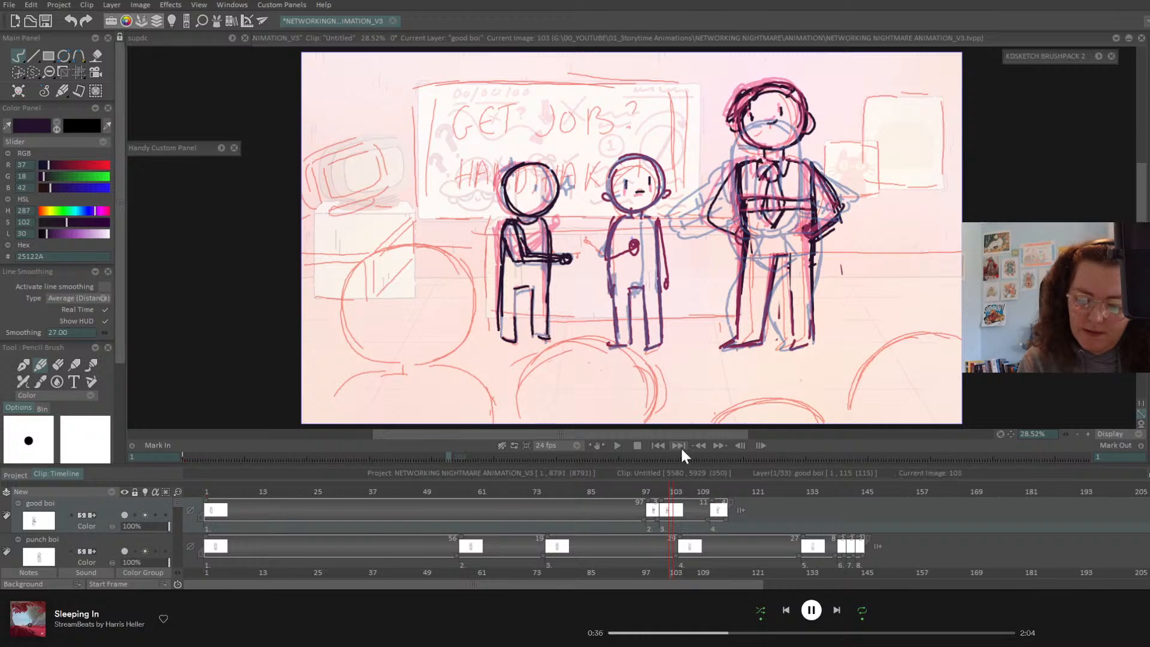
{"action": "left_click", "coordinate": [657, 445]}
{"action": "left_click", "coordinate": [618, 446]}
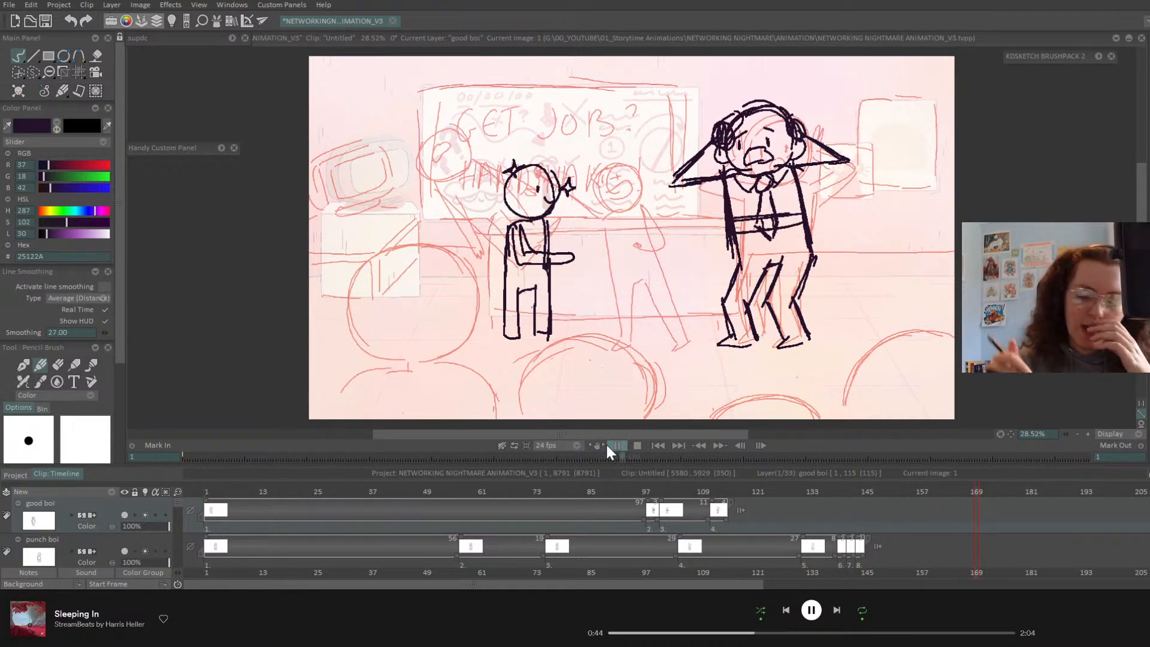
- Make punch boi the active layer and go to his blank last drawing at frame 144
{"action": "mouse_move", "coordinate": [863, 487]}
{"action": "left_mouse_down"}
{"action": "mouse_move", "coordinate": [843, 487]}
{"action": "mouse_move", "coordinate": [861, 490]}
{"action": "left_mouse_up"}
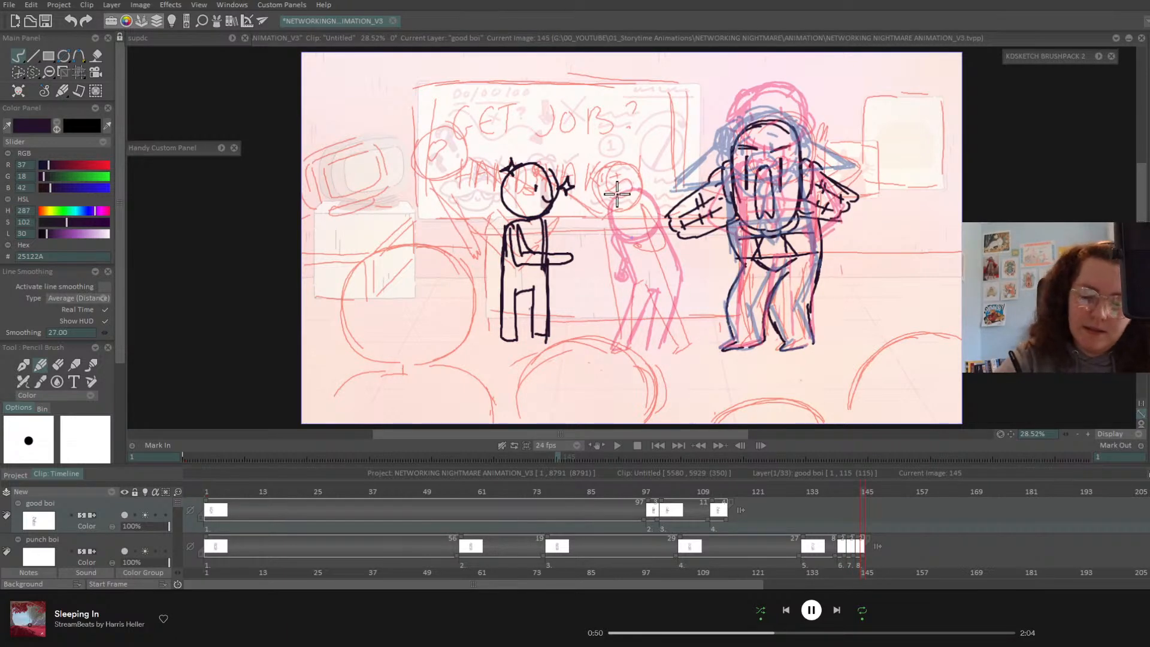
{"action": "left_click", "coordinate": [118, 542]}
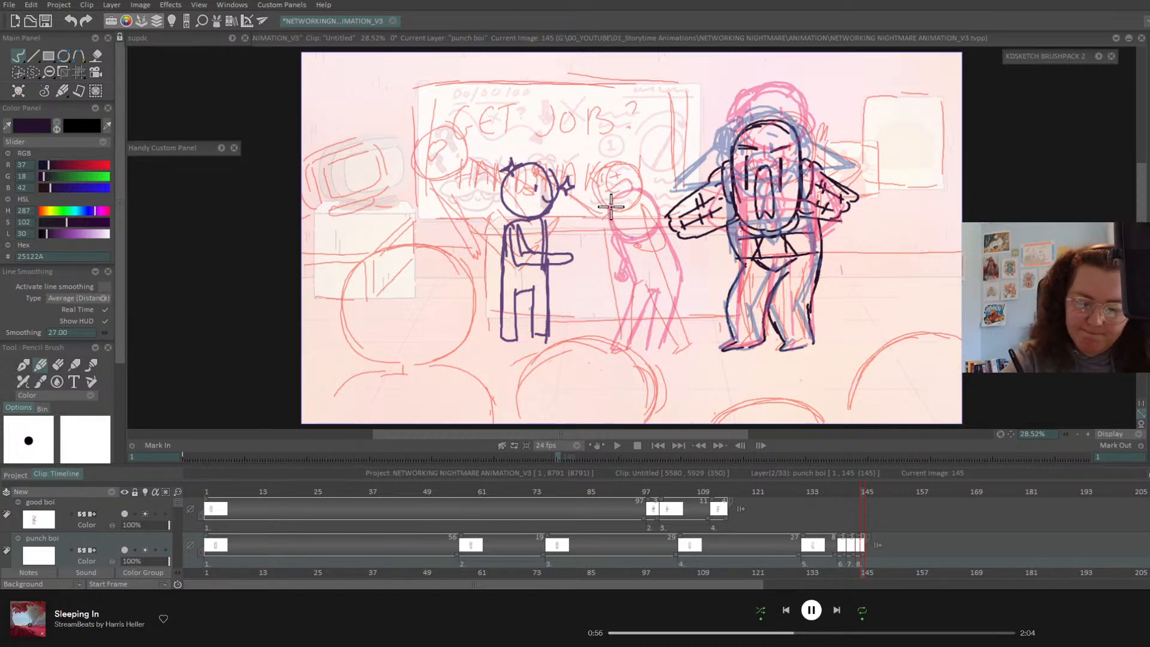
{"action": "mouse_move", "coordinate": [863, 493]}
{"action": "left_mouse_down"}
{"action": "mouse_move", "coordinate": [842, 493]}
{"action": "mouse_move", "coordinate": [858, 504]}
{"action": "left_mouse_up"}
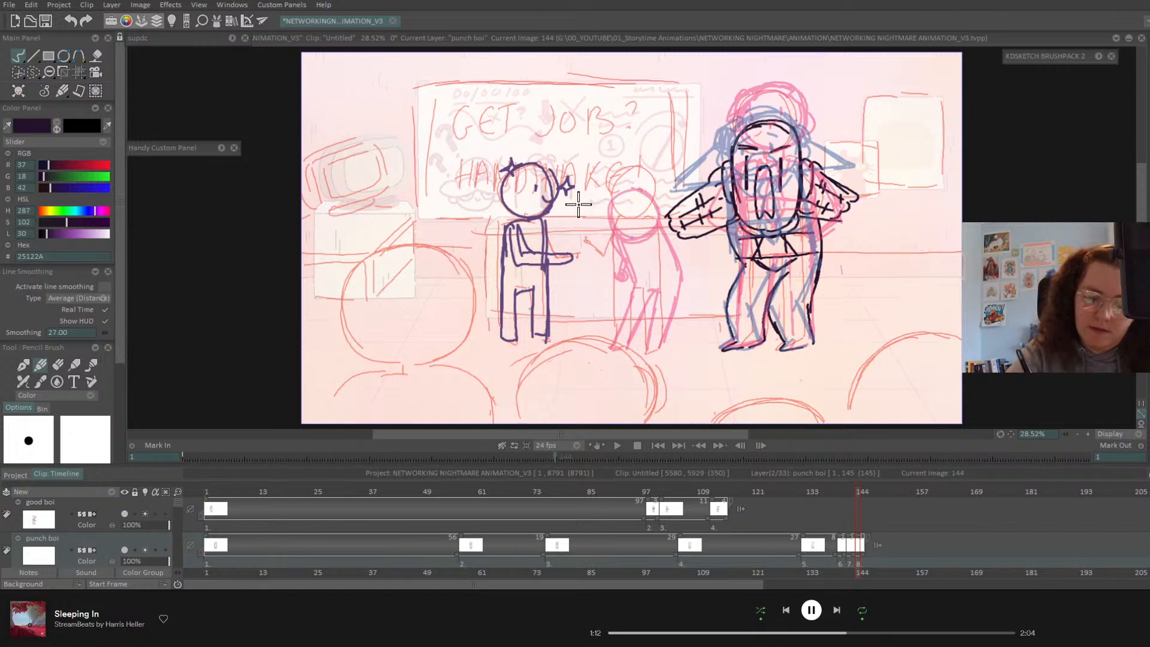
{"action": "mouse_move", "coordinate": [535, 190]}
{"action": "left_mouse_down"}
{"action": "mouse_move", "coordinate": [540, 204]}
{"action": "mouse_move", "coordinate": [554, 191]}
{"action": "left_mouse_up"}
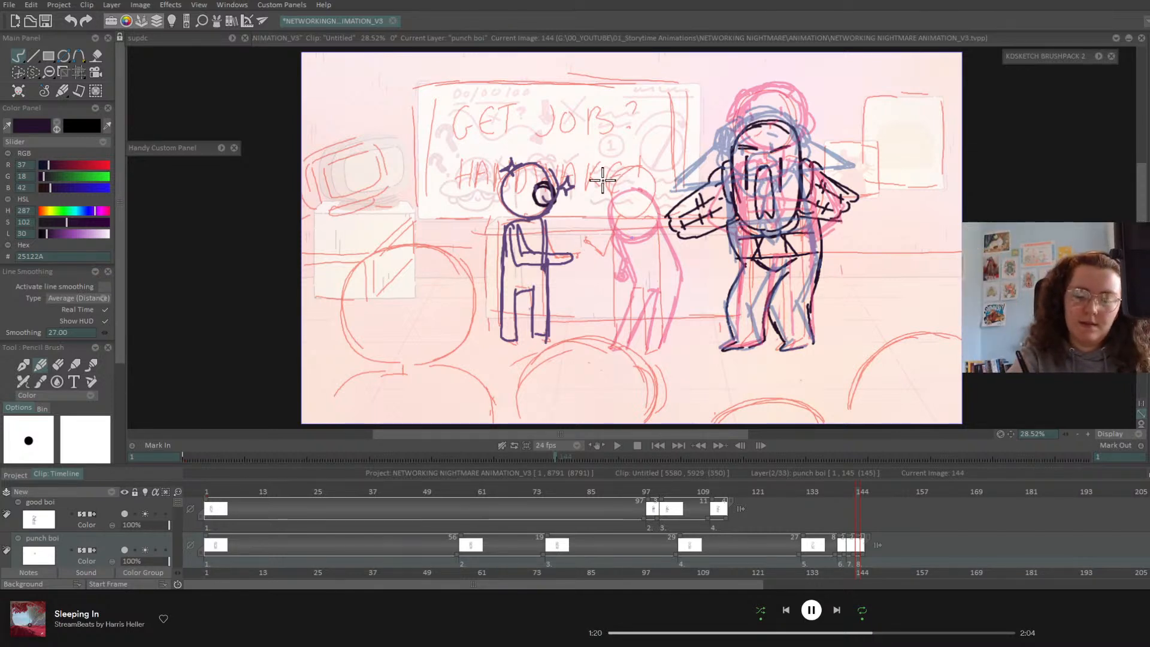
{"action": "mouse_move", "coordinate": [620, 141]}
{"action": "left_mouse_down"}
{"action": "mouse_move", "coordinate": [642, 171]}
{"action": "mouse_move", "coordinate": [602, 174]}
{"action": "mouse_move", "coordinate": [629, 185]}
{"action": "left_mouse_up"}
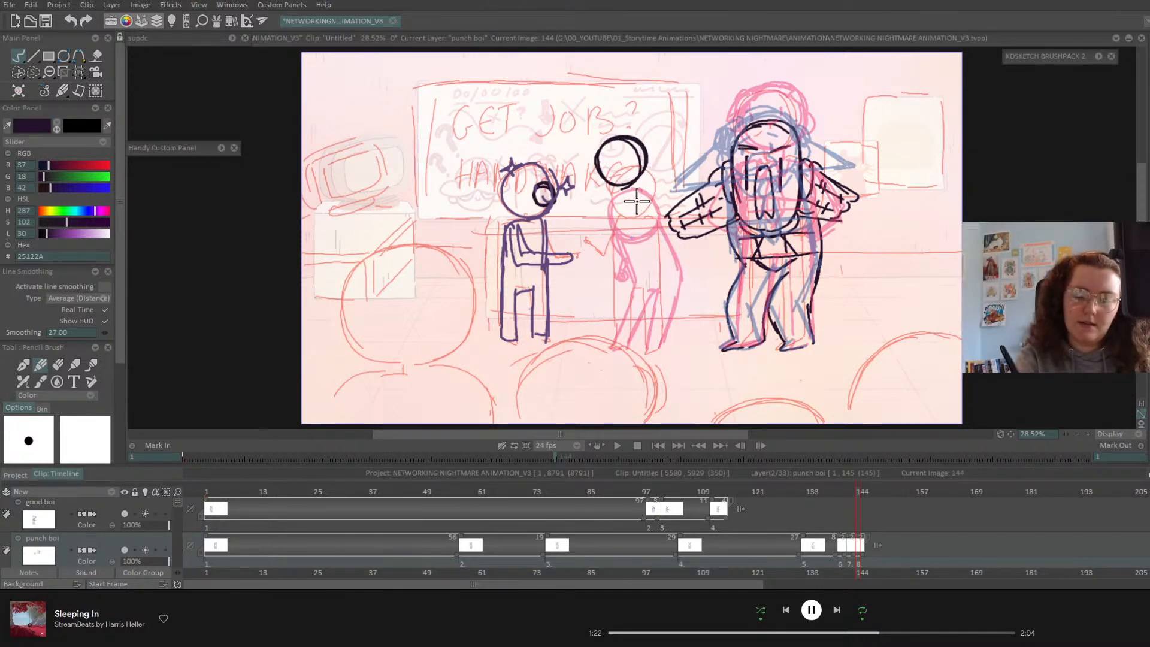
{"action": "key", "text": "ctrl+z"}
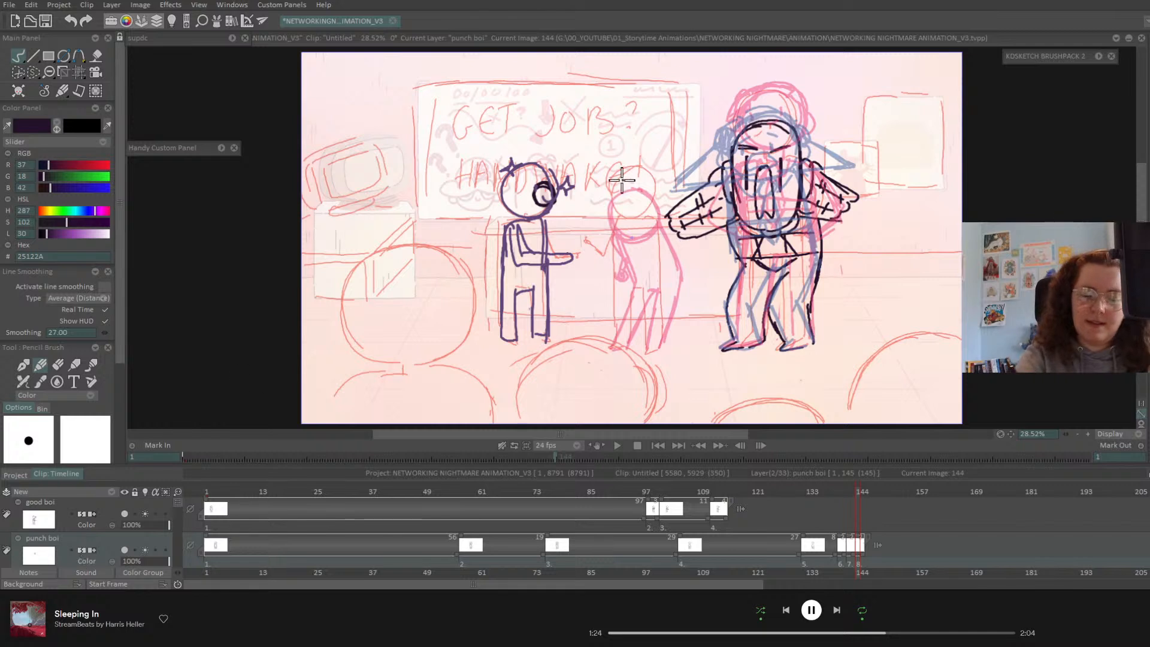
{"action": "mouse_move", "coordinate": [602, 178]}
{"action": "left_mouse_down"}
{"action": "mouse_move", "coordinate": [617, 200]}
{"action": "mouse_move", "coordinate": [606, 198]}
{"action": "mouse_move", "coordinate": [649, 180]}
{"action": "mouse_move", "coordinate": [635, 207]}
{"action": "mouse_move", "coordinate": [621, 168]}
{"action": "left_mouse_up"}
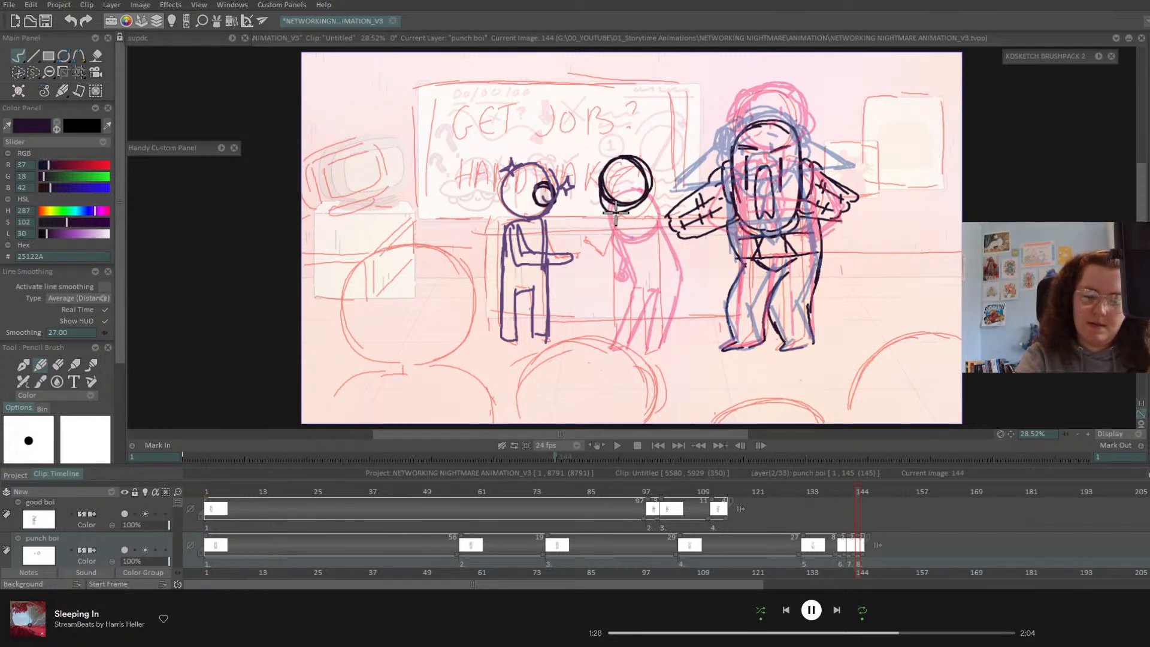
{"action": "left_click_drag", "start_coordinate": [543, 197], "coordinate": [611, 220]}
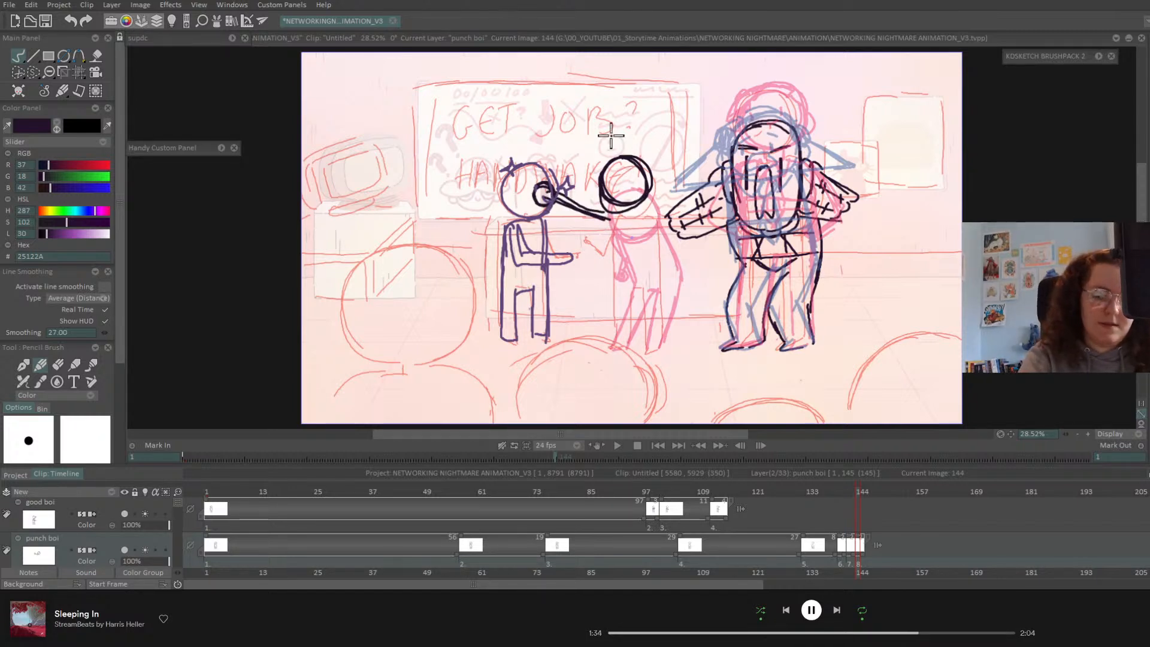
{"action": "key", "text": "BackSpace"}
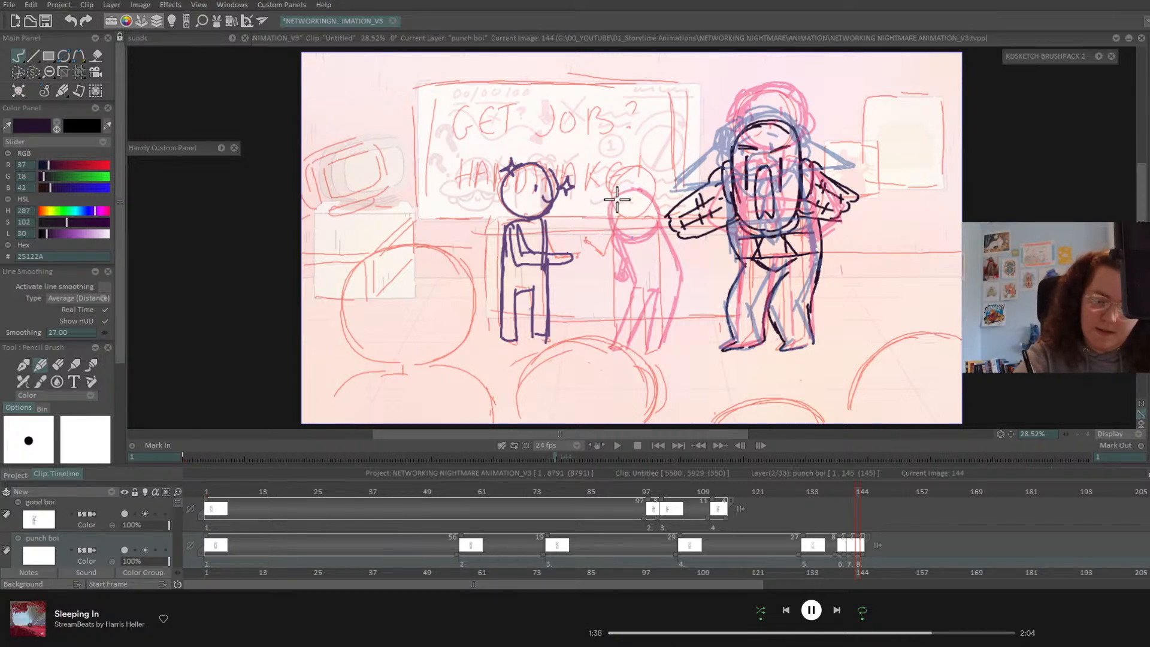
- Draw punch boi's lunging pose at frame 144, with his leg kicked back and his fist reaching good boi's face
{"action": "mouse_move", "coordinate": [605, 175]}
{"action": "left_mouse_down"}
{"action": "mouse_move", "coordinate": [574, 216]}
{"action": "mouse_move", "coordinate": [602, 173]}
{"action": "mouse_move", "coordinate": [621, 201]}
{"action": "mouse_move", "coordinate": [613, 344]}
{"action": "left_mouse_up"}
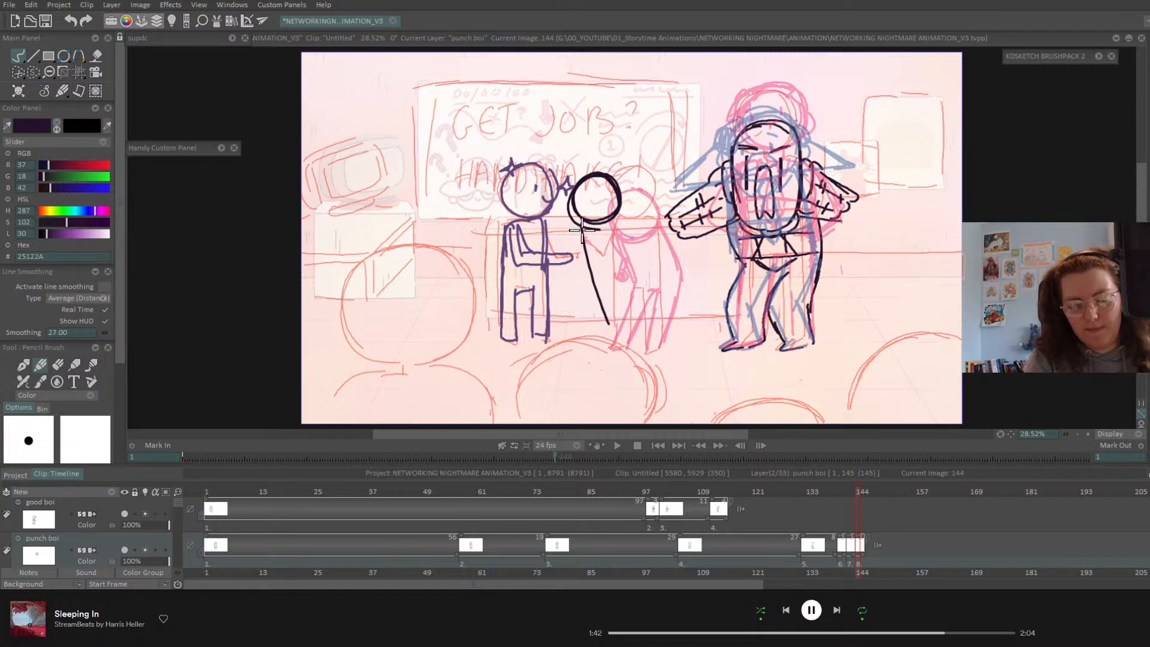
{"action": "left_click_drag", "start_coordinate": [581, 229], "coordinate": [616, 347]}
{"action": "mouse_move", "coordinate": [618, 224]}
{"action": "left_mouse_down"}
{"action": "mouse_move", "coordinate": [687, 313]}
{"action": "mouse_move", "coordinate": [617, 284]}
{"action": "mouse_move", "coordinate": [628, 314]}
{"action": "mouse_move", "coordinate": [618, 282]}
{"action": "mouse_move", "coordinate": [631, 336]}
{"action": "left_mouse_up"}
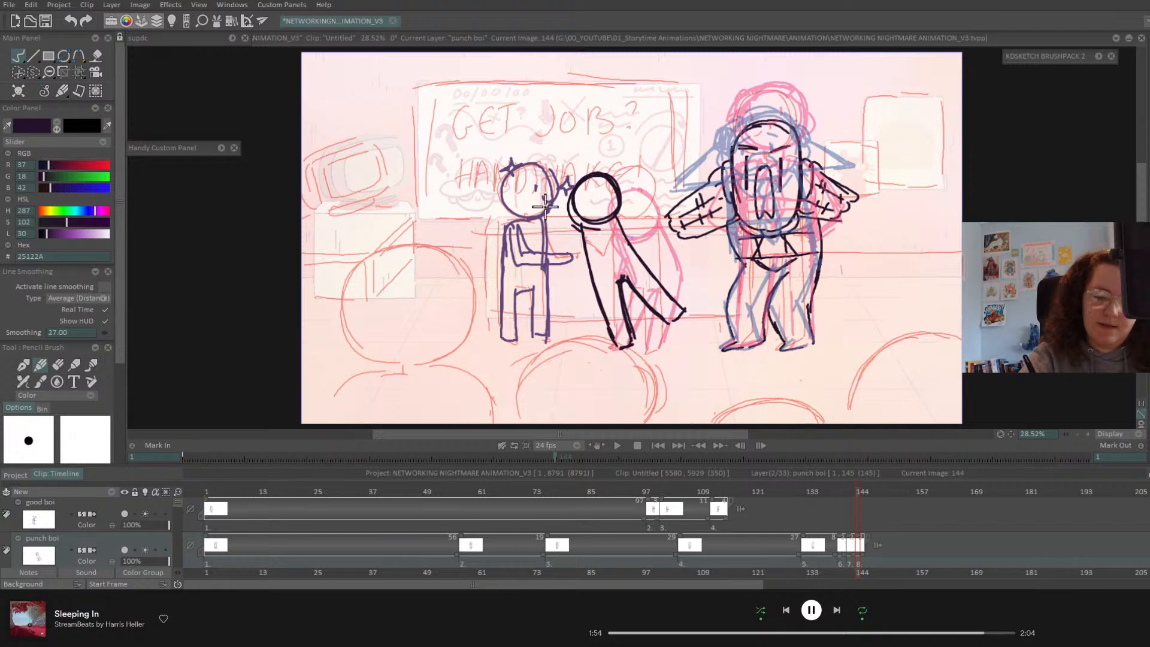
{"action": "mouse_move", "coordinate": [550, 245]}
{"action": "left_mouse_down"}
{"action": "mouse_move", "coordinate": [583, 228]}
{"action": "mouse_move", "coordinate": [549, 244]}
{"action": "mouse_move", "coordinate": [582, 225]}
{"action": "mouse_move", "coordinate": [556, 240]}
{"action": "left_mouse_up"}
{"action": "mouse_move", "coordinate": [543, 199]}
{"action": "left_mouse_down"}
{"action": "mouse_move", "coordinate": [533, 208]}
{"action": "mouse_move", "coordinate": [545, 201]}
{"action": "left_mouse_up"}
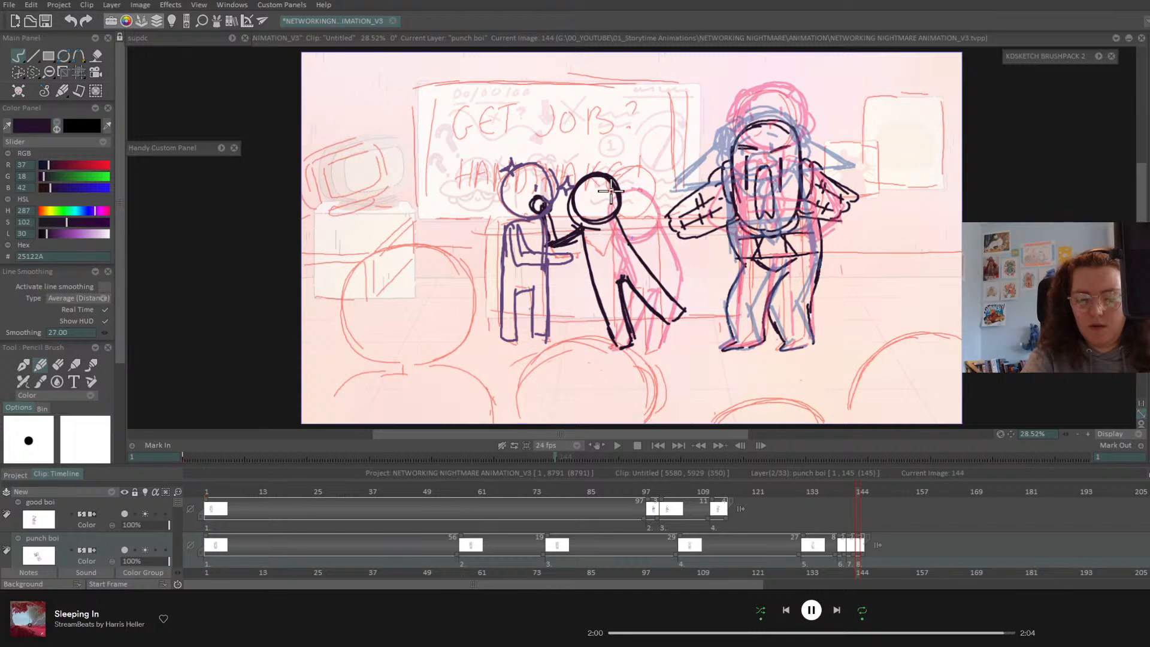
- Add a punch boi drawing at frame 146 and sketch his follow-through pose with the fist raised and back leg bent
{"action": "key", "text": "Right"}
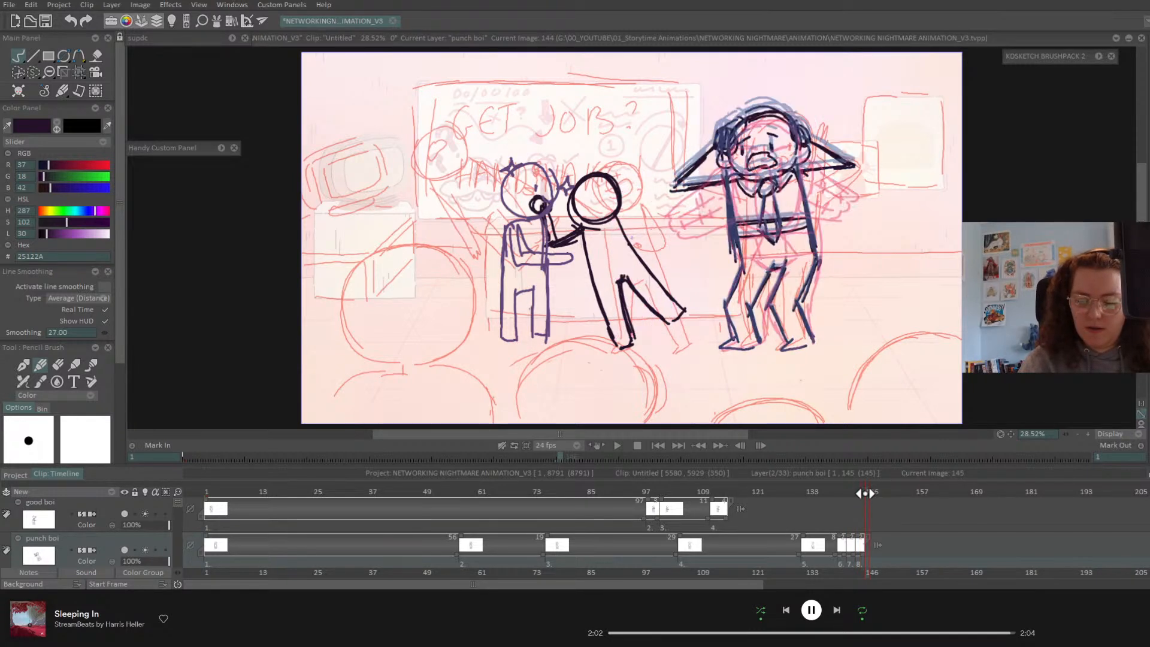
{"action": "key", "text": "Insert"}
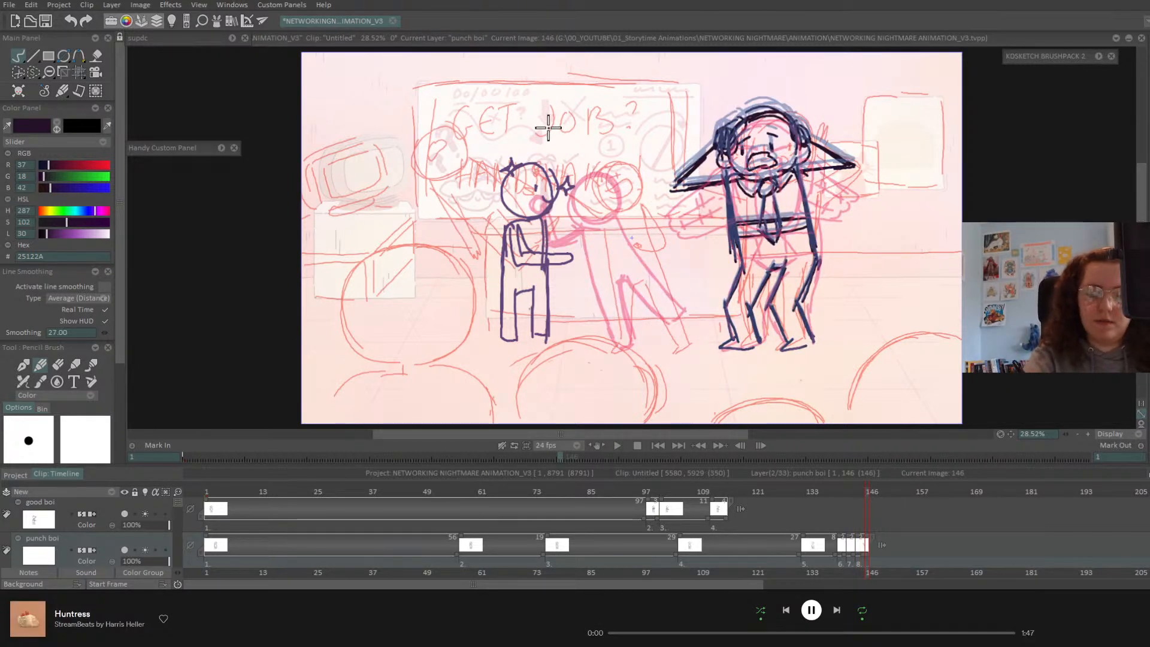
{"action": "mouse_move", "coordinate": [519, 137]}
{"action": "left_mouse_down"}
{"action": "mouse_move", "coordinate": [508, 157]}
{"action": "mouse_move", "coordinate": [520, 139]}
{"action": "mouse_move", "coordinate": [566, 213]}
{"action": "left_mouse_up"}
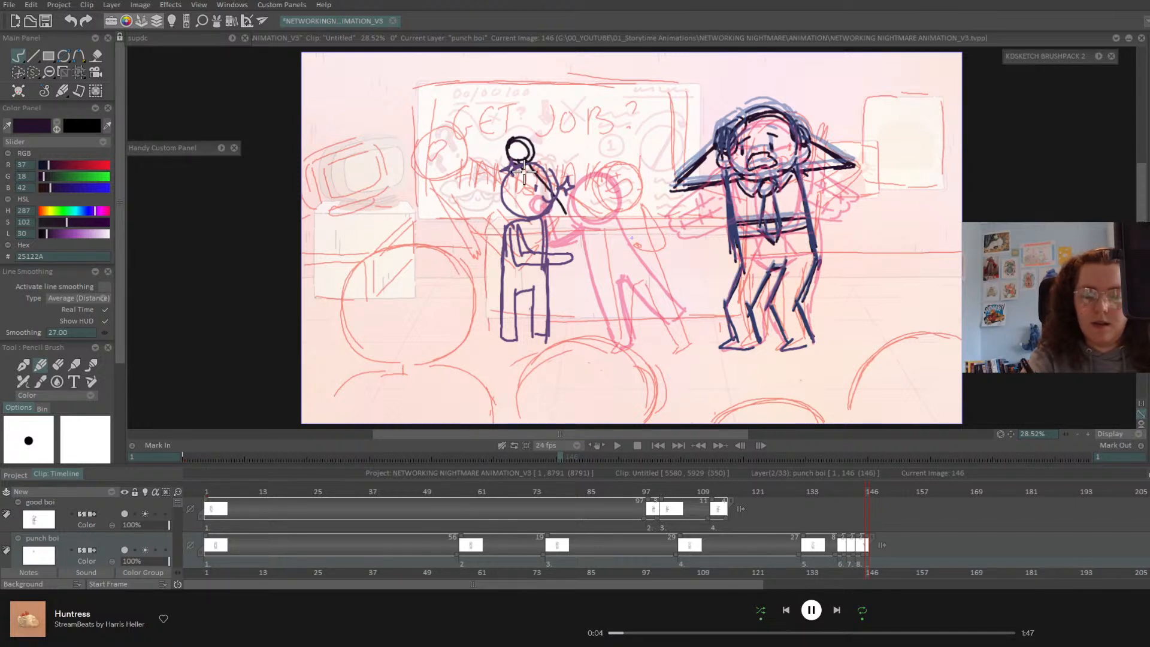
{"action": "mouse_move", "coordinate": [525, 173]}
{"action": "left_mouse_down"}
{"action": "mouse_move", "coordinate": [561, 213]}
{"action": "mouse_move", "coordinate": [590, 223]}
{"action": "left_mouse_up"}
{"action": "mouse_move", "coordinate": [599, 174]}
{"action": "left_mouse_down"}
{"action": "mouse_move", "coordinate": [601, 217]}
{"action": "mouse_move", "coordinate": [562, 185]}
{"action": "left_mouse_up"}
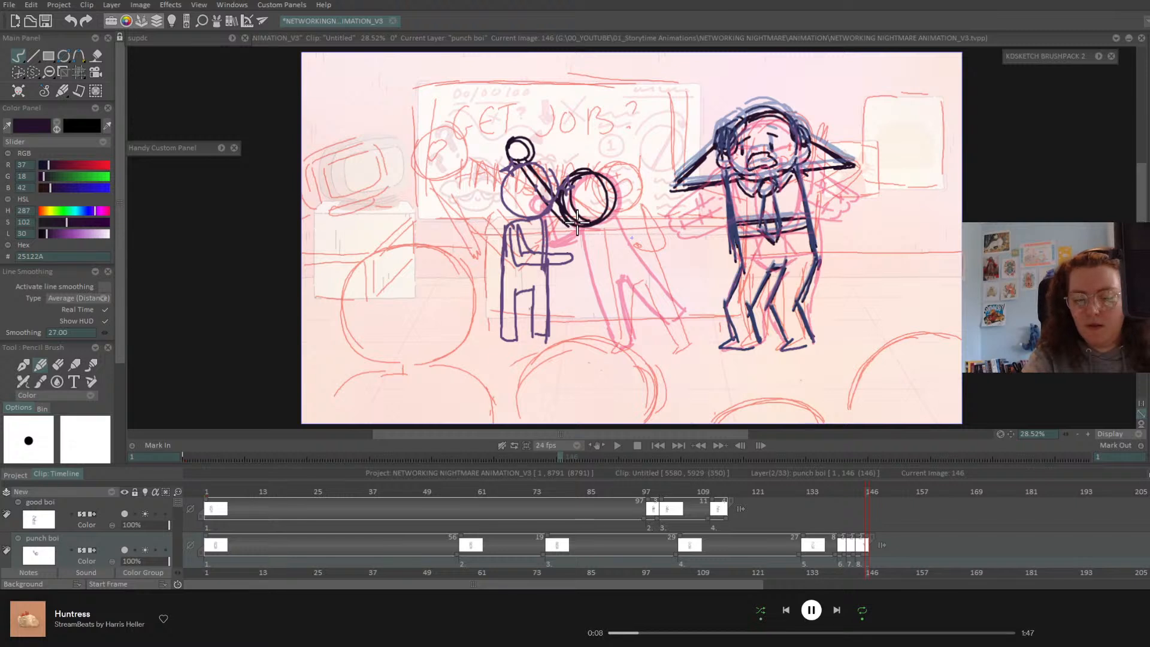
{"action": "mouse_move", "coordinate": [577, 227]}
{"action": "left_mouse_down"}
{"action": "mouse_move", "coordinate": [606, 329]}
{"action": "mouse_move", "coordinate": [628, 340]}
{"action": "left_mouse_up"}
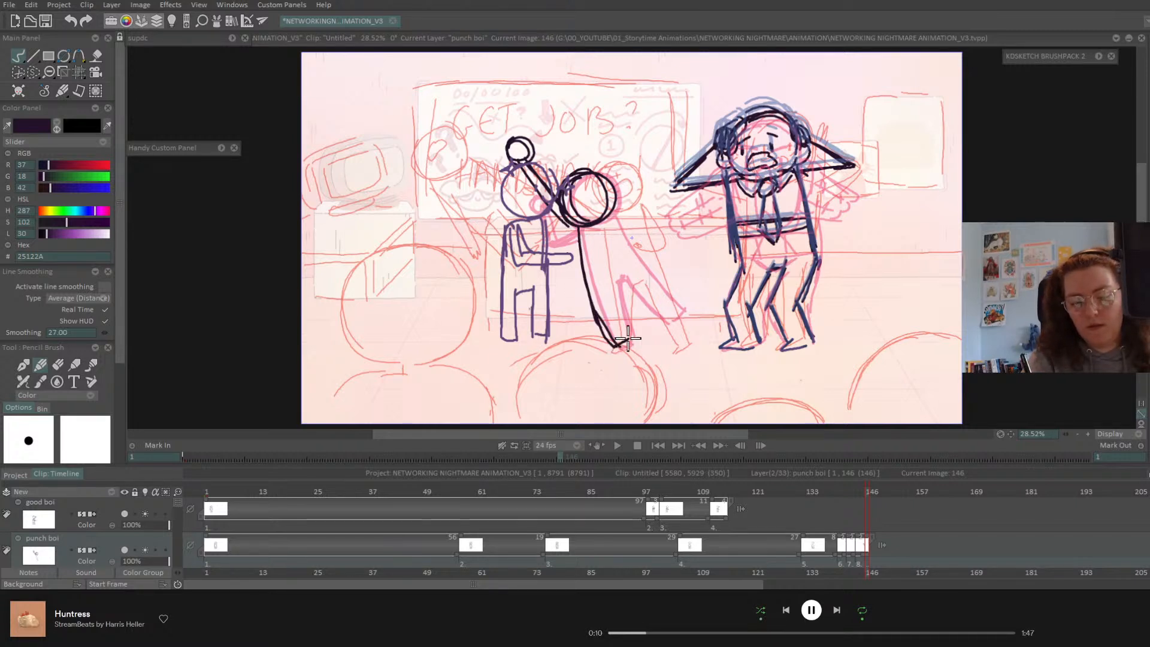
{"action": "left_click_drag", "start_coordinate": [613, 276], "coordinate": [629, 342]}
{"action": "mouse_move", "coordinate": [611, 274]}
{"action": "left_mouse_down"}
{"action": "mouse_move", "coordinate": [630, 304]}
{"action": "mouse_move", "coordinate": [646, 307]}
{"action": "mouse_move", "coordinate": [636, 311]}
{"action": "mouse_move", "coordinate": [672, 305]}
{"action": "mouse_move", "coordinate": [670, 291]}
{"action": "mouse_move", "coordinate": [645, 288]}
{"action": "mouse_move", "coordinate": [638, 252]}
{"action": "left_mouse_up"}
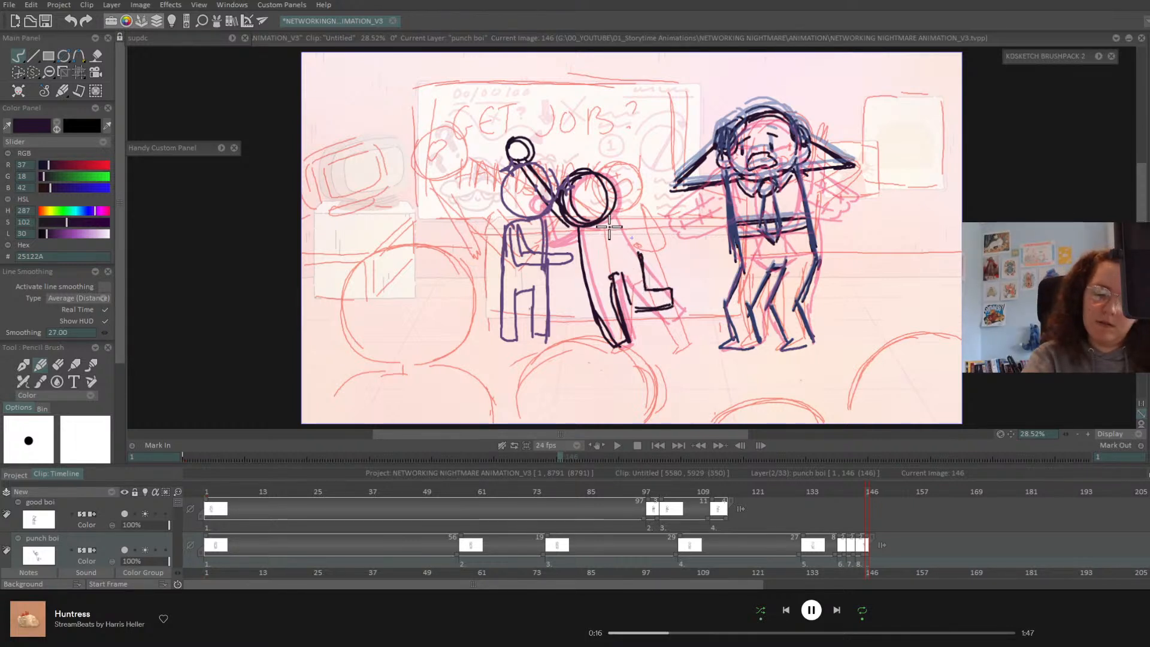
{"action": "left_click_drag", "start_coordinate": [603, 219], "coordinate": [643, 270]}
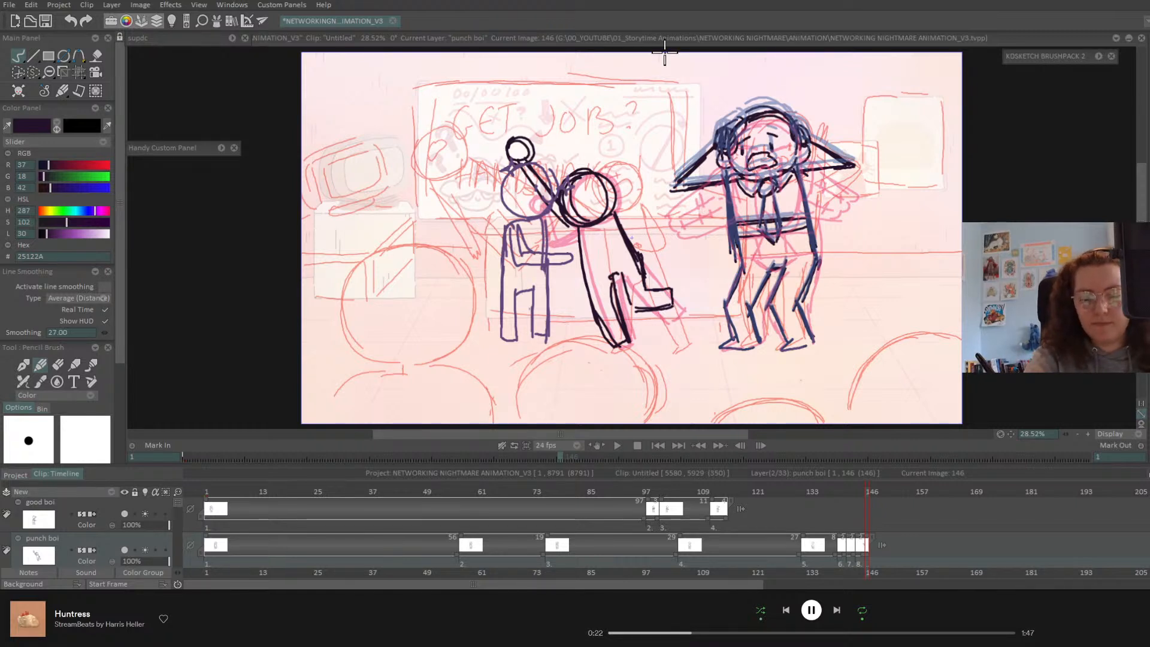
- On the good boi layer, add a drawing at frame 146 and sketch his upright head, body and legs
{"action": "left_click", "coordinate": [110, 519]}
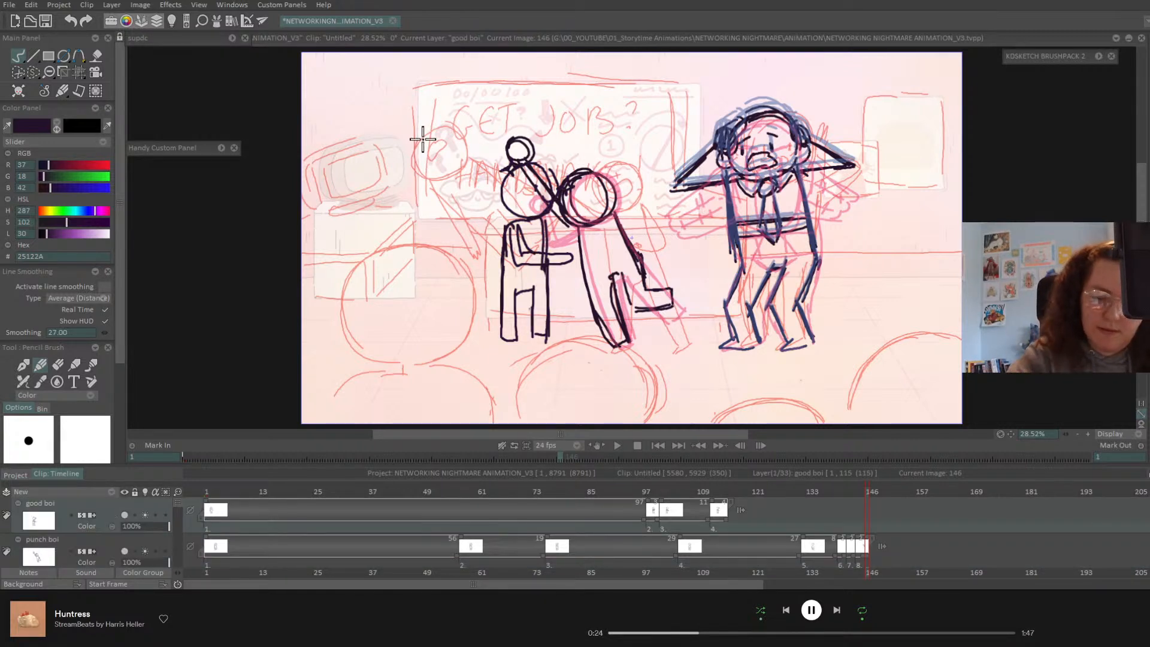
{"action": "left_click_drag", "start_coordinate": [434, 117], "coordinate": [540, 229]}
{"action": "key", "text": "Delete"}
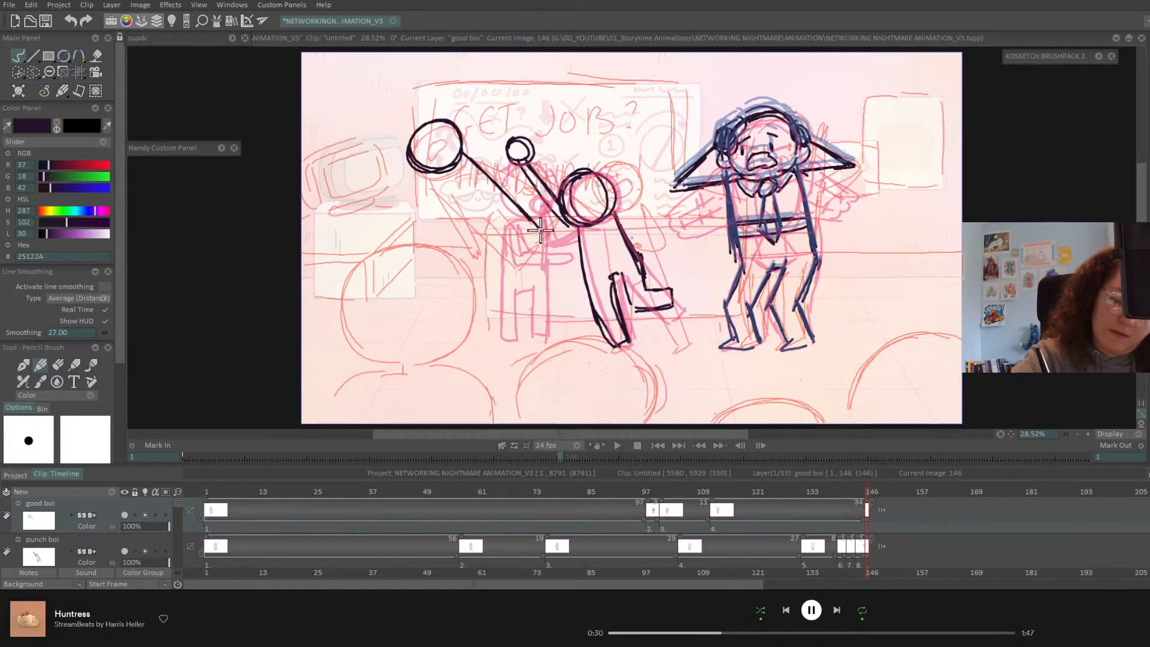
{"action": "key", "text": "Delete"}
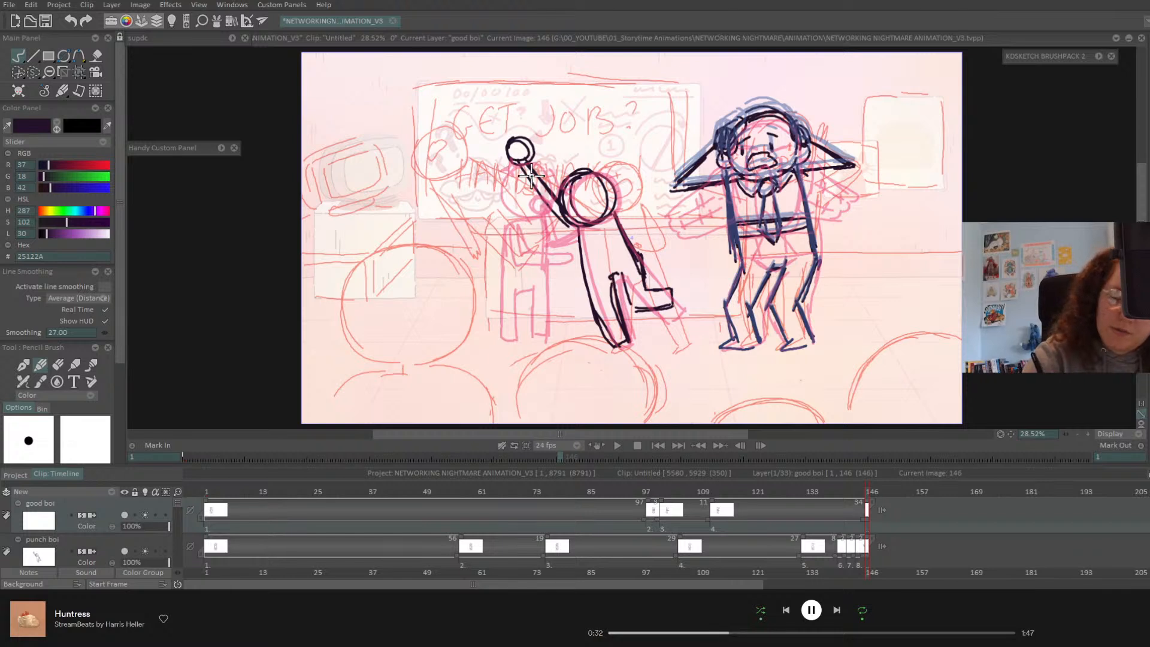
{"action": "mouse_move", "coordinate": [531, 175]}
{"action": "left_mouse_down"}
{"action": "mouse_move", "coordinate": [527, 218]}
{"action": "mouse_move", "coordinate": [510, 223]}
{"action": "mouse_move", "coordinate": [506, 344]}
{"action": "mouse_move", "coordinate": [520, 335]}
{"action": "left_mouse_up"}
{"action": "mouse_move", "coordinate": [521, 285]}
{"action": "left_mouse_down"}
{"action": "mouse_move", "coordinate": [520, 328]}
{"action": "mouse_move", "coordinate": [523, 292]}
{"action": "mouse_move", "coordinate": [537, 290]}
{"action": "mouse_move", "coordinate": [545, 328]}
{"action": "left_mouse_up"}
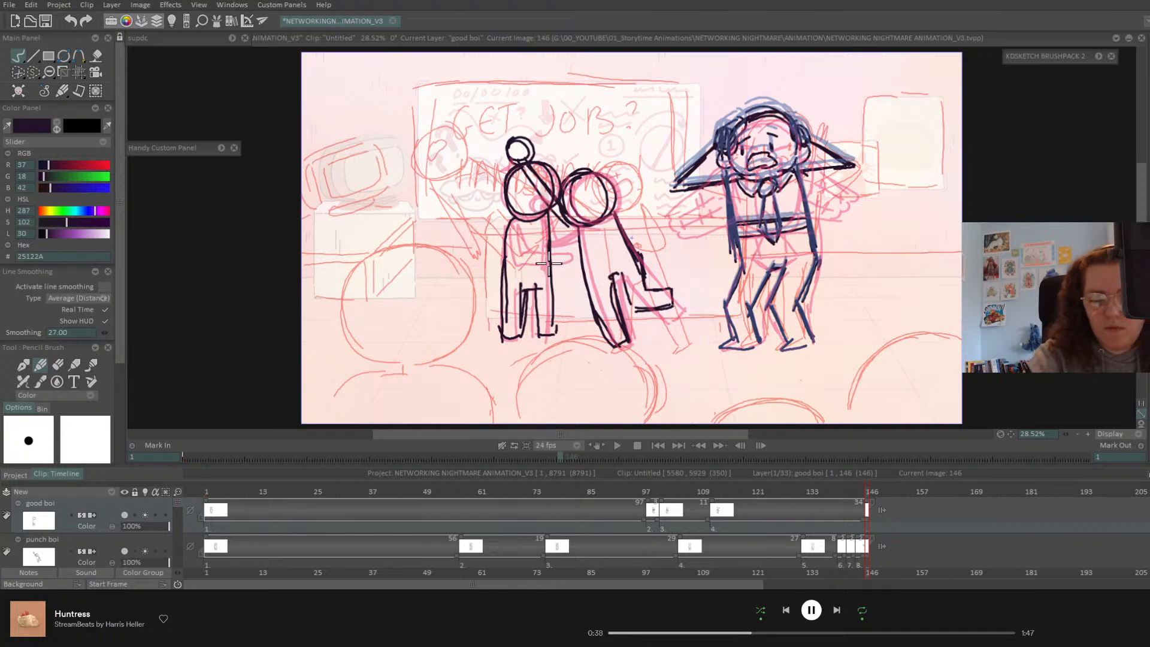
- Transform good boi's frame 146 drawing by tilting him backward and panning it -254, -292 so he flies away from the punch
{"action": "left_click", "coordinate": [78, 72]}
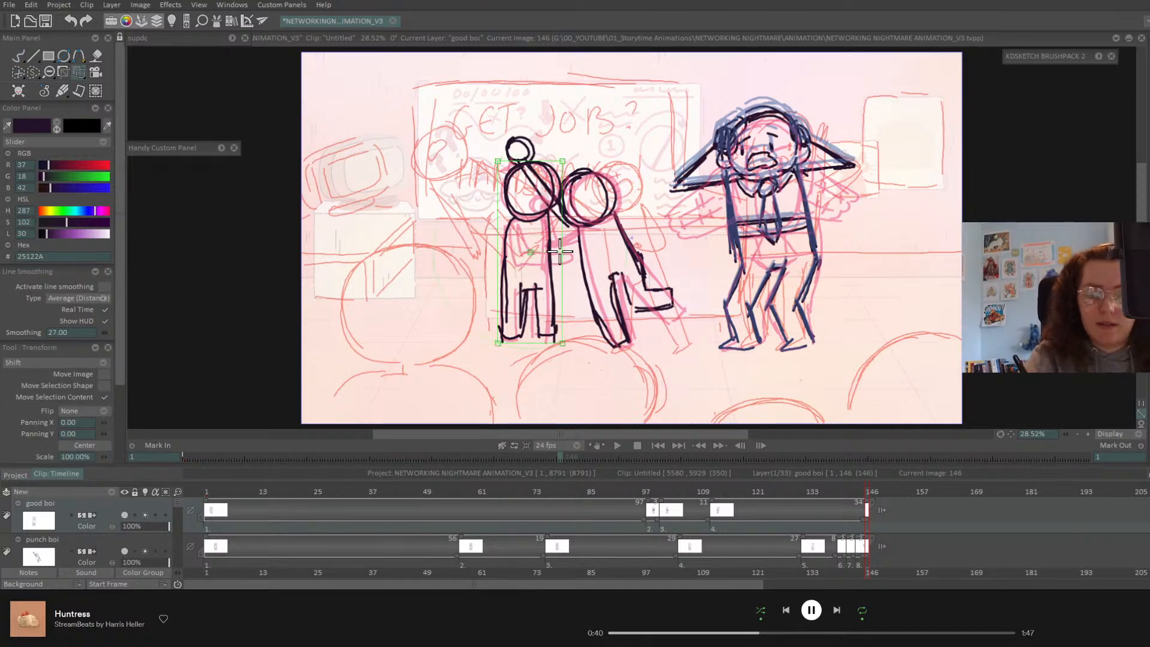
{"action": "left_click_drag", "start_coordinate": [561, 252], "coordinate": [561, 234]}
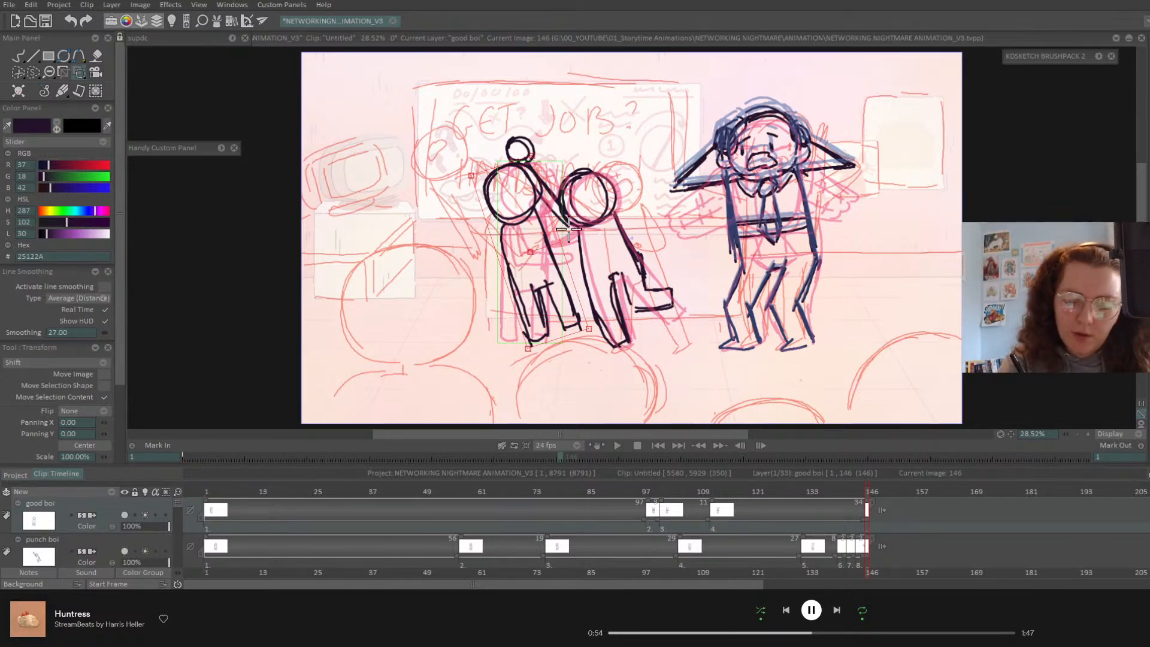
{"action": "left_click_drag", "start_coordinate": [566, 230], "coordinate": [499, 180]}
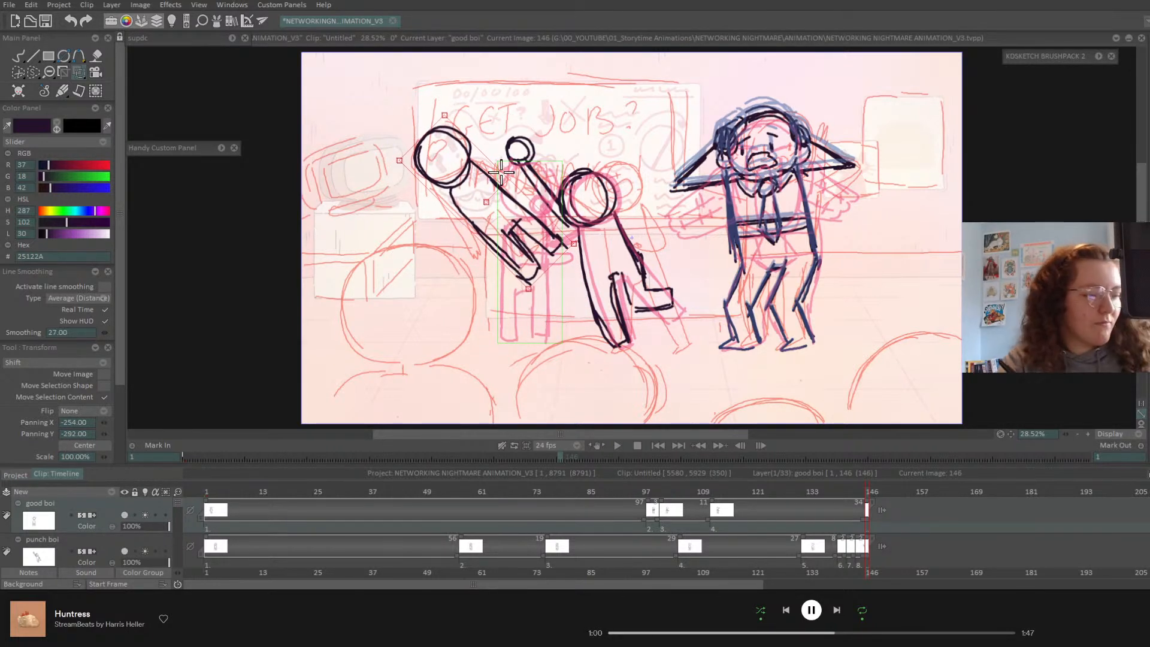
{"action": "key", "text": "Return"}
- Erase the back line of good boi's airborne body, redraw it curved, and add arms and firmer leg outlines
{"action": "left_click", "coordinate": [19, 58]}
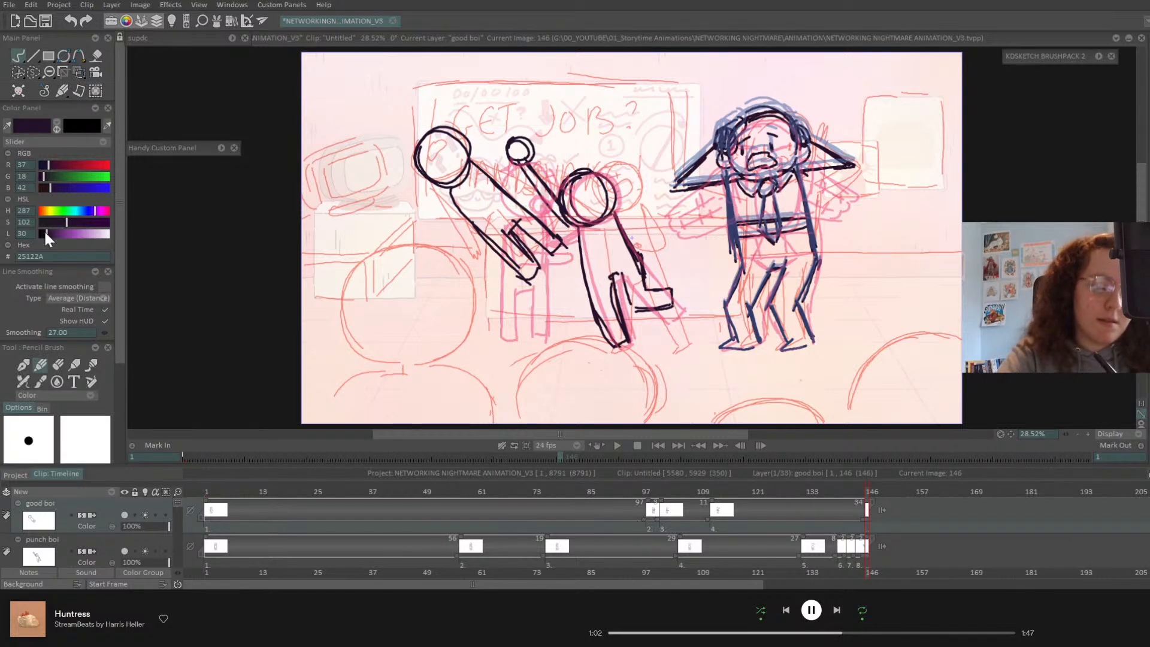
{"action": "left_click", "coordinate": [57, 364]}
{"action": "mouse_move", "coordinate": [452, 204]}
{"action": "left_mouse_down"}
{"action": "mouse_move", "coordinate": [530, 288]}
{"action": "mouse_move", "coordinate": [544, 227]}
{"action": "left_mouse_up"}
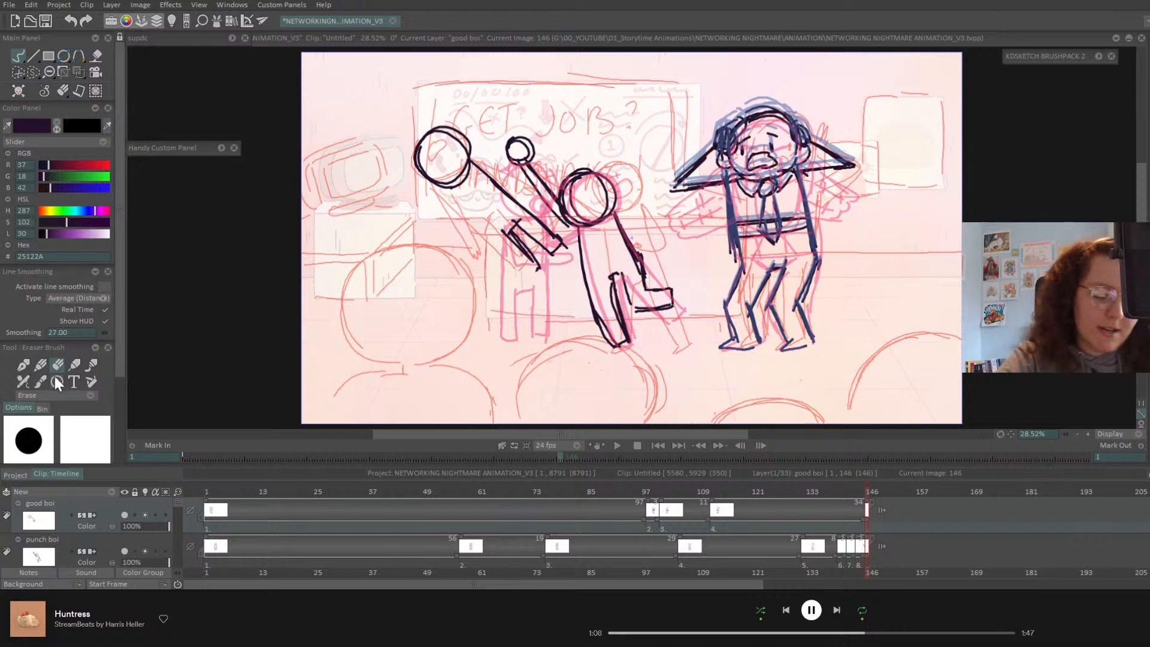
{"action": "left_click", "coordinate": [40, 364]}
{"action": "left_click_drag", "start_coordinate": [438, 181], "coordinate": [463, 251]}
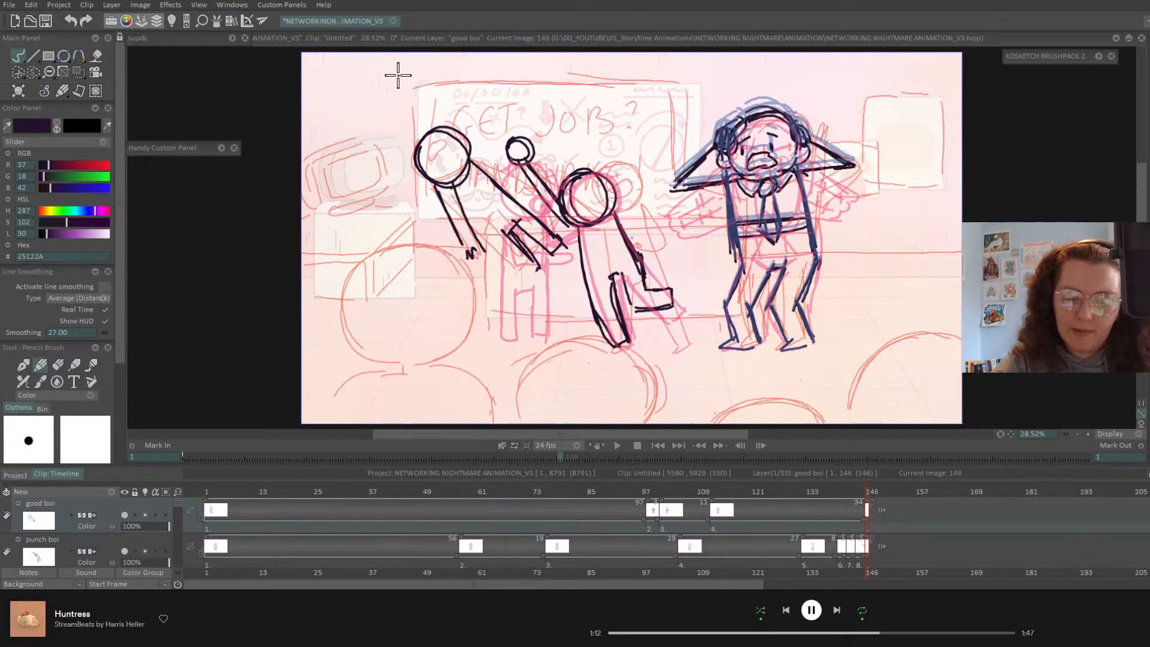
{"action": "left_click_drag", "start_coordinate": [475, 160], "coordinate": [531, 188]}
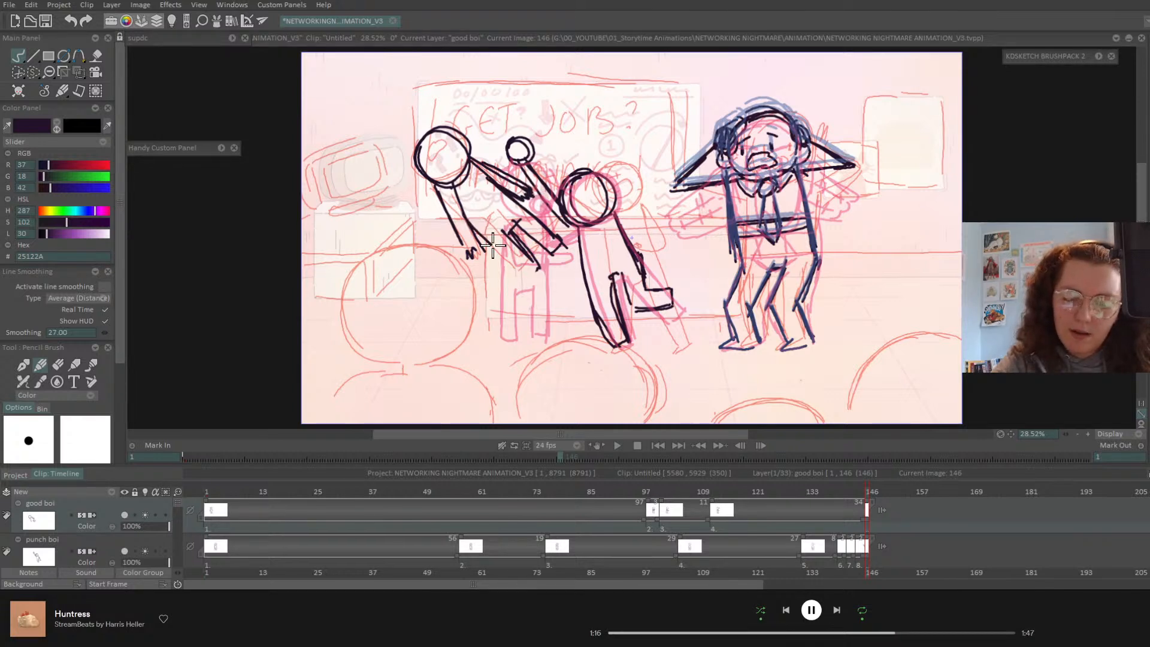
{"action": "mouse_move", "coordinate": [493, 245]}
{"action": "left_mouse_down"}
{"action": "mouse_move", "coordinate": [536, 268]}
{"action": "mouse_move", "coordinate": [504, 231]}
{"action": "mouse_move", "coordinate": [512, 217]}
{"action": "mouse_move", "coordinate": [548, 249]}
{"action": "left_mouse_up"}
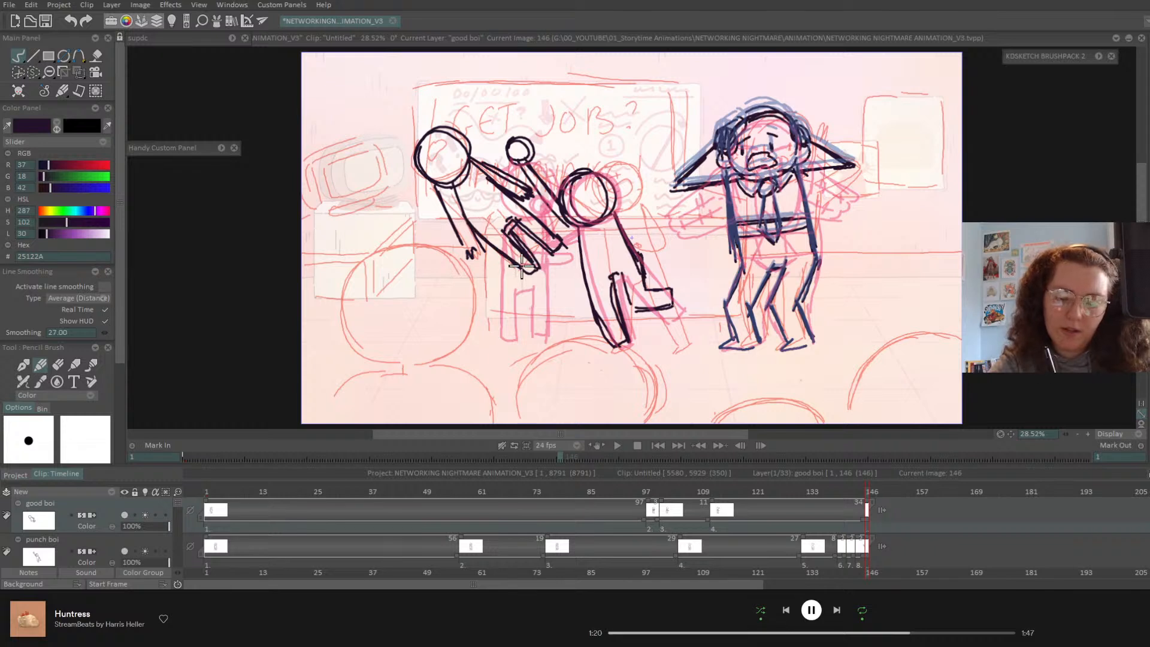
{"action": "left_click_drag", "start_coordinate": [510, 216], "coordinate": [559, 259]}
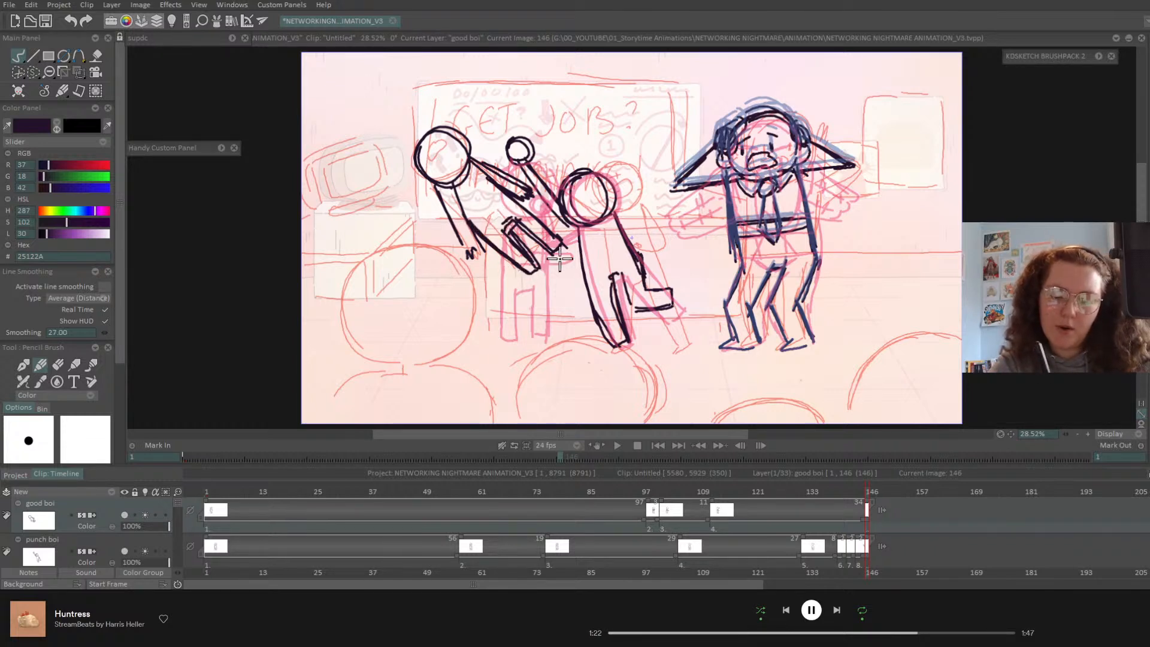
- Erase the stray lines between airborne good boi's legs and draw a facial detail inside his head
{"action": "left_click", "coordinate": [58, 365]}
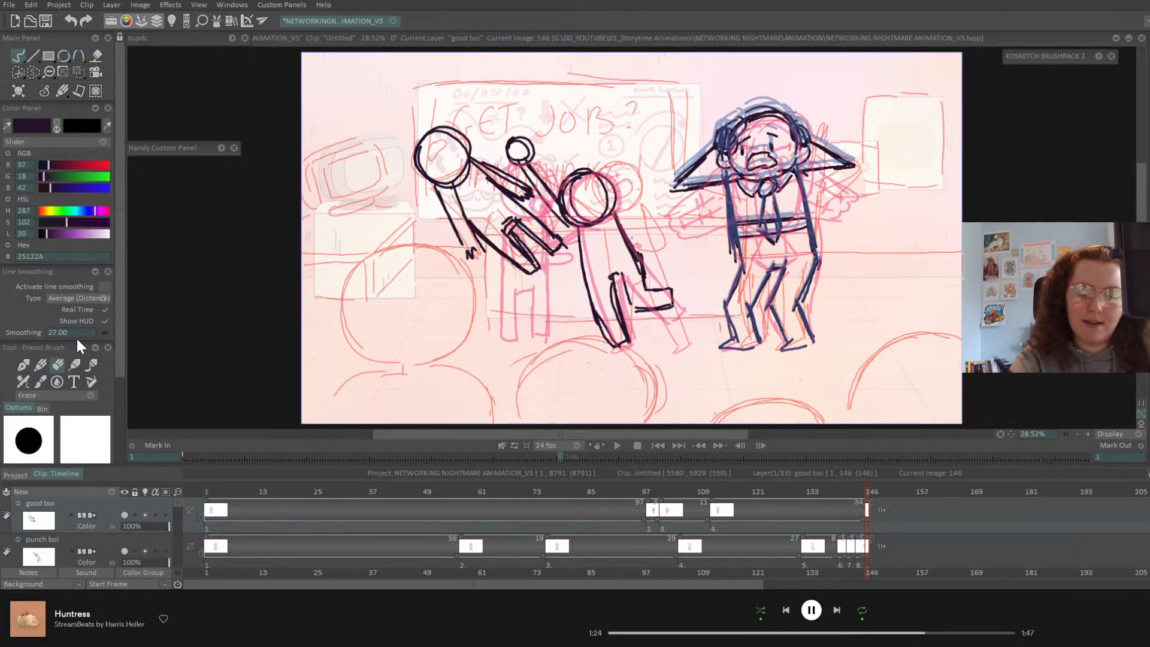
{"action": "left_click_drag", "start_coordinate": [513, 230], "coordinate": [527, 258]}
{"action": "left_click", "coordinate": [39, 366]}
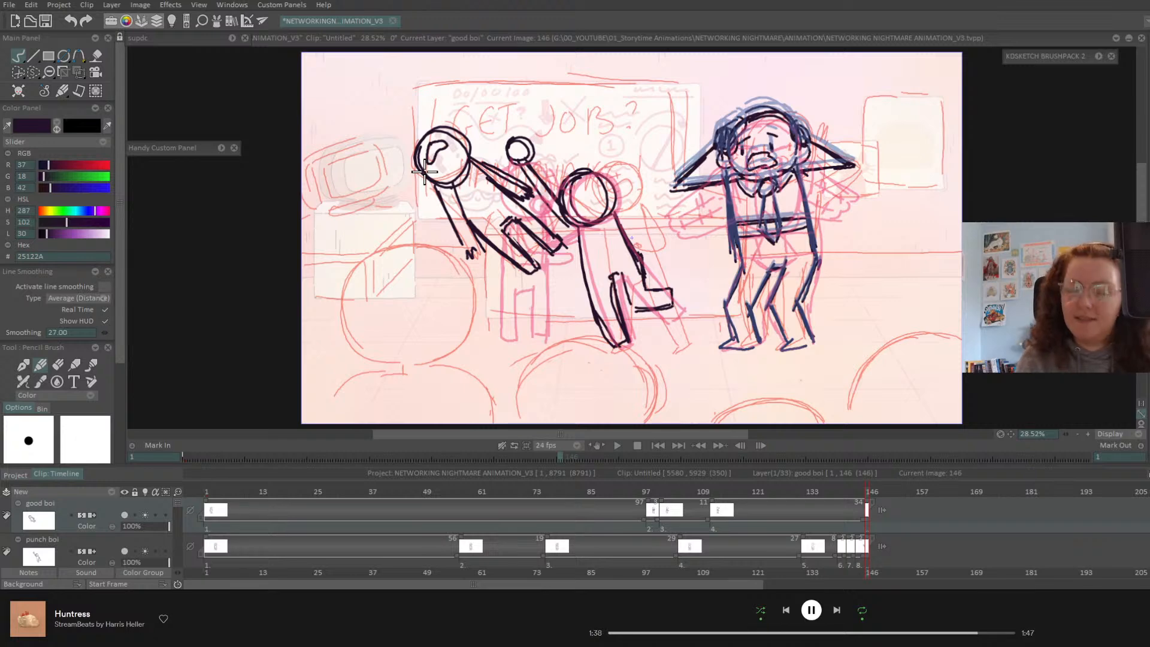
- Add a good boi drawing at frame 144 and sketch his head recoiling from the fist, with an open mouth
{"action": "mouse_move", "coordinate": [865, 494]}
{"action": "left_mouse_down"}
{"action": "mouse_move", "coordinate": [808, 505]}
{"action": "mouse_move", "coordinate": [857, 507]}
{"action": "left_mouse_up"}
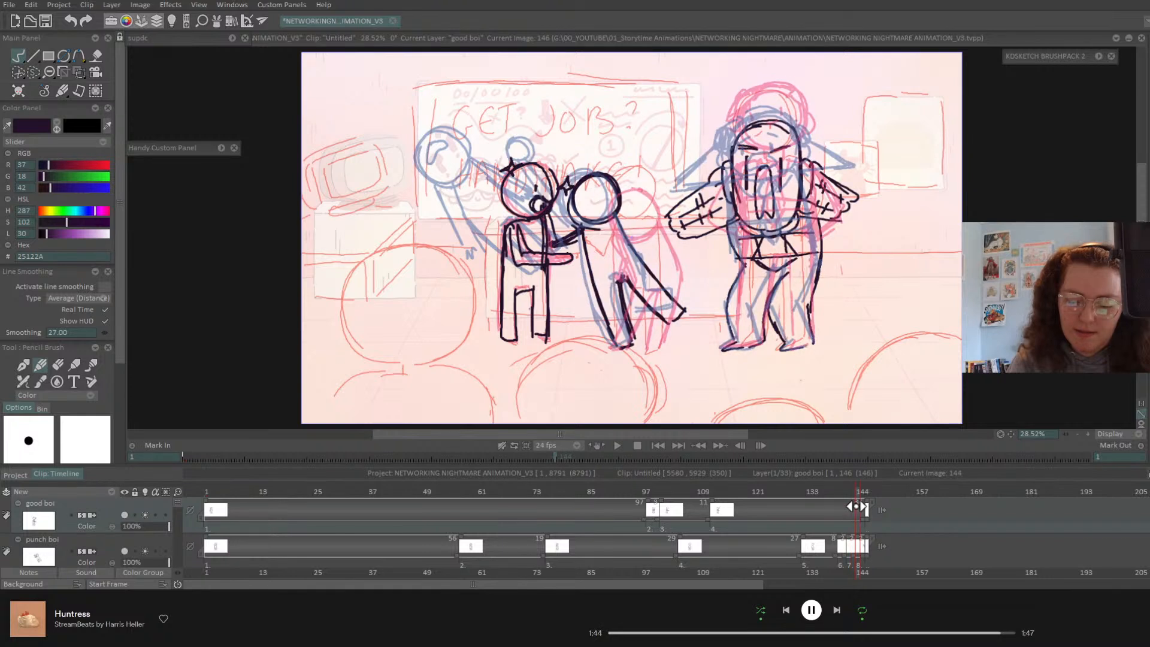
{"action": "key", "text": "Insert"}
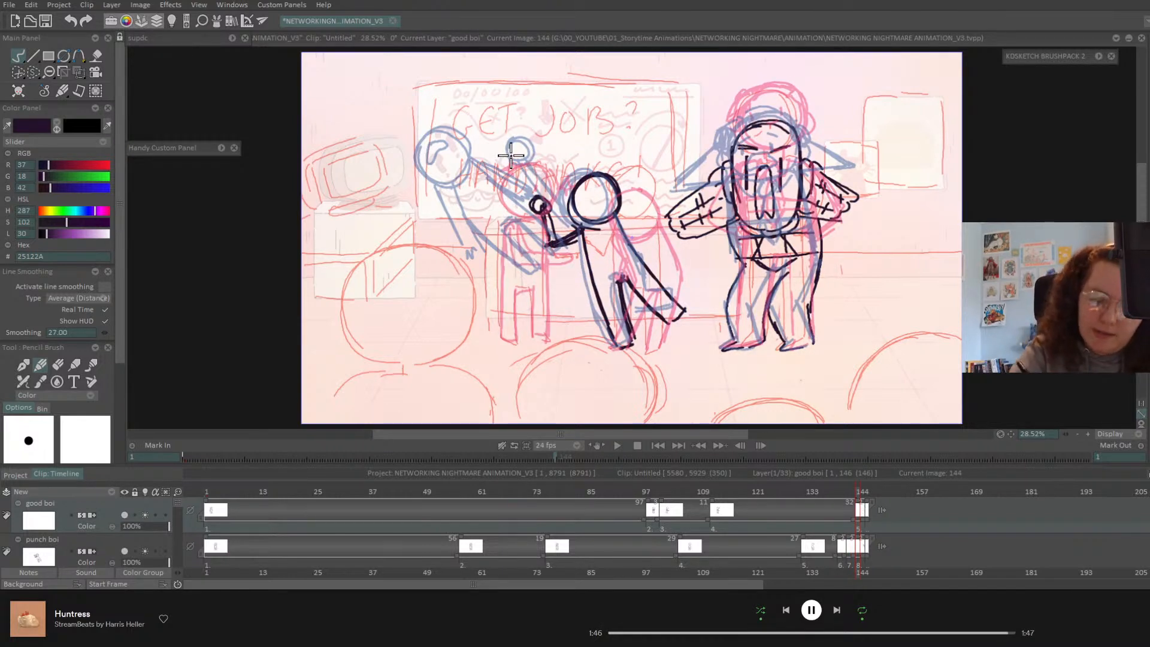
{"action": "mouse_move", "coordinate": [495, 173]}
{"action": "left_mouse_down"}
{"action": "mouse_move", "coordinate": [490, 195]}
{"action": "mouse_move", "coordinate": [509, 219]}
{"action": "mouse_move", "coordinate": [543, 207]}
{"action": "mouse_move", "coordinate": [497, 157]}
{"action": "mouse_move", "coordinate": [520, 210]}
{"action": "mouse_move", "coordinate": [504, 180]}
{"action": "mouse_move", "coordinate": [512, 192]}
{"action": "left_mouse_up"}
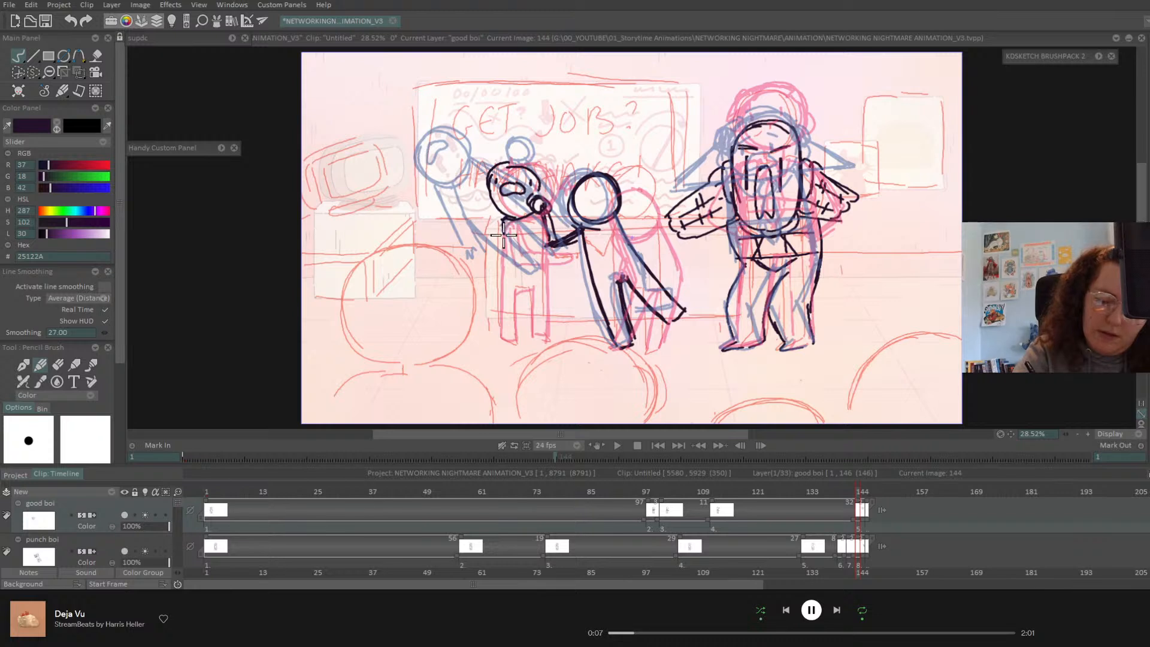
- Draw good boi's torso, legs and bent arms beneath the recoiling head at frame 144
{"action": "mouse_move", "coordinate": [505, 219]}
{"action": "left_mouse_down"}
{"action": "mouse_move", "coordinate": [500, 335]}
{"action": "mouse_move", "coordinate": [514, 336]}
{"action": "mouse_move", "coordinate": [520, 282]}
{"action": "left_mouse_up"}
{"action": "mouse_move", "coordinate": [540, 207]}
{"action": "left_mouse_down"}
{"action": "mouse_move", "coordinate": [550, 303]}
{"action": "mouse_move", "coordinate": [548, 333]}
{"action": "mouse_move", "coordinate": [535, 333]}
{"action": "left_mouse_up"}
{"action": "left_click_drag", "start_coordinate": [536, 289], "coordinate": [535, 334]}
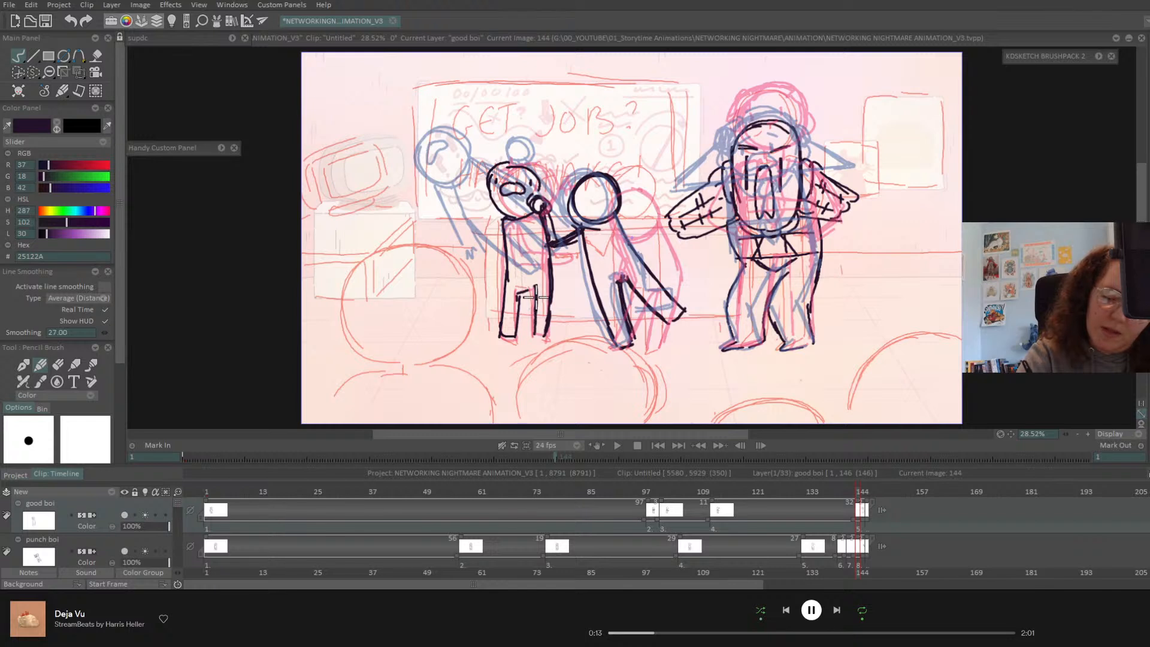
{"action": "left_click_drag", "start_coordinate": [528, 282], "coordinate": [511, 340]}
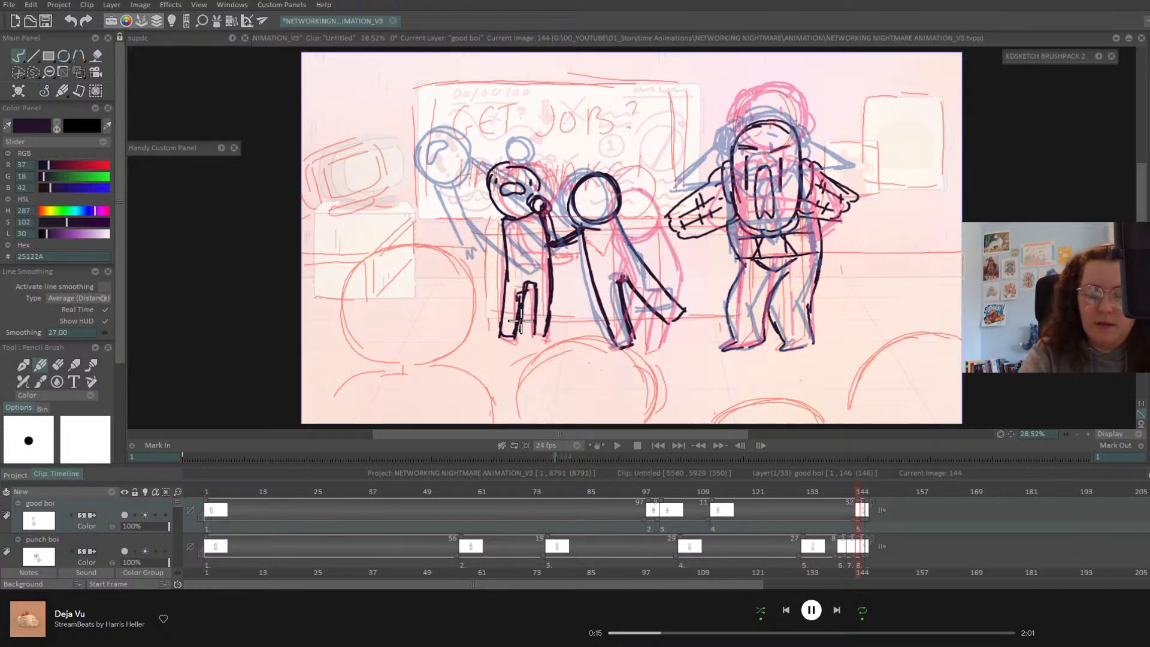
{"action": "mouse_move", "coordinate": [502, 221]}
{"action": "left_mouse_down"}
{"action": "mouse_move", "coordinate": [496, 252]}
{"action": "mouse_move", "coordinate": [535, 239]}
{"action": "left_mouse_up"}
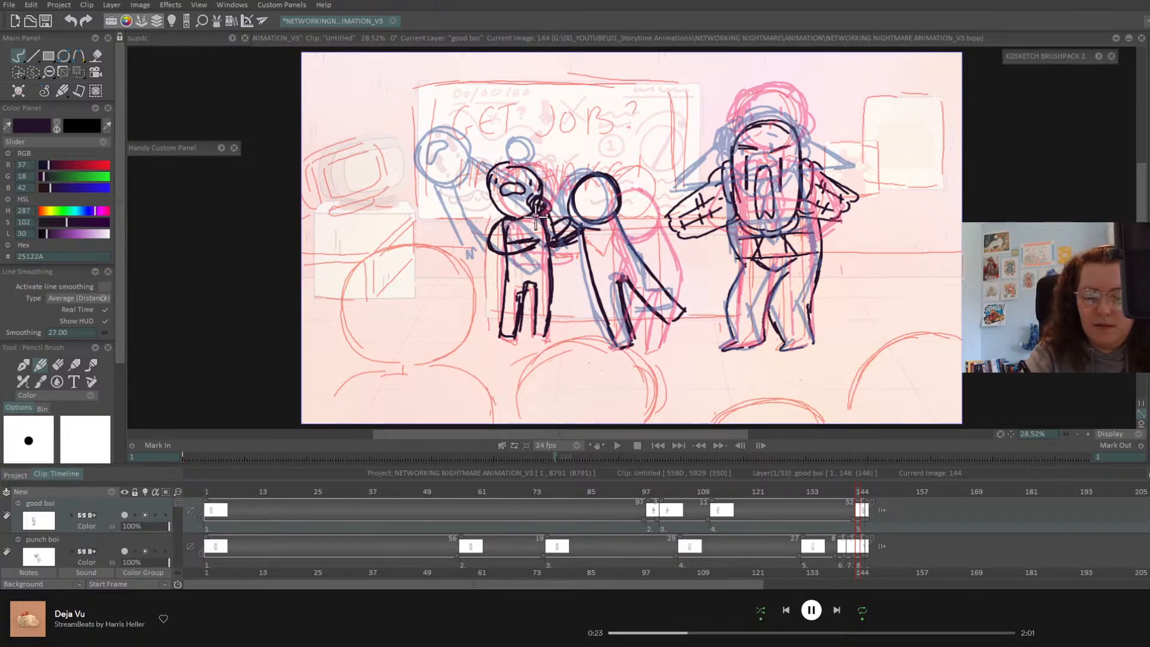
{"action": "left_click_drag", "start_coordinate": [535, 219], "coordinate": [550, 255]}
- Play the scene from the start to review the punch, and go to frame 148 just past the last drawings
{"action": "left_click_drag", "start_coordinate": [852, 495], "coordinate": [861, 505]}
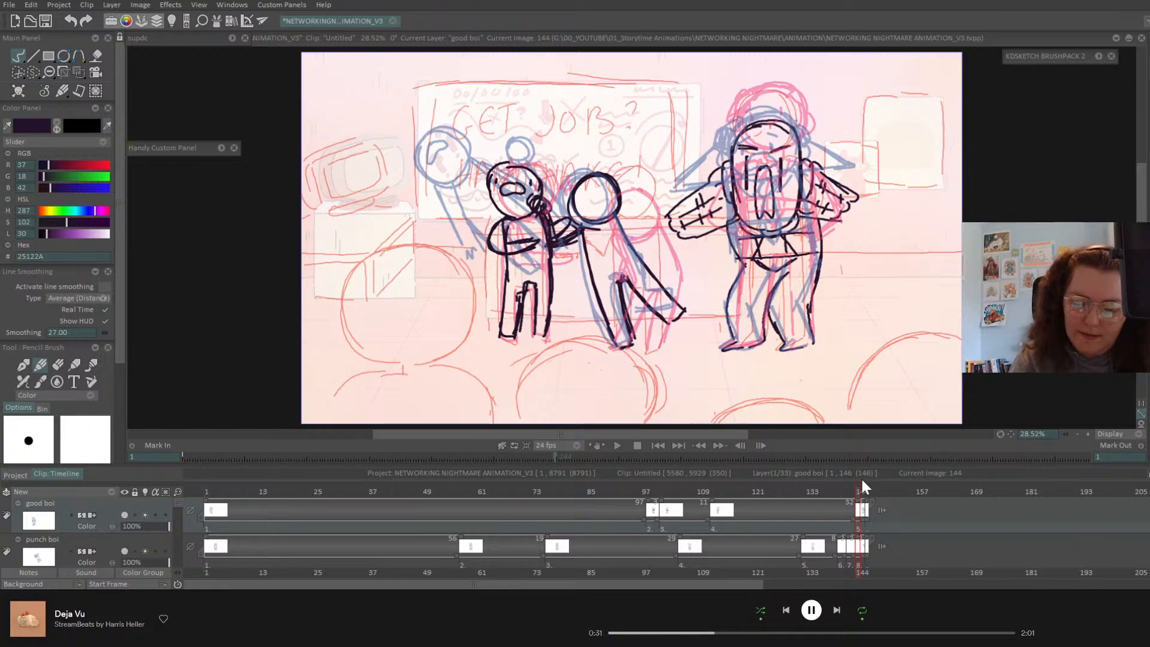
{"action": "left_click", "coordinate": [660, 445]}
{"action": "left_click", "coordinate": [617, 446]}
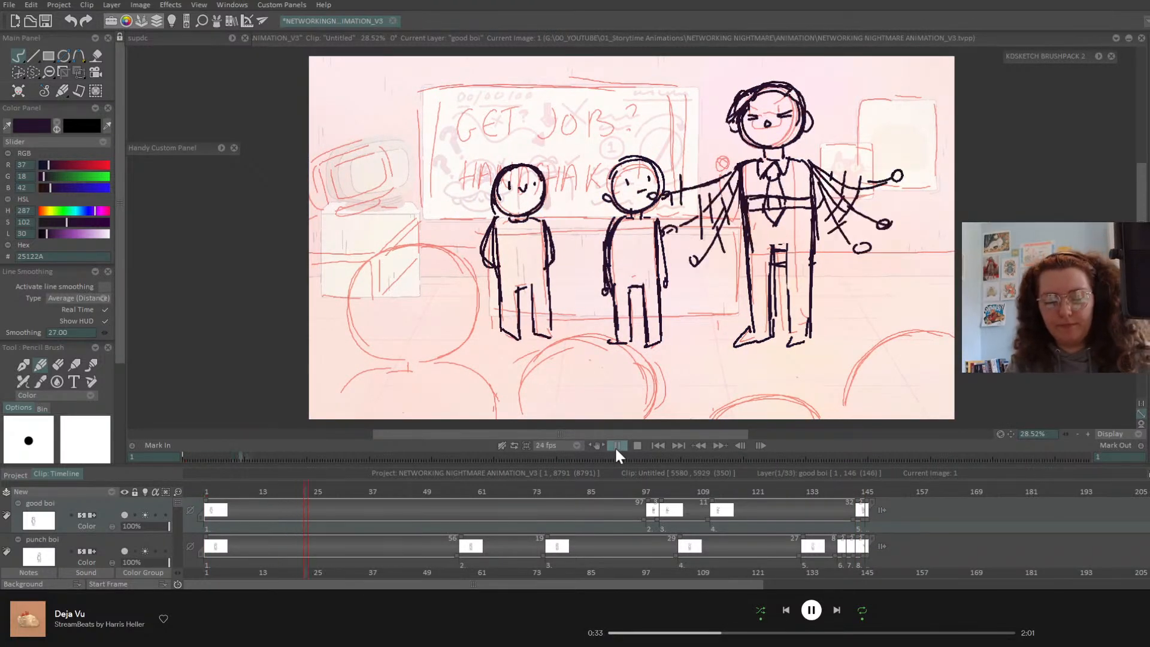
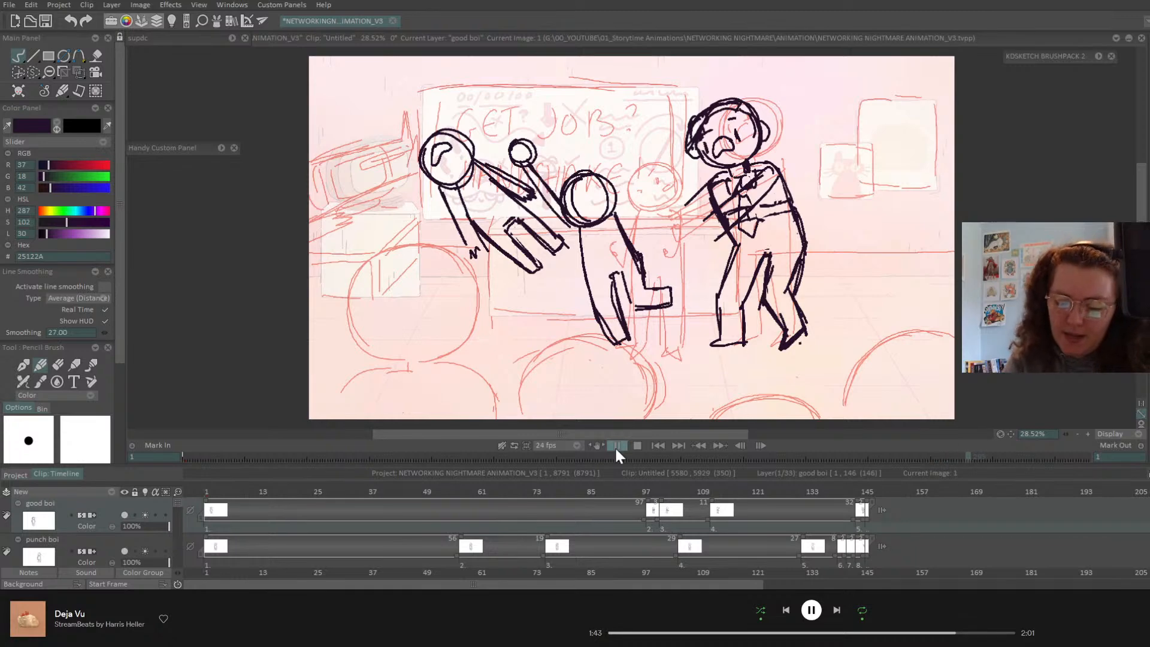
{"action": "mouse_move", "coordinate": [866, 488]}
{"action": "left_mouse_down"}
{"action": "mouse_move", "coordinate": [360, 495]}
{"action": "mouse_move", "coordinate": [378, 497]}
{"action": "left_mouse_up"}
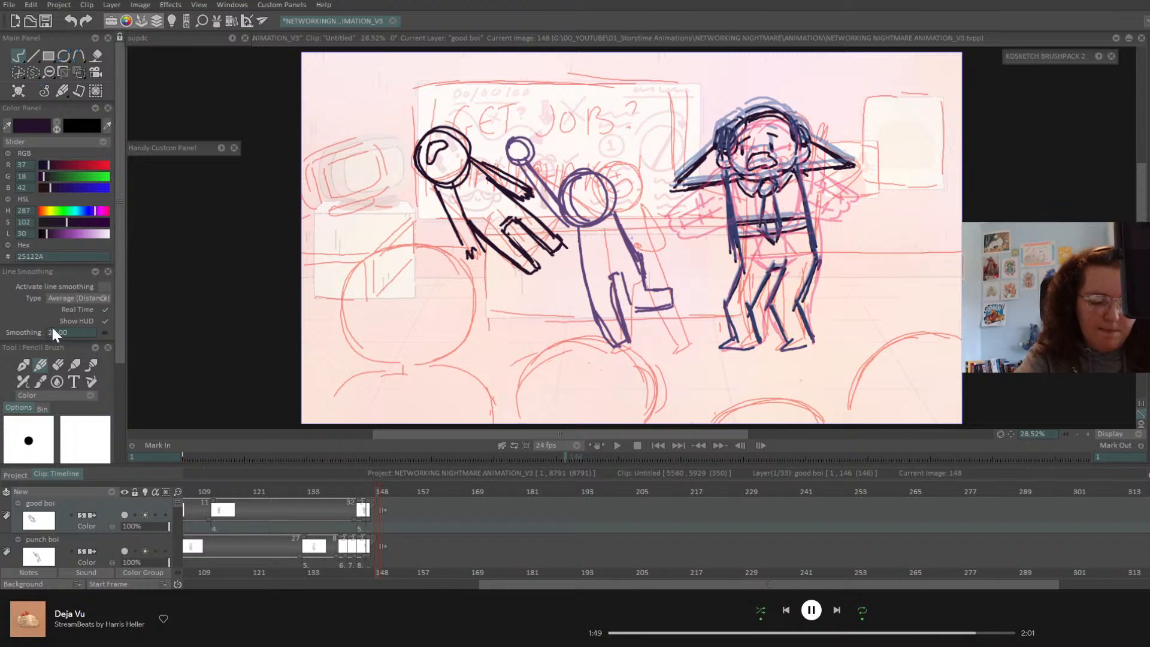
- Add a copy of airborne good boi at frame 148, moved toward the canvas's upper-left corner and rotated slightly
{"action": "left_click", "coordinate": [106, 510]}
{"action": "left_click", "coordinate": [84, 68]}
{"action": "left_click", "coordinate": [131, 85]}
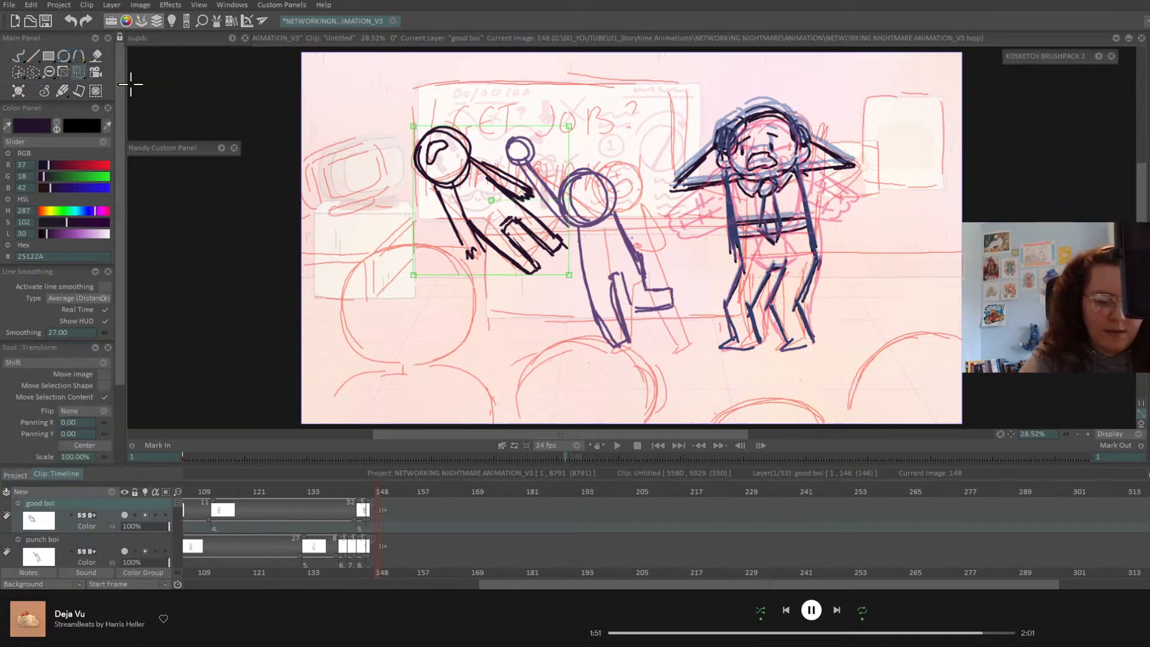
{"action": "left_click_drag", "start_coordinate": [505, 181], "coordinate": [415, 114]}
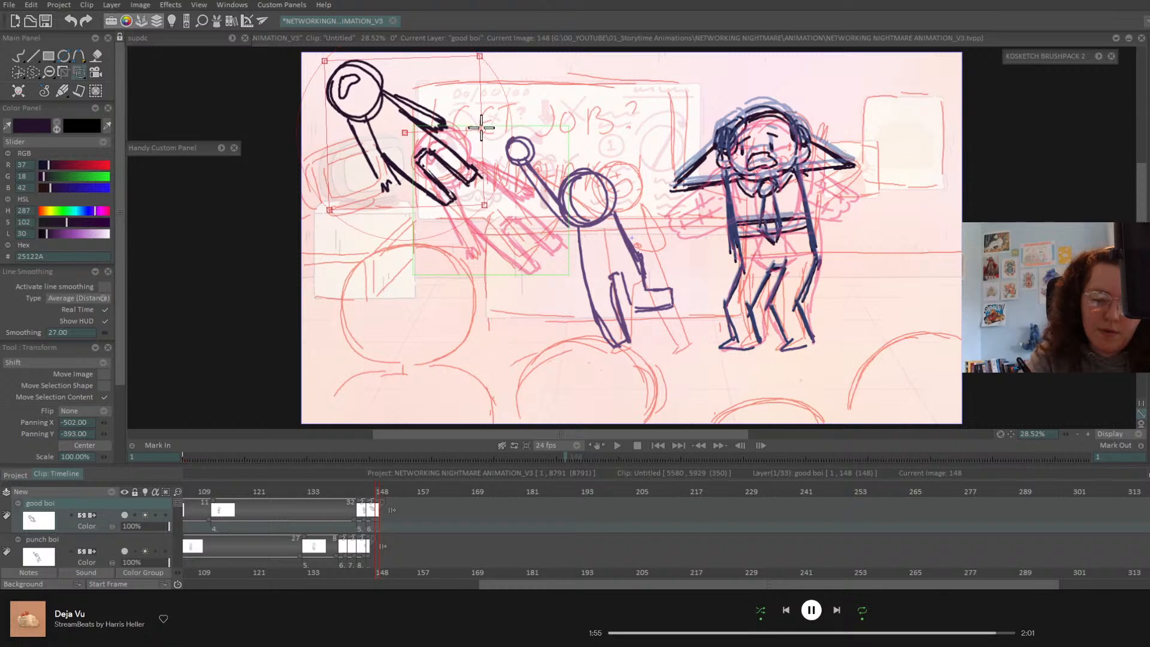
{"action": "left_click_drag", "start_coordinate": [481, 128], "coordinate": [481, 120]}
{"action": "key", "text": "Return"}
- Add another good boi copy at frame 150 with only his legs left inside the upper-left canvas corner, followed by an empty drawing
{"action": "key", "text": "Right"}
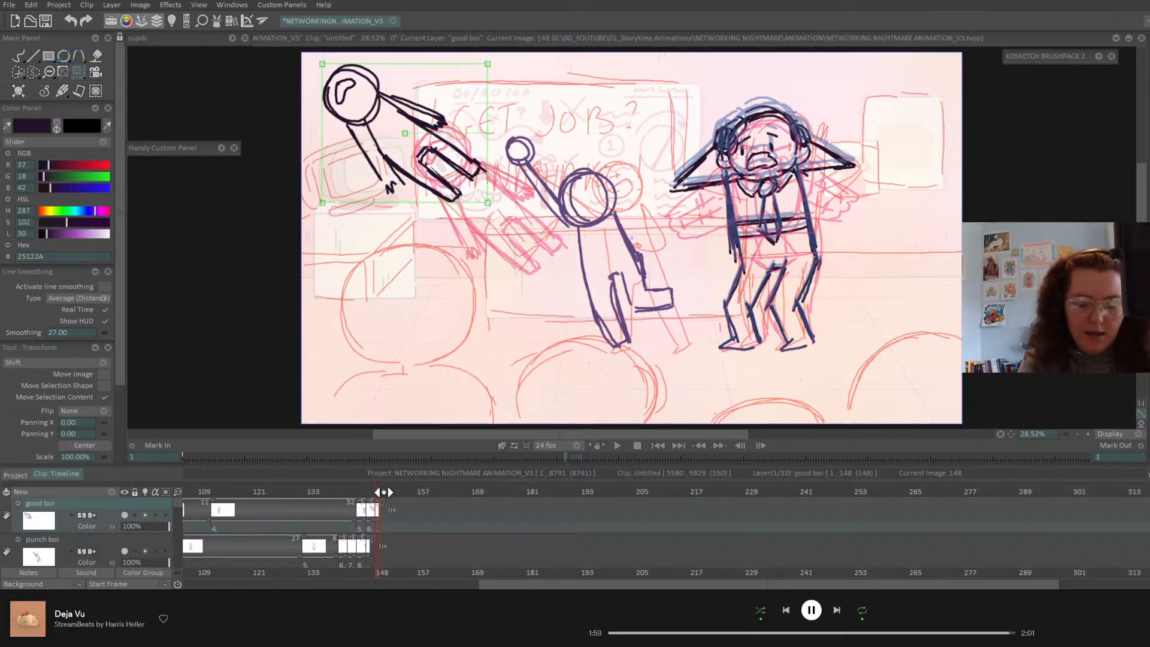
{"action": "key", "text": "Right"}
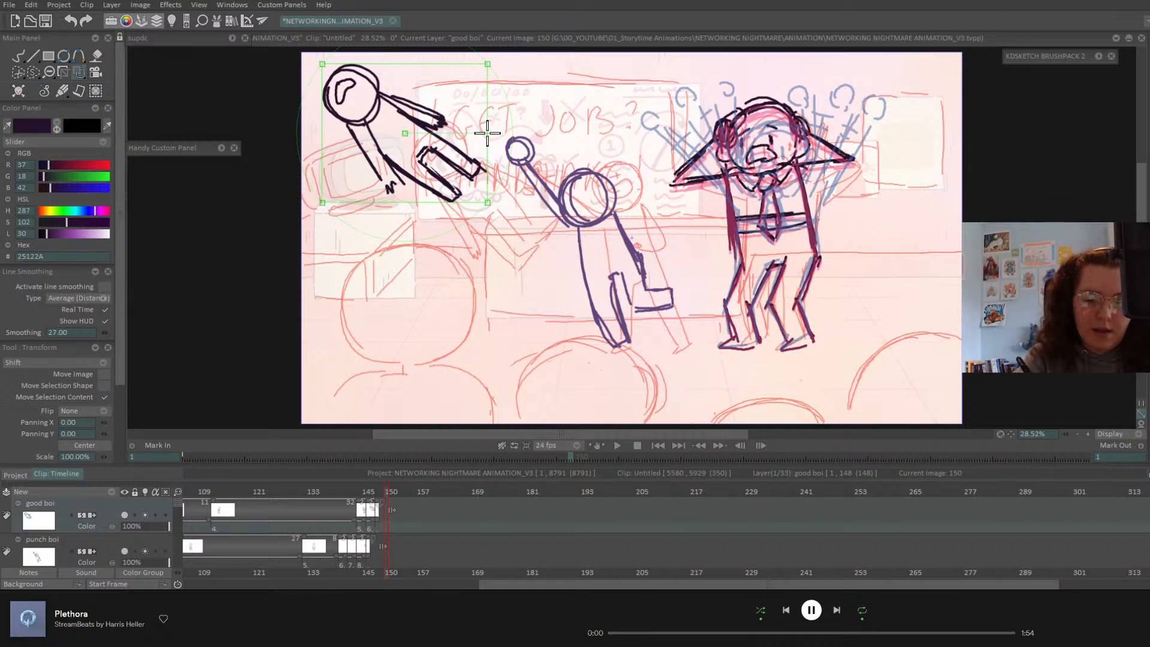
{"action": "left_click_drag", "start_coordinate": [488, 121], "coordinate": [351, 100]}
{"action": "key", "text": "Return"}
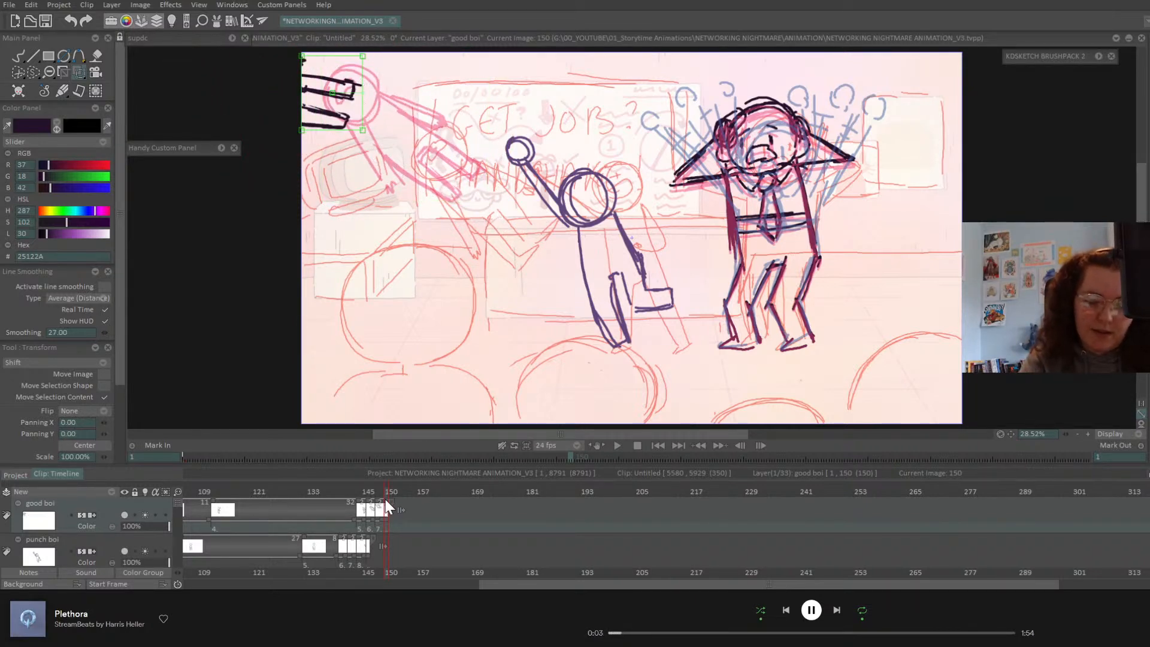
{"action": "left_click_drag", "start_coordinate": [387, 491], "coordinate": [335, 511]}
{"action": "key", "text": "Insert"}
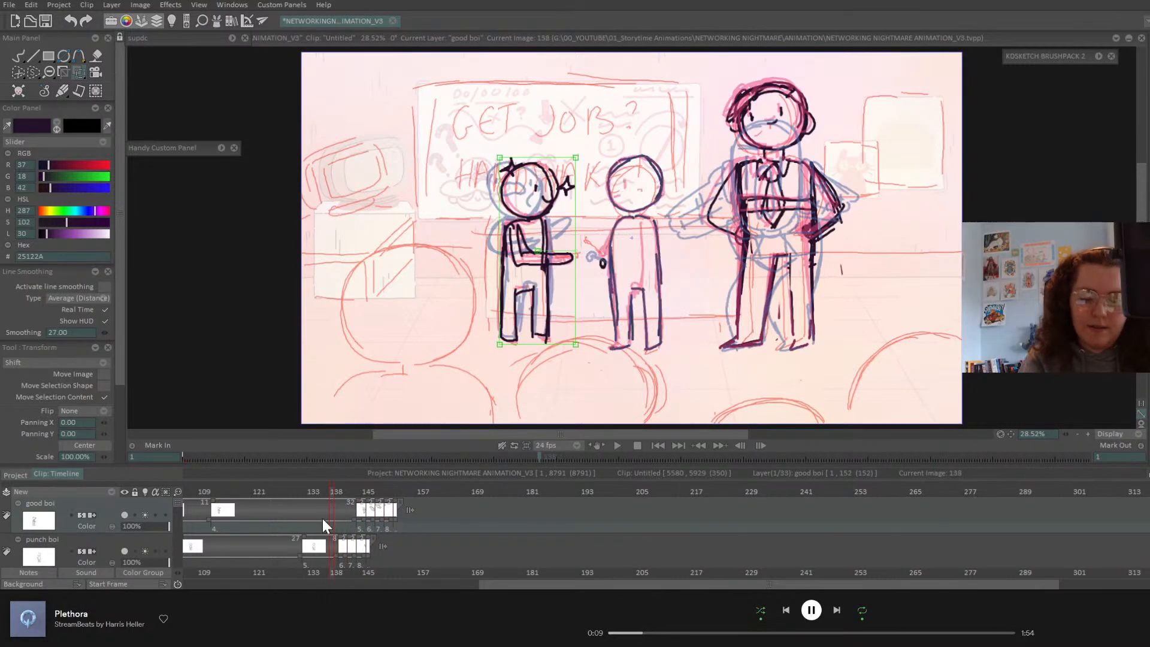
- Play the punch and good boi's flight off the canvas from around frame 137
{"action": "key", "text": "Return"}
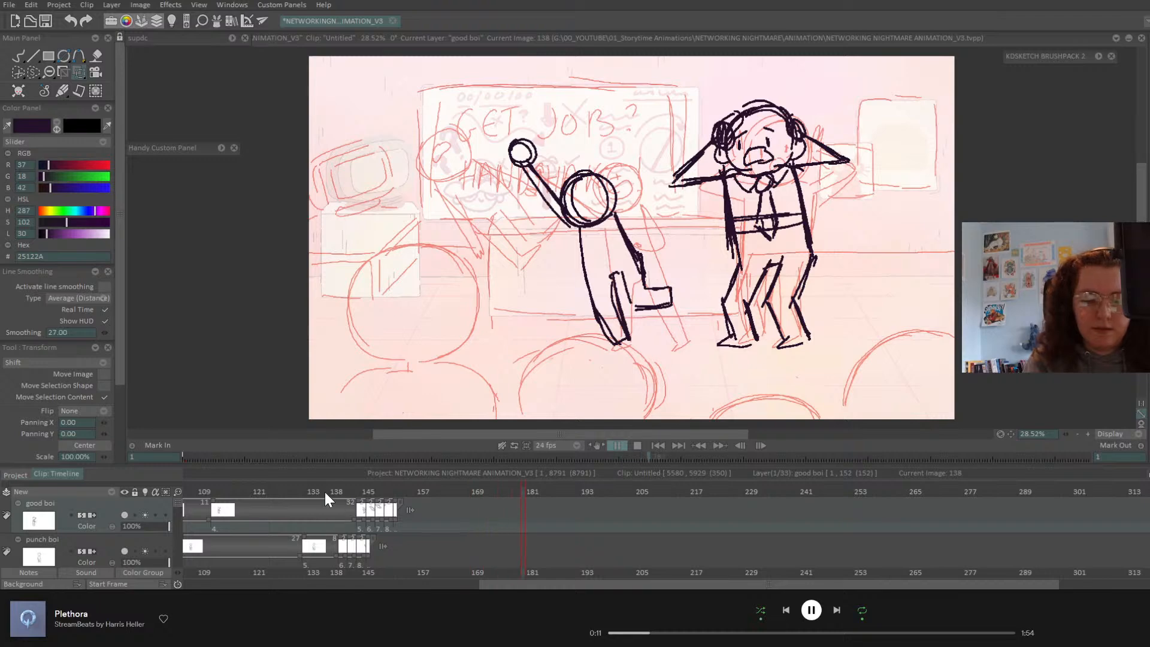
{"action": "left_click", "coordinate": [326, 491]}
{"action": "key", "text": "Return"}
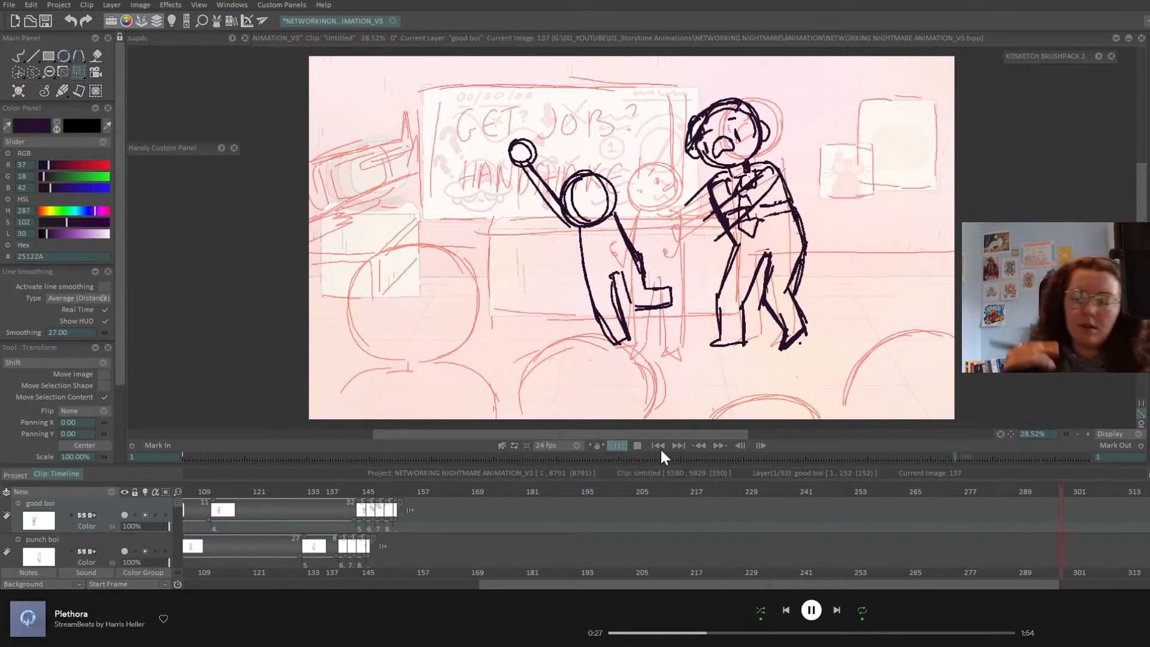
{"action": "left_click", "coordinate": [617, 445]}
- Extend good boi's recoil drawing and three flying drawings to three frames each, and play the scene from the start
{"action": "mouse_move", "coordinate": [379, 494]}
{"action": "left_mouse_down"}
{"action": "mouse_move", "coordinate": [336, 494]}
{"action": "mouse_move", "coordinate": [362, 501]}
{"action": "mouse_move", "coordinate": [339, 509]}
{"action": "mouse_move", "coordinate": [349, 510]}
{"action": "mouse_move", "coordinate": [353, 492]}
{"action": "mouse_move", "coordinate": [315, 499]}
{"action": "mouse_move", "coordinate": [358, 517]}
{"action": "left_mouse_up"}
{"action": "left_click", "coordinate": [367, 493]}
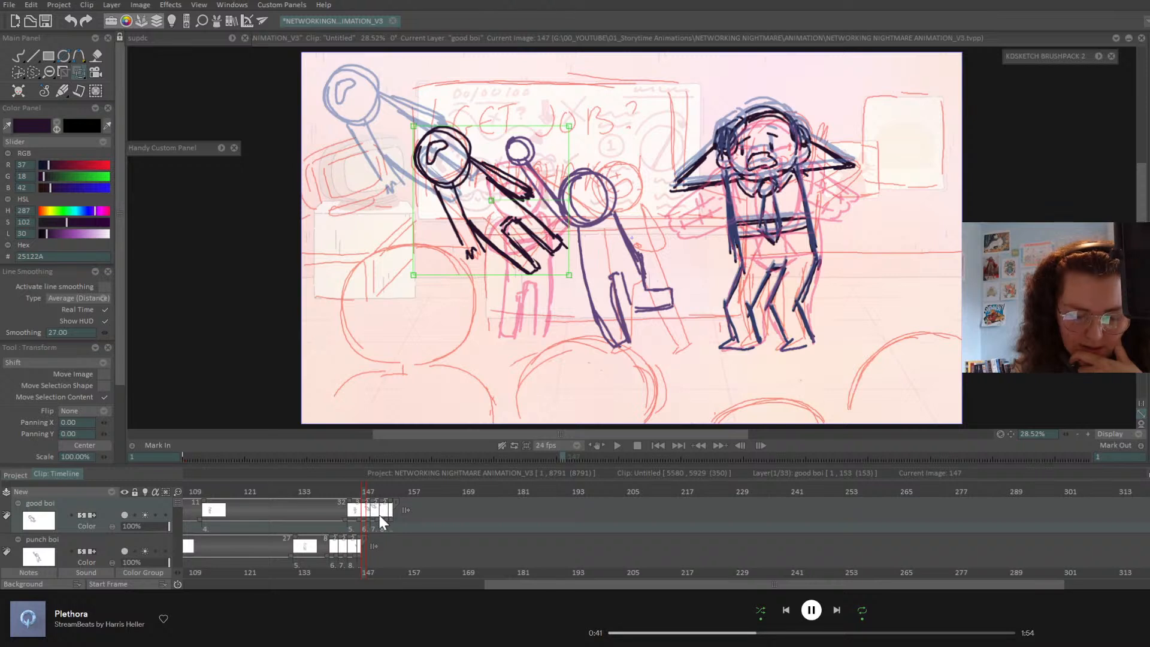
{"action": "left_click", "coordinate": [375, 492]}
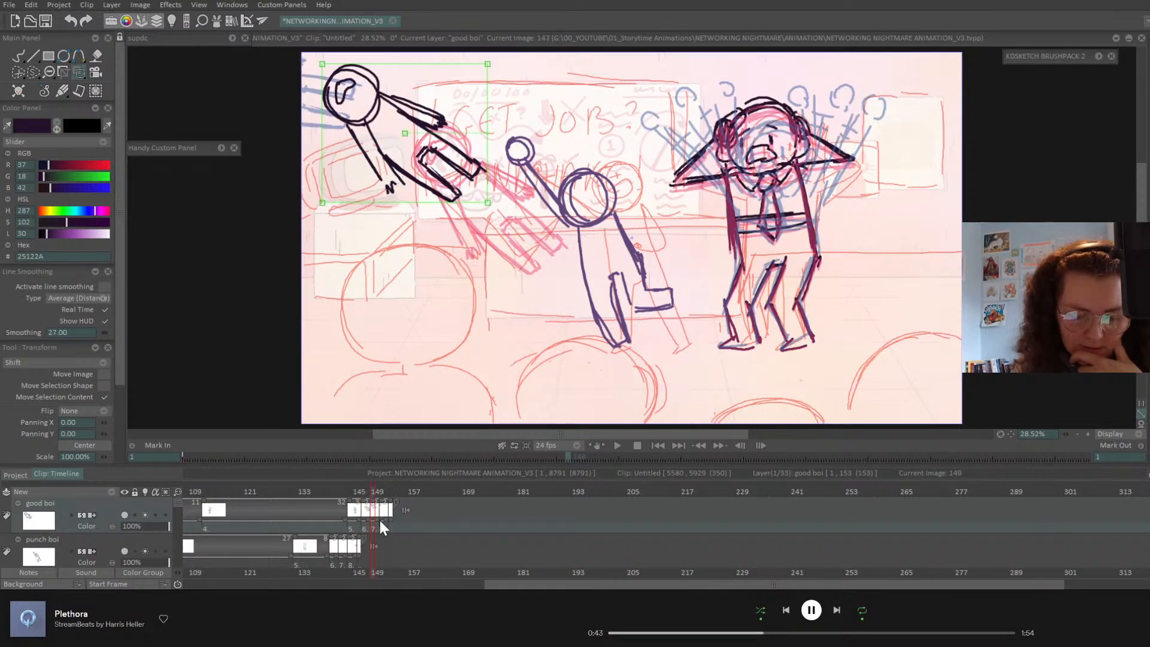
{"action": "mouse_move", "coordinate": [380, 520]}
{"action": "left_mouse_down"}
{"action": "mouse_move", "coordinate": [396, 519]}
{"action": "mouse_move", "coordinate": [375, 520]}
{"action": "left_mouse_up"}
{"action": "left_click", "coordinate": [388, 493]}
{"action": "left_click", "coordinate": [400, 493]}
{"action": "left_click", "coordinate": [347, 492]}
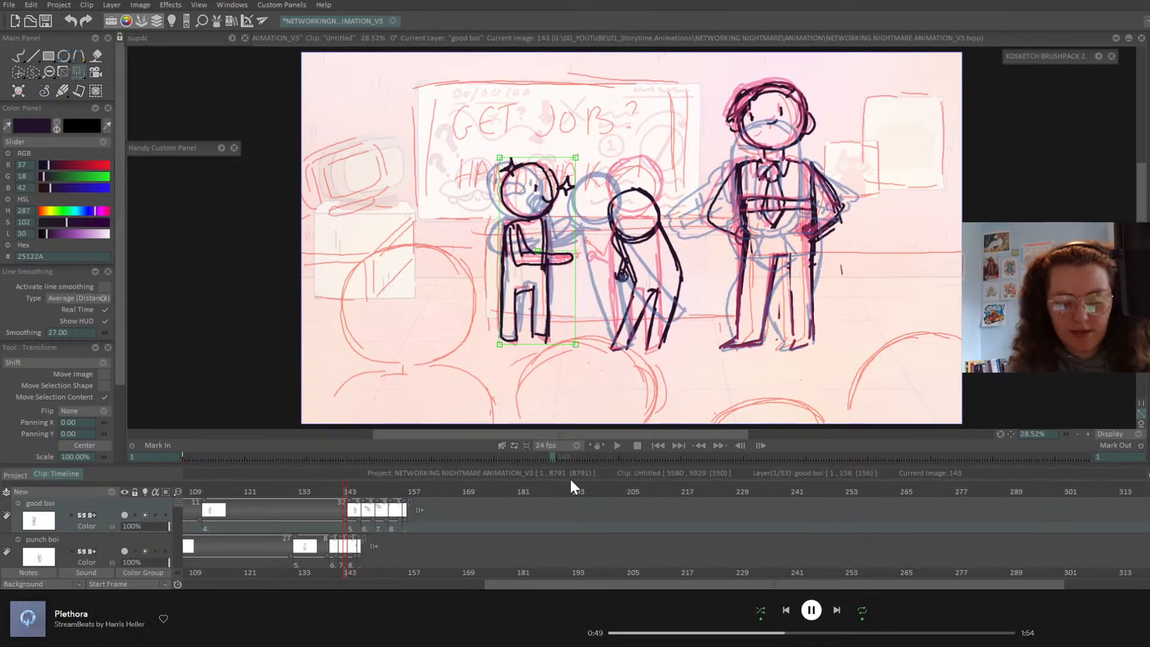
{"action": "left_click", "coordinate": [657, 448]}
{"action": "left_click", "coordinate": [618, 445]}
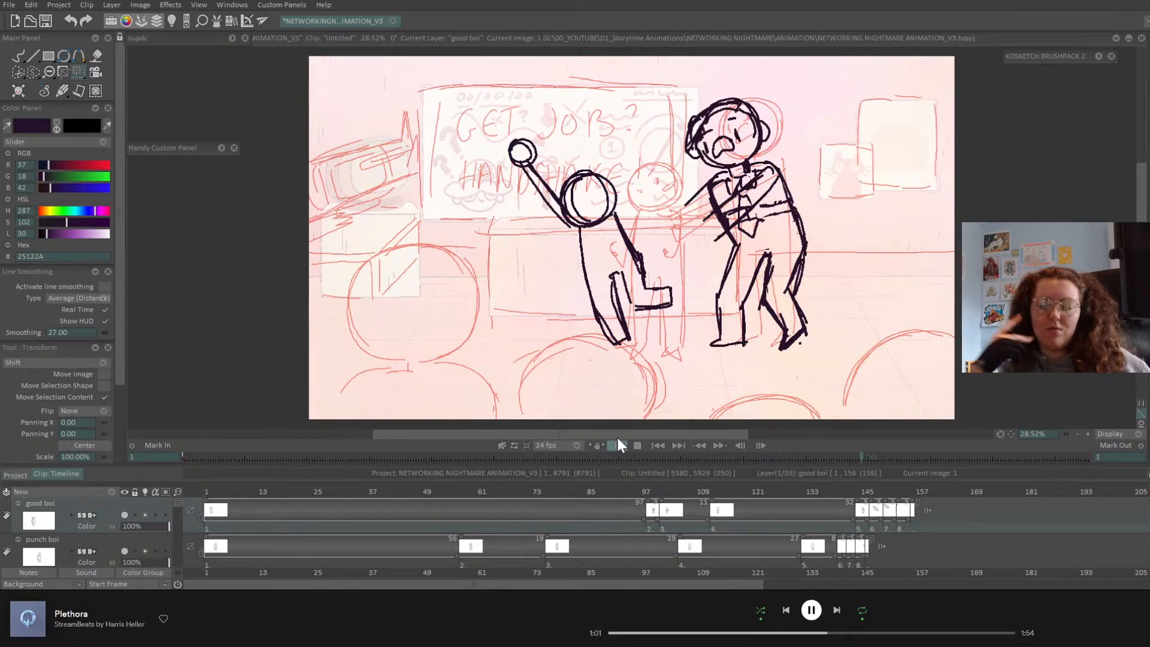
- Hold punch boi's punch-contact drawing for one more frame, and replay the scene from the start
{"action": "left_click", "coordinate": [860, 489]}
{"action": "left_click_drag", "start_coordinate": [862, 488], "coordinate": [507, 490]}
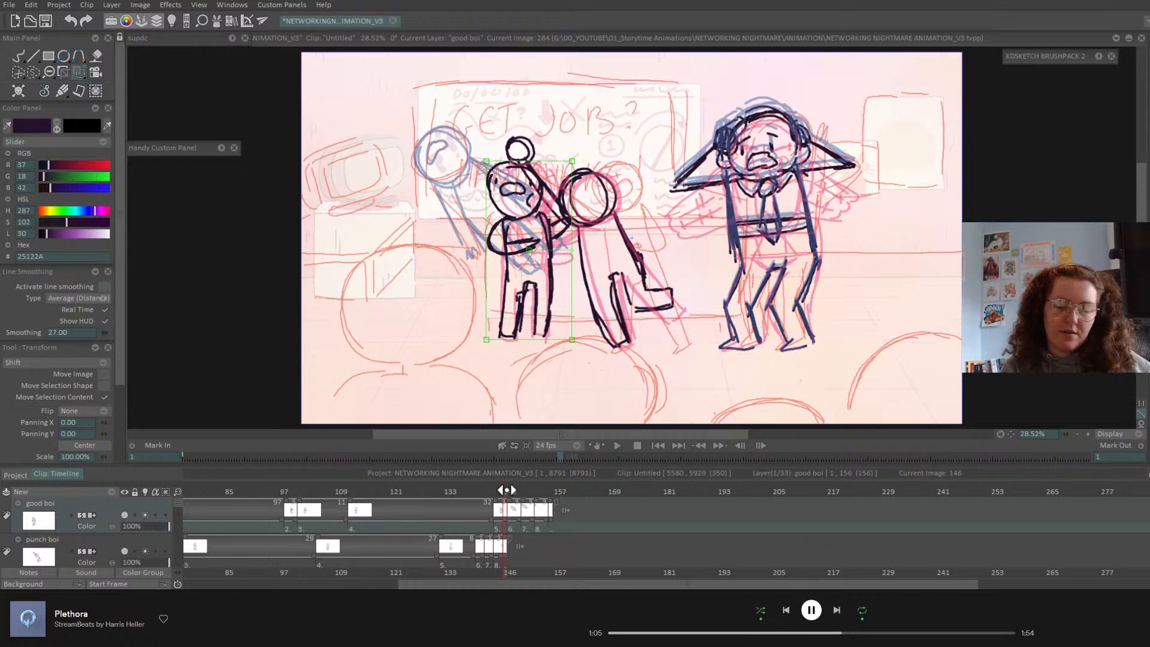
{"action": "left_click_drag", "start_coordinate": [504, 556], "coordinate": [509, 555]}
{"action": "left_click", "coordinate": [509, 492]}
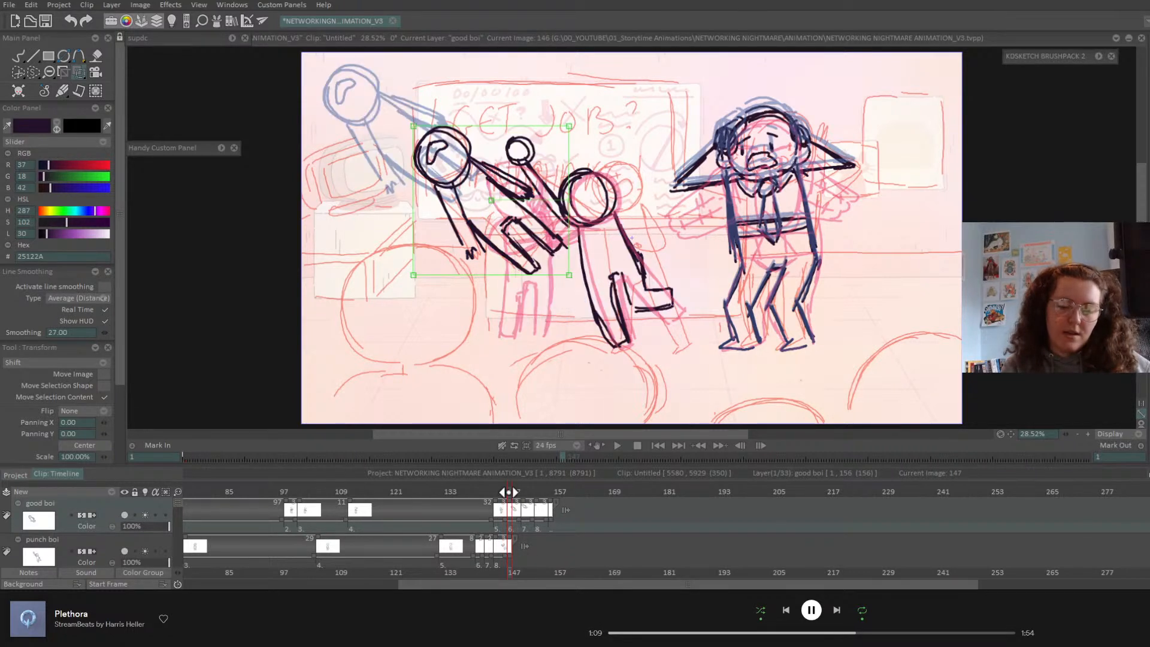
{"action": "left_click_drag", "start_coordinate": [509, 492], "coordinate": [519, 496]}
{"action": "left_click", "coordinate": [658, 447]}
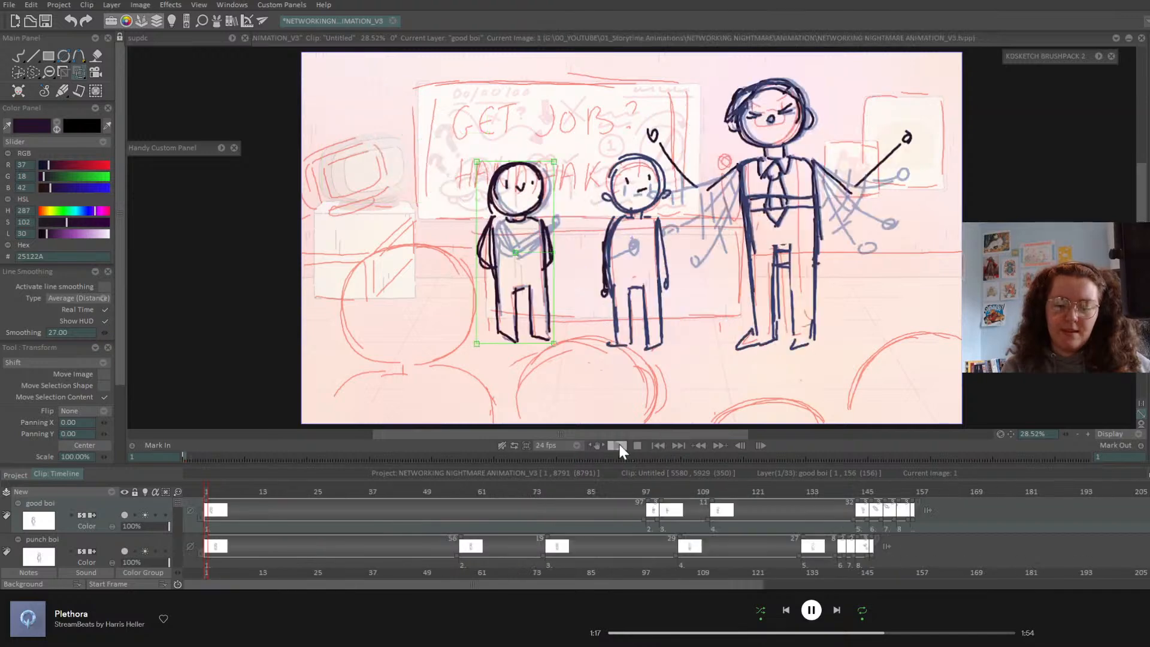
{"action": "left_click", "coordinate": [619, 446]}
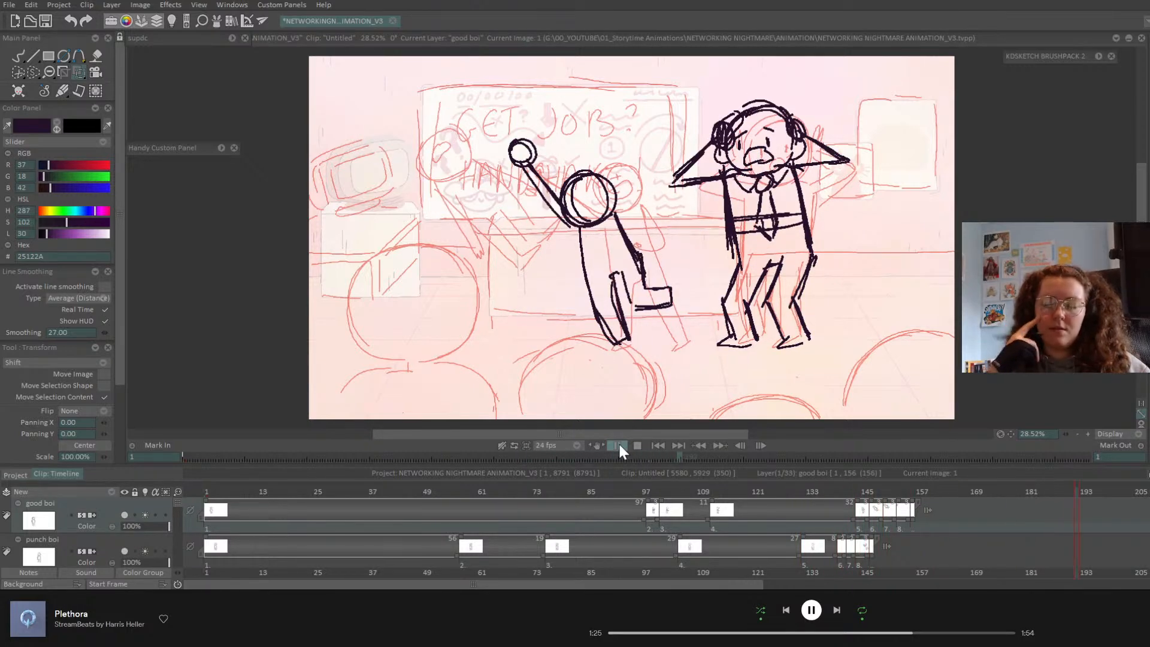
- Extend punch boi's crouched wind-up to 11 frames and good boi's sparkling pose to 41 frames, and replay the scene
{"action": "left_click_drag", "start_coordinate": [857, 497], "coordinate": [799, 499]}
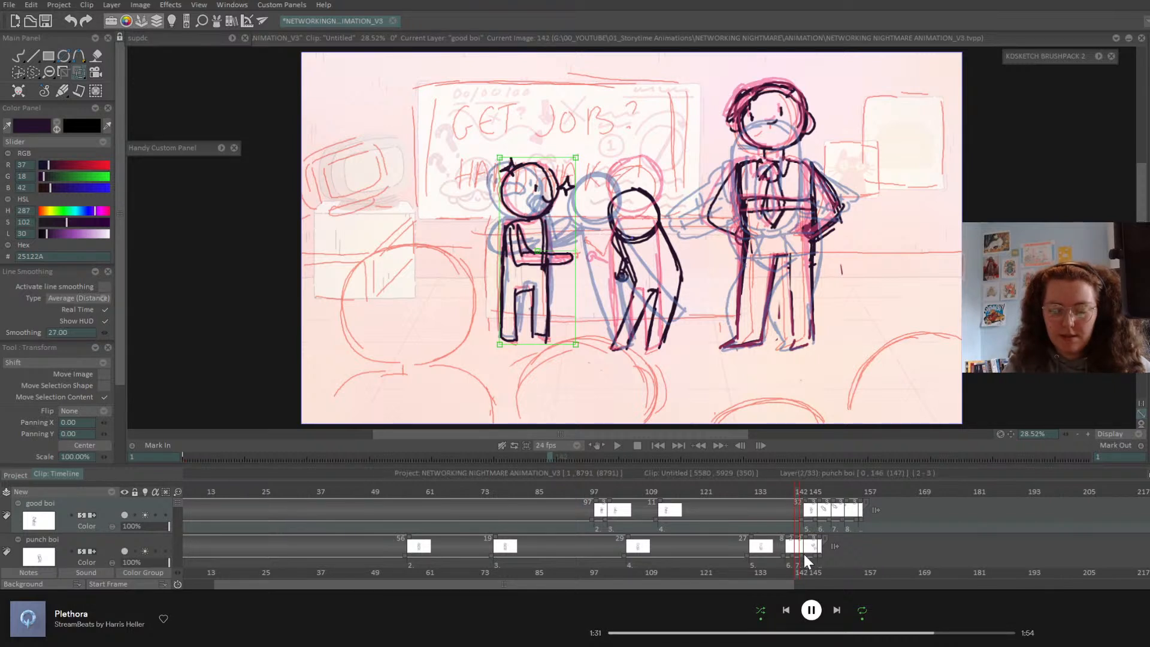
{"action": "left_click_drag", "start_coordinate": [804, 554], "coordinate": [861, 492]}
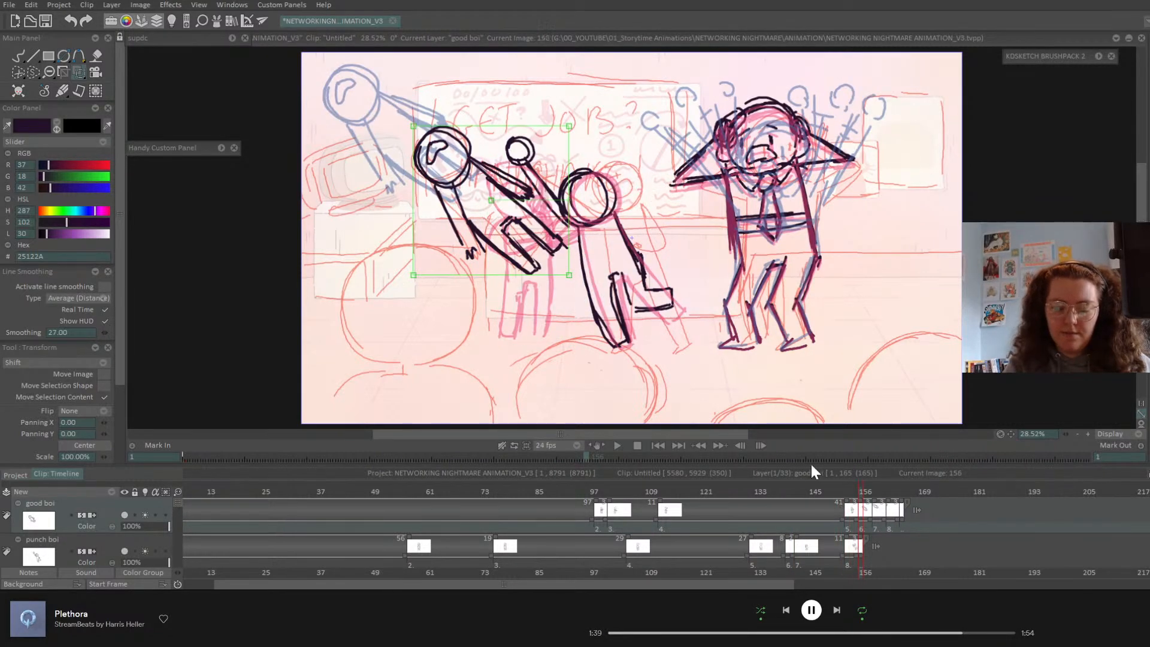
{"action": "left_click", "coordinate": [657, 445]}
{"action": "left_click", "coordinate": [618, 445]}
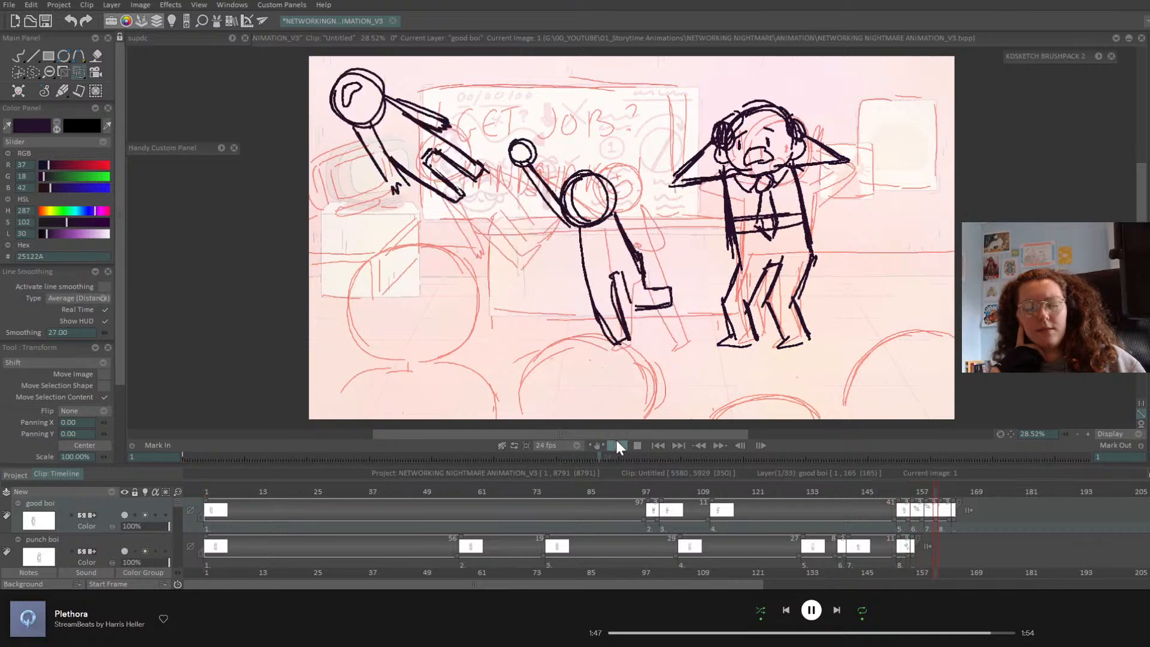
{"action": "left_click", "coordinate": [619, 448]}
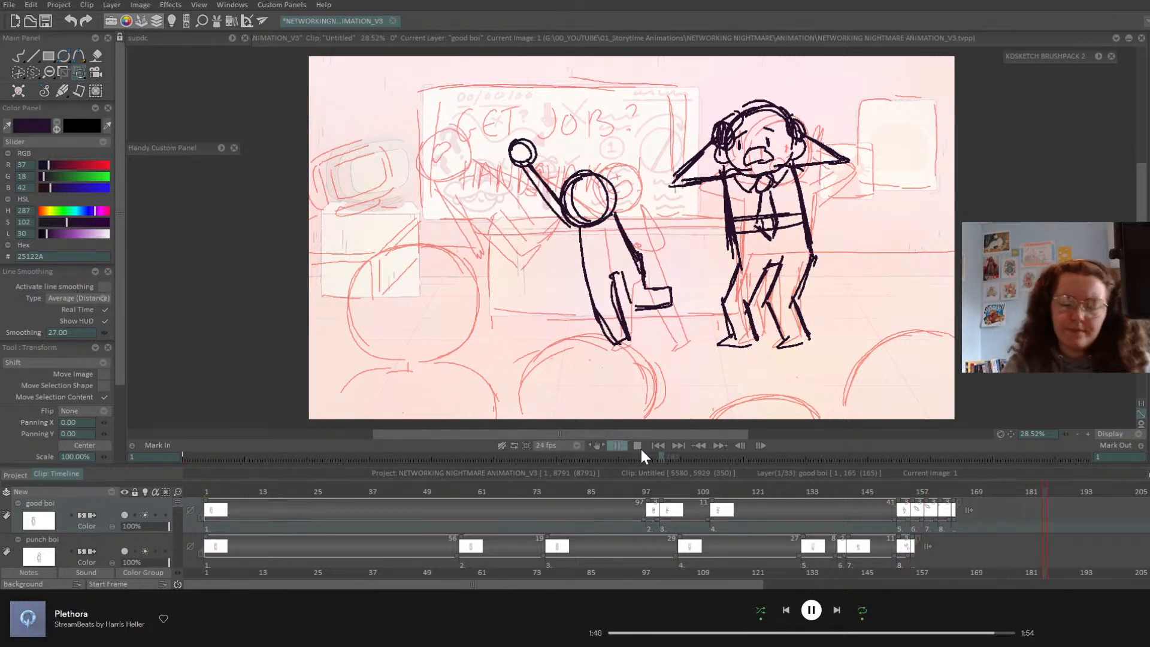
- Remove good boi's sparkling drawing, hold his outstretched-hand pose for 52 frames up to the recoil, and replay the scene
{"action": "left_click", "coordinate": [701, 491]}
{"action": "left_click_drag", "start_coordinate": [701, 491], "coordinate": [902, 507]}
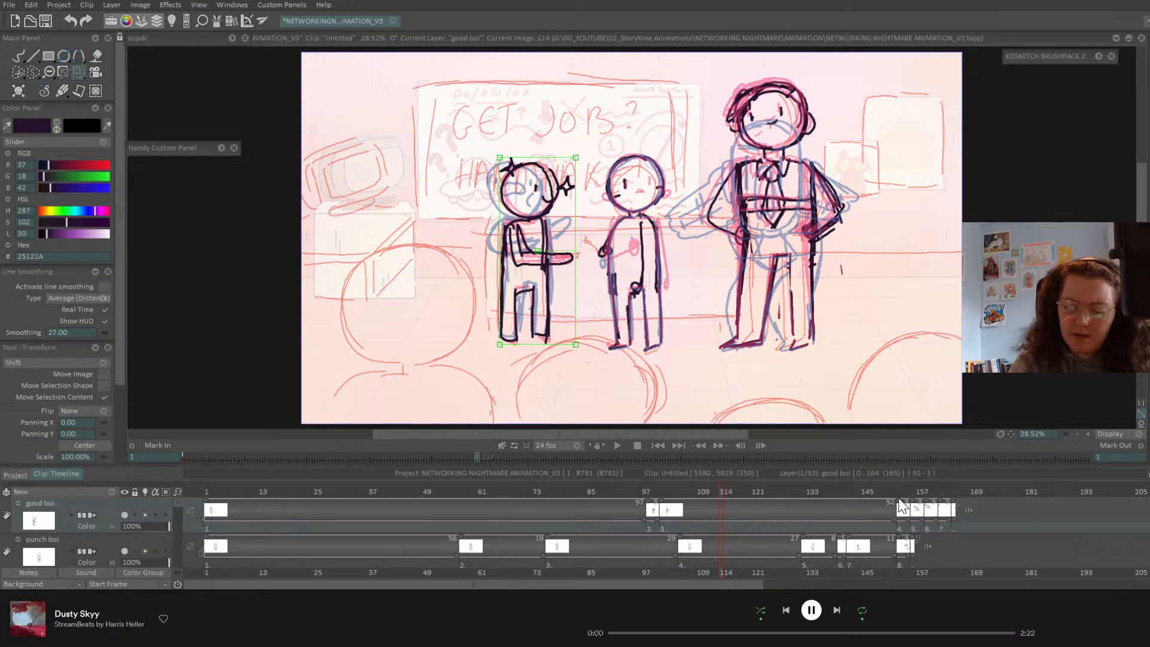
{"action": "left_click", "coordinate": [658, 445]}
{"action": "left_click", "coordinate": [618, 445]}
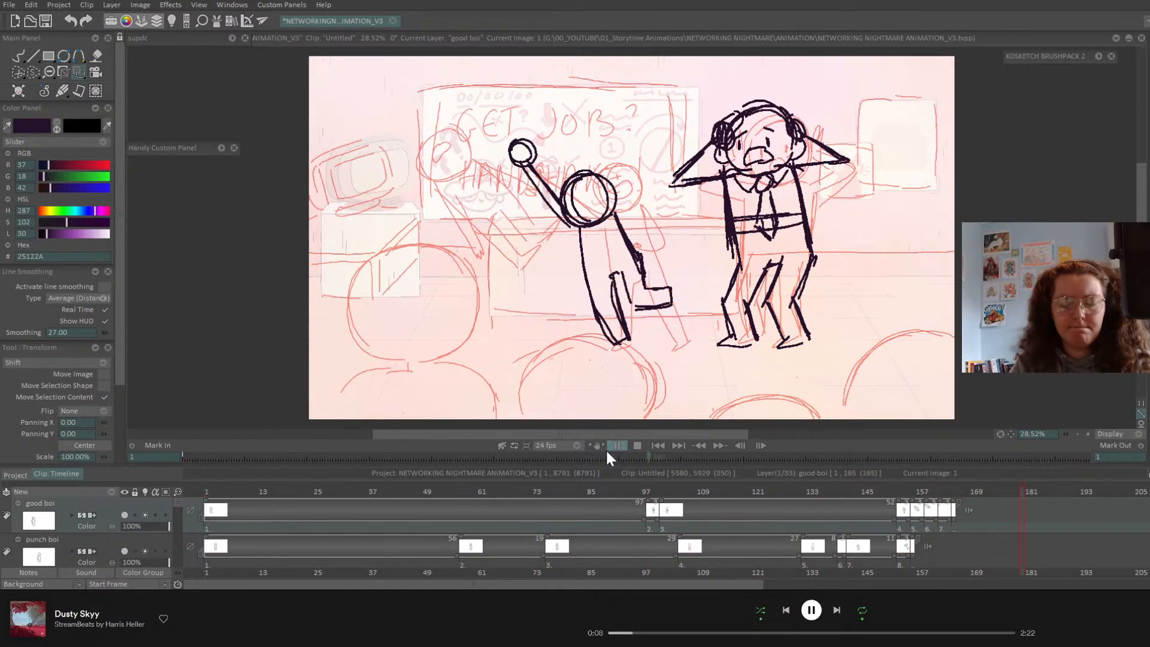
- Turn off the onion skin of the punch boi and good boi layers
{"action": "left_click", "coordinate": [793, 492]}
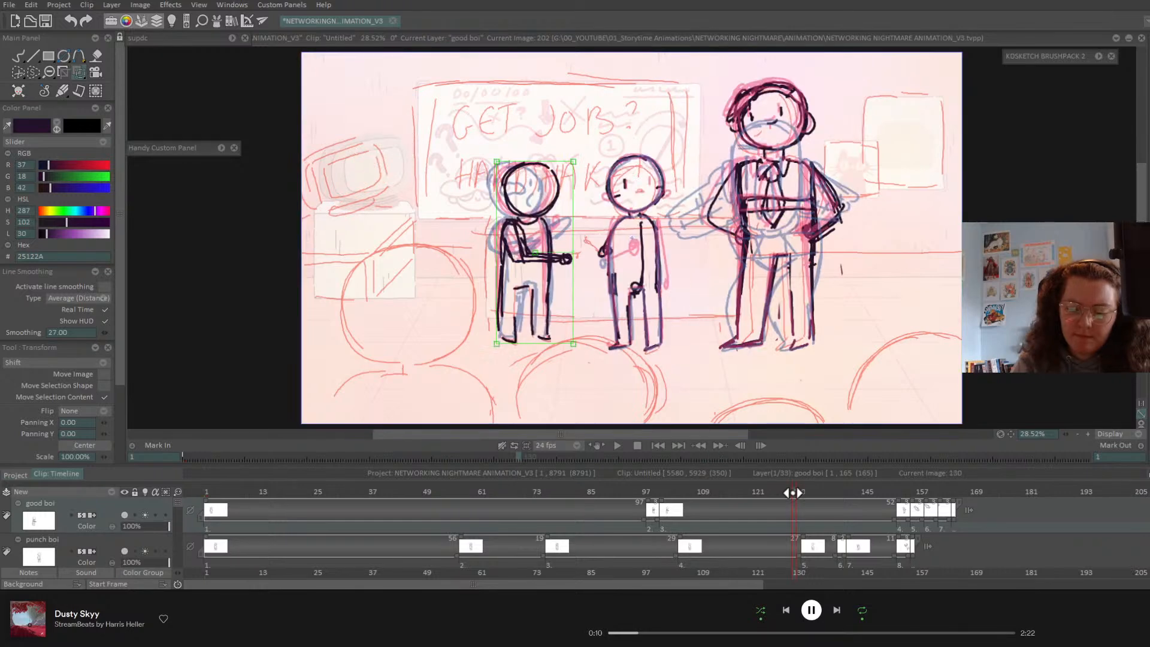
{"action": "left_click_drag", "start_coordinate": [793, 492], "coordinate": [863, 492]}
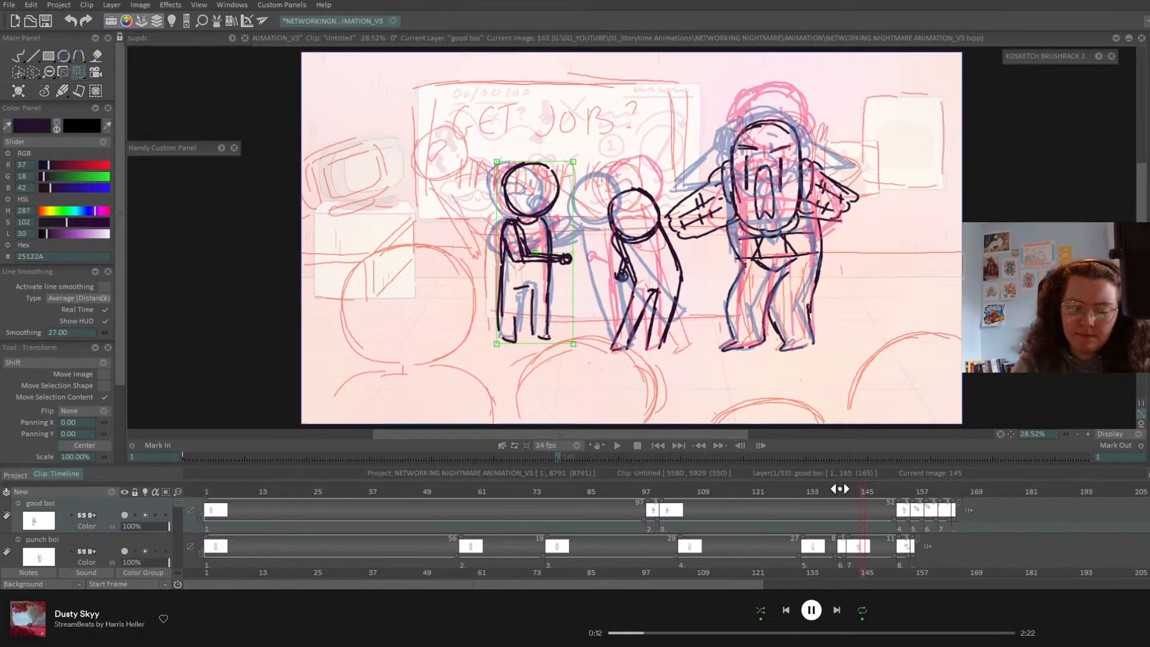
{"action": "left_click", "coordinate": [145, 551]}
{"action": "left_click", "coordinate": [145, 514]}
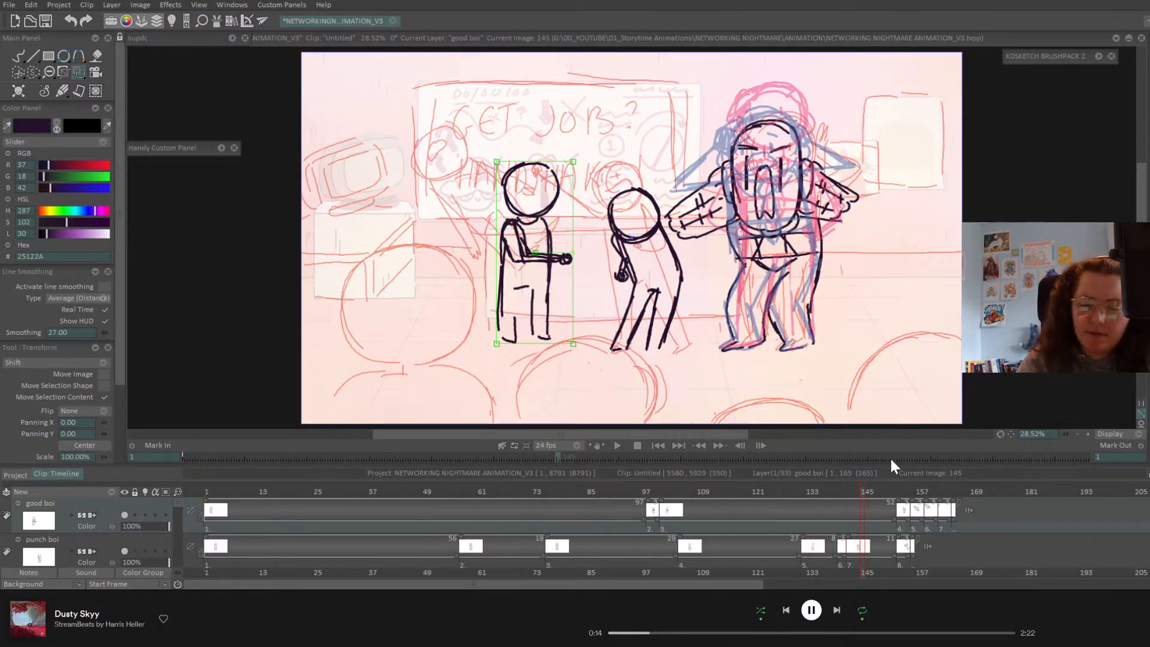
- Compare the punch timing with the teacher's rough drawings up to frame 218, and play the scene from the start
{"action": "mouse_move", "coordinate": [797, 496]}
{"action": "left_mouse_down"}
{"action": "mouse_move", "coordinate": [760, 496]}
{"action": "mouse_move", "coordinate": [1120, 506]}
{"action": "mouse_move", "coordinate": [806, 547]}
{"action": "mouse_move", "coordinate": [962, 547]}
{"action": "left_mouse_up"}
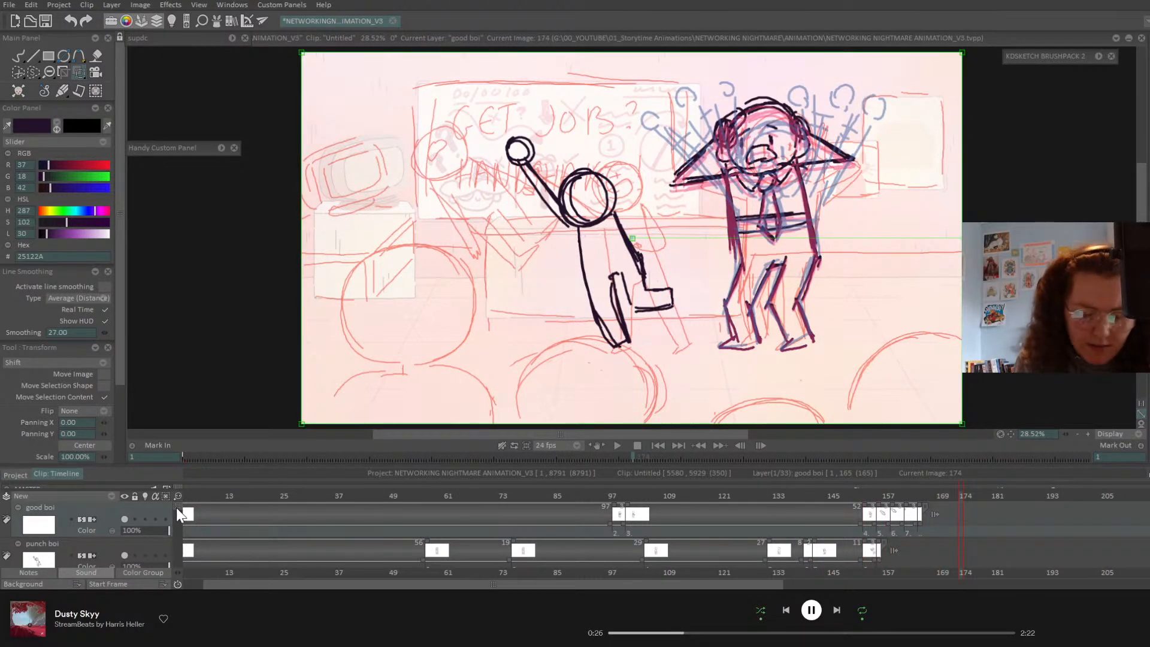
{"action": "scroll", "coordinate": [176, 509], "scroll_direction": "down", "scroll_amount": 4}
{"action": "left_click_drag", "start_coordinate": [1053, 528], "coordinate": [960, 525]}
{"action": "scroll", "coordinate": [973, 523], "scroll_direction": "right", "scroll_amount": 5}
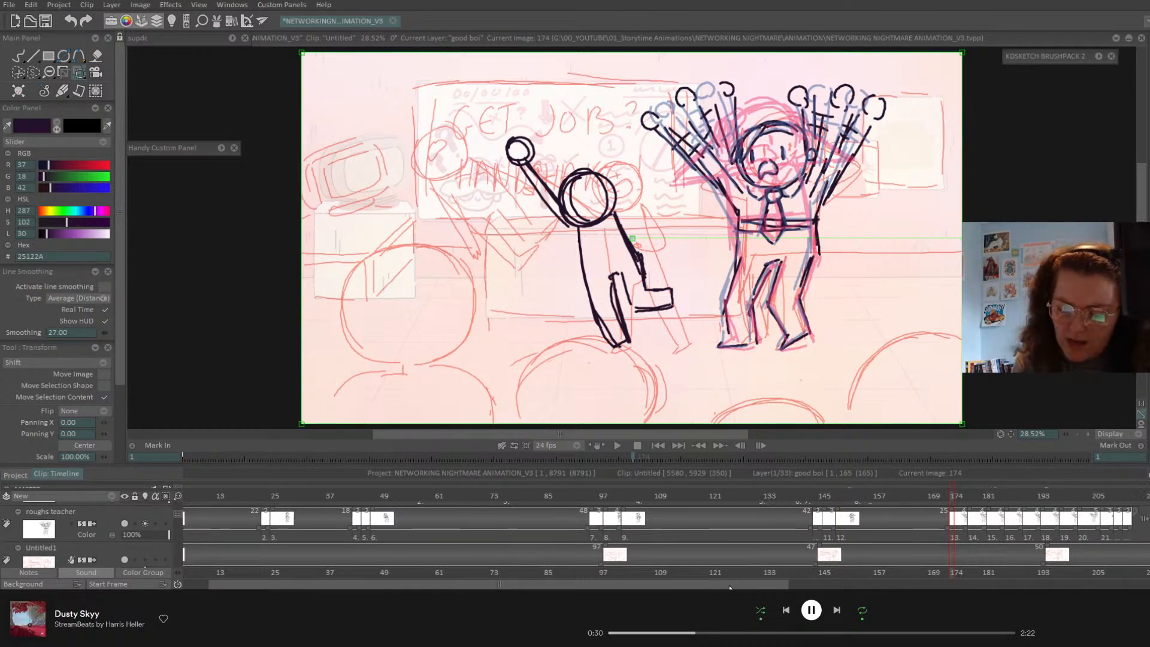
{"action": "left_click_drag", "start_coordinate": [373, 494], "coordinate": [532, 495]}
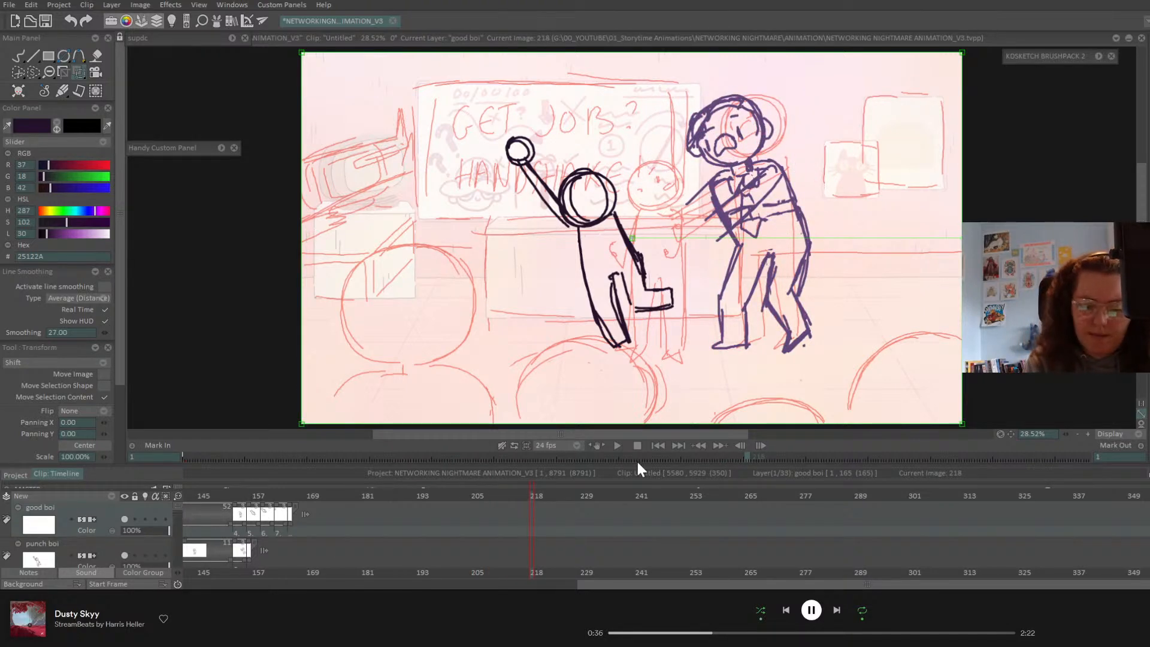
{"action": "left_click", "coordinate": [657, 446]}
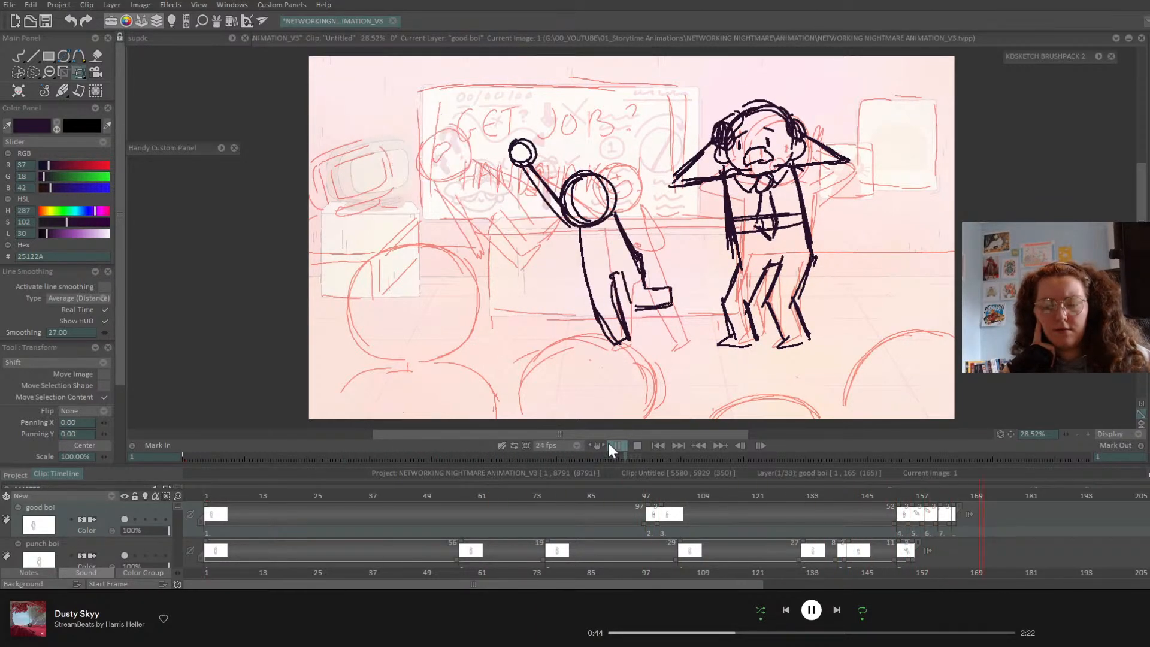
{"action": "left_click", "coordinate": [610, 445]}
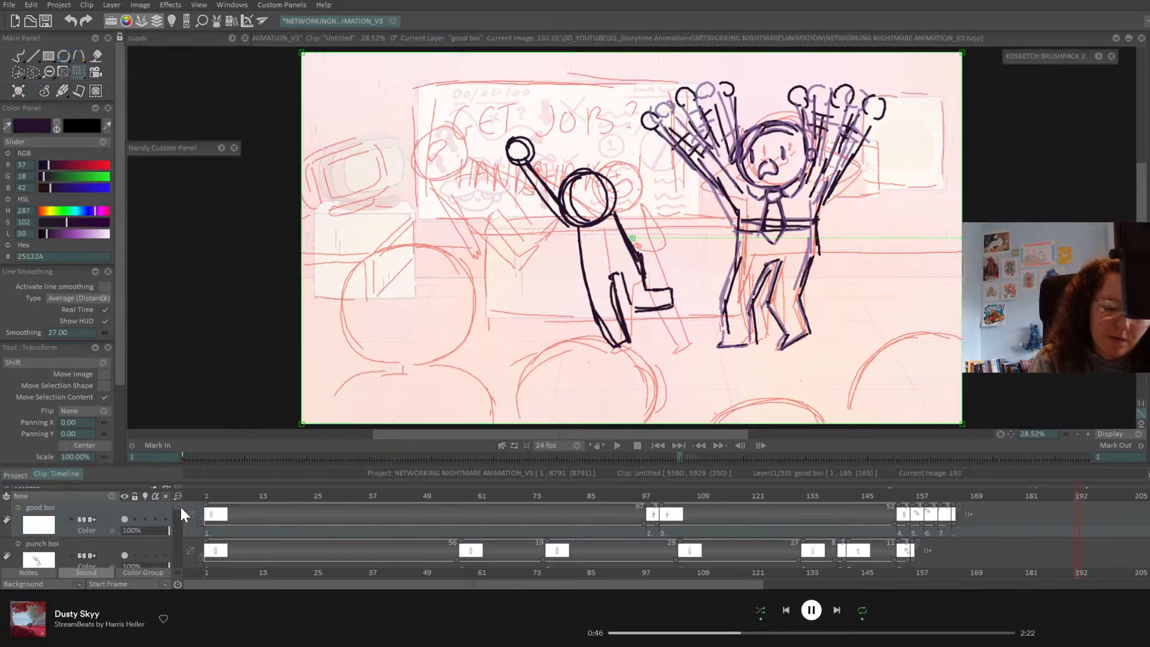
- Set the opacity of the red sketch layer Untitled1 to 0% and play the scene without it
{"action": "mouse_move", "coordinate": [180, 505]}
{"action": "left_mouse_down"}
{"action": "mouse_move", "coordinate": [179, 517]}
{"action": "mouse_move", "coordinate": [118, 541]}
{"action": "left_mouse_up"}
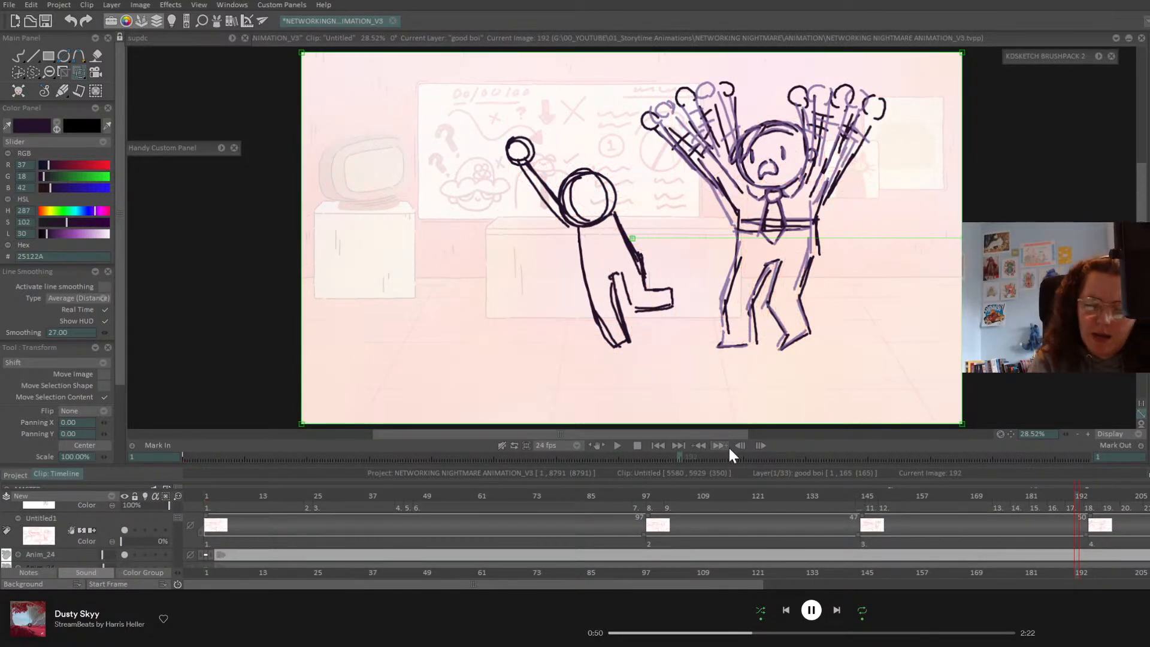
{"action": "left_click", "coordinate": [660, 444]}
{"action": "left_click", "coordinate": [609, 441]}
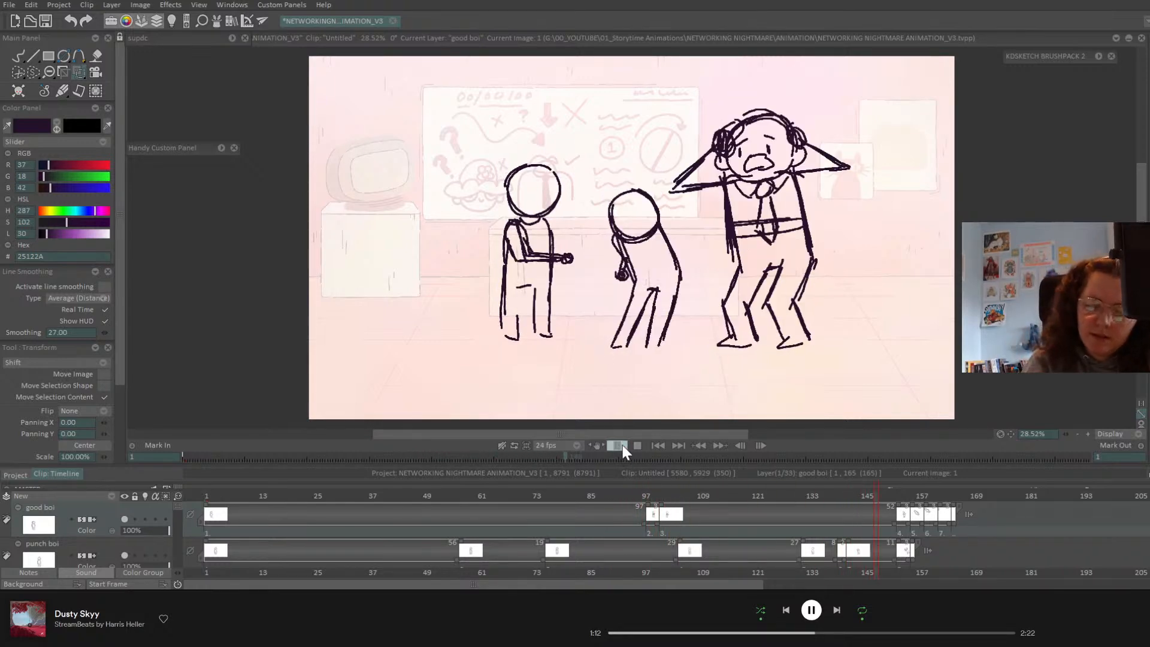
- Extend good boi's first drawing to 114 frames and punch boi's fourth drawing to 37 frames
{"action": "left_click_drag", "start_coordinate": [651, 492], "coordinate": [706, 495]}
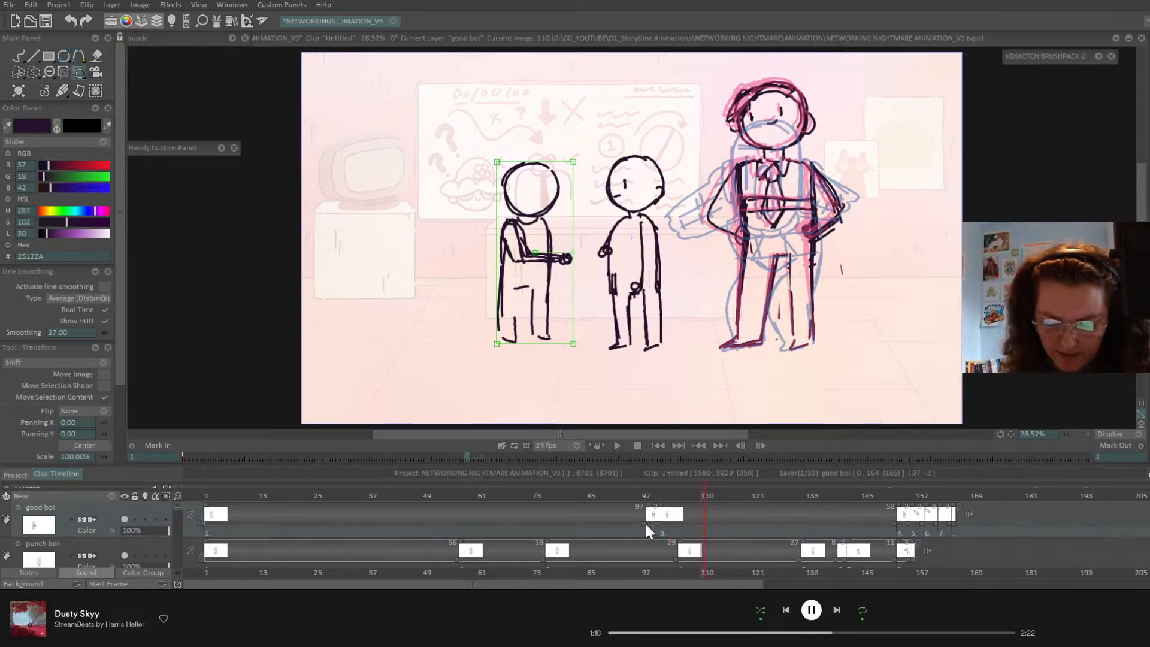
{"action": "mouse_move", "coordinate": [646, 524]}
{"action": "left_mouse_down"}
{"action": "mouse_move", "coordinate": [722, 535]}
{"action": "mouse_move", "coordinate": [787, 499]}
{"action": "mouse_move", "coordinate": [847, 498]}
{"action": "mouse_move", "coordinate": [823, 499]}
{"action": "left_mouse_up"}
{"action": "left_click_drag", "start_coordinate": [803, 562], "coordinate": [844, 556]}
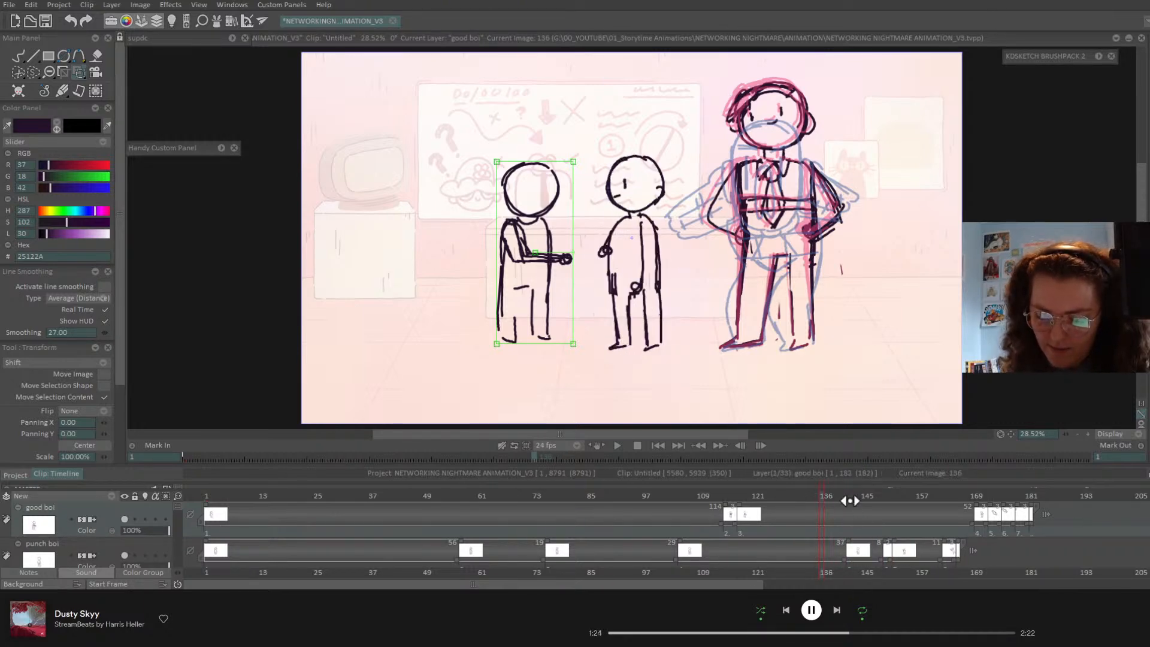
- Shorten good boi's outstretched-hand hold by seven frames so his recoil lines up with punch boi's contact drawing near frame 162
{"action": "left_click", "coordinate": [870, 498]}
{"action": "mouse_move", "coordinate": [873, 500]}
{"action": "left_mouse_down"}
{"action": "mouse_move", "coordinate": [830, 502]}
{"action": "mouse_move", "coordinate": [926, 515]}
{"action": "mouse_move", "coordinate": [873, 529]}
{"action": "mouse_move", "coordinate": [889, 527]}
{"action": "mouse_move", "coordinate": [894, 546]}
{"action": "mouse_move", "coordinate": [879, 499]}
{"action": "mouse_move", "coordinate": [1004, 514]}
{"action": "mouse_move", "coordinate": [942, 533]}
{"action": "mouse_move", "coordinate": [997, 496]}
{"action": "left_mouse_up"}
{"action": "left_click", "coordinate": [966, 496]}
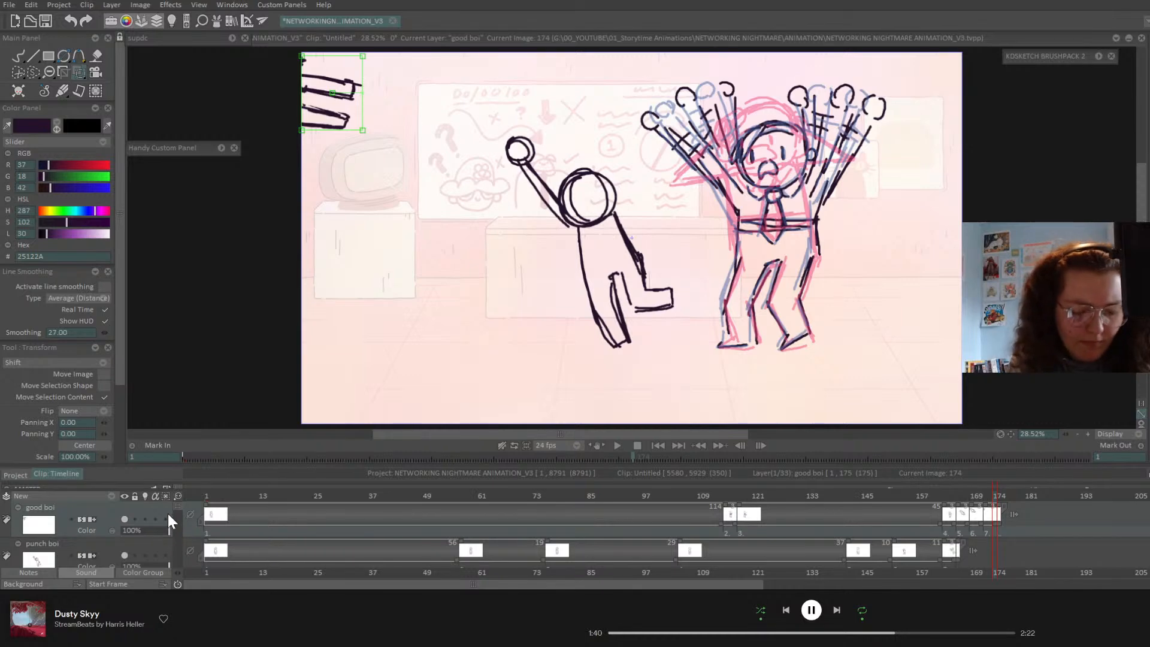
- Extend the teacher's ninth rough drawing to 60 frames and good boi's third drawing to 49 frames
{"action": "left_click_drag", "start_coordinate": [176, 509], "coordinate": [178, 515]}
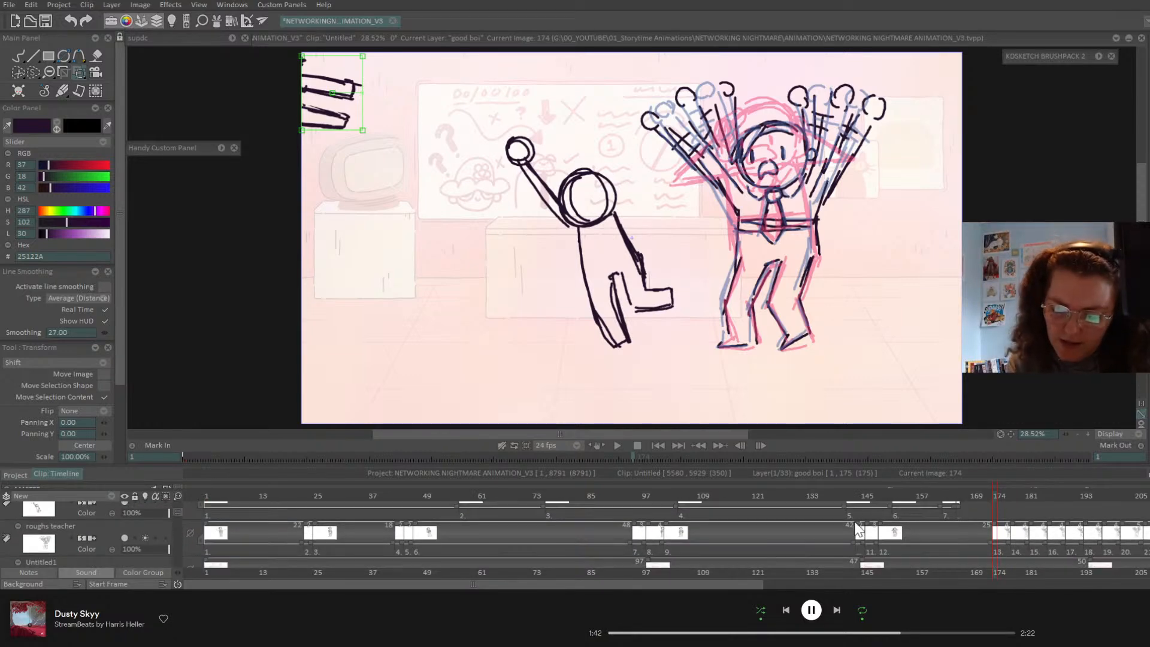
{"action": "mouse_move", "coordinate": [846, 500]}
{"action": "left_mouse_down"}
{"action": "mouse_move", "coordinate": [836, 500]}
{"action": "mouse_move", "coordinate": [947, 503]}
{"action": "mouse_move", "coordinate": [938, 506]}
{"action": "left_mouse_up"}
{"action": "scroll", "coordinate": [177, 508], "scroll_direction": "down", "scroll_amount": 8}
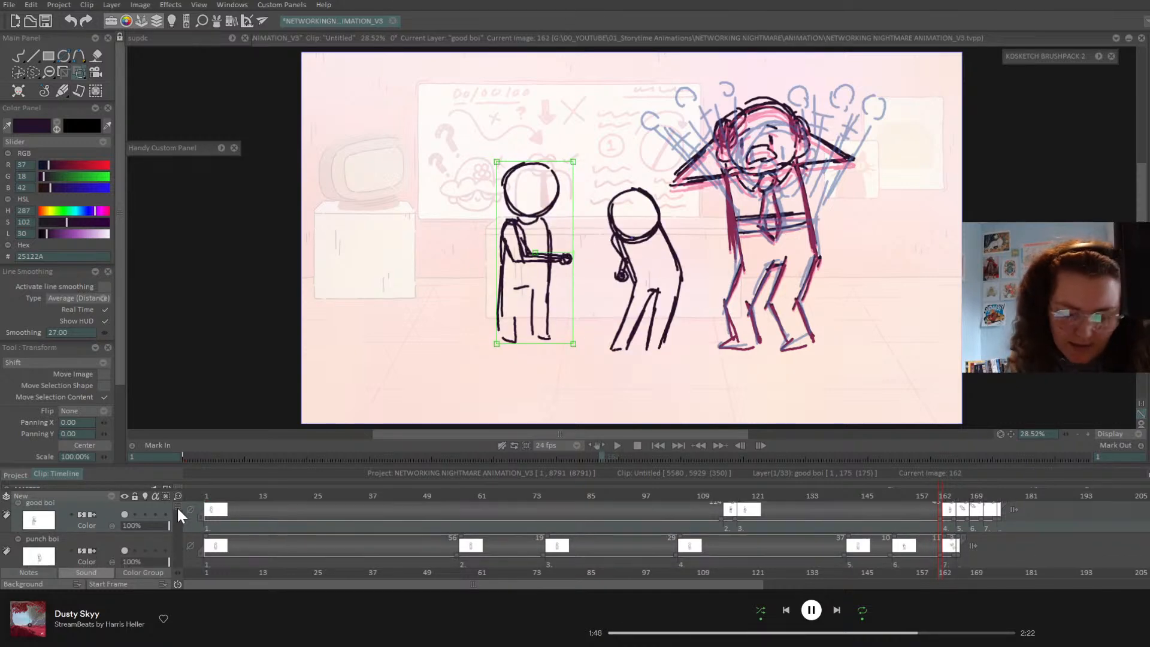
{"action": "left_click_drag", "start_coordinate": [853, 527], "coordinate": [1081, 505]}
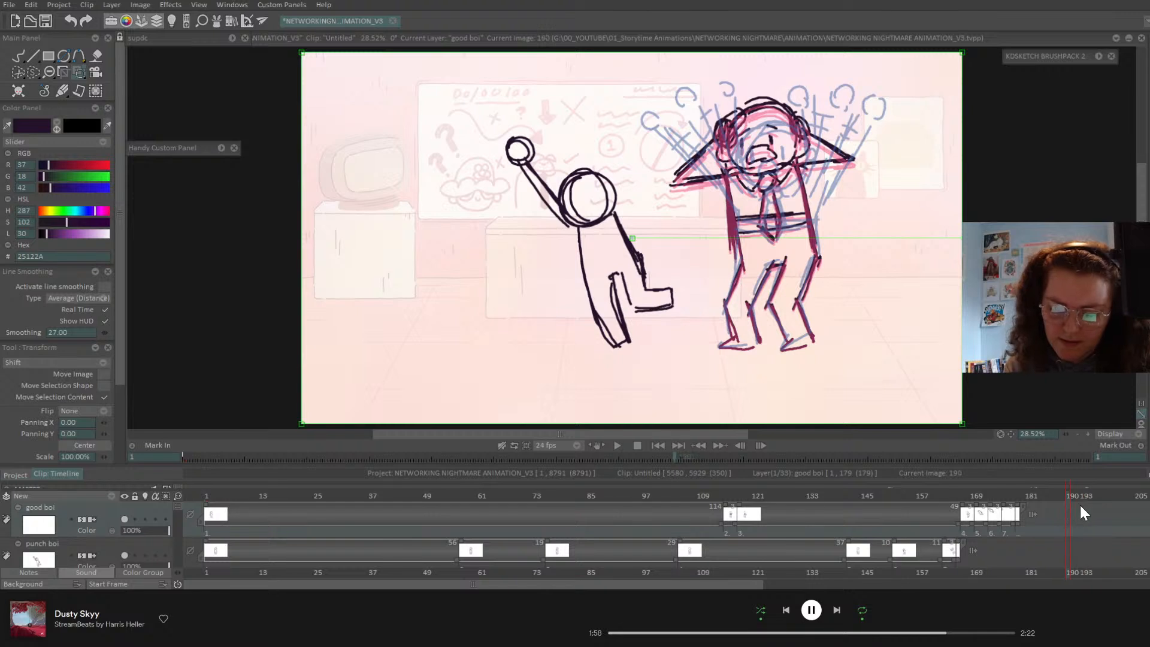
- Shorten the teacher's twelfth rough drawing to 21 frames and play the scene
{"action": "scroll", "coordinate": [174, 515], "scroll_direction": "down", "scroll_amount": 3}
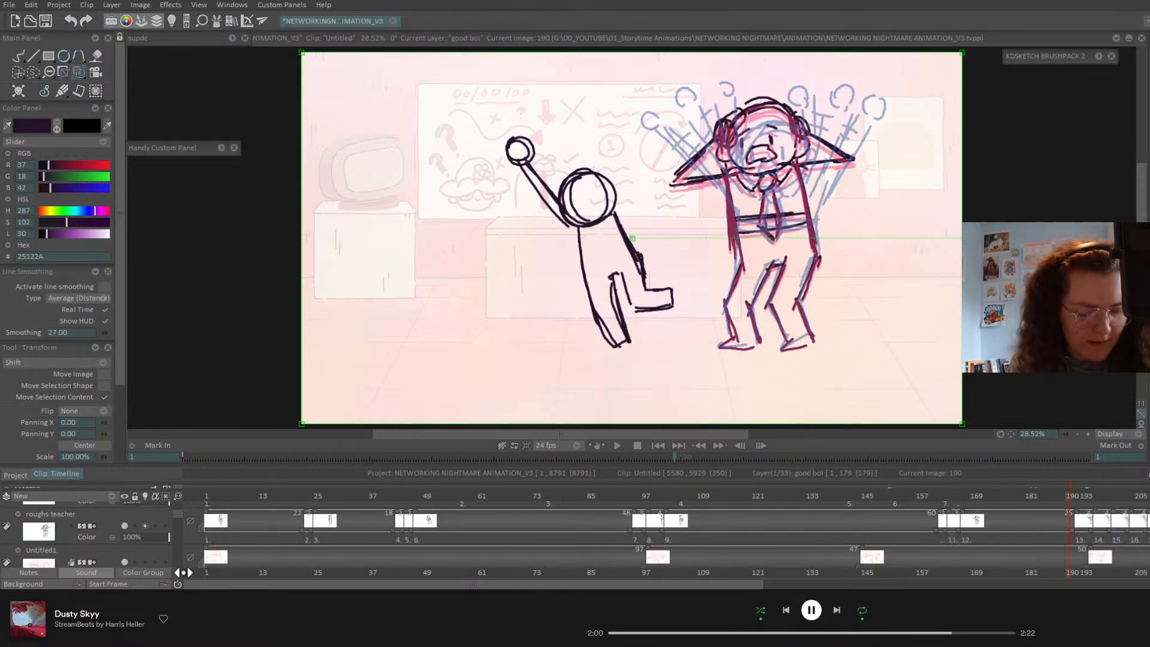
{"action": "scroll", "coordinate": [286, 584], "scroll_direction": "right", "scroll_amount": 10}
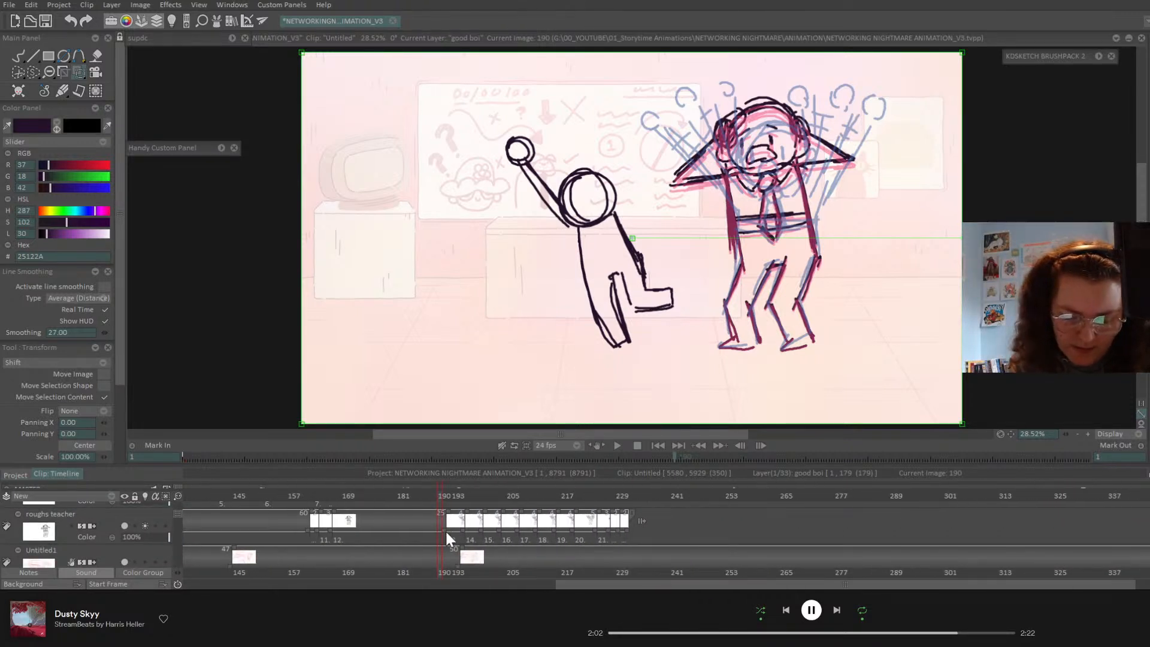
{"action": "left_click_drag", "start_coordinate": [445, 530], "coordinate": [424, 529]}
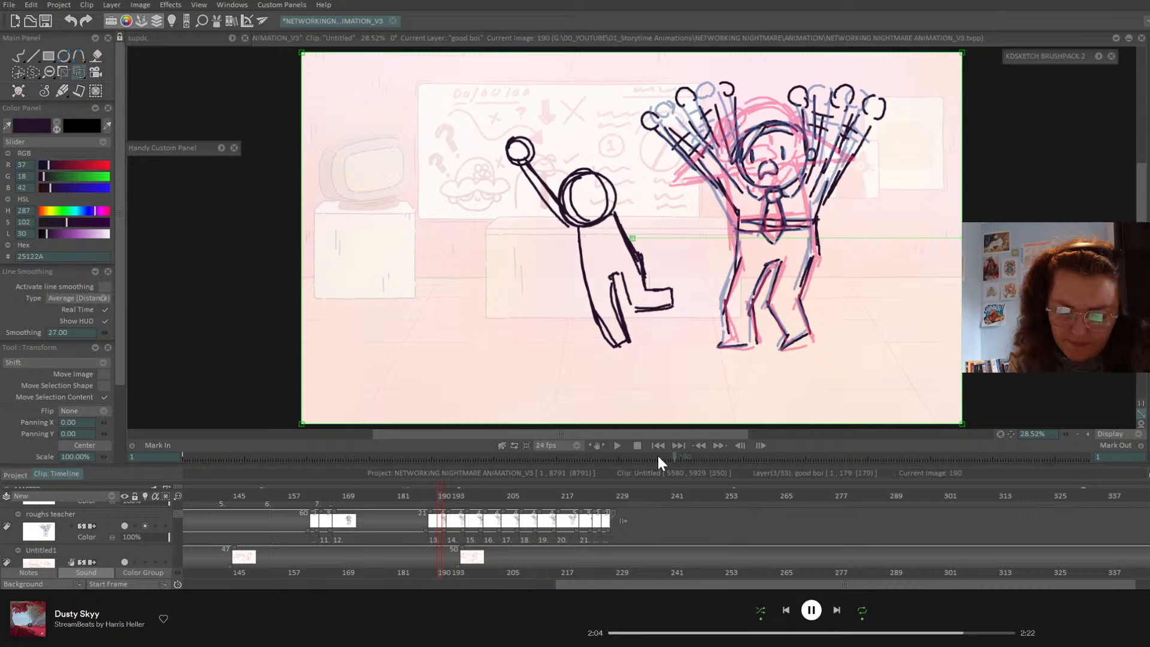
{"action": "left_click", "coordinate": [617, 446]}
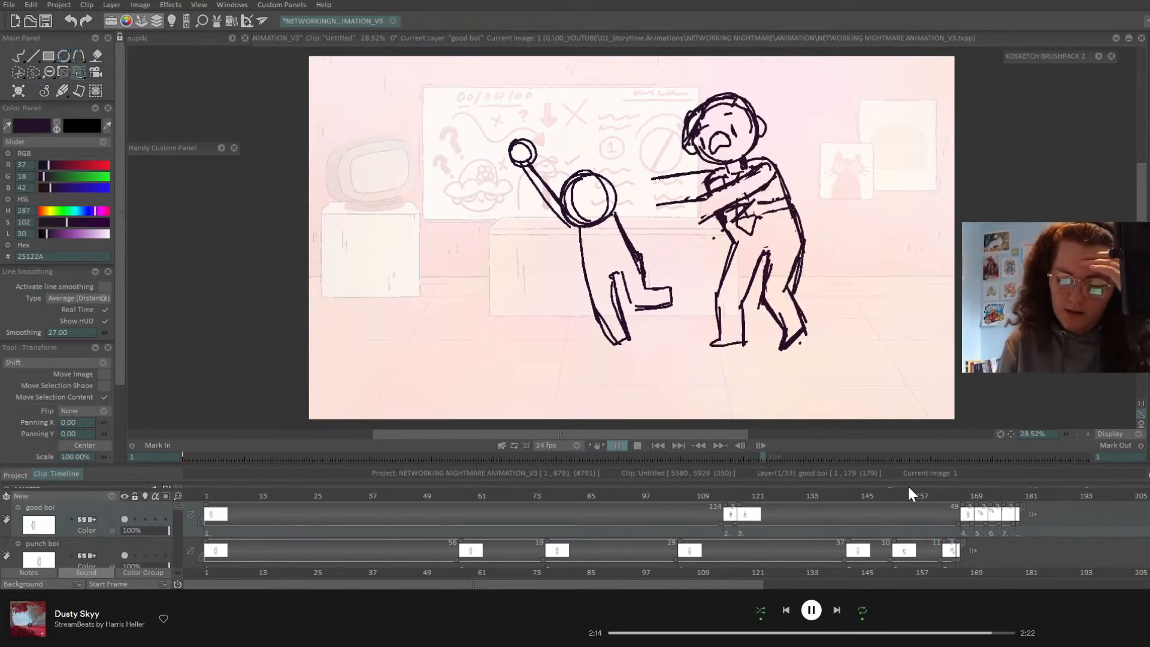
- Check the punch contact between frames 155 and 170, and lengthen punch boi's fourth drawing to 41 frames
{"action": "left_click_drag", "start_coordinate": [908, 491], "coordinate": [861, 498]}
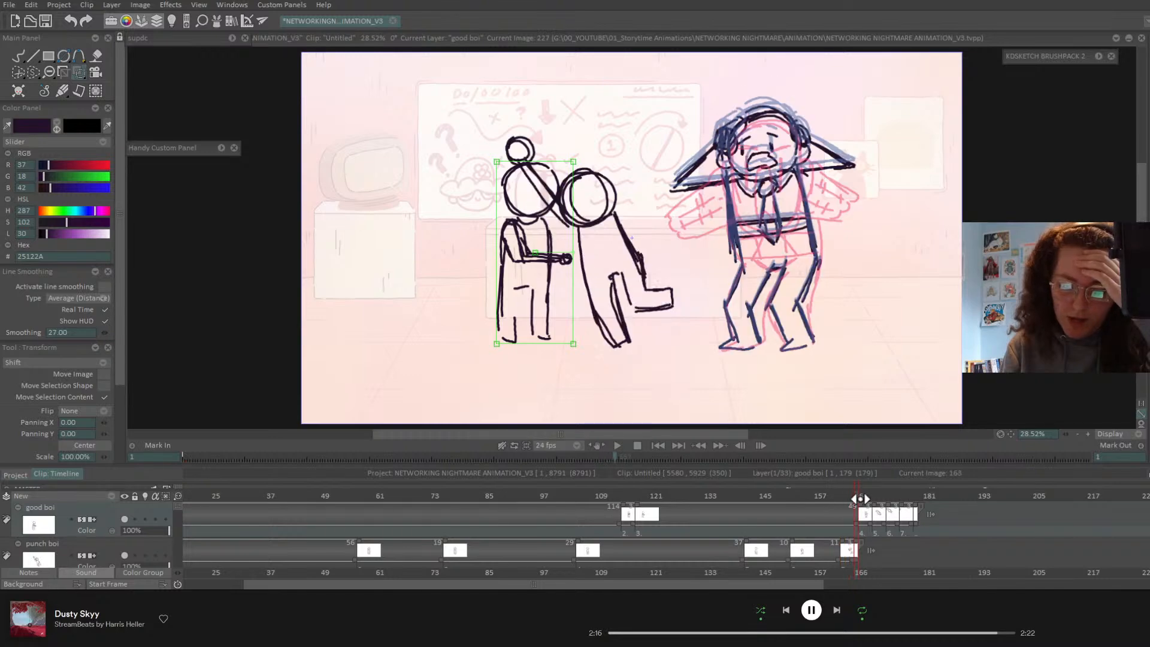
{"action": "left_click", "coordinate": [806, 496]}
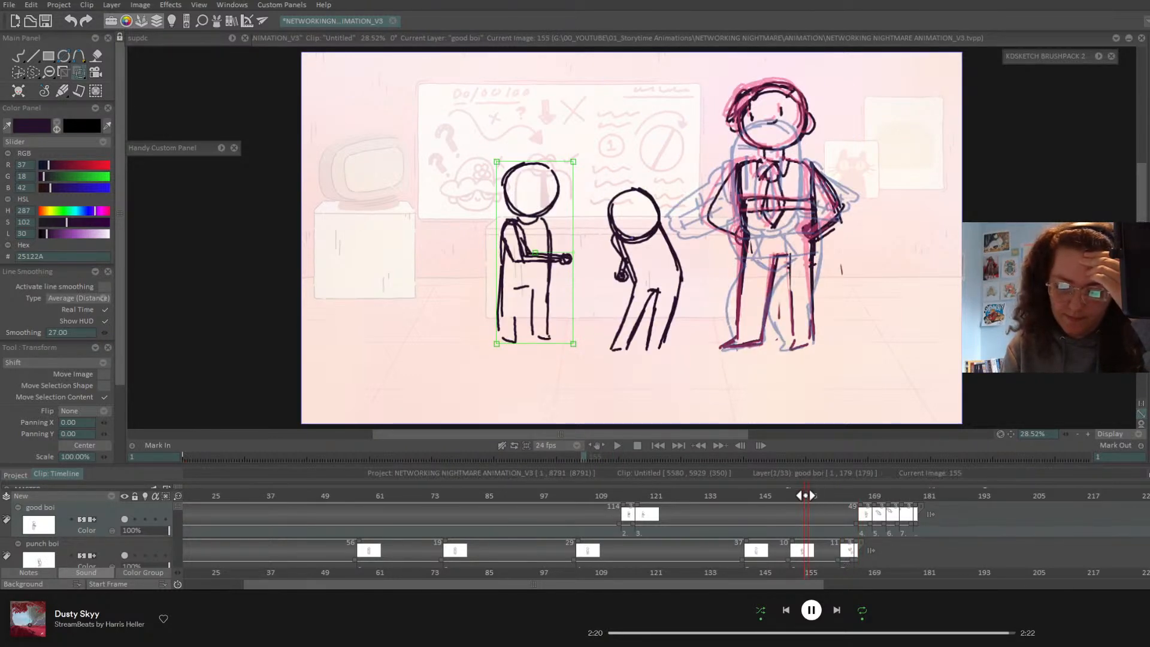
{"action": "mouse_move", "coordinate": [806, 498]}
{"action": "left_mouse_down"}
{"action": "mouse_move", "coordinate": [734, 523]}
{"action": "mouse_move", "coordinate": [863, 535]}
{"action": "left_mouse_up"}
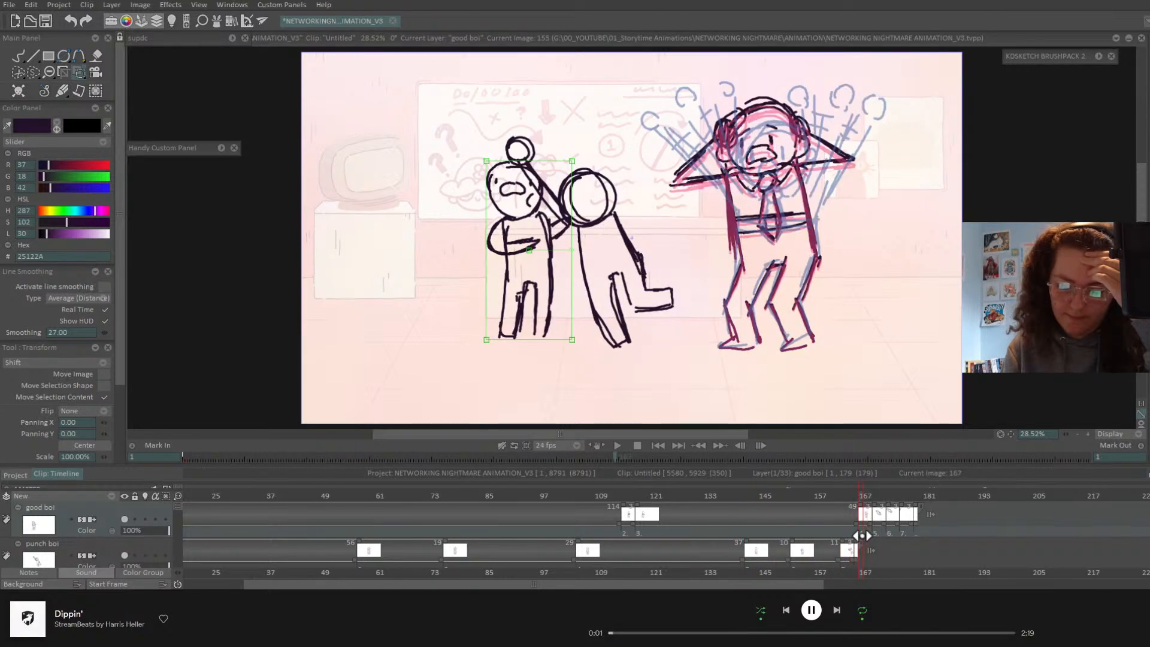
{"action": "left_click_drag", "start_coordinate": [743, 562], "coordinate": [859, 561]}
{"action": "left_click_drag", "start_coordinate": [845, 497], "coordinate": [863, 527]}
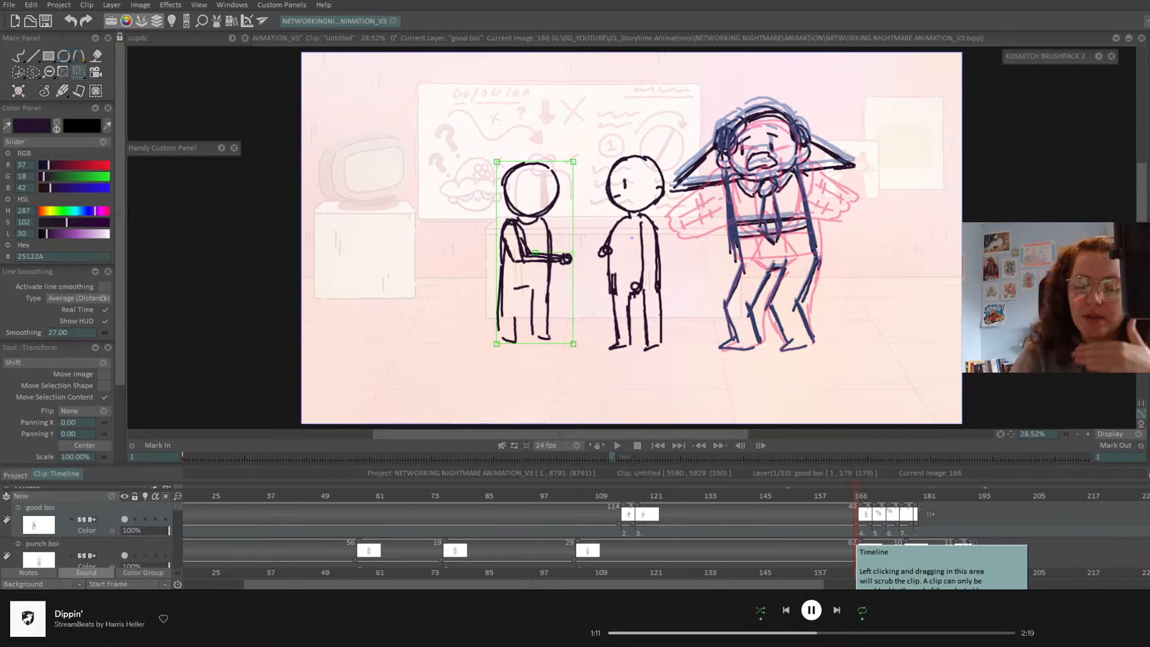
{"action": "mouse_move", "coordinate": [863, 496]}
{"action": "left_mouse_down"}
{"action": "mouse_move", "coordinate": [910, 496]}
{"action": "mouse_move", "coordinate": [836, 497]}
{"action": "mouse_move", "coordinate": [875, 497]}
{"action": "left_mouse_up"}
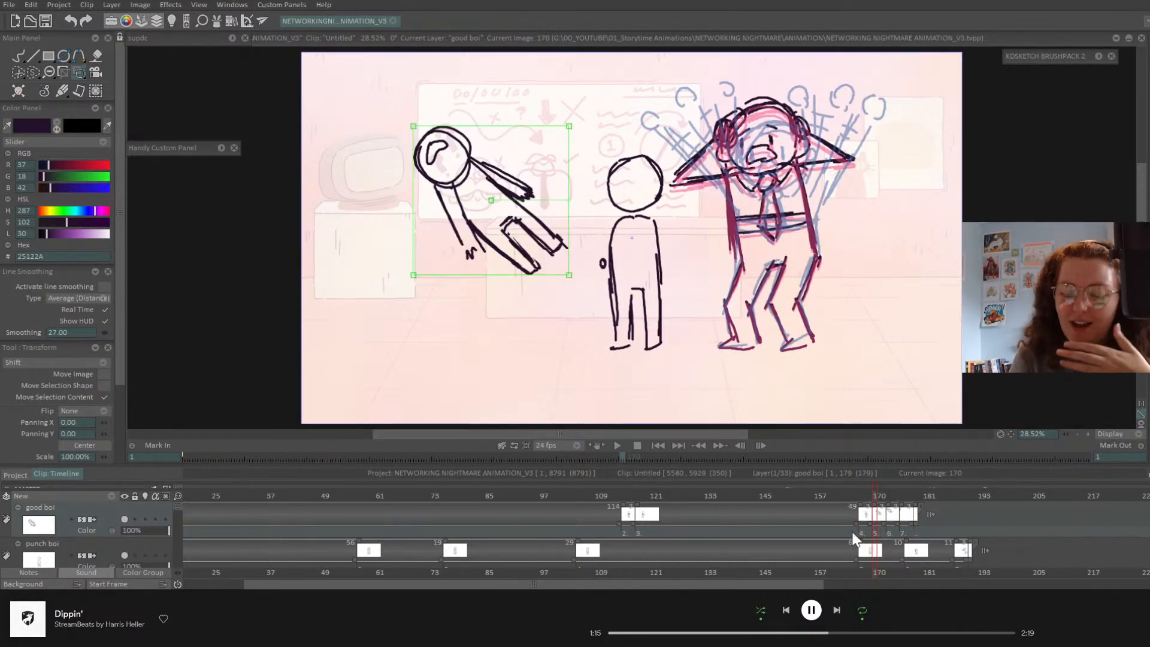
{"action": "left_click_drag", "start_coordinate": [854, 536], "coordinate": [761, 569]}
{"action": "left_click_drag", "start_coordinate": [865, 498], "coordinate": [815, 501]}
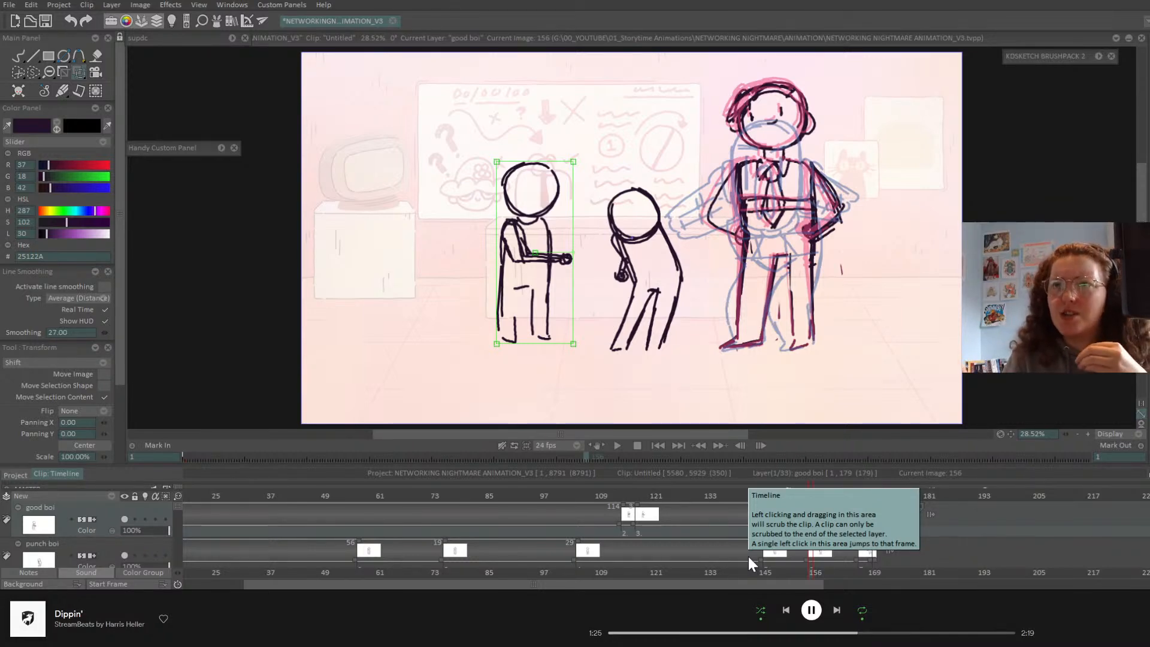
- Play the whole scene from its first frame to review the punch and the teacher's reaction
{"action": "left_click", "coordinate": [617, 446]}
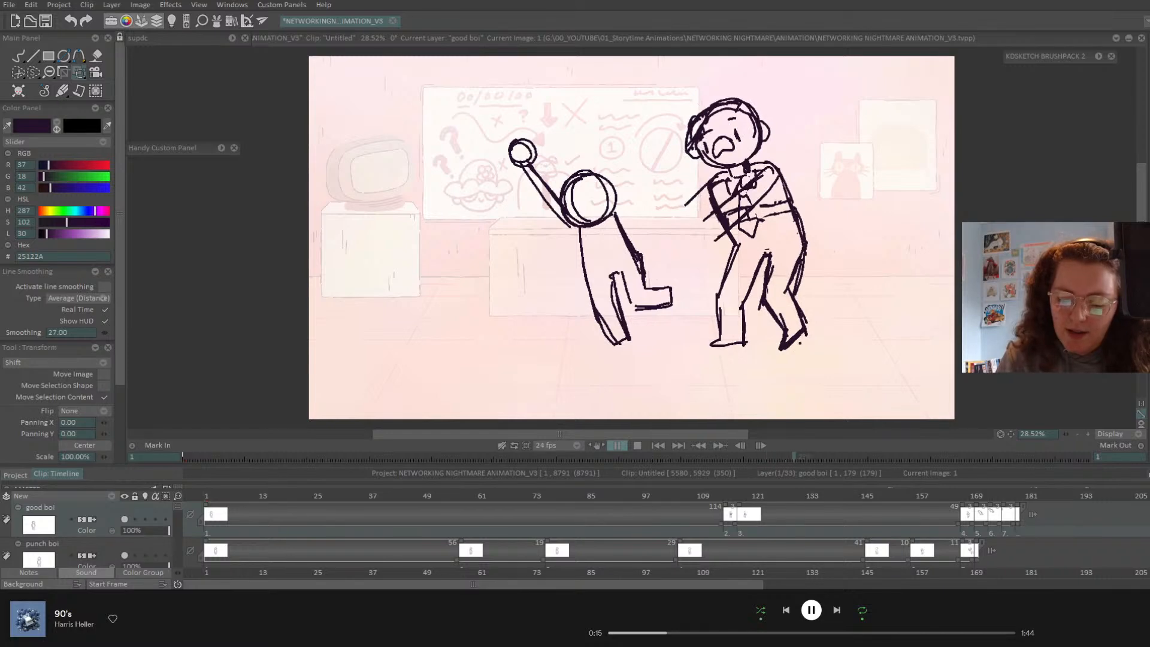
{"action": "left_click", "coordinate": [658, 446]}
{"action": "left_click", "coordinate": [617, 445]}
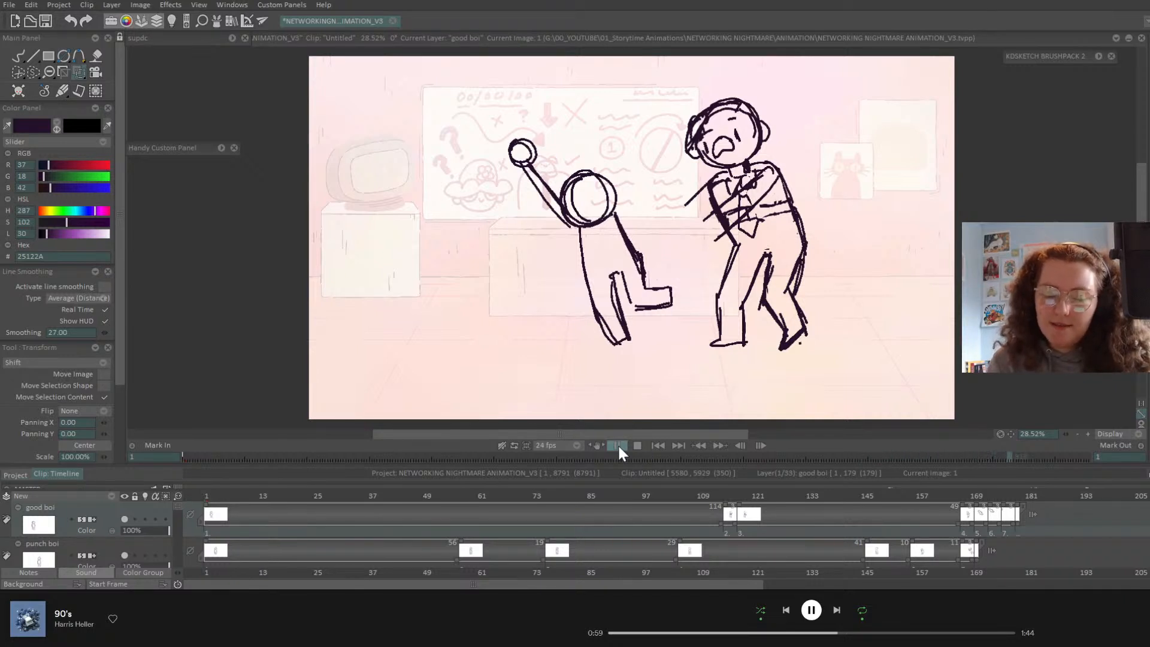
- Trim three frames in total from good boi's flight drawings and replay the scene from about frame 107
{"action": "left_click", "coordinate": [963, 497]}
{"action": "mouse_move", "coordinate": [904, 496]}
{"action": "left_mouse_down"}
{"action": "mouse_move", "coordinate": [916, 497]}
{"action": "mouse_move", "coordinate": [894, 501]}
{"action": "mouse_move", "coordinate": [915, 505]}
{"action": "mouse_move", "coordinate": [898, 509]}
{"action": "mouse_move", "coordinate": [923, 508]}
{"action": "mouse_move", "coordinate": [897, 509]}
{"action": "mouse_move", "coordinate": [959, 510]}
{"action": "mouse_move", "coordinate": [901, 513]}
{"action": "mouse_move", "coordinate": [932, 523]}
{"action": "mouse_move", "coordinate": [943, 523]}
{"action": "mouse_move", "coordinate": [831, 496]}
{"action": "mouse_move", "coordinate": [629, 513]}
{"action": "left_mouse_up"}
{"action": "key", "text": "Return"}
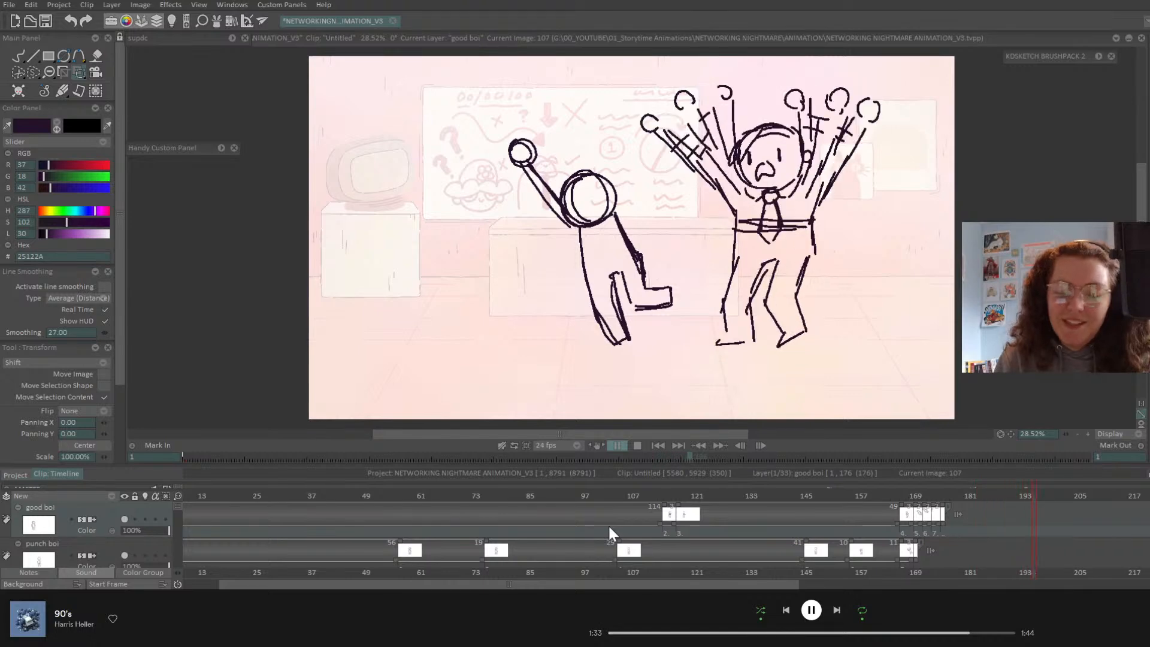
- Shorten good boi's third drawing to 46 frames and punch boi's sixth drawing to 8 frames, and play from the start
{"action": "left_click_drag", "start_coordinate": [911, 480], "coordinate": [773, 508]}
{"action": "left_click_drag", "start_coordinate": [788, 561], "coordinate": [776, 525]}
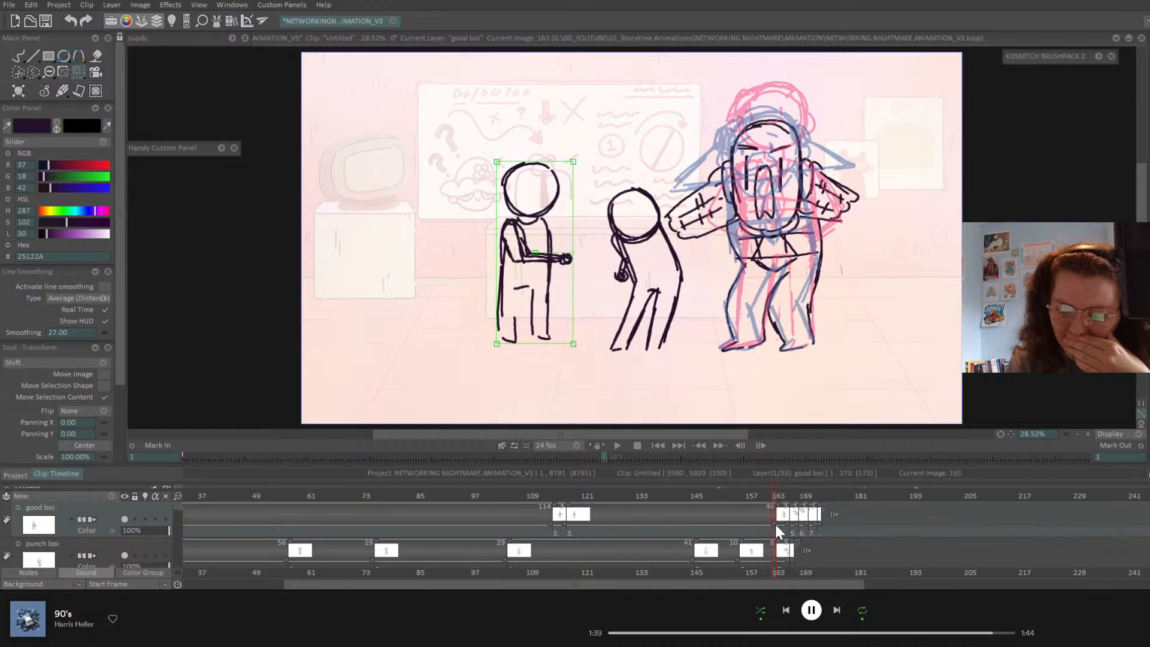
{"action": "left_click", "coordinate": [779, 496]}
{"action": "left_click", "coordinate": [657, 447]}
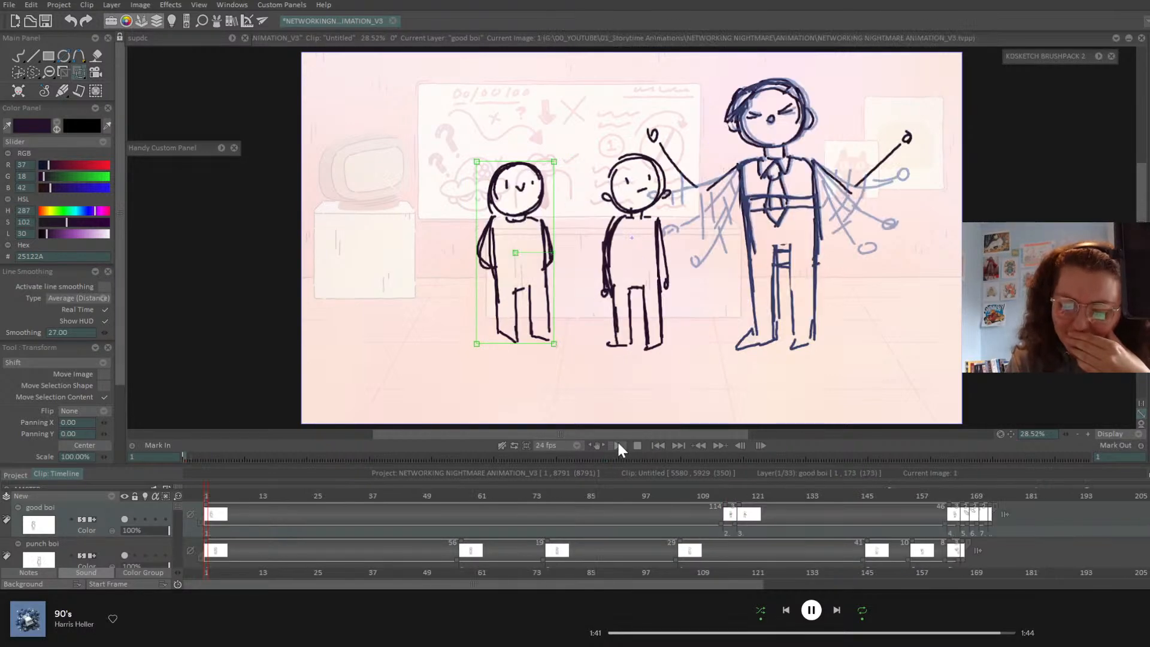
{"action": "left_click", "coordinate": [616, 446]}
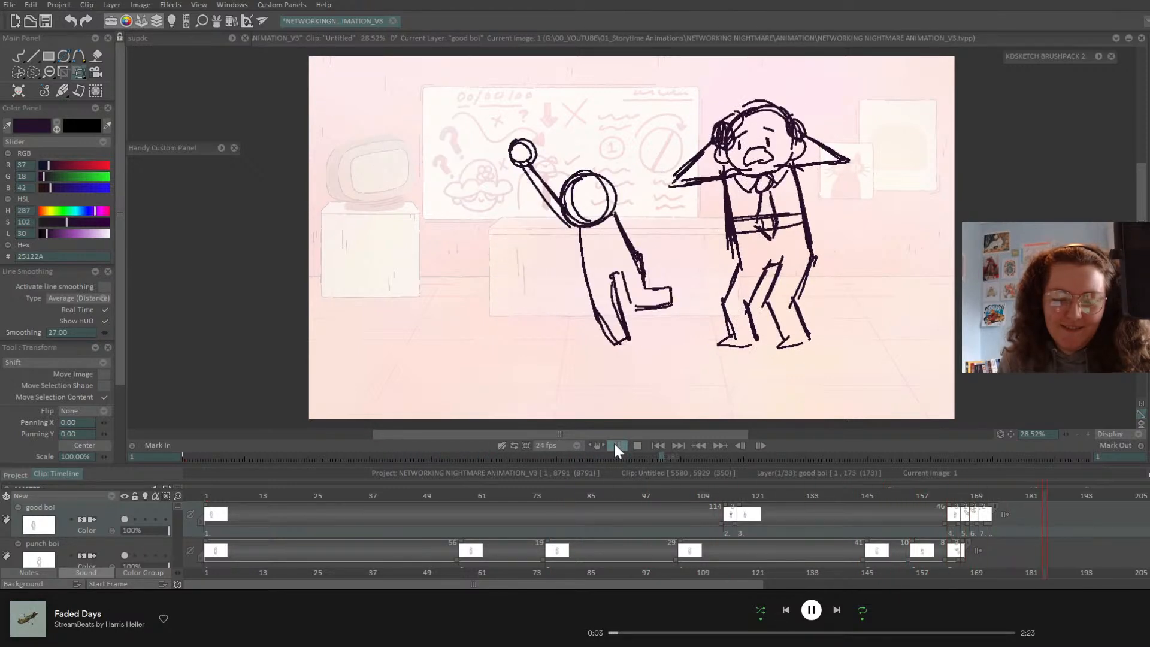
- Lengthen punch boi's fifth drawing to 14 frames, shortening the sixth to compensate, and replay from frame 74
{"action": "mouse_move", "coordinate": [922, 496]}
{"action": "left_mouse_down"}
{"action": "mouse_move", "coordinate": [858, 501]}
{"action": "mouse_move", "coordinate": [817, 522]}
{"action": "mouse_move", "coordinate": [856, 528]}
{"action": "mouse_move", "coordinate": [861, 549]}
{"action": "left_mouse_up"}
{"action": "left_click", "coordinate": [857, 548]}
{"action": "left_click_drag", "start_coordinate": [864, 496], "coordinate": [462, 538]}
{"action": "key", "text": "Return"}
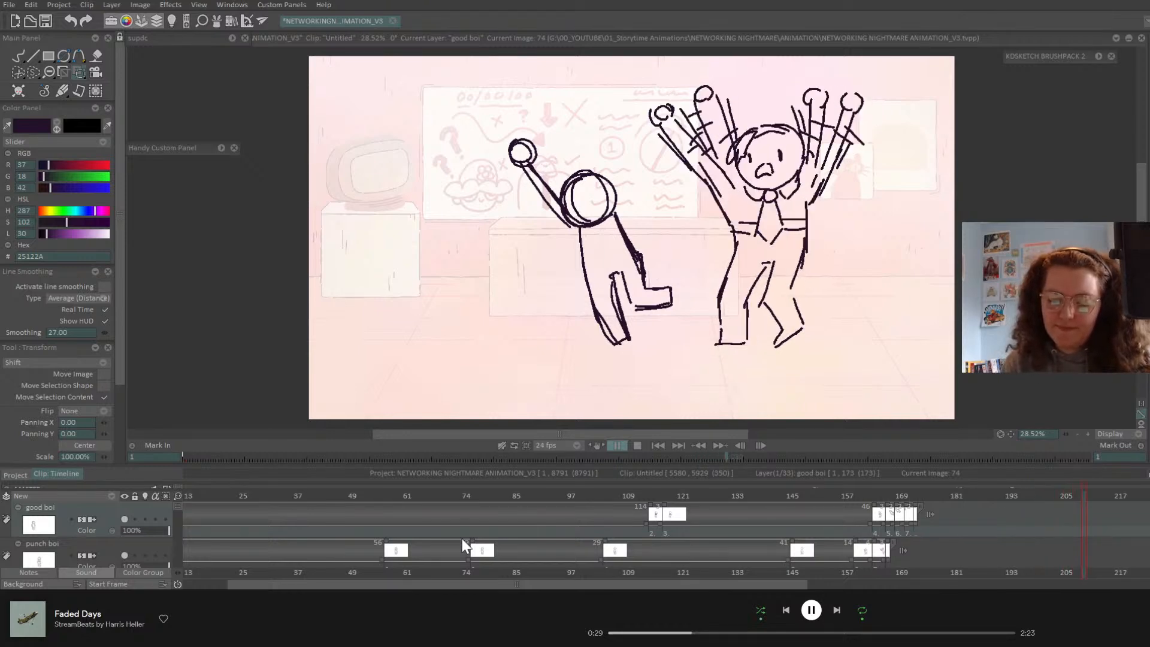
{"action": "key", "text": "space"}
- Add a blank drawing at frame 169 on the punch boi layer and show his previous drawing through the light table
{"action": "mouse_move", "coordinate": [858, 498]}
{"action": "left_mouse_down"}
{"action": "mouse_move", "coordinate": [817, 498]}
{"action": "mouse_move", "coordinate": [842, 502]}
{"action": "left_mouse_up"}
{"action": "left_click", "coordinate": [116, 561]}
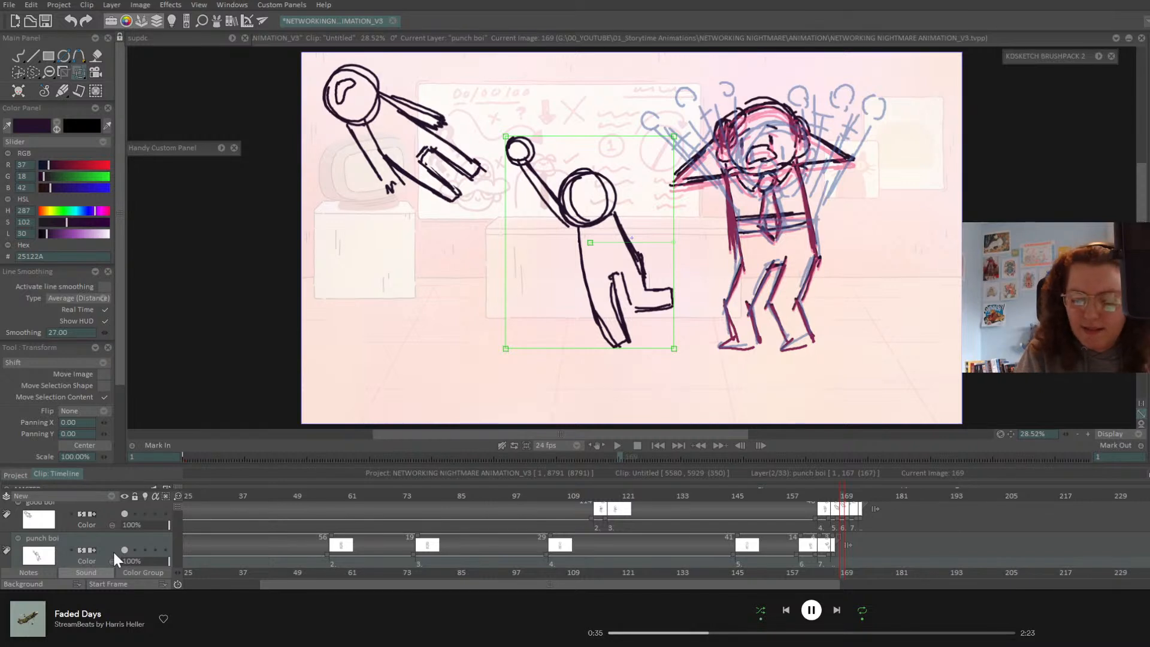
{"action": "key", "text": "Delete"}
{"action": "right_click", "coordinate": [135, 545]}
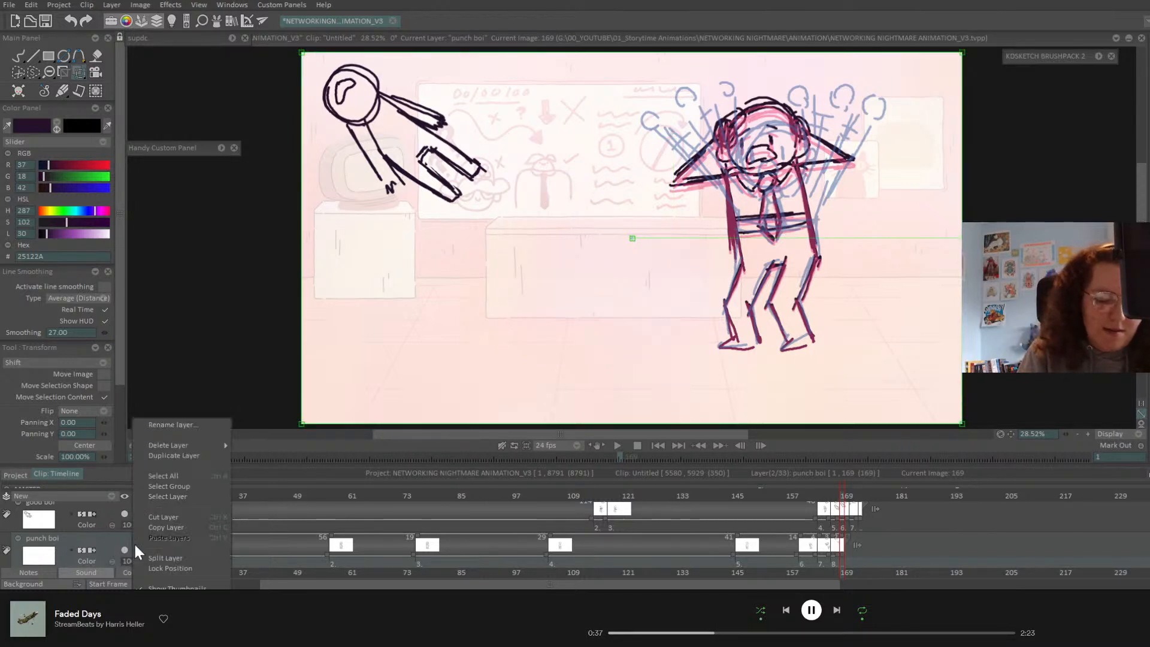
{"action": "left_click", "coordinate": [112, 527]}
{"action": "left_click", "coordinate": [146, 549]}
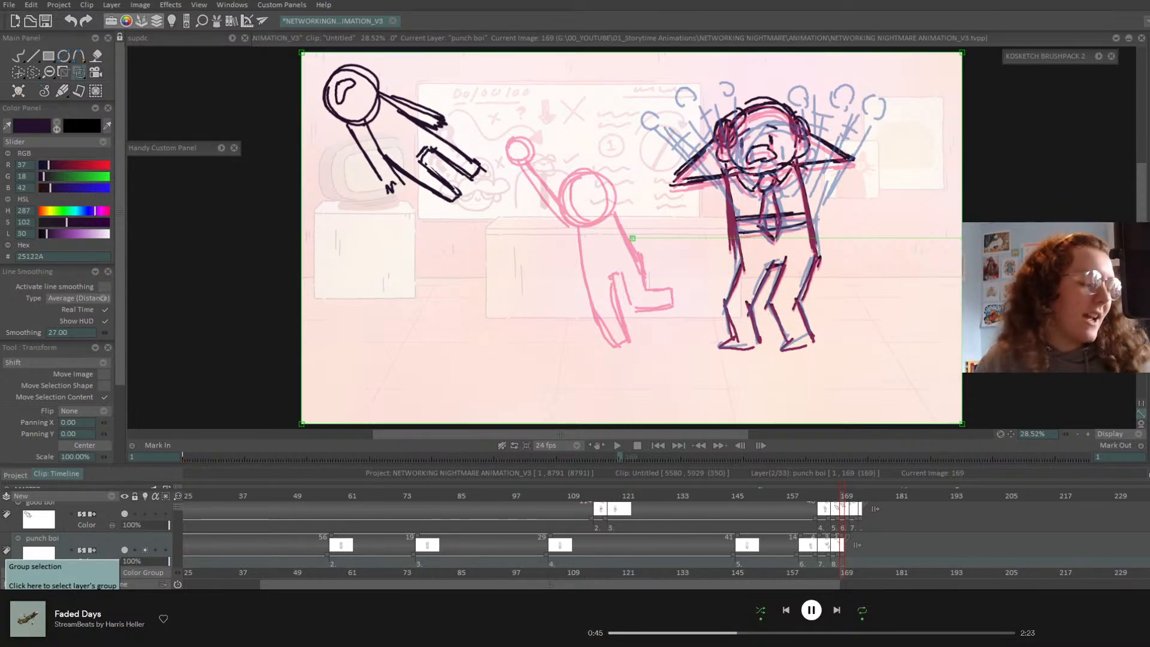
- With the freehand pencil brush, draw punch boi's head at frame 169, lower and further forward than in his previous pose
{"action": "left_click", "coordinate": [63, 89]}
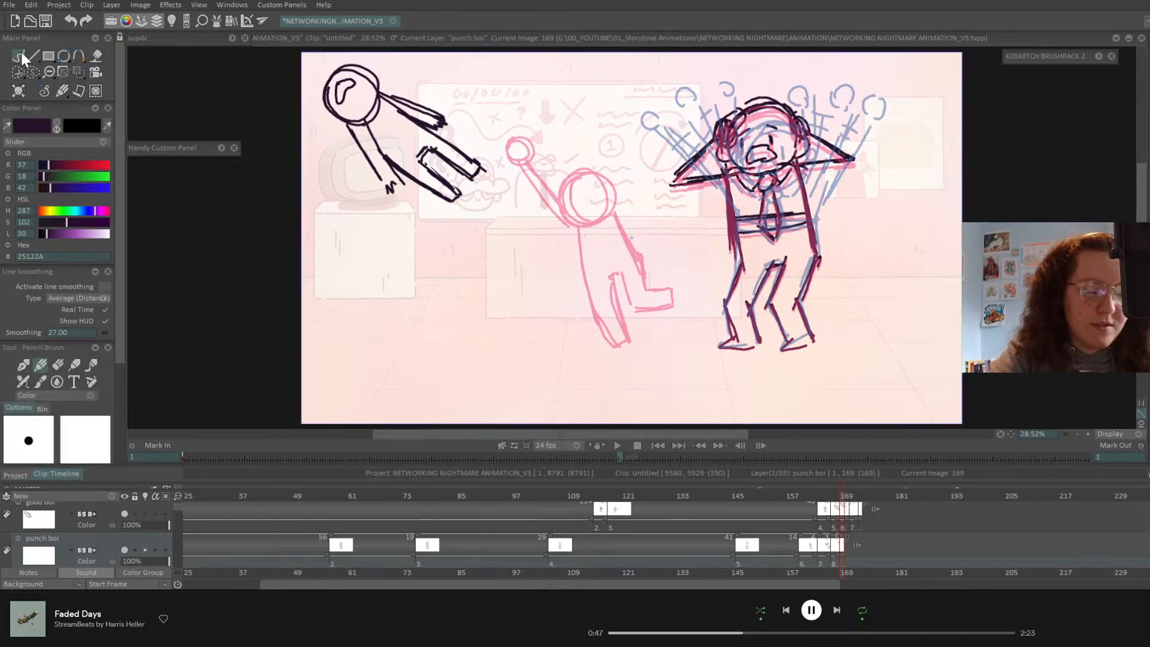
{"action": "key", "text": "Left"}
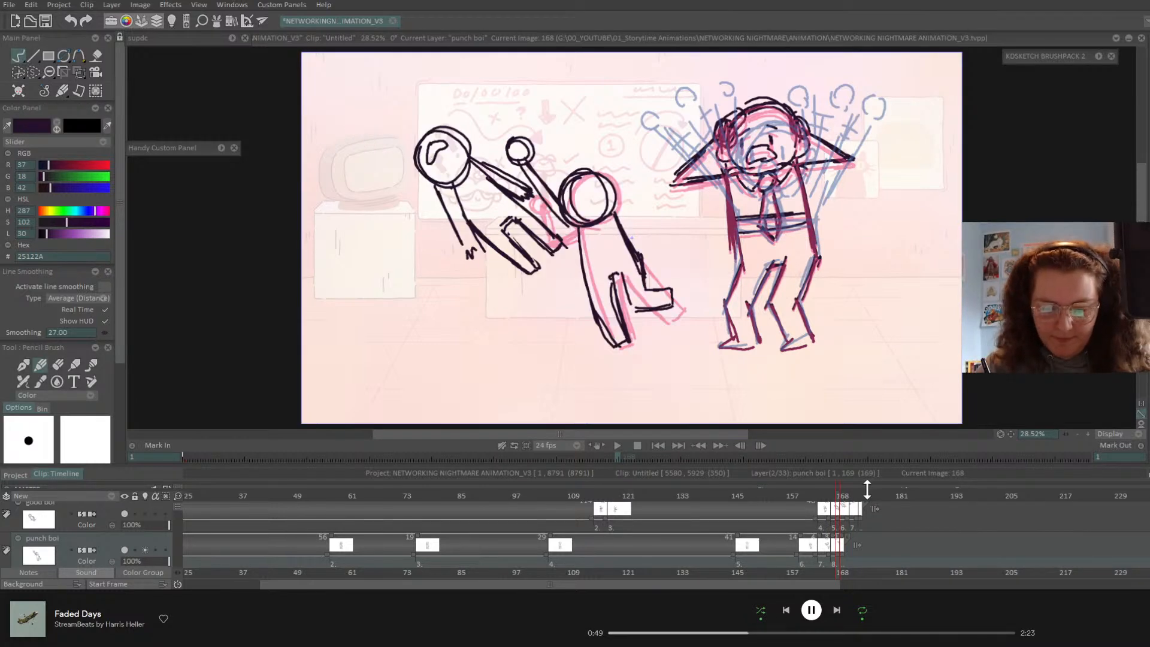
{"action": "key", "text": "Right"}
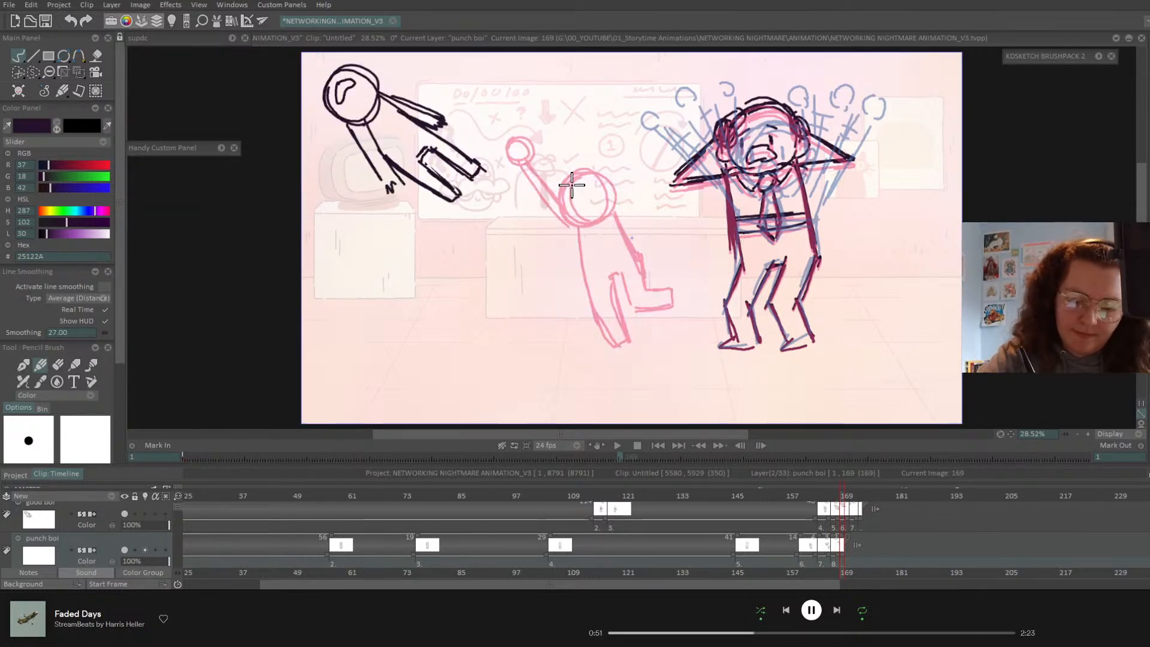
{"action": "mouse_move", "coordinate": [543, 216]}
{"action": "left_mouse_down"}
{"action": "mouse_move", "coordinate": [586, 223]}
{"action": "mouse_move", "coordinate": [573, 175]}
{"action": "mouse_move", "coordinate": [539, 237]}
{"action": "left_mouse_up"}
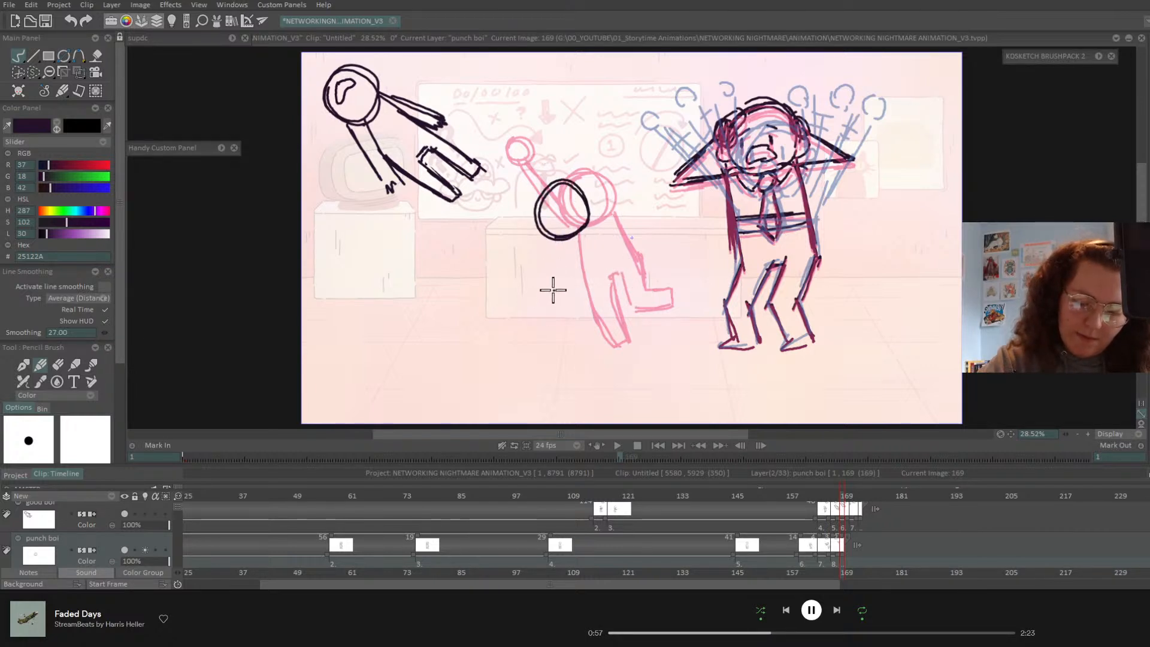
- Draw punch boi's kneeling legs, torso and raised arm with its fist reaching toward good boi at frame 169
{"action": "left_click_drag", "start_coordinate": [548, 290], "coordinate": [533, 293]}
{"action": "mouse_move", "coordinate": [527, 300]}
{"action": "left_mouse_down"}
{"action": "mouse_move", "coordinate": [534, 344]}
{"action": "mouse_move", "coordinate": [532, 321]}
{"action": "mouse_move", "coordinate": [555, 300]}
{"action": "mouse_move", "coordinate": [580, 305]}
{"action": "mouse_move", "coordinate": [586, 281]}
{"action": "left_mouse_up"}
{"action": "left_click_drag", "start_coordinate": [585, 227], "coordinate": [592, 295]}
{"action": "mouse_move", "coordinate": [587, 225]}
{"action": "left_mouse_down"}
{"action": "mouse_move", "coordinate": [599, 292]}
{"action": "mouse_move", "coordinate": [561, 309]}
{"action": "mouse_move", "coordinate": [577, 345]}
{"action": "mouse_move", "coordinate": [619, 341]}
{"action": "mouse_move", "coordinate": [621, 325]}
{"action": "mouse_move", "coordinate": [594, 324]}
{"action": "left_mouse_up"}
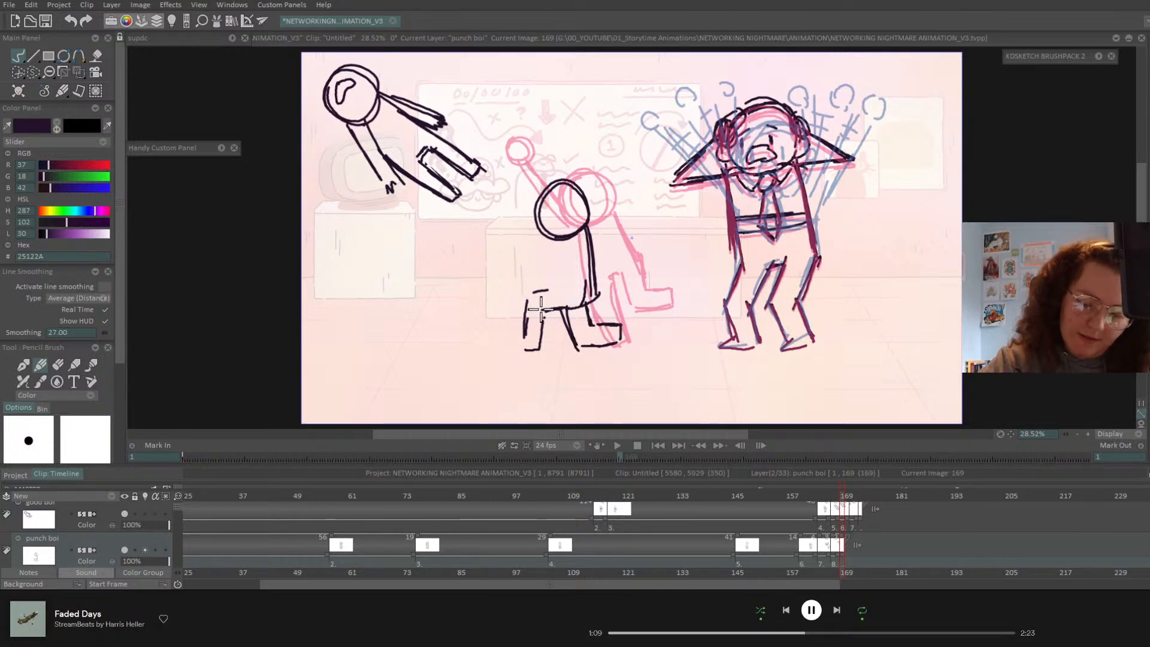
{"action": "mouse_move", "coordinate": [550, 286]}
{"action": "left_mouse_down"}
{"action": "mouse_move", "coordinate": [512, 297]}
{"action": "mouse_move", "coordinate": [522, 292]}
{"action": "mouse_move", "coordinate": [518, 346]}
{"action": "mouse_move", "coordinate": [543, 300]}
{"action": "left_mouse_up"}
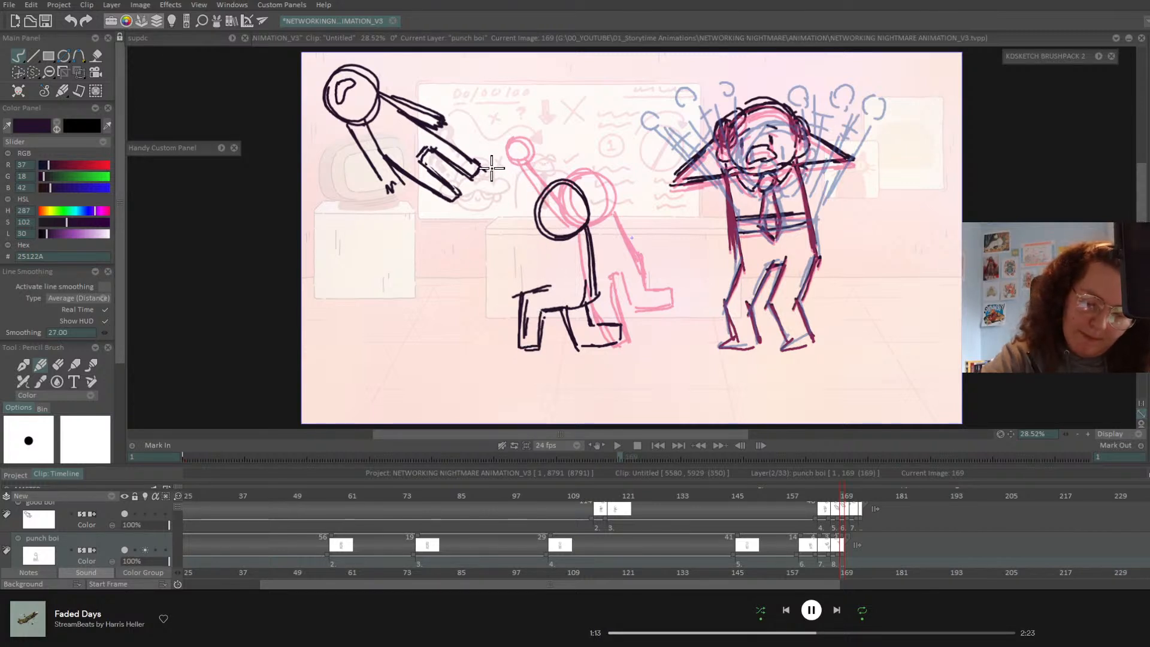
{"action": "mouse_move", "coordinate": [487, 167]}
{"action": "left_mouse_down"}
{"action": "mouse_move", "coordinate": [476, 180]}
{"action": "mouse_move", "coordinate": [506, 180]}
{"action": "mouse_move", "coordinate": [535, 221]}
{"action": "mouse_move", "coordinate": [553, 283]}
{"action": "left_mouse_up"}
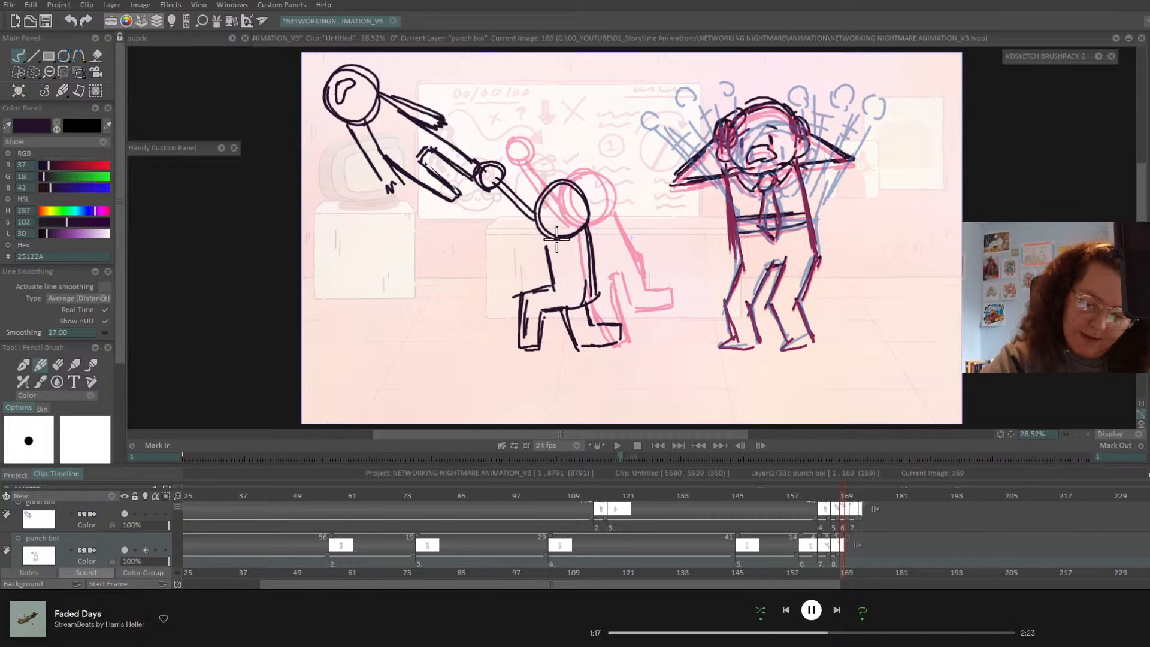
{"action": "left_click_drag", "start_coordinate": [554, 239], "coordinate": [550, 264]}
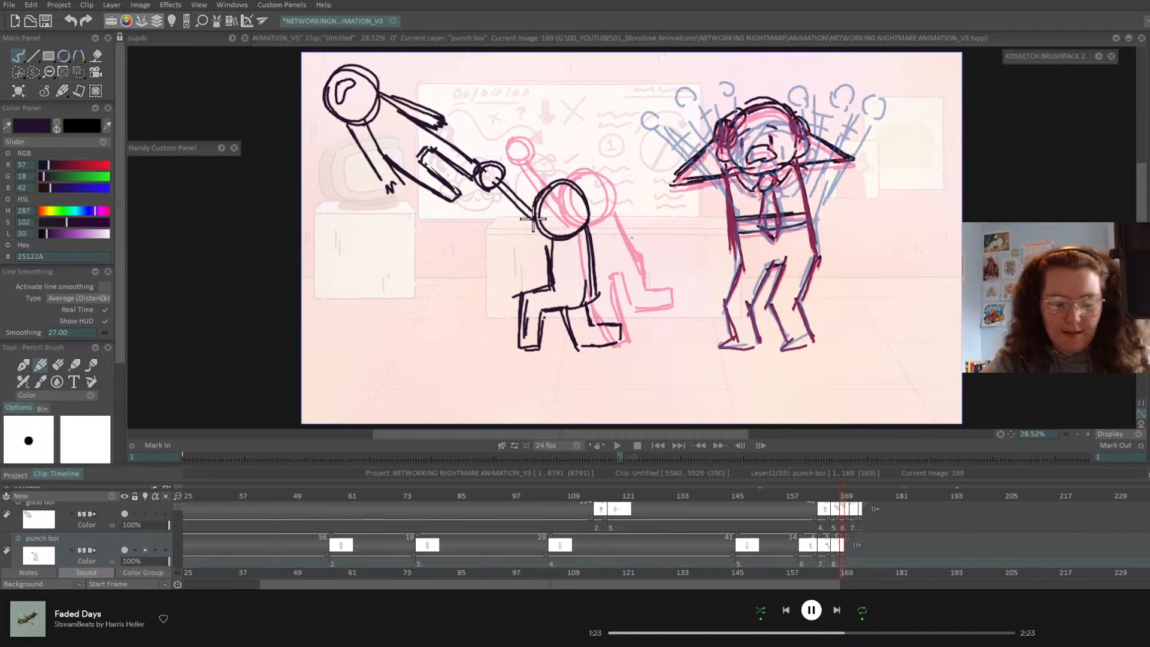
- Push punch boi's kneeling drawing back and insert a blank drawing at frame 170 between his lunging and kneeling poses
{"action": "left_click", "coordinate": [836, 497]}
{"action": "left_click_drag", "start_coordinate": [836, 497], "coordinate": [836, 501]}
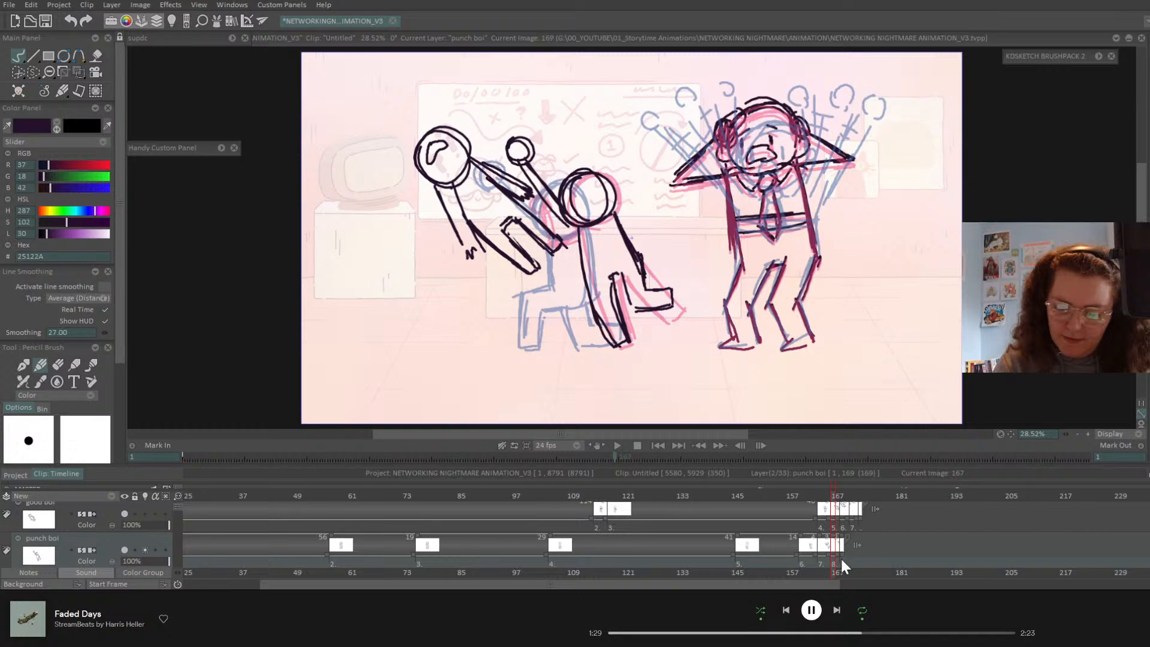
{"action": "left_click_drag", "start_coordinate": [841, 555], "coordinate": [850, 554]}
{"action": "left_click_drag", "start_coordinate": [847, 498], "coordinate": [857, 499]}
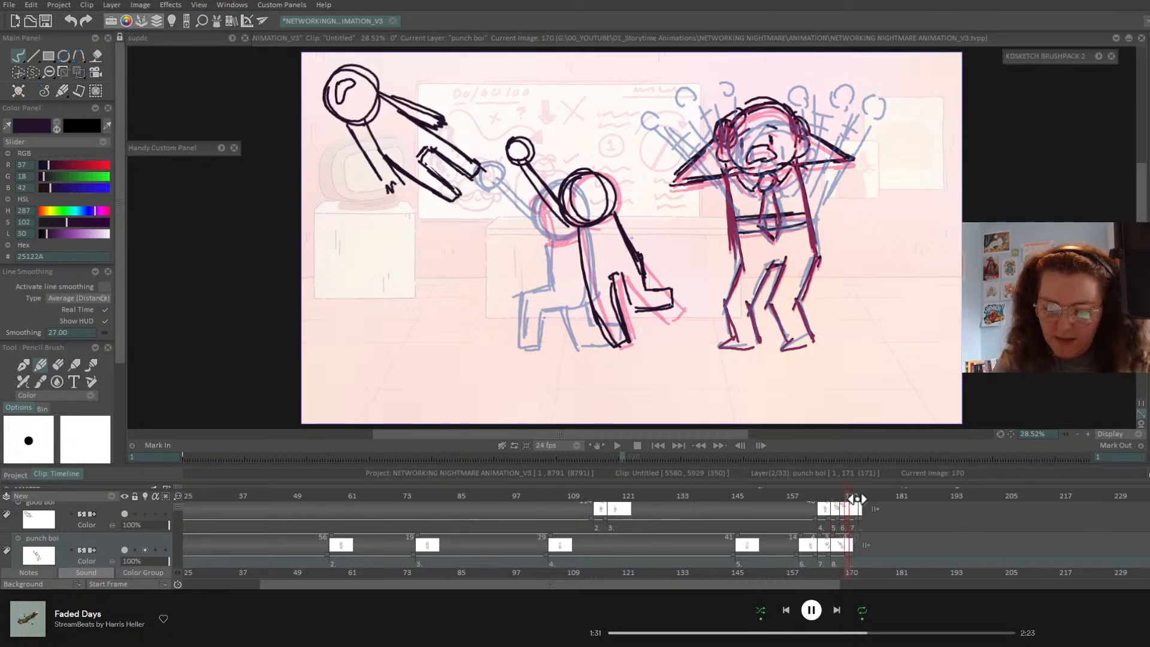
{"action": "key", "text": "Delete"}
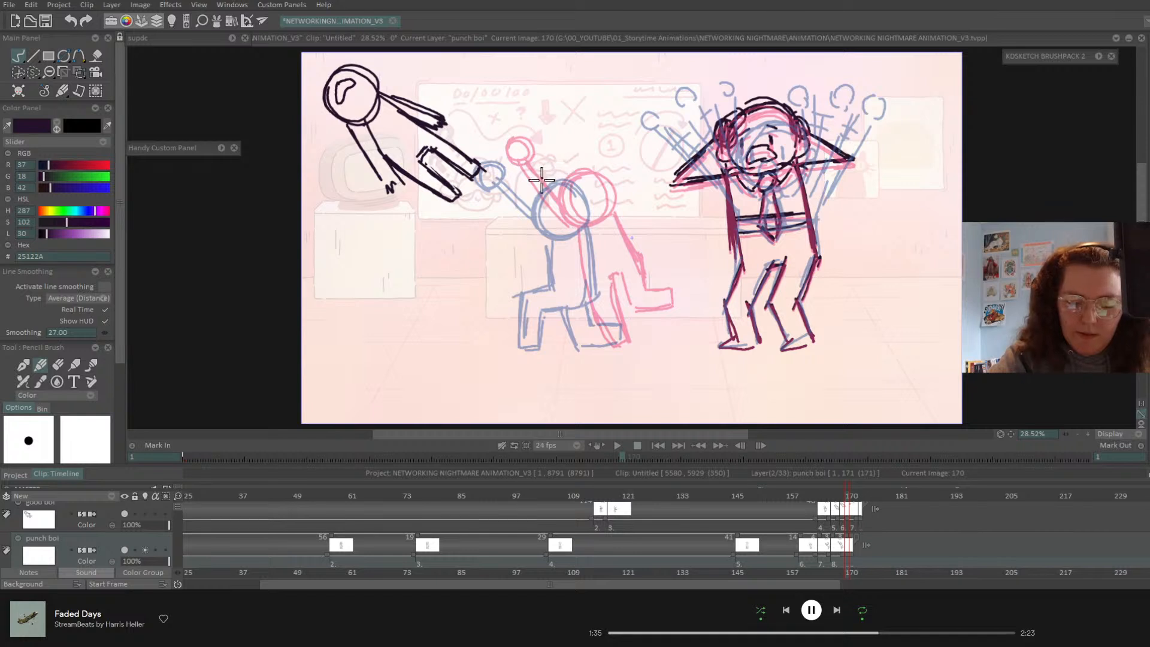
- Draw punch boi's in-between head, curved front body line and back line at frame 170, between the lunging and kneeling poses
{"action": "mouse_move", "coordinate": [570, 151]}
{"action": "left_mouse_down"}
{"action": "mouse_move", "coordinate": [580, 199]}
{"action": "mouse_move", "coordinate": [538, 178]}
{"action": "mouse_move", "coordinate": [541, 160]}
{"action": "mouse_move", "coordinate": [570, 150]}
{"action": "left_mouse_up"}
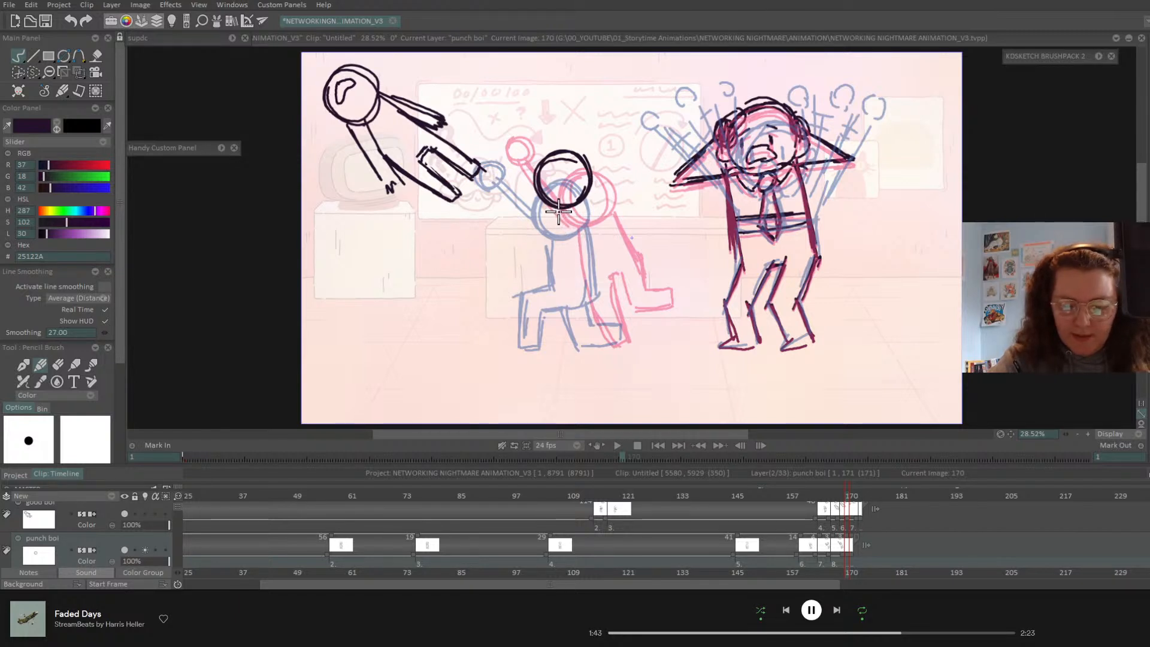
{"action": "left_click_drag", "start_coordinate": [563, 207], "coordinate": [583, 328]}
{"action": "left_click_drag", "start_coordinate": [555, 252], "coordinate": [614, 346]}
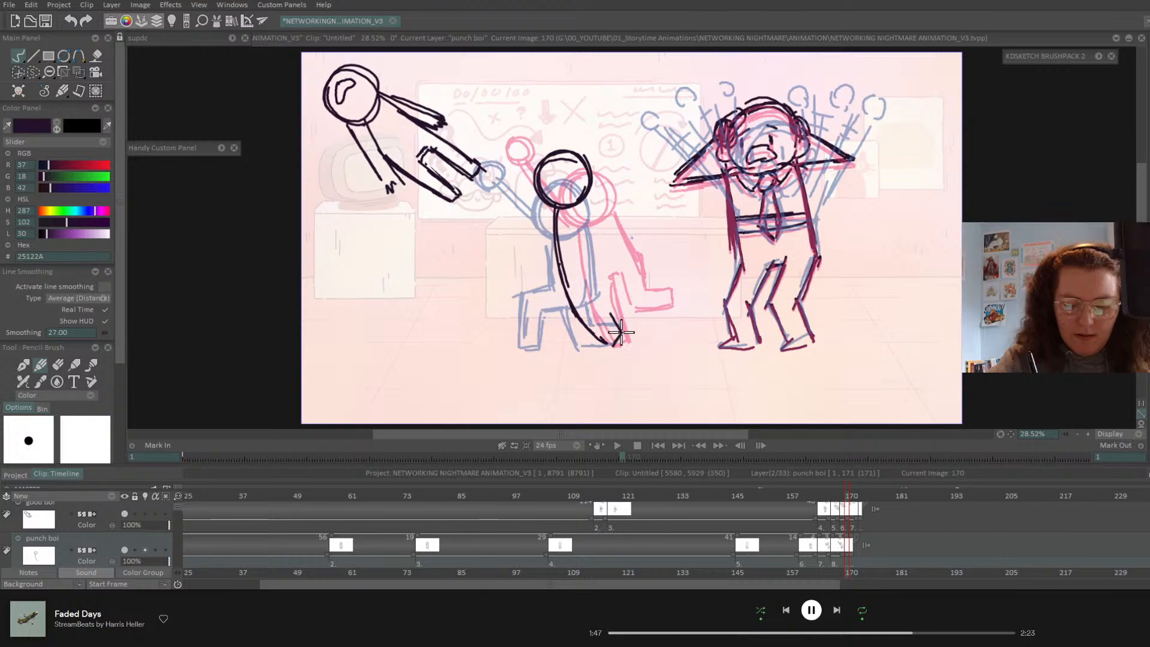
{"action": "left_click_drag", "start_coordinate": [622, 333], "coordinate": [592, 276]}
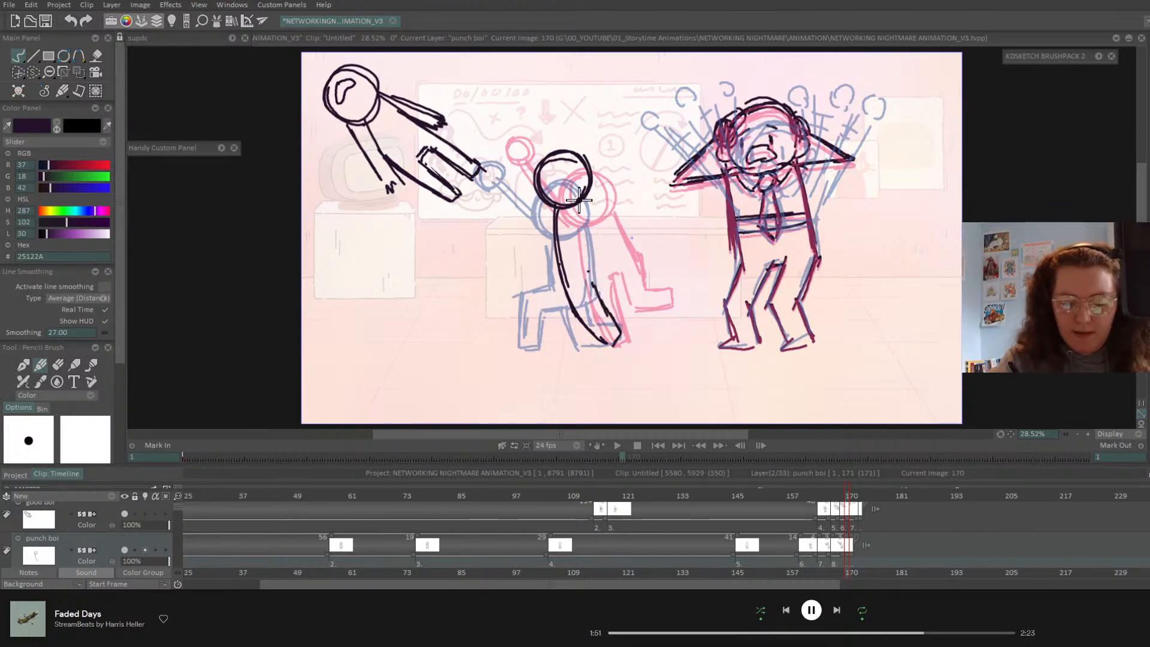
{"action": "mouse_move", "coordinate": [583, 196]}
{"action": "left_mouse_down"}
{"action": "mouse_move", "coordinate": [607, 273]}
{"action": "mouse_move", "coordinate": [605, 263]}
{"action": "mouse_move", "coordinate": [596, 287]}
{"action": "mouse_move", "coordinate": [594, 272]}
{"action": "mouse_move", "coordinate": [584, 280]}
{"action": "mouse_move", "coordinate": [579, 330]}
{"action": "mouse_move", "coordinate": [614, 330]}
{"action": "mouse_move", "coordinate": [612, 276]}
{"action": "left_mouse_up"}
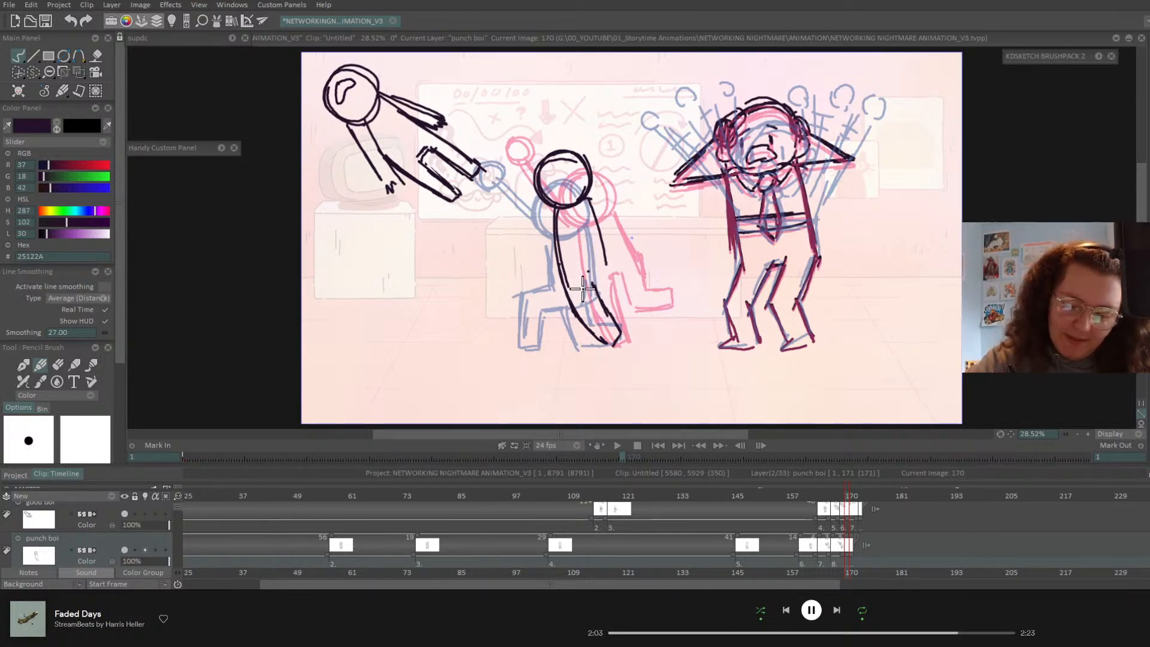
- Finish punch boi's legs and foot at frame 170, erase the overlapping leg line, and compare the pose with frame 169
{"action": "mouse_move", "coordinate": [582, 275]}
{"action": "left_mouse_down"}
{"action": "mouse_move", "coordinate": [588, 326]}
{"action": "mouse_move", "coordinate": [624, 341]}
{"action": "left_mouse_up"}
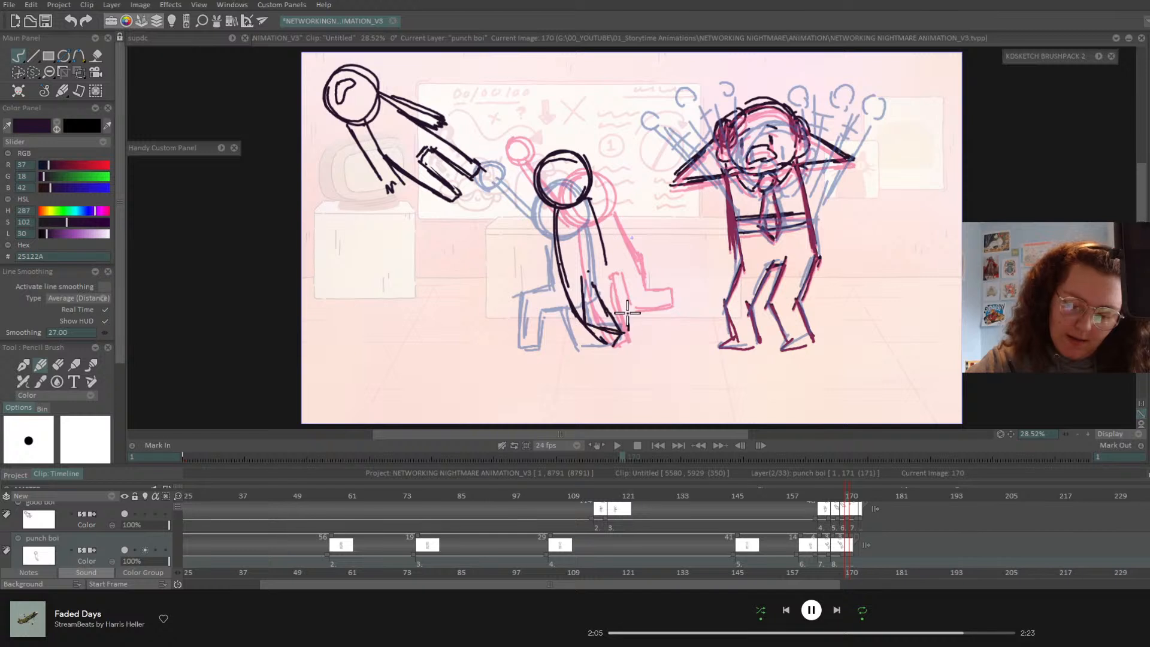
{"action": "left_click_drag", "start_coordinate": [626, 300], "coordinate": [611, 307]}
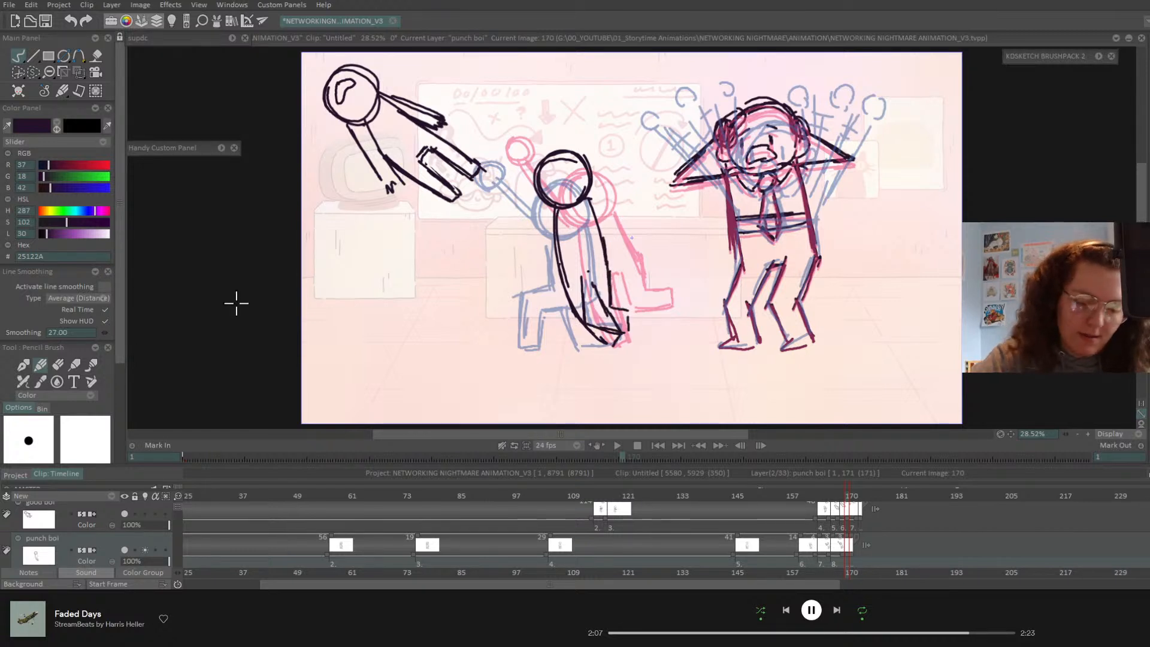
{"action": "left_click", "coordinate": [58, 367]}
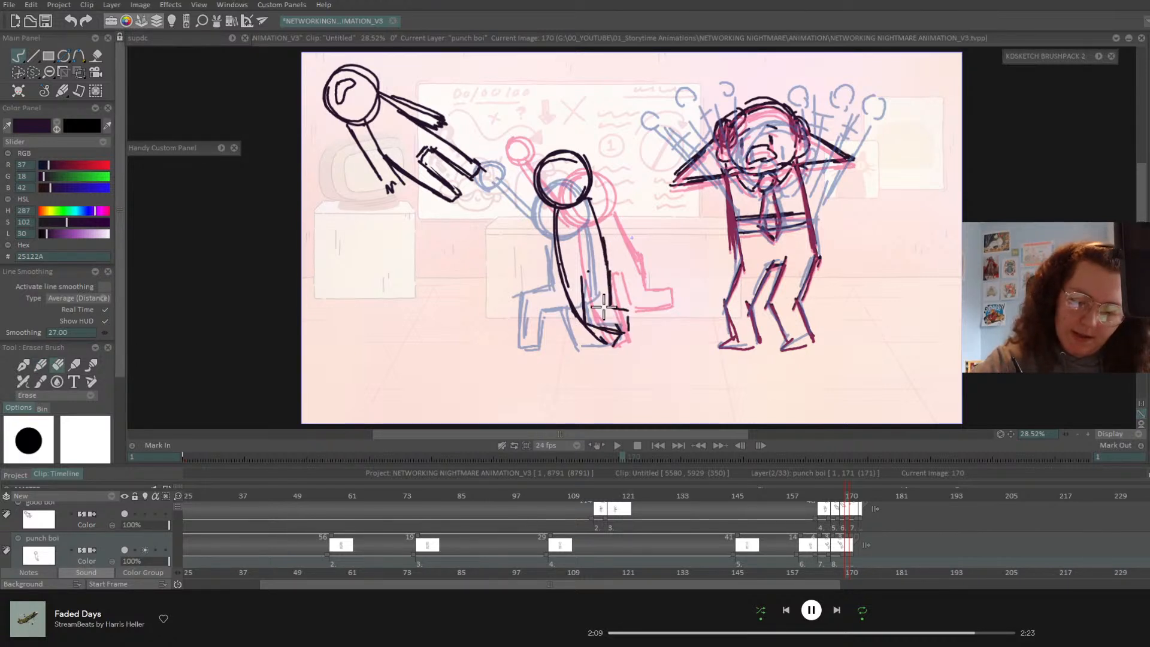
{"action": "left_click", "coordinate": [42, 365]}
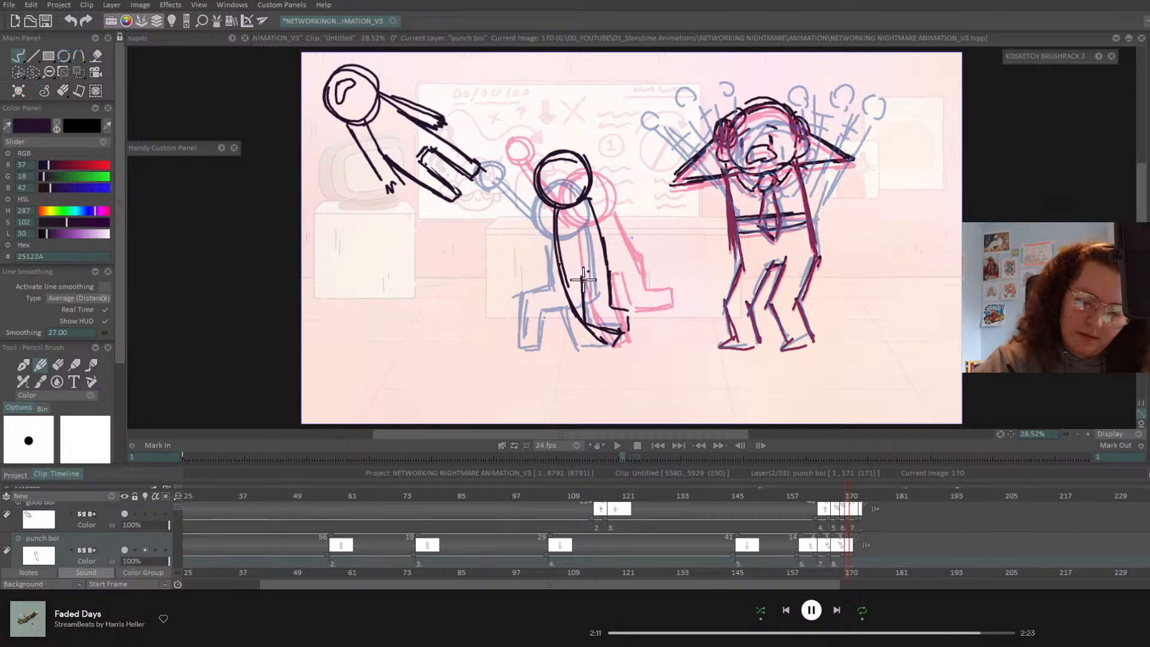
{"action": "left_click", "coordinate": [843, 495]}
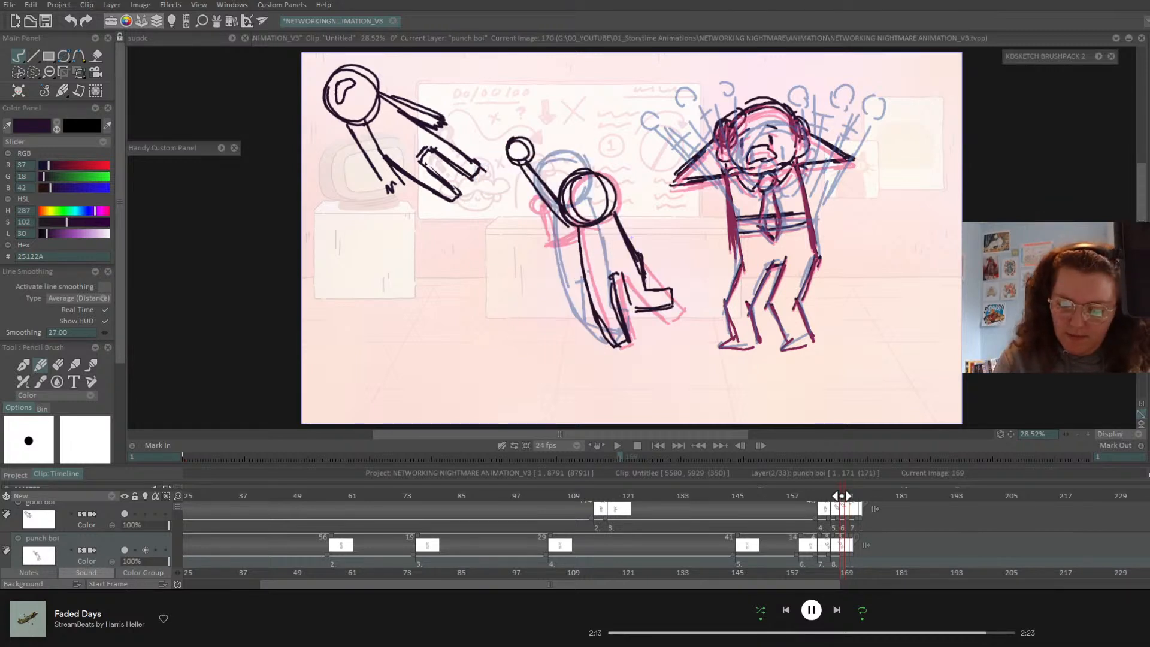
{"action": "mouse_move", "coordinate": [842, 495]}
{"action": "left_mouse_down"}
{"action": "mouse_move", "coordinate": [857, 492]}
{"action": "mouse_move", "coordinate": [845, 500]}
{"action": "left_mouse_up"}
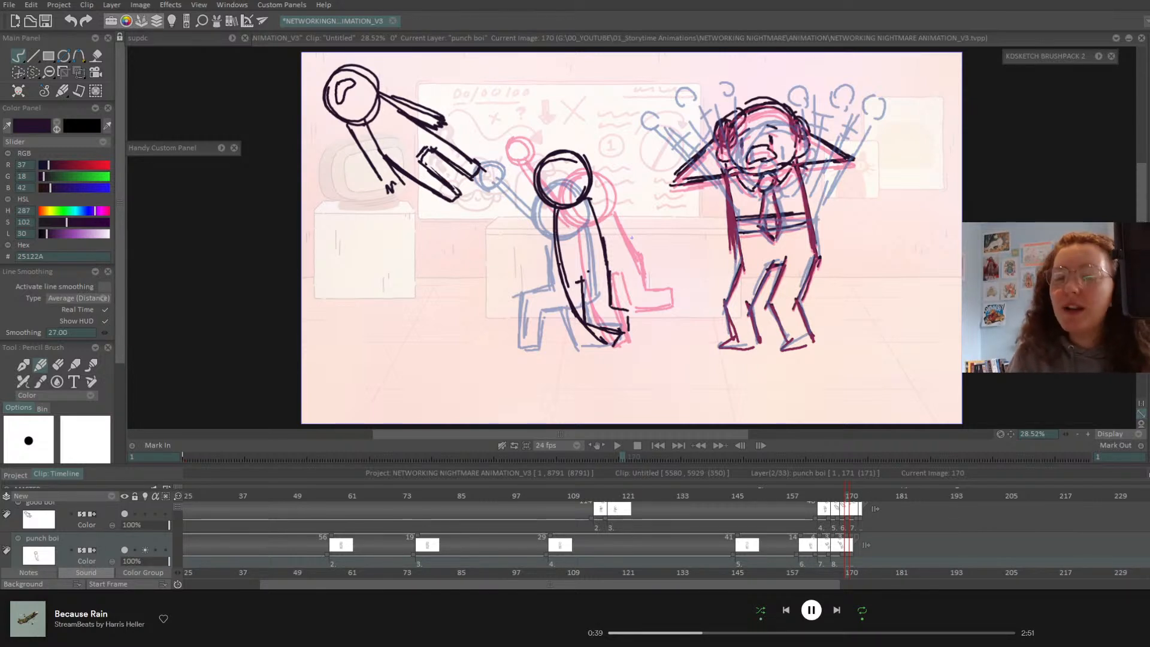
- Hold punch boi's in-between drawing for two frames and add a copy of his kneeling drawing at frame 174
{"action": "left_click_drag", "start_coordinate": [839, 493], "coordinate": [847, 515]}
{"action": "left_click_drag", "start_coordinate": [848, 556], "coordinate": [869, 553]}
{"action": "left_click_drag", "start_coordinate": [866, 497], "coordinate": [867, 497]}
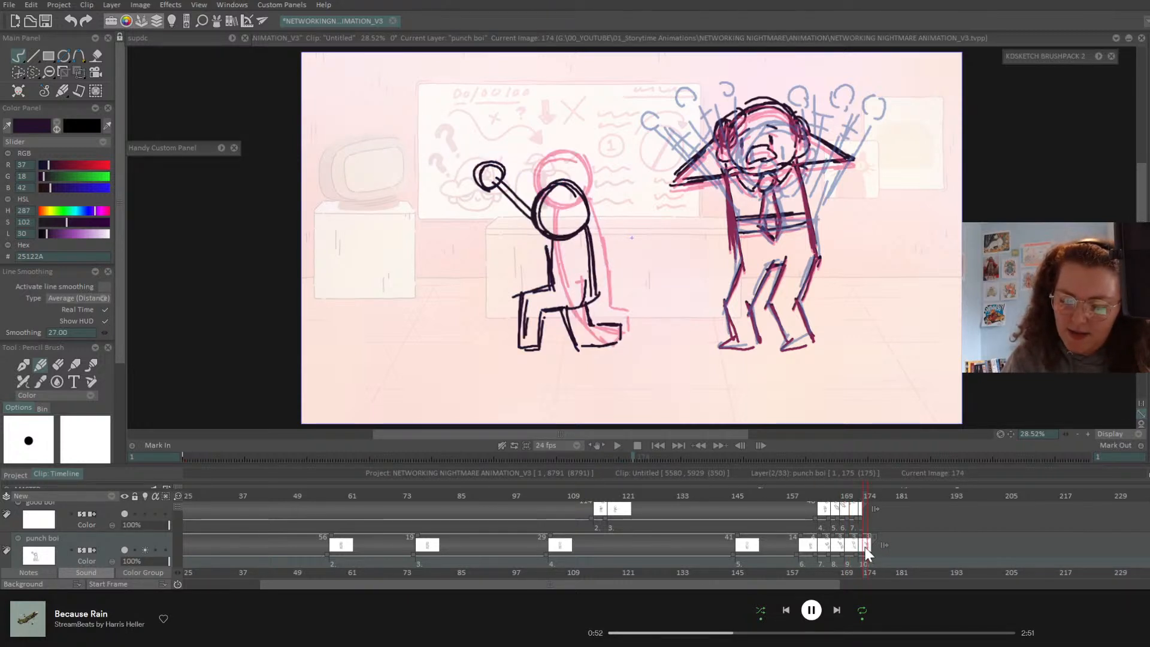
- Skew punch boi's kneeling drawing at frame 173 slightly downward and forward with the Perspective tool
{"action": "left_click", "coordinate": [58, 364]}
{"action": "left_click", "coordinate": [864, 497]}
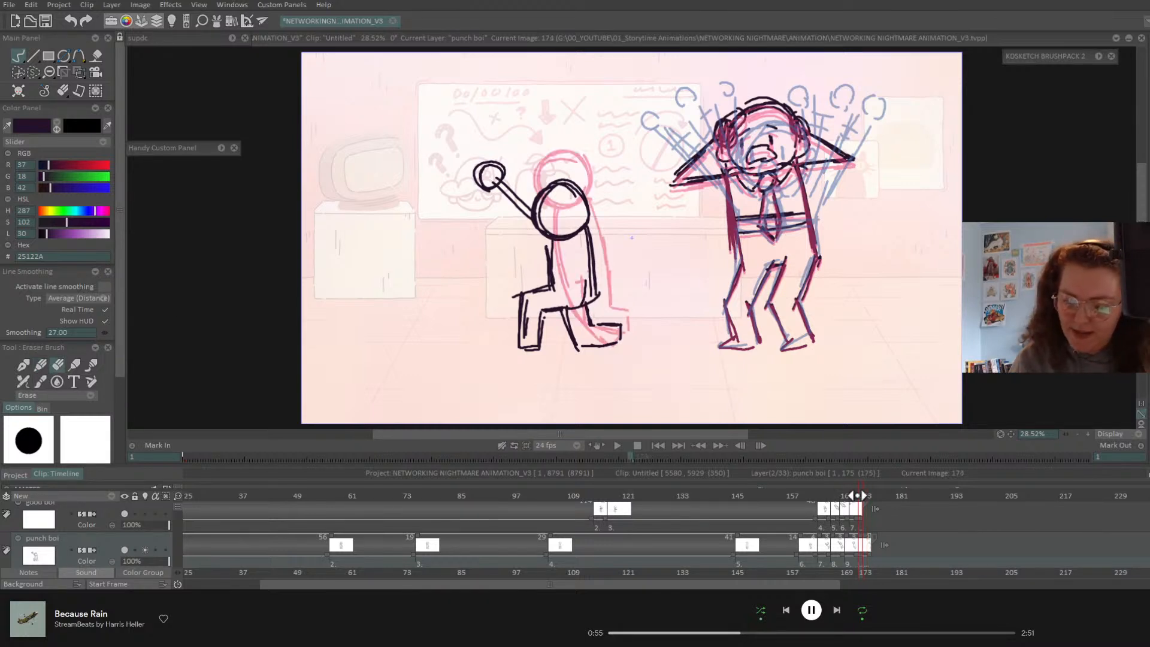
{"action": "left_click", "coordinate": [84, 69]}
{"action": "left_click", "coordinate": [138, 103]}
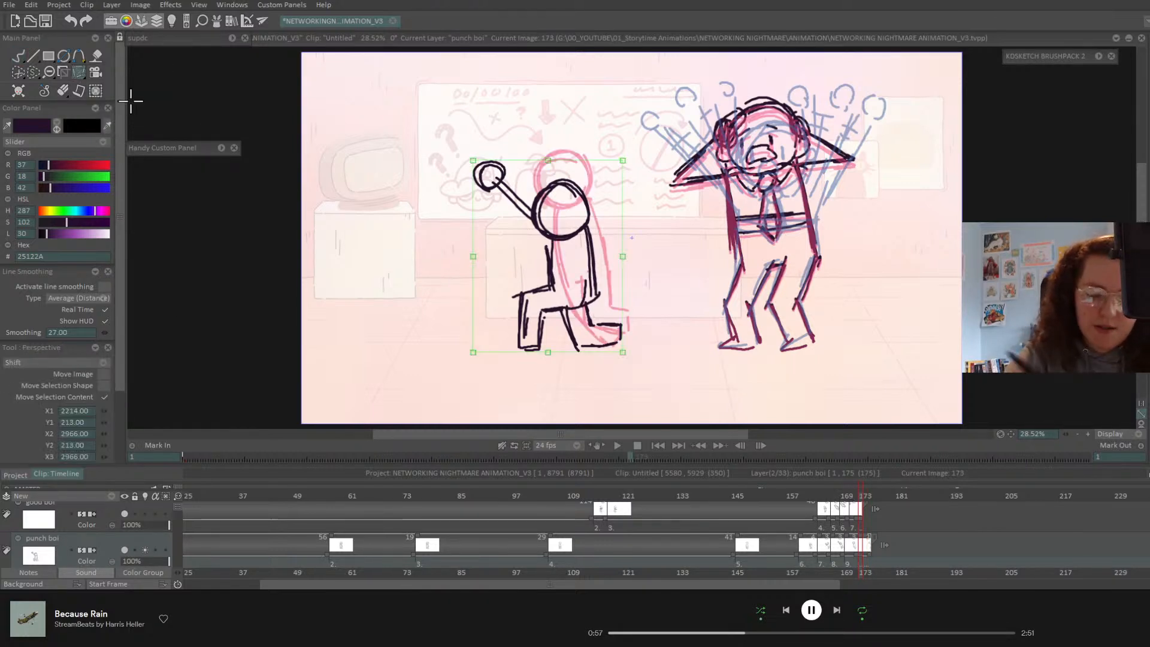
{"action": "left_click_drag", "start_coordinate": [550, 162], "coordinate": [542, 157]}
{"action": "key", "text": "Return"}
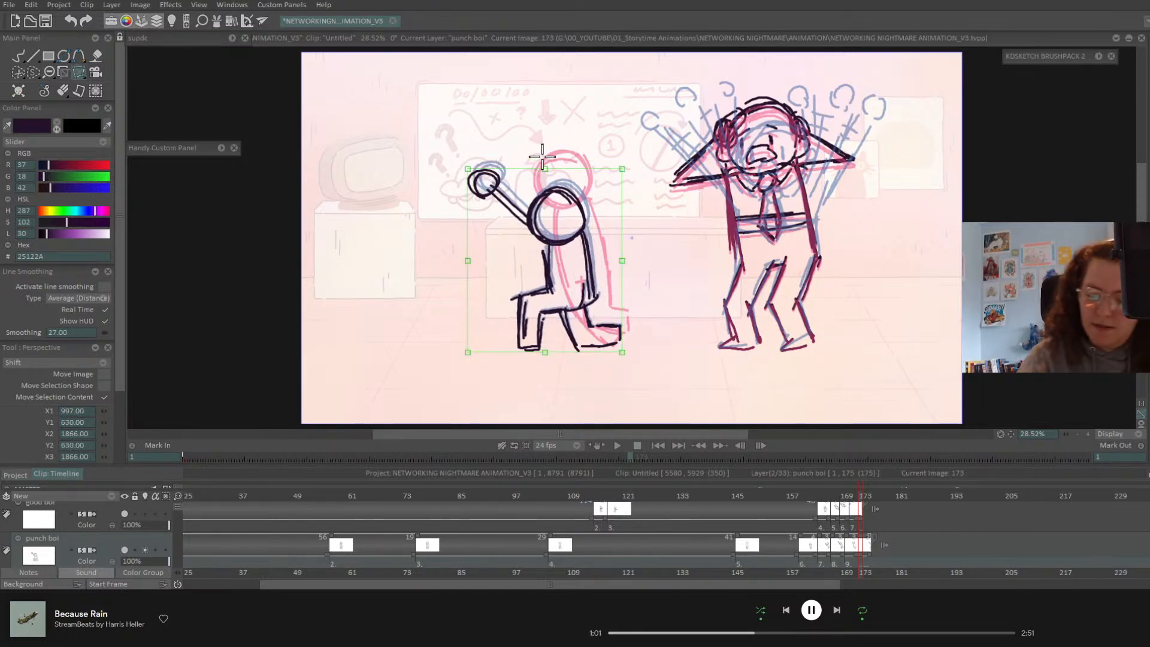
- Replace the raised arm on punch boi's last kneeling drawing with a lower bent arm and fist, and hold the preceding drawing one frame longer
{"action": "mouse_move", "coordinate": [856, 493]}
{"action": "left_mouse_down"}
{"action": "mouse_move", "coordinate": [878, 498]}
{"action": "mouse_move", "coordinate": [847, 498]}
{"action": "mouse_move", "coordinate": [868, 502]}
{"action": "left_mouse_up"}
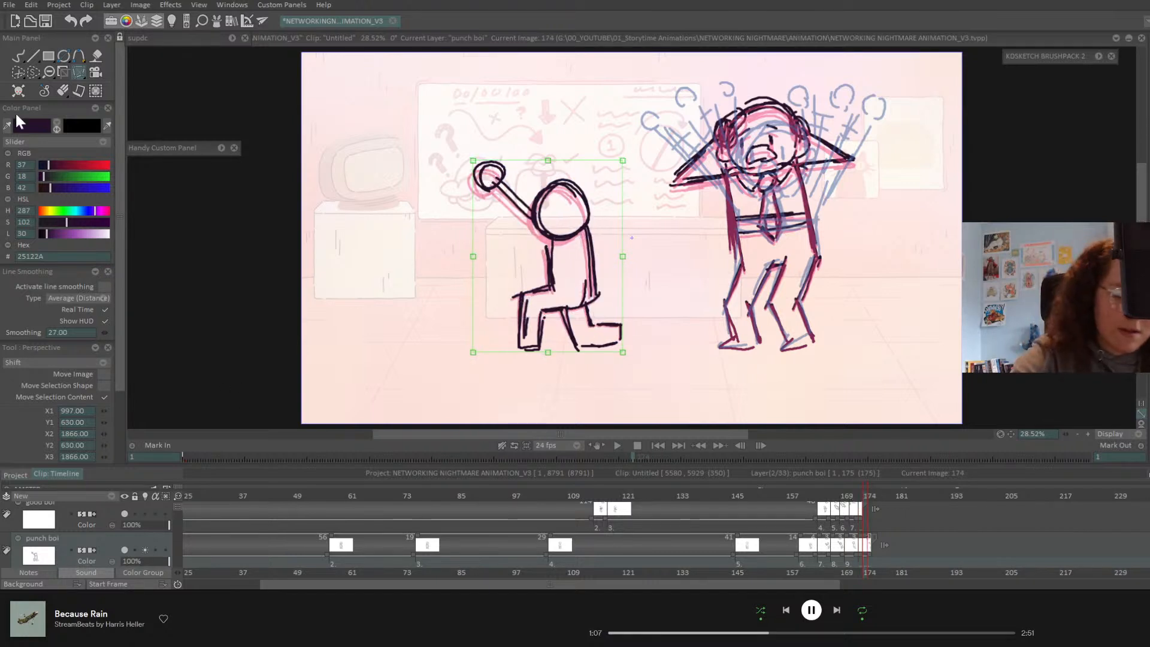
{"action": "key", "text": "e"}
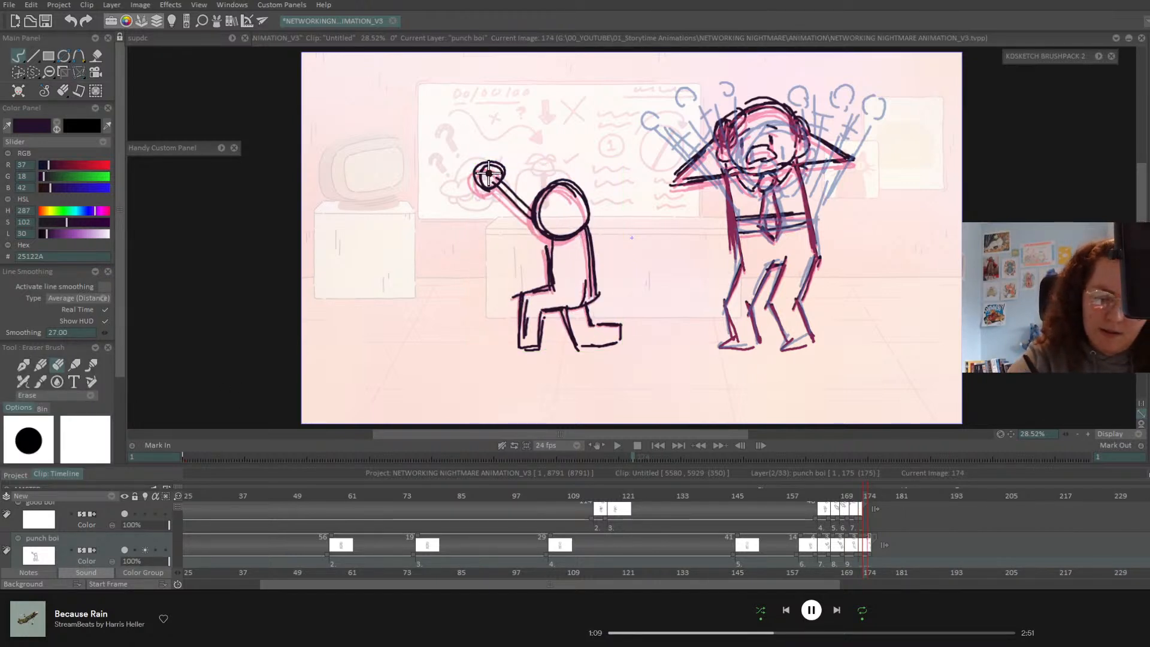
{"action": "mouse_move", "coordinate": [489, 174]}
{"action": "left_mouse_down"}
{"action": "mouse_move", "coordinate": [491, 157]}
{"action": "mouse_move", "coordinate": [525, 216]}
{"action": "mouse_move", "coordinate": [533, 206]}
{"action": "mouse_move", "coordinate": [521, 197]}
{"action": "left_mouse_up"}
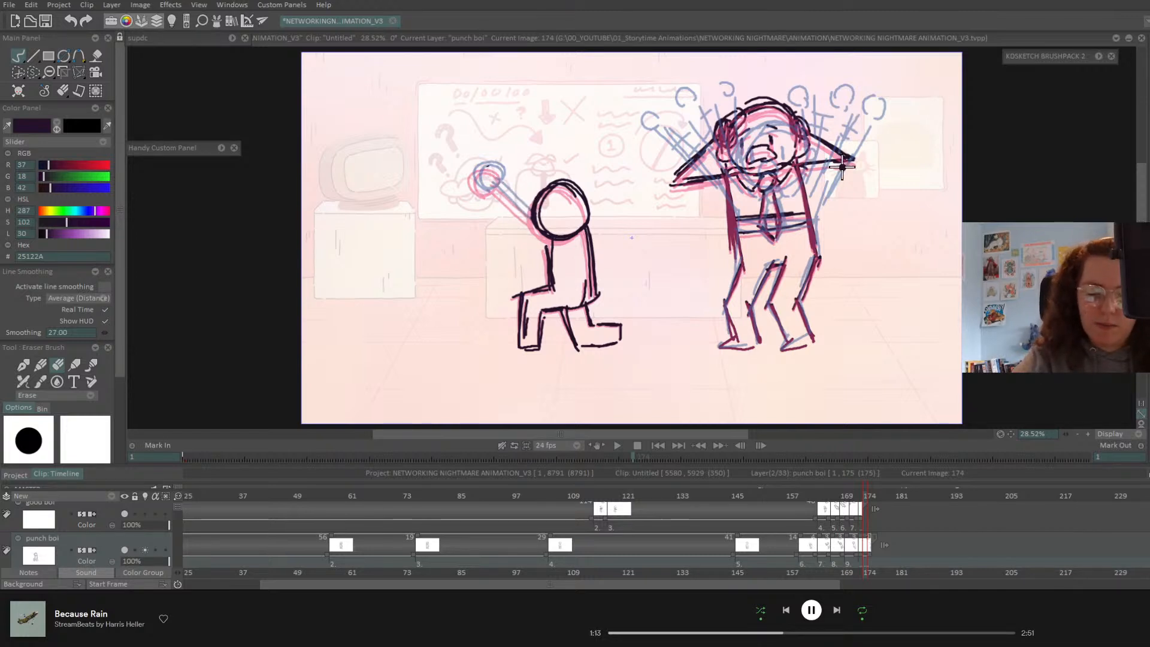
{"action": "left_click", "coordinate": [41, 365]}
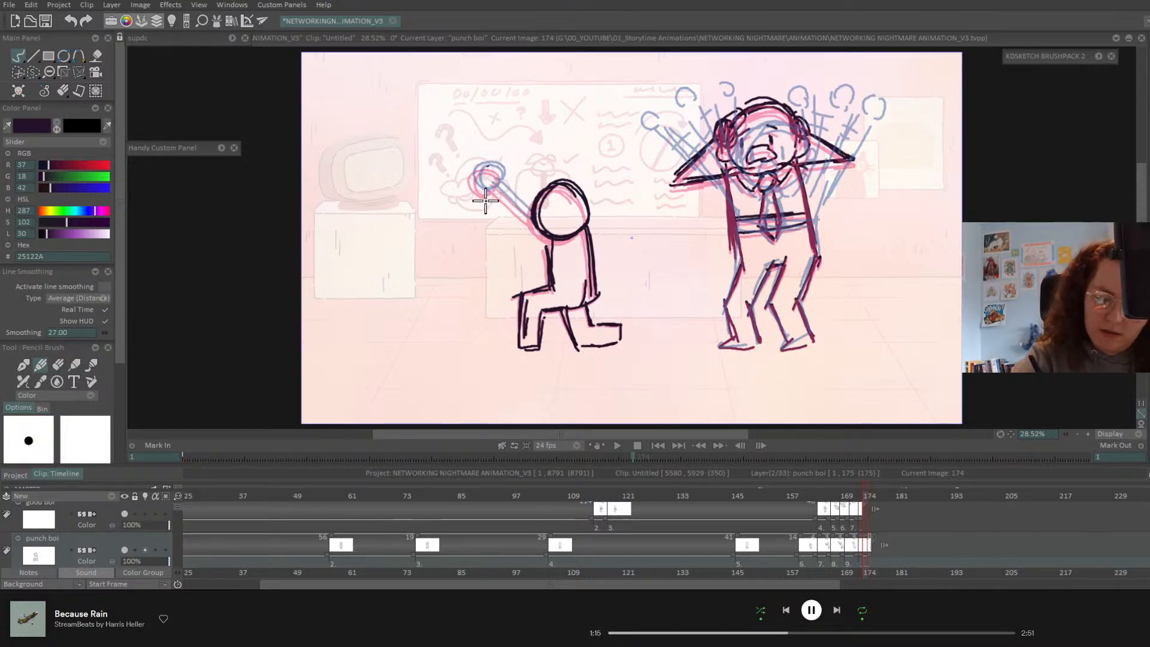
{"action": "mouse_move", "coordinate": [489, 213]}
{"action": "left_mouse_down"}
{"action": "mouse_move", "coordinate": [471, 196]}
{"action": "mouse_move", "coordinate": [504, 212]}
{"action": "mouse_move", "coordinate": [513, 231]}
{"action": "mouse_move", "coordinate": [544, 235]}
{"action": "mouse_move", "coordinate": [492, 220]}
{"action": "mouse_move", "coordinate": [499, 227]}
{"action": "mouse_move", "coordinate": [494, 214]}
{"action": "mouse_move", "coordinate": [543, 240]}
{"action": "mouse_move", "coordinate": [508, 232]}
{"action": "mouse_move", "coordinate": [497, 205]}
{"action": "mouse_move", "coordinate": [525, 236]}
{"action": "left_mouse_up"}
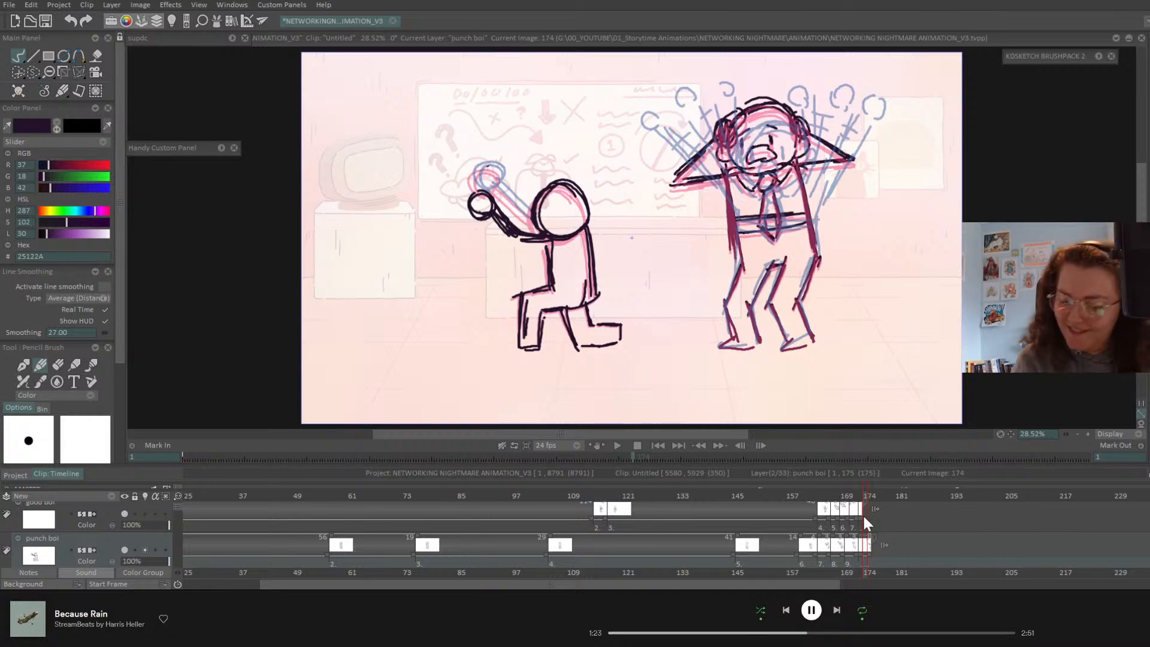
{"action": "left_click_drag", "start_coordinate": [861, 555], "coordinate": [869, 554]}
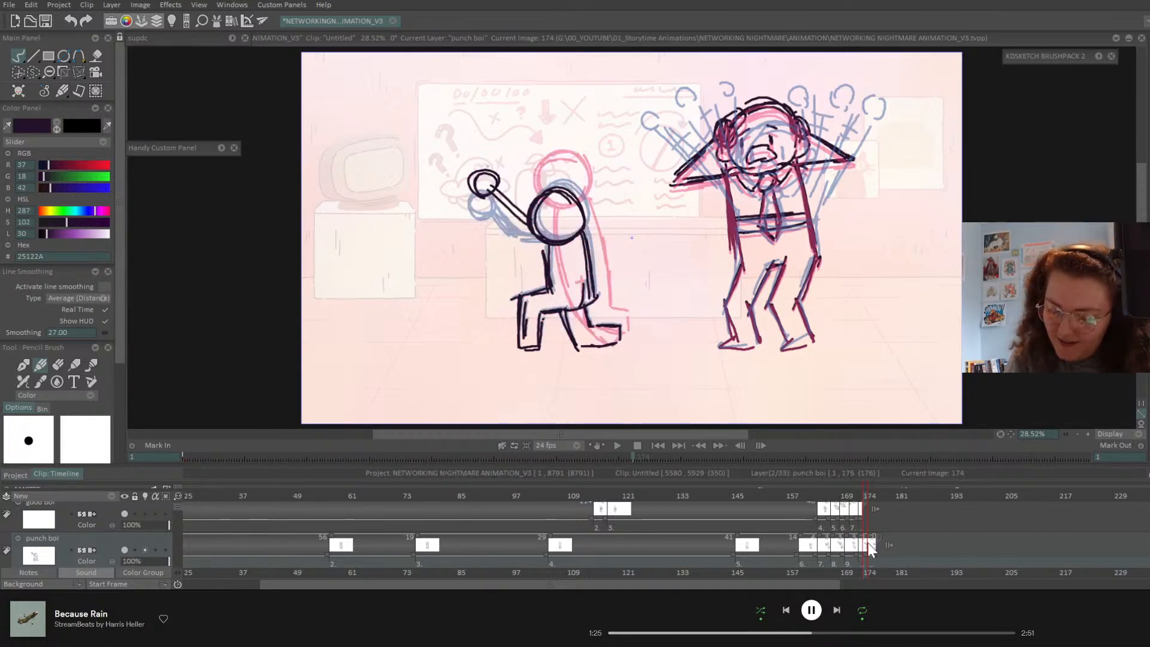
- Draw punch boi's raised arm and fist on the in-between pose at frame 170
{"action": "mouse_move", "coordinate": [863, 497]}
{"action": "left_mouse_down"}
{"action": "mouse_move", "coordinate": [797, 514]}
{"action": "mouse_move", "coordinate": [868, 522]}
{"action": "mouse_move", "coordinate": [842, 525]}
{"action": "mouse_move", "coordinate": [850, 520]}
{"action": "left_mouse_up"}
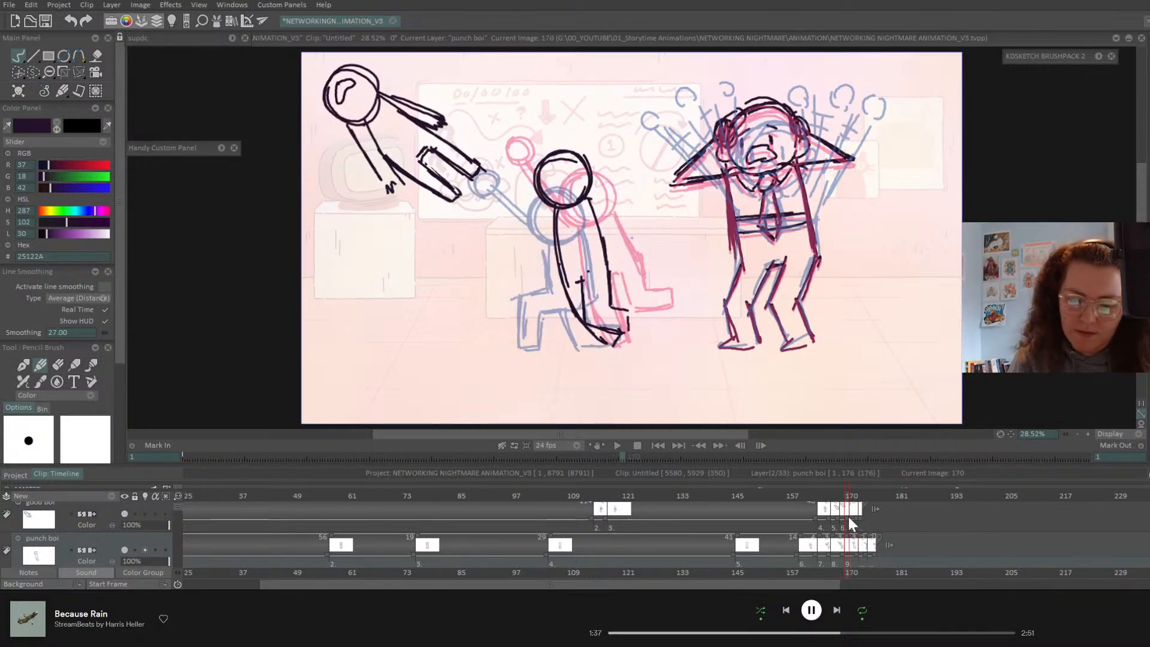
{"action": "mouse_move", "coordinate": [500, 136]}
{"action": "left_mouse_down"}
{"action": "mouse_move", "coordinate": [488, 148]}
{"action": "mouse_move", "coordinate": [542, 198]}
{"action": "left_mouse_up"}
{"action": "mouse_move", "coordinate": [500, 157]}
{"action": "left_mouse_down"}
{"action": "mouse_move", "coordinate": [542, 195]}
{"action": "mouse_move", "coordinate": [499, 155]}
{"action": "mouse_move", "coordinate": [555, 211]}
{"action": "left_mouse_up"}
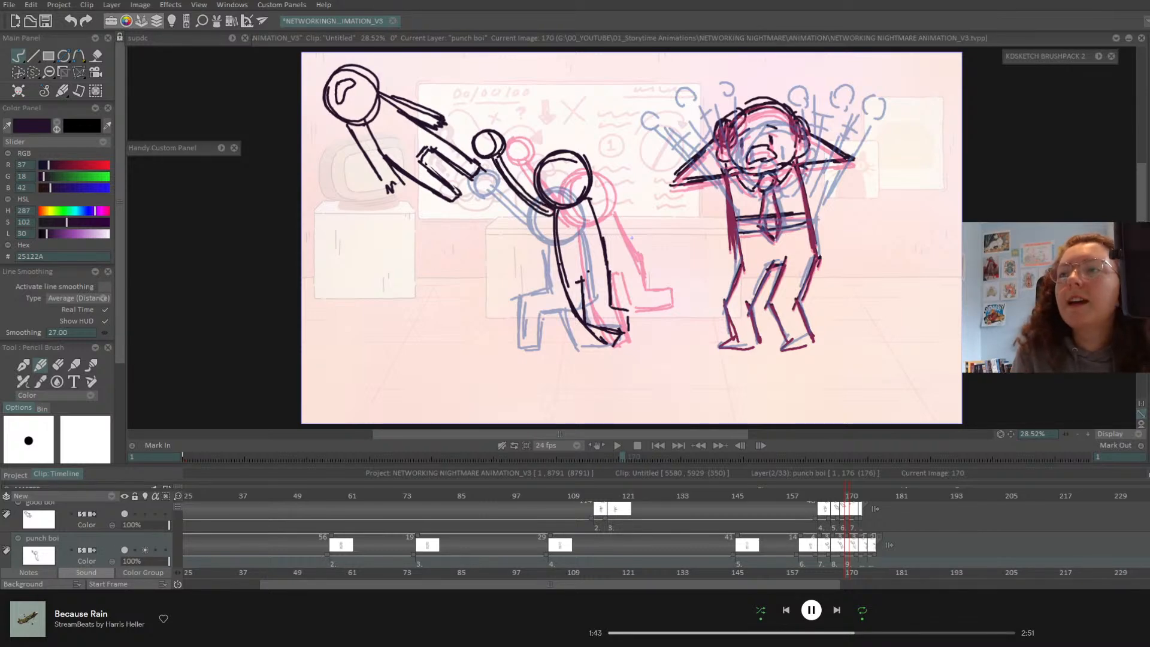
- Play the animation from the first frame to check the timing of the punch and its follow-through
{"action": "left_click", "coordinate": [657, 445]}
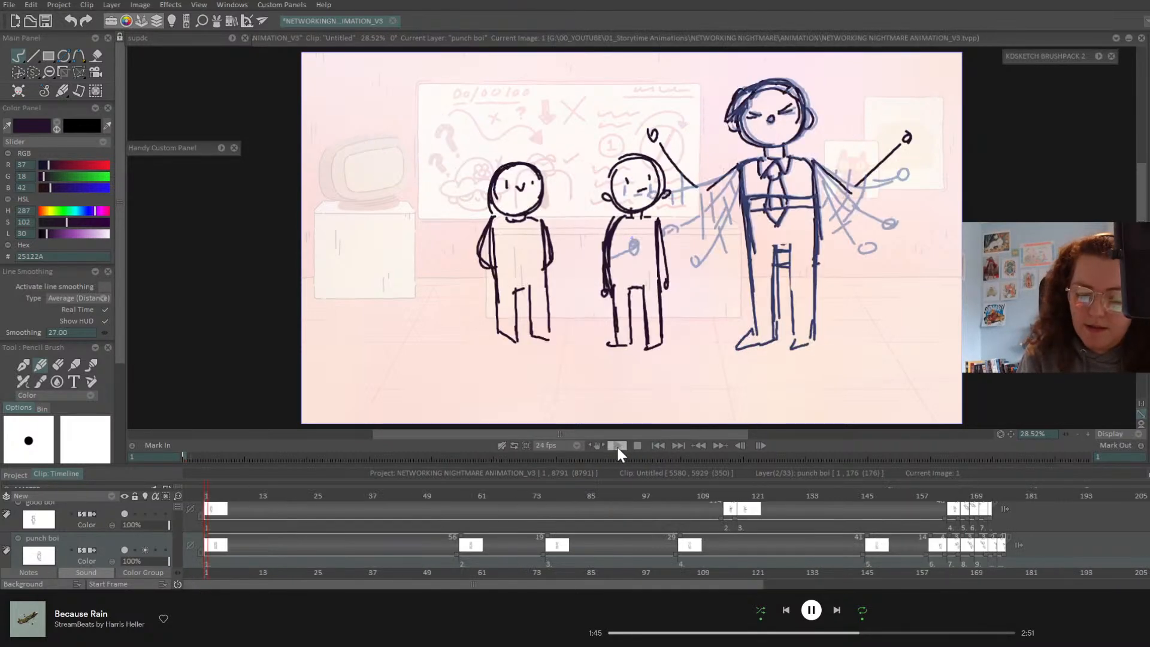
{"action": "left_click", "coordinate": [617, 446]}
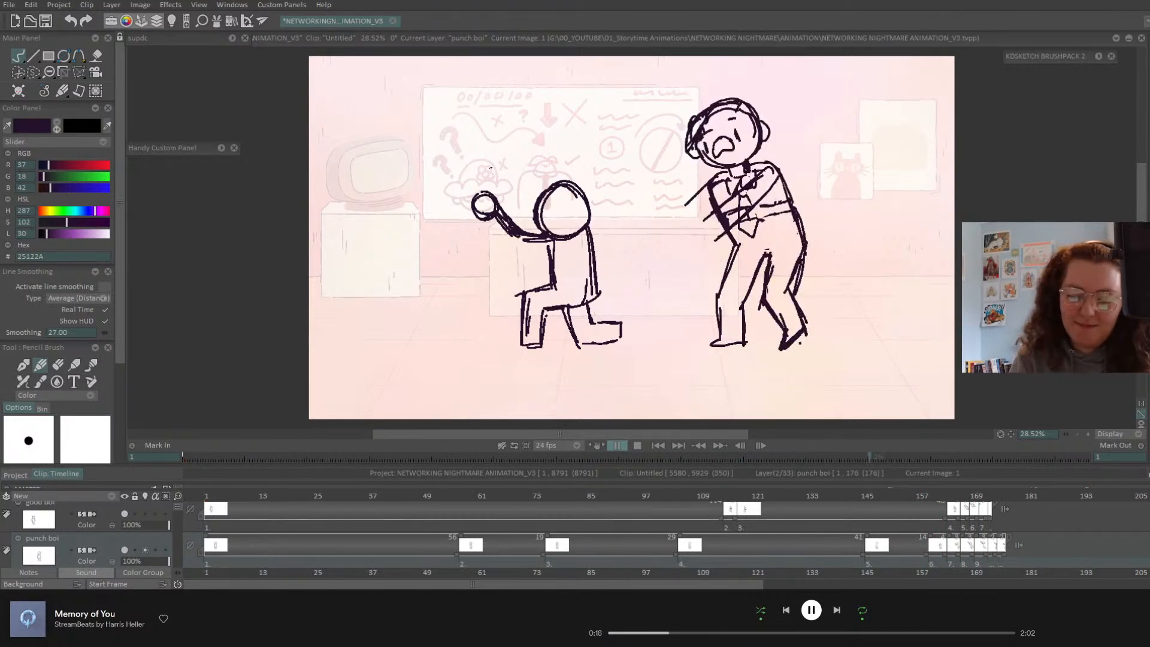
{"action": "left_click", "coordinate": [657, 445]}
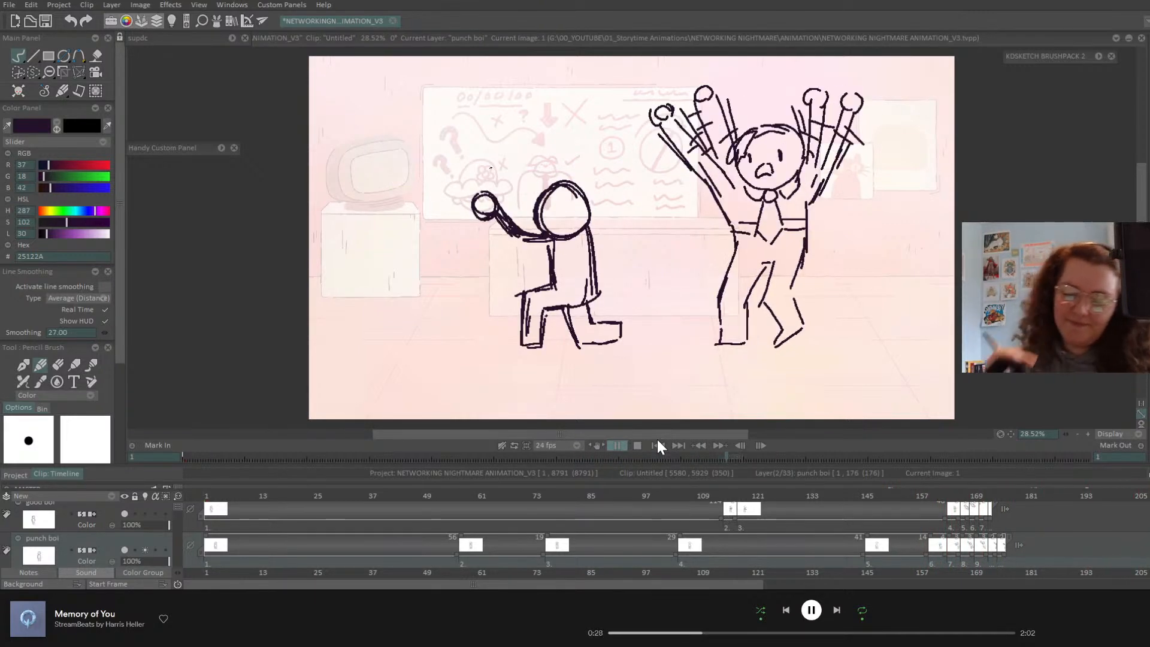
- Remove punch boi's kneeling drawings following frame 171 and start a blank drawing at frame 172
{"action": "left_click_drag", "start_coordinate": [973, 496], "coordinate": [956, 494]}
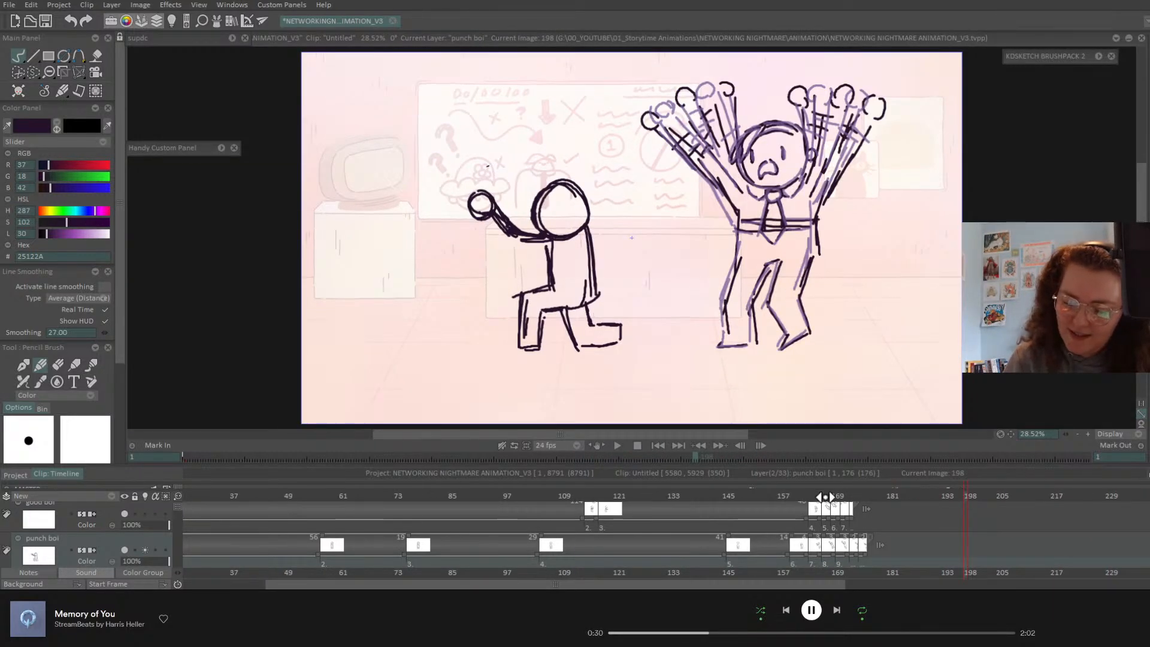
{"action": "mouse_move", "coordinate": [825, 496]}
{"action": "left_mouse_down"}
{"action": "mouse_move", "coordinate": [856, 497]}
{"action": "mouse_move", "coordinate": [846, 501]}
{"action": "mouse_move", "coordinate": [864, 539]}
{"action": "left_mouse_up"}
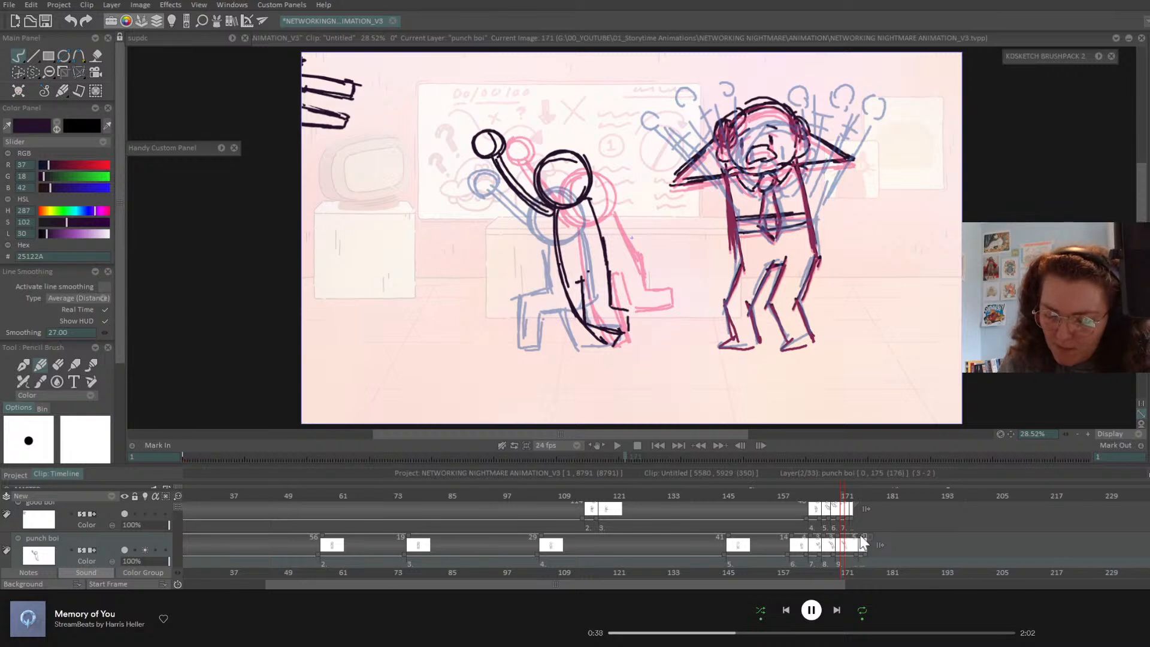
{"action": "key", "text": "Delete"}
{"action": "left_click_drag", "start_coordinate": [845, 494], "coordinate": [849, 496]}
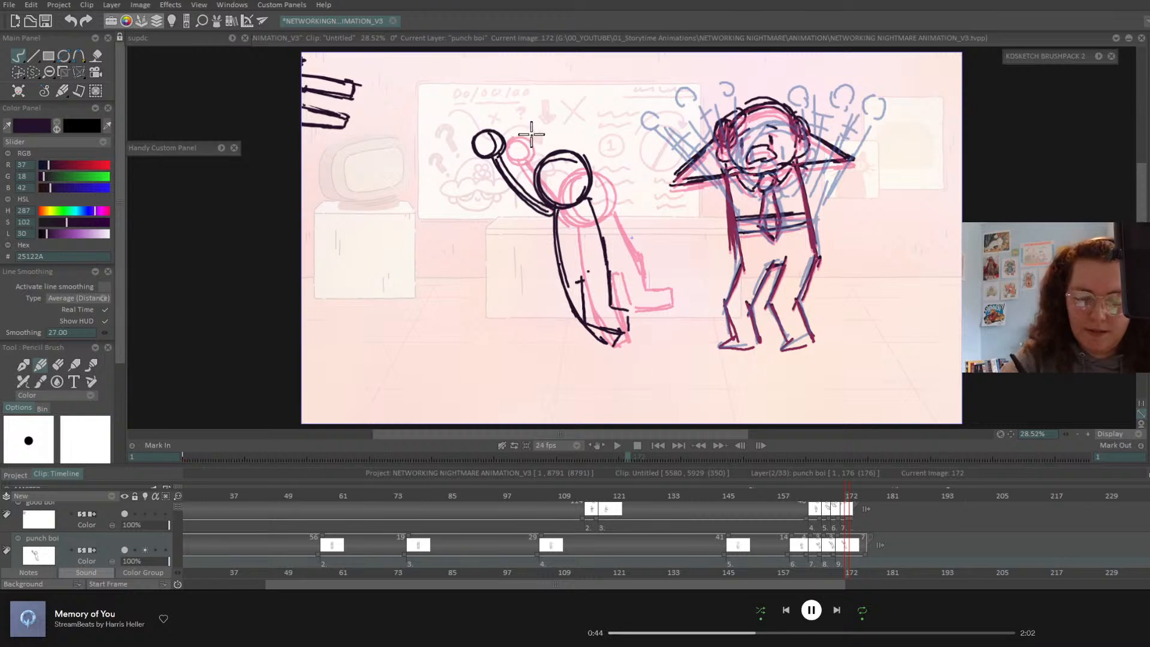
{"action": "key", "text": "Delete"}
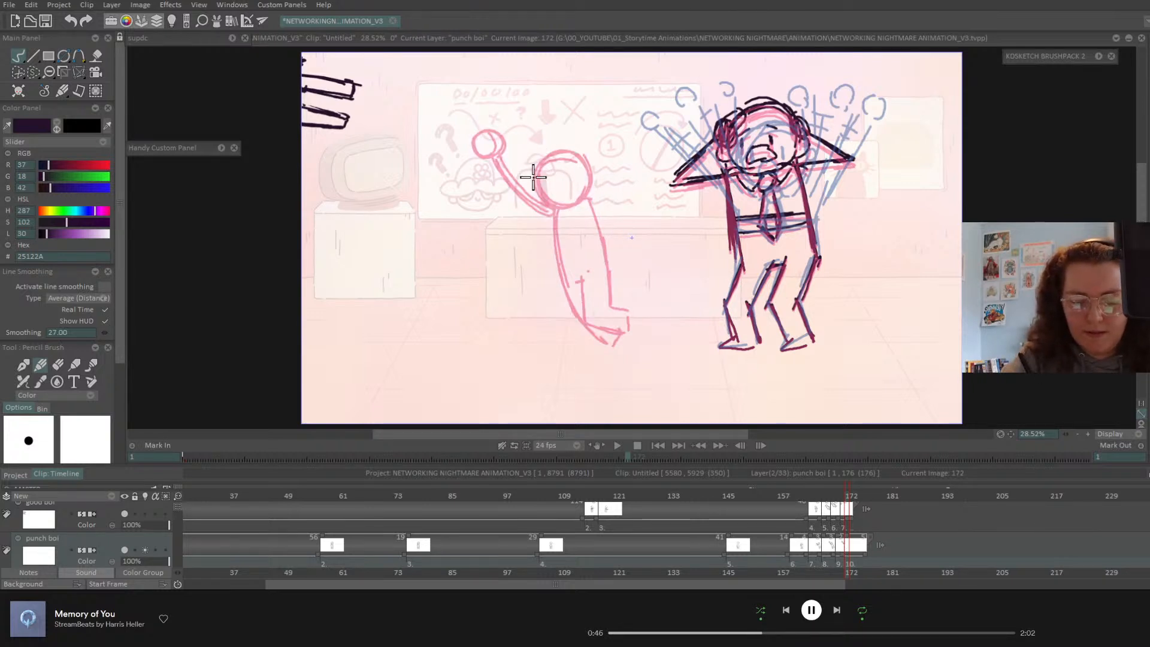
{"action": "mouse_move", "coordinate": [533, 178]}
{"action": "left_mouse_down"}
{"action": "mouse_move", "coordinate": [566, 197]}
{"action": "mouse_move", "coordinate": [536, 192]}
{"action": "mouse_move", "coordinate": [557, 174]}
{"action": "left_mouse_up"}
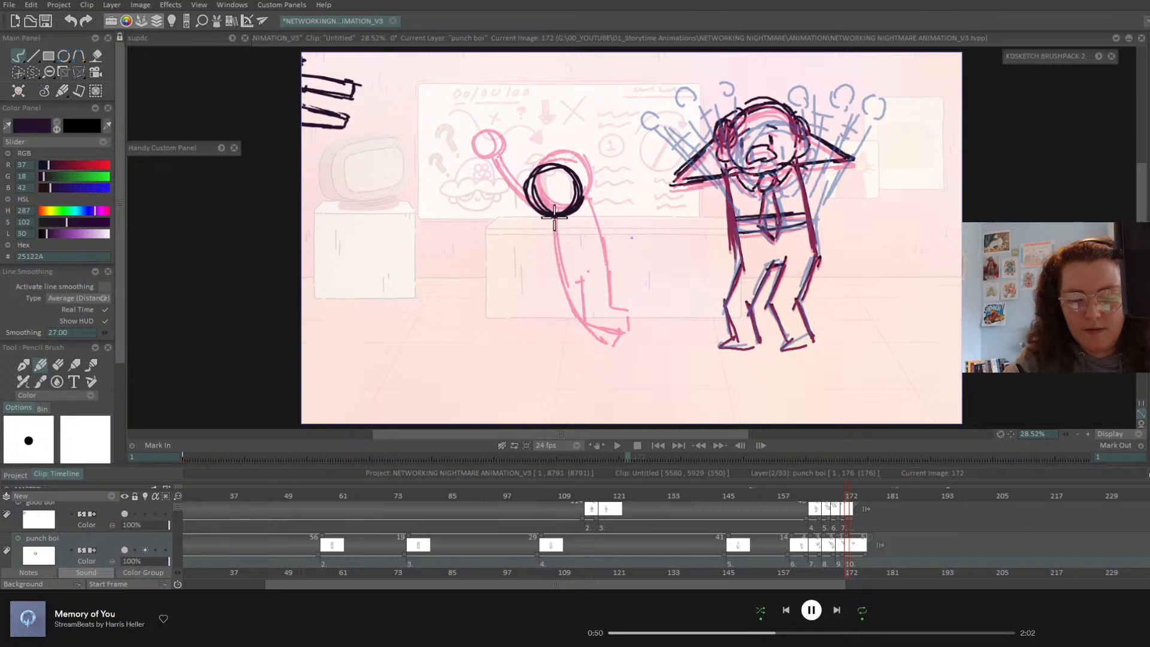
{"action": "mouse_move", "coordinate": [548, 212]}
{"action": "left_mouse_down"}
{"action": "mouse_move", "coordinate": [537, 344]}
{"action": "mouse_move", "coordinate": [551, 350]}
{"action": "mouse_move", "coordinate": [565, 267]}
{"action": "left_mouse_up"}
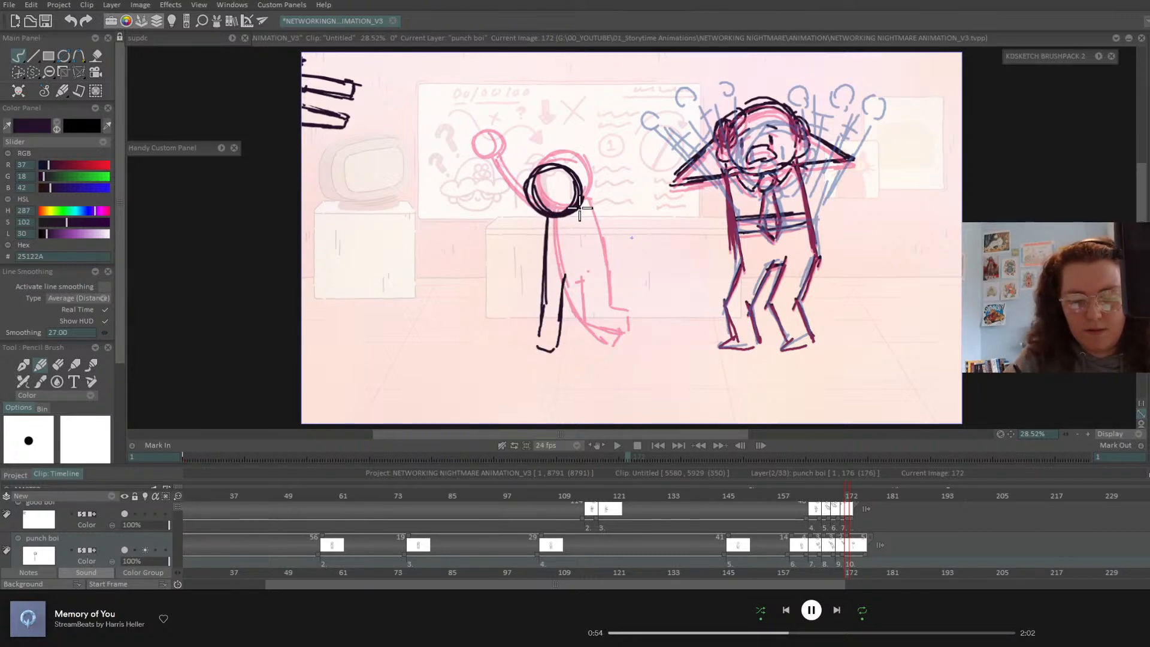
{"action": "left_click_drag", "start_coordinate": [580, 208], "coordinate": [598, 293]}
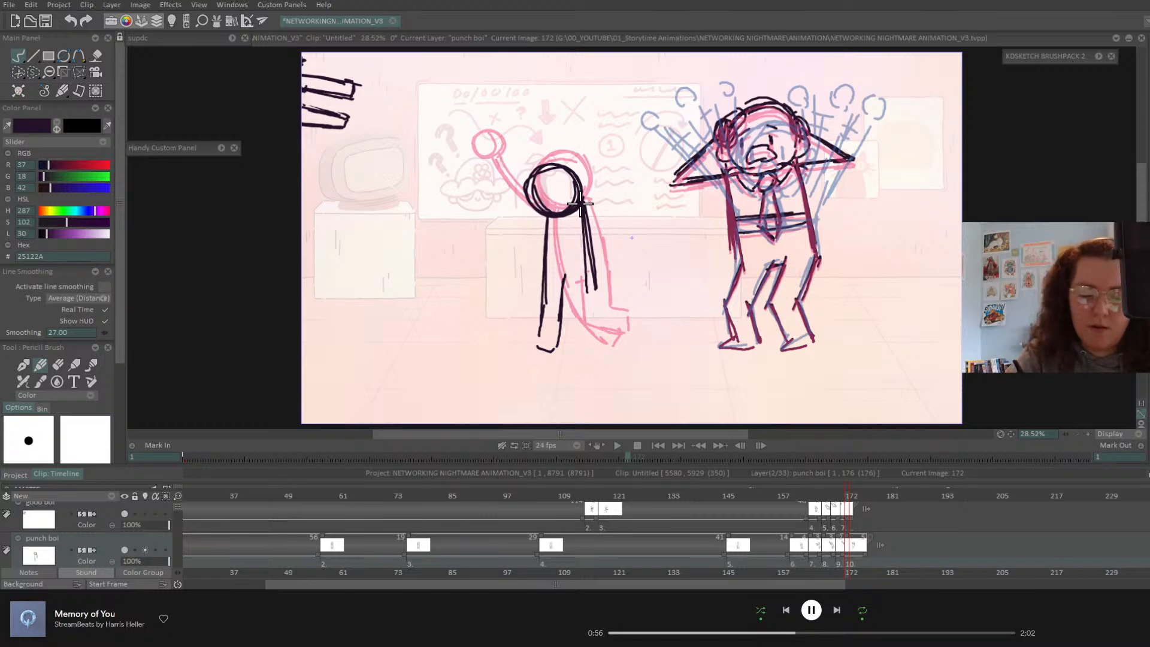
{"action": "key", "text": "BackSpace"}
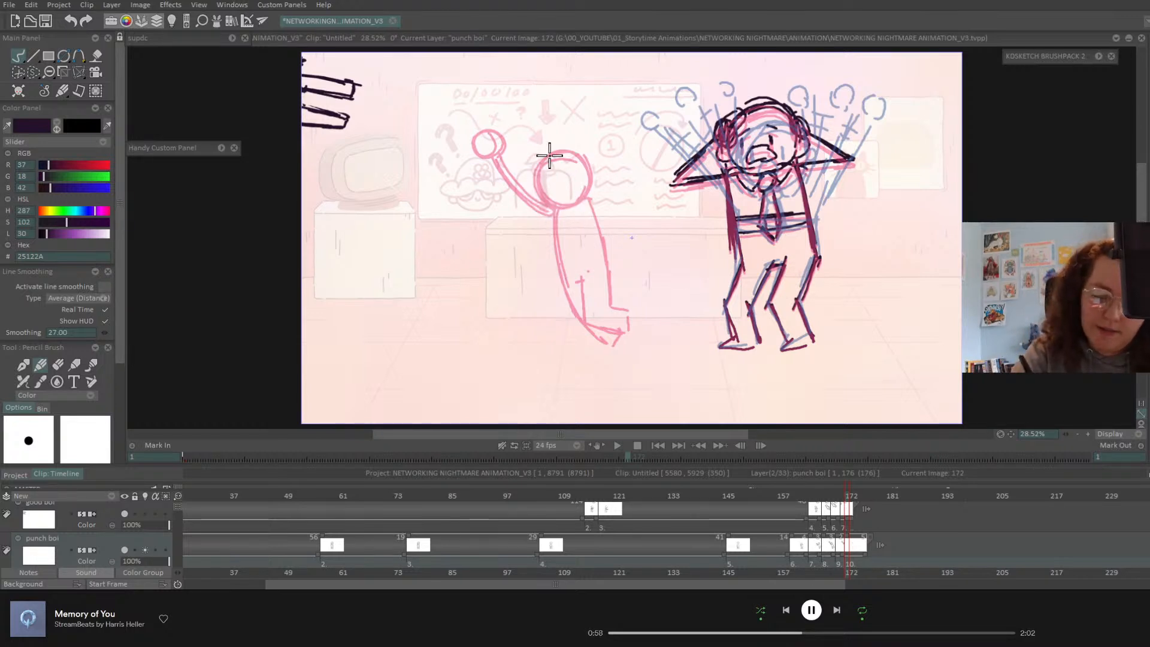
- Draw punch boi recovering to a standing pose at frame 172, with head, torso, two legs and a lower bent arm ending in a fist
{"action": "mouse_move", "coordinate": [550, 156]}
{"action": "left_mouse_down"}
{"action": "mouse_move", "coordinate": [582, 187]}
{"action": "mouse_move", "coordinate": [571, 204]}
{"action": "mouse_move", "coordinate": [534, 206]}
{"action": "mouse_move", "coordinate": [565, 205]}
{"action": "mouse_move", "coordinate": [558, 220]}
{"action": "mouse_move", "coordinate": [567, 204]}
{"action": "mouse_move", "coordinate": [587, 230]}
{"action": "mouse_move", "coordinate": [546, 218]}
{"action": "mouse_move", "coordinate": [539, 343]}
{"action": "mouse_move", "coordinate": [561, 341]}
{"action": "mouse_move", "coordinate": [572, 263]}
{"action": "left_mouse_up"}
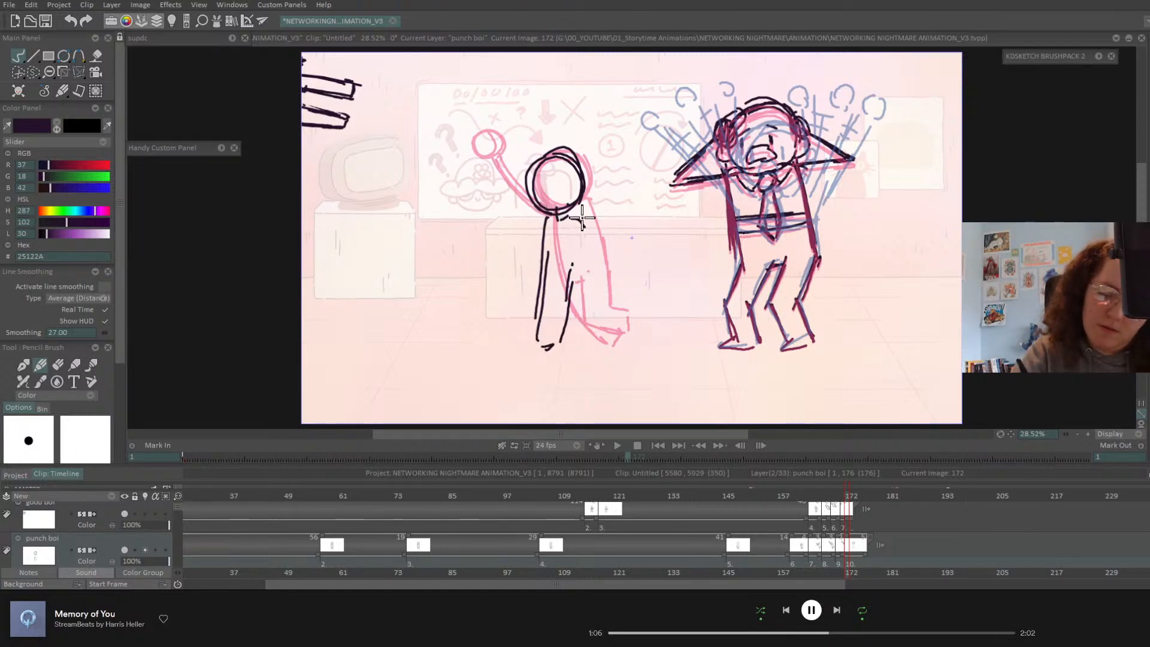
{"action": "mouse_move", "coordinate": [582, 218]}
{"action": "left_mouse_down"}
{"action": "mouse_move", "coordinate": [610, 328]}
{"action": "mouse_move", "coordinate": [591, 344]}
{"action": "left_mouse_up"}
{"action": "left_click_drag", "start_coordinate": [571, 268], "coordinate": [587, 336]}
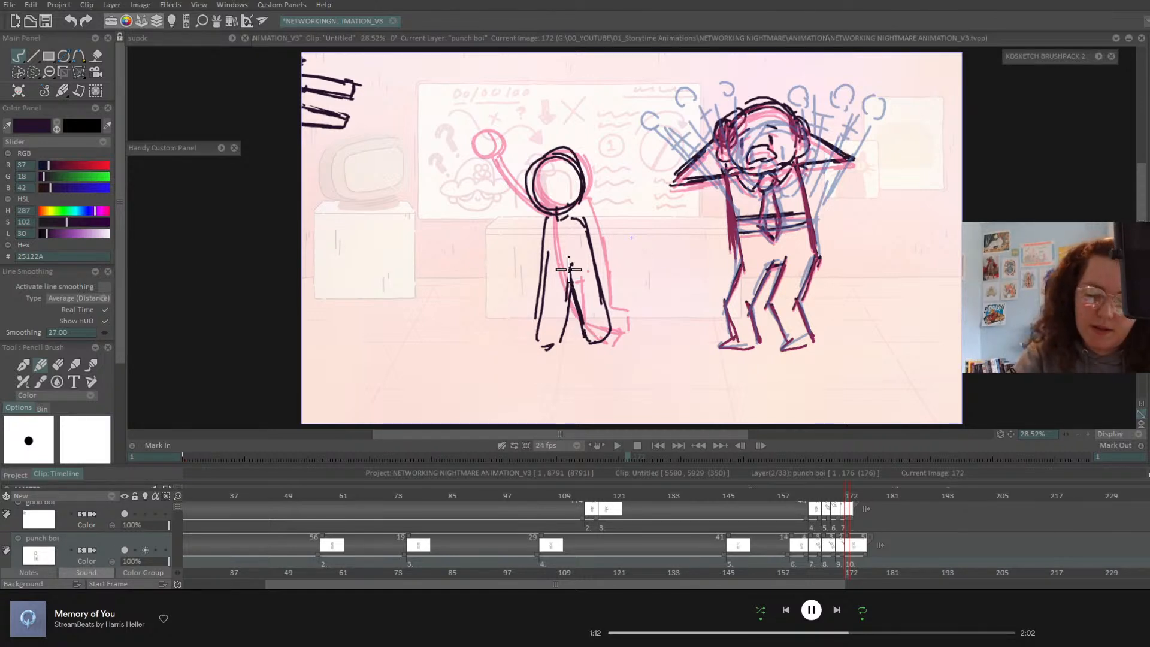
{"action": "mouse_move", "coordinate": [569, 270]}
{"action": "left_mouse_down"}
{"action": "mouse_move", "coordinate": [598, 339]}
{"action": "mouse_move", "coordinate": [612, 326]}
{"action": "mouse_move", "coordinate": [594, 255]}
{"action": "left_mouse_up"}
{"action": "mouse_move", "coordinate": [594, 253]}
{"action": "left_mouse_down"}
{"action": "mouse_move", "coordinate": [595, 292]}
{"action": "mouse_move", "coordinate": [575, 281]}
{"action": "left_mouse_up"}
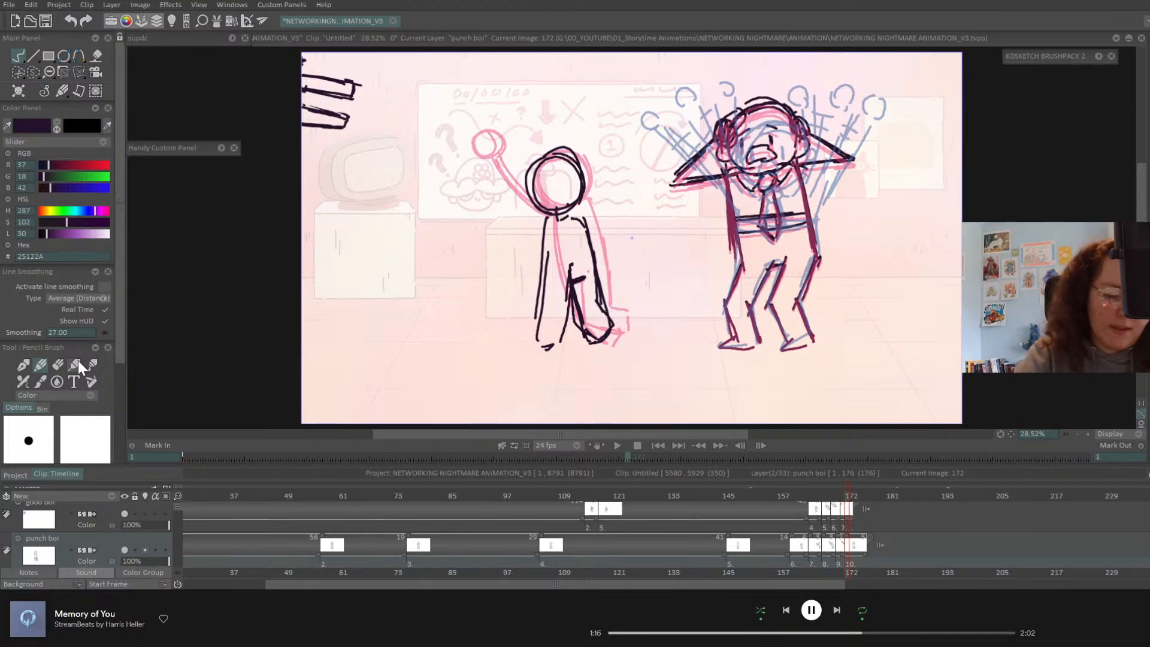
{"action": "left_click", "coordinate": [57, 364]}
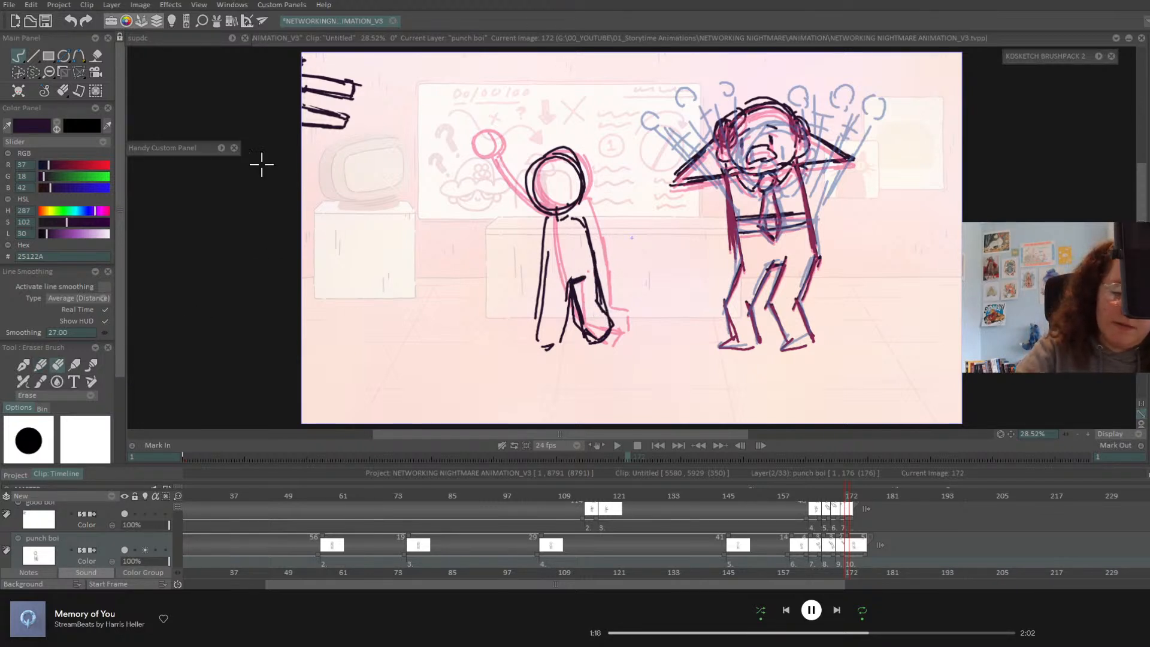
{"action": "left_click", "coordinate": [41, 365]}
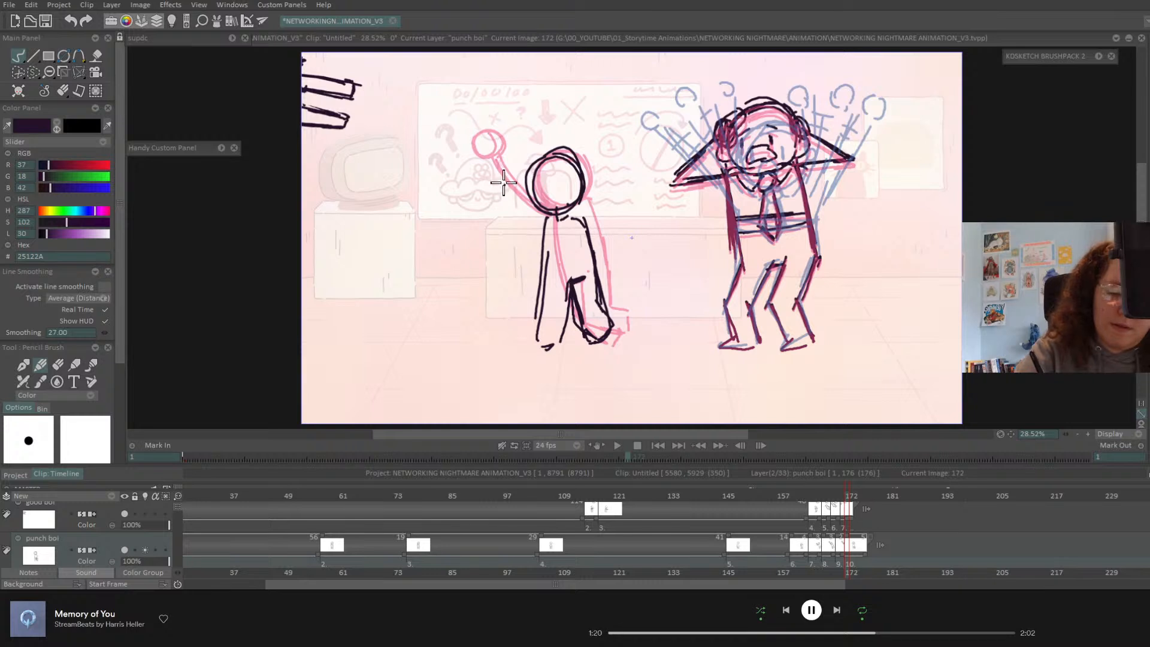
{"action": "mouse_move", "coordinate": [503, 183]}
{"action": "left_mouse_down"}
{"action": "mouse_move", "coordinate": [498, 206]}
{"action": "mouse_move", "coordinate": [526, 235]}
{"action": "mouse_move", "coordinate": [547, 224]}
{"action": "mouse_move", "coordinate": [502, 200]}
{"action": "mouse_move", "coordinate": [536, 234]}
{"action": "left_mouse_up"}
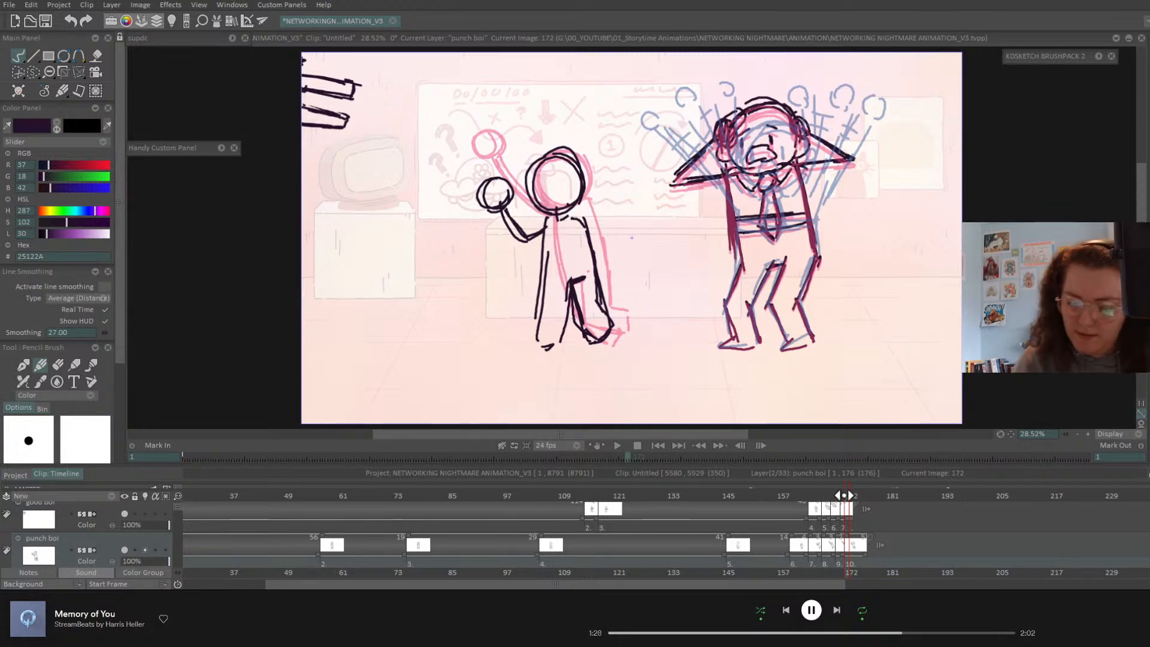
- Scrub back and forth through the frames after the punch to check punch boi's follow-through
{"action": "left_click_drag", "start_coordinate": [844, 495], "coordinate": [827, 492]}
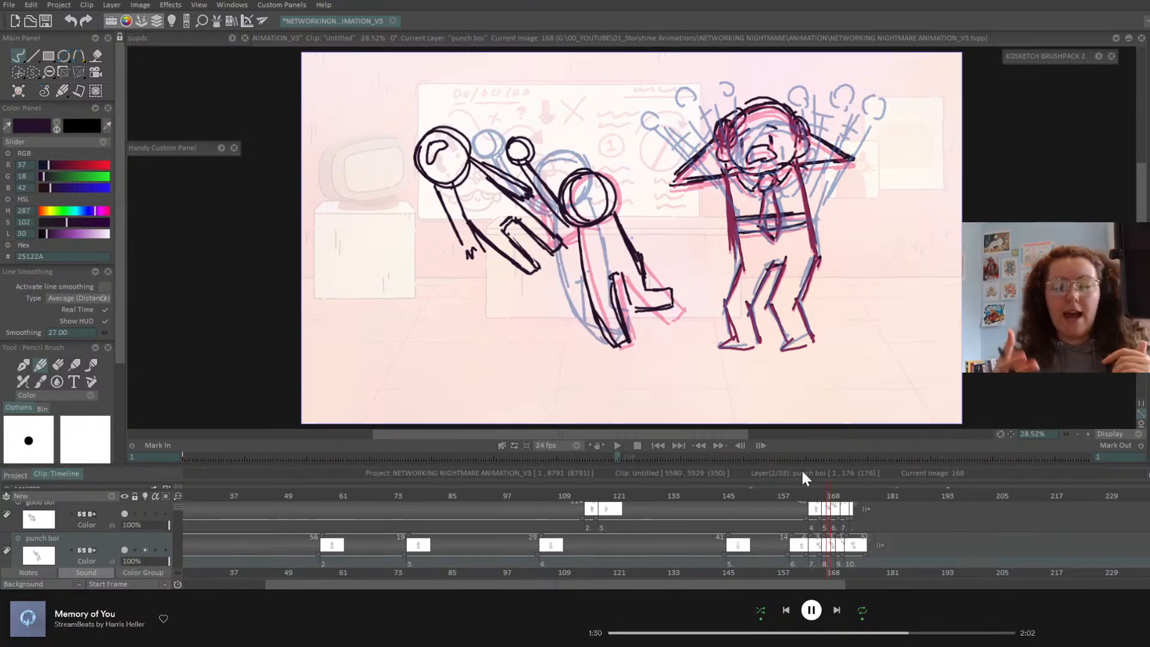
{"action": "left_click_drag", "start_coordinate": [814, 492], "coordinate": [853, 498]}
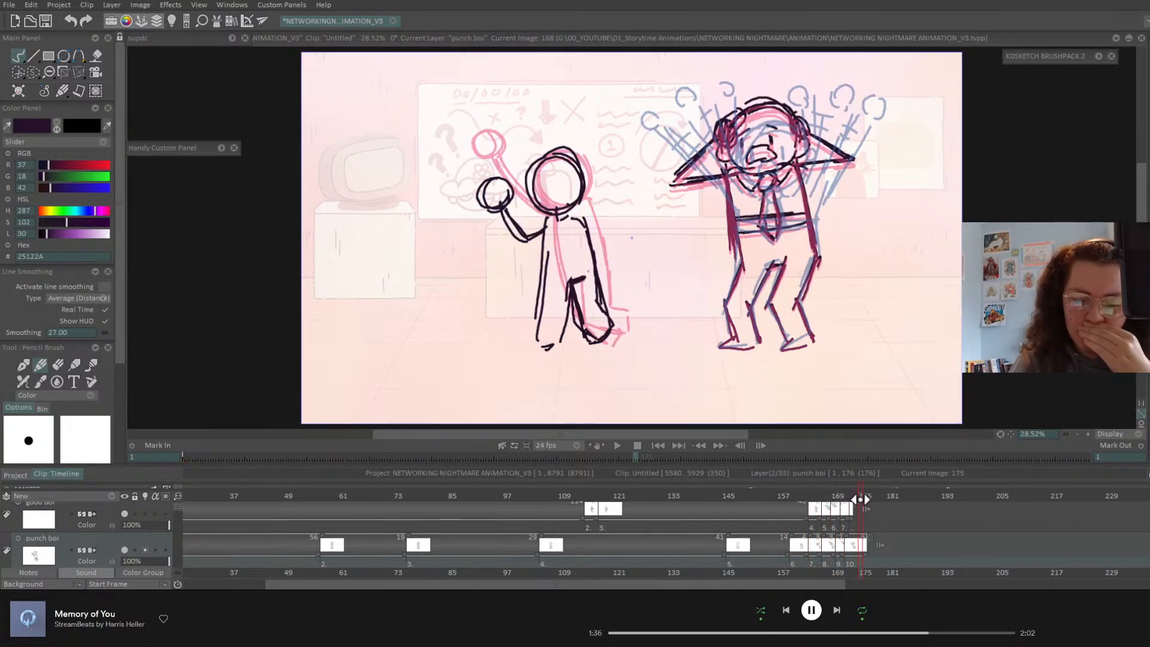
{"action": "mouse_move", "coordinate": [860, 499]}
{"action": "left_mouse_down"}
{"action": "mouse_move", "coordinate": [818, 499]}
{"action": "mouse_move", "coordinate": [848, 501]}
{"action": "left_mouse_up"}
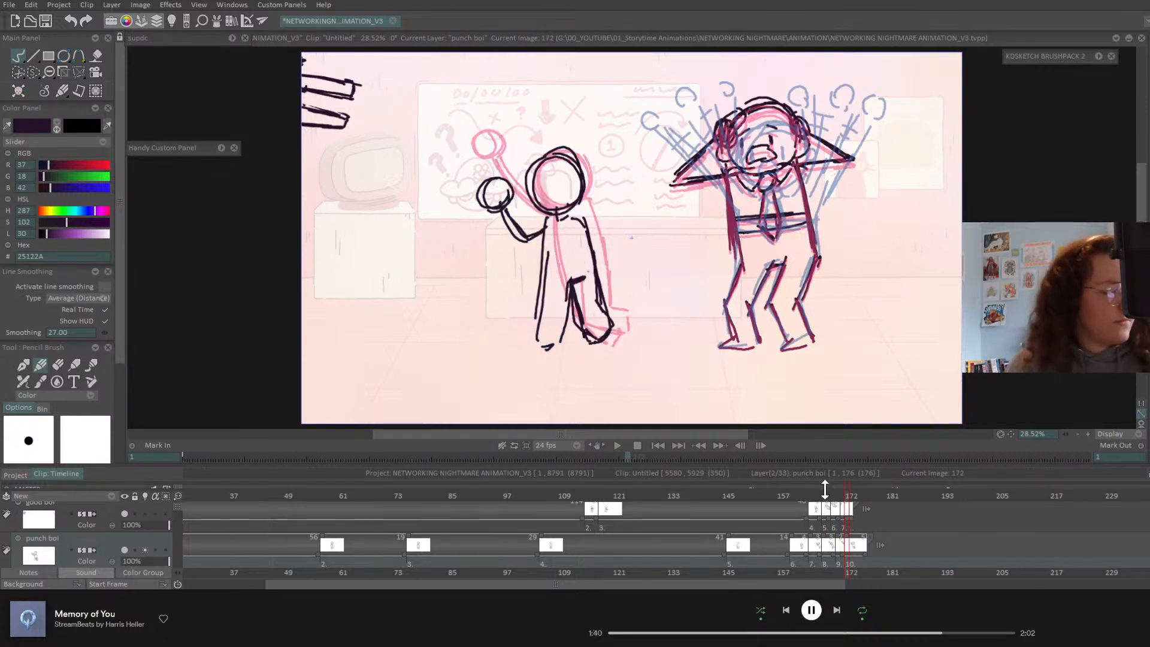
- Add punch boi's missing second arm to the follow-through drawings at frames 170 and 167
{"action": "key", "text": "Left"}
{"action": "key", "text": "Left"}
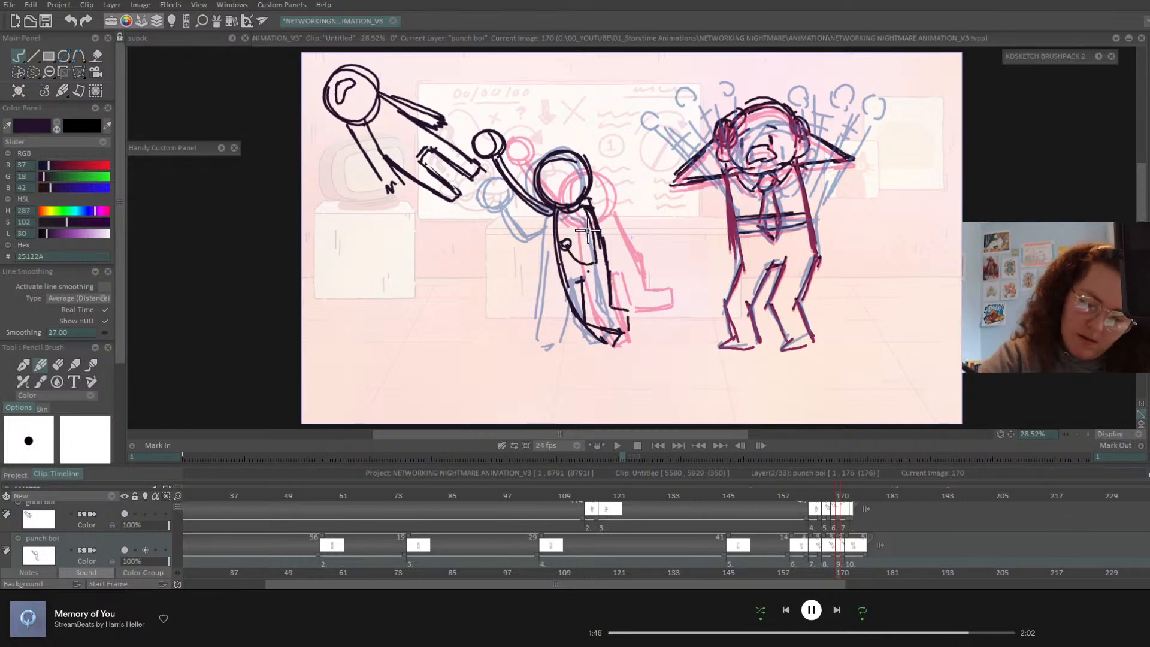
{"action": "key", "text": "Left"}
{"action": "key", "text": "Left"}
{"action": "key", "text": "Left"}
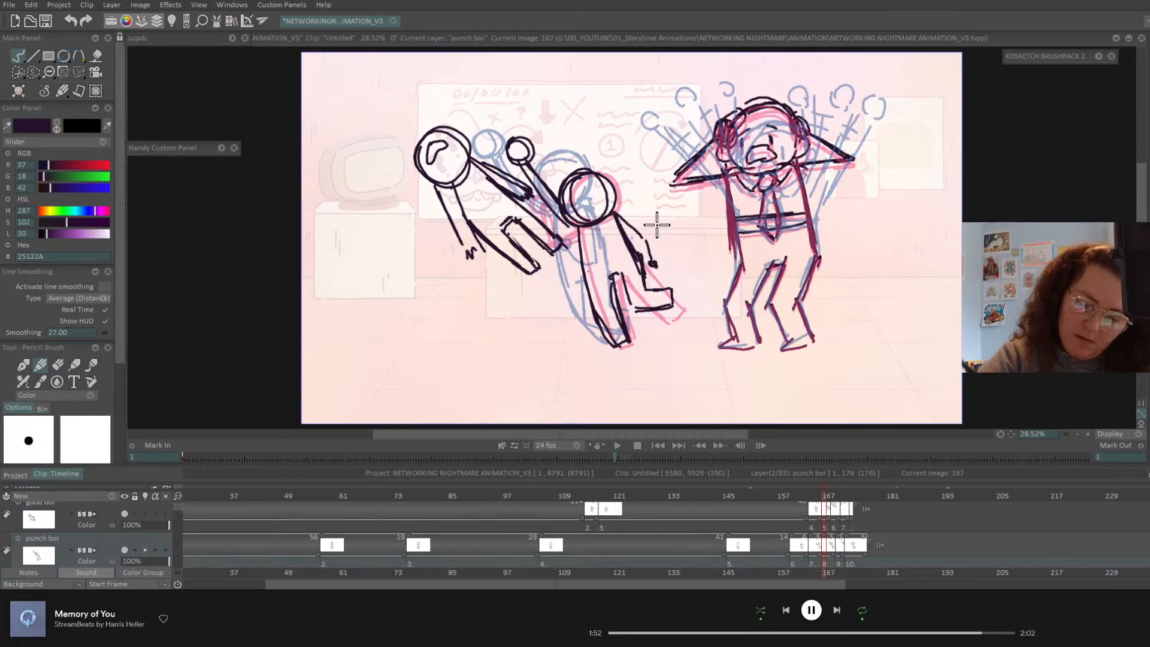
- Add punch boi's missing second arm to the drawings leading into the punch, up to frame 164
{"action": "key", "text": "Left"}
{"action": "key", "text": "Left"}
{"action": "key", "text": "Left"}
{"action": "key", "text": "Left"}
{"action": "key", "text": "Left"}
{"action": "key", "text": "Left"}
{"action": "key", "text": "Left"}
{"action": "key", "text": "Left"}
{"action": "key", "text": "Left"}
{"action": "key", "text": "Left"}
{"action": "key", "text": "Left"}
{"action": "key", "text": "Left"}
{"action": "key", "text": "Left"}
{"action": "key", "text": "Left"}
{"action": "key", "text": "Left"}
{"action": "key", "text": "Left"}
{"action": "key", "text": "Left"}
{"action": "key", "text": "Left"}
{"action": "key", "text": "Left"}
{"action": "key", "text": "Left"}
{"action": "key", "text": "Left"}
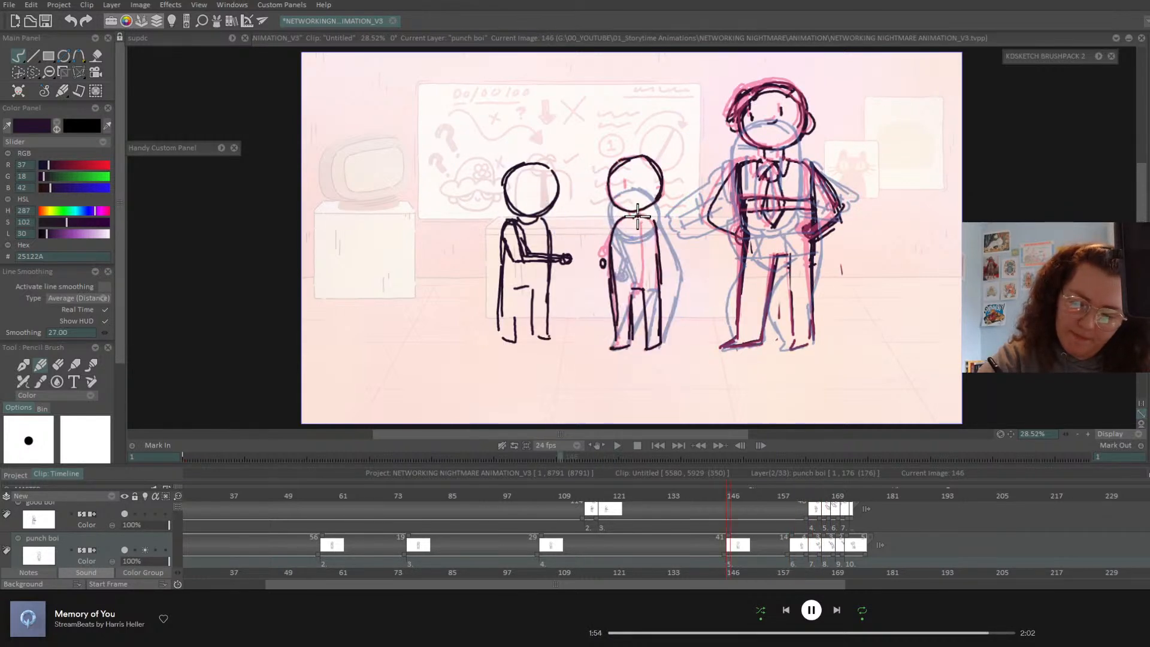
{"action": "mouse_move", "coordinate": [650, 220]}
{"action": "left_mouse_down"}
{"action": "mouse_move", "coordinate": [667, 296]}
{"action": "mouse_move", "coordinate": [655, 230]}
{"action": "mouse_move", "coordinate": [680, 270]}
{"action": "mouse_move", "coordinate": [664, 236]}
{"action": "mouse_move", "coordinate": [677, 257]}
{"action": "mouse_move", "coordinate": [668, 286]}
{"action": "left_mouse_up"}
{"action": "key", "text": "Right"}
{"action": "key", "text": "Right"}
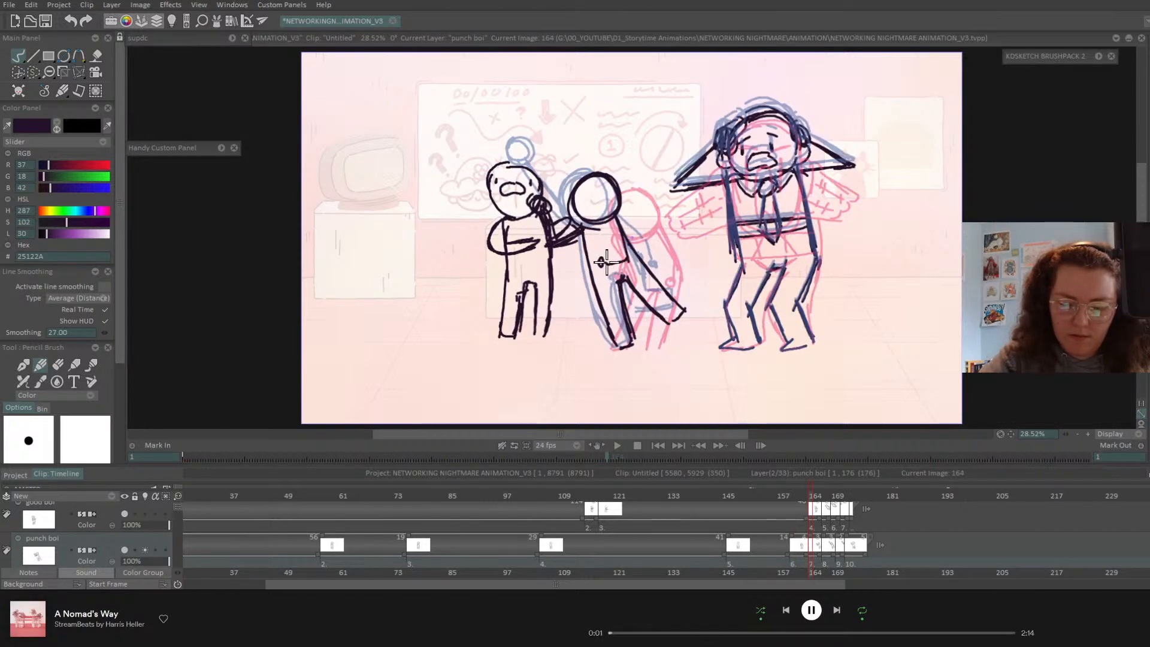
- Compare the punch drawing at frame 164 with its neighbouring drawings and save the project
{"action": "key", "text": "Right"}
{"action": "key", "text": "Left"}
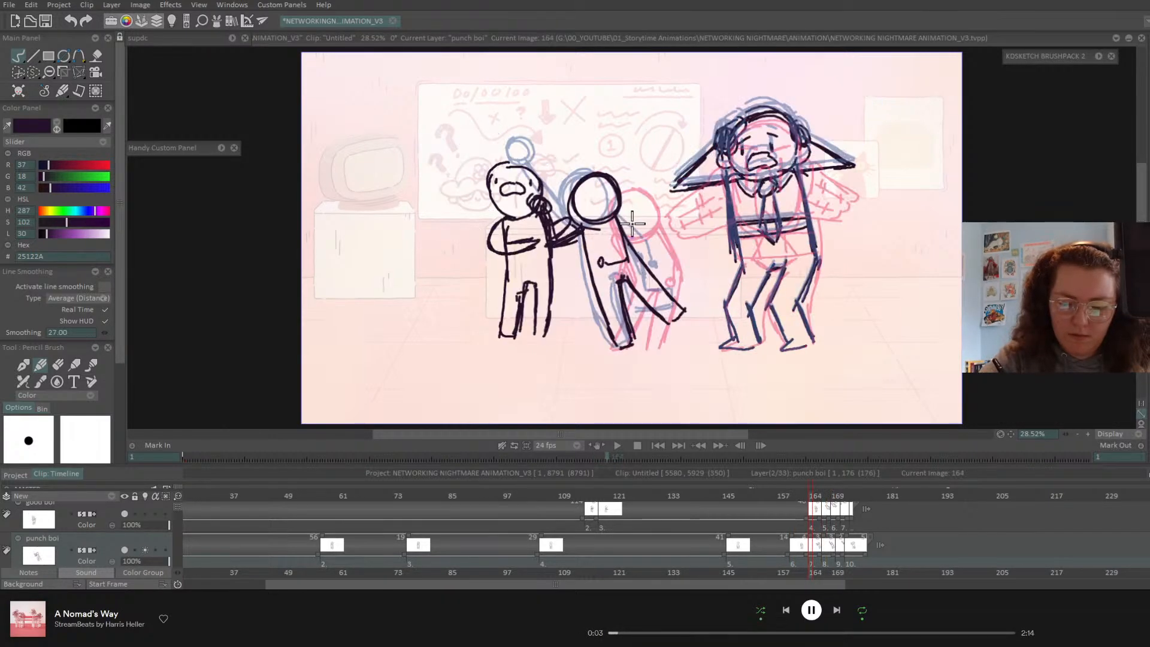
{"action": "key", "text": "Left"}
{"action": "key", "text": "Right"}
{"action": "key", "text": "ctrl+s"}
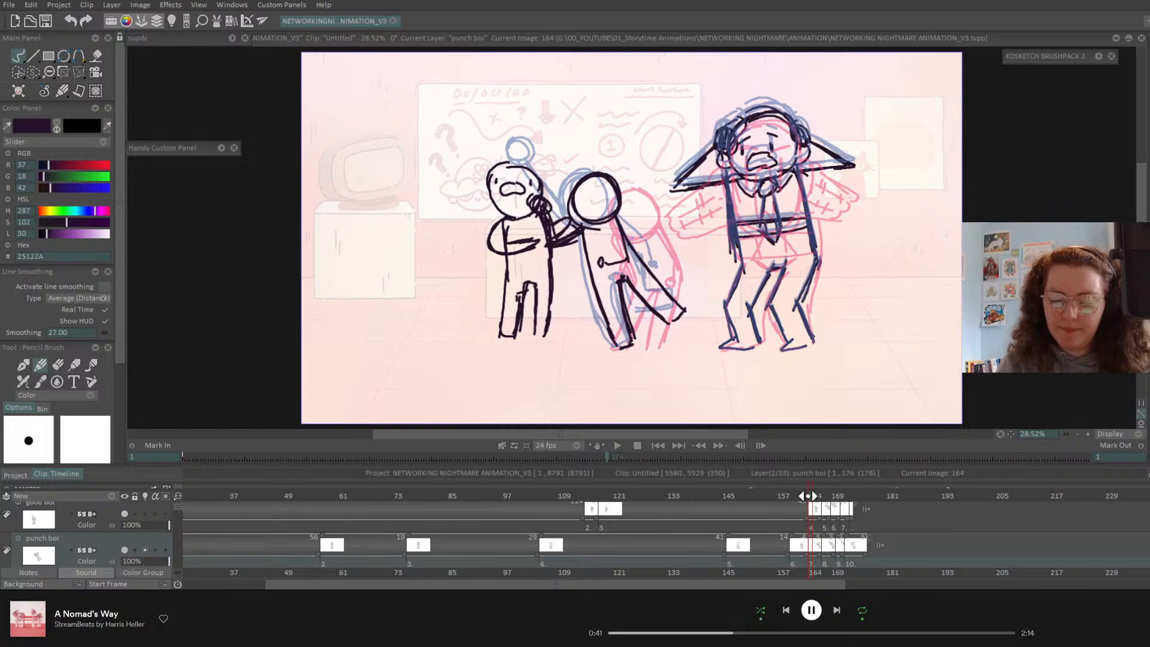
- Flip between the drawings from the punch to frame 172 to examine how punch boi's poses flow into each other
{"action": "key", "text": "Left"}
{"action": "key", "text": "Right"}
{"action": "key", "text": "Right"}
{"action": "key", "text": "Right"}
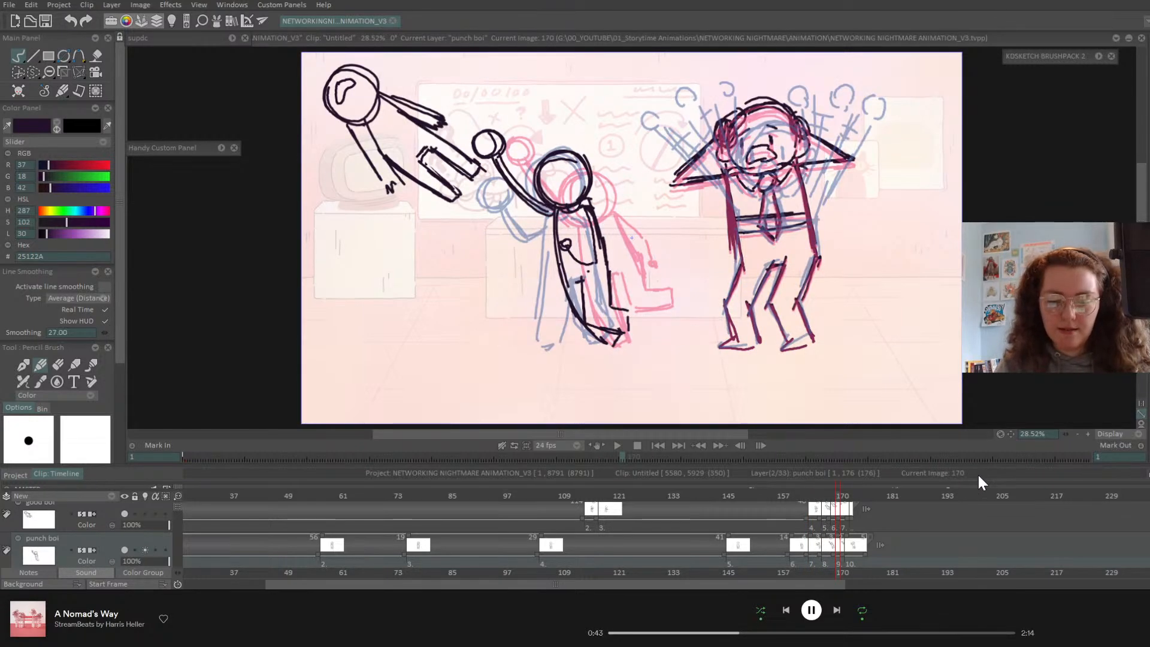
{"action": "key", "text": "Left"}
{"action": "key", "text": "Left"}
{"action": "key", "text": "Left"}
{"action": "key", "text": "Right"}
{"action": "key", "text": "Right"}
{"action": "key", "text": "Right"}
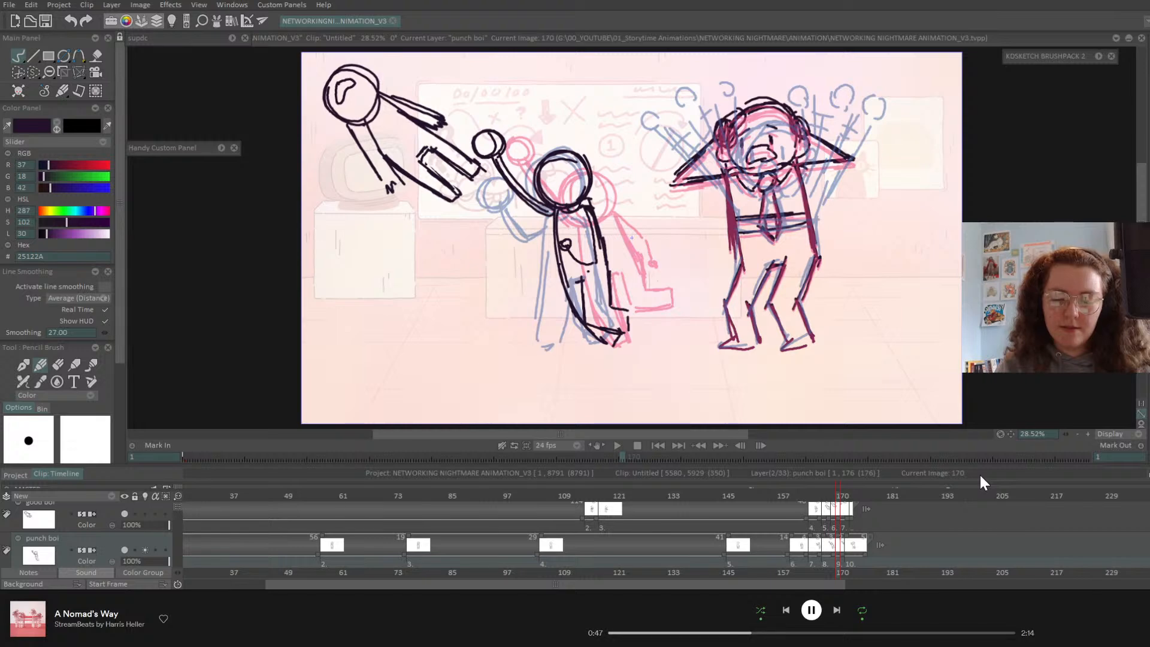
{"action": "key", "text": "Left"}
{"action": "key", "text": "Right"}
{"action": "key", "text": "Left"}
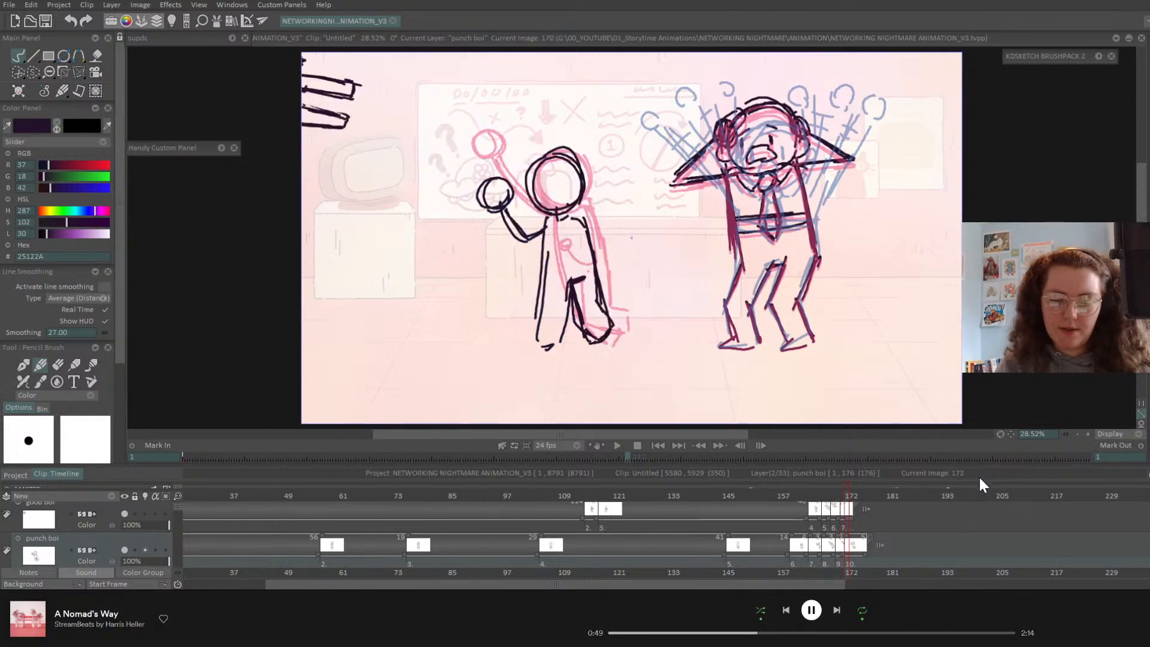
{"action": "key", "text": "Right"}
{"action": "key", "text": "Right"}
{"action": "key", "text": "Left"}
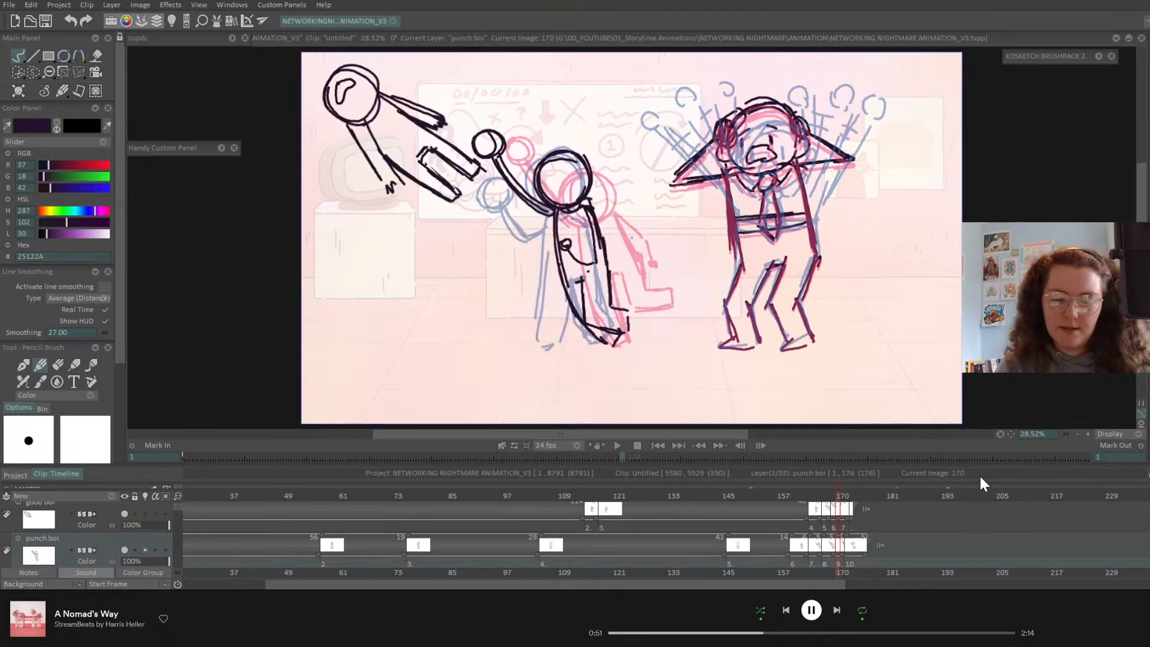
{"action": "key", "text": "Right"}
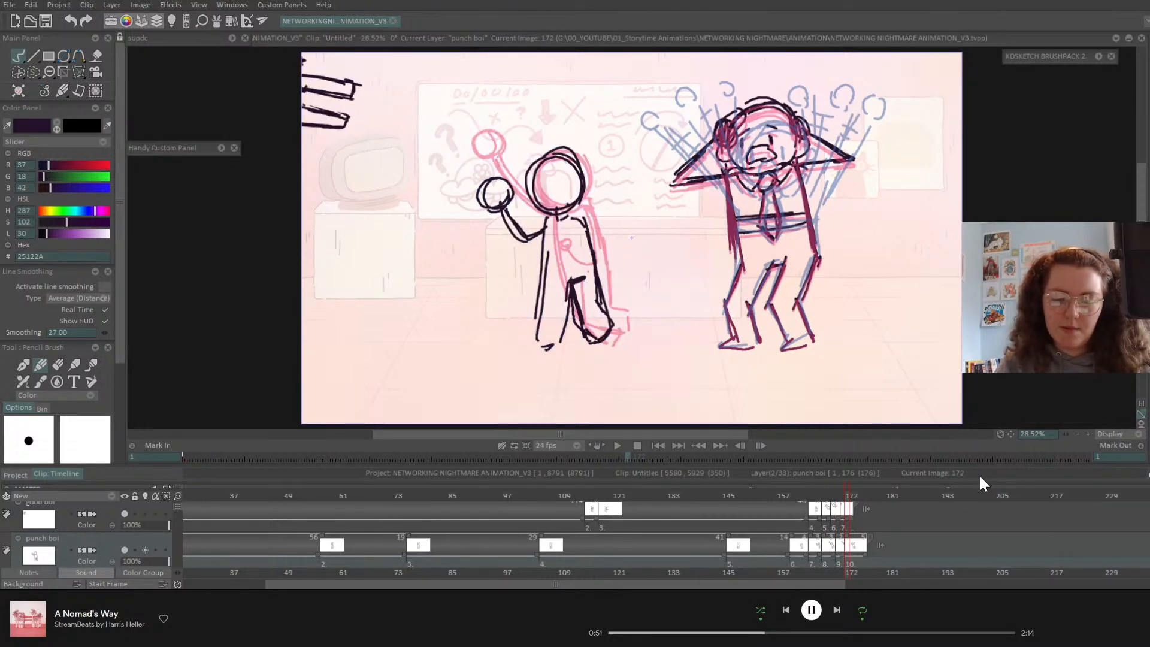
- Try the Warp tool on punch boi's standing drawing at frame 172, then clear the drawing and return to freehand drawing
{"action": "left_click", "coordinate": [79, 69]}
{"action": "left_click", "coordinate": [132, 118]}
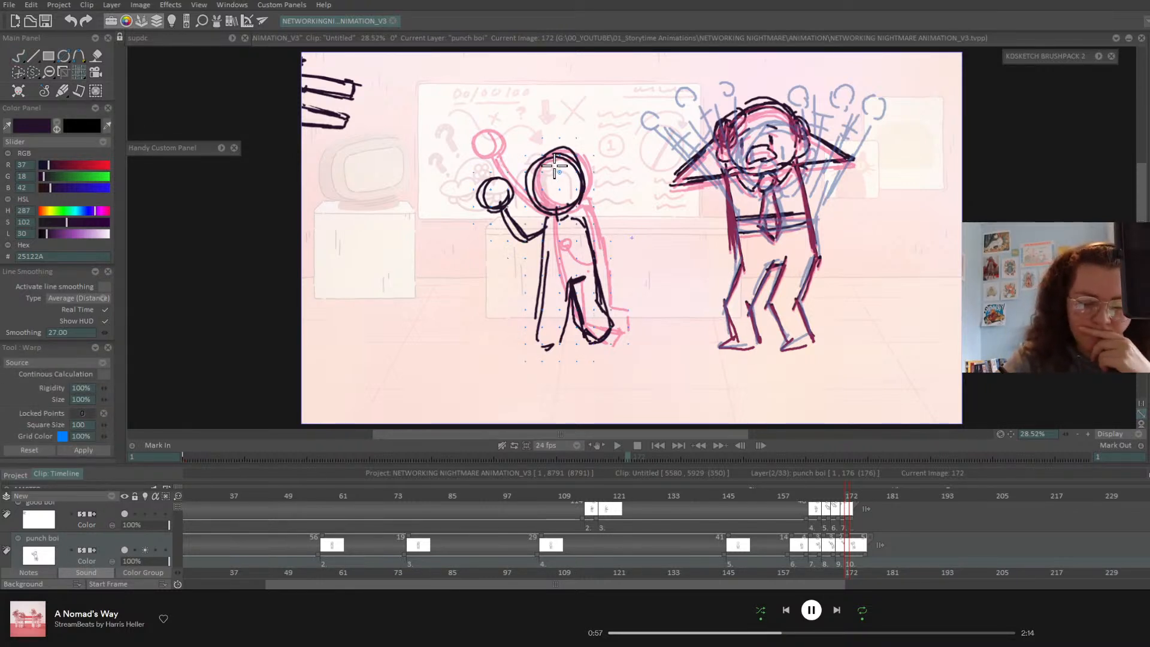
{"action": "key", "text": "Delete"}
{"action": "left_click", "coordinate": [17, 56]}
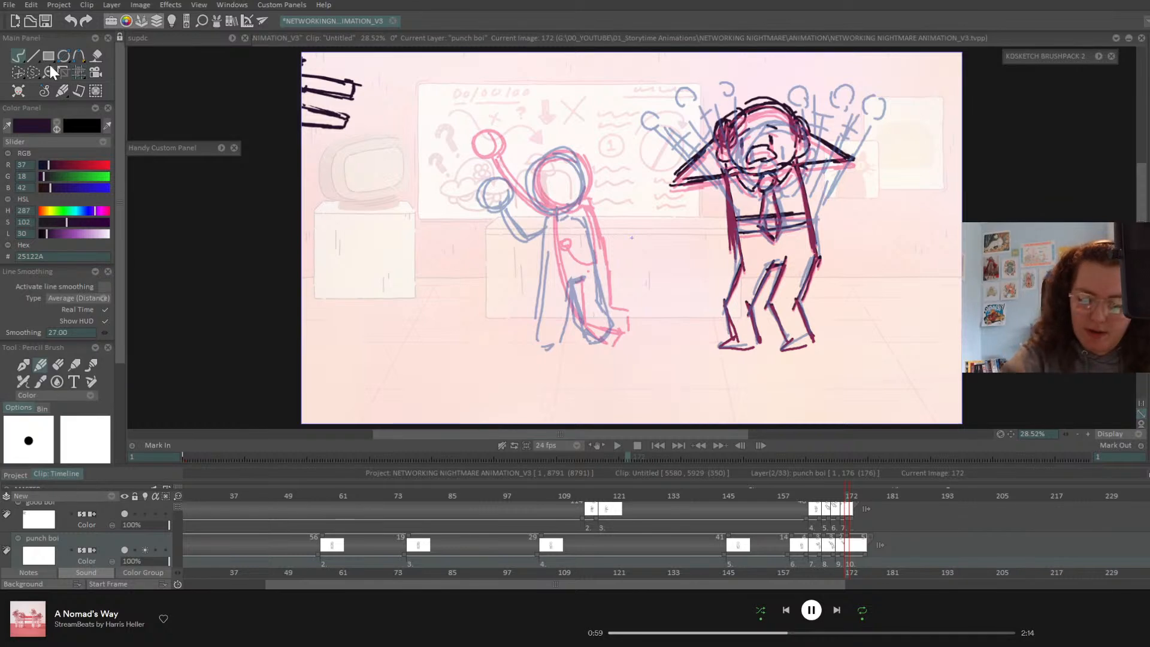
{"action": "left_click_drag", "start_coordinate": [845, 495], "coordinate": [847, 501]}
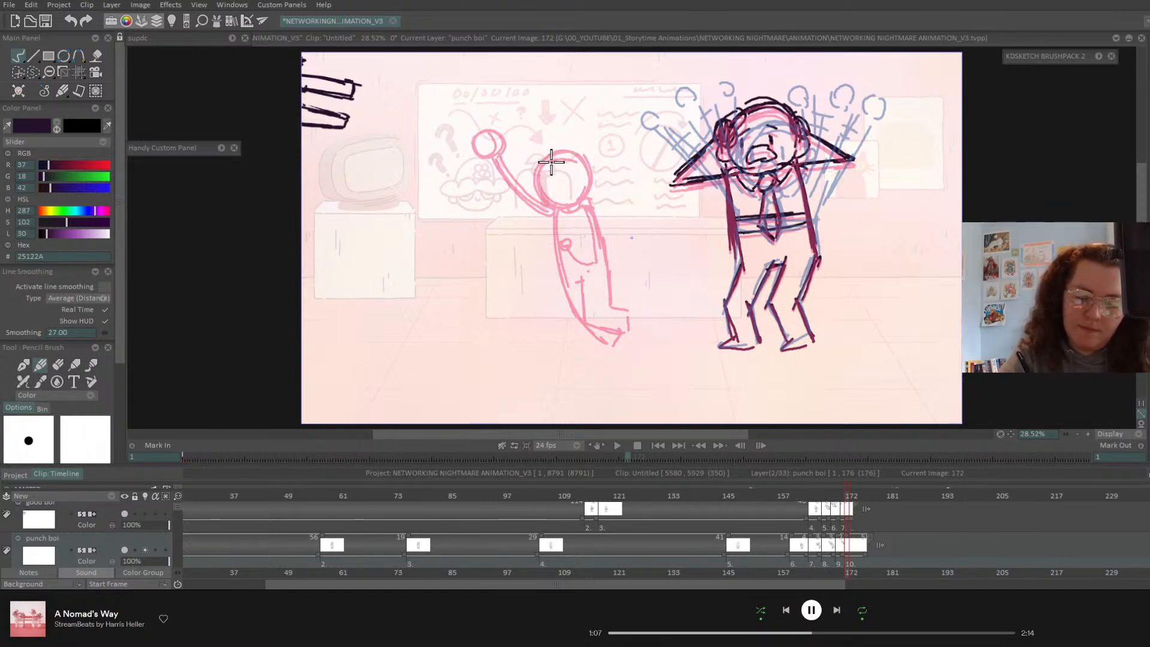
- Draw punch boi's head and an extended raised arm with a fist at frame 172, slightly lower than the previous drawing's arm
{"action": "mouse_move", "coordinate": [533, 154]}
{"action": "left_mouse_down"}
{"action": "mouse_move", "coordinate": [559, 148]}
{"action": "mouse_move", "coordinate": [529, 194]}
{"action": "left_mouse_up"}
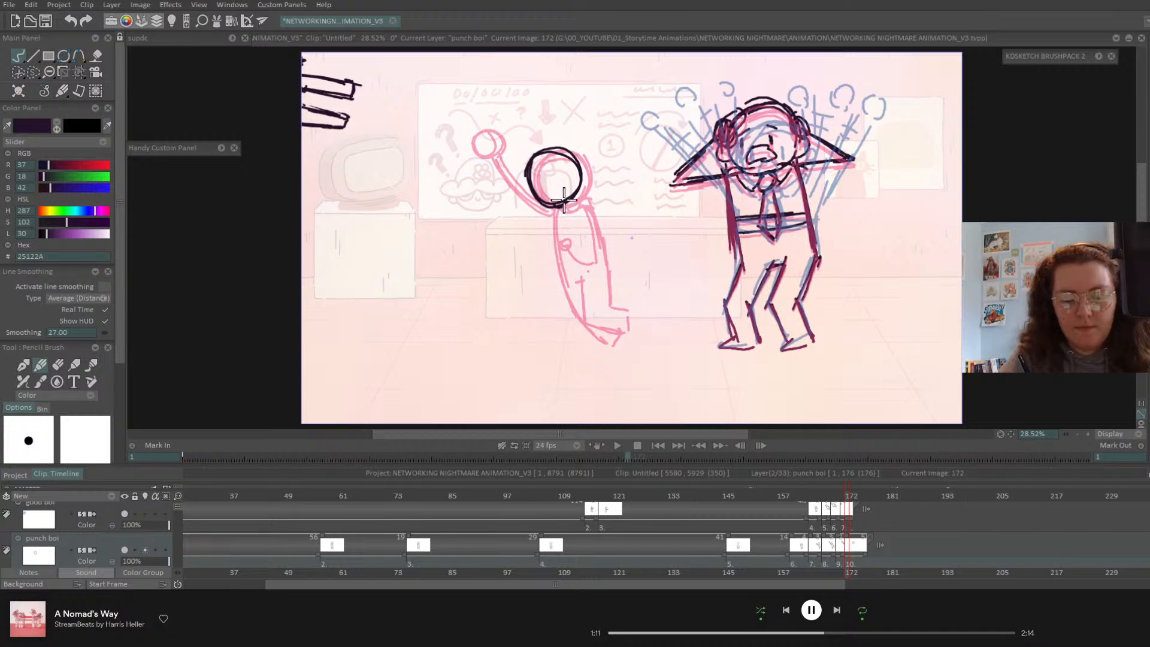
{"action": "mouse_move", "coordinate": [480, 148]}
{"action": "left_mouse_down"}
{"action": "mouse_move", "coordinate": [471, 172]}
{"action": "mouse_move", "coordinate": [490, 160]}
{"action": "mouse_move", "coordinate": [479, 175]}
{"action": "mouse_move", "coordinate": [493, 197]}
{"action": "mouse_move", "coordinate": [554, 213]}
{"action": "left_mouse_up"}
{"action": "mouse_move", "coordinate": [484, 171]}
{"action": "left_mouse_down"}
{"action": "mouse_move", "coordinate": [545, 213]}
{"action": "mouse_move", "coordinate": [527, 197]}
{"action": "mouse_move", "coordinate": [556, 202]}
{"action": "left_mouse_up"}
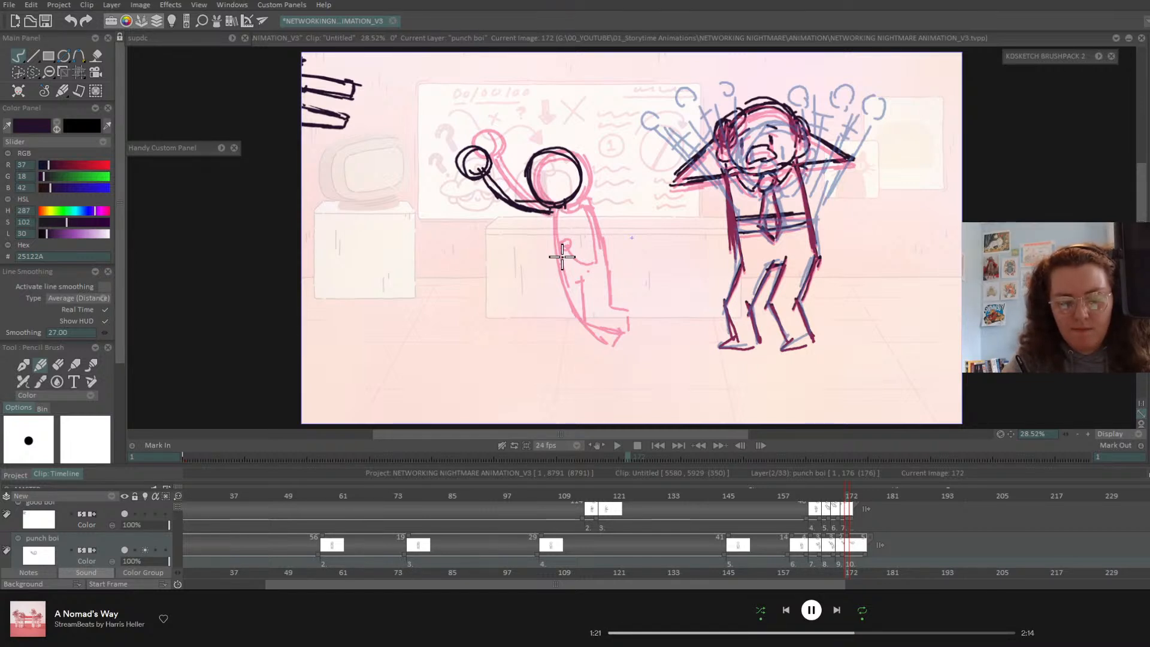
- Draw punch boi's torso and both legs at frame 172, with the back leg bent behind, and scrub the timeline to check the pose
{"action": "left_click_drag", "start_coordinate": [572, 207], "coordinate": [602, 275]}
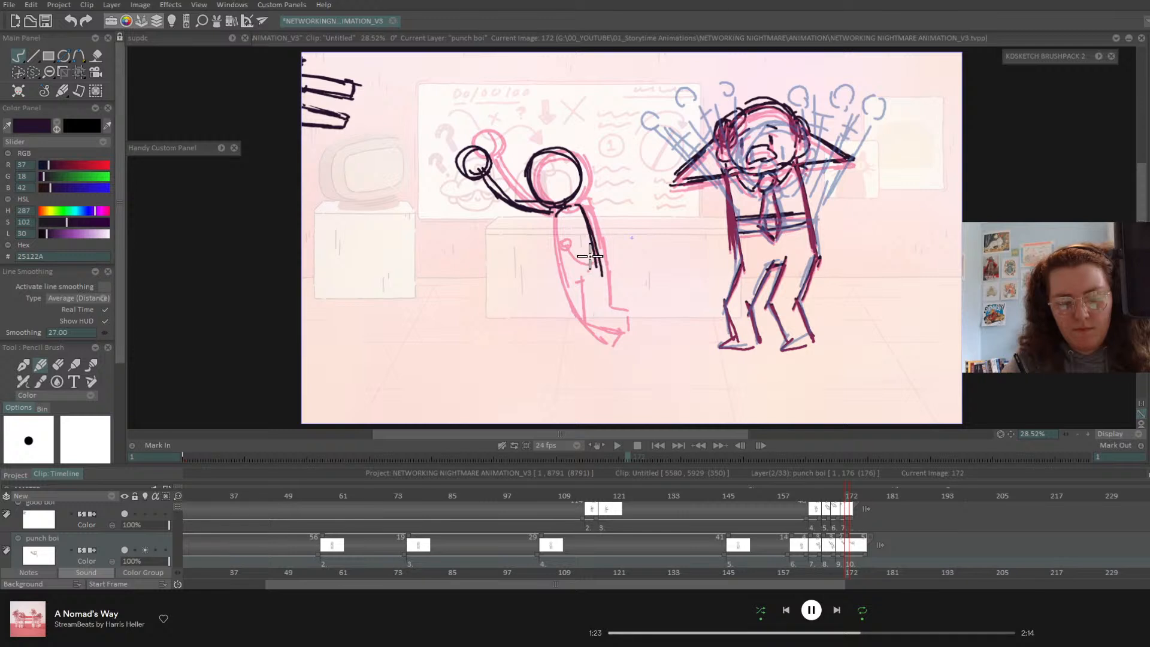
{"action": "left_click_drag", "start_coordinate": [548, 215], "coordinate": [554, 282]}
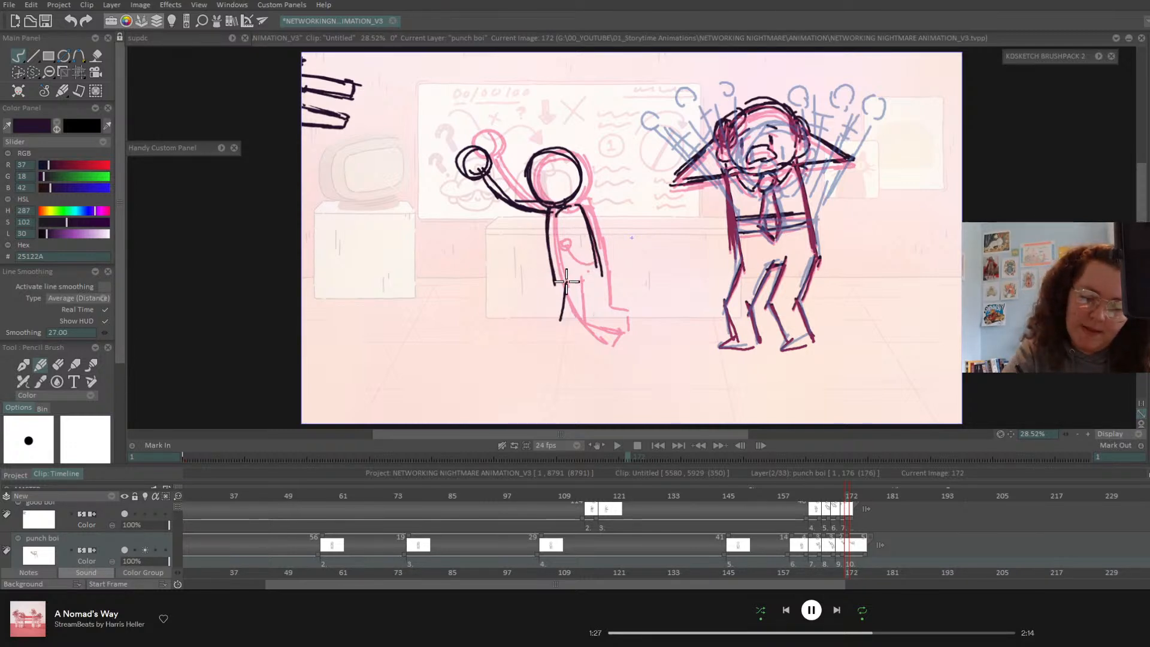
{"action": "mouse_move", "coordinate": [567, 283]}
{"action": "left_mouse_down"}
{"action": "mouse_move", "coordinate": [558, 336]}
{"action": "mouse_move", "coordinate": [570, 352]}
{"action": "left_mouse_up"}
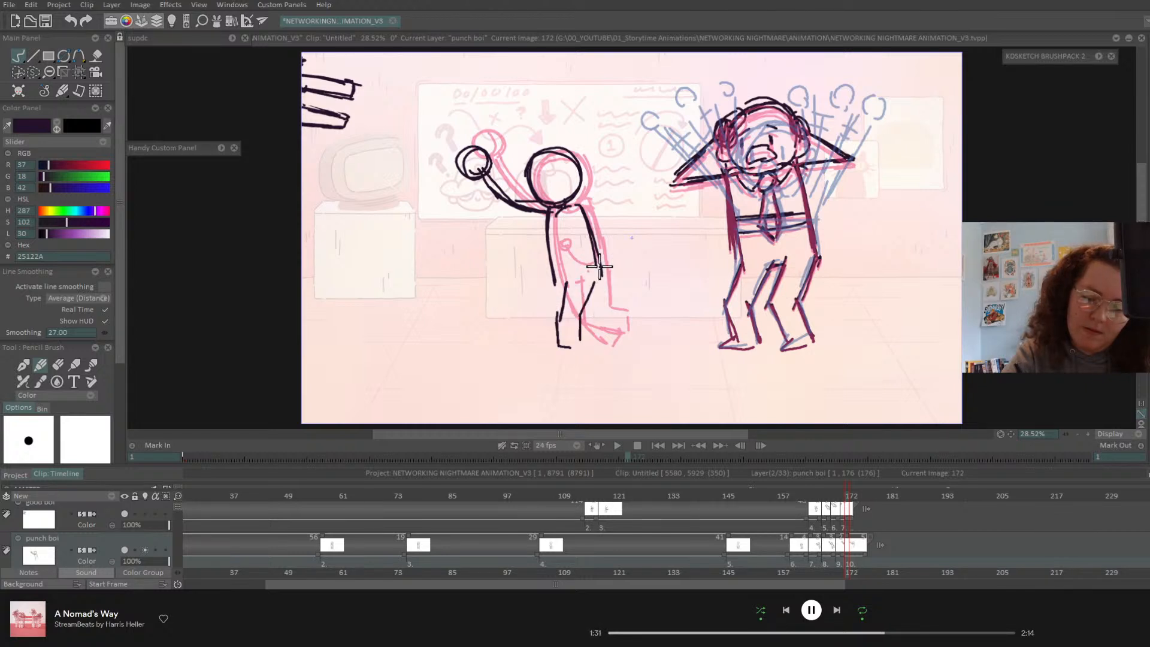
{"action": "left_click_drag", "start_coordinate": [601, 267], "coordinate": [580, 340]}
{"action": "mouse_move", "coordinate": [566, 282]}
{"action": "left_mouse_down"}
{"action": "mouse_move", "coordinate": [556, 319]}
{"action": "mouse_move", "coordinate": [579, 344]}
{"action": "left_mouse_up"}
{"action": "mouse_move", "coordinate": [554, 274]}
{"action": "left_mouse_down"}
{"action": "mouse_move", "coordinate": [598, 343]}
{"action": "mouse_move", "coordinate": [613, 331]}
{"action": "left_mouse_up"}
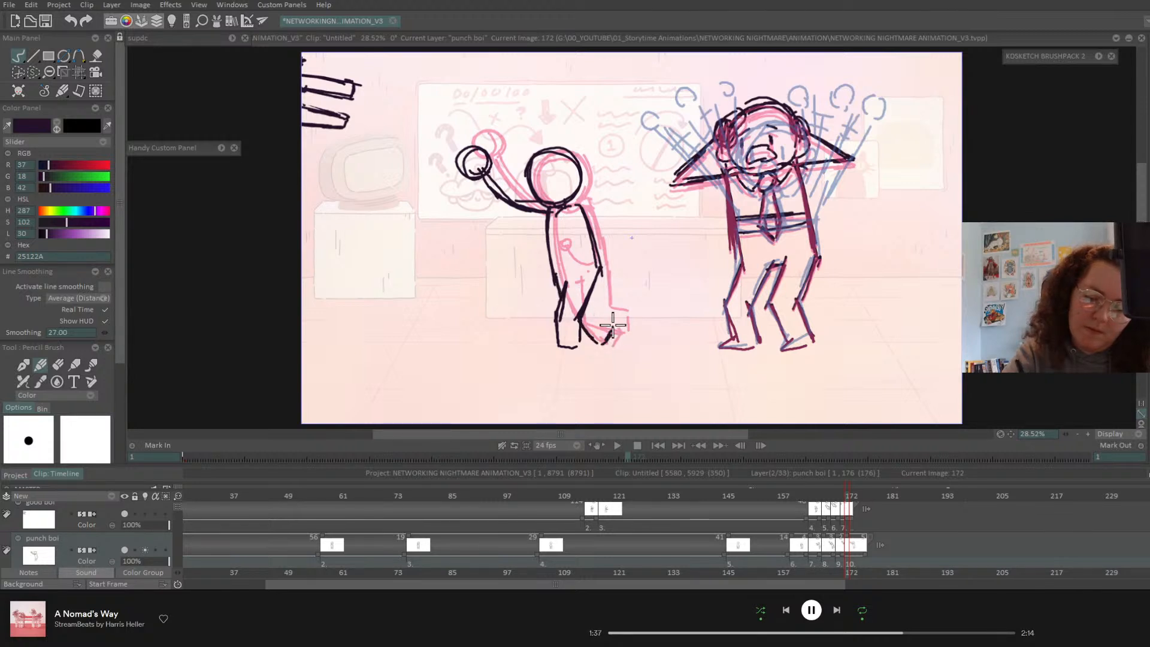
{"action": "mouse_move", "coordinate": [595, 284]}
{"action": "left_mouse_down"}
{"action": "mouse_move", "coordinate": [613, 322]}
{"action": "mouse_move", "coordinate": [595, 281]}
{"action": "left_mouse_up"}
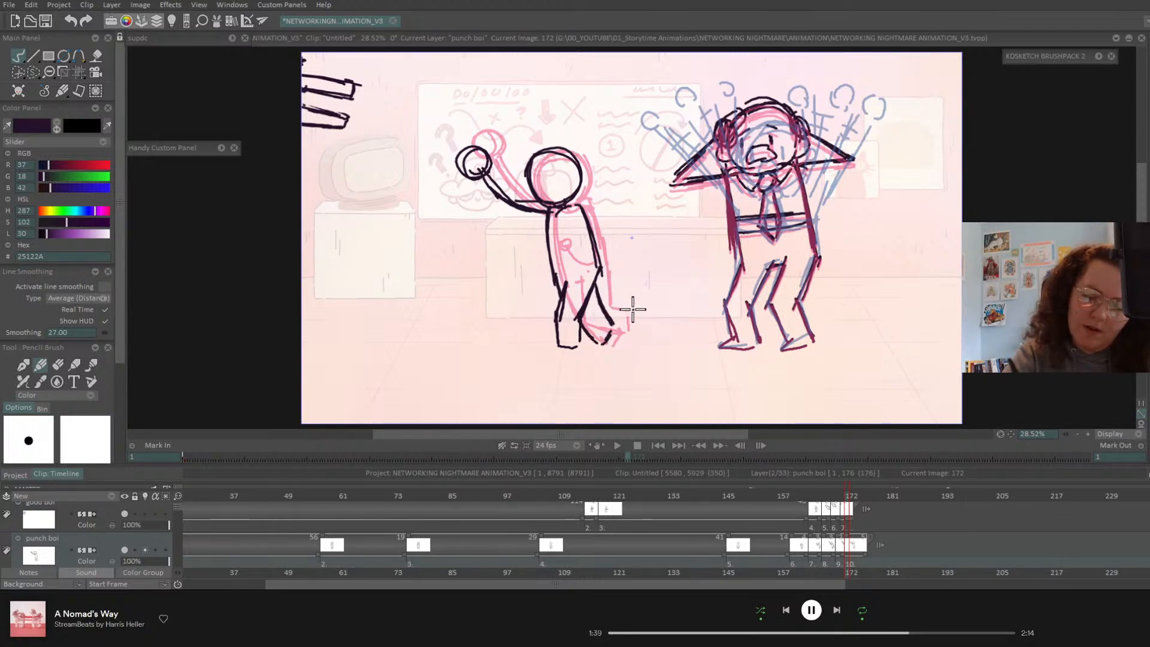
{"action": "left_click_drag", "start_coordinate": [840, 499], "coordinate": [855, 498]}
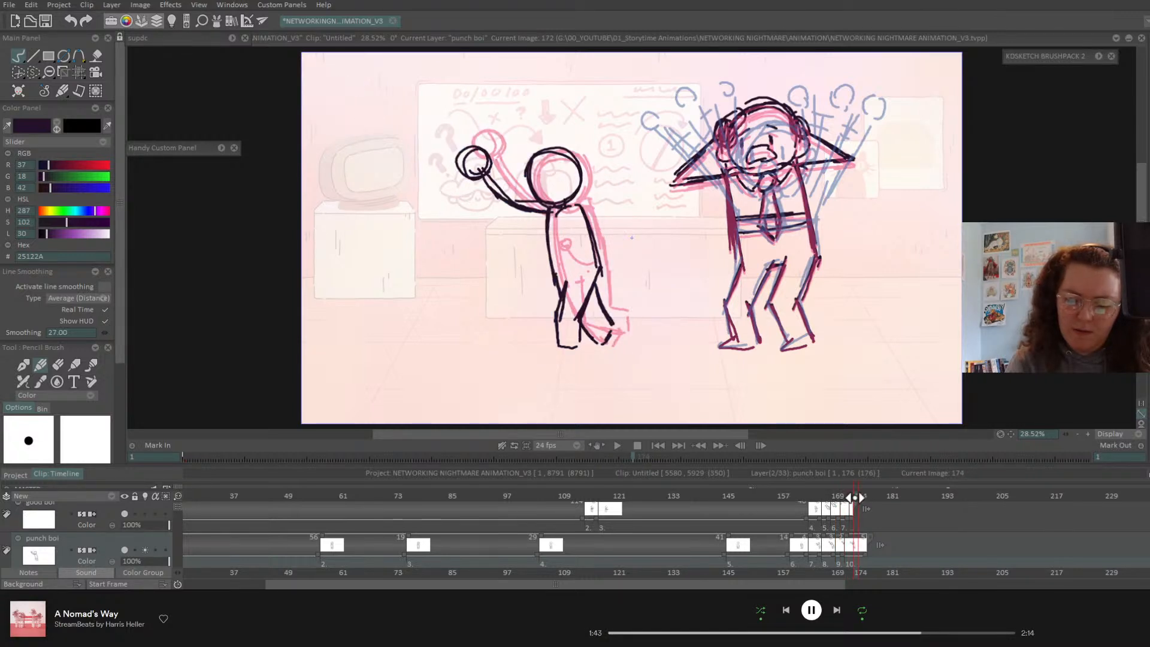
- Try a lowered head and a front shin for punch boi at frame 174, then clear the attempt
{"action": "key", "text": "BackSpace"}
{"action": "mouse_move", "coordinate": [566, 184]}
{"action": "left_mouse_down"}
{"action": "mouse_move", "coordinate": [555, 170]}
{"action": "mouse_move", "coordinate": [521, 180]}
{"action": "mouse_move", "coordinate": [551, 215]}
{"action": "left_mouse_up"}
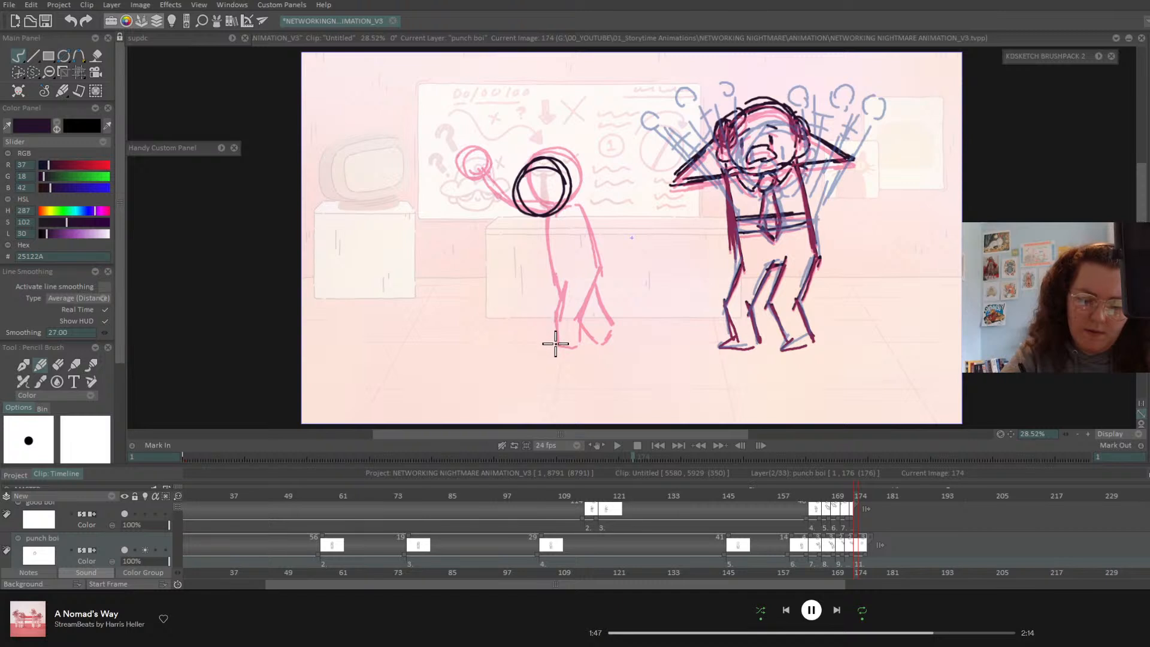
{"action": "left_click_drag", "start_coordinate": [555, 344], "coordinate": [544, 308]}
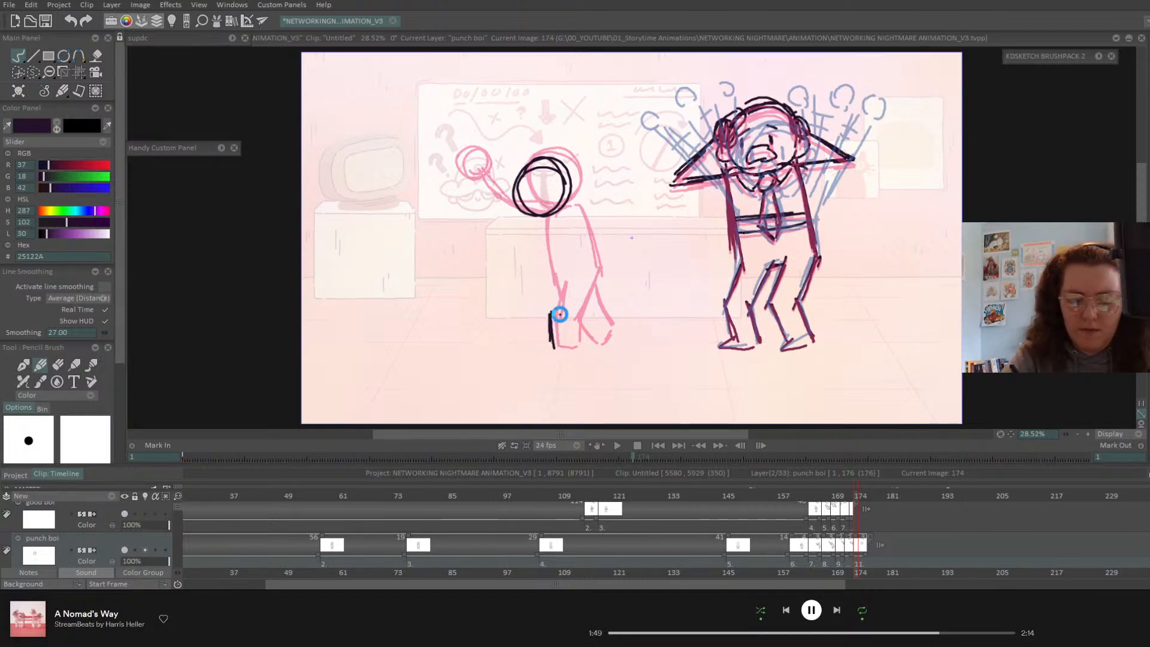
{"action": "key", "text": "BackSpace"}
{"action": "key", "text": "Right"}
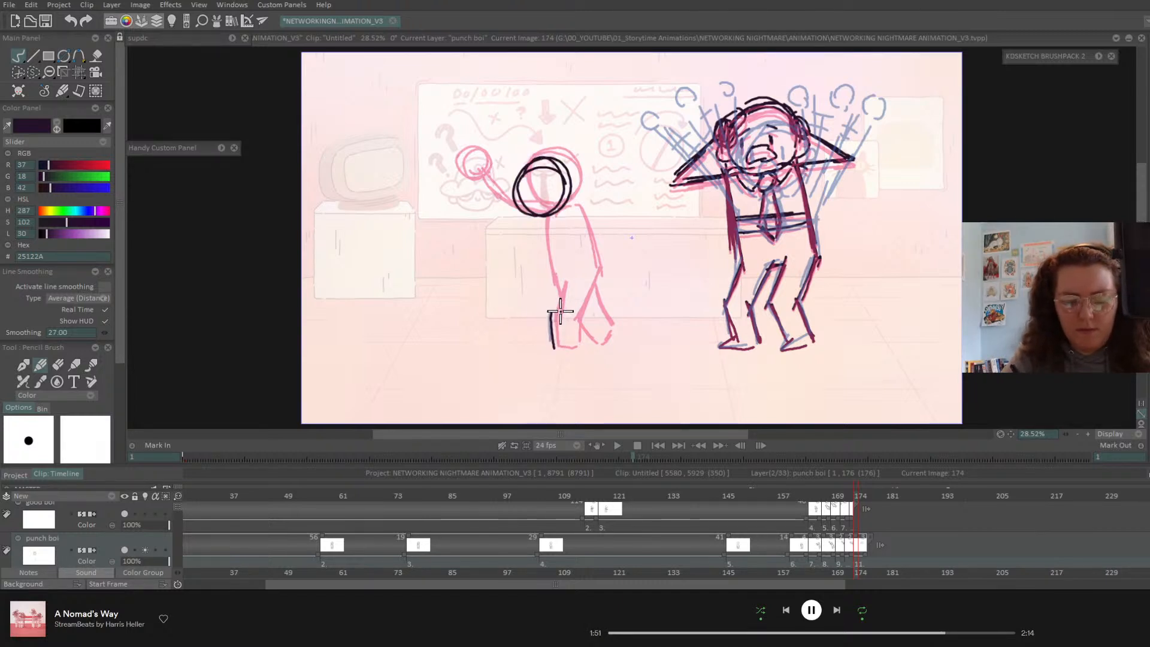
{"action": "key", "text": "Left"}
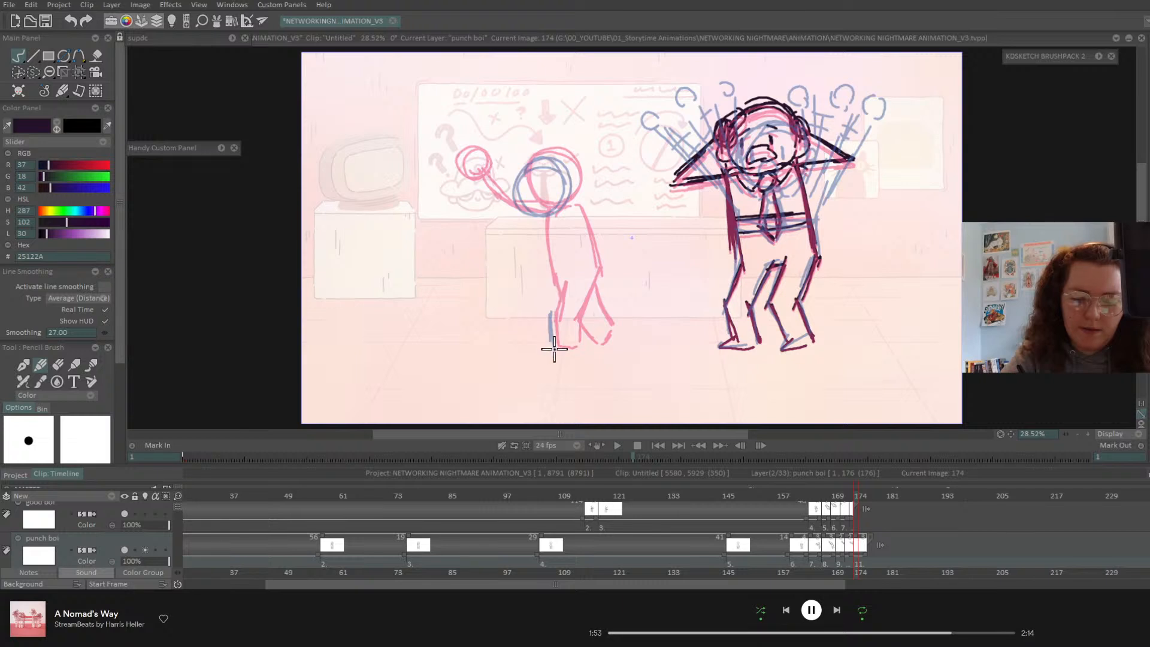
- Draw punch boi hunched forward at frame 174, with a lowered head, curved back, bent front leg and trailing back leg
{"action": "mouse_move", "coordinate": [554, 350]}
{"action": "left_mouse_down"}
{"action": "mouse_move", "coordinate": [557, 296]}
{"action": "mouse_move", "coordinate": [599, 281]}
{"action": "mouse_move", "coordinate": [575, 311]}
{"action": "mouse_move", "coordinate": [577, 343]}
{"action": "mouse_move", "coordinate": [553, 348]}
{"action": "left_mouse_up"}
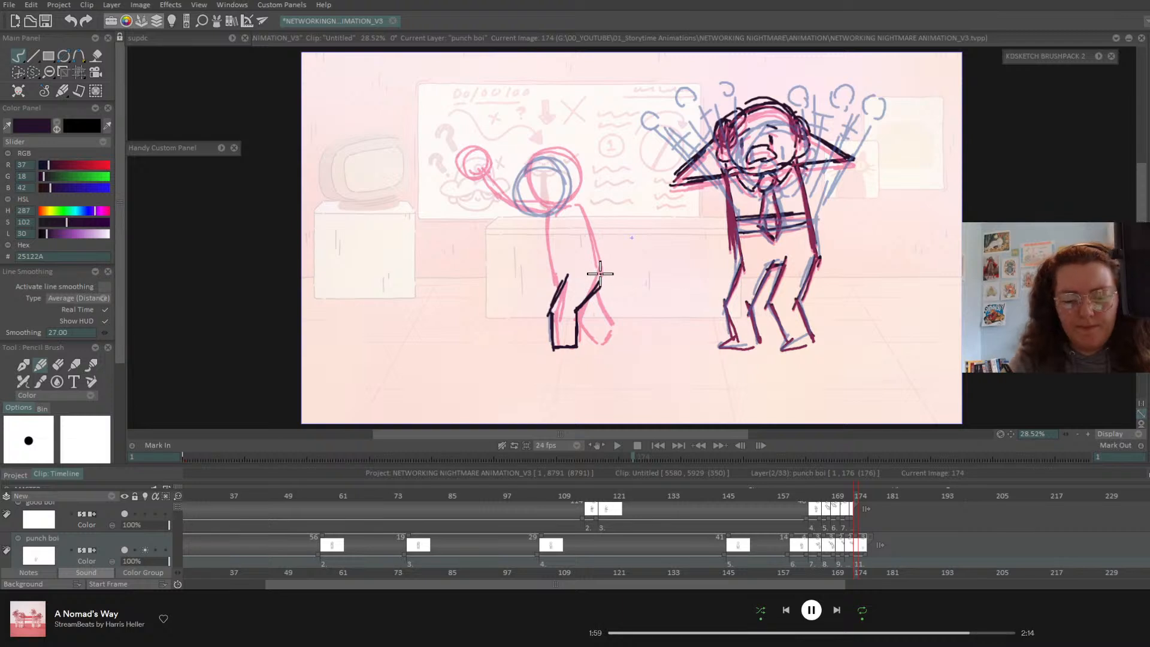
{"action": "mouse_move", "coordinate": [550, 229]}
{"action": "left_mouse_down"}
{"action": "mouse_move", "coordinate": [580, 210]}
{"action": "mouse_move", "coordinate": [599, 274]}
{"action": "left_mouse_up"}
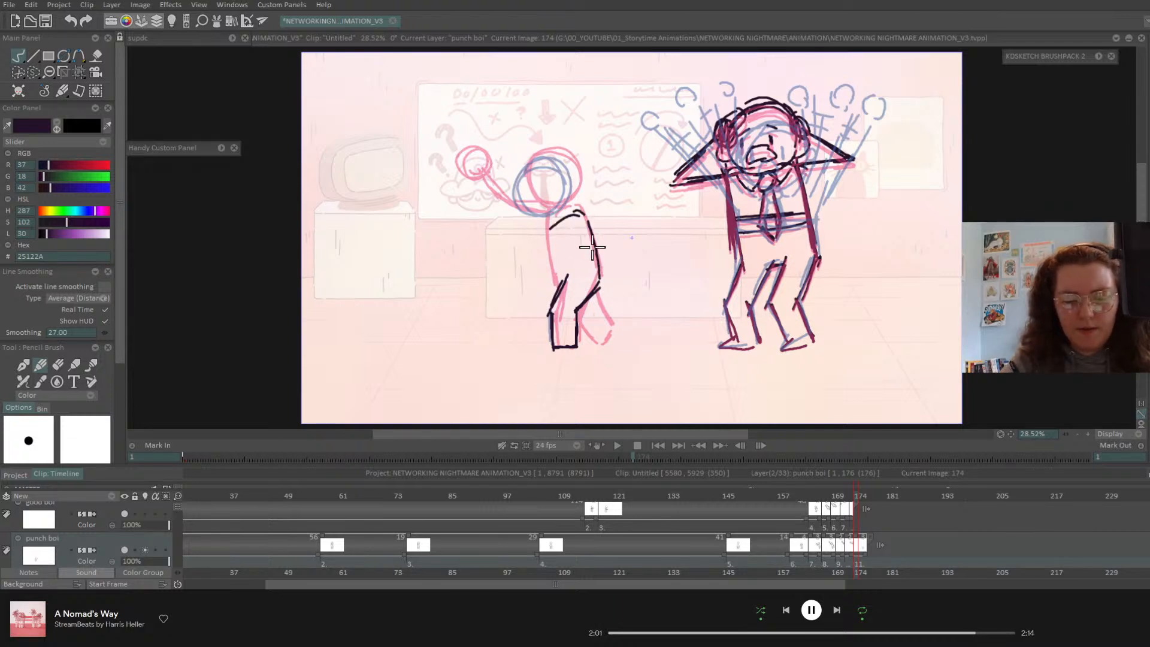
{"action": "mouse_move", "coordinate": [520, 197]}
{"action": "left_mouse_down"}
{"action": "mouse_move", "coordinate": [564, 186]}
{"action": "mouse_move", "coordinate": [550, 228]}
{"action": "left_mouse_up"}
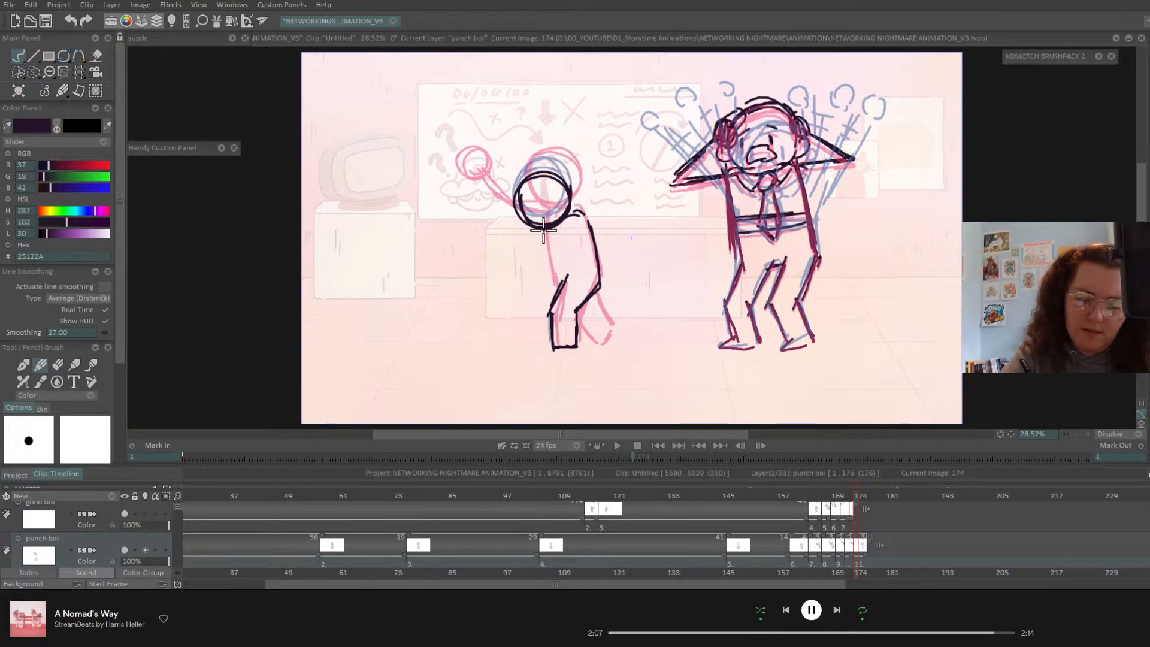
{"action": "mouse_move", "coordinate": [538, 236]}
{"action": "left_mouse_down"}
{"action": "mouse_move", "coordinate": [559, 282]}
{"action": "mouse_move", "coordinate": [554, 273]}
{"action": "left_mouse_up"}
{"action": "mouse_move", "coordinate": [572, 216]}
{"action": "left_mouse_down"}
{"action": "mouse_move", "coordinate": [550, 231]}
{"action": "mouse_move", "coordinate": [546, 223]}
{"action": "mouse_move", "coordinate": [565, 221]}
{"action": "mouse_move", "coordinate": [550, 230]}
{"action": "mouse_move", "coordinate": [555, 267]}
{"action": "left_mouse_up"}
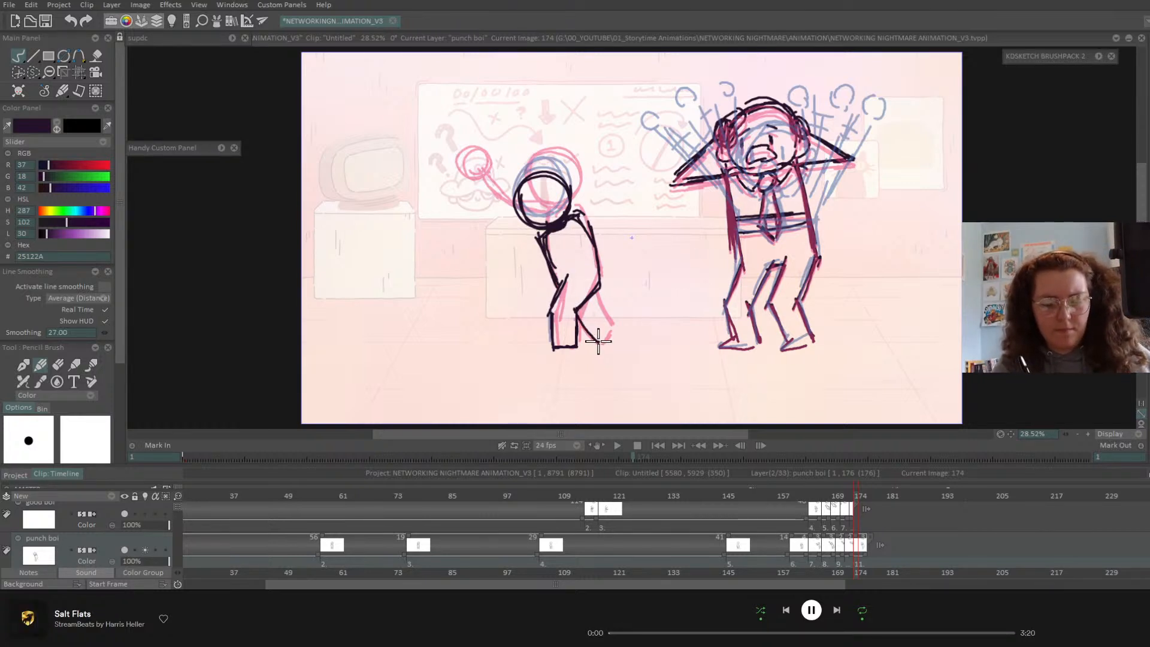
{"action": "left_click_drag", "start_coordinate": [598, 342], "coordinate": [610, 332]}
{"action": "left_click_drag", "start_coordinate": [593, 292], "coordinate": [616, 329]}
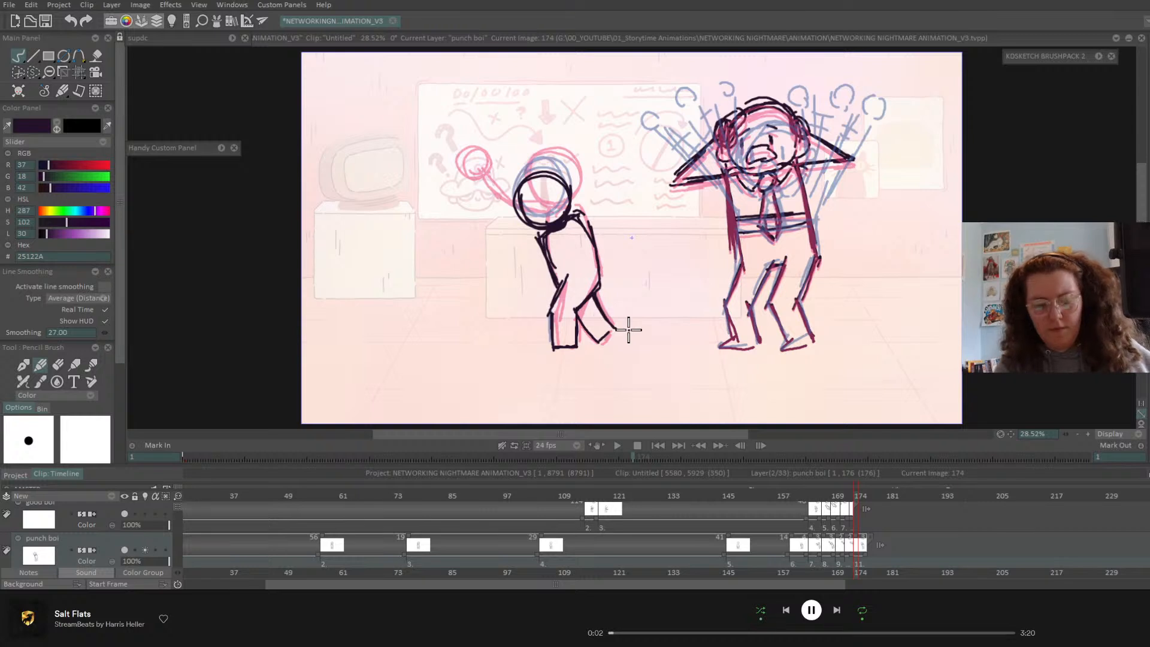
- Flip between frames 170, 172 and 174 to examine how punch boi's raised-arm poses lead into the hunch
{"action": "left_click_drag", "start_coordinate": [861, 496], "coordinate": [853, 498]}
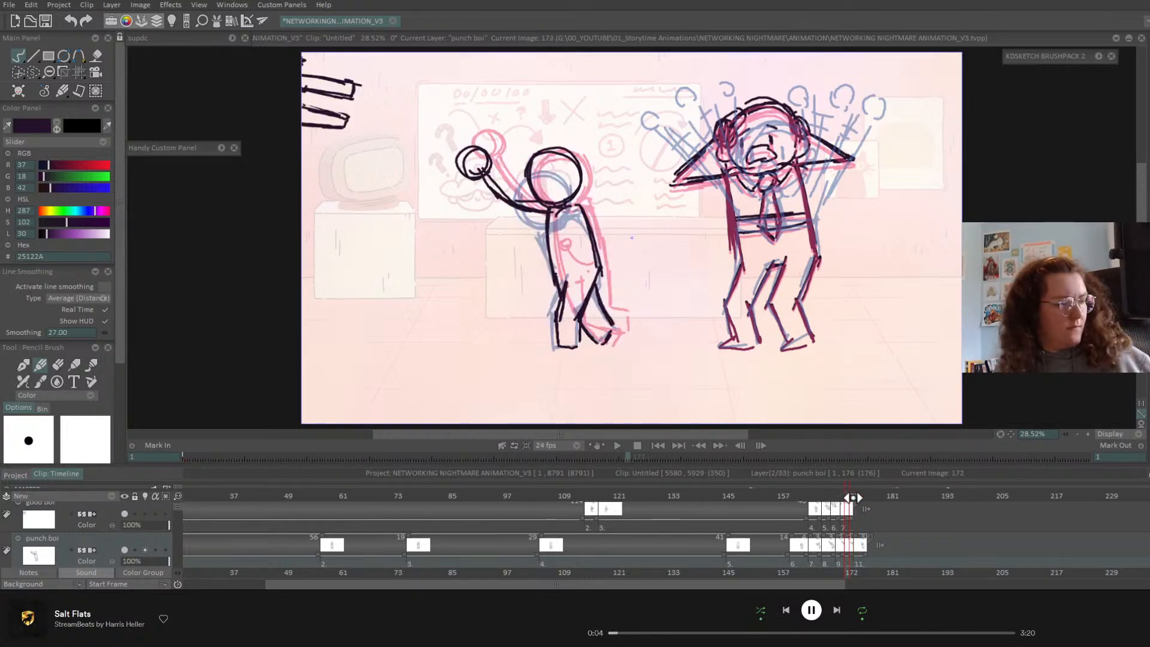
{"action": "key", "text": "Left"}
{"action": "key", "text": "Right"}
{"action": "key", "text": "Left"}
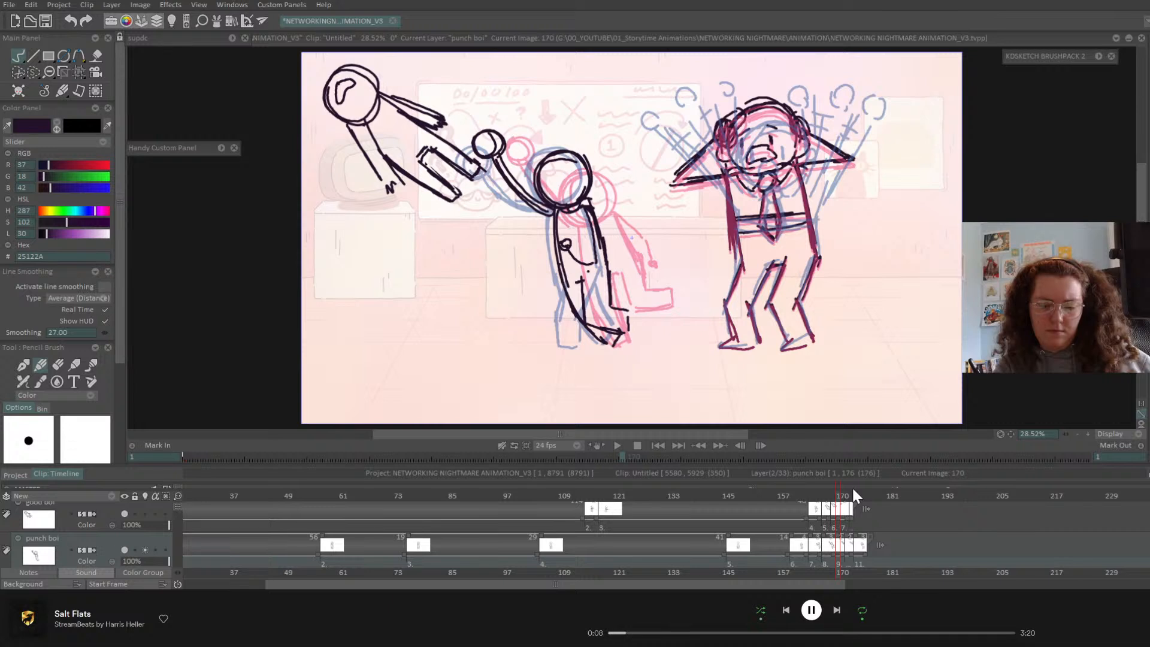
{"action": "key", "text": "Right"}
{"action": "key", "text": "Left"}
{"action": "key", "text": "Right"}
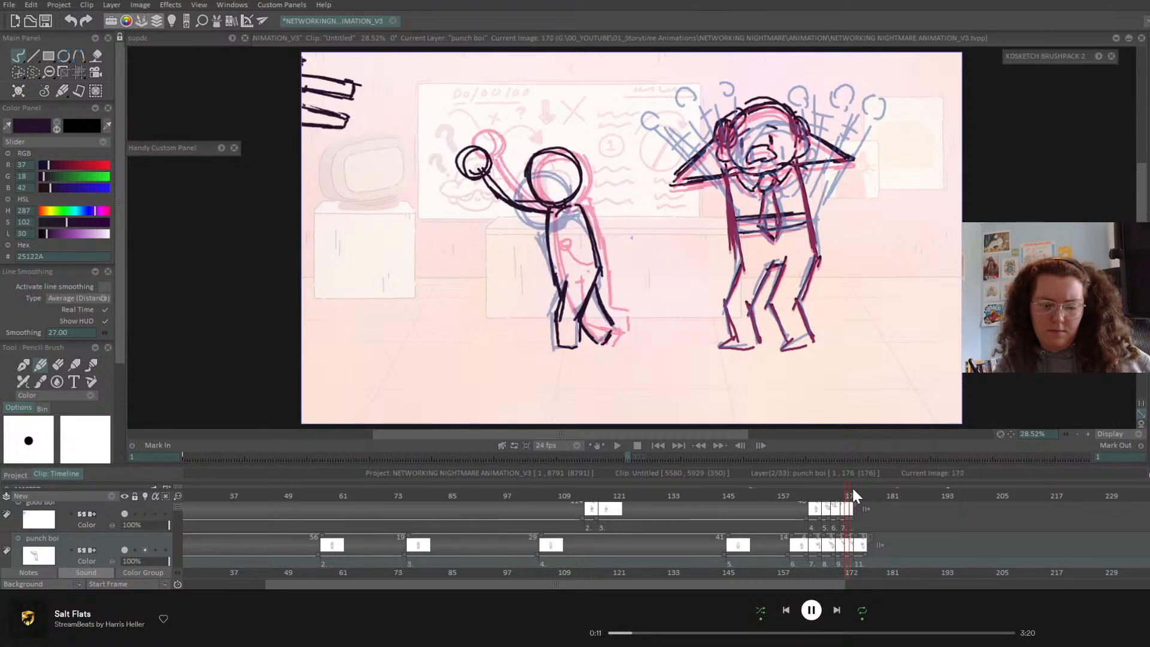
- Try lowering the upper part of punch boi's drawing at frame 172 slightly with the Perspective transform
{"action": "left_click", "coordinate": [85, 67]}
{"action": "left_click", "coordinate": [130, 100]}
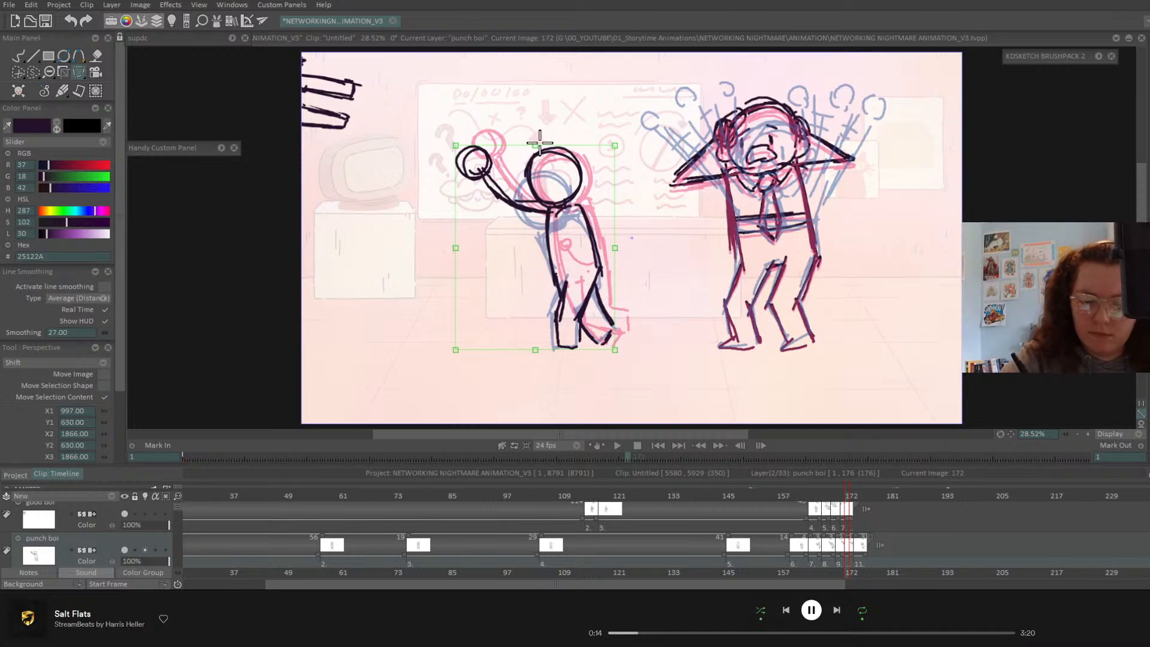
{"action": "left_click_drag", "start_coordinate": [540, 143], "coordinate": [536, 150]}
{"action": "key", "text": "Return"}
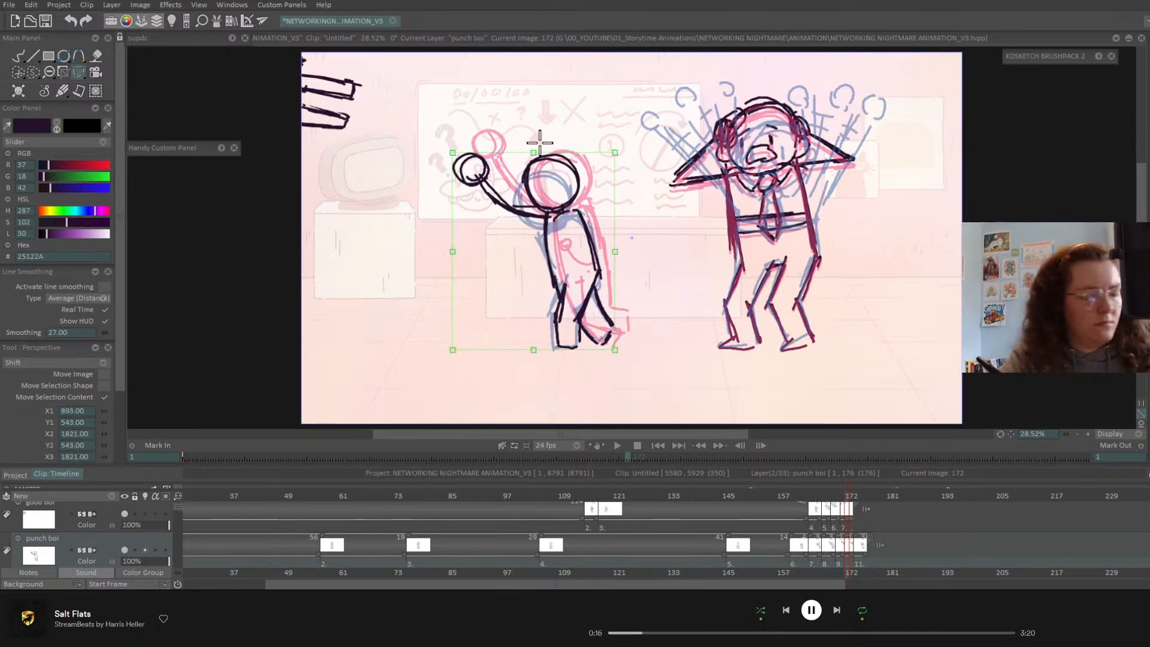
- Compare the transformed frame 172 pose with its neighbouring drawings, then undo the transform
{"action": "key", "text": "Left"}
{"action": "key", "text": "Right"}
{"action": "key", "text": "Left"}
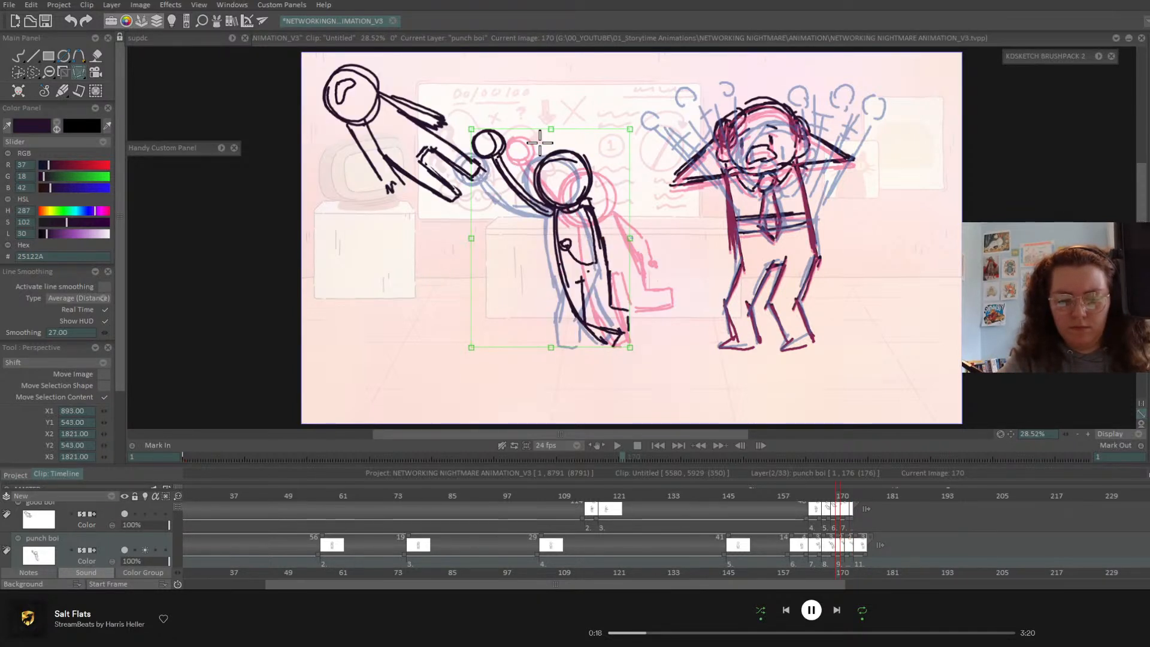
{"action": "key", "text": "Right"}
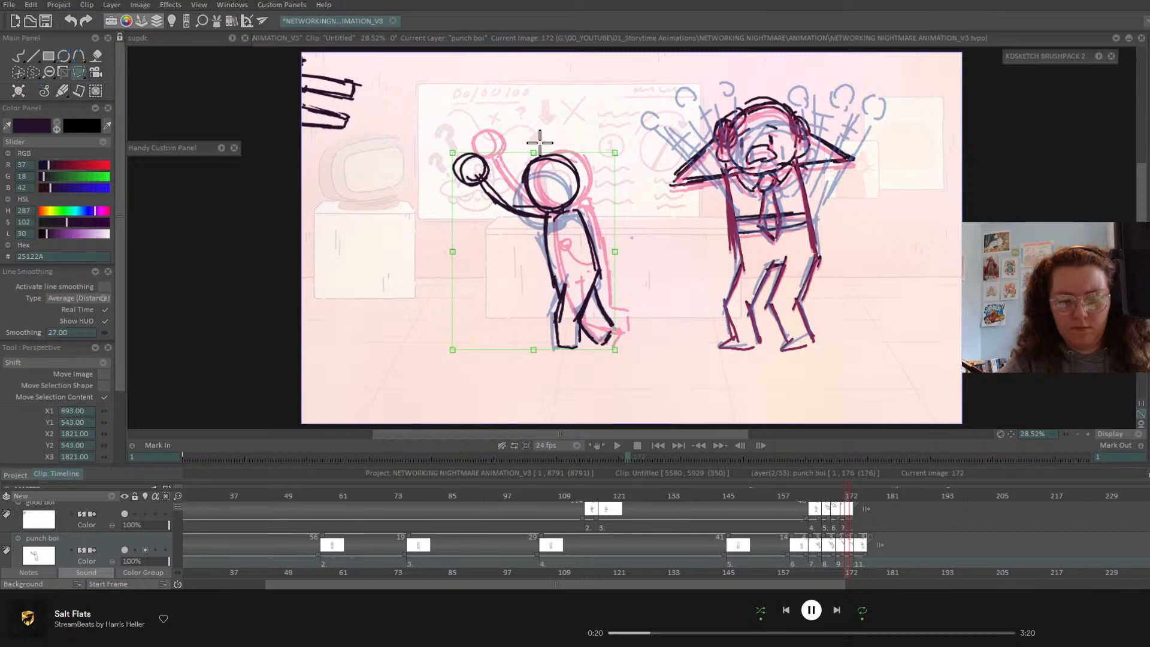
{"action": "key", "text": "Right"}
{"action": "key", "text": "Left"}
{"action": "key", "text": "Left"}
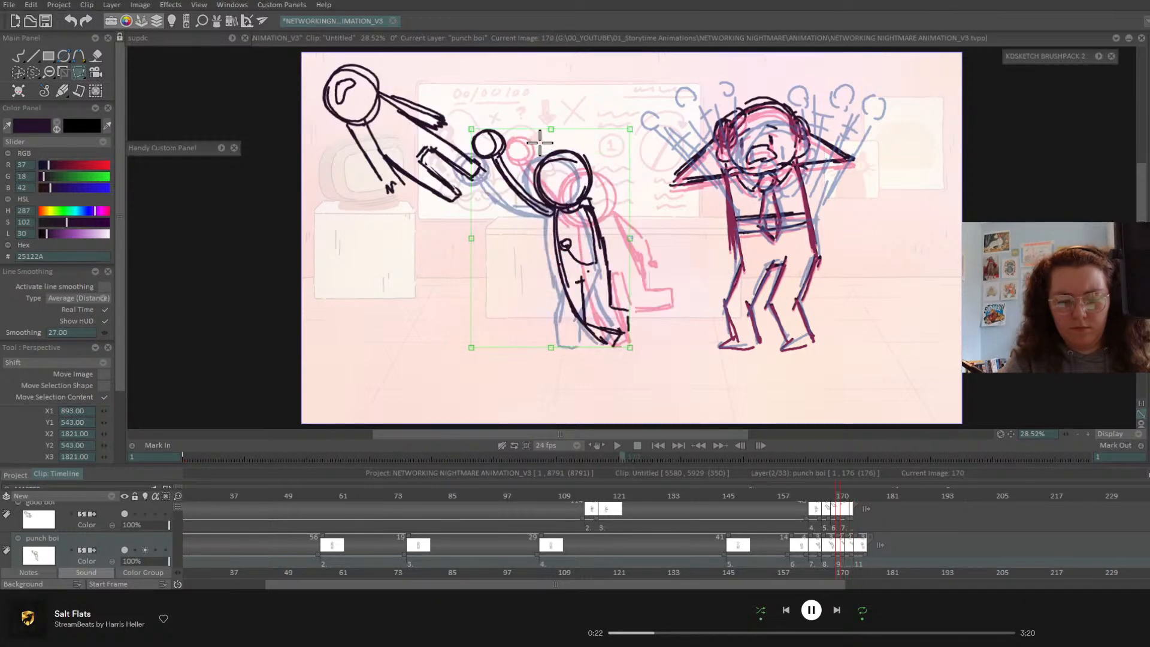
{"action": "key", "text": "Right"}
{"action": "key", "text": "Right"}
{"action": "key", "text": "Left"}
{"action": "key", "text": "Left"}
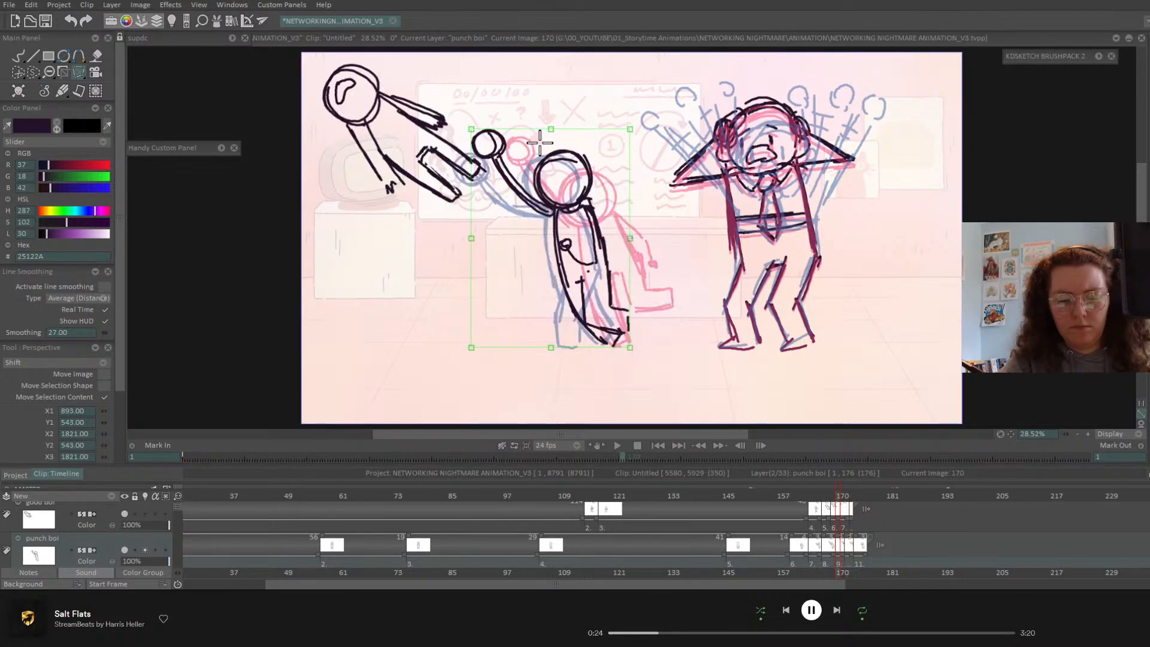
{"action": "key", "text": "Right"}
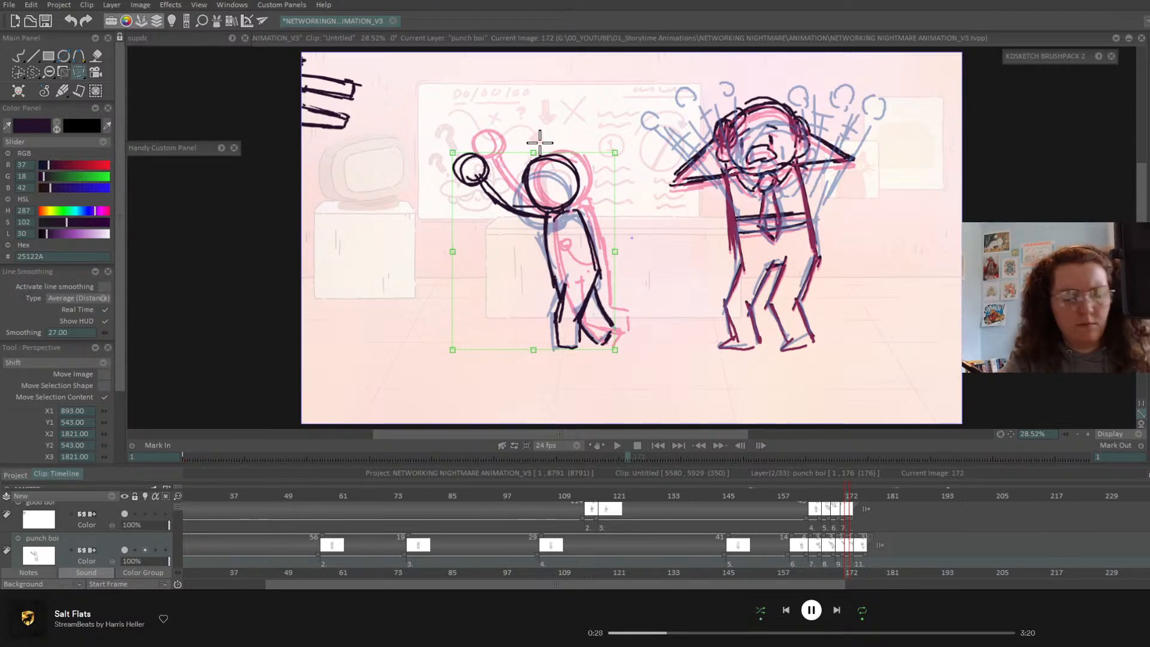
{"action": "key", "text": "ctrl+z"}
- Flip between punch boi's drawings around frames 172 and 174 to check the drop into the hunched pose
{"action": "key", "text": "Right"}
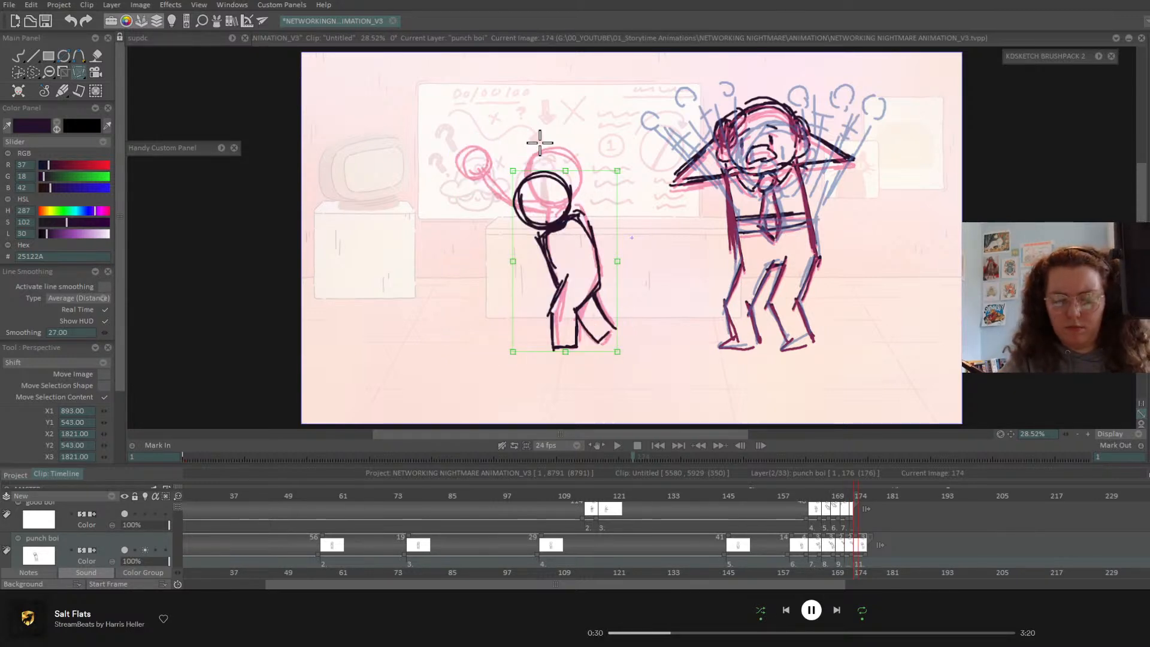
{"action": "key", "text": "Left"}
{"action": "key", "text": "Left"}
{"action": "key", "text": "Right"}
{"action": "key", "text": "Right"}
{"action": "key", "text": "Left"}
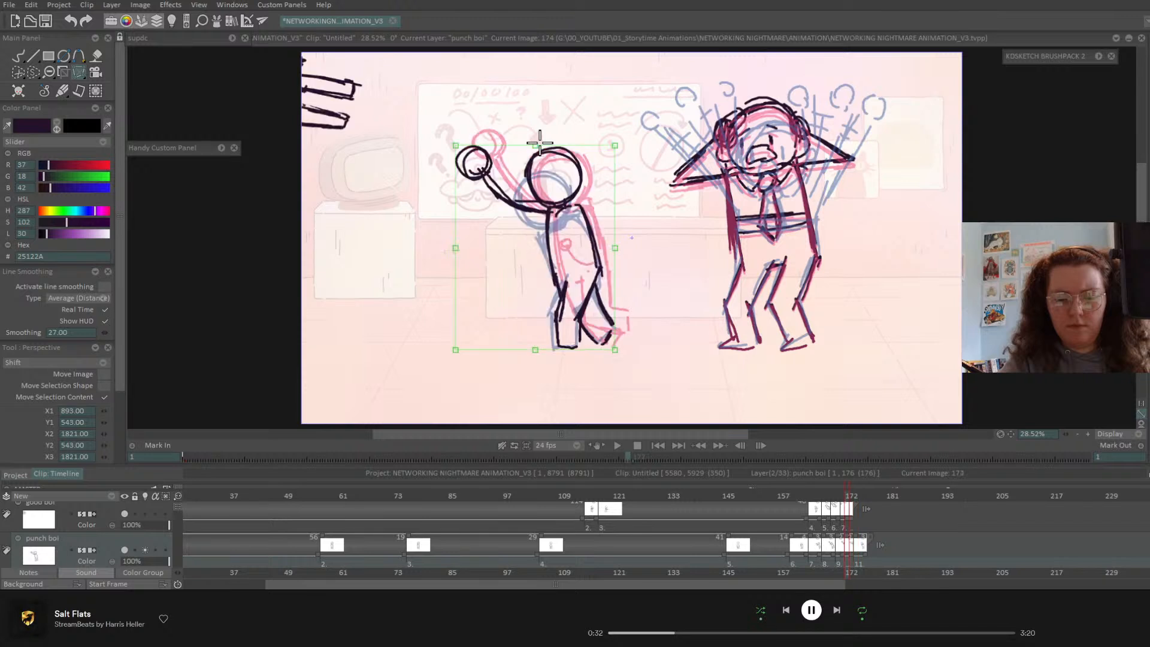
{"action": "key", "text": "Right"}
{"action": "key", "text": "Left"}
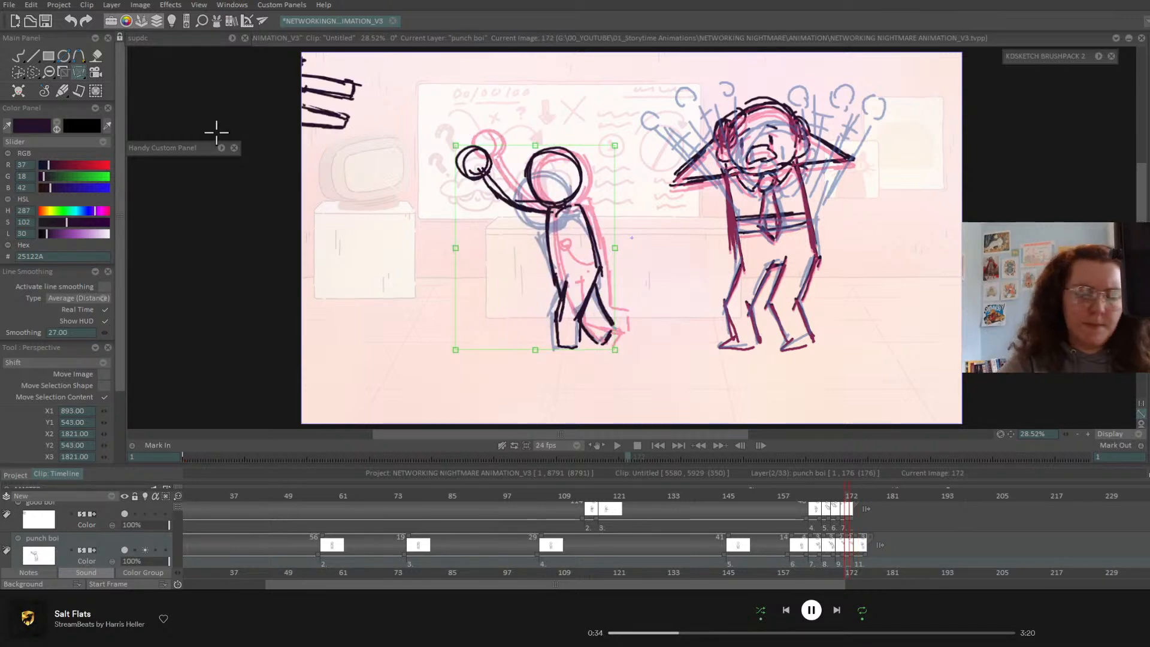
- Return to freehand drawing and add punch boi's bent arm with a small fist in front of his torso at frame 174
{"action": "left_click", "coordinate": [19, 56]}
{"action": "left_click", "coordinate": [17, 54]}
{"action": "key", "text": "Right"}
{"action": "key", "text": "Right"}
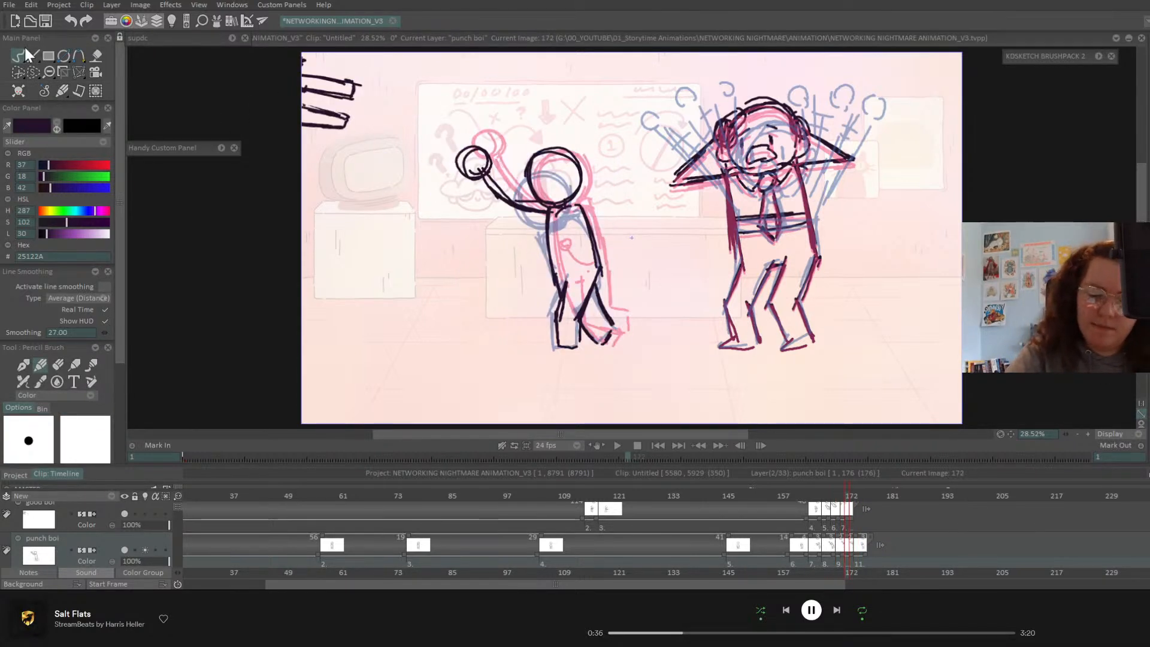
{"action": "mouse_move", "coordinate": [506, 242]}
{"action": "left_mouse_down"}
{"action": "mouse_move", "coordinate": [501, 226]}
{"action": "mouse_move", "coordinate": [502, 250]}
{"action": "mouse_move", "coordinate": [521, 264]}
{"action": "mouse_move", "coordinate": [539, 246]}
{"action": "mouse_move", "coordinate": [523, 261]}
{"action": "mouse_move", "coordinate": [509, 241]}
{"action": "left_mouse_up"}
{"action": "key", "text": "Left"}
{"action": "key", "text": "Right"}
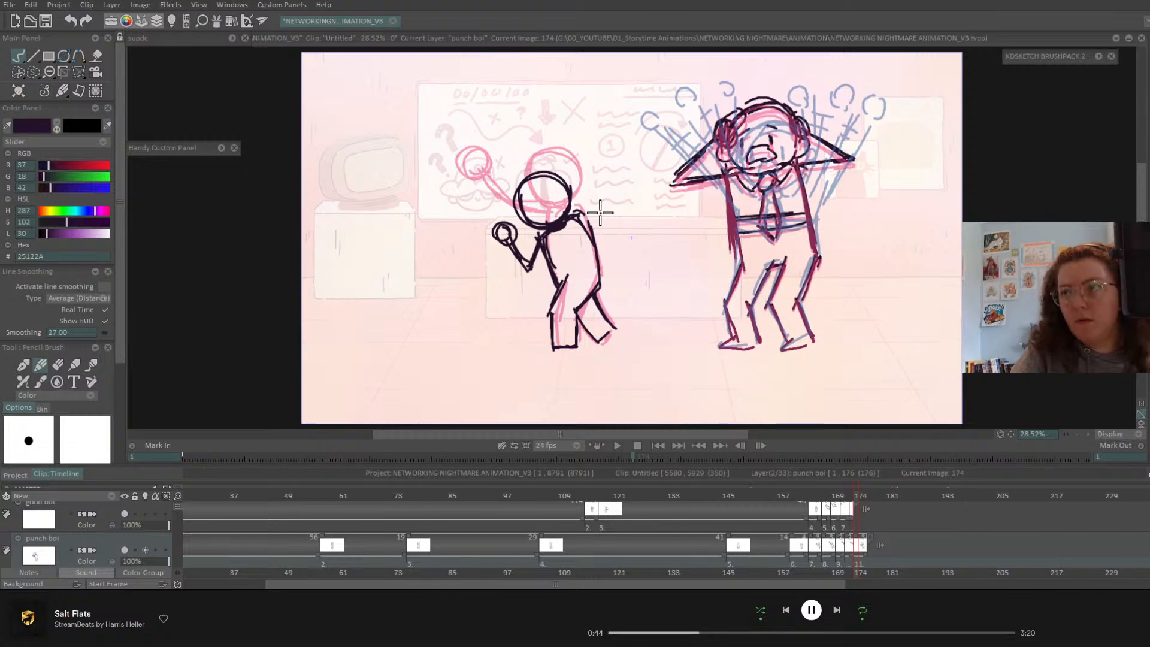
- Flip through punch boi's drawings from the punch to frame 174 to review the follow-through with the new arm
{"action": "key", "text": "Left"}
{"action": "key", "text": "Left"}
{"action": "key", "text": "Left"}
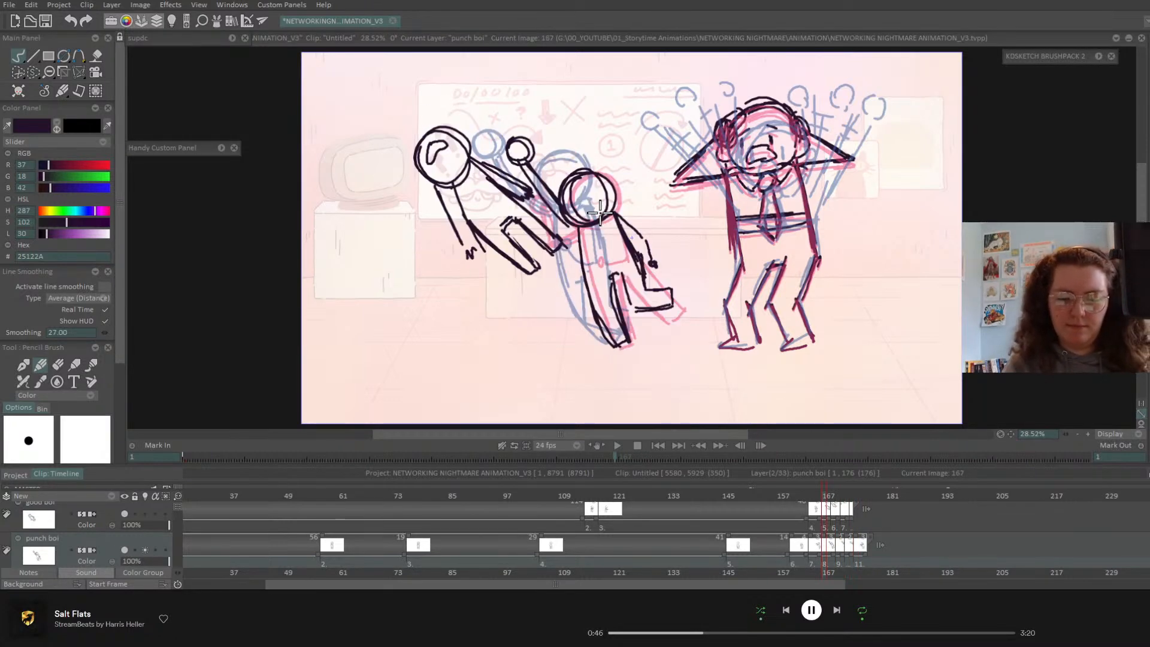
{"action": "key", "text": "Left"}
{"action": "key", "text": "Right"}
{"action": "key", "text": "Right"}
{"action": "key", "text": "Right"}
{"action": "key", "text": "Right"}
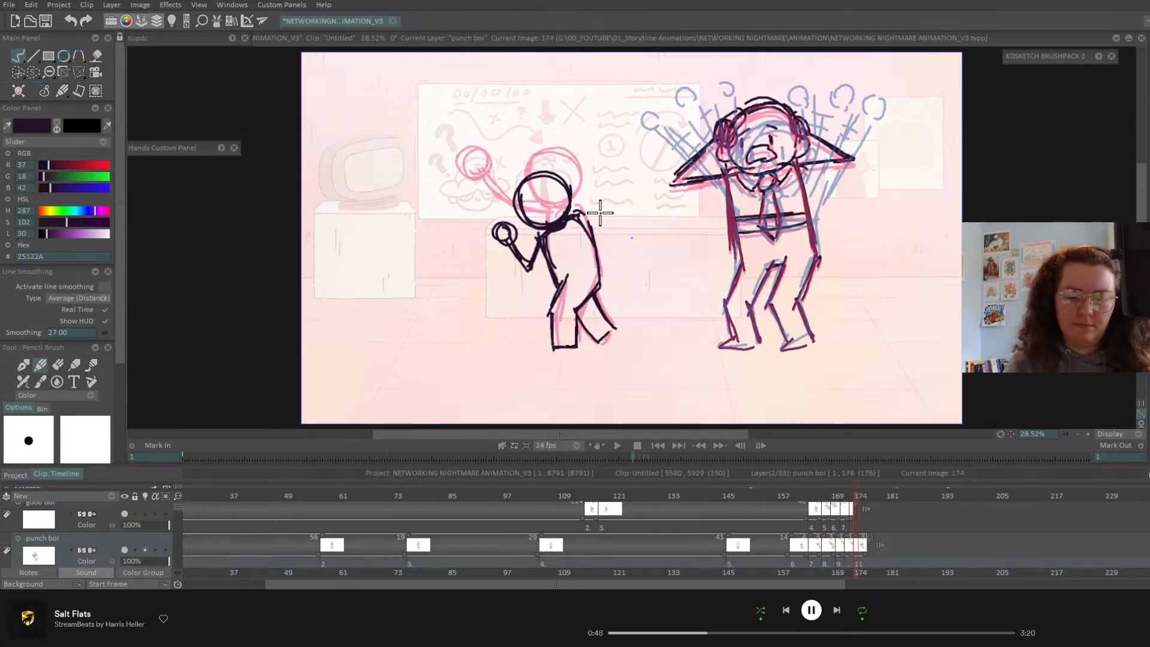
- Flip back and forth through punch boi's drawings between frames 167 and 174 with his onion skin off to judge the timing
{"action": "key", "text": "Left"}
{"action": "key", "text": "Left"}
{"action": "key", "text": "Left"}
{"action": "key", "text": "Left"}
{"action": "key", "text": "Left"}
{"action": "key", "text": "Left"}
{"action": "key", "text": "Left"}
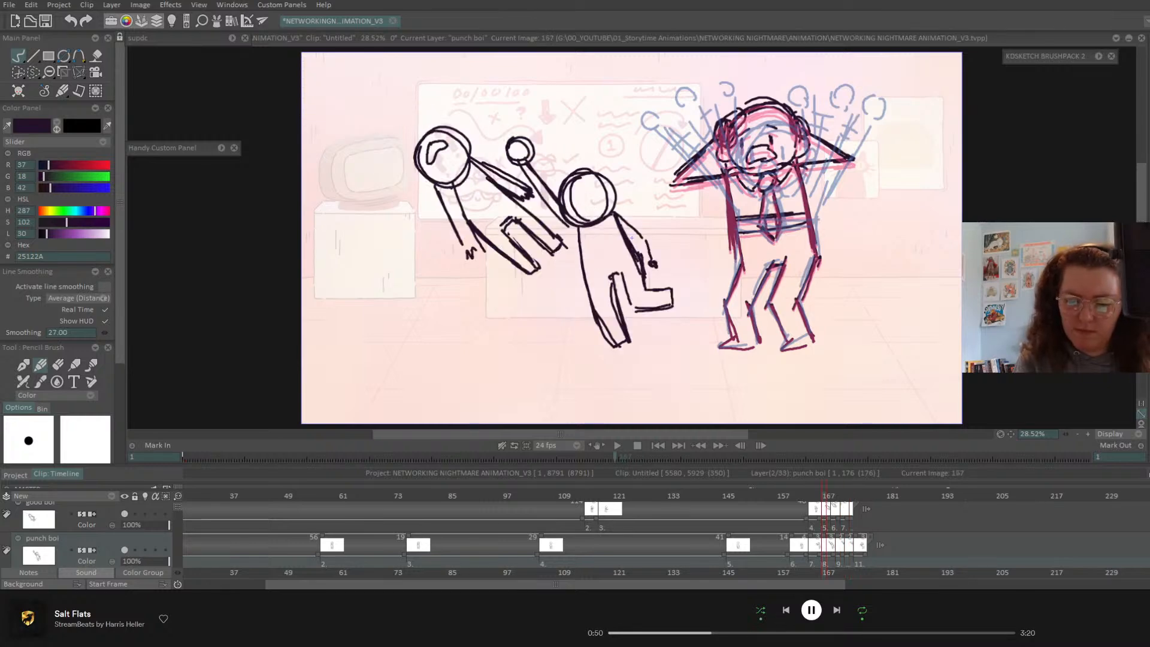
{"action": "key", "text": "Right"}
{"action": "key", "text": "Right"}
{"action": "key", "text": "Right"}
{"action": "key", "text": "Right"}
{"action": "key", "text": "Right"}
{"action": "key", "text": "Right"}
{"action": "key", "text": "Right"}
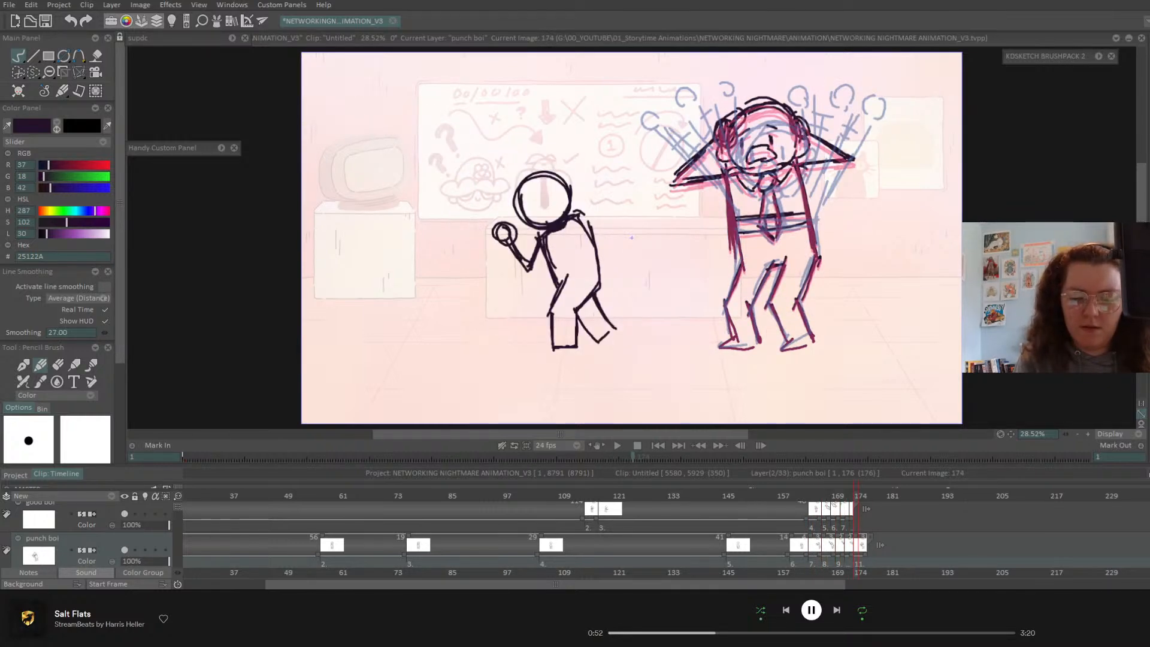
{"action": "key", "text": "Right"}
{"action": "key", "text": "Right"}
{"action": "key", "text": "Right"}
{"action": "key", "text": "Left"}
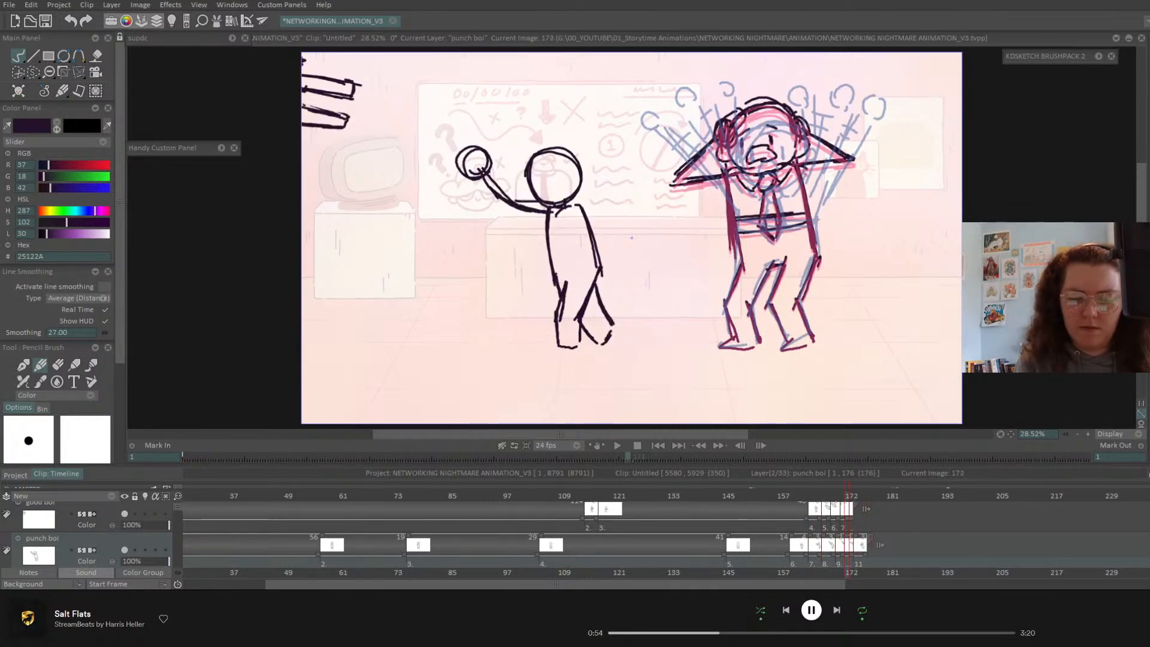
{"action": "key", "text": "Right"}
{"action": "key", "text": "Right"}
{"action": "key", "text": "Left"}
{"action": "key", "text": "Left"}
- Replace punch boi's raised-arm drawing at frame 172 by extending the hunched drawing back to start there
{"action": "left_click_drag", "start_coordinate": [861, 542], "coordinate": [851, 543]}
{"action": "key", "text": "Left"}
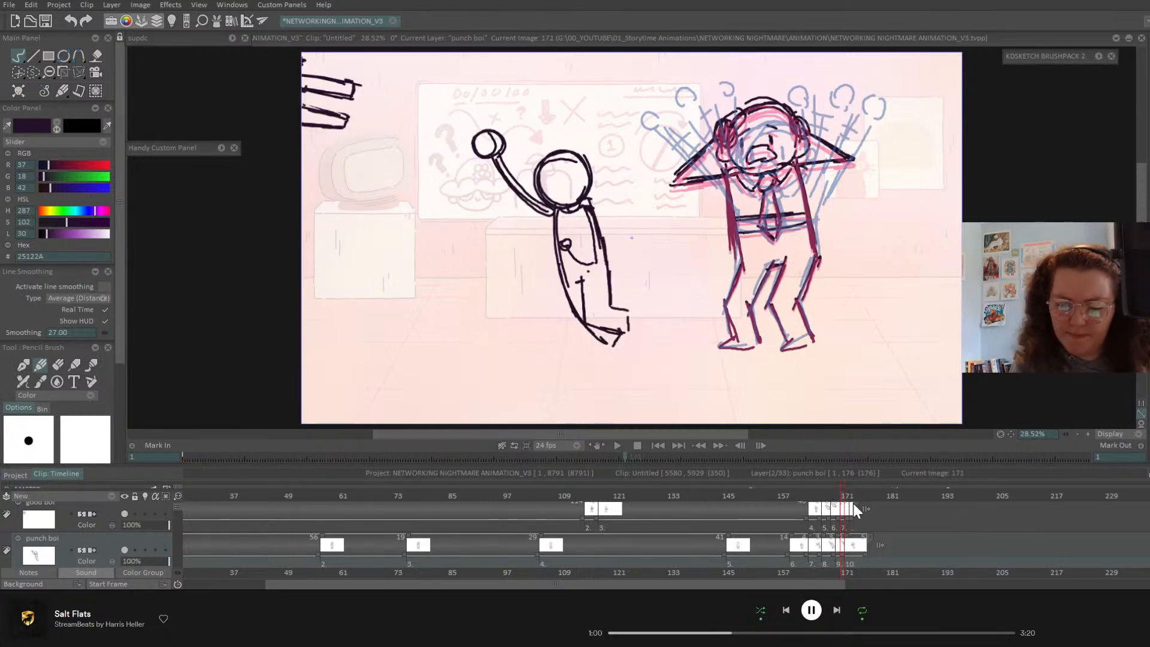
{"action": "key", "text": "Right"}
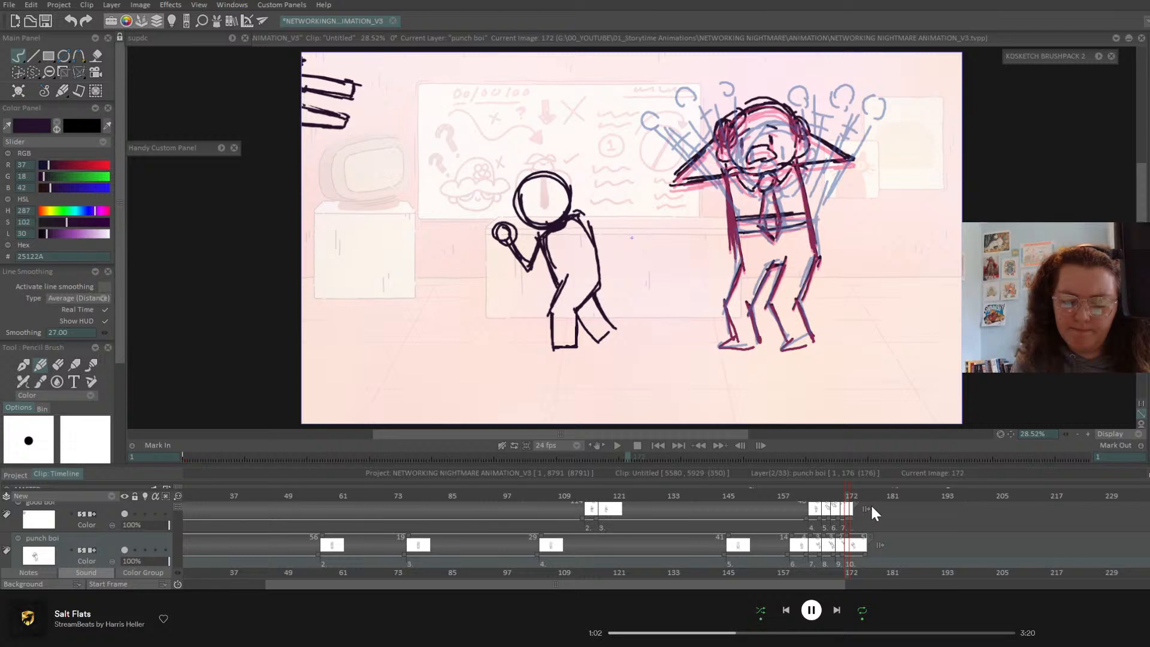
- Split off a separate punch boi drawing at frame 172 and shift its hunched figure slightly down and left
{"action": "left_click_drag", "start_coordinate": [852, 496], "coordinate": [857, 495]}
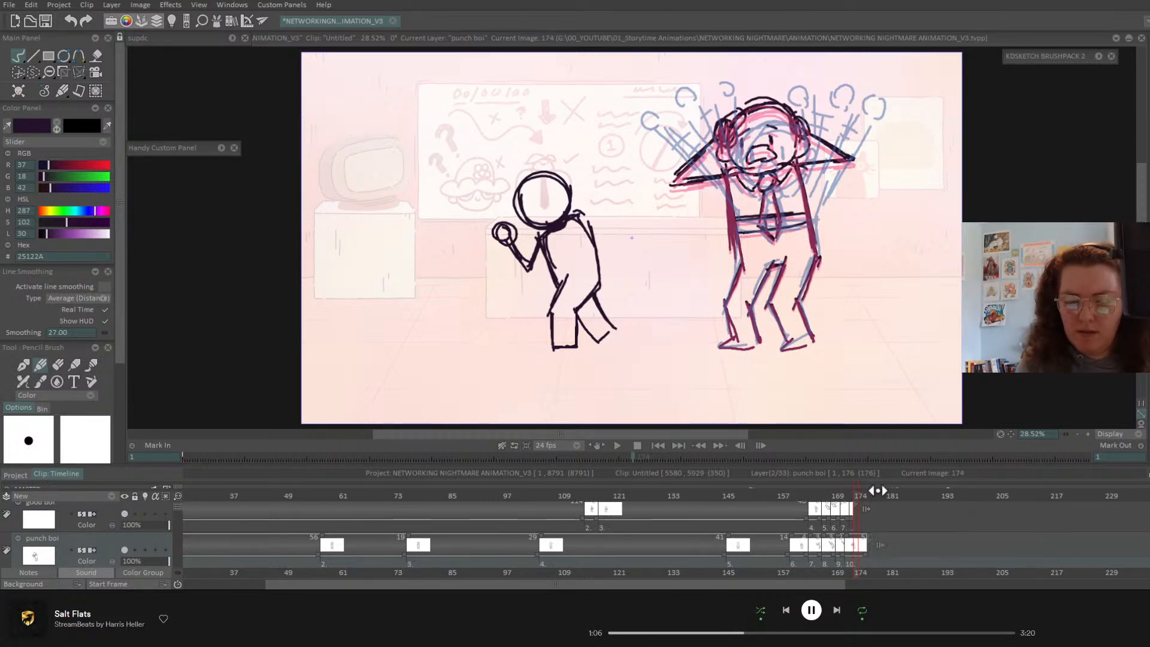
{"action": "mouse_move", "coordinate": [858, 494]}
{"action": "left_mouse_down"}
{"action": "mouse_move", "coordinate": [1039, 501]}
{"action": "mouse_move", "coordinate": [821, 543]}
{"action": "mouse_move", "coordinate": [879, 542]}
{"action": "mouse_move", "coordinate": [851, 550]}
{"action": "left_mouse_up"}
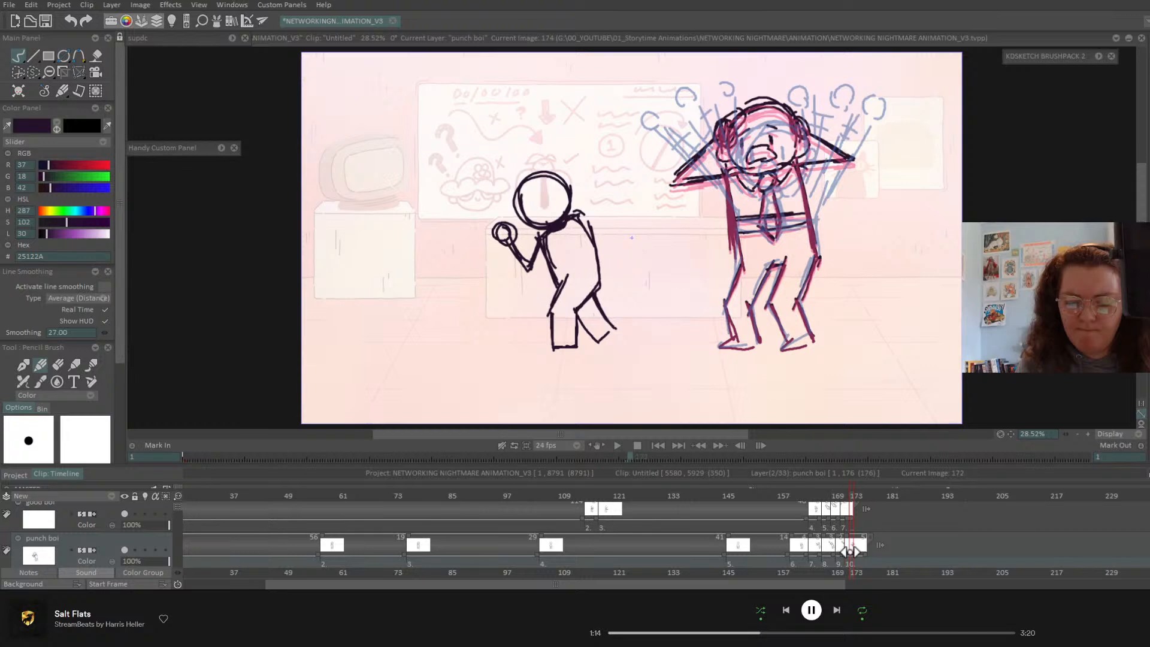
{"action": "left_click", "coordinate": [56, 365]}
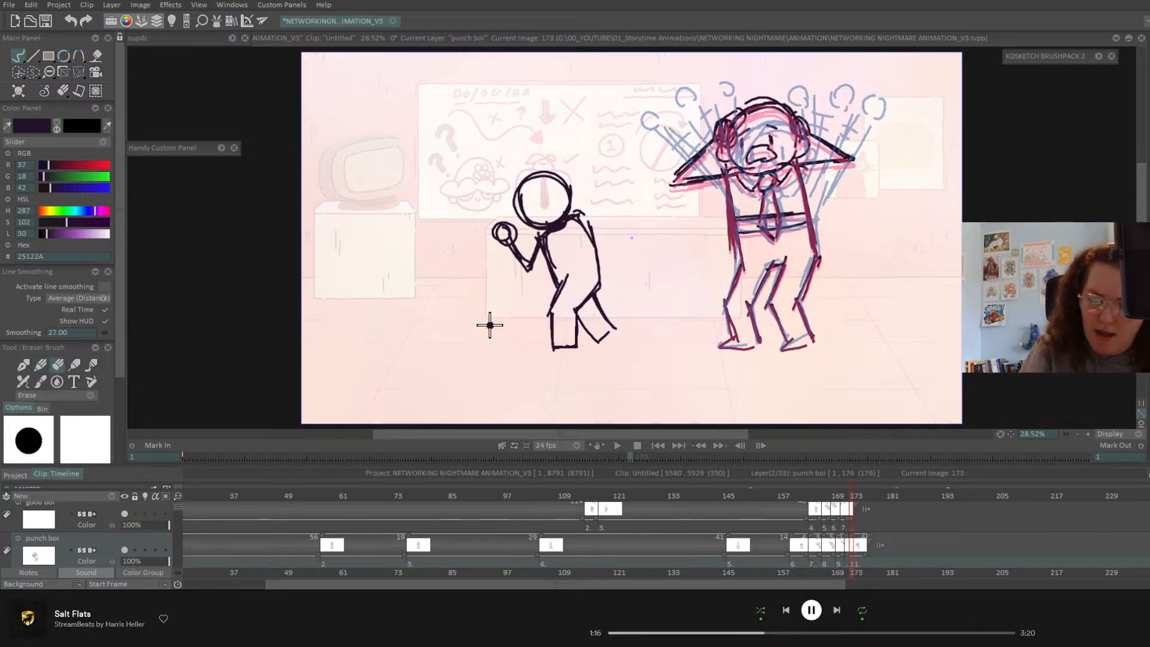
{"action": "key", "text": "Left"}
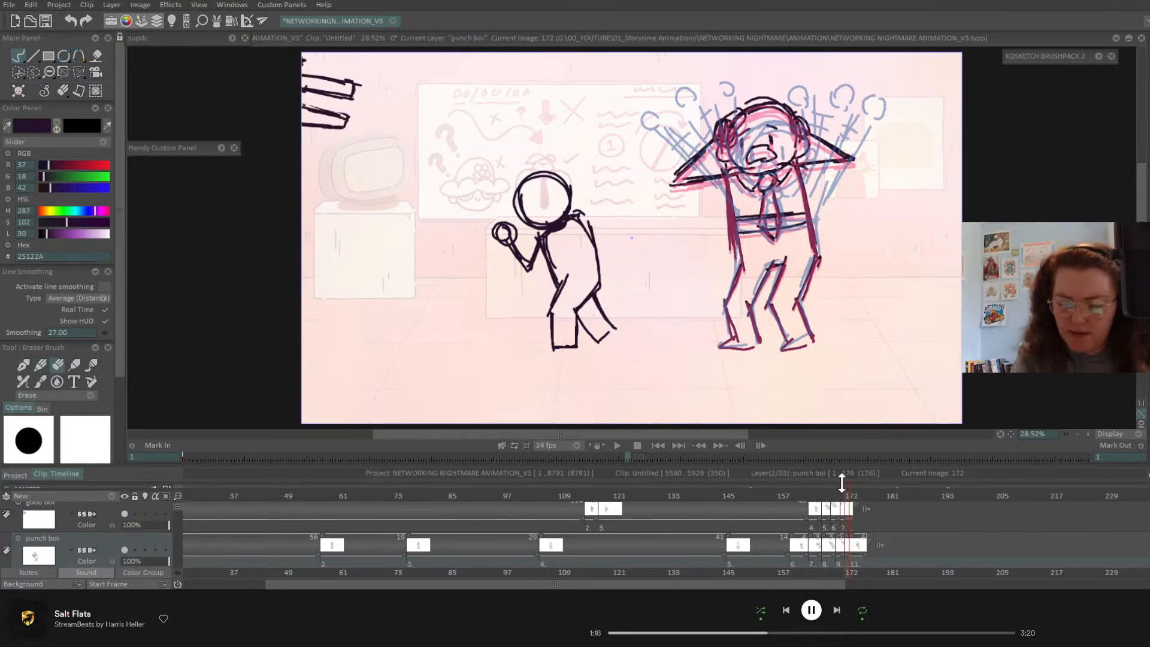
{"action": "left_click", "coordinate": [78, 72]}
{"action": "left_click_drag", "start_coordinate": [553, 174], "coordinate": [550, 178]}
{"action": "key", "text": "Return"}
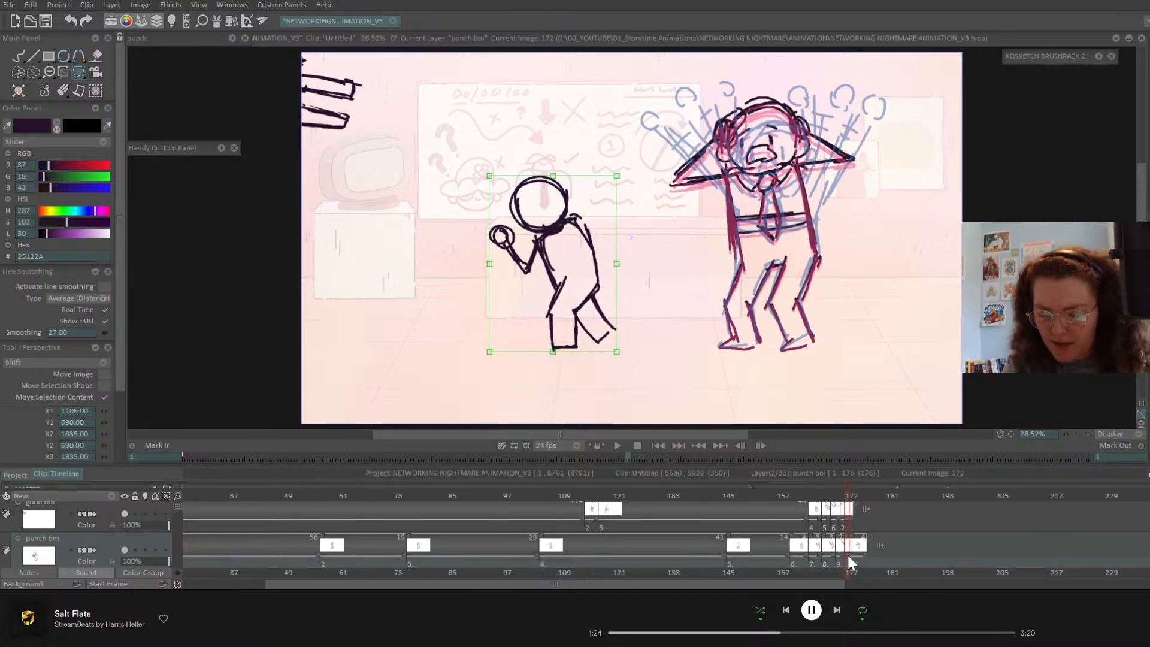
- Extend the shifted hunched drawing at frame 172 by one frame and flip through the poses around it
{"action": "left_click_drag", "start_coordinate": [848, 552], "coordinate": [853, 552]}
{"action": "key", "text": "Right"}
{"action": "key", "text": "Right"}
{"action": "key", "text": "Right"}
{"action": "key", "text": "Right"}
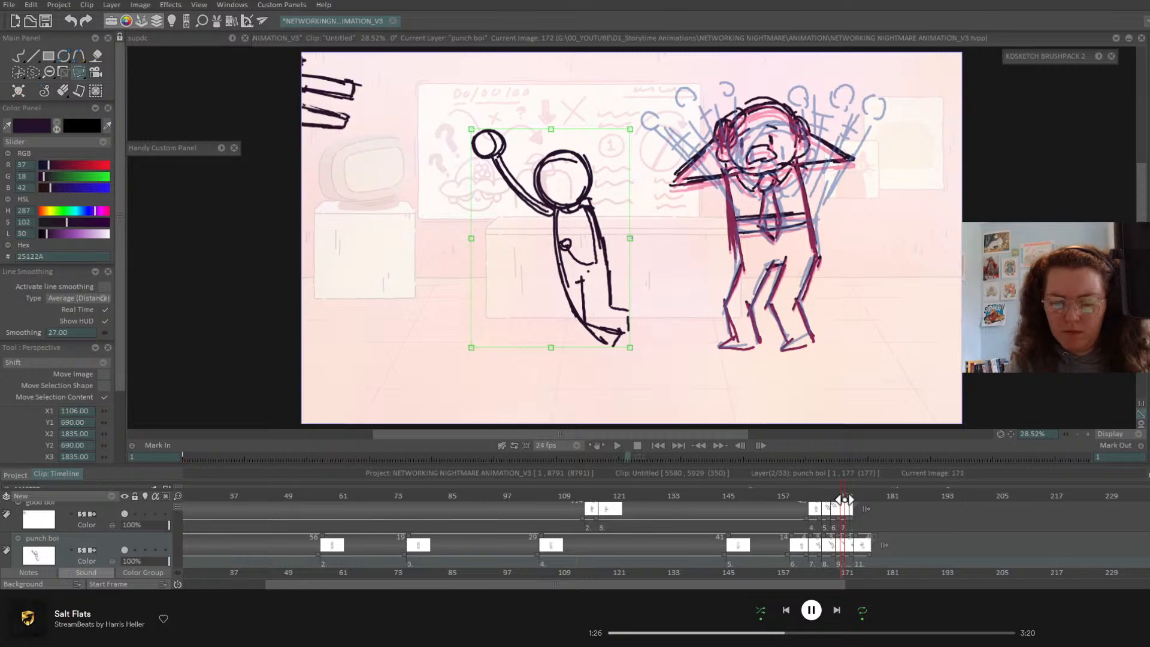
- Add a blank drawing to the punch boi layer at frame 194 with its onion skin turned on
{"action": "mouse_move", "coordinate": [863, 498]}
{"action": "left_mouse_down"}
{"action": "mouse_move", "coordinate": [825, 508]}
{"action": "mouse_move", "coordinate": [870, 510]}
{"action": "mouse_move", "coordinate": [767, 540]}
{"action": "mouse_move", "coordinate": [950, 541]}
{"action": "left_mouse_up"}
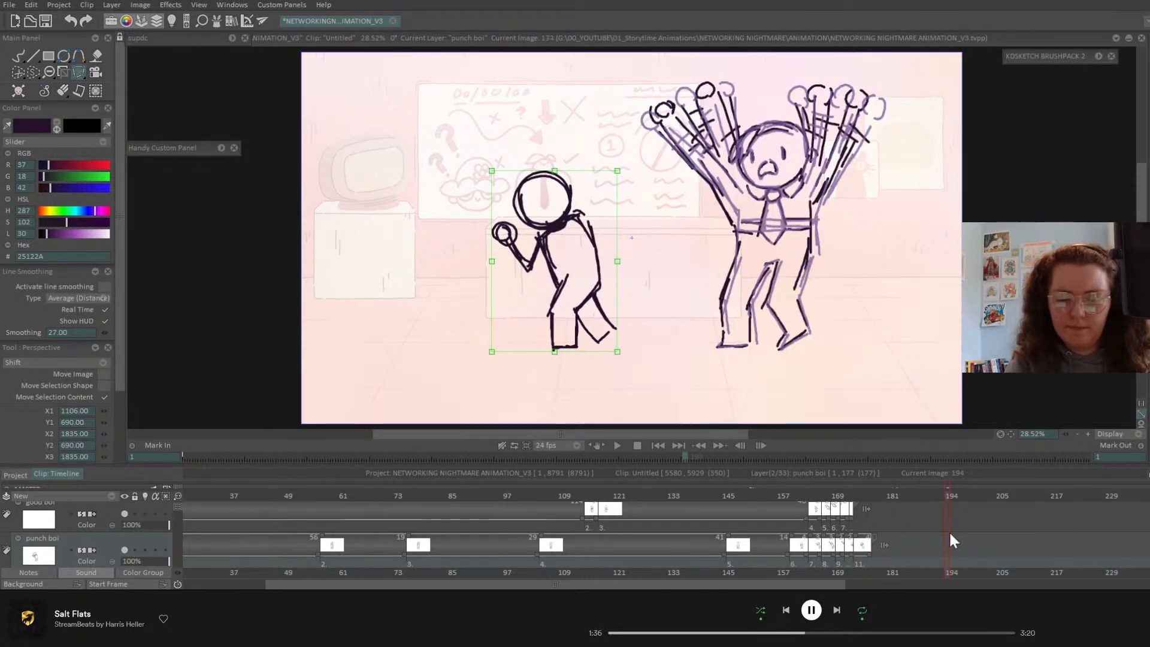
{"action": "left_click", "coordinate": [20, 55]}
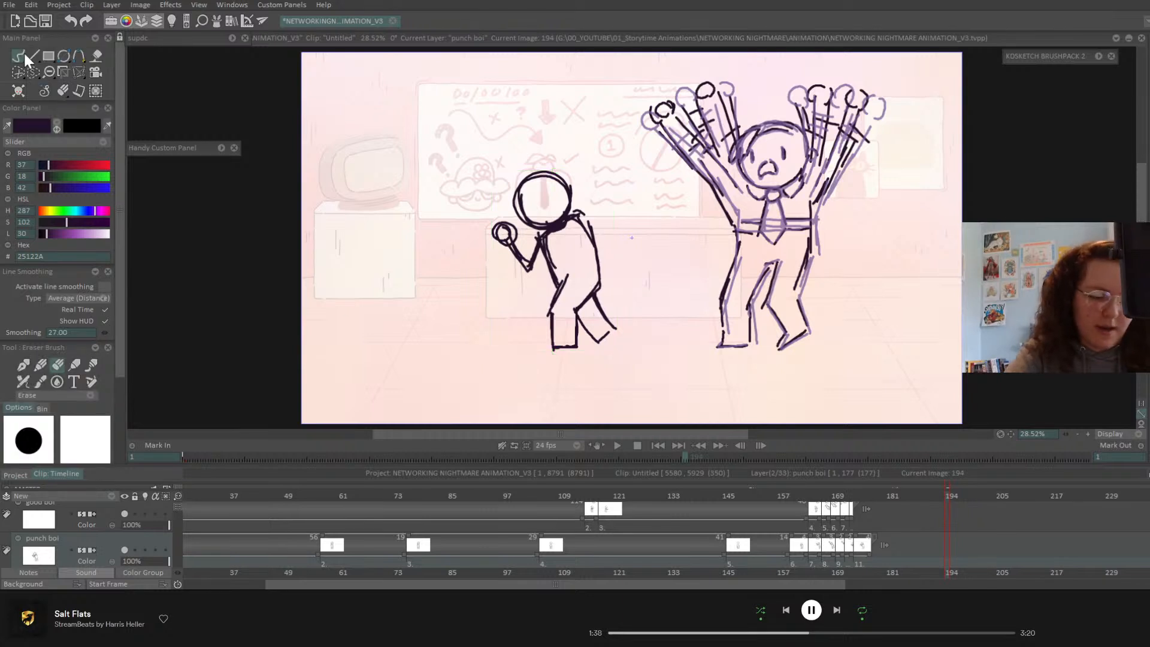
{"action": "key", "text": "BackSpace"}
{"action": "left_click", "coordinate": [145, 550]}
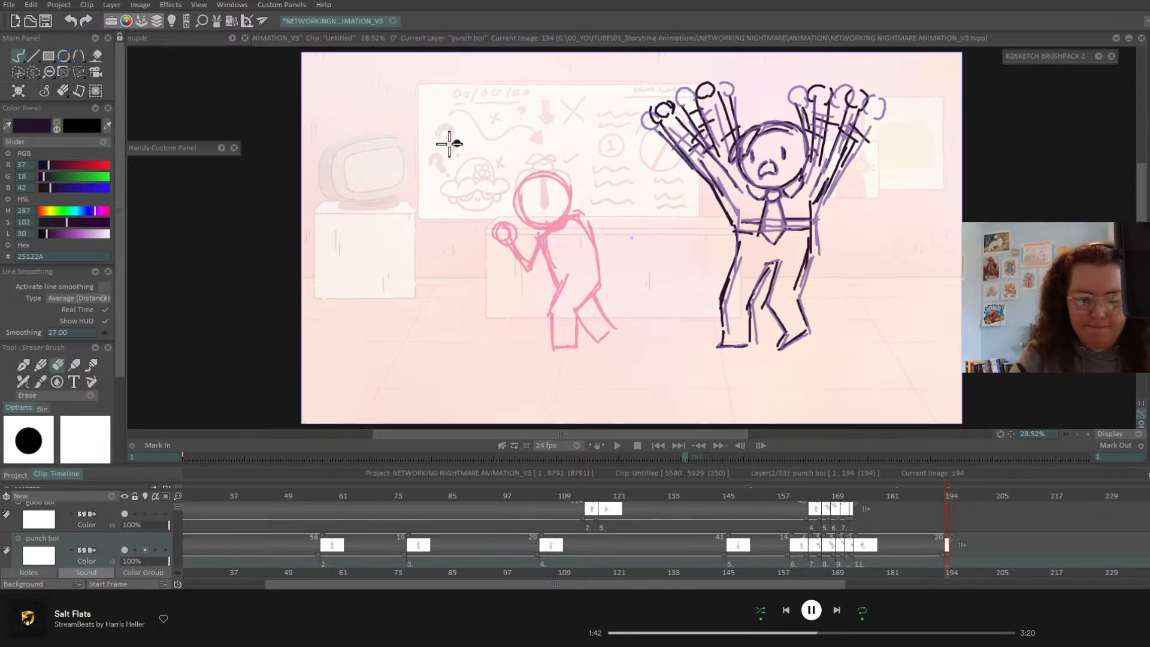
- Draw punch boi straightening up at frame 194, with raised head, bent legs and a small fist lowered in front
{"action": "left_click", "coordinate": [40, 364]}
{"action": "mouse_move", "coordinate": [551, 211]}
{"action": "left_mouse_down"}
{"action": "mouse_move", "coordinate": [583, 182]}
{"action": "mouse_move", "coordinate": [557, 214]}
{"action": "mouse_move", "coordinate": [531, 185]}
{"action": "mouse_move", "coordinate": [566, 161]}
{"action": "mouse_move", "coordinate": [559, 227]}
{"action": "mouse_move", "coordinate": [572, 213]}
{"action": "mouse_move", "coordinate": [598, 230]}
{"action": "mouse_move", "coordinate": [598, 216]}
{"action": "mouse_move", "coordinate": [600, 295]}
{"action": "mouse_move", "coordinate": [565, 284]}
{"action": "mouse_move", "coordinate": [571, 274]}
{"action": "mouse_move", "coordinate": [552, 346]}
{"action": "mouse_move", "coordinate": [577, 316]}
{"action": "left_mouse_up"}
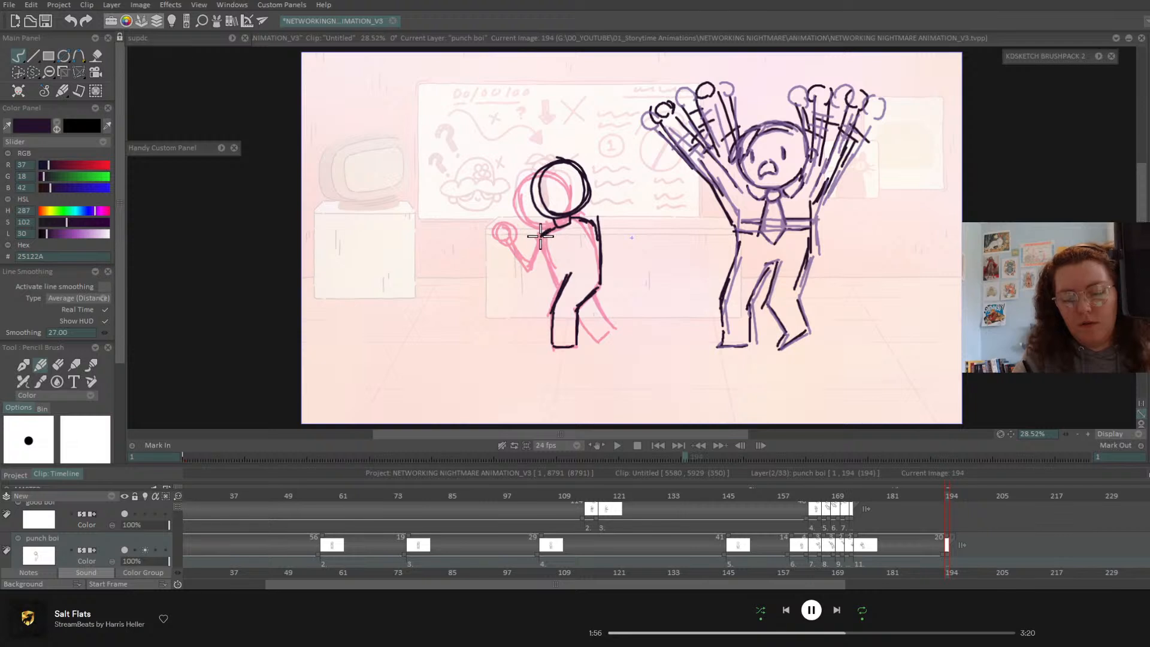
{"action": "mouse_move", "coordinate": [541, 236]}
{"action": "left_mouse_down"}
{"action": "mouse_move", "coordinate": [557, 286]}
{"action": "mouse_move", "coordinate": [575, 279]}
{"action": "left_mouse_up"}
{"action": "left_click_drag", "start_coordinate": [551, 228], "coordinate": [513, 275]}
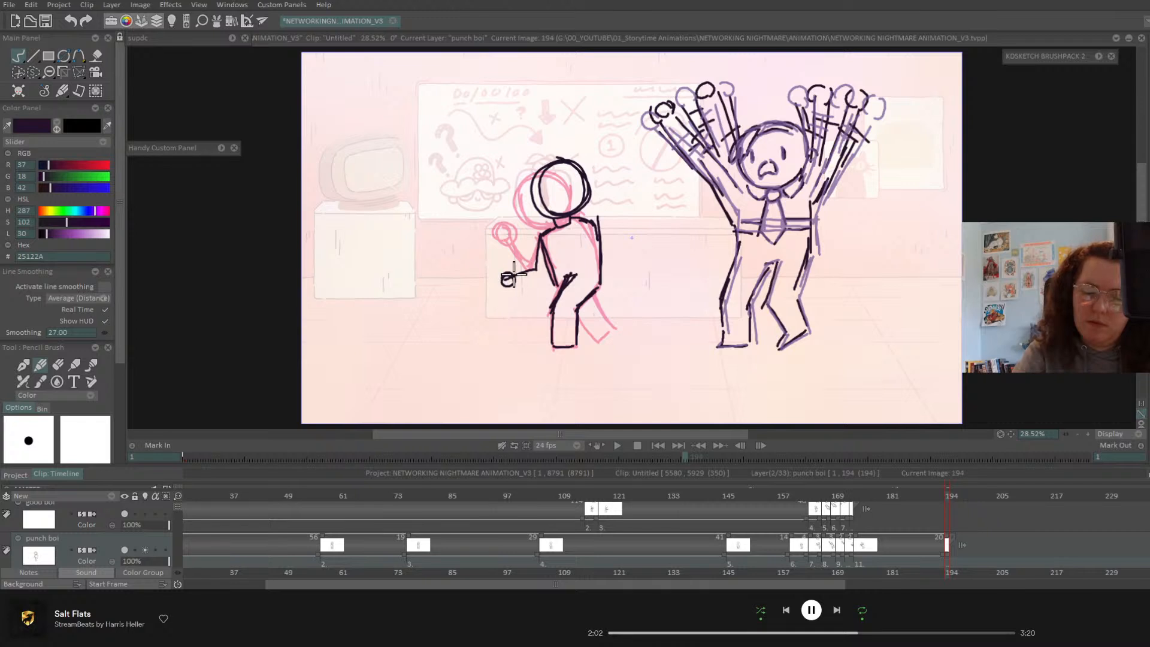
{"action": "mouse_move", "coordinate": [599, 283]}
{"action": "left_mouse_down"}
{"action": "mouse_move", "coordinate": [602, 307]}
{"action": "mouse_move", "coordinate": [595, 299]}
{"action": "mouse_move", "coordinate": [615, 328]}
{"action": "mouse_move", "coordinate": [601, 340]}
{"action": "mouse_move", "coordinate": [583, 315]}
{"action": "mouse_move", "coordinate": [594, 346]}
{"action": "left_mouse_up"}
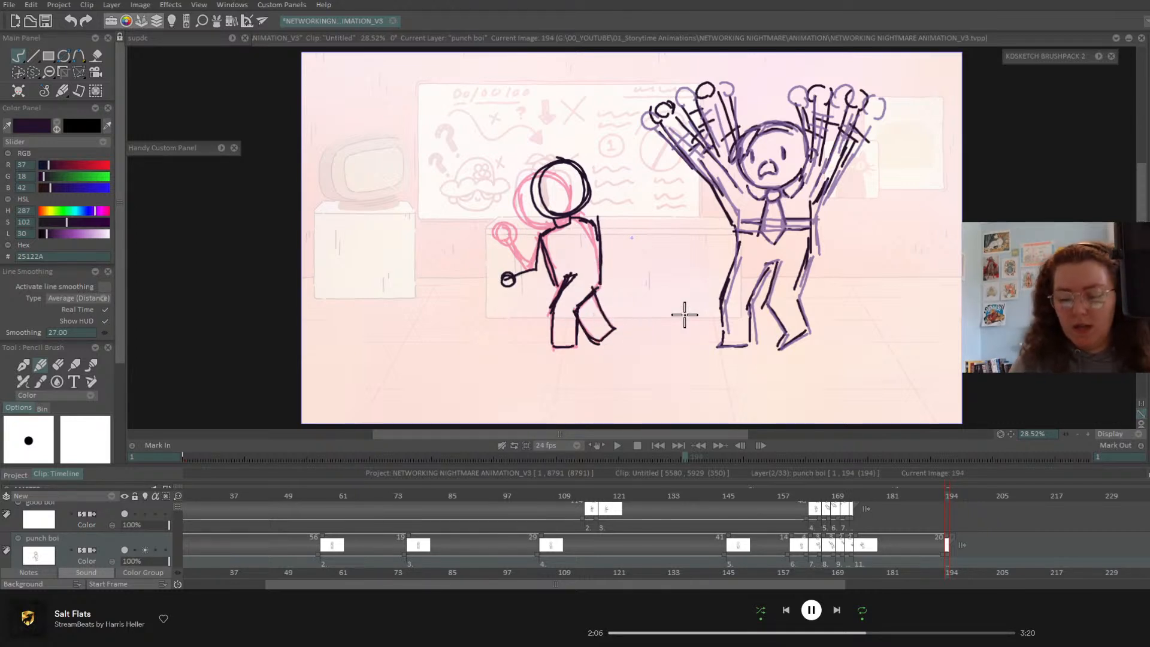
- Add another blank punch boi drawing at frame 201 and try a slanted leg over the previous pose
{"action": "key", "text": "Right"}
{"action": "key", "text": "Right"}
{"action": "key", "text": "Right"}
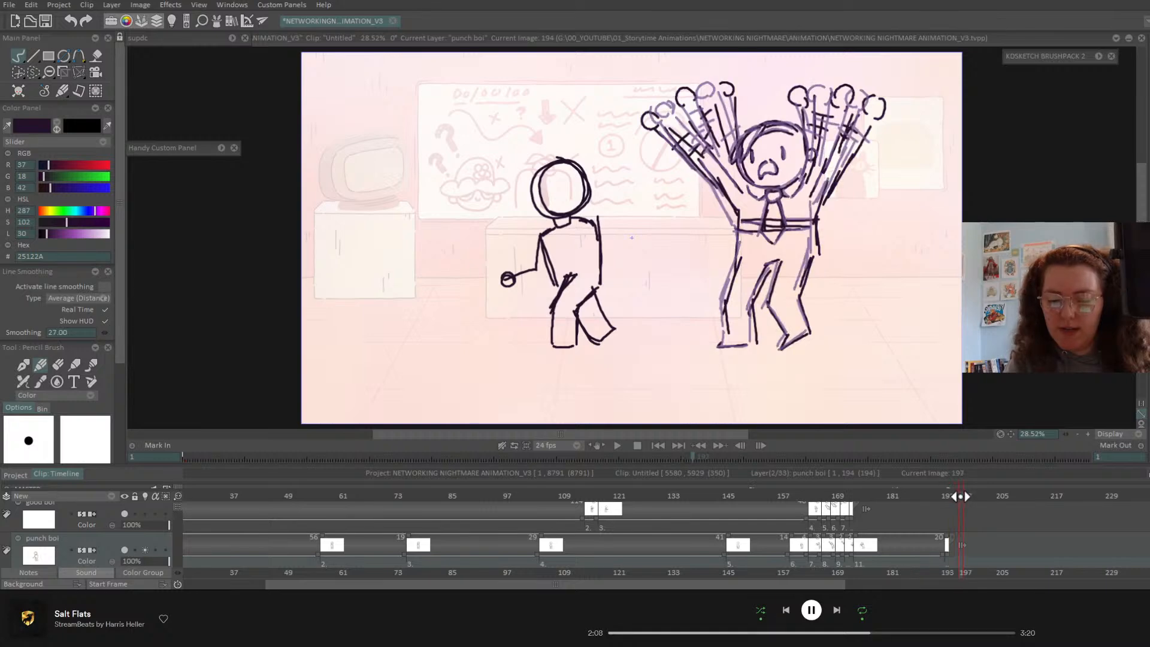
{"action": "mouse_move", "coordinate": [964, 497]}
{"action": "left_mouse_down"}
{"action": "mouse_move", "coordinate": [979, 500]}
{"action": "mouse_move", "coordinate": [954, 505]}
{"action": "mouse_move", "coordinate": [980, 503]}
{"action": "left_mouse_up"}
{"action": "key", "text": "Insert"}
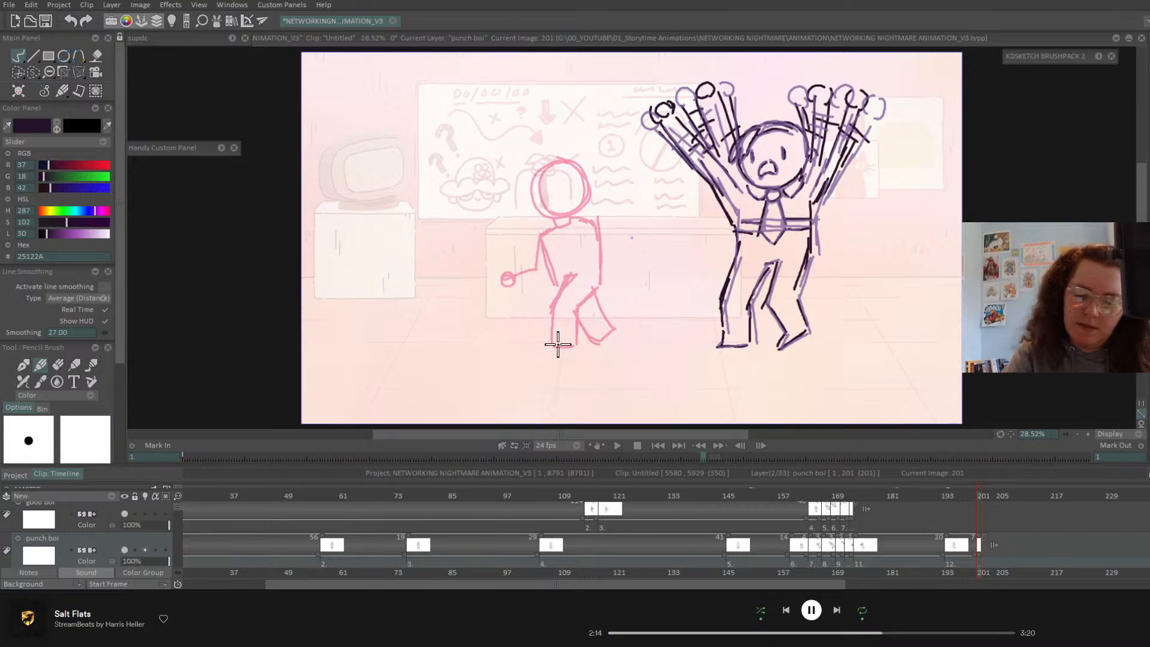
{"action": "mouse_move", "coordinate": [569, 343]}
{"action": "left_mouse_down"}
{"action": "mouse_move", "coordinate": [588, 270]}
{"action": "mouse_move", "coordinate": [568, 345]}
{"action": "mouse_move", "coordinate": [602, 281]}
{"action": "mouse_move", "coordinate": [577, 349]}
{"action": "left_mouse_up"}
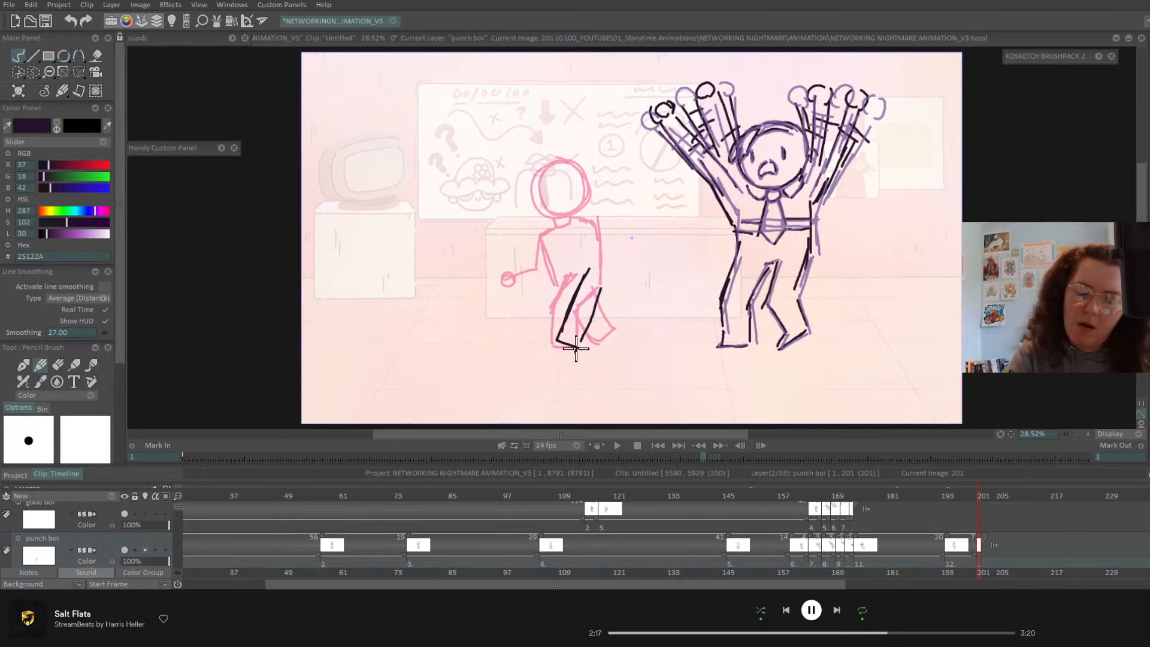
- Copy punch boi's standing drawing from frame 100 to the end of his layer and return to the blank drawing at frame 200
{"action": "left_click", "coordinate": [520, 496]}
{"action": "left_click", "coordinate": [515, 557]}
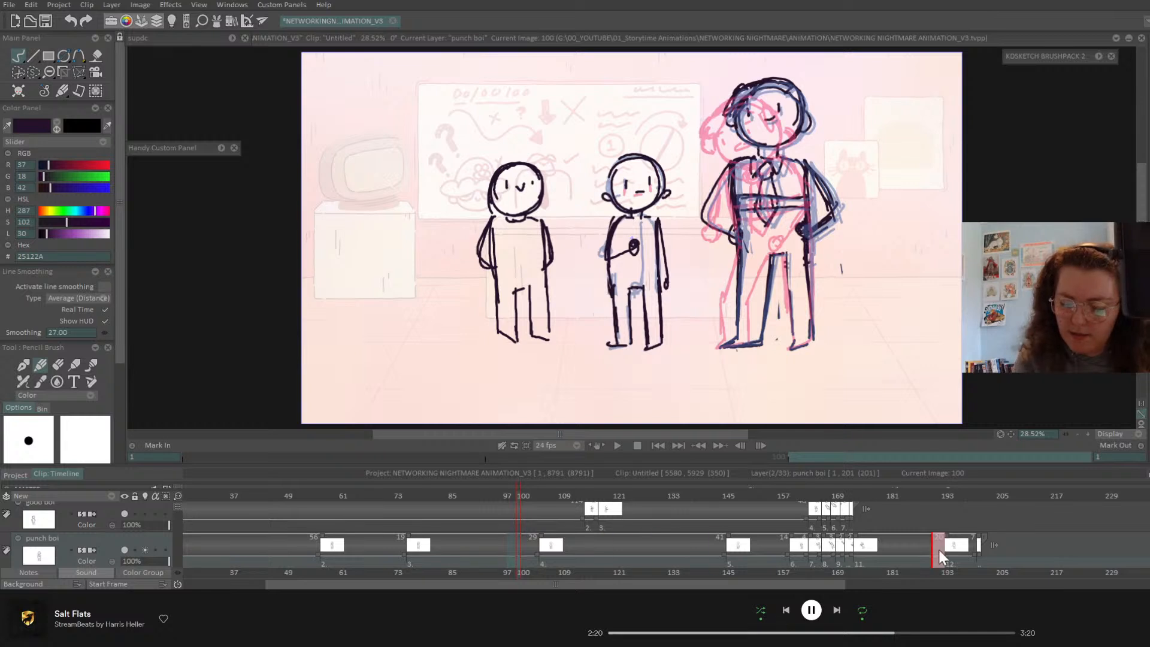
{"action": "left_click", "coordinate": [1002, 557]}
{"action": "left_click", "coordinate": [977, 496]}
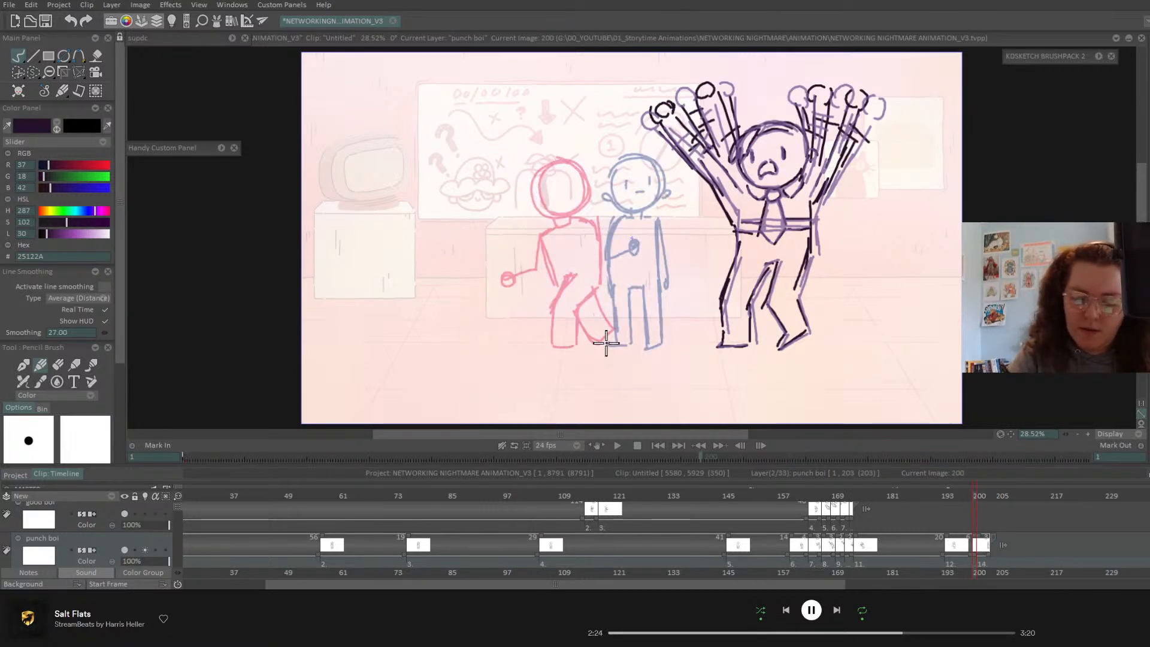
- Draw punch boi's forward leg and foot at frame 200, stepping toward the standing pose
{"action": "mouse_move", "coordinate": [632, 342]}
{"action": "left_mouse_down"}
{"action": "mouse_move", "coordinate": [602, 344]}
{"action": "mouse_move", "coordinate": [620, 293]}
{"action": "mouse_move", "coordinate": [618, 344]}
{"action": "left_mouse_up"}
{"action": "mouse_move", "coordinate": [601, 295]}
{"action": "left_mouse_down"}
{"action": "mouse_move", "coordinate": [604, 345]}
{"action": "mouse_move", "coordinate": [630, 343]}
{"action": "left_mouse_up"}
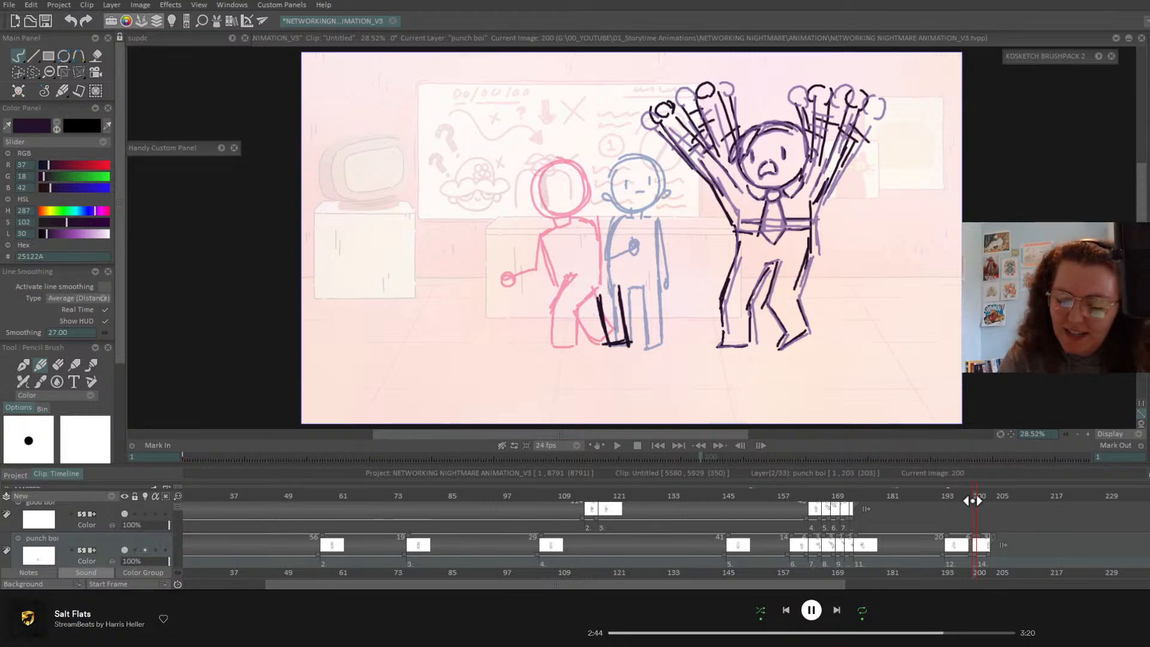
{"action": "left_click_drag", "start_coordinate": [974, 493], "coordinate": [975, 493]}
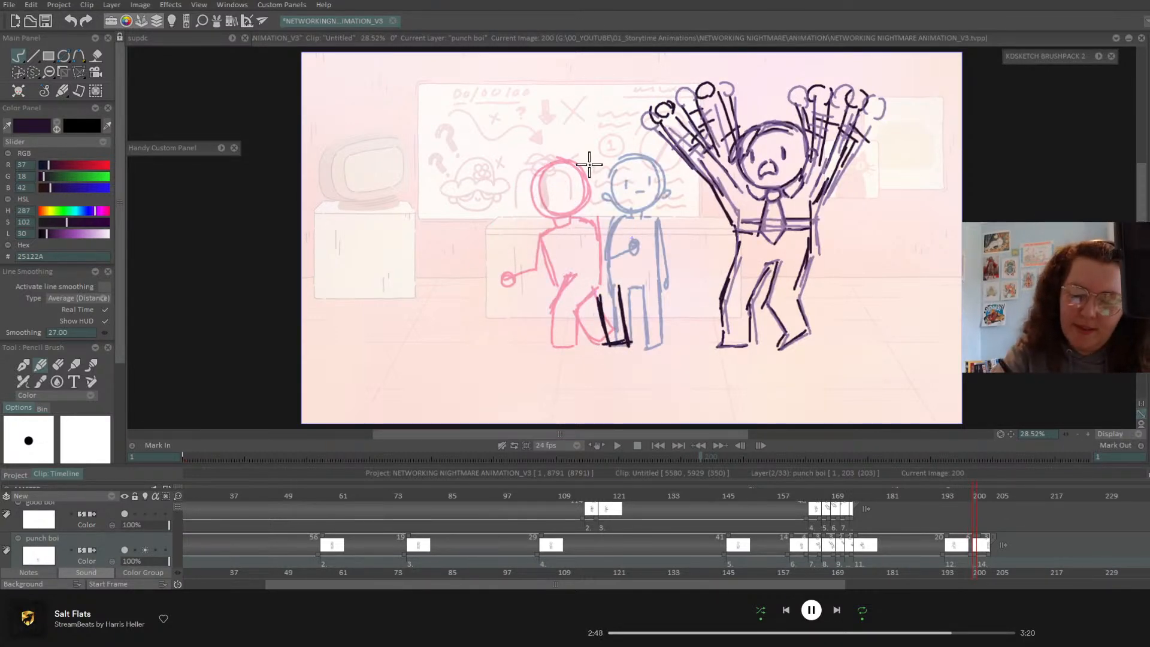
{"action": "mouse_move", "coordinate": [605, 136]}
{"action": "left_mouse_down"}
{"action": "mouse_move", "coordinate": [604, 179]}
{"action": "mouse_move", "coordinate": [569, 162]}
{"action": "mouse_move", "coordinate": [585, 135]}
{"action": "mouse_move", "coordinate": [617, 171]}
{"action": "mouse_move", "coordinate": [599, 150]}
{"action": "left_mouse_up"}
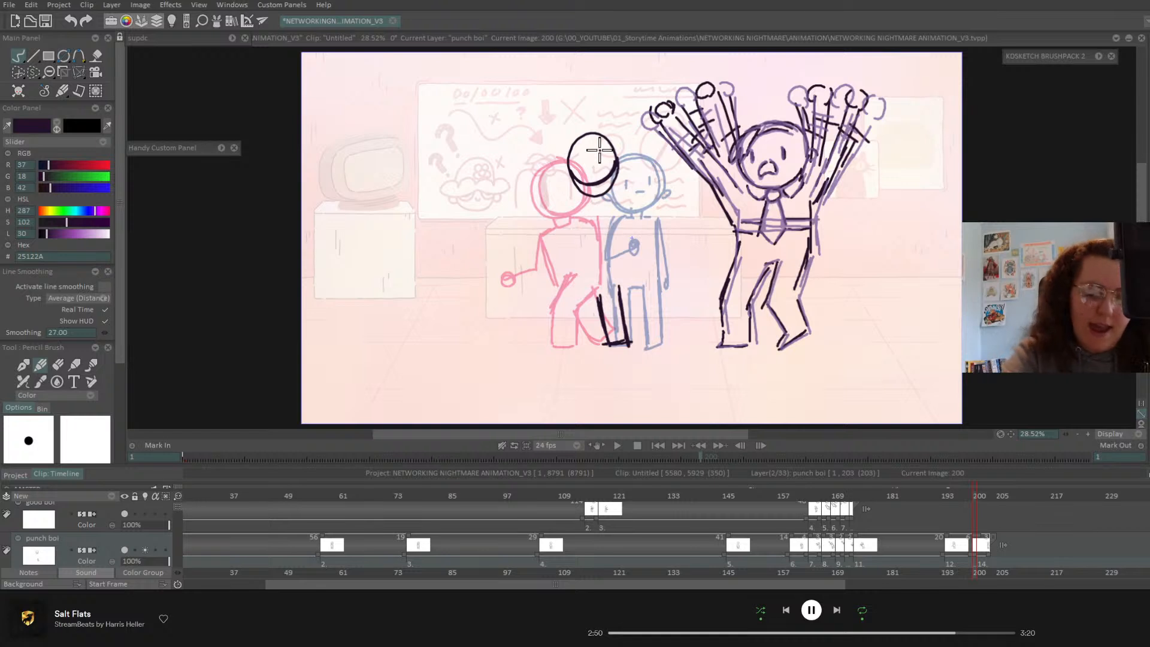
{"action": "key", "text": "ctrl+z"}
{"action": "key", "text": "ctrl+z"}
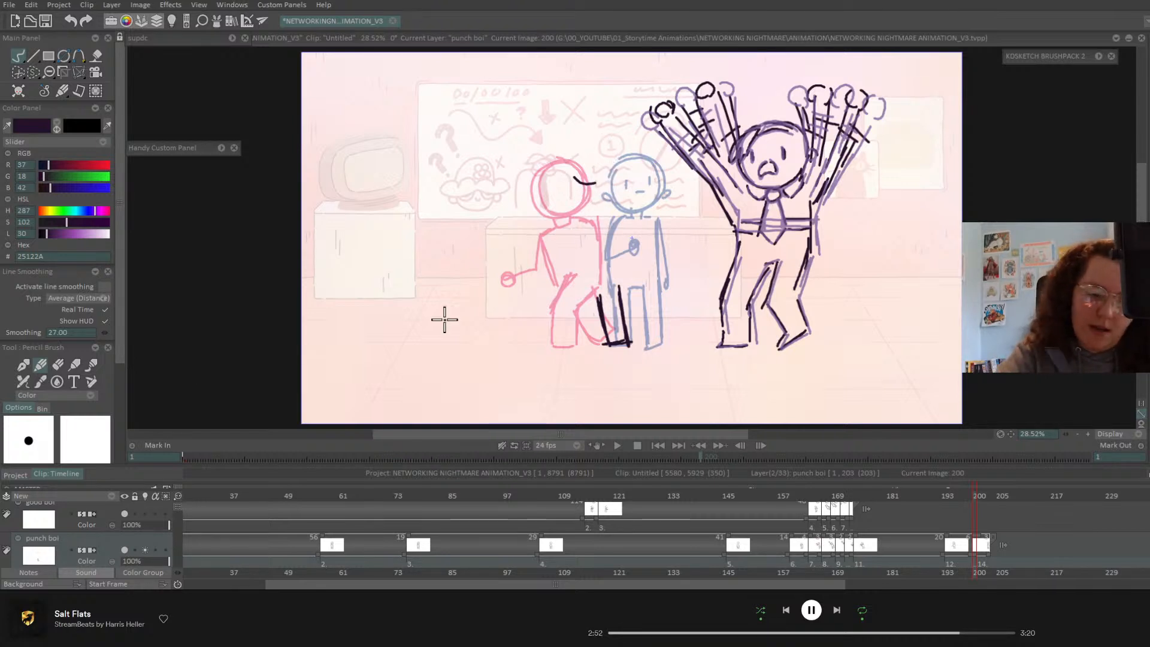
{"action": "key", "text": "ctrl+z"}
- Trace the standing pose's head and ears at frame 200 and move them between the two onion-skinned poses
{"action": "mouse_move", "coordinate": [637, 171]}
{"action": "left_mouse_down"}
{"action": "mouse_move", "coordinate": [611, 192]}
{"action": "mouse_move", "coordinate": [642, 204]}
{"action": "mouse_move", "coordinate": [626, 206]}
{"action": "mouse_move", "coordinate": [646, 208]}
{"action": "mouse_move", "coordinate": [660, 190]}
{"action": "mouse_move", "coordinate": [638, 155]}
{"action": "mouse_move", "coordinate": [659, 168]}
{"action": "mouse_move", "coordinate": [608, 193]}
{"action": "mouse_move", "coordinate": [662, 196]}
{"action": "left_mouse_up"}
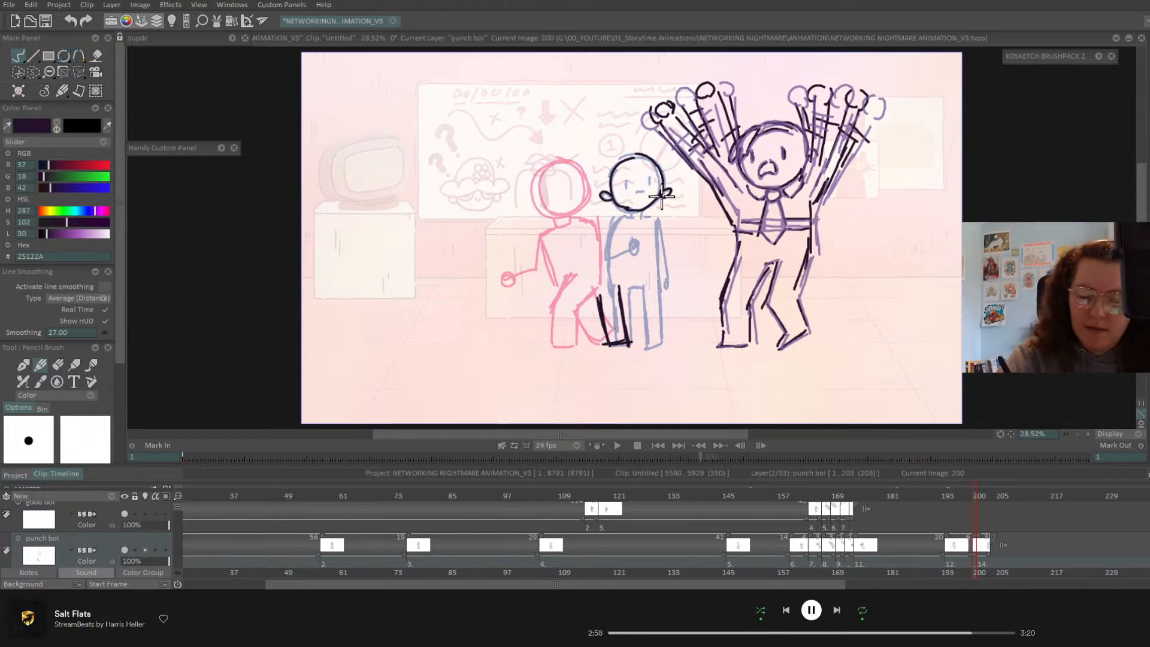
{"action": "left_click", "coordinate": [33, 72]}
{"action": "mouse_move", "coordinate": [588, 204]}
{"action": "left_mouse_down"}
{"action": "mouse_move", "coordinate": [688, 188]}
{"action": "mouse_move", "coordinate": [653, 143]}
{"action": "mouse_move", "coordinate": [586, 210]}
{"action": "left_mouse_up"}
{"action": "left_click", "coordinate": [78, 72]}
{"action": "left_click", "coordinate": [109, 71]}
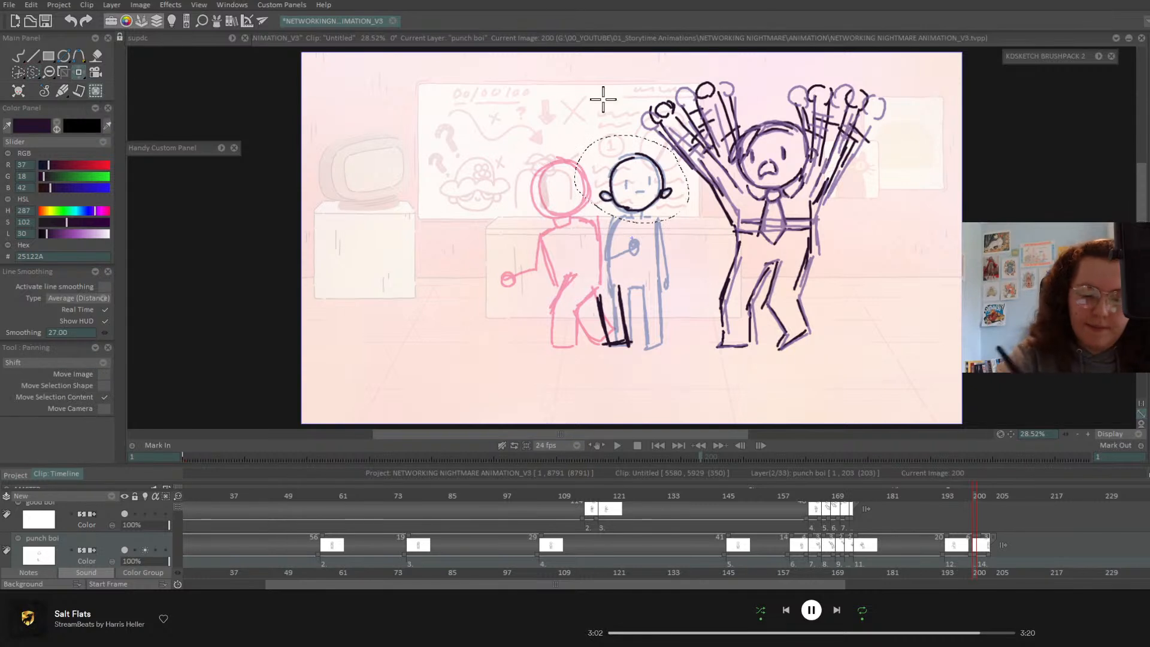
{"action": "left_click_drag", "start_coordinate": [637, 175], "coordinate": [600, 170]}
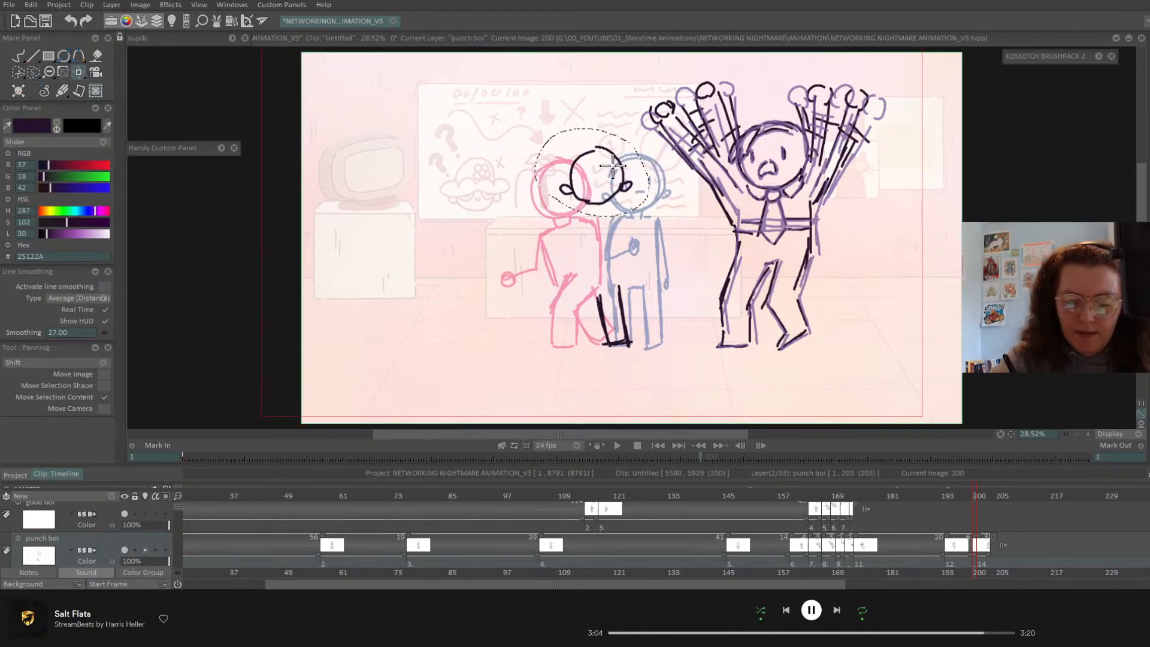
- Return to freehand drawing and add the neck, torso and trailing leg to punch boi's stepping pose at frame 200
{"action": "left_click", "coordinate": [18, 56]}
{"action": "left_click", "coordinate": [85, 207]}
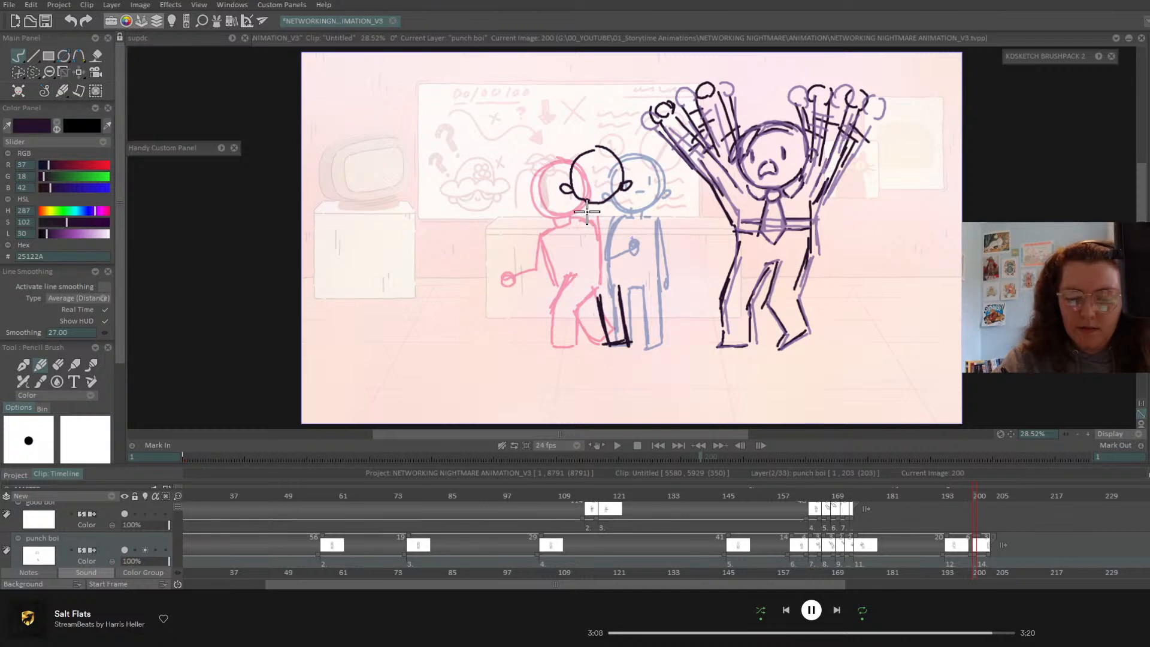
{"action": "mouse_move", "coordinate": [591, 204]}
{"action": "left_mouse_down"}
{"action": "mouse_move", "coordinate": [602, 208]}
{"action": "mouse_move", "coordinate": [578, 217]}
{"action": "mouse_move", "coordinate": [621, 217]}
{"action": "mouse_move", "coordinate": [623, 280]}
{"action": "left_mouse_up"}
{"action": "left_click_drag", "start_coordinate": [579, 216], "coordinate": [574, 273]}
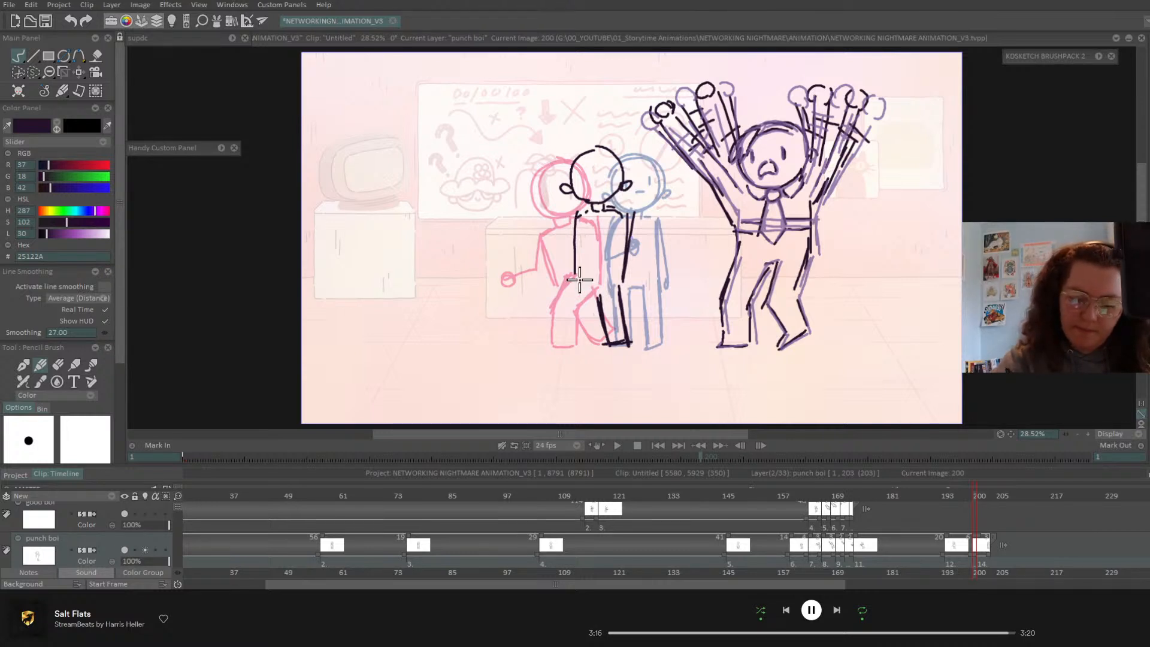
{"action": "mouse_move", "coordinate": [578, 270]}
{"action": "left_mouse_down"}
{"action": "mouse_move", "coordinate": [552, 345]}
{"action": "mouse_move", "coordinate": [605, 292]}
{"action": "left_mouse_up"}
{"action": "mouse_move", "coordinate": [574, 339]}
{"action": "left_mouse_down"}
{"action": "mouse_move", "coordinate": [603, 288]}
{"action": "mouse_move", "coordinate": [579, 332]}
{"action": "left_mouse_up"}
{"action": "left_click_drag", "start_coordinate": [604, 281], "coordinate": [577, 320]}
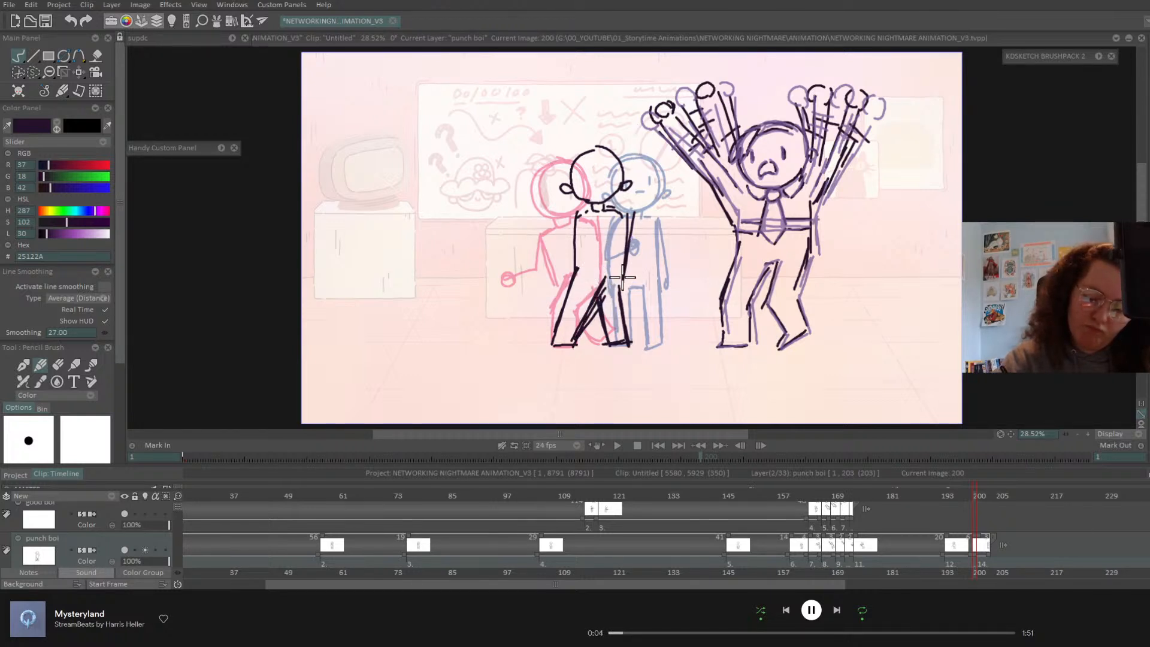
- Draw both arms on the stepping pose at frame 200 and erase overlapping lines around the hips
{"action": "mouse_move", "coordinate": [620, 211]}
{"action": "left_mouse_down"}
{"action": "mouse_move", "coordinate": [605, 265]}
{"action": "mouse_move", "coordinate": [568, 286]}
{"action": "left_mouse_up"}
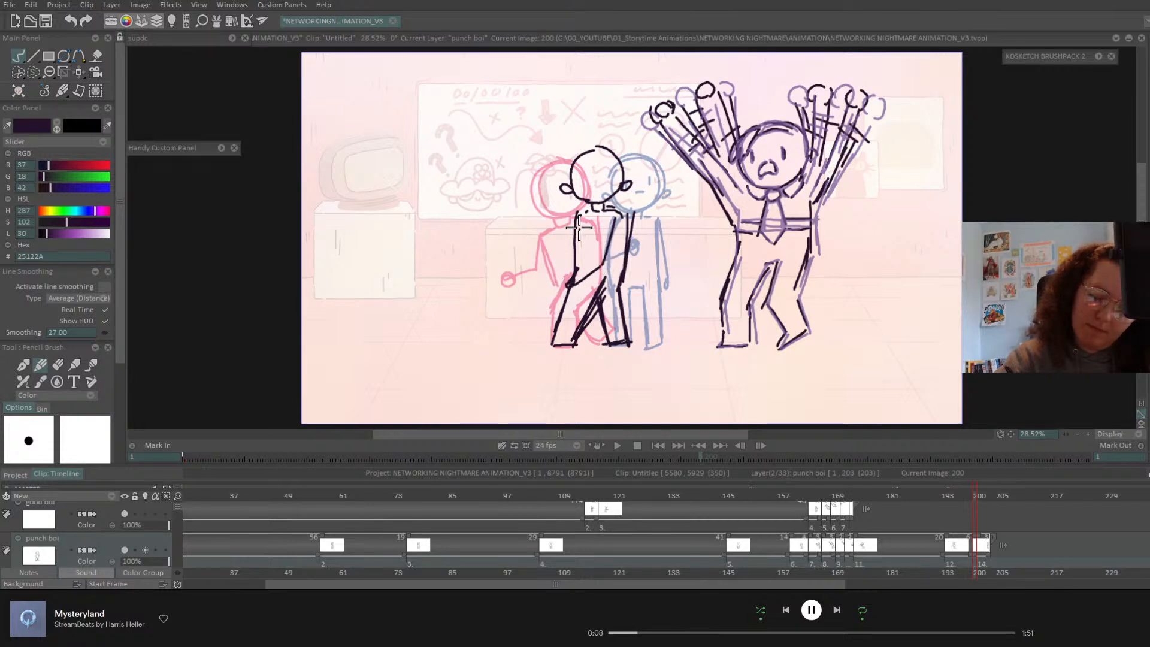
{"action": "left_click_drag", "start_coordinate": [577, 213], "coordinate": [554, 277]}
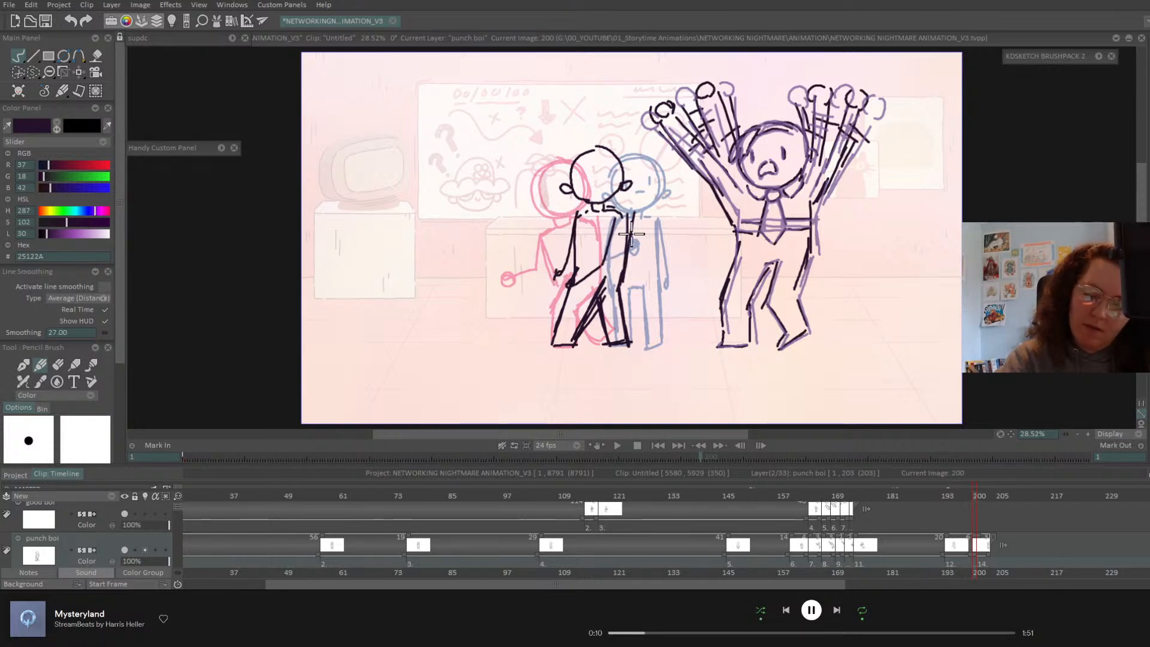
{"action": "left_click_drag", "start_coordinate": [580, 214], "coordinate": [573, 277]}
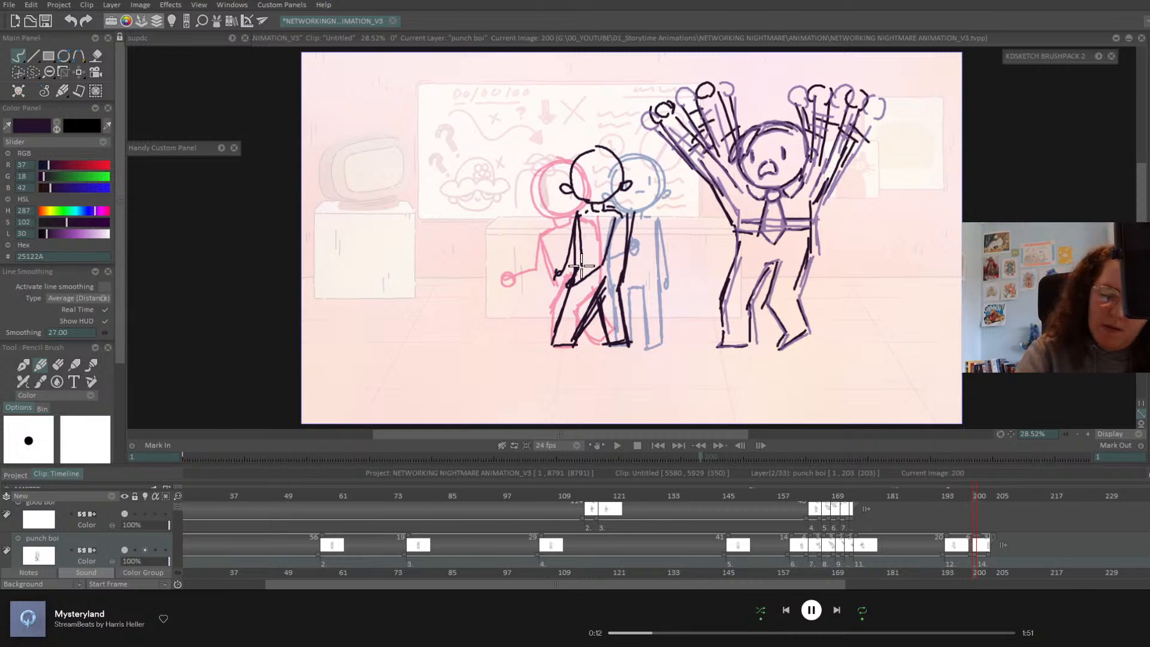
{"action": "left_click_drag", "start_coordinate": [622, 231], "coordinate": [621, 271]}
{"action": "left_click_drag", "start_coordinate": [620, 217], "coordinate": [623, 279]}
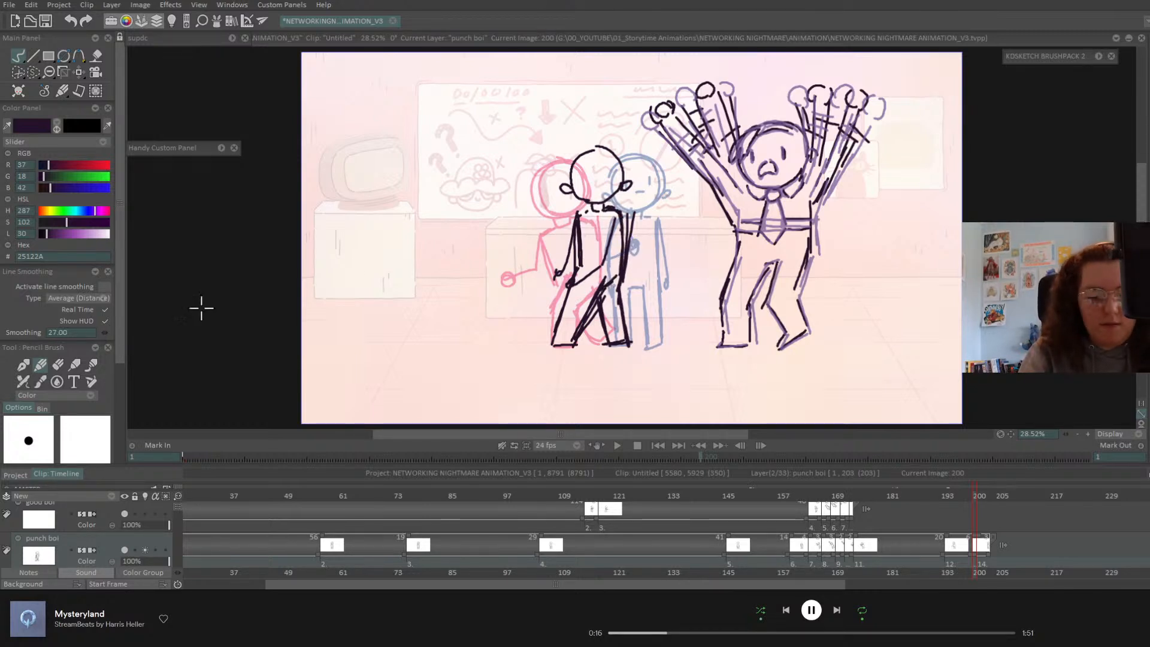
{"action": "left_click", "coordinate": [57, 365]}
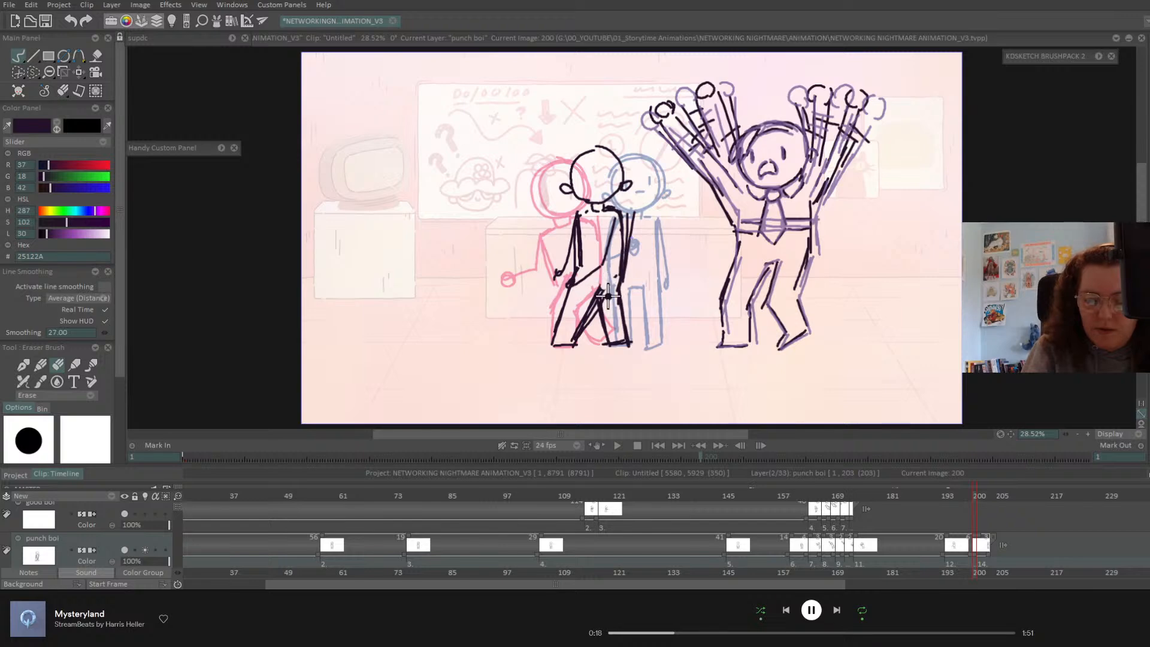
{"action": "left_click", "coordinate": [40, 364]}
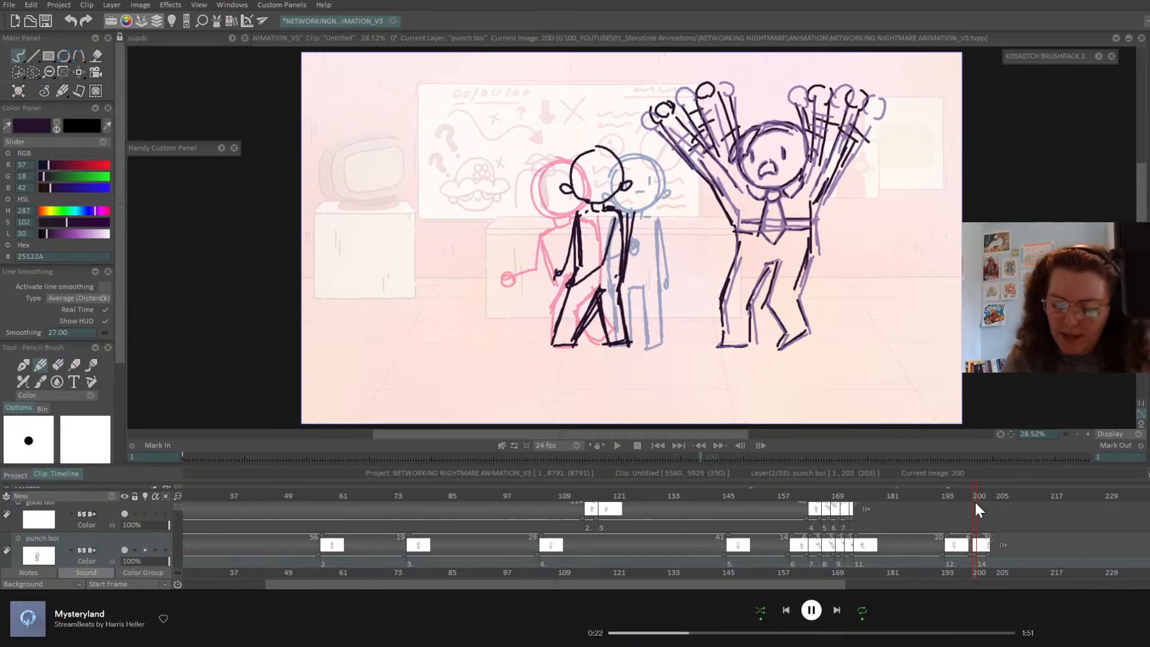
- Extend the stepping drawing earlier and lengthen the hold before it, pushing it and the standing drawing back to about frame 211
{"action": "mouse_move", "coordinate": [977, 509]}
{"action": "left_mouse_down"}
{"action": "mouse_move", "coordinate": [932, 509]}
{"action": "mouse_move", "coordinate": [989, 509]}
{"action": "mouse_move", "coordinate": [975, 509]}
{"action": "mouse_move", "coordinate": [988, 512]}
{"action": "mouse_move", "coordinate": [964, 538]}
{"action": "left_mouse_up"}
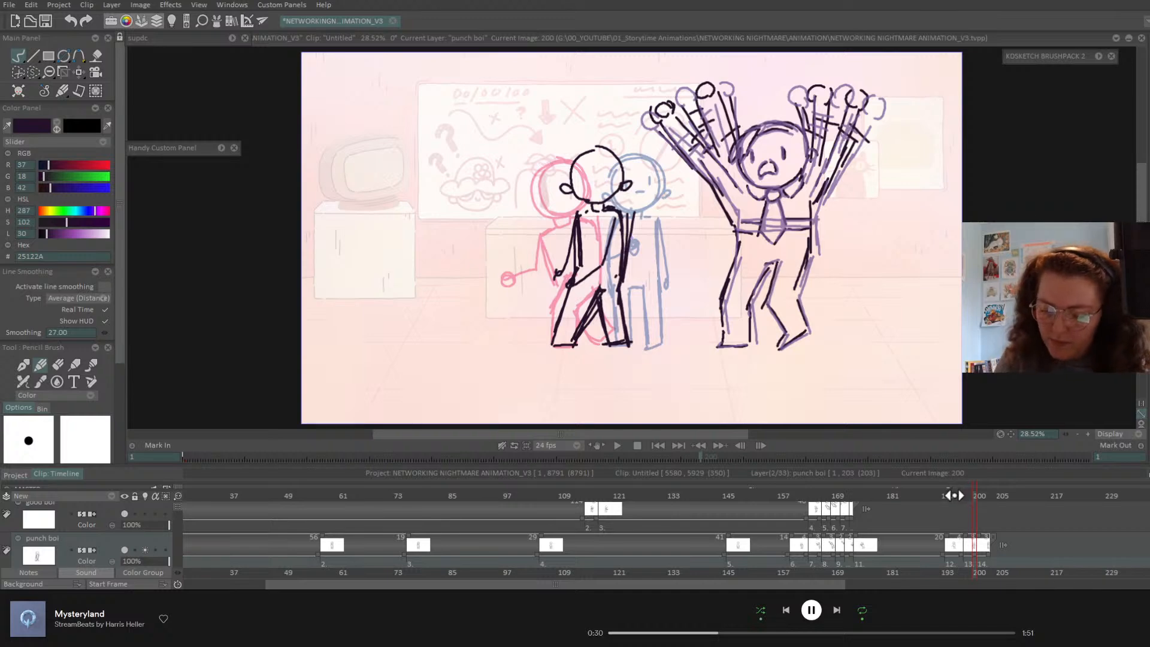
{"action": "mouse_move", "coordinate": [955, 496]}
{"action": "left_mouse_down"}
{"action": "mouse_move", "coordinate": [937, 503]}
{"action": "mouse_move", "coordinate": [970, 503]}
{"action": "mouse_move", "coordinate": [957, 511]}
{"action": "mouse_move", "coordinate": [970, 516]}
{"action": "mouse_move", "coordinate": [919, 504]}
{"action": "mouse_move", "coordinate": [957, 511]}
{"action": "left_mouse_up"}
{"action": "left_click_drag", "start_coordinate": [966, 561], "coordinate": [1029, 561]}
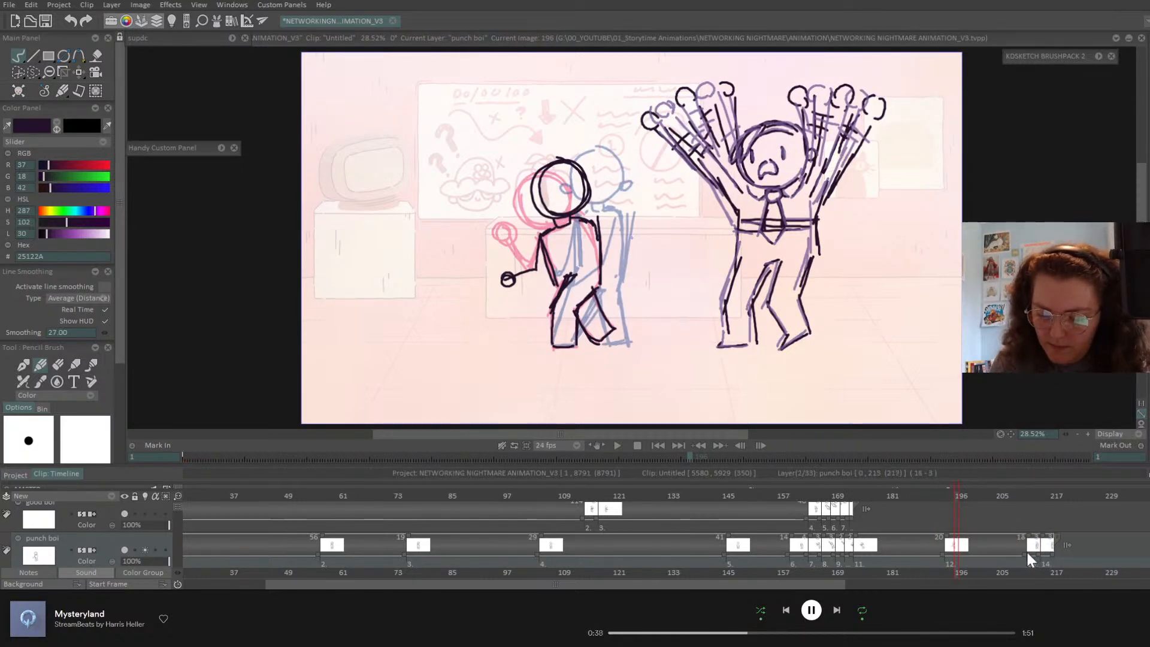
- Add a new punch boi drawing at frame 214 and trace the standing pose's head and ears, with worried brows and a small open mouth
{"action": "left_click_drag", "start_coordinate": [977, 496], "coordinate": [1038, 503]}
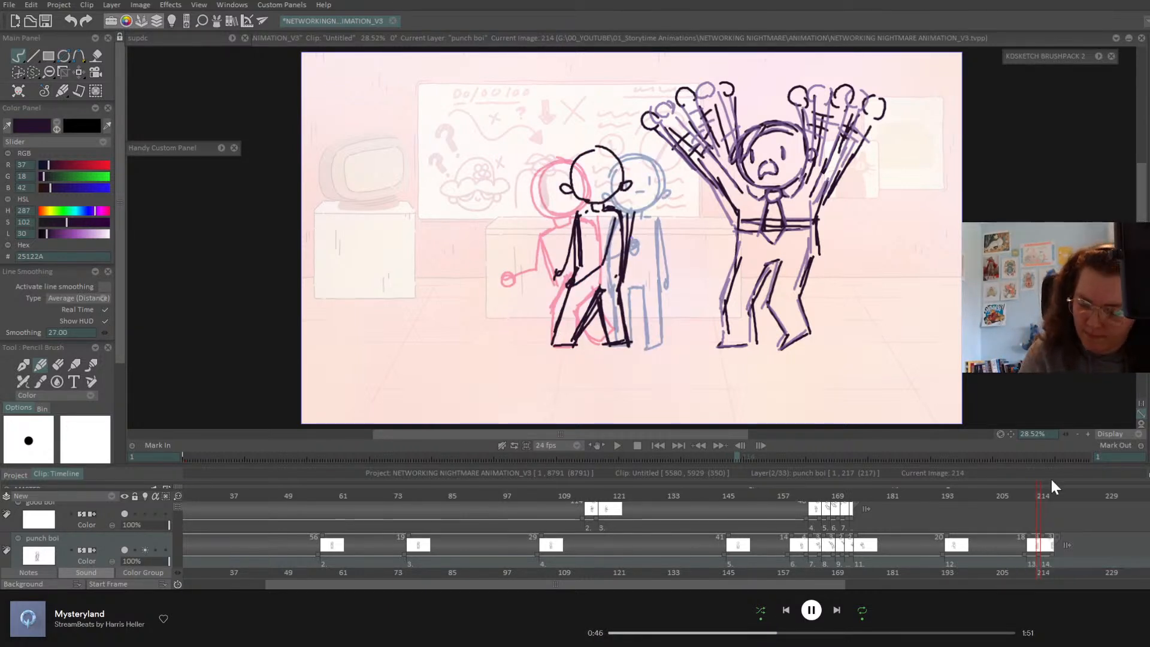
{"action": "key", "text": "k"}
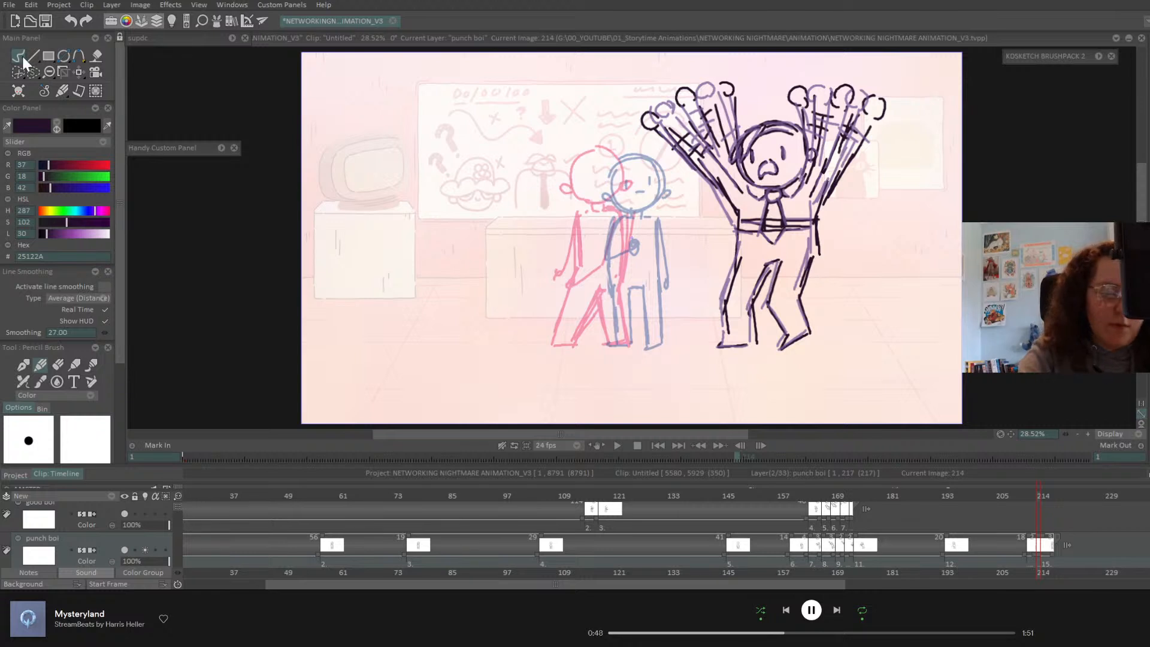
{"action": "left_click", "coordinate": [40, 364]}
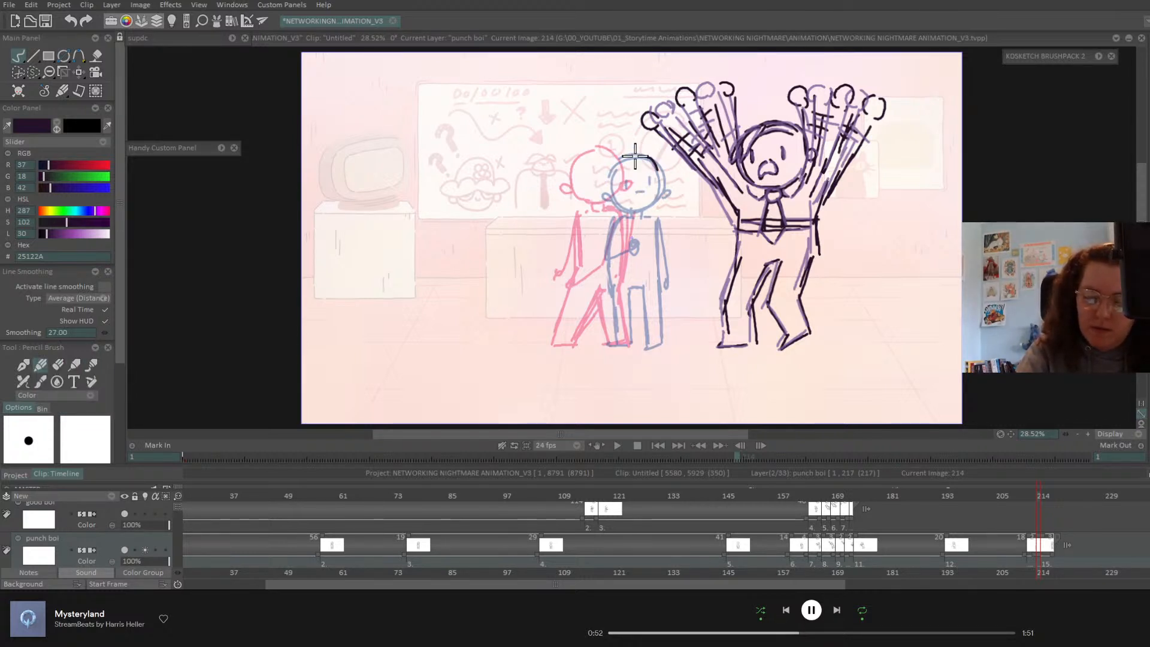
{"action": "mouse_move", "coordinate": [636, 157]}
{"action": "left_mouse_down"}
{"action": "mouse_move", "coordinate": [649, 204]}
{"action": "mouse_move", "coordinate": [603, 195]}
{"action": "mouse_move", "coordinate": [619, 153]}
{"action": "mouse_move", "coordinate": [641, 204]}
{"action": "mouse_move", "coordinate": [593, 181]}
{"action": "mouse_move", "coordinate": [615, 171]}
{"action": "mouse_move", "coordinate": [610, 192]}
{"action": "mouse_move", "coordinate": [636, 209]}
{"action": "mouse_move", "coordinate": [661, 190]}
{"action": "mouse_move", "coordinate": [643, 155]}
{"action": "mouse_move", "coordinate": [660, 170]}
{"action": "mouse_move", "coordinate": [650, 208]}
{"action": "mouse_move", "coordinate": [651, 158]}
{"action": "mouse_move", "coordinate": [663, 198]}
{"action": "mouse_move", "coordinate": [602, 197]}
{"action": "mouse_move", "coordinate": [635, 170]}
{"action": "left_mouse_up"}
{"action": "key", "text": "ctrl+z"}
{"action": "key", "text": "ctrl+z"}
{"action": "mouse_move", "coordinate": [627, 177]}
{"action": "left_mouse_down"}
{"action": "mouse_move", "coordinate": [649, 181]}
{"action": "mouse_move", "coordinate": [644, 193]}
{"action": "left_mouse_up"}
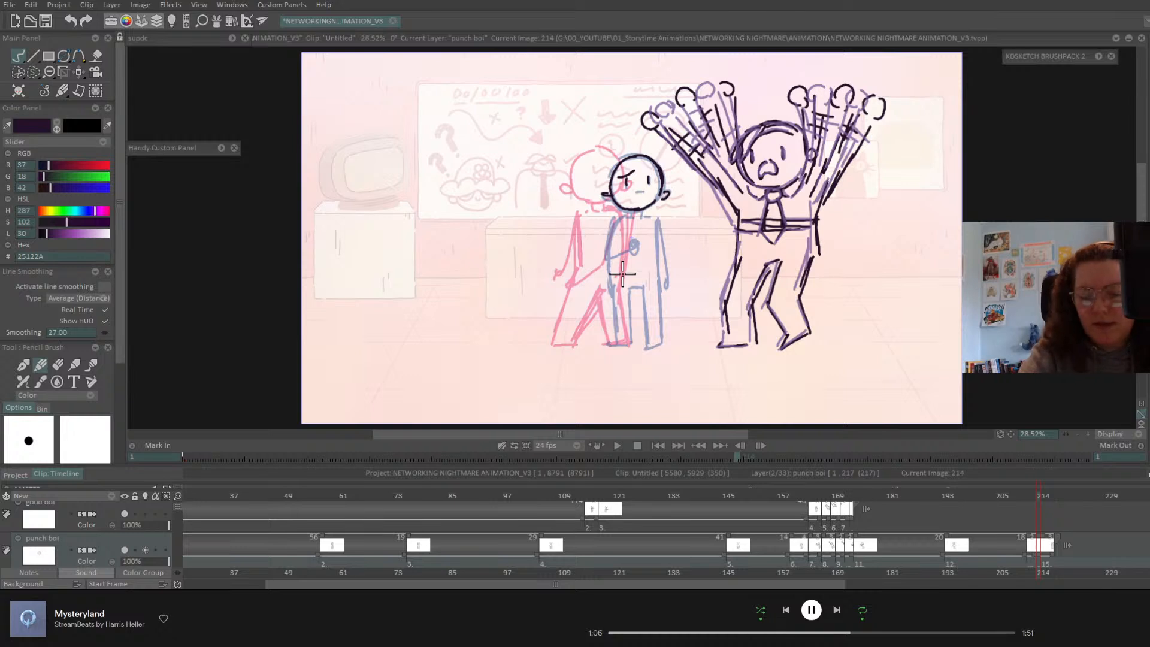
{"action": "key", "text": "ctrl+z"}
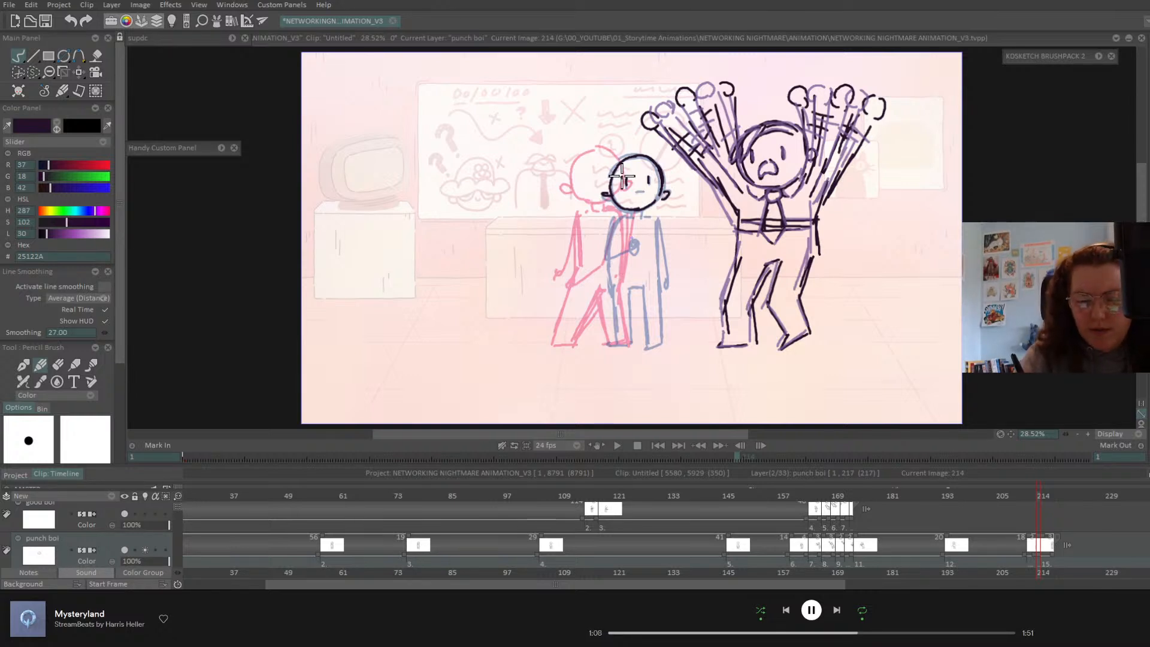
{"action": "left_click_drag", "start_coordinate": [628, 176], "coordinate": [655, 174]}
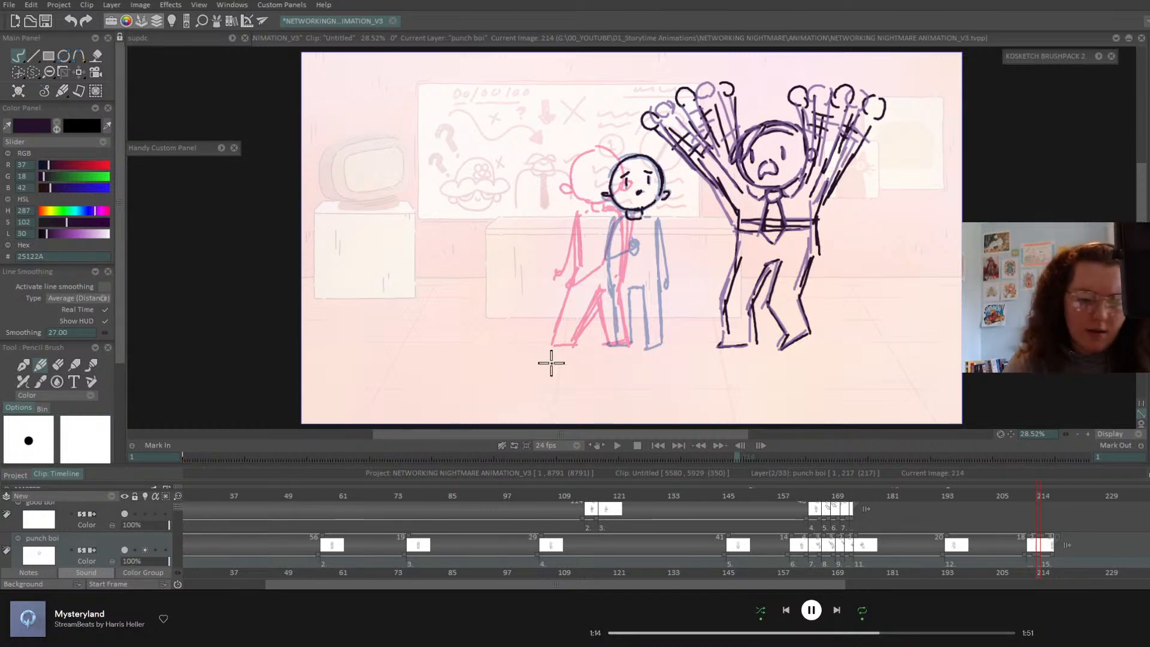
- Move the traced head between the two onion-skinned poses and add the shoulder line below the neck at frame 214
{"action": "left_click", "coordinate": [80, 73]}
{"action": "left_click_drag", "start_coordinate": [701, 218], "coordinate": [690, 214]}
{"action": "left_click", "coordinate": [19, 56]}
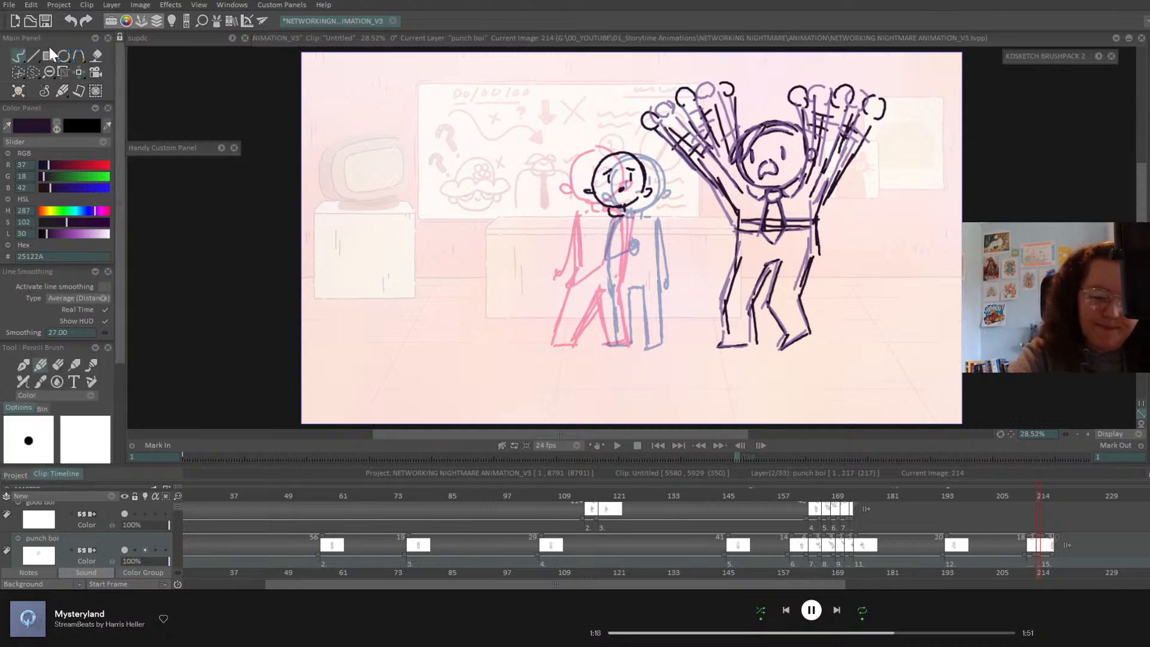
{"action": "left_click_drag", "start_coordinate": [608, 210], "coordinate": [592, 218]}
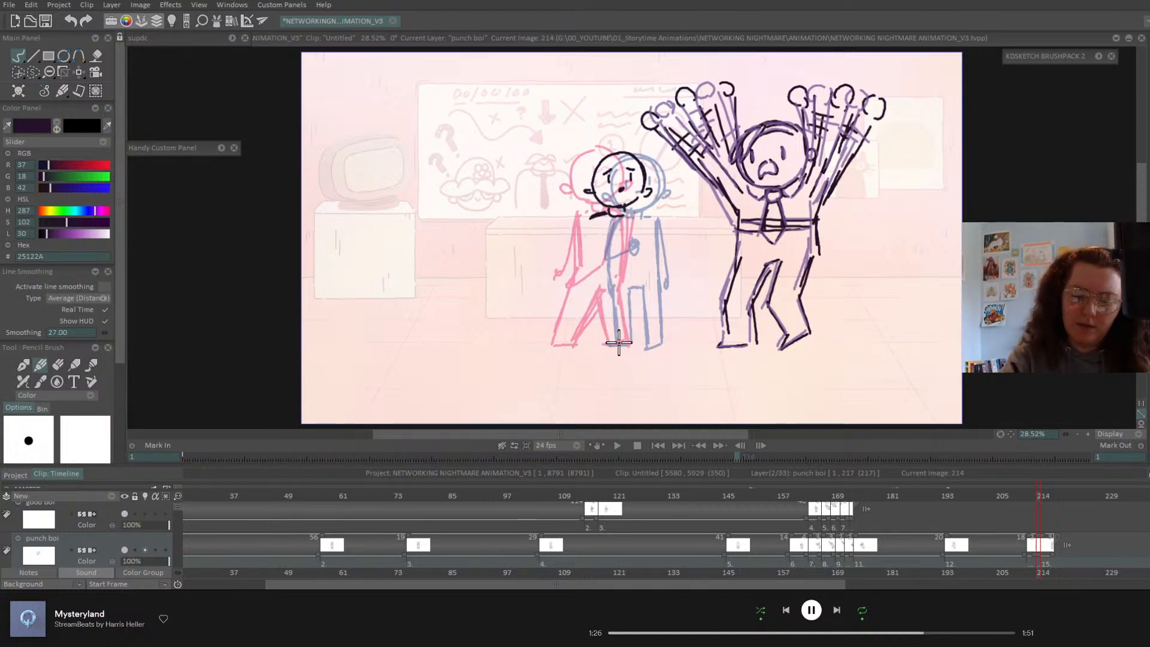
- Draw the torso, arms, legs and feet of punch boi's inbetween pose at frame 214, comparing it with the previous drawing
{"action": "left_click_drag", "start_coordinate": [612, 344], "coordinate": [646, 342]}
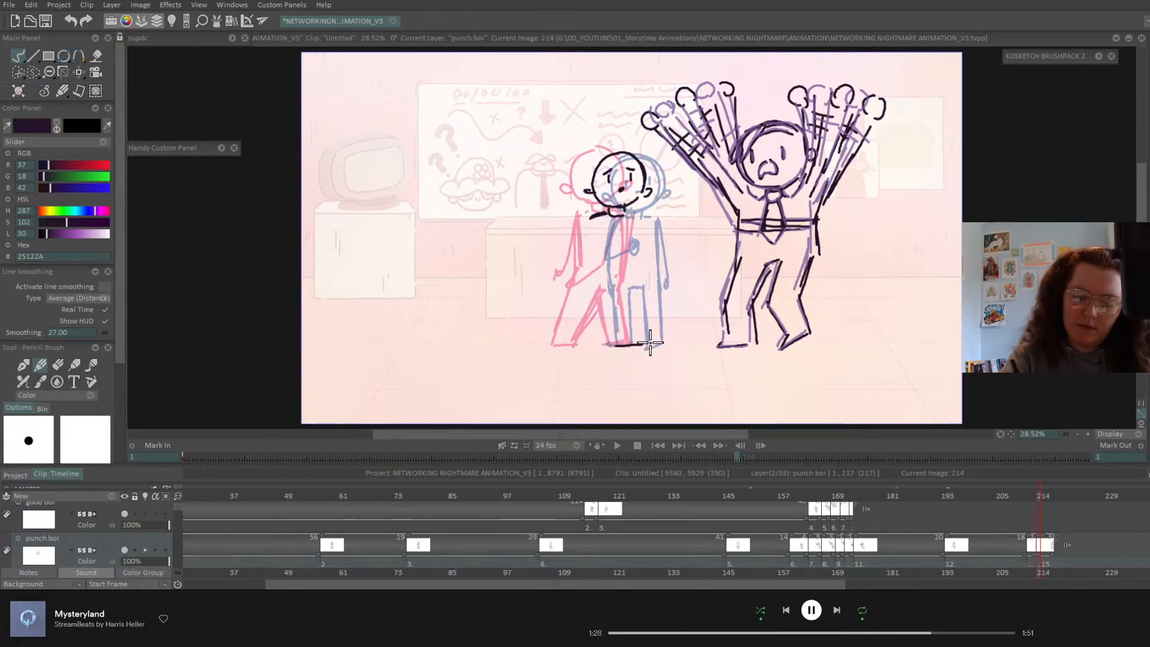
{"action": "mouse_move", "coordinate": [628, 215]}
{"action": "left_mouse_down"}
{"action": "mouse_move", "coordinate": [647, 343]}
{"action": "mouse_move", "coordinate": [657, 341]}
{"action": "left_mouse_up"}
{"action": "left_click_drag", "start_coordinate": [643, 287], "coordinate": [658, 347]}
{"action": "mouse_move", "coordinate": [640, 214]}
{"action": "left_mouse_down"}
{"action": "mouse_move", "coordinate": [655, 334]}
{"action": "mouse_move", "coordinate": [647, 266]}
{"action": "mouse_move", "coordinate": [632, 350]}
{"action": "mouse_move", "coordinate": [620, 287]}
{"action": "left_mouse_up"}
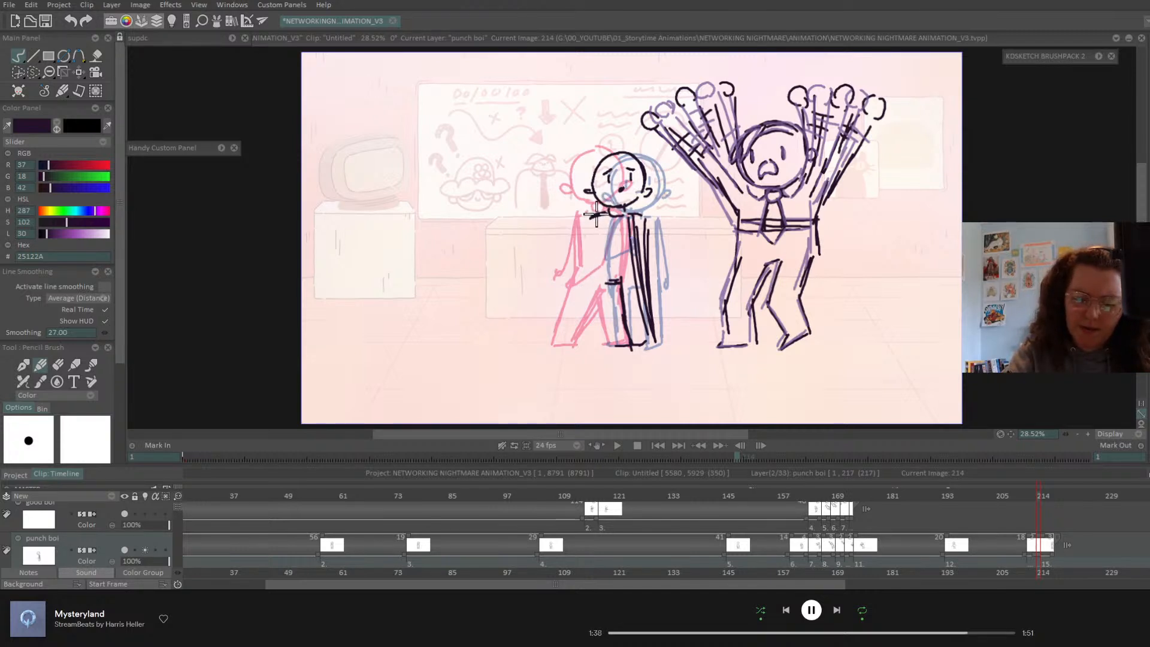
{"action": "mouse_move", "coordinate": [596, 227]}
{"action": "left_mouse_down"}
{"action": "mouse_move", "coordinate": [601, 339]}
{"action": "mouse_move", "coordinate": [622, 346]}
{"action": "left_mouse_up"}
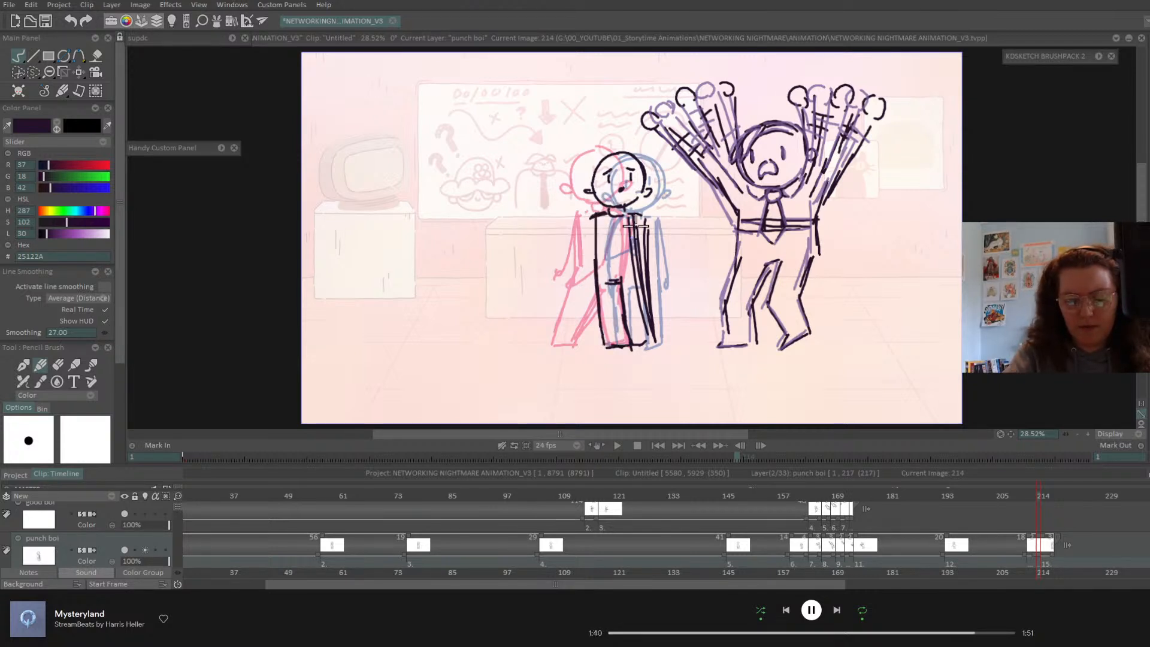
{"action": "key", "text": "Left"}
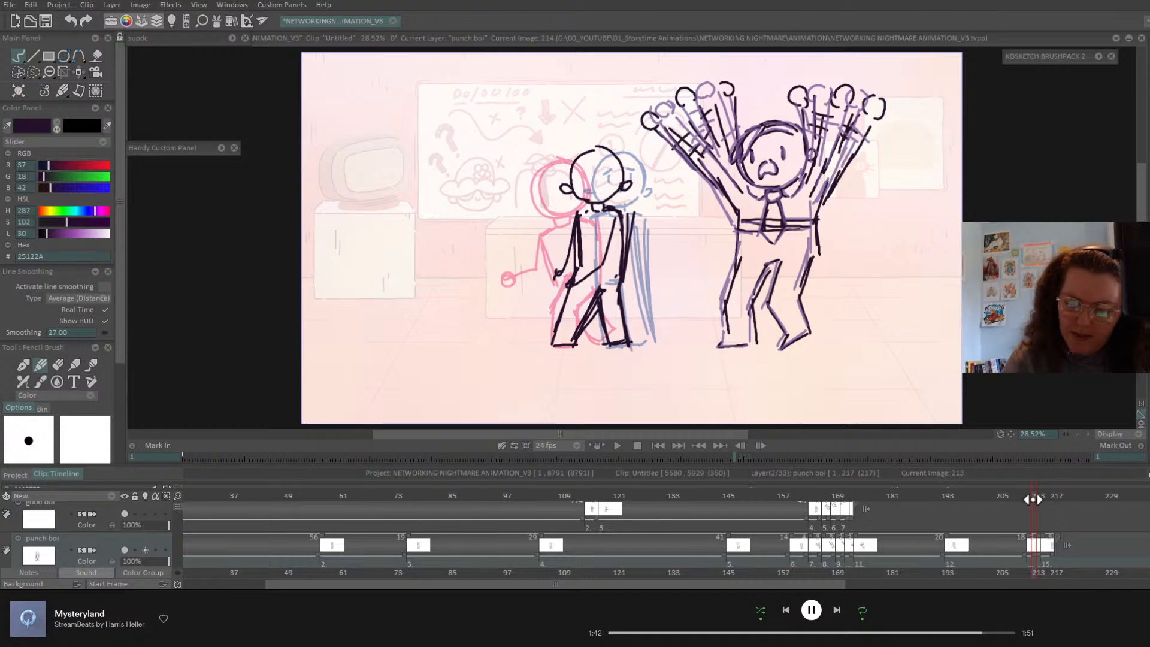
{"action": "mouse_move", "coordinate": [1032, 499]}
{"action": "left_mouse_down"}
{"action": "mouse_move", "coordinate": [1047, 499]}
{"action": "mouse_move", "coordinate": [1037, 503]}
{"action": "left_mouse_up"}
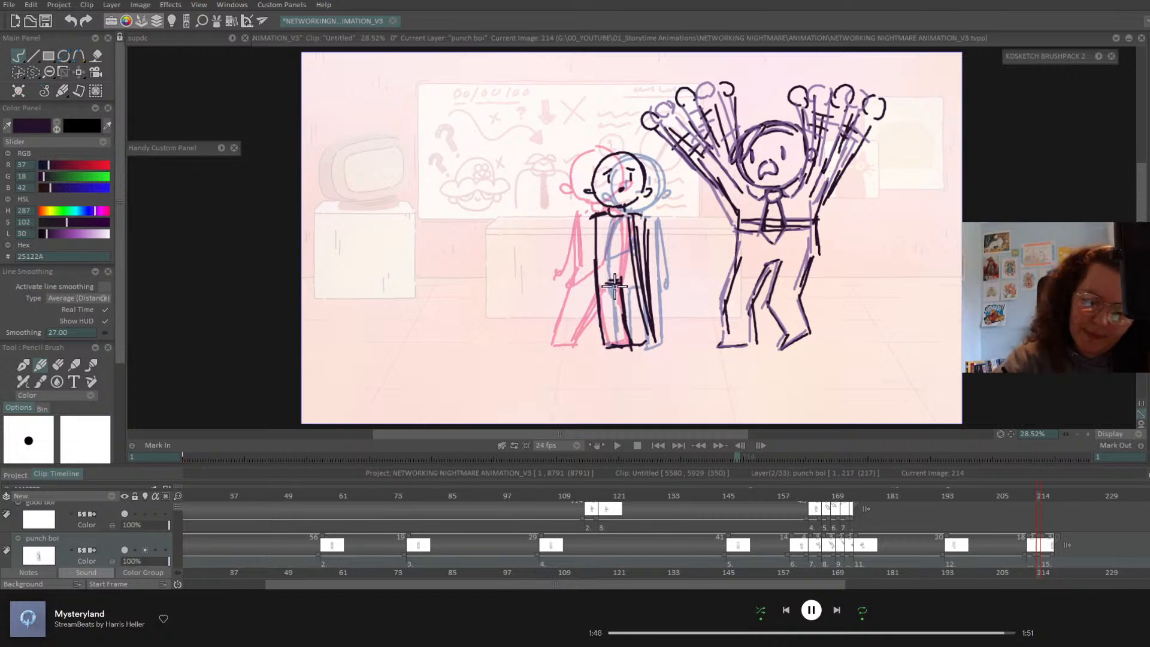
{"action": "left_click_drag", "start_coordinate": [615, 286], "coordinate": [623, 345]}
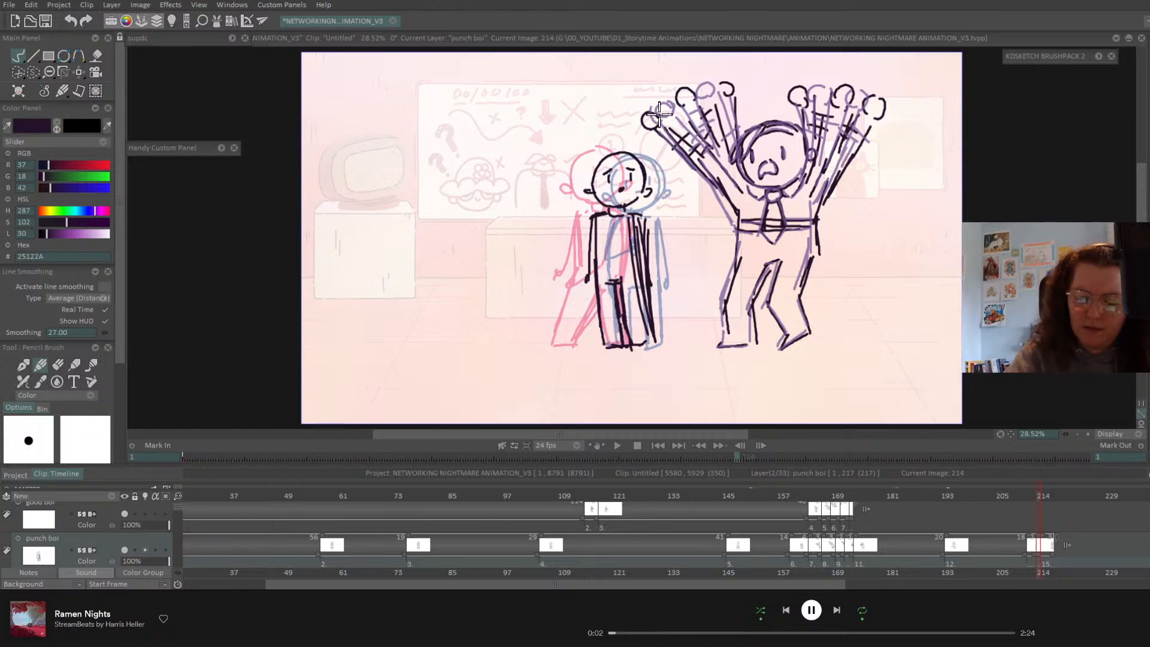
- Hold punch boi's standing drawing through frame 226, add a new drawing at frame 227 and outline his head facing the teacher
{"action": "left_click", "coordinate": [1043, 497]}
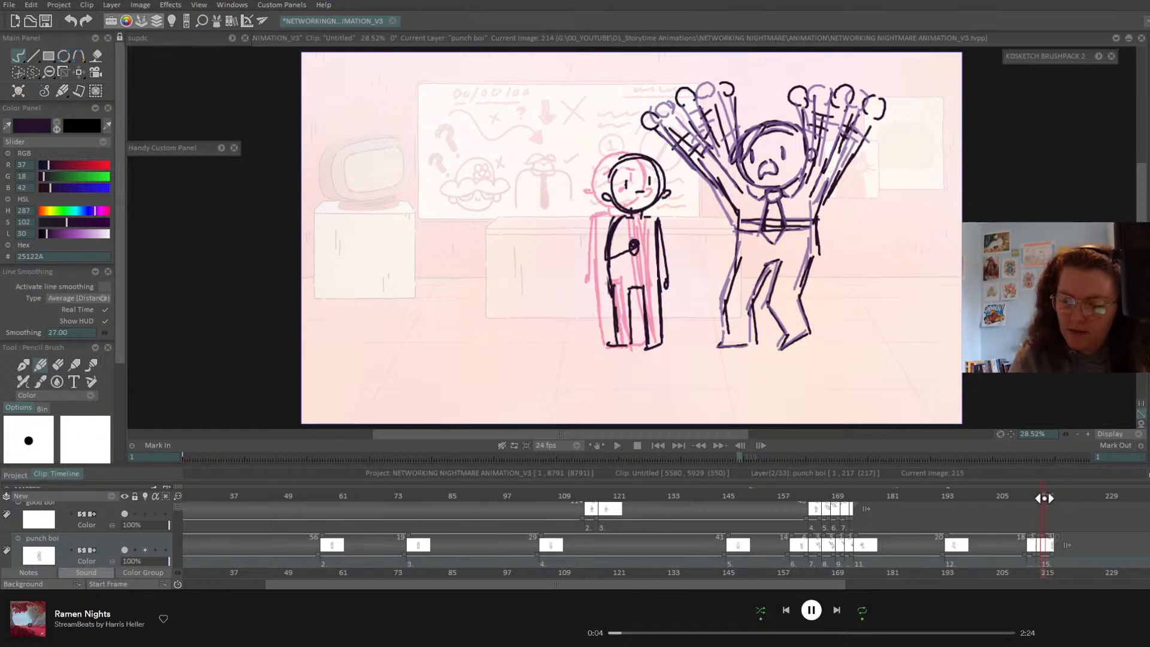
{"action": "left_click", "coordinate": [1046, 497]}
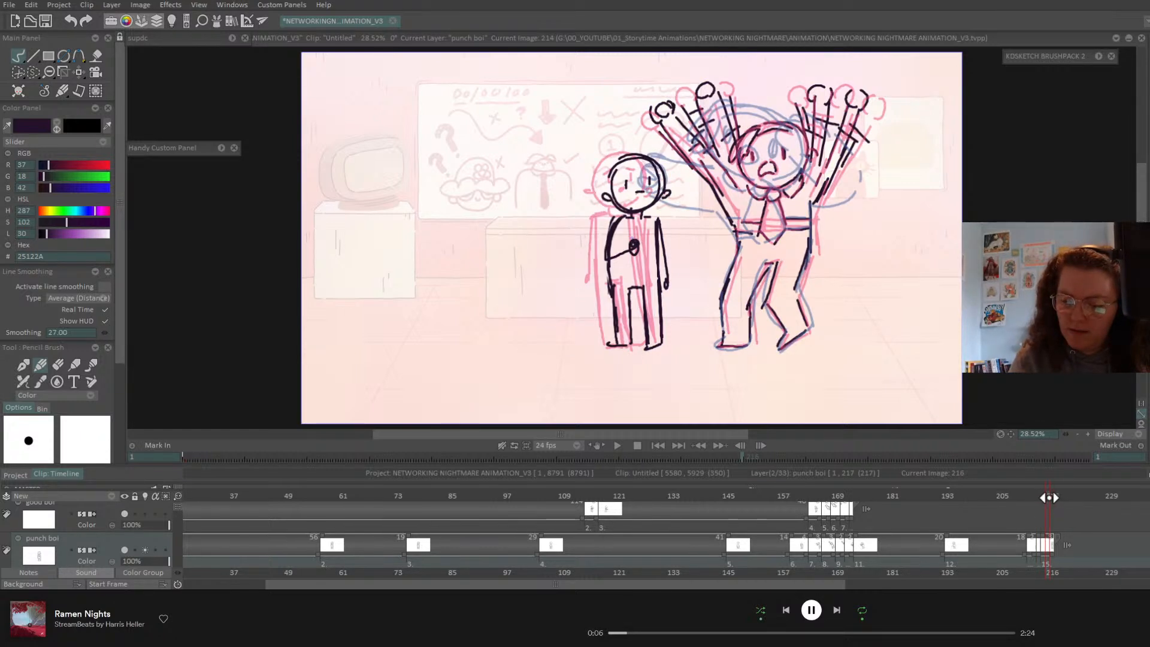
{"action": "left_click_drag", "start_coordinate": [1049, 498], "coordinate": [1098, 500]}
{"action": "key", "text": "Return"}
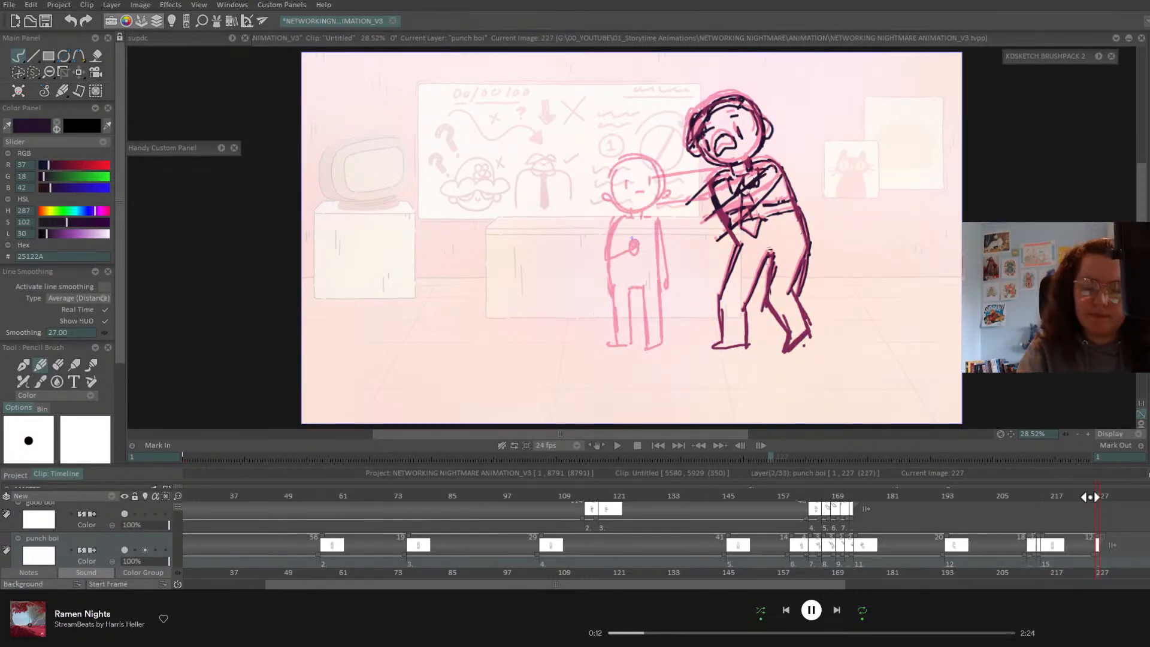
{"action": "mouse_move", "coordinate": [653, 161]}
{"action": "left_mouse_down"}
{"action": "mouse_move", "coordinate": [665, 206]}
{"action": "mouse_move", "coordinate": [622, 193]}
{"action": "left_mouse_up"}
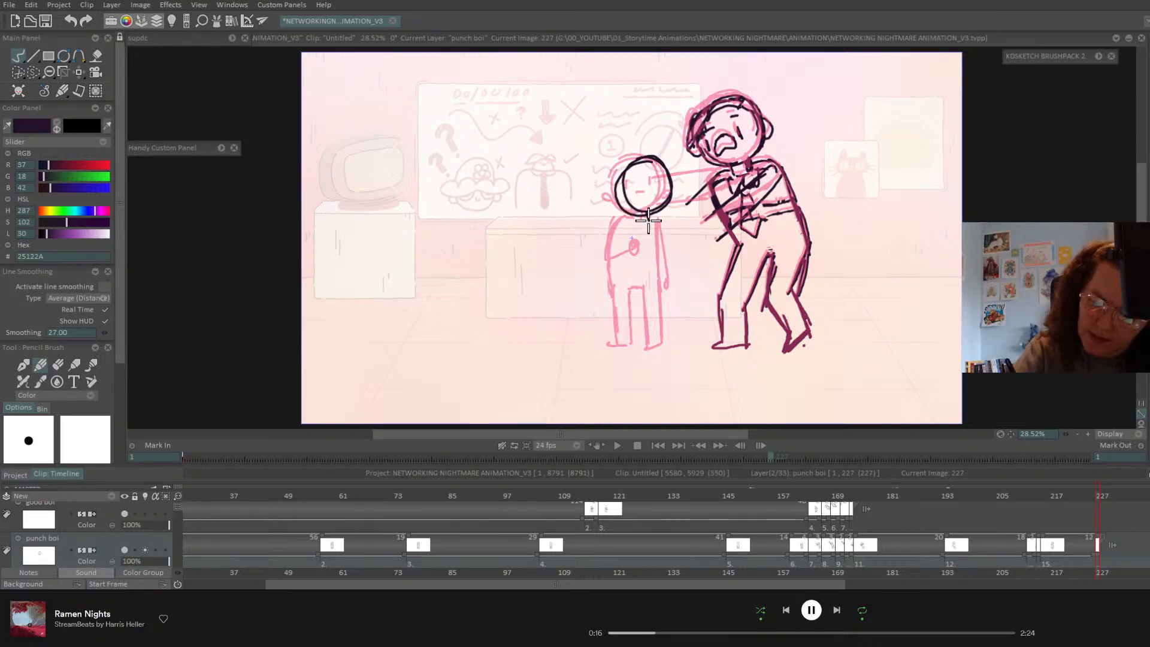
- Draw punch boi's torso, legs and hanging arm in the turned standing pose at frame 227
{"action": "left_click_drag", "start_coordinate": [660, 211], "coordinate": [675, 301]}
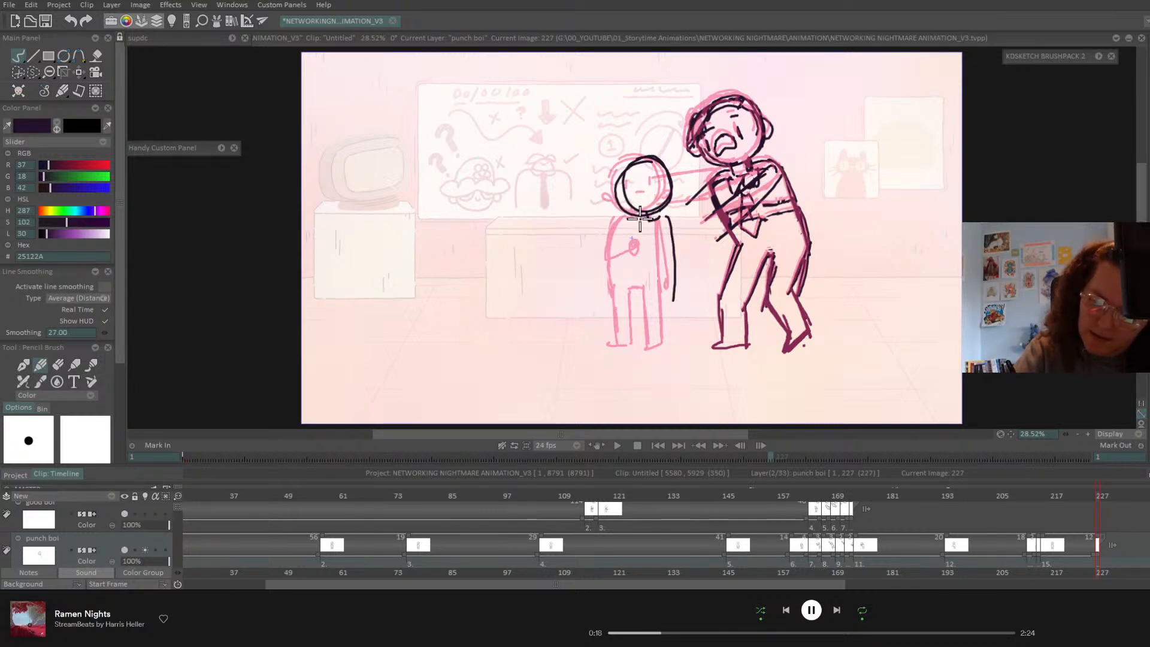
{"action": "left_click_drag", "start_coordinate": [634, 231], "coordinate": [615, 333]}
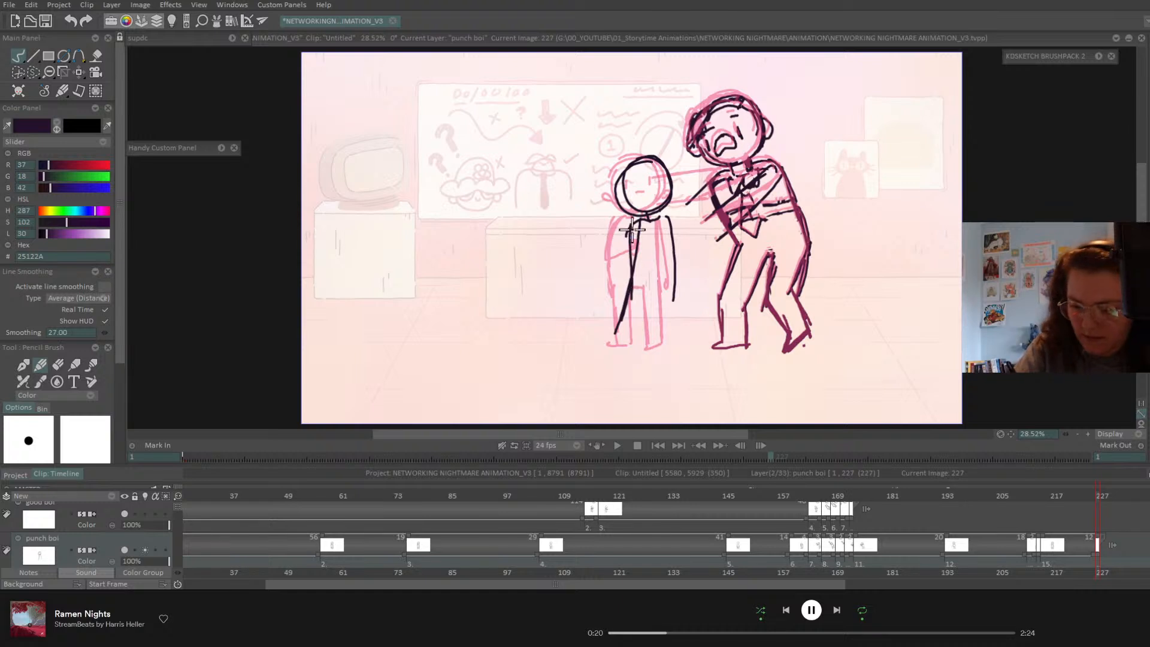
{"action": "left_click_drag", "start_coordinate": [632, 229], "coordinate": [626, 312]}
{"action": "mouse_move", "coordinate": [667, 216]}
{"action": "left_mouse_down"}
{"action": "mouse_move", "coordinate": [668, 341]}
{"action": "mouse_move", "coordinate": [652, 346]}
{"action": "left_mouse_up"}
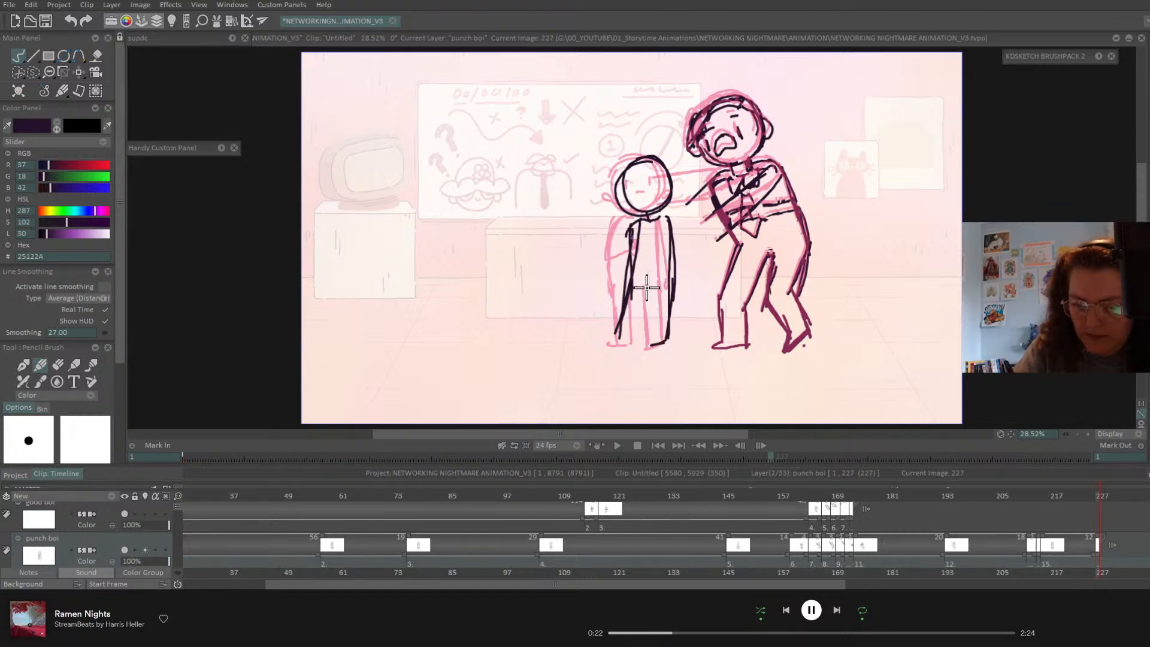
{"action": "left_click_drag", "start_coordinate": [647, 289], "coordinate": [648, 346]}
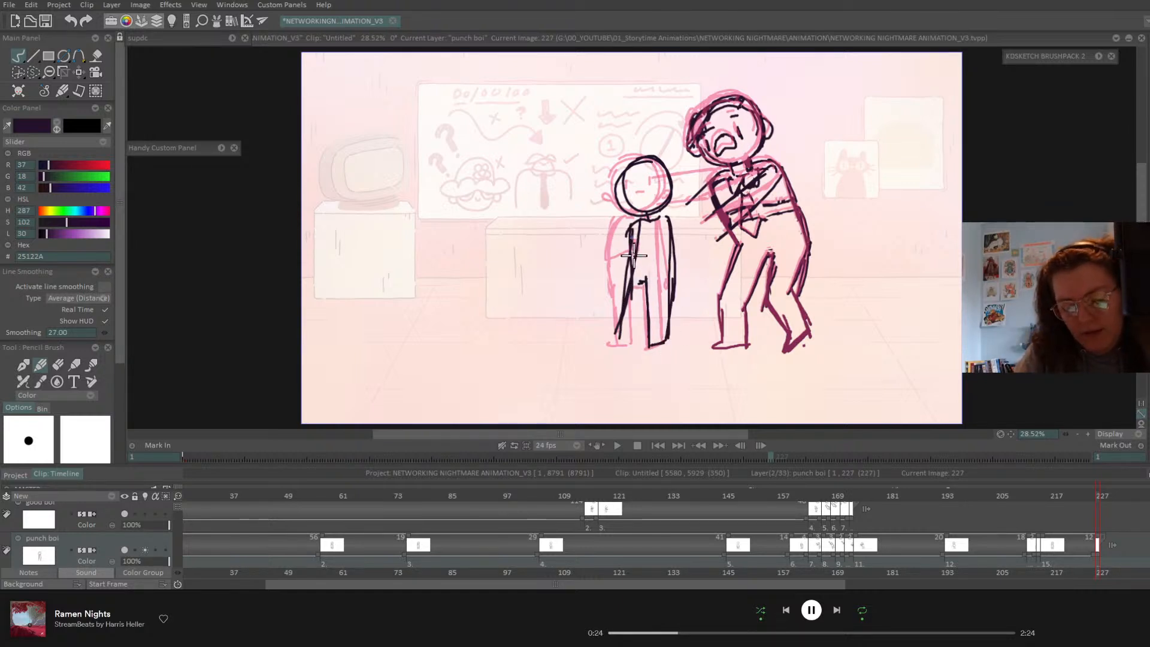
{"action": "mouse_move", "coordinate": [638, 282]}
{"action": "left_mouse_down"}
{"action": "mouse_move", "coordinate": [636, 345]}
{"action": "mouse_move", "coordinate": [653, 330]}
{"action": "left_mouse_up"}
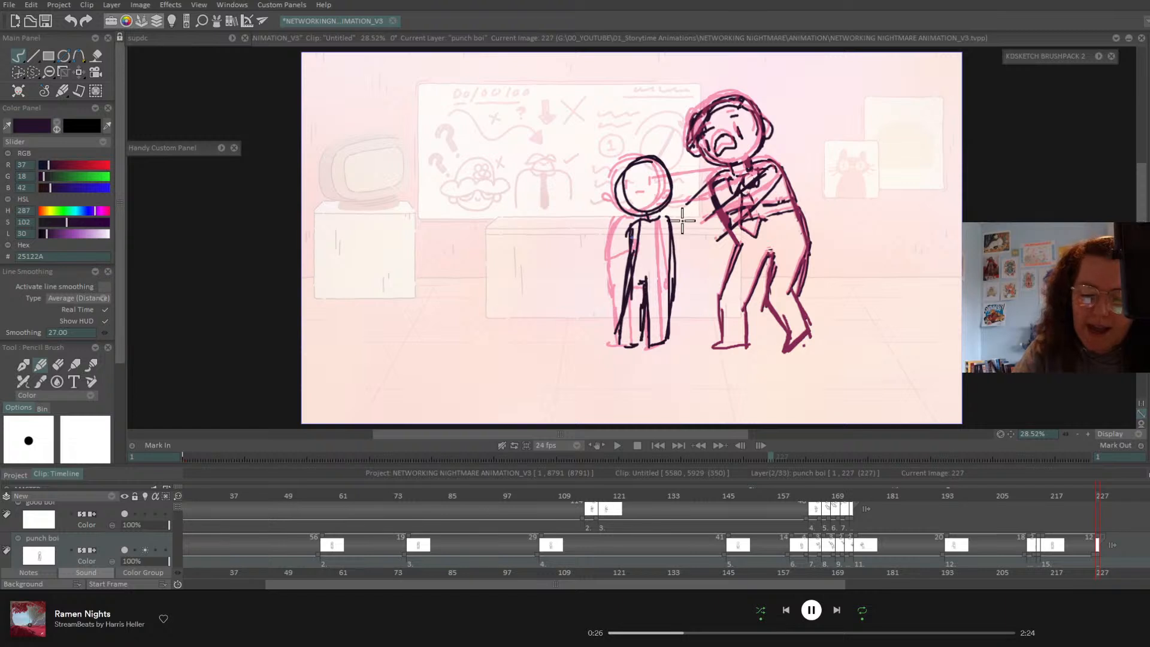
{"action": "left_click_drag", "start_coordinate": [655, 225], "coordinate": [663, 299]}
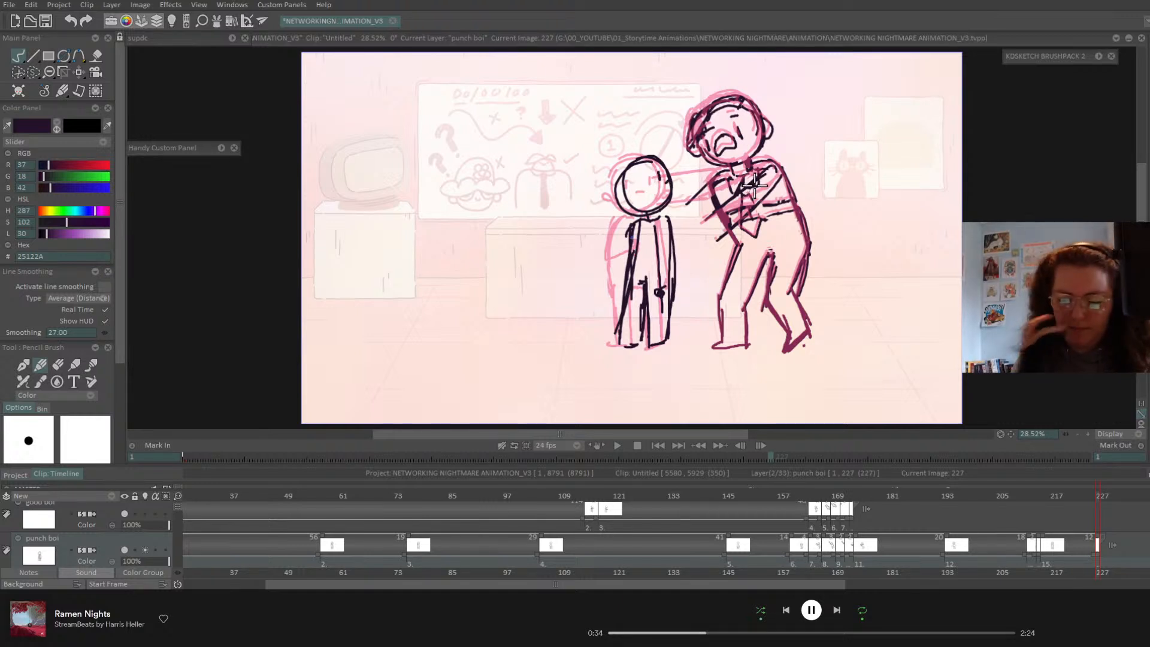
- Play the scene back from the first frame to review punch boi's timing
{"action": "left_click", "coordinate": [1095, 499]}
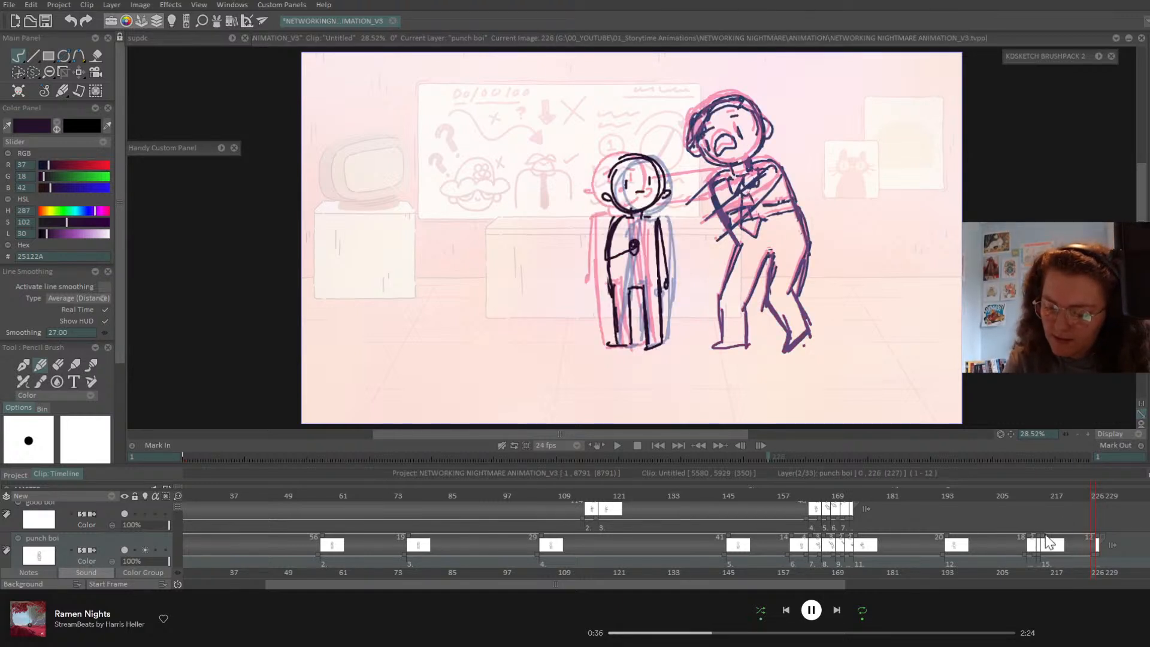
{"action": "left_click_drag", "start_coordinate": [645, 586], "coordinate": [1005, 557]}
{"action": "scroll", "coordinate": [182, 517], "scroll_direction": "down", "scroll_amount": 5}
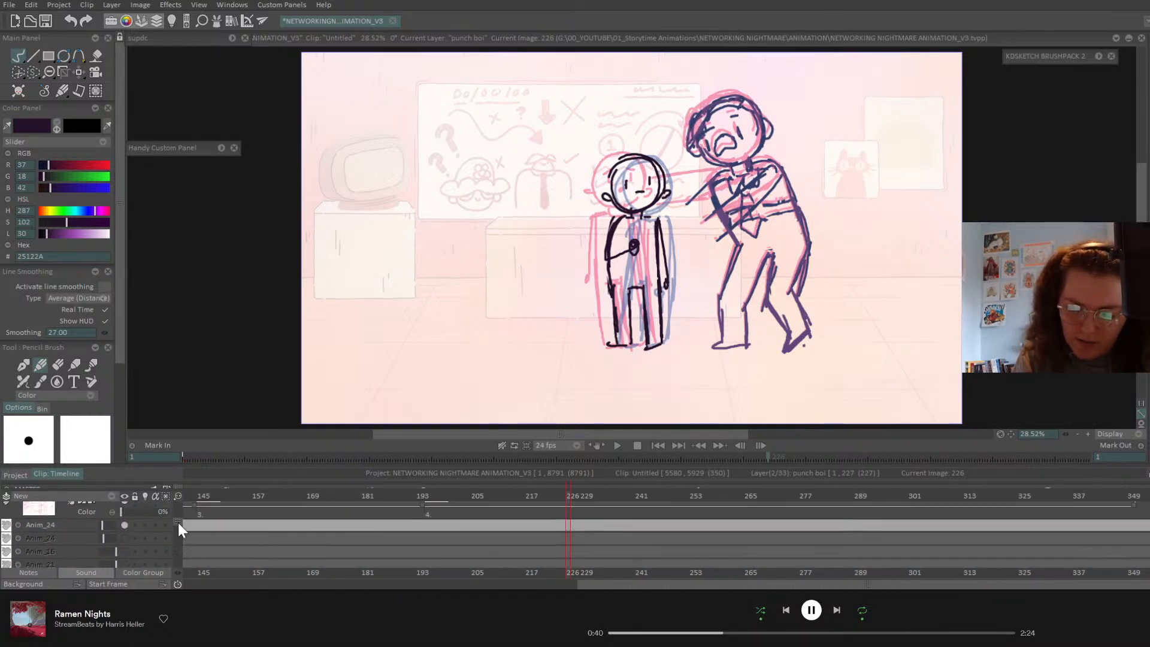
{"action": "left_click", "coordinate": [1134, 495]}
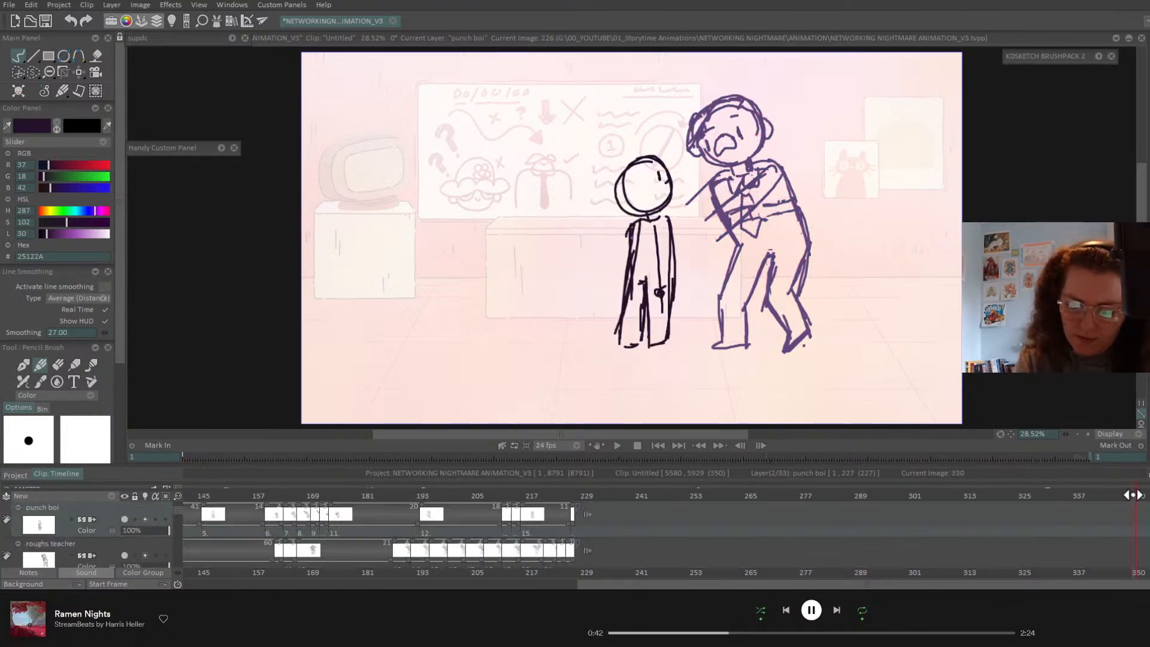
{"action": "left_click", "coordinate": [657, 446]}
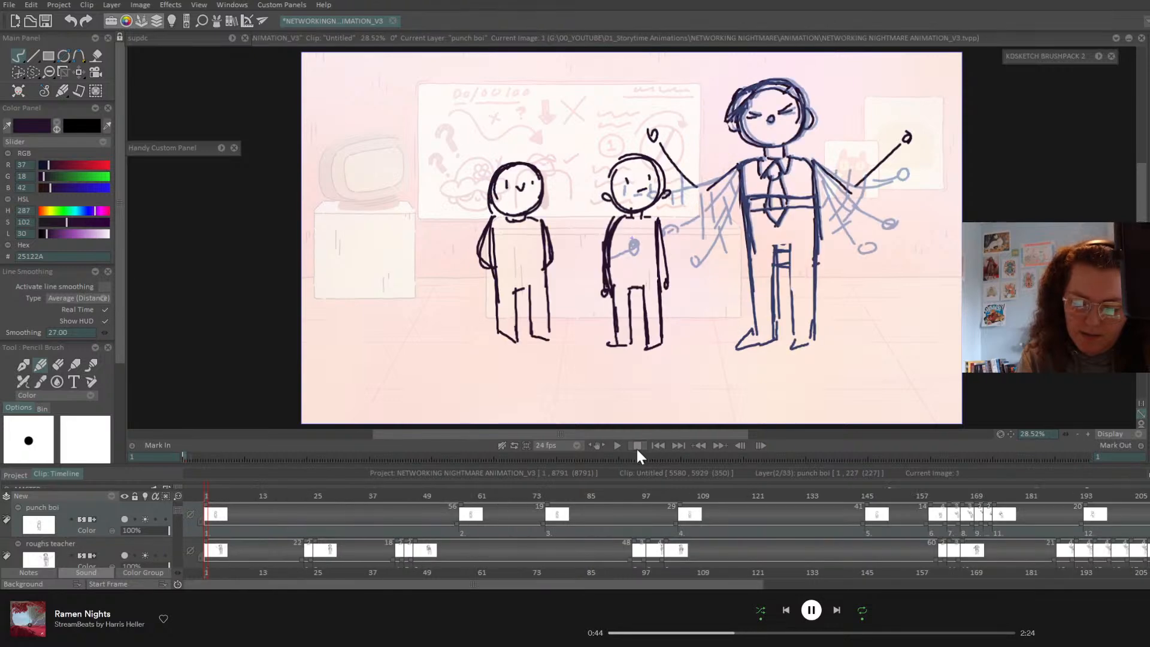
{"action": "left_click", "coordinate": [618, 445]}
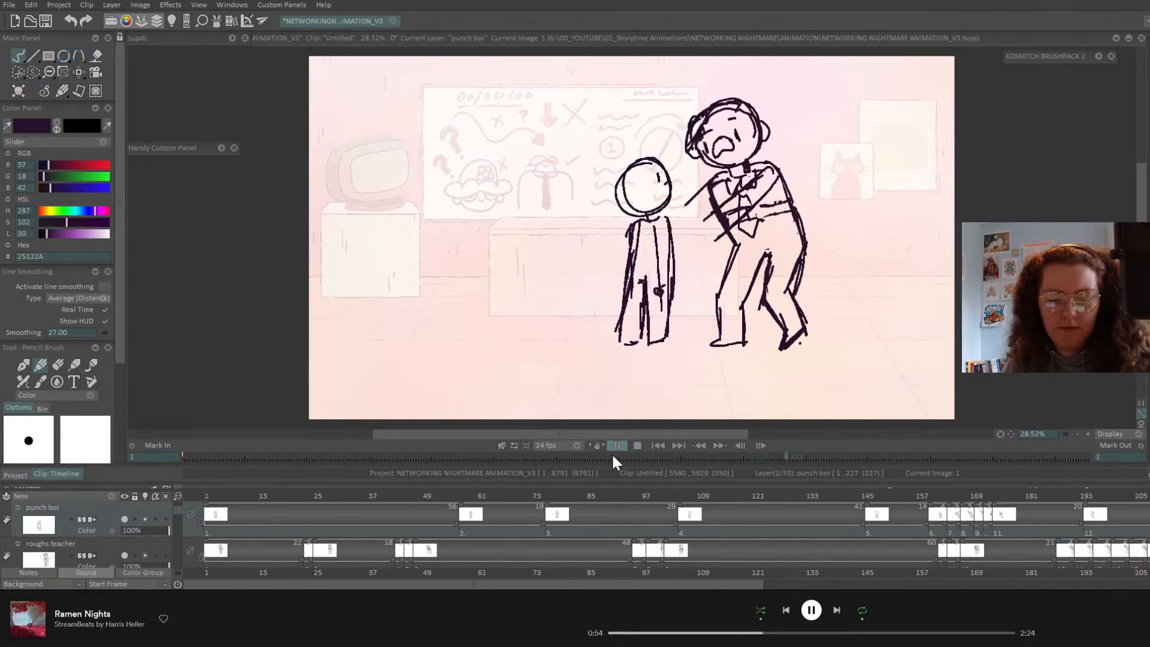
- Stop the playback and go to frame 223 on the punch boi layer
{"action": "left_click", "coordinate": [613, 444]}
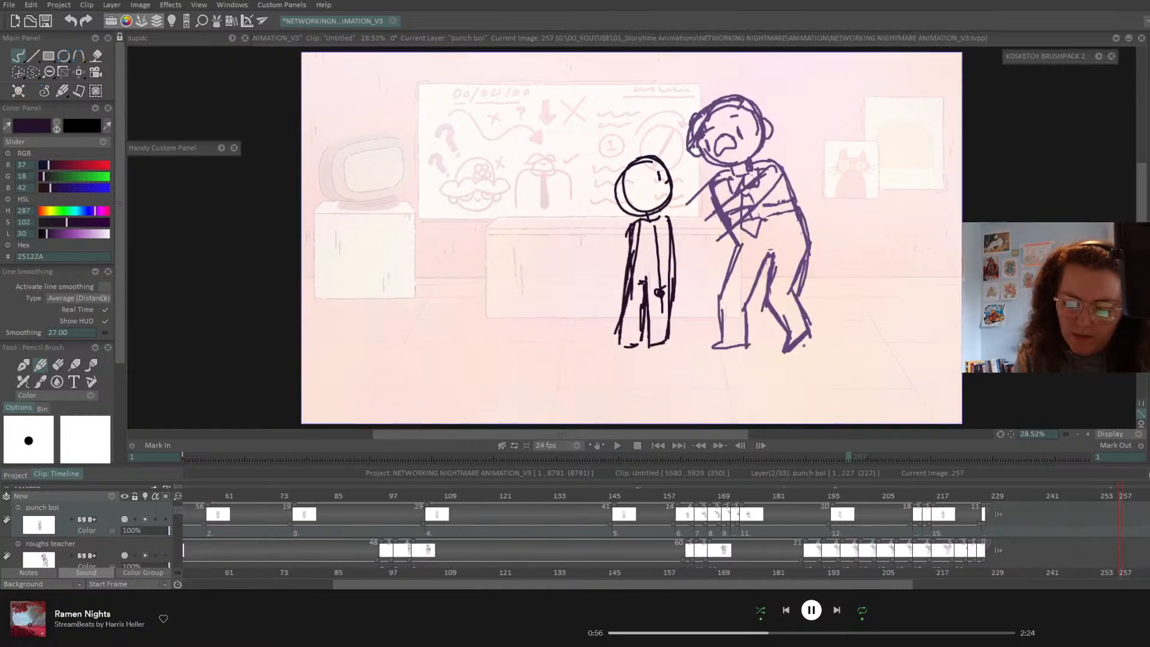
{"action": "mouse_move", "coordinate": [558, 497]}
{"action": "left_mouse_down"}
{"action": "mouse_move", "coordinate": [576, 498]}
{"action": "mouse_move", "coordinate": [559, 506]}
{"action": "mouse_move", "coordinate": [570, 510]}
{"action": "mouse_move", "coordinate": [507, 519]}
{"action": "mouse_move", "coordinate": [552, 519]}
{"action": "mouse_move", "coordinate": [483, 528]}
{"action": "mouse_move", "coordinate": [542, 519]}
{"action": "mouse_move", "coordinate": [542, 498]}
{"action": "mouse_move", "coordinate": [614, 496]}
{"action": "mouse_move", "coordinate": [611, 509]}
{"action": "mouse_move", "coordinate": [565, 497]}
{"action": "mouse_move", "coordinate": [547, 506]}
{"action": "mouse_move", "coordinate": [557, 508]}
{"action": "left_mouse_up"}
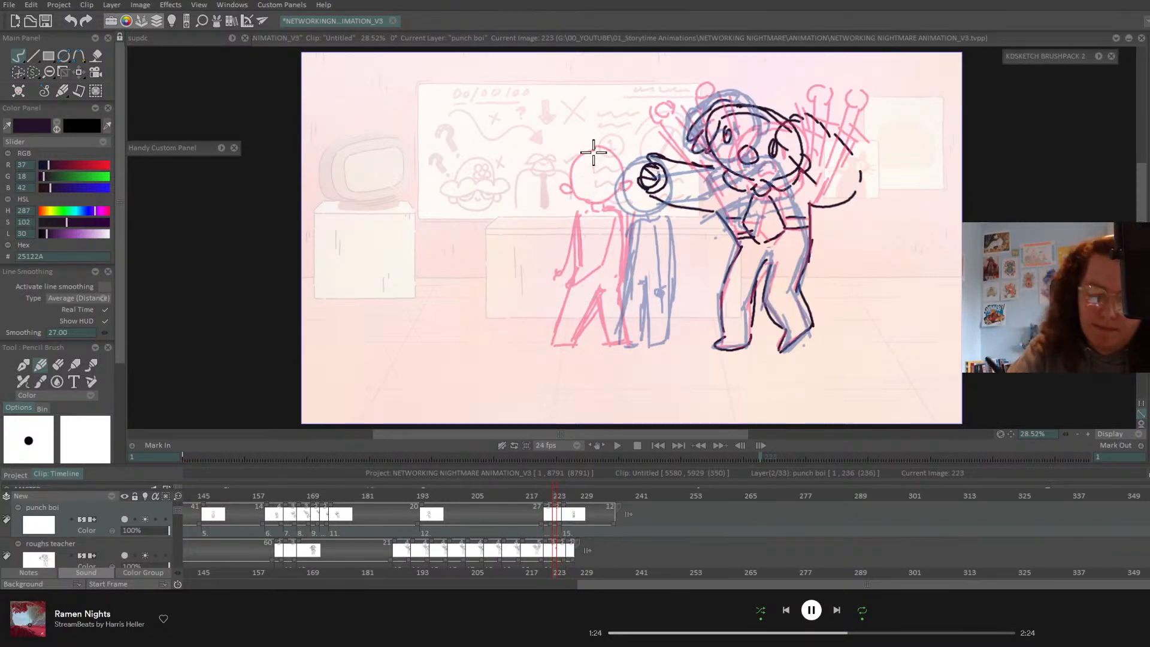
{"action": "left_click", "coordinate": [547, 496]}
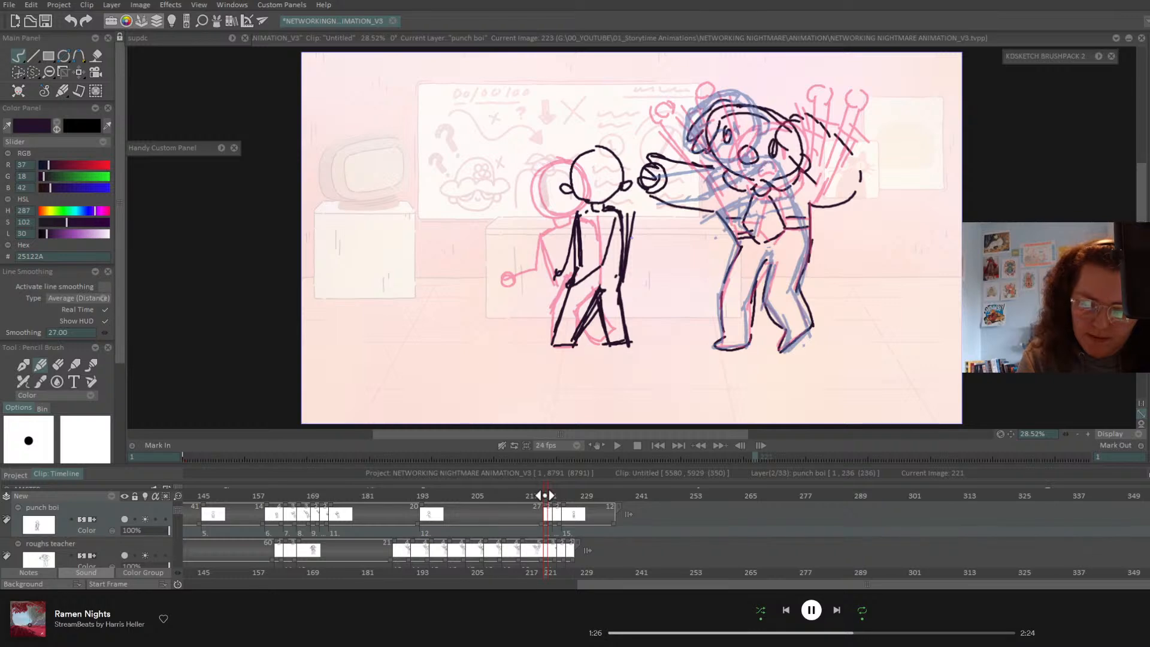
{"action": "mouse_move", "coordinate": [545, 496]}
{"action": "left_mouse_down"}
{"action": "mouse_move", "coordinate": [580, 524]}
{"action": "mouse_move", "coordinate": [619, 524]}
{"action": "mouse_move", "coordinate": [515, 499]}
{"action": "mouse_move", "coordinate": [578, 501]}
{"action": "left_mouse_up"}
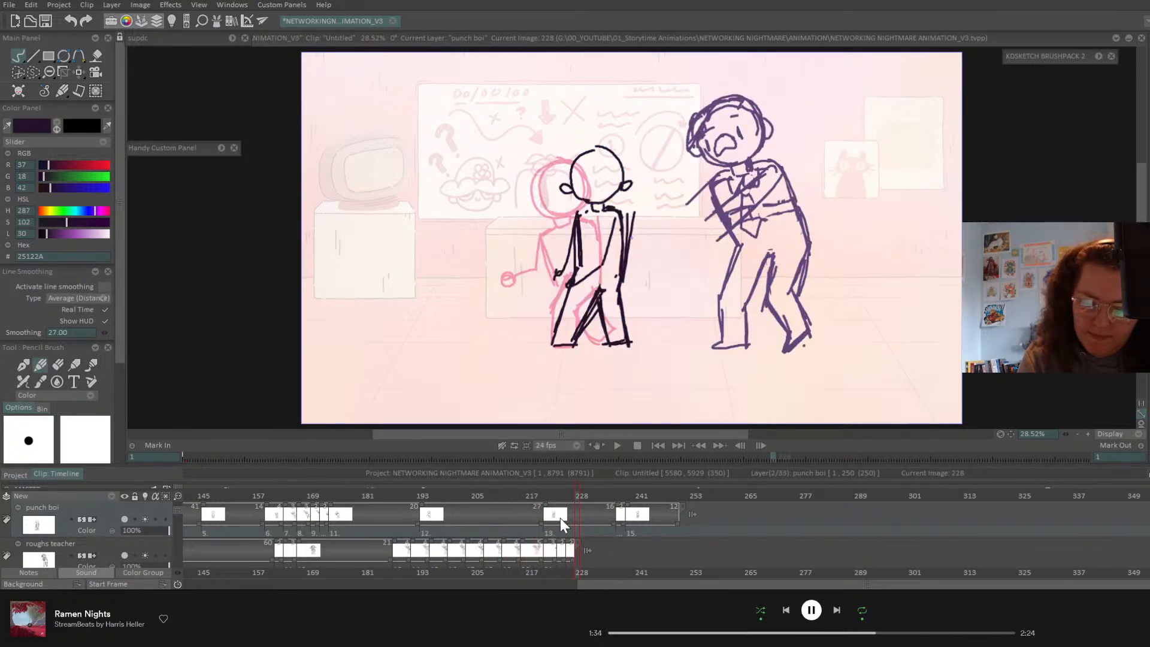
{"action": "left_click", "coordinate": [546, 497]}
{"action": "mouse_move", "coordinate": [616, 521]}
{"action": "left_mouse_down"}
{"action": "mouse_move", "coordinate": [555, 532]}
{"action": "mouse_move", "coordinate": [549, 522]}
{"action": "left_mouse_up"}
- Rough in a horizontally stretched head and eye for punch boi at frame 223, reaching the teacher's fist, and undo the stray stroke
{"action": "left_click", "coordinate": [555, 496]}
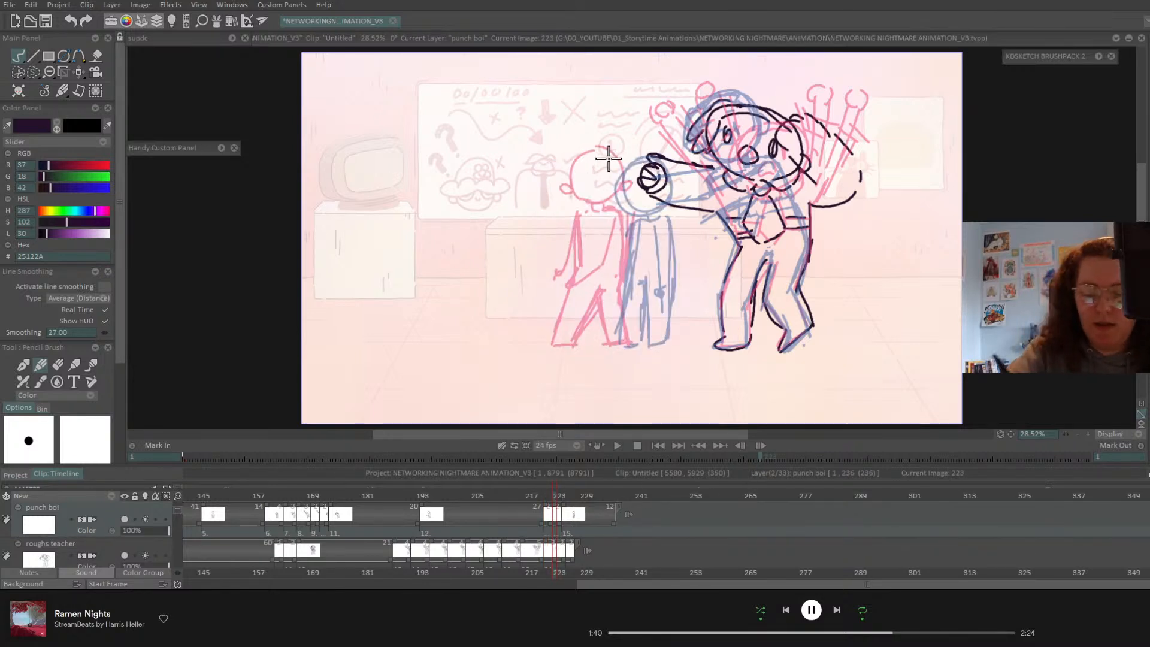
{"action": "mouse_move", "coordinate": [623, 145]}
{"action": "left_mouse_down"}
{"action": "mouse_move", "coordinate": [583, 173]}
{"action": "mouse_move", "coordinate": [633, 207]}
{"action": "mouse_move", "coordinate": [660, 194]}
{"action": "mouse_move", "coordinate": [652, 202]}
{"action": "mouse_move", "coordinate": [625, 148]}
{"action": "mouse_move", "coordinate": [605, 165]}
{"action": "mouse_move", "coordinate": [630, 159]}
{"action": "mouse_move", "coordinate": [620, 176]}
{"action": "mouse_move", "coordinate": [641, 178]}
{"action": "mouse_move", "coordinate": [568, 169]}
{"action": "mouse_move", "coordinate": [617, 207]}
{"action": "mouse_move", "coordinate": [665, 198]}
{"action": "mouse_move", "coordinate": [589, 168]}
{"action": "mouse_move", "coordinate": [629, 176]}
{"action": "left_mouse_up"}
{"action": "key", "text": "Delete"}
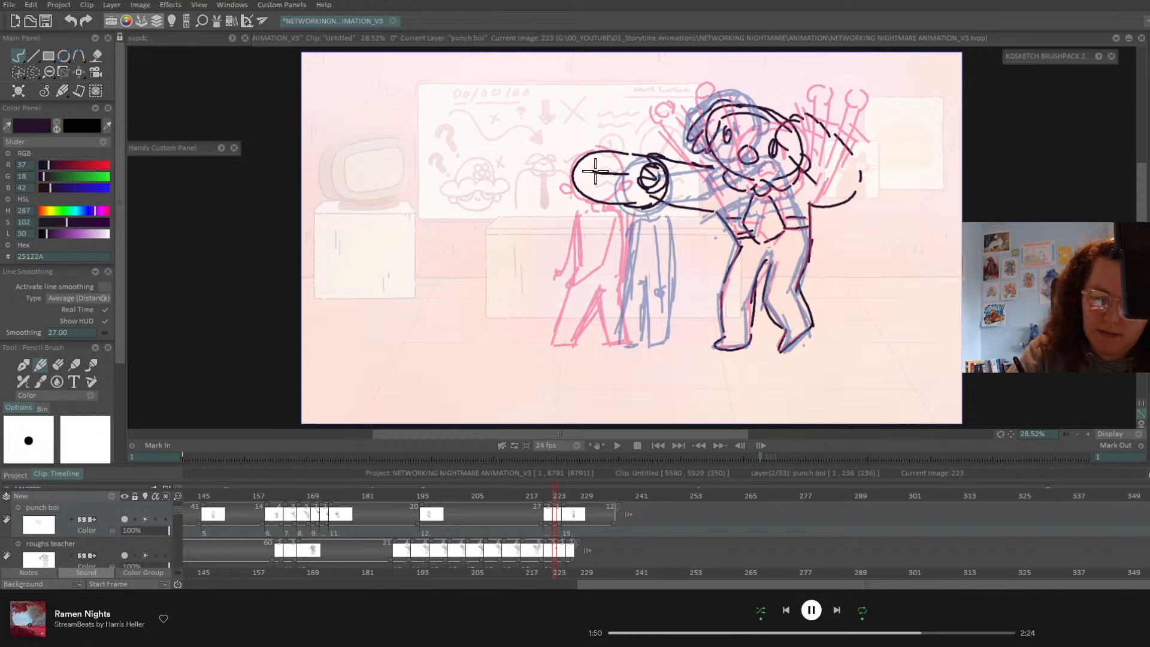
{"action": "key", "text": "ctrl+z"}
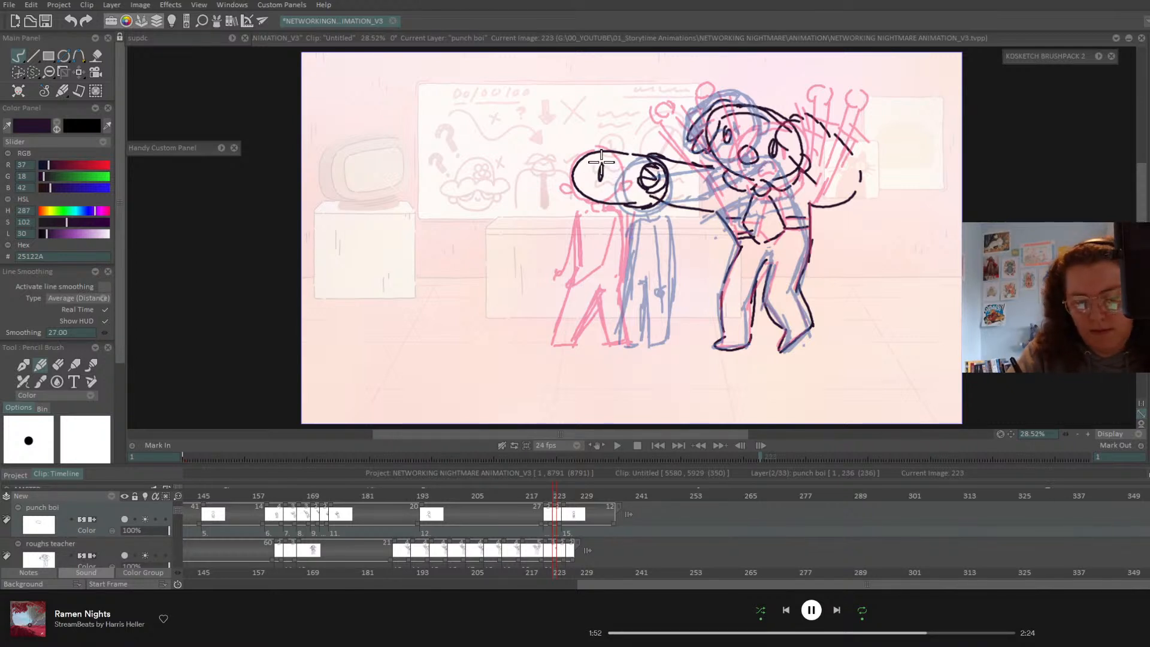
- Sketch punch boi's mouth, ear, trailing arms, torso and spread legs beneath the stretched head at frame 223
{"action": "mouse_move", "coordinate": [632, 182]}
{"action": "left_mouse_down"}
{"action": "mouse_move", "coordinate": [642, 174]}
{"action": "mouse_move", "coordinate": [574, 187]}
{"action": "mouse_move", "coordinate": [646, 216]}
{"action": "mouse_move", "coordinate": [544, 275]}
{"action": "left_mouse_up"}
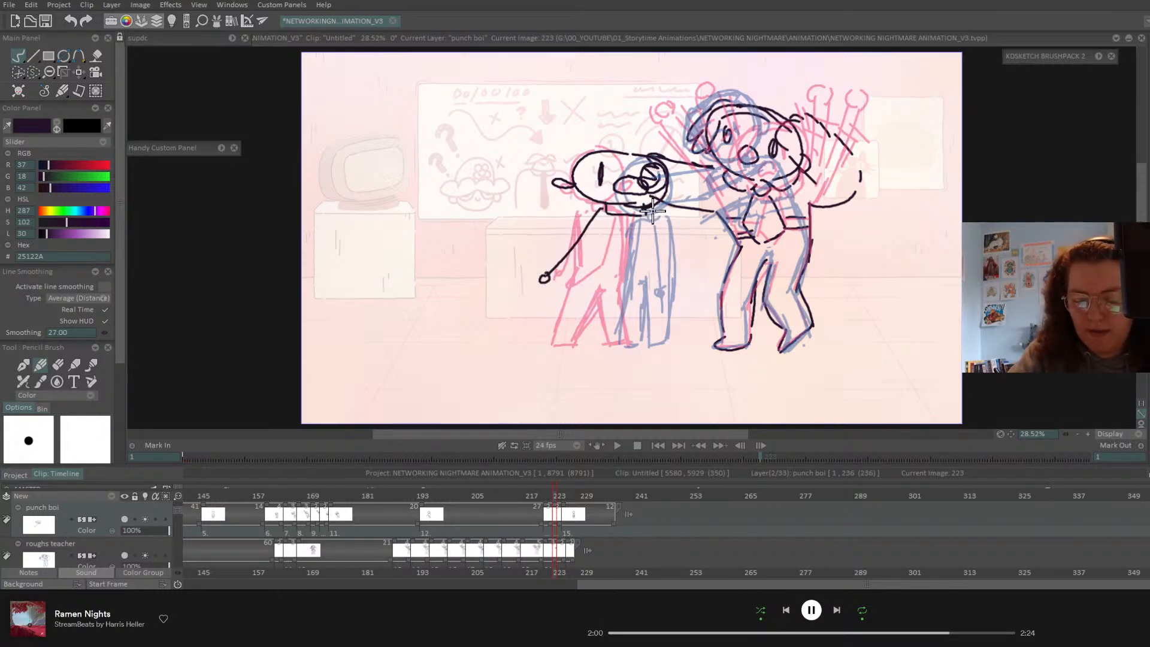
{"action": "left_click_drag", "start_coordinate": [649, 209], "coordinate": [662, 339]}
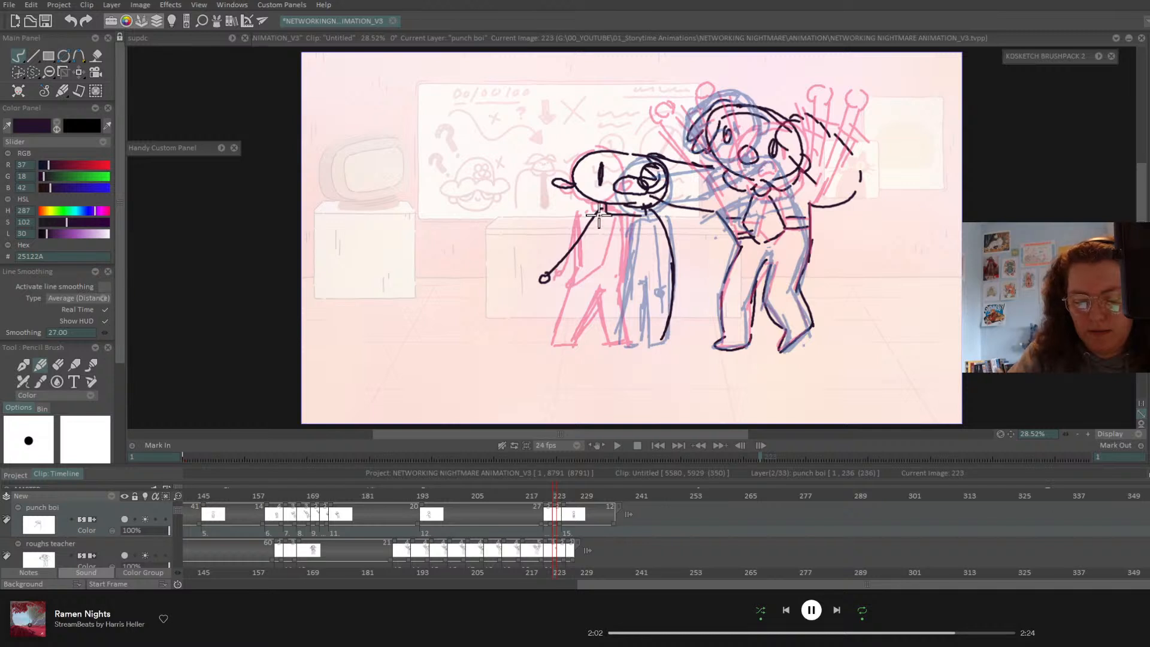
{"action": "mouse_move", "coordinate": [607, 213]}
{"action": "left_mouse_down"}
{"action": "mouse_move", "coordinate": [557, 339]}
{"action": "mouse_move", "coordinate": [612, 294]}
{"action": "left_mouse_up"}
{"action": "mouse_move", "coordinate": [629, 281]}
{"action": "left_mouse_down"}
{"action": "mouse_move", "coordinate": [629, 344]}
{"action": "mouse_move", "coordinate": [662, 343]}
{"action": "left_mouse_up"}
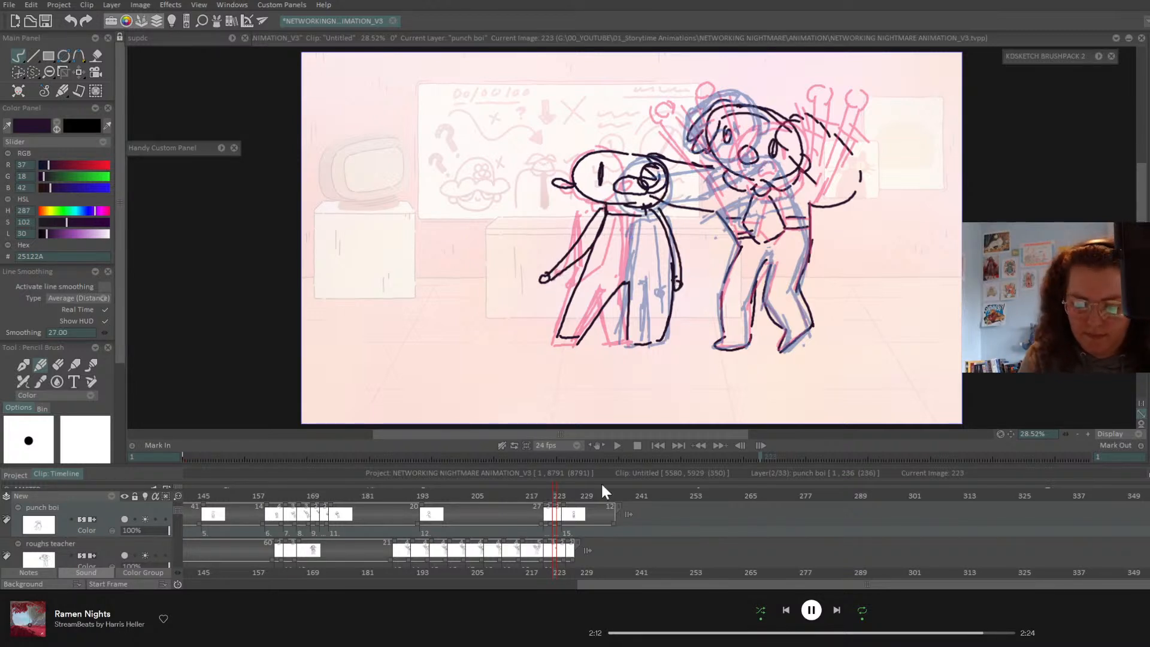
- Check the punch frames up to frame 227 and hold punch boi's drawing 12 one frame longer so the following drawings start later
{"action": "left_click_drag", "start_coordinate": [552, 496], "coordinate": [573, 512]}
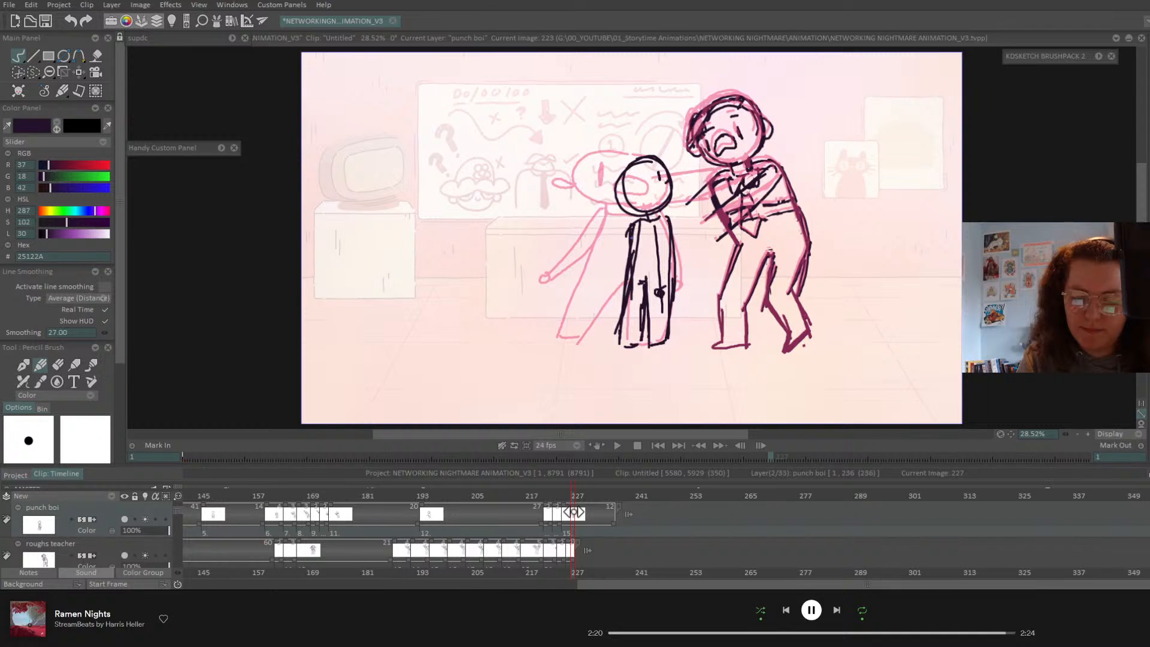
{"action": "key", "text": "Insert"}
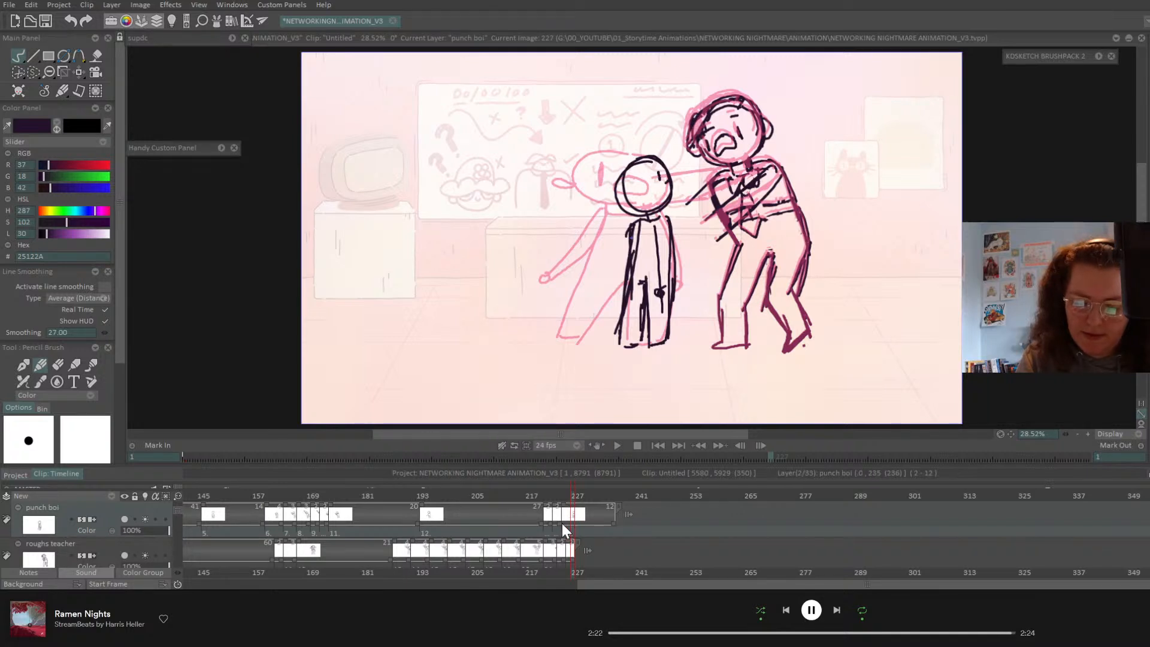
{"action": "left_click", "coordinate": [566, 496]}
{"action": "left_click_drag", "start_coordinate": [566, 497], "coordinate": [561, 498]}
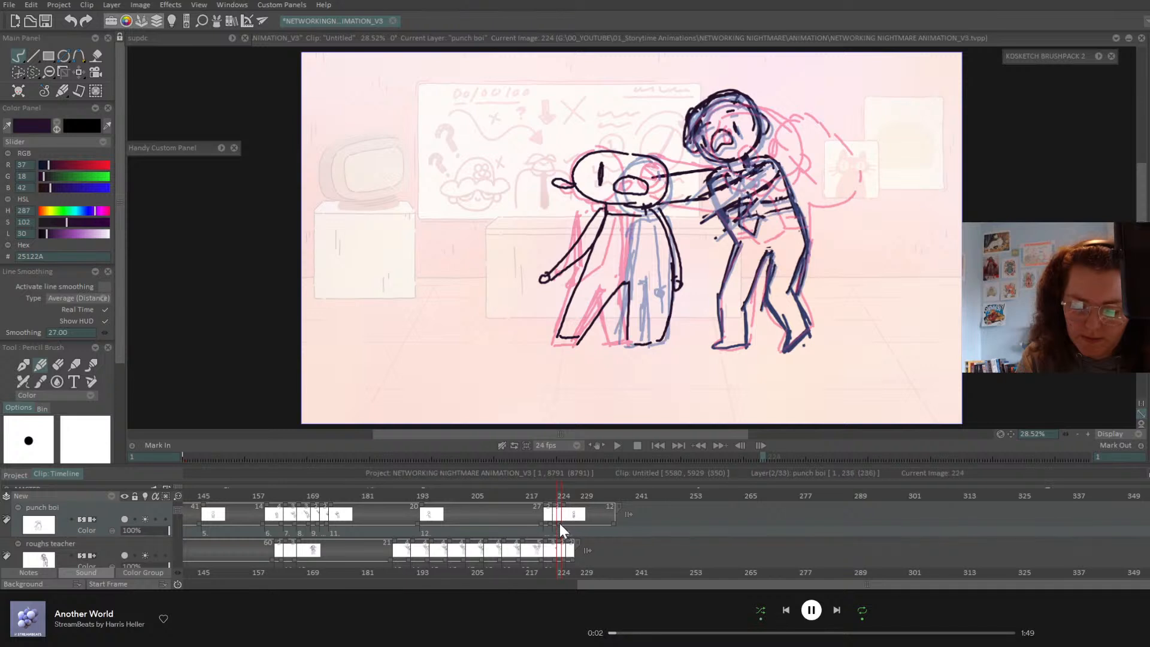
{"action": "key", "text": "Delete"}
{"action": "mouse_move", "coordinate": [544, 523]}
{"action": "left_mouse_down"}
{"action": "mouse_move", "coordinate": [567, 504]}
{"action": "mouse_move", "coordinate": [340, 518]}
{"action": "left_mouse_up"}
- Play the scene from the start through the punch to review its timing
{"action": "left_click", "coordinate": [642, 445]}
{"action": "left_click", "coordinate": [617, 445]}
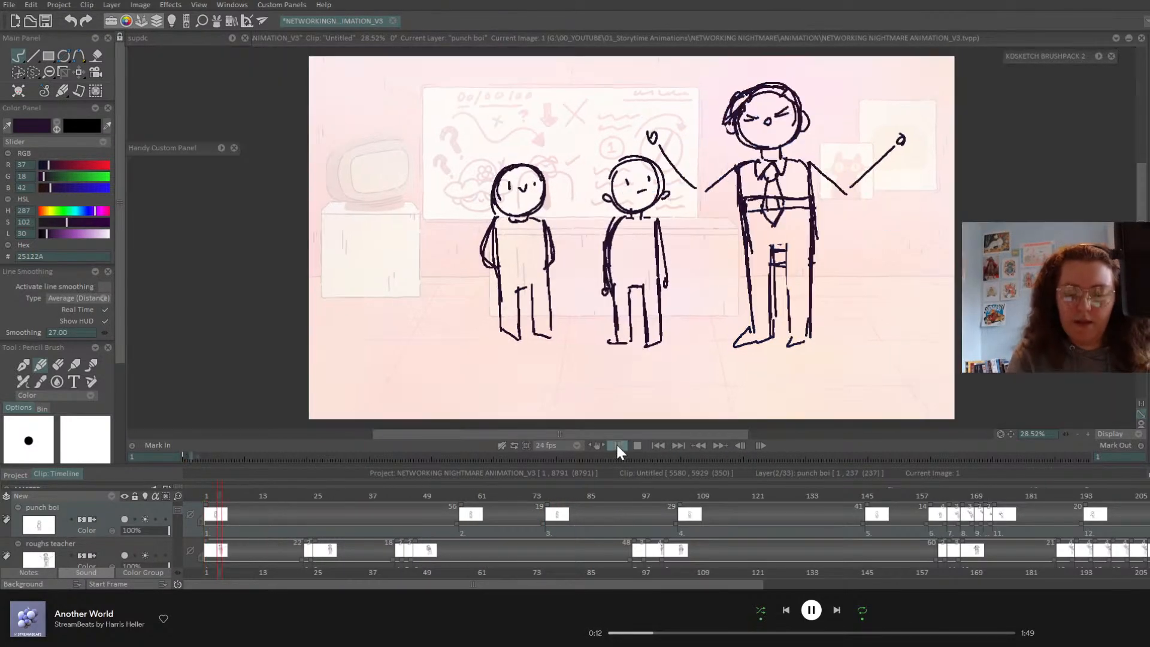
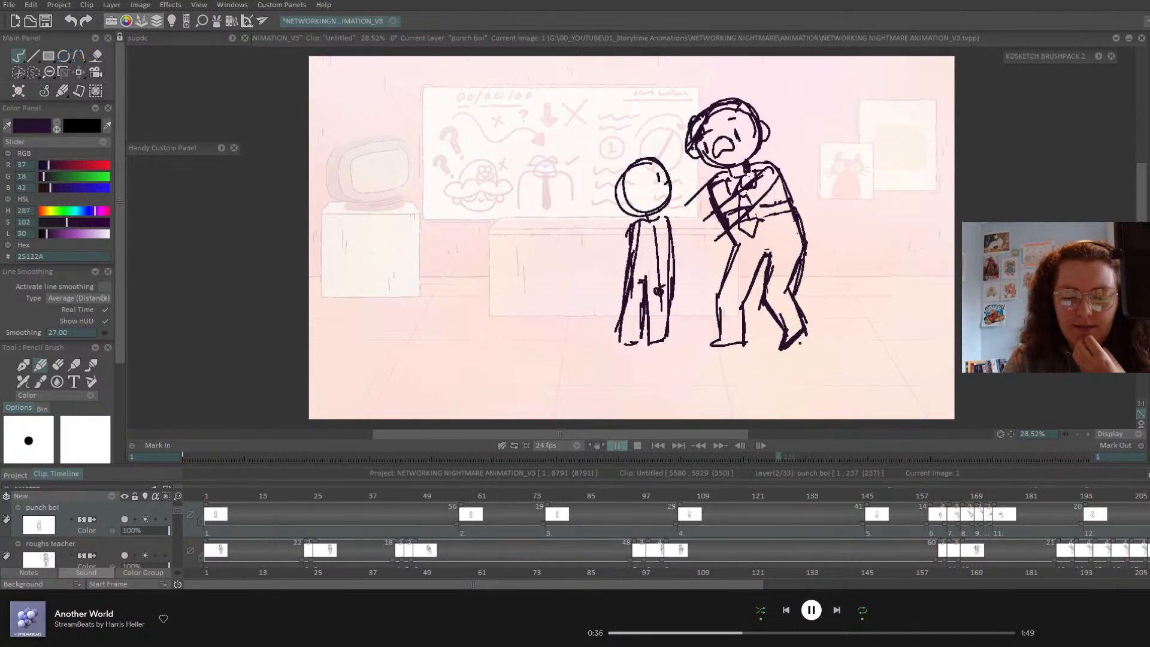
{"action": "key", "text": "space"}
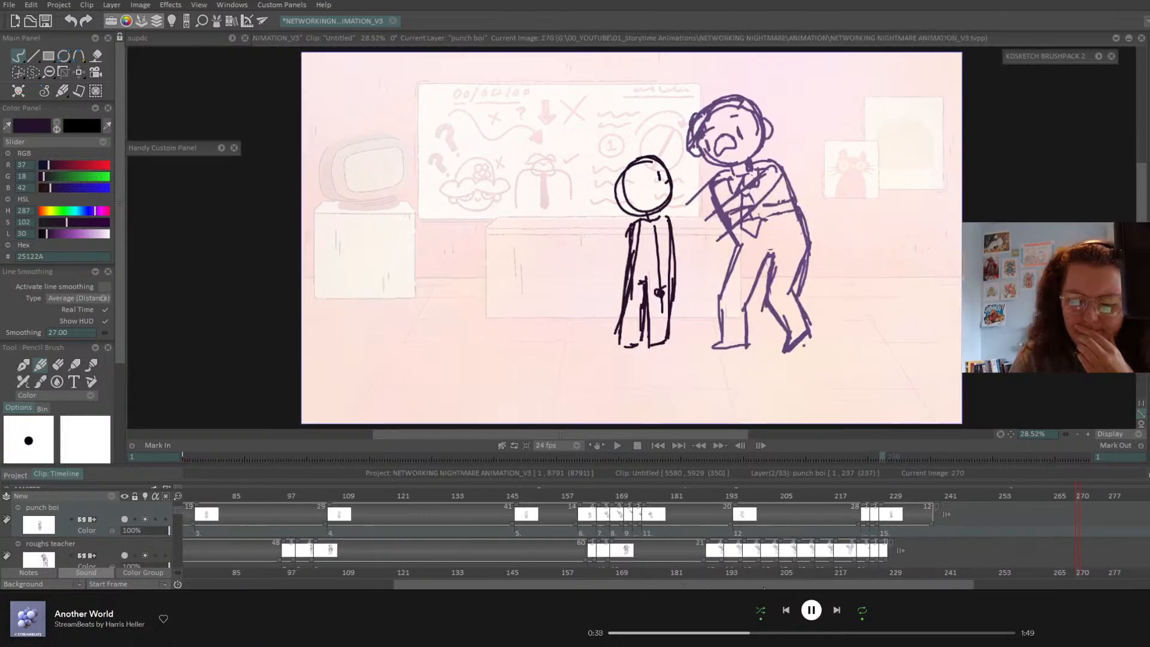
- Start punch boi's drawing 13 earlier, at about frame 215, and replay the scene to check the timing
{"action": "mouse_move", "coordinate": [563, 496]}
{"action": "left_mouse_down"}
{"action": "mouse_move", "coordinate": [522, 497]}
{"action": "mouse_move", "coordinate": [556, 498]}
{"action": "left_mouse_up"}
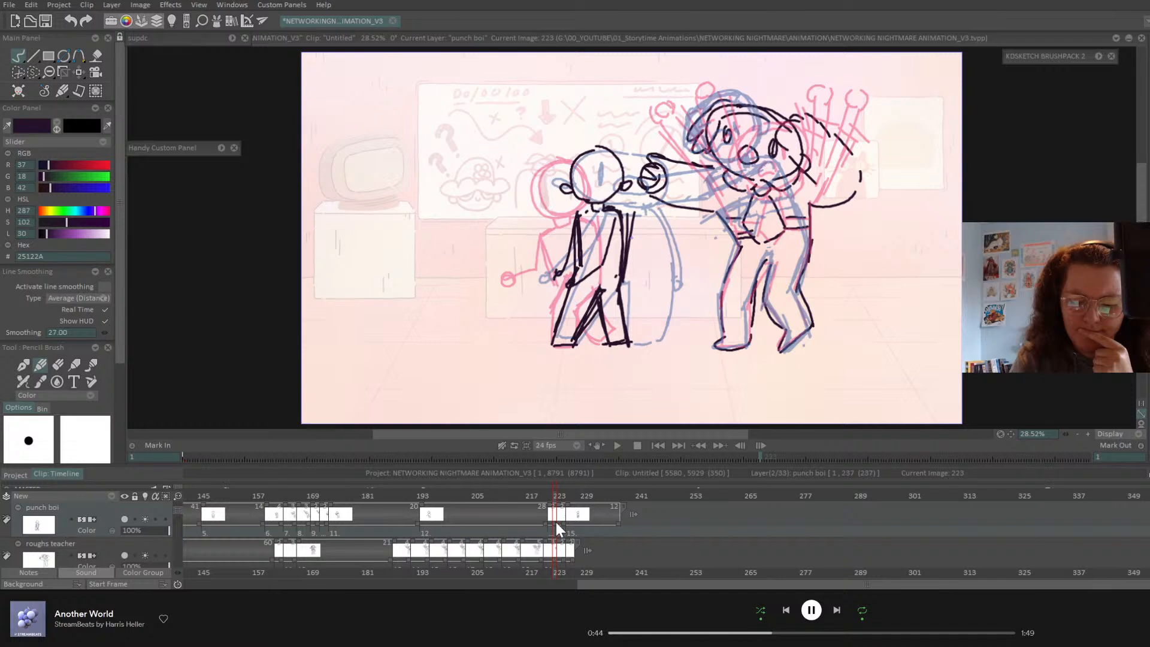
{"action": "mouse_move", "coordinate": [556, 523]}
{"action": "left_mouse_down"}
{"action": "mouse_move", "coordinate": [519, 516]}
{"action": "mouse_move", "coordinate": [580, 497]}
{"action": "mouse_move", "coordinate": [560, 504]}
{"action": "mouse_move", "coordinate": [563, 523]}
{"action": "mouse_move", "coordinate": [566, 500]}
{"action": "left_mouse_up"}
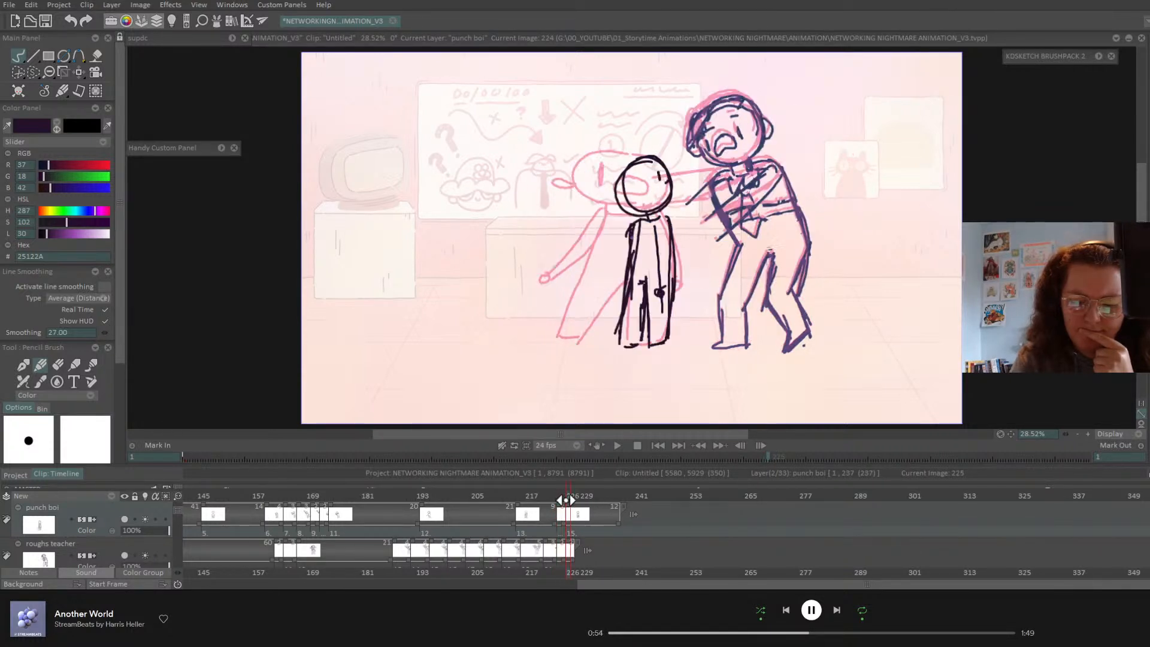
{"action": "left_click", "coordinate": [617, 445]}
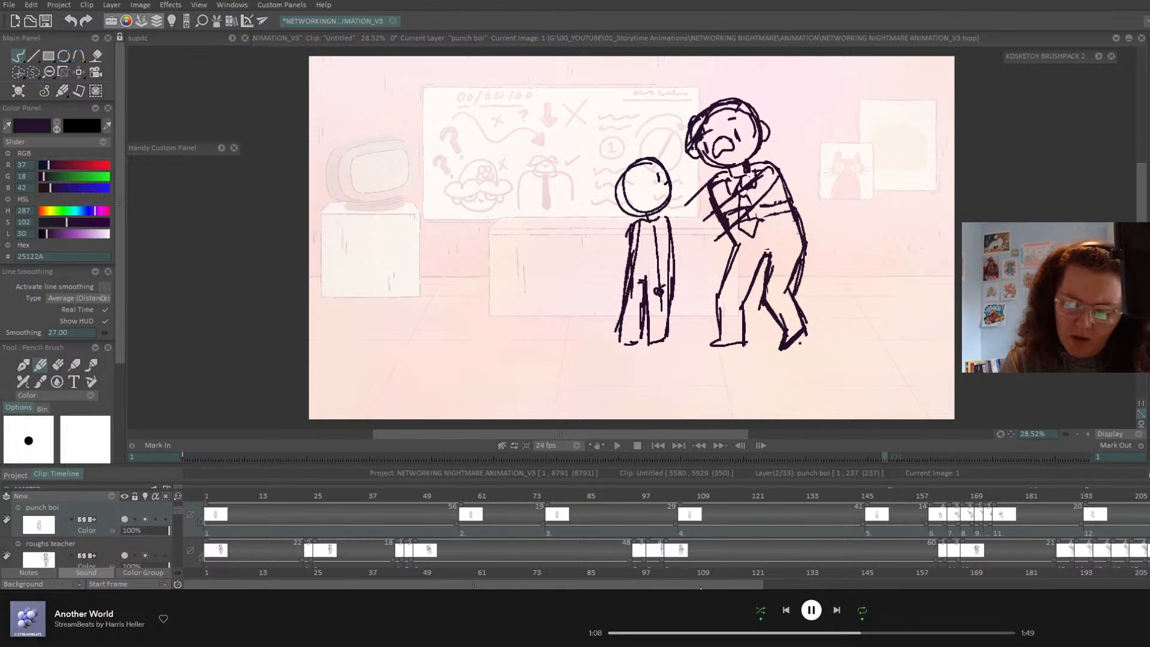
- Save the project and replay the scene from the start, pausing during the teacher's raised-arms pose
{"action": "key", "text": "ctrl+s"}
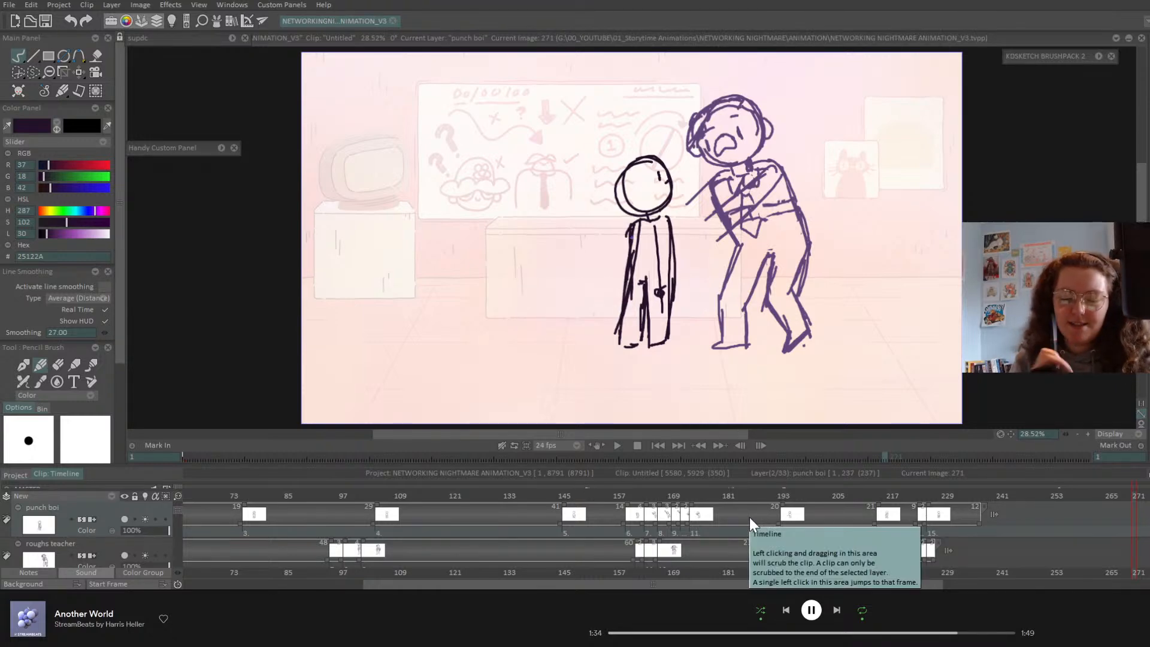
{"action": "left_click", "coordinate": [638, 445]}
{"action": "left_click", "coordinate": [618, 445]}
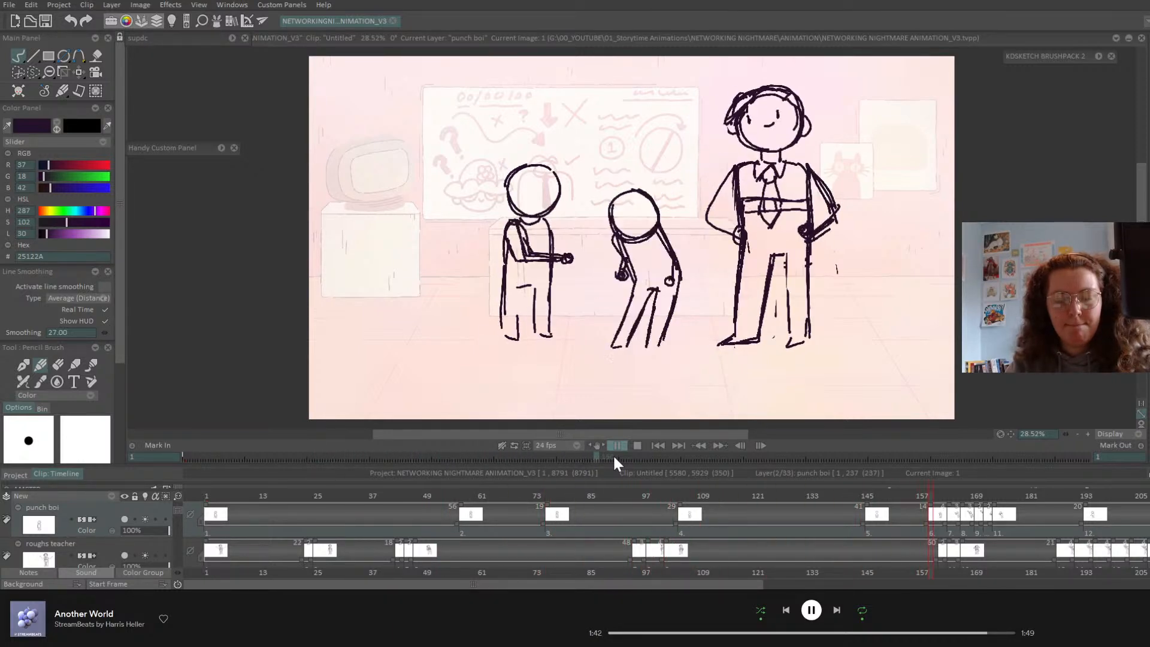
{"action": "left_click", "coordinate": [617, 445]}
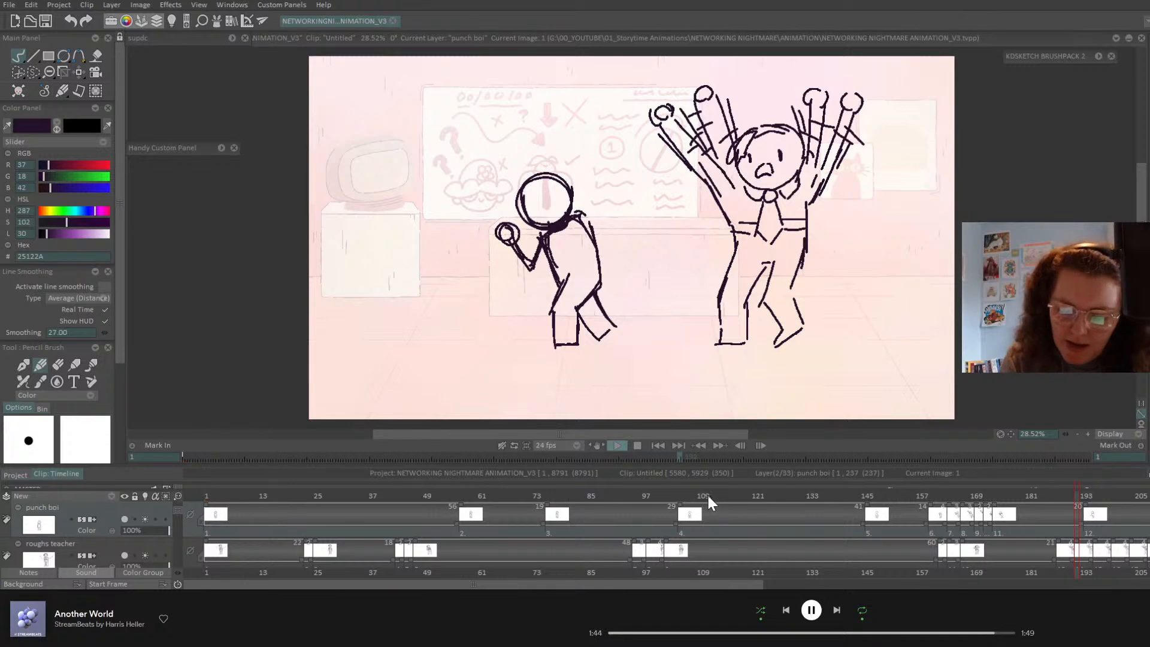
- Shift drawings 2 and 3 on the good boi layer four frames later and play the scene back
{"action": "mouse_move", "coordinate": [708, 498]}
{"action": "left_mouse_down"}
{"action": "mouse_move", "coordinate": [693, 500]}
{"action": "mouse_move", "coordinate": [769, 497]}
{"action": "left_mouse_up"}
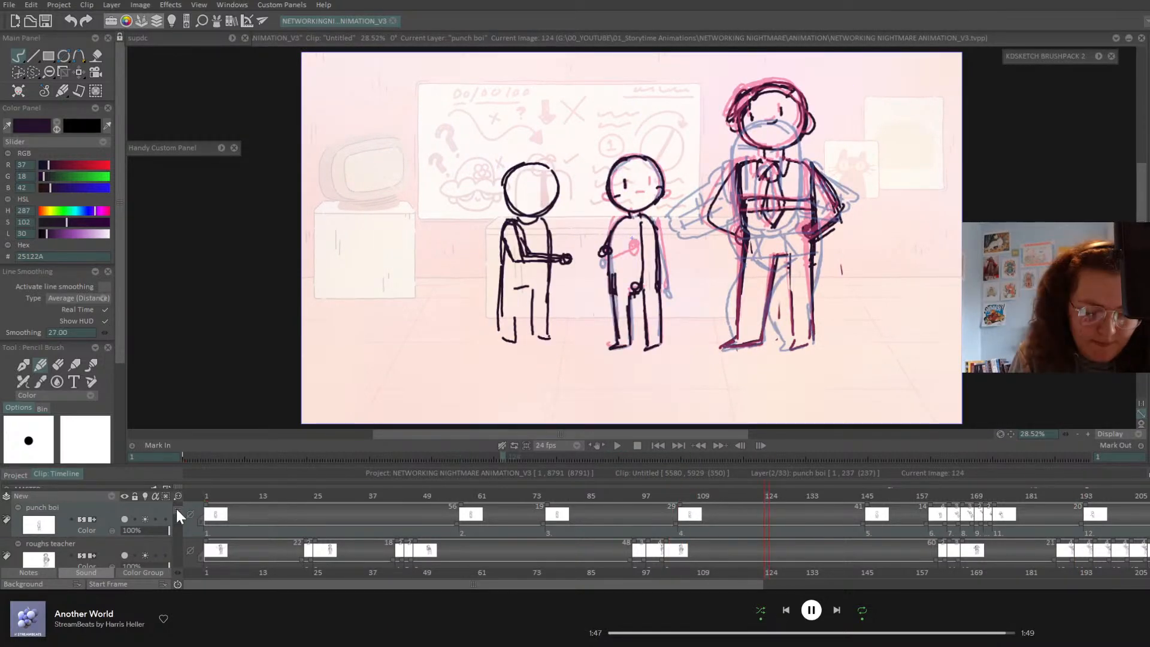
{"action": "left_click", "coordinate": [177, 509]}
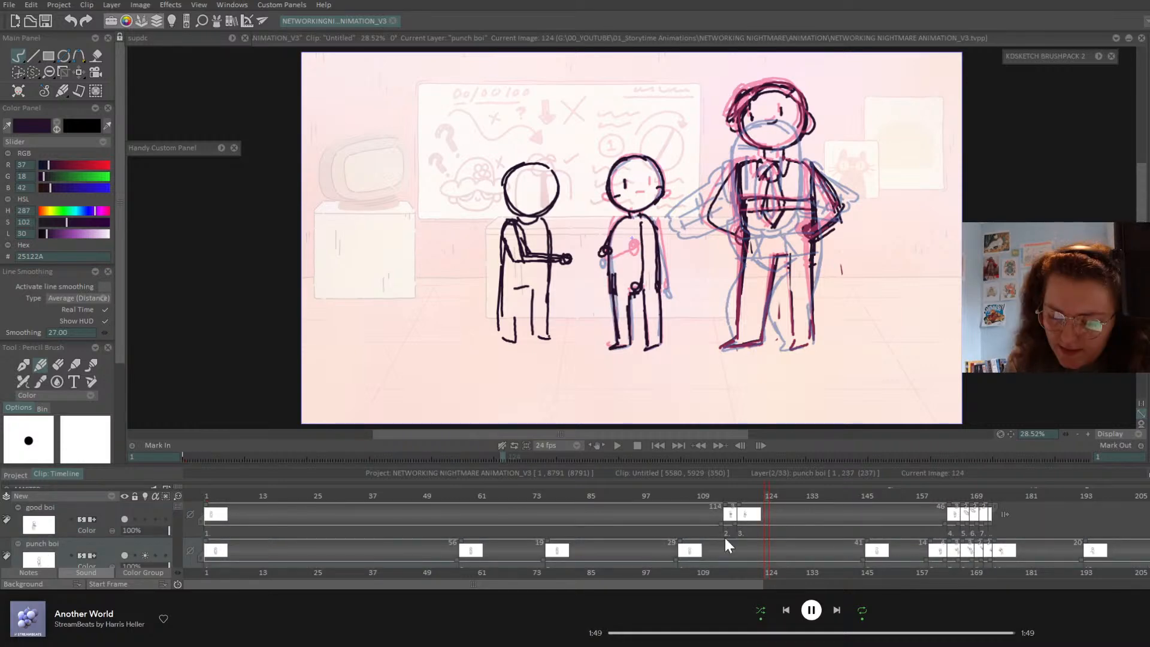
{"action": "left_click_drag", "start_coordinate": [741, 512], "coordinate": [760, 512]}
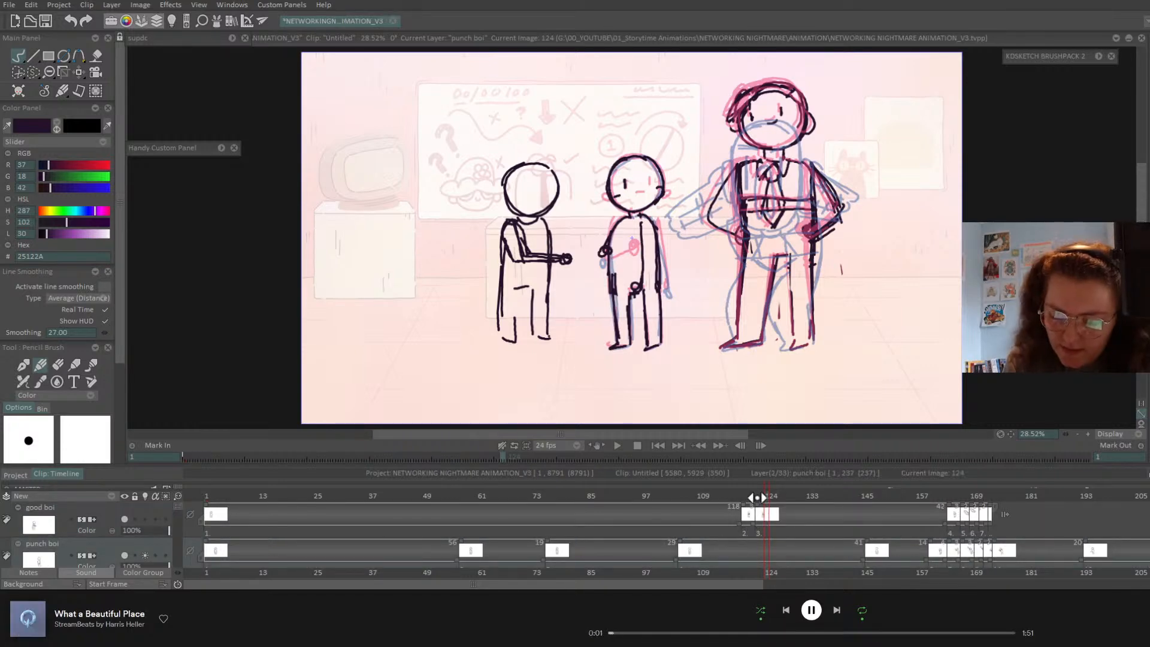
{"action": "left_click", "coordinate": [618, 446]}
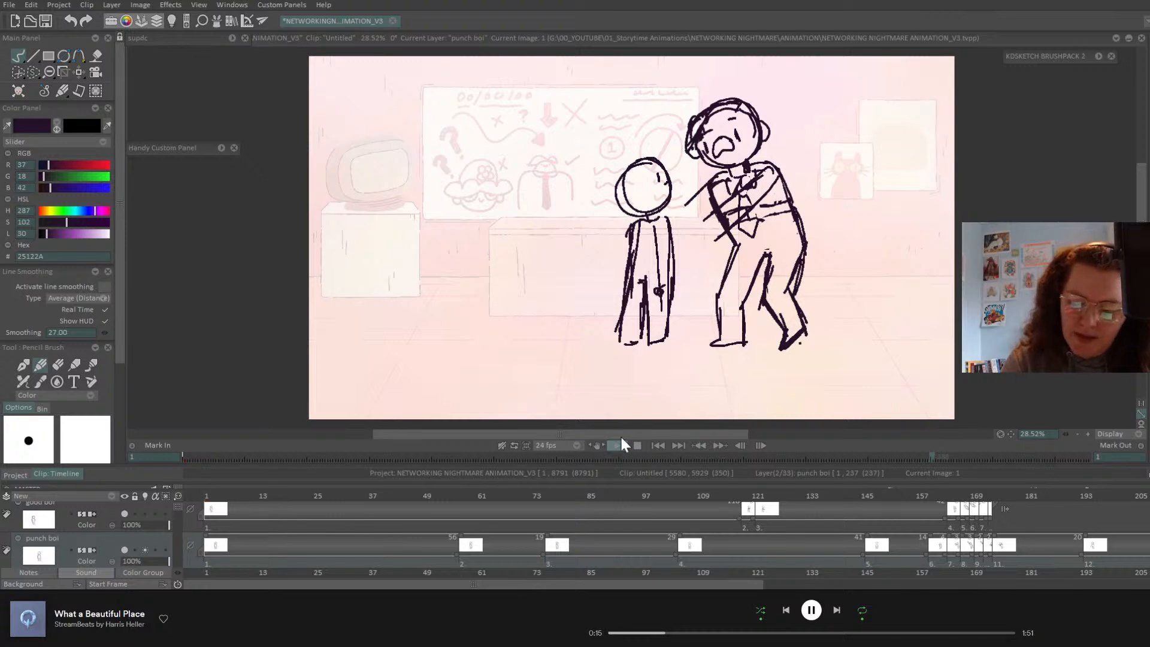
- Remove punch boi's last drawings after the standing pose so the layer ends at frame 220
{"action": "mouse_move", "coordinate": [1005, 495]}
{"action": "left_mouse_down"}
{"action": "mouse_move", "coordinate": [811, 523]}
{"action": "mouse_move", "coordinate": [911, 539]}
{"action": "mouse_move", "coordinate": [837, 554]}
{"action": "left_mouse_up"}
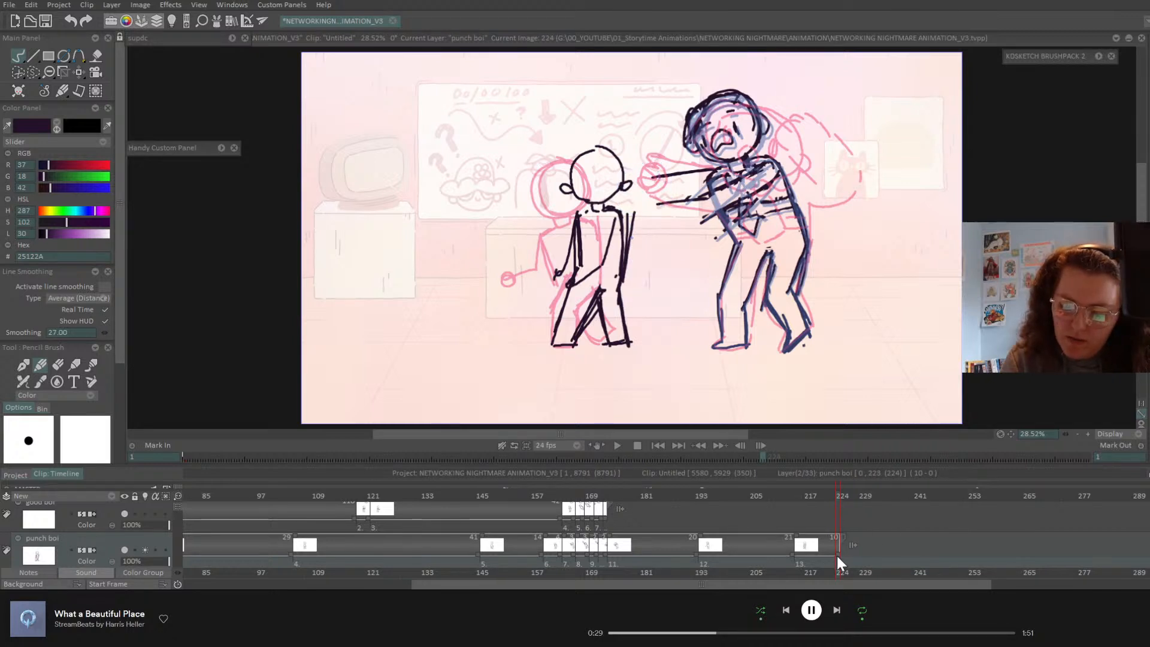
{"action": "left_click", "coordinate": [828, 497]}
{"action": "left_click_drag", "start_coordinate": [827, 497], "coordinate": [825, 504]}
{"action": "left_click_drag", "start_coordinate": [836, 554], "coordinate": [821, 556]}
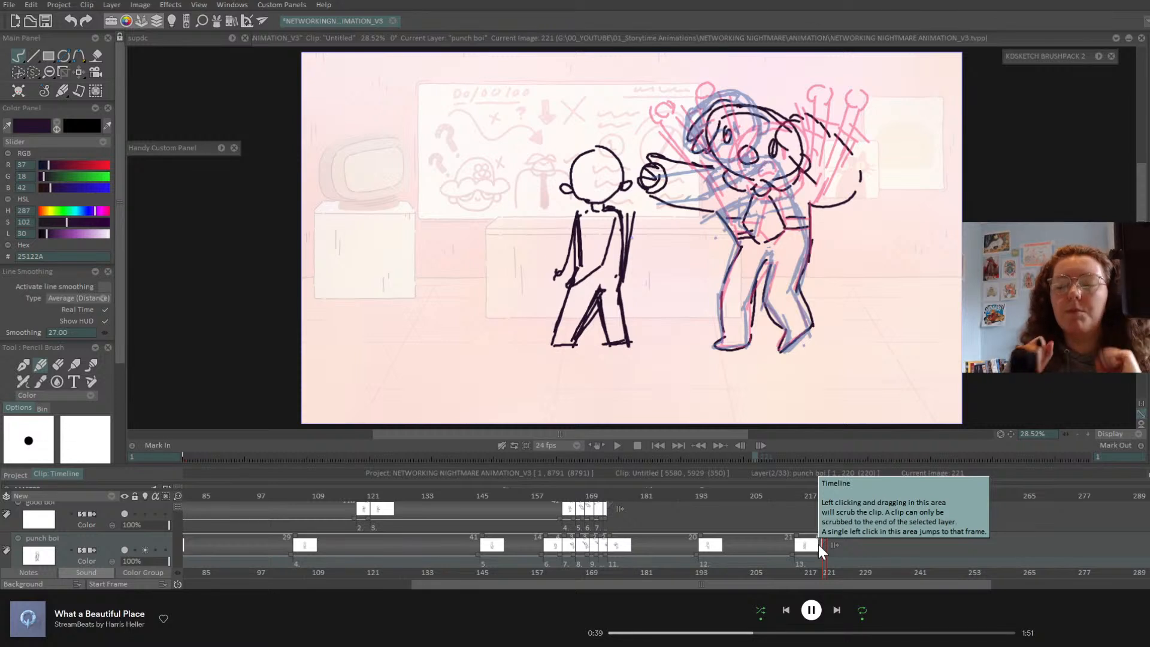
- Compare the poses at frames 219 and 221, and add a blank drawing at frame 221 on the punch boi layer
{"action": "left_click", "coordinate": [817, 498]}
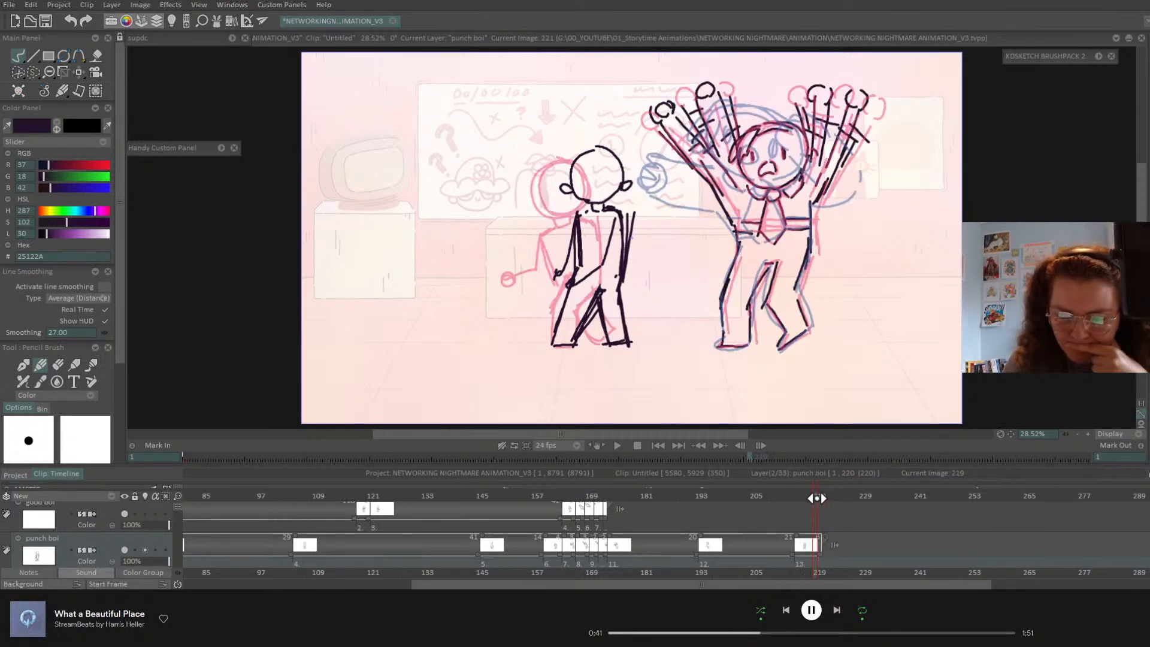
{"action": "left_click", "coordinate": [824, 498]}
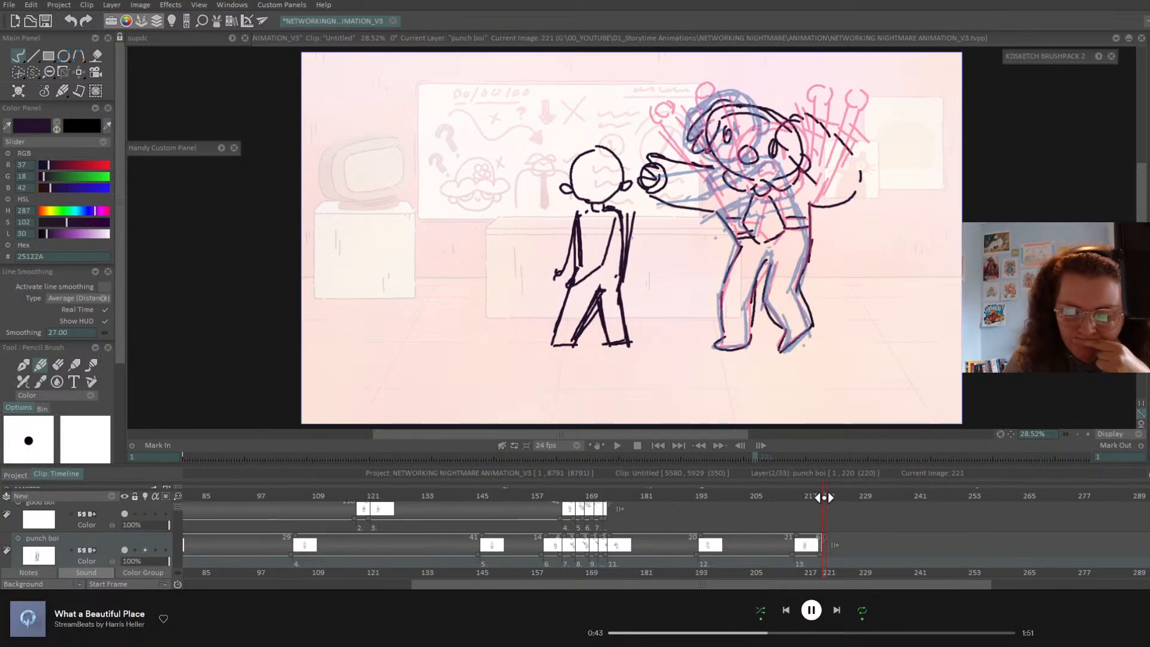
{"action": "left_click", "coordinate": [145, 549]}
{"action": "key", "text": "Insert"}
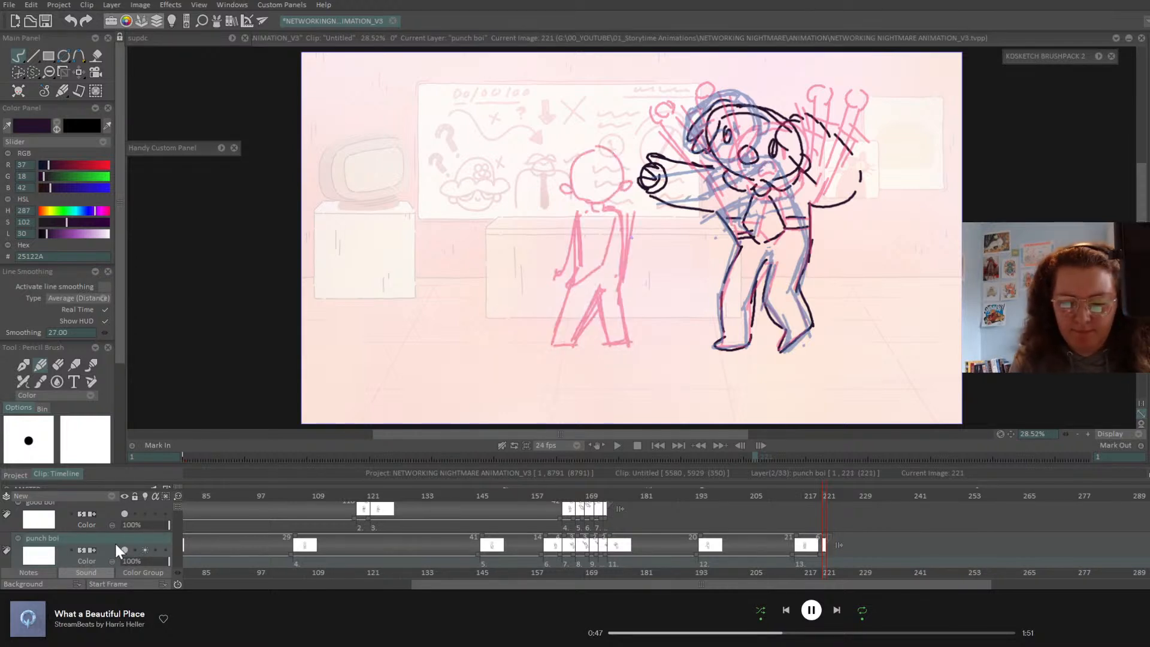
{"action": "left_click", "coordinate": [819, 496]}
{"action": "left_click", "coordinate": [823, 496]}
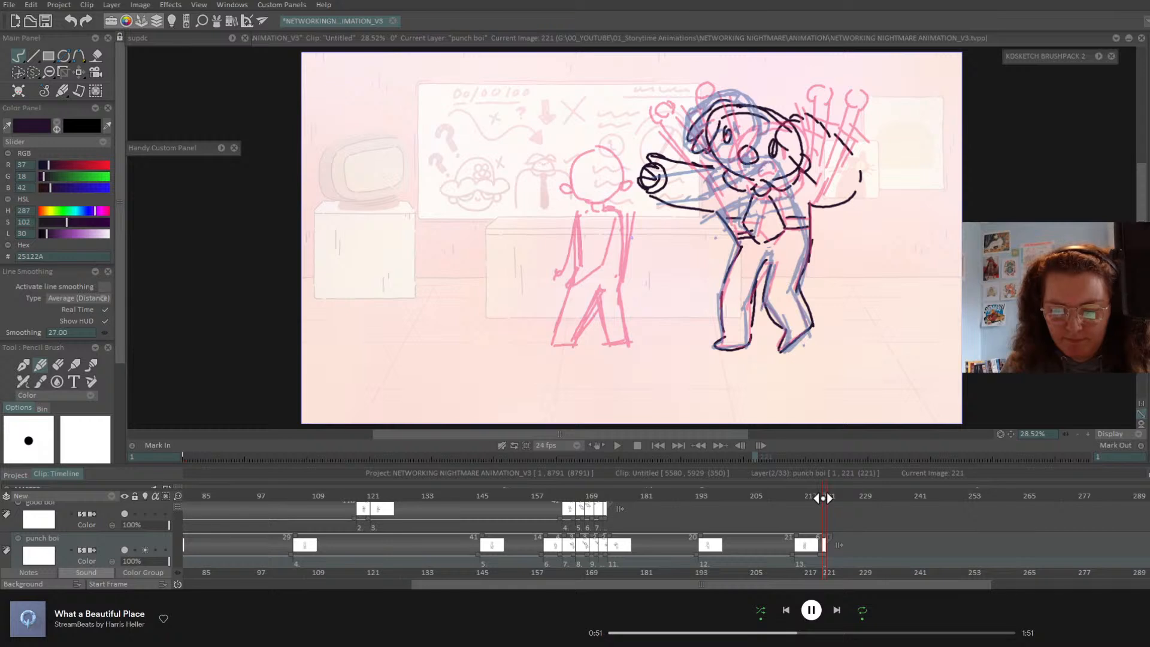
- Cut the teacher's punching drawing from frame 221 on the roughs teacher layer
{"action": "scroll", "coordinate": [167, 515], "scroll_direction": "down", "scroll_amount": 2}
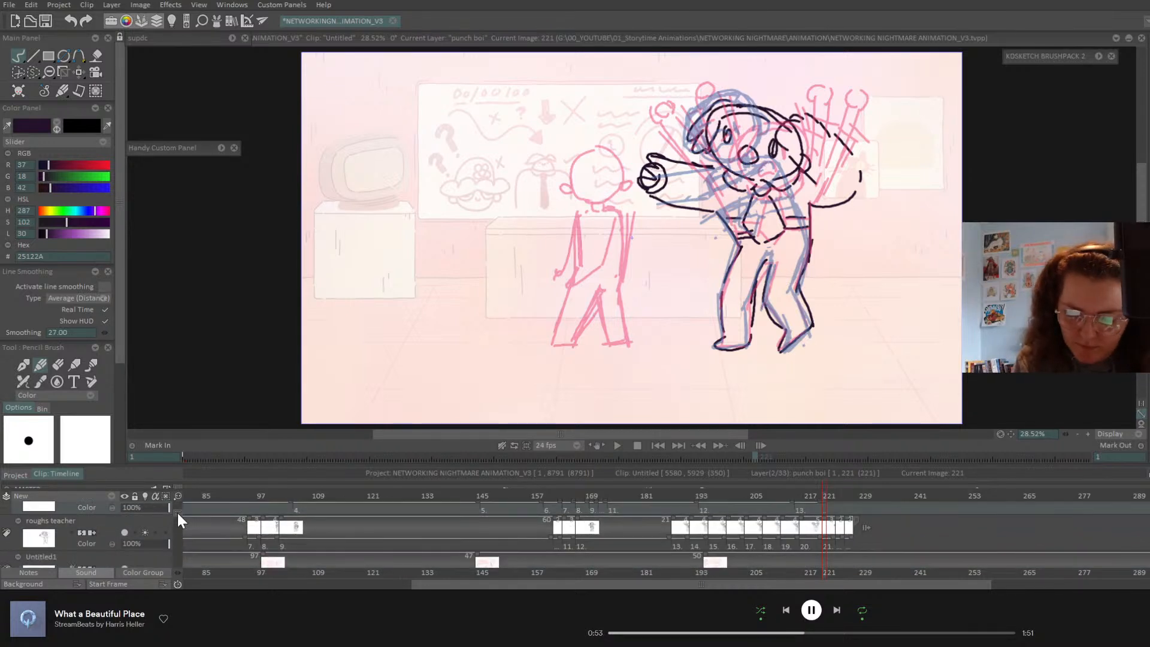
{"action": "left_click", "coordinate": [109, 546]}
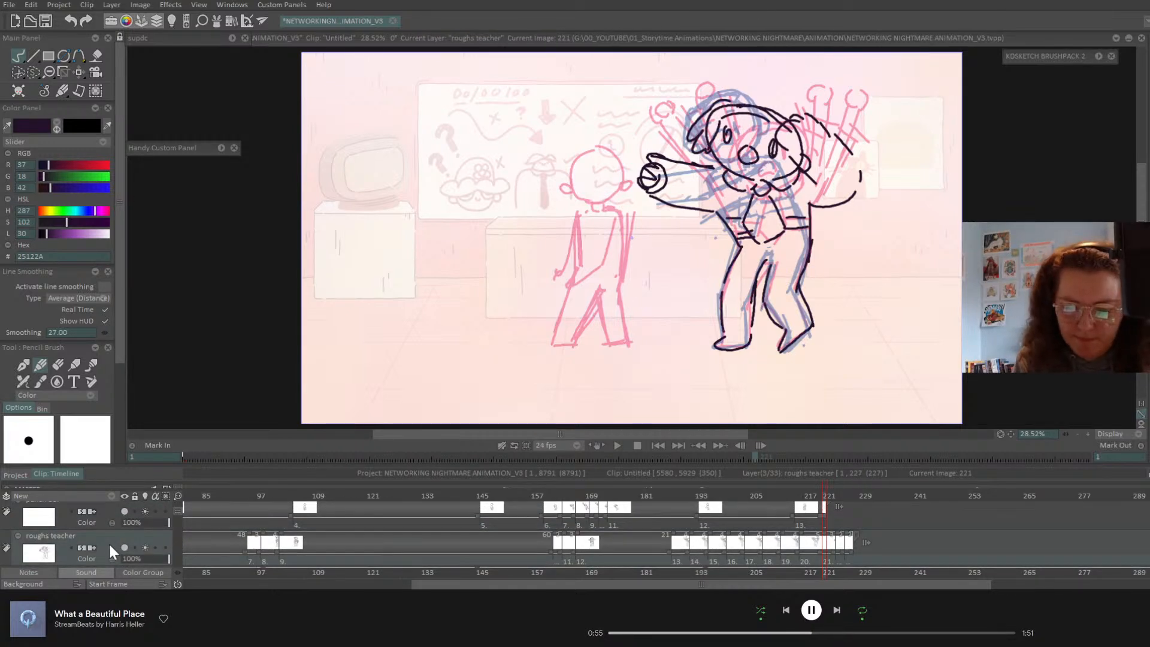
{"action": "key", "text": "ctrl+x"}
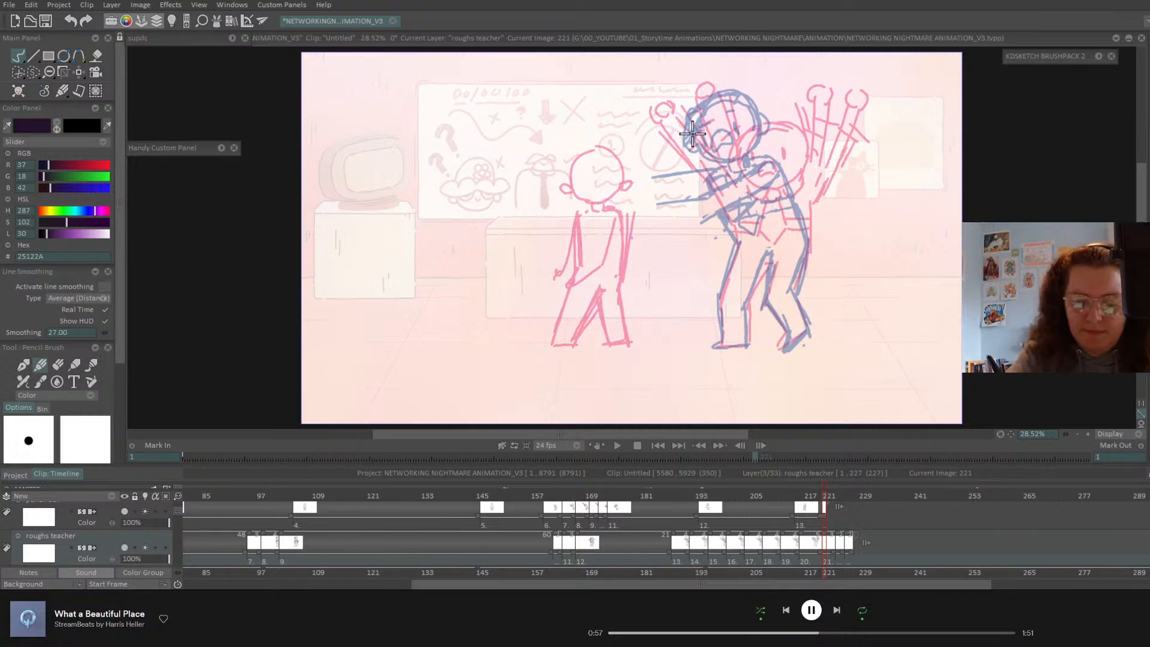
{"action": "mouse_move", "coordinate": [698, 97]}
{"action": "left_mouse_down"}
{"action": "mouse_move", "coordinate": [653, 107]}
{"action": "mouse_move", "coordinate": [640, 161]}
{"action": "mouse_move", "coordinate": [708, 186]}
{"action": "left_mouse_up"}
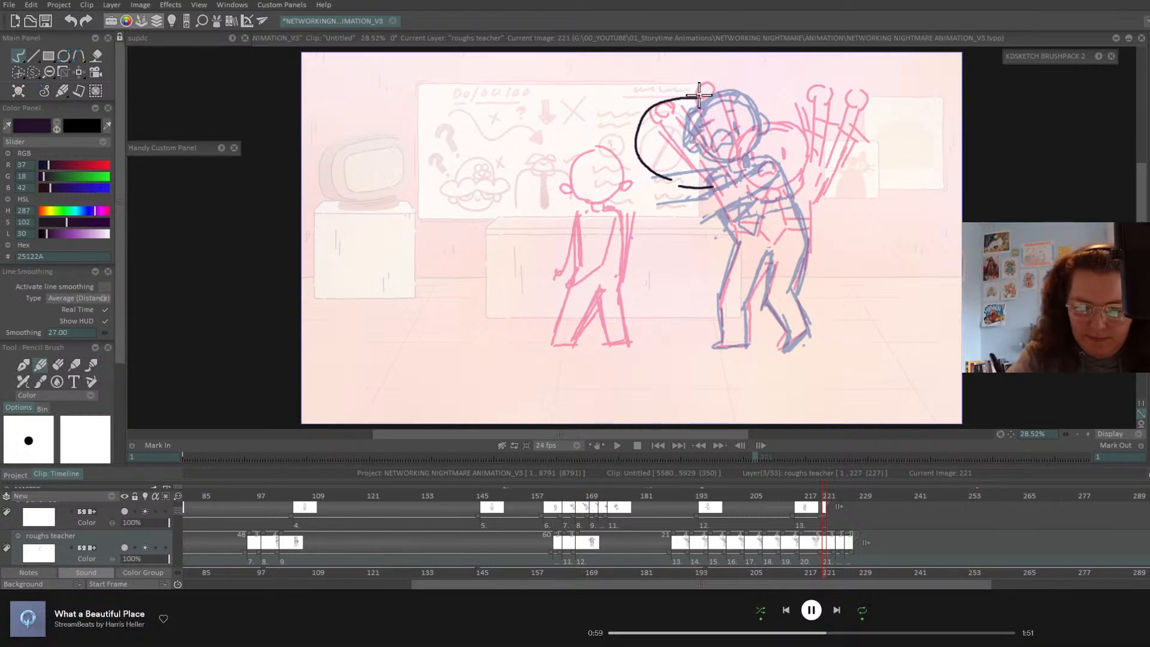
{"action": "mouse_move", "coordinate": [700, 94]}
{"action": "left_mouse_down"}
{"action": "mouse_move", "coordinate": [781, 136]}
{"action": "mouse_move", "coordinate": [752, 191]}
{"action": "left_mouse_up"}
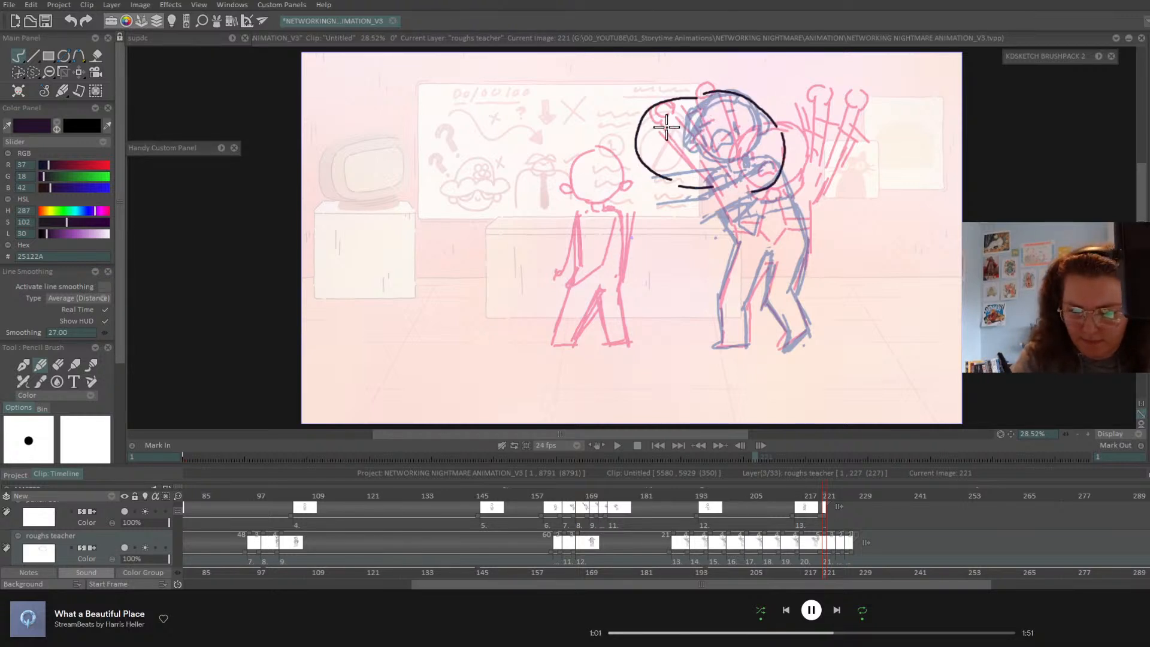
{"action": "left_click_drag", "start_coordinate": [670, 127], "coordinate": [662, 142]}
{"action": "key", "text": "BackSpace"}
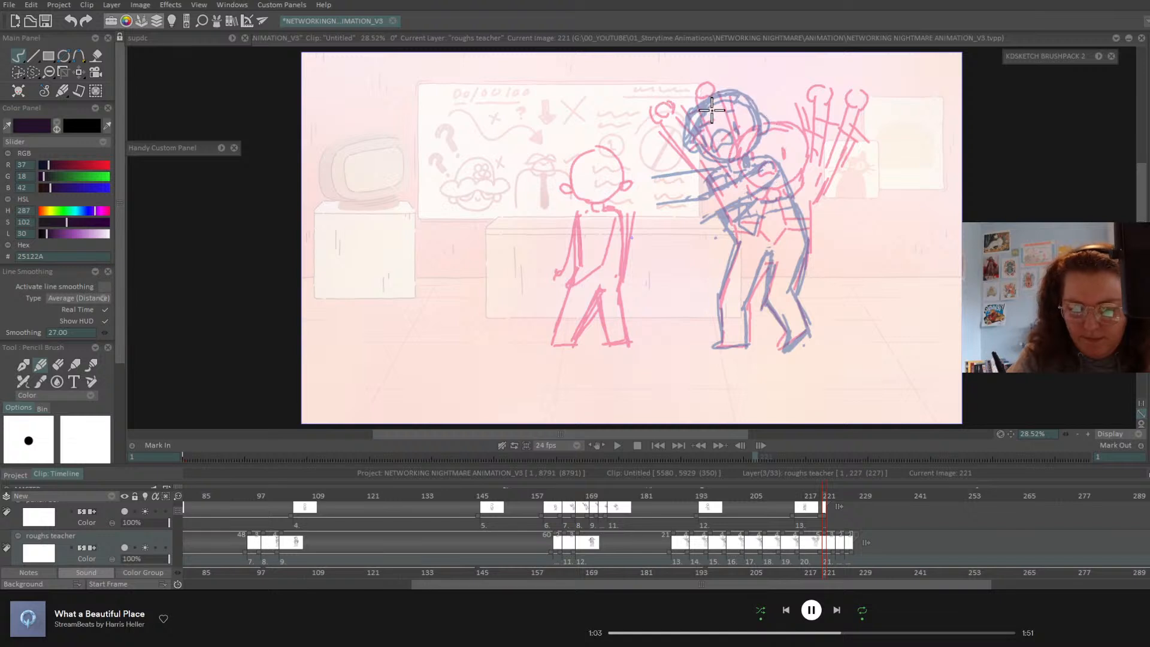
- Sketch the teacher's stretched oval head at frame 221 with eyes, open mouth, ear and hair swept forward
{"action": "mouse_move", "coordinate": [707, 91]}
{"action": "left_mouse_down"}
{"action": "mouse_move", "coordinate": [654, 111]}
{"action": "mouse_move", "coordinate": [696, 178]}
{"action": "mouse_move", "coordinate": [749, 179]}
{"action": "mouse_move", "coordinate": [779, 117]}
{"action": "mouse_move", "coordinate": [803, 146]}
{"action": "mouse_move", "coordinate": [752, 181]}
{"action": "left_mouse_up"}
{"action": "left_click_drag", "start_coordinate": [687, 117], "coordinate": [684, 127]}
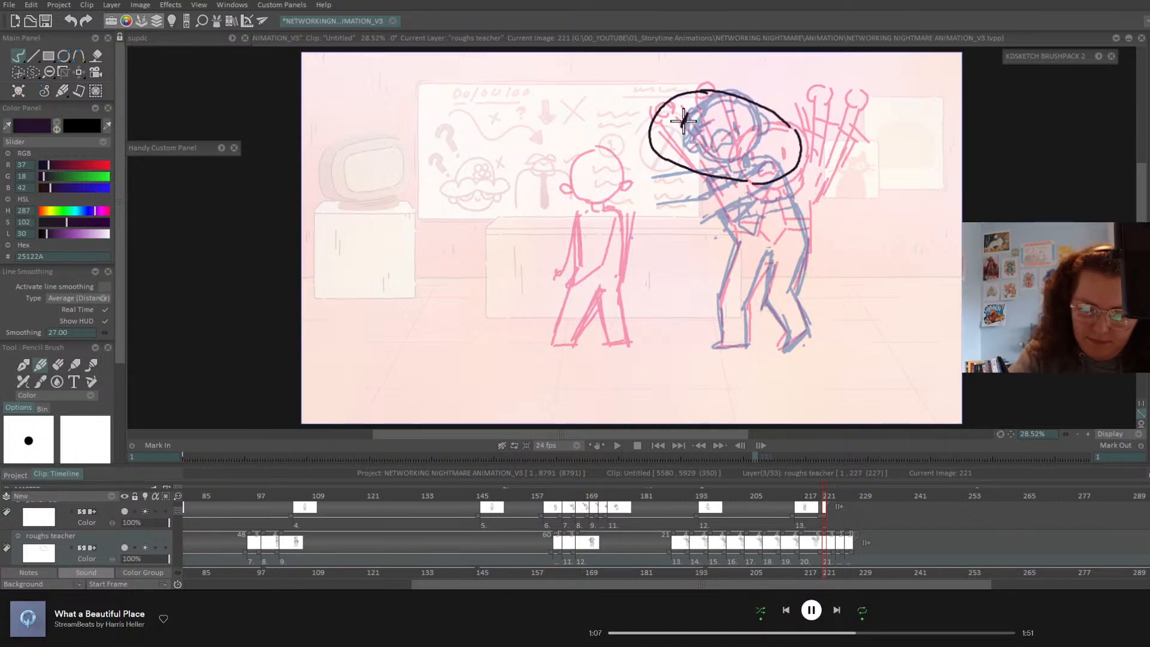
{"action": "mouse_move", "coordinate": [755, 127]}
{"action": "left_mouse_down"}
{"action": "mouse_move", "coordinate": [688, 143]}
{"action": "mouse_move", "coordinate": [722, 133]}
{"action": "left_mouse_up"}
{"action": "mouse_move", "coordinate": [632, 123]}
{"action": "left_mouse_down"}
{"action": "mouse_move", "coordinate": [698, 87]}
{"action": "mouse_move", "coordinate": [783, 138]}
{"action": "left_mouse_up"}
{"action": "mouse_move", "coordinate": [707, 92]}
{"action": "left_mouse_down"}
{"action": "mouse_move", "coordinate": [755, 105]}
{"action": "mouse_move", "coordinate": [800, 138]}
{"action": "mouse_move", "coordinate": [809, 171]}
{"action": "mouse_move", "coordinate": [797, 171]}
{"action": "left_mouse_up"}
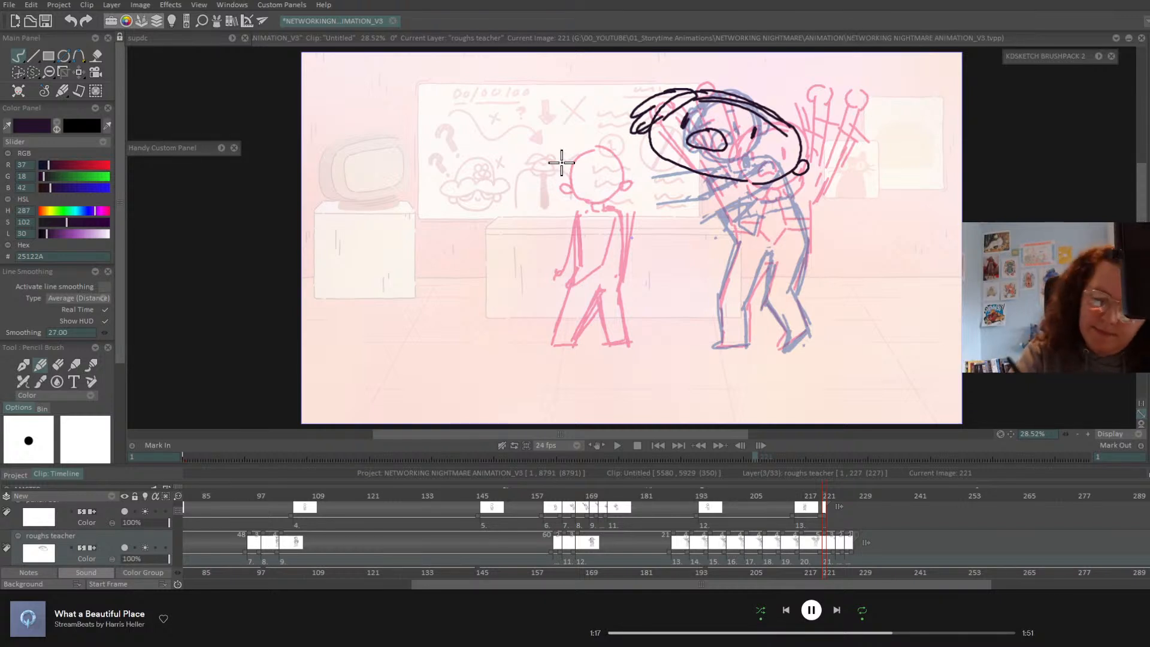
{"action": "mouse_move", "coordinate": [591, 149]}
{"action": "left_mouse_down"}
{"action": "mouse_move", "coordinate": [570, 179]}
{"action": "mouse_move", "coordinate": [577, 201]}
{"action": "mouse_move", "coordinate": [612, 196]}
{"action": "mouse_move", "coordinate": [623, 174]}
{"action": "mouse_move", "coordinate": [610, 150]}
{"action": "mouse_move", "coordinate": [568, 192]}
{"action": "mouse_move", "coordinate": [562, 183]}
{"action": "mouse_move", "coordinate": [627, 191]}
{"action": "left_mouse_up"}
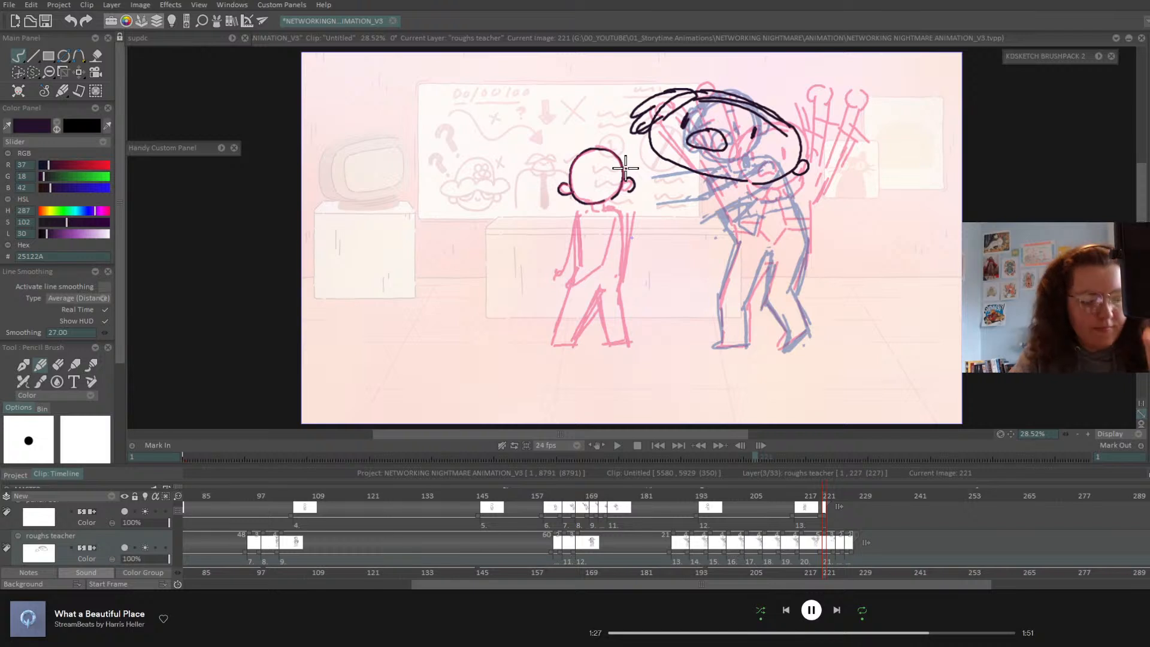
{"action": "key", "text": "ctrl+z"}
{"action": "key", "text": "ctrl+z"}
{"action": "key", "text": "ctrl+z"}
{"action": "key", "text": "ctrl+z"}
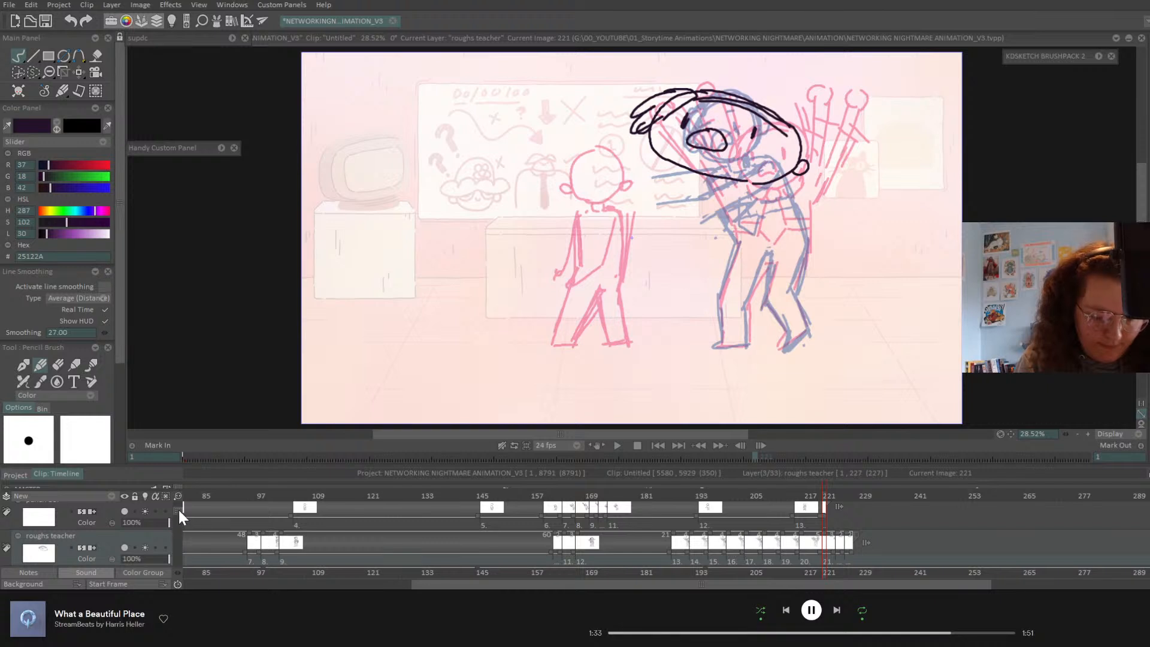
- Hold punch boi's standing pose through frame 223 and duplicate it as a separate drawing at frame 221
{"action": "scroll", "coordinate": [179, 508], "scroll_direction": "up", "scroll_amount": 1}
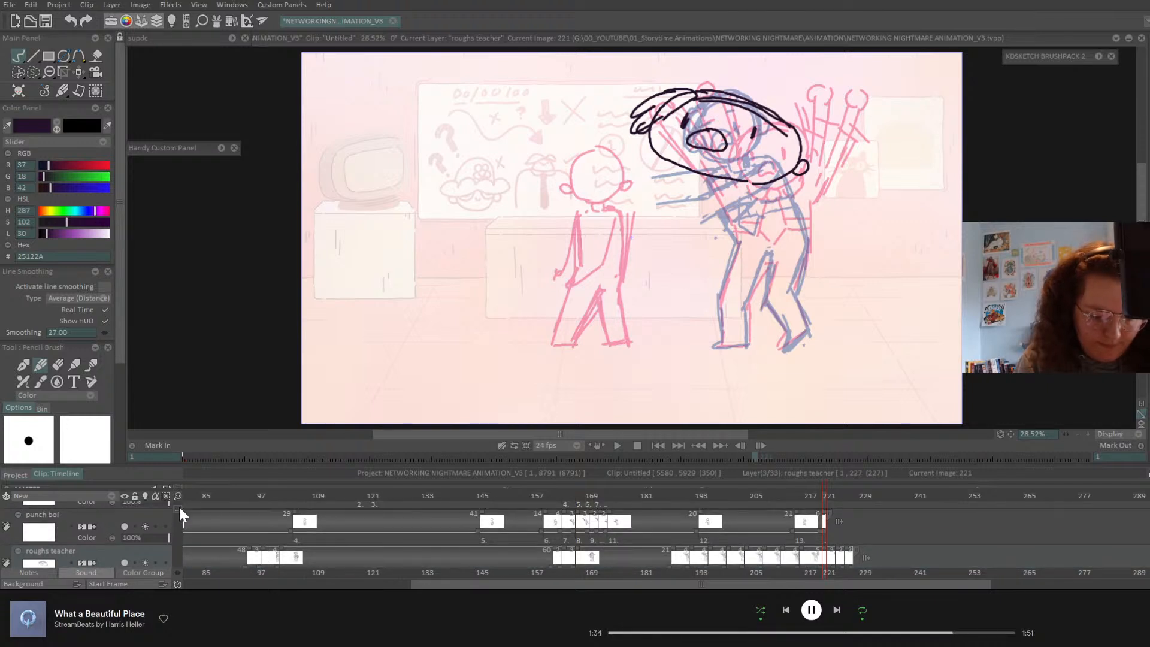
{"action": "left_click", "coordinate": [820, 530]}
{"action": "key", "text": "ctrl+v"}
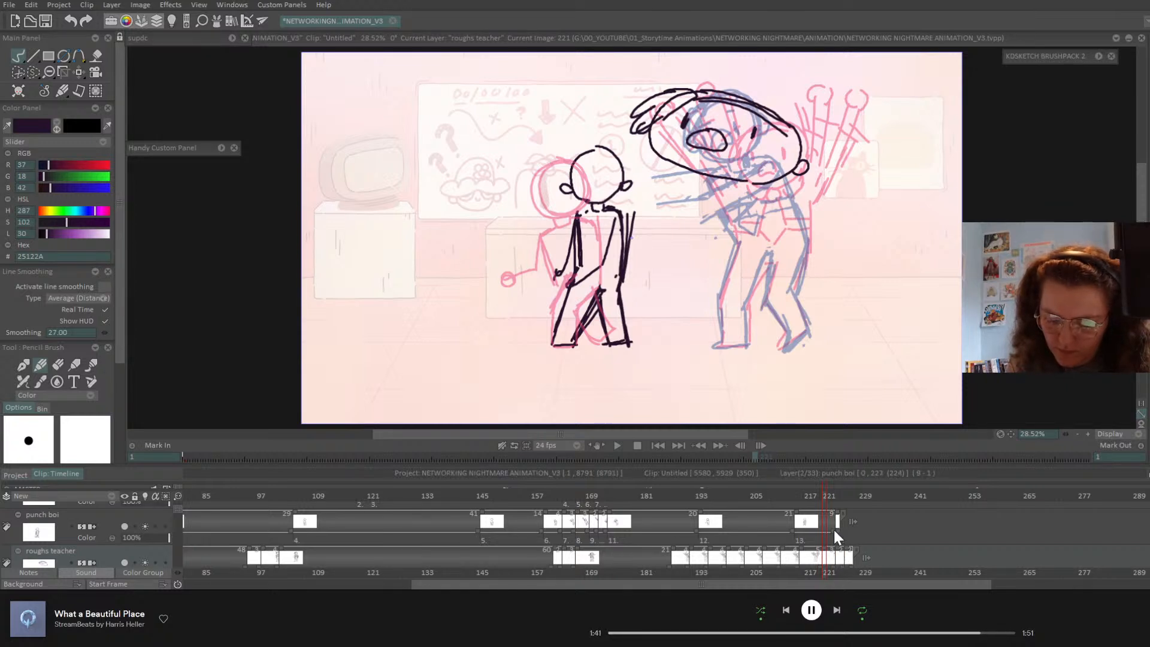
{"action": "left_click_drag", "start_coordinate": [834, 532], "coordinate": [849, 533]}
{"action": "left_click", "coordinate": [108, 522]}
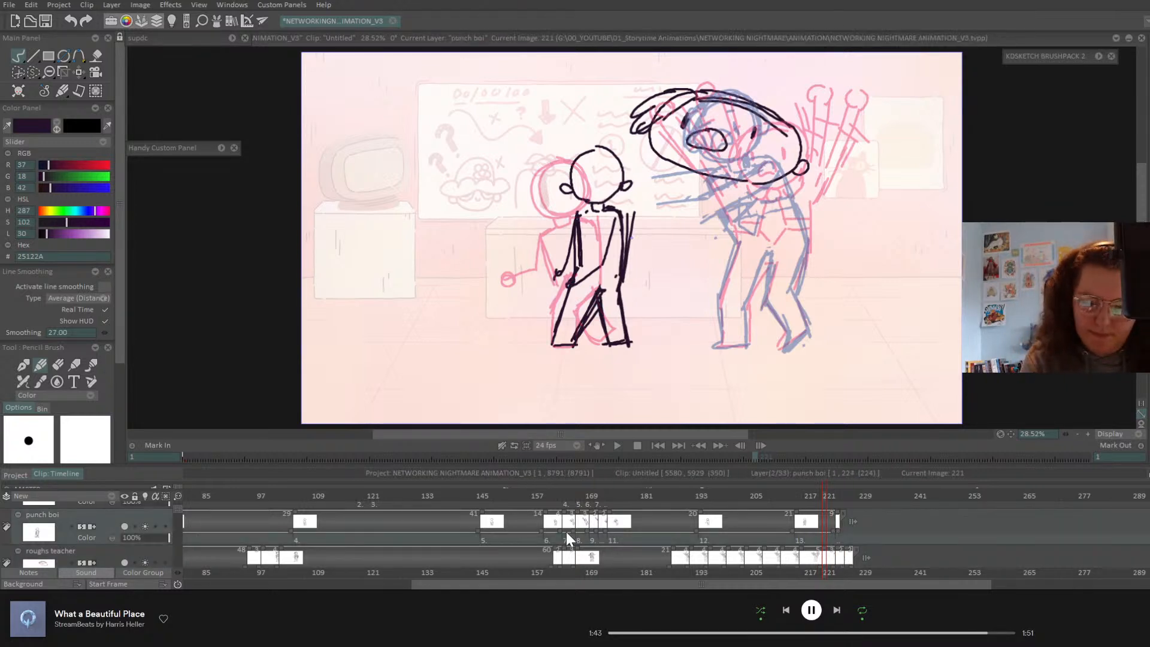
{"action": "key", "text": "ctrl+d"}
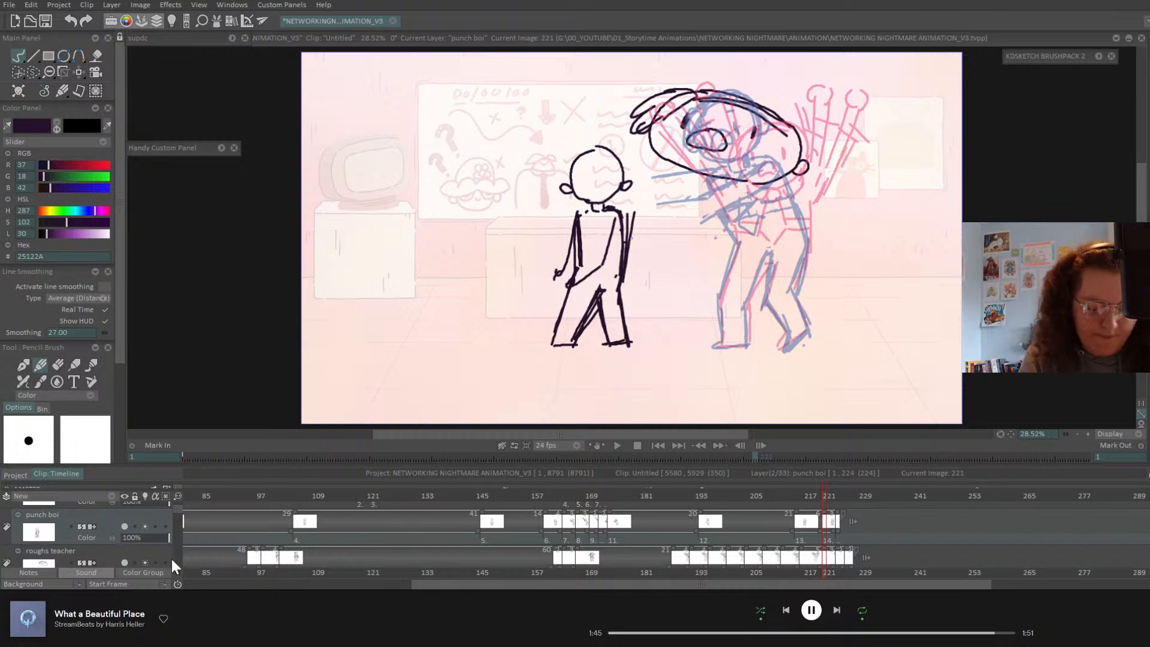
- On the roughs teacher layer, sketch the teacher's outstretched arms and hand reaching punch boi's shoulder, plus the curve of his back
{"action": "left_click", "coordinate": [110, 554]}
{"action": "left_click", "coordinate": [132, 525]}
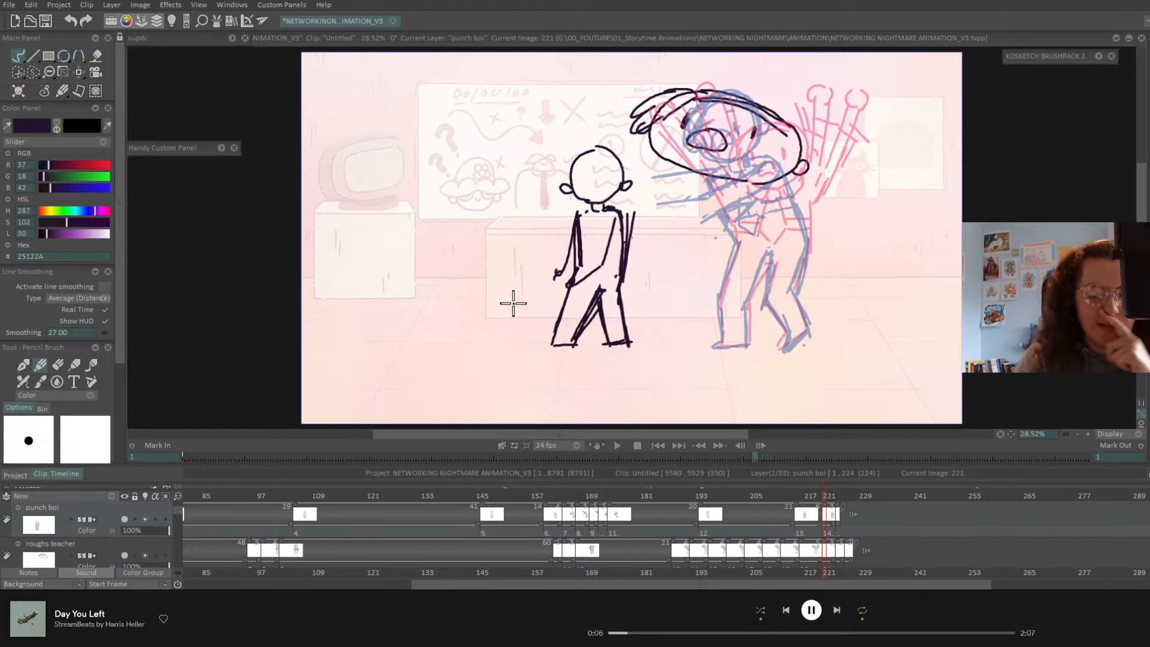
{"action": "right_click", "coordinate": [119, 537]}
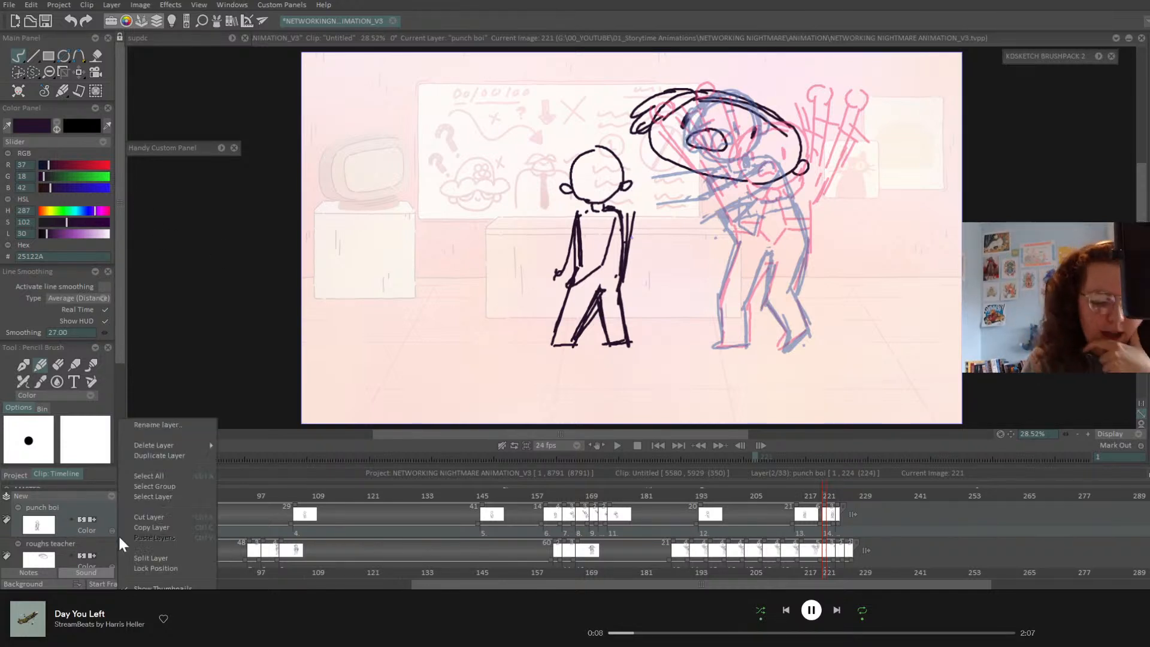
{"action": "left_click", "coordinate": [106, 546]}
{"action": "left_click", "coordinate": [107, 546]}
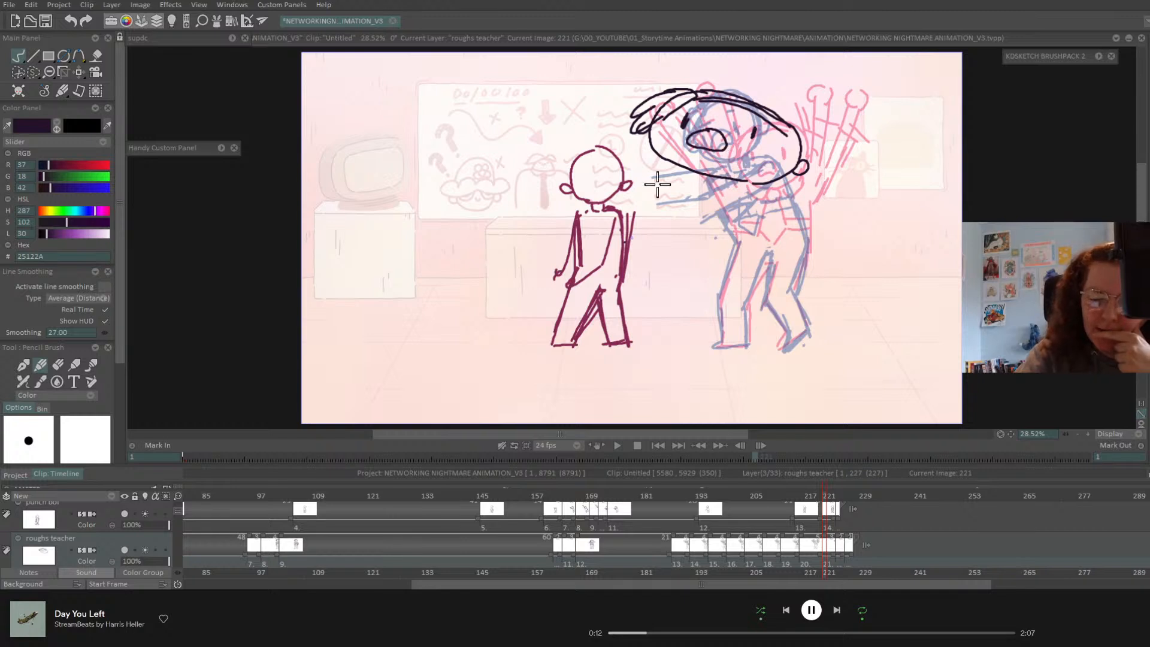
{"action": "mouse_move", "coordinate": [609, 203]}
{"action": "left_mouse_down"}
{"action": "mouse_move", "coordinate": [631, 219]}
{"action": "mouse_move", "coordinate": [614, 202]}
{"action": "mouse_move", "coordinate": [704, 192]}
{"action": "left_mouse_up"}
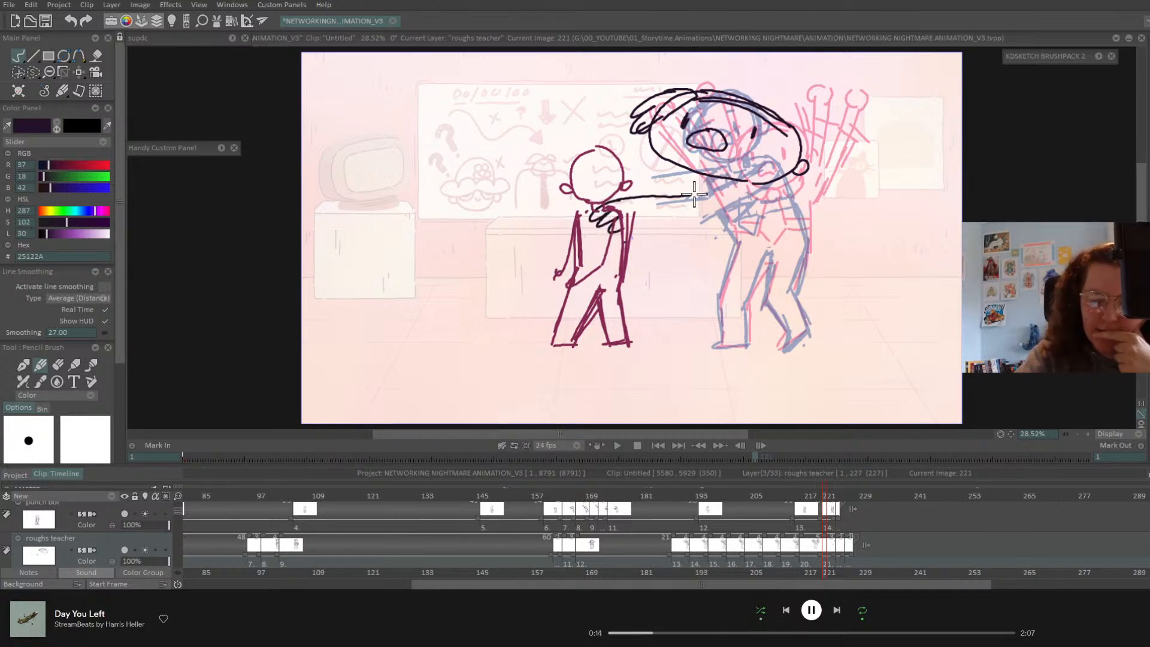
{"action": "left_click_drag", "start_coordinate": [615, 229], "coordinate": [749, 225]}
{"action": "mouse_move", "coordinate": [786, 173]}
{"action": "left_mouse_down"}
{"action": "mouse_move", "coordinate": [805, 220]}
{"action": "mouse_move", "coordinate": [796, 290]}
{"action": "left_mouse_up"}
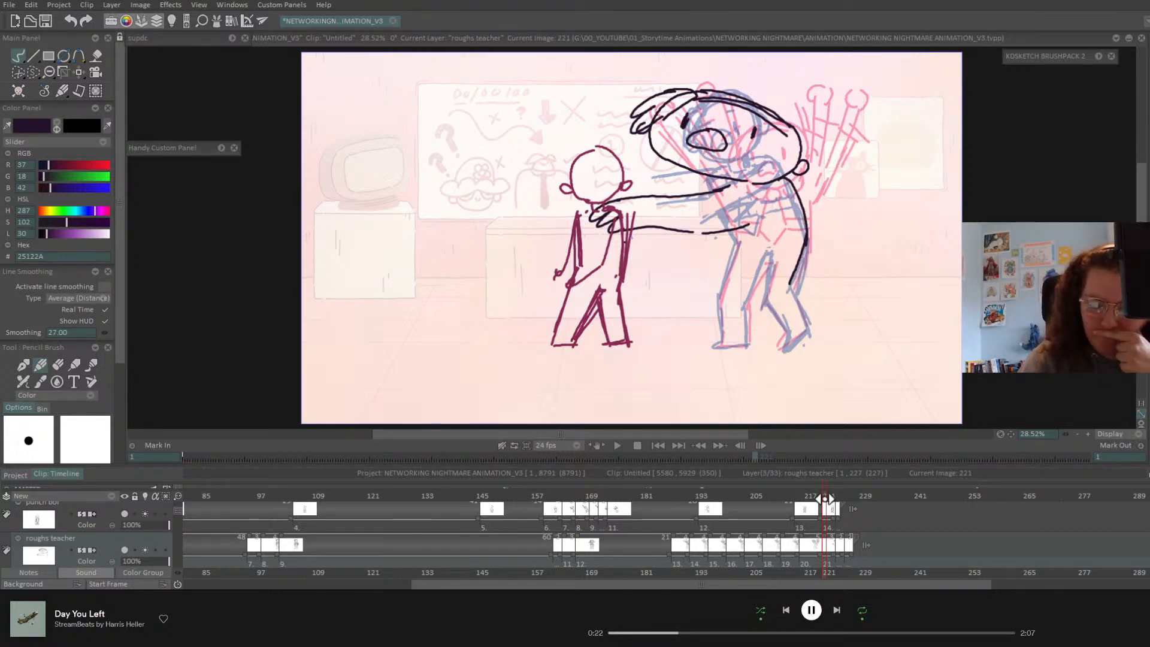
{"action": "mouse_move", "coordinate": [829, 492]}
{"action": "left_mouse_down"}
{"action": "mouse_move", "coordinate": [780, 512]}
{"action": "mouse_move", "coordinate": [826, 512]}
{"action": "left_mouse_up"}
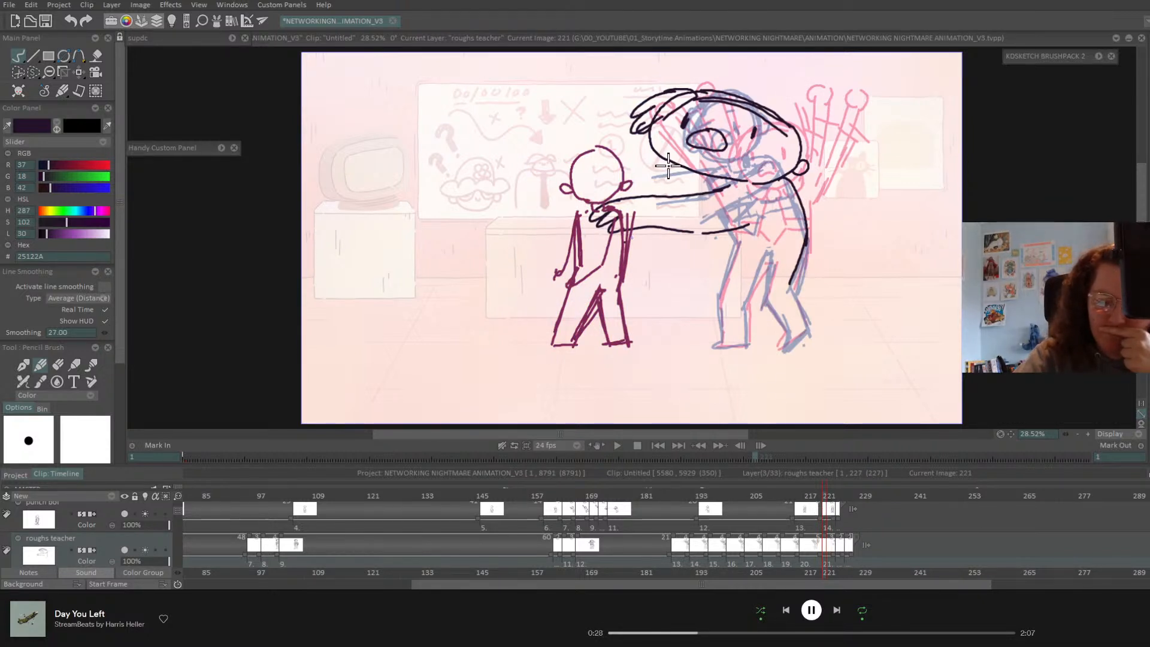
{"action": "left_click_drag", "start_coordinate": [669, 165], "coordinate": [604, 201]}
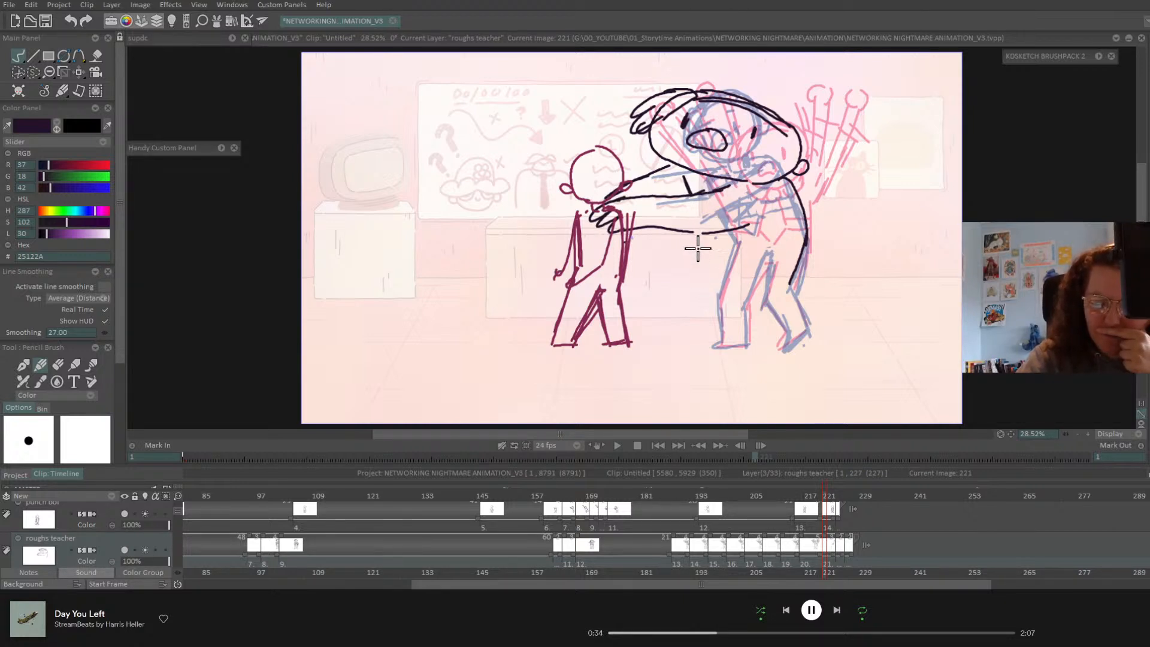
- Draw the teacher's two legs and feet at frame 221, and add the collar, sleeve and waist lines
{"action": "mouse_move", "coordinate": [693, 232]}
{"action": "left_mouse_down"}
{"action": "mouse_move", "coordinate": [708, 343]}
{"action": "mouse_move", "coordinate": [748, 345]}
{"action": "mouse_move", "coordinate": [731, 270]}
{"action": "mouse_move", "coordinate": [754, 335]}
{"action": "left_mouse_up"}
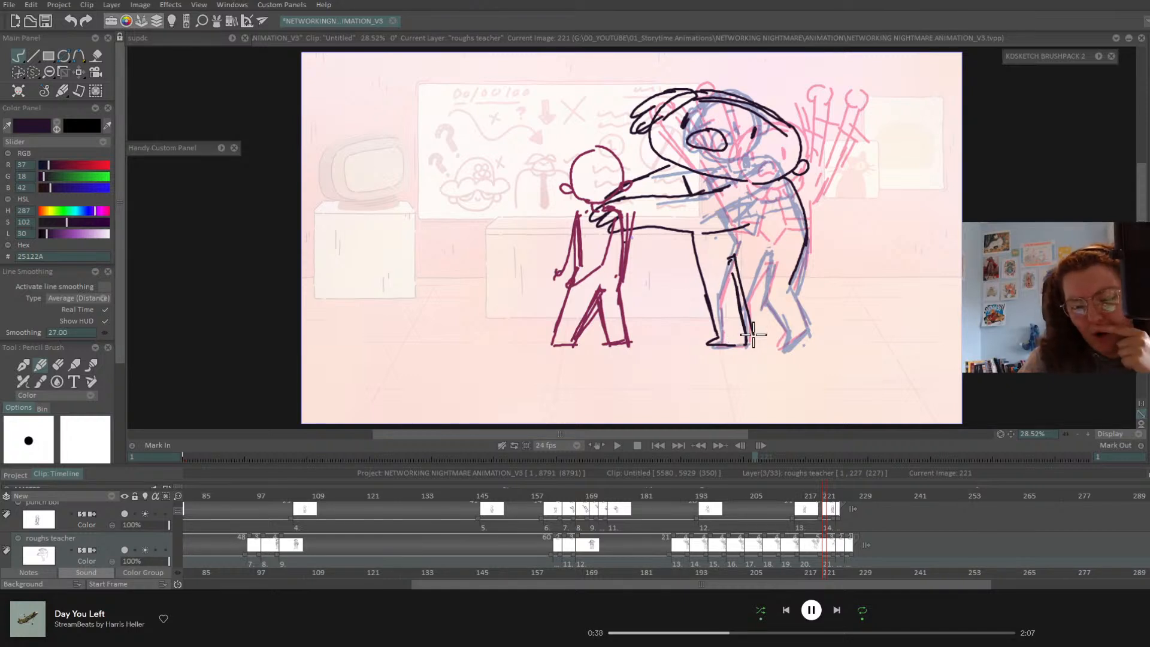
{"action": "mouse_move", "coordinate": [739, 272]}
{"action": "left_mouse_down"}
{"action": "mouse_move", "coordinate": [758, 346]}
{"action": "mouse_move", "coordinate": [744, 359]}
{"action": "mouse_move", "coordinate": [784, 350]}
{"action": "mouse_move", "coordinate": [776, 274]}
{"action": "mouse_move", "coordinate": [787, 347]}
{"action": "mouse_move", "coordinate": [774, 301]}
{"action": "mouse_move", "coordinate": [807, 229]}
{"action": "mouse_move", "coordinate": [777, 285]}
{"action": "mouse_move", "coordinate": [788, 266]}
{"action": "mouse_move", "coordinate": [773, 304]}
{"action": "mouse_move", "coordinate": [781, 353]}
{"action": "left_mouse_up"}
{"action": "left_click_drag", "start_coordinate": [806, 292], "coordinate": [794, 306]}
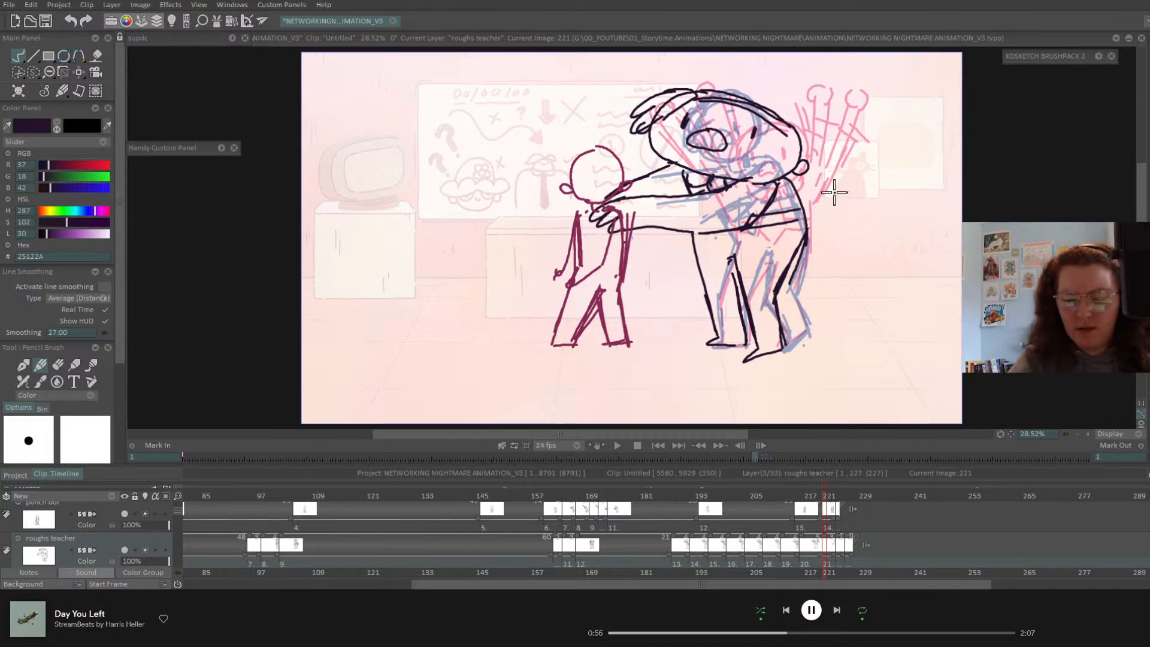
- Shift the teacher's drawings at frames 224 and 226 closer to punch boi using the Panning tool
{"action": "mouse_move", "coordinate": [825, 499]}
{"action": "left_mouse_down"}
{"action": "mouse_move", "coordinate": [858, 501]}
{"action": "mouse_move", "coordinate": [839, 503]}
{"action": "left_mouse_up"}
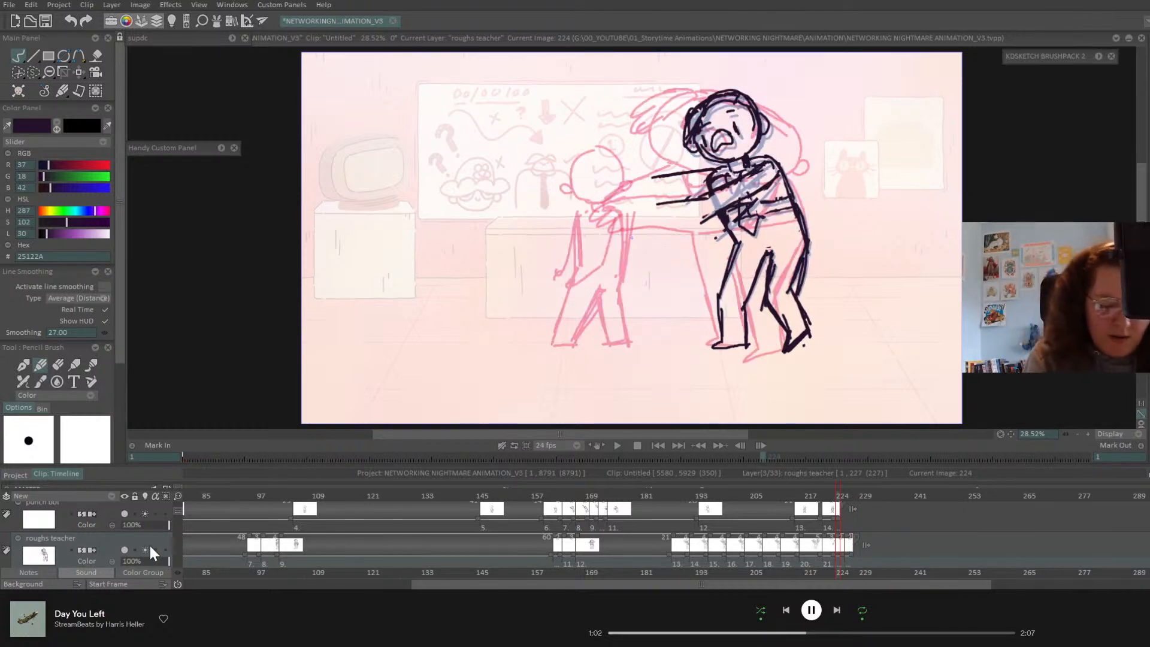
{"action": "left_click", "coordinate": [78, 71]}
{"action": "left_click_drag", "start_coordinate": [794, 242], "coordinate": [759, 245]}
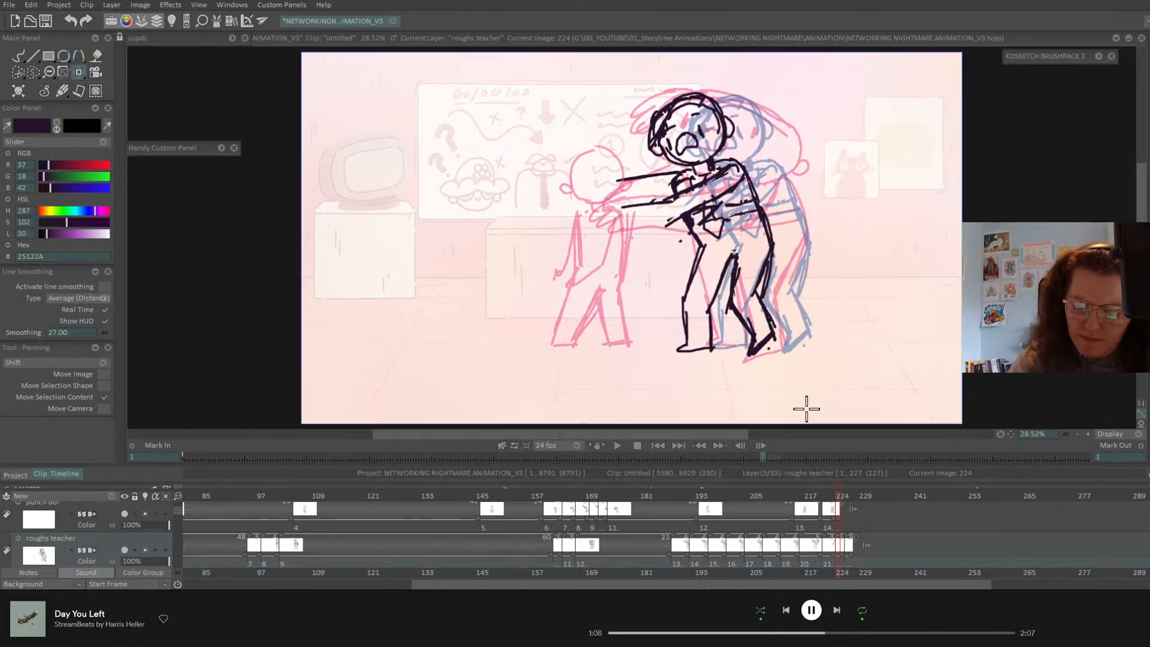
{"action": "left_click", "coordinate": [849, 495]}
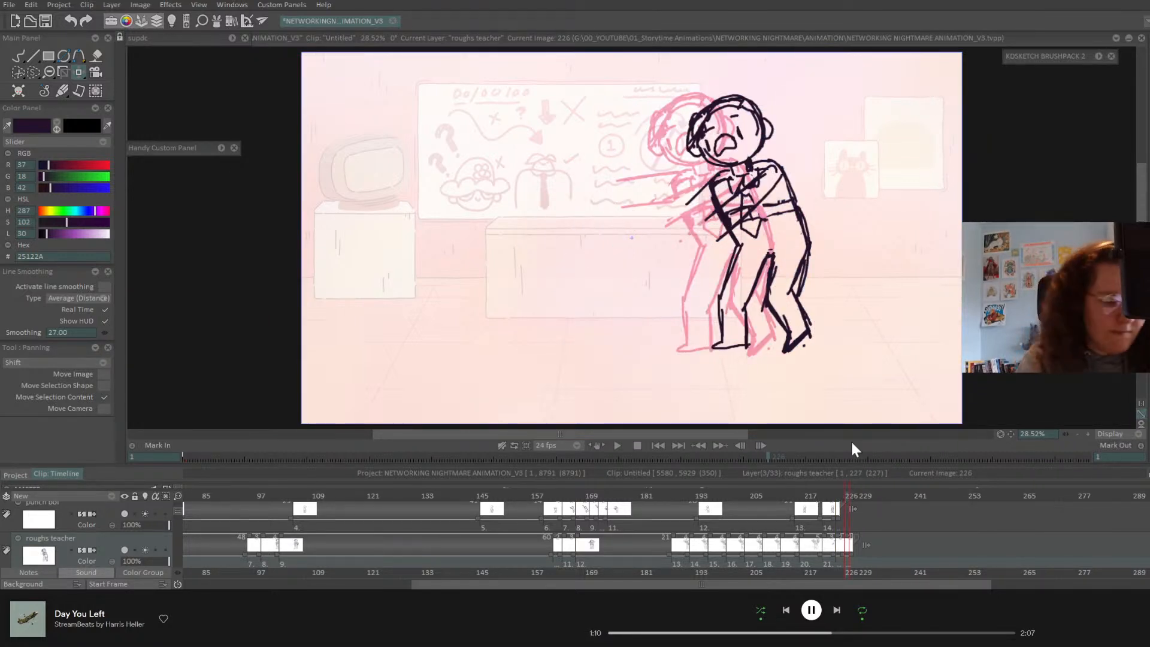
{"action": "key", "text": "Return"}
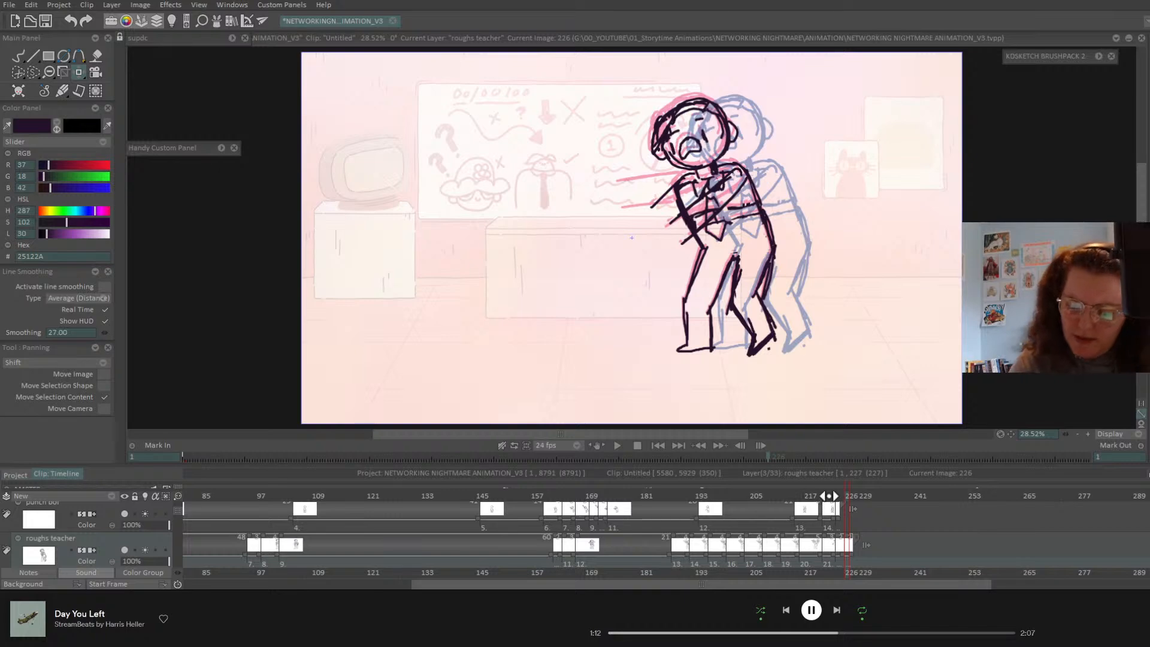
- Warp punch boi's drawing at frame 221 so his head and upper body lean toward the teacher while his feet stay pinned
{"action": "mouse_move", "coordinate": [829, 496]}
{"action": "left_mouse_down"}
{"action": "mouse_move", "coordinate": [799, 504]}
{"action": "mouse_move", "coordinate": [852, 499]}
{"action": "mouse_move", "coordinate": [810, 499]}
{"action": "mouse_move", "coordinate": [850, 499]}
{"action": "mouse_move", "coordinate": [813, 506]}
{"action": "mouse_move", "coordinate": [847, 506]}
{"action": "mouse_move", "coordinate": [811, 508]}
{"action": "mouse_move", "coordinate": [845, 515]}
{"action": "mouse_move", "coordinate": [827, 522]}
{"action": "mouse_move", "coordinate": [849, 517]}
{"action": "mouse_move", "coordinate": [821, 529]}
{"action": "mouse_move", "coordinate": [854, 525]}
{"action": "mouse_move", "coordinate": [821, 525]}
{"action": "mouse_move", "coordinate": [842, 525]}
{"action": "mouse_move", "coordinate": [832, 525]}
{"action": "left_mouse_up"}
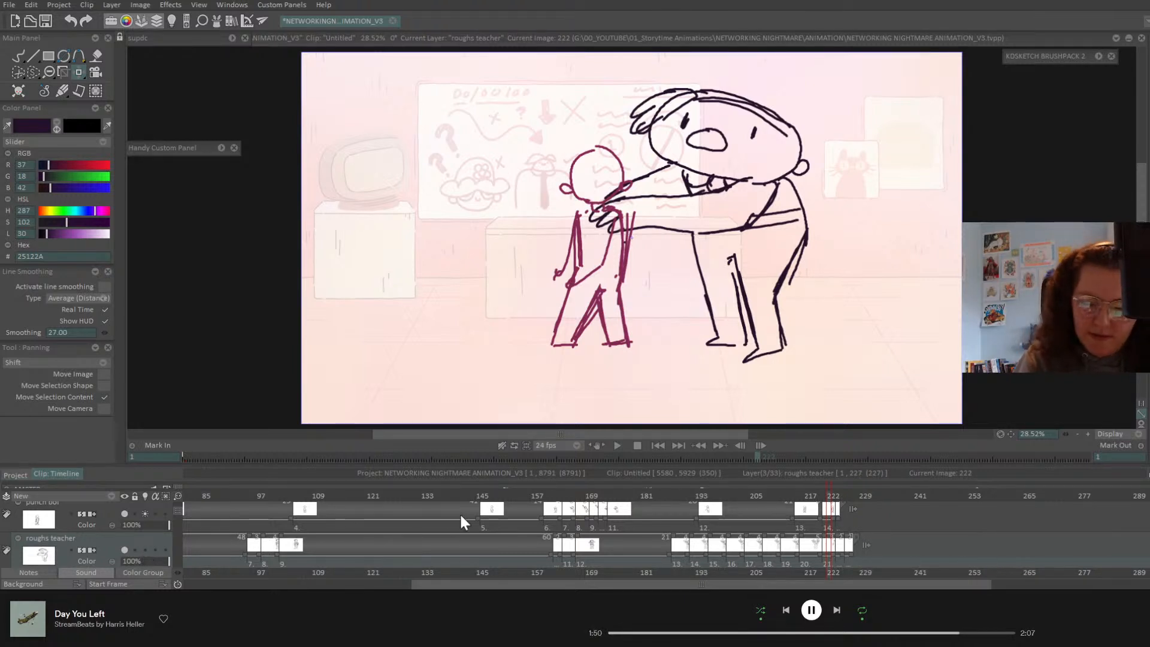
{"action": "mouse_move", "coordinate": [831, 495]}
{"action": "left_mouse_down"}
{"action": "mouse_move", "coordinate": [848, 495]}
{"action": "mouse_move", "coordinate": [838, 506]}
{"action": "left_mouse_up"}
{"action": "left_click", "coordinate": [837, 510]}
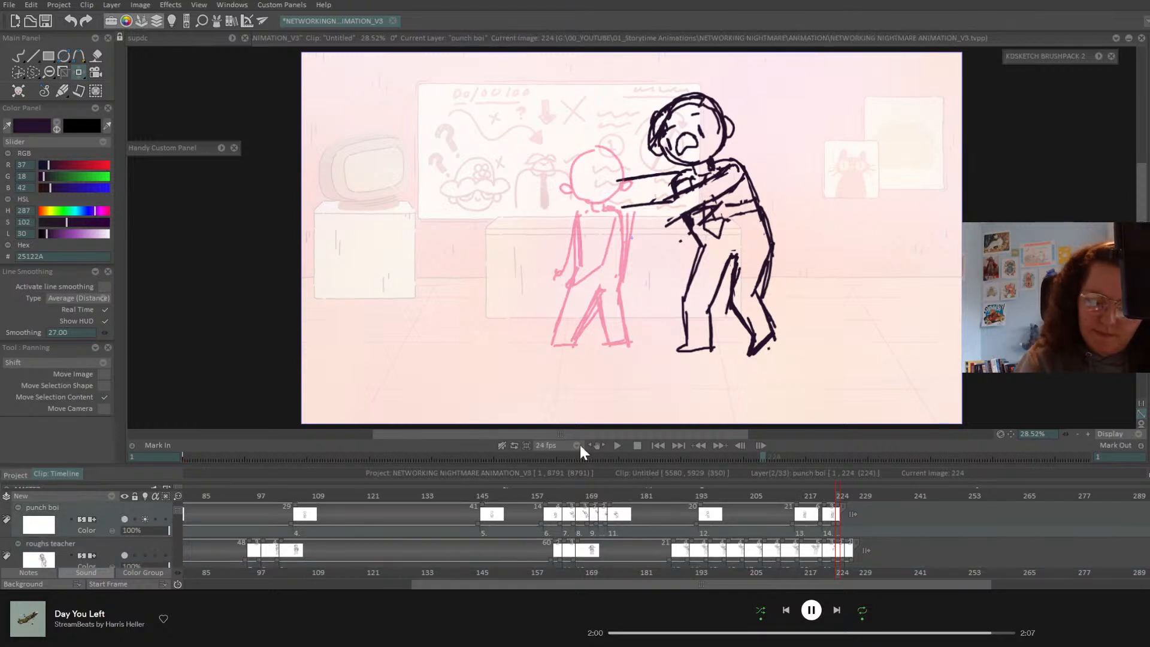
{"action": "left_click", "coordinate": [834, 498]}
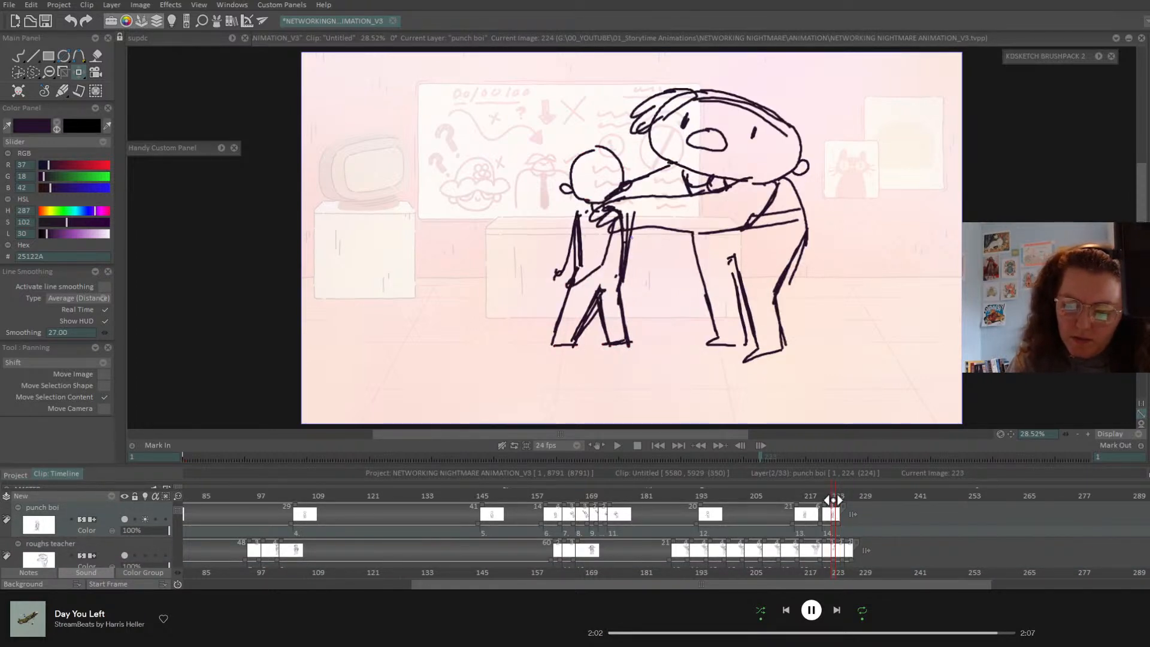
{"action": "mouse_move", "coordinate": [828, 495]}
{"action": "left_mouse_down"}
{"action": "mouse_move", "coordinate": [839, 500]}
{"action": "mouse_move", "coordinate": [826, 503]}
{"action": "left_mouse_up"}
{"action": "left_click_drag", "start_coordinate": [78, 73], "coordinate": [131, 110]}
{"action": "left_click", "coordinate": [544, 345]}
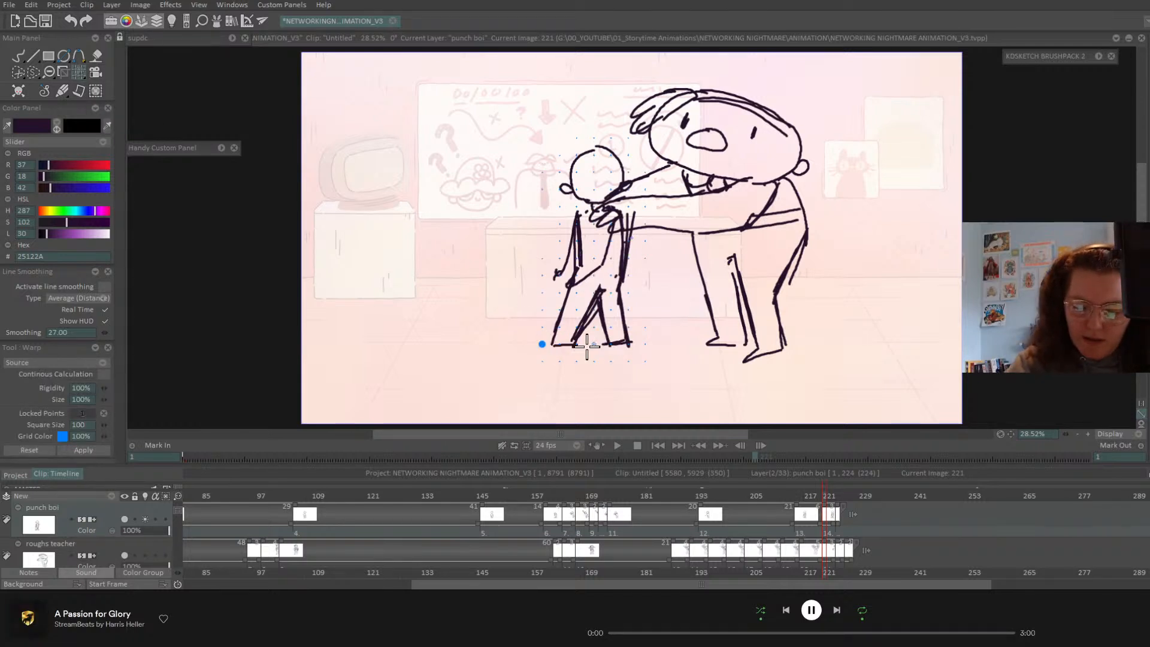
{"action": "left_click", "coordinate": [610, 344]}
{"action": "left_click_drag", "start_coordinate": [608, 165], "coordinate": [618, 165]}
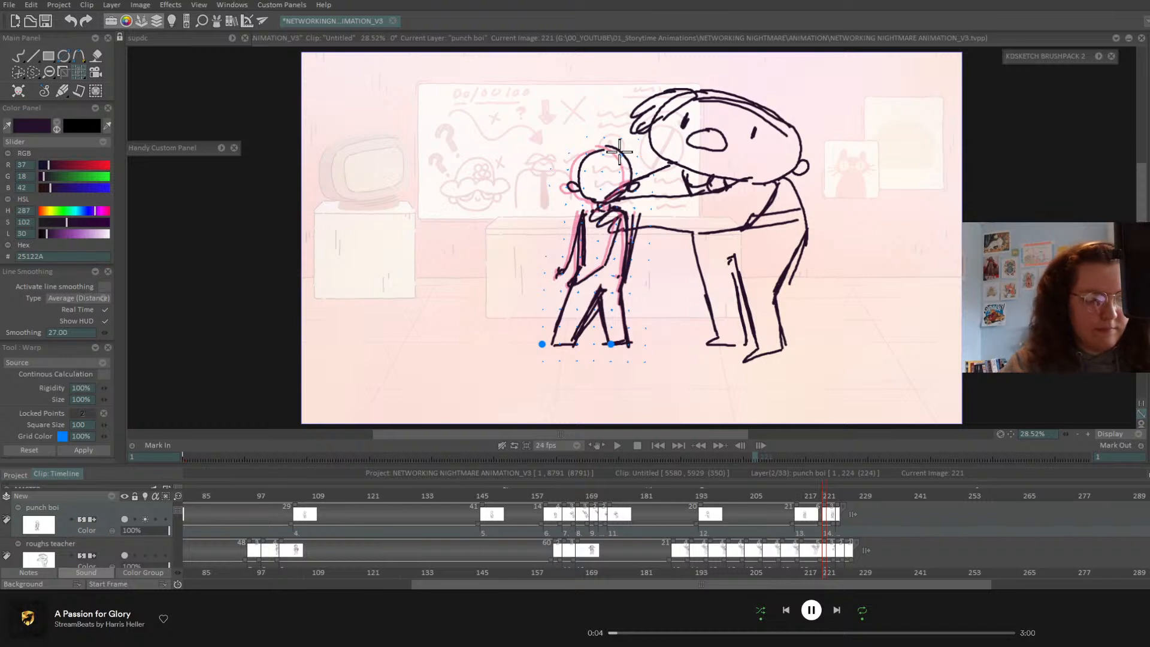
- Draw eyes and a small open mouth on punch boi's face at frame 221
{"action": "left_click", "coordinate": [22, 55]}
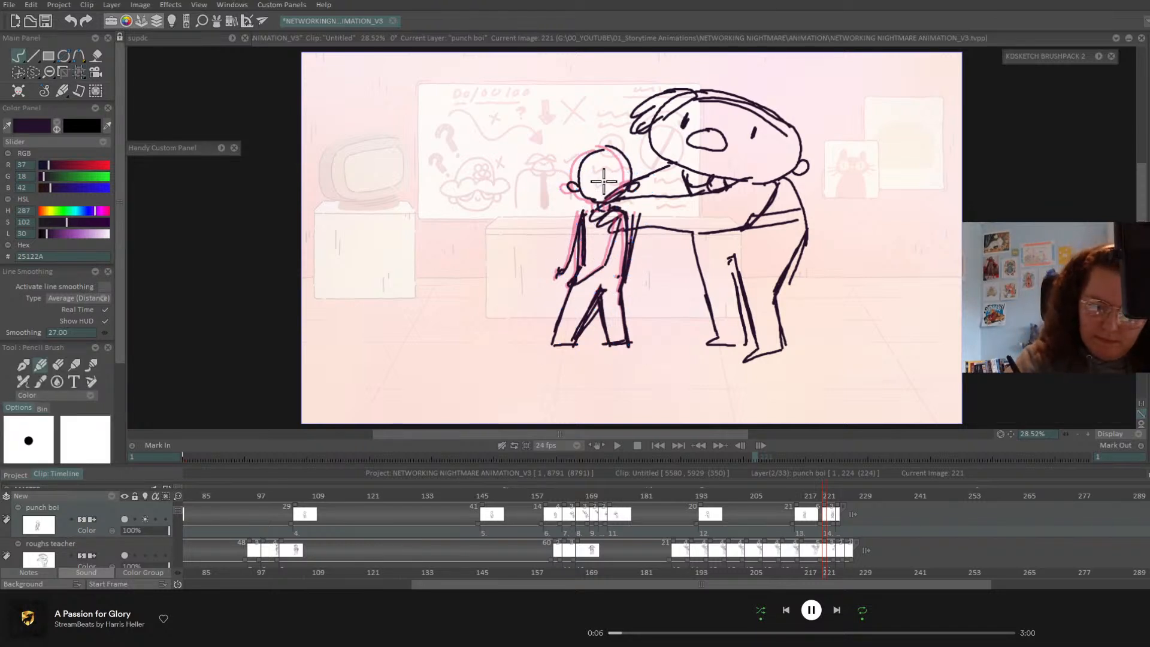
{"action": "left_click_drag", "start_coordinate": [605, 179], "coordinate": [604, 179]}
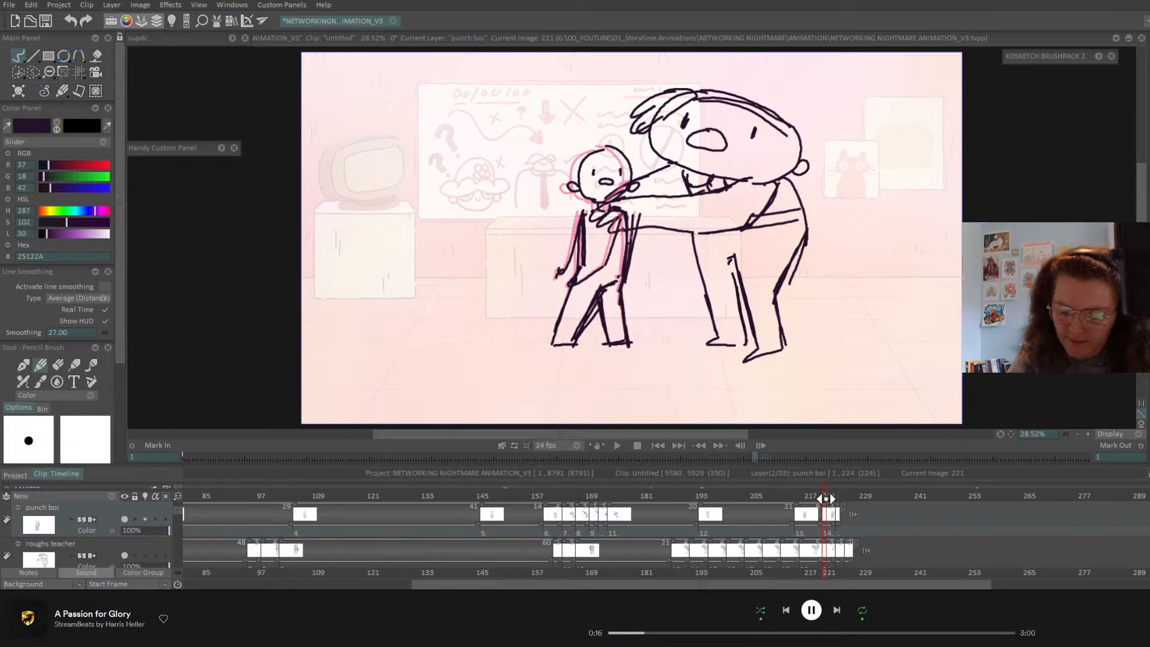
{"action": "left_click_drag", "start_coordinate": [827, 499], "coordinate": [840, 495]}
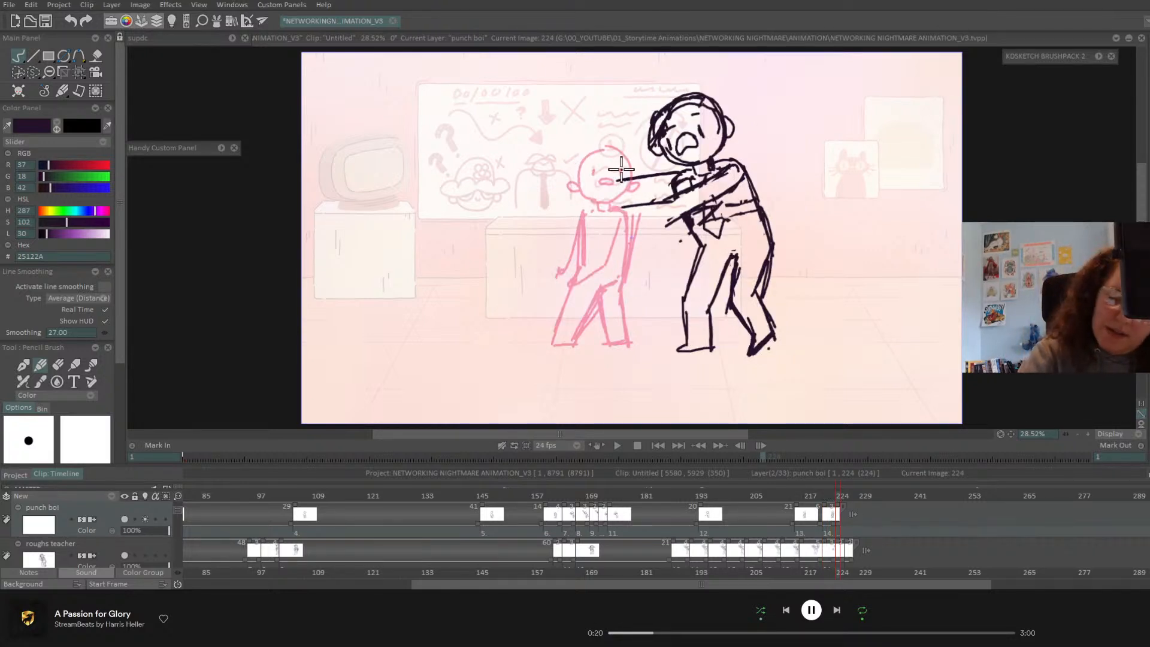
- Extend the punch boi layer to frame 226 with a blank drawing
{"action": "left_click_drag", "start_coordinate": [838, 495], "coordinate": [846, 493]}
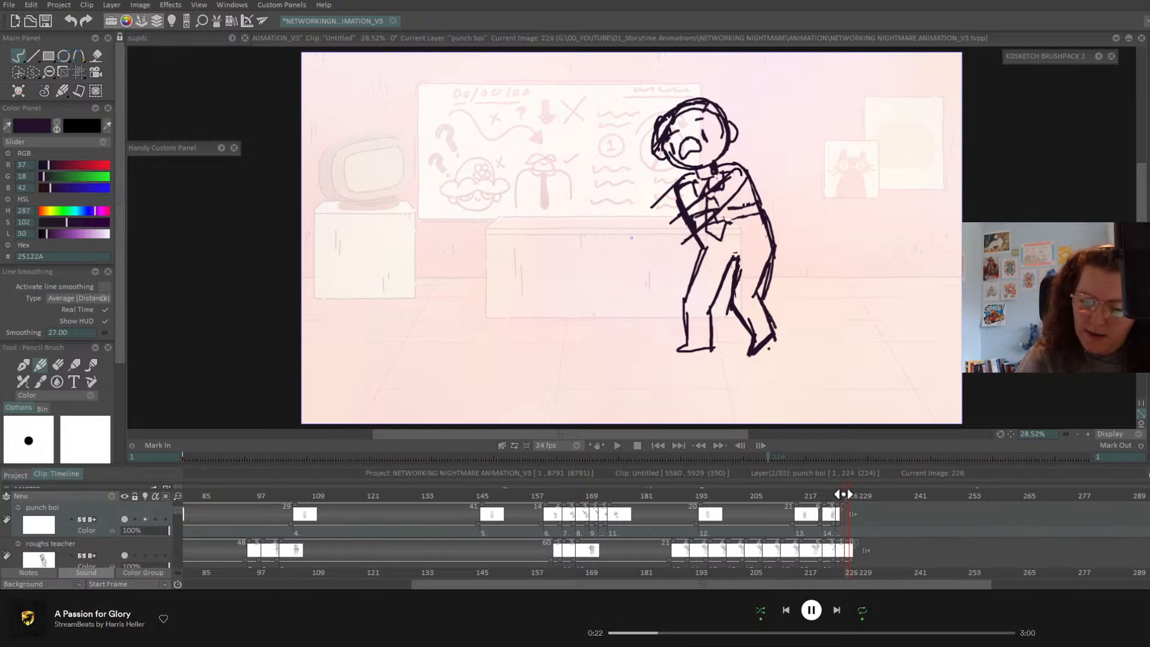
{"action": "key", "text": "Insert"}
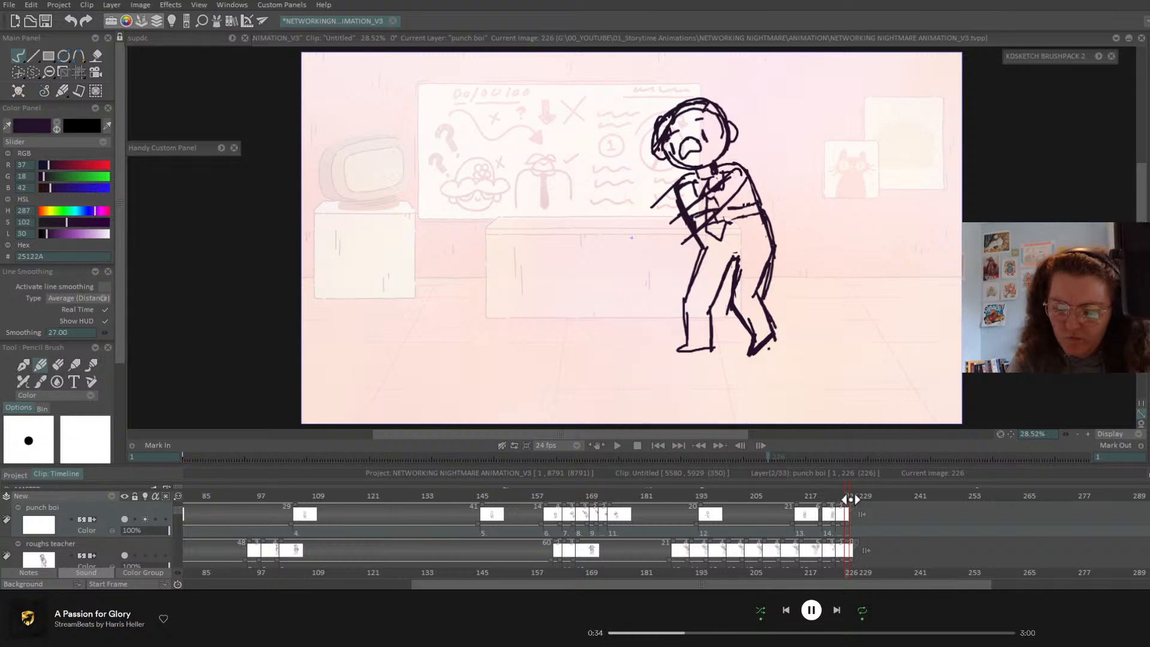
{"action": "mouse_move", "coordinate": [851, 499]}
{"action": "left_mouse_down"}
{"action": "mouse_move", "coordinate": [803, 507]}
{"action": "mouse_move", "coordinate": [852, 514]}
{"action": "left_mouse_up"}
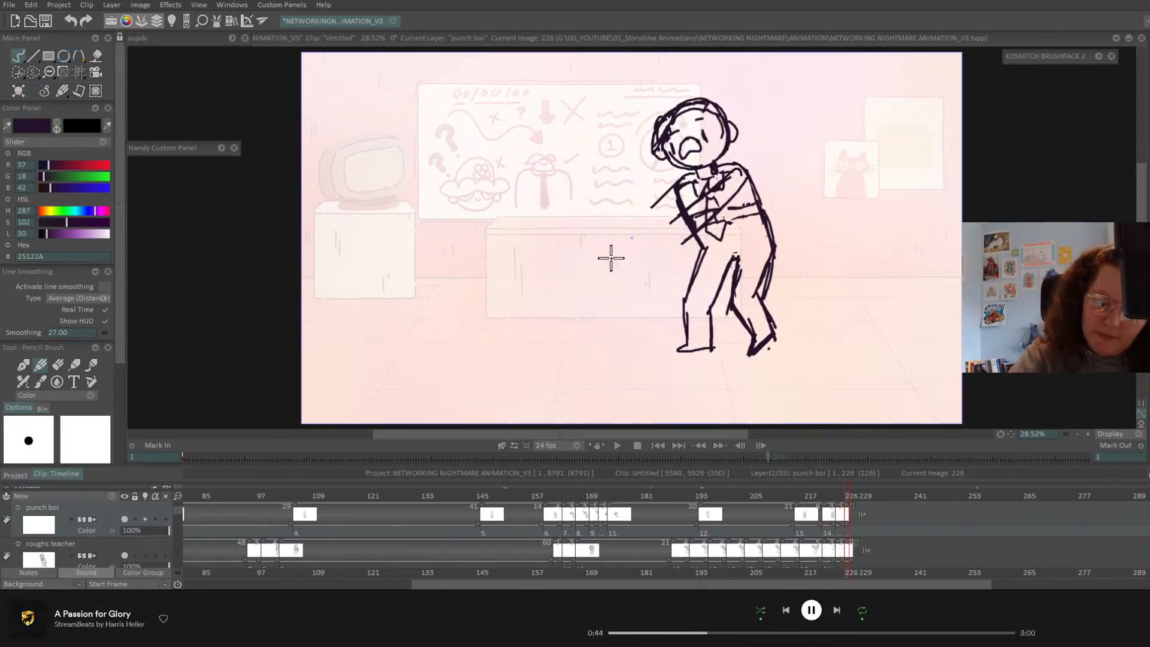
- Rough in punch boi standing close to the teacher at frame 226, with head, face, body and one arm, using two previous light-table drawings as reference
{"action": "left_click", "coordinate": [146, 497]}
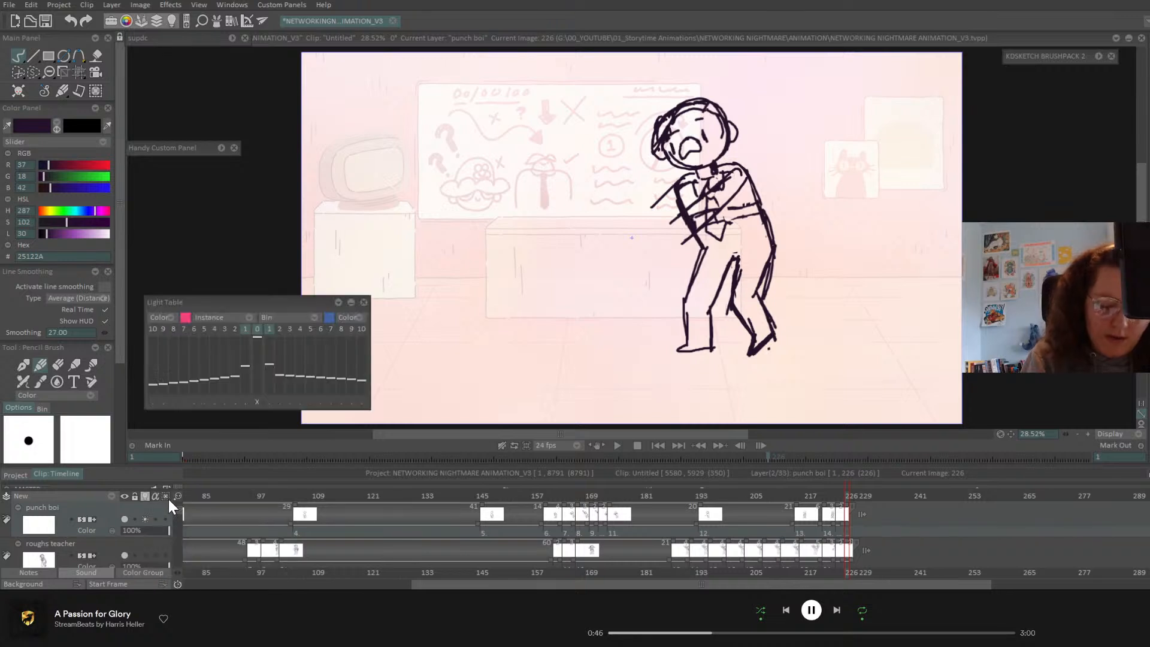
{"action": "left_click", "coordinate": [236, 329]}
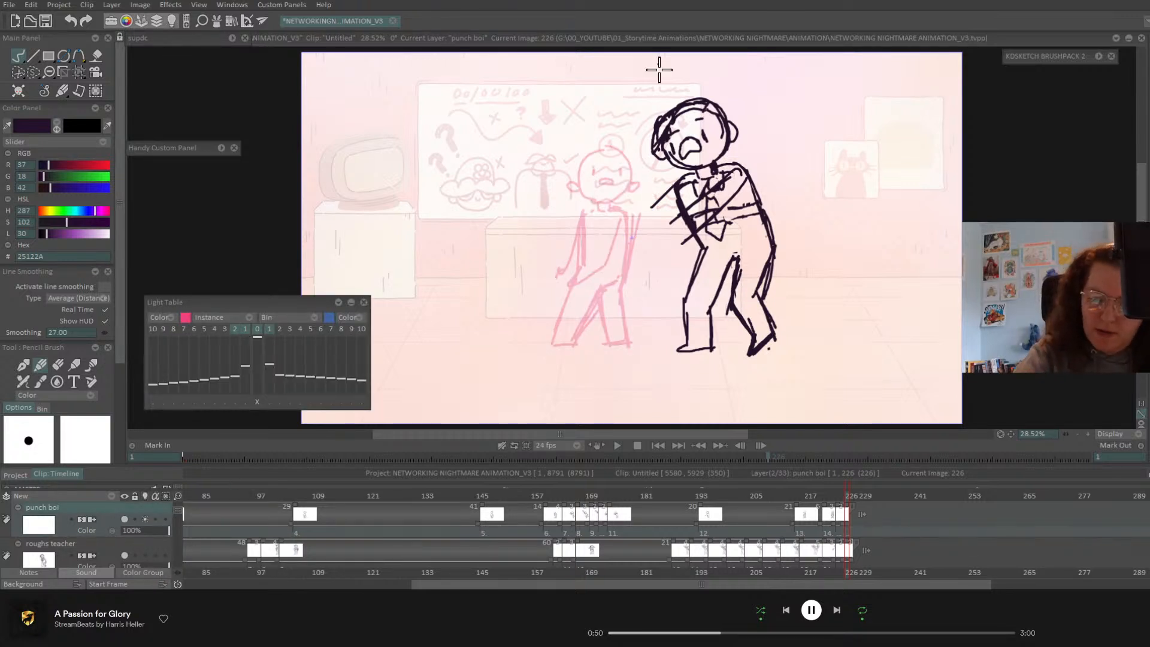
{"action": "mouse_move", "coordinate": [600, 197]}
{"action": "left_mouse_down"}
{"action": "mouse_move", "coordinate": [627, 156]}
{"action": "mouse_move", "coordinate": [627, 207]}
{"action": "left_mouse_up"}
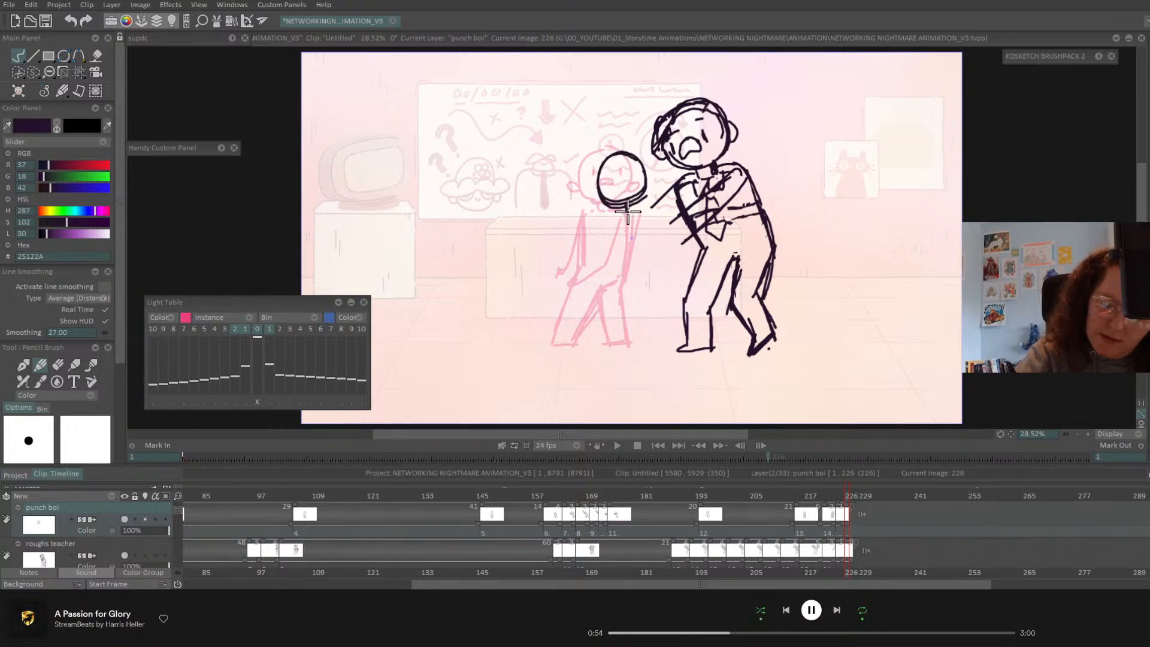
{"action": "mouse_move", "coordinate": [634, 213]}
{"action": "left_mouse_down"}
{"action": "mouse_move", "coordinate": [651, 210]}
{"action": "mouse_move", "coordinate": [654, 278]}
{"action": "mouse_move", "coordinate": [606, 308]}
{"action": "left_mouse_up"}
{"action": "mouse_move", "coordinate": [612, 231]}
{"action": "left_mouse_down"}
{"action": "mouse_move", "coordinate": [610, 343]}
{"action": "mouse_move", "coordinate": [650, 344]}
{"action": "left_mouse_up"}
{"action": "left_click_drag", "start_coordinate": [655, 273], "coordinate": [649, 347]}
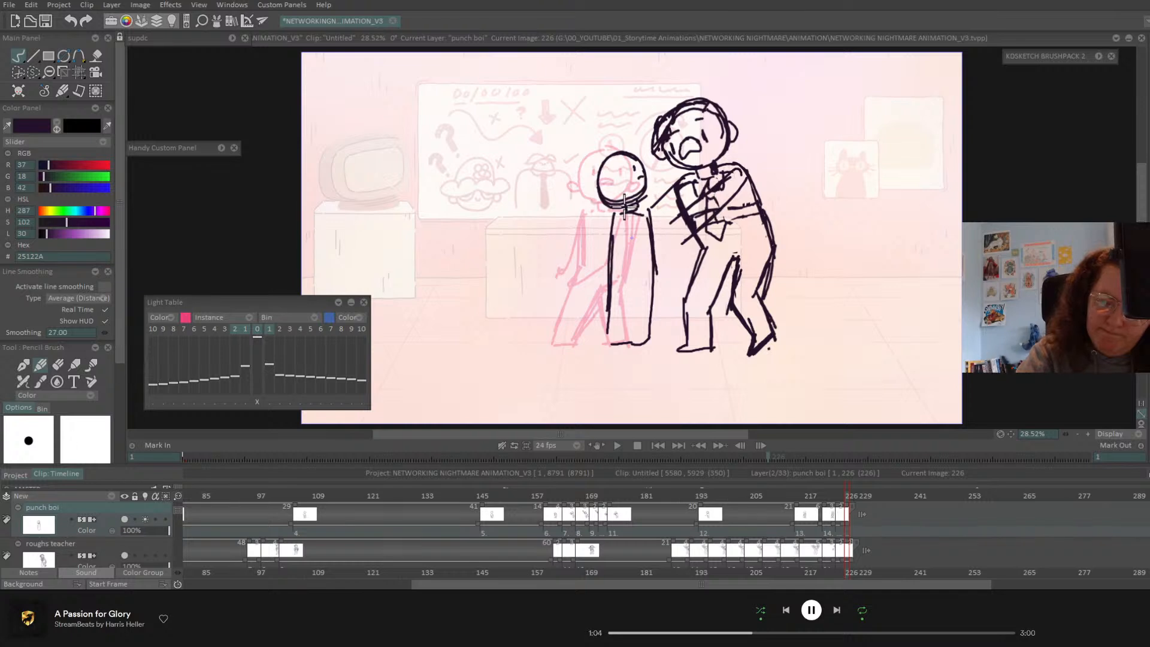
{"action": "left_click_drag", "start_coordinate": [608, 187], "coordinate": [612, 193]}
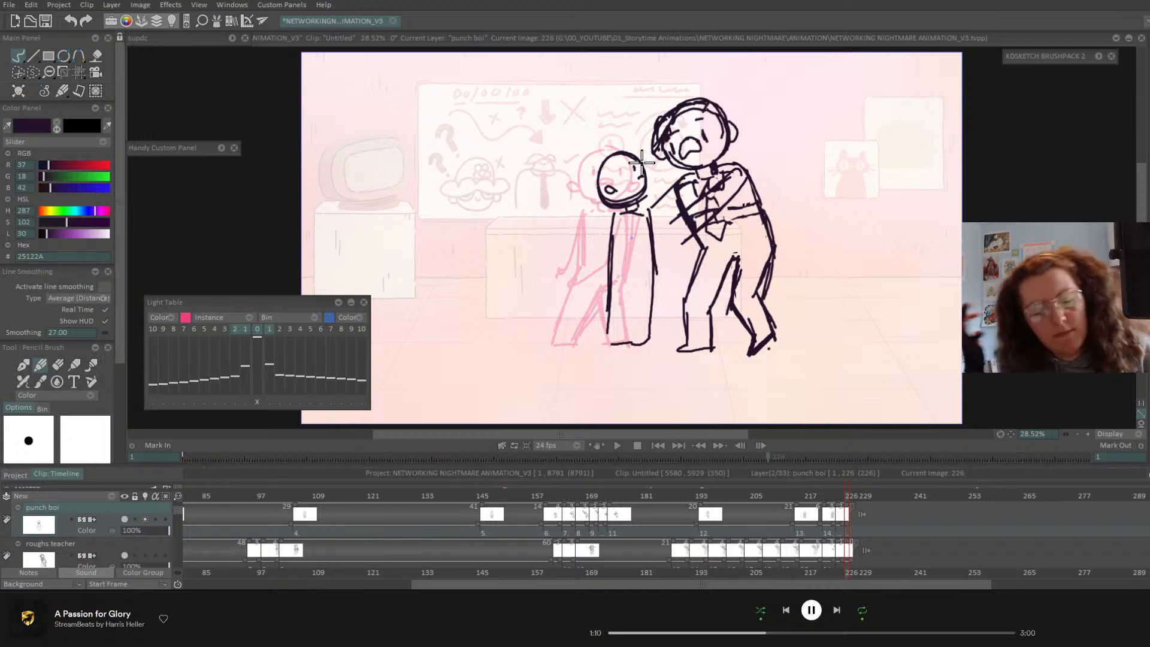
{"action": "left_click_drag", "start_coordinate": [628, 211], "coordinate": [633, 287]}
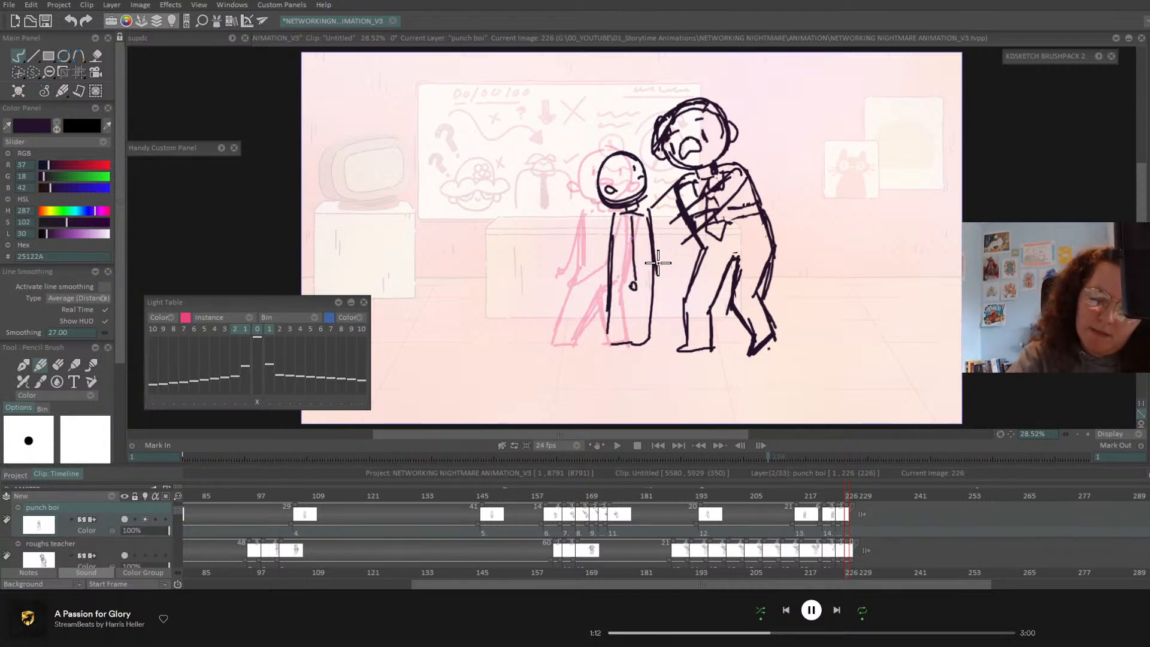
- Extend the teacher's arms and hands onto punch boi's torso at frame 226 on the roughs teacher layer
{"action": "left_click", "coordinate": [112, 545]}
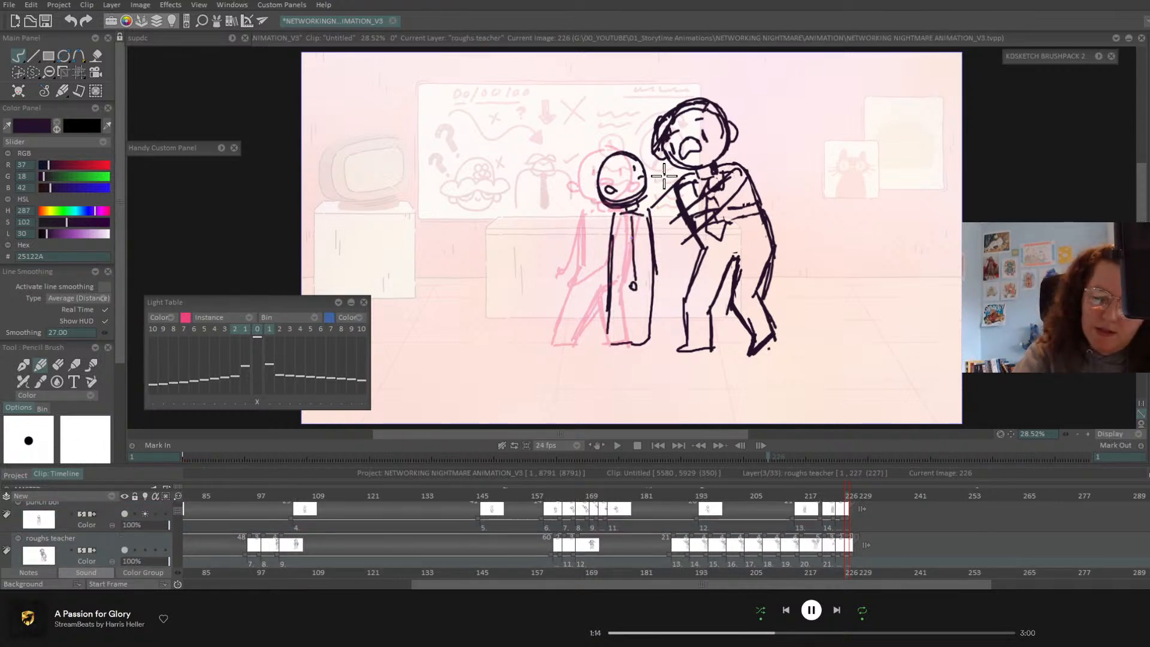
{"action": "mouse_move", "coordinate": [653, 228]}
{"action": "left_mouse_down"}
{"action": "mouse_move", "coordinate": [626, 254]}
{"action": "mouse_move", "coordinate": [633, 267]}
{"action": "left_mouse_up"}
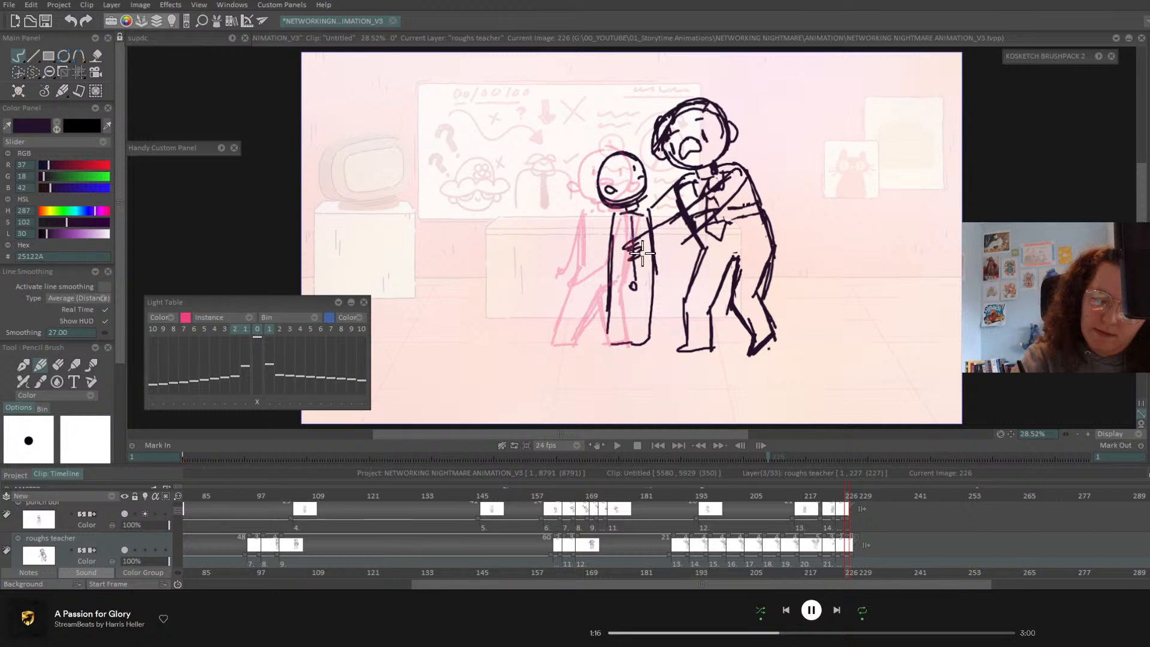
{"action": "left_click_drag", "start_coordinate": [707, 227], "coordinate": [635, 258]}
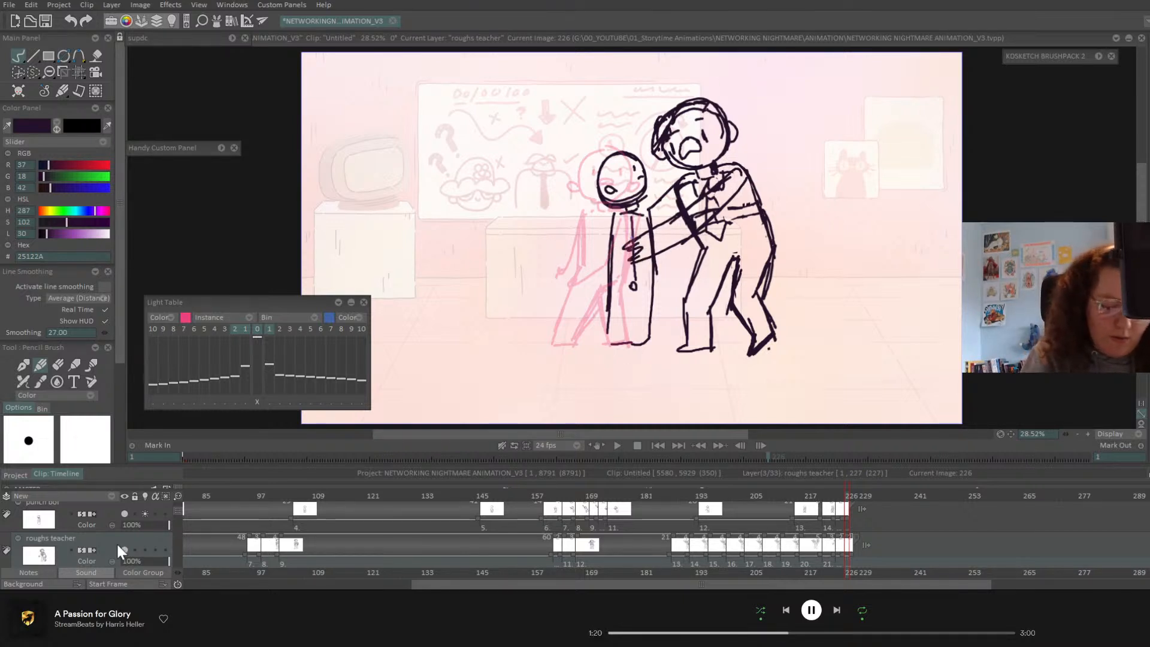
- Draw punch boi's wide smeared head with a row of eyes and a stretched mouth at frame 224 on his layer
{"action": "left_click", "coordinate": [110, 515]}
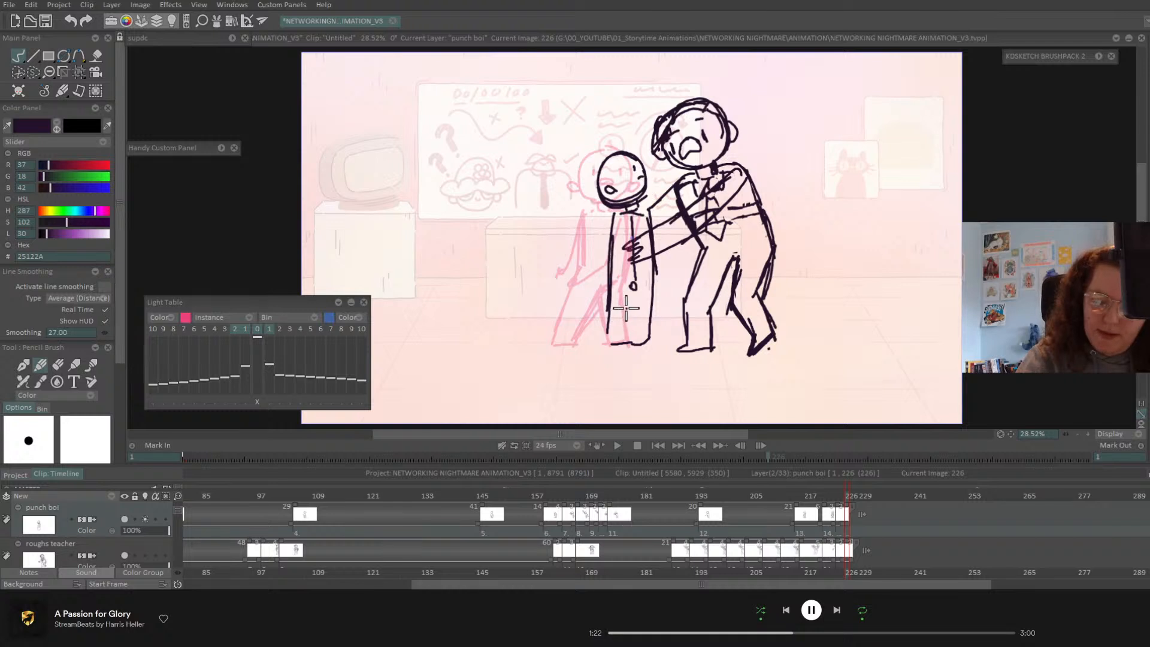
{"action": "left_click_drag", "start_coordinate": [842, 496], "coordinate": [840, 499]}
{"action": "mouse_move", "coordinate": [607, 147]}
{"action": "left_mouse_down"}
{"action": "mouse_move", "coordinate": [581, 153]}
{"action": "mouse_move", "coordinate": [573, 196]}
{"action": "mouse_move", "coordinate": [626, 205]}
{"action": "left_mouse_up"}
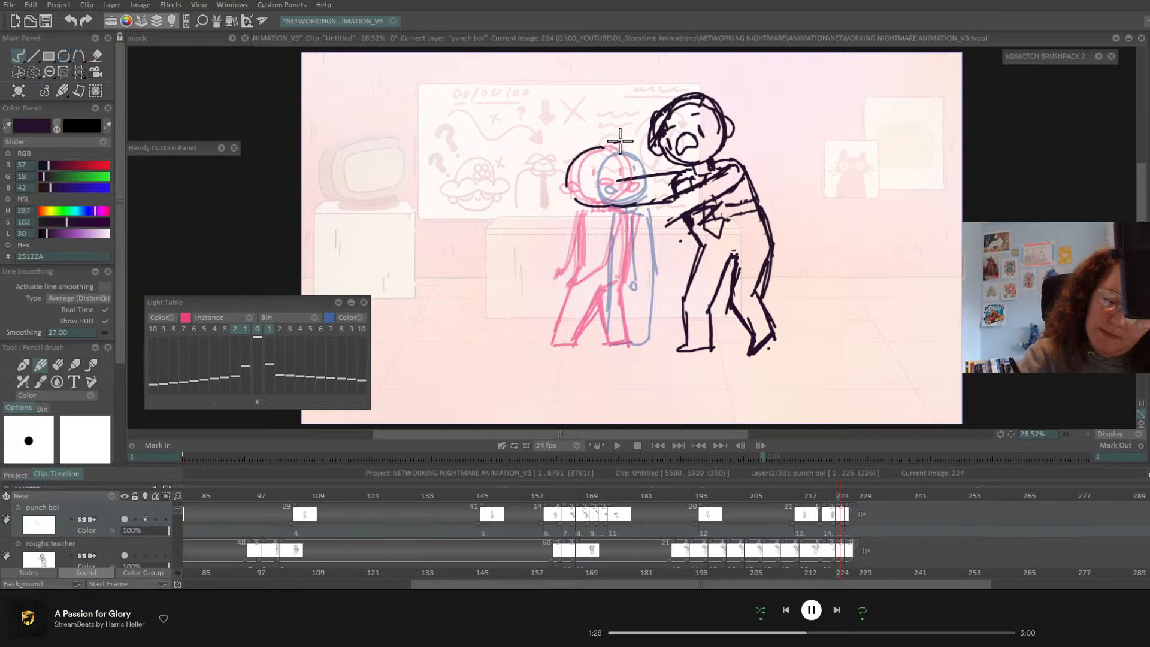
{"action": "mouse_move", "coordinate": [616, 143]}
{"action": "left_mouse_down"}
{"action": "mouse_move", "coordinate": [653, 178]}
{"action": "mouse_move", "coordinate": [642, 203]}
{"action": "left_mouse_up"}
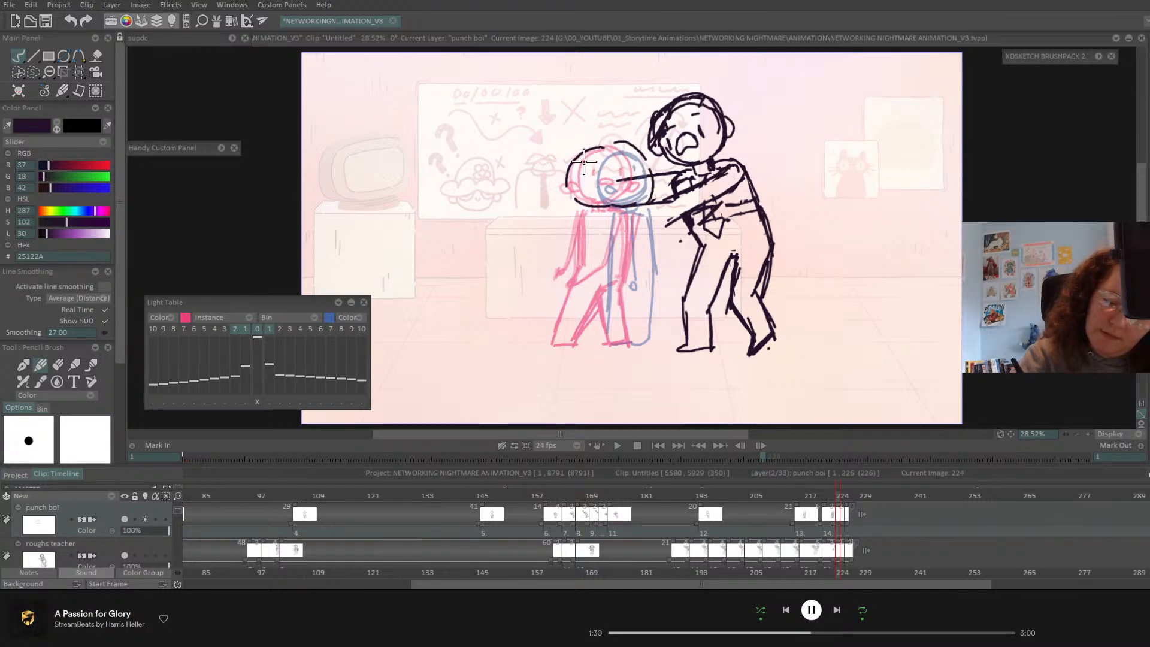
{"action": "mouse_move", "coordinate": [584, 173]}
{"action": "left_mouse_down"}
{"action": "mouse_move", "coordinate": [585, 163]}
{"action": "mouse_move", "coordinate": [593, 173]}
{"action": "left_mouse_up"}
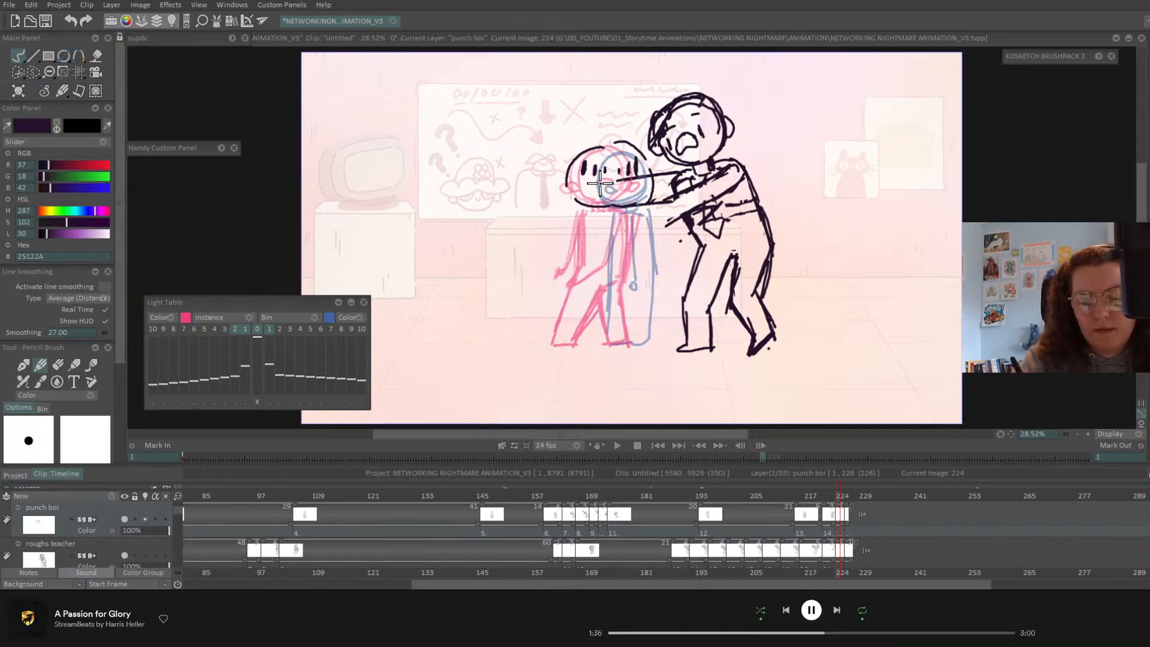
{"action": "left_click_drag", "start_coordinate": [589, 187], "coordinate": [595, 191]}
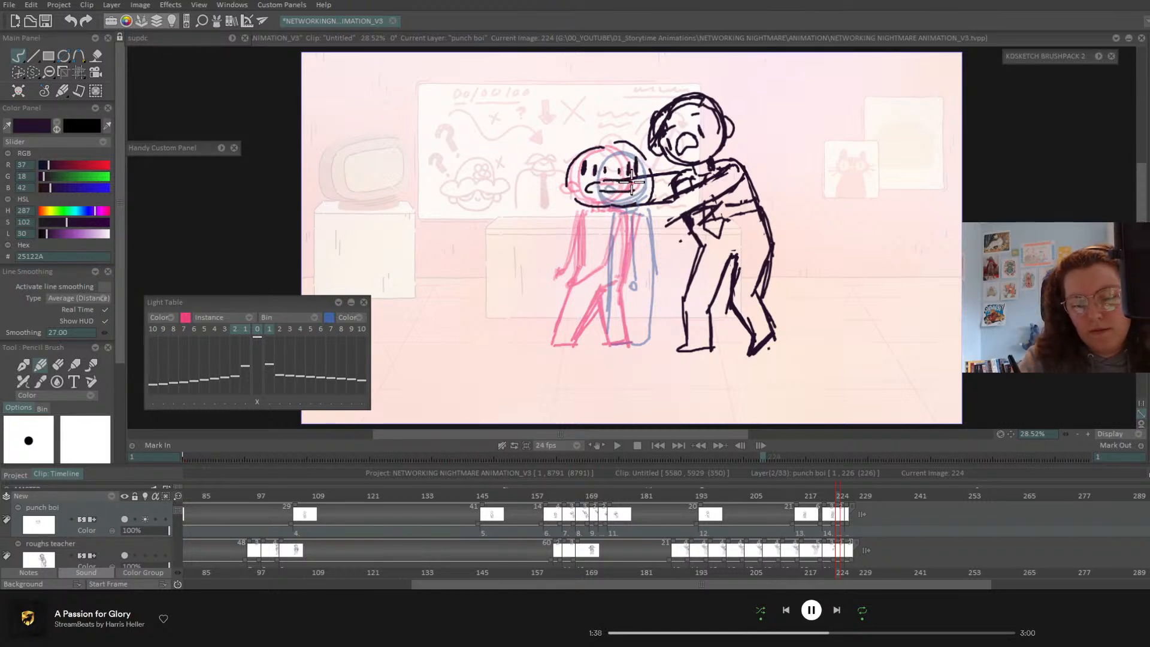
- Draw punch boi's neck, smeared multiple legs and one torso edge beneath the stretched head at frame 224
{"action": "mouse_move", "coordinate": [593, 213]}
{"action": "left_mouse_down"}
{"action": "mouse_move", "coordinate": [639, 210]}
{"action": "mouse_move", "coordinate": [616, 218]}
{"action": "left_mouse_up"}
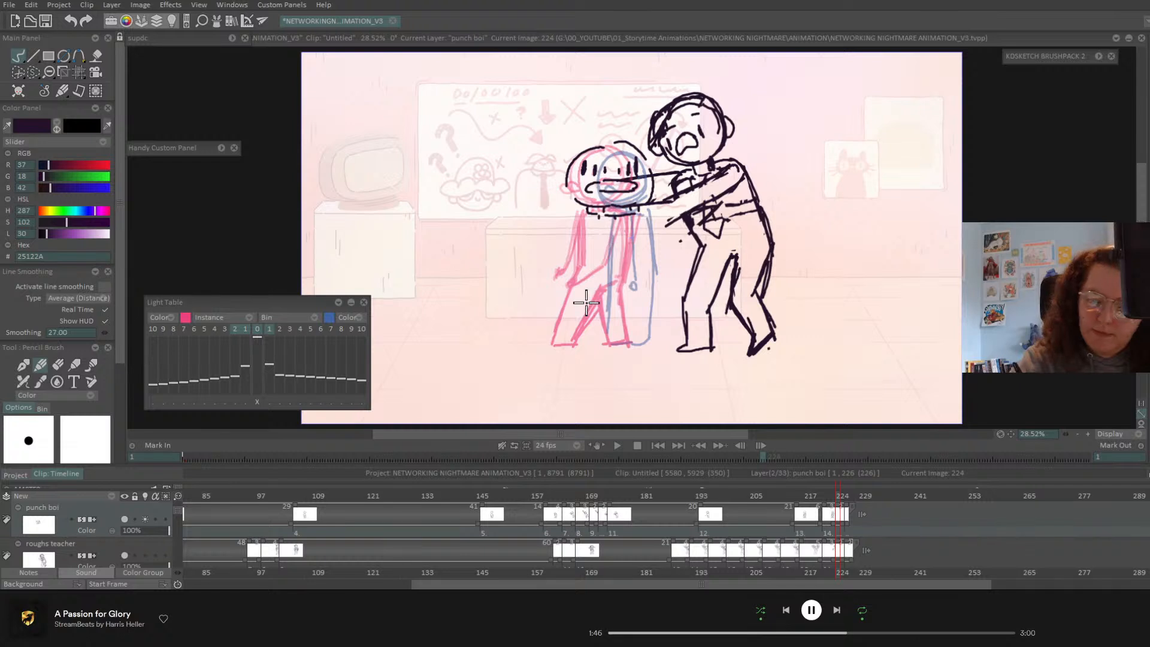
{"action": "mouse_move", "coordinate": [592, 261]}
{"action": "left_mouse_down"}
{"action": "mouse_move", "coordinate": [557, 329]}
{"action": "mouse_move", "coordinate": [574, 341]}
{"action": "mouse_move", "coordinate": [621, 270]}
{"action": "mouse_move", "coordinate": [591, 340]}
{"action": "left_mouse_up"}
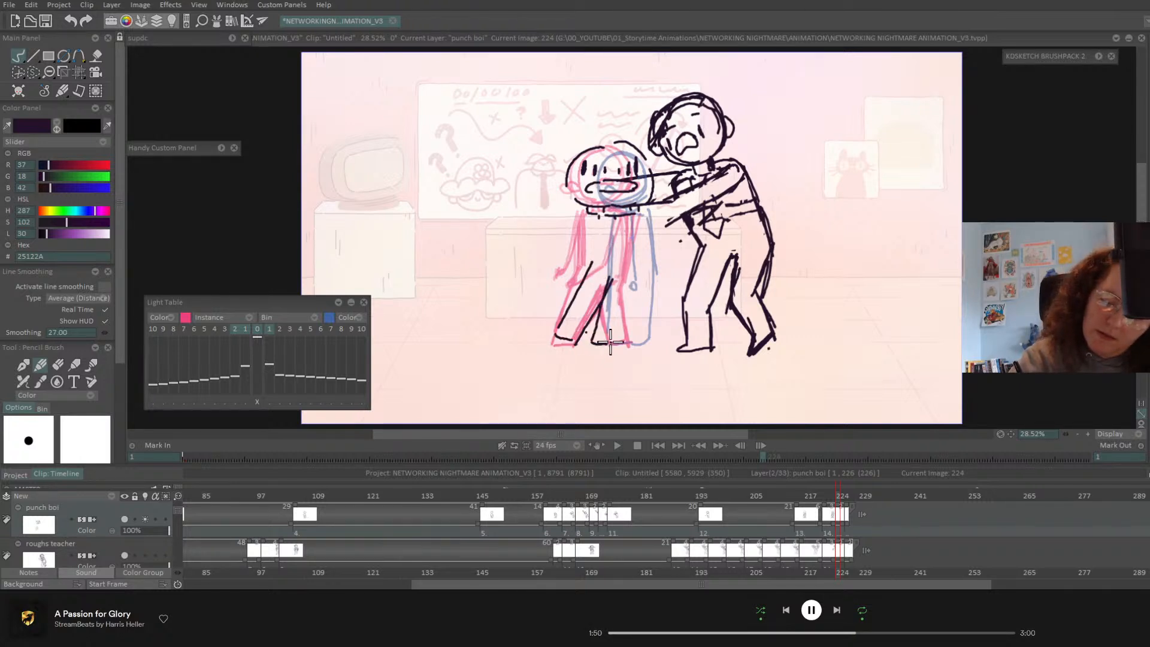
{"action": "mouse_move", "coordinate": [612, 273]}
{"action": "left_mouse_down"}
{"action": "mouse_move", "coordinate": [604, 353]}
{"action": "mouse_move", "coordinate": [658, 345]}
{"action": "mouse_move", "coordinate": [640, 281]}
{"action": "left_mouse_up"}
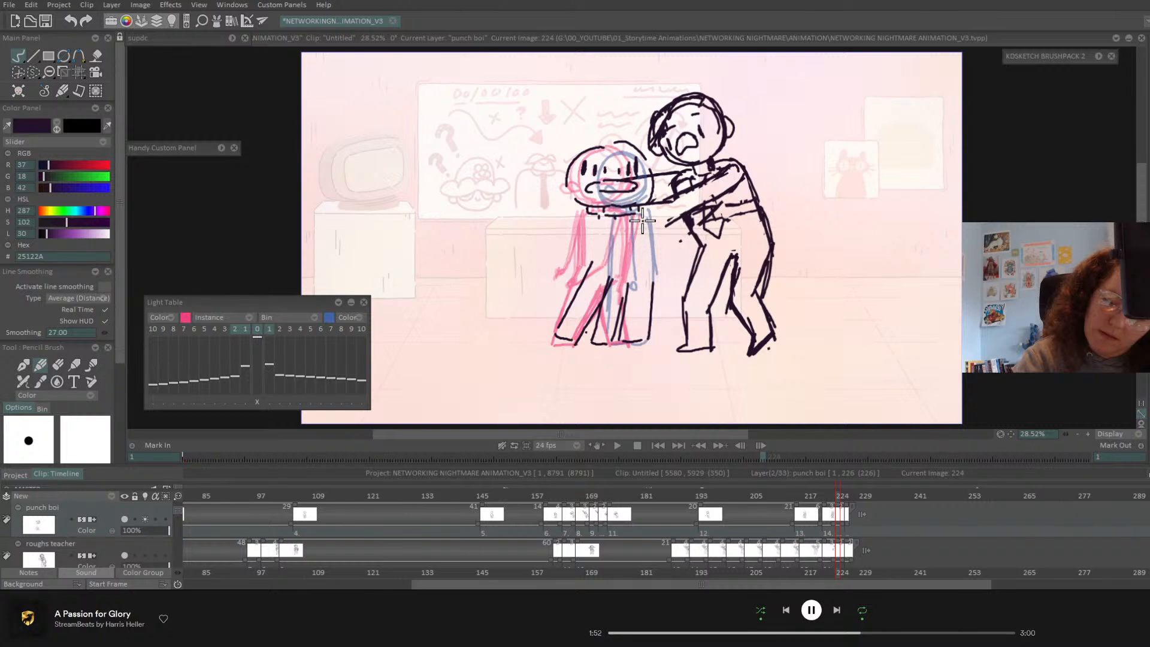
{"action": "left_click_drag", "start_coordinate": [646, 195], "coordinate": [656, 323]}
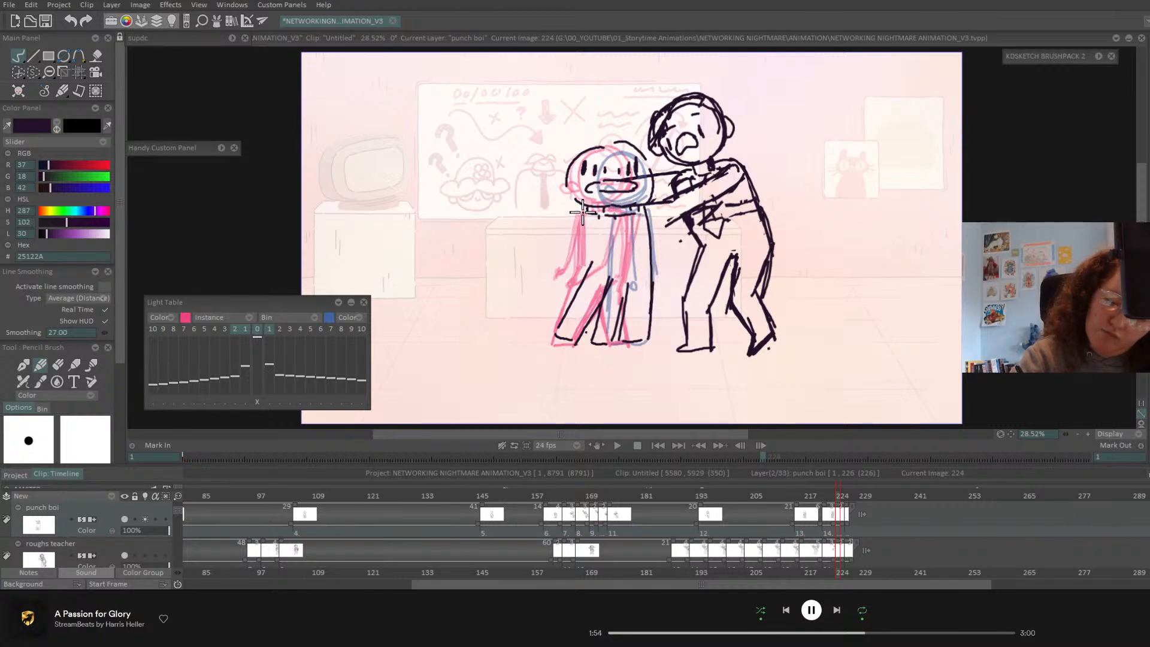
- Add the other torso edge, short motion strokes across the legs and a smeared arm to punch boi at frame 224
{"action": "mouse_move", "coordinate": [583, 211]}
{"action": "left_mouse_down"}
{"action": "mouse_move", "coordinate": [575, 312]}
{"action": "mouse_move", "coordinate": [640, 308]}
{"action": "mouse_move", "coordinate": [622, 286]}
{"action": "mouse_move", "coordinate": [656, 287]}
{"action": "mouse_move", "coordinate": [621, 295]}
{"action": "mouse_move", "coordinate": [652, 308]}
{"action": "left_mouse_up"}
{"action": "mouse_move", "coordinate": [563, 277]}
{"action": "left_mouse_down"}
{"action": "mouse_move", "coordinate": [548, 293]}
{"action": "mouse_move", "coordinate": [568, 315]}
{"action": "left_mouse_up"}
{"action": "left_click_drag", "start_coordinate": [654, 314], "coordinate": [665, 311]}
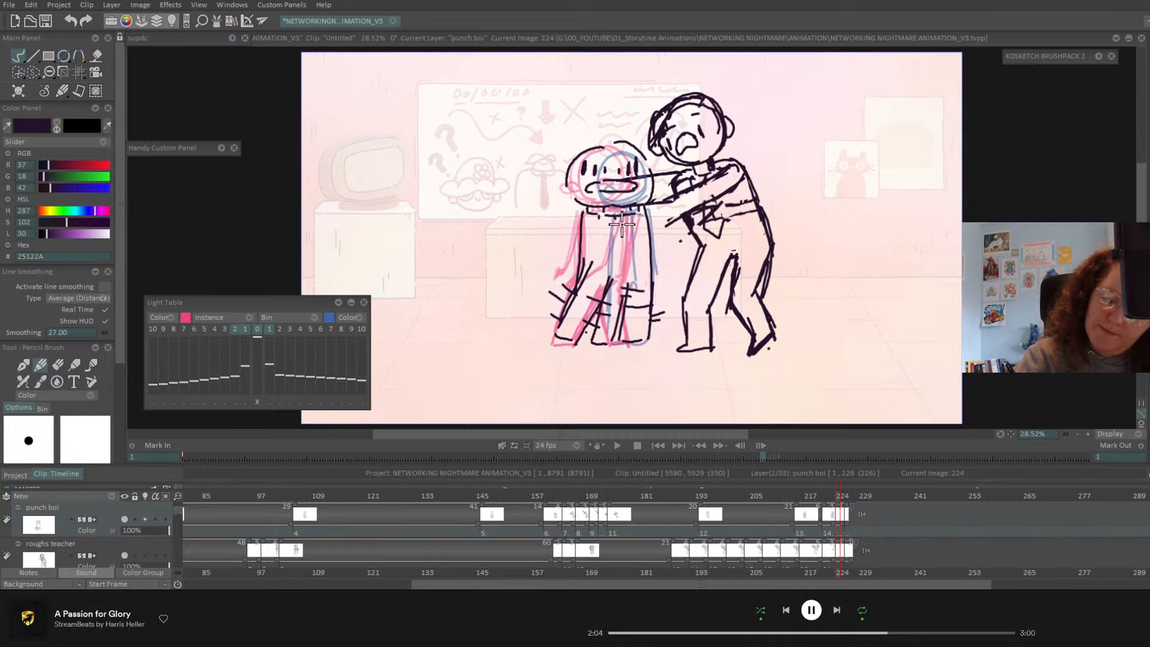
{"action": "mouse_move", "coordinate": [638, 219]}
{"action": "left_mouse_down"}
{"action": "mouse_move", "coordinate": [609, 278]}
{"action": "mouse_move", "coordinate": [599, 272]}
{"action": "mouse_move", "coordinate": [618, 240]}
{"action": "mouse_move", "coordinate": [610, 269]}
{"action": "mouse_move", "coordinate": [632, 245]}
{"action": "mouse_move", "coordinate": [614, 286]}
{"action": "mouse_move", "coordinate": [628, 221]}
{"action": "mouse_move", "coordinate": [630, 254]}
{"action": "mouse_move", "coordinate": [630, 231]}
{"action": "mouse_move", "coordinate": [613, 231]}
{"action": "mouse_move", "coordinate": [607, 266]}
{"action": "mouse_move", "coordinate": [622, 256]}
{"action": "mouse_move", "coordinate": [599, 249]}
{"action": "mouse_move", "coordinate": [605, 240]}
{"action": "mouse_move", "coordinate": [624, 245]}
{"action": "mouse_move", "coordinate": [577, 261]}
{"action": "left_mouse_up"}
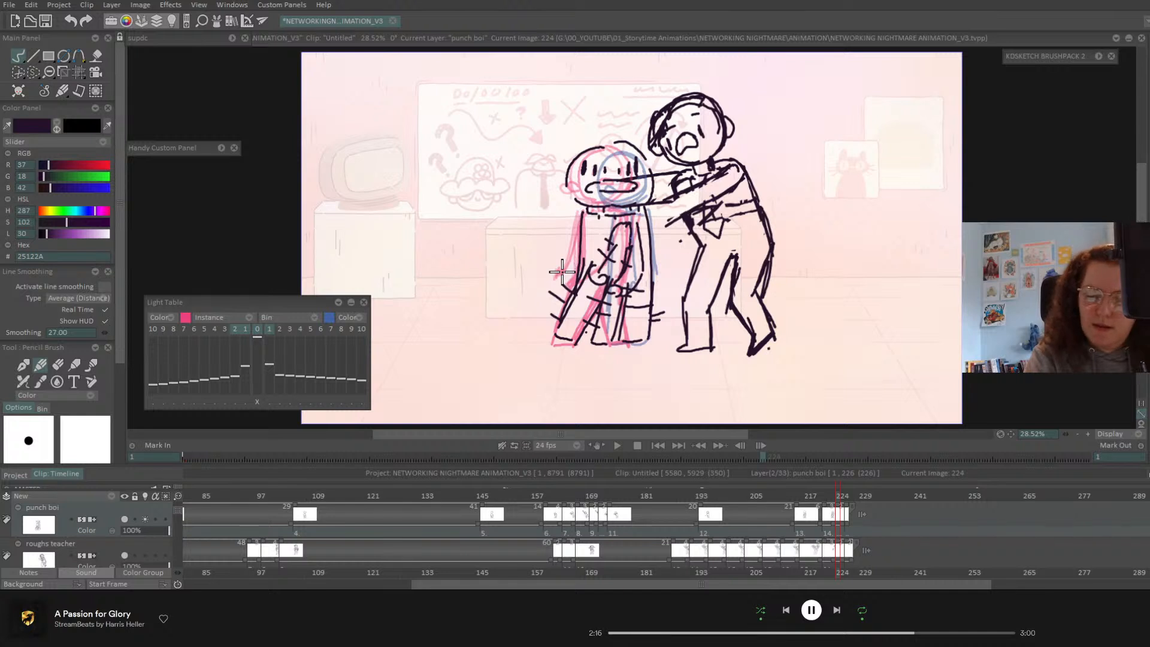
{"action": "mouse_move", "coordinate": [579, 212]}
{"action": "left_mouse_down"}
{"action": "mouse_move", "coordinate": [519, 250]}
{"action": "mouse_move", "coordinate": [580, 206]}
{"action": "mouse_move", "coordinate": [558, 224]}
{"action": "left_mouse_up"}
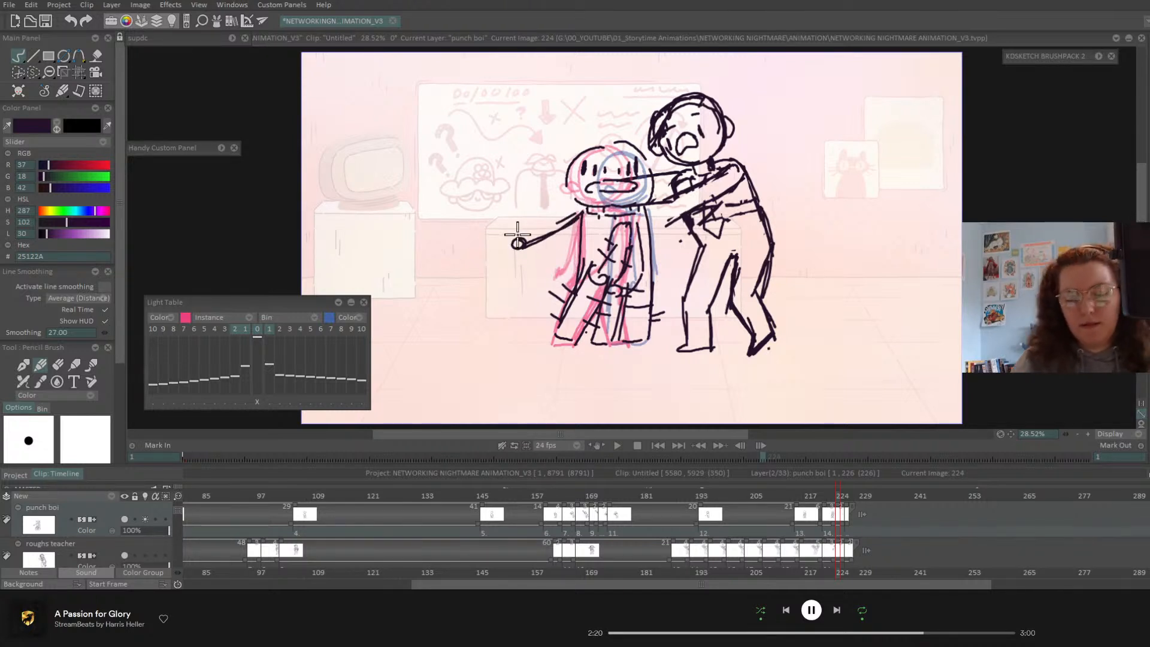
{"action": "mouse_move", "coordinate": [837, 492]}
{"action": "left_mouse_down"}
{"action": "mouse_move", "coordinate": [851, 498]}
{"action": "mouse_move", "coordinate": [839, 501]}
{"action": "left_mouse_up"}
{"action": "left_click", "coordinate": [154, 518]}
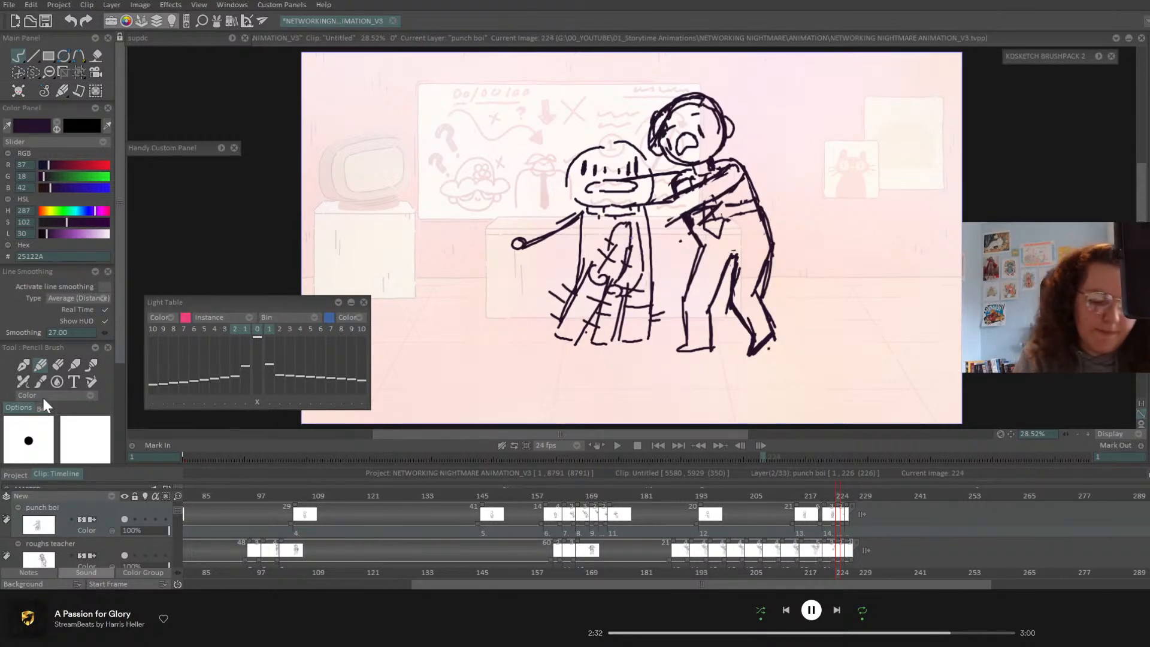
{"action": "left_click", "coordinate": [58, 365]}
{"action": "left_click_drag", "start_coordinate": [577, 217], "coordinate": [521, 244]}
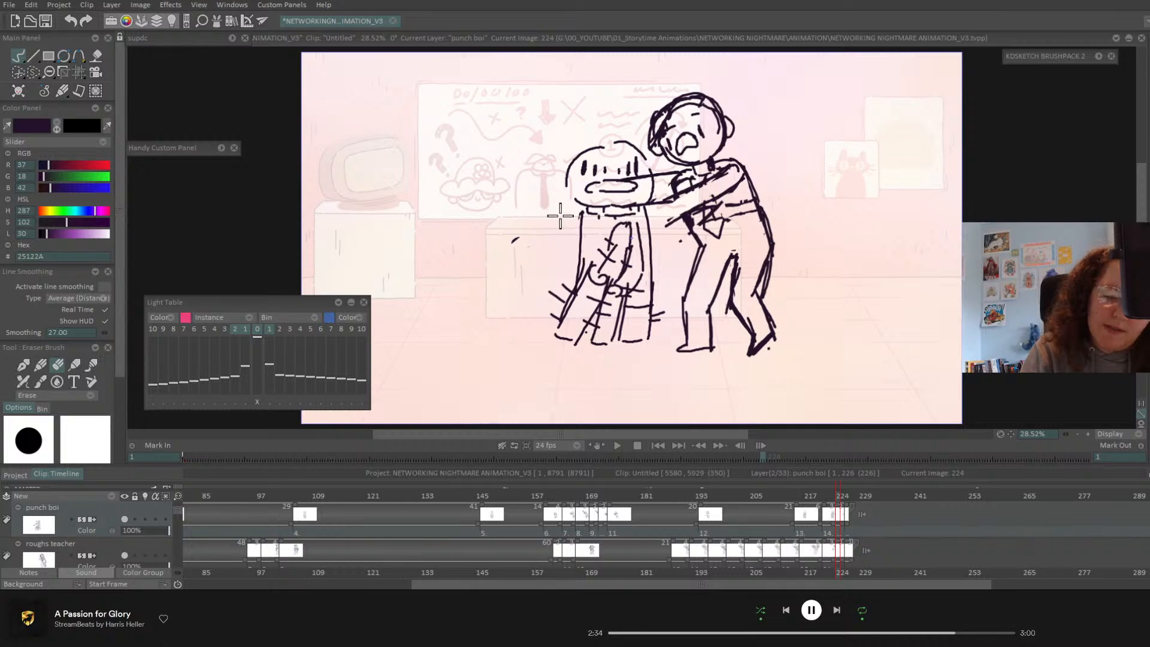
{"action": "mouse_move", "coordinate": [837, 496]}
{"action": "left_mouse_down"}
{"action": "mouse_move", "coordinate": [849, 499]}
{"action": "mouse_move", "coordinate": [827, 500]}
{"action": "mouse_move", "coordinate": [850, 501]}
{"action": "mouse_move", "coordinate": [839, 502]}
{"action": "left_mouse_up"}
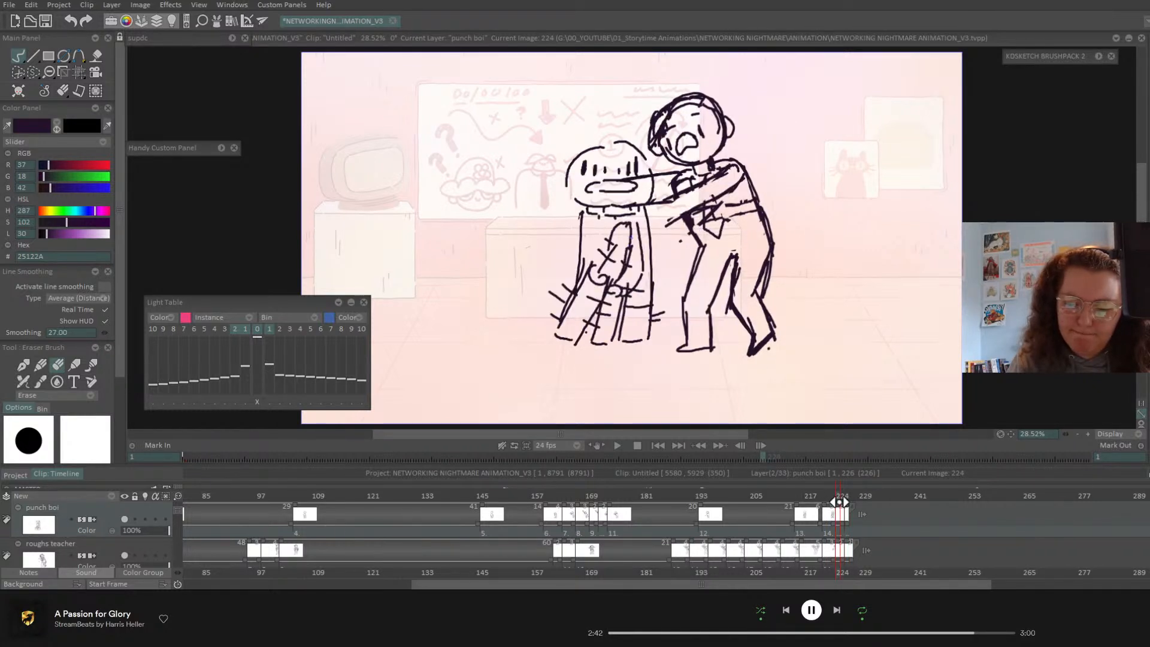
{"action": "left_click", "coordinate": [145, 518]}
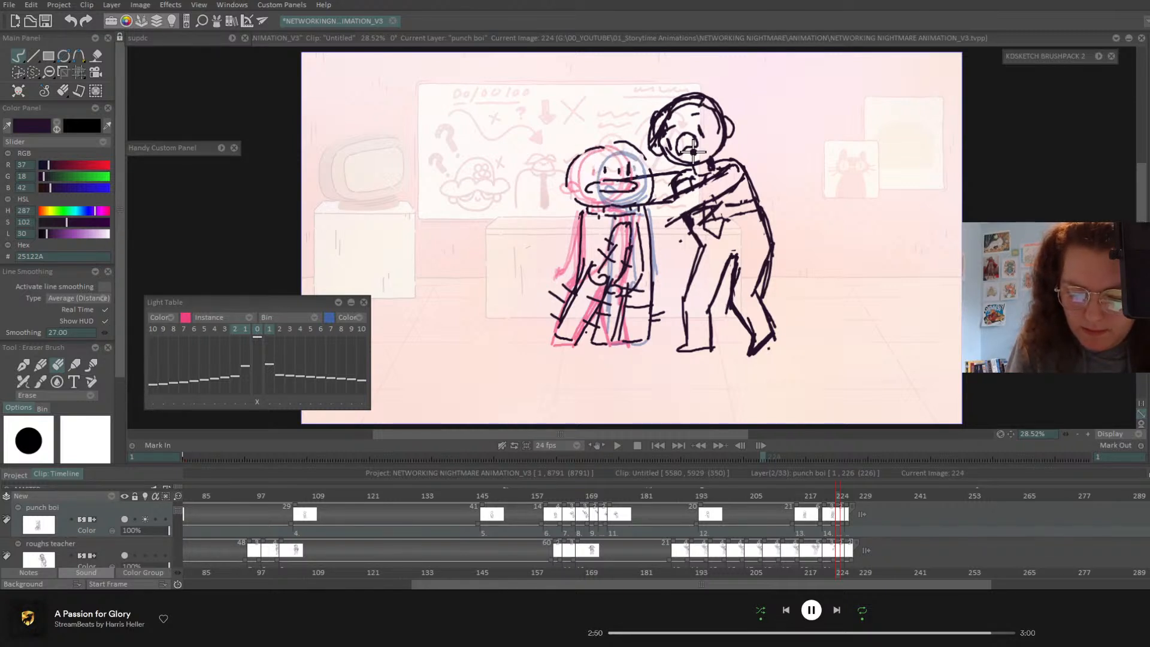
- Thin out punch boi's smeared eyes at frame 224 and replace his wide mouth with a narrower one
{"action": "left_click", "coordinate": [40, 366]}
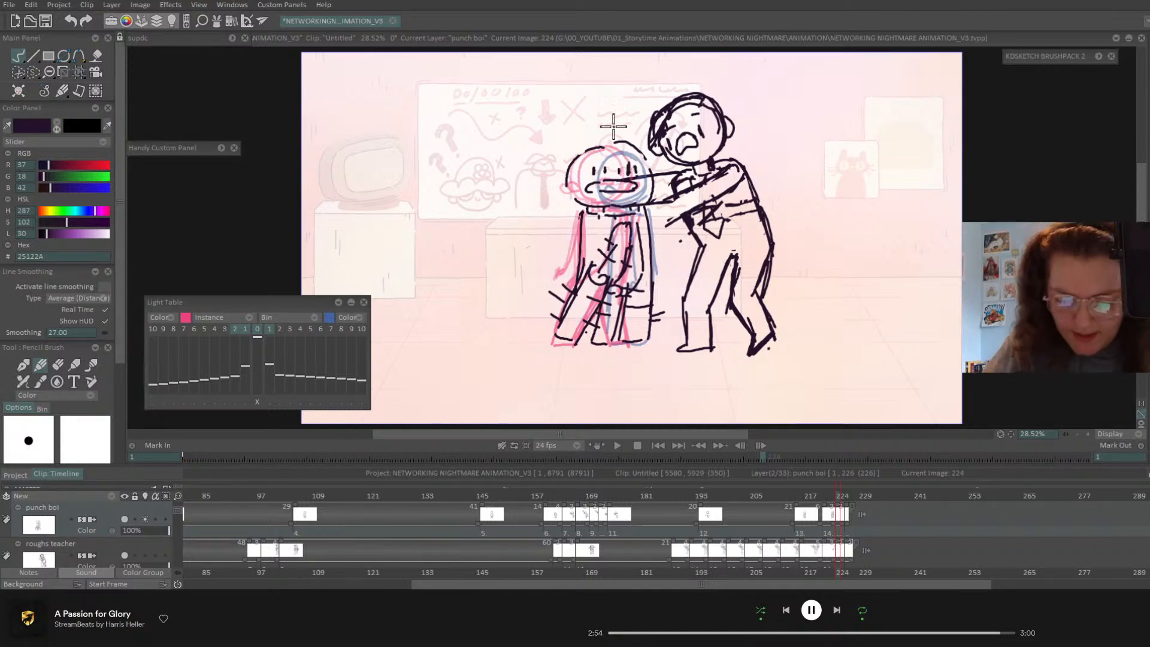
{"action": "left_click", "coordinate": [58, 365]}
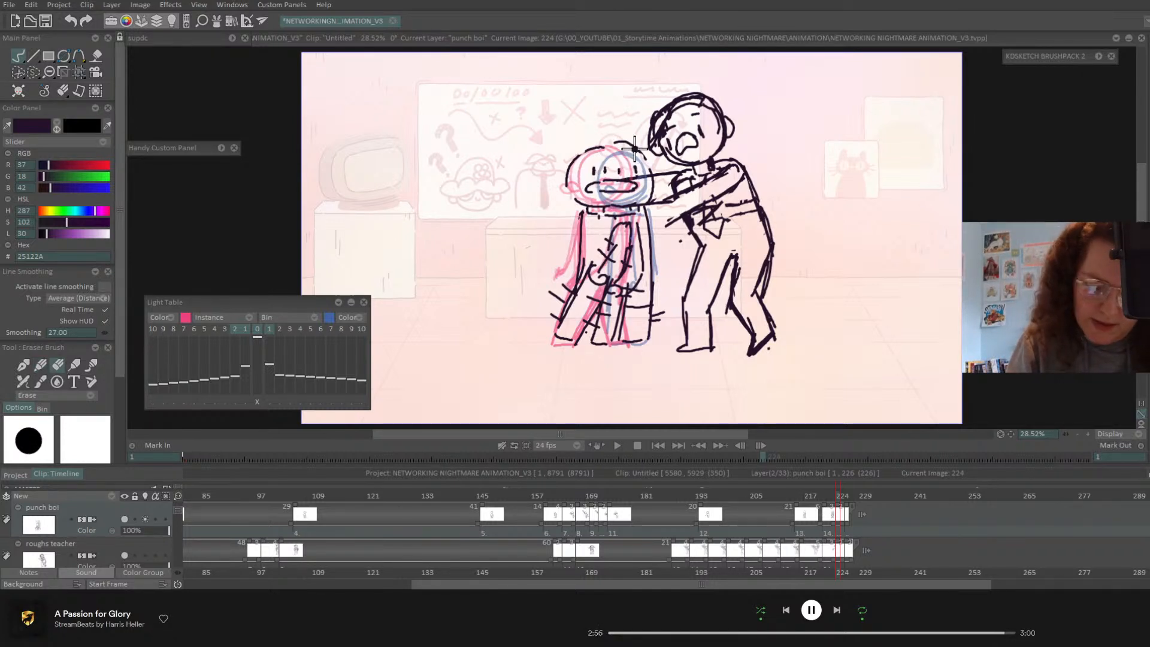
{"action": "mouse_move", "coordinate": [835, 499]}
{"action": "left_mouse_down"}
{"action": "mouse_move", "coordinate": [850, 501]}
{"action": "mouse_move", "coordinate": [839, 505]}
{"action": "left_mouse_up"}
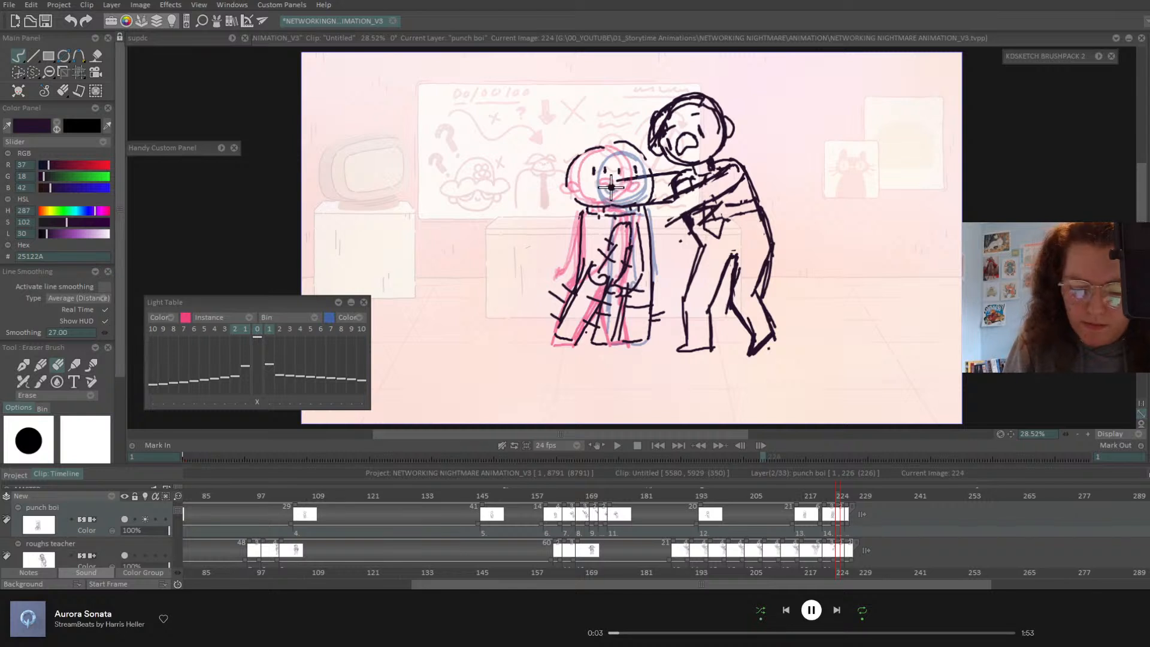
{"action": "left_click", "coordinate": [40, 365]}
{"action": "mouse_move", "coordinate": [628, 180]}
{"action": "left_mouse_down"}
{"action": "mouse_move", "coordinate": [601, 183]}
{"action": "mouse_move", "coordinate": [638, 186]}
{"action": "mouse_move", "coordinate": [620, 183]}
{"action": "left_mouse_up"}
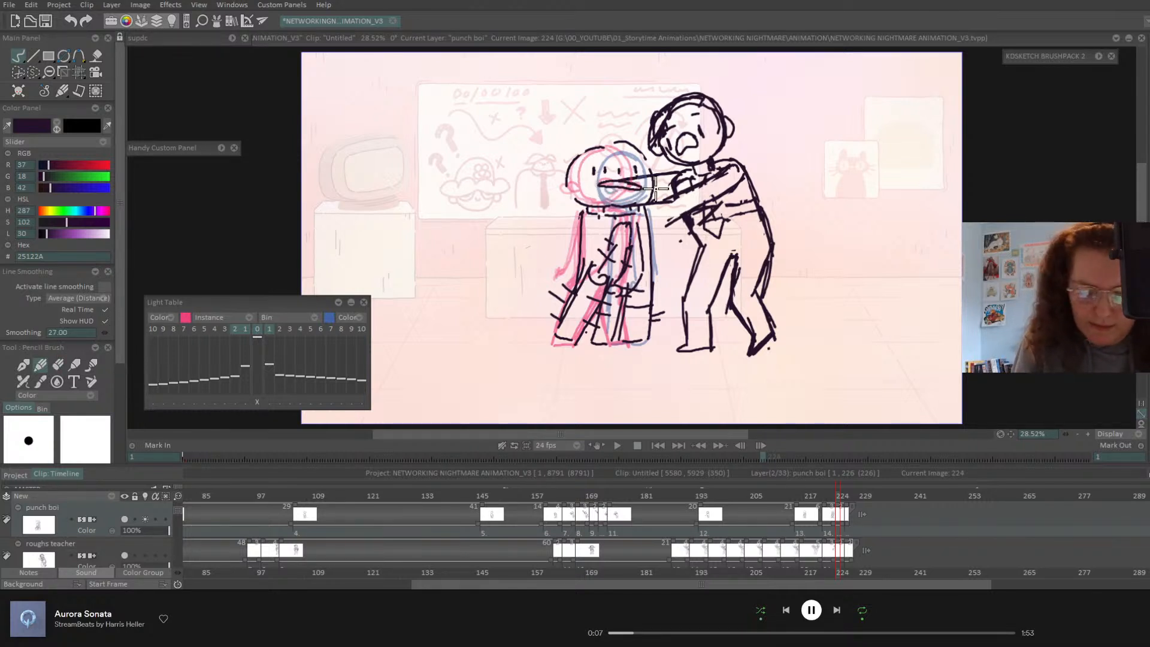
{"action": "left_click", "coordinate": [145, 518]}
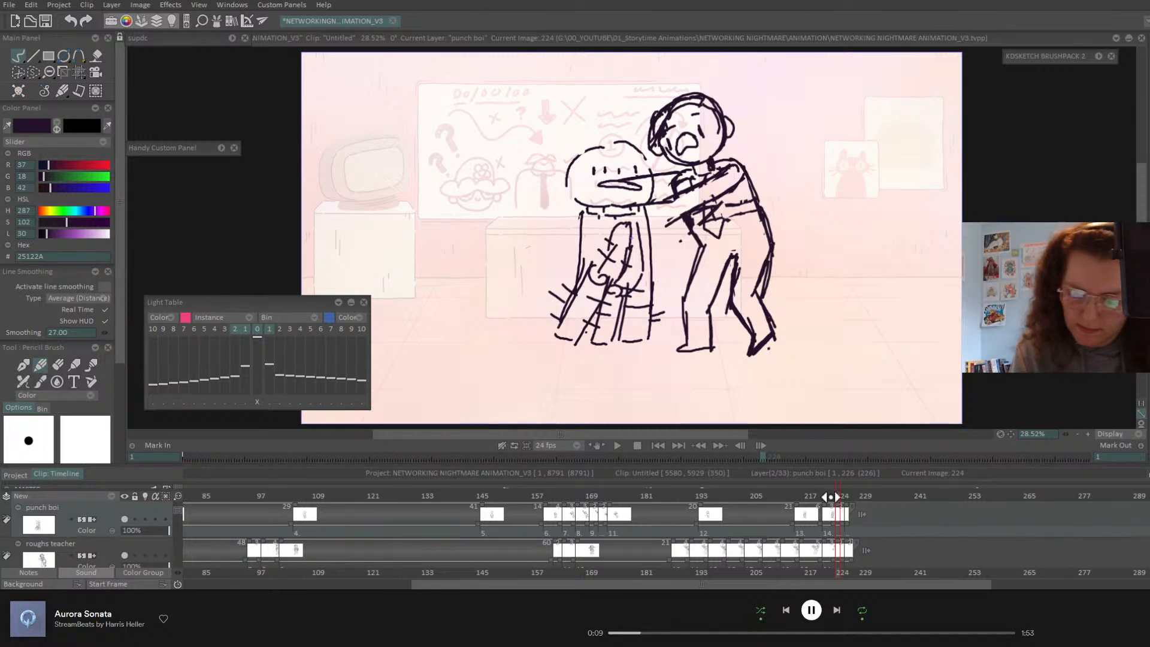
- Redefine punch boi's body at frame 226 with two separate legs, erasing and redrawing the inner leg lines
{"action": "mouse_move", "coordinate": [842, 496]}
{"action": "left_mouse_down"}
{"action": "mouse_move", "coordinate": [815, 500]}
{"action": "mouse_move", "coordinate": [859, 502]}
{"action": "mouse_move", "coordinate": [827, 514]}
{"action": "mouse_move", "coordinate": [855, 517]}
{"action": "left_mouse_up"}
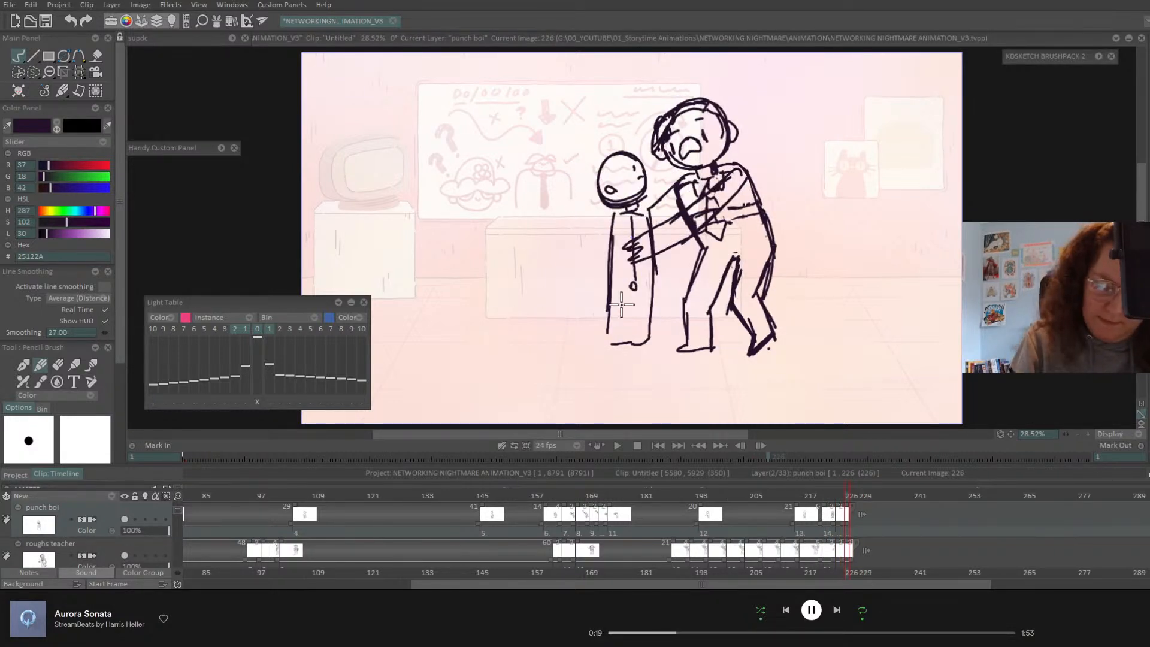
{"action": "mouse_move", "coordinate": [631, 292]}
{"action": "left_mouse_down"}
{"action": "mouse_move", "coordinate": [634, 346]}
{"action": "mouse_move", "coordinate": [651, 289]}
{"action": "mouse_move", "coordinate": [637, 322]}
{"action": "mouse_move", "coordinate": [623, 294]}
{"action": "mouse_move", "coordinate": [625, 330]}
{"action": "left_mouse_up"}
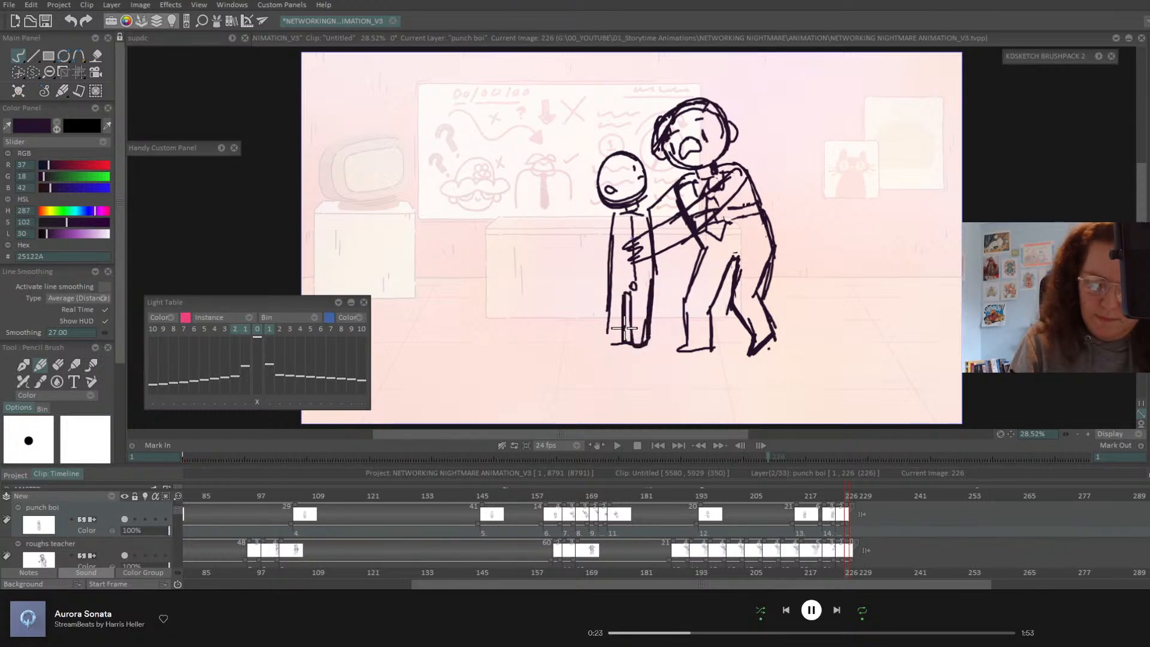
{"action": "mouse_move", "coordinate": [613, 272]}
{"action": "left_mouse_down"}
{"action": "mouse_move", "coordinate": [610, 342]}
{"action": "mouse_move", "coordinate": [625, 341]}
{"action": "mouse_move", "coordinate": [615, 337]}
{"action": "mouse_move", "coordinate": [613, 256]}
{"action": "mouse_move", "coordinate": [624, 345]}
{"action": "left_mouse_up"}
{"action": "left_click", "coordinate": [58, 365]}
{"action": "mouse_move", "coordinate": [626, 293]}
{"action": "left_mouse_down"}
{"action": "mouse_move", "coordinate": [624, 334]}
{"action": "mouse_move", "coordinate": [633, 330]}
{"action": "left_mouse_up"}
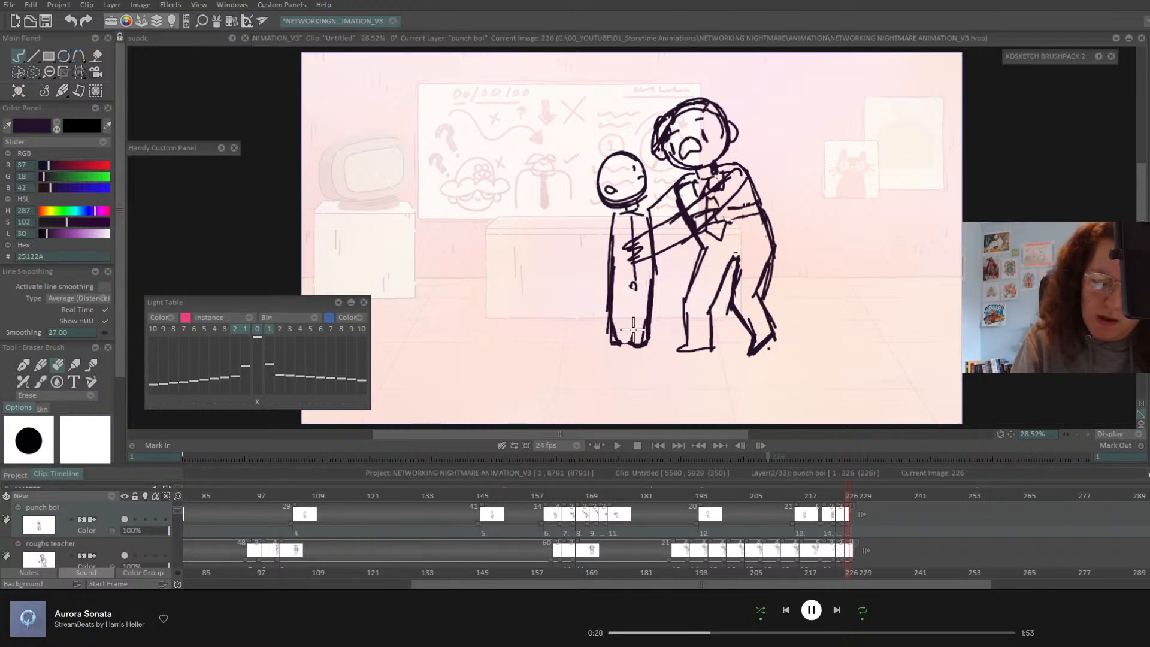
{"action": "left_click", "coordinate": [40, 365]}
{"action": "left_click_drag", "start_coordinate": [632, 289], "coordinate": [631, 336]}
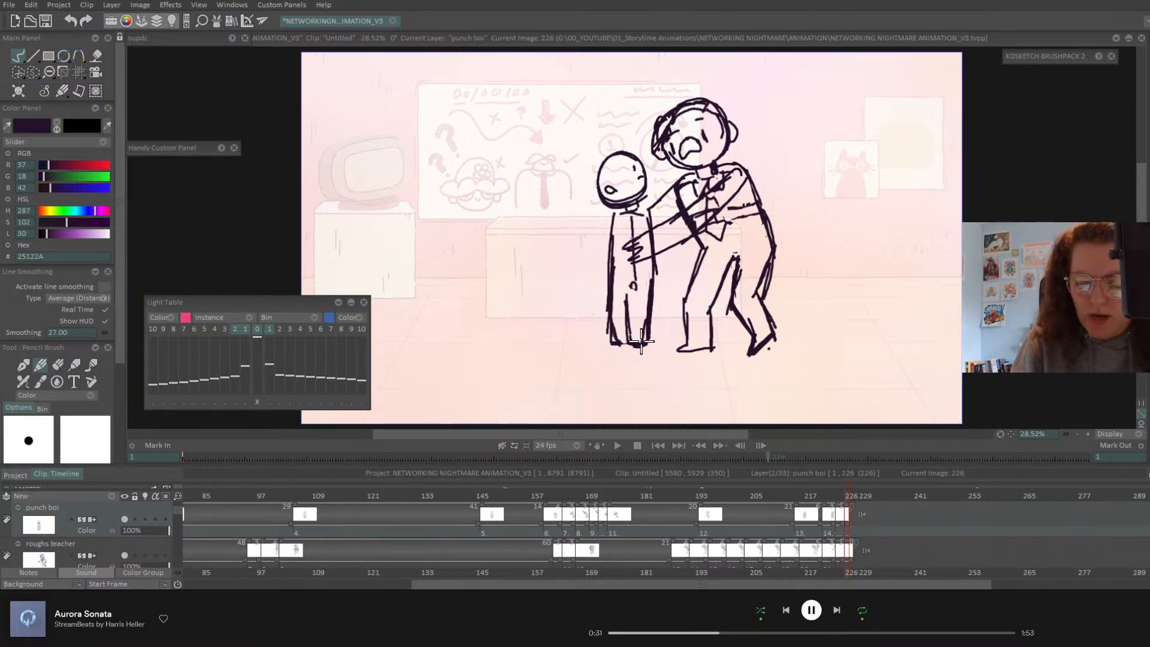
{"action": "left_click", "coordinate": [841, 497]}
{"action": "left_click_drag", "start_coordinate": [842, 497], "coordinate": [849, 501]}
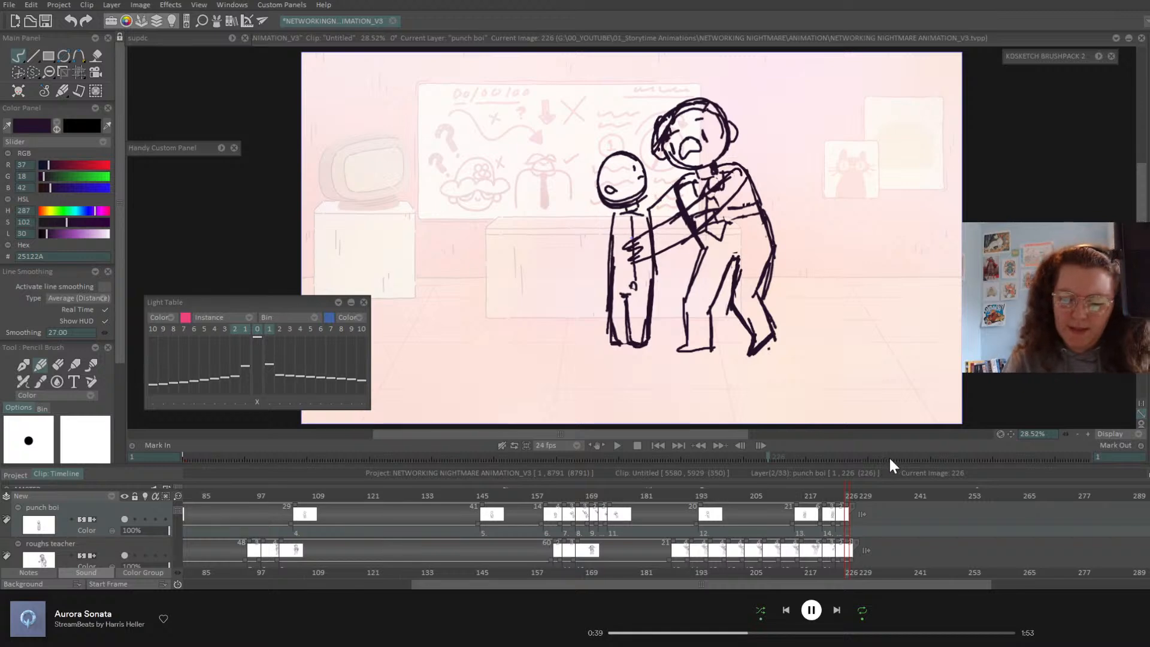
- Inspect the empty timeline up to frame 275 and the background layer's length, and play the clip from the start
{"action": "mouse_move", "coordinate": [849, 496]}
{"action": "left_mouse_down"}
{"action": "mouse_move", "coordinate": [818, 503]}
{"action": "mouse_move", "coordinate": [860, 508]}
{"action": "left_mouse_up"}
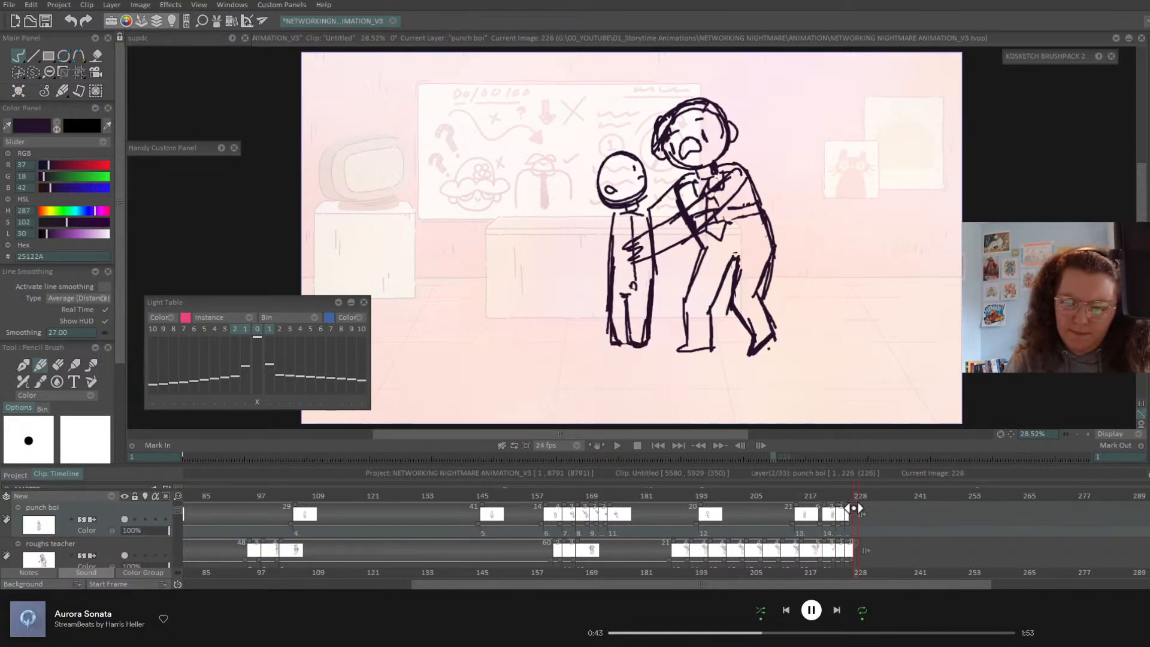
{"action": "left_click", "coordinate": [983, 509]}
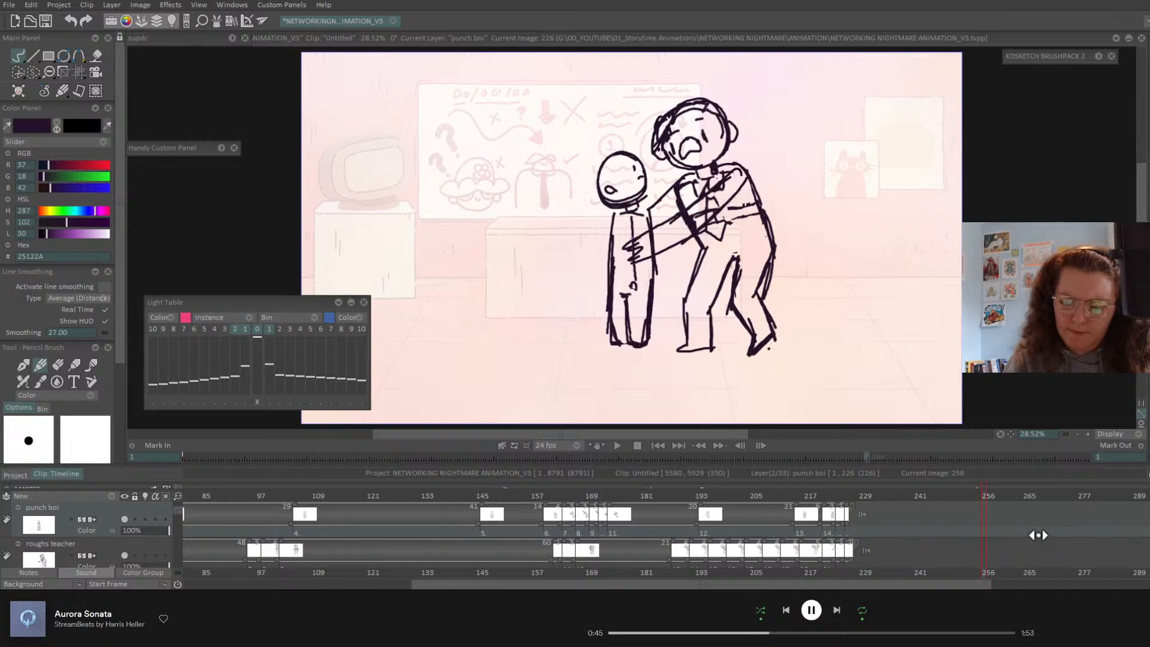
{"action": "left_click", "coordinate": [1070, 533]}
{"action": "left_click_drag", "start_coordinate": [899, 584], "coordinate": [1065, 585]}
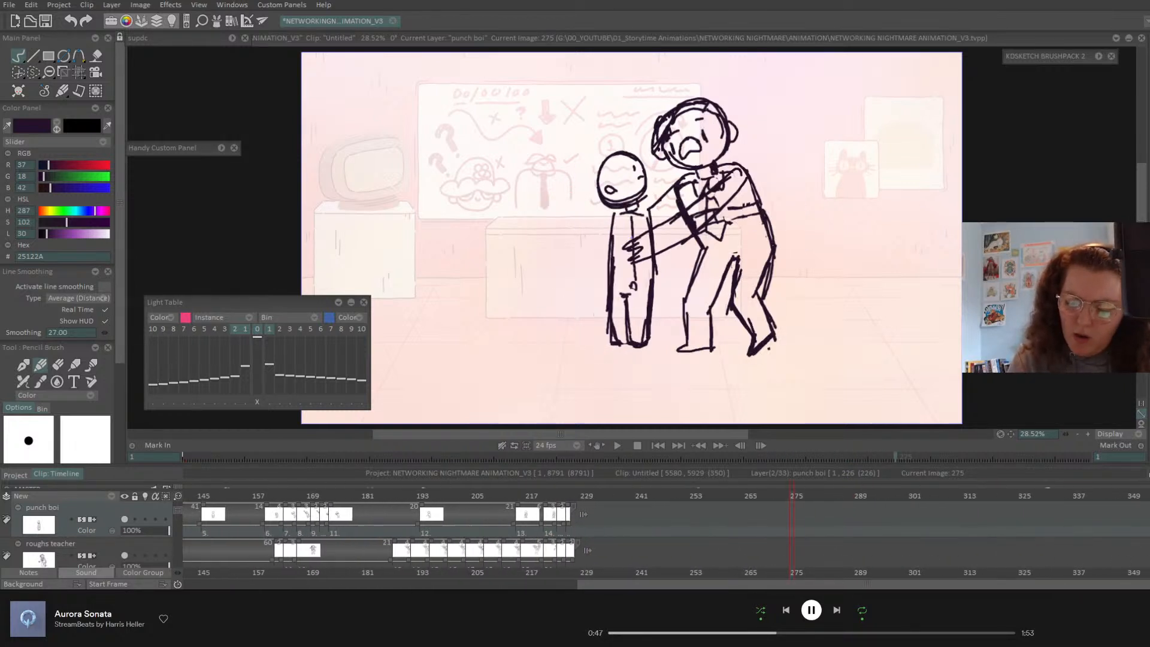
{"action": "scroll", "coordinate": [175, 514], "scroll_direction": "down", "scroll_amount": 5}
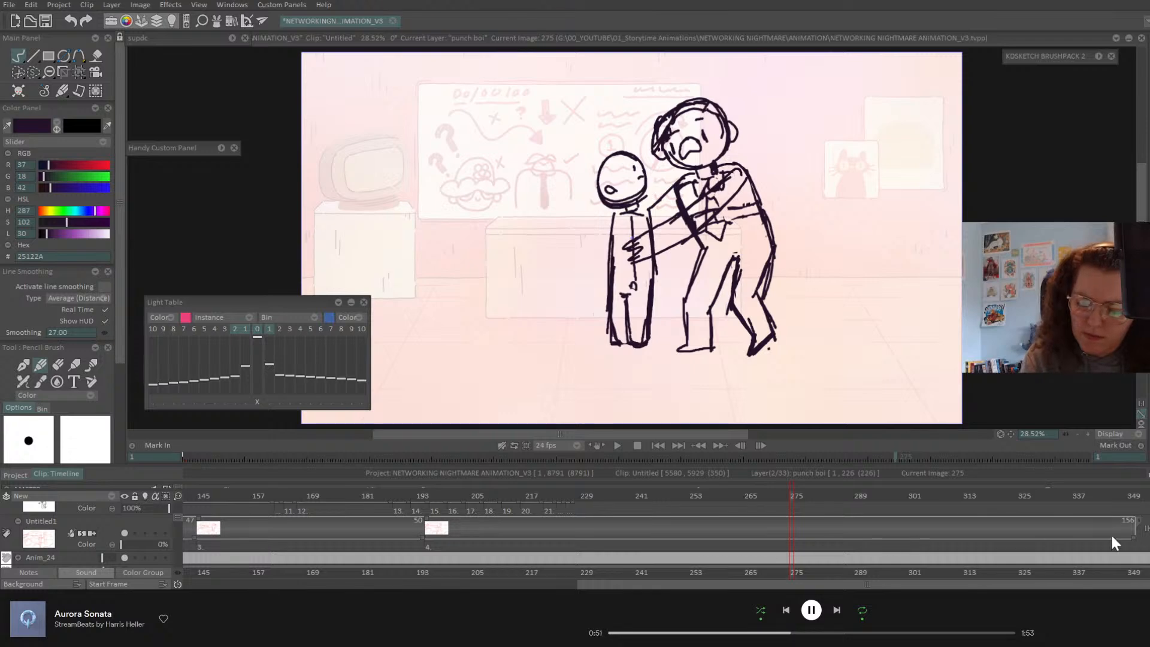
{"action": "left_click", "coordinate": [586, 495]}
{"action": "left_click", "coordinate": [658, 445]}
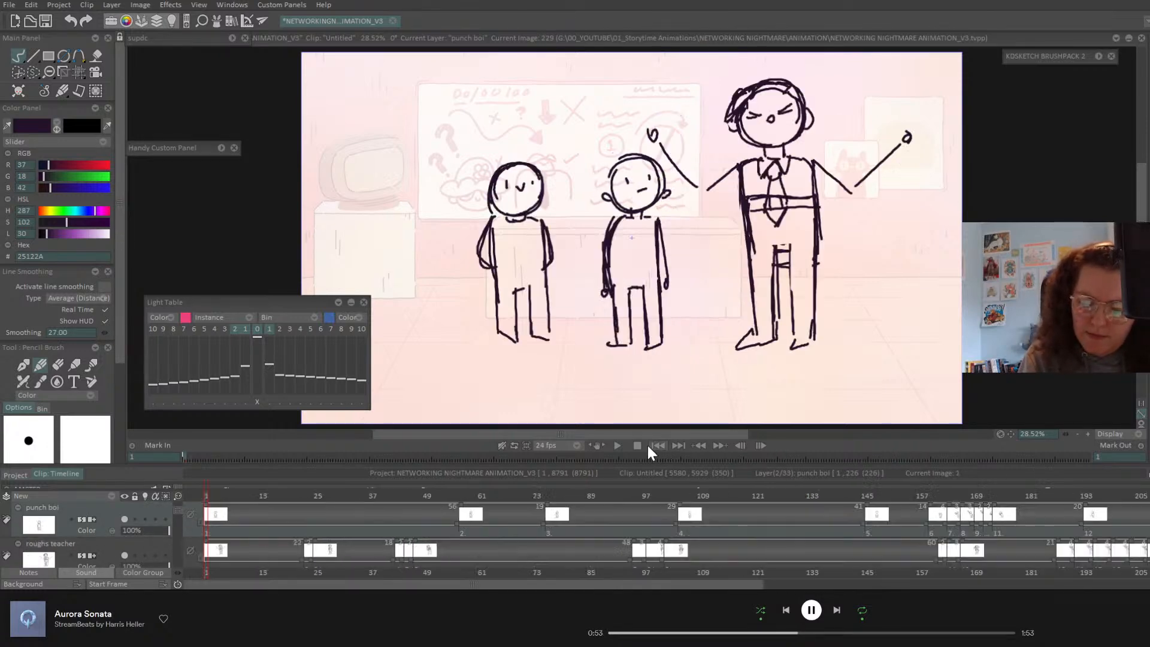
{"action": "left_click", "coordinate": [618, 447]}
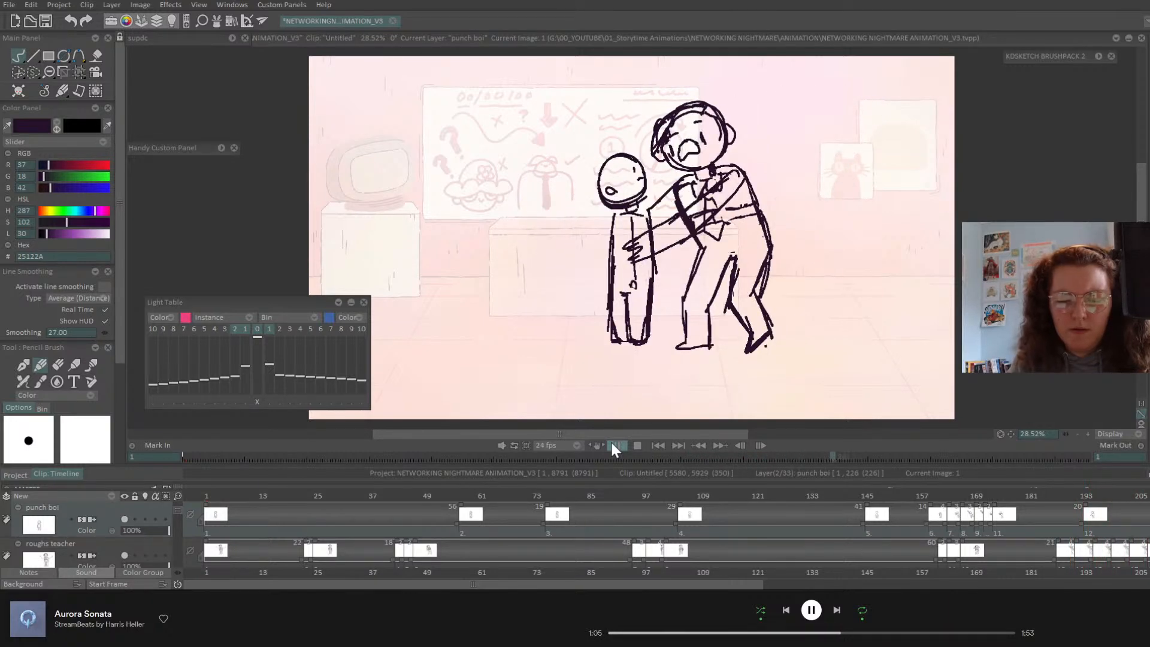
{"action": "left_click", "coordinate": [616, 447]}
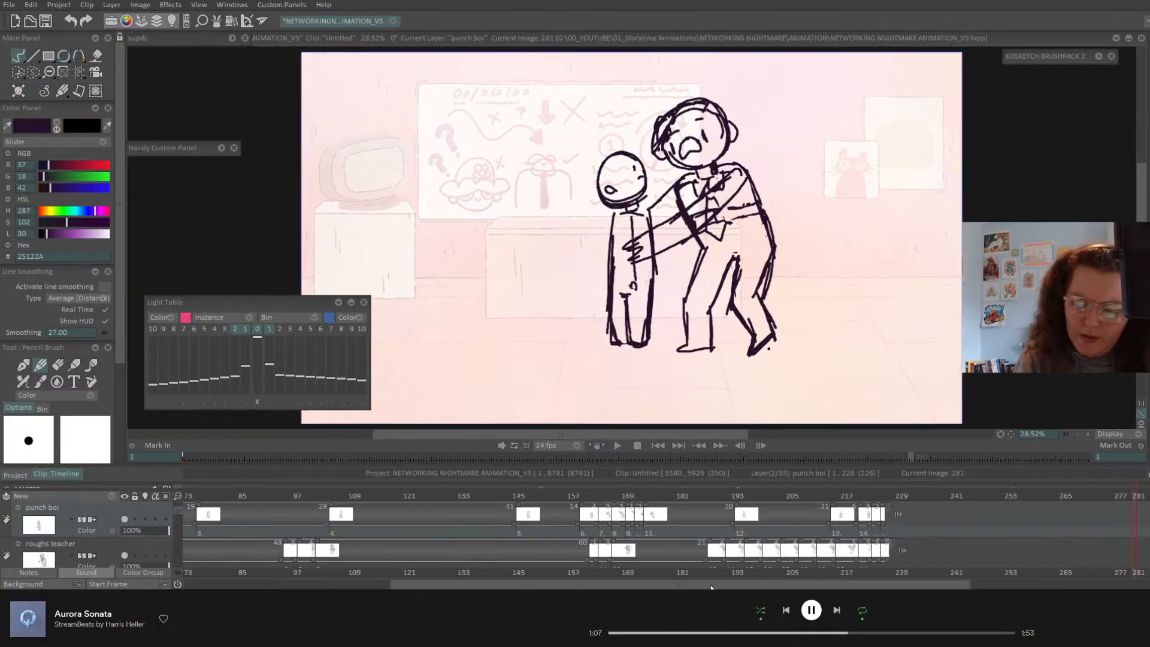
- Move the grab drawings on both character layers later and repeat the teacher's arm-waving drawings up to about frame 252
{"action": "scroll", "coordinate": [692, 538], "scroll_direction": "right", "scroll_amount": 2}
{"action": "scroll", "coordinate": [624, 502], "scroll_direction": "right", "scroll_amount": 2}
{"action": "left_click_drag", "start_coordinate": [450, 495], "coordinate": [465, 495]}
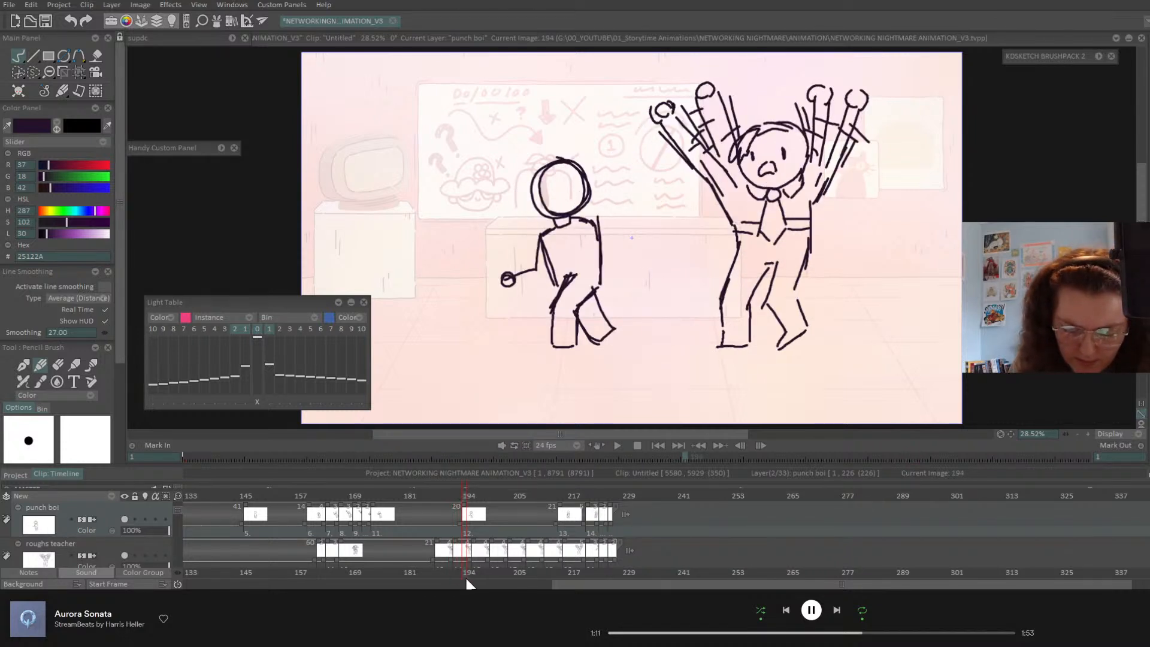
{"action": "left_click_drag", "start_coordinate": [569, 496], "coordinate": [592, 498]}
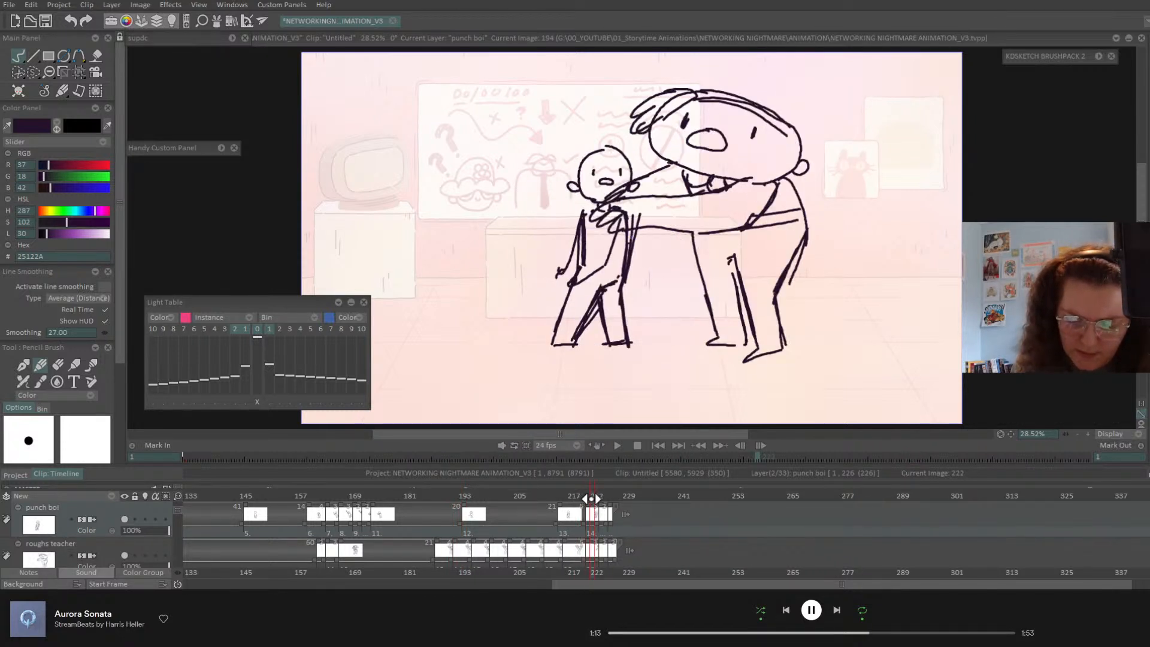
{"action": "left_click_drag", "start_coordinate": [585, 559], "coordinate": [736, 538]}
{"action": "left_click_drag", "start_coordinate": [555, 525], "coordinate": [747, 531]}
{"action": "mouse_move", "coordinate": [439, 565]}
{"action": "left_mouse_down"}
{"action": "mouse_move", "coordinate": [559, 564]}
{"action": "mouse_move", "coordinate": [462, 564]}
{"action": "mouse_move", "coordinate": [506, 560]}
{"action": "mouse_move", "coordinate": [491, 555]}
{"action": "mouse_move", "coordinate": [682, 559]}
{"action": "left_mouse_up"}
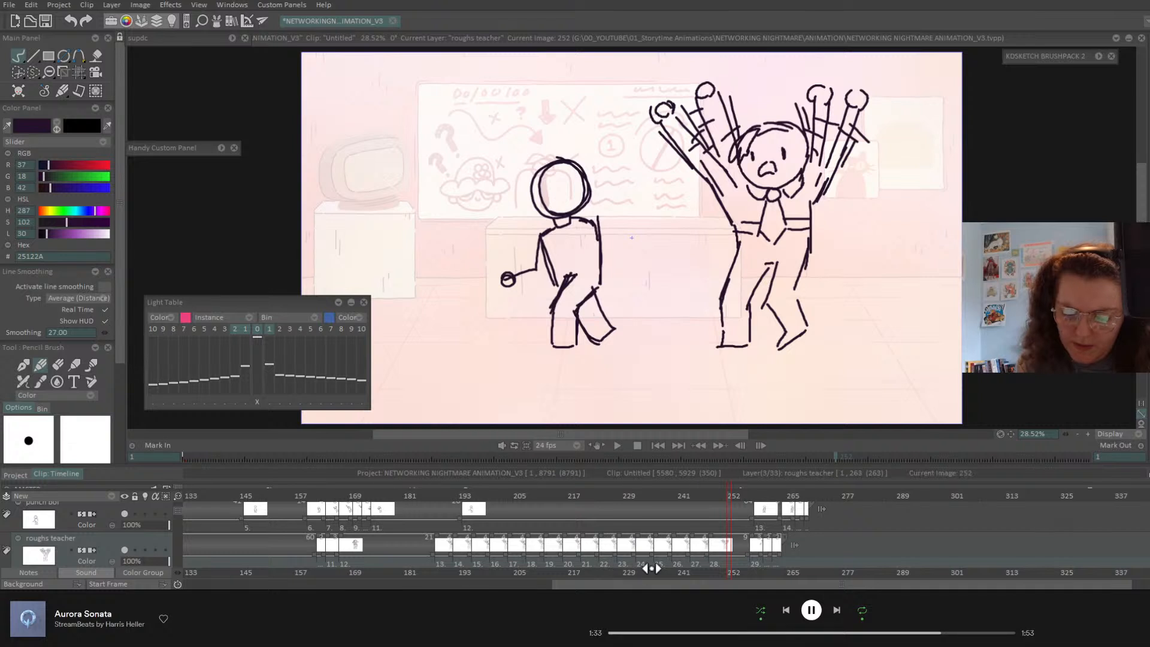
- Shift the teacher's grab drawings earlier so they directly follow the extended arm-waving and end at frame 258
{"action": "mouse_move", "coordinate": [750, 553]}
{"action": "left_mouse_down"}
{"action": "mouse_move", "coordinate": [732, 555]}
{"action": "mouse_move", "coordinate": [753, 556]}
{"action": "left_mouse_up"}
{"action": "left_click_drag", "start_coordinate": [745, 495], "coordinate": [765, 495]}
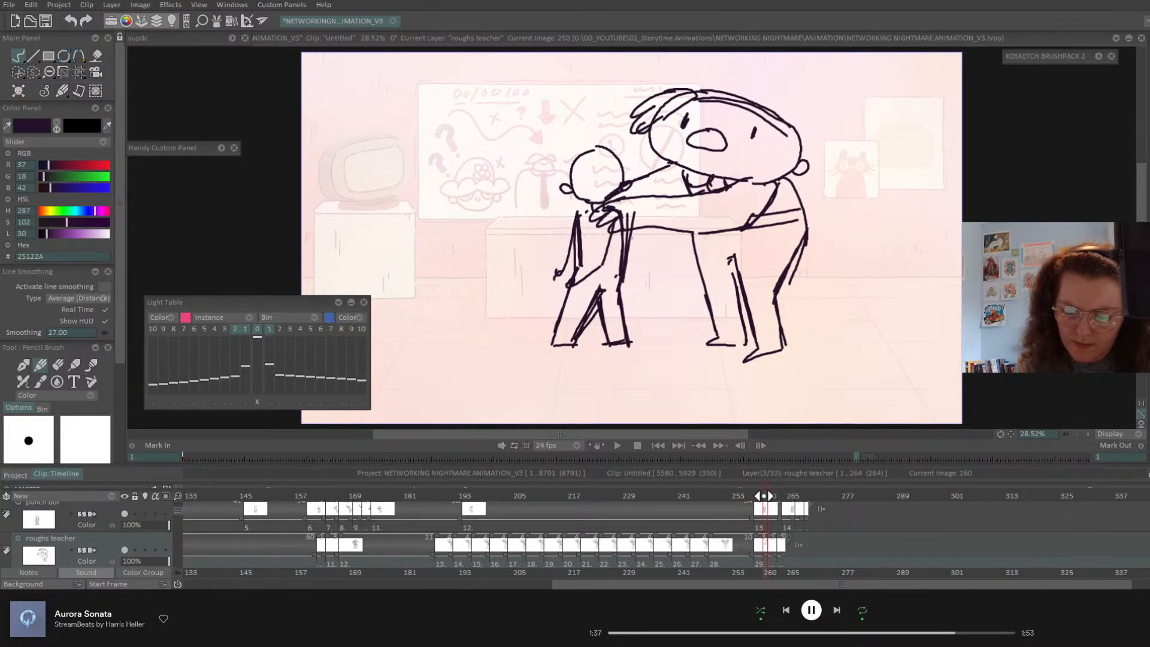
{"action": "left_click_drag", "start_coordinate": [754, 555], "coordinate": [726, 556]}
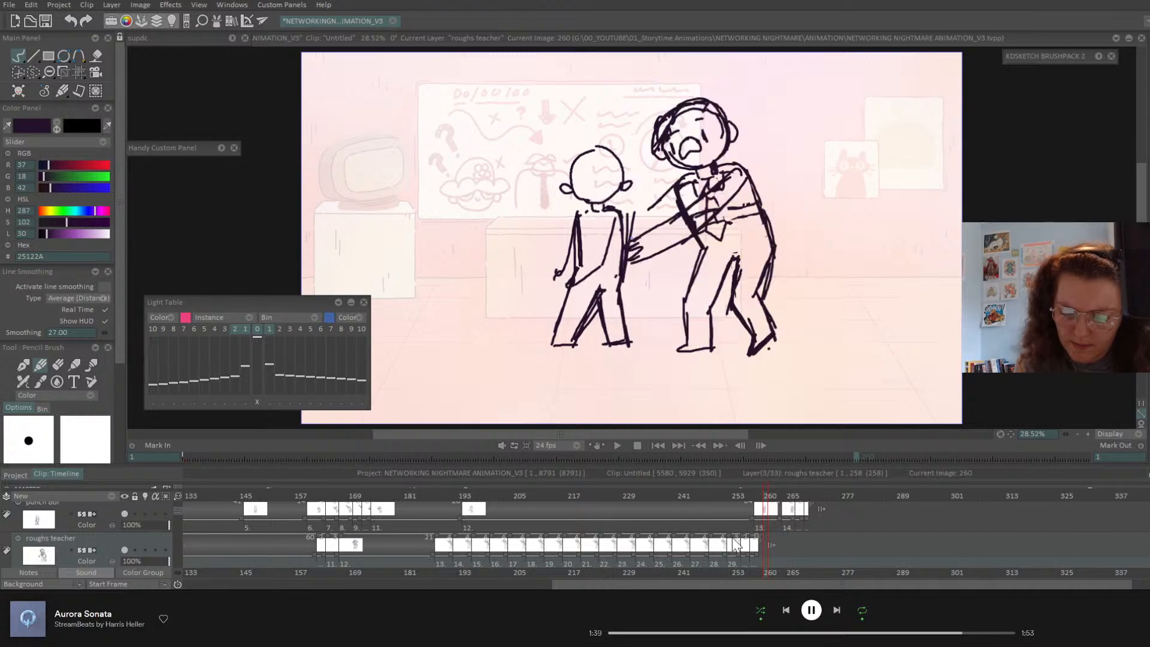
- Shift punch boi's grab reaction drawings earlier to match the teacher's grab, and check the alignment around frame 255
{"action": "left_click", "coordinate": [664, 446]}
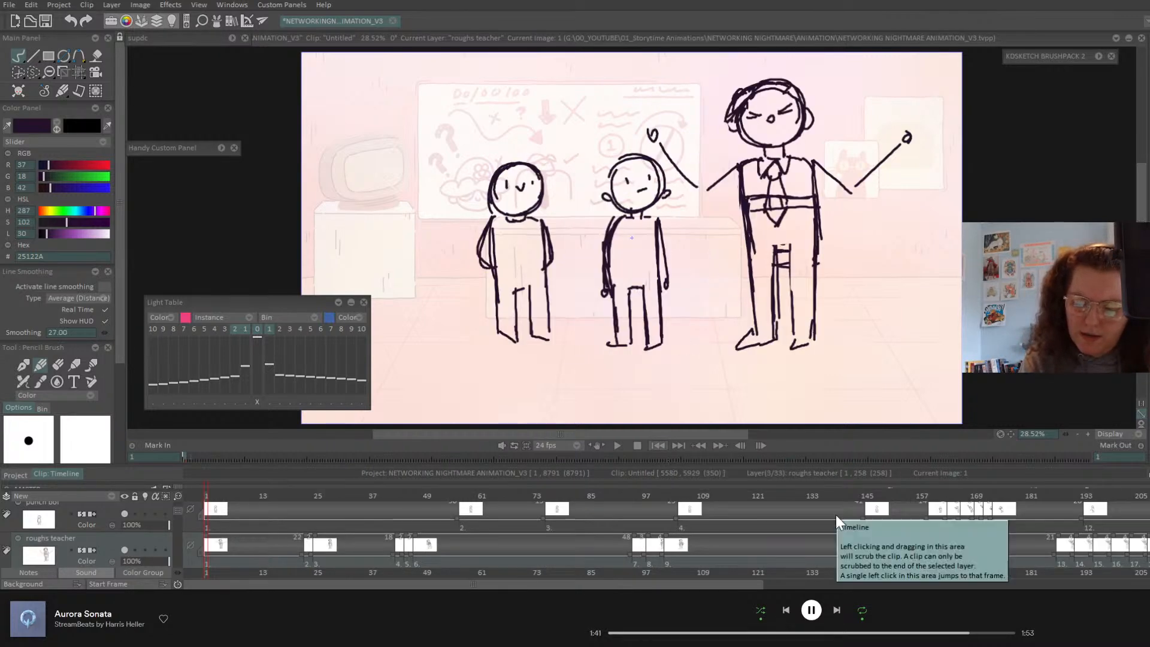
{"action": "left_click_drag", "start_coordinate": [704, 586], "coordinate": [1089, 582]}
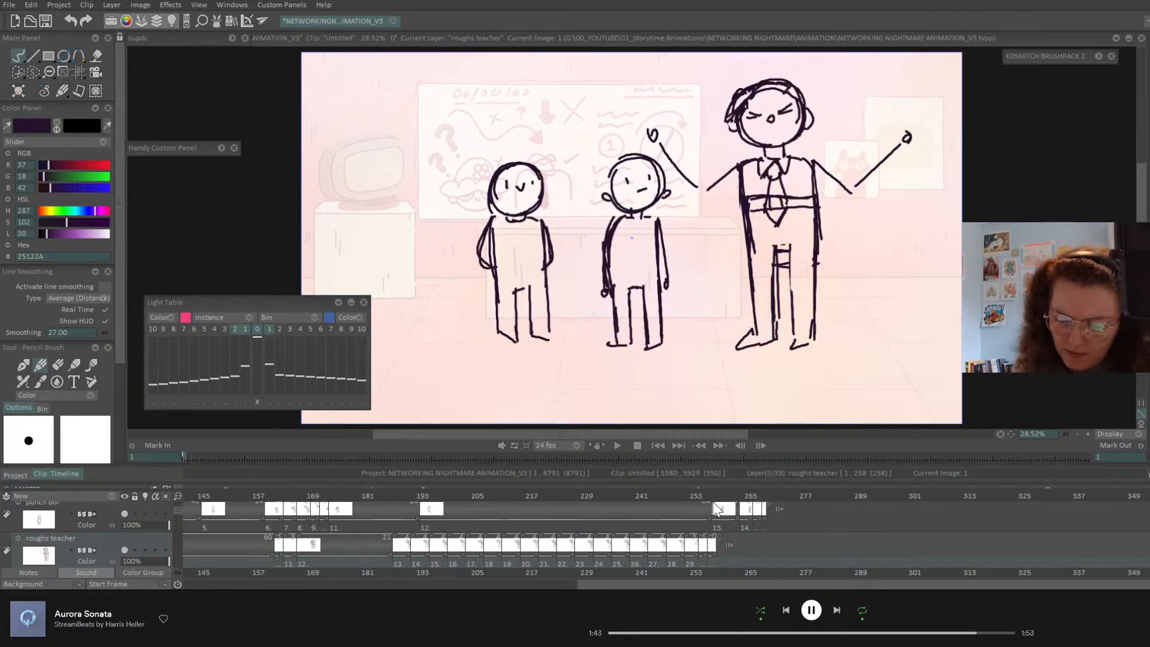
{"action": "left_click", "coordinate": [709, 495]}
{"action": "mouse_move", "coordinate": [709, 522]}
{"action": "left_mouse_down"}
{"action": "mouse_move", "coordinate": [673, 528]}
{"action": "mouse_move", "coordinate": [711, 498]}
{"action": "left_mouse_up"}
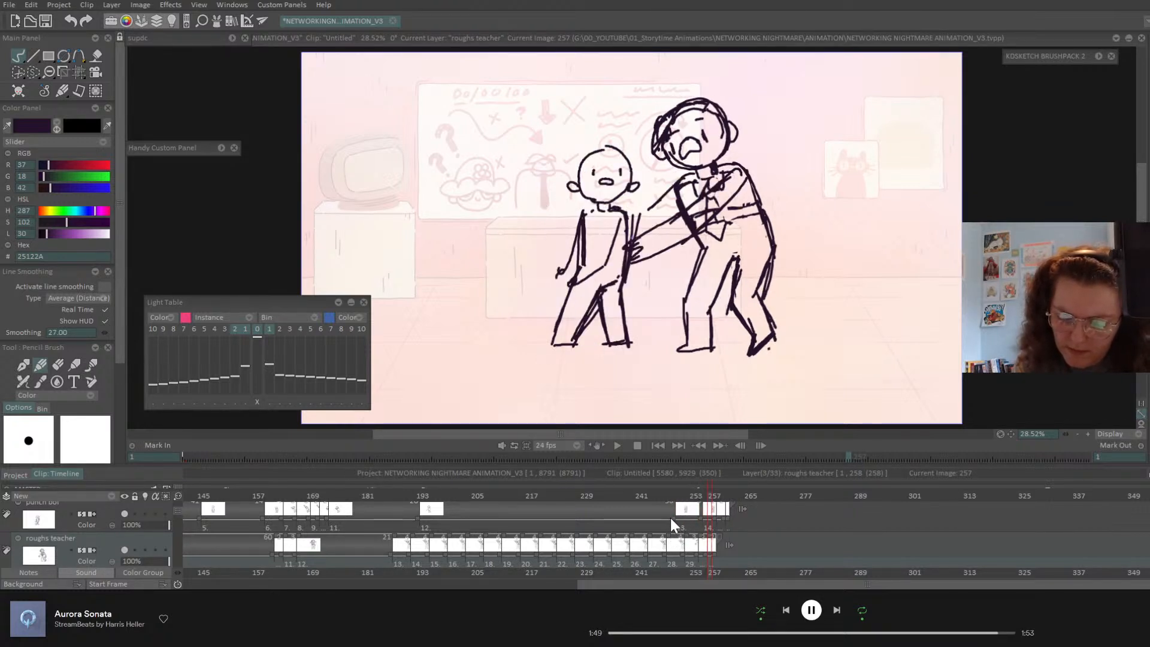
{"action": "left_click", "coordinate": [670, 517]}
{"action": "left_click_drag", "start_coordinate": [673, 517], "coordinate": [652, 520]}
{"action": "left_click", "coordinate": [706, 495]}
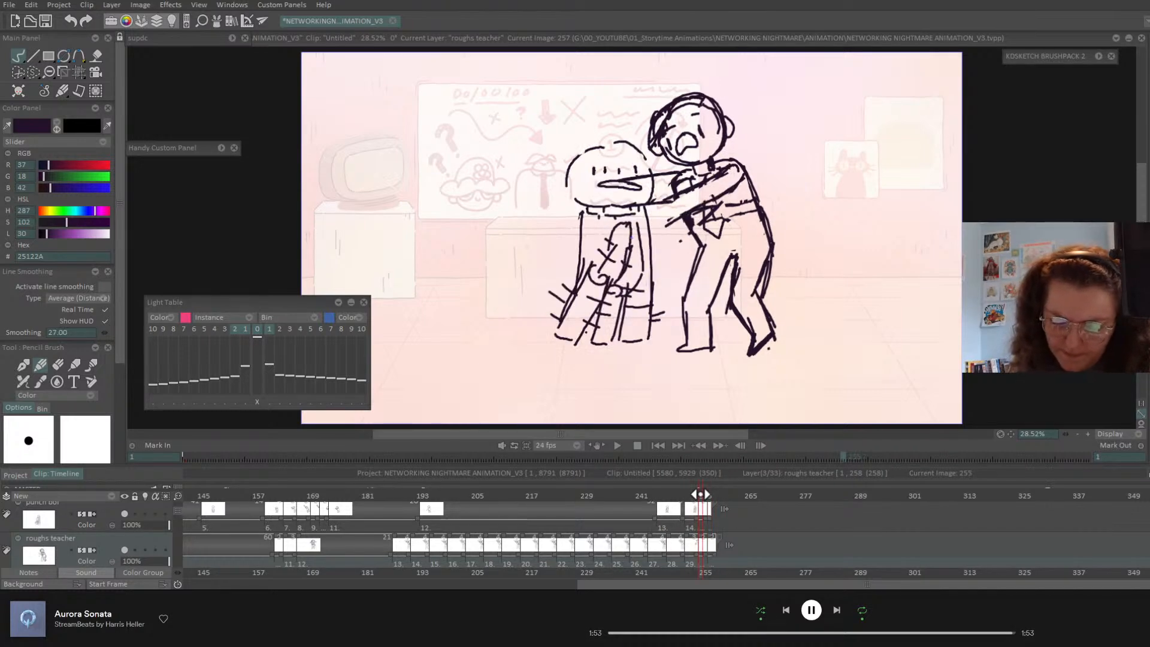
{"action": "mouse_move", "coordinate": [706, 495]}
{"action": "left_mouse_down"}
{"action": "mouse_move", "coordinate": [692, 499]}
{"action": "mouse_move", "coordinate": [713, 497]}
{"action": "mouse_move", "coordinate": [702, 498]}
{"action": "left_mouse_up"}
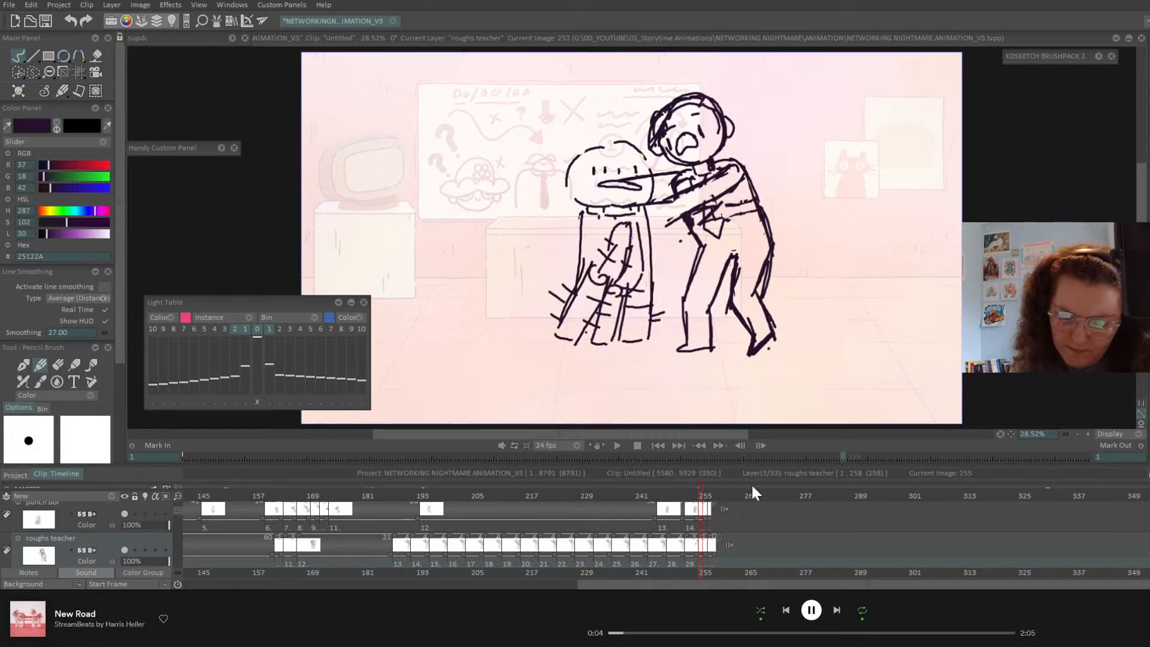
- Erase the teacher's outstretched arms at frame 255 and redraw them reaching diagonally down to punch boi's torso
{"action": "left_click", "coordinate": [57, 364]}
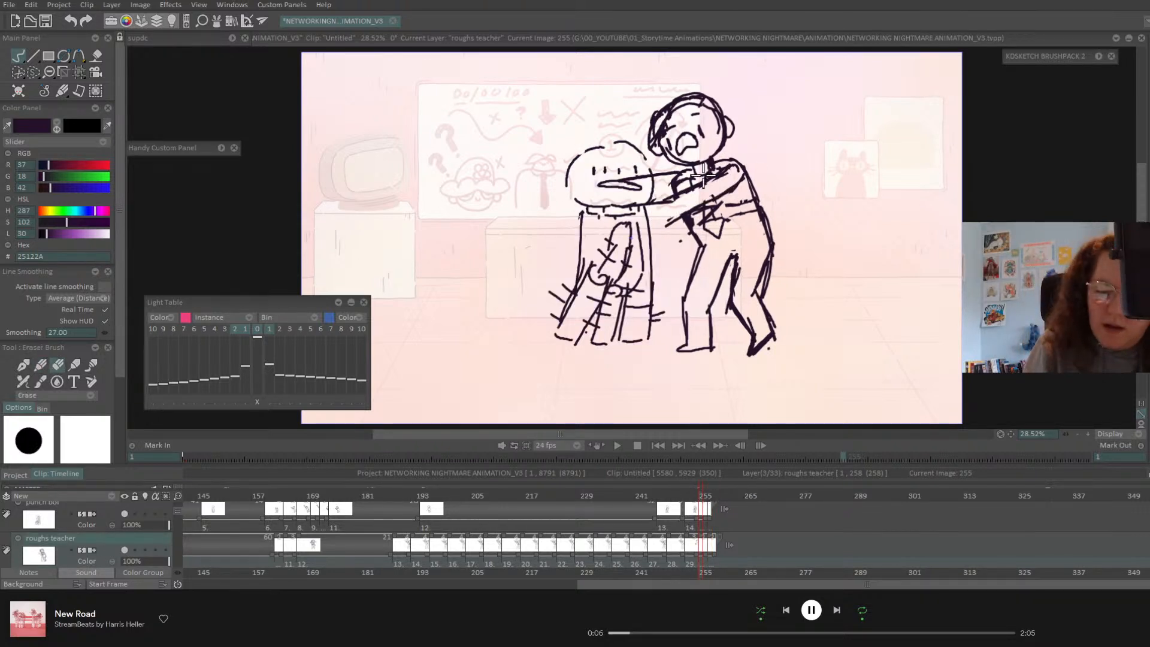
{"action": "left_click_drag", "start_coordinate": [671, 179], "coordinate": [599, 181]}
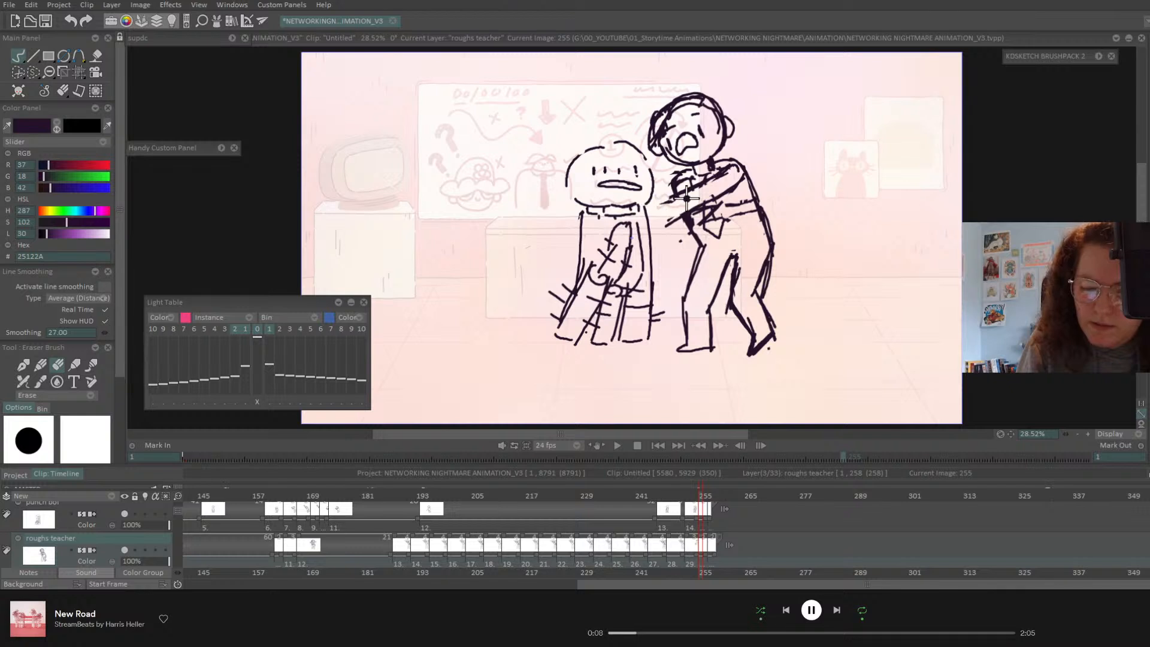
{"action": "left_click", "coordinate": [40, 364]}
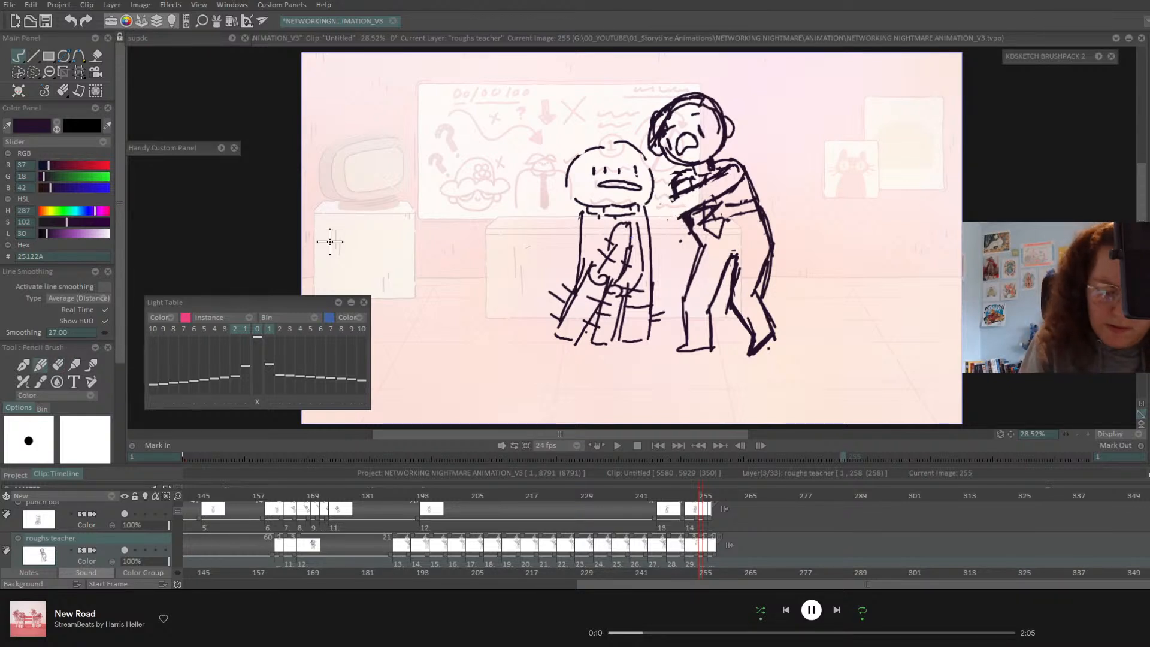
{"action": "mouse_move", "coordinate": [680, 192]}
{"action": "left_mouse_down"}
{"action": "mouse_move", "coordinate": [617, 224]}
{"action": "mouse_move", "coordinate": [616, 244]}
{"action": "mouse_move", "coordinate": [689, 210]}
{"action": "mouse_move", "coordinate": [641, 197]}
{"action": "left_mouse_up"}
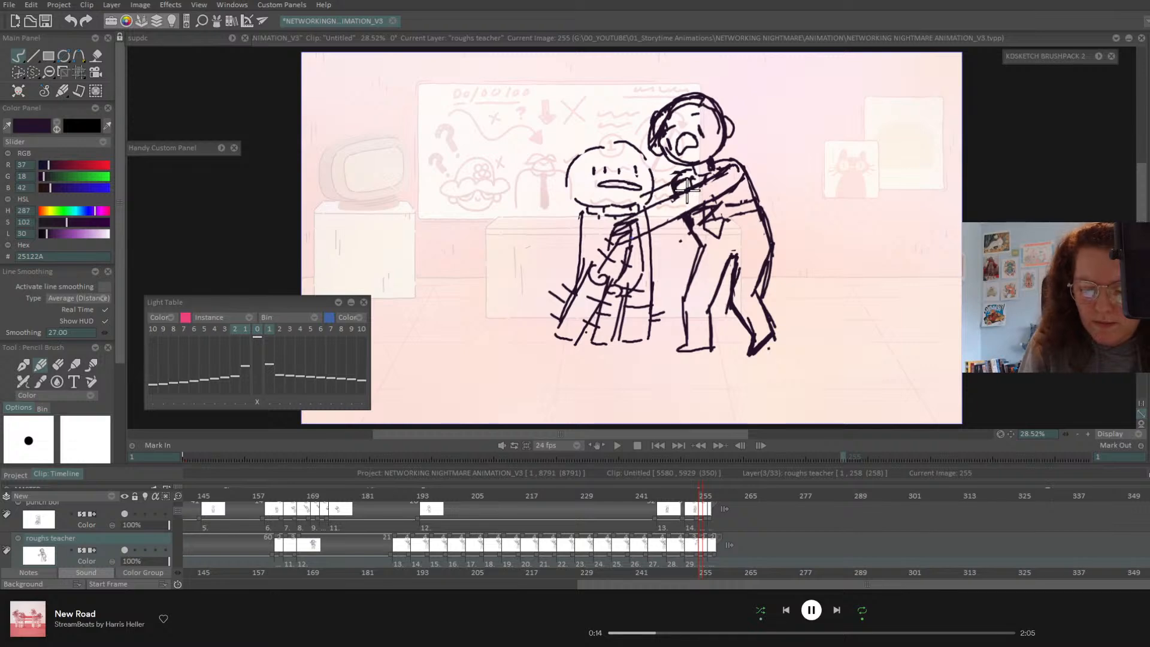
- Save the project and play the clip from the start to review the retimed grab
{"action": "left_click", "coordinate": [618, 445]}
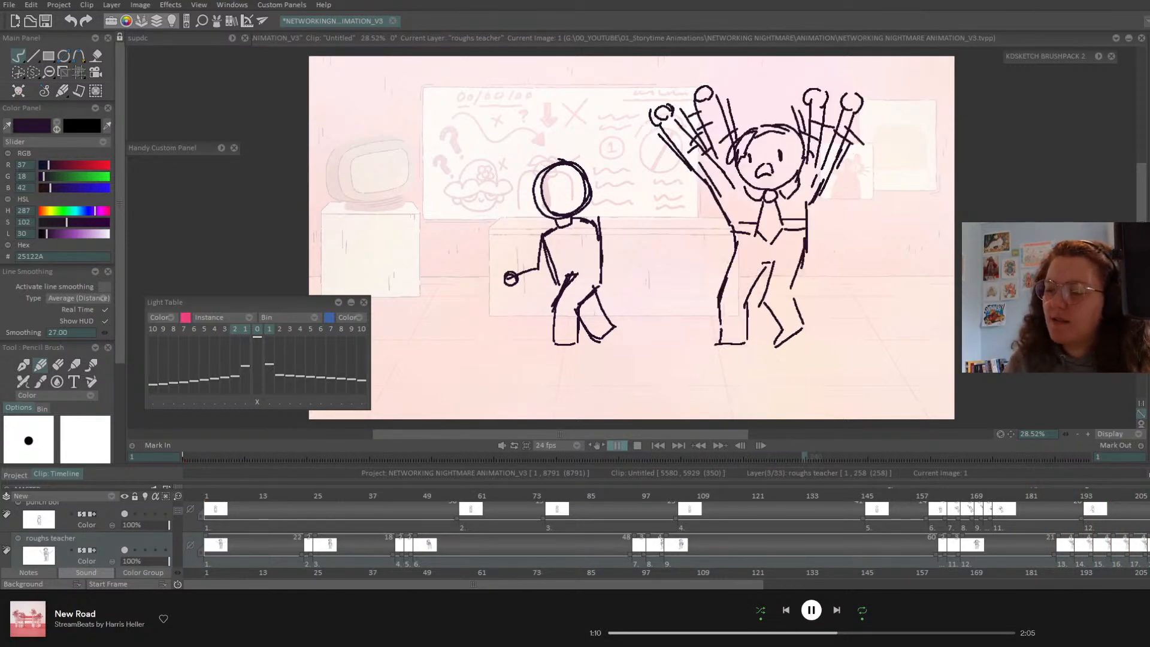
{"action": "key", "text": "ctrl+s"}
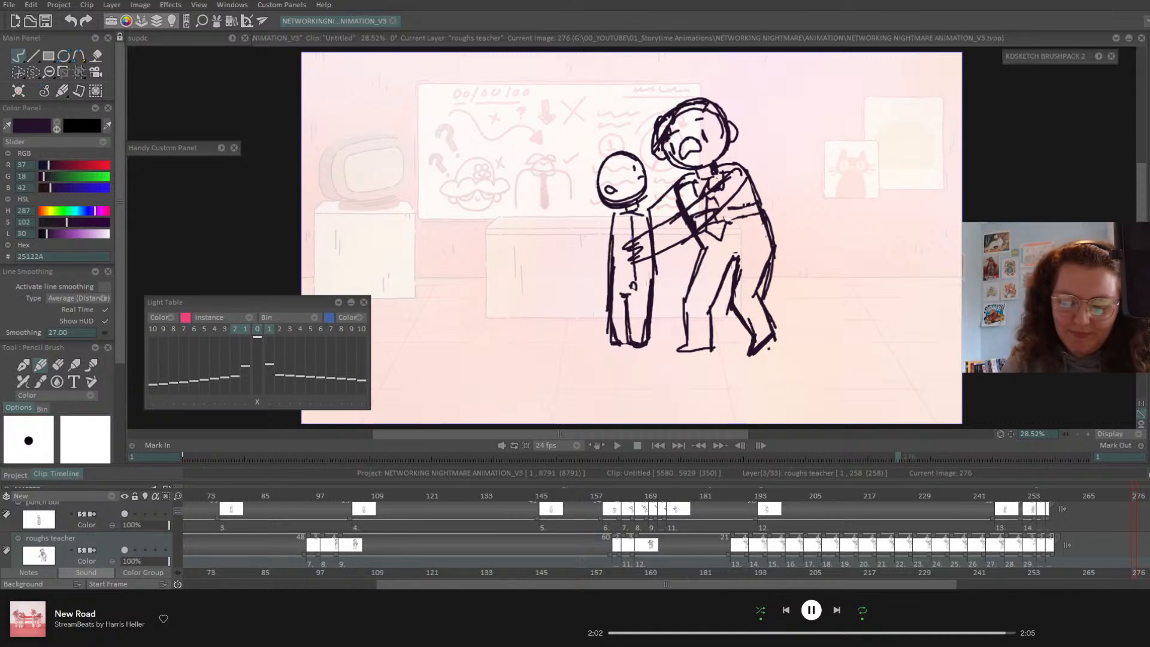
{"action": "left_click", "coordinate": [618, 445]}
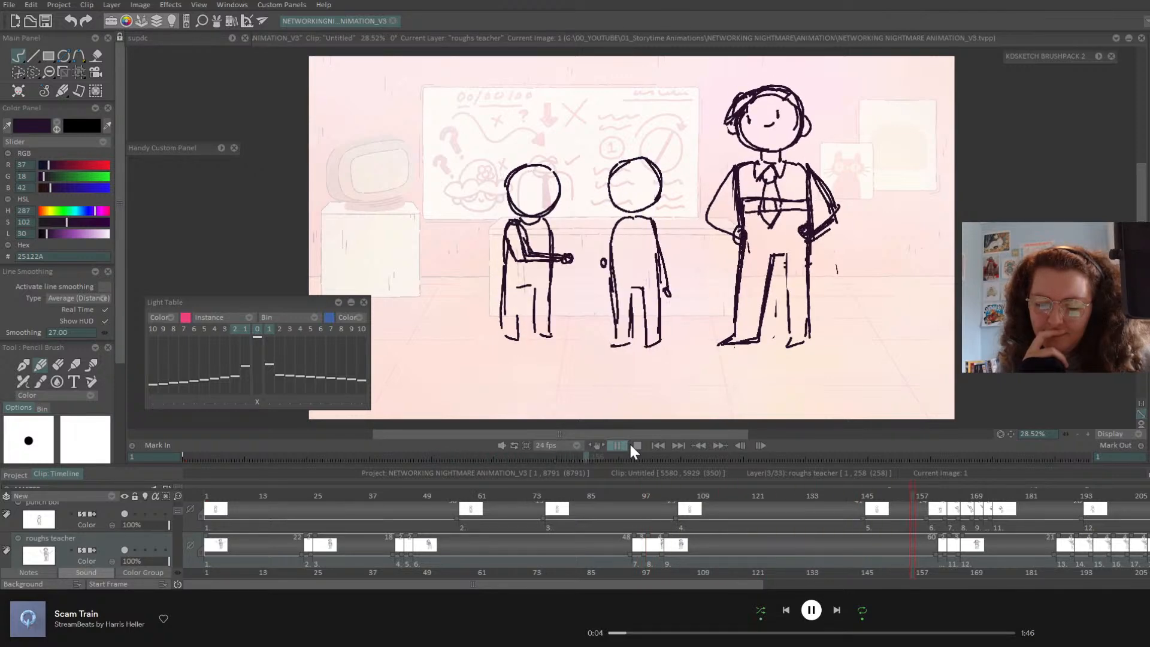
{"action": "left_click", "coordinate": [617, 445]}
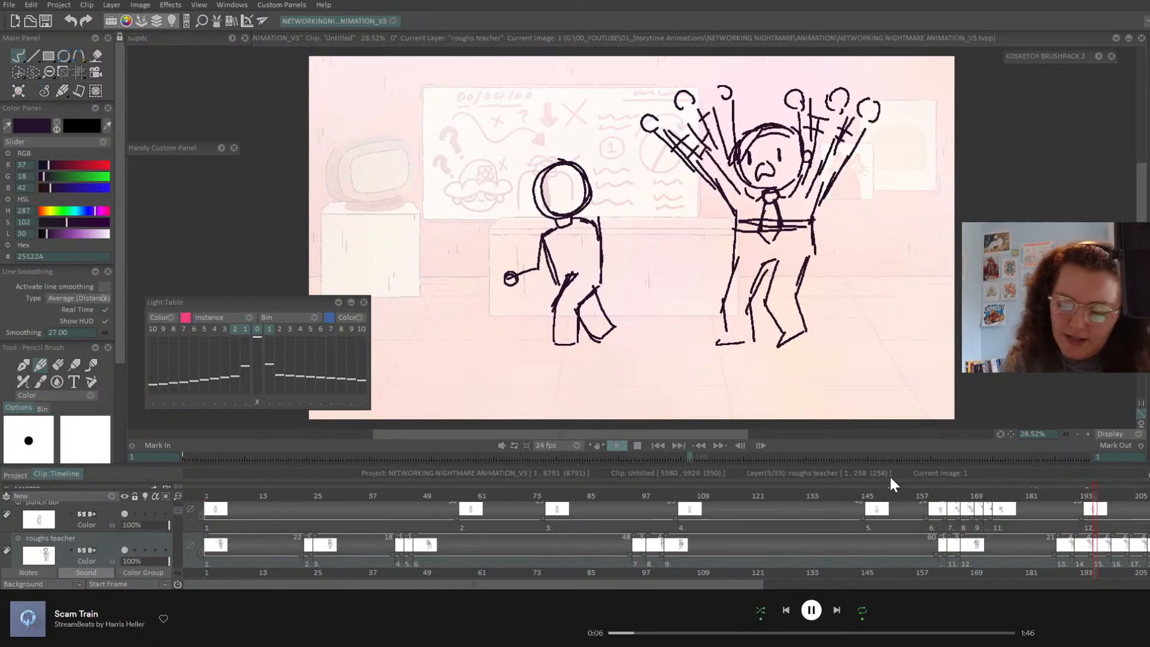
- Insert a blank drawing at frame 162 on the punch boi layer and show the neighbouring drawings with its light table
{"action": "mouse_move", "coordinate": [934, 495]}
{"action": "left_mouse_down"}
{"action": "mouse_move", "coordinate": [947, 493]}
{"action": "mouse_move", "coordinate": [933, 491]}
{"action": "left_mouse_up"}
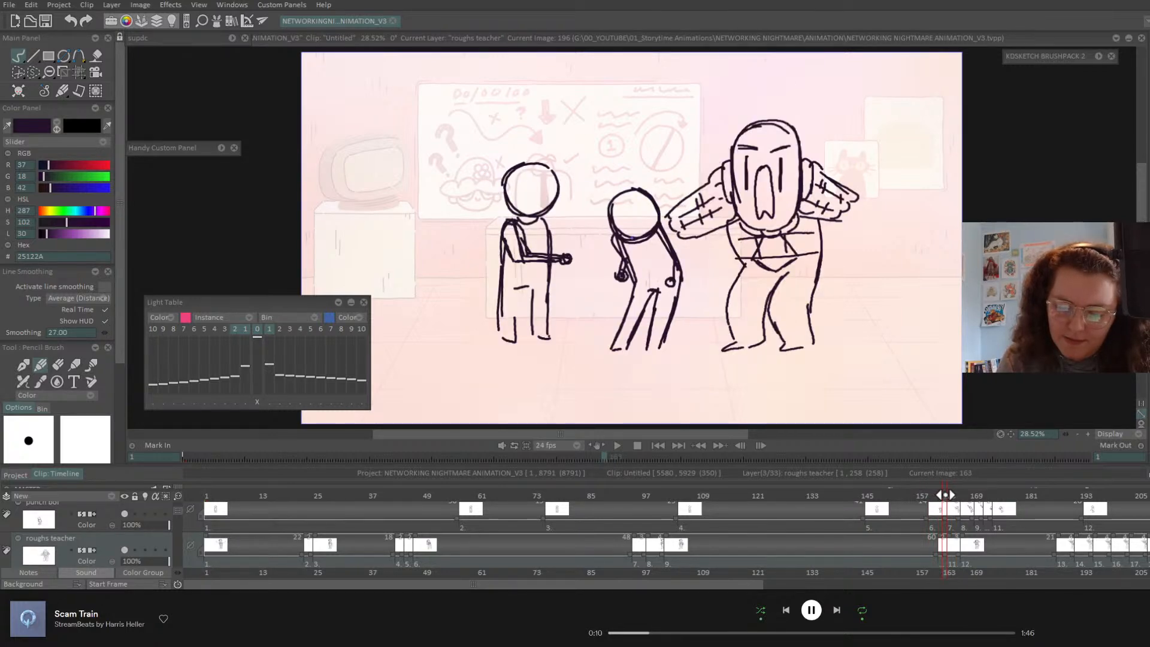
{"action": "left_click_drag", "start_coordinate": [945, 495], "coordinate": [940, 492]}
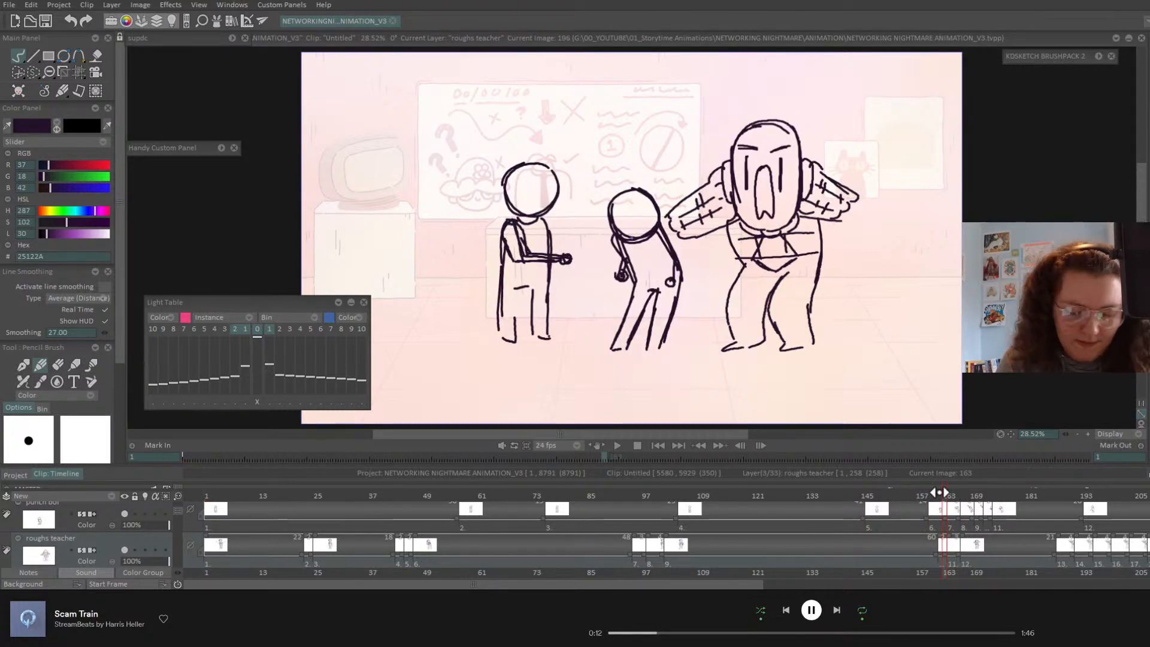
{"action": "left_click", "coordinate": [103, 513]}
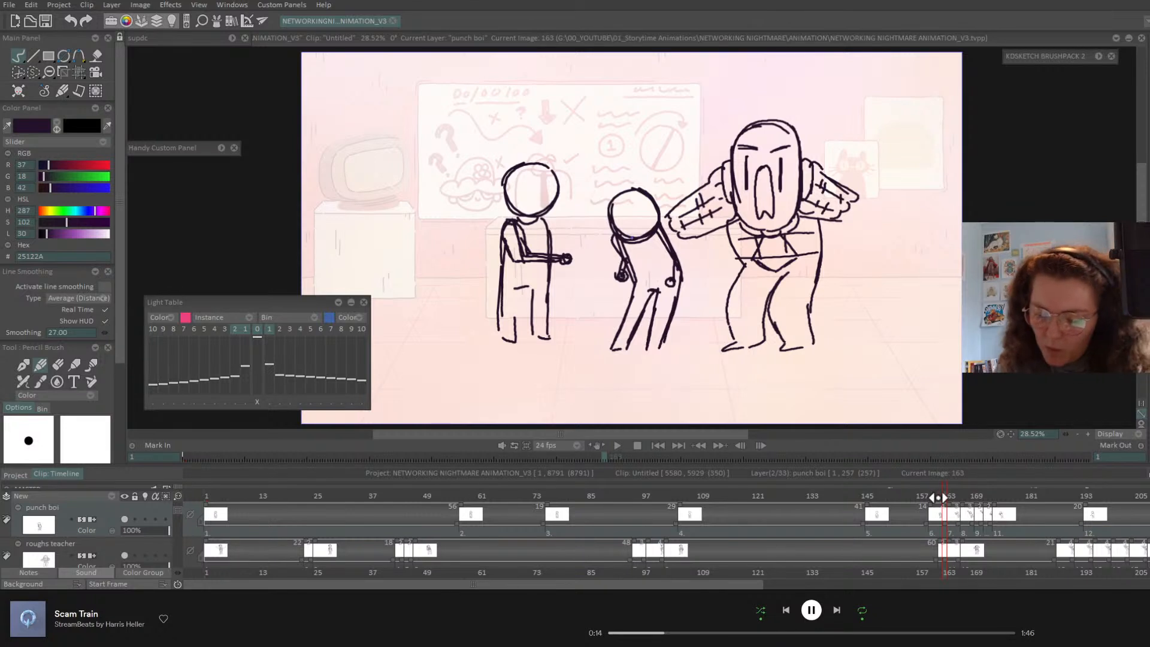
{"action": "left_click_drag", "start_coordinate": [945, 496], "coordinate": [942, 498]}
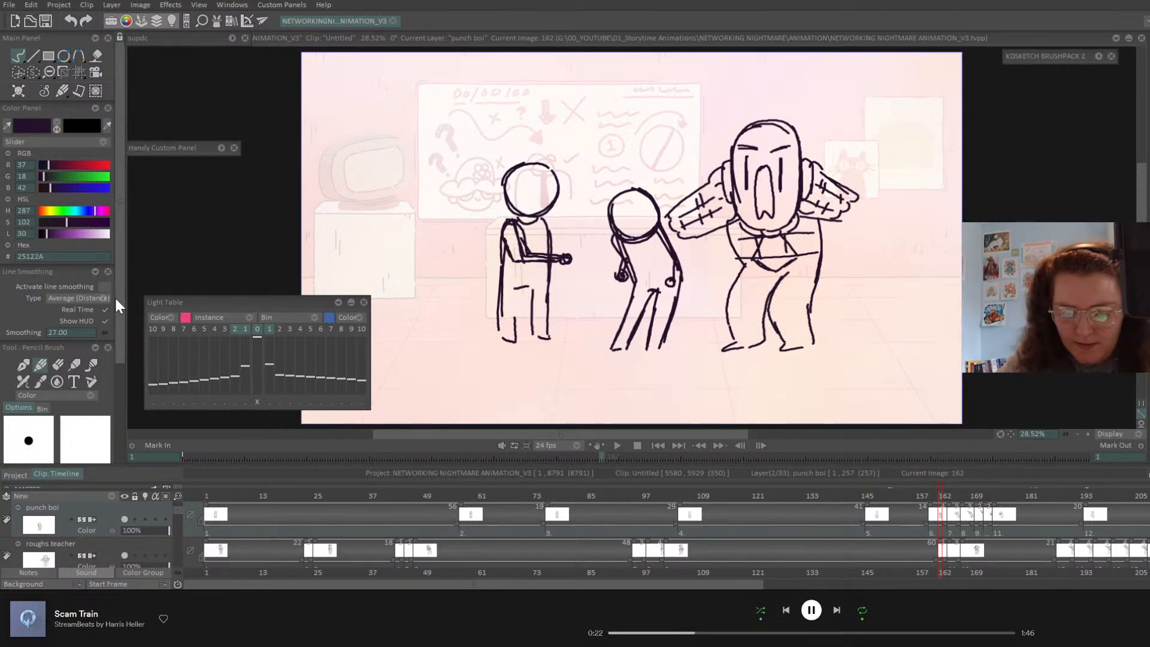
{"action": "left_click_drag", "start_coordinate": [952, 497], "coordinate": [940, 496]}
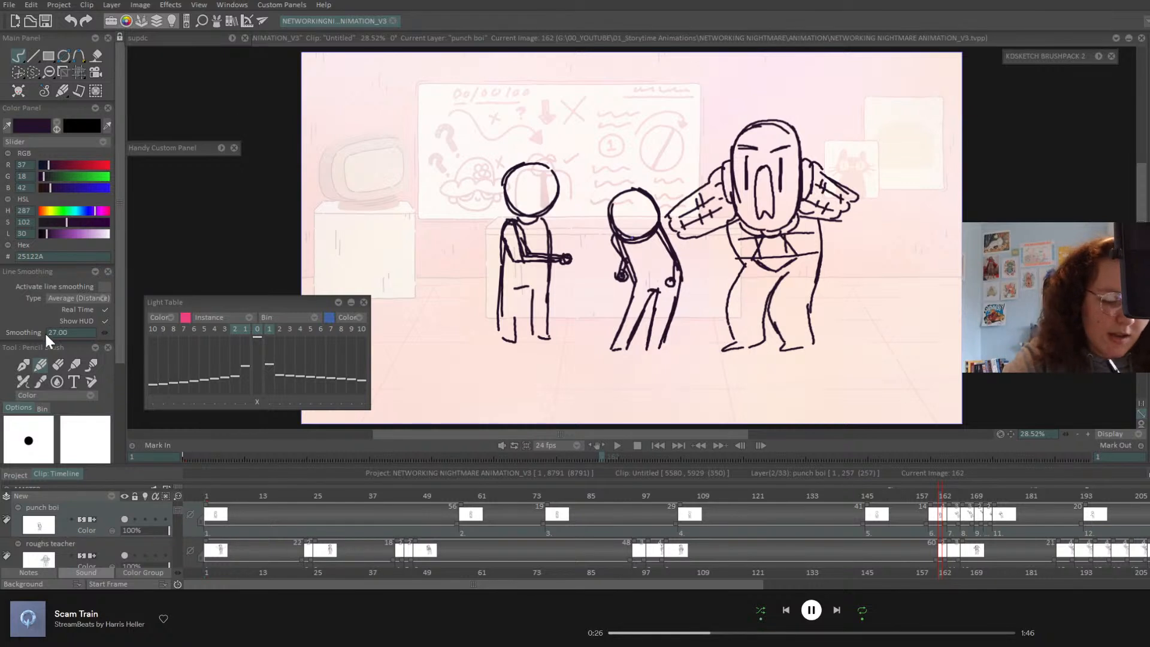
{"action": "key", "text": "BackSpace"}
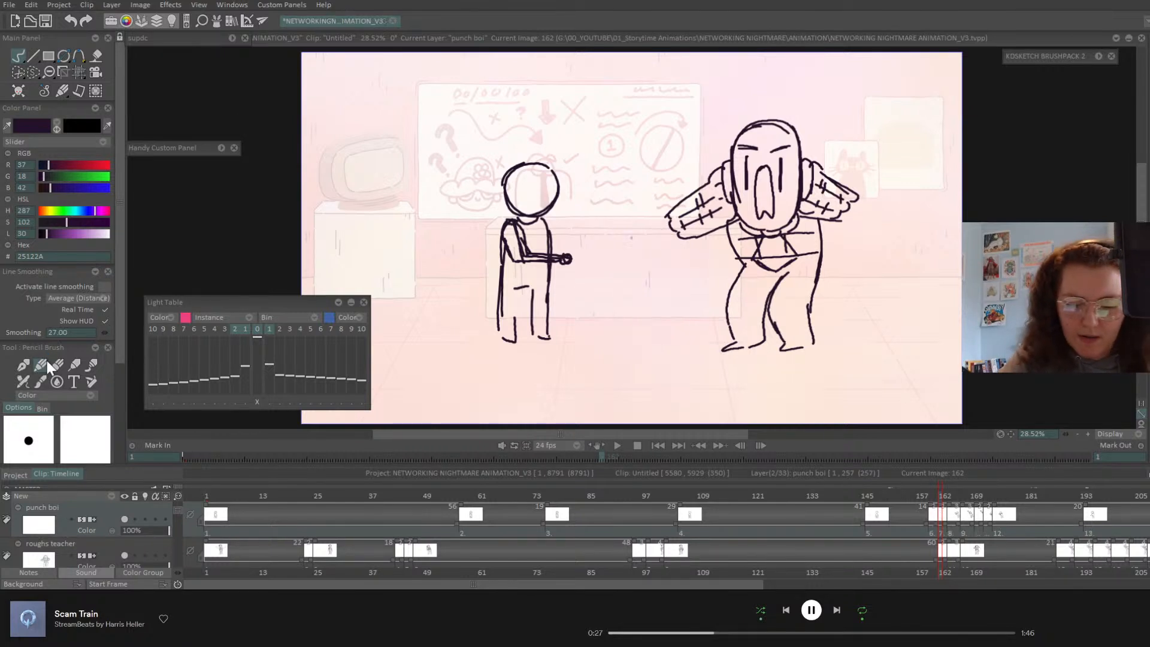
{"action": "left_click", "coordinate": [145, 518]}
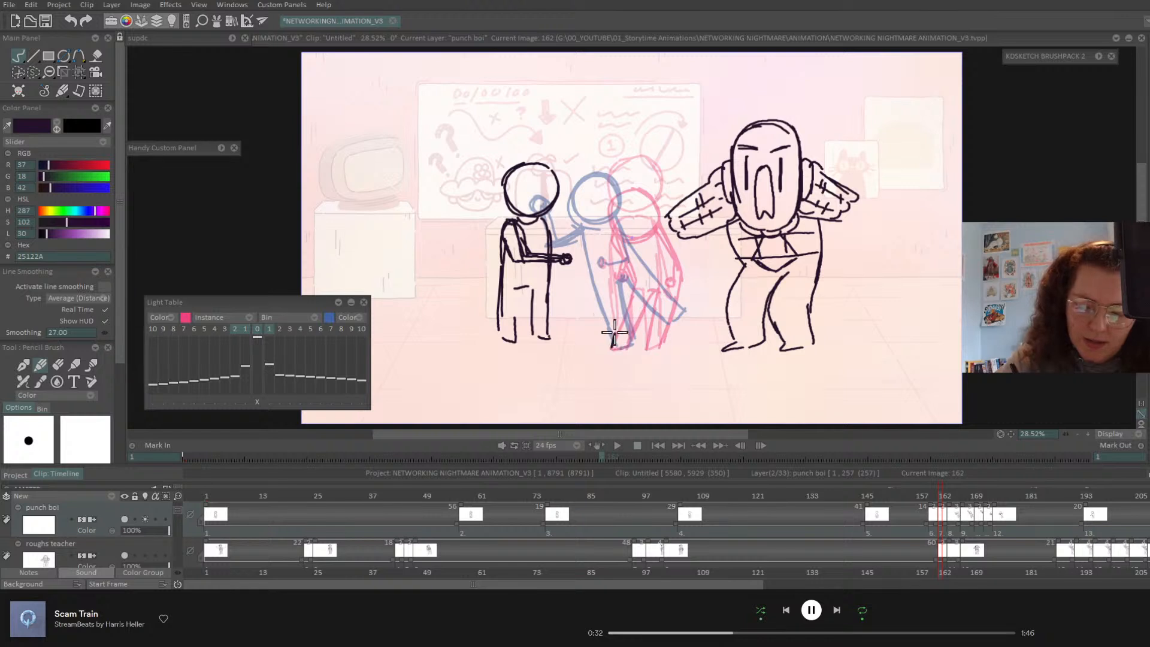
{"action": "left_click_drag", "start_coordinate": [615, 333], "coordinate": [625, 311]}
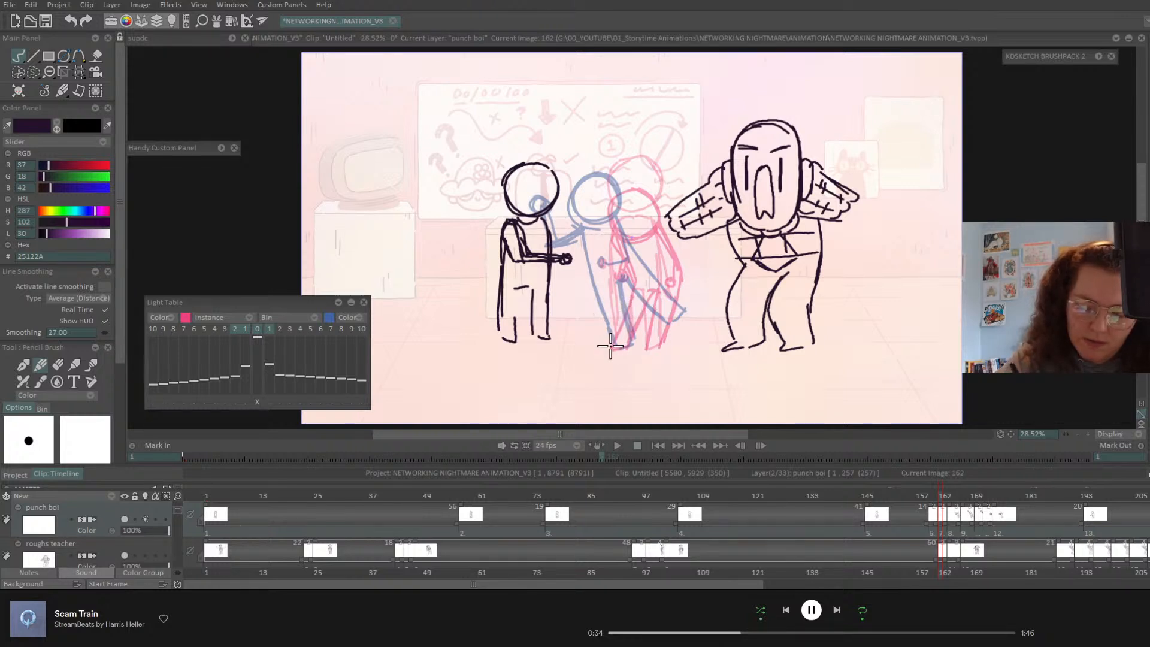
{"action": "left_click_drag", "start_coordinate": [611, 345], "coordinate": [630, 295]}
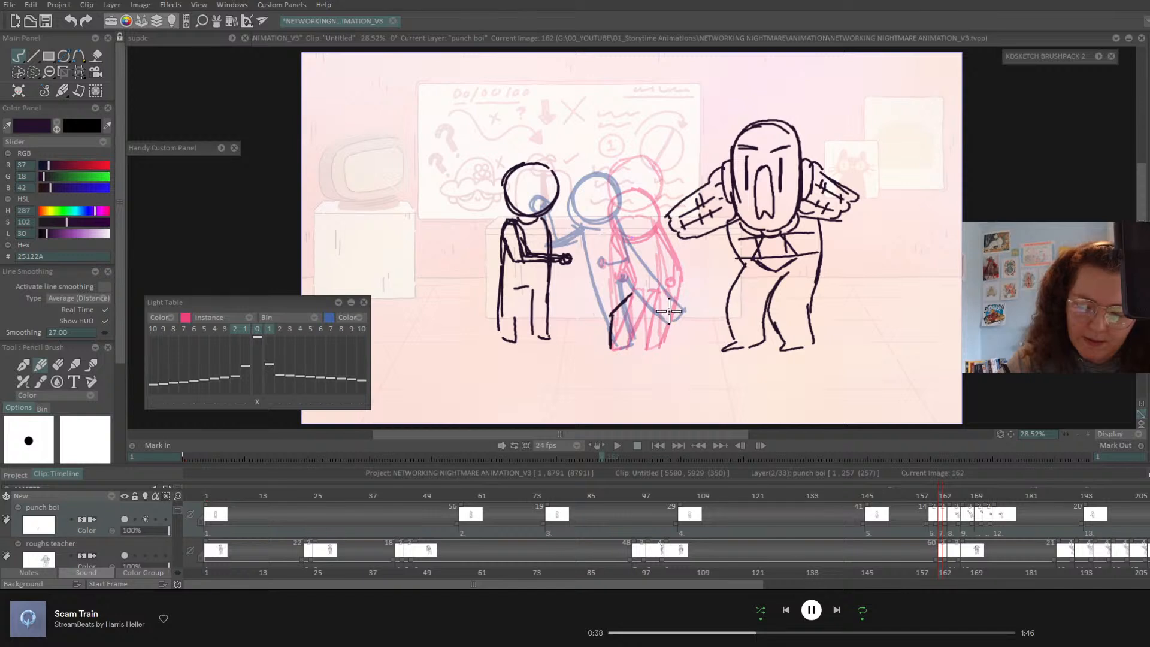
{"action": "key", "text": "ctrl+z"}
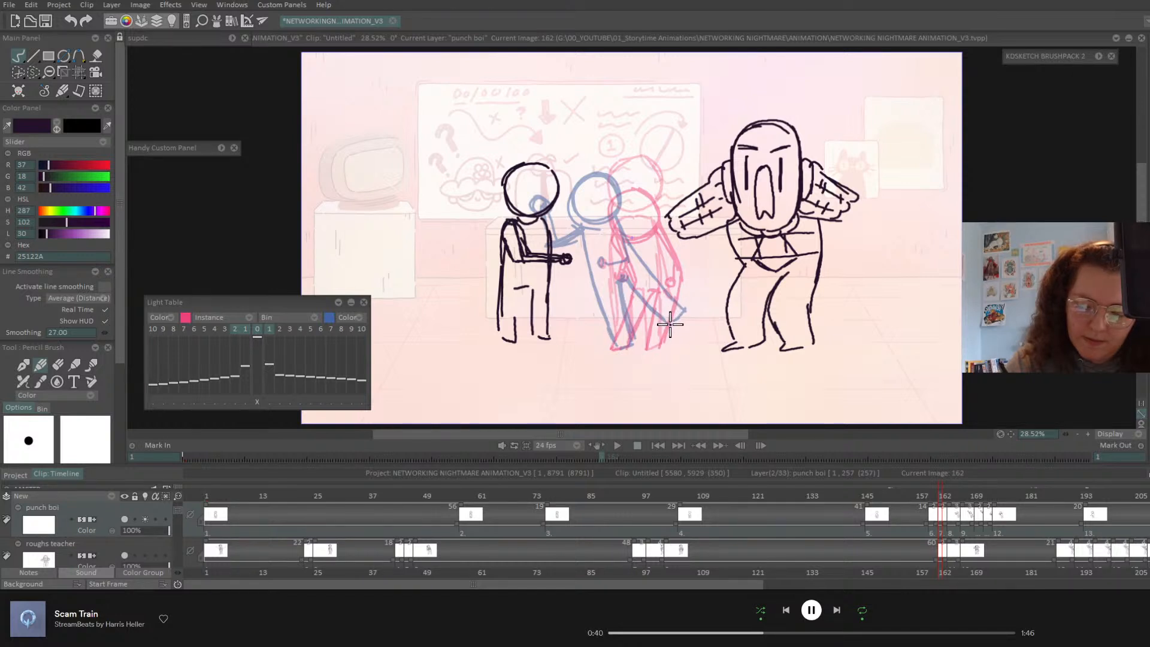
{"action": "mouse_move", "coordinate": [612, 347]}
{"action": "left_mouse_down"}
{"action": "mouse_move", "coordinate": [599, 316]}
{"action": "mouse_move", "coordinate": [616, 301]}
{"action": "left_mouse_up"}
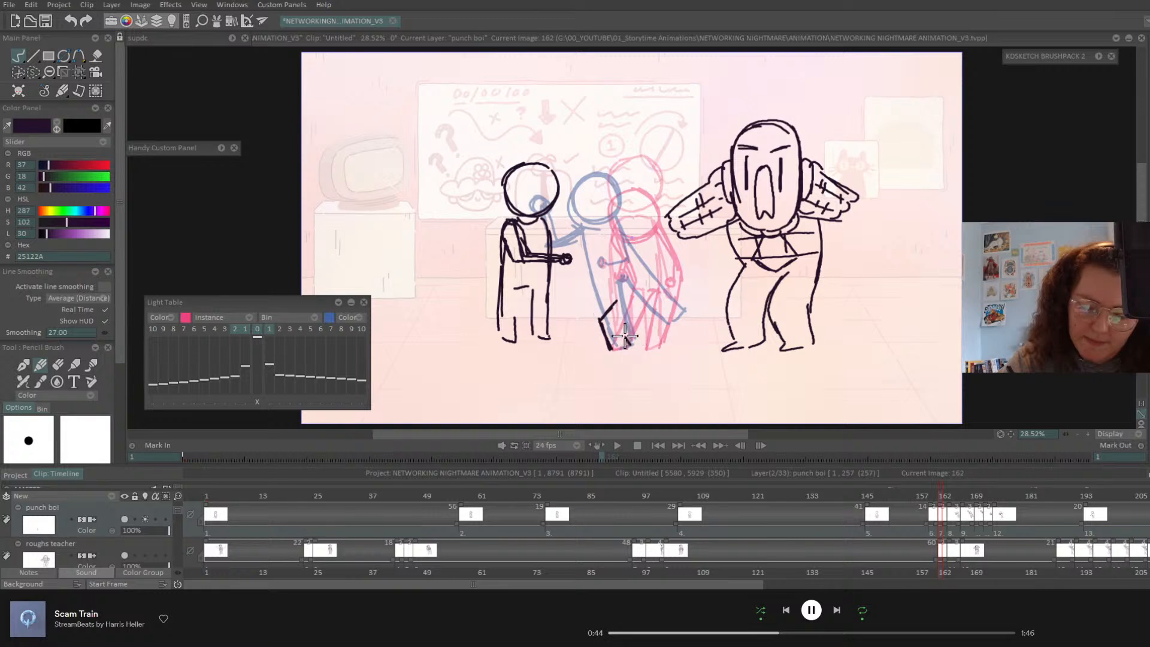
{"action": "key", "text": "ctrl+z"}
{"action": "mouse_move", "coordinate": [612, 348]}
{"action": "left_mouse_down"}
{"action": "mouse_move", "coordinate": [623, 309]}
{"action": "mouse_move", "coordinate": [639, 306]}
{"action": "left_mouse_up"}
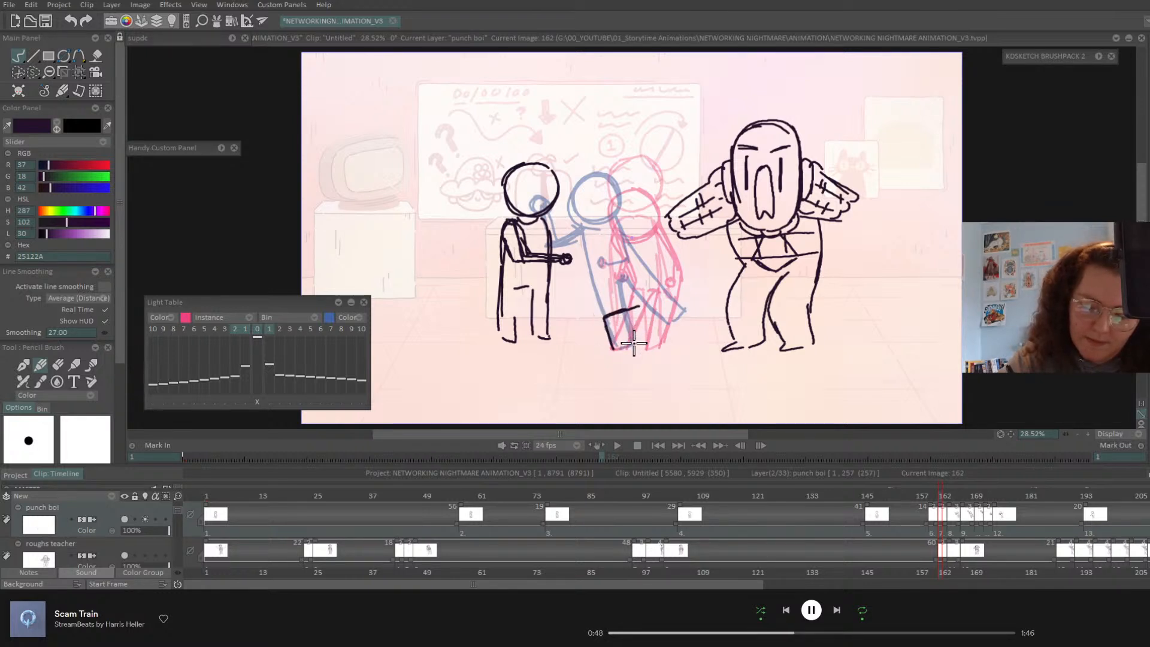
{"action": "mouse_move", "coordinate": [646, 346]}
{"action": "left_mouse_down"}
{"action": "mouse_move", "coordinate": [638, 319]}
{"action": "mouse_move", "coordinate": [660, 310]}
{"action": "mouse_move", "coordinate": [664, 344]}
{"action": "mouse_move", "coordinate": [651, 314]}
{"action": "mouse_move", "coordinate": [662, 344]}
{"action": "mouse_move", "coordinate": [653, 347]}
{"action": "mouse_move", "coordinate": [651, 322]}
{"action": "mouse_move", "coordinate": [673, 303]}
{"action": "left_mouse_up"}
{"action": "mouse_move", "coordinate": [611, 274]}
{"action": "left_mouse_down"}
{"action": "mouse_move", "coordinate": [623, 306]}
{"action": "mouse_move", "coordinate": [622, 268]}
{"action": "left_mouse_up"}
{"action": "key", "text": "Delete"}
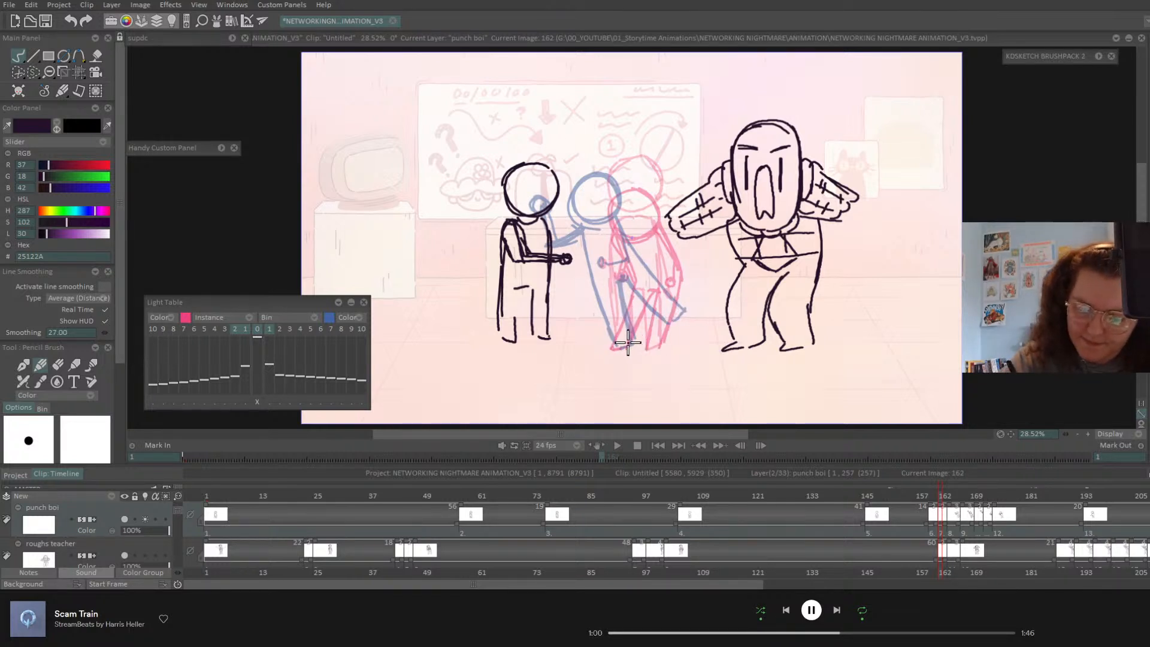
- Sketch punch boi crouching at frame 162, with bent legs planted on the existing foot positions, a lowered round head and a hanging arm
{"action": "mouse_move", "coordinate": [613, 349]}
{"action": "left_mouse_down"}
{"action": "mouse_move", "coordinate": [599, 325]}
{"action": "mouse_move", "coordinate": [610, 305]}
{"action": "mouse_move", "coordinate": [625, 323]}
{"action": "mouse_move", "coordinate": [633, 309]}
{"action": "mouse_move", "coordinate": [633, 346]}
{"action": "left_mouse_up"}
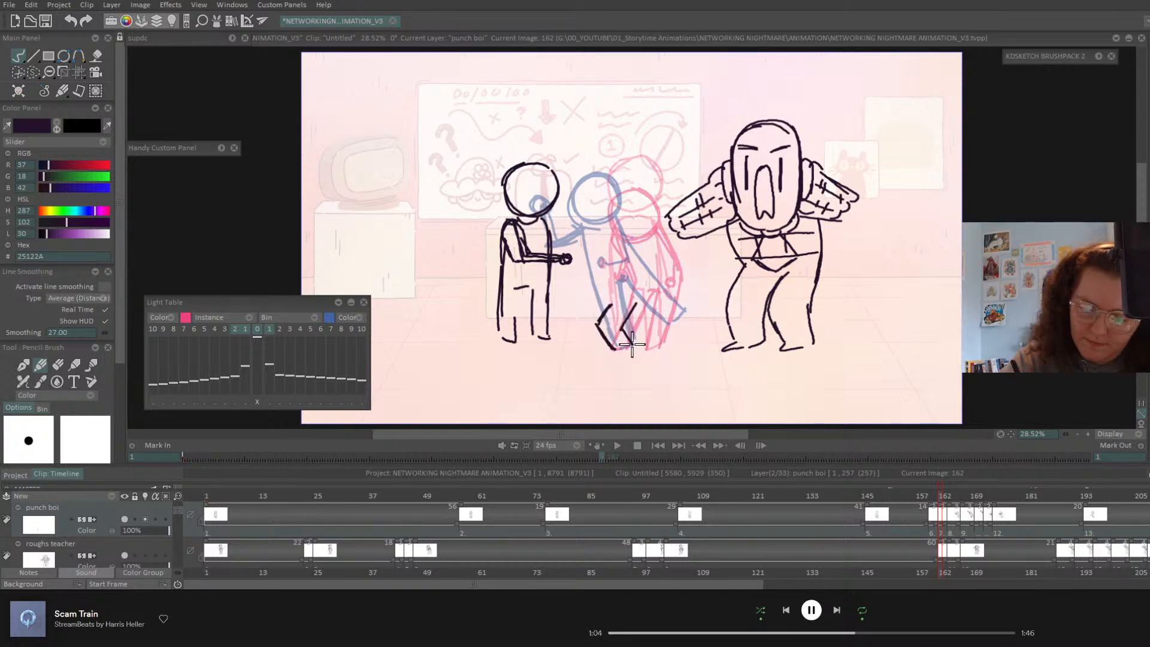
{"action": "mouse_move", "coordinate": [611, 305]}
{"action": "left_mouse_down"}
{"action": "mouse_move", "coordinate": [607, 262]}
{"action": "mouse_move", "coordinate": [635, 220]}
{"action": "mouse_move", "coordinate": [653, 255]}
{"action": "mouse_move", "coordinate": [608, 231]}
{"action": "left_mouse_up"}
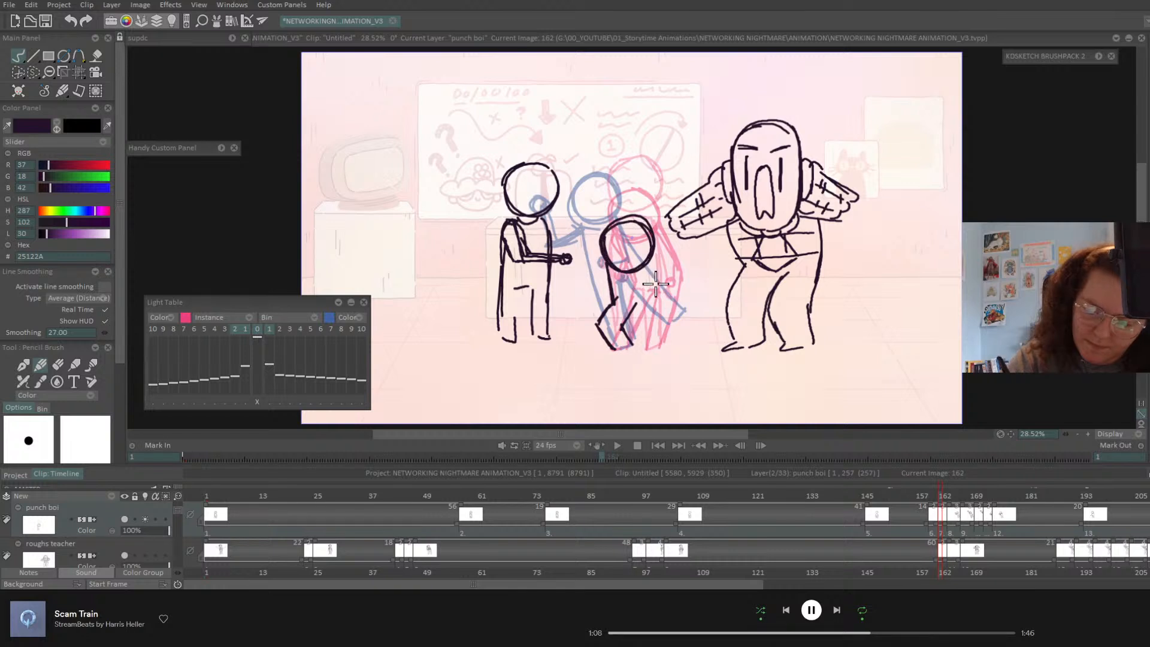
{"action": "mouse_move", "coordinate": [614, 274]}
{"action": "left_mouse_down"}
{"action": "mouse_move", "coordinate": [595, 282]}
{"action": "mouse_move", "coordinate": [639, 311]}
{"action": "left_mouse_up"}
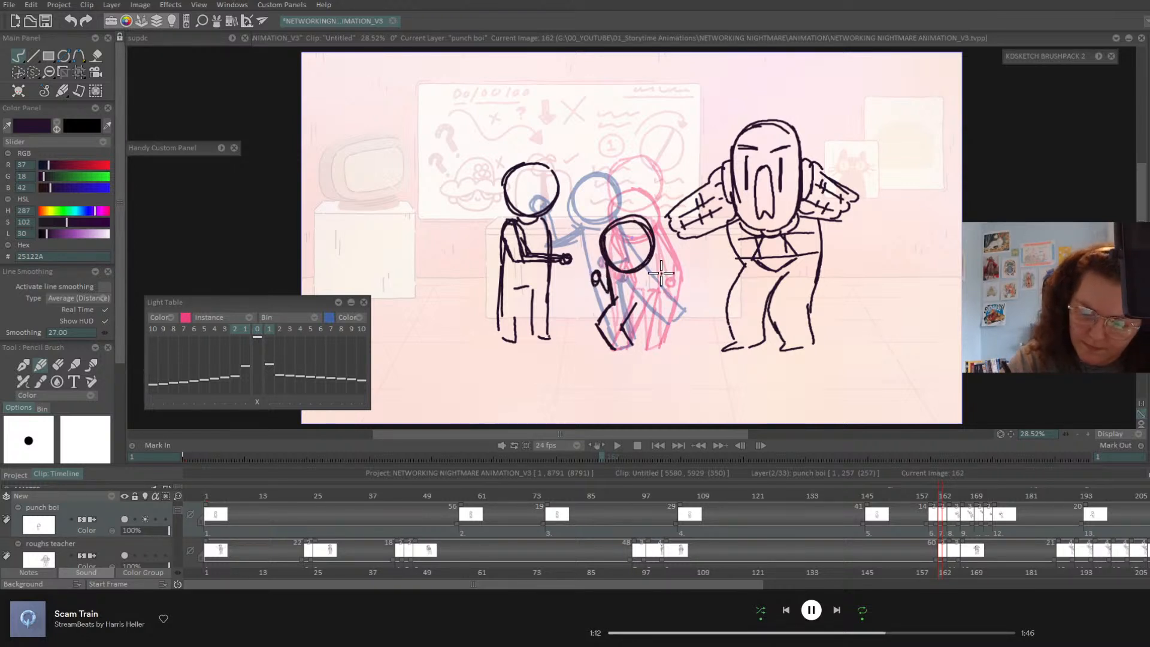
{"action": "mouse_move", "coordinate": [647, 240]}
{"action": "left_mouse_down"}
{"action": "mouse_move", "coordinate": [663, 300]}
{"action": "mouse_move", "coordinate": [651, 311]}
{"action": "mouse_move", "coordinate": [643, 296]}
{"action": "mouse_move", "coordinate": [622, 322]}
{"action": "mouse_move", "coordinate": [646, 349]}
{"action": "mouse_move", "coordinate": [661, 340]}
{"action": "mouse_move", "coordinate": [645, 322]}
{"action": "mouse_move", "coordinate": [665, 299]}
{"action": "left_mouse_up"}
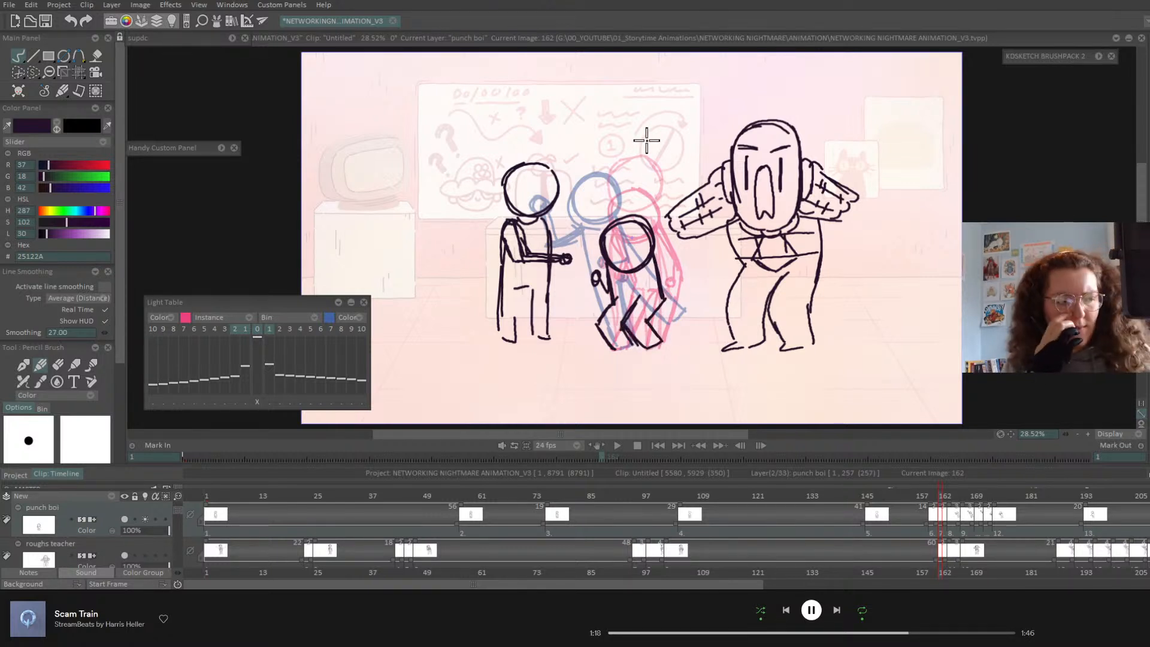
- Flip through punch boi's drawings between frames 160 and 164 to compare the crouch with its neighbouring poses
{"action": "key", "text": "Right"}
{"action": "key", "text": "Right"}
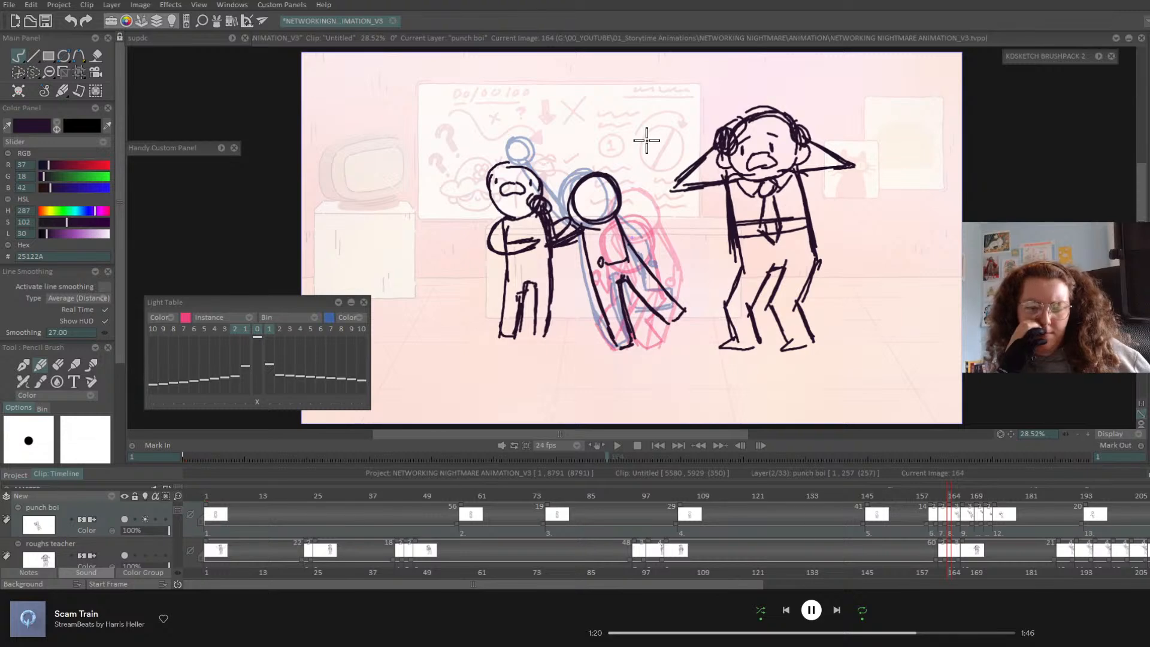
{"action": "key", "text": "Left"}
{"action": "key", "text": "Left"}
{"action": "key", "text": "Left"}
{"action": "key", "text": "Left"}
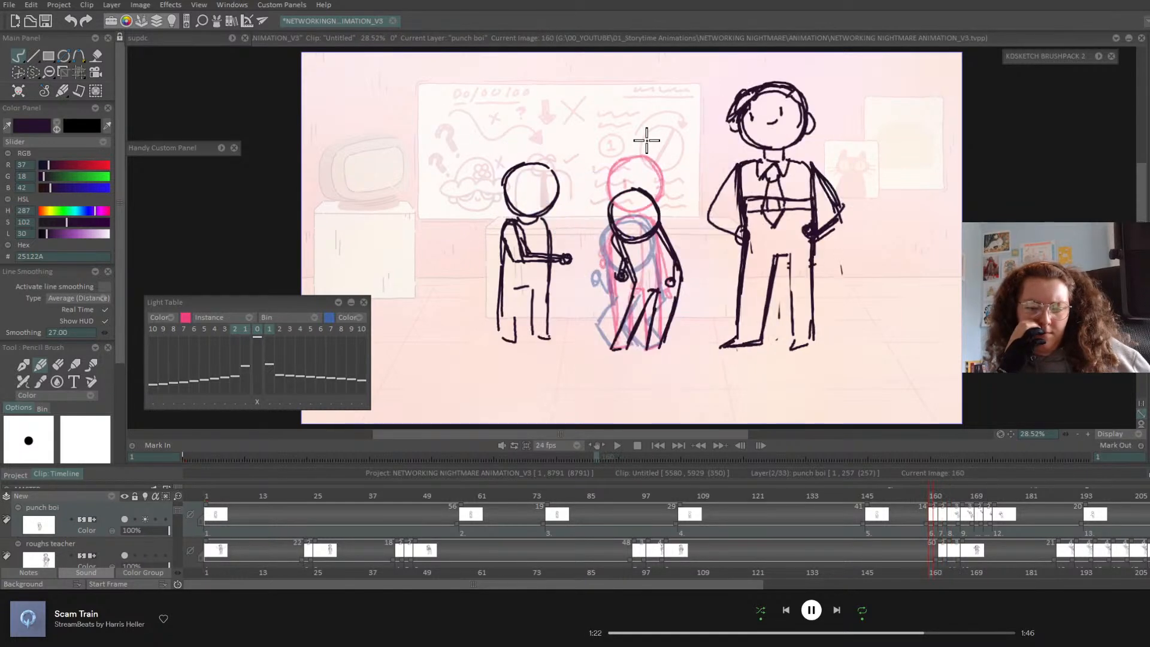
{"action": "key", "text": "Right"}
{"action": "key", "text": "Right"}
{"action": "key", "text": "Left"}
{"action": "key", "text": "Left"}
{"action": "key", "text": "Right"}
{"action": "key", "text": "Right"}
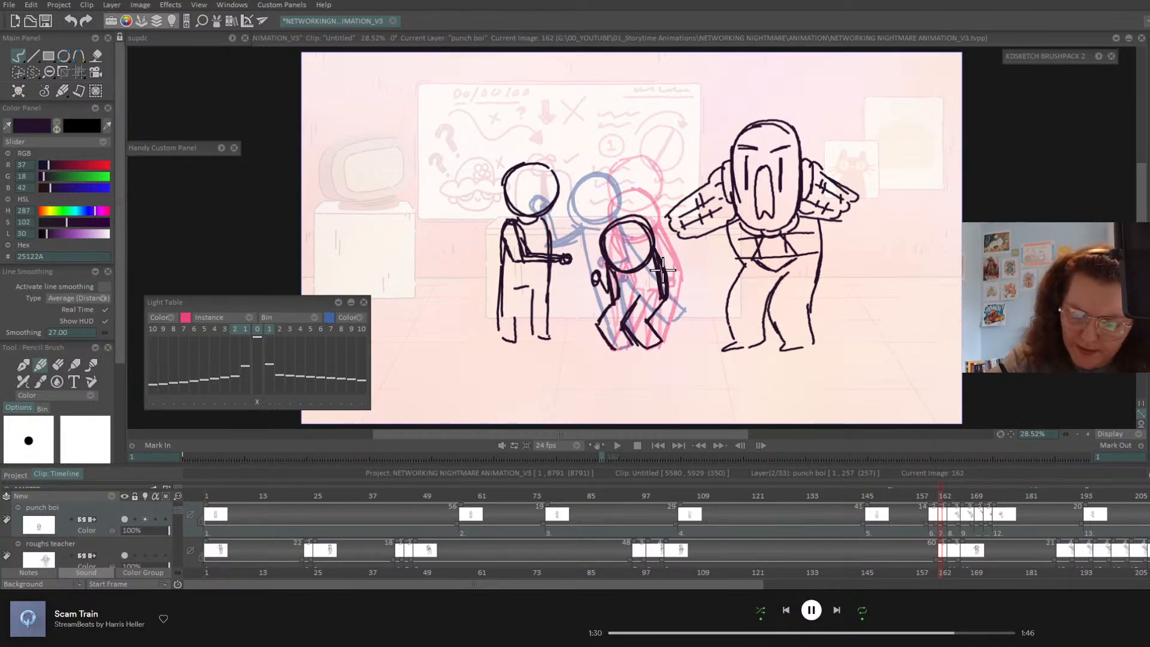
- Refine punch boi's crouch at frame 162 by erasing the overlapping leg lines and redrawing the bent legs and feet
{"action": "key", "text": "Left"}
{"action": "key", "text": "Left"}
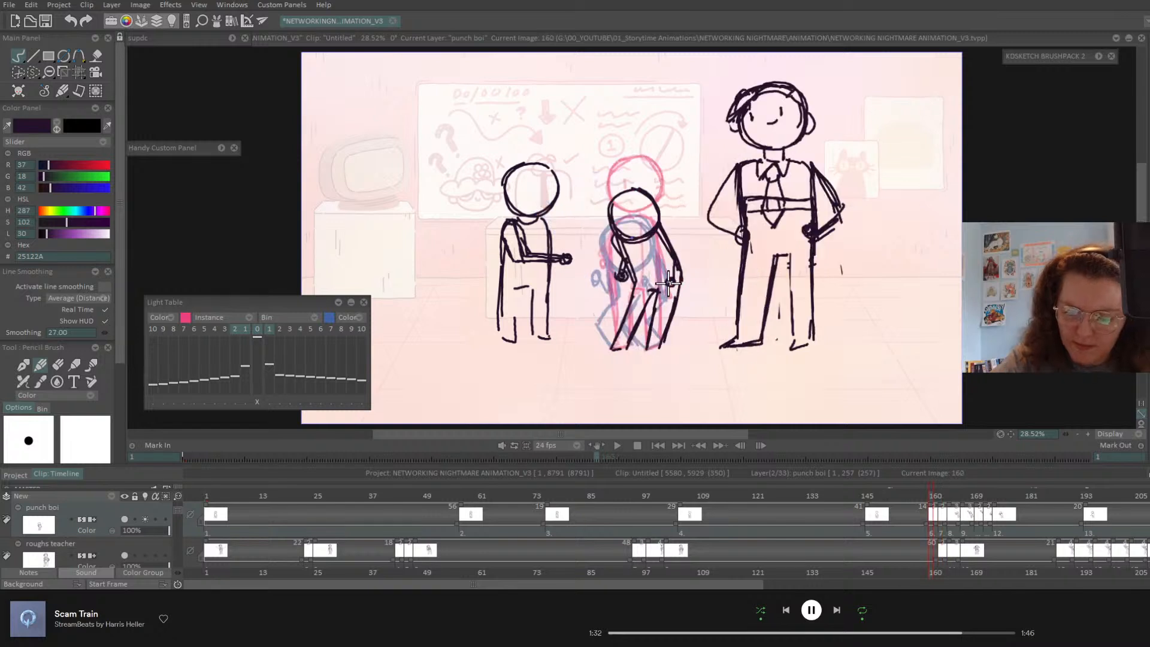
{"action": "key", "text": "Right"}
{"action": "key", "text": "Right"}
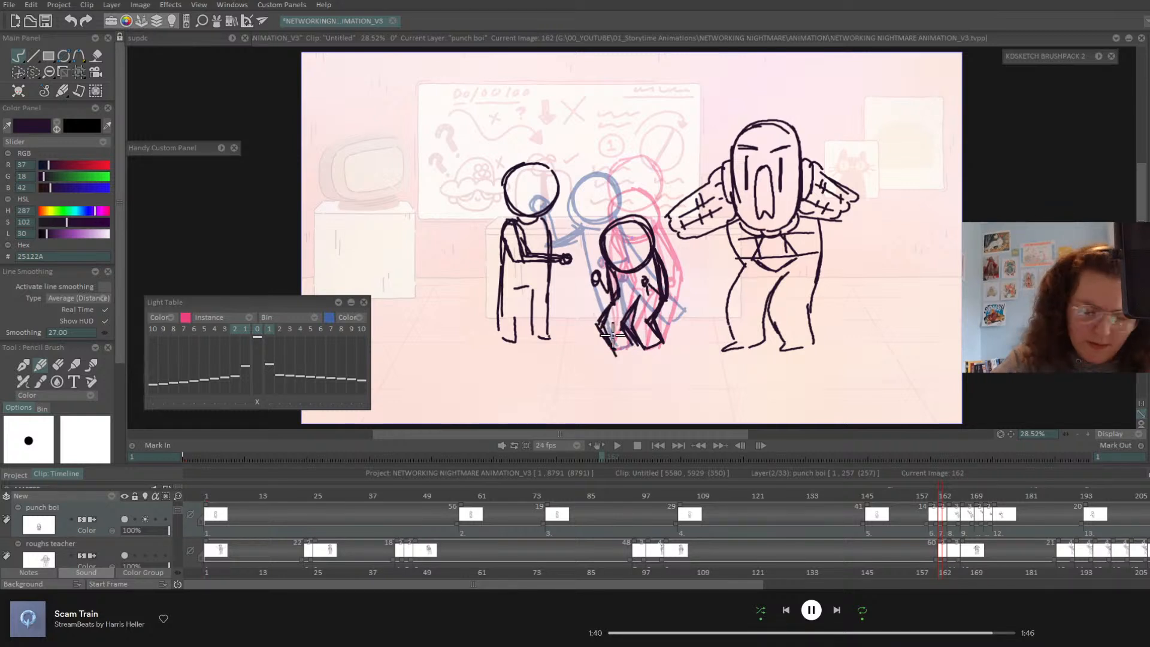
{"action": "left_click", "coordinate": [57, 364]}
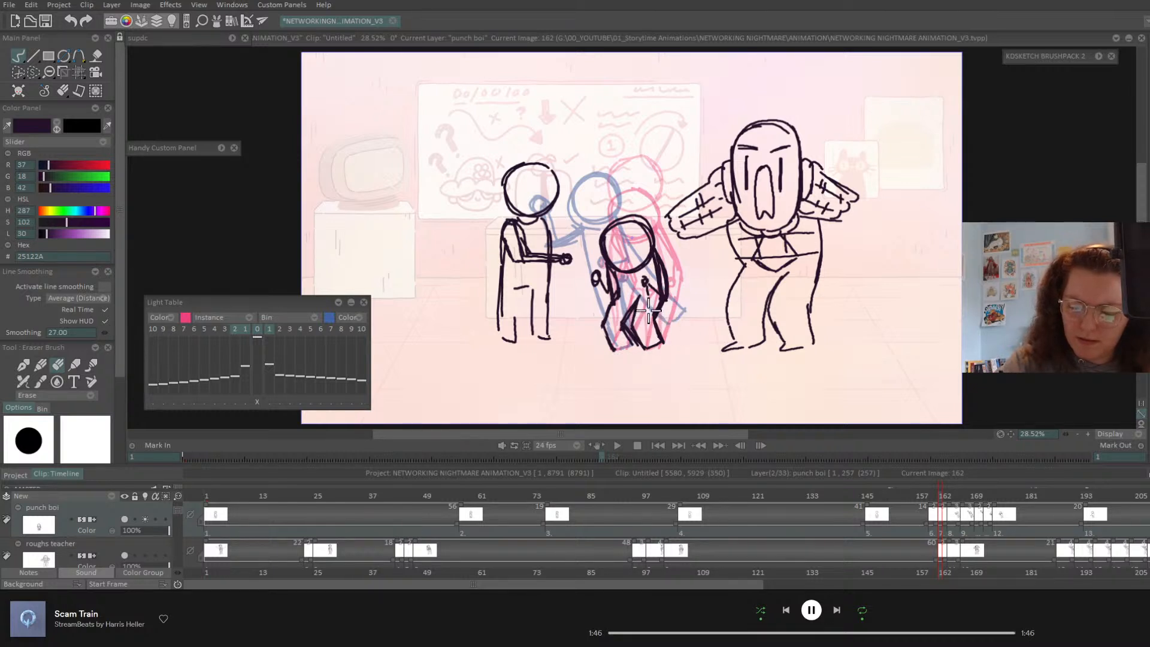
{"action": "mouse_move", "coordinate": [638, 317]}
{"action": "left_mouse_down"}
{"action": "mouse_move", "coordinate": [644, 329]}
{"action": "mouse_move", "coordinate": [629, 318]}
{"action": "mouse_move", "coordinate": [627, 335]}
{"action": "mouse_move", "coordinate": [625, 305]}
{"action": "left_mouse_up"}
{"action": "left_click", "coordinate": [40, 365]}
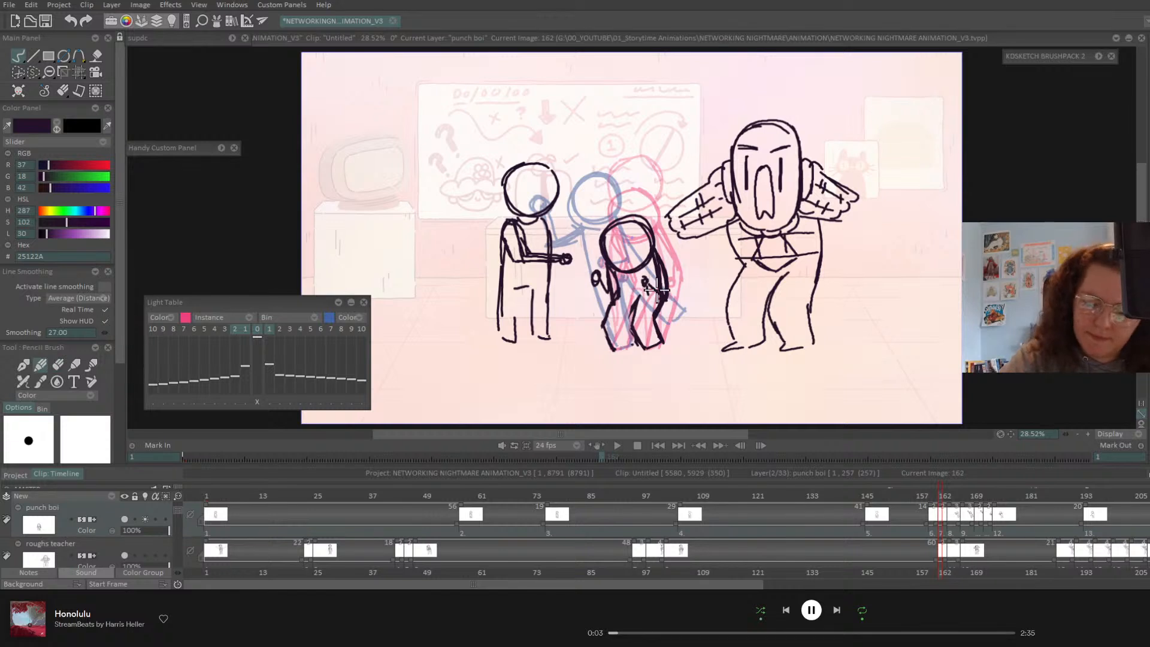
{"action": "left_click_drag", "start_coordinate": [616, 350], "coordinate": [632, 341]}
{"action": "left_click_drag", "start_coordinate": [637, 299], "coordinate": [625, 321]}
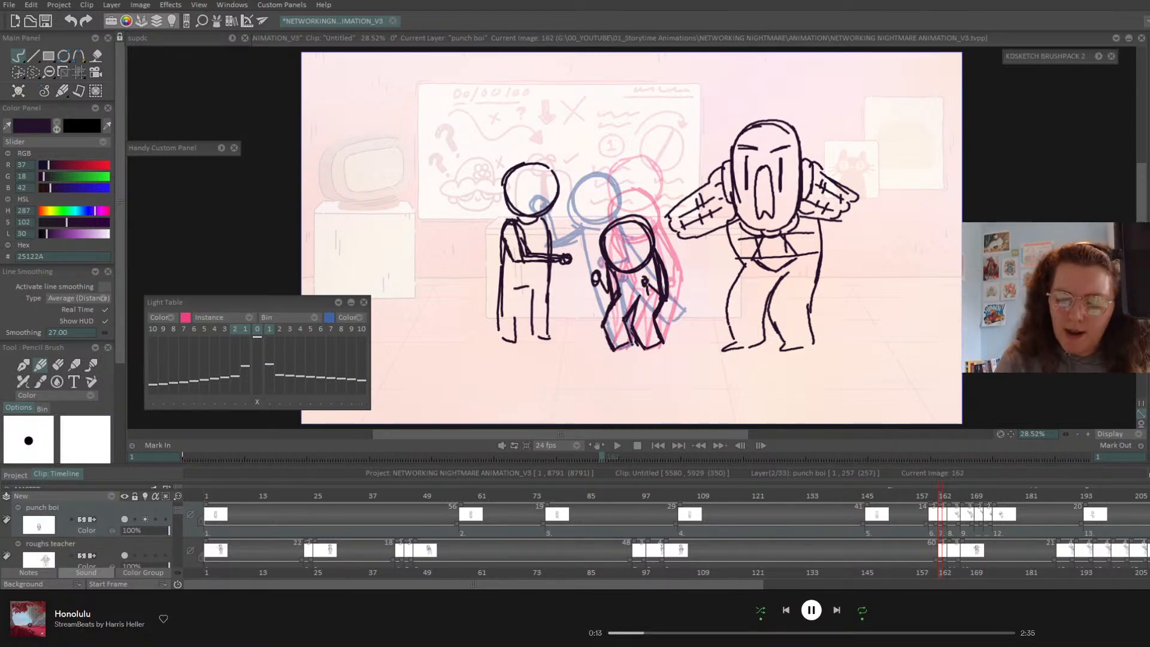
- Flip between the drawings around frame 162 and play the clip from the start to review the new crouch
{"action": "key", "text": "ctrl+Left"}
{"action": "key", "text": "ctrl+Left"}
{"action": "key", "text": "ctrl+Right"}
{"action": "key", "text": "ctrl+Right"}
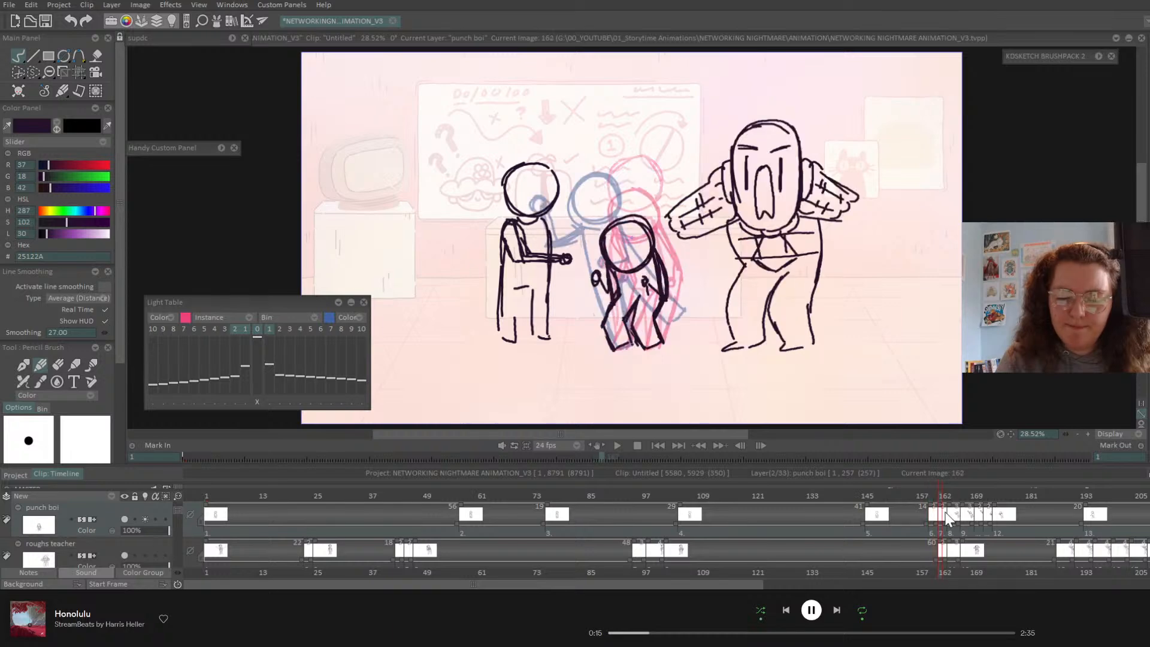
{"action": "key", "text": "ctrl+Right"}
{"action": "key", "text": "ctrl+Left"}
{"action": "key", "text": "ctrl+Left"}
{"action": "key", "text": "ctrl+Right"}
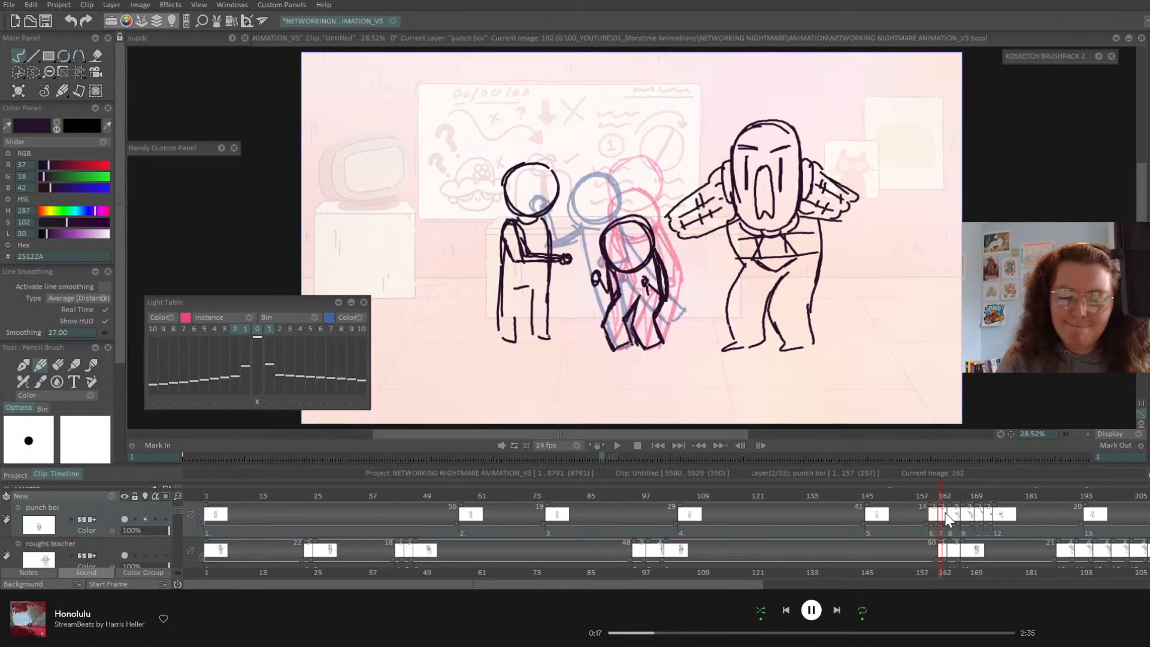
{"action": "left_click", "coordinate": [657, 447]}
{"action": "left_click", "coordinate": [613, 448]}
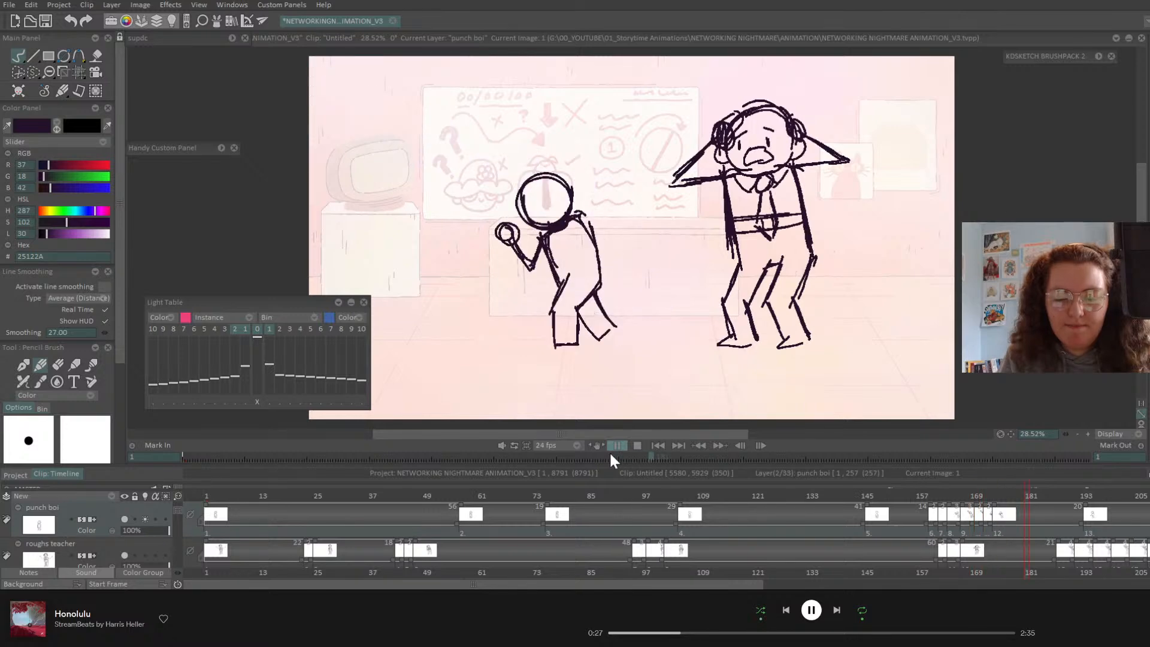
- Lengthen the hold of punch boi's crouch and the teacher's scream around frame 162, and replay the clip to check the timing
{"action": "left_click_drag", "start_coordinate": [943, 498], "coordinate": [915, 559]}
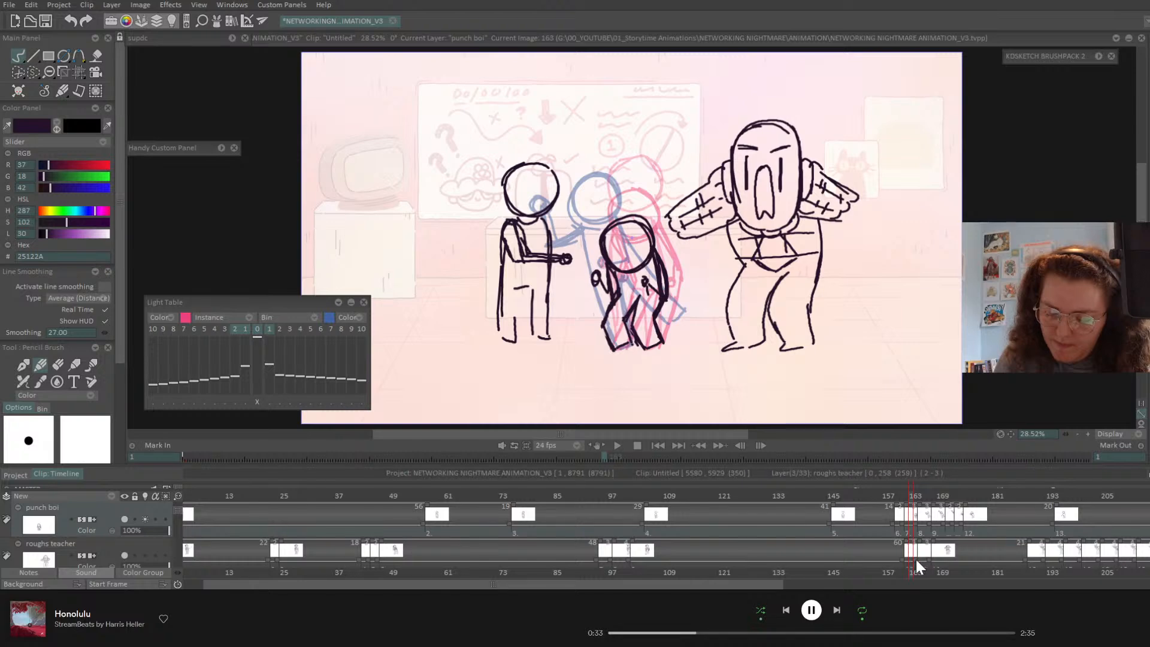
{"action": "left_click_drag", "start_coordinate": [915, 501], "coordinate": [815, 507]}
{"action": "key", "text": "space"}
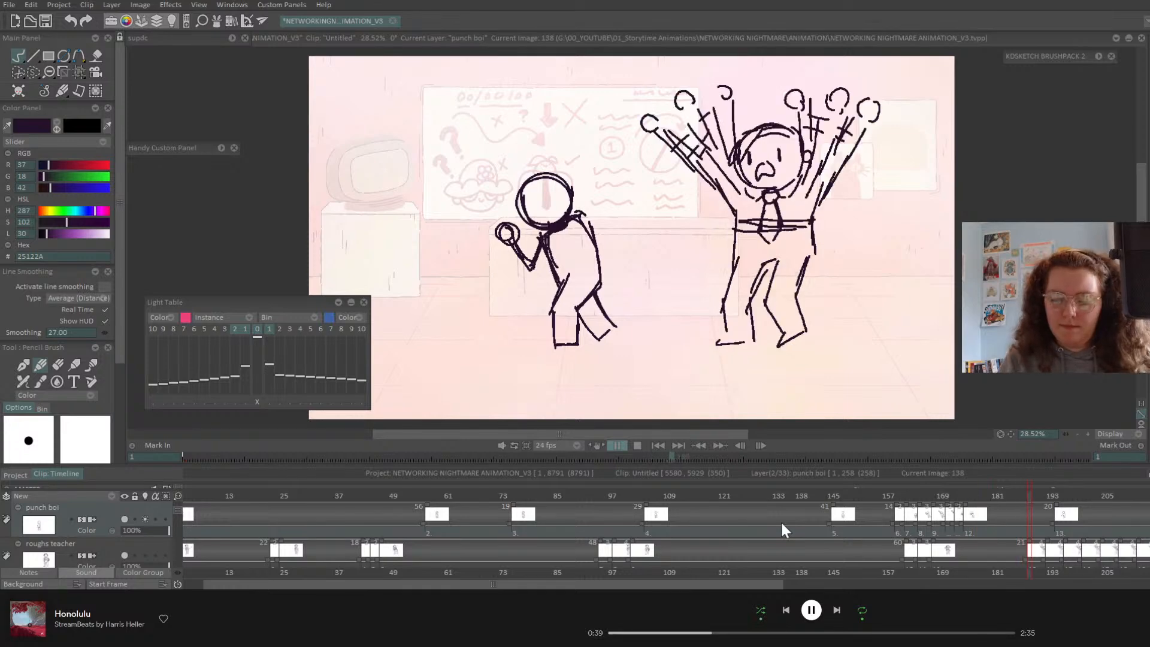
{"action": "left_click", "coordinate": [909, 497]}
{"action": "left_click_drag", "start_coordinate": [909, 497], "coordinate": [919, 498]}
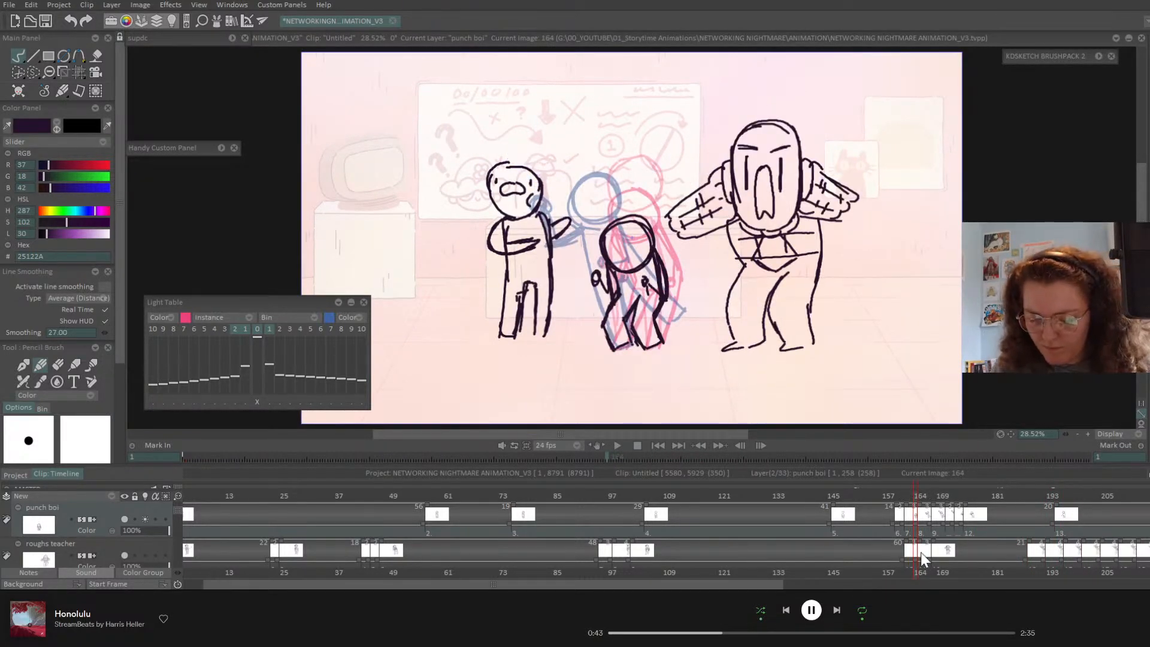
{"action": "mouse_move", "coordinate": [917, 559]}
{"action": "left_mouse_down"}
{"action": "mouse_move", "coordinate": [922, 520]}
{"action": "mouse_move", "coordinate": [892, 496]}
{"action": "left_mouse_up"}
{"action": "key", "text": "ctrl+z"}
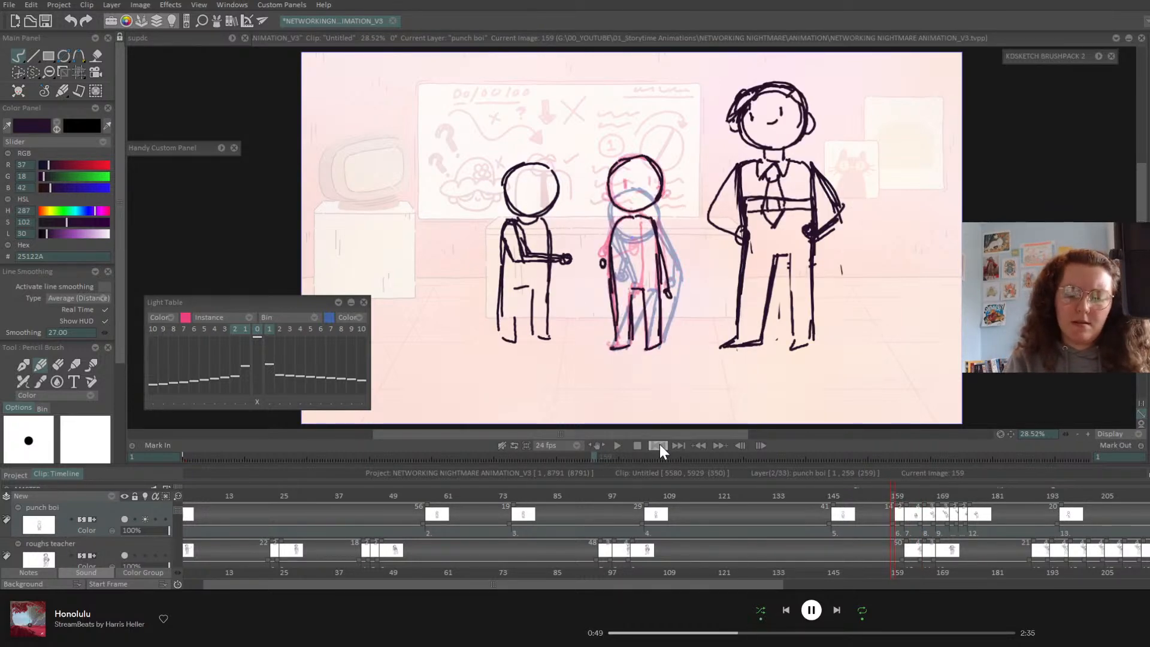
{"action": "left_click", "coordinate": [658, 445]}
{"action": "left_click", "coordinate": [618, 445]}
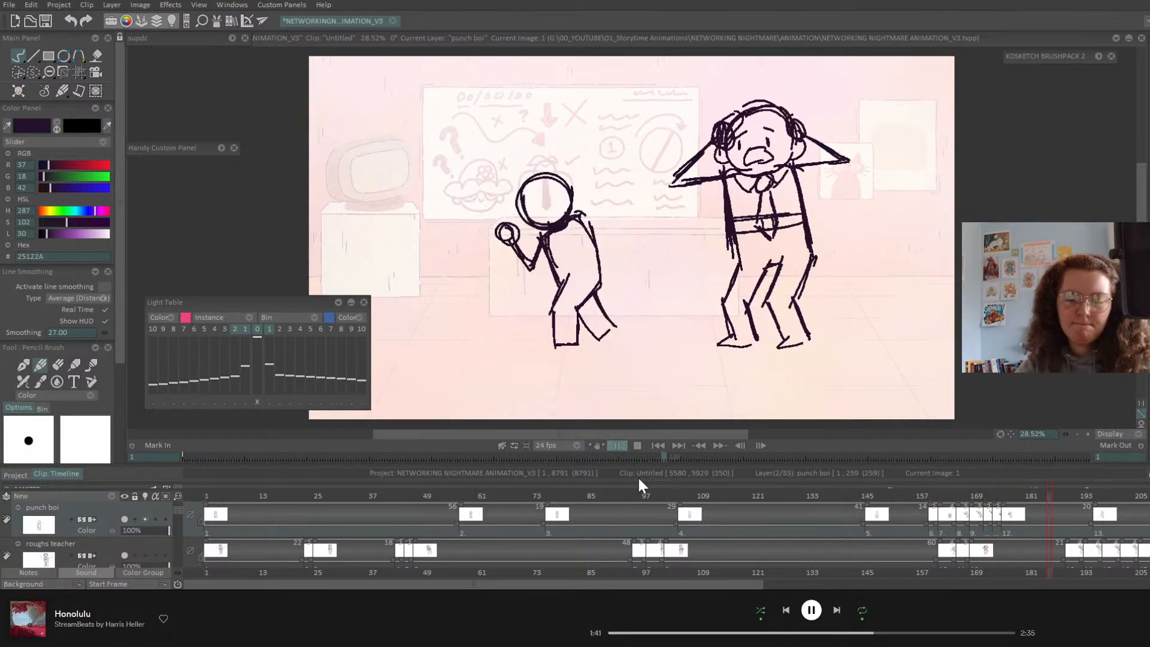
- Shift good boi's hit reaction drawings slightly later to match punch boi's delayed punch, and replay from frame 96
{"action": "key", "text": "Left"}
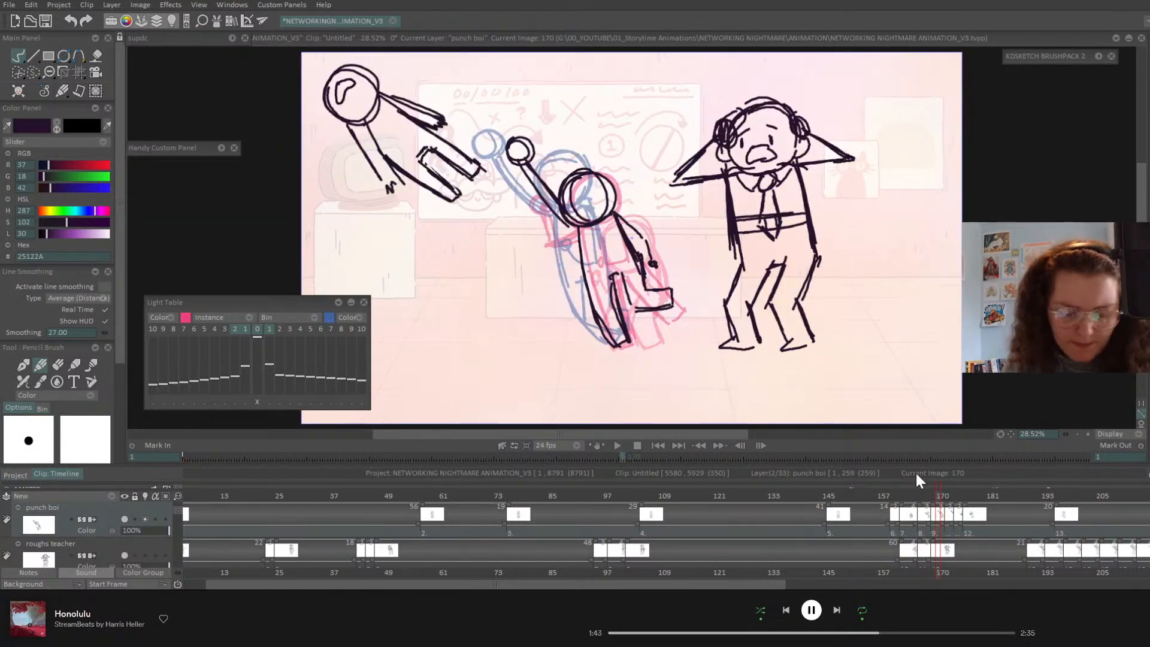
{"action": "scroll", "coordinate": [176, 511], "scroll_direction": "up", "scroll_amount": 1}
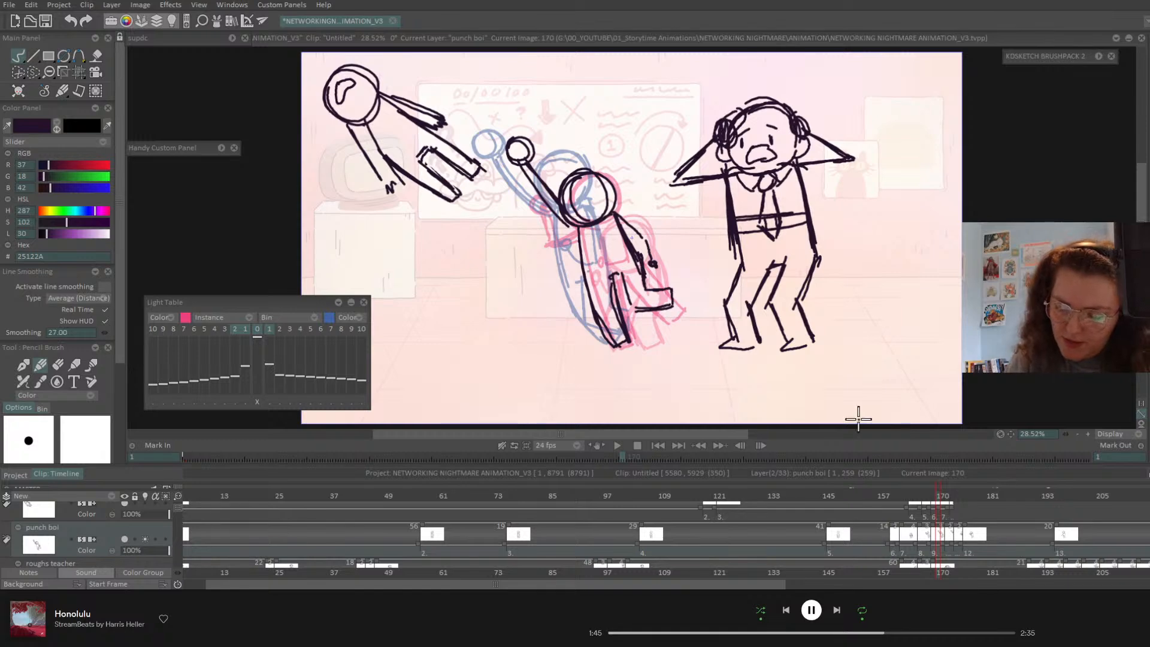
{"action": "mouse_move", "coordinate": [912, 498]}
{"action": "left_mouse_down"}
{"action": "mouse_move", "coordinate": [969, 503]}
{"action": "mouse_move", "coordinate": [899, 509]}
{"action": "mouse_move", "coordinate": [727, 560]}
{"action": "mouse_move", "coordinate": [602, 539]}
{"action": "left_mouse_up"}
{"action": "key", "text": "Return"}
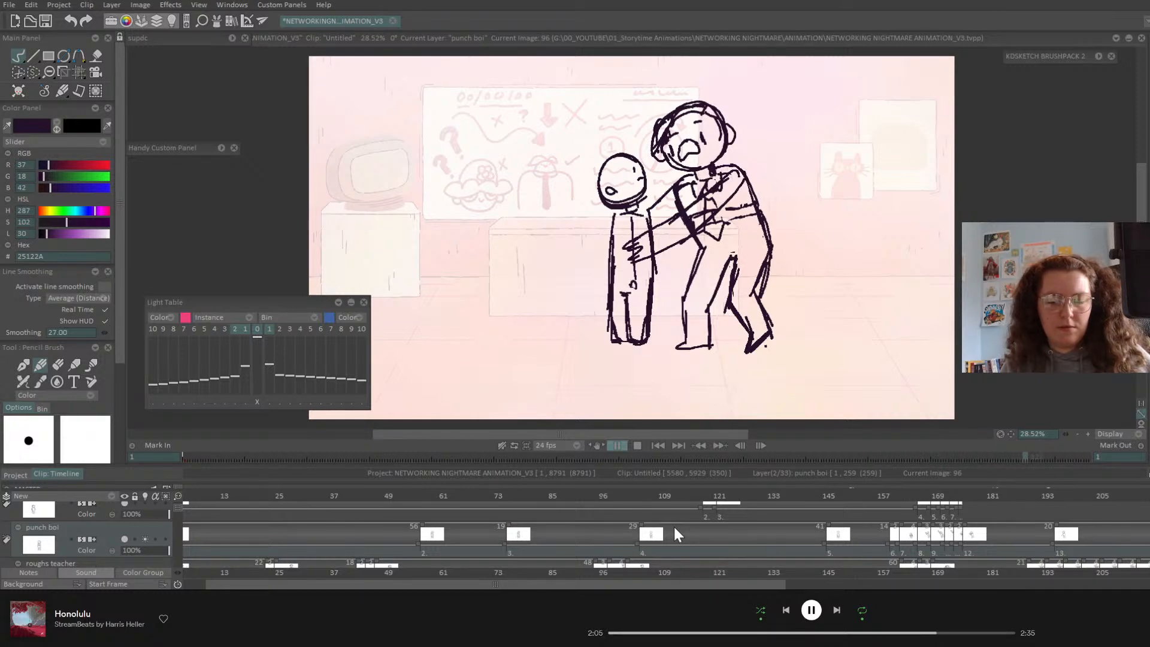
{"action": "key", "text": "space"}
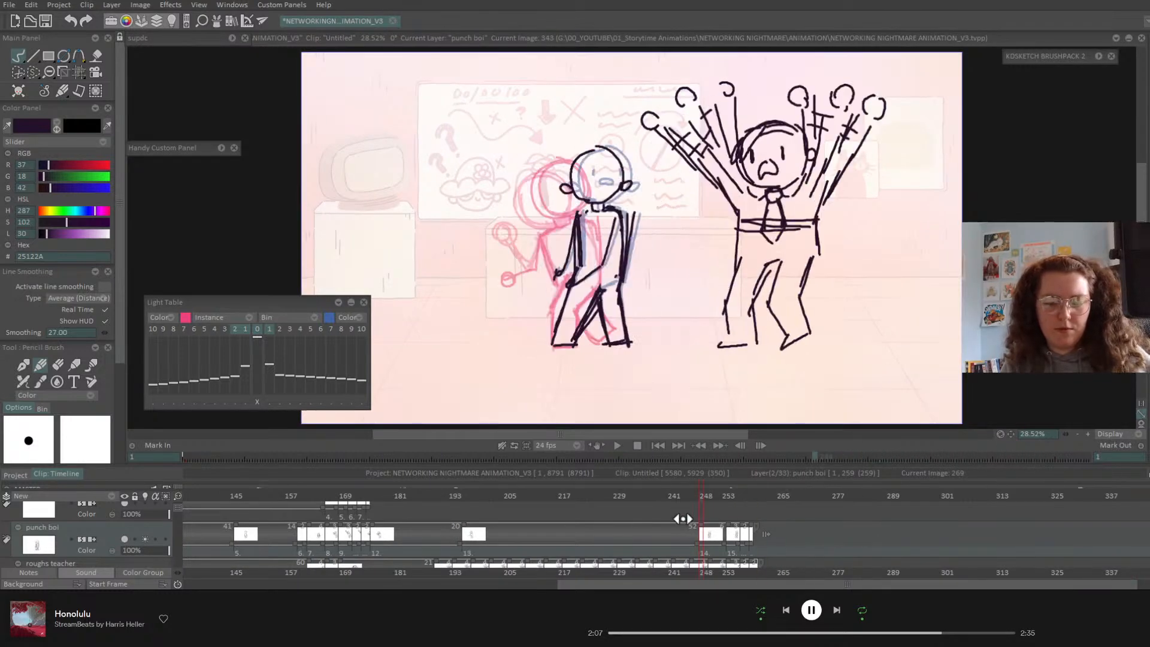
- Replay the punch from frames 131 and 147 to review the timing of good boi's reaction
{"action": "left_click", "coordinate": [674, 520]}
{"action": "key", "text": "space"}
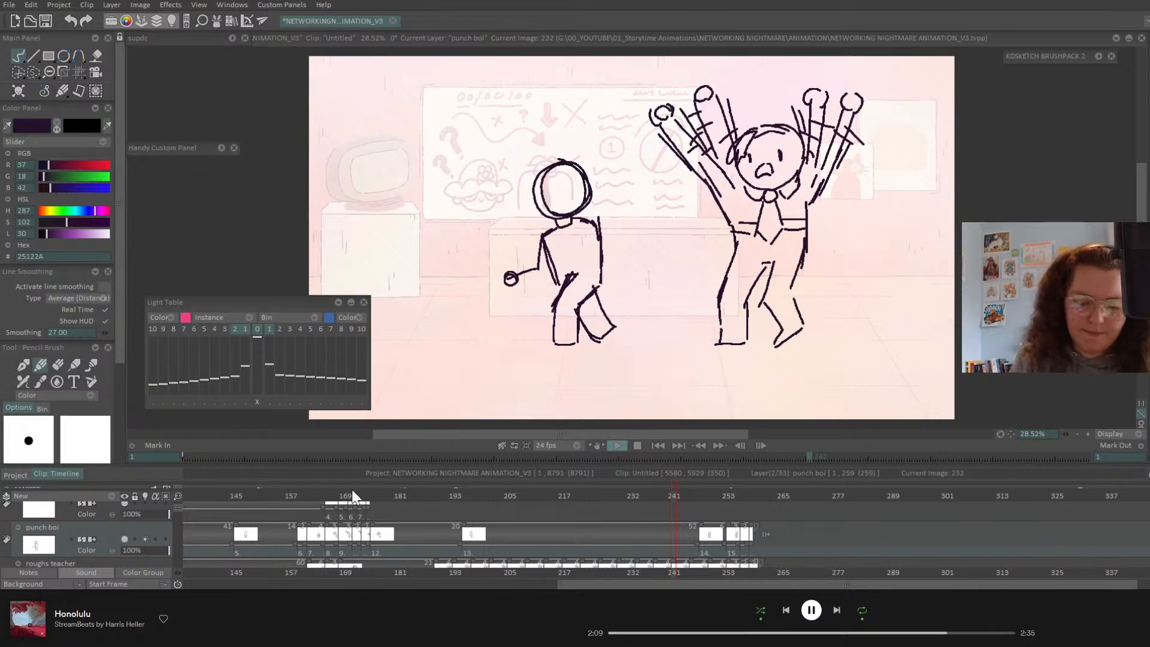
{"action": "left_click", "coordinate": [219, 509]}
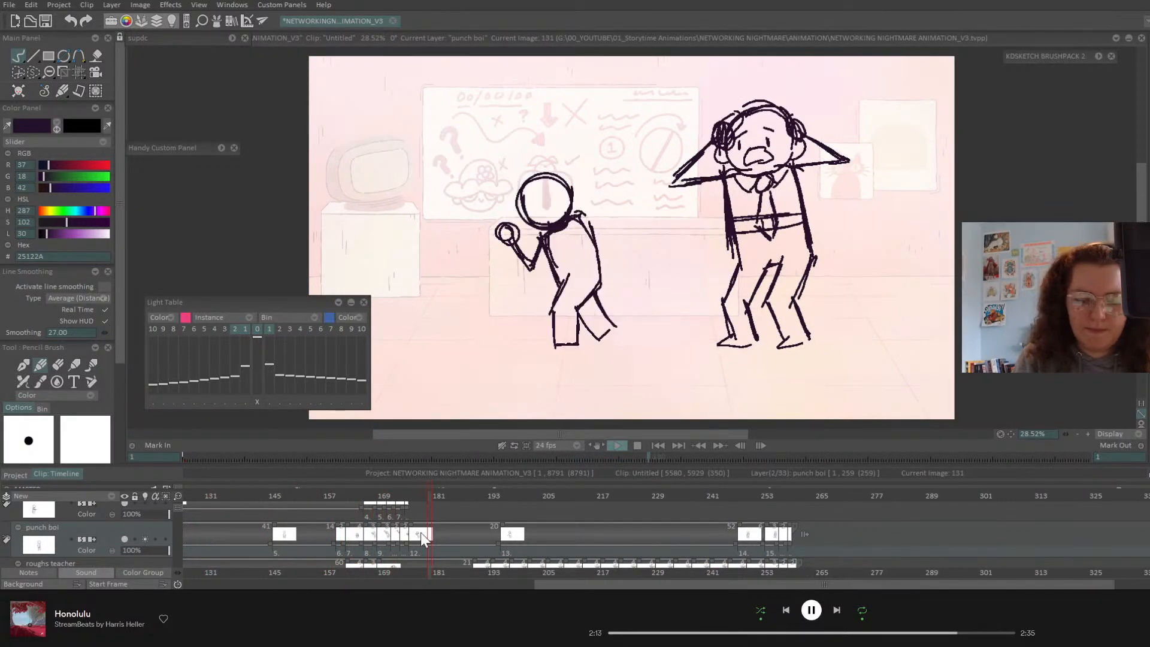
{"action": "left_click_drag", "start_coordinate": [384, 501], "coordinate": [284, 516]}
{"action": "key", "text": "Return"}
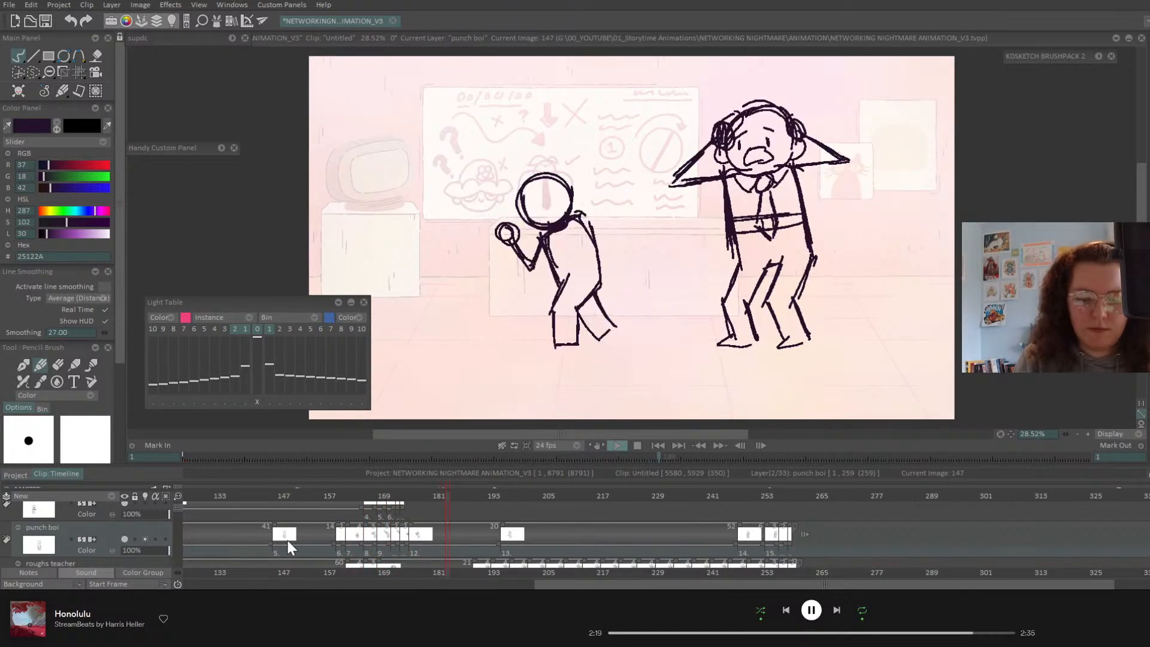
{"action": "key", "text": "Return"}
{"action": "left_click", "coordinate": [396, 507]}
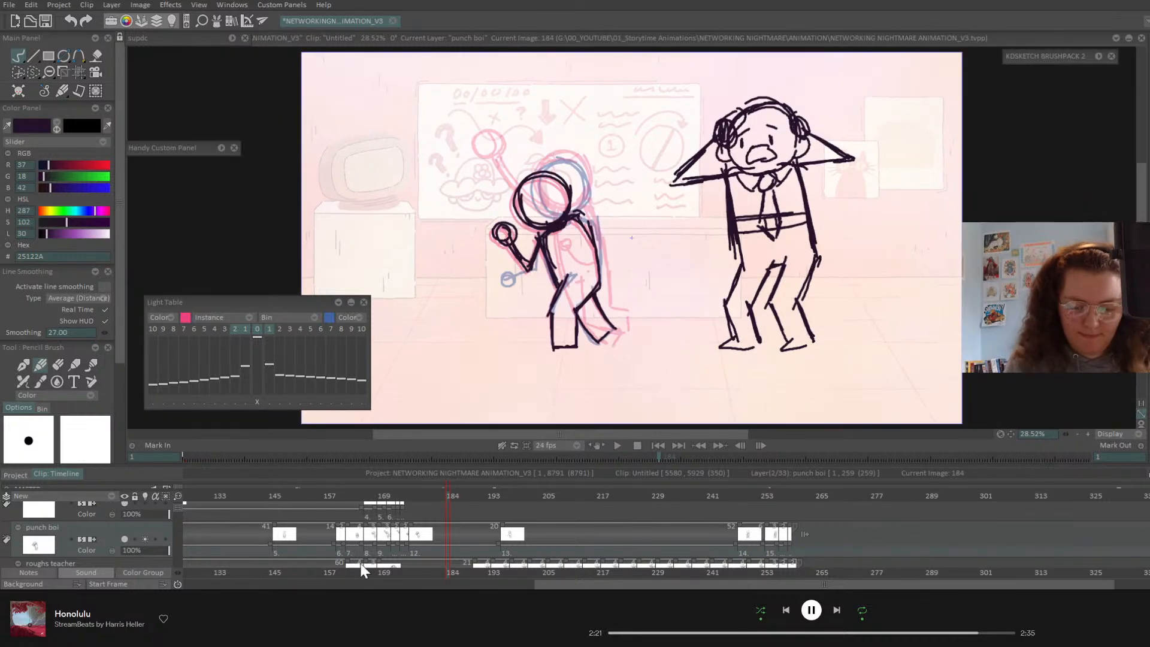
{"action": "left_click_drag", "start_coordinate": [403, 497], "coordinate": [380, 498]}
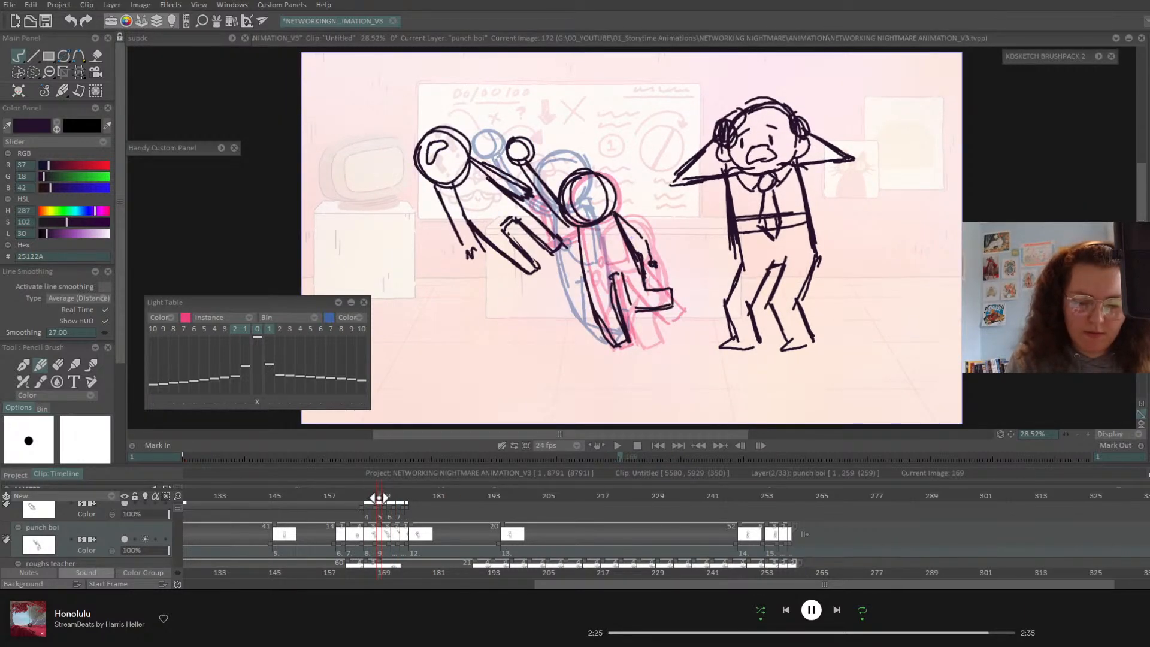
{"action": "left_click", "coordinate": [79, 72]}
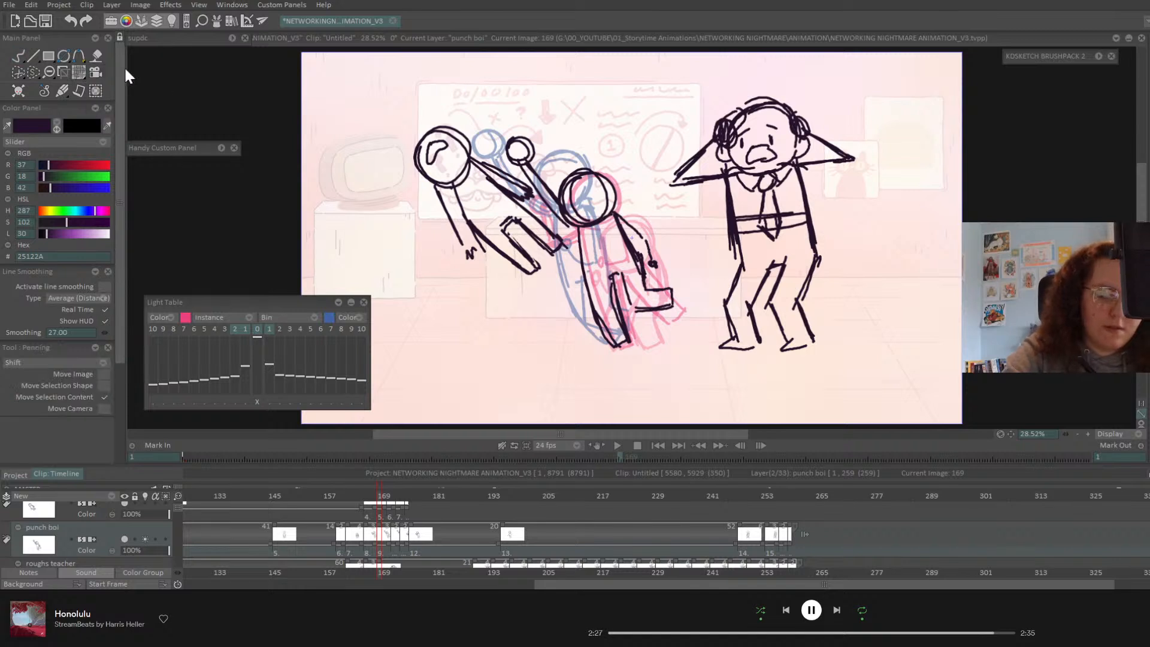
{"action": "left_click_drag", "start_coordinate": [597, 212], "coordinate": [583, 196]}
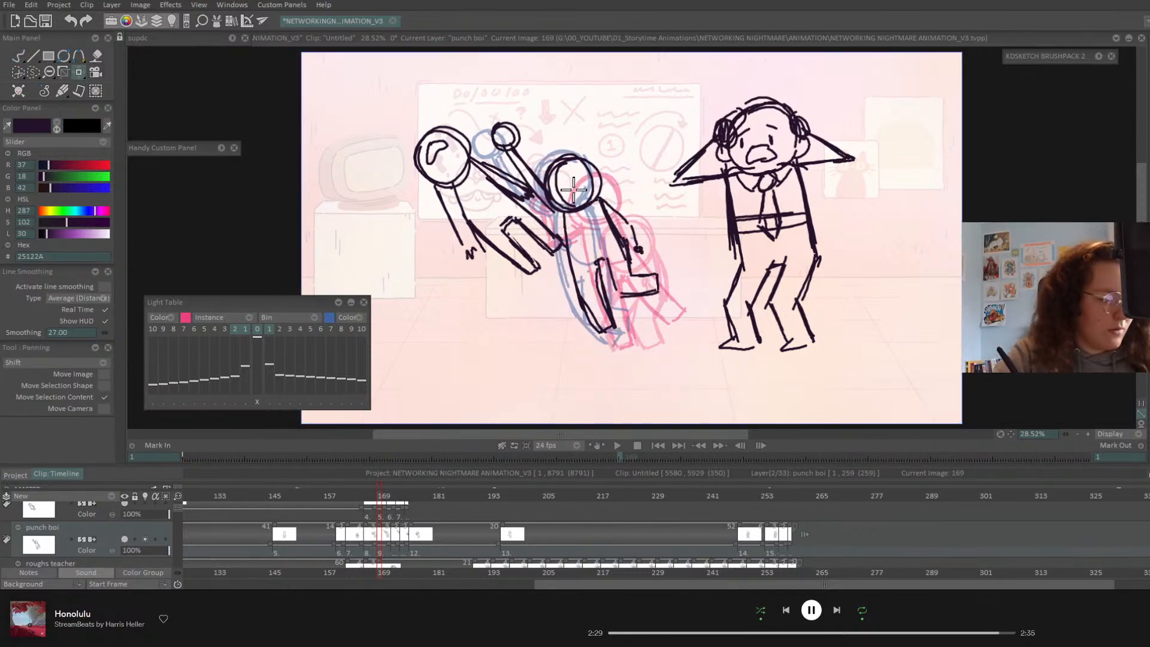
{"action": "key", "text": "ctrl+z"}
- Try to shift good boi's hit drawings from frame 169 onwards farther up and away from punch boi
{"action": "left_click", "coordinate": [106, 508]}
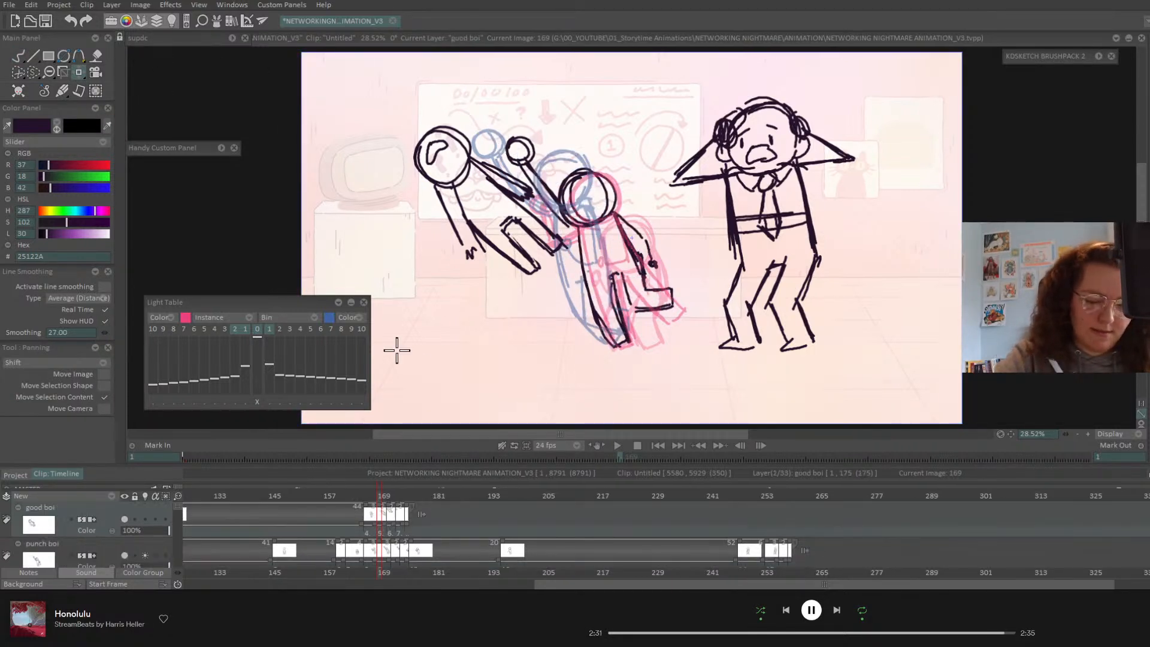
{"action": "left_click_drag", "start_coordinate": [606, 221], "coordinate": [563, 185]}
{"action": "key", "text": "Right"}
{"action": "key", "text": "Right"}
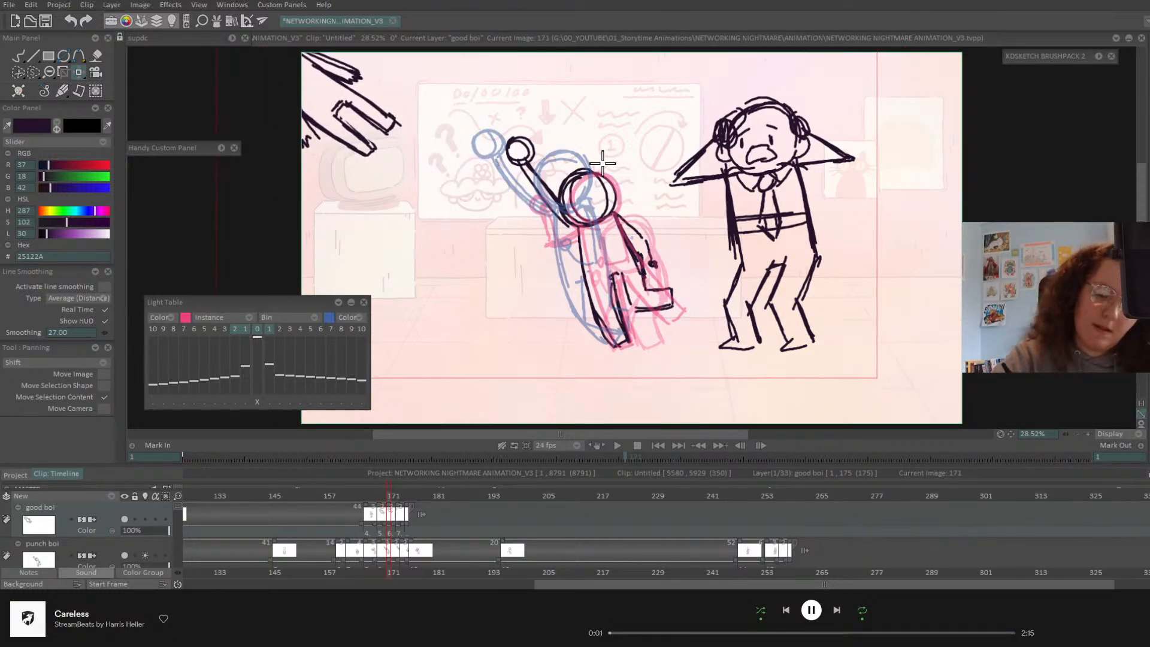
{"action": "key", "text": "Right"}
{"action": "key", "text": "Right"}
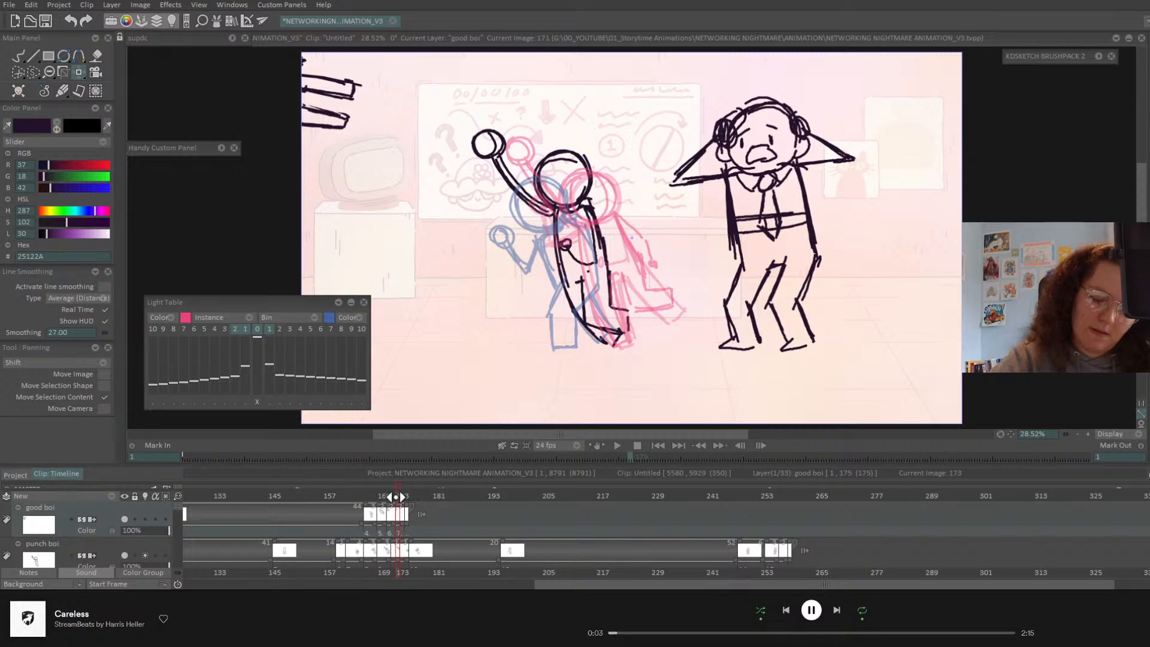
- Replay the punch from around frame 154 to check good boi's shifted hit reaction
{"action": "mouse_move", "coordinate": [396, 498]}
{"action": "left_mouse_down"}
{"action": "mouse_move", "coordinate": [409, 498]}
{"action": "mouse_move", "coordinate": [378, 502]}
{"action": "mouse_move", "coordinate": [417, 506]}
{"action": "left_mouse_up"}
{"action": "key", "text": "space"}
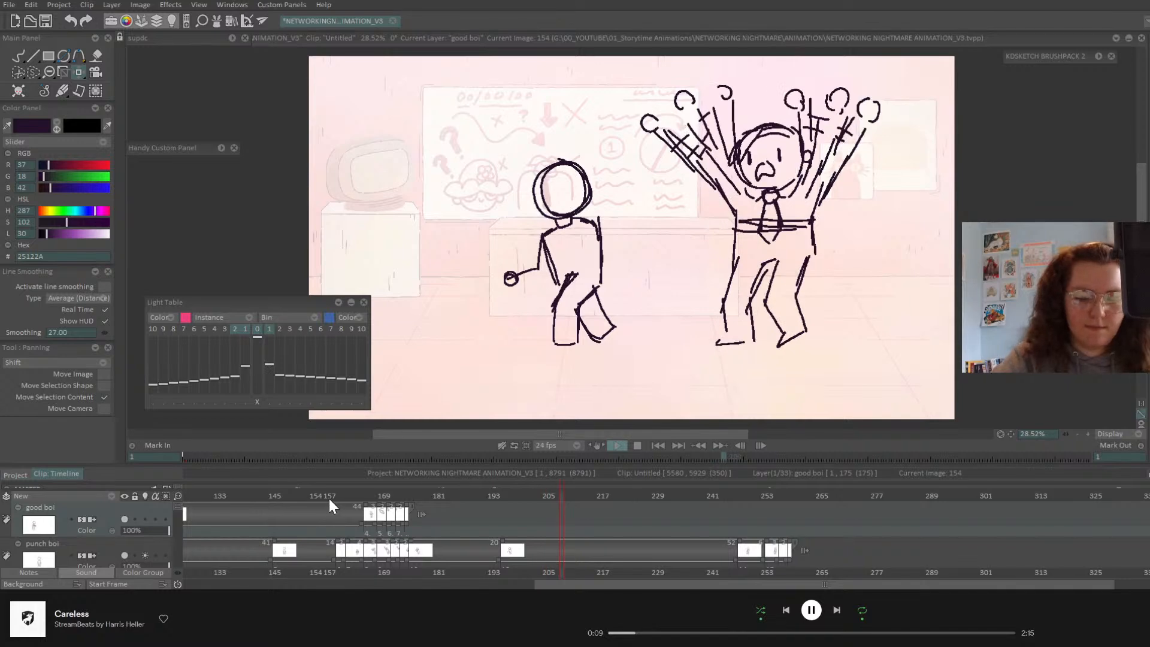
{"action": "left_click", "coordinate": [324, 496]}
{"action": "key", "text": "space"}
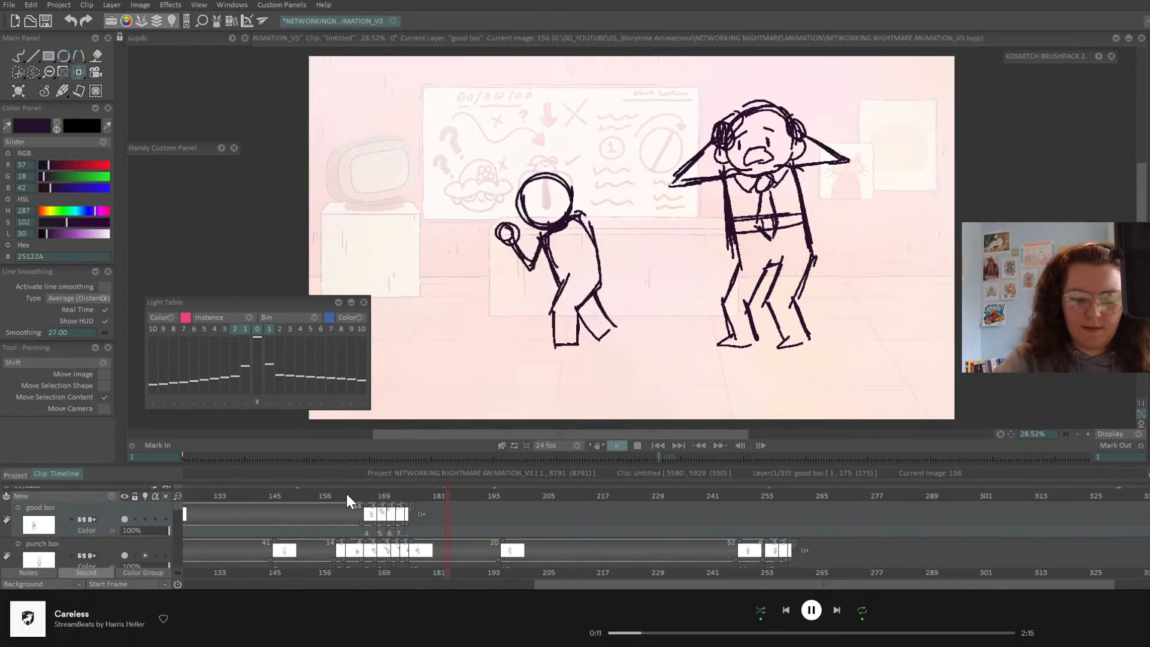
- Move good boi's hit drawing at frame 169 back towards punch boi and compare it with frame 171
{"action": "mouse_move", "coordinate": [357, 499]}
{"action": "left_mouse_down"}
{"action": "mouse_move", "coordinate": [319, 501]}
{"action": "mouse_move", "coordinate": [378, 508]}
{"action": "left_mouse_up"}
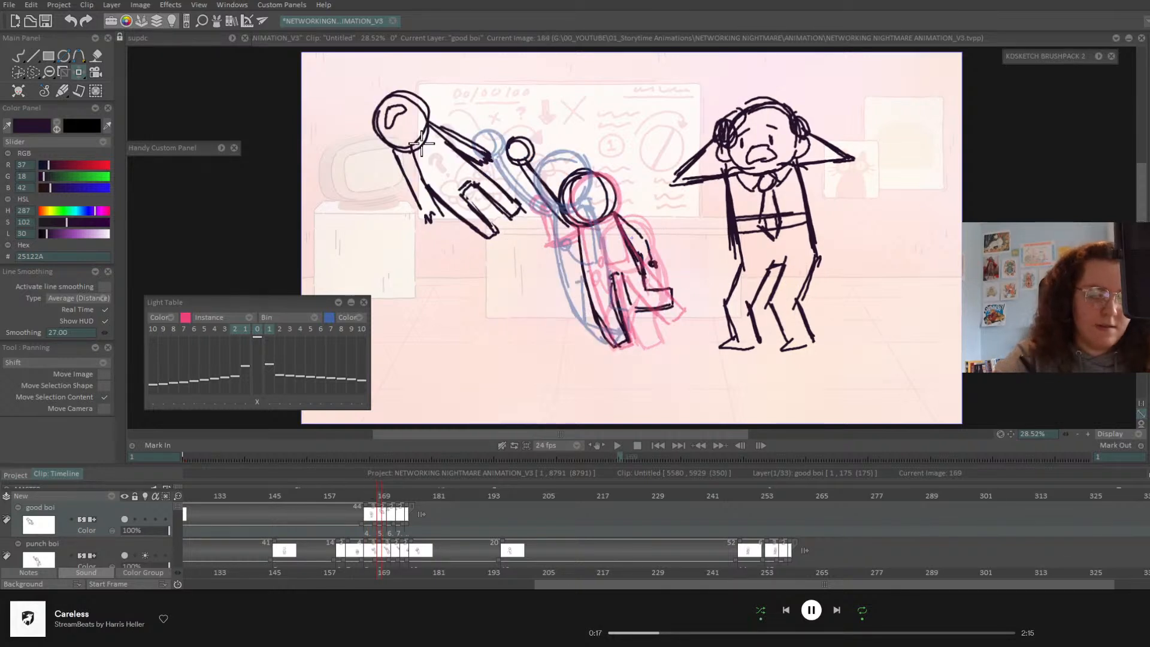
{"action": "left_click_drag", "start_coordinate": [563, 180], "coordinate": [605, 210]}
{"action": "left_click_drag", "start_coordinate": [379, 496], "coordinate": [389, 505]}
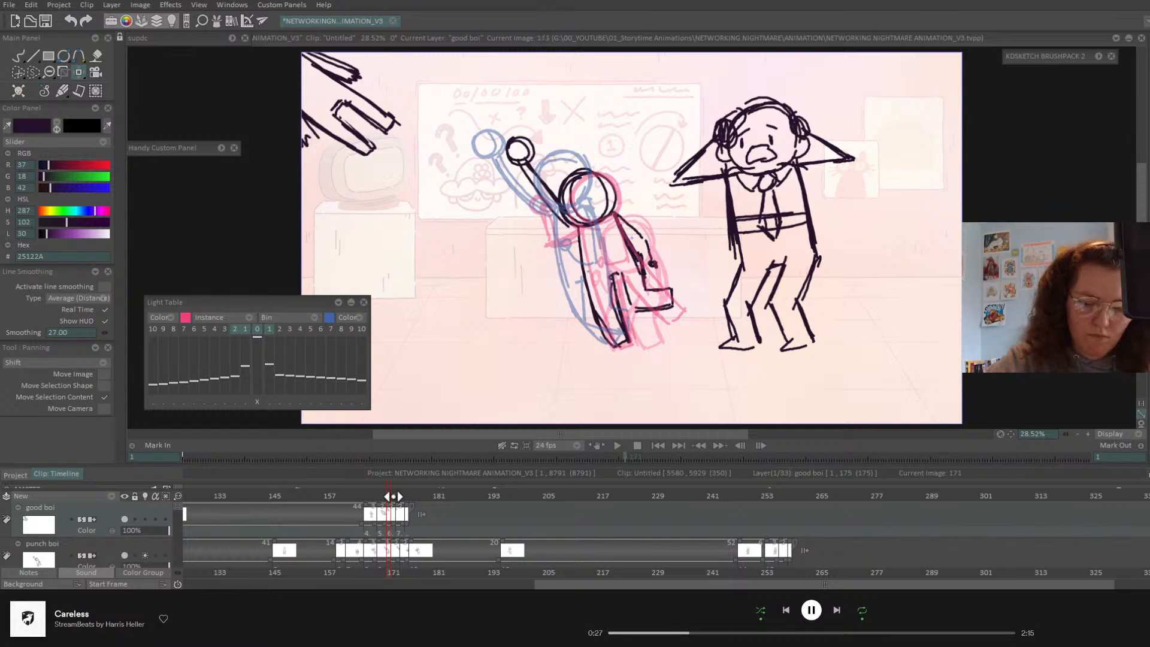
- Undo the position shifts made to good boi's hit drawings
{"action": "key", "text": "Delete"}
{"action": "key", "text": "Delete"}
{"action": "key", "text": "Delete"}
{"action": "key", "text": "Delete"}
{"action": "key", "text": "Delete"}
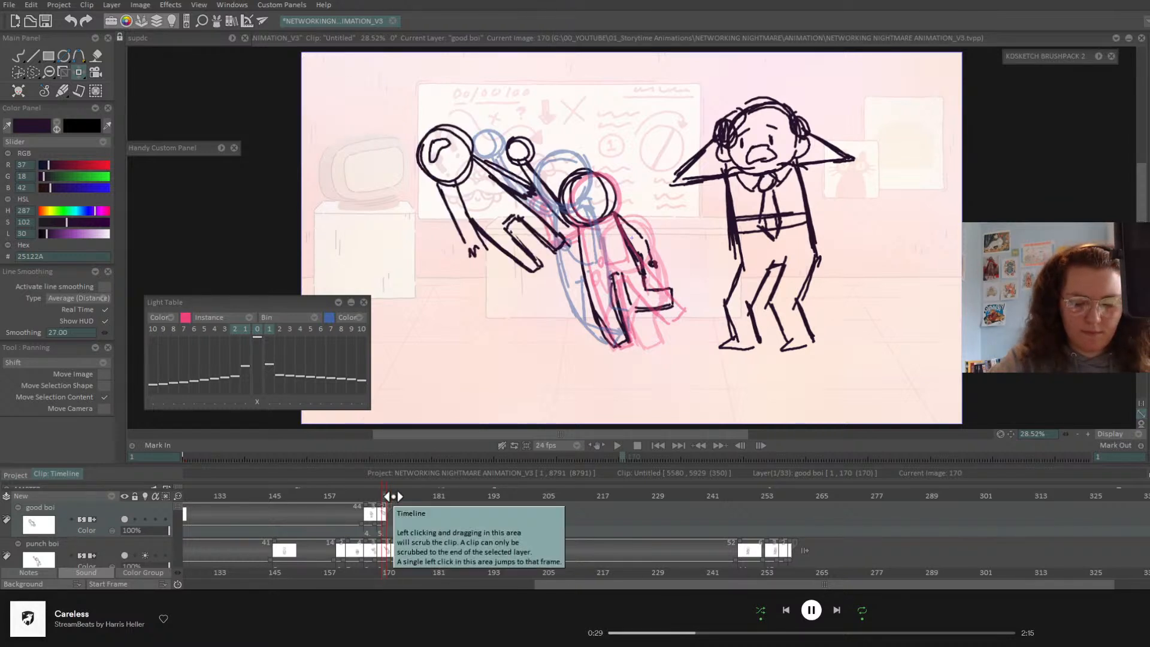
{"action": "key", "text": "ctrl+z"}
{"action": "key", "text": "ctrl+z"}
{"action": "key", "text": "ctrl+z"}
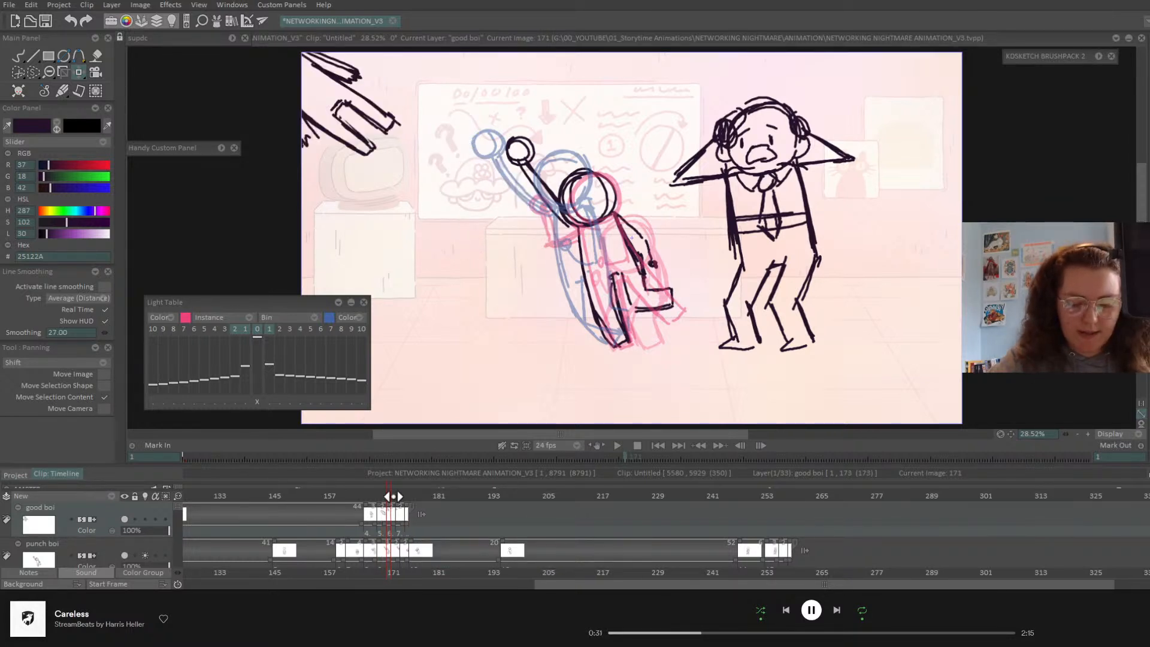
{"action": "key", "text": "ctrl+z"}
{"action": "key", "text": "ctrl+z"}
{"action": "key", "text": "ctrl+z"}
{"action": "key", "text": "ctrl+z"}
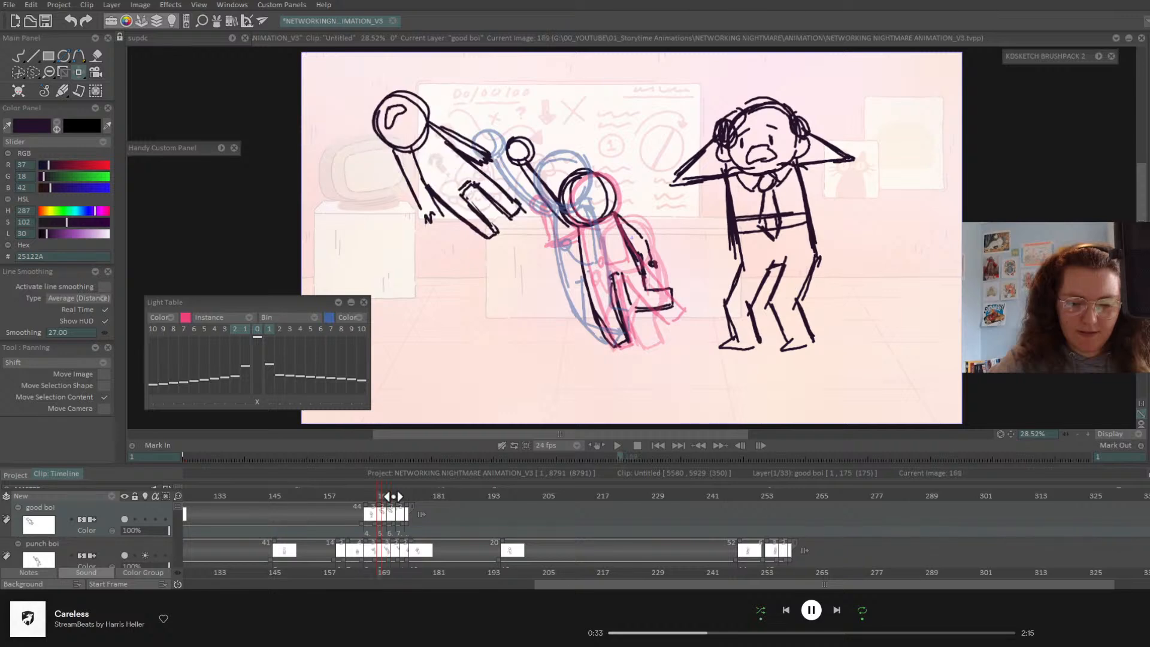
{"action": "key", "text": "ctrl+z"}
{"action": "key", "text": "ctrl+z"}
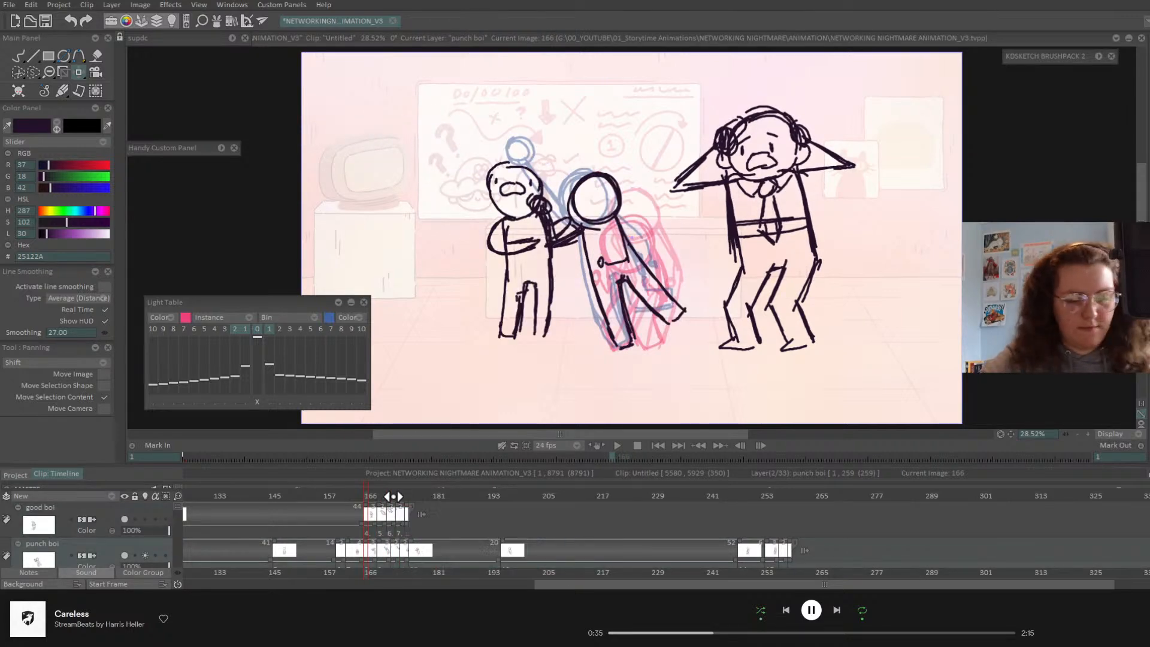
{"action": "key", "text": "ctrl+z"}
{"action": "key", "text": "ctrl+z"}
{"action": "key", "text": "ctrl+z"}
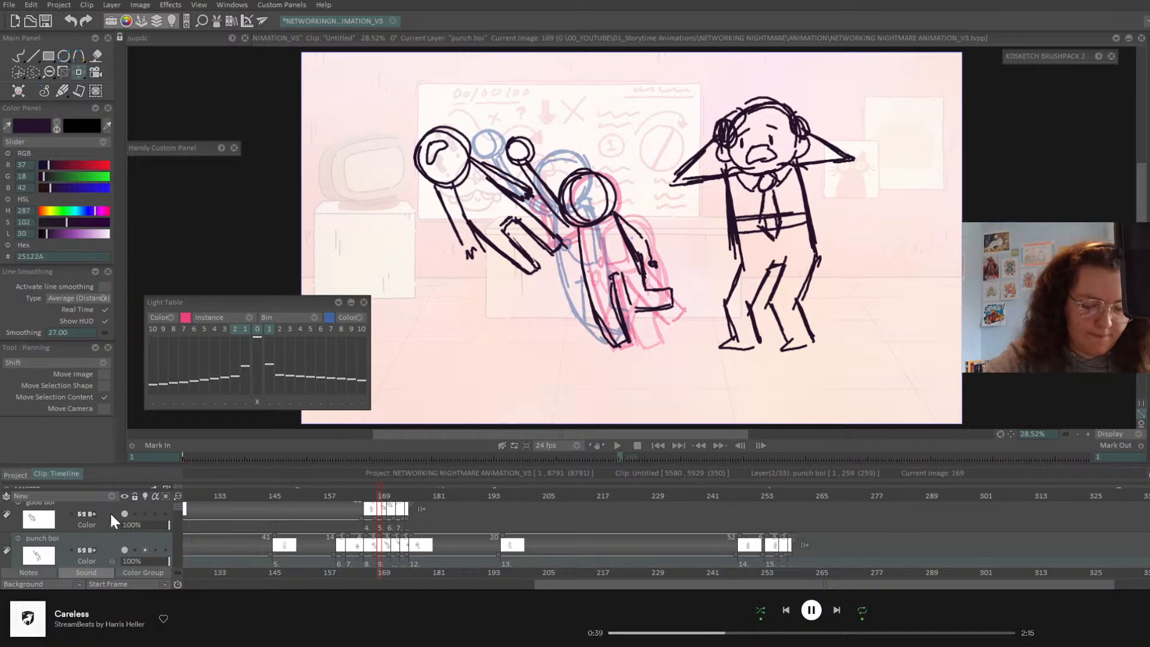
{"action": "key", "text": "ctrl+z"}
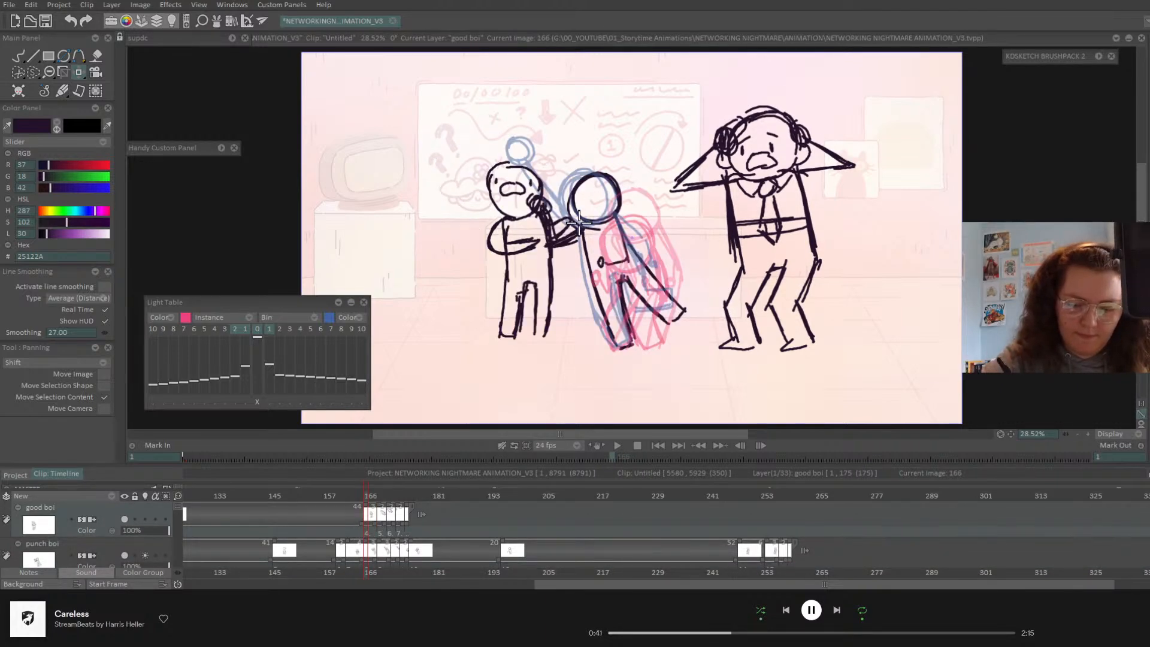
- Nudge good boi's hit drawing at frame 169 slightly upward, flipping against the neighbouring drawings to line it up
{"action": "key", "text": "Right"}
{"action": "left_click_drag", "start_coordinate": [528, 209], "coordinate": [537, 204]}
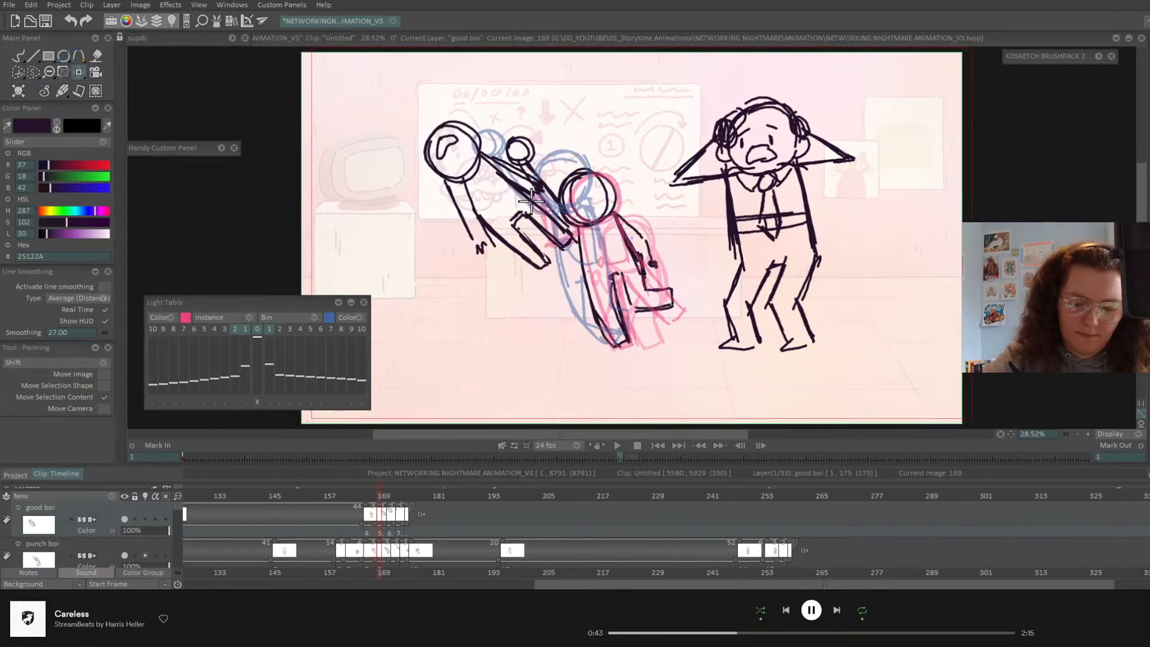
{"action": "key", "text": "Left"}
{"action": "key", "text": "Right"}
{"action": "key", "text": "Left"}
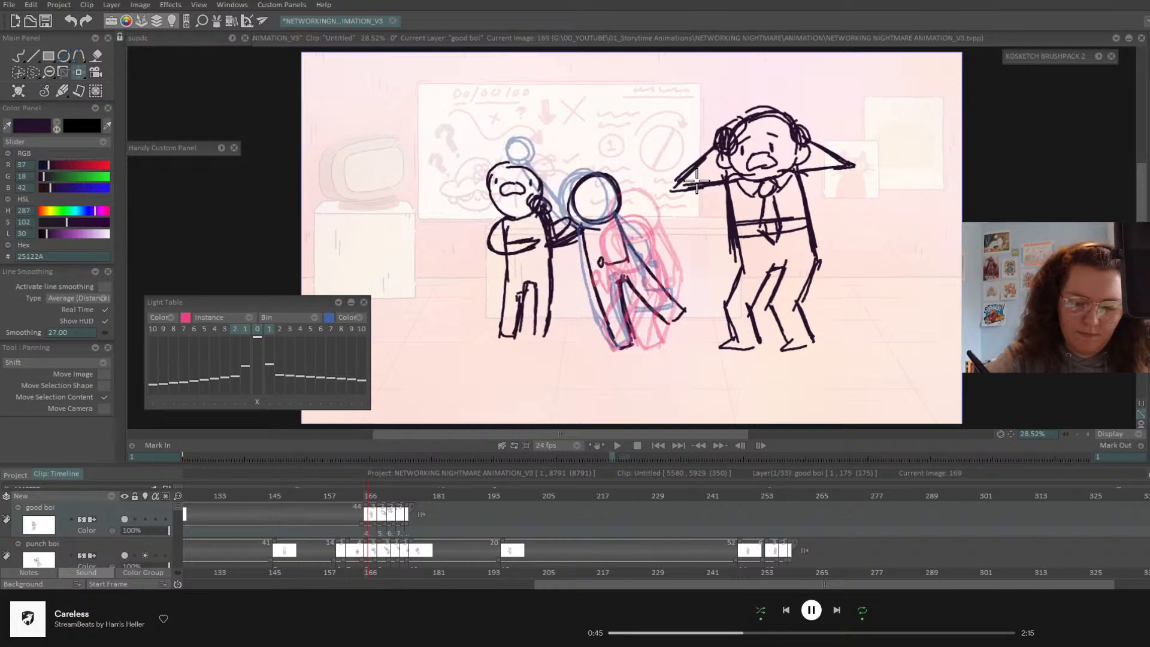
{"action": "key", "text": "Right"}
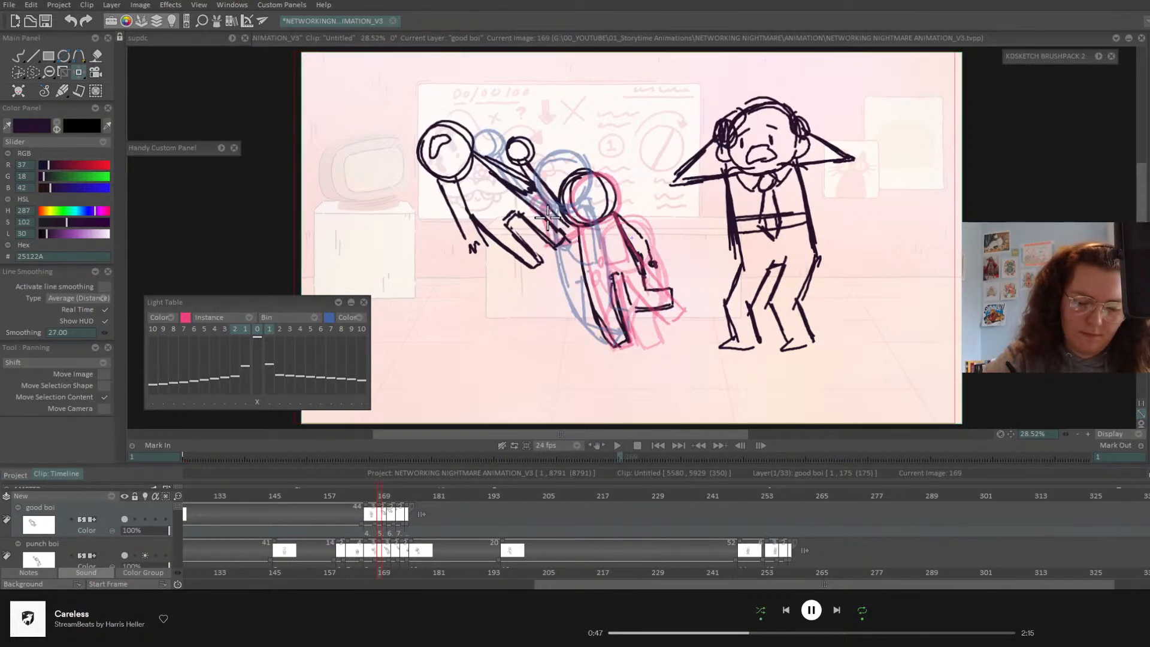
{"action": "key", "text": "Left"}
{"action": "key", "text": "Right"}
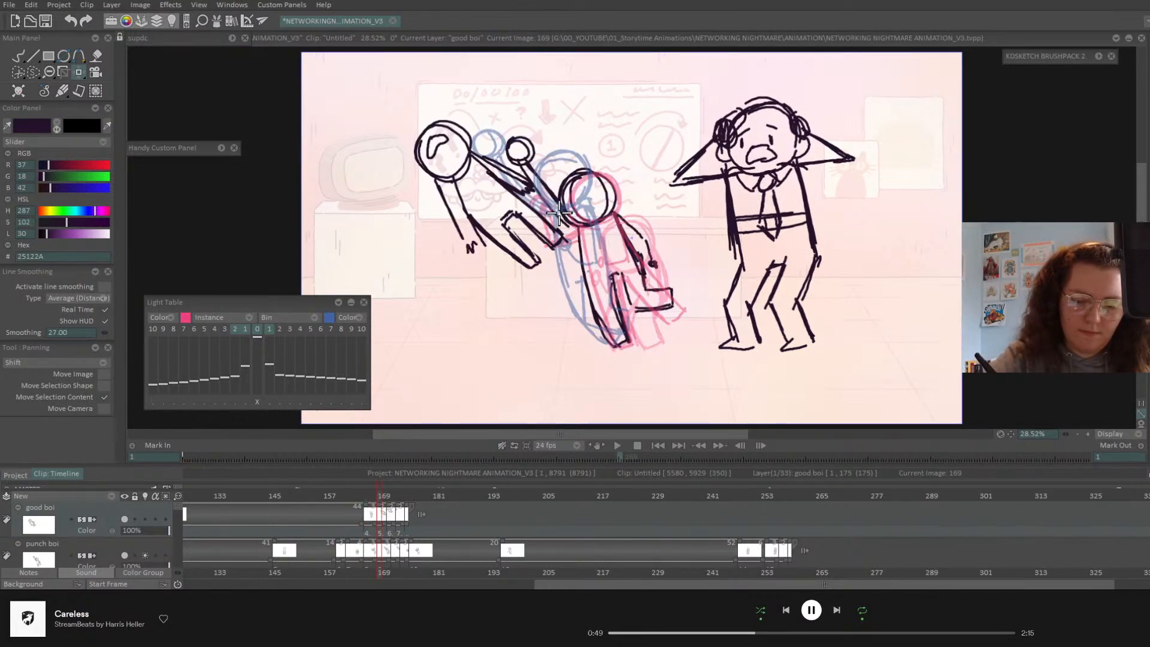
{"action": "key", "text": "Right"}
{"action": "key", "text": "Left"}
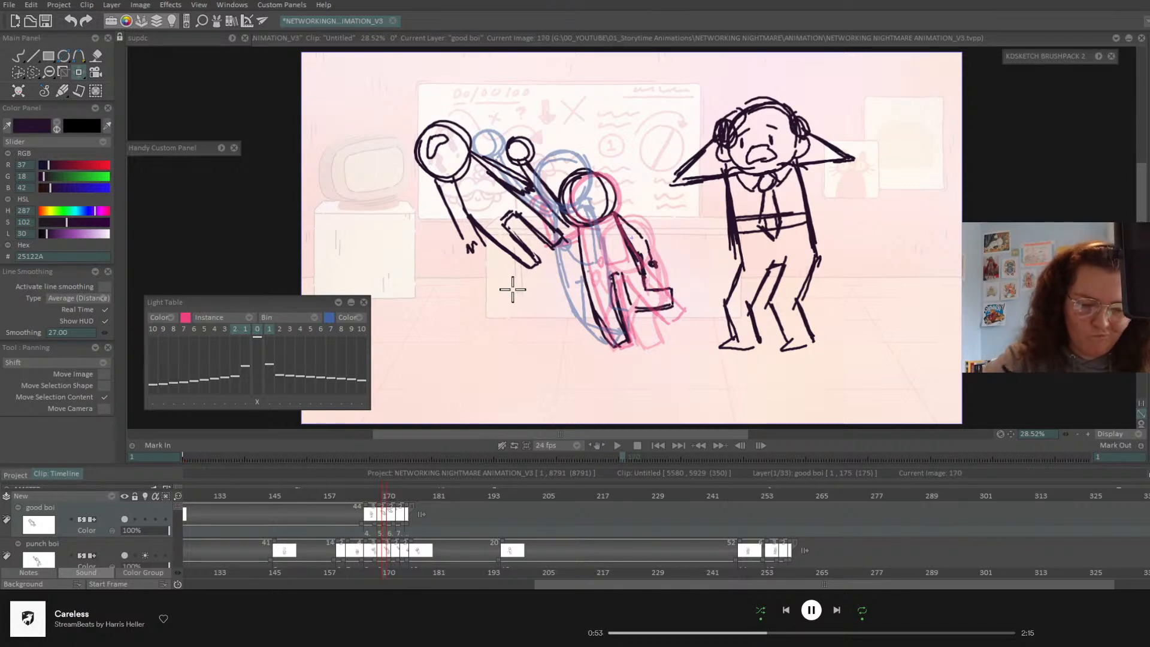
- Try to add an in-between of good boi at frame 170, placed farther along his flight path
{"action": "left_click", "coordinate": [81, 72]}
{"action": "left_click", "coordinate": [133, 87]}
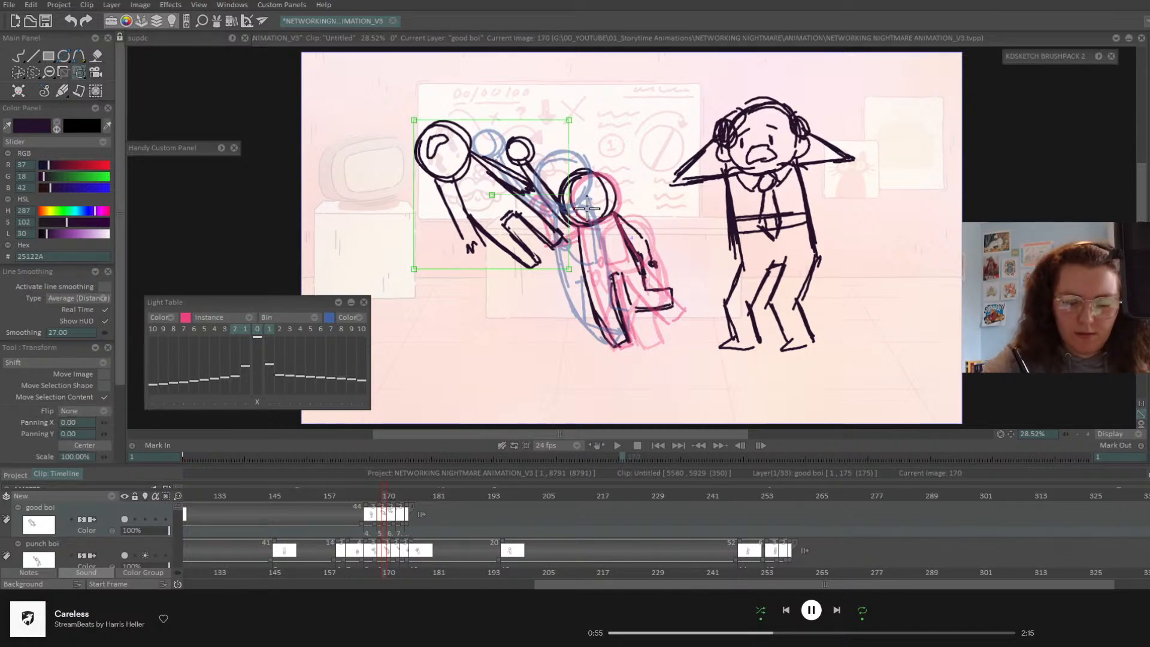
{"action": "left_click_drag", "start_coordinate": [569, 195], "coordinate": [534, 160]}
{"action": "key", "text": "Escape"}
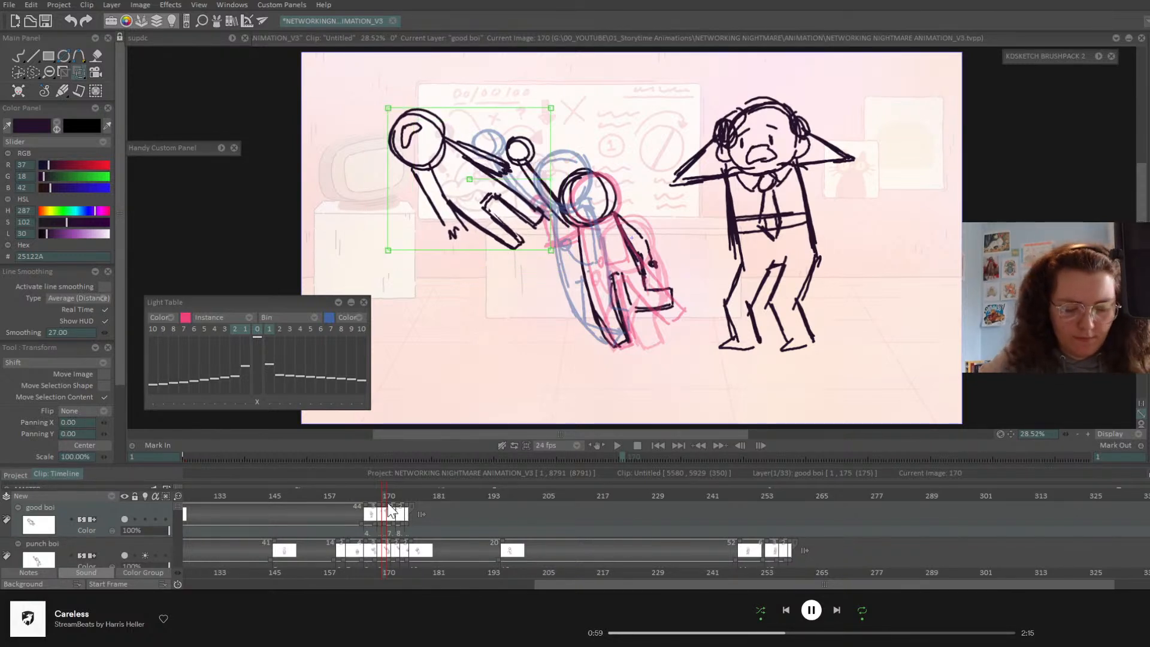
{"action": "left_click_drag", "start_coordinate": [379, 496], "coordinate": [388, 498]}
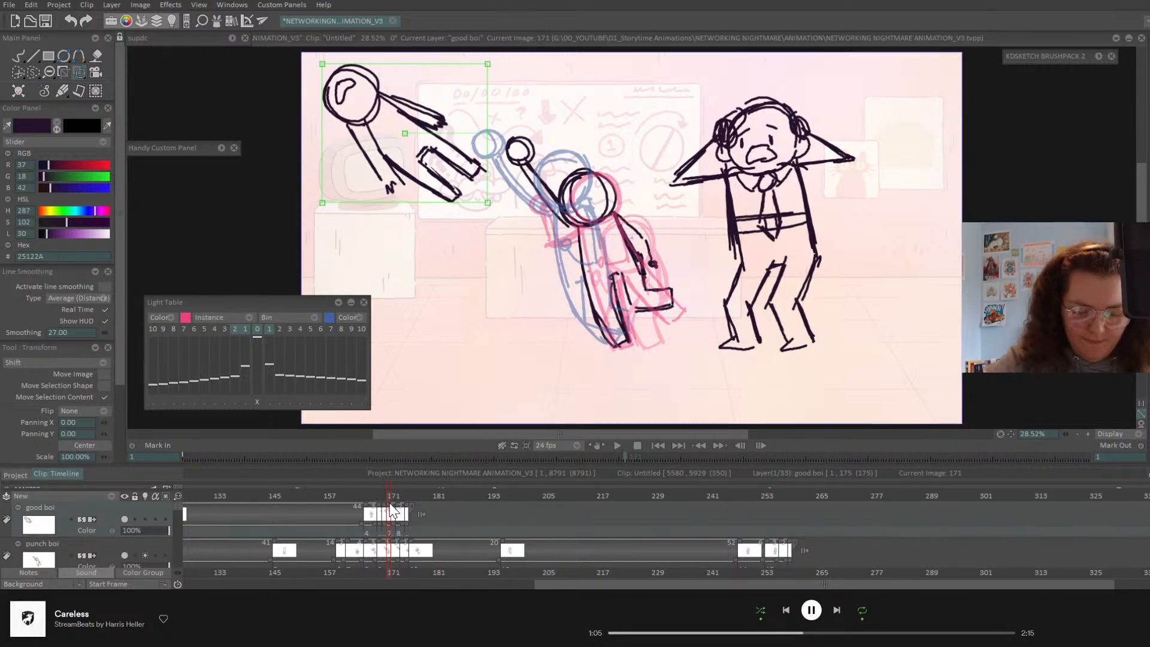
{"action": "mouse_move", "coordinate": [389, 496]}
{"action": "left_mouse_down"}
{"action": "mouse_move", "coordinate": [371, 499]}
{"action": "mouse_move", "coordinate": [381, 505]}
{"action": "left_mouse_up"}
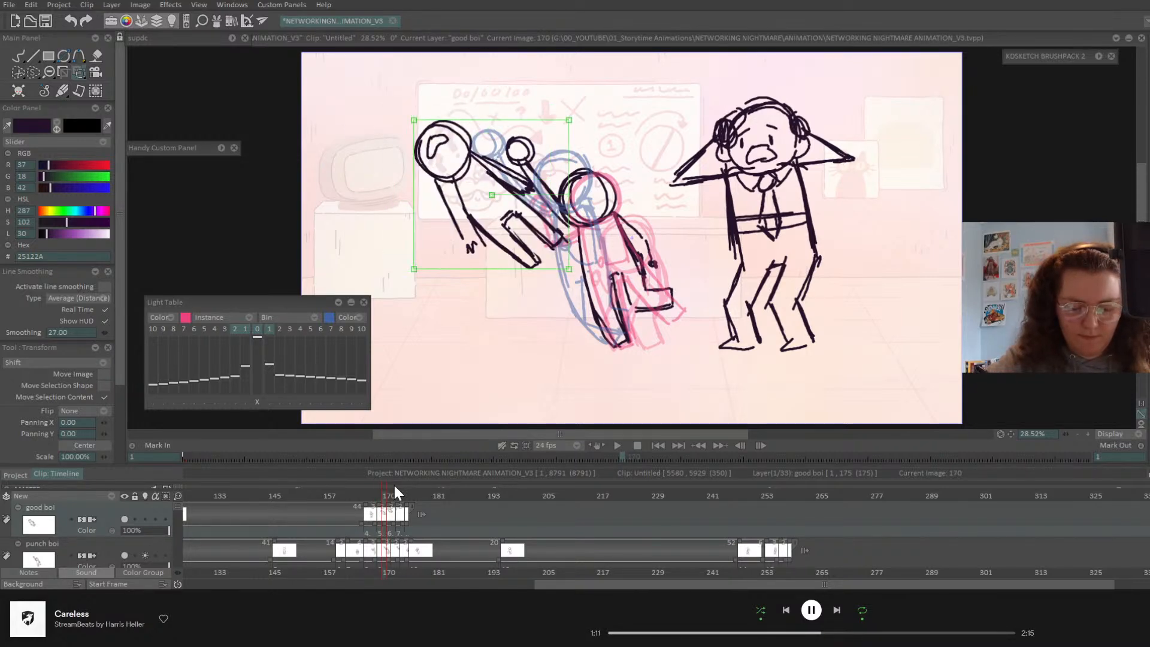
- Replay the punch from frames 156 and 136 to review good boi's hit reaction
{"action": "left_click_drag", "start_coordinate": [377, 492], "coordinate": [325, 500]}
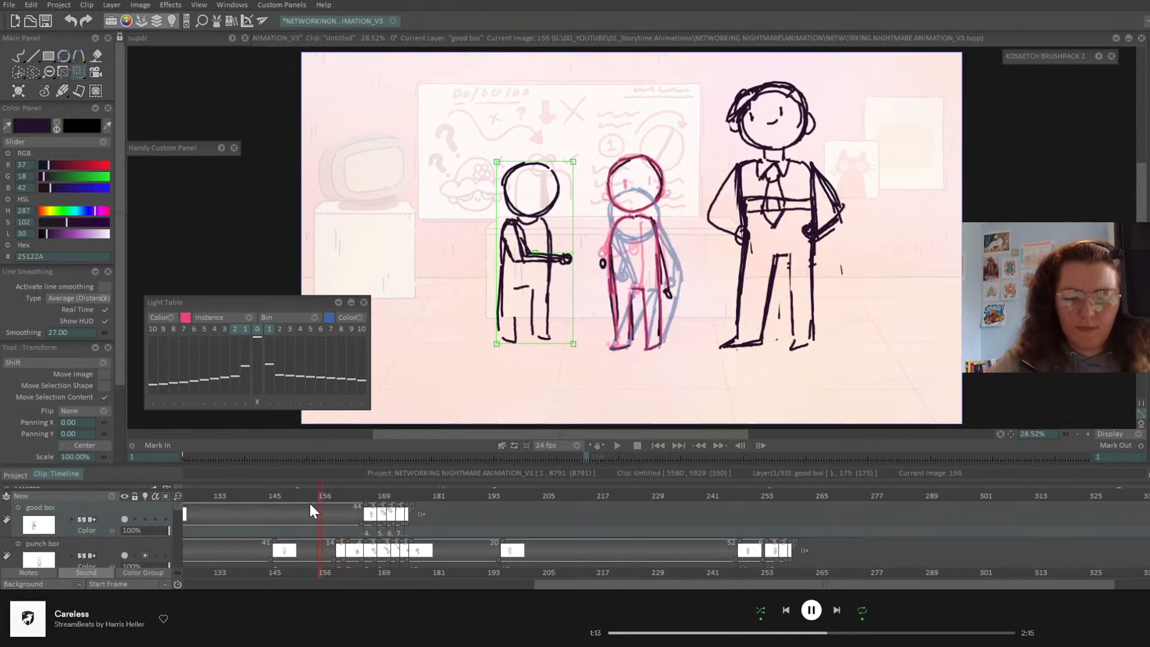
{"action": "key", "text": "Return"}
{"action": "key", "text": "Return"}
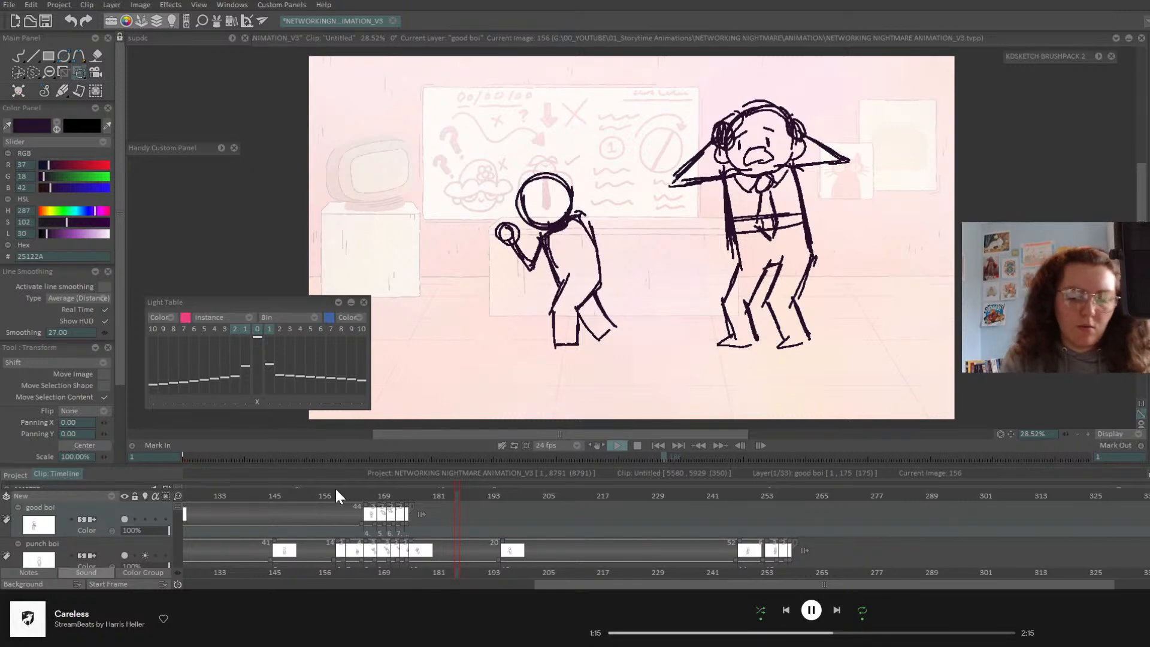
{"action": "left_click_drag", "start_coordinate": [318, 491], "coordinate": [234, 495]}
{"action": "key", "text": "Return"}
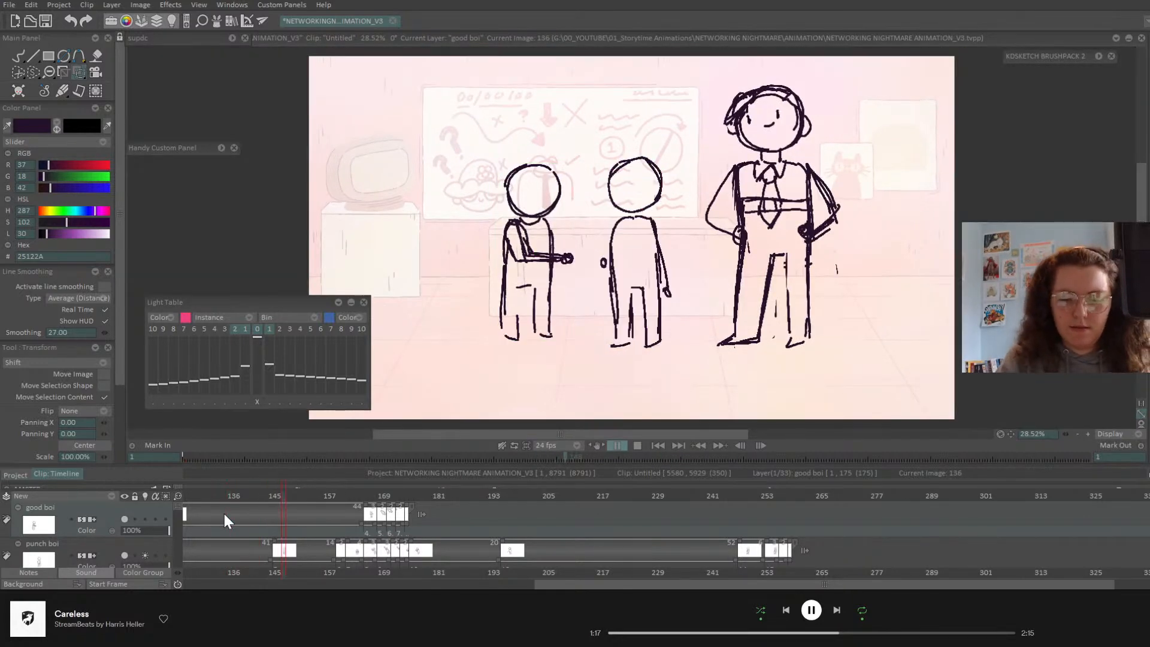
{"action": "key", "text": "Return"}
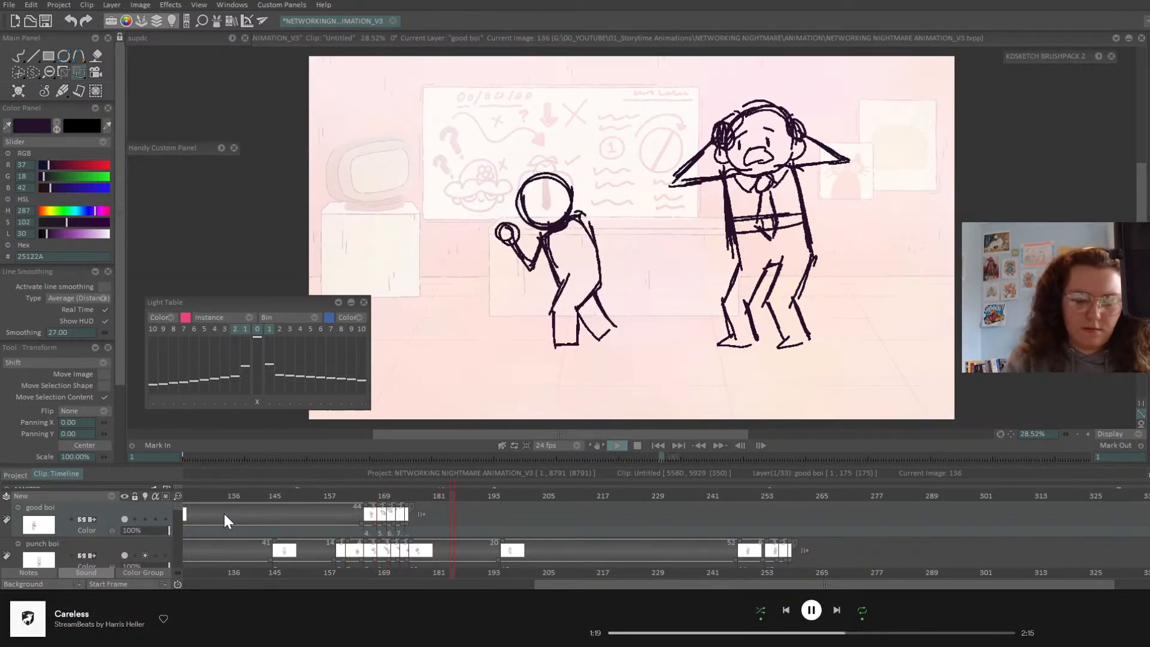
- Shorten the hold of punch boi's punch pose by one frame so it ends before frame 171, and replay from frame 152
{"action": "mouse_move", "coordinate": [347, 494]}
{"action": "left_mouse_down"}
{"action": "mouse_move", "coordinate": [336, 495]}
{"action": "mouse_move", "coordinate": [386, 509]}
{"action": "mouse_move", "coordinate": [360, 514]}
{"action": "mouse_move", "coordinate": [385, 514]}
{"action": "mouse_move", "coordinate": [367, 516]}
{"action": "mouse_move", "coordinate": [386, 526]}
{"action": "mouse_move", "coordinate": [370, 525]}
{"action": "left_mouse_up"}
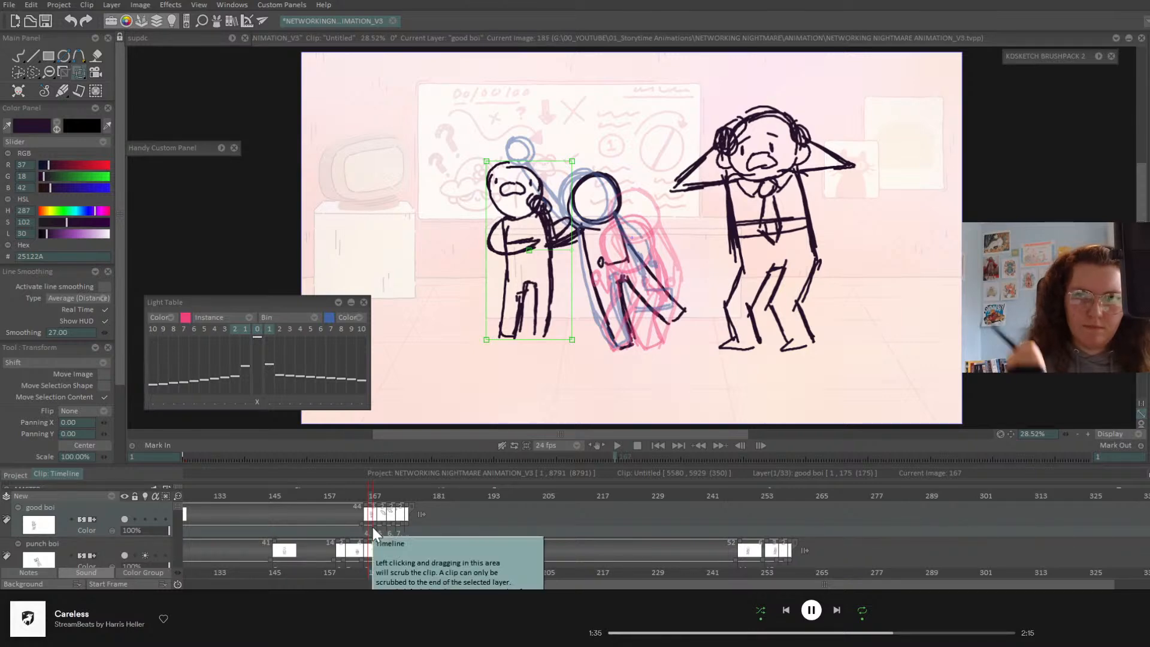
{"action": "mouse_move", "coordinate": [375, 498]}
{"action": "left_mouse_down"}
{"action": "mouse_move", "coordinate": [360, 498]}
{"action": "mouse_move", "coordinate": [391, 499]}
{"action": "left_mouse_up"}
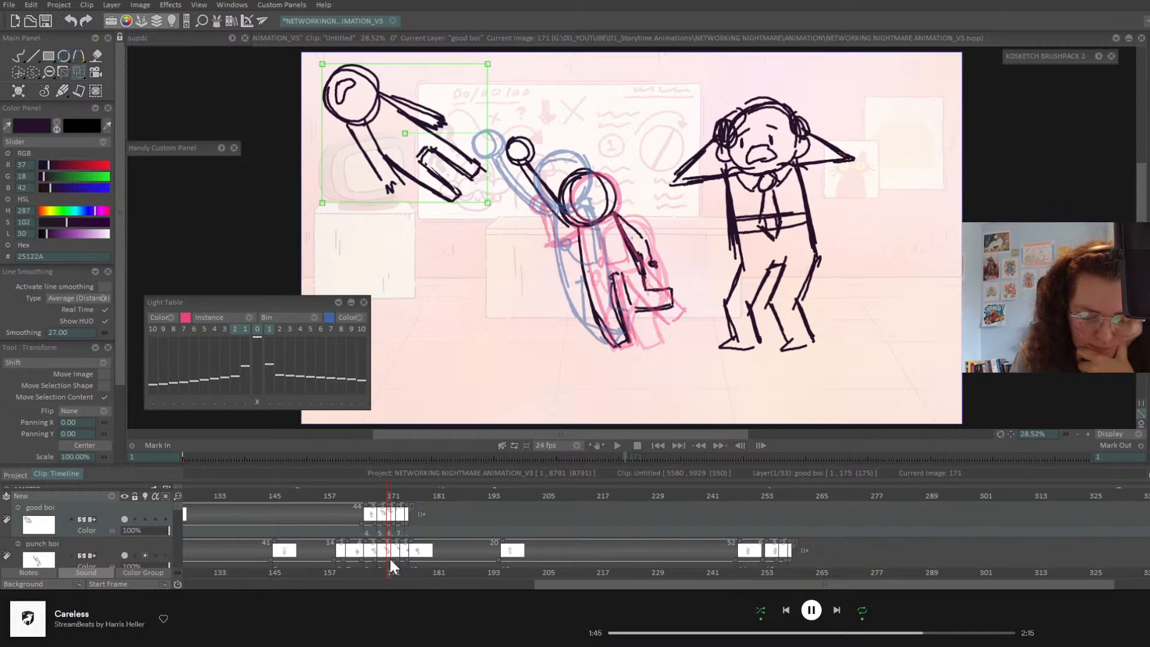
{"action": "left_click_drag", "start_coordinate": [390, 561], "coordinate": [386, 560]}
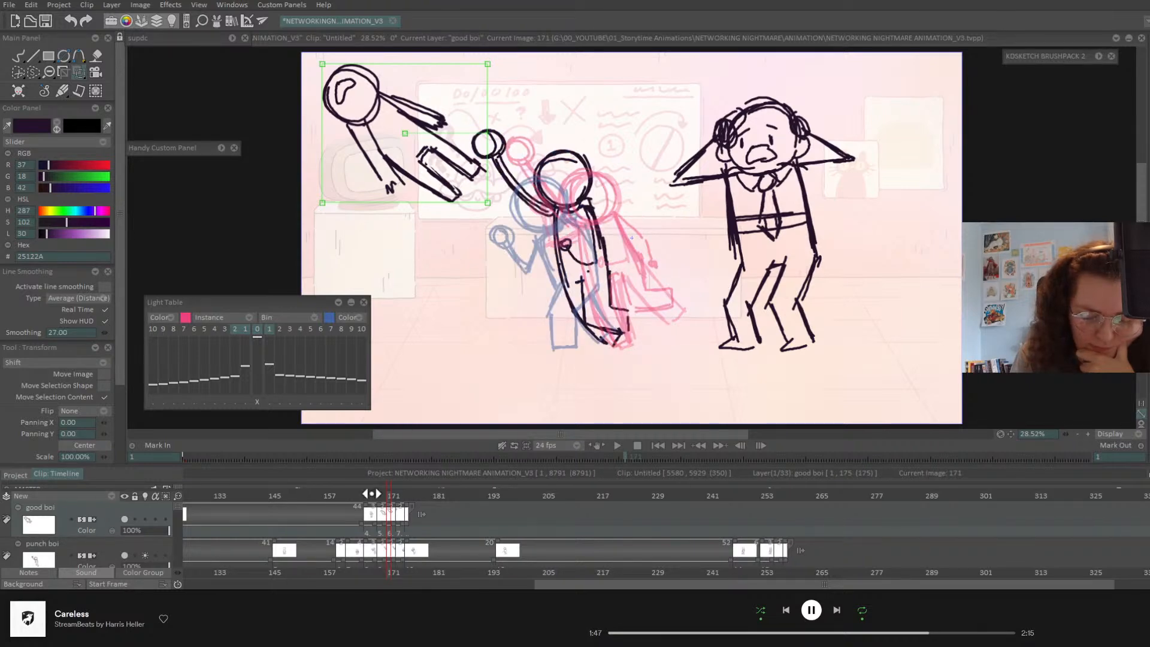
{"action": "left_click_drag", "start_coordinate": [372, 494], "coordinate": [304, 528]}
{"action": "key", "text": "Return"}
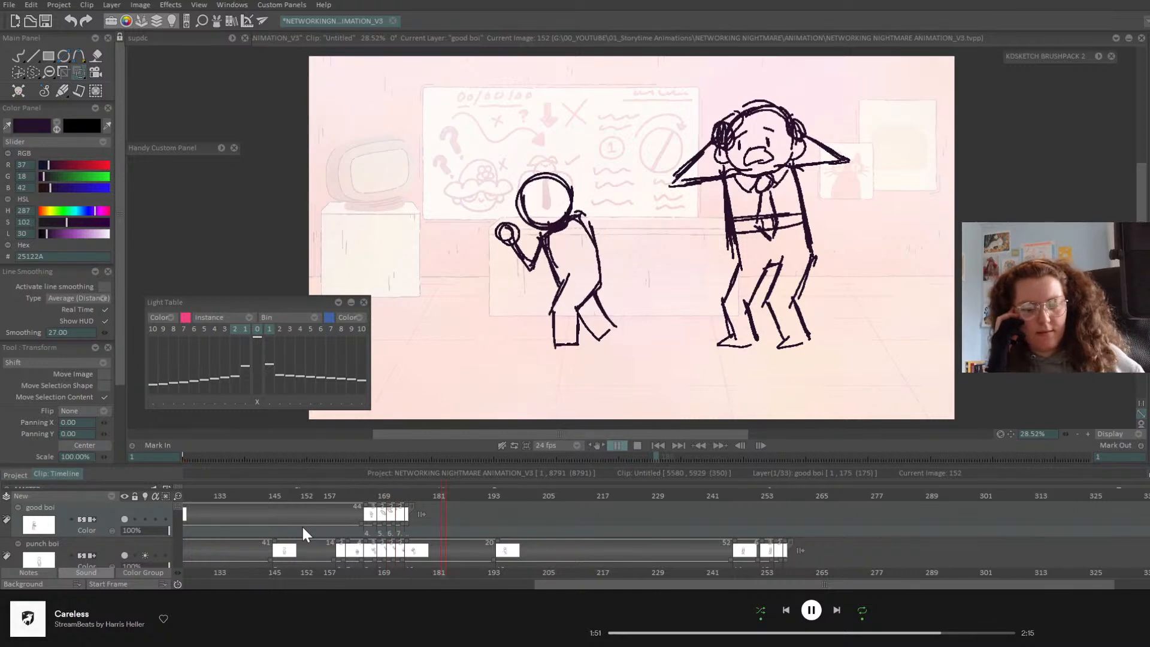
- Lengthen the hold of punch boi's follow-through drawing at frame 171 and replay the punch from frame 154
{"action": "left_click_drag", "start_coordinate": [380, 495], "coordinate": [390, 493]}
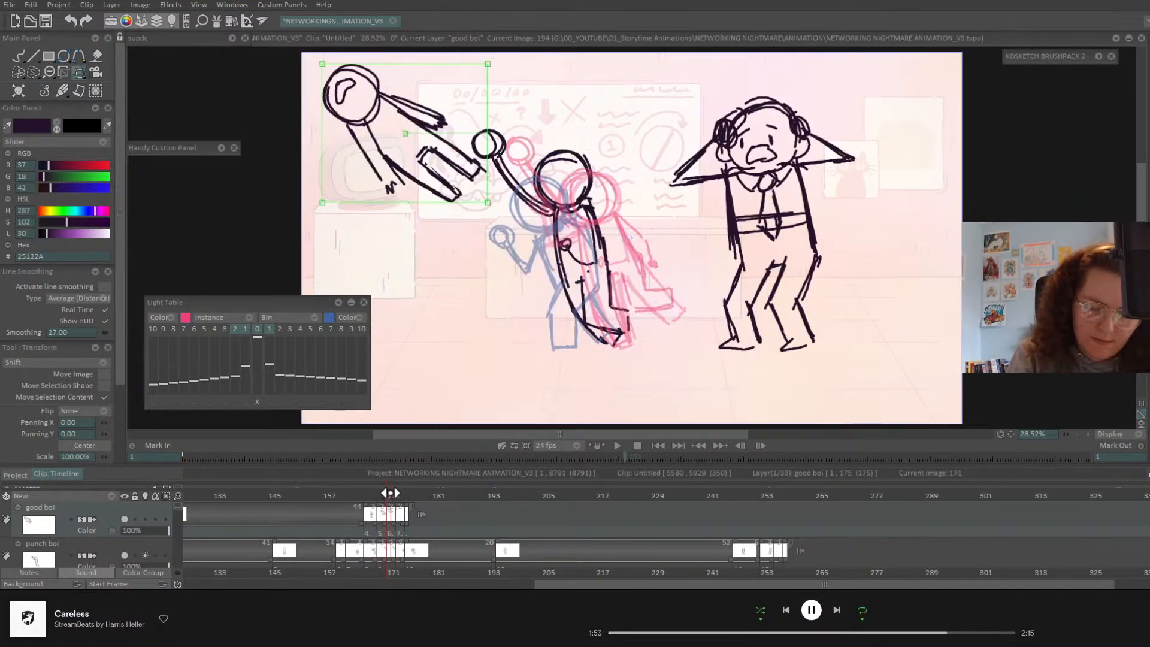
{"action": "left_click_drag", "start_coordinate": [394, 560], "coordinate": [413, 559]}
{"action": "left_click", "coordinate": [315, 514]}
{"action": "key", "text": "Return"}
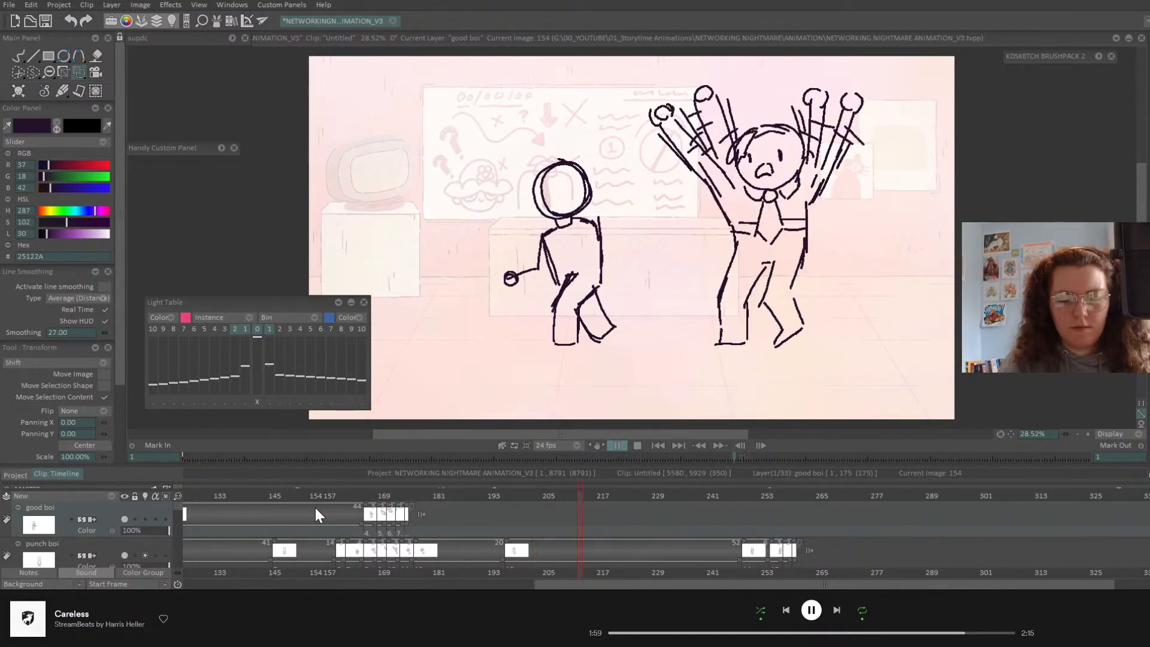
- Replay the punch from frames 154, 137 and 145 to review the timing of punch boi's follow-through
{"action": "key", "text": "Return"}
{"action": "left_click", "coordinate": [232, 523]}
{"action": "key", "text": "Return"}
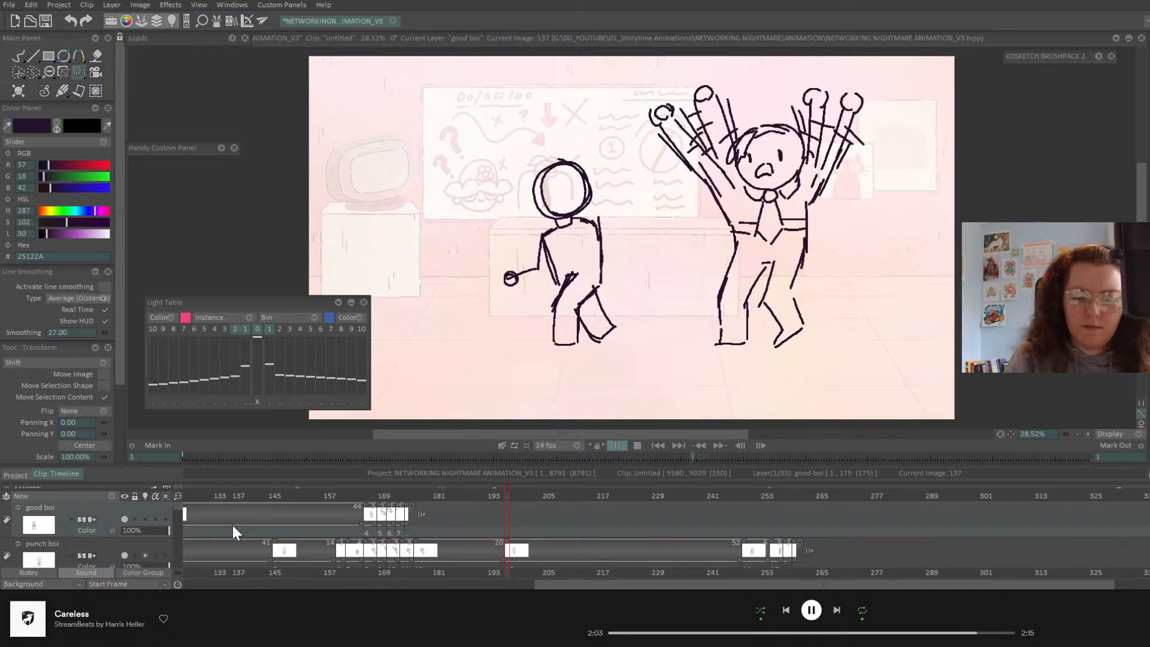
{"action": "key", "text": "Return"}
{"action": "left_click_drag", "start_coordinate": [342, 496], "coordinate": [271, 531]}
{"action": "key", "text": "Return"}
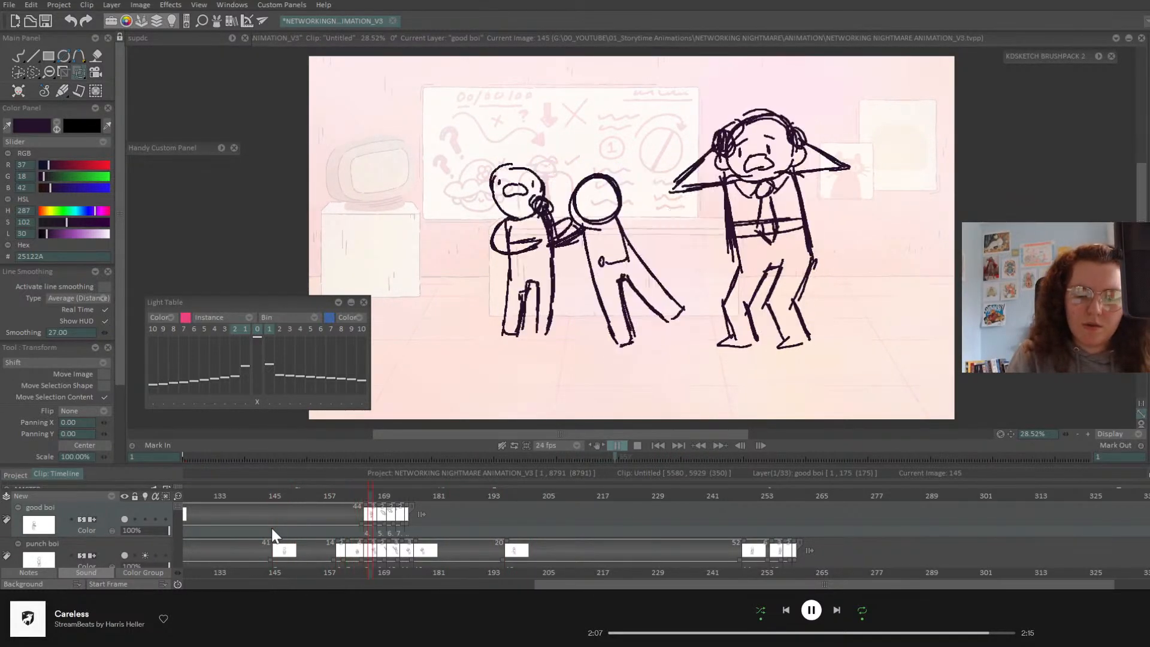
- Skew good boi's hit drawing at frame 166 slightly away from the punch with a perspective transform
{"action": "left_click", "coordinate": [367, 495]}
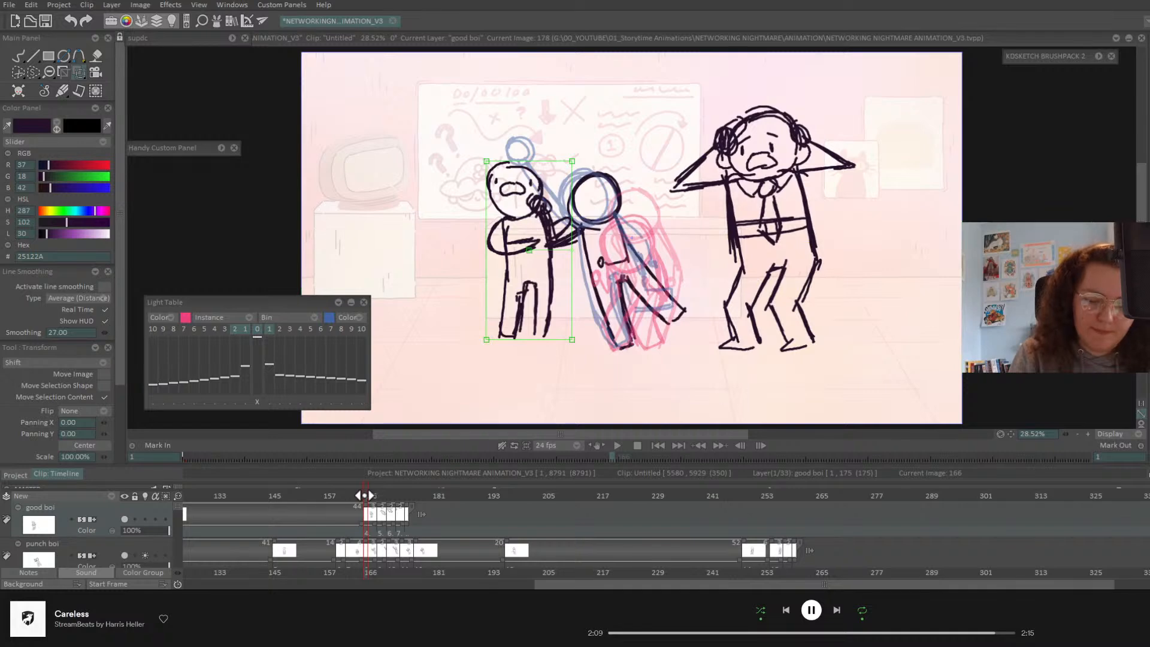
{"action": "left_click_drag", "start_coordinate": [364, 495], "coordinate": [364, 501]}
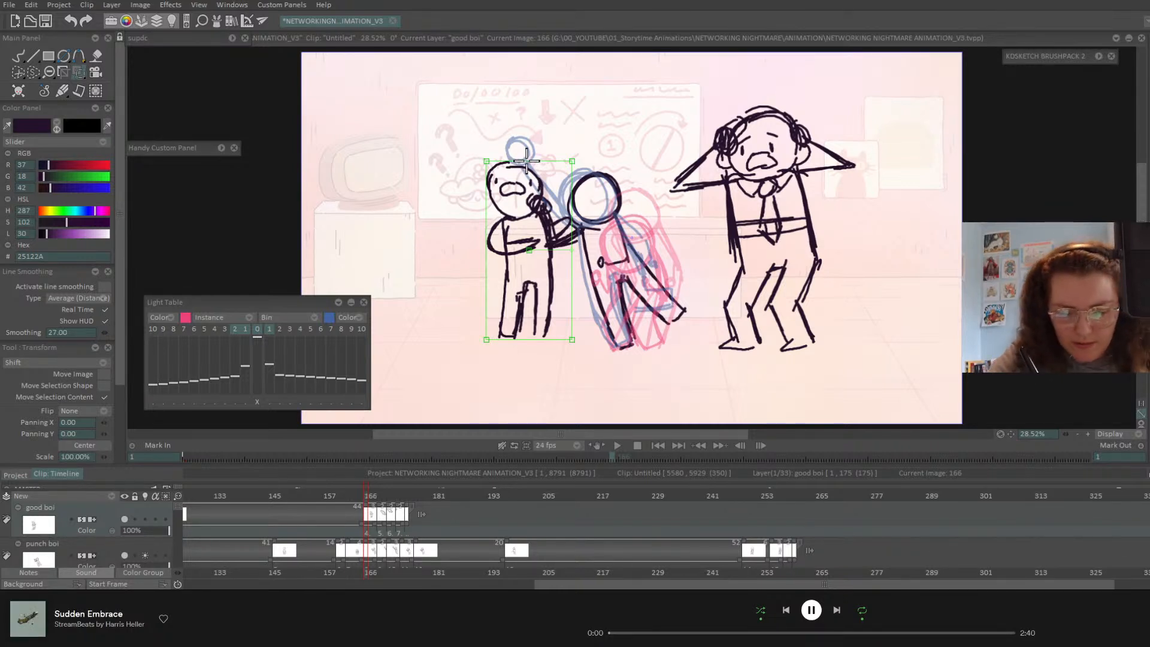
{"action": "mouse_move", "coordinate": [529, 161]}
{"action": "left_mouse_down"}
{"action": "mouse_move", "coordinate": [525, 140]}
{"action": "mouse_move", "coordinate": [524, 159]}
{"action": "left_mouse_up"}
{"action": "left_click", "coordinate": [149, 108]}
{"action": "key", "text": "Return"}
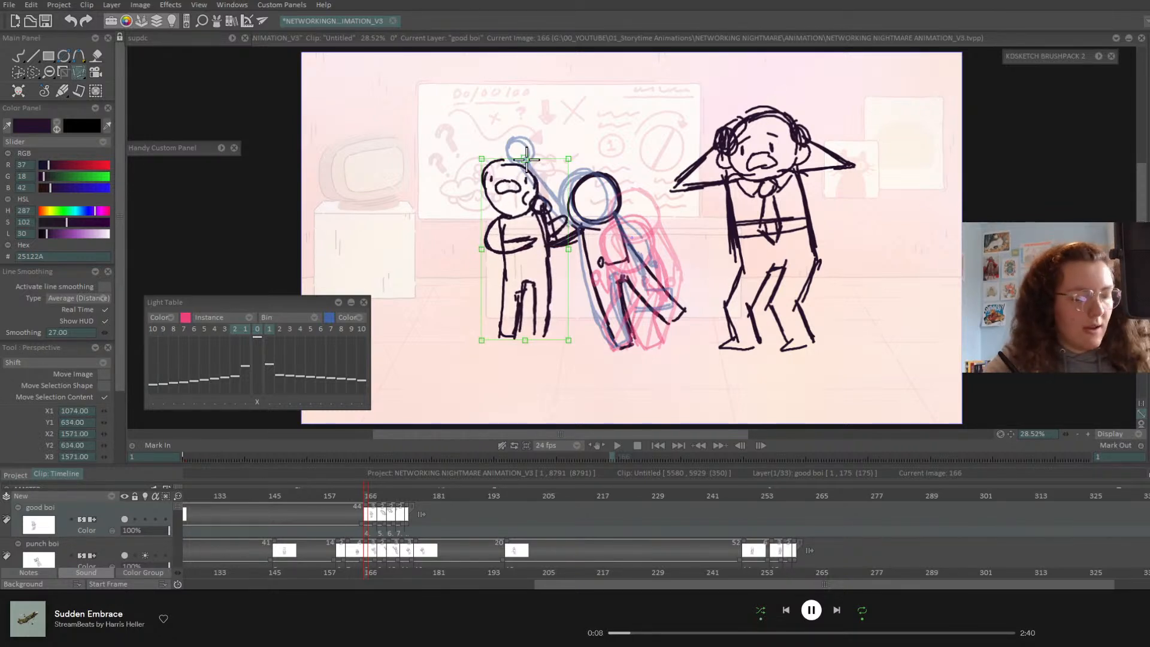
{"action": "key", "text": "Right"}
{"action": "left_click_drag", "start_coordinate": [415, 121], "coordinate": [383, 111]}
{"action": "key", "text": "Left"}
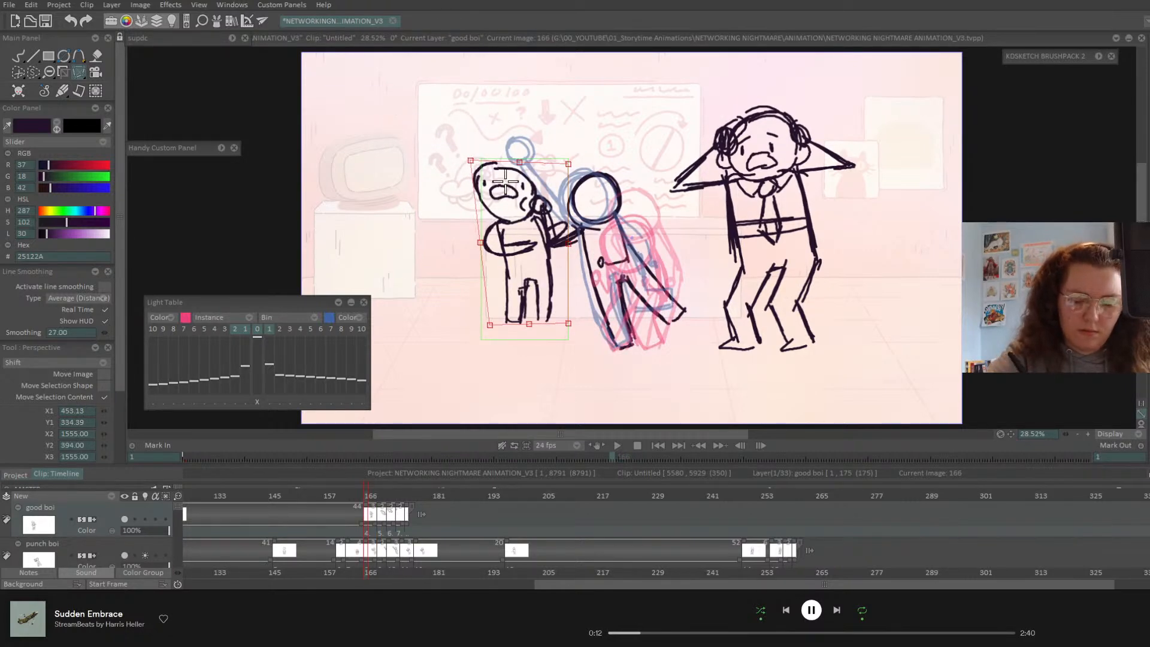
- Flip back and forth between the frames around 166 to compare good boi's adjusted hit pose with the neighbouring drawings
{"action": "key", "text": "Right"}
{"action": "left_click", "coordinate": [19, 55]}
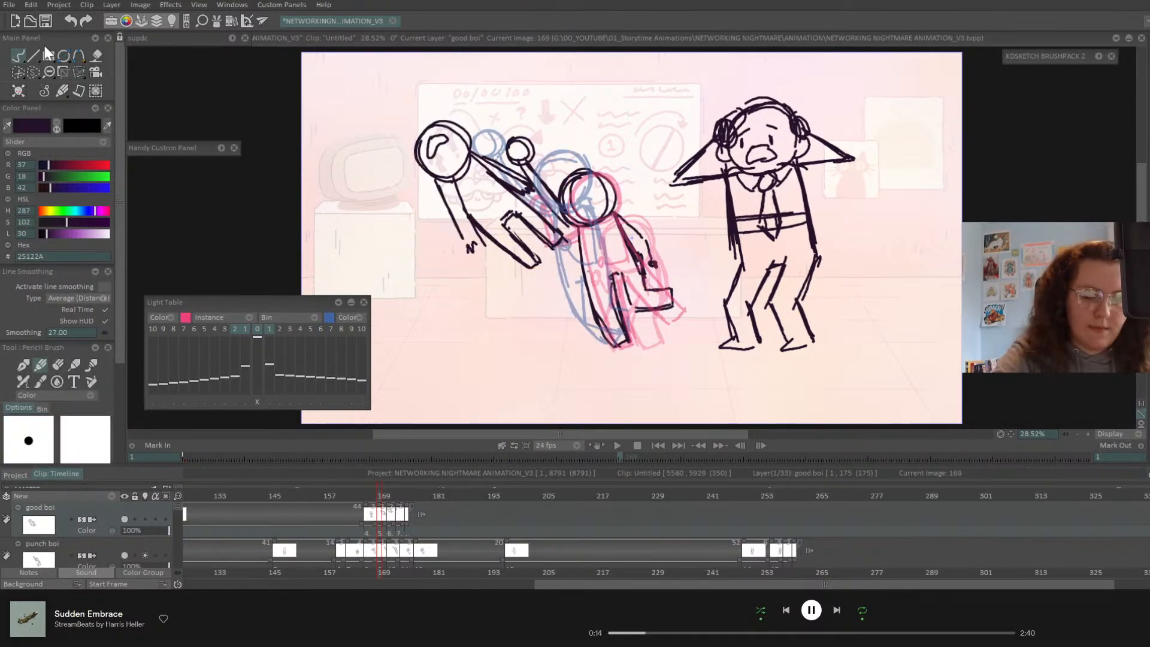
{"action": "key", "text": "Left"}
{"action": "key", "text": "Left"}
{"action": "key", "text": "Right"}
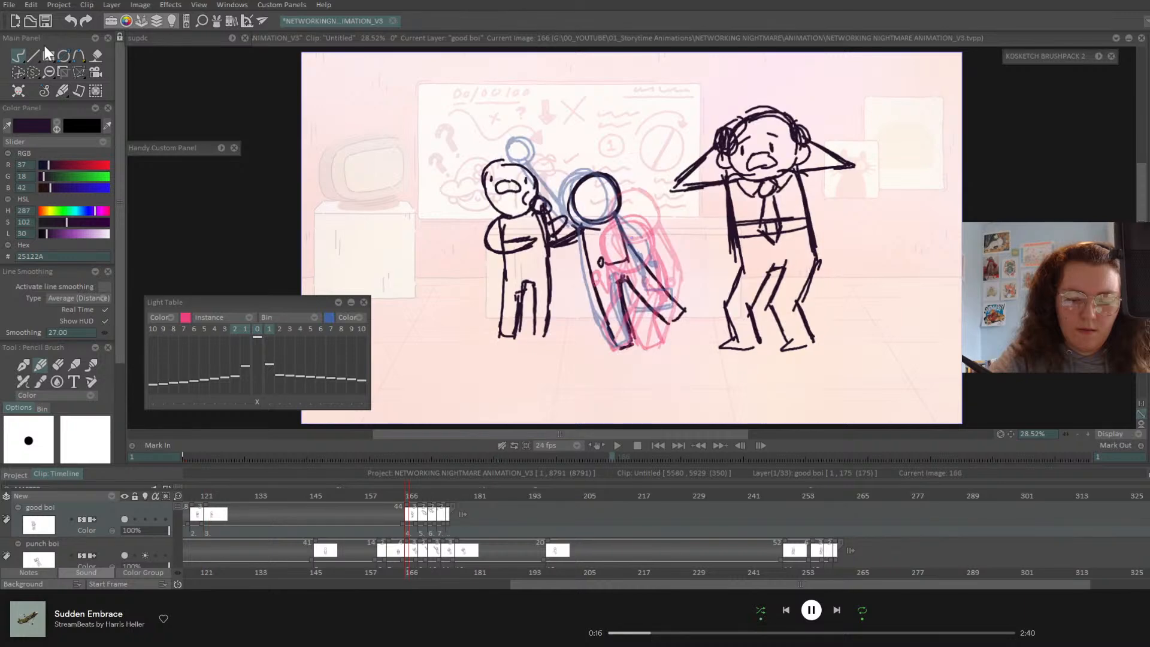
{"action": "key", "text": "Left"}
{"action": "key", "text": "Right"}
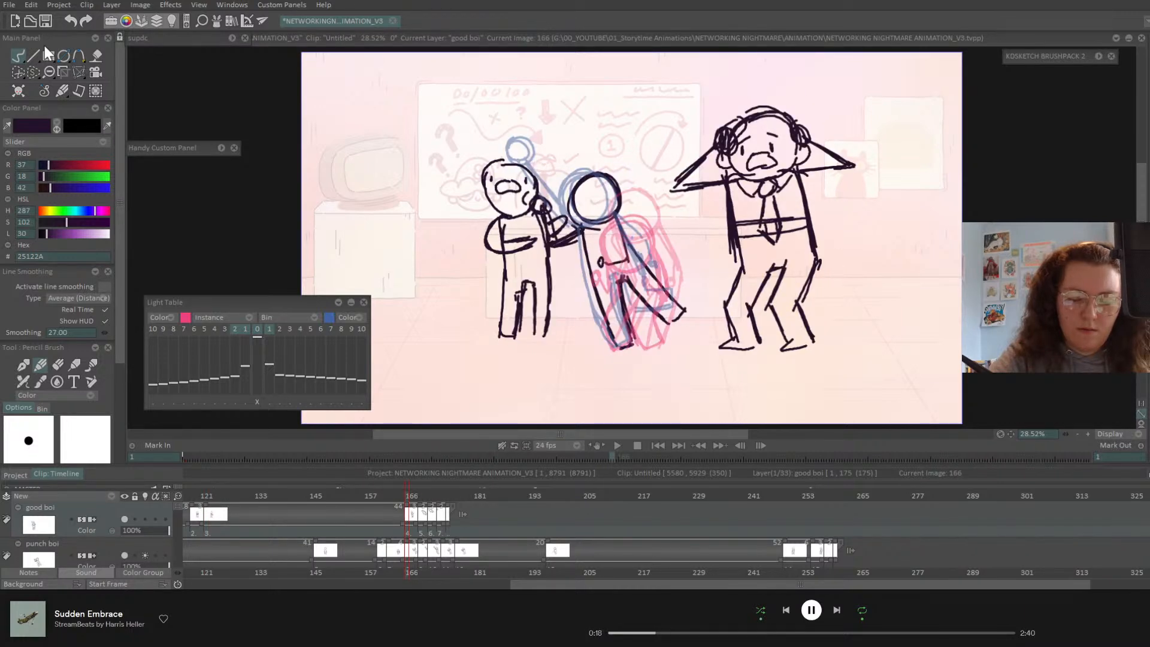
{"action": "key", "text": "Right"}
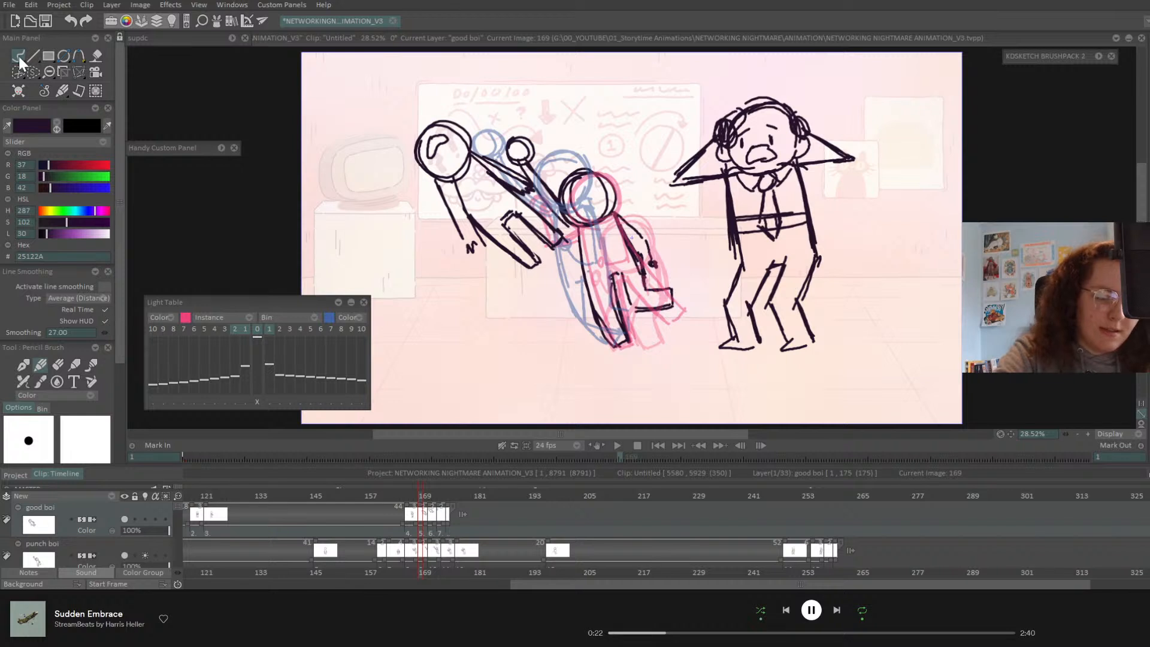
- Warp good boi's flying drawing at frame 169 so his head stretches along the flight path, and replay the punch
{"action": "left_click_drag", "start_coordinate": [79, 70], "coordinate": [141, 120]}
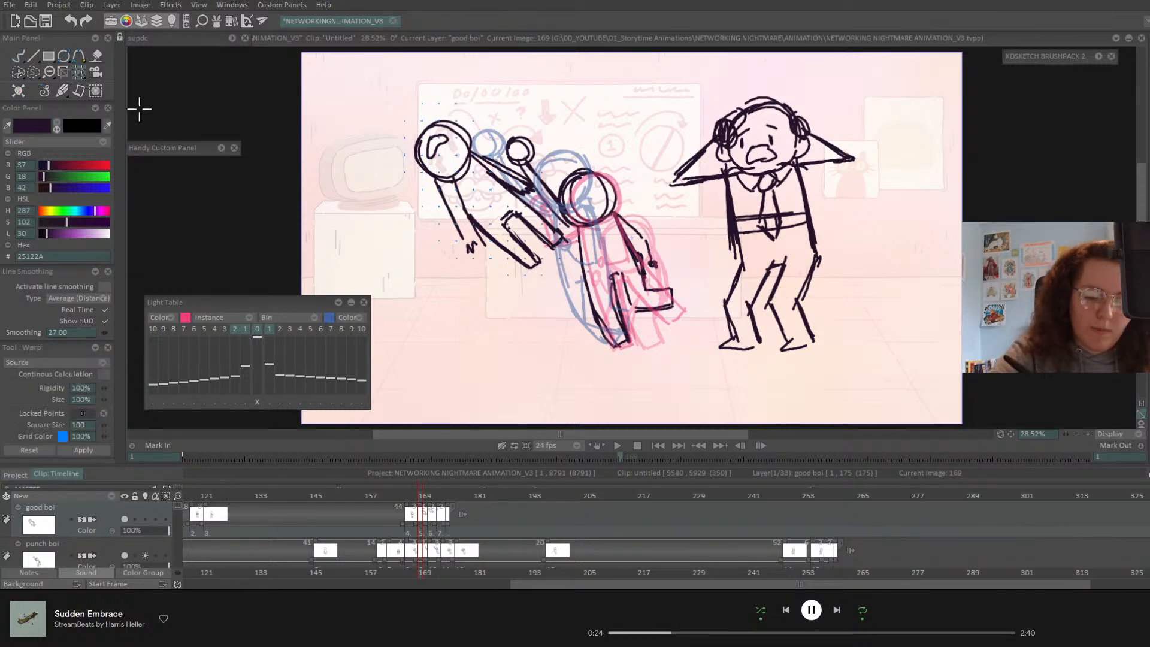
{"action": "left_click_drag", "start_coordinate": [538, 264], "coordinate": [545, 257]}
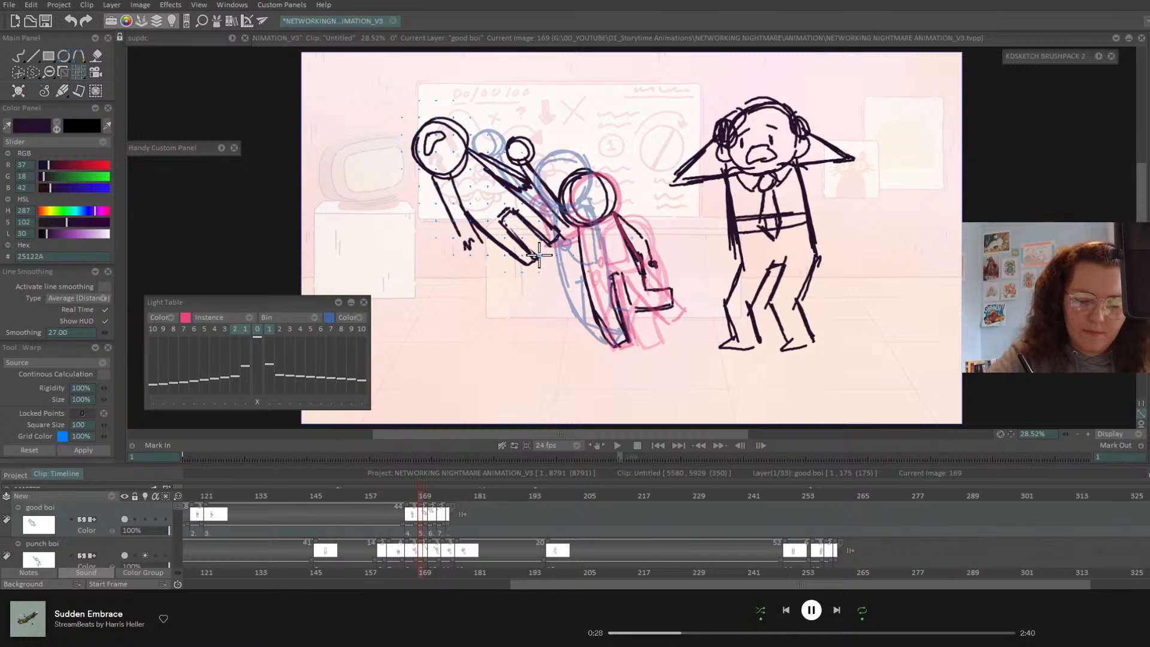
{"action": "left_click", "coordinate": [523, 272]}
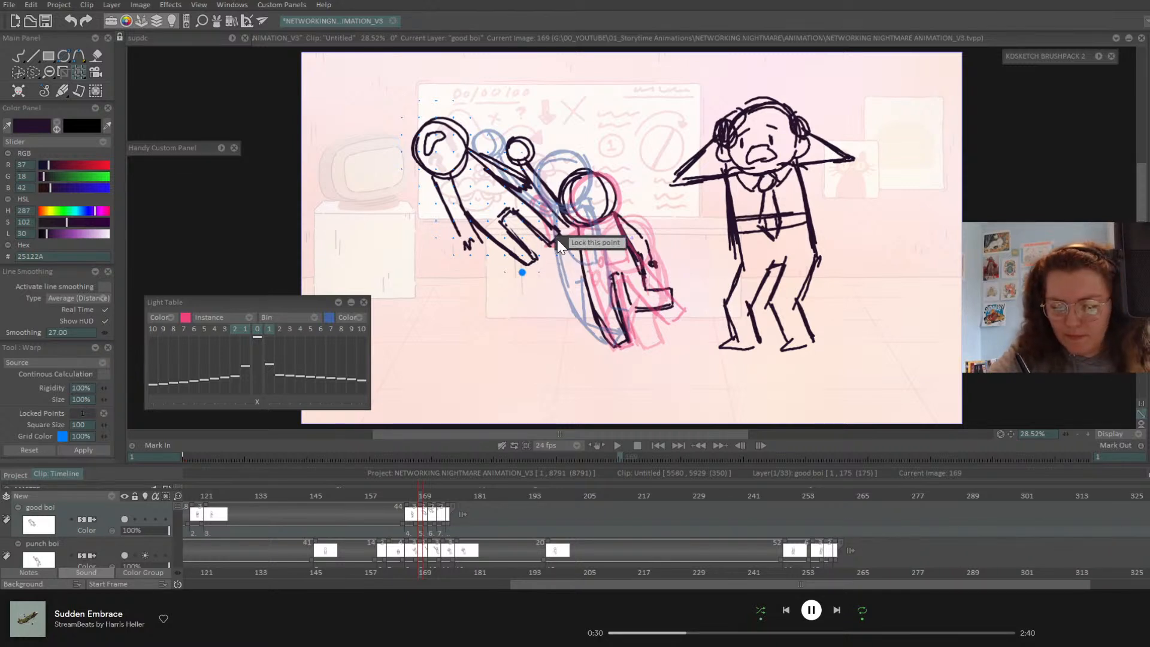
{"action": "left_click_drag", "start_coordinate": [457, 154], "coordinate": [390, 94]}
{"action": "mouse_move", "coordinate": [427, 499]}
{"action": "left_mouse_down"}
{"action": "mouse_move", "coordinate": [436, 493]}
{"action": "mouse_move", "coordinate": [270, 494]}
{"action": "left_mouse_up"}
{"action": "key", "text": "Return"}
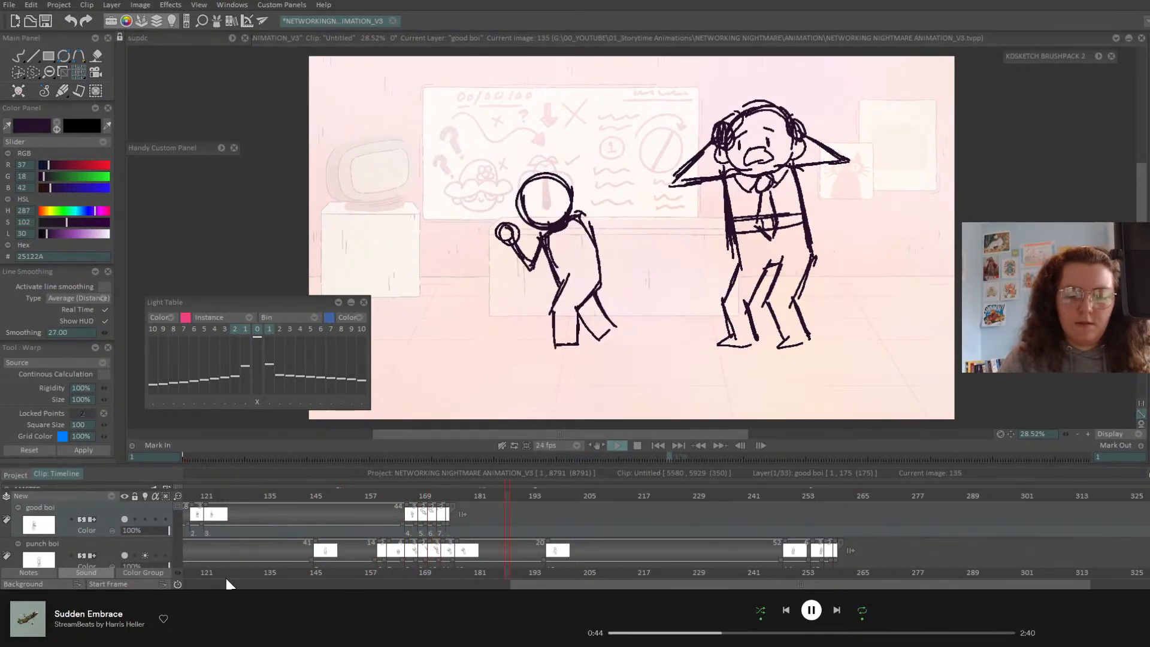
{"action": "left_click_drag", "start_coordinate": [320, 493], "coordinate": [257, 494]}
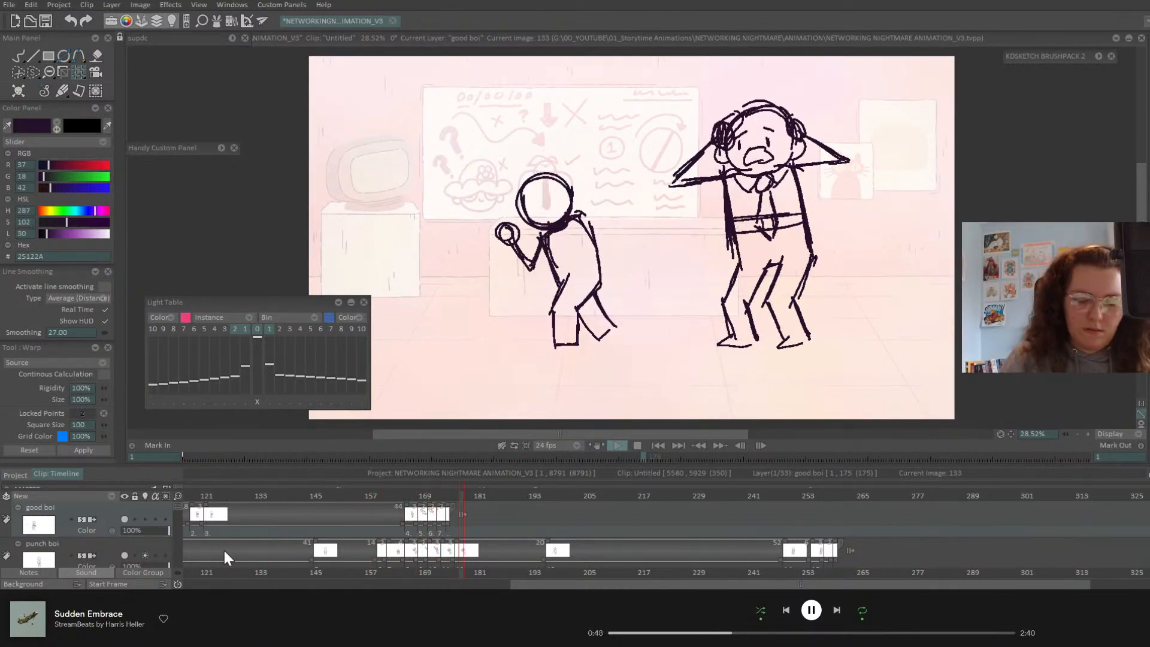
- Shift good boi's drawings at frames 171 and 173 farther up and out past the canvas's left edge
{"action": "left_click", "coordinate": [419, 496]}
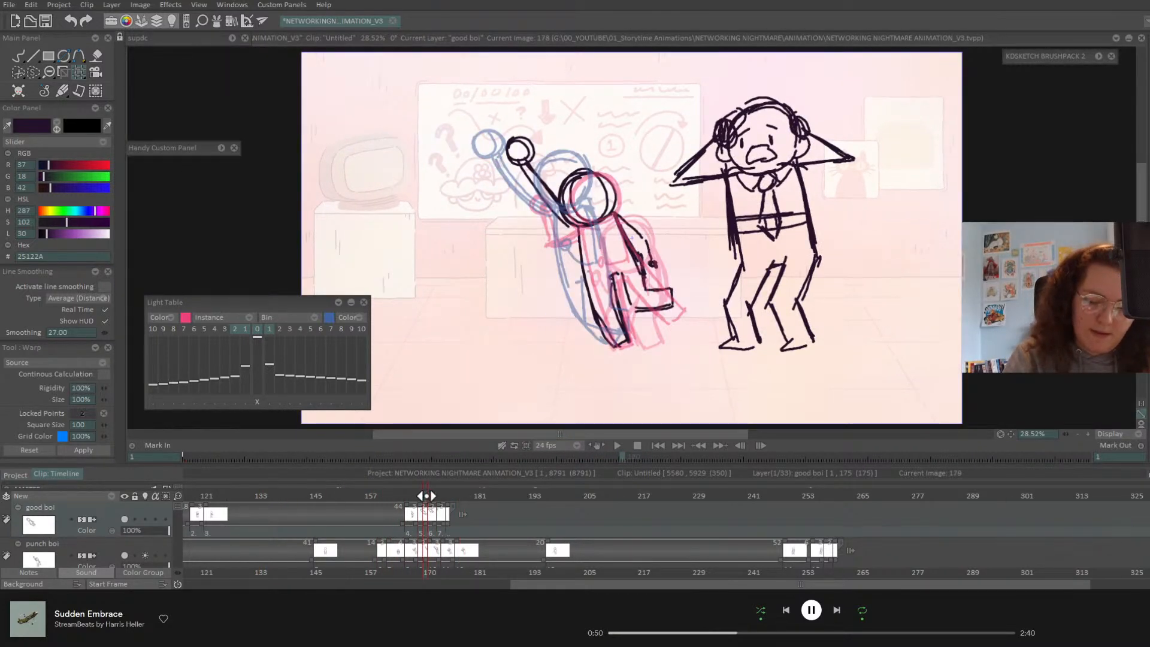
{"action": "left_click_drag", "start_coordinate": [426, 496], "coordinate": [431, 499]}
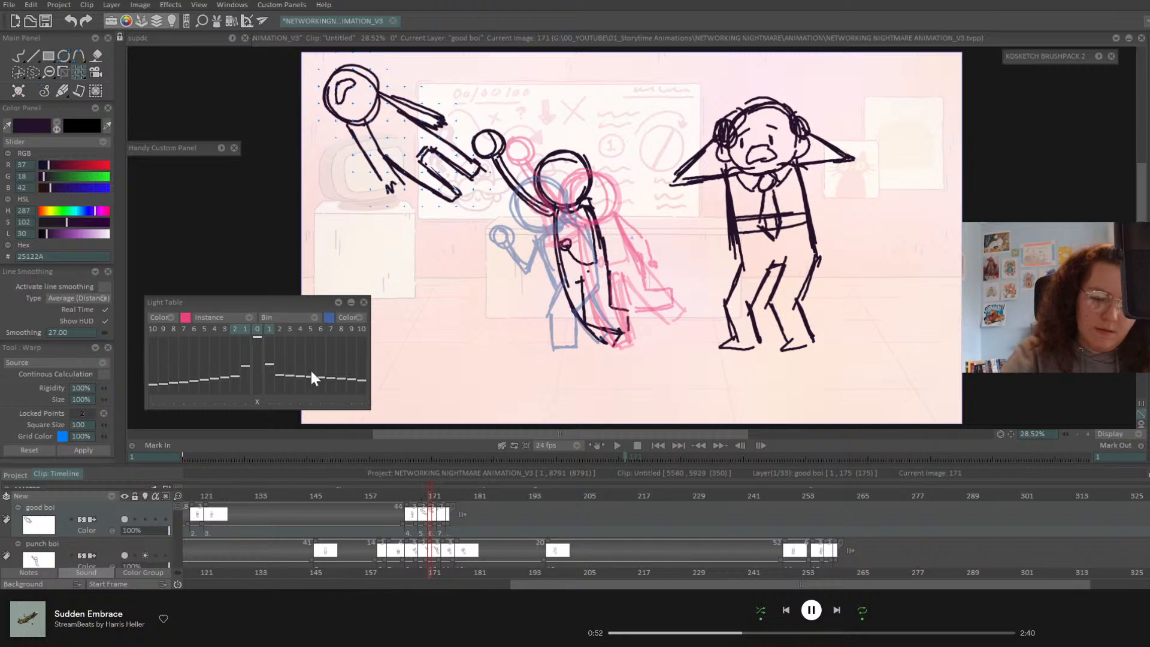
{"action": "left_click", "coordinate": [78, 72]}
{"action": "left_click_drag", "start_coordinate": [503, 172], "coordinate": [452, 142]}
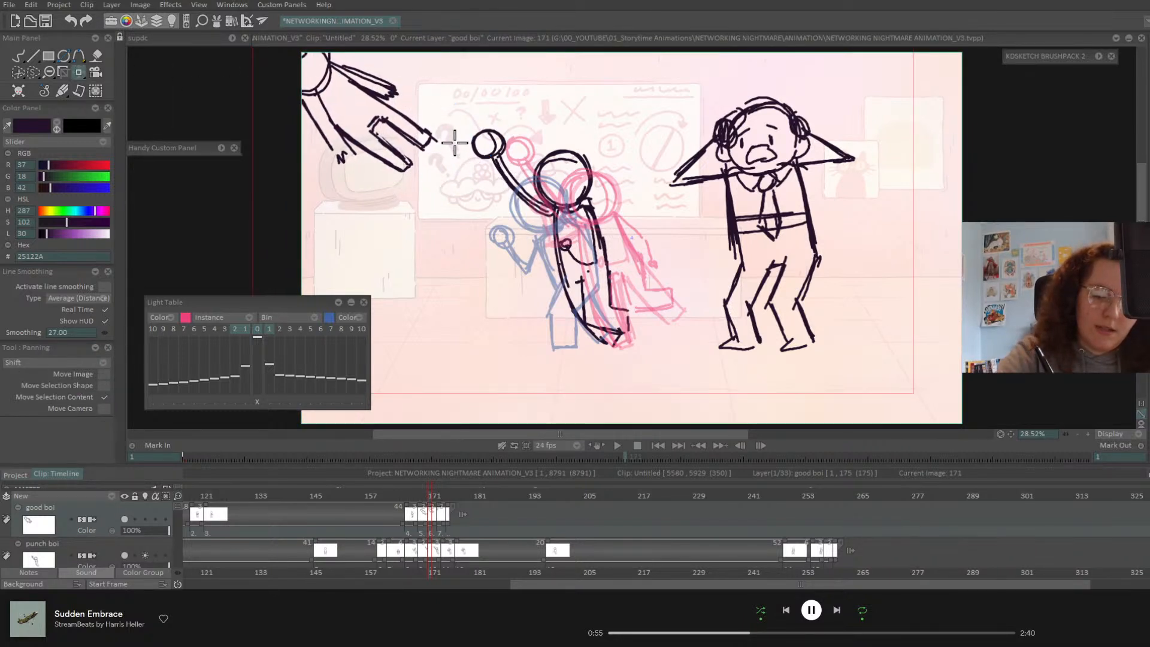
{"action": "left_click", "coordinate": [438, 497]}
{"action": "mouse_move", "coordinate": [439, 497]}
{"action": "left_mouse_down"}
{"action": "mouse_move", "coordinate": [447, 503]}
{"action": "mouse_move", "coordinate": [438, 502]}
{"action": "left_mouse_up"}
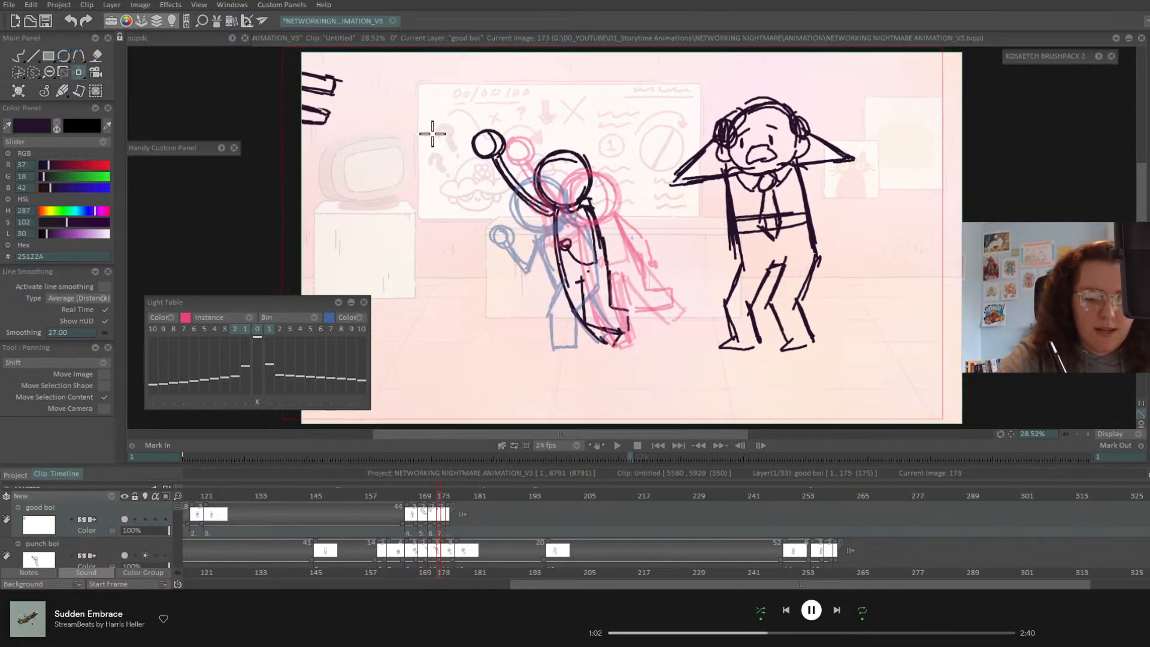
- Replay the sequence from frames 104 and 126 to review the speed of good boi's flight
{"action": "left_click", "coordinate": [329, 496]}
{"action": "left_click_drag", "start_coordinate": [287, 499], "coordinate": [187, 525]}
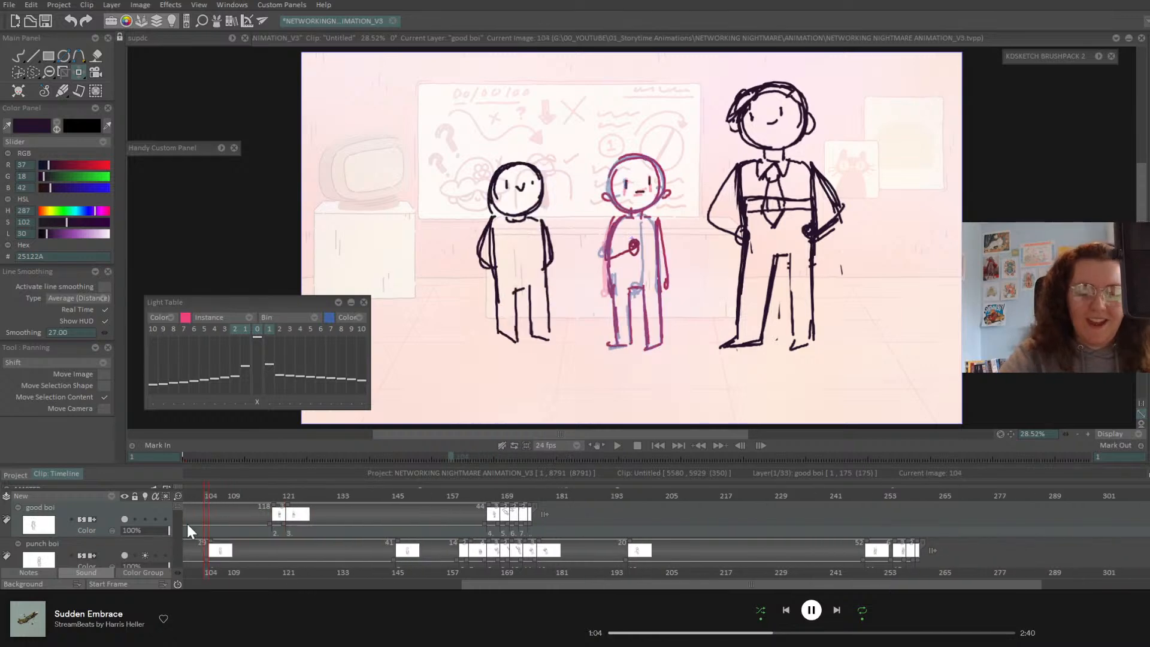
{"action": "key", "text": "Return"}
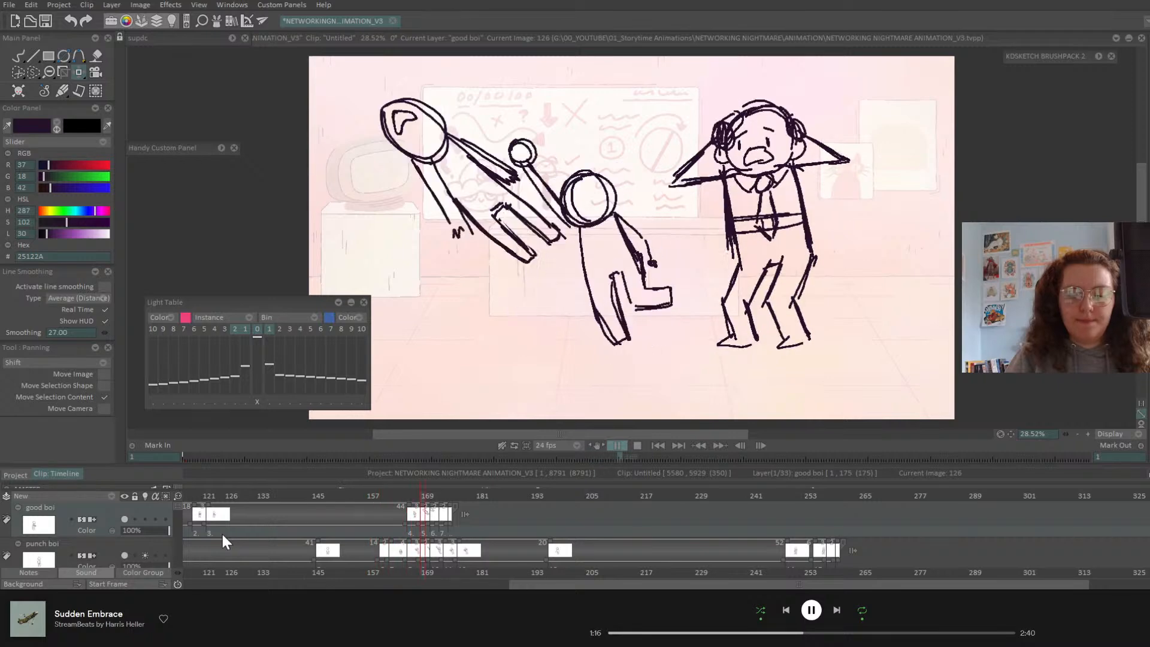
- Clear good boi's hit drawing at frame 166 and turn on the light table for his layer
{"action": "mouse_move", "coordinate": [396, 496]}
{"action": "left_mouse_down"}
{"action": "mouse_move", "coordinate": [372, 495]}
{"action": "mouse_move", "coordinate": [411, 498]}
{"action": "left_mouse_up"}
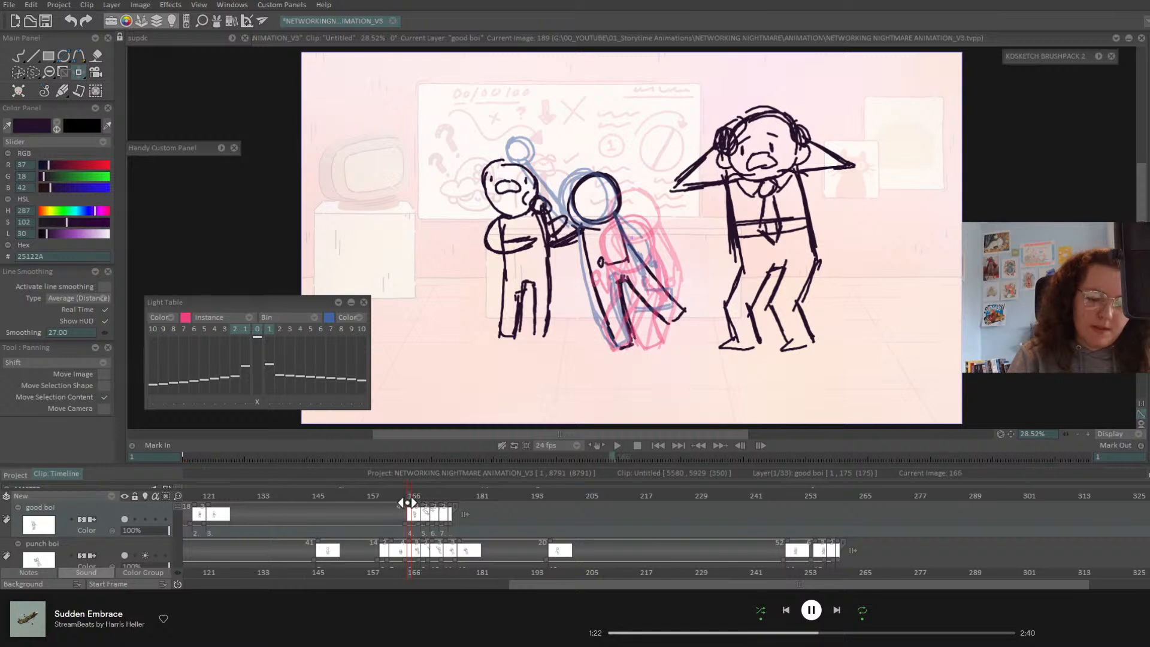
{"action": "left_click_drag", "start_coordinate": [407, 502], "coordinate": [403, 500]}
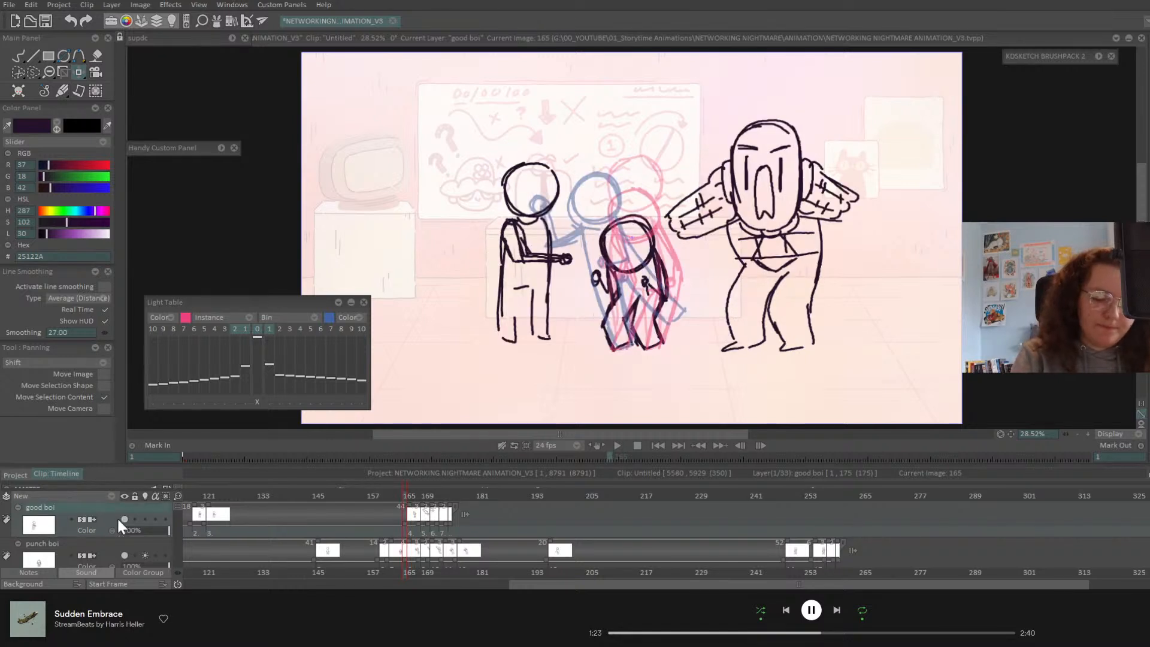
{"action": "left_click", "coordinate": [410, 498]}
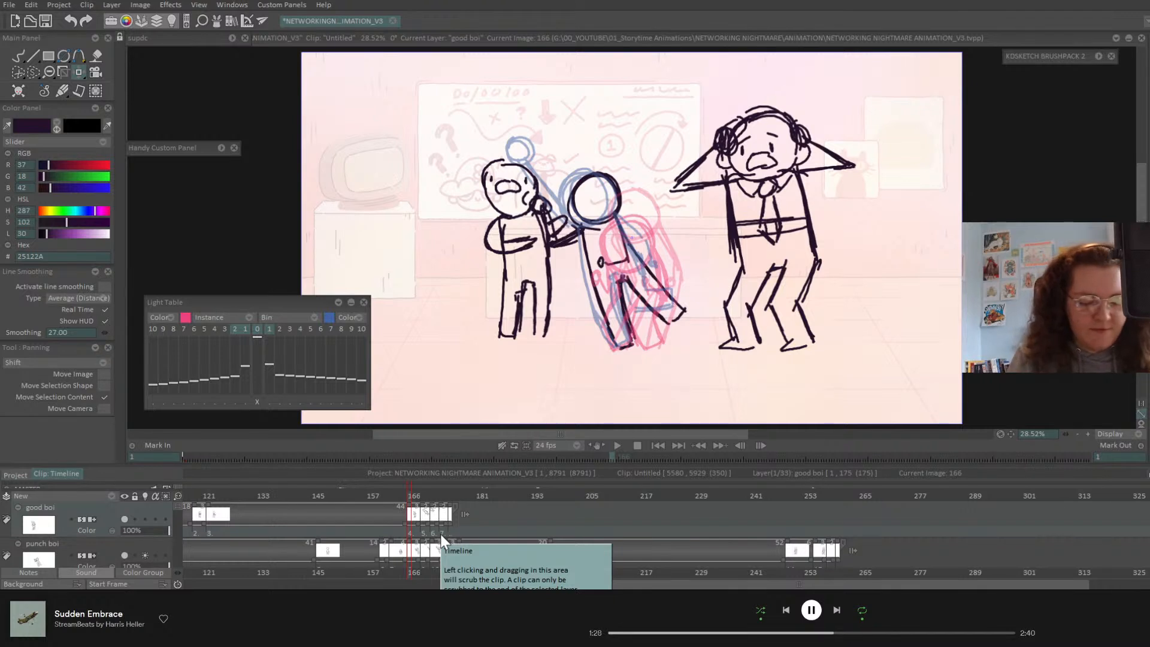
{"action": "key", "text": "BackSpace"}
{"action": "left_click", "coordinate": [145, 520]}
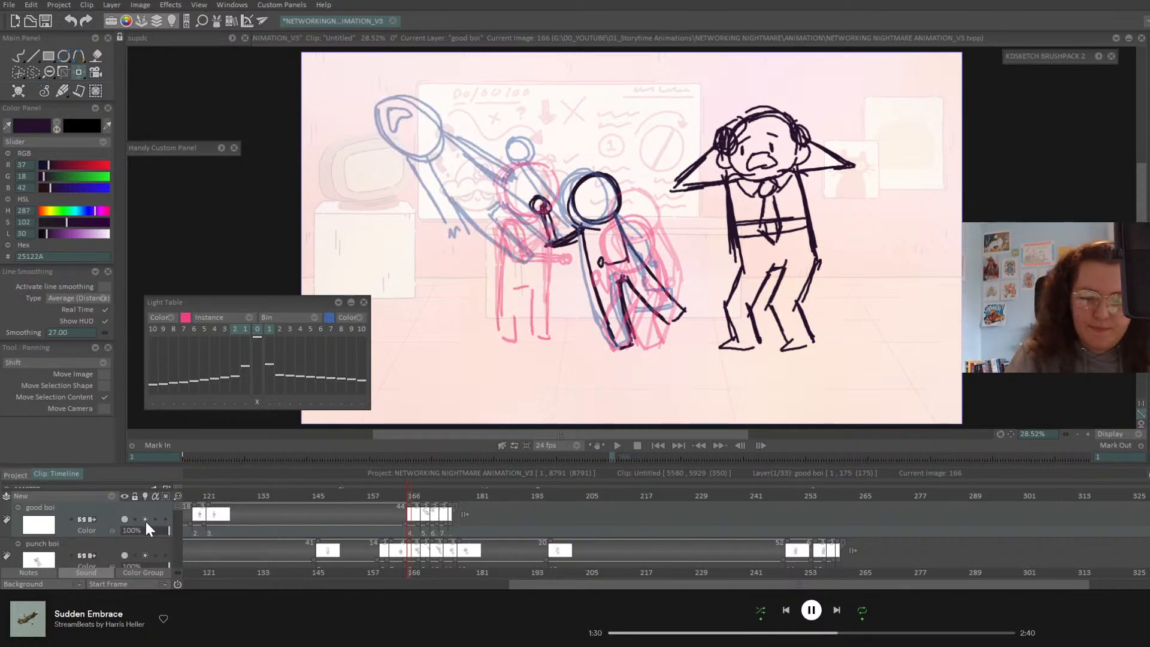
- Sketch good boi's head at frame 166 with the face caving in around the fist and both arms reaching forward
{"action": "left_click", "coordinate": [23, 55]}
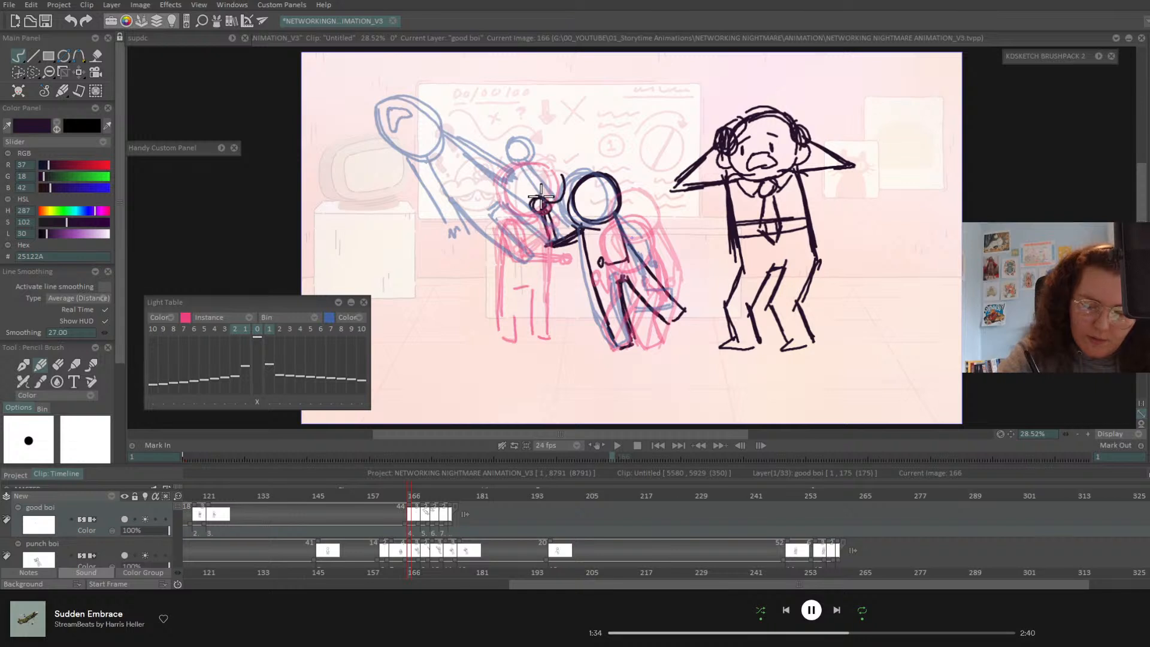
{"action": "left_click_drag", "start_coordinate": [541, 198], "coordinate": [534, 170]}
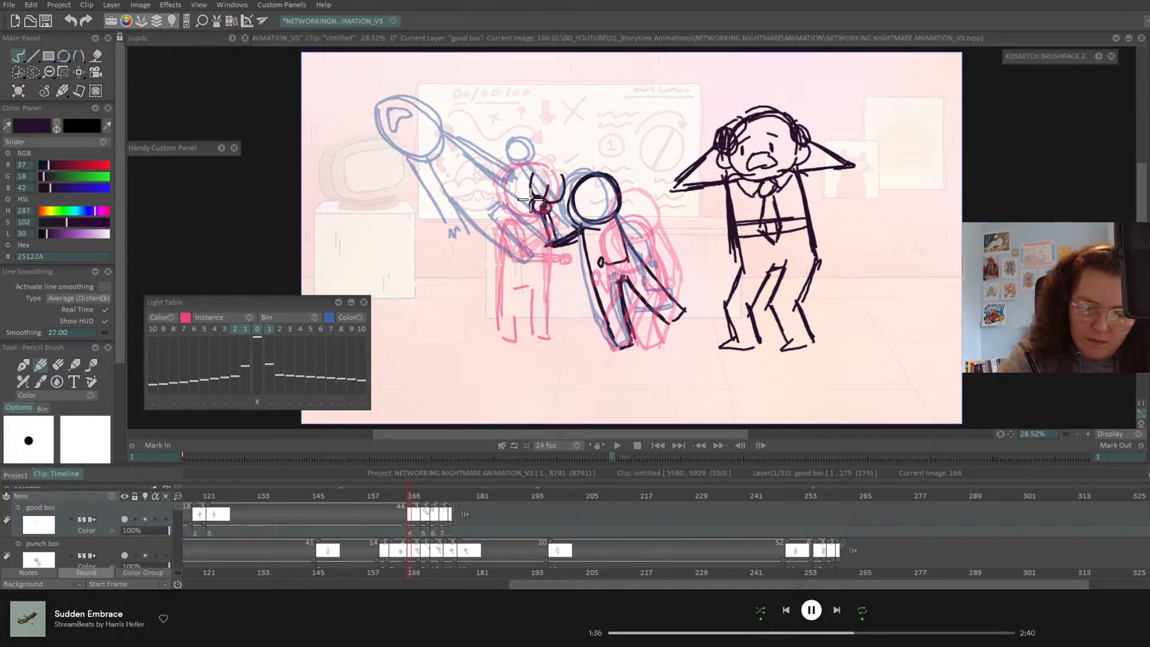
{"action": "mouse_move", "coordinate": [557, 168]}
{"action": "left_mouse_down"}
{"action": "mouse_move", "coordinate": [501, 212]}
{"action": "mouse_move", "coordinate": [503, 188]}
{"action": "mouse_move", "coordinate": [503, 216]}
{"action": "mouse_move", "coordinate": [541, 209]}
{"action": "mouse_move", "coordinate": [515, 221]}
{"action": "mouse_move", "coordinate": [580, 247]}
{"action": "left_mouse_up"}
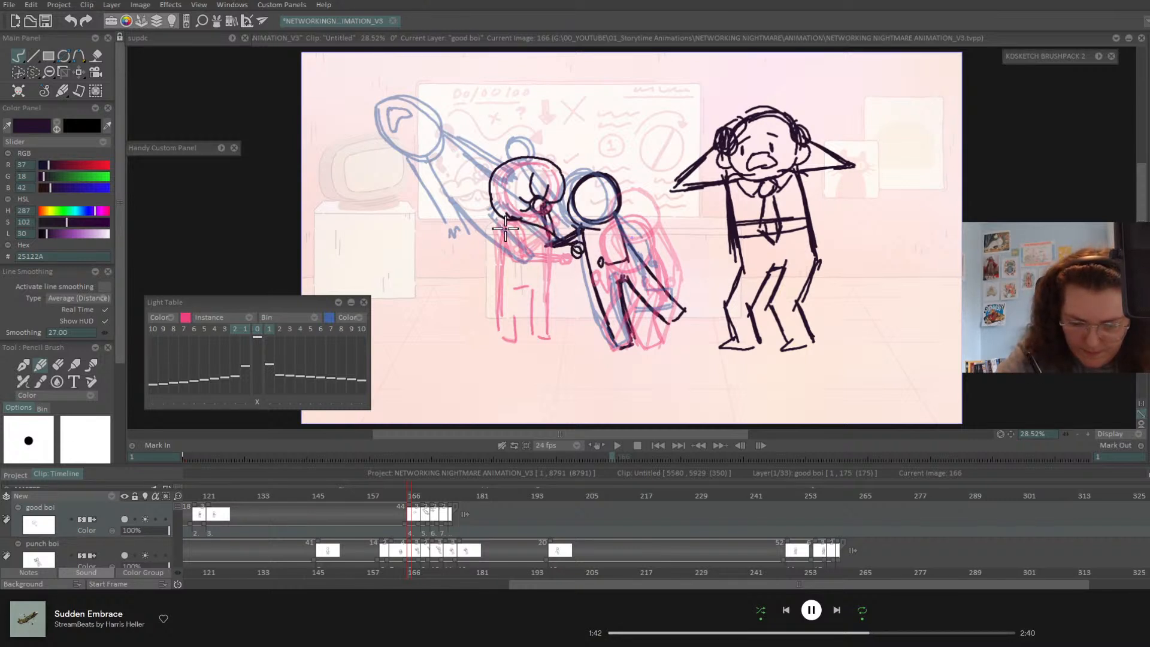
{"action": "left_click_drag", "start_coordinate": [505, 229], "coordinate": [582, 251]}
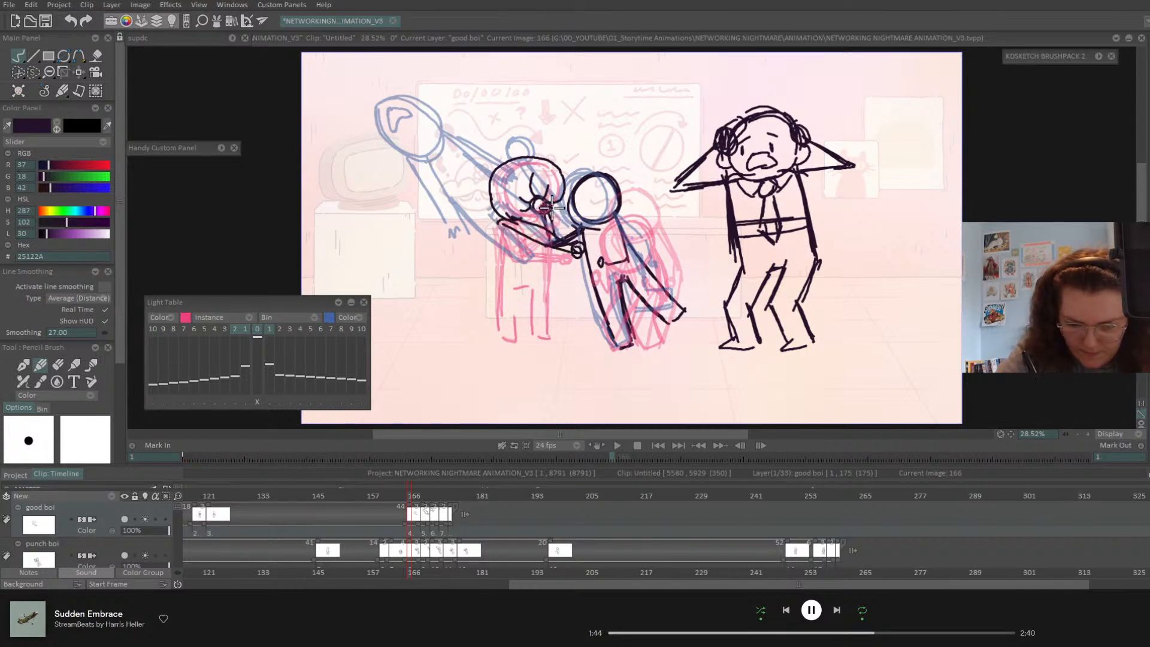
{"action": "left_click_drag", "start_coordinate": [547, 206], "coordinate": [591, 230]}
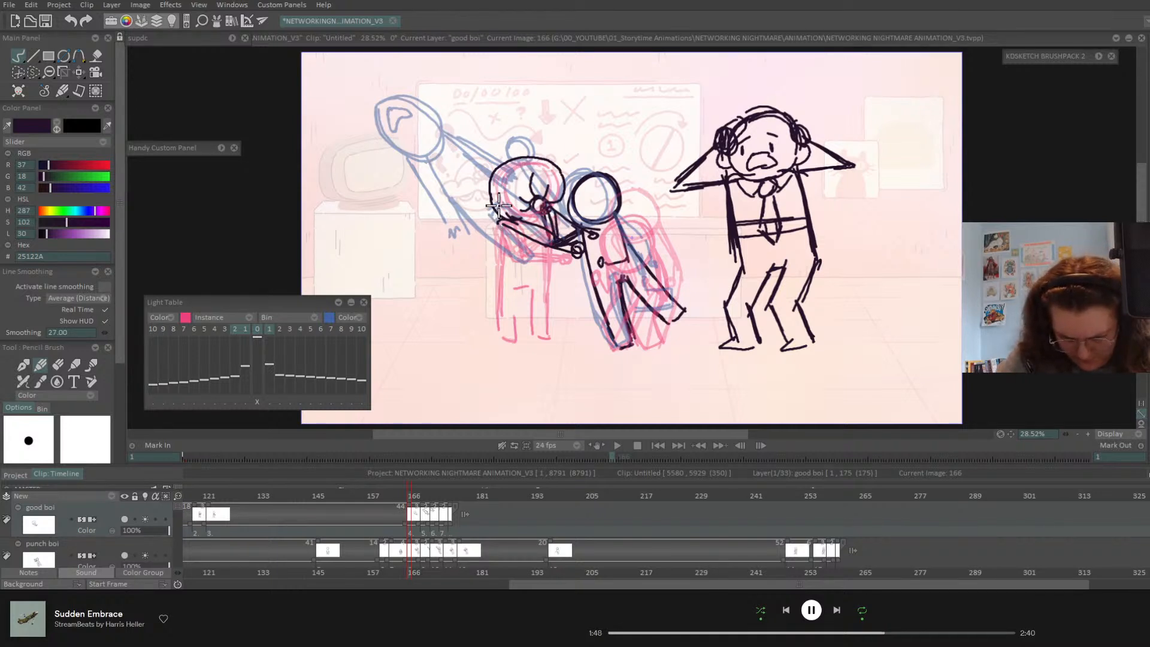
- Sketch good boi's torso and legs at frame 166 with the back curving away from the punch, and reinforce their outlines
{"action": "mouse_move", "coordinate": [499, 205]}
{"action": "left_mouse_down"}
{"action": "mouse_move", "coordinate": [500, 300]}
{"action": "mouse_move", "coordinate": [519, 336]}
{"action": "mouse_move", "coordinate": [534, 326]}
{"action": "mouse_move", "coordinate": [514, 273]}
{"action": "mouse_move", "coordinate": [543, 333]}
{"action": "mouse_move", "coordinate": [550, 302]}
{"action": "left_mouse_up"}
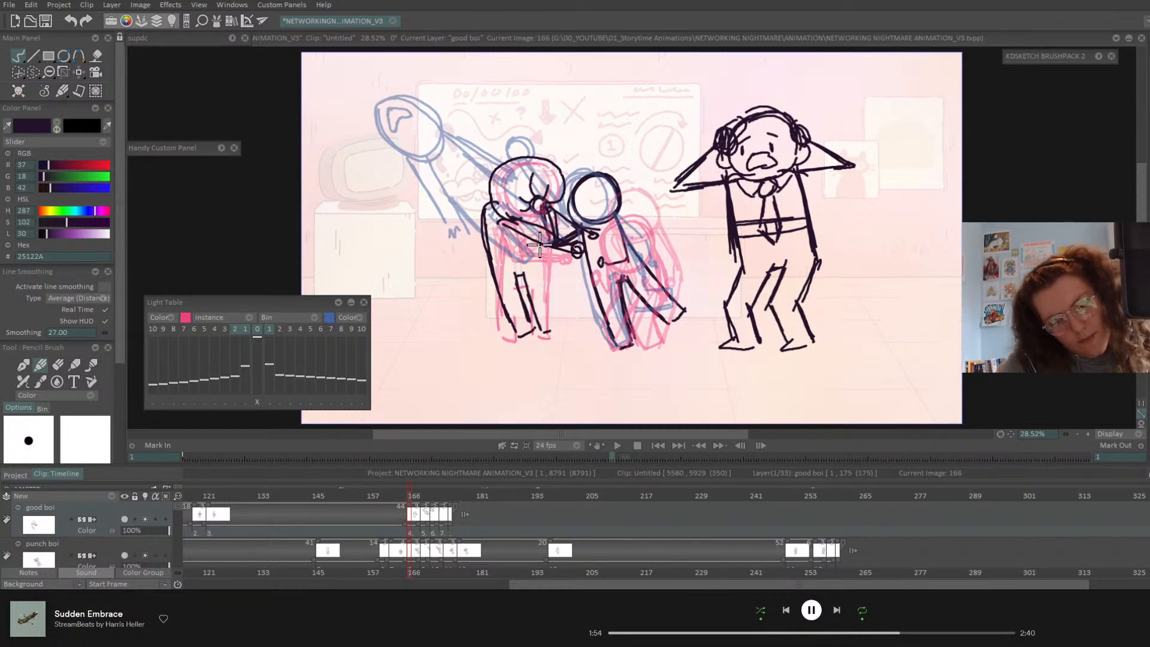
{"action": "left_click_drag", "start_coordinate": [540, 241], "coordinate": [556, 326]}
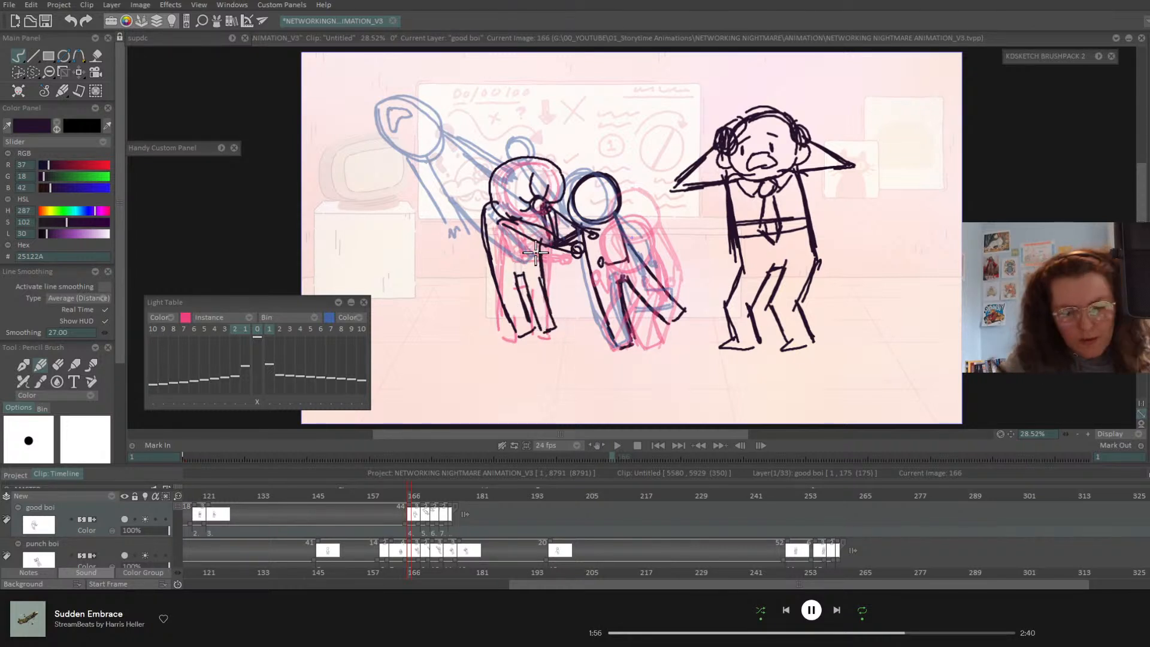
{"action": "left_click_drag", "start_coordinate": [539, 221], "coordinate": [543, 261]}
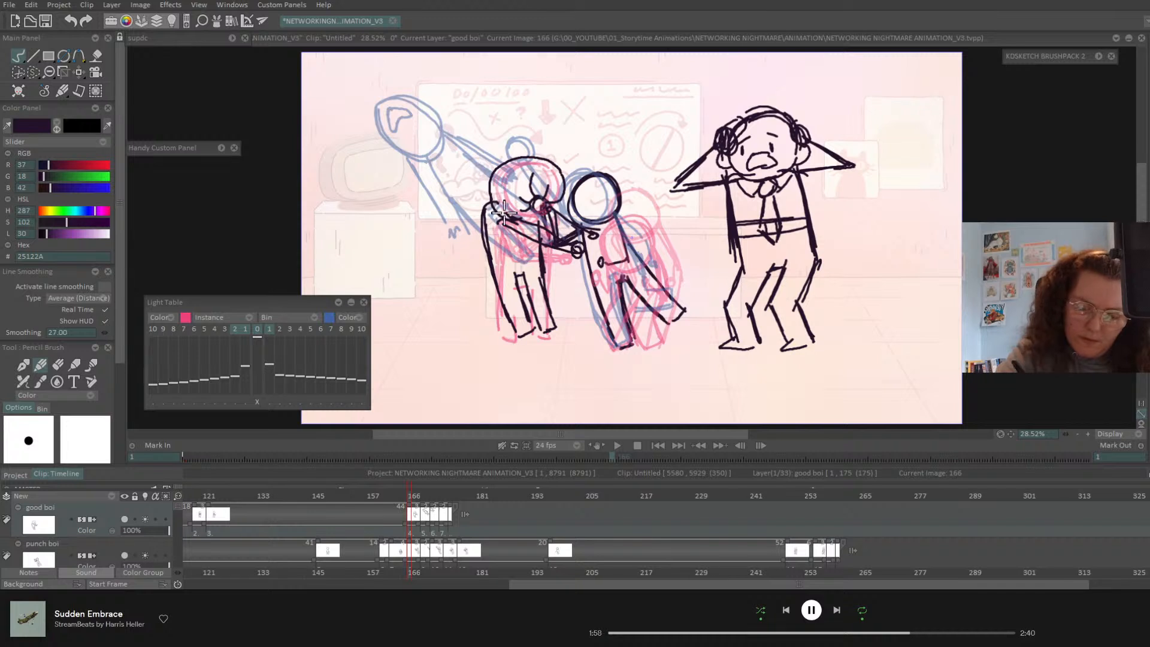
{"action": "left_click_drag", "start_coordinate": [488, 204], "coordinate": [516, 323]}
{"action": "left_click_drag", "start_coordinate": [480, 240], "coordinate": [520, 323]}
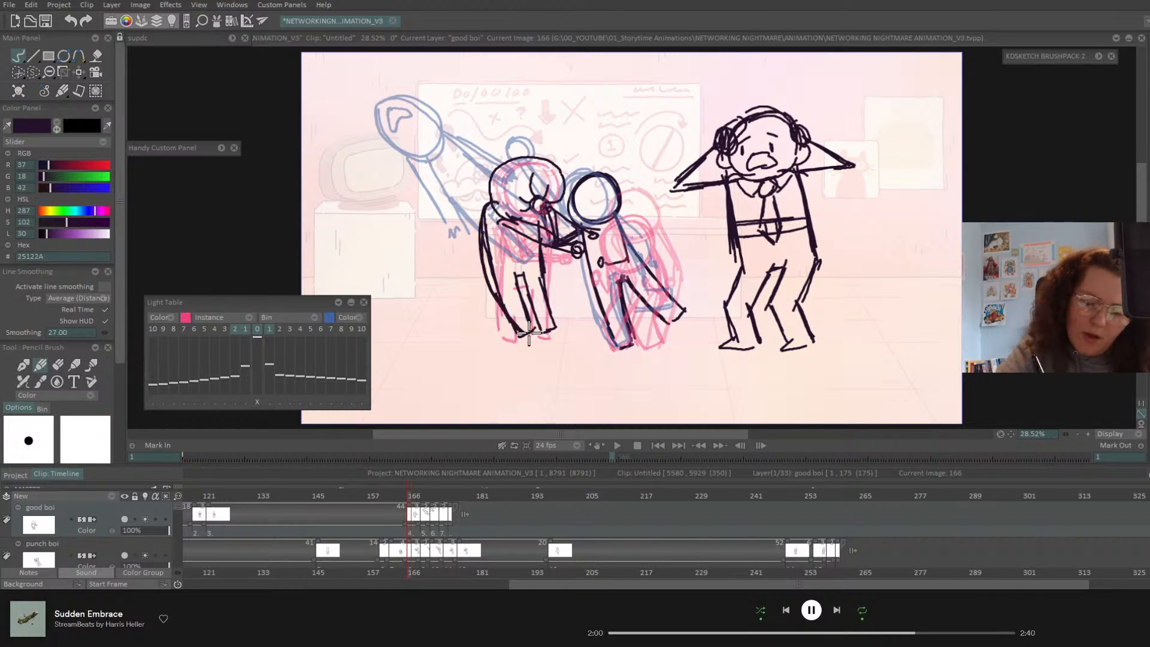
{"action": "mouse_move", "coordinate": [520, 263]}
{"action": "left_mouse_down"}
{"action": "mouse_move", "coordinate": [524, 330]}
{"action": "mouse_move", "coordinate": [515, 293]}
{"action": "mouse_move", "coordinate": [536, 326]}
{"action": "mouse_move", "coordinate": [555, 326]}
{"action": "left_mouse_up"}
{"action": "left_click_drag", "start_coordinate": [540, 223], "coordinate": [542, 285]}
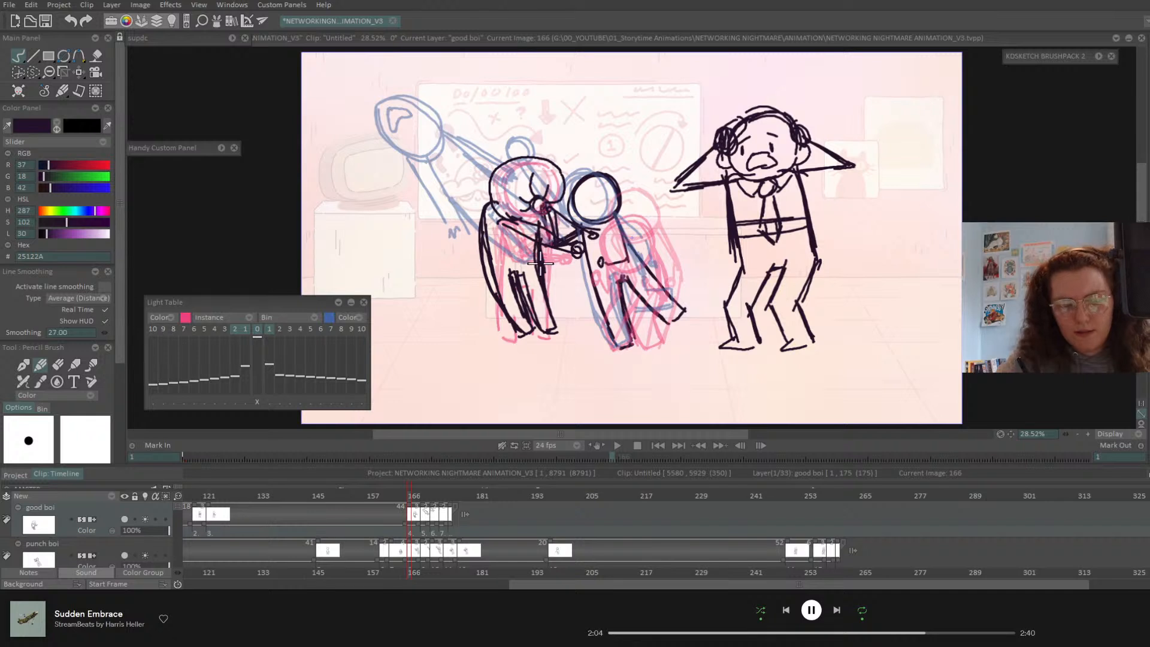
- Erase the doubled outlines along good boi's back and legs at frame 166 and check the pose against the neighbouring frames
{"action": "left_click", "coordinate": [57, 365]}
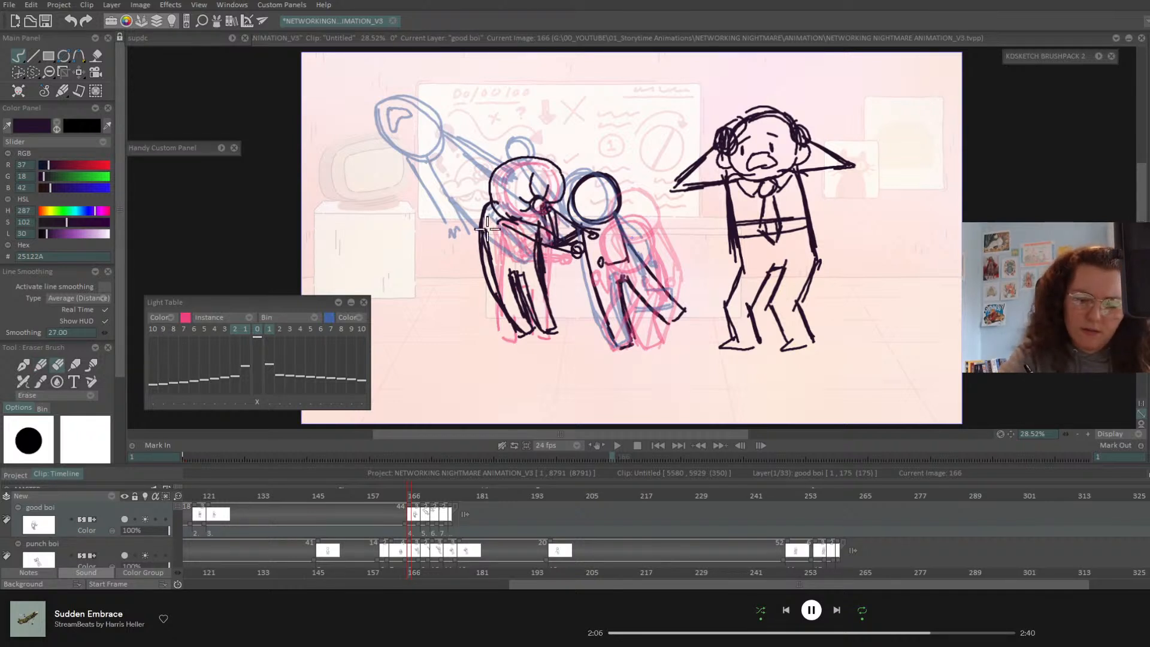
{"action": "left_click_drag", "start_coordinate": [488, 228], "coordinate": [508, 313]}
{"action": "left_click_drag", "start_coordinate": [510, 268], "coordinate": [515, 301]}
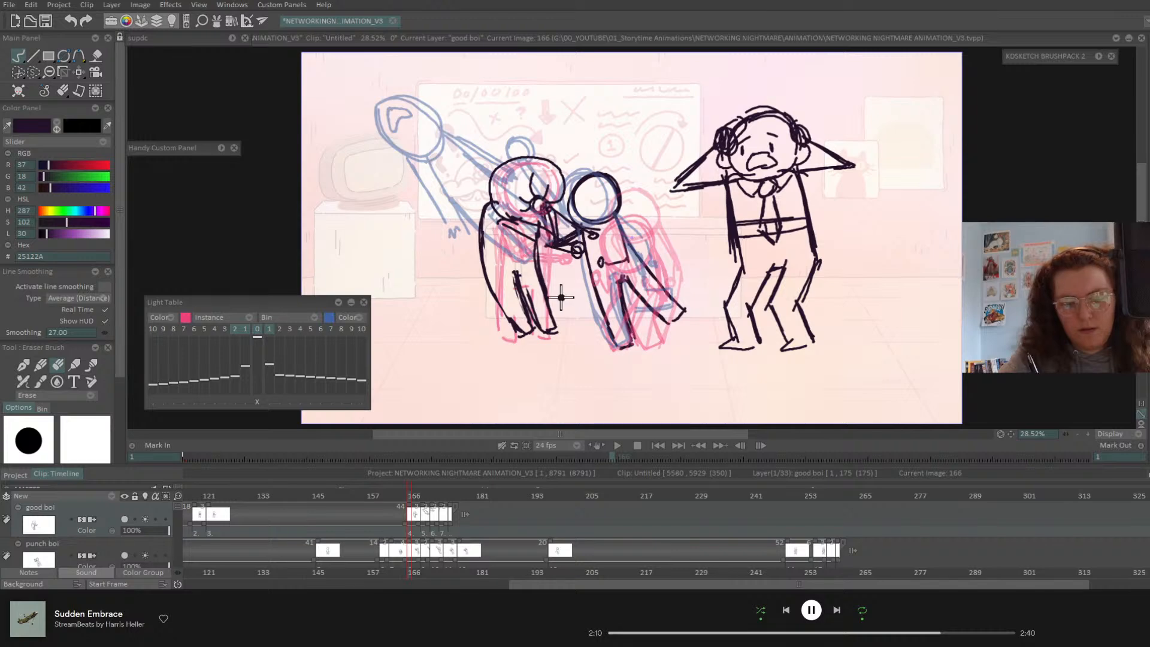
{"action": "key", "text": "Right"}
{"action": "key", "text": "Right"}
{"action": "key", "text": "Right"}
{"action": "key", "text": "Right"}
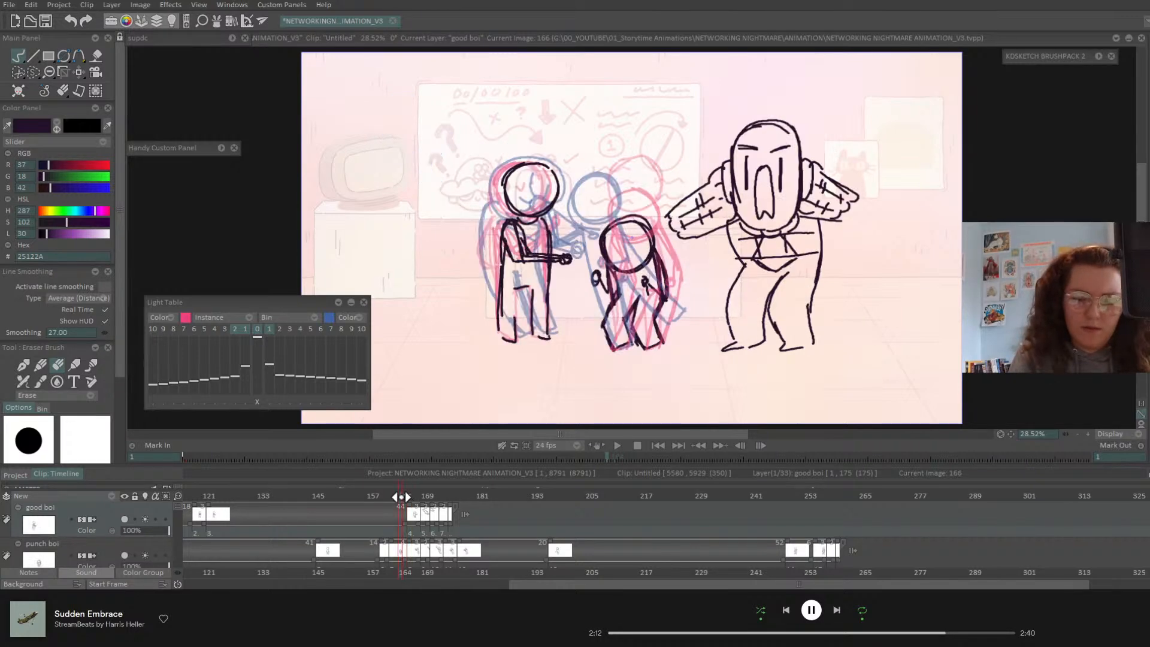
{"action": "left_click_drag", "start_coordinate": [430, 503], "coordinate": [410, 507]}
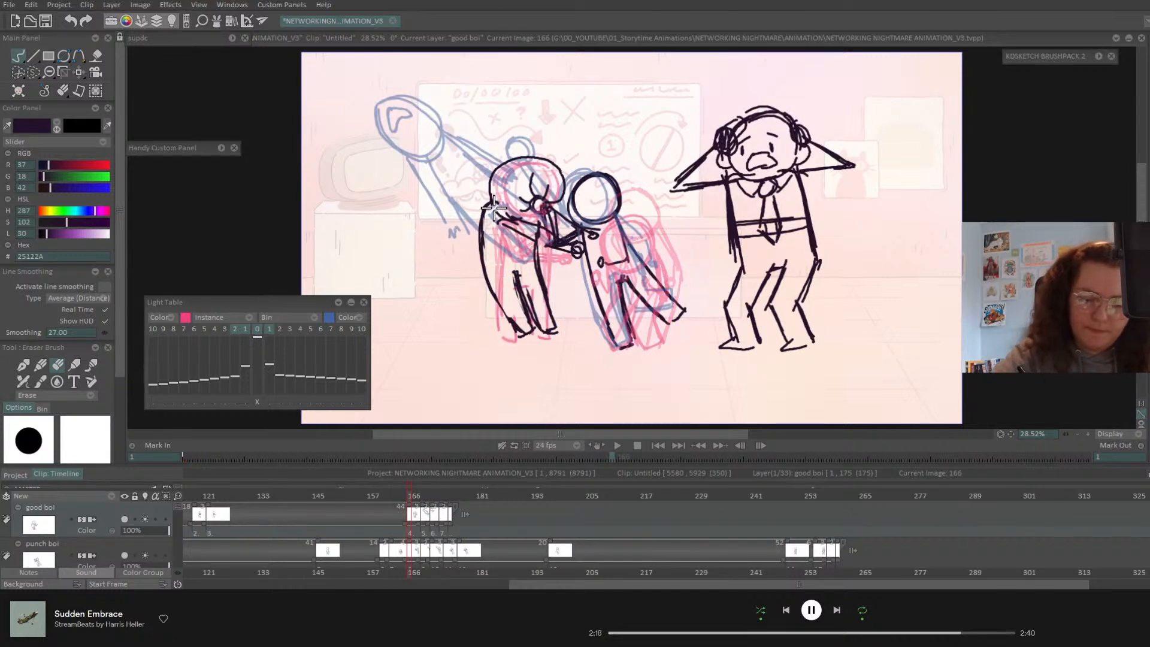
- Erase good boi's torso and legs at frame 166 and redraw them hunched around the punch with the feet lifted off the floor
{"action": "mouse_move", "coordinate": [494, 209]}
{"action": "left_mouse_down"}
{"action": "mouse_move", "coordinate": [487, 278]}
{"action": "mouse_move", "coordinate": [512, 327]}
{"action": "mouse_move", "coordinate": [477, 270]}
{"action": "mouse_move", "coordinate": [560, 355]}
{"action": "mouse_move", "coordinate": [525, 258]}
{"action": "mouse_move", "coordinate": [556, 303]}
{"action": "left_mouse_up"}
{"action": "left_click", "coordinate": [41, 364]}
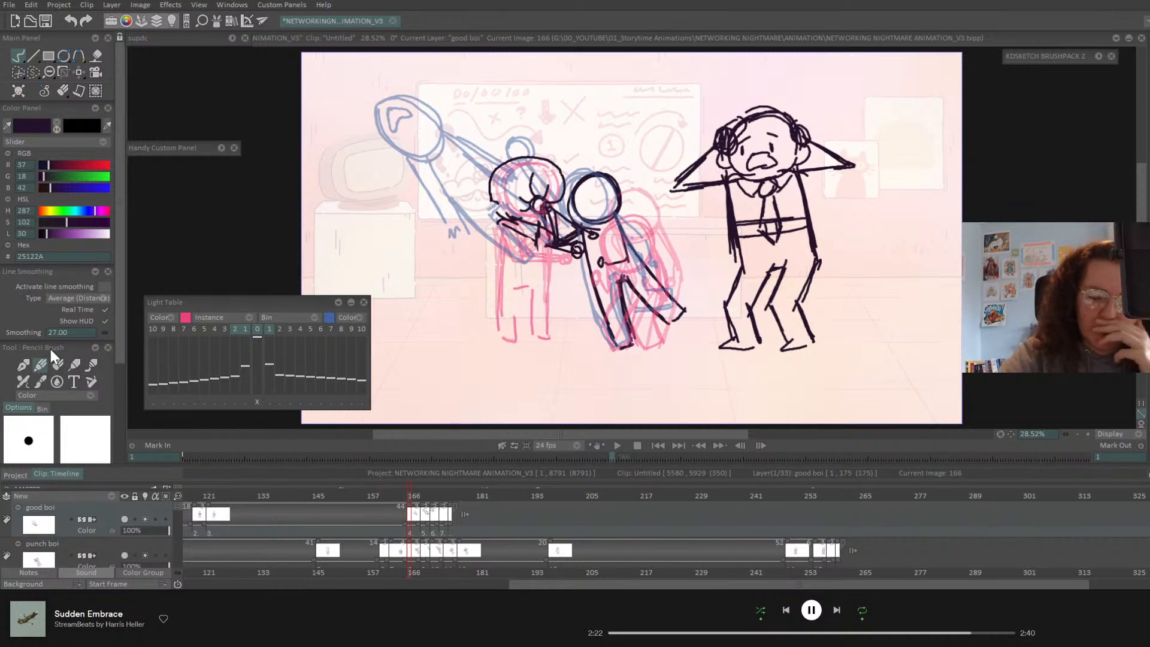
{"action": "mouse_move", "coordinate": [493, 217]}
{"action": "left_mouse_down"}
{"action": "mouse_move", "coordinate": [476, 250]}
{"action": "mouse_move", "coordinate": [483, 285]}
{"action": "mouse_move", "coordinate": [521, 317]}
{"action": "mouse_move", "coordinate": [508, 280]}
{"action": "mouse_move", "coordinate": [521, 302]}
{"action": "mouse_move", "coordinate": [522, 285]}
{"action": "mouse_move", "coordinate": [541, 305]}
{"action": "mouse_move", "coordinate": [551, 300]}
{"action": "mouse_move", "coordinate": [530, 269]}
{"action": "mouse_move", "coordinate": [561, 296]}
{"action": "left_mouse_up"}
{"action": "mouse_move", "coordinate": [546, 231]}
{"action": "left_mouse_down"}
{"action": "mouse_move", "coordinate": [535, 273]}
{"action": "mouse_move", "coordinate": [518, 278]}
{"action": "mouse_move", "coordinate": [517, 263]}
{"action": "mouse_move", "coordinate": [505, 265]}
{"action": "mouse_move", "coordinate": [520, 303]}
{"action": "mouse_move", "coordinate": [515, 260]}
{"action": "mouse_move", "coordinate": [556, 298]}
{"action": "left_mouse_up"}
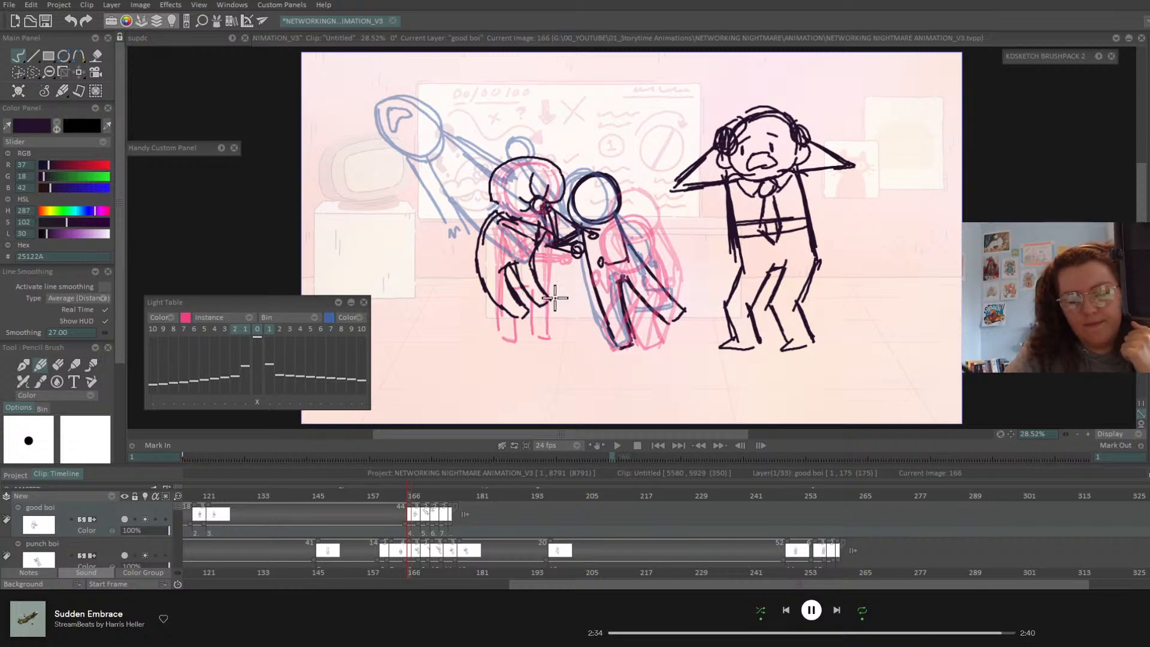
- Replay the punch from frames 148 and 138 to review good boi's redrawn hit pose
{"action": "left_click_drag", "start_coordinate": [409, 499], "coordinate": [328, 526]}
{"action": "key", "text": "Return"}
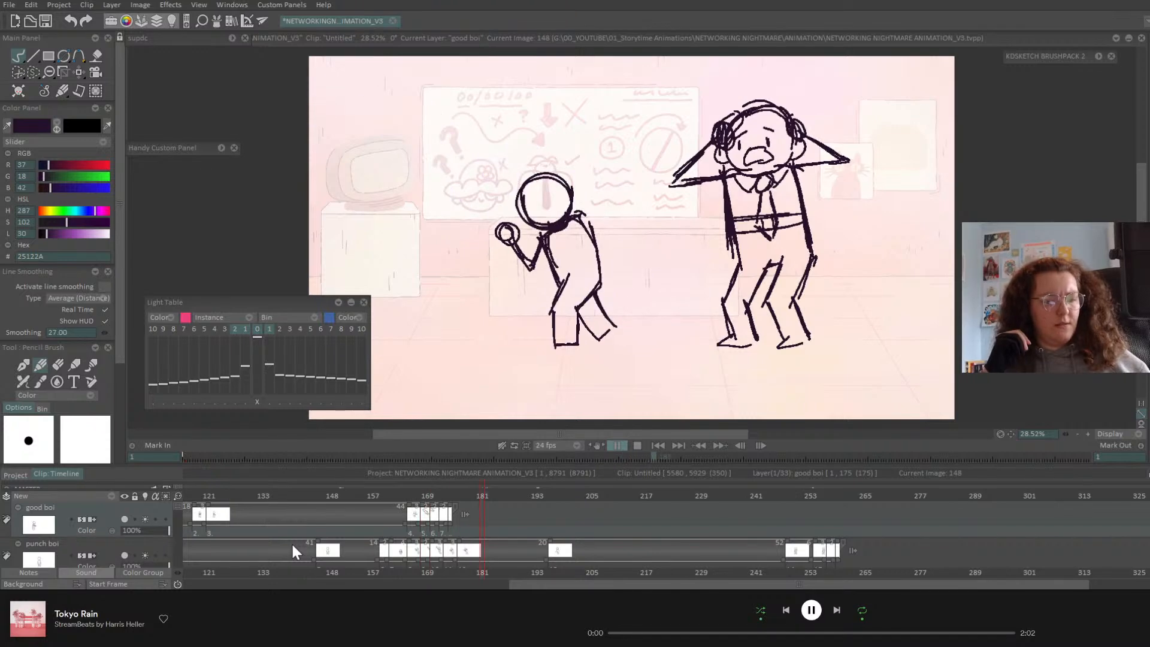
{"action": "key", "text": "Return"}
{"action": "key", "text": "Return"}
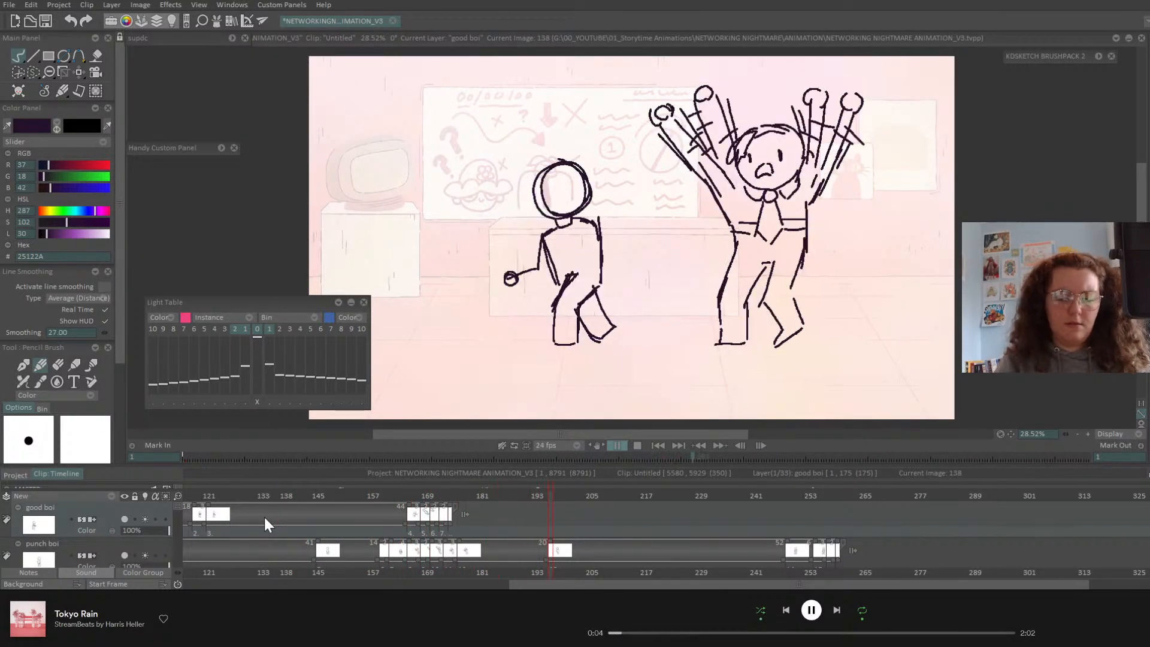
- Shift good boi's flying drawing at frame 169 slightly farther away from punch boi with the Panning tool
{"action": "left_click", "coordinate": [295, 495]}
{"action": "mouse_move", "coordinate": [295, 495]}
{"action": "left_mouse_down"}
{"action": "mouse_move", "coordinate": [426, 498]}
{"action": "mouse_move", "coordinate": [386, 504]}
{"action": "mouse_move", "coordinate": [424, 513]}
{"action": "left_mouse_up"}
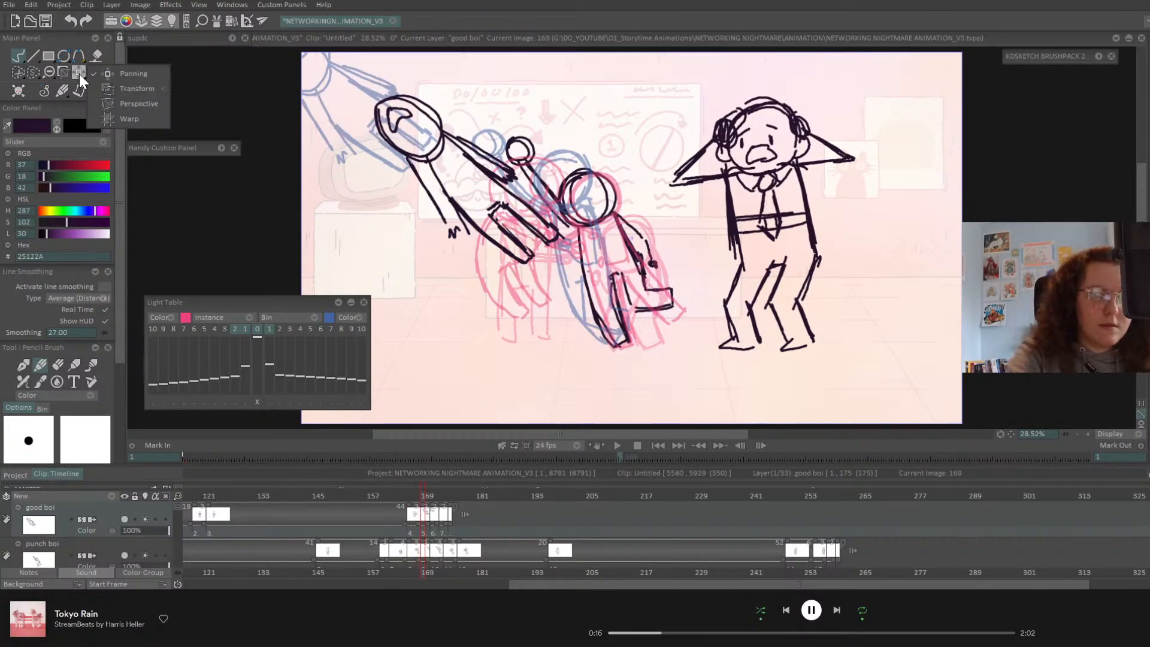
{"action": "left_click", "coordinate": [79, 72]}
{"action": "left_click_drag", "start_coordinate": [585, 234], "coordinate": [545, 226]}
{"action": "left_click", "coordinate": [430, 496]}
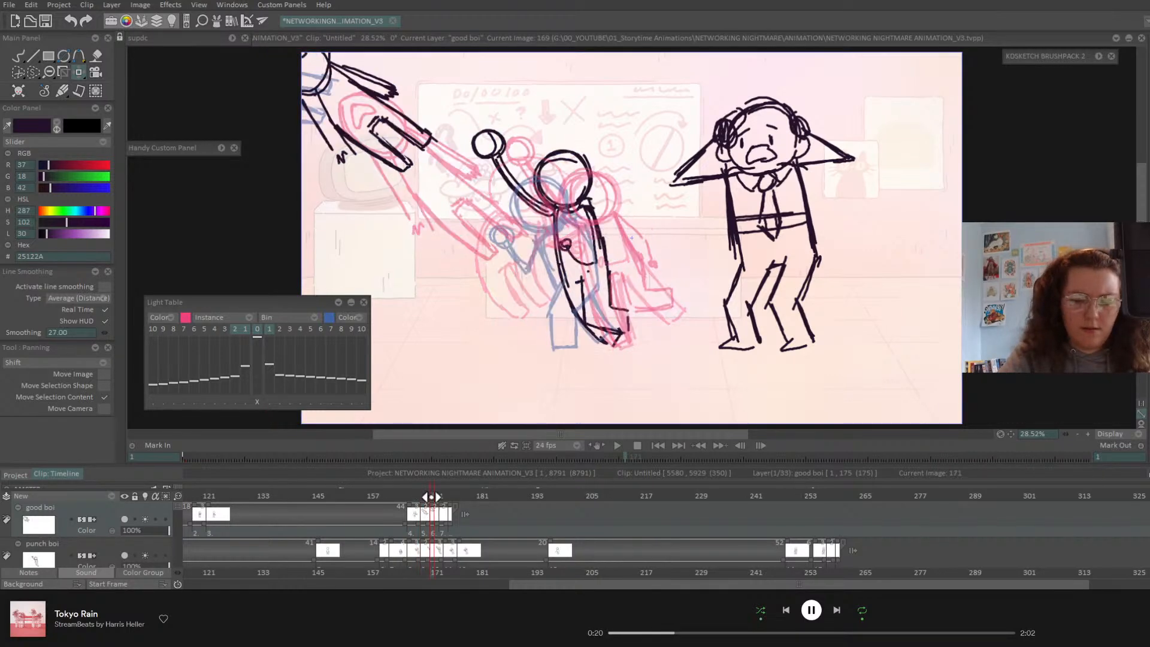
- Replay the punch from frame 128 and shorten the impact drawings on the good boi and punch boi layers to two frames
{"action": "mouse_move", "coordinate": [432, 497]}
{"action": "left_mouse_down"}
{"action": "mouse_move", "coordinate": [449, 497]}
{"action": "mouse_move", "coordinate": [371, 497]}
{"action": "mouse_move", "coordinate": [423, 498]}
{"action": "mouse_move", "coordinate": [377, 501]}
{"action": "mouse_move", "coordinate": [451, 516]}
{"action": "mouse_move", "coordinate": [237, 535]}
{"action": "left_mouse_up"}
{"action": "key", "text": "Return"}
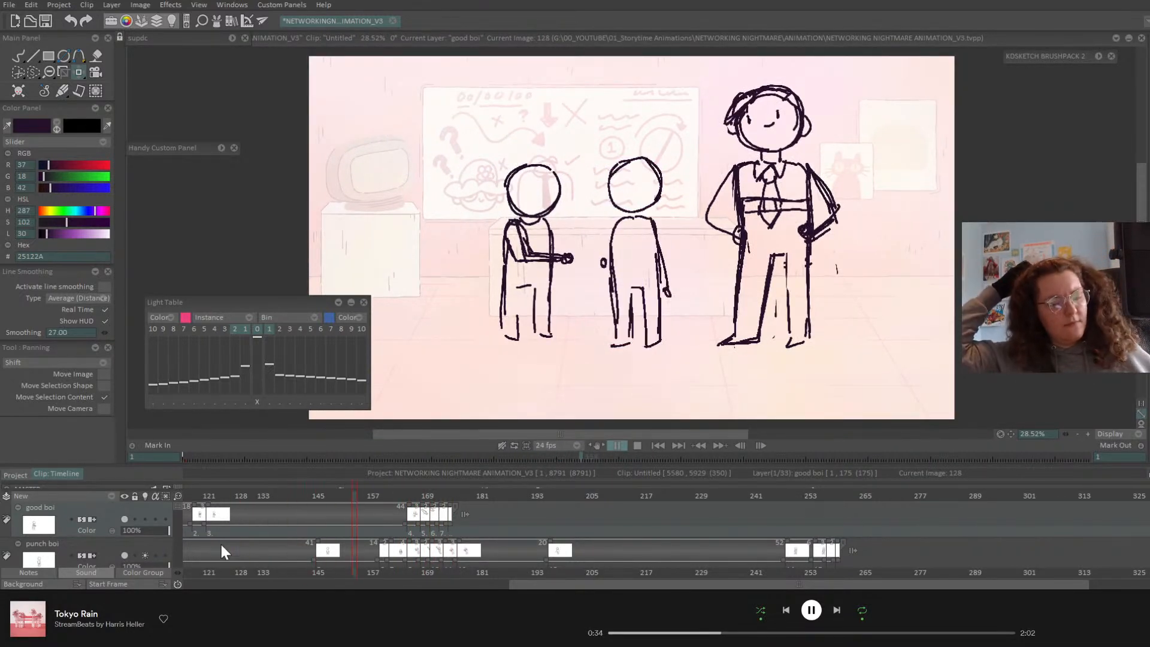
{"action": "key", "text": "Return"}
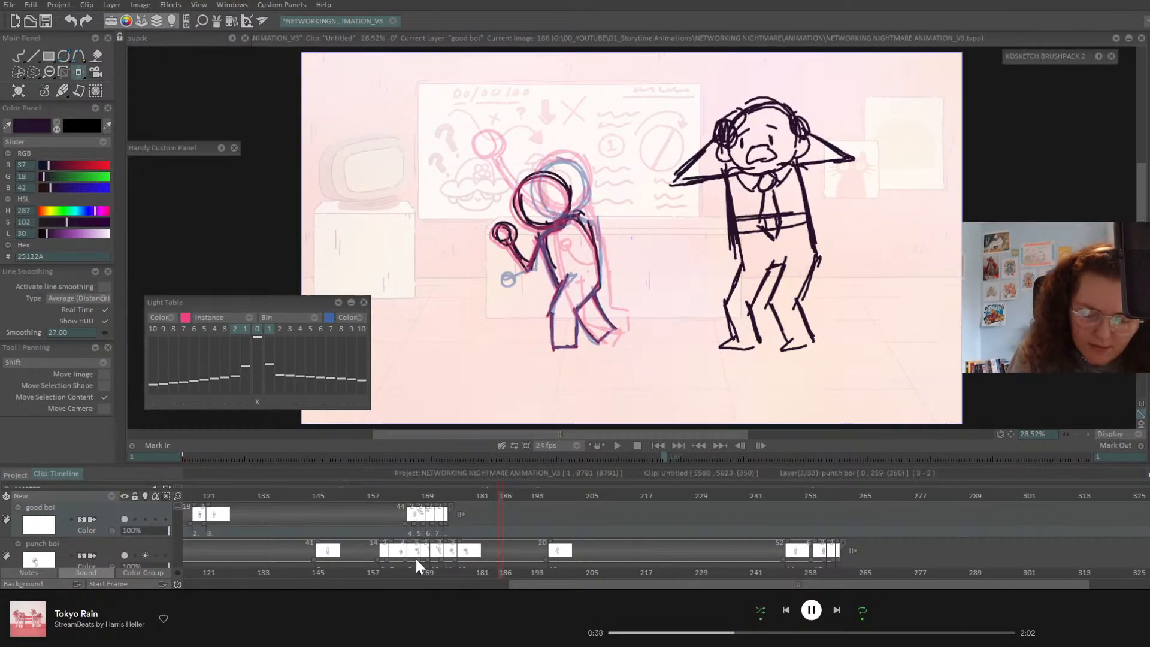
- Replay the punch repeatedly from starting points between frames 135 and 142 to judge the timing of the impact
{"action": "left_click", "coordinate": [289, 524]}
{"action": "key", "text": "Return"}
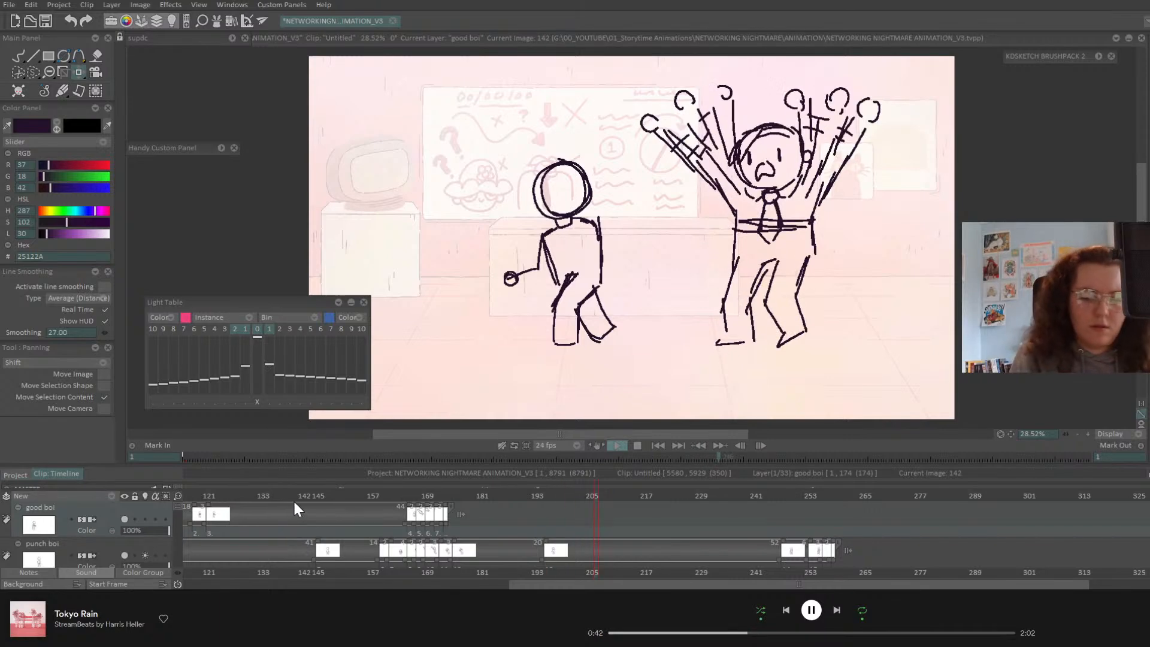
{"action": "left_click", "coordinate": [279, 511]}
{"action": "key", "text": "Return"}
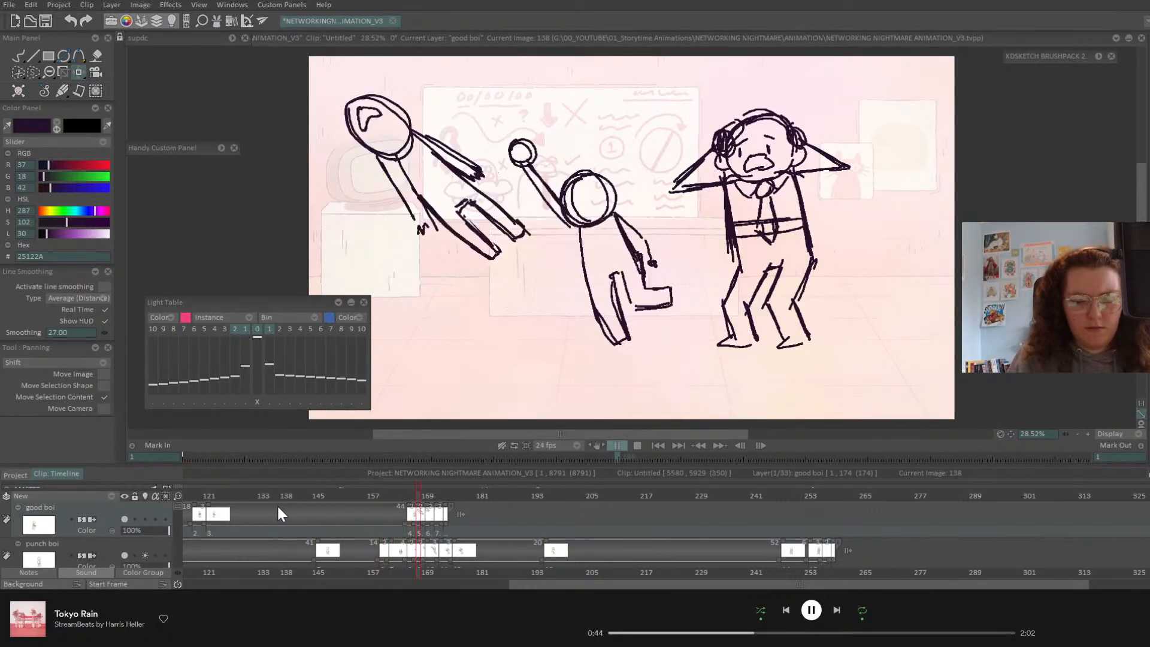
{"action": "left_click", "coordinate": [269, 495]}
{"action": "key", "text": "Return"}
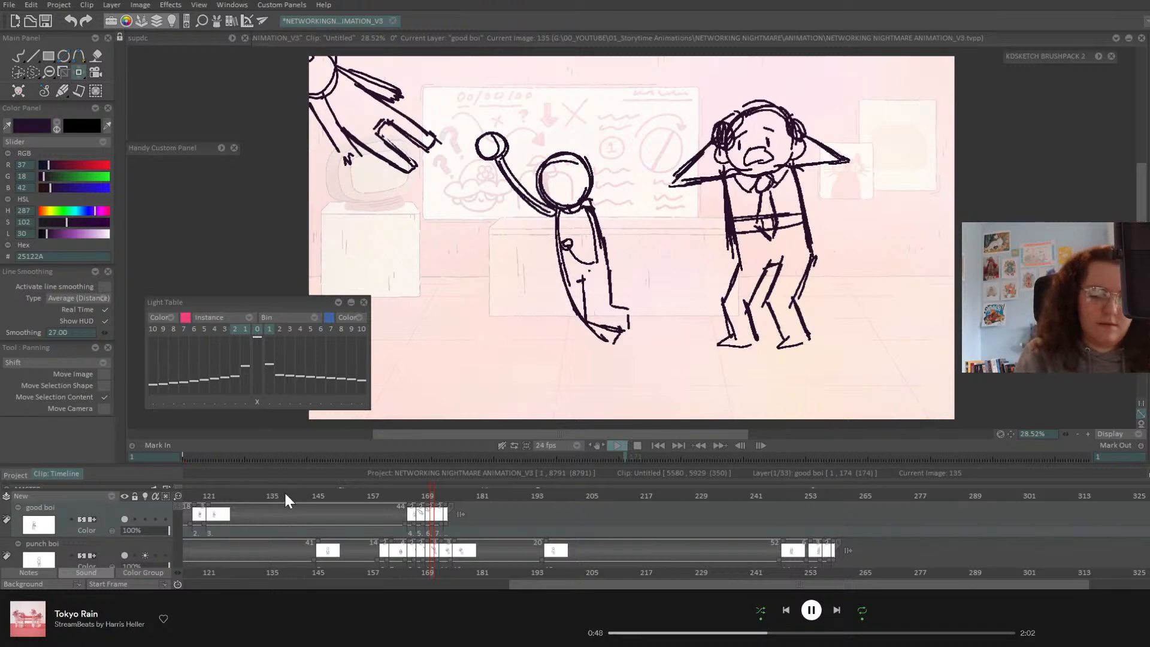
{"action": "left_click", "coordinate": [287, 497]}
{"action": "key", "text": "Return"}
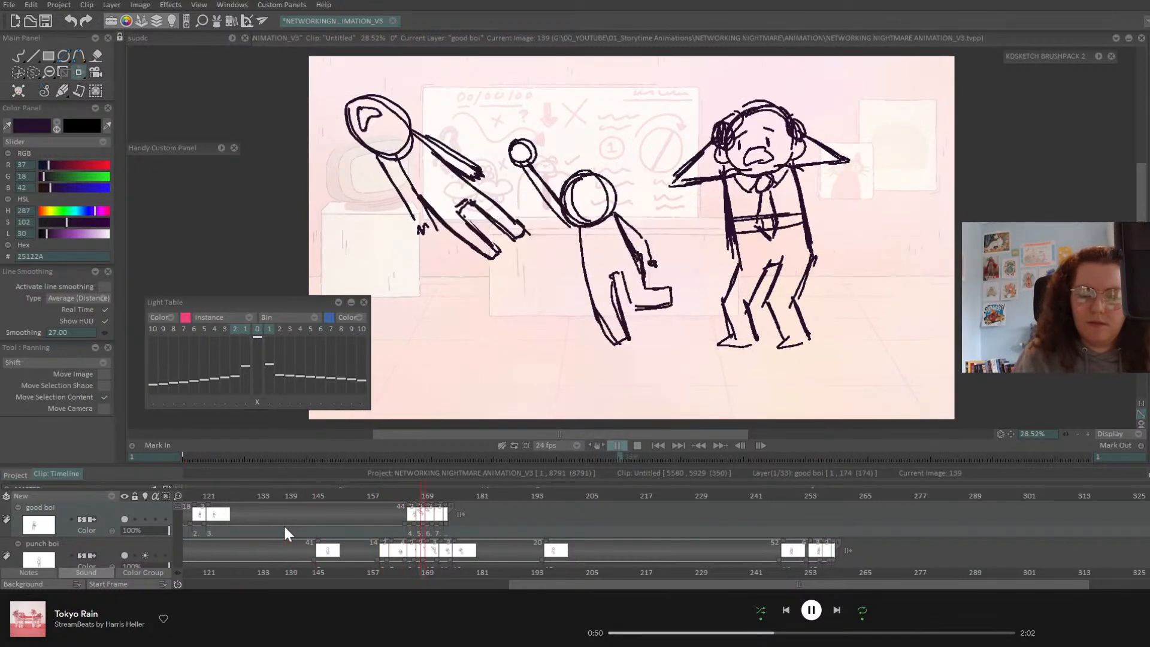
{"action": "left_click", "coordinate": [276, 497]}
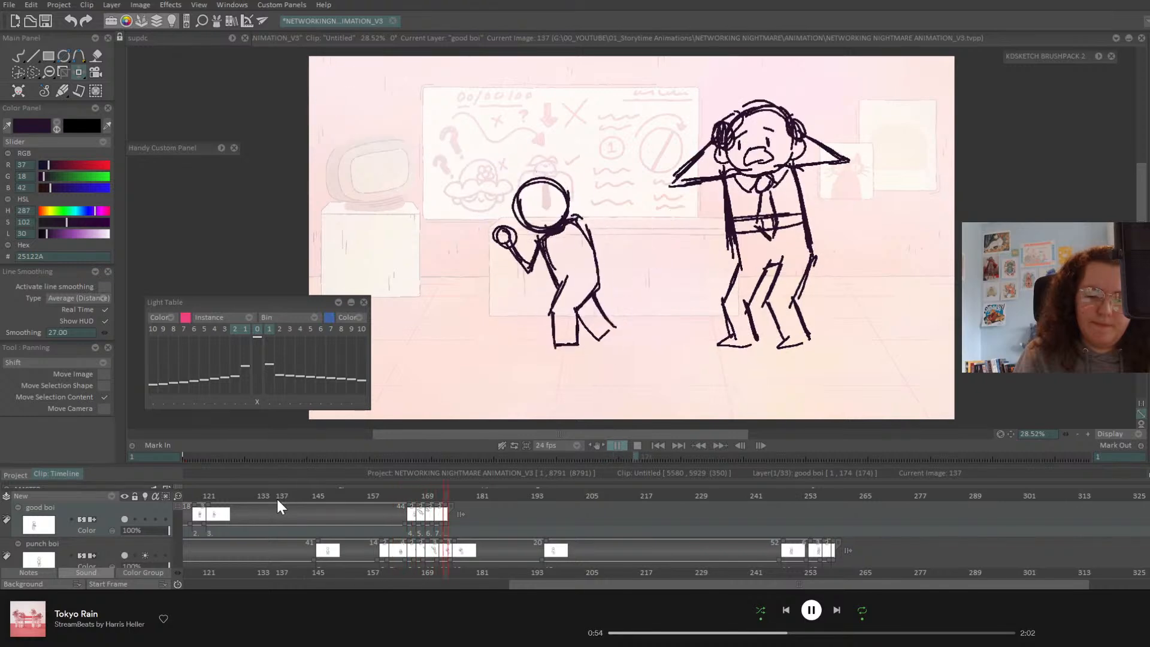
- Play the sequence from frame 138 through to the teacher's grab and save the project
{"action": "left_click", "coordinate": [400, 496]}
{"action": "left_click_drag", "start_coordinate": [400, 496], "coordinate": [269, 572]}
{"action": "key", "text": "Return"}
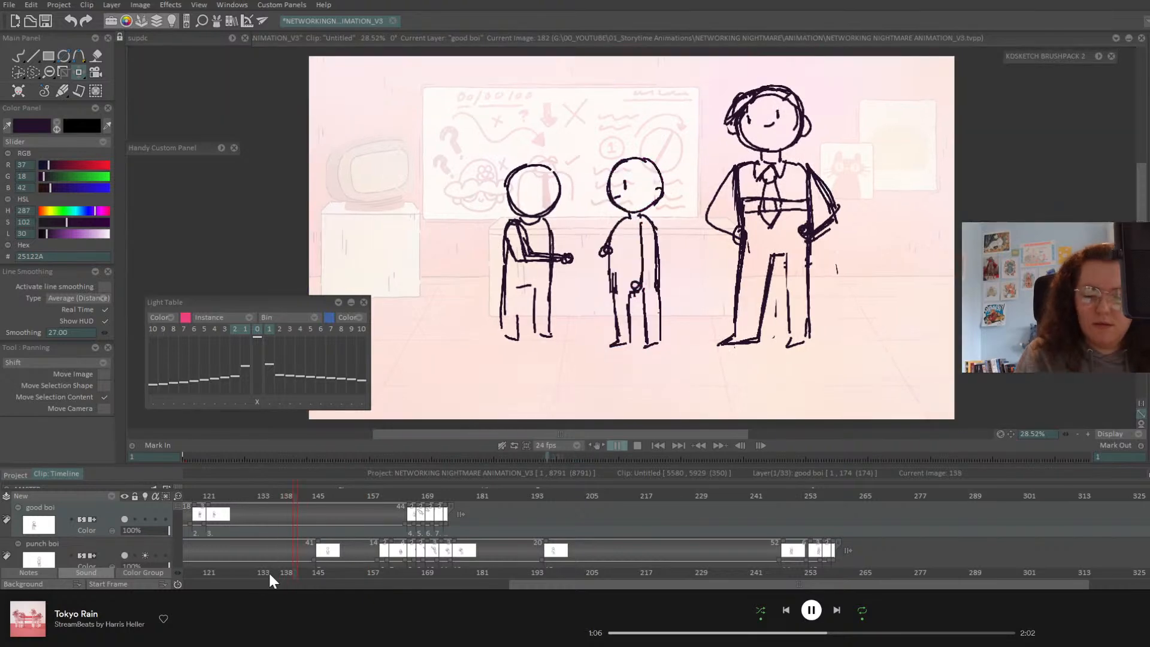
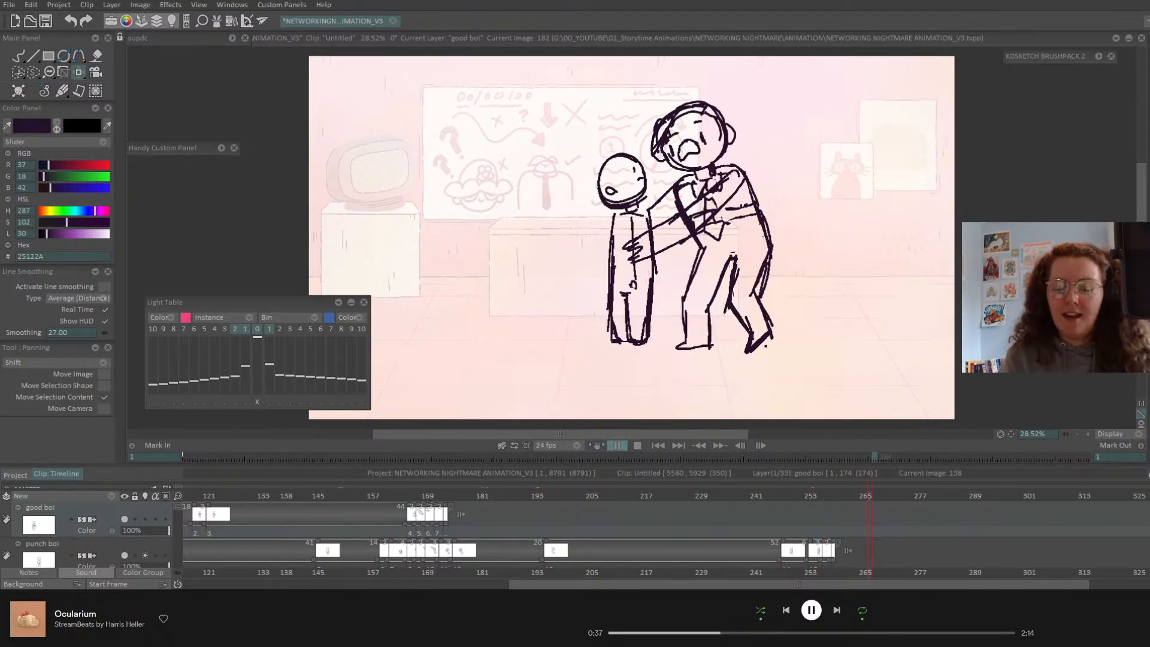
{"action": "key", "text": "ctrl+s"}
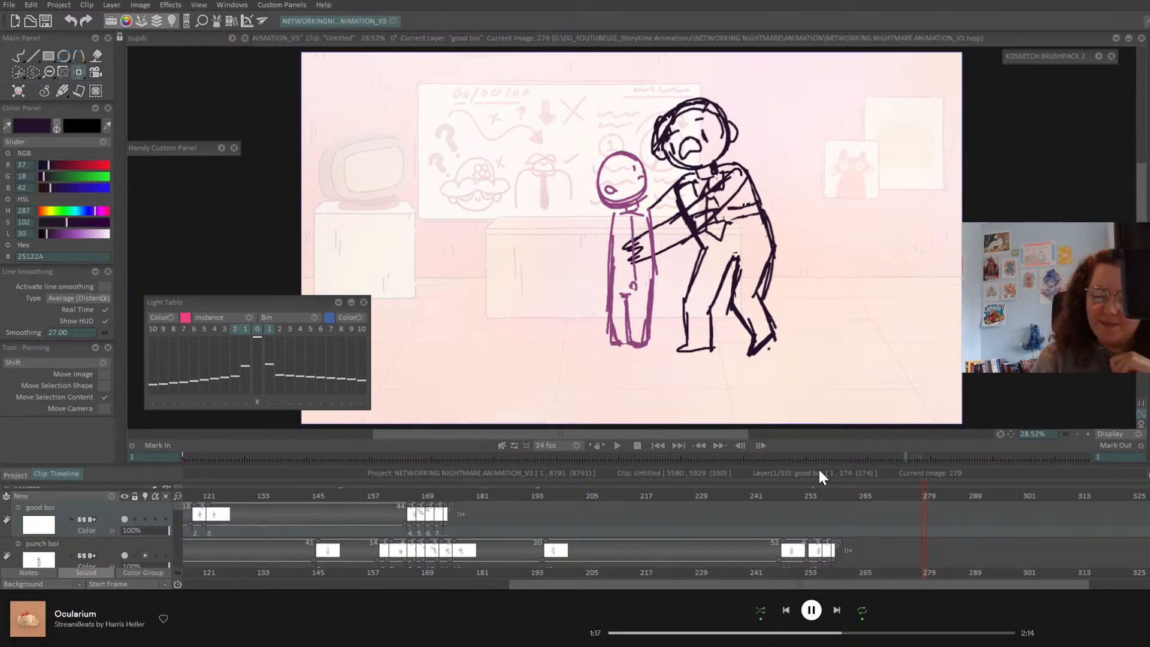
- Select the punch boi layer and scrub between frames 243 and 300 to examine the teacher's grab
{"action": "mouse_move", "coordinate": [926, 496]}
{"action": "left_mouse_down"}
{"action": "mouse_move", "coordinate": [542, 504]}
{"action": "mouse_move", "coordinate": [398, 534]}
{"action": "mouse_move", "coordinate": [999, 520]}
{"action": "mouse_move", "coordinate": [1004, 504]}
{"action": "mouse_move", "coordinate": [831, 515]}
{"action": "mouse_move", "coordinate": [1024, 512]}
{"action": "mouse_move", "coordinate": [933, 509]}
{"action": "mouse_move", "coordinate": [746, 538]}
{"action": "mouse_move", "coordinate": [1084, 516]}
{"action": "mouse_move", "coordinate": [760, 534]}
{"action": "mouse_move", "coordinate": [779, 537]}
{"action": "mouse_move", "coordinate": [1020, 524]}
{"action": "mouse_move", "coordinate": [757, 524]}
{"action": "mouse_move", "coordinate": [982, 511]}
{"action": "mouse_move", "coordinate": [773, 535]}
{"action": "mouse_move", "coordinate": [969, 545]}
{"action": "mouse_move", "coordinate": [817, 541]}
{"action": "mouse_move", "coordinate": [713, 569]}
{"action": "mouse_move", "coordinate": [1020, 545]}
{"action": "left_mouse_up"}
{"action": "left_click", "coordinate": [110, 554]}
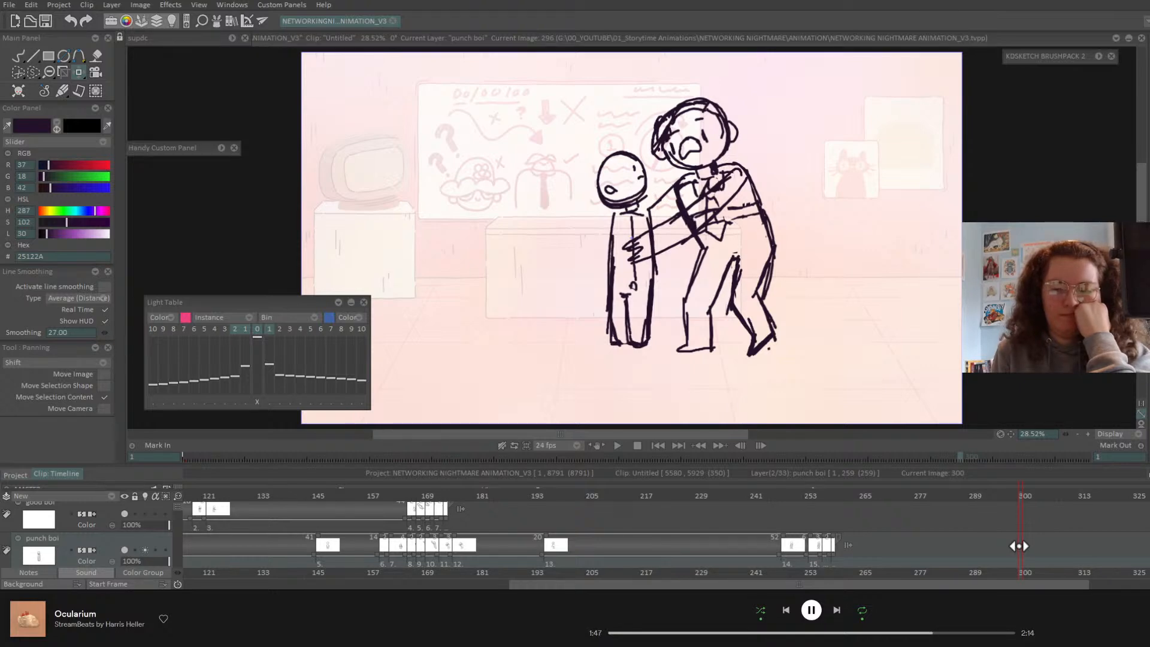
{"action": "left_click_drag", "start_coordinate": [1019, 546], "coordinate": [765, 562]}
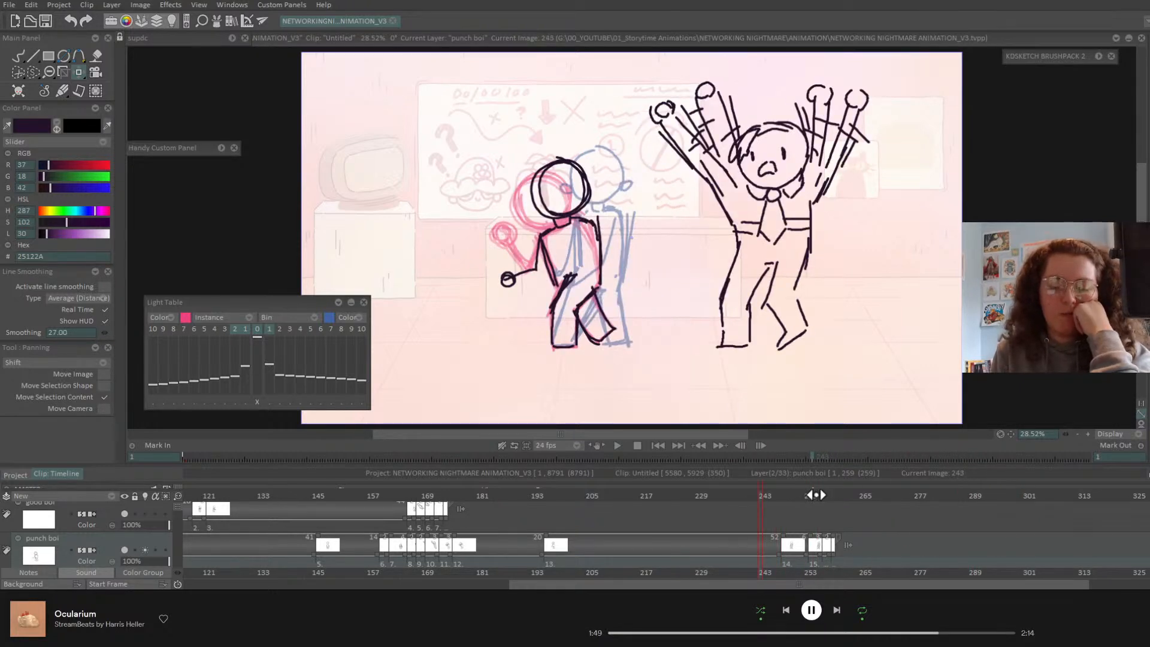
{"action": "left_click_drag", "start_coordinate": [765, 495], "coordinate": [994, 502]}
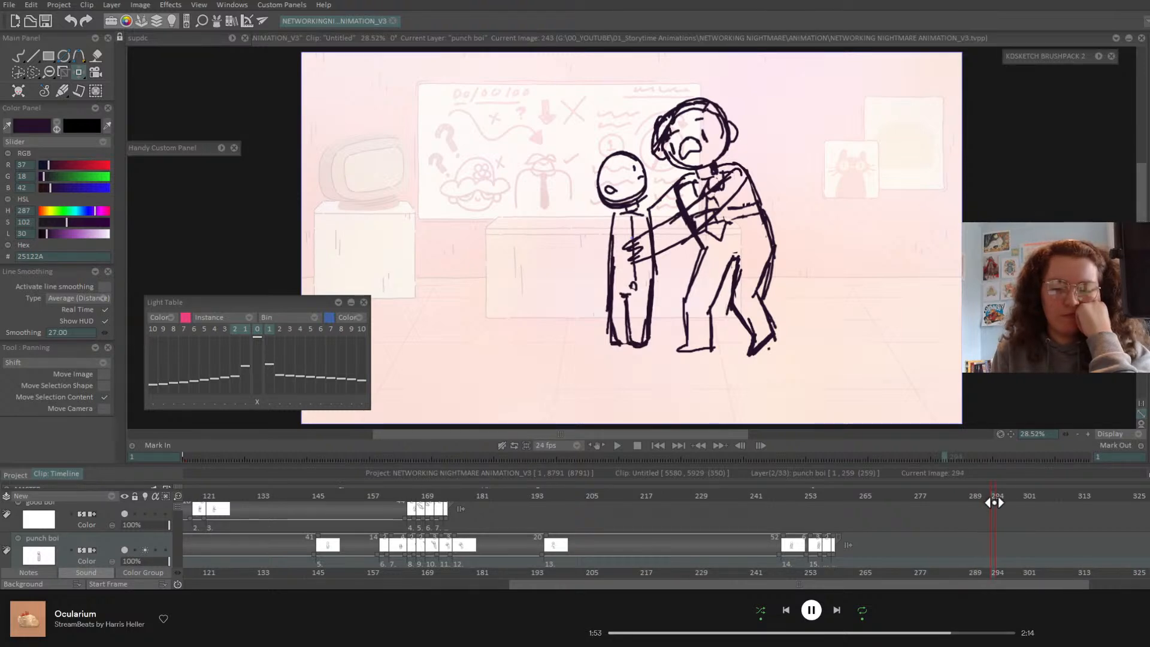
{"action": "mouse_move", "coordinate": [994, 503]}
{"action": "left_mouse_down"}
{"action": "mouse_move", "coordinate": [776, 523]}
{"action": "mouse_move", "coordinate": [763, 534]}
{"action": "mouse_move", "coordinate": [996, 514]}
{"action": "mouse_move", "coordinate": [801, 521]}
{"action": "mouse_move", "coordinate": [717, 547]}
{"action": "mouse_move", "coordinate": [789, 539]}
{"action": "left_mouse_up"}
- Turn on the clip sound and play the whole sequence from the first frame
{"action": "left_click", "coordinate": [657, 446]}
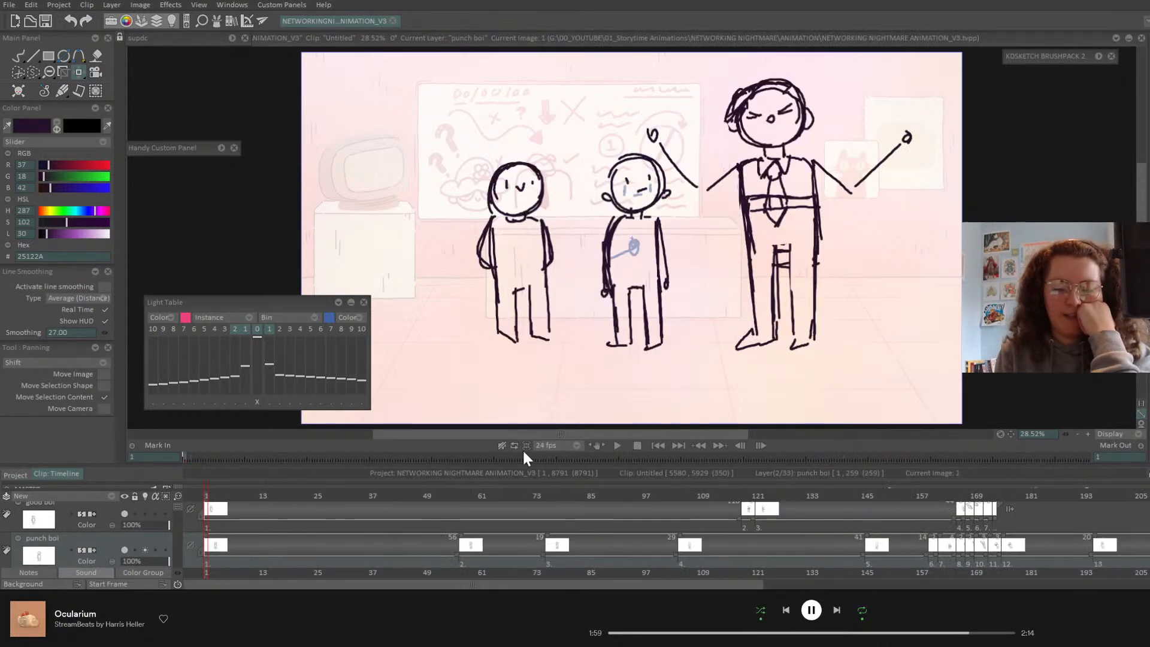
{"action": "left_click", "coordinate": [501, 446]}
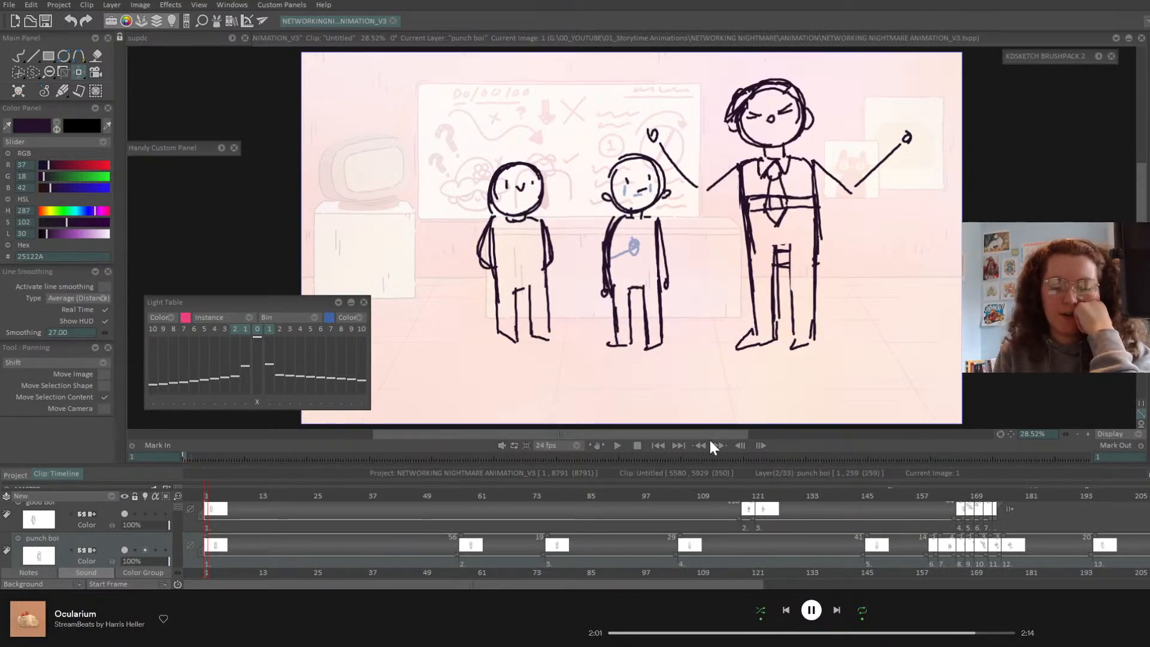
{"action": "left_click", "coordinate": [619, 446]}
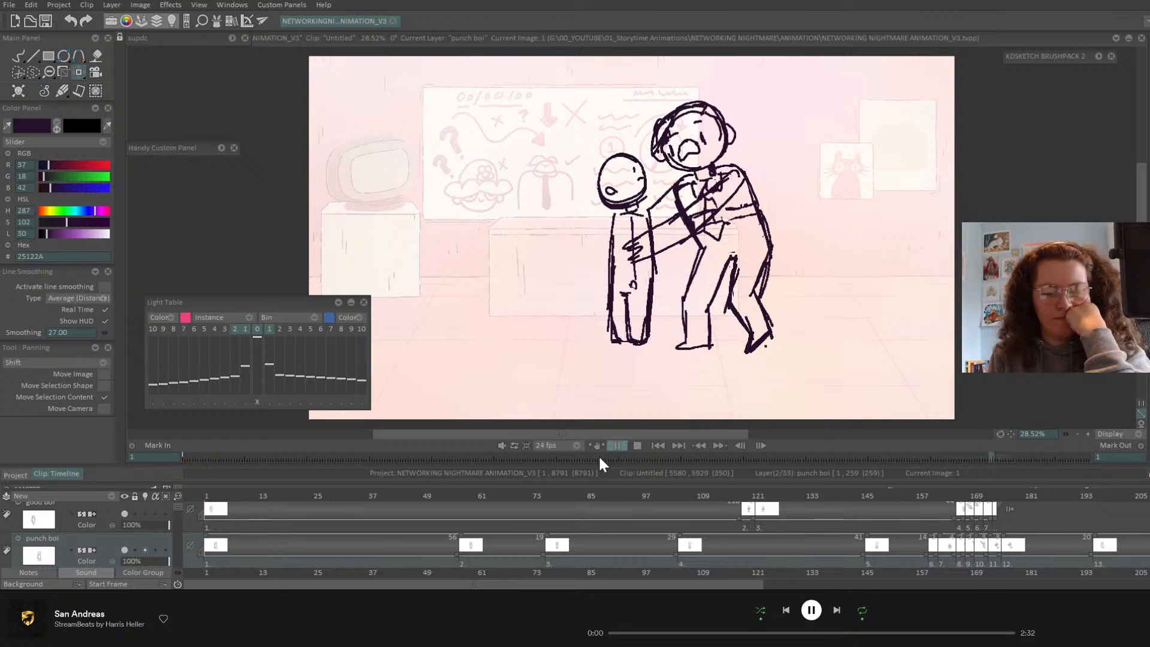
{"action": "left_click", "coordinate": [662, 449]}
- Lengthen the last drawings of the teacher's grab around frame 258 so the roughs teacher layer ends at frame 262
{"action": "left_click_drag", "start_coordinate": [741, 587], "coordinate": [1132, 586]}
{"action": "left_click_drag", "start_coordinate": [732, 497], "coordinate": [883, 538]}
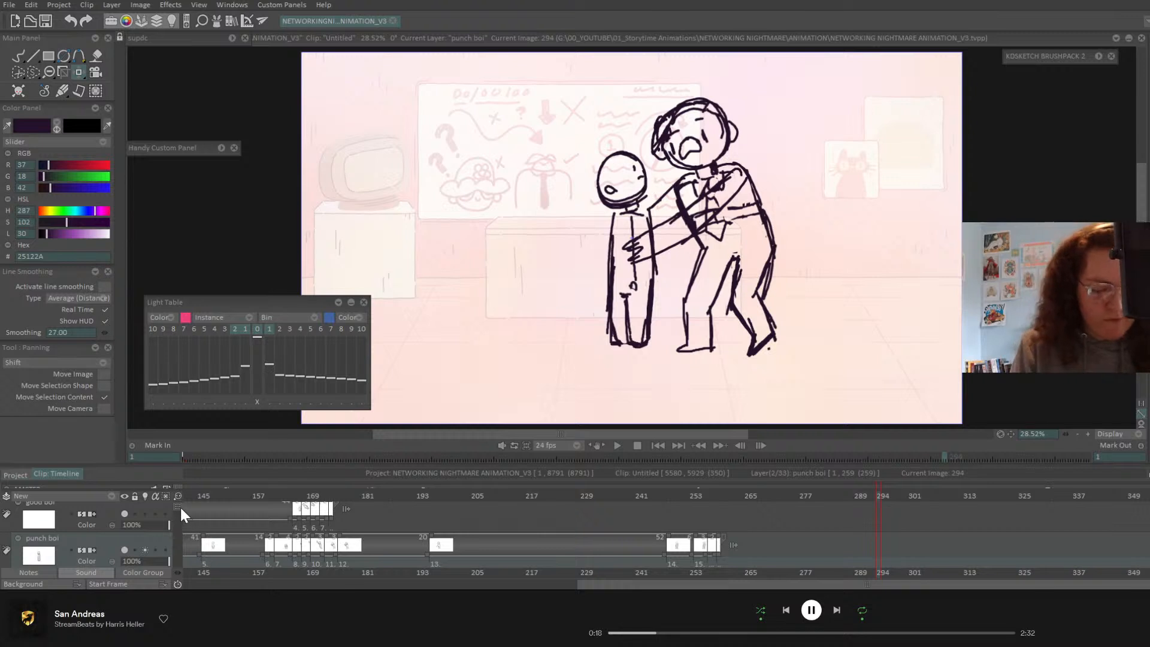
{"action": "scroll", "coordinate": [180, 509], "scroll_direction": "down", "scroll_amount": 2}
{"action": "scroll", "coordinate": [179, 512], "scroll_direction": "down", "scroll_amount": 1}
{"action": "left_click", "coordinate": [115, 519]}
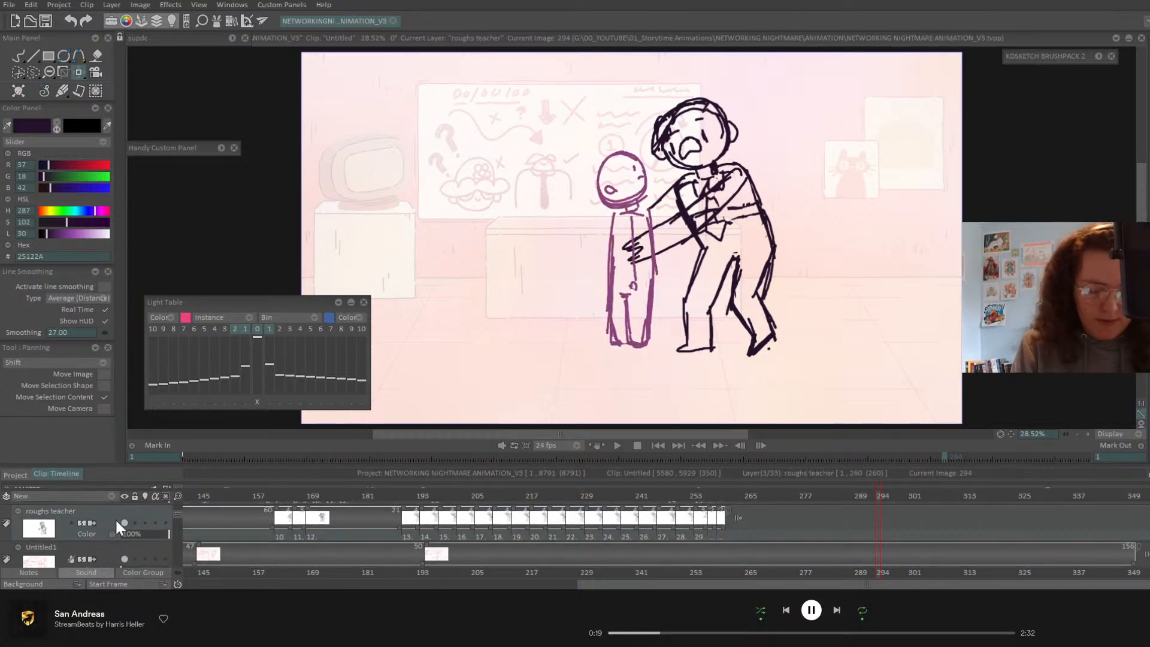
{"action": "left_click", "coordinate": [713, 493]}
{"action": "mouse_move", "coordinate": [714, 493]}
{"action": "left_mouse_down"}
{"action": "mouse_move", "coordinate": [720, 528]}
{"action": "mouse_move", "coordinate": [736, 522]}
{"action": "left_mouse_up"}
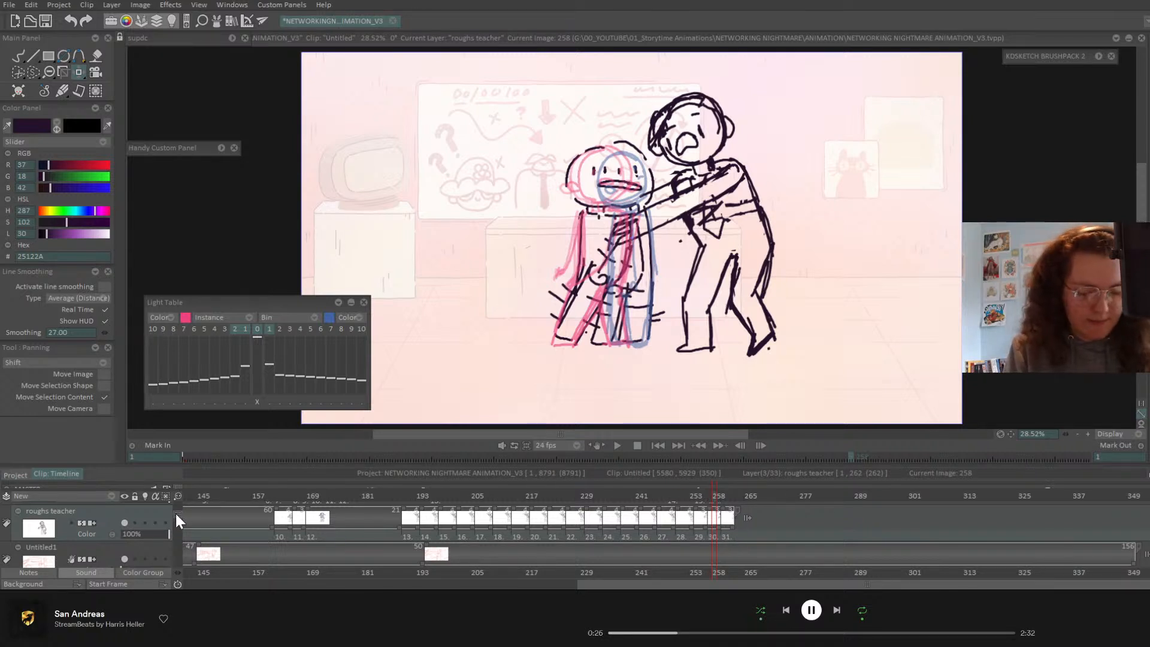
- Extend punch boi's grabbed drawing around frame 258 so his layer ends at frame 260, and replay the sequence from frame 214
{"action": "scroll", "coordinate": [175, 512], "scroll_direction": "up", "scroll_amount": 1}
{"action": "left_click", "coordinate": [110, 512]}
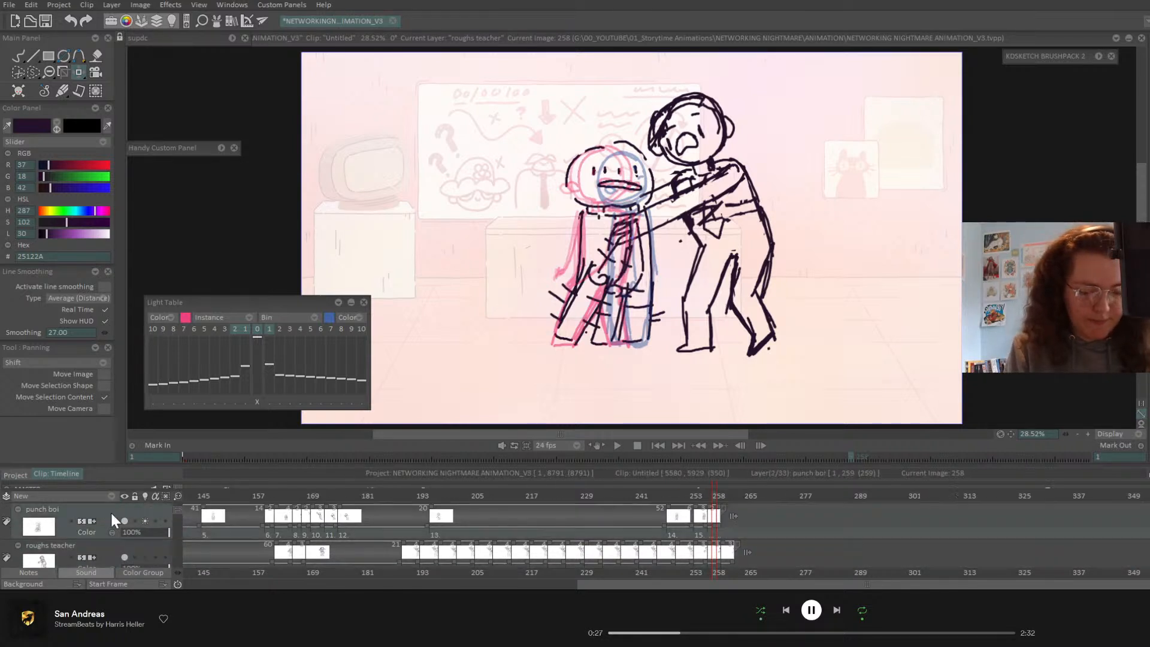
{"action": "left_click", "coordinate": [704, 498]}
{"action": "mouse_move", "coordinate": [704, 498]}
{"action": "left_mouse_down"}
{"action": "mouse_move", "coordinate": [719, 499]}
{"action": "mouse_move", "coordinate": [720, 525]}
{"action": "mouse_move", "coordinate": [722, 499]}
{"action": "left_mouse_up"}
{"action": "key", "text": "Return"}
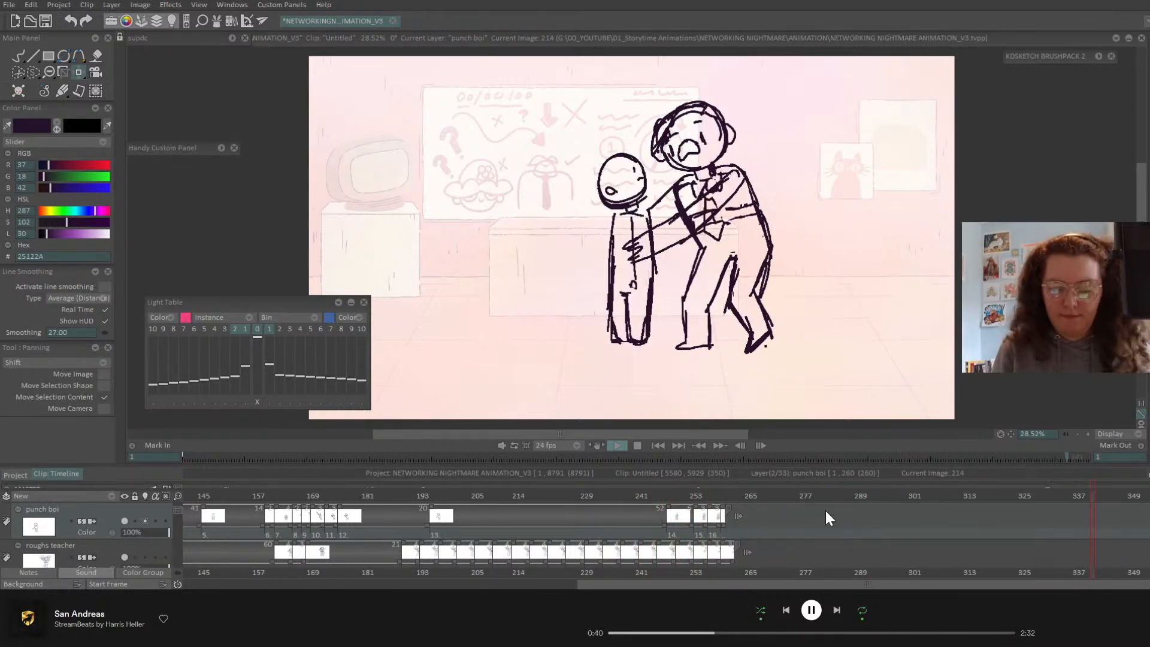
- Scrub through the punch and the teacher's grab up to frame 261 to examine the poses, switching the clip sound off
{"action": "left_click", "coordinate": [714, 497]}
{"action": "left_click_drag", "start_coordinate": [714, 501], "coordinate": [933, 517]}
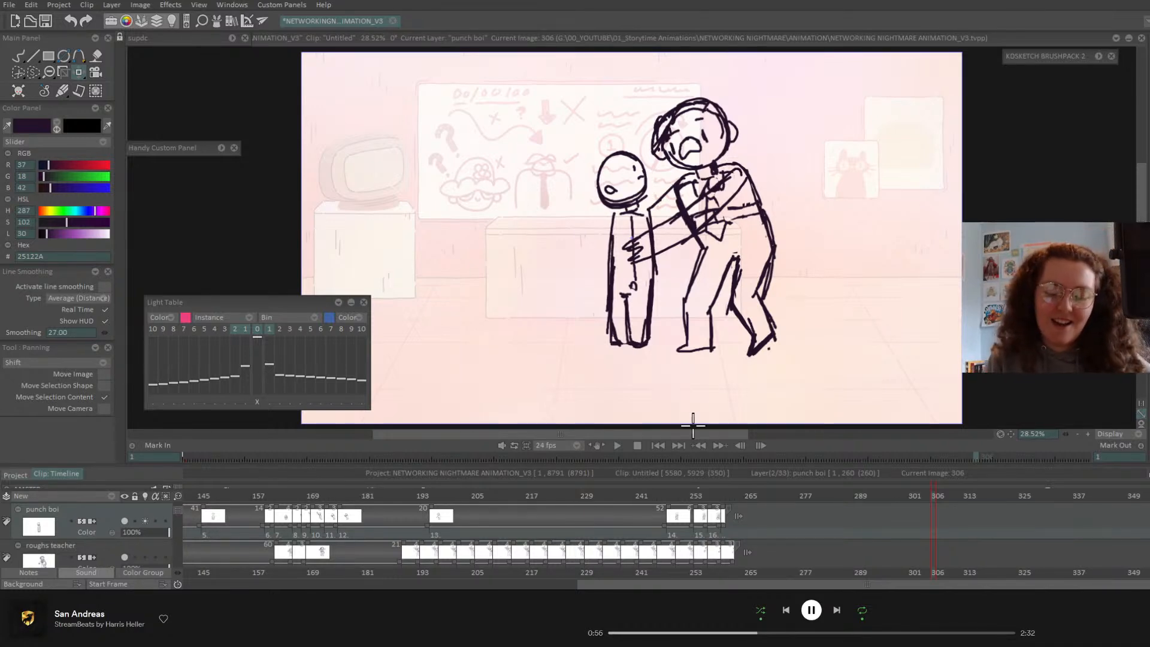
{"action": "left_click_drag", "start_coordinate": [720, 499], "coordinate": [277, 515]}
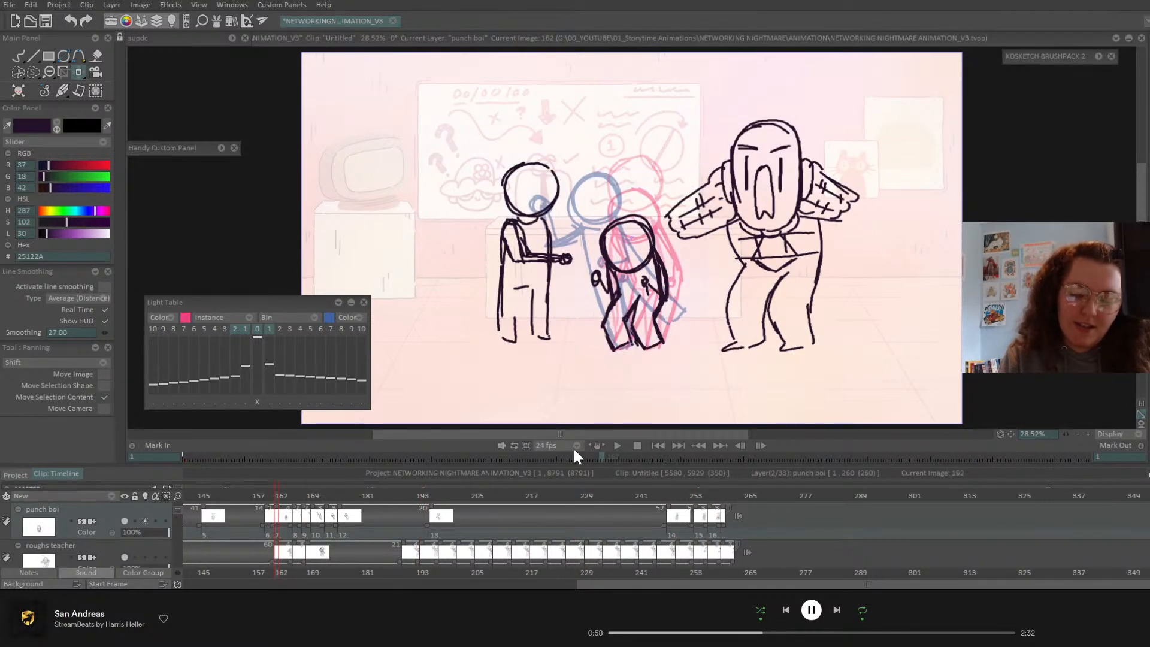
{"action": "left_click", "coordinate": [504, 447]}
{"action": "left_click_drag", "start_coordinate": [449, 497], "coordinate": [481, 532]}
{"action": "mouse_move", "coordinate": [651, 499]}
{"action": "left_mouse_down"}
{"action": "mouse_move", "coordinate": [750, 494]}
{"action": "mouse_move", "coordinate": [678, 510]}
{"action": "left_mouse_up"}
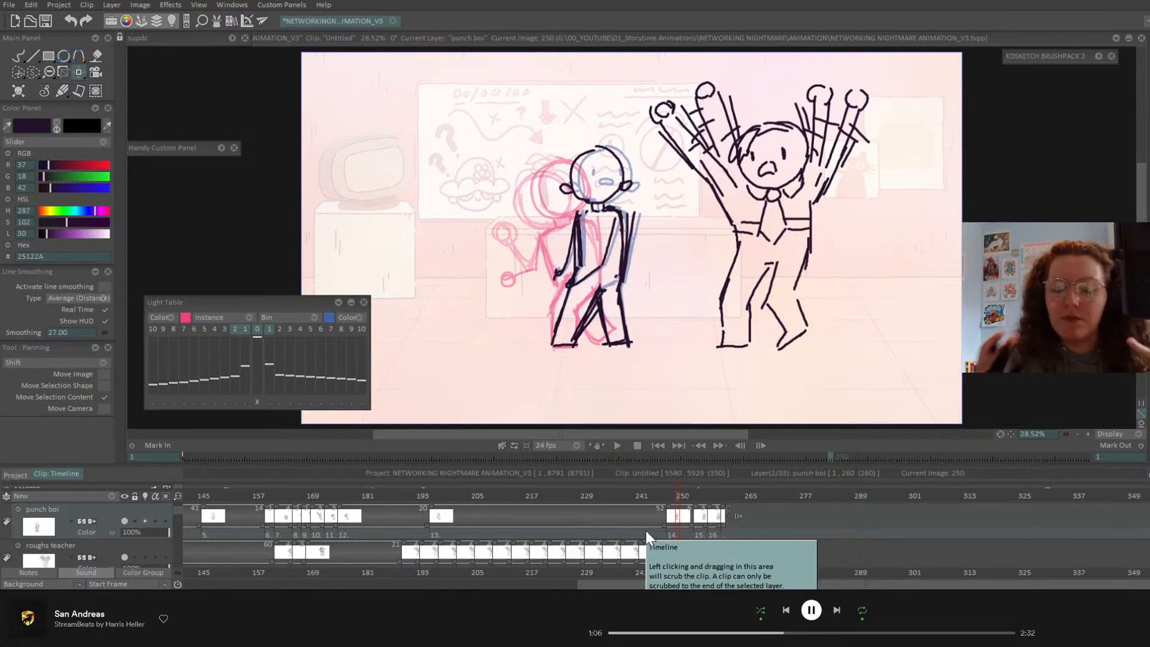
{"action": "left_click", "coordinate": [688, 496]}
{"action": "left_click_drag", "start_coordinate": [688, 496], "coordinate": [728, 521]}
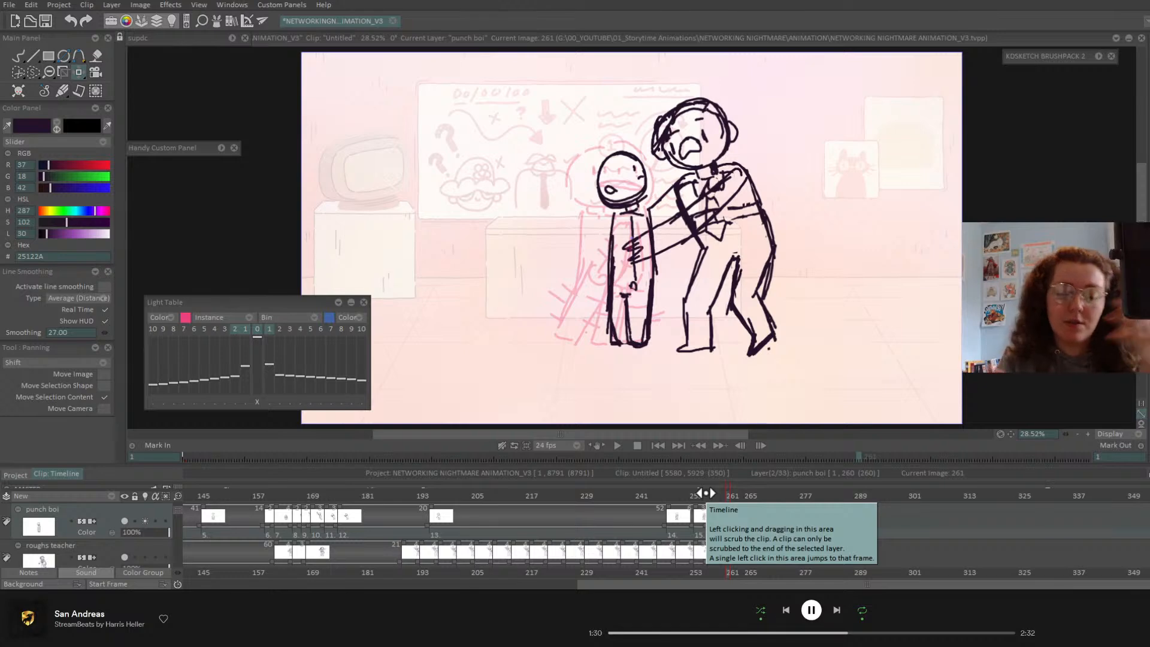
- Look over the project's clips from the first scene onward, and reopen the 350-frame classroom clip, scene 23
{"action": "left_click", "coordinate": [15, 474]}
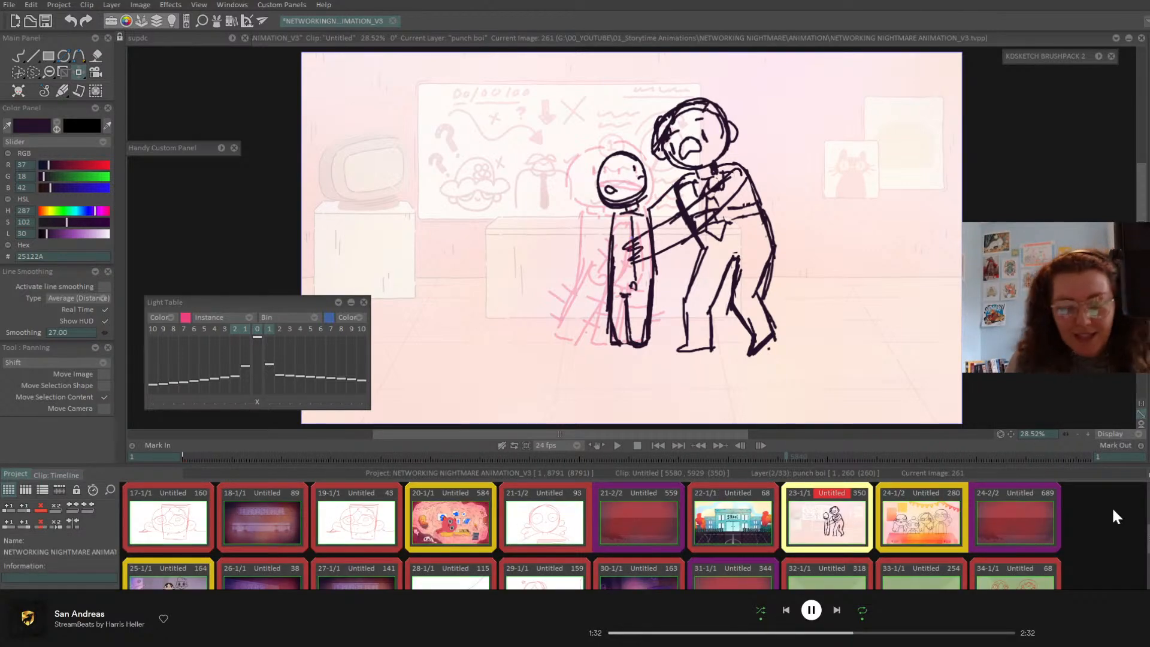
{"action": "scroll", "coordinate": [1147, 519], "scroll_direction": "up", "scroll_amount": 5}
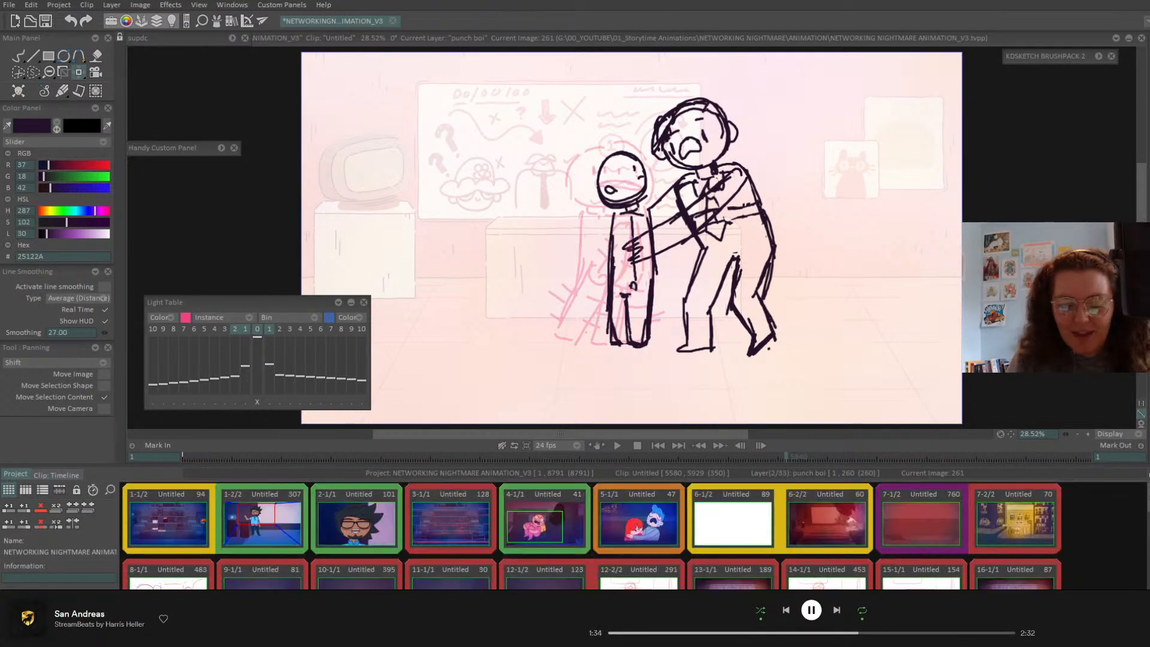
{"action": "scroll", "coordinate": [1147, 519], "scroll_direction": "down", "scroll_amount": 5}
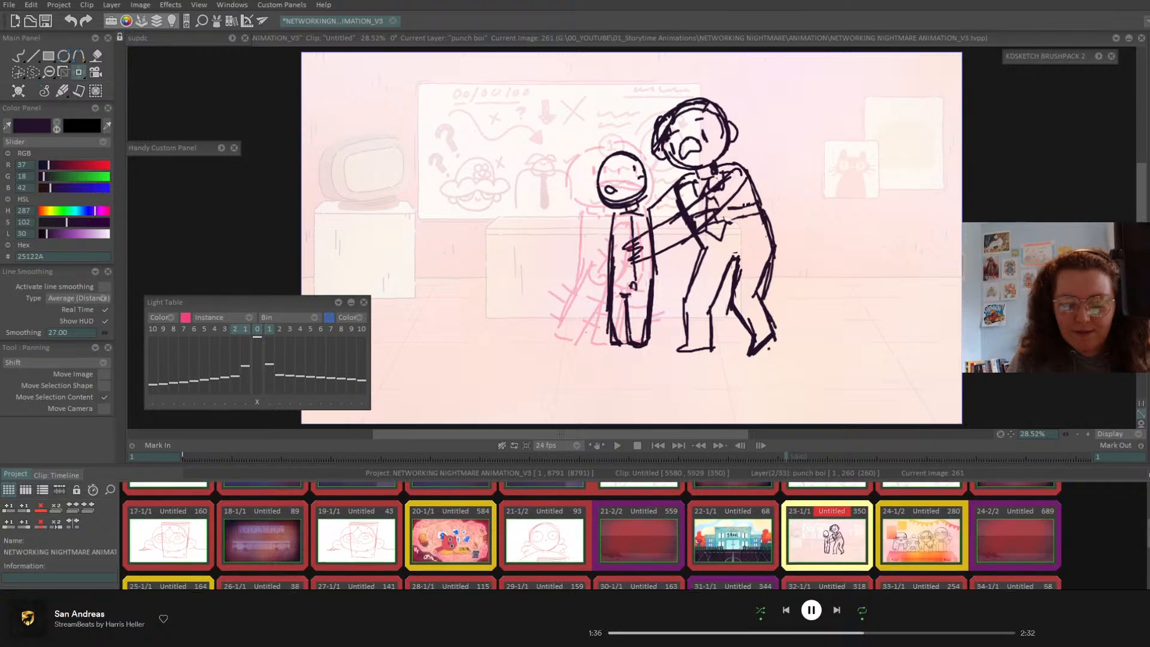
{"action": "double_click", "coordinate": [826, 548]}
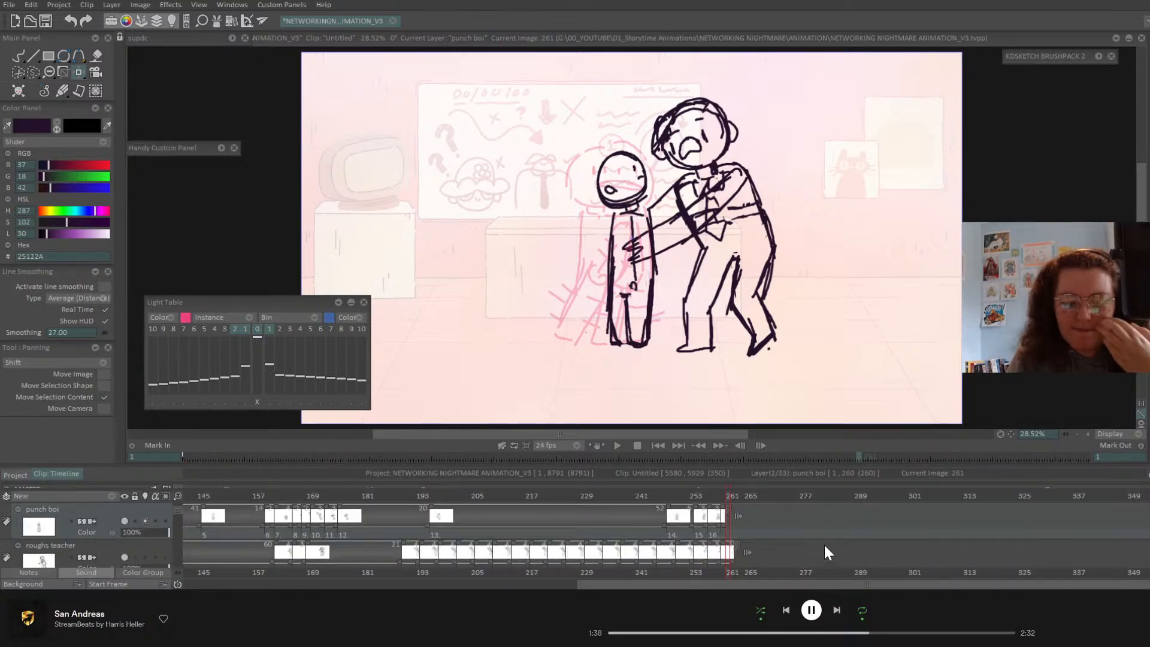
- Scrub around the end of the teacher's grab between frames 257 and 267, and replay the clip from the first frame
{"action": "left_click_drag", "start_coordinate": [718, 498], "coordinate": [735, 497]}
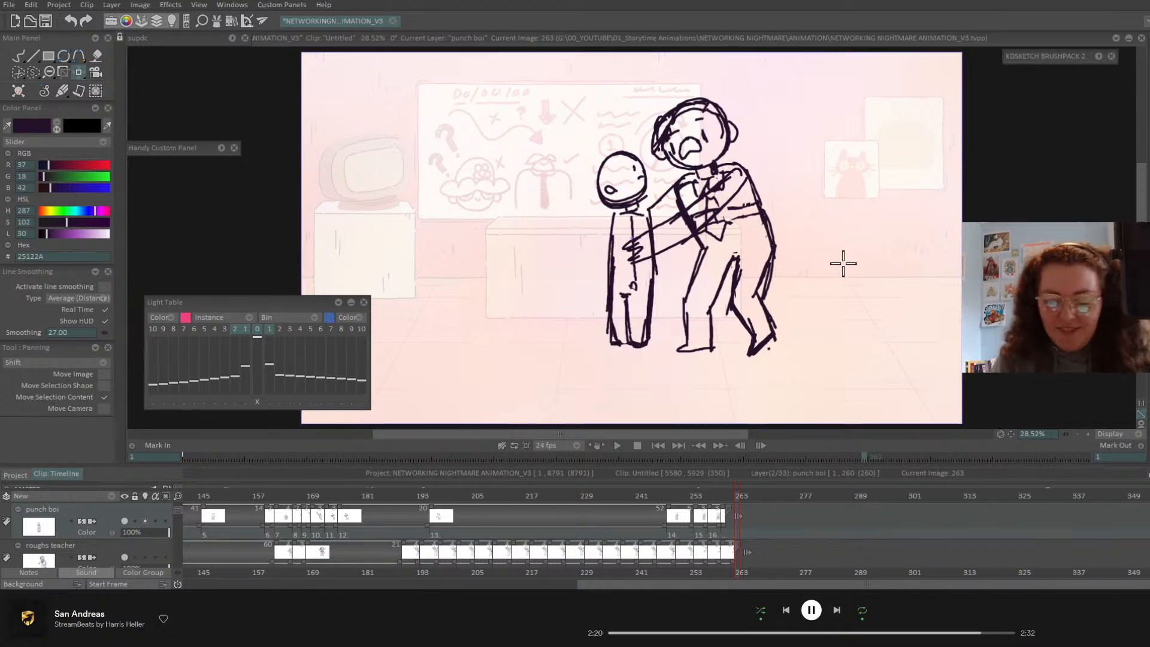
{"action": "mouse_move", "coordinate": [722, 502]}
{"action": "left_mouse_down"}
{"action": "mouse_move", "coordinate": [649, 503]}
{"action": "mouse_move", "coordinate": [737, 500]}
{"action": "mouse_move", "coordinate": [642, 500]}
{"action": "mouse_move", "coordinate": [756, 499]}
{"action": "left_mouse_up"}
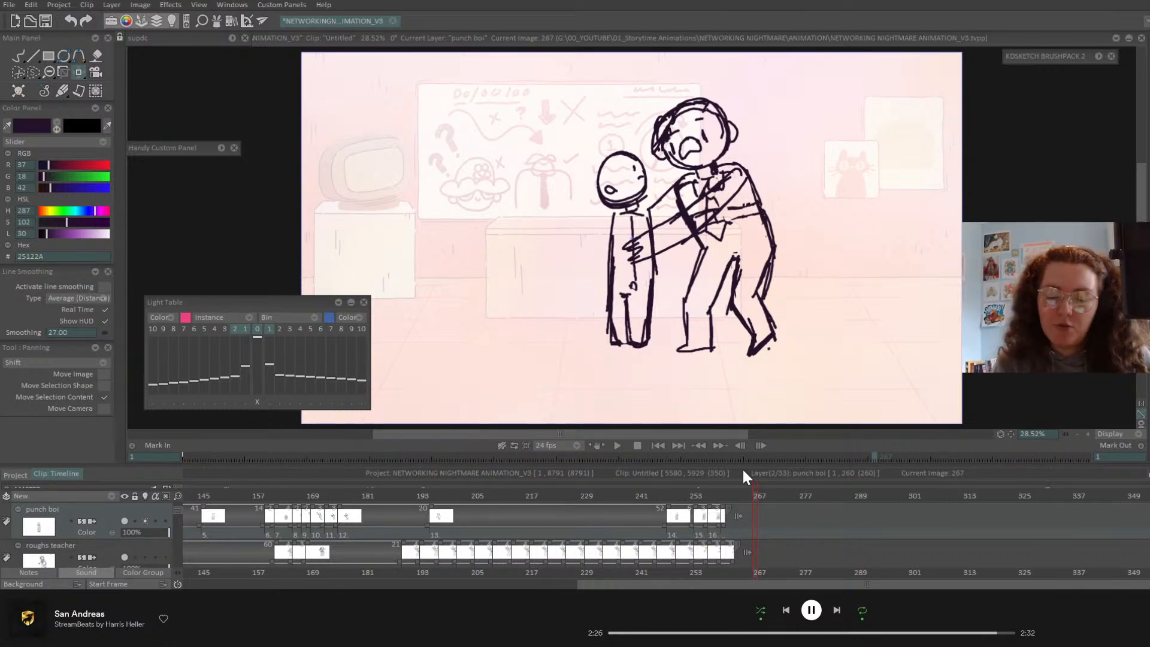
{"action": "left_click_drag", "start_coordinate": [719, 496], "coordinate": [696, 497]}
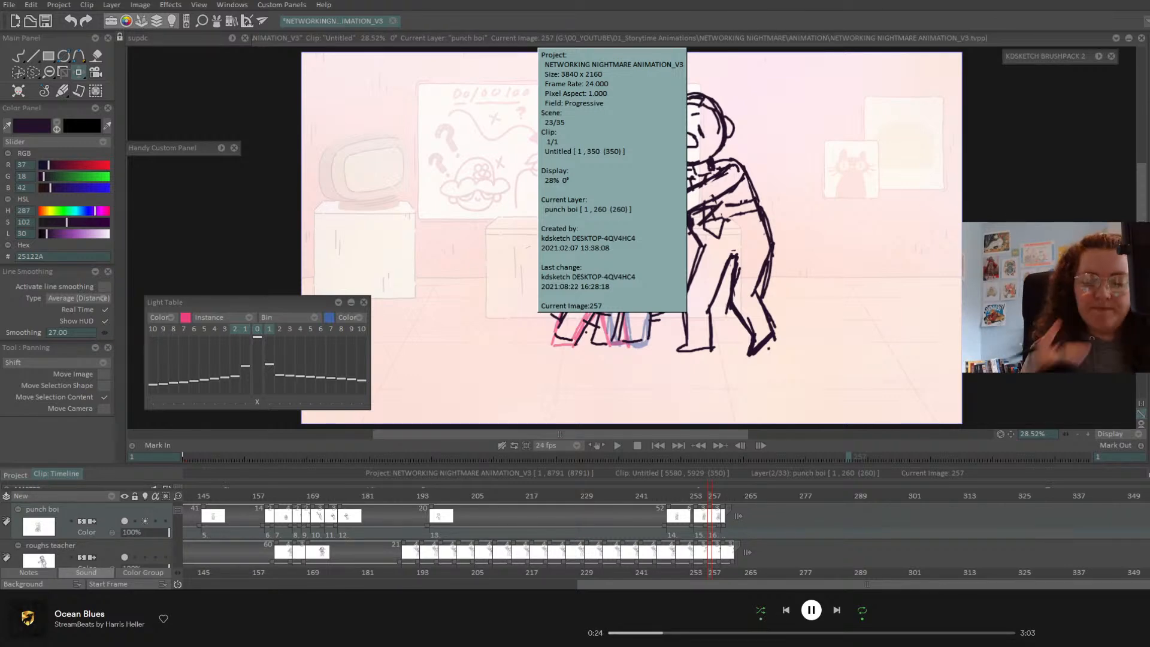
{"action": "left_click", "coordinate": [658, 445]}
{"action": "left_click", "coordinate": [618, 445]}
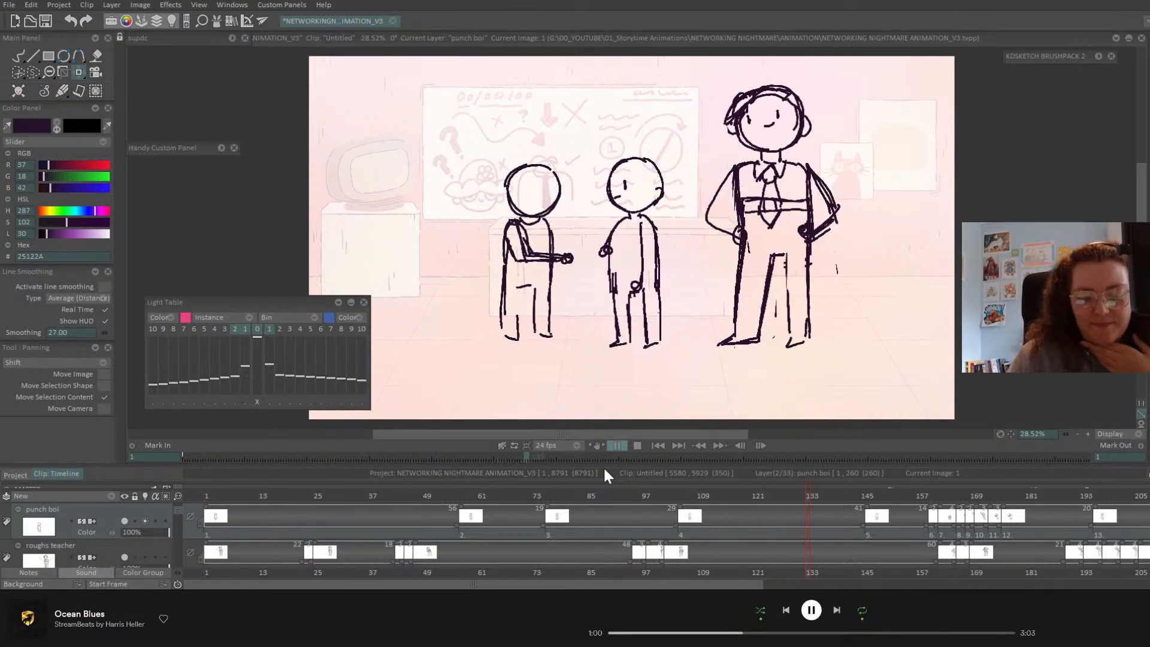
- Extend punch boi's final grabbed drawing so the punch boi layer ends at frame 281
{"action": "left_click_drag", "start_coordinate": [683, 584], "coordinate": [1125, 563]}
{"action": "left_click_drag", "start_coordinate": [722, 498], "coordinate": [737, 498]}
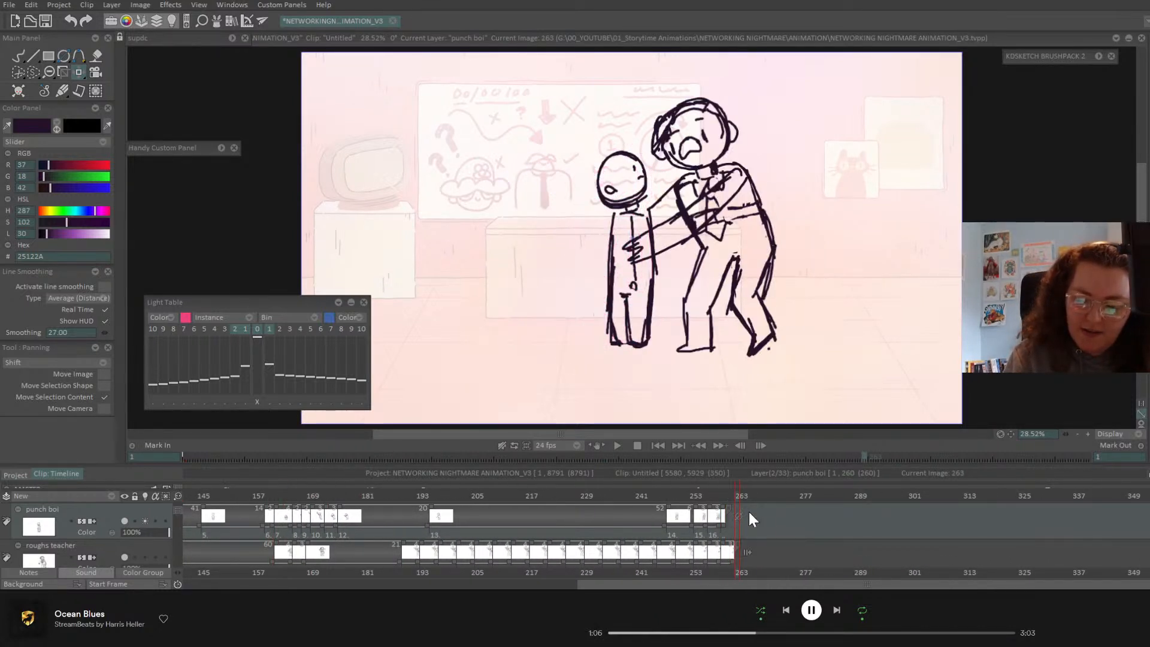
{"action": "scroll", "coordinate": [177, 510], "scroll_direction": "up", "scroll_amount": 1}
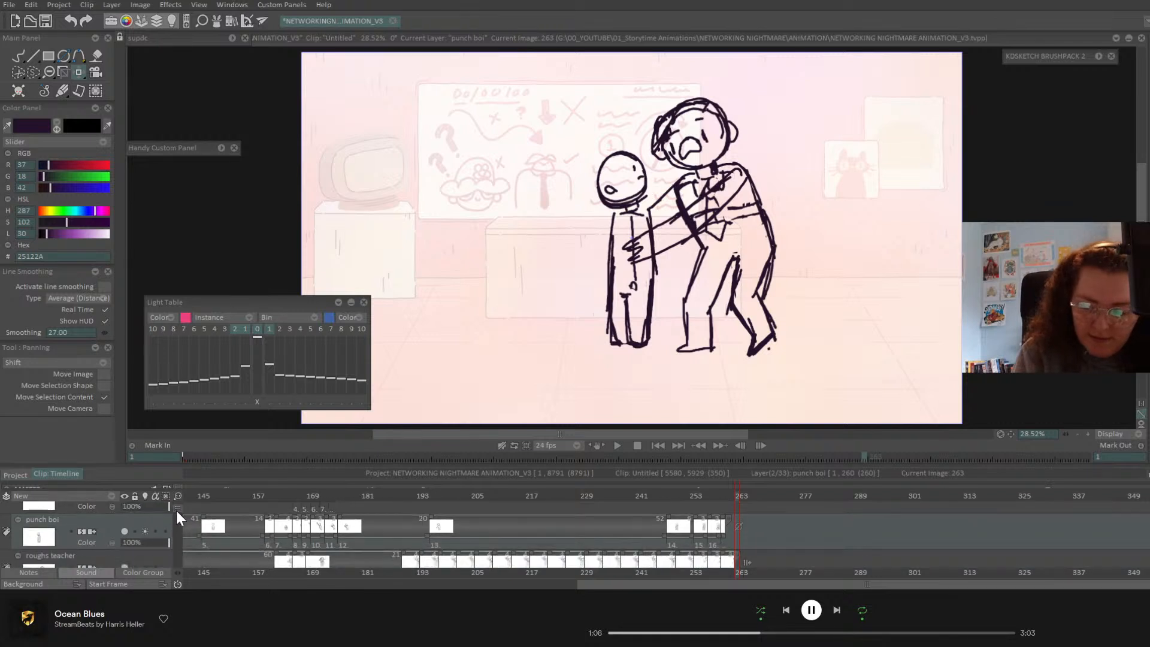
{"action": "left_click", "coordinate": [738, 526]}
{"action": "left_click_drag", "start_coordinate": [741, 498], "coordinate": [794, 499]}
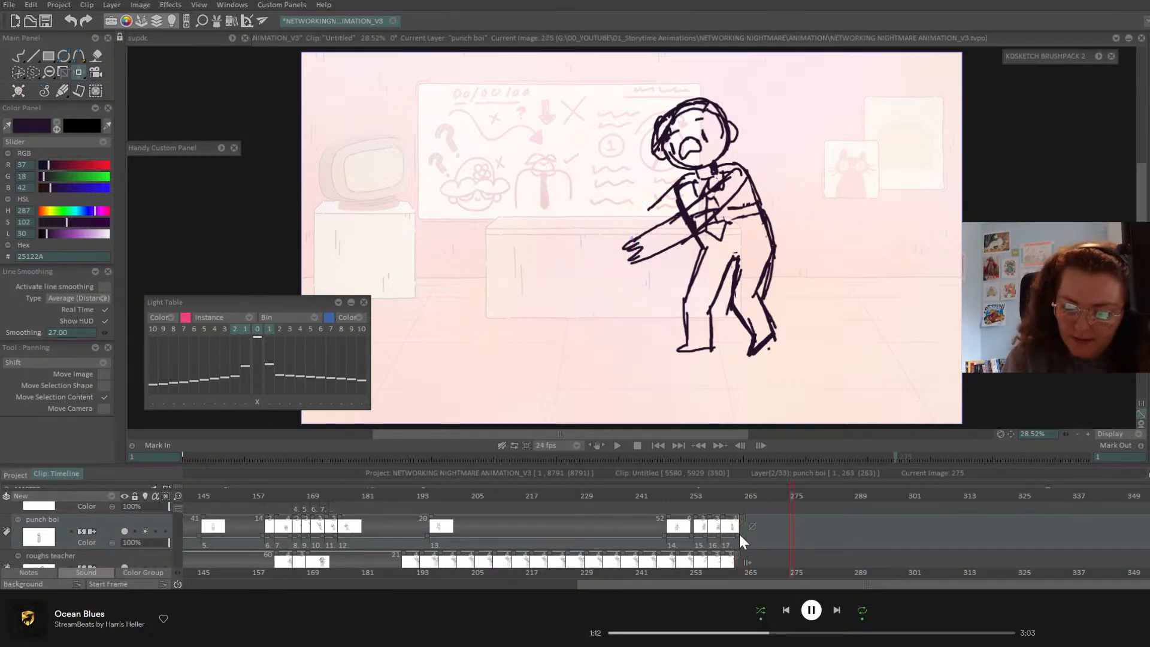
{"action": "left_click_drag", "start_coordinate": [740, 534], "coordinate": [833, 498]}
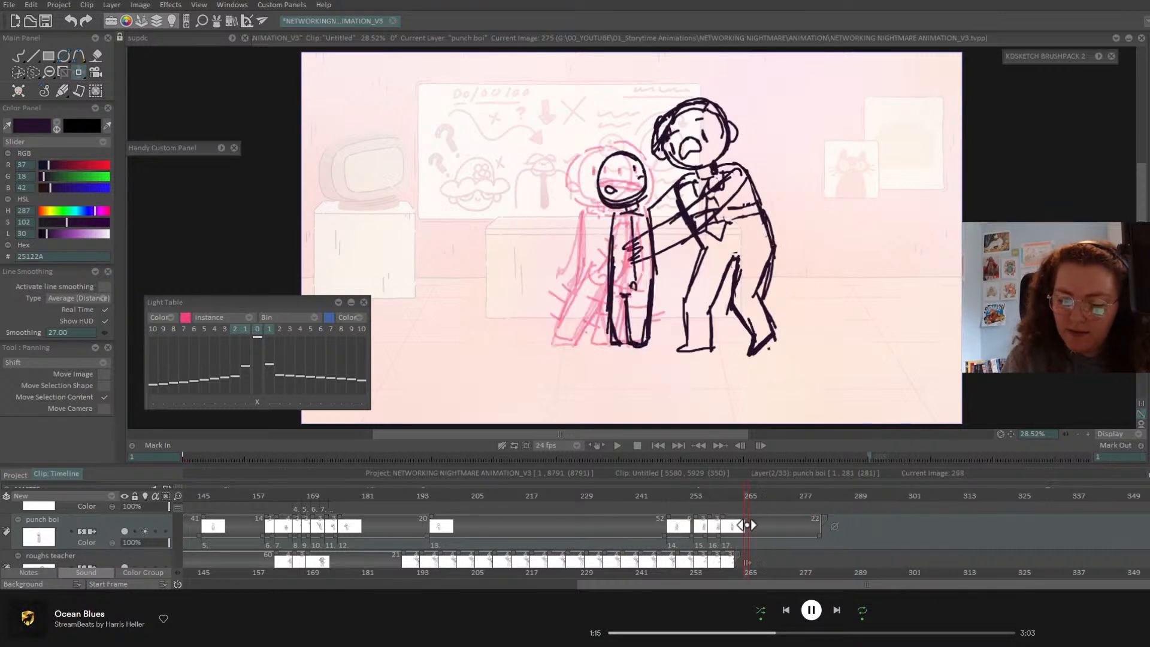
{"action": "left_click", "coordinate": [822, 531]}
- Hold the teacher's last grab drawing longer so the roughs teacher layer ends at frame 281
{"action": "scroll", "coordinate": [180, 519], "scroll_direction": "down", "scroll_amount": 1}
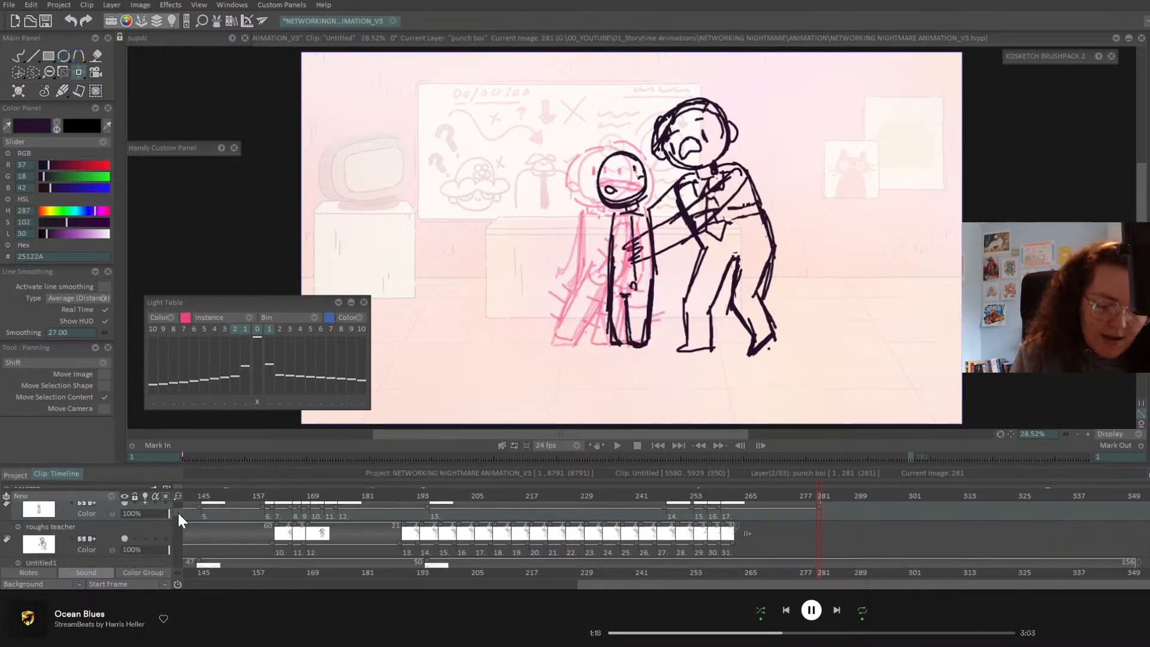
{"action": "left_click_drag", "start_coordinate": [736, 545], "coordinate": [822, 545]}
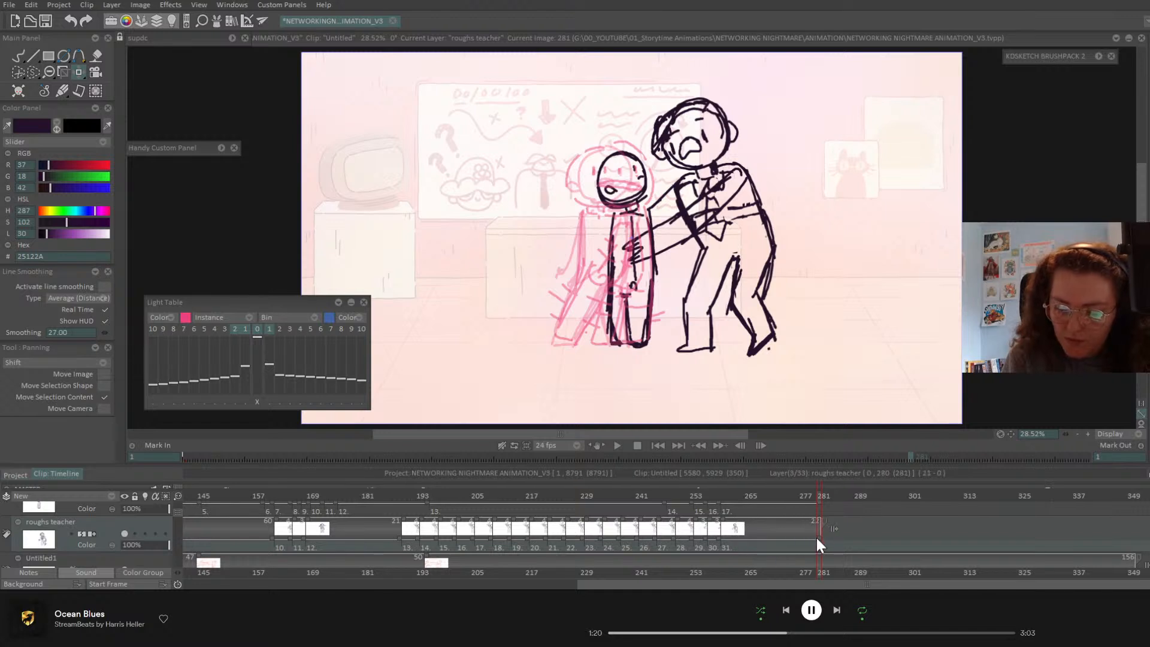
{"action": "left_click", "coordinate": [834, 513]}
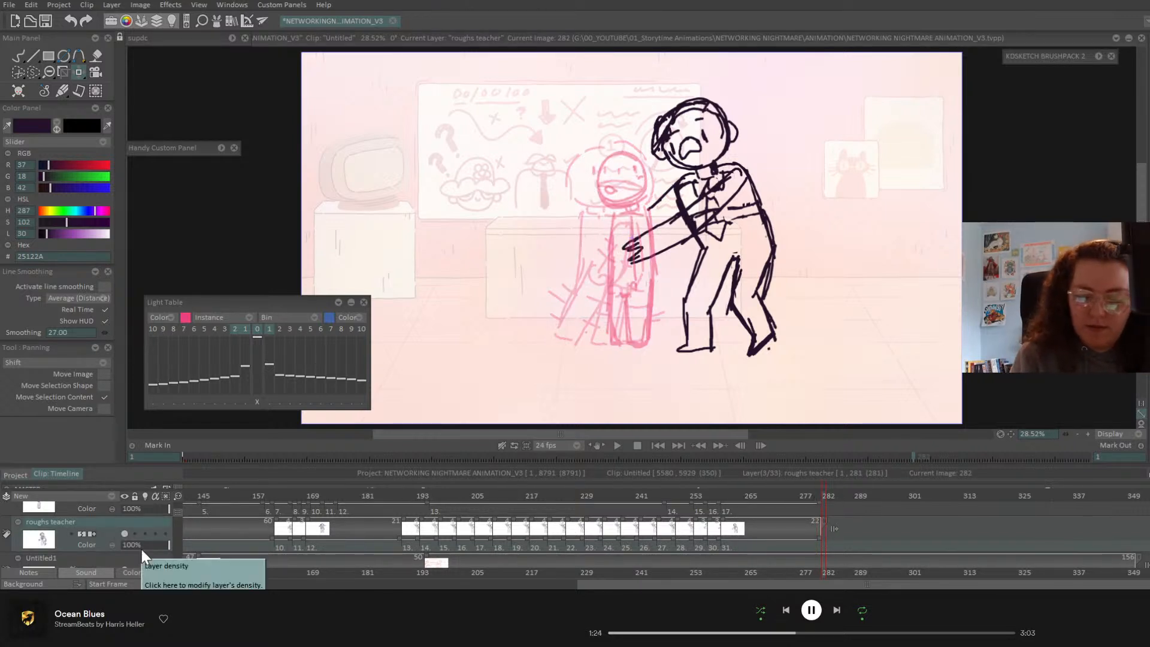
- Add a blank drawing at frame 282 on roughs teacher and set its light table to show only one previous drawing
{"action": "key", "text": "Insert"}
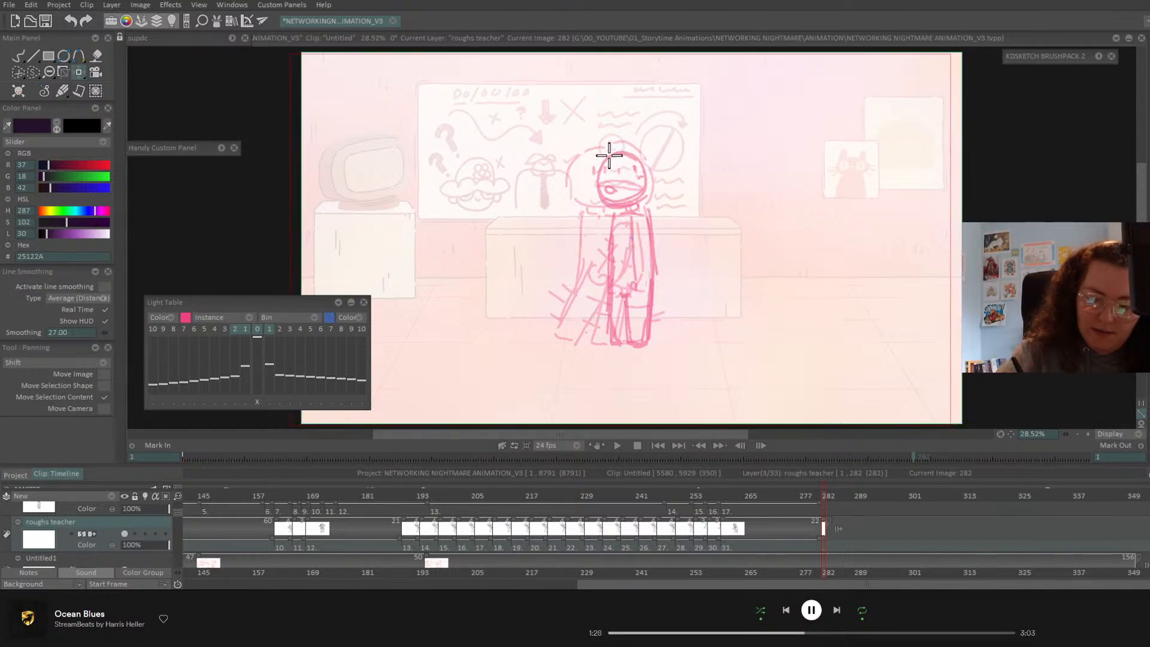
{"action": "key", "text": "b"}
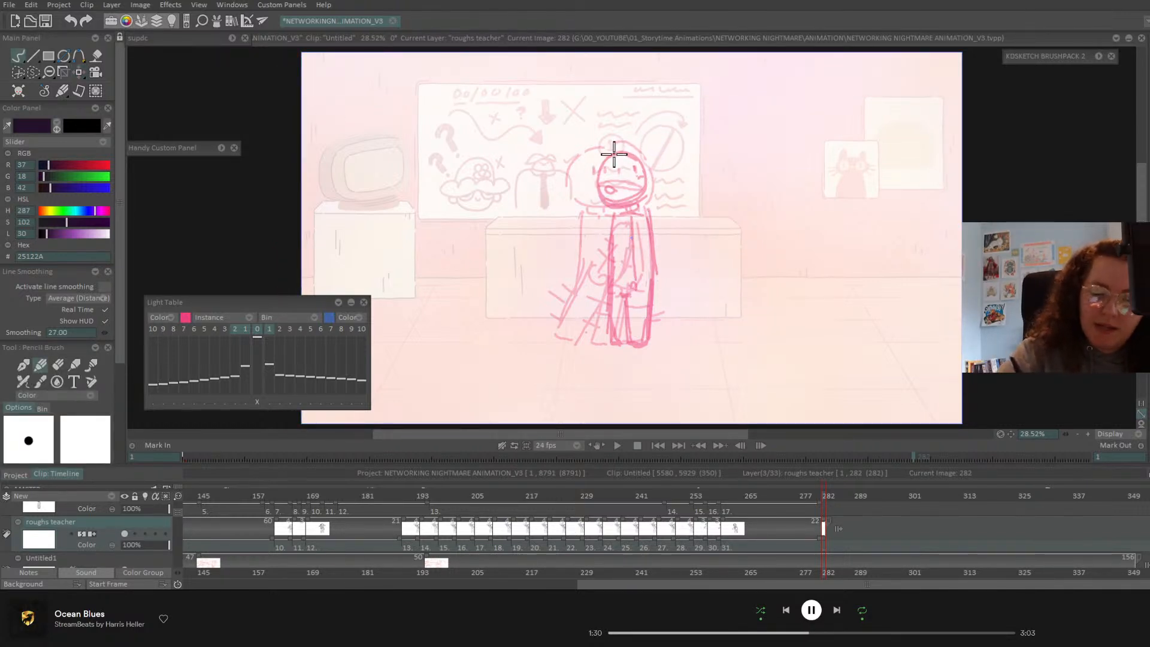
{"action": "mouse_move", "coordinate": [627, 156]}
{"action": "left_mouse_down"}
{"action": "mouse_move", "coordinate": [609, 159]}
{"action": "mouse_move", "coordinate": [602, 207]}
{"action": "mouse_move", "coordinate": [630, 155]}
{"action": "mouse_move", "coordinate": [632, 204]}
{"action": "mouse_move", "coordinate": [642, 181]}
{"action": "mouse_move", "coordinate": [628, 155]}
{"action": "left_mouse_up"}
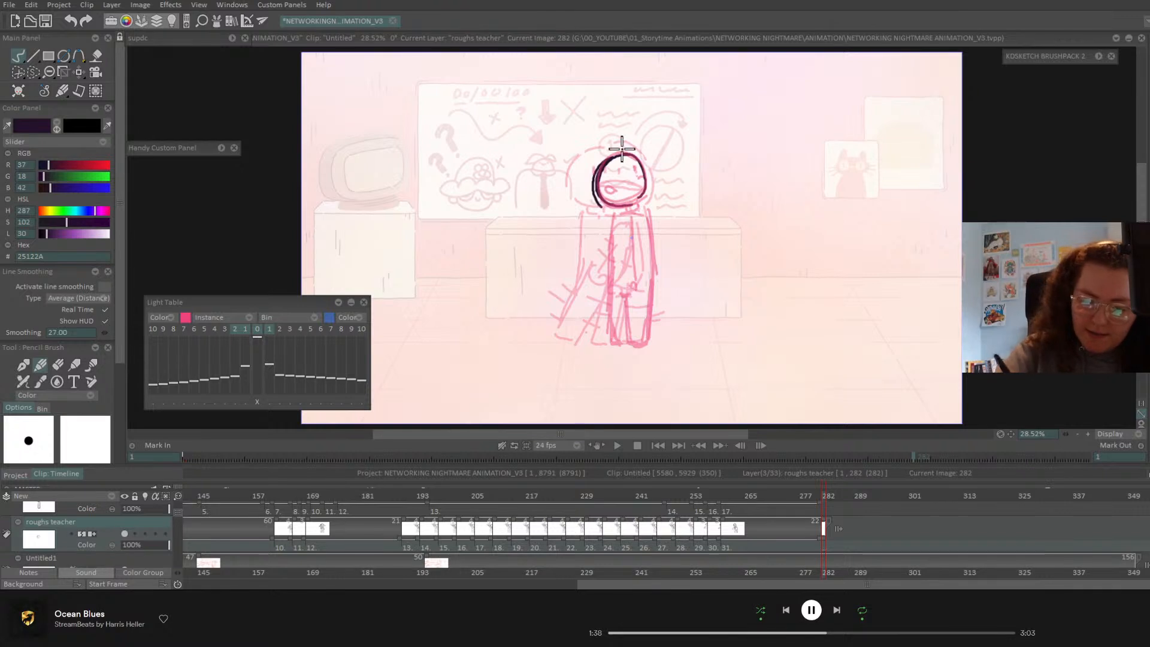
{"action": "left_click", "coordinate": [145, 534]}
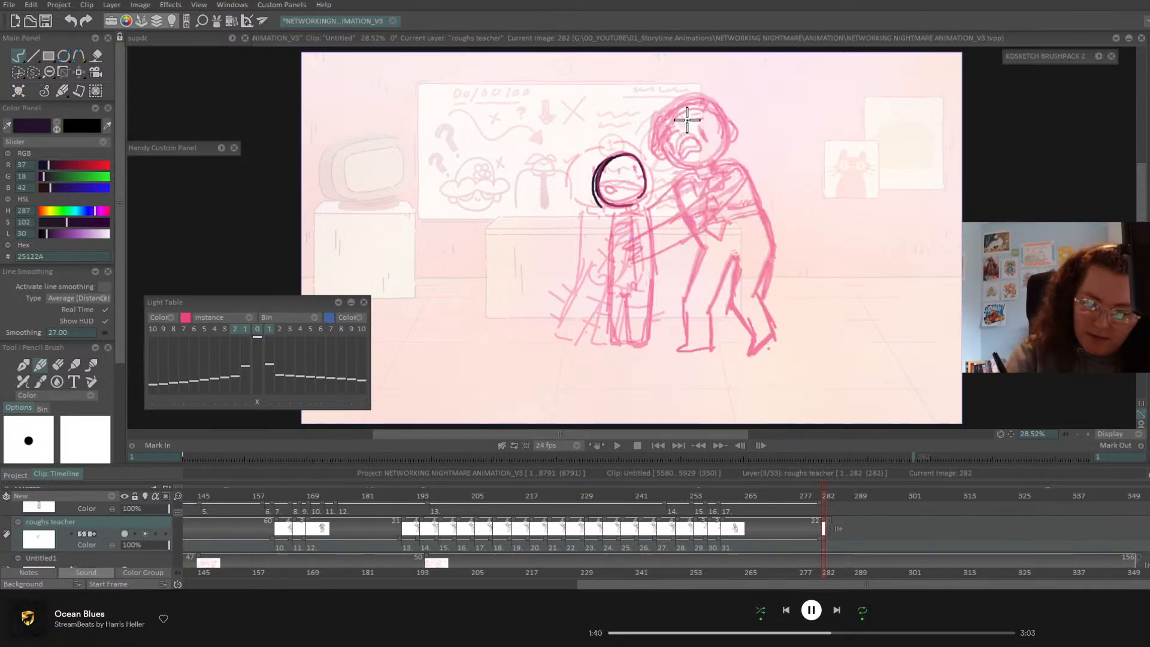
{"action": "left_click", "coordinate": [239, 328]}
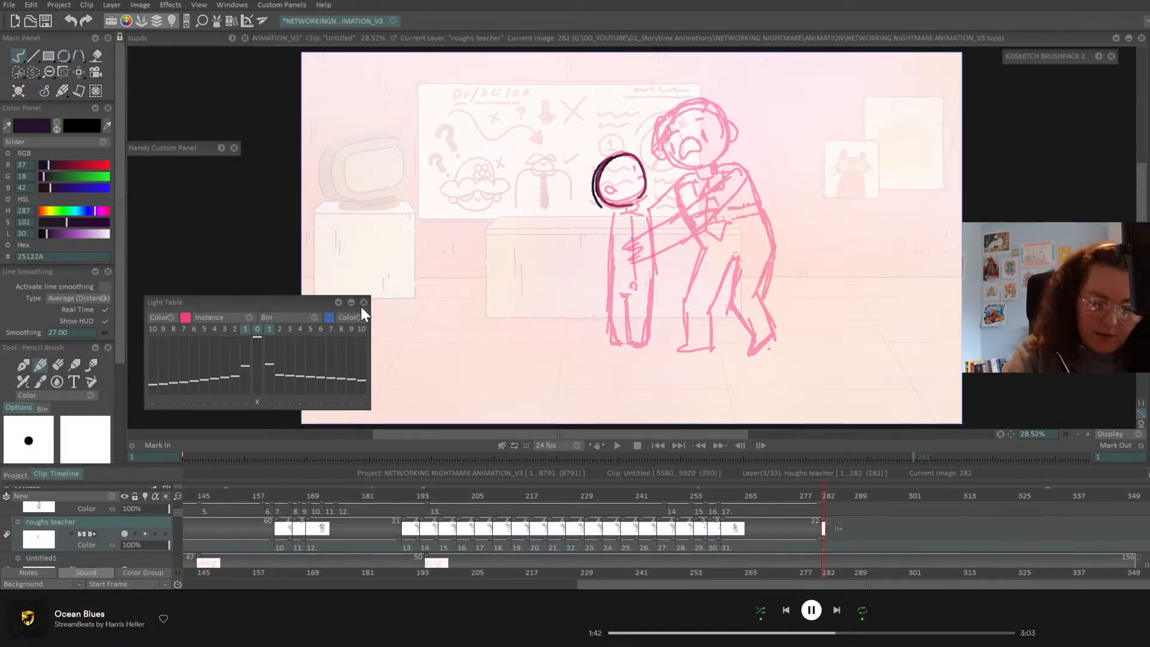
{"action": "left_click", "coordinate": [364, 302]}
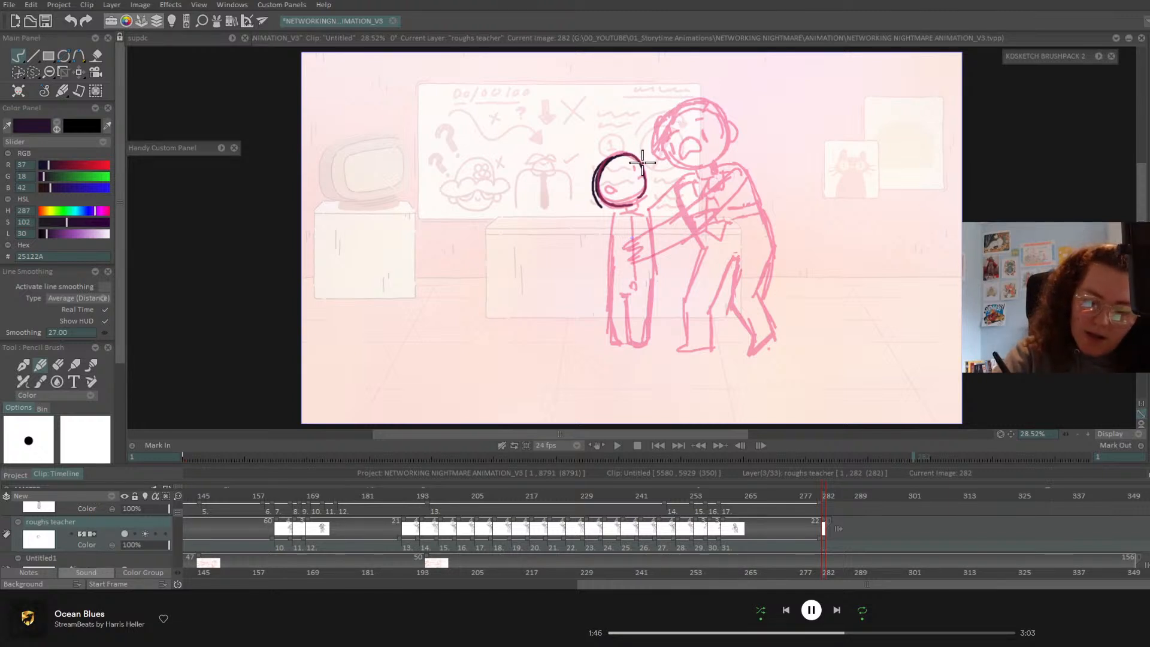
- Replace the round head on frame 282 with punch boi's wide stretched head, and outline the teacher's head above it
{"action": "key", "text": "ctrl+z"}
{"action": "mouse_move", "coordinate": [615, 179]}
{"action": "left_mouse_down"}
{"action": "mouse_move", "coordinate": [632, 201]}
{"action": "mouse_move", "coordinate": [630, 156]}
{"action": "mouse_move", "coordinate": [651, 203]}
{"action": "mouse_move", "coordinate": [684, 194]}
{"action": "left_mouse_up"}
{"action": "key", "text": "ctrl+z"}
{"action": "left_click_drag", "start_coordinate": [653, 147], "coordinate": [694, 192]}
{"action": "mouse_move", "coordinate": [685, 102]}
{"action": "left_mouse_down"}
{"action": "mouse_move", "coordinate": [656, 142]}
{"action": "mouse_move", "coordinate": [719, 108]}
{"action": "mouse_move", "coordinate": [728, 141]}
{"action": "mouse_move", "coordinate": [715, 163]}
{"action": "left_mouse_up"}
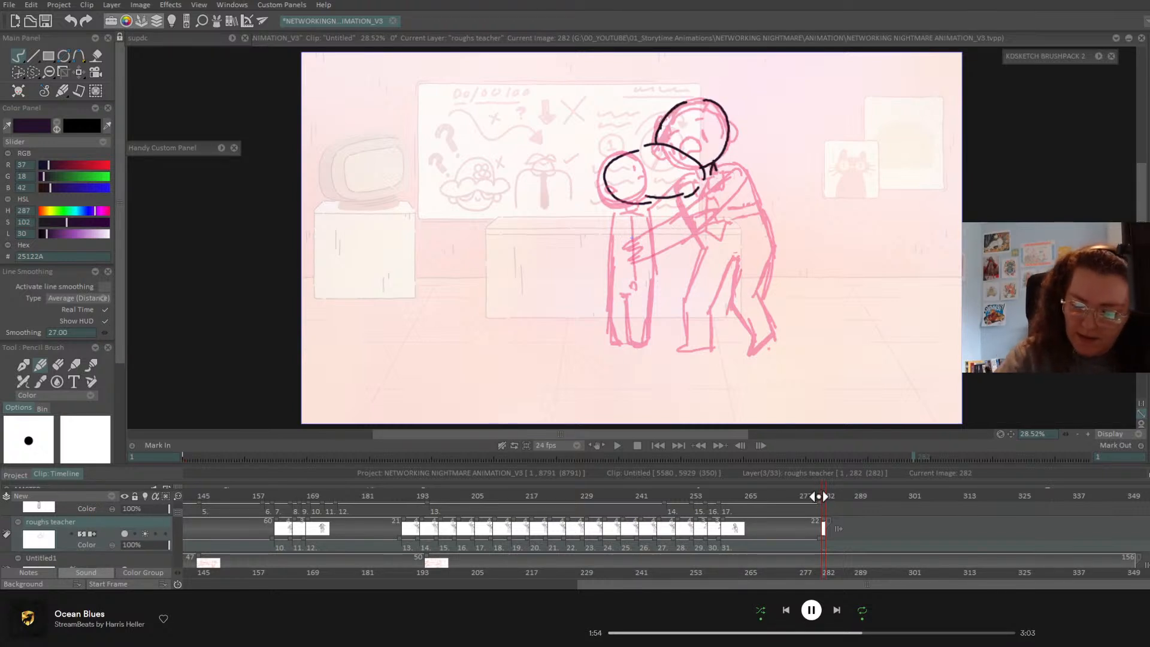
- At frame 280 on roughs teacher, erase the teacher's open mouth and redraw his face with a smaller, flatter mouth
{"action": "mouse_move", "coordinate": [819, 496]}
{"action": "left_mouse_down"}
{"action": "mouse_move", "coordinate": [712, 501]}
{"action": "mouse_move", "coordinate": [816, 498]}
{"action": "left_mouse_up"}
{"action": "left_click", "coordinate": [56, 365]}
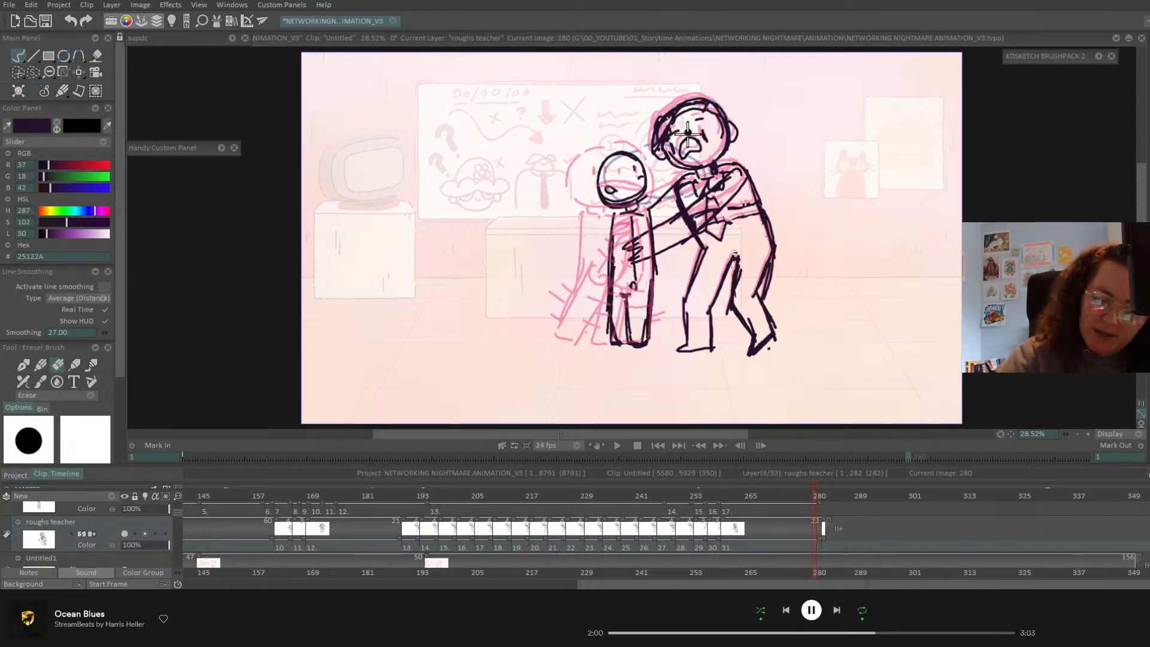
{"action": "mouse_move", "coordinate": [689, 137]}
{"action": "left_mouse_down"}
{"action": "mouse_move", "coordinate": [681, 150]}
{"action": "mouse_move", "coordinate": [703, 138]}
{"action": "left_mouse_up"}
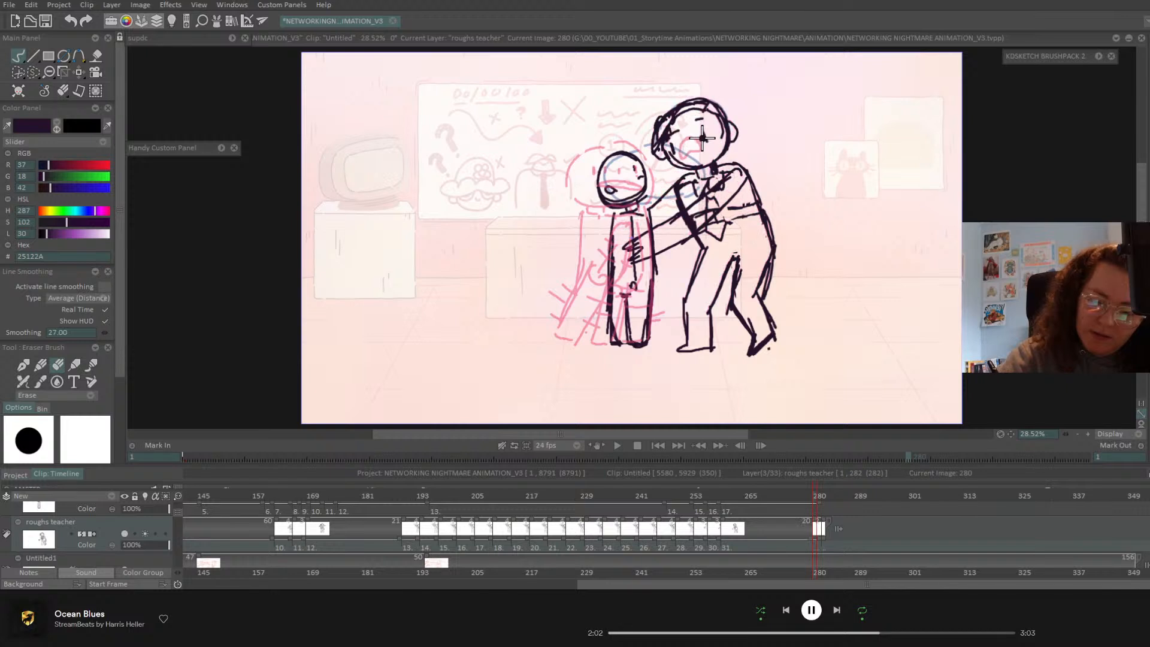
{"action": "left_click", "coordinate": [40, 365]}
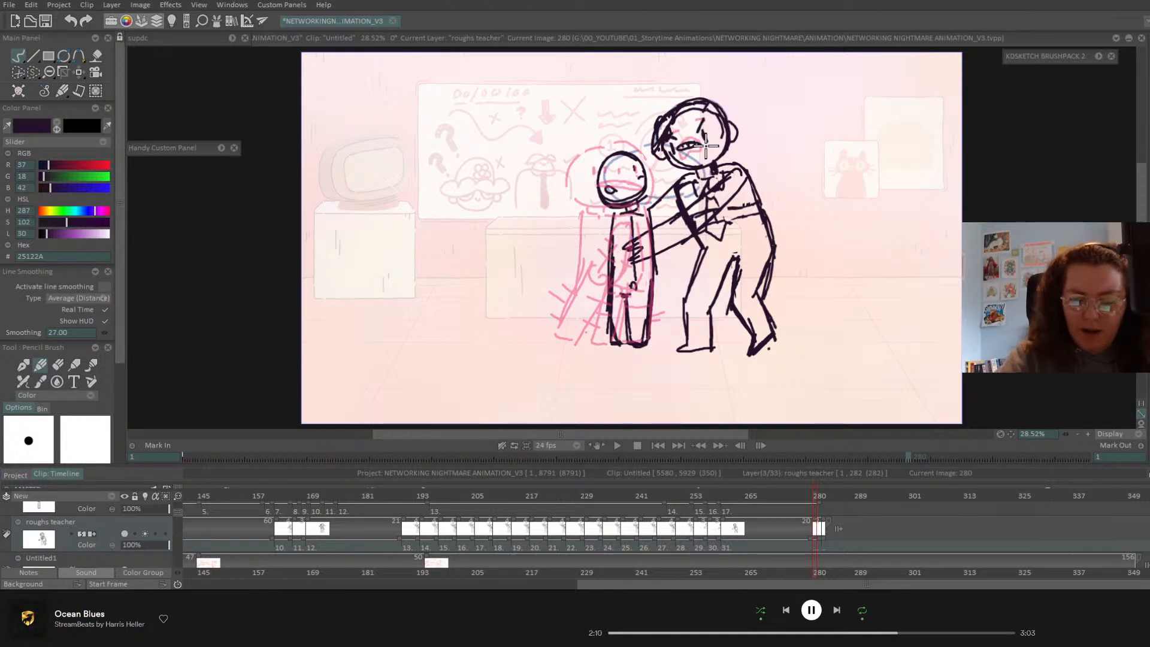
- On frame 282, draw the teacher's gritted teeth and angry brows, and give punch boi small eyes and a wide mouth
{"action": "left_click", "coordinate": [827, 495]}
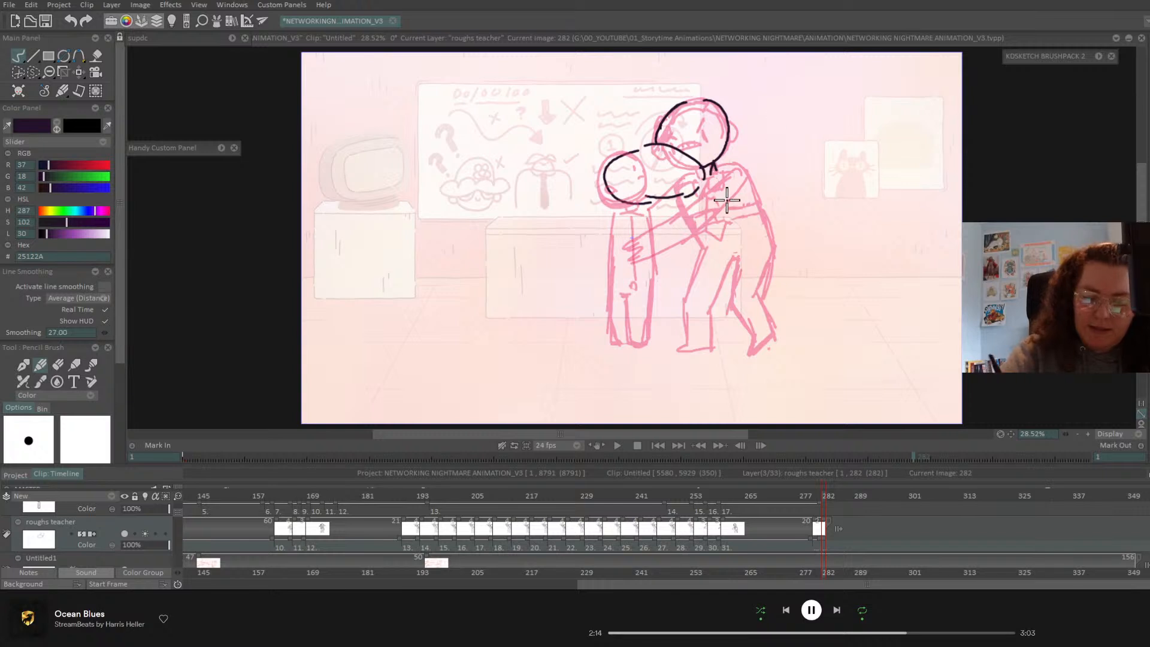
{"action": "mouse_move", "coordinate": [690, 120]}
{"action": "left_mouse_down"}
{"action": "mouse_move", "coordinate": [670, 131]}
{"action": "mouse_move", "coordinate": [711, 132]}
{"action": "mouse_move", "coordinate": [685, 120]}
{"action": "left_mouse_up"}
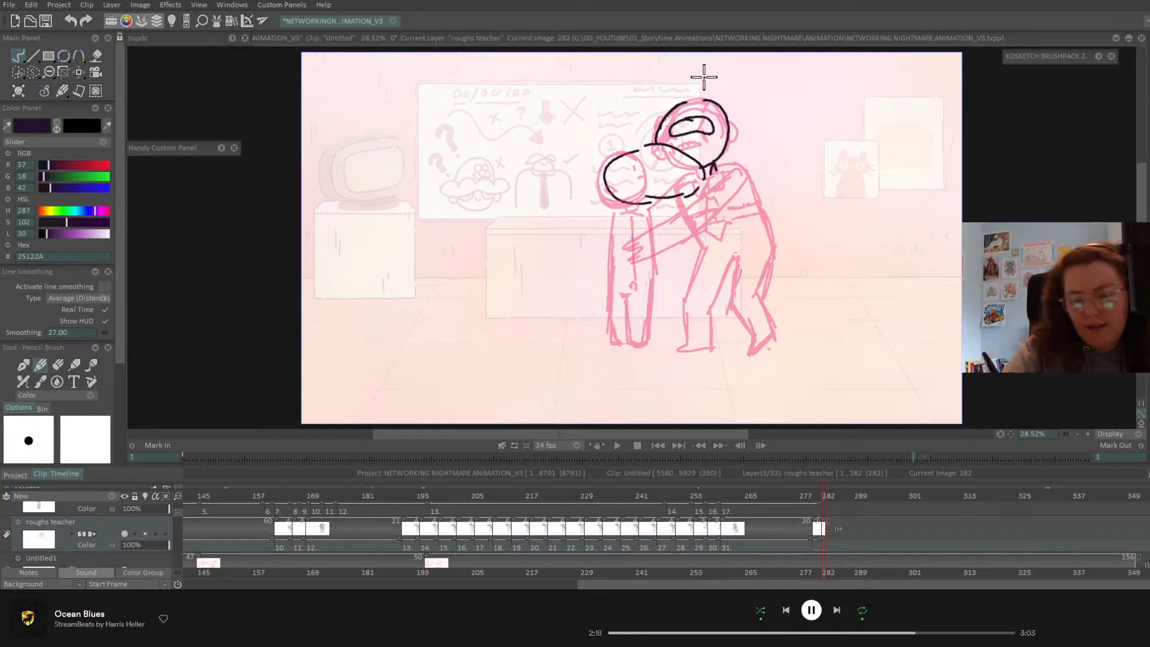
{"action": "left_click_drag", "start_coordinate": [671, 104], "coordinate": [687, 111]}
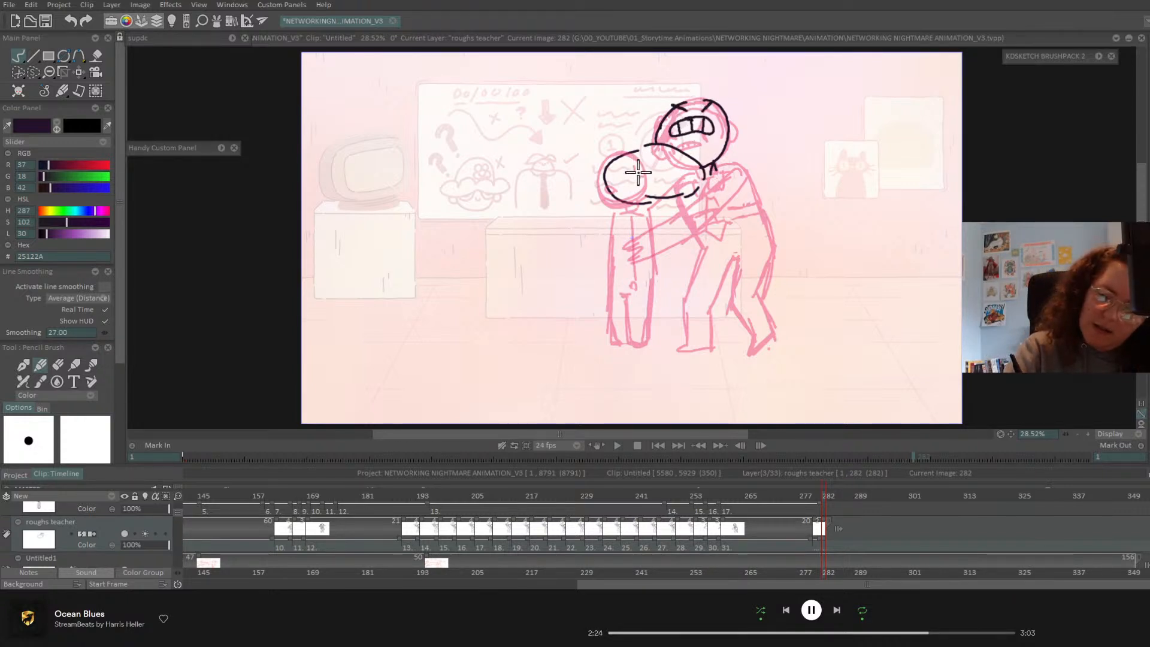
{"action": "mouse_move", "coordinate": [632, 165]}
{"action": "left_mouse_down"}
{"action": "mouse_move", "coordinate": [678, 169]}
{"action": "mouse_move", "coordinate": [628, 175]}
{"action": "mouse_move", "coordinate": [629, 190]}
{"action": "mouse_move", "coordinate": [690, 179]}
{"action": "mouse_move", "coordinate": [622, 165]}
{"action": "left_mouse_up"}
{"action": "key", "text": "ctrl+z"}
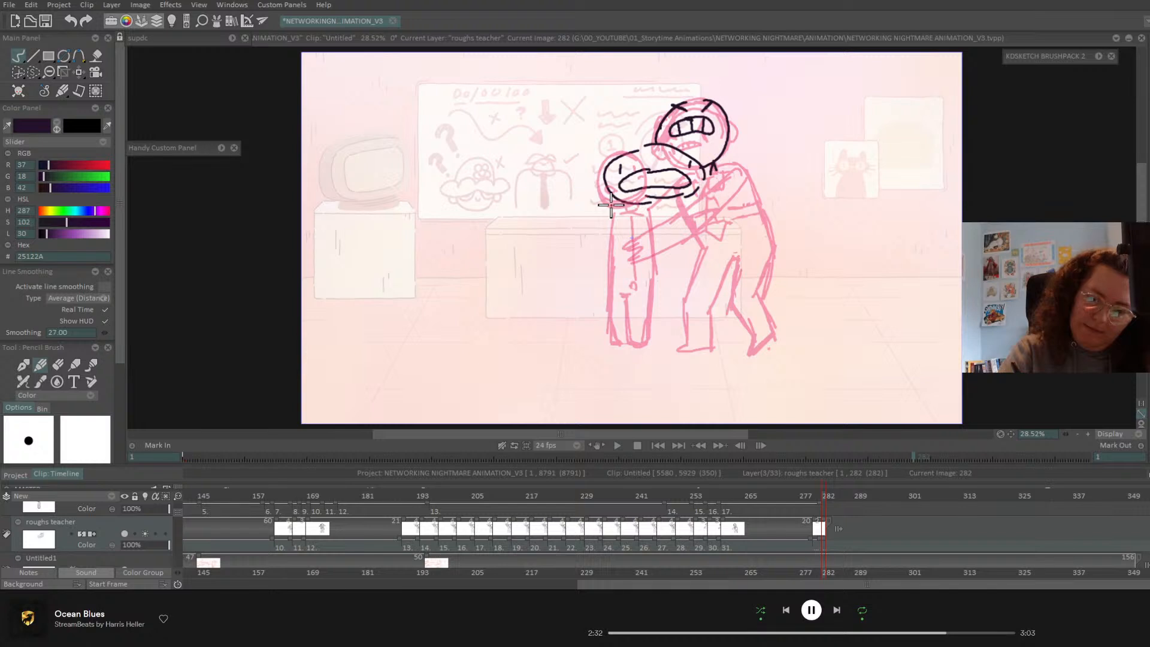
{"action": "left_click_drag", "start_coordinate": [615, 200], "coordinate": [538, 277]}
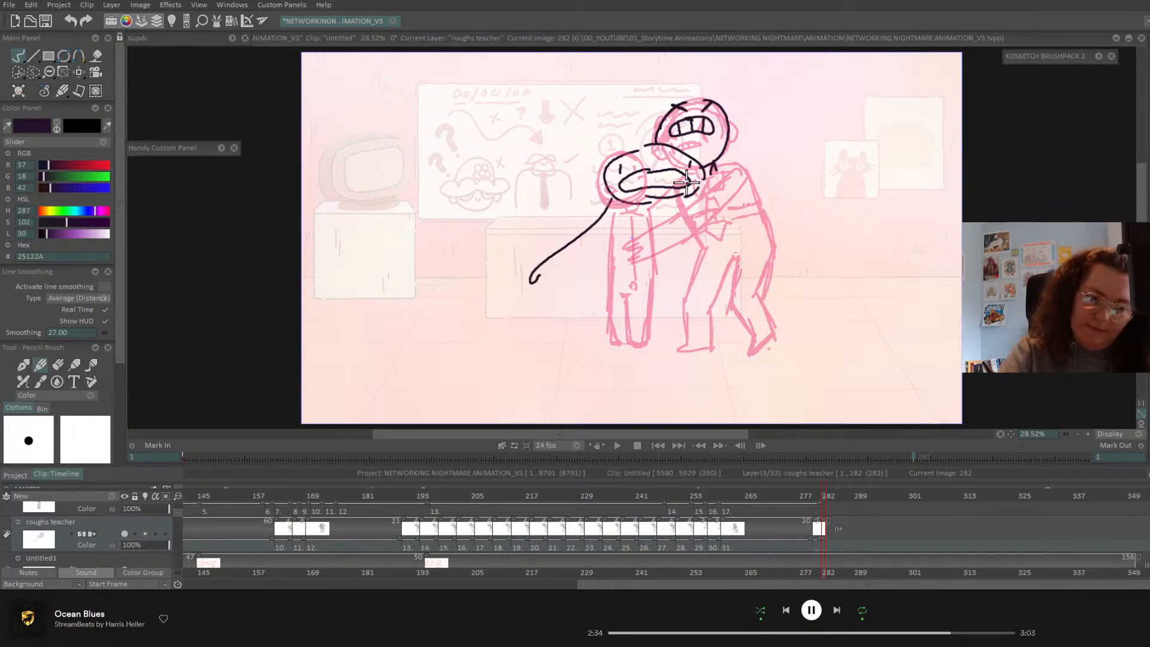
{"action": "key", "text": "ctrl+z"}
{"action": "left_click_drag", "start_coordinate": [640, 214], "coordinate": [555, 264]}
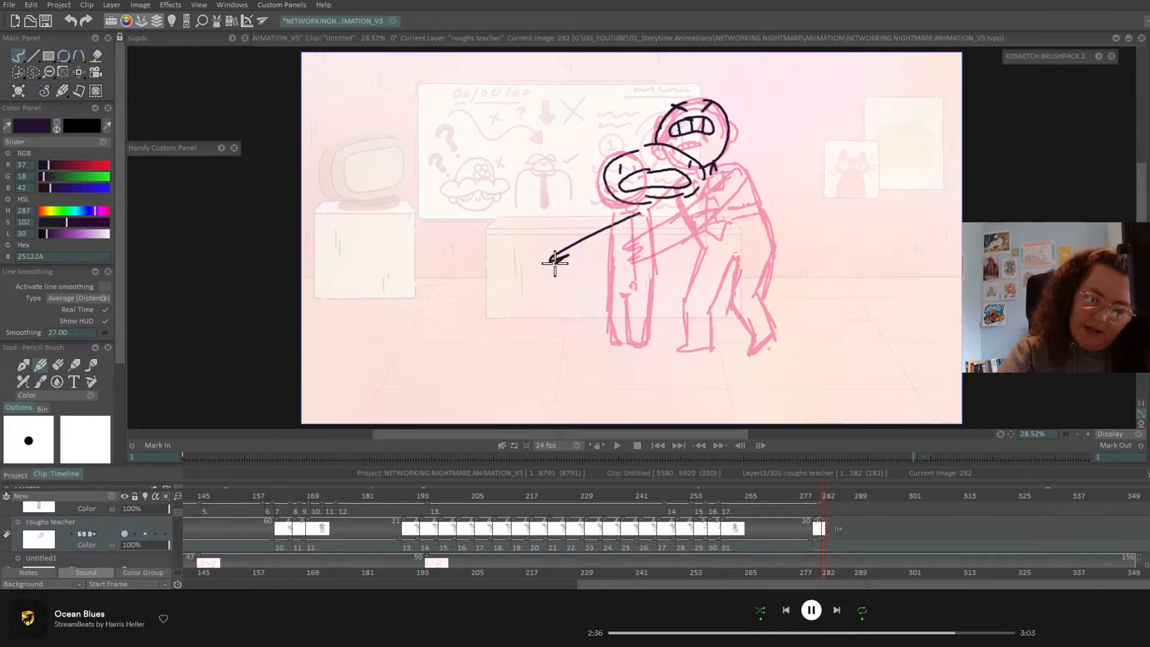
{"action": "key", "text": "ctrl+z"}
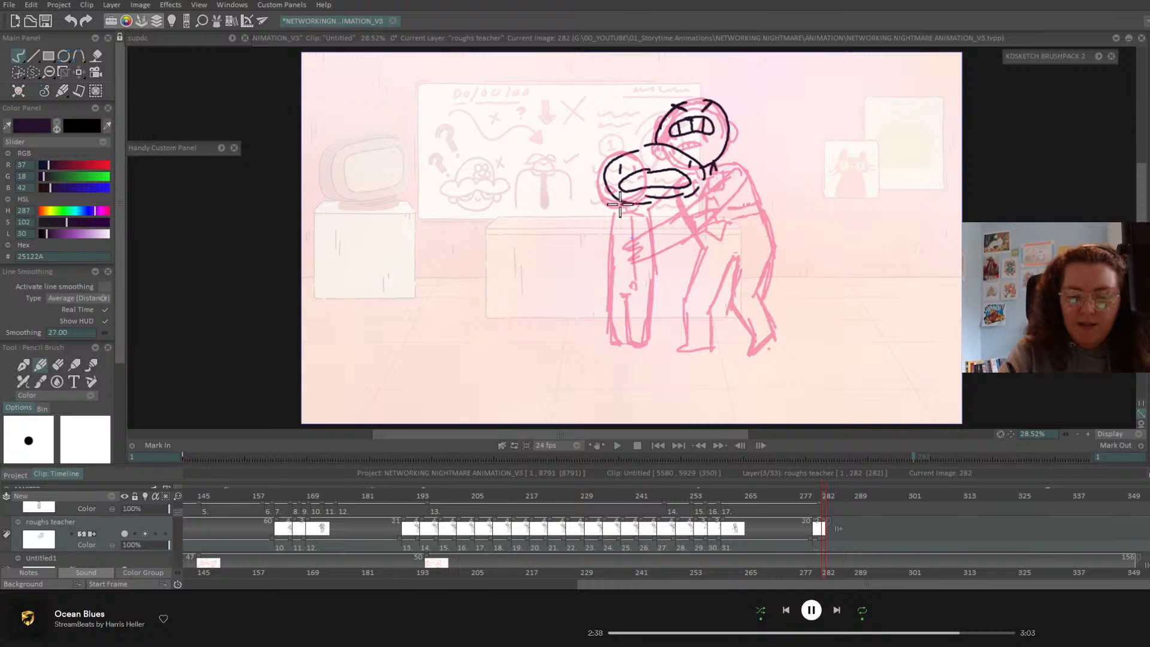
- Sketch punch boi's widened upright body on frame 282, with both sides, arms and legs reaching down to the feet
{"action": "left_click_drag", "start_coordinate": [620, 203], "coordinate": [619, 321]}
{"action": "left_click_drag", "start_coordinate": [689, 190], "coordinate": [698, 348]}
{"action": "mouse_move", "coordinate": [671, 264]}
{"action": "left_mouse_down"}
{"action": "mouse_move", "coordinate": [678, 347]}
{"action": "mouse_move", "coordinate": [698, 346]}
{"action": "mouse_move", "coordinate": [670, 352]}
{"action": "left_mouse_up"}
{"action": "mouse_move", "coordinate": [628, 277]}
{"action": "left_mouse_down"}
{"action": "mouse_move", "coordinate": [654, 347]}
{"action": "mouse_move", "coordinate": [623, 344]}
{"action": "mouse_move", "coordinate": [636, 349]}
{"action": "left_mouse_up"}
- Add short horizontal strokes across punch boi's arms, legs and lower body on frame 282 to suggest shaking
{"action": "left_click_drag", "start_coordinate": [635, 295], "coordinate": [657, 296]}
{"action": "mouse_move", "coordinate": [642, 310]}
{"action": "left_mouse_down"}
{"action": "mouse_move", "coordinate": [669, 309]}
{"action": "mouse_move", "coordinate": [680, 280]}
{"action": "left_mouse_up"}
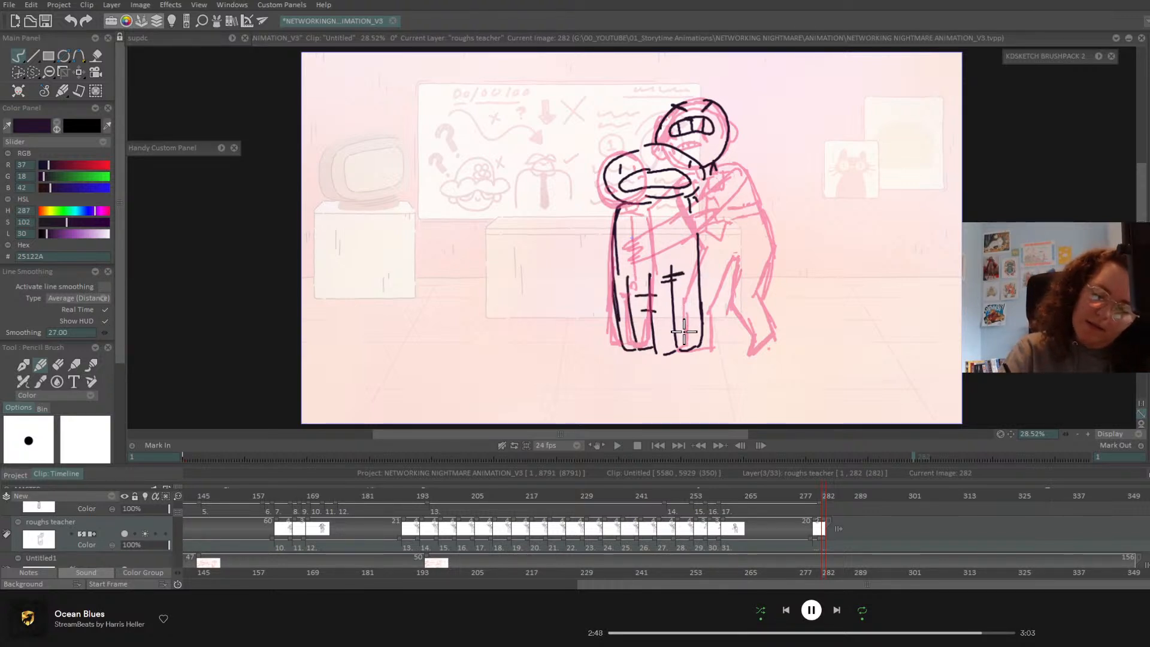
{"action": "left_click_drag", "start_coordinate": [665, 337], "coordinate": [689, 333]}
{"action": "left_click_drag", "start_coordinate": [663, 342], "coordinate": [689, 339]}
{"action": "left_click_drag", "start_coordinate": [614, 307], "coordinate": [626, 307]}
{"action": "mouse_move", "coordinate": [600, 283]}
{"action": "left_mouse_down"}
{"action": "mouse_move", "coordinate": [595, 316]}
{"action": "mouse_move", "coordinate": [624, 284]}
{"action": "left_mouse_up"}
{"action": "mouse_move", "coordinate": [698, 283]}
{"action": "left_mouse_down"}
{"action": "mouse_move", "coordinate": [713, 280]}
{"action": "mouse_move", "coordinate": [712, 294]}
{"action": "left_mouse_up"}
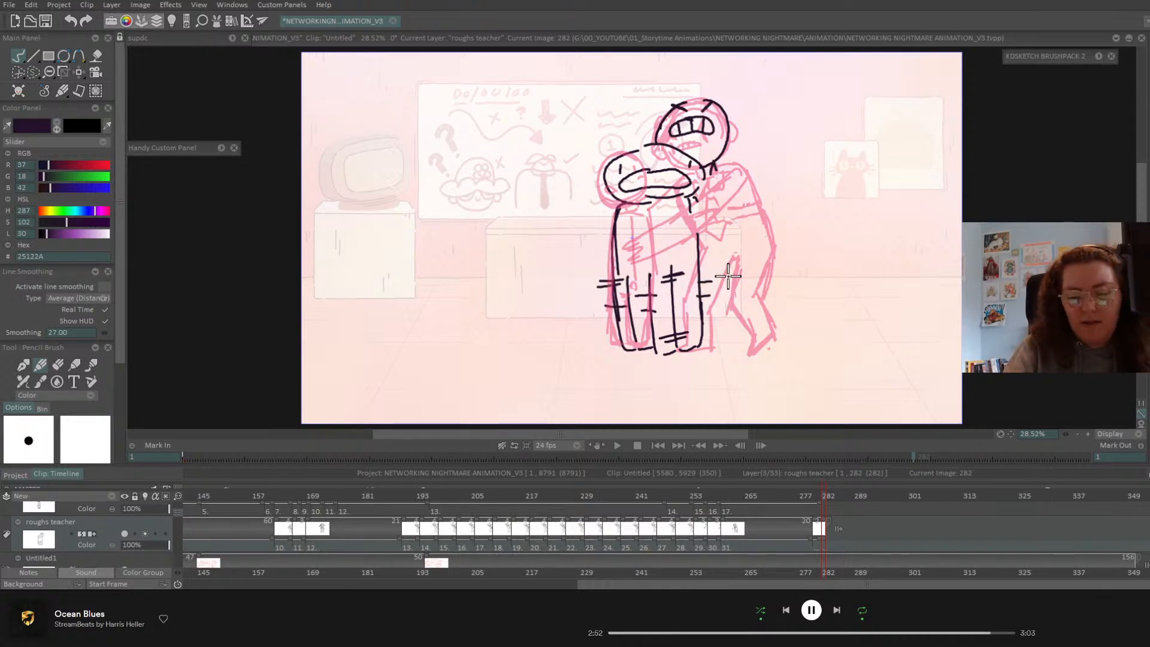
- On frame 282, draw the teacher's arm wrapped around punch boi and his legs spread in a wide stance with feet
{"action": "mouse_move", "coordinate": [706, 175]}
{"action": "left_mouse_down"}
{"action": "mouse_move", "coordinate": [745, 172]}
{"action": "mouse_move", "coordinate": [637, 236]}
{"action": "mouse_move", "coordinate": [662, 254]}
{"action": "mouse_move", "coordinate": [716, 230]}
{"action": "left_mouse_up"}
{"action": "left_click_drag", "start_coordinate": [747, 174], "coordinate": [717, 229]}
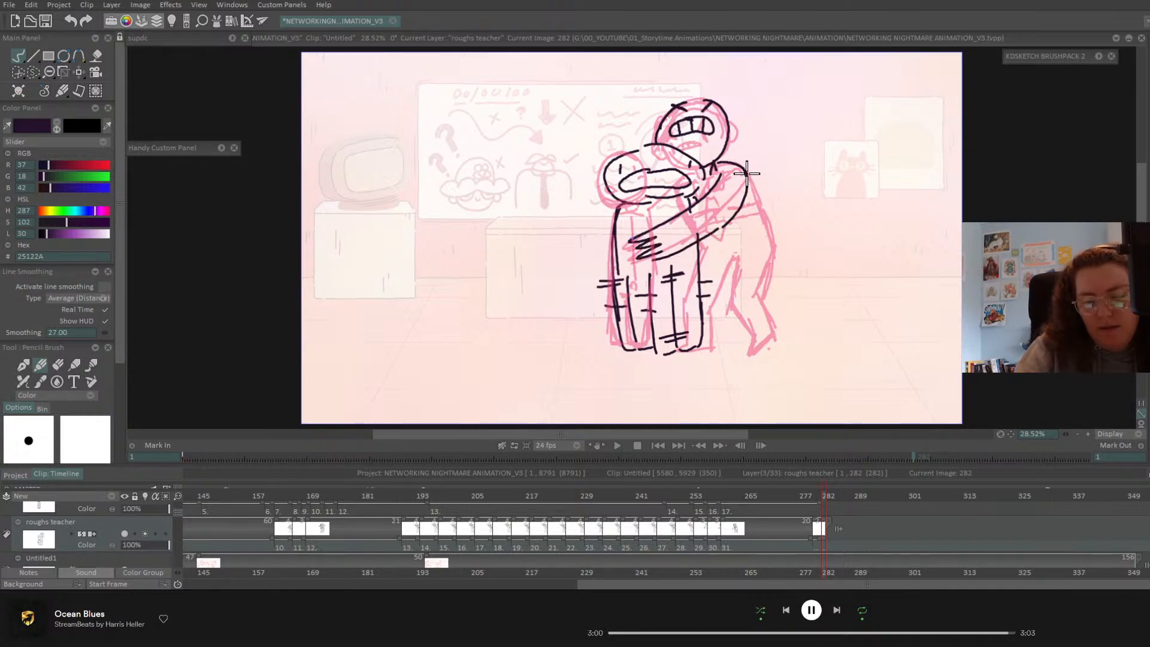
{"action": "mouse_move", "coordinate": [752, 186]}
{"action": "left_mouse_down"}
{"action": "mouse_move", "coordinate": [825, 330]}
{"action": "mouse_move", "coordinate": [814, 321]}
{"action": "mouse_move", "coordinate": [786, 344]}
{"action": "left_mouse_up"}
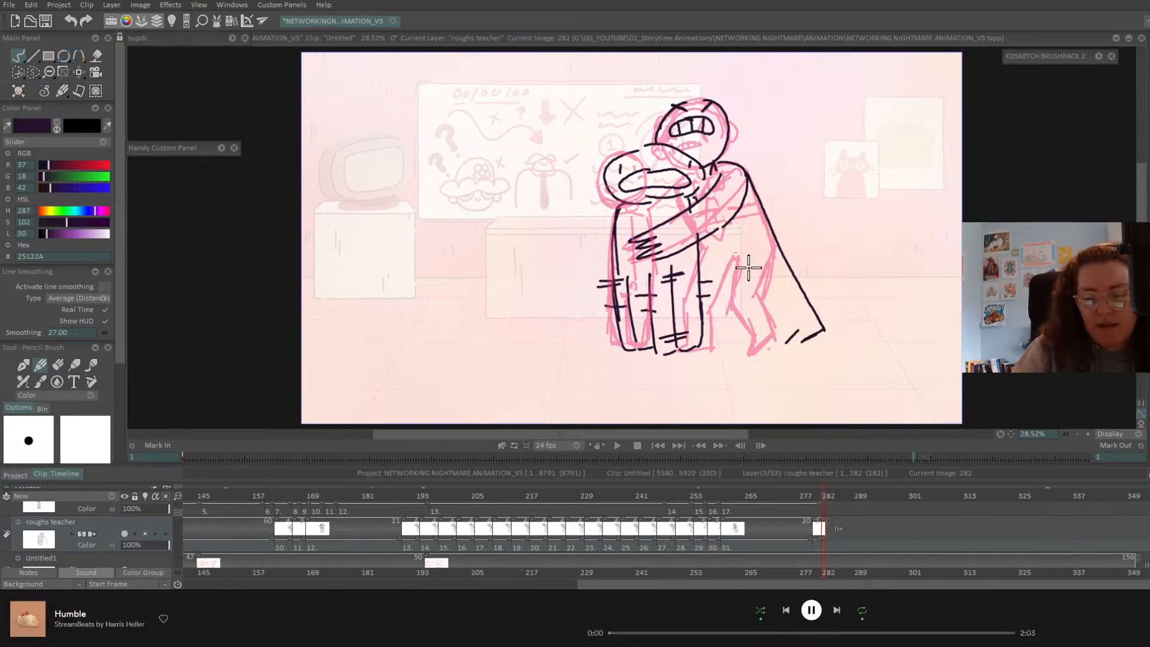
{"action": "left_click_drag", "start_coordinate": [740, 258], "coordinate": [802, 333]}
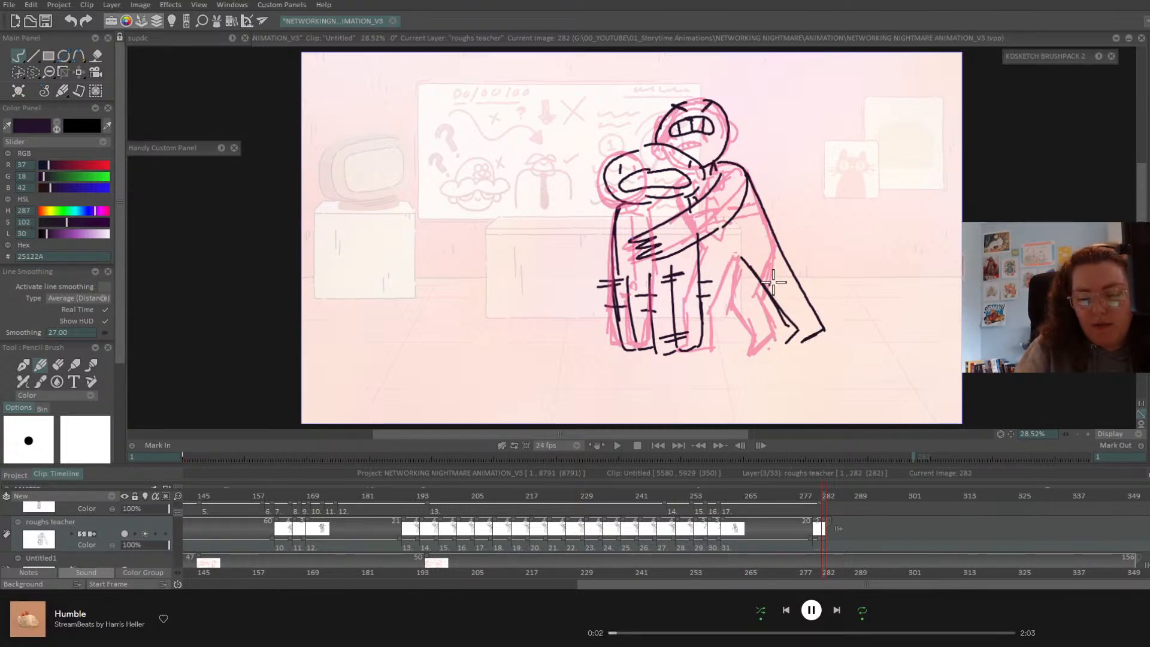
{"action": "mouse_move", "coordinate": [715, 229]}
{"action": "left_mouse_down"}
{"action": "mouse_move", "coordinate": [682, 347]}
{"action": "mouse_move", "coordinate": [705, 351]}
{"action": "mouse_move", "coordinate": [722, 290]}
{"action": "mouse_move", "coordinate": [709, 316]}
{"action": "left_mouse_up"}
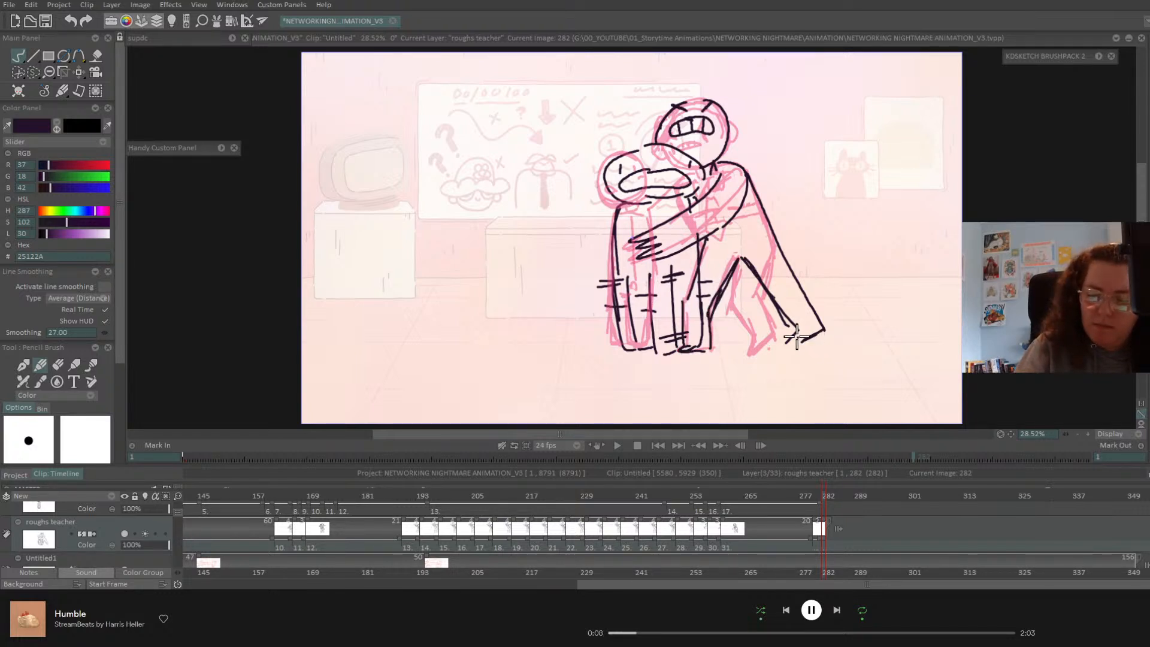
{"action": "mouse_move", "coordinate": [797, 337]}
{"action": "left_mouse_down"}
{"action": "mouse_move", "coordinate": [806, 334]}
{"action": "mouse_move", "coordinate": [785, 352]}
{"action": "mouse_move", "coordinate": [815, 328]}
{"action": "left_mouse_up"}
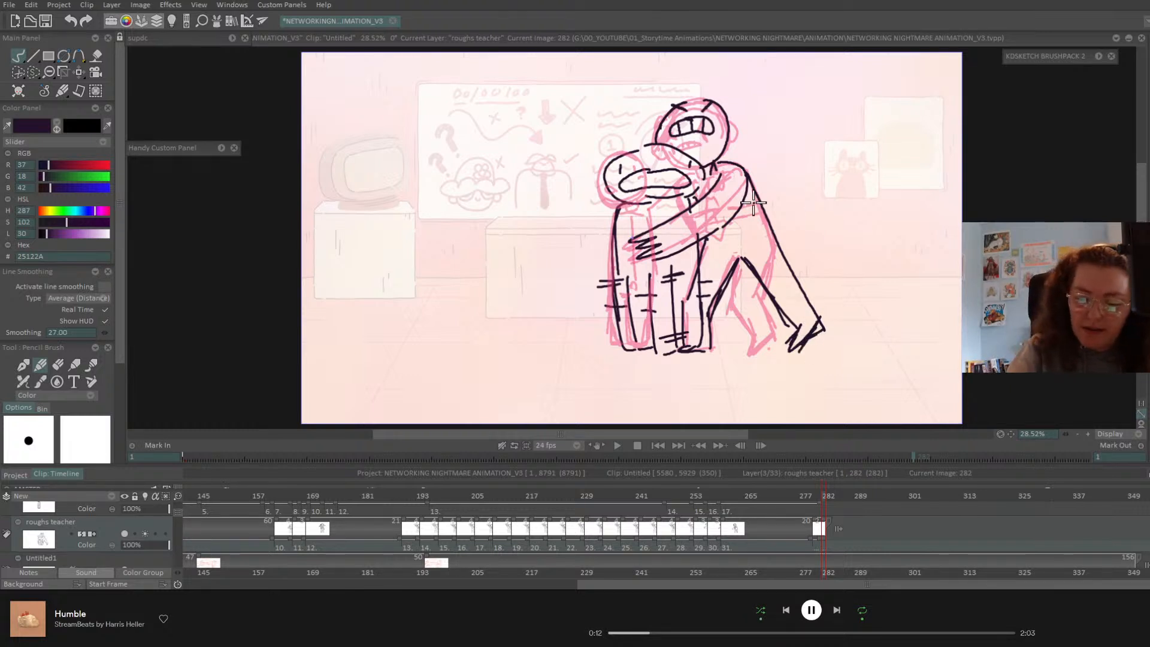
- Add sleeve lines on the teacher's upper arm, an ear, and short scribbled strokes beside his head on frame 282
{"action": "left_click_drag", "start_coordinate": [757, 202], "coordinate": [712, 237]}
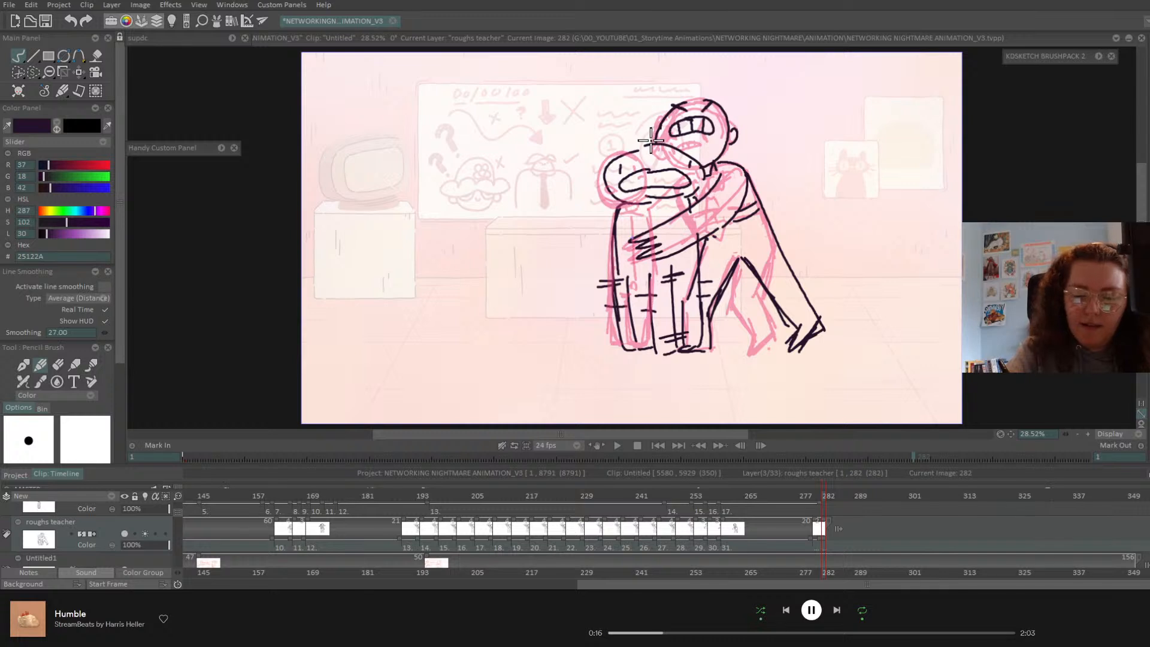
{"action": "left_click_drag", "start_coordinate": [662, 114], "coordinate": [645, 141]}
{"action": "left_click_drag", "start_coordinate": [672, 113], "coordinate": [685, 110]}
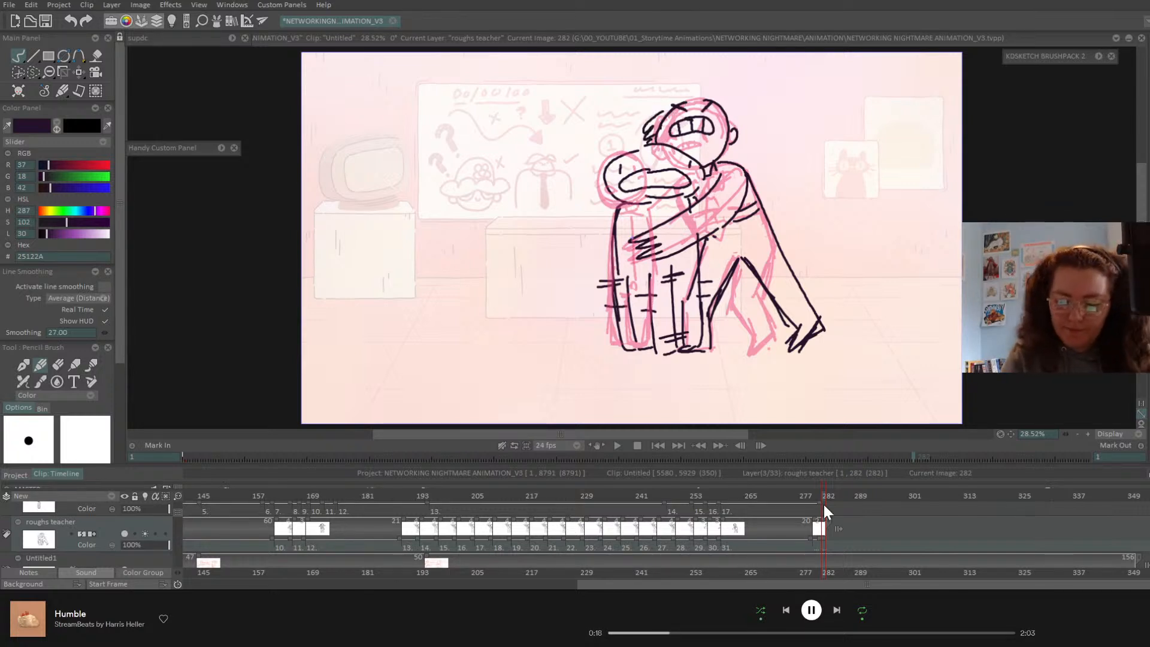
- Add a blank drawing at frame 284 on the roughs teacher layer
{"action": "mouse_move", "coordinate": [825, 505]}
{"action": "left_mouse_down"}
{"action": "mouse_move", "coordinate": [812, 498]}
{"action": "mouse_move", "coordinate": [833, 507]}
{"action": "left_mouse_up"}
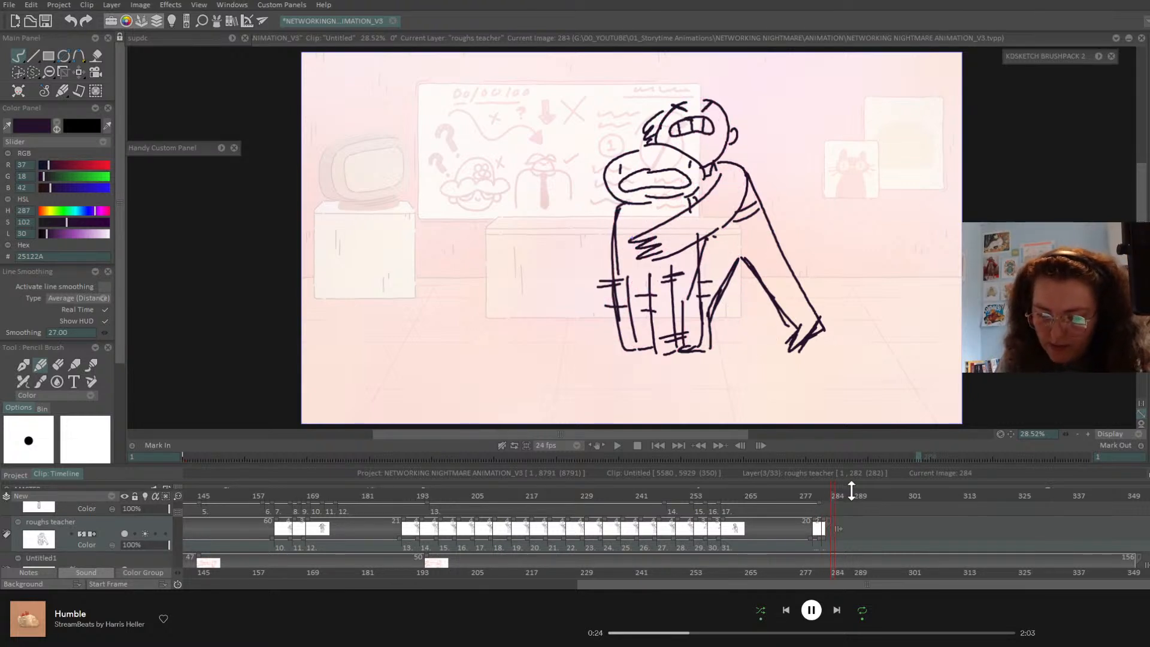
{"action": "key", "text": "Insert"}
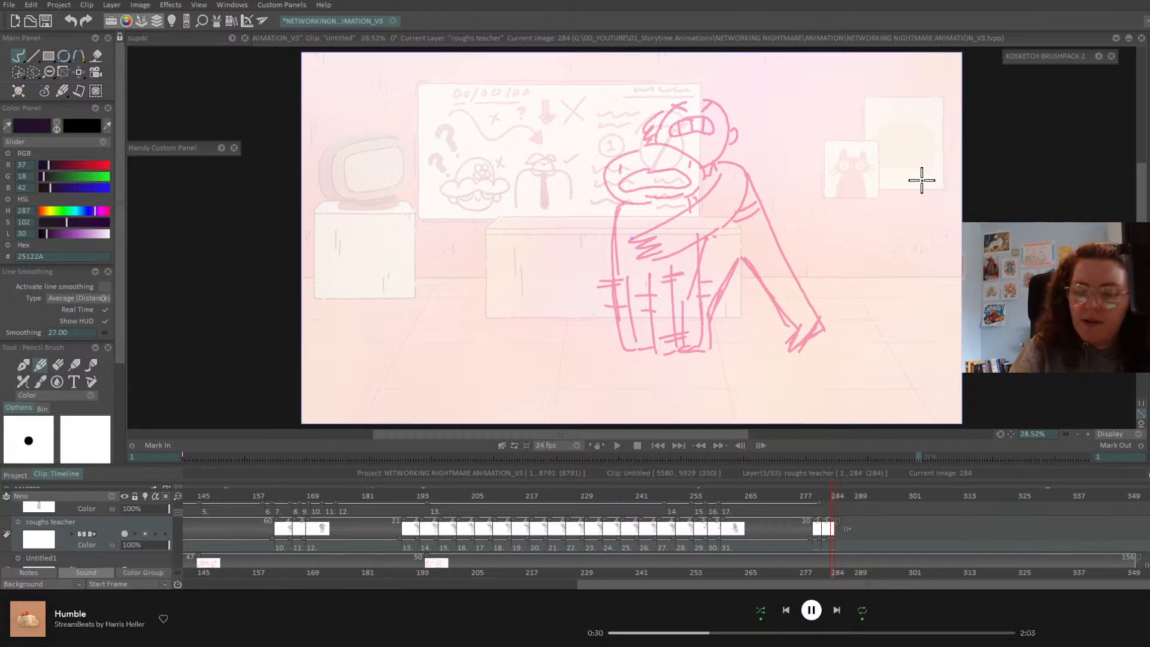
{"action": "mouse_move", "coordinate": [932, 135]}
{"action": "left_mouse_down"}
{"action": "mouse_move", "coordinate": [942, 198]}
{"action": "mouse_move", "coordinate": [963, 199]}
{"action": "left_mouse_up"}
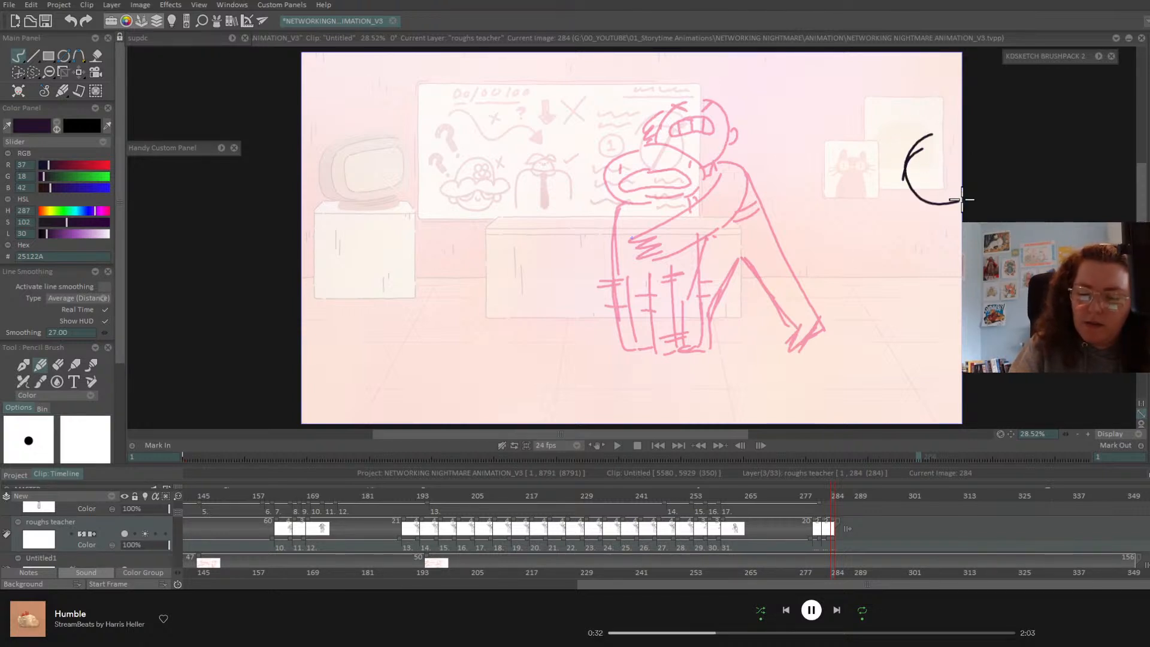
{"action": "mouse_move", "coordinate": [963, 158]}
{"action": "left_mouse_down"}
{"action": "mouse_move", "coordinate": [1001, 179]}
{"action": "mouse_move", "coordinate": [927, 159]}
{"action": "left_mouse_up"}
{"action": "key", "text": "BackSpace"}
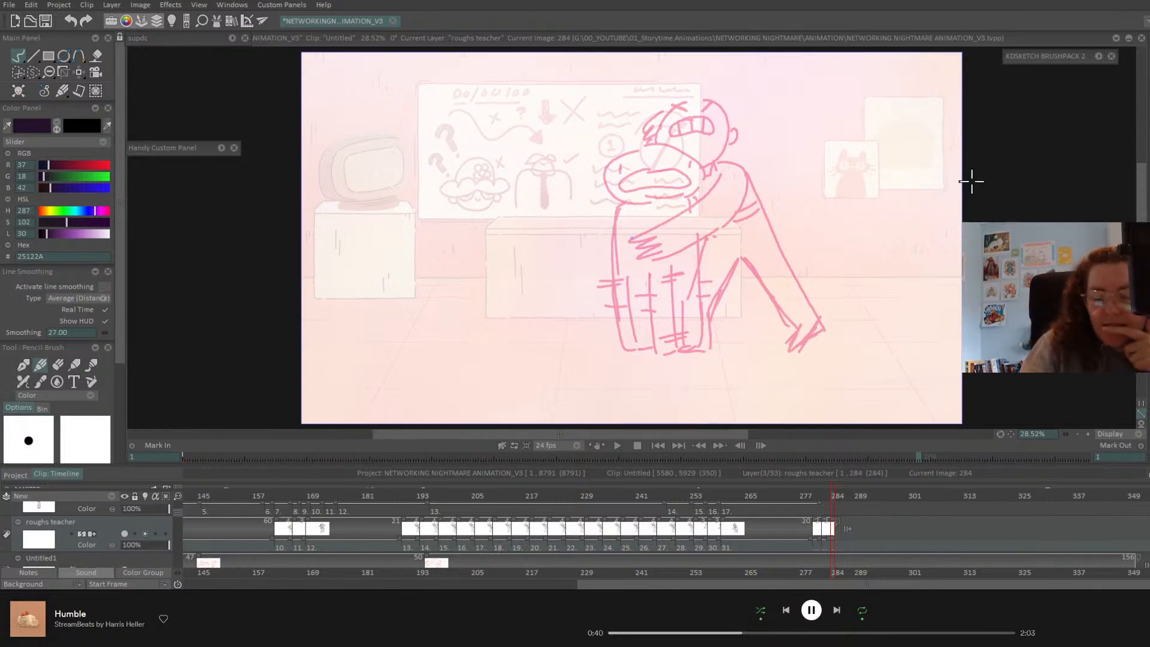
{"action": "mouse_move", "coordinate": [958, 188]}
{"action": "left_mouse_down"}
{"action": "mouse_move", "coordinate": [911, 255]}
{"action": "mouse_move", "coordinate": [932, 281]}
{"action": "left_mouse_up"}
{"action": "key", "text": "ctrl+z"}
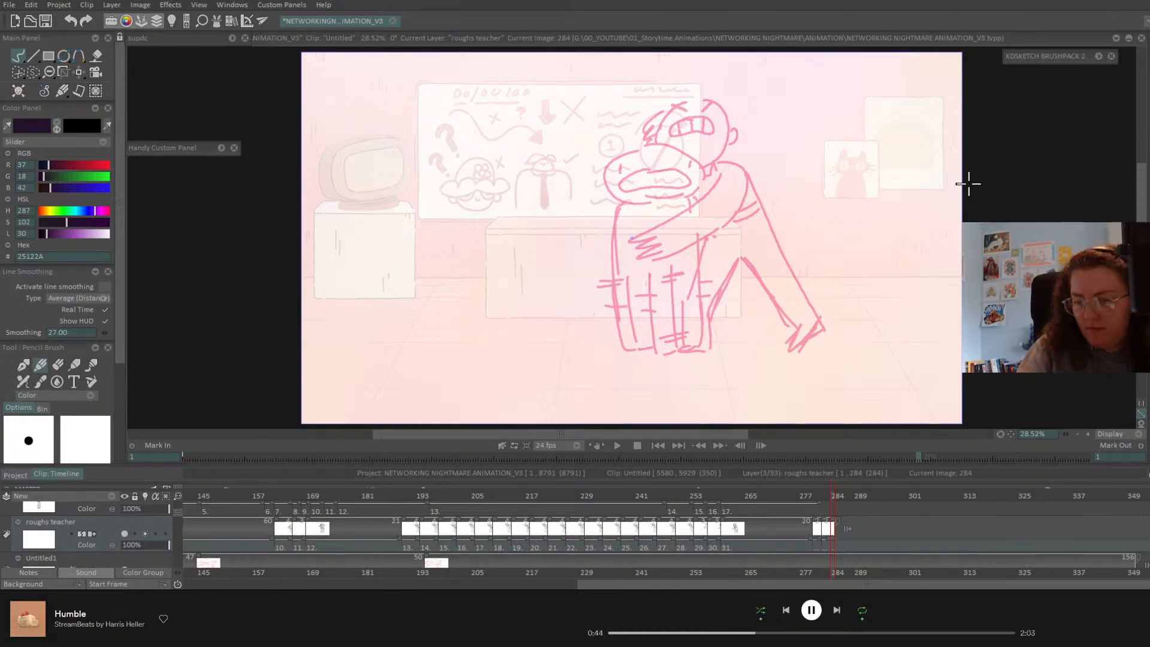
- On frame 284, draw punch boi's trailing leg and hand at the canvas's right edge, plus the teacher's lower legs and feet set wide apart
{"action": "mouse_move", "coordinate": [969, 184]}
{"action": "left_mouse_down"}
{"action": "mouse_move", "coordinate": [906, 242]}
{"action": "mouse_move", "coordinate": [924, 256]}
{"action": "mouse_move", "coordinate": [957, 226]}
{"action": "left_mouse_up"}
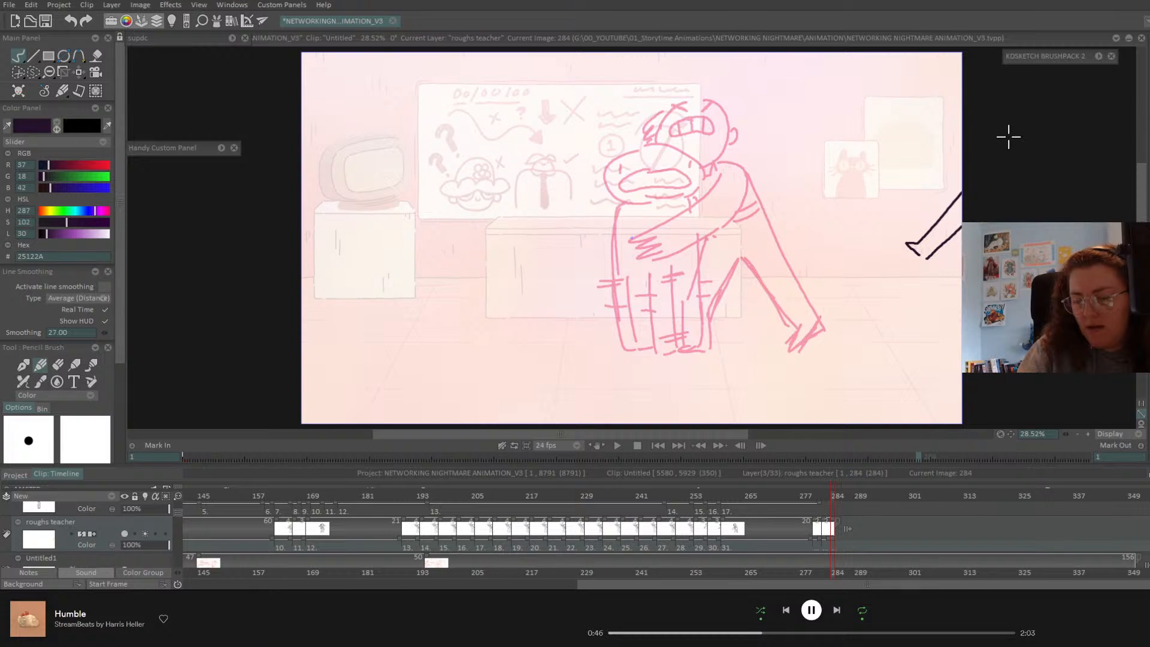
{"action": "left_click_drag", "start_coordinate": [941, 128], "coordinate": [940, 137]}
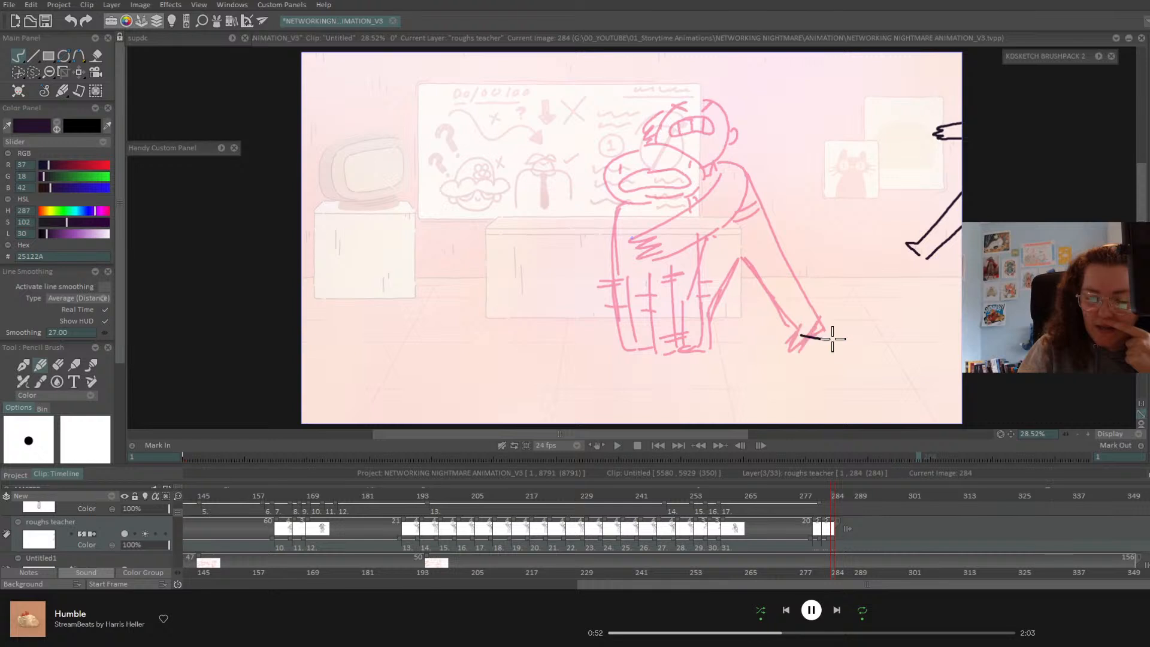
{"action": "left_click_drag", "start_coordinate": [802, 336], "coordinate": [841, 346]}
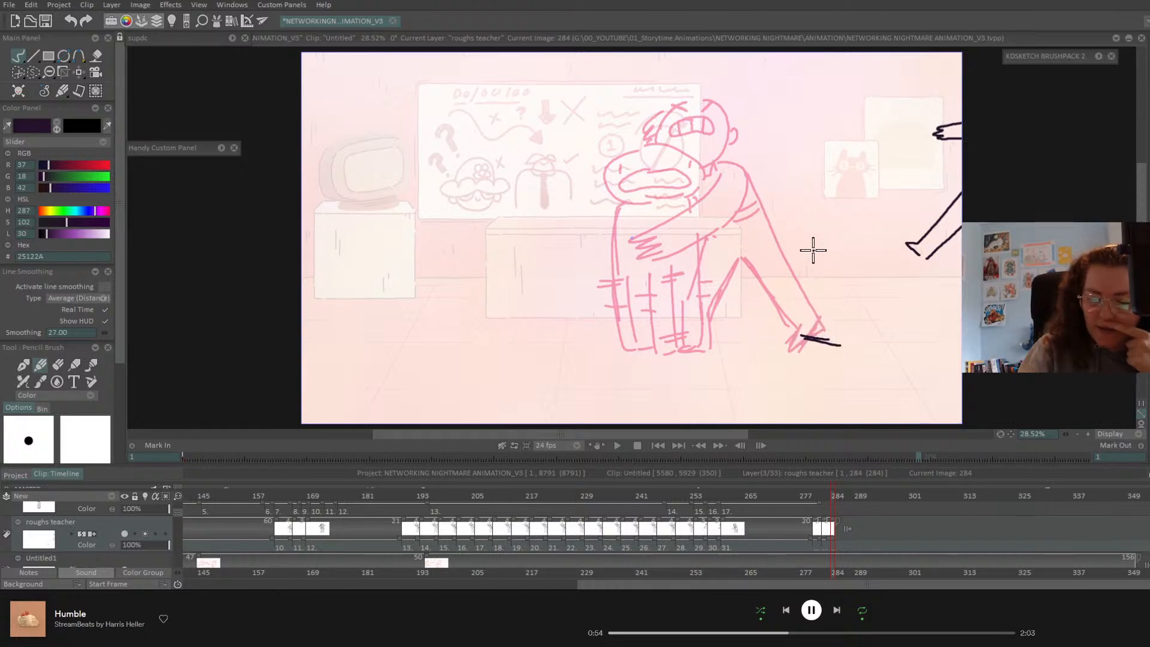
{"action": "mouse_move", "coordinate": [809, 270]}
{"action": "left_mouse_down"}
{"action": "mouse_move", "coordinate": [798, 338]}
{"action": "mouse_move", "coordinate": [842, 282]}
{"action": "mouse_move", "coordinate": [799, 290]}
{"action": "mouse_move", "coordinate": [842, 294]}
{"action": "left_mouse_up"}
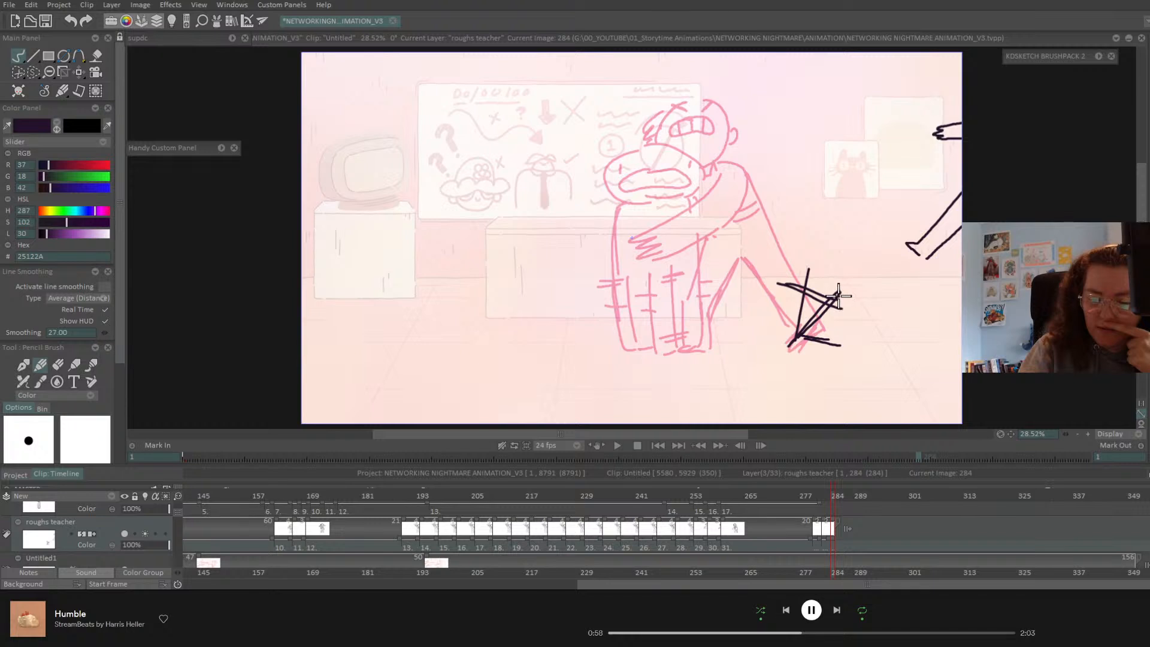
{"action": "mouse_move", "coordinate": [720, 257]}
{"action": "left_mouse_down"}
{"action": "mouse_move", "coordinate": [626, 360]}
{"action": "mouse_move", "coordinate": [601, 352]}
{"action": "left_mouse_up"}
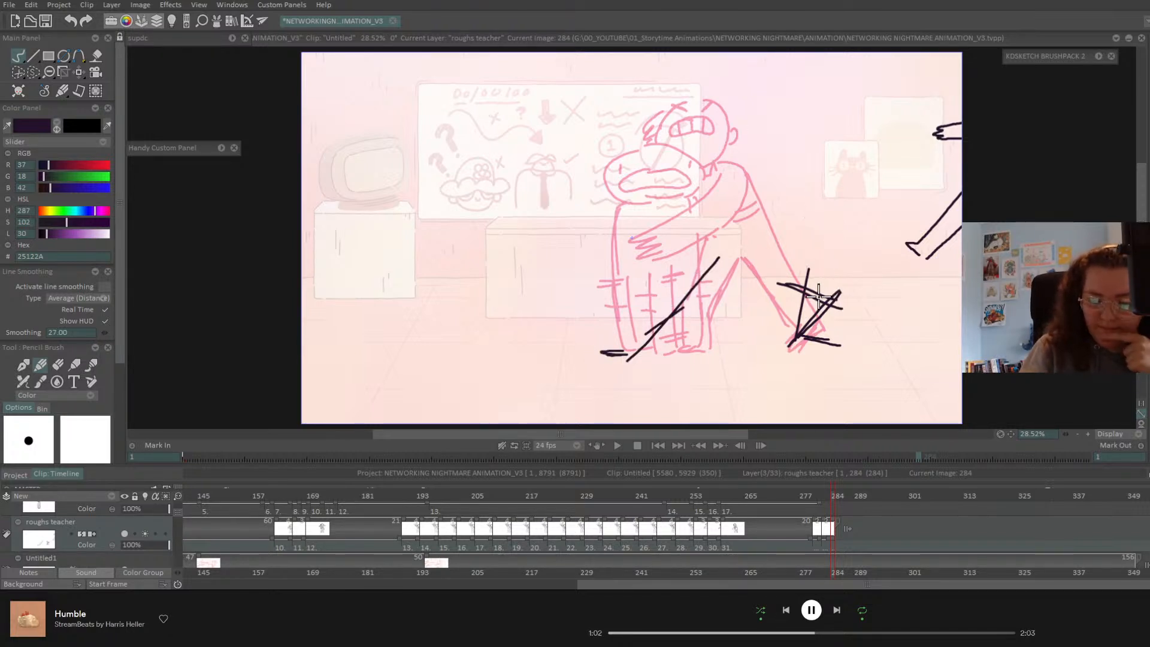
{"action": "left_click_drag", "start_coordinate": [752, 198], "coordinate": [718, 263]}
{"action": "mouse_move", "coordinate": [782, 191]}
{"action": "left_mouse_down"}
{"action": "mouse_move", "coordinate": [810, 231]}
{"action": "mouse_move", "coordinate": [797, 288]}
{"action": "left_mouse_up"}
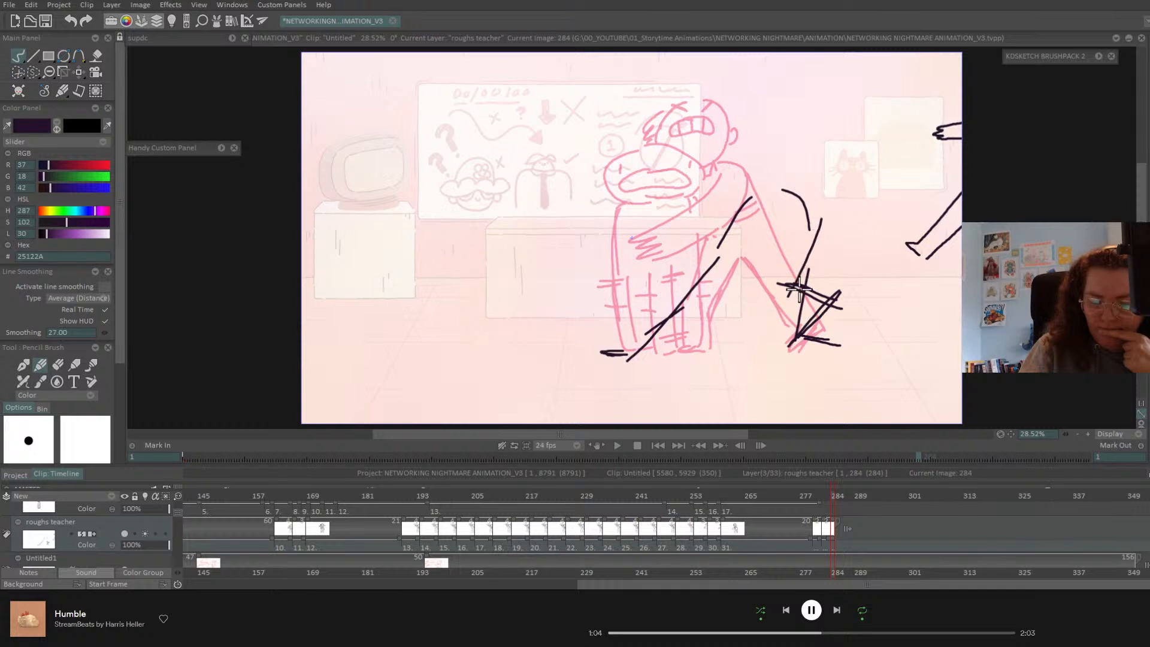
{"action": "key", "text": "ctrl+z"}
{"action": "key", "text": "ctrl+z"}
{"action": "key", "text": "ctrl+z"}
- Draw the teacher's upper legs and low rounded body on frame 284, with his arms stretched toward punch boi's foot
{"action": "mouse_move", "coordinate": [746, 216]}
{"action": "left_mouse_down"}
{"action": "mouse_move", "coordinate": [809, 262]}
{"action": "mouse_move", "coordinate": [779, 322]}
{"action": "left_mouse_up"}
{"action": "left_click_drag", "start_coordinate": [719, 263], "coordinate": [749, 219]}
{"action": "mouse_move", "coordinate": [746, 235]}
{"action": "left_mouse_down"}
{"action": "mouse_move", "coordinate": [888, 230]}
{"action": "mouse_move", "coordinate": [887, 245]}
{"action": "mouse_move", "coordinate": [892, 224]}
{"action": "mouse_move", "coordinate": [794, 233]}
{"action": "mouse_move", "coordinate": [819, 218]}
{"action": "mouse_move", "coordinate": [751, 238]}
{"action": "mouse_move", "coordinate": [919, 246]}
{"action": "left_mouse_up"}
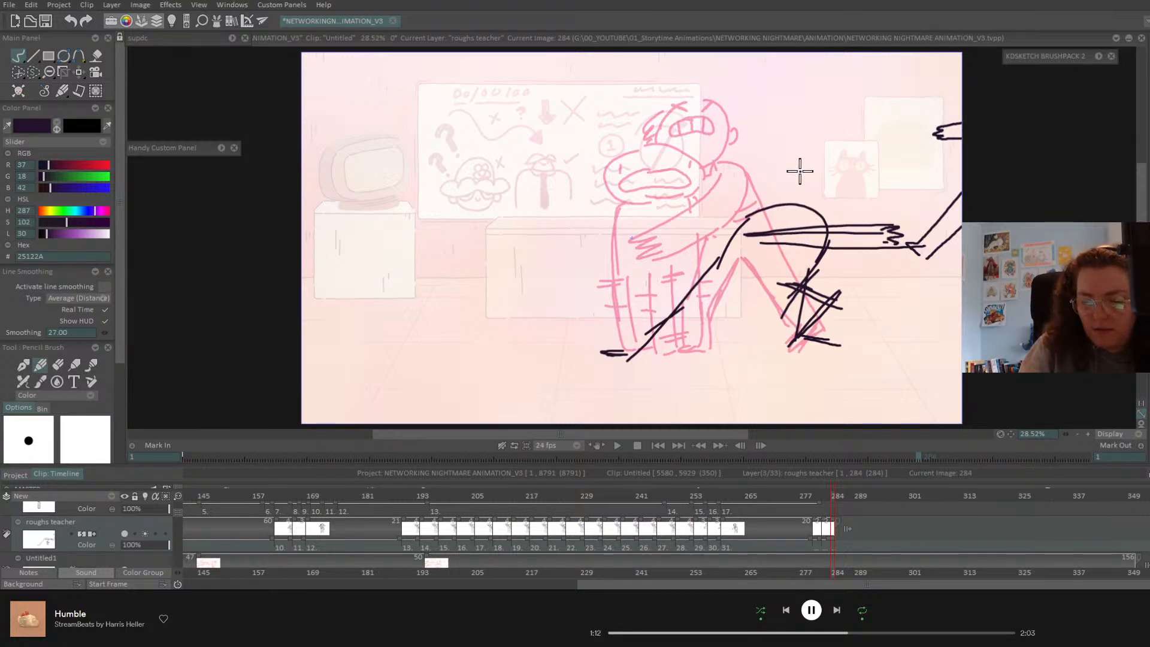
- Rough in the lunging teacher's round head, raised reaching arm and curved back at frame 284 of the roughs teacher layer
{"action": "mouse_move", "coordinate": [800, 172]}
{"action": "left_mouse_down"}
{"action": "mouse_move", "coordinate": [772, 192]}
{"action": "mouse_move", "coordinate": [848, 207]}
{"action": "mouse_move", "coordinate": [904, 185]}
{"action": "mouse_move", "coordinate": [922, 195]}
{"action": "left_mouse_up"}
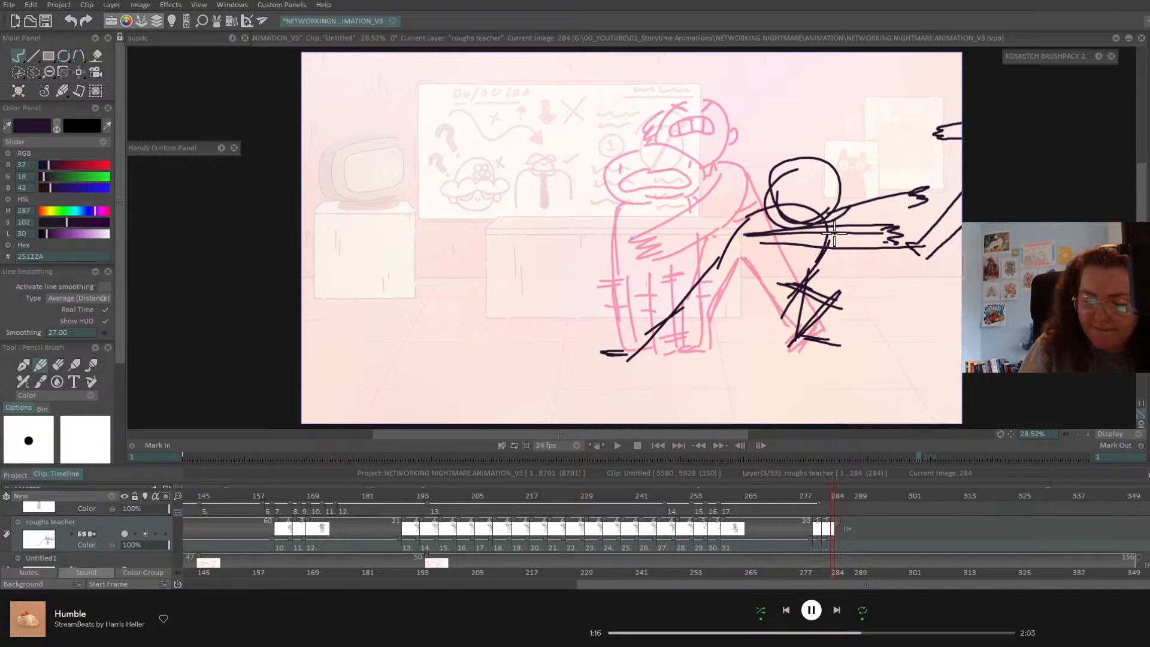
{"action": "mouse_move", "coordinate": [721, 270]}
{"action": "left_mouse_down"}
{"action": "mouse_move", "coordinate": [737, 232]}
{"action": "mouse_move", "coordinate": [773, 201]}
{"action": "mouse_move", "coordinate": [695, 279]}
{"action": "left_mouse_up"}
{"action": "left_click_drag", "start_coordinate": [773, 195], "coordinate": [692, 287]}
{"action": "left_click_drag", "start_coordinate": [749, 210], "coordinate": [695, 314]}
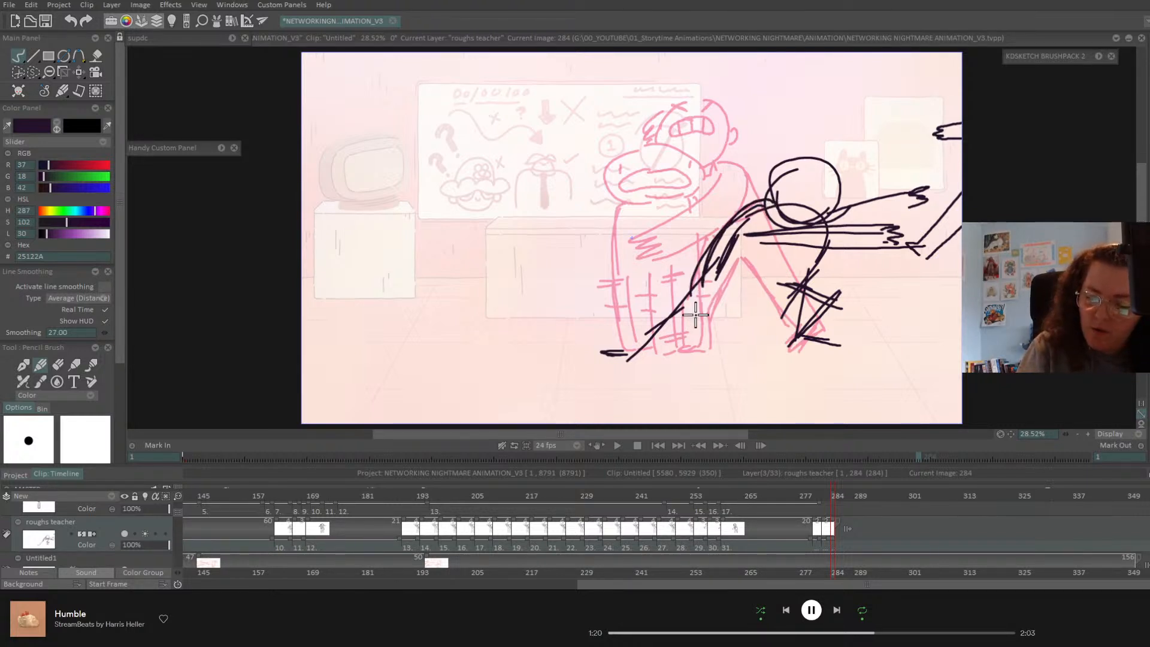
- Sketch the lunging teacher's bent front leg and stretched back leg, and add the face with gritted teeth
{"action": "mouse_move", "coordinate": [830, 228]}
{"action": "left_mouse_down"}
{"action": "mouse_move", "coordinate": [763, 302]}
{"action": "mouse_move", "coordinate": [784, 275]}
{"action": "mouse_move", "coordinate": [823, 294]}
{"action": "left_mouse_up"}
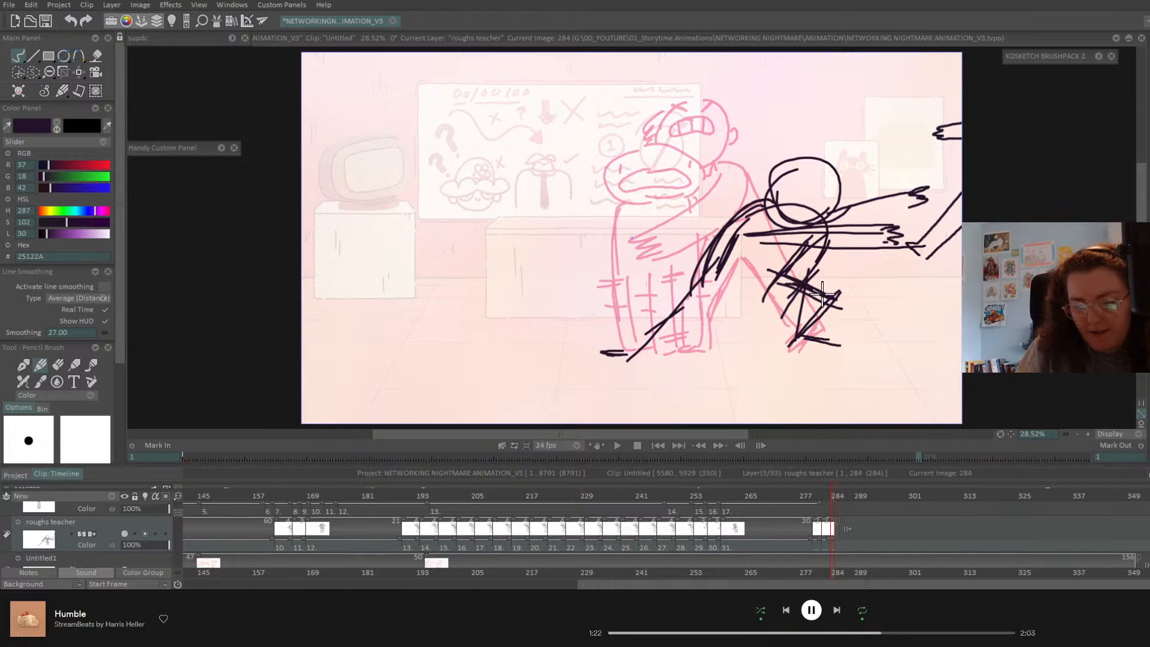
{"action": "mouse_move", "coordinate": [705, 271]}
{"action": "left_mouse_down"}
{"action": "mouse_move", "coordinate": [632, 351]}
{"action": "mouse_move", "coordinate": [651, 358]}
{"action": "mouse_move", "coordinate": [637, 361]}
{"action": "mouse_move", "coordinate": [728, 290]}
{"action": "mouse_move", "coordinate": [691, 319]}
{"action": "mouse_move", "coordinate": [759, 289]}
{"action": "mouse_move", "coordinate": [791, 309]}
{"action": "mouse_move", "coordinate": [774, 347]}
{"action": "mouse_move", "coordinate": [827, 350]}
{"action": "mouse_move", "coordinate": [803, 340]}
{"action": "mouse_move", "coordinate": [827, 346]}
{"action": "mouse_move", "coordinate": [810, 336]}
{"action": "mouse_move", "coordinate": [829, 300]}
{"action": "mouse_move", "coordinate": [815, 286]}
{"action": "mouse_move", "coordinate": [830, 294]}
{"action": "mouse_move", "coordinate": [797, 269]}
{"action": "left_mouse_up"}
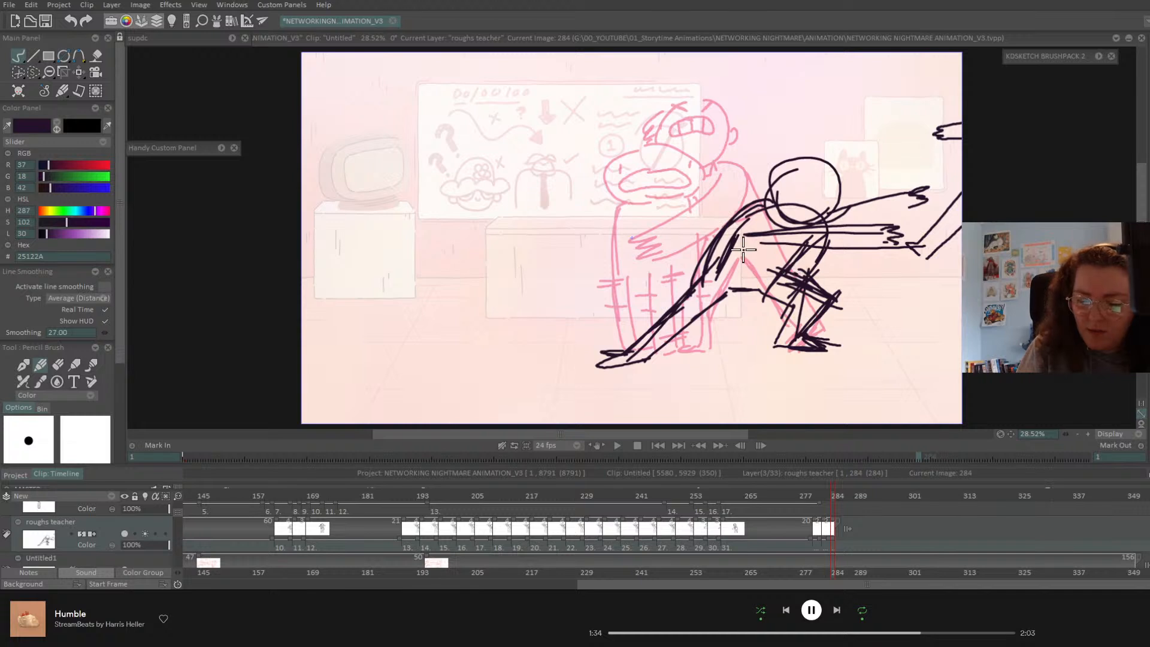
{"action": "left_click_drag", "start_coordinate": [722, 236], "coordinate": [817, 263]}
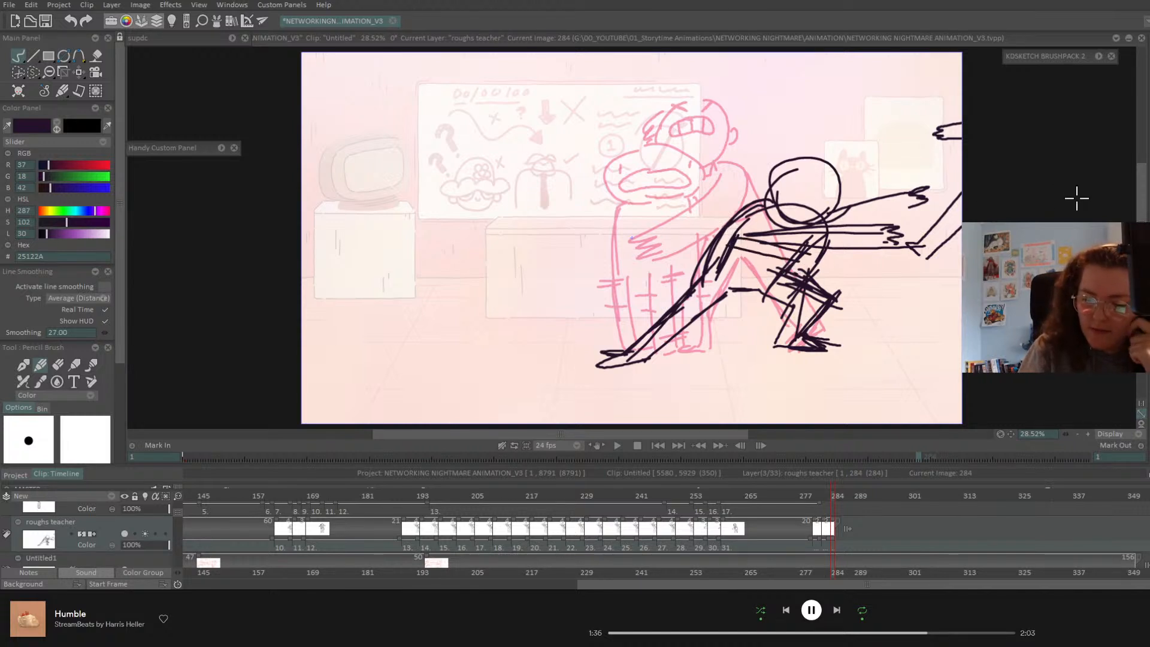
{"action": "mouse_move", "coordinate": [824, 182]}
{"action": "left_mouse_down"}
{"action": "mouse_move", "coordinate": [800, 198]}
{"action": "mouse_move", "coordinate": [836, 192]}
{"action": "mouse_move", "coordinate": [806, 186]}
{"action": "mouse_move", "coordinate": [831, 179]}
{"action": "mouse_move", "coordinate": [800, 170]}
{"action": "mouse_move", "coordinate": [841, 163]}
{"action": "left_mouse_up"}
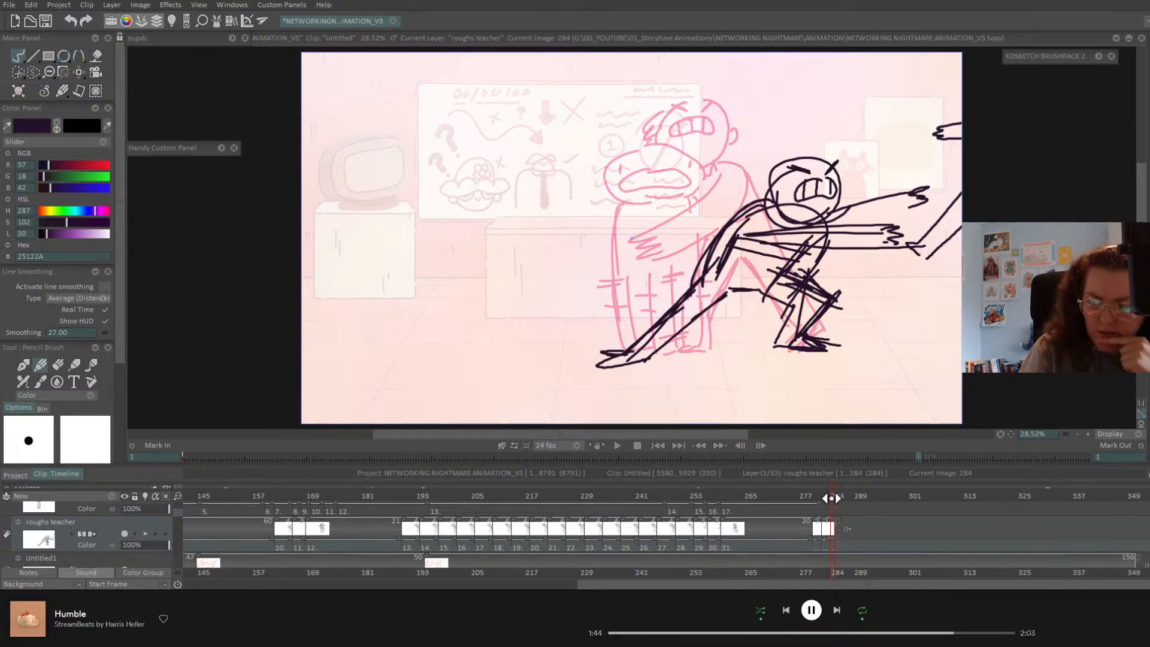
- Shift the last three roughs teacher drawings later so they start around frame 290, and lengthen their exposures
{"action": "left_click_drag", "start_coordinate": [832, 497], "coordinate": [730, 517]}
{"action": "key", "text": "Return"}
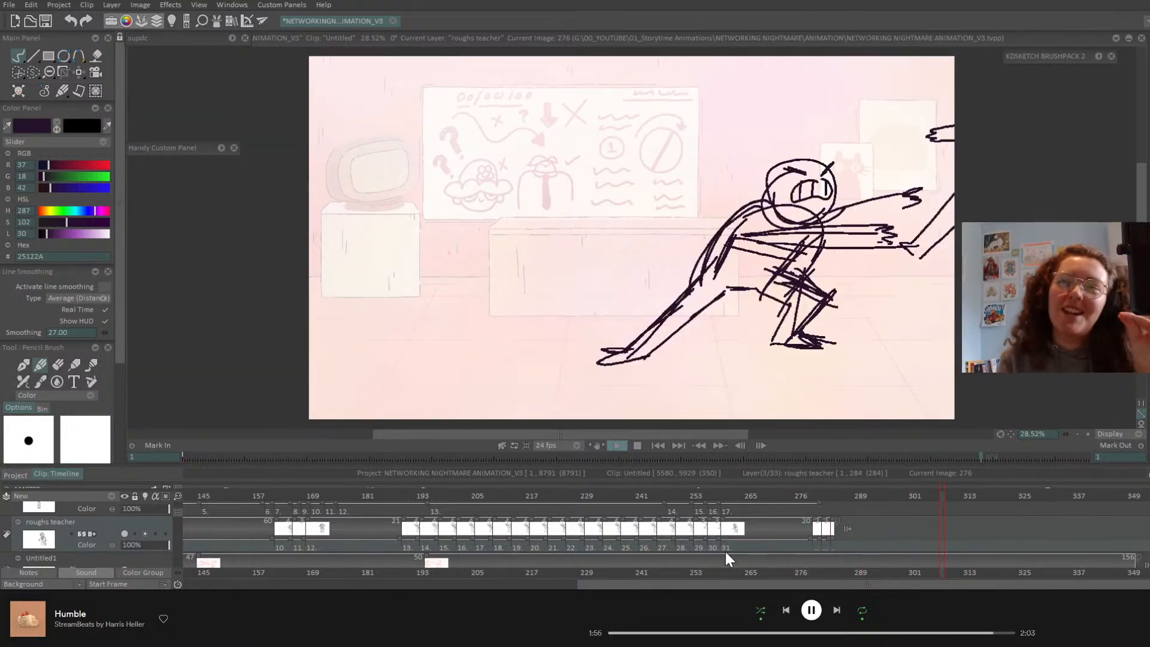
{"action": "left_click", "coordinate": [806, 496]}
{"action": "left_click_drag", "start_coordinate": [810, 526], "coordinate": [862, 538]}
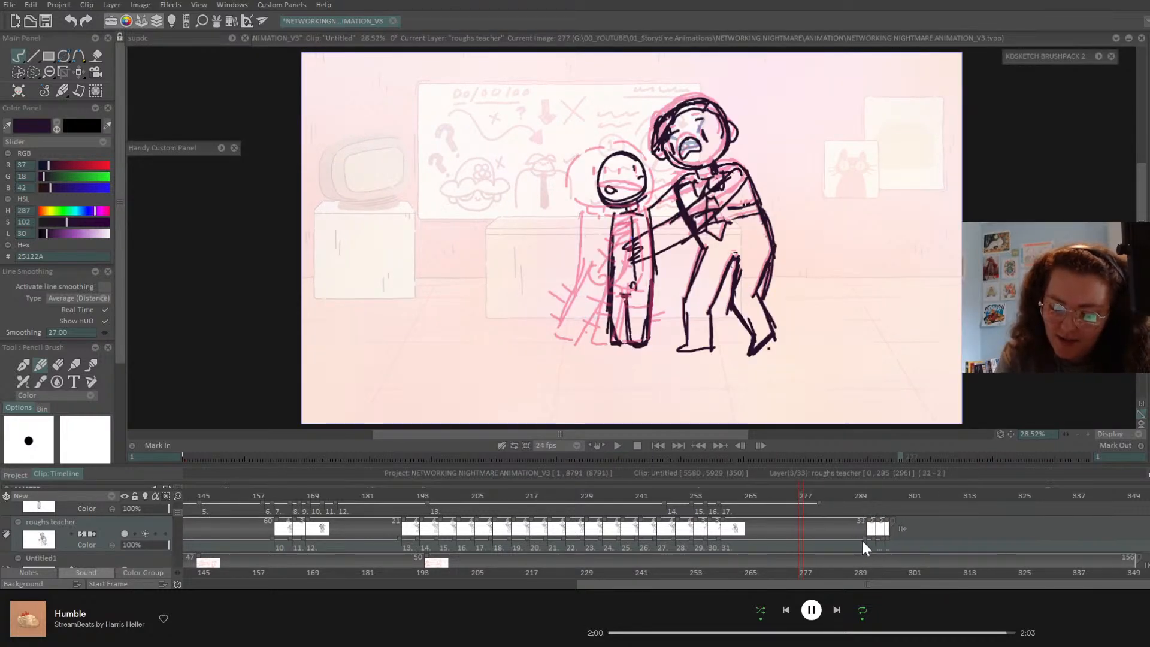
{"action": "left_click", "coordinate": [870, 497]}
{"action": "left_click_drag", "start_coordinate": [870, 497], "coordinate": [886, 542]}
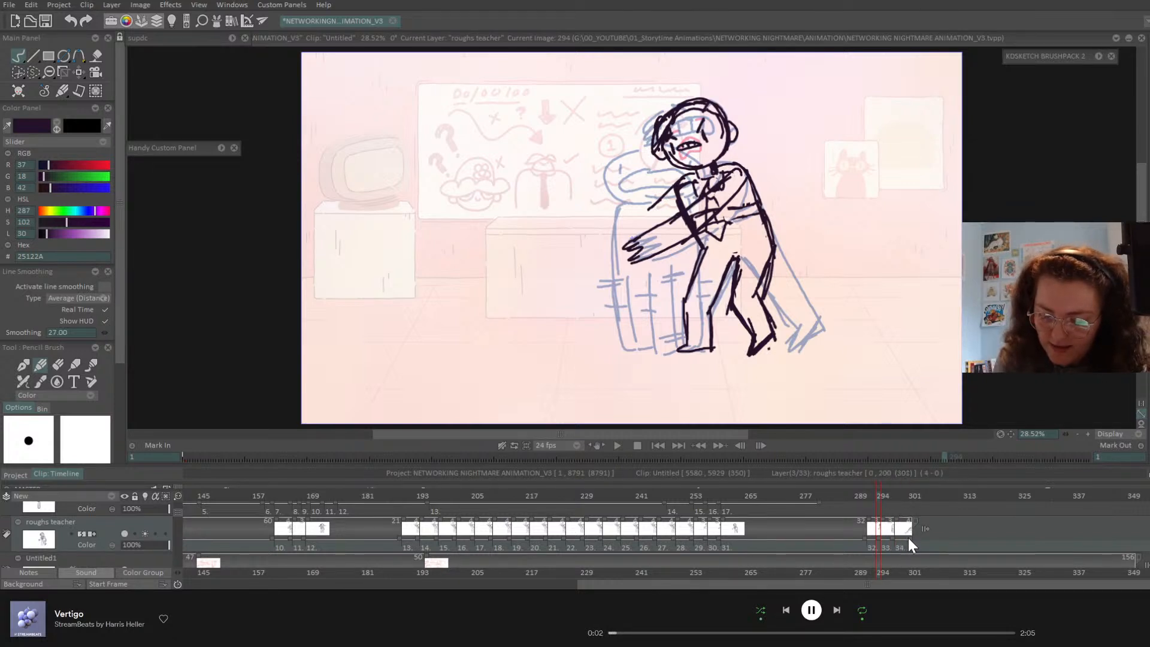
{"action": "left_click", "coordinate": [909, 496]}
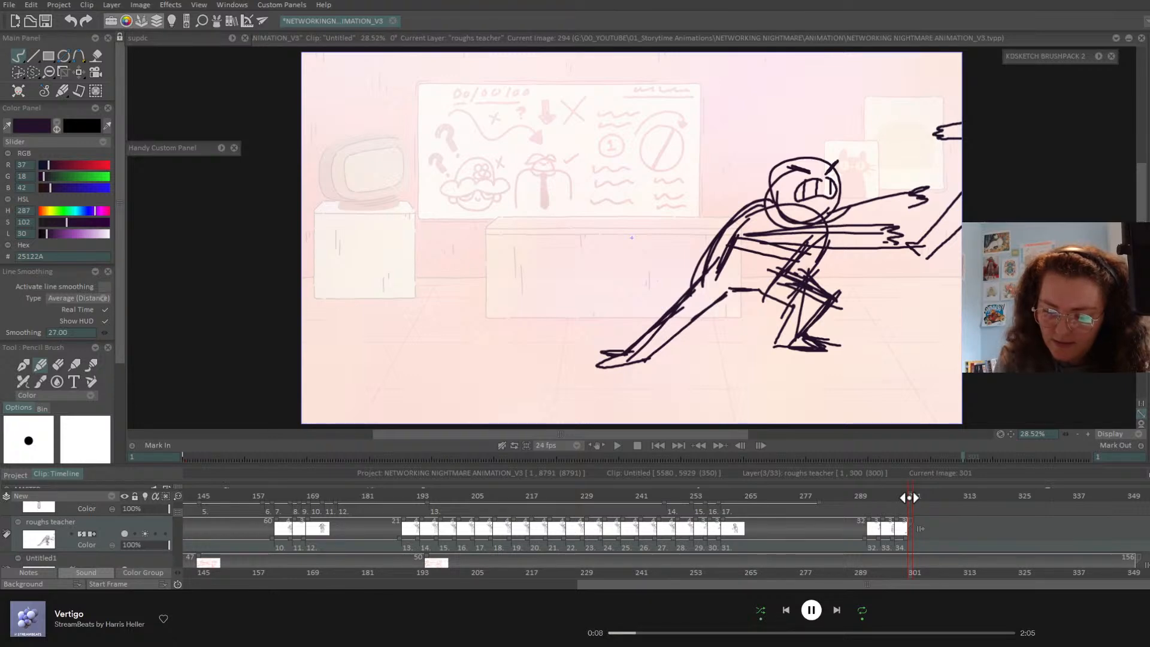
- Play back the clip to check the timing of the grab and lunge drawings
{"action": "left_click", "coordinate": [659, 446]}
{"action": "left_click", "coordinate": [617, 446]}
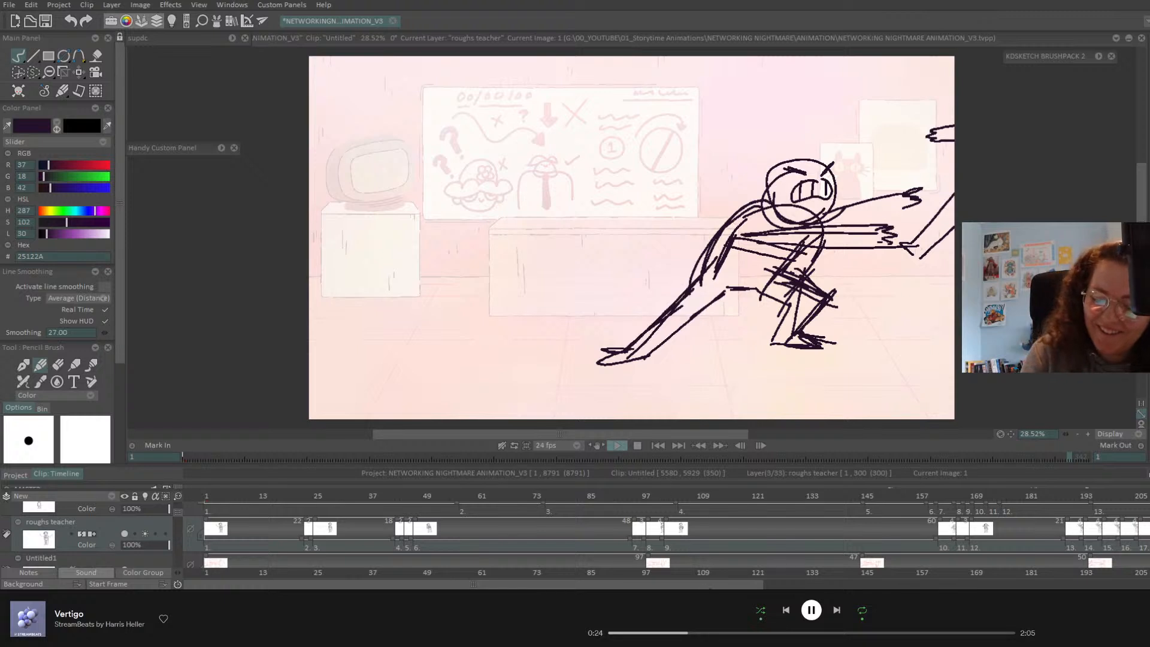
{"action": "key", "text": "Return"}
{"action": "scroll", "coordinate": [802, 588], "scroll_direction": "right", "scroll_amount": 2}
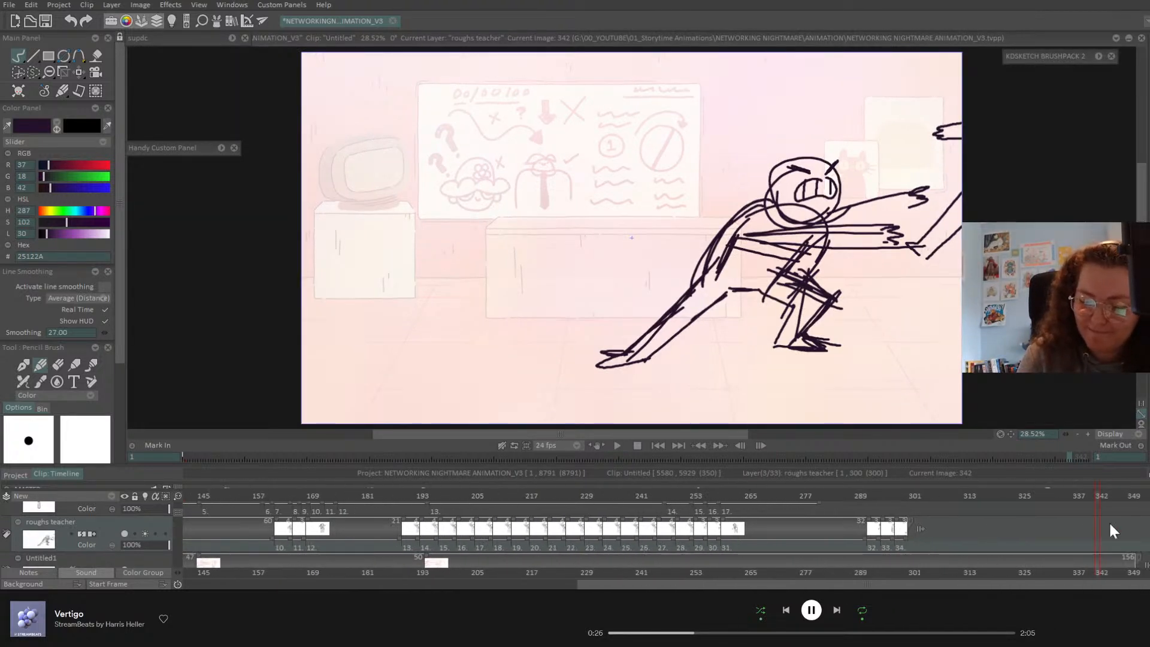
- Review the grab drawings between frames 280 and 299 and insert a blank drawing at frame 297 on the roughs teacher layer
{"action": "left_click_drag", "start_coordinate": [867, 500], "coordinate": [815, 497]}
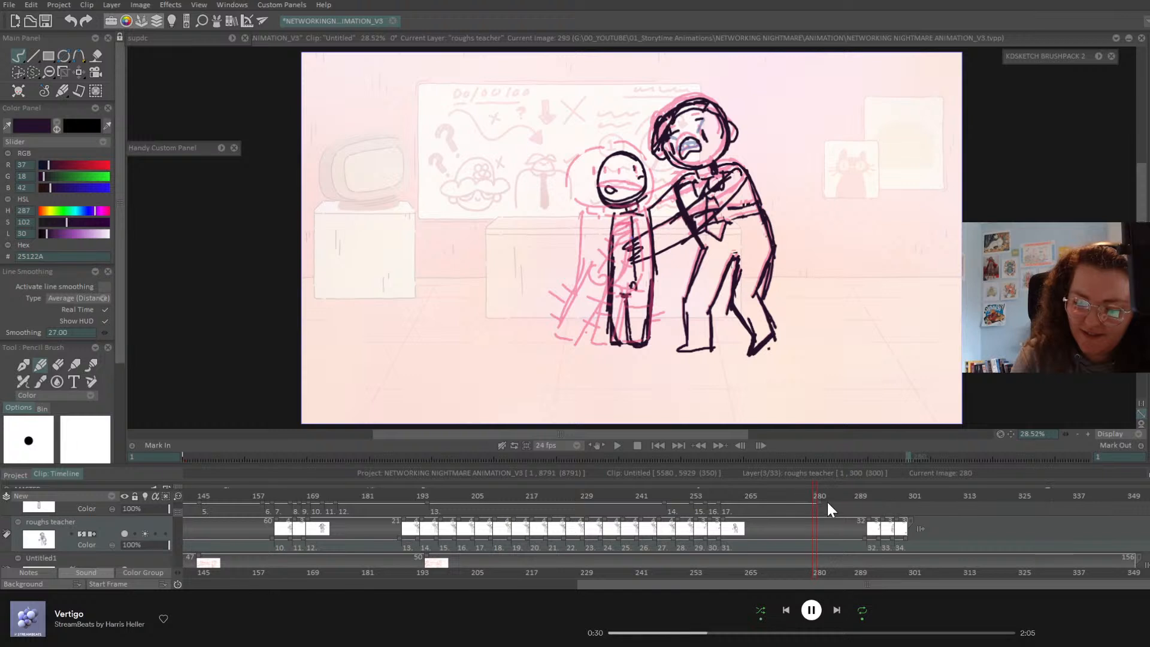
{"action": "left_click", "coordinate": [859, 495]}
{"action": "left_click_drag", "start_coordinate": [865, 496], "coordinate": [880, 497]}
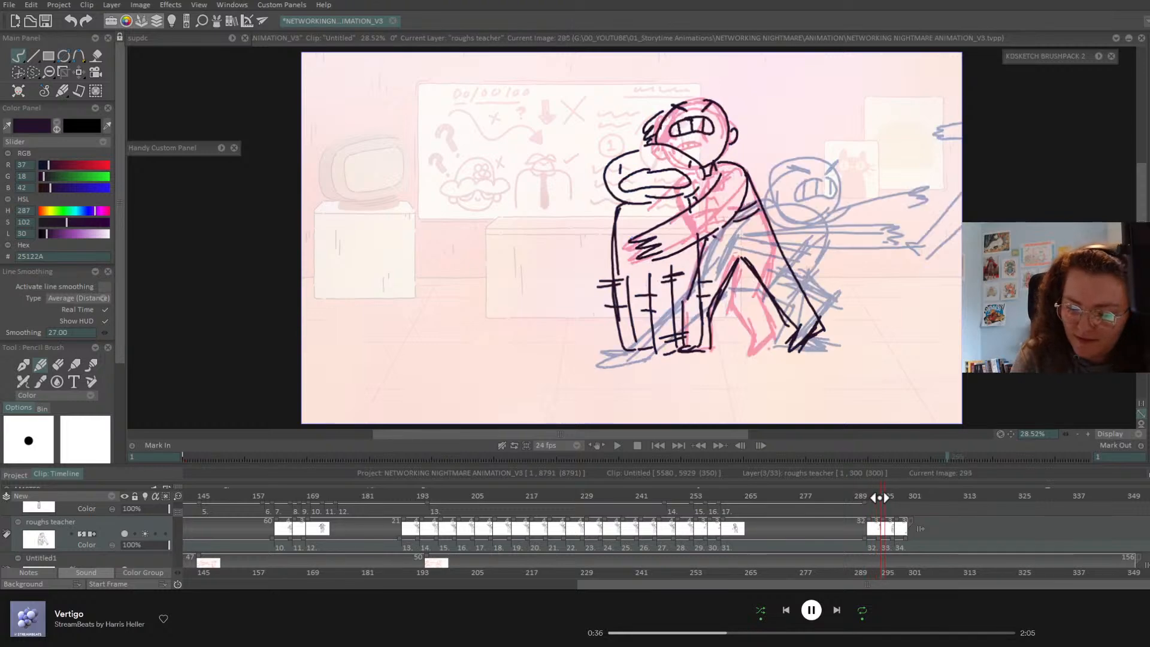
{"action": "left_click", "coordinate": [881, 497]}
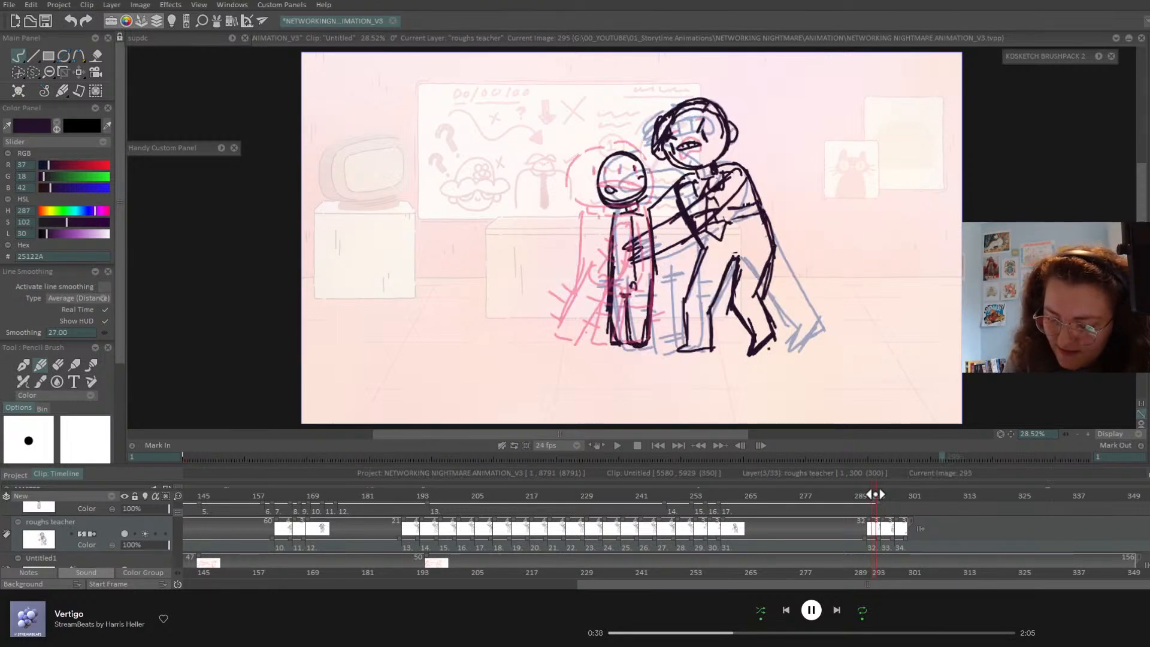
{"action": "left_click_drag", "start_coordinate": [881, 497], "coordinate": [890, 500]}
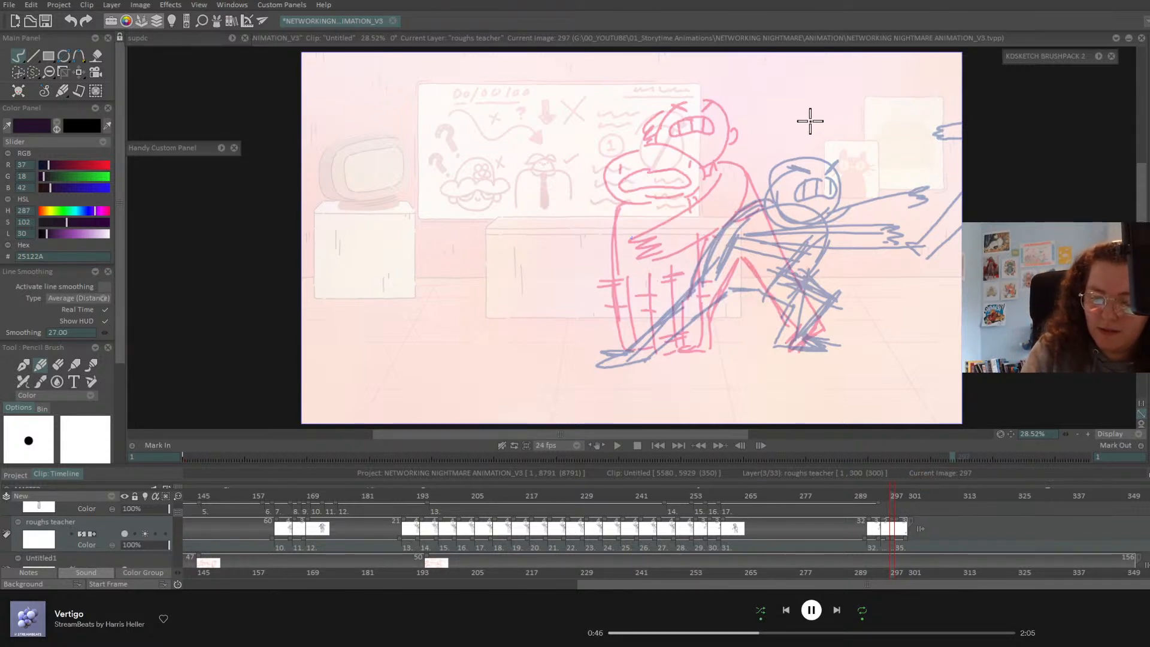
{"action": "mouse_move", "coordinate": [821, 110]}
{"action": "left_mouse_down"}
{"action": "mouse_move", "coordinate": [915, 102]}
{"action": "mouse_move", "coordinate": [930, 141]}
{"action": "left_mouse_up"}
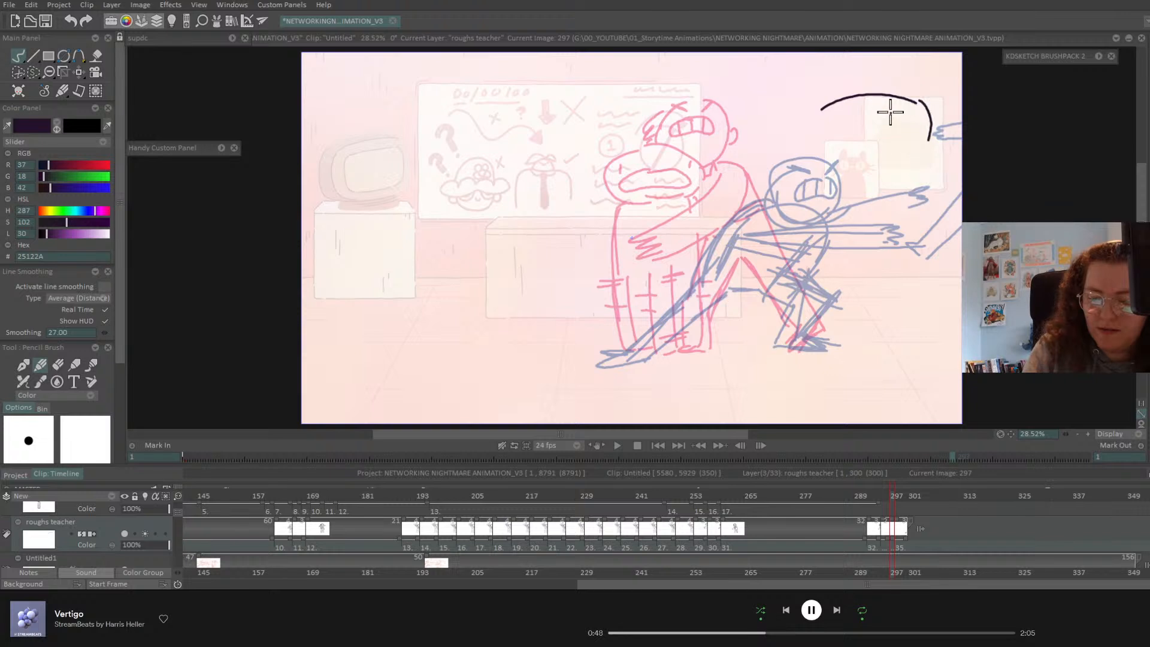
{"action": "mouse_move", "coordinate": [886, 96]}
{"action": "left_mouse_down"}
{"action": "mouse_move", "coordinate": [871, 113]}
{"action": "mouse_move", "coordinate": [791, 116]}
{"action": "mouse_move", "coordinate": [782, 133]}
{"action": "left_mouse_up"}
{"action": "left_click_drag", "start_coordinate": [775, 162], "coordinate": [792, 173]}
{"action": "mouse_move", "coordinate": [791, 183]}
{"action": "left_mouse_down"}
{"action": "mouse_move", "coordinate": [811, 189]}
{"action": "mouse_move", "coordinate": [830, 175]}
{"action": "left_mouse_up"}
{"action": "mouse_move", "coordinate": [833, 166]}
{"action": "left_mouse_down"}
{"action": "mouse_move", "coordinate": [868, 153]}
{"action": "mouse_move", "coordinate": [875, 169]}
{"action": "mouse_move", "coordinate": [918, 164]}
{"action": "mouse_move", "coordinate": [888, 139]}
{"action": "mouse_move", "coordinate": [920, 128]}
{"action": "left_mouse_up"}
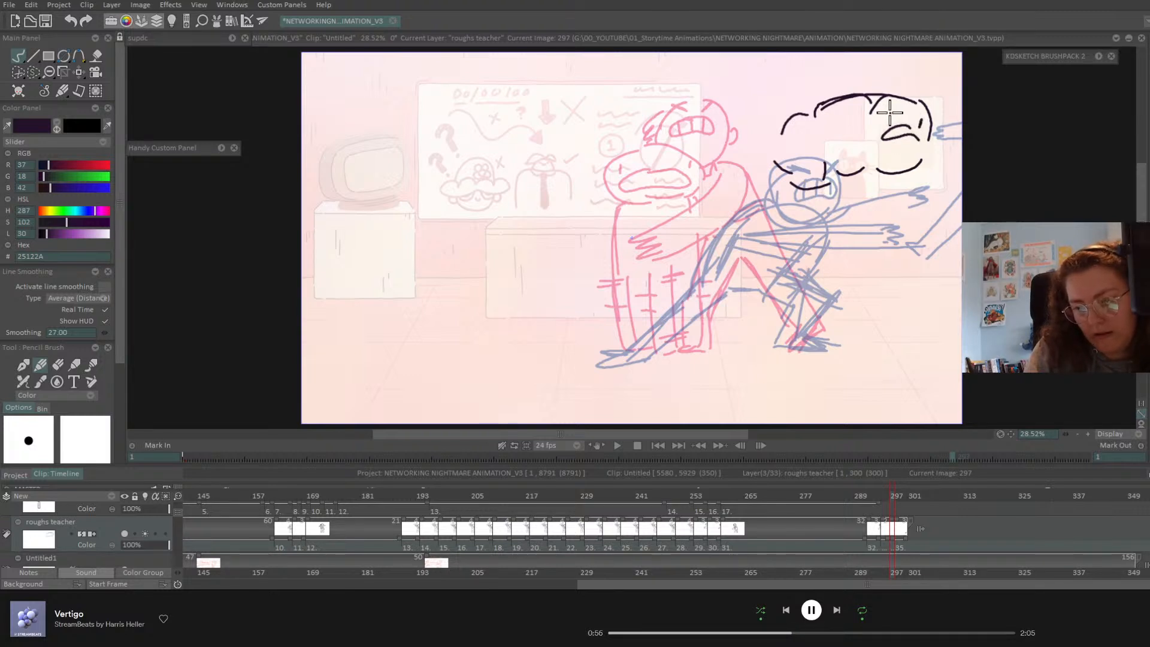
{"action": "mouse_move", "coordinate": [843, 121]}
{"action": "left_mouse_down"}
{"action": "mouse_move", "coordinate": [833, 146]}
{"action": "mouse_move", "coordinate": [859, 140]}
{"action": "mouse_move", "coordinate": [842, 115]}
{"action": "left_mouse_up"}
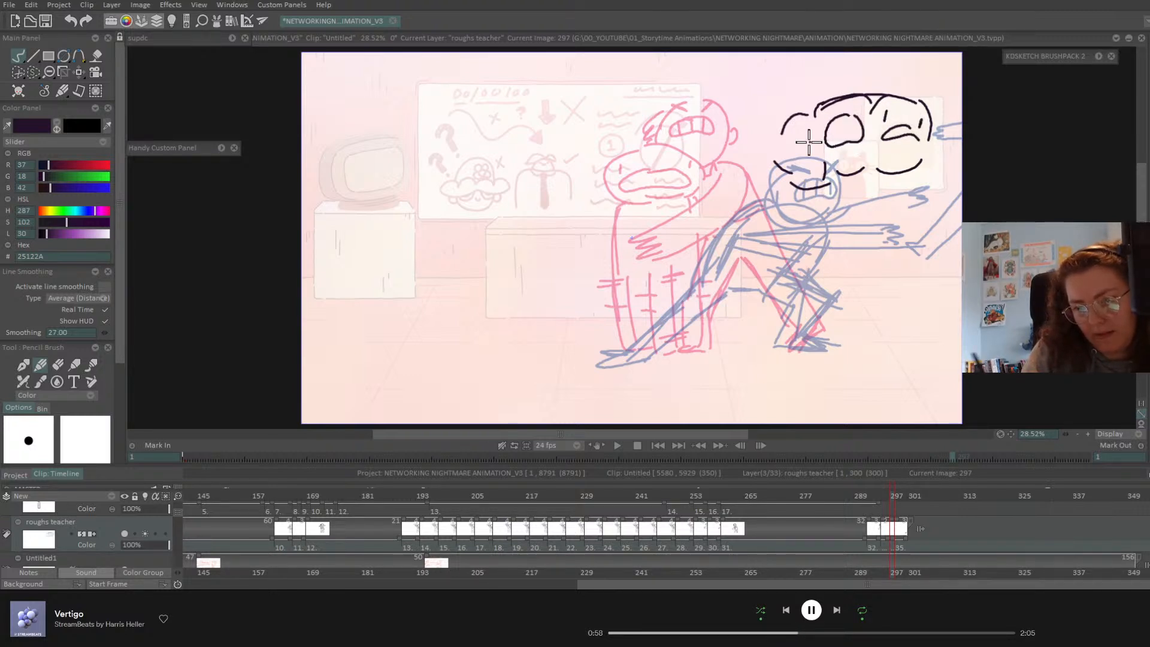
{"action": "mouse_move", "coordinate": [780, 154]}
{"action": "left_mouse_down"}
{"action": "mouse_move", "coordinate": [819, 154]}
{"action": "mouse_move", "coordinate": [783, 144]}
{"action": "mouse_move", "coordinate": [827, 112]}
{"action": "mouse_move", "coordinate": [860, 106]}
{"action": "mouse_move", "coordinate": [910, 131]}
{"action": "mouse_move", "coordinate": [831, 140]}
{"action": "mouse_move", "coordinate": [856, 141]}
{"action": "left_mouse_up"}
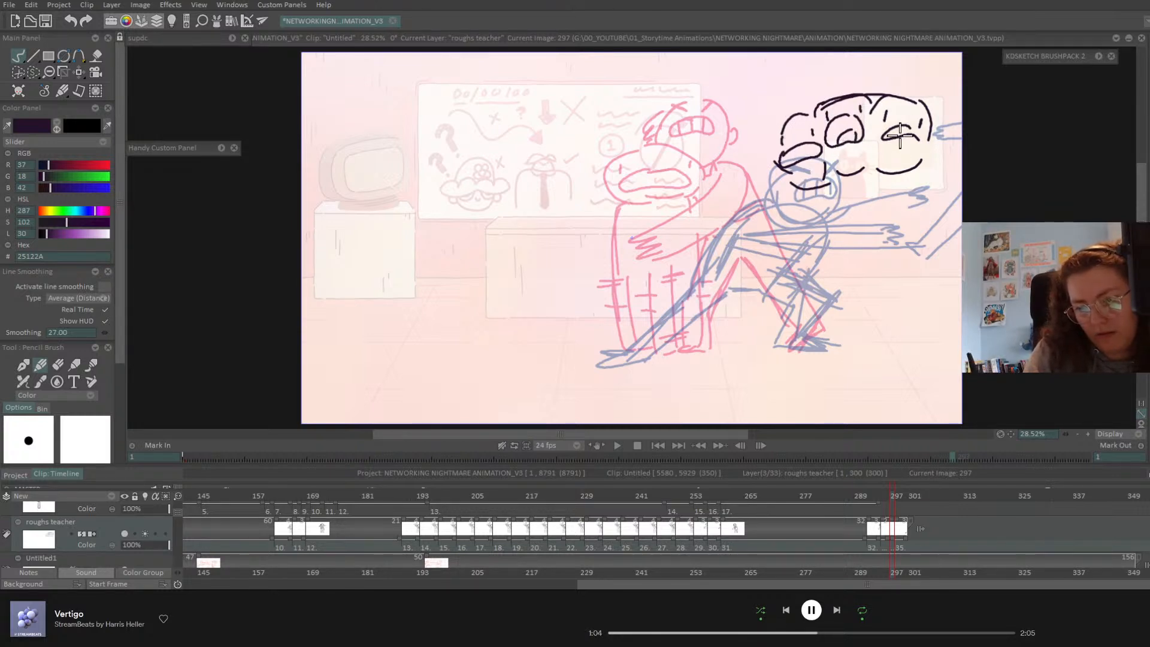
{"action": "left_click_drag", "start_coordinate": [791, 161], "coordinate": [805, 159]}
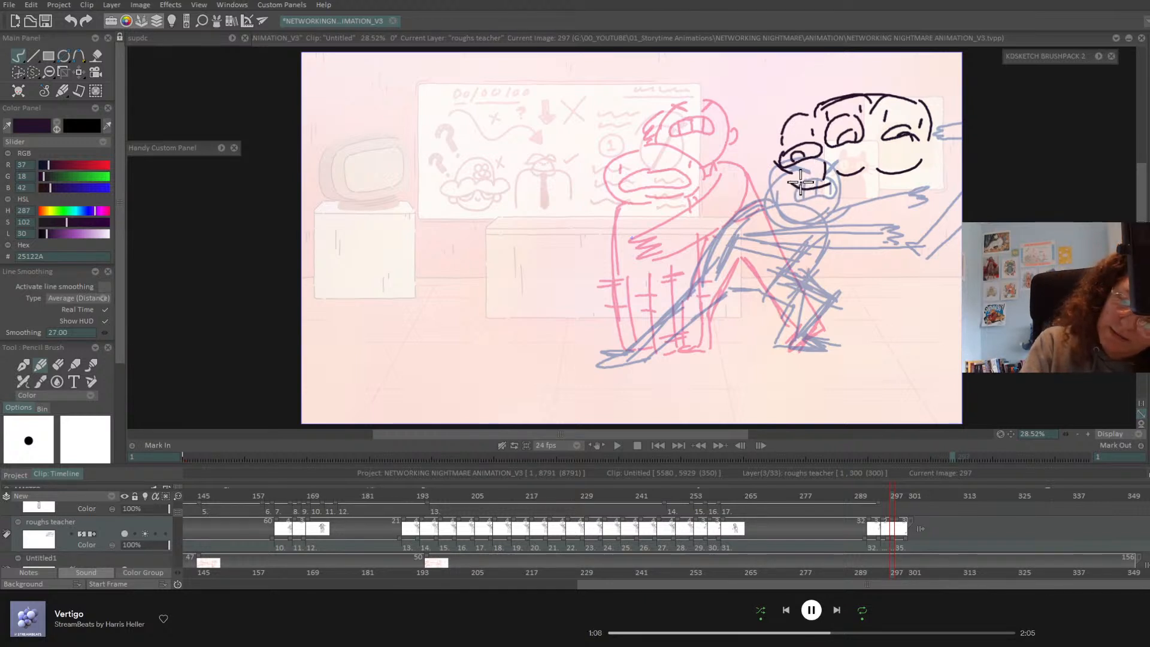
{"action": "mouse_move", "coordinate": [799, 183]}
{"action": "left_mouse_down"}
{"action": "mouse_move", "coordinate": [714, 257]}
{"action": "mouse_move", "coordinate": [731, 260]}
{"action": "mouse_move", "coordinate": [789, 214]}
{"action": "left_mouse_up"}
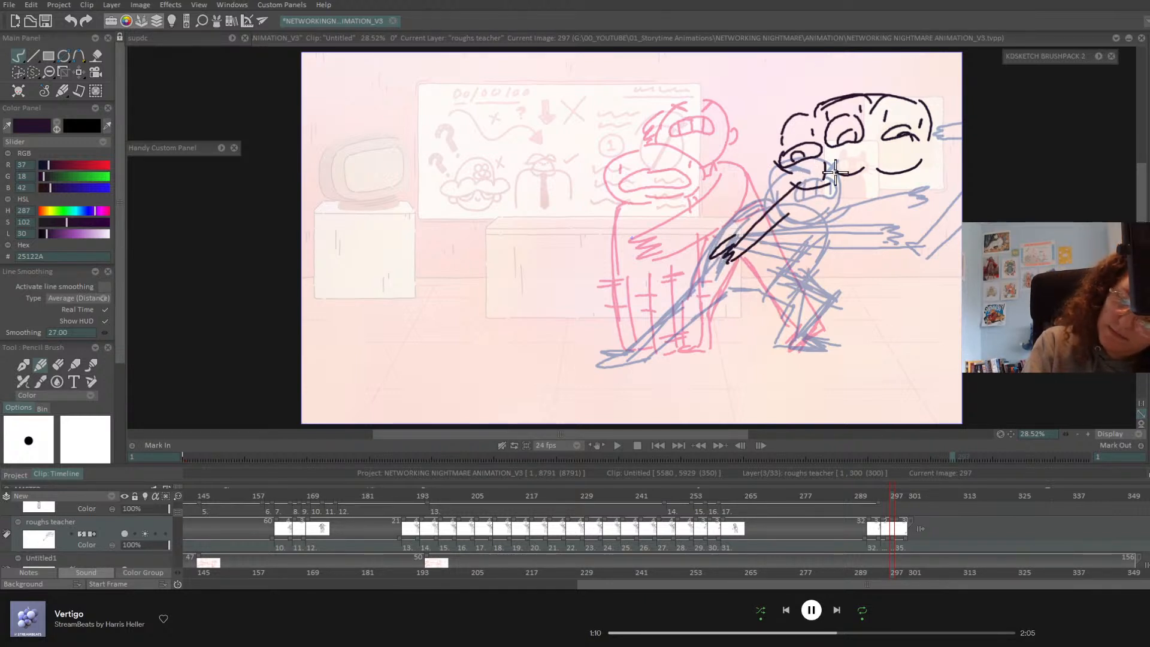
{"action": "left_click_drag", "start_coordinate": [918, 169], "coordinate": [915, 240]}
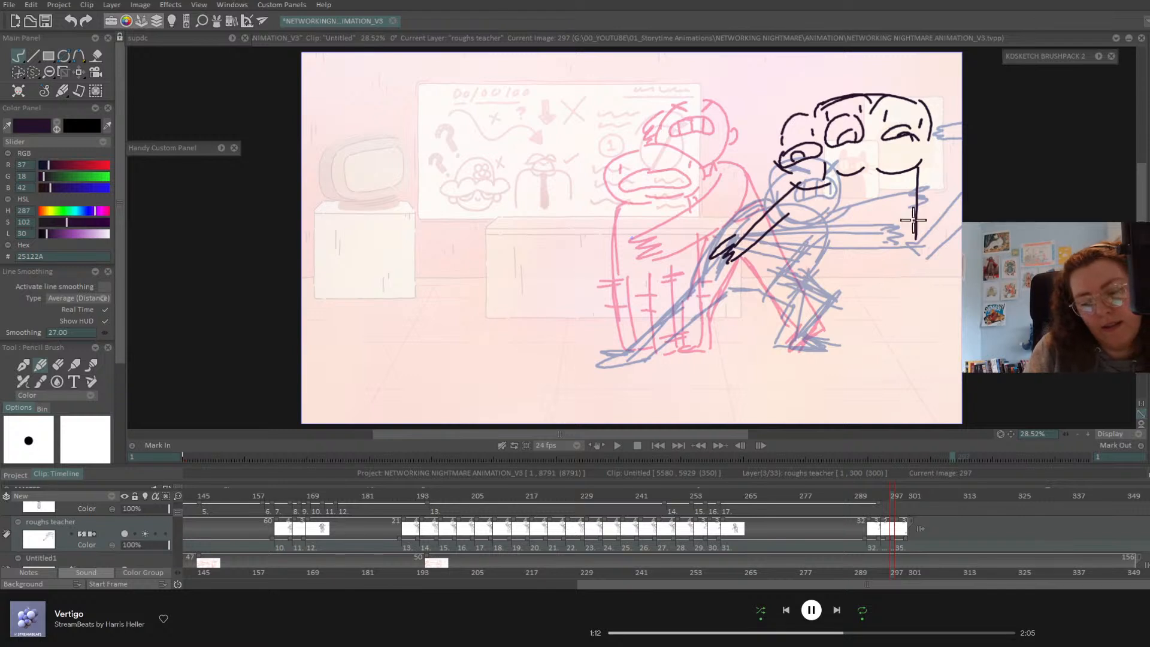
{"action": "mouse_move", "coordinate": [791, 256]}
{"action": "left_mouse_down"}
{"action": "mouse_move", "coordinate": [741, 327]}
{"action": "mouse_move", "coordinate": [752, 337]}
{"action": "mouse_move", "coordinate": [800, 285]}
{"action": "left_mouse_up"}
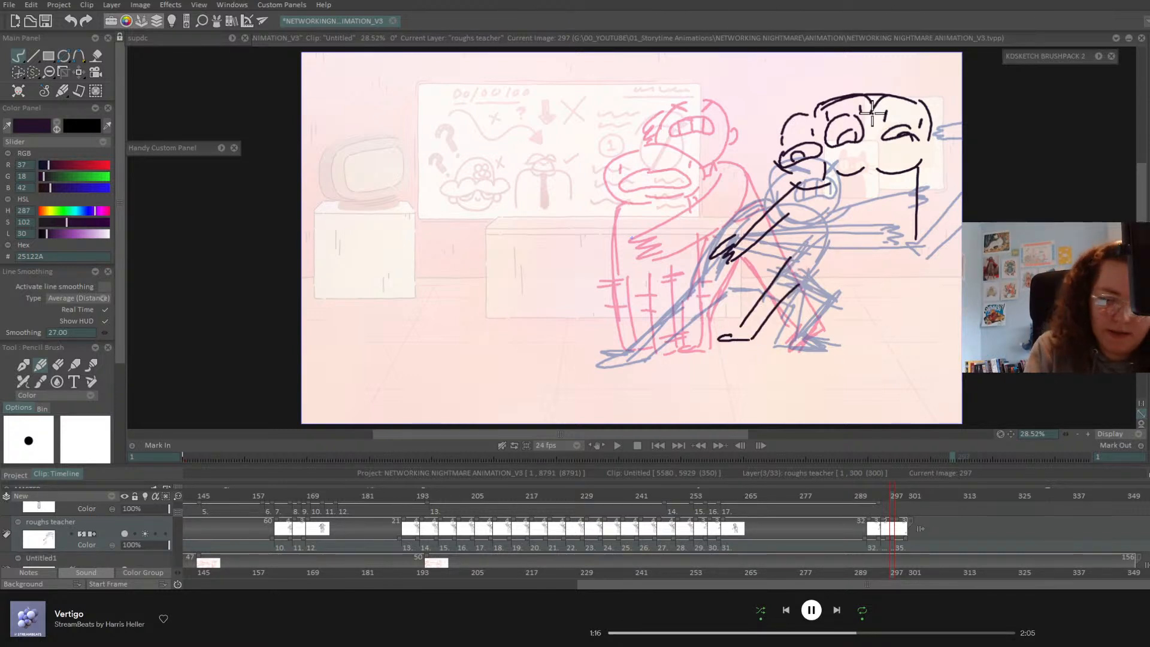
{"action": "key", "text": "BackSpace"}
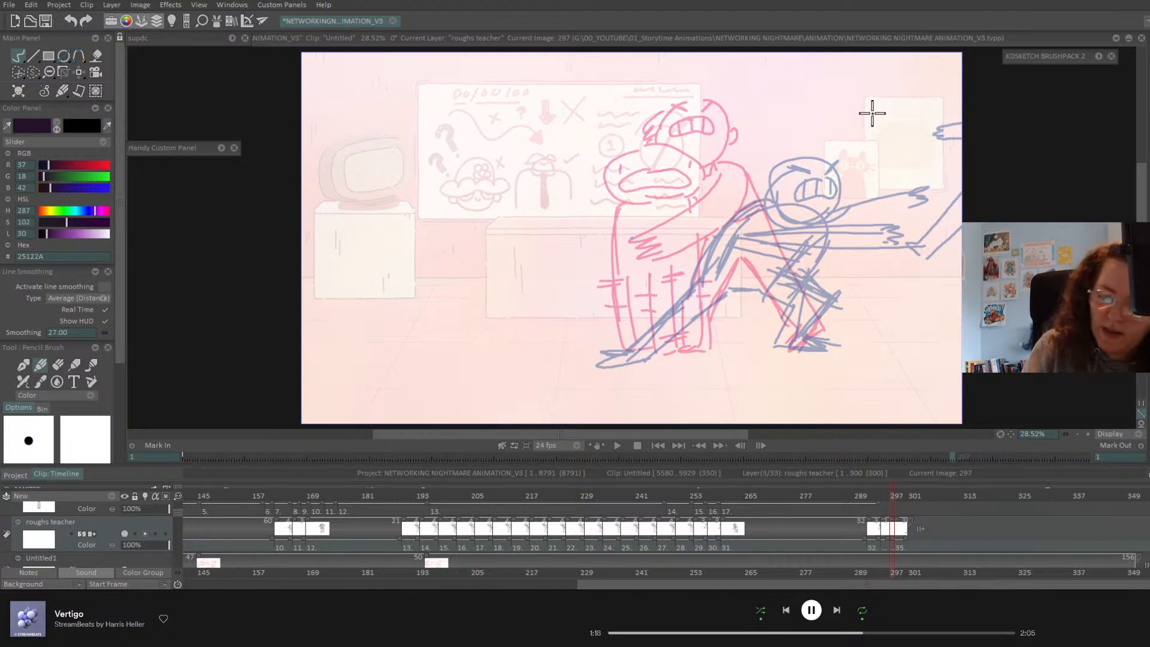
- Sketch the student's round head and simple body outline at frame 297 and move it over onto the lunging teacher's onion-skin pose
{"action": "mouse_move", "coordinate": [660, 144]}
{"action": "left_mouse_down"}
{"action": "mouse_move", "coordinate": [629, 204]}
{"action": "mouse_move", "coordinate": [679, 197]}
{"action": "mouse_move", "coordinate": [626, 347]}
{"action": "mouse_move", "coordinate": [651, 345]}
{"action": "left_mouse_up"}
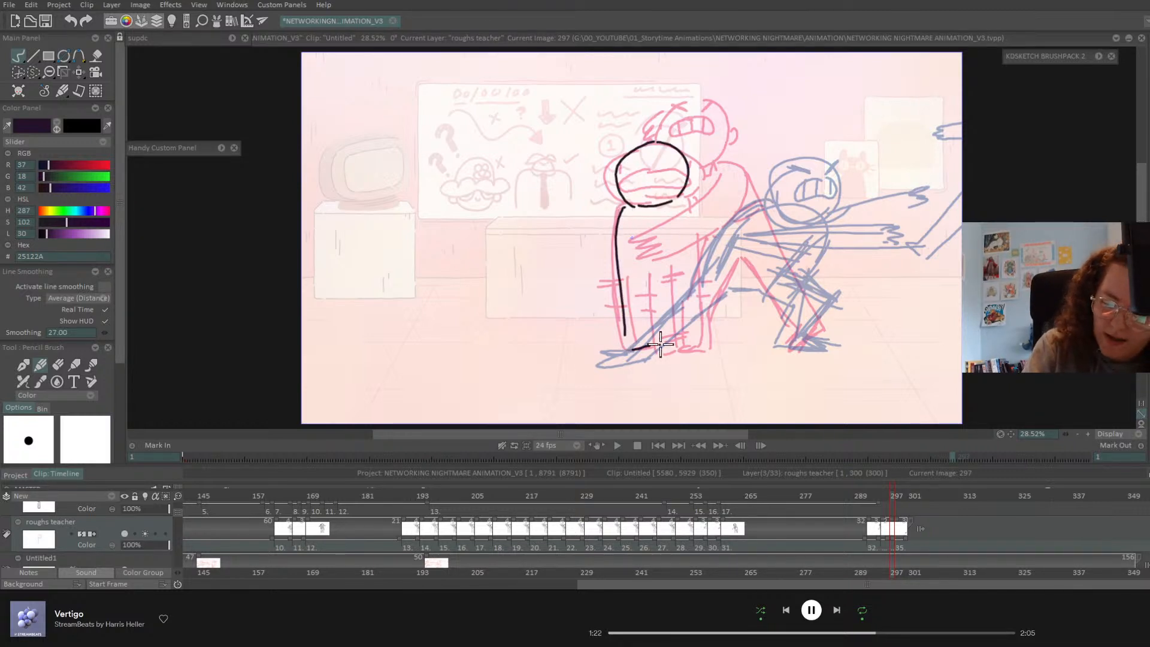
{"action": "mouse_move", "coordinate": [686, 198]}
{"action": "left_mouse_down"}
{"action": "mouse_move", "coordinate": [704, 341]}
{"action": "mouse_move", "coordinate": [632, 349]}
{"action": "left_mouse_up"}
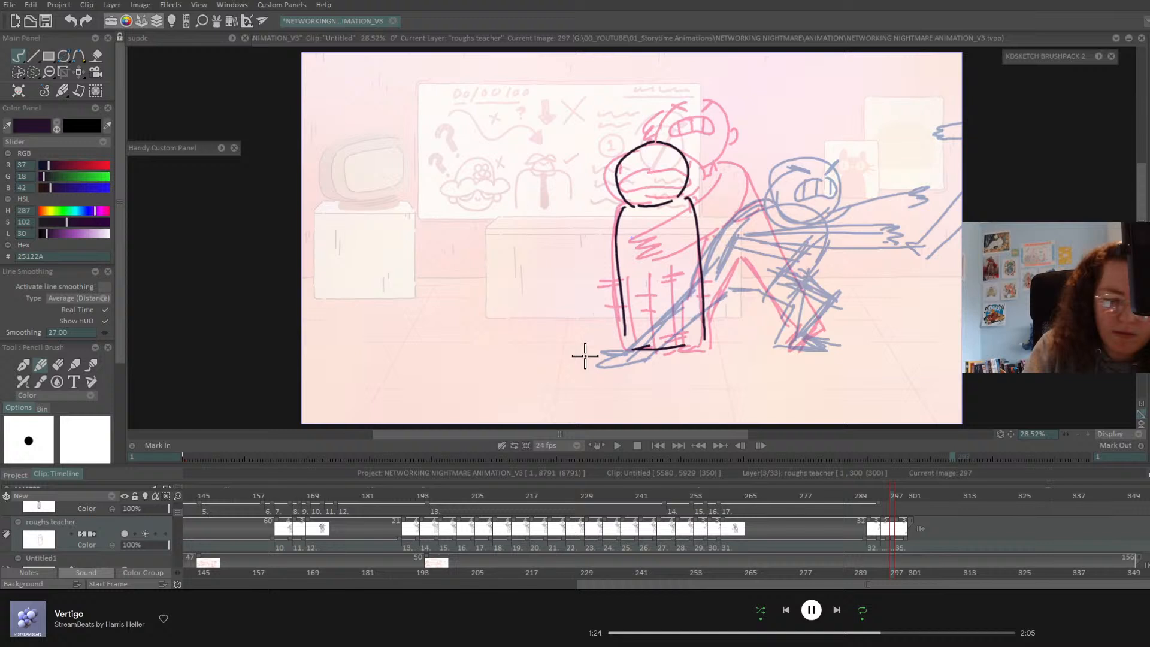
{"action": "left_click", "coordinate": [80, 72]}
{"action": "mouse_move", "coordinate": [669, 205]}
{"action": "left_mouse_down"}
{"action": "mouse_move", "coordinate": [855, 180]}
{"action": "mouse_move", "coordinate": [854, 164]}
{"action": "mouse_move", "coordinate": [886, 217]}
{"action": "mouse_move", "coordinate": [859, 238]}
{"action": "mouse_move", "coordinate": [689, 288]}
{"action": "mouse_move", "coordinate": [838, 276]}
{"action": "left_mouse_up"}
{"action": "left_click", "coordinate": [75, 72]}
{"action": "left_click", "coordinate": [128, 78]}
{"action": "key", "text": "Return"}
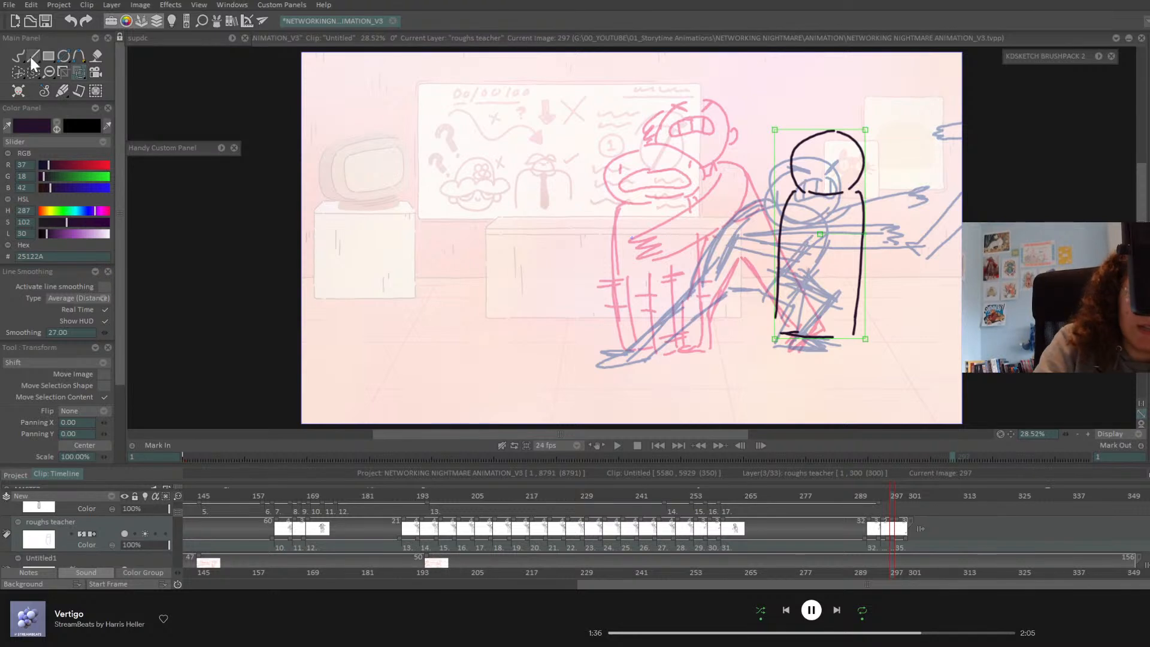
- Redraw the student's lower body with legs swinging back in a curve toward the previous pose
{"action": "left_click", "coordinate": [20, 56]}
{"action": "mouse_move", "coordinate": [780, 232]}
{"action": "left_mouse_down"}
{"action": "mouse_move", "coordinate": [733, 322]}
{"action": "mouse_move", "coordinate": [745, 331]}
{"action": "mouse_move", "coordinate": [779, 311]}
{"action": "left_mouse_up"}
{"action": "mouse_move", "coordinate": [803, 273]}
{"action": "left_mouse_down"}
{"action": "mouse_move", "coordinate": [741, 337]}
{"action": "mouse_move", "coordinate": [804, 271]}
{"action": "left_mouse_up"}
{"action": "left_click_drag", "start_coordinate": [765, 331], "coordinate": [784, 338]}
{"action": "mouse_move", "coordinate": [793, 331]}
{"action": "left_mouse_down"}
{"action": "mouse_move", "coordinate": [822, 282]}
{"action": "mouse_move", "coordinate": [784, 339]}
{"action": "mouse_move", "coordinate": [839, 270]}
{"action": "left_mouse_up"}
{"action": "left_click_drag", "start_coordinate": [866, 202], "coordinate": [806, 318]}
{"action": "mouse_move", "coordinate": [810, 313]}
{"action": "left_mouse_down"}
{"action": "mouse_move", "coordinate": [849, 245]}
{"action": "mouse_move", "coordinate": [856, 207]}
{"action": "mouse_move", "coordinate": [832, 262]}
{"action": "left_mouse_up"}
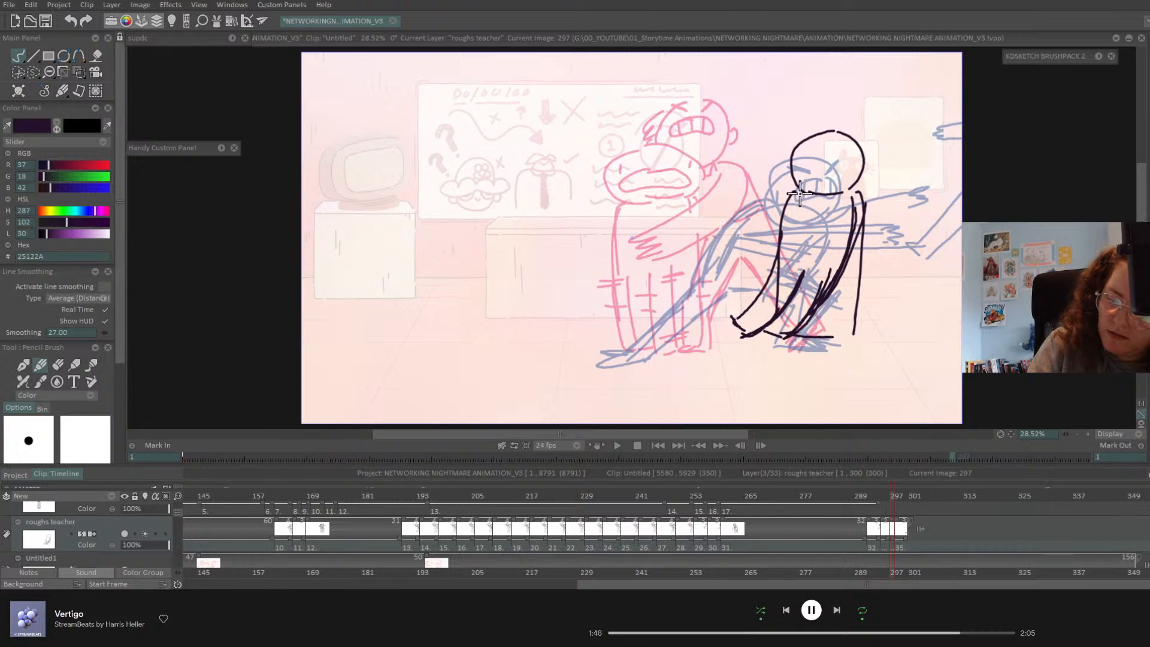
- Reinforce the curved side of the student's body and draw the eyes and wide open mouth on the face
{"action": "left_click_drag", "start_coordinate": [800, 192], "coordinate": [761, 281]}
{"action": "left_click_drag", "start_coordinate": [782, 242], "coordinate": [756, 283]}
{"action": "mouse_move", "coordinate": [797, 198]}
{"action": "left_mouse_down"}
{"action": "mouse_move", "coordinate": [859, 191]}
{"action": "mouse_move", "coordinate": [820, 282]}
{"action": "left_mouse_up"}
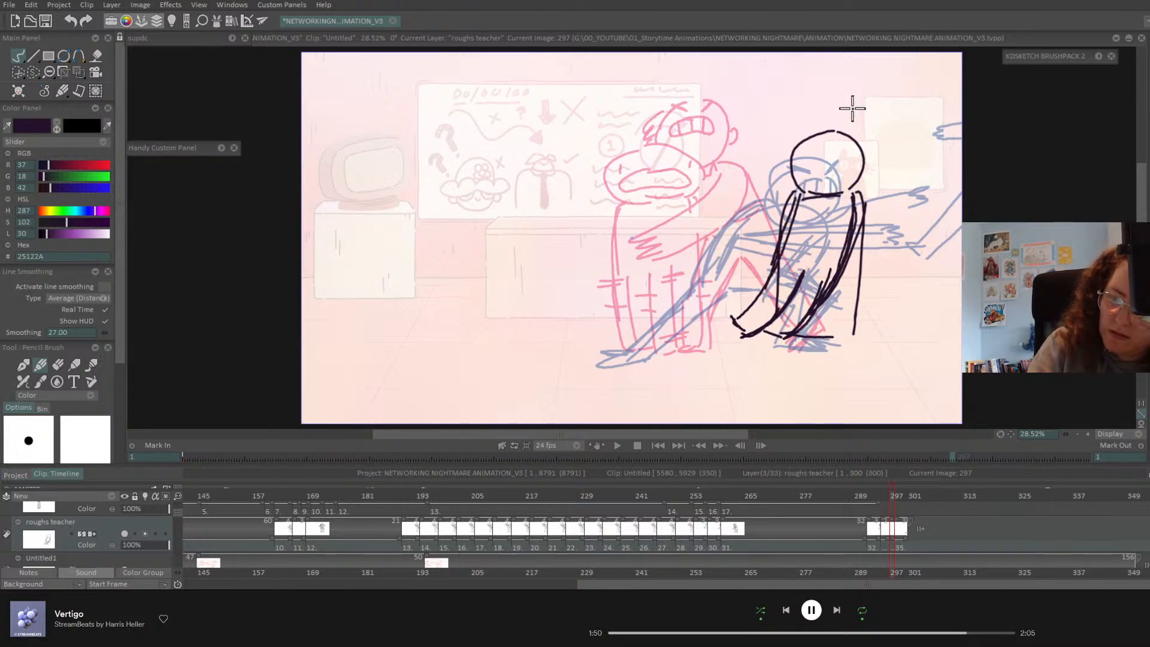
{"action": "mouse_move", "coordinate": [815, 143]}
{"action": "left_mouse_down"}
{"action": "mouse_move", "coordinate": [805, 157]}
{"action": "mouse_move", "coordinate": [845, 180]}
{"action": "mouse_move", "coordinate": [852, 144]}
{"action": "mouse_move", "coordinate": [809, 180]}
{"action": "mouse_move", "coordinate": [862, 168]}
{"action": "left_mouse_up"}
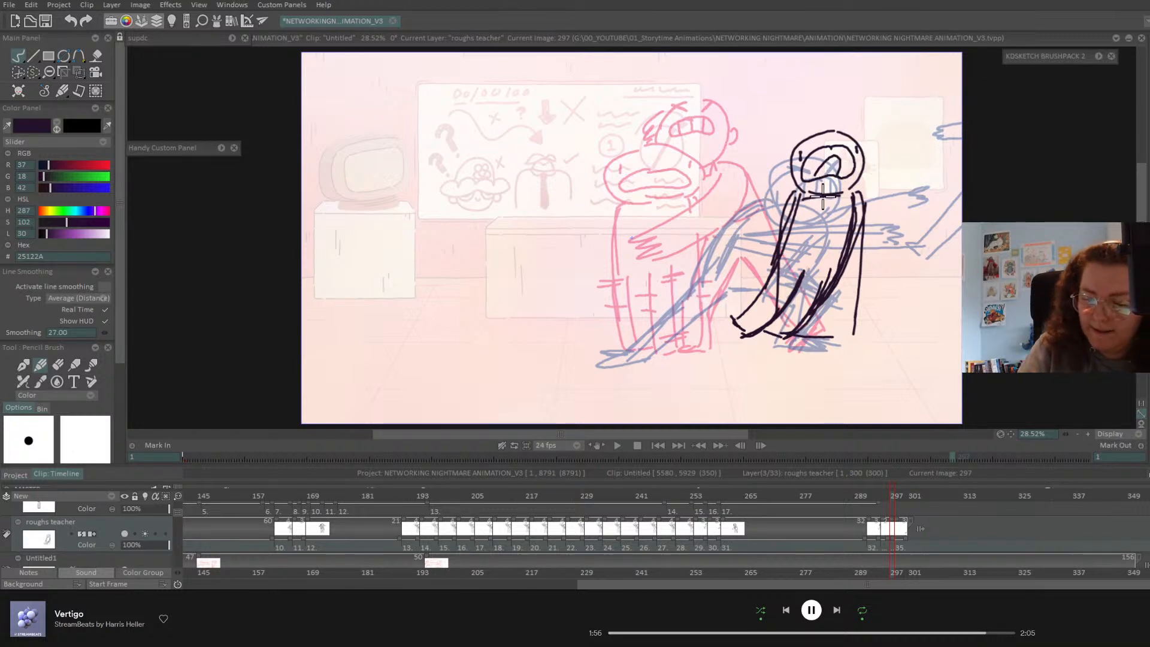
- Compare frame 297 with its neighbouring drawings and sketch the teacher's large tilted head with hair, eyes and open mouth behind the student
{"action": "key", "text": "Left"}
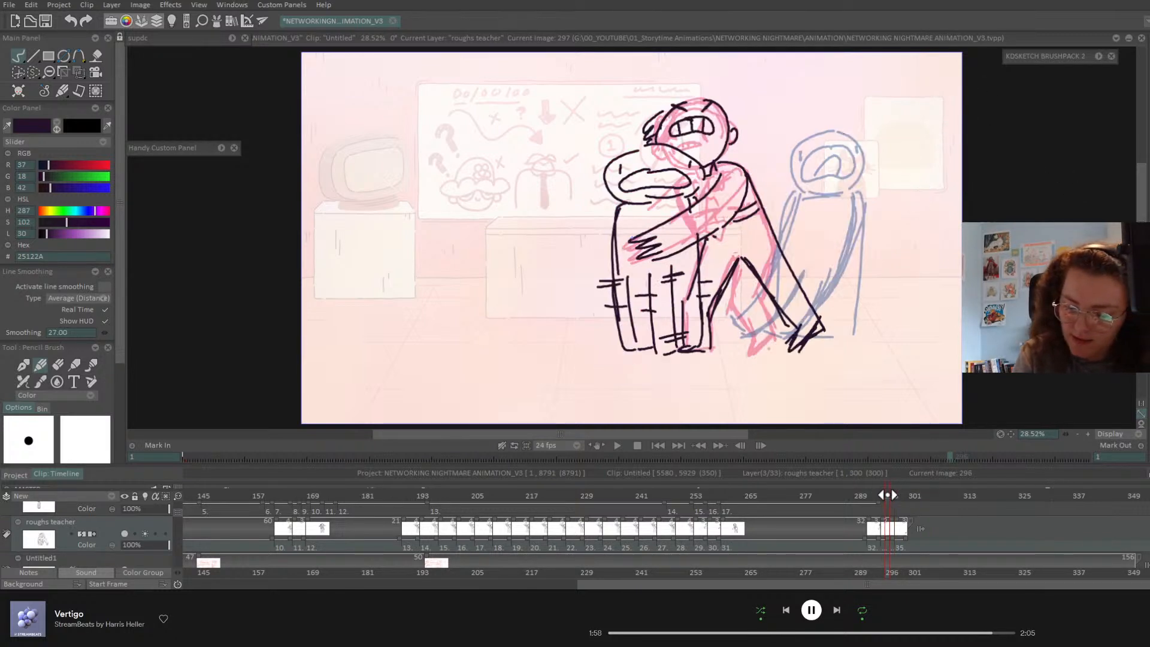
{"action": "key", "text": "Right"}
{"action": "key", "text": "Right"}
{"action": "key", "text": "Left"}
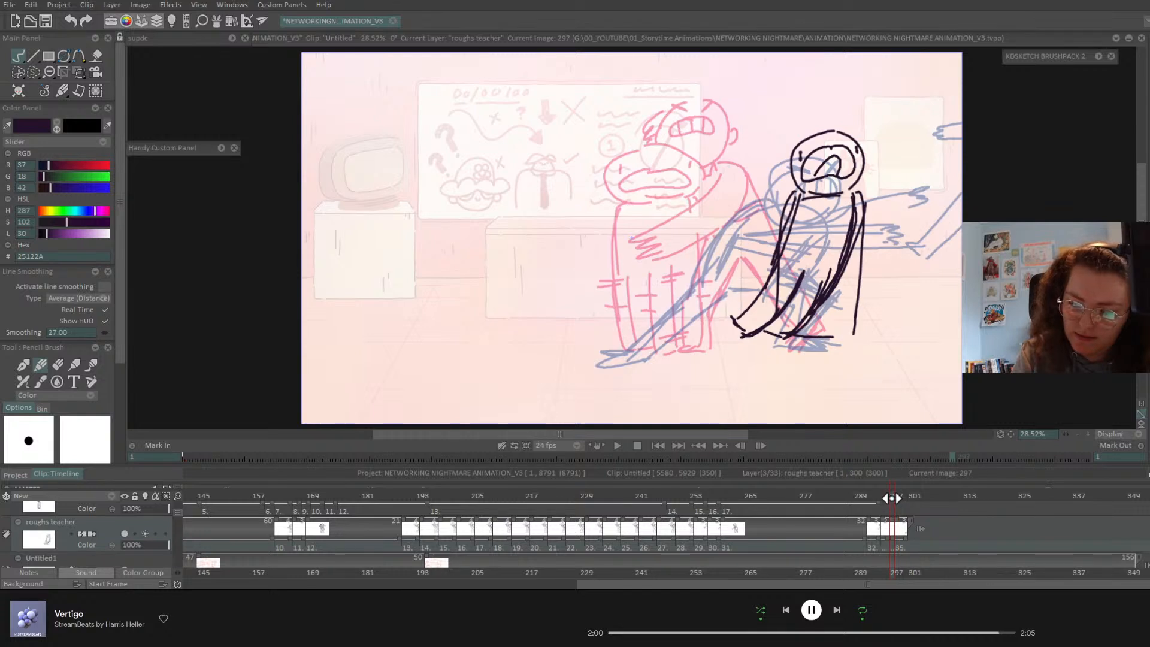
{"action": "mouse_move", "coordinate": [728, 105]}
{"action": "left_mouse_down"}
{"action": "mouse_move", "coordinate": [680, 174]}
{"action": "mouse_move", "coordinate": [734, 207]}
{"action": "mouse_move", "coordinate": [779, 166]}
{"action": "mouse_move", "coordinate": [743, 207]}
{"action": "left_mouse_up"}
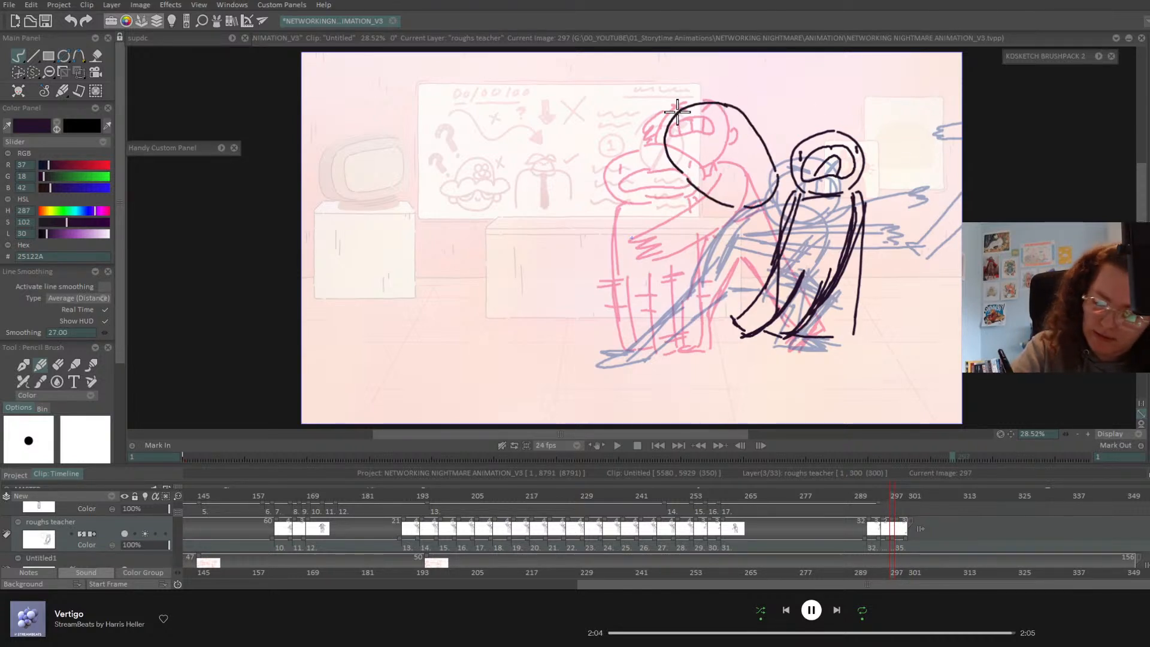
{"action": "mouse_move", "coordinate": [686, 97]}
{"action": "left_mouse_down"}
{"action": "mouse_move", "coordinate": [643, 110]}
{"action": "mouse_move", "coordinate": [761, 163]}
{"action": "left_mouse_up"}
{"action": "left_click_drag", "start_coordinate": [719, 170], "coordinate": [705, 154]}
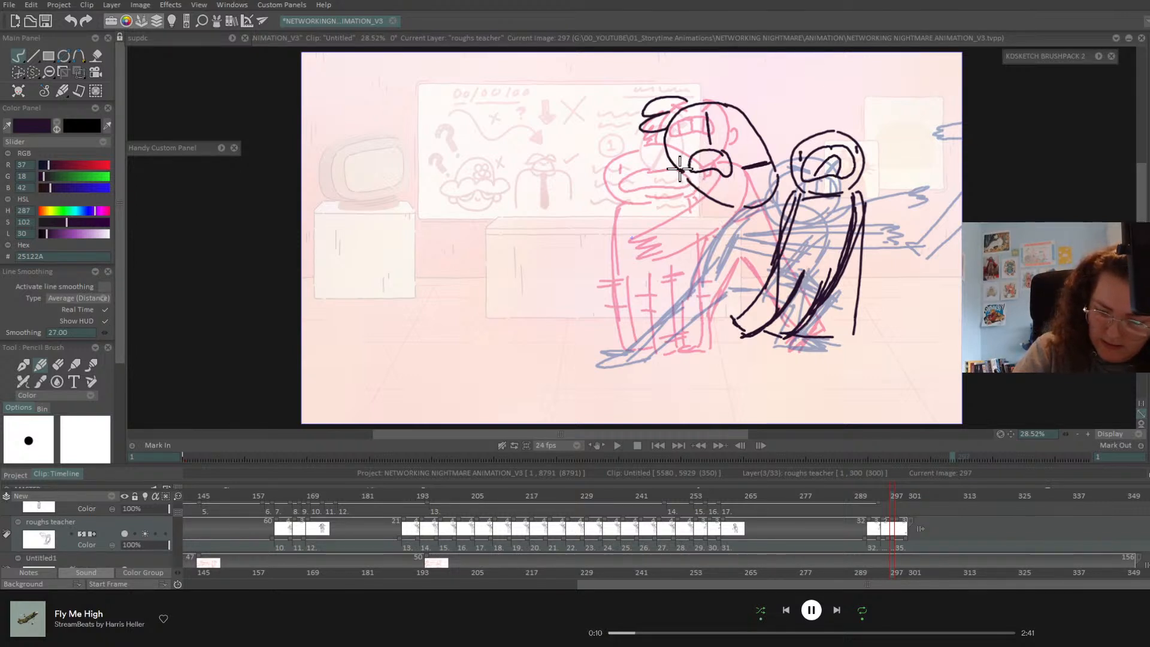
- Sketch the teacher's curved back, arms wrapped around the student, and bent legs with feet on frame 297
{"action": "mouse_move", "coordinate": [680, 170]}
{"action": "left_mouse_down"}
{"action": "mouse_move", "coordinate": [658, 252]}
{"action": "mouse_move", "coordinate": [668, 323]}
{"action": "mouse_move", "coordinate": [688, 348]}
{"action": "left_mouse_up"}
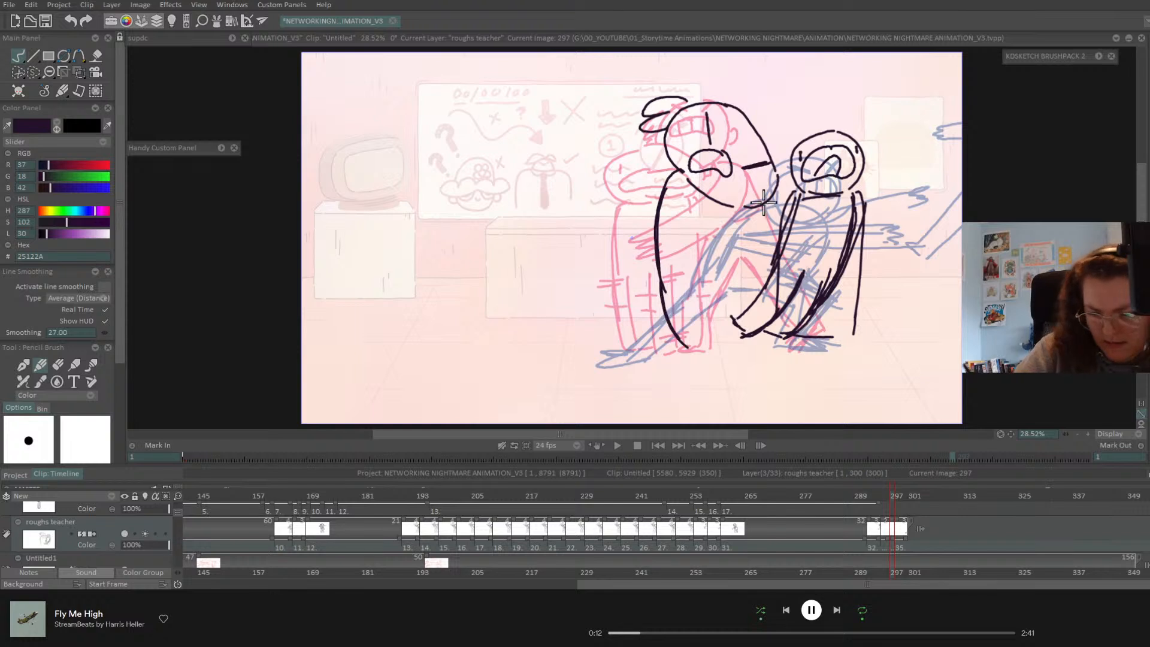
{"action": "mouse_move", "coordinate": [671, 173]}
{"action": "left_mouse_down"}
{"action": "mouse_move", "coordinate": [677, 218]}
{"action": "mouse_move", "coordinate": [654, 232]}
{"action": "mouse_move", "coordinate": [803, 239]}
{"action": "mouse_move", "coordinate": [758, 251]}
{"action": "mouse_move", "coordinate": [811, 214]}
{"action": "mouse_move", "coordinate": [737, 229]}
{"action": "mouse_move", "coordinate": [807, 211]}
{"action": "mouse_move", "coordinate": [763, 202]}
{"action": "mouse_move", "coordinate": [776, 234]}
{"action": "left_mouse_up"}
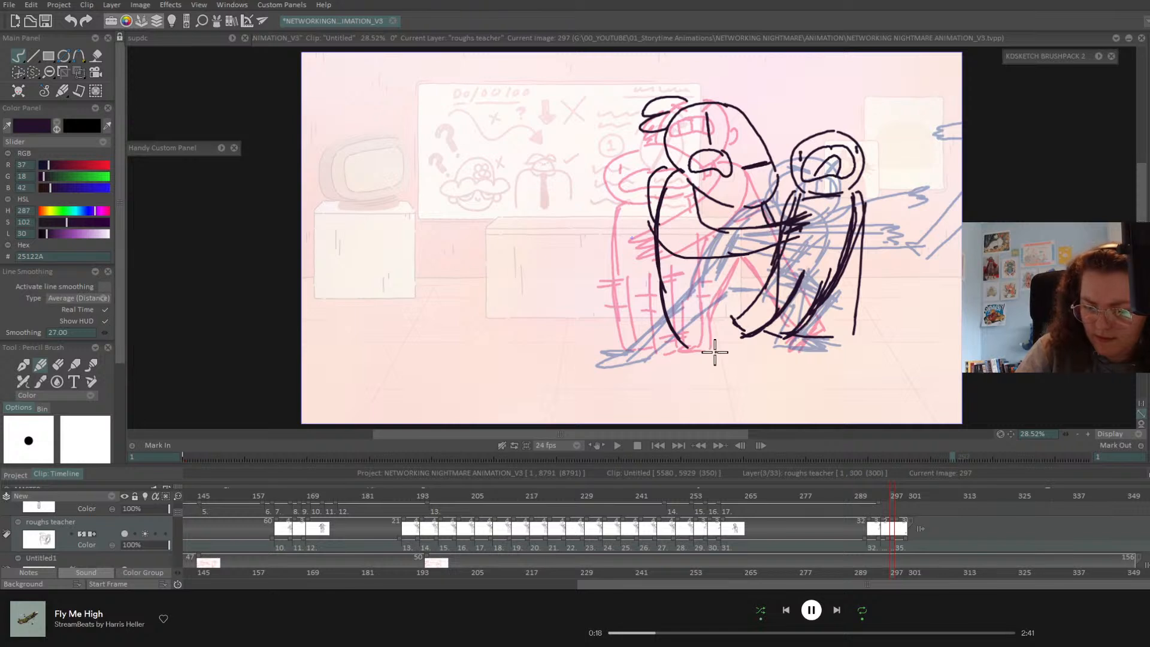
{"action": "mouse_move", "coordinate": [715, 352]}
{"action": "left_mouse_down"}
{"action": "mouse_move", "coordinate": [689, 347]}
{"action": "mouse_move", "coordinate": [705, 350]}
{"action": "mouse_move", "coordinate": [703, 291]}
{"action": "mouse_move", "coordinate": [731, 267]}
{"action": "mouse_move", "coordinate": [763, 300]}
{"action": "left_mouse_up"}
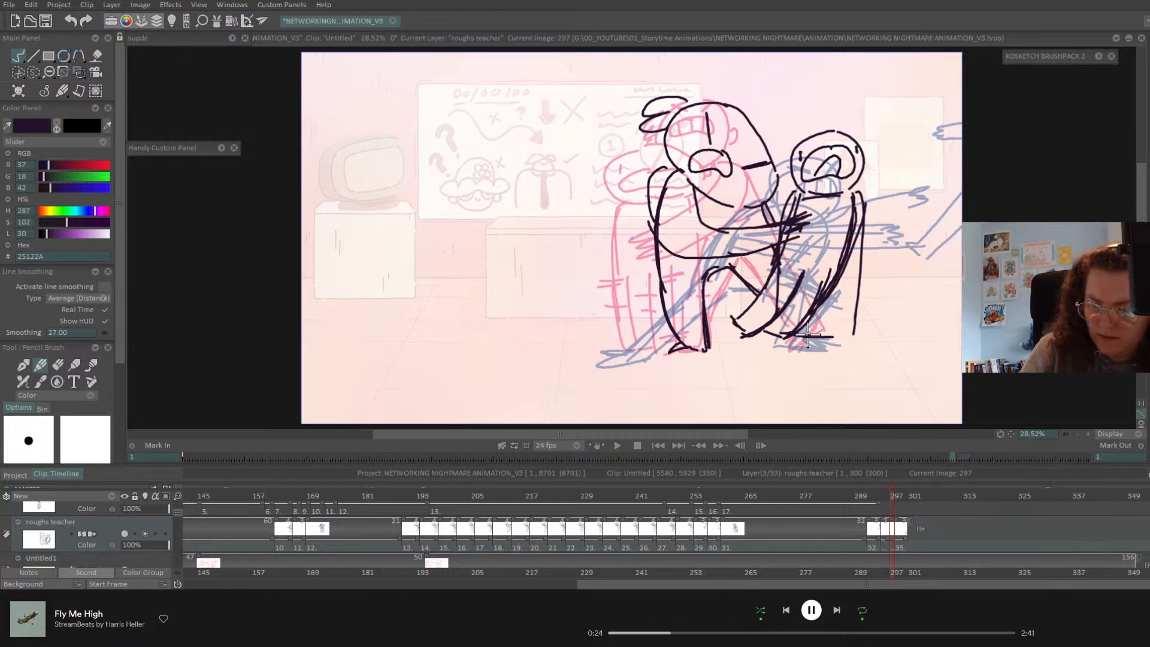
{"action": "mouse_move", "coordinate": [808, 336]}
{"action": "left_mouse_down"}
{"action": "mouse_move", "coordinate": [836, 336]}
{"action": "mouse_move", "coordinate": [830, 323]}
{"action": "left_mouse_up"}
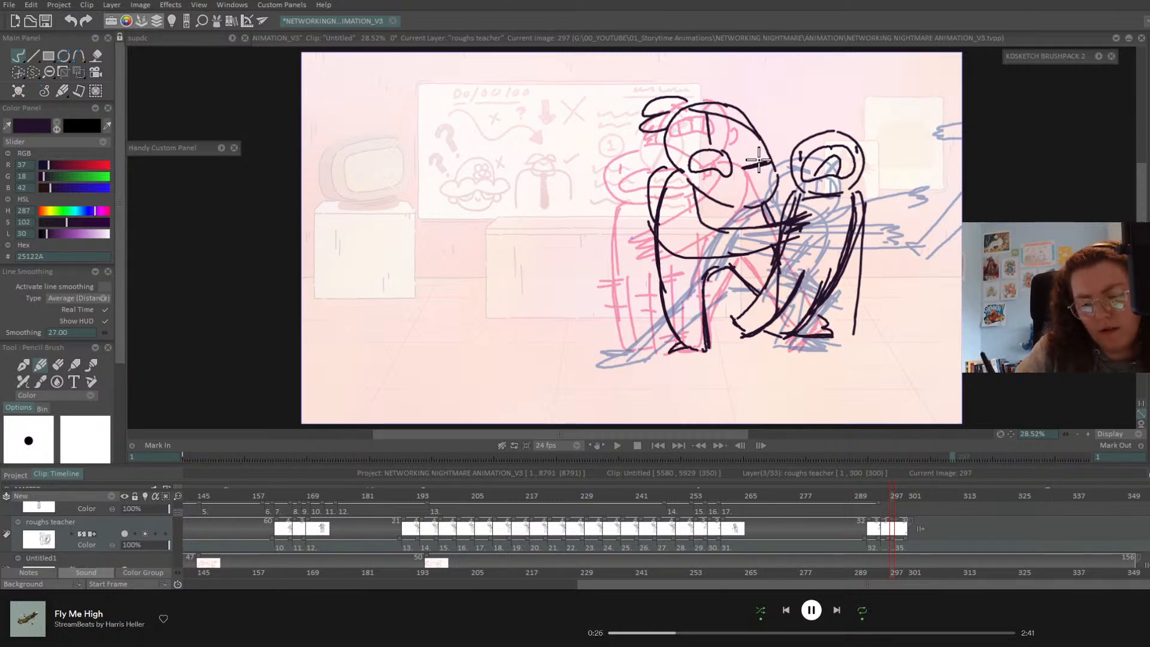
- Add hair strokes, an angry eyebrow, gritted teeth and an ear to the teacher's large tilted head
{"action": "left_click_drag", "start_coordinate": [773, 163], "coordinate": [746, 166]}
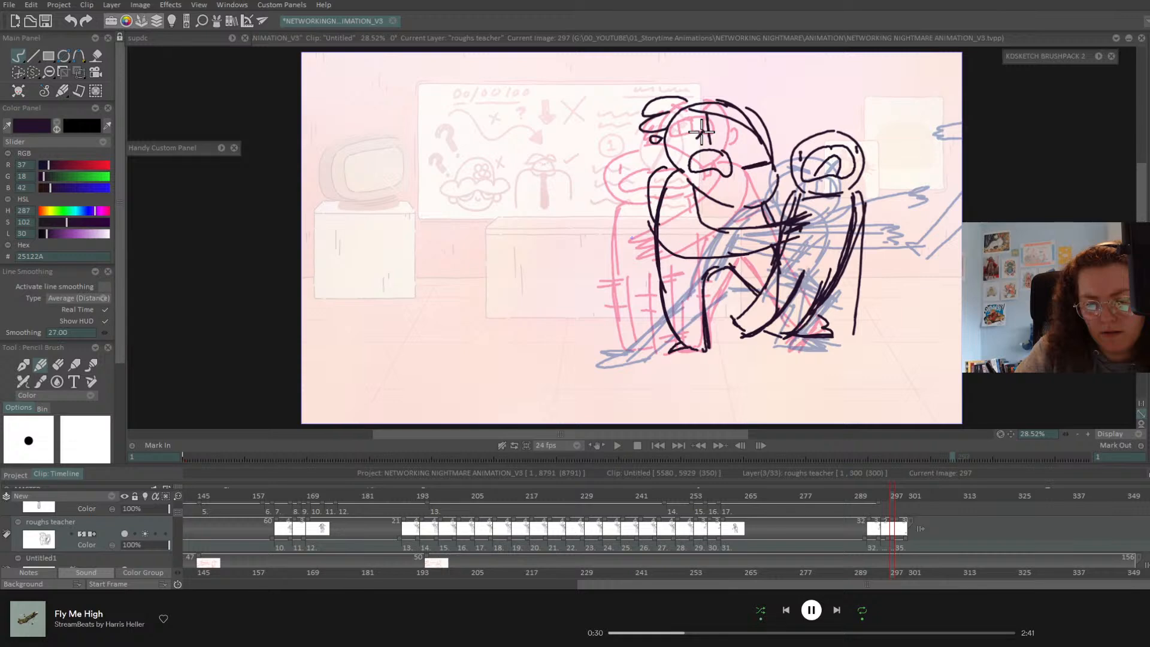
{"action": "mouse_move", "coordinate": [770, 164]}
{"action": "left_mouse_down"}
{"action": "mouse_move", "coordinate": [759, 175]}
{"action": "mouse_move", "coordinate": [708, 167]}
{"action": "left_mouse_up"}
{"action": "left_click_drag", "start_coordinate": [726, 155], "coordinate": [716, 170]}
{"action": "left_click_drag", "start_coordinate": [736, 157], "coordinate": [727, 174]}
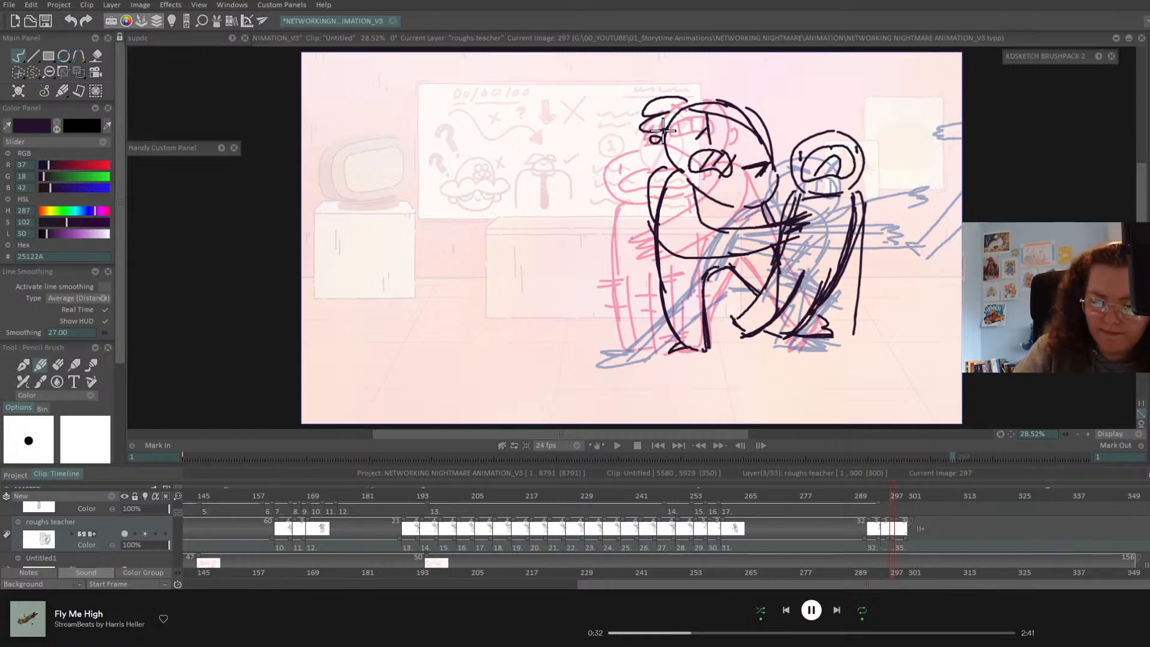
{"action": "left_click_drag", "start_coordinate": [653, 136], "coordinate": [670, 144]}
- Save the project and play the rough animation through to the lunge
{"action": "mouse_move", "coordinate": [888, 489]}
{"action": "left_mouse_down"}
{"action": "mouse_move", "coordinate": [903, 498]}
{"action": "mouse_move", "coordinate": [882, 501]}
{"action": "mouse_move", "coordinate": [903, 502]}
{"action": "mouse_move", "coordinate": [893, 503]}
{"action": "left_mouse_up"}
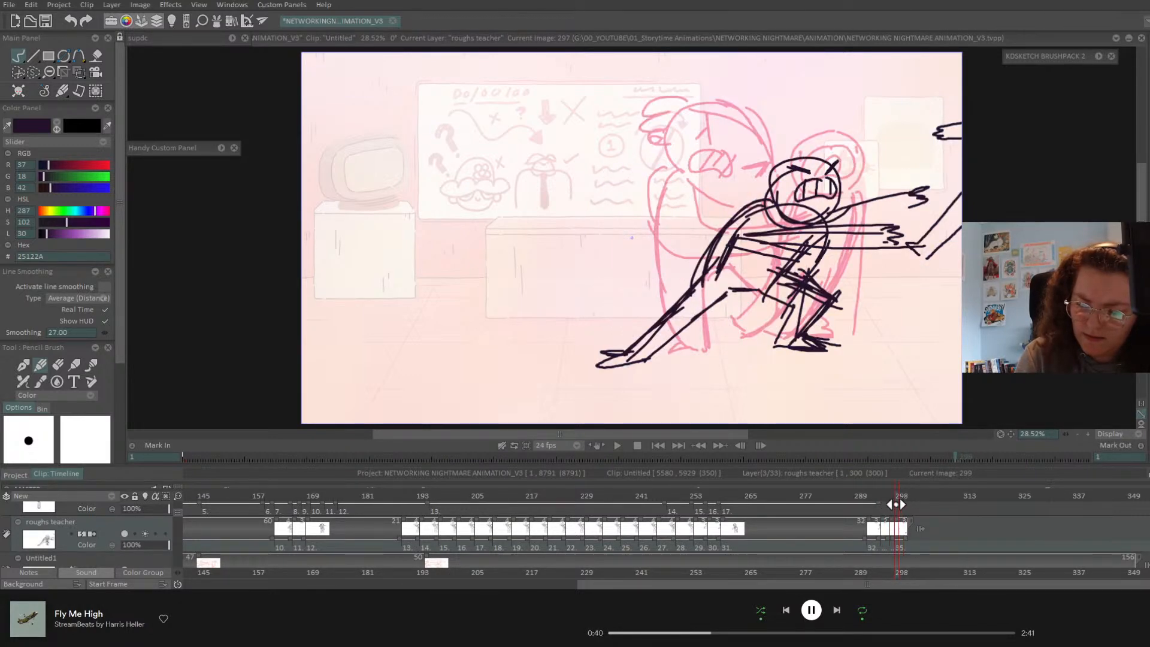
{"action": "key", "text": "ctrl+s"}
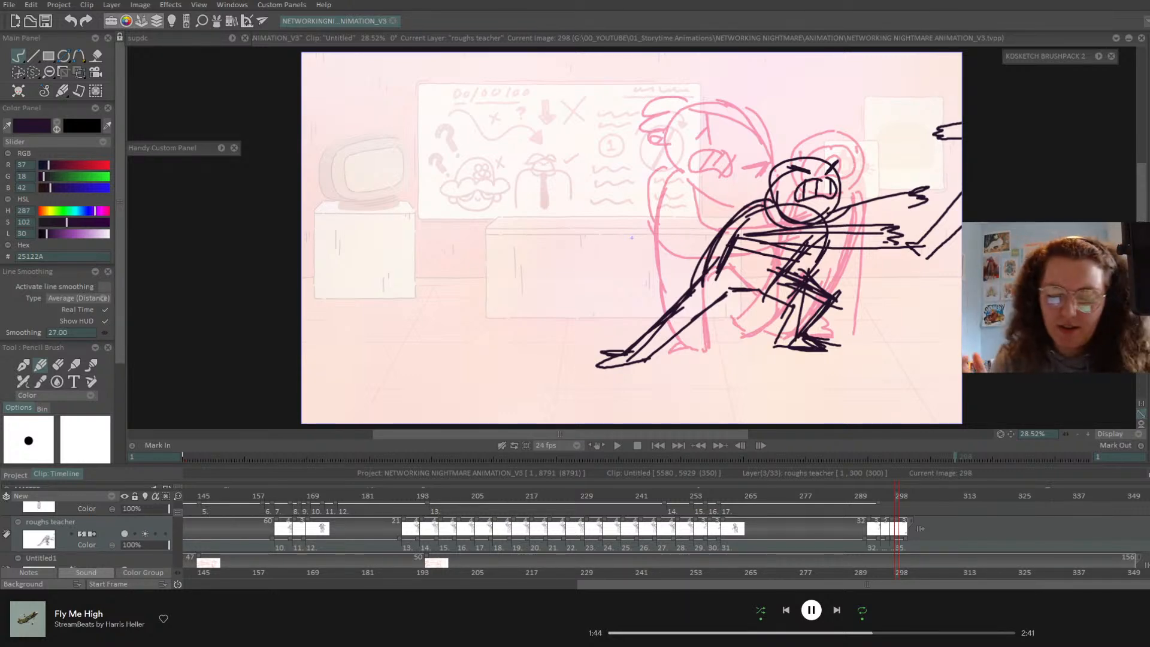
{"action": "left_click", "coordinate": [616, 445]}
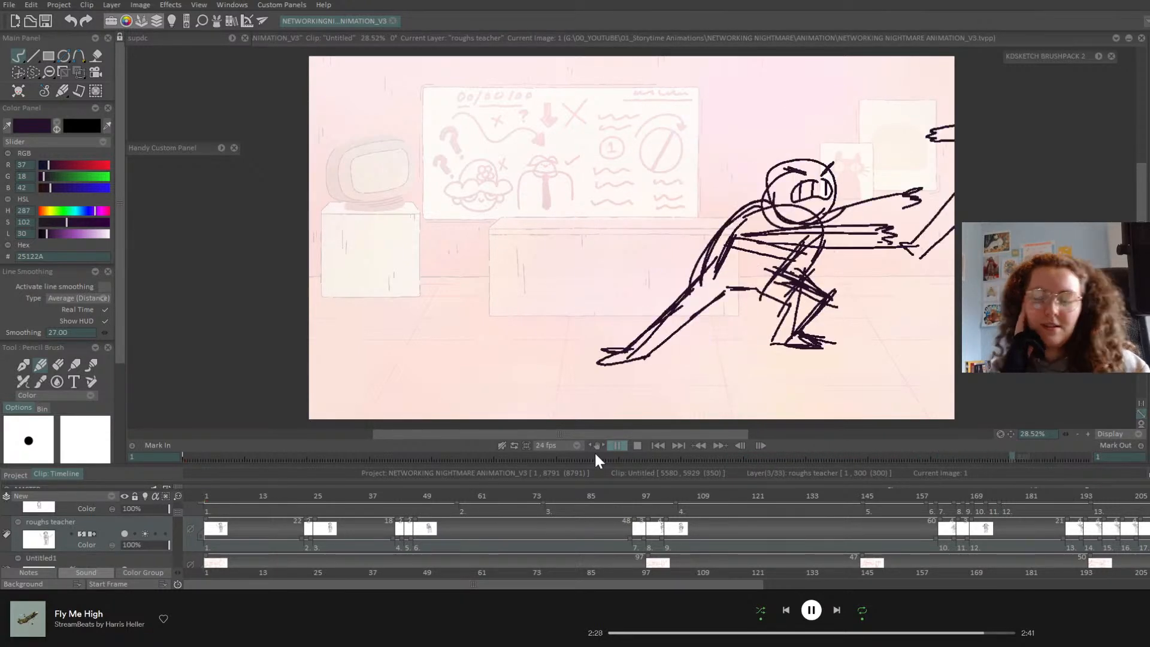
{"action": "left_click_drag", "start_coordinate": [709, 586], "coordinate": [860, 585]}
- Lengthen the exposures of the last drawings so the roughs teacher layer ends at frame 303, and replay the grab and lunge
{"action": "left_click", "coordinate": [888, 496]}
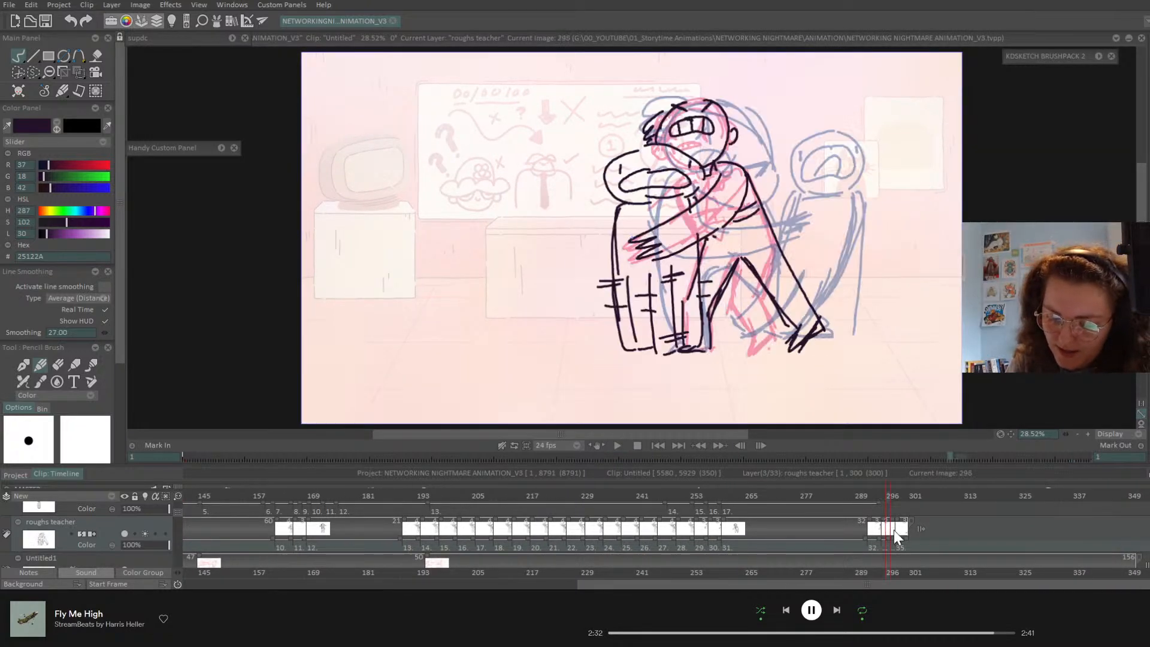
{"action": "left_click_drag", "start_coordinate": [894, 538], "coordinate": [894, 538]}
{"action": "left_click_drag", "start_coordinate": [824, 496], "coordinate": [462, 513]}
{"action": "key", "text": "Return"}
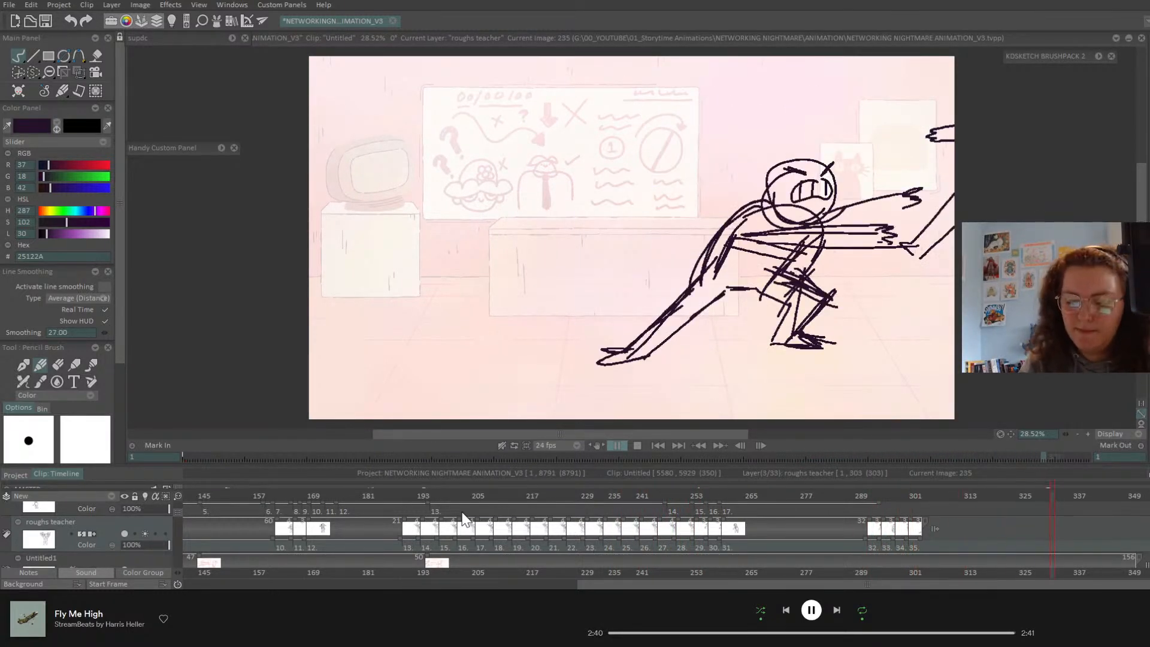
{"action": "left_click_drag", "start_coordinate": [900, 494], "coordinate": [700, 492]}
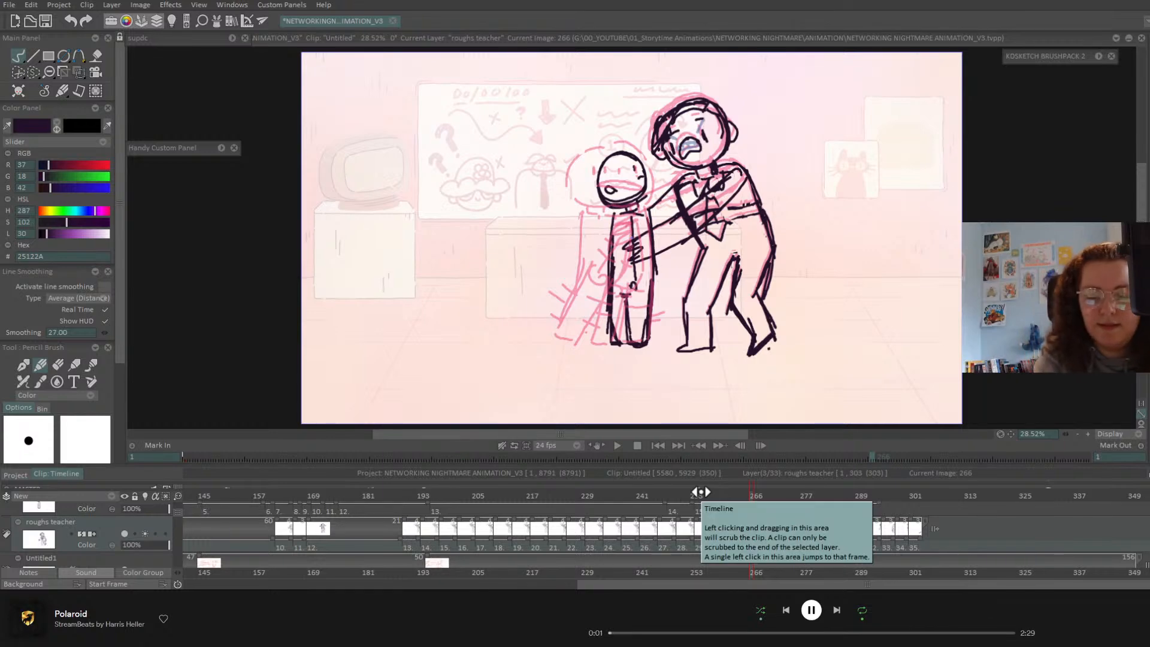
{"action": "key", "text": "Return"}
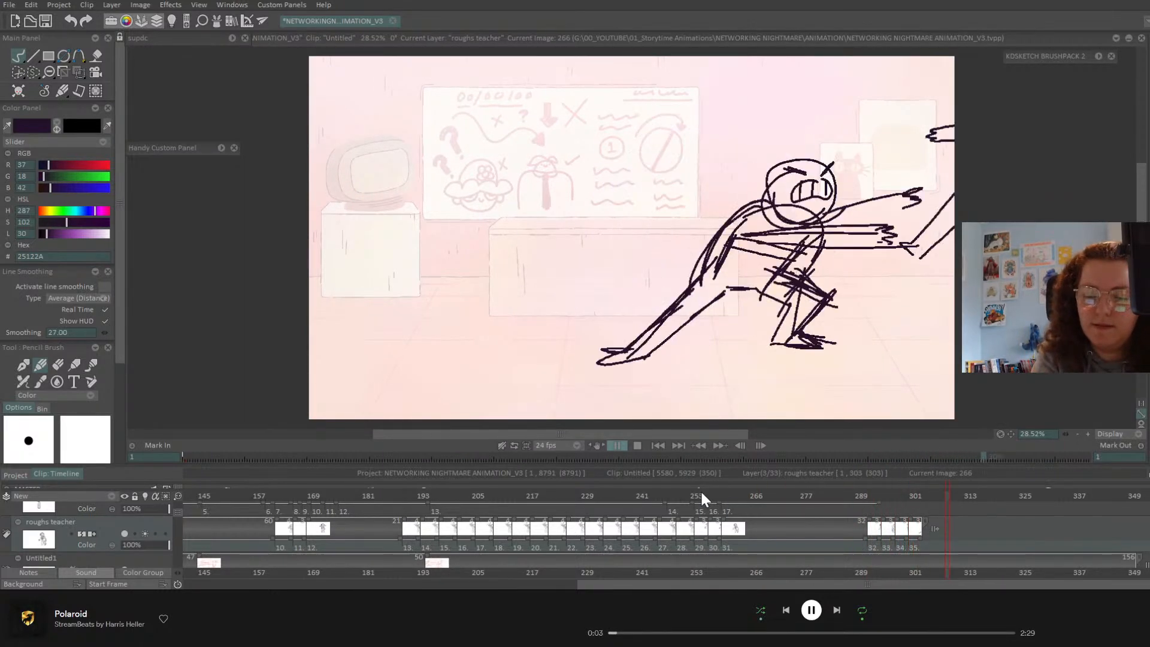
- Remove the teacher's large tilted head from the drawing at frame 298 with a filled shape in erase mode
{"action": "left_click", "coordinate": [890, 496]}
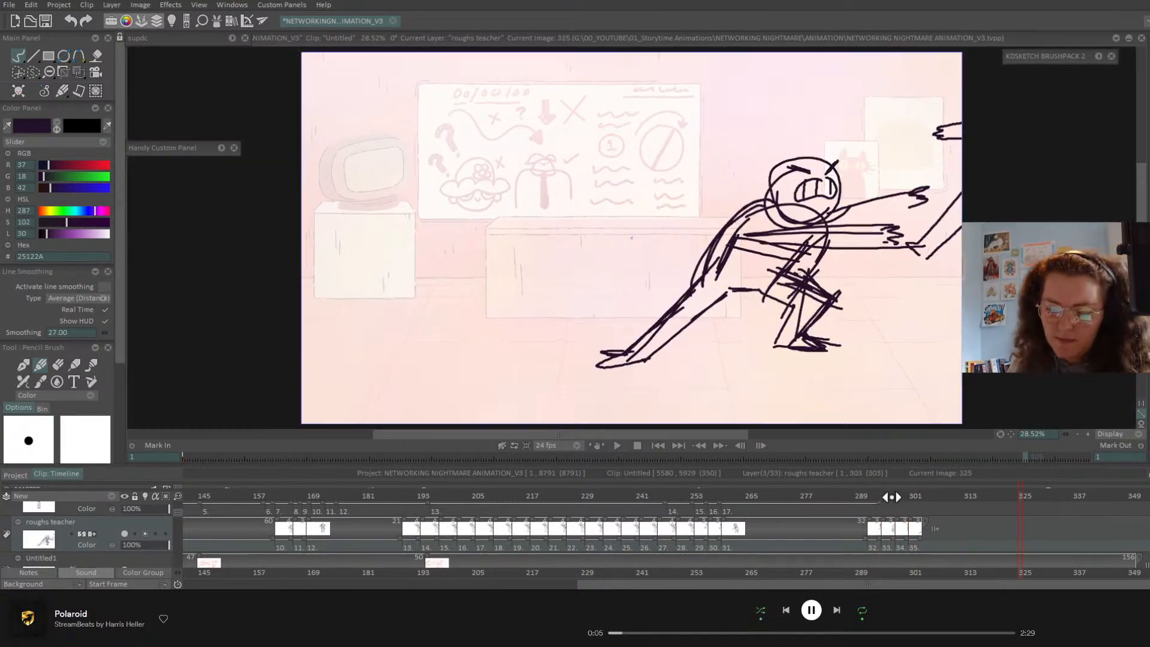
{"action": "left_click_drag", "start_coordinate": [890, 497], "coordinate": [899, 497]}
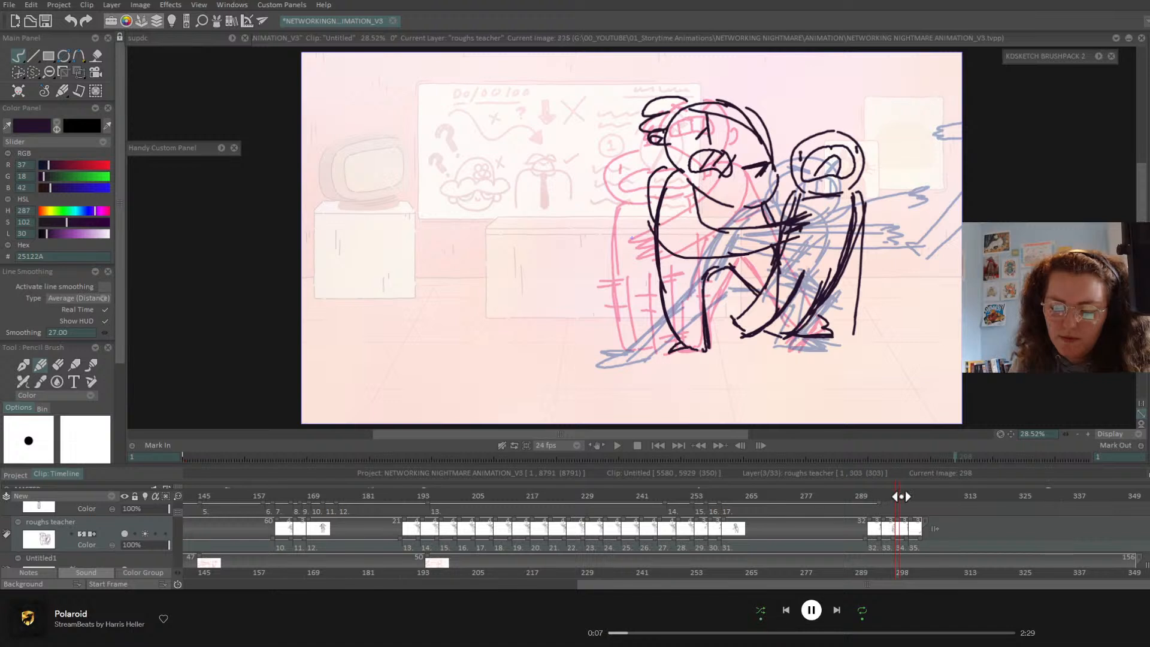
{"action": "left_click", "coordinate": [57, 364]}
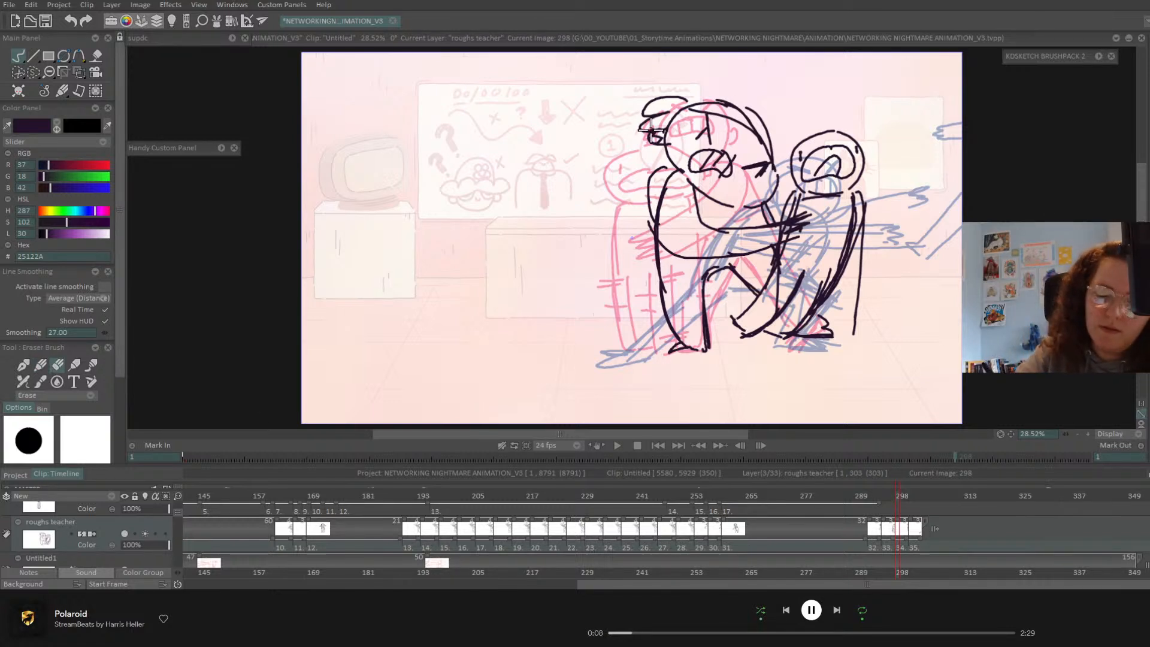
{"action": "left_click", "coordinate": [21, 58]}
{"action": "left_click", "coordinate": [69, 74]}
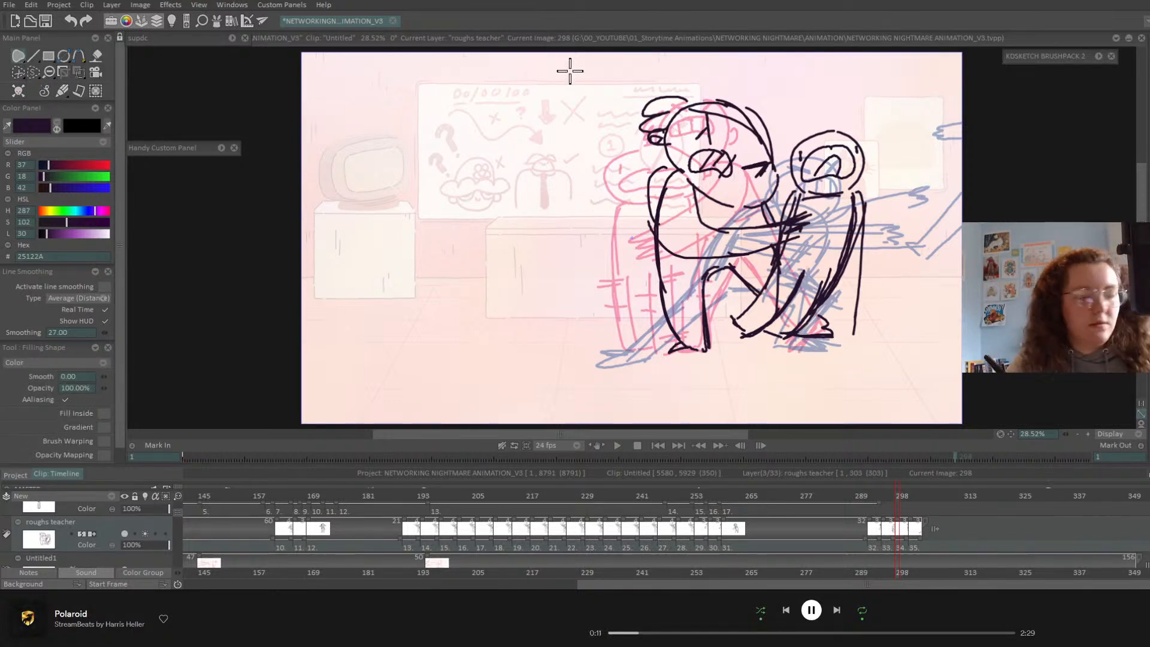
{"action": "key", "text": "n"}
{"action": "mouse_move", "coordinate": [708, 200]}
{"action": "left_mouse_down"}
{"action": "mouse_move", "coordinate": [656, 164]}
{"action": "mouse_move", "coordinate": [618, 97]}
{"action": "mouse_move", "coordinate": [734, 85]}
{"action": "mouse_move", "coordinate": [779, 127]}
{"action": "mouse_move", "coordinate": [775, 205]}
{"action": "mouse_move", "coordinate": [724, 219]}
{"action": "left_mouse_up"}
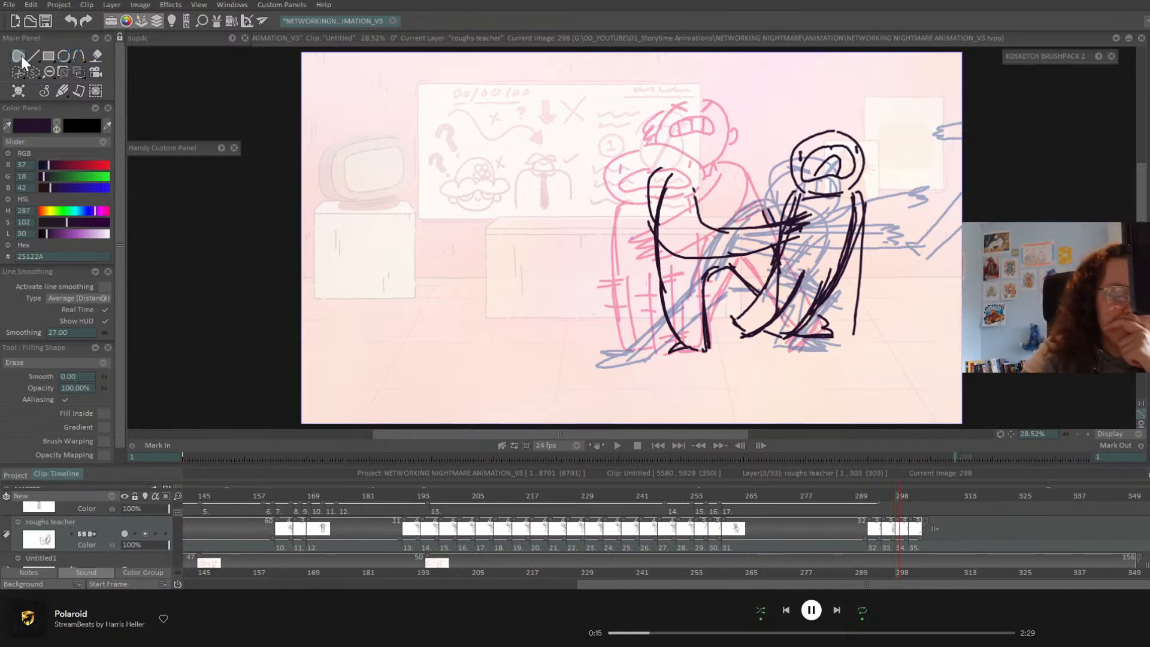
- Redraw the teacher's head smaller and closer to the student, with hair, angry eyes, gritted teeth and an ear
{"action": "left_click", "coordinate": [21, 60]}
{"action": "left_click", "coordinate": [57, 59]}
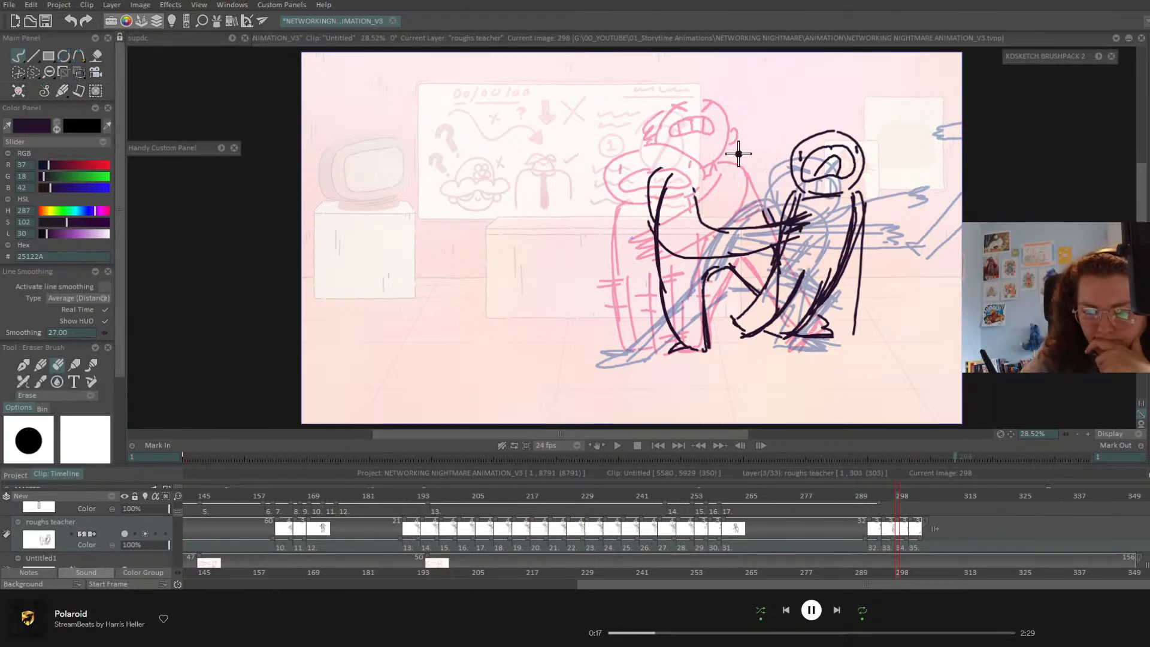
{"action": "left_click", "coordinate": [40, 365]}
{"action": "mouse_move", "coordinate": [745, 113]}
{"action": "left_mouse_down"}
{"action": "mouse_move", "coordinate": [712, 133]}
{"action": "mouse_move", "coordinate": [721, 179]}
{"action": "mouse_move", "coordinate": [776, 142]}
{"action": "mouse_move", "coordinate": [749, 187]}
{"action": "mouse_move", "coordinate": [721, 115]}
{"action": "mouse_move", "coordinate": [695, 130]}
{"action": "mouse_move", "coordinate": [736, 123]}
{"action": "mouse_move", "coordinate": [727, 131]}
{"action": "mouse_move", "coordinate": [725, 114]}
{"action": "mouse_move", "coordinate": [777, 140]}
{"action": "mouse_move", "coordinate": [765, 163]}
{"action": "mouse_move", "coordinate": [775, 154]}
{"action": "mouse_move", "coordinate": [735, 131]}
{"action": "mouse_move", "coordinate": [755, 164]}
{"action": "mouse_move", "coordinate": [718, 155]}
{"action": "mouse_move", "coordinate": [763, 176]}
{"action": "mouse_move", "coordinate": [743, 158]}
{"action": "mouse_move", "coordinate": [723, 172]}
{"action": "mouse_move", "coordinate": [703, 139]}
{"action": "left_mouse_up"}
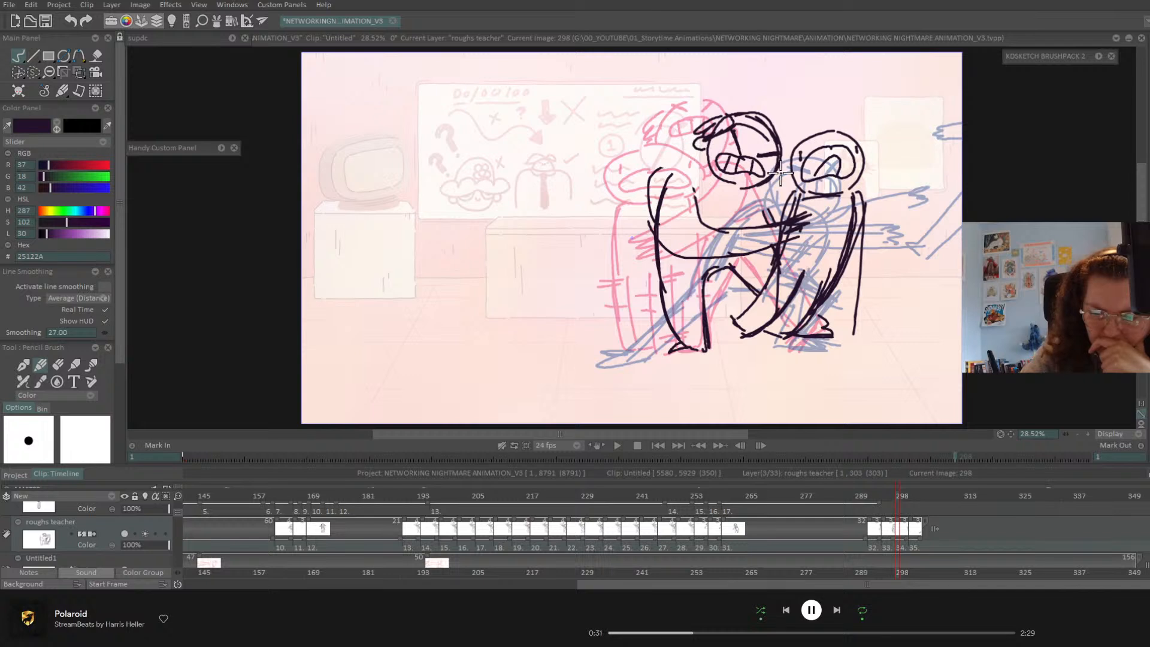
{"action": "left_click_drag", "start_coordinate": [771, 180], "coordinate": [780, 167]}
- Connect the teacher's shoulders to the new head and sketch the collar and tie beneath the chin
{"action": "left_click_drag", "start_coordinate": [708, 160], "coordinate": [656, 199]}
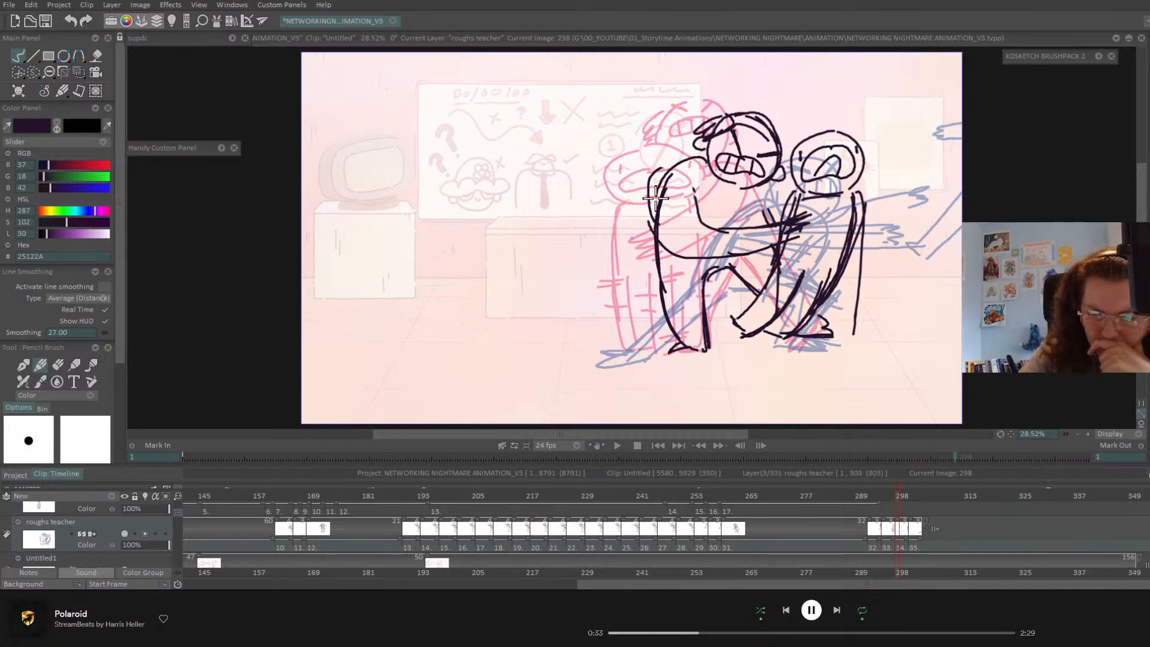
{"action": "mouse_move", "coordinate": [709, 161]}
{"action": "left_mouse_down"}
{"action": "mouse_move", "coordinate": [655, 208]}
{"action": "mouse_move", "coordinate": [695, 217]}
{"action": "left_mouse_up"}
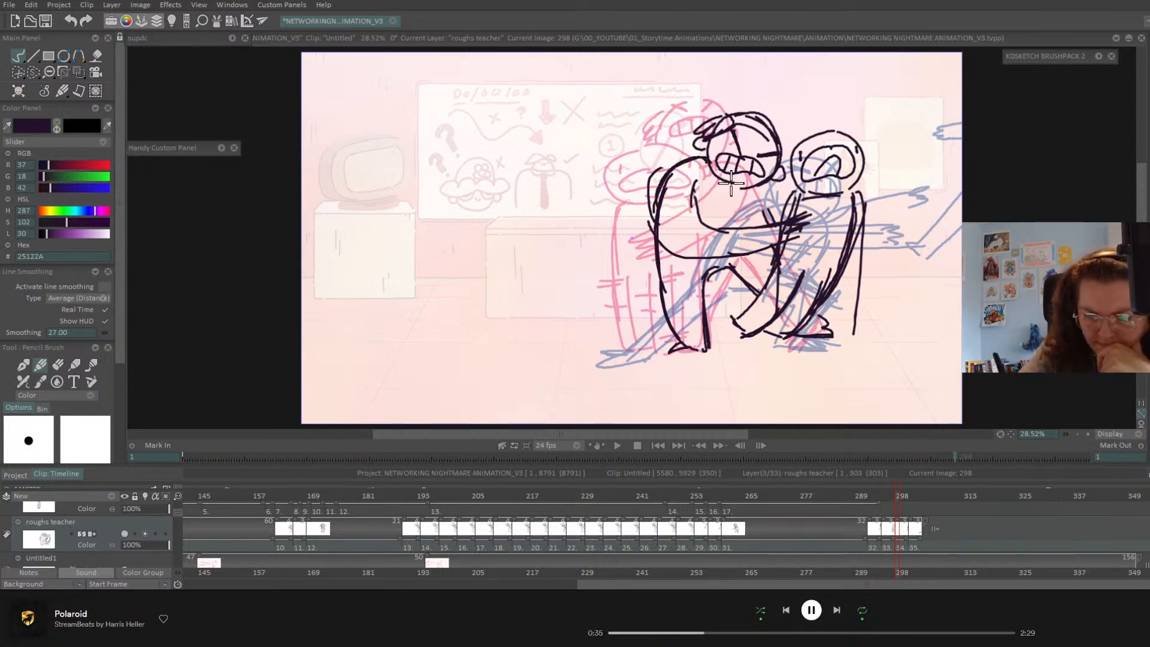
{"action": "mouse_move", "coordinate": [732, 184]}
{"action": "left_mouse_down"}
{"action": "mouse_move", "coordinate": [702, 177]}
{"action": "mouse_move", "coordinate": [756, 201]}
{"action": "mouse_move", "coordinate": [763, 188]}
{"action": "mouse_move", "coordinate": [773, 215]}
{"action": "mouse_move", "coordinate": [730, 204]}
{"action": "mouse_move", "coordinate": [731, 187]}
{"action": "mouse_move", "coordinate": [719, 227]}
{"action": "mouse_move", "coordinate": [737, 227]}
{"action": "left_mouse_up"}
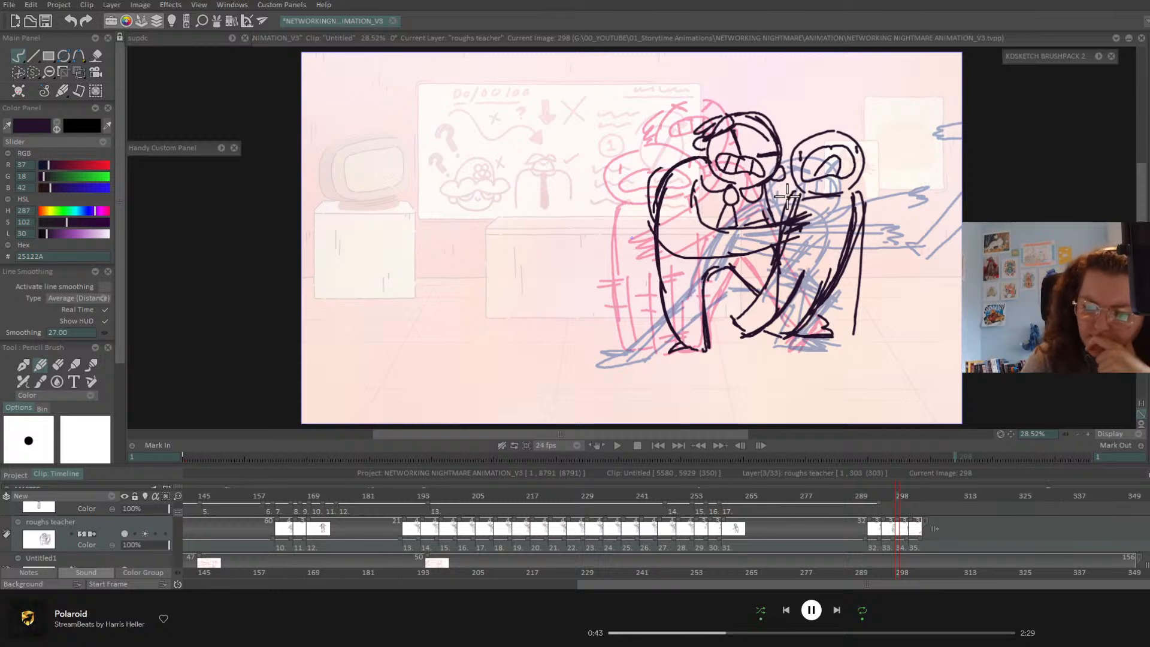
- Start a new drawing at frame 304 with a leg line and set the roughs teacher layer to repeat past its end
{"action": "mouse_move", "coordinate": [899, 496]}
{"action": "left_mouse_down"}
{"action": "mouse_move", "coordinate": [880, 498]}
{"action": "mouse_move", "coordinate": [923, 500]}
{"action": "left_mouse_up"}
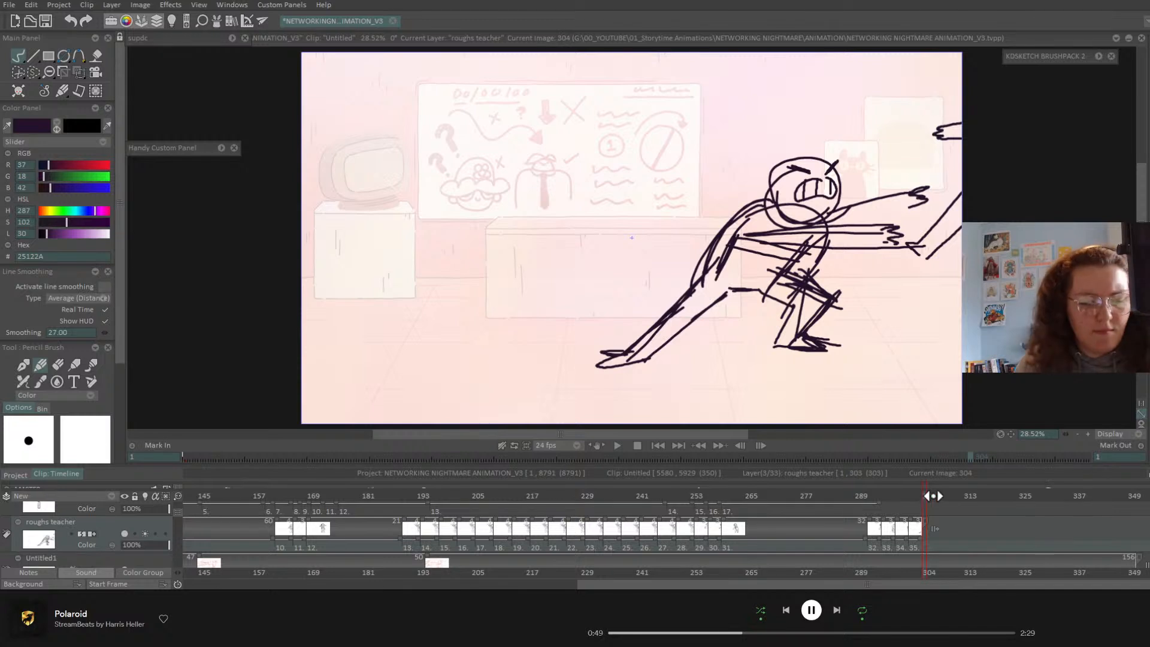
{"action": "key", "text": "Return"}
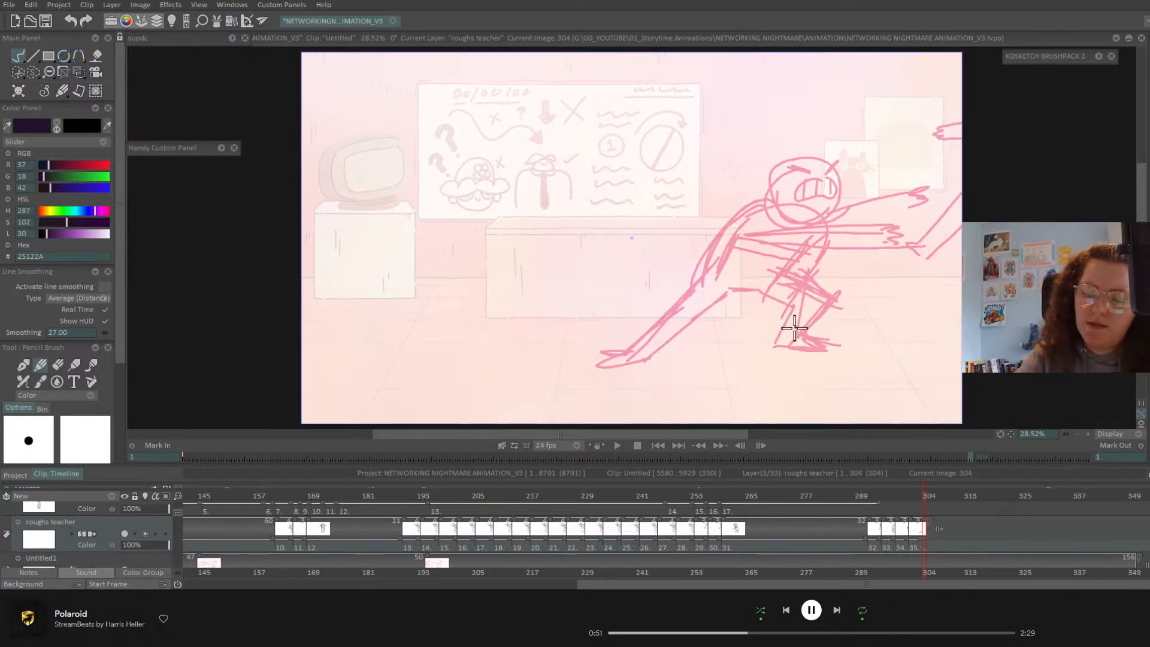
{"action": "left_click_drag", "start_coordinate": [779, 344], "coordinate": [792, 264]}
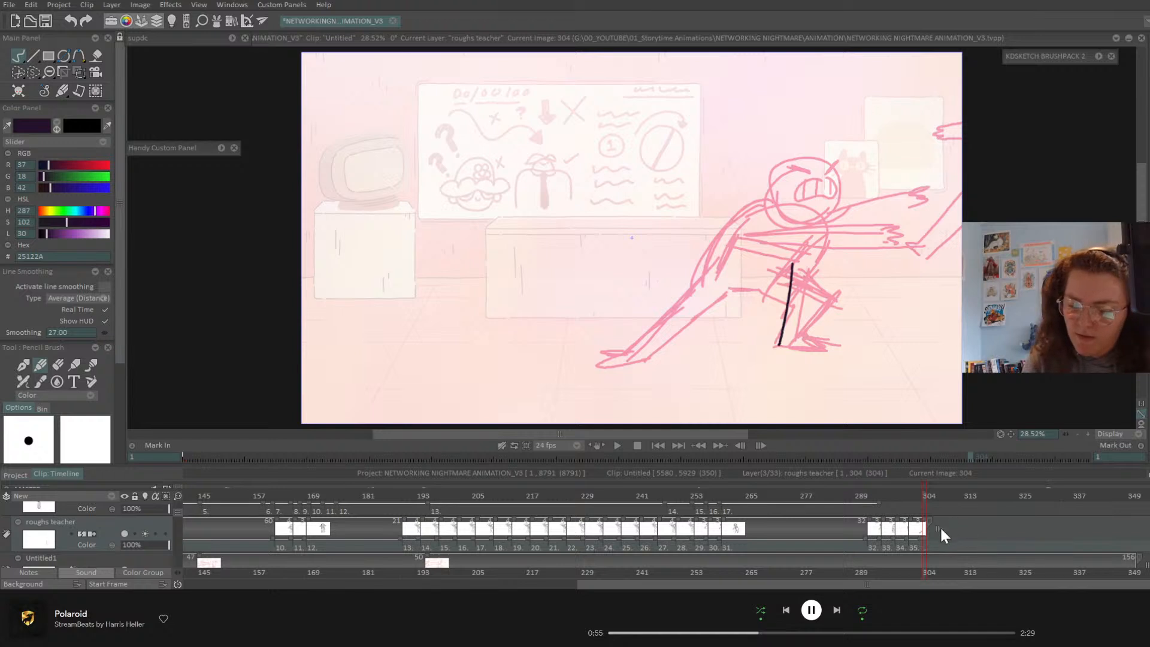
{"action": "left_click", "coordinate": [940, 528]}
{"action": "left_click", "coordinate": [973, 539]}
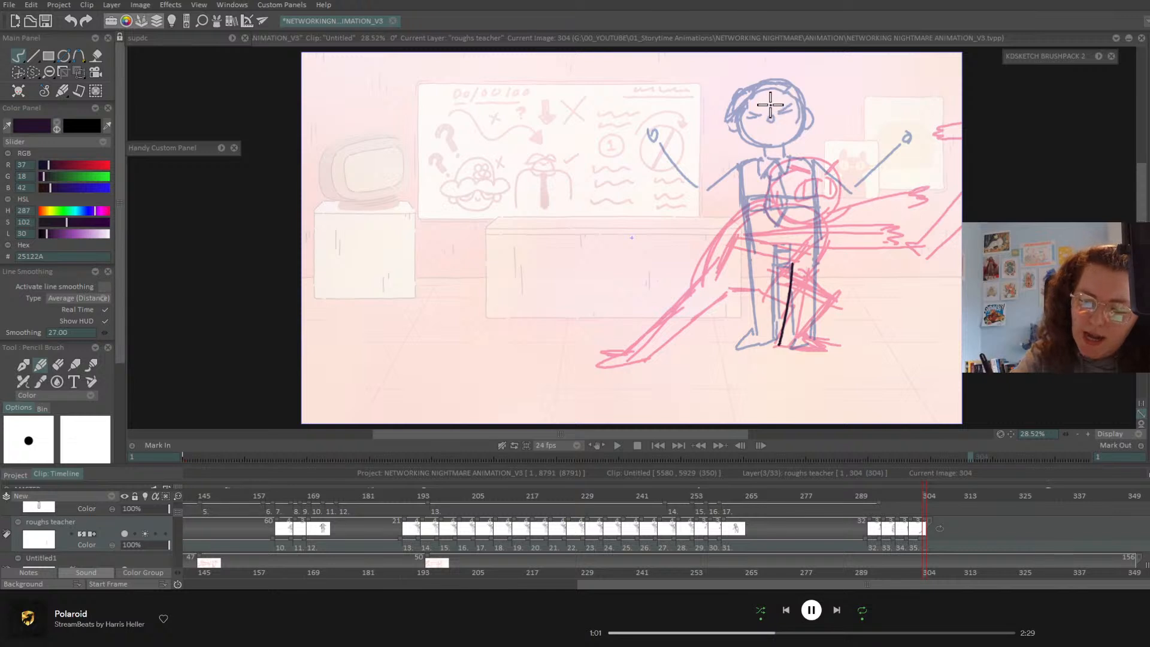
- Draw the round head over the standing pose's onion skin and shift the drawing slightly sideways
{"action": "mouse_move", "coordinate": [785, 81]}
{"action": "left_mouse_down"}
{"action": "mouse_move", "coordinate": [743, 129]}
{"action": "mouse_move", "coordinate": [806, 95]}
{"action": "left_mouse_up"}
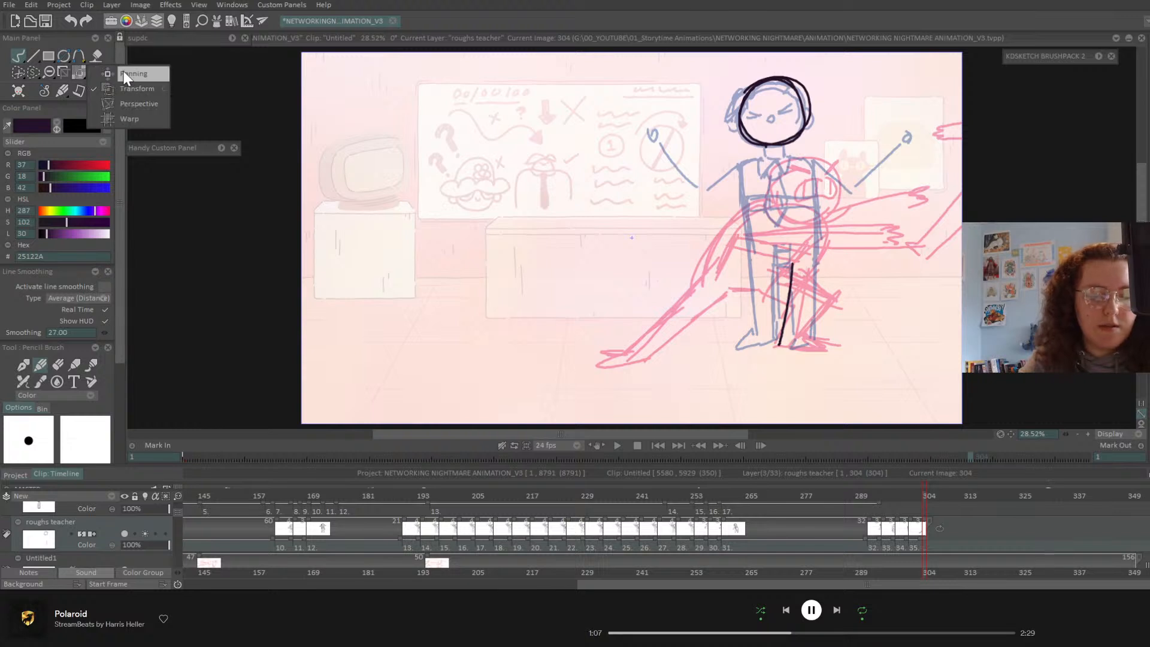
{"action": "left_click", "coordinate": [80, 72]}
{"action": "mouse_move", "coordinate": [789, 107]}
{"action": "left_mouse_down"}
{"action": "mouse_move", "coordinate": [809, 107]}
{"action": "mouse_move", "coordinate": [790, 110]}
{"action": "left_mouse_up"}
{"action": "left_click", "coordinate": [20, 56]}
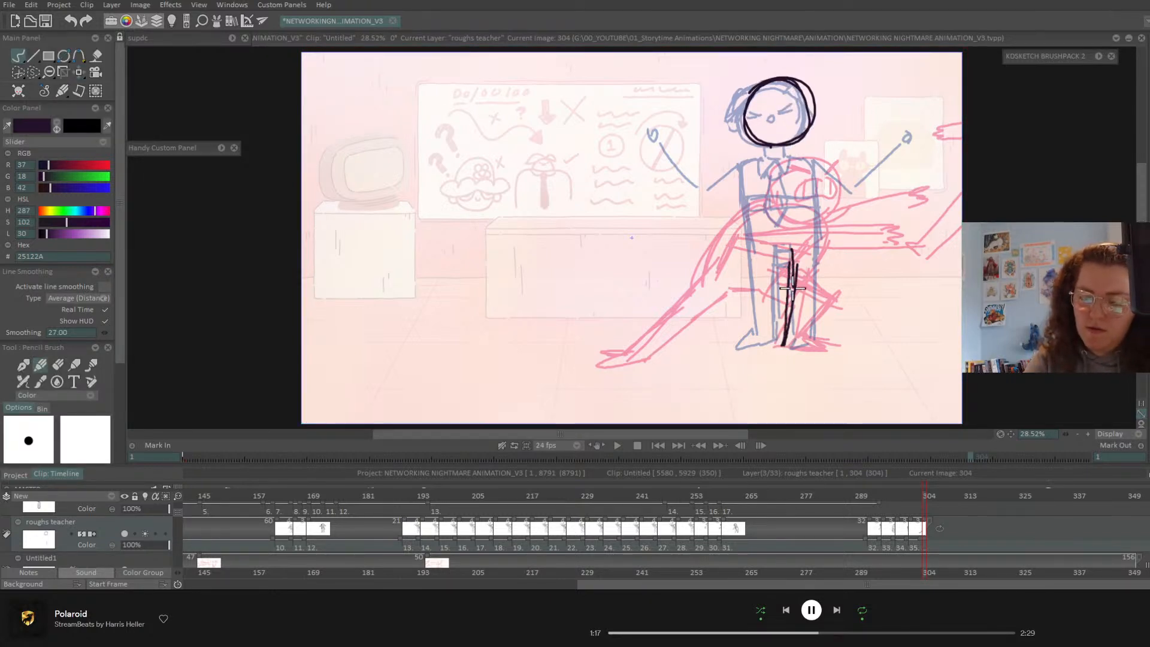
- Draw the standing teacher's neck, shoulders, torso, straight legs, feet and hanging arms below the round head at frame 304
{"action": "left_click_drag", "start_coordinate": [789, 258], "coordinate": [785, 343]}
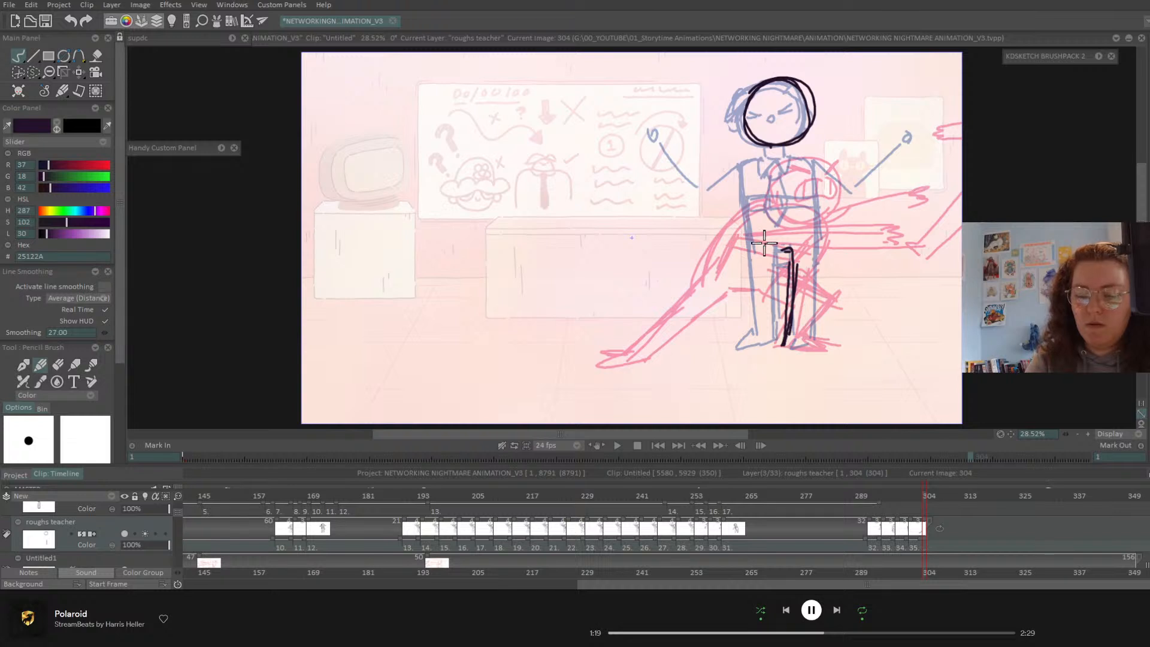
{"action": "left_click_drag", "start_coordinate": [782, 252], "coordinate": [789, 335]}
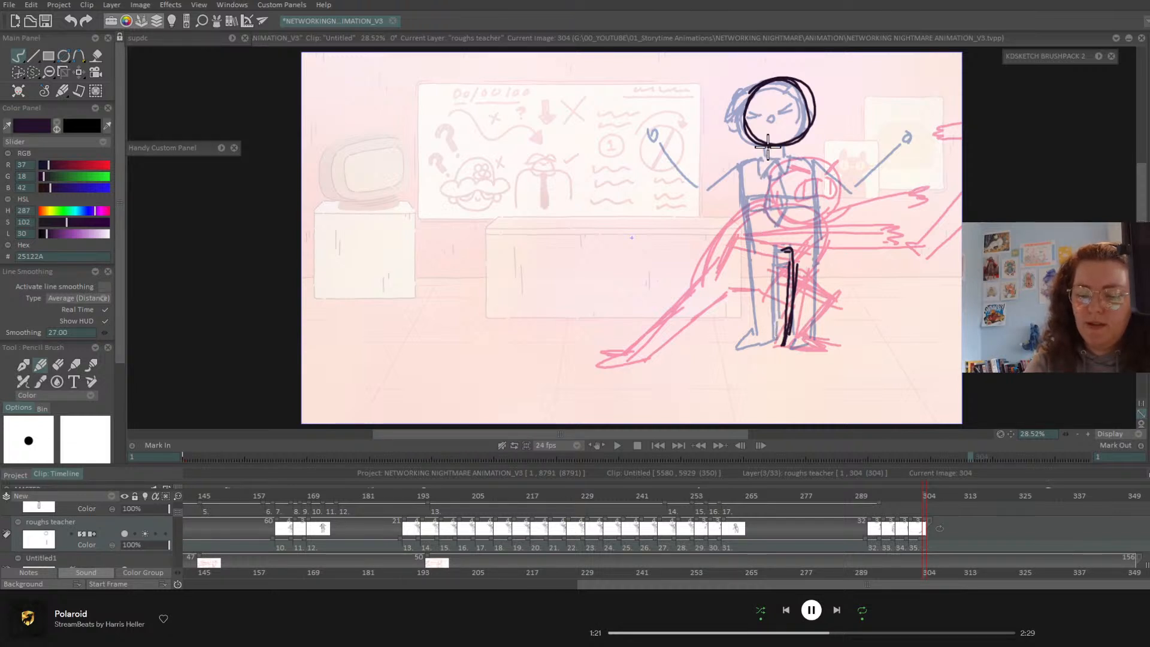
{"action": "mouse_move", "coordinate": [790, 147]}
{"action": "left_mouse_down"}
{"action": "mouse_move", "coordinate": [773, 159]}
{"action": "mouse_move", "coordinate": [763, 337]}
{"action": "left_mouse_up"}
{"action": "mouse_move", "coordinate": [750, 158]}
{"action": "left_mouse_down"}
{"action": "mouse_move", "coordinate": [761, 350]}
{"action": "mouse_move", "coordinate": [760, 308]}
{"action": "mouse_move", "coordinate": [777, 340]}
{"action": "left_mouse_up"}
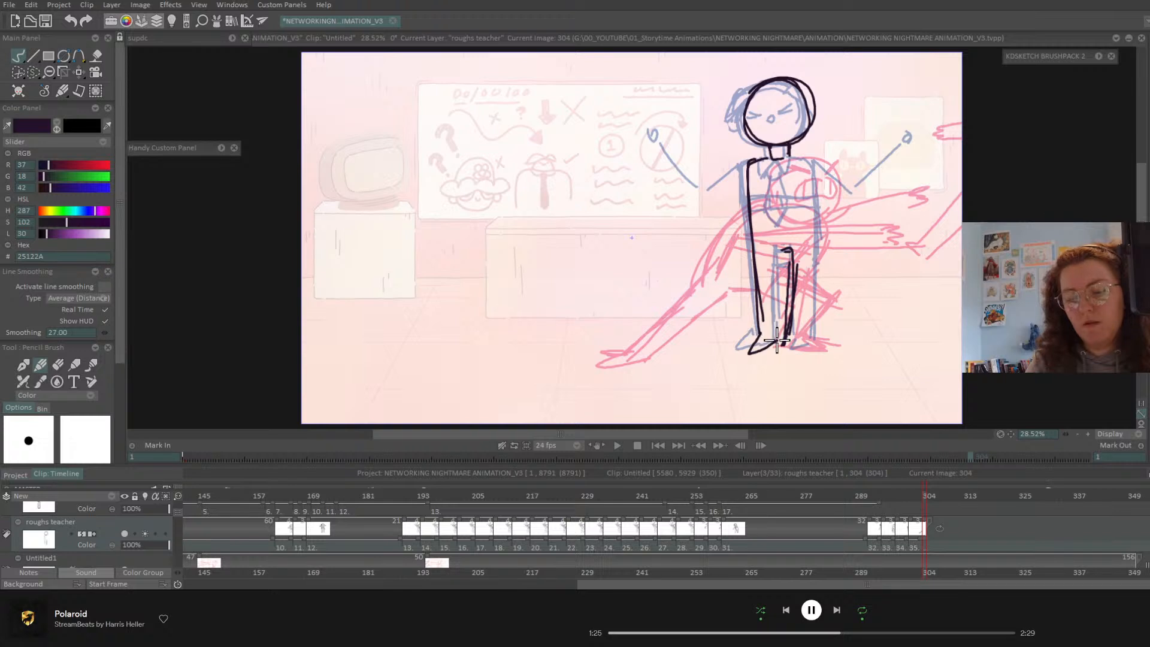
{"action": "mouse_move", "coordinate": [779, 252]}
{"action": "left_mouse_down"}
{"action": "mouse_move", "coordinate": [780, 334]}
{"action": "mouse_move", "coordinate": [781, 253]}
{"action": "mouse_move", "coordinate": [792, 345]}
{"action": "mouse_move", "coordinate": [812, 331]}
{"action": "left_mouse_up"}
{"action": "mouse_move", "coordinate": [791, 158]}
{"action": "left_mouse_down"}
{"action": "mouse_move", "coordinate": [810, 161]}
{"action": "mouse_move", "coordinate": [817, 300]}
{"action": "left_mouse_up"}
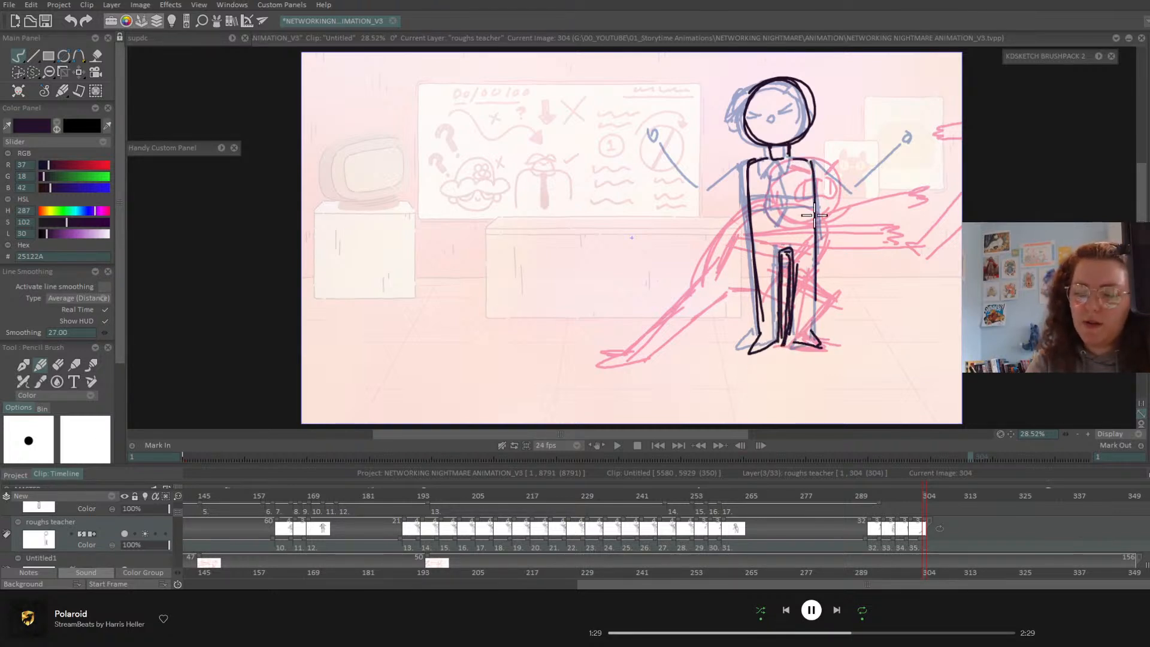
{"action": "mouse_move", "coordinate": [816, 249]}
{"action": "left_mouse_down"}
{"action": "mouse_move", "coordinate": [813, 315]}
{"action": "mouse_move", "coordinate": [830, 341]}
{"action": "mouse_move", "coordinate": [795, 343]}
{"action": "left_mouse_up"}
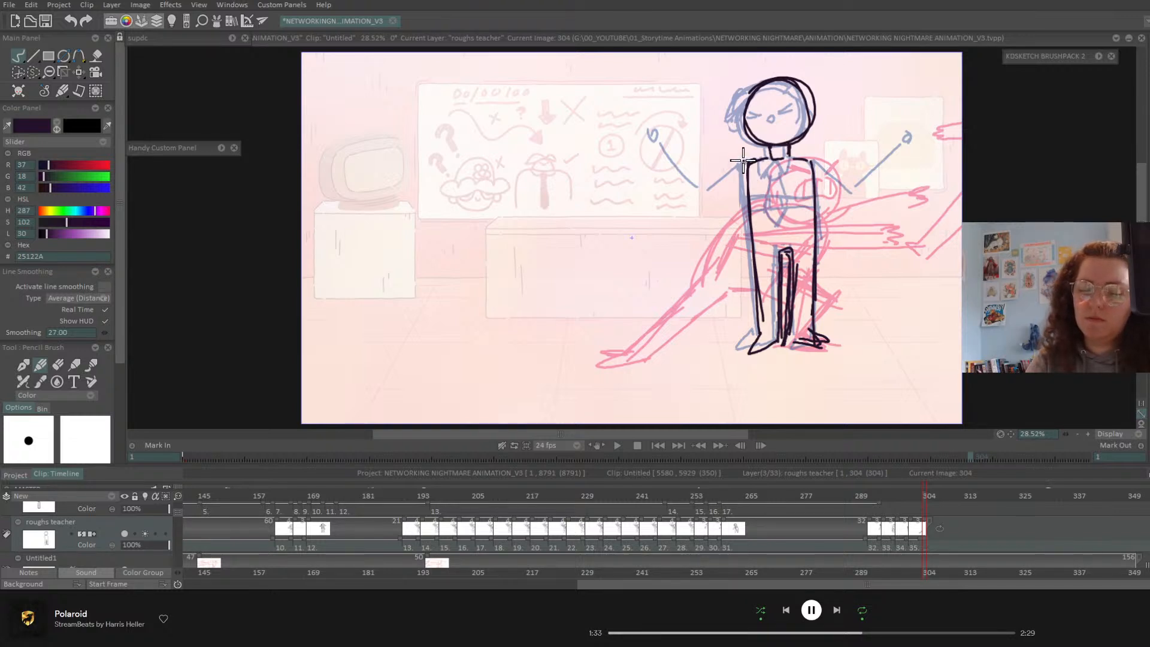
{"action": "left_click_drag", "start_coordinate": [742, 161], "coordinate": [741, 279]}
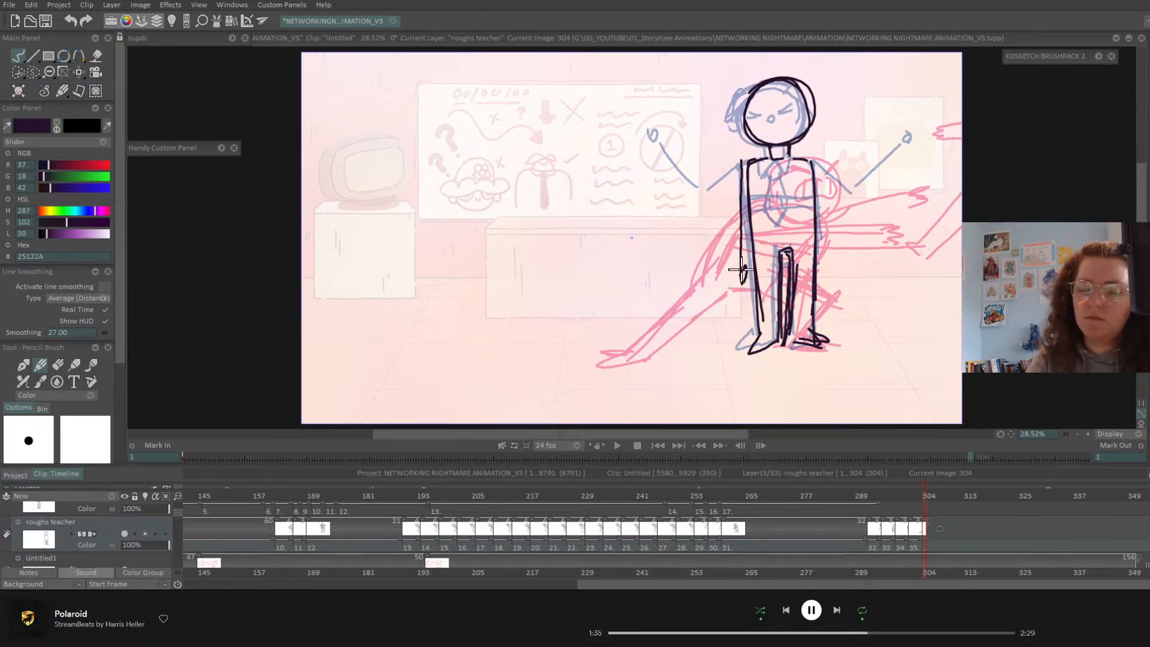
{"action": "left_click_drag", "start_coordinate": [815, 161], "coordinate": [825, 263]}
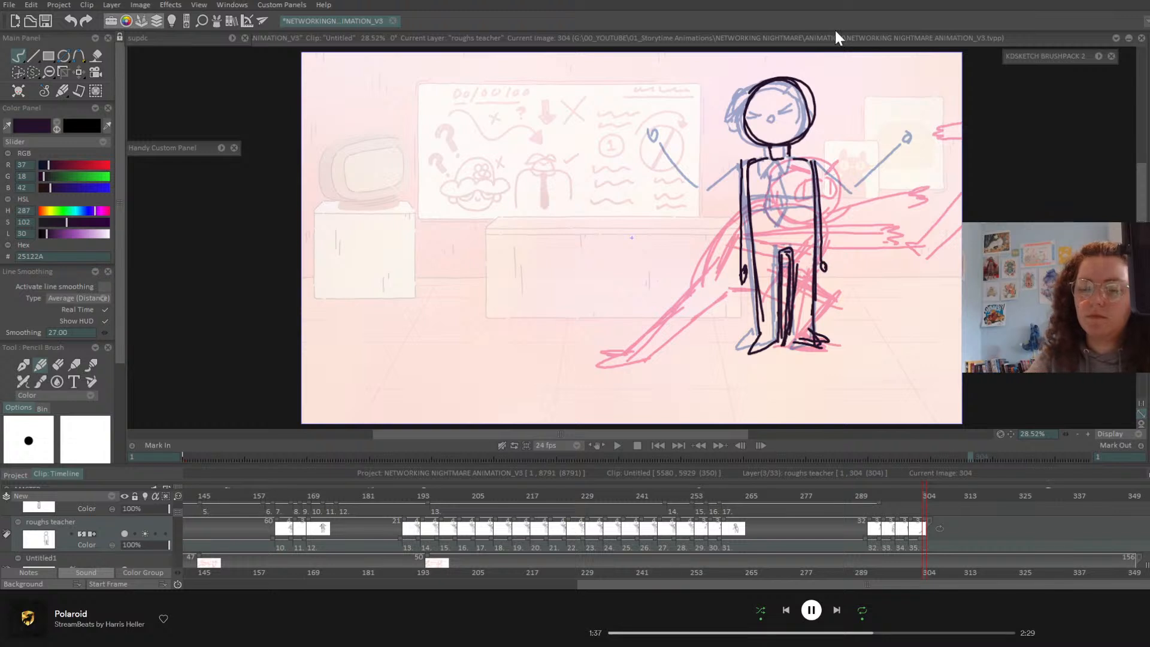
- Give the standing teacher a scowling face, ears, swept hair, collar, tie and chest line
{"action": "mouse_move", "coordinate": [784, 108]}
{"action": "left_mouse_down"}
{"action": "mouse_move", "coordinate": [810, 92]}
{"action": "mouse_move", "coordinate": [750, 103]}
{"action": "mouse_move", "coordinate": [772, 106]}
{"action": "left_mouse_up"}
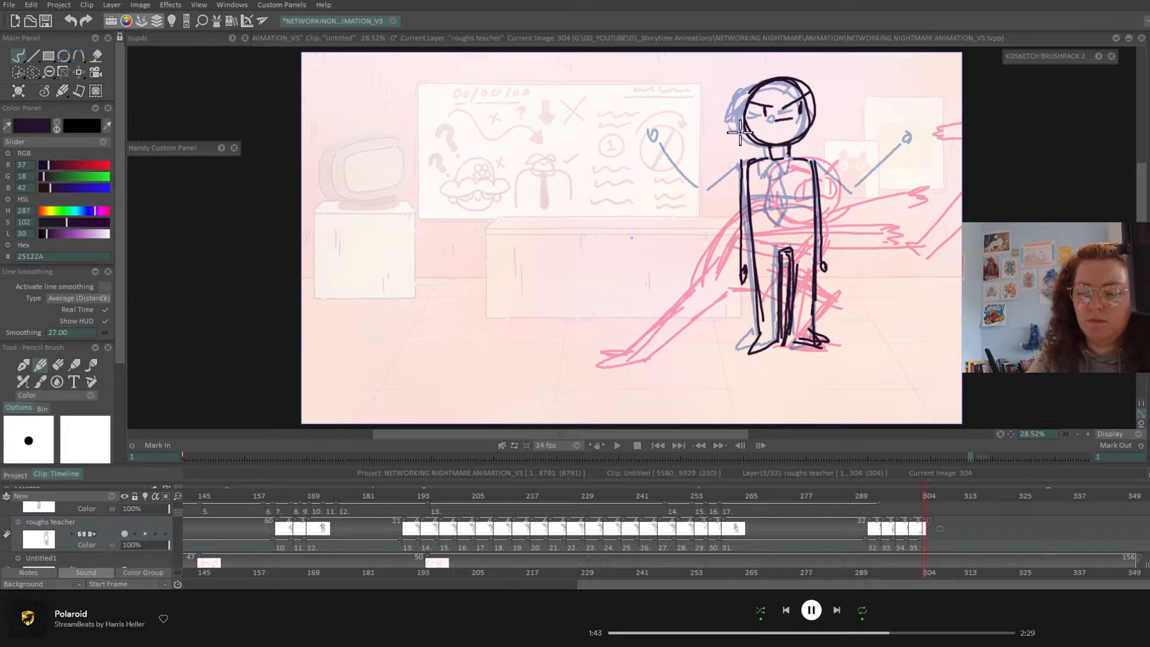
{"action": "left_click_drag", "start_coordinate": [742, 132], "coordinate": [743, 123]}
{"action": "left_click_drag", "start_coordinate": [813, 127], "coordinate": [814, 112]}
{"action": "mouse_move", "coordinate": [754, 86]}
{"action": "left_mouse_down"}
{"action": "mouse_move", "coordinate": [725, 109]}
{"action": "mouse_move", "coordinate": [749, 110]}
{"action": "left_mouse_up"}
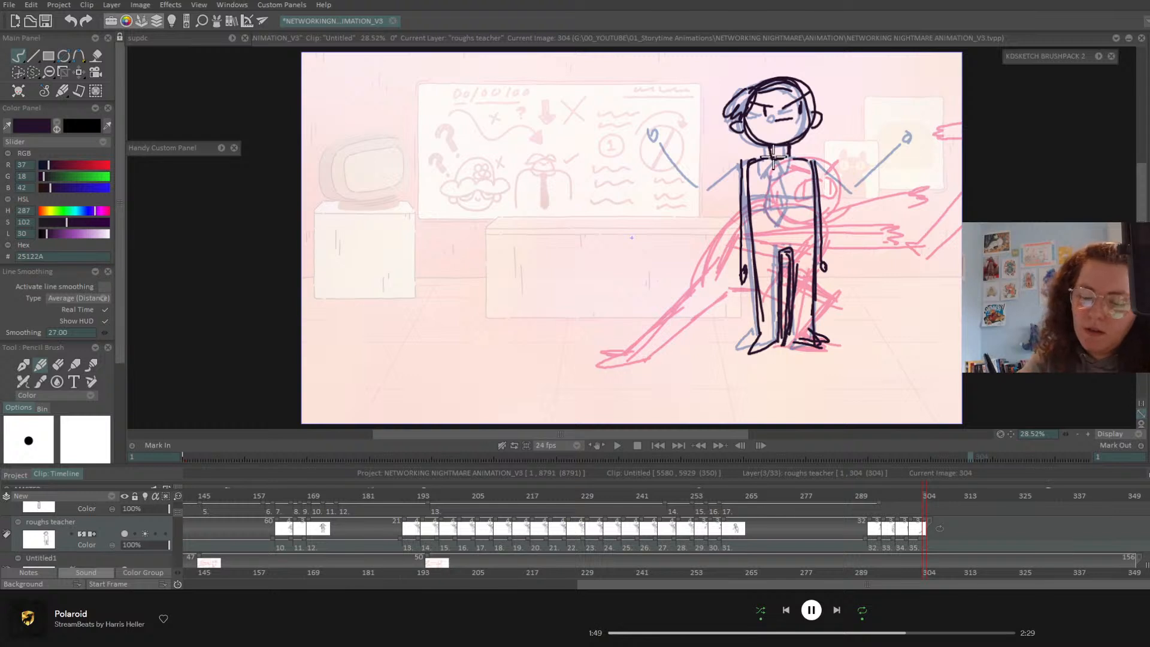
{"action": "mouse_move", "coordinate": [779, 161]}
{"action": "left_mouse_down"}
{"action": "mouse_move", "coordinate": [797, 207]}
{"action": "mouse_move", "coordinate": [787, 223]}
{"action": "mouse_move", "coordinate": [777, 210]}
{"action": "mouse_move", "coordinate": [788, 217]}
{"action": "mouse_move", "coordinate": [800, 192]}
{"action": "mouse_move", "coordinate": [762, 235]}
{"action": "mouse_move", "coordinate": [750, 218]}
{"action": "mouse_move", "coordinate": [802, 213]}
{"action": "mouse_move", "coordinate": [774, 194]}
{"action": "mouse_move", "coordinate": [746, 199]}
{"action": "mouse_move", "coordinate": [771, 204]}
{"action": "mouse_move", "coordinate": [753, 209]}
{"action": "mouse_move", "coordinate": [819, 199]}
{"action": "left_mouse_up"}
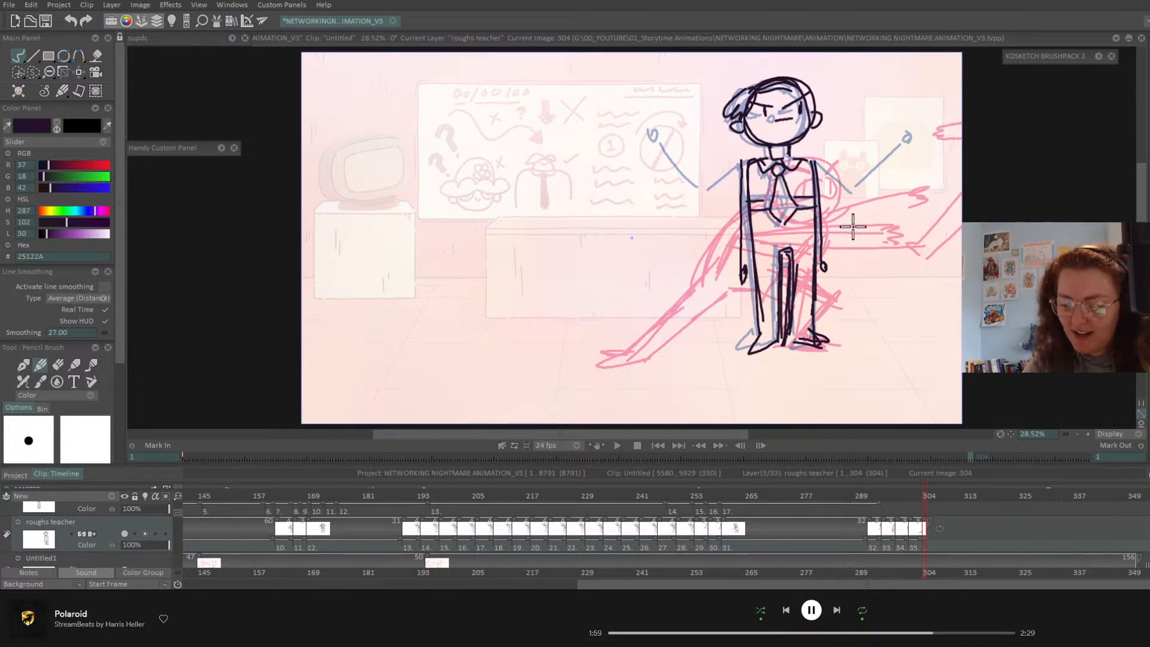
- Insert a blank drawing at frame 303 and sketch a tall stretched head with angry eyes and a small mouth low down
{"action": "left_click_drag", "start_coordinate": [924, 502], "coordinate": [919, 501]}
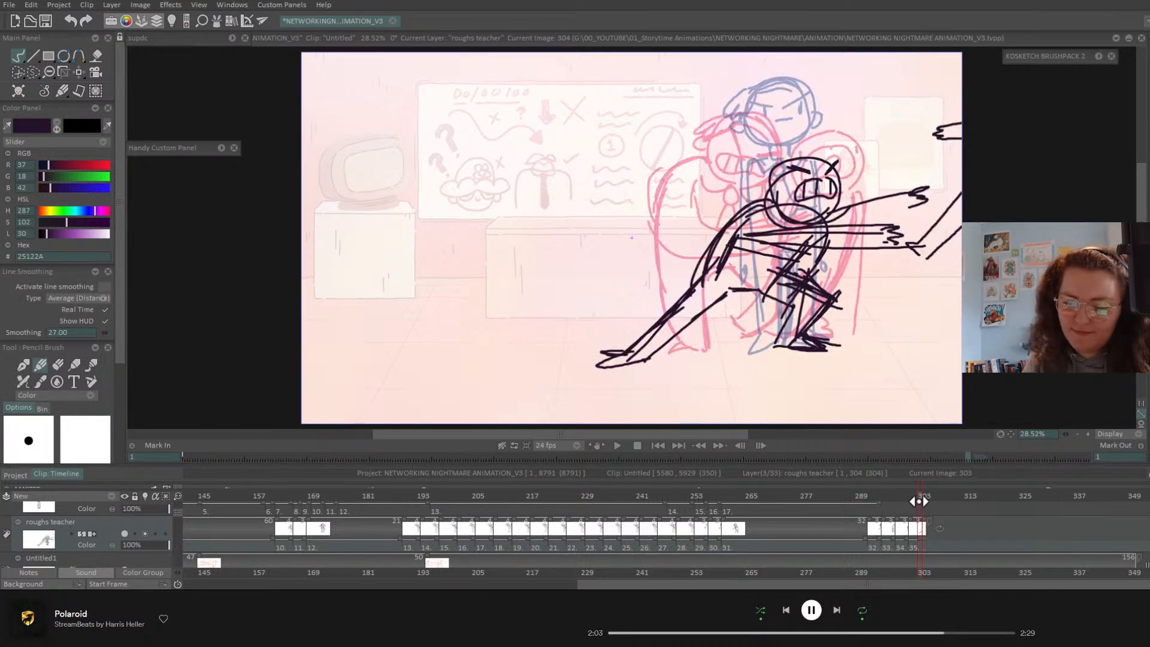
{"action": "left_click", "coordinate": [921, 534]}
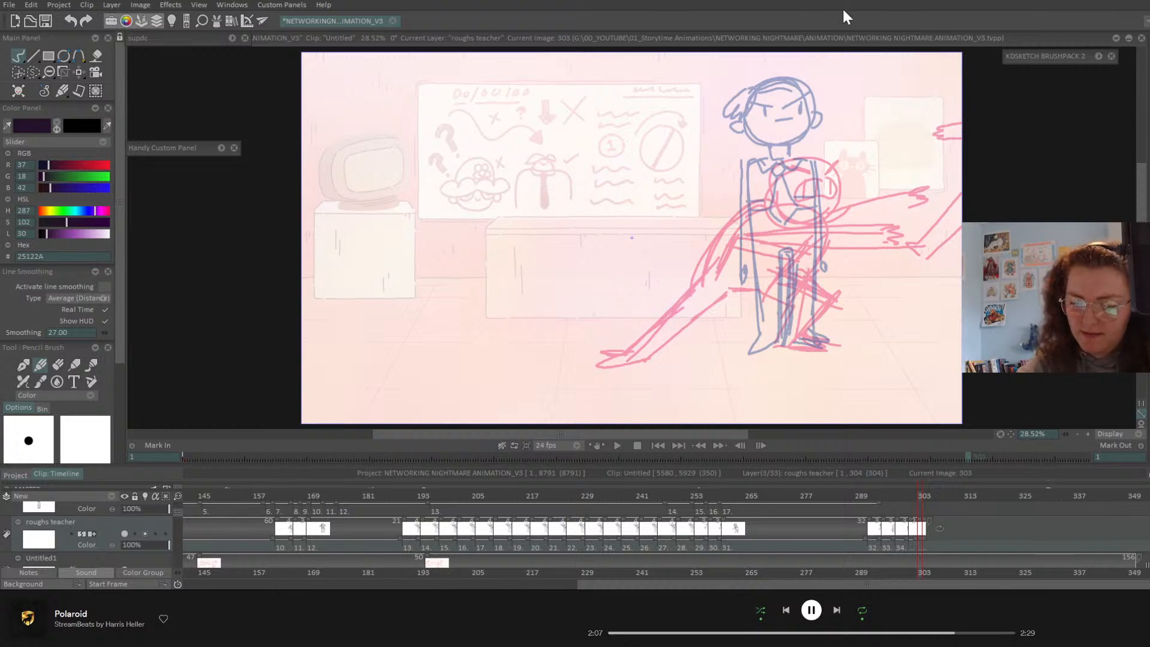
{"action": "mouse_move", "coordinate": [792, 94]}
{"action": "left_mouse_down"}
{"action": "mouse_move", "coordinate": [831, 141]}
{"action": "mouse_move", "coordinate": [841, 201]}
{"action": "left_mouse_up"}
{"action": "mouse_move", "coordinate": [770, 111]}
{"action": "left_mouse_down"}
{"action": "mouse_move", "coordinate": [776, 206]}
{"action": "mouse_move", "coordinate": [797, 226]}
{"action": "mouse_move", "coordinate": [842, 192]}
{"action": "left_mouse_up"}
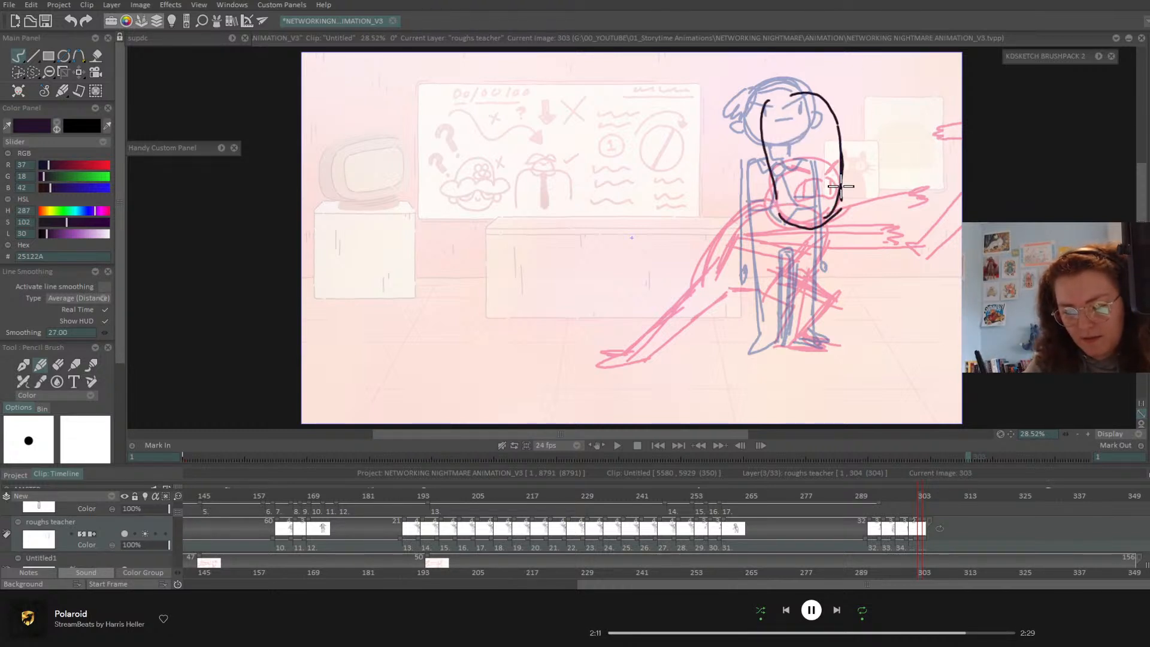
{"action": "left_click_drag", "start_coordinate": [766, 105], "coordinate": [803, 91]}
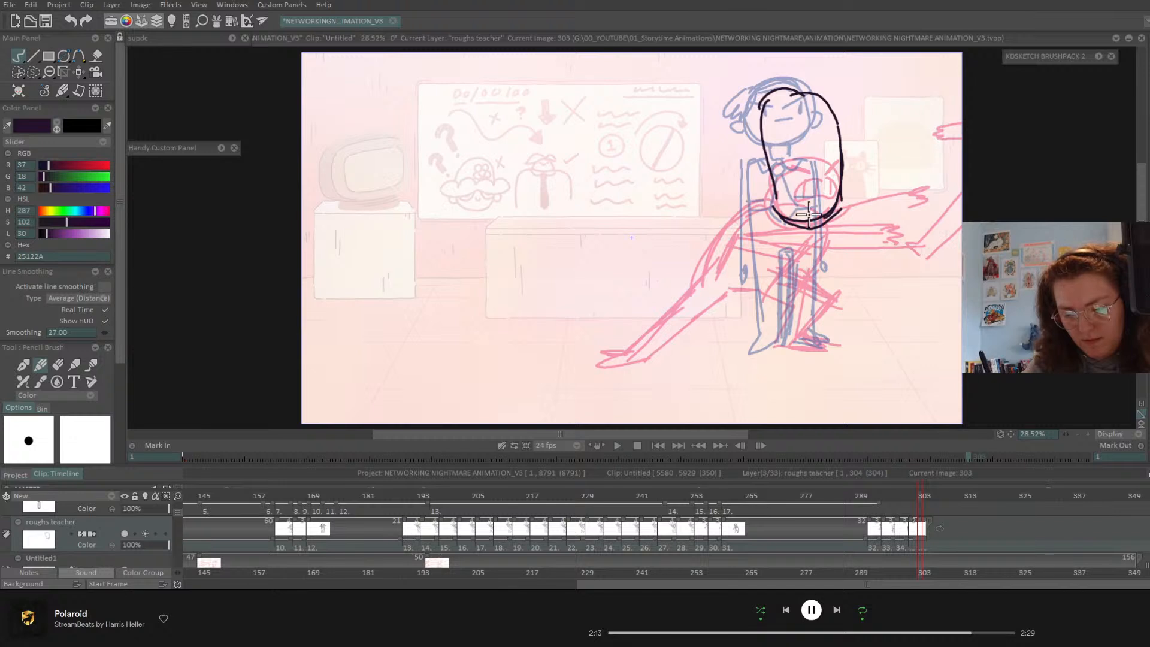
{"action": "mouse_move", "coordinate": [802, 209]}
{"action": "left_mouse_down"}
{"action": "mouse_move", "coordinate": [819, 210]}
{"action": "mouse_move", "coordinate": [798, 198]}
{"action": "mouse_move", "coordinate": [818, 195]}
{"action": "left_mouse_up"}
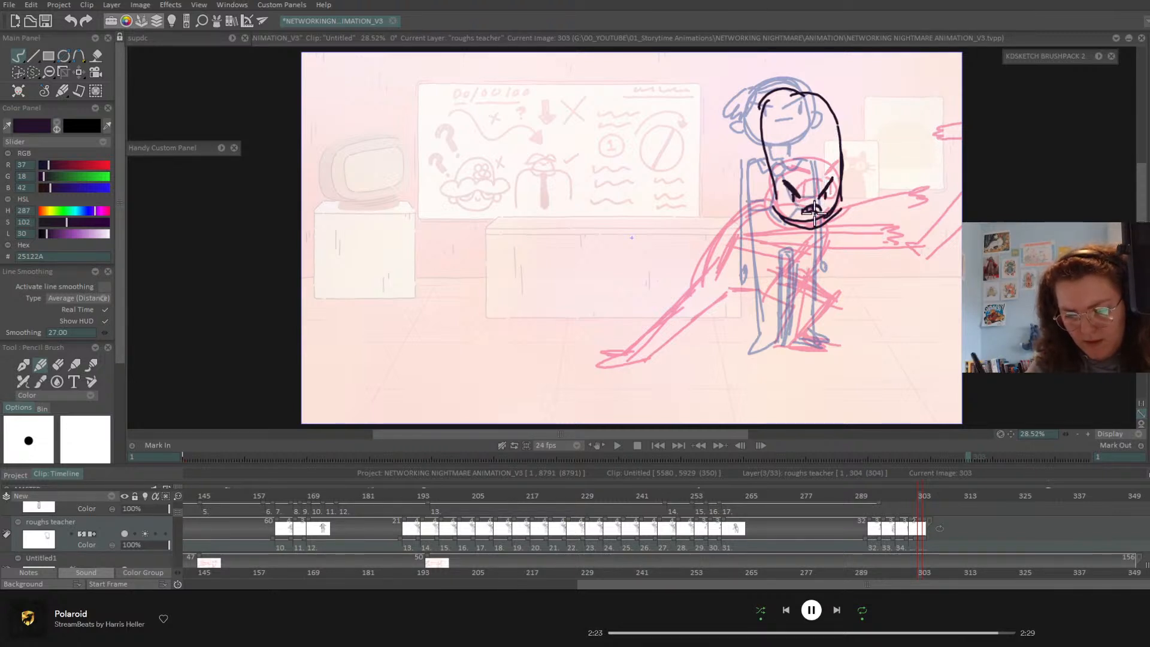
- Draw both arms swinging down and forward from below the stretched head, ending in spread fingers
{"action": "mouse_move", "coordinate": [771, 211]}
{"action": "left_mouse_down"}
{"action": "mouse_move", "coordinate": [812, 302]}
{"action": "mouse_move", "coordinate": [852, 302]}
{"action": "left_mouse_up"}
{"action": "mouse_move", "coordinate": [767, 207]}
{"action": "left_mouse_down"}
{"action": "mouse_move", "coordinate": [813, 271]}
{"action": "mouse_move", "coordinate": [852, 305]}
{"action": "left_mouse_up"}
{"action": "left_click_drag", "start_coordinate": [837, 207], "coordinate": [893, 282]}
{"action": "left_click_drag", "start_coordinate": [819, 230], "coordinate": [872, 295]}
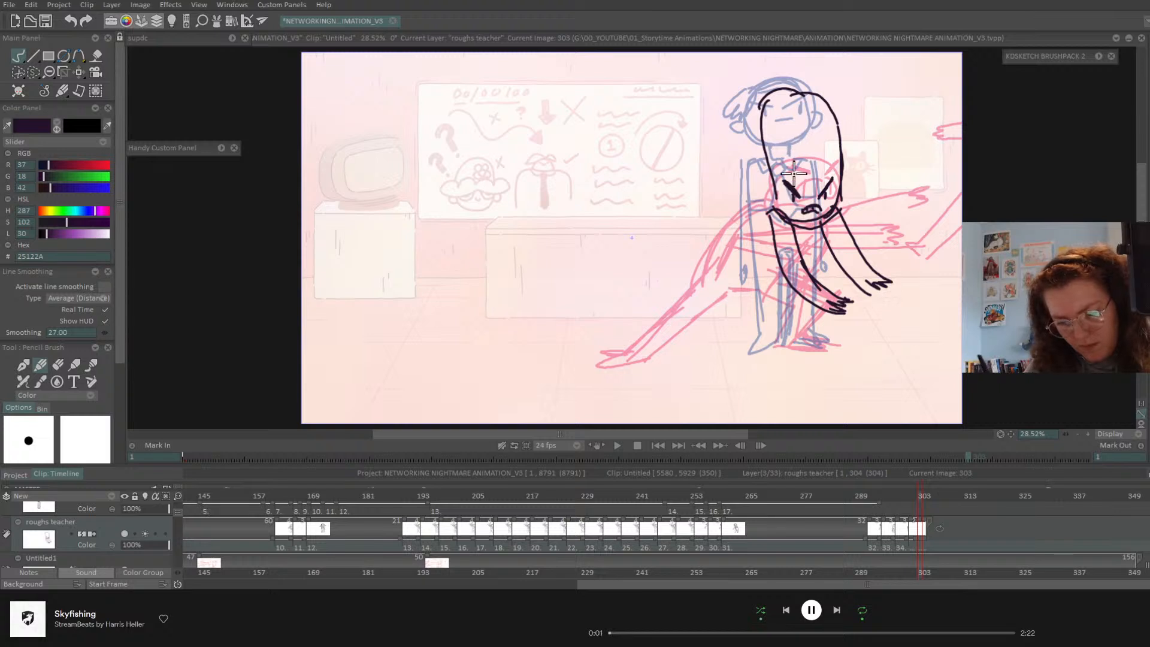
- Sketch the teacher's hunched back curving down from the neck to the hips with repeated strokes
{"action": "left_click_drag", "start_coordinate": [757, 193], "coordinate": [734, 214]}
{"action": "left_click_drag", "start_coordinate": [769, 184], "coordinate": [711, 263]}
{"action": "left_click_drag", "start_coordinate": [719, 227], "coordinate": [714, 280]}
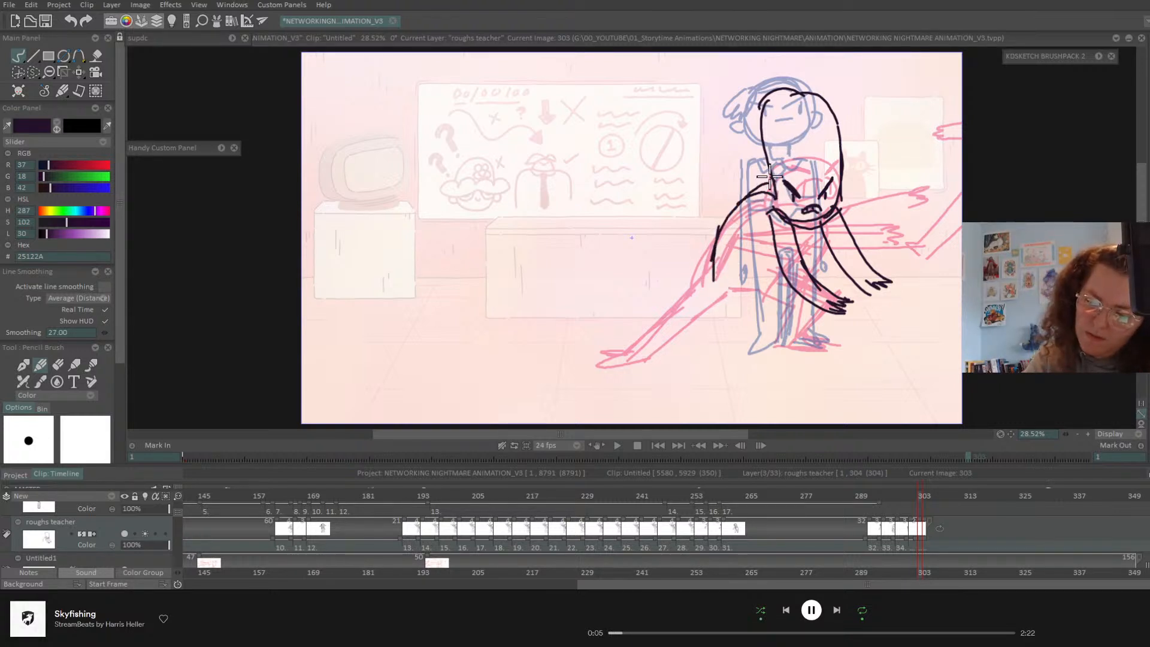
{"action": "left_click_drag", "start_coordinate": [770, 177], "coordinate": [715, 282]}
{"action": "left_click_drag", "start_coordinate": [782, 170], "coordinate": [714, 231]}
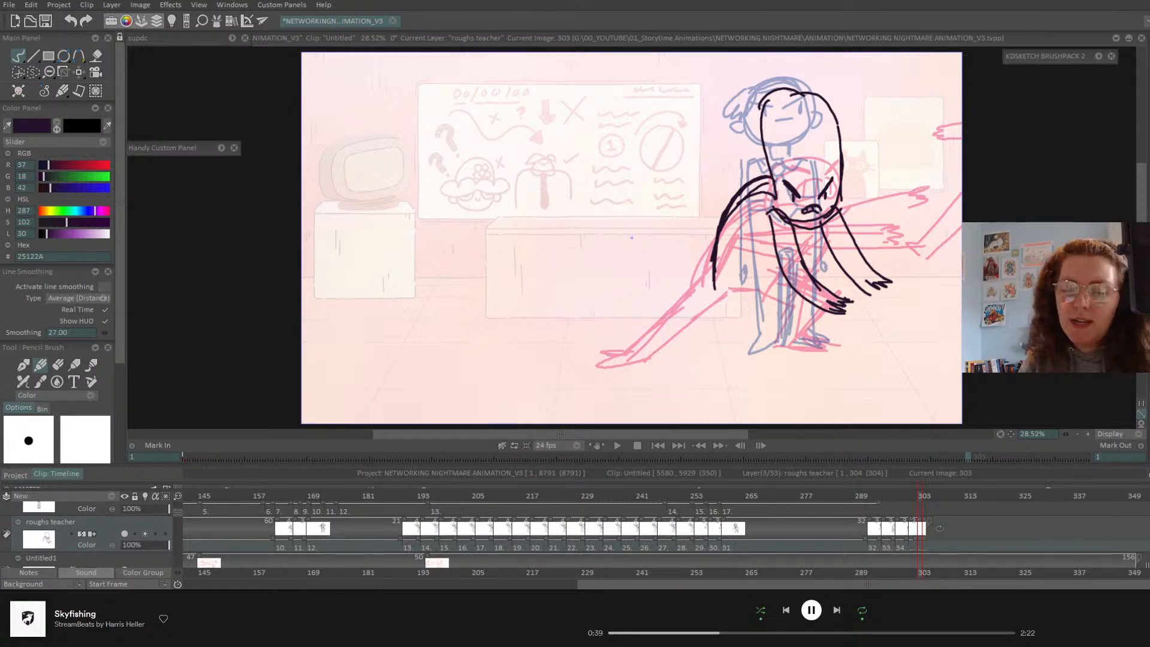
- Draw the trailing back leg and bent front leg with feet, and add hair strokes to the stretched head
{"action": "mouse_move", "coordinate": [708, 286]}
{"action": "left_mouse_down"}
{"action": "mouse_move", "coordinate": [664, 364]}
{"action": "mouse_move", "coordinate": [673, 359]}
{"action": "mouse_move", "coordinate": [646, 369]}
{"action": "mouse_move", "coordinate": [690, 364]}
{"action": "left_mouse_up"}
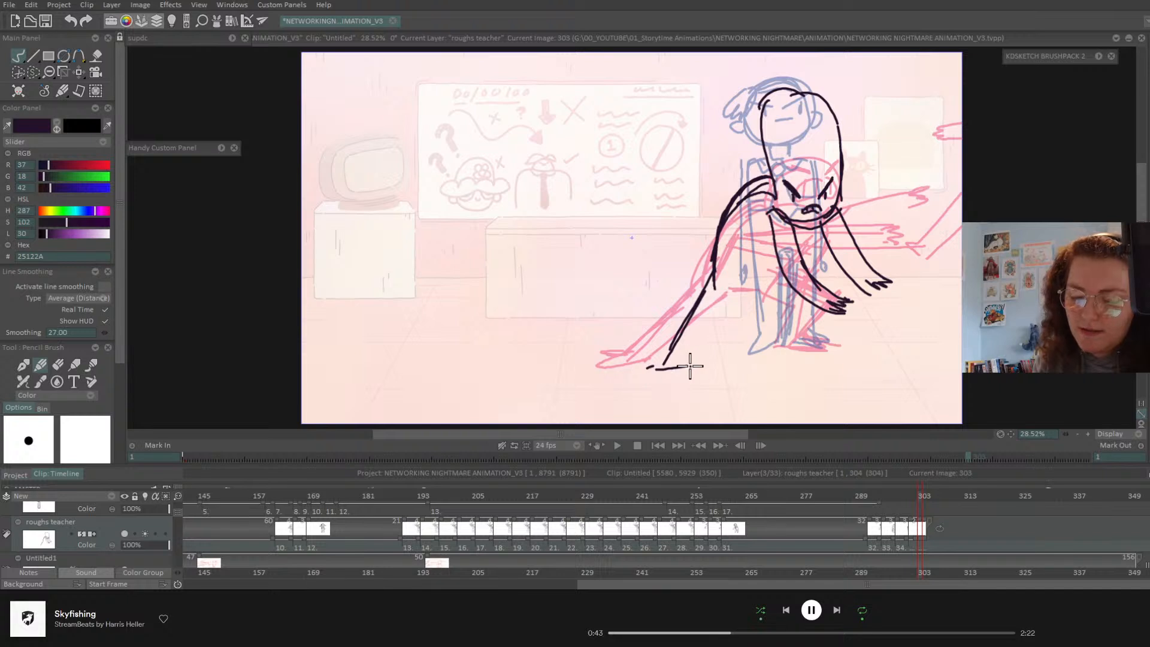
{"action": "left_click_drag", "start_coordinate": [741, 294], "coordinate": [689, 364]}
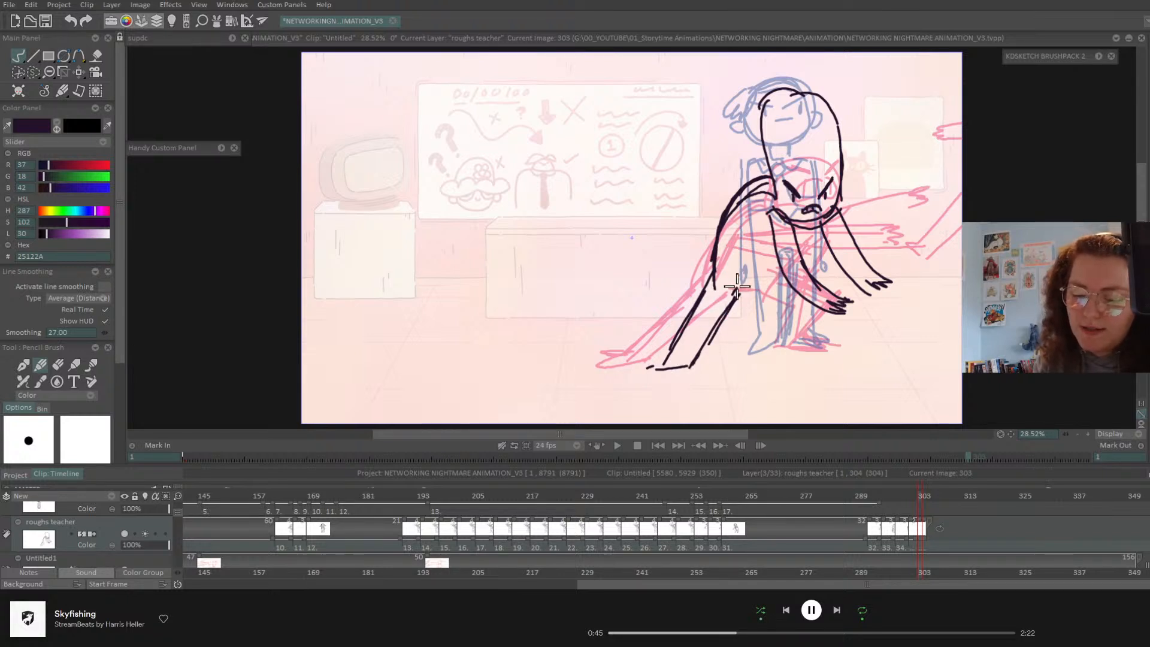
{"action": "left_click_drag", "start_coordinate": [732, 292], "coordinate": [766, 285]}
{"action": "mouse_move", "coordinate": [819, 223]}
{"action": "left_mouse_down"}
{"action": "mouse_move", "coordinate": [802, 298]}
{"action": "mouse_move", "coordinate": [817, 336]}
{"action": "mouse_move", "coordinate": [840, 292]}
{"action": "mouse_move", "coordinate": [814, 269]}
{"action": "mouse_move", "coordinate": [843, 278]}
{"action": "mouse_move", "coordinate": [830, 344]}
{"action": "left_mouse_up"}
{"action": "mouse_move", "coordinate": [830, 345]}
{"action": "left_mouse_down"}
{"action": "mouse_move", "coordinate": [781, 346]}
{"action": "mouse_move", "coordinate": [789, 303]}
{"action": "left_mouse_up"}
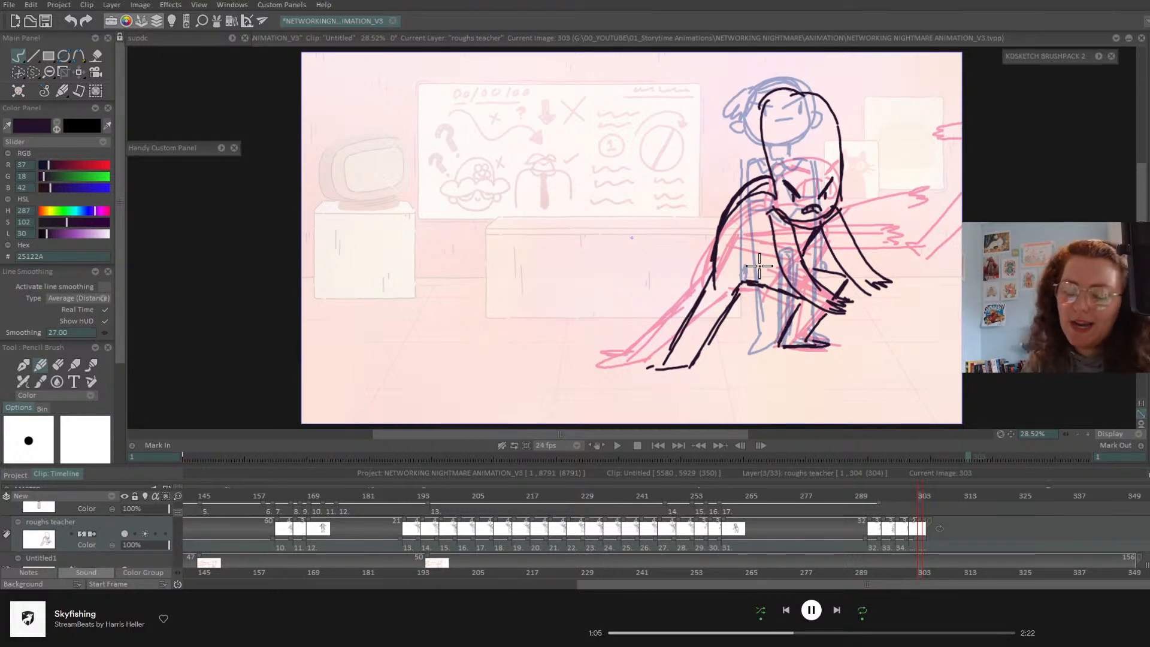
{"action": "mouse_move", "coordinate": [761, 106]}
{"action": "left_mouse_down"}
{"action": "mouse_move", "coordinate": [750, 159]}
{"action": "mouse_move", "coordinate": [768, 191]}
{"action": "mouse_move", "coordinate": [782, 153]}
{"action": "mouse_move", "coordinate": [774, 97]}
{"action": "mouse_move", "coordinate": [759, 170]}
{"action": "mouse_move", "coordinate": [787, 140]}
{"action": "mouse_move", "coordinate": [782, 155]}
{"action": "mouse_move", "coordinate": [825, 131]}
{"action": "mouse_move", "coordinate": [780, 127]}
{"action": "mouse_move", "coordinate": [826, 127]}
{"action": "mouse_move", "coordinate": [779, 107]}
{"action": "mouse_move", "coordinate": [810, 96]}
{"action": "left_mouse_up"}
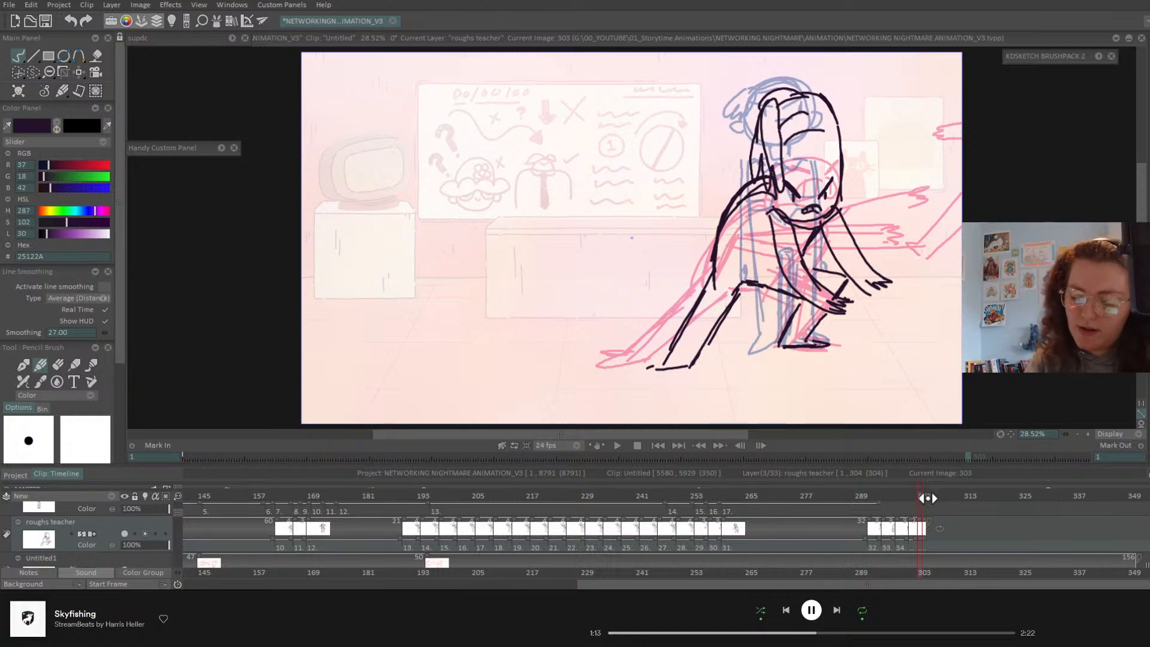
- Lengthen the in-between drawing's exposure, then erase its face and redraw stretched features higher on the head
{"action": "left_click_drag", "start_coordinate": [919, 540], "coordinate": [941, 538]}
{"action": "mouse_move", "coordinate": [923, 499]}
{"action": "left_mouse_down"}
{"action": "mouse_move", "coordinate": [882, 500]}
{"action": "mouse_move", "coordinate": [932, 506]}
{"action": "mouse_move", "coordinate": [912, 514]}
{"action": "mouse_move", "coordinate": [923, 513]}
{"action": "left_mouse_up"}
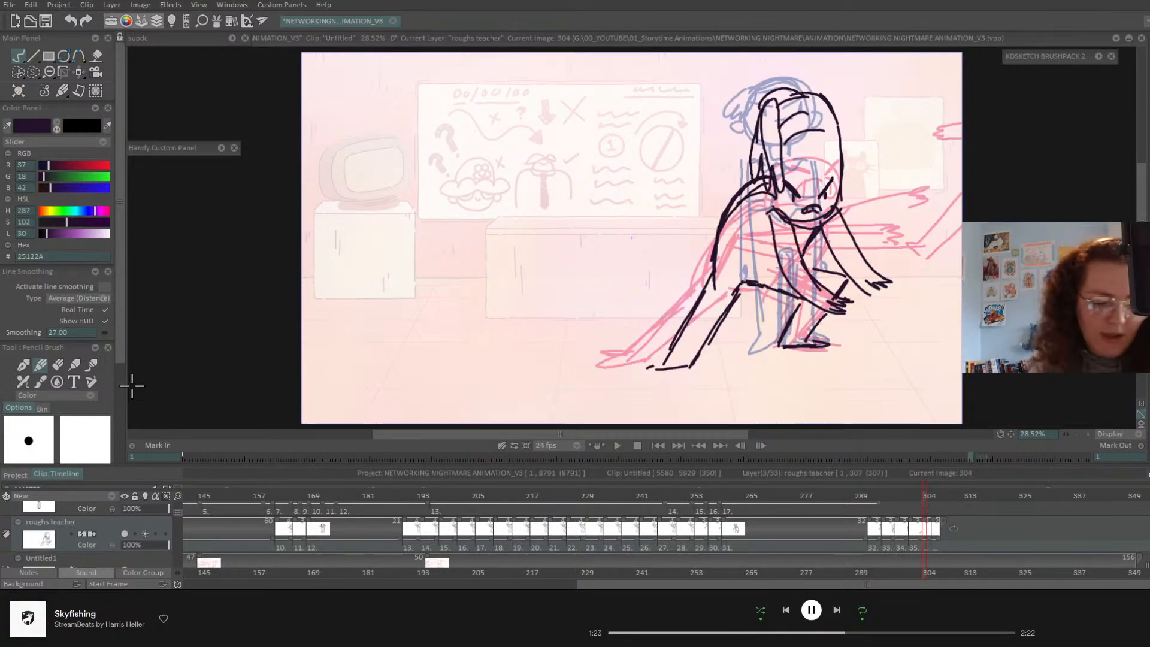
{"action": "left_click", "coordinate": [58, 364]}
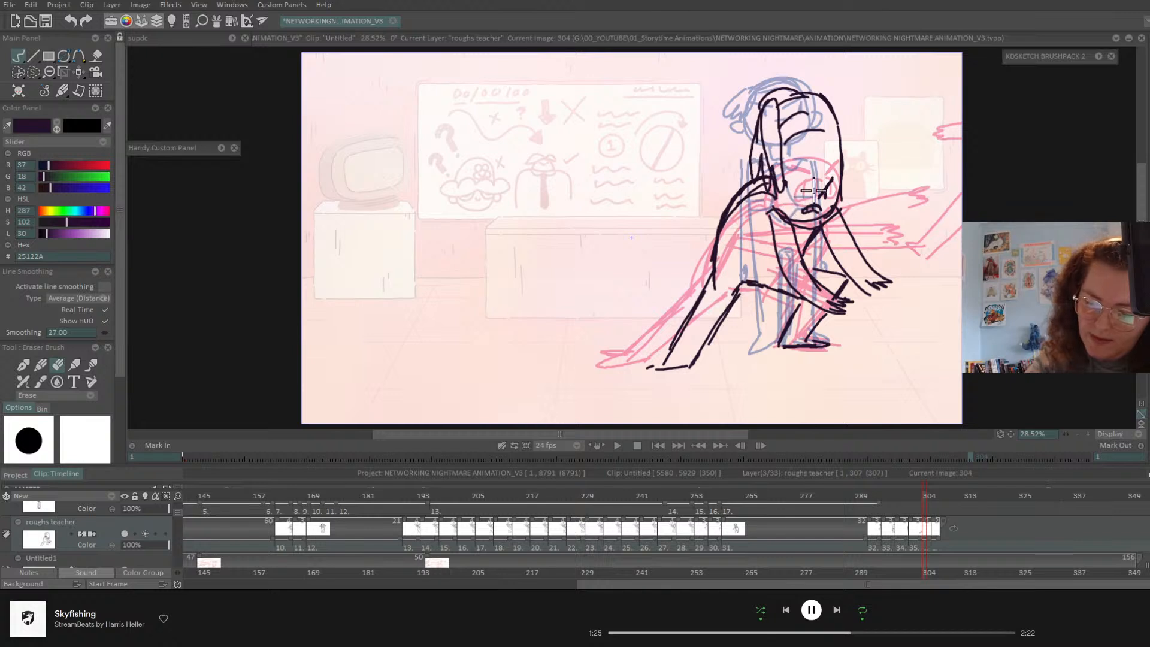
{"action": "mouse_move", "coordinate": [815, 190]}
{"action": "left_mouse_down"}
{"action": "mouse_move", "coordinate": [827, 198]}
{"action": "mouse_move", "coordinate": [809, 206]}
{"action": "left_mouse_up"}
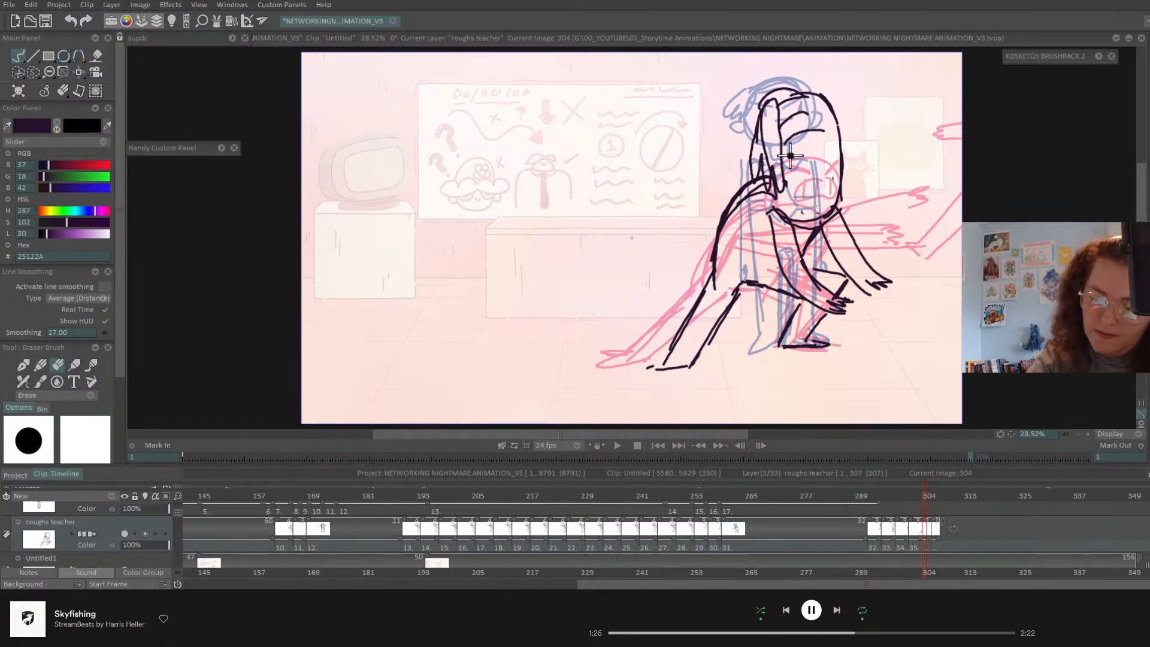
{"action": "left_click", "coordinate": [46, 365]}
{"action": "mouse_move", "coordinate": [817, 122]}
{"action": "left_mouse_down"}
{"action": "mouse_move", "coordinate": [785, 198]}
{"action": "mouse_move", "coordinate": [812, 207]}
{"action": "mouse_move", "coordinate": [819, 143]}
{"action": "mouse_move", "coordinate": [803, 180]}
{"action": "mouse_move", "coordinate": [809, 132]}
{"action": "mouse_move", "coordinate": [833, 149]}
{"action": "mouse_move", "coordinate": [794, 141]}
{"action": "left_mouse_up"}
{"action": "left_click_drag", "start_coordinate": [783, 142], "coordinate": [827, 141]}
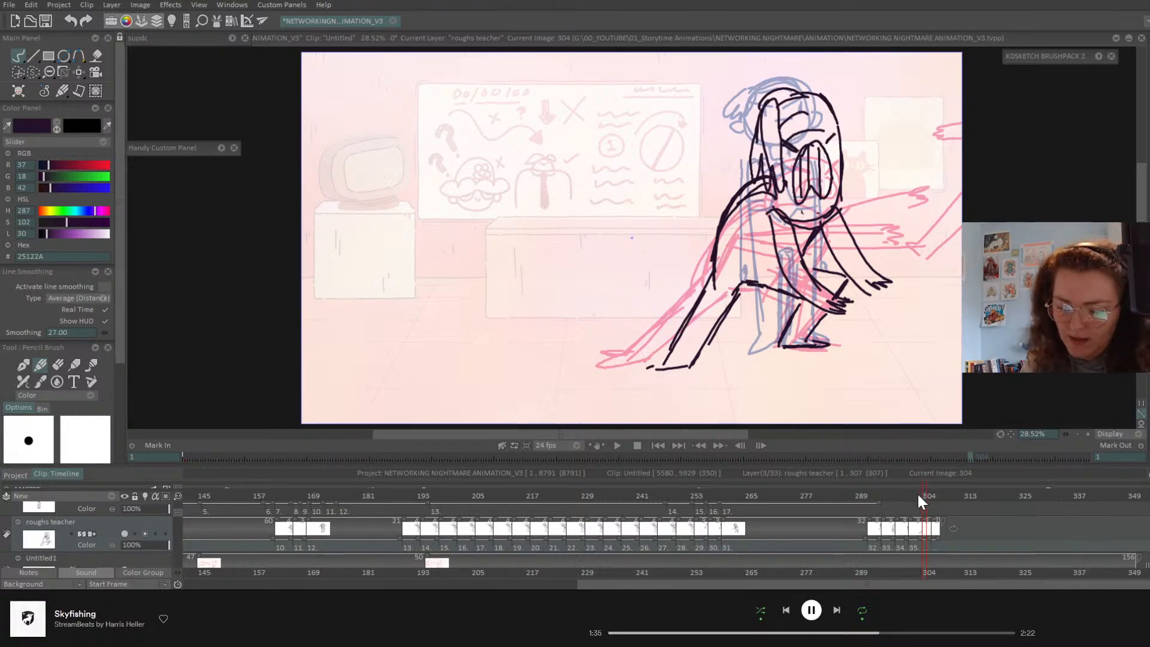
- Extend the standing pose to frame 313, split off a separate drawing at frame 309, and draw an open toothy mouth at frame 307
{"action": "left_click_drag", "start_coordinate": [924, 495], "coordinate": [933, 504]}
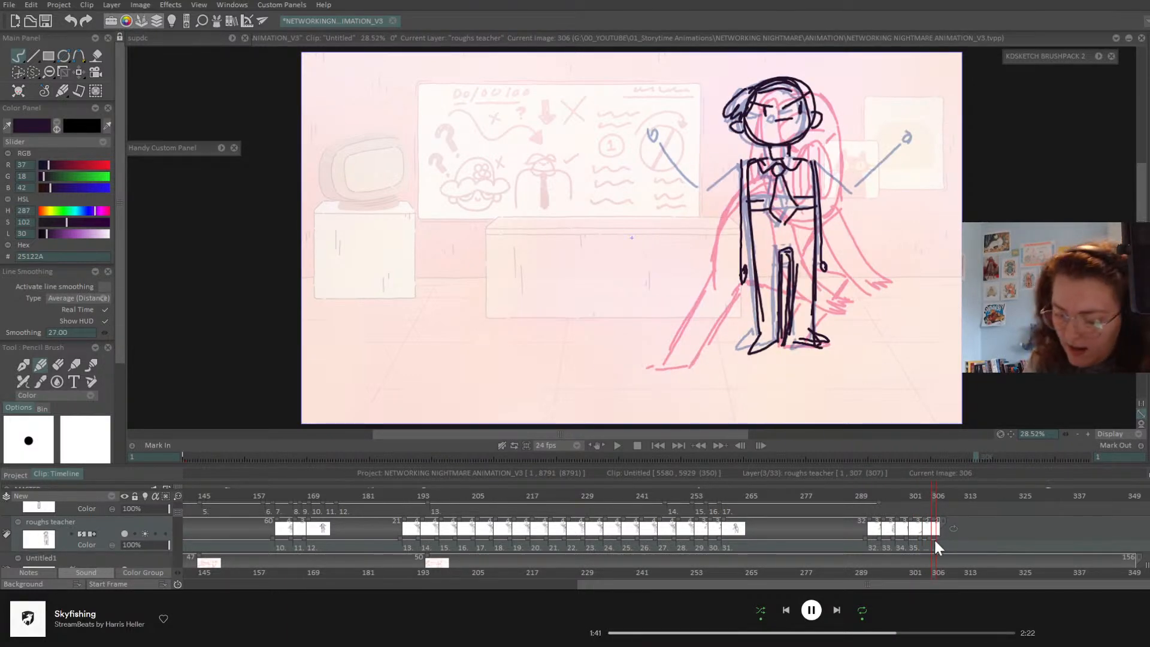
{"action": "left_click_drag", "start_coordinate": [932, 537], "coordinate": [964, 536]}
{"action": "left_click_drag", "start_coordinate": [940, 496], "coordinate": [946, 496]}
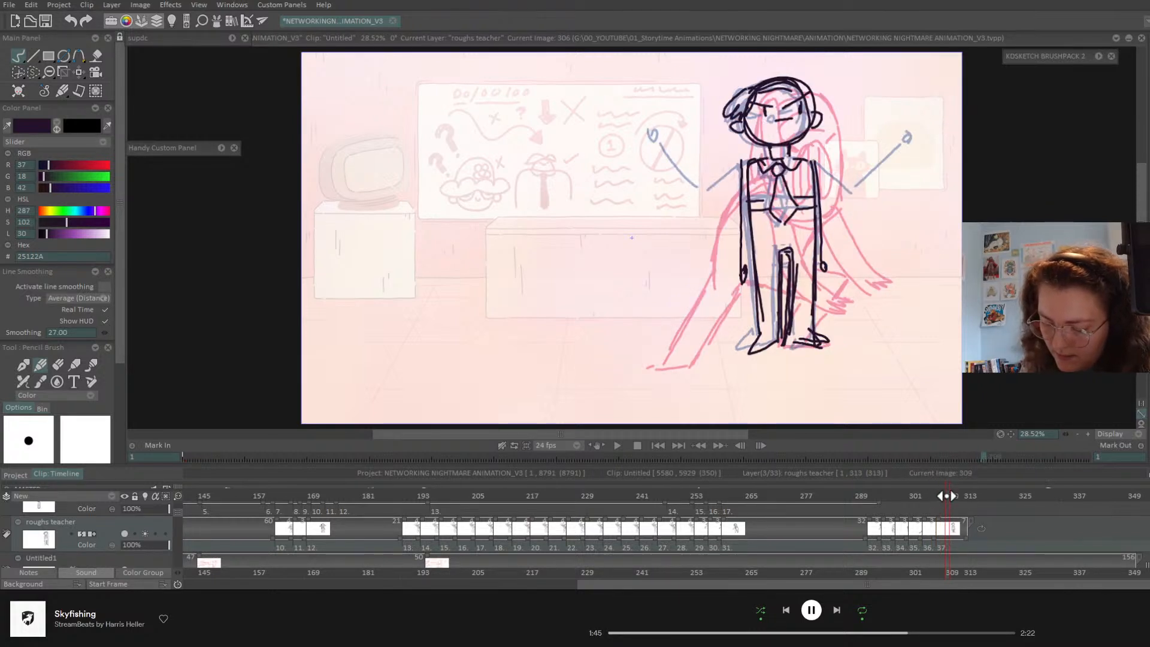
{"action": "left_click", "coordinate": [815, 128]}
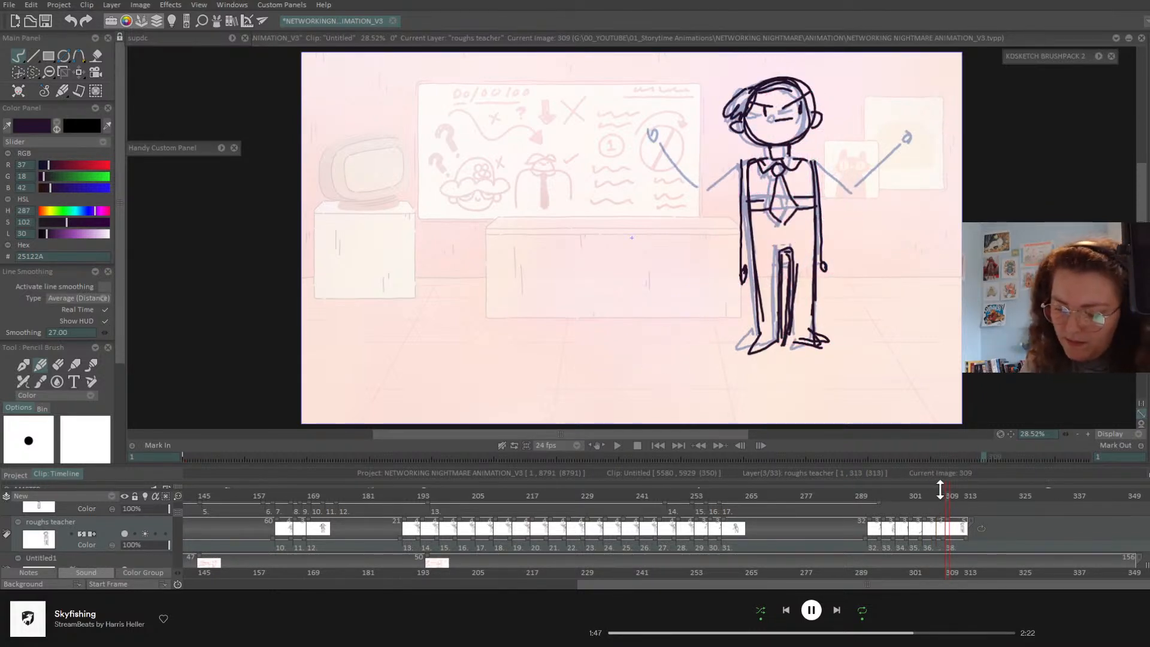
{"action": "left_click", "coordinate": [940, 496]}
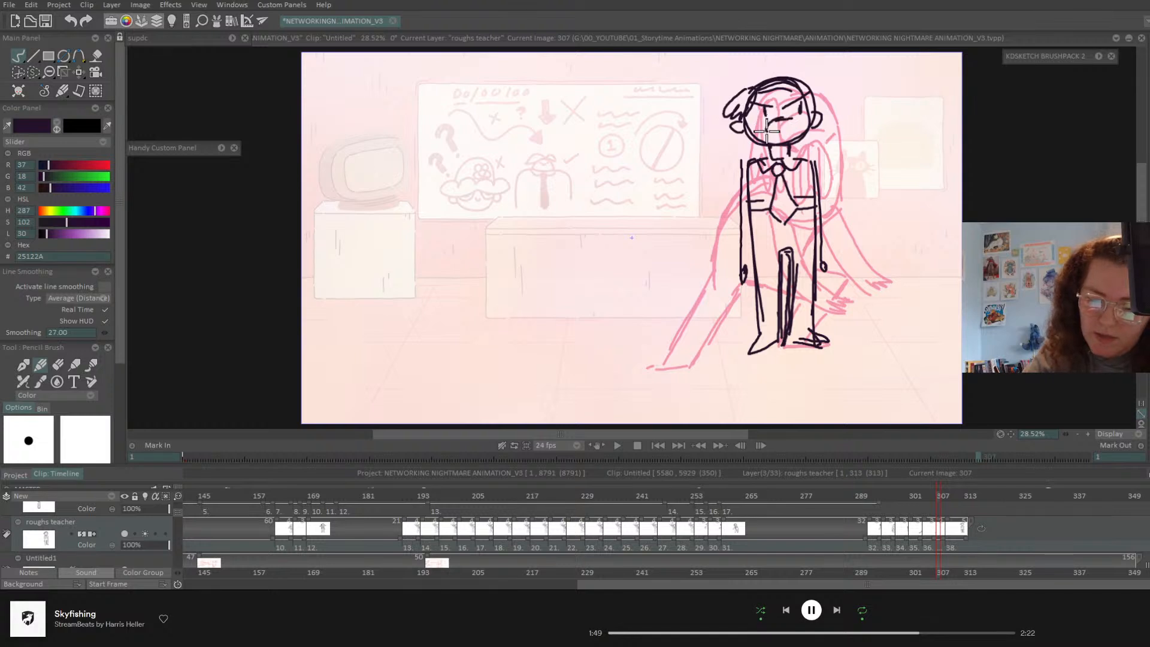
{"action": "mouse_move", "coordinate": [795, 123]}
{"action": "left_mouse_down"}
{"action": "mouse_move", "coordinate": [773, 127]}
{"action": "mouse_move", "coordinate": [792, 122]}
{"action": "left_mouse_up"}
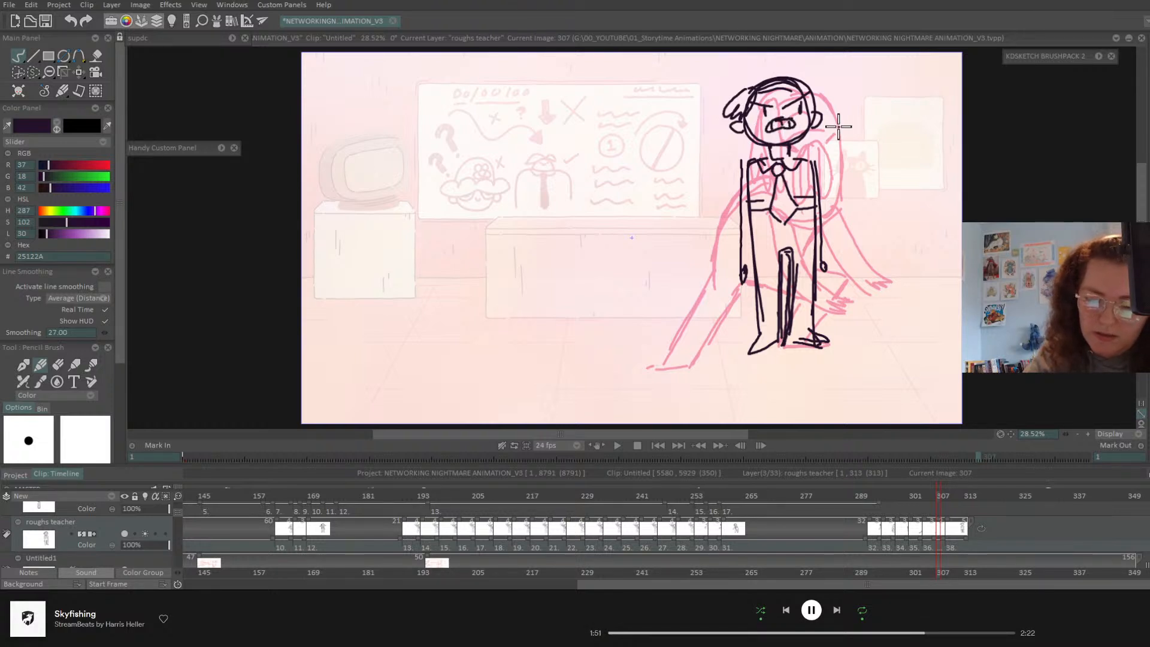
- Lengthen the open-mouth drawing by six frames and set the roughs teacher layer to hold its final drawing past the end
{"action": "mouse_move", "coordinate": [940, 496]}
{"action": "left_mouse_down"}
{"action": "mouse_move", "coordinate": [962, 497]}
{"action": "mouse_move", "coordinate": [942, 510]}
{"action": "mouse_move", "coordinate": [973, 538]}
{"action": "mouse_move", "coordinate": [962, 498]}
{"action": "mouse_move", "coordinate": [1062, 507]}
{"action": "left_mouse_up"}
{"action": "key", "text": "Left"}
{"action": "left_click", "coordinate": [1009, 529]}
{"action": "left_click", "coordinate": [1037, 549]}
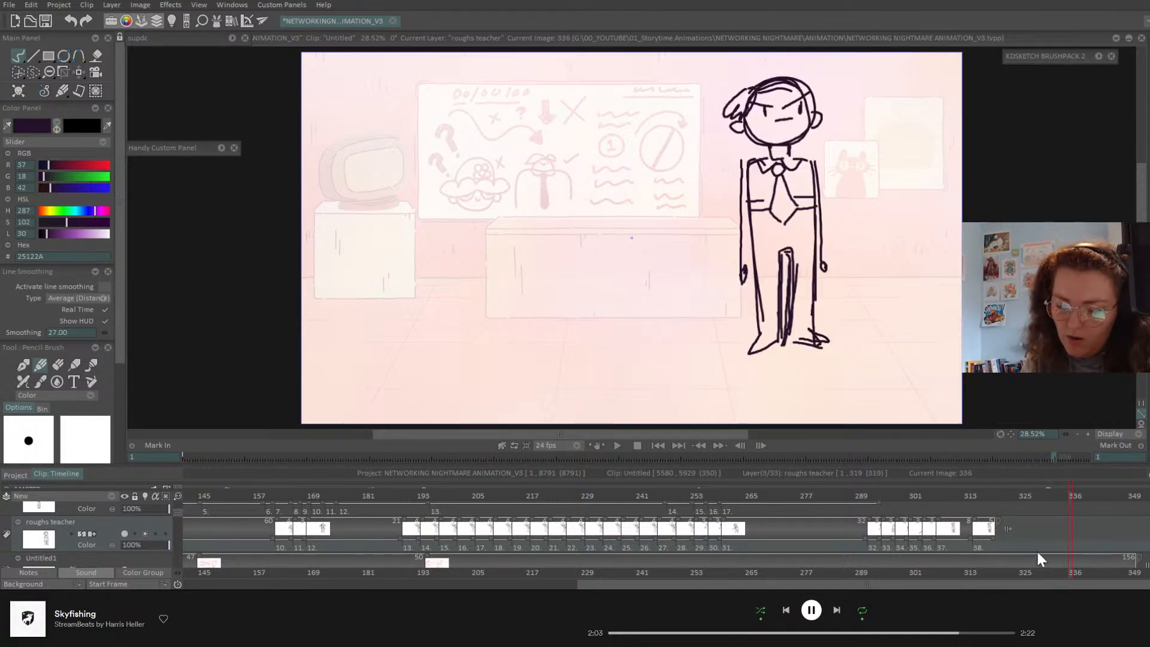
- Play the animation from the first frame to check the timing of the grab, lunge and return
{"action": "left_click", "coordinate": [658, 447]}
{"action": "left_click", "coordinate": [618, 446]}
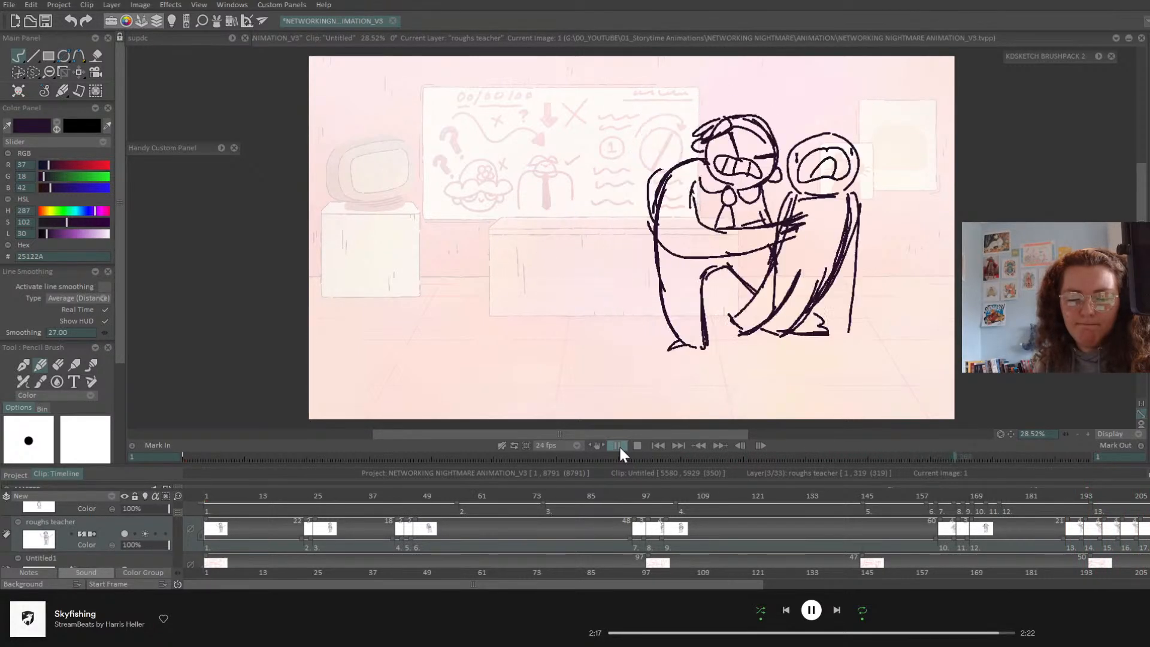
{"action": "left_click", "coordinate": [619, 445]}
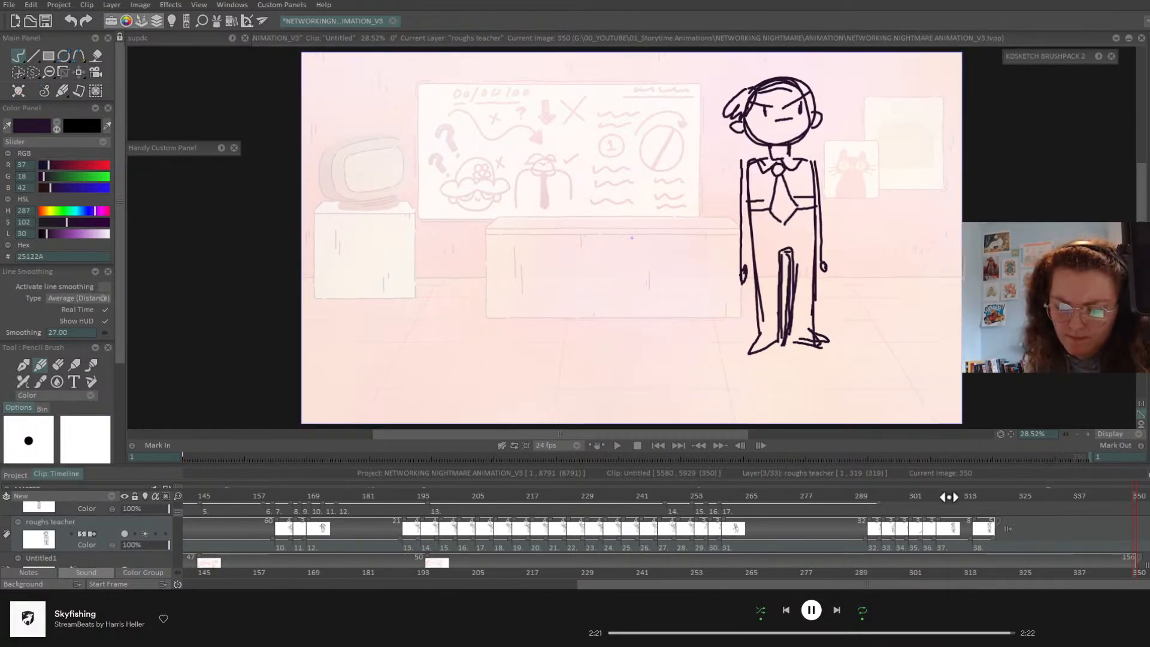
- Extend the lunge drawing's exposure by 18 frames and scrub back to frame 285
{"action": "left_click_drag", "start_coordinate": [949, 505], "coordinate": [1000, 536]}
{"action": "left_click_drag", "start_coordinate": [945, 498], "coordinate": [808, 498]}
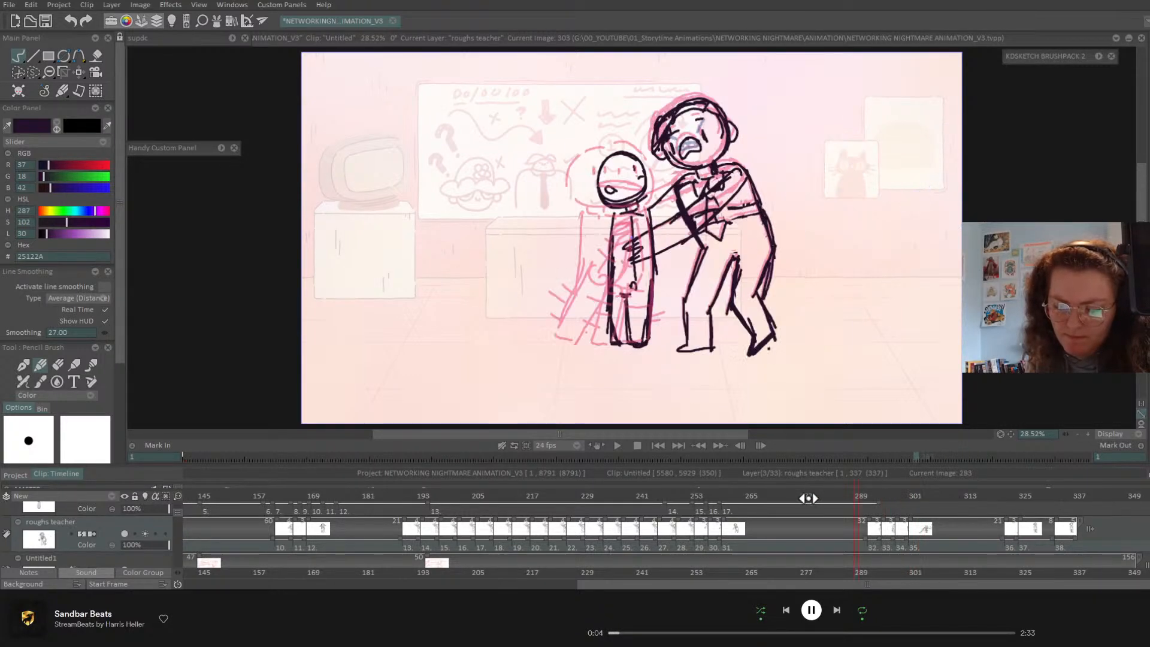
- Check the playback from frame 285, then extend the open-mouth standing drawing to 14 frames and the lunge drawing to 28 frames
{"action": "key", "text": "Return"}
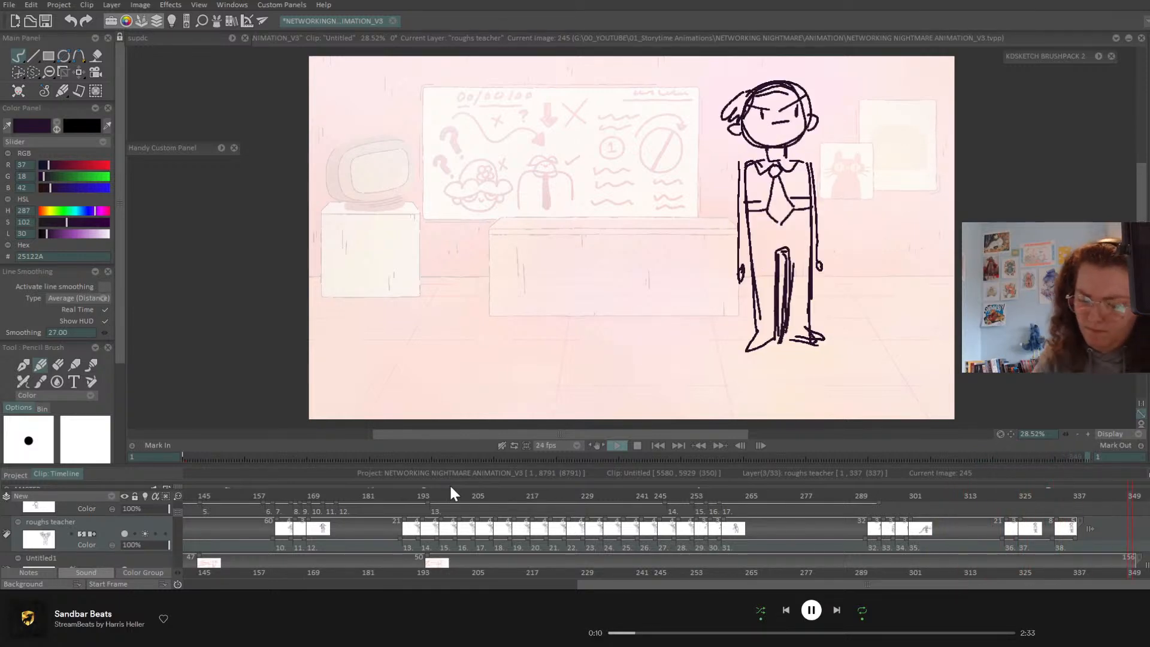
{"action": "left_click", "coordinate": [1050, 495]}
{"action": "left_click_drag", "start_coordinate": [1056, 523], "coordinate": [1085, 526]}
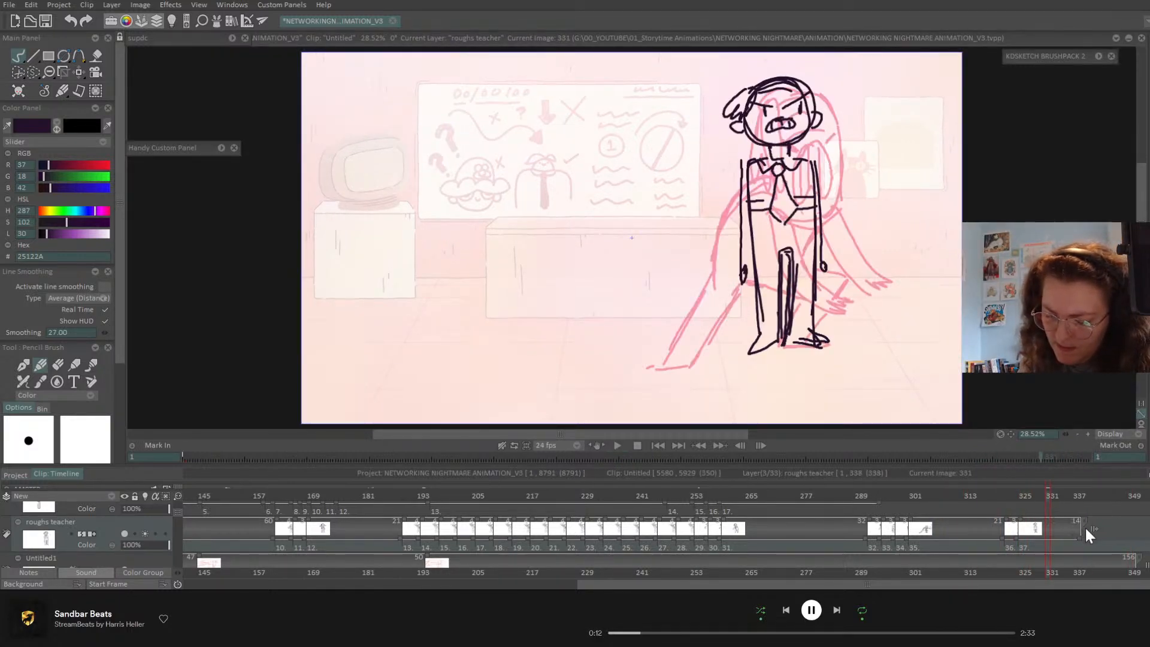
{"action": "left_click", "coordinate": [976, 496]}
{"action": "left_click_drag", "start_coordinate": [1003, 537], "coordinate": [1035, 539]}
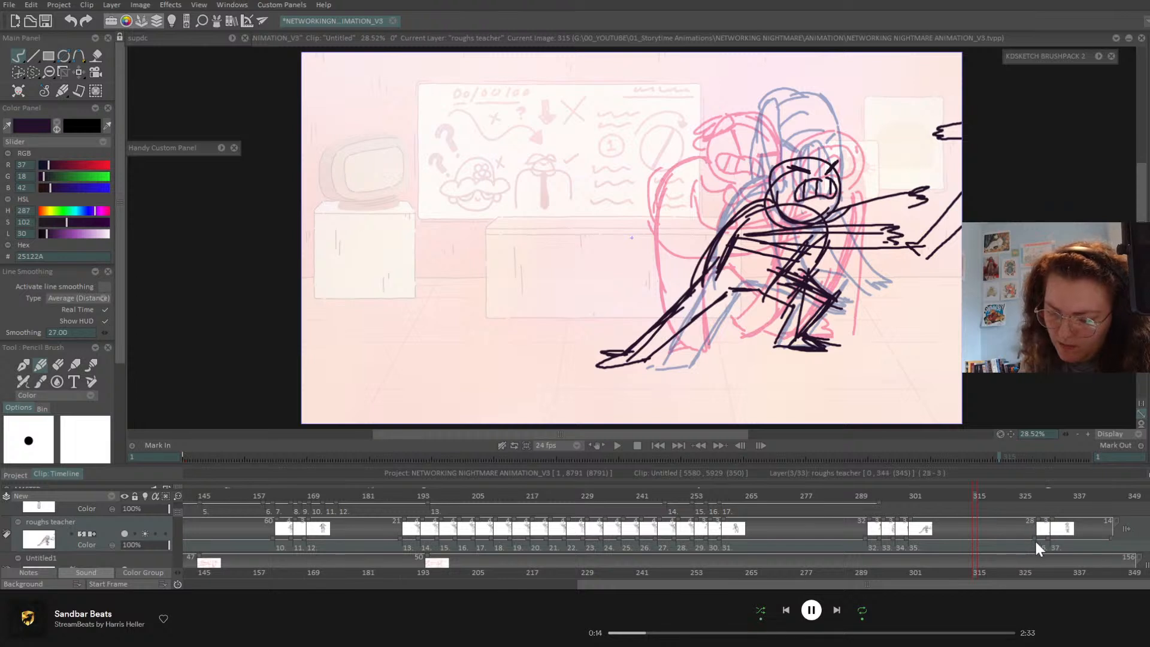
- Split off a separate lunge drawing after frame 303 and erase the student's limbs from it
{"action": "left_click_drag", "start_coordinate": [911, 496], "coordinate": [917, 499]}
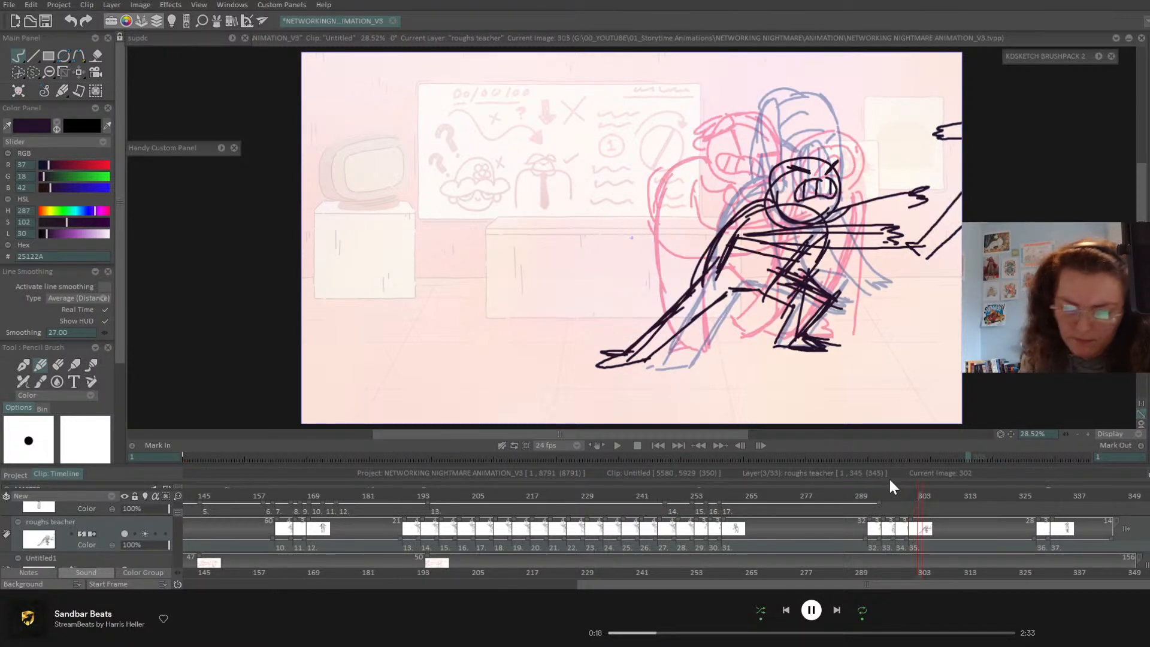
{"action": "left_click", "coordinate": [58, 363]}
{"action": "mouse_move", "coordinate": [937, 141]}
{"action": "left_mouse_down"}
{"action": "mouse_move", "coordinate": [949, 101]}
{"action": "mouse_move", "coordinate": [962, 143]}
{"action": "left_mouse_up"}
{"action": "mouse_move", "coordinate": [927, 264]}
{"action": "left_mouse_down"}
{"action": "mouse_move", "coordinate": [916, 265]}
{"action": "mouse_move", "coordinate": [928, 231]}
{"action": "mouse_move", "coordinate": [956, 201]}
{"action": "mouse_move", "coordinate": [958, 234]}
{"action": "left_mouse_up"}
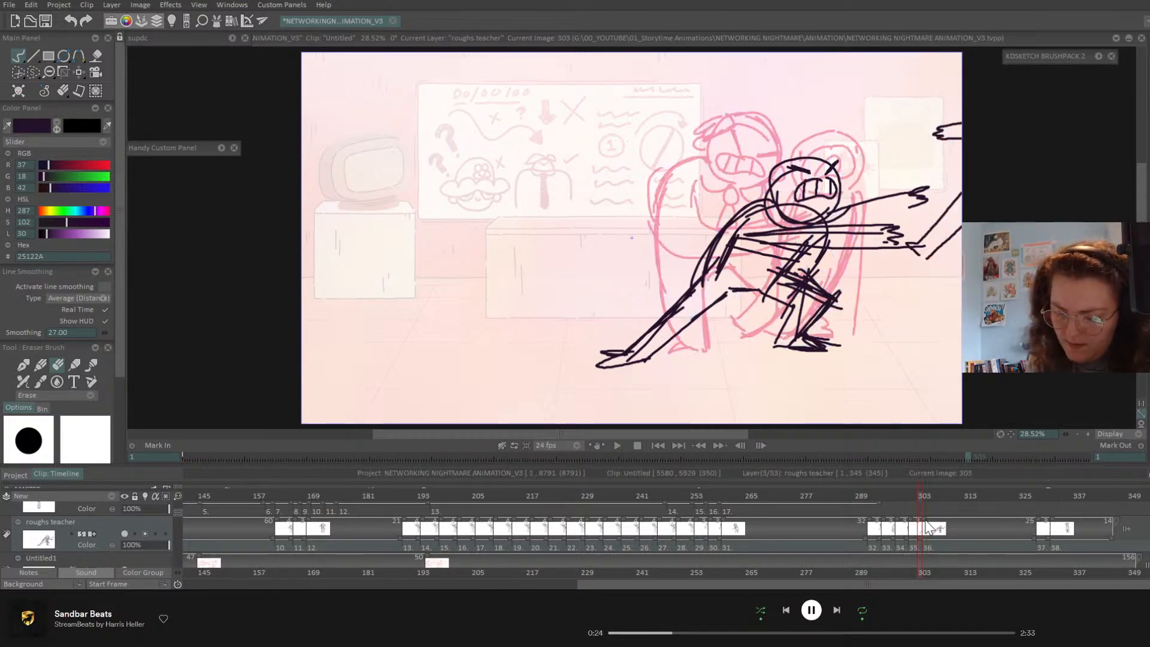
- Play the animation from the first frame and remove the standing-pose drawings that follow the lunge on the roughs teacher layer
{"action": "left_click", "coordinate": [617, 446]}
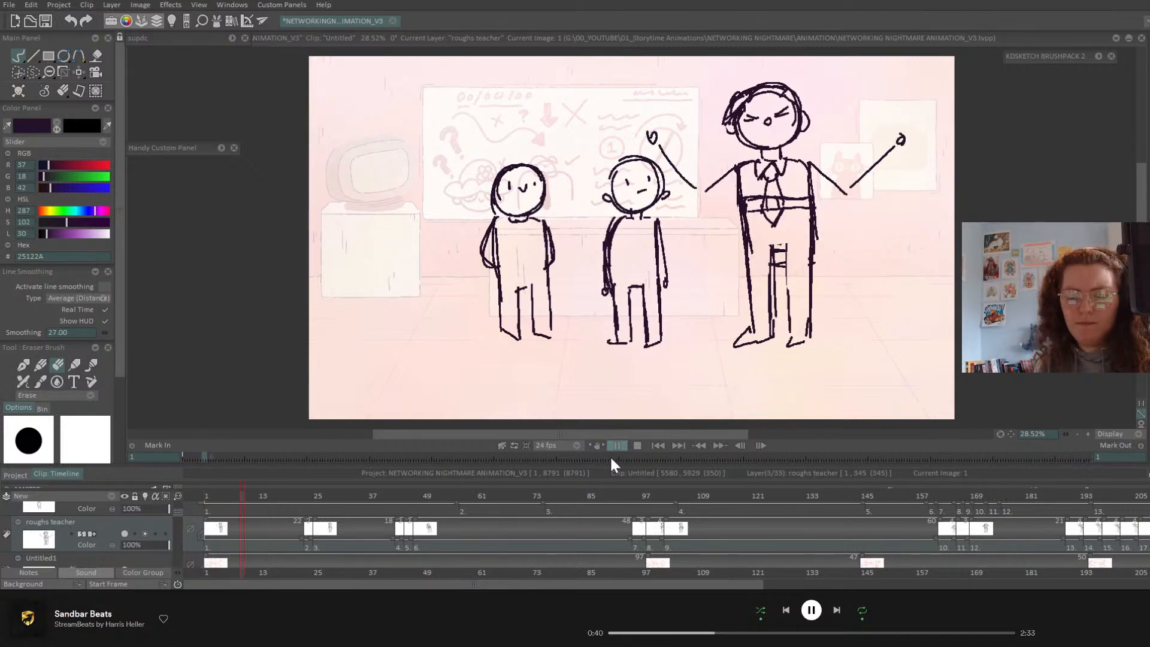
{"action": "left_click_drag", "start_coordinate": [665, 584], "coordinate": [1059, 584]}
{"action": "mouse_move", "coordinate": [1041, 498]}
{"action": "left_mouse_down"}
{"action": "mouse_move", "coordinate": [1078, 497]}
{"action": "mouse_move", "coordinate": [1011, 514]}
{"action": "mouse_move", "coordinate": [1053, 526]}
{"action": "mouse_move", "coordinate": [1123, 515]}
{"action": "left_mouse_up"}
{"action": "left_click", "coordinate": [924, 497]}
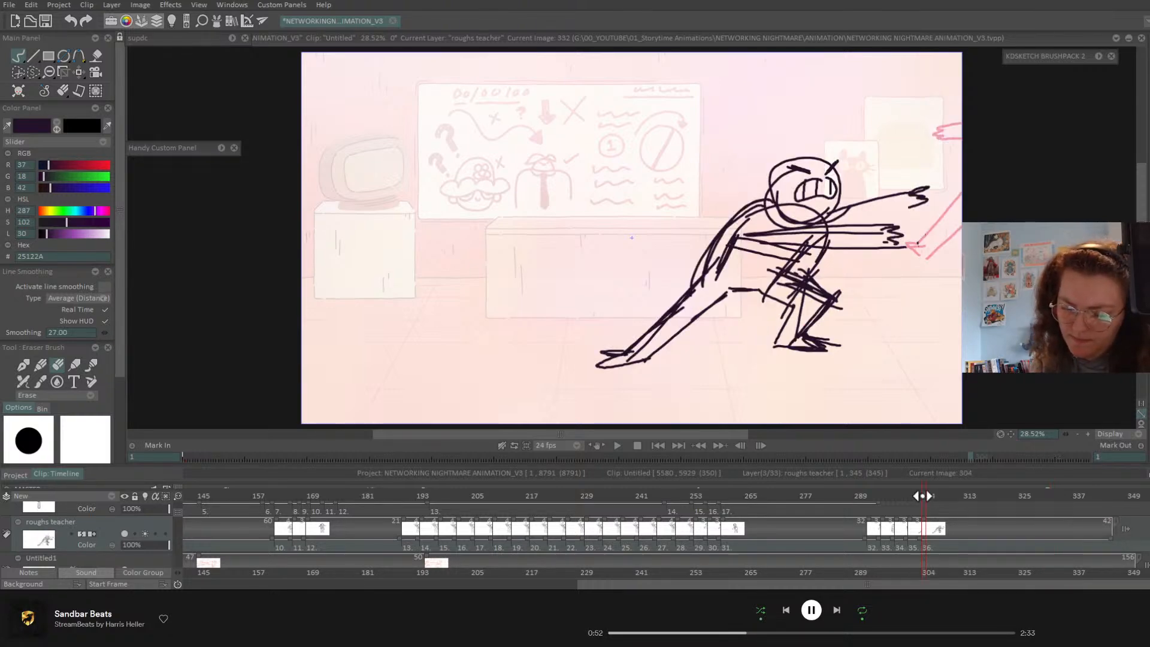
- Extend the hold before the lunge to 36 frames and shorten the final lunge drawing so the layer ends at frame 330
{"action": "left_click_drag", "start_coordinate": [923, 496], "coordinate": [831, 497]}
{"action": "left_click_drag", "start_coordinate": [866, 539], "coordinate": [883, 539]}
{"action": "left_click_drag", "start_coordinate": [1129, 541], "coordinate": [1043, 535]}
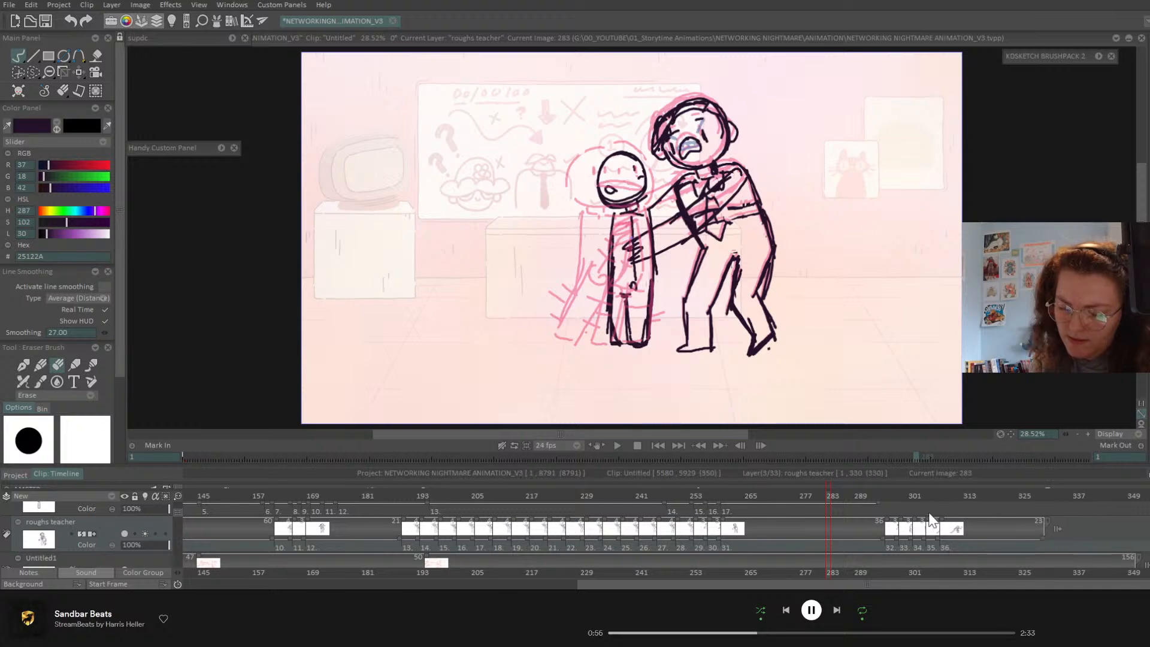
- Squash the teacher's lunge drawing at frame 308 slightly downward with a Perspective transform, resetting the first strong distortion
{"action": "left_click_drag", "start_coordinate": [890, 499], "coordinate": [928, 538]}
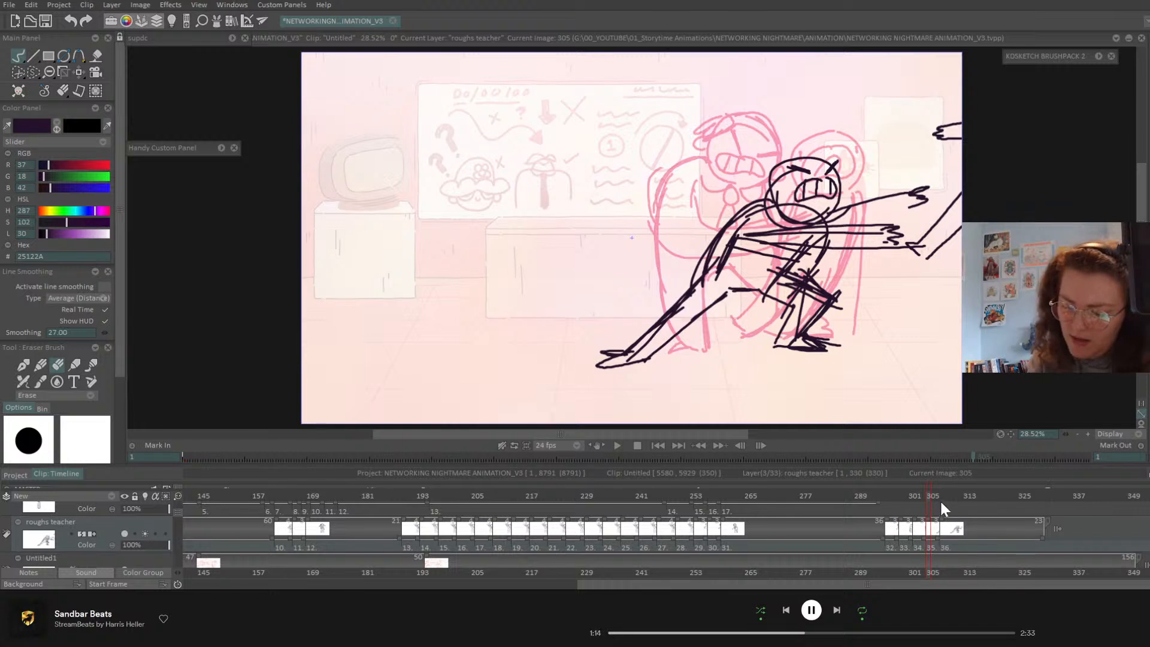
{"action": "left_click", "coordinate": [942, 496]}
{"action": "left_click", "coordinate": [79, 75]}
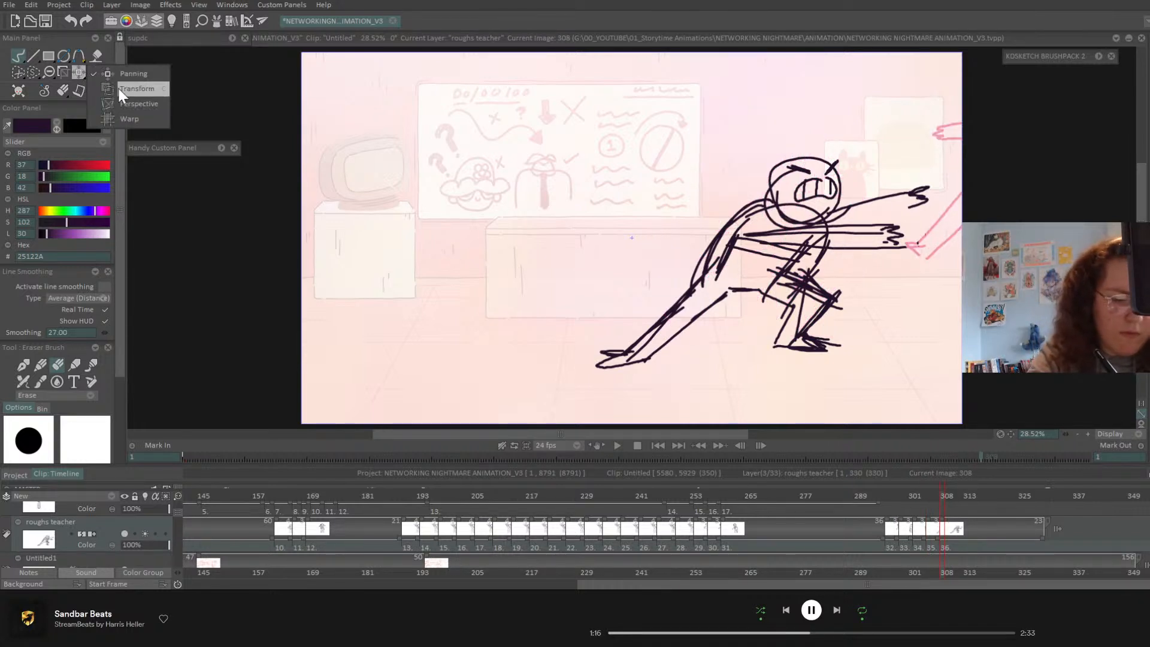
{"action": "left_click", "coordinate": [123, 98]}
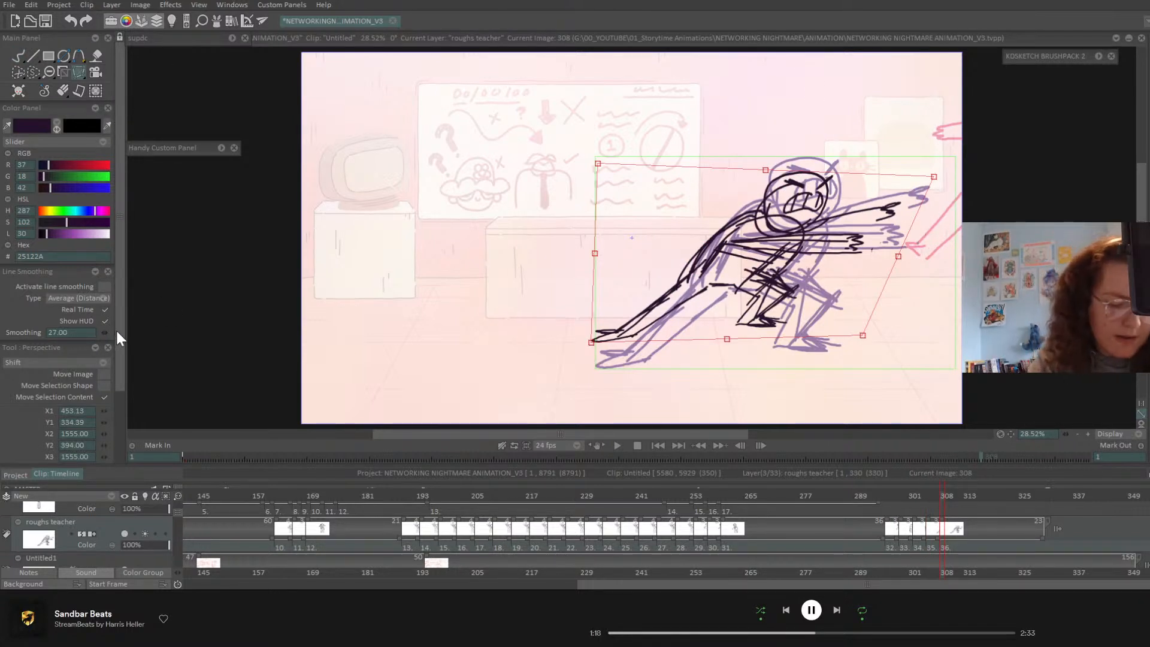
{"action": "scroll", "coordinate": [116, 329], "scroll_direction": "down", "scroll_amount": 3}
{"action": "left_click", "coordinate": [97, 412]}
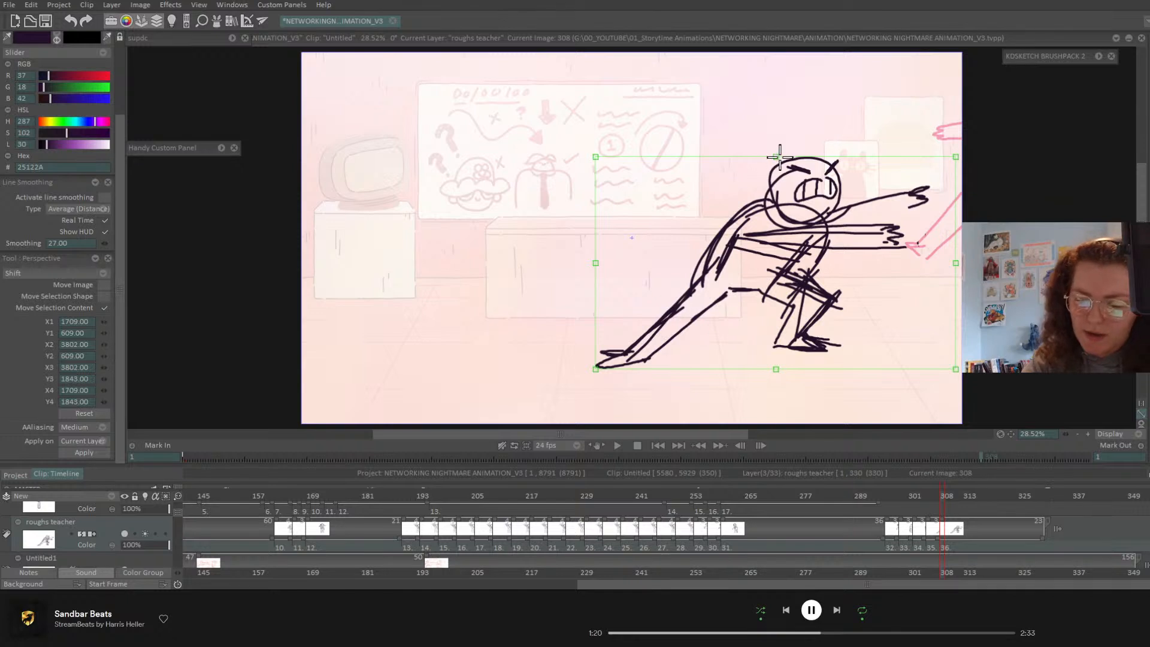
{"action": "left_click_drag", "start_coordinate": [780, 163], "coordinate": [780, 163]}
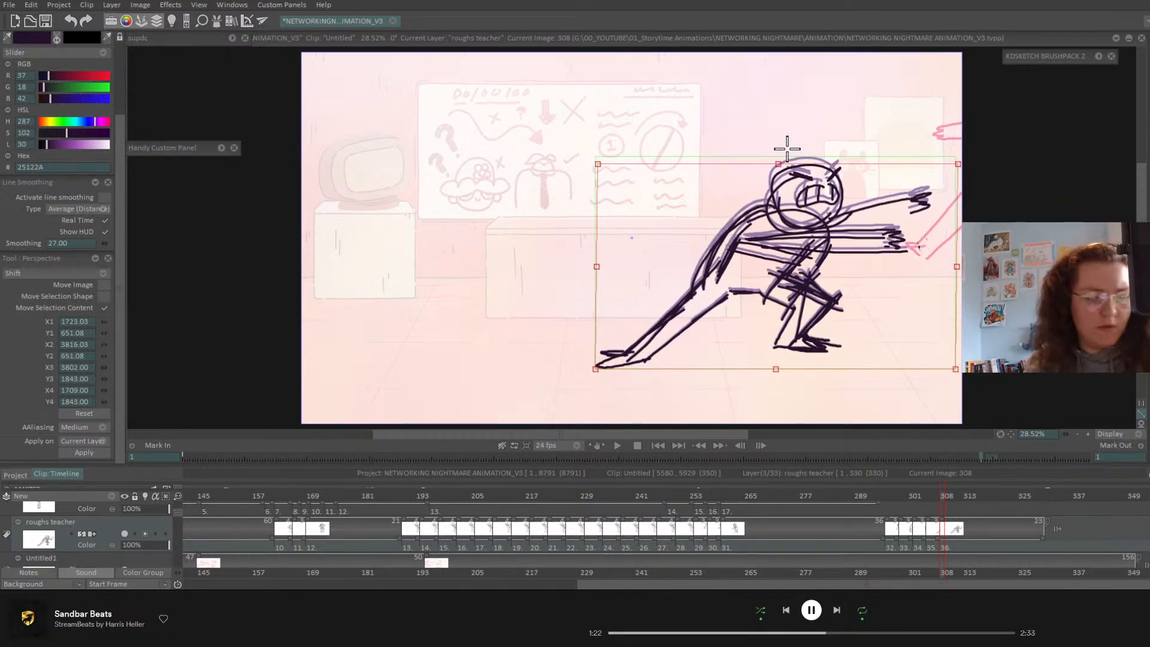
{"action": "key", "text": "Return"}
- Start a separate drawing at frame 312 and erase the teacher's body from the lunge, keeping only the feet
{"action": "left_click_drag", "start_coordinate": [938, 497], "coordinate": [960, 499]}
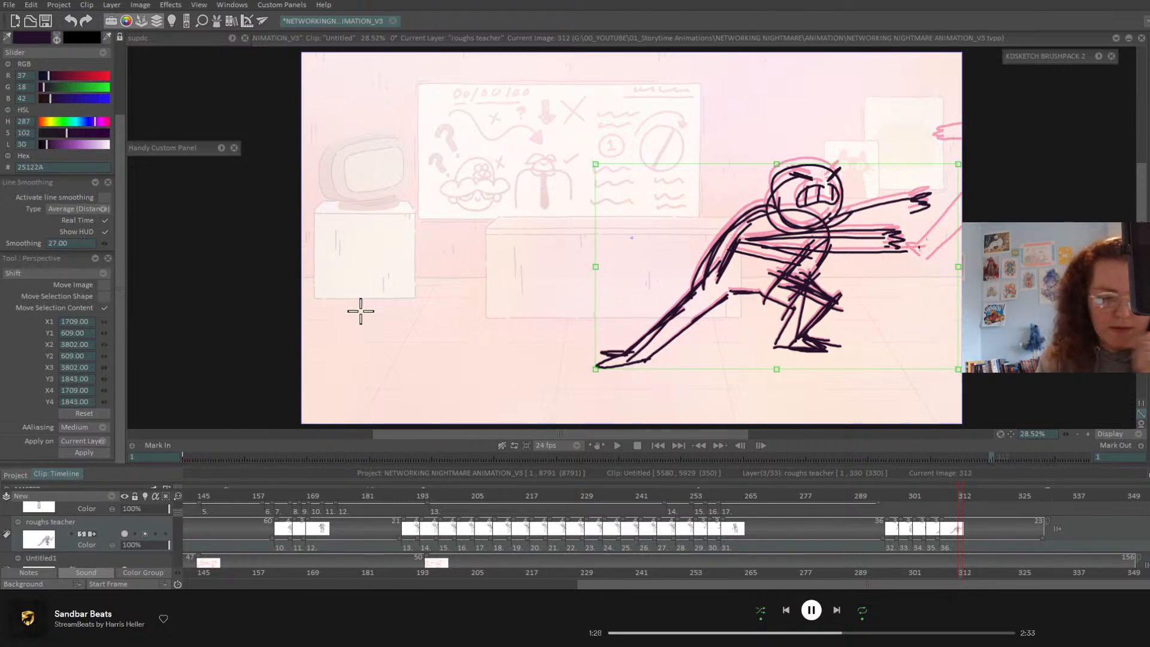
{"action": "scroll", "coordinate": [120, 188], "scroll_direction": "up", "scroll_amount": 3}
{"action": "left_click", "coordinate": [18, 57]}
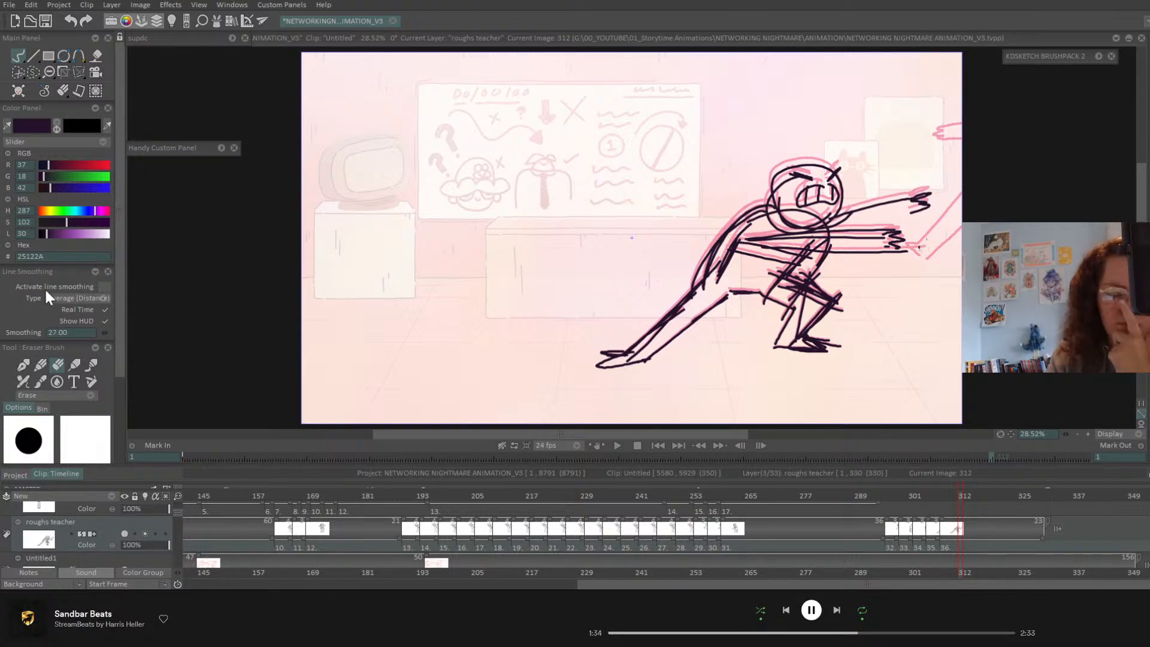
{"action": "left_click", "coordinate": [22, 59]}
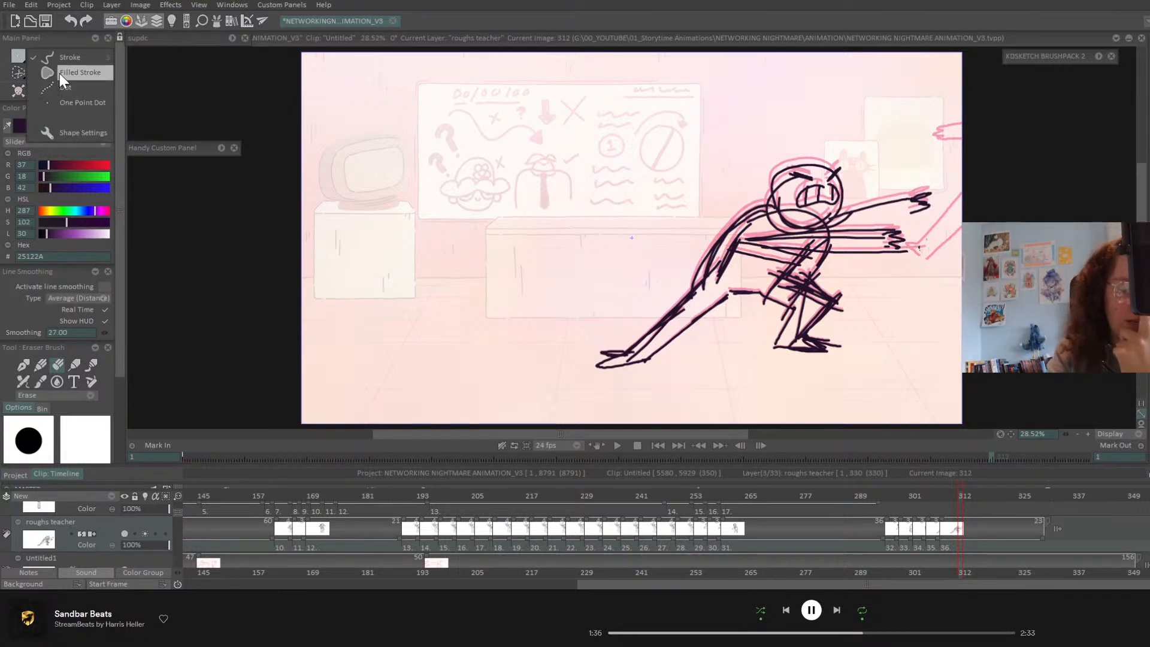
{"action": "left_click", "coordinate": [59, 73]}
{"action": "mouse_move", "coordinate": [742, 311]}
{"action": "left_mouse_down"}
{"action": "mouse_move", "coordinate": [637, 323]}
{"action": "mouse_move", "coordinate": [971, 128]}
{"action": "mouse_move", "coordinate": [916, 311]}
{"action": "mouse_move", "coordinate": [800, 321]}
{"action": "mouse_move", "coordinate": [747, 304]}
{"action": "left_mouse_up"}
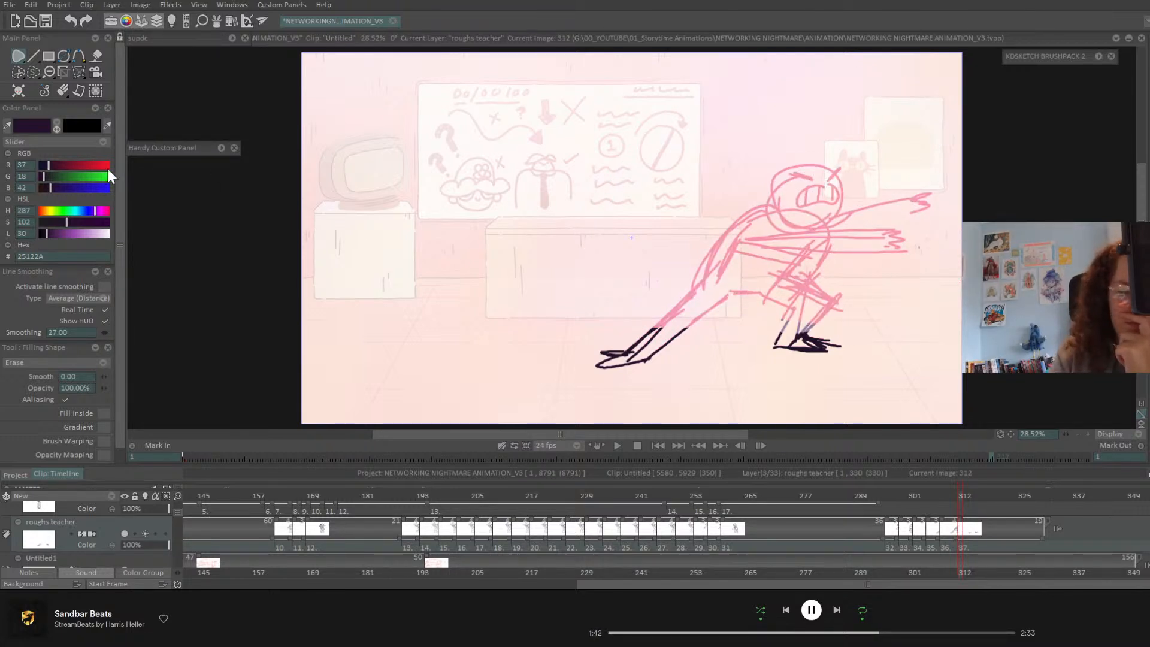
{"action": "left_click", "coordinate": [94, 55]}
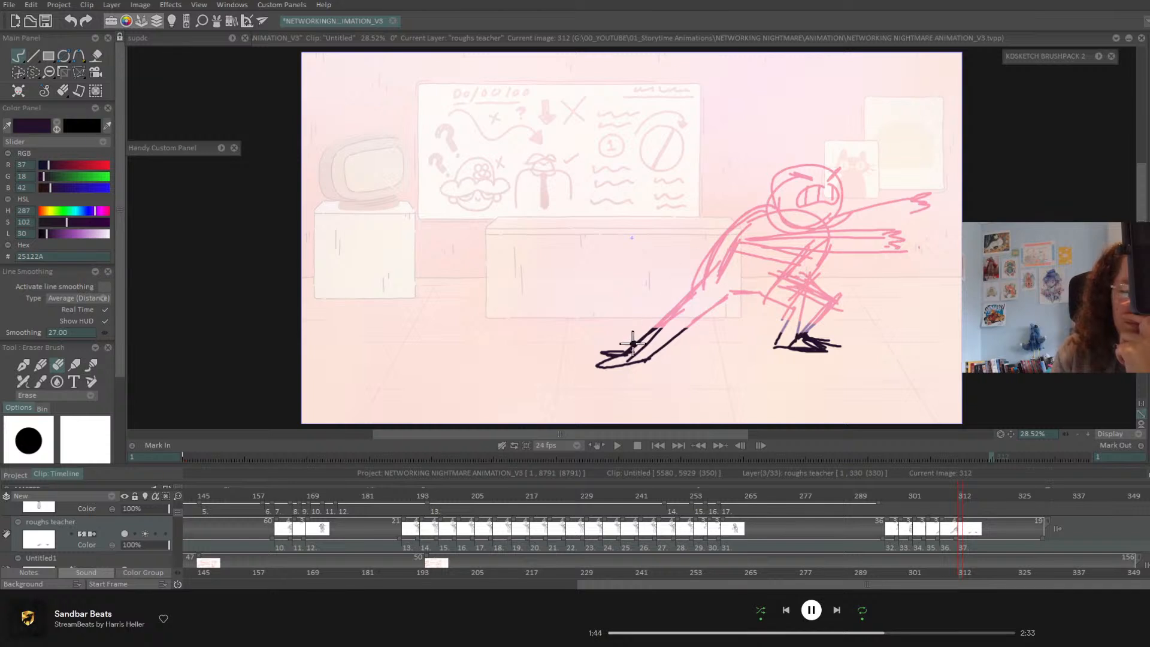
{"action": "left_click_drag", "start_coordinate": [652, 327], "coordinate": [698, 321]}
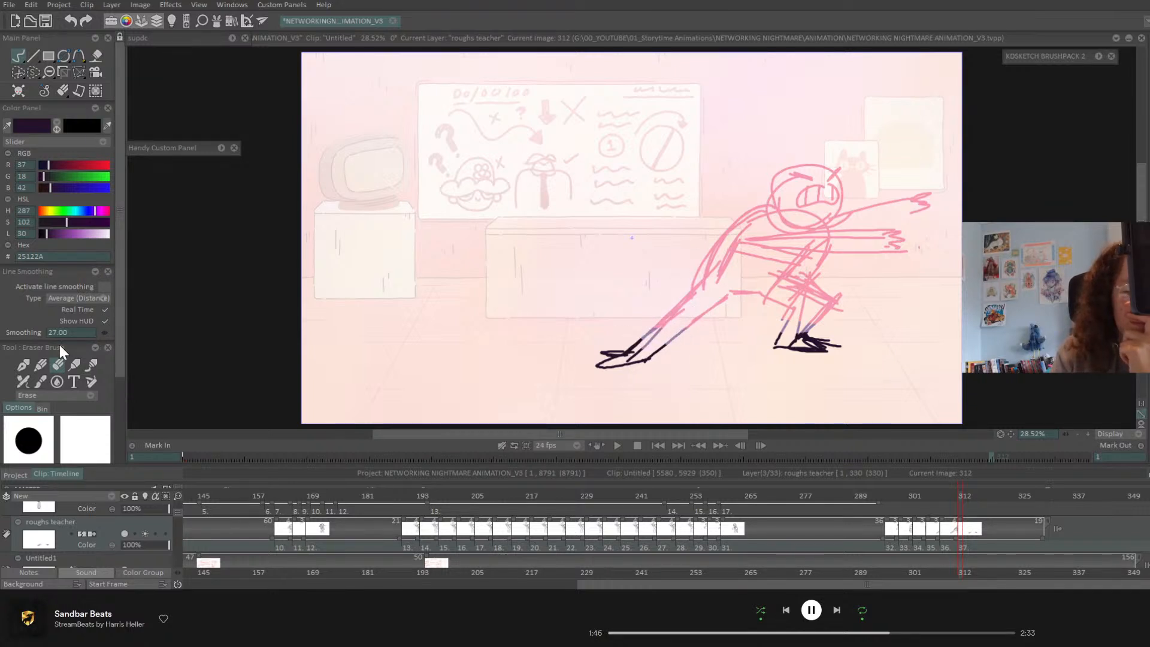
- Pencil a more upright torso and bent legs for the teacher at frame 312, joined to the existing feet
{"action": "left_click", "coordinate": [44, 363]}
{"action": "left_click_drag", "start_coordinate": [960, 496], "coordinate": [960, 498]}
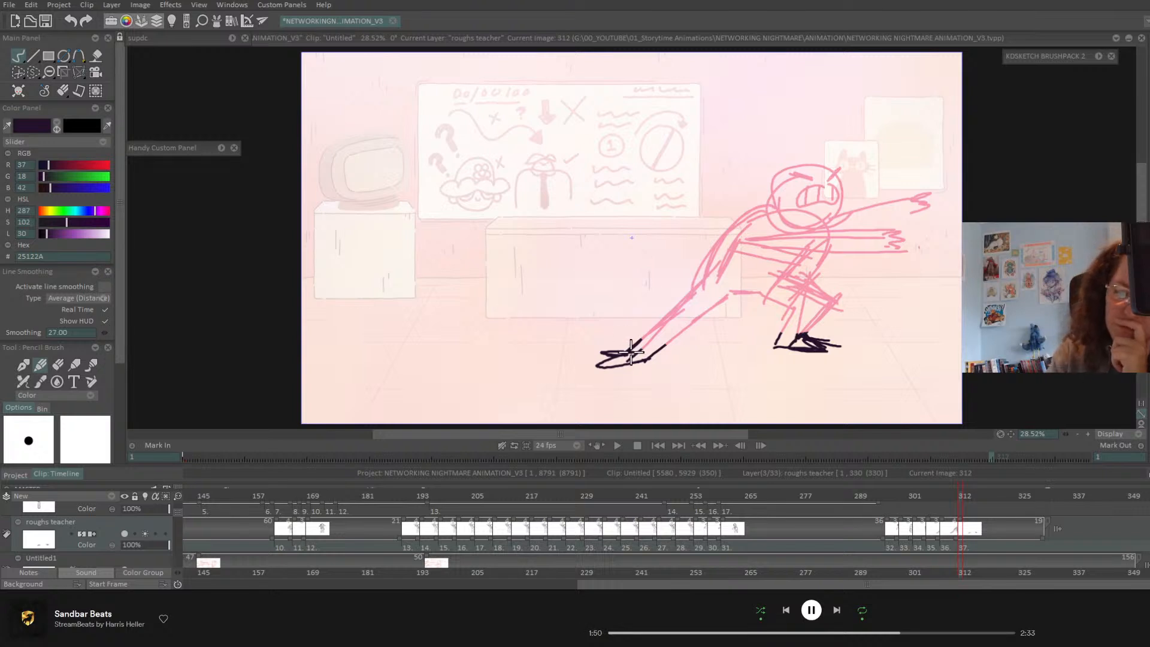
{"action": "mouse_move", "coordinate": [750, 186]}
{"action": "left_mouse_down"}
{"action": "mouse_move", "coordinate": [716, 215]}
{"action": "mouse_move", "coordinate": [698, 273]}
{"action": "mouse_move", "coordinate": [751, 183]}
{"action": "mouse_move", "coordinate": [764, 182]}
{"action": "mouse_move", "coordinate": [808, 192]}
{"action": "mouse_move", "coordinate": [790, 264]}
{"action": "left_mouse_up"}
{"action": "mouse_move", "coordinate": [808, 202]}
{"action": "left_mouse_down"}
{"action": "mouse_move", "coordinate": [789, 262]}
{"action": "mouse_move", "coordinate": [828, 299]}
{"action": "mouse_move", "coordinate": [803, 335]}
{"action": "left_mouse_up"}
{"action": "mouse_move", "coordinate": [825, 298]}
{"action": "left_mouse_down"}
{"action": "mouse_move", "coordinate": [801, 338]}
{"action": "mouse_move", "coordinate": [779, 330]}
{"action": "mouse_move", "coordinate": [774, 352]}
{"action": "left_mouse_up"}
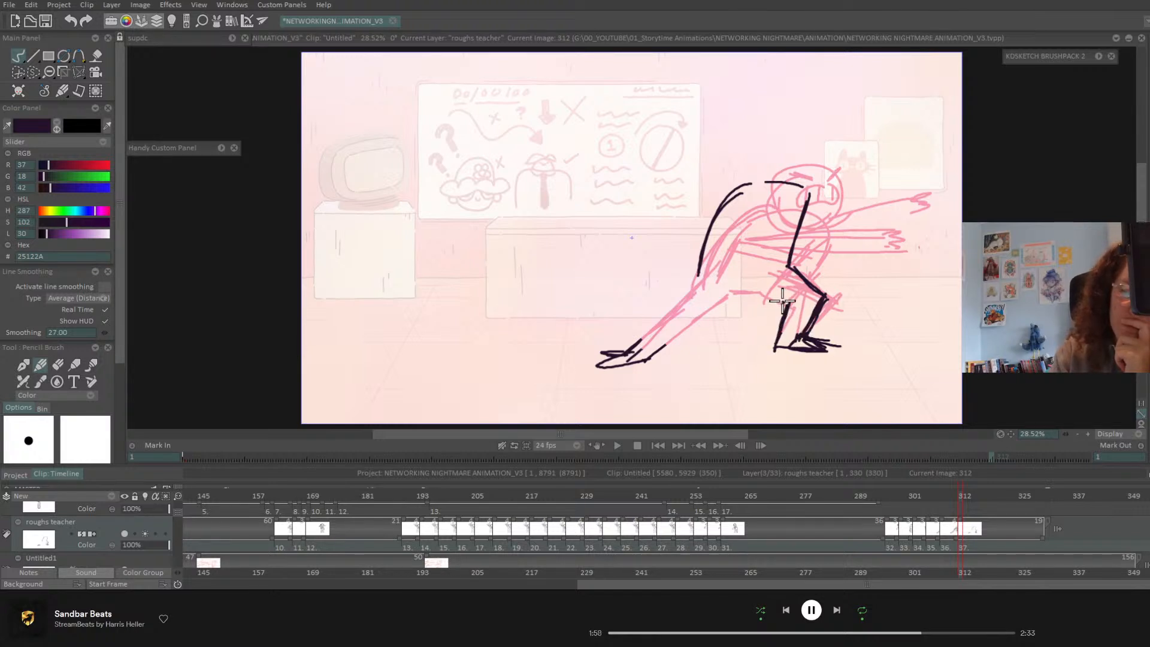
{"action": "mouse_move", "coordinate": [784, 303]}
{"action": "left_mouse_down"}
{"action": "mouse_move", "coordinate": [733, 281]}
{"action": "mouse_move", "coordinate": [636, 349]}
{"action": "mouse_move", "coordinate": [741, 279]}
{"action": "mouse_move", "coordinate": [669, 351]}
{"action": "left_mouse_up"}
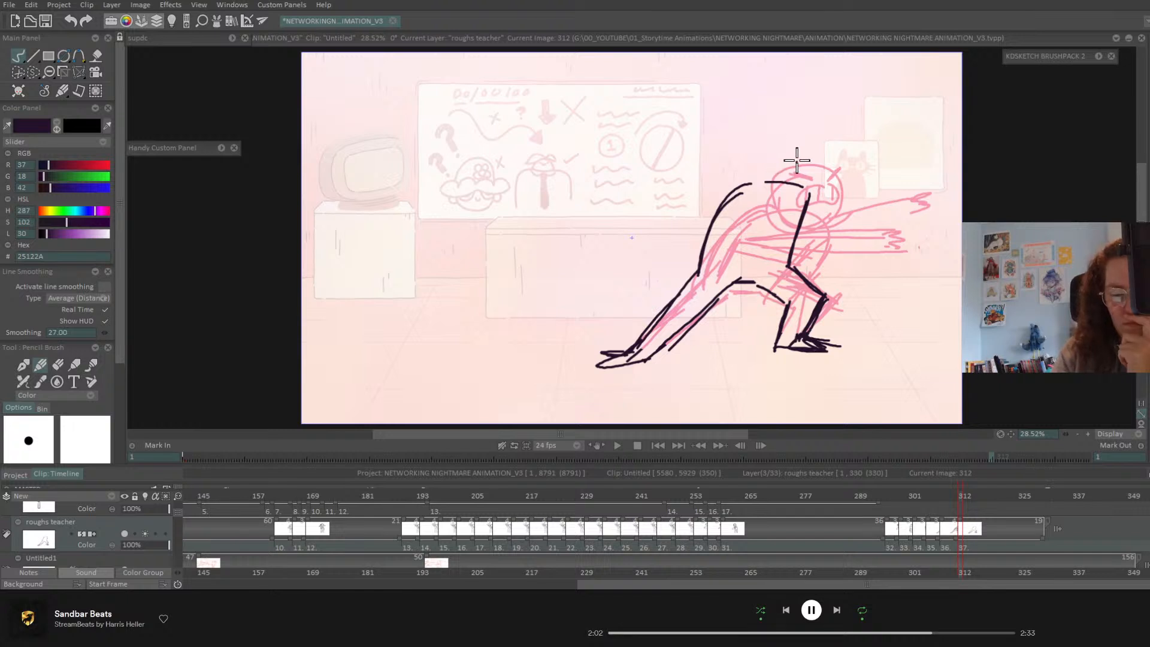
- Draw the teacher's head with eyes and a toothy mouth, and both bent arms with hands, at frame 312
{"action": "mouse_move", "coordinate": [797, 160]}
{"action": "left_mouse_down"}
{"action": "mouse_move", "coordinate": [804, 146]}
{"action": "mouse_move", "coordinate": [758, 134]}
{"action": "mouse_move", "coordinate": [804, 116]}
{"action": "left_mouse_up"}
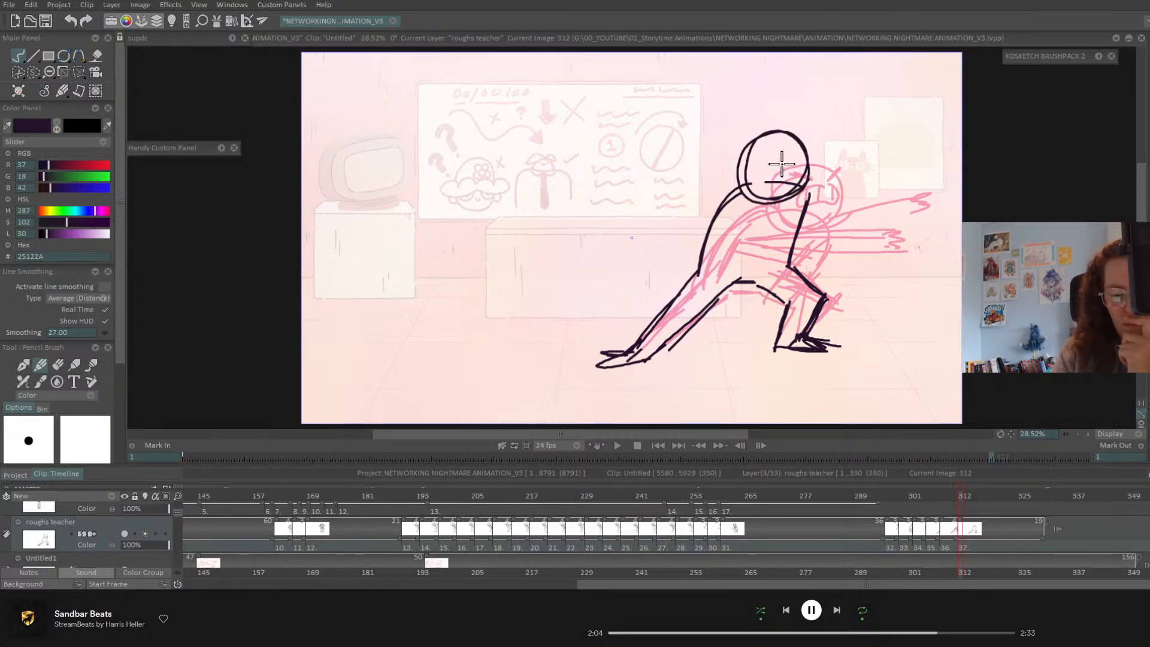
{"action": "mouse_move", "coordinate": [769, 170]}
{"action": "left_mouse_down"}
{"action": "mouse_move", "coordinate": [793, 171]}
{"action": "mouse_move", "coordinate": [705, 218]}
{"action": "mouse_move", "coordinate": [759, 258]}
{"action": "mouse_move", "coordinate": [764, 244]}
{"action": "mouse_move", "coordinate": [727, 233]}
{"action": "mouse_move", "coordinate": [749, 202]}
{"action": "left_mouse_up"}
{"action": "left_click_drag", "start_coordinate": [743, 189], "coordinate": [708, 241]}
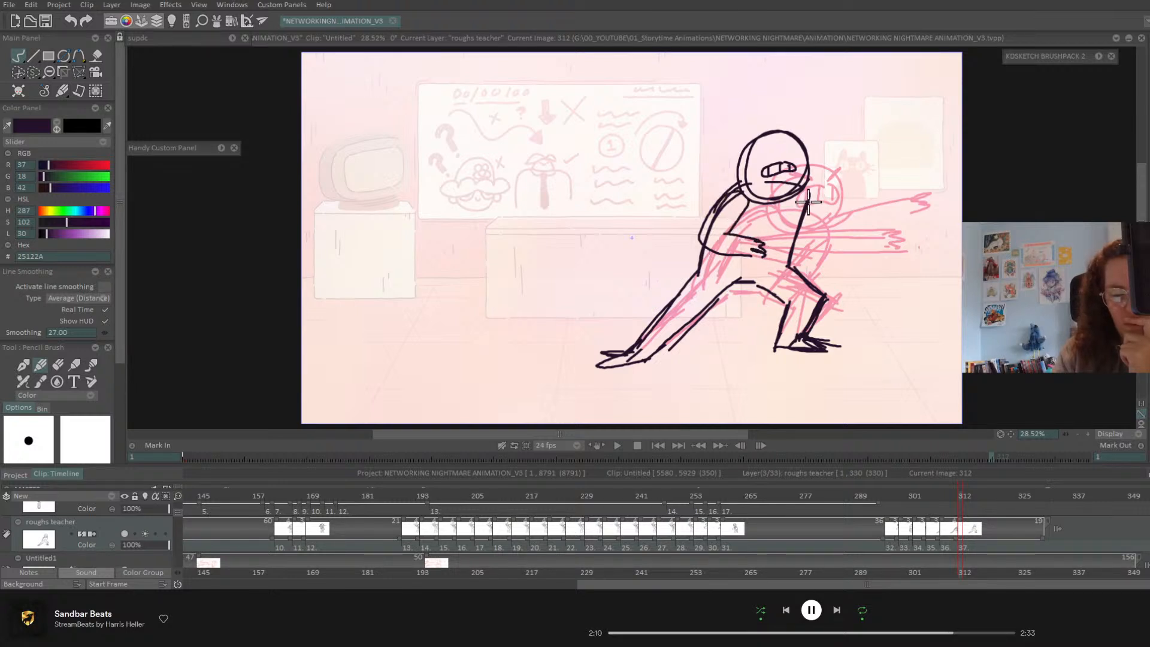
{"action": "mouse_move", "coordinate": [812, 185]}
{"action": "left_mouse_down"}
{"action": "mouse_move", "coordinate": [804, 240]}
{"action": "mouse_move", "coordinate": [842, 231]}
{"action": "mouse_move", "coordinate": [822, 253]}
{"action": "mouse_move", "coordinate": [791, 265]}
{"action": "left_mouse_up"}
{"action": "left_click_drag", "start_coordinate": [794, 150], "coordinate": [792, 159]}
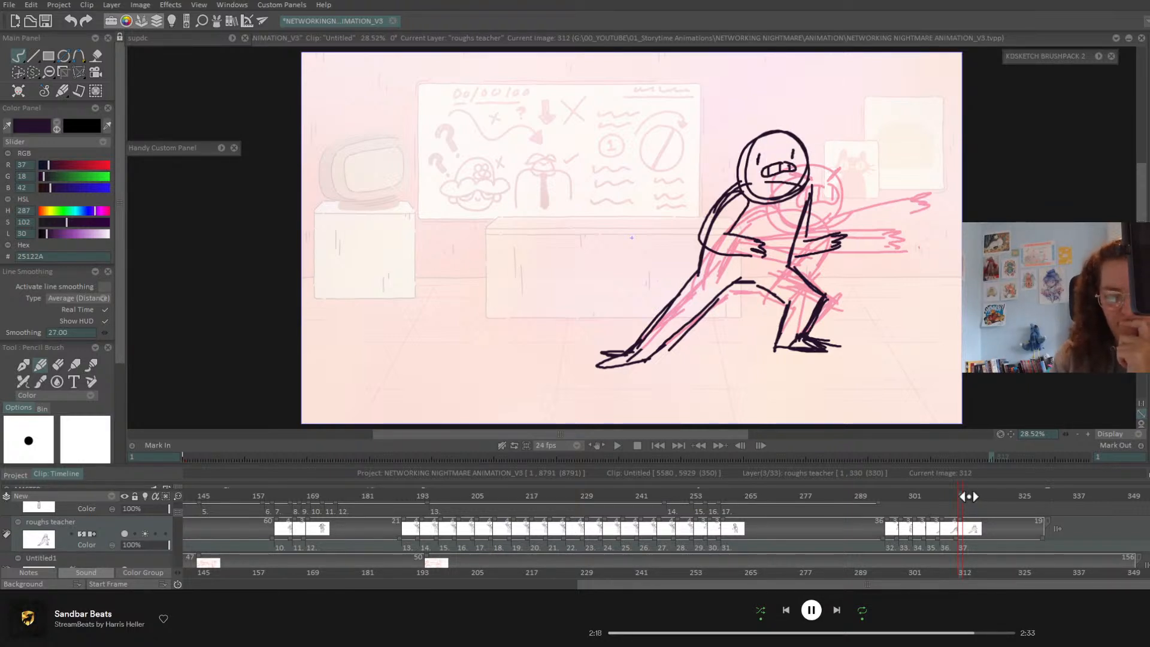
- Move the start of the half-risen drawing to frame 311 and play the sequence from frame 279
{"action": "left_click", "coordinate": [955, 496]}
{"action": "mouse_move", "coordinate": [953, 499]}
{"action": "left_mouse_down"}
{"action": "mouse_move", "coordinate": [930, 506]}
{"action": "mouse_move", "coordinate": [965, 510]}
{"action": "mouse_move", "coordinate": [956, 516]}
{"action": "mouse_move", "coordinate": [950, 495]}
{"action": "mouse_move", "coordinate": [813, 516]}
{"action": "left_mouse_up"}
{"action": "key", "text": "Return"}
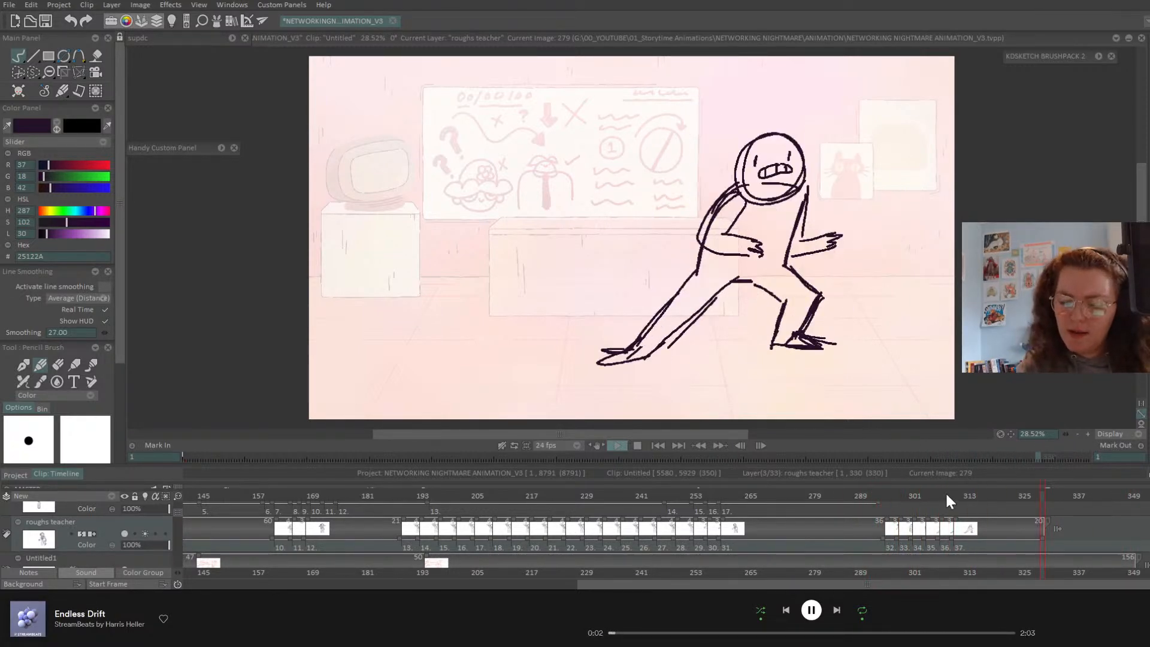
{"action": "mouse_move", "coordinate": [946, 496]}
{"action": "left_mouse_down"}
{"action": "mouse_move", "coordinate": [935, 498]}
{"action": "mouse_move", "coordinate": [957, 499]}
{"action": "left_mouse_up"}
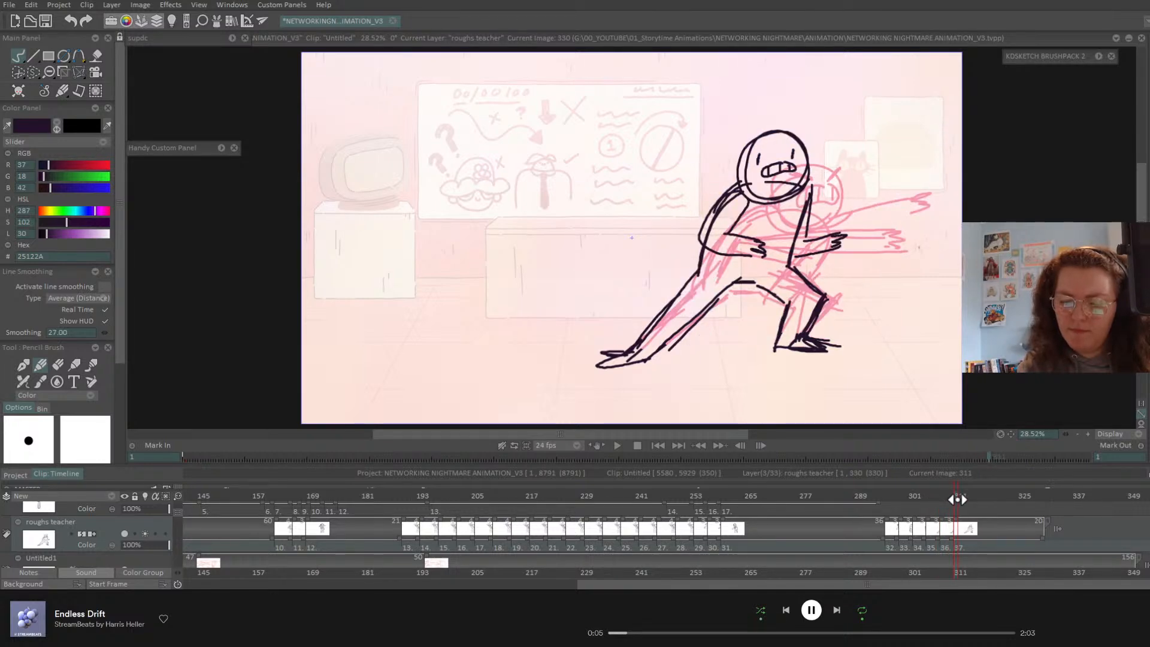
- Delete the half-risen drawing, hold the final lunge drawing for 14 frames, and play the animation to check the timing
{"action": "left_click", "coordinate": [923, 497]}
{"action": "mouse_move", "coordinate": [923, 498]}
{"action": "left_mouse_down"}
{"action": "mouse_move", "coordinate": [946, 500]}
{"action": "mouse_move", "coordinate": [946, 526]}
{"action": "mouse_move", "coordinate": [1057, 525]}
{"action": "mouse_move", "coordinate": [1052, 540]}
{"action": "mouse_move", "coordinate": [976, 545]}
{"action": "mouse_move", "coordinate": [990, 541]}
{"action": "left_mouse_up"}
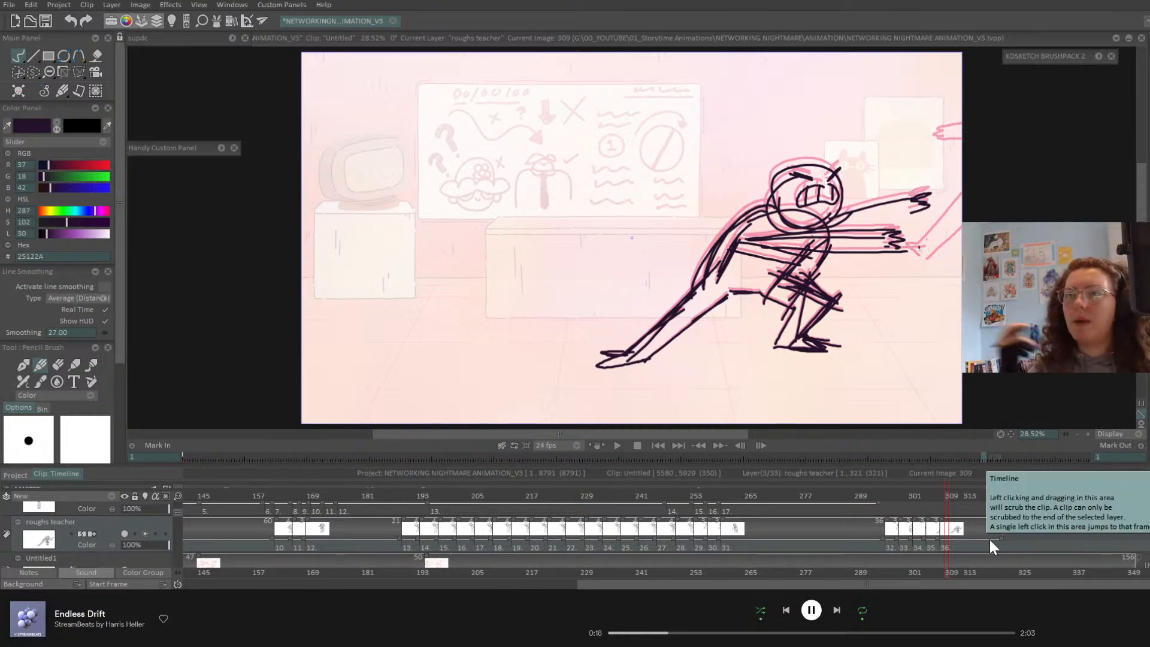
{"action": "key", "text": "Return"}
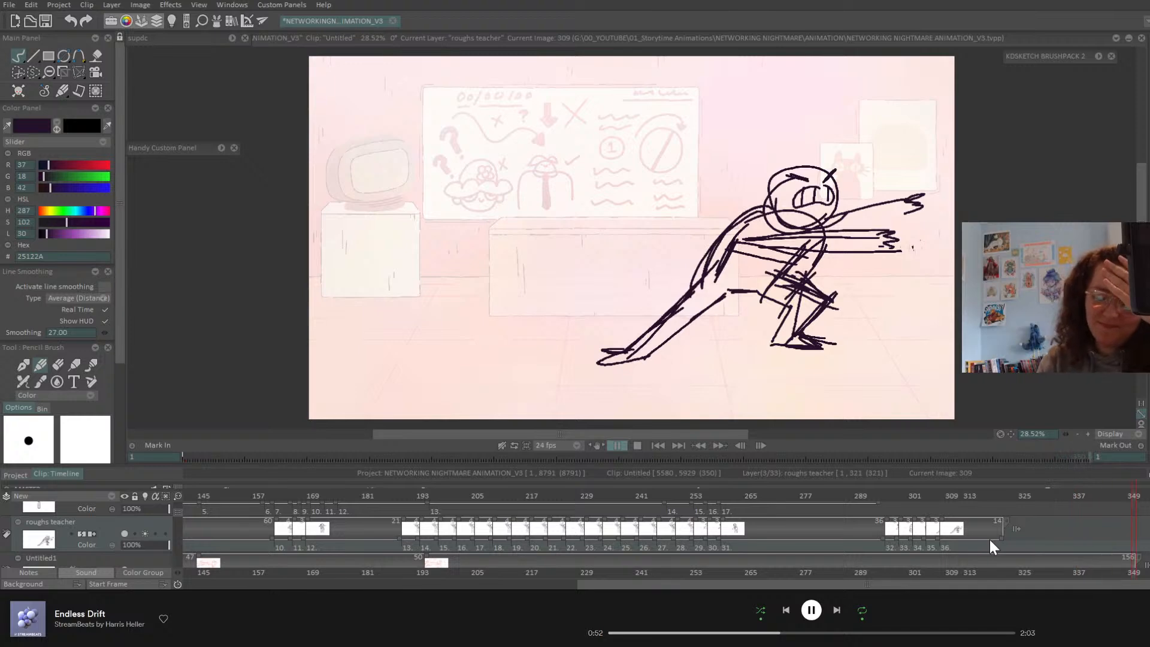
{"action": "left_click", "coordinate": [639, 444]}
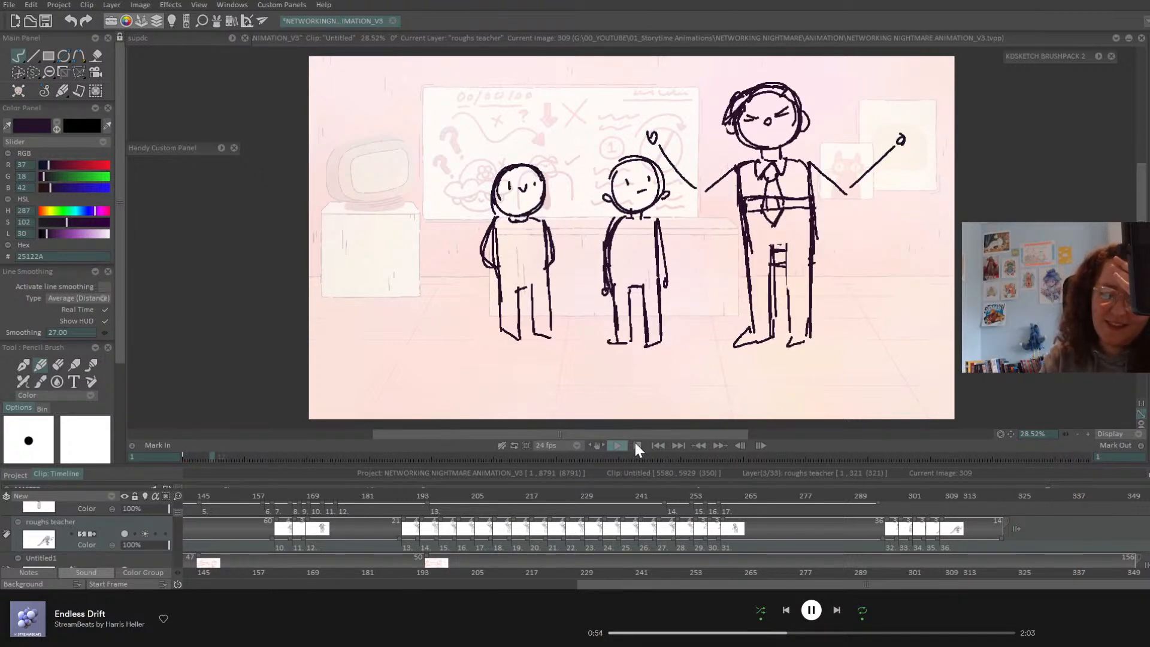
- Enlarge the project's clip overview and look through the lecture-hall clips 3-1/1 and 1-1/2
{"action": "left_click", "coordinate": [15, 474]}
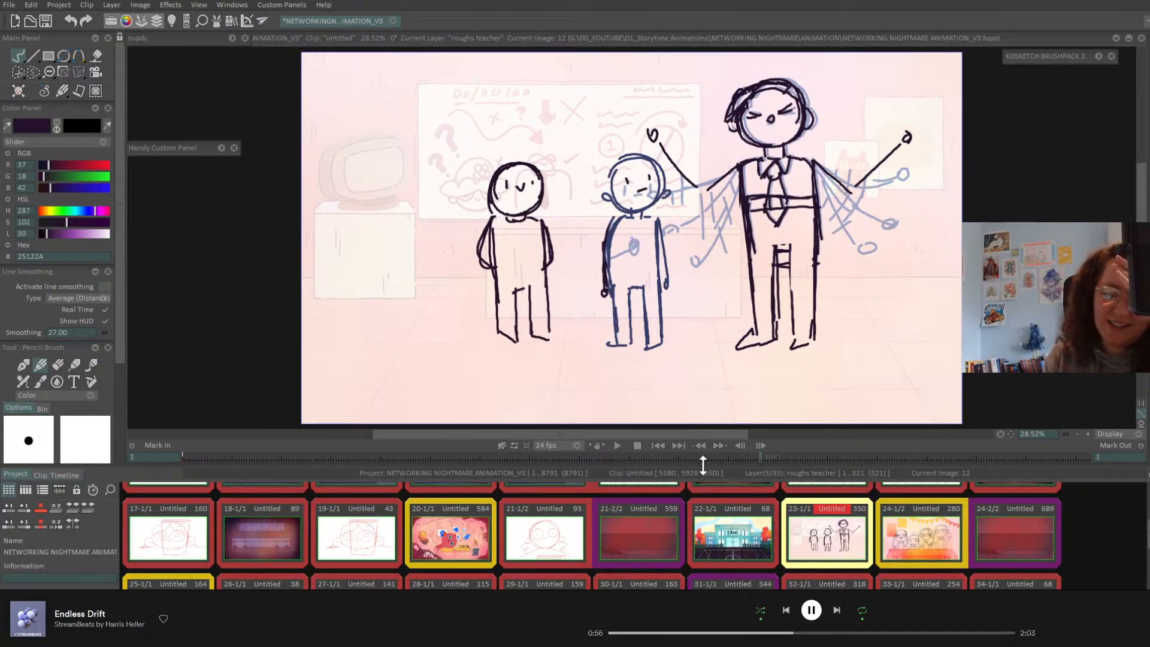
{"action": "left_click_drag", "start_coordinate": [705, 467], "coordinate": [705, 285]}
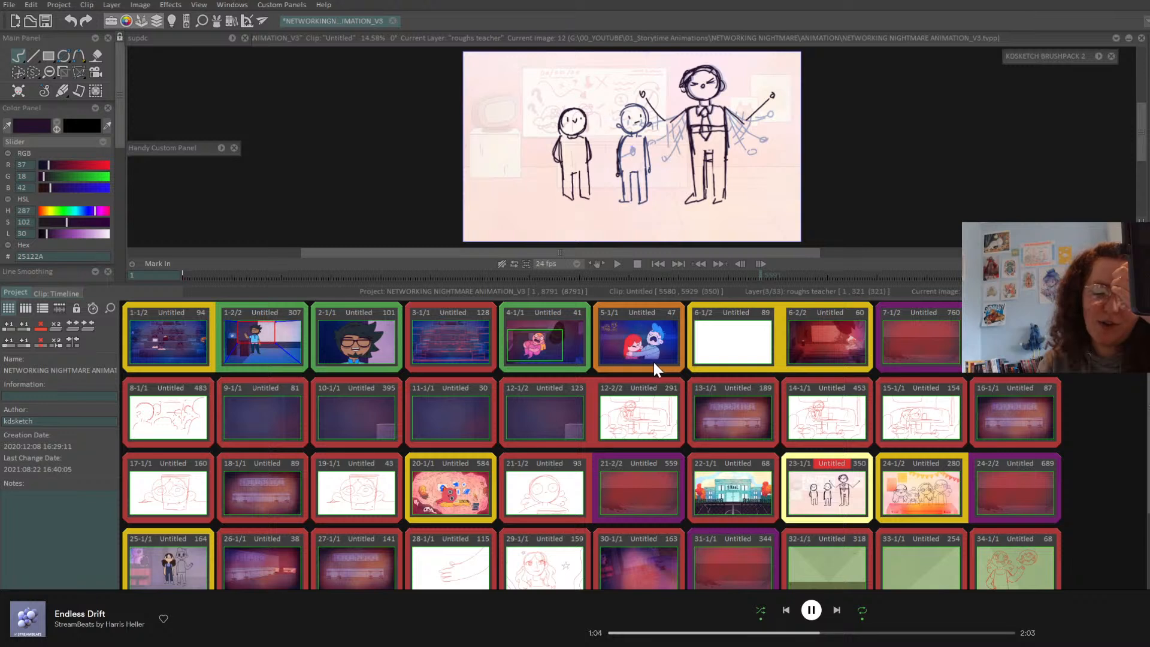
{"action": "left_click", "coordinate": [448, 352]}
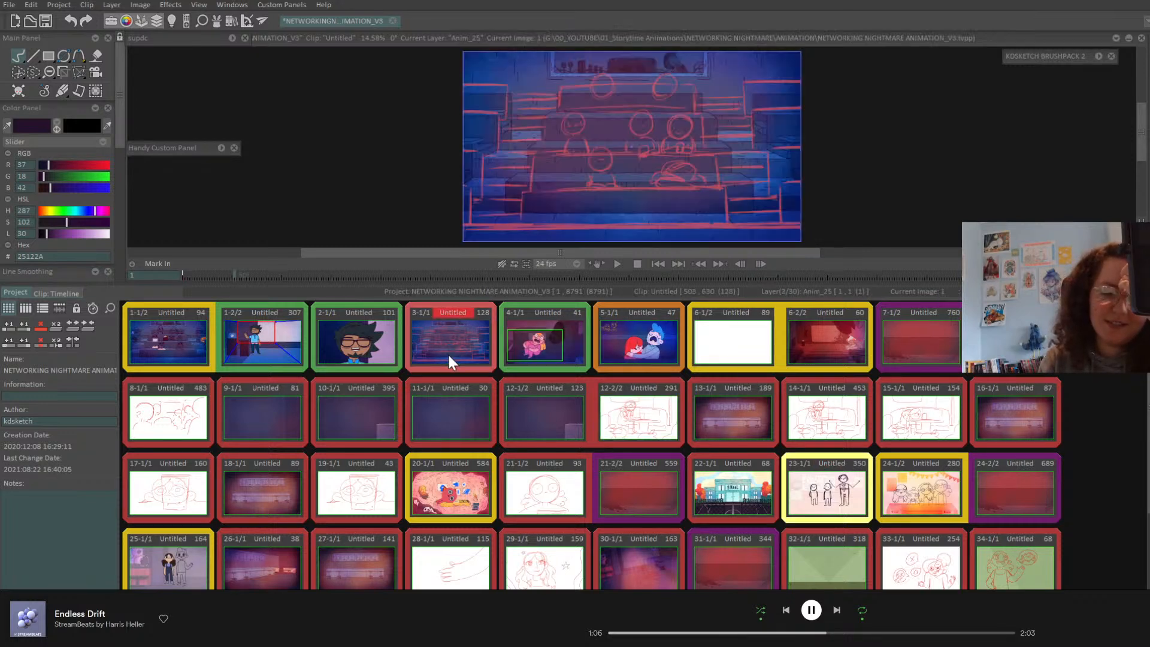
{"action": "left_click", "coordinate": [164, 340]}
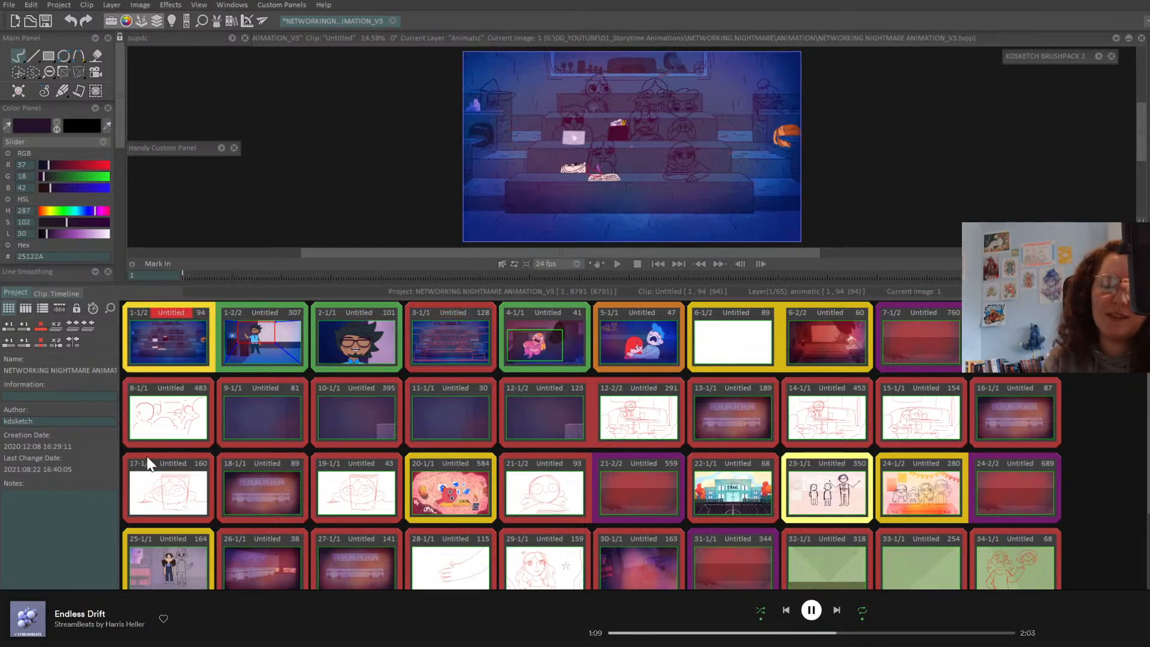
{"action": "left_click", "coordinate": [440, 339]}
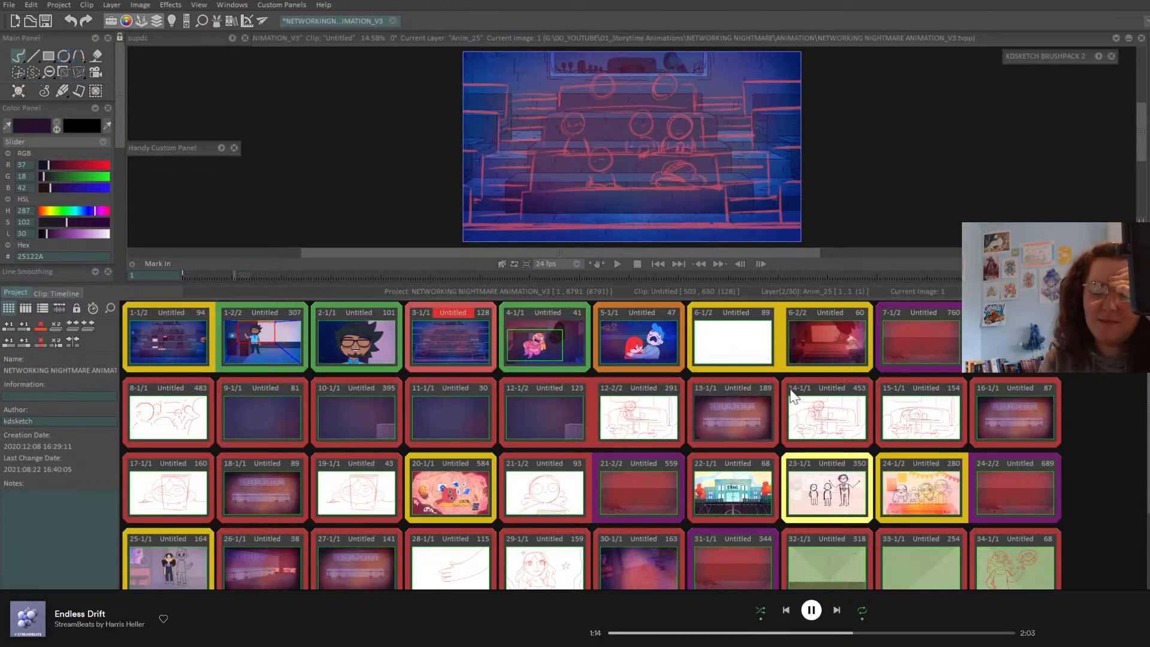
- Look through clips 6-1/2, 6-2/2, 7-1/2, 10-1/1, 11-1/1, 12-1/2 and 12-2/2 and the rest of the project's clip overview
{"action": "left_click", "coordinate": [746, 359]}
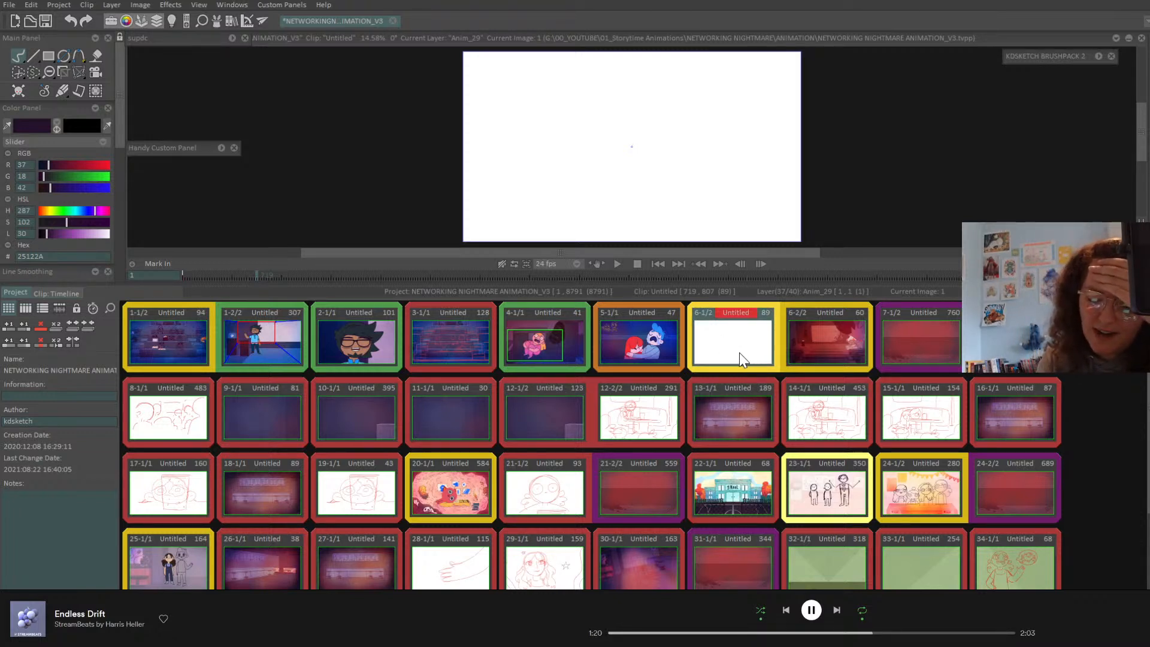
{"action": "left_click", "coordinate": [824, 361]}
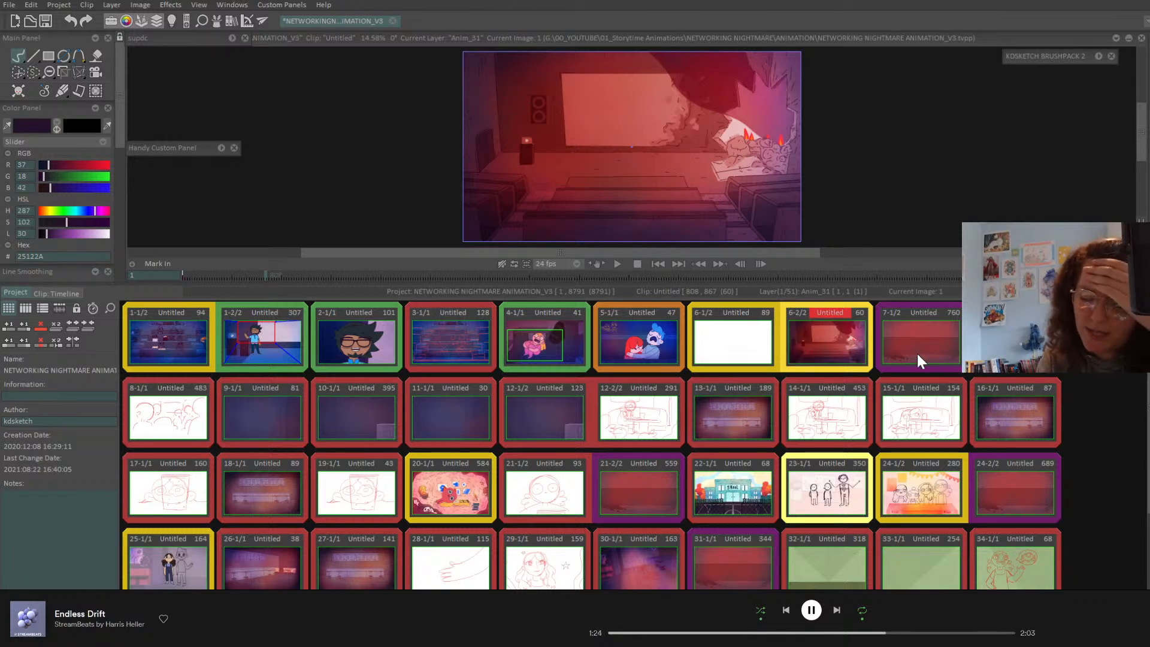
{"action": "left_click", "coordinate": [935, 352]}
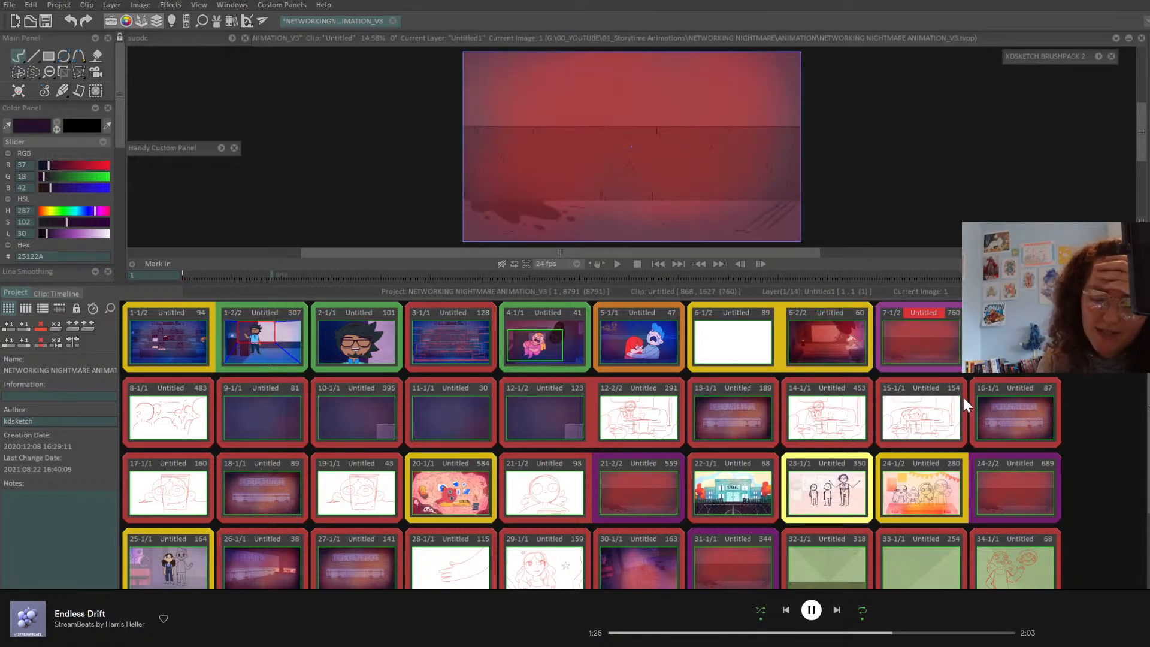
{"action": "left_click", "coordinate": [359, 420]}
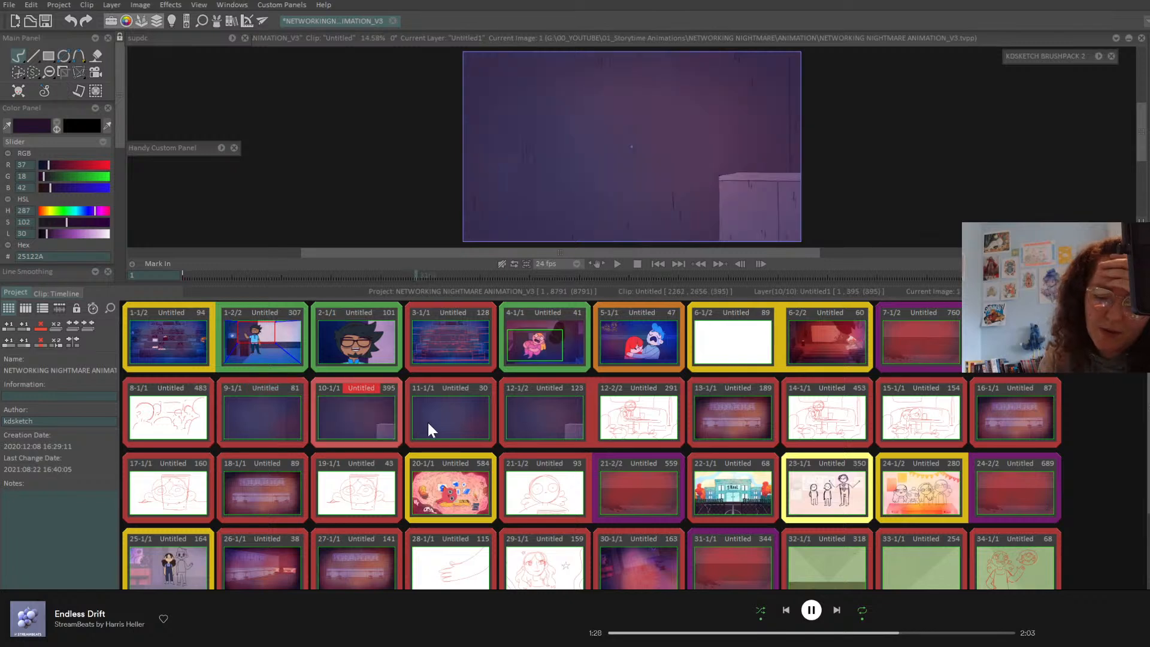
{"action": "left_click", "coordinate": [441, 431]}
{"action": "left_click", "coordinate": [554, 432]}
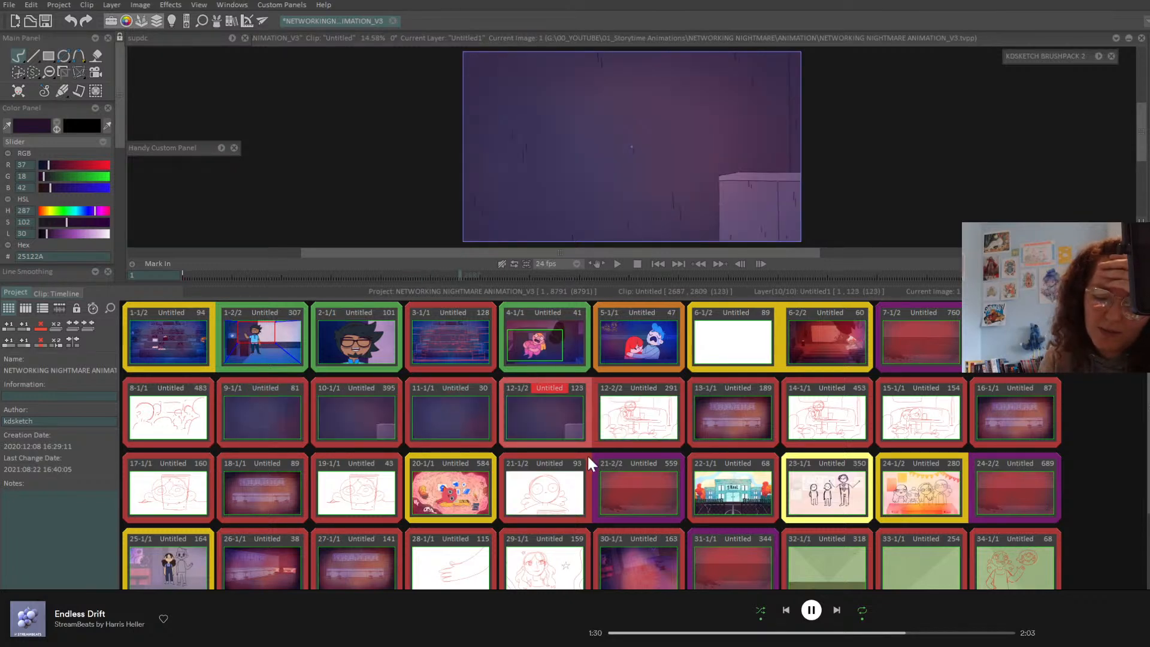
{"action": "left_click", "coordinate": [643, 436]}
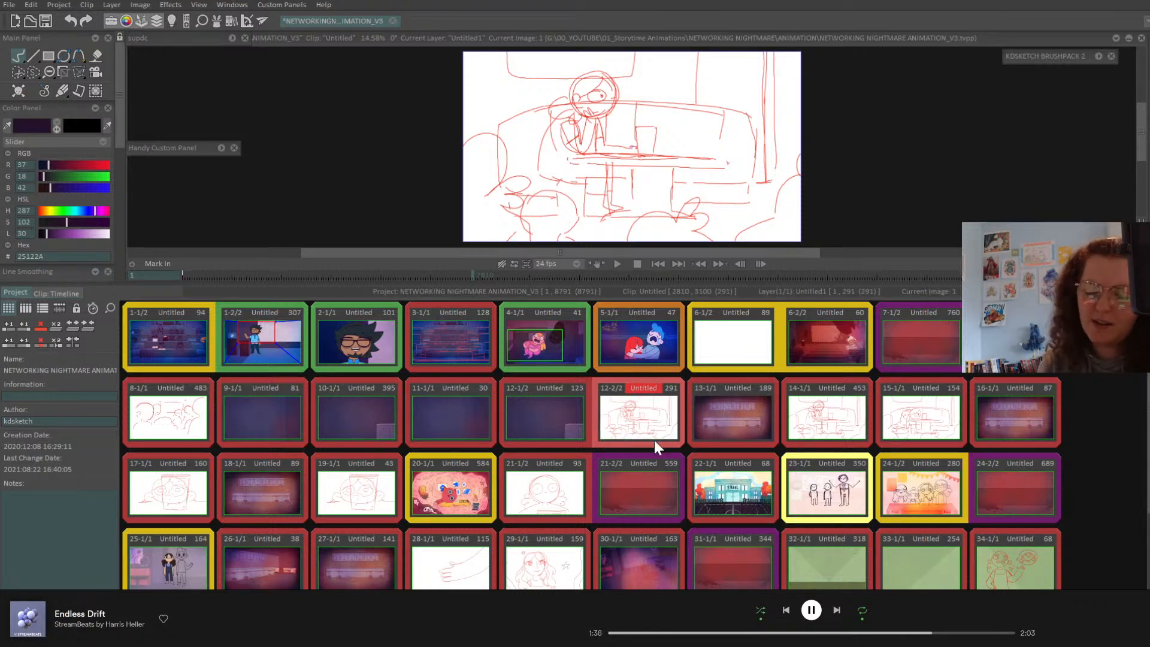
{"action": "scroll", "coordinate": [1119, 411], "scroll_direction": "down", "scroll_amount": 3}
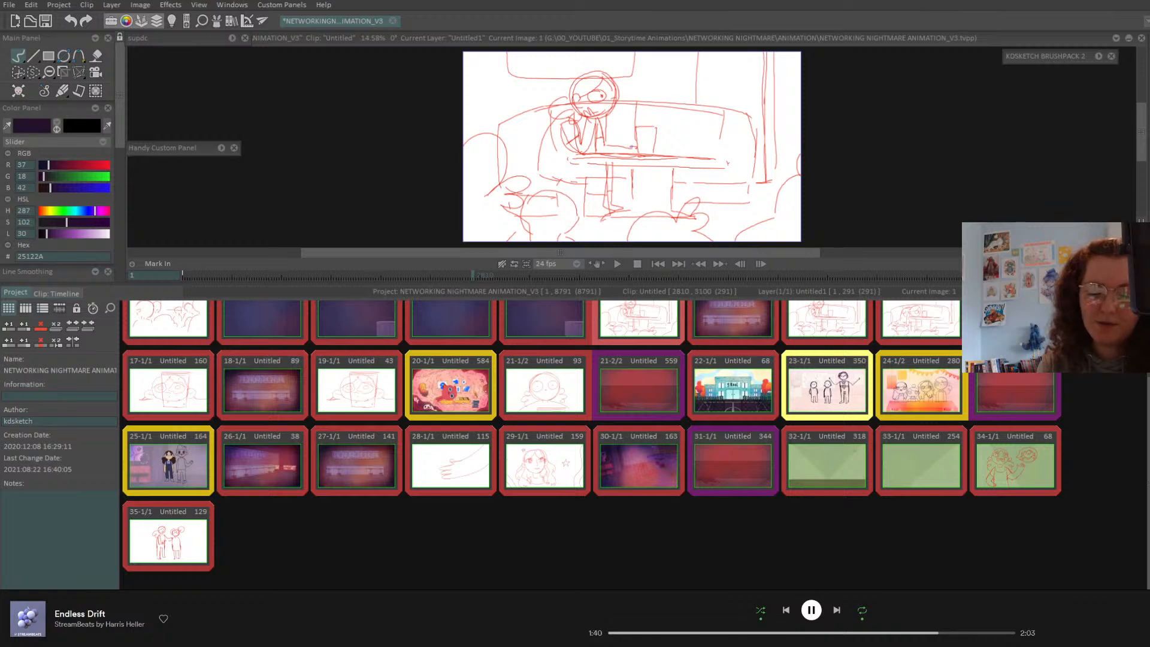
{"action": "scroll", "coordinate": [1120, 411], "scroll_direction": "up", "scroll_amount": 3}
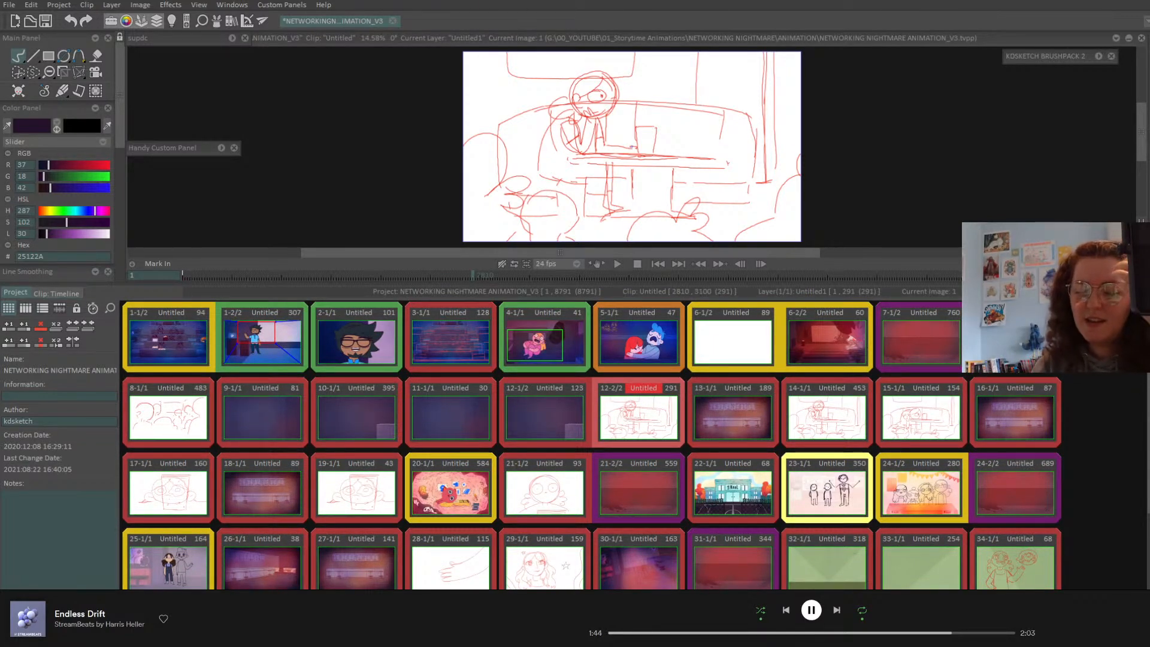
{"action": "scroll", "coordinate": [1148, 388], "scroll_direction": "down", "scroll_amount": 1}
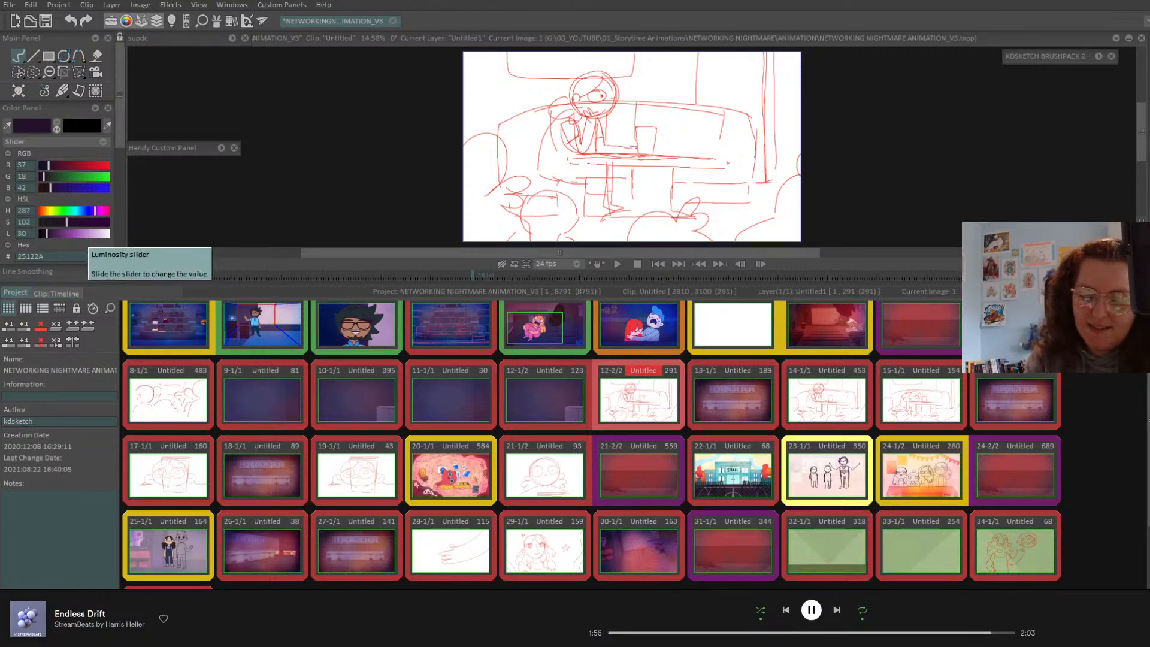
- Open the classroom clip 23-1/1 and play its animation from the first frame
{"action": "double_click", "coordinate": [842, 488]}
{"action": "left_click", "coordinate": [658, 264]}
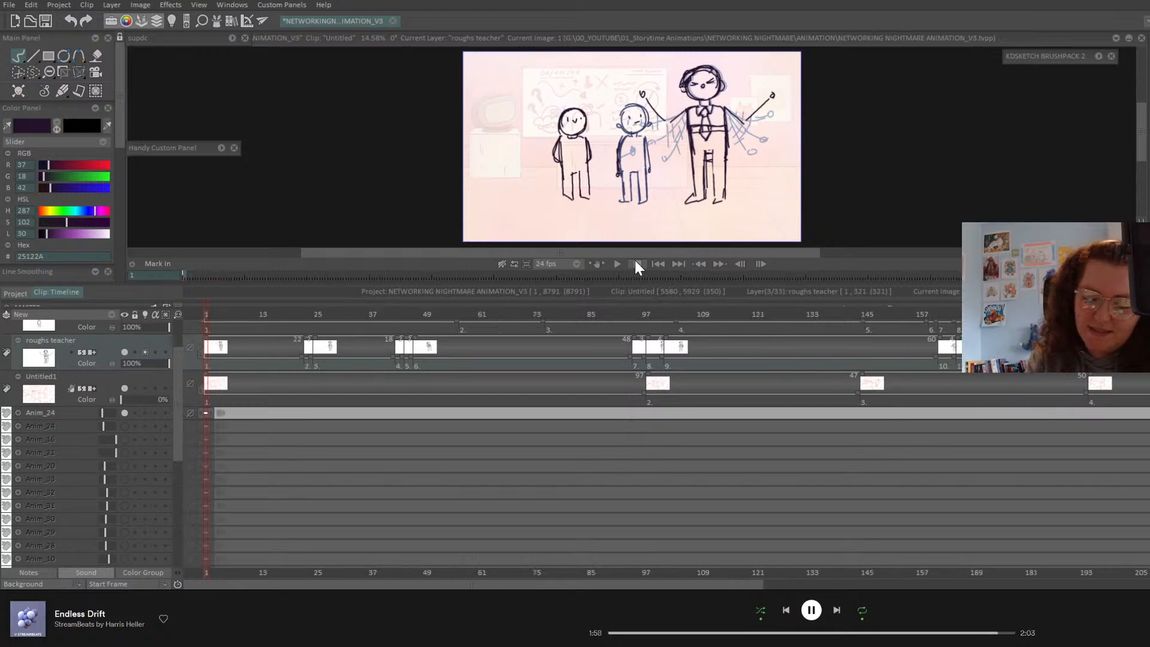
{"action": "left_click", "coordinate": [618, 263]}
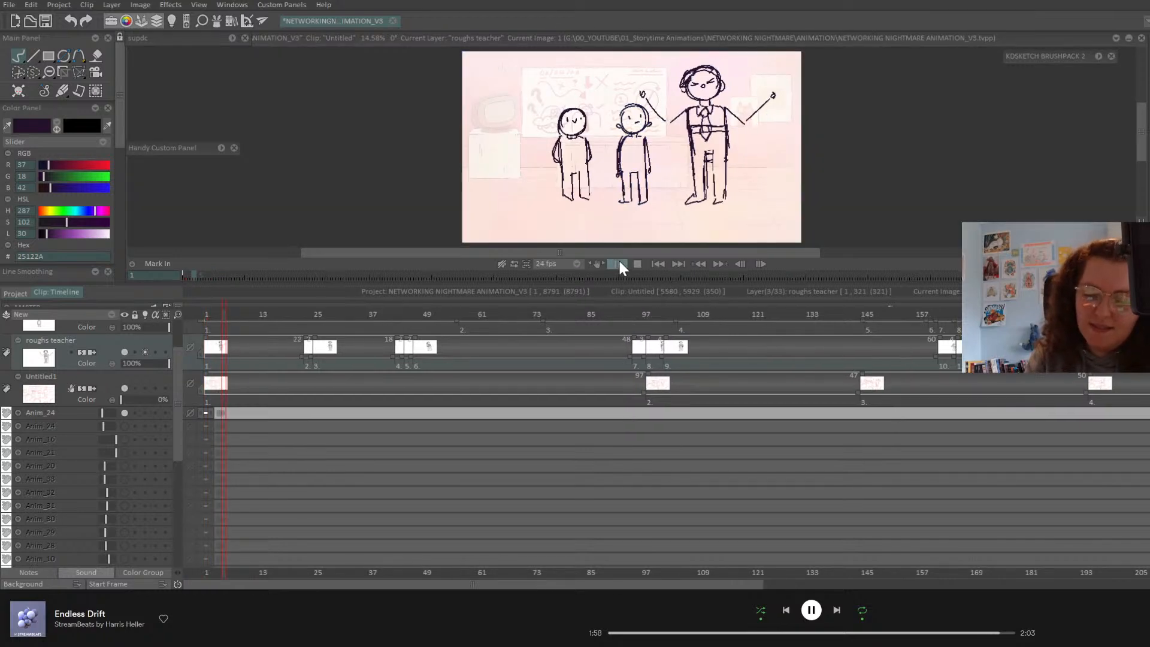
{"action": "key", "text": "Return"}
- Enlarge the drawing view above the timeline, hide the notes track and play the clip from the first frame
{"action": "left_click", "coordinate": [757, 300]}
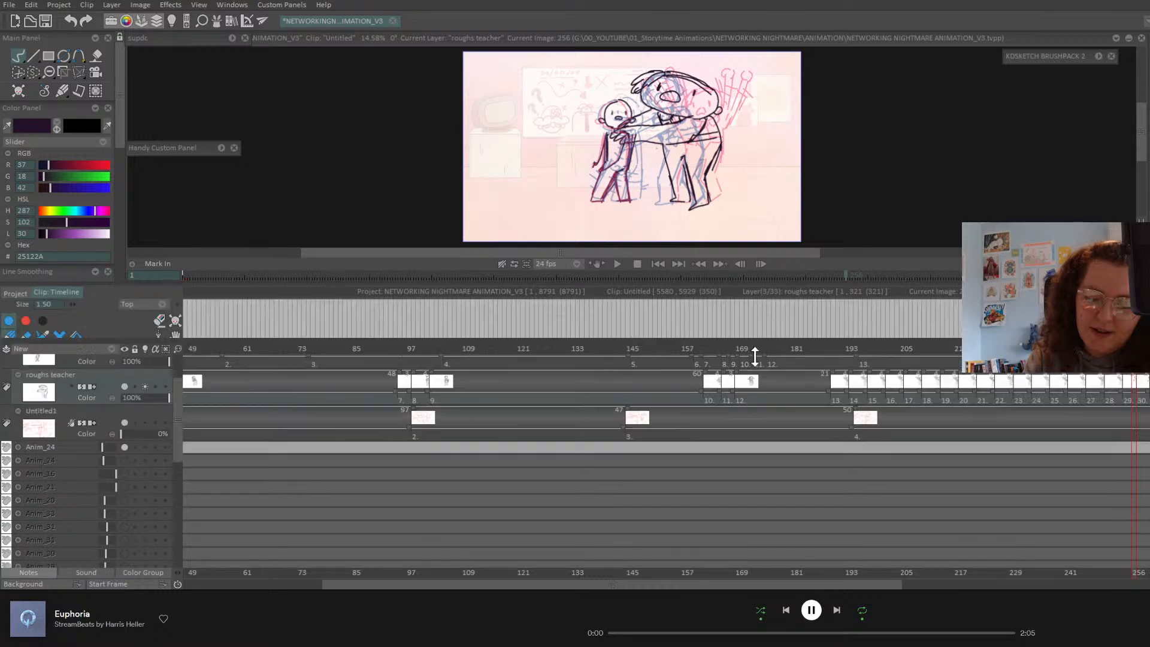
{"action": "left_click_drag", "start_coordinate": [747, 289], "coordinate": [742, 411]}
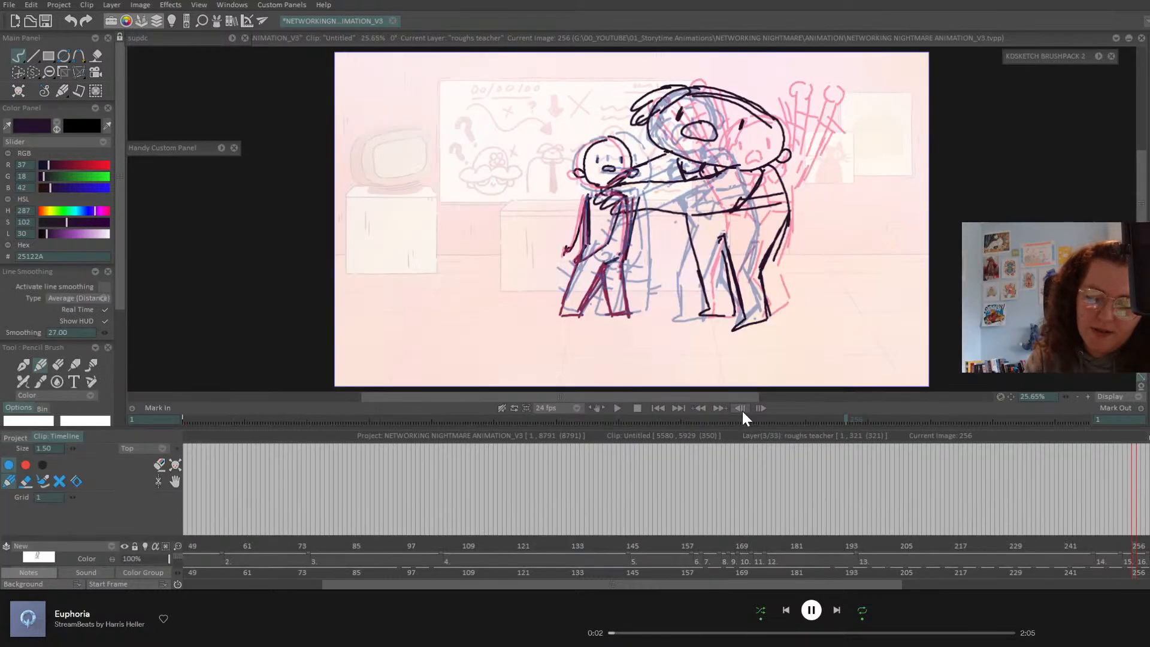
{"action": "left_click", "coordinate": [557, 441]}
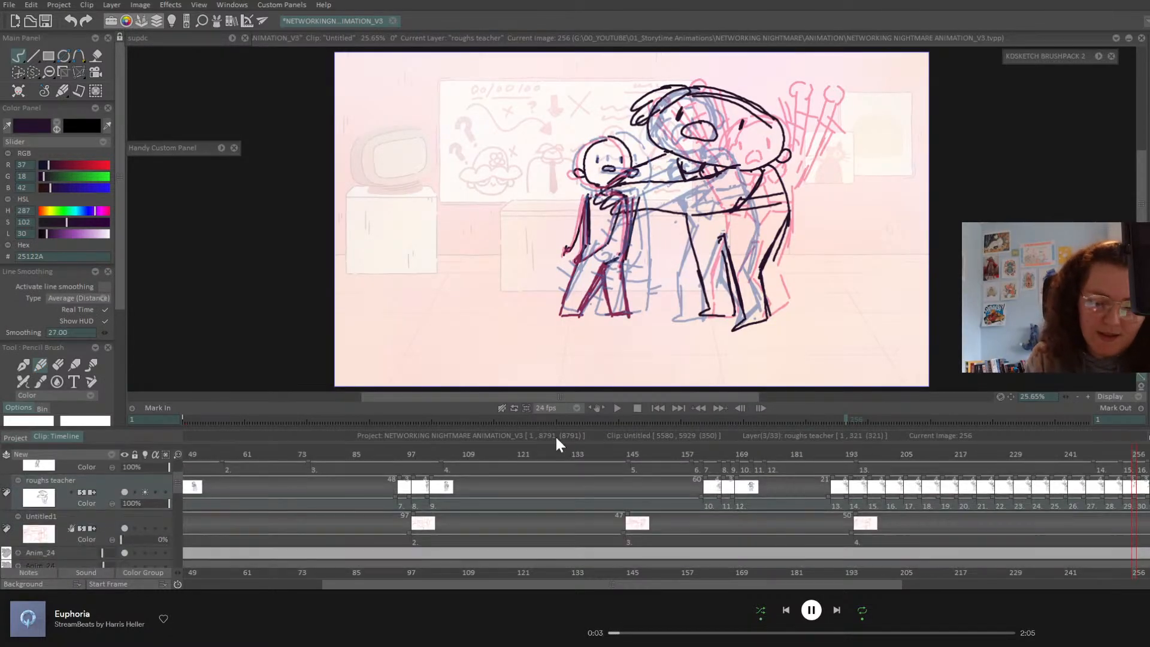
{"action": "left_click", "coordinate": [675, 406]}
{"action": "left_click", "coordinate": [657, 408]}
{"action": "left_click", "coordinate": [616, 408]}
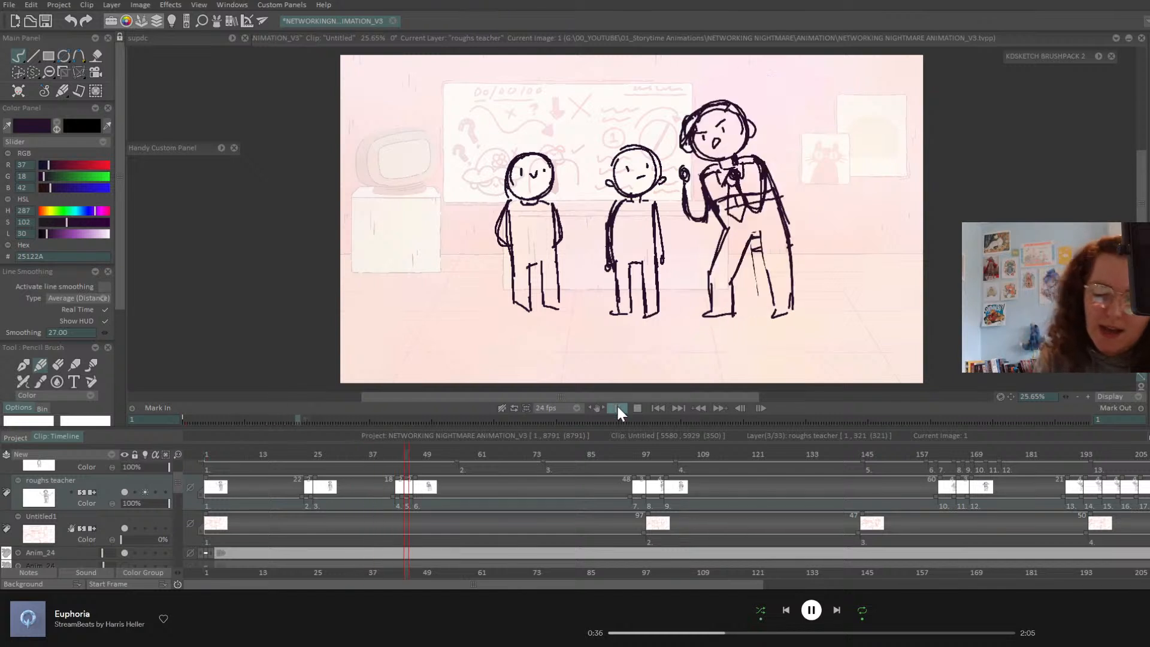
- Save the project and replay the classroom clip from its first frame
{"action": "key", "text": "ctrl+s"}
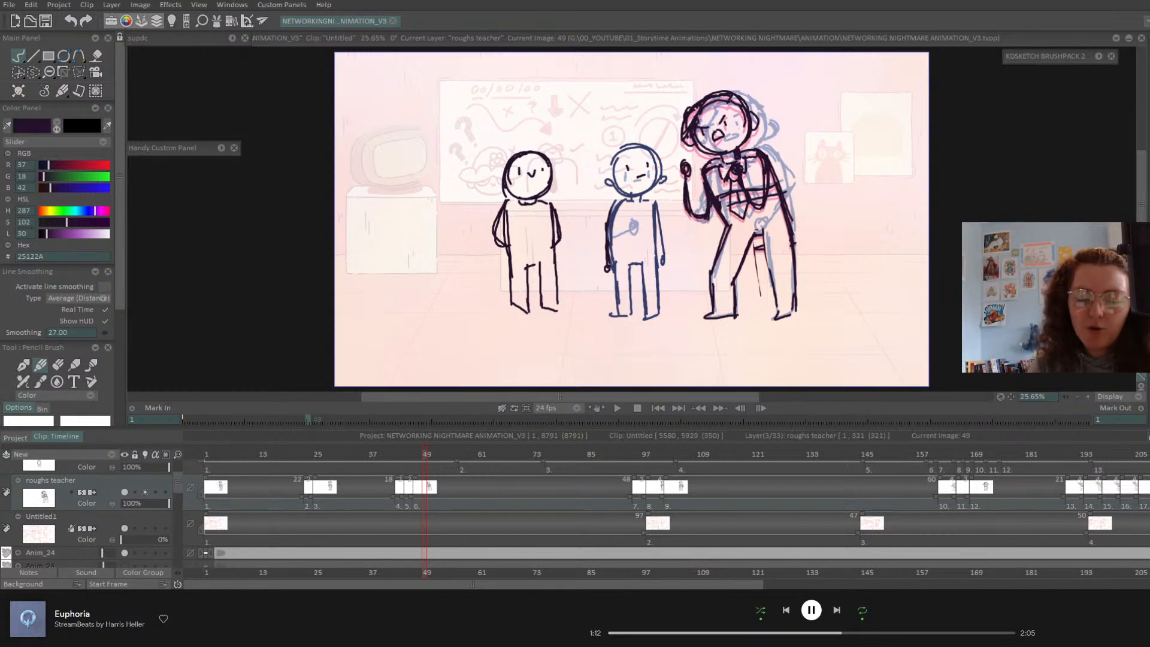
{"action": "left_click", "coordinate": [658, 408]}
{"action": "left_click", "coordinate": [617, 410]}
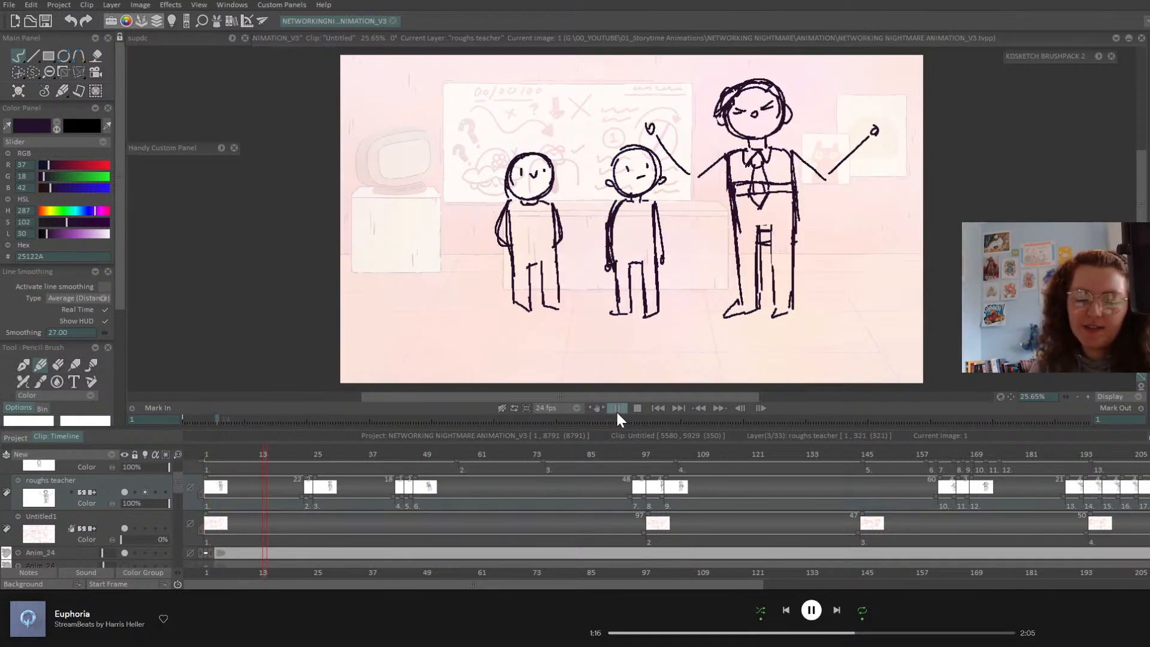
- Turn off the light table on the roughs teacher layer and raise the opacity of the topmost Anim_24 background layer
{"action": "left_click", "coordinate": [145, 493]}
{"action": "left_click", "coordinate": [145, 493]}
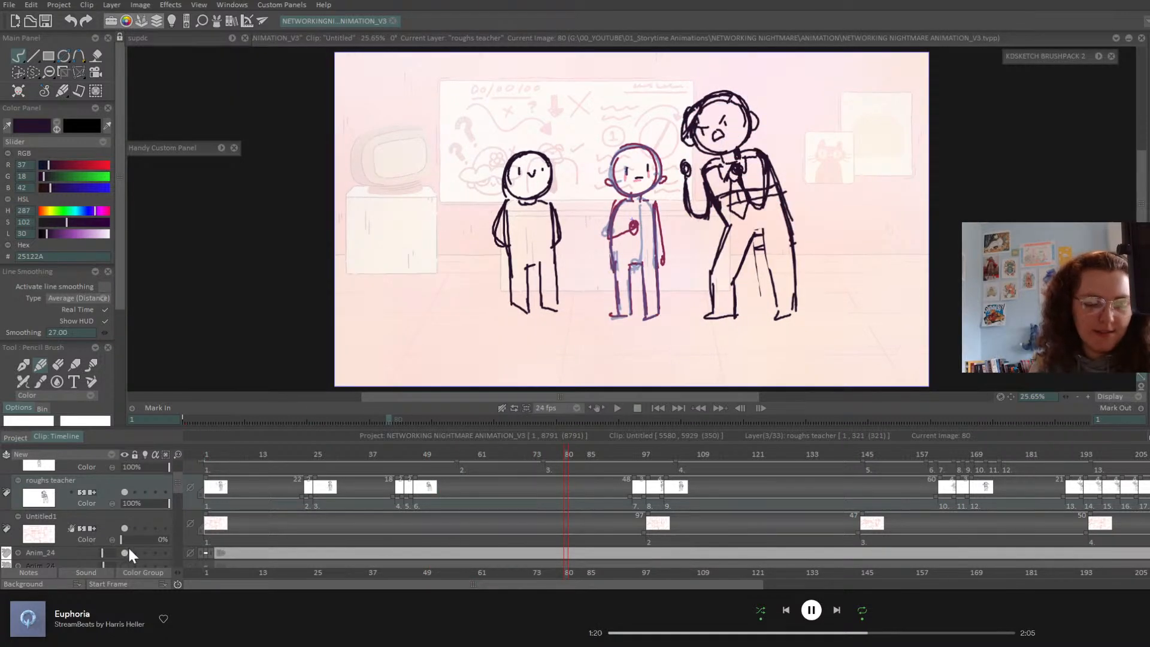
{"action": "mouse_move", "coordinate": [109, 552]}
{"action": "left_mouse_down"}
{"action": "mouse_move", "coordinate": [132, 555]}
{"action": "mouse_move", "coordinate": [109, 559]}
{"action": "left_mouse_up"}
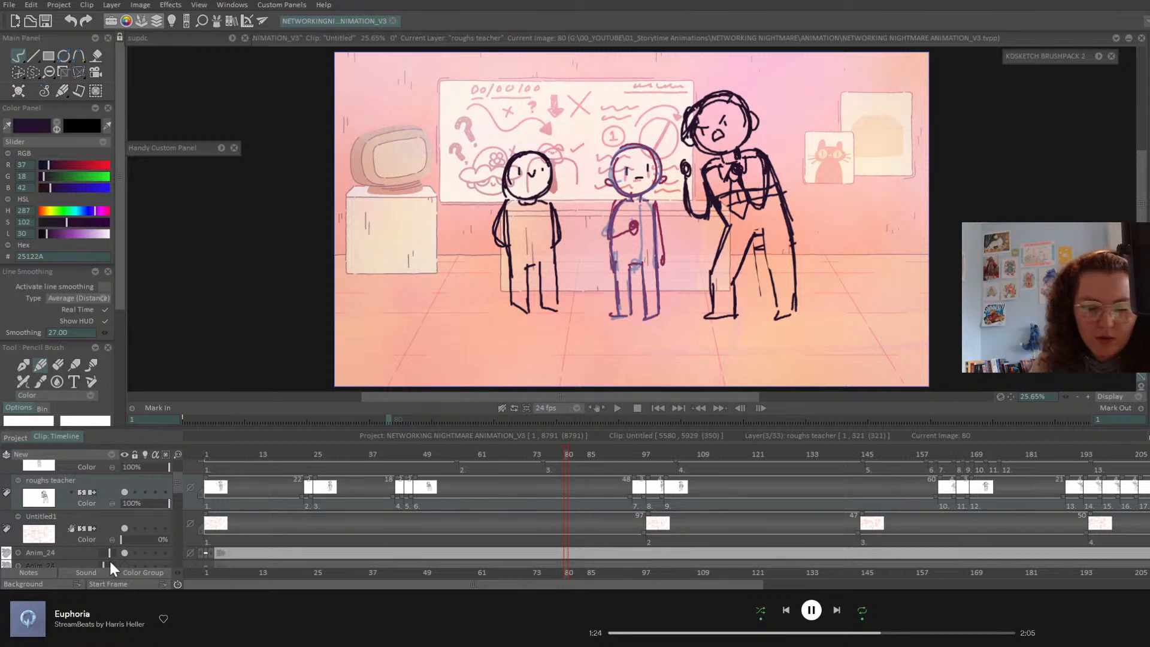
- Hide the topmost Anim_24 layer, then select, show and expand all background layers from the second Anim_24 down to Anim_25
{"action": "left_click", "coordinate": [124, 552]}
{"action": "scroll", "coordinate": [94, 547], "scroll_direction": "down", "scroll_amount": 3}
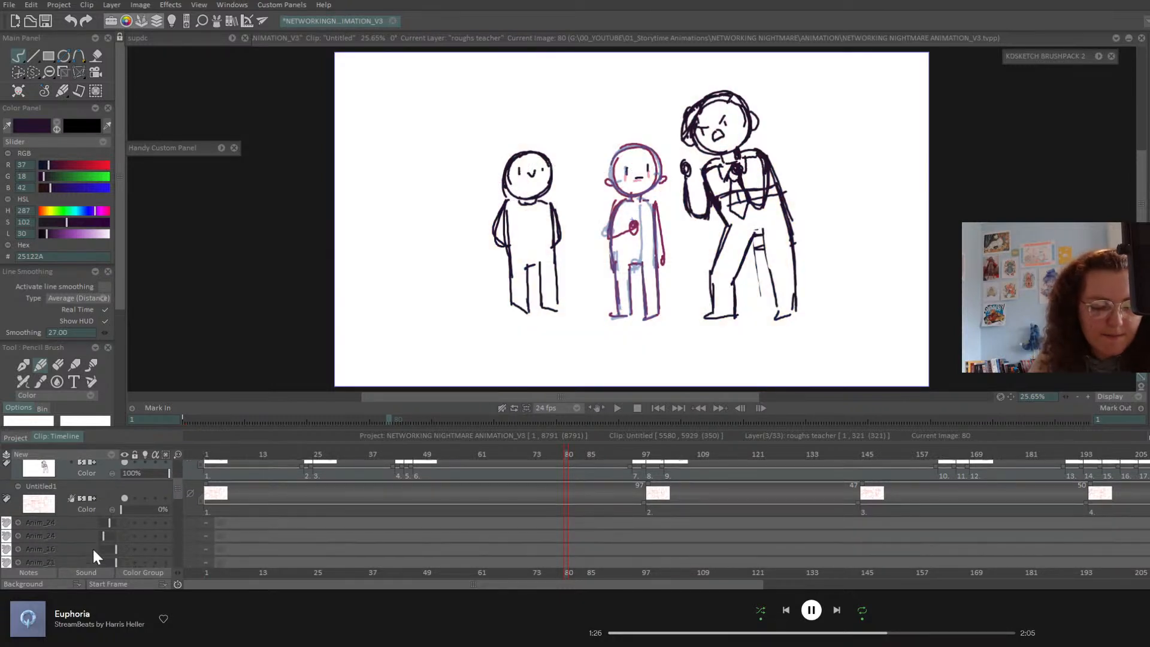
{"action": "left_click", "coordinate": [92, 501]}
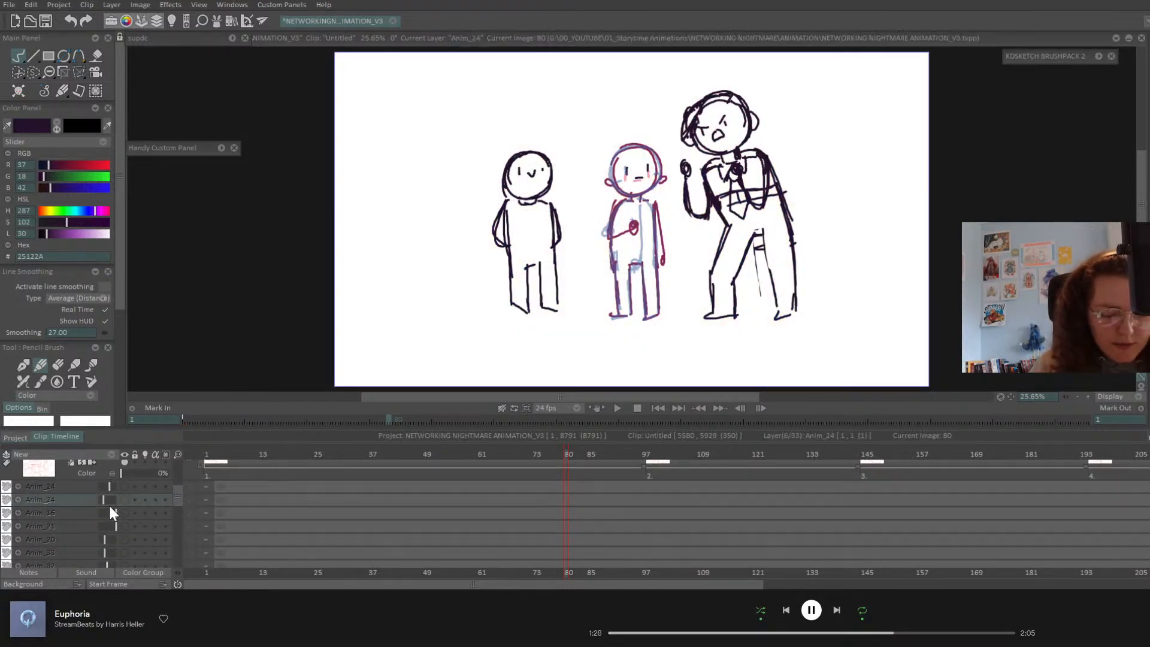
{"action": "left_click_drag", "start_coordinate": [177, 497], "coordinate": [183, 563]}
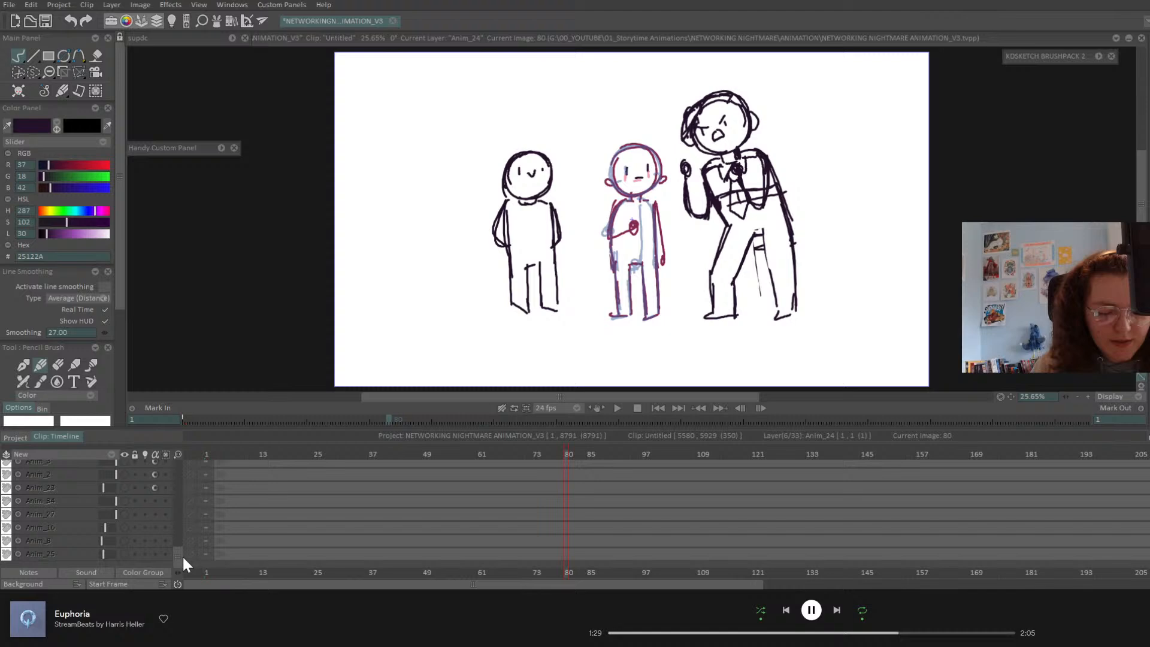
{"action": "left_click", "coordinate": [80, 555], "text": "shift"}
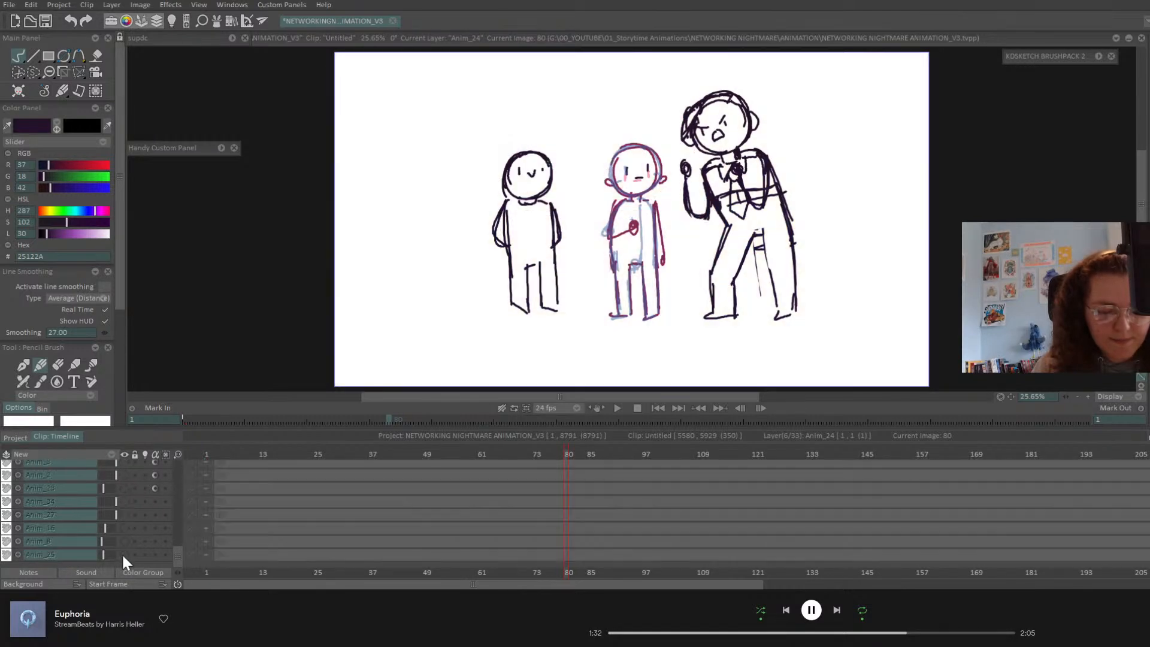
{"action": "left_click", "coordinate": [123, 555]}
{"action": "left_click", "coordinate": [19, 554]}
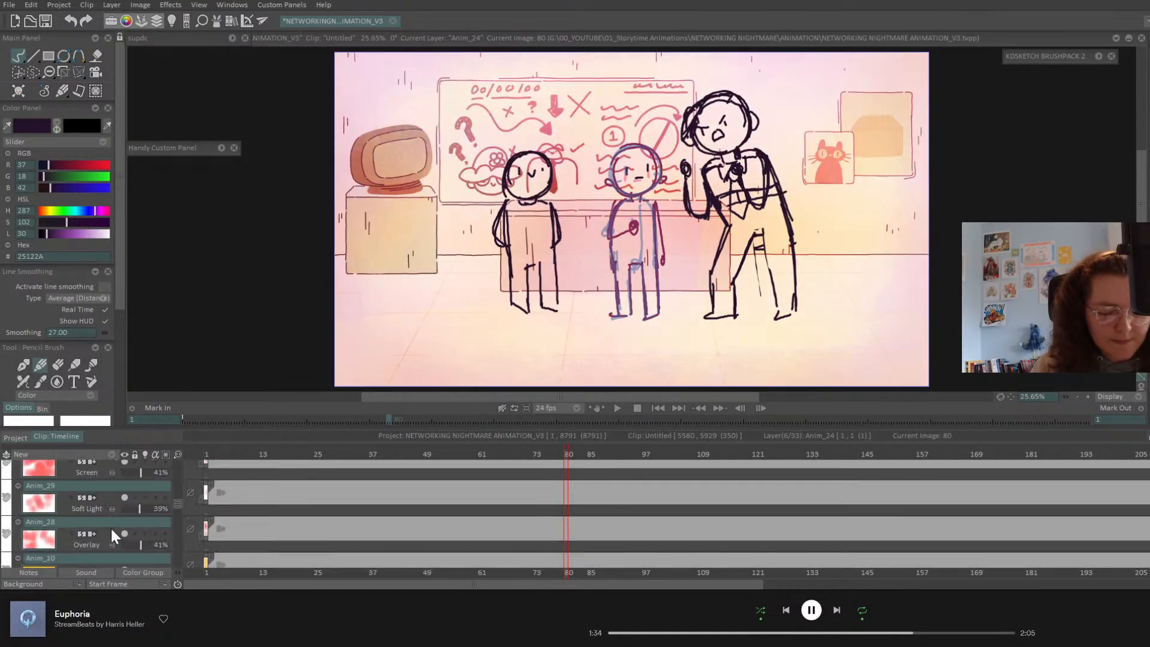
- Try setting the opacity of the selected background layers to 100% and toggling their visibility, then check the layer stack
{"action": "scroll", "coordinate": [112, 535], "scroll_direction": "down", "scroll_amount": 5}
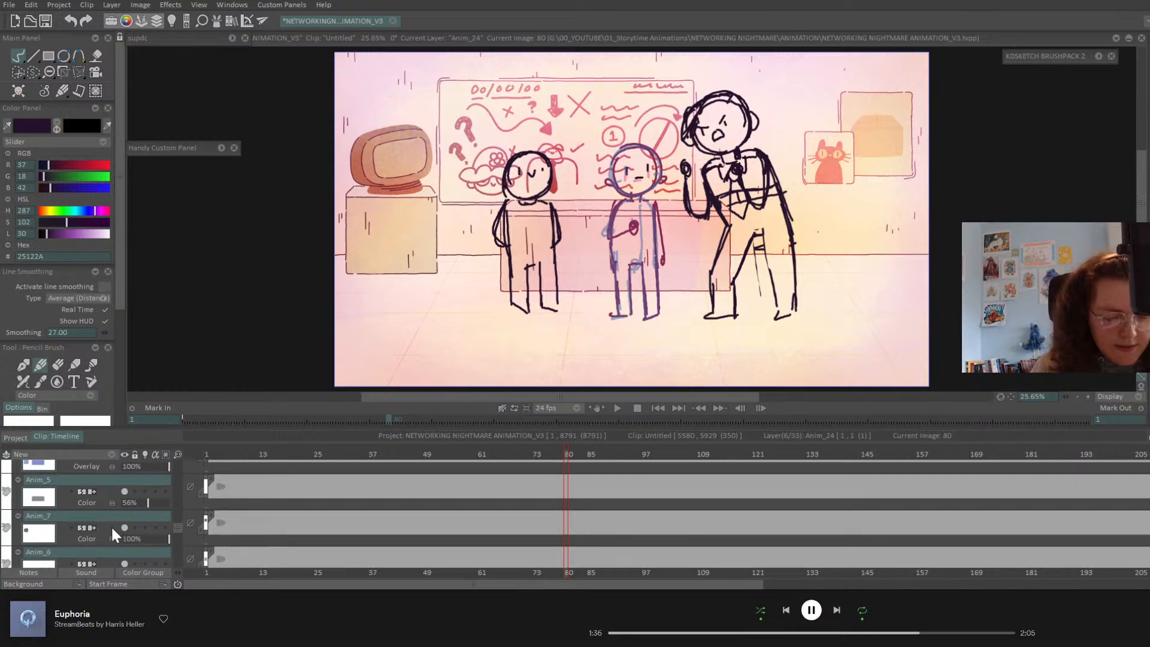
{"action": "left_click_drag", "start_coordinate": [161, 503], "coordinate": [198, 514]}
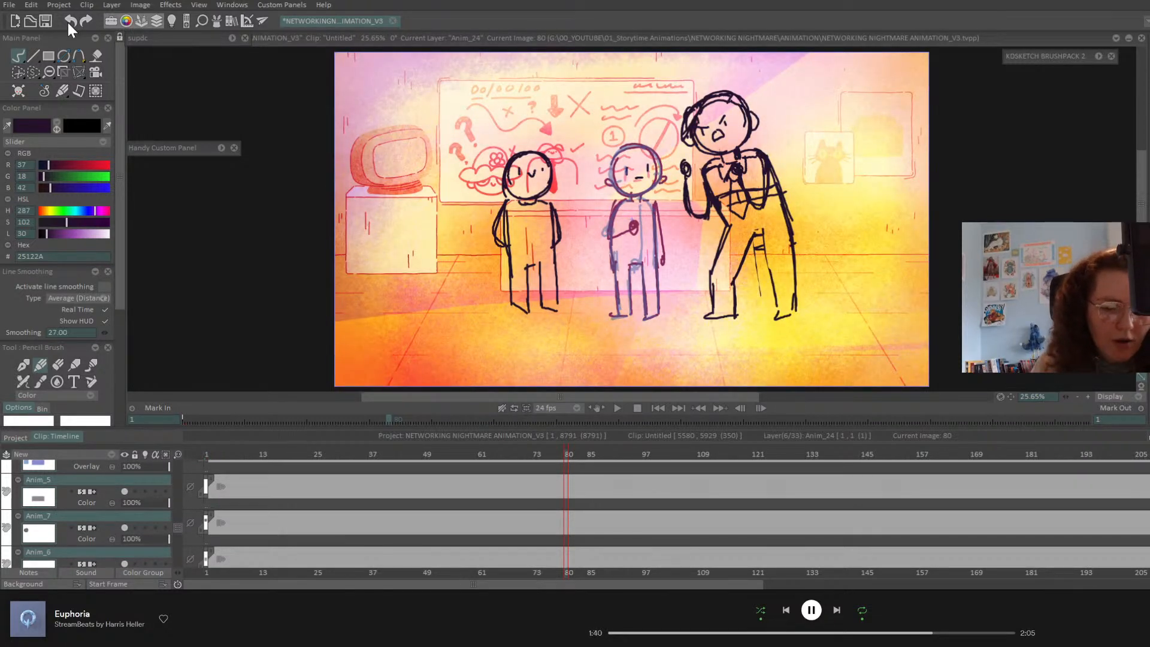
{"action": "left_click", "coordinate": [124, 492]}
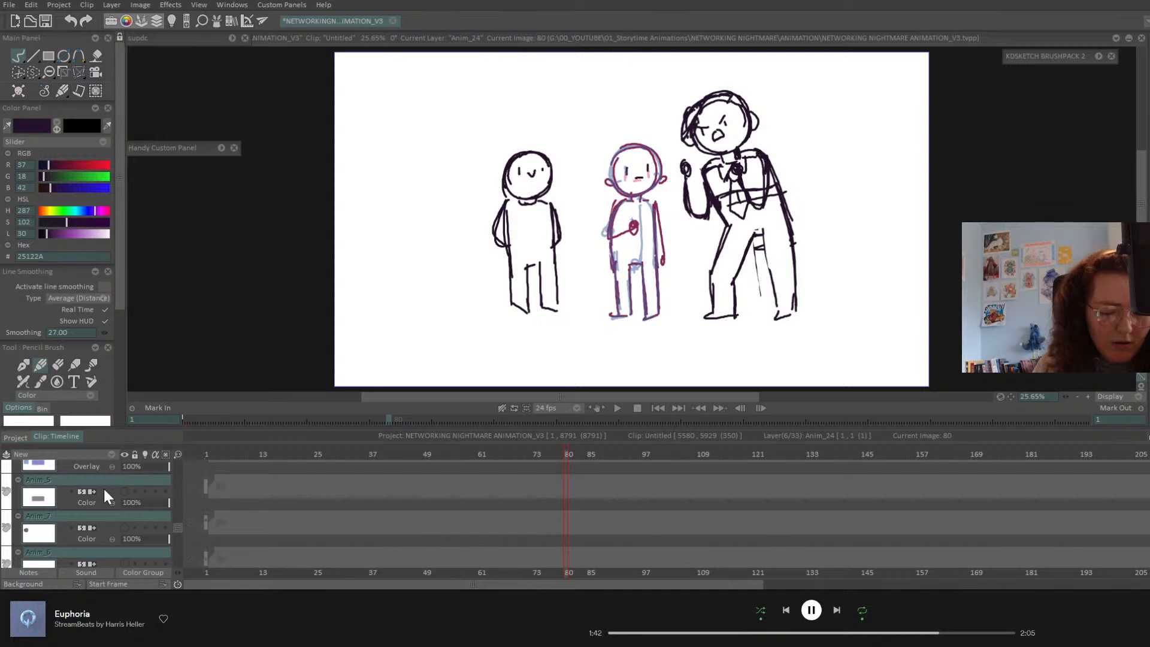
{"action": "key", "text": "ctrl+z"}
{"action": "scroll", "coordinate": [105, 491], "scroll_direction": "down", "scroll_amount": 5}
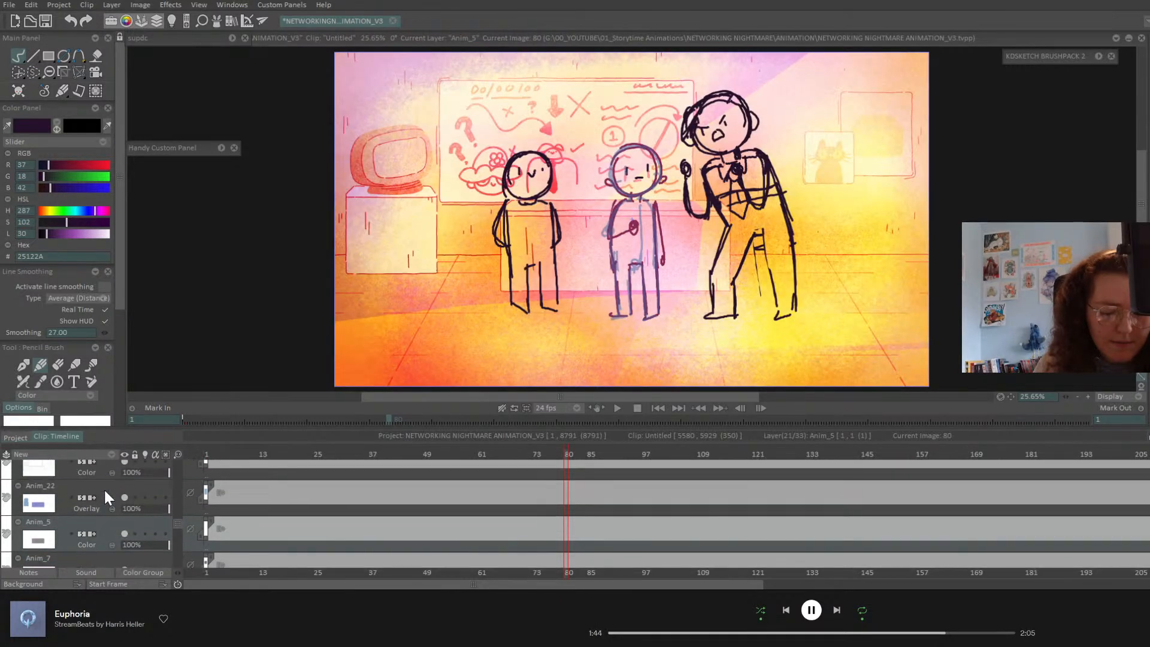
{"action": "scroll", "coordinate": [103, 488], "scroll_direction": "up", "scroll_amount": 4}
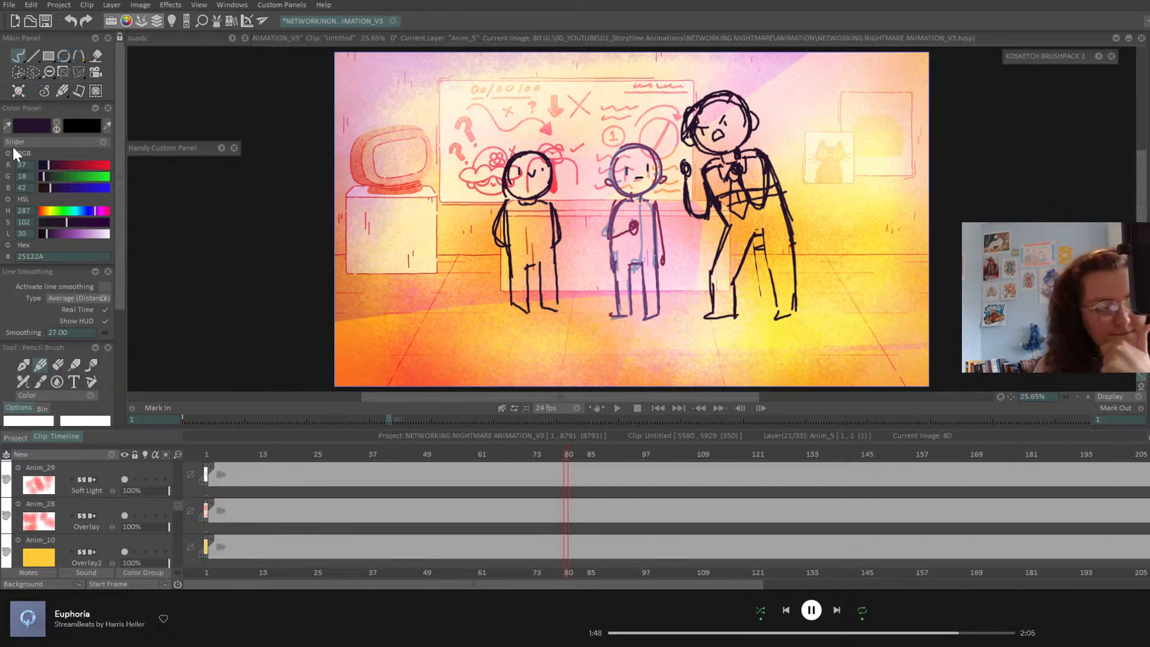
- Undo the background layers' opacity and visibility changes, redoing the steps that were undone too far
{"action": "left_click", "coordinate": [71, 21]}
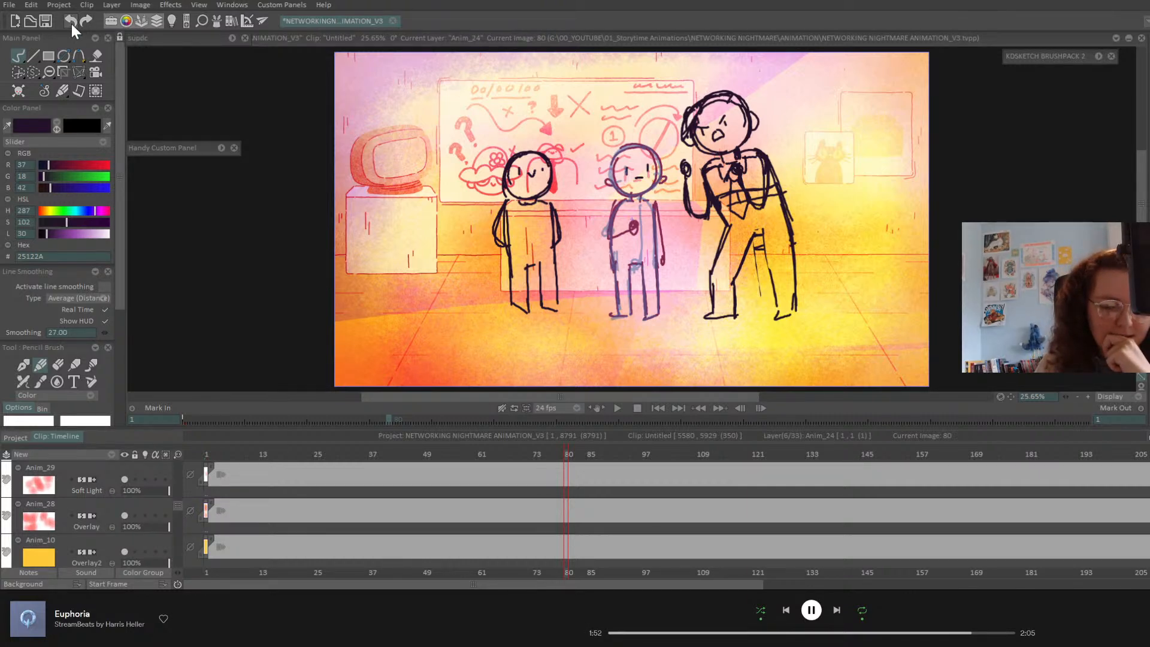
{"action": "left_click", "coordinate": [70, 21]}
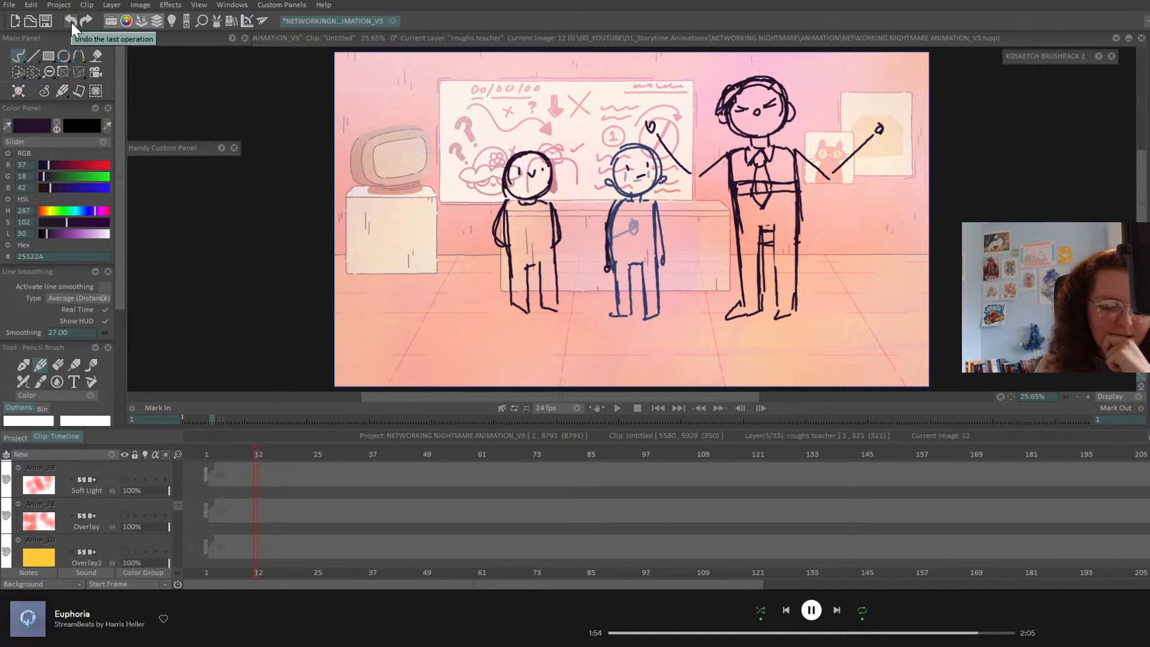
{"action": "left_click", "coordinate": [70, 23]}
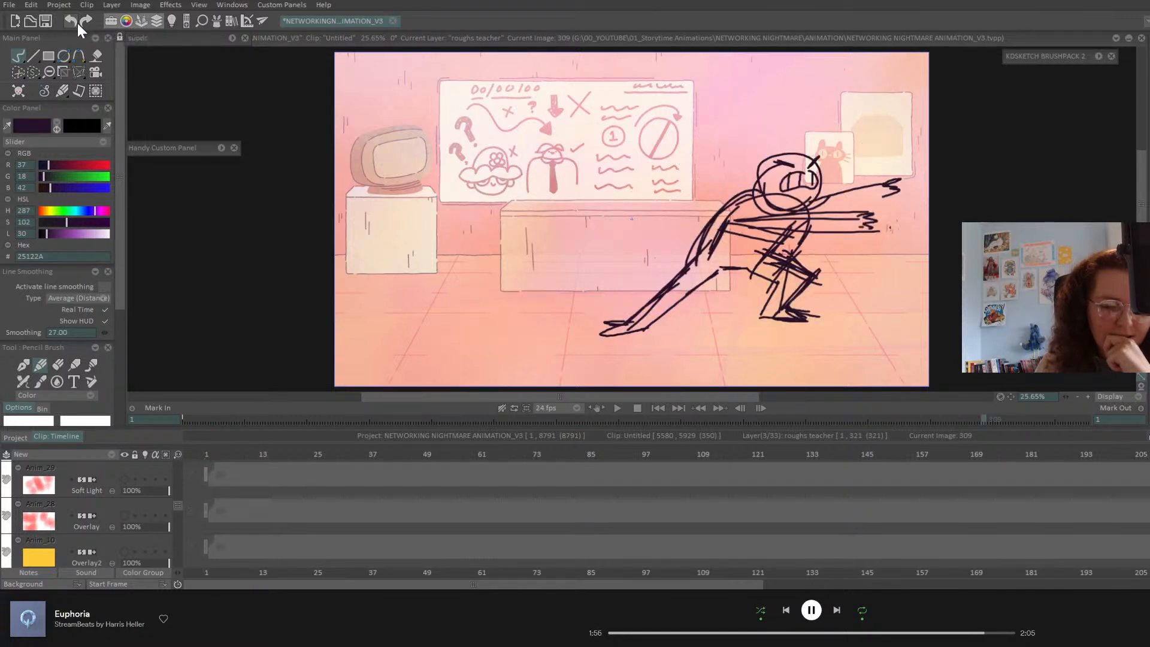
{"action": "left_click", "coordinate": [88, 19]}
{"action": "left_click", "coordinate": [89, 19]}
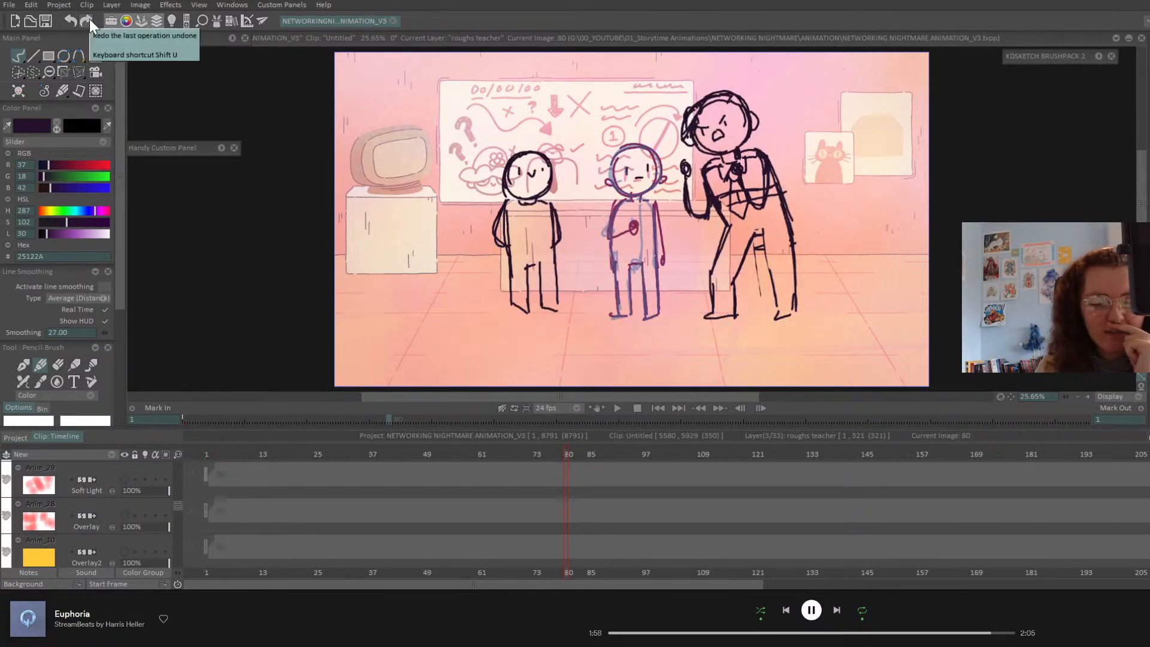
- Show the hidden Anim_25, Anim_8 and Anim_16 layers at the bottom of the background stack
{"action": "left_click_drag", "start_coordinate": [177, 503], "coordinate": [182, 563]}
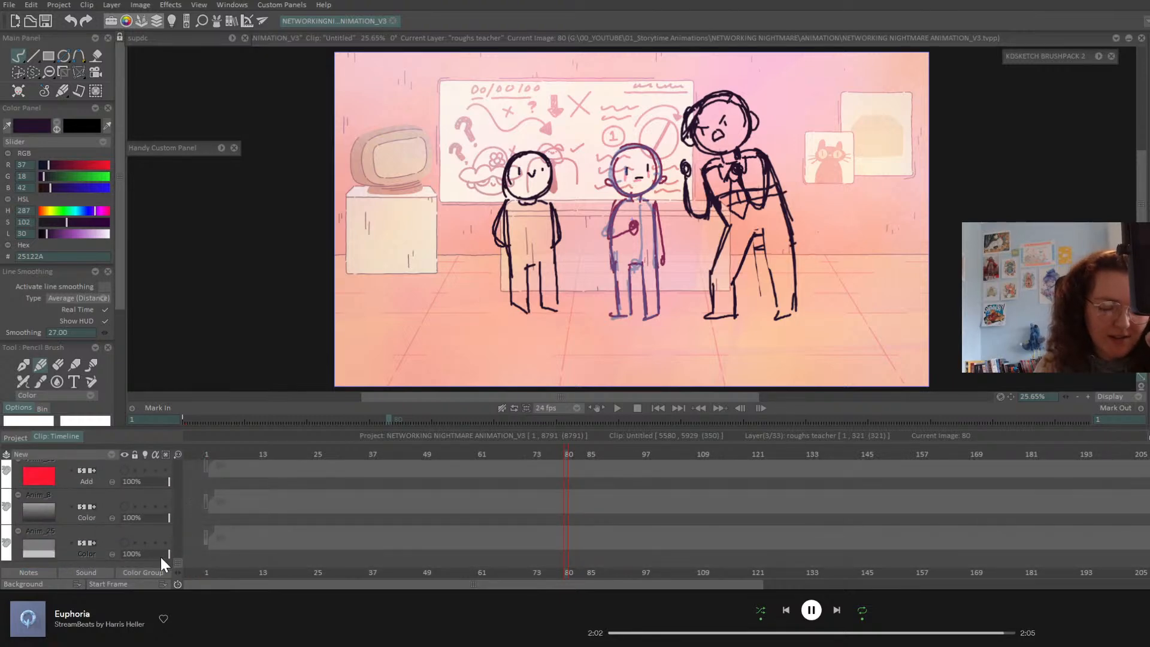
{"action": "left_click", "coordinate": [124, 541]}
{"action": "left_click", "coordinate": [123, 507]}
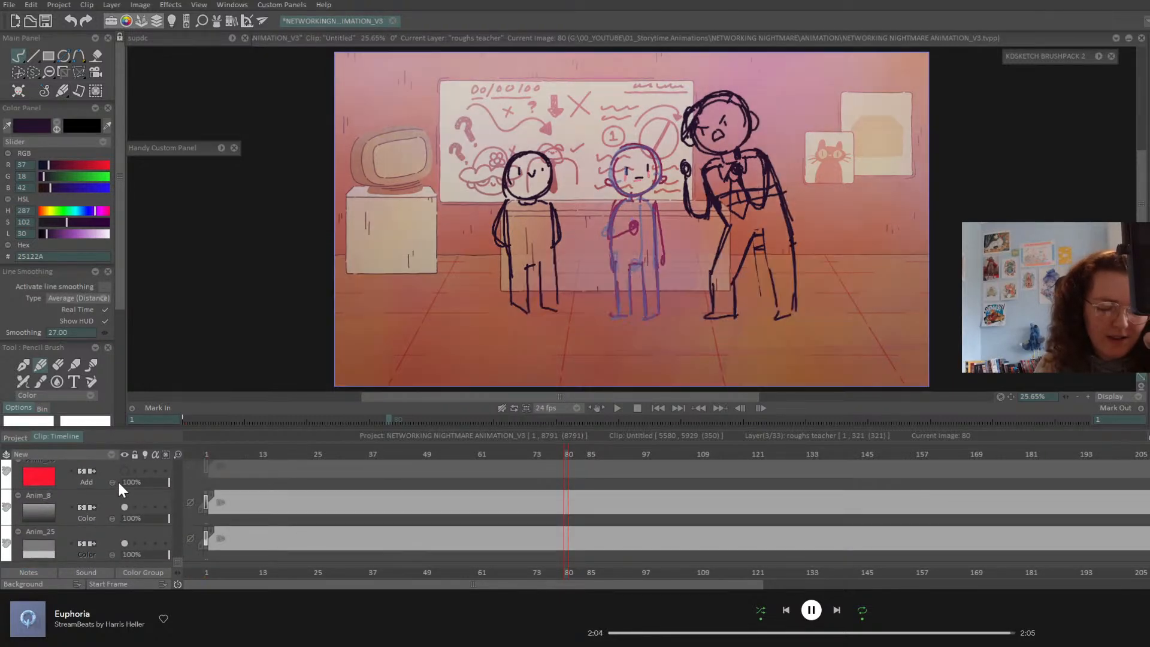
{"action": "left_click", "coordinate": [125, 472]}
{"action": "scroll", "coordinate": [109, 516], "scroll_direction": "up", "scroll_amount": 1}
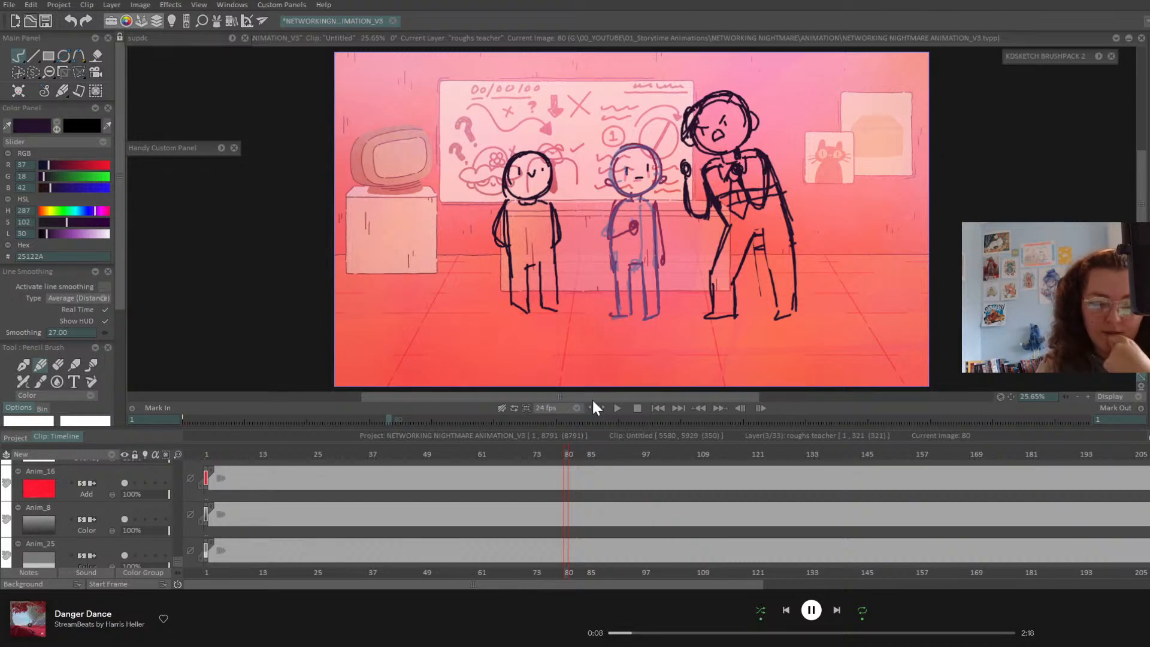
- Open the NETWORKING NIGHTMARE ANIMATION_V2 project and its classroom clip 23-1/1, then select the Anim_24 Overlay layer as an opacity reference
{"action": "left_click", "coordinate": [582, 411]}
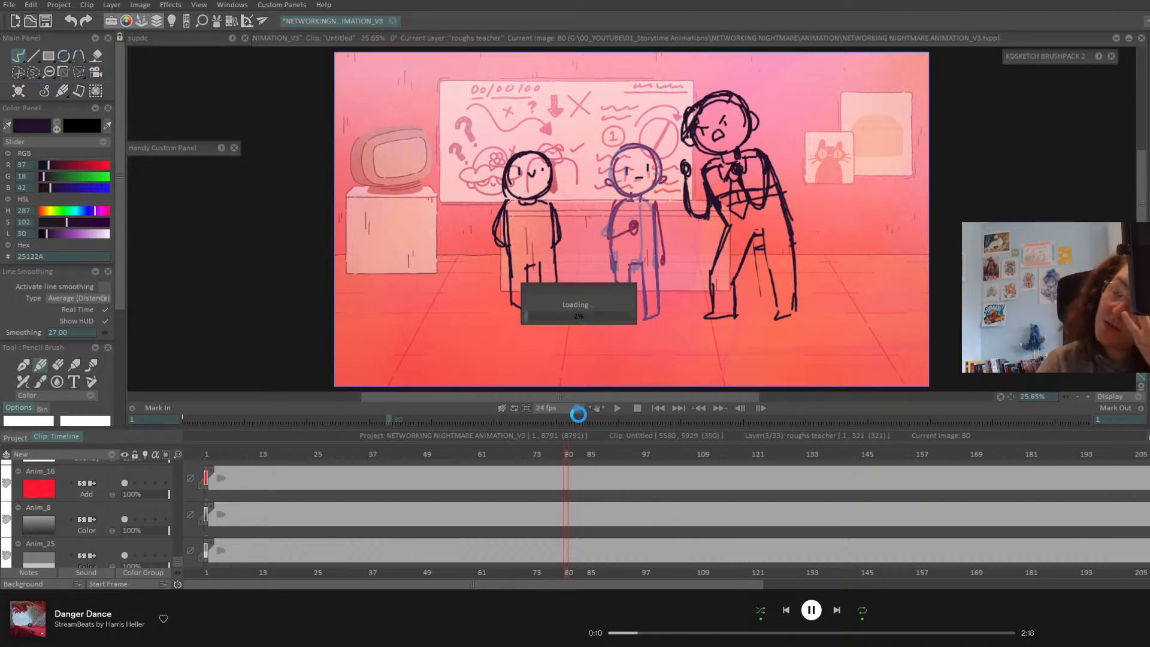
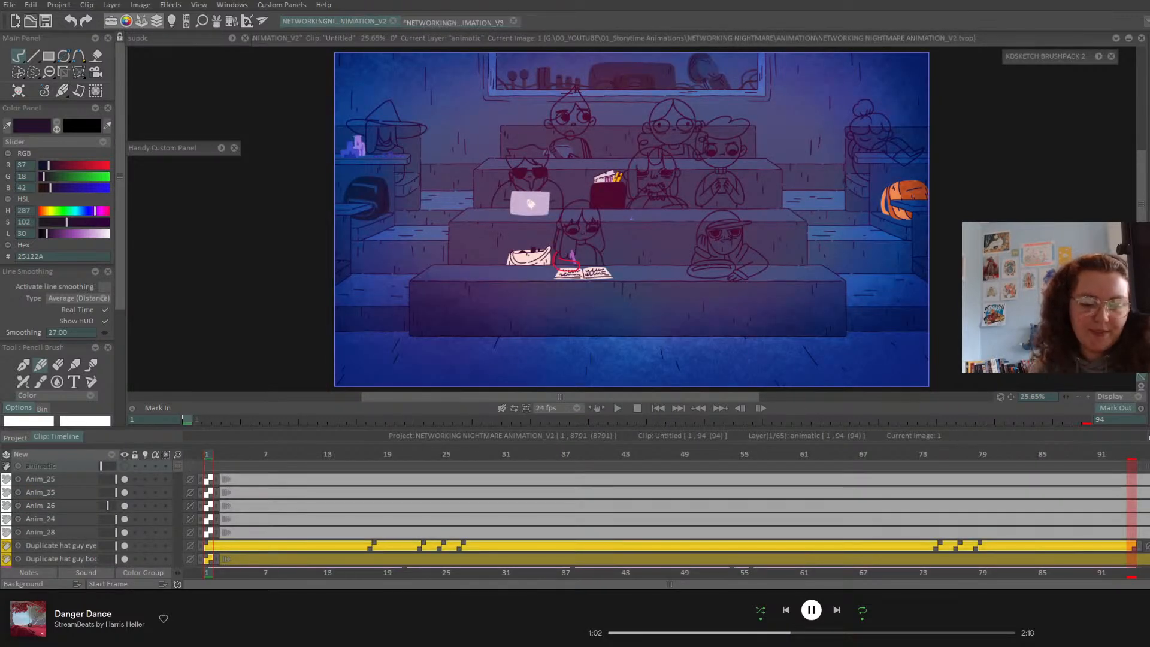
{"action": "left_click", "coordinate": [15, 438]}
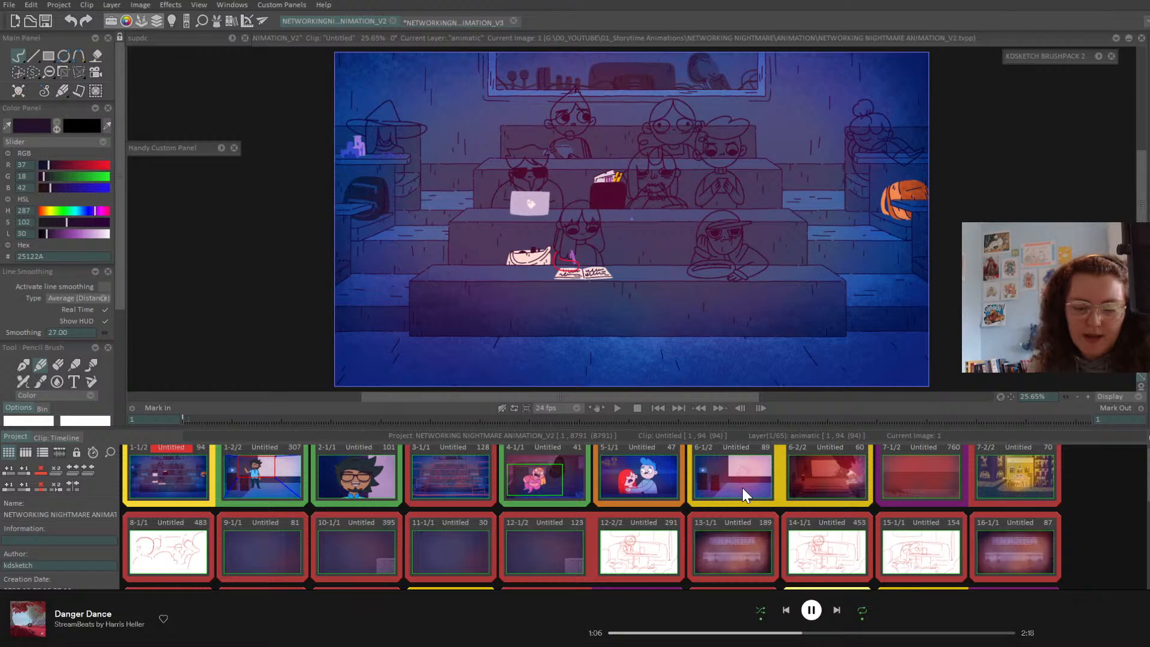
{"action": "scroll", "coordinate": [743, 487], "scroll_direction": "up", "scroll_amount": 1}
{"action": "scroll", "coordinate": [775, 569], "scroll_direction": "down", "scroll_amount": 2}
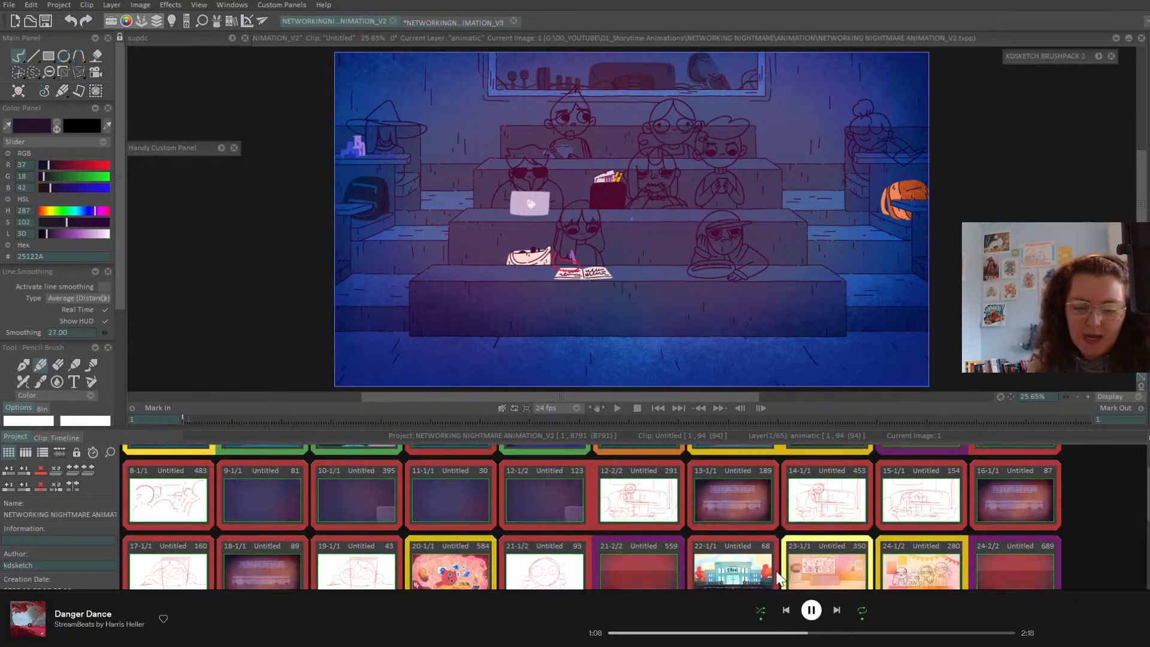
{"action": "double_click", "coordinate": [810, 541]}
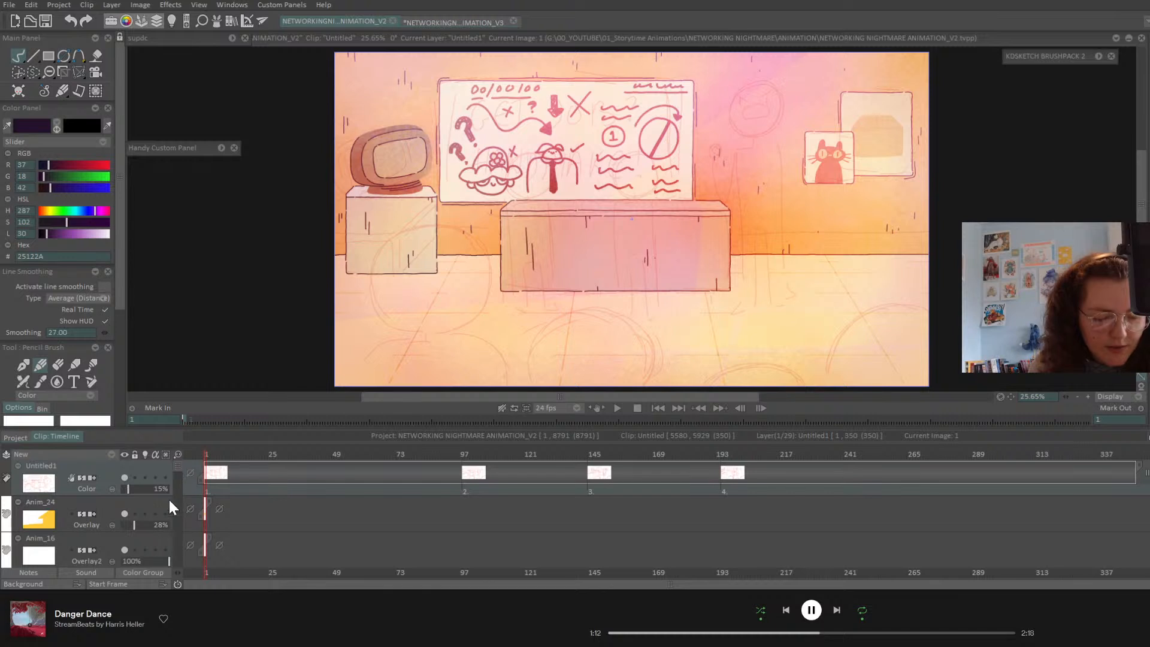
{"action": "scroll", "coordinate": [159, 509], "scroll_direction": "down", "scroll_amount": 2}
{"action": "left_click", "coordinate": [108, 486]}
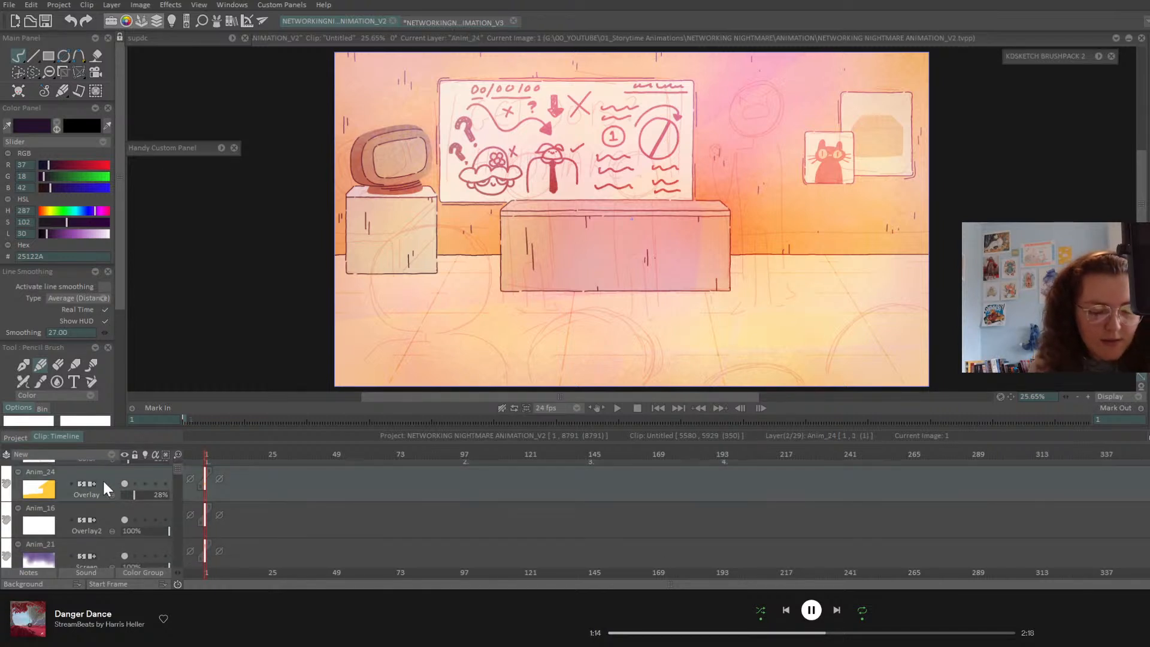
- Return to the ANIMATION_V3 project and set the opacity of the hidden Anim_24 Overlay layer to 20%
{"action": "left_click", "coordinate": [434, 22]}
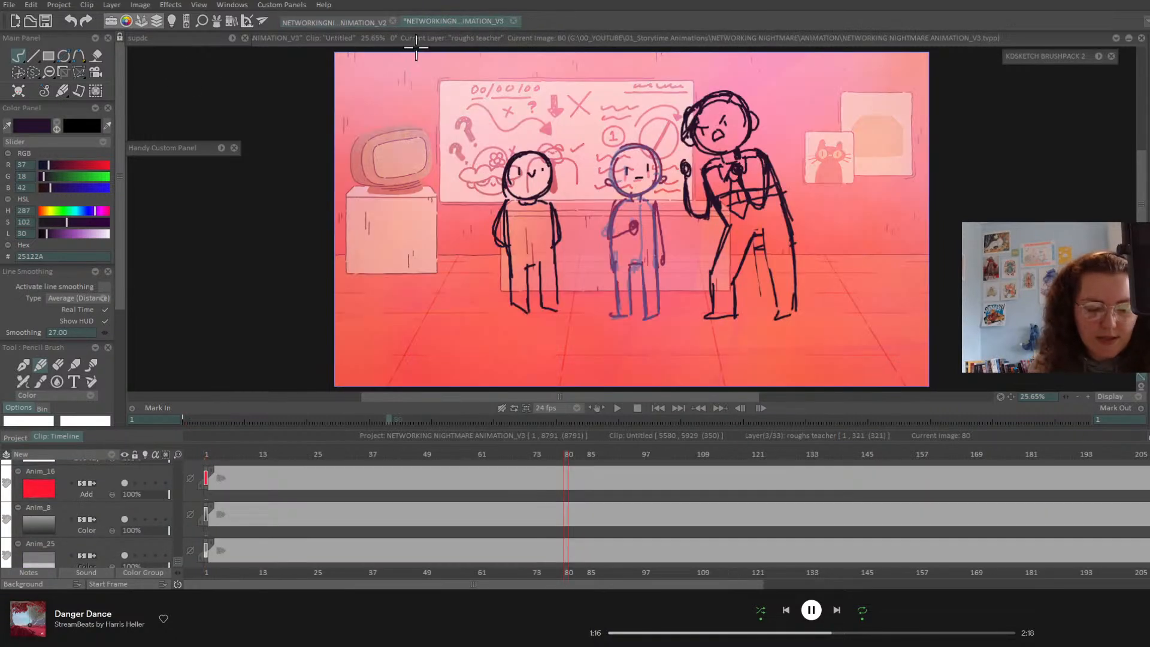
{"action": "left_click_drag", "start_coordinate": [178, 559], "coordinate": [185, 470]}
{"action": "scroll", "coordinate": [111, 528], "scroll_direction": "down", "scroll_amount": 2}
{"action": "left_click_drag", "start_coordinate": [130, 518], "coordinate": [132, 521]}
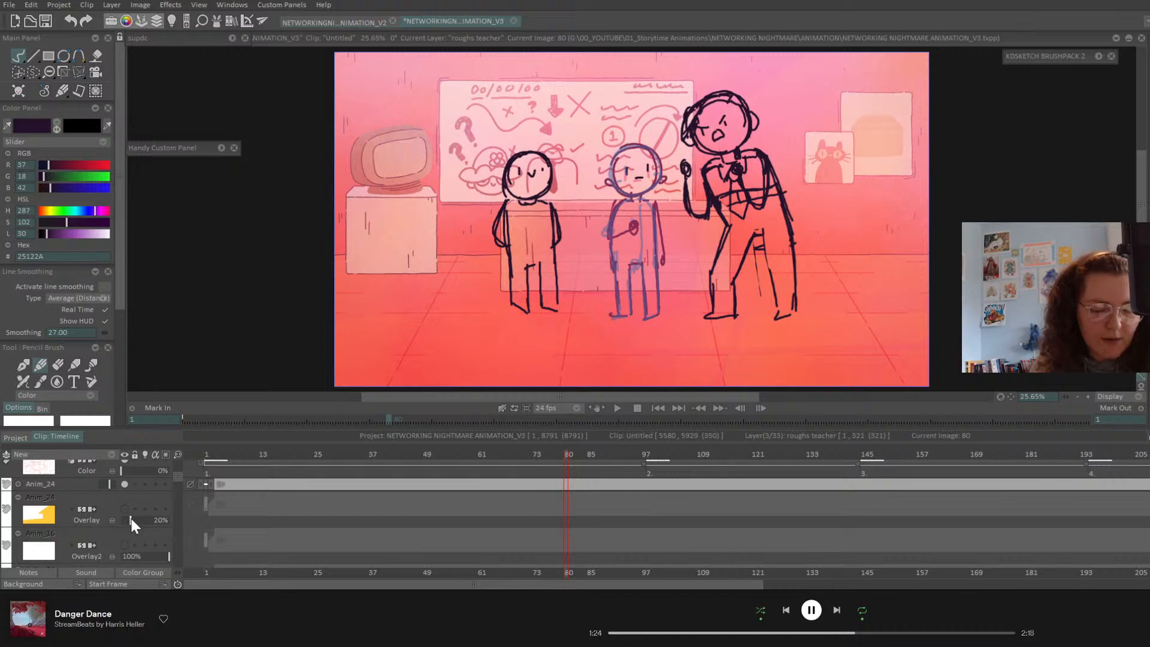
- Check the background layer opacities in ANIMATION_V2, then set the Anim_20 Hard Light layer in ANIMATION_V3 to 35%
{"action": "left_click", "coordinate": [313, 20]}
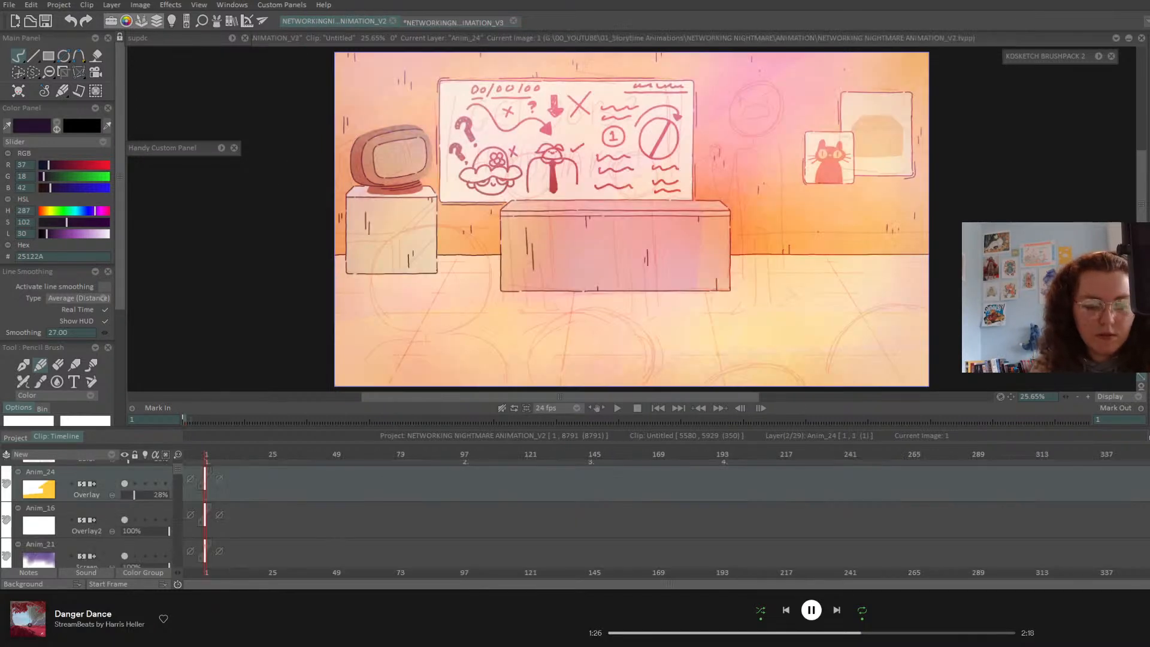
{"action": "scroll", "coordinate": [143, 520], "scroll_direction": "down", "scroll_amount": 10}
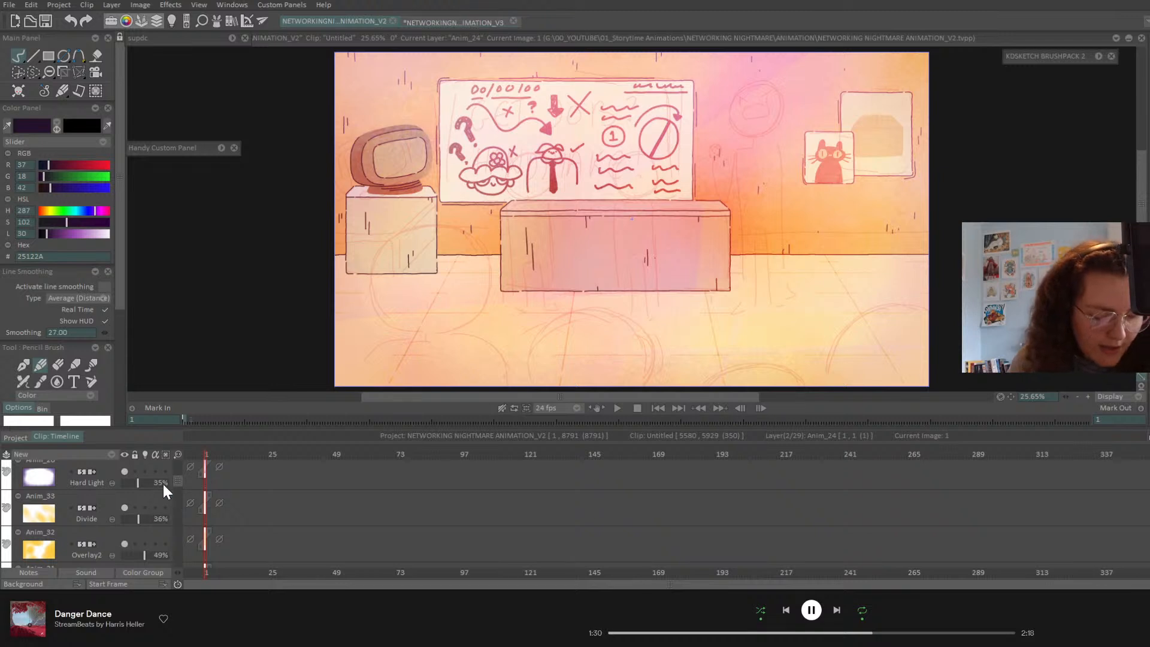
{"action": "scroll", "coordinate": [171, 500], "scroll_direction": "down", "scroll_amount": 1}
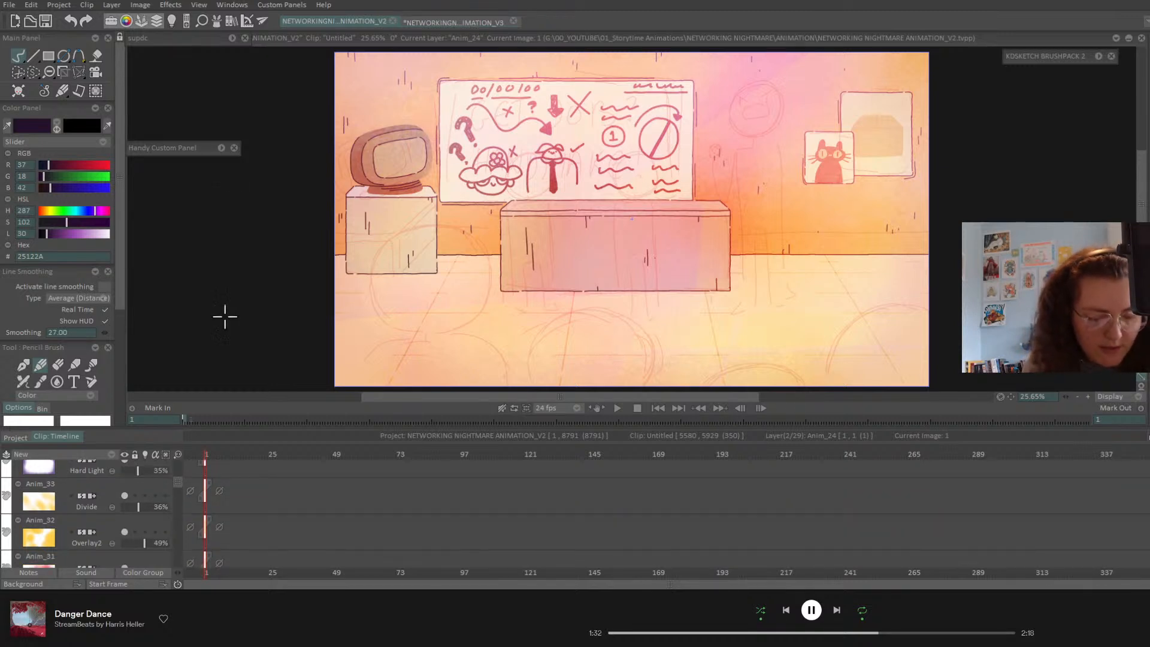
{"action": "left_click", "coordinate": [461, 22]}
{"action": "scroll", "coordinate": [108, 483], "scroll_direction": "down", "scroll_amount": 3}
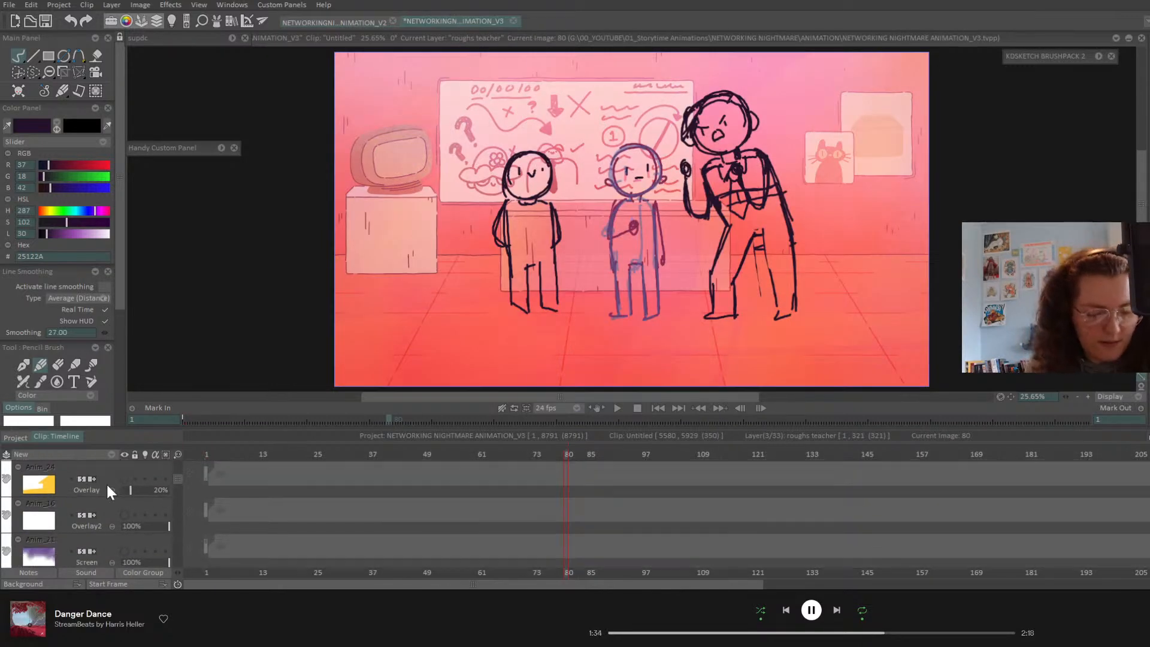
{"action": "scroll", "coordinate": [114, 477], "scroll_direction": "down", "scroll_amount": 1}
{"action": "left_click", "coordinate": [144, 521]}
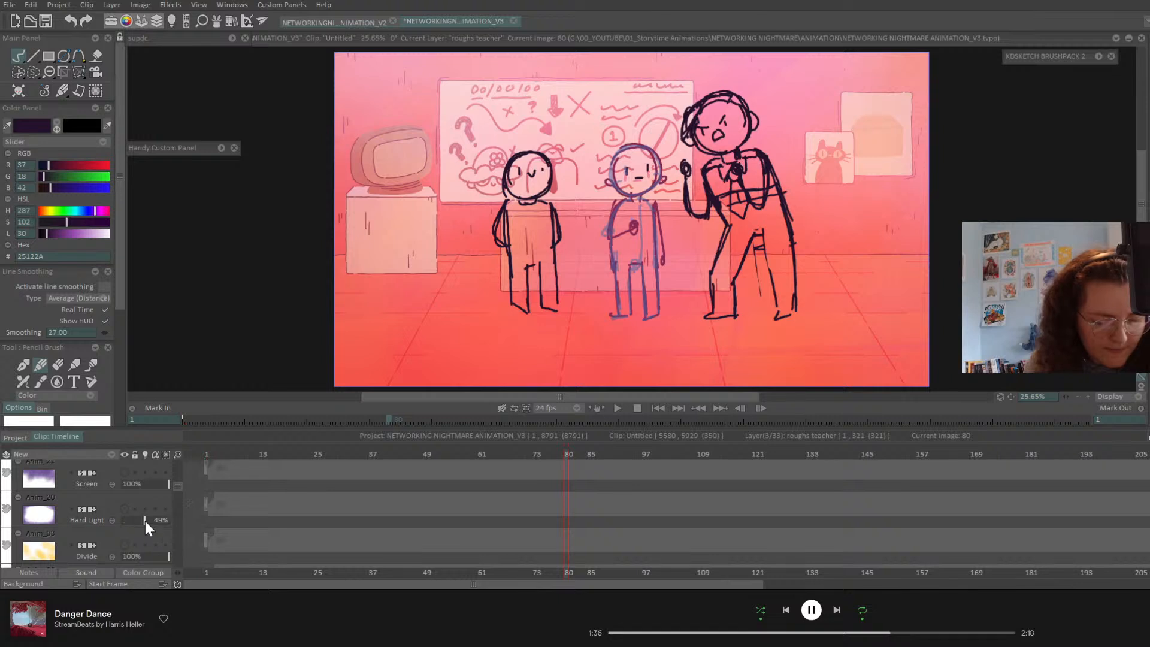
{"action": "left_click_drag", "start_coordinate": [144, 521], "coordinate": [138, 520]}
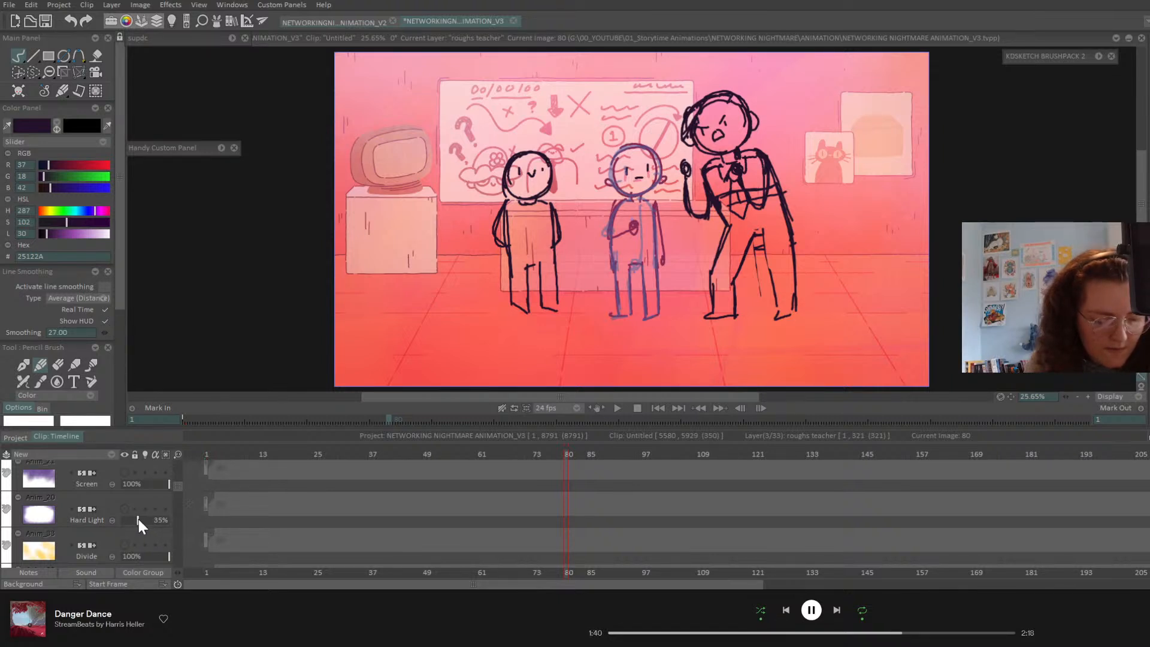
- Set the opacity of the Anim_33 Divide layer to 35% and the Anim_32 Overlay2 layer to 49%
{"action": "scroll", "coordinate": [145, 531], "scroll_direction": "down", "scroll_amount": 1}
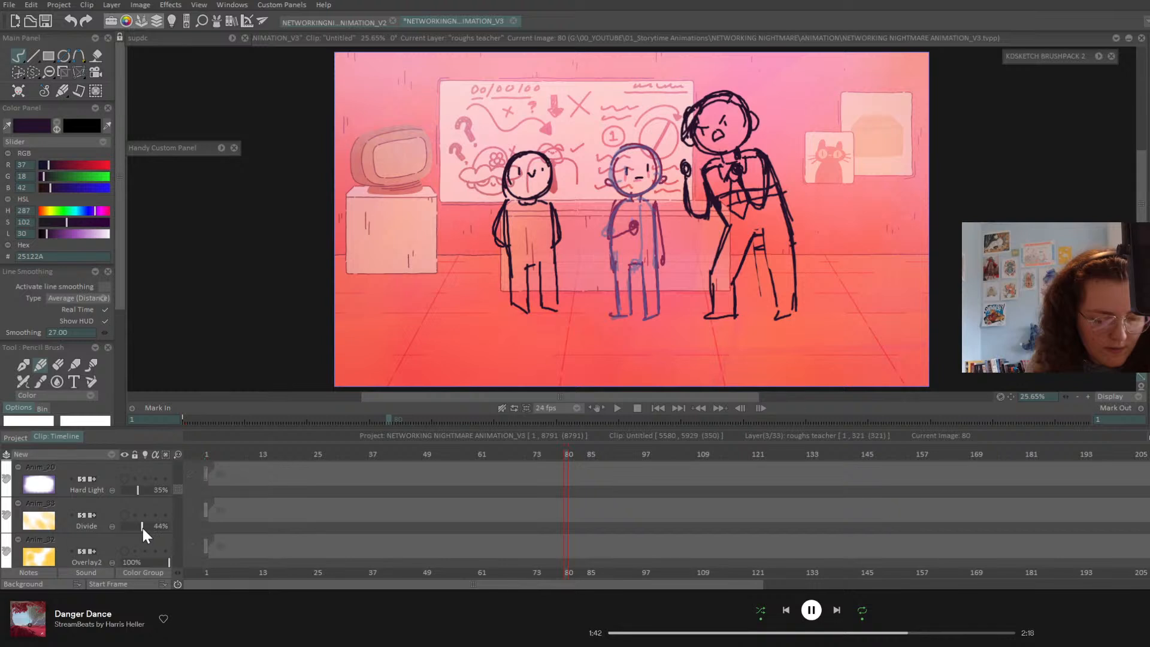
{"action": "left_click", "coordinate": [144, 529]}
{"action": "scroll", "coordinate": [144, 529], "scroll_direction": "down", "scroll_amount": 1}
{"action": "scroll", "coordinate": [144, 528], "scroll_direction": "down", "scroll_amount": 1}
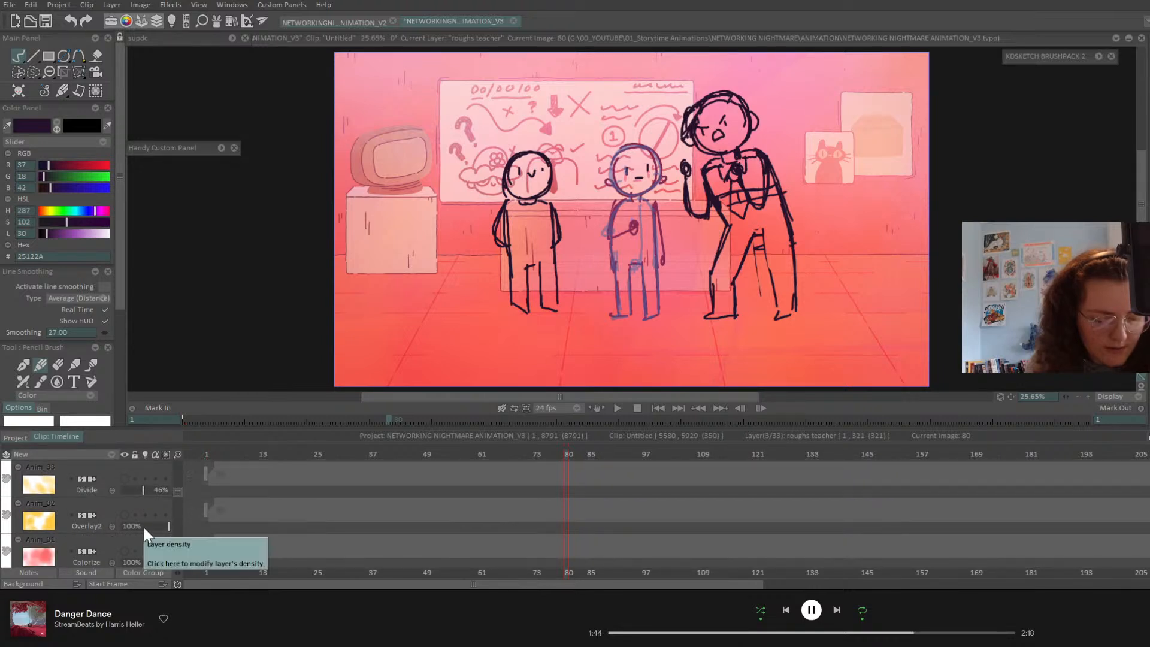
{"action": "left_click", "coordinate": [144, 527]}
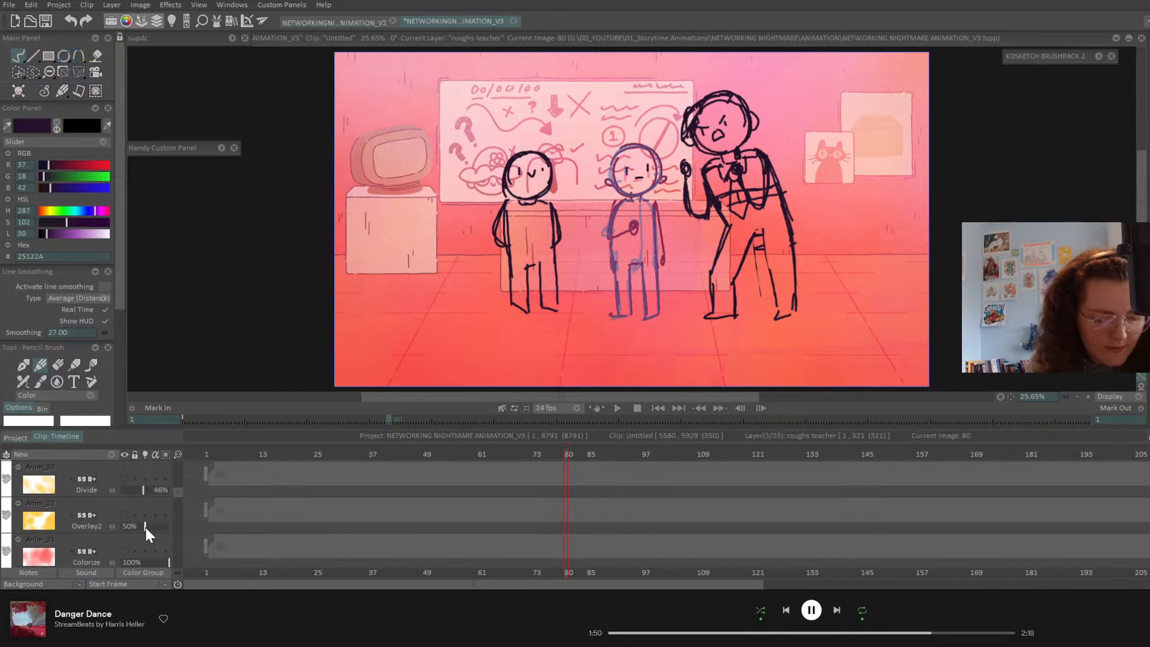
{"action": "left_click_drag", "start_coordinate": [145, 527], "coordinate": [145, 527]}
{"action": "scroll", "coordinate": [123, 508], "scroll_direction": "up", "scroll_amount": 2}
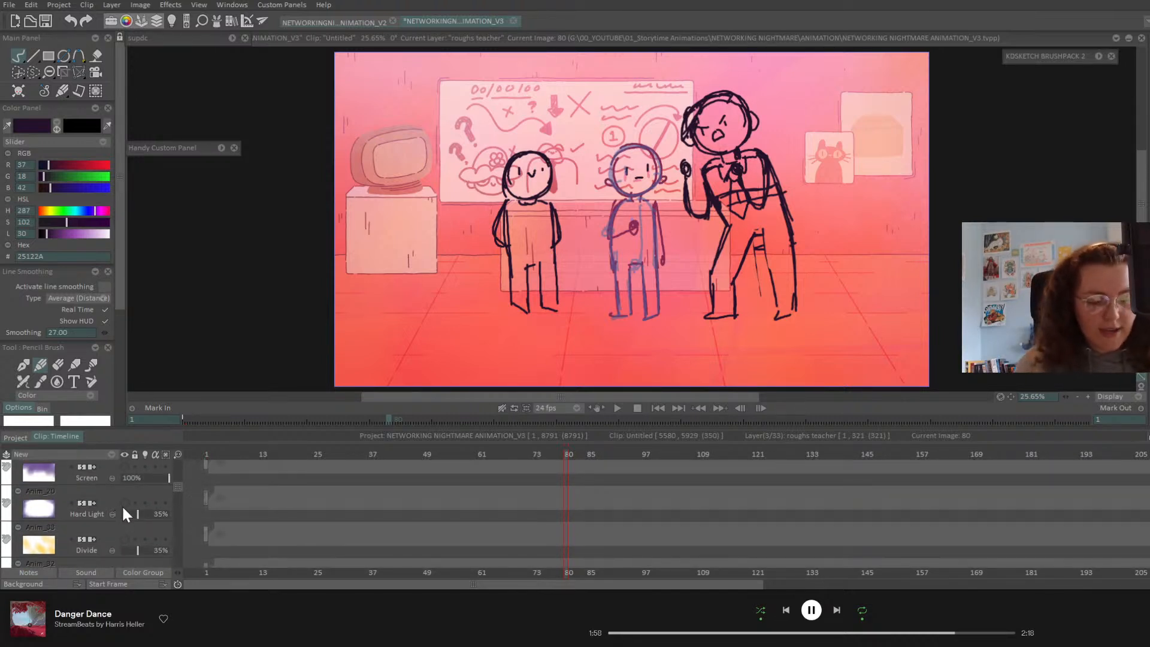
- Review the next layer opacities in ANIMATION_V2, then in ANIMATION_V3 set the Anim_31 Colorize layer to 49% and the Anim_30 Screen layer to 31%
{"action": "left_click", "coordinate": [354, 22]}
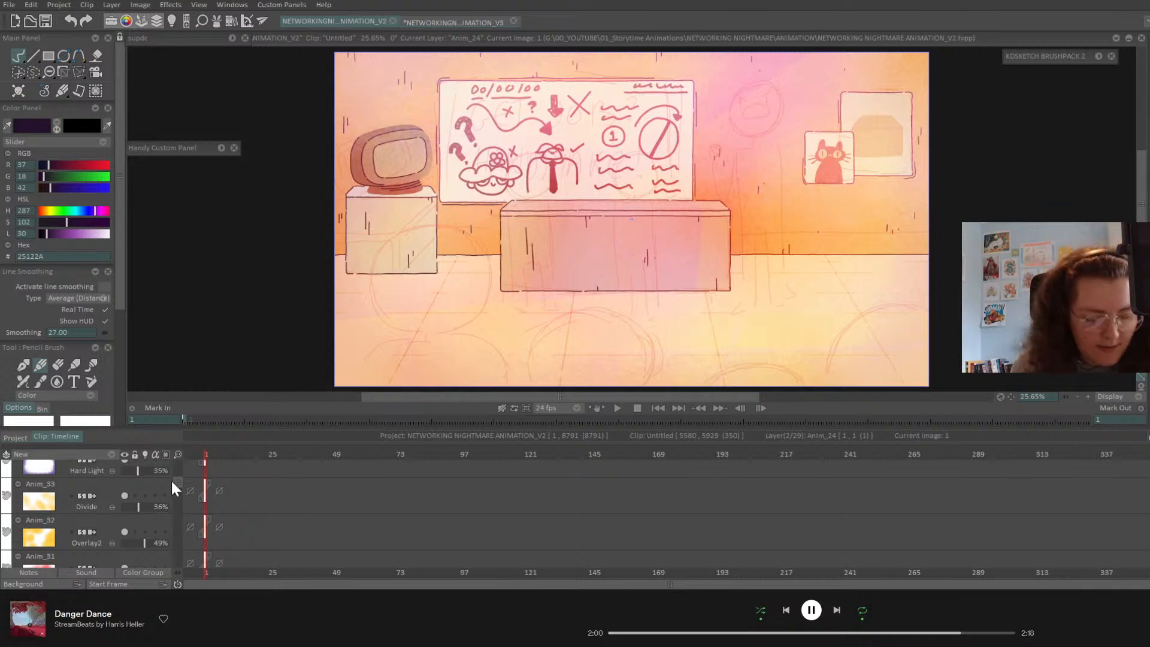
{"action": "scroll", "coordinate": [129, 508], "scroll_direction": "down", "scroll_amount": 3}
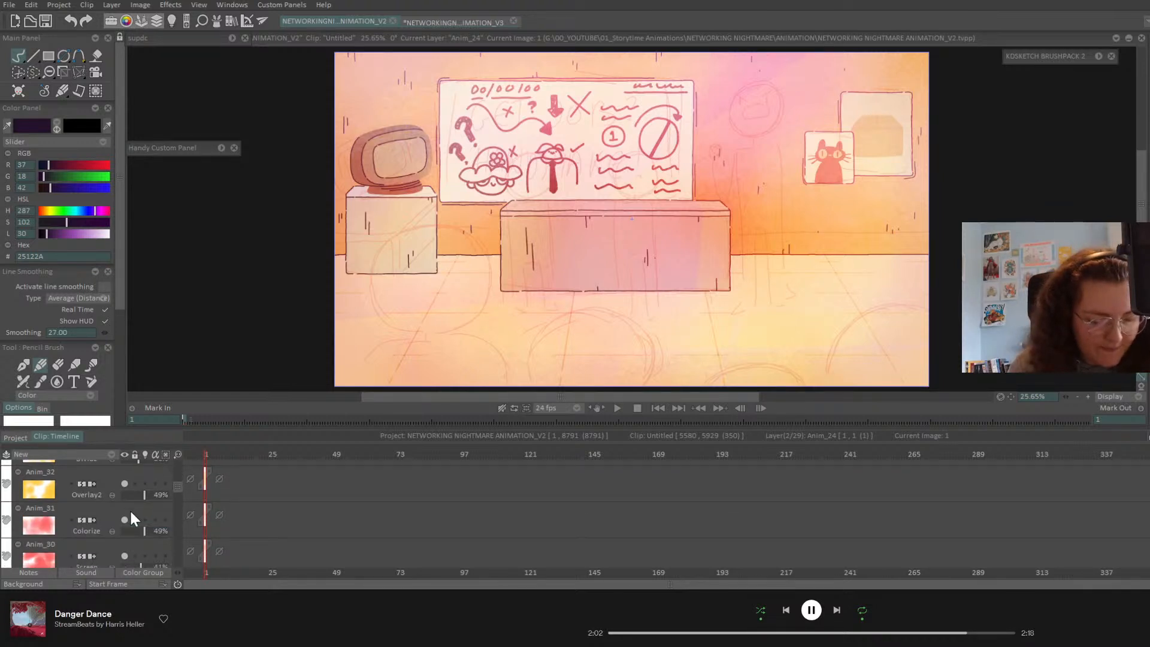
{"action": "scroll", "coordinate": [130, 509], "scroll_direction": "down", "scroll_amount": 5}
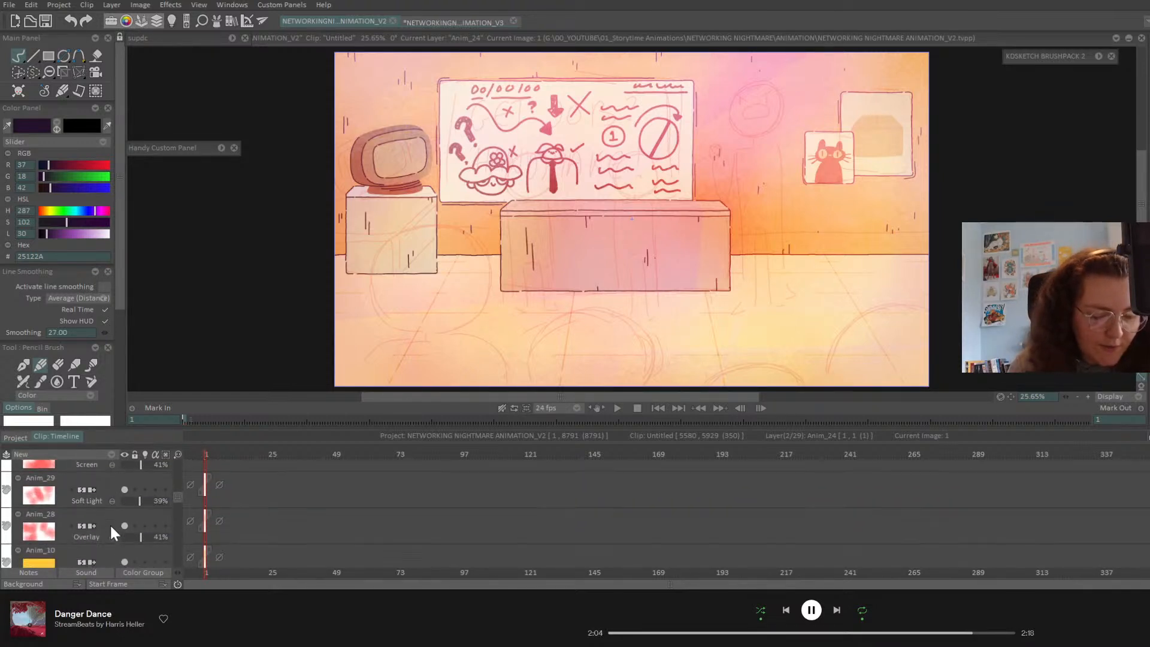
{"action": "scroll", "coordinate": [110, 524], "scroll_direction": "down", "scroll_amount": 1}
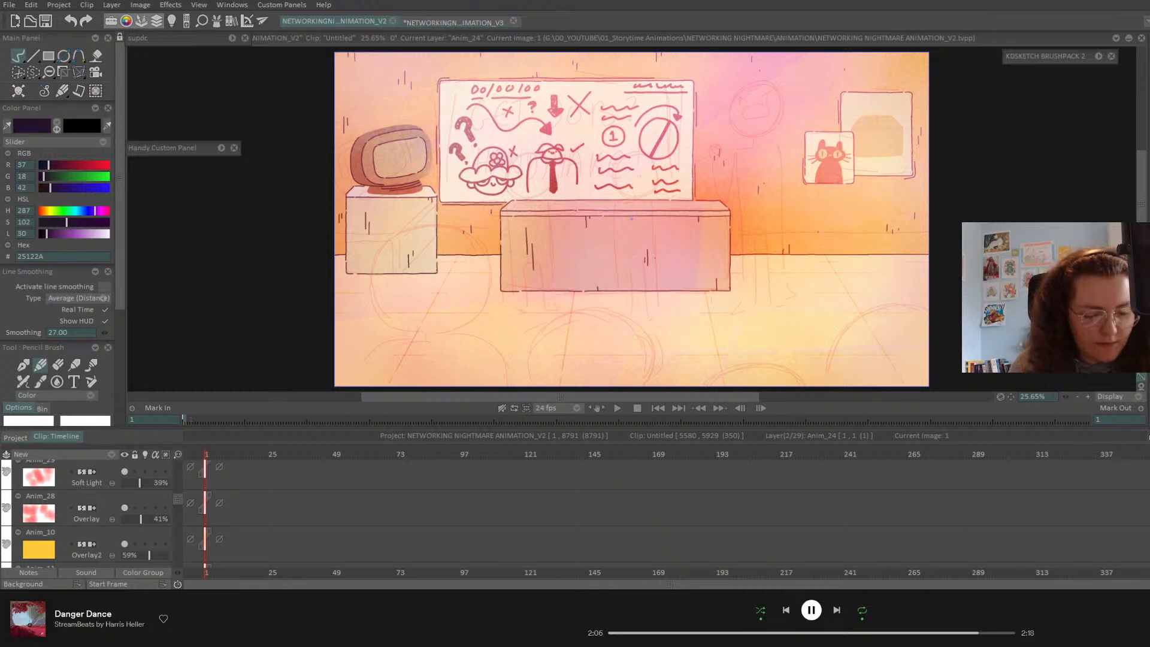
{"action": "scroll", "coordinate": [120, 542], "scroll_direction": "up", "scroll_amount": 4}
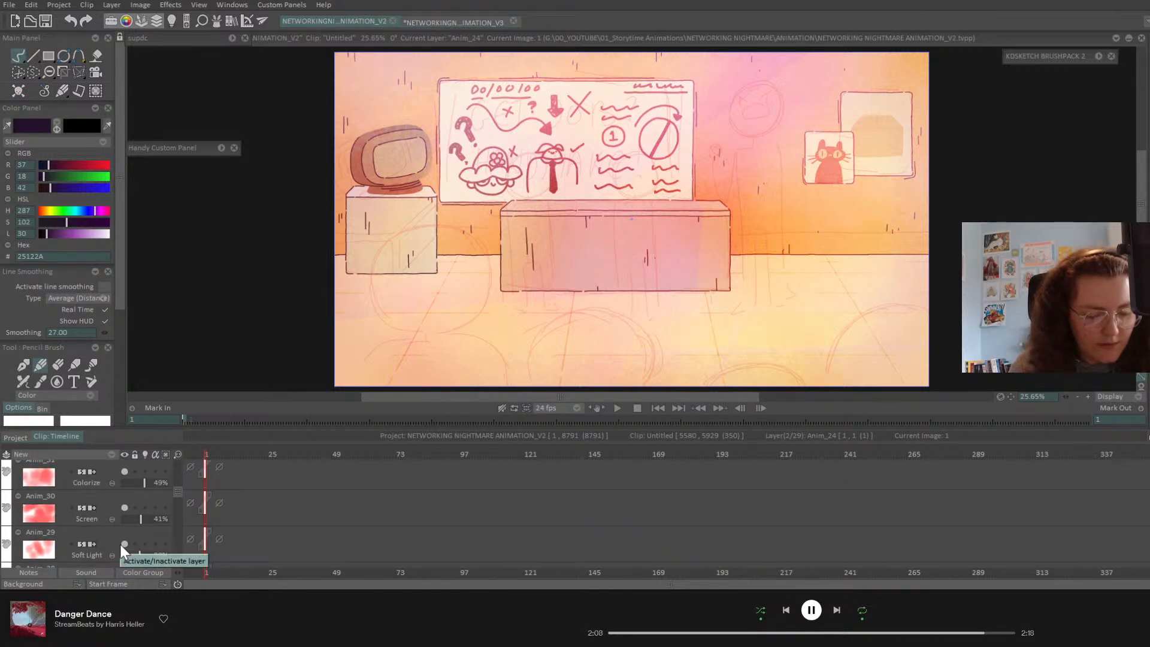
{"action": "left_click", "coordinate": [474, 23]}
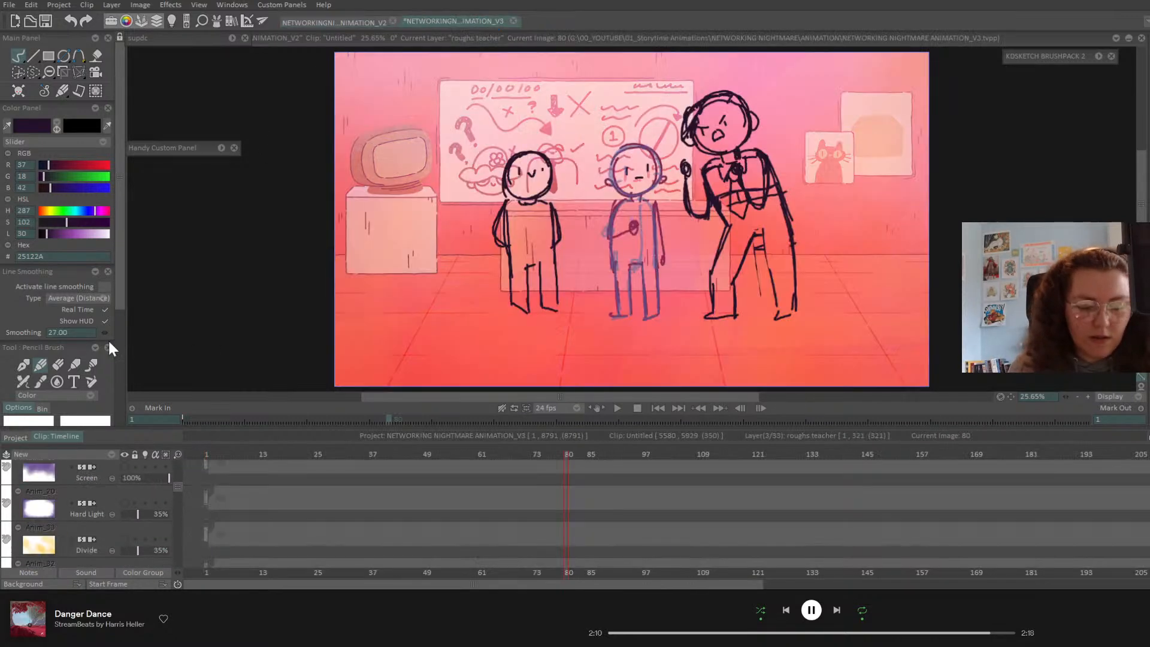
{"action": "scroll", "coordinate": [101, 542], "scroll_direction": "down", "scroll_amount": 6}
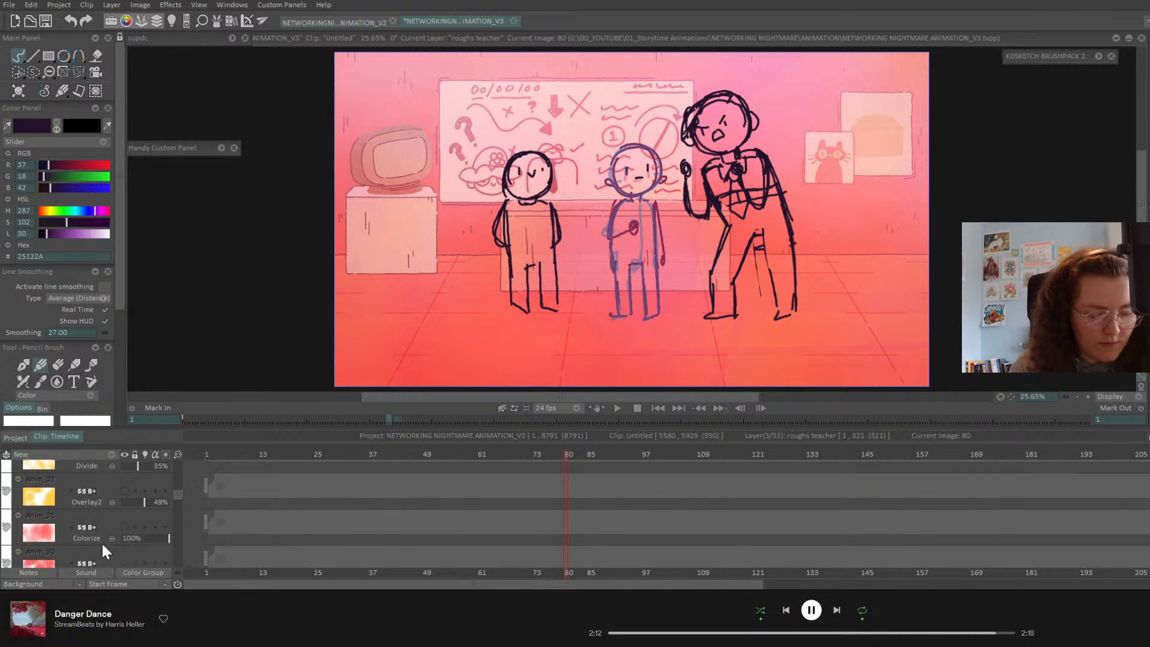
{"action": "scroll", "coordinate": [102, 550], "scroll_direction": "down", "scroll_amount": 1}
{"action": "left_click_drag", "start_coordinate": [146, 493], "coordinate": [148, 496]}
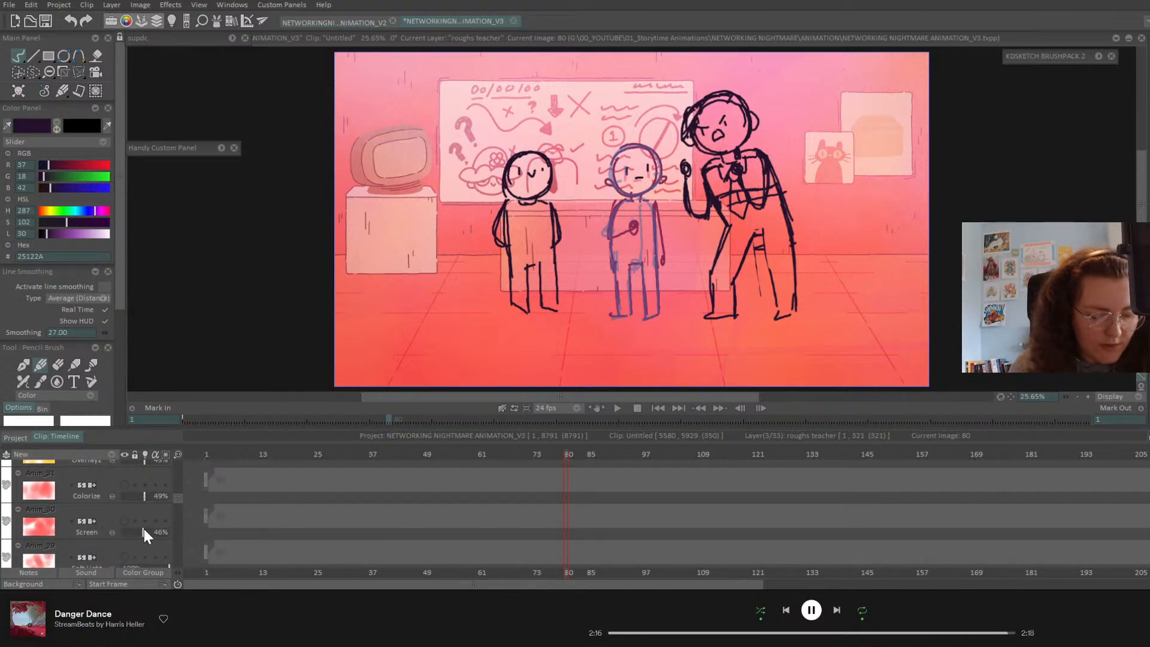
{"action": "left_click_drag", "start_coordinate": [142, 530], "coordinate": [140, 530]}
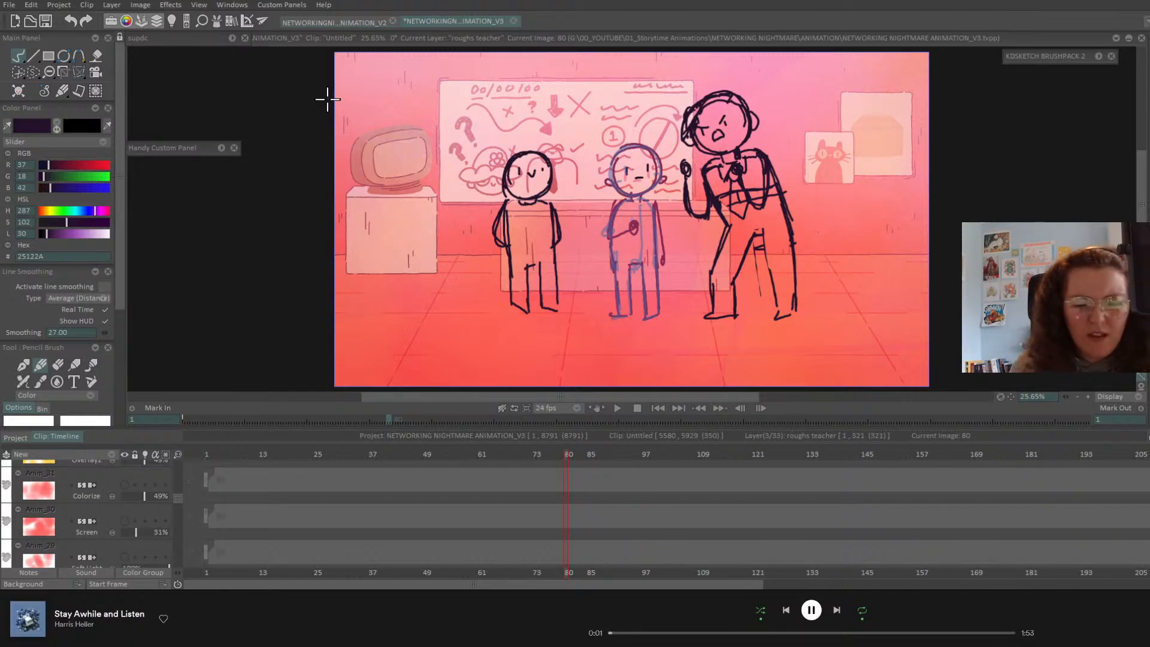
- Recheck ANIMATION_V2, then in ANIMATION_V3 set the Anim_30 Screen layer to 41% and the Anim_29 Soft Light layer to 38%
{"action": "left_click", "coordinate": [344, 20]}
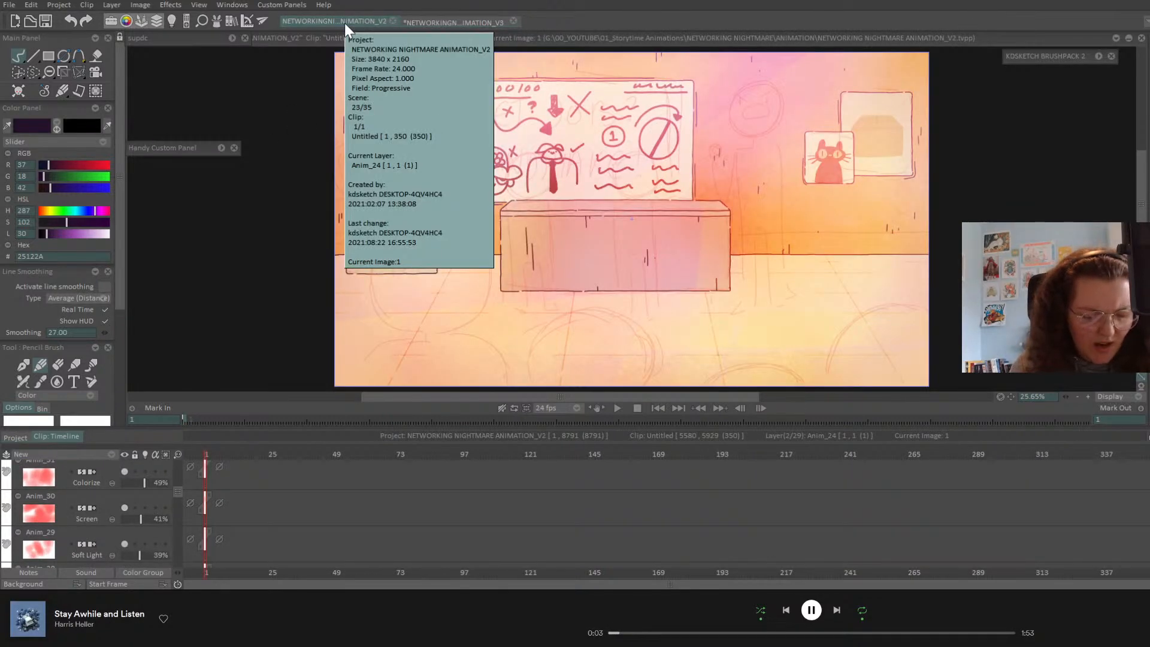
{"action": "left_click", "coordinate": [443, 21]}
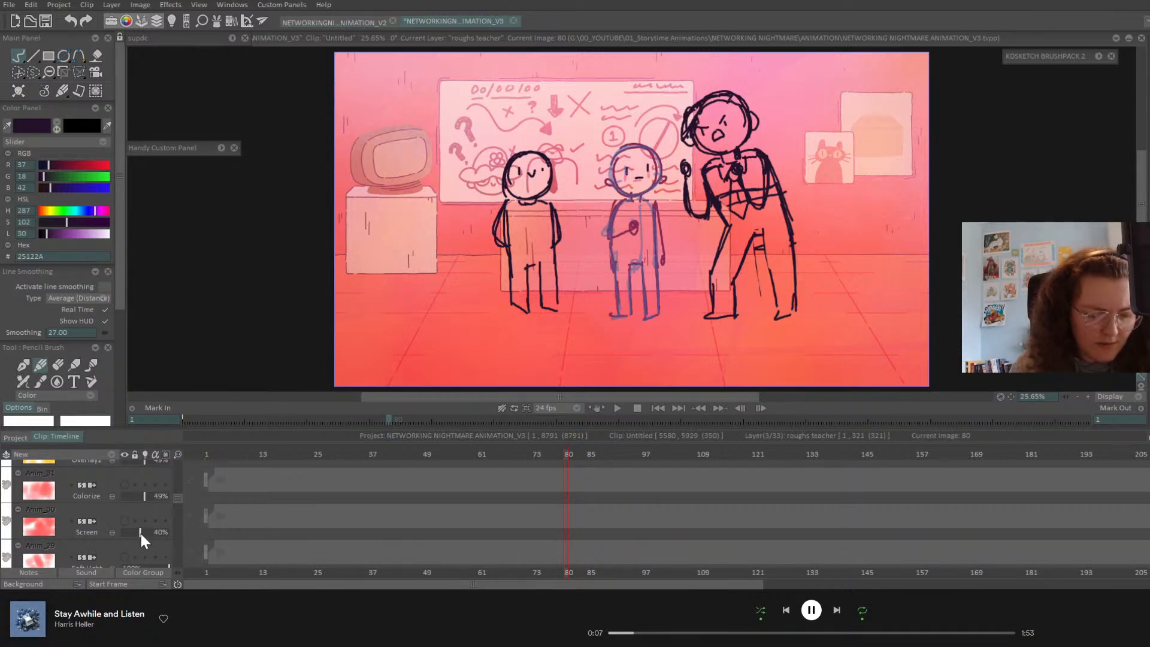
{"action": "scroll", "coordinate": [142, 533], "scroll_direction": "down", "scroll_amount": 1}
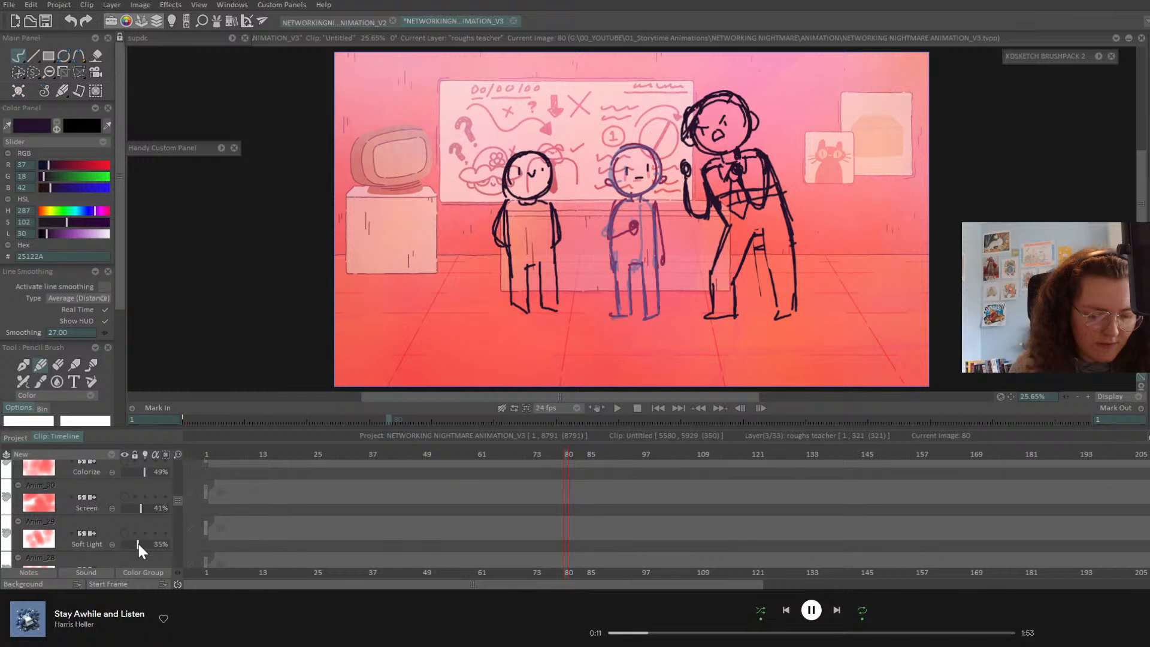
- Check the next layer opacities in ANIMATION_V2, then in ANIMATION_V3 set the Anim_28 Overlay layer to 41% and the Anim_10 Overlay2 layer to 59%
{"action": "left_click", "coordinate": [351, 22]}
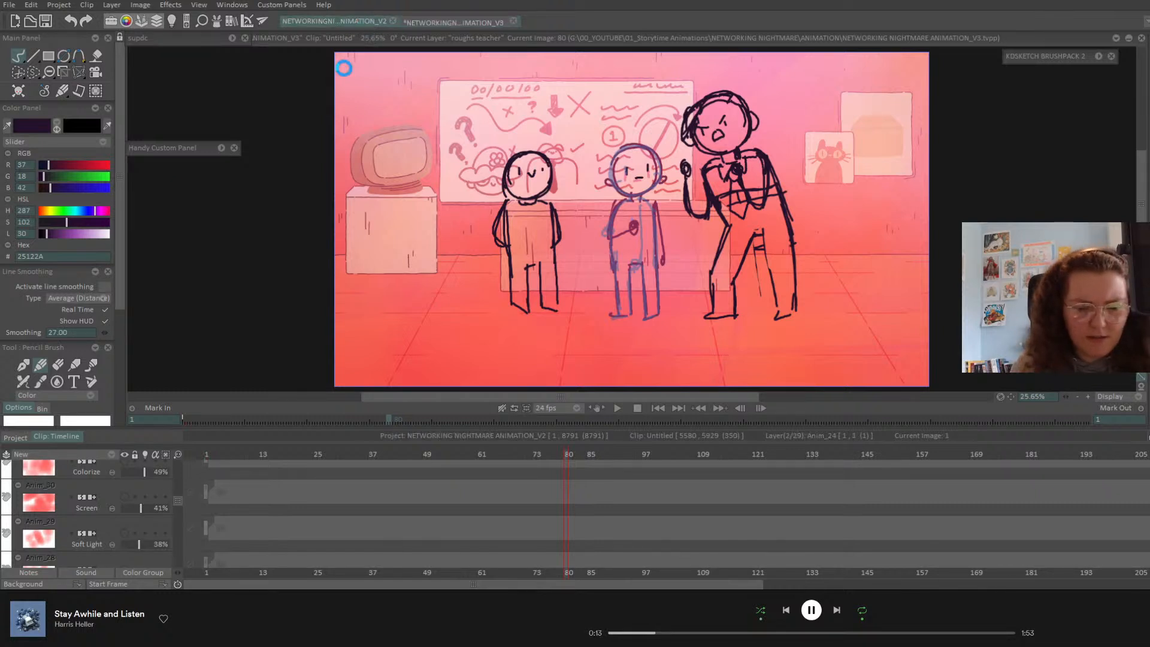
{"action": "scroll", "coordinate": [167, 531], "scroll_direction": "down", "scroll_amount": 5}
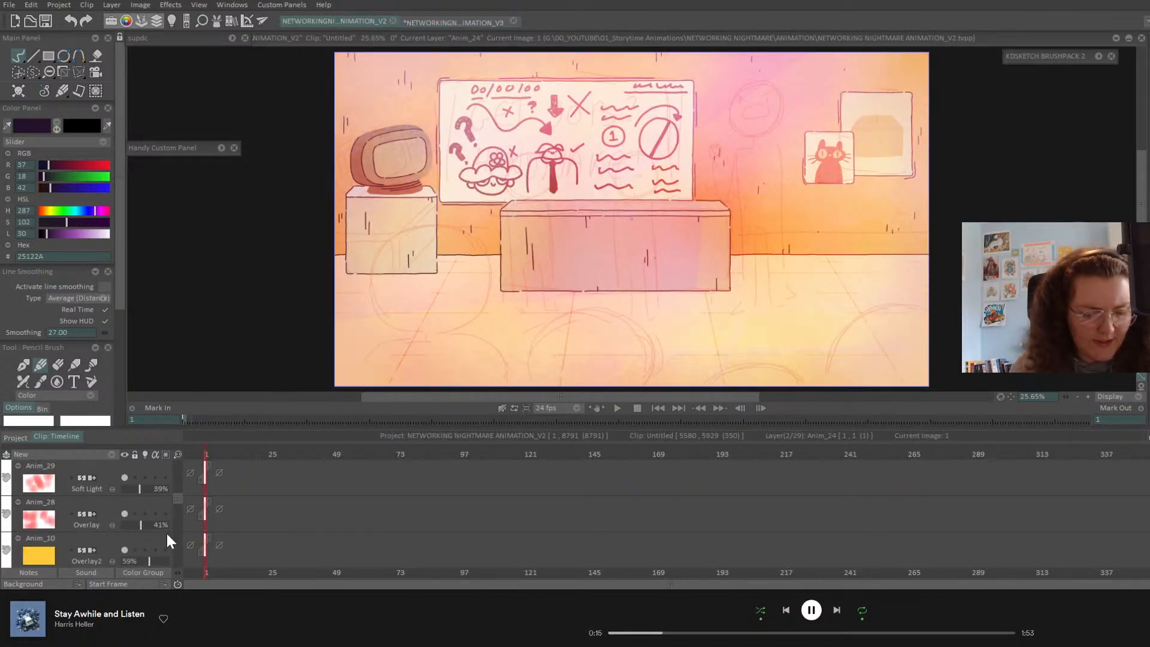
{"action": "scroll", "coordinate": [166, 531], "scroll_direction": "down", "scroll_amount": 1}
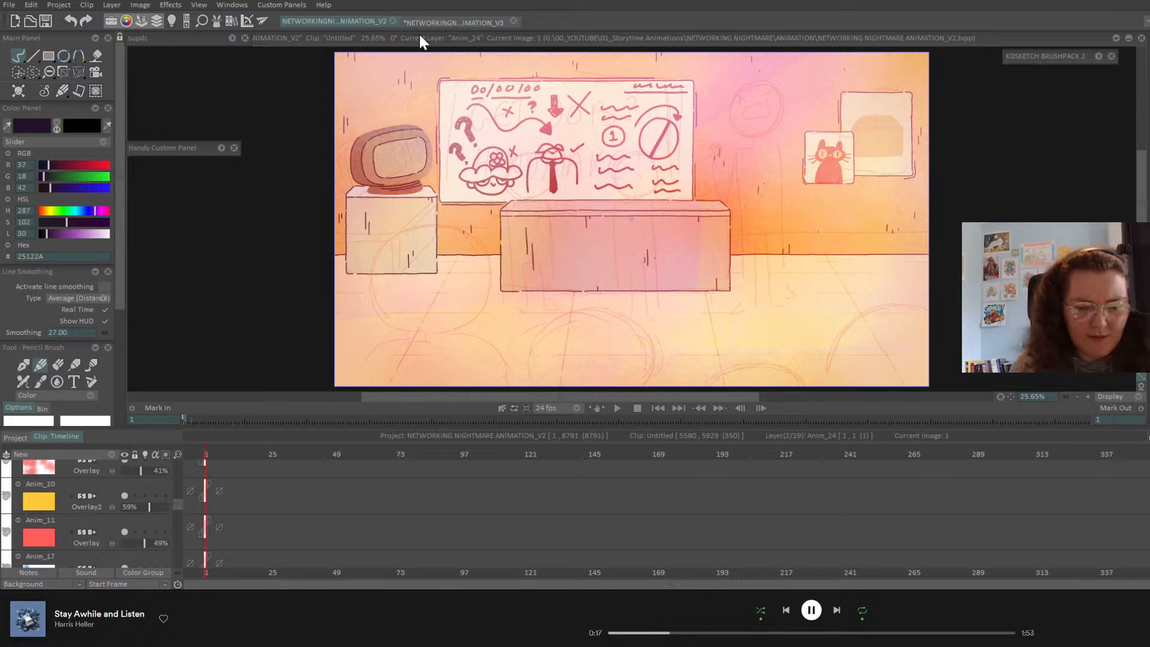
{"action": "left_click", "coordinate": [431, 19]}
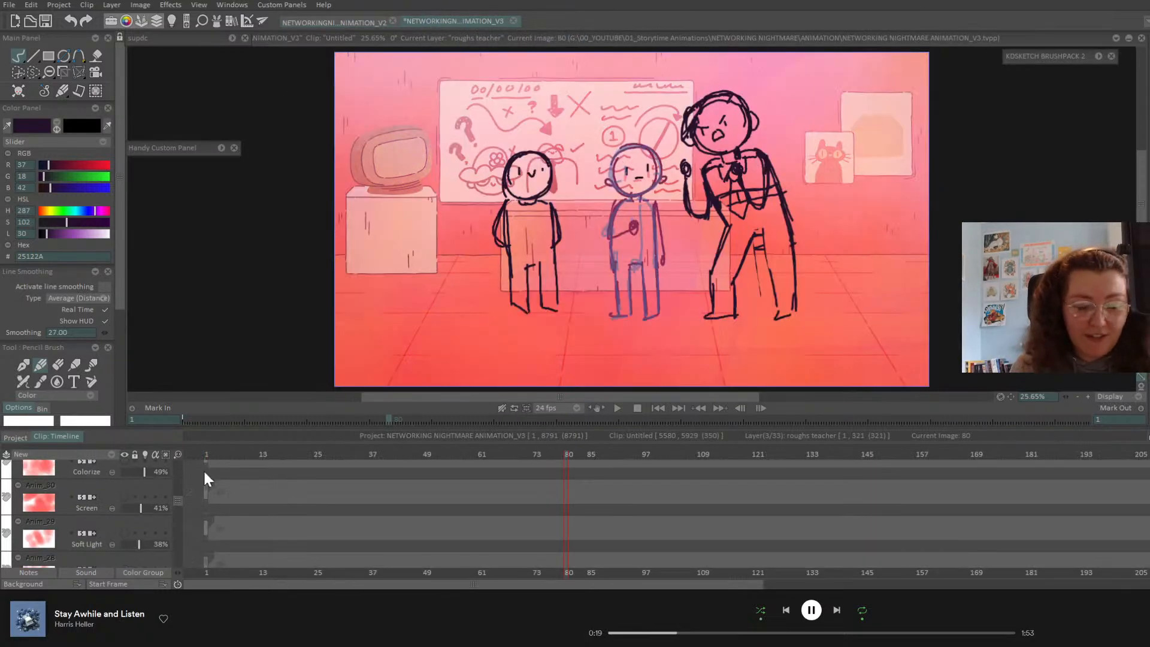
{"action": "scroll", "coordinate": [134, 534], "scroll_direction": "down", "scroll_amount": 1}
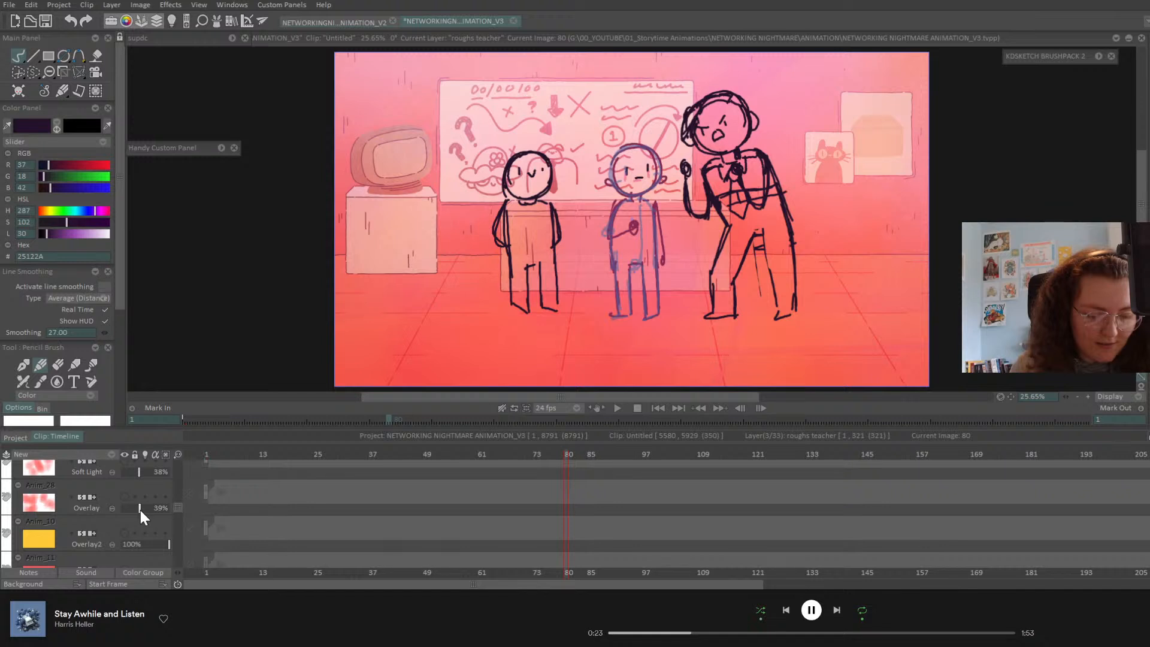
{"action": "scroll", "coordinate": [141, 512], "scroll_direction": "down", "scroll_amount": 1}
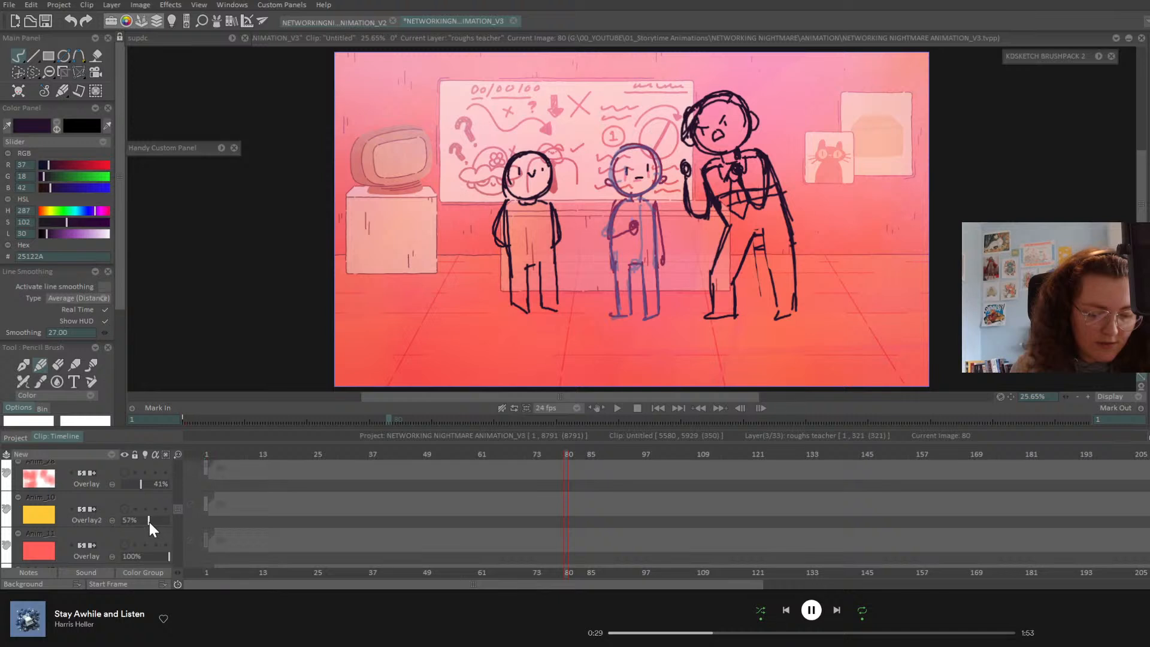
- Check the following layer opacities in ANIMATION_V2, then in ANIMATION_V3 set the Anim_11 Overlay layer to about 50%
{"action": "left_click", "coordinate": [339, 16]}
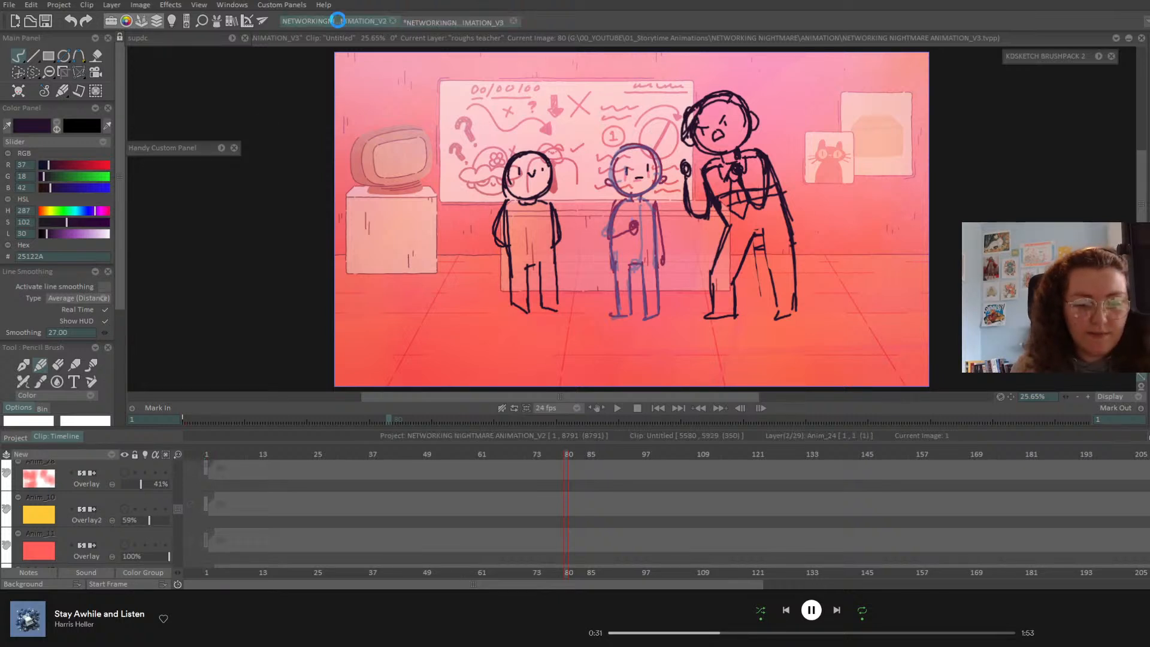
{"action": "scroll", "coordinate": [85, 550], "scroll_direction": "down", "scroll_amount": 2}
{"action": "scroll", "coordinate": [86, 550], "scroll_direction": "down", "scroll_amount": 1}
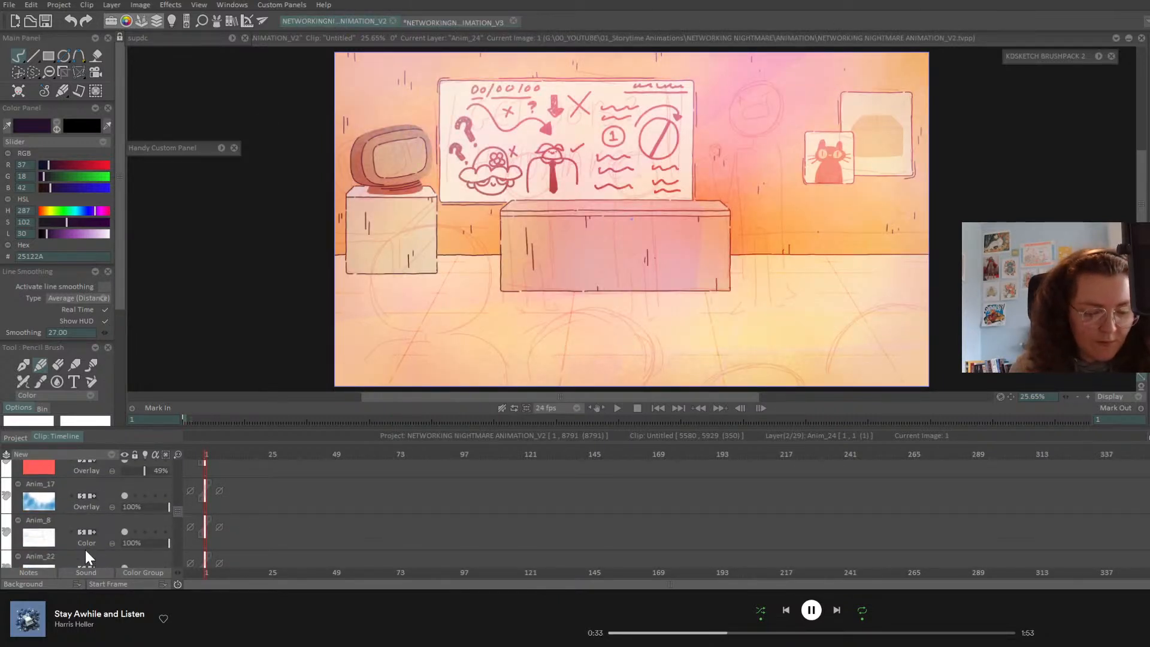
{"action": "left_click", "coordinate": [459, 21]}
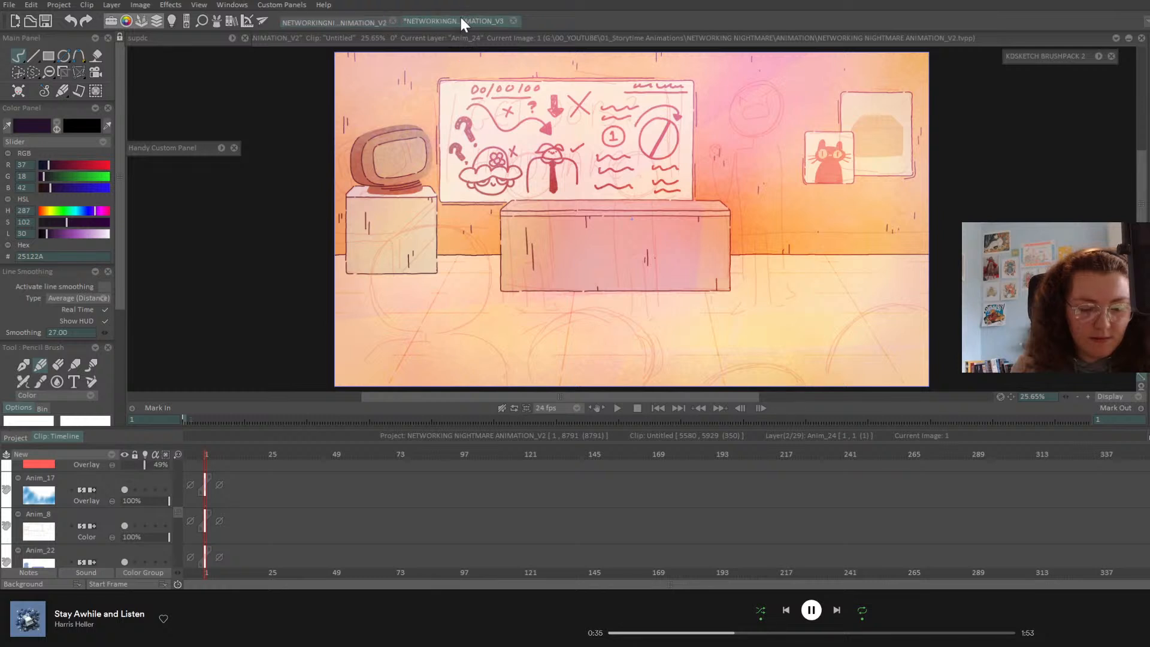
{"action": "scroll", "coordinate": [132, 525], "scroll_direction": "down", "scroll_amount": 1}
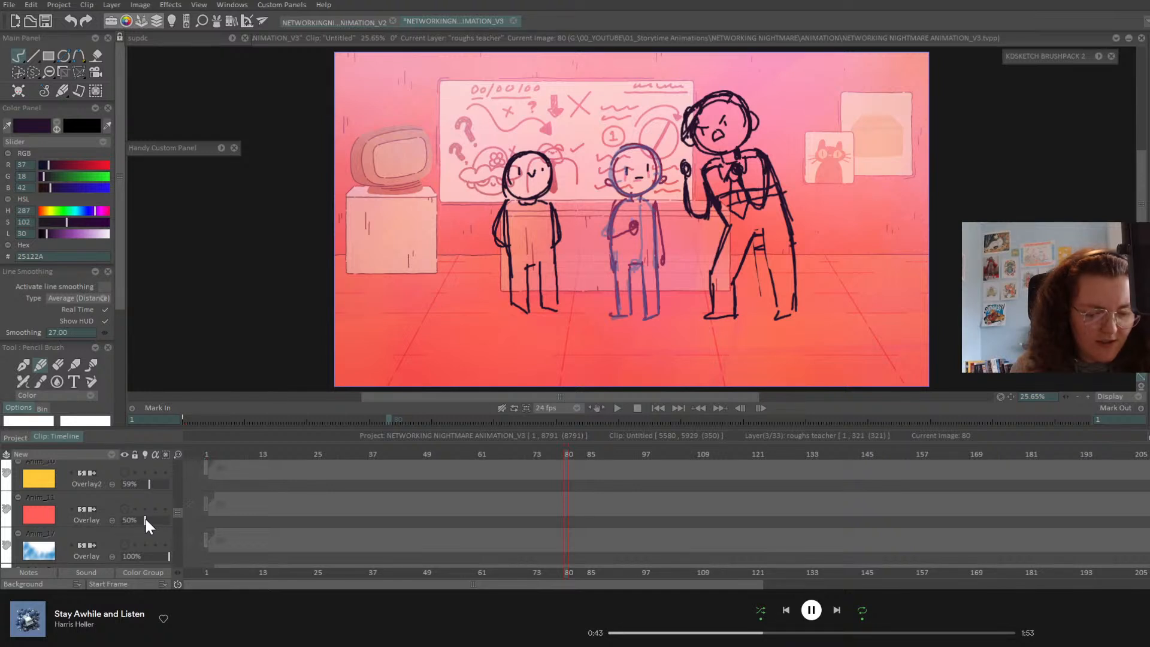
- Select all the individual background layers in ANIMATION_V3 from Anim_25 up to the Anim_24 Overlay layer and delete them, keeping the collapsed Anim_24 layer
{"action": "left_click_drag", "start_coordinate": [176, 511], "coordinate": [183, 564]}
{"action": "left_click", "coordinate": [102, 530]}
{"action": "scroll", "coordinate": [122, 532], "scroll_direction": "up", "scroll_amount": 5}
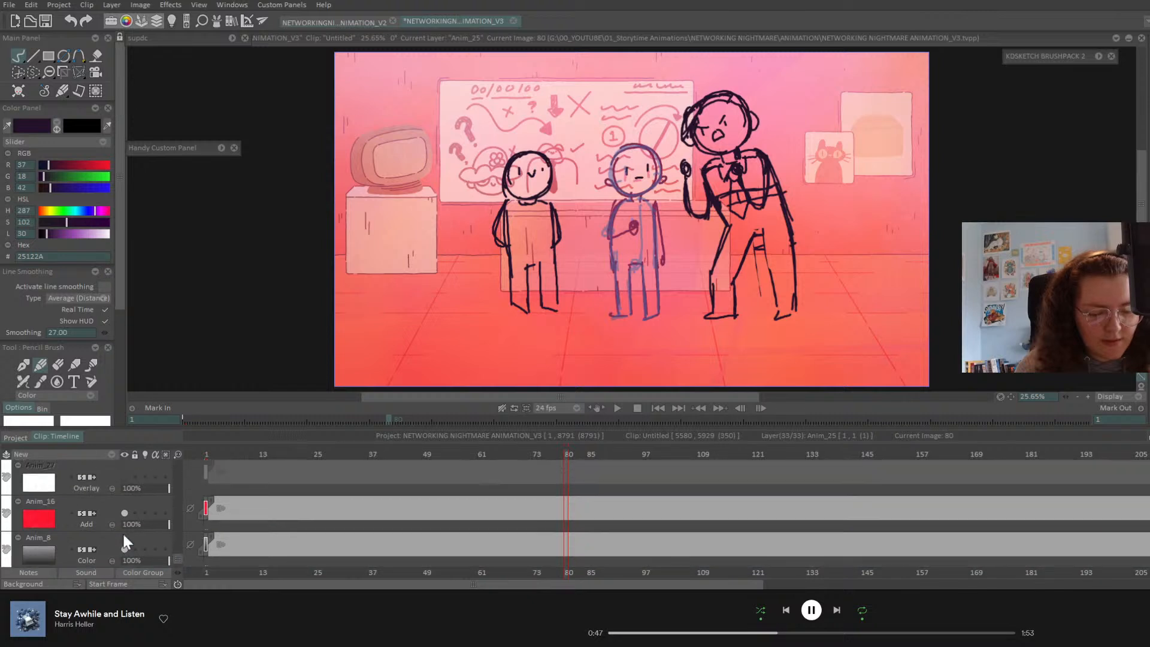
{"action": "scroll", "coordinate": [122, 532], "scroll_direction": "down", "scroll_amount": 4}
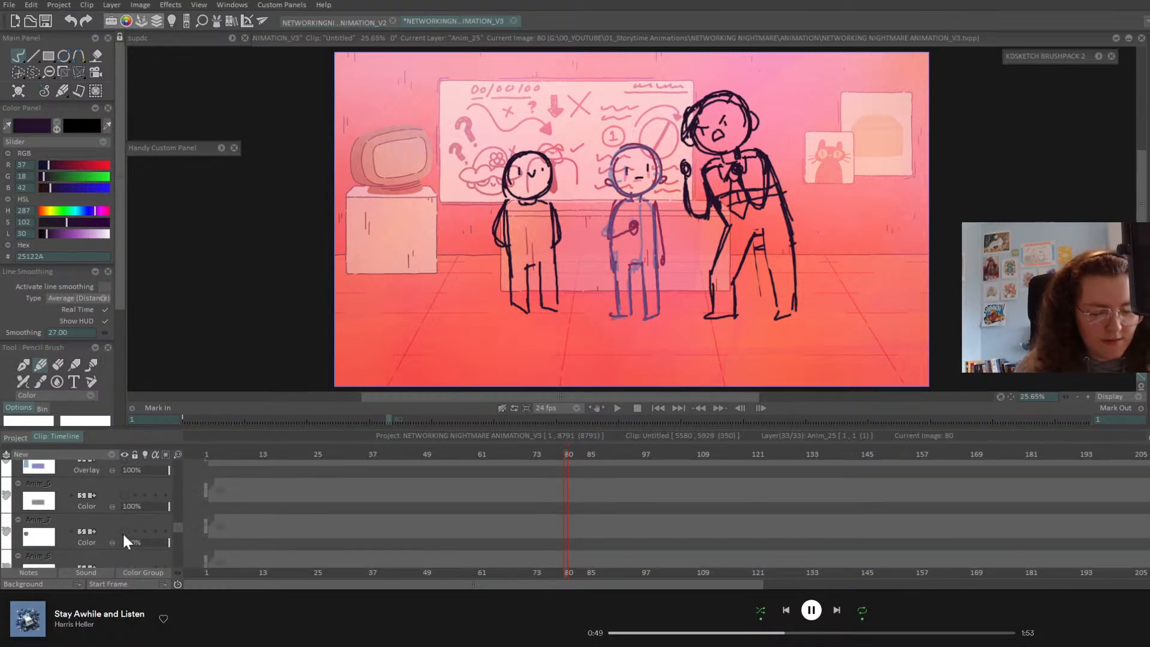
{"action": "scroll", "coordinate": [123, 532], "scroll_direction": "up", "scroll_amount": 8}
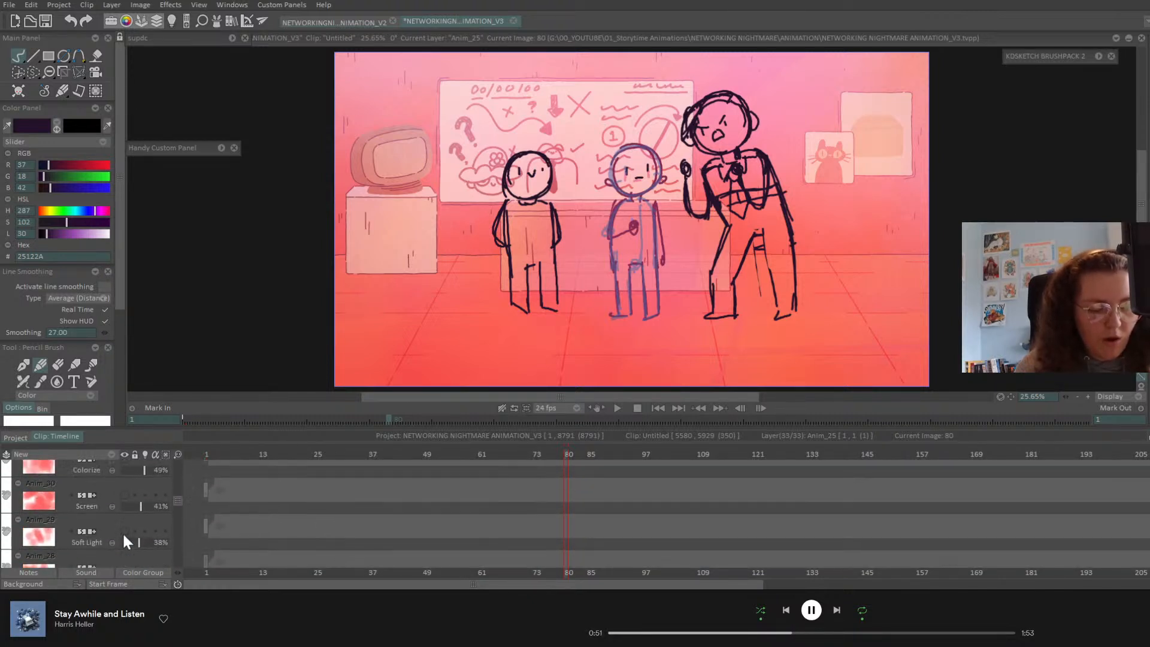
{"action": "scroll", "coordinate": [122, 532], "scroll_direction": "up", "scroll_amount": 5}
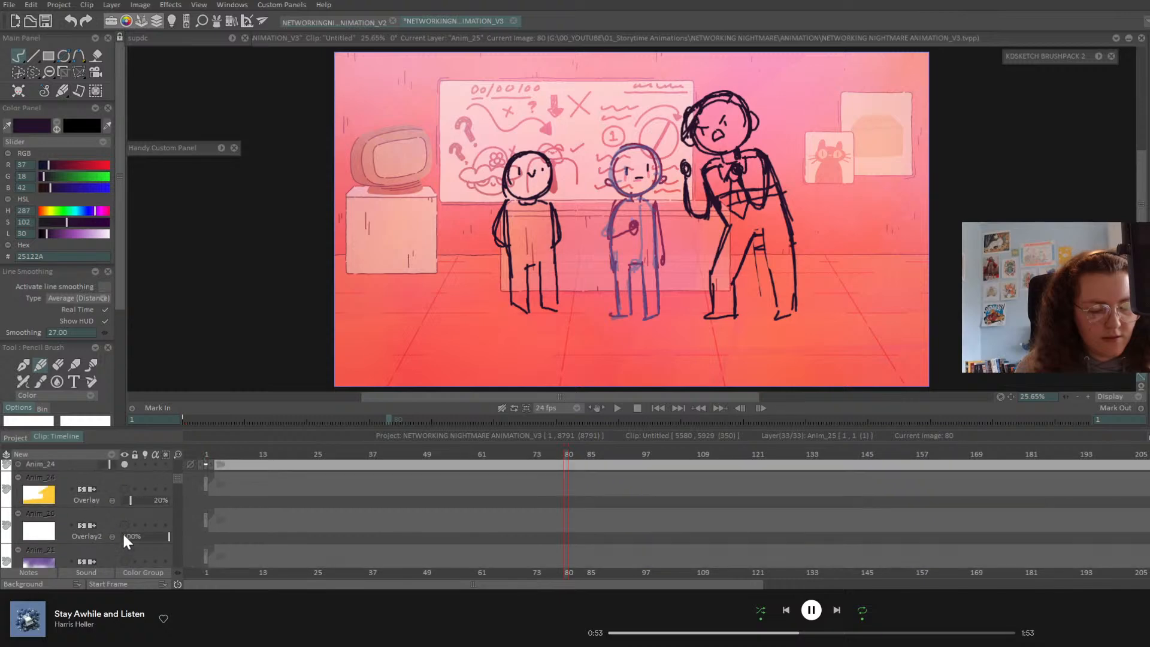
{"action": "left_click", "coordinate": [100, 523]}
{"action": "right_click", "coordinate": [99, 523]}
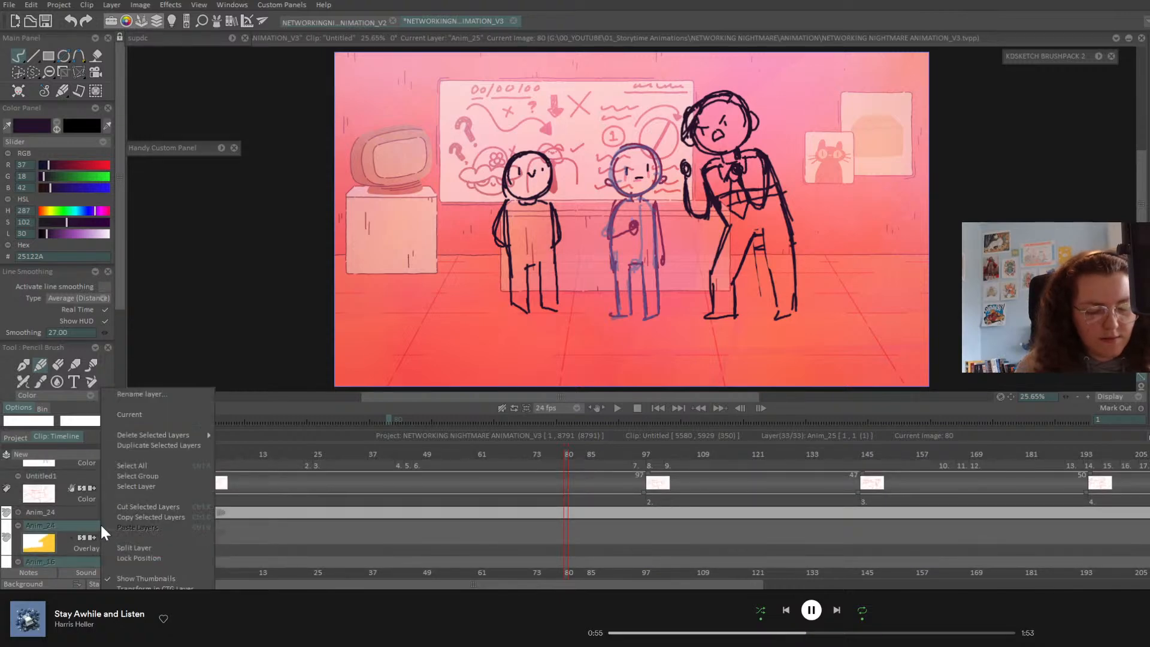
{"action": "left_click", "coordinate": [235, 435]}
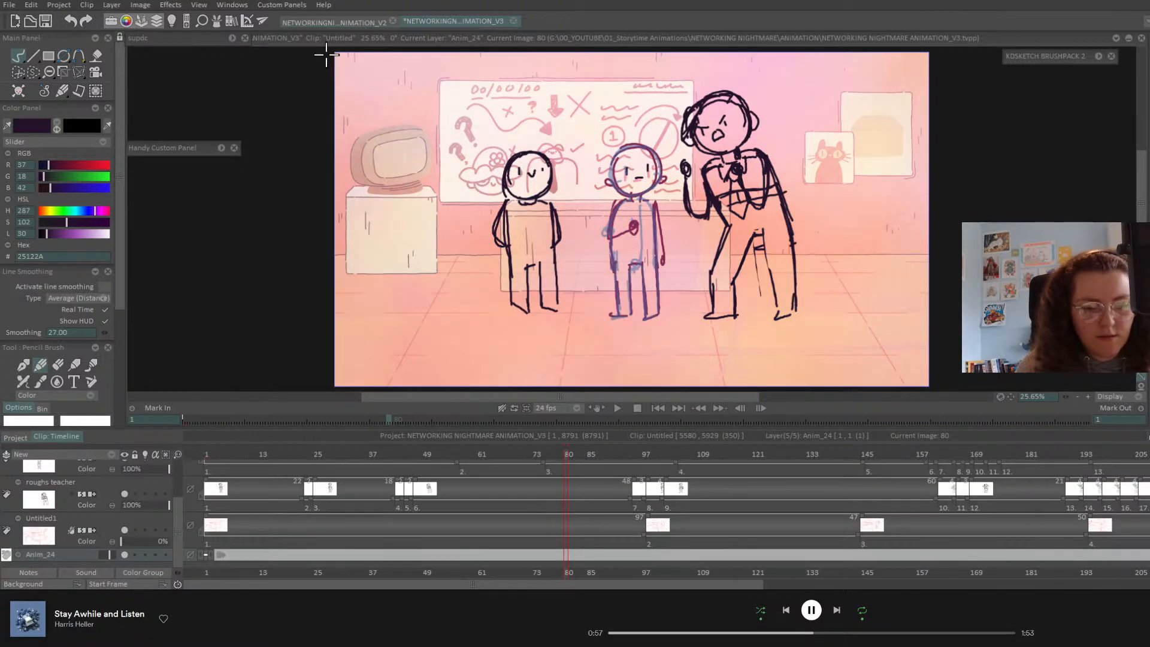
- In ANIMATION_V2, select the whole stack of background layers down to Anim_25, extend them past frame 1 with Hold, and copy them
{"action": "left_click", "coordinate": [329, 21]}
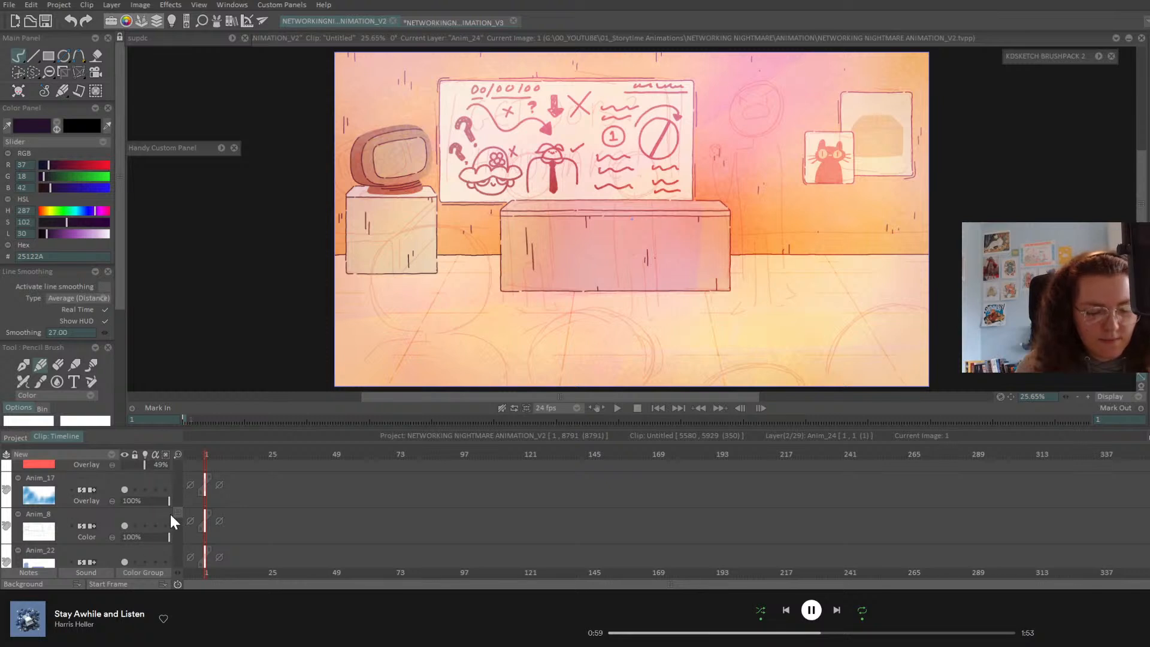
{"action": "left_click_drag", "start_coordinate": [175, 513], "coordinate": [177, 560]}
{"action": "left_click", "coordinate": [109, 535], "text": "shift"}
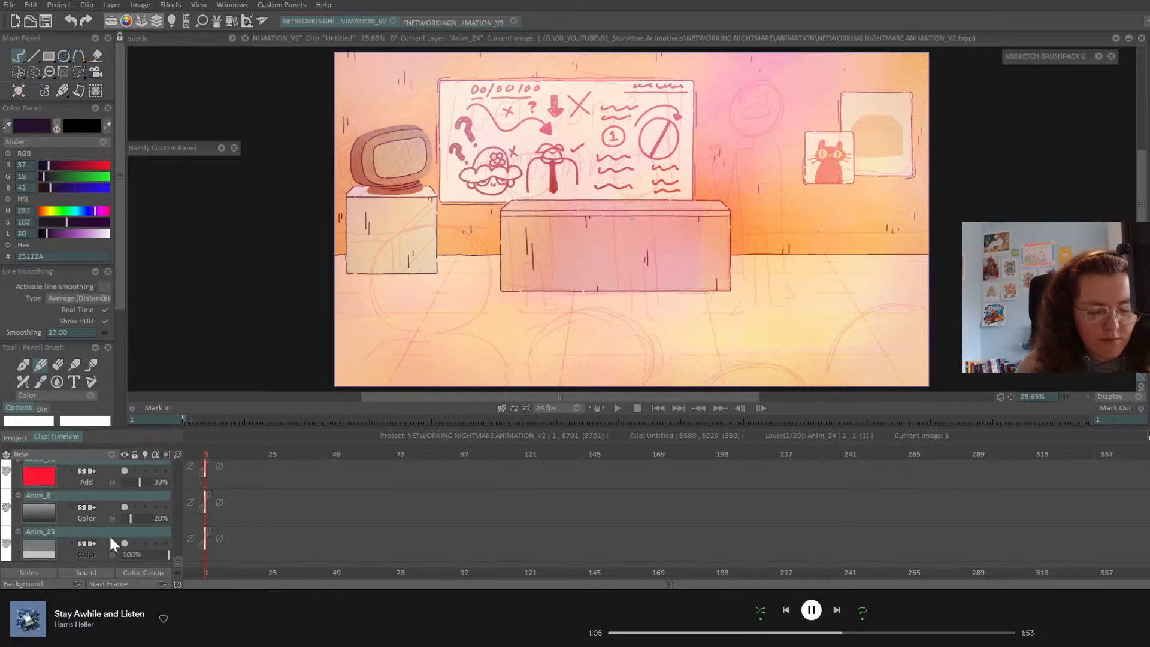
{"action": "left_click", "coordinate": [219, 538]}
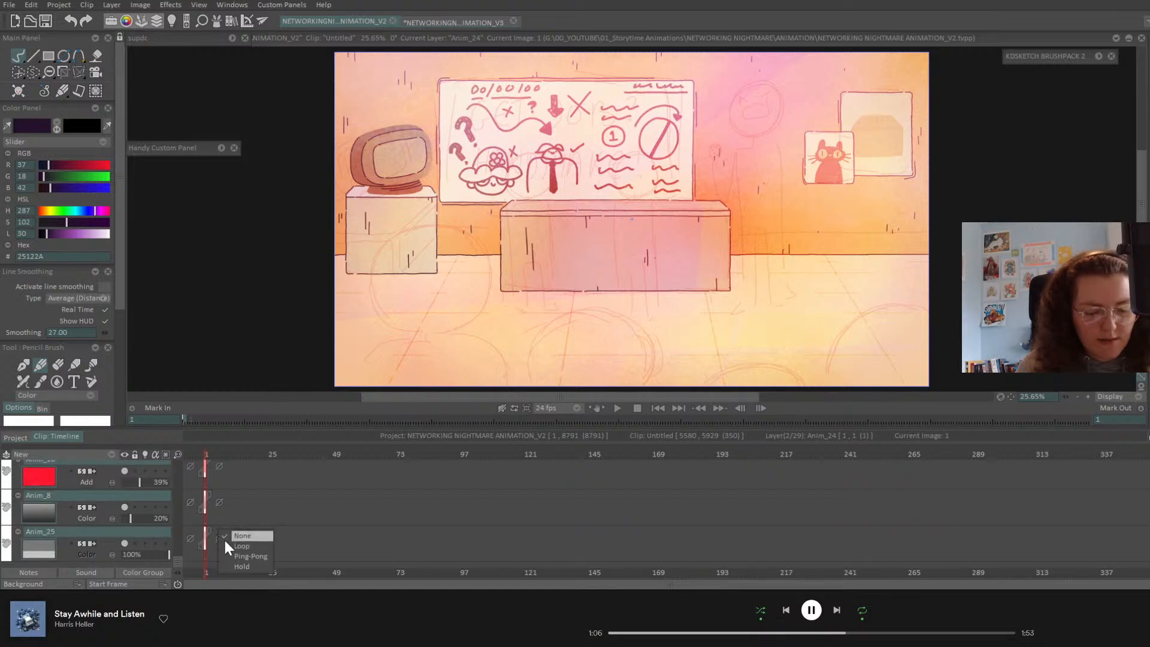
{"action": "right_click", "coordinate": [112, 539]}
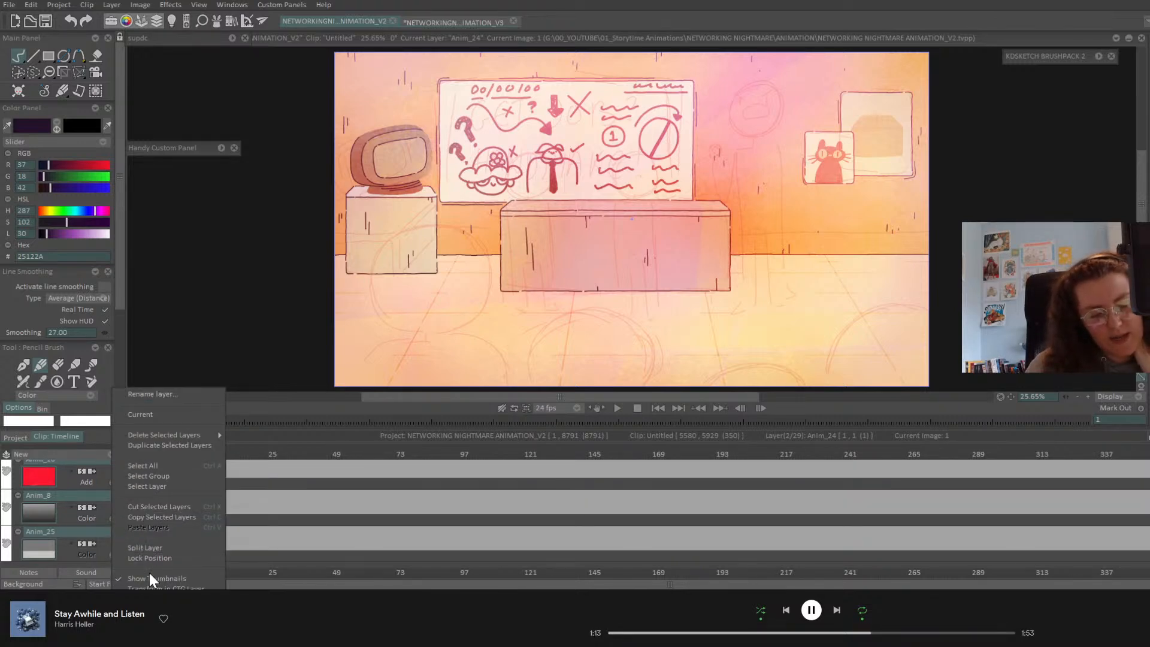
{"action": "left_click", "coordinate": [157, 519]}
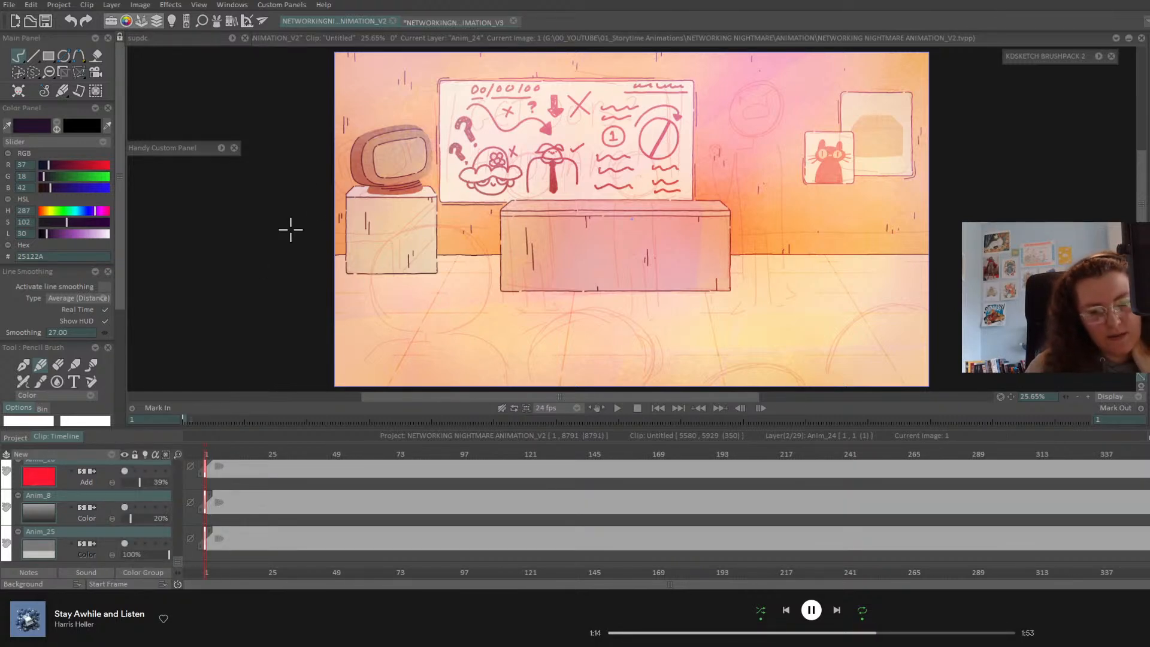
- Paste the copied background layers into ANIMATION_V3 at the collapsed Anim_24 layer, then hide that collapsed layer beneath them
{"action": "left_click", "coordinate": [443, 23]}
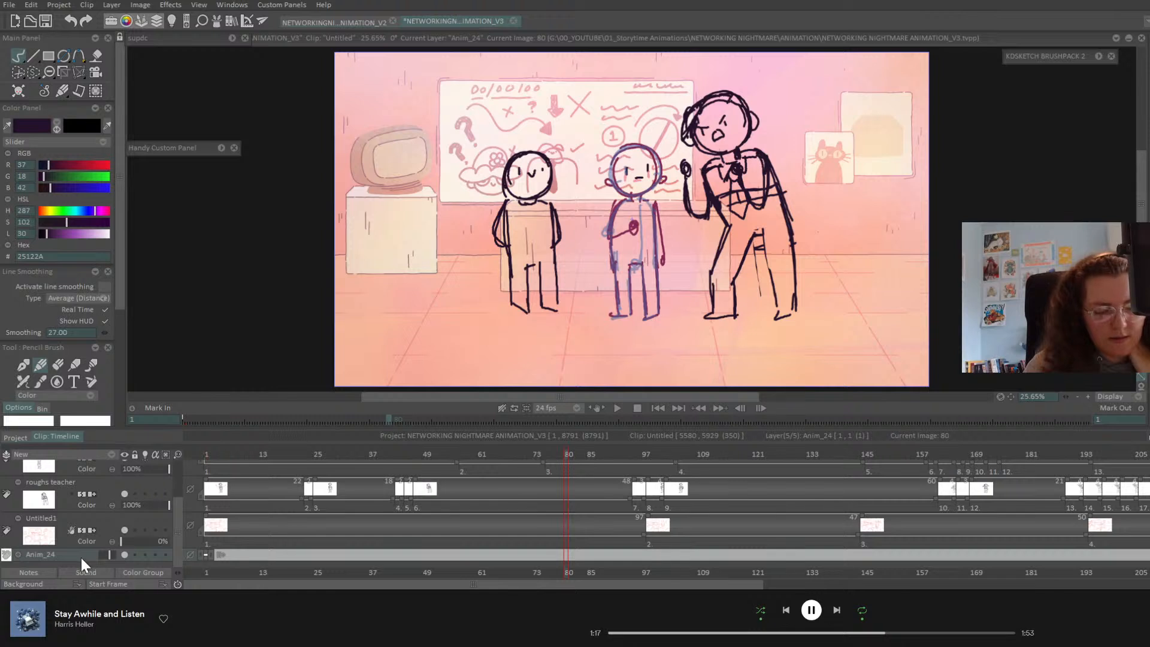
{"action": "right_click", "coordinate": [82, 558]}
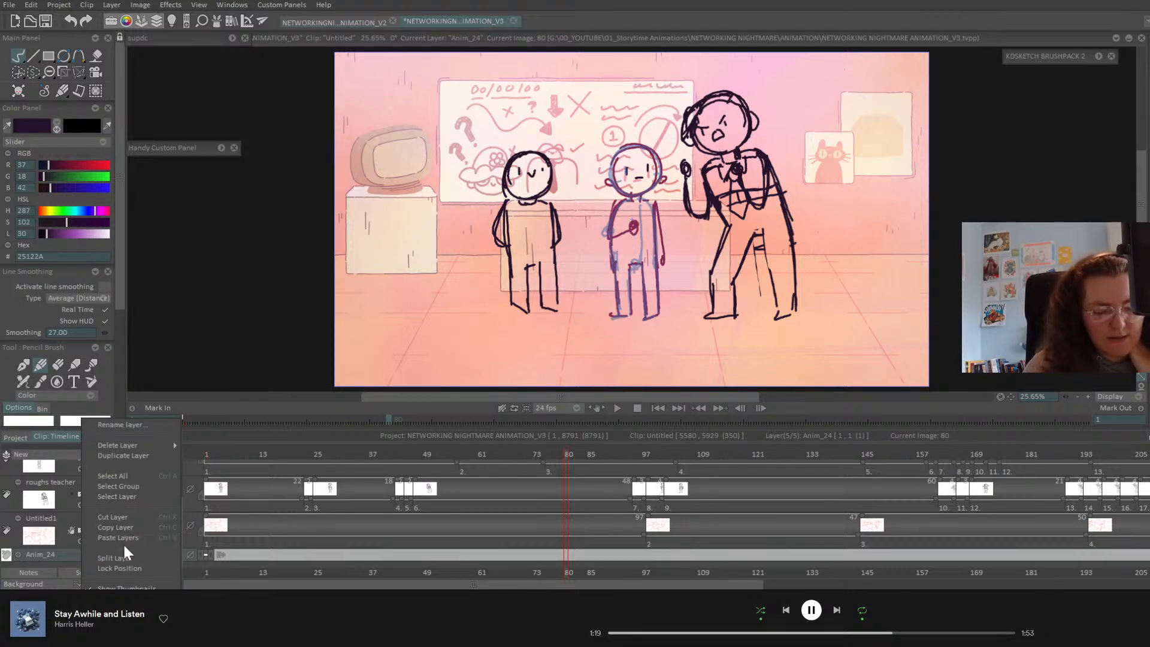
{"action": "left_click", "coordinate": [124, 538]}
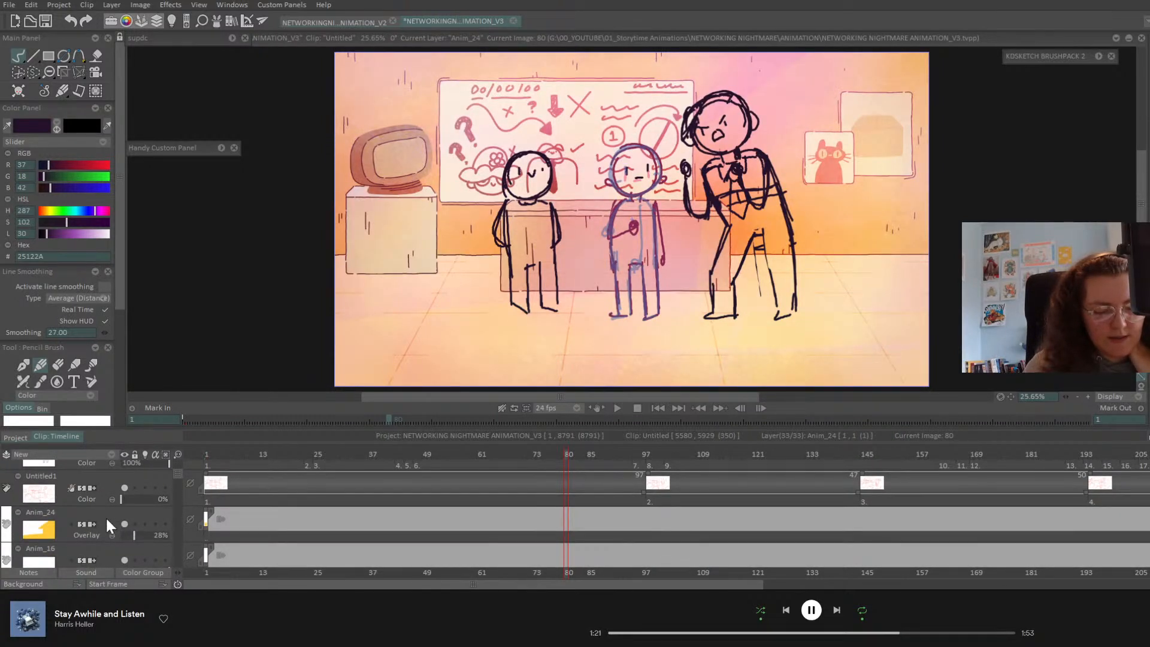
{"action": "left_click_drag", "start_coordinate": [184, 474], "coordinate": [169, 572]}
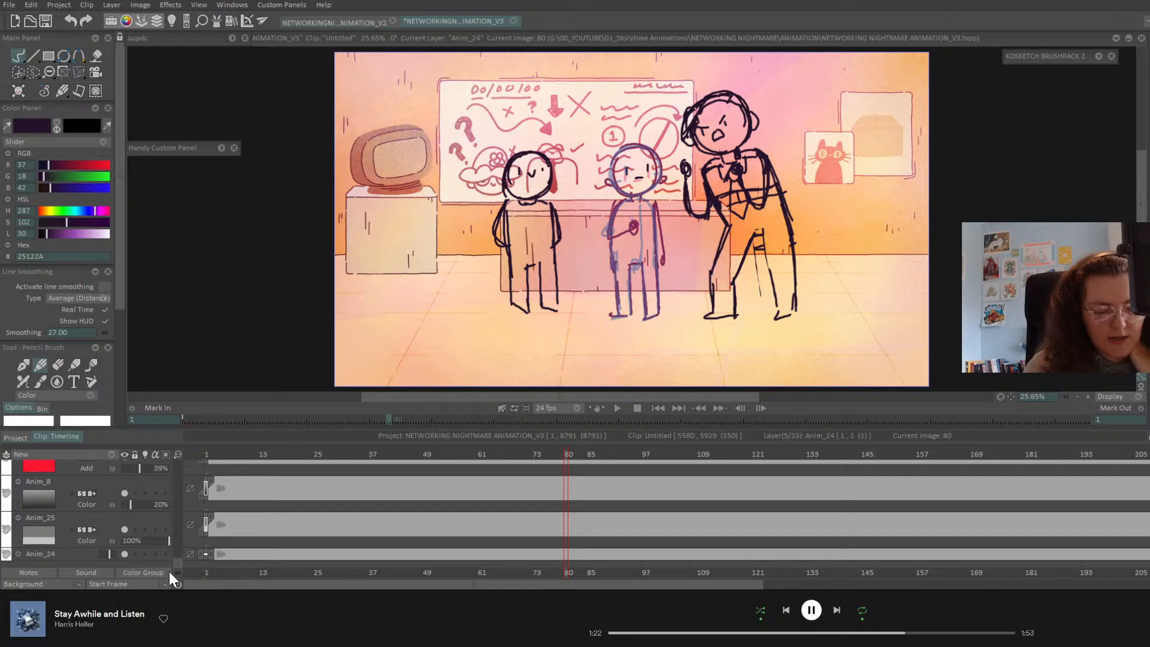
{"action": "left_click", "coordinate": [124, 553]}
{"action": "left_click", "coordinate": [109, 525]}
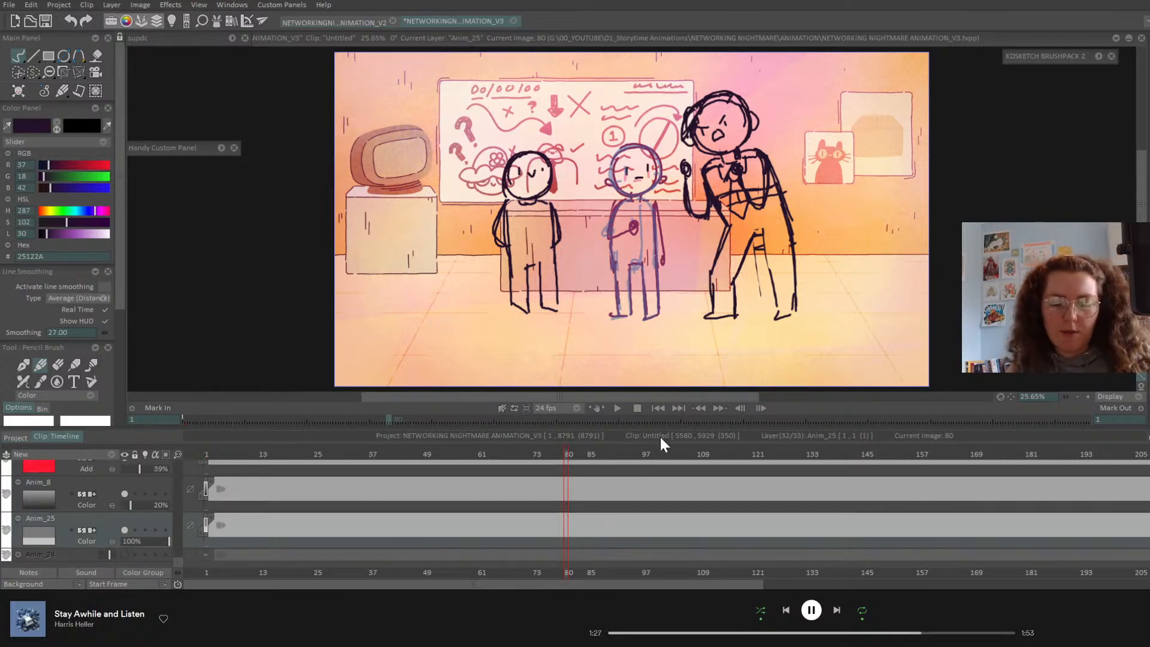
- Play the animation from the first frame to review the roughs over the restored background
{"action": "left_click", "coordinate": [658, 409]}
{"action": "left_click", "coordinate": [617, 408]}
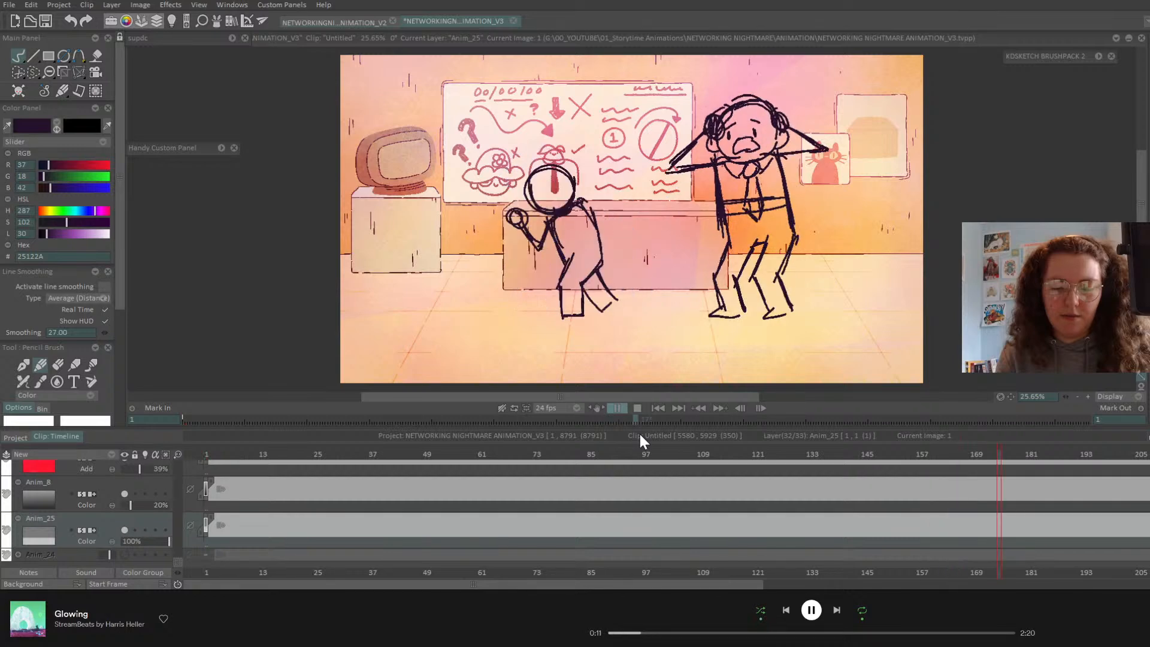
{"action": "left_click", "coordinate": [618, 407]}
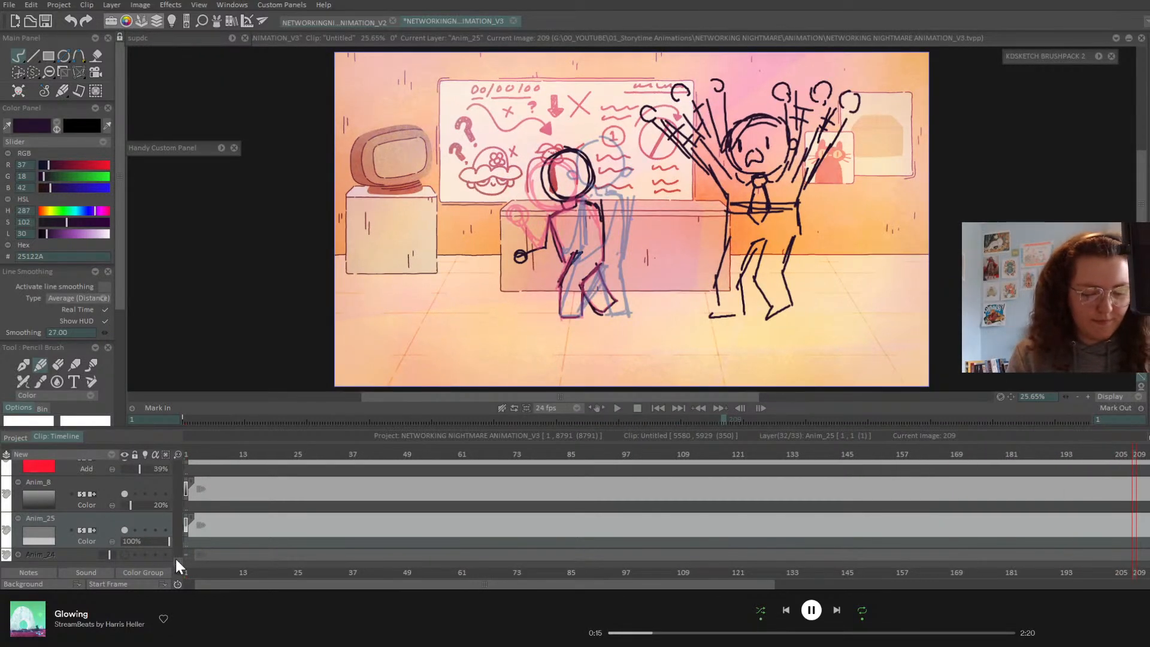
- Select the pasted background layers from Anim_25 up to the Anim_24 Overlay layer, hide them all, and collapse them in the timeline
{"action": "scroll", "coordinate": [175, 559], "scroll_direction": "up", "scroll_amount": 3}
{"action": "scroll", "coordinate": [189, 516], "scroll_direction": "up", "scroll_amount": 3}
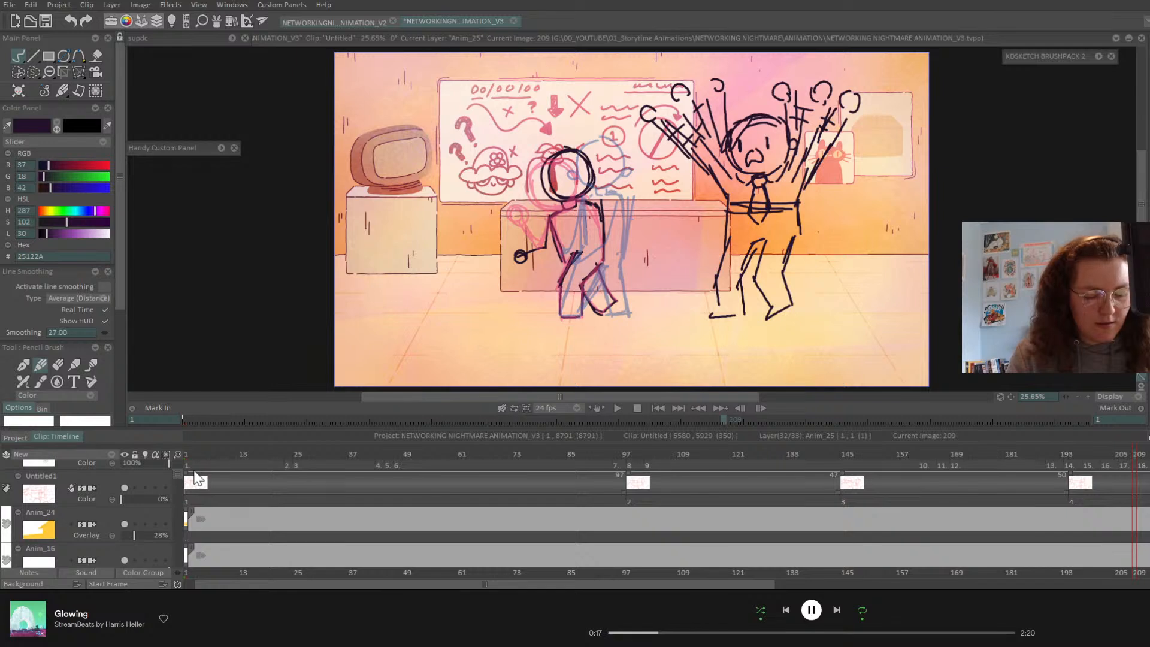
{"action": "left_click", "coordinate": [116, 515], "text": "shift"}
{"action": "left_click", "coordinate": [125, 524]}
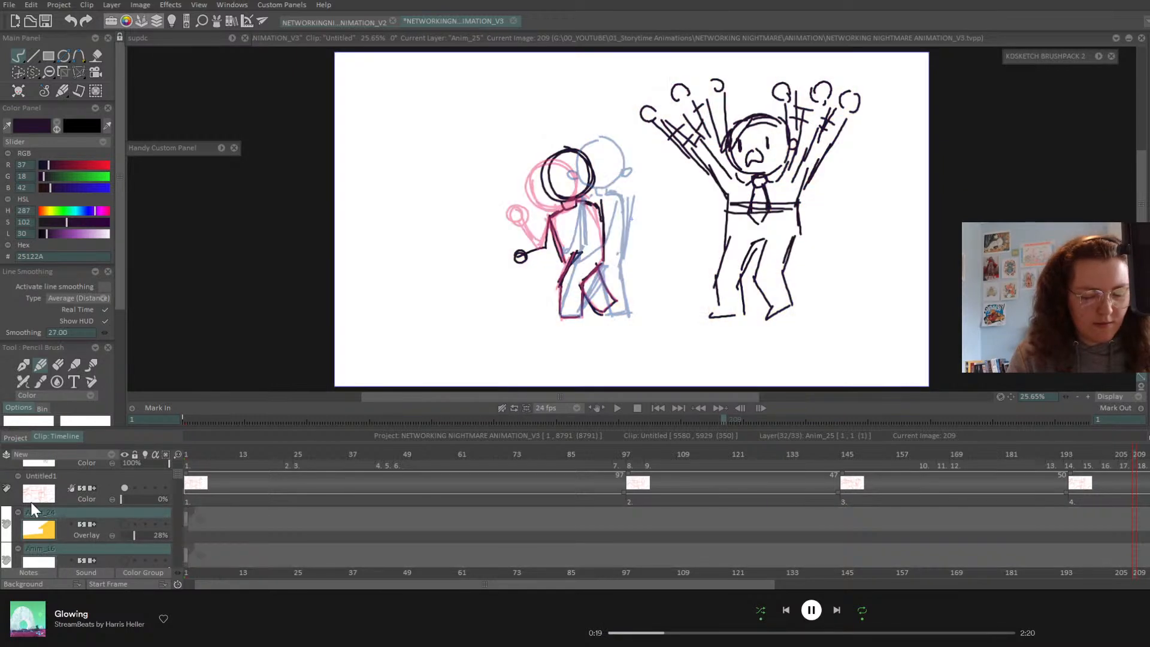
{"action": "left_click", "coordinate": [18, 514]}
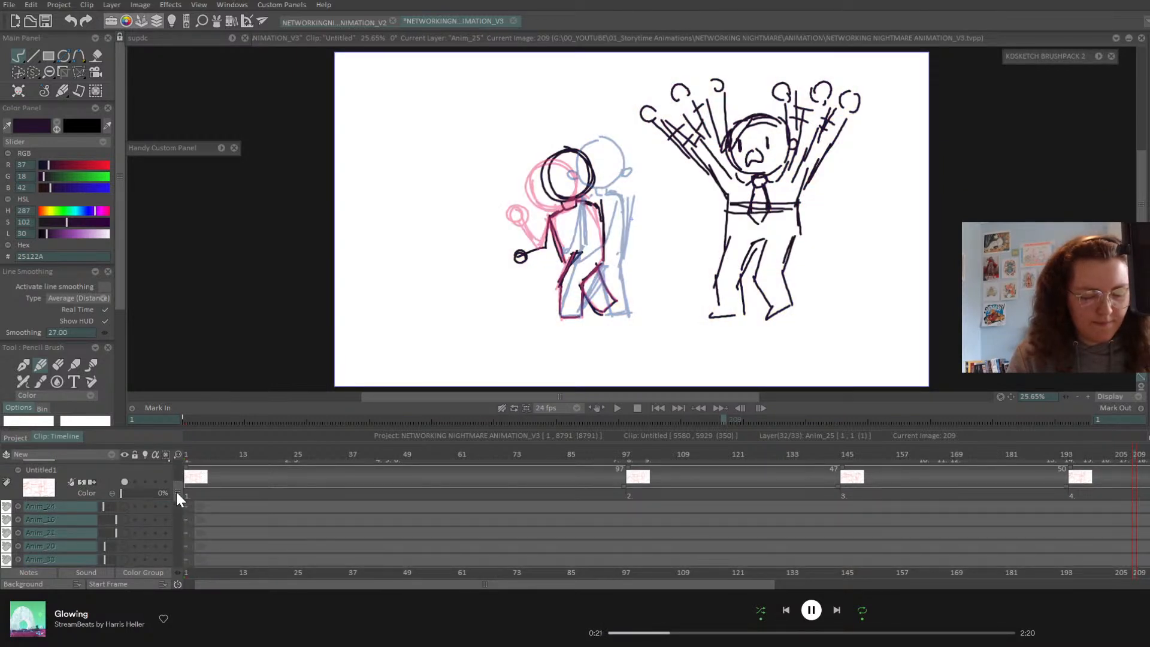
- Show the Anim_24 layer at the end of the stack and move it up directly below the Untitled1 layer
{"action": "left_click_drag", "start_coordinate": [176, 493], "coordinate": [160, 573]}
{"action": "left_click", "coordinate": [90, 554]}
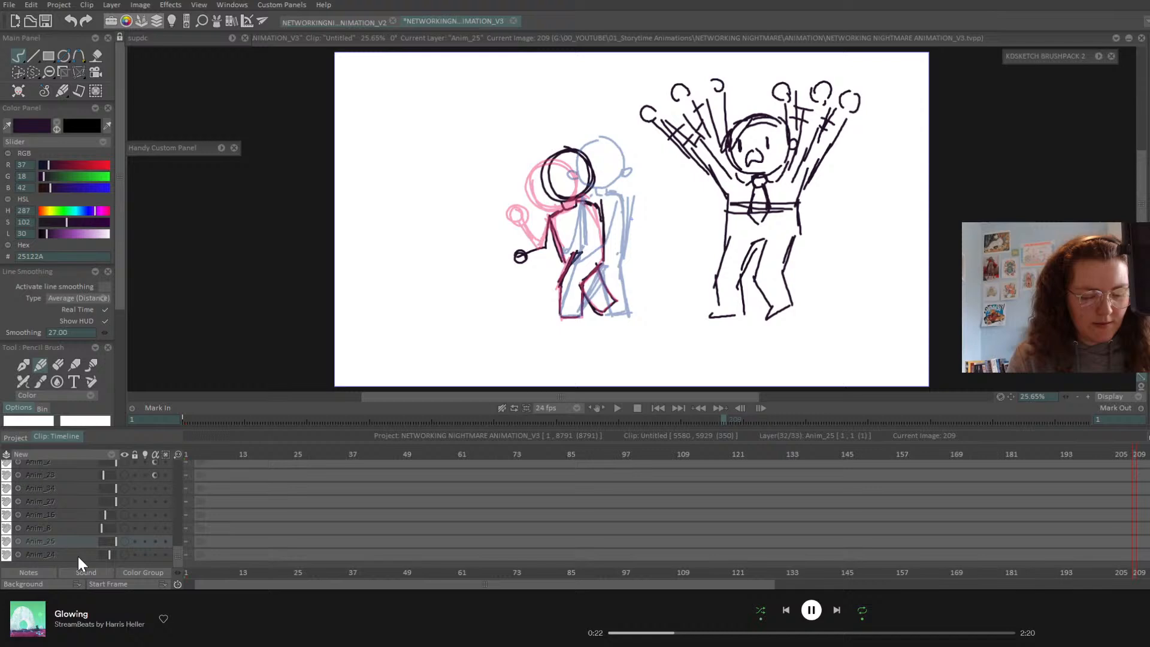
{"action": "left_click", "coordinate": [124, 554]}
{"action": "scroll", "coordinate": [69, 527], "scroll_direction": "up", "scroll_amount": 10}
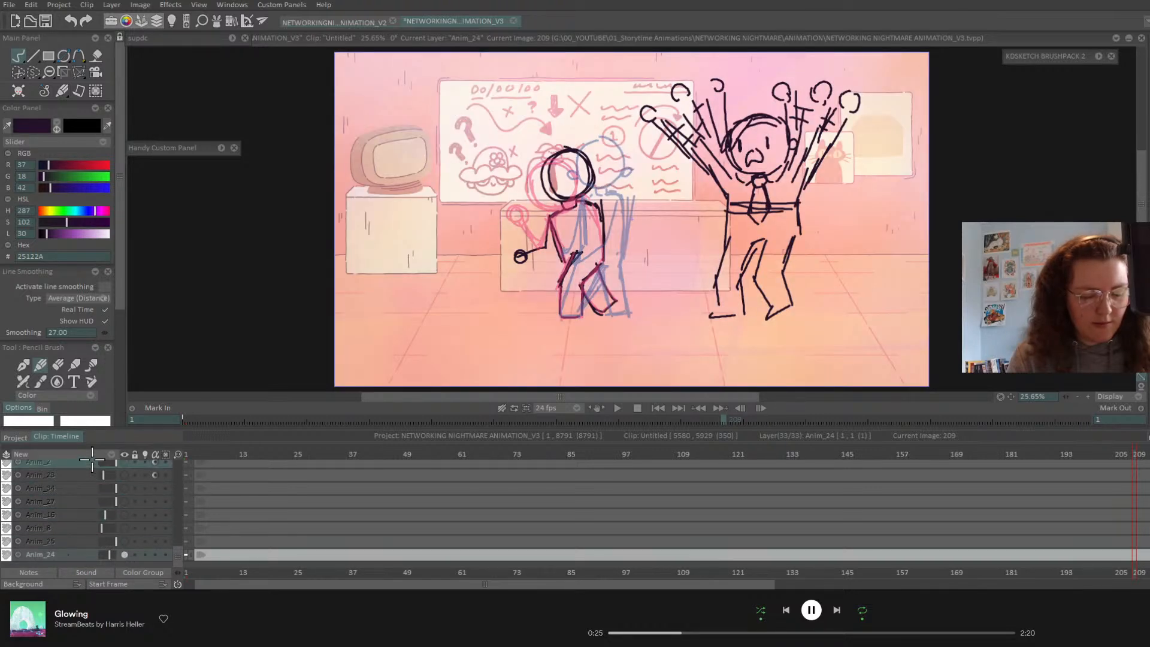
{"action": "scroll", "coordinate": [73, 566], "scroll_direction": "down", "scroll_amount": 10}
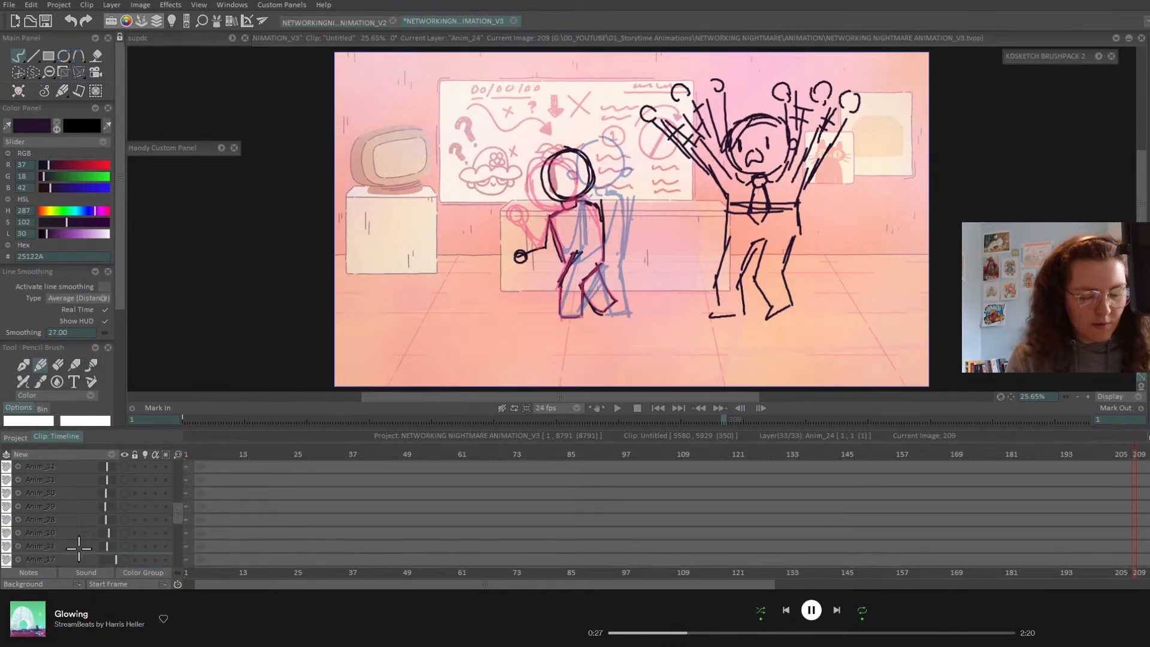
{"action": "scroll", "coordinate": [77, 547], "scroll_direction": "up", "scroll_amount": 10}
{"action": "scroll", "coordinate": [86, 561], "scroll_direction": "down", "scroll_amount": 3}
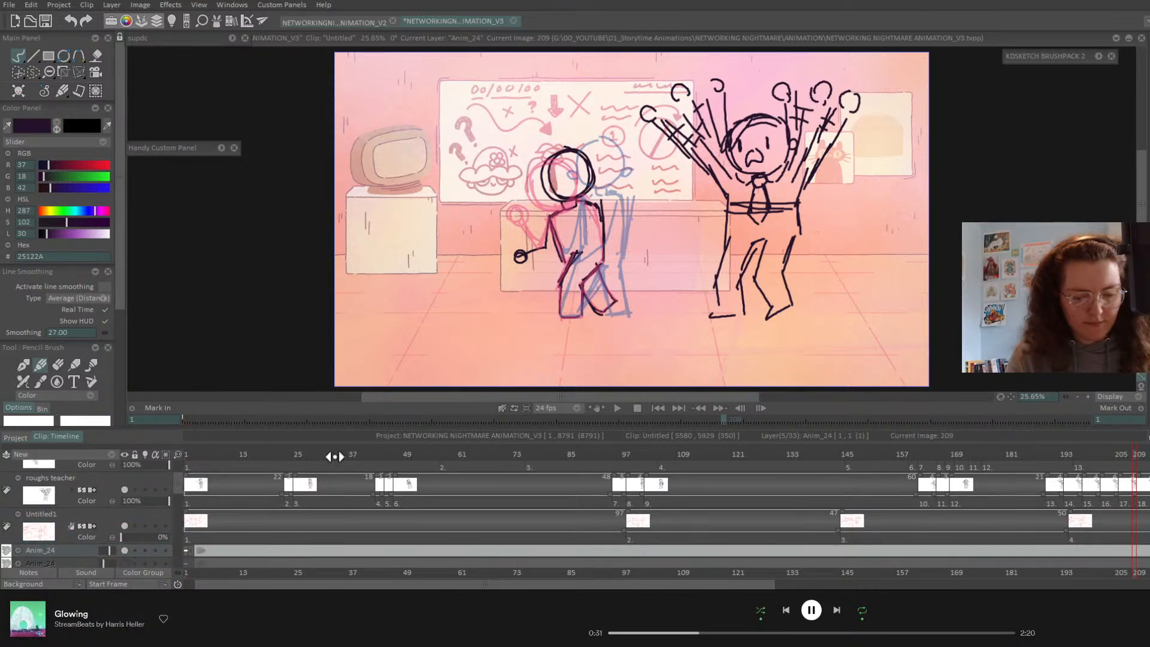
- Play the animation from the first frame to review the roughs over the background
{"action": "left_click", "coordinate": [649, 410]}
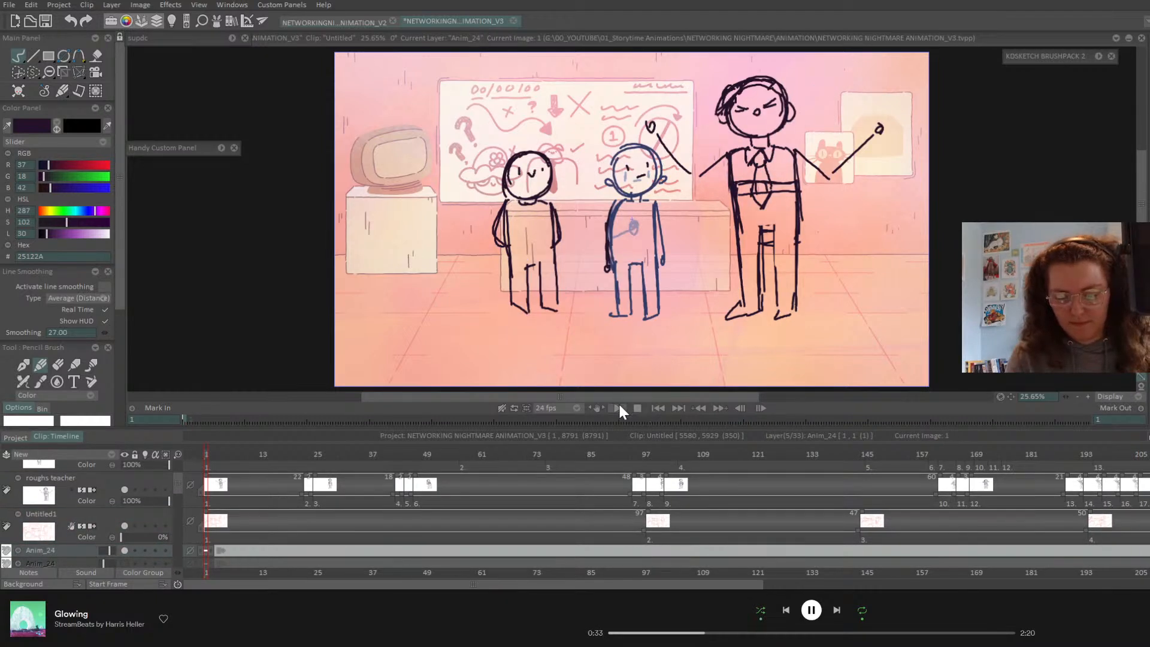
{"action": "left_click", "coordinate": [619, 406]}
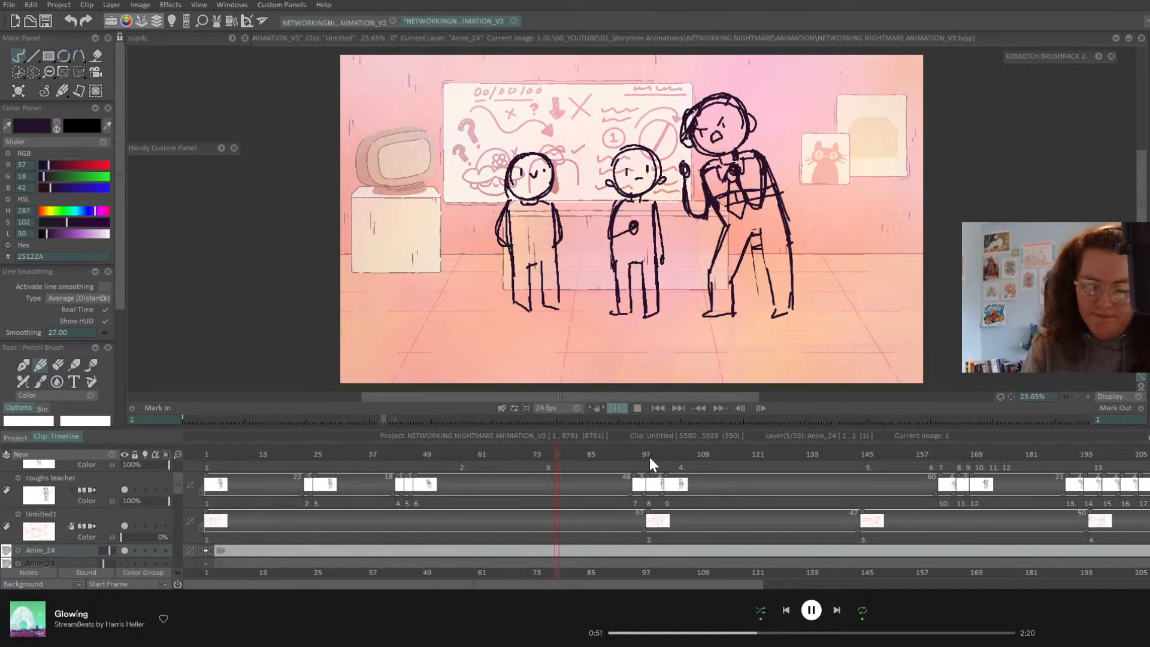
{"action": "left_click_drag", "start_coordinate": [632, 453], "coordinate": [117, 510]}
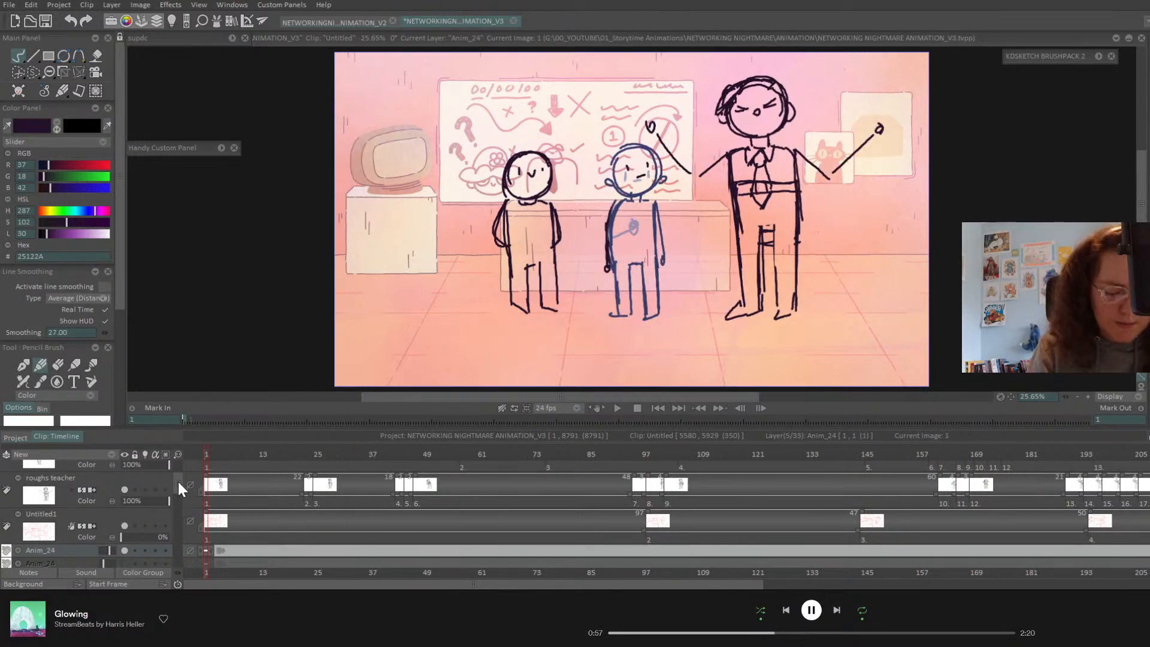
- Select the punch boi layer and step through its drawings up to the one at frame 105
{"action": "scroll", "coordinate": [177, 480], "scroll_direction": "up", "scroll_amount": 5}
{"action": "left_click", "coordinate": [135, 510]}
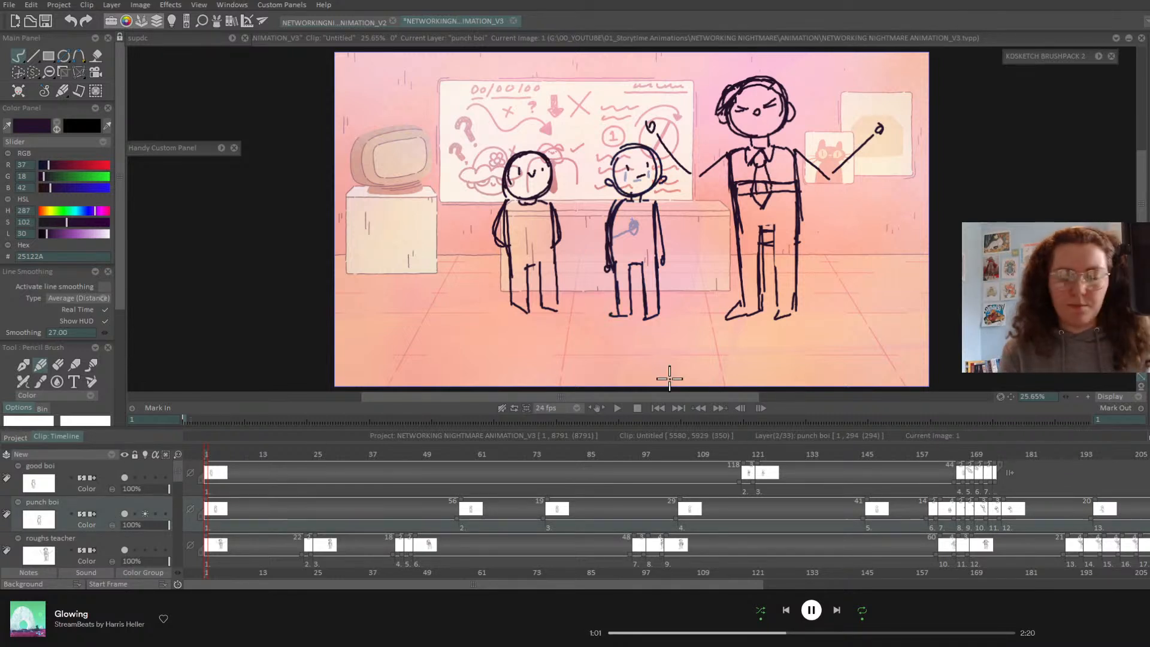
{"action": "key", "text": "ctrl+Right"}
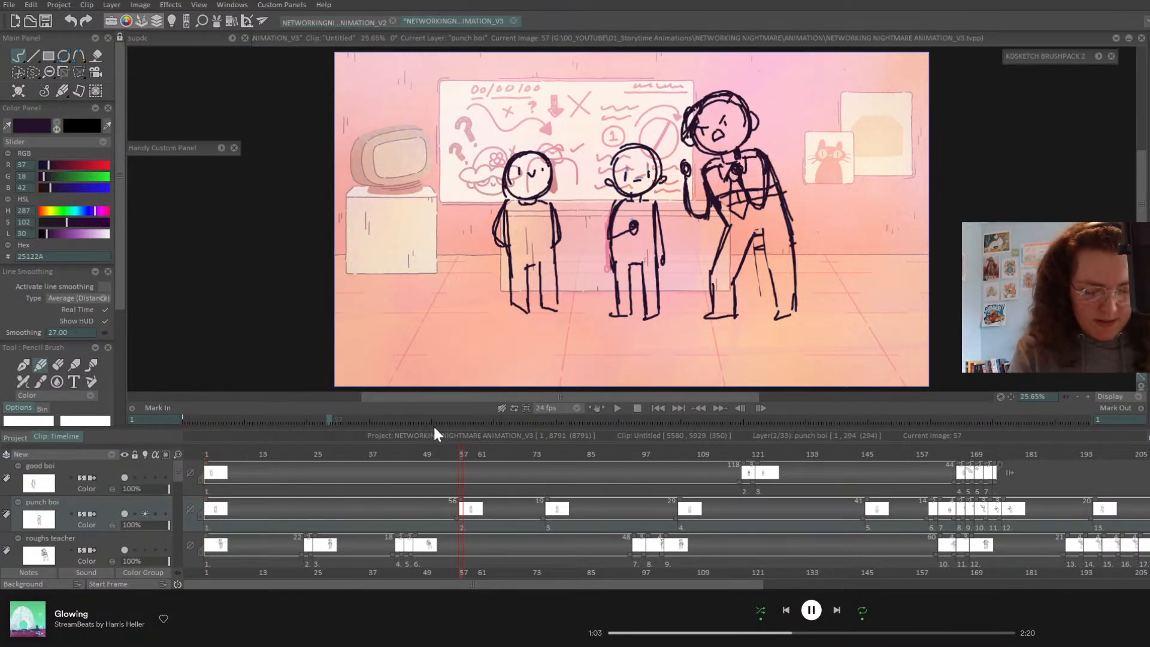
{"action": "key", "text": "ctrl+Right"}
{"action": "key", "text": "ctrl+Right"}
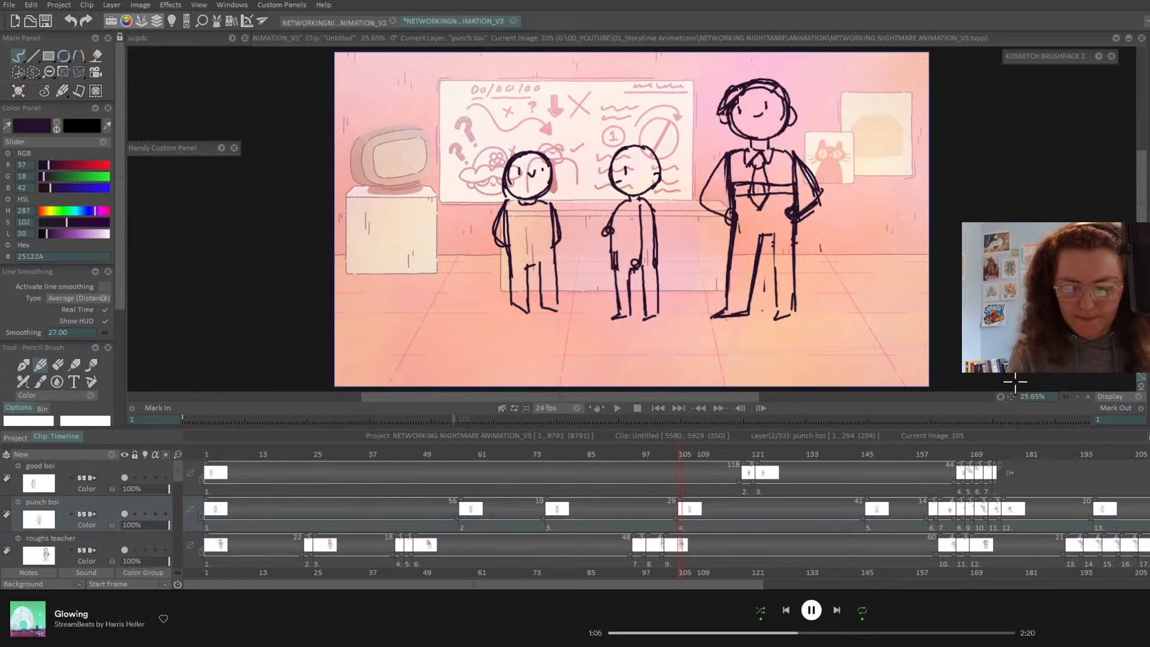
{"action": "key", "text": "ctrl+Right"}
{"action": "key", "text": "ctrl+Left"}
- Sketch the eyes and mouth on the punch boi character's blank head at frame 146
{"action": "left_click", "coordinate": [1088, 396]}
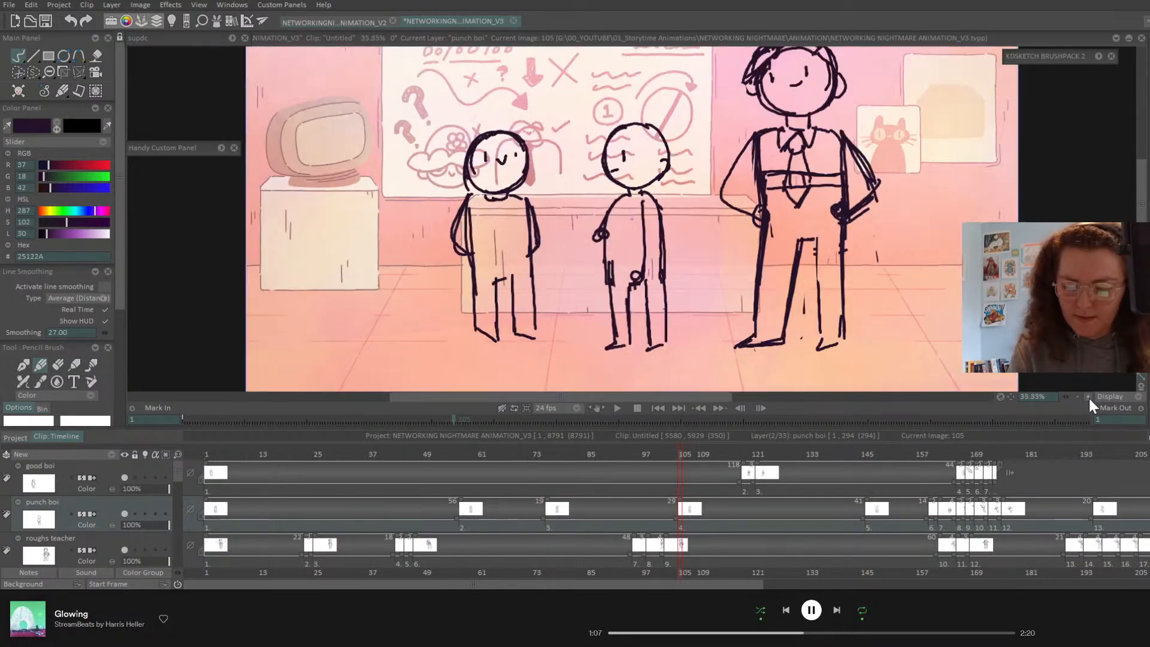
{"action": "left_click", "coordinate": [1088, 397]}
{"action": "left_click_drag", "start_coordinate": [1066, 397], "coordinate": [1015, 412]}
{"action": "left_click", "coordinate": [146, 514]}
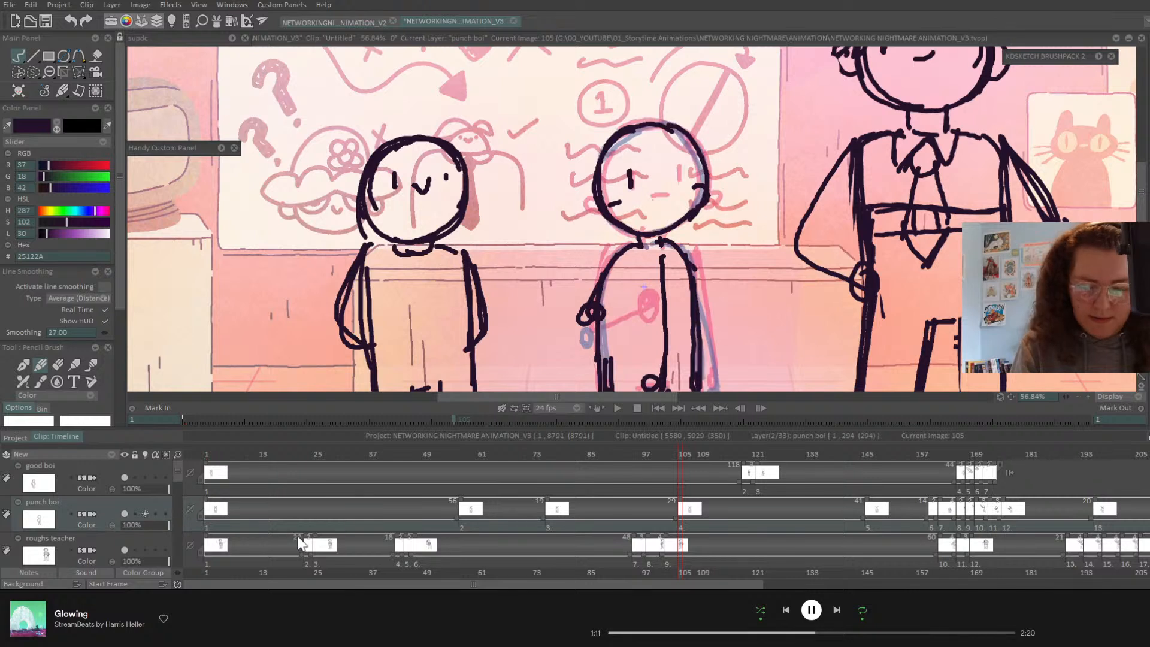
{"action": "key", "text": "ctrl+Right"}
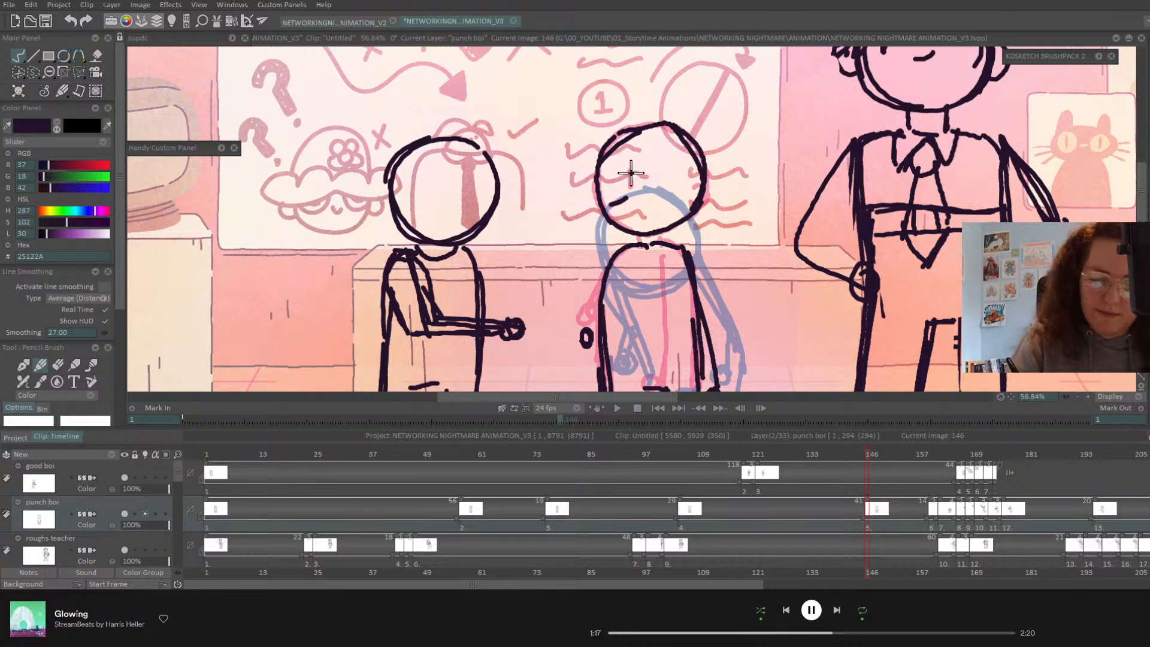
{"action": "left_click_drag", "start_coordinate": [630, 171], "coordinate": [631, 187]}
- Sketch the facial features on punch boi's lowered head at frames 160 and 162
{"action": "key", "text": "ctrl+Right"}
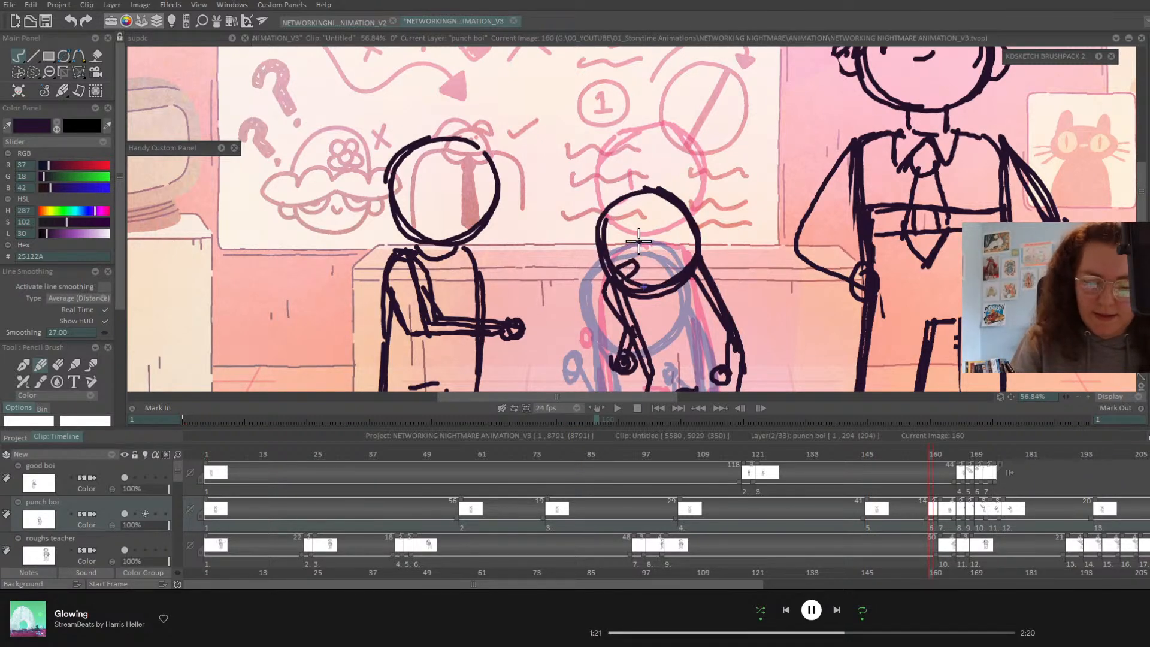
{"action": "key", "text": "ctrl+Right"}
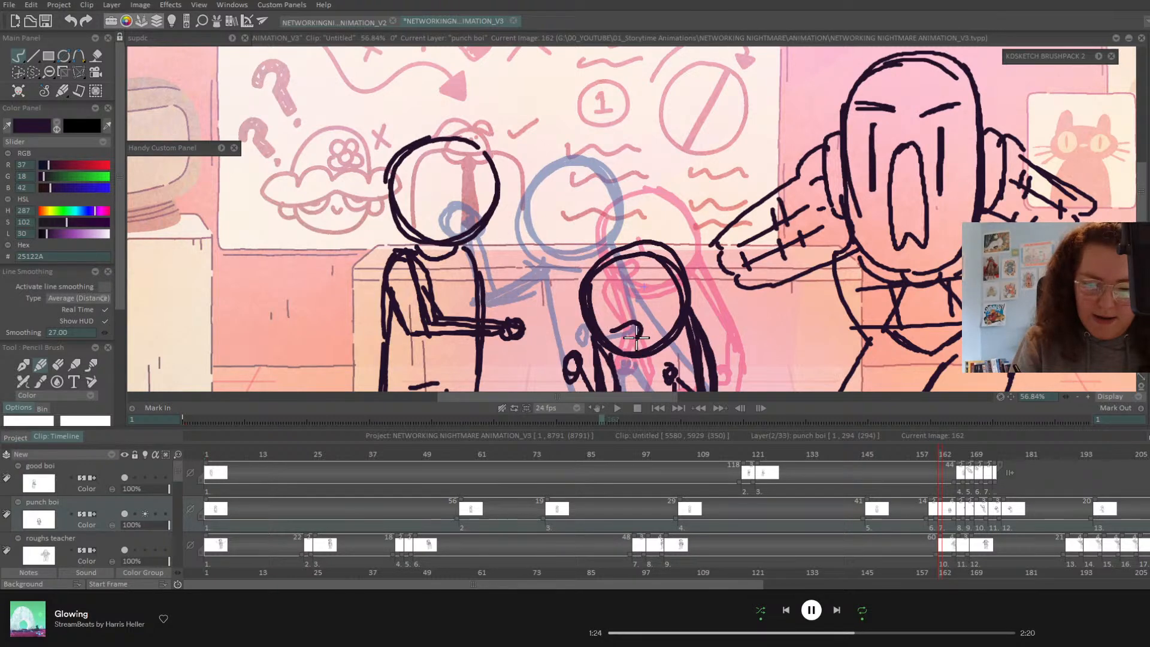
{"action": "left_click_drag", "start_coordinate": [637, 337], "coordinate": [614, 333]}
{"action": "left_click_drag", "start_coordinate": [597, 311], "coordinate": [598, 318]}
{"action": "left_click_drag", "start_coordinate": [643, 305], "coordinate": [645, 311]}
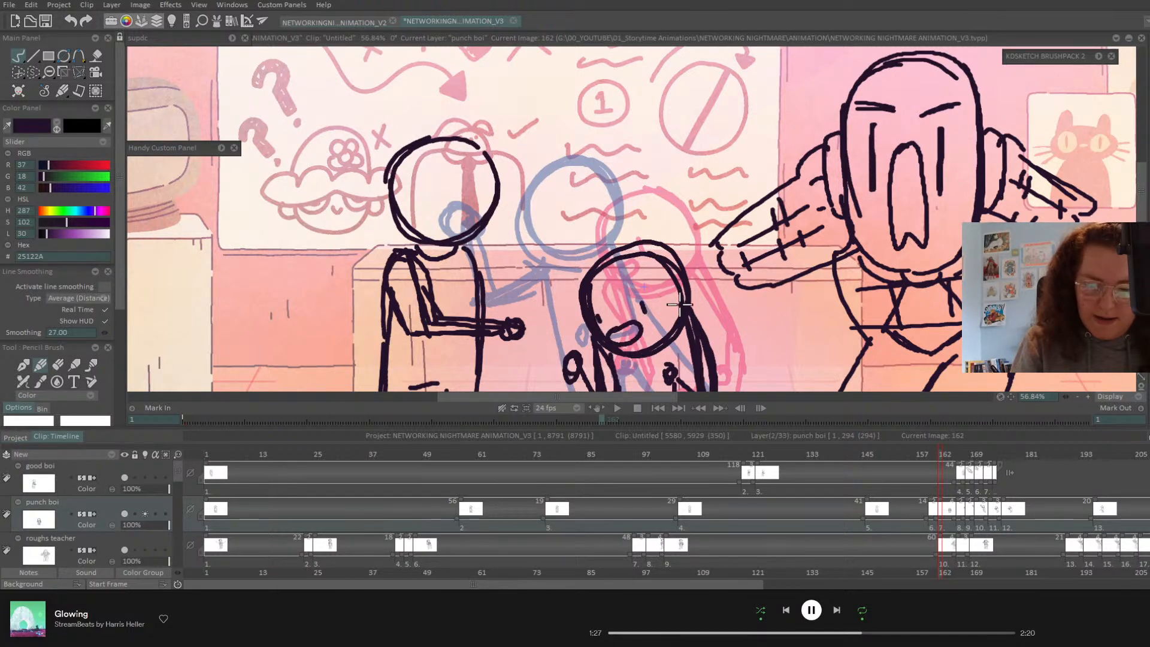
- Sketch eyes and an open mouth on punch boi at frames 166 and 168, undoing misplaced strokes at frame 168
{"action": "key", "text": "ctrl+Right"}
{"action": "mouse_move", "coordinate": [543, 210]}
{"action": "left_mouse_down"}
{"action": "mouse_move", "coordinate": [576, 207]}
{"action": "mouse_move", "coordinate": [571, 230]}
{"action": "mouse_move", "coordinate": [543, 231]}
{"action": "mouse_move", "coordinate": [543, 209]}
{"action": "mouse_move", "coordinate": [581, 196]}
{"action": "left_mouse_up"}
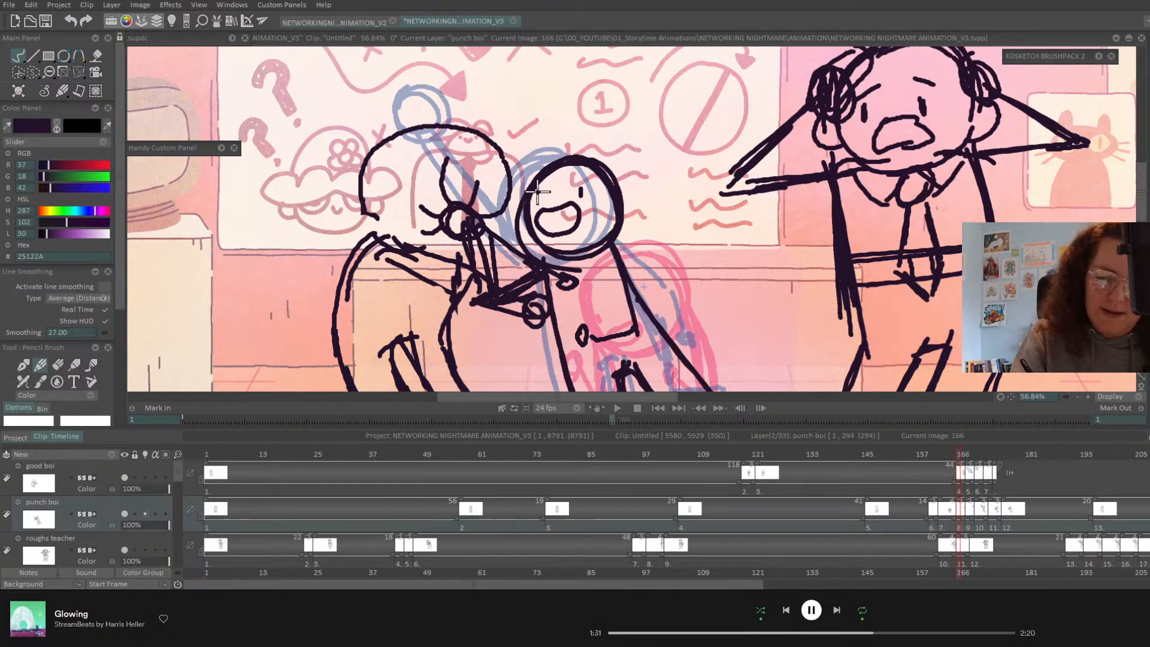
{"action": "key", "text": "ctrl+Right"}
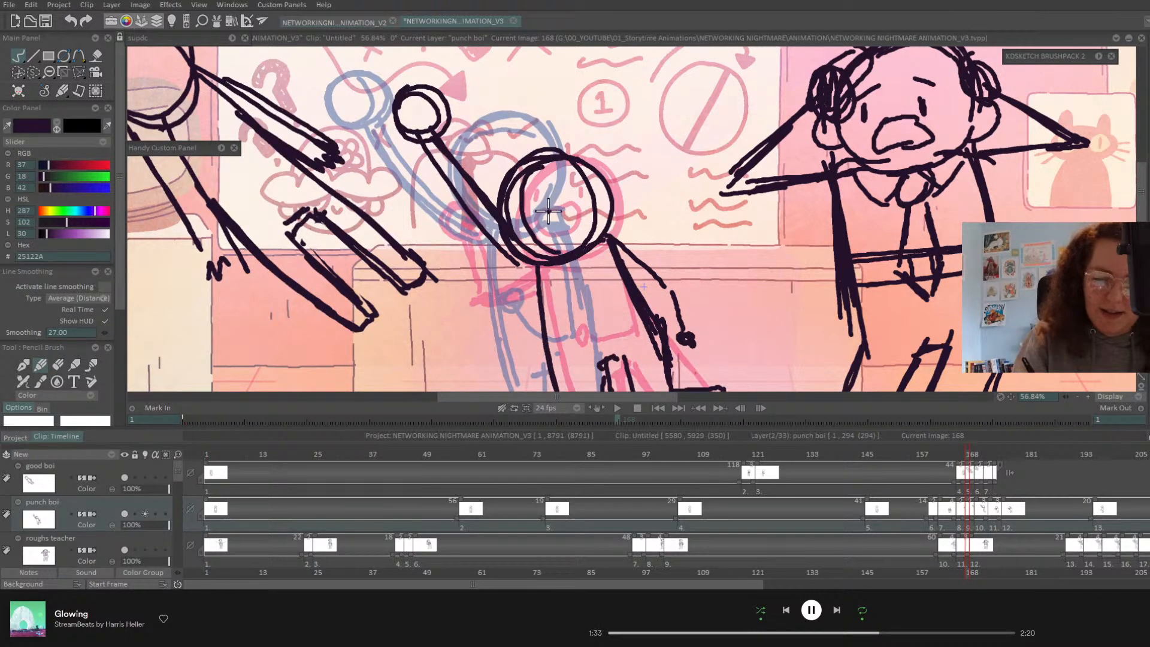
{"action": "mouse_move", "coordinate": [543, 215]}
{"action": "left_mouse_down"}
{"action": "mouse_move", "coordinate": [576, 197]}
{"action": "mouse_move", "coordinate": [541, 212]}
{"action": "mouse_move", "coordinate": [554, 211]}
{"action": "mouse_move", "coordinate": [547, 237]}
{"action": "mouse_move", "coordinate": [514, 230]}
{"action": "mouse_move", "coordinate": [547, 235]}
{"action": "left_mouse_up"}
{"action": "key", "text": "ctrl+z"}
{"action": "key", "text": "ctrl+z"}
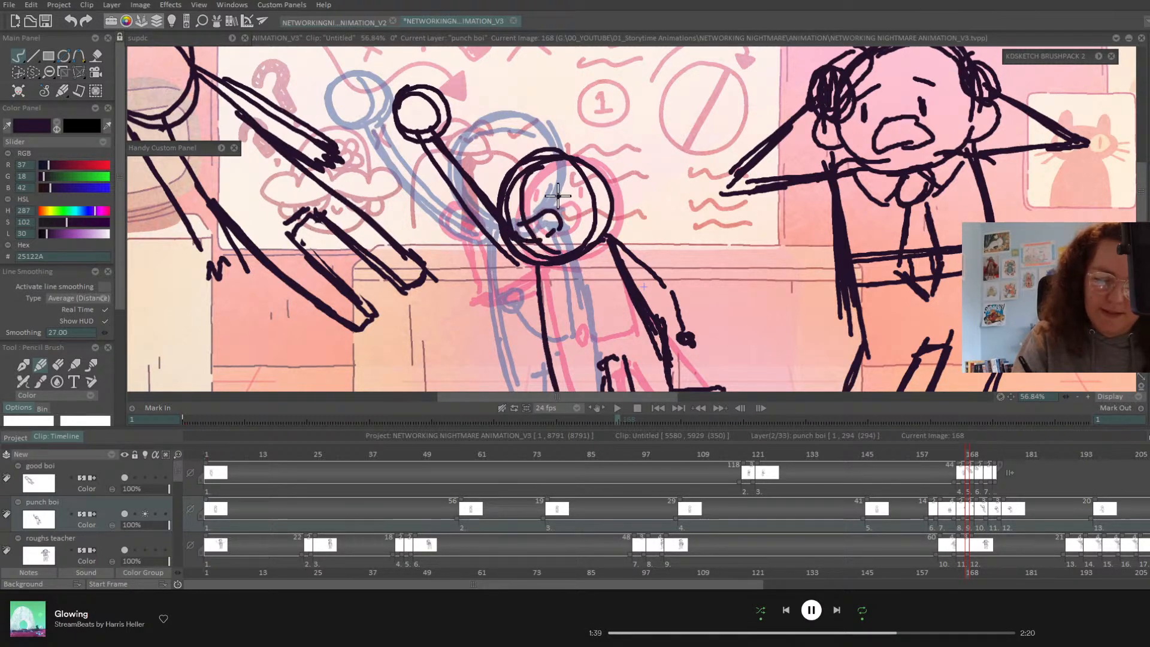
- Sketch punch boi's eyes and open mouth during the punch at frames 170 and 173
{"action": "key", "text": "Right"}
{"action": "key", "text": "Right"}
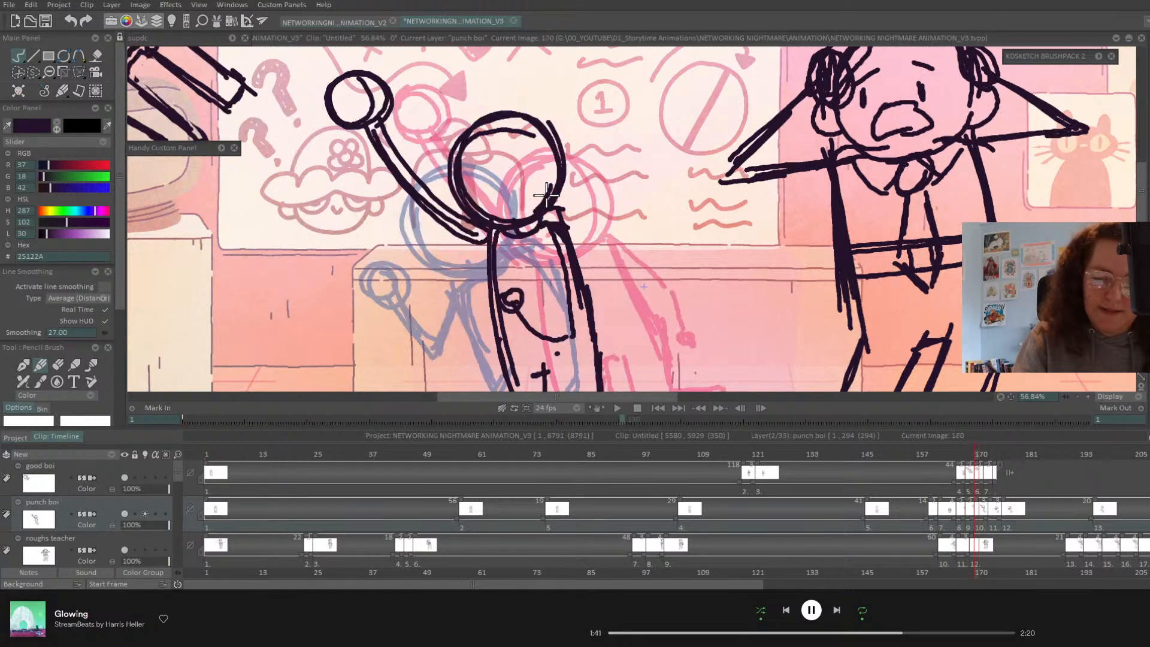
{"action": "mouse_move", "coordinate": [478, 175]}
{"action": "left_mouse_down"}
{"action": "mouse_move", "coordinate": [508, 170]}
{"action": "mouse_move", "coordinate": [510, 183]}
{"action": "mouse_move", "coordinate": [472, 177]}
{"action": "mouse_move", "coordinate": [510, 183]}
{"action": "mouse_move", "coordinate": [508, 159]}
{"action": "left_mouse_up"}
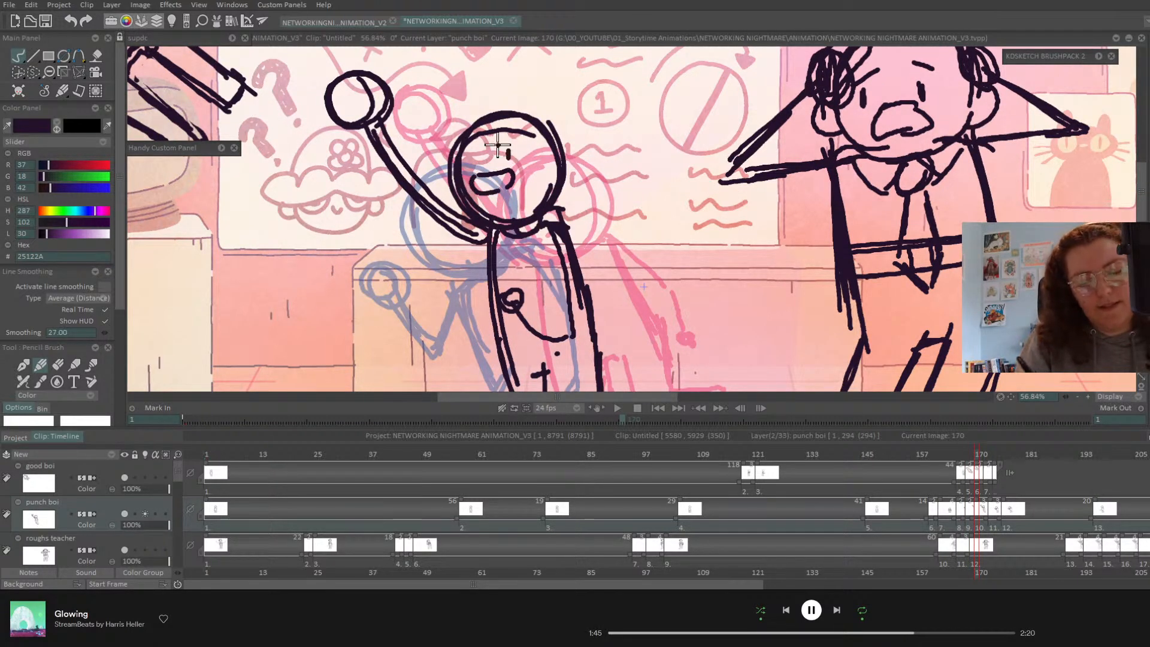
{"action": "key", "text": "Right"}
{"action": "key", "text": "Right"}
{"action": "key", "text": "Right"}
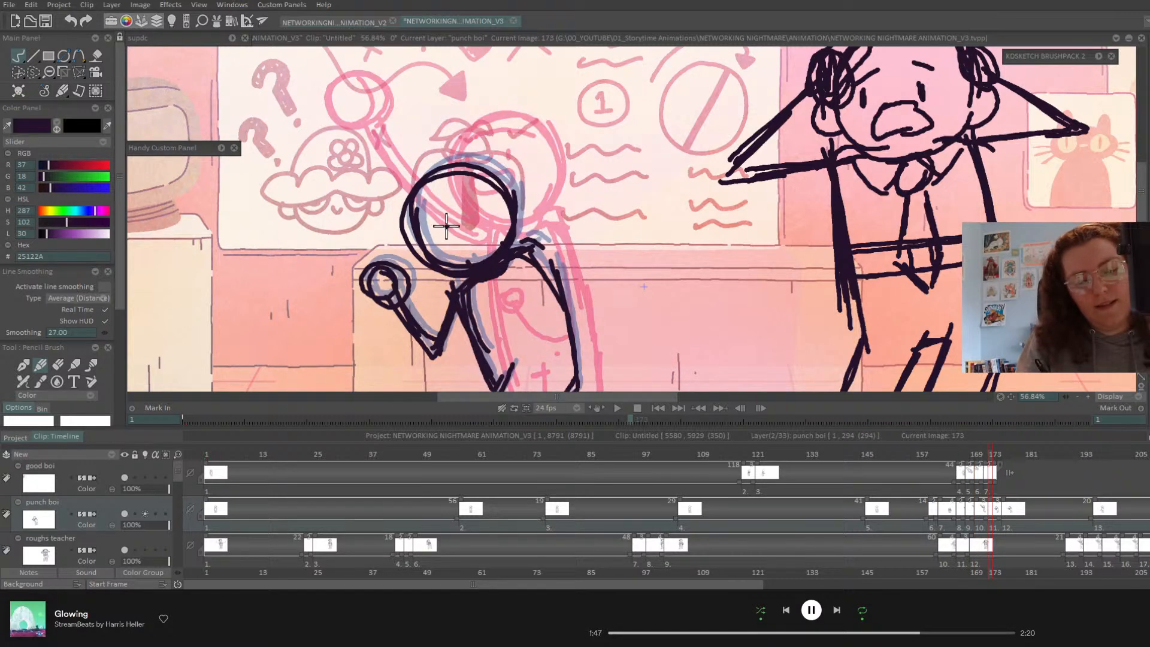
{"action": "mouse_move", "coordinate": [437, 240]}
{"action": "left_mouse_down"}
{"action": "mouse_move", "coordinate": [465, 233]}
{"action": "mouse_move", "coordinate": [438, 248]}
{"action": "mouse_move", "coordinate": [471, 201]}
{"action": "left_mouse_up"}
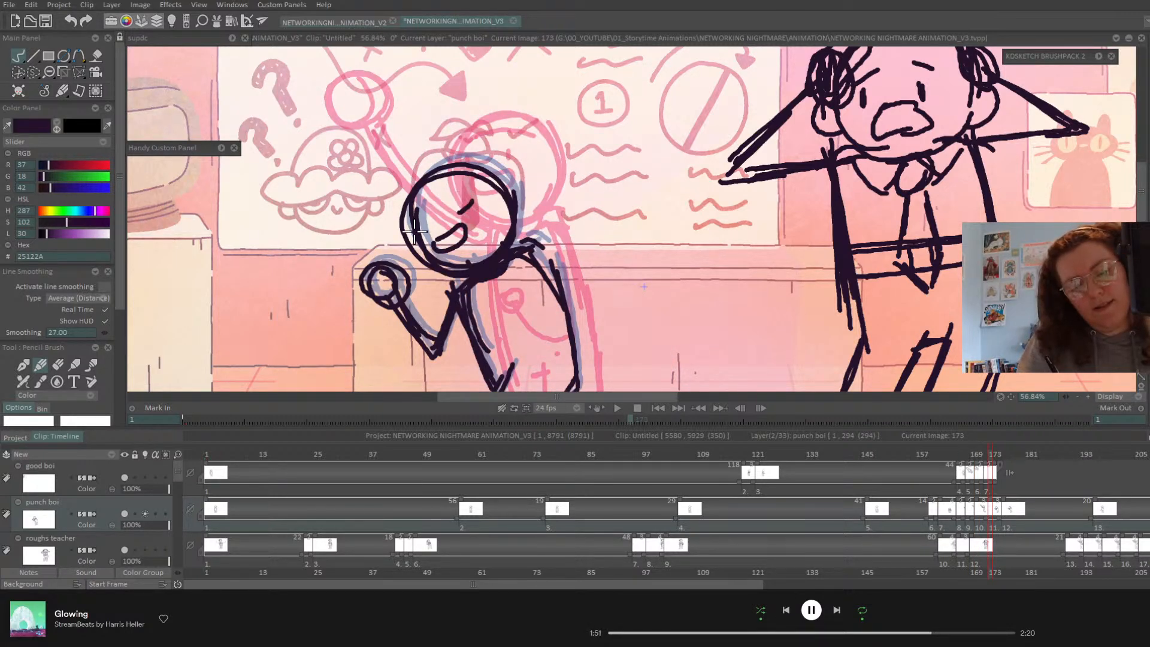
- Sketch the eyes and open mouth on punch boi at frame 176, and advance to the drawing at frame 196
{"action": "key", "text": "Right"}
{"action": "key", "text": "Right"}
{"action": "key", "text": "Right"}
{"action": "left_click_drag", "start_coordinate": [462, 208], "coordinate": [483, 195]}
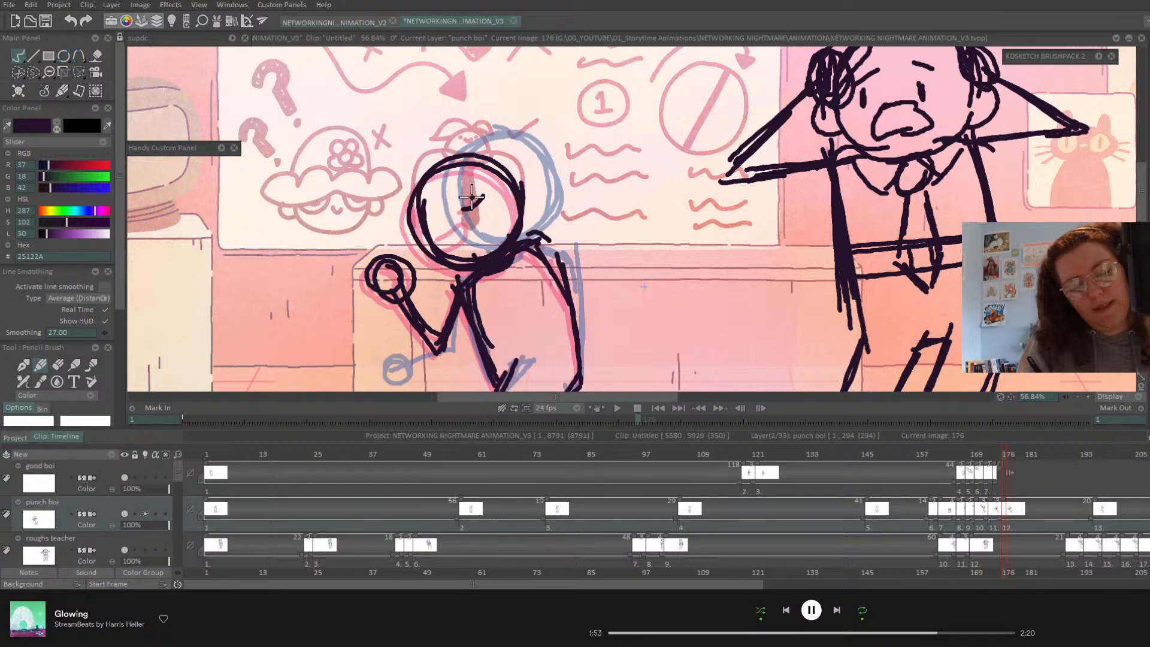
{"action": "mouse_move", "coordinate": [439, 238]}
{"action": "left_mouse_down"}
{"action": "mouse_move", "coordinate": [465, 227]}
{"action": "mouse_move", "coordinate": [437, 243]}
{"action": "mouse_move", "coordinate": [468, 235]}
{"action": "left_mouse_up"}
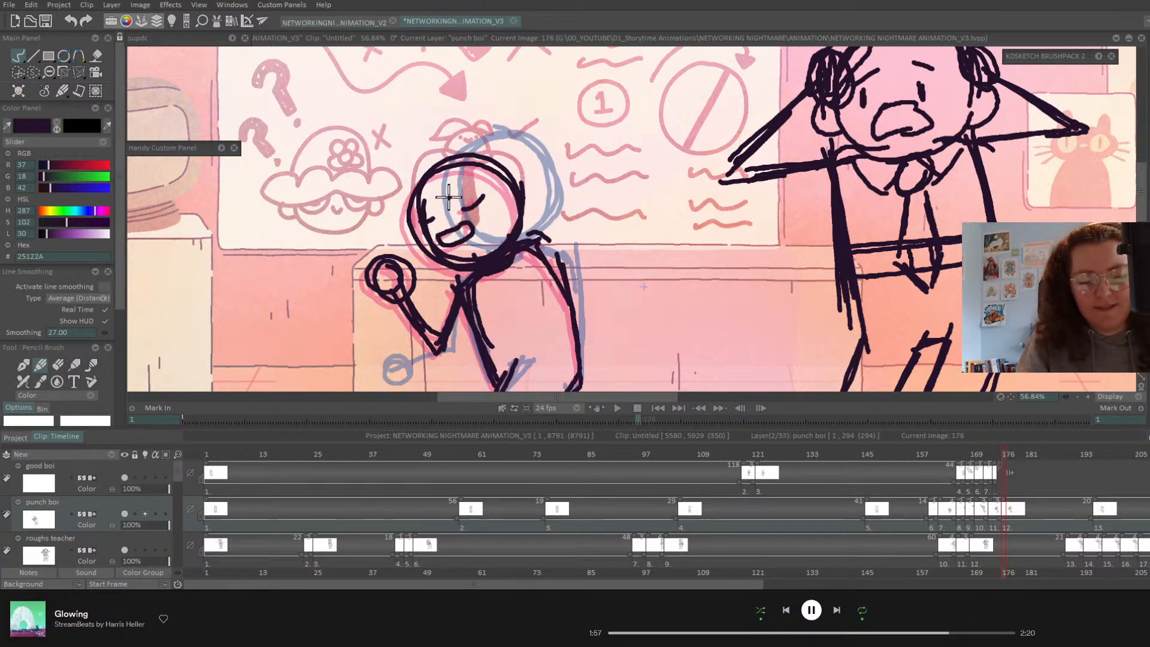
{"action": "key", "text": "Right"}
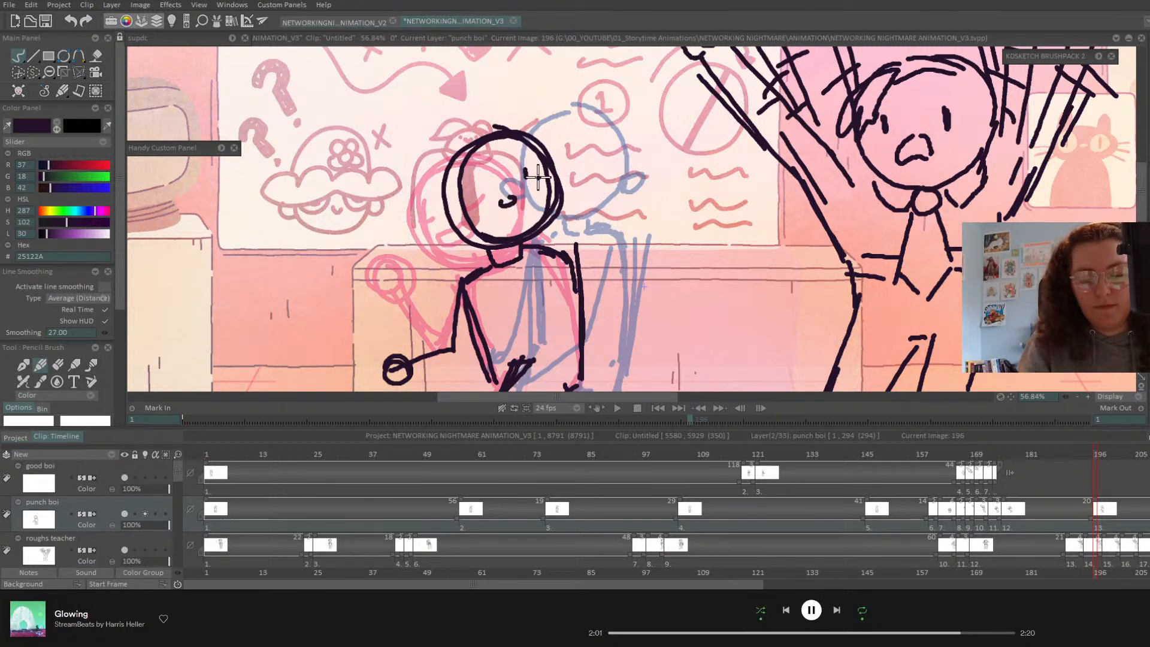
{"action": "left_click_drag", "start_coordinate": [482, 178], "coordinate": [483, 188]}
{"action": "key", "text": "Left"}
{"action": "key", "text": "Right"}
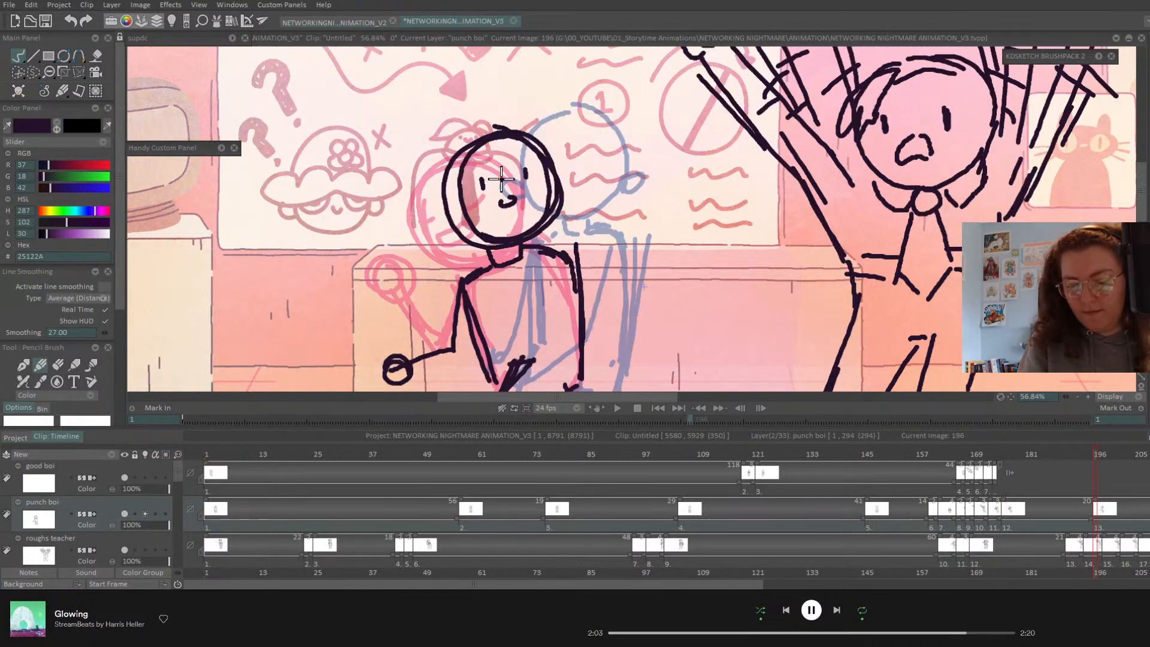
{"action": "key", "text": "ctrl+z"}
{"action": "key", "text": "ctrl+z"}
{"action": "key", "text": "ctrl+z"}
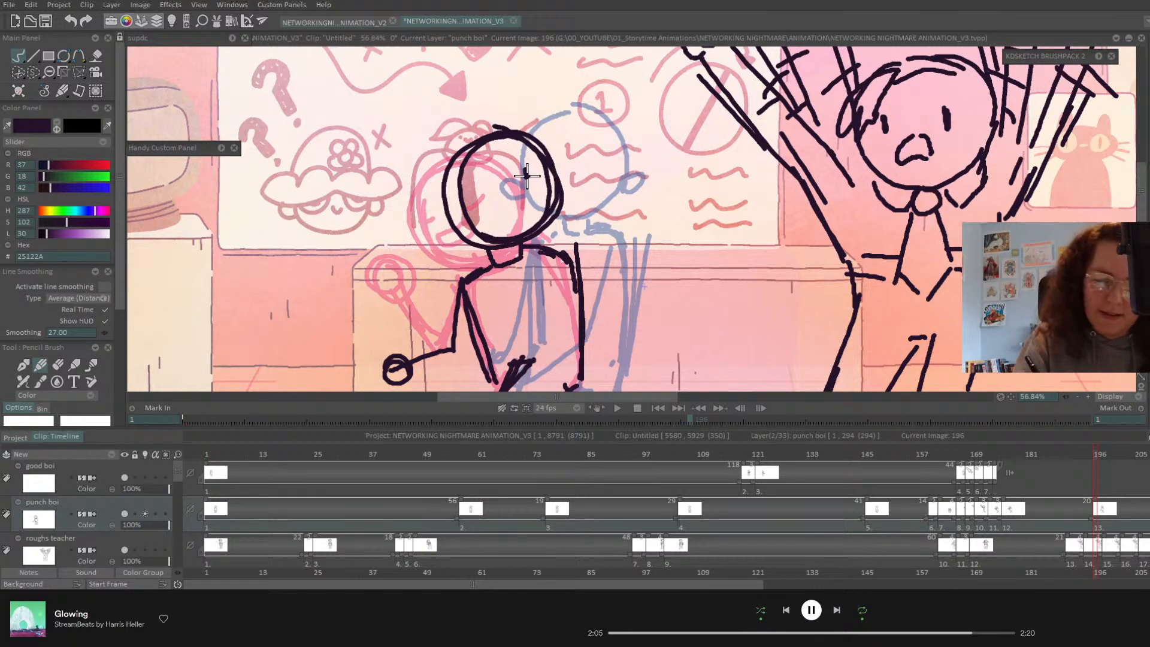
- Sketch two eyes and a small mouth on punch boi at frame 196, and advance to the drawing at frame 248
{"action": "left_click_drag", "start_coordinate": [535, 172], "coordinate": [524, 198]}
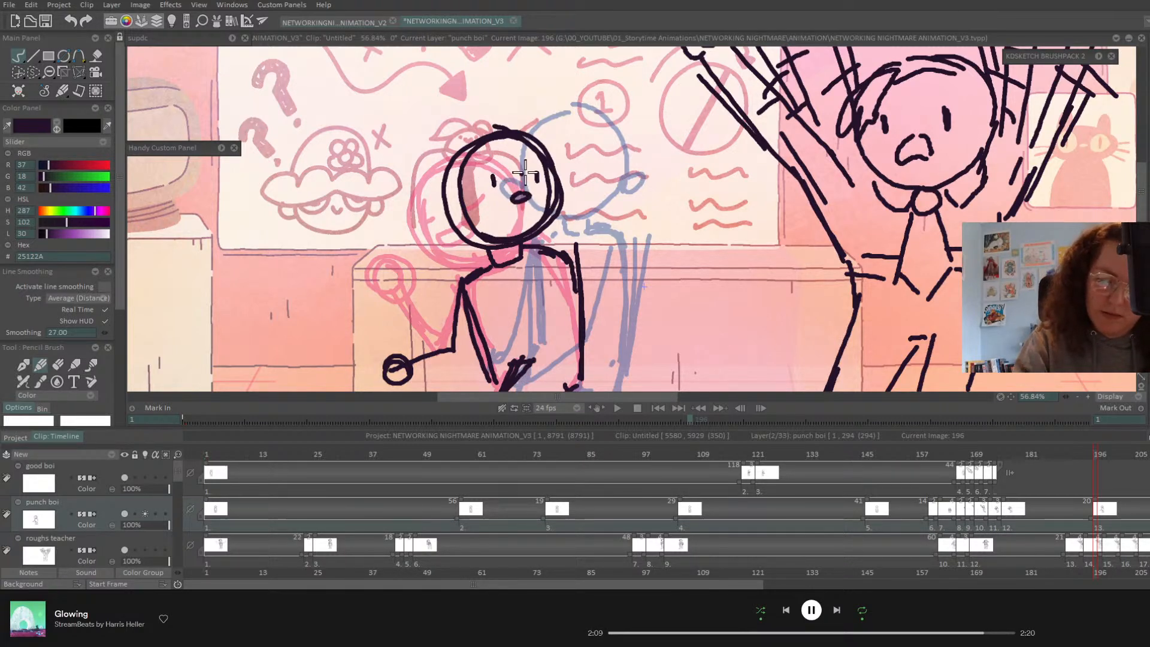
{"action": "key", "text": "Right"}
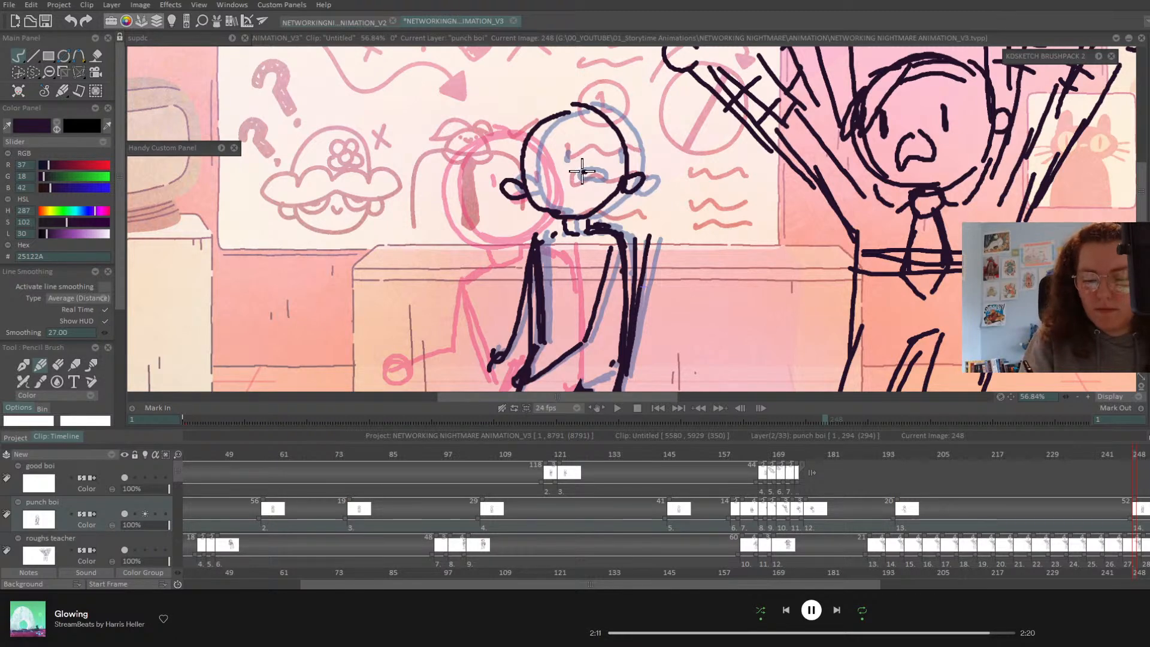
{"action": "mouse_move", "coordinate": [582, 172]}
{"action": "left_mouse_down"}
{"action": "mouse_move", "coordinate": [560, 180]}
{"action": "mouse_move", "coordinate": [595, 175]}
{"action": "mouse_move", "coordinate": [605, 159]}
{"action": "left_mouse_up"}
{"action": "left_click_drag", "start_coordinate": [552, 157], "coordinate": [554, 164]}
{"action": "key", "text": "Left"}
{"action": "key", "text": "Right"}
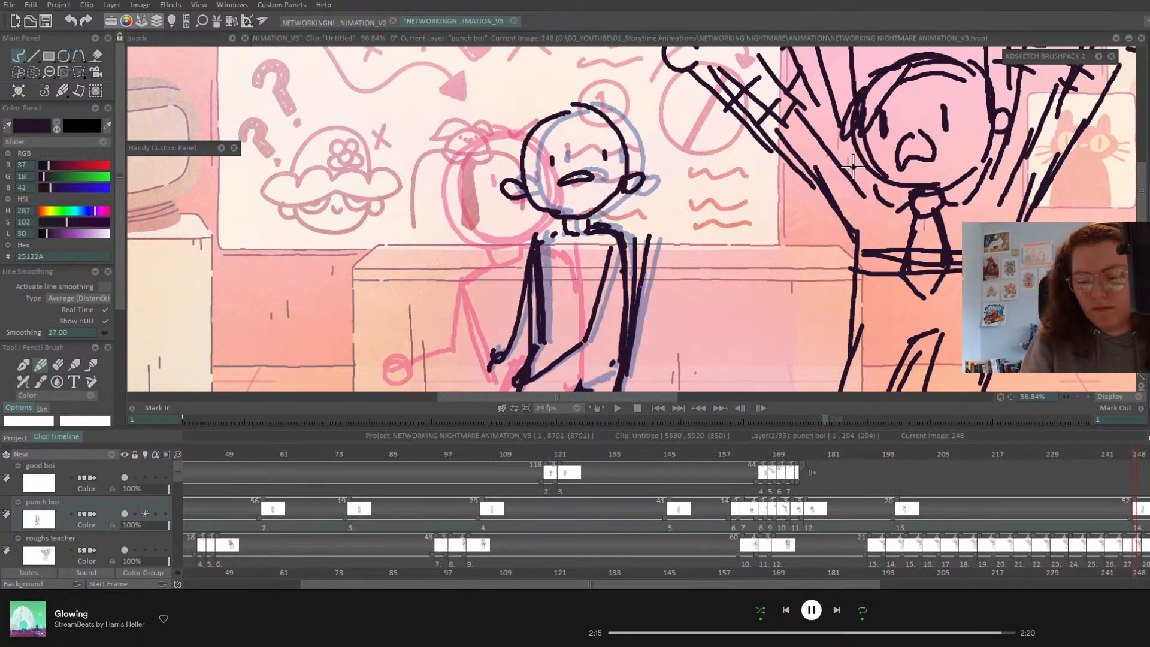
{"action": "key", "text": "ctrl+z"}
{"action": "key", "text": "ctrl+z"}
{"action": "key", "text": "ctrl+z"}
{"action": "key", "text": "ctrl+z"}
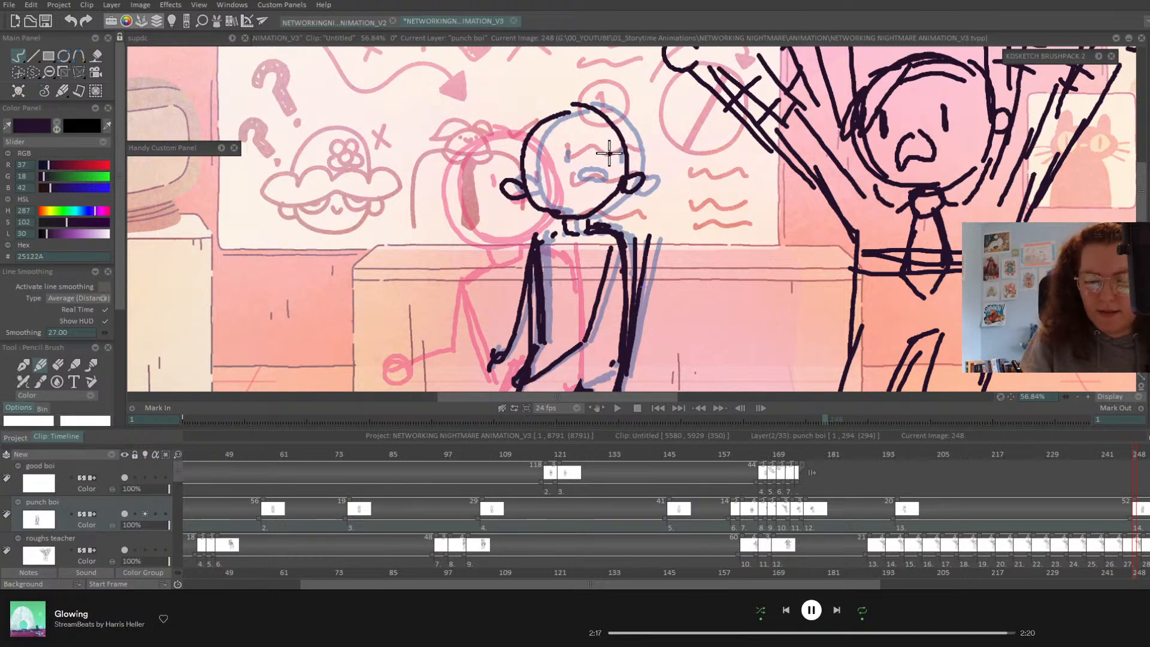
{"action": "left_click_drag", "start_coordinate": [566, 154], "coordinate": [581, 176]}
{"action": "key", "text": "Left"}
{"action": "key", "text": "Right"}
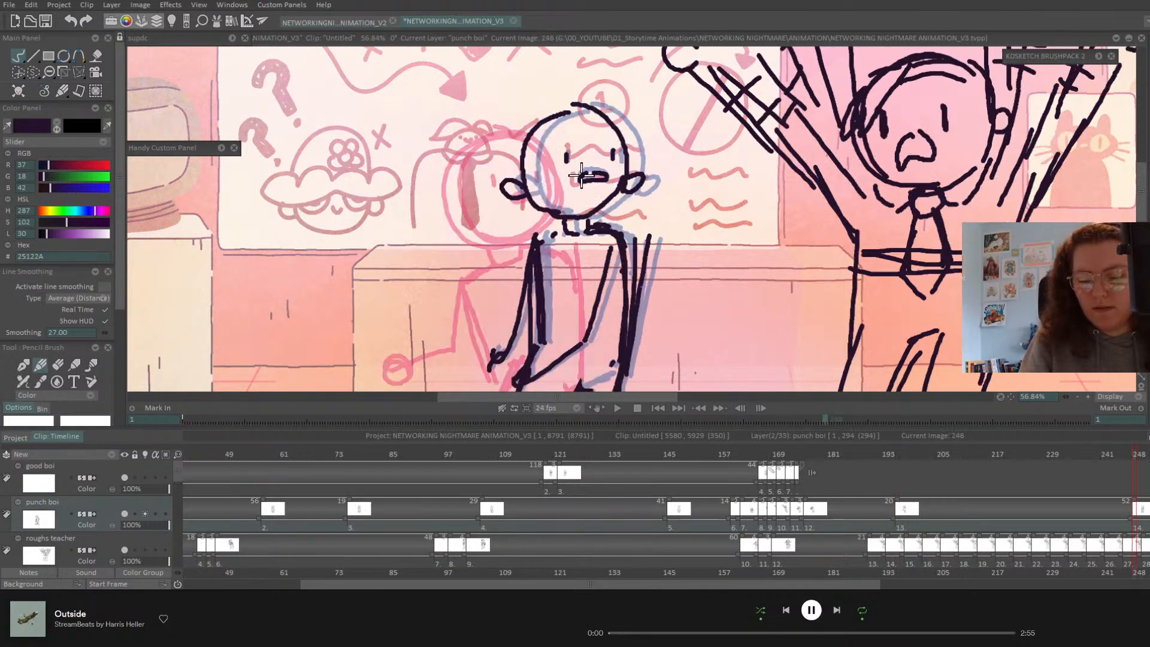
{"action": "key", "text": "Right"}
{"action": "key", "text": "Left"}
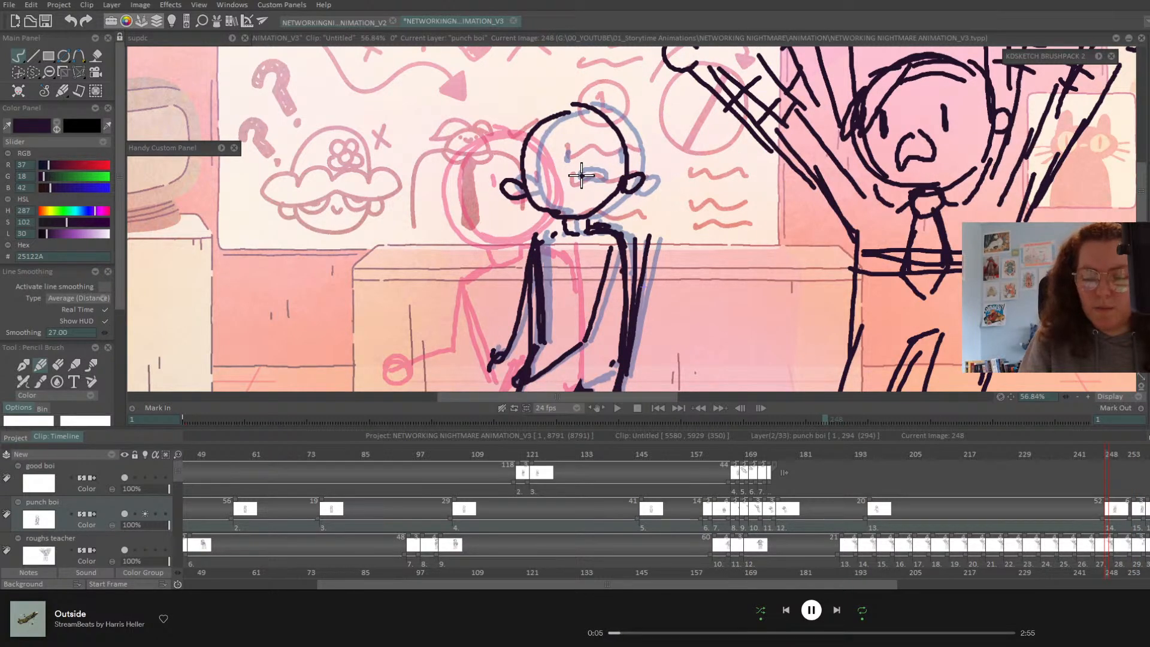
{"action": "key", "text": "Left"}
{"action": "key", "text": "Right"}
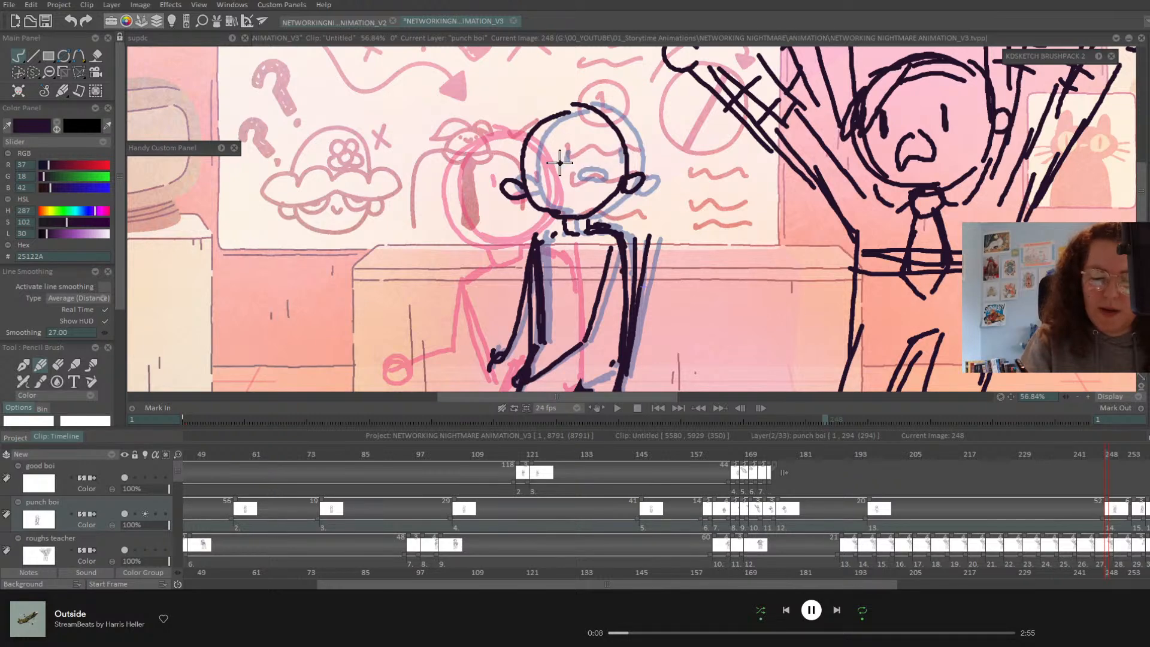
- Sketch two eyes and an open, frowning mouth on punch boi at frame 248, and compare it with the previous drawing
{"action": "left_click_drag", "start_coordinate": [579, 167], "coordinate": [601, 175]}
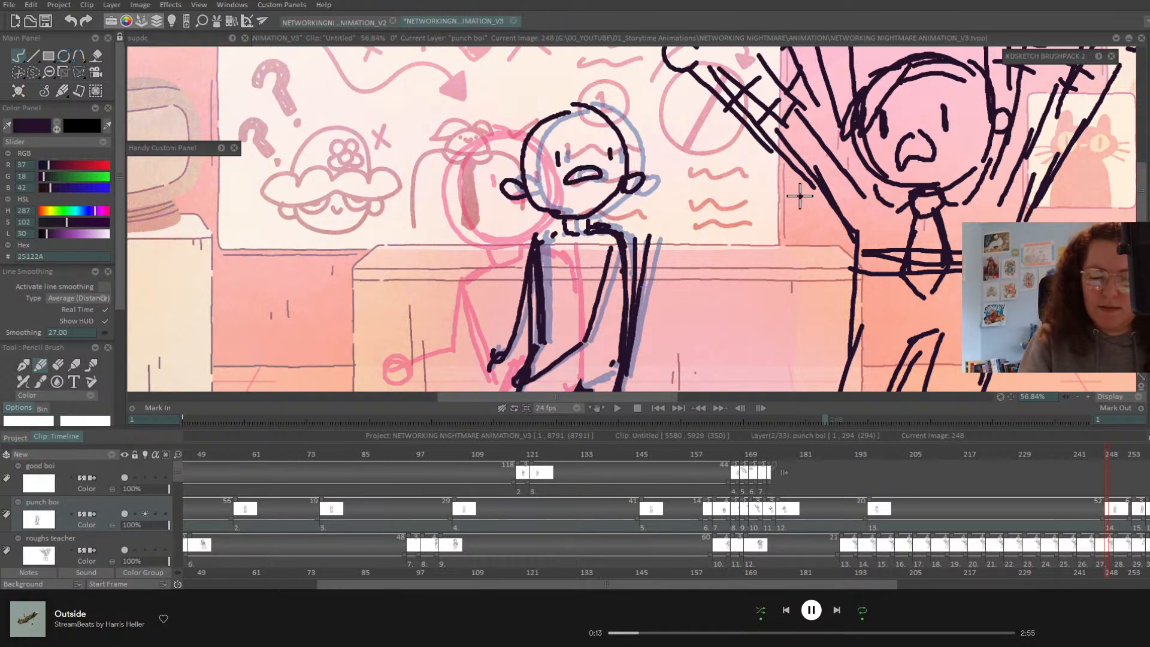
{"action": "key", "text": "Left"}
{"action": "key", "text": "Right"}
- Flip back and forth through the punch boi drawings at frames 248, 254 and 257 to check the facial motion
{"action": "key", "text": "Right"}
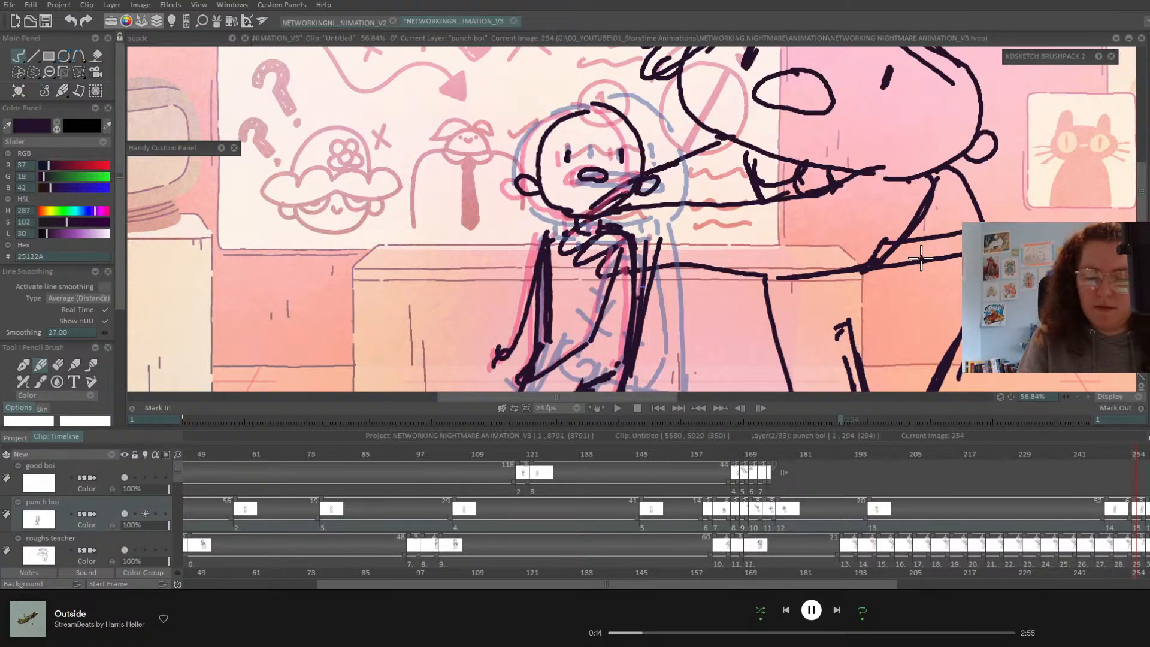
{"action": "key", "text": "Left"}
{"action": "key", "text": "Right"}
{"action": "key", "text": "Left"}
{"action": "key", "text": "Right"}
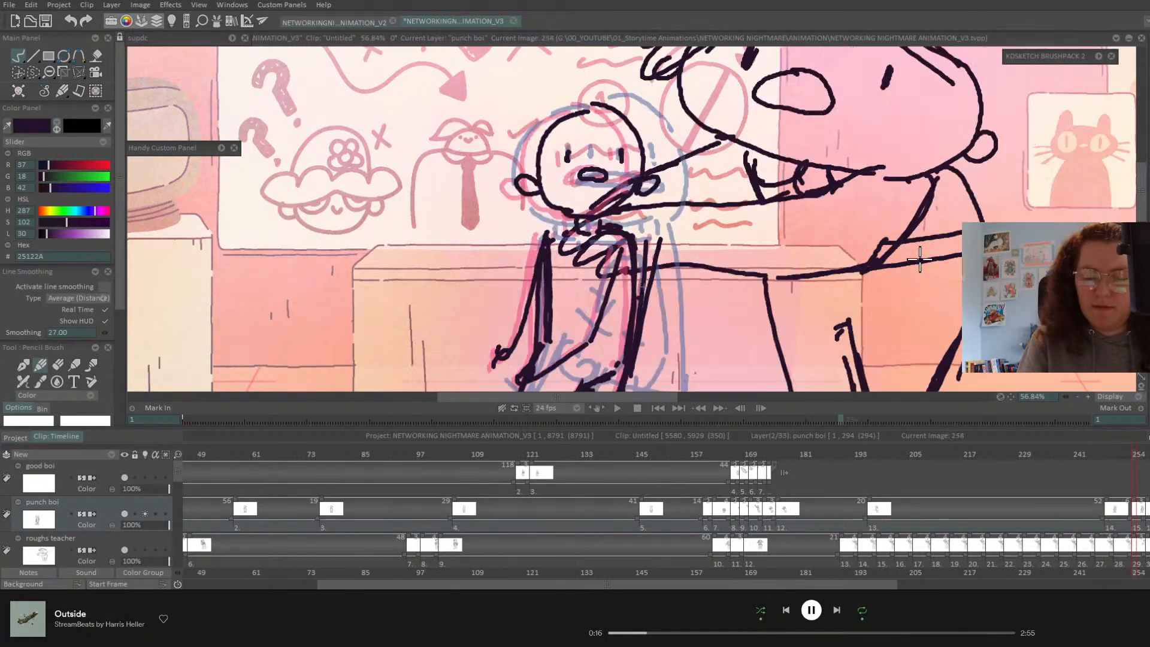
{"action": "key", "text": "Left"}
{"action": "key", "text": "Right"}
{"action": "key", "text": "Right"}
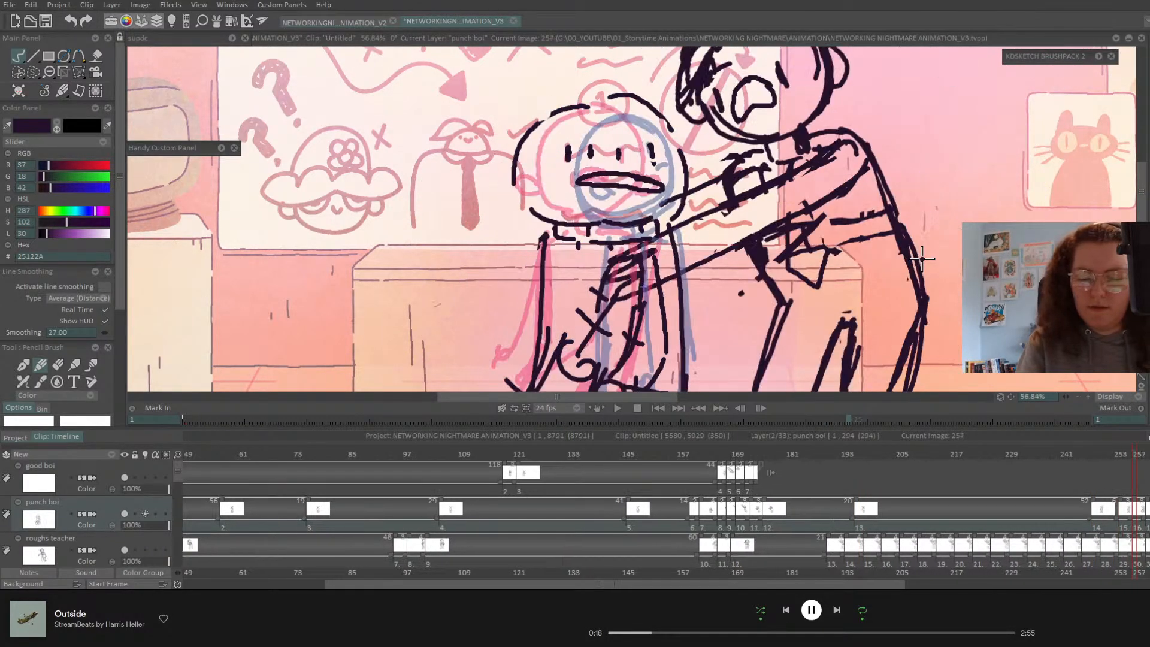
- Extend the exposure of punch boi's last drawing so the layer runs up to frame 298
{"action": "key", "text": "Right"}
{"action": "key", "text": "Right"}
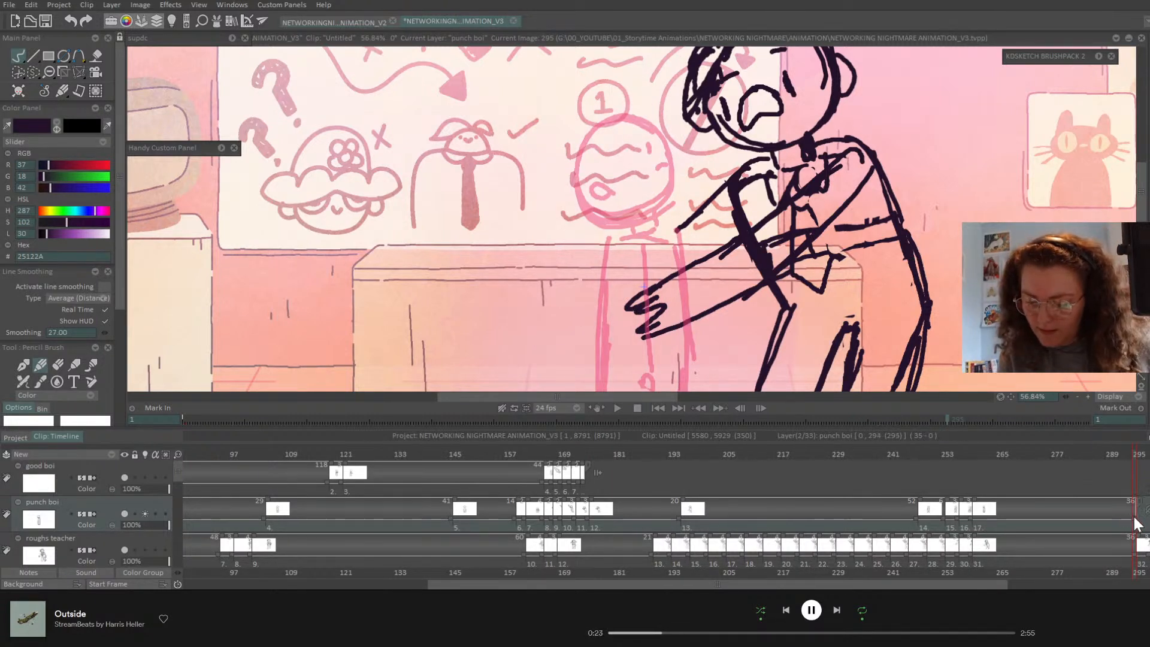
{"action": "left_click_drag", "start_coordinate": [1135, 518], "coordinate": [1138, 519]}
{"action": "key", "text": "Right"}
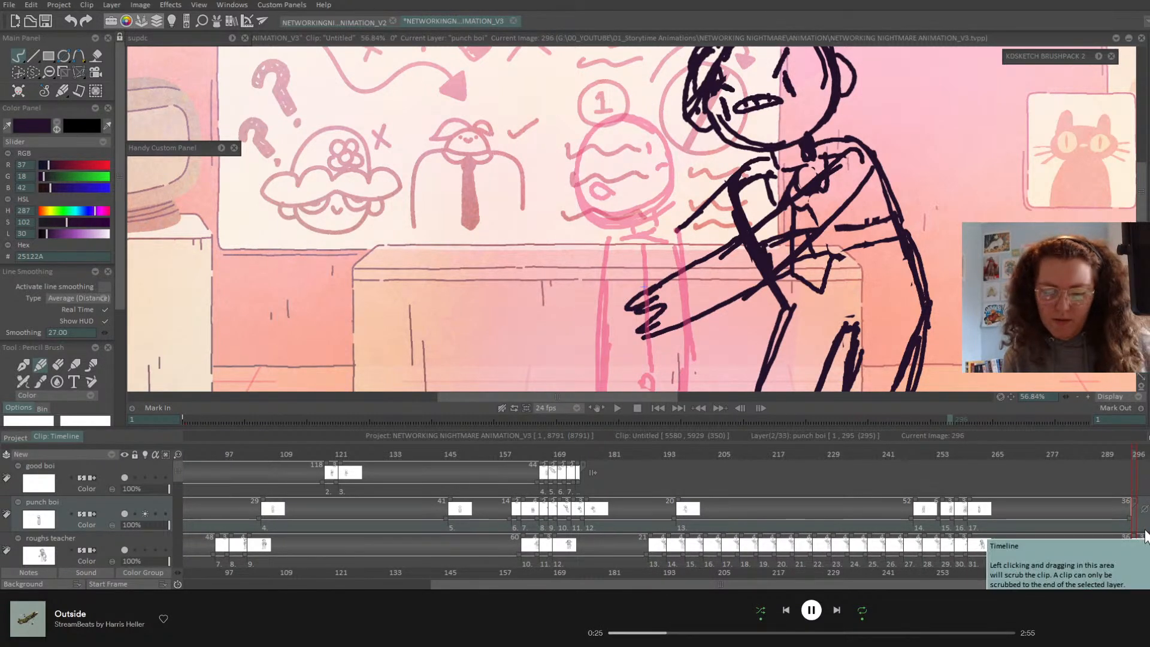
{"action": "key", "text": "Right"}
{"action": "key", "text": "Right"}
{"action": "key", "text": "Right"}
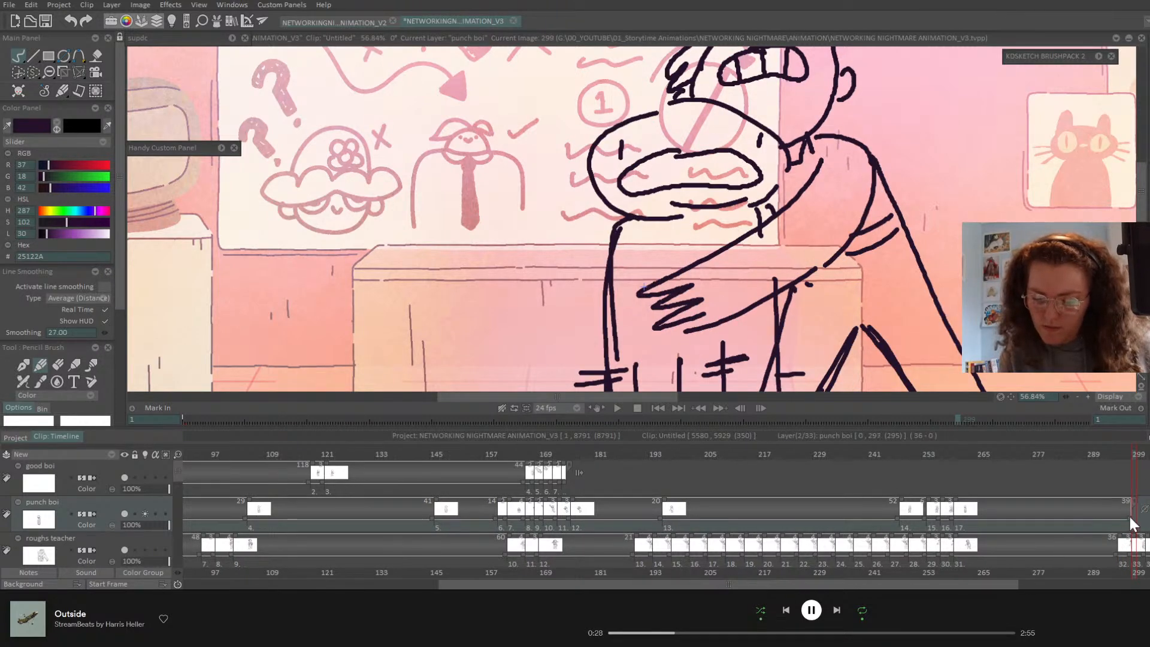
{"action": "key", "text": "Right"}
{"action": "key", "text": "Right"}
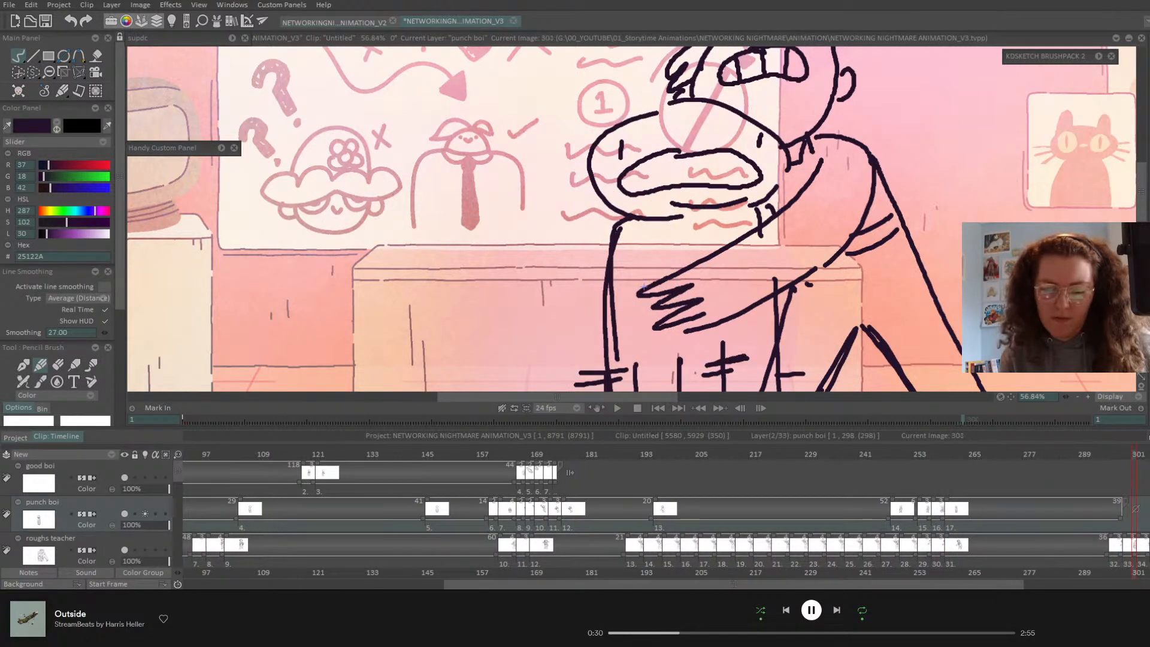
- Check the frames up to 305, and flip back through the punch boi drawings to frame 196
{"action": "key", "text": "Right"}
{"action": "key", "text": "Right"}
{"action": "key", "text": "Right"}
{"action": "key", "text": "Right"}
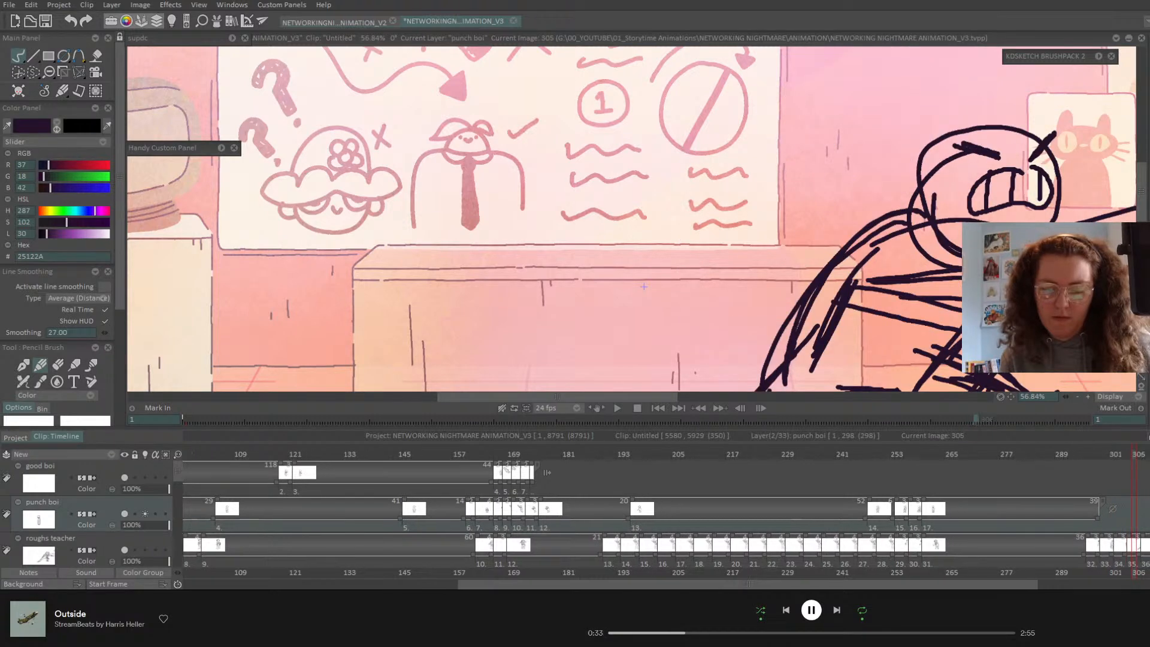
{"action": "key", "text": "Left"}
{"action": "key", "text": "Left"}
{"action": "key", "text": "Left"}
{"action": "key", "text": "Left"}
{"action": "key", "text": "Left"}
{"action": "key", "text": "Left"}
{"action": "key", "text": "Left"}
{"action": "key", "text": "Left"}
{"action": "key", "text": "Left"}
{"action": "key", "text": "Left"}
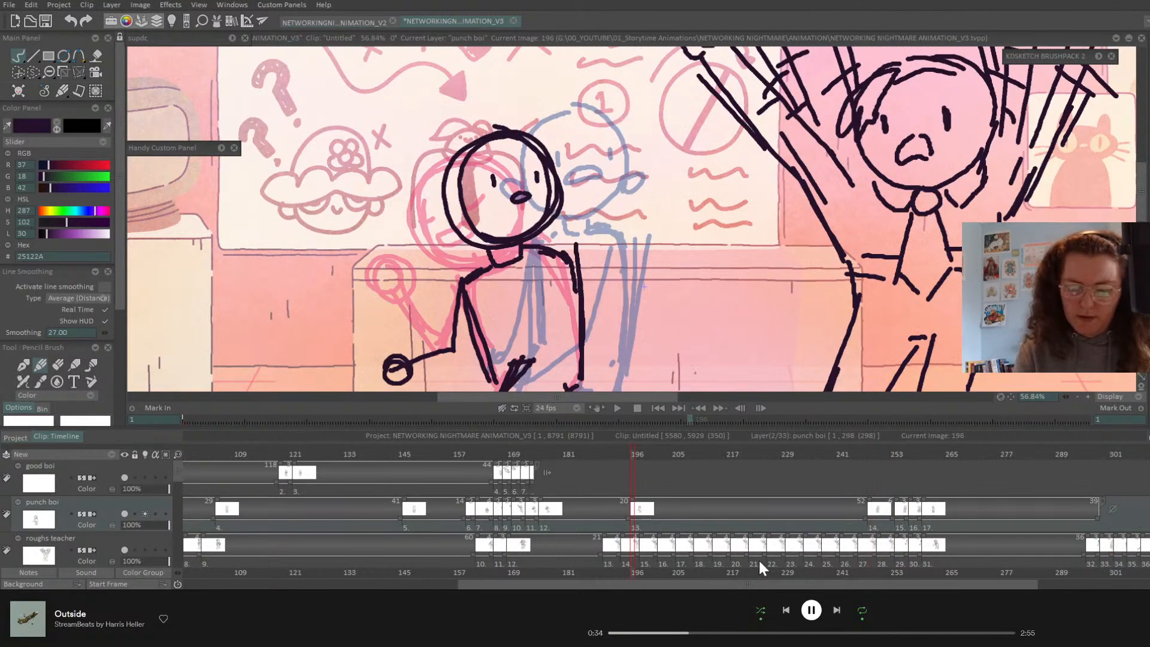
- Sketch the eyes and an open mouth with teeth on good boi at frame 119
{"action": "scroll", "coordinate": [761, 568], "scroll_direction": "up", "scroll_amount": 5}
{"action": "left_click", "coordinate": [100, 470]}
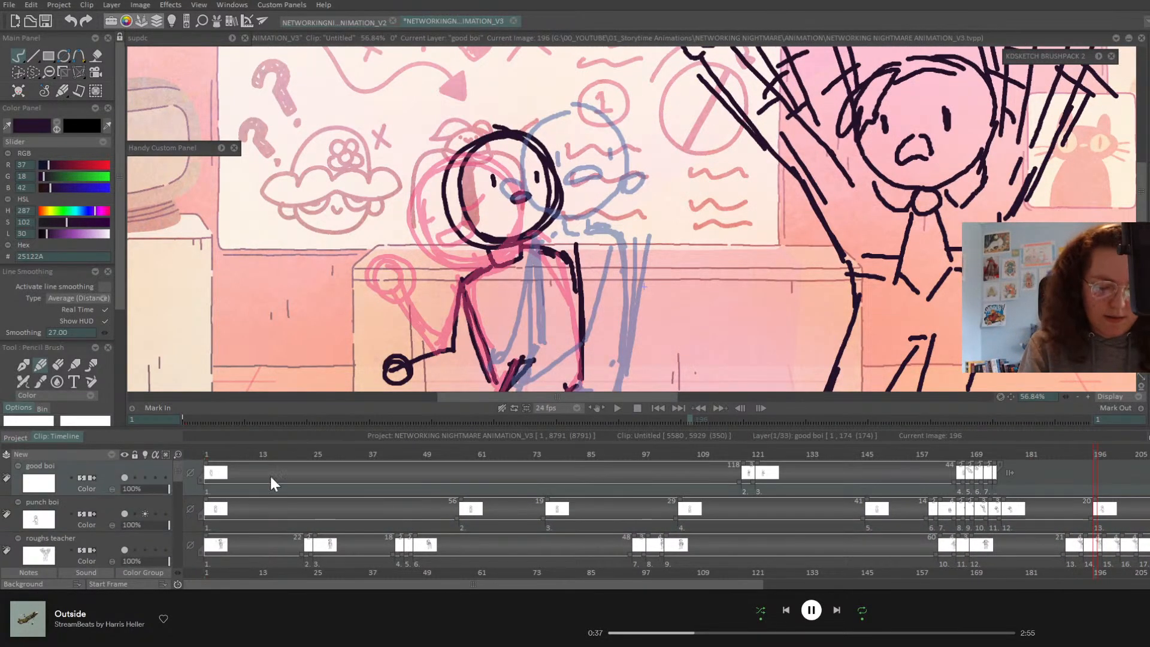
{"action": "left_click", "coordinate": [208, 454]}
{"action": "key", "text": "Right"}
{"action": "key", "text": "Right"}
{"action": "key", "text": "Left"}
{"action": "key", "text": "Left"}
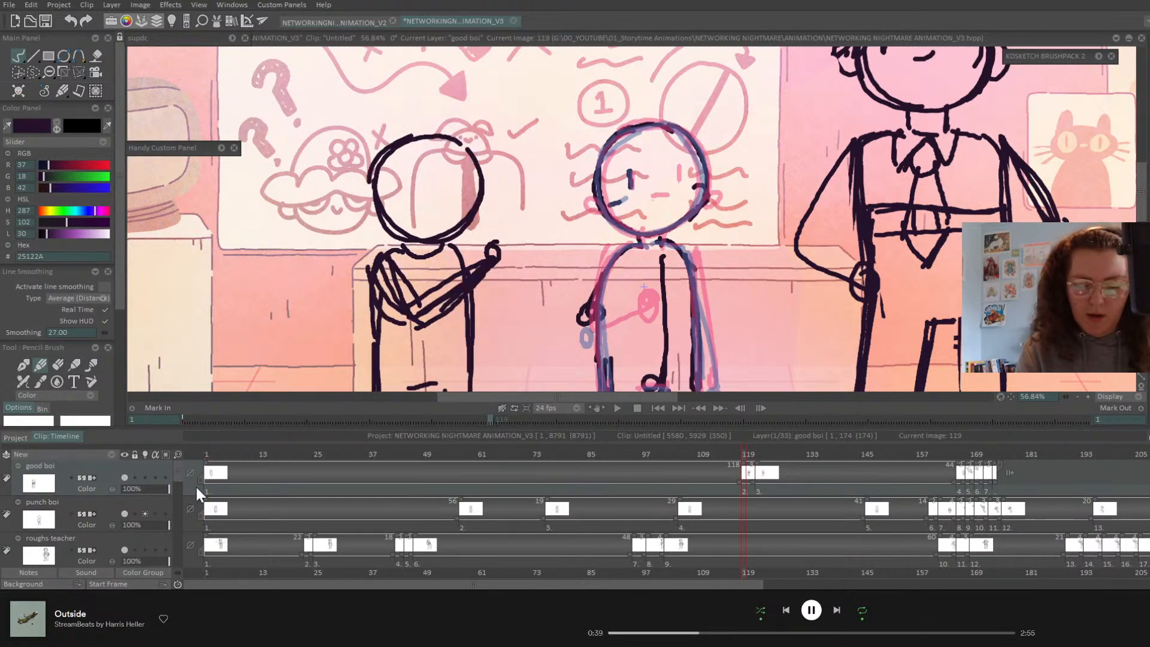
{"action": "key", "text": "Right"}
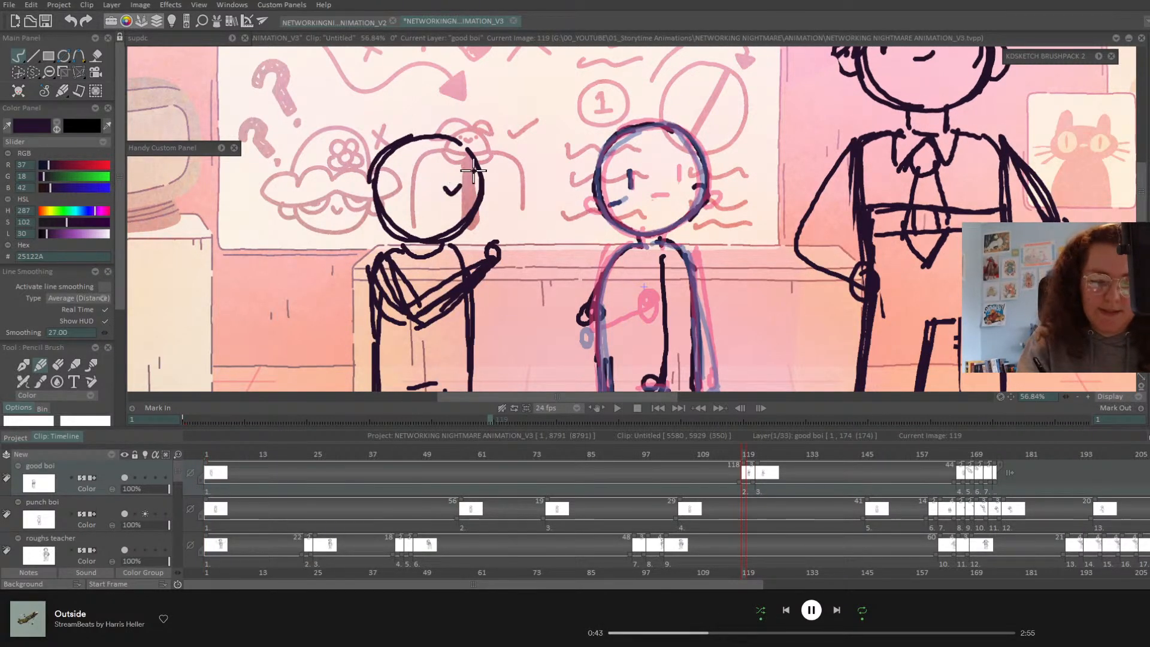
{"action": "key", "text": "ctrl+z"}
{"action": "mouse_move", "coordinate": [459, 190]}
{"action": "left_mouse_down"}
{"action": "mouse_move", "coordinate": [449, 196]}
{"action": "mouse_move", "coordinate": [460, 190]}
{"action": "left_mouse_up"}
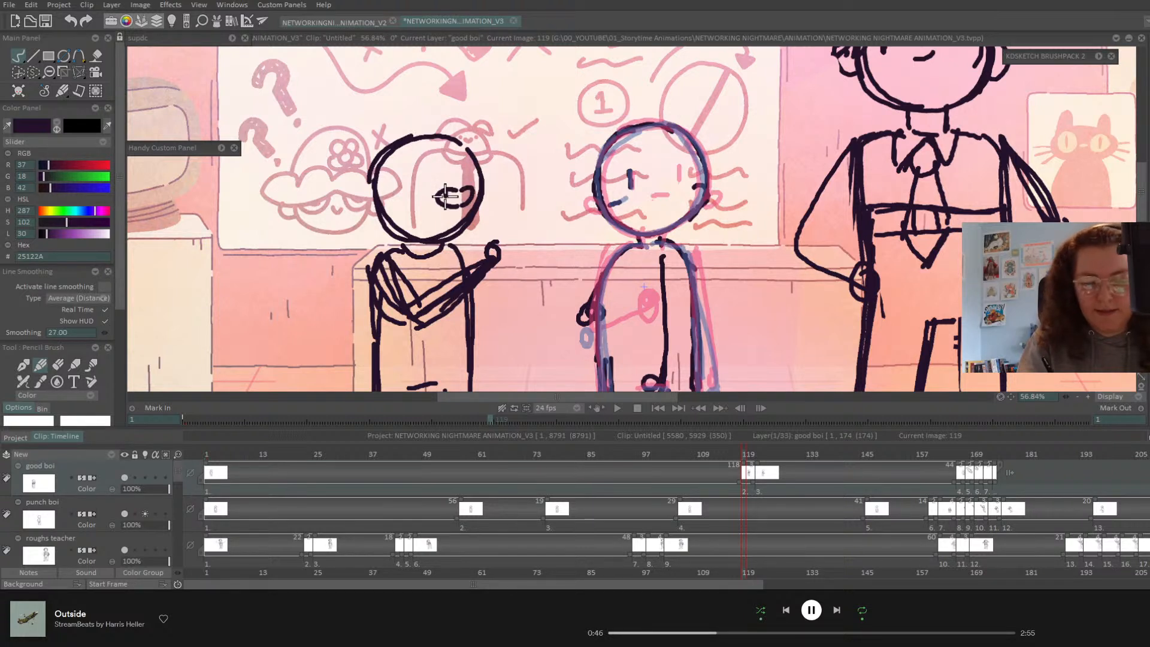
{"action": "left_click_drag", "start_coordinate": [429, 168], "coordinate": [429, 181]}
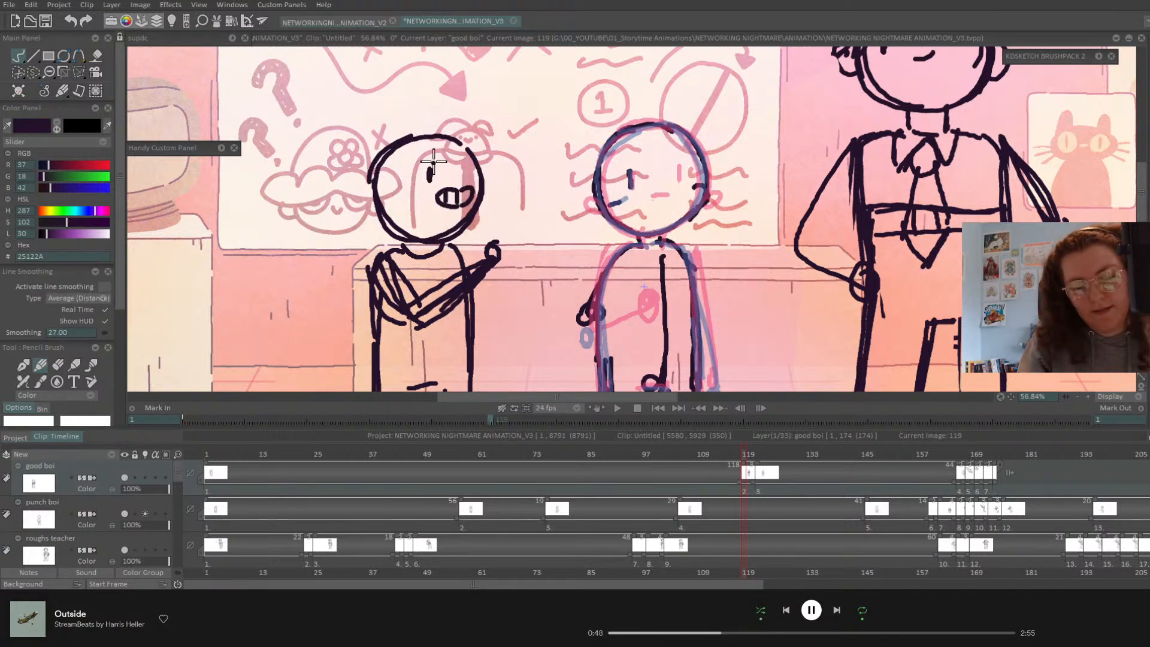
- Enable onion skinning on good boi instead of punch boi, and compare good boi's drawings at frames 119 and 122
{"action": "key", "text": "Right"}
{"action": "key", "text": "Right"}
{"action": "key", "text": "Right"}
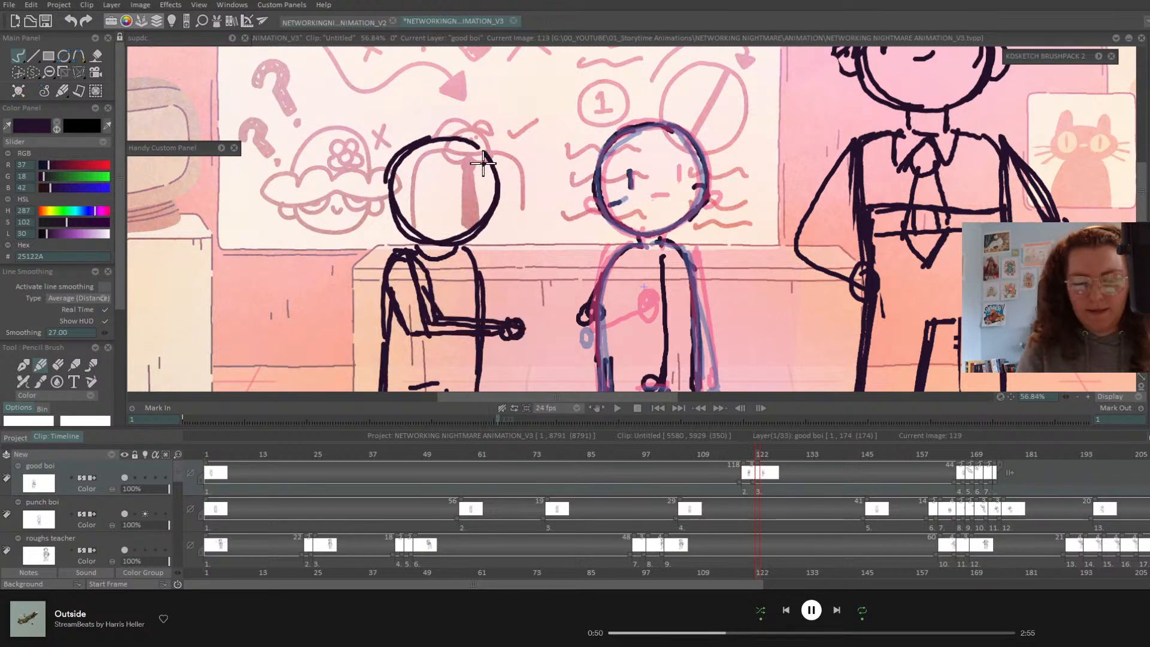
{"action": "left_click", "coordinate": [146, 478]}
{"action": "left_click", "coordinate": [146, 514]}
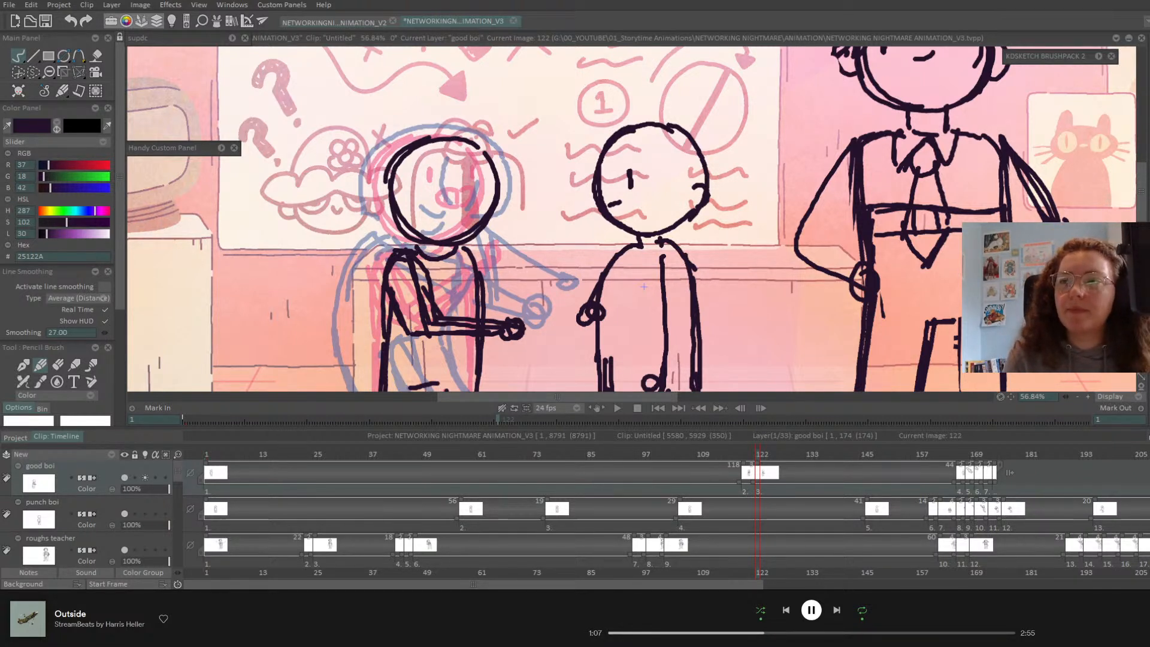
{"action": "key", "text": "Left"}
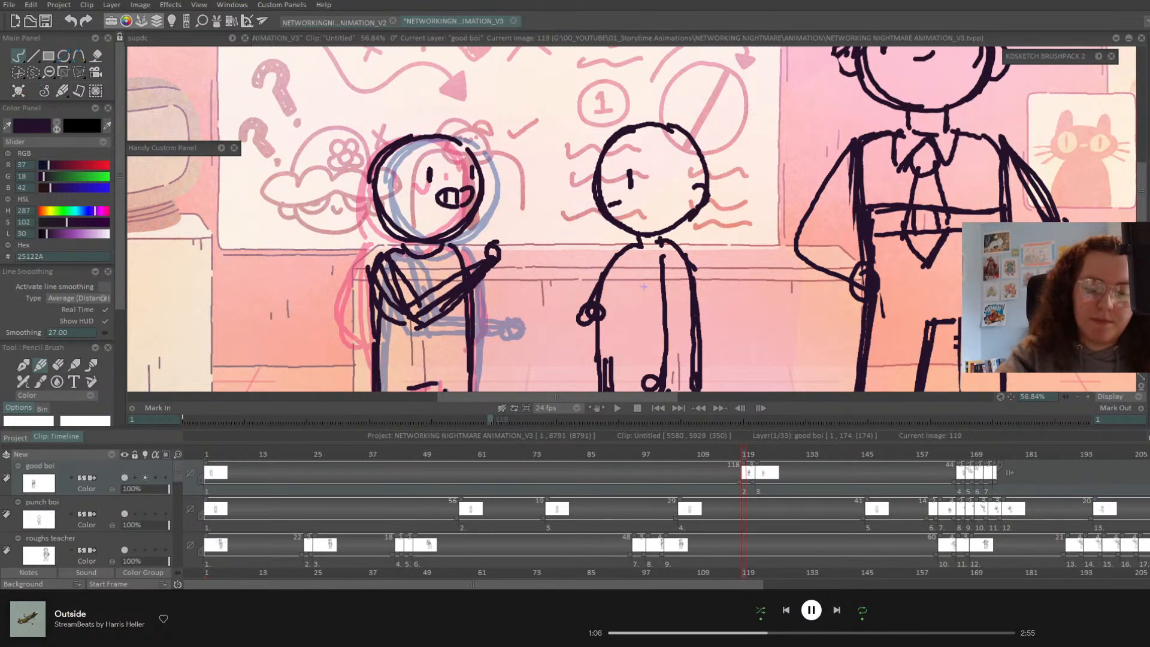
{"action": "key", "text": "Right"}
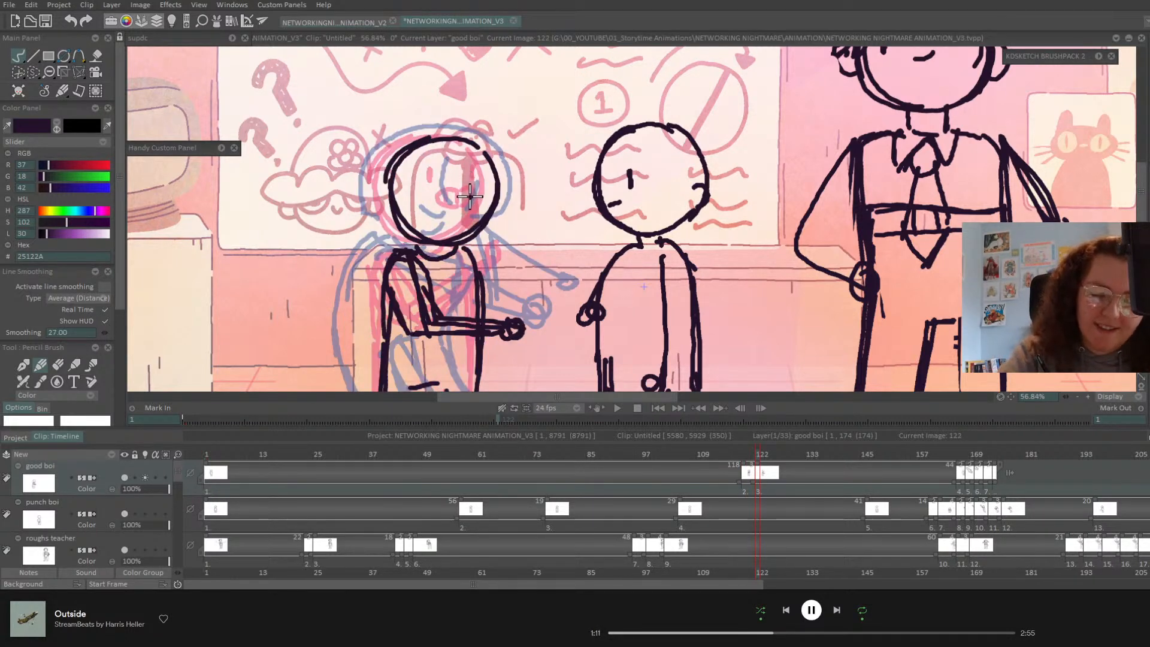
- Sketch two eyes and an open, smiling mouth on good boi at frame 122, comparing it with the previous drawing
{"action": "mouse_move", "coordinate": [470, 197]}
{"action": "left_mouse_down"}
{"action": "mouse_move", "coordinate": [456, 198]}
{"action": "mouse_move", "coordinate": [470, 212]}
{"action": "left_mouse_up"}
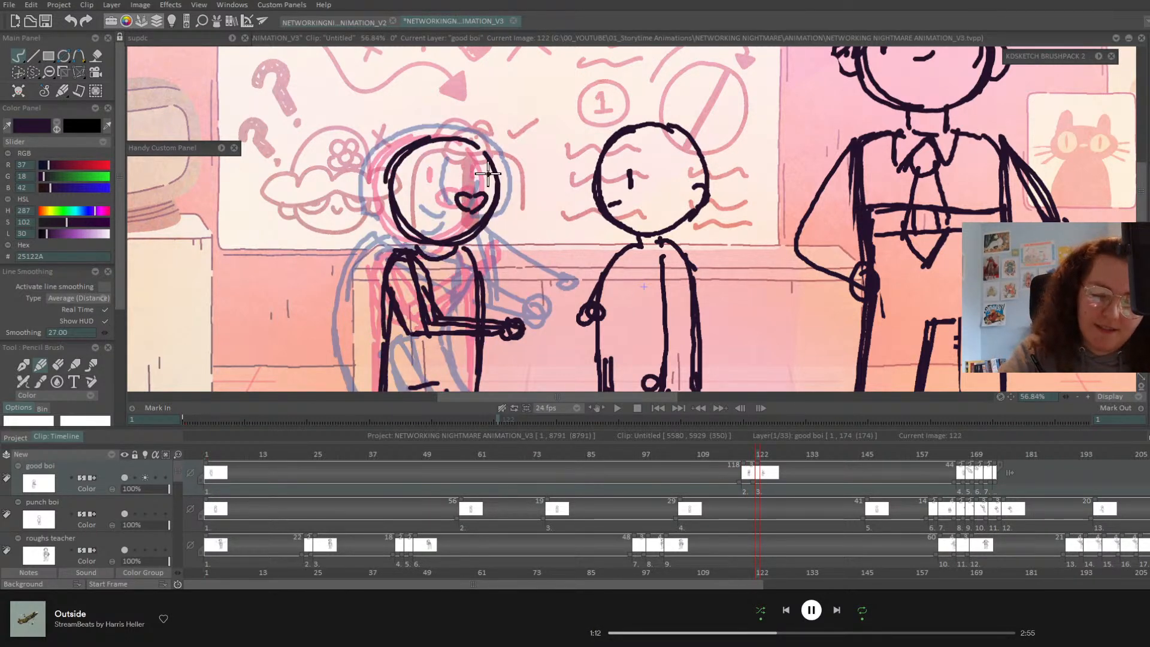
{"action": "key", "text": "Left"}
{"action": "key", "text": "Right"}
{"action": "mouse_move", "coordinate": [488, 171]}
{"action": "left_mouse_down"}
{"action": "mouse_move", "coordinate": [488, 183]}
{"action": "mouse_move", "coordinate": [453, 183]}
{"action": "left_mouse_up"}
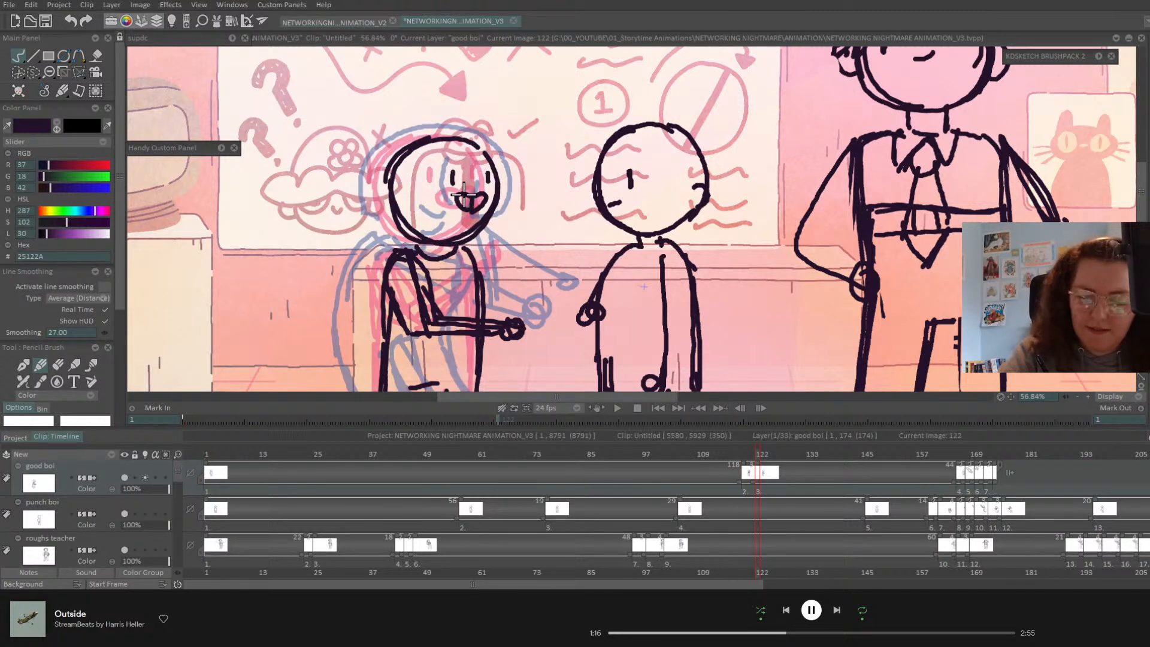
{"action": "key", "text": "Left"}
{"action": "key", "text": "Right"}
- Check good boi's drawings at frames 166 and 168, view frame 170, and play back the animation in full view
{"action": "key", "text": "Right"}
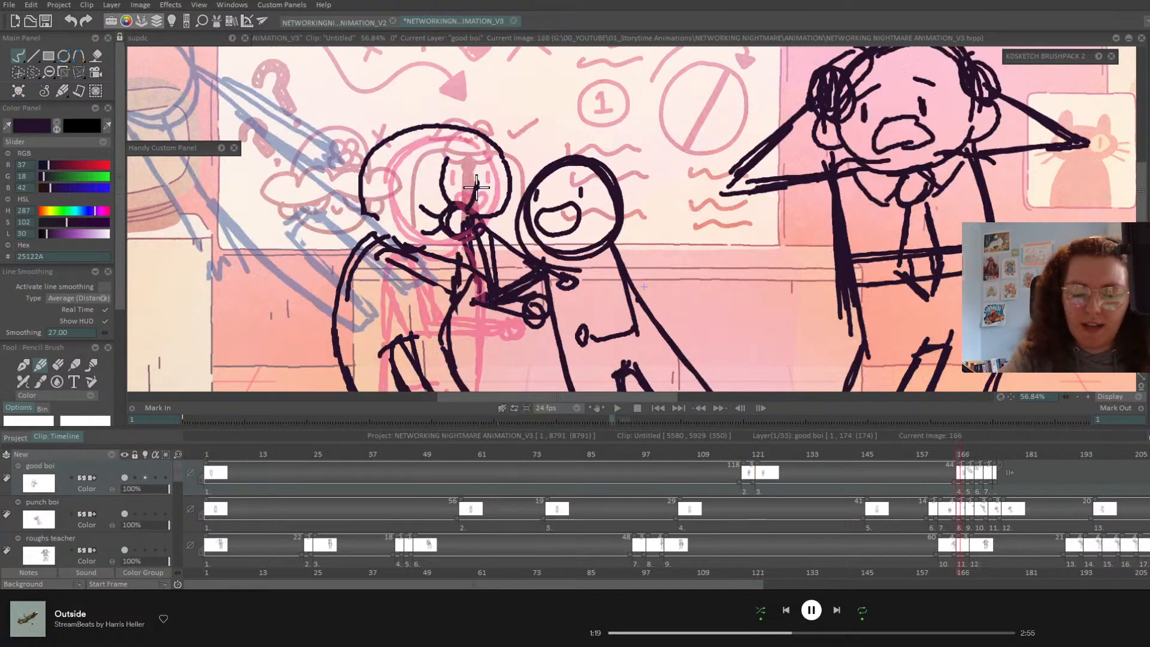
{"action": "key", "text": "Left"}
{"action": "key", "text": "Right"}
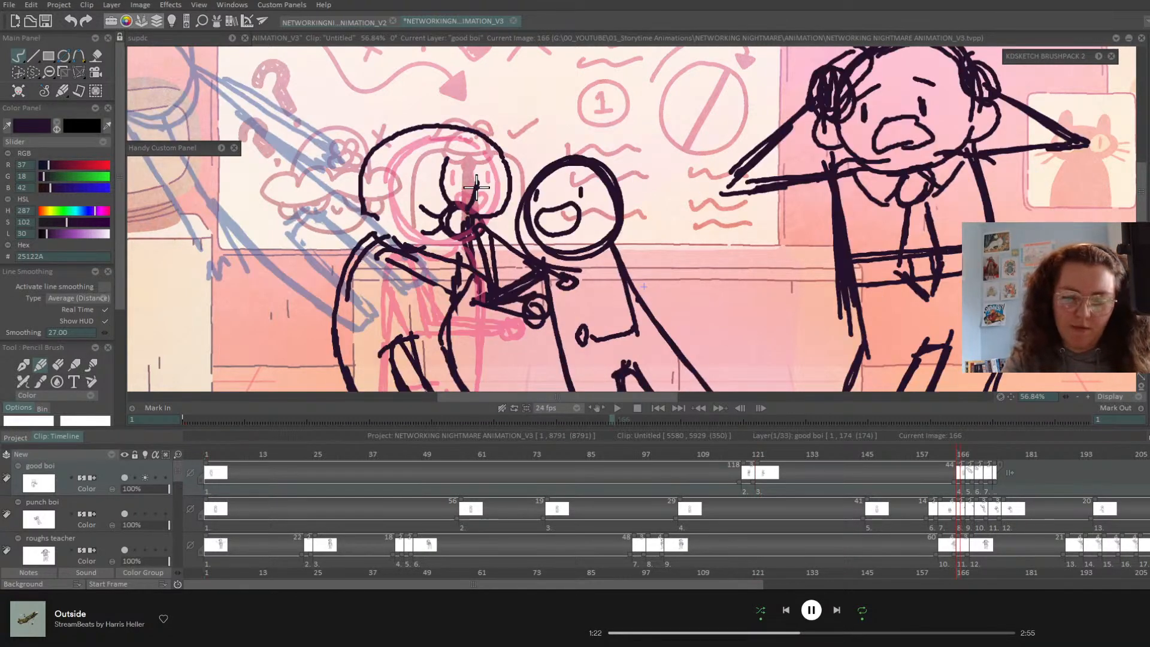
{"action": "key", "text": "Right"}
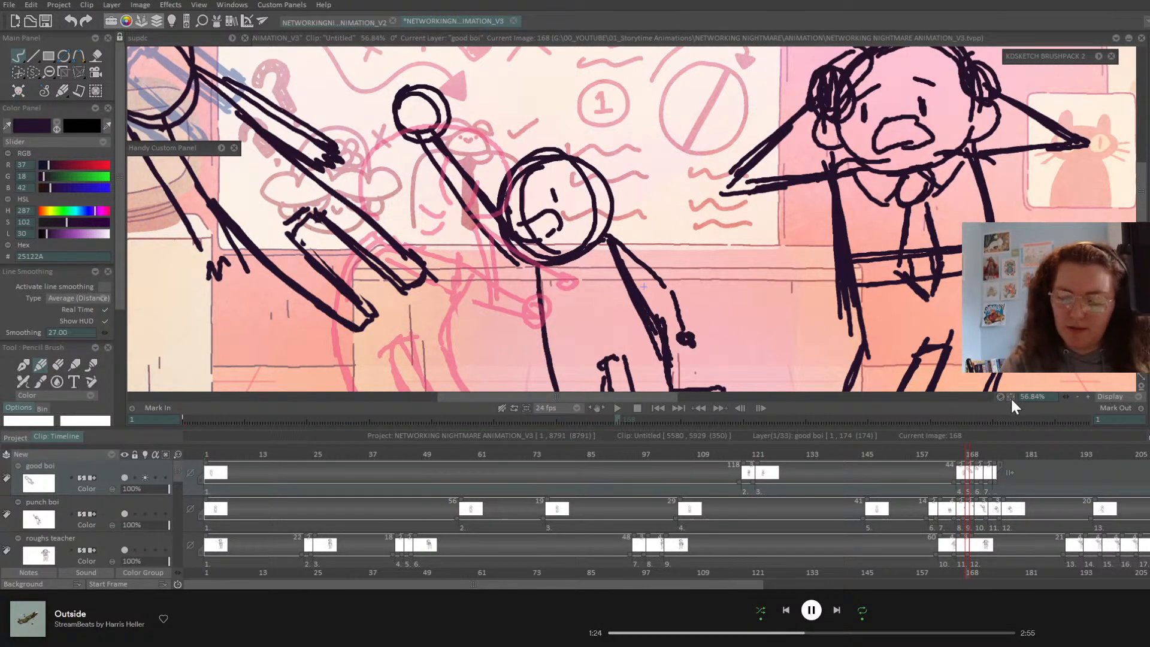
{"action": "left_click_drag", "start_coordinate": [1011, 396], "coordinate": [1073, 425]}
{"action": "key", "text": "Right"}
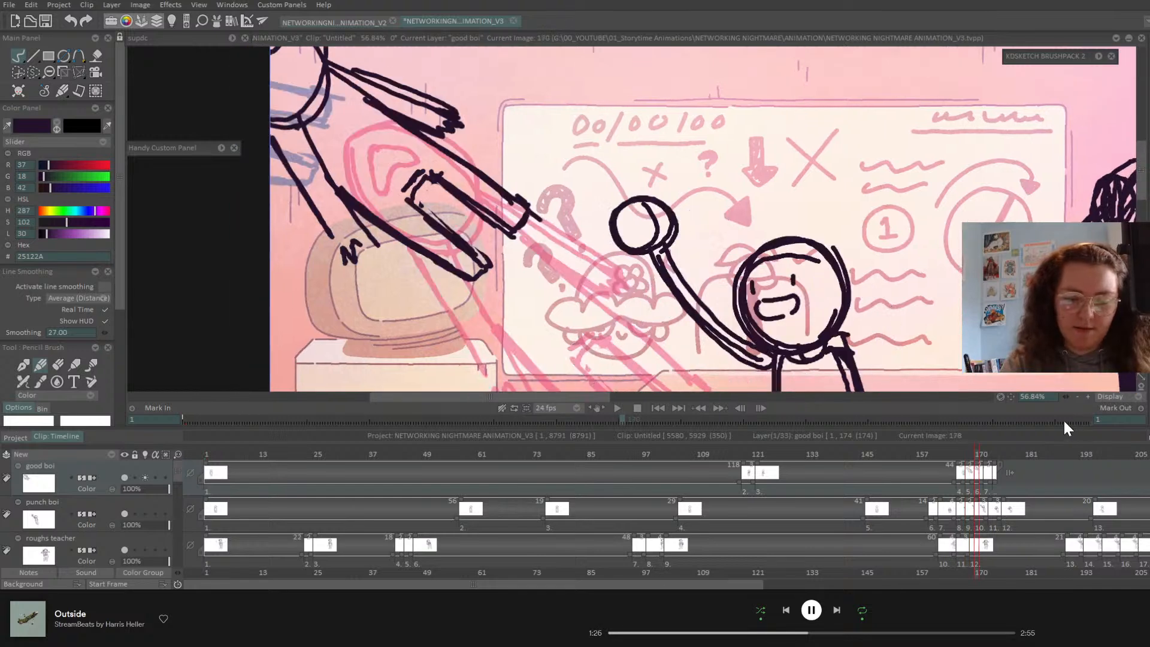
{"action": "left_click", "coordinate": [1141, 380]}
{"action": "left_click", "coordinate": [618, 408]}
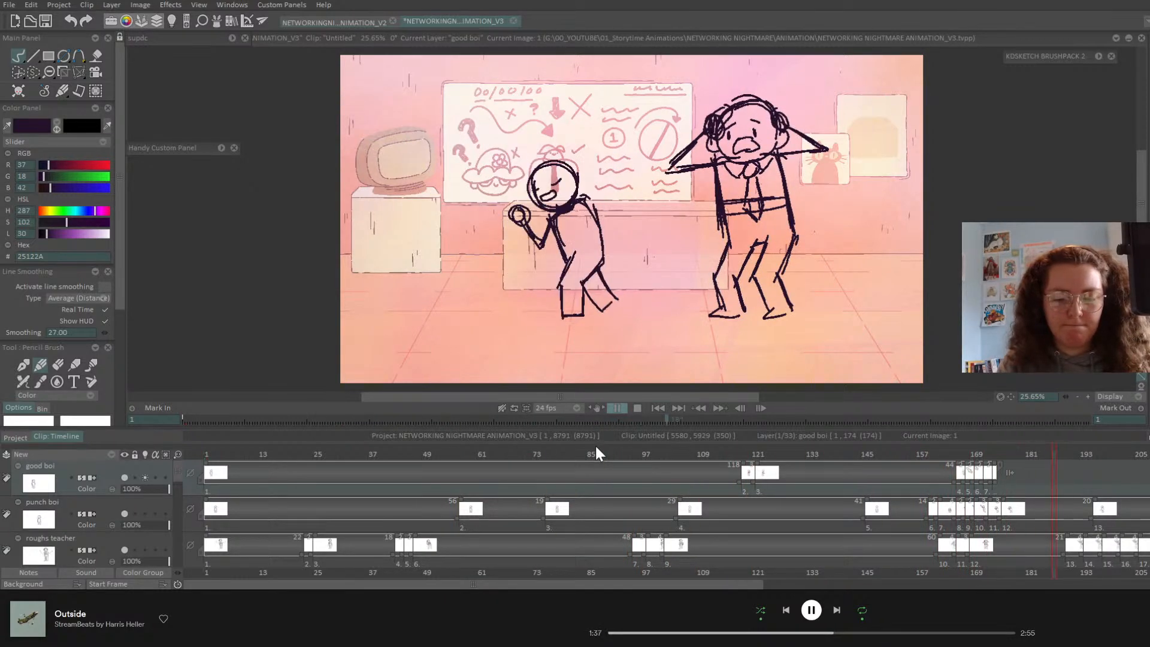
- Erase good boi's open mouth at frame 119 and redraw it as a small closed smile
{"action": "left_click_drag", "start_coordinate": [740, 457], "coordinate": [705, 456]}
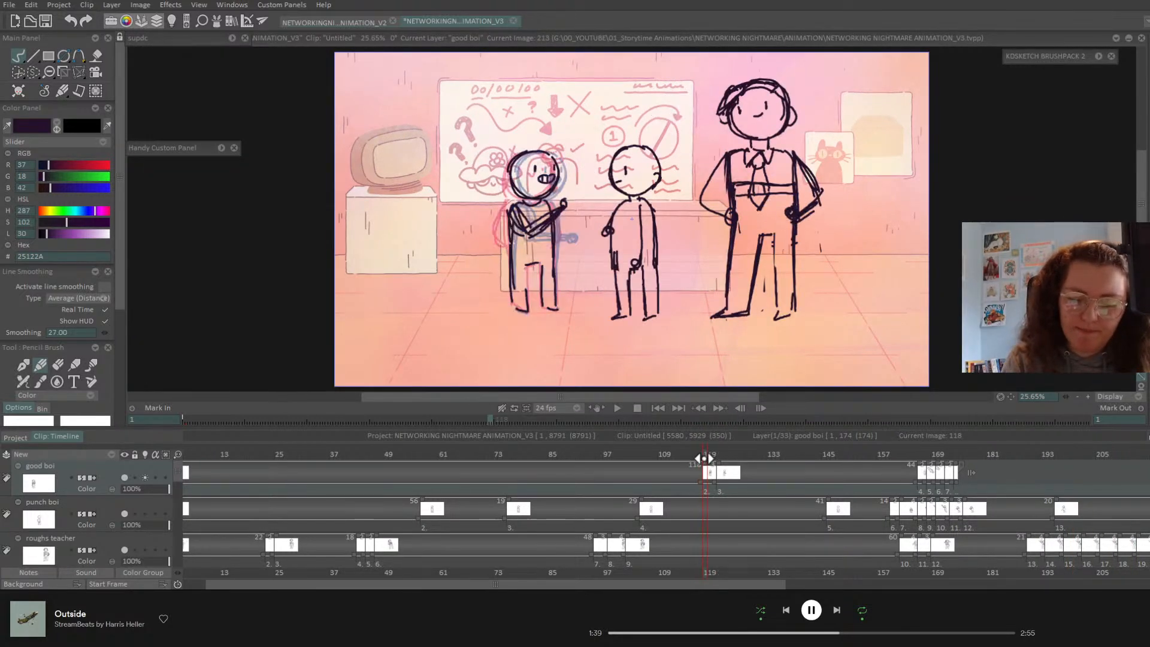
{"action": "left_click", "coordinate": [58, 365]}
{"action": "left_click", "coordinate": [1088, 397]}
{"action": "left_click", "coordinate": [1089, 397]}
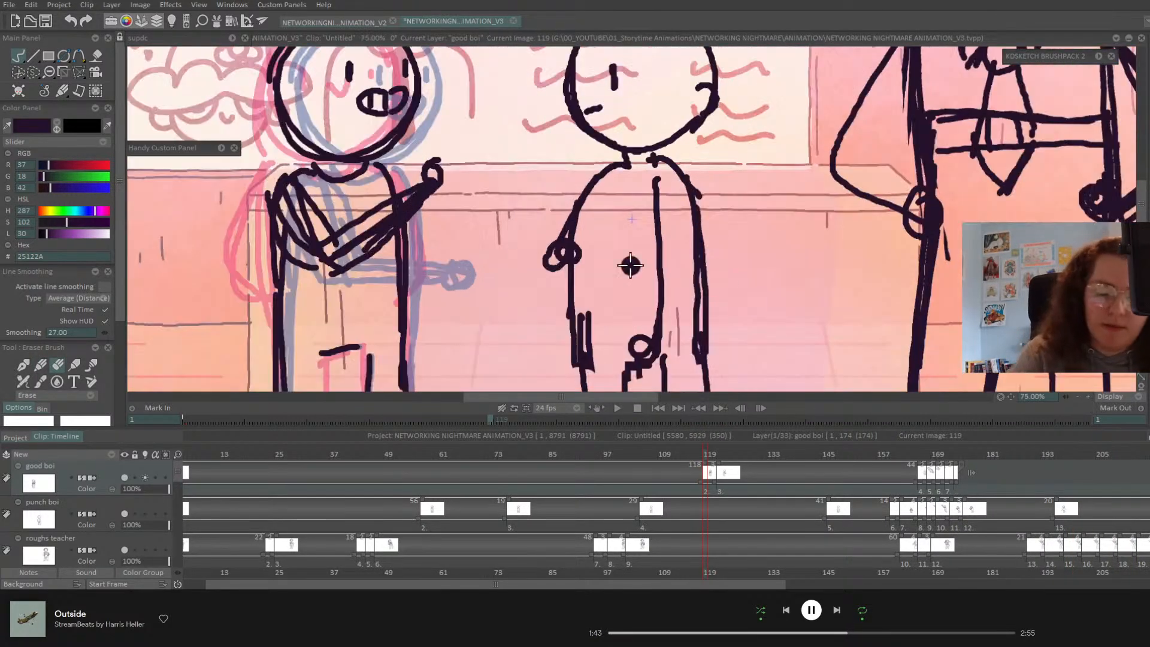
{"action": "mouse_move", "coordinate": [368, 90]}
{"action": "left_mouse_down"}
{"action": "mouse_move", "coordinate": [400, 94]}
{"action": "mouse_move", "coordinate": [379, 108]}
{"action": "mouse_move", "coordinate": [388, 84]}
{"action": "left_mouse_up"}
{"action": "left_click", "coordinate": [40, 364]}
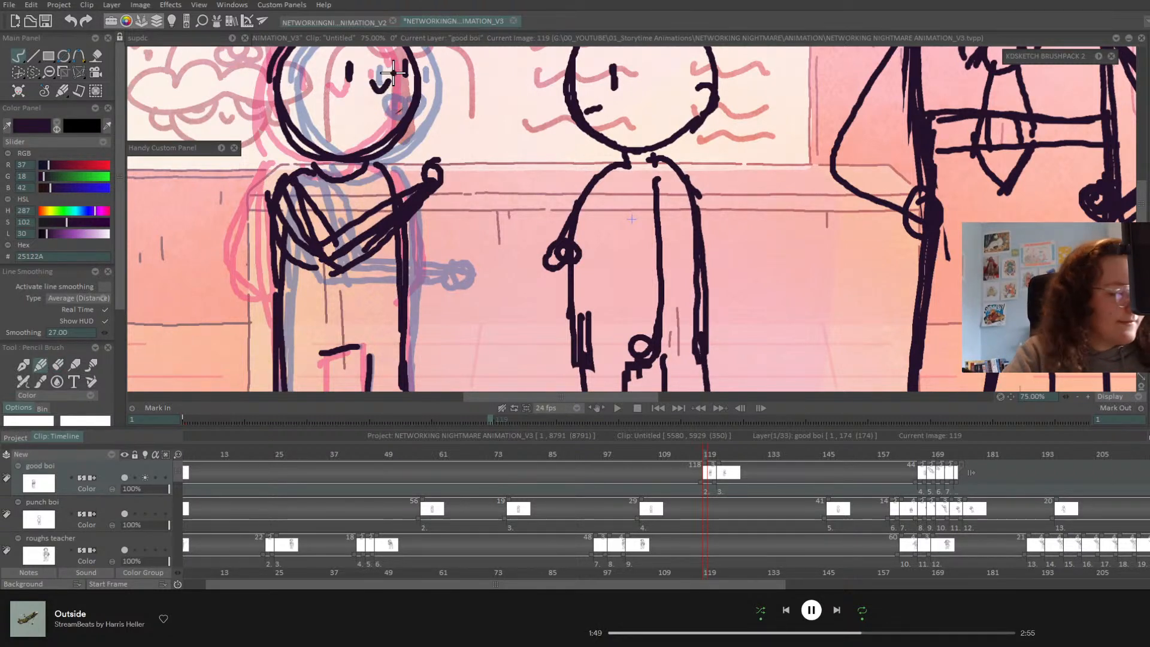
- Replace good boi's open mouth at frame 122 with a small closed smile
{"action": "key", "text": "Right"}
{"action": "left_click", "coordinate": [58, 365]}
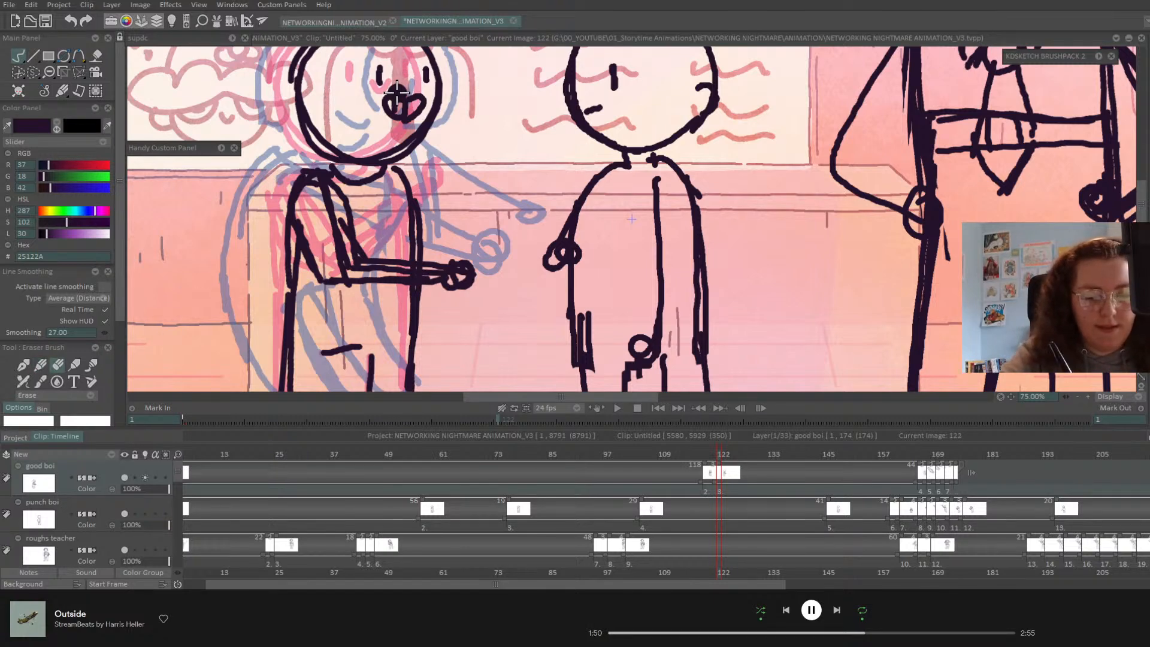
{"action": "mouse_move", "coordinate": [395, 101]}
{"action": "left_mouse_down"}
{"action": "mouse_move", "coordinate": [403, 115]}
{"action": "mouse_move", "coordinate": [417, 101]}
{"action": "mouse_move", "coordinate": [385, 103]}
{"action": "mouse_move", "coordinate": [422, 105]}
{"action": "left_mouse_up"}
{"action": "left_click", "coordinate": [40, 364]}
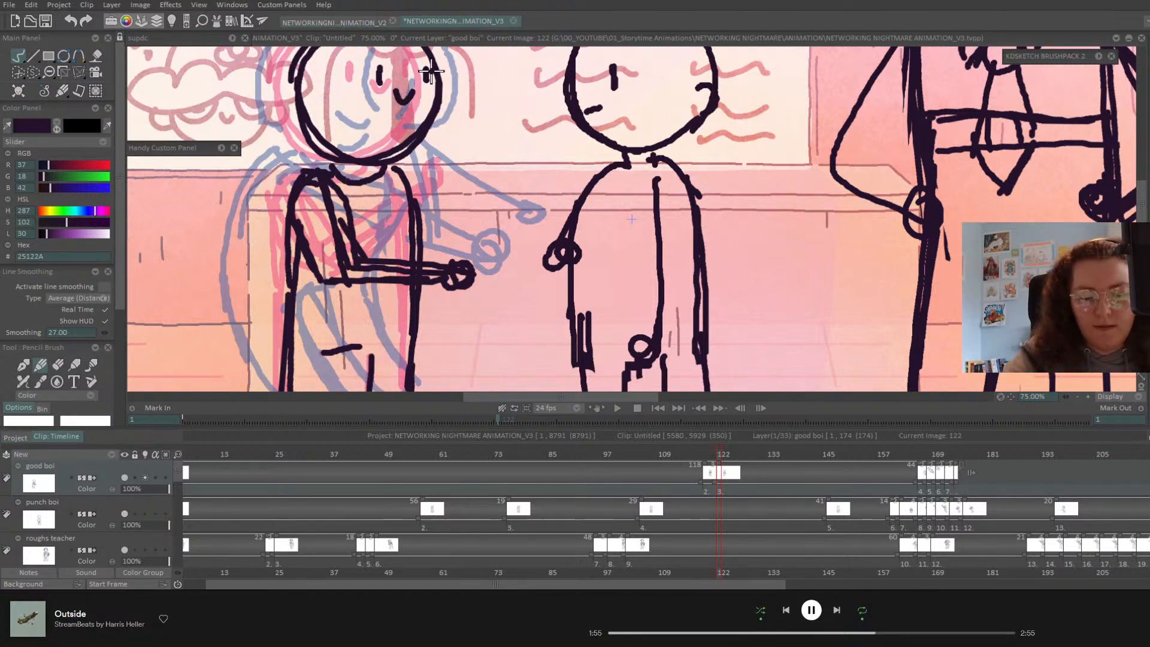
- Flip through good boi's drawings at frames 122, 166 and 168, and play back the whole animation from the start
{"action": "key", "text": "Right"}
{"action": "key", "text": "Left"}
{"action": "key", "text": "Right"}
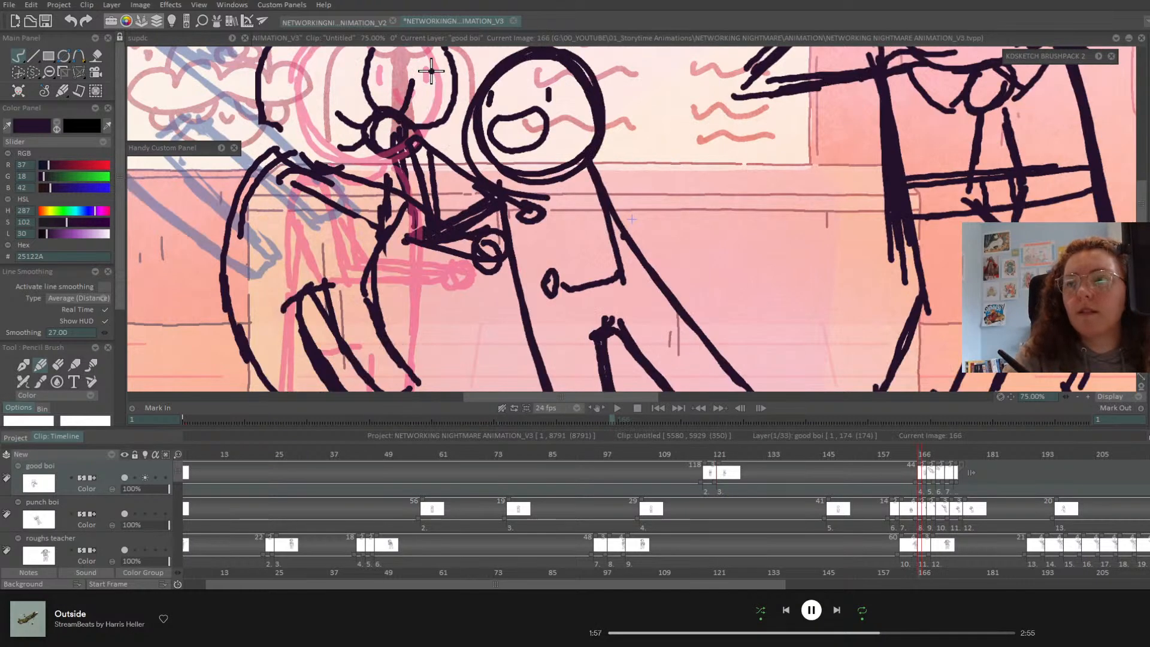
{"action": "key", "text": "Right"}
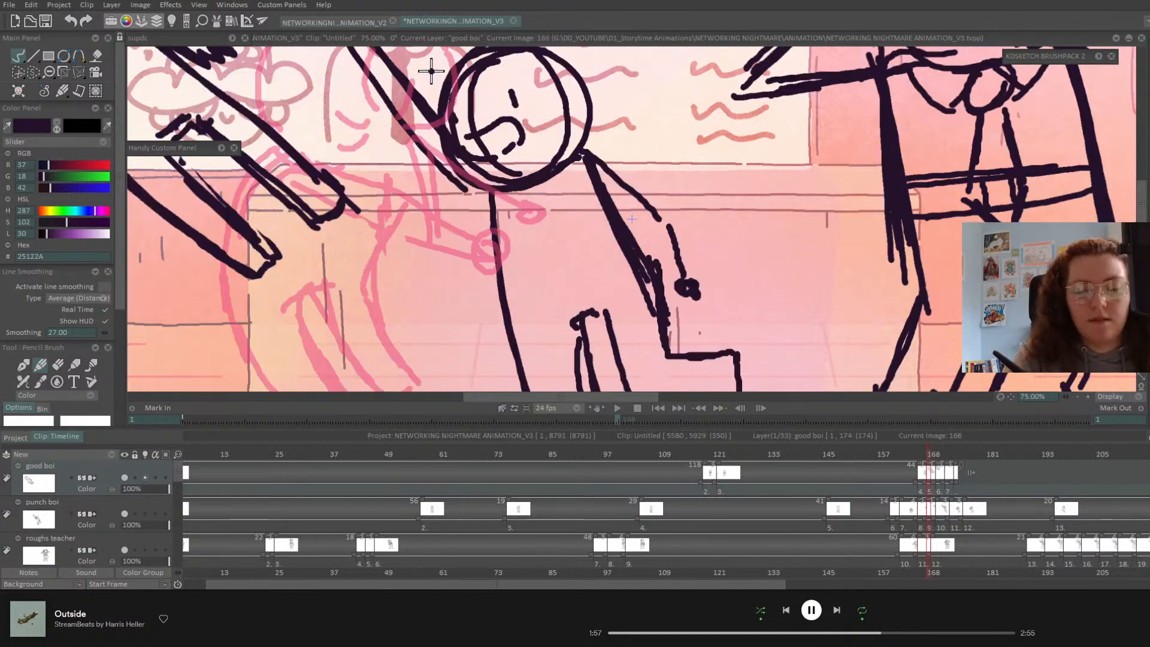
{"action": "left_click", "coordinate": [1142, 378]}
{"action": "left_click", "coordinate": [657, 408]}
{"action": "left_click", "coordinate": [618, 408]}
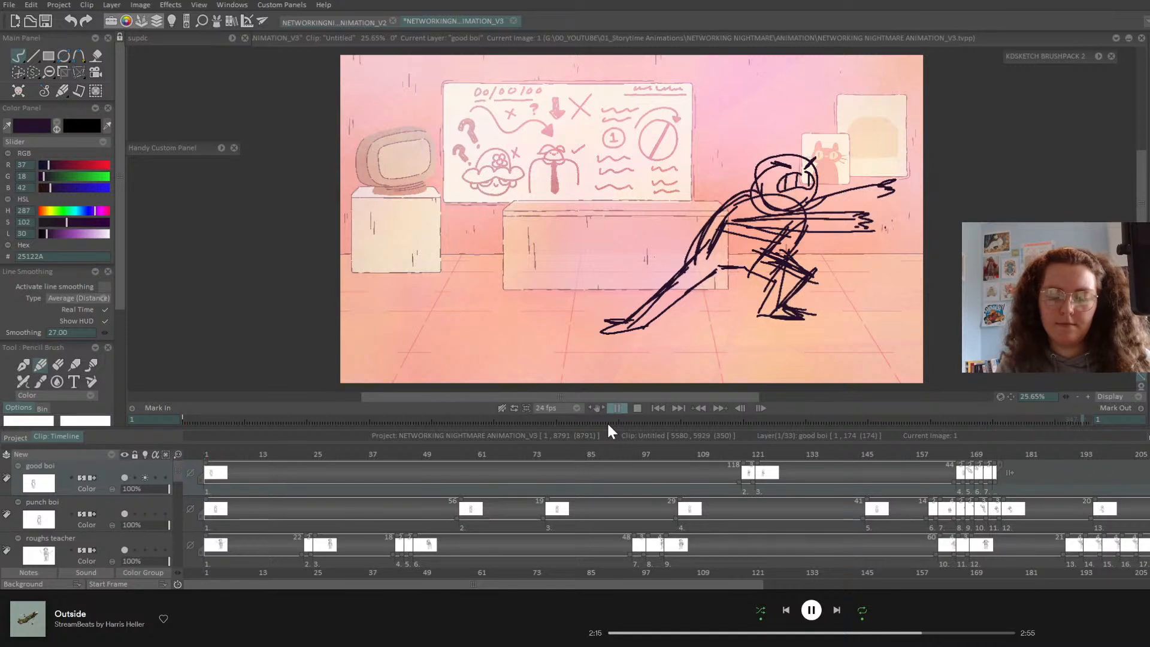
{"action": "left_click", "coordinate": [612, 408]}
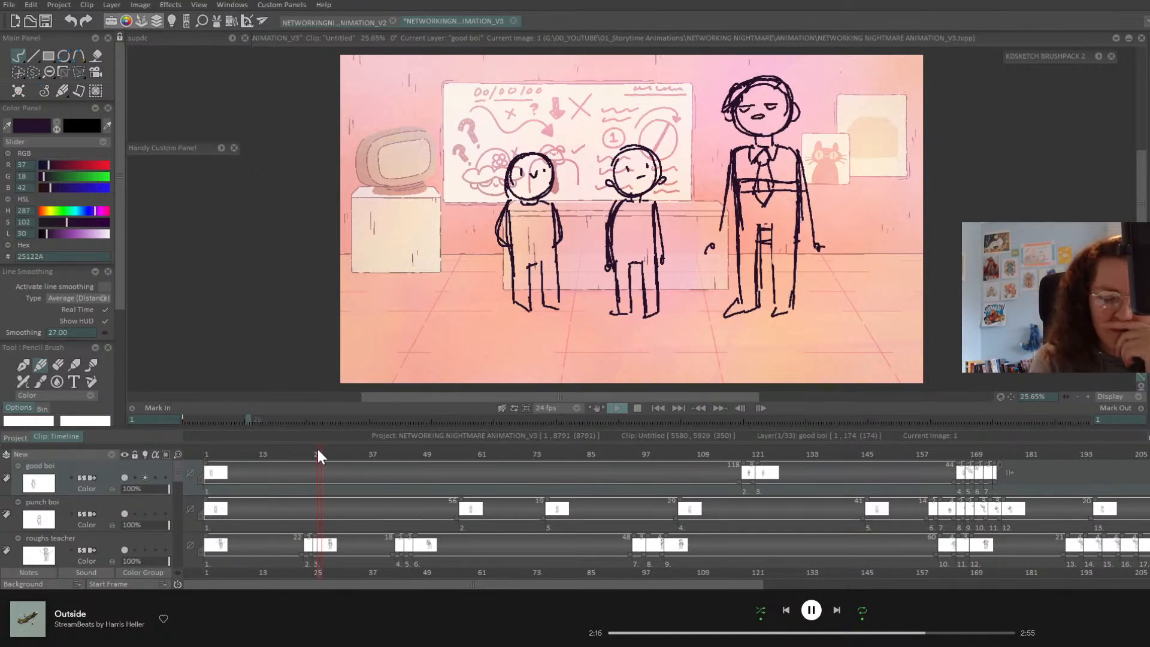
- Flip through punch boi's drawings from the first frames up to frame 173
{"action": "left_click_drag", "start_coordinate": [318, 451], "coordinate": [291, 462]}
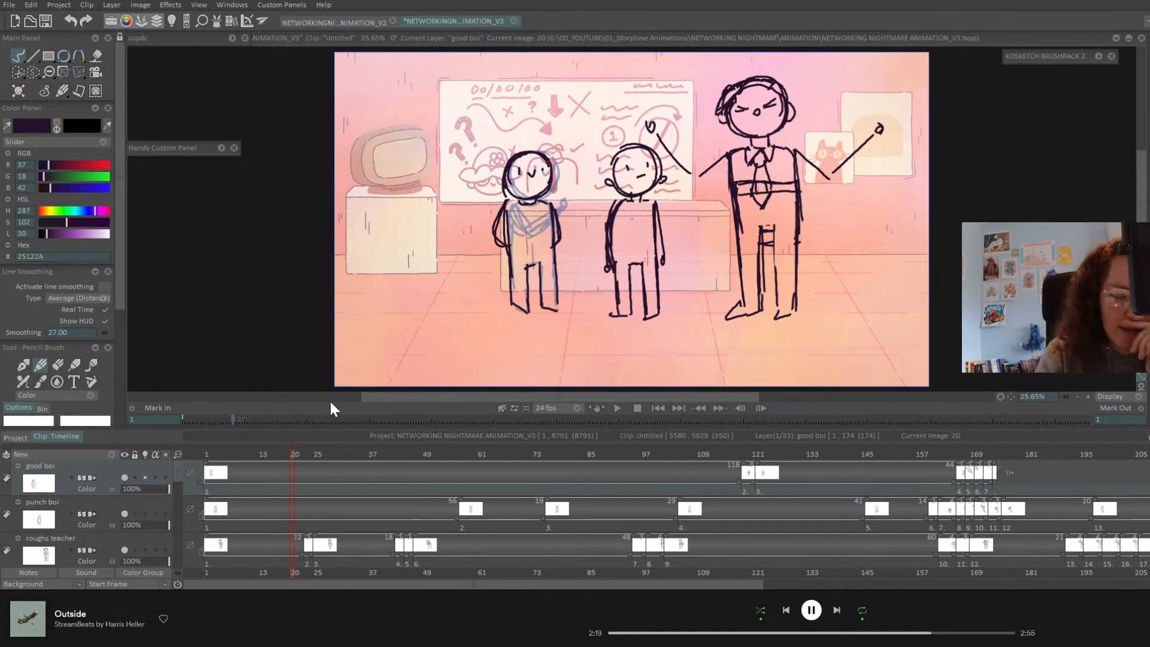
{"action": "left_click", "coordinate": [104, 508]}
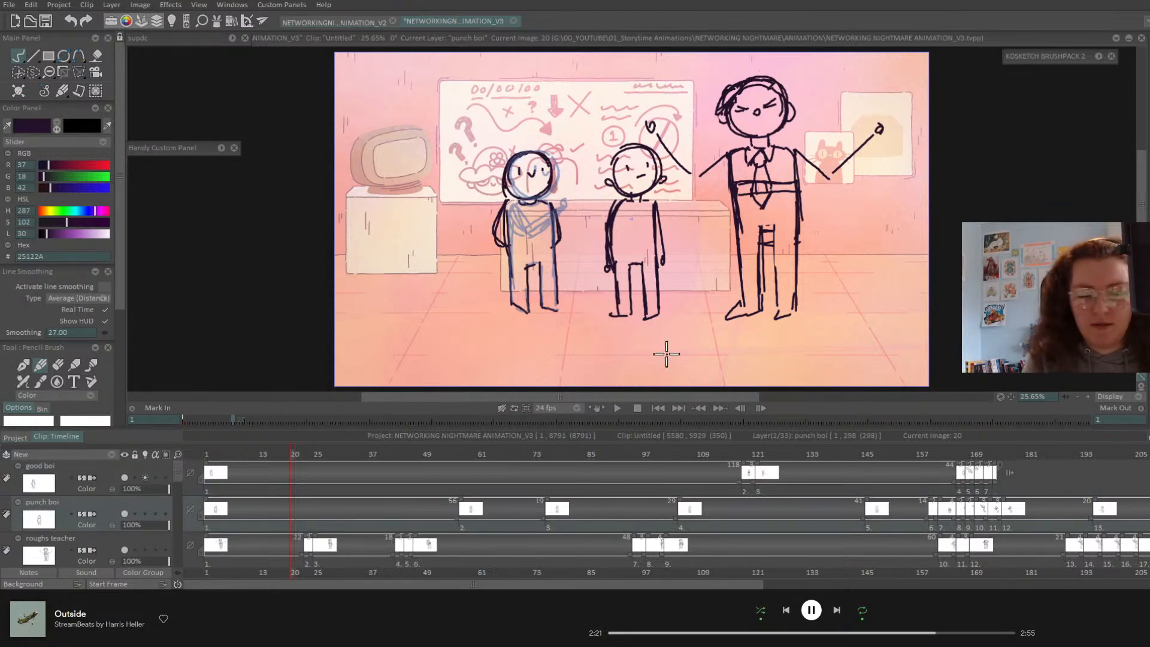
{"action": "key", "text": "ctrl+Right"}
{"action": "key", "text": "ctrl+Right"}
{"action": "key", "text": "ctrl+Right"}
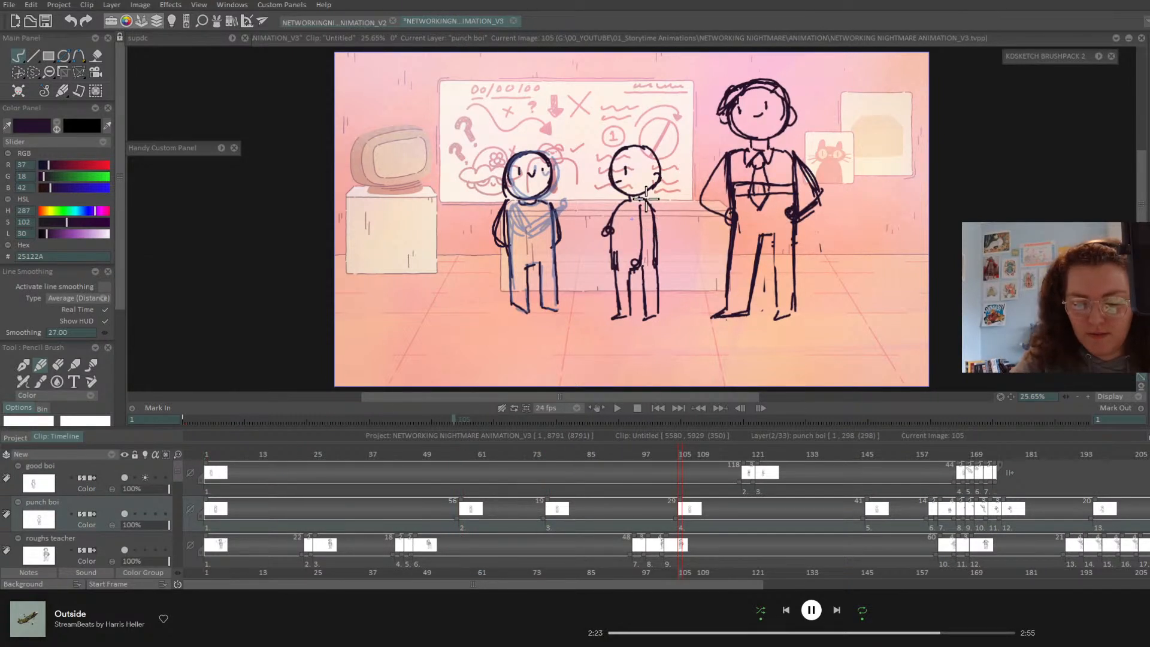
{"action": "key", "text": "ctrl+Right"}
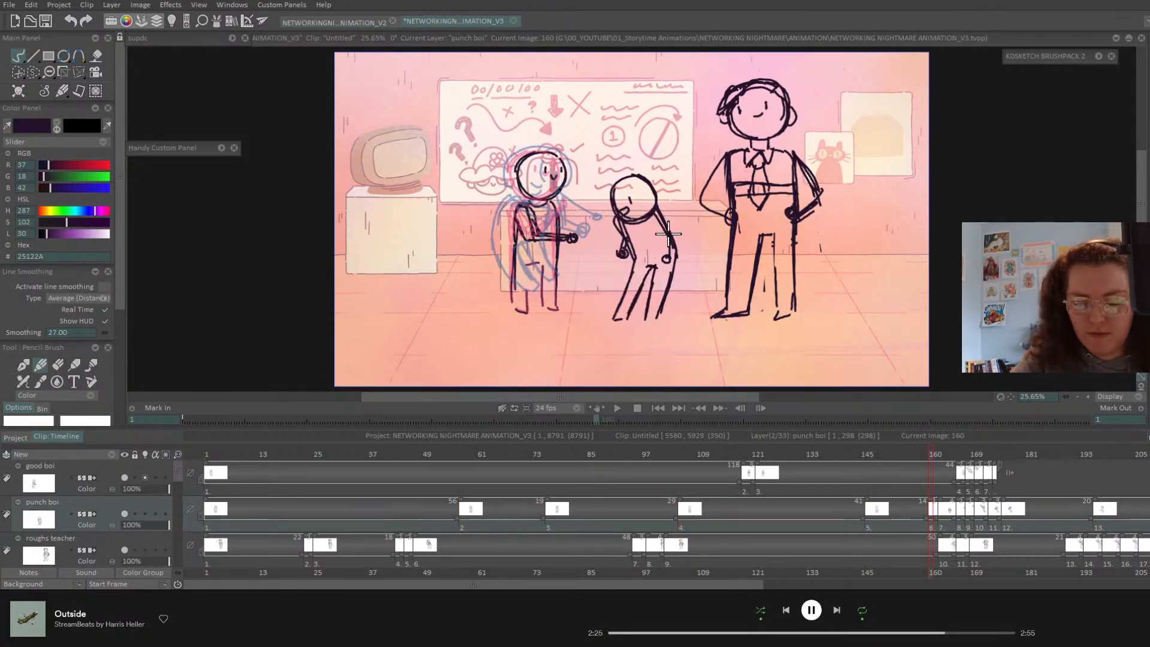
{"action": "key", "text": "ctrl+Right"}
{"action": "key", "text": "ctrl+Right"}
{"action": "key", "text": "ctrl+Right"}
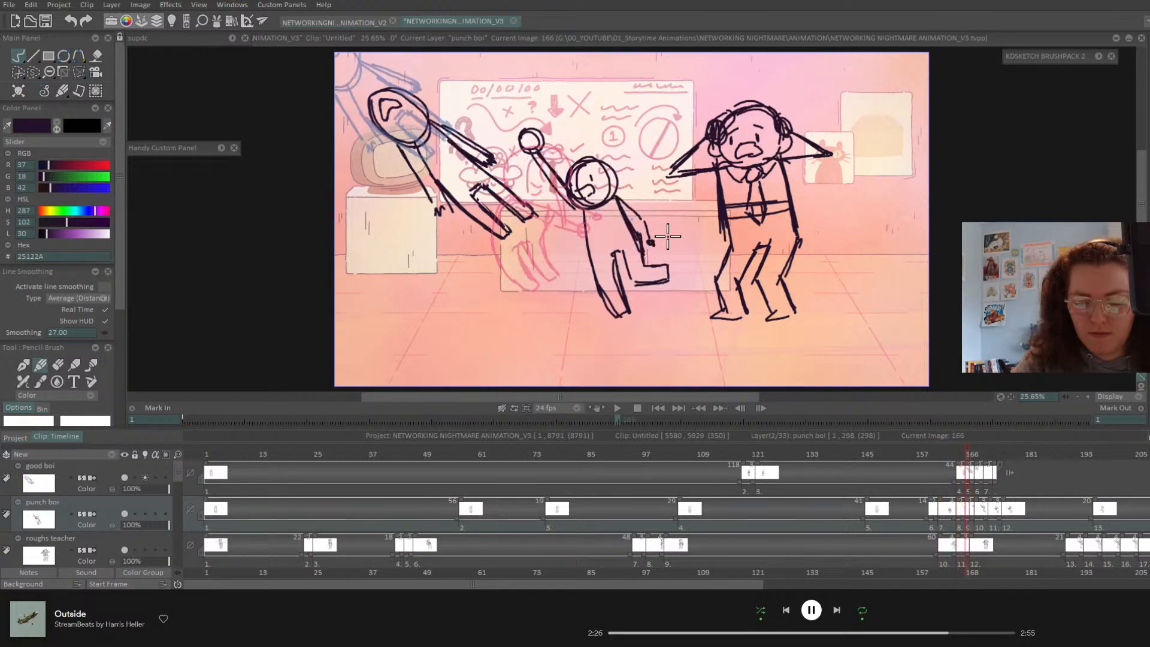
{"action": "key", "text": "ctrl+Right"}
{"action": "key", "text": "ctrl+Right"}
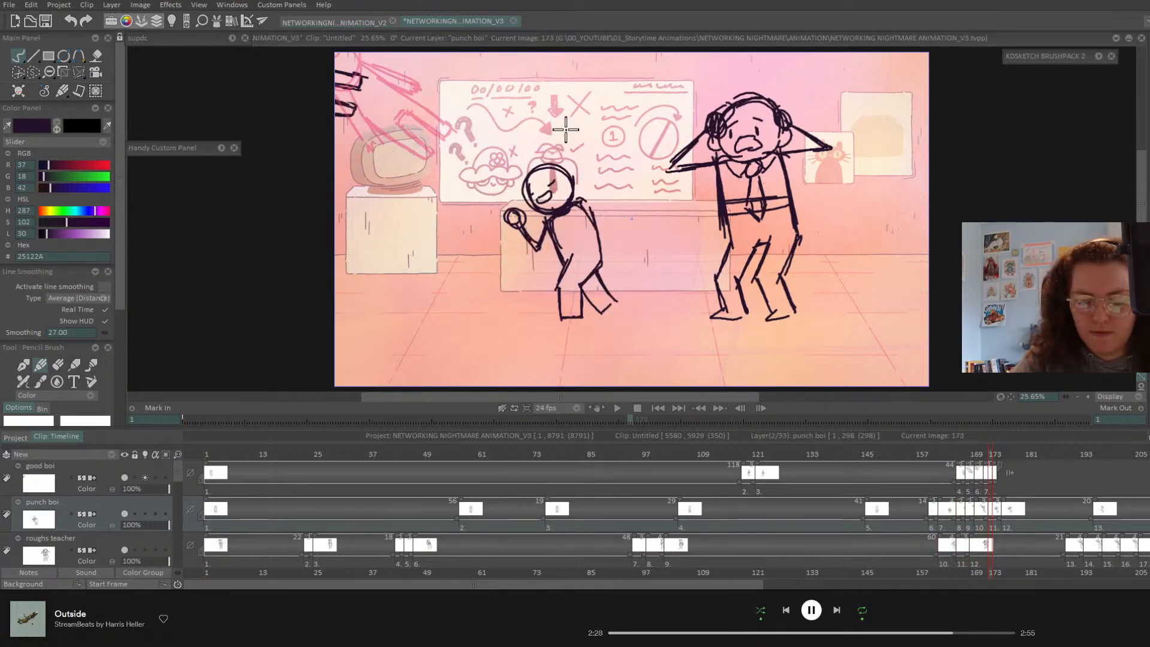
{"action": "key", "text": "ctrl+Right"}
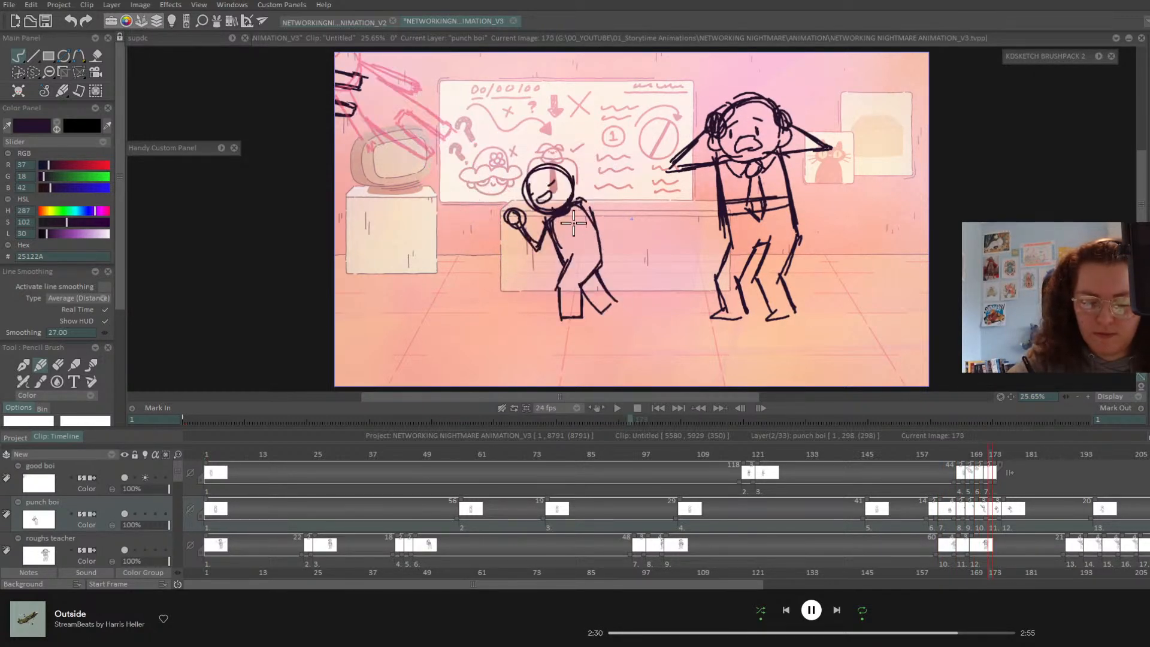
- Sketch punch boi's missing arm across the torso at frame 176 and compare it with the previous drawing
{"action": "key", "text": "Right"}
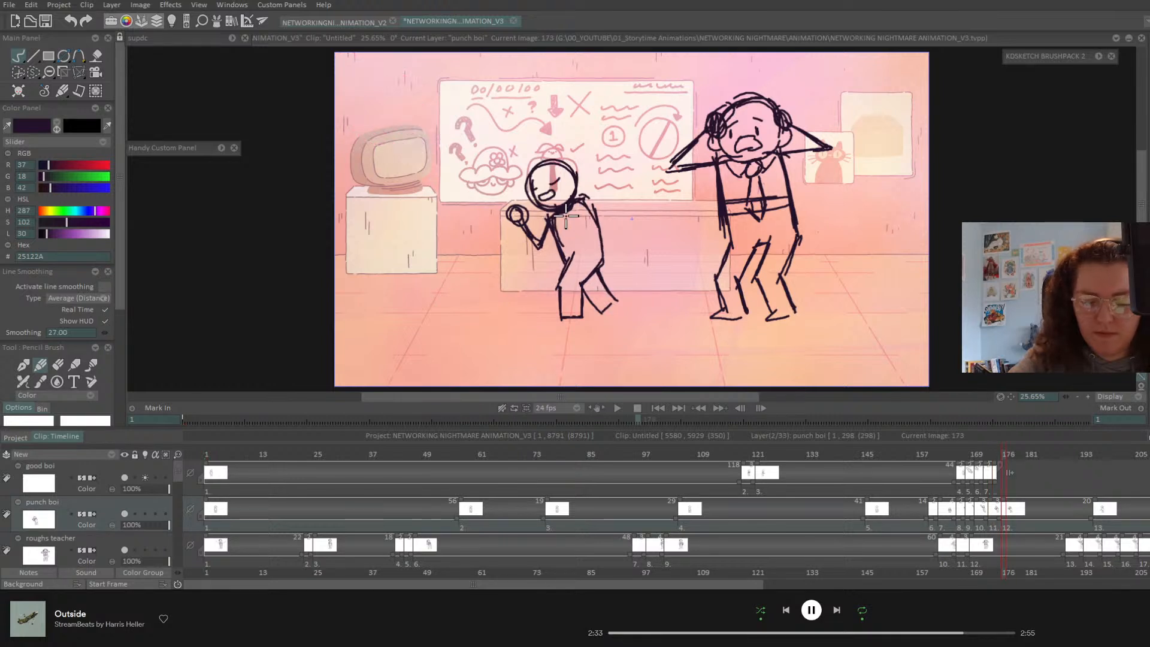
{"action": "left_click_drag", "start_coordinate": [579, 205], "coordinate": [567, 231]}
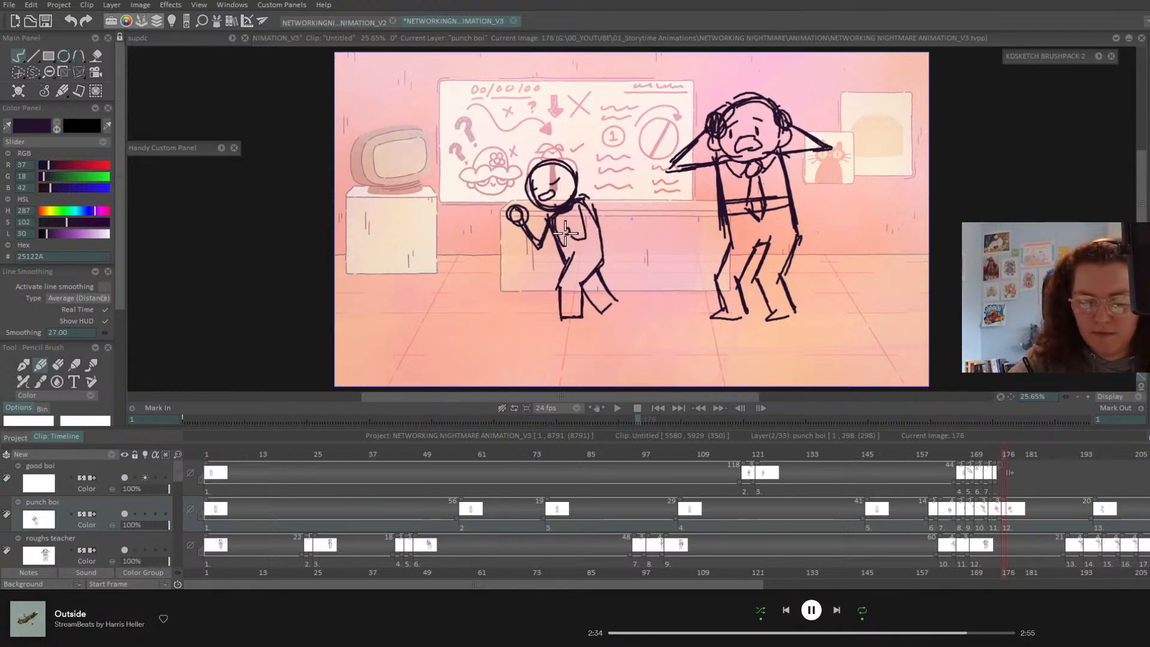
{"action": "key", "text": "Left"}
{"action": "key", "text": "Right"}
- Flip through punch boi's remaining drawings from frame 196 to frame 299 and save the project
{"action": "key", "text": "Right"}
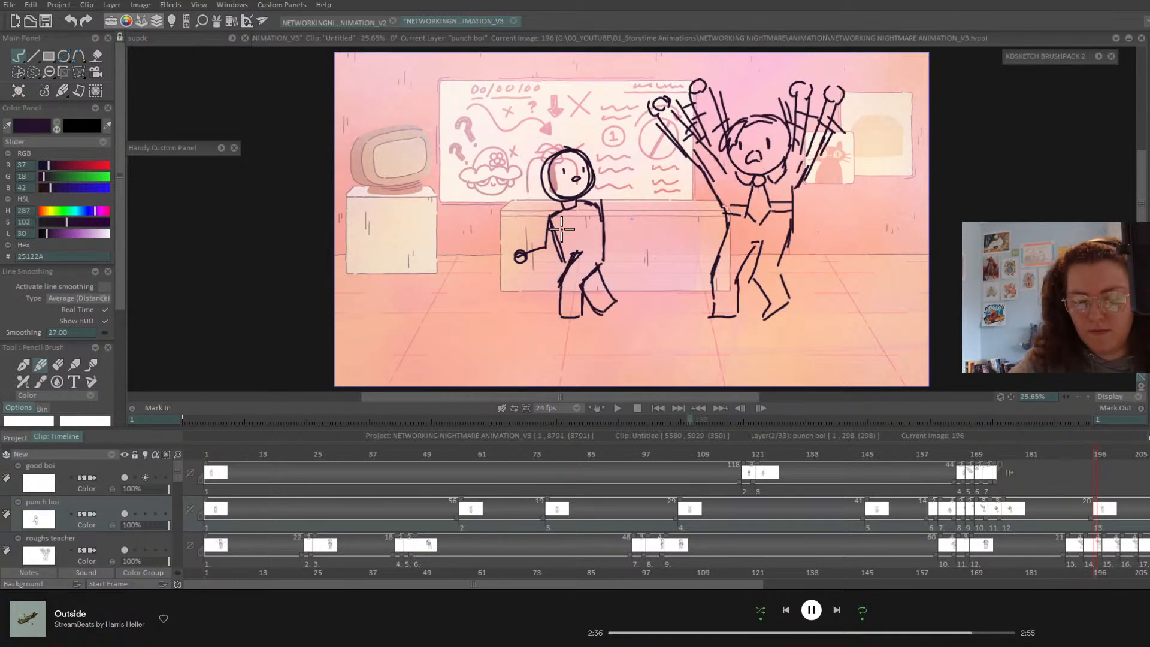
{"action": "key", "text": "Right"}
{"action": "key", "text": "Right"}
{"action": "key", "text": "Right"}
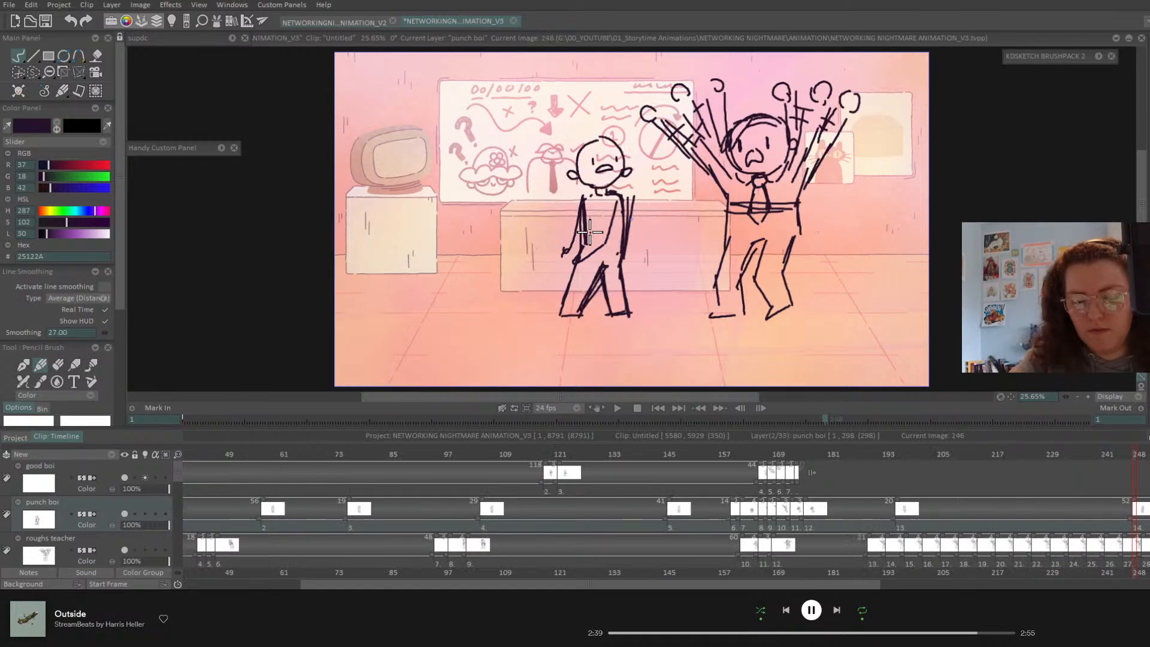
{"action": "key", "text": "Right"}
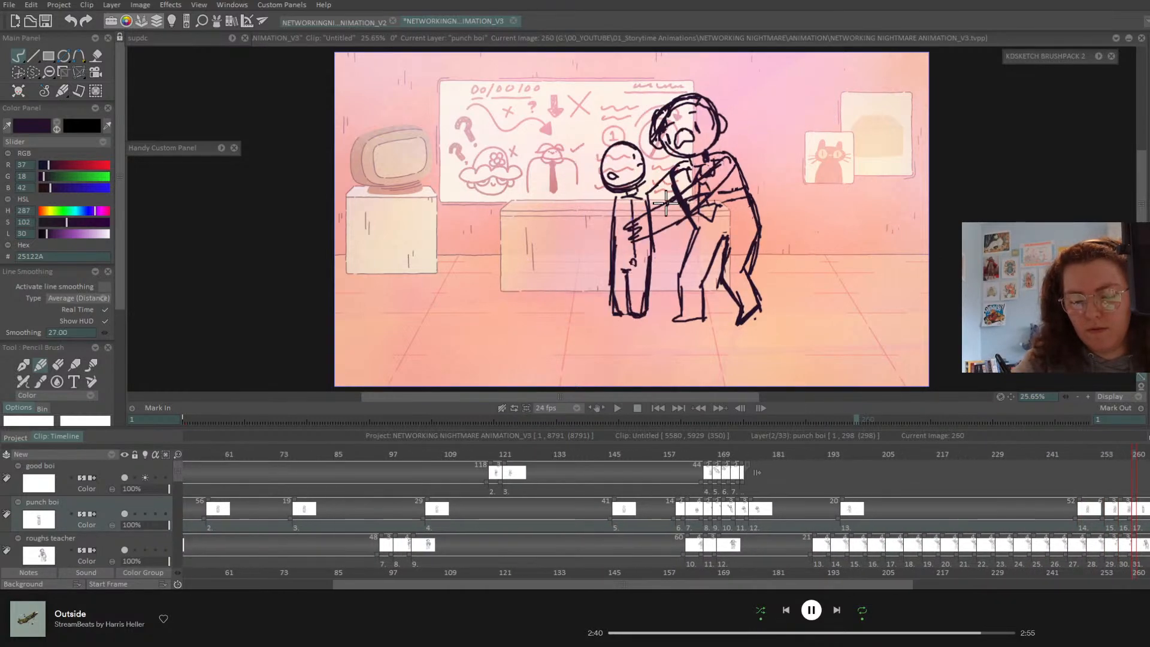
{"action": "key", "text": "Right"}
{"action": "key", "text": "Left"}
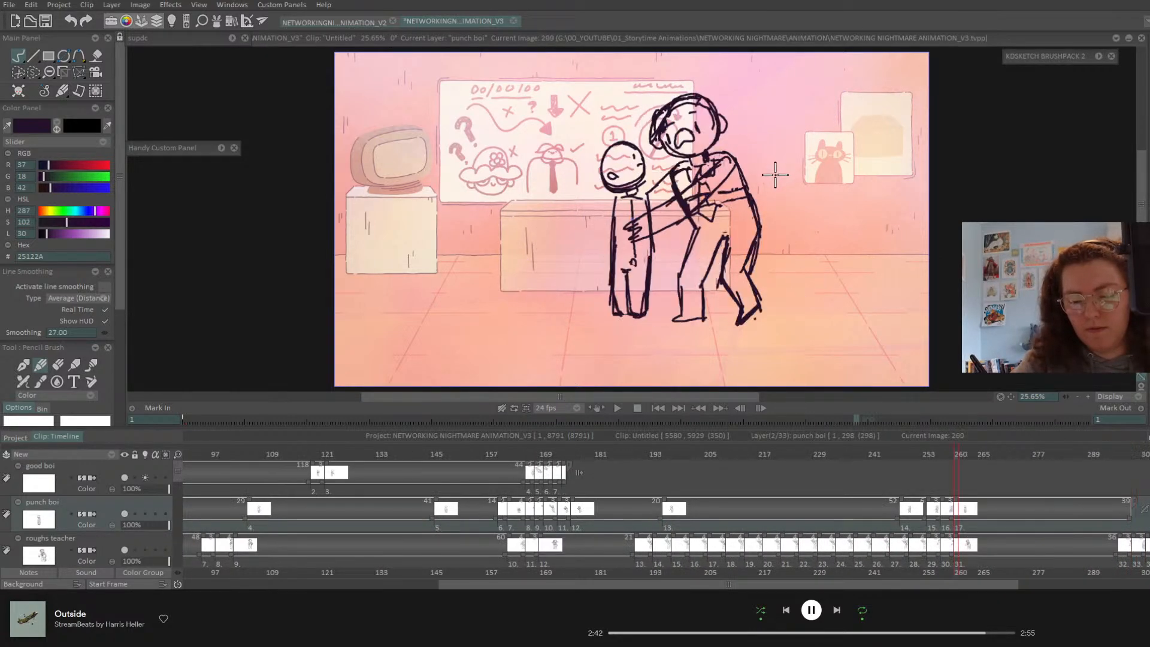
{"action": "key", "text": "Right"}
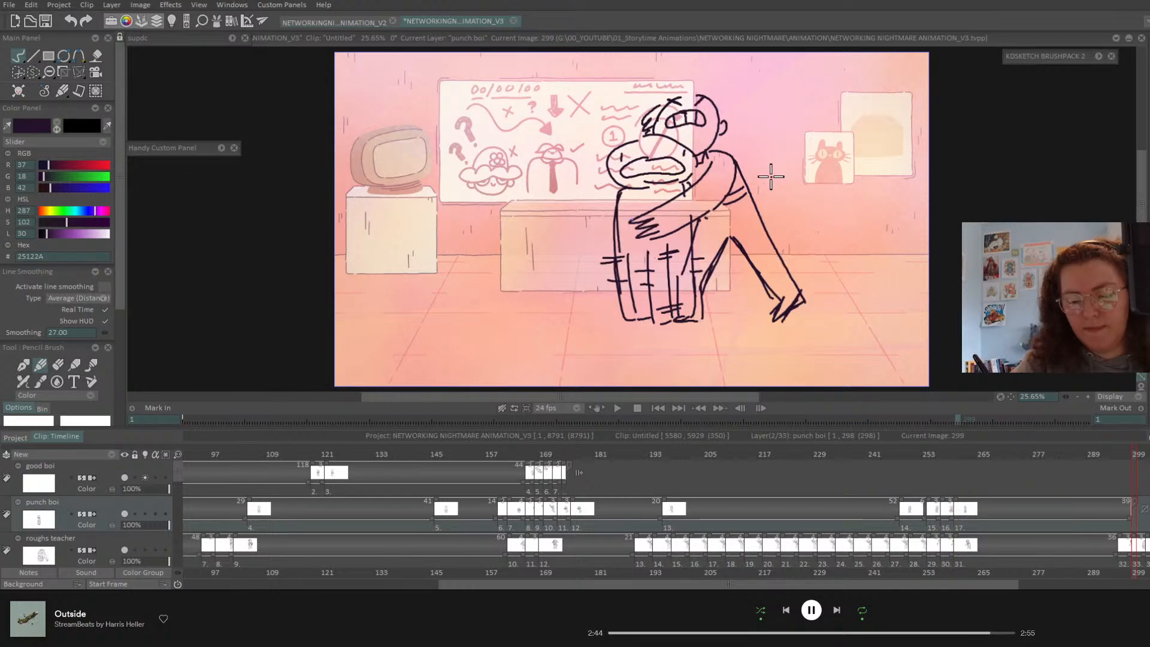
{"action": "key", "text": "ctrl+s"}
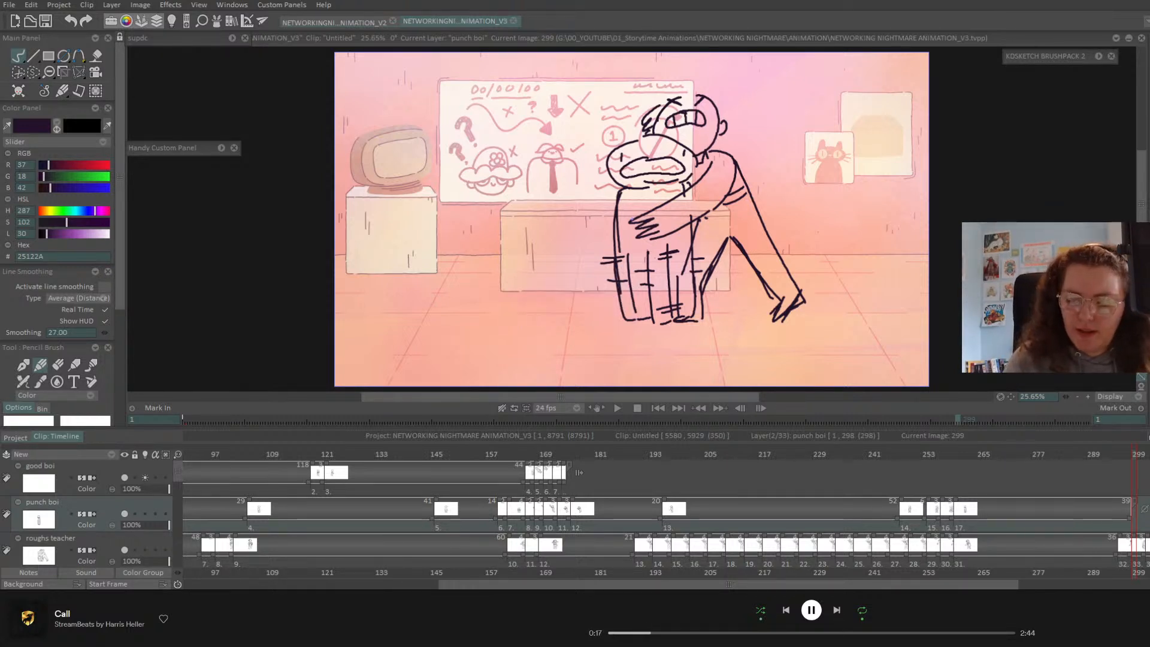
- Flip through the drawings on the roughs teacher layer at frames 299, 302 and 305
{"action": "mouse_move", "coordinate": [1095, 457]}
{"action": "left_mouse_down"}
{"action": "mouse_move", "coordinate": [979, 457]}
{"action": "mouse_move", "coordinate": [1132, 457]}
{"action": "left_mouse_up"}
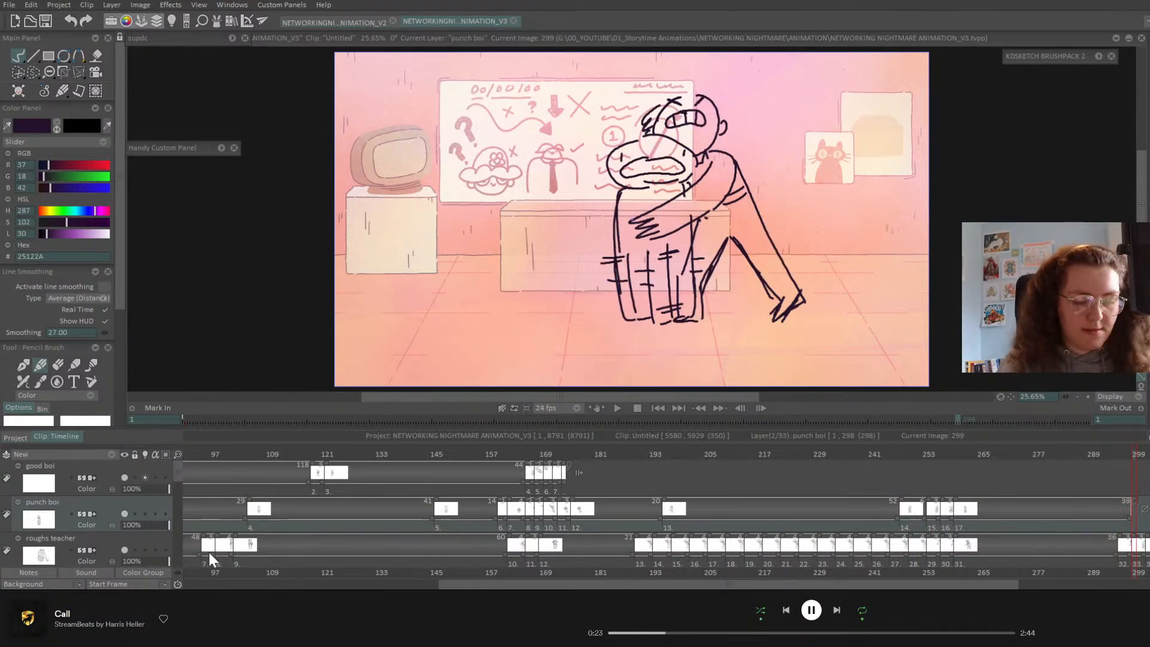
{"action": "left_click", "coordinate": [108, 548]}
{"action": "key", "text": "ctrl+Right"}
{"action": "key", "text": "ctrl+Right"}
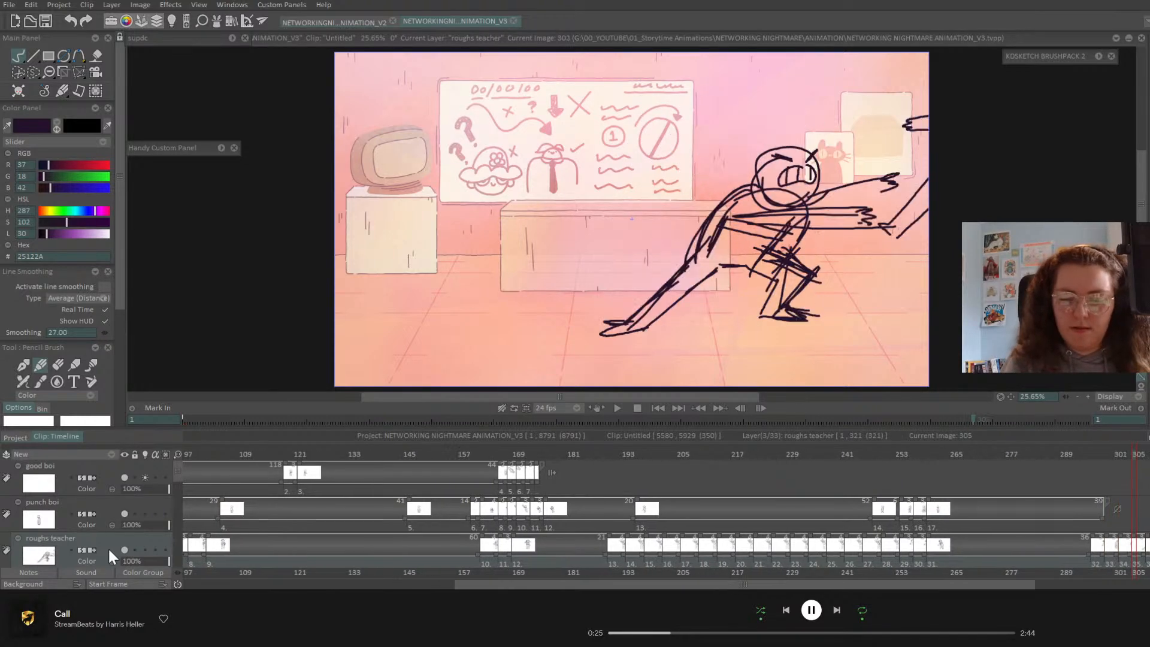
{"action": "key", "text": "ctrl+Left"}
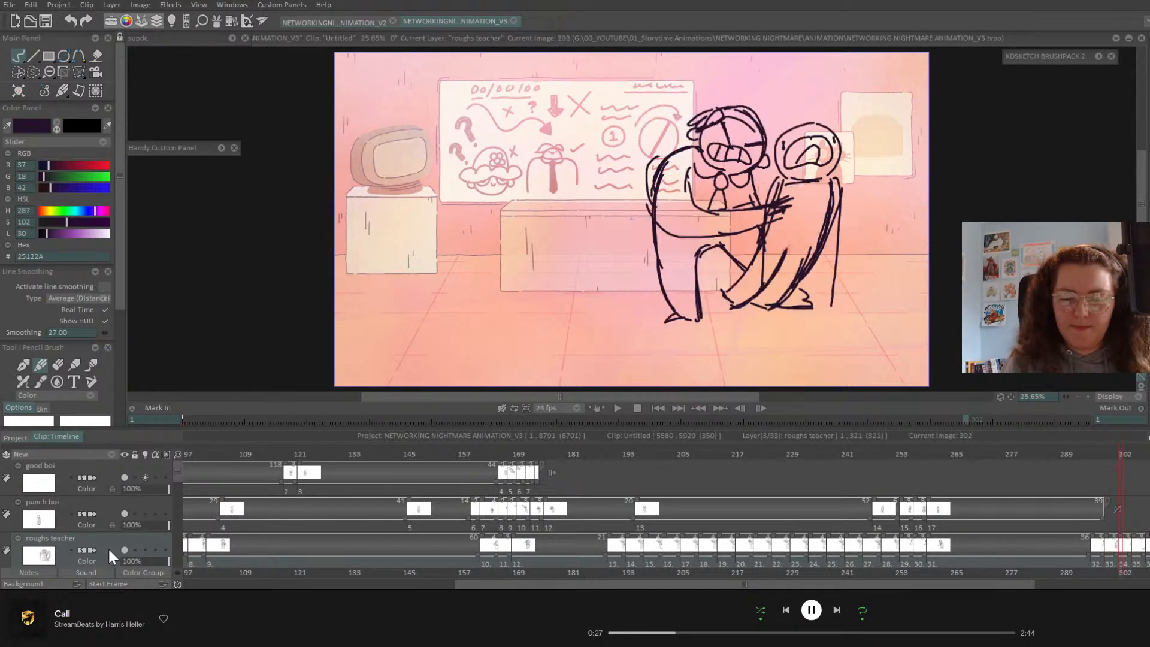
{"action": "key", "text": "ctrl+Right"}
{"action": "key", "text": "ctrl+Left"}
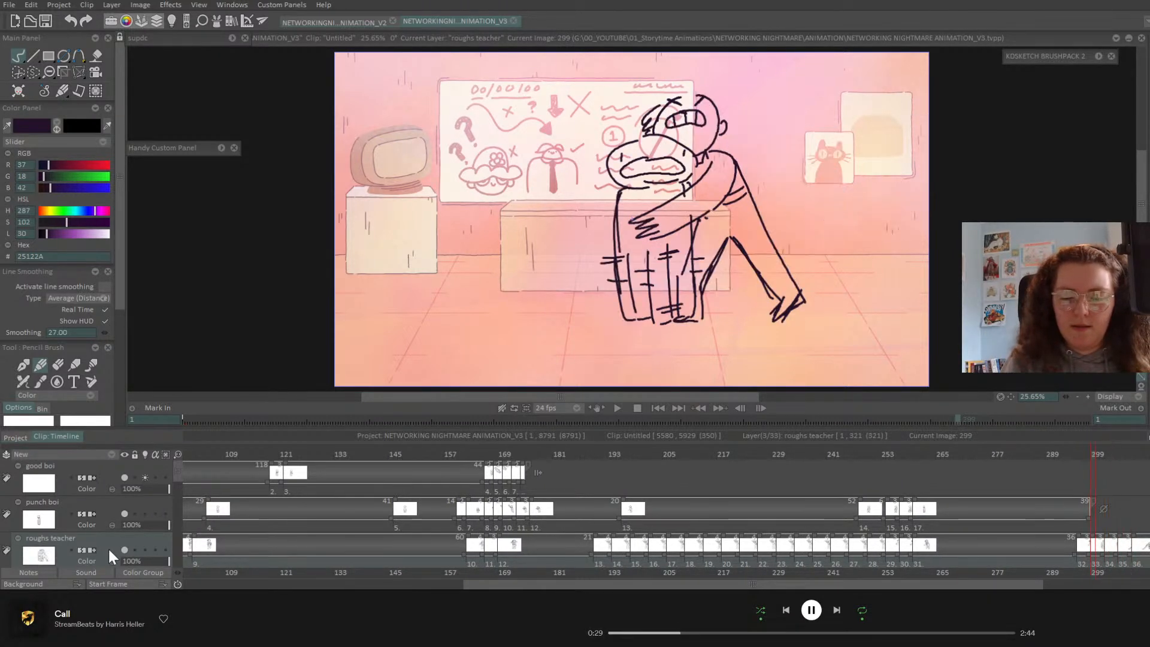
{"action": "key", "text": "ctrl+Left"}
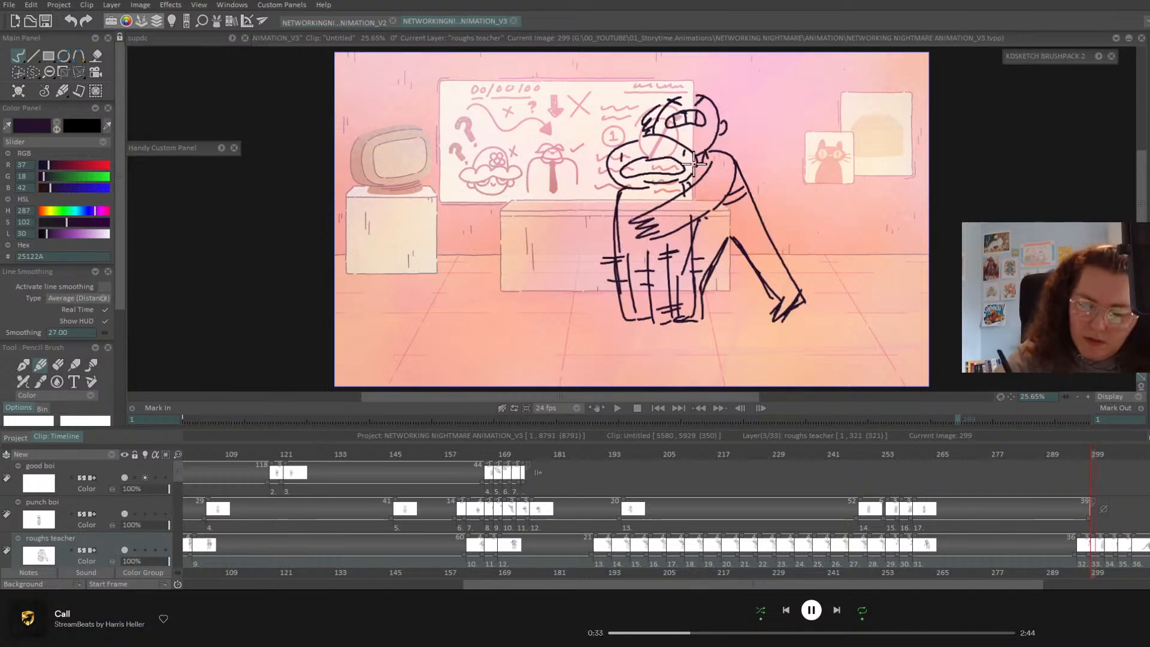
{"action": "key", "text": "ctrl+Right"}
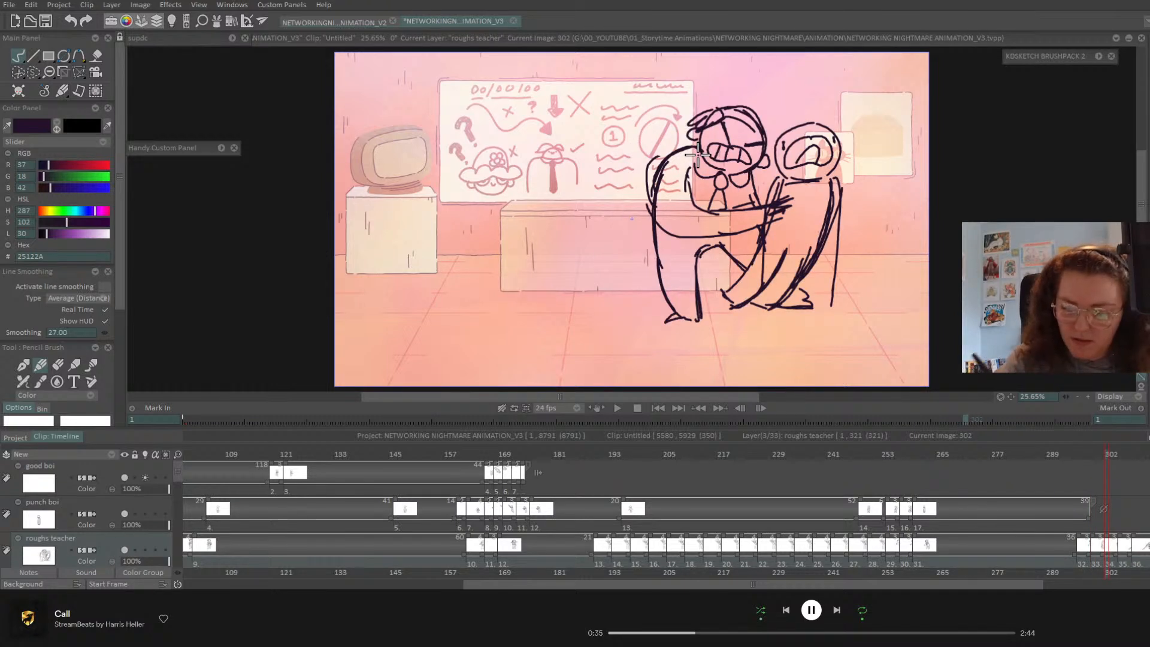
- Sketch an ear at the back of the lunging teacher's head at frame 305, comparing it with neighbouring drawings
{"action": "key", "text": "ctrl+Right"}
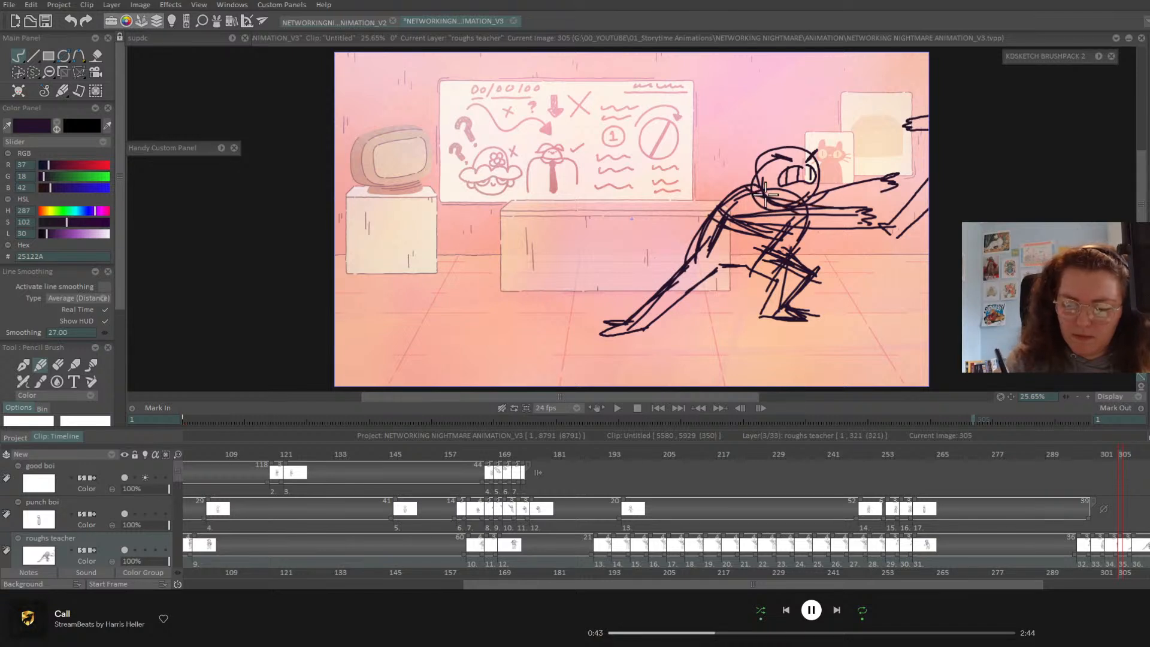
{"action": "key", "text": "Right"}
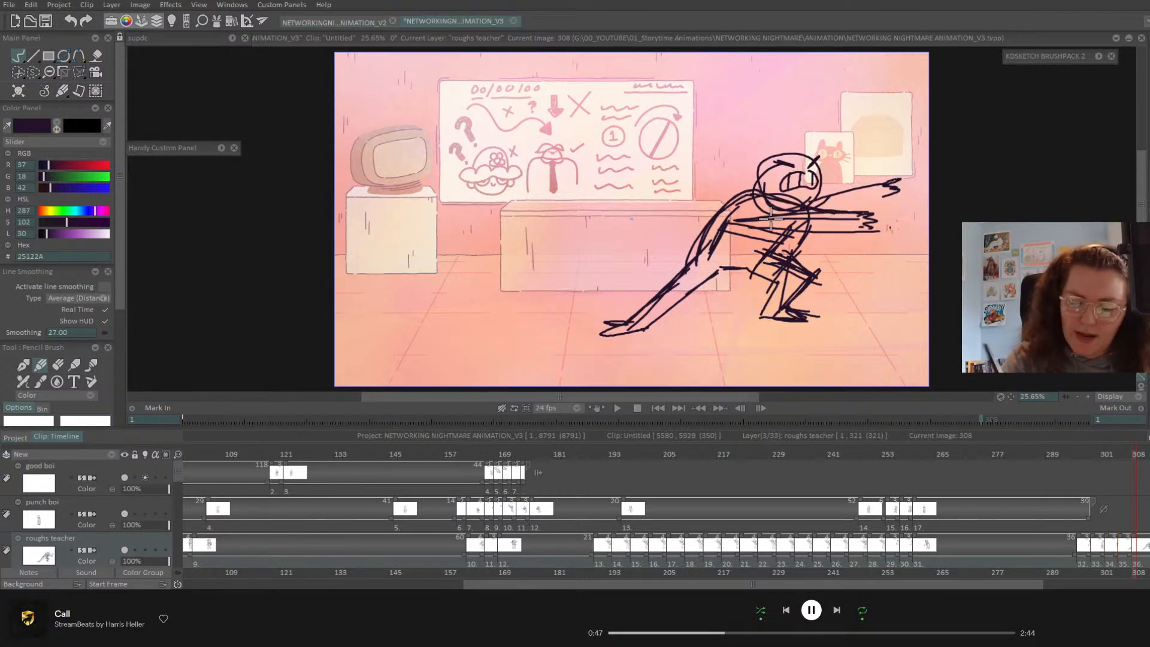
{"action": "key", "text": "Right"}
{"action": "key", "text": "Left"}
{"action": "key", "text": "Left"}
{"action": "key", "text": "Left"}
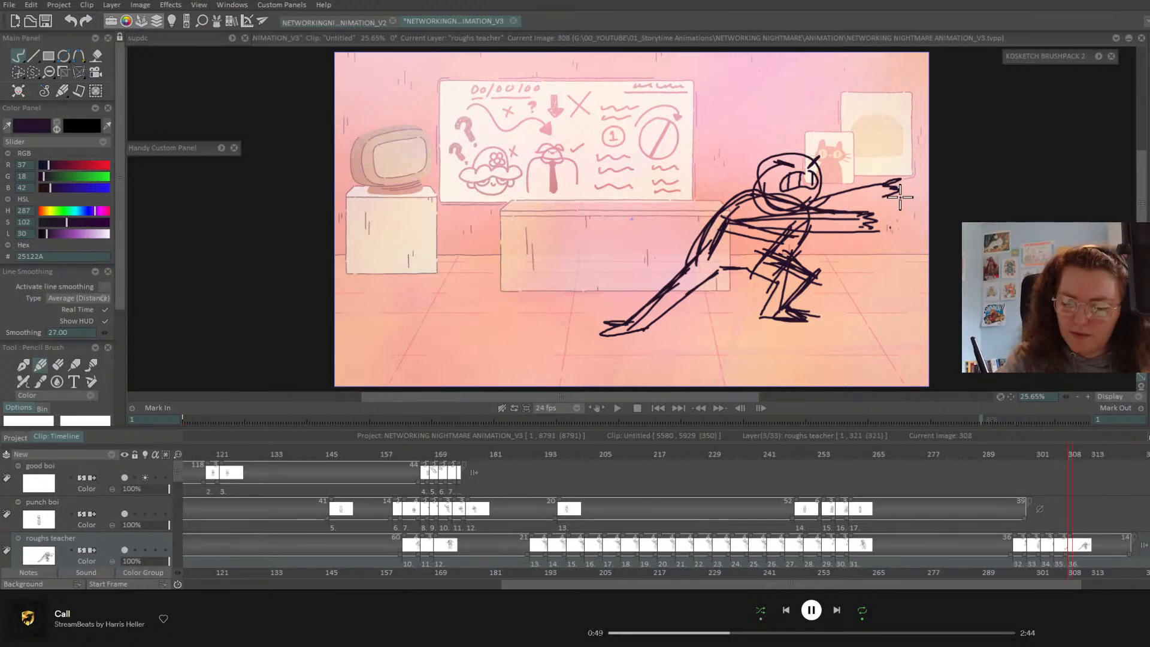
{"action": "key", "text": "Left"}
{"action": "key", "text": "Right"}
{"action": "key", "text": "Right"}
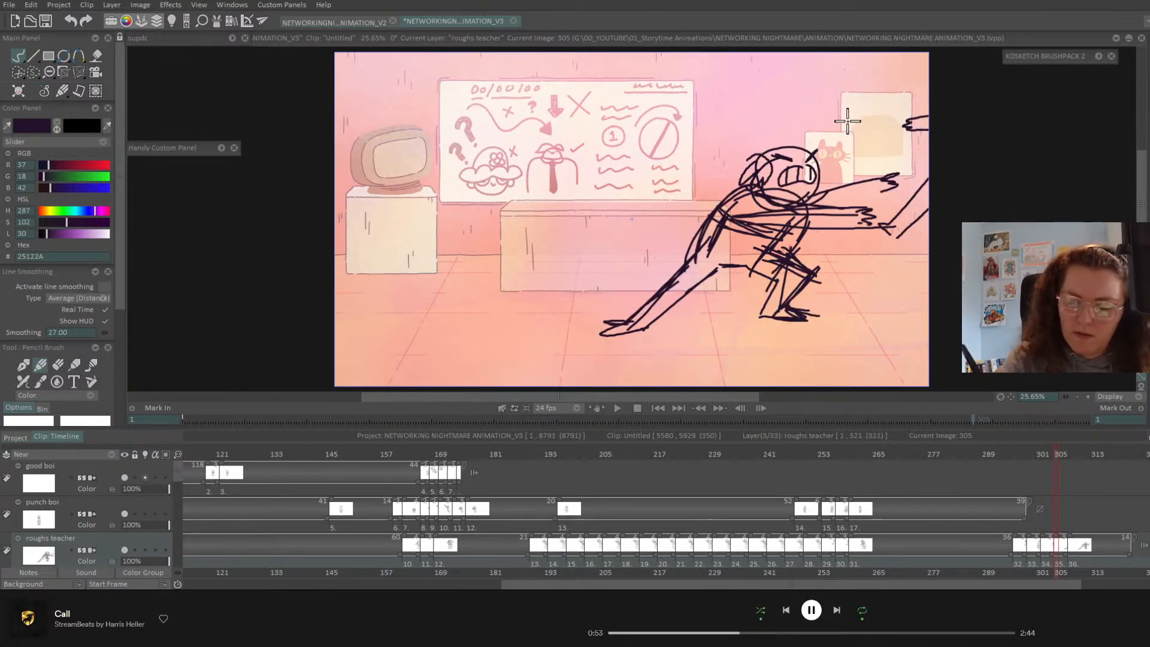
- Sketch the matching ear on the teacher's head at frame 308 and flip against the adjacent drawings
{"action": "key", "text": "Right"}
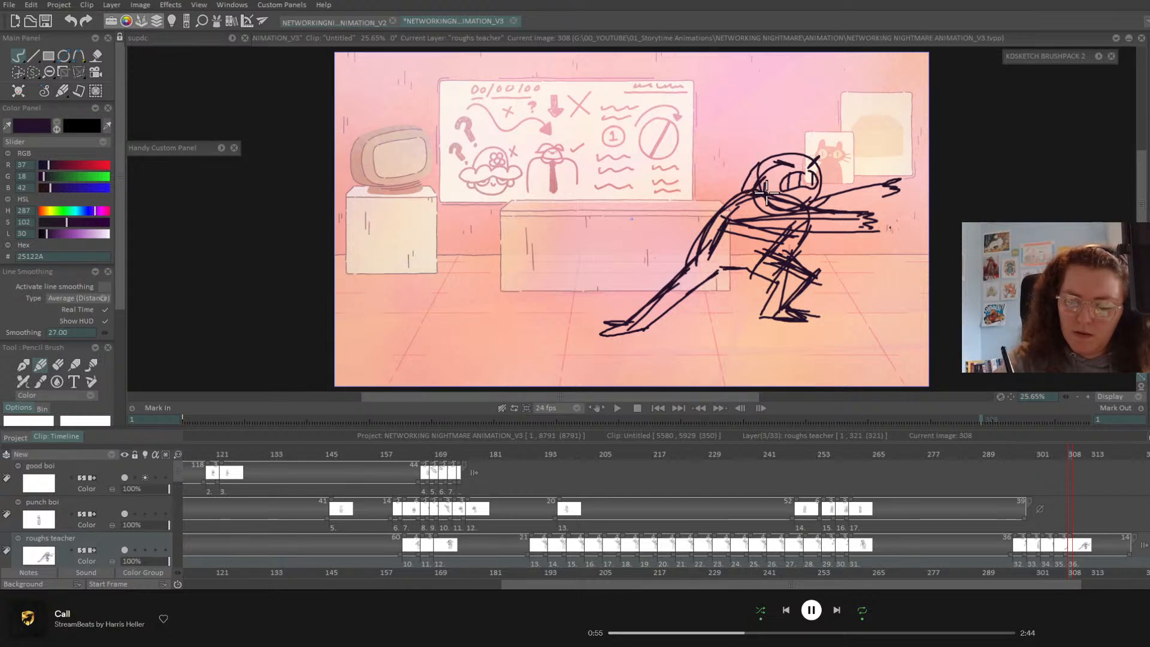
{"action": "key", "text": "Right"}
{"action": "key", "text": "Left"}
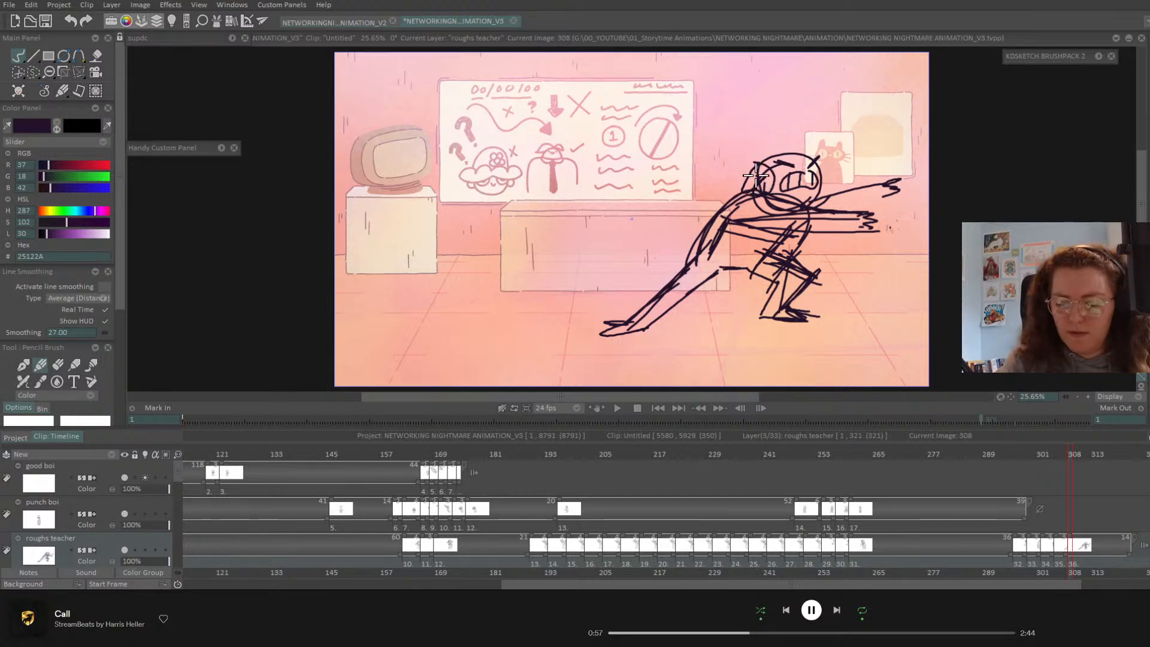
{"action": "key", "text": "Left"}
{"action": "key", "text": "Right"}
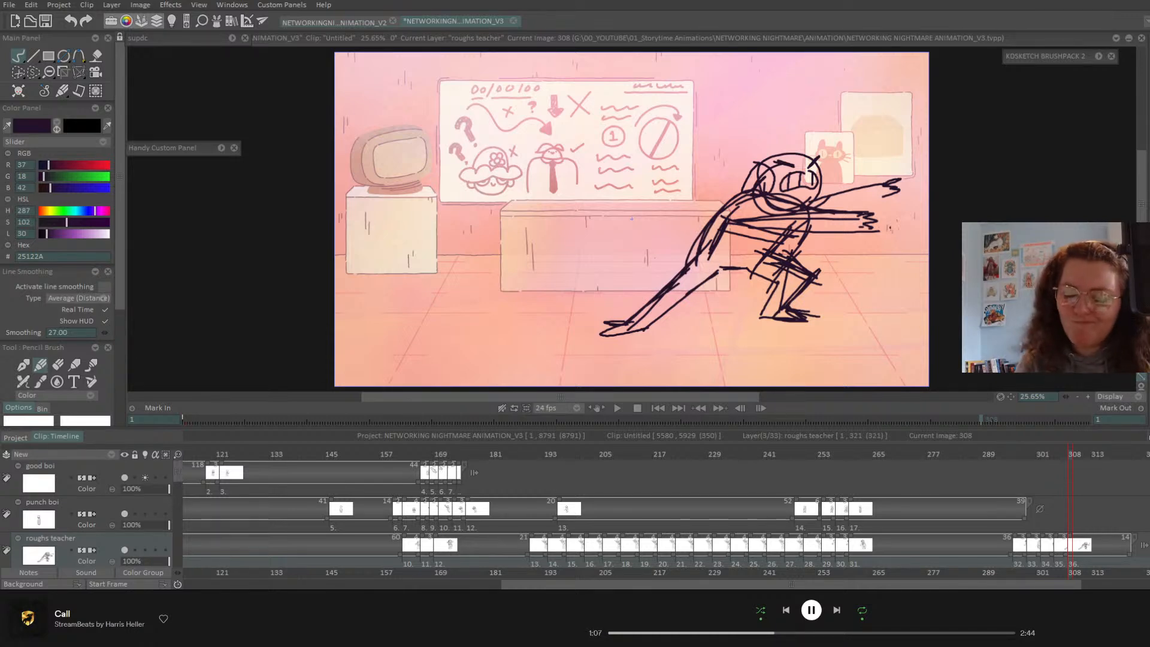
- Return to the first frame and play back the whole animation
{"action": "left_click_drag", "start_coordinate": [1066, 397], "coordinate": [1059, 402]}
{"action": "left_click", "coordinate": [657, 408]}
{"action": "left_click", "coordinate": [617, 408]}
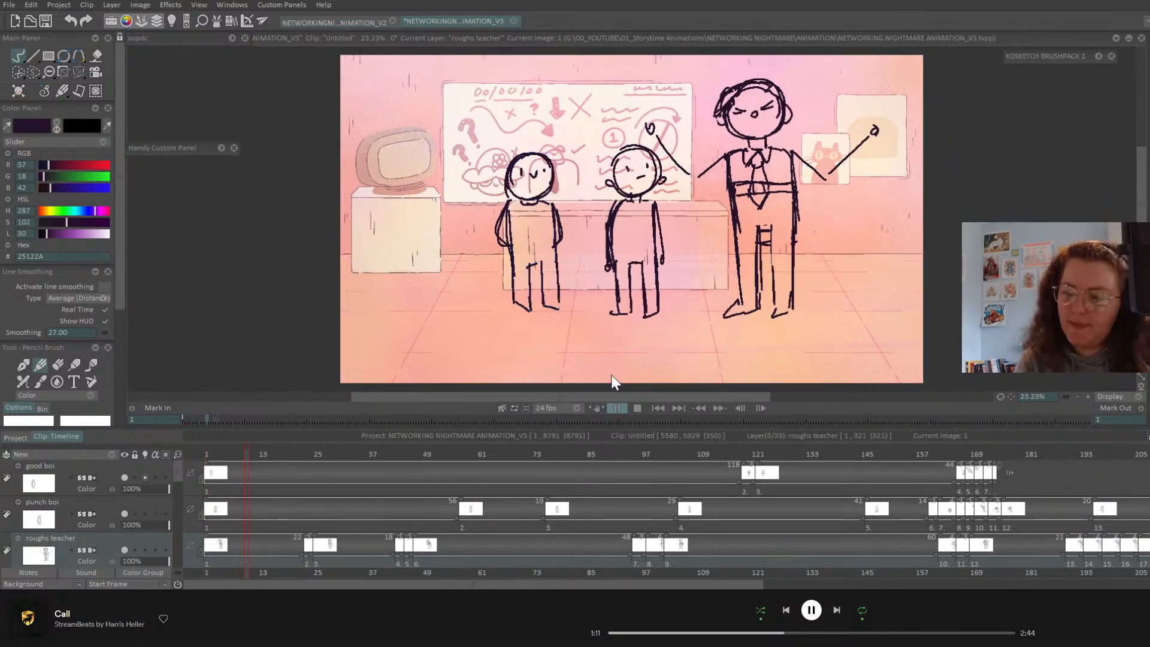